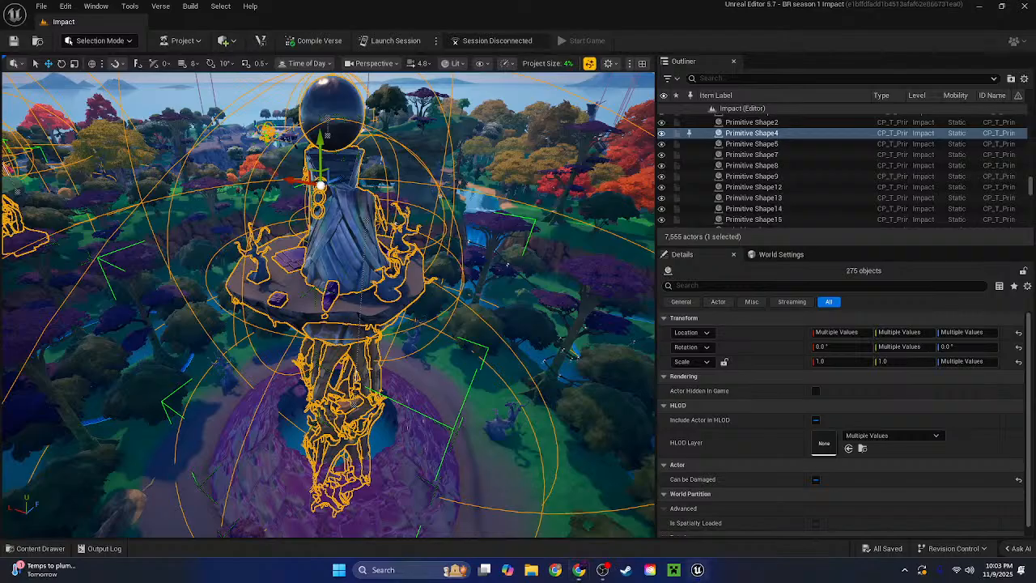
right_click_drag(328, 304, 416, 261)
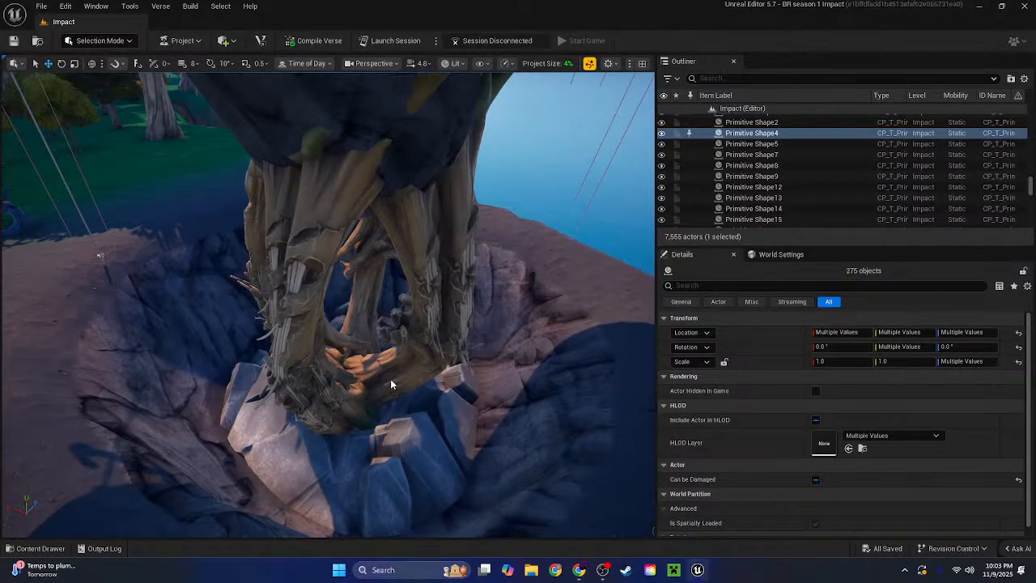
left_click(401, 373)
left_click(396, 445, "ctrl")
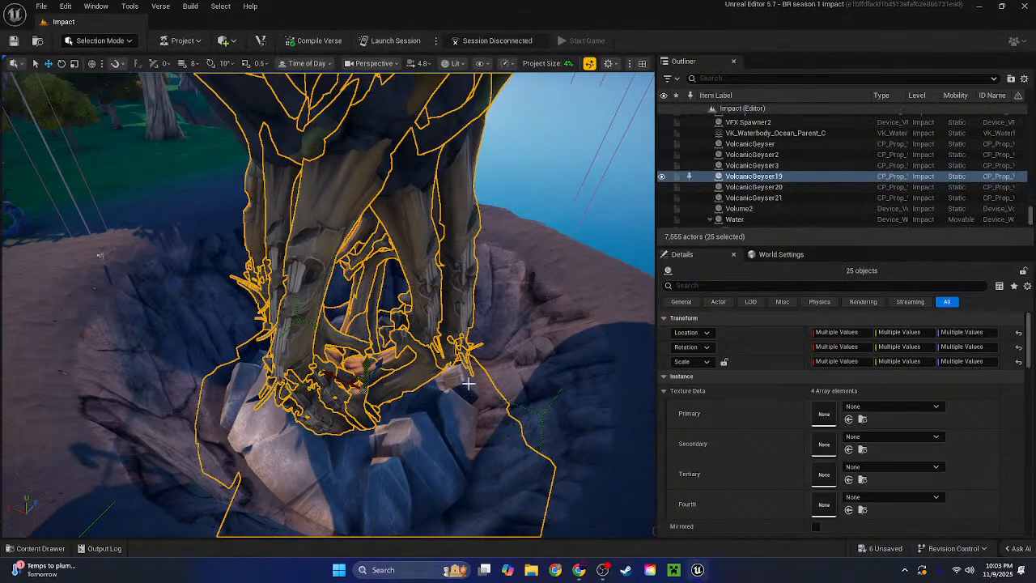
right_click_drag(469, 383, 468, 382)
key("ctrl+z")
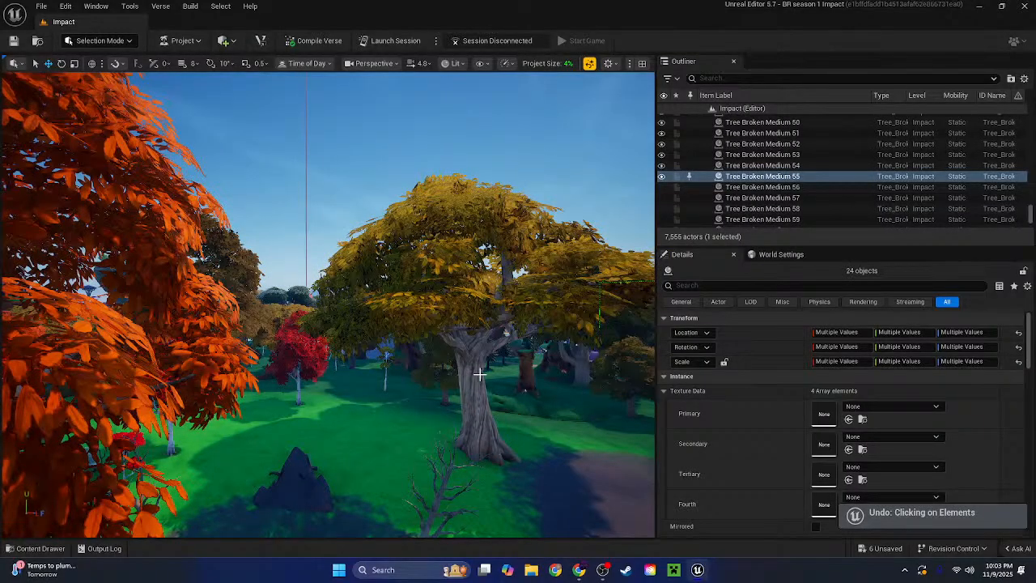
key("ctrl+z")
key("ctrl+z")
Add the twisted trunk legs, the rocks at their base and the blue tower pieces to the current selection
right_click_drag(480, 374, 615, 371)
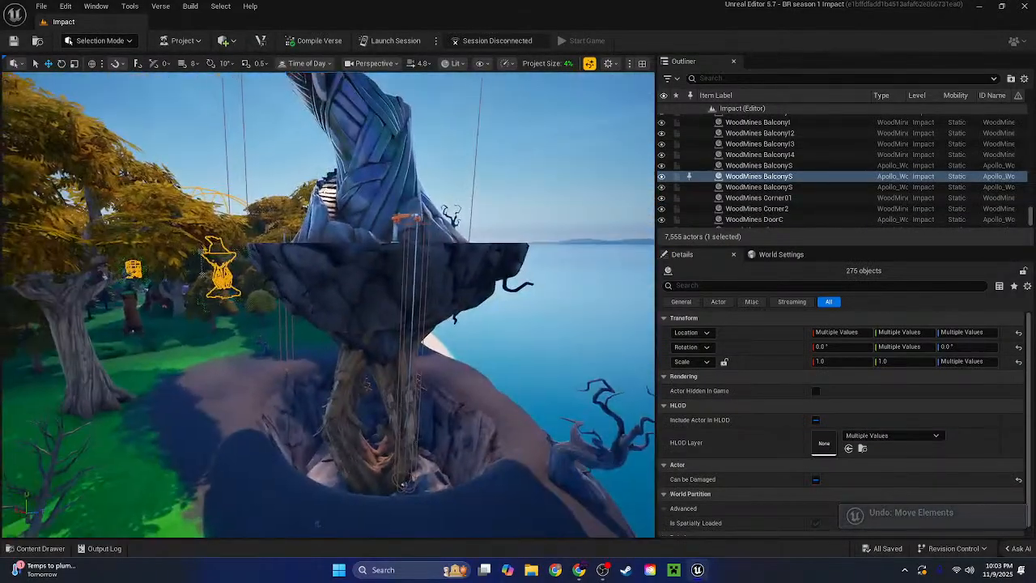
right_click_drag(460, 280, 460, 360)
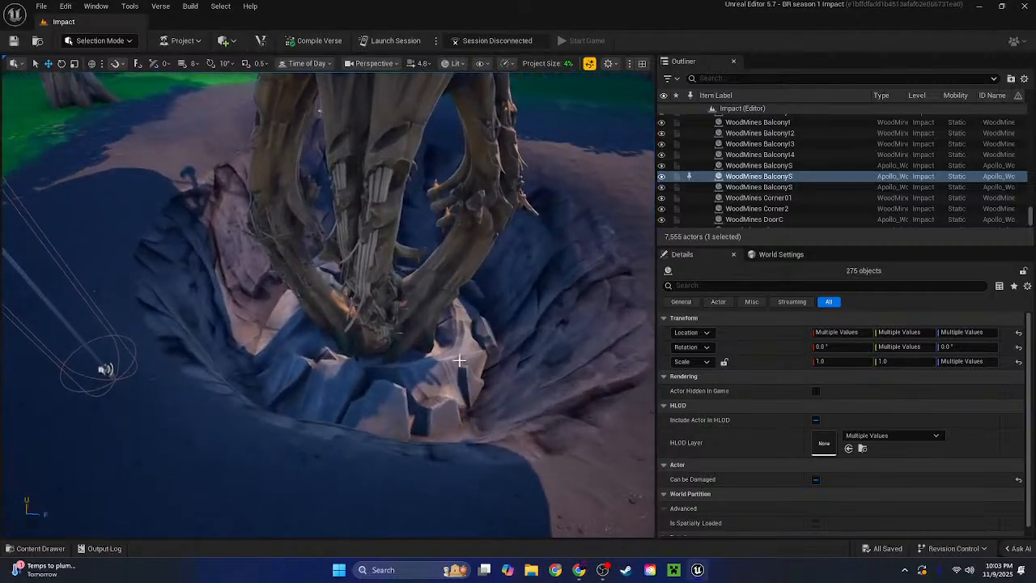
left_click(430, 373, "shift")
left_click(465, 245, "shift")
right_click_drag(464, 245, 465, 97)
left_click(440, 316, "shift")
right_click_drag(438, 321, 437, 425)
left_click(431, 330, "shift")
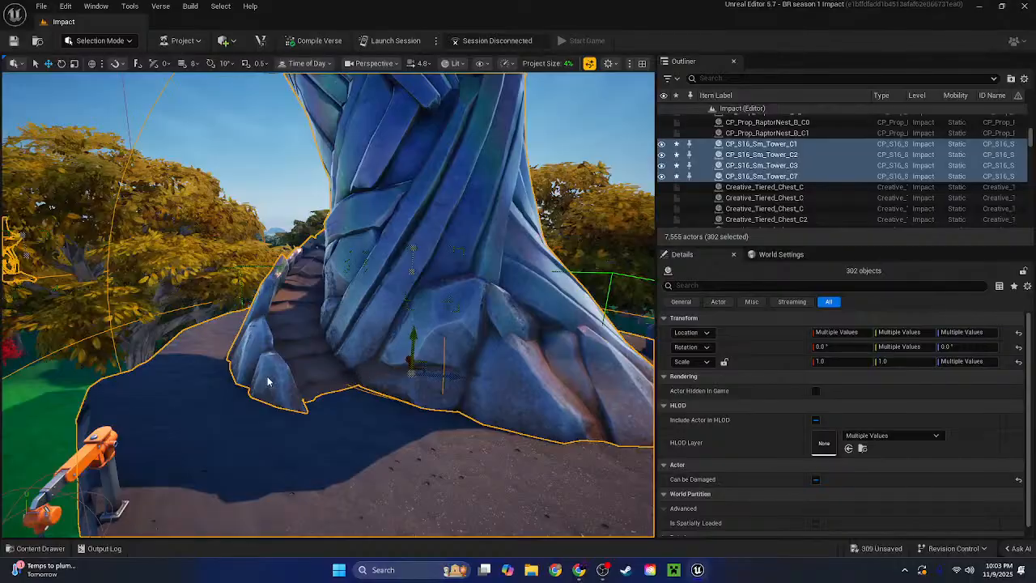
Add the remaining unselected pieces around the tower and its platform to the selection
right_click(351, 354)
right_click_drag(351, 355, 381, 308)
left_click(285, 335, "shift")
left_click(596, 444, "shift")
left_click(375, 358, "shift")
left_click(462, 332, "shift")
left_click(278, 295, "shift")
left_click(223, 308, "shift")
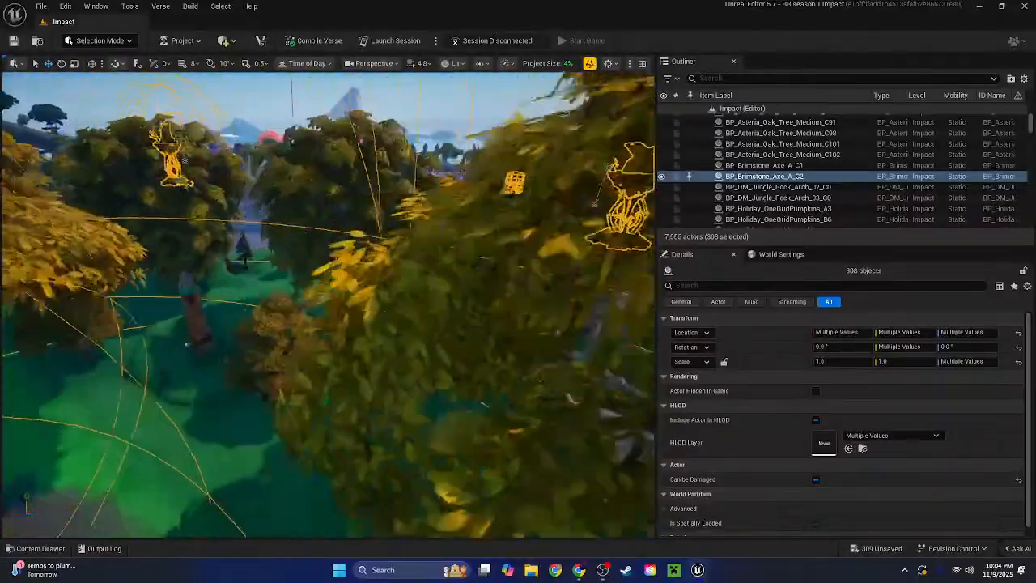
Save all modified content of the Impact level and open the Bloom_of_Madness level
right_click_drag(381, 308, 365, 320)
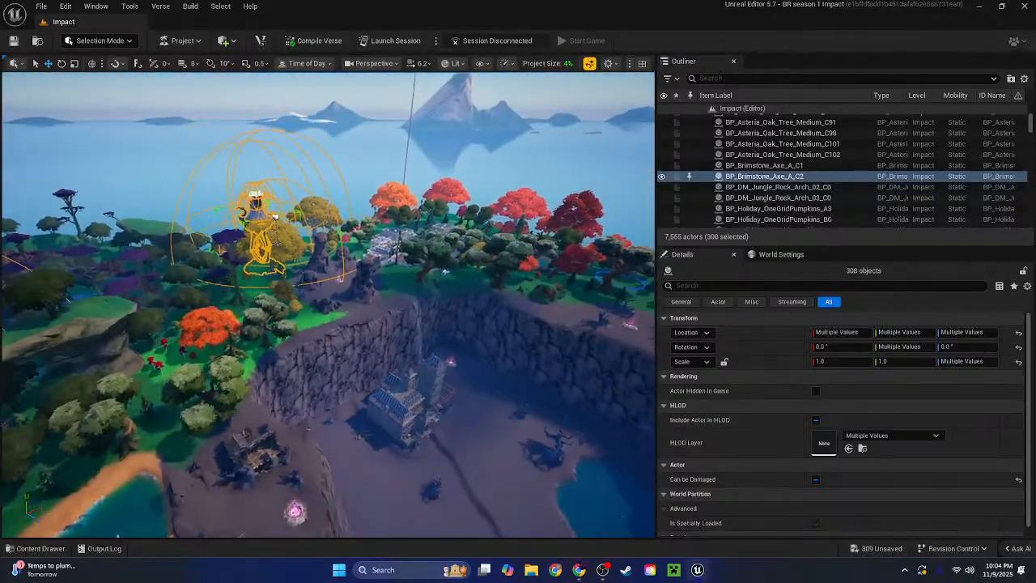
mouse_move(364, 320)
right_mouse_down()
mouse_move(550, 340)
mouse_move(361, 318)
right_mouse_up()
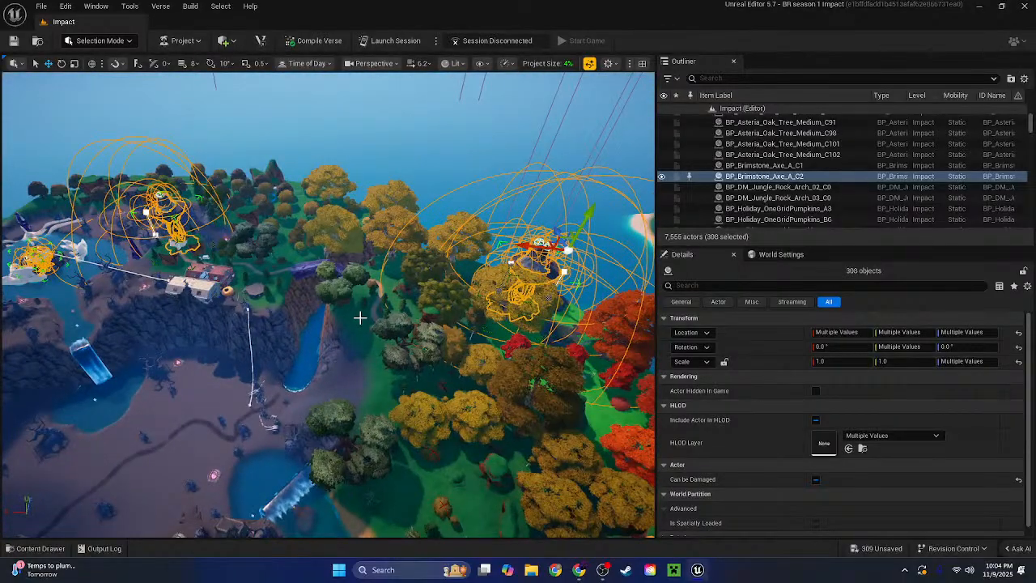
right_click_drag(396, 289, 194, 243)
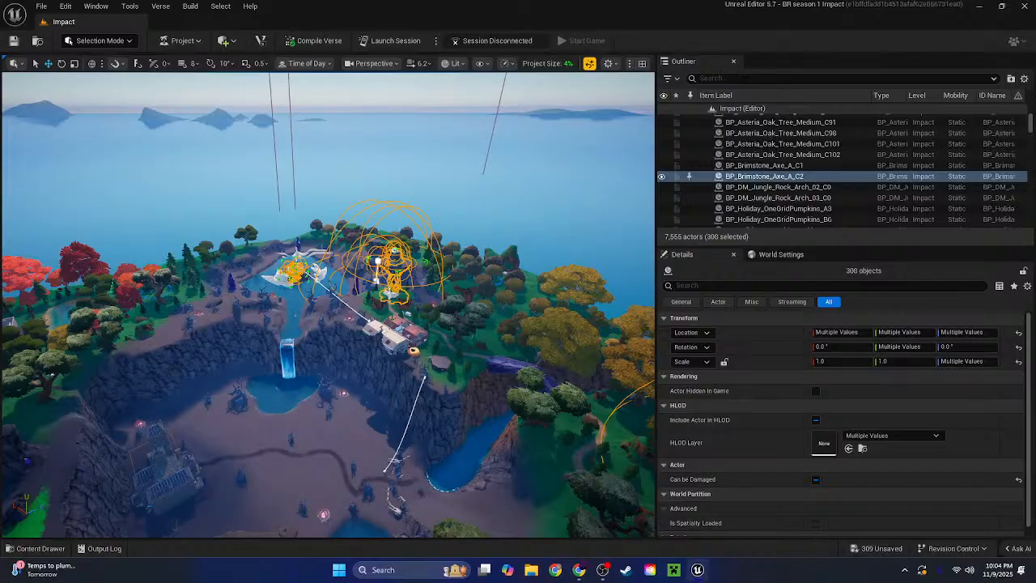
right_click_drag(327, 304, 229, 484)
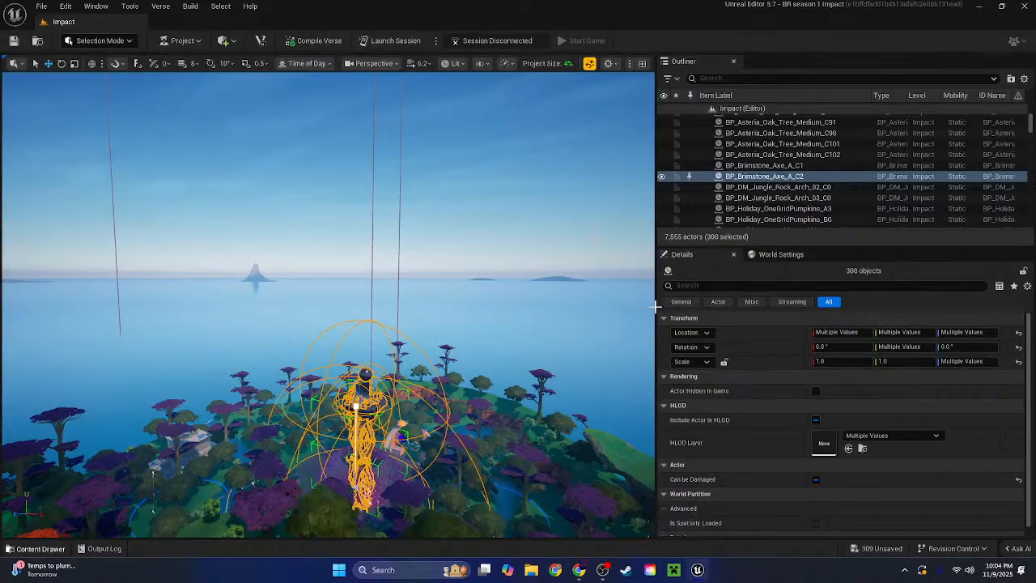
key("ctrl+space")
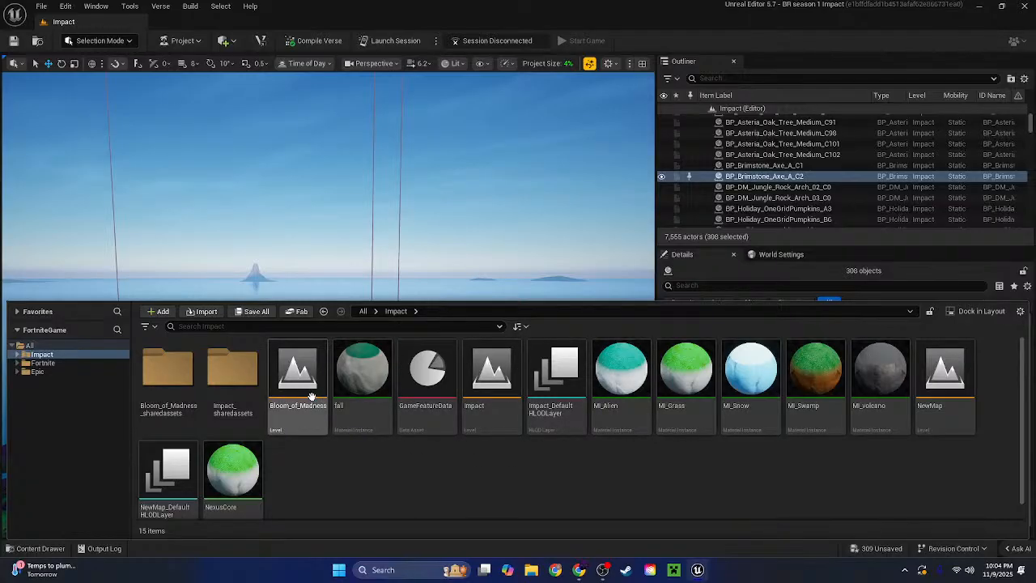
key("ctrl+shift+s")
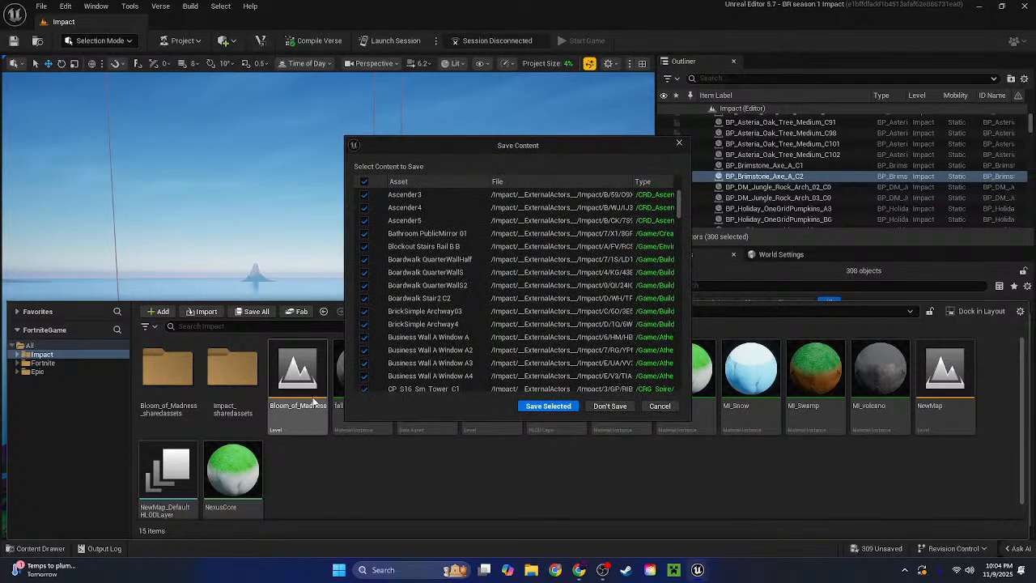
left_click(548, 408)
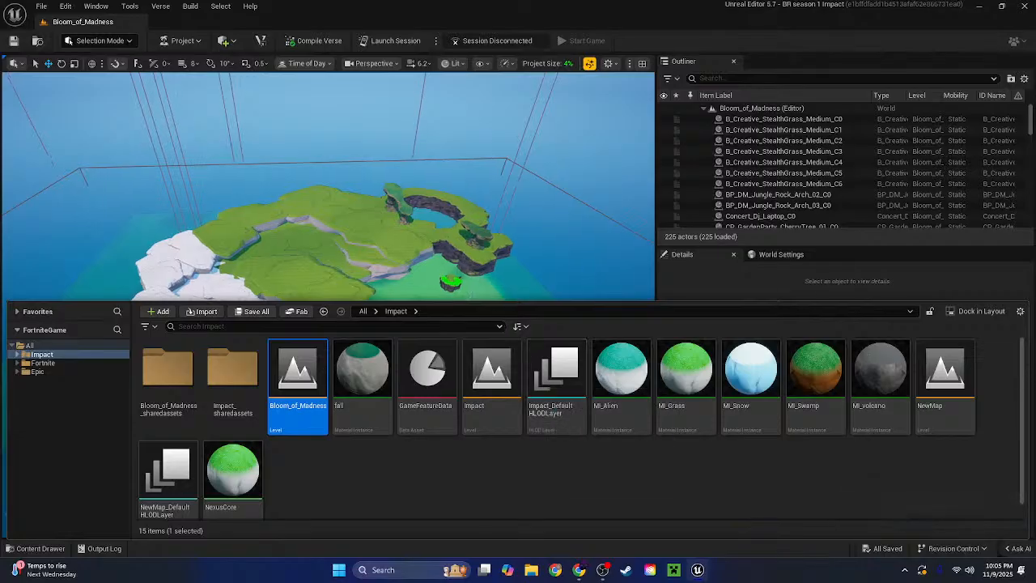
Examine the grassy and snowy terrain of the Bloom_of_Madness island from above
right_click_drag(410, 166, 372, 81)
left_click(428, 475)
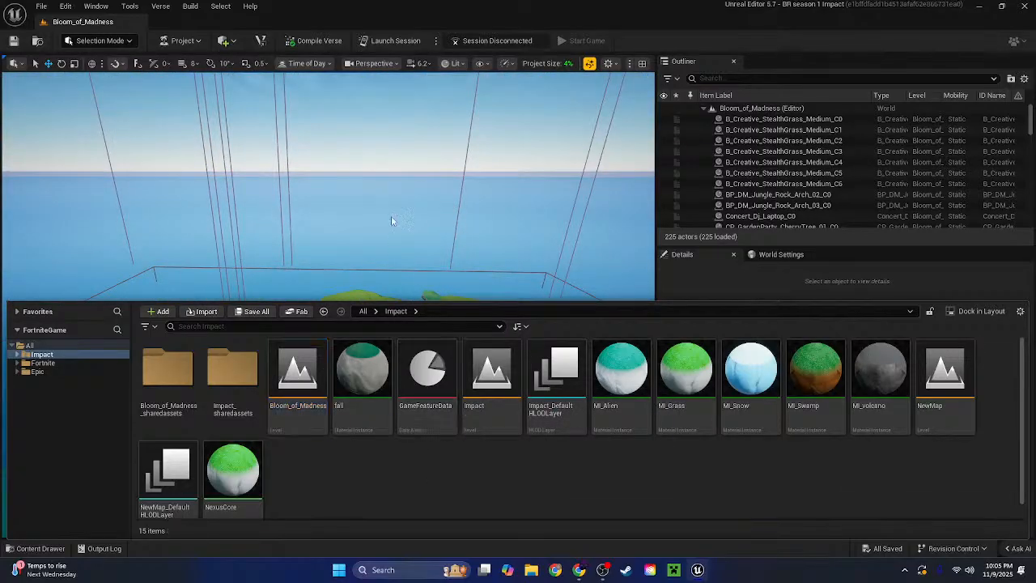
left_click(389, 197)
right_click_drag(389, 197, 340, 182)
key("w")
scroll(405, 235, "up", 6)
key("w")
key("s")
key("w")
key("w")
key("w")
key("w")
key("w")
key("w")
key("w")
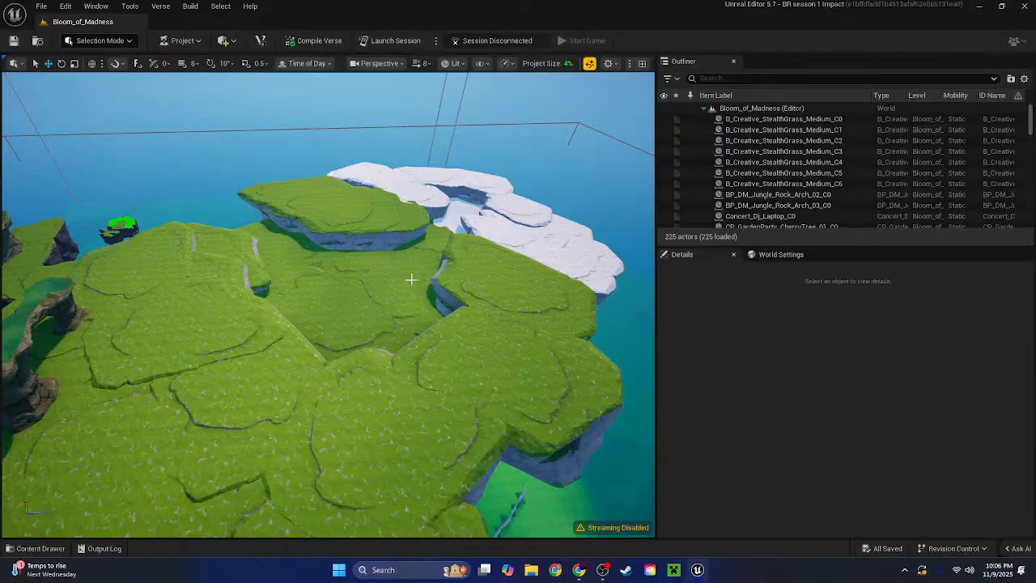
right_click_drag(328, 240, 341, 239)
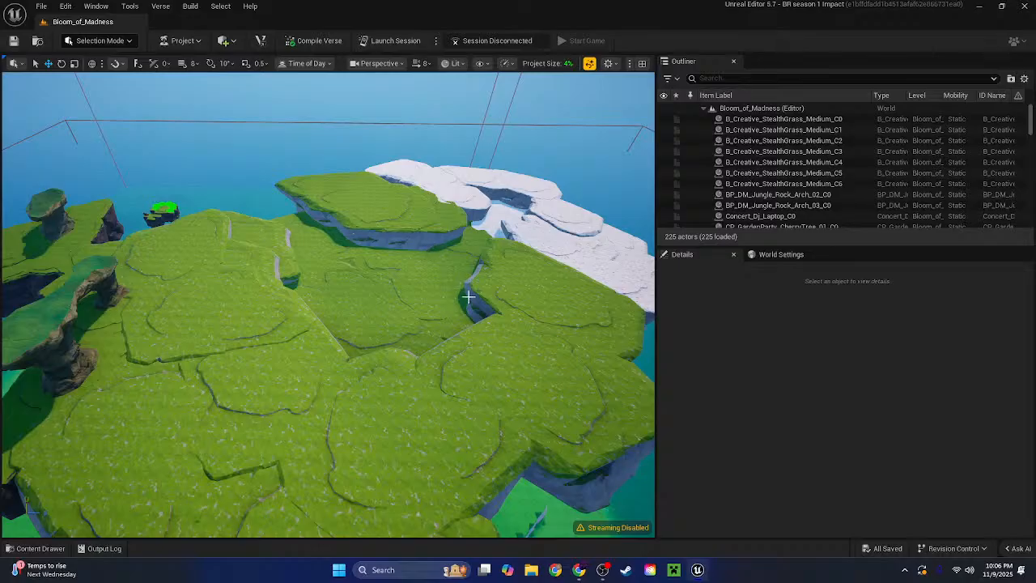
Paste the actors copied from the Impact level onto the green landscape beneath the floating island
key("w")
right_click_drag(409, 333, 518, 300)
key("w")
key("w")
key("s")
right_click_drag(328, 305, 410, 333)
key("w")
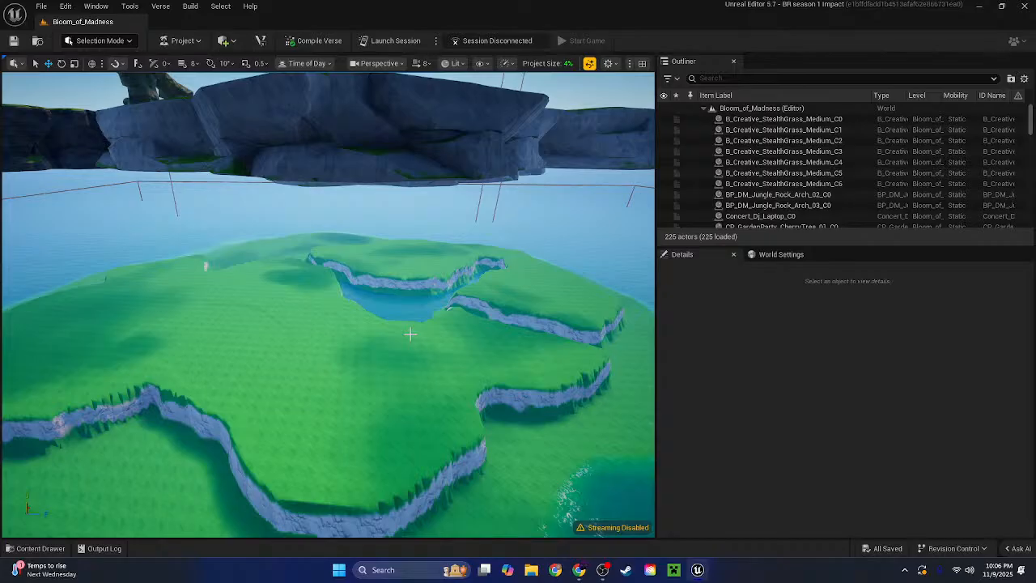
key("ctrl+v")
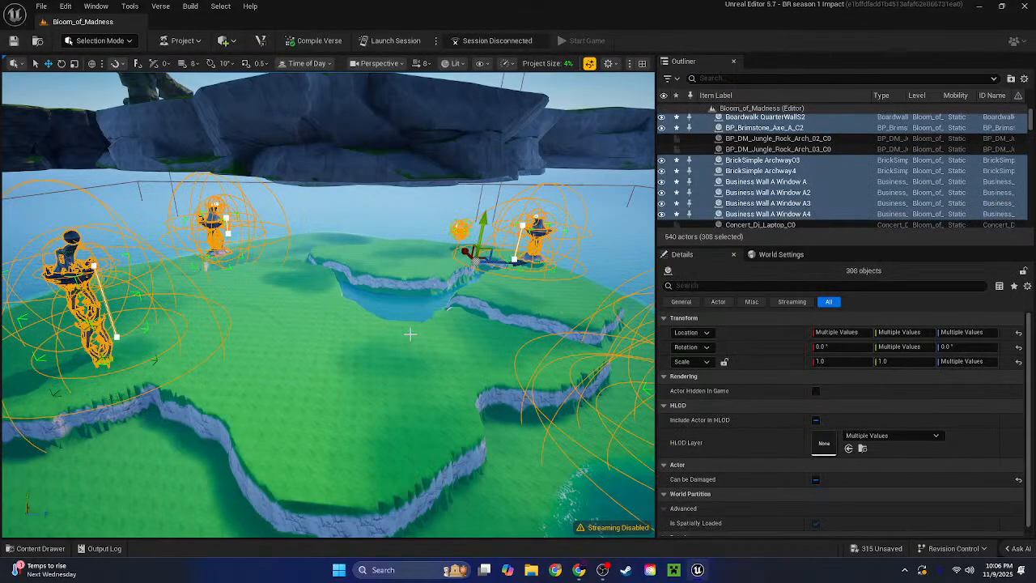
Examine the pasted towers and buildings across the green landscape
right_click_drag(404, 317, 543, 332)
key("w")
key("s")
key("w")
key("w")
key("w")
scroll(615, 269, "up", 2)
key("w")
key("s")
key("w")
key("w")
key("s")
key("w")
key("w")
key("s")
key("d")
key("a")
key("s")
key("w")
key("e")
right_click_drag(320, 364, 470, 275)
left_click(376, 246)
key("w")
key("a")
key("w")
key("s")
key("w")
key("d")
scroll(275, 218, "down", 5)
key("d")
Ungroup the wooden stilt house and its stairs
left_click(373, 273)
key("s")
key("a")
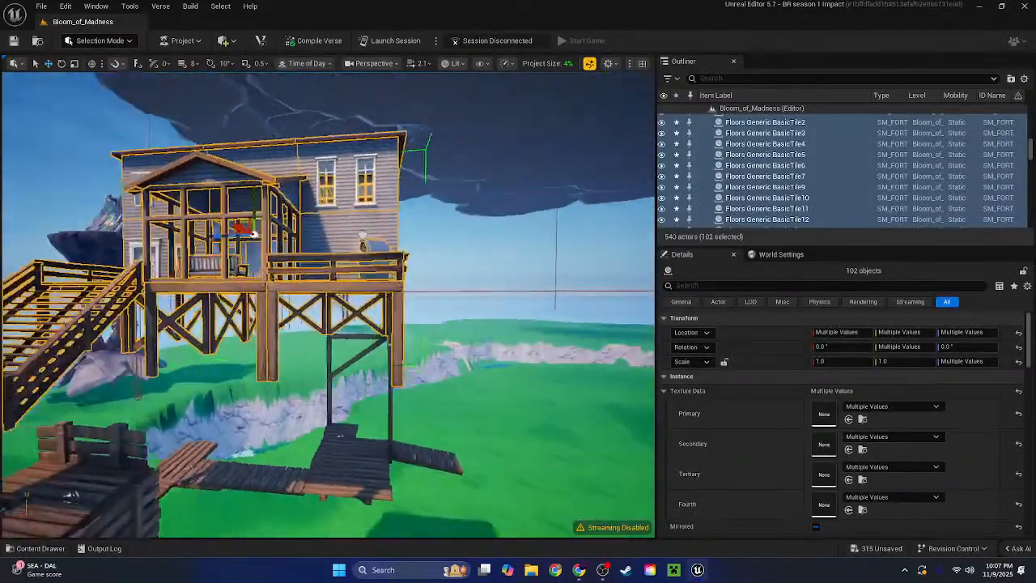
key("a")
key("w")
key("d")
right_click_drag(324, 235, 324, 287)
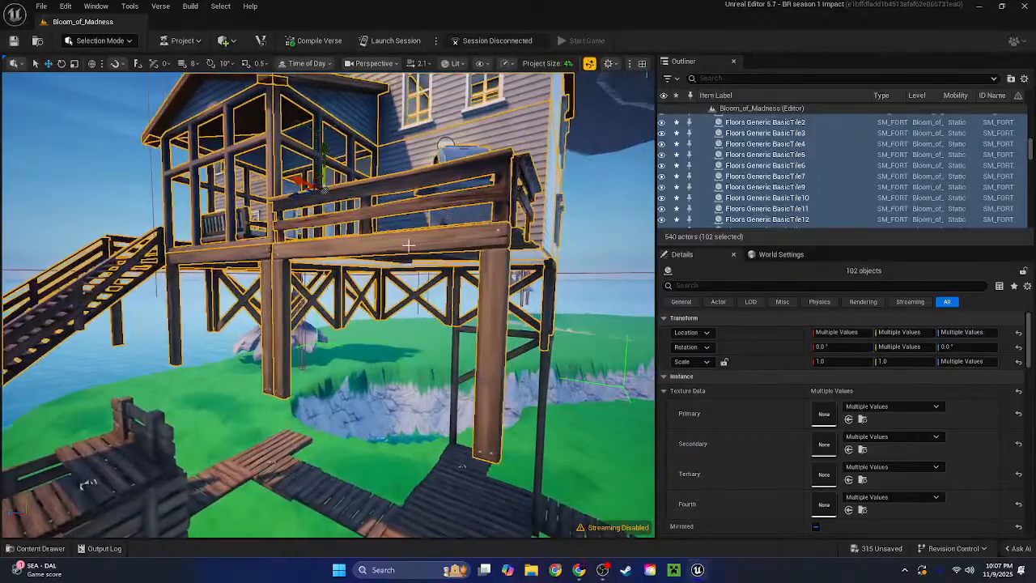
right_click_drag(407, 245, 406, 247)
right_click(400, 252)
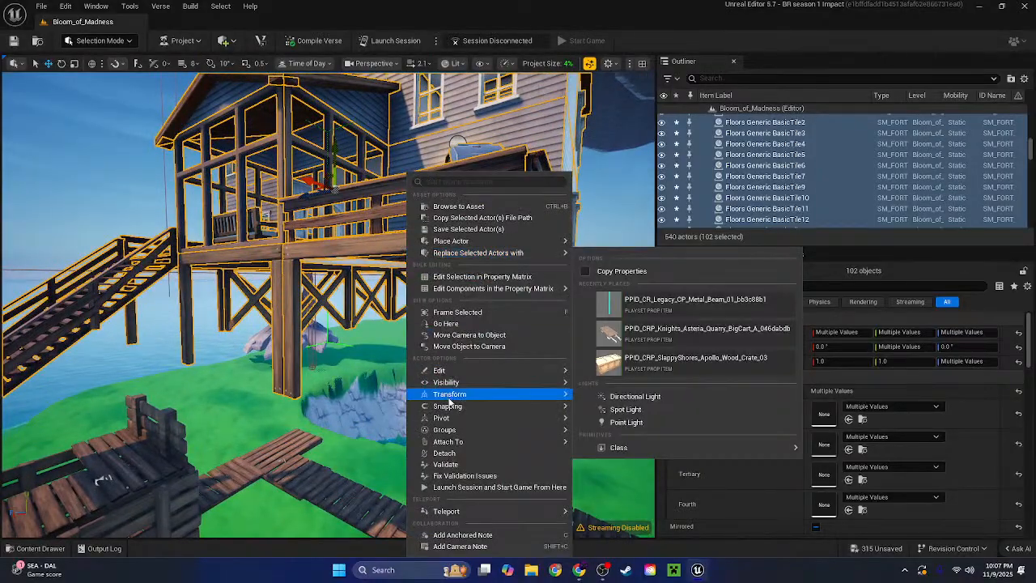
mouse_move(459, 441)
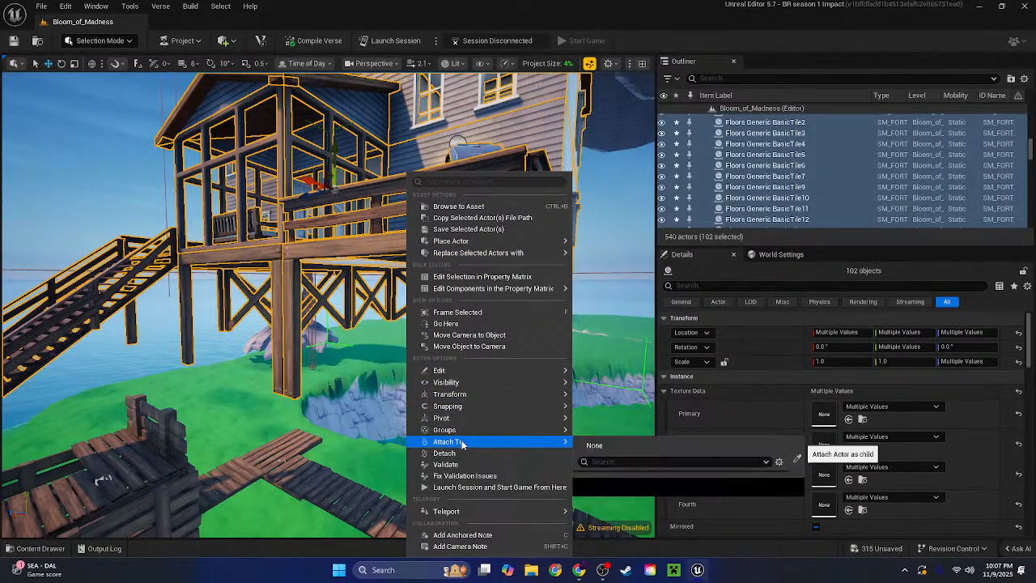
left_click(583, 433)
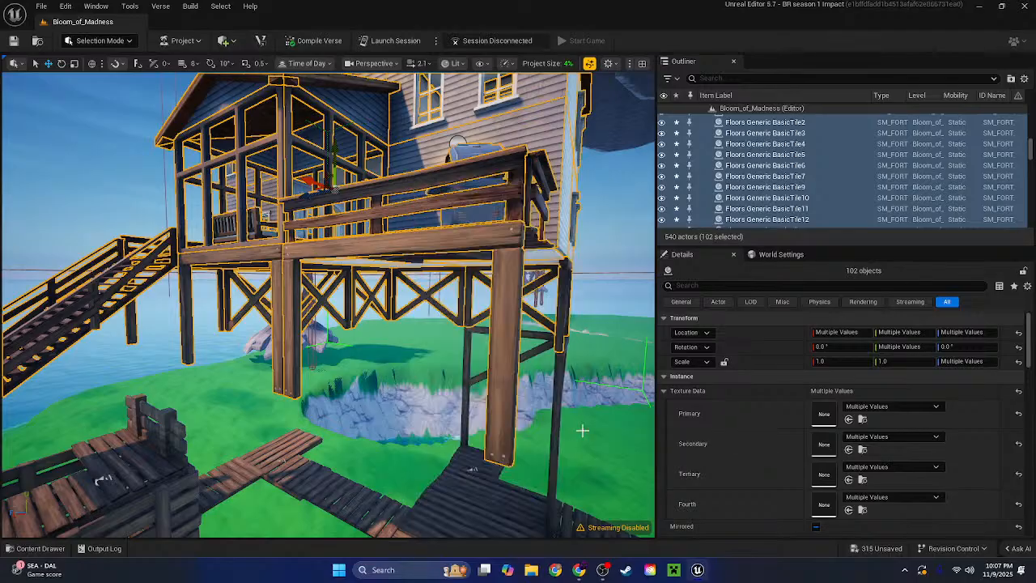
Delete the two long support frames under the house's porch and the outer staircase
right_click_drag(335, 313, 326, 287)
left_click(406, 274)
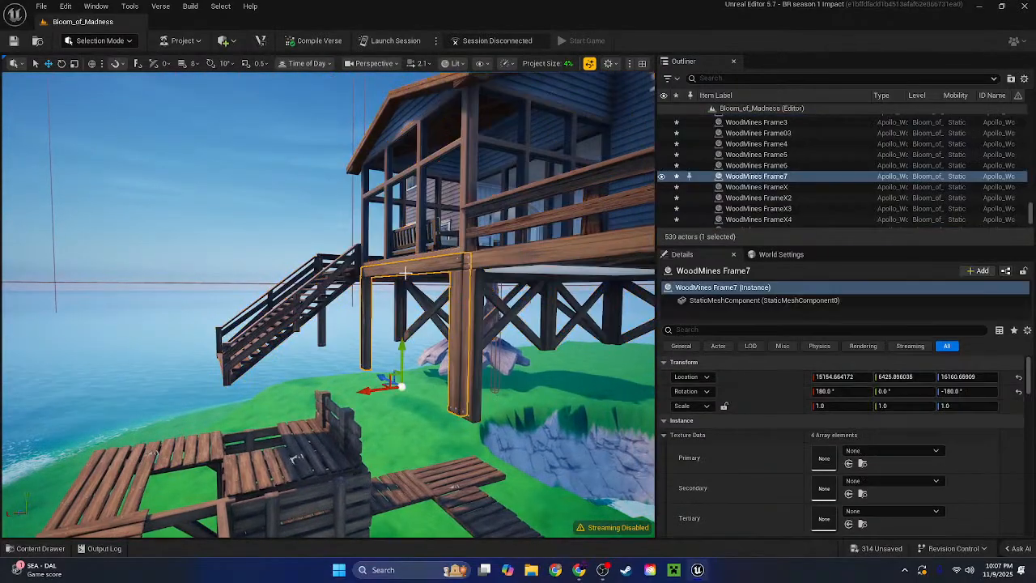
left_click(534, 260, "ctrl")
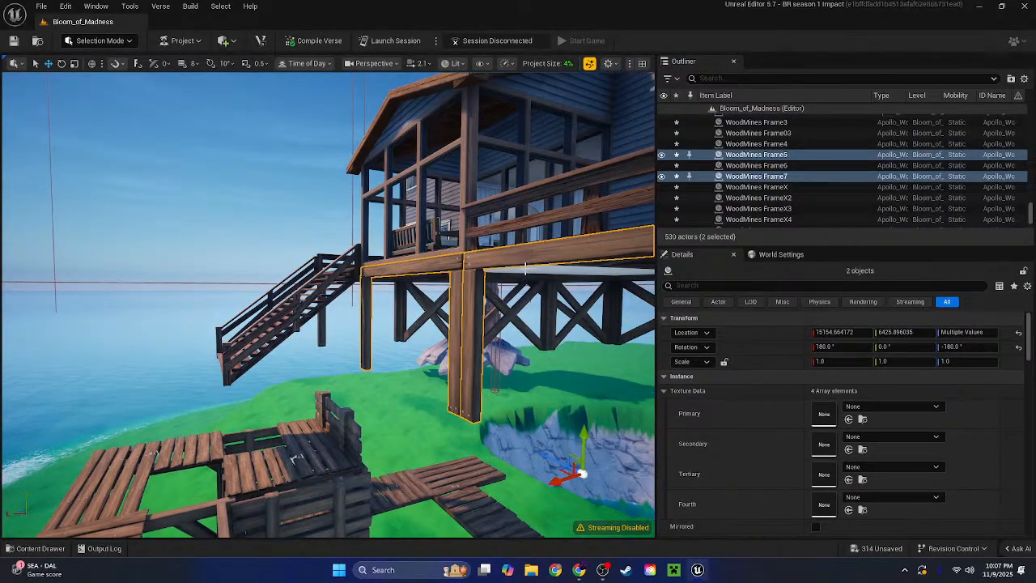
key("Delete")
left_click(322, 285)
key("Delete")
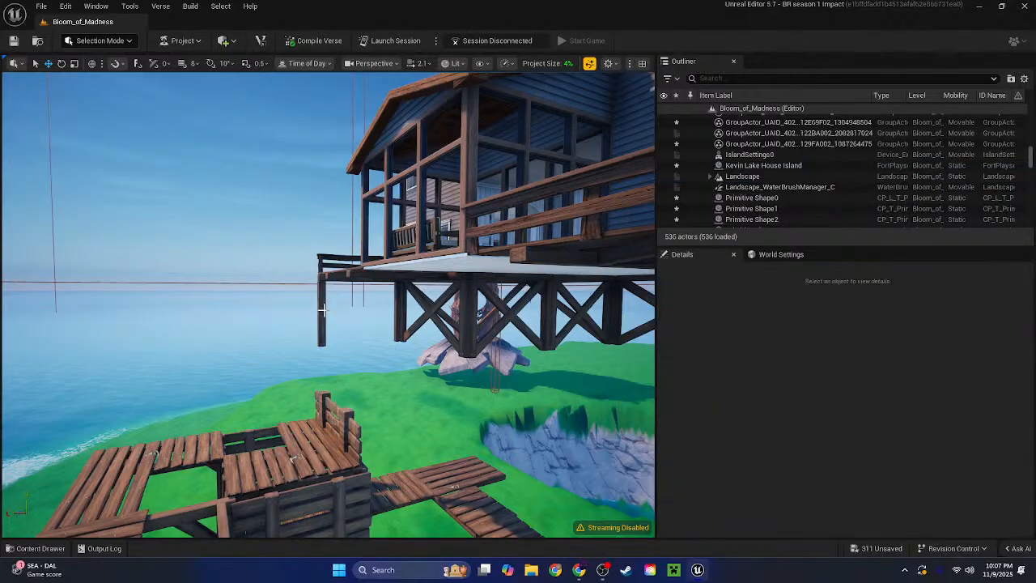
Delete the landing's support post and the nearest braced frames under the house, cancelling deletion of the grouped broken trees
left_click(324, 310)
key("Delete")
left_click(422, 300)
key("Delete")
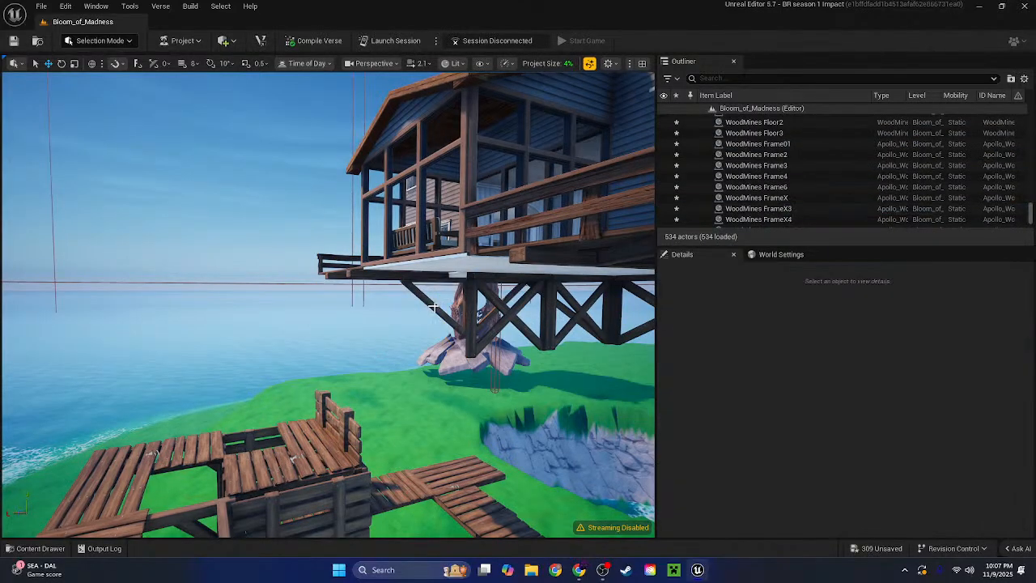
left_click(472, 313)
key("Delete")
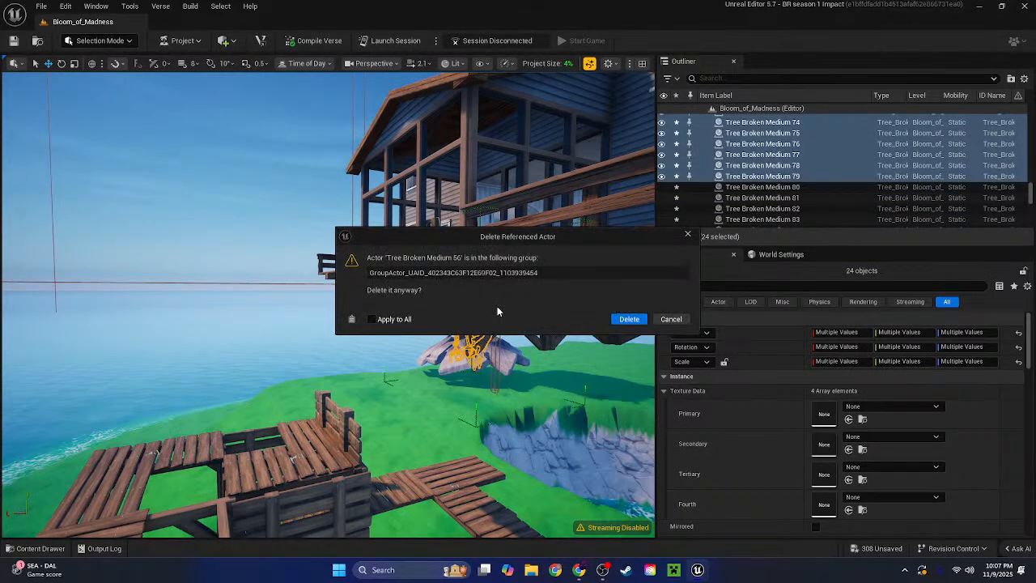
left_click(628, 320)
left_click(669, 318)
Delete the cross-braced frames along the far side of the house's underside
key("w")
mouse_move(452, 356)
right_mouse_down()
mouse_move(518, 356)
mouse_move(452, 357)
right_mouse_up()
key("Delete")
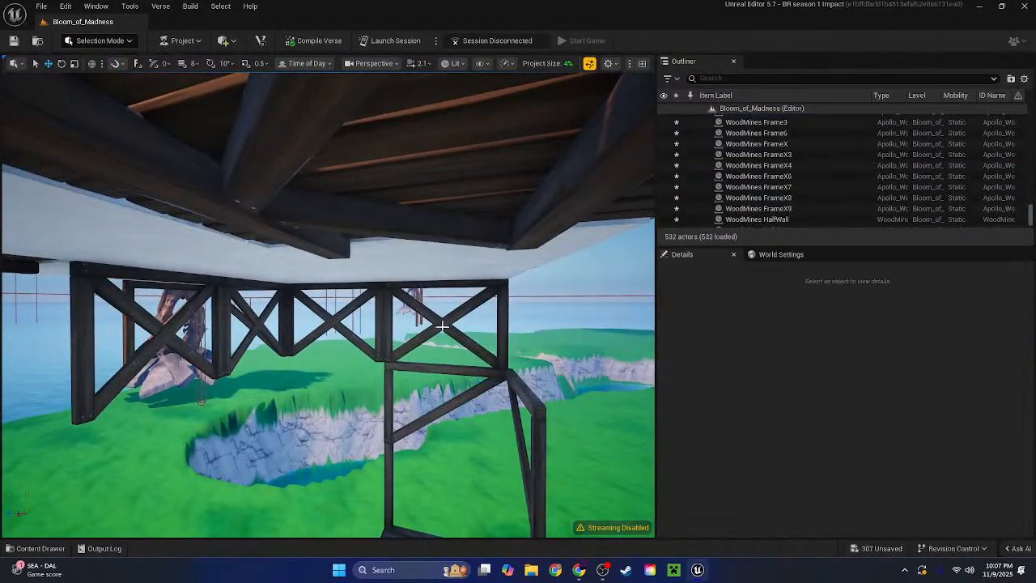
left_click(443, 325)
key("Delete")
left_click(328, 325)
key("Delete")
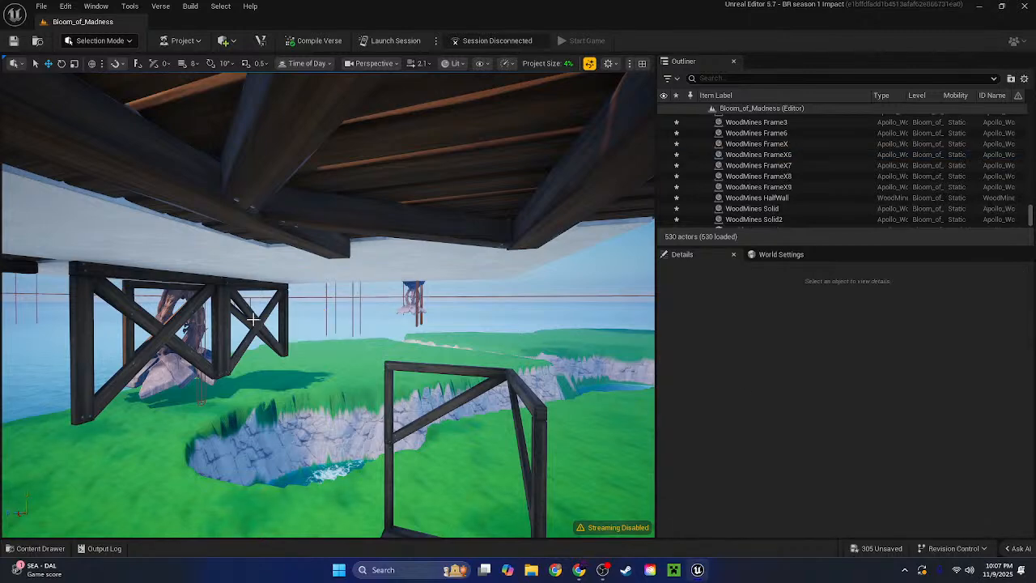
Delete the remaining cross-braced and diagonal frames hanging beneath the house near the twisted tree trunk
left_click(191, 321)
left_click(217, 322)
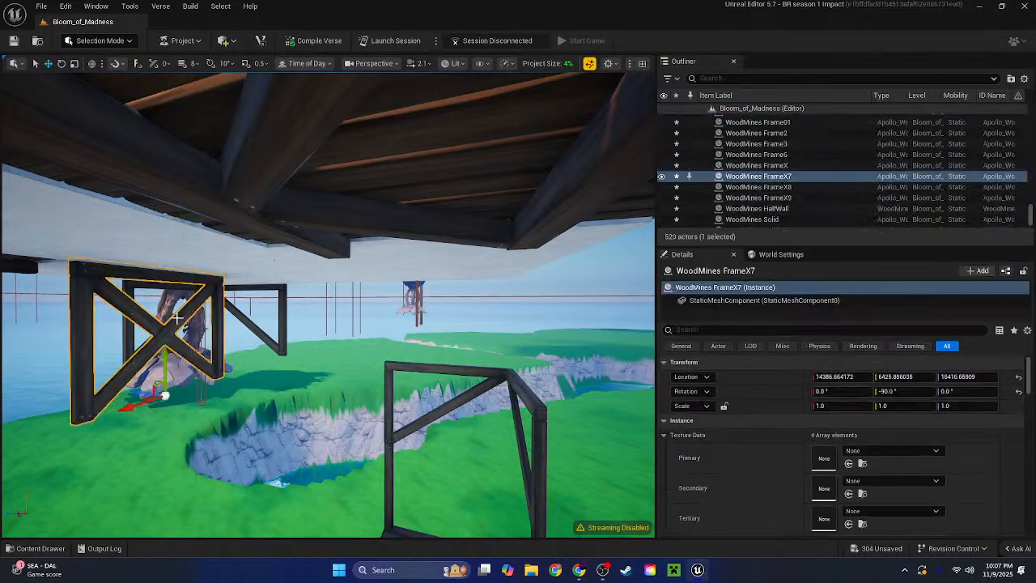
key("Delete")
left_click(247, 323)
key("Delete")
left_click(169, 326)
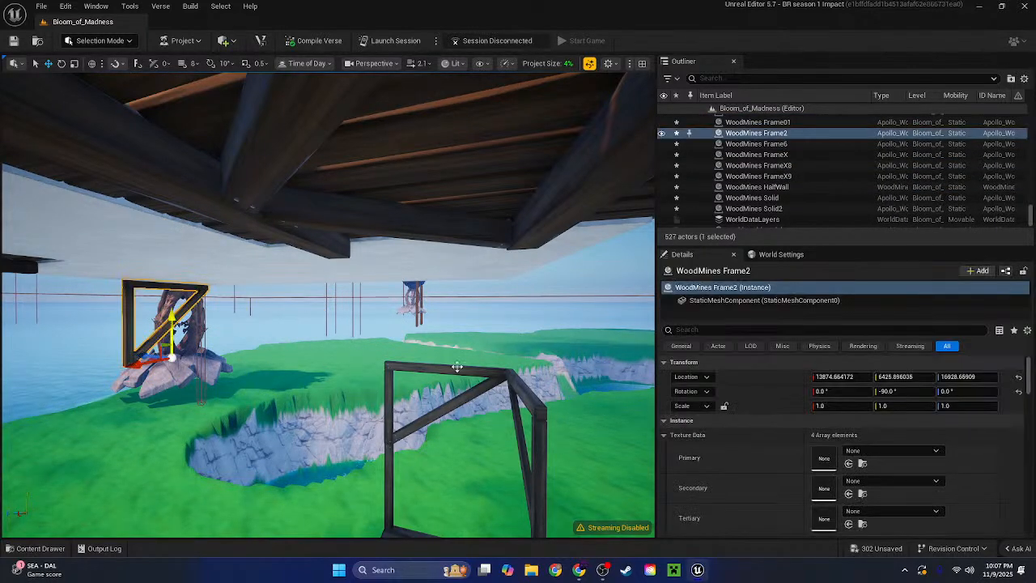
key("Delete")
Switch to OBS to check the stream status and audio levels, and return to Unreal Editor
left_click(603, 570)
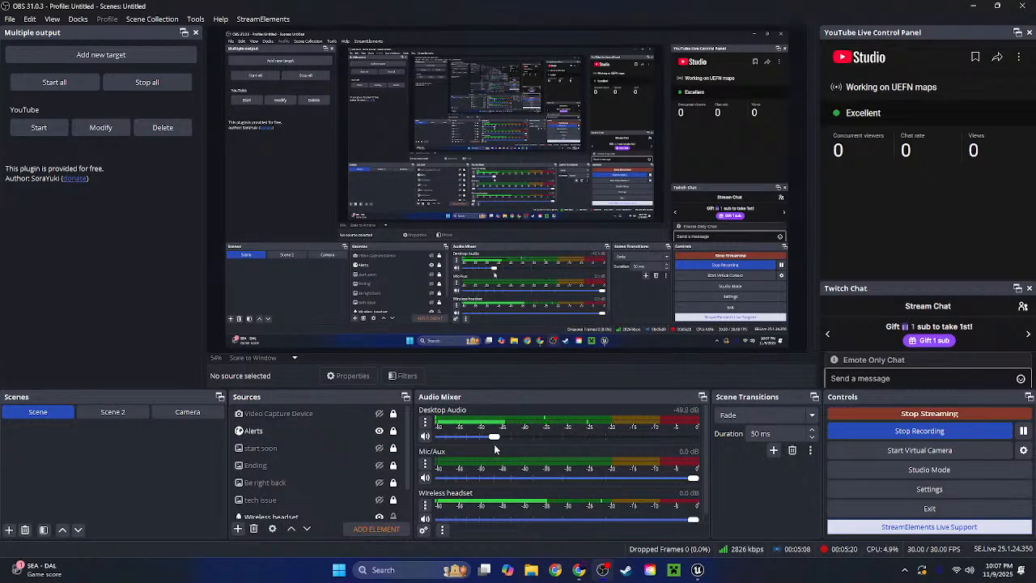
left_click_drag(480, 10, 1035, 105)
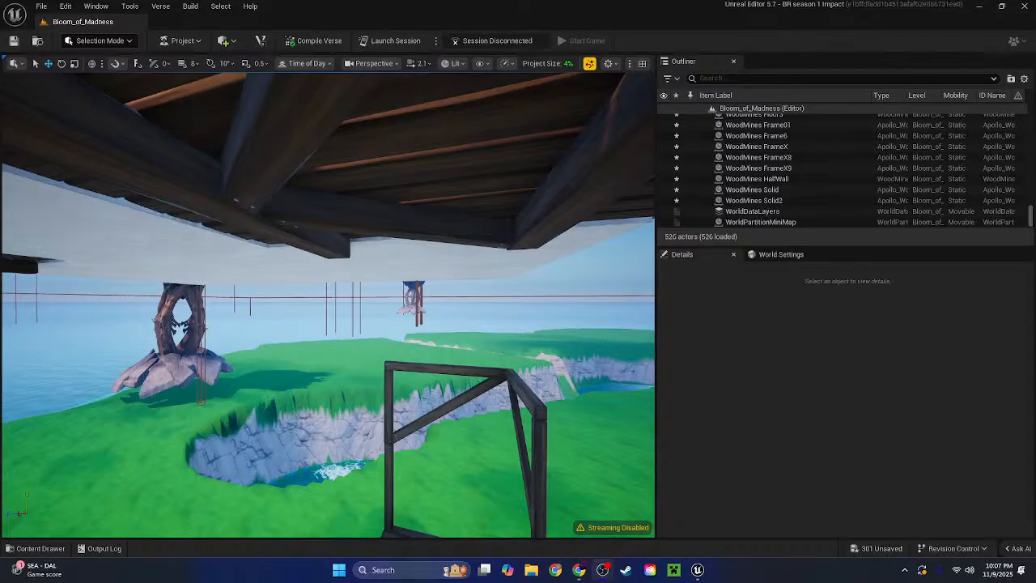
Delete the grouped wooden walkway, balconies and remaining frame standing below the floating house, confirming removal of the grouped actors
key("s")
right_click_drag(570, 314, 567, 311)
key("e")
key("w")
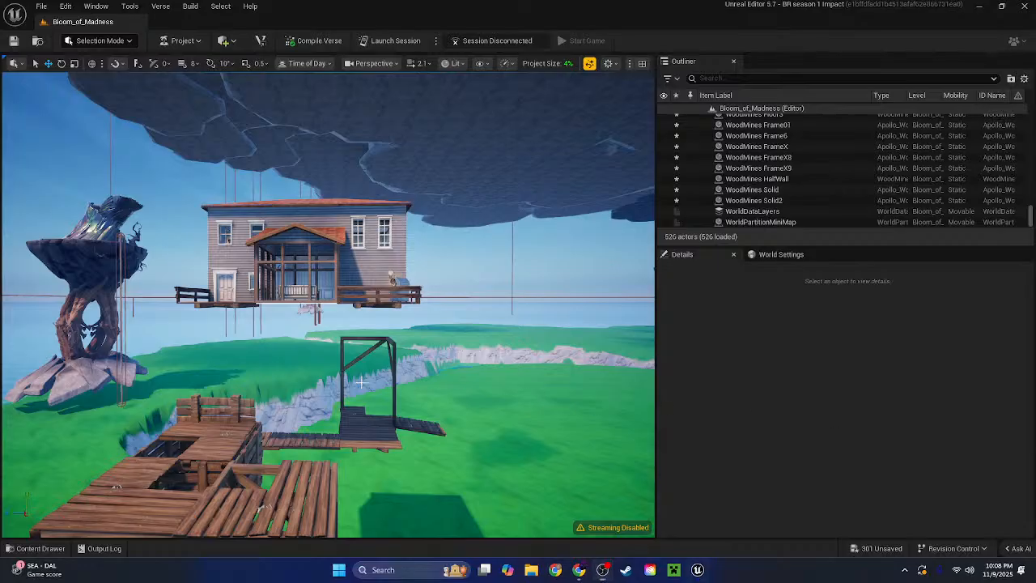
right_click_drag(360, 383, 373, 386)
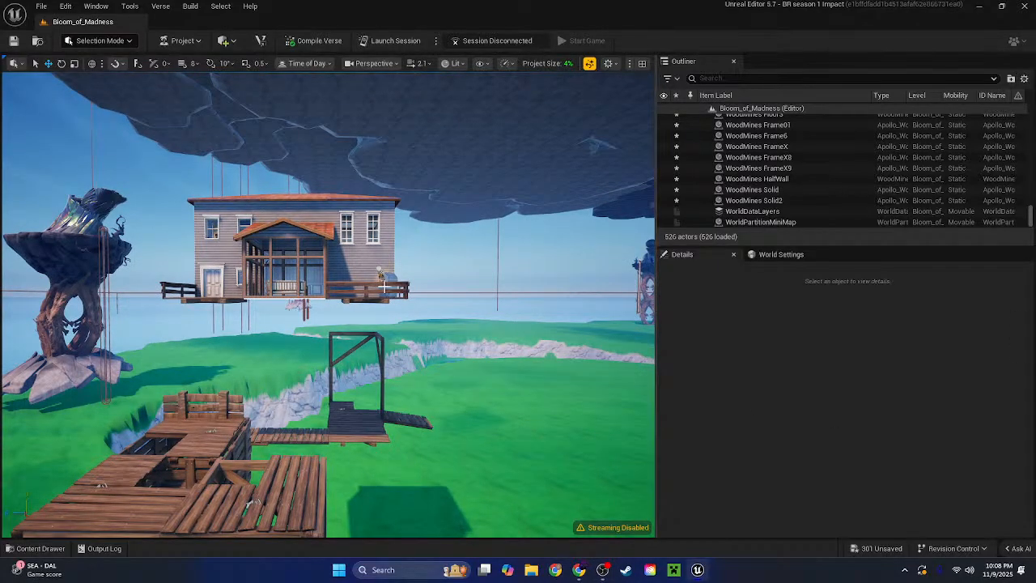
key("w")
right_click_drag(384, 285, 332, 271)
key("s")
key("w")
key("w")
left_click(370, 259)
key("s")
key("Delete")
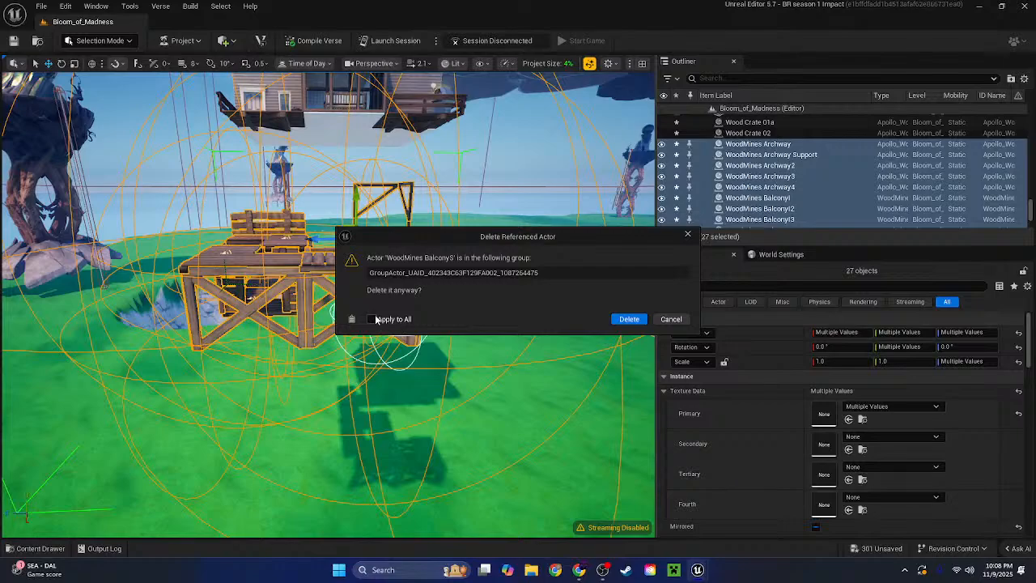
left_click(629, 319)
Switch to landscape editing and choose the Flatten sculpting tool for the grassy plateaus near the river
right_click_drag(566, 324, 567, 275)
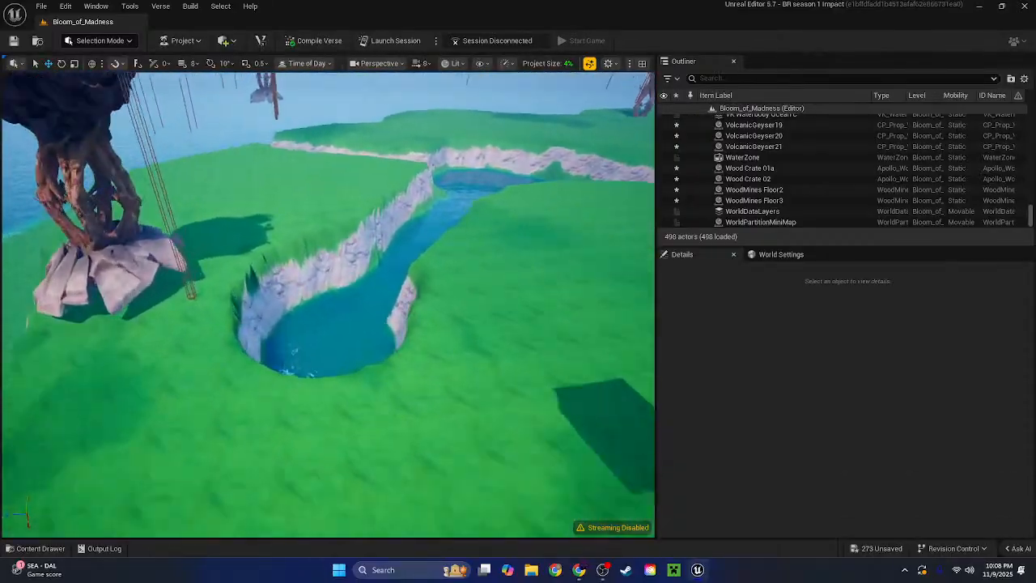
key("w")
scroll(328, 304, "up", 1)
right_click_drag(328, 304, 295, 259)
key("s")
key("s")
key("w")
key("w")
key("s")
key("w")
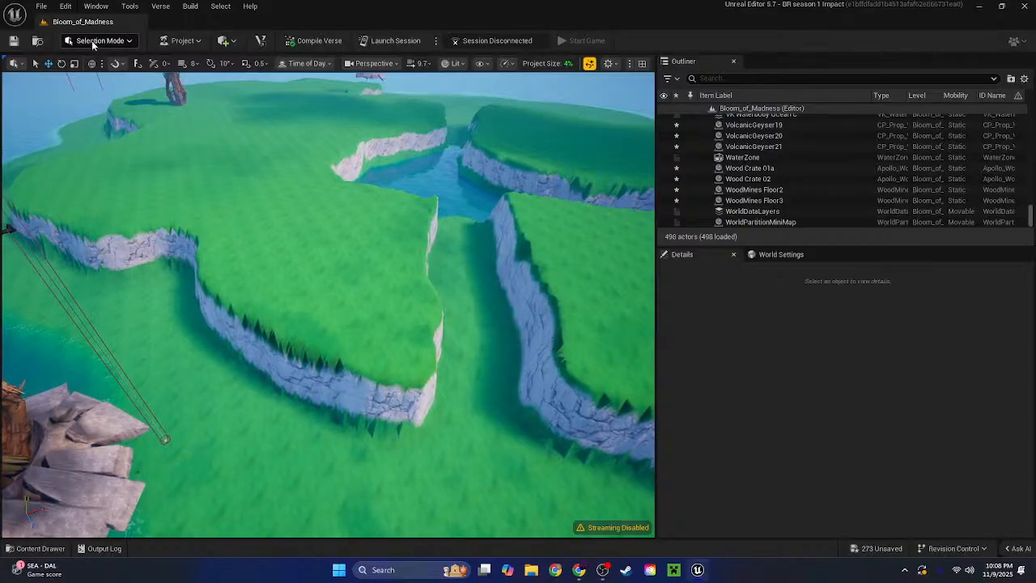
left_click(93, 45)
left_click(114, 71)
key("shift+2")
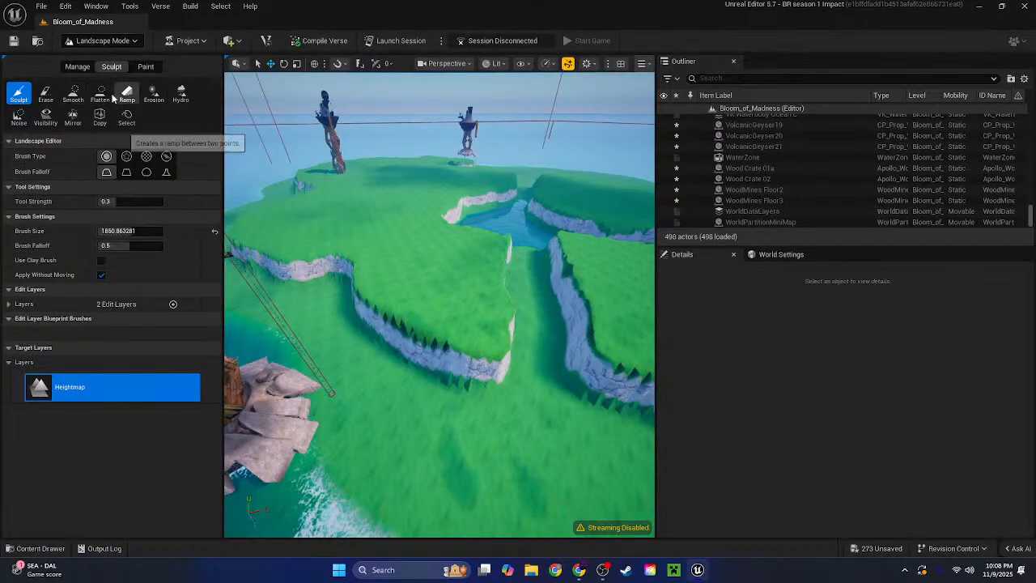
left_click(98, 94)
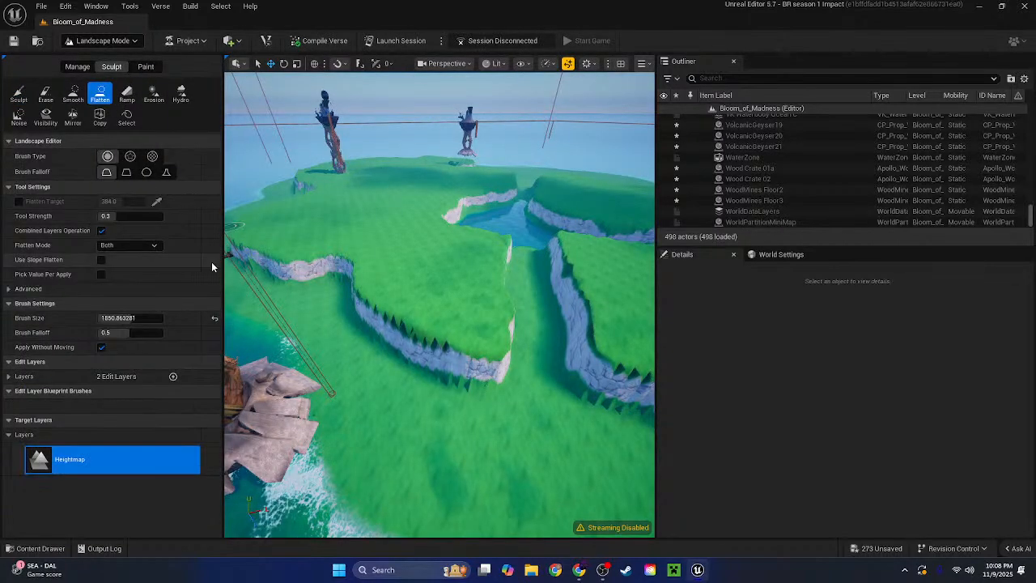
Flatten the grassy plateau beside the shore, extending its top surface outward along the cliff edge
mouse_move(360, 269)
right_mouse_down()
mouse_move(299, 312)
mouse_move(348, 203)
mouse_move(402, 273)
mouse_move(398, 207)
right_mouse_up()
key("w")
mouse_move(398, 207)
left_mouse_down()
mouse_move(405, 255)
mouse_move(476, 302)
mouse_move(455, 322)
mouse_move(379, 256)
mouse_move(372, 273)
mouse_move(473, 316)
mouse_move(444, 339)
mouse_move(370, 294)
mouse_move(354, 248)
left_mouse_up()
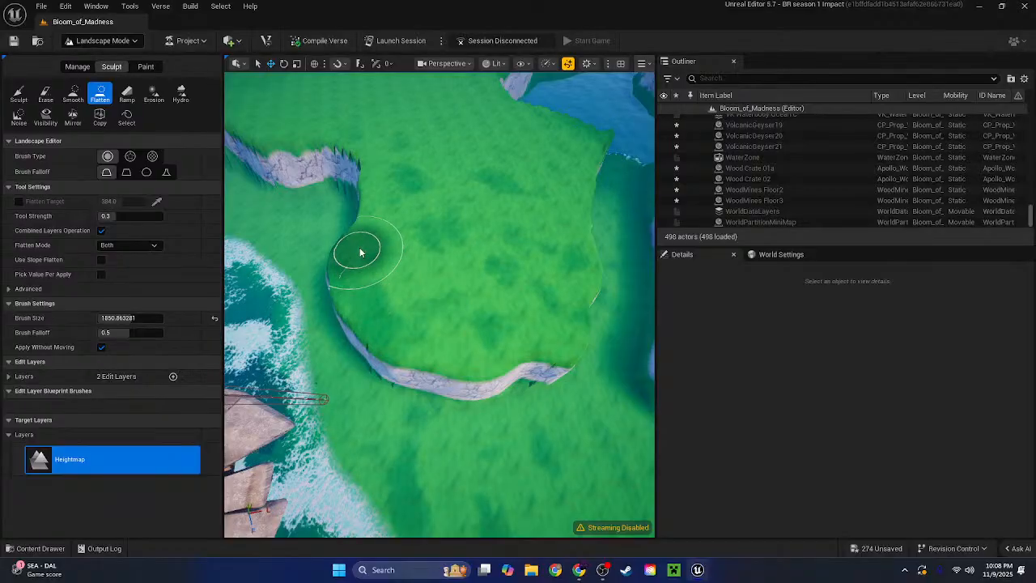
right_click_drag(354, 247, 415, 262)
mouse_move(415, 262)
left_mouse_down()
mouse_move(451, 296)
mouse_move(389, 259)
mouse_move(299, 237)
mouse_move(435, 278)
mouse_move(493, 270)
left_mouse_up()
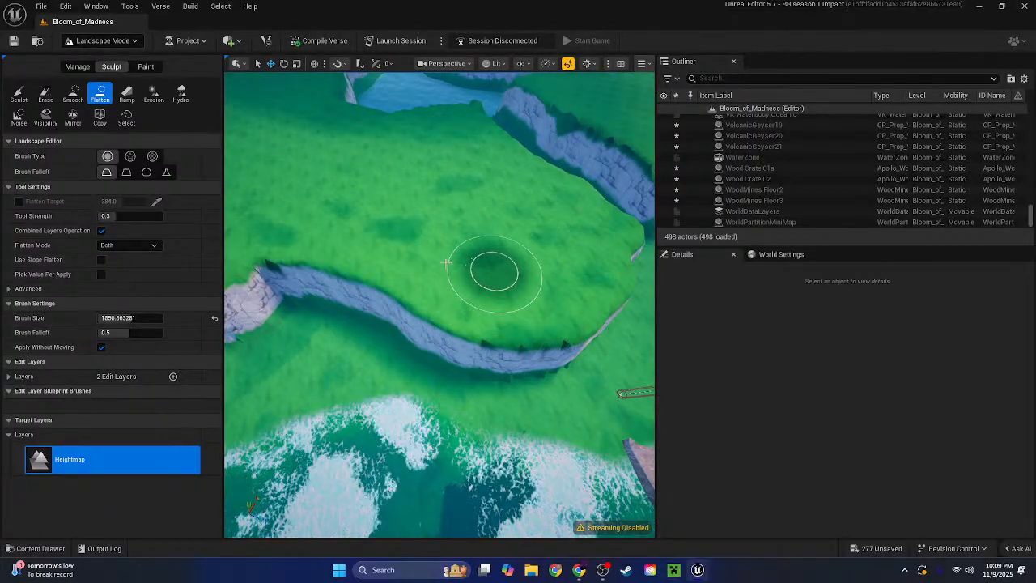
right_click_drag(493, 270, 461, 259)
left_click_drag(461, 259, 402, 243)
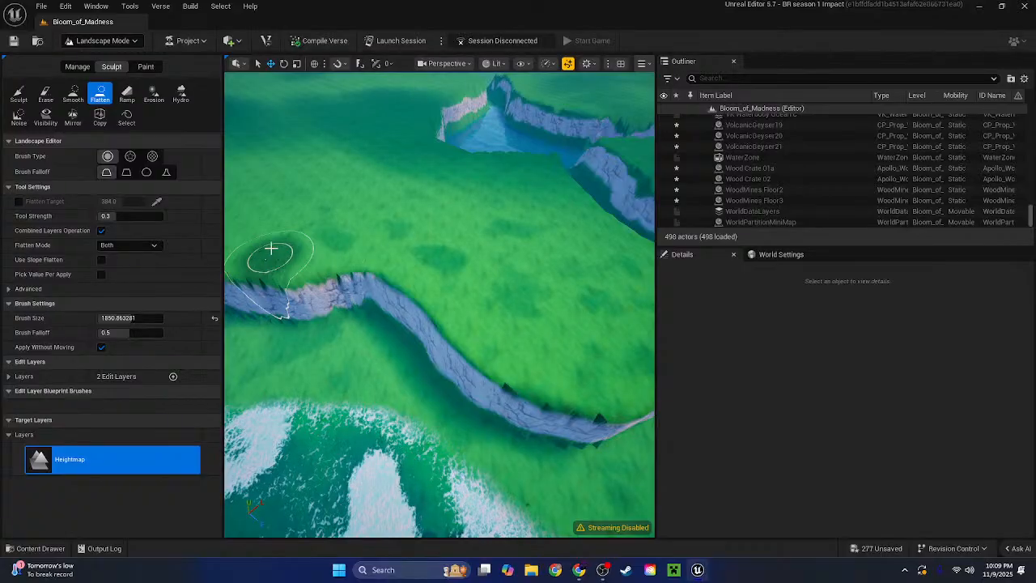
right_click_drag(272, 248, 308, 233)
Smooth the jagged cliff edges around the flattened plateau with the Smooth sculpting tool
left_click(74, 96)
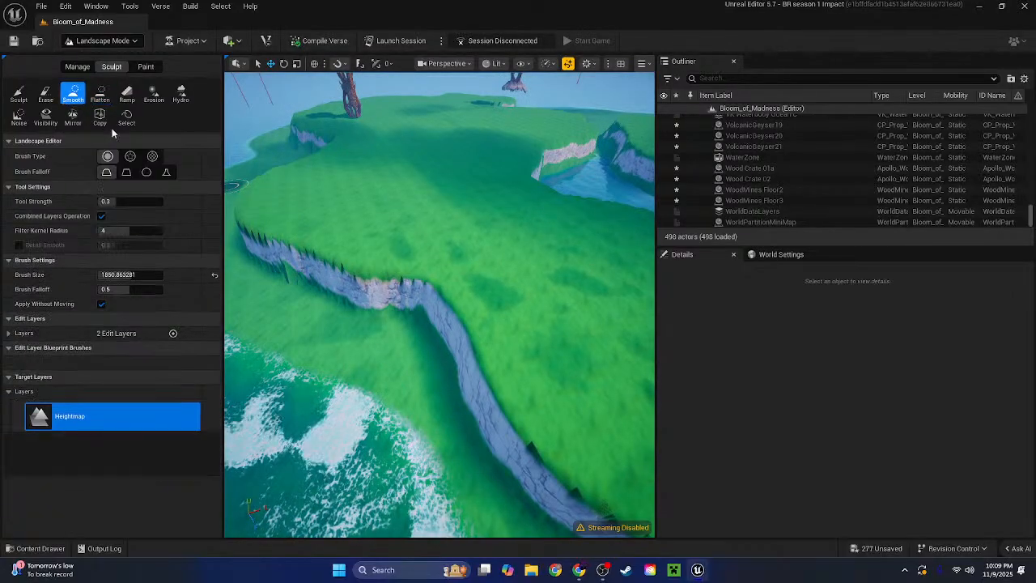
mouse_move(354, 314)
left_mouse_down()
mouse_move(386, 303)
mouse_move(261, 264)
mouse_move(591, 493)
mouse_move(570, 469)
left_mouse_up()
mouse_move(570, 470)
right_mouse_down()
mouse_move(648, 470)
mouse_move(423, 405)
right_mouse_up()
mouse_move(423, 404)
left_mouse_down()
mouse_move(437, 374)
mouse_move(607, 363)
mouse_move(595, 359)
left_mouse_up()
right_click_drag(595, 359, 692, 359)
right_click_drag(564, 349, 651, 349)
mouse_move(576, 212)
left_mouse_down()
mouse_move(632, 203)
mouse_move(495, 235)
mouse_move(394, 203)
mouse_move(304, 150)
left_mouse_up()
mouse_move(304, 150)
right_mouse_down()
mouse_move(364, 98)
mouse_move(299, 242)
mouse_move(298, 275)
right_mouse_up()
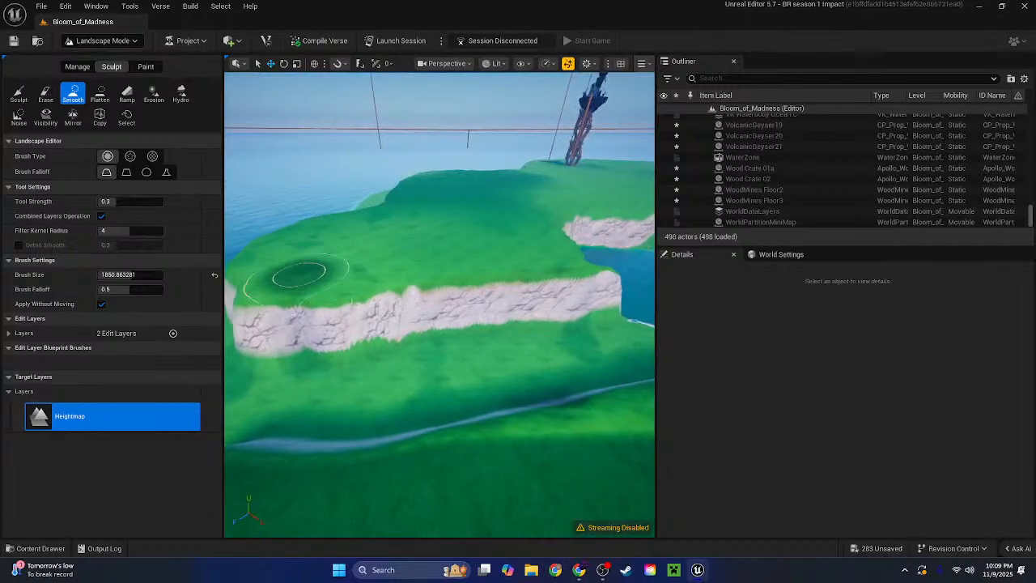
Smooth the cliff faces around the river mouth and the adjoining plateau
mouse_move(311, 336)
right_mouse_down()
mouse_move(453, 251)
mouse_move(554, 319)
right_mouse_up()
left_click_drag(432, 308, 613, 359)
right_click_drag(613, 359, 418, 336)
mouse_move(292, 312)
right_mouse_down()
mouse_move(348, 276)
mouse_move(417, 324)
right_mouse_up()
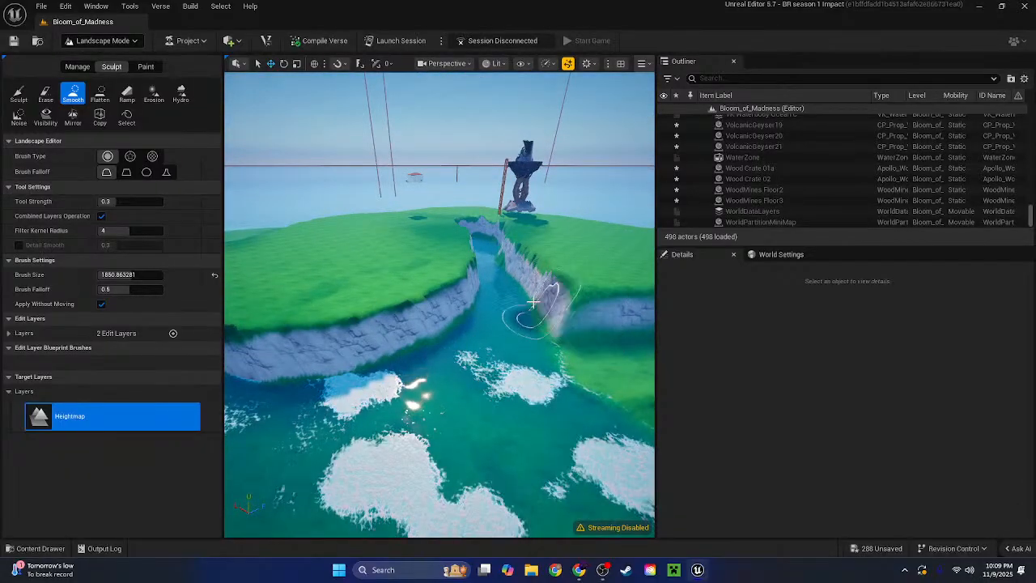
right_click_drag(486, 271, 537, 261)
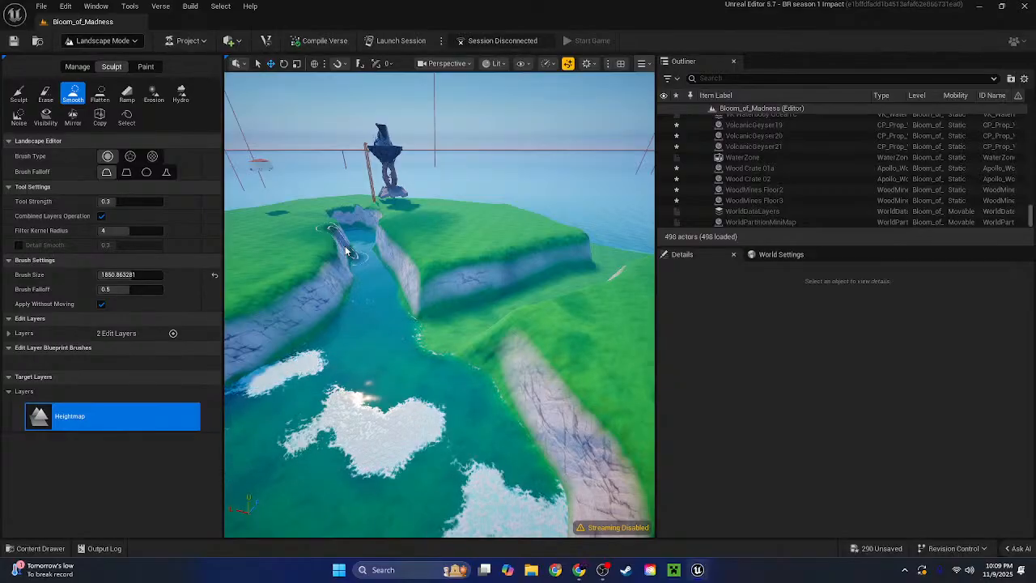
Smooth both rocky banks along the river channel up to its rounded end pool
right_click_drag(347, 252, 308, 247)
right_click_drag(269, 285, 280, 370)
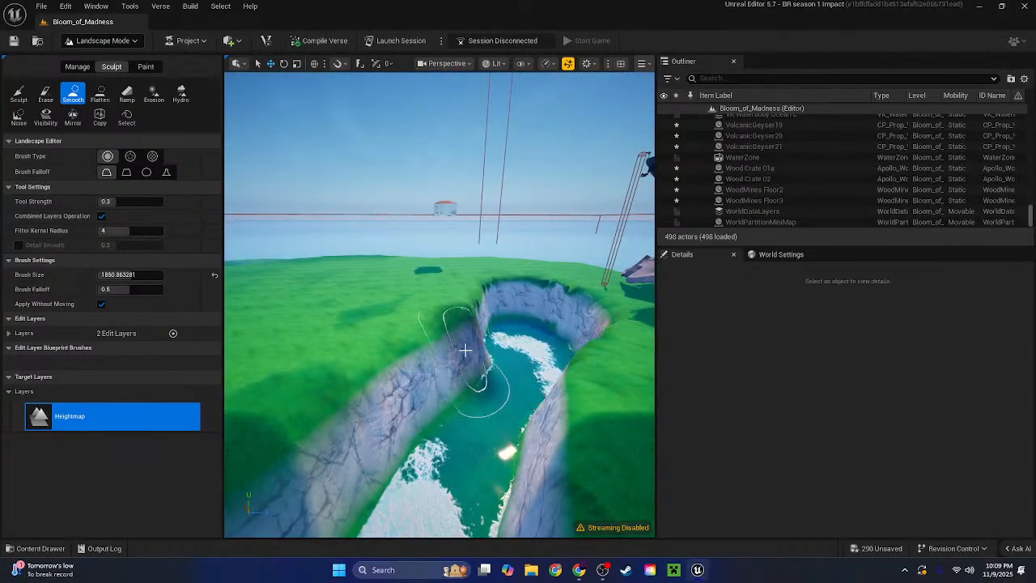
right_click_drag(492, 332, 560, 404)
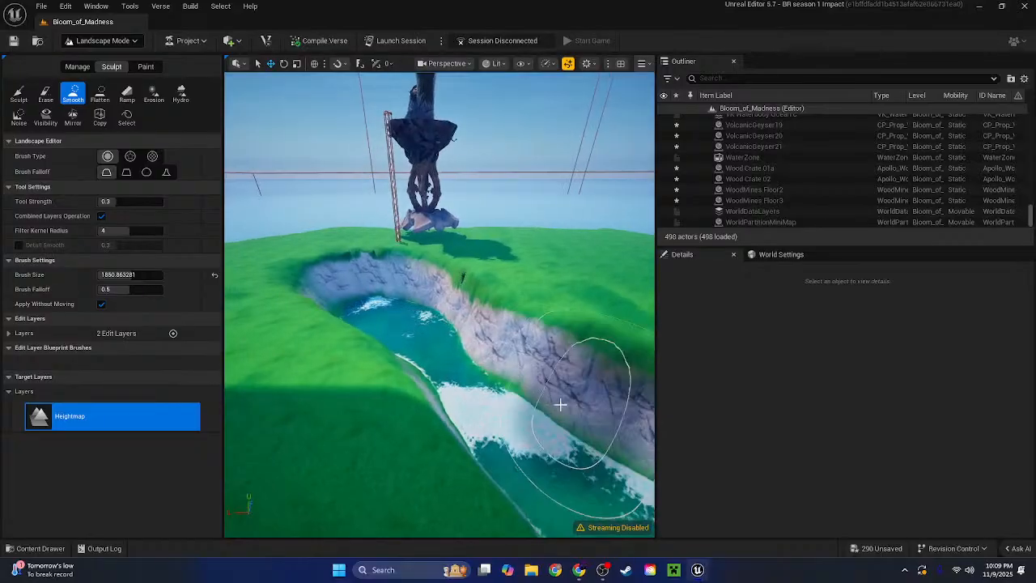
right_click_drag(307, 326, 243, 318)
right_click_drag(324, 340, 243, 340)
right_click_drag(440, 304, 283, 340)
Flatten a raised grassy strip extending from the plateau's rounded tip out across the lower ground
left_click(101, 99)
mouse_move(387, 277)
right_mouse_down()
mouse_move(316, 324)
mouse_move(372, 316)
mouse_move(389, 300)
mouse_move(380, 292)
mouse_move(348, 296)
mouse_move(421, 234)
mouse_move(395, 286)
mouse_move(407, 288)
right_mouse_up()
left_click_drag(406, 289, 420, 300)
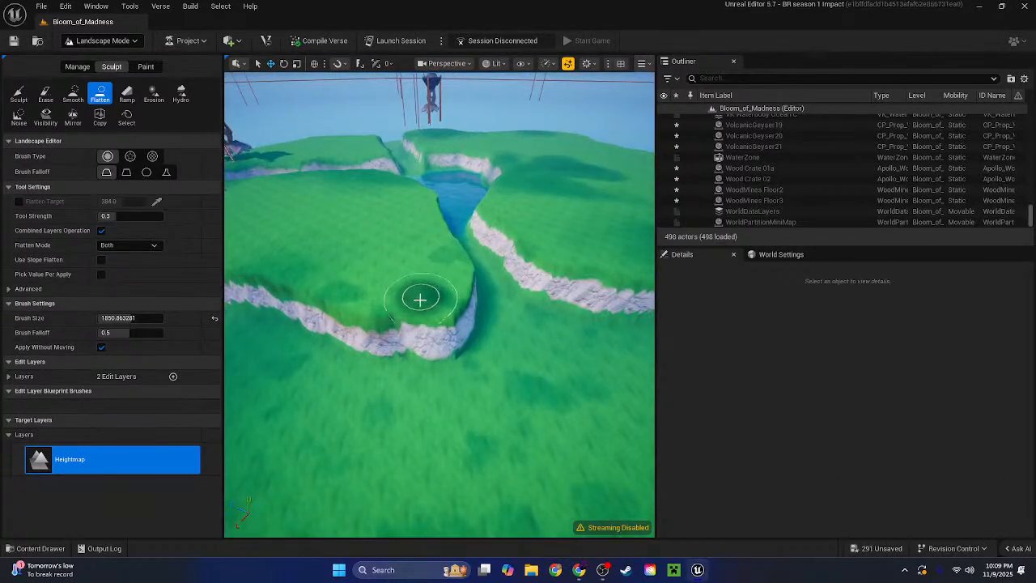
left_click_drag(428, 376, 475, 544)
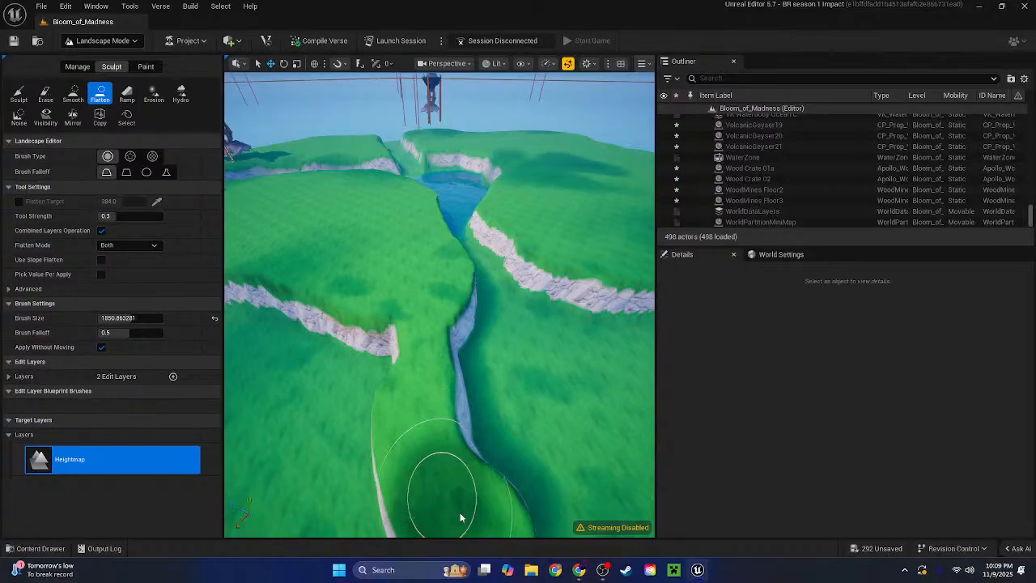
mouse_move(460, 517)
right_mouse_down()
mouse_move(414, 426)
mouse_move(423, 402)
right_mouse_up()
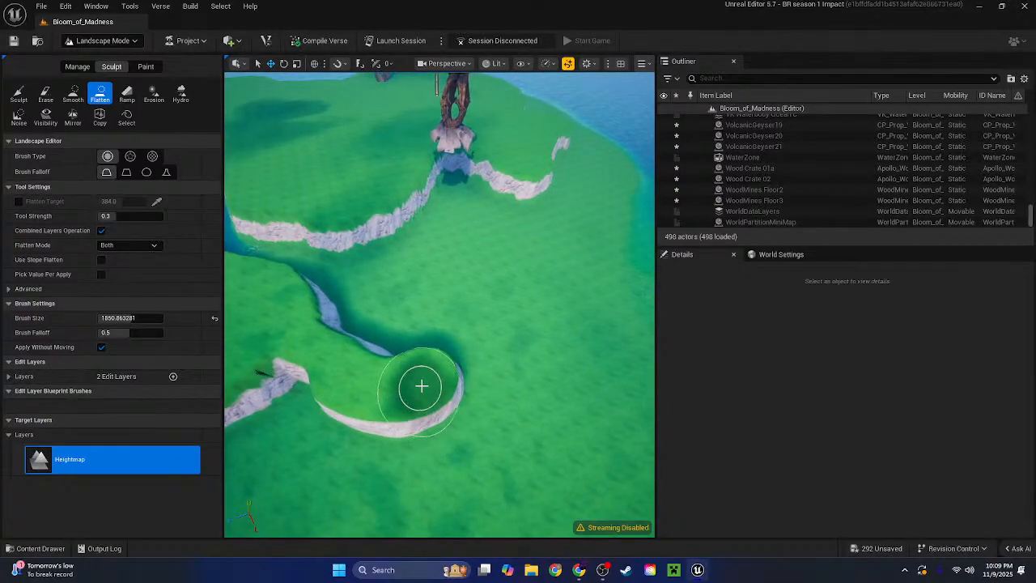
mouse_move(422, 387)
left_mouse_down()
mouse_move(478, 391)
mouse_move(430, 397)
left_mouse_up()
Flatten the middle of the raised strip to ground level, separating its far end from the main plateau
right_click_drag(430, 398, 390, 342)
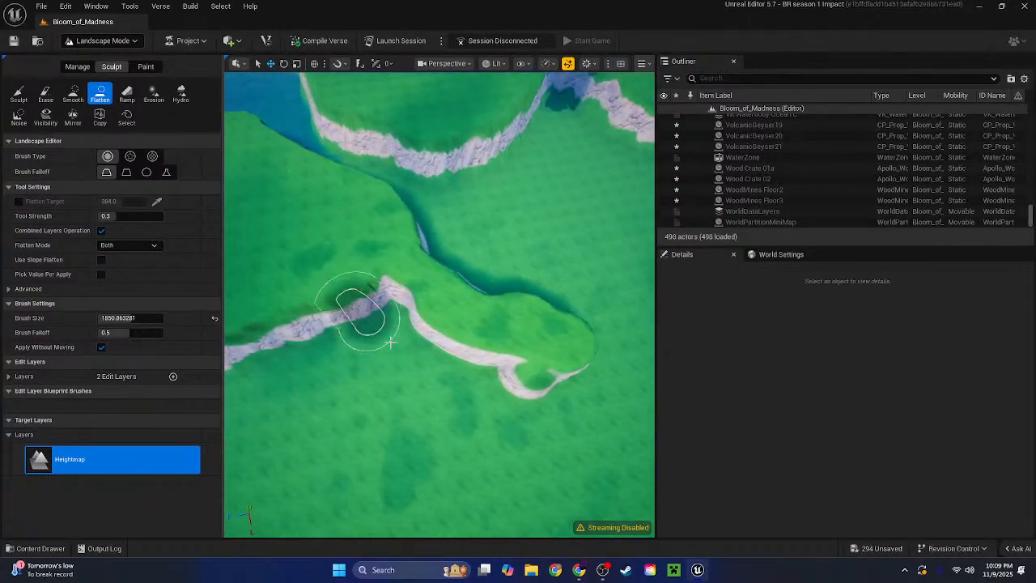
mouse_move(429, 320)
left_mouse_down()
mouse_move(445, 294)
mouse_move(422, 312)
left_mouse_up()
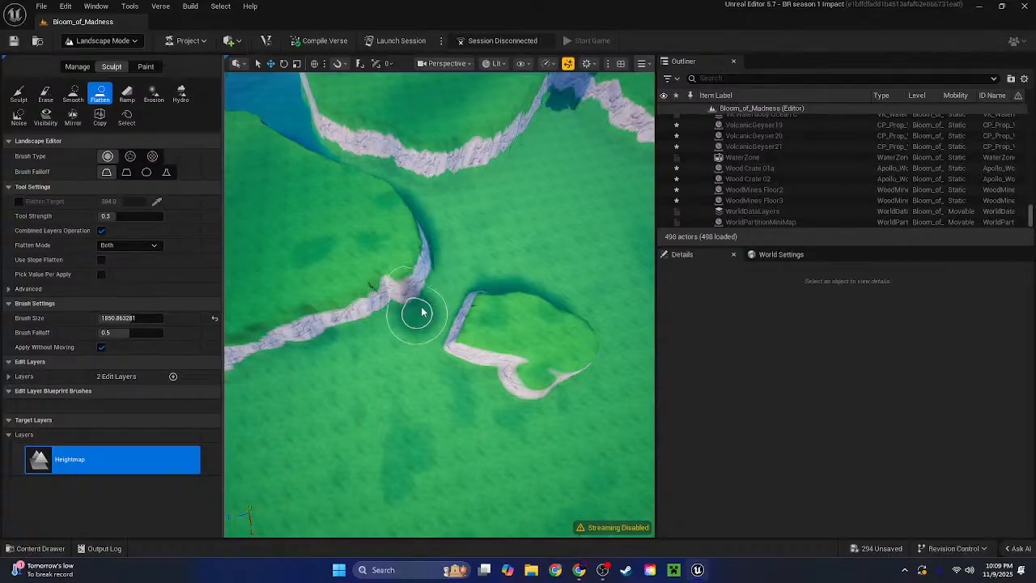
right_click_drag(386, 347, 364, 324)
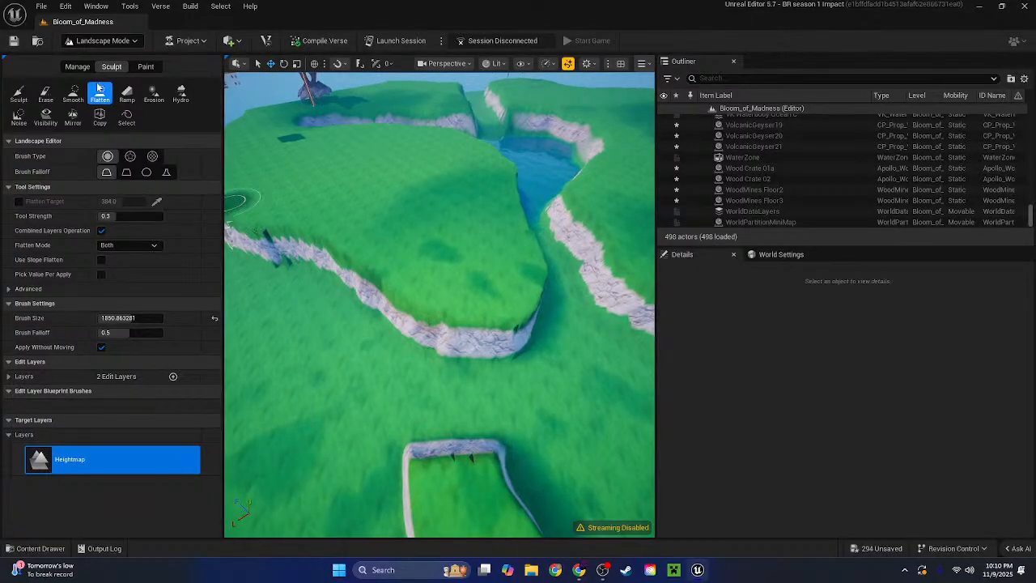
Smooth the main plateau's cliff edge around its tip and along the side facing the river
left_click(73, 92)
mouse_move(270, 243)
left_mouse_down()
mouse_move(453, 326)
mouse_move(541, 293)
left_mouse_up()
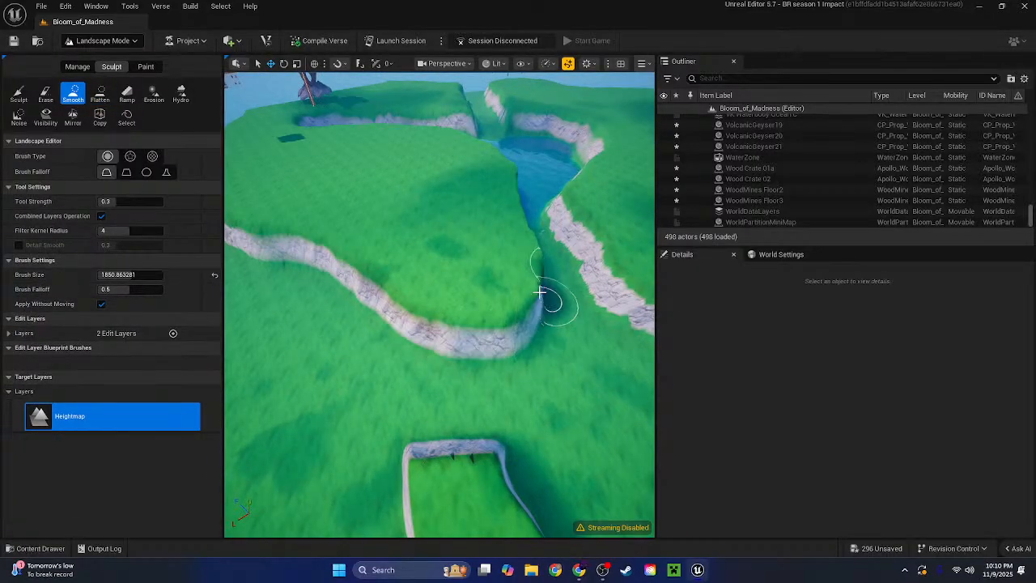
right_click_drag(520, 340, 393, 310)
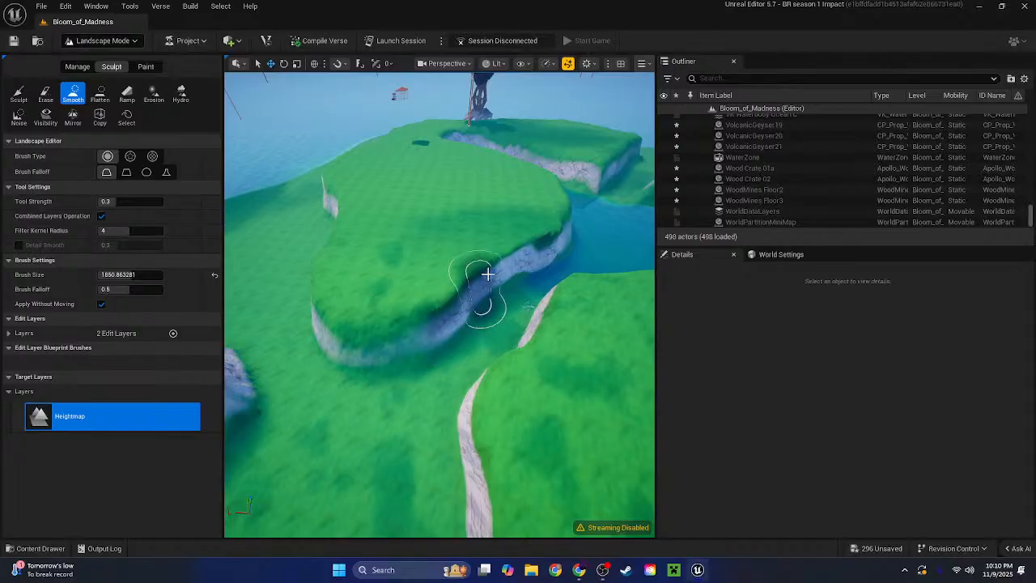
mouse_move(489, 274)
left_mouse_down()
mouse_move(541, 245)
mouse_move(474, 265)
mouse_move(463, 295)
left_mouse_up()
Smooth the cliff across the channel, continuing along it to the base of the twisted tower
mouse_move(463, 296)
right_mouse_down()
mouse_move(518, 299)
mouse_move(475, 317)
right_mouse_up()
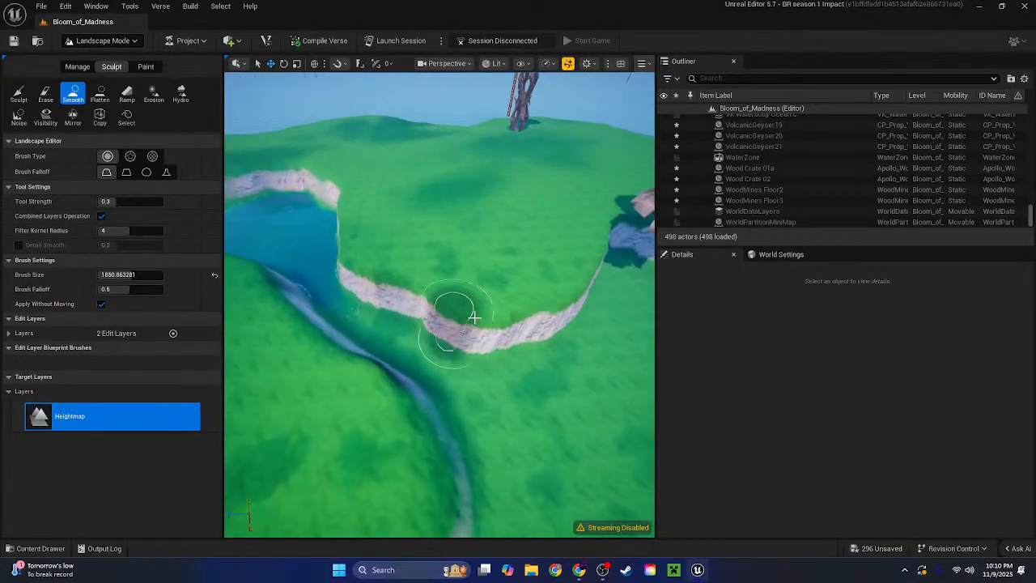
mouse_move(474, 317)
left_mouse_down()
mouse_move(550, 322)
mouse_move(391, 301)
mouse_move(347, 274)
left_mouse_up()
mouse_move(346, 274)
right_mouse_down()
mouse_move(442, 263)
mouse_move(388, 311)
right_mouse_up()
mouse_move(340, 340)
left_mouse_down()
mouse_move(398, 289)
mouse_move(460, 271)
left_mouse_up()
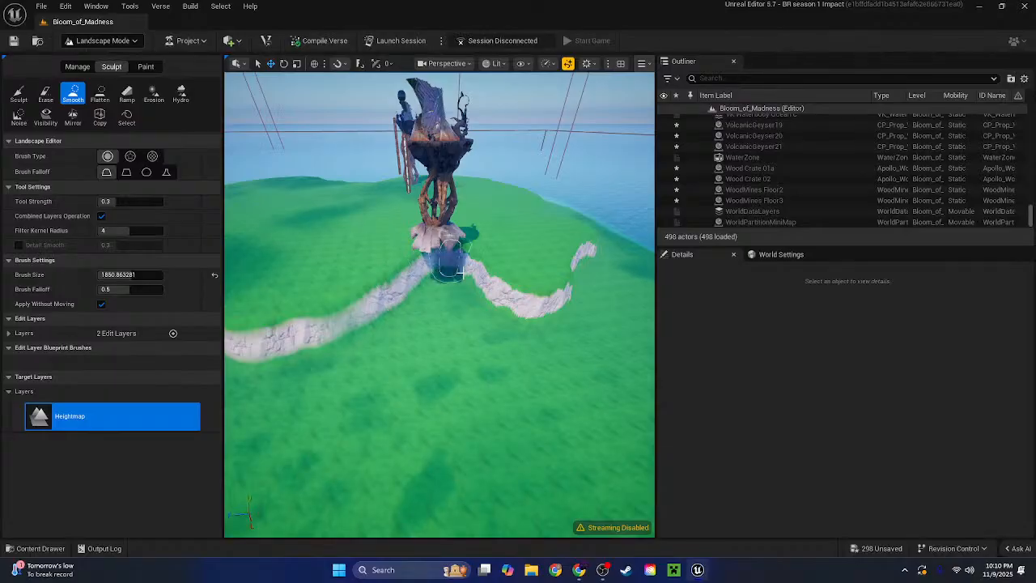
Smooth the winding cliff edge on the far side of the twisted tower, around its outer corner
mouse_move(565, 312)
right_mouse_down()
mouse_move(541, 314)
mouse_move(593, 308)
right_mouse_up()
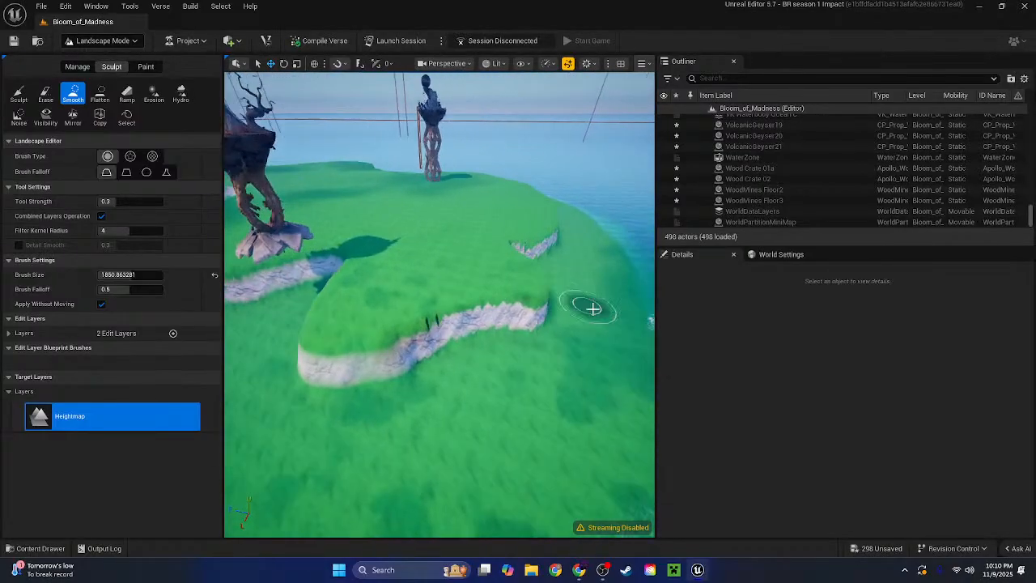
mouse_move(555, 314)
left_mouse_down()
mouse_move(521, 308)
mouse_move(348, 368)
left_mouse_up()
right_click_drag(348, 368, 438, 371)
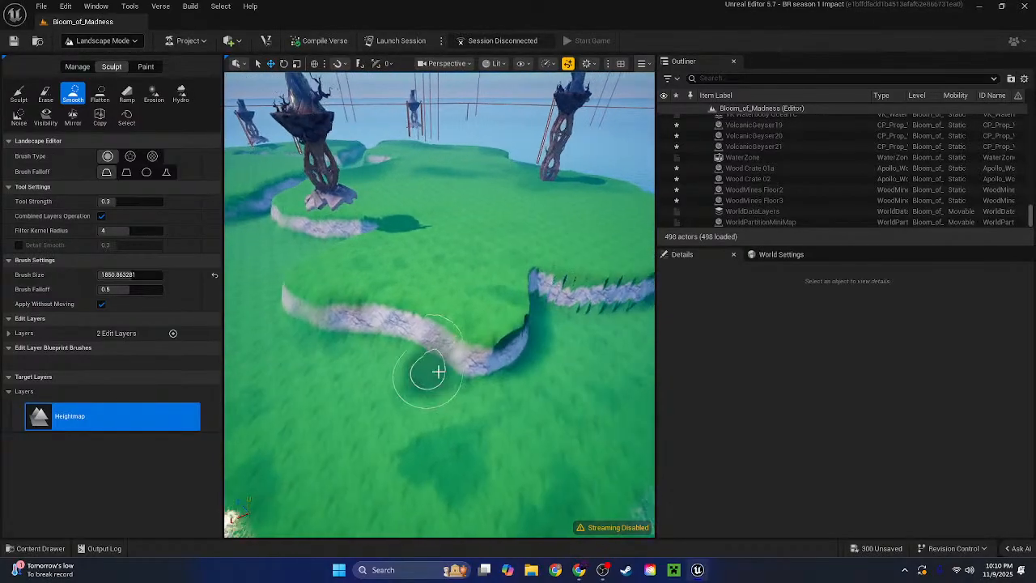
mouse_move(438, 371)
left_mouse_down()
mouse_move(518, 301)
mouse_move(599, 293)
mouse_move(454, 356)
left_mouse_up()
mouse_move(454, 356)
right_mouse_down()
mouse_move(543, 320)
mouse_move(494, 340)
mouse_move(481, 361)
right_mouse_up()
mouse_move(481, 361)
left_mouse_down()
mouse_move(623, 324)
mouse_move(488, 333)
left_mouse_up()
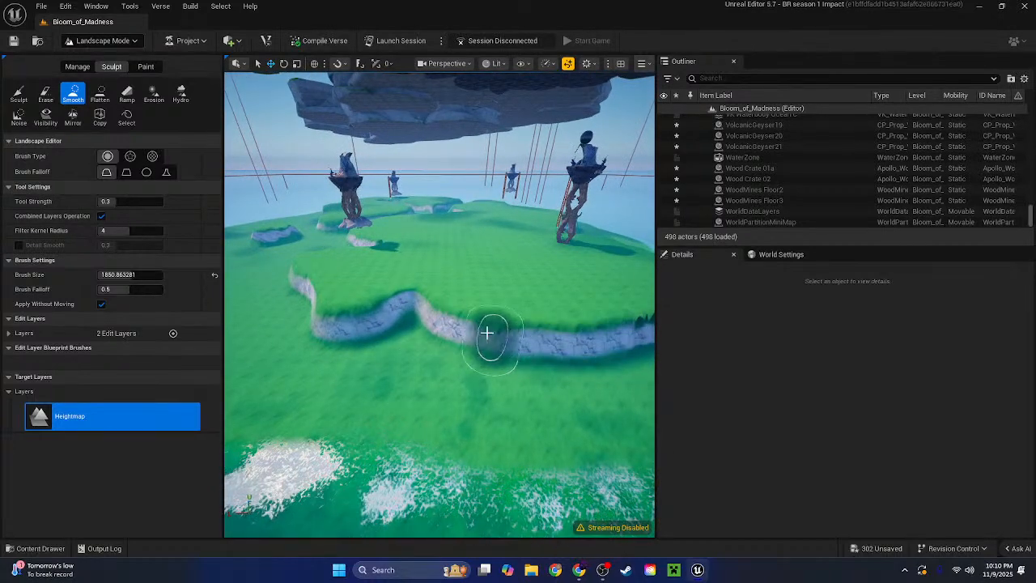
Smooth the long cliff facing the shoreline, including the jagged bend near the next twisted tower
right_click_drag(487, 333, 484, 329)
mouse_move(483, 328)
left_mouse_down()
mouse_move(601, 304)
mouse_move(494, 329)
left_mouse_up()
right_click_drag(494, 329, 474, 324)
mouse_move(474, 324)
left_mouse_down()
mouse_move(344, 324)
mouse_move(462, 312)
mouse_move(561, 284)
left_mouse_up()
right_click_drag(562, 284, 502, 302)
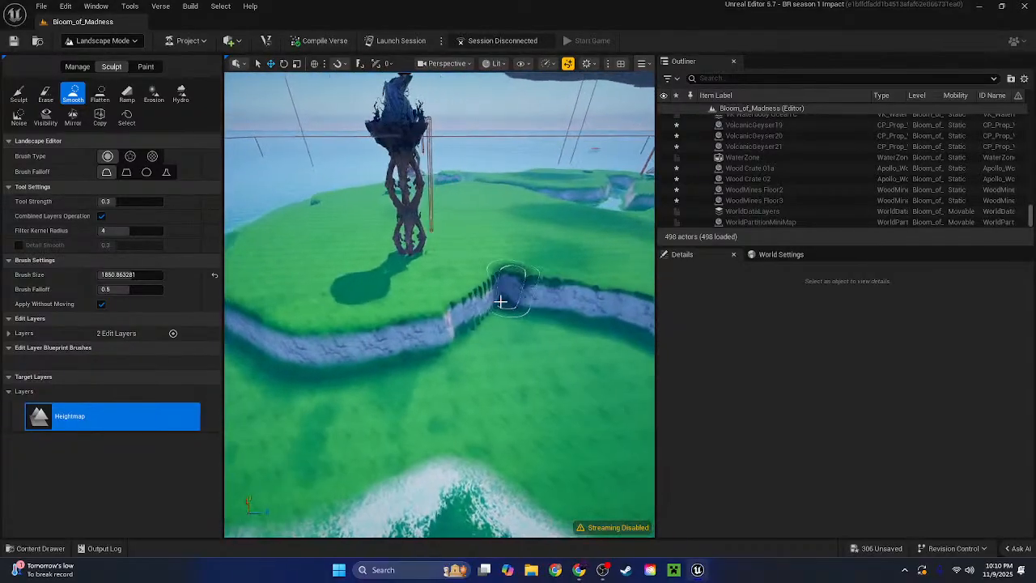
mouse_move(500, 301)
left_mouse_down()
mouse_move(462, 326)
mouse_move(572, 292)
mouse_move(477, 322)
left_mouse_up()
mouse_move(477, 323)
right_mouse_down()
mouse_move(526, 322)
mouse_move(415, 290)
right_mouse_up()
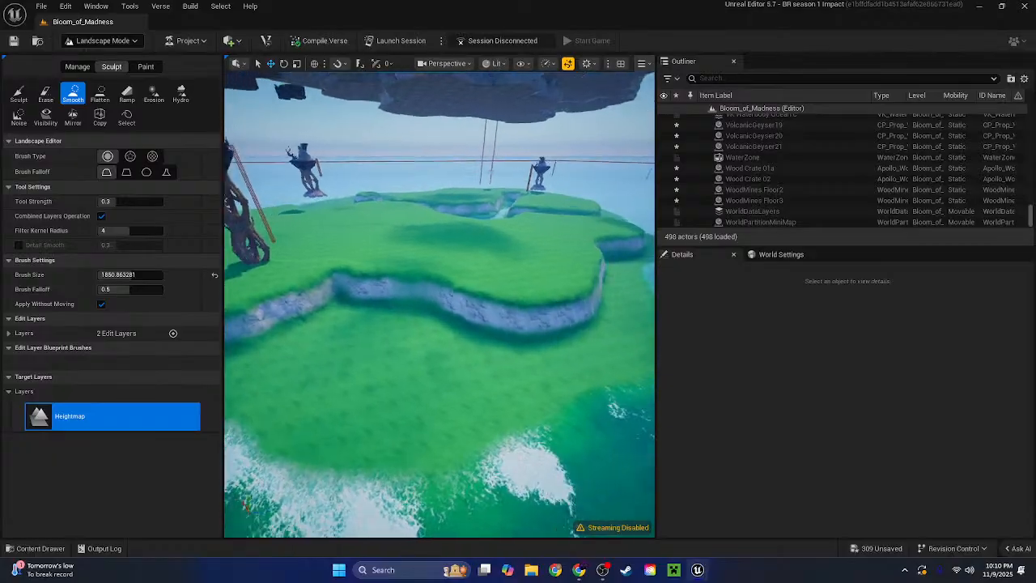
Smooth the winding shoreline cliff in front of the twisted tower, continuing around the corner to its far end
right_click_drag(637, 282, 584, 268)
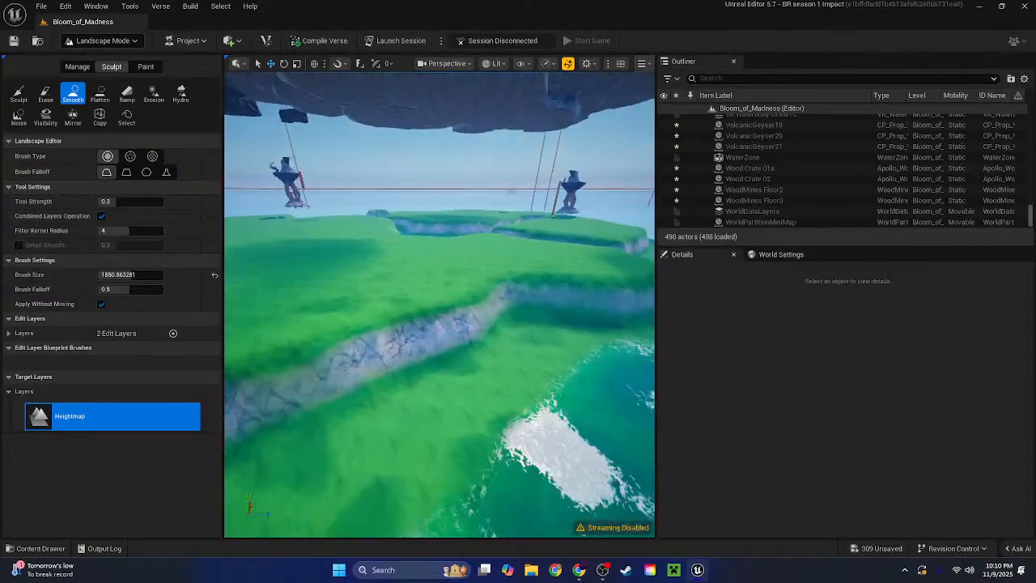
right_click_drag(439, 304, 508, 243)
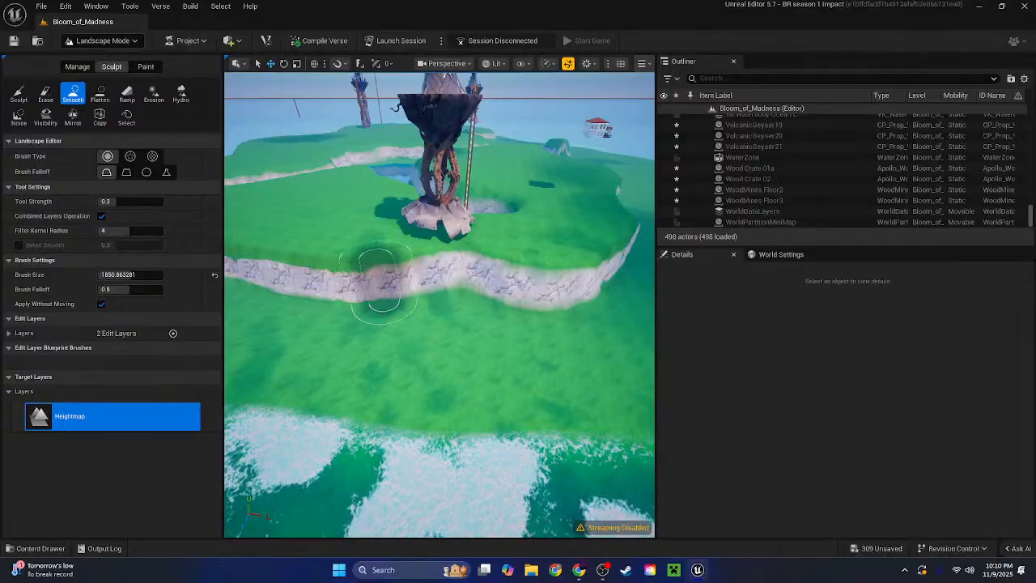
right_click_drag(550, 288, 524, 290)
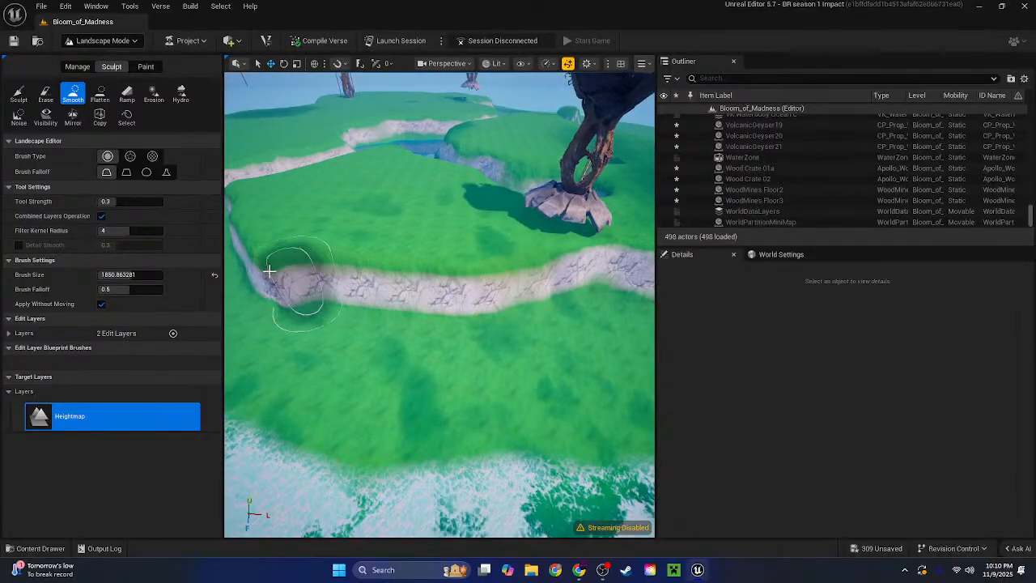
right_click_drag(440, 305, 541, 269)
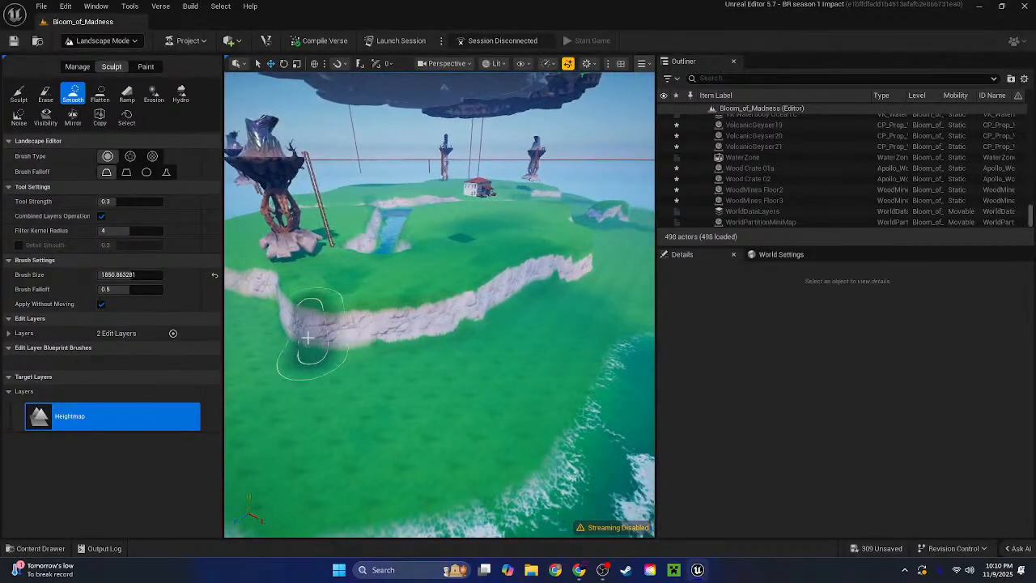
left_click_drag(308, 337, 522, 287)
mouse_move(570, 266)
right_mouse_down()
mouse_move(502, 267)
mouse_move(567, 267)
mouse_move(591, 234)
mouse_move(591, 332)
right_mouse_up()
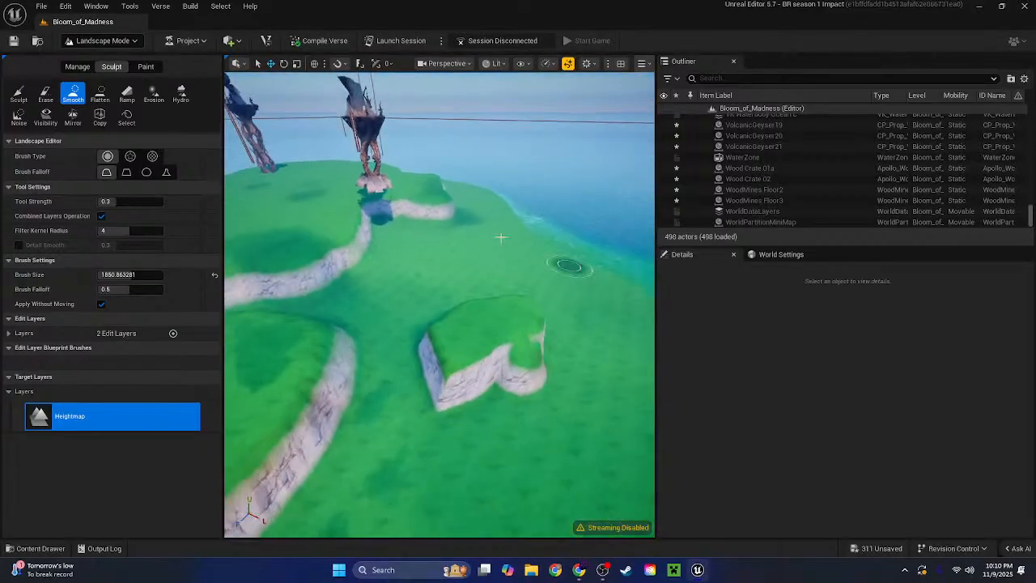
left_click(101, 93)
mouse_move(421, 267)
right_mouse_down()
mouse_move(493, 267)
mouse_move(469, 194)
mouse_move(438, 267)
right_mouse_up()
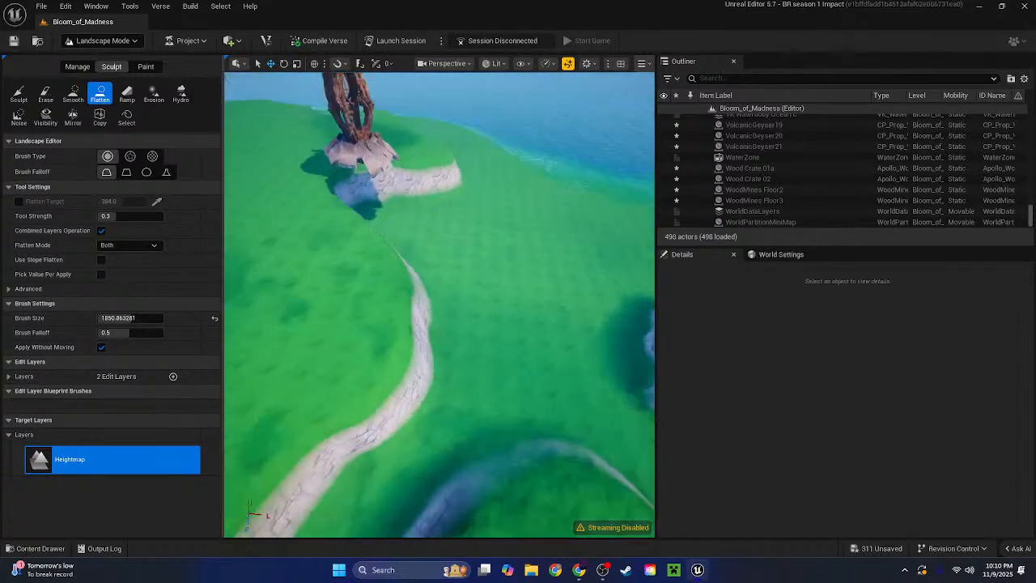
right_click_drag(439, 304, 388, 243)
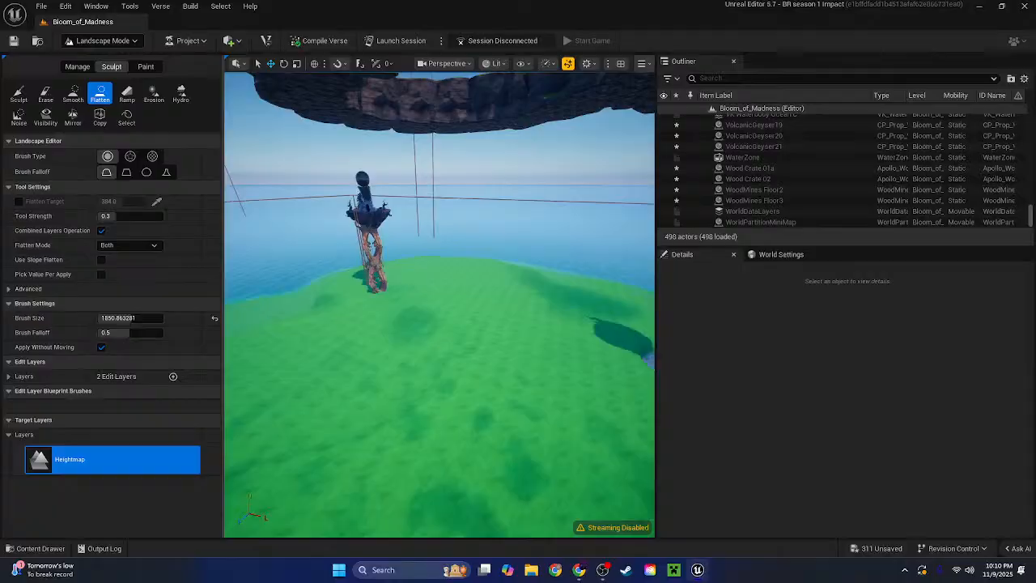
Switch from landscape sculpting to Selection Mode and examine the reshaped island, its cliffs, river and tower placements from several sides
left_click(72, 40)
left_click(89, 53)
right_click_drag(341, 276, 316, 252)
right_click_drag(337, 306, 352, 424)
key("w")
key("s")
key("s")
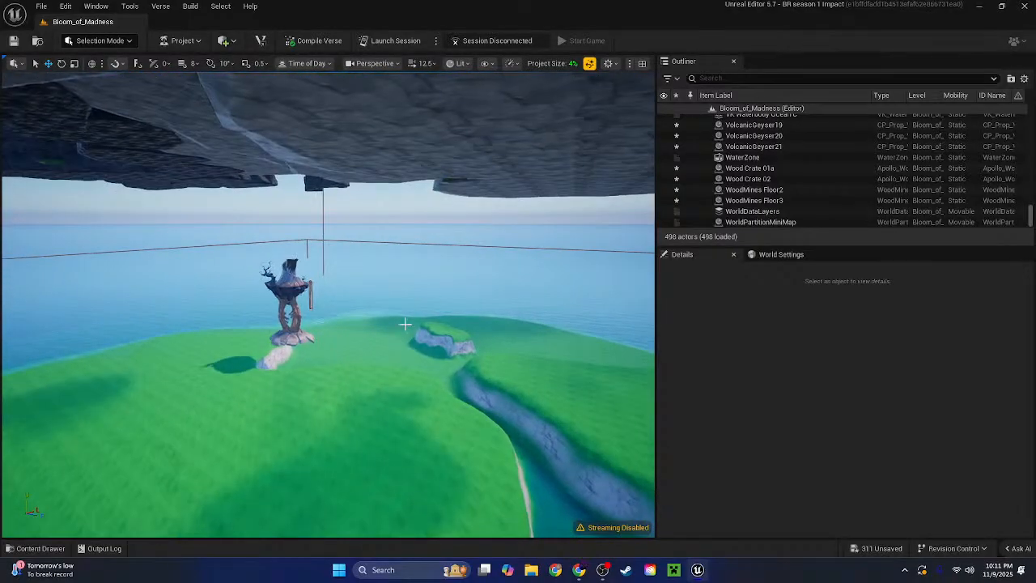
right_click_drag(414, 342, 398, 299)
key("w")
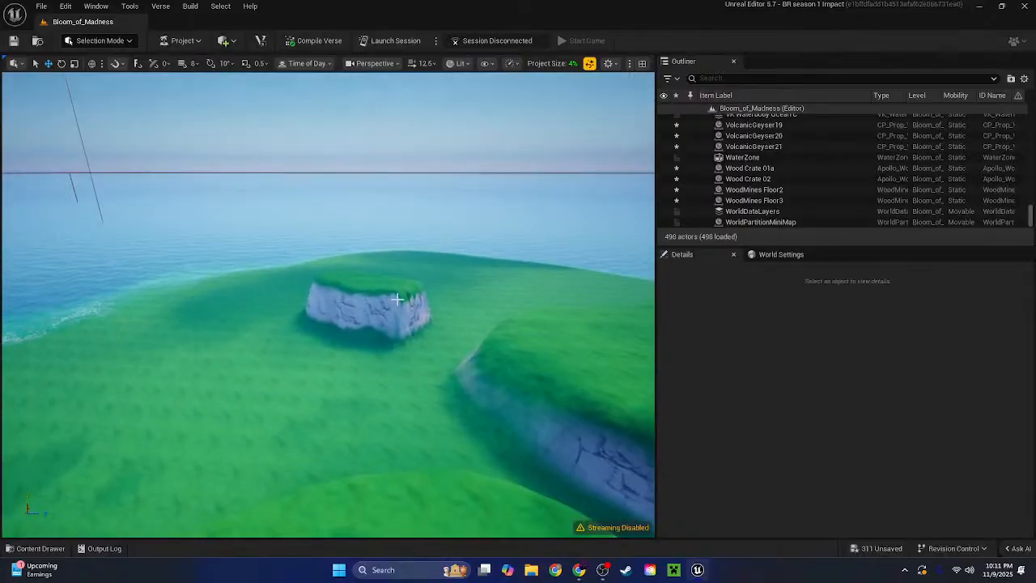
right_click_drag(506, 364, 461, 332)
key("s")
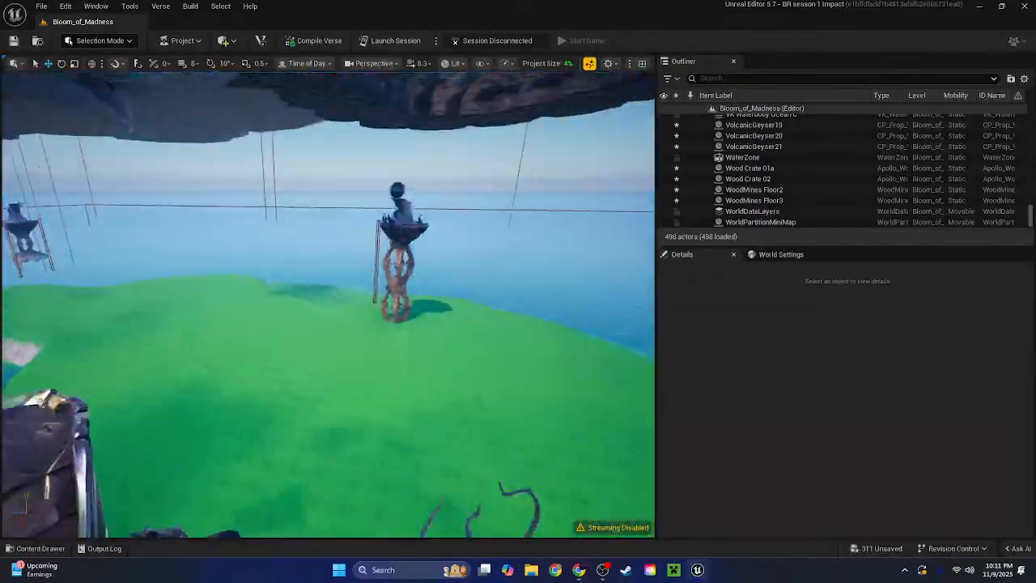
key("w")
right_click_drag(328, 304, 469, 301)
key("s")
key("s")
key("s")
key("w")
key("s")
key("s")
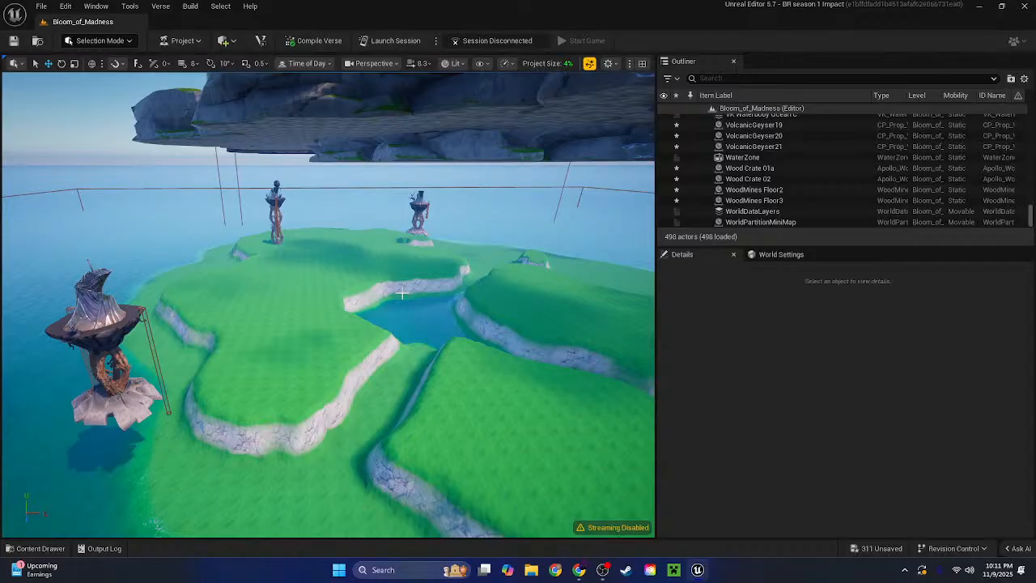
right_click_drag(402, 294, 470, 307)
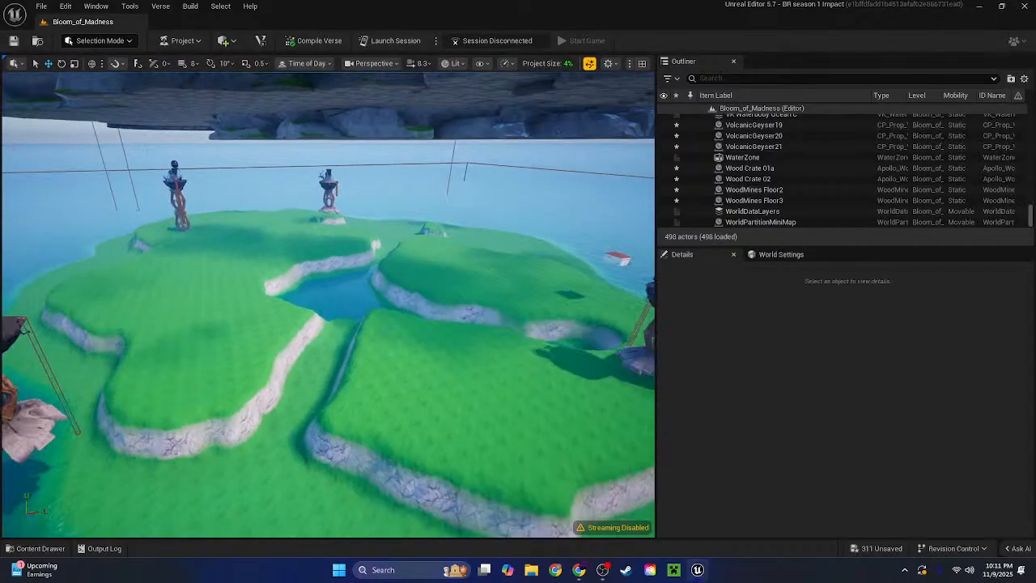
Save all changes to Bloom_of_Madness and open the Impact level
left_click(13, 41)
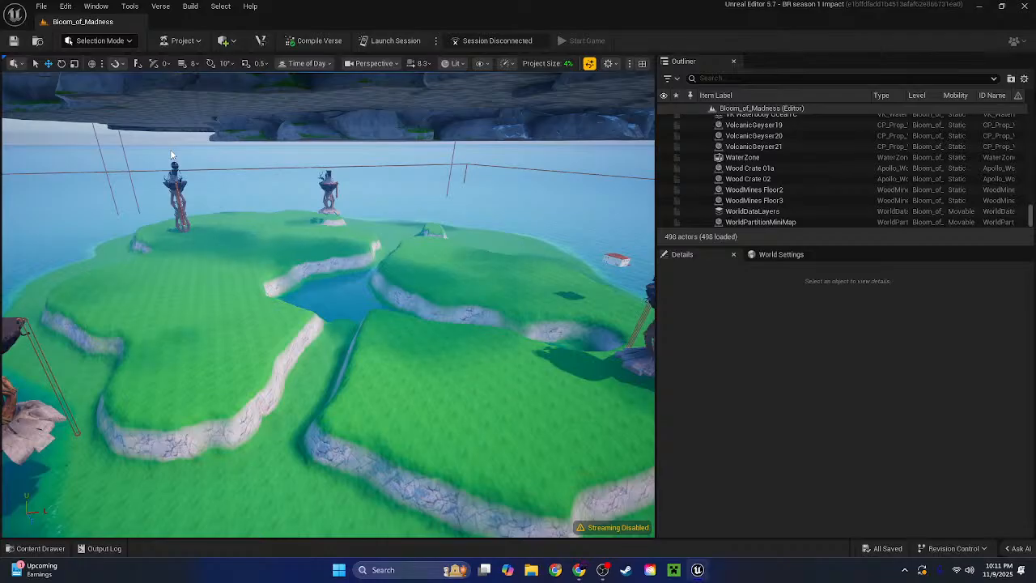
mouse_move(202, 257)
right_mouse_down()
mouse_move(445, 227)
mouse_move(202, 258)
right_mouse_up()
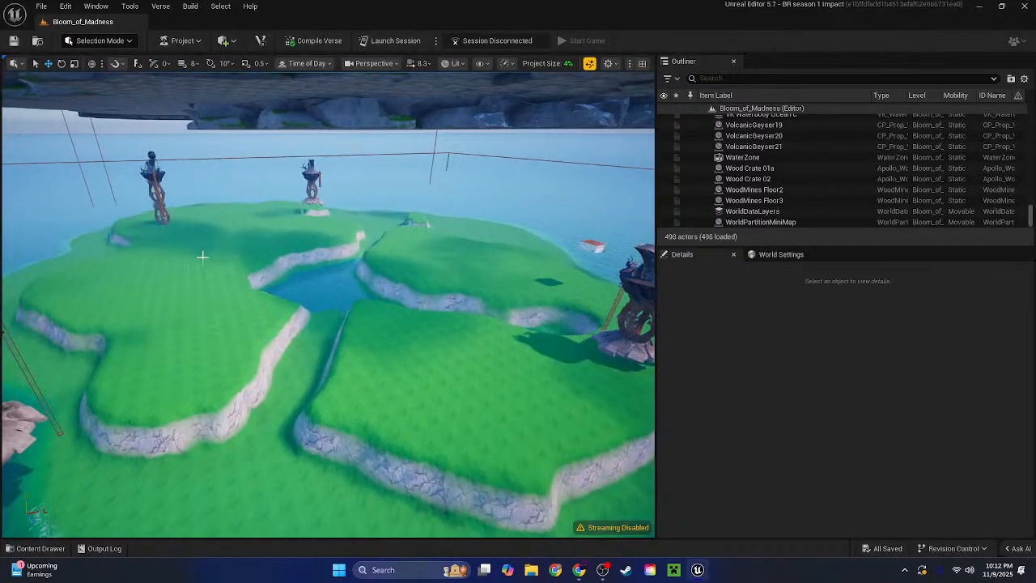
left_click(34, 548)
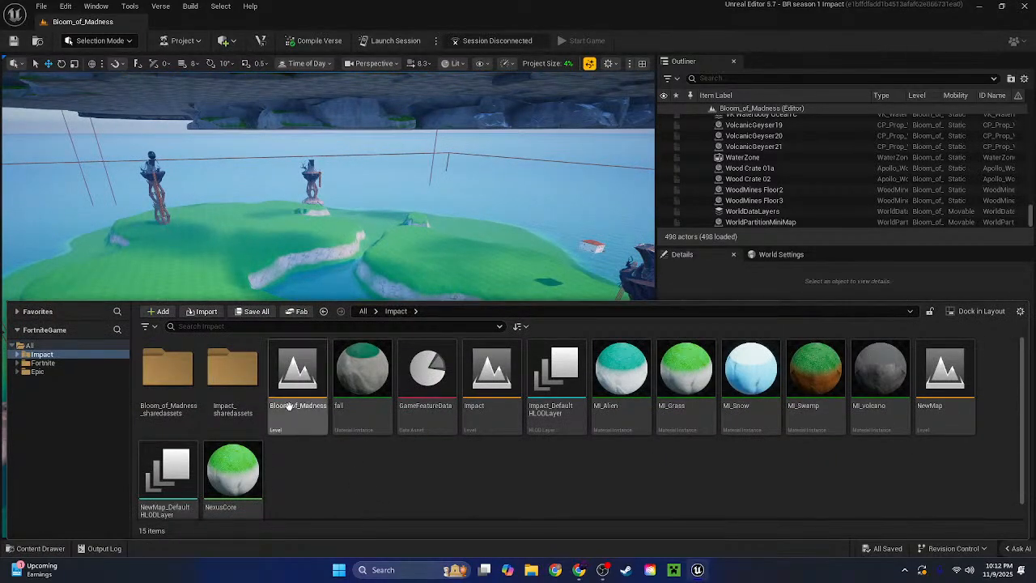
left_click(509, 405)
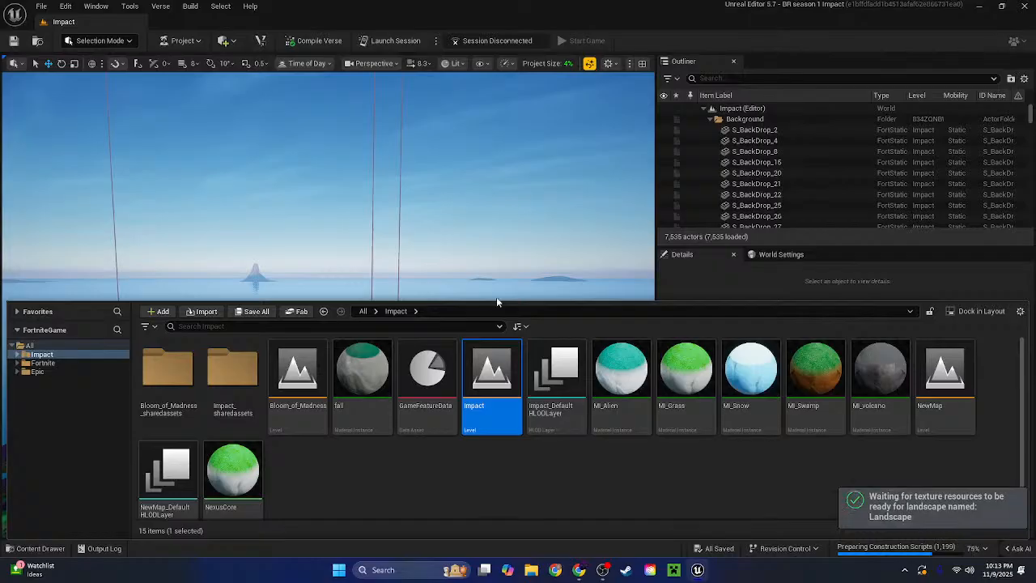
left_click(492, 240)
Locate the damaged diner buildings on the crater's cliff edge and select the whole Dusty Diner group
right_click_drag(446, 338, 475, 442)
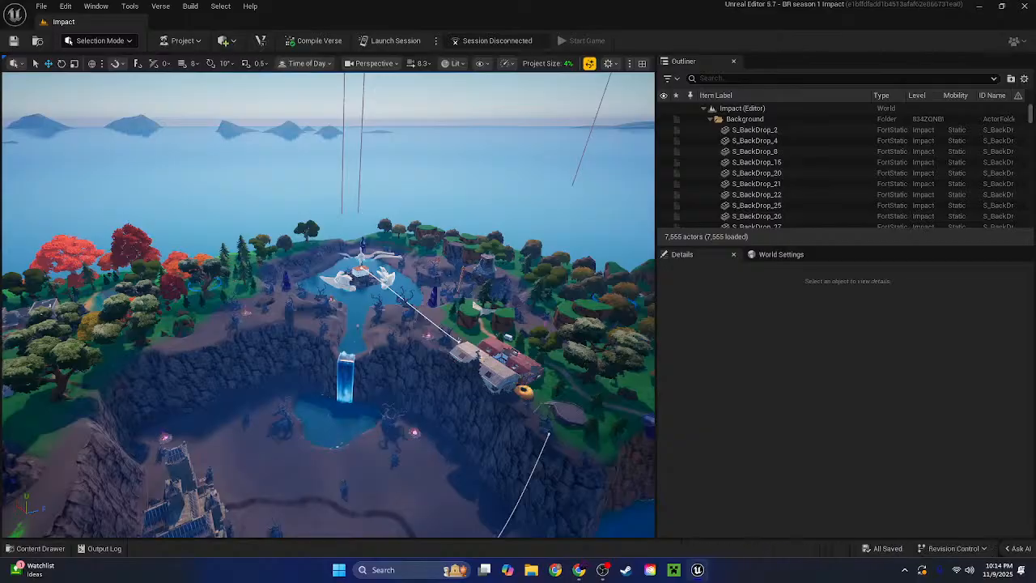
key("w")
right_click_drag(328, 304, 506, 304)
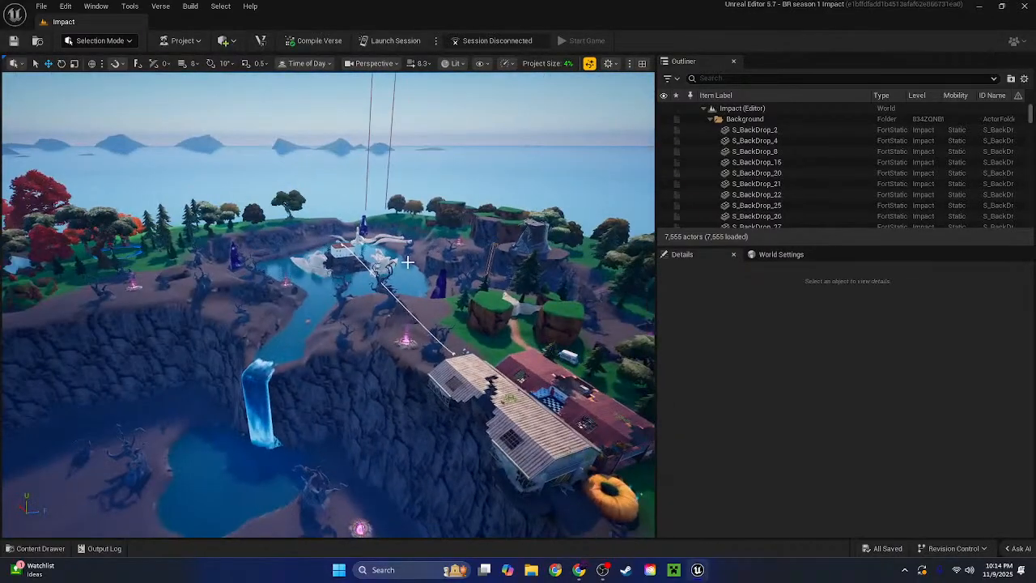
right_click_drag(408, 262, 112, 256)
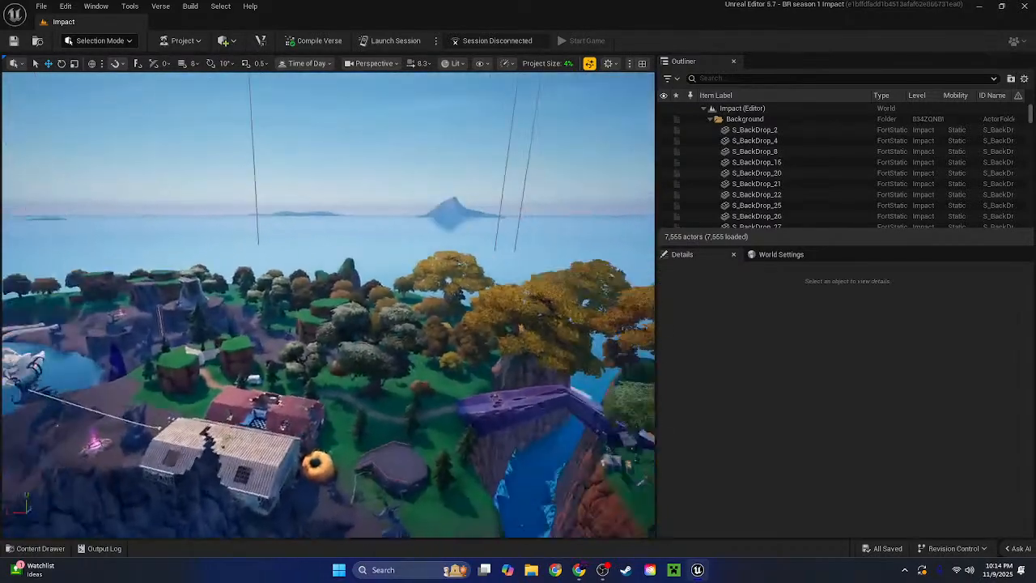
right_click_drag(364, 328, 274, 455)
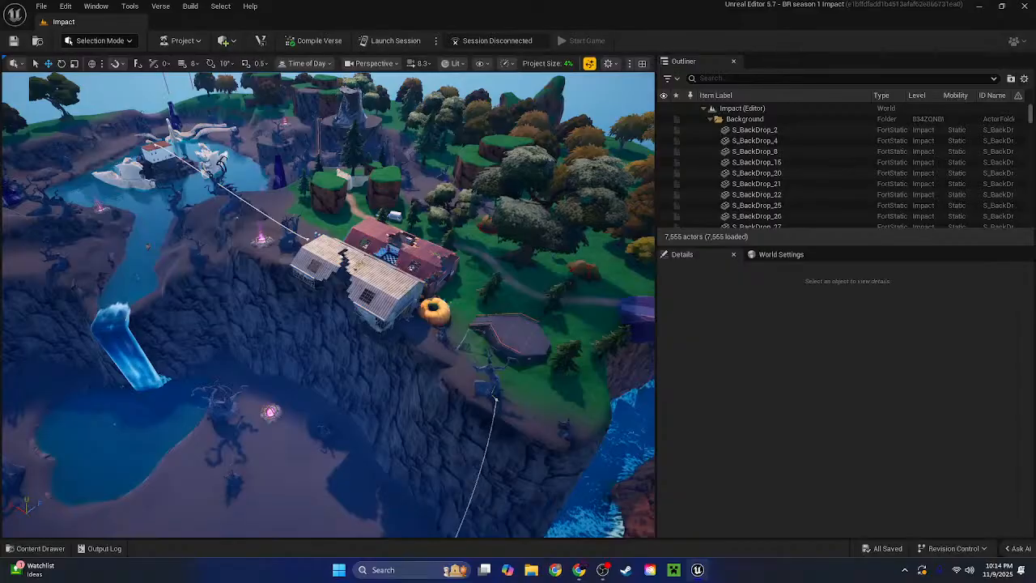
left_click(371, 287)
right_click_drag(348, 356, 332, 340)
left_click(721, 119)
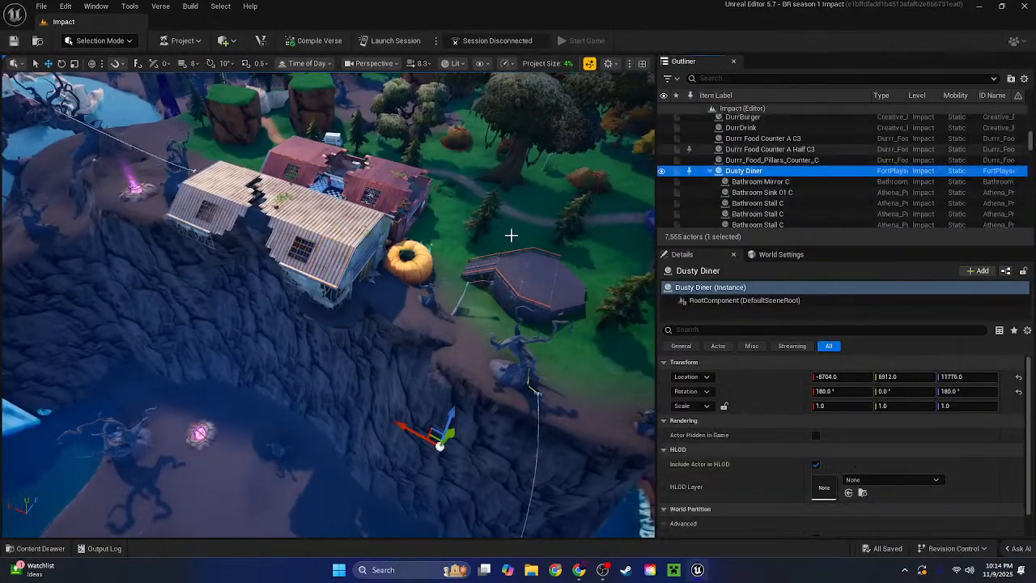
Reselect the Dusty Diner group, try moving it away from the cliff edge, and undo the move
left_click(449, 434)
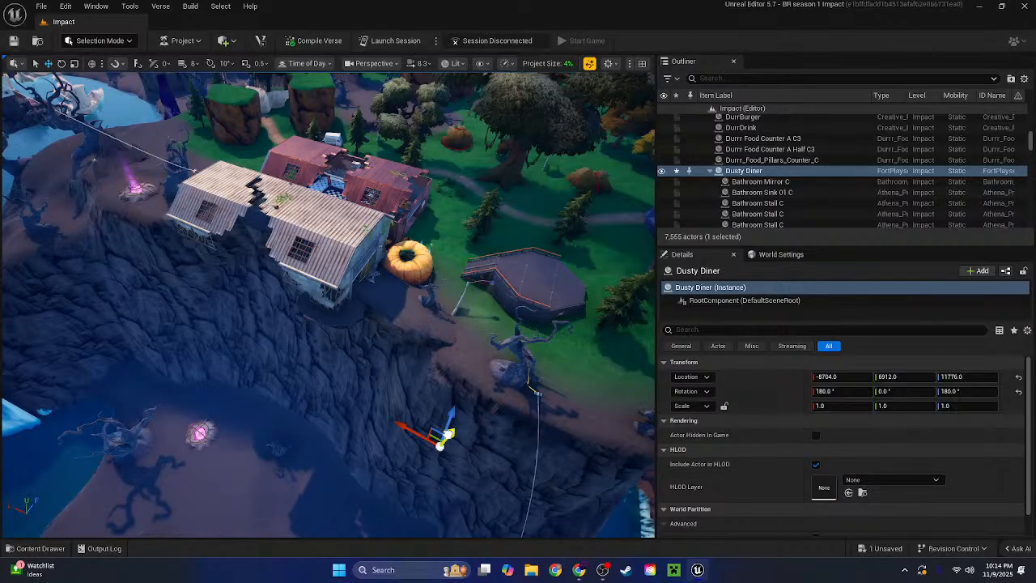
left_click(445, 434)
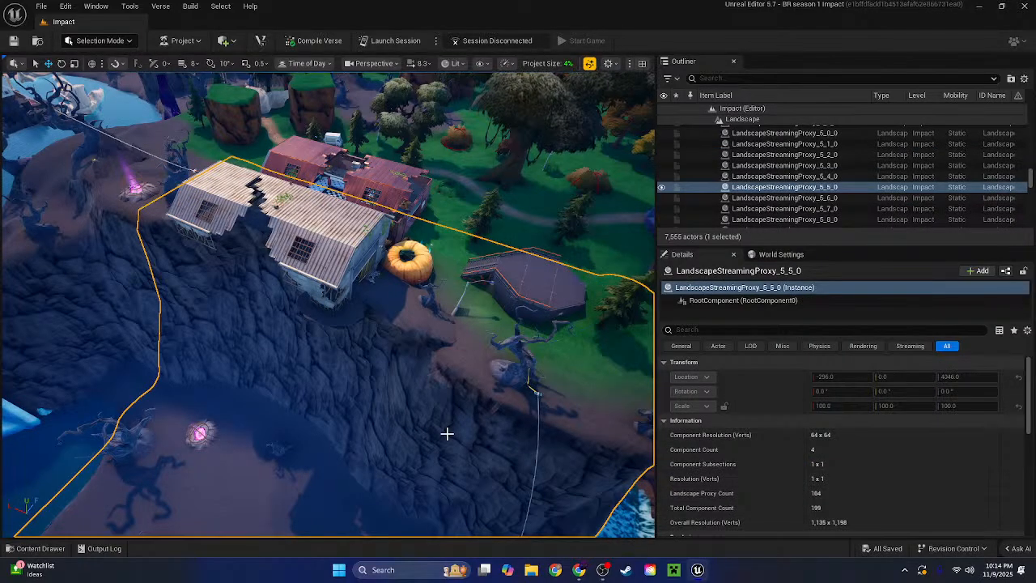
left_click(323, 241)
right_click_drag(323, 241, 300, 138)
key("w")
double_click(743, 119)
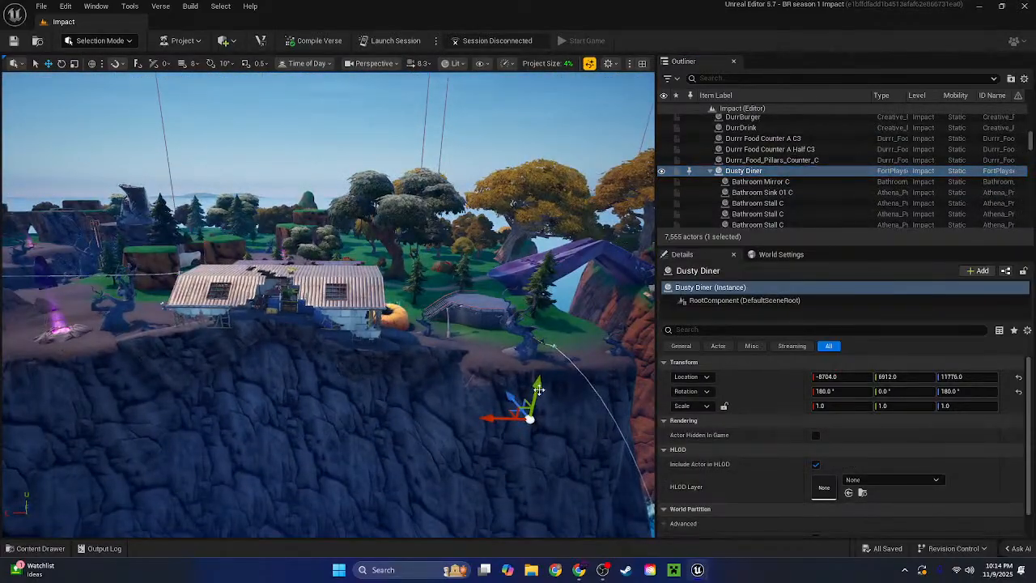
left_click_drag(538, 389, 416, 197)
key("ctrl+z")
Try shifting the Dusty Diner group from close up to expose pieces outside the group, and undo the move
key("w")
right_click_drag(418, 198, 376, 230)
scroll(418, 199, "down", 3)
key("s")
scroll(365, 234, "down", 1)
left_click_drag(164, 330, 160, 279)
key("w")
right_click_drag(372, 243, 340, 300)
key("ctrl+z")
Add the broken wall panel beside the garage door and the jagged upper wall piece to the Dusty Diner selection
left_click(543, 378, "shift")
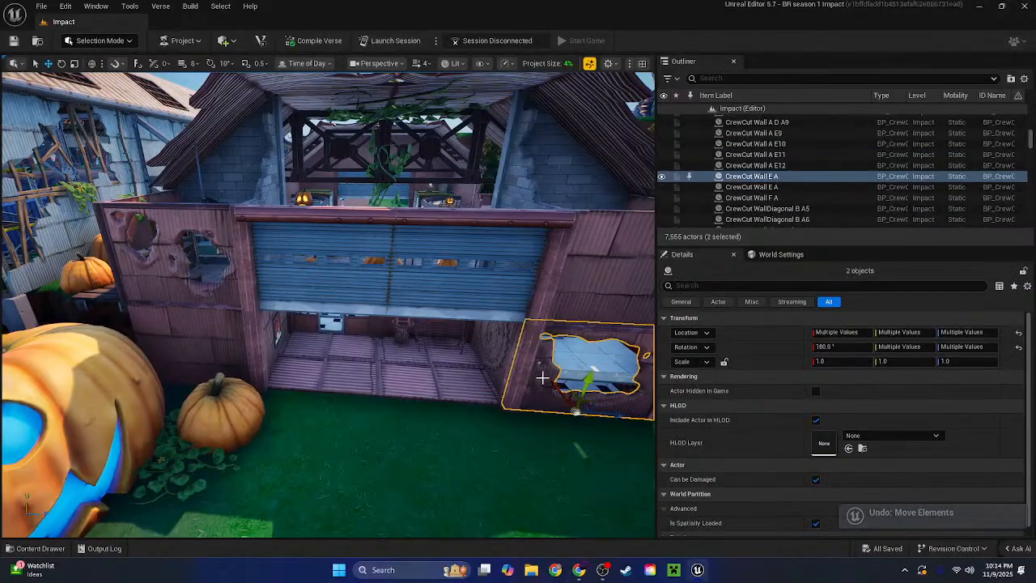
left_click(518, 162, "shift")
right_click_drag(439, 232, 464, 237)
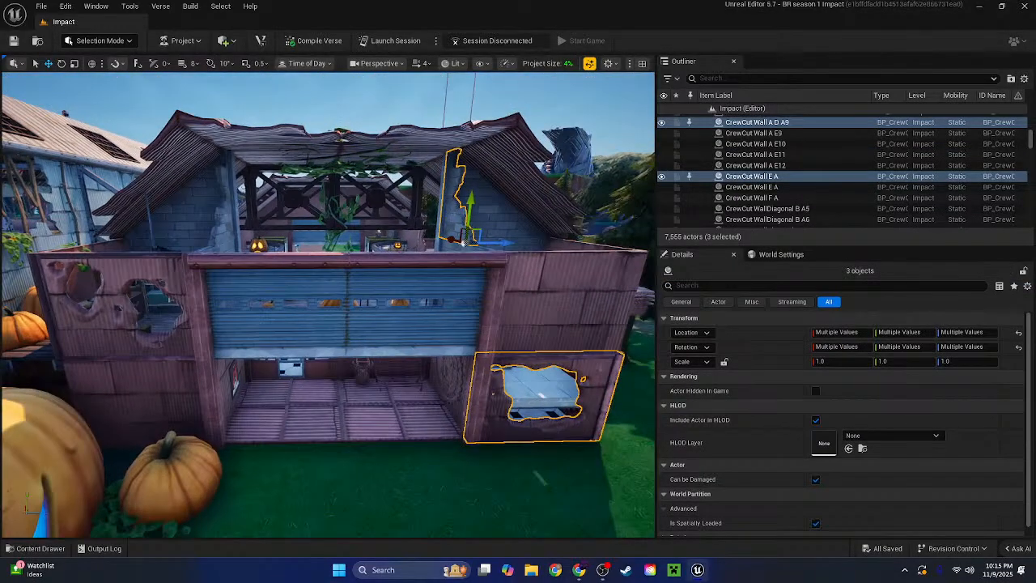
left_click(514, 169)
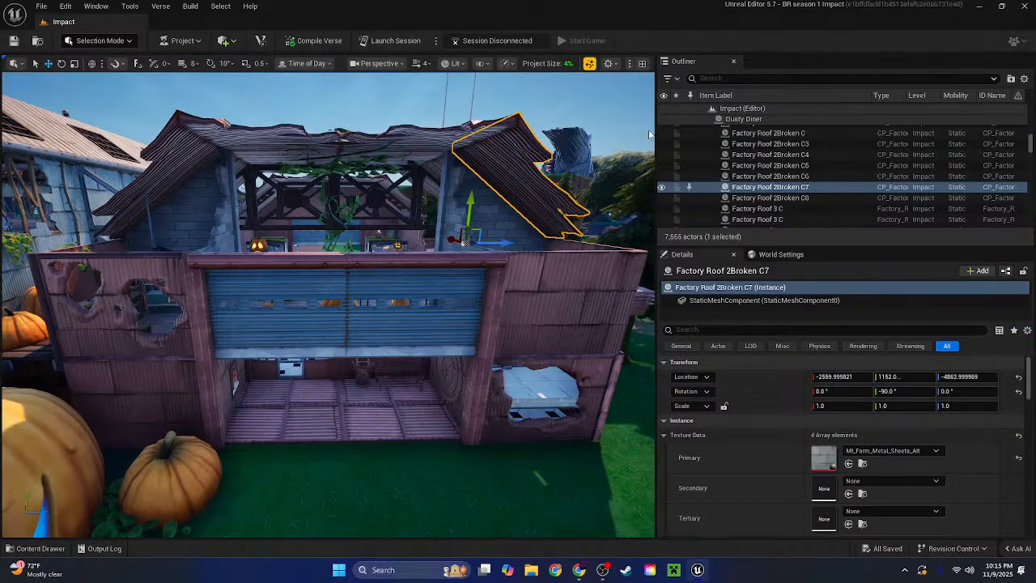
left_click(738, 119)
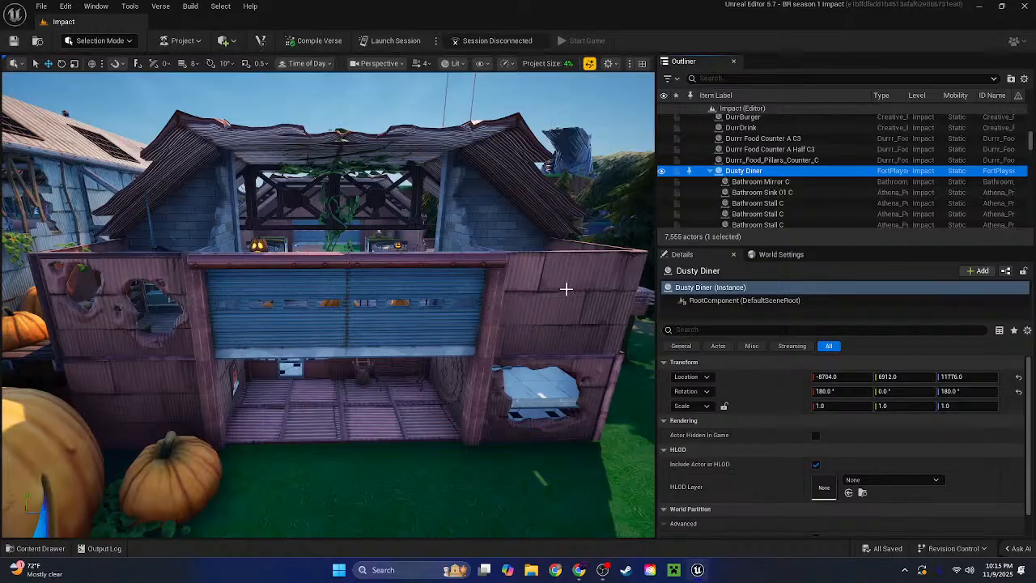
left_click(502, 382)
left_click(456, 212, "ctrl")
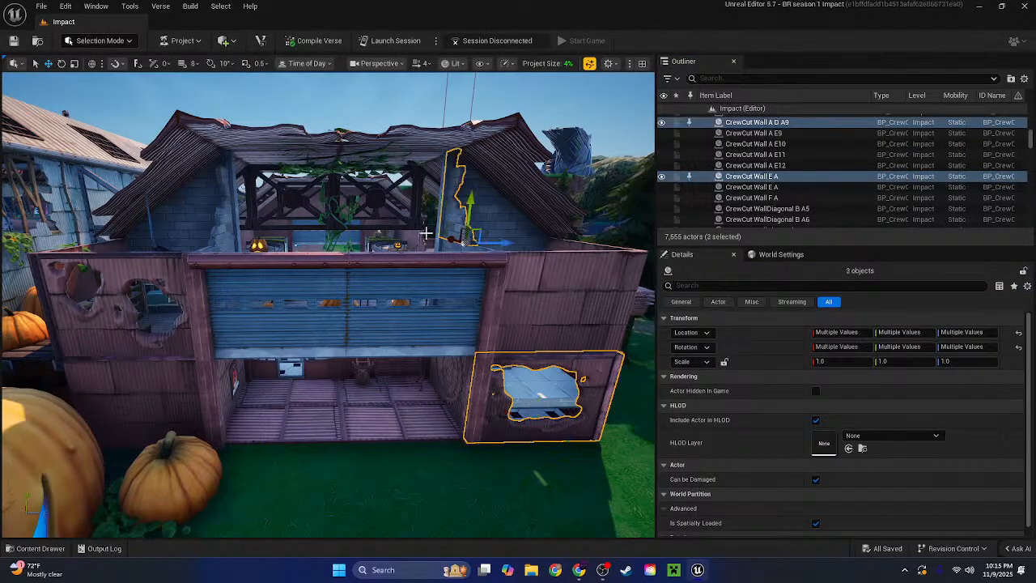
Add the other loose broken wall pieces around the red building to the selection
left_click(222, 233, "ctrl")
key("w")
right_click_drag(223, 233, 162, 235)
mouse_move(271, 338)
right_mouse_down()
mouse_move(259, 346)
mouse_move(373, 332)
mouse_move(259, 340)
right_mouse_up()
left_click(243, 339, "ctrl")
key("d")
key("w")
right_click_drag(477, 349, 211, 336)
left_click(462, 348, "ctrl")
key("d")
left_click(314, 340, "ctrl")
key("d")
key("d")
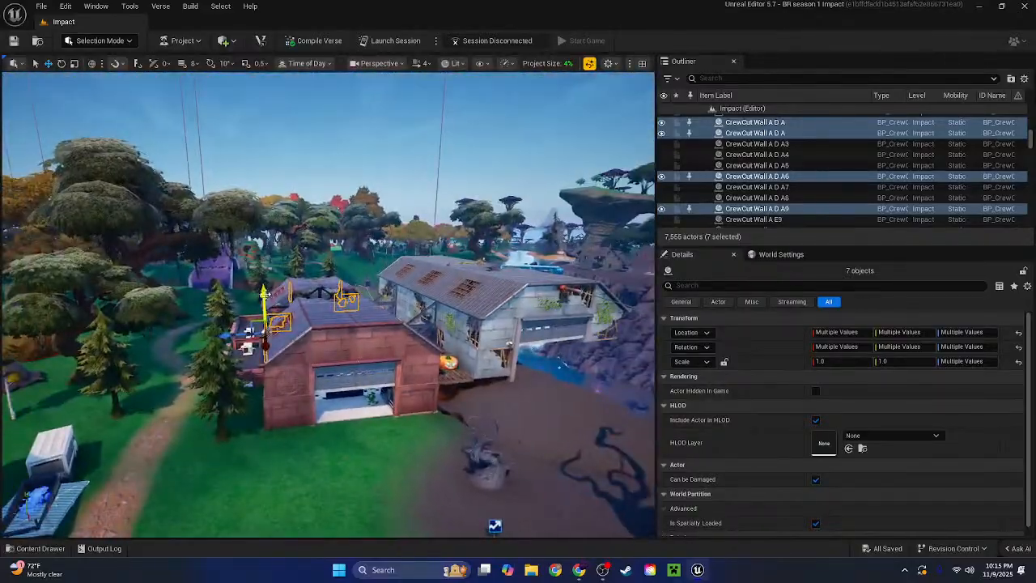
Try moving the selected diner and wall pieces vertically to expose leftover parts, and undo the move
left_click_drag(265, 294, 266, 350)
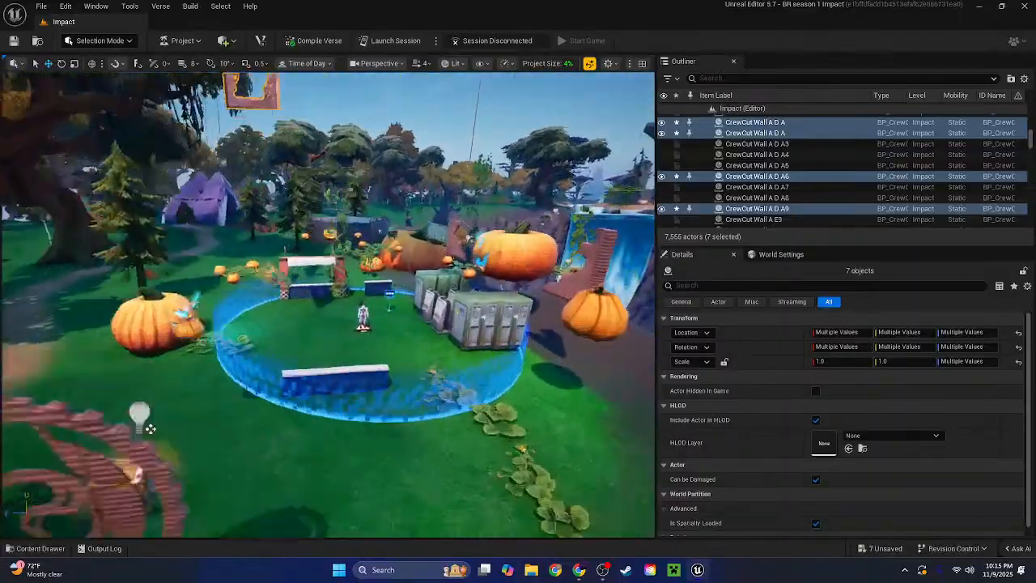
right_click_drag(151, 429, 57, 306)
key("w")
key("d")
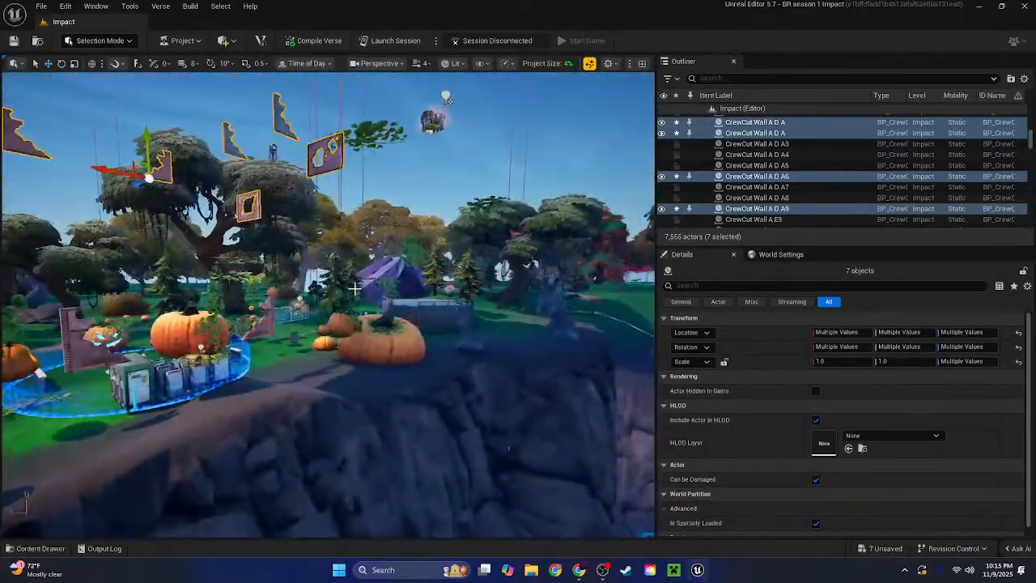
key("ctrl+z")
Add the remaining jagged interior walls and the two chalkboards on the upper floor to the selection
key("w")
right_click_drag(442, 373, 323, 405)
left_click(442, 373, "ctrl")
right_click_drag(403, 289, 404, 348)
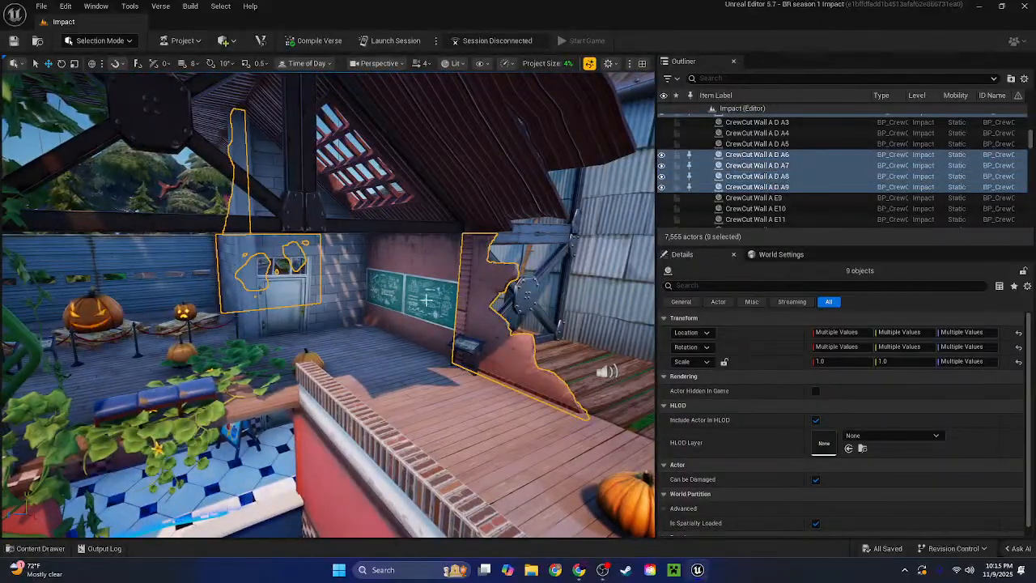
left_click(426, 301, "ctrl")
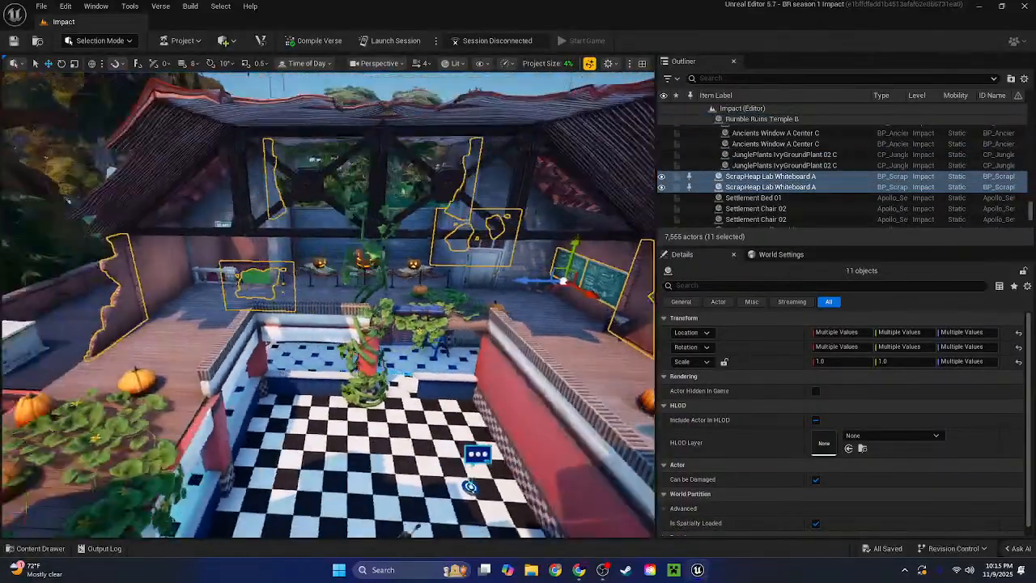
right_click_drag(426, 300, 381, 312)
Try raising the selected diner, wall pieces and chalkboards to expose leftover parts, and undo the move
left_click_drag(318, 293, 316, 204)
right_click_drag(376, 302, 376, 381)
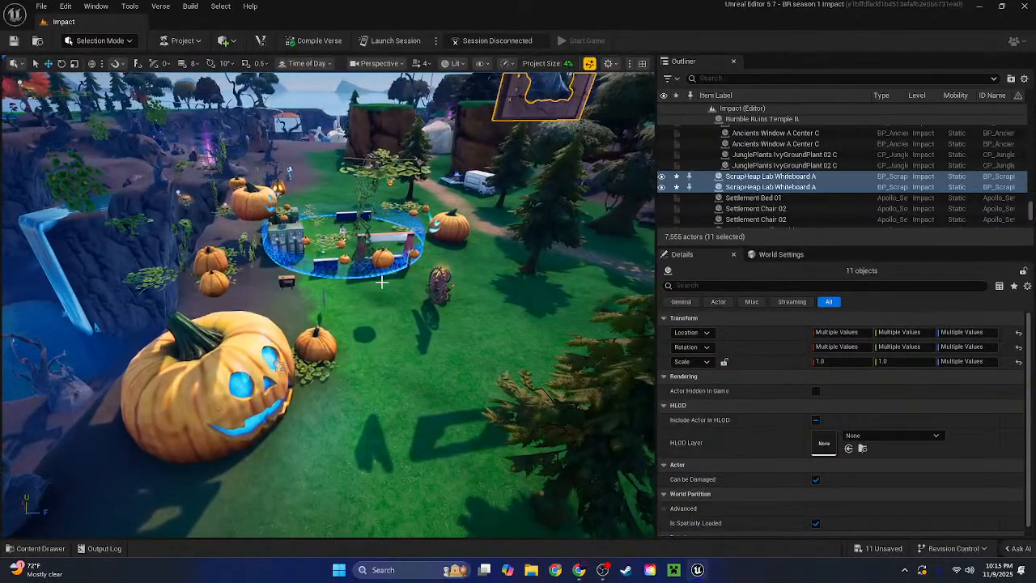
key("ctrl+z")
Add the two large round logo emblems on the red building's outer walls to the selection
right_click_drag(375, 303, 293, 272)
left_click(299, 278, "ctrl")
right_click_drag(359, 271, 357, 222)
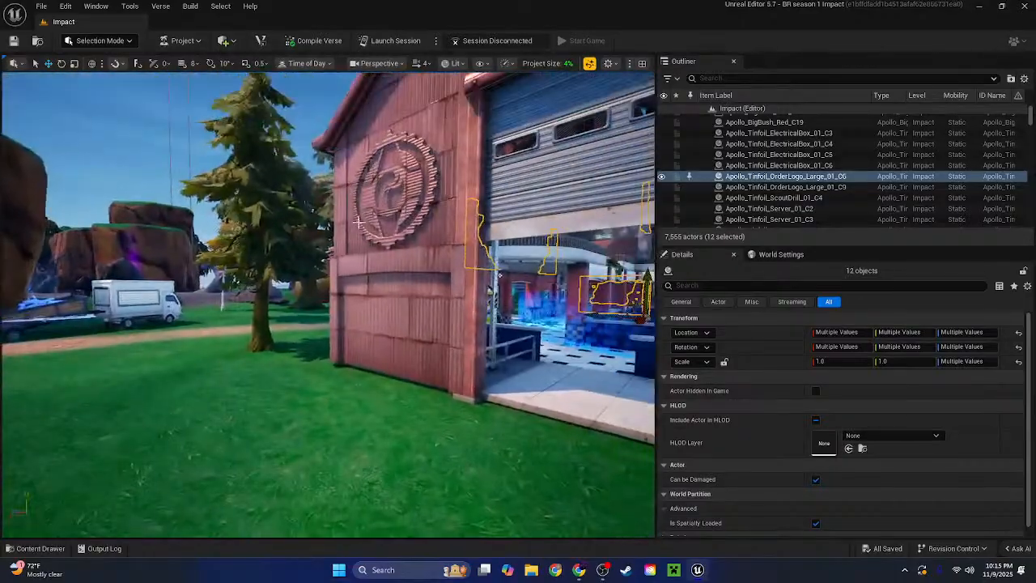
left_click(415, 200, "ctrl")
Try raising the selection together with the round emblems to check for leftover parts, and undo the move
right_click_drag(414, 200, 235, 338)
left_click(426, 370, "ctrl")
left_click(372, 365, "ctrl")
left_click(359, 344, "ctrl")
left_click(325, 339, "ctrl")
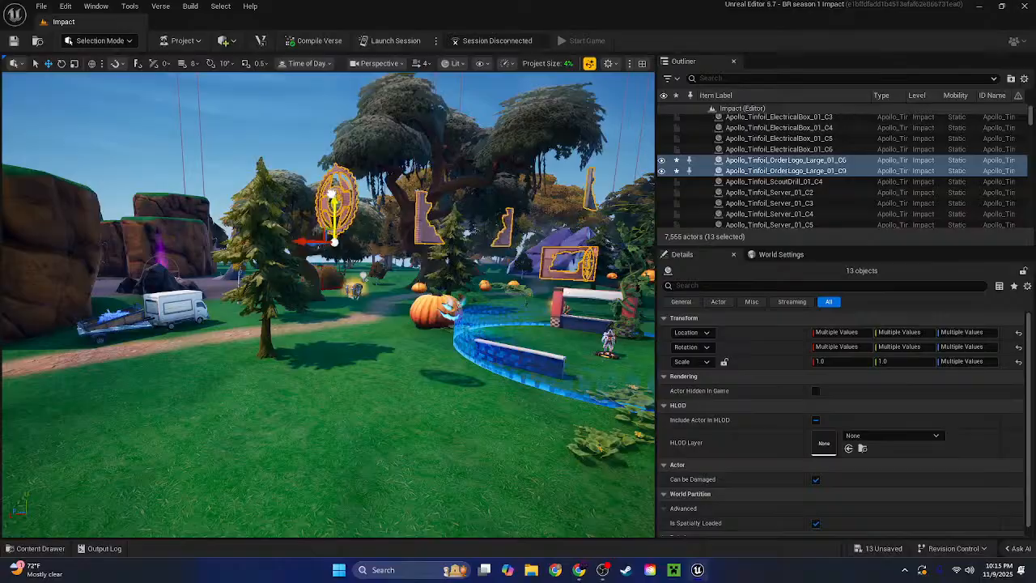
right_click_drag(340, 340, 340, 340)
key("ctrl+z")
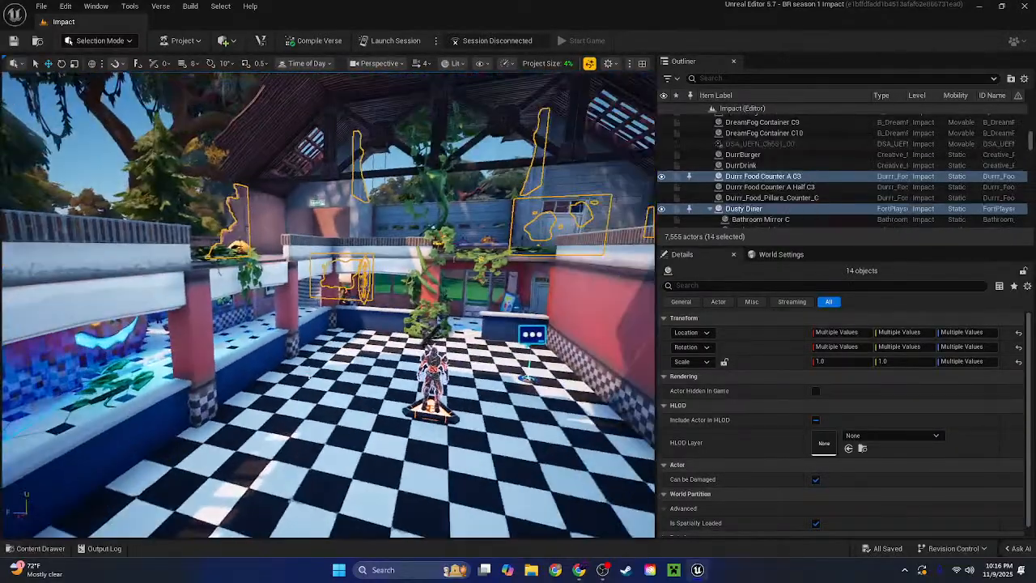
Add the remaining diner food counters, including the pillared counter and the half counter, to the selection
left_click(387, 316, "ctrl")
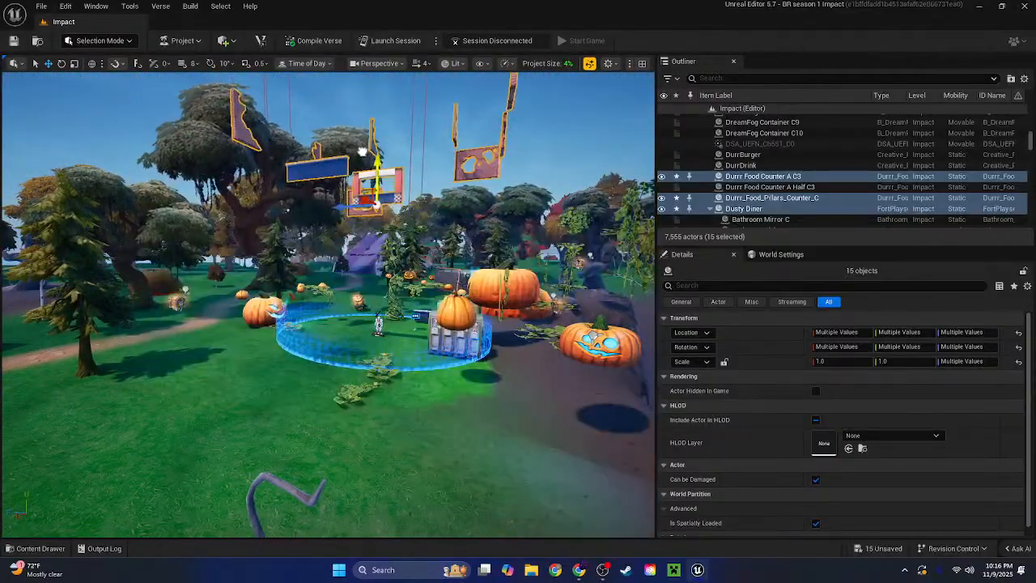
right_click_drag(362, 151, 454, 186)
key("w")
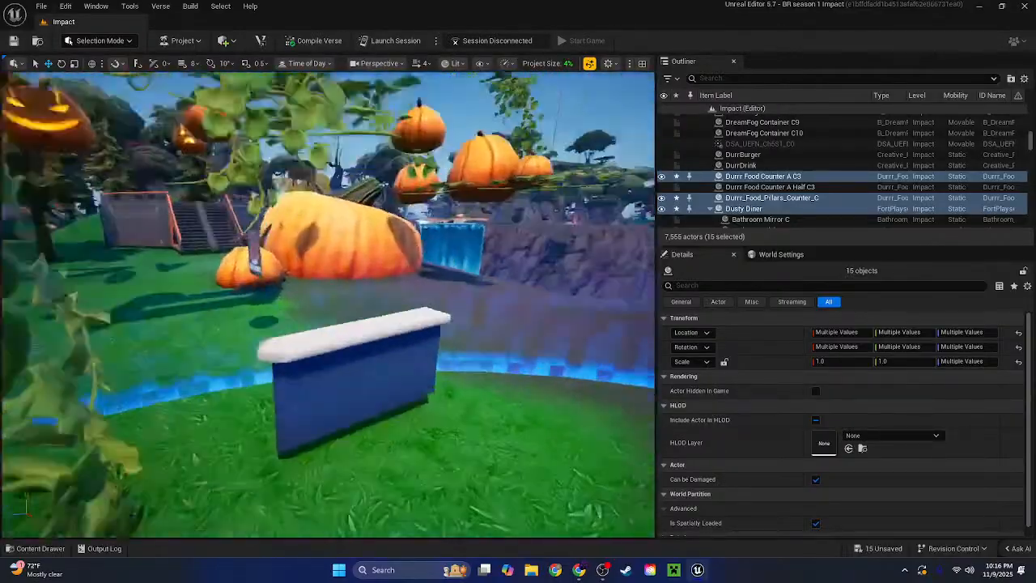
right_click_drag(352, 358, 352, 353)
key("ctrl+z")
left_click(342, 363, "ctrl")
Add the four green electrical boxes at the end of the tiled server room to the selection
right_click_drag(317, 386, 454, 364)
key("s")
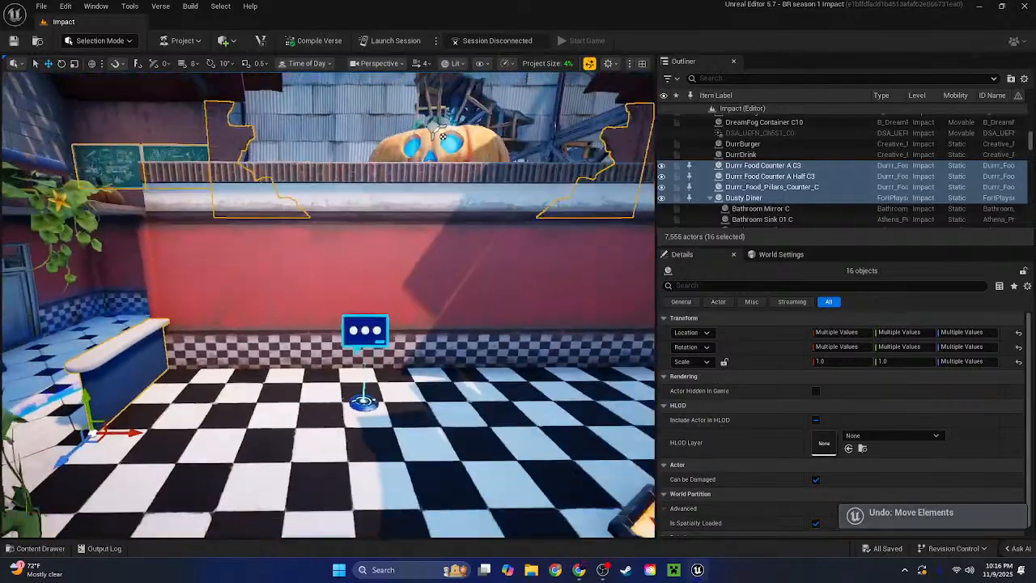
key("w")
right_click_drag(437, 129, 514, 322)
key("w")
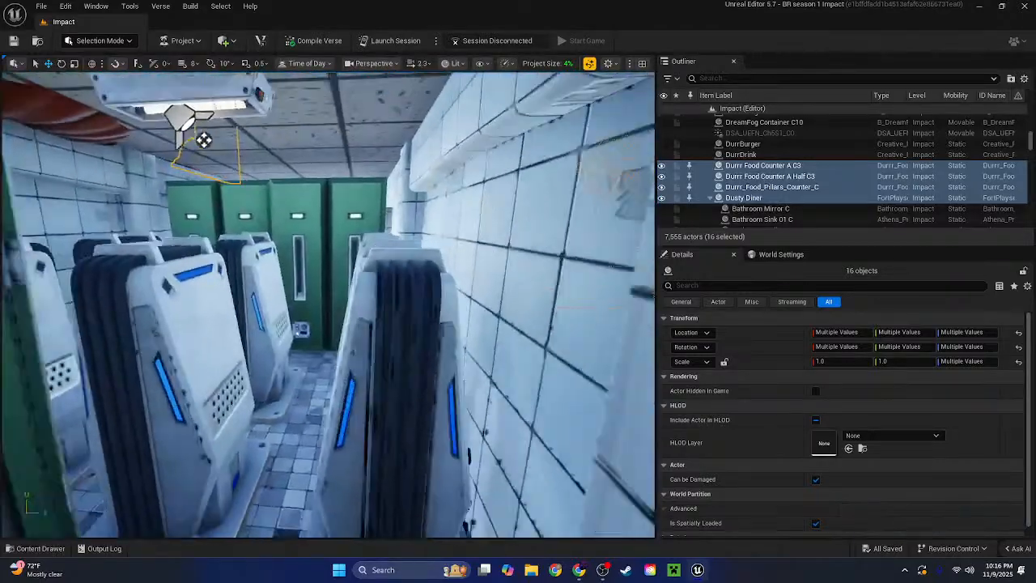
left_click(322, 418, "ctrl")
left_click(417, 409, "ctrl")
right_click_drag(417, 409, 360, 325)
key("w")
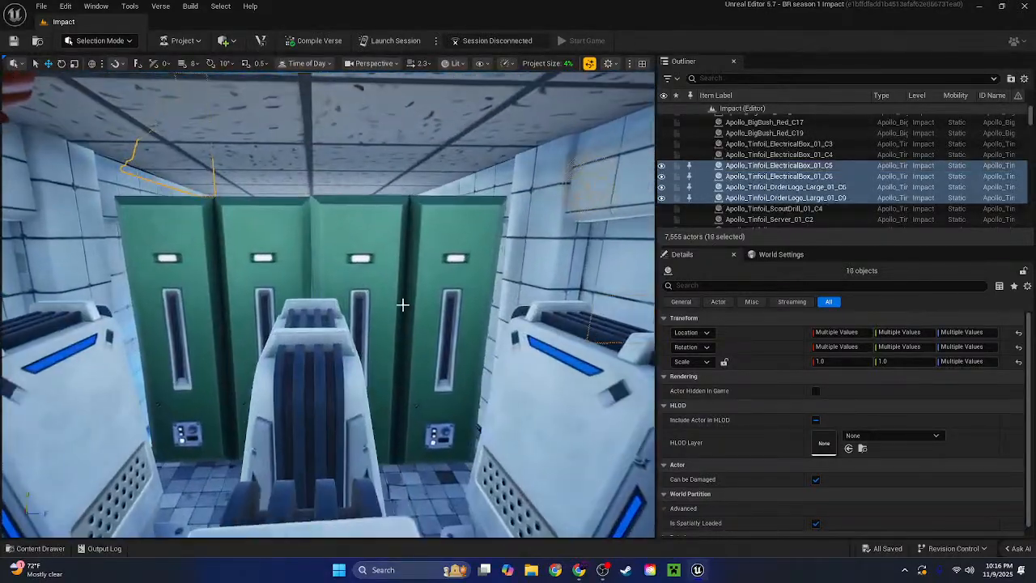
left_click(402, 305, "ctrl")
left_click(287, 262, "ctrl")
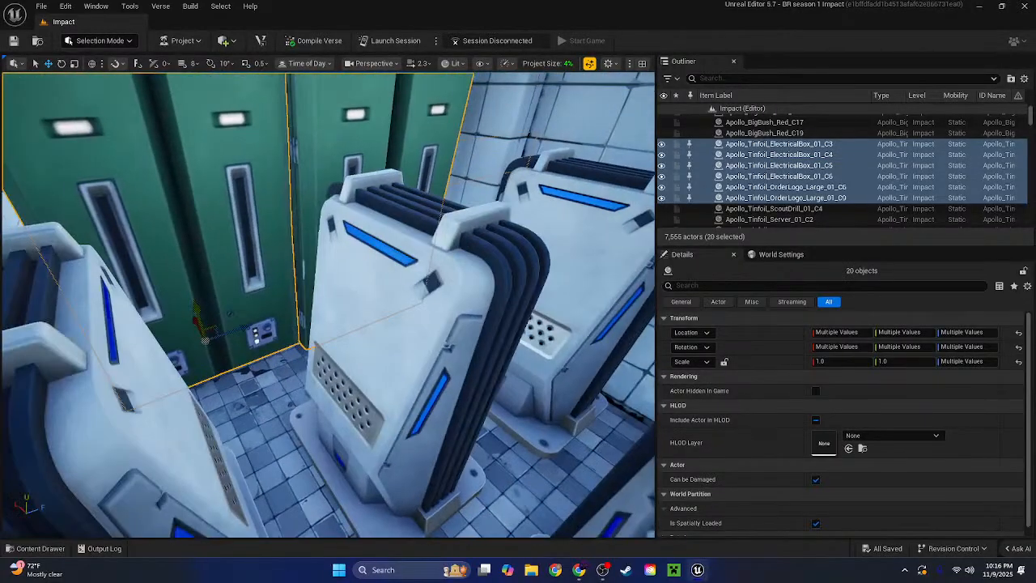
Add all six white server units in the tiled room to the selection
right_click_drag(355, 263, 502, 263)
scroll(355, 263, "down", 4)
left_click(486, 196, "ctrl")
left_click(463, 317, "ctrl")
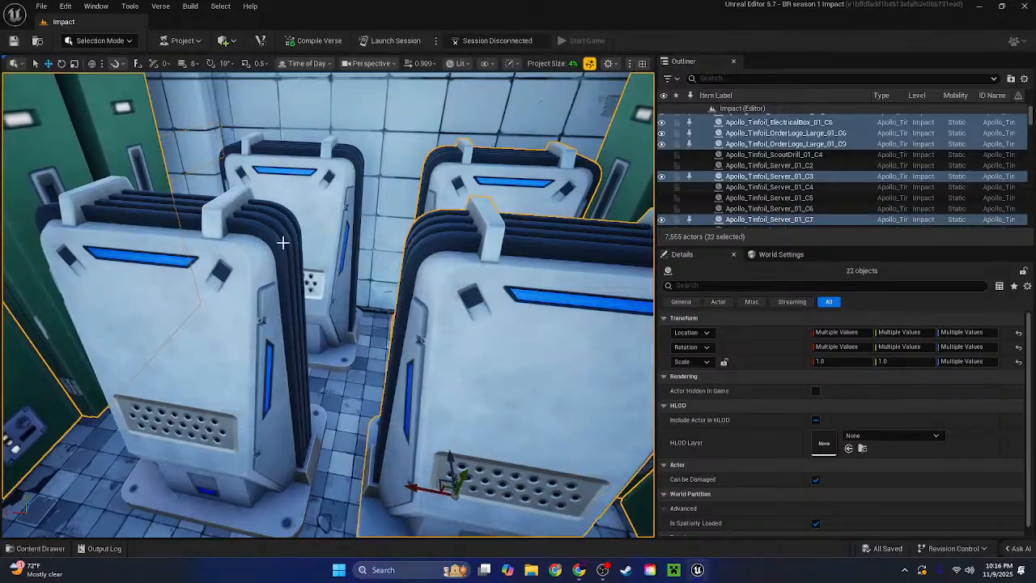
left_click(303, 207, "ctrl")
left_click(227, 308, "ctrl")
right_click_drag(227, 307, 33, 348)
left_click(329, 464, "ctrl")
right_click_drag(329, 464, 486, 356)
left_click(469, 421, "ctrl")
Try moving the complete diner selection twice to check for leftover parts, undoing each move
scroll(469, 421, "up", 2)
key("s")
key("s")
scroll(437, 365, "up", 4)
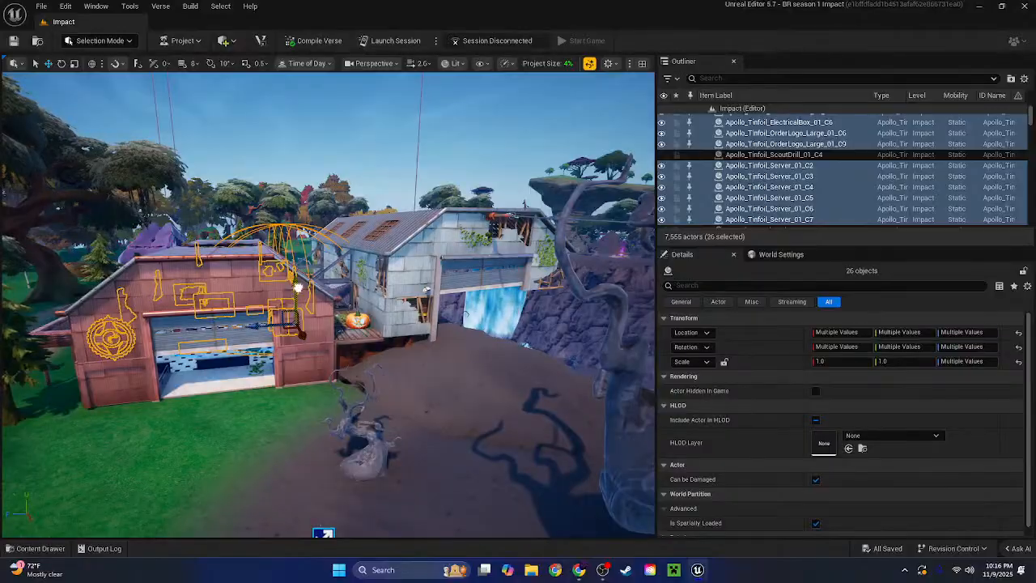
left_click_drag(298, 289, 296, 265)
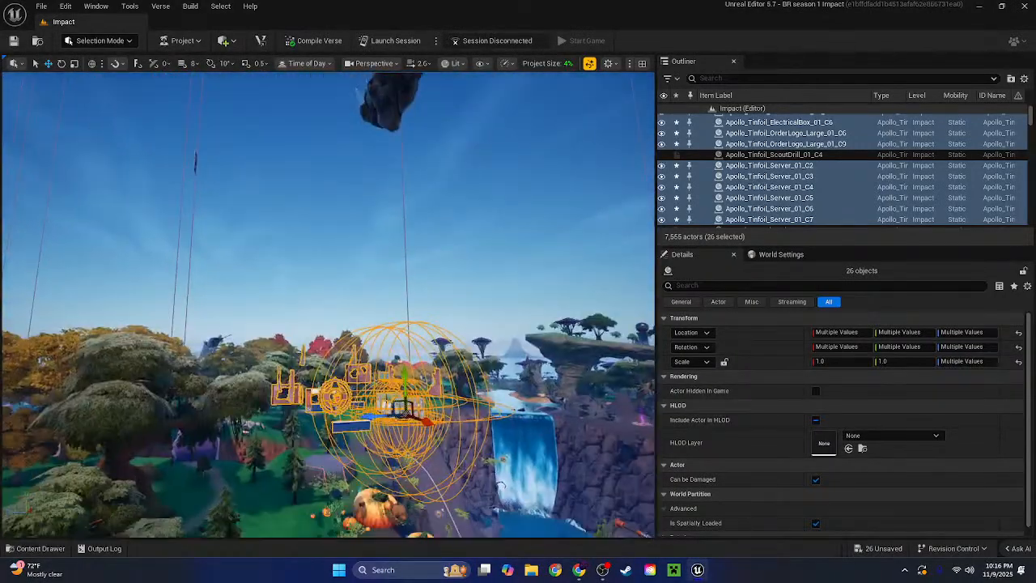
key("ctrl+z")
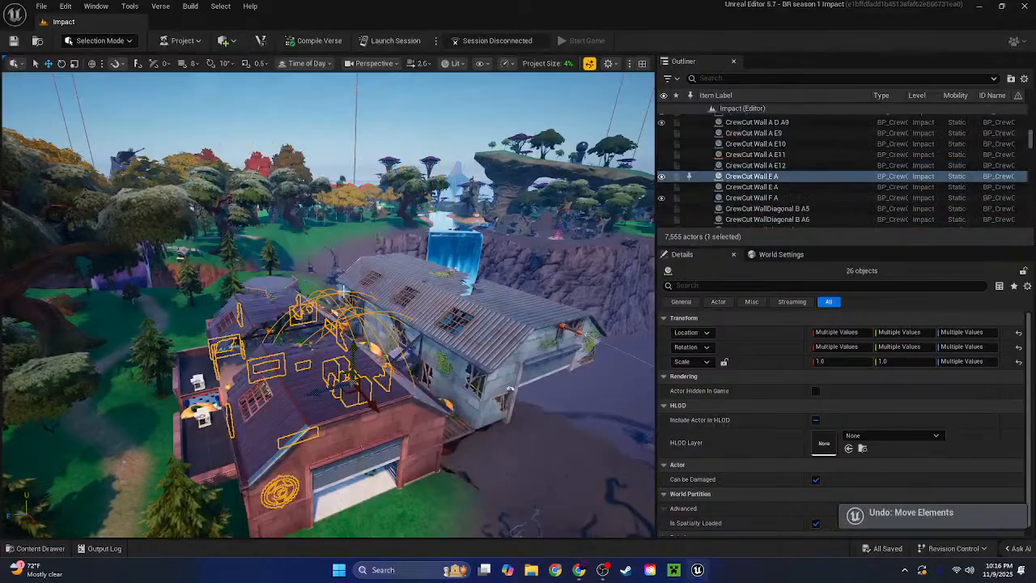
right_click_drag(526, 382, 561, 394)
mouse_move(363, 328)
left_mouse_down()
mouse_move(363, 199)
mouse_move(362, 329)
left_mouse_up()
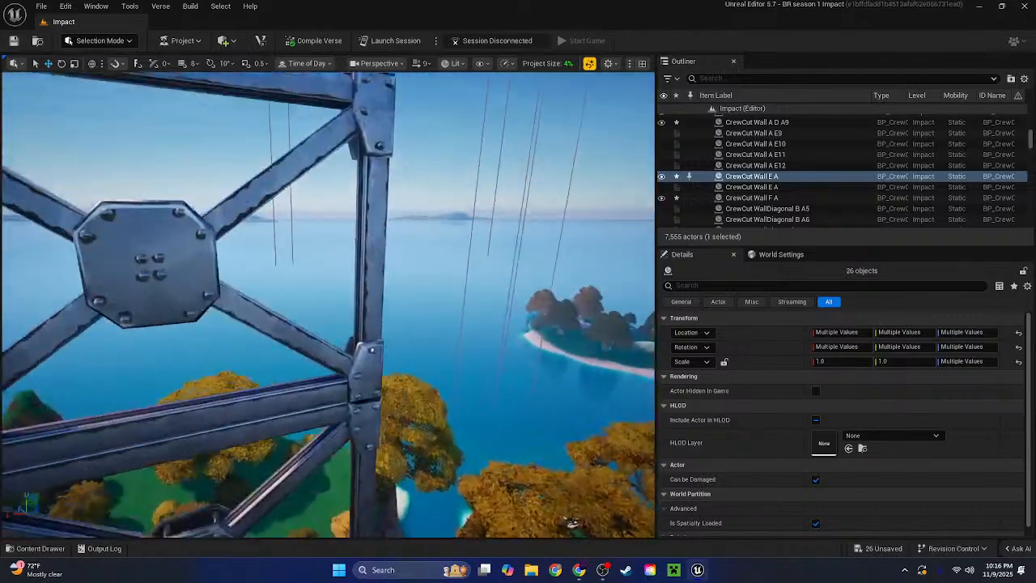
key("ctrl+z")
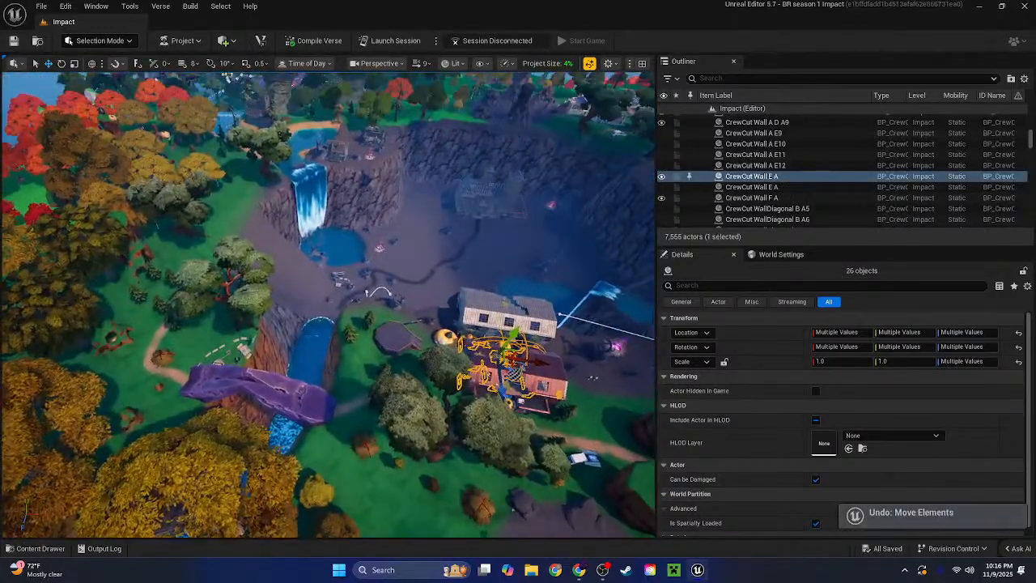
Undo the last selection change while inspecting the diner's surroundings
key("w")
right_click_drag(328, 304, 429, 291)
key("w")
scroll(328, 304, "down", 2)
key("w")
right_click_drag(348, 364, 348, 363)
key("ctrl+z")
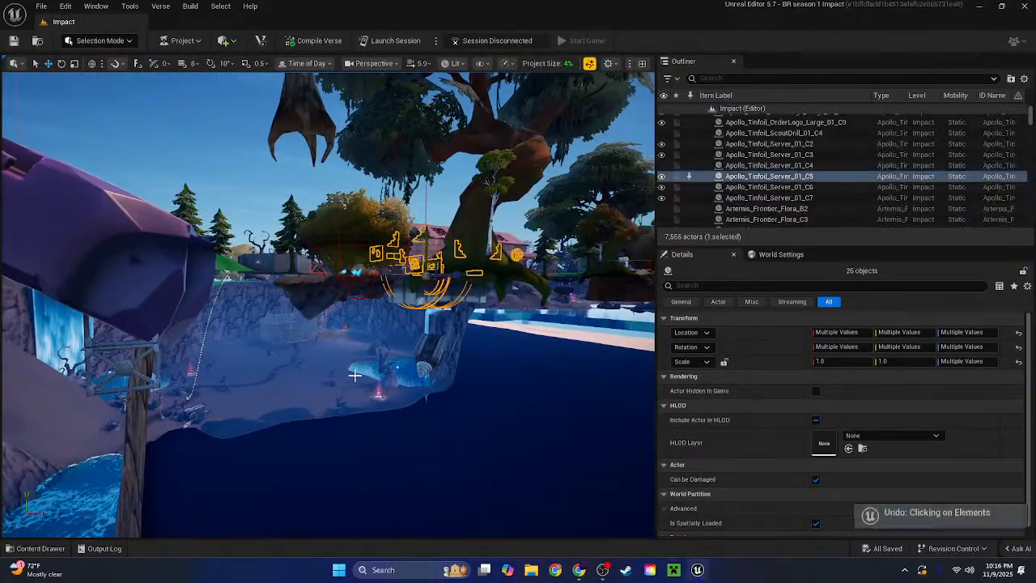
Add the deselected white server unit in the tiled room back to the diner selection
key("w")
right_click_drag(351, 327, 243, 342)
key("s")
key("d")
key("w")
scroll(296, 323, "down", 5)
key("s")
key("w")
scroll(275, 348, "down", 2)
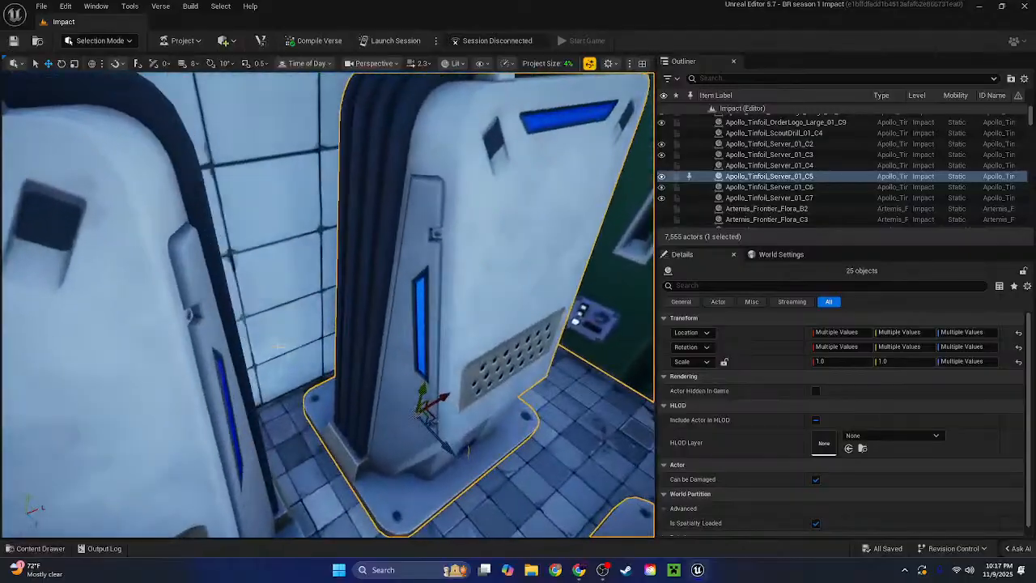
left_click(243, 342, "ctrl")
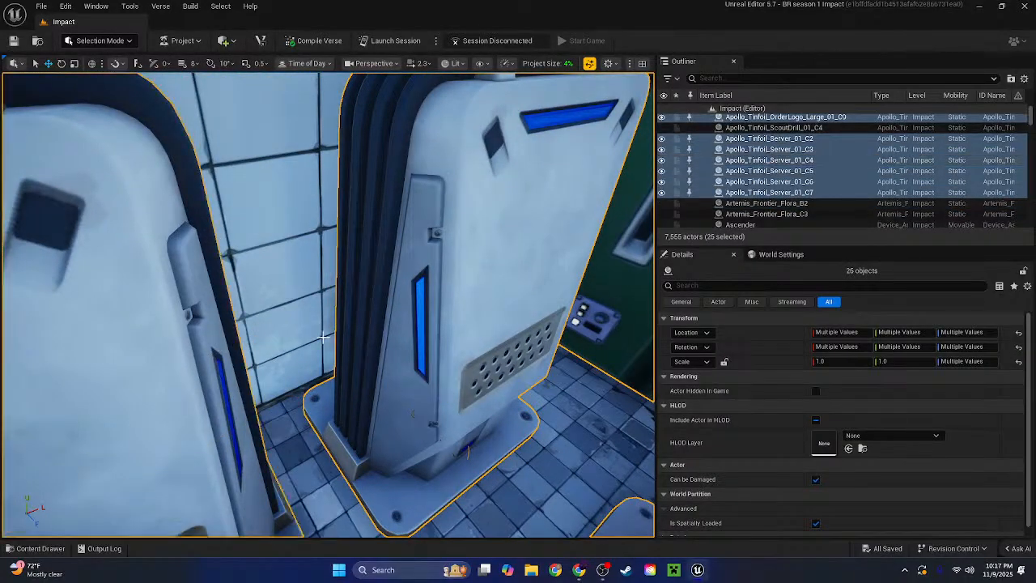
Frame the whole diner selection, try raising it above the ground, and undo the move
key("f")
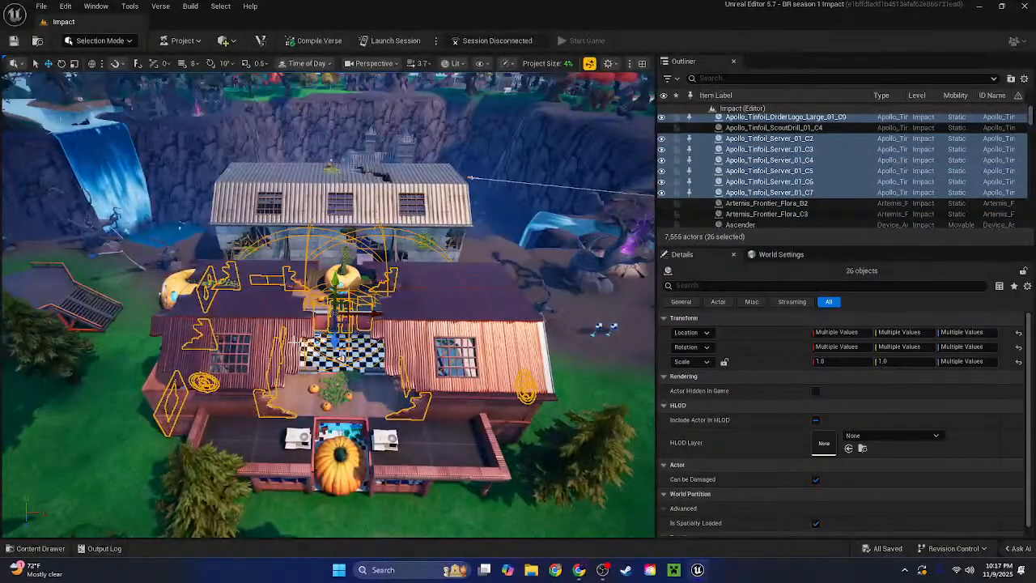
left_click_drag(341, 354, 349, 237)
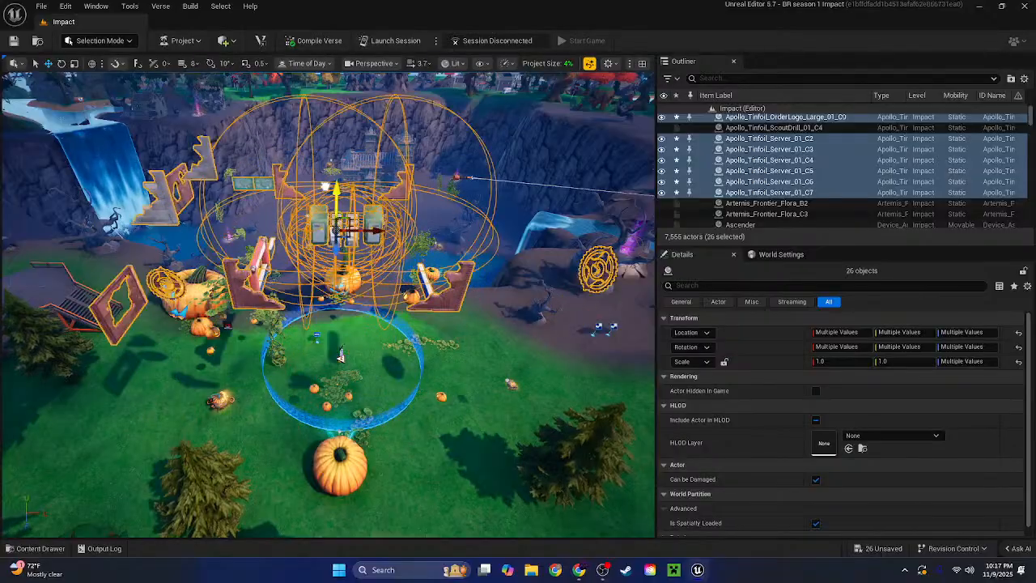
right_click_drag(349, 237, 340, 97)
key("ctrl+z")
Examine the selected diner's surroundings, including the crater, waterfalls, neighbouring grey building and octagonal platform
right_click_drag(356, 241, 394, 363)
right_click_drag(358, 240, 194, 311)
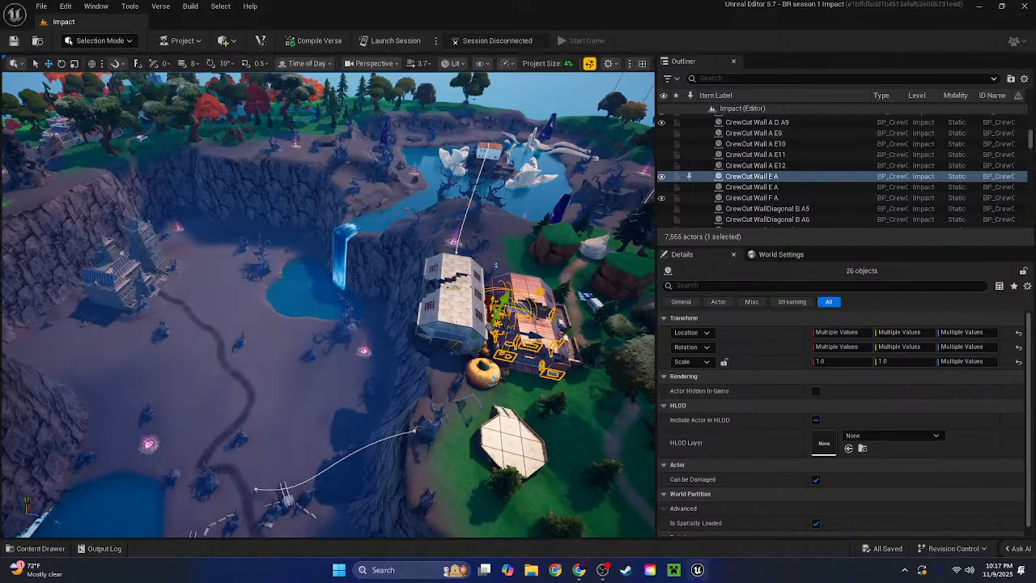
right_click_drag(328, 305, 381, 222)
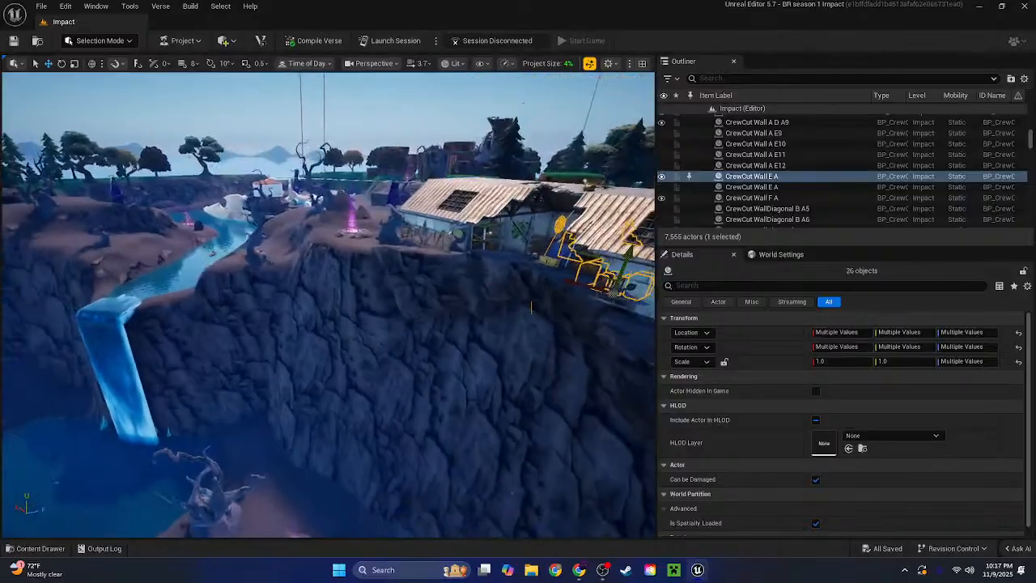
right_click_drag(531, 306, 394, 213)
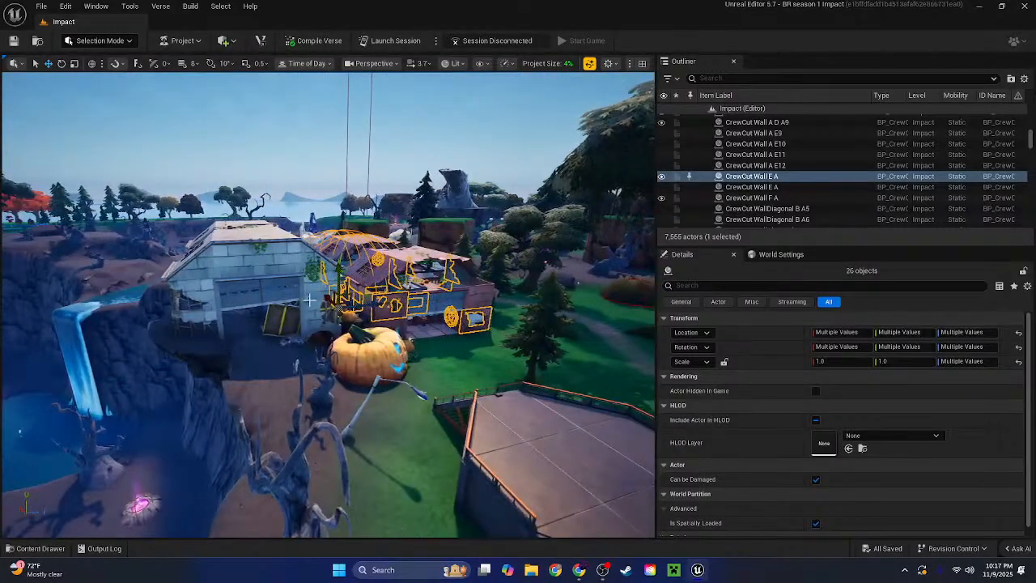
right_click_drag(309, 300, 356, 227)
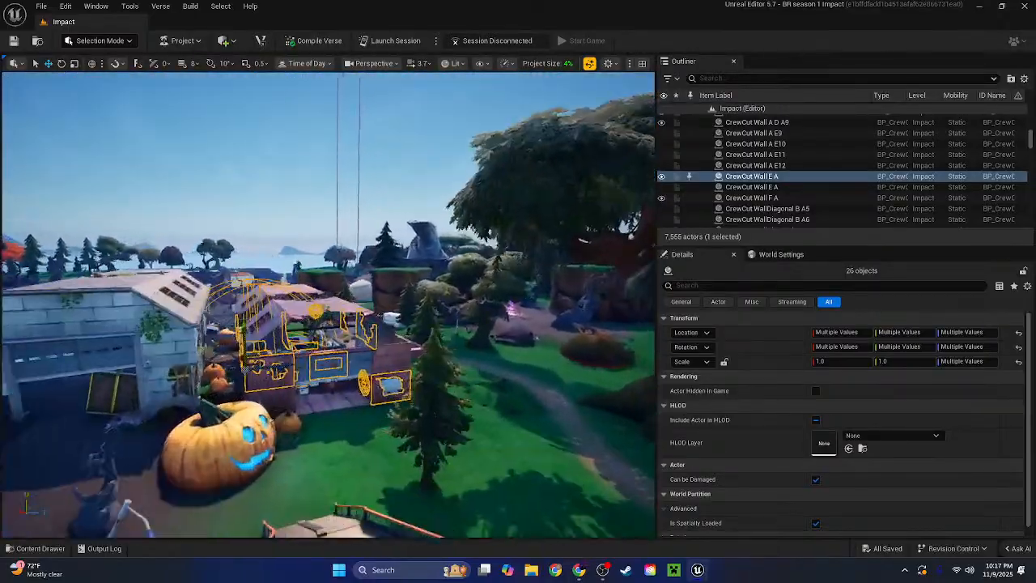
right_click_drag(246, 369, 73, 352)
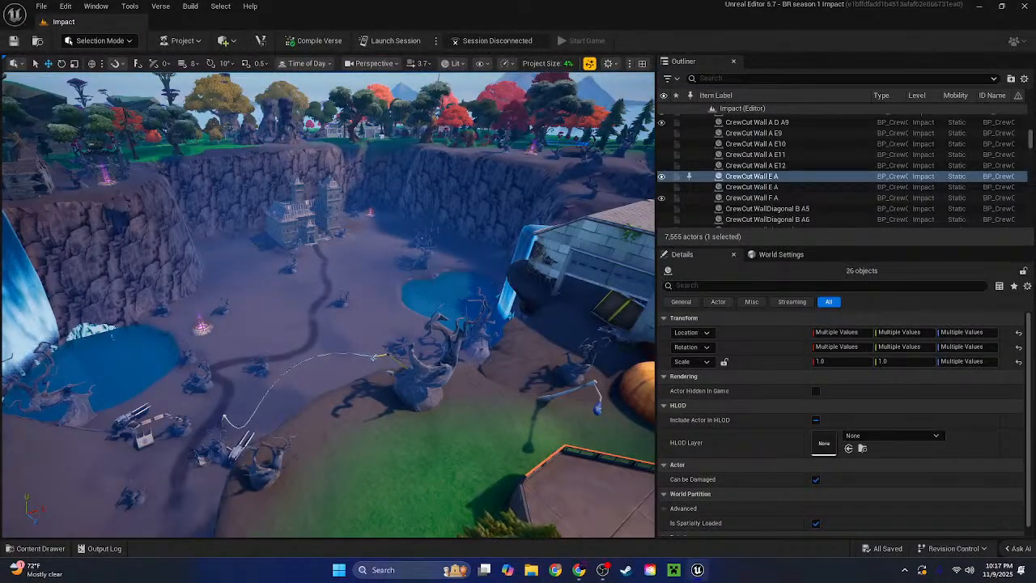
right_click_drag(328, 305, 338, 244)
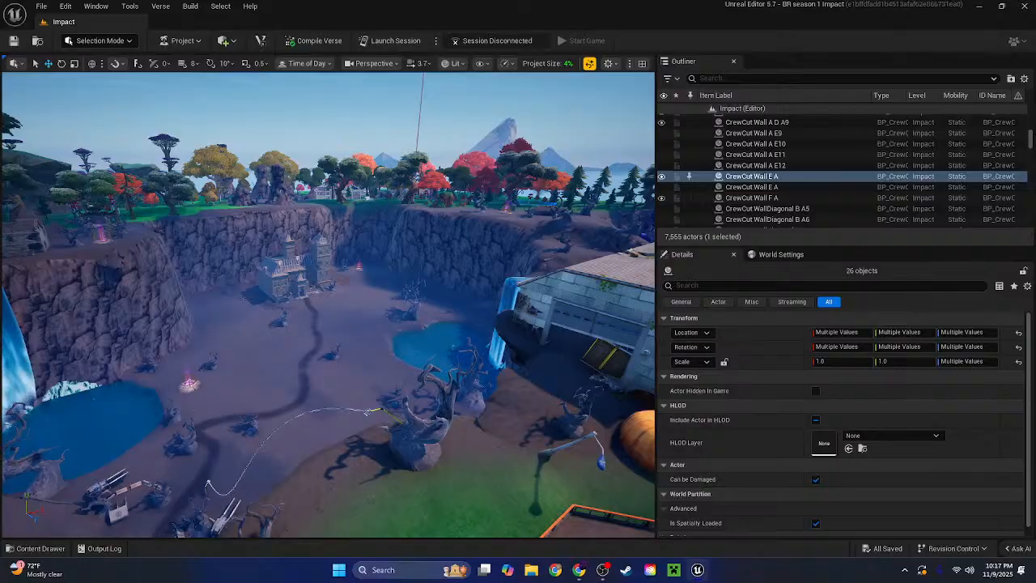
right_click_drag(328, 304, 400, 356)
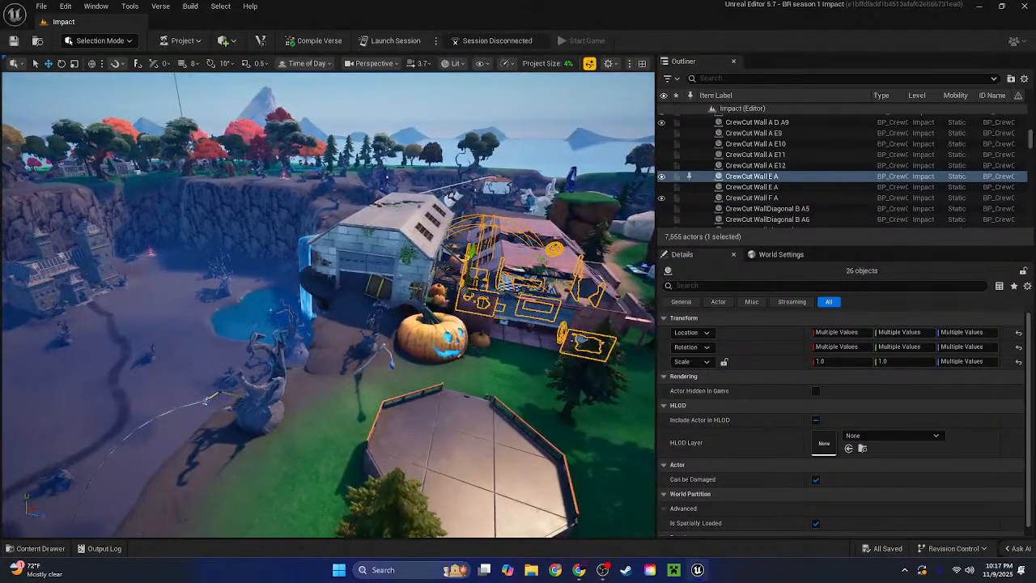
right_click_drag(328, 304, 397, 297)
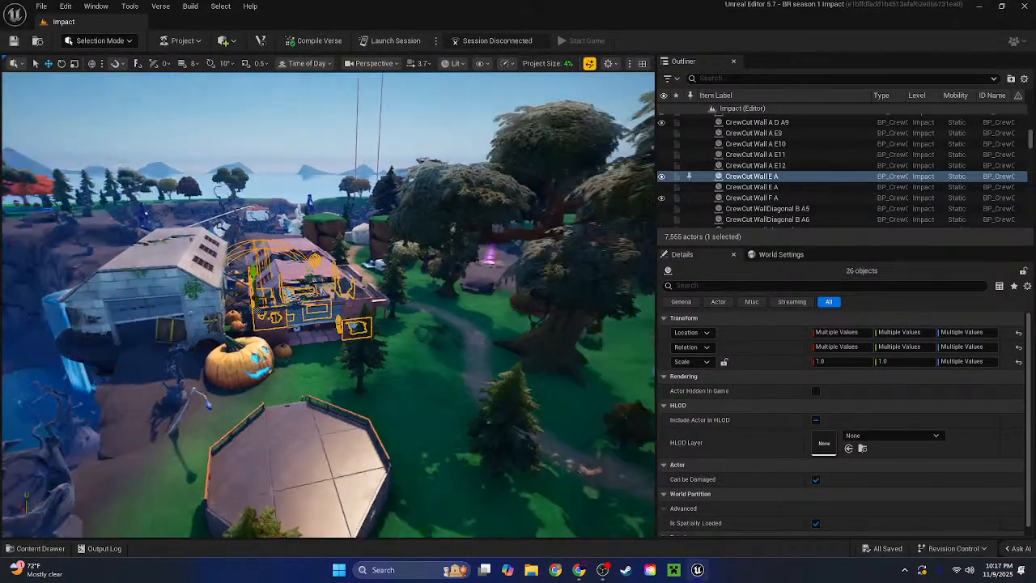
right_click_drag(328, 304, 518, 226)
key("w")
key("w")
key("w")
key("s")
key("w")
scroll(328, 304, "up", 3)
scroll(328, 304, "down", 1)
right_click_drag(478, 259, 356, 227)
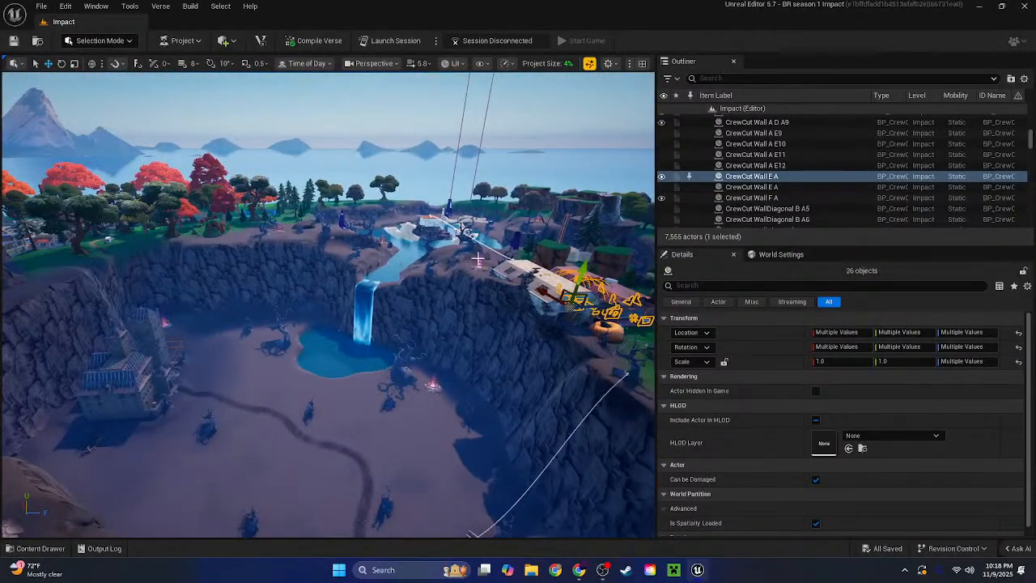
key("w")
right_click_drag(584, 298, 523, 350)
key("s")
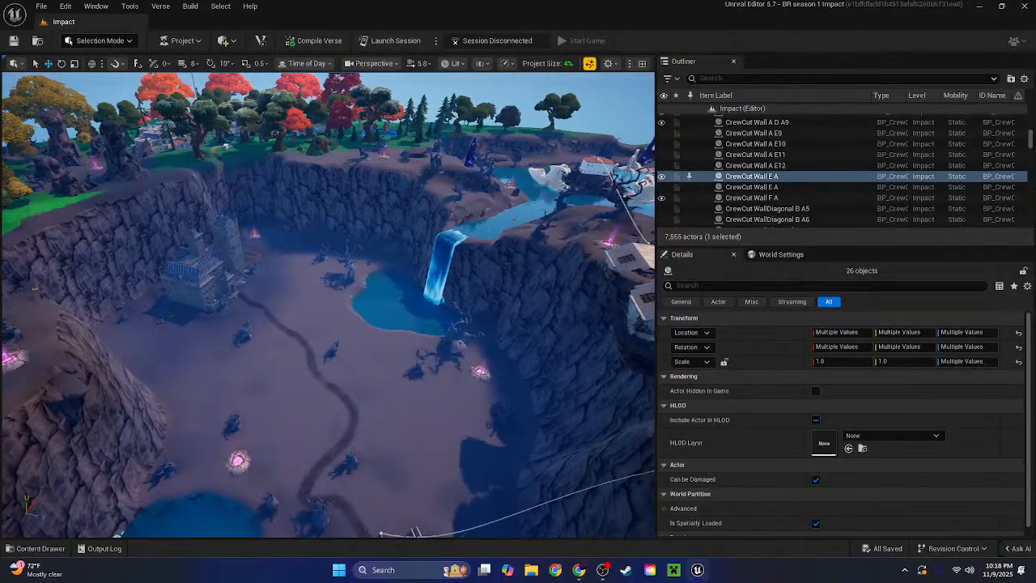
right_click_drag(327, 305, 130, 315)
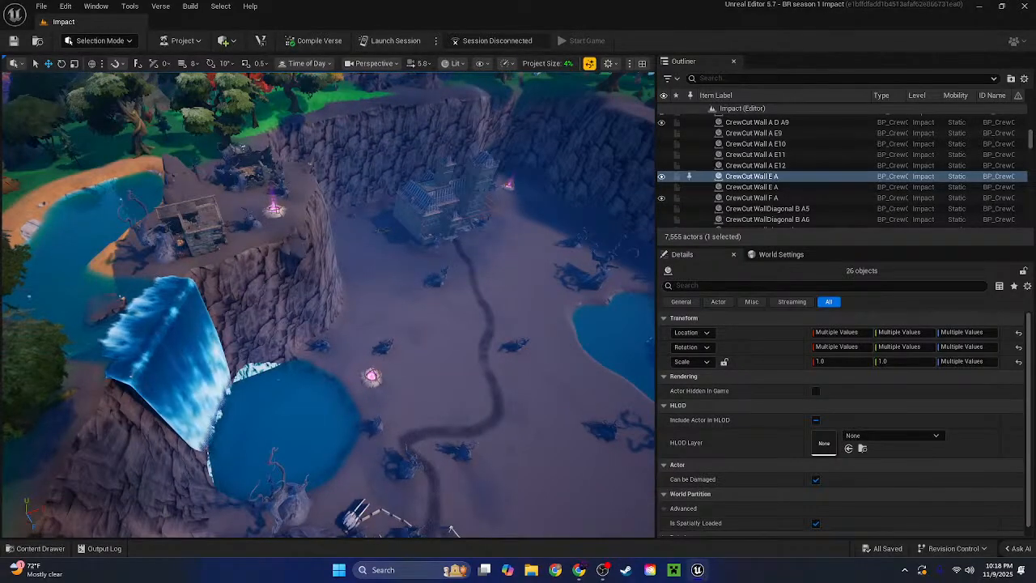
right_click_drag(328, 305, 502, 239)
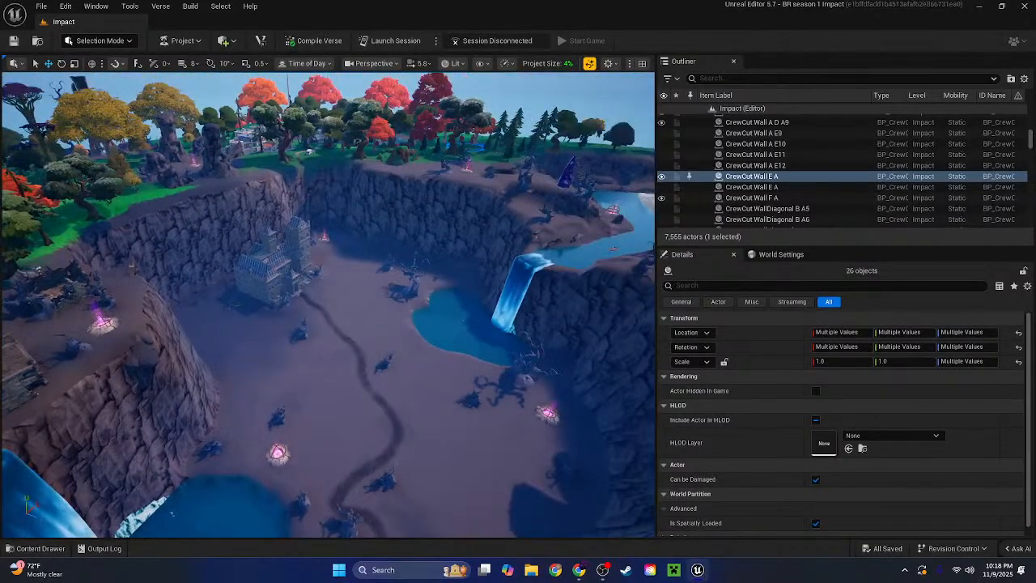
key("s")
mouse_move(430, 257)
right_mouse_down()
mouse_move(417, 261)
mouse_move(430, 257)
right_mouse_up()
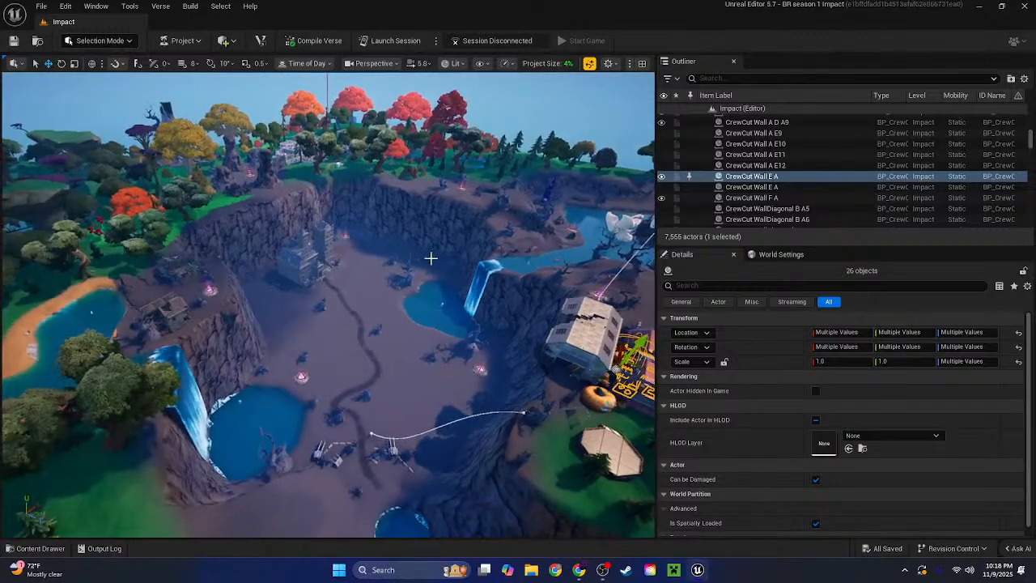
right_click_drag(305, 346, 402, 411)
right_click_drag(316, 190, 242, 183)
right_click_drag(316, 188, 502, 194)
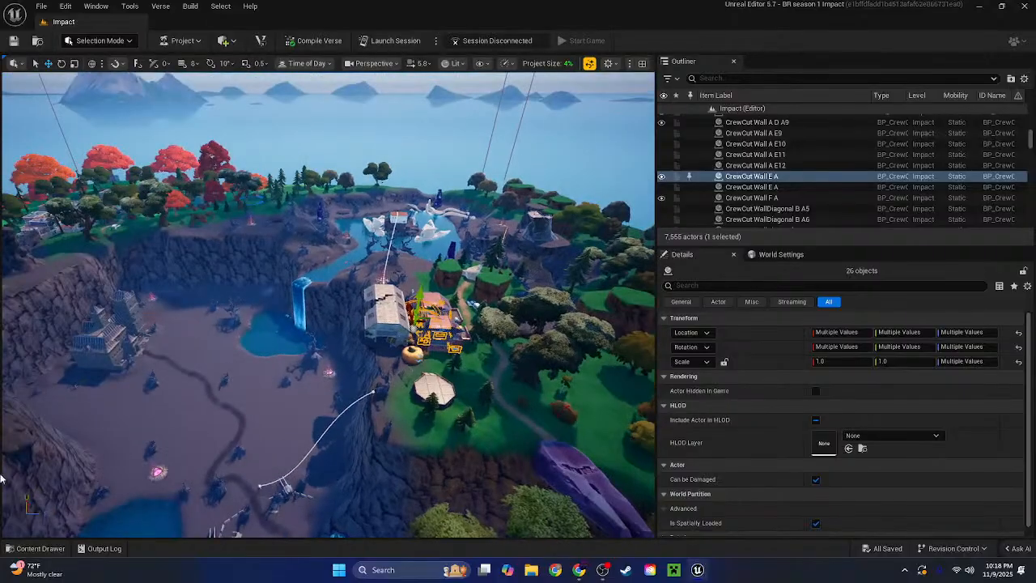
Open the Bloom_of_Madness level and paste the copied diner pieces and server props into it
left_click(51, 551)
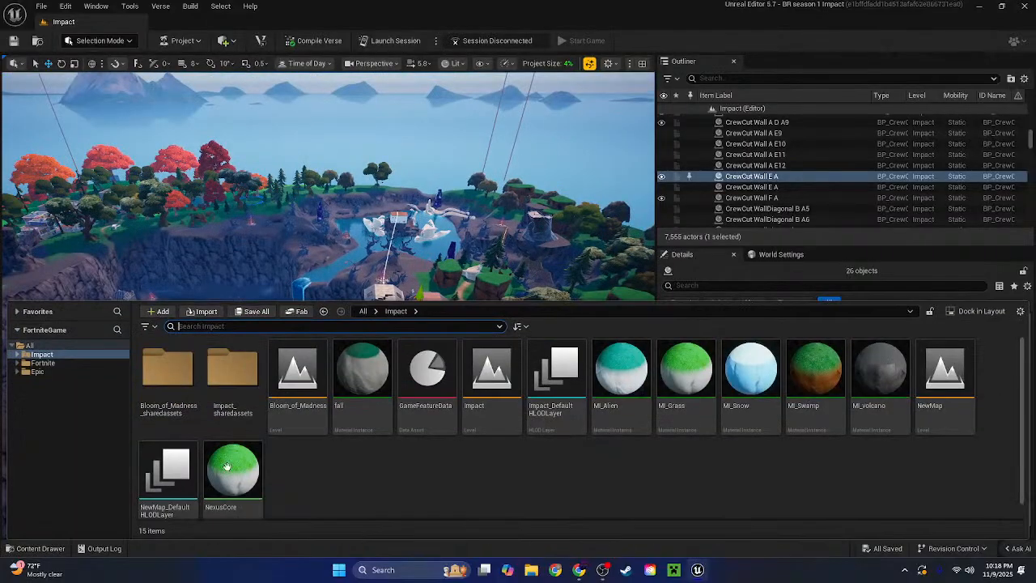
left_click(290, 390)
double_click(290, 391)
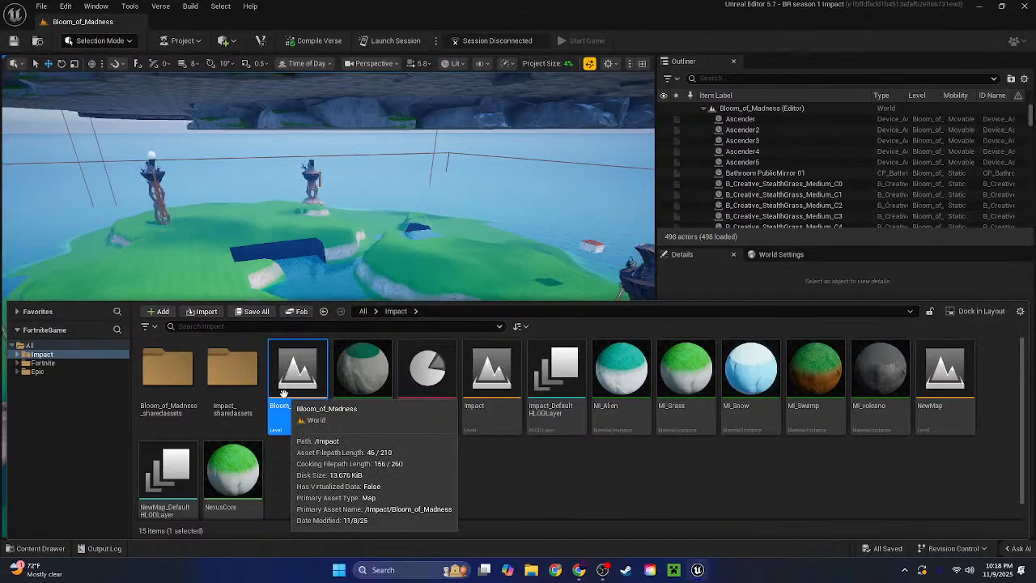
left_click(474, 135)
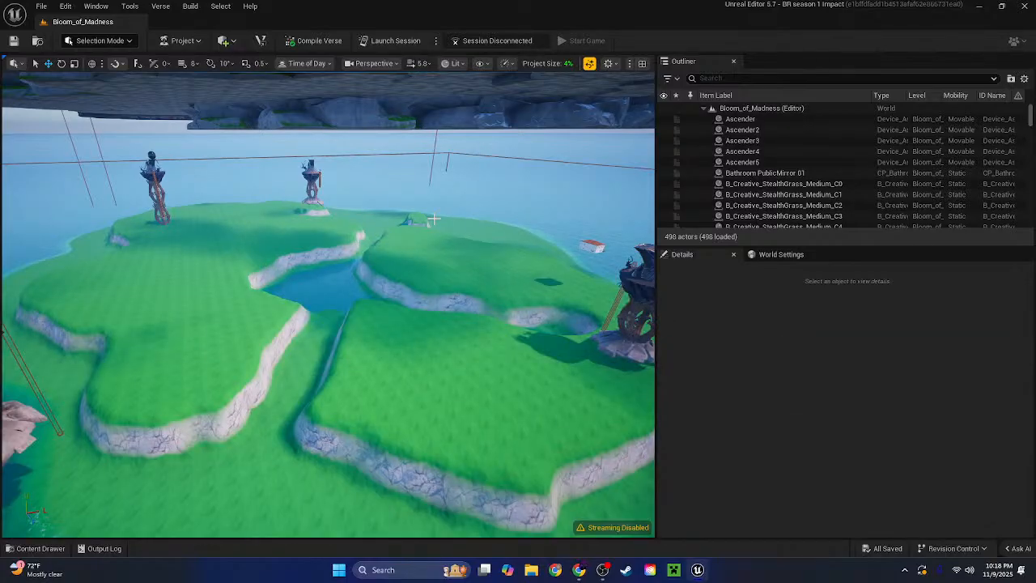
key("ctrl+v")
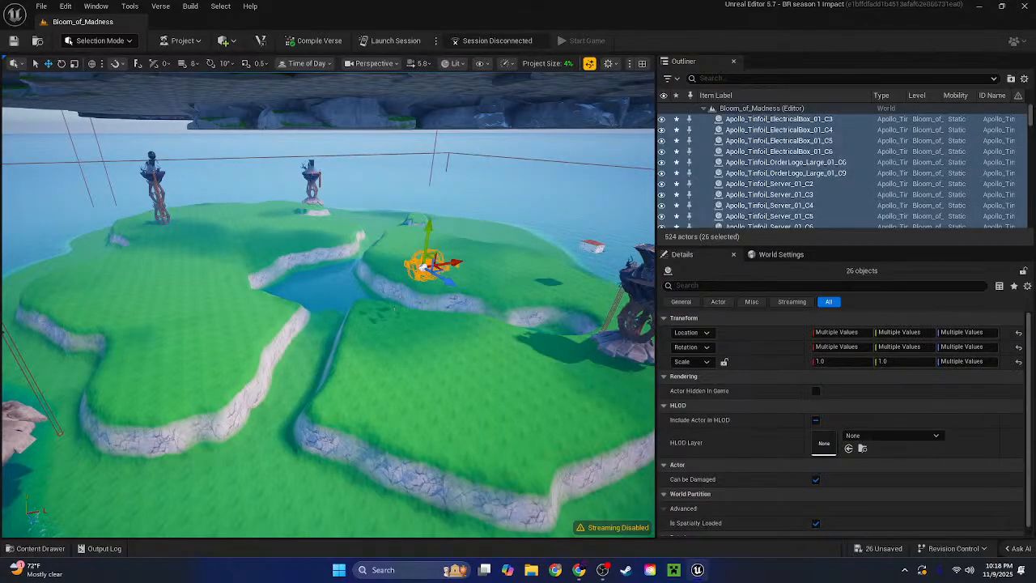
Examine the pasted diner pieces and their surroundings on the island, including the underside of the floating land, and clear the selection
right_click_drag(394, 309, 360, 251)
key("w")
key("w")
scroll(438, 162, "up", 5)
key("s")
key("w")
scroll(478, 295, "down", 1)
key("w")
key("s")
scroll(457, 255, "down", 3)
key("s")
key("w")
key("a")
key("d")
key("d")
key("s")
key("w")
key("a")
key("d")
key("s")
key("Escape")
Save all the pasted actors in Bloom_of_Madness and switch to the Impact level
left_click(35, 549)
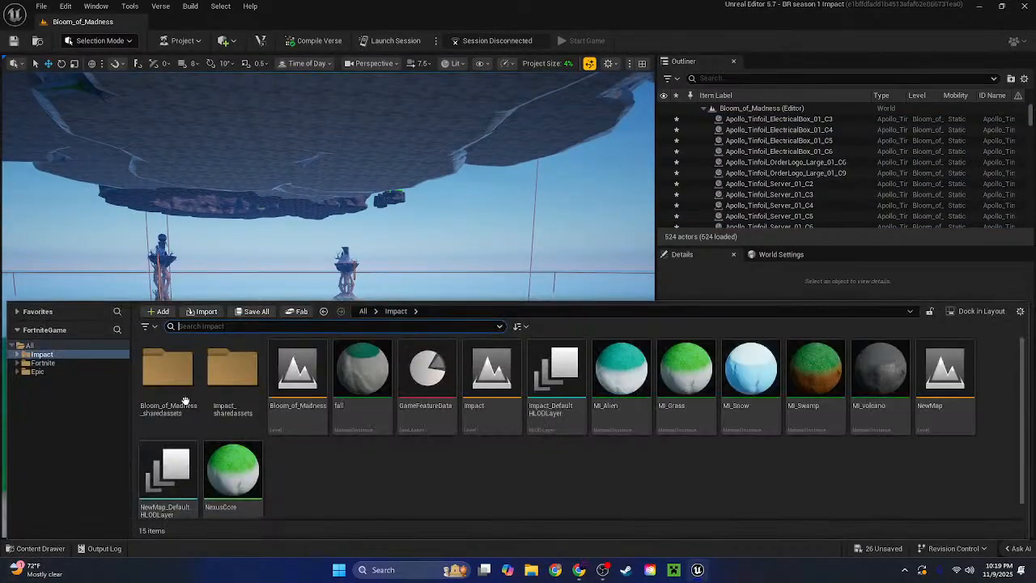
double_click(489, 389)
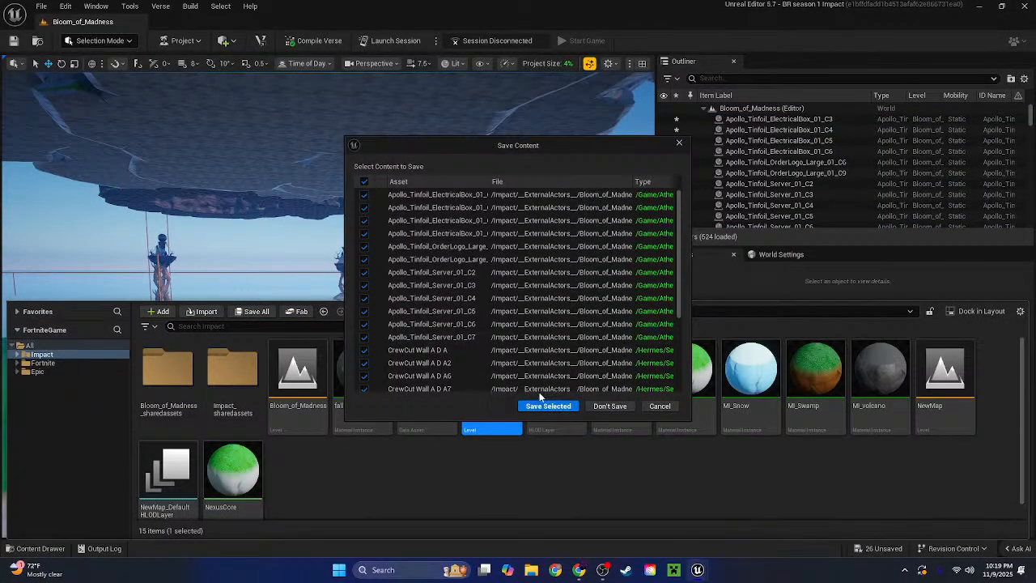
left_click(544, 406)
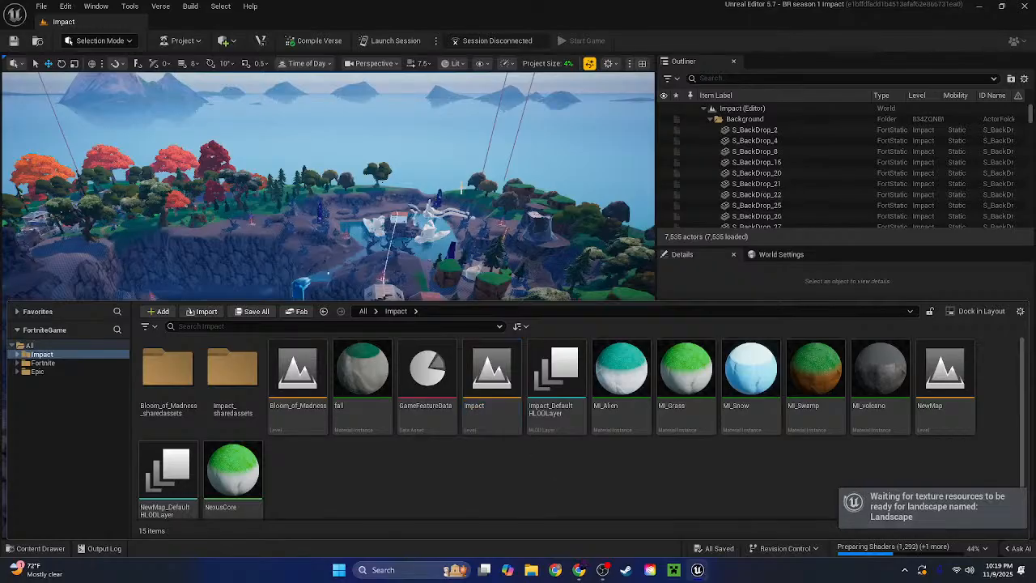
Delete the two metal girders, Girder03 C6 and Girder03 C7, hanging beneath the purple rock by the cliff
right_click_drag(461, 188, 405, 354)
key("w")
scroll(505, 319, "down", 2)
key("w")
scroll(502, 340, "down", 2)
key("w")
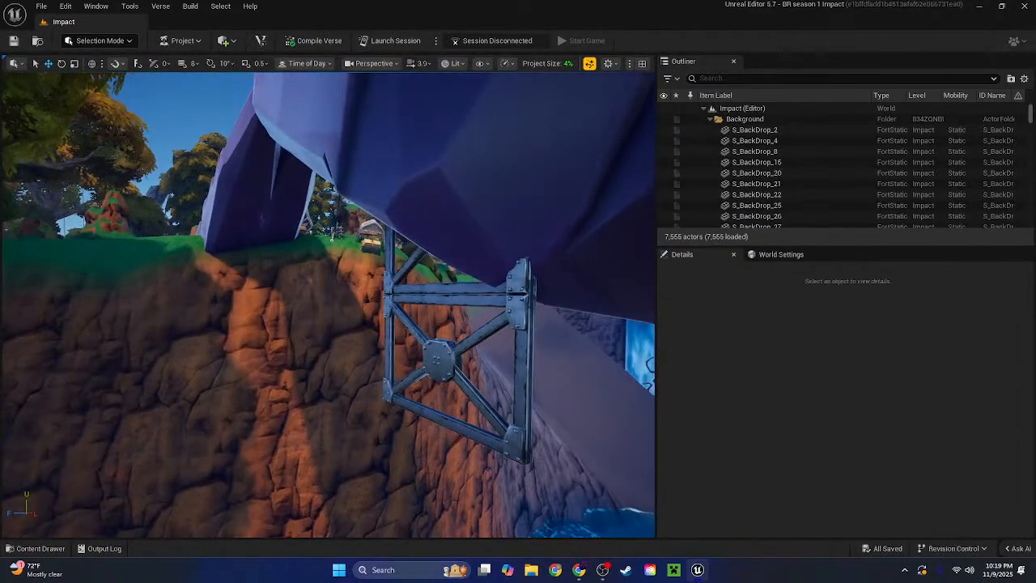
left_click(498, 318)
left_click(530, 288, "ctrl")
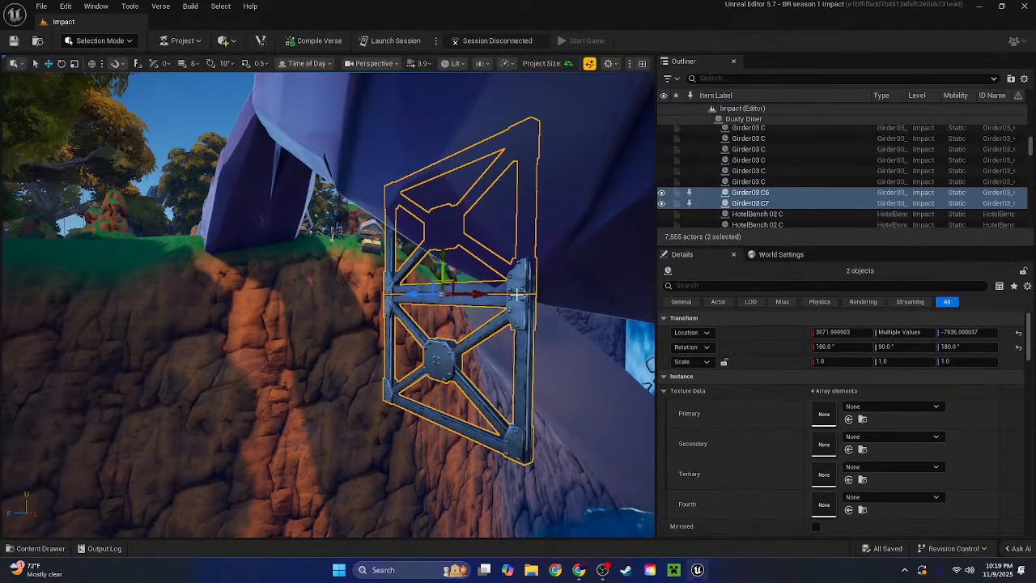
key("Delete")
Clear the accidental landscape selection and select the parent Dusty Diner actor near the damaged metal-roofed building
right_click(518, 298)
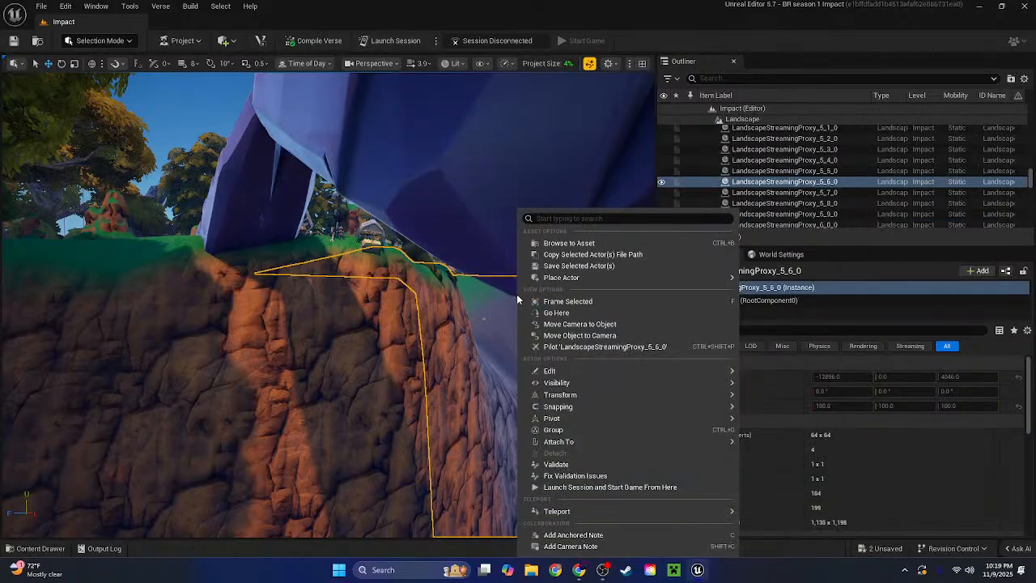
right_click_drag(518, 298, 378, 317)
left_click(378, 316)
left_click(384, 279)
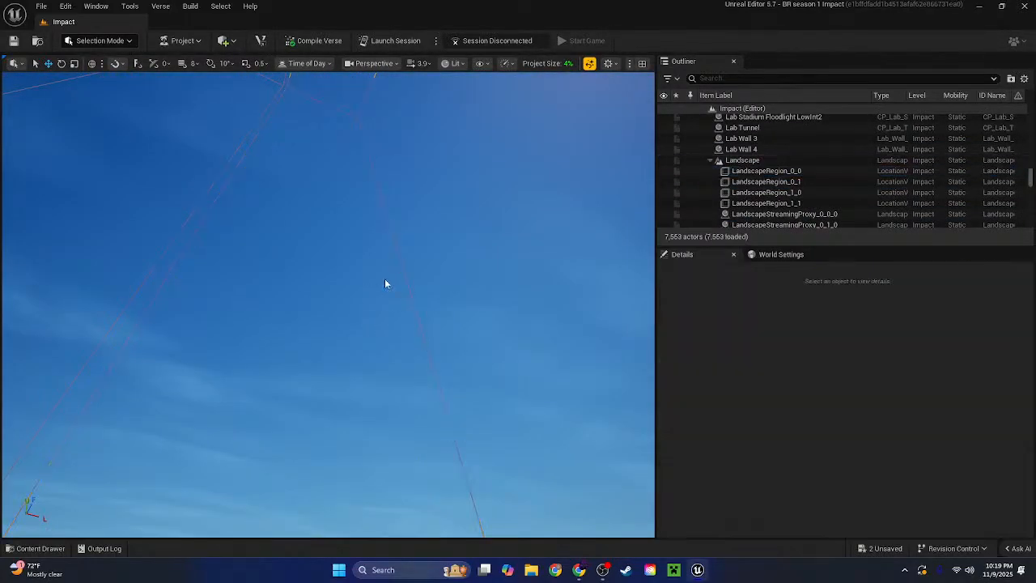
right_click_drag(384, 279, 427, 284)
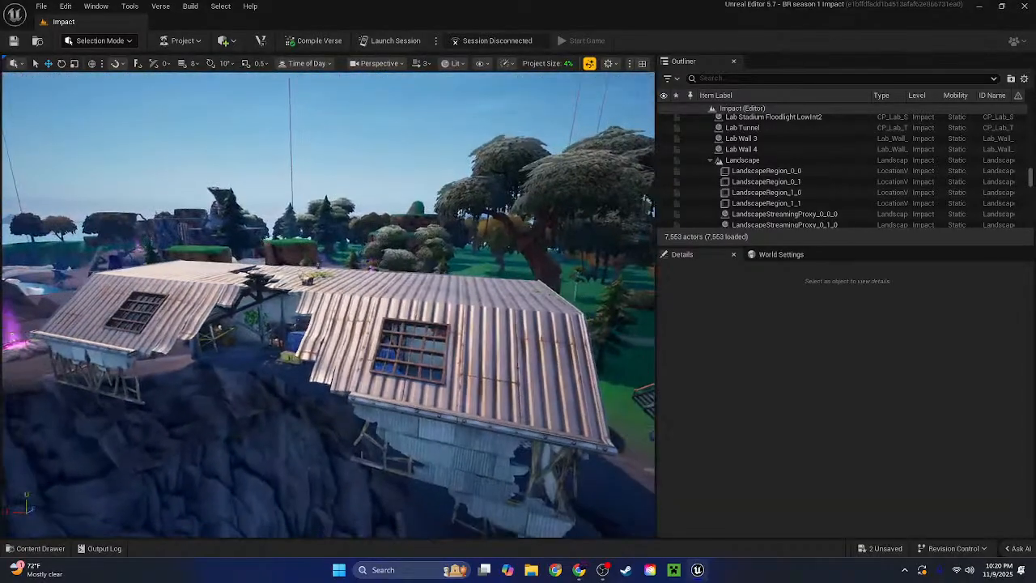
left_click(428, 283)
left_click(726, 122)
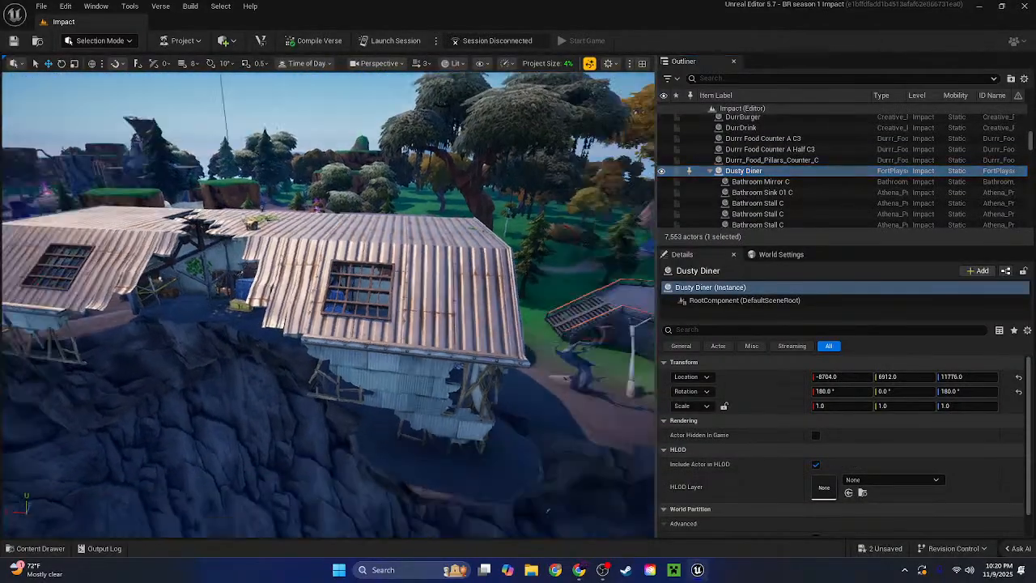
Try raising the Dusty Diner actor above the ground, undo the move, and deselect it
right_click_drag(405, 324, 647, 316)
right_click_drag(502, 292, 437, 352)
left_click_drag(409, 333, 396, 273)
key("ctrl+z")
left_click(358, 224)
right_click_drag(358, 224, 195, 421)
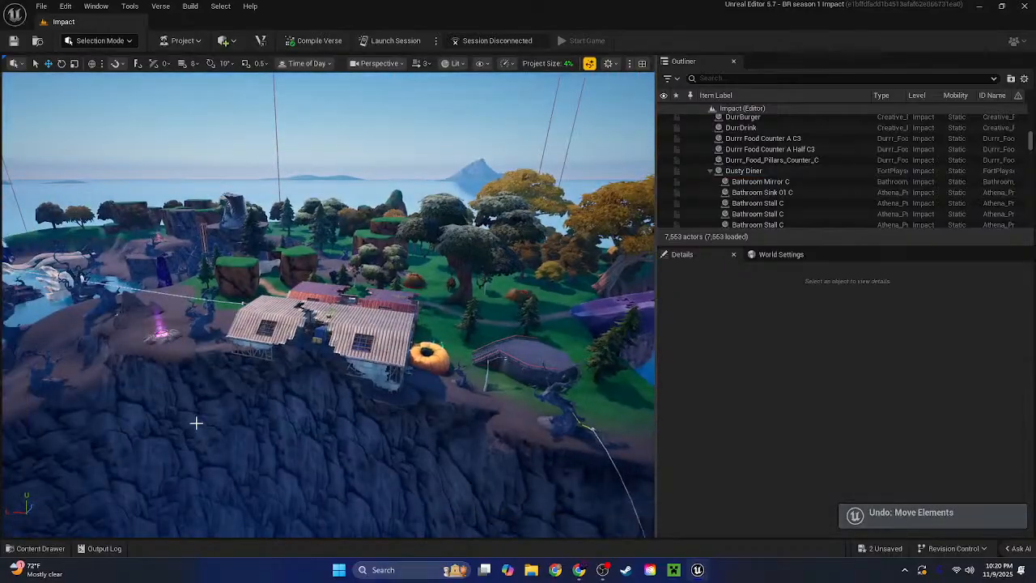
Save the removal of the two girders and open the Bloom_of_Madness level
left_click(51, 551)
double_click(298, 373)
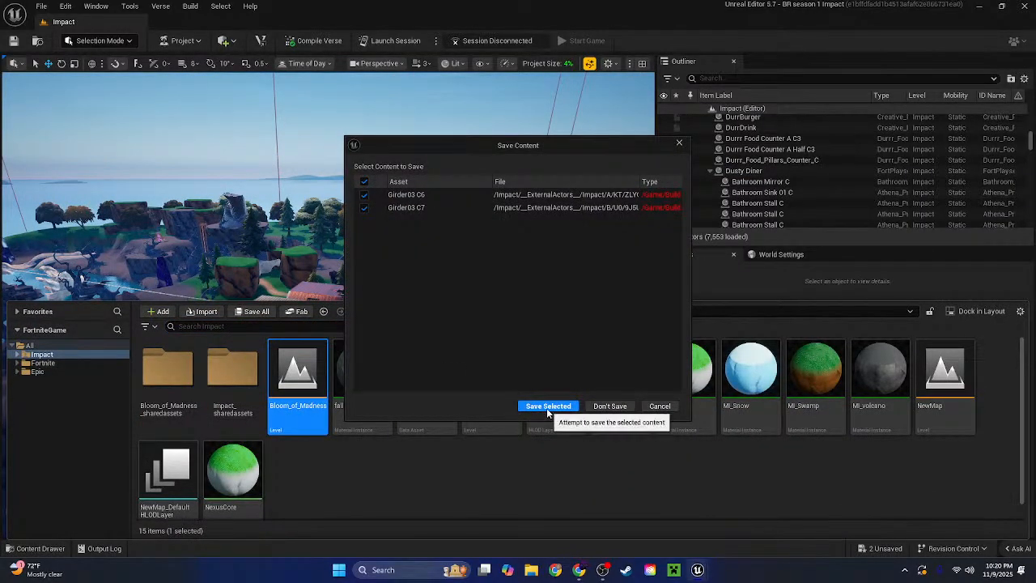
left_click(547, 407)
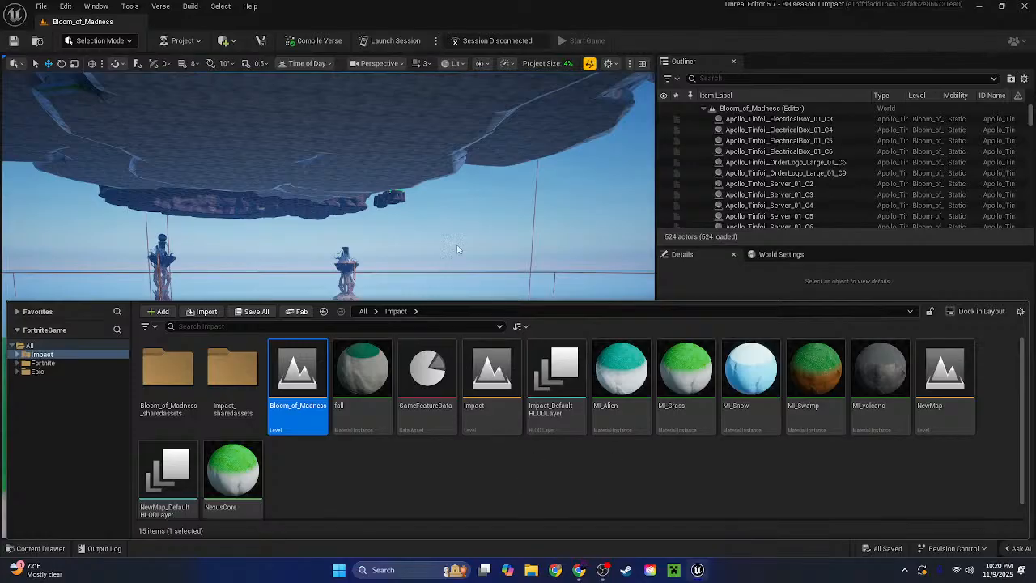
Paste the Dusty Diner actor into Bloom_of_Madness, inspect its position over the water, and delete the duplicate Dusty Diner2
left_click(439, 484)
right_click_drag(453, 245, 474, 209)
key("ctrl+v")
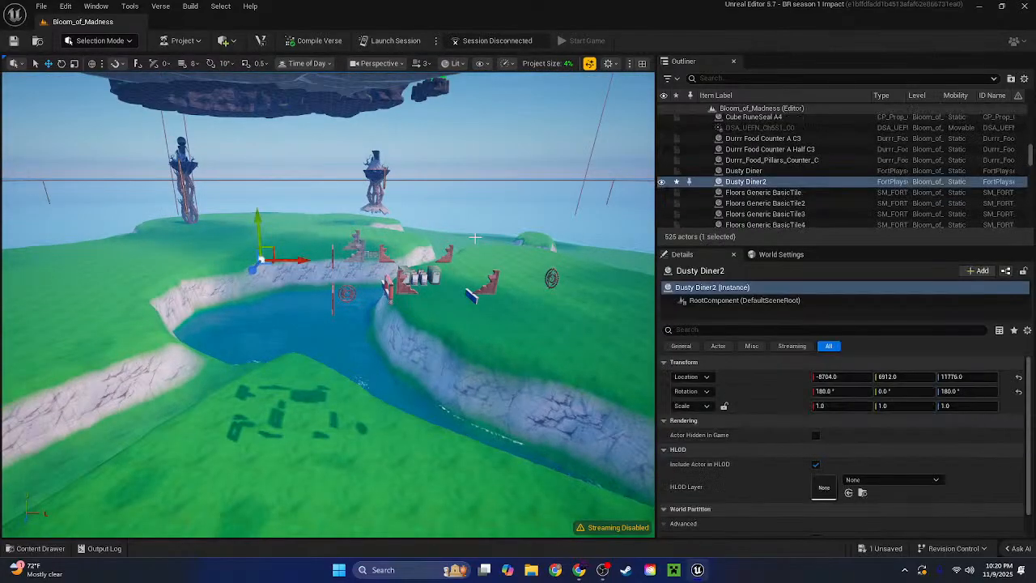
right_click_drag(459, 253, 365, 267)
scroll(365, 268, "up", 5)
key("s")
right_click_drag(521, 346, 426, 298)
key("w")
scroll(522, 345, "down", 1)
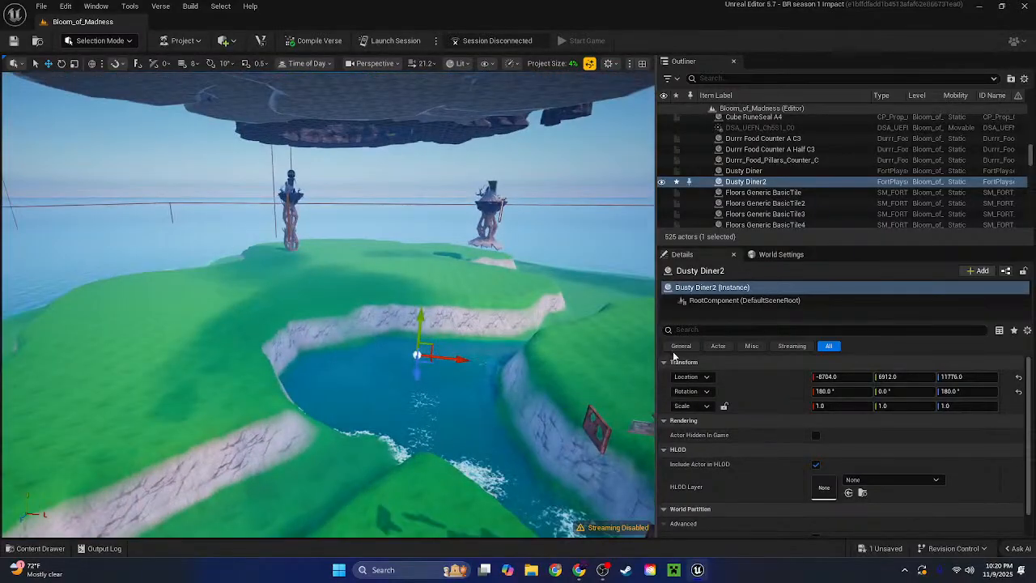
key("Delete")
Select the remaining Dusty Diner actor, lower it toward the water, and inspect its position beneath the floating land
left_click(752, 173)
left_click_drag(420, 317, 415, 352)
key("s")
right_click_drag(415, 351, 539, 421)
key("s")
scroll(465, 340, "up", 1)
key("e")
key("w")
key("w")
scroll(502, 429, "up", 4)
key("s")
scroll(550, 323, "up", 1)
key("s")
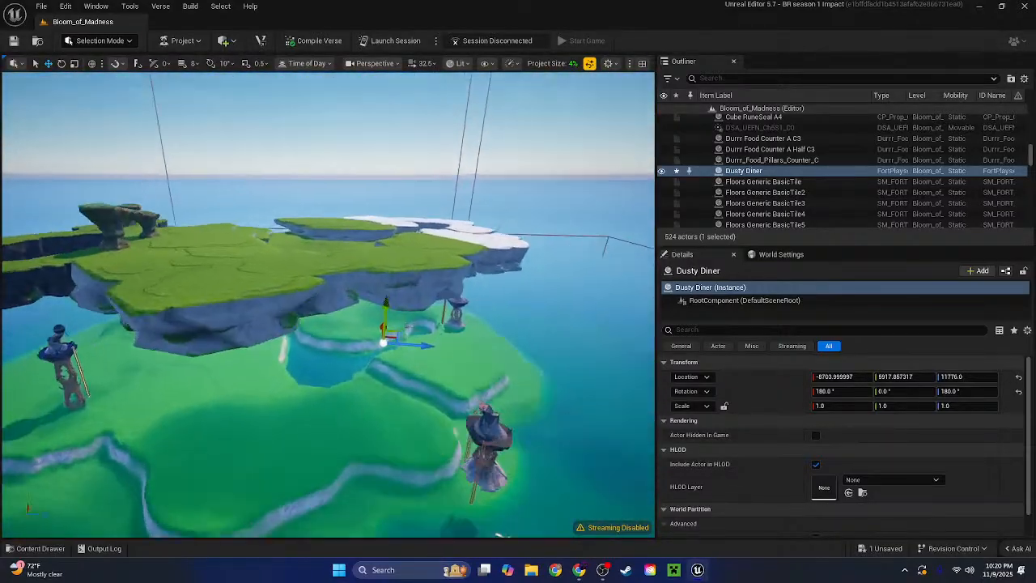
Delete the remaining Dusty Diner actor from the Bloom_of_Madness level
key("w")
right_click_drag(328, 303, 652, 316)
key("s")
key("Delete")
Examine the loose diner pieces hovering over the island's water inlet and the surrounding green terrain
key("w")
scroll(457, 364, "down", 3)
key("s")
key("w")
key("s")
scroll(494, 324, "down", 2)
key("w")
key("s")
key("a")
key("d")
key("d")
key("a")
key("s")
key("a")
key("d")
key("w")
key("a")
key("d")
key("a")
key("s")
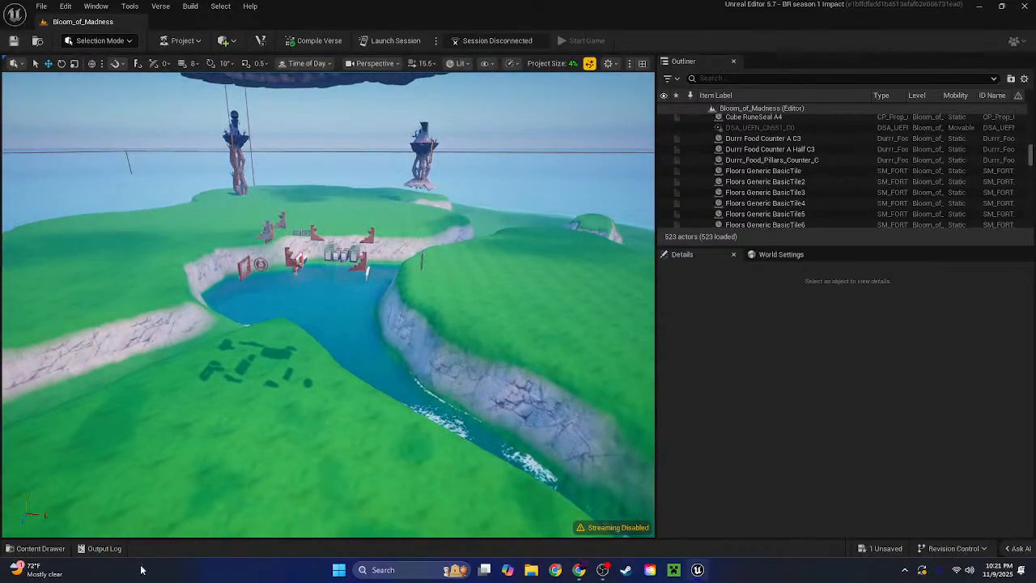
Save the pending change in Bloom_of_Madness and open the NewMap level
left_click(32, 549)
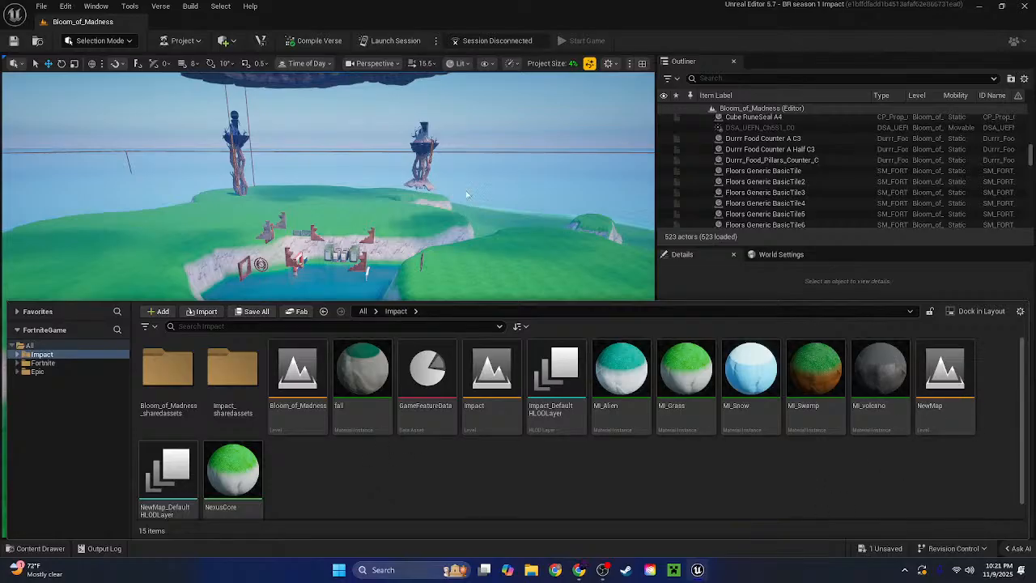
key("ctrl+space")
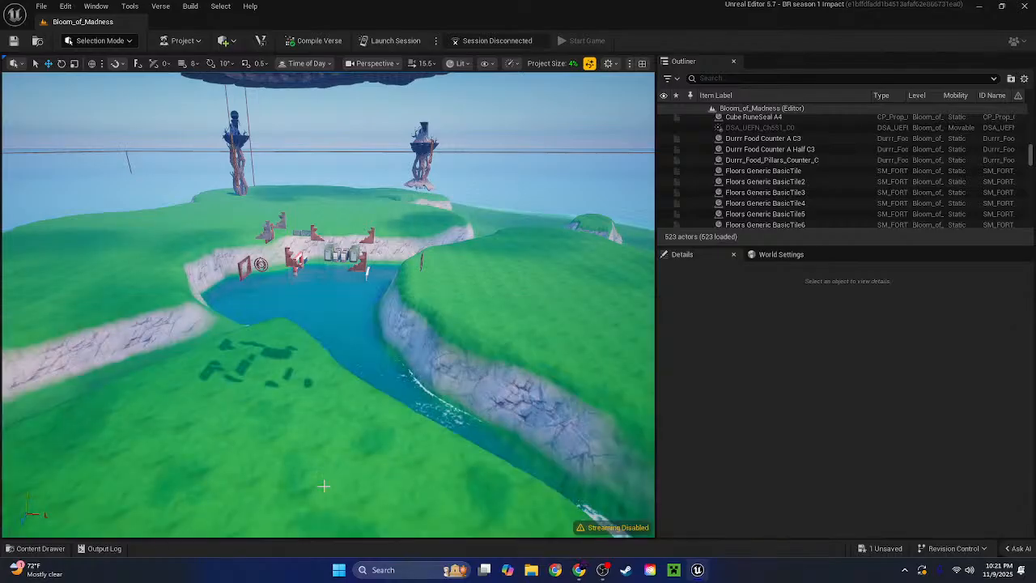
left_click(41, 549)
double_click(937, 392)
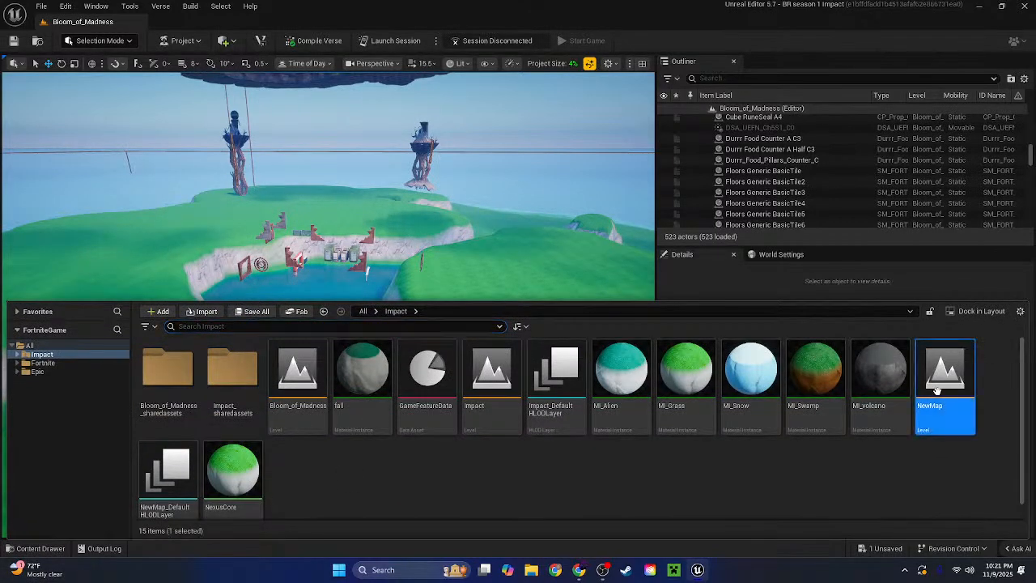
left_click(553, 404)
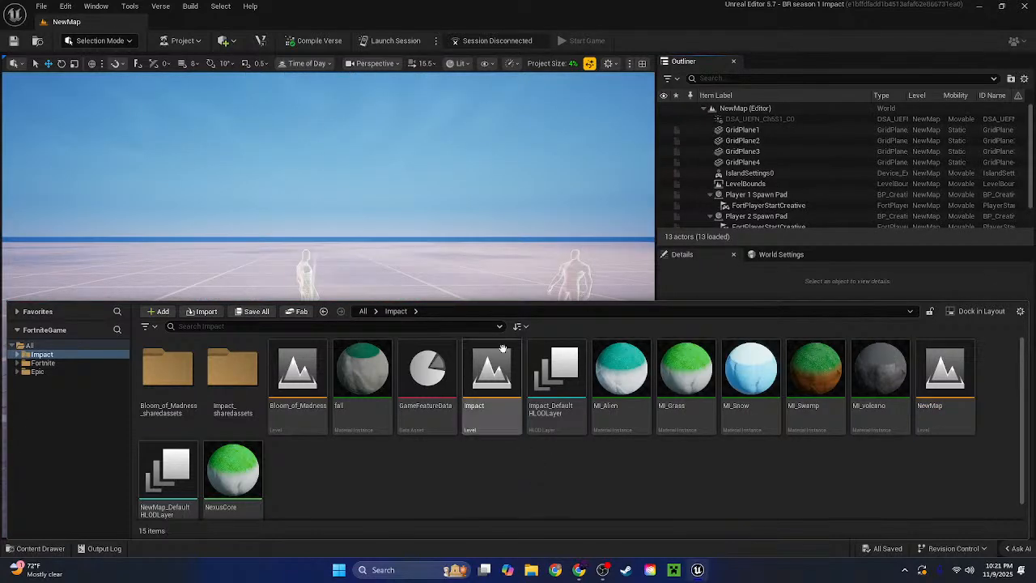
Look over NewMap's actors and player spawn pads, and open the Impact level again
right_click_drag(485, 259, 453, 284)
scroll(759, 168, "down", 2)
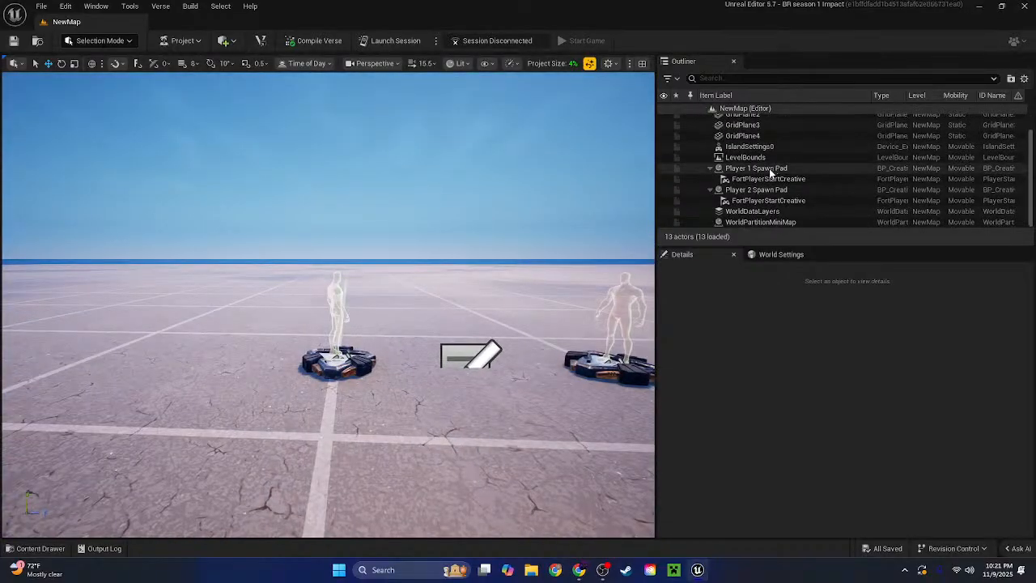
right_click_drag(518, 308, 615, 331)
left_click(36, 549)
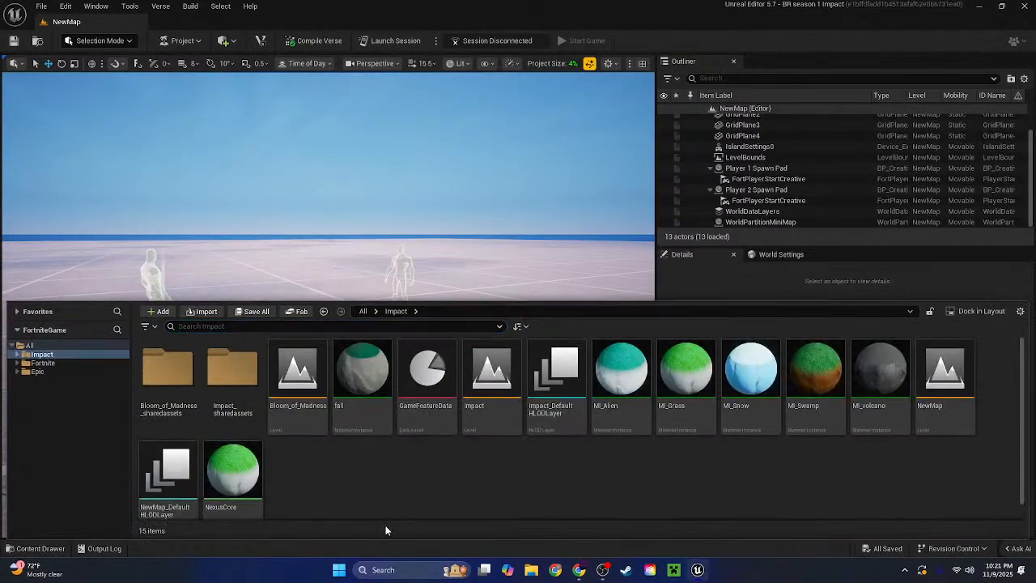
double_click(503, 414)
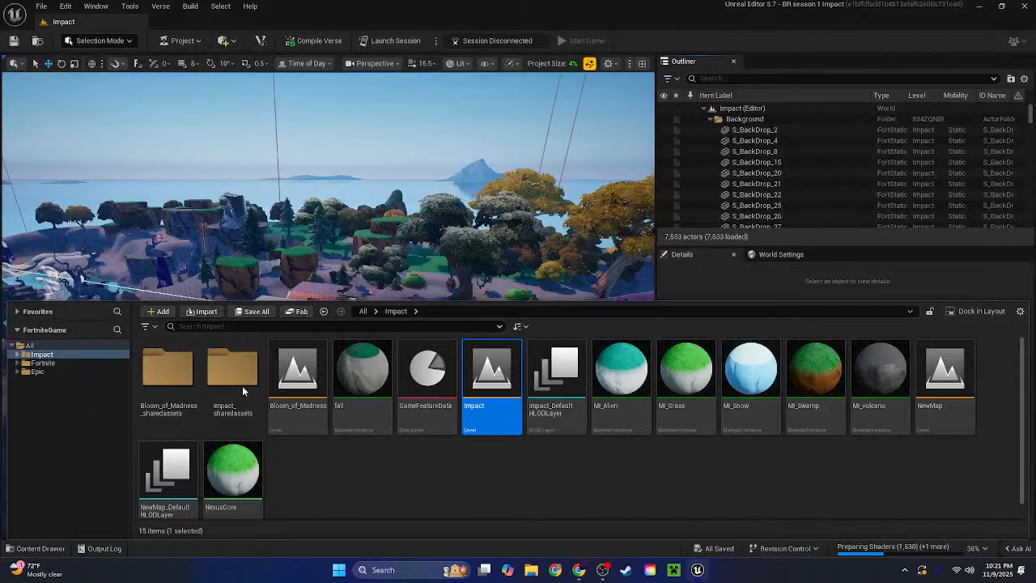
Examine the diner, the crater castle, and the purple crystal bridge and camp beside the river canyon in Impact
right_click_drag(556, 268, 577, 220)
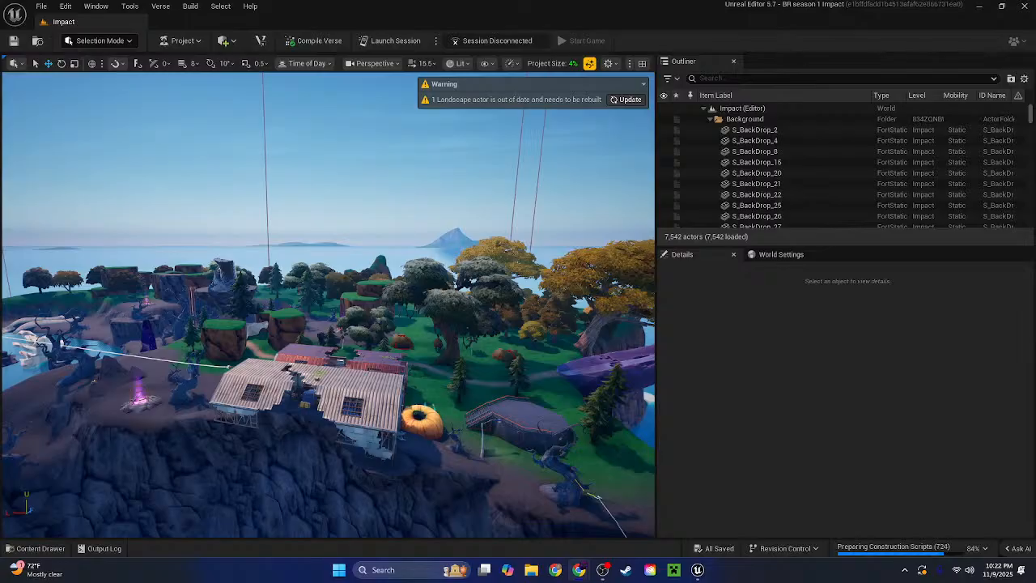
right_click_drag(328, 305, 340, 243)
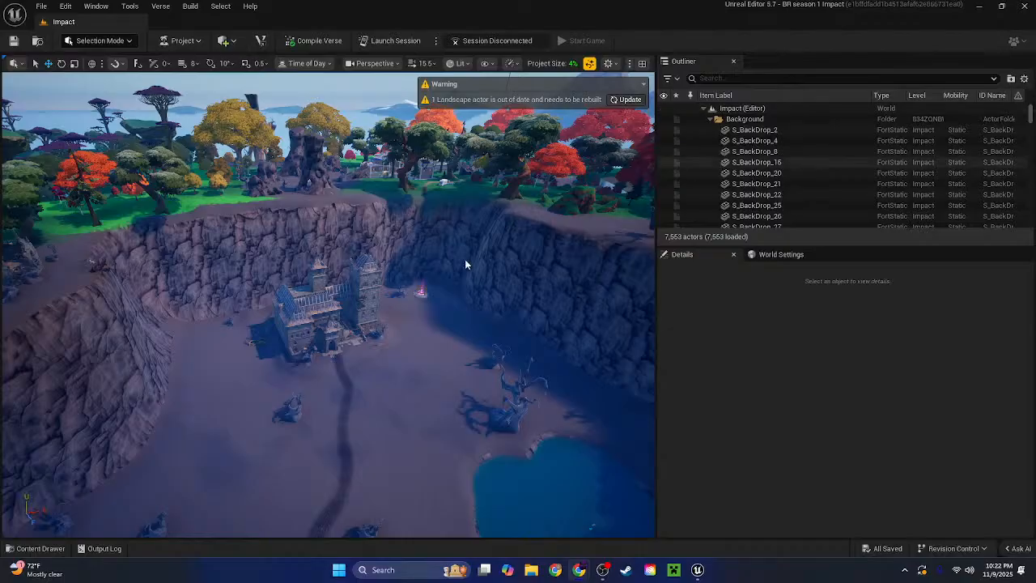
right_click_drag(465, 264, 121, 308)
key("w")
key("s")
right_click_drag(328, 304, 595, 304)
key("w")
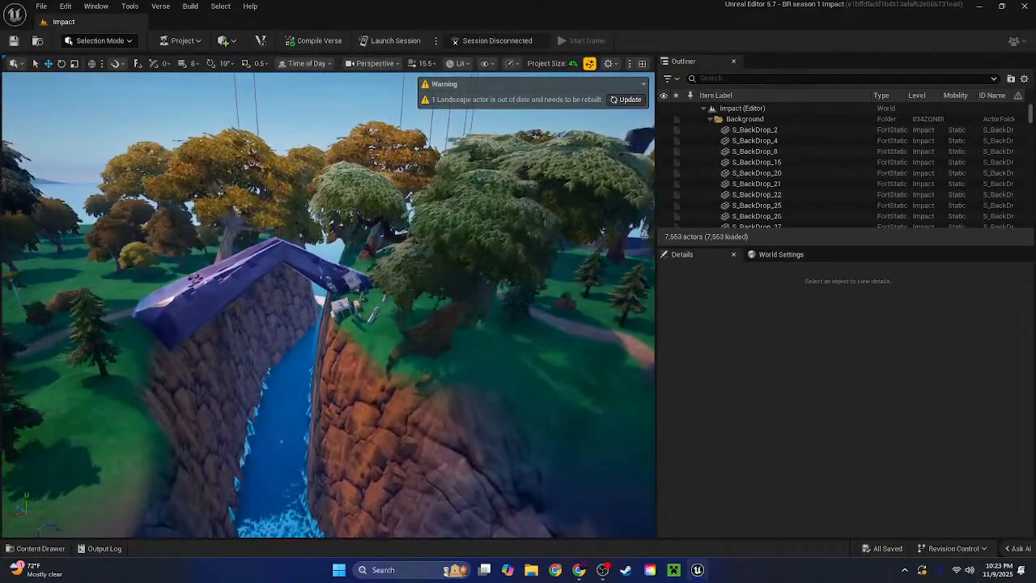
right_click_drag(328, 304, 409, 305)
mouse_move(328, 304)
right_mouse_down()
mouse_move(247, 264)
mouse_move(328, 385)
mouse_move(231, 312)
mouse_move(348, 305)
mouse_move(328, 305)
right_mouse_up()
key("w")
scroll(328, 305, "down", 5)
key("w")
key("s")
key("w")
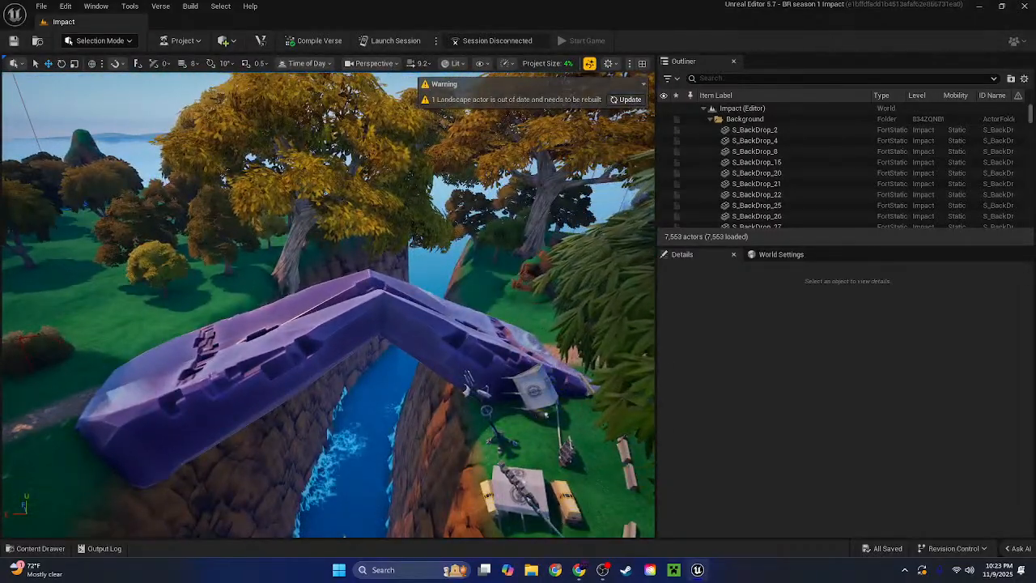
key("s")
key("s")
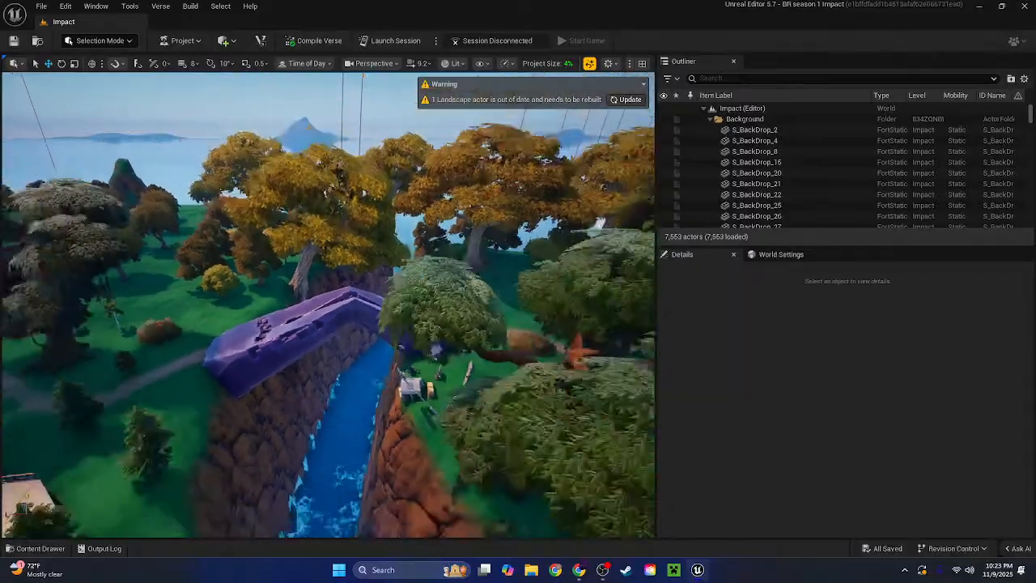
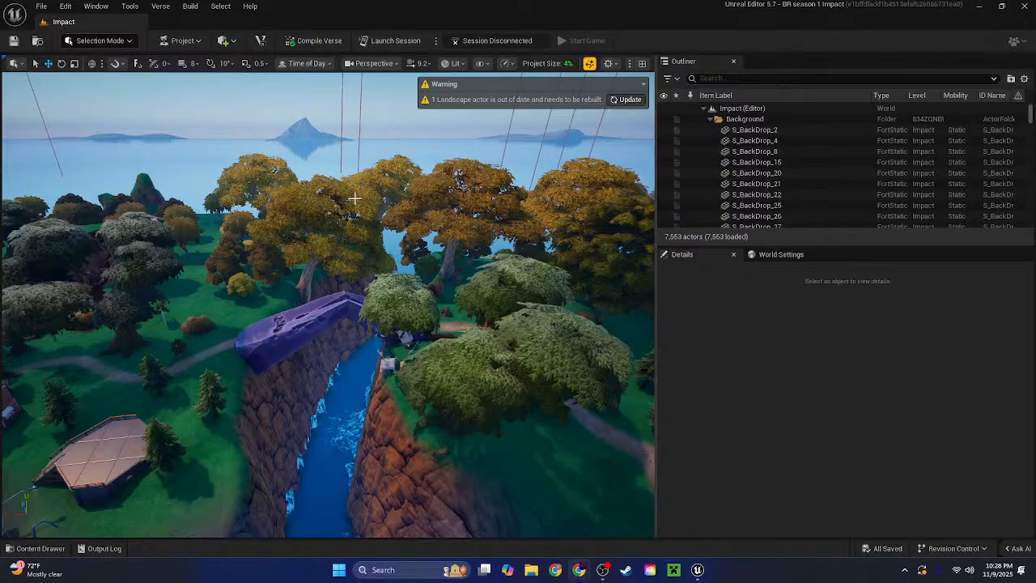
Survey the Impact crater with its waterfalls, the Dusty Diner, and the wooded land and rock mounds beyond it
right_click_drag(518, 194, 809, 129)
right_click_drag(328, 304, 519, 225)
right_click_drag(488, 298, 364, 273)
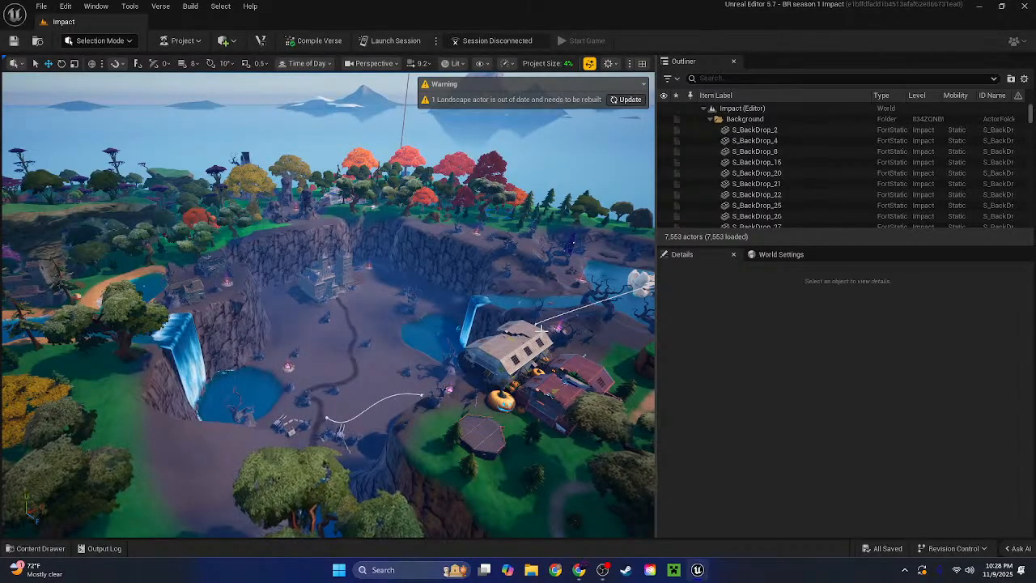
key("w")
right_click_drag(541, 329, 651, 330)
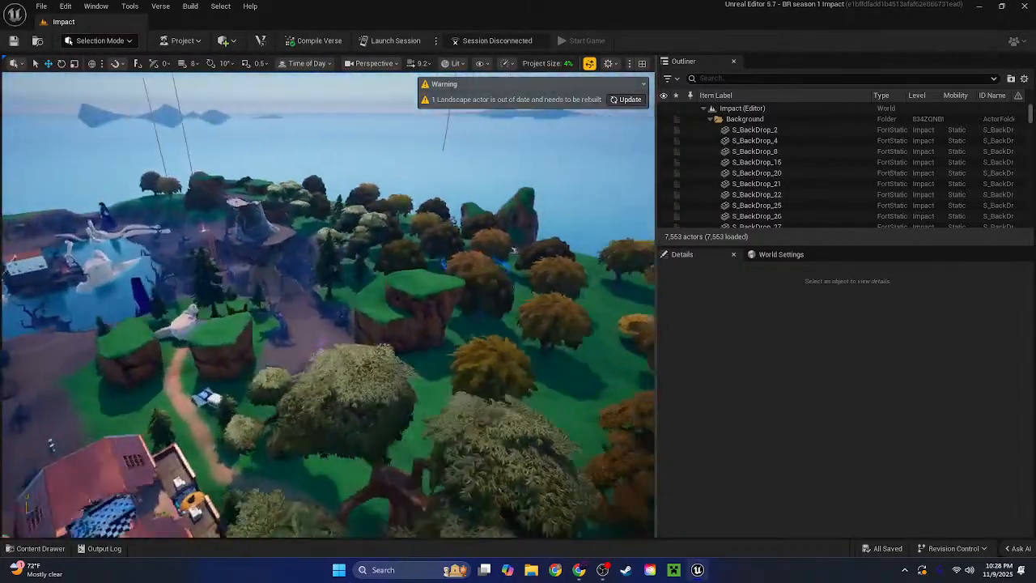
Examine the Impact landscape from the wooded rock mounds to the temple ruins and fallen log by the river
key("w")
right_click_drag(328, 304, 186, 283)
key("w")
right_click_drag(324, 344, 65, 247)
key("w")
key("w")
right_click_drag(327, 304, 583, 340)
key("s")
scroll(328, 304, "up", 3)
key("w")
scroll(328, 304, "down", 2)
key("w")
right_click_drag(327, 305, 389, 275)
key("s")
scroll(328, 304, "down", 2)
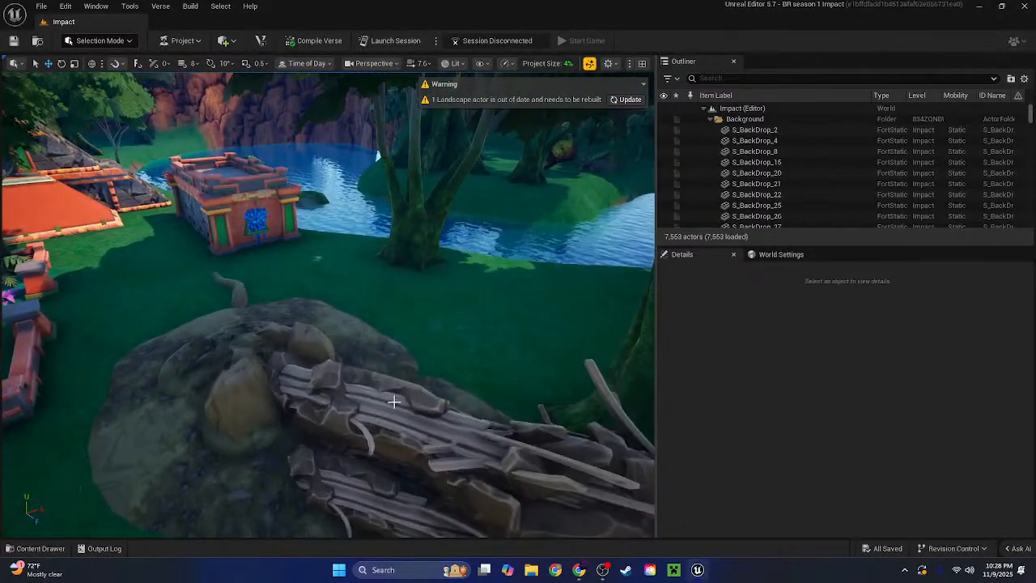
Select the fallen log's Tree Broken Medium pieces near the riverside ruins together with the shoreline patches along its base
left_click(393, 402)
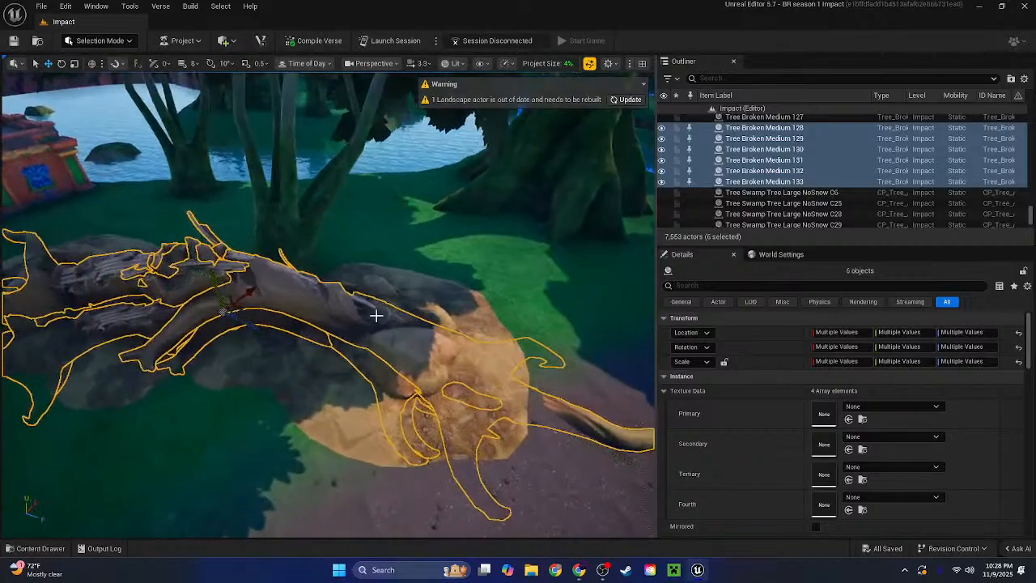
left_click(408, 300, "ctrl")
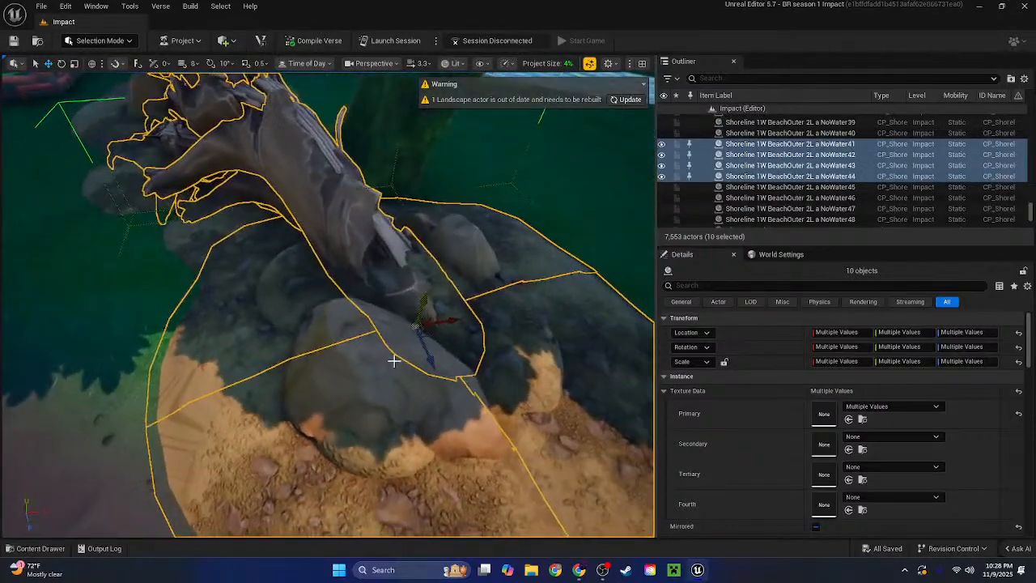
left_click(395, 361, "ctrl")
left_click(484, 354, "ctrl")
left_click(444, 247, "ctrl")
right_click_drag(439, 247, 423, 306)
left_click(566, 335, "ctrl")
left_click(389, 347, "ctrl")
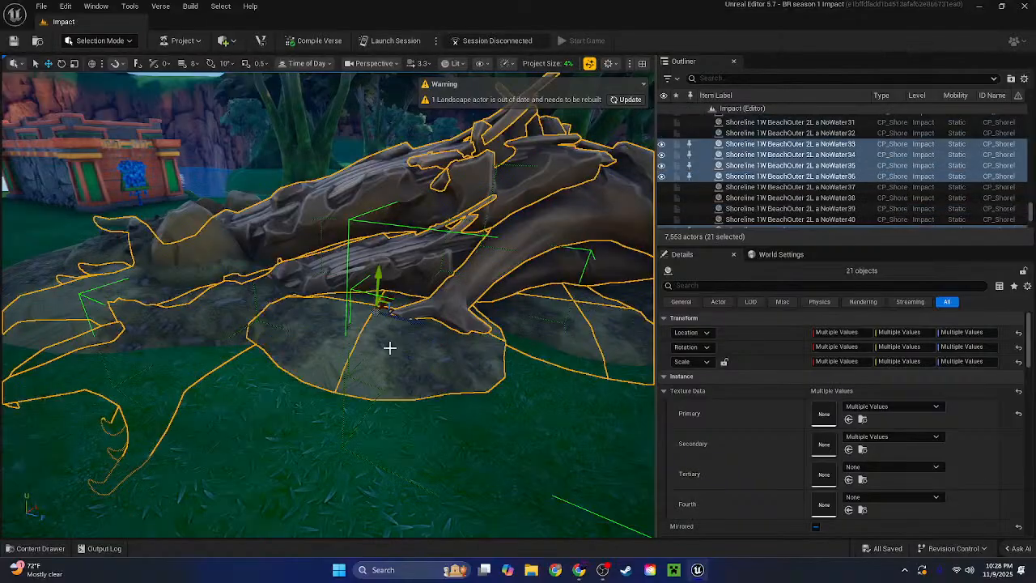
Add the boulder and the shoreline patches at the splintered end of the riverside log to the selection
right_click_drag(389, 348, 379, 369)
left_click(379, 369, "ctrl")
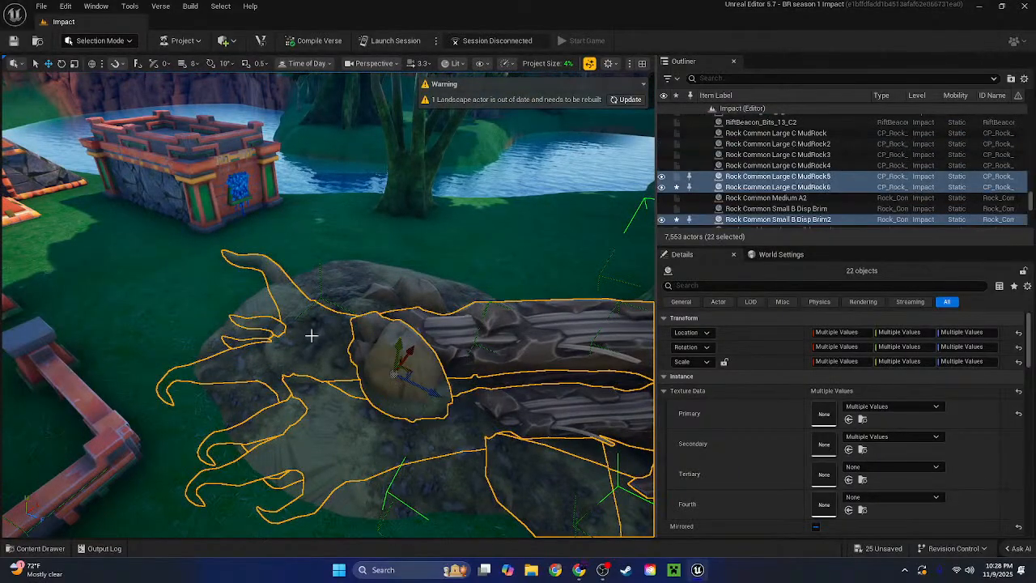
left_click(310, 335, "ctrl")
left_click(400, 301, "ctrl")
left_click(381, 272, "ctrl")
Add the remaining shoreline patches along the far side and underneath the riverside log to the selection
right_click_drag(478, 313, 647, 243)
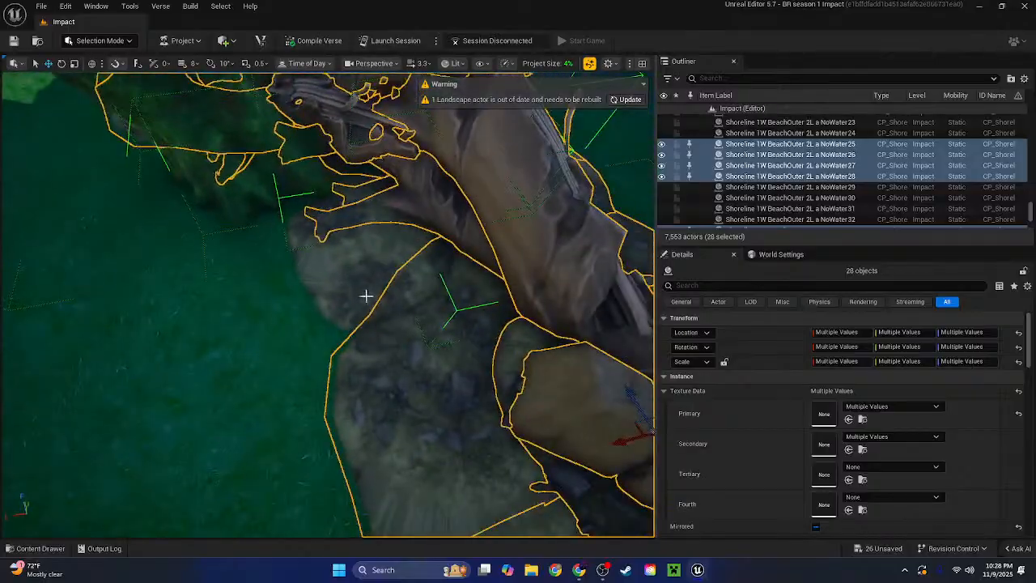
left_click(366, 297, "ctrl")
right_click_drag(305, 296, 566, 296)
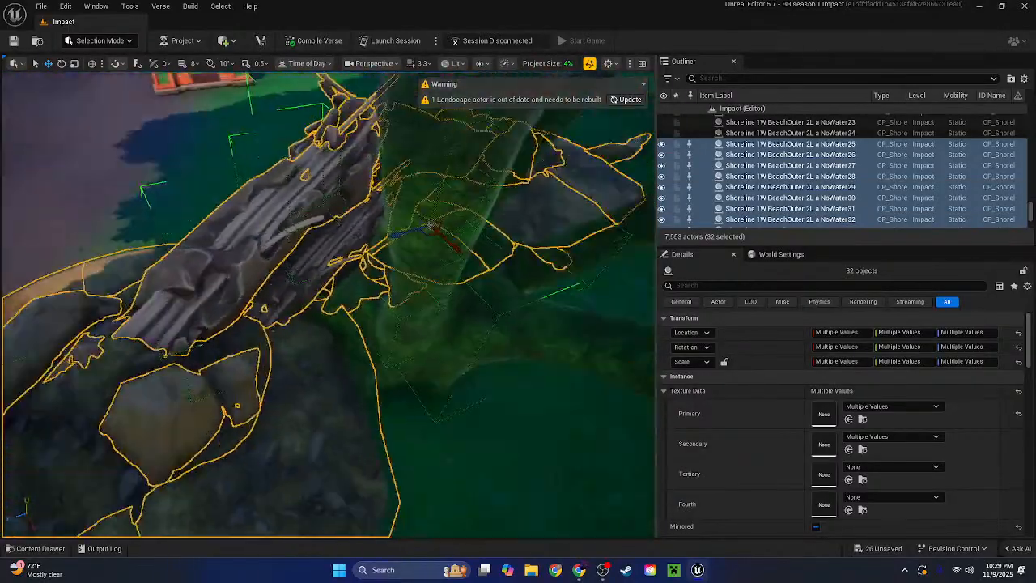
right_click_drag(437, 297, 518, 356)
scroll(377, 370, "down", 1)
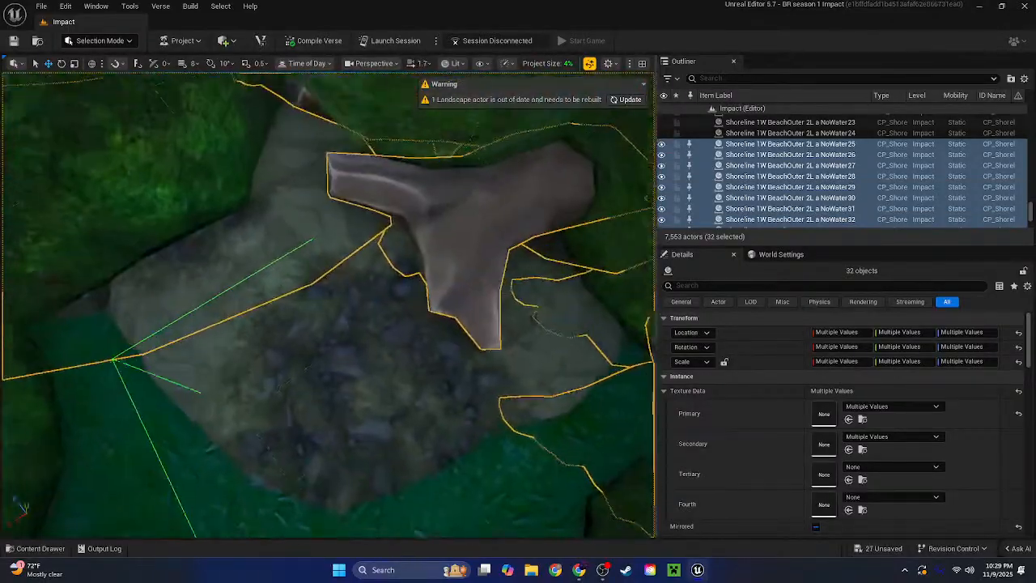
right_click_drag(414, 387, 413, 373)
left_click(346, 356, "ctrl")
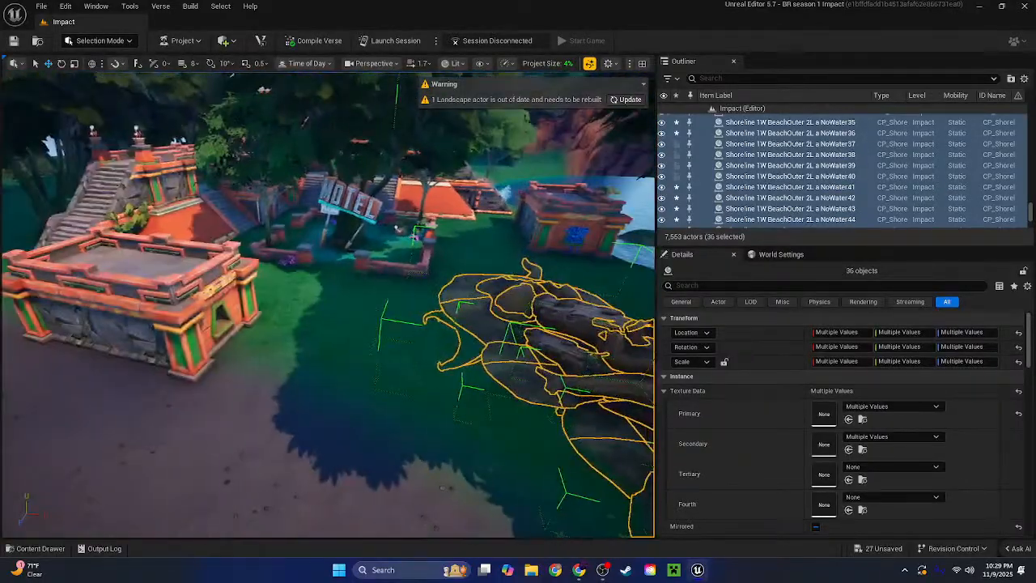
Add the boulders and large shoreline patches at the wide end of the second fallen log, near the fish-sign building
right_click_drag(340, 346, 284, 276)
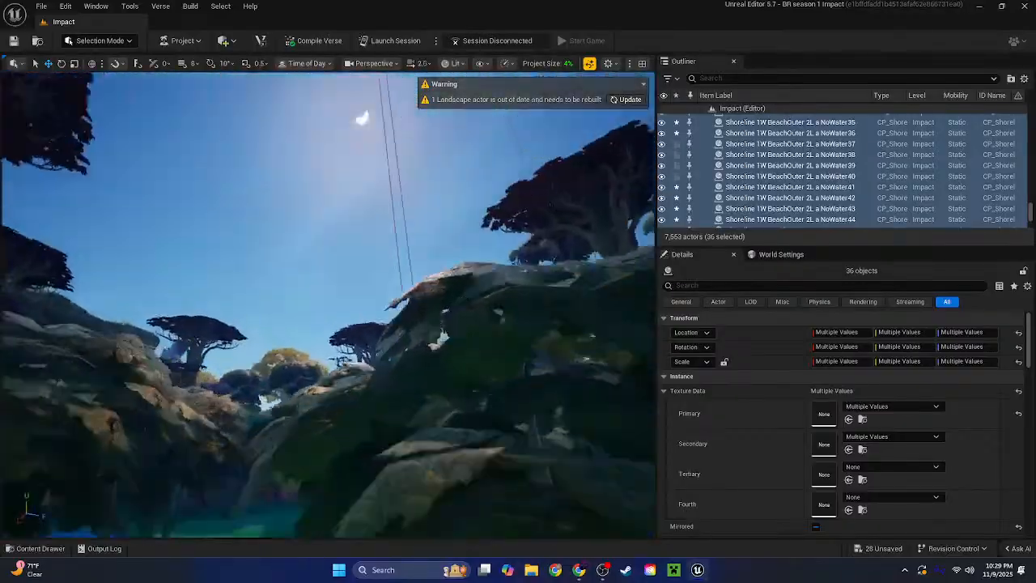
key("w")
right_click_drag(327, 304, 356, 372)
scroll(356, 364, "up", 2)
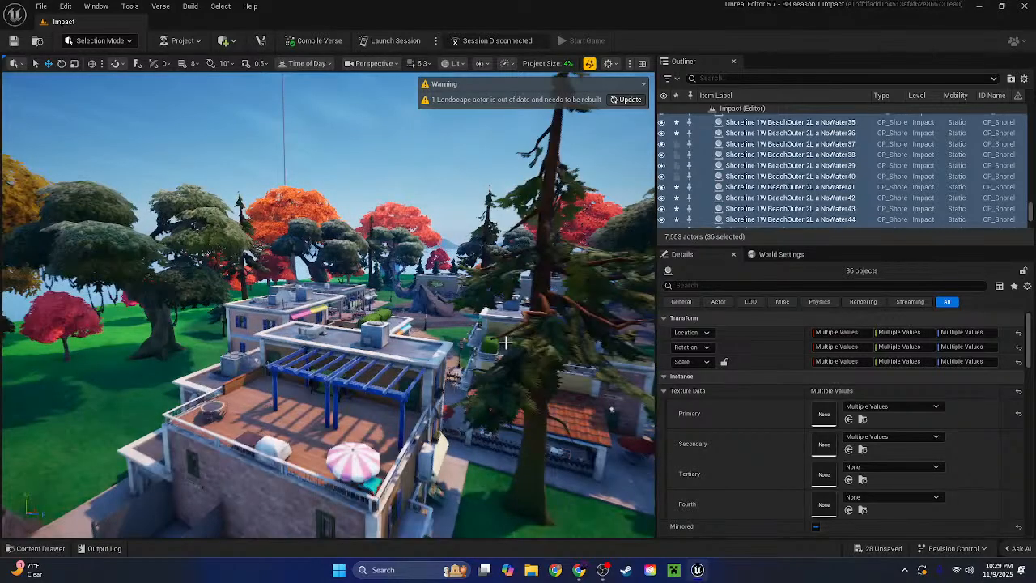
right_click_drag(505, 343, 444, 337)
key("w")
key("w")
key("w")
left_click(472, 326, "ctrl")
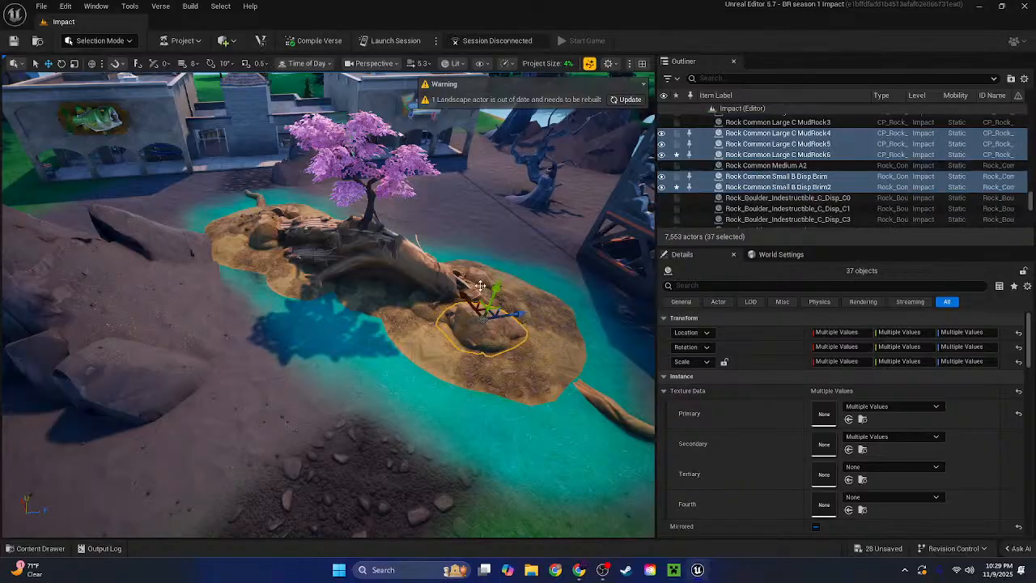
left_click(509, 308, "ctrl")
left_click(527, 316, "ctrl")
Add the middle and far shoreline patches, the far-end rocks, and the second log's broken tree pieces to the selection
left_click(359, 293, "ctrl")
left_click(309, 283, "ctrl")
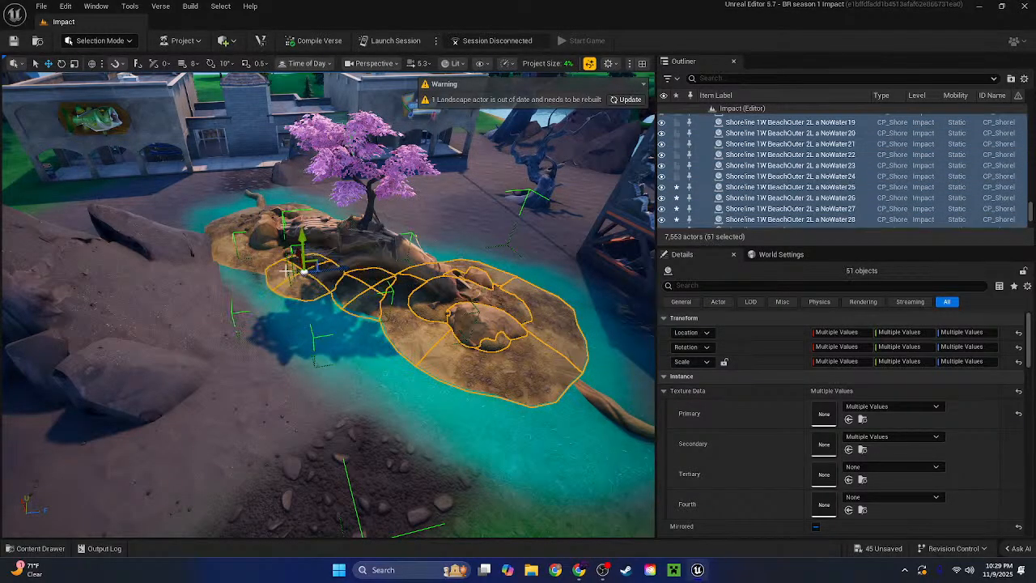
left_click(283, 263, "ctrl")
left_click(267, 235, "ctrl")
left_click(283, 248, "ctrl")
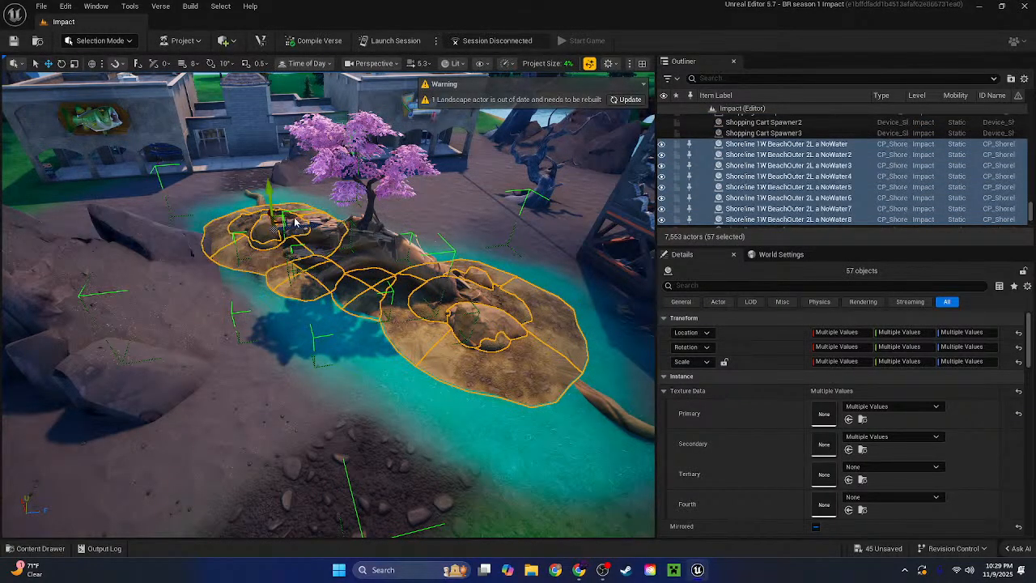
left_click(290, 215, "ctrl")
left_click(364, 232, "ctrl")
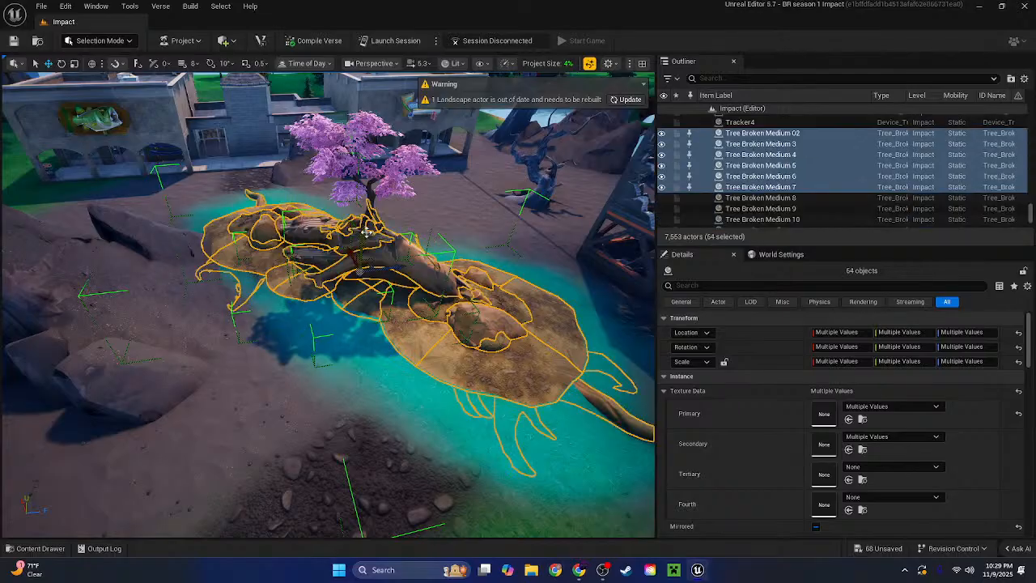
Add the purple blossom tree growing on the second log and the shoreline patches still missing around it to the selection
left_click(372, 194, "ctrl")
right_click_drag(373, 194, 162, 162)
key("d")
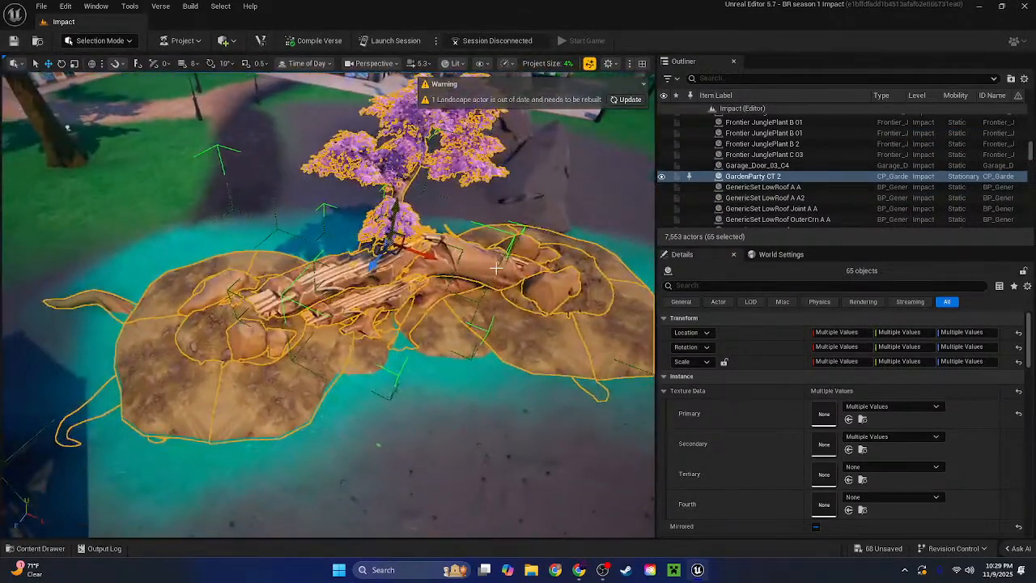
left_click(460, 330, "shift")
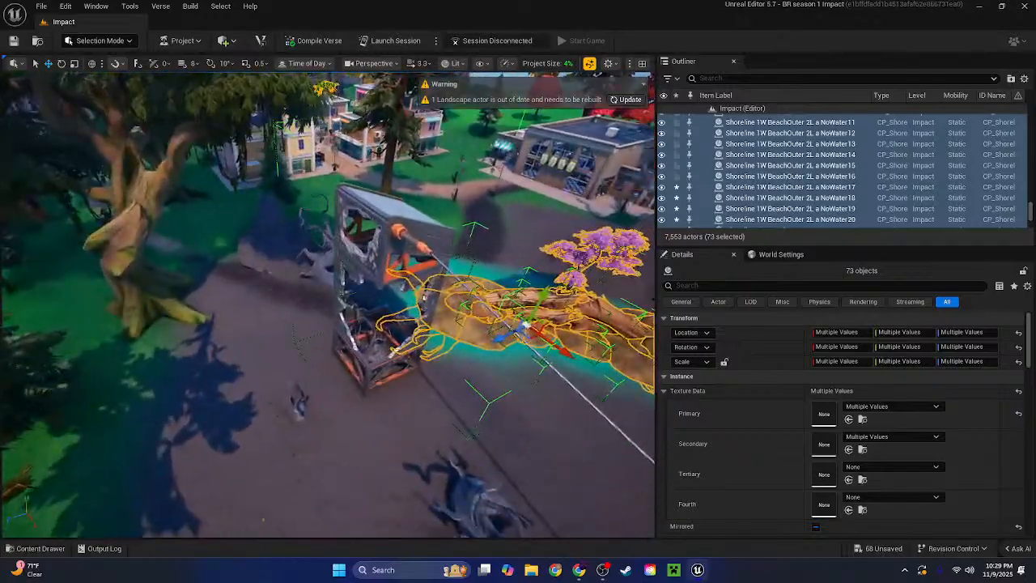
Add the lower truss walls of the metal tower beside the second log, including CrewCut Wall A E10 to E12
key("w")
right_click_drag(328, 305, 324, 372)
left_click(344, 313, "ctrl")
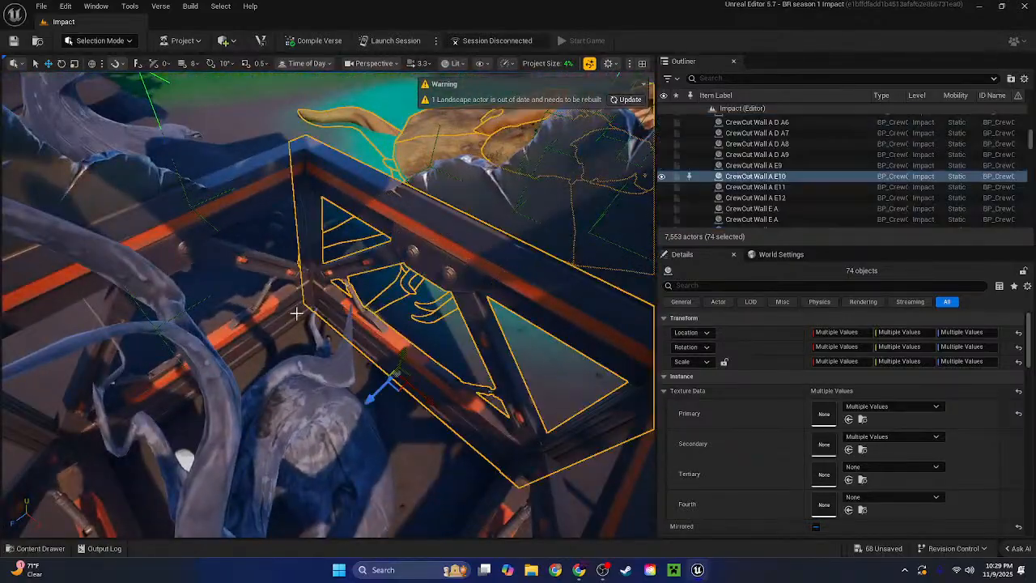
key("s")
right_click_drag(367, 297, 348, 353)
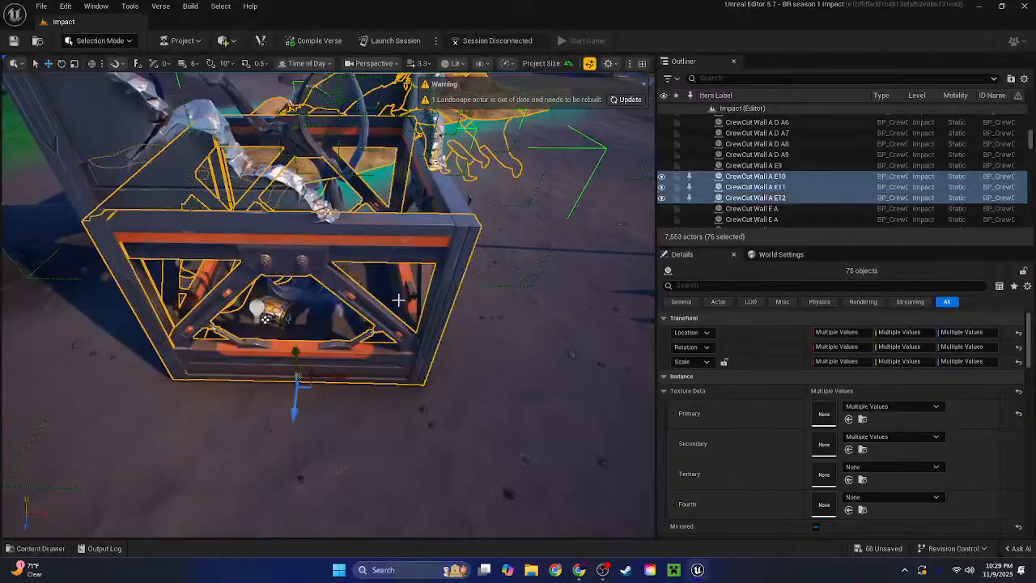
mouse_move(405, 297)
right_mouse_down()
mouse_move(405, 223)
mouse_move(278, 335)
mouse_move(413, 332)
mouse_move(422, 311)
mouse_move(407, 304)
right_mouse_up()
Add the metal tower's damaged walls and upper pieces to the selection, and undo a trial upward move of the selected objects
left_click(380, 275, "ctrl")
left_click(409, 247, "ctrl")
left_click(420, 212, "ctrl")
left_click(340, 320, "ctrl")
left_click(293, 343, "ctrl")
left_click(404, 276, "ctrl")
left_click(428, 220, "ctrl")
right_click_drag(428, 220, 361, 316)
left_click(418, 237, "ctrl")
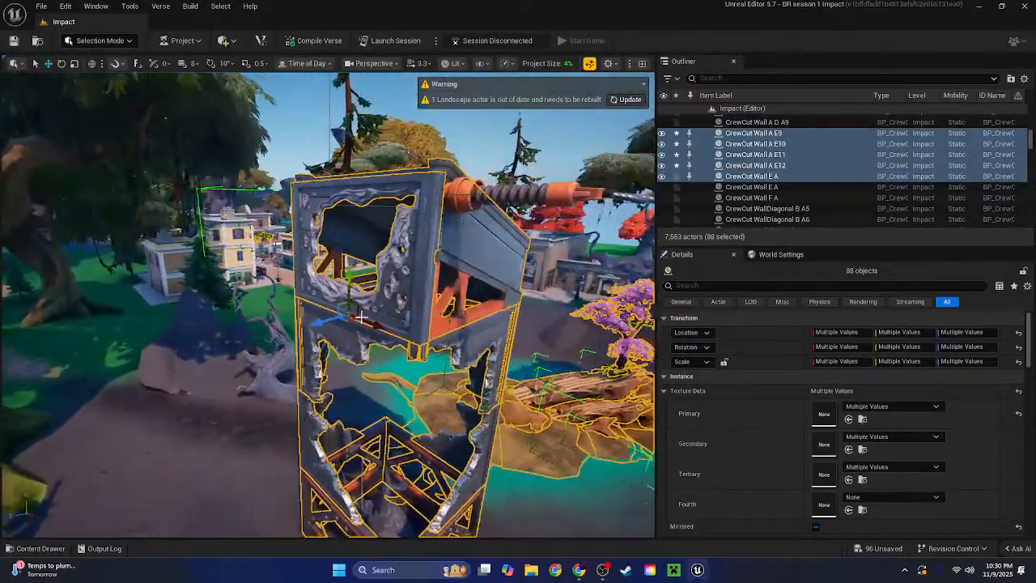
left_click_drag(352, 279, 349, 207)
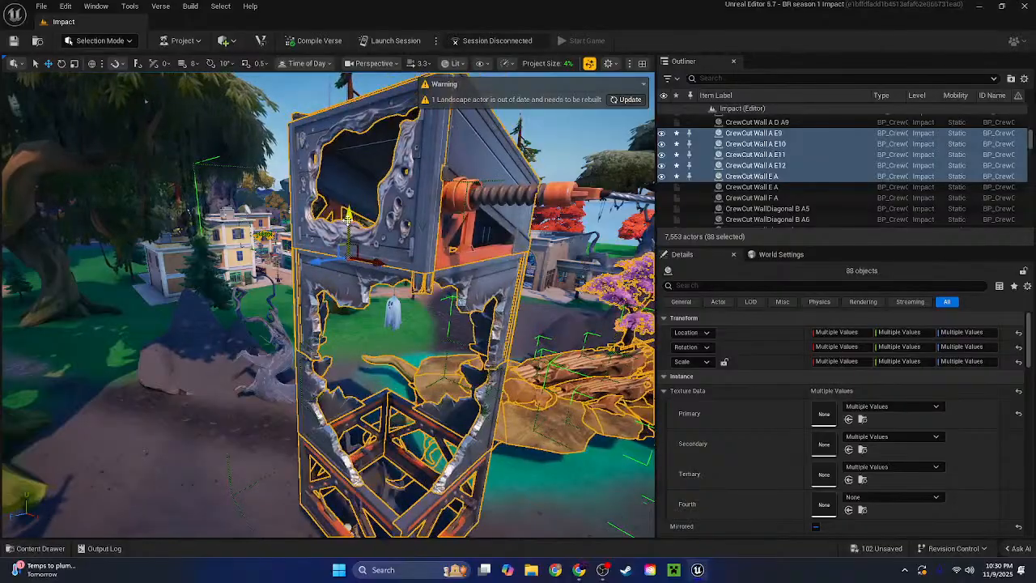
key("ctrl+z")
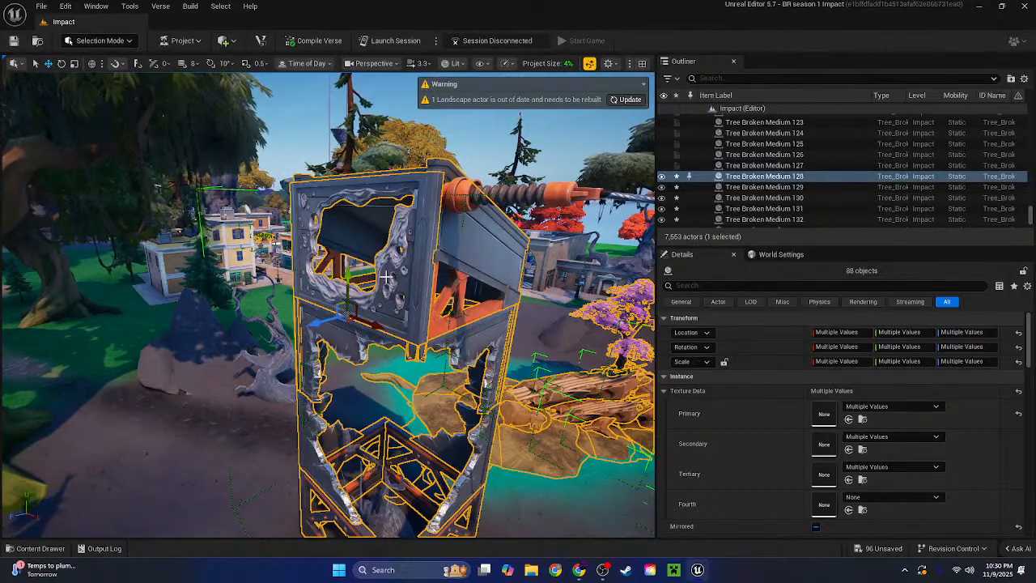
Add the grassy FNEC BigSplat BugHut rock arch in the middle of the pond to the selection
key("s")
right_click_drag(387, 277, 453, 203)
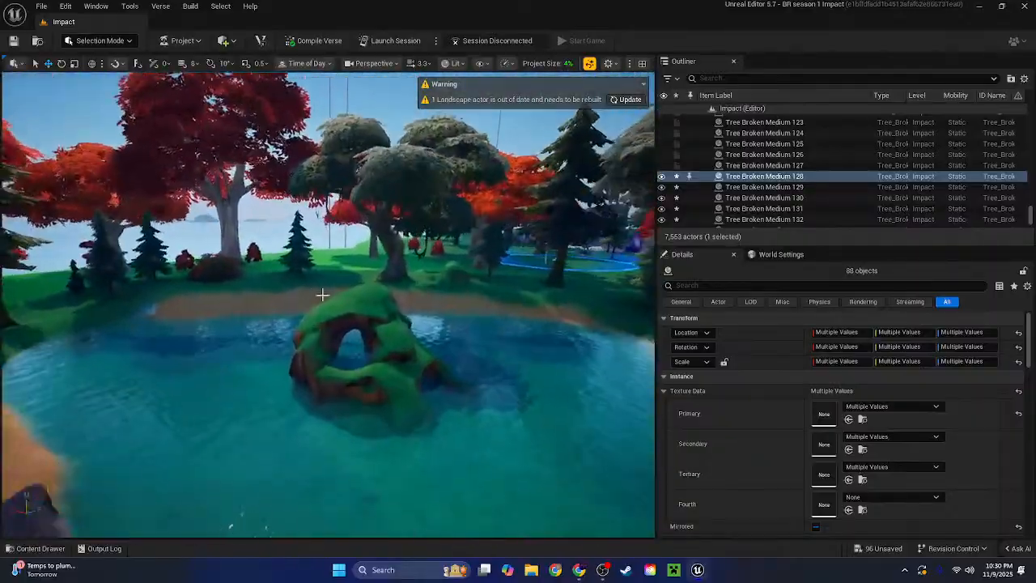
left_click(365, 322)
key("s")
scroll(328, 304, "up", 4)
right_click_drag(328, 304, 300, 447)
key("s")
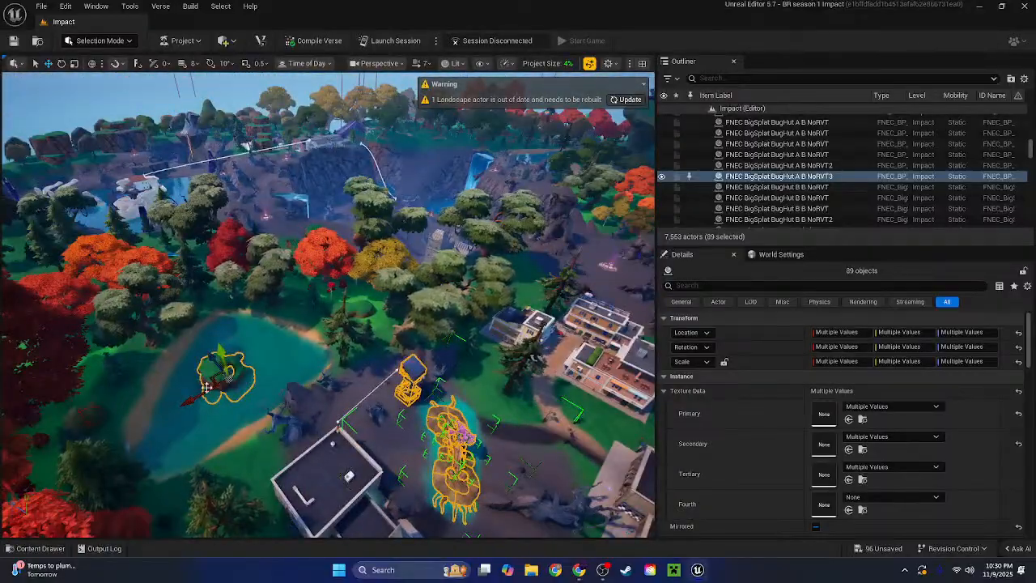
Add the grassy bug hut rock beside the twisted tree and the neighbouring SpikeyRamp rock to the selection
key("w")
right_click_drag(326, 388, 380, 243)
key("w")
right_click_drag(386, 333, 329, 389)
key("s")
key("w")
scroll(328, 304, "down", 3)
key("w")
scroll(328, 304, "up", 3)
key("s")
key("w")
key("s")
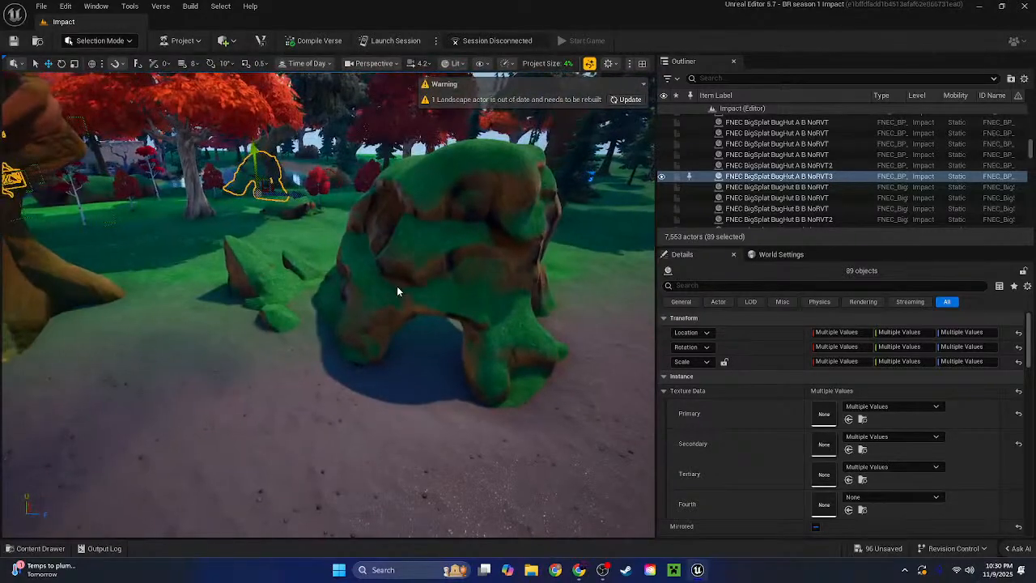
left_click(271, 286, "ctrl")
key("d")
right_click_drag(272, 286, 166, 299)
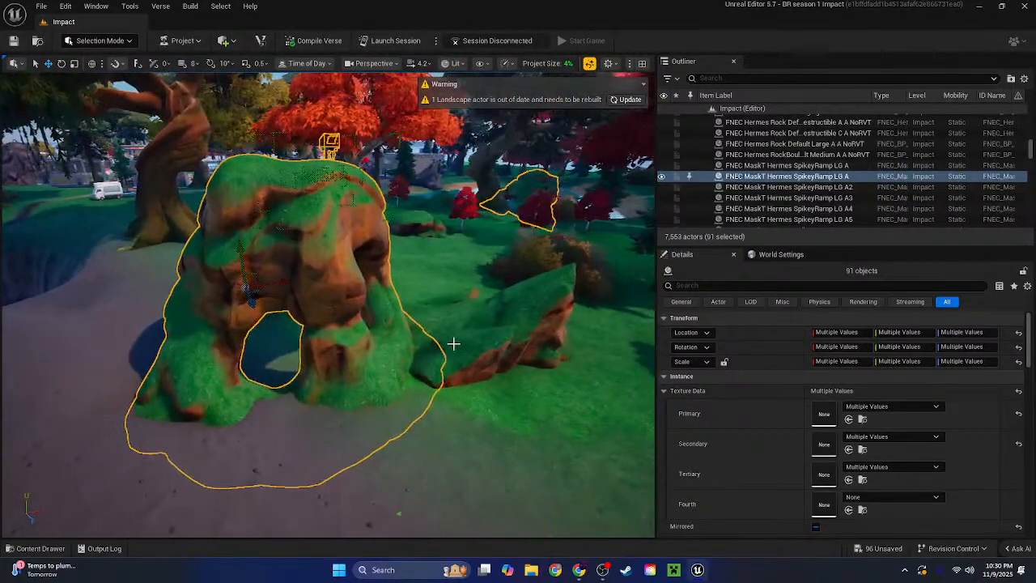
Add the grassy bug hut rock near the yellow trees and the pumpkin clearing to the selection
right_click_drag(387, 362, 615, 303)
key("w")
key("s")
key("w")
key("s")
key("w")
mouse_move(328, 304)
right_mouse_down()
mouse_move(567, 296)
mouse_move(615, 271)
mouse_move(251, 308)
mouse_move(276, 284)
mouse_move(353, 299)
mouse_move(454, 299)
mouse_move(441, 328)
mouse_move(324, 299)
right_mouse_up()
scroll(327, 304, "up", 2)
key("w")
scroll(328, 304, "down", 1)
key("w")
key("s")
left_click(208, 298, "shift")
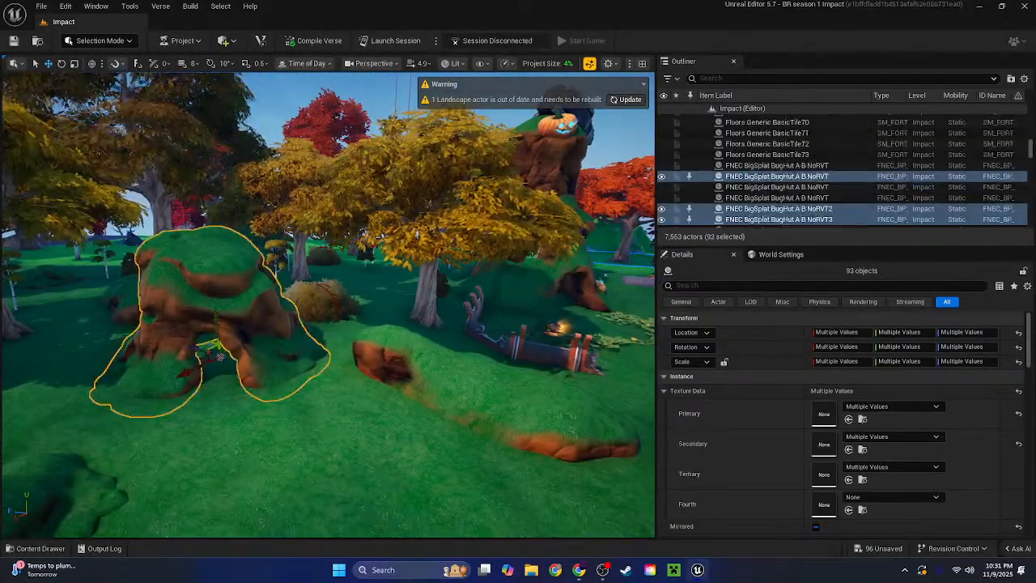
Add the low grassy boulders around the bug hut near the yellow trees to the selection
right_click_drag(209, 299, 283, 298)
left_click(400, 365, "shift")
right_click_drag(400, 365, 255, 360)
key("w")
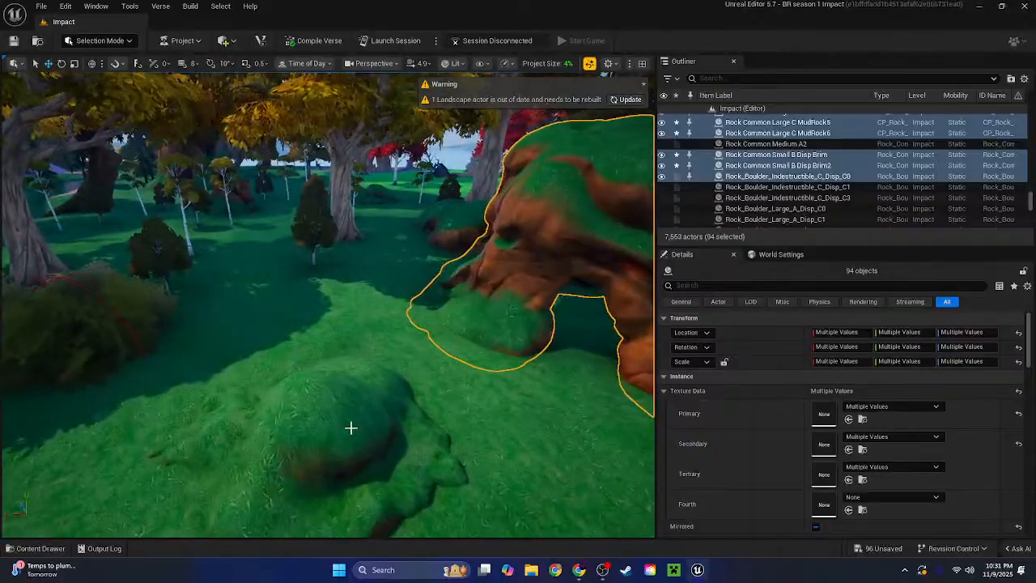
left_click(351, 427, "shift")
key("w")
right_click_drag(351, 427, 304, 428)
key("w")
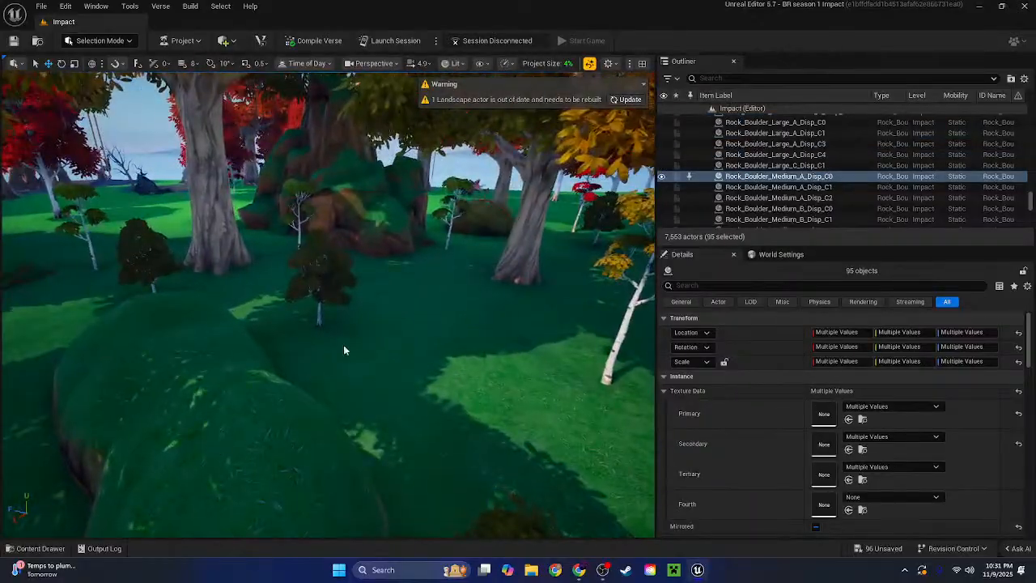
left_click(243, 381, "shift")
Add the first CrewCut barricades and the torn barricade section beside the glowing gourd to the selection
right_click_drag(243, 381, 458, 393)
key("w")
key("w")
left_click(458, 393, "shift")
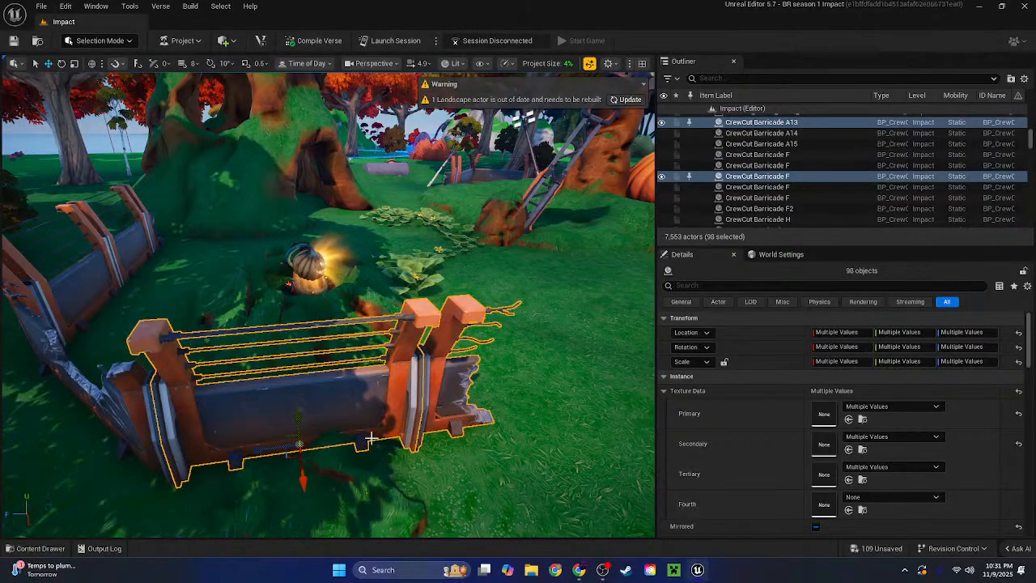
left_click(371, 494, "shift")
right_click_drag(371, 494, 376, 308)
key("a")
left_click(376, 309, "shift")
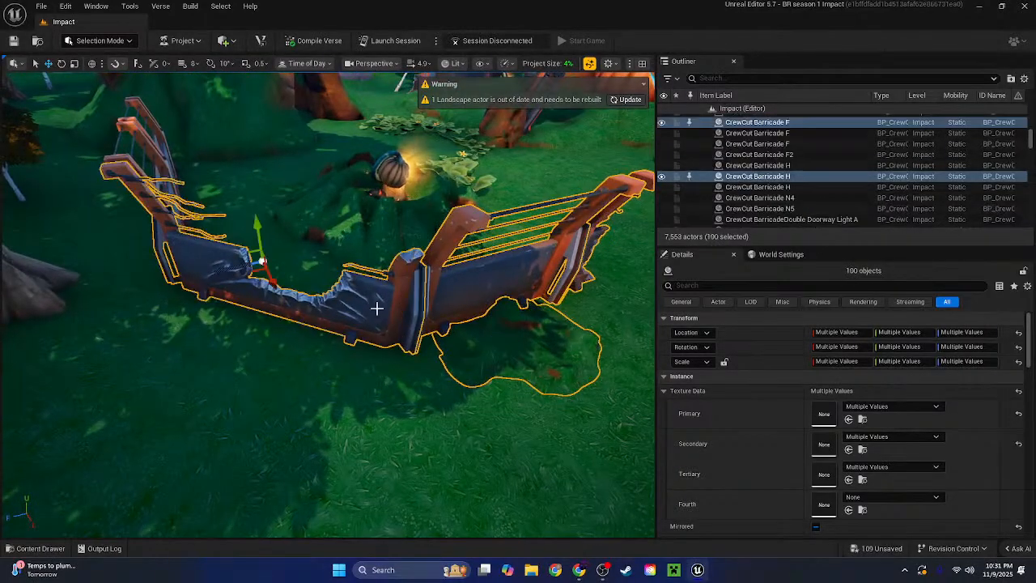
Continue adding the barricades around the pumpkin clearing to the selection, including the double doorway barricade with the light
left_click(393, 253, "shift")
right_click_drag(394, 254, 404, 387)
key("a")
left_click(384, 371, "shift")
key("w")
key("a")
left_click(313, 364, "shift")
key("w")
right_click_drag(312, 365, 343, 453)
left_click(423, 392, "shift")
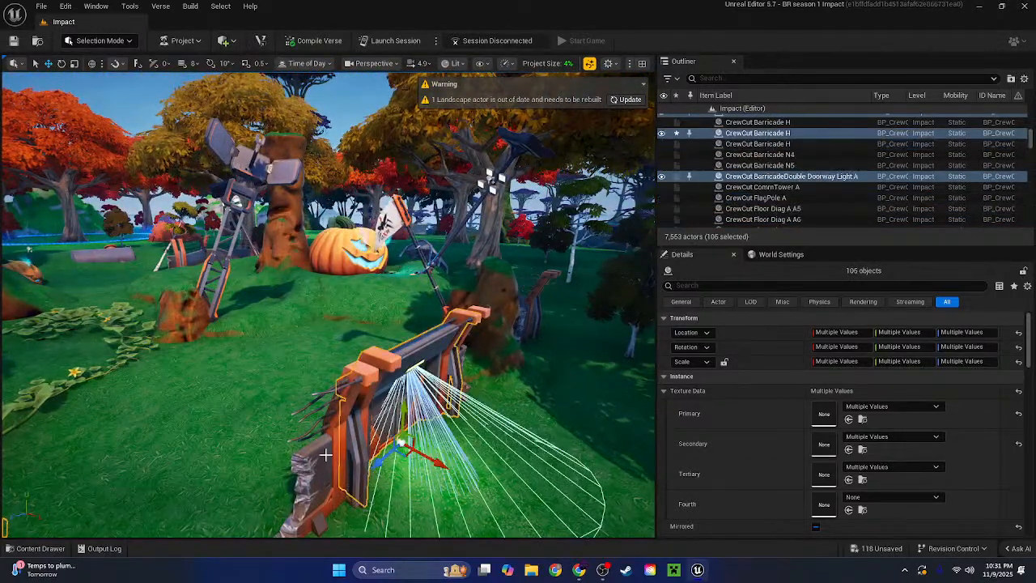
left_click(354, 370, "shift")
right_click_drag(454, 387, 414, 382)
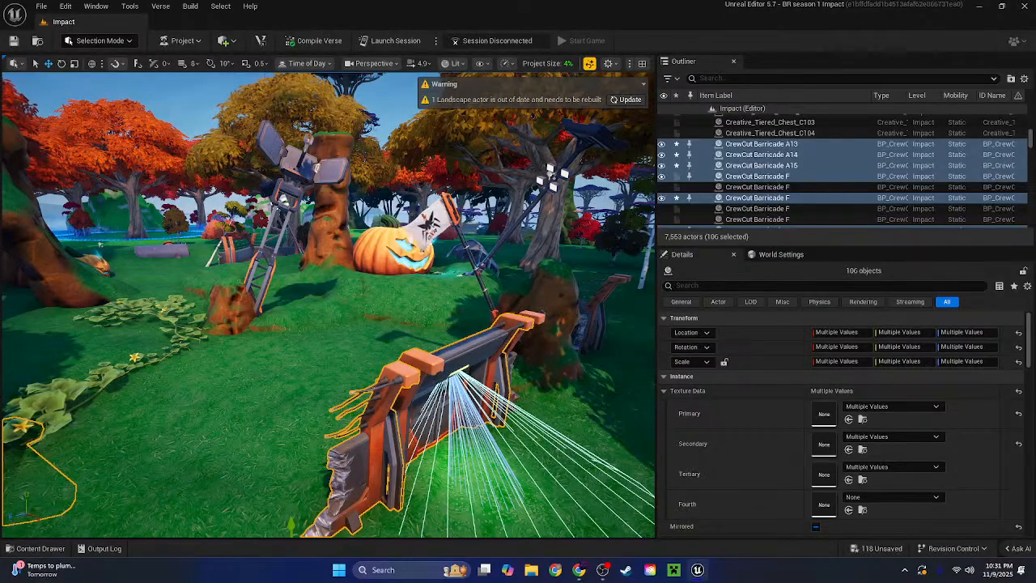
Add the sign pole, the mossy stump beside the doorway, and the broken barricades past the stump to the selection
key("d")
right_click_drag(321, 428, 235, 428)
left_click(408, 414, "shift")
right_click_drag(409, 414, 324, 349)
key("a")
left_click(429, 322, "shift")
left_click(590, 325, "shift")
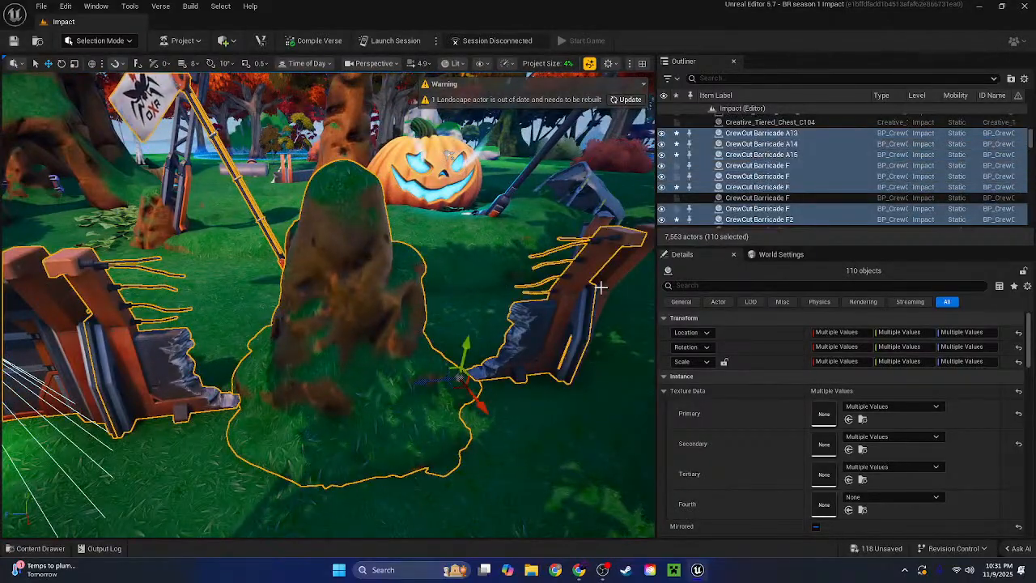
left_click(595, 290, "shift")
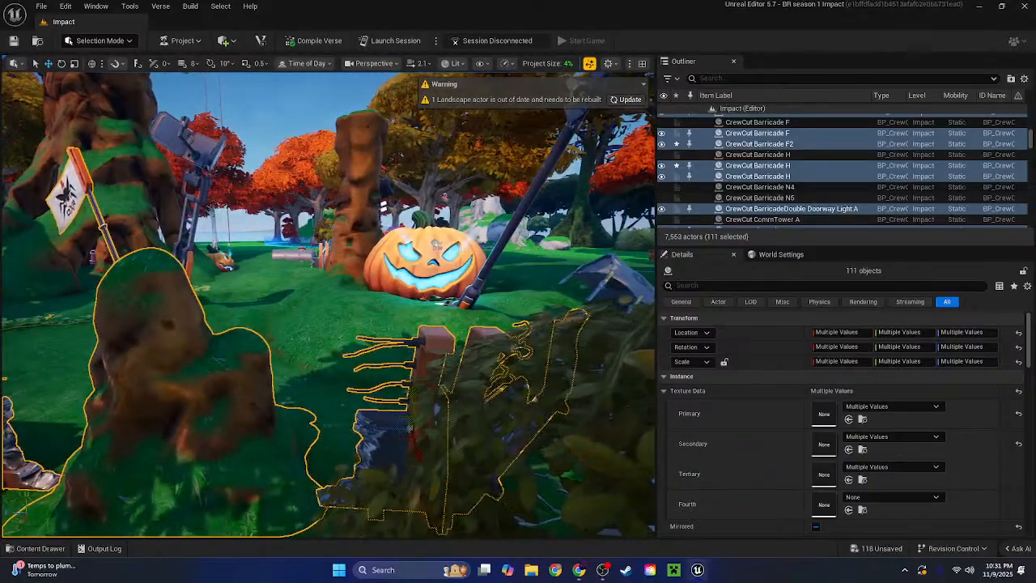
Add the torn CrewCut barricades along the far side of the pumpkin clearing to the selection
key("w")
right_click_drag(436, 245, 582, 304)
key("s")
key("w")
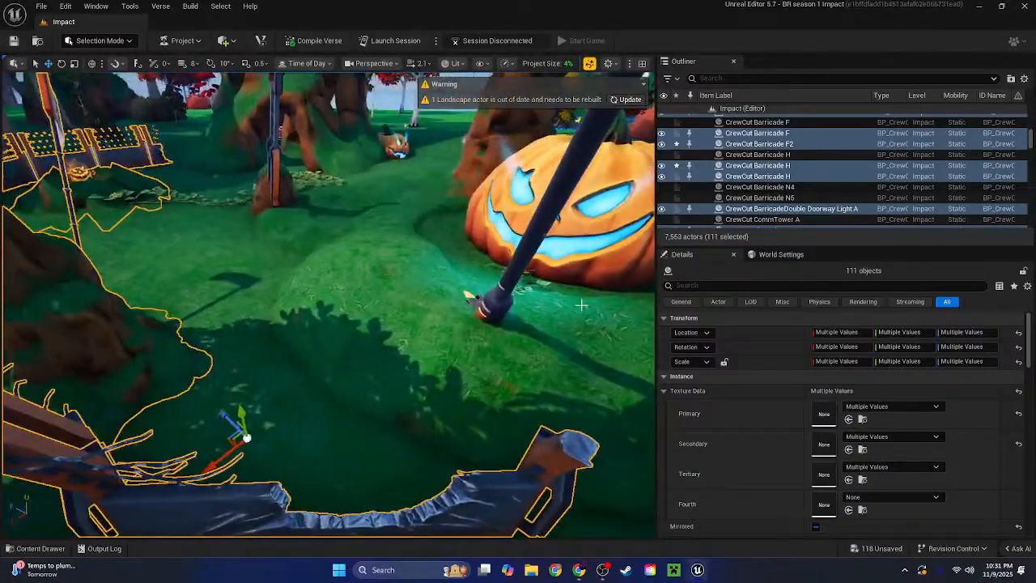
left_click(501, 315, "shift")
left_click(472, 342, "shift")
right_click_drag(472, 343, 595, 324)
key("w")
left_click(417, 319, "shift")
right_click_drag(418, 319, 394, 335)
key("w")
left_click(268, 326, "shift")
right_click_drag(268, 327, 253, 379)
key("d")
left_click(258, 380, "shift")
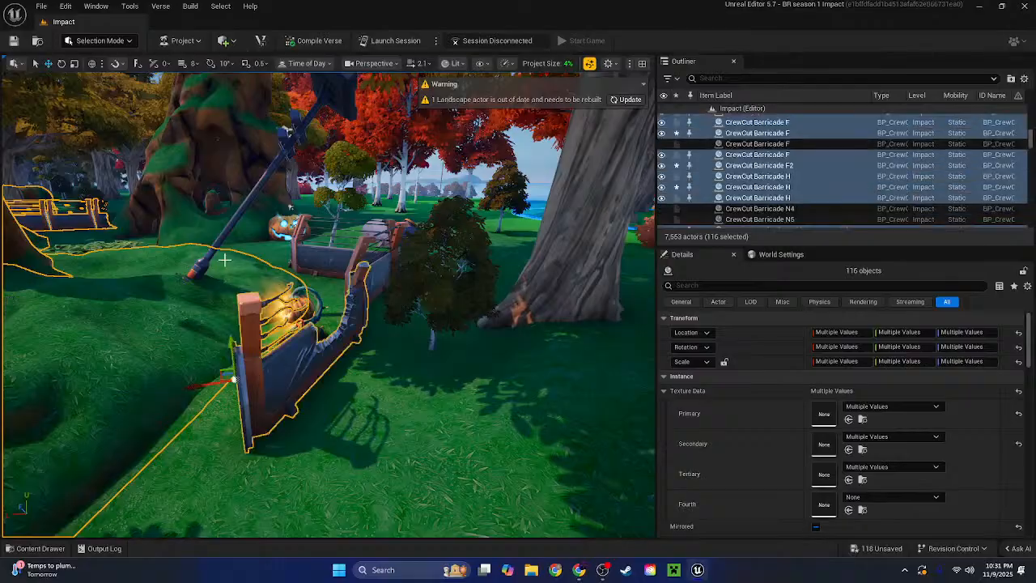
Add the tall standing light, the adjoining barricades by the leaning birch, and the storage tank to the selection
left_click(197, 273, "shift")
key("w")
right_click_drag(283, 306, 383, 380)
left_click(244, 265, "shift")
key("a")
key("w")
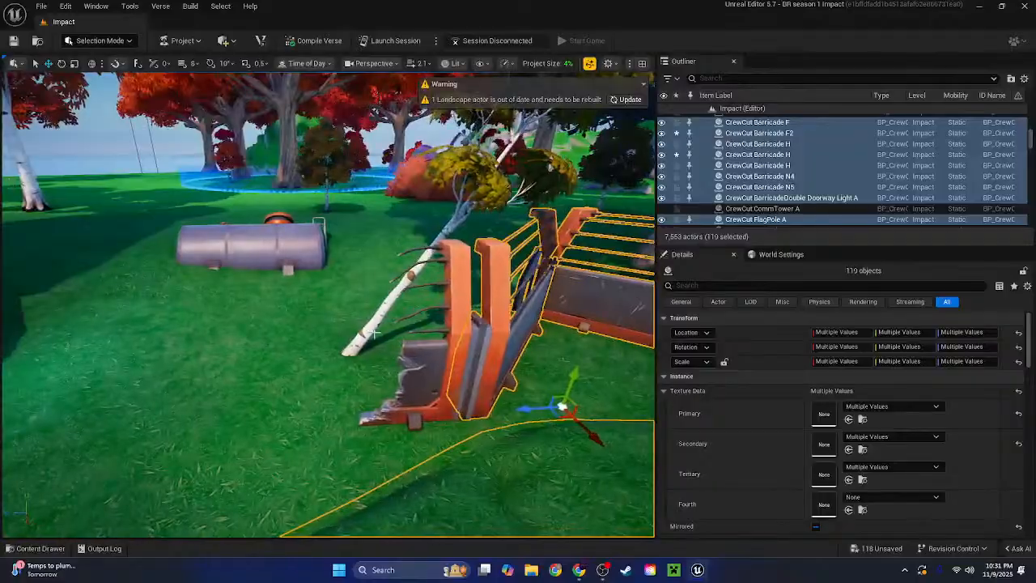
left_click(374, 332, "shift")
left_click(377, 334)
right_click_drag(378, 333, 419, 306)
key("Escape")
left_click(362, 339)
right_click_drag(361, 339, 455, 353)
key("ctrl+z")
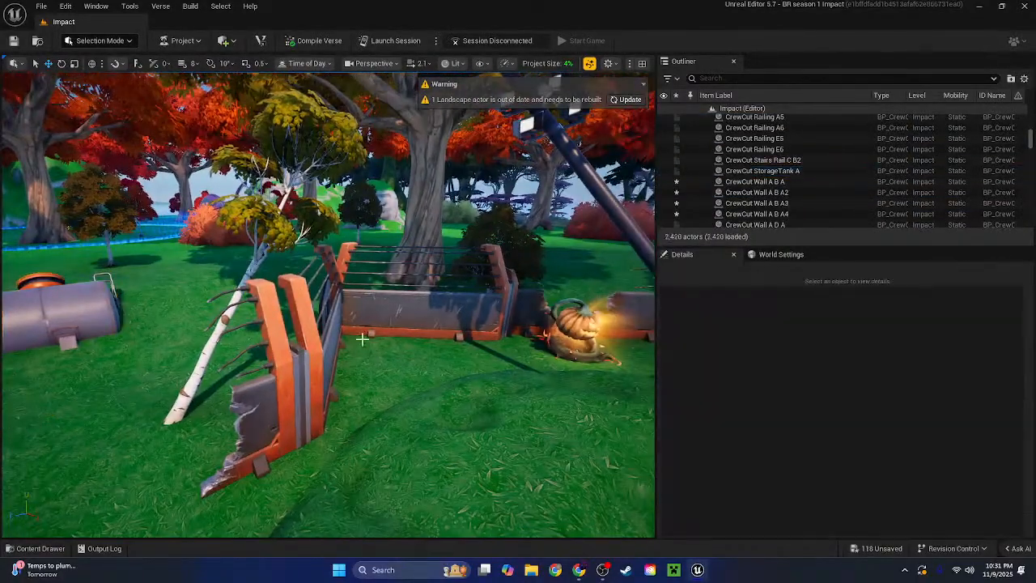
key("ctrl+z")
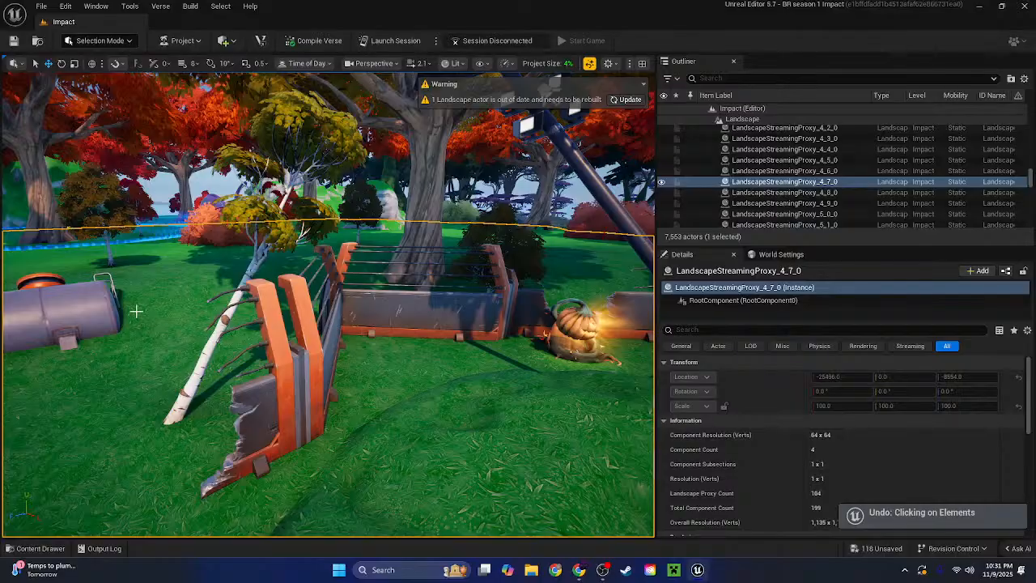
key("ctrl+z")
key("ctrl+z")
right_click_drag(136, 311, 107, 318)
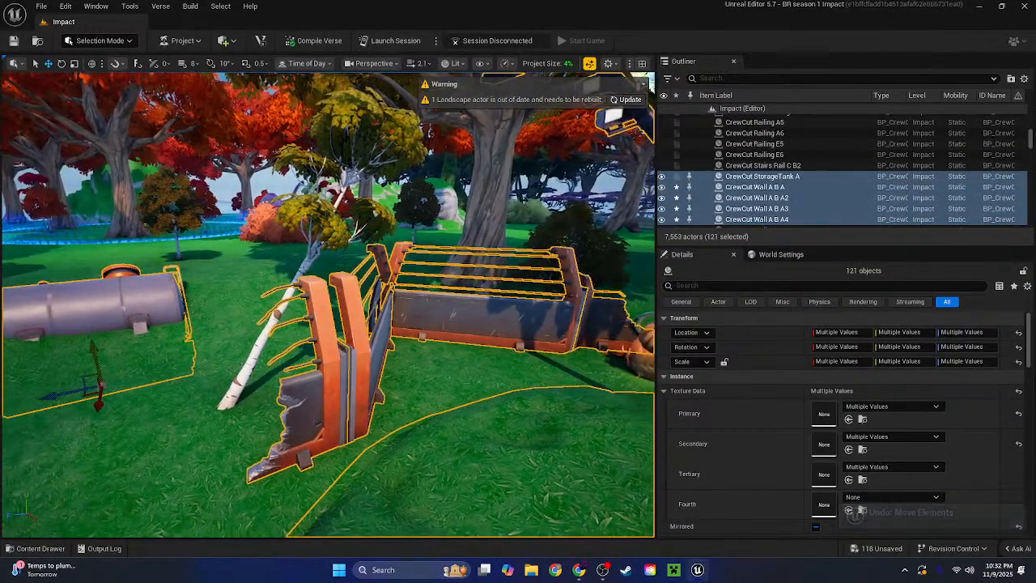
Add the large hollow bug hut, the glowing tank inside it, and the mossy mound beside the tank to the selection
key("w")
right_click_drag(493, 374, 285, 425)
left_click(505, 360, "ctrl")
left_click(307, 368, "ctrl")
key("w")
left_click(314, 410, "ctrl")
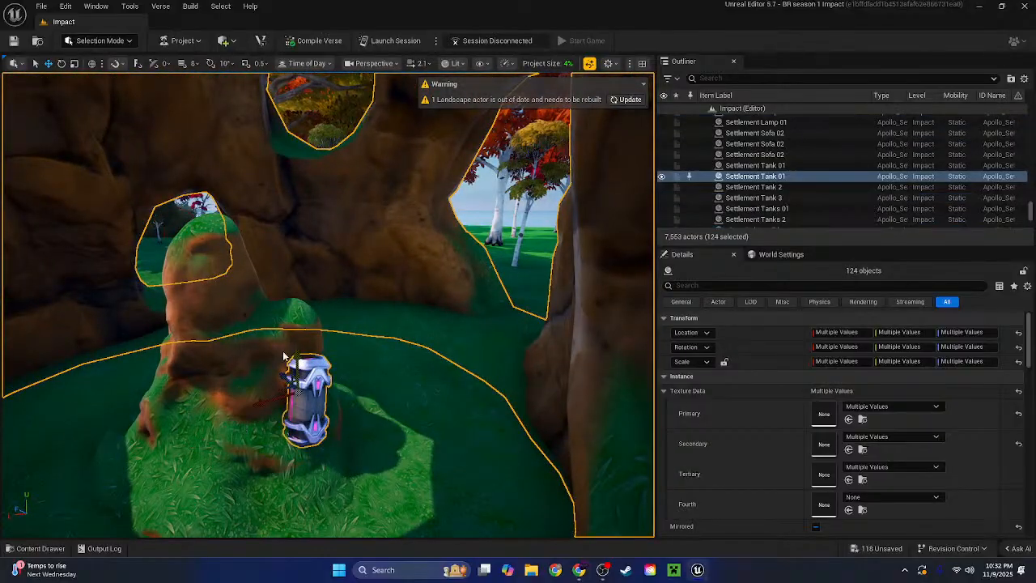
left_click(243, 389, "ctrl")
Add the scout drill resting on top of the tall rock formation to the selection
right_click_drag(243, 389, 97, 362)
key("w")
left_click(502, 361, "ctrl")
right_click_drag(490, 344, 627, 182)
key("w")
left_click(439, 336, "ctrl")
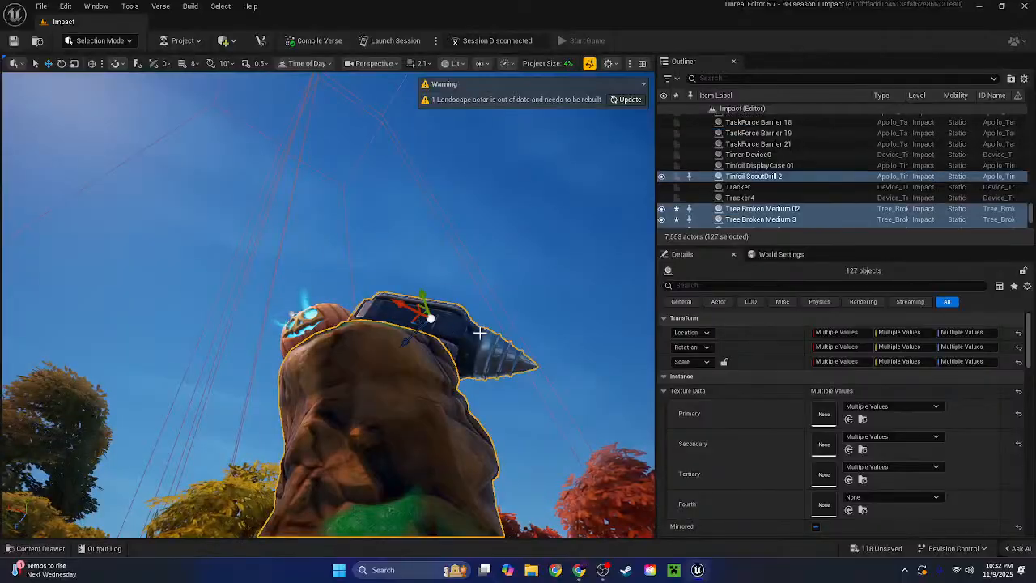
Add the leaning comm tower and the dirt mound at its base to the selection
key("w")
right_click_drag(440, 336, 275, 510)
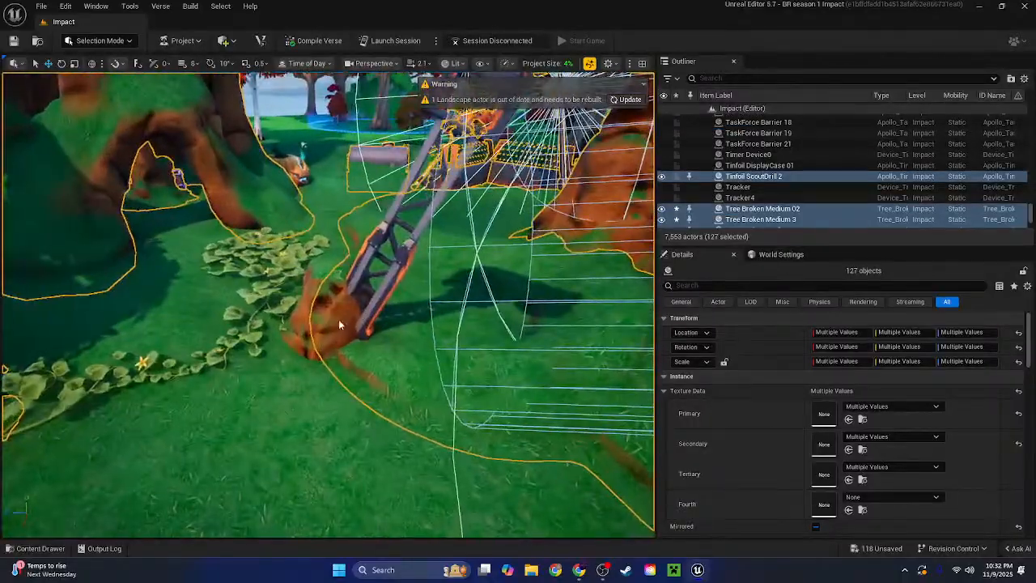
left_click(339, 325, "ctrl")
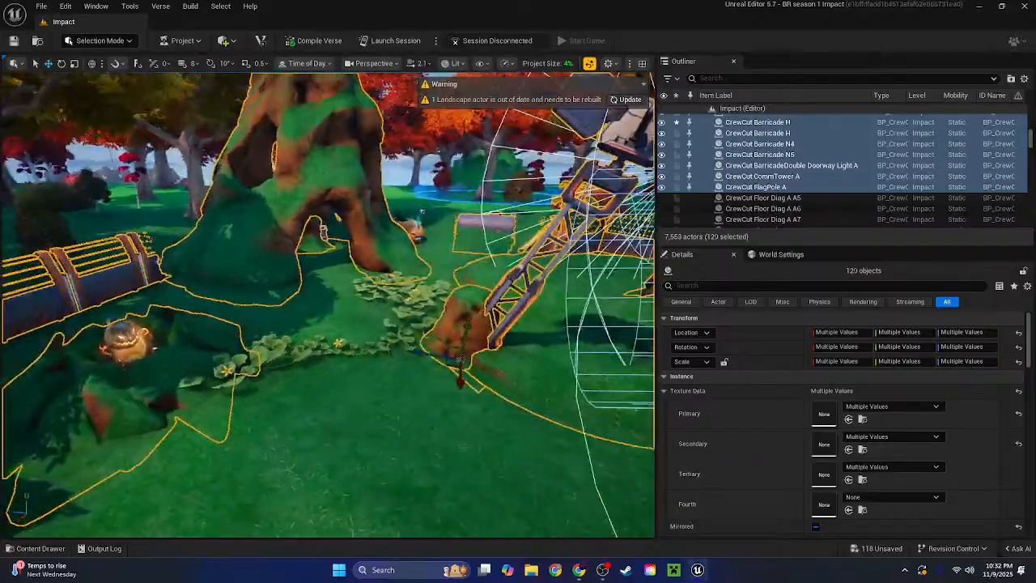
key("s")
right_click_drag(339, 324, 463, 354)
Add the mossy rock mound standing among the birches and yellow trees to the selection
key("w")
key("w")
key("w")
key("w")
key("w")
key("w")
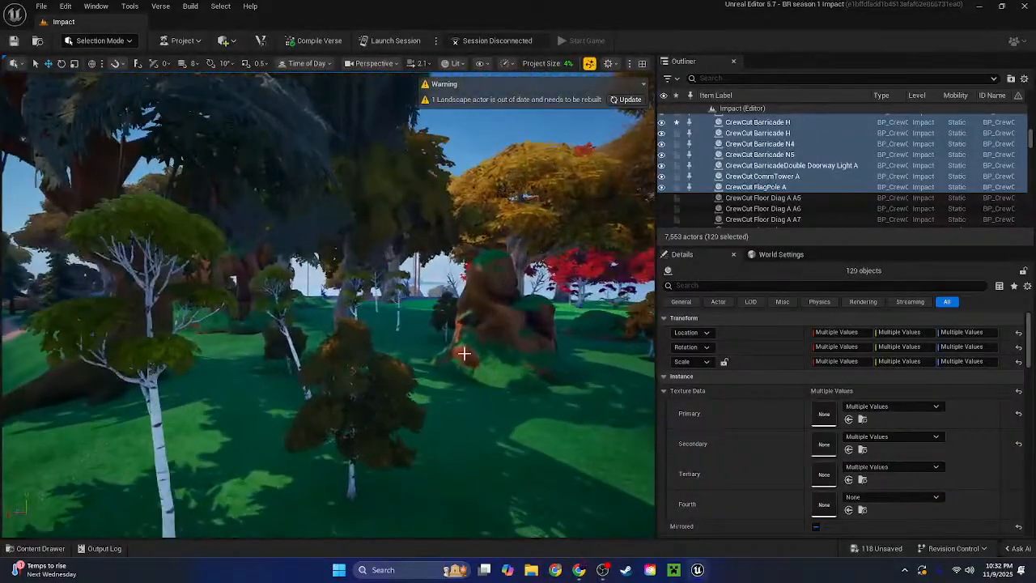
key("w")
right_click_drag(340, 354, 421, 327)
left_click(433, 378, "ctrl")
key("w")
key("w")
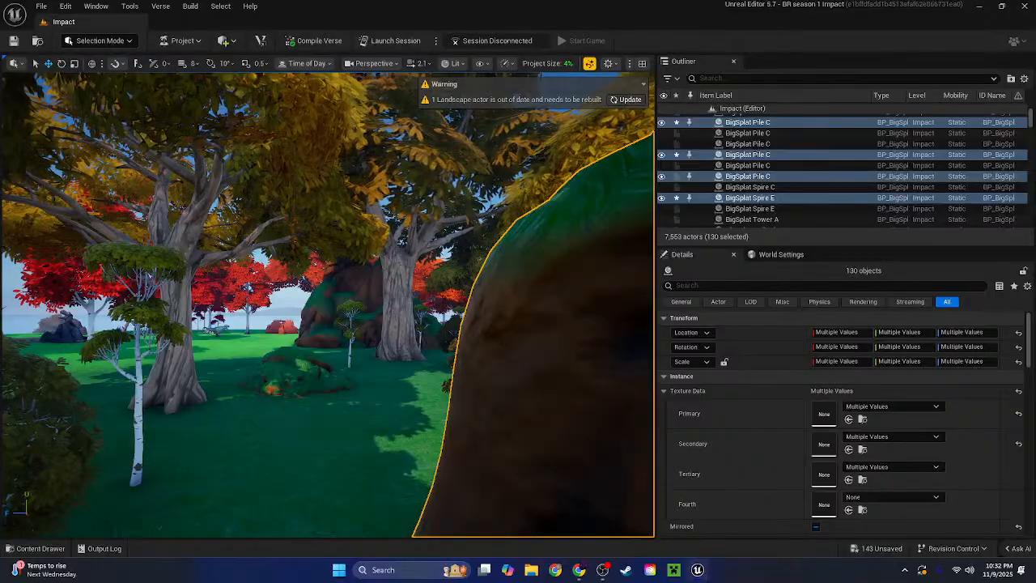
Add the BigSplat piles and spire among the yellow and red trees to the selection
key("w")
right_click_drag(324, 395, 425, 279)
left_click(345, 407, "ctrl")
key("w")
left_click(425, 379, "ctrl")
key("d")
key("w")
left_click(445, 359, "ctrl")
key("w")
left_click(451, 365, "ctrl")
key("w")
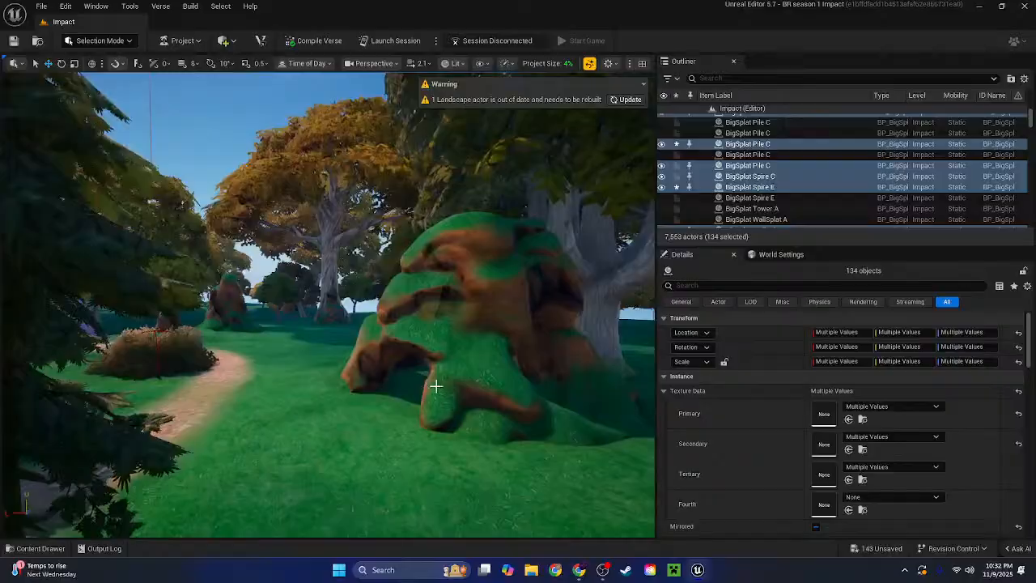
Add the arched mossy bug hut beside the dirt path to the selection
left_click(435, 387, "ctrl")
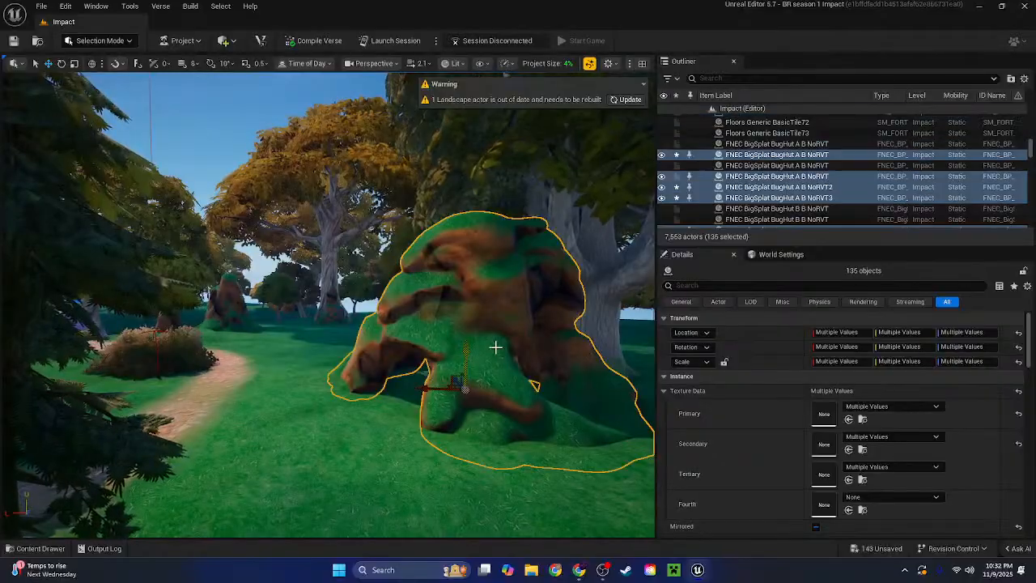
right_click_drag(494, 347, 481, 349)
left_click(349, 347)
right_click_drag(349, 346, 317, 412)
key("ctrl+z")
Add the remaining mossy formations beyond the path and the tall rock spire near the shore to the selection
left_click(394, 347, "ctrl")
key("w")
key("w")
left_click(398, 331, "ctrl")
left_click(383, 362, "ctrl")
key("w")
left_click(384, 356, "ctrl")
key("w")
left_click(302, 300, "ctrl")
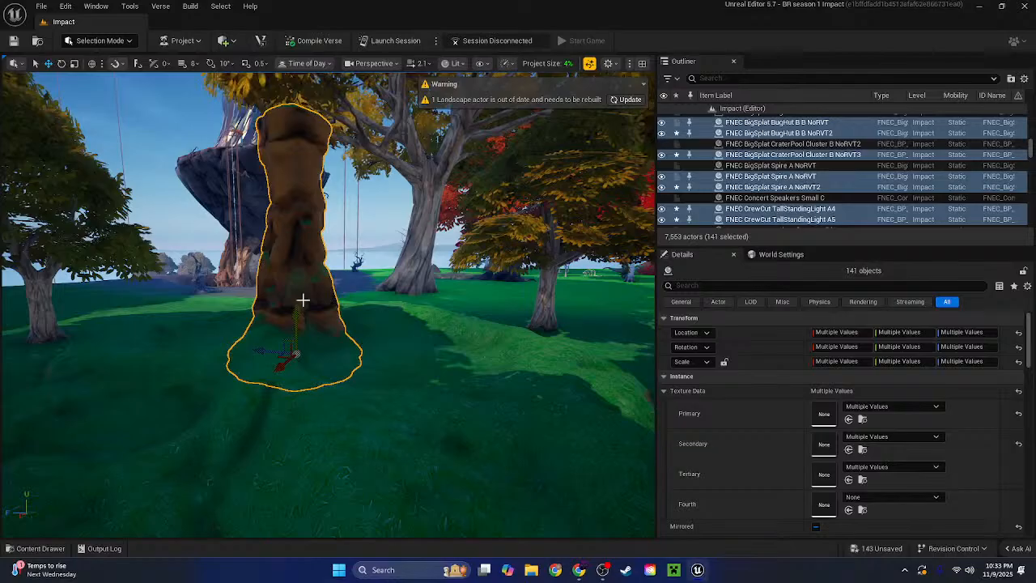
Add the cube fragments and neighbouring props past the tall rock spire to the selection
left_click(432, 394, "ctrl")
right_click_drag(432, 394, 559, 331)
key("w")
key("w")
key("d")
left_click(515, 317, "ctrl")
left_click(446, 336, "ctrl")
left_click(393, 331, "ctrl")
key("a")
key("a")
left_click(207, 374, "ctrl")
Survey the whole Impact island from above for remaining pieces to include
key("w")
right_click_drag(208, 374, 150, 336)
key("w")
key("w")
key("w")
scroll(231, 370, "up", 5)
key("w")
scroll(138, 352, "up", 5)
key("s")
scroll(133, 457, "down", 2)
key("s")
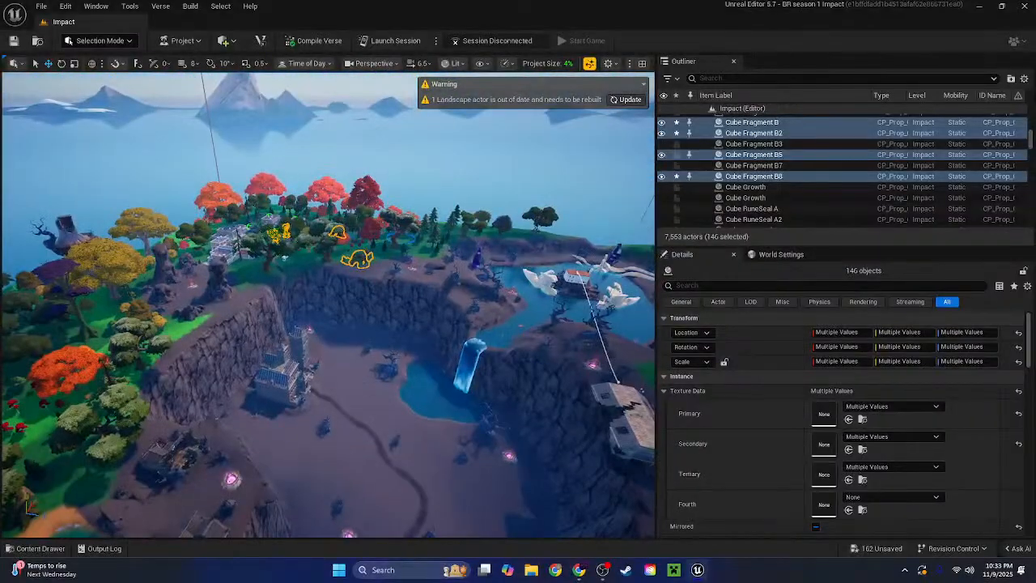
right_click_drag(403, 371, 403, 371)
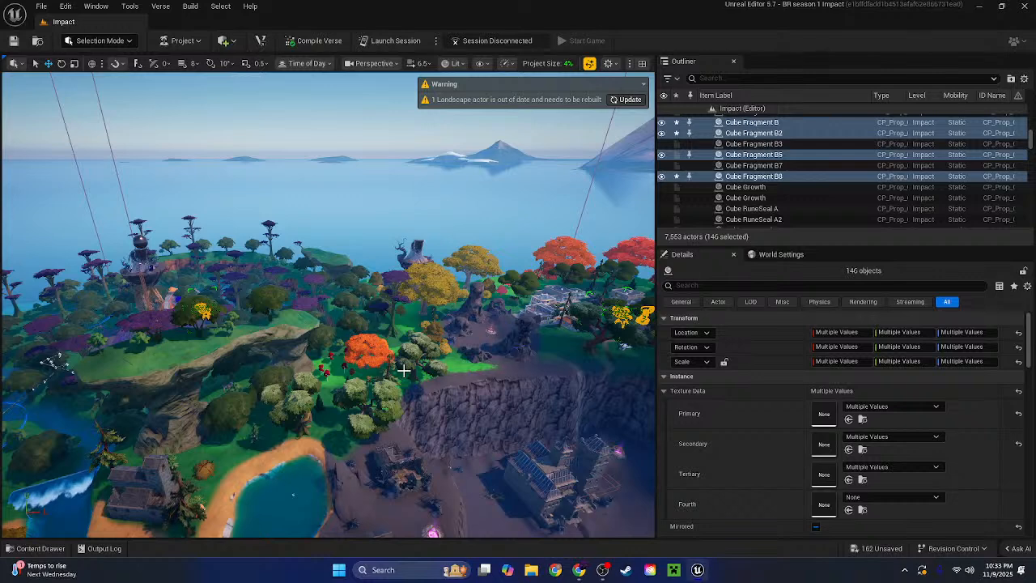
Open the Bloom_of_Madness level, saving all modified Impact content
left_click(33, 548)
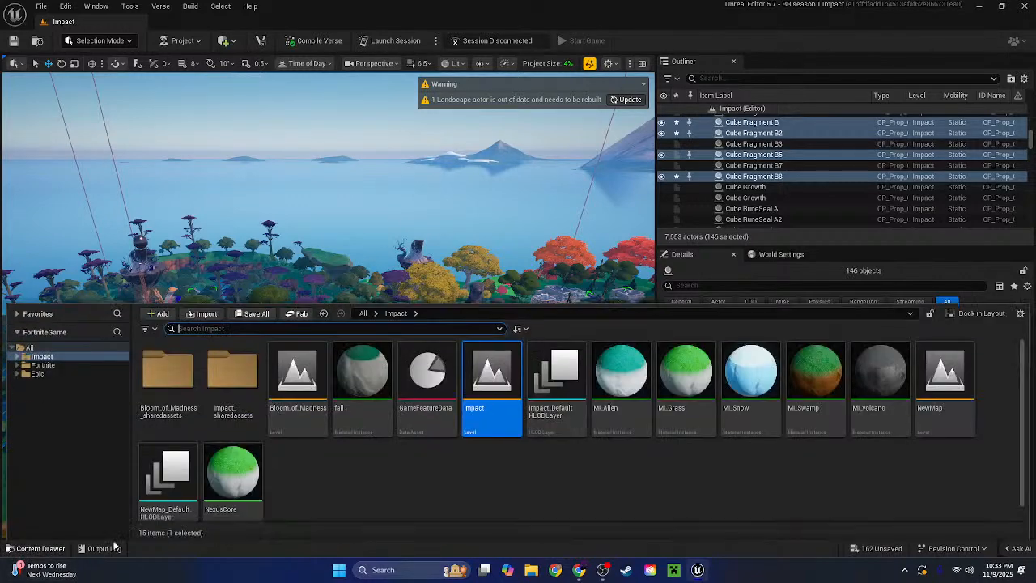
double_click(296, 387)
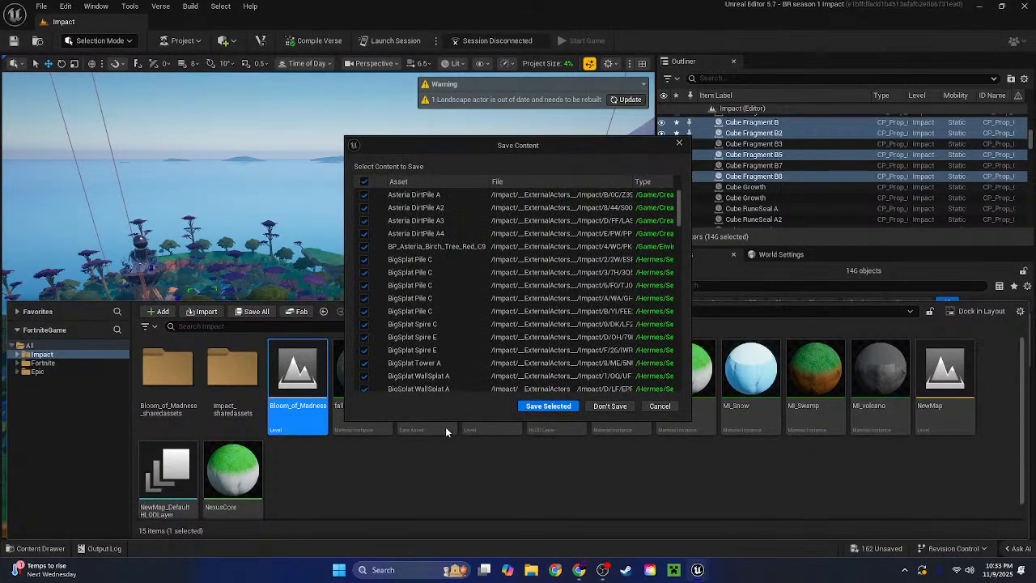
left_click(548, 406)
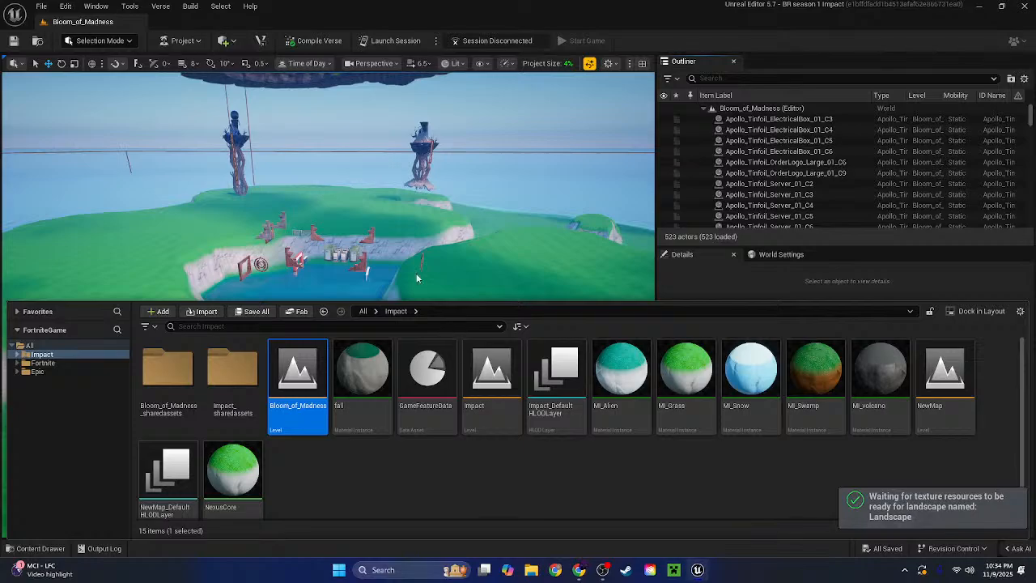
Paste the copied Impact pieces into the Bloom_of_Madness level
right_click_drag(328, 227, 328, 188)
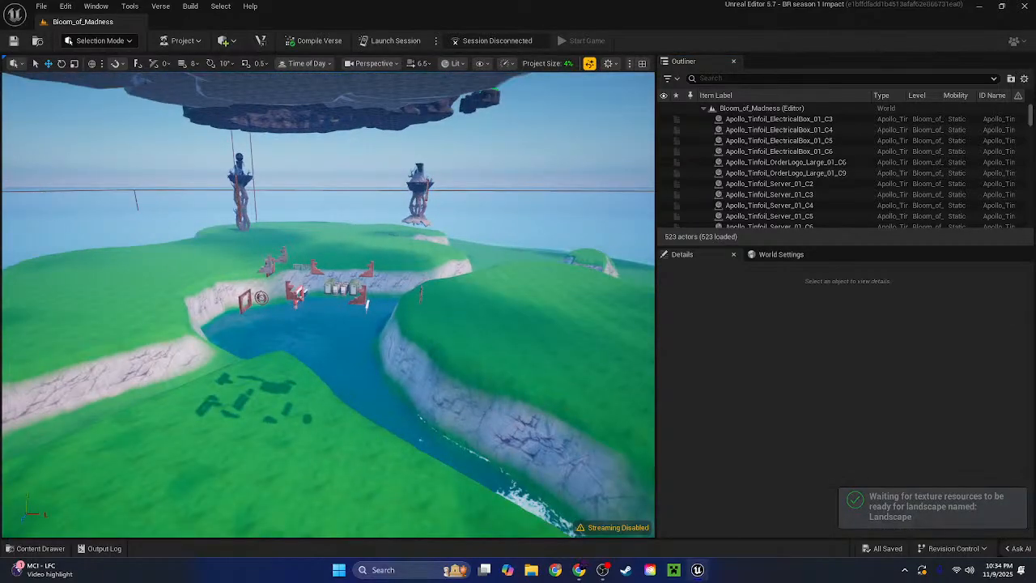
right_click_drag(398, 243, 395, 284)
key("s")
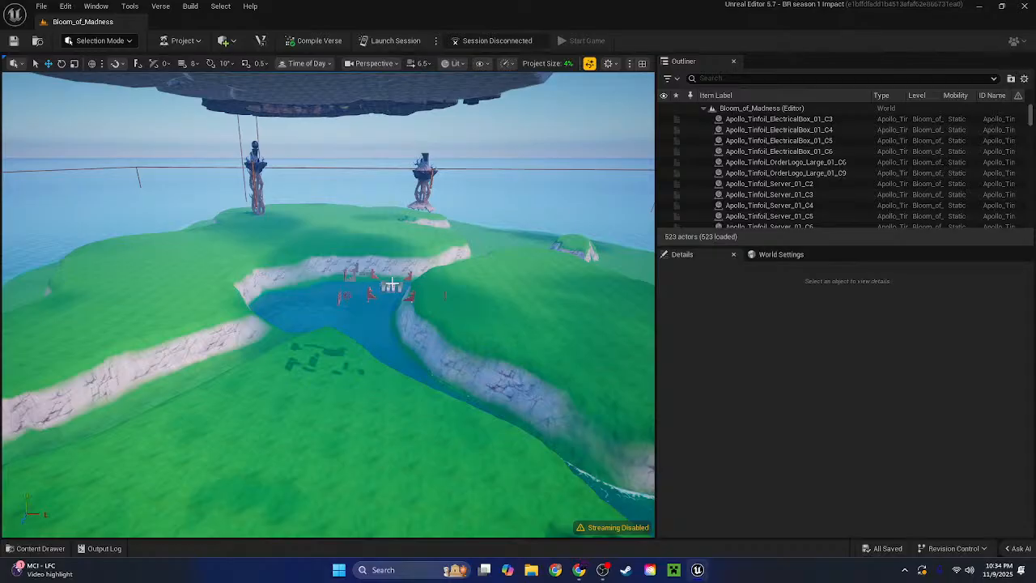
key("ctrl+v")
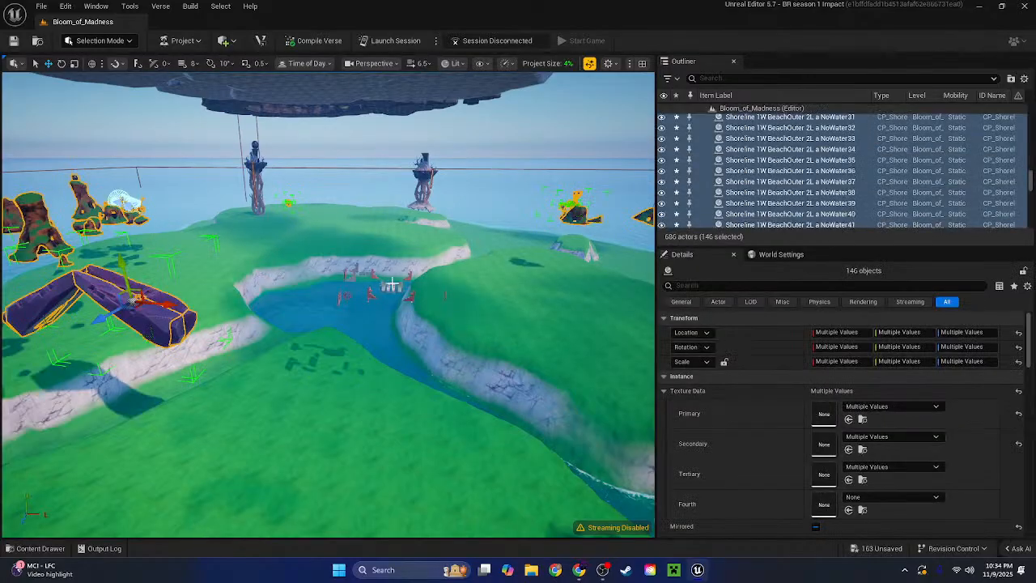
Inspect where the pasted pieces sit across the Bloom_of_Madness island and clear the selection
right_click_drag(379, 240, 421, 372)
key("w")
key("w")
key("w")
key("w")
key("w")
key("s")
key("w")
key("w")
key("w")
key("s")
key("s")
key("w")
key("s")
left_click(422, 332)
key("s")
key("s")
left_click(469, 232)
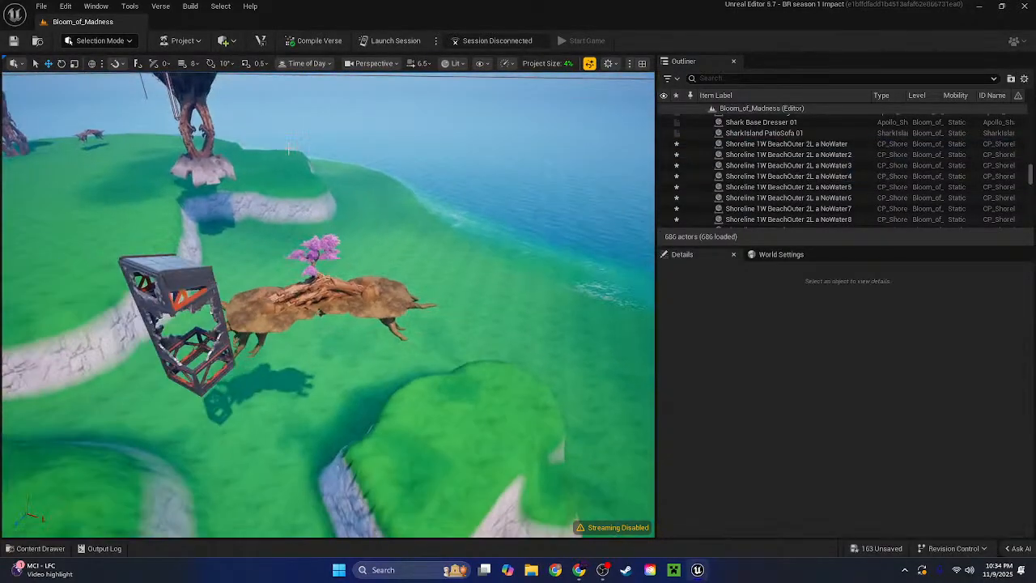
Switch to landscape editing and flatten the rounded green hill near the floating log into a level plateau
left_click(96, 41)
left_click(105, 70)
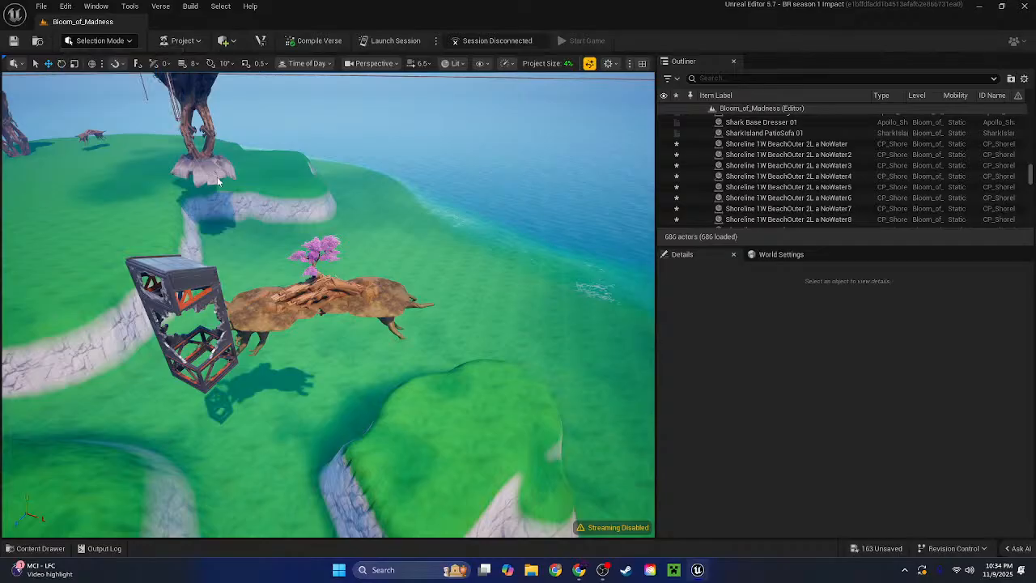
mouse_move(383, 346)
right_mouse_down()
mouse_move(405, 381)
mouse_move(416, 453)
right_mouse_up()
key("w")
mouse_move(416, 332)
left_mouse_down()
mouse_move(538, 282)
mouse_move(550, 293)
mouse_move(399, 321)
mouse_move(353, 403)
mouse_move(565, 309)
mouse_move(513, 430)
mouse_move(377, 312)
mouse_move(448, 333)
left_mouse_up()
key("s")
mouse_move(448, 332)
right_mouse_down()
mouse_move(413, 300)
mouse_move(400, 224)
right_mouse_up()
key("d")
mouse_move(400, 224)
left_mouse_down()
mouse_move(460, 237)
mouse_move(493, 308)
mouse_move(388, 365)
mouse_move(308, 259)
mouse_move(370, 386)
mouse_move(502, 307)
mouse_move(485, 400)
mouse_move(295, 402)
mouse_move(277, 287)
mouse_move(351, 462)
mouse_move(497, 364)
mouse_move(445, 382)
left_mouse_up()
right_click_drag(445, 382, 541, 262)
mouse_move(532, 315)
left_mouse_down()
mouse_move(453, 332)
mouse_move(354, 294)
left_mouse_up()
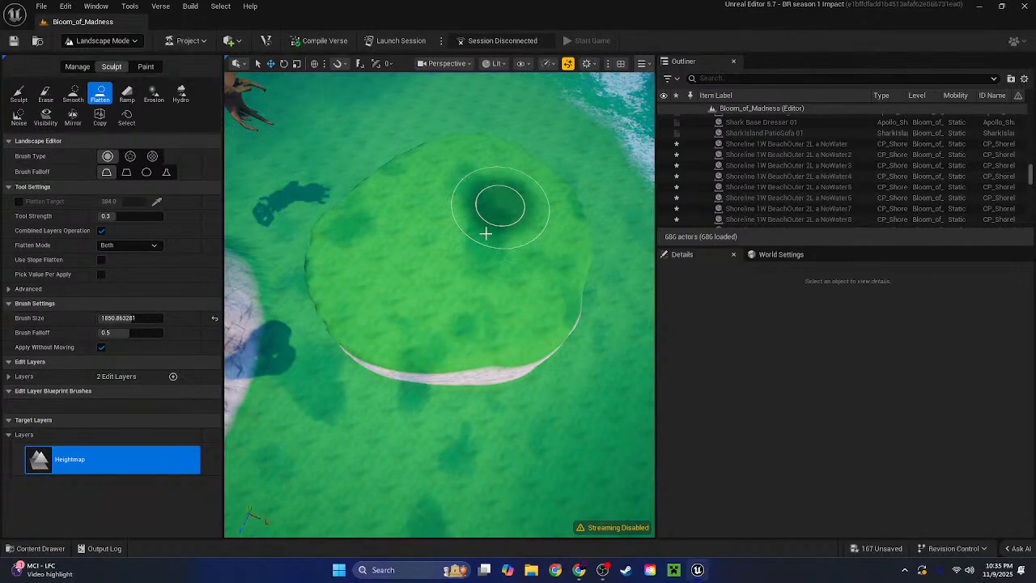
mouse_move(486, 234)
right_mouse_down()
mouse_move(453, 162)
mouse_move(405, 158)
mouse_move(502, 150)
right_mouse_up()
key("a")
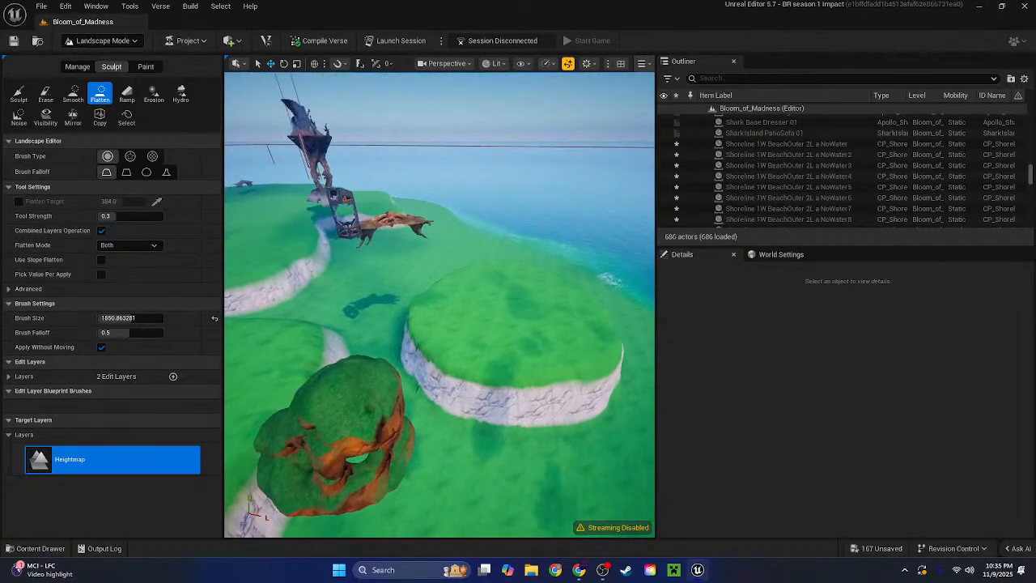
key("w")
right_click_drag(440, 304, 318, 279)
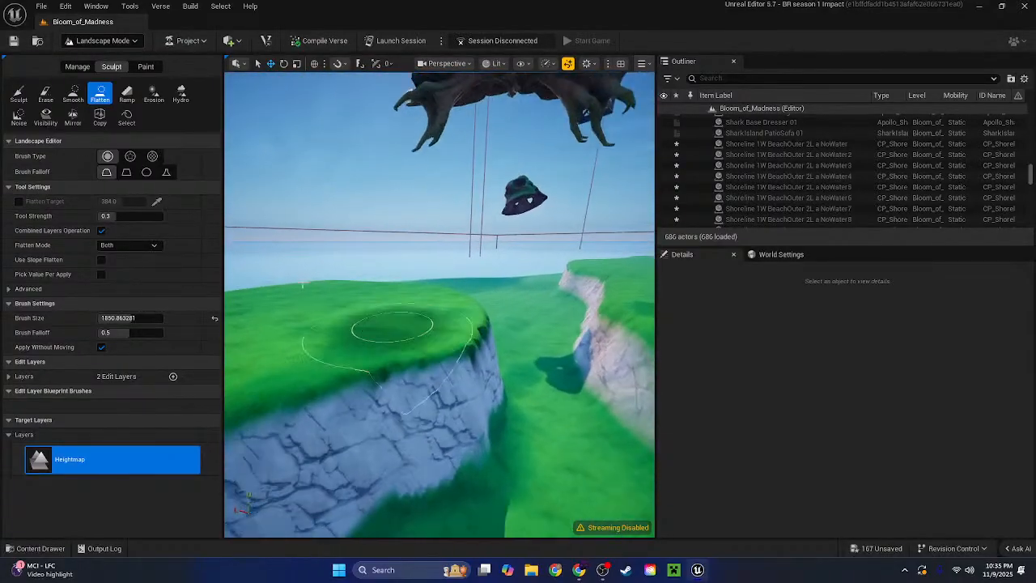
Smooth the cliff edges around the flattened plateau
left_click(74, 94)
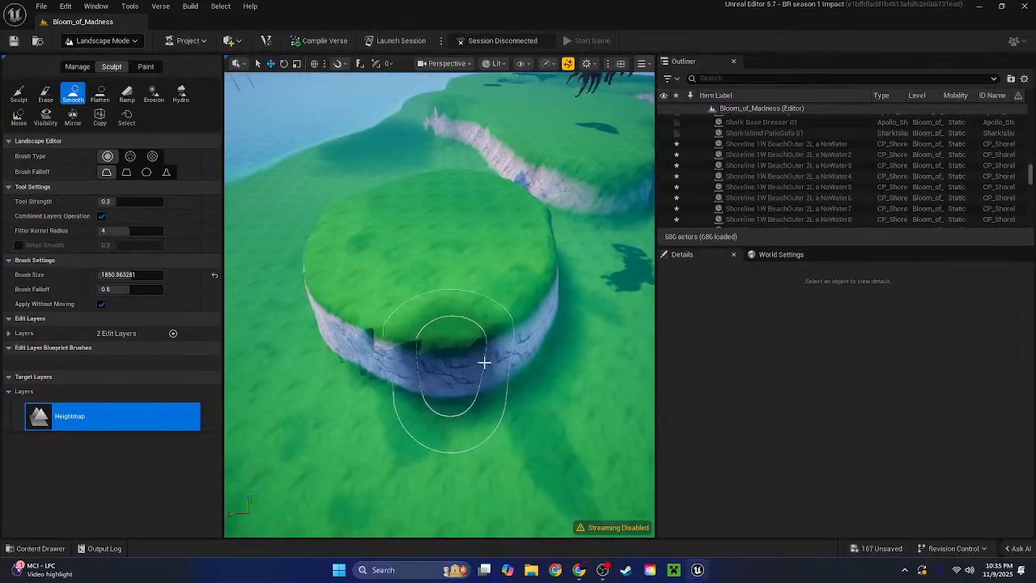
right_click_drag(470, 384, 620, 383)
right_click_drag(379, 323, 513, 233)
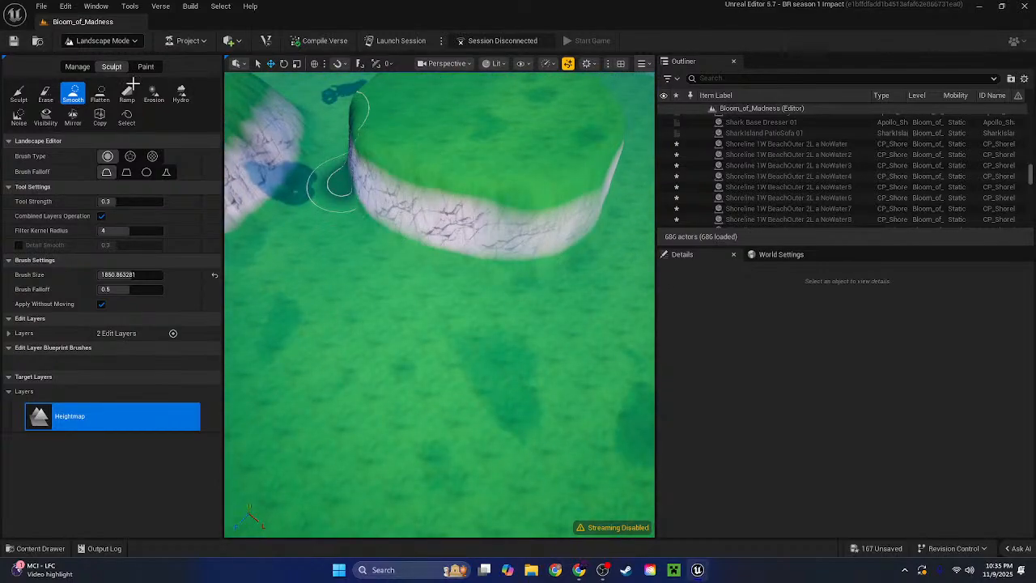
Switch to Selection Mode and select the dirt pile and shoreline pieces at one end of the floating log platform
left_click(105, 41)
left_click(101, 59)
right_click_drag(238, 231, 259, 97)
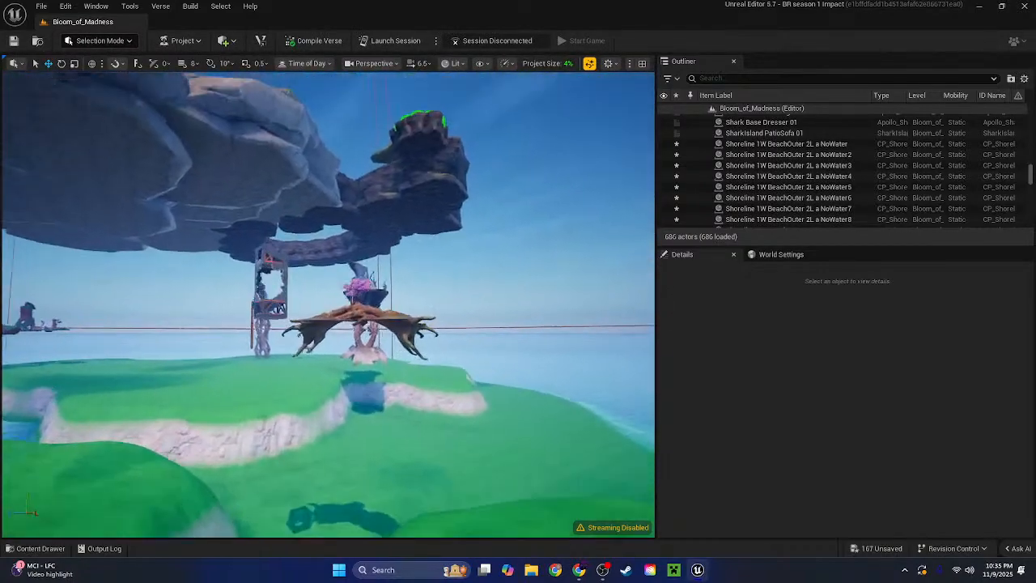
key("w")
right_click_drag(328, 304, 339, 382)
left_click(397, 382)
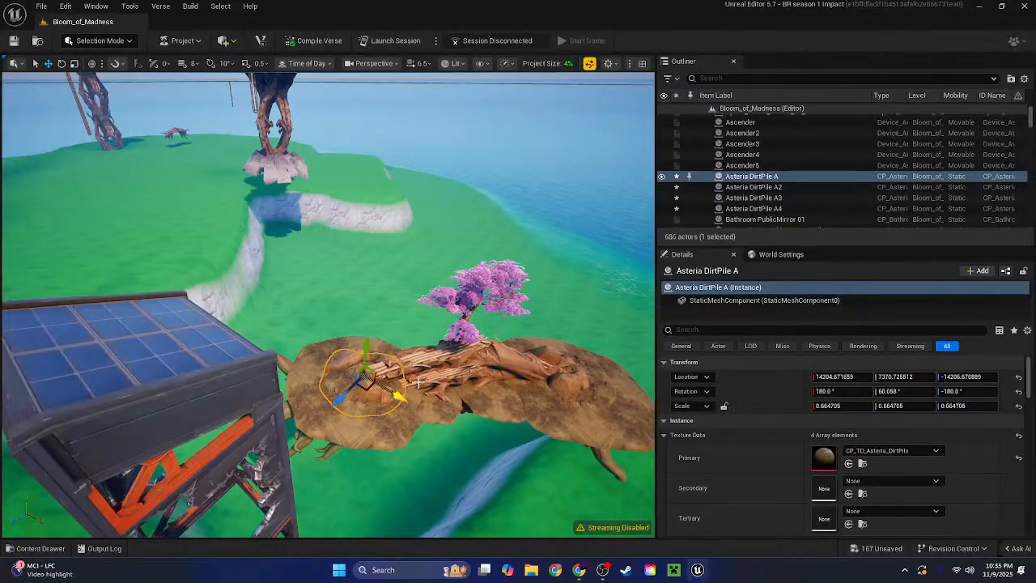
right_click_drag(418, 383, 477, 408)
key("w")
left_click(518, 365)
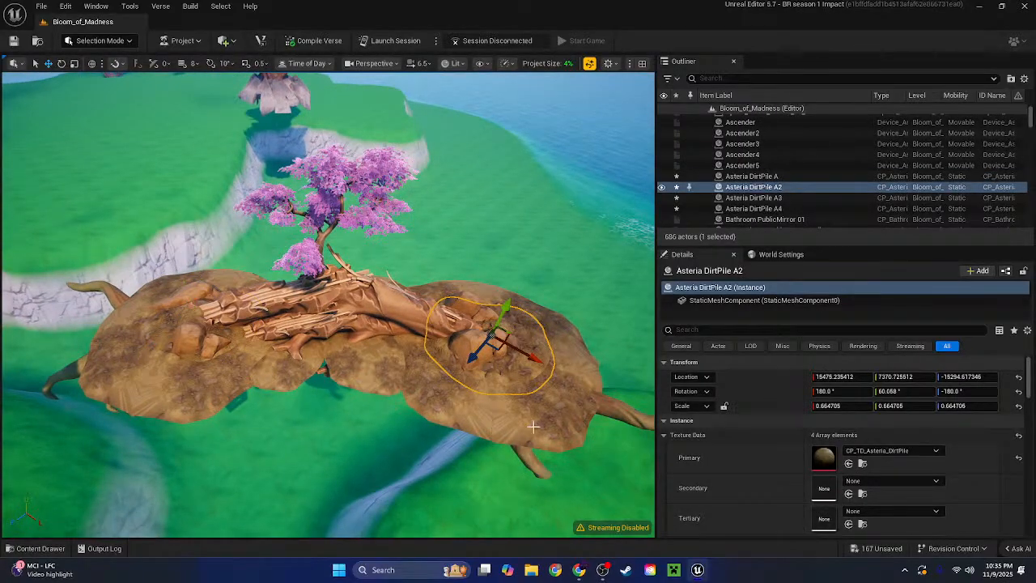
left_click(467, 354)
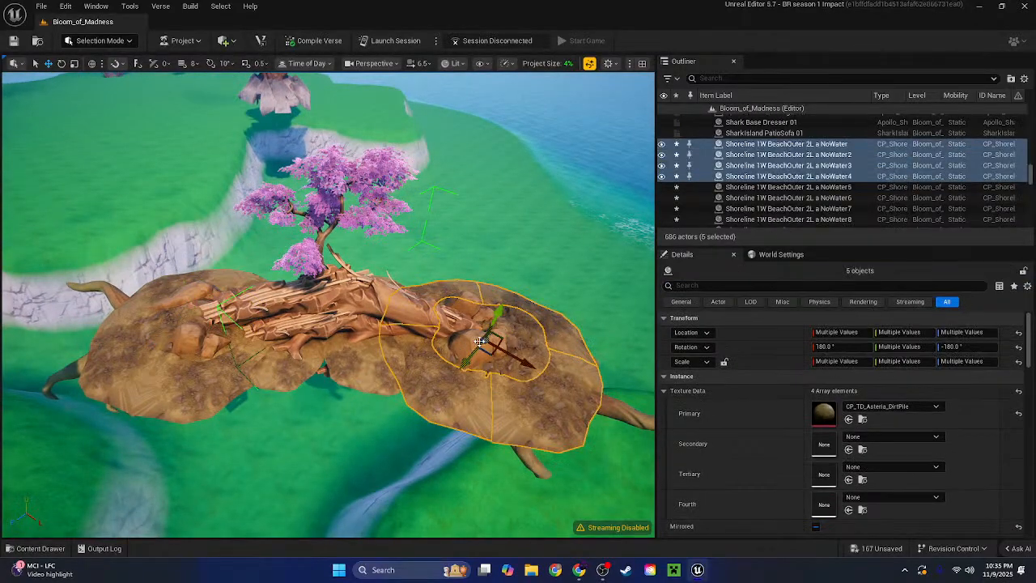
Add the platform's remaining shoreline pieces, dirt piles, mud rocks, broken trees, roots and pink tree to the selection
left_click(372, 375, "shift")
left_click(283, 364, "shift")
left_click(204, 365, "shift")
left_click(194, 341, "shift")
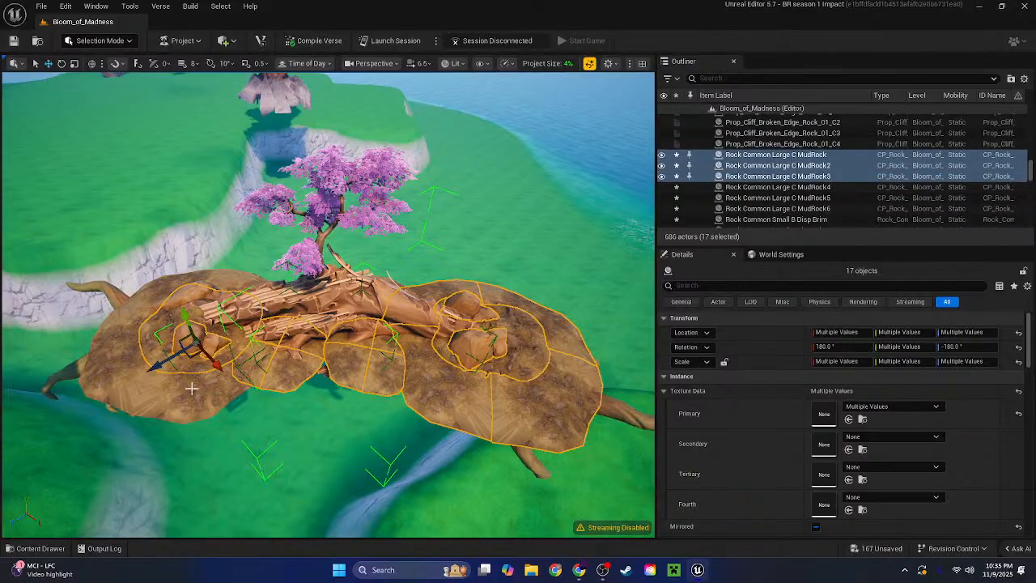
left_click(193, 362, "shift")
left_click(188, 304, "shift")
left_click(320, 324, "shift")
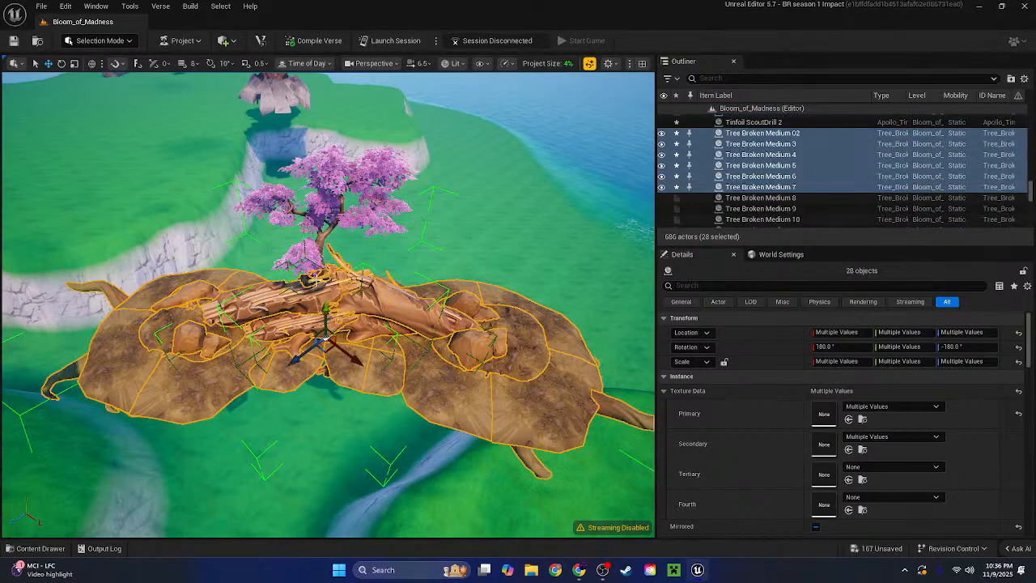
left_click(319, 249, "shift")
right_click_drag(319, 249, 479, 177)
left_click(419, 209, "shift")
left_click(437, 188, "shift")
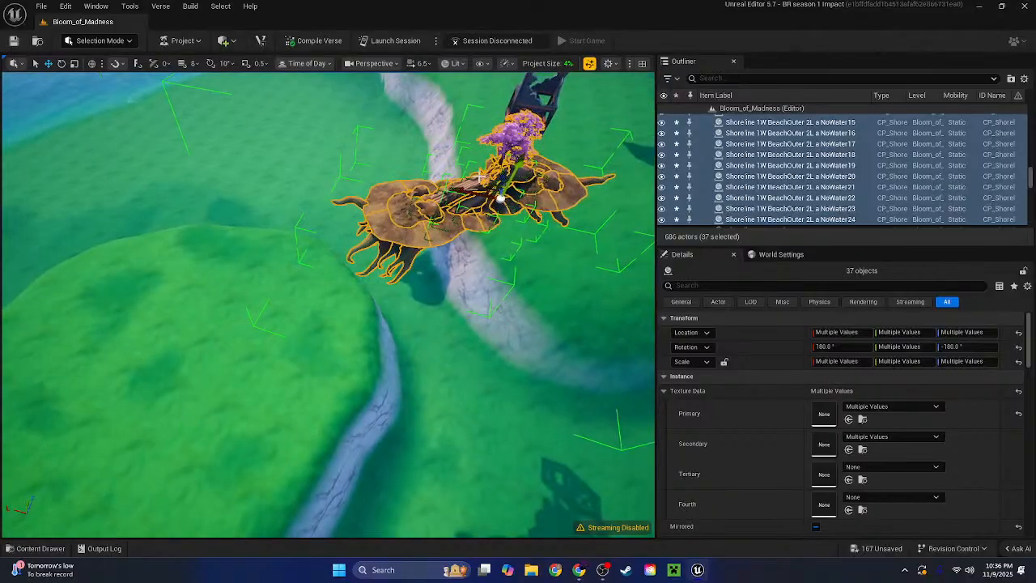
Move the selected log platform over the flattened plateau and lower it until its dirt base sits in the grass
left_click_drag(495, 193, 138, 195)
right_click_drag(137, 194, 479, 181)
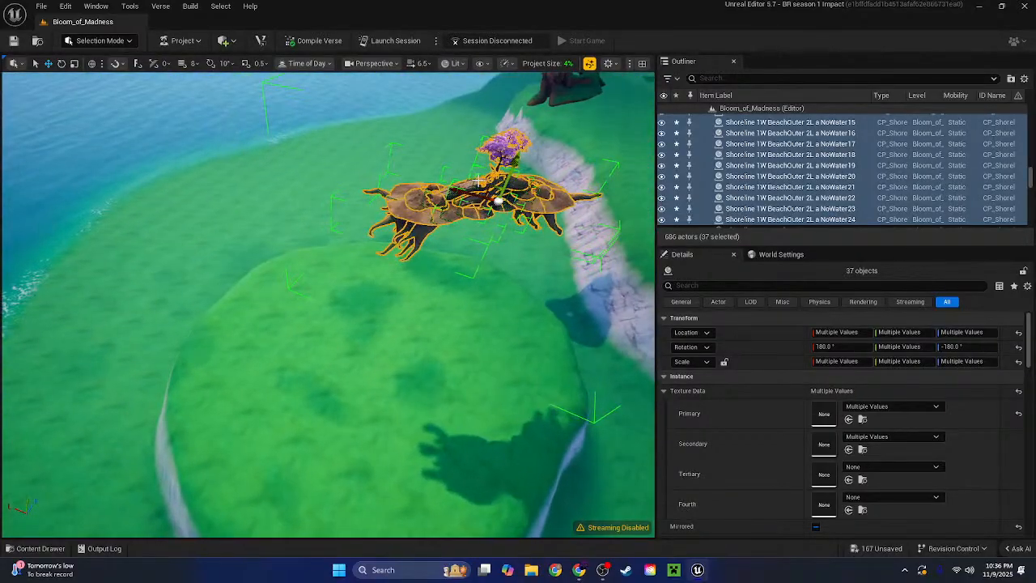
left_click_drag(514, 163, 455, 301)
right_click_drag(455, 301, 454, 243)
key("w")
right_click_drag(386, 282, 386, 268)
key("s")
left_click_drag(362, 252, 361, 341)
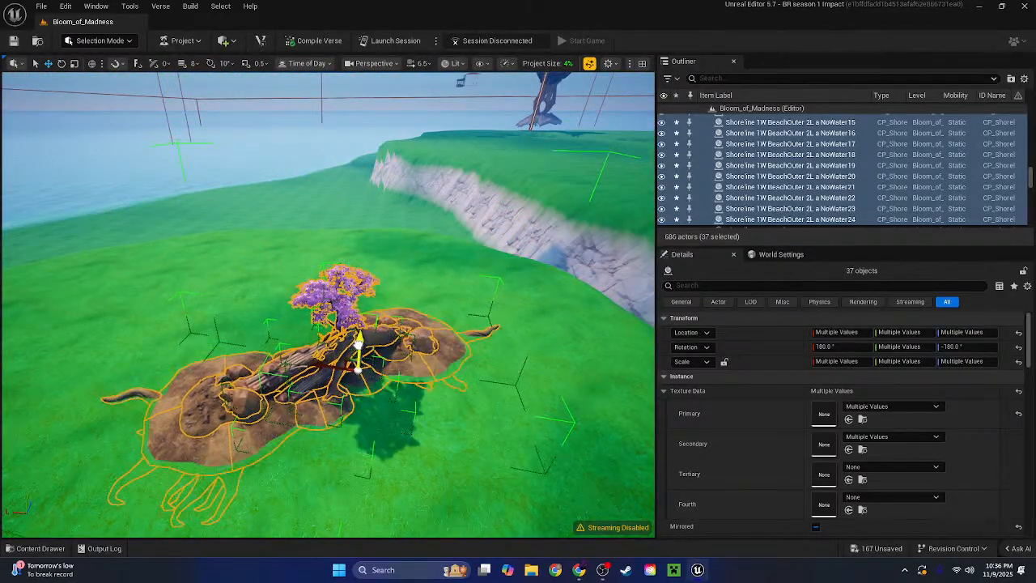
Shift the grounded log platform horizontally toward the middle of the plateau
right_click_drag(359, 342, 295, 334)
key("w")
key("a")
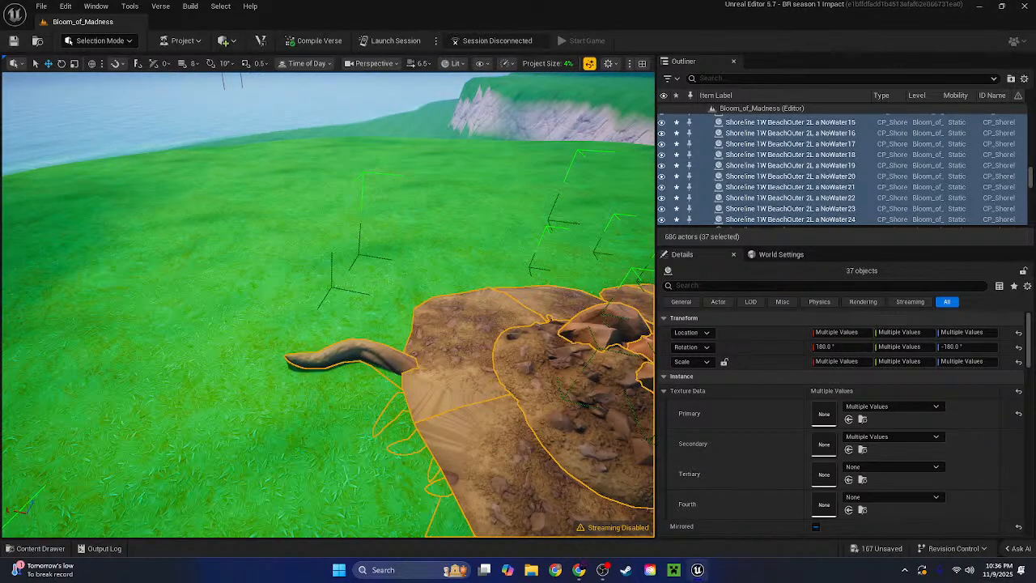
key("f")
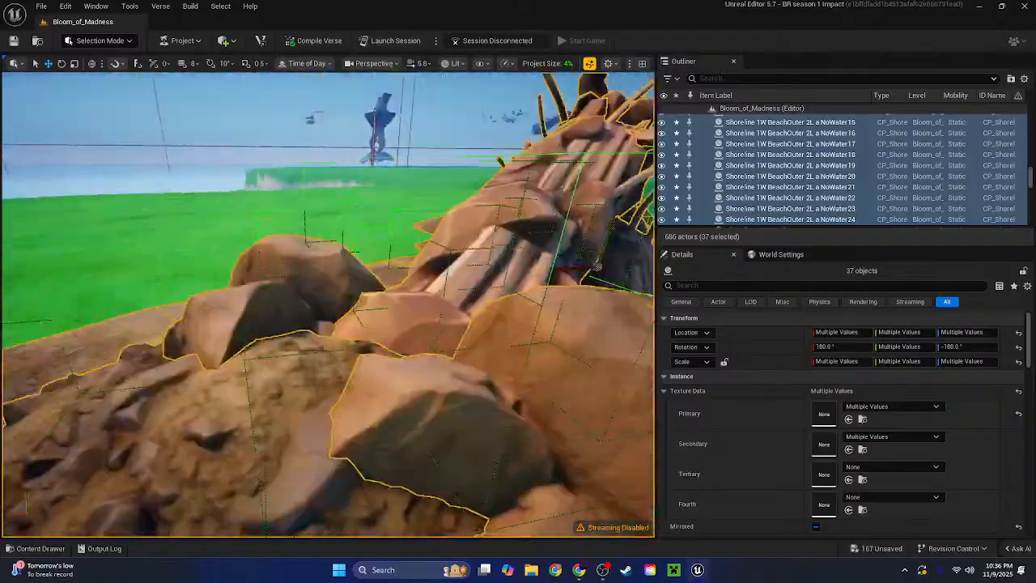
mouse_move(328, 305)
right_mouse_down()
mouse_move(307, 365)
mouse_move(381, 316)
mouse_move(364, 340)
mouse_move(328, 304)
right_mouse_up()
scroll(365, 340, "down", 3)
right_click_drag(385, 207, 283, 312)
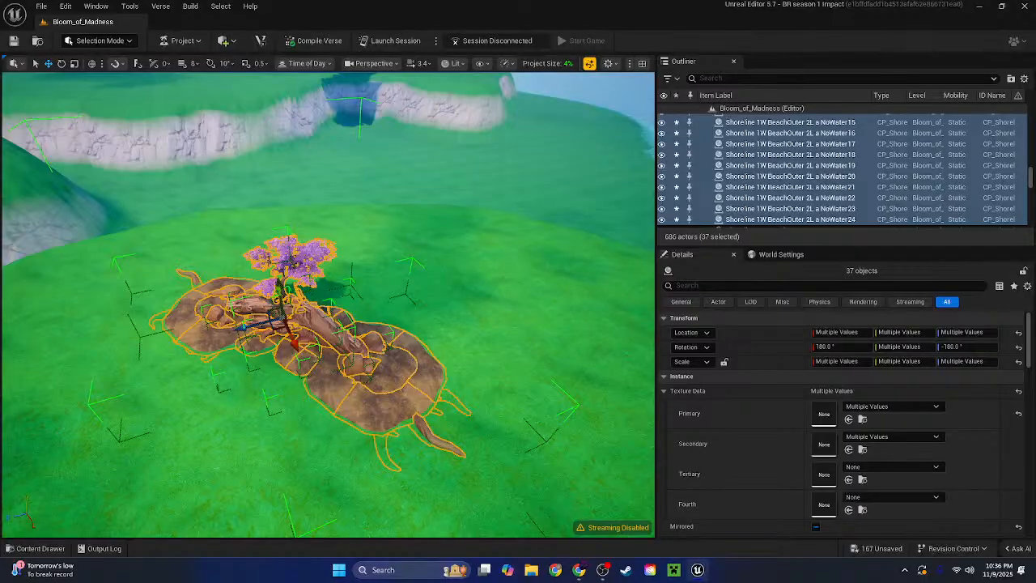
right_click_drag(284, 311, 329, 278)
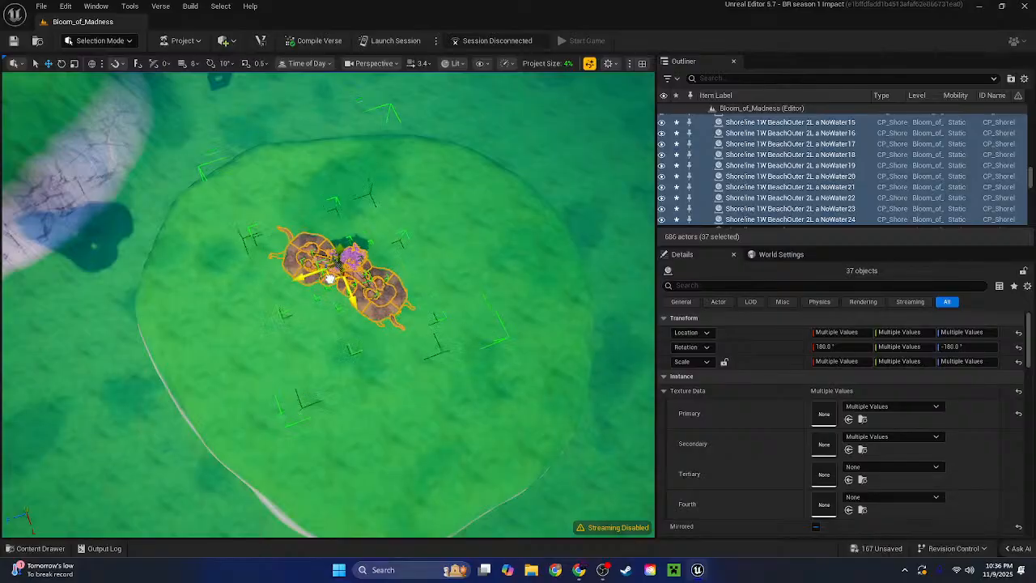
mouse_move(331, 278)
left_mouse_down()
mouse_move(383, 284)
mouse_move(356, 299)
mouse_move(352, 281)
mouse_move(359, 288)
left_mouse_up()
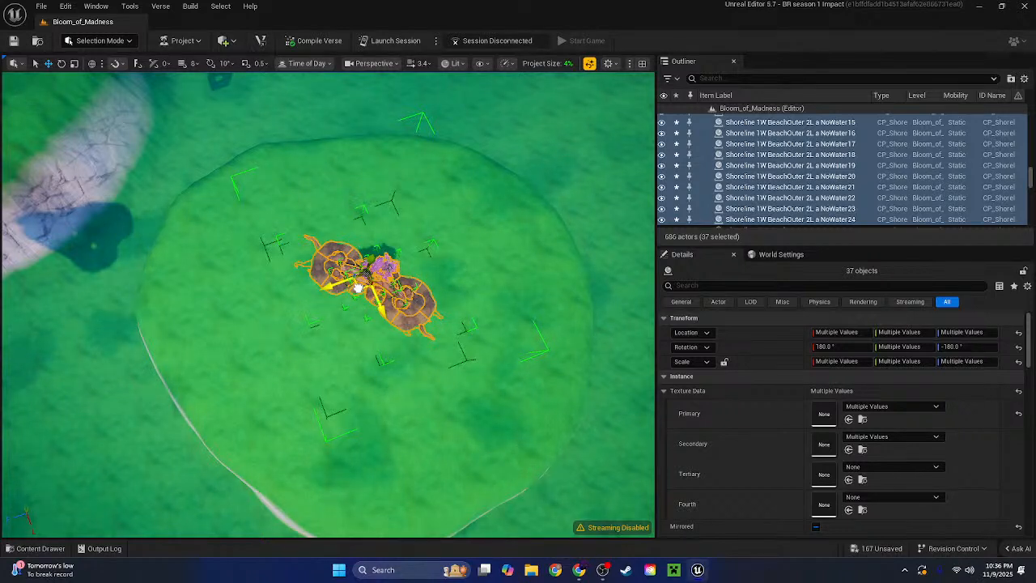
mouse_move(358, 288)
left_mouse_down()
mouse_move(351, 318)
mouse_move(358, 299)
left_mouse_up()
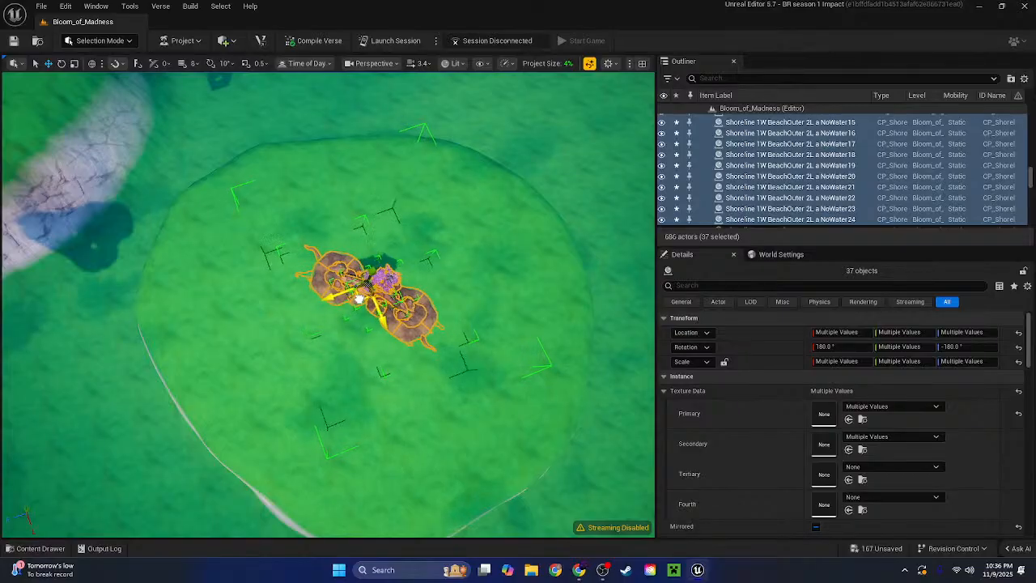
Nudge the log platform a little further across the plateau to fine-tune its centring
right_click_drag(448, 292, 320, 285)
key("w")
key("w")
key("s")
key("s")
key("w")
key("w")
scroll(336, 272, "up", 3)
key("s")
left_click_drag(321, 285, 345, 300)
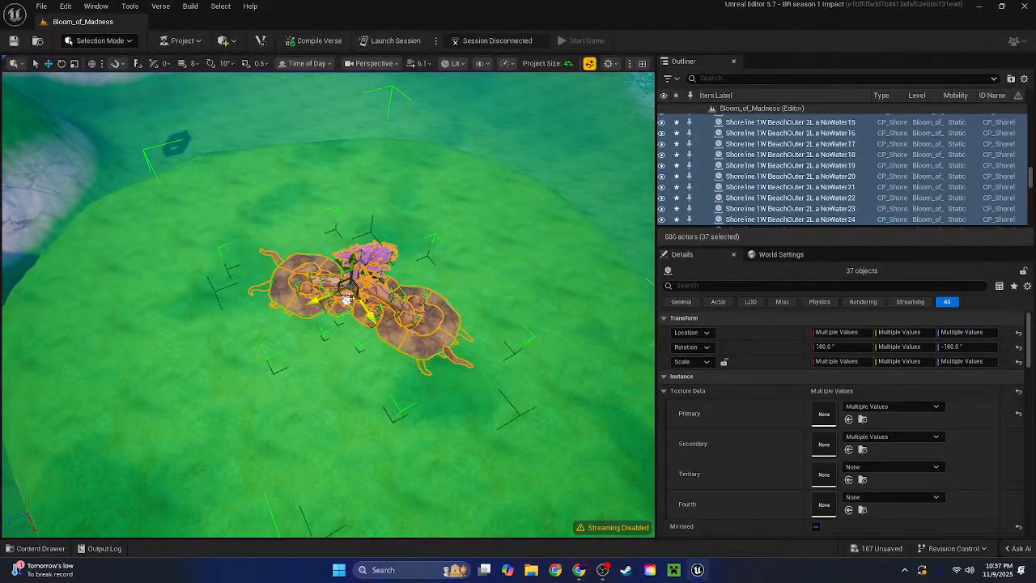
Inspect the log platform's placement on the plateau from several distances and angles, and clear the selection
mouse_move(345, 300)
right_mouse_down()
mouse_move(284, 301)
mouse_move(243, 332)
mouse_move(283, 315)
mouse_move(293, 278)
mouse_move(243, 280)
mouse_move(146, 255)
mouse_move(332, 303)
right_mouse_up()
key("s")
key("w")
key("s")
key("w")
key("w")
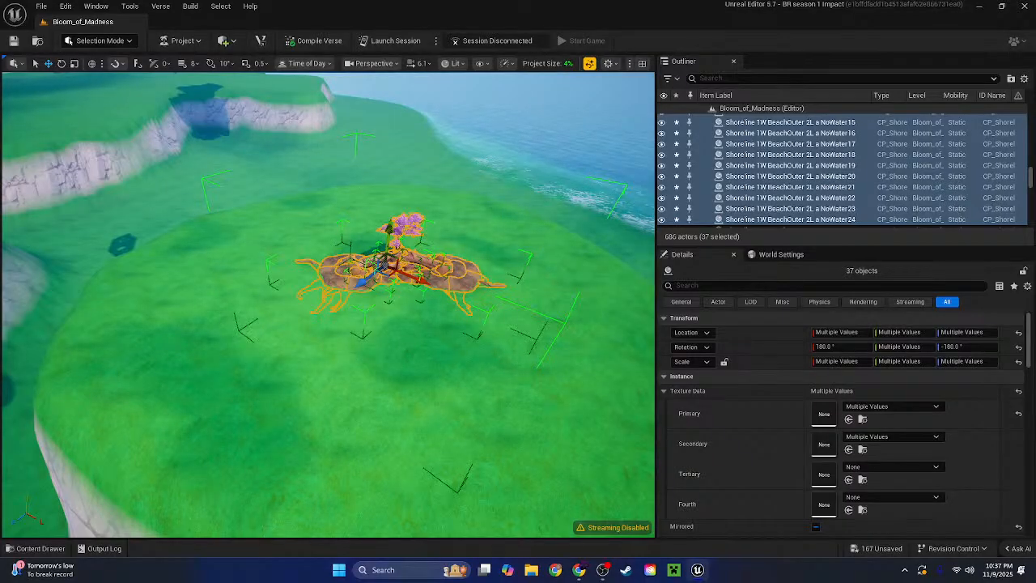
key("d")
right_click_drag(332, 303, 271, 295)
key("w")
key("s")
key("w")
key("s")
key("s")
key("d")
key("a")
key("a")
key("s")
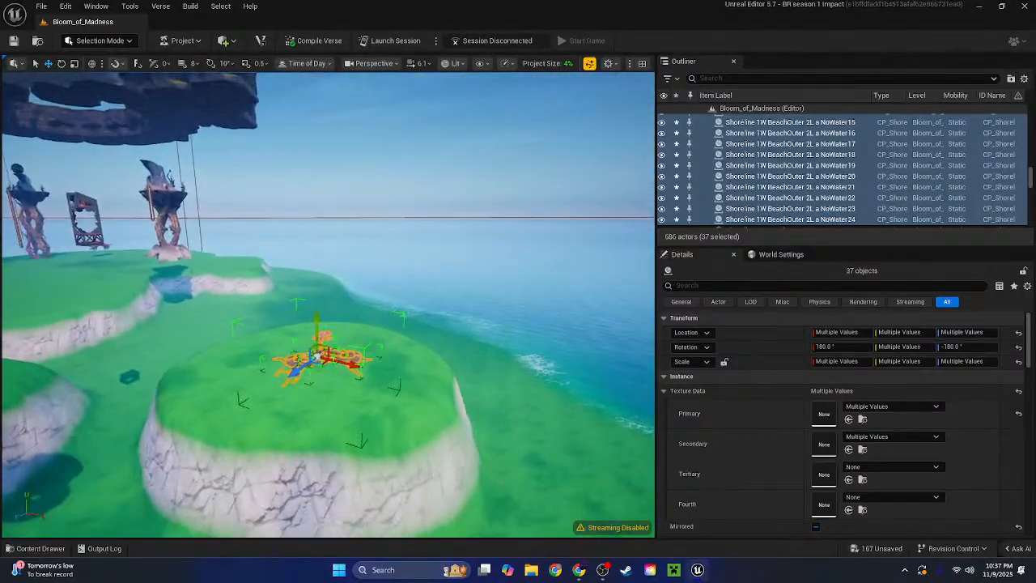
left_click(430, 143)
key("w")
right_click_drag(430, 143, 566, 178)
key("w")
key("a")
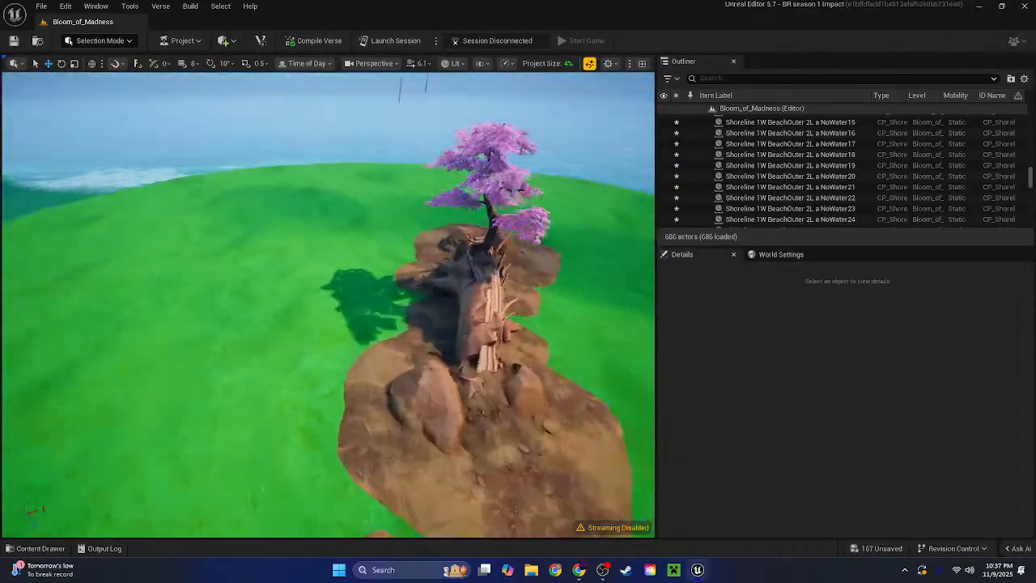
mouse_move(340, 311)
right_mouse_down()
mouse_move(429, 275)
mouse_move(381, 284)
mouse_move(340, 311)
right_mouse_up()
key("w")
key("s")
Save all unsaved changes to the Bloom_of_Madness level
left_click(14, 41)
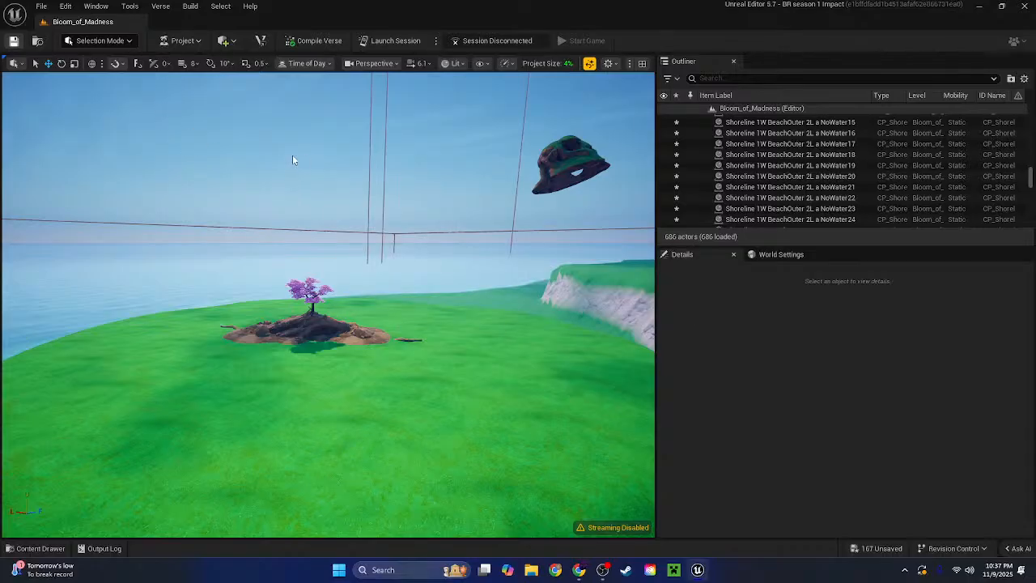
right_click(156, 103)
left_click(357, 137)
right_click_drag(357, 138, 336, 206)
key("w")
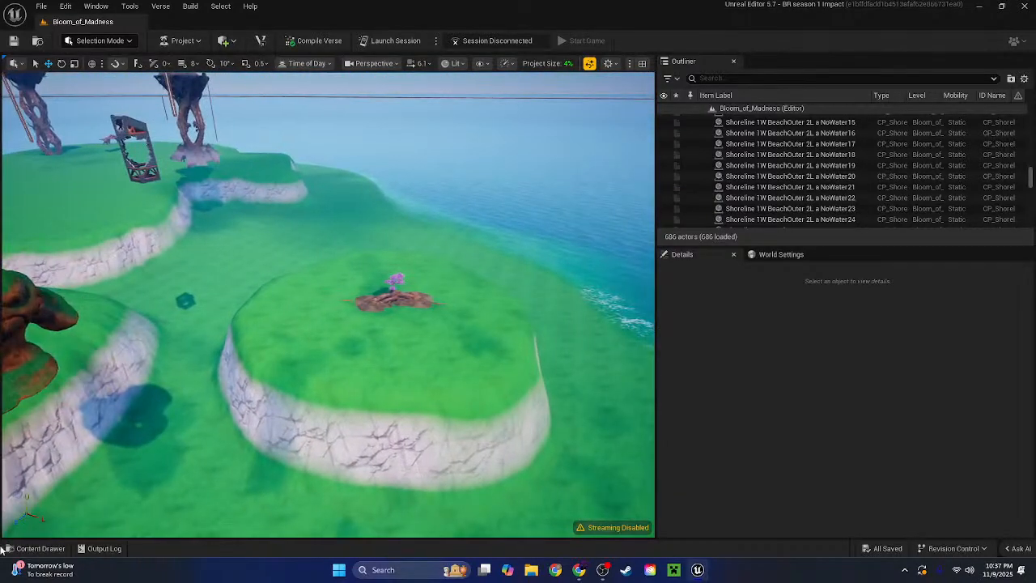
Open the Fortnite folder in the project content and search it for "durr"
left_click(35, 548)
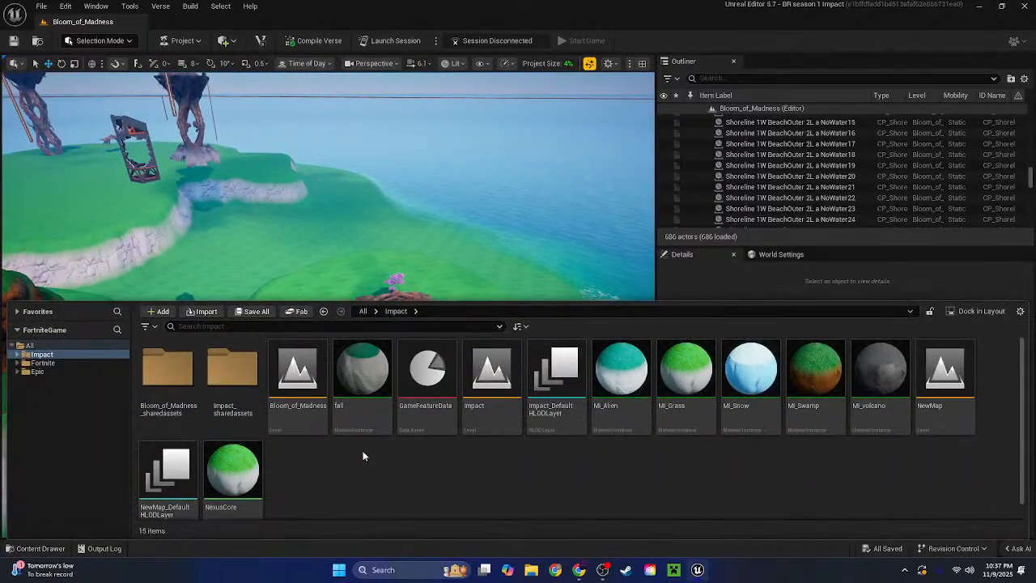
left_click(62, 364)
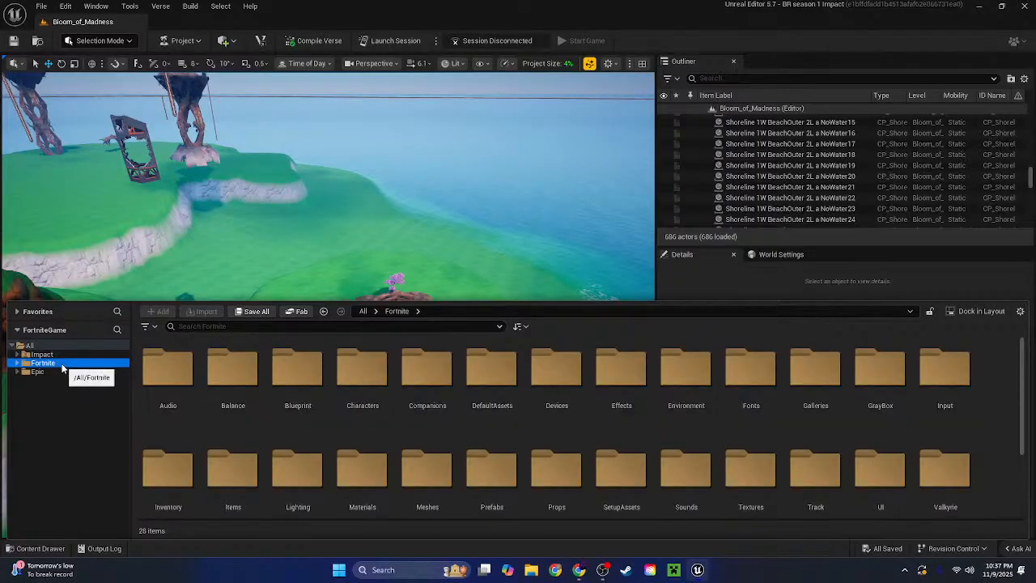
left_click(991, 406)
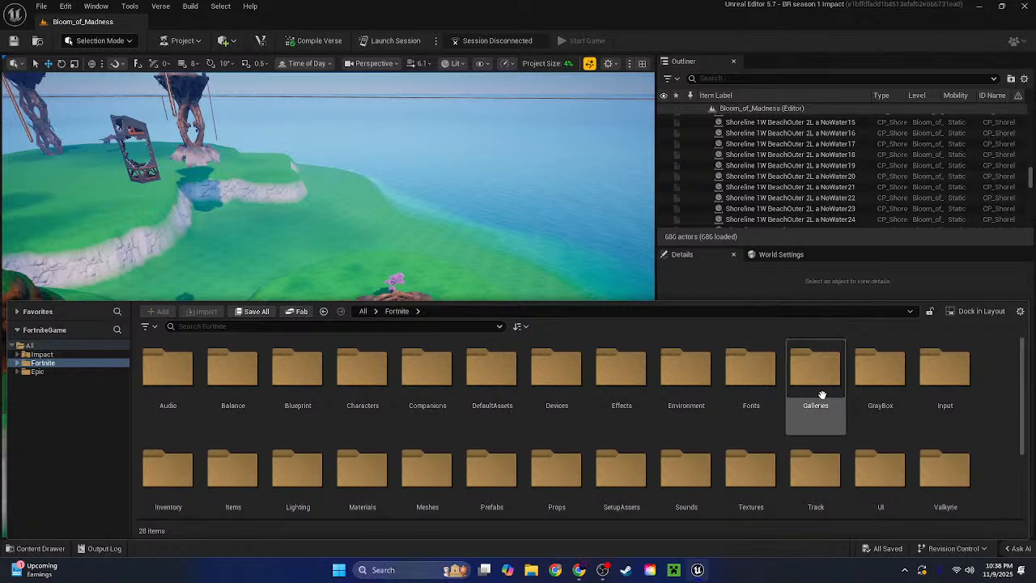
left_click(823, 395)
left_click(980, 426)
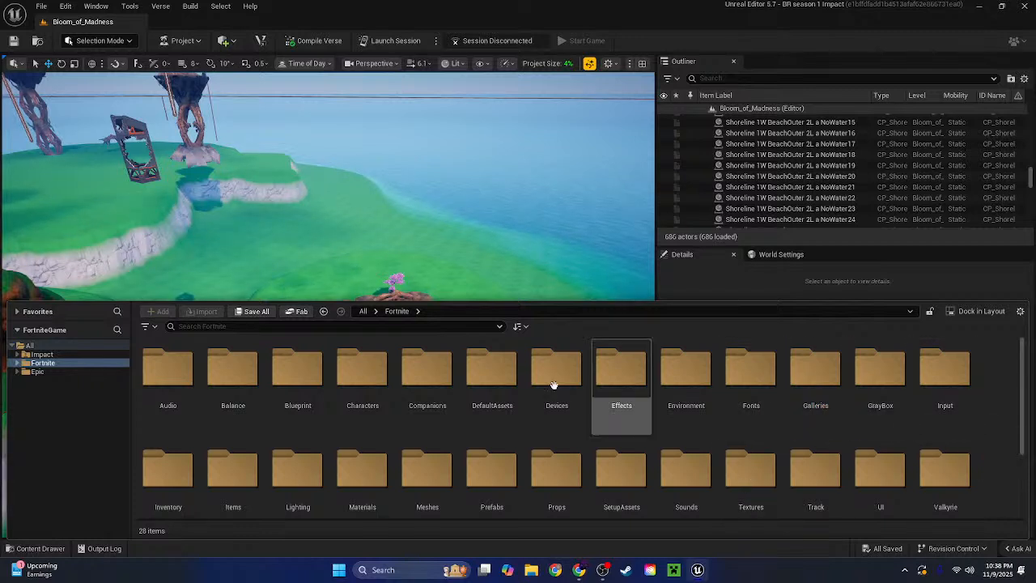
left_click(213, 326)
type("d")
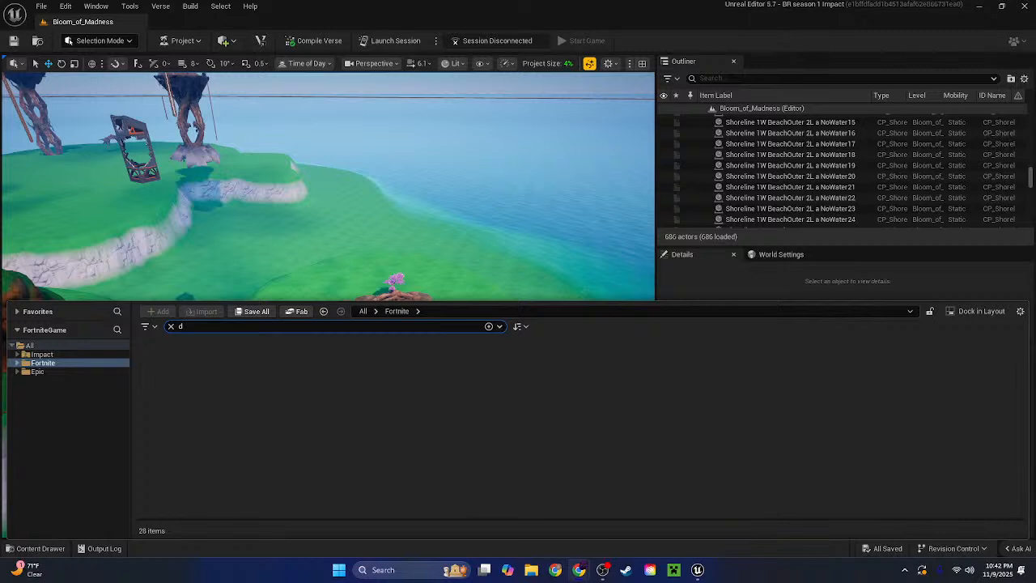
type("urr")
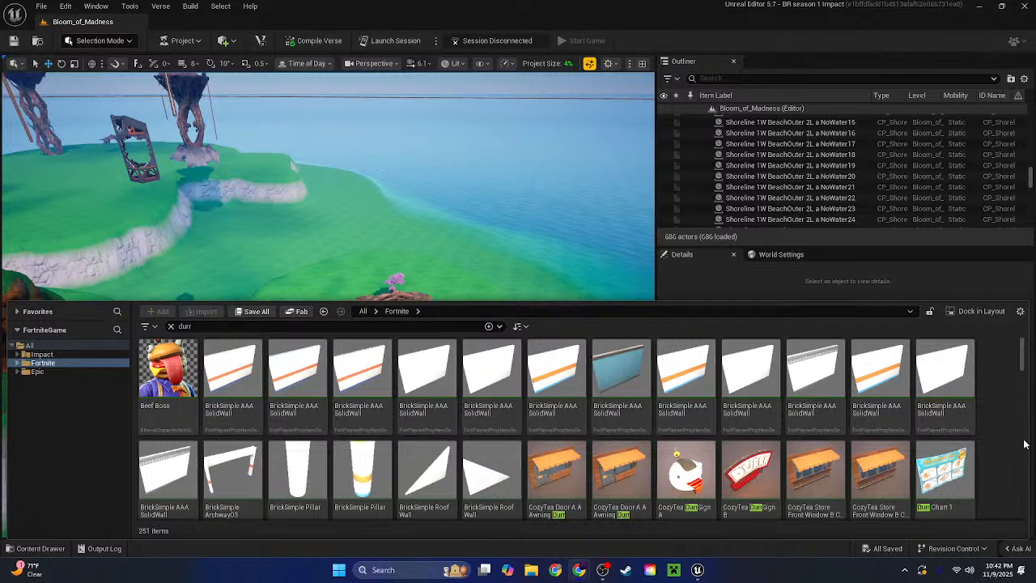
Browse the durr results in the Fortnite content for usable Durr Burger building pieces, from walls and signs to the food counters and pillars
scroll(772, 415, "down", 2)
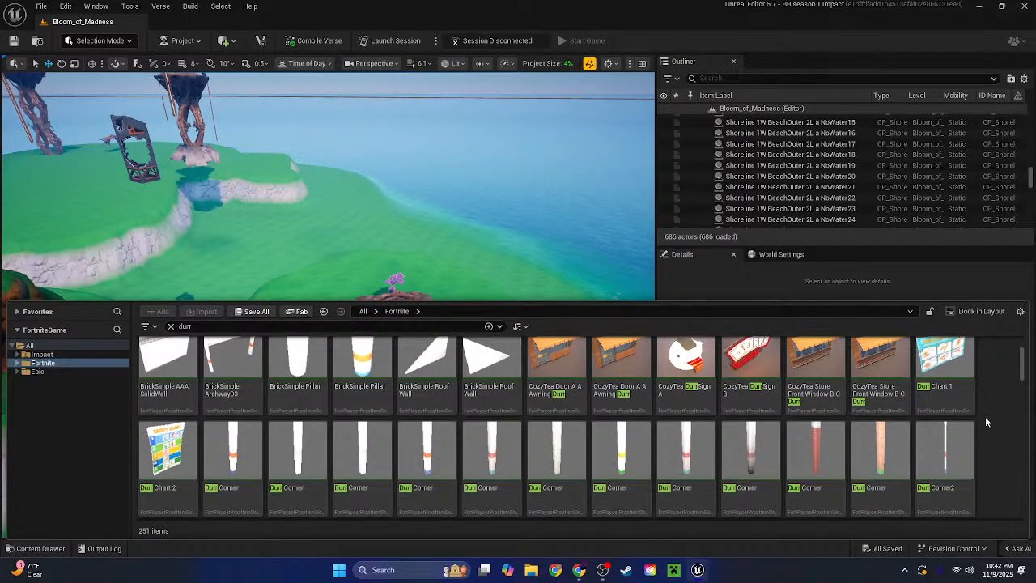
scroll(985, 416, "down", 3)
scroll(993, 421, "down", 2)
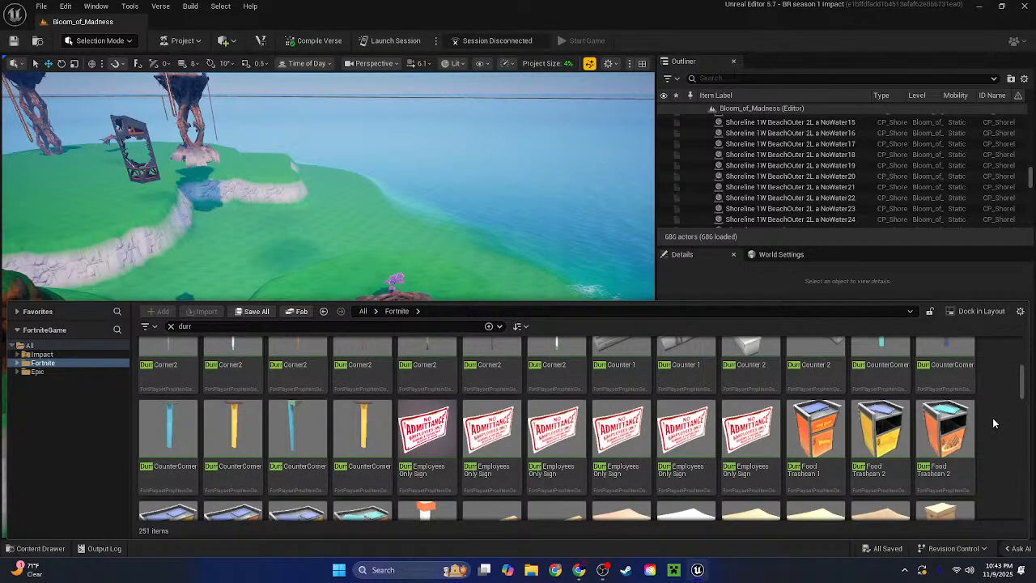
scroll(994, 423, "down", 2)
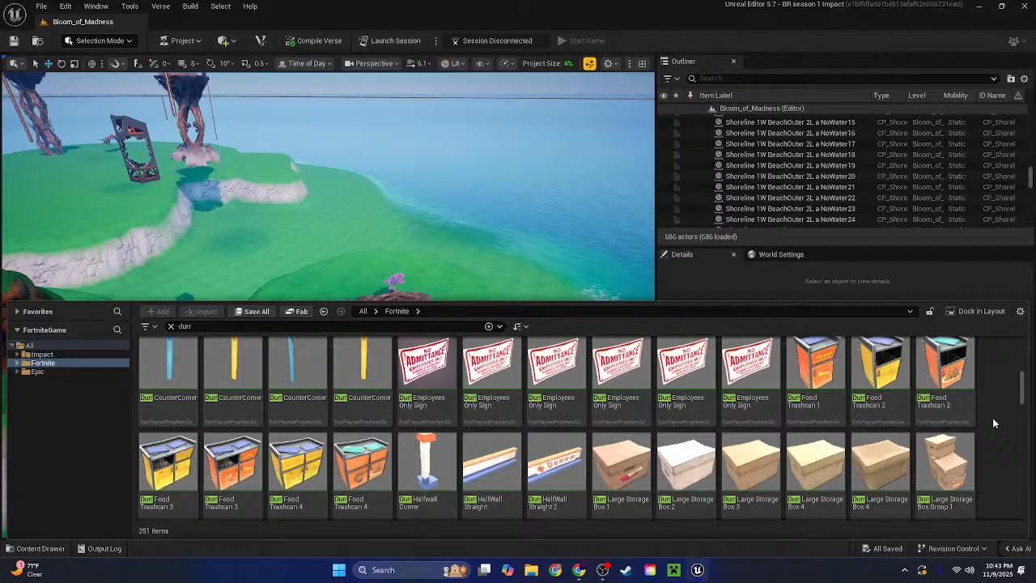
scroll(993, 419, "down", 3)
scroll(989, 418, "down", 2)
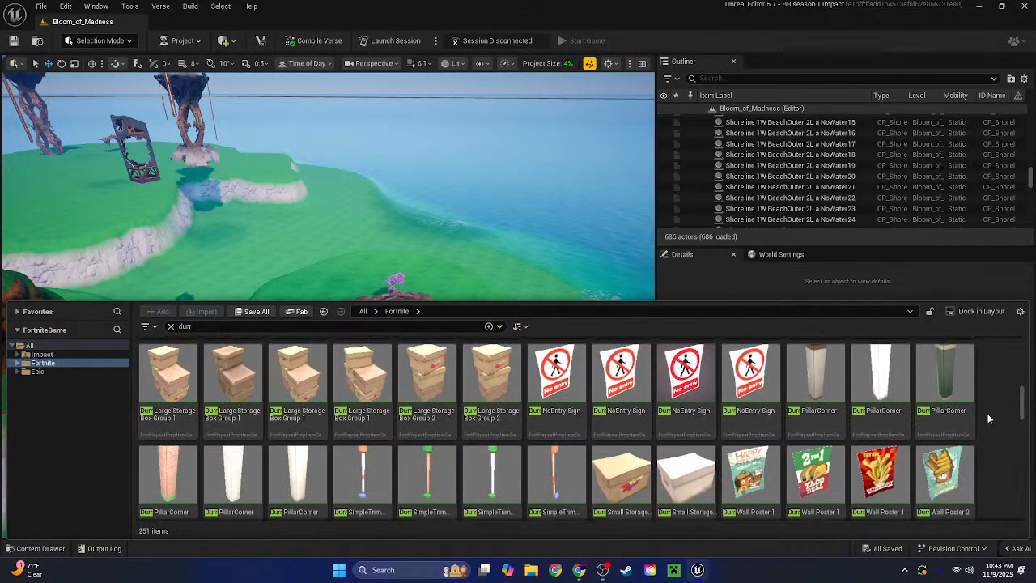
scroll(987, 418, "down", 2)
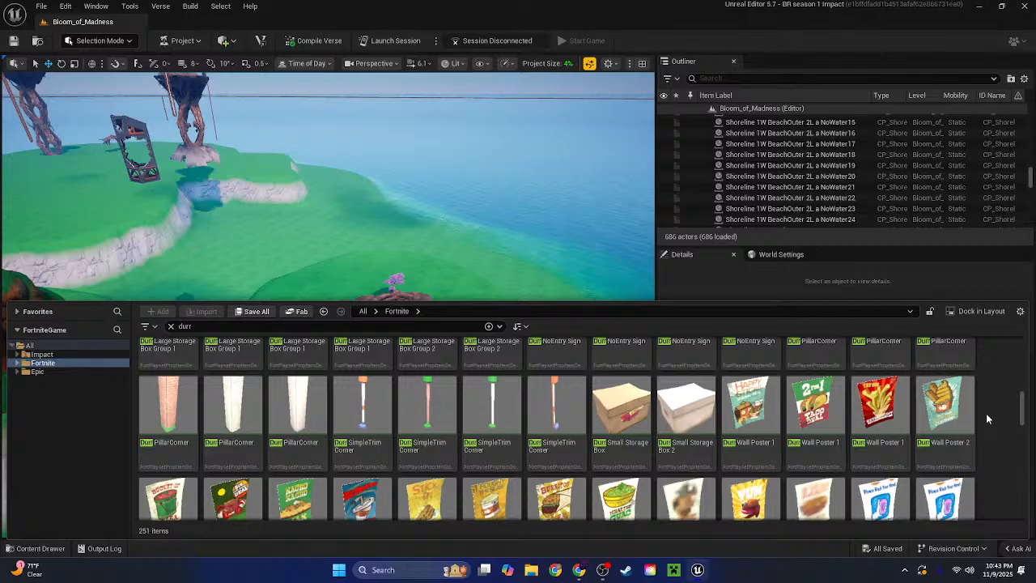
scroll(987, 418, "down", 4)
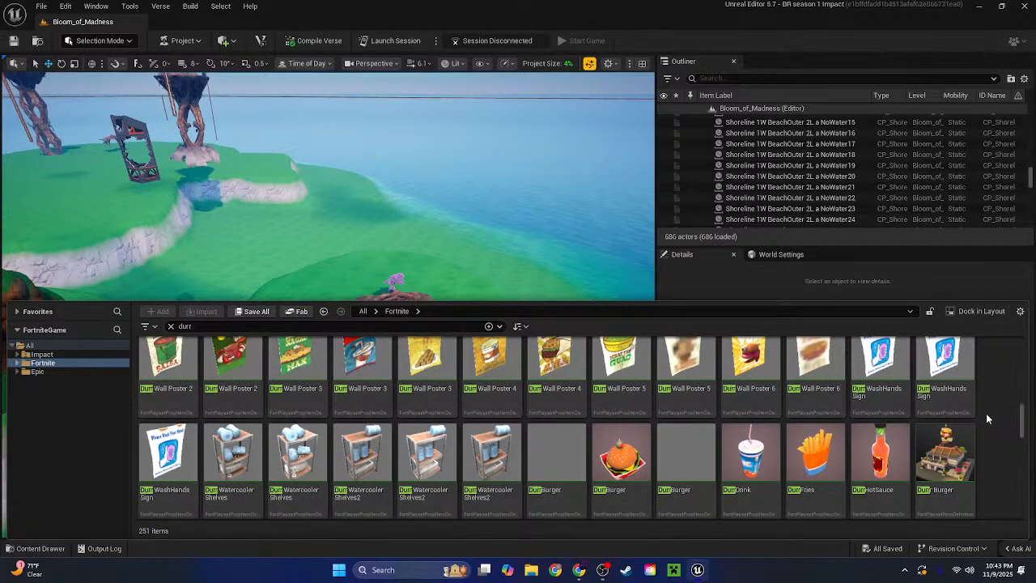
scroll(986, 419, "down", 1)
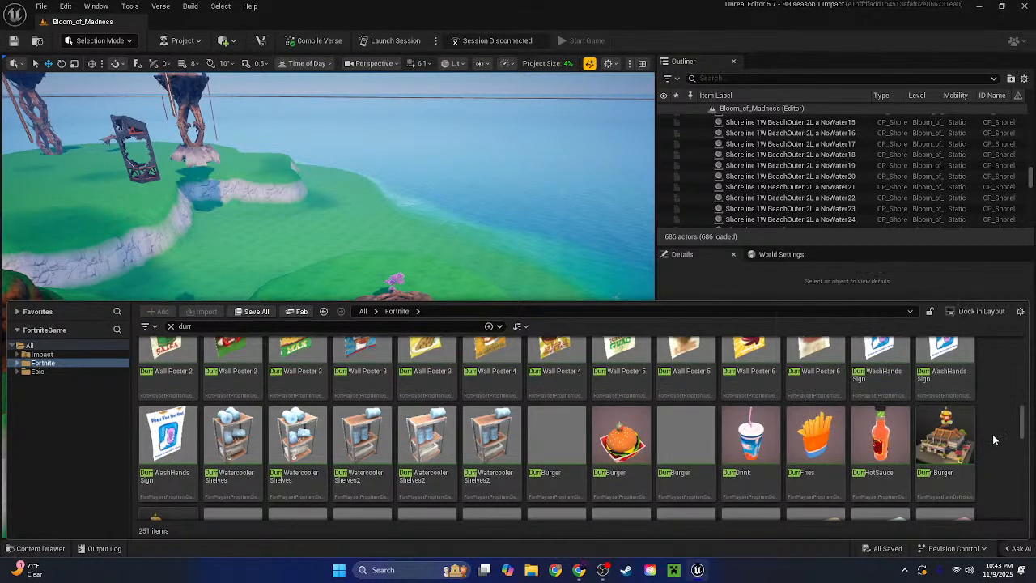
scroll(995, 440, "down", 2)
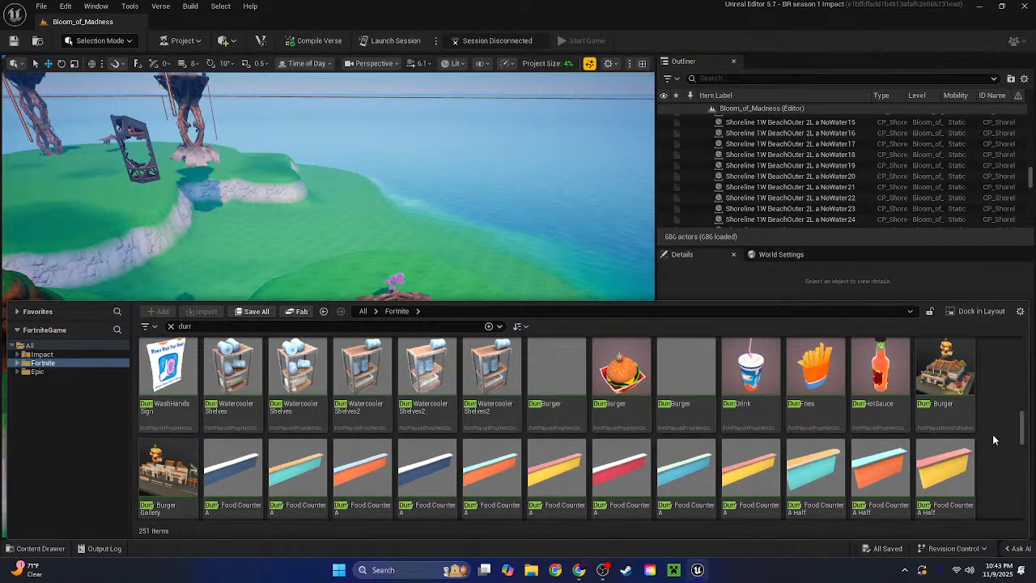
scroll(993, 434, "down", 2)
scroll(993, 439, "down", 1)
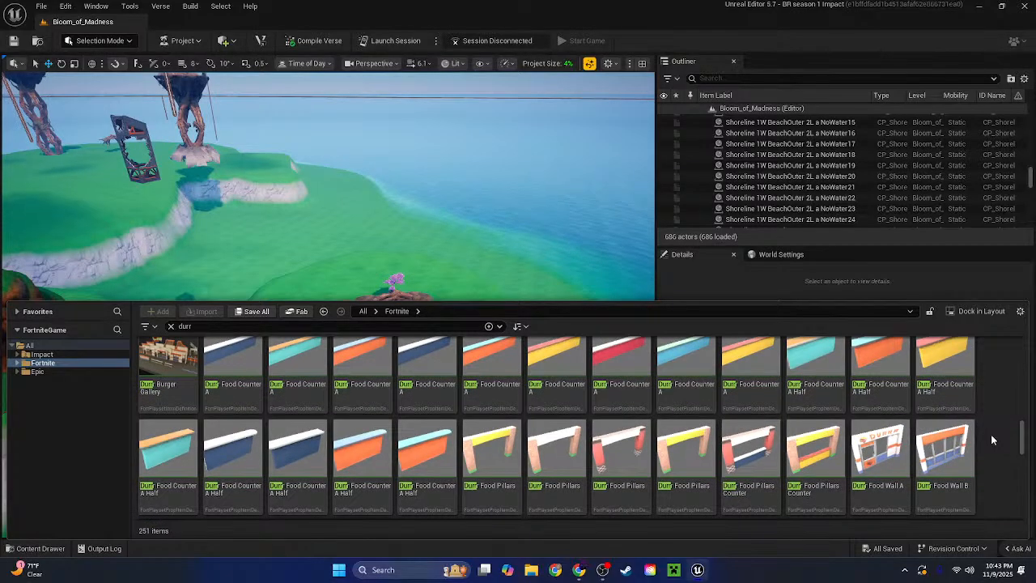
Place a Durrr Food Pillars Counter on the plateau near the blossom tree and reset its texture data to default
left_click(754, 462)
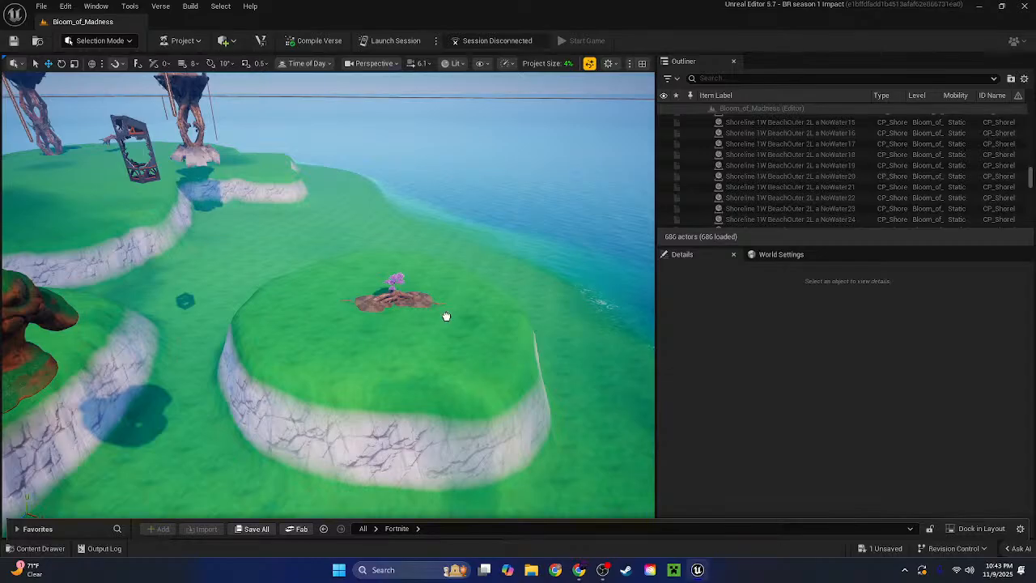
left_click_drag(446, 316, 446, 316)
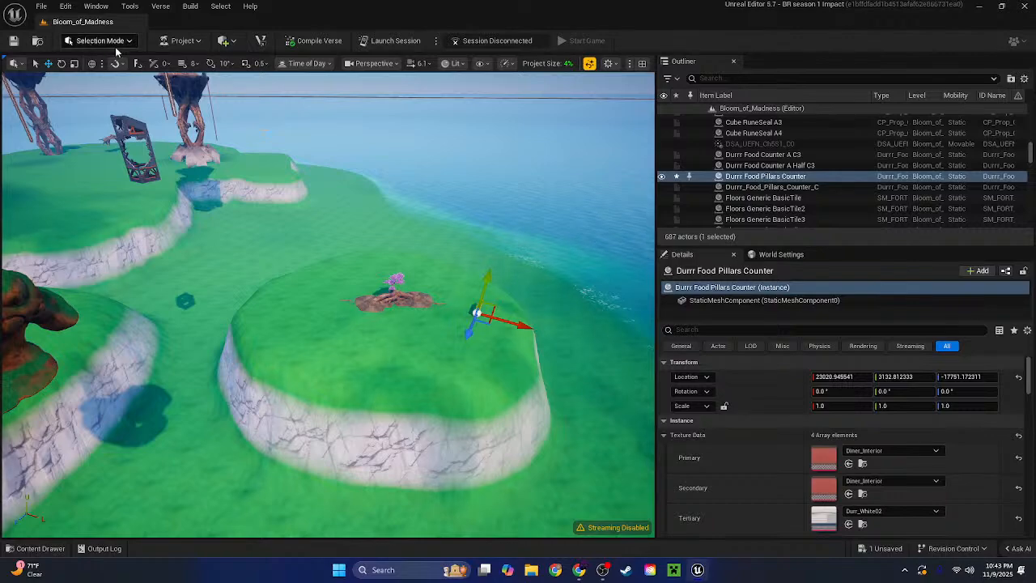
right_click_drag(361, 259, 437, 251)
key("w")
key("f")
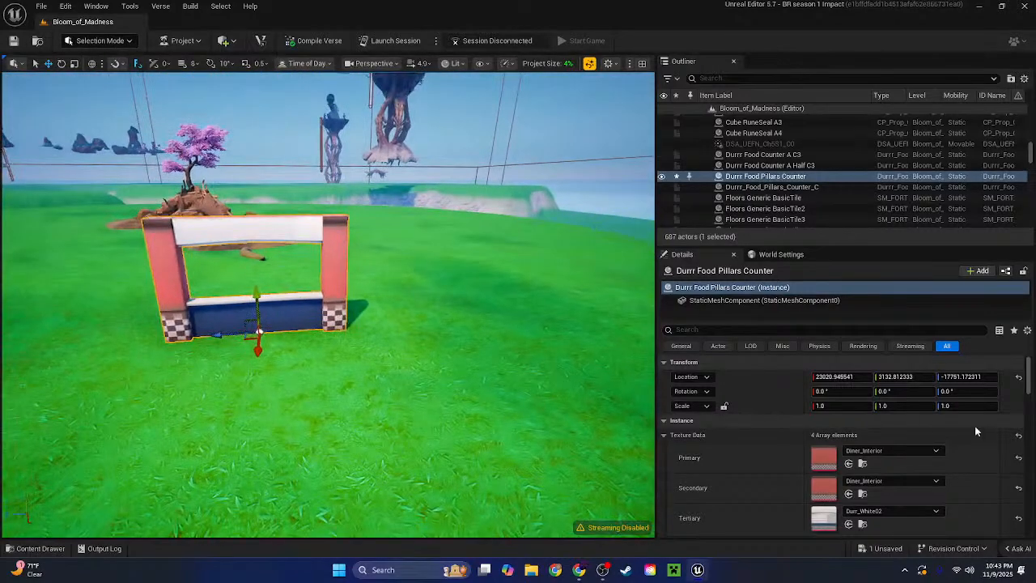
left_click(1018, 438)
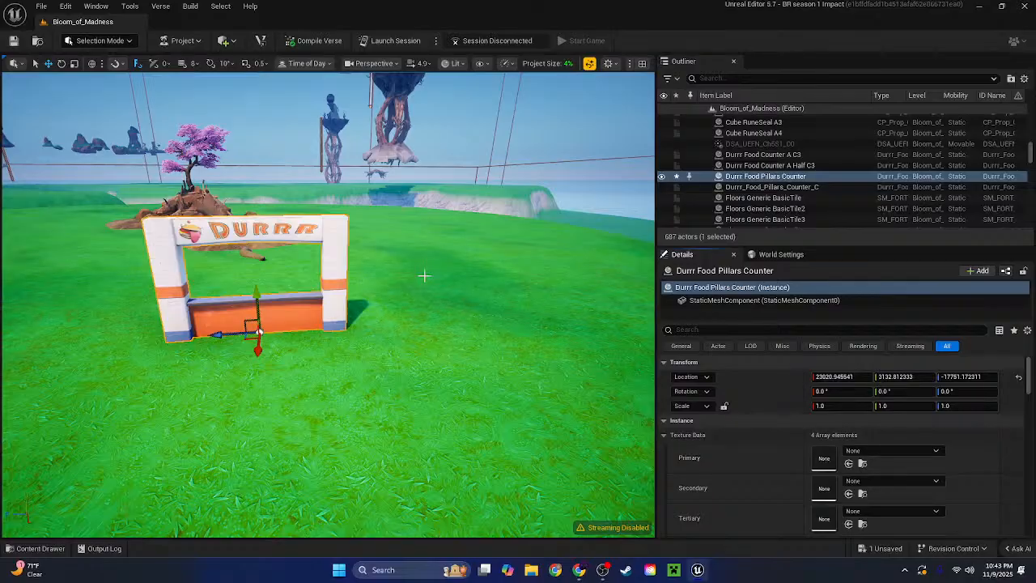
Inspect the Durrr Food Pillars Counter from another angle and delete it from the level
right_click_drag(424, 275, 350, 222)
scroll(424, 275, "up", 5)
scroll(424, 275, "down", 4)
key("Delete")
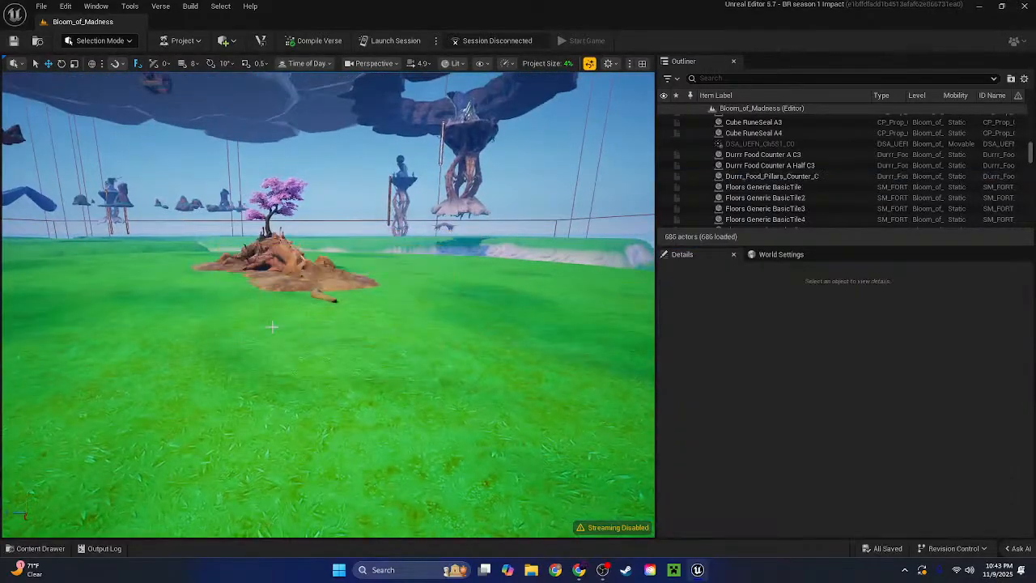
Try a Durr Food Wall B on the plateau, look at it up close, and undo its placement
left_click(31, 548)
scroll(754, 423, "down", 1)
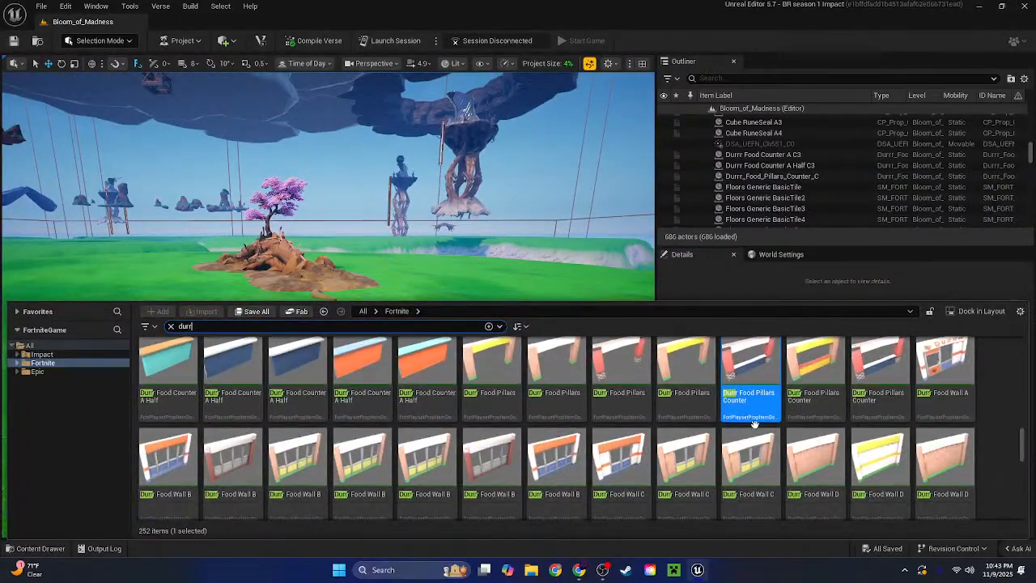
left_click(487, 479)
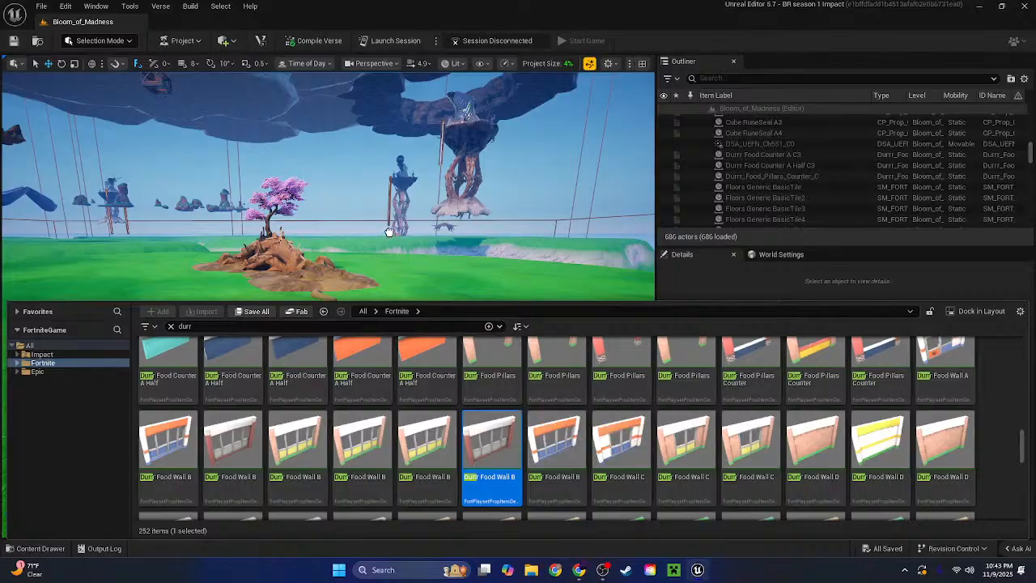
left_click_drag(388, 265, 443, 382)
mouse_move(500, 380)
right_mouse_down()
mouse_move(534, 413)
mouse_move(506, 421)
mouse_move(583, 389)
mouse_move(640, 381)
mouse_move(486, 366)
right_mouse_up()
key("w")
scroll(499, 380, "down", 3)
key("d")
key("ctrl+z")
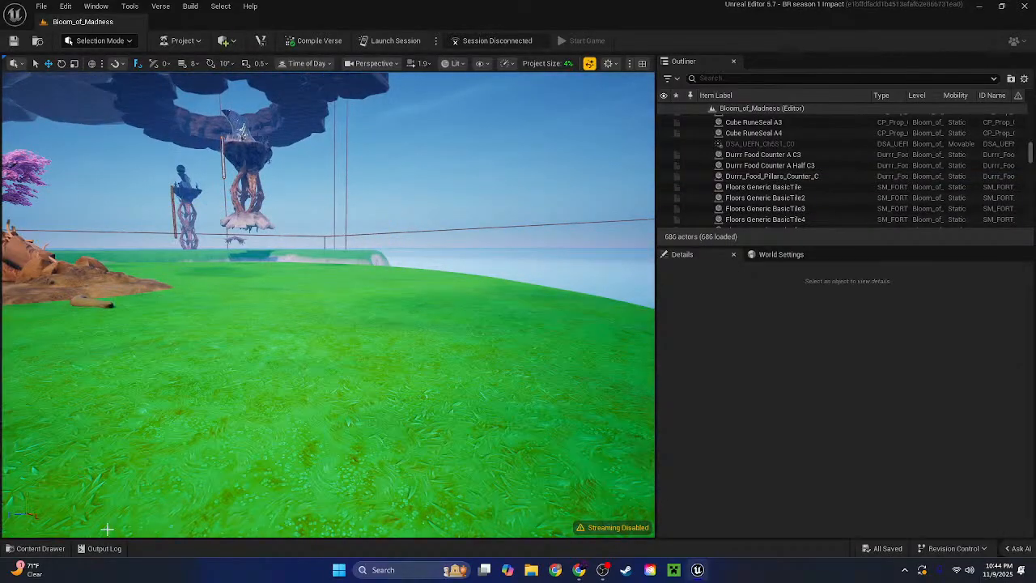
Find the Food Roof B piece among the durr results and place it on the plateau to inspect its shape
left_click(37, 552)
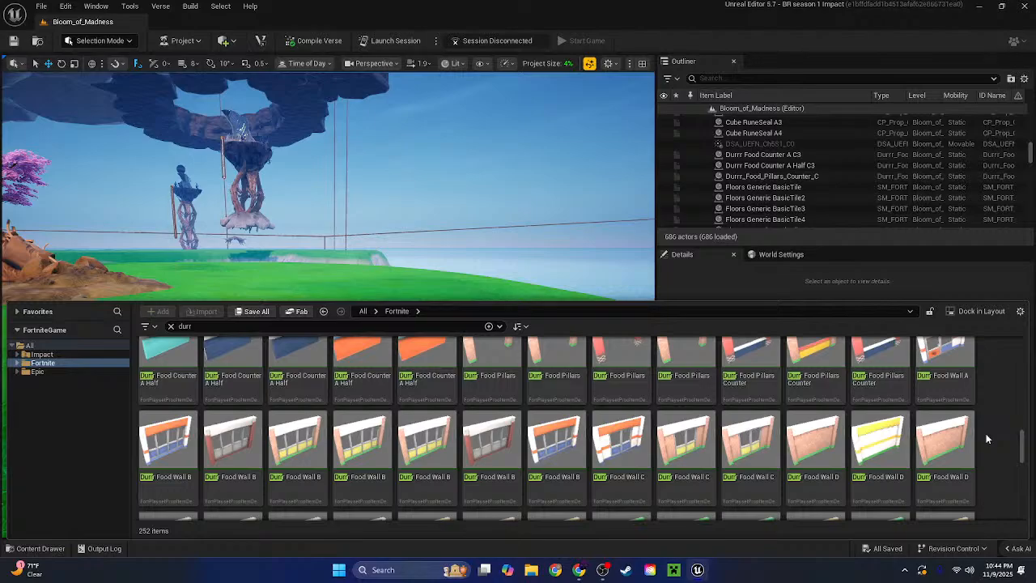
scroll(986, 439, "down", 8)
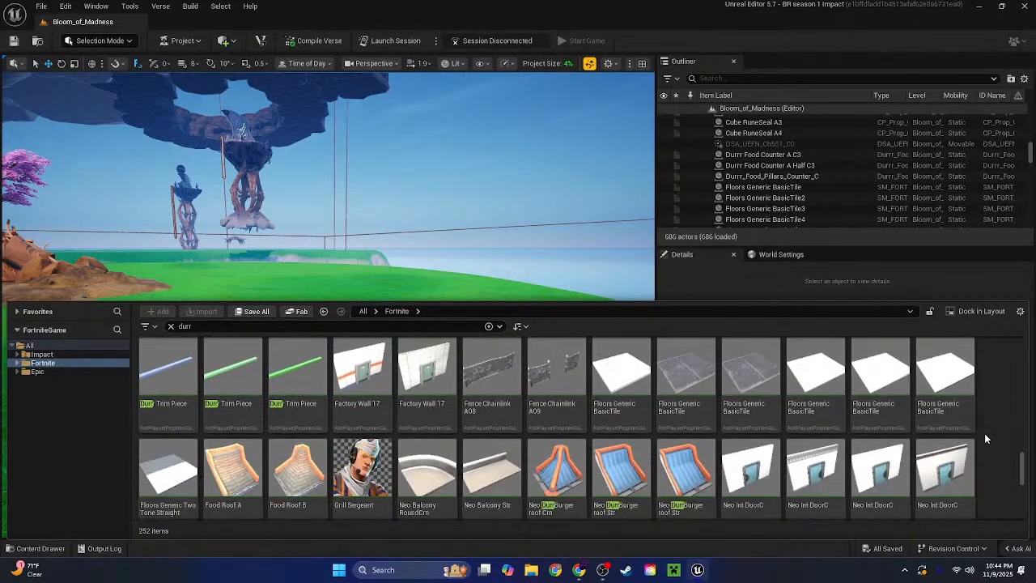
scroll(983, 425, "down", 1)
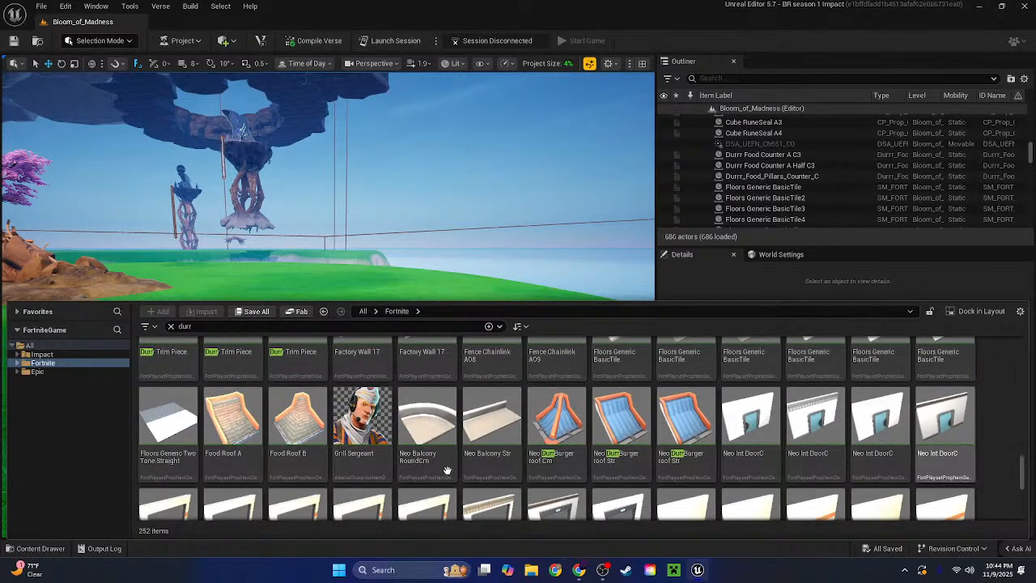
left_click_drag(299, 449, 461, 397)
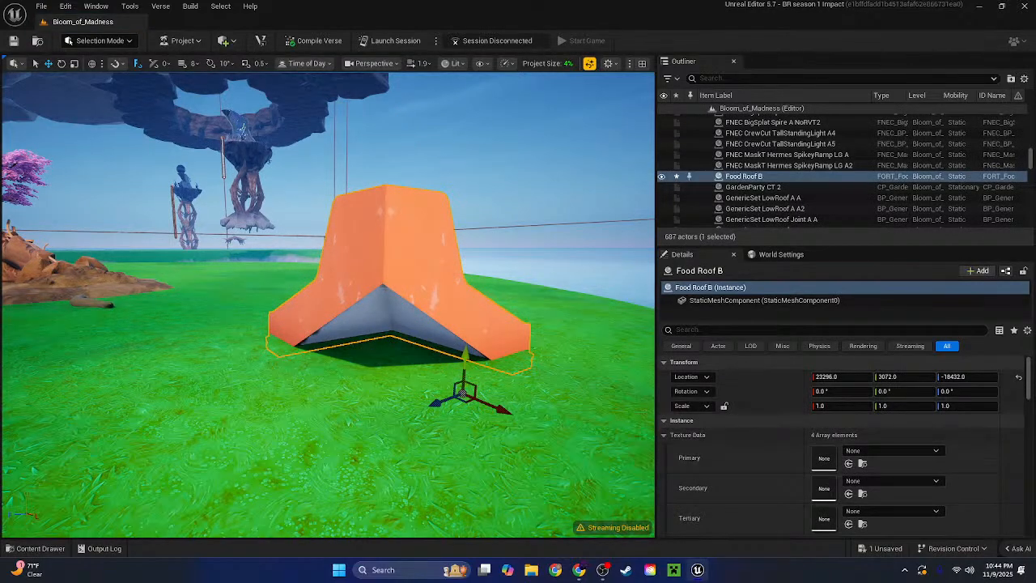
right_click_drag(461, 396, 323, 417)
Check the Food Roof B's static mesh component, delete the roof piece and save the level
left_click(774, 301)
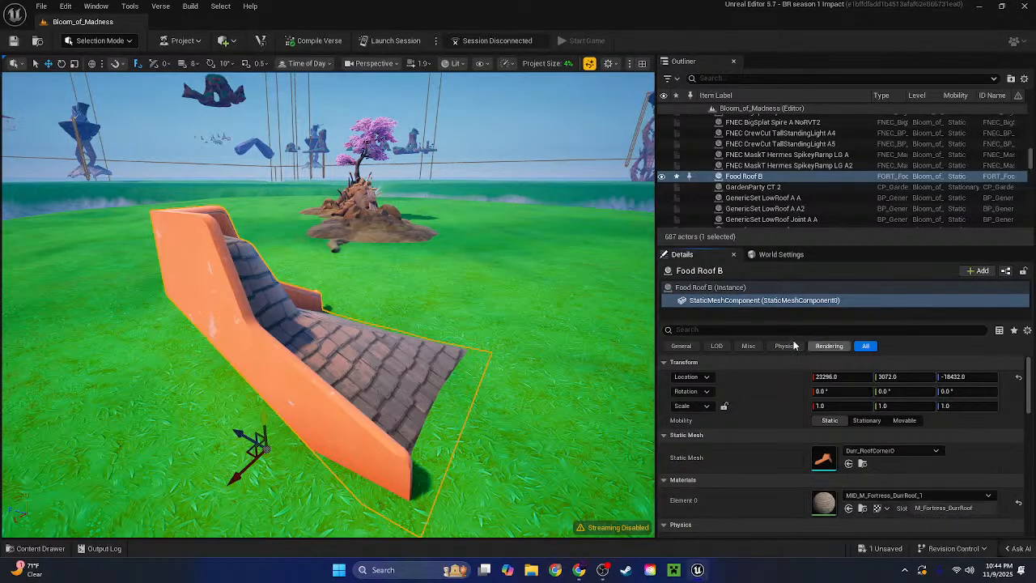
left_click(744, 287)
right_click_drag(340, 380, 285, 418)
key("Delete")
key("ctrl+s")
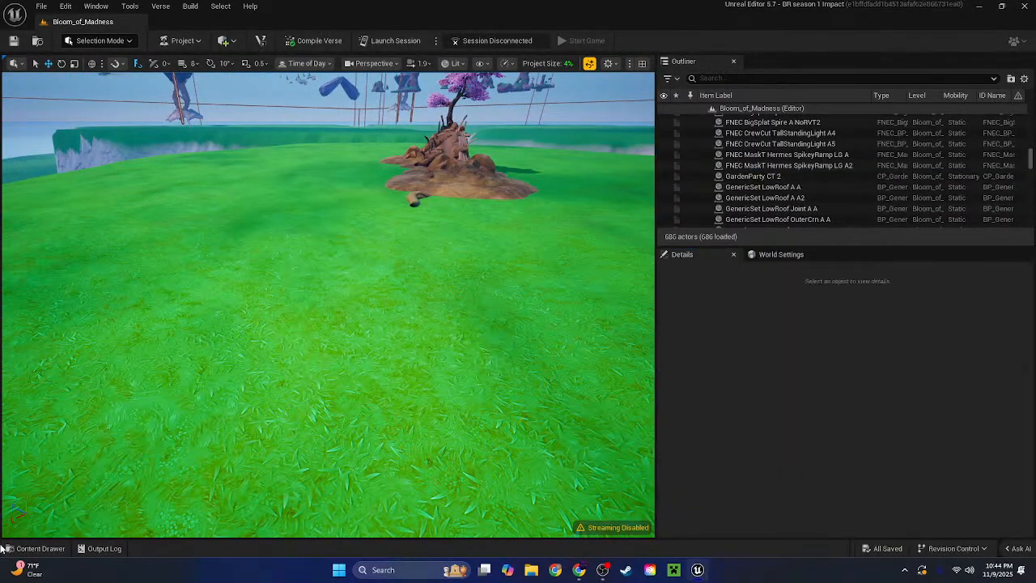
Place the Sign Durrr Big prop from the durr results on the plateau and check its static mesh component's material
left_click(36, 549)
scroll(931, 429, "down", 5)
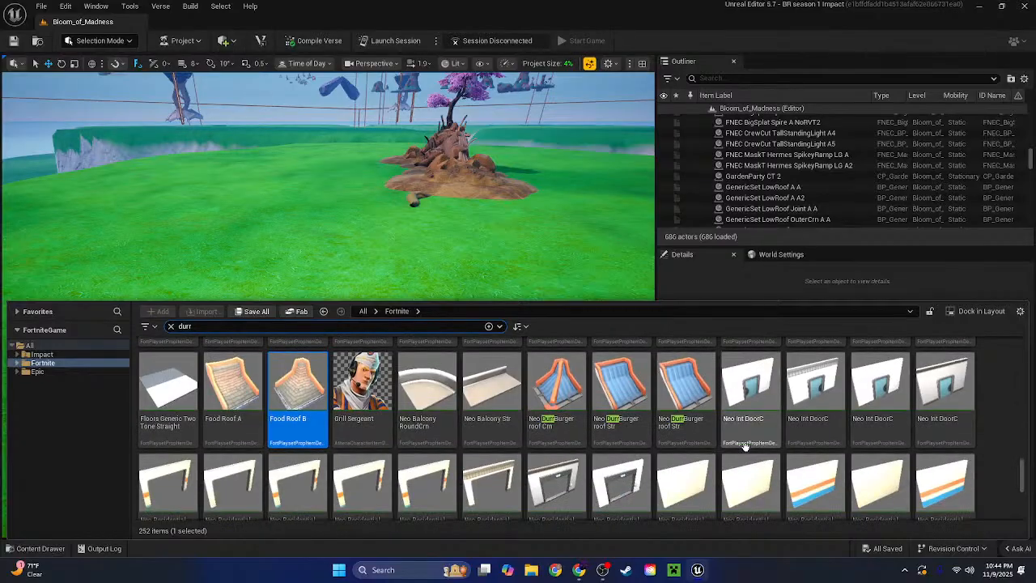
left_click(970, 409)
left_click(992, 415)
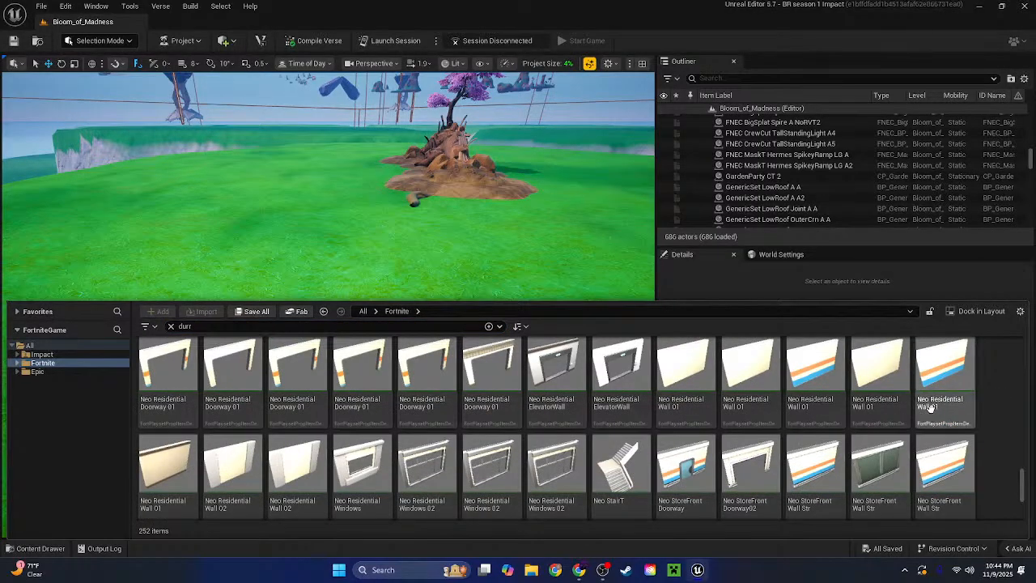
scroll(931, 407, "down", 3)
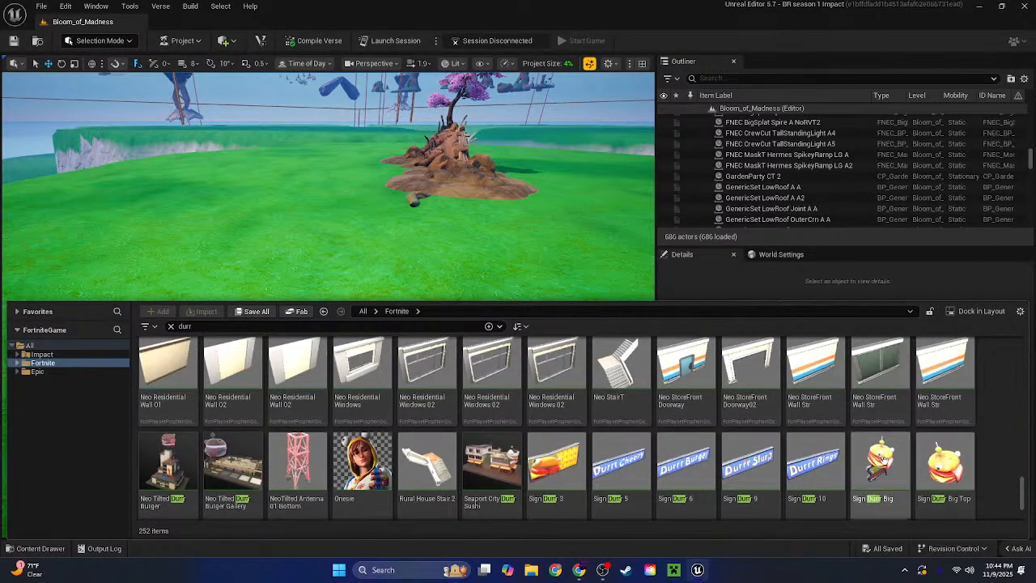
left_click_drag(879, 474, 390, 299)
right_click_drag(496, 319, 380, 340)
left_click(764, 300)
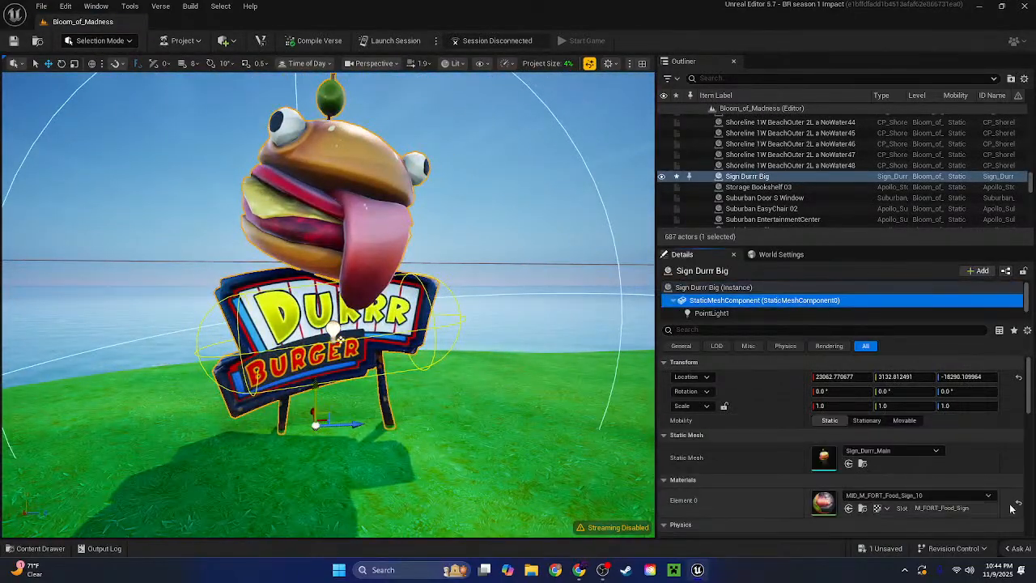
left_click(713, 287)
right_click_drag(461, 326, 567, 421)
Place a Sign Durrr Big Top burger beside the Durrr Burger sign and reset its texture data to default
left_click(24, 552)
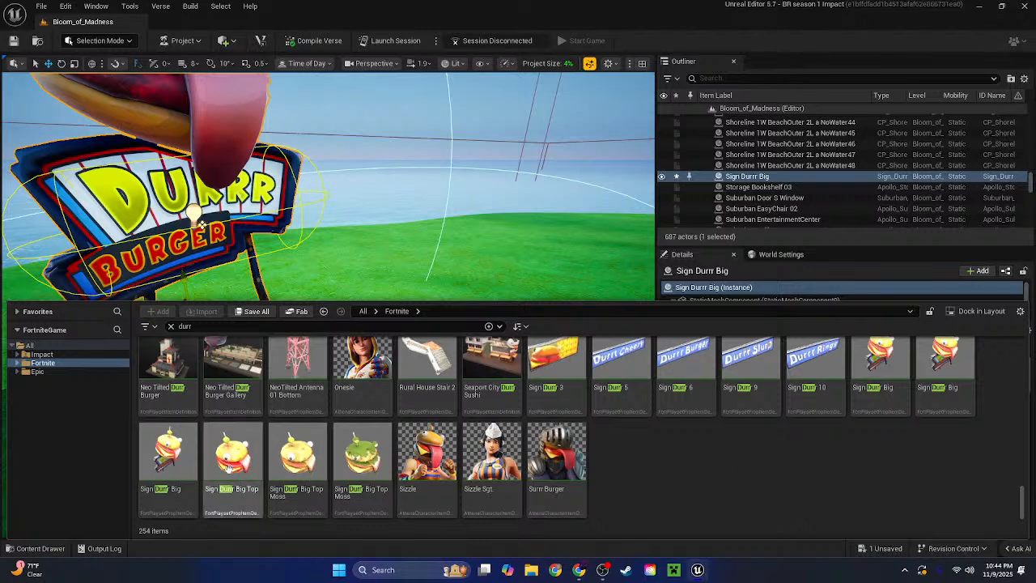
left_click_drag(232, 453, 405, 316)
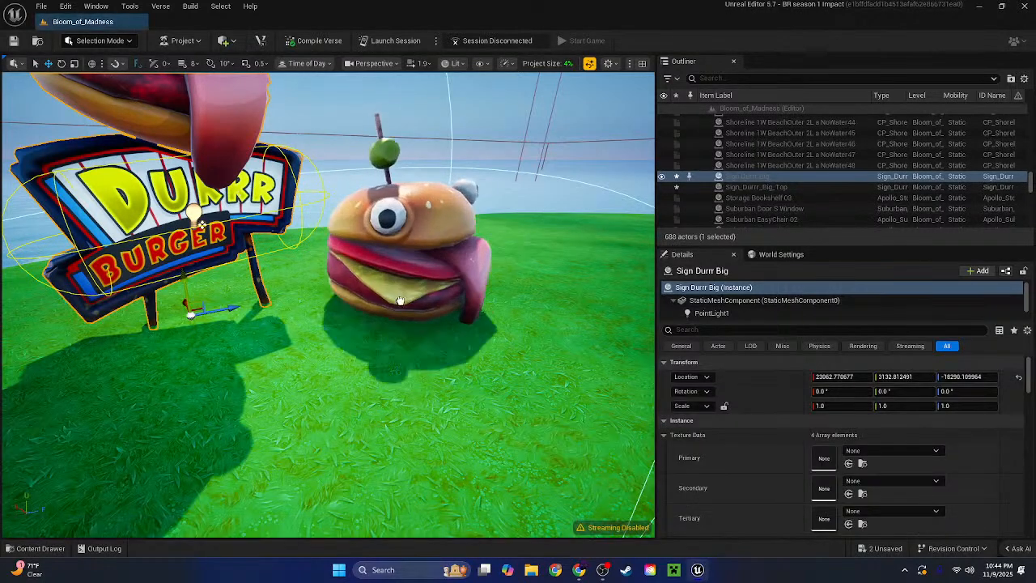
left_click(716, 306)
left_click(715, 289)
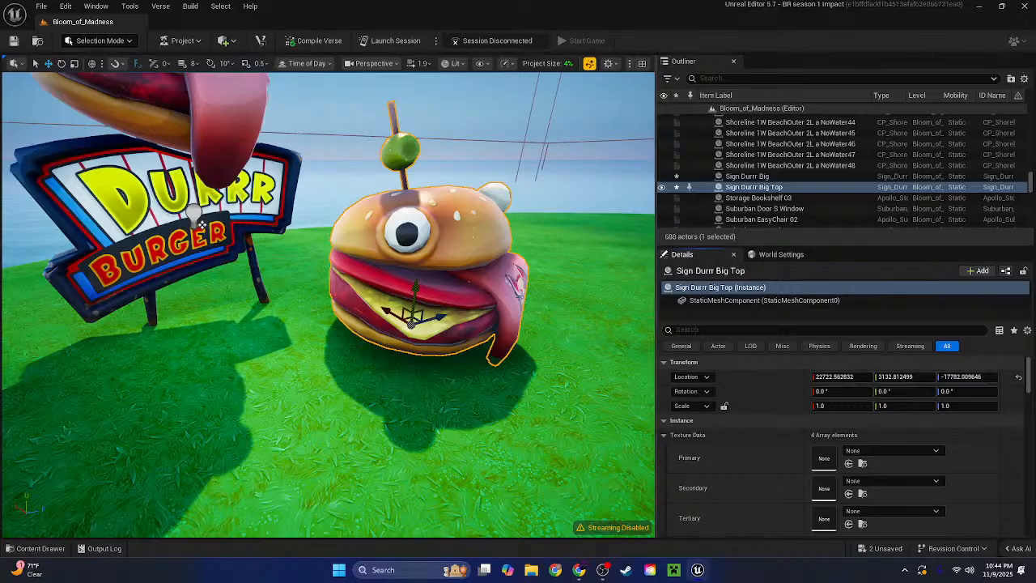
Undo the burger top's trial adjustment and texture reset, and turn it to -64.394° while shifting its position slightly beside the sign
right_click_drag(493, 343, 493, 275)
key("e")
left_click_drag(474, 437, 453, 437)
mouse_move(483, 399)
left_mouse_down()
mouse_move(504, 450)
mouse_move(472, 409)
left_mouse_up()
key("ctrl+z")
key("ctrl+z")
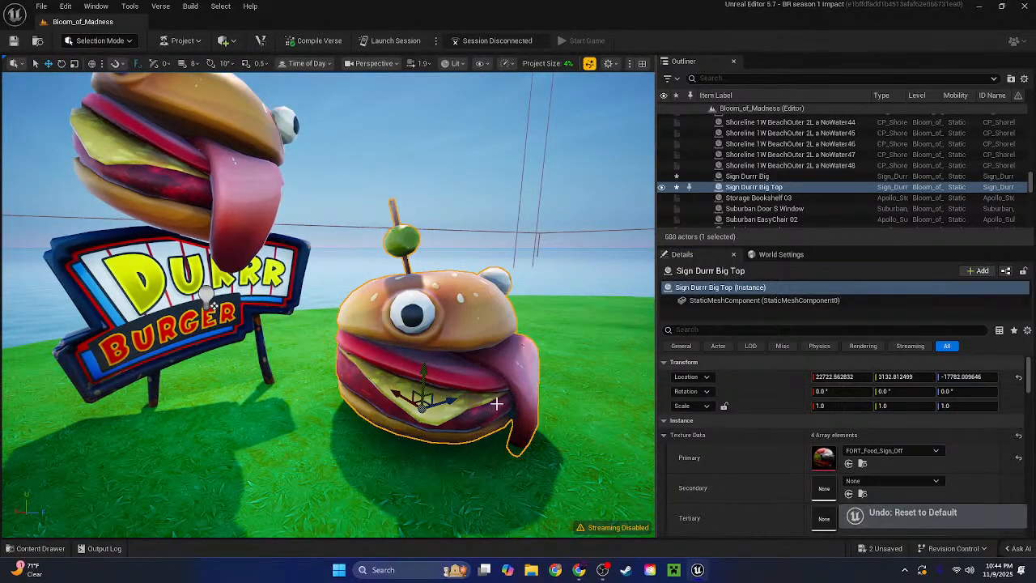
left_click_drag(451, 449, 476, 382)
key("w")
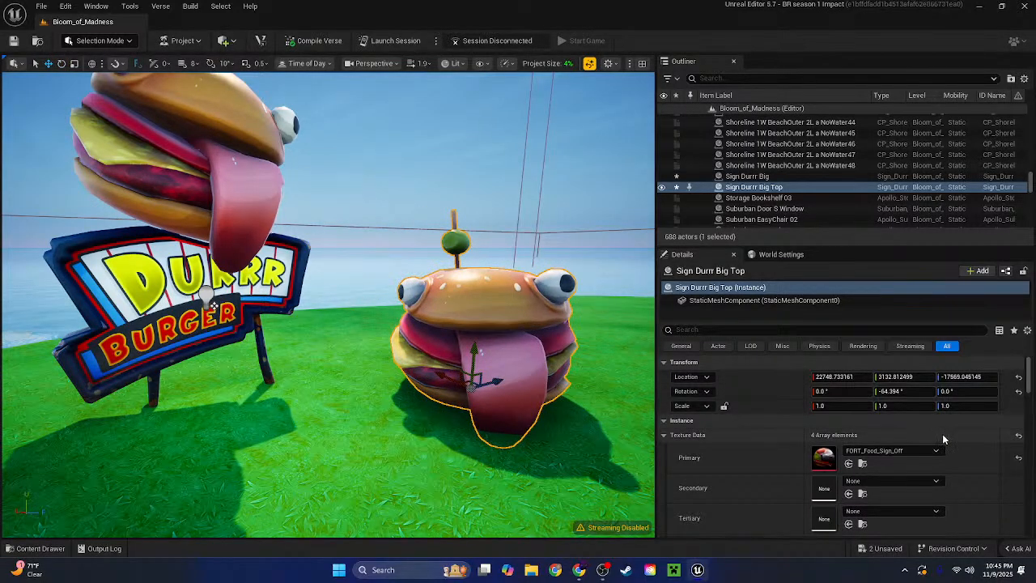
Try resetting the burger top's primary texture to default, compare the look up close, and undo the reset
left_click(1019, 458)
right_click_drag(632, 366, 561, 375)
key("w")
key("w")
key("s")
key("ctrl+z")
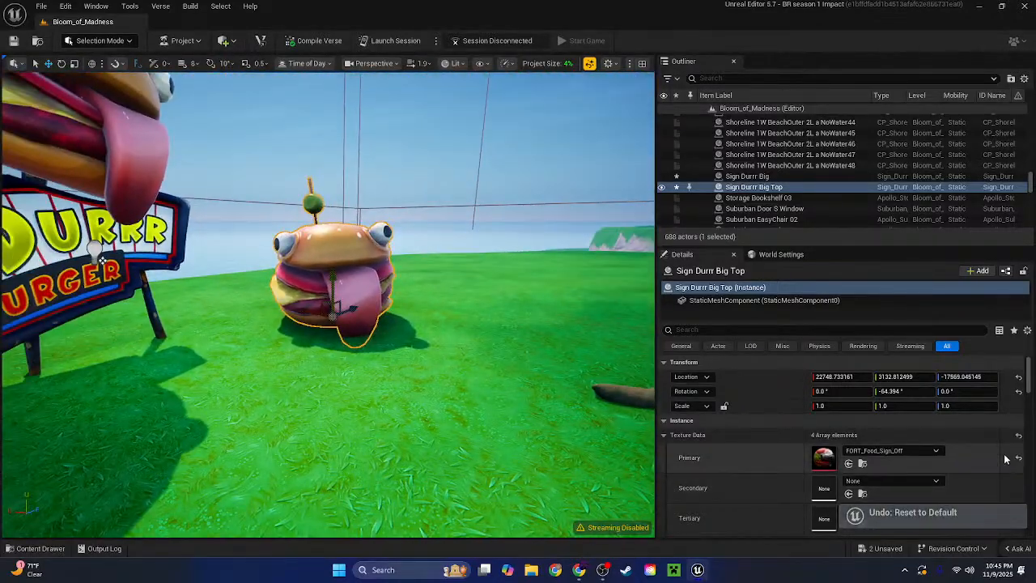
Try resetting the burger top's Element 0 material to default, accept the custom material assignment, and inspect the tongue up close
left_click(728, 301)
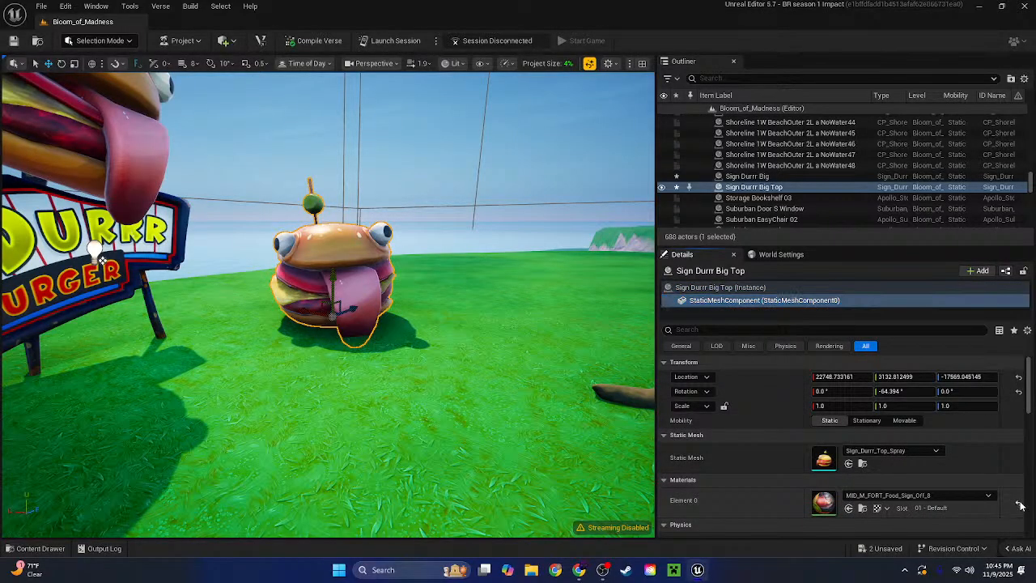
left_click(1019, 504)
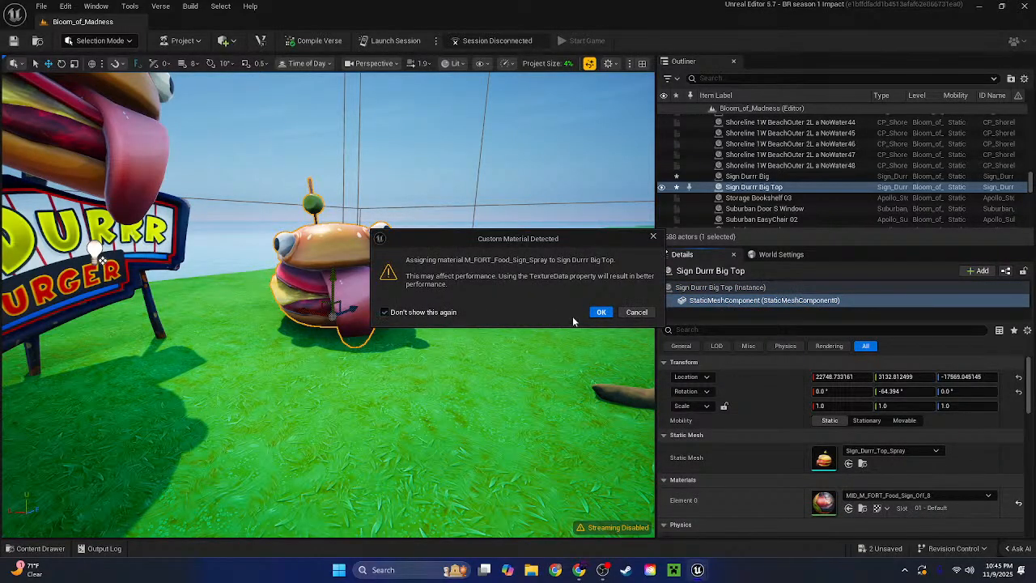
left_click(601, 313)
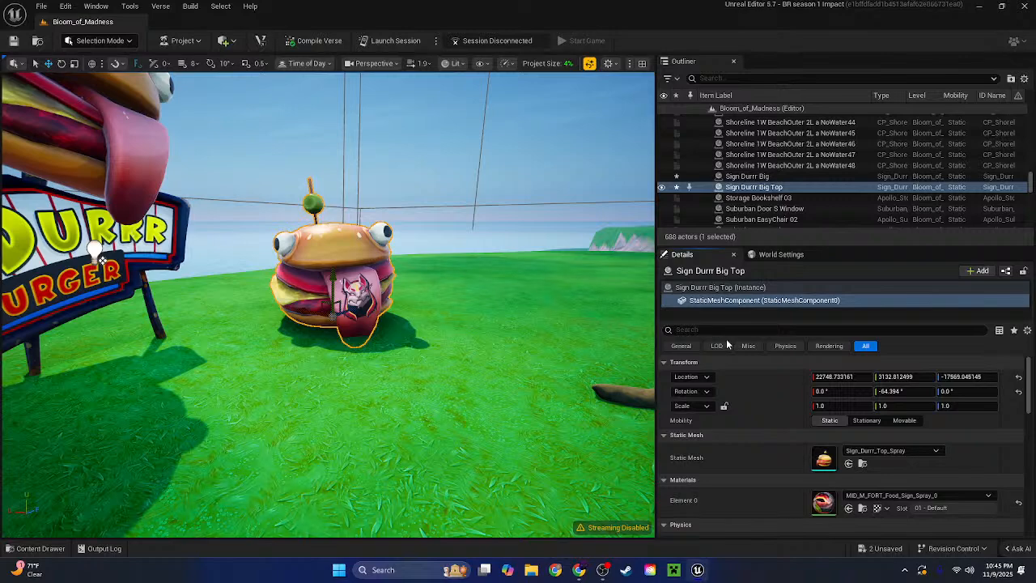
left_click(698, 288)
mouse_move(503, 277)
right_mouse_down()
mouse_move(389, 235)
mouse_move(430, 286)
mouse_move(492, 294)
right_mouse_up()
key("w")
key("w")
key("s")
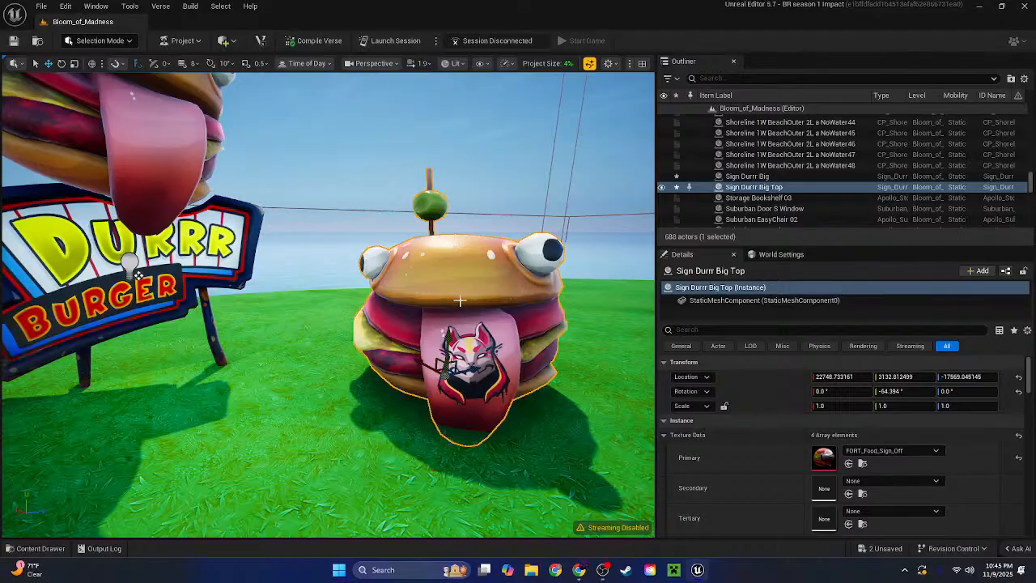
Delete the burger top and check the material on the Sign Durrr Big's static mesh component
key("Delete")
double_click(747, 175)
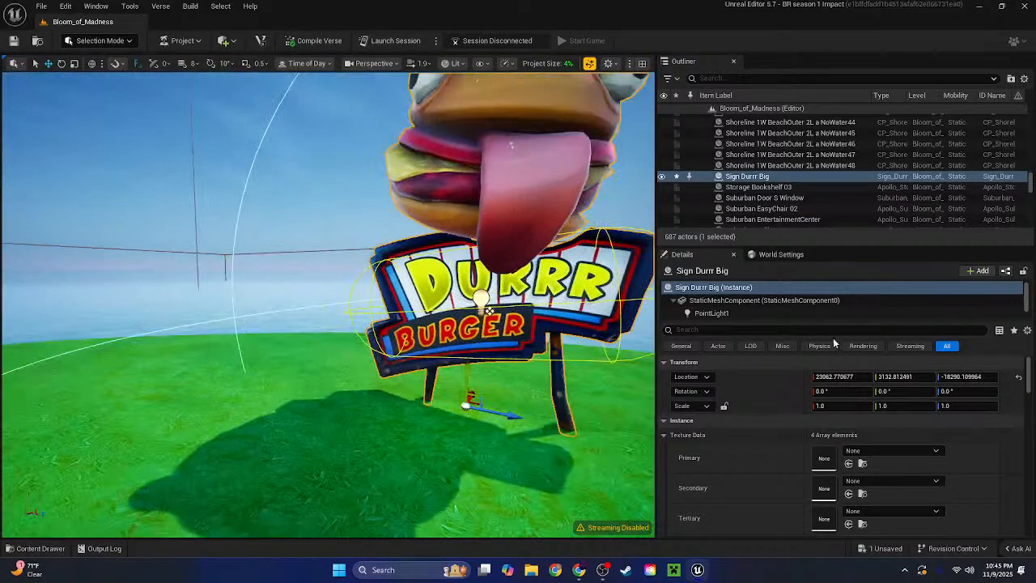
right_click_drag(456, 283, 592, 186)
left_click(456, 282)
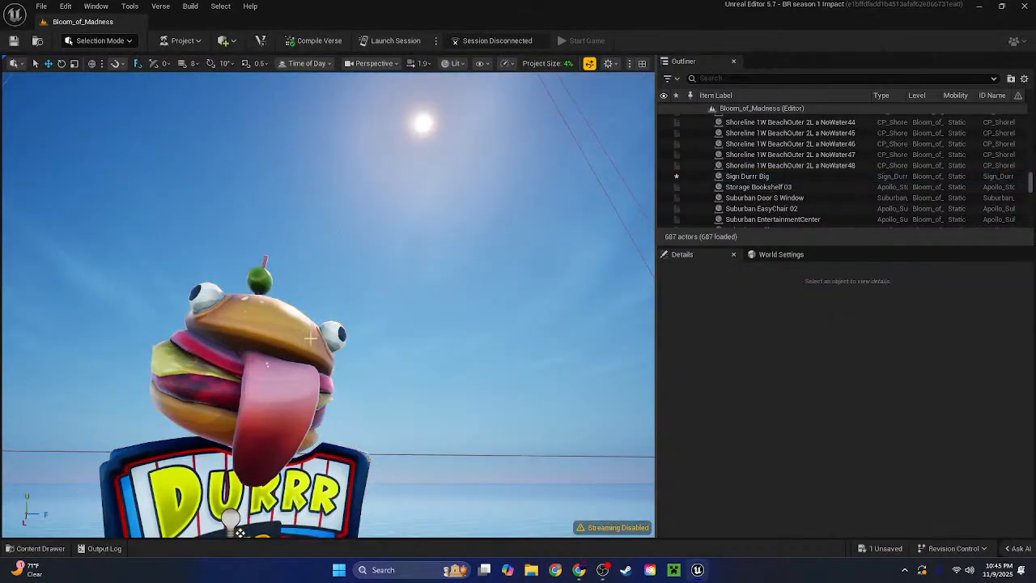
left_click(310, 338)
left_click(789, 312)
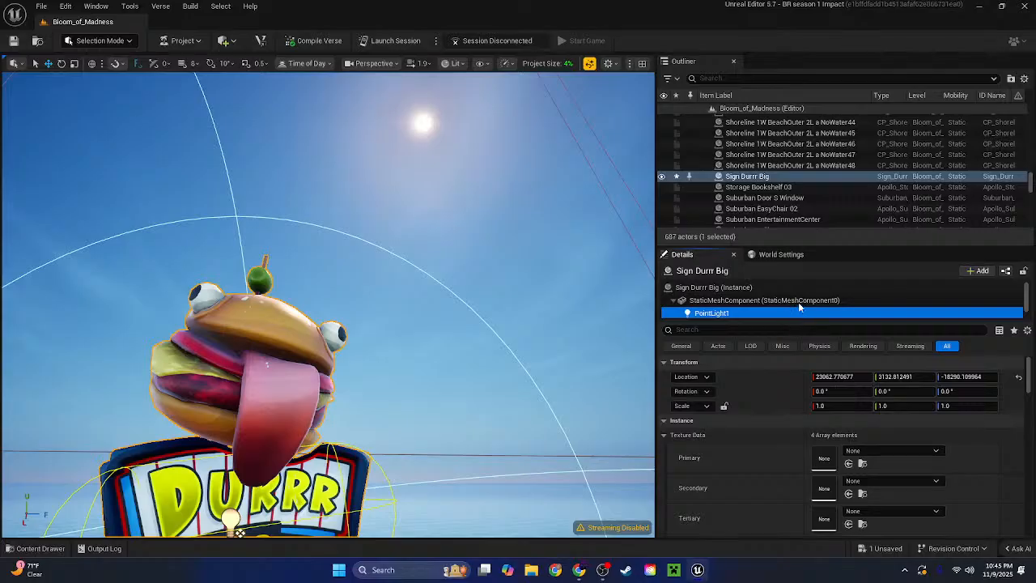
left_click(798, 300)
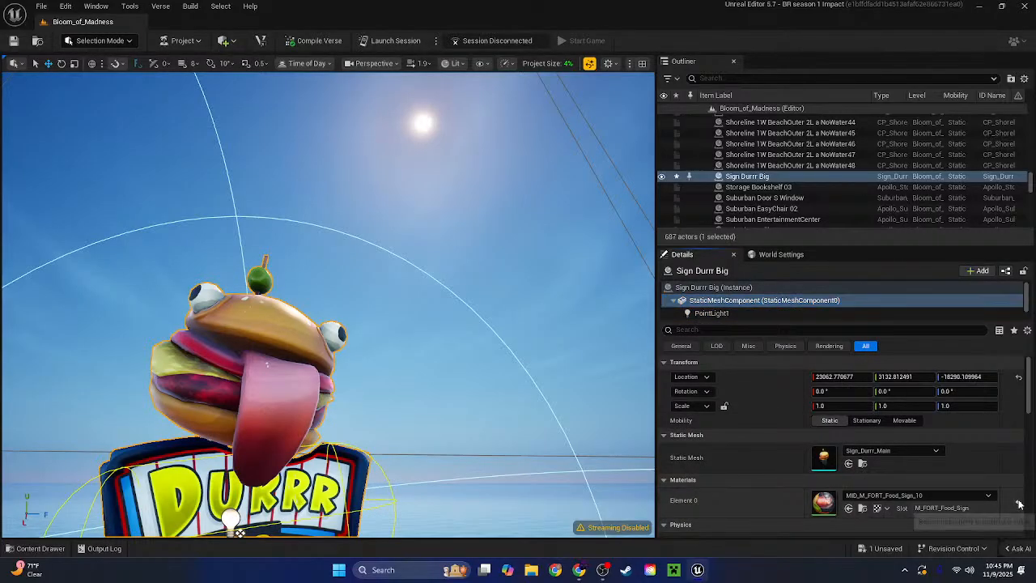
left_click(713, 288)
right_click_drag(459, 238, 281, 436)
left_click(523, 229)
Look through the durr asset results for more Durr Burger props and buildings
left_click(35, 548)
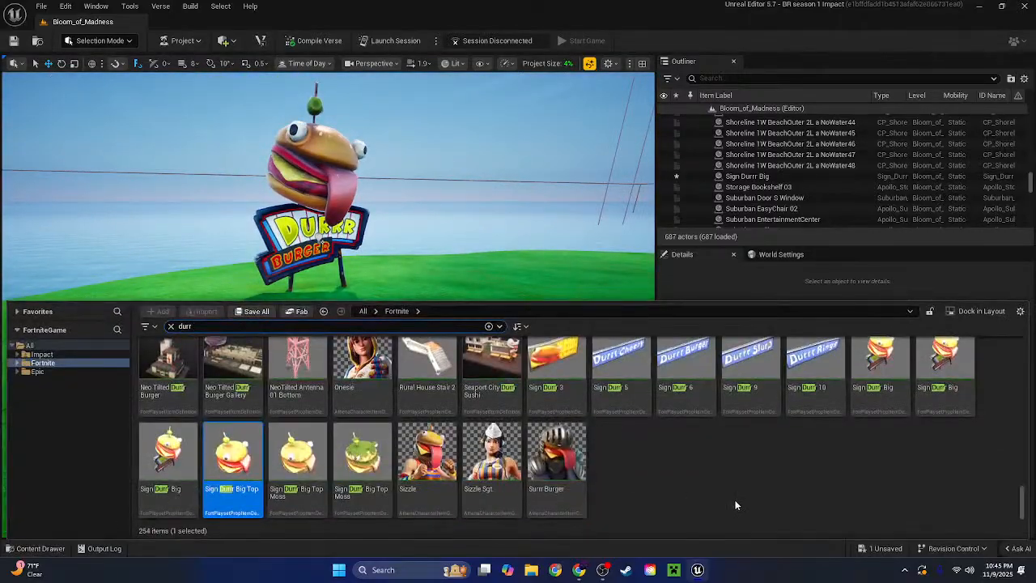
scroll(794, 503, "up", 10)
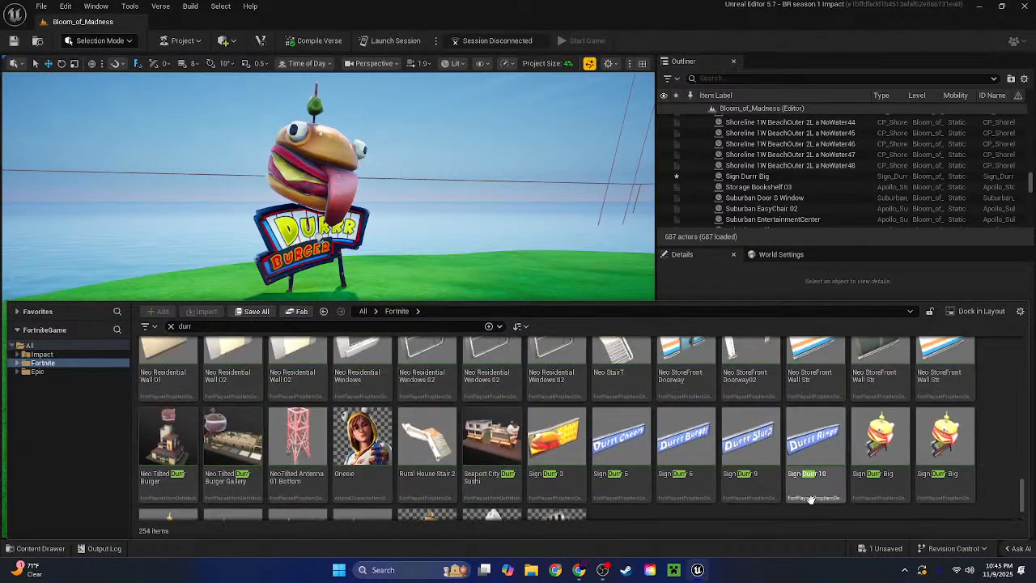
scroll(893, 459, "up", 10)
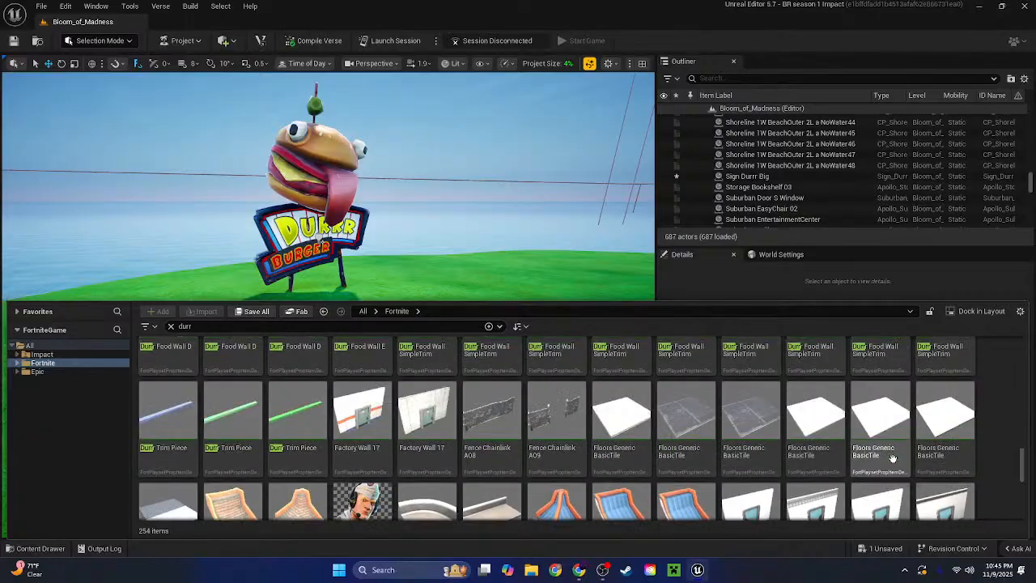
scroll(908, 458, "up", 3)
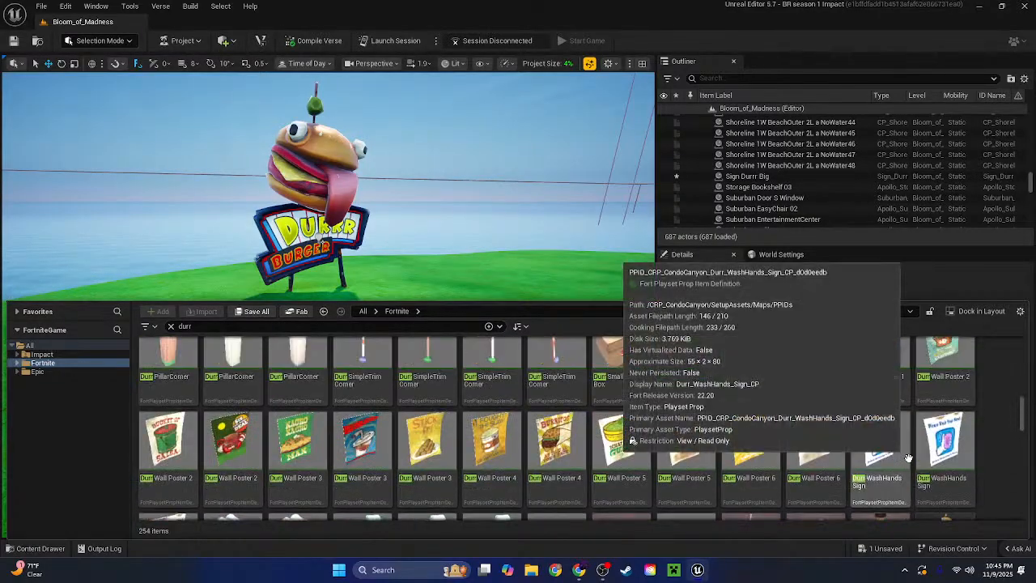
scroll(962, 472, "down", 2)
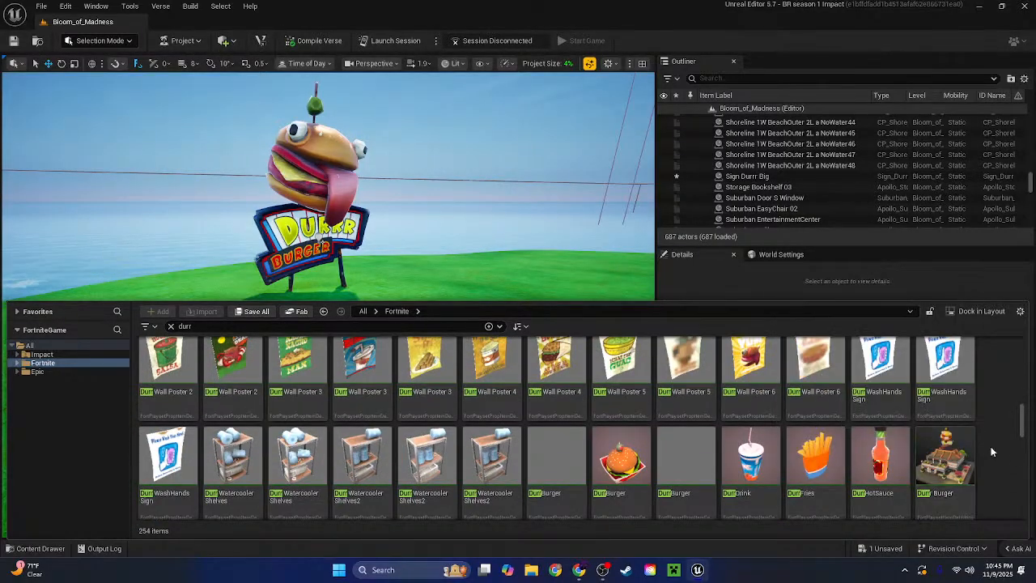
scroll(990, 445, "up", 4)
scroll(990, 450, "up", 6)
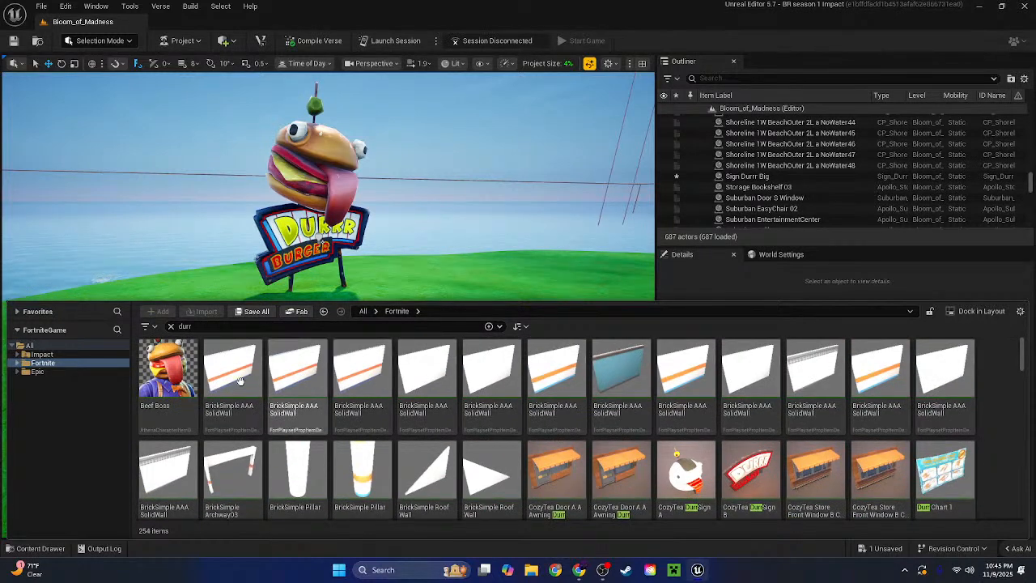
Clear the asset search, examine the Blueprint folder down to its PipePuzzle subfolder, and return to the Fortnite folder
left_click(171, 327)
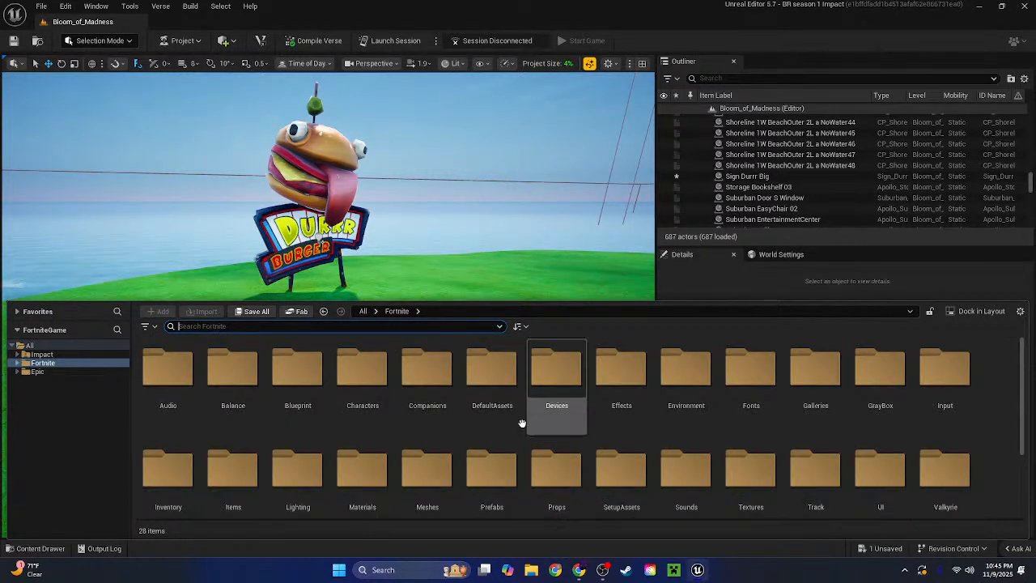
double_click(298, 368)
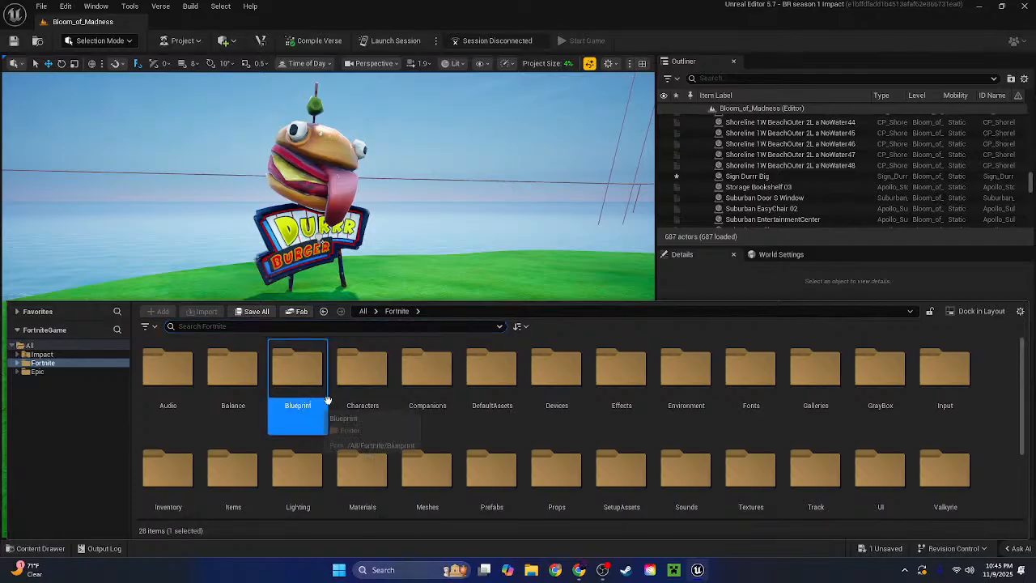
left_click(176, 367)
double_click(176, 368)
left_click(178, 371)
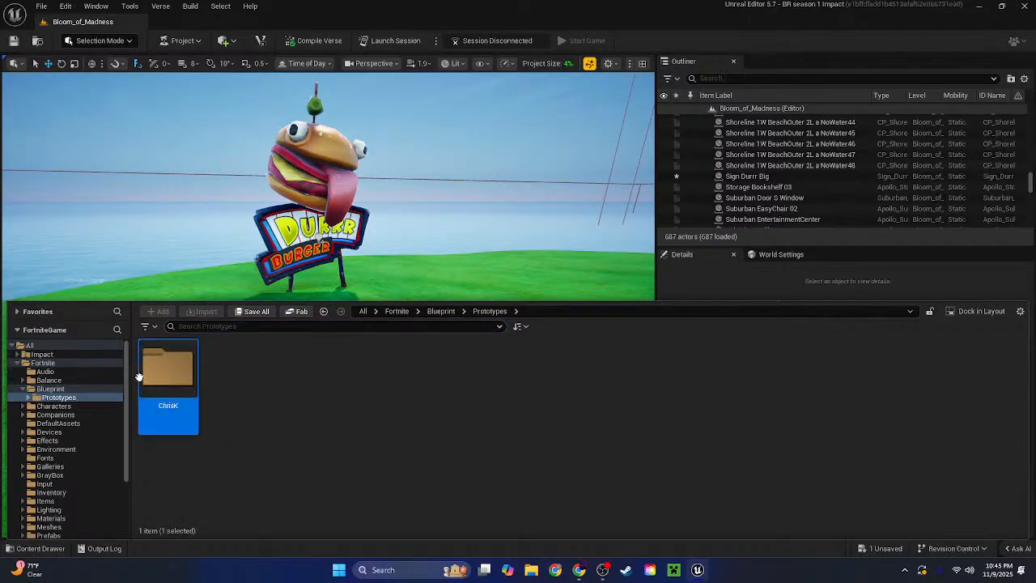
double_click(182, 374)
left_click(189, 382)
double_click(189, 382)
left_click(194, 387)
left_click(327, 416)
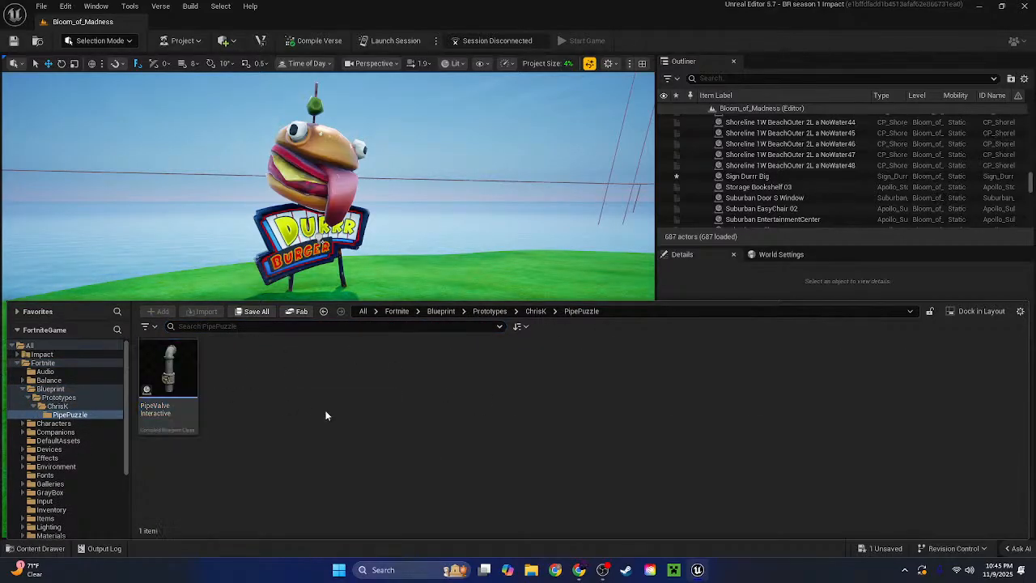
left_click(440, 311)
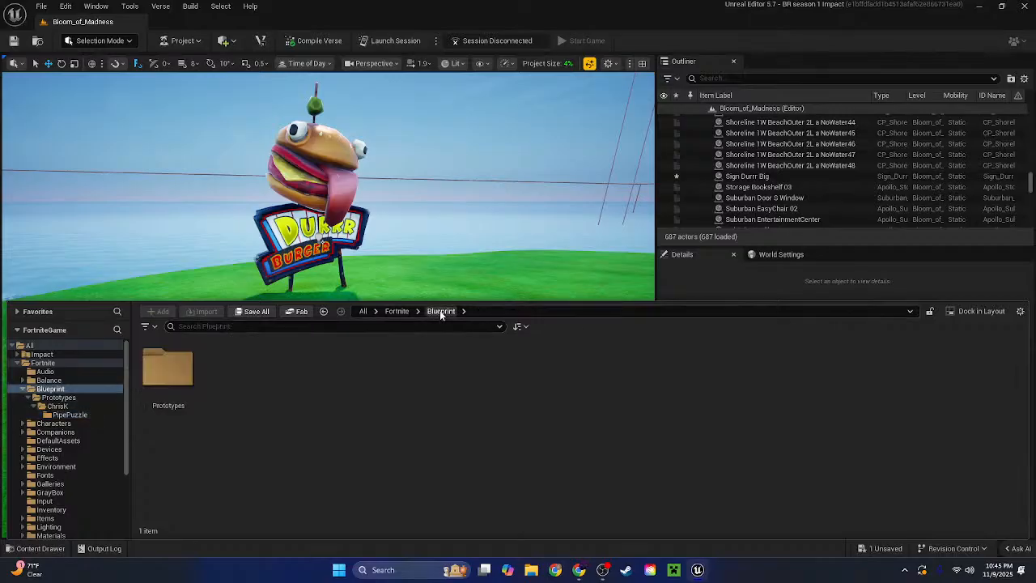
left_click(396, 311)
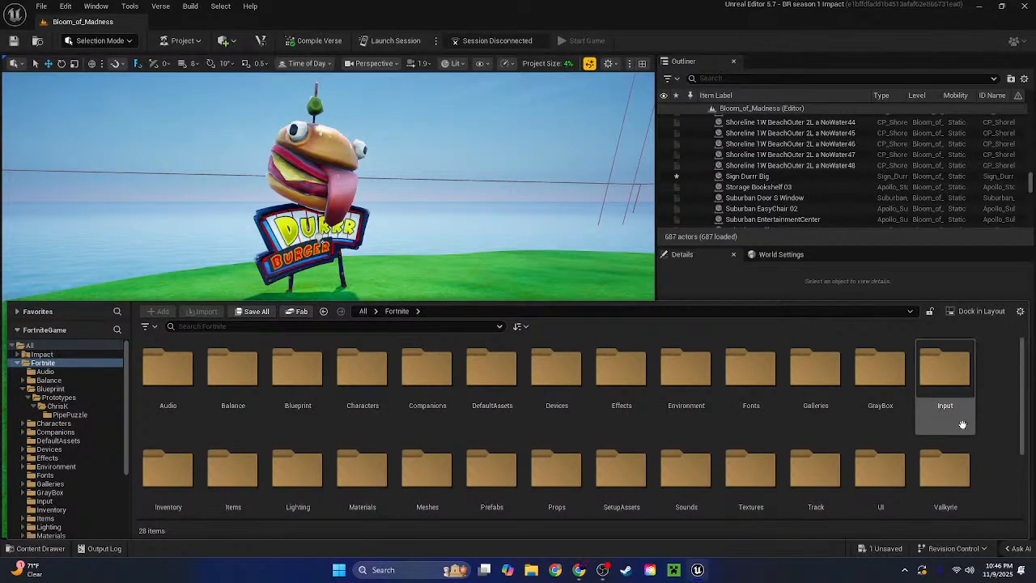
Browse the Fortnite Galleries folder, examining the contents of its Vehicle and Building subfolders
scroll(975, 460, "down", 3)
scroll(721, 508, "up", 3)
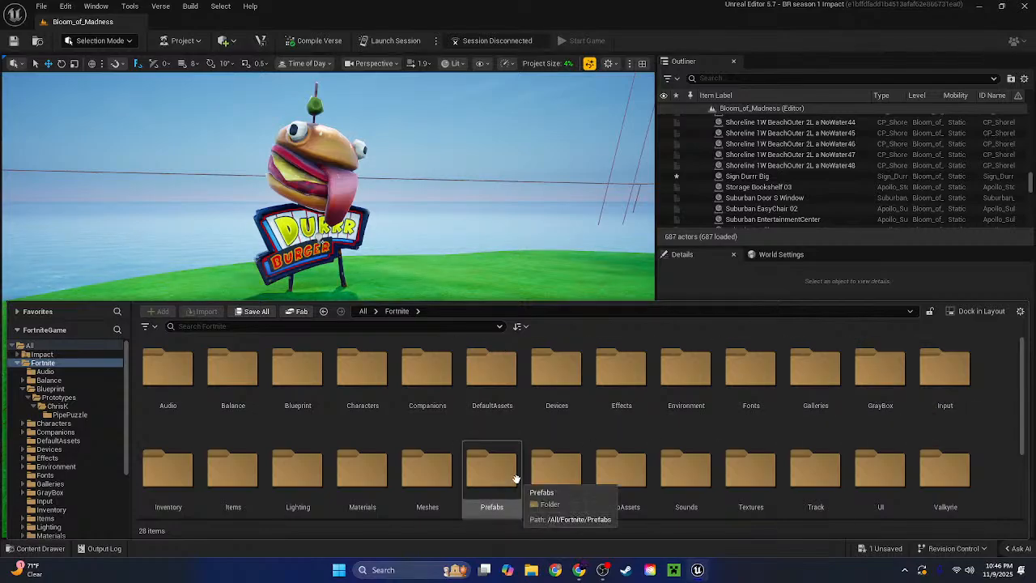
double_click(811, 396)
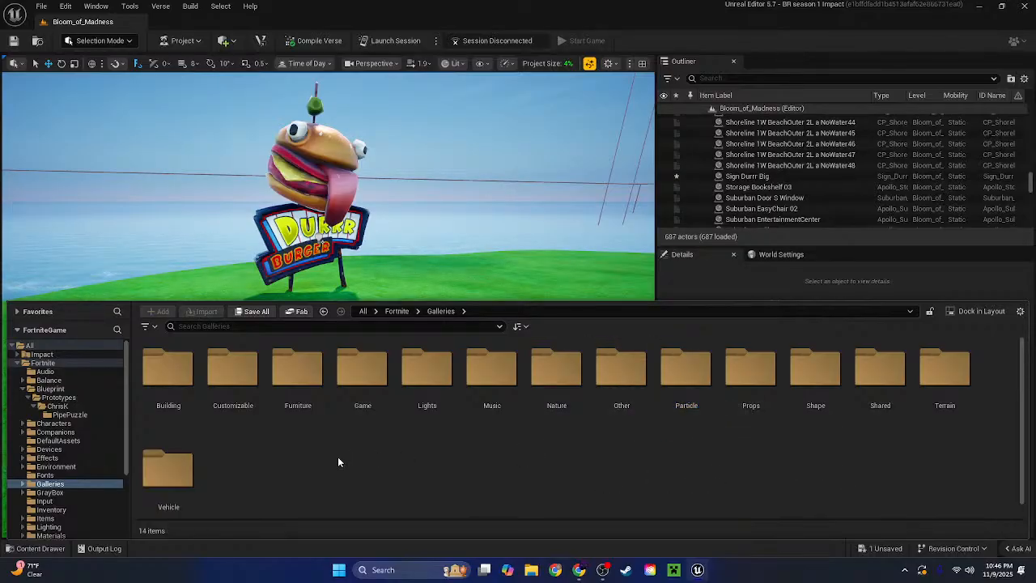
double_click(194, 479)
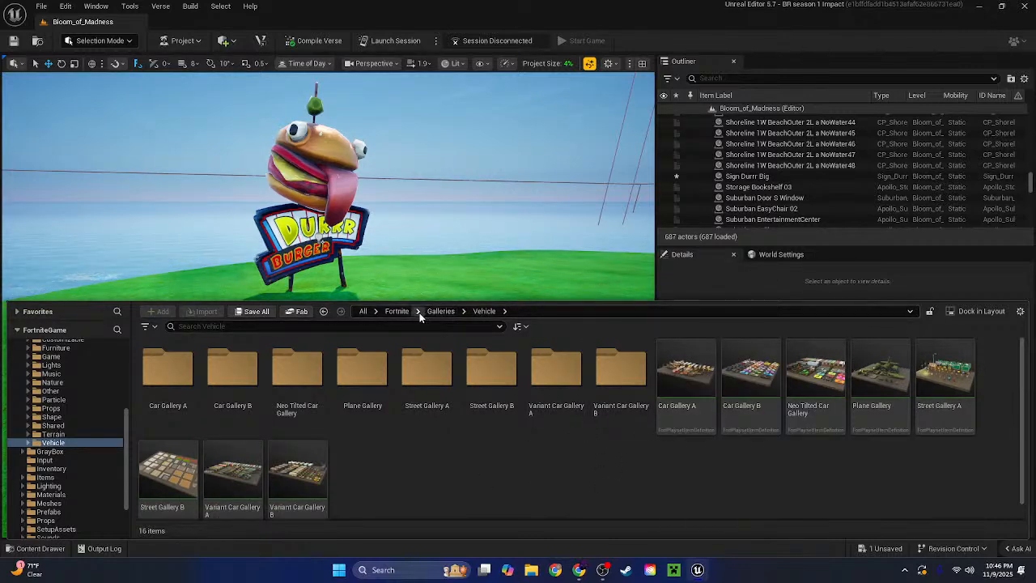
left_click(442, 312)
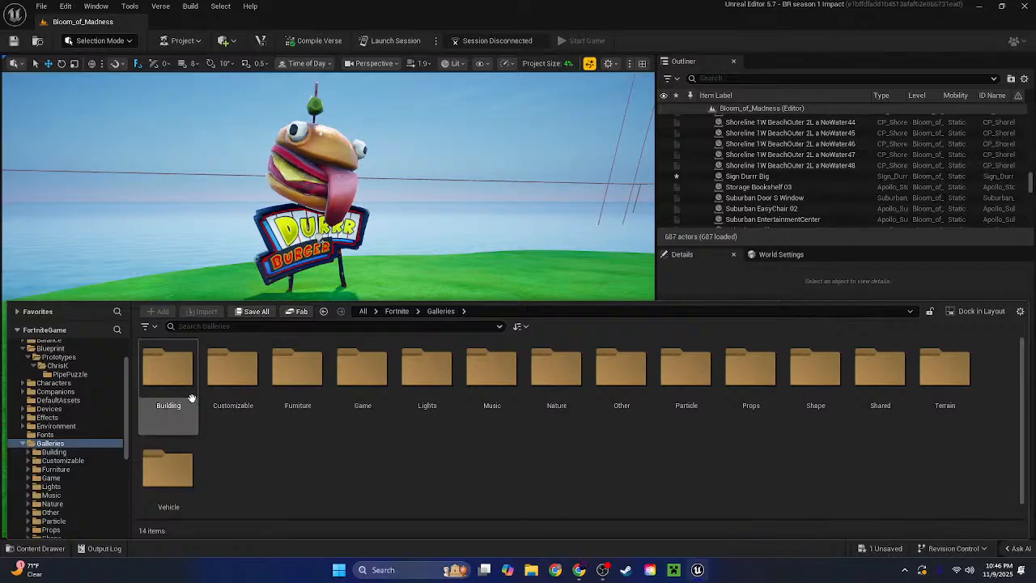
double_click(168, 377)
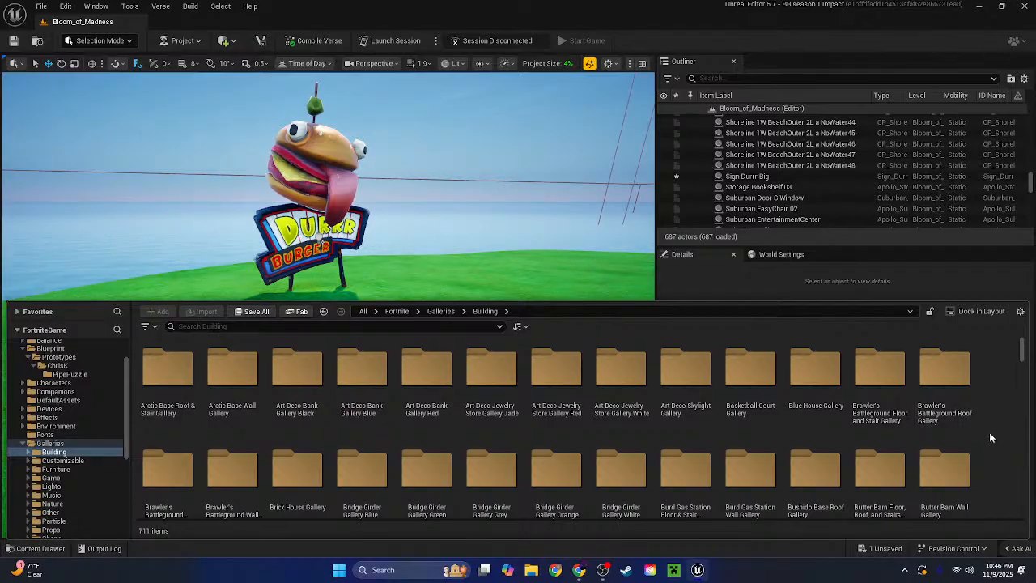
scroll(990, 434, "down", 1)
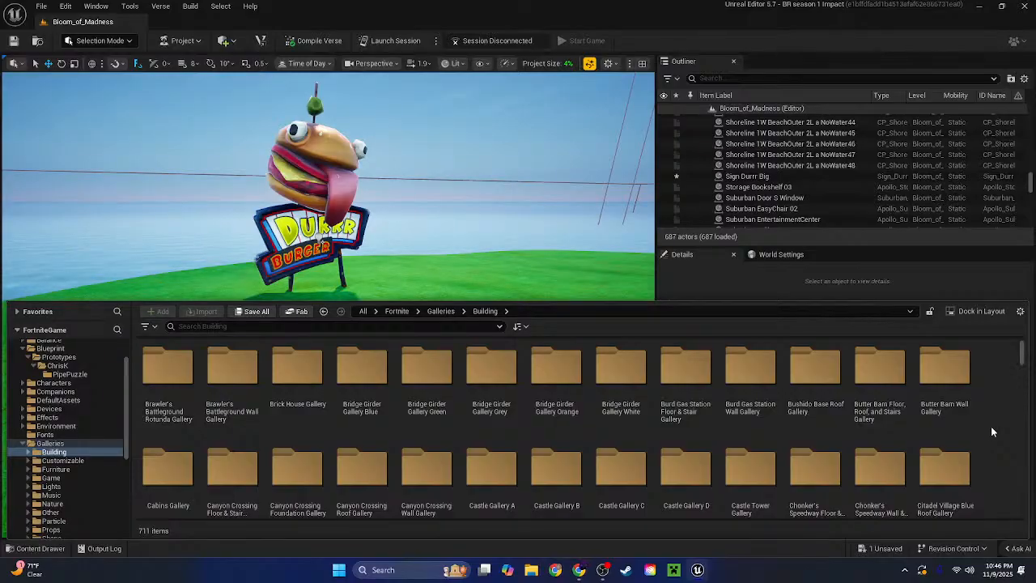
scroll(992, 431, "down", 1)
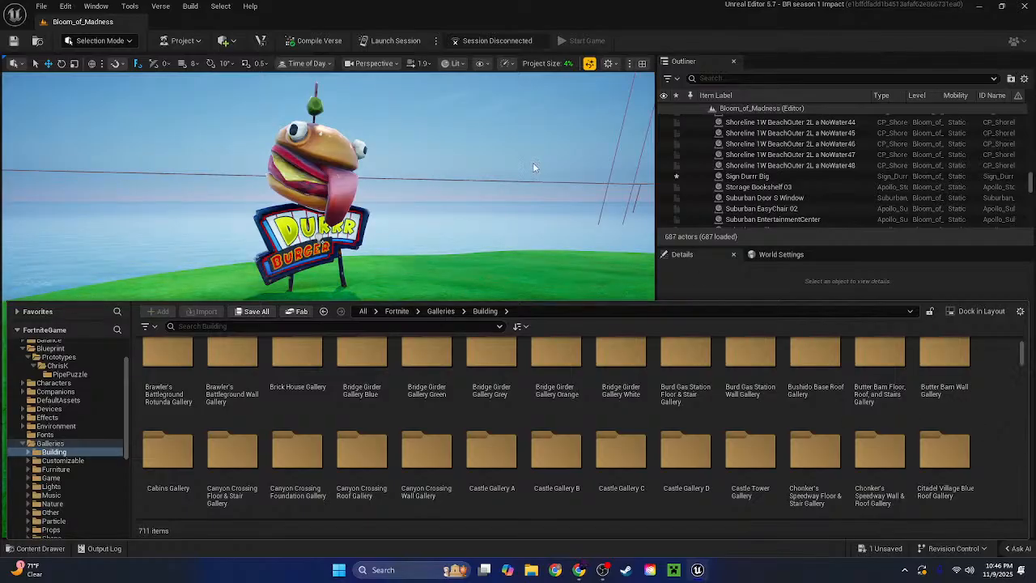
Set the world's Time Of Day Manager to Day Night Cycle - Chapter 4 in the world settings
right_click_drag(533, 161, 558, 137)
scroll(766, 191, "up", 10)
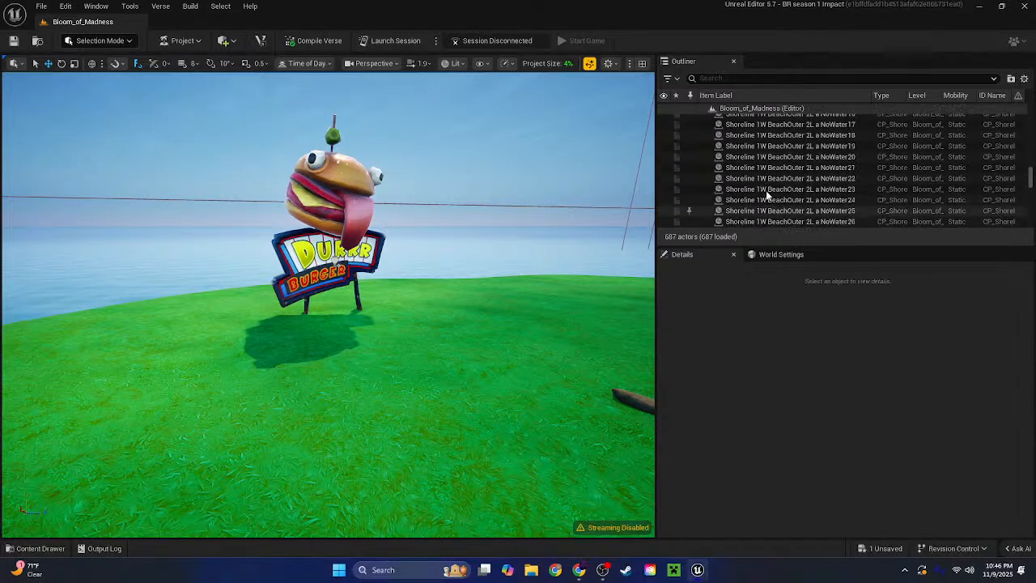
scroll(767, 200, "up", 10)
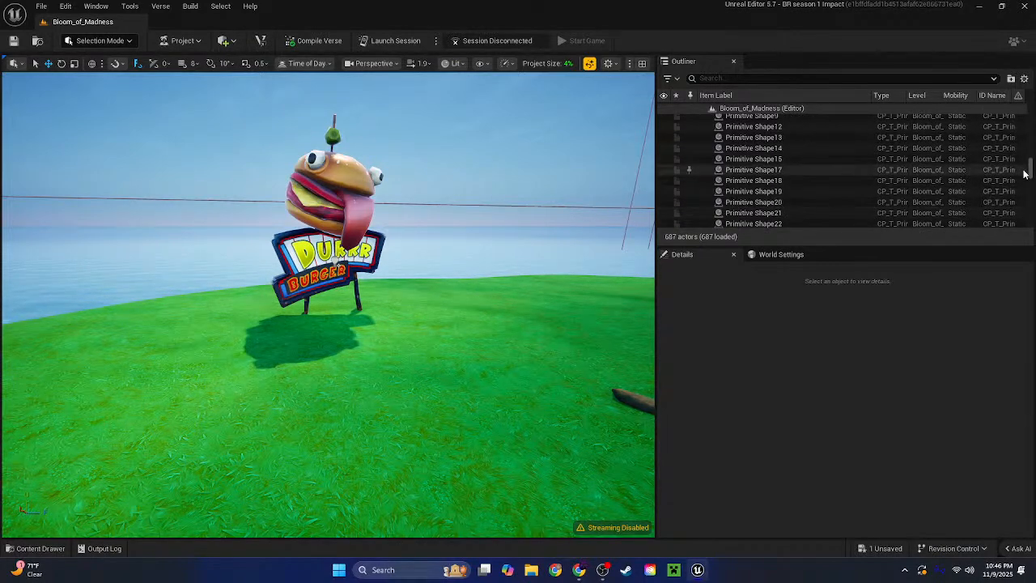
scroll(1031, 105, "down", 5)
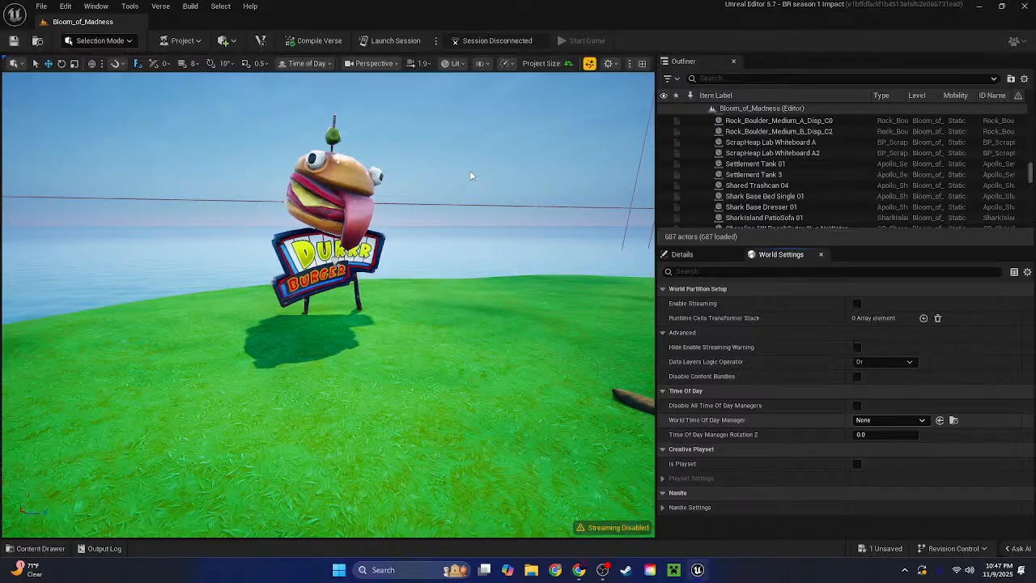
right_click(858, 424)
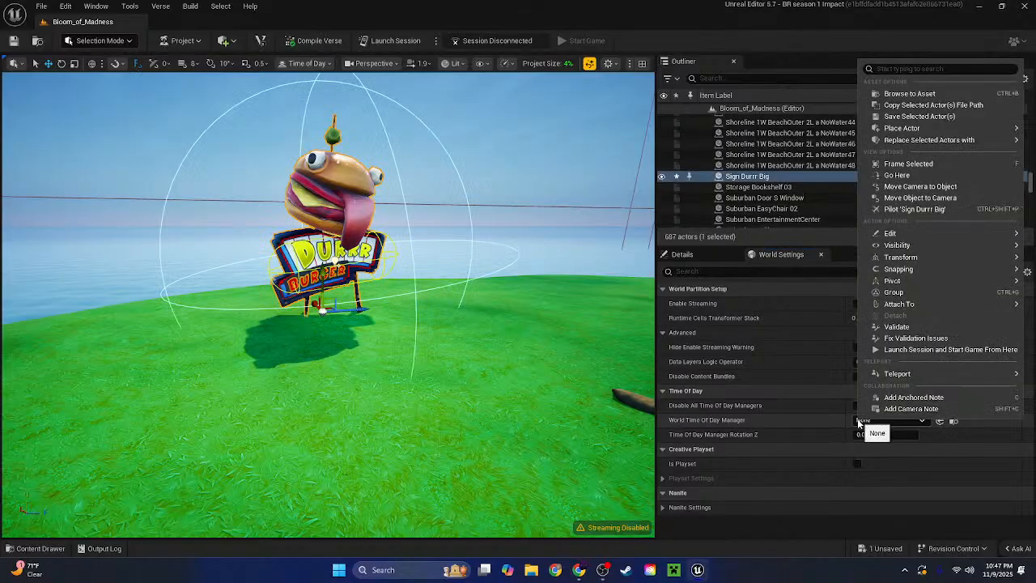
left_click(859, 423)
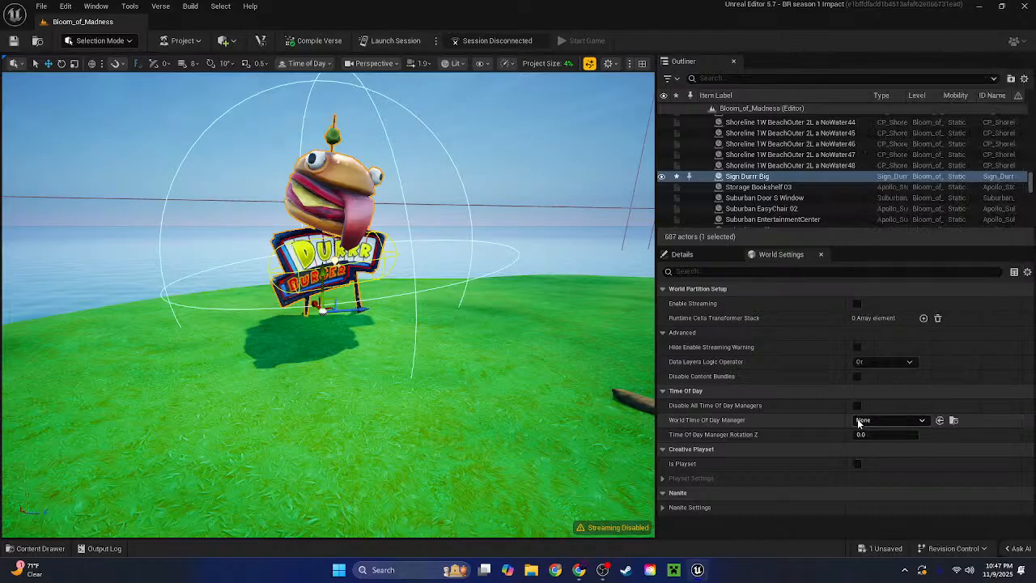
left_click(888, 420)
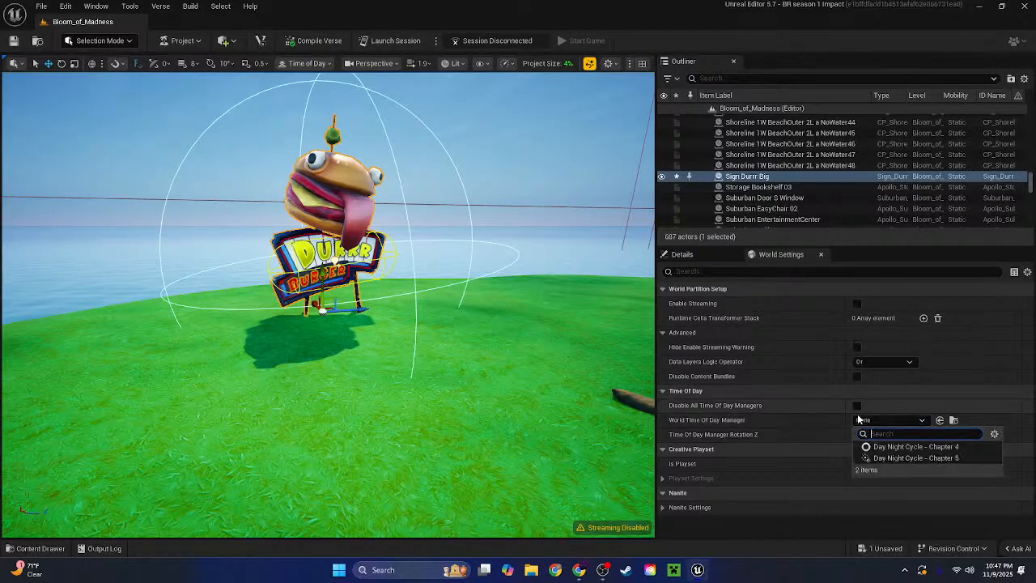
left_click(889, 447)
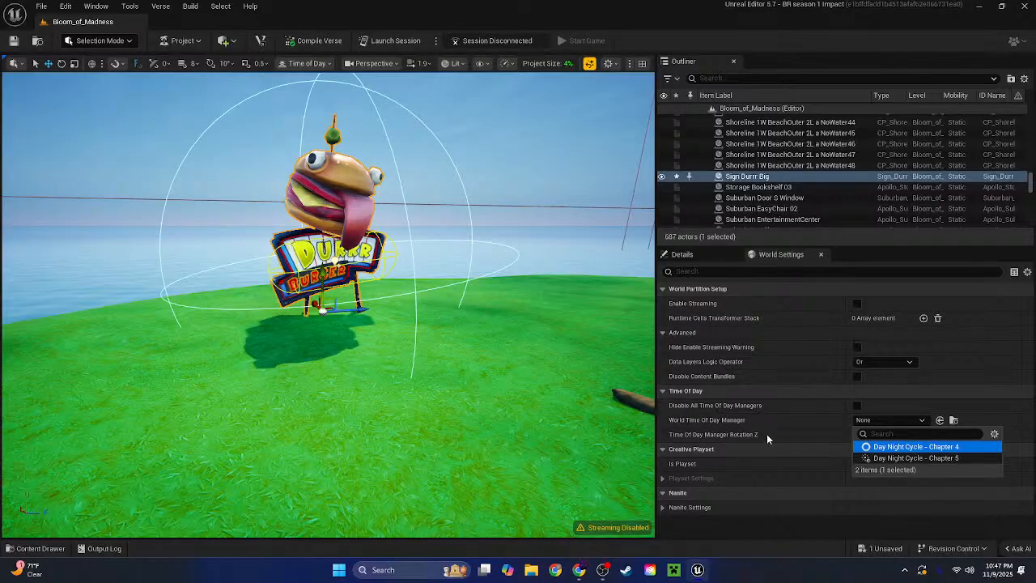
key("Return")
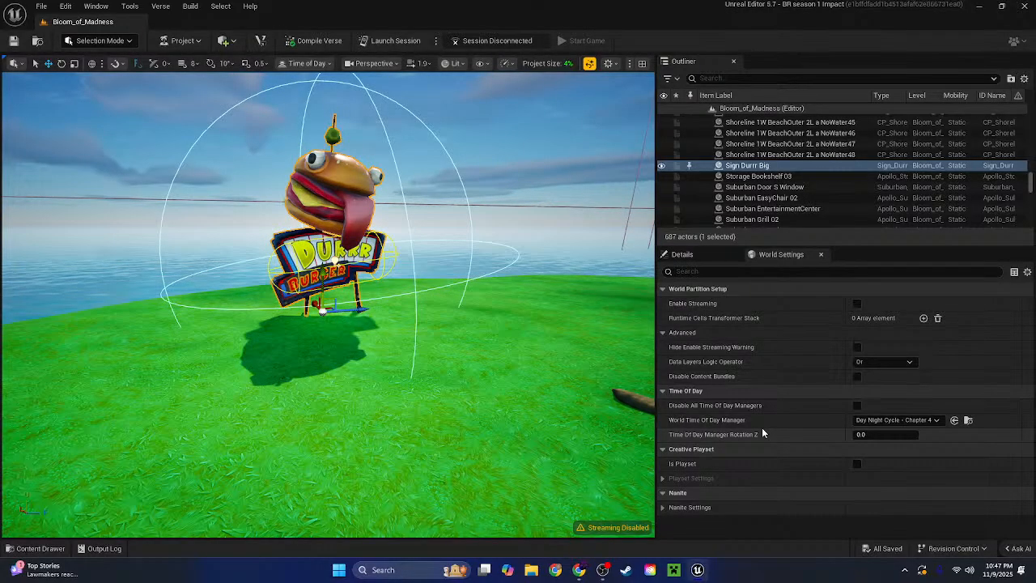
Deselect the Durr Burger sign and try Day Night Cycle - Chapter 5 as the World Time Of Day Manager
left_click(495, 176)
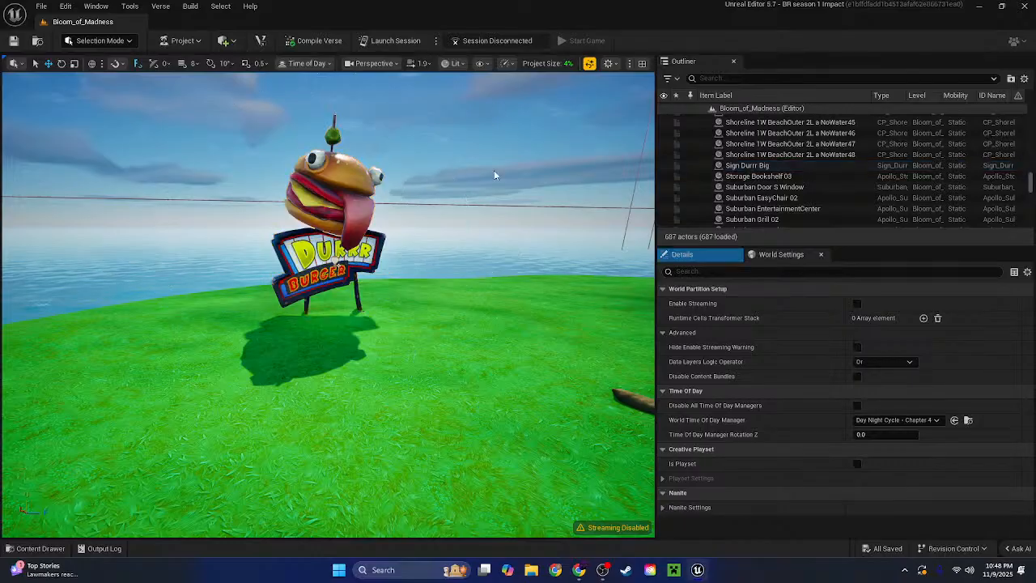
right_click_drag(495, 175, 706, 228)
left_click(874, 420)
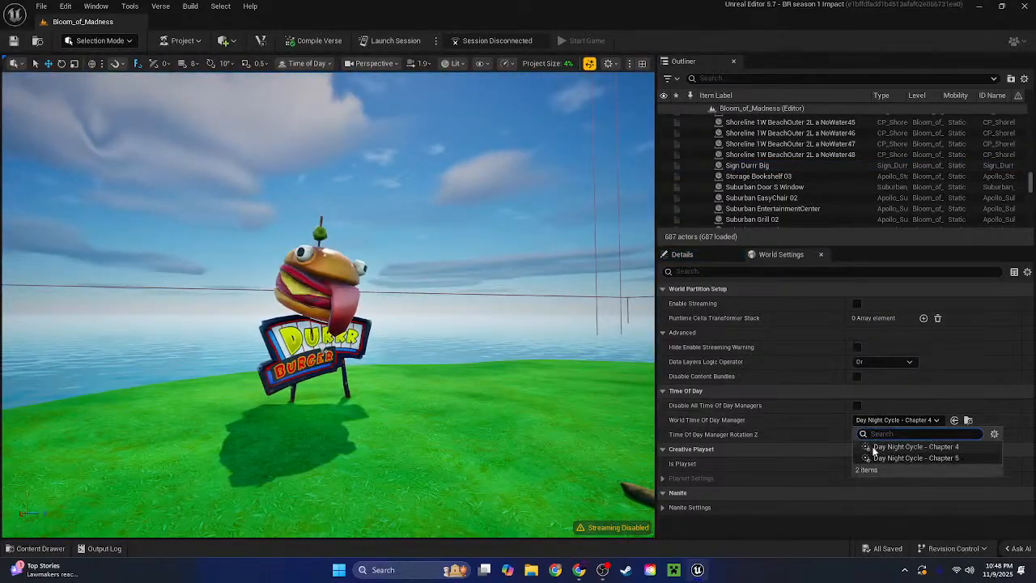
left_click(900, 458)
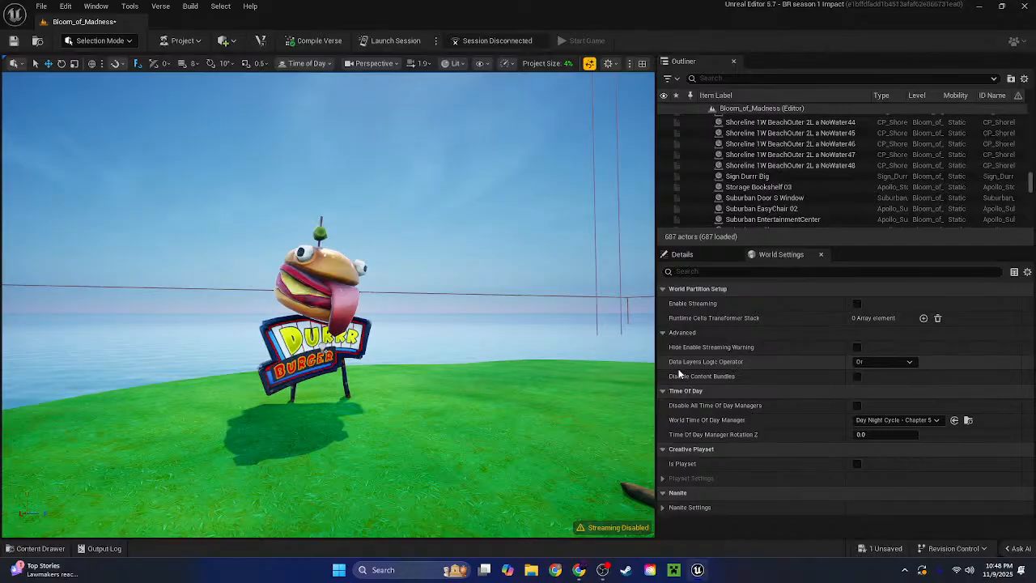
right_click_drag(567, 348, 692, 391)
Set the World Time Of Day Manager back to Day Night Cycle - Chapter 4 and return to the object details
left_click(899, 421)
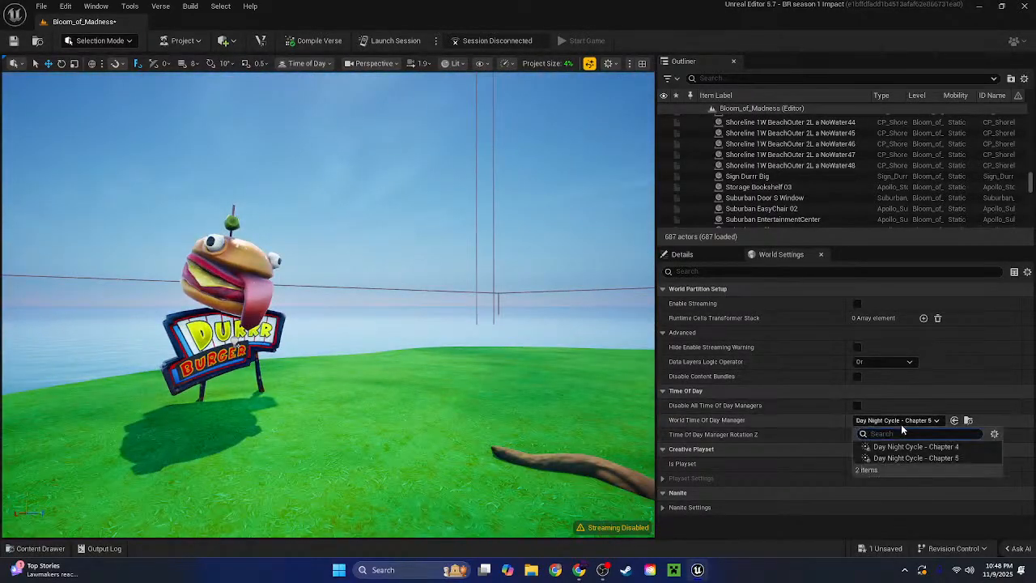
left_click(889, 459)
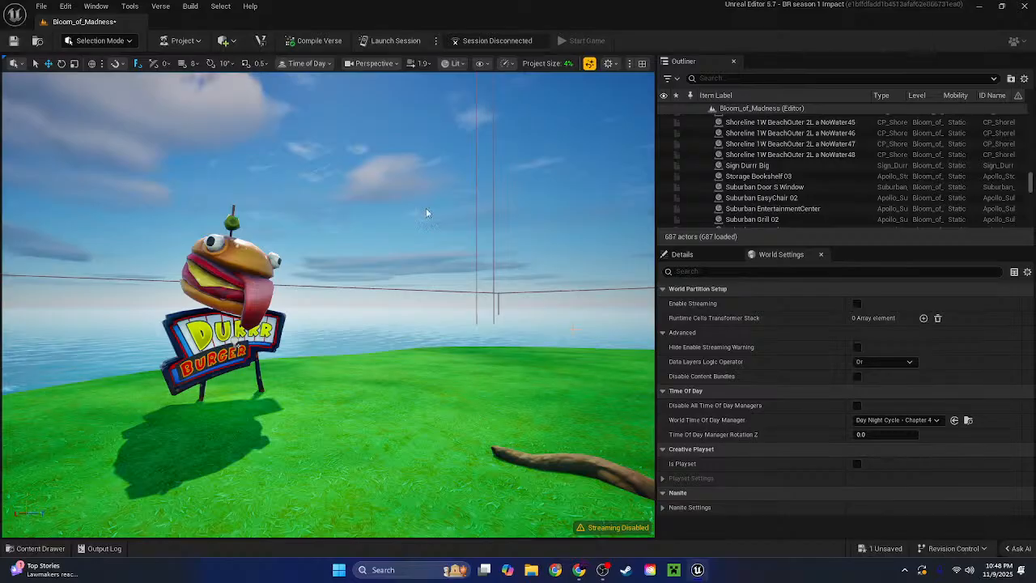
right_click_drag(425, 209, 462, 344)
key("s")
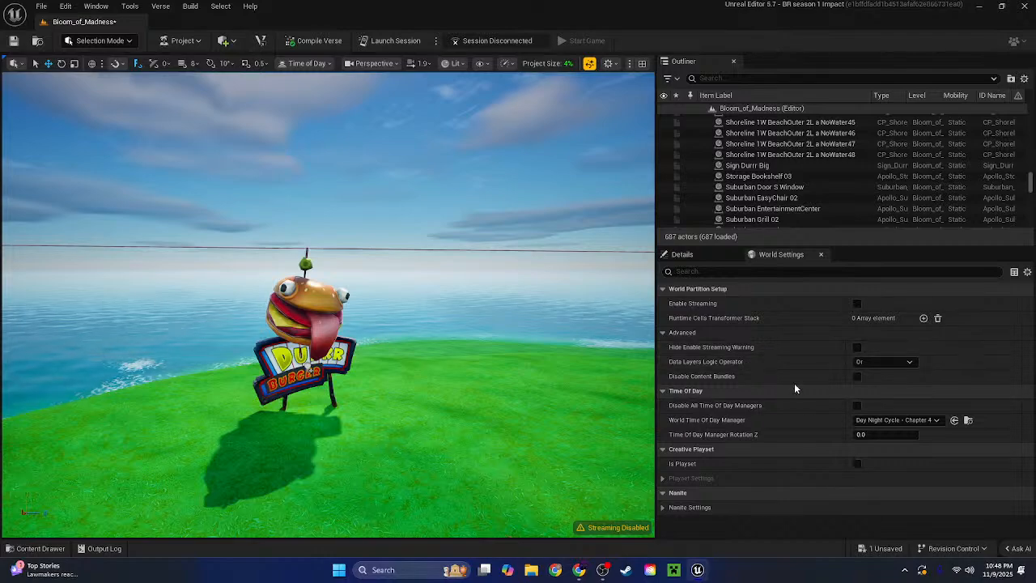
left_click(697, 254)
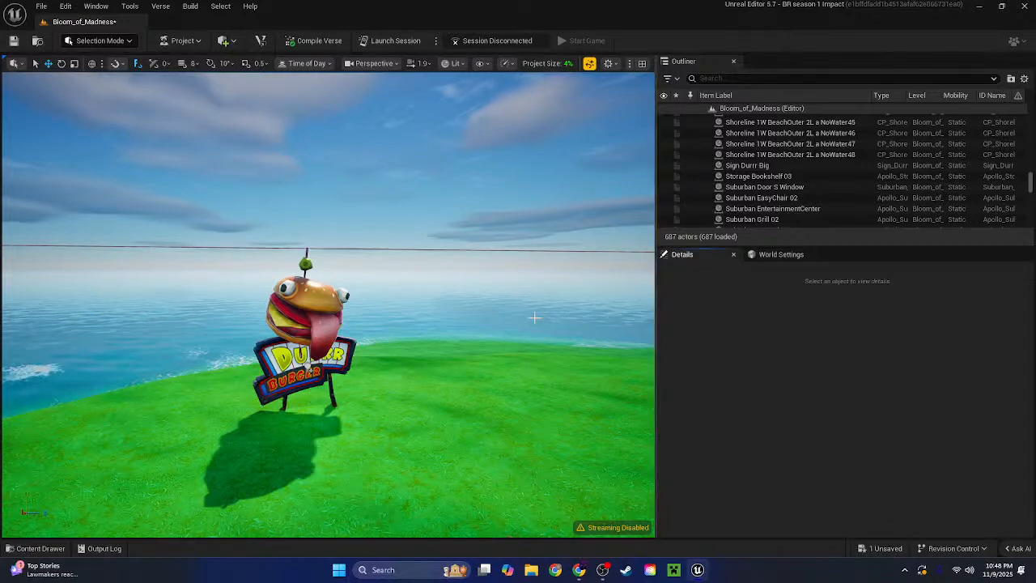
right_click_drag(353, 317, 112, 334)
Search the Building galleries folder for "Chapt" and clear the search
left_click(35, 548)
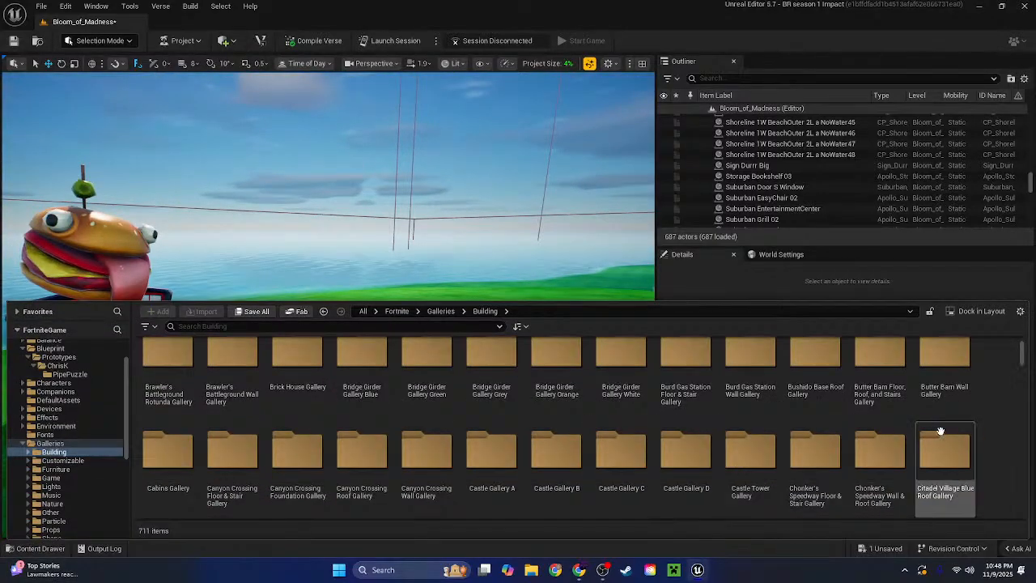
scroll(489, 418, "up", 3)
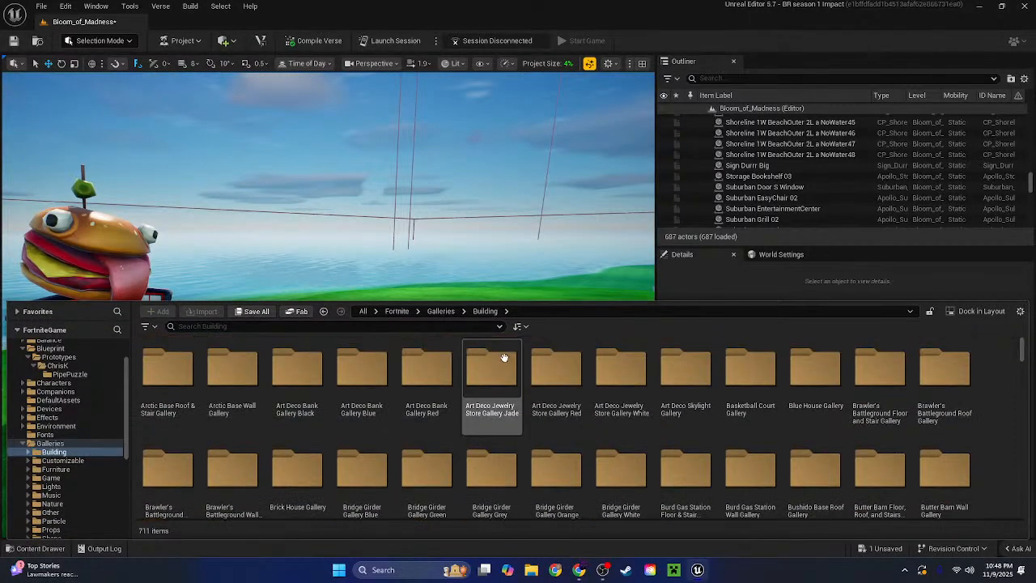
left_click(522, 326)
left_click(522, 326)
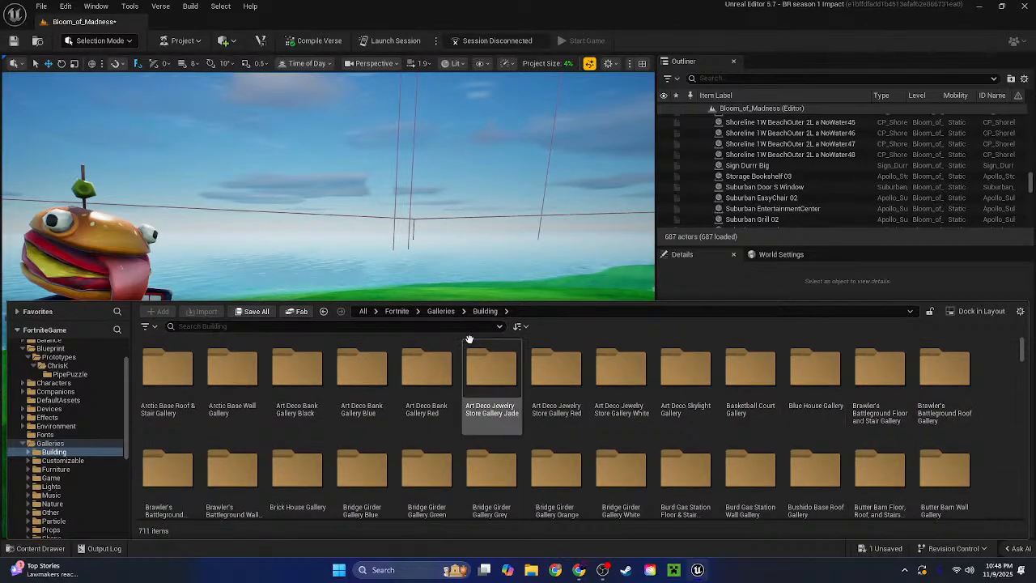
left_click(421, 326)
type("Chpat")
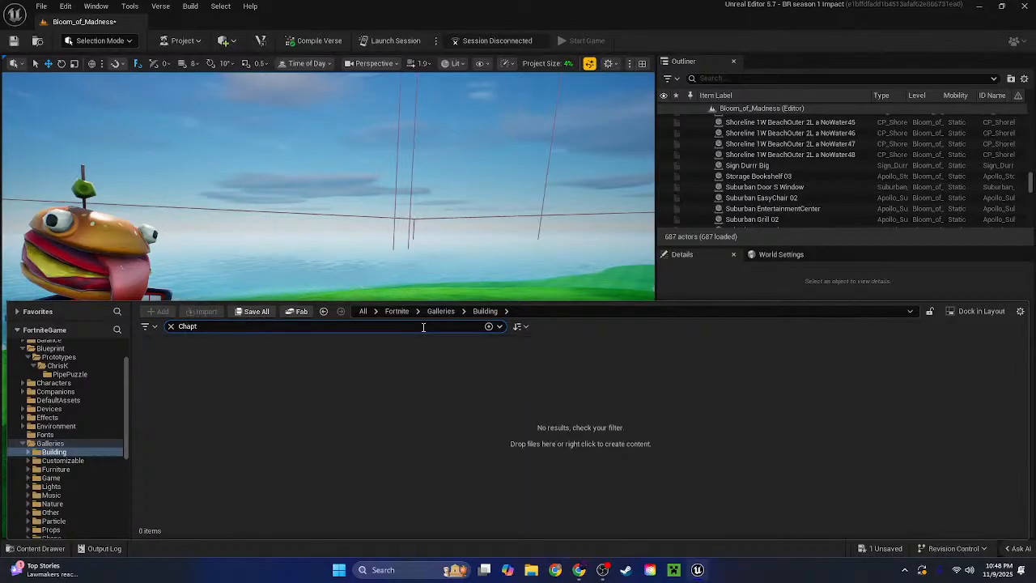
key("BackSpace")
key("BackSpace")
key("BackSpace")
key("BackSpace")
key("BackSpace")
key("BackSpace")
key("BackSpace")
key("BackSpace")
key("BackSpace")
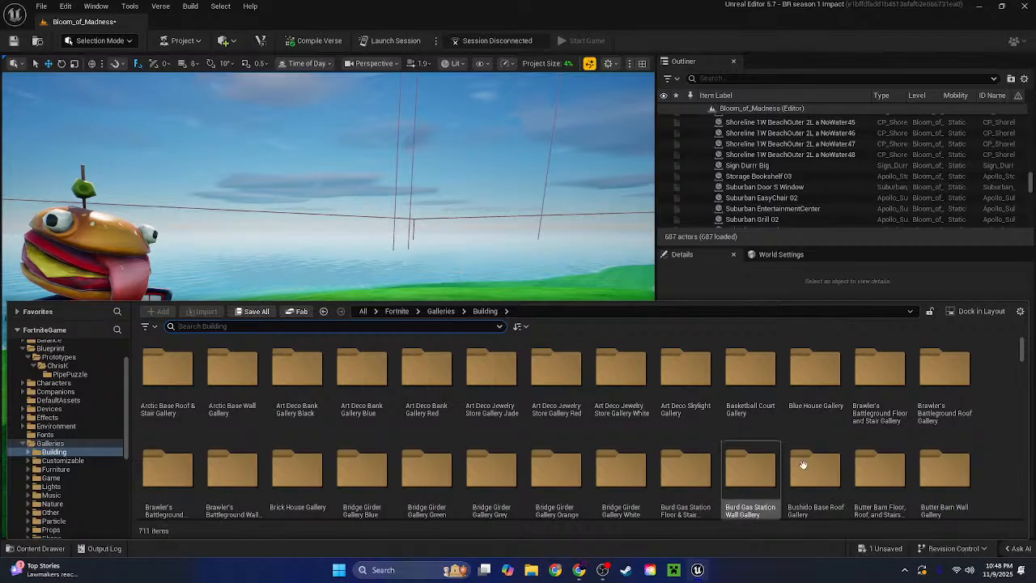
Browse the Building galleries and examine the floor, balcony and stair pieces in the Canyon Crossing Floor & Stair Gallery
left_click(1000, 439)
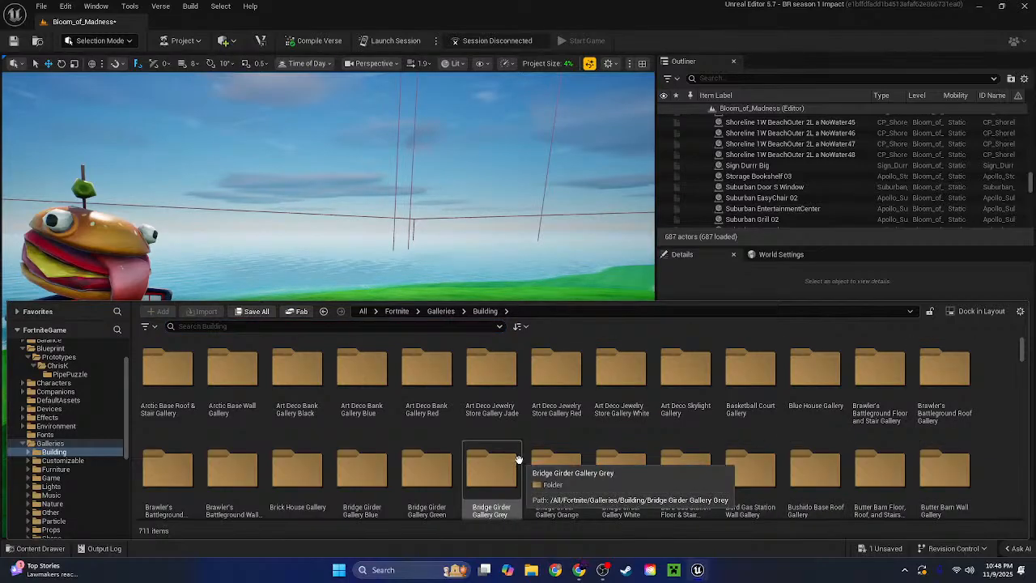
scroll(567, 478, "down", 2)
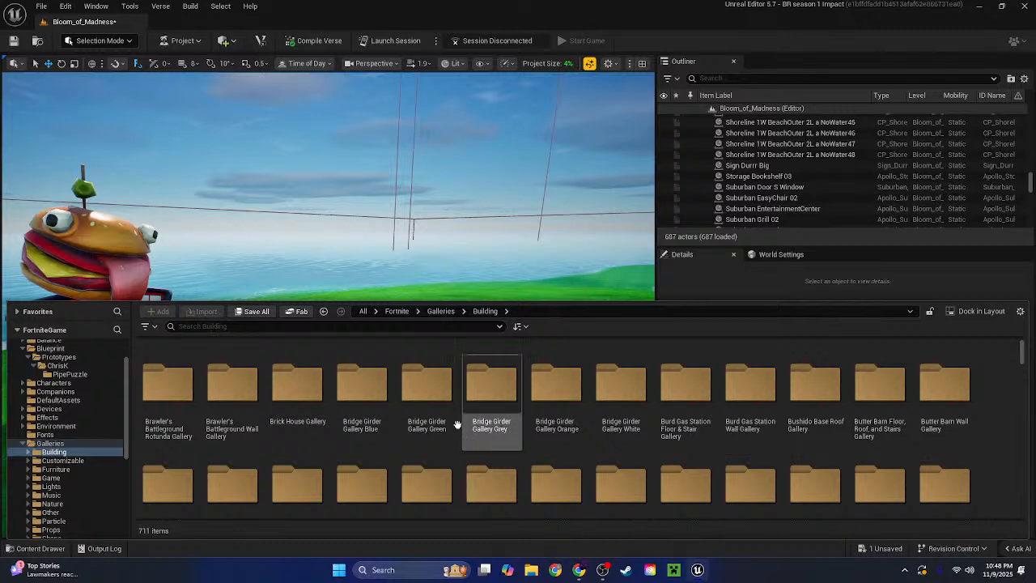
scroll(988, 463, "down", 2)
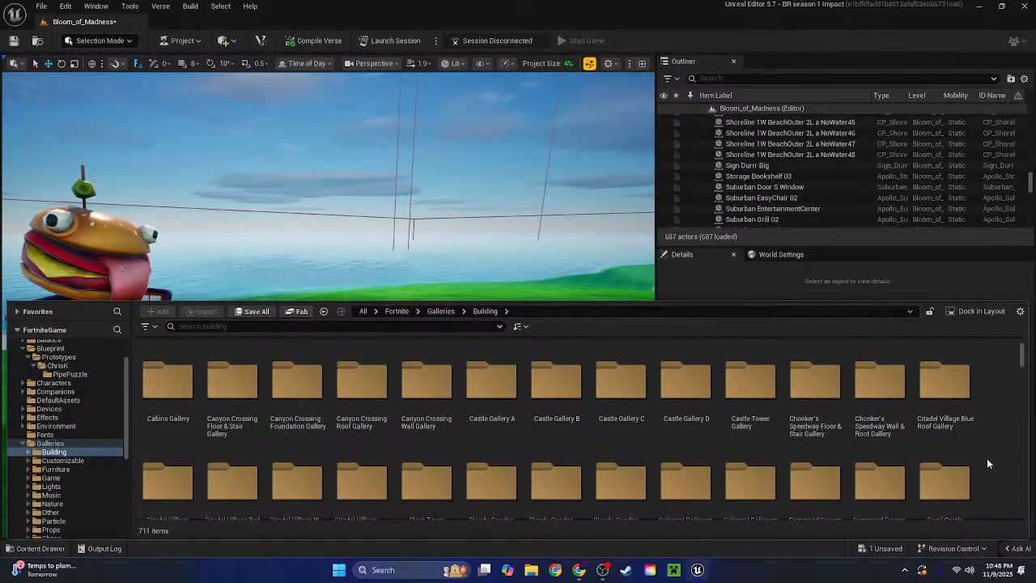
double_click(252, 395)
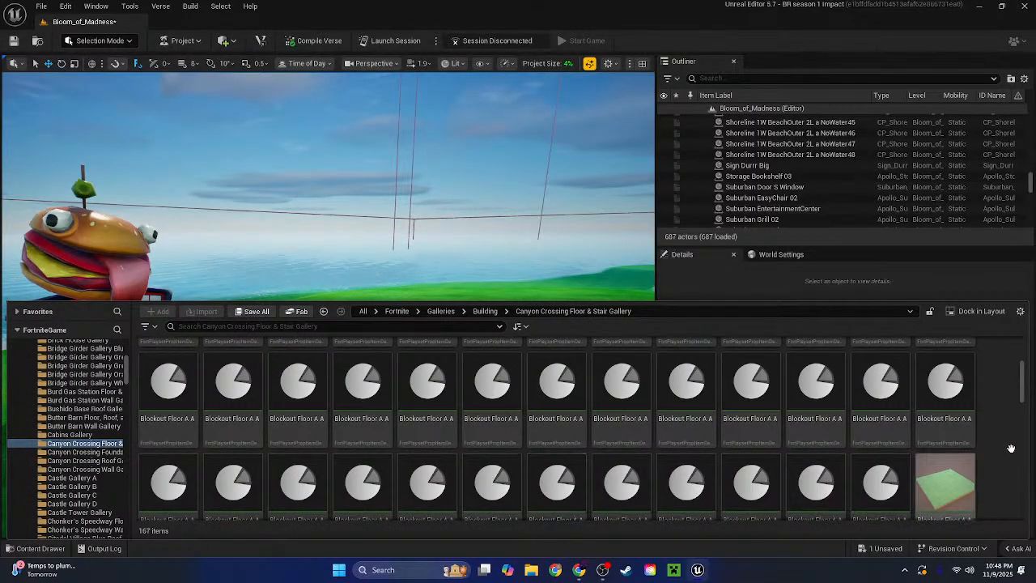
scroll(1008, 455, "down", 2)
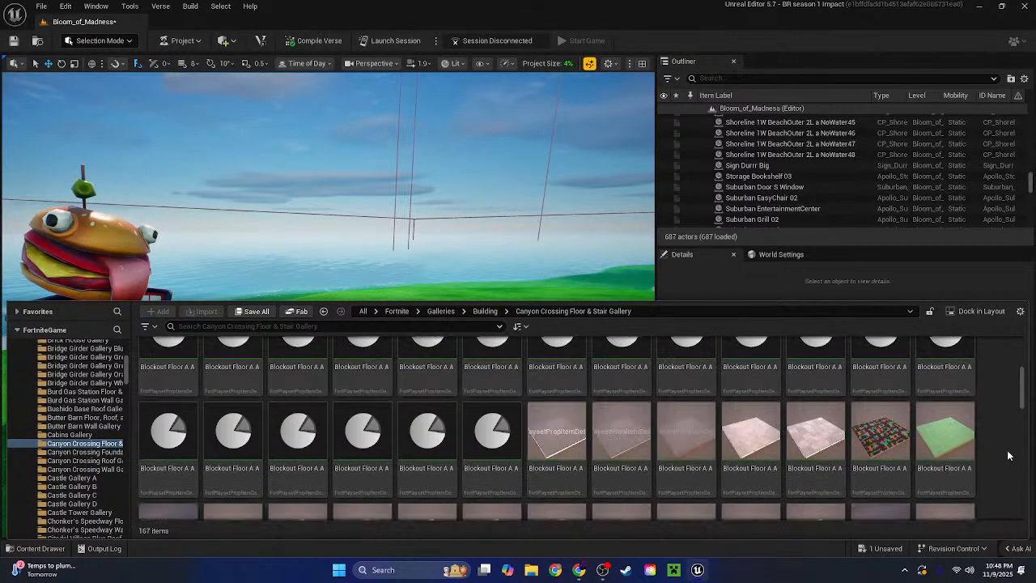
scroll(998, 452, "down", 6)
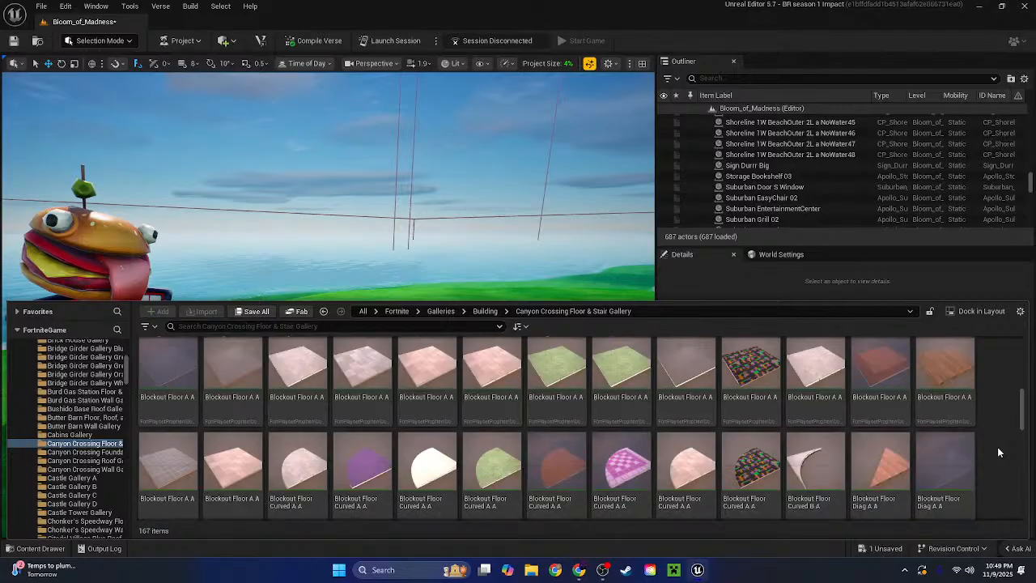
scroll(998, 452, "up", 1)
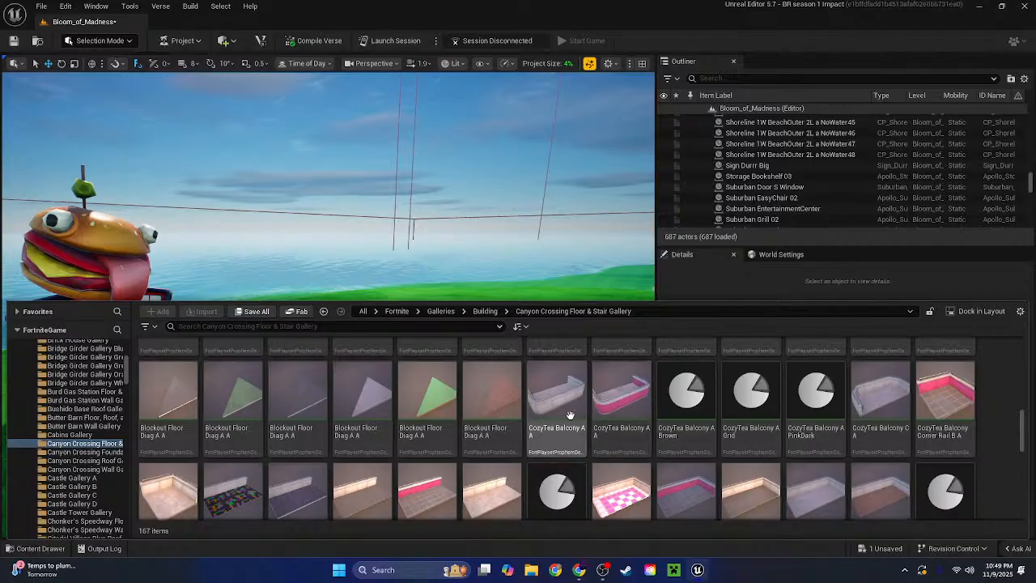
scroll(1004, 485, "down", 3)
scroll(1004, 484, "down", 10)
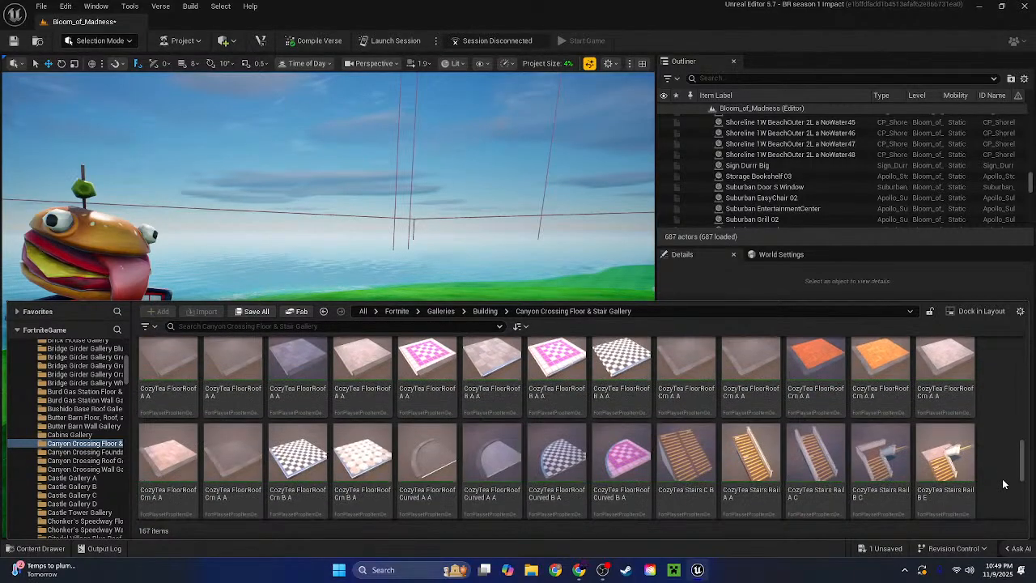
scroll(1004, 484, "down", 2)
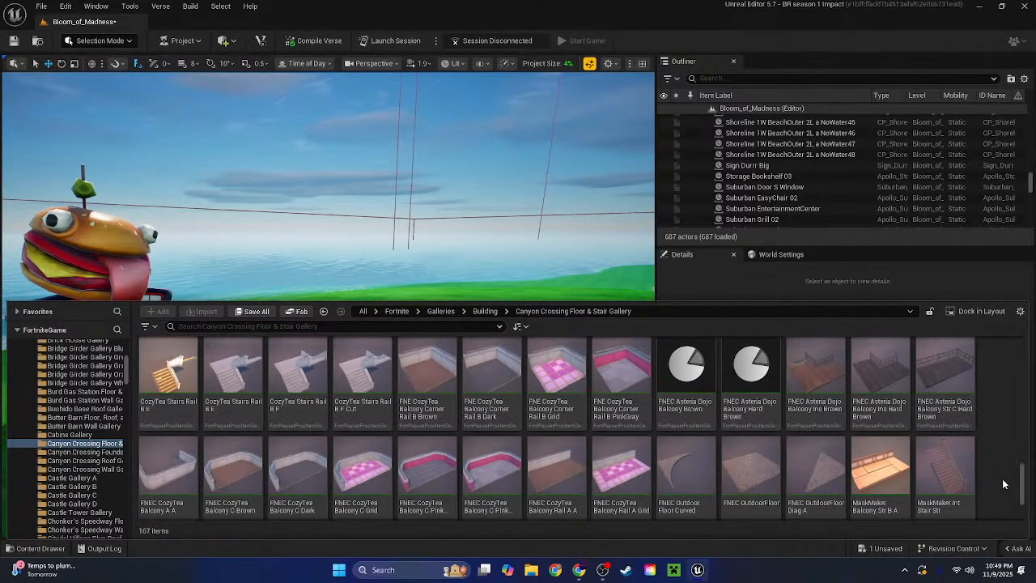
scroll(1004, 484, "down", 2)
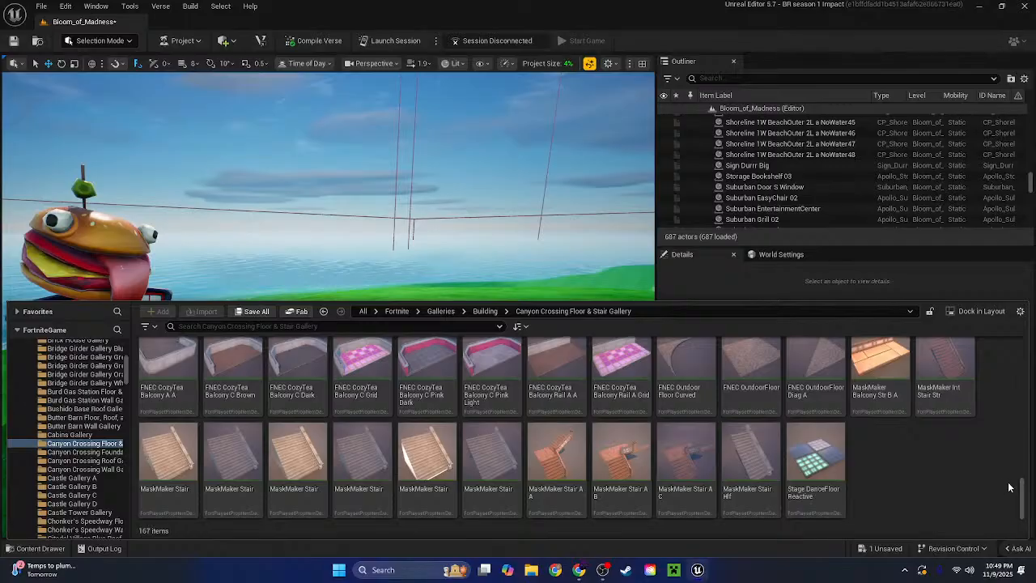
scroll(988, 481, "up", 15)
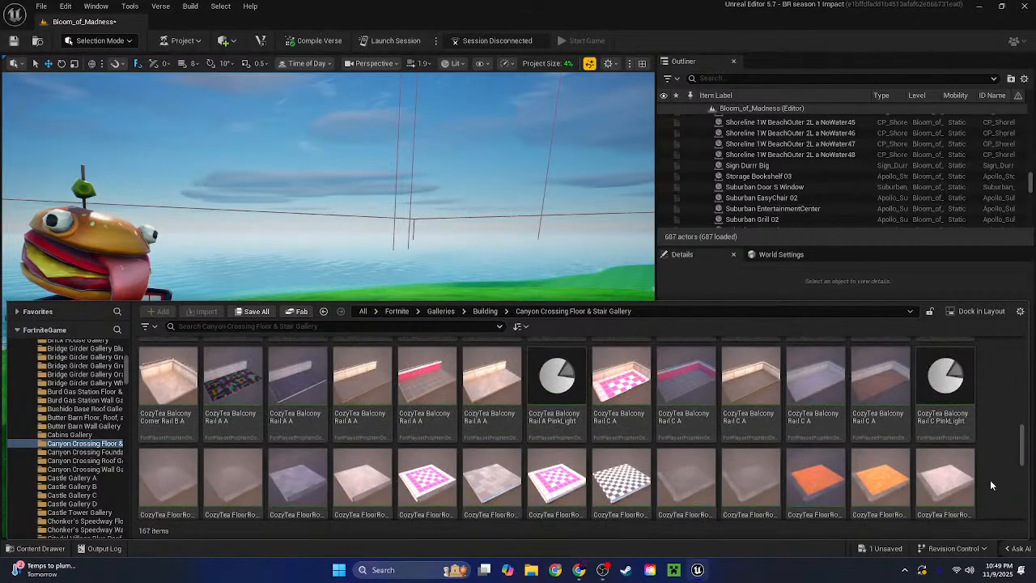
scroll(990, 483, "up", 8)
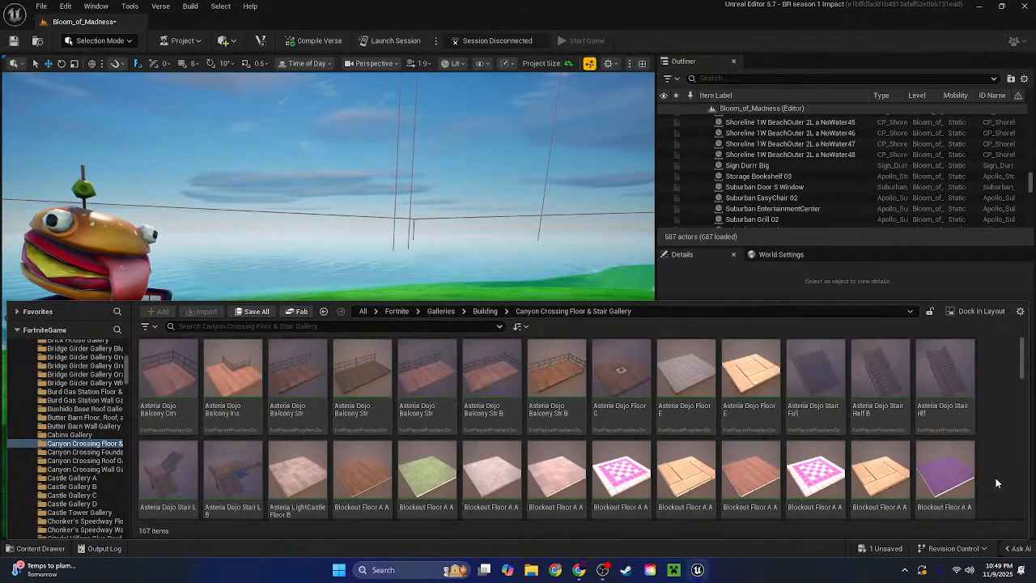
Return to the Building galleries and examine the wall, doorway and pillar pieces in the Grand Glacier Hotel Wall Gallery
left_click(486, 311)
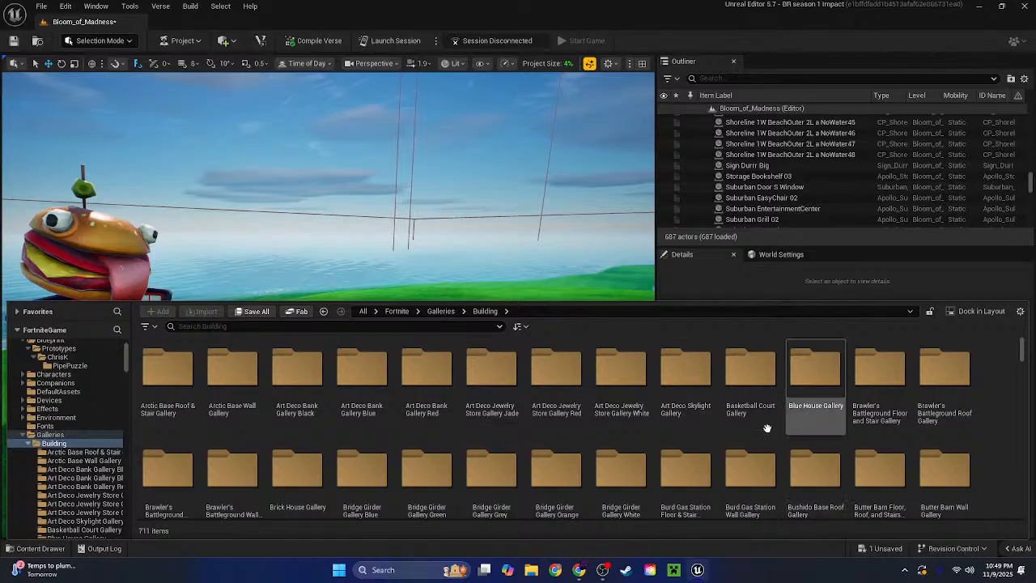
scroll(691, 414, "down", 3)
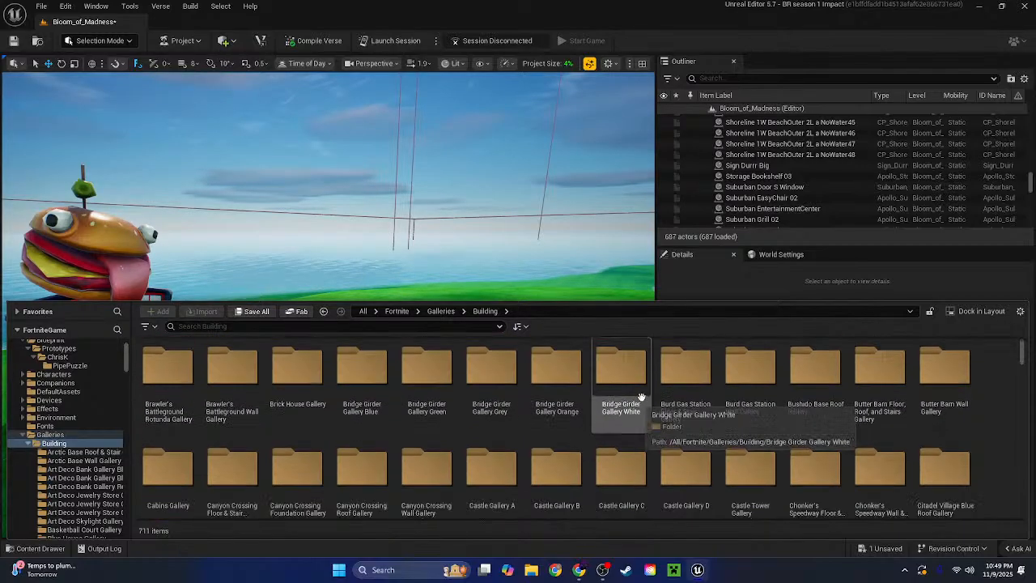
scroll(822, 445, "down", 5)
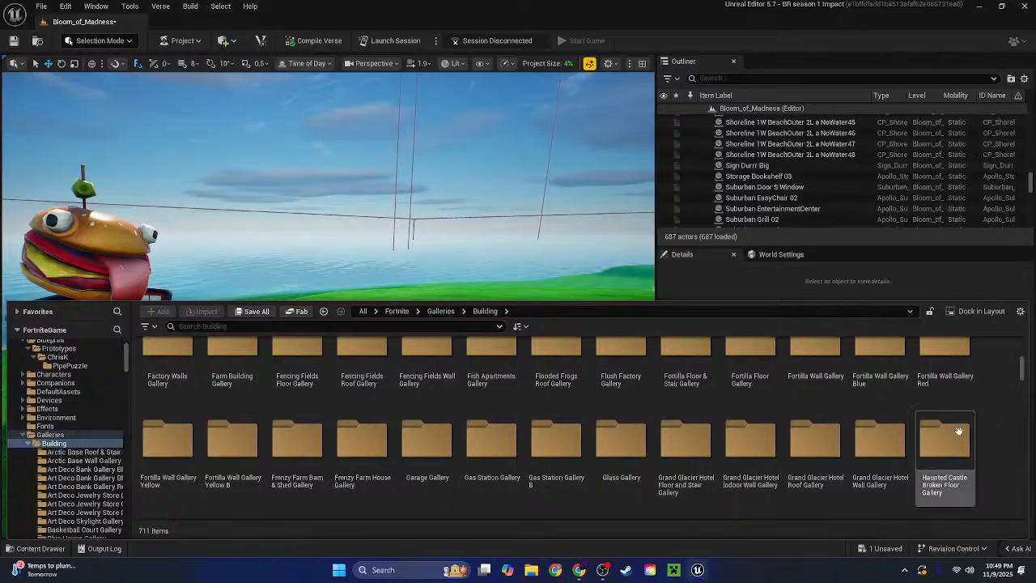
double_click(879, 441)
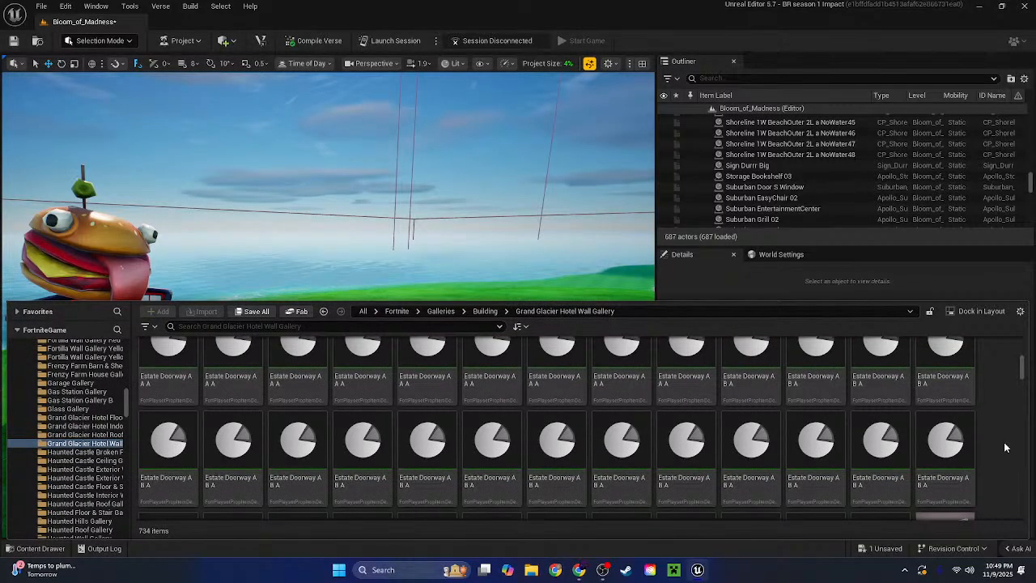
scroll(1005, 448, "up", 4)
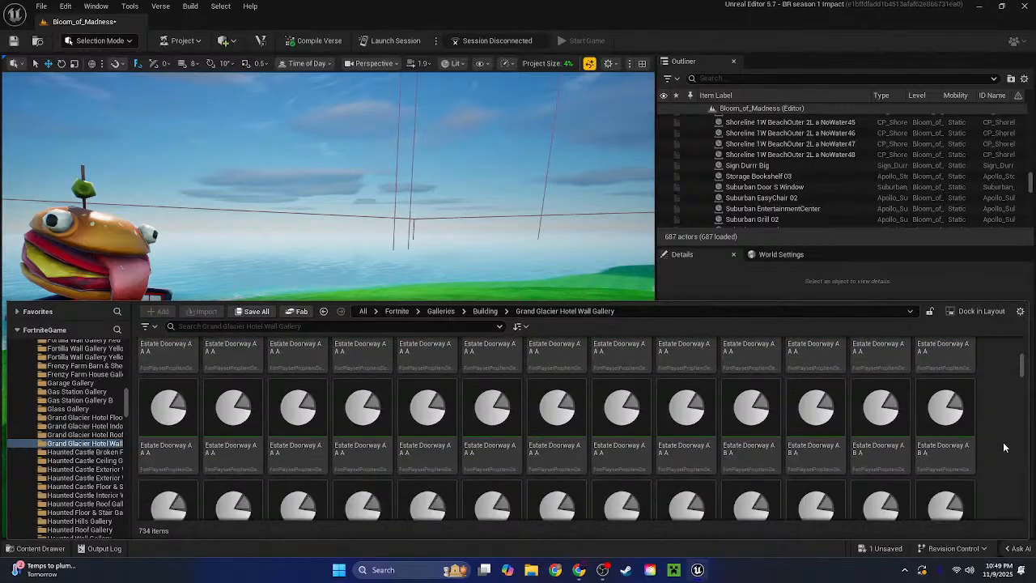
scroll(1005, 448, "up", 10)
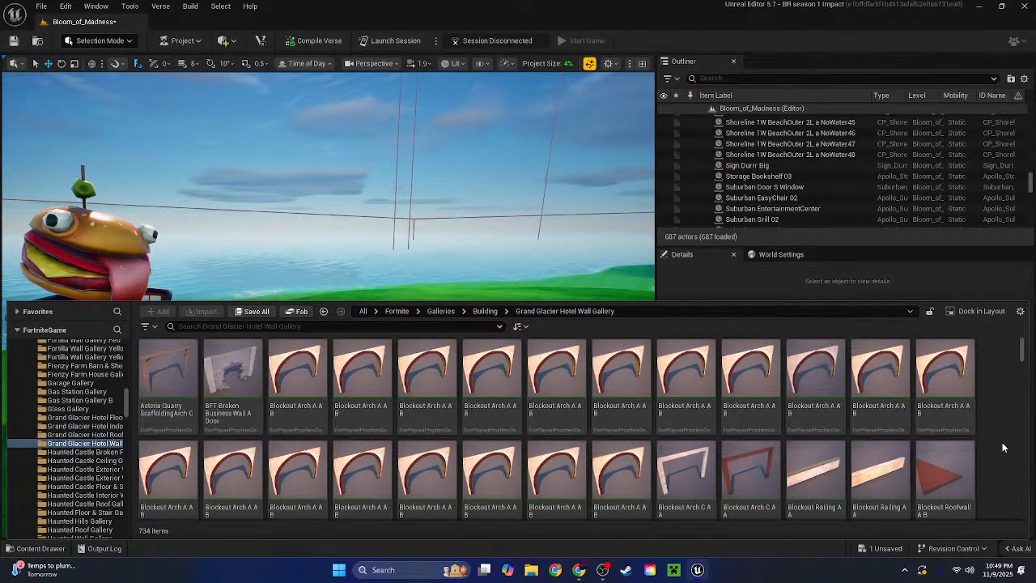
scroll(1003, 443, "down", 1)
scroll(1002, 443, "up", 1)
scroll(1002, 442, "down", 5)
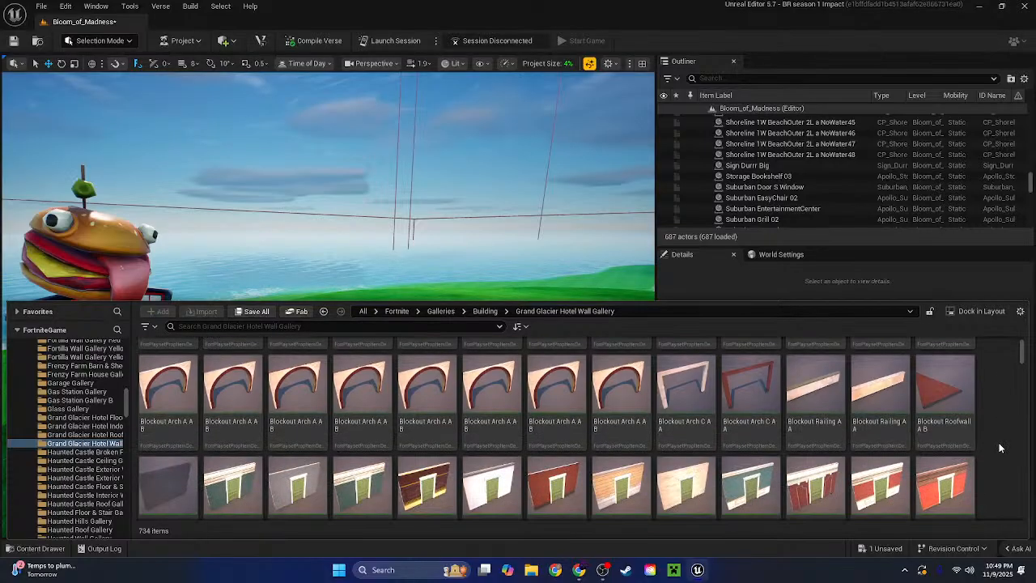
scroll(1002, 445, "down", 5)
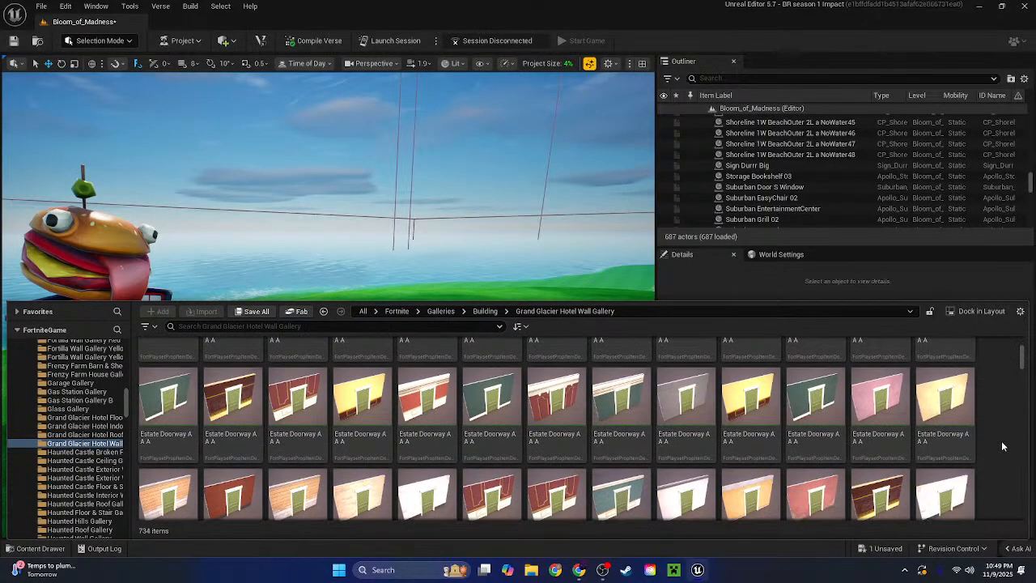
scroll(1002, 444, "down", 8)
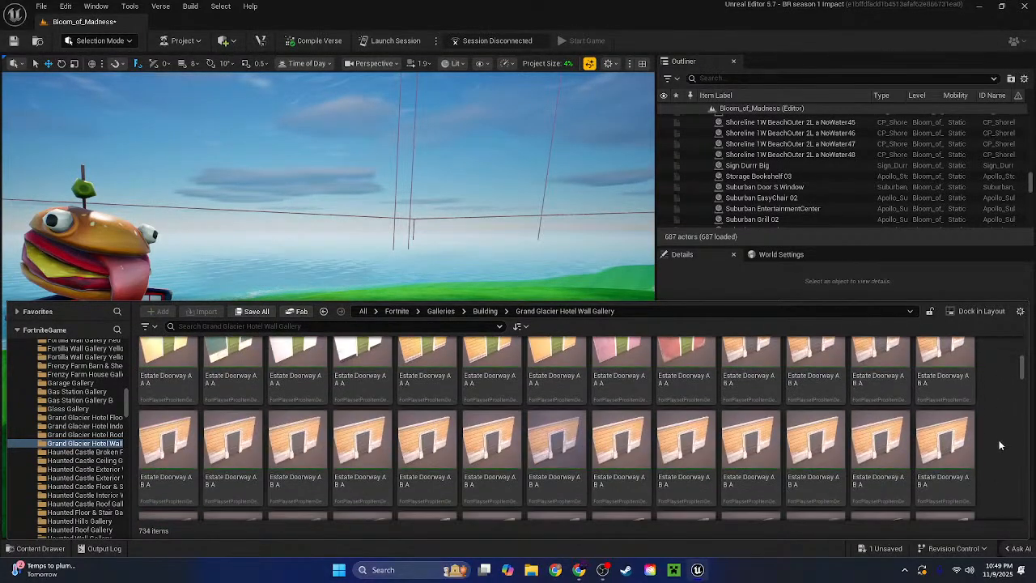
scroll(998, 441, "down", 8)
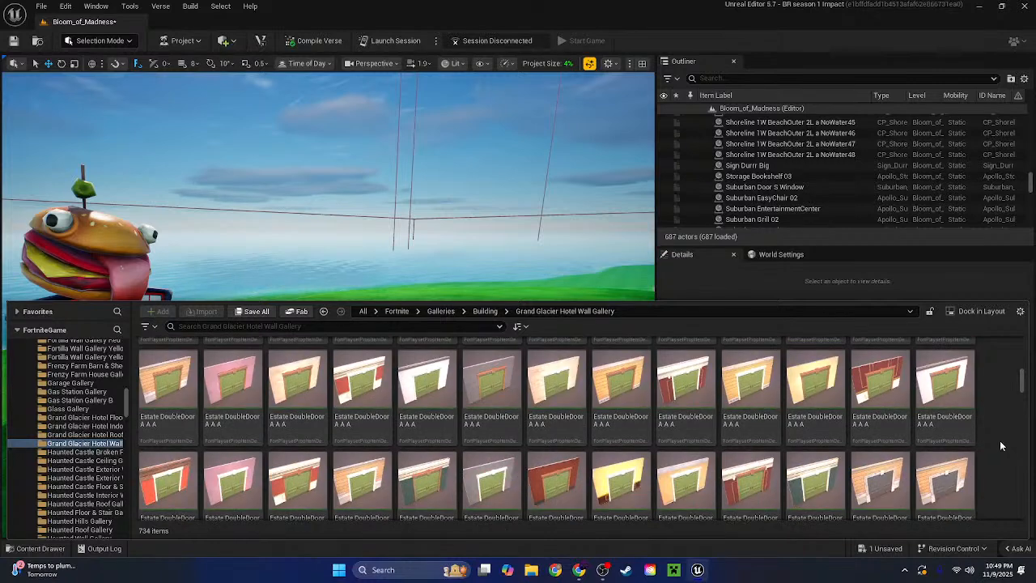
scroll(1011, 441, "down", 3)
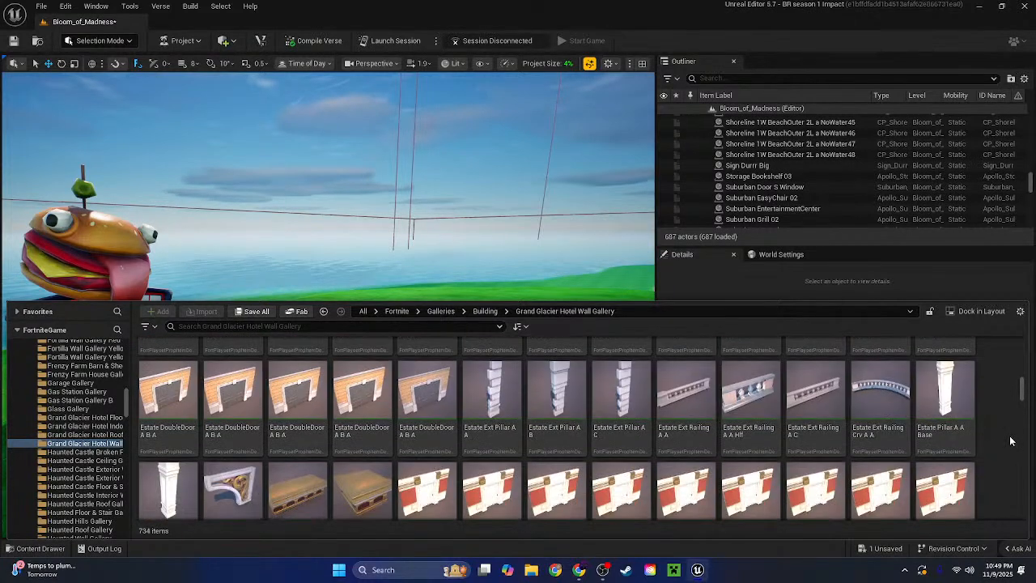
Examine the remaining doorway, entrance, railing, pillar, window and turret pieces through to the end of the Grand Glacier Hotel Wall Gallery
scroll(1011, 441, "down", 5)
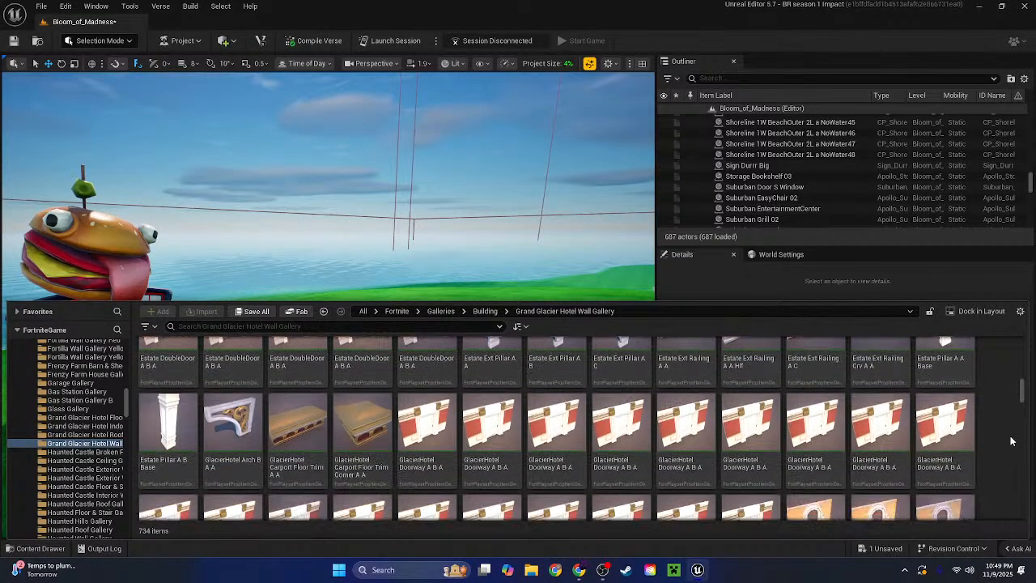
scroll(1014, 440, "down", 5)
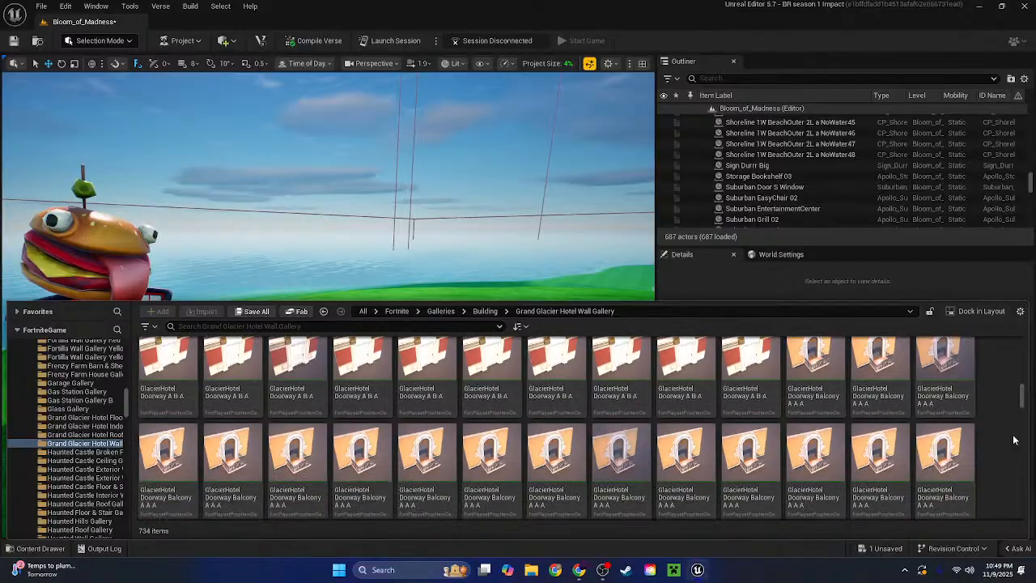
scroll(1017, 438, "down", 5)
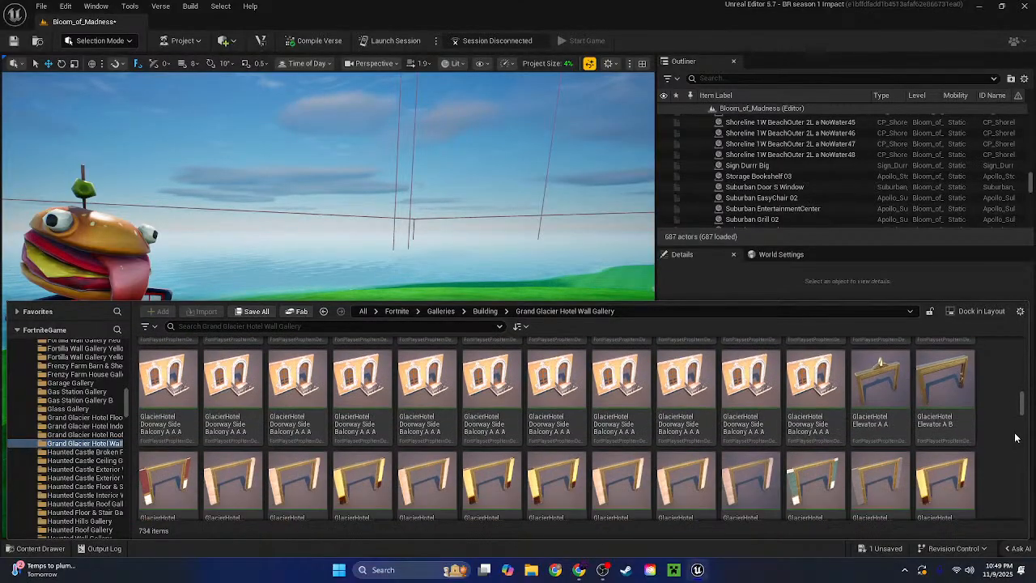
scroll(1016, 438, "down", 5)
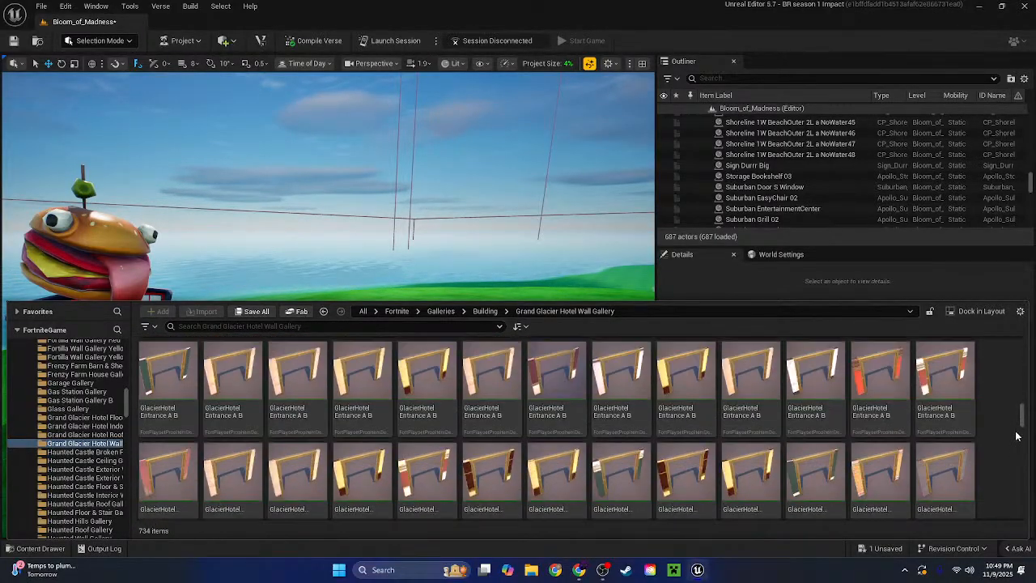
scroll(1016, 435, "down", 5)
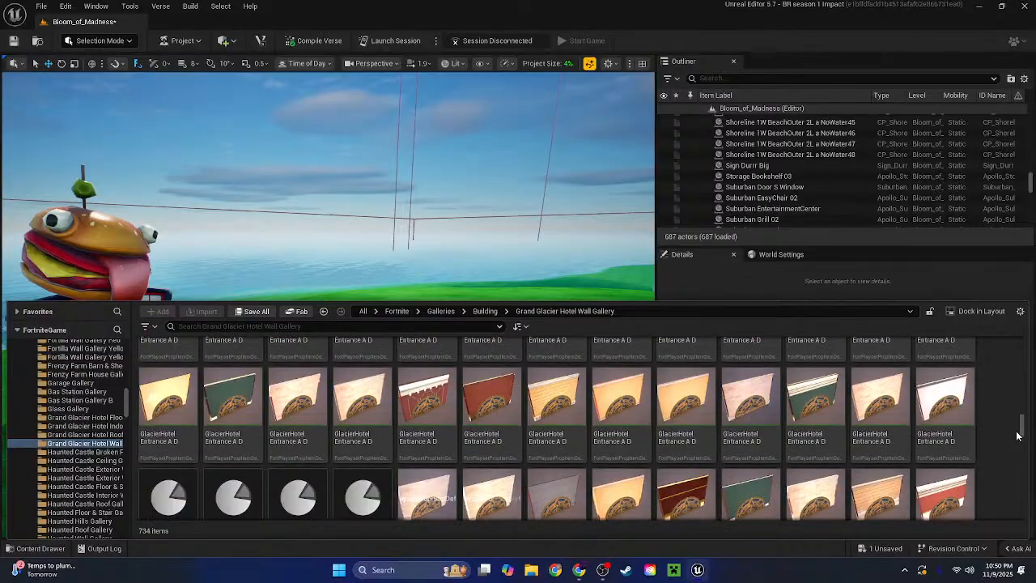
scroll(1018, 435, "down", 5)
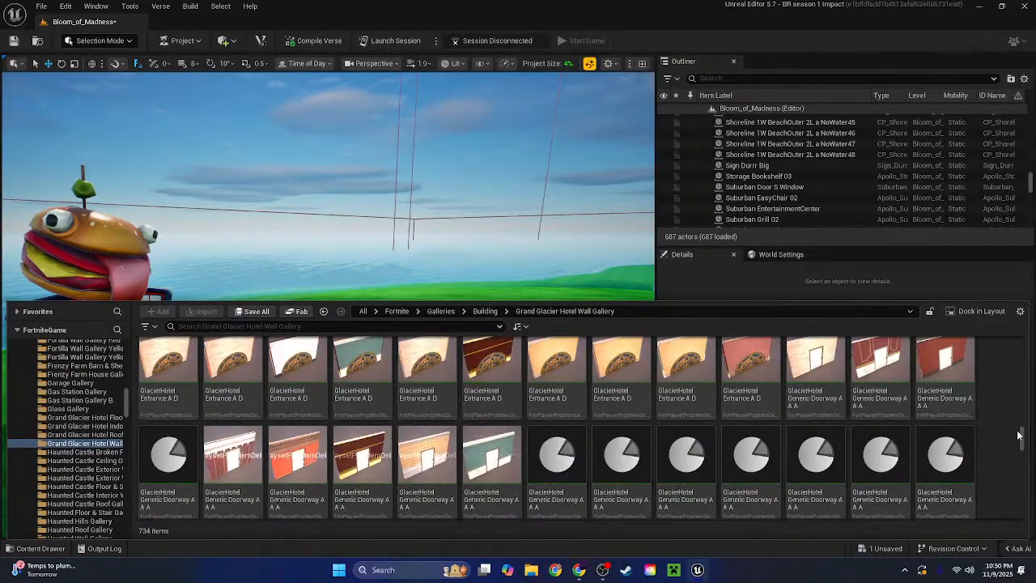
scroll(1019, 435, "down", 3)
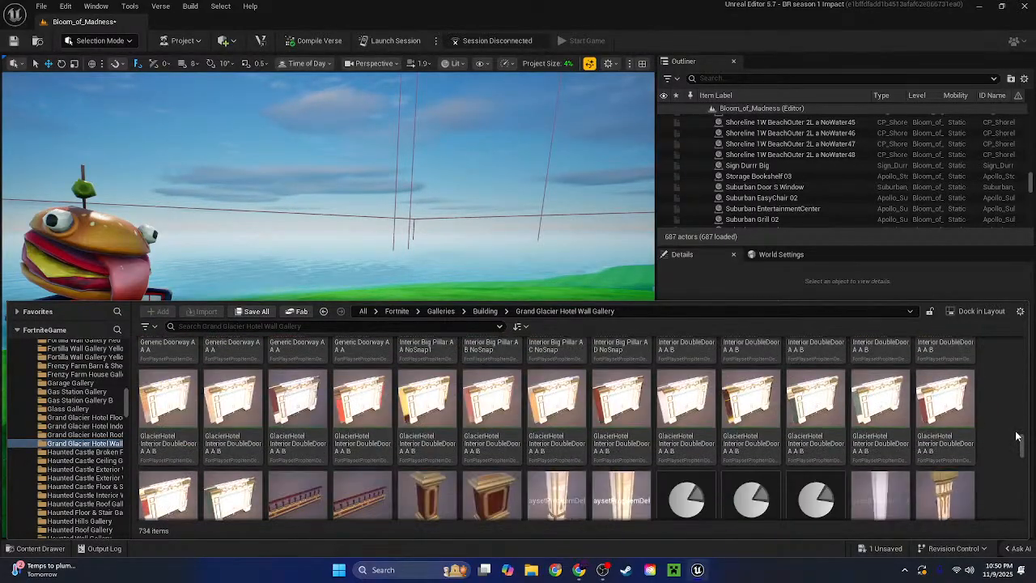
scroll(1017, 436, "down", 5)
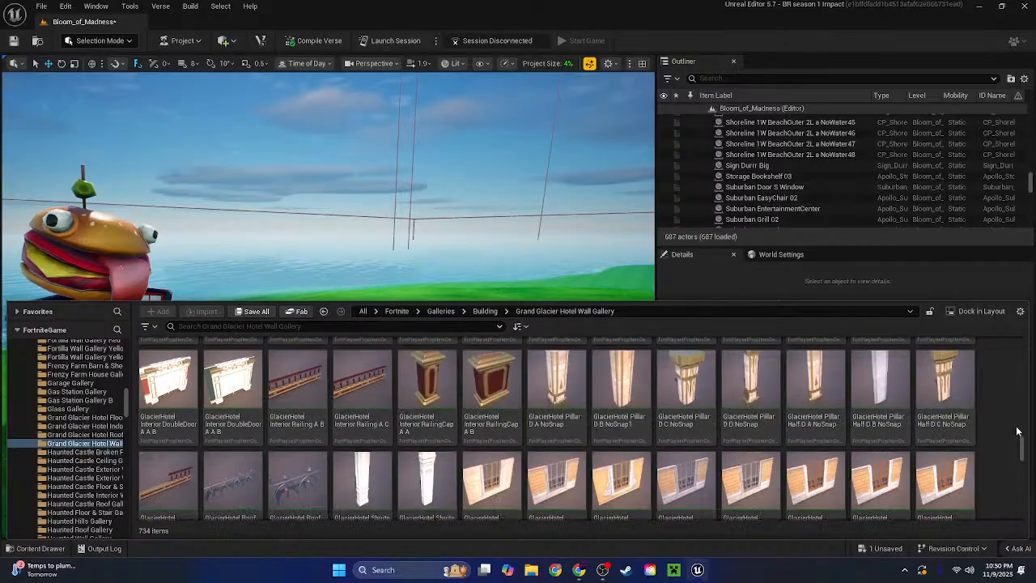
scroll(1015, 431, "down", 3)
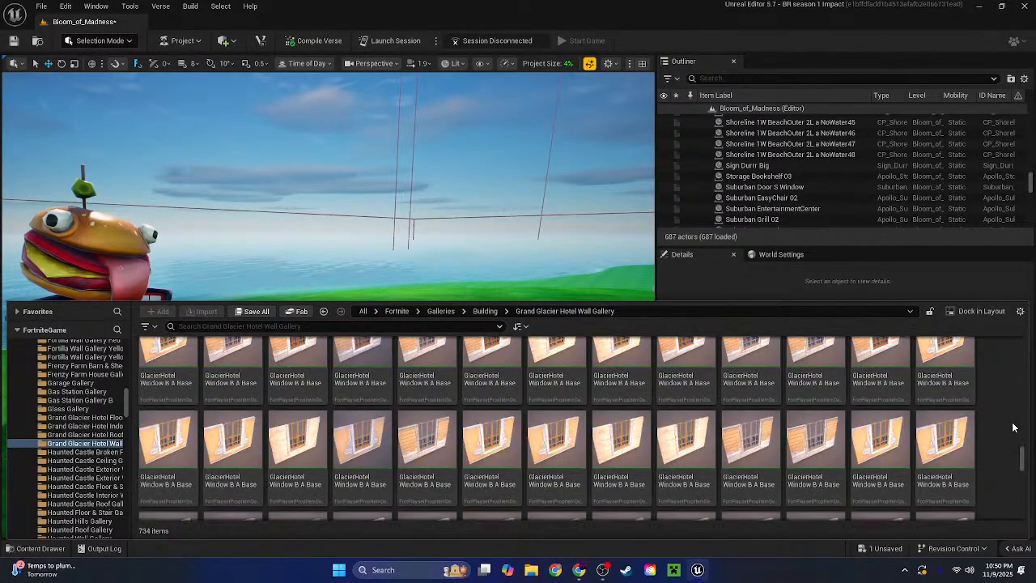
scroll(1017, 436, "down", 3)
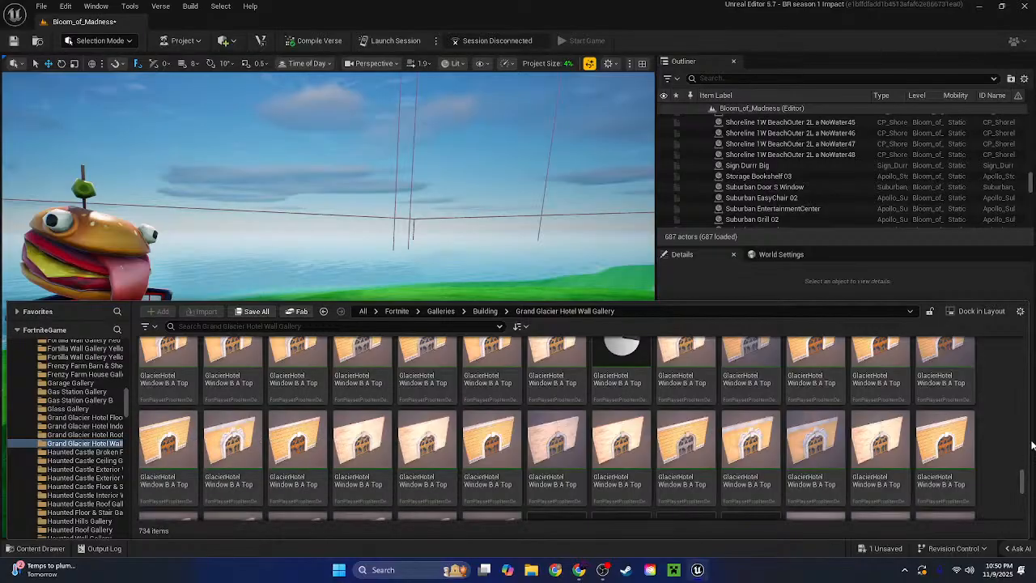
scroll(1028, 445, "down", 4)
scroll(1024, 449, "down", 2)
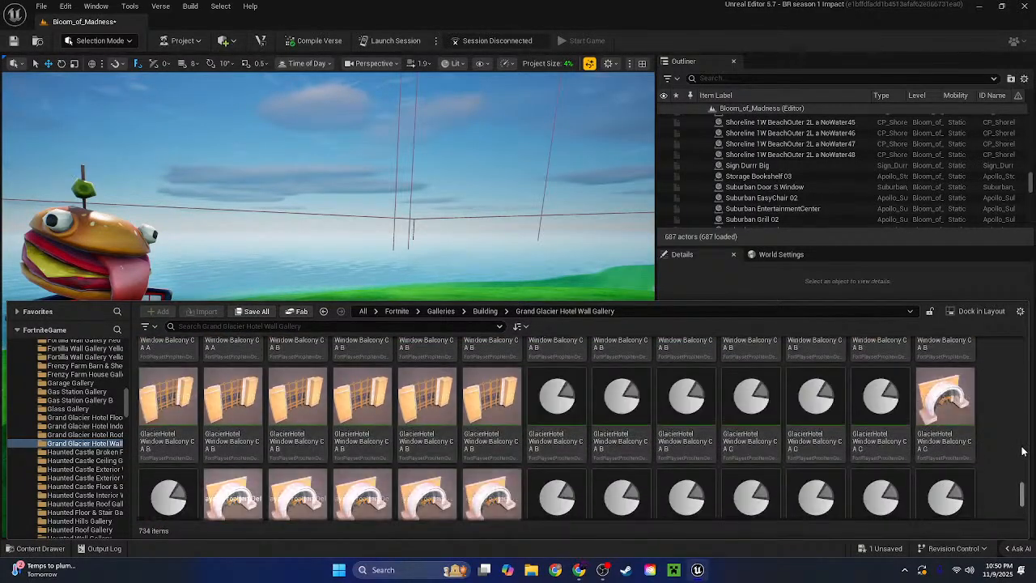
scroll(1020, 452, "down", 5)
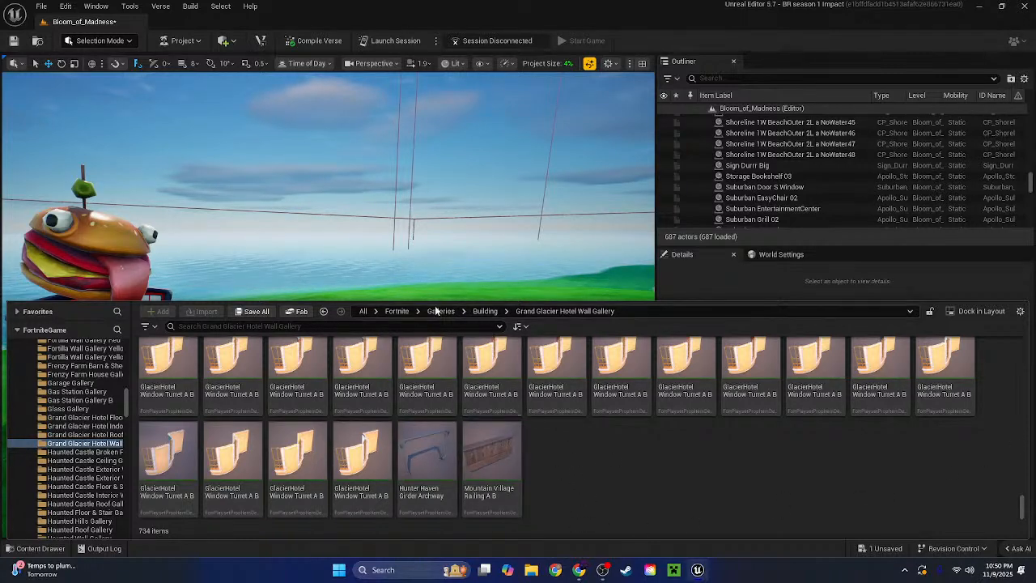
Return to the Fortnite root folder, collapse its folder tree and open the Prefabs folder
left_click(387, 312)
scroll(361, 456, "up", 3)
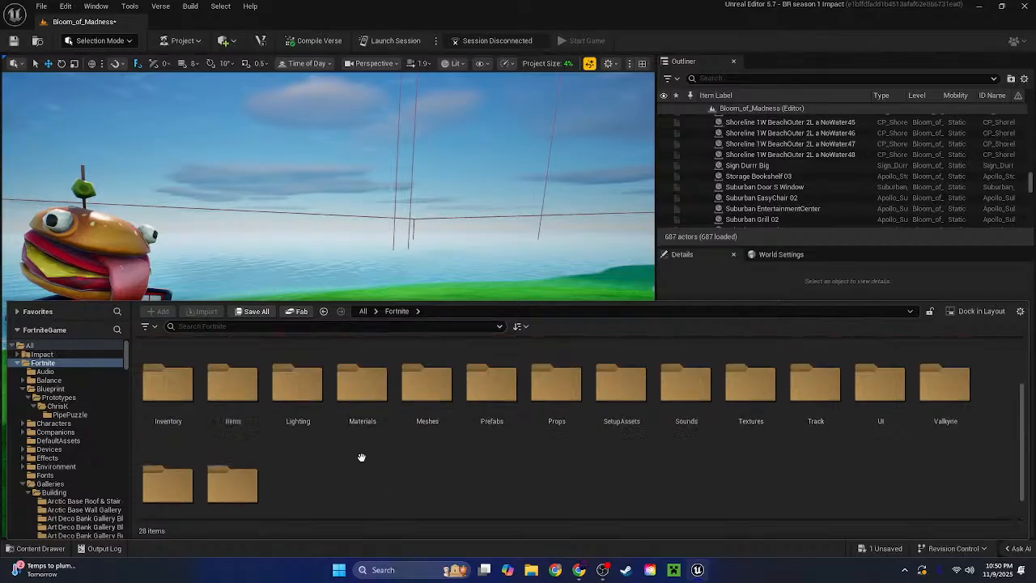
left_click(16, 363)
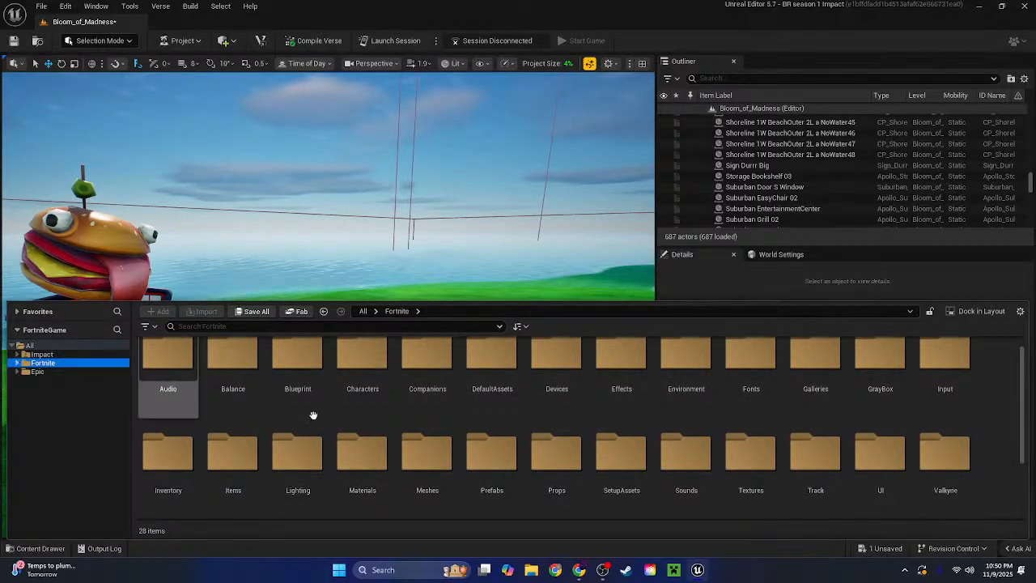
scroll(566, 428, "down", 2)
scroll(588, 437, "up", 3)
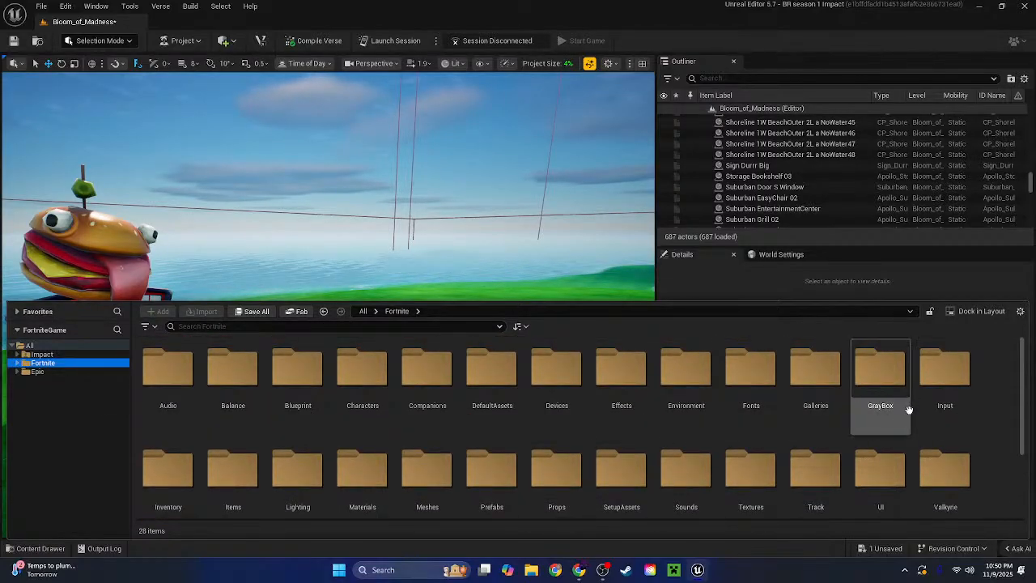
double_click(491, 470)
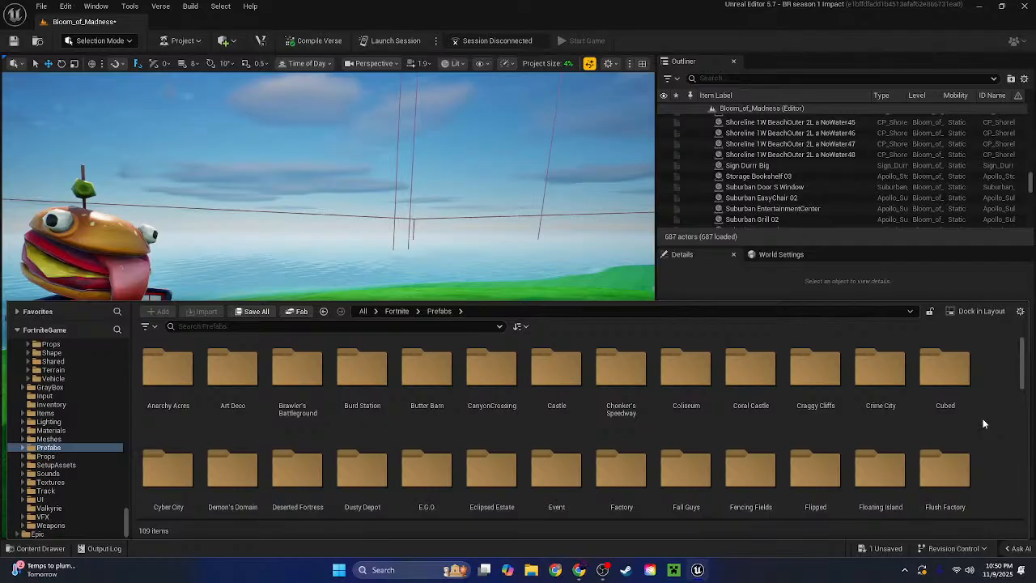
Look through the Fencing Fields prefabs and return to the Prefabs folder
scroll(983, 424, "down", 3)
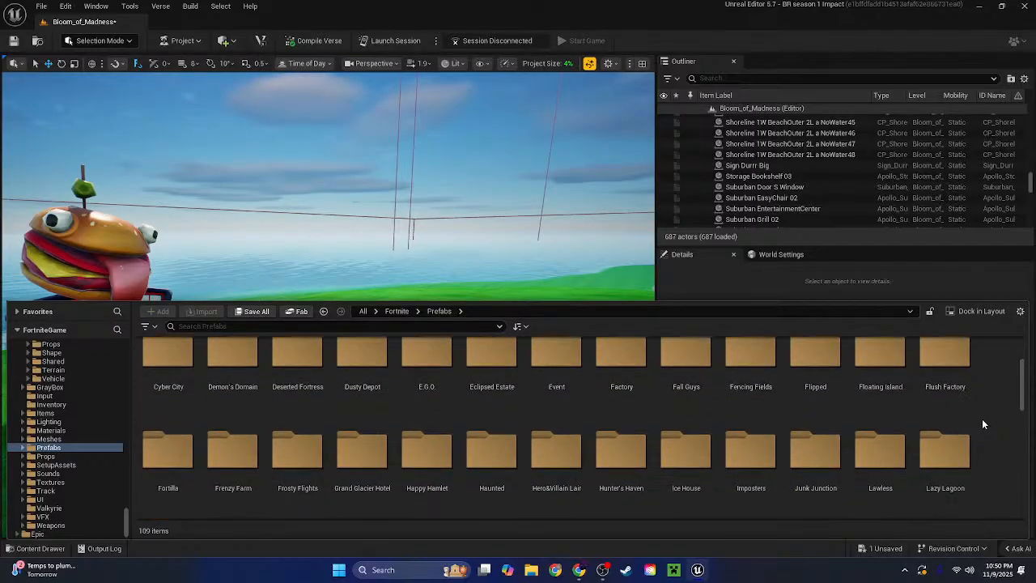
double_click(751, 360)
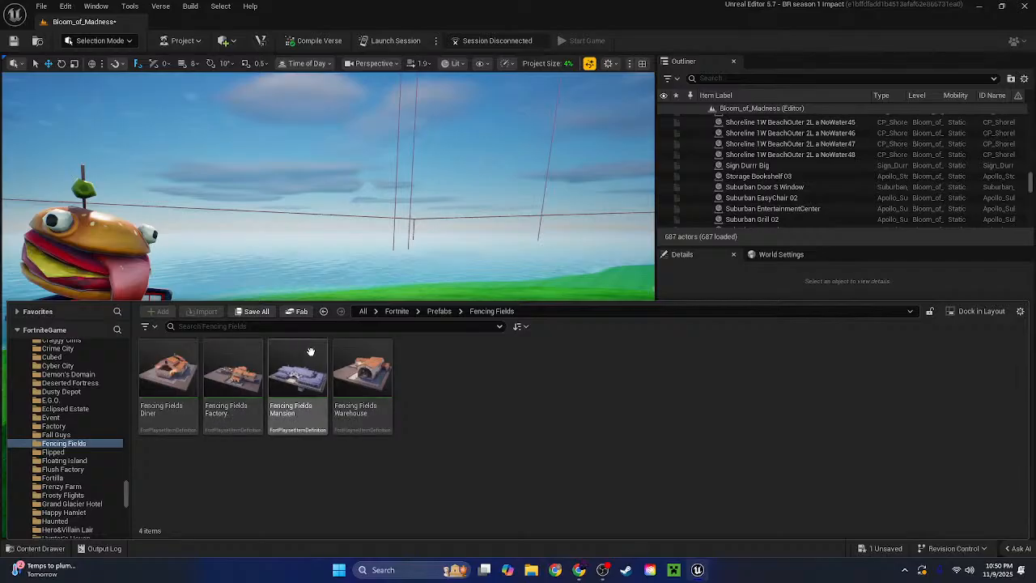
left_click(444, 313)
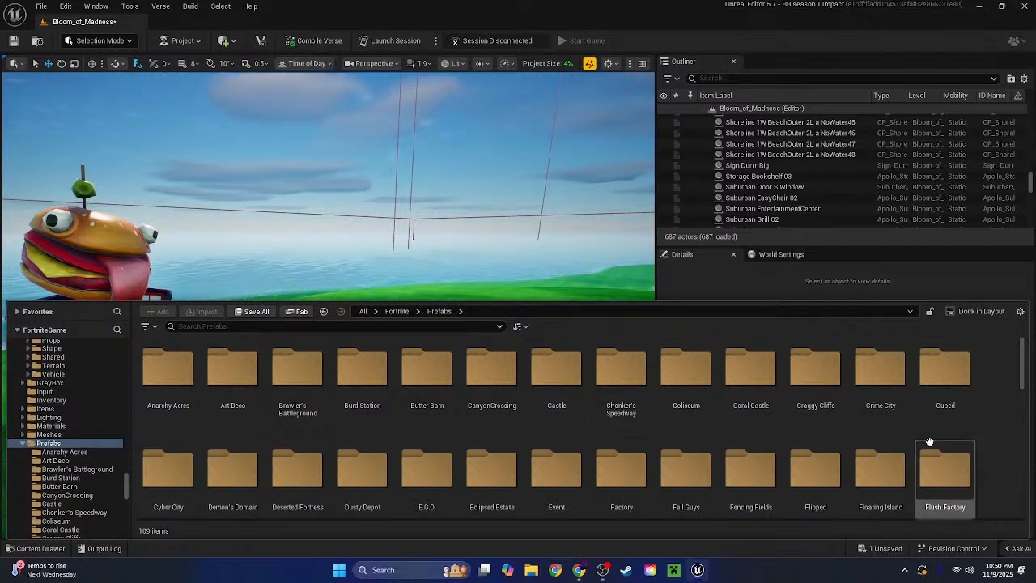
View the prefabs in the CanyonCrossing folder, then go back and browse the other location folders in Prefabs
double_click(488, 391)
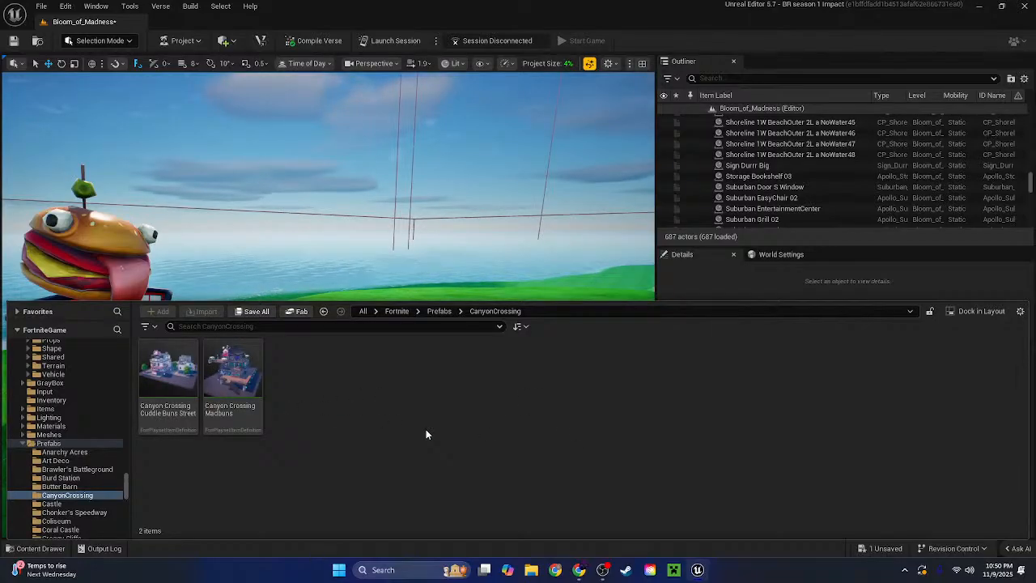
left_click(430, 307)
left_click(452, 399)
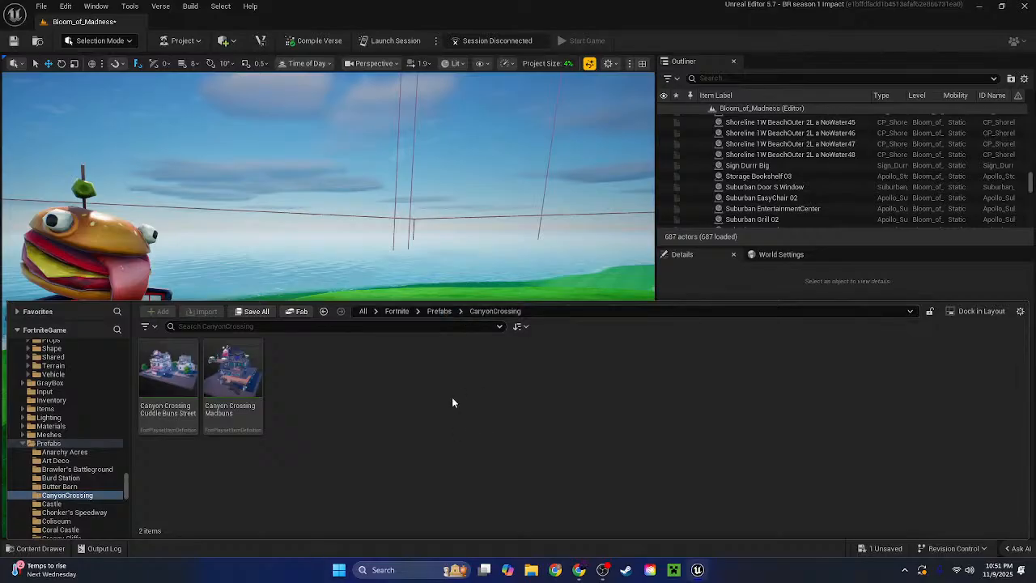
left_click(427, 310)
scroll(421, 443, "down", 2)
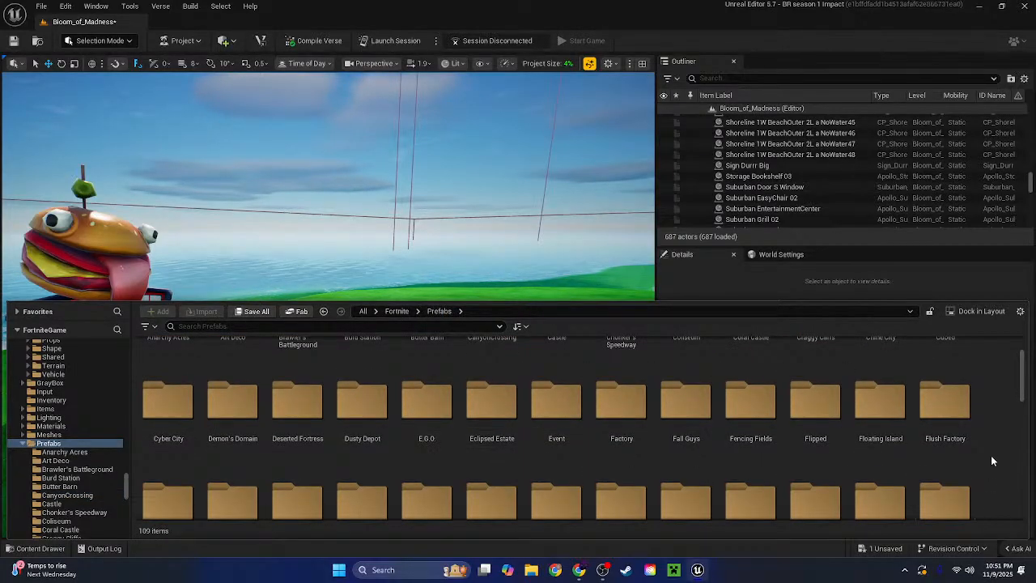
scroll(996, 453, "down", 1)
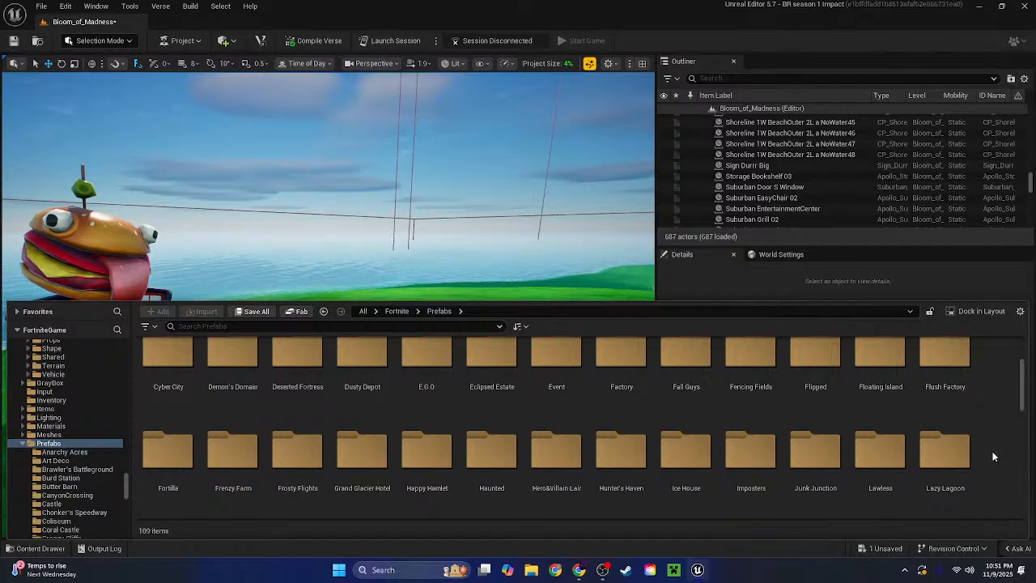
Look through the Fortnite Prefabs folders and open the Crime City folder to view its prefabs
scroll(993, 452, "down", 1)
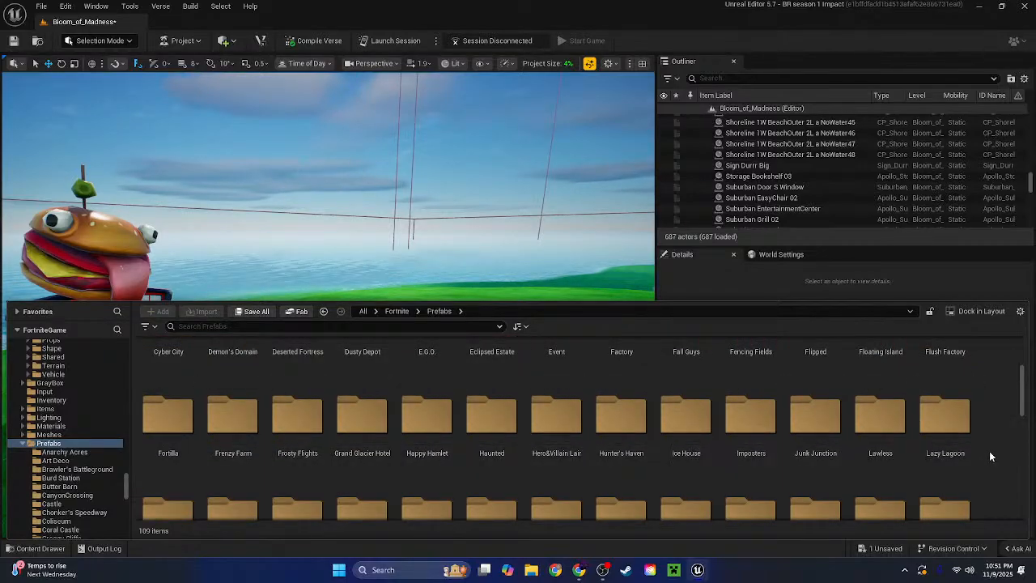
scroll(987, 447, "down", 1)
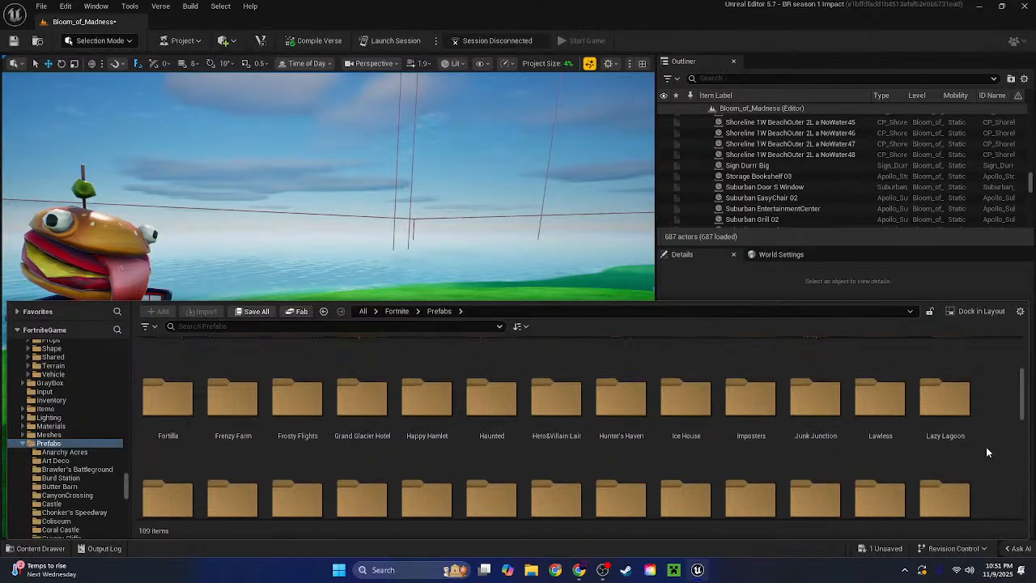
scroll(986, 447, "up", 5)
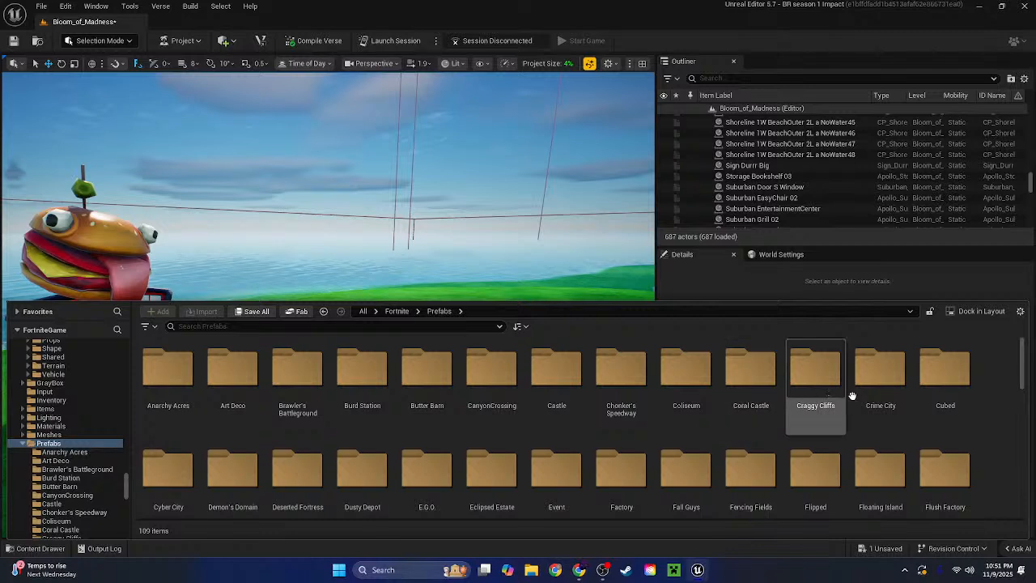
scroll(984, 420, "down", 1)
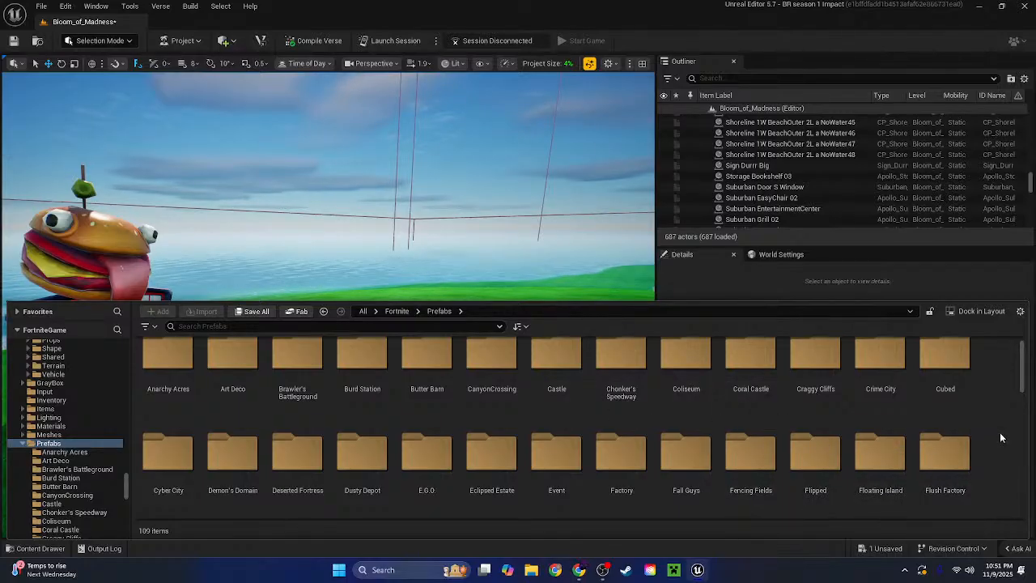
scroll(999, 436, "down", 10)
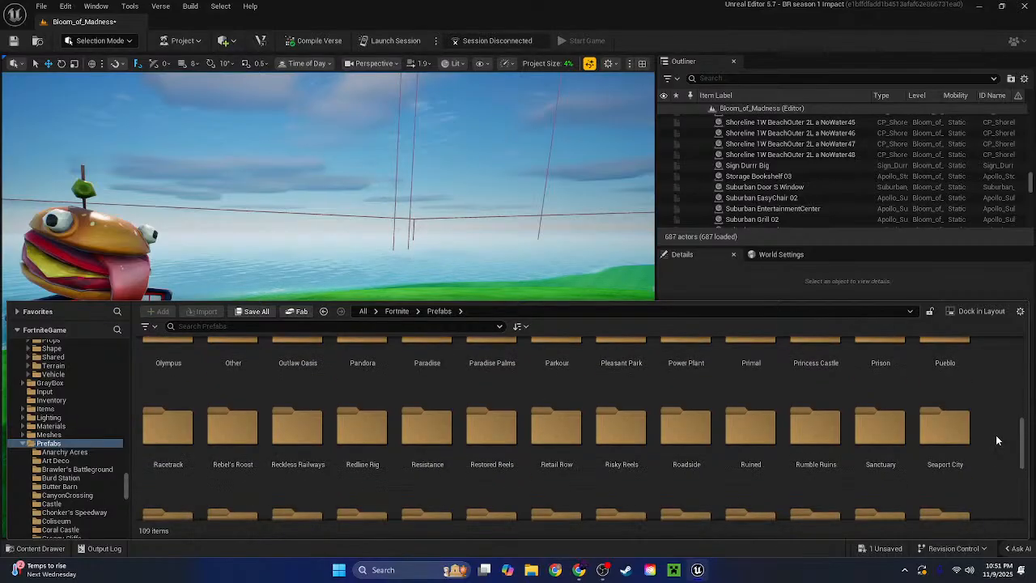
scroll(996, 436, "up", 10)
double_click(883, 411)
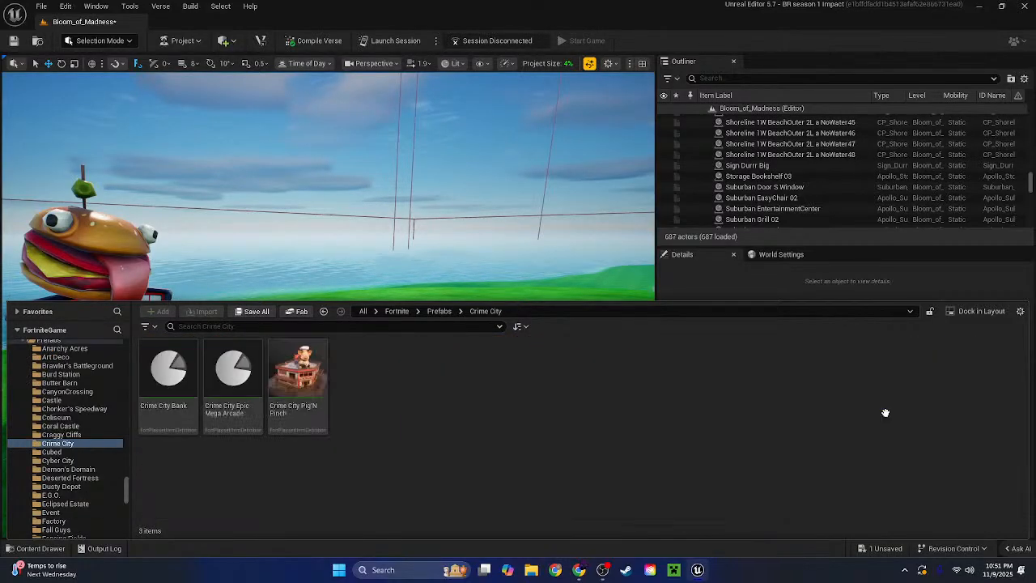
Return to the Prefabs folder, look through its later subfolders and open Retail Row to view its buildings
left_click(432, 310)
scroll(625, 412, "down", 15)
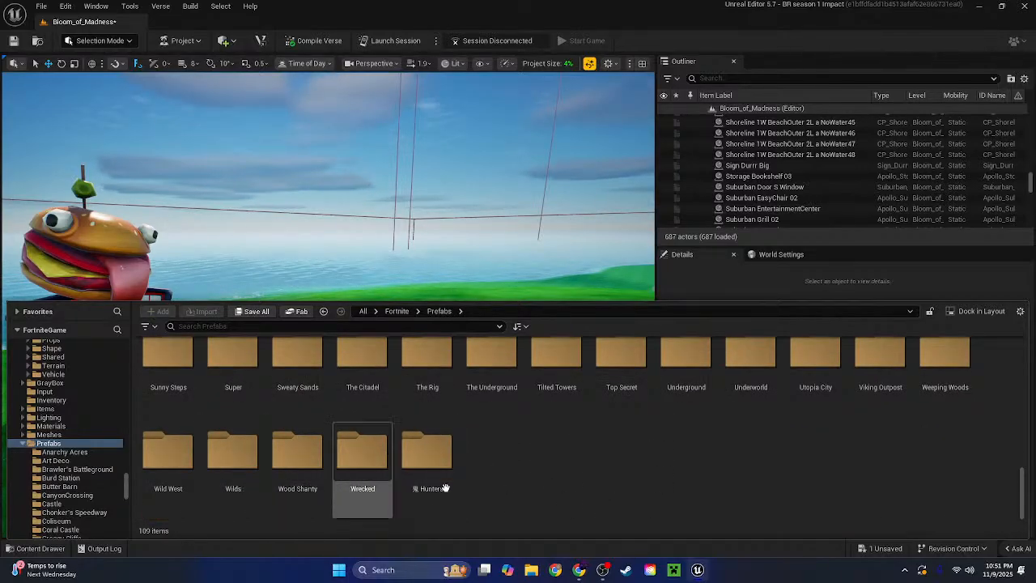
scroll(524, 512, "up", 1)
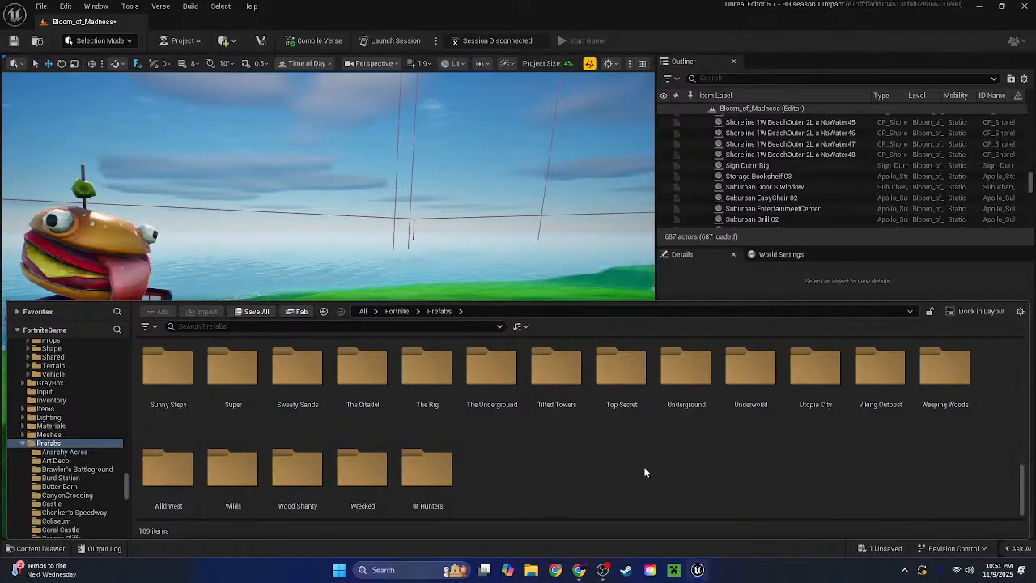
scroll(655, 468, "up", 5)
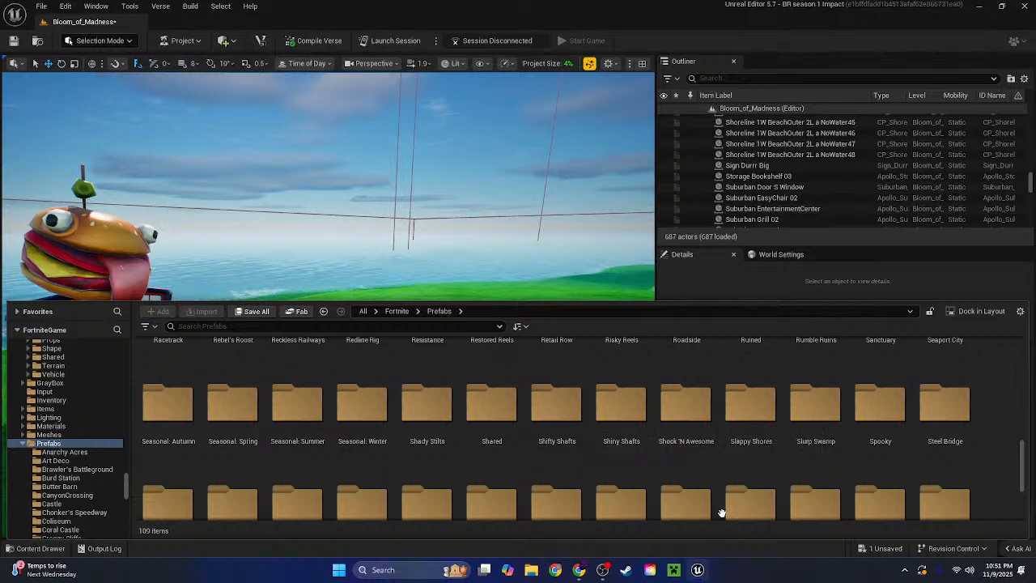
left_click(536, 453)
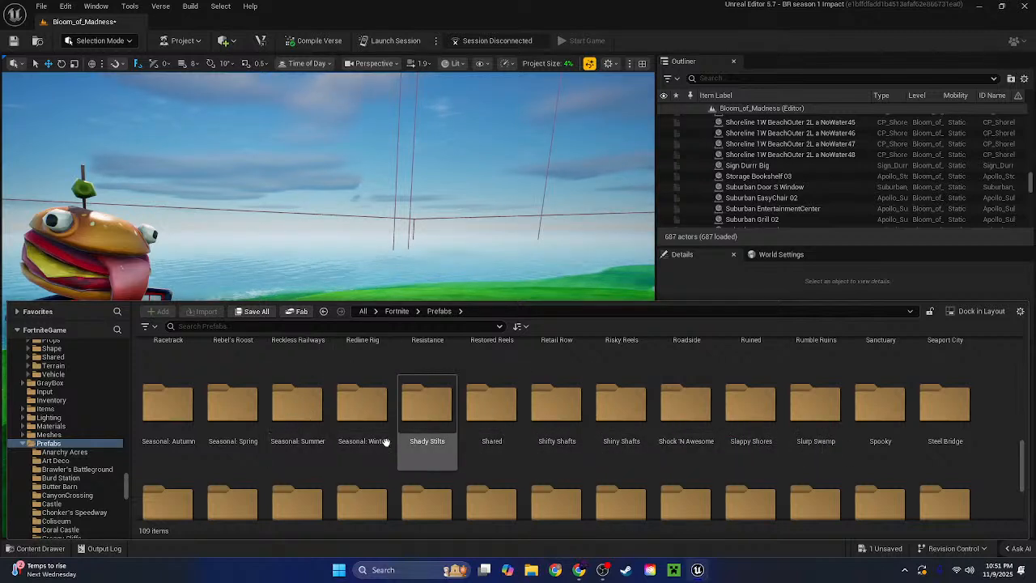
scroll(930, 429, "up", 2)
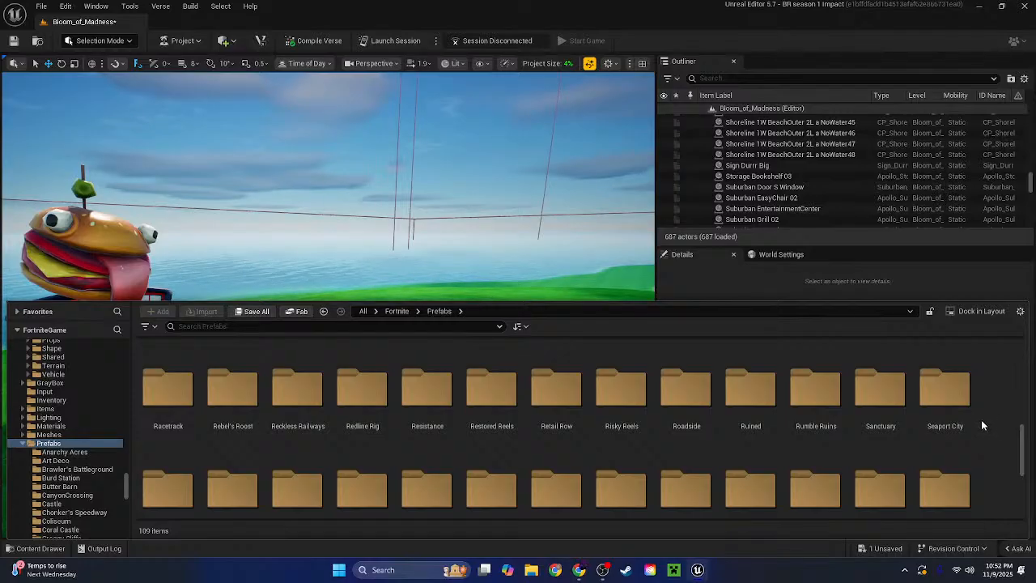
double_click(555, 393)
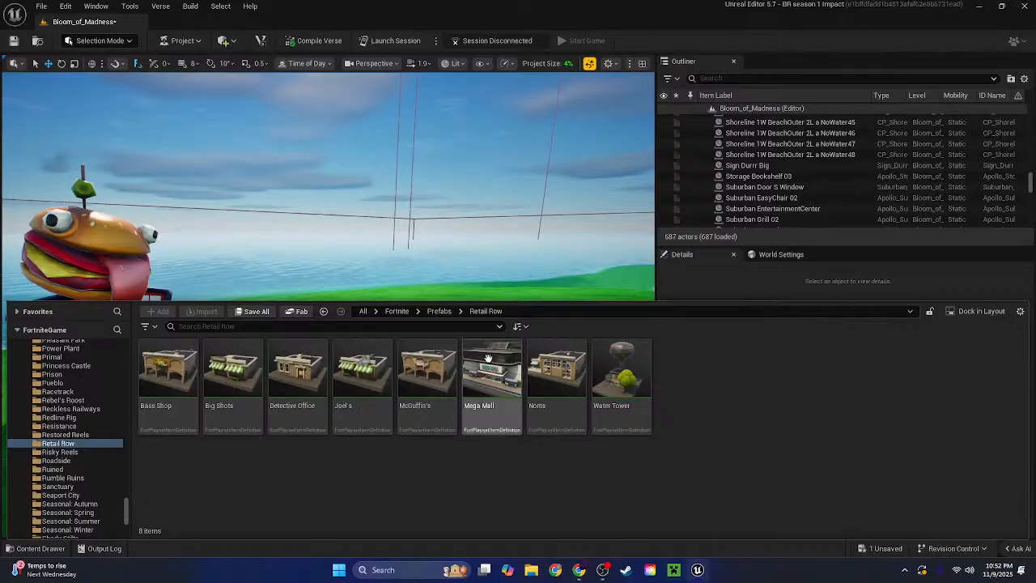
Go back to the Prefabs folder and open the Restored Reels subfolder to check its buildings
left_click(439, 311)
scroll(621, 409, "down", 12)
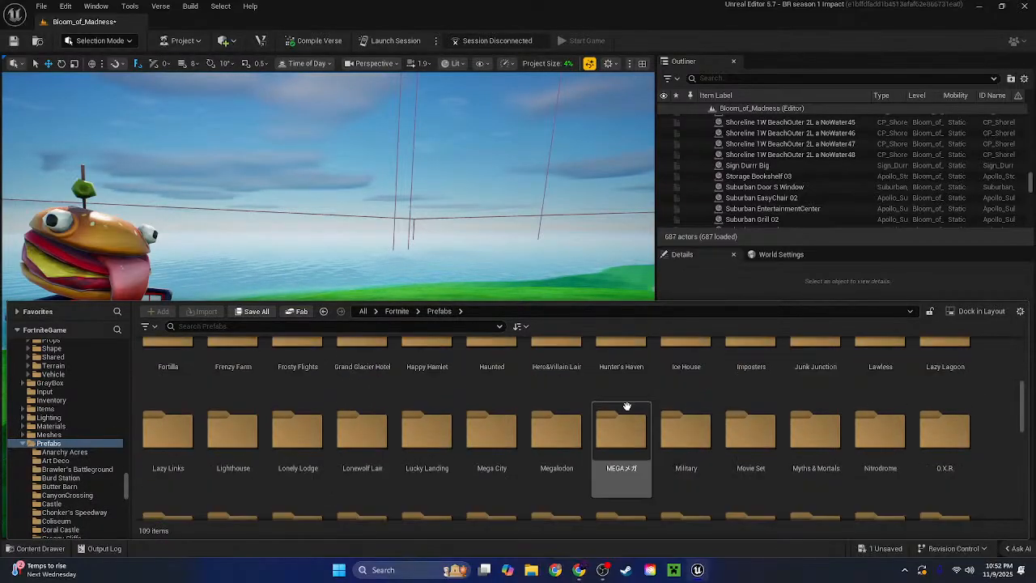
scroll(863, 434, "down", 1)
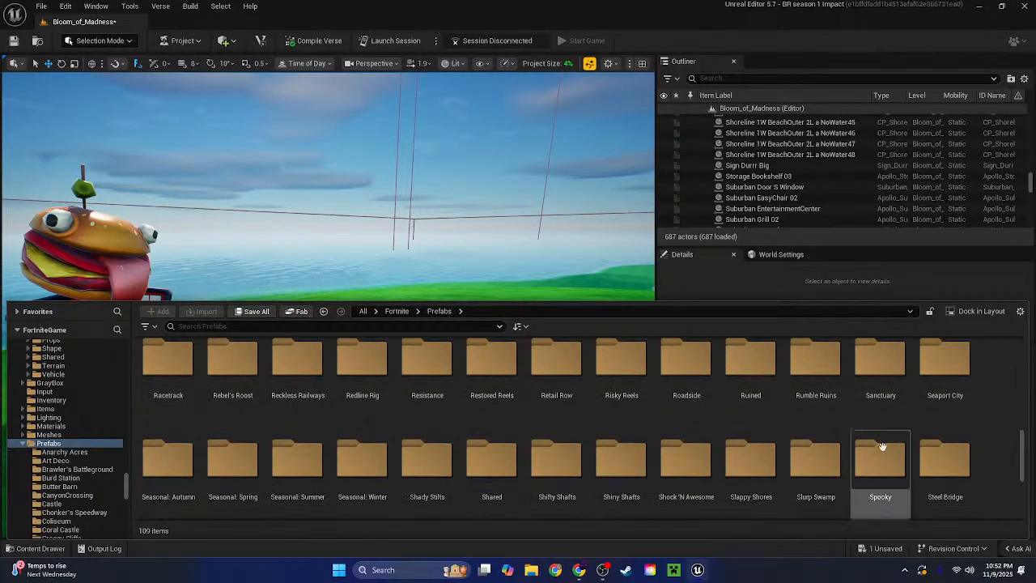
scroll(672, 434, "up", 1)
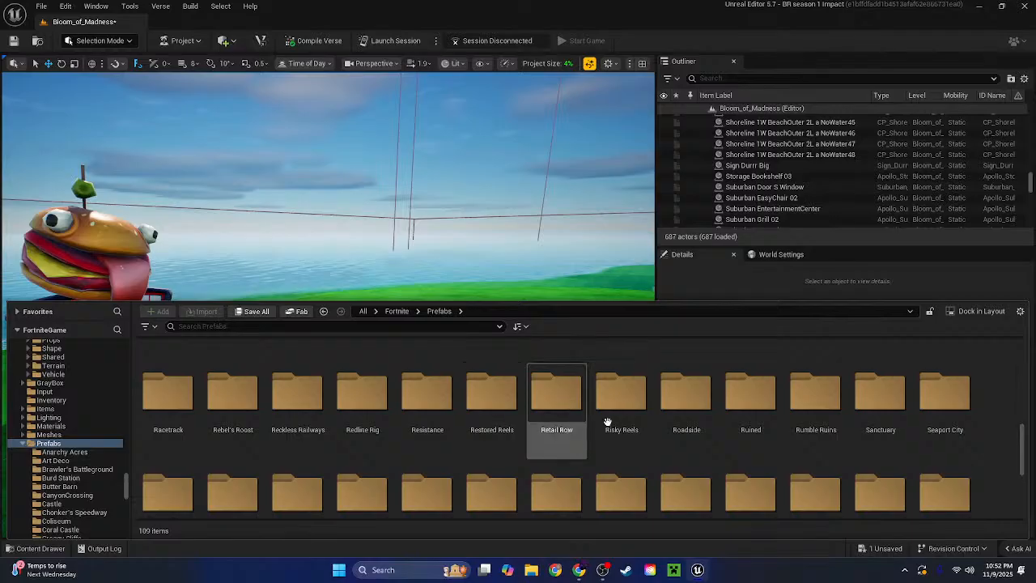
left_click(492, 421)
double_click(492, 421)
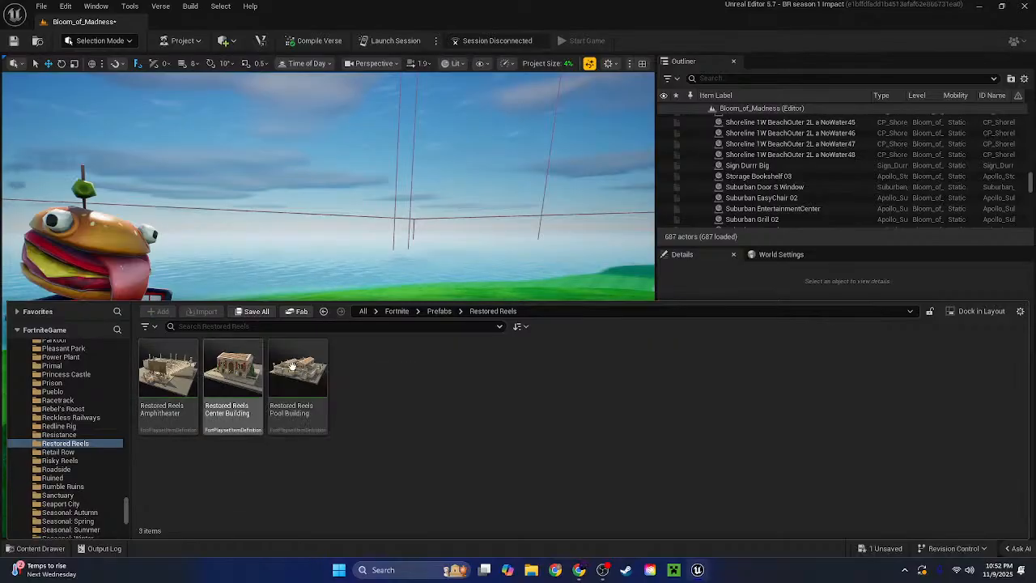
Go back to Prefabs, look through the subfolders and open Myths & Mortals to inspect its prefabs
left_click(439, 310)
scroll(458, 420, "down", 3)
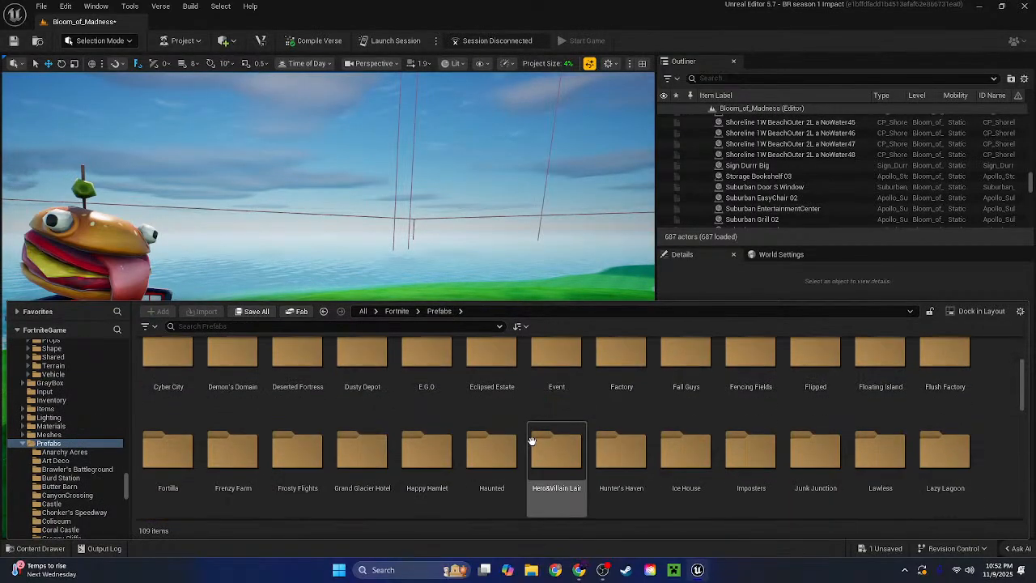
scroll(687, 456, "up", 2)
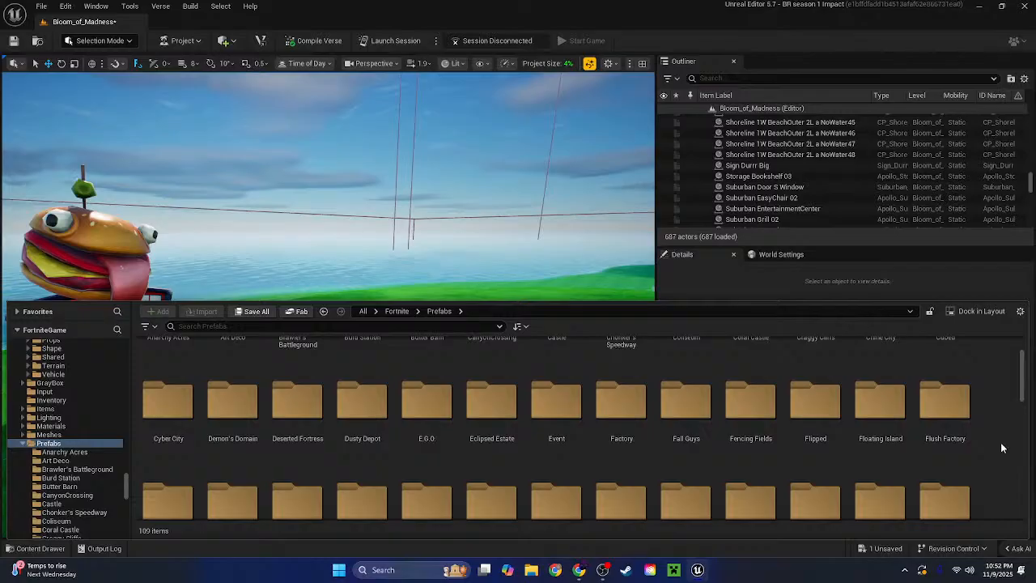
scroll(988, 441, "down", 2)
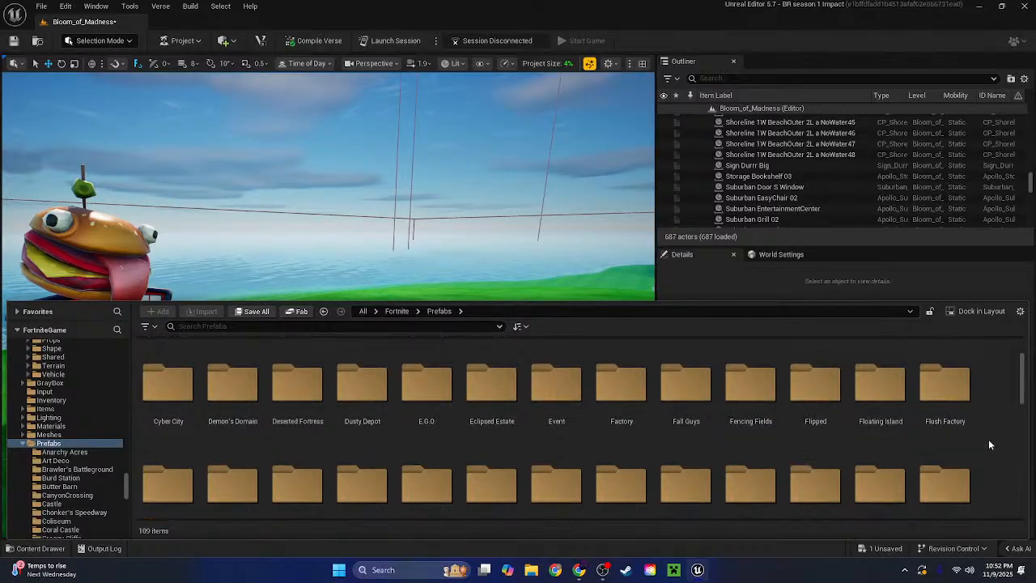
scroll(990, 442, "down", 1)
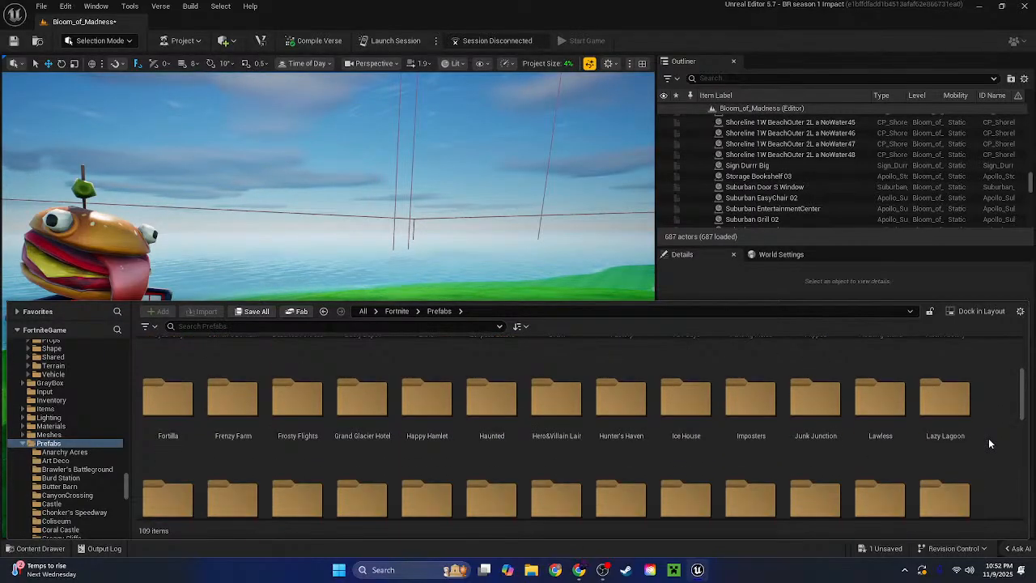
scroll(988, 443, "down", 3)
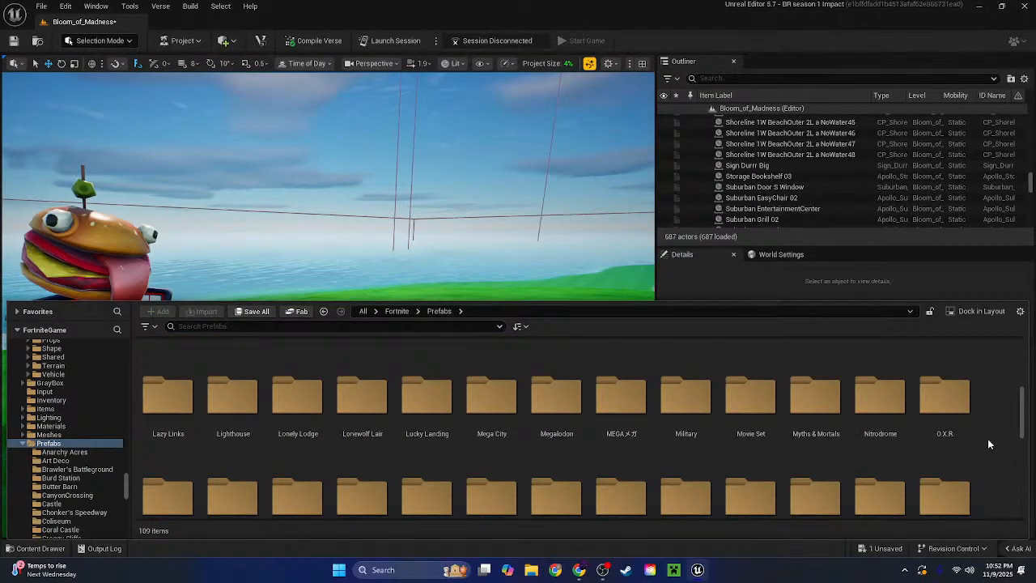
scroll(988, 443, "down", 1)
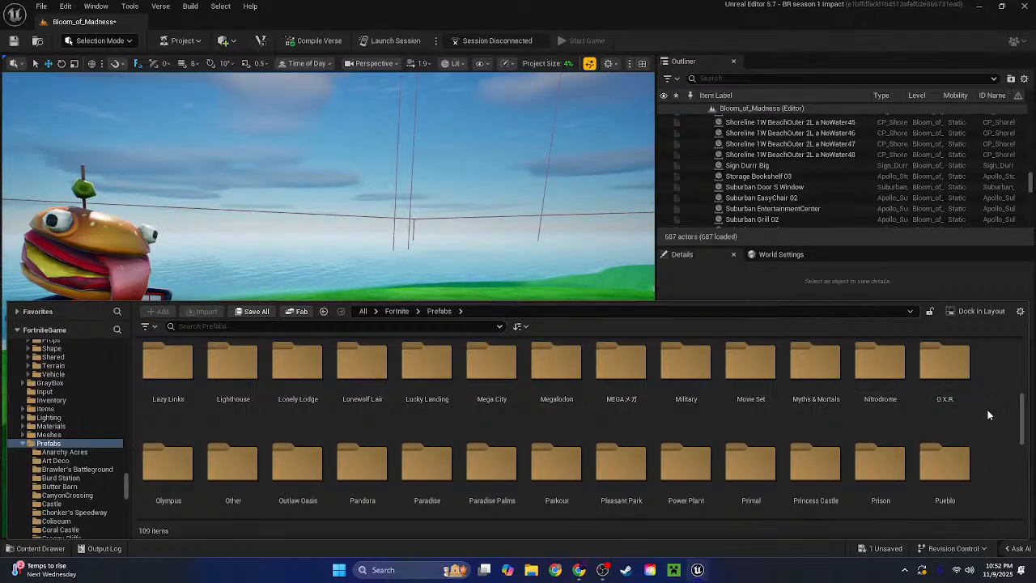
double_click(825, 379)
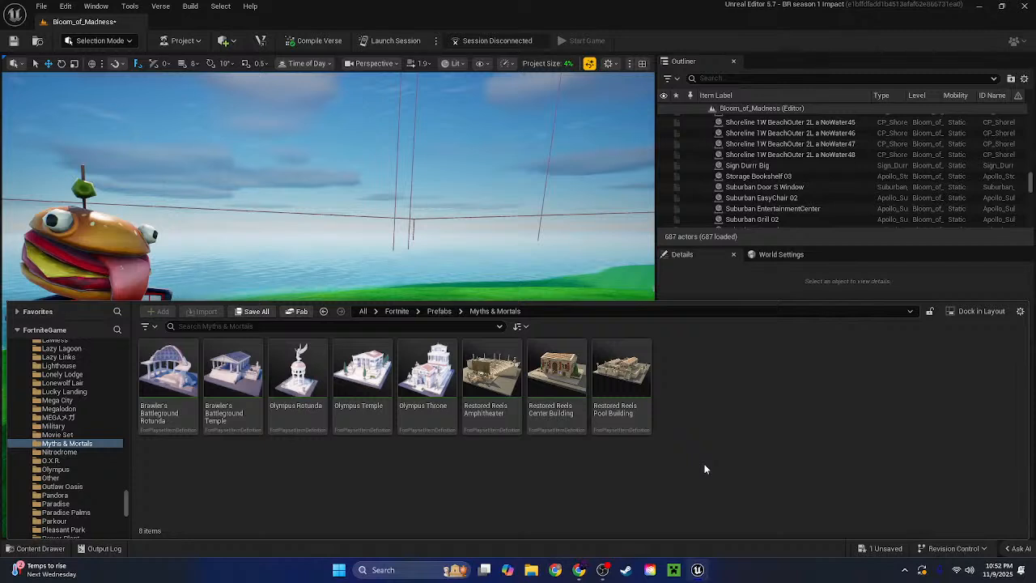
Return to the Prefabs folder and open the Other subfolder to view its contents
left_click(437, 311)
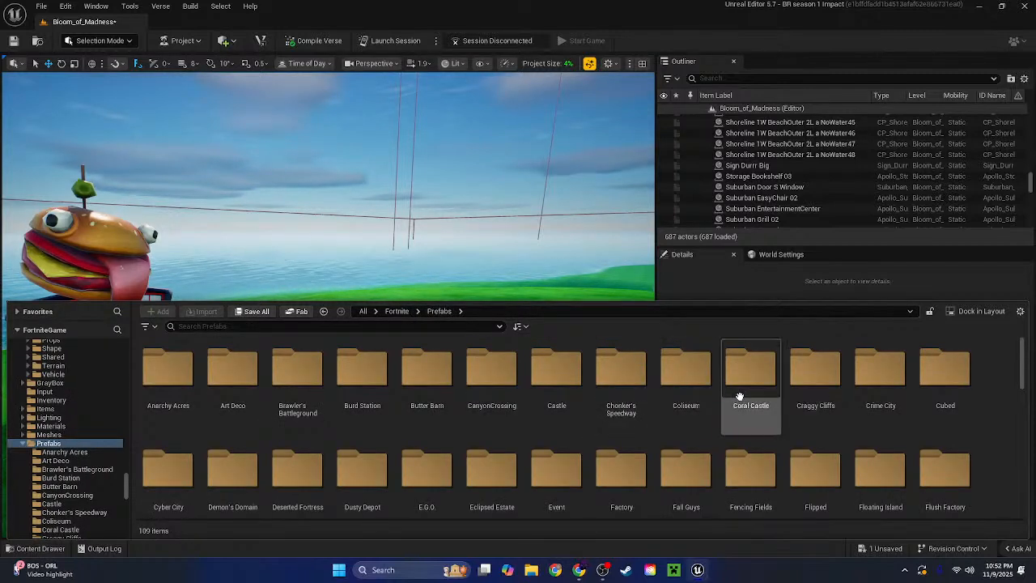
scroll(996, 425, "down", 5)
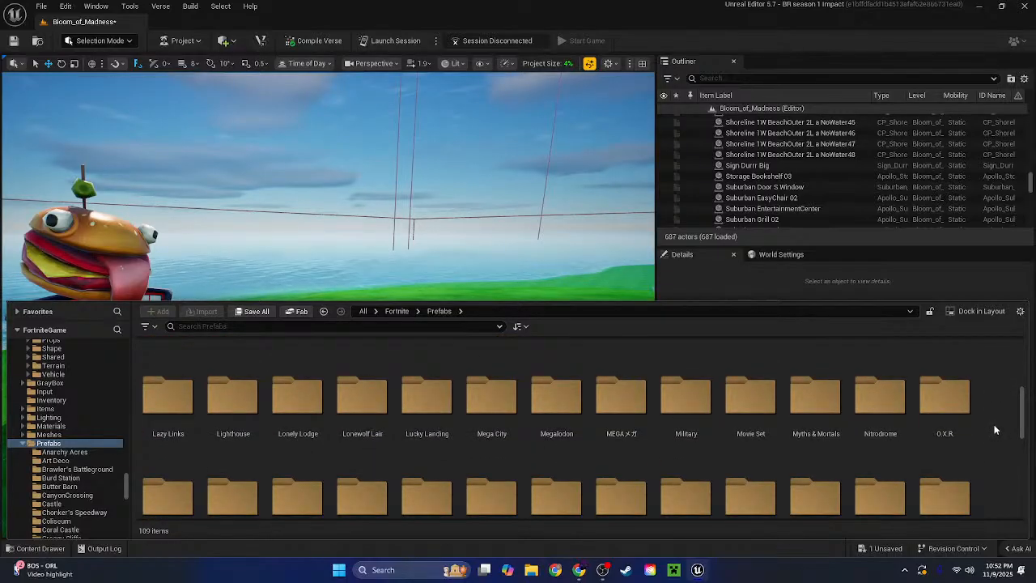
scroll(996, 430, "down", 1)
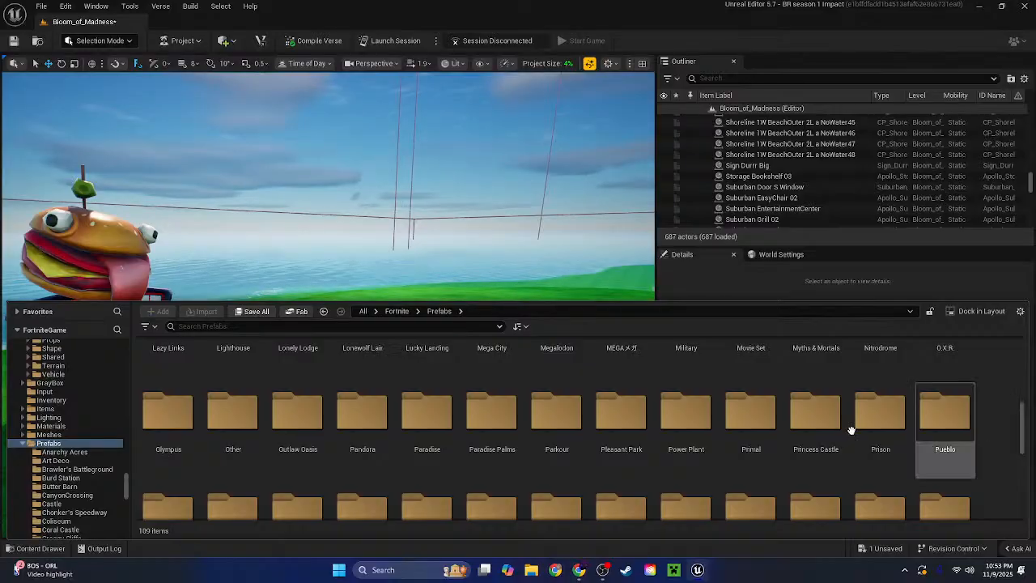
double_click(239, 429)
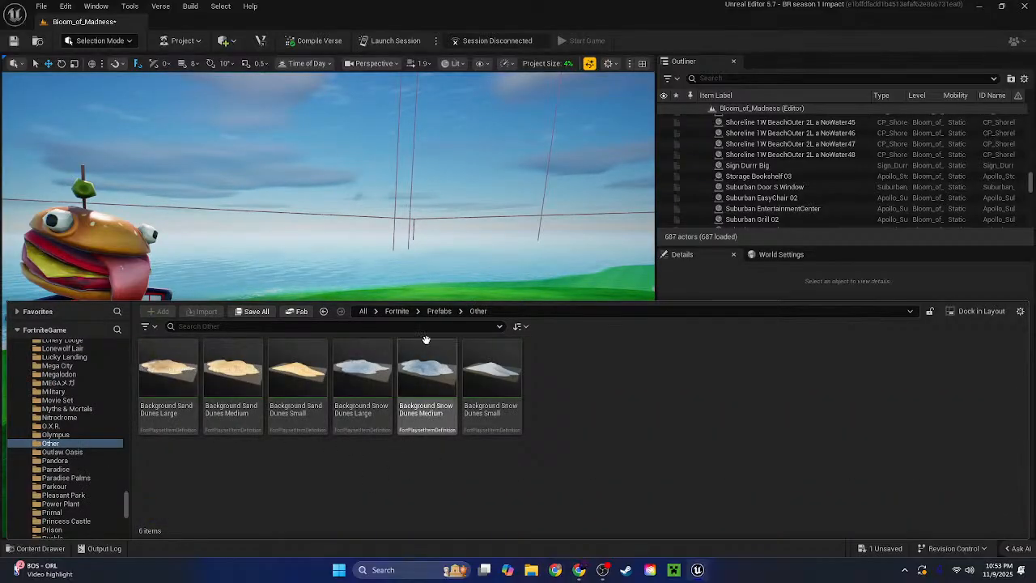
Go back to Prefabs, look through the remaining subfolders and open Shared to check its prefabs
left_click(437, 311)
scroll(534, 404, "down", 3)
scroll(648, 423, "down", 5)
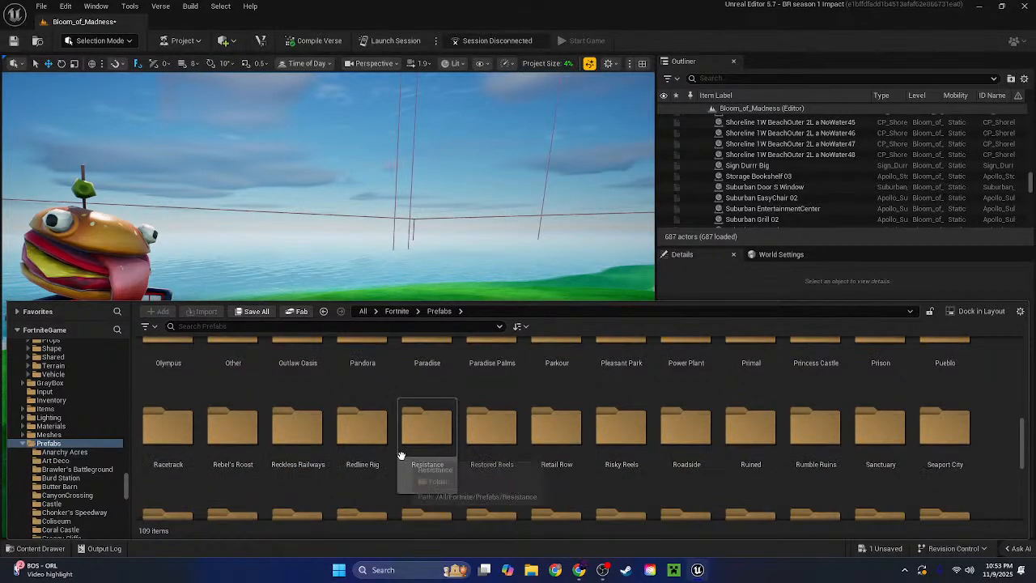
scroll(421, 461, "down", 8)
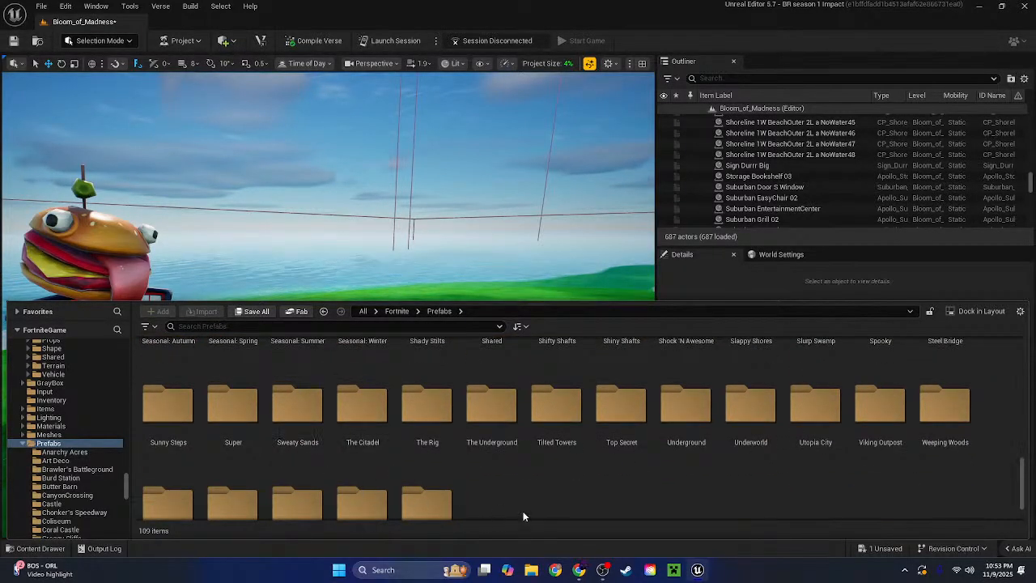
scroll(531, 486, "down", 2)
scroll(518, 476, "up", 3)
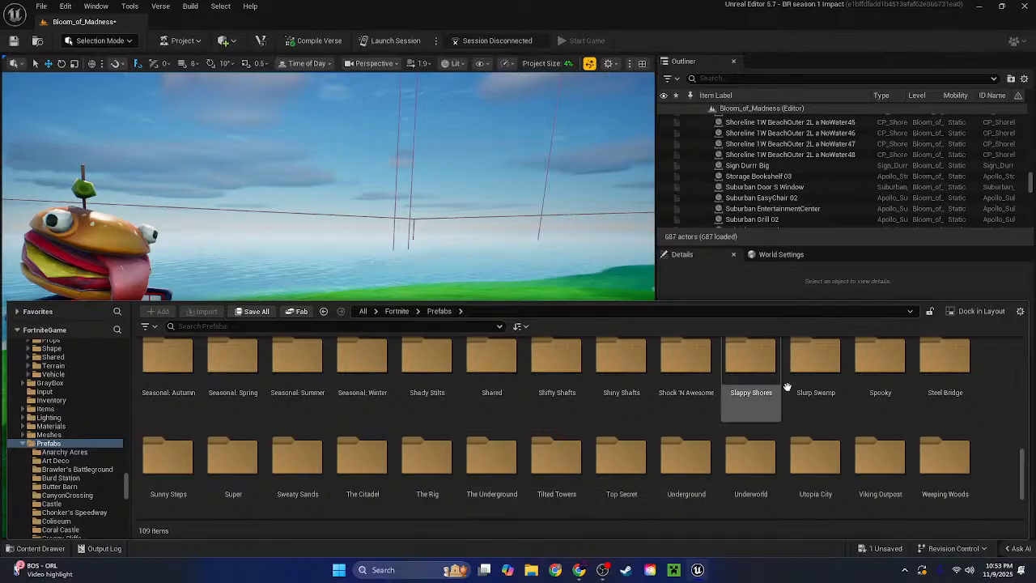
double_click(494, 379)
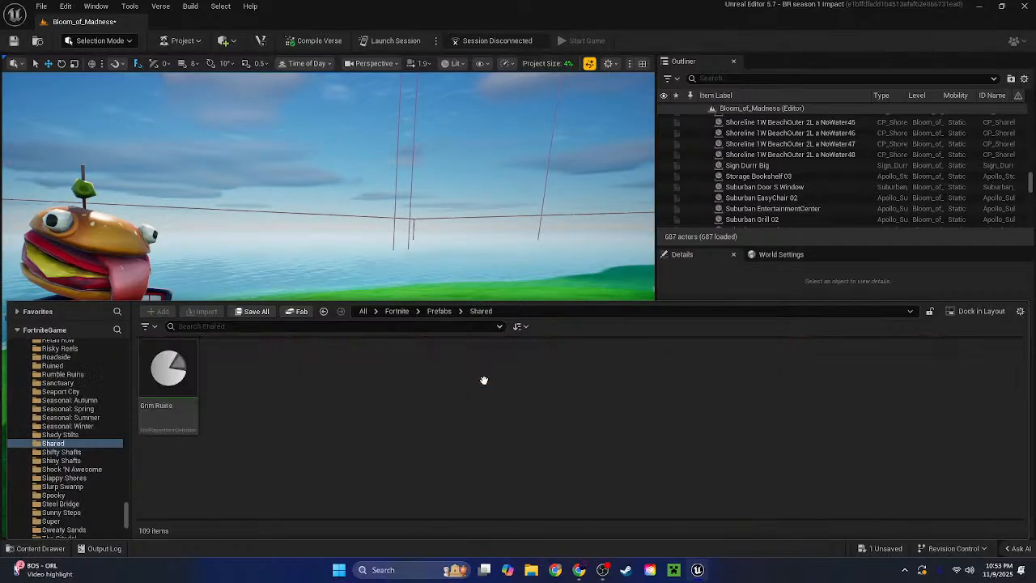
Return to the Prefabs folder and search its list of subfolders for "durr"
left_click(459, 311)
left_click(438, 310)
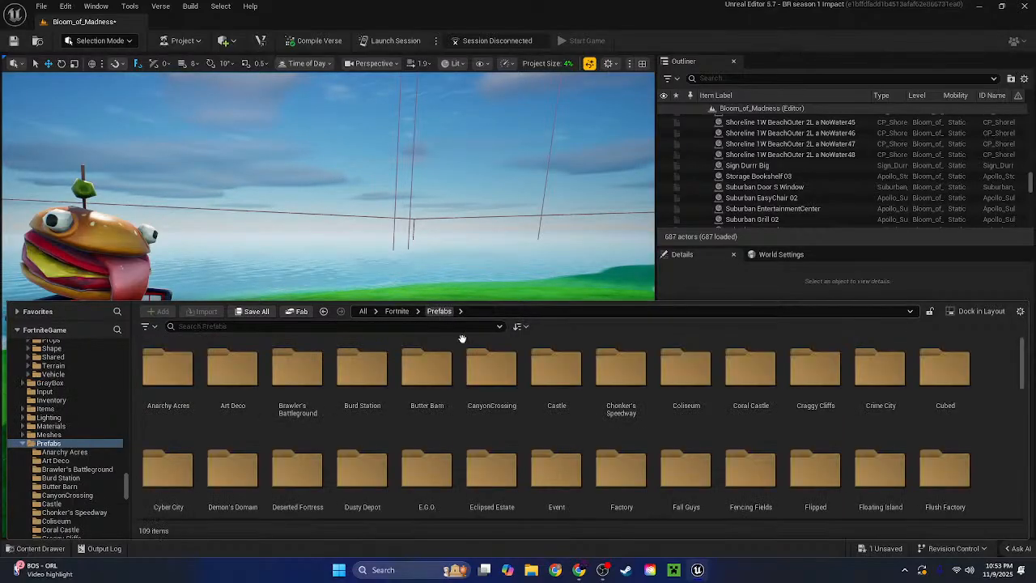
left_click(459, 312)
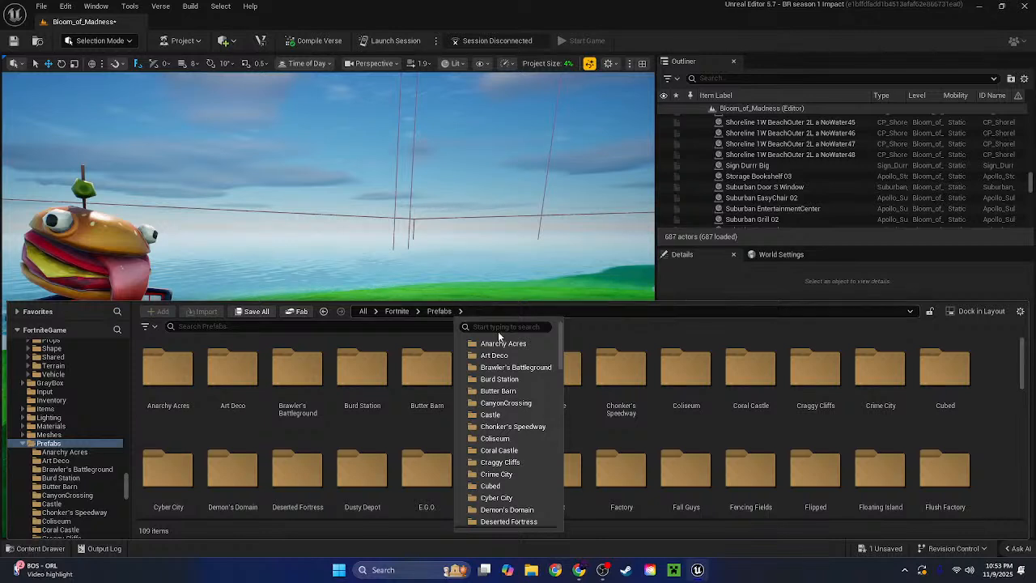
type("dust")
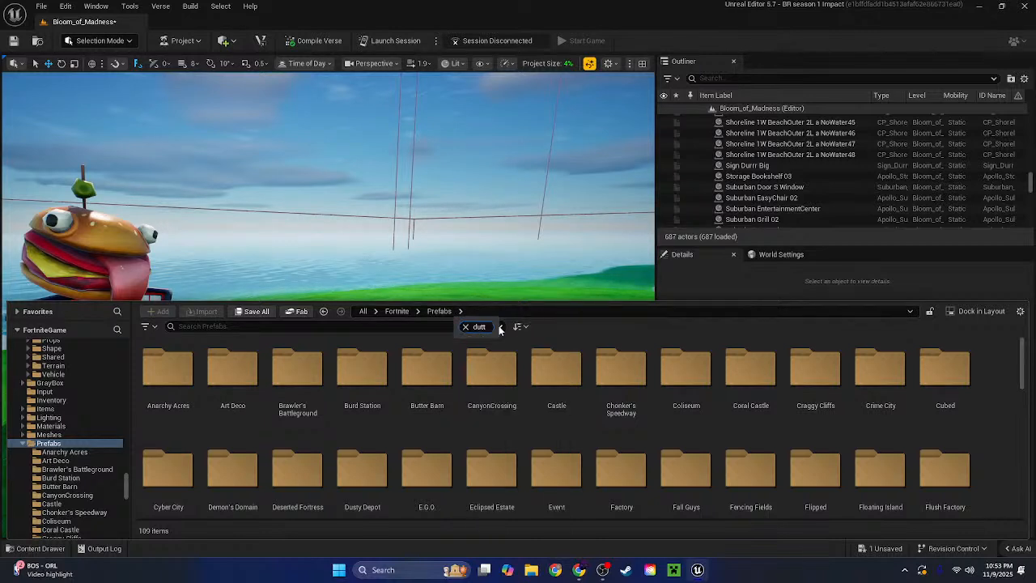
key("BackSpace")
key("BackSpace")
type("rr")
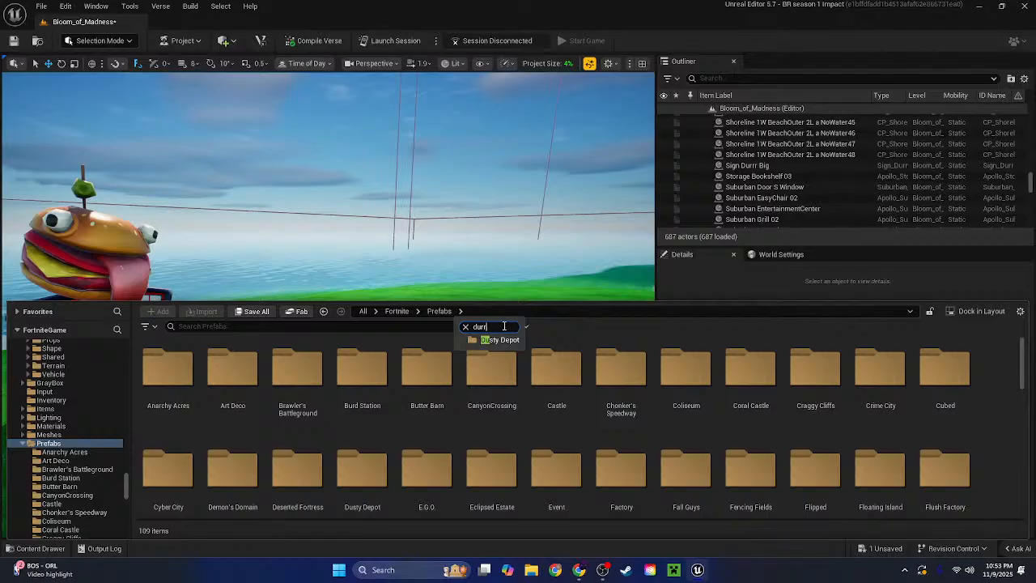
Clear the subfolder search and look through the Prefabs folder's subfolders from Anarchy Acres on to Pueblo
key("BackSpace")
key("BackSpace")
key("BackSpace")
key("BackSpace")
left_click(994, 406)
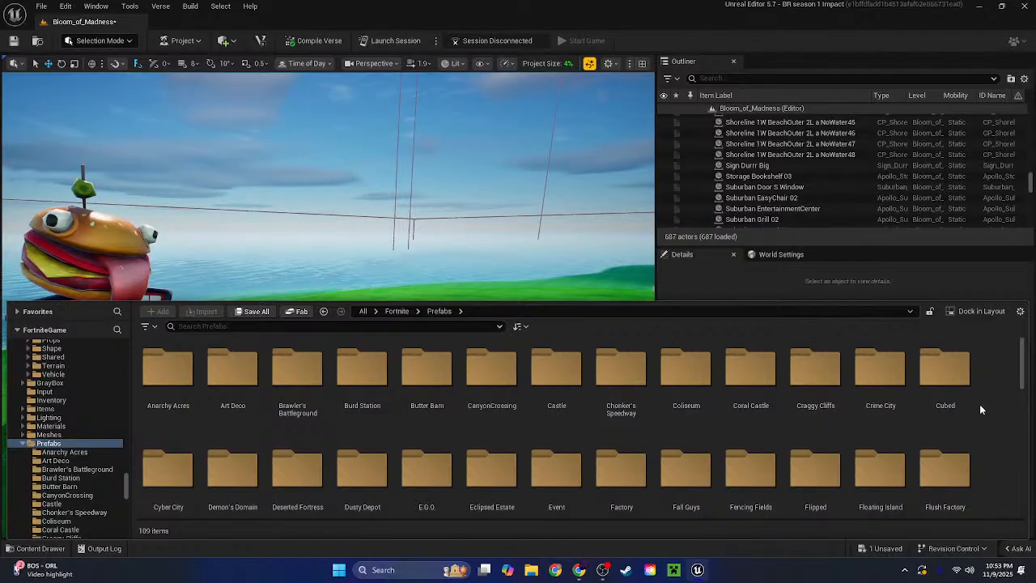
scroll(550, 388, "down", 1)
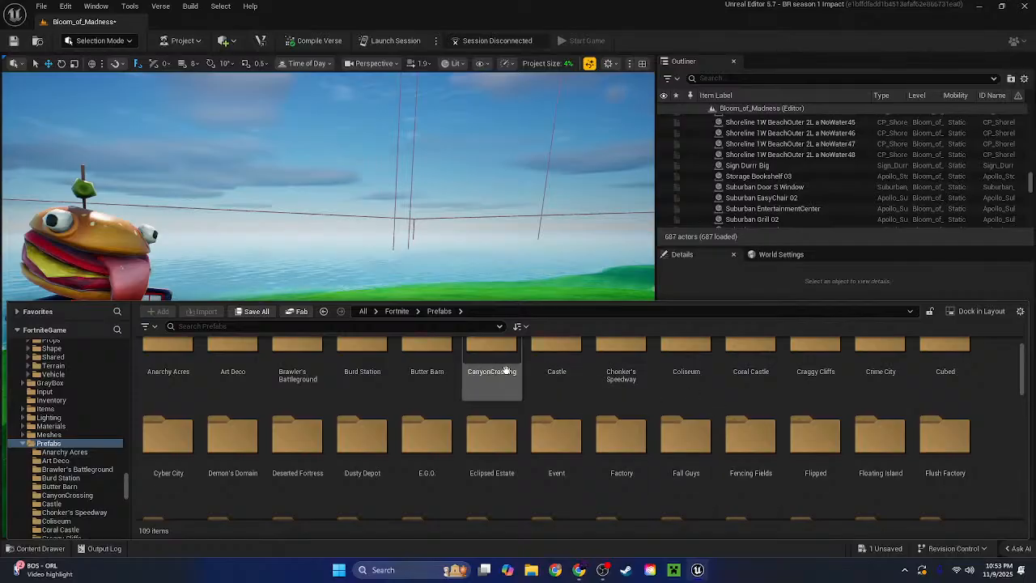
scroll(599, 388, "down", 2)
scroll(825, 421, "down", 1)
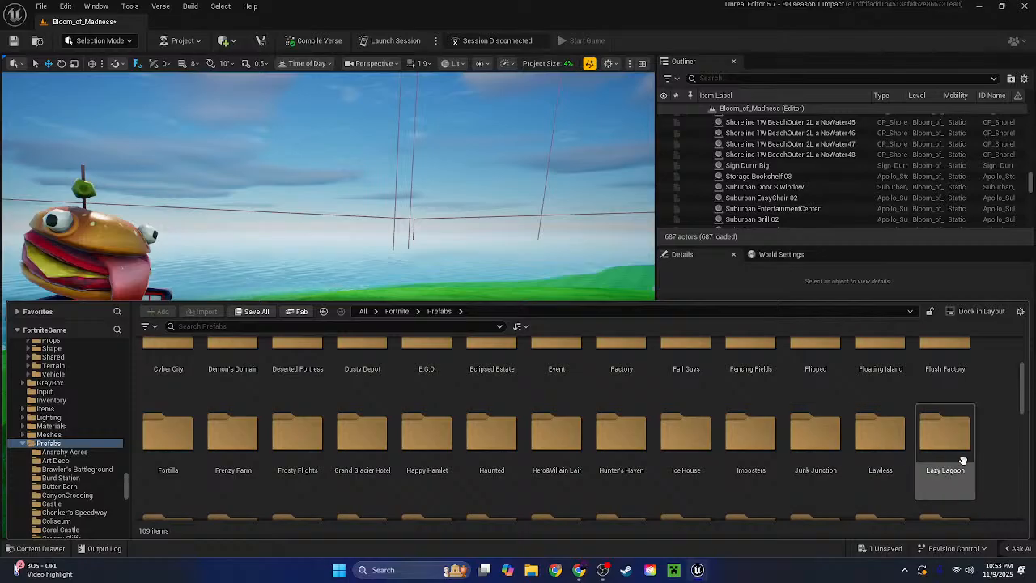
scroll(996, 473, "down", 2)
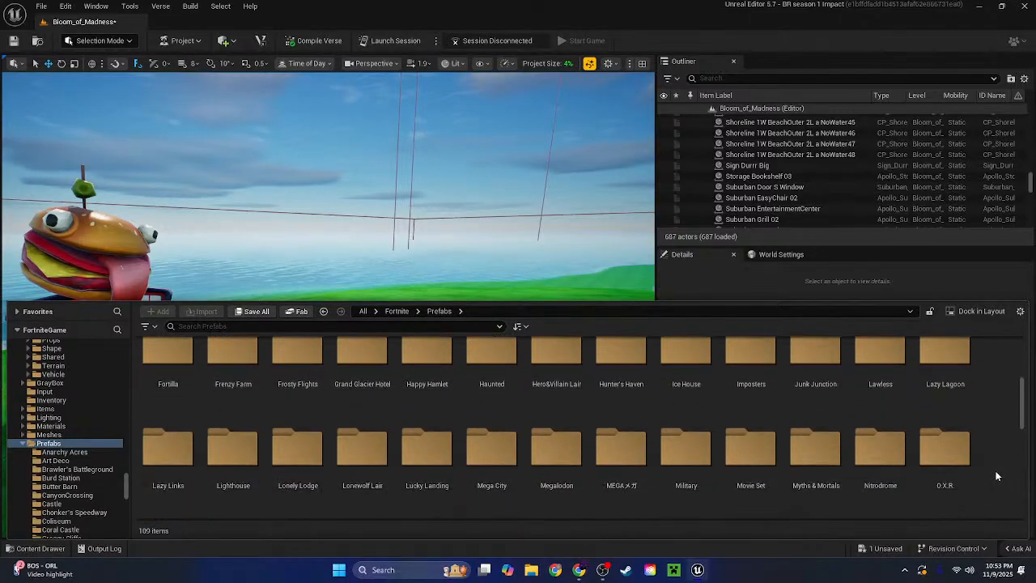
scroll(996, 476, "down", 1)
scroll(997, 476, "down", 1)
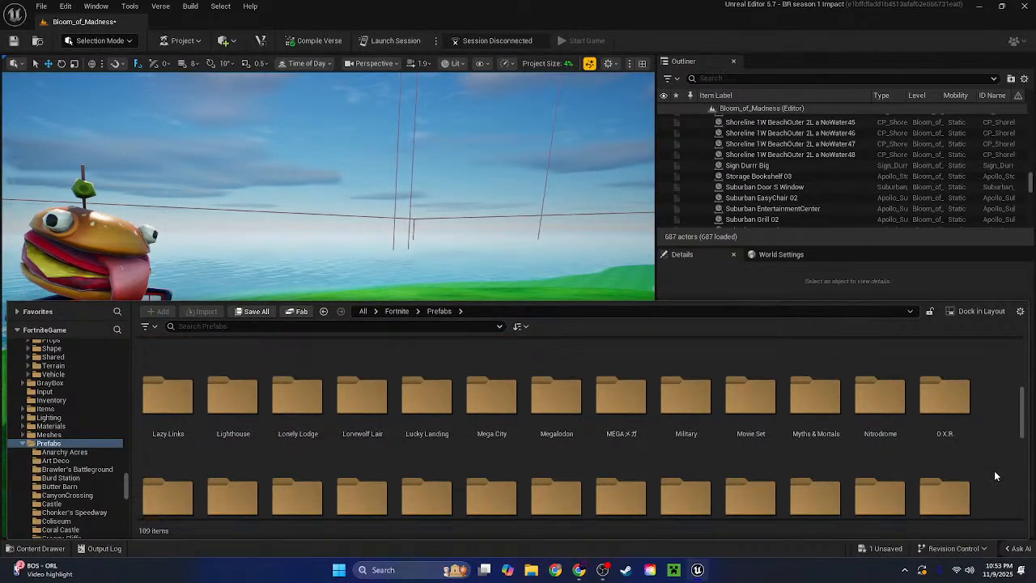
scroll(996, 476, "down", 1)
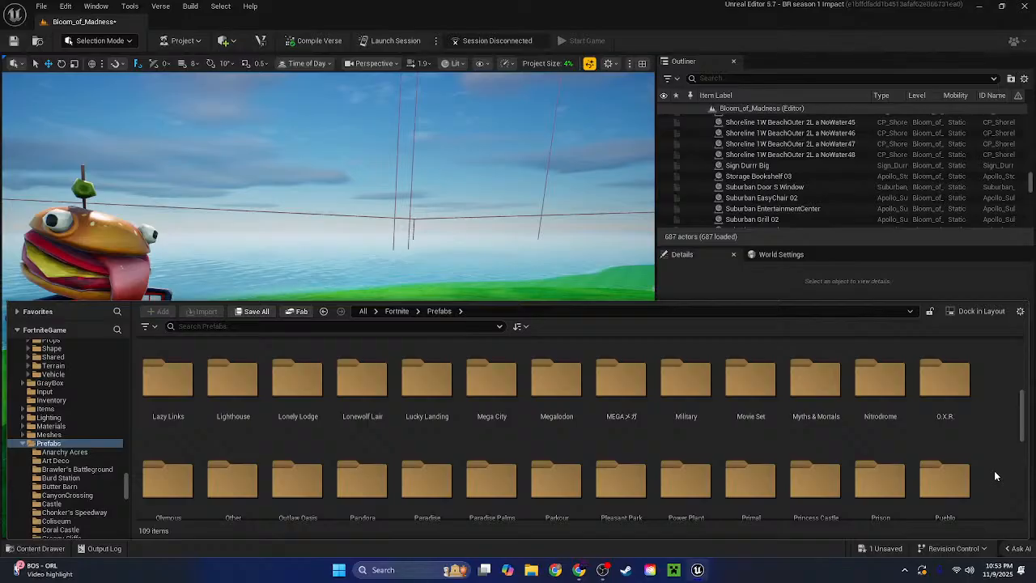
scroll(996, 476, "down", 1)
Search the prefabs for "rest" and place the Dumpling Restaurant on the grass beside the Durrr Burger sign
left_click(297, 326)
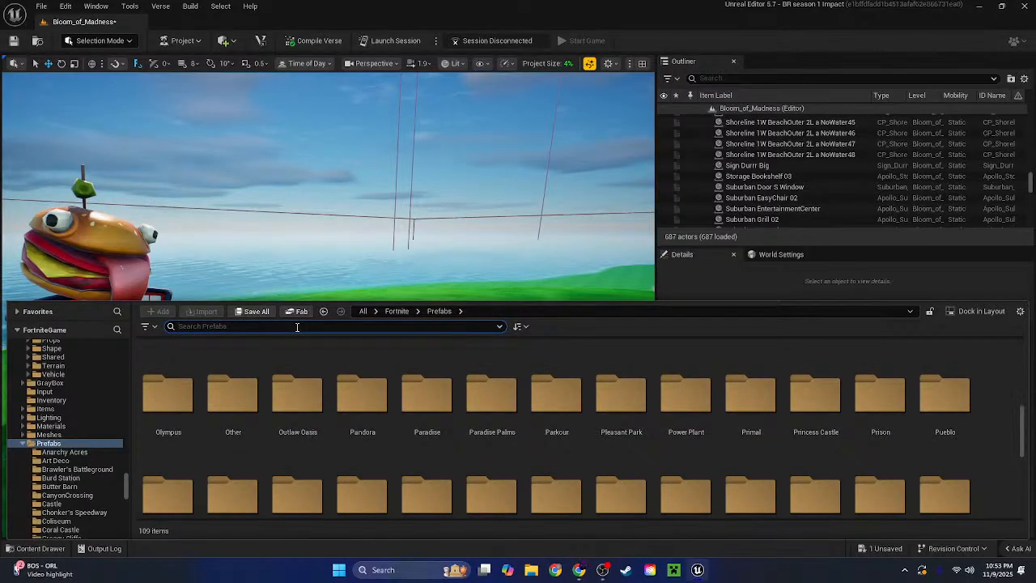
type("rest")
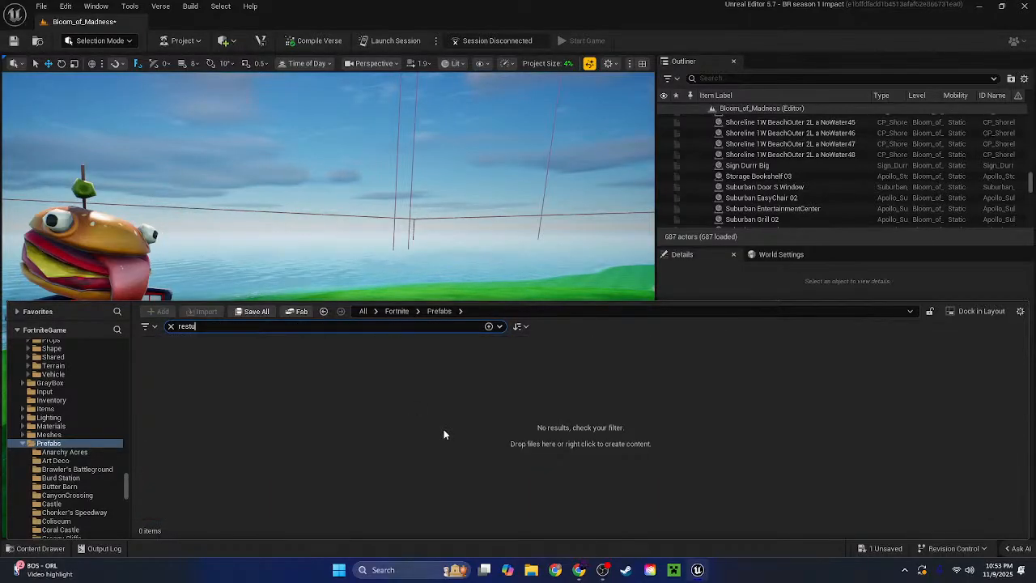
left_click(660, 493)
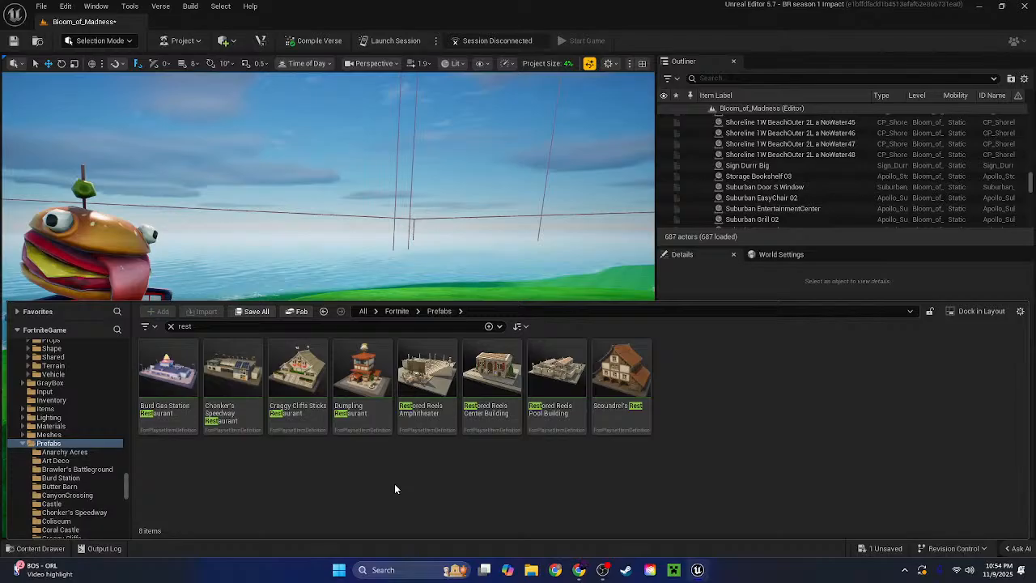
left_click_drag(364, 387, 390, 218)
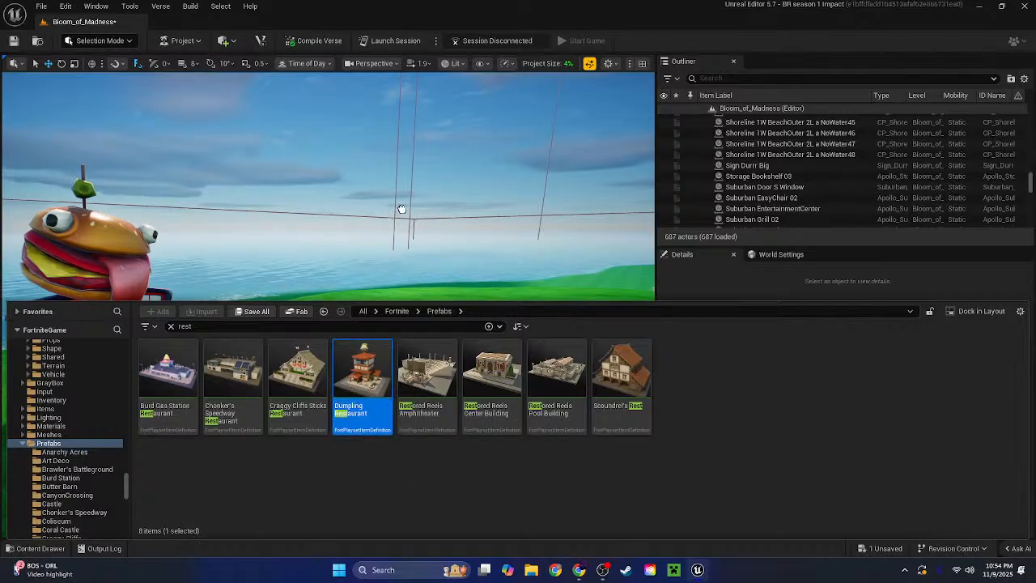
left_click(433, 295)
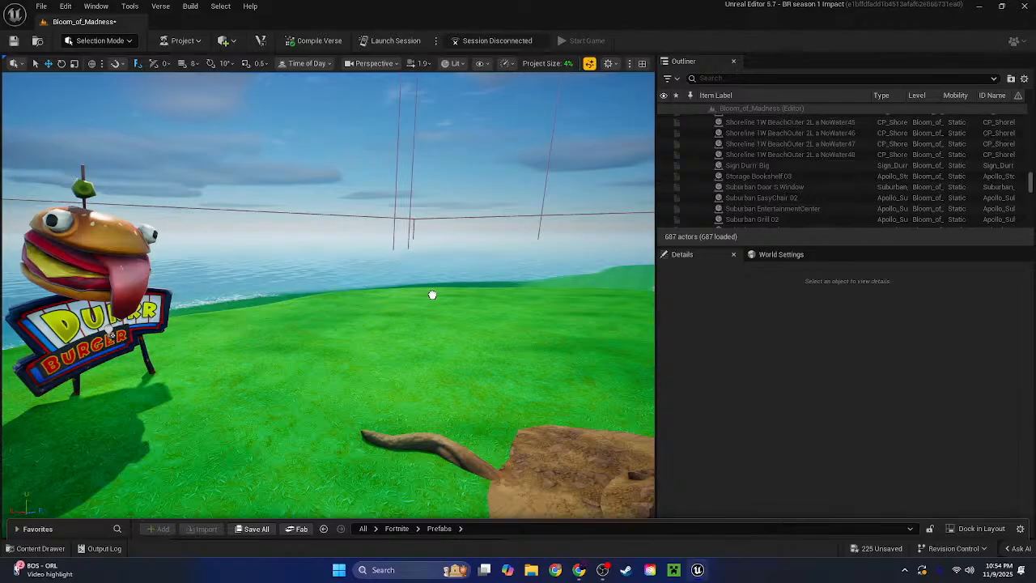
left_click_drag(432, 294, 432, 294)
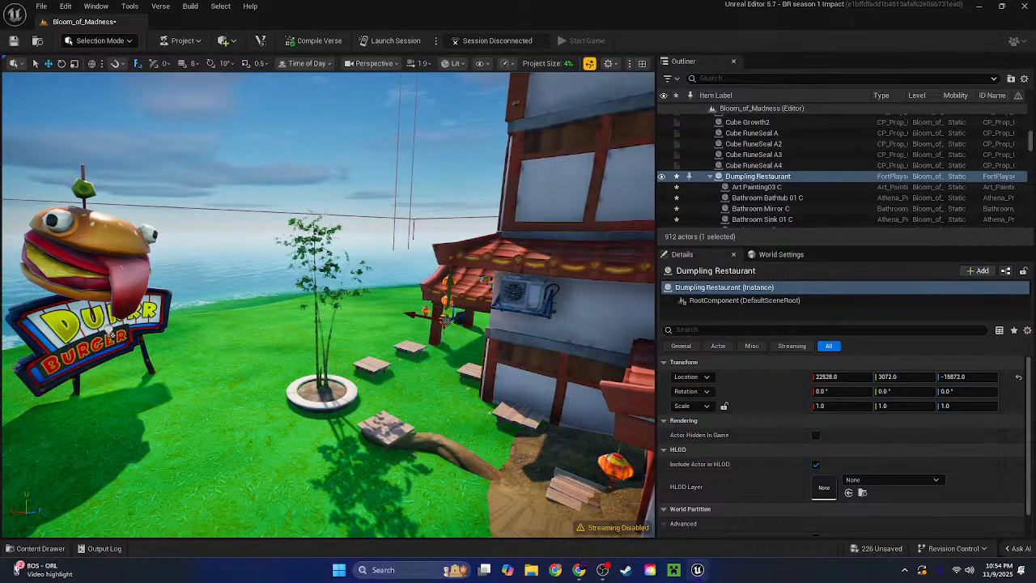
Move the Dumpling Restaurant away from the purple tree and dirt mound, to location 23552, 3072, -14336
right_click_drag(112, 335, 113, 183)
left_click(183, 273)
right_click_drag(183, 273, 224, 274)
key("s")
key("a")
left_click(356, 251)
left_click(727, 121)
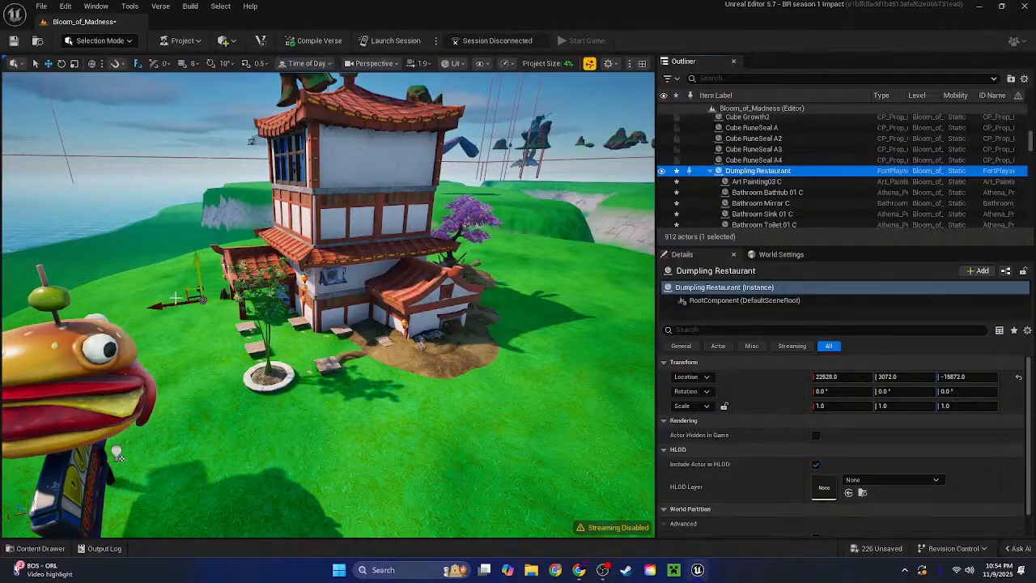
left_click_drag(199, 299, 50, 279)
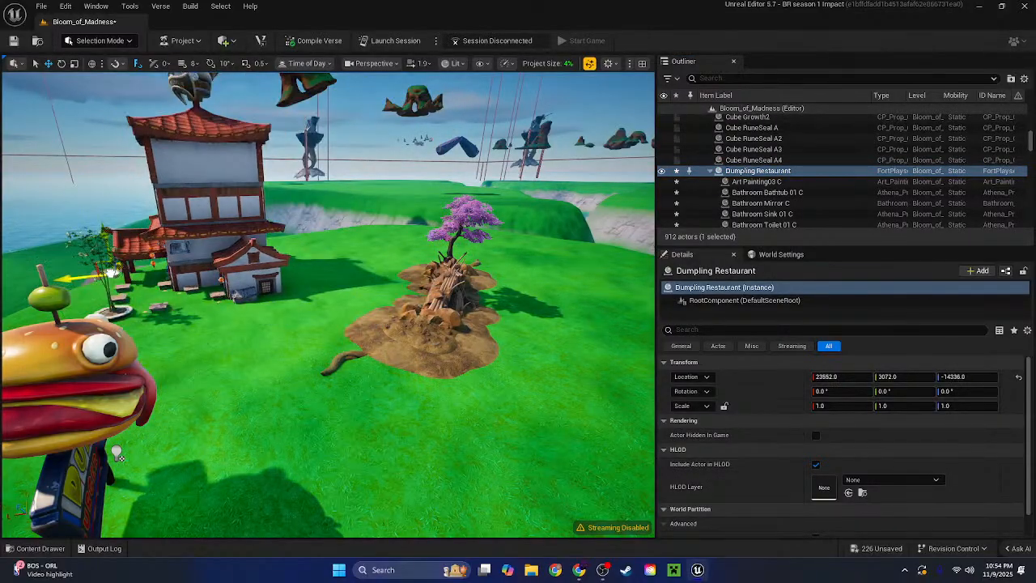
Raise the Dumpling Restaurant out of the ground to a vertical location of 3456
right_click_drag(50, 279, 16, 259)
key("w")
key("d")
mouse_move(121, 356)
right_mouse_down()
mouse_move(141, 356)
mouse_move(121, 357)
right_mouse_up()
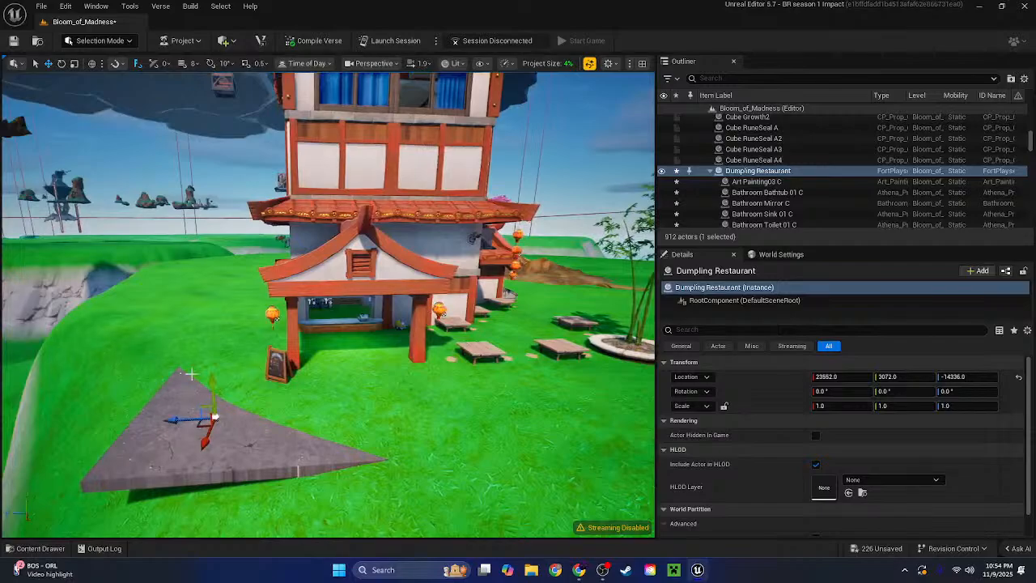
right_click_drag(187, 375, 217, 381)
left_click_drag(190, 404, 179, 284)
Inspect the Dumpling Restaurant's upper-floor interior, including the curtained windows and computer desk, and view the whole building from outside
right_click_drag(329, 349, 356, 324)
key("w")
key("d")
key("w")
scroll(234, 332, "down", 3)
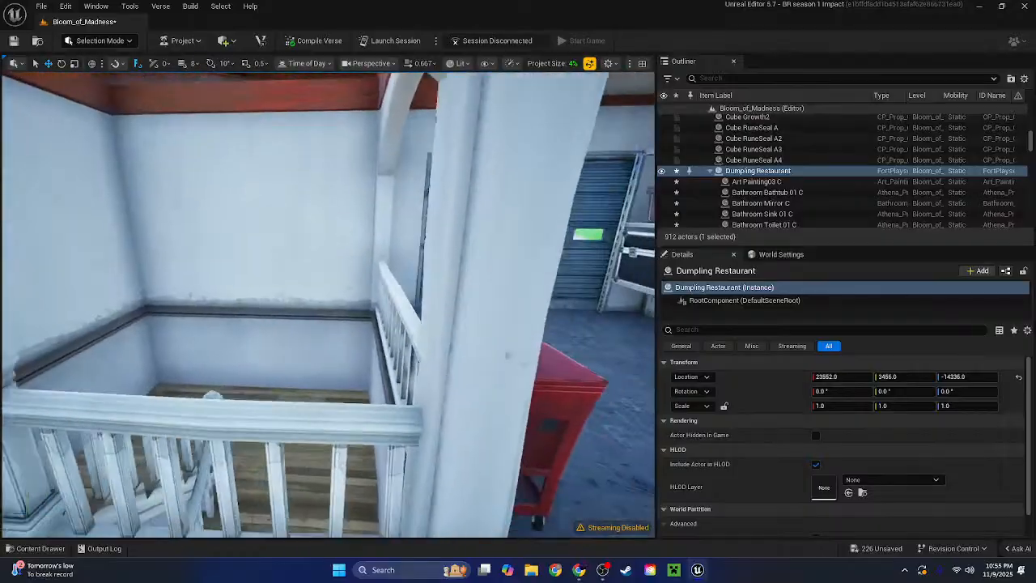
key("s")
right_click_drag(356, 324, 567, 324)
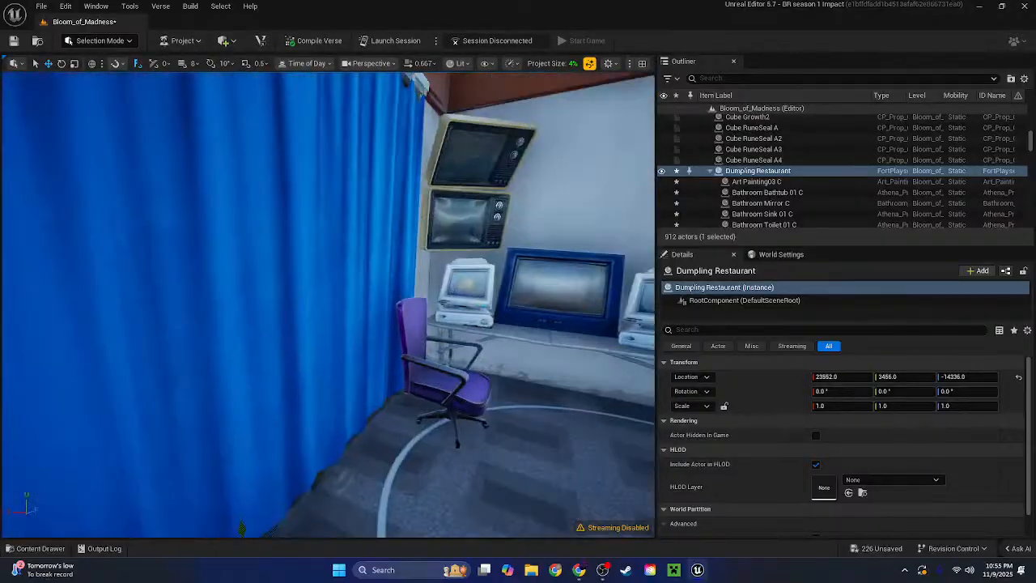
right_click_drag(395, 406, 454, 477)
key("s")
key("d")
key("s")
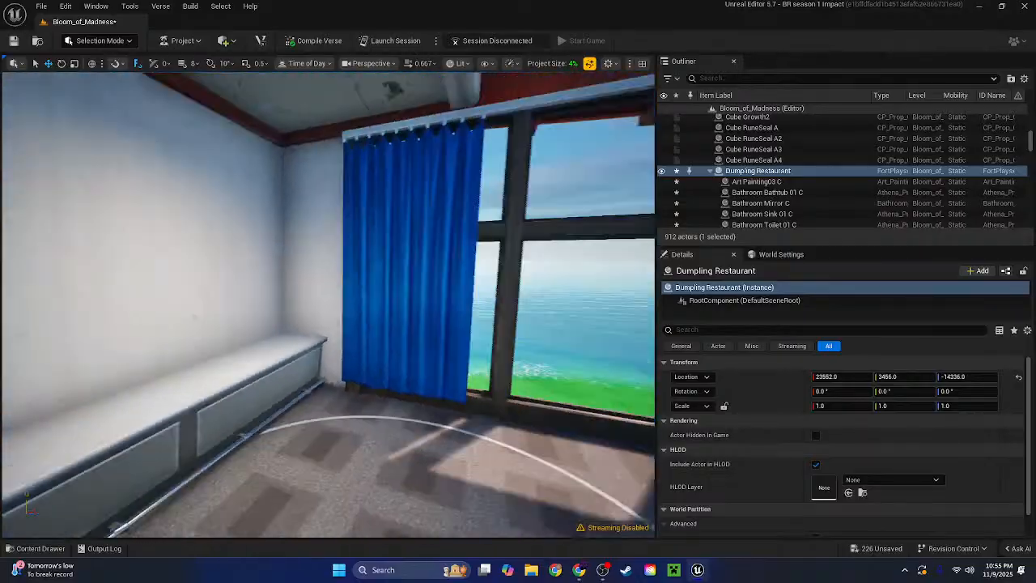
right_click_drag(340, 324, 587, 328)
key("s")
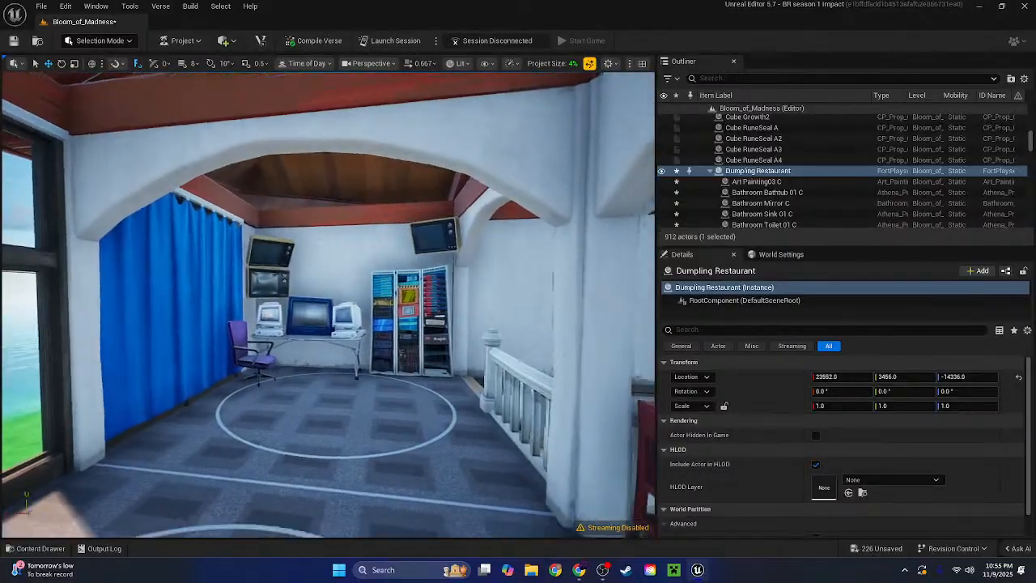
right_click_drag(328, 305, 615, 303)
key("w")
key("w")
key("s")
key("a")
key("a")
scroll(429, 299, "up", 2)
key("s")
scroll(429, 299, "up", 1)
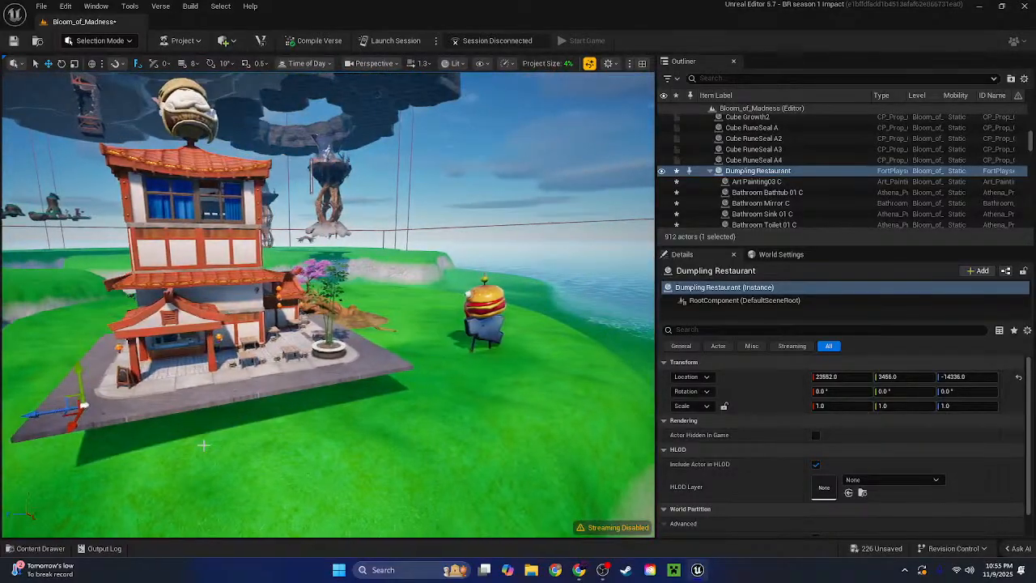
Search the prefabs for "durr" and, after clearing that, for "tom"
left_click(33, 550)
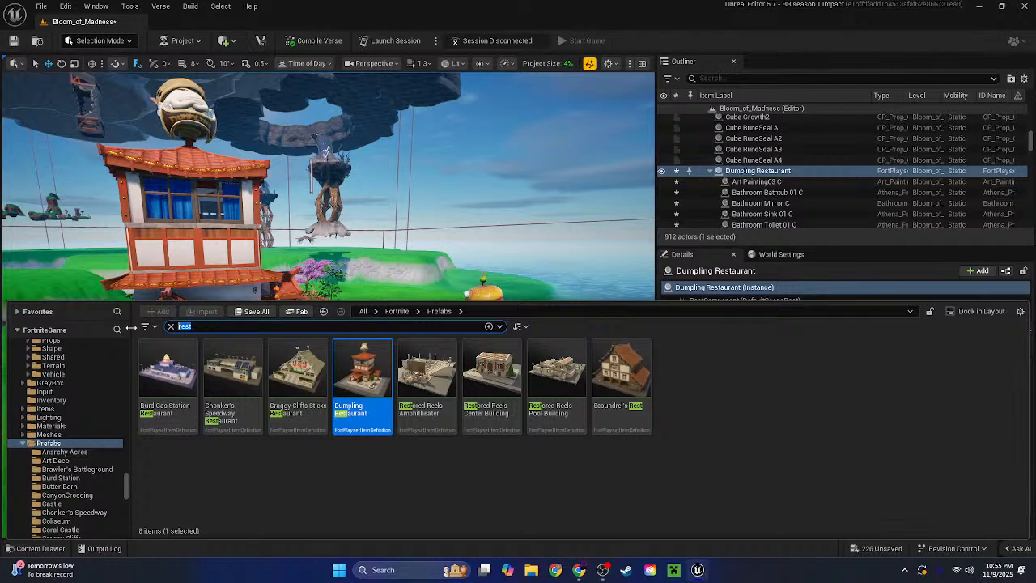
type("durr")
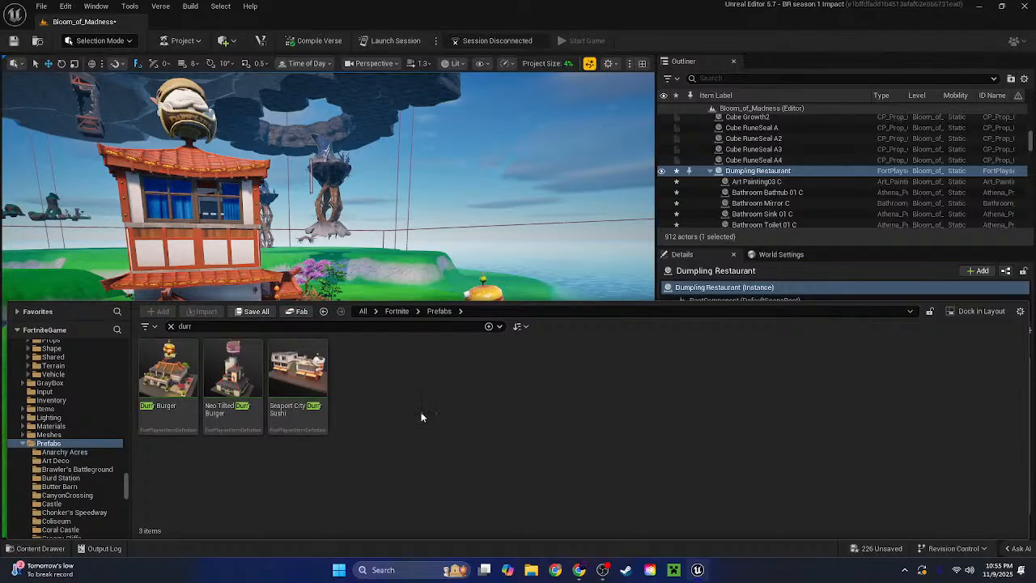
left_click(172, 327)
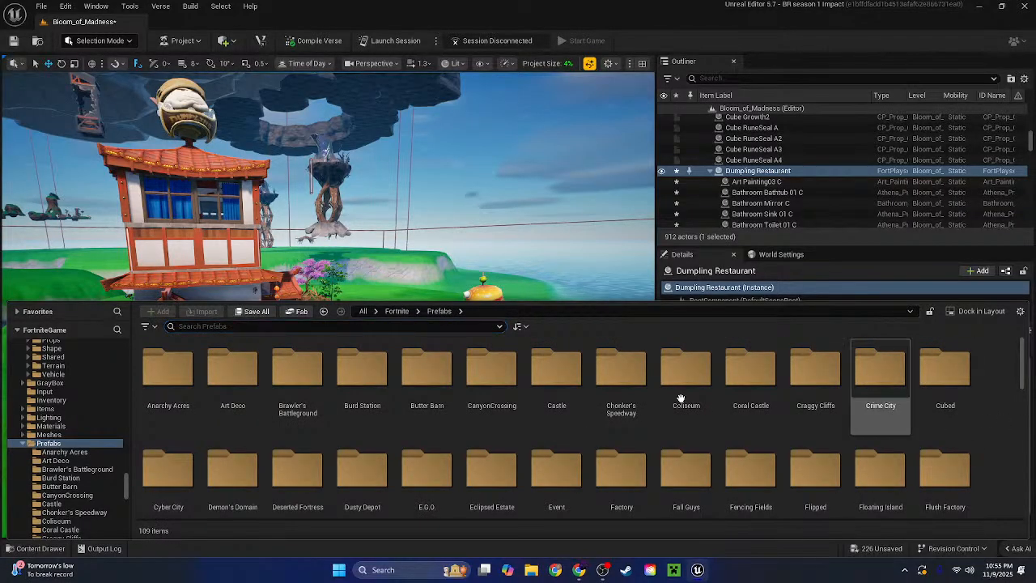
left_click(338, 327)
type("t")
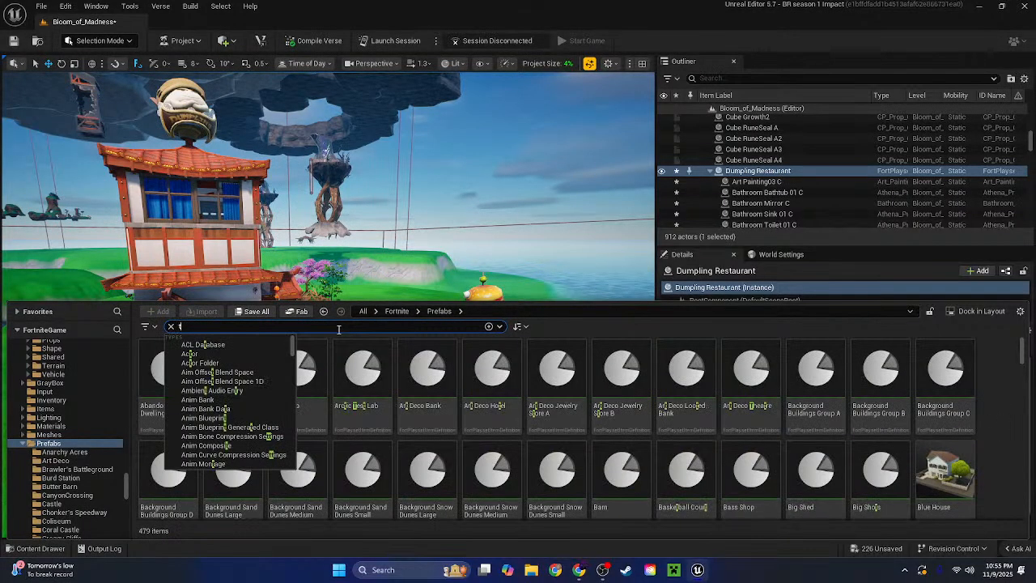
type("om")
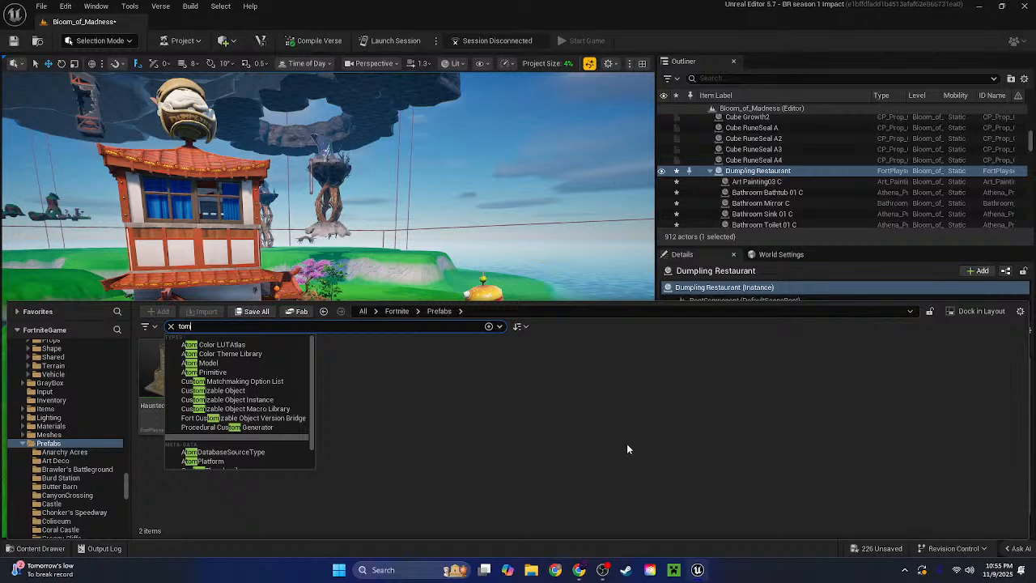
Shorten the prefab search to "t" and look through the matching prefabs as far as the Cloudy Condos buildings
key("BackSpace")
key("BackSpace")
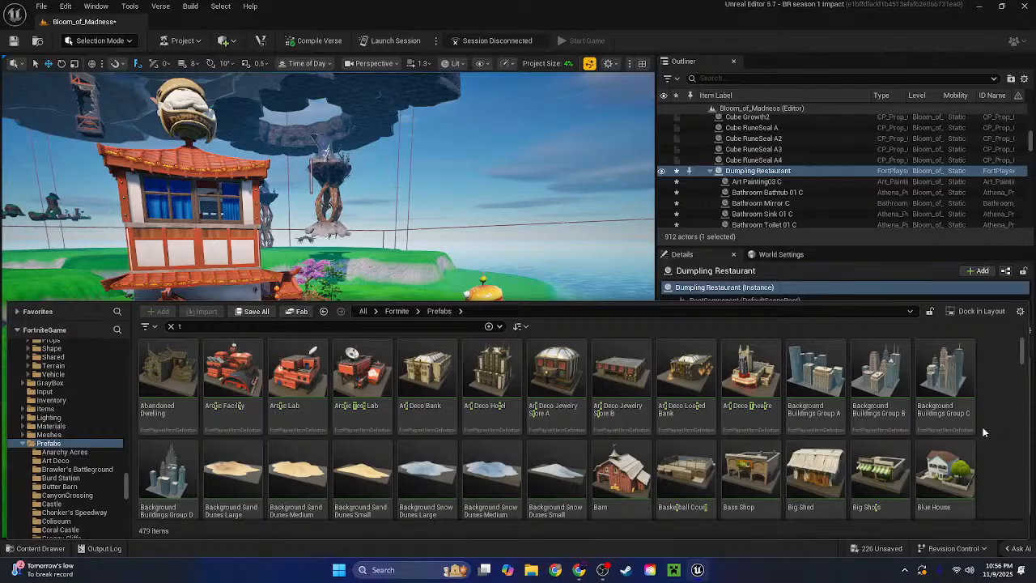
scroll(982, 432, "down", 3)
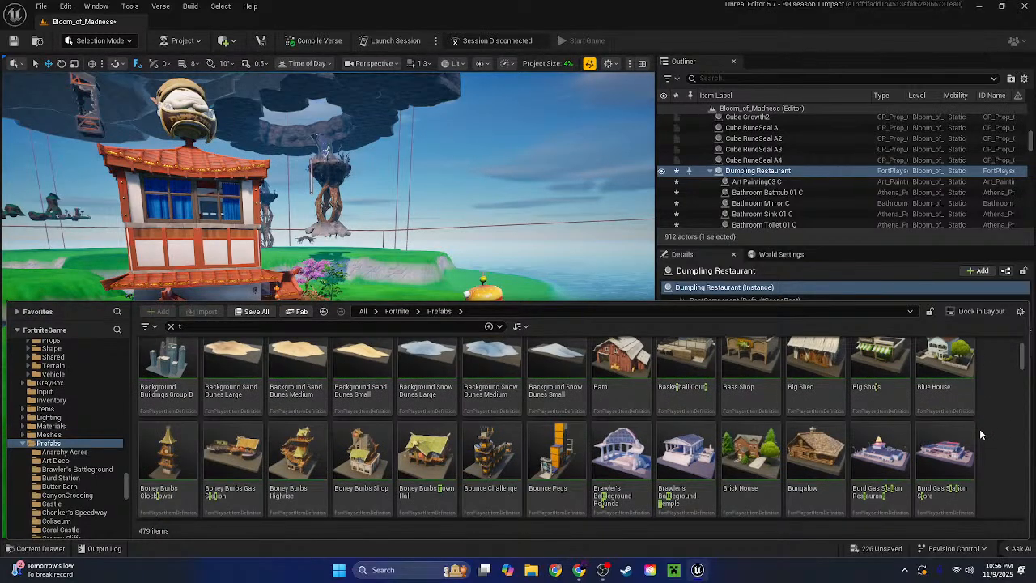
scroll(979, 435, "down", 2)
scroll(979, 435, "down", 1)
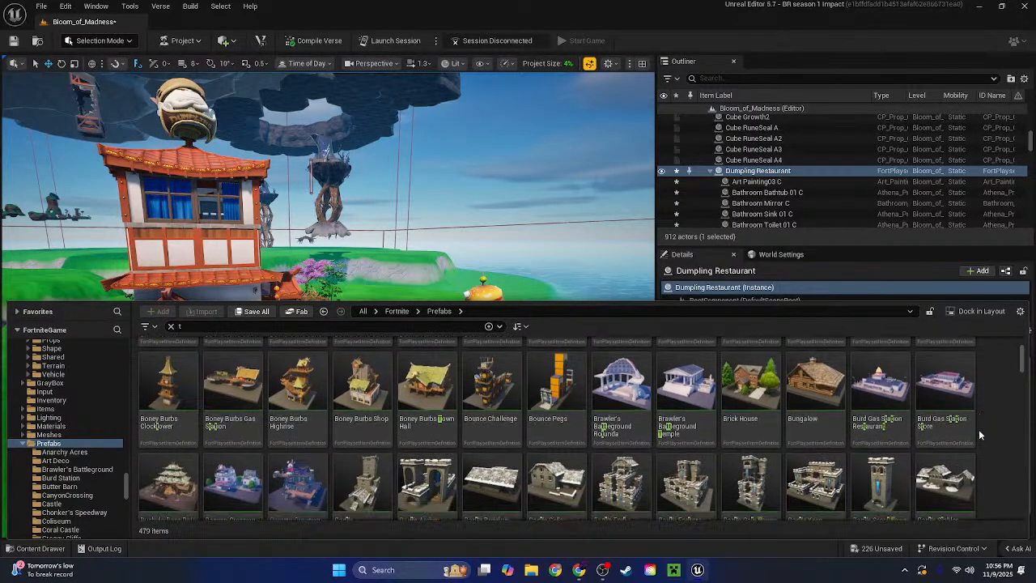
scroll(979, 435, "up", 1)
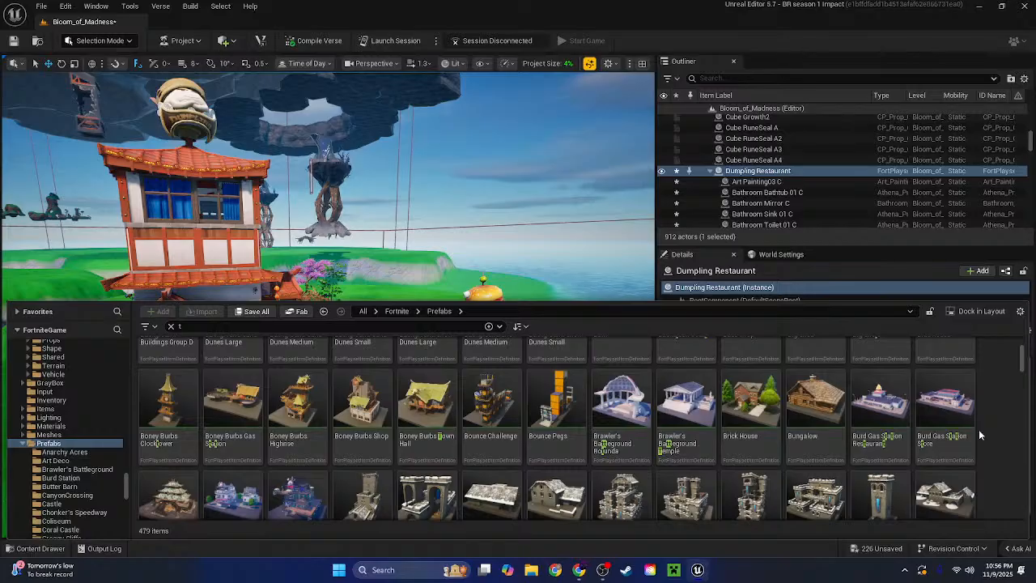
scroll(978, 430, "down", 4)
scroll(978, 430, "up", 3)
scroll(976, 433, "down", 5)
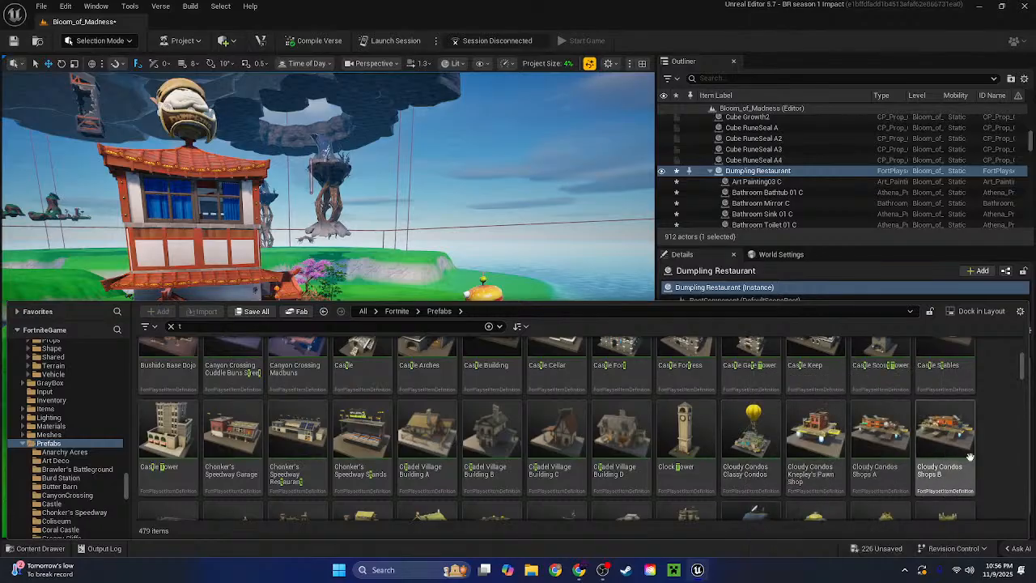
scroll(1023, 454, "down", 1)
Try to place the Cloudy Condos Classy Condos prefab on the open grass beside the twisted-root tower
left_click(751, 398)
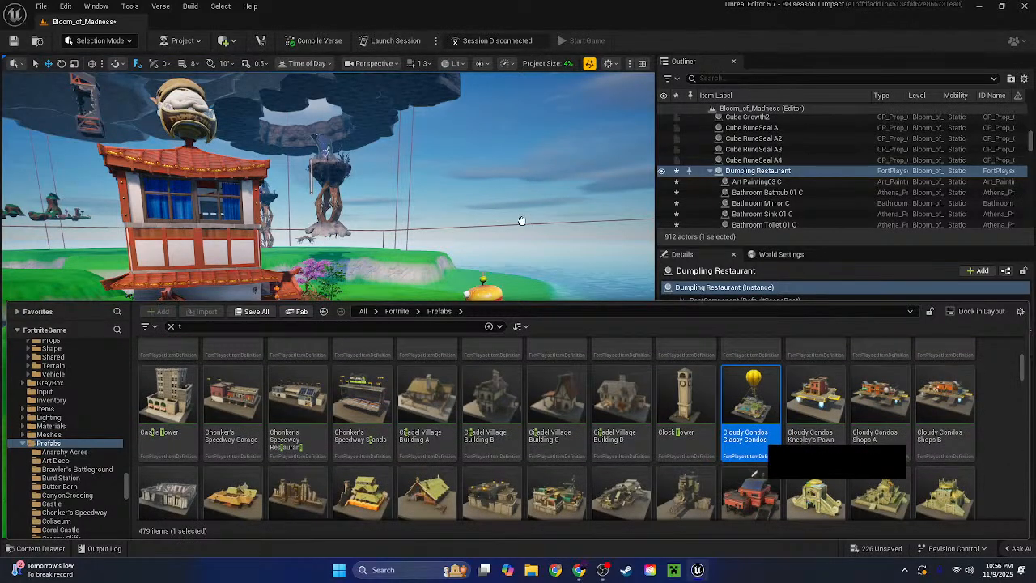
left_click(375, 290)
right_click_drag(375, 296, 394, 279)
key("w")
scroll(375, 296, "up", 8)
key("Escape")
left_click(32, 553)
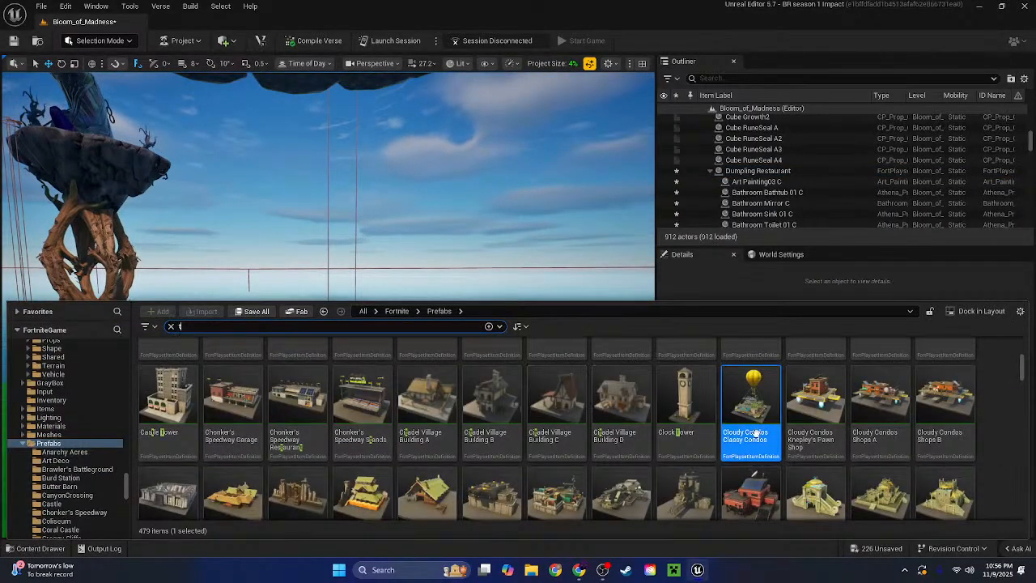
left_click_drag(754, 430, 424, 400)
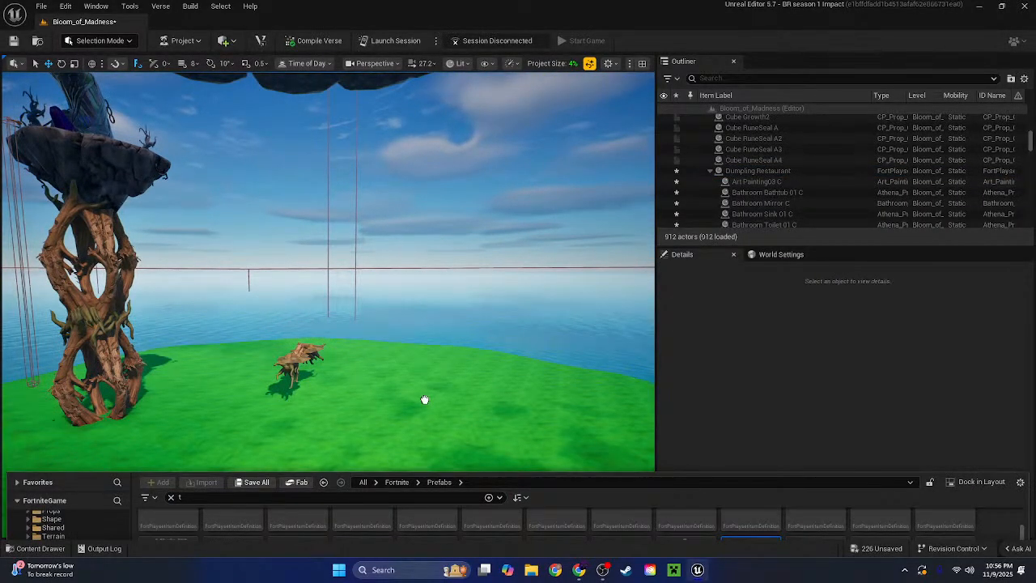
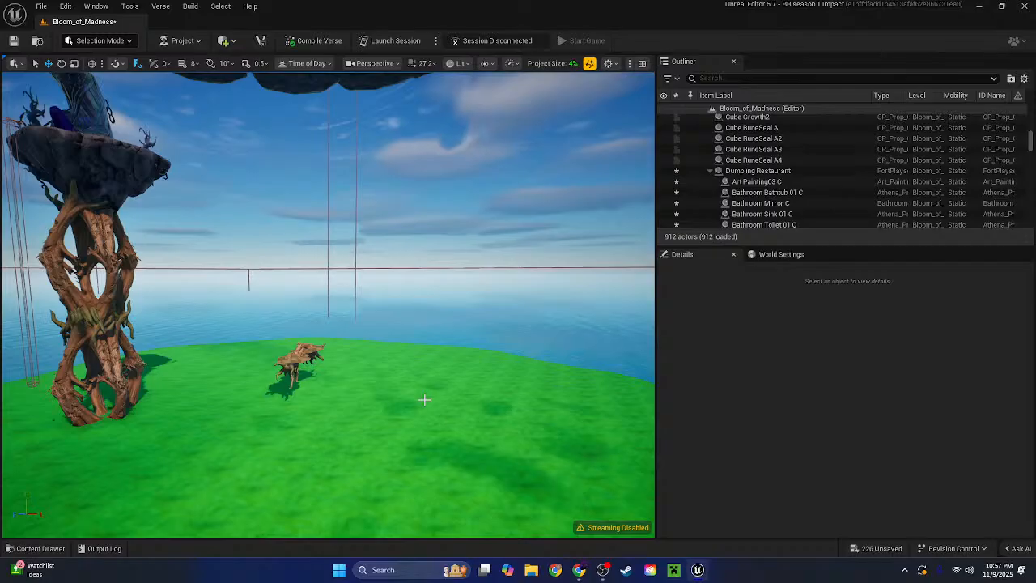
Check the open grass around the twisted-root tower and save the Bloom_of_Madness level
right_click_drag(328, 304, 494, 204)
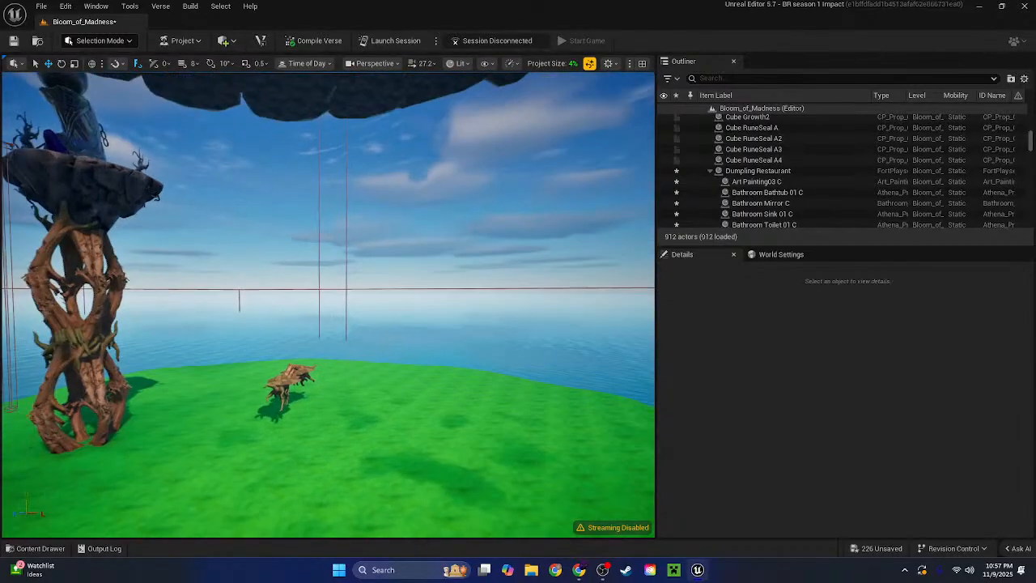
right_click_drag(417, 333, 640, 348)
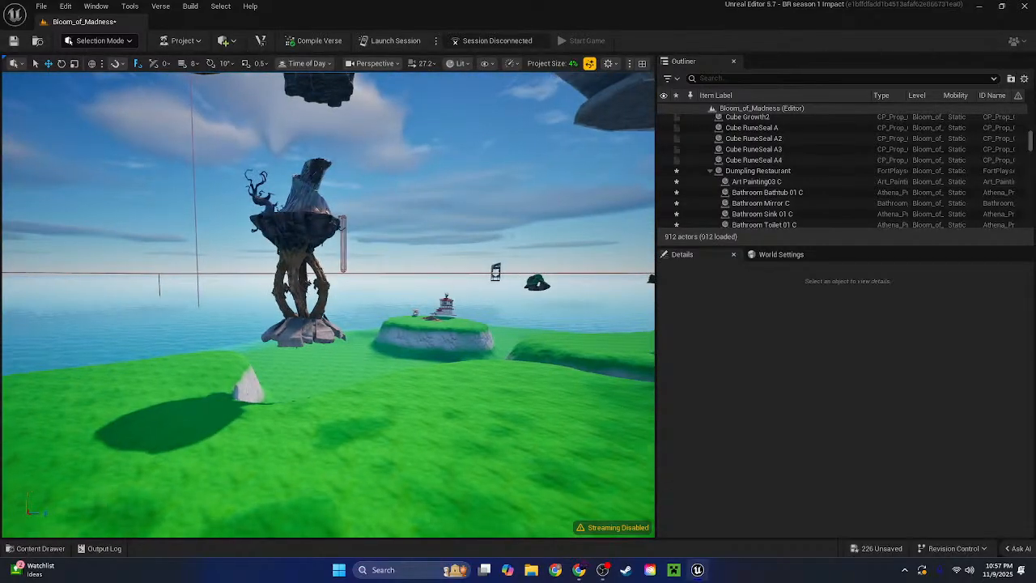
right_click_drag(328, 305, 420, 315)
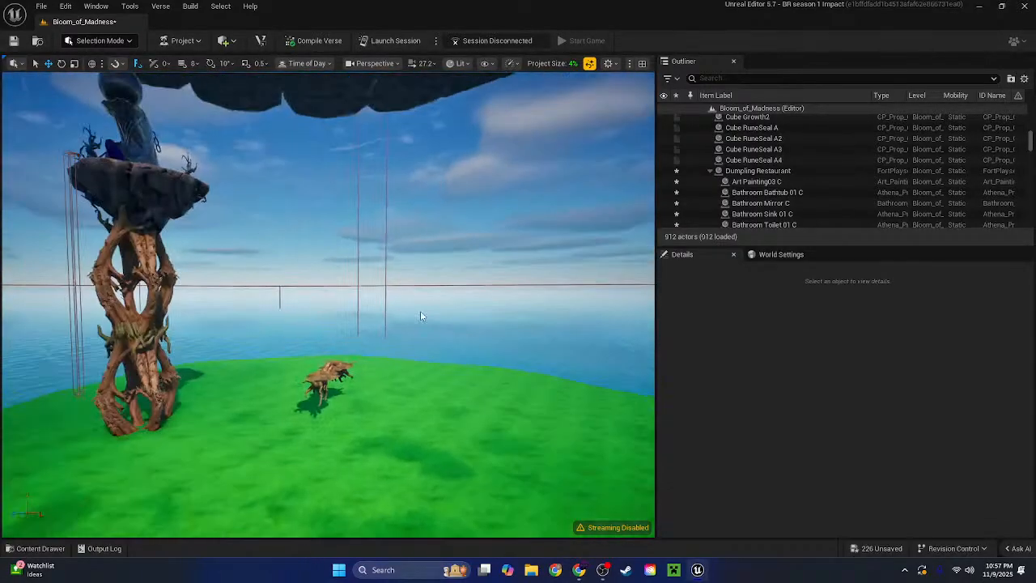
left_click(13, 41)
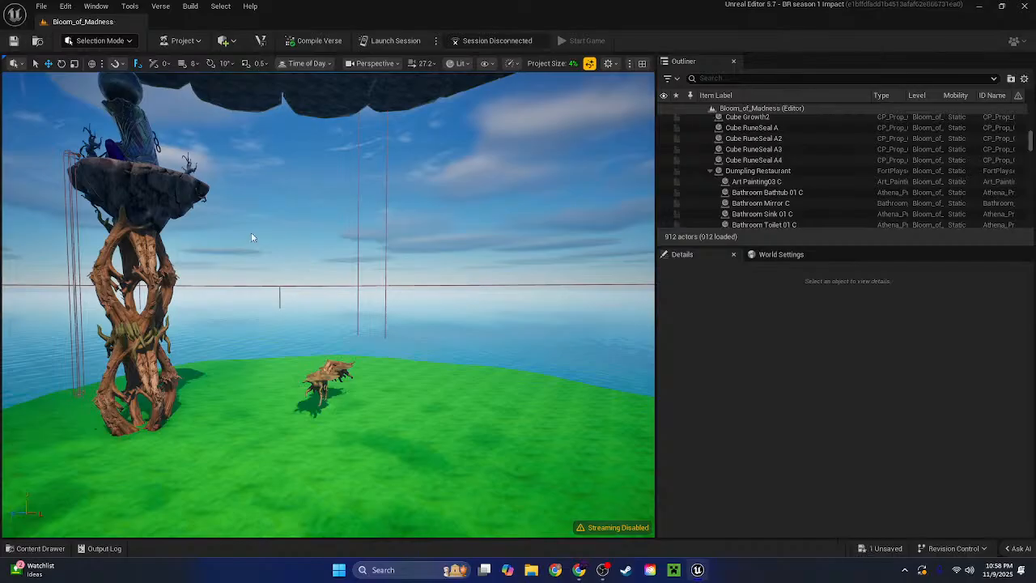
Place the Cloudy Condos Classy Condos prefab on the open grass near the small root arch
right_click(251, 237)
left_click(271, 211)
right_click_drag(115, 481, 194, 530)
key("ctrl+space")
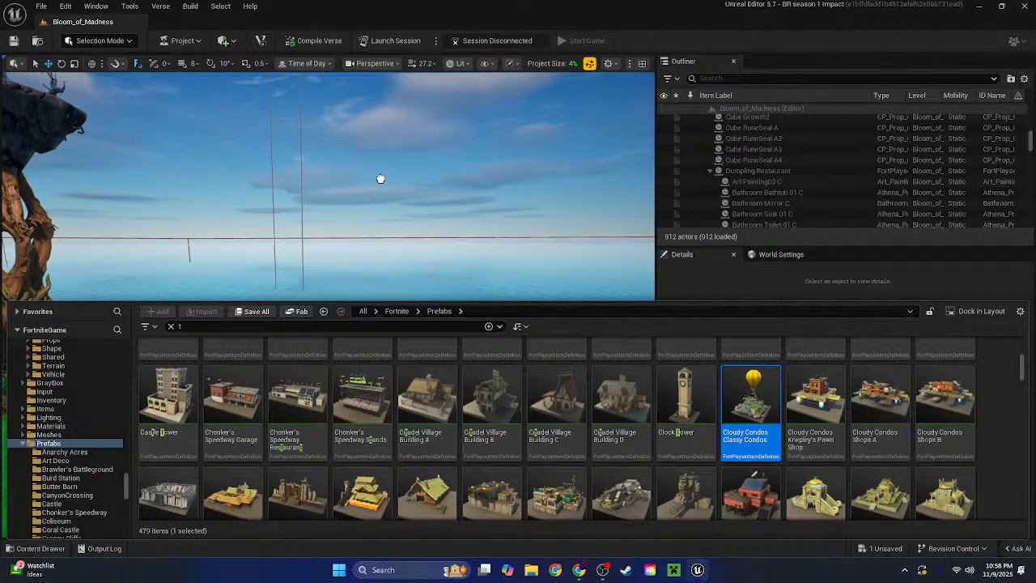
left_click(288, 280)
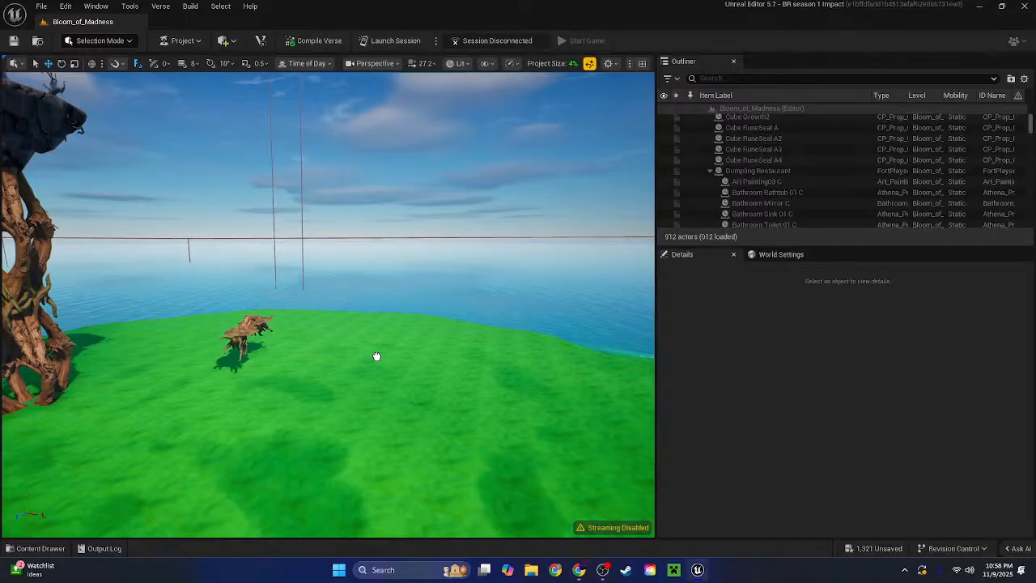
key("ctrl+v")
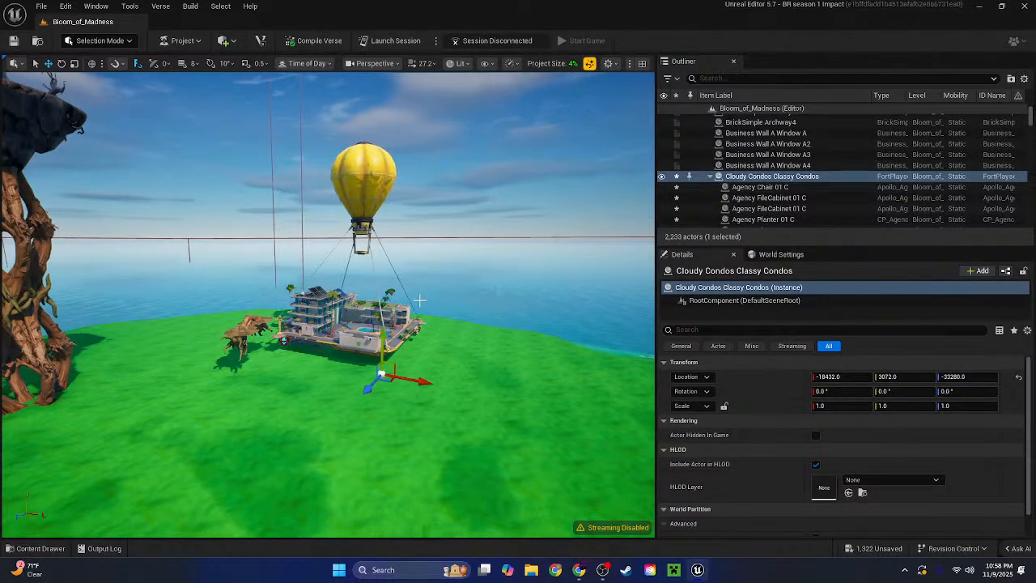
Raise the Classy Condos above the ground to a vertical location of 4224
mouse_move(419, 301)
right_mouse_down()
mouse_move(415, 333)
mouse_move(418, 300)
right_mouse_up()
key("w")
scroll(414, 324, "down", 3)
key("s")
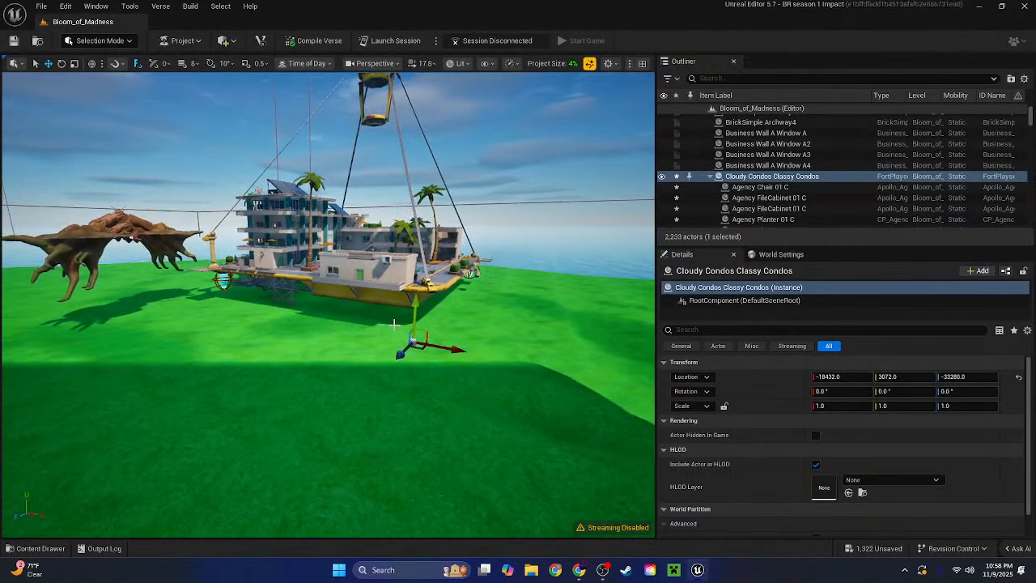
left_click_drag(418, 300, 418, 219)
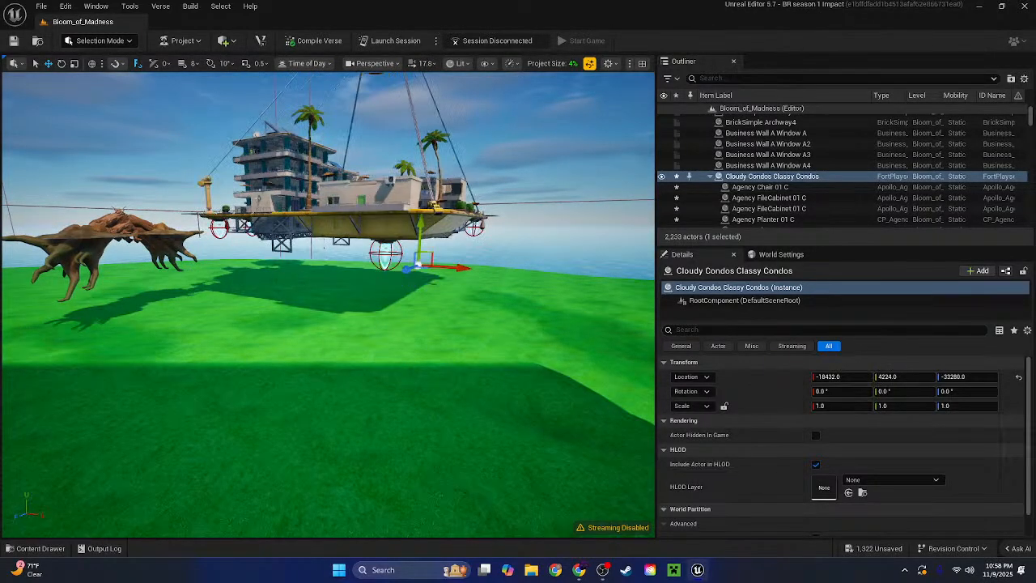
Inspect the Classy Condos' pool deck, apartment buildings and wall sign up close, and view the whole floating platform from outside
left_click(484, 153)
key("w")
right_click_drag(531, 322, 470, 327)
key("w")
key("s")
key("s")
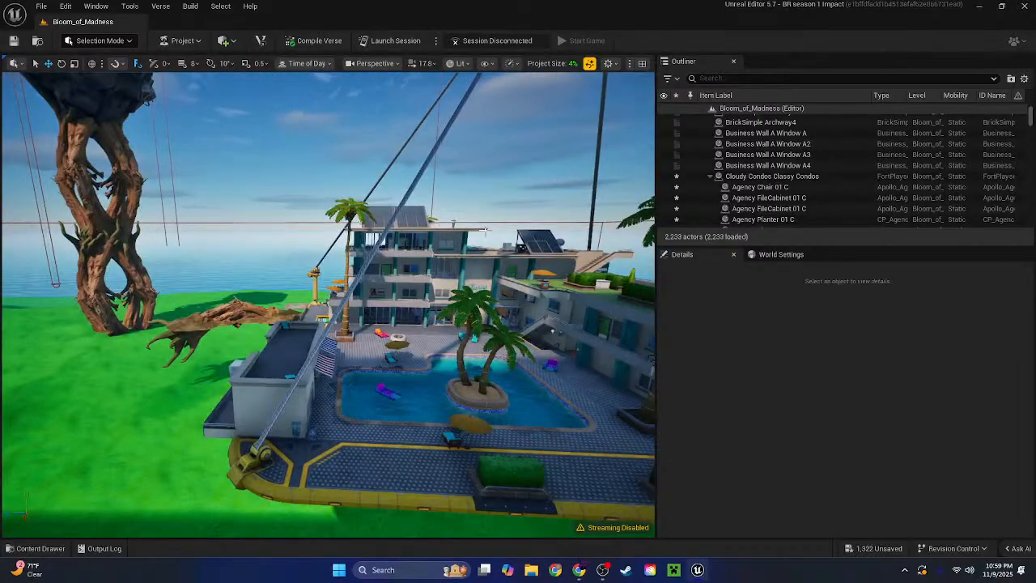
right_click_drag(486, 230, 539, 228)
key("w")
key("w")
scroll(541, 245, "down", 4)
key("s")
key("s")
key("w")
scroll(551, 227, "down", 2)
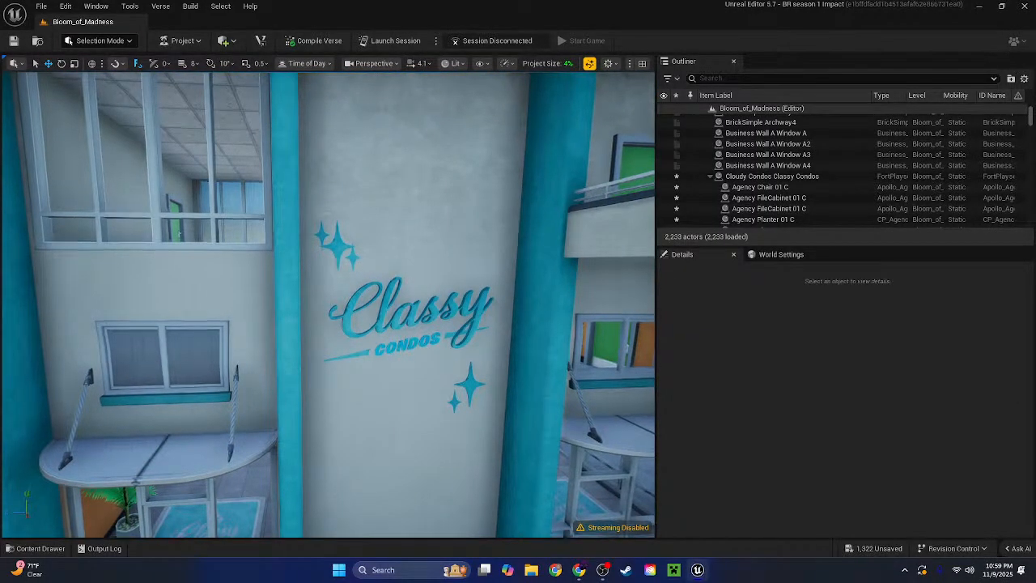
key("w")
scroll(445, 280, "down", 1)
right_click_drag(450, 284, 486, 283)
key("s")
key("d")
left_click(40, 548)
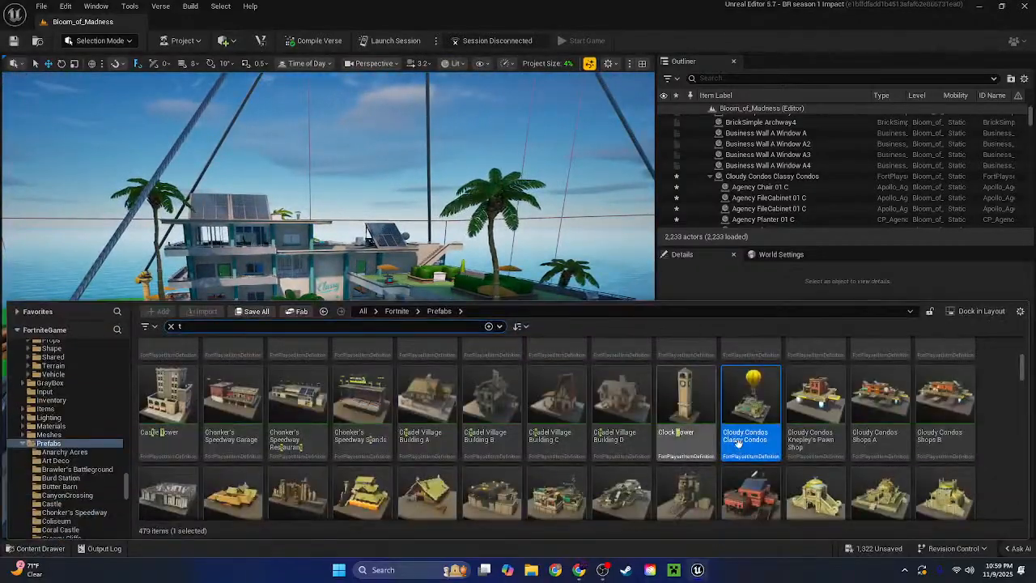
right_click_drag(486, 243, 416, 227)
key("w")
key("w")
key("w")
key("s")
key("d")
Select the whole Classy Condos prefab and shift it horizontally toward the shore, to location -19968, 4224, -34816
left_click(346, 437)
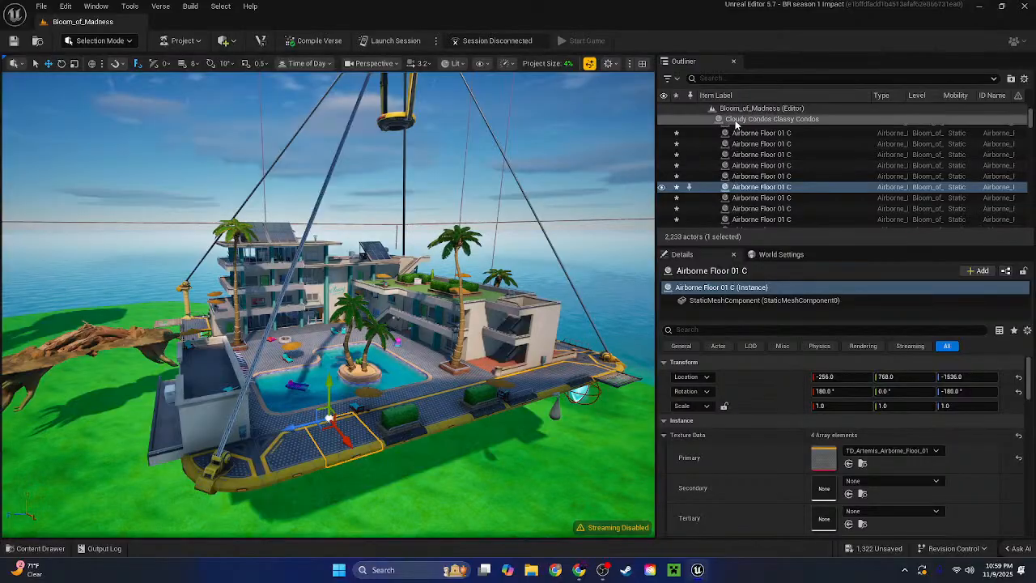
left_click(735, 122)
mouse_move(251, 438)
right_mouse_down()
mouse_move(348, 421)
mouse_move(250, 437)
right_mouse_up()
key("s")
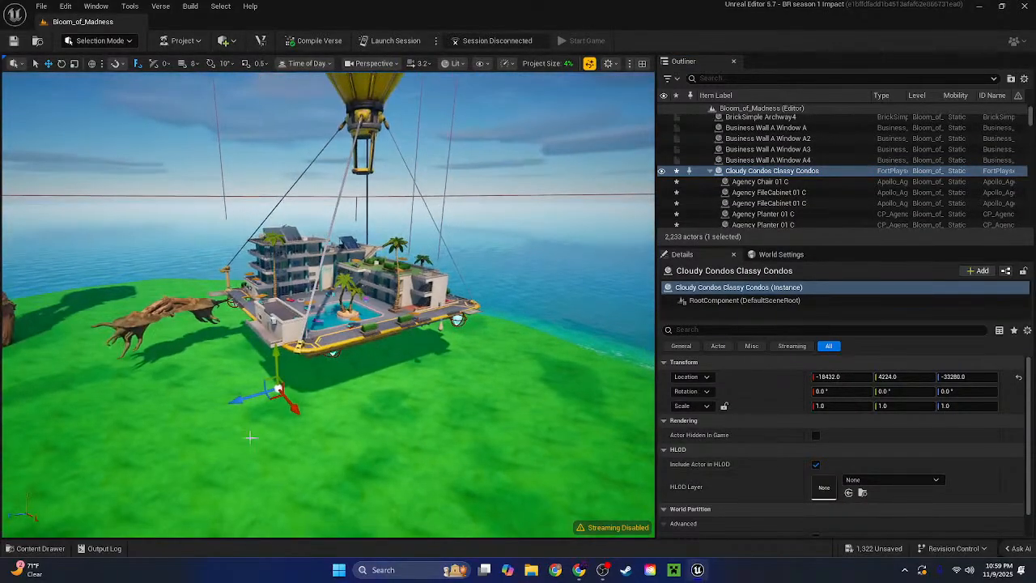
left_click_drag(272, 398, 311, 348)
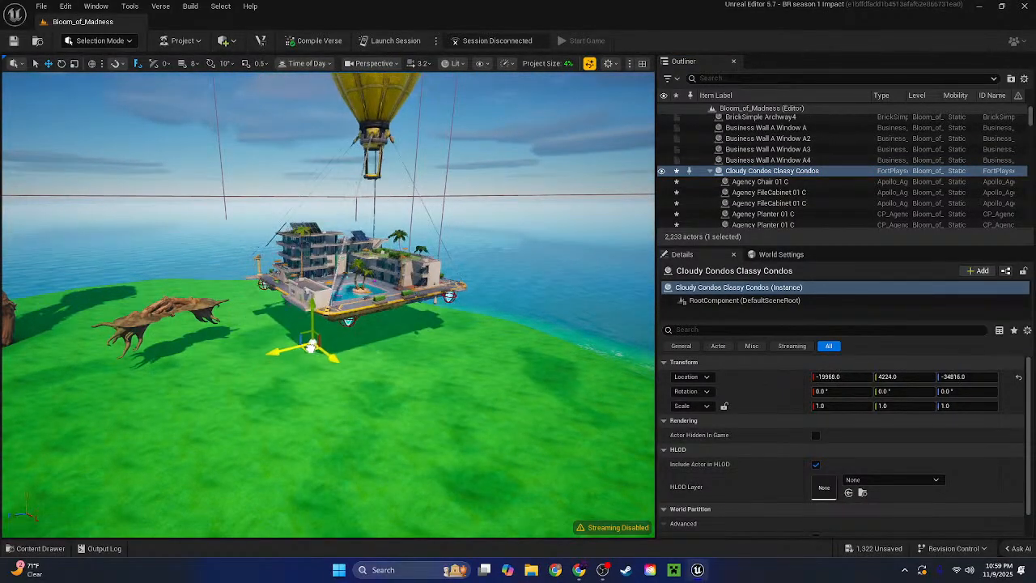
Review the Classy Condos' new position and survey the island as far as the Dumpling Restaurant
right_click_drag(412, 348, 567, 340)
left_click(474, 264)
key("w")
key("w")
key("w")
key("s")
key("s")
key("w")
right_click_drag(329, 305, 12, 265)
key("s")
key("w")
key("w")
key("w")
key("s")
key("w")
key("w")
scroll(122, 296, "up", 8)
key("w")
scroll(28, 239, "down", 3)
key("s")
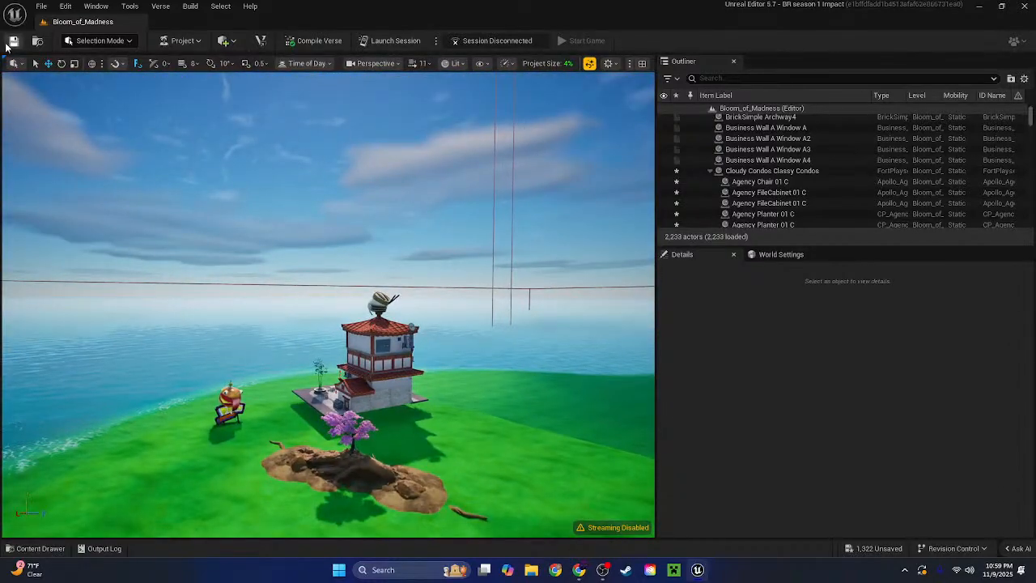
Save the level with the repositioned Classy Condos
left_click(12, 41)
key("ctrl+s")
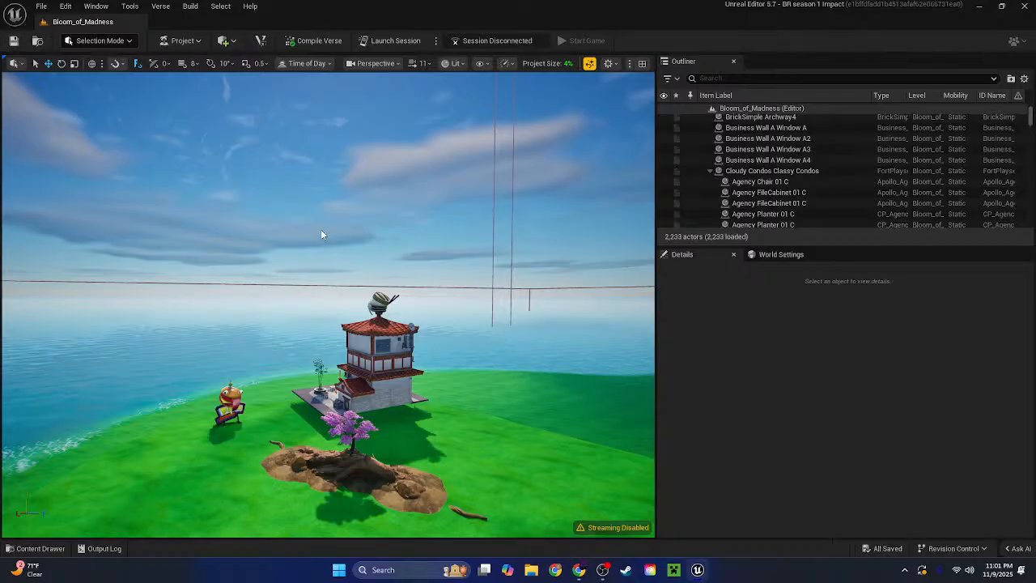
Examine the Dumpling Restaurant's front and the burger head beside it, with the Classy Condos in the distance
right_click_drag(363, 221, 647, 213)
key("w")
key("a")
key("w")
key("a")
scroll(327, 305, "down", 4)
key("w")
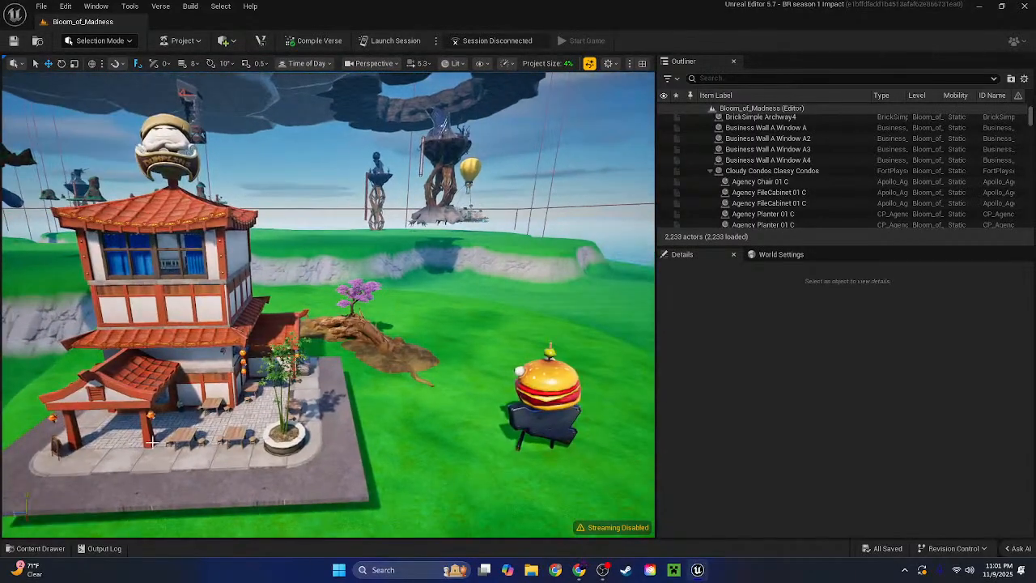
left_click(37, 549)
right_click_drag(405, 243, 454, 214)
key("w")
key("s")
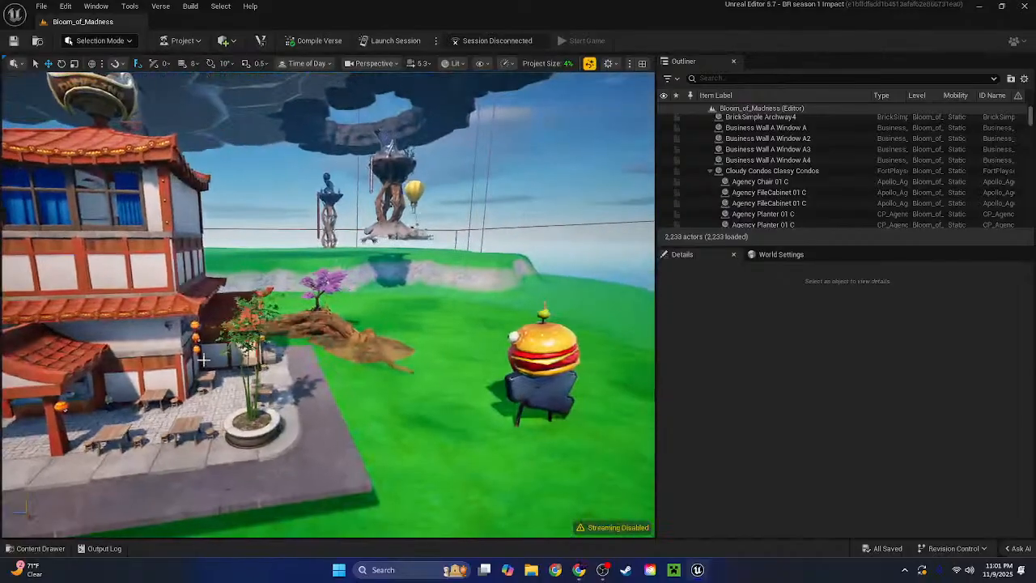
Browse the Fortnite Prefabs library for another building, from the castle and Cloudy Condos prefabs through the Forzilla and Frenzy Farm ones
left_click(43, 549)
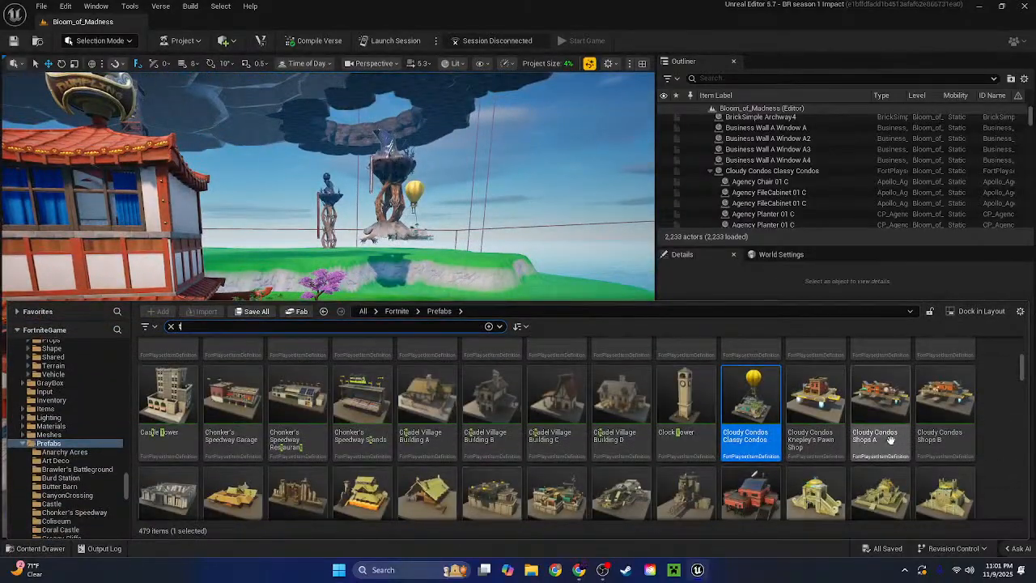
scroll(931, 438, "down", 1)
left_click(989, 430)
scroll(988, 430, "down", 2)
scroll(986, 439, "up", 3)
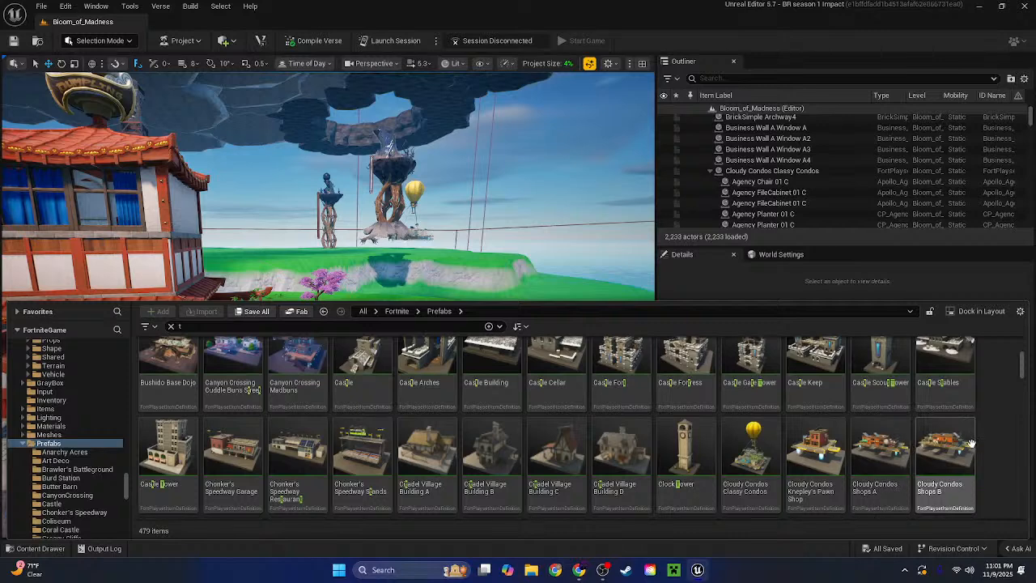
scroll(988, 442, "down", 2)
scroll(988, 443, "down", 1)
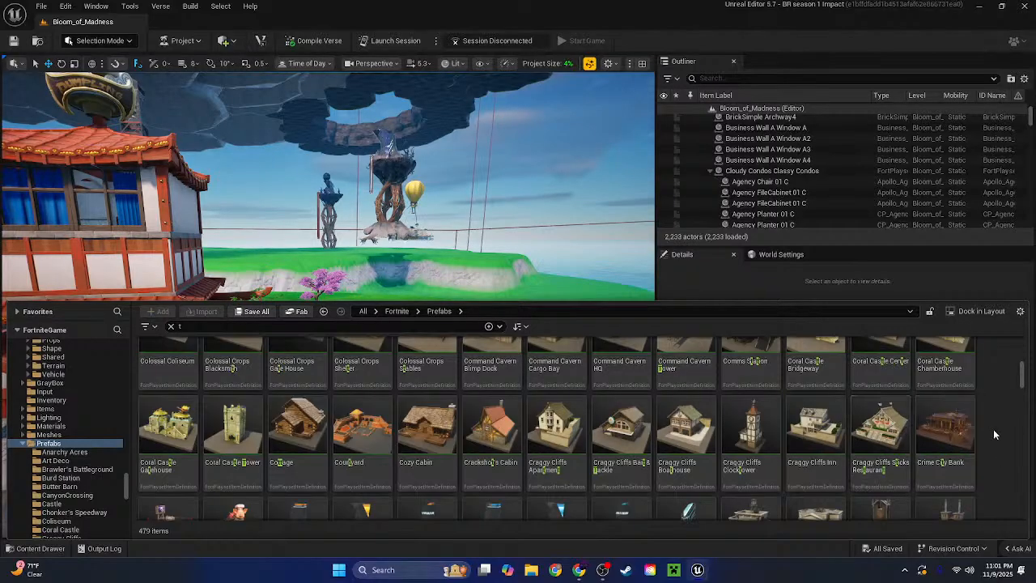
scroll(995, 429, "down", 1)
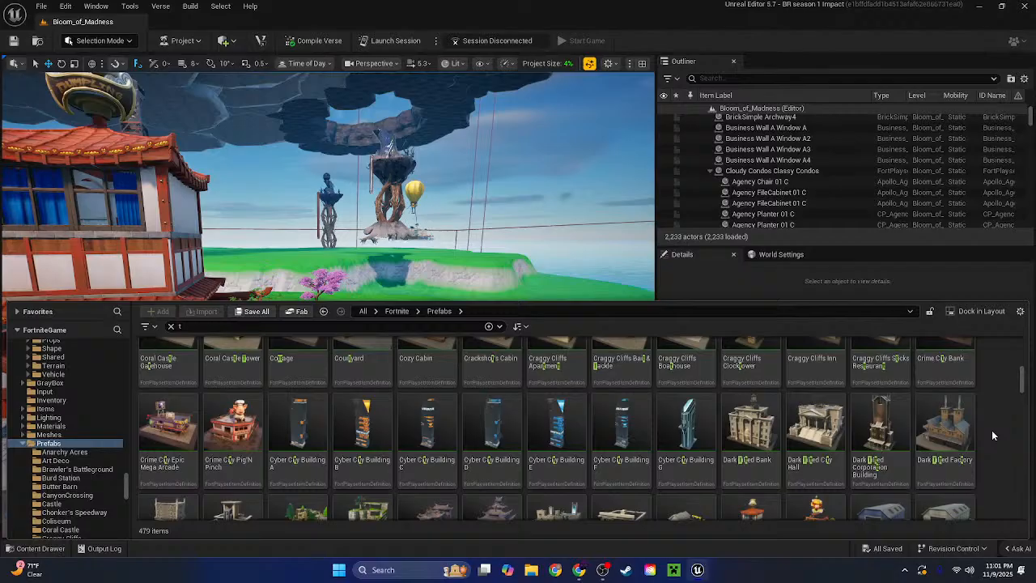
scroll(992, 435, "down", 1)
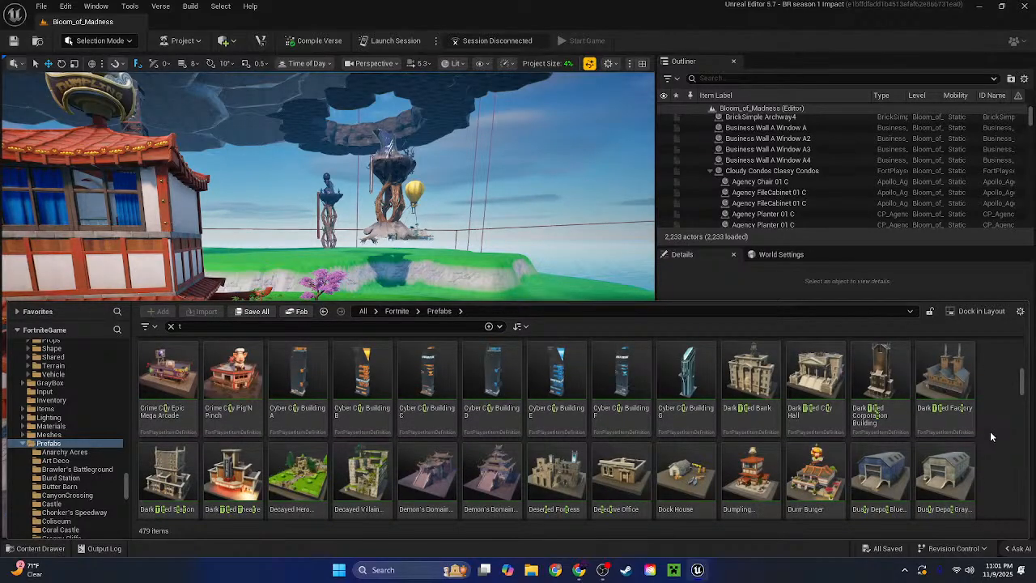
scroll(991, 435, "down", 1)
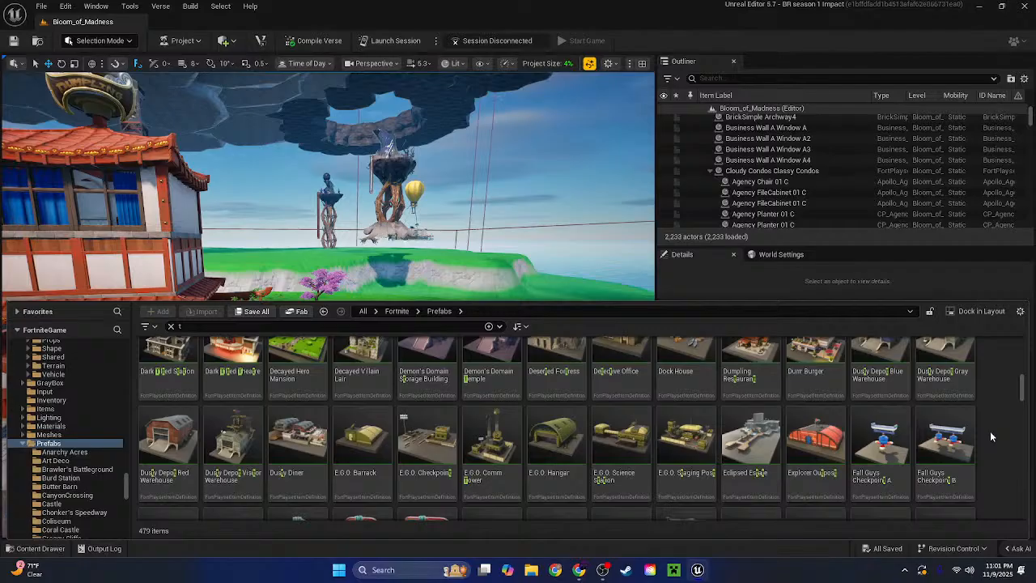
scroll(990, 437, "down", 2)
scroll(991, 436, "down", 1)
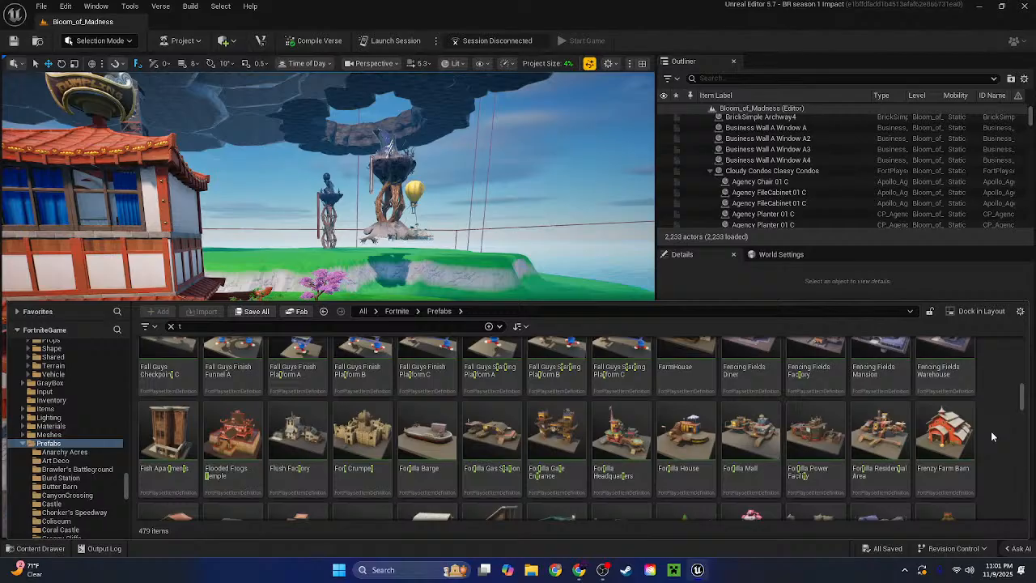
scroll(992, 437, "down", 1)
scroll(992, 436, "down", 1)
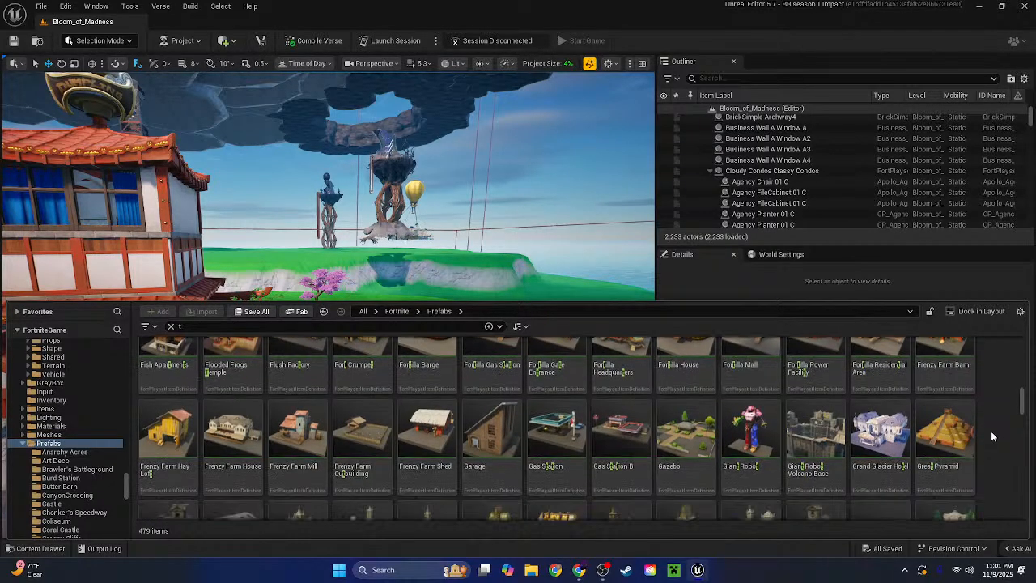
Examine the gas station, haunted, Hunter's Haven, ice house and Japanese Dojo prefabs as candidates for the island
scroll(992, 433, "down", 1)
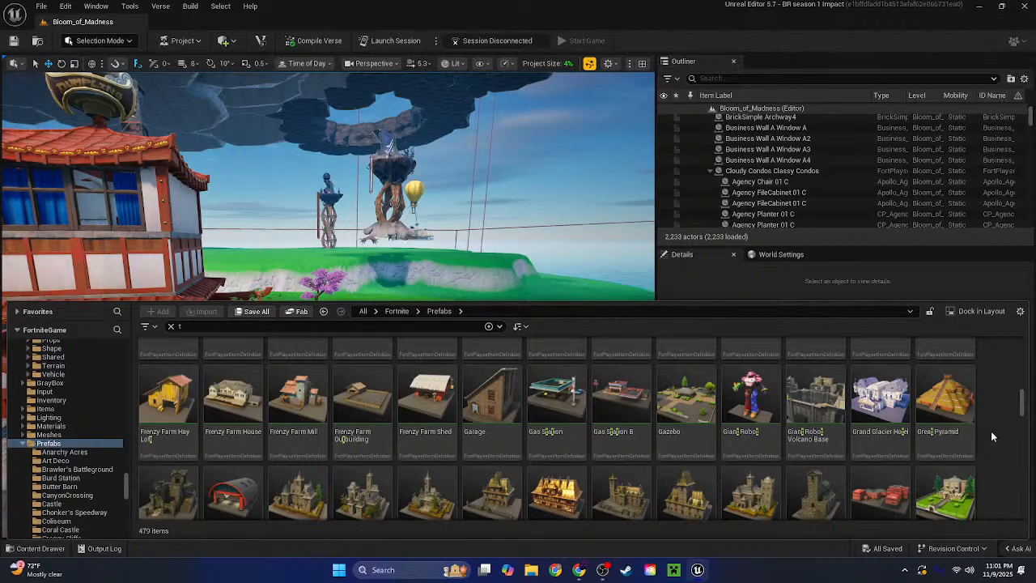
scroll(991, 431, "down", 2)
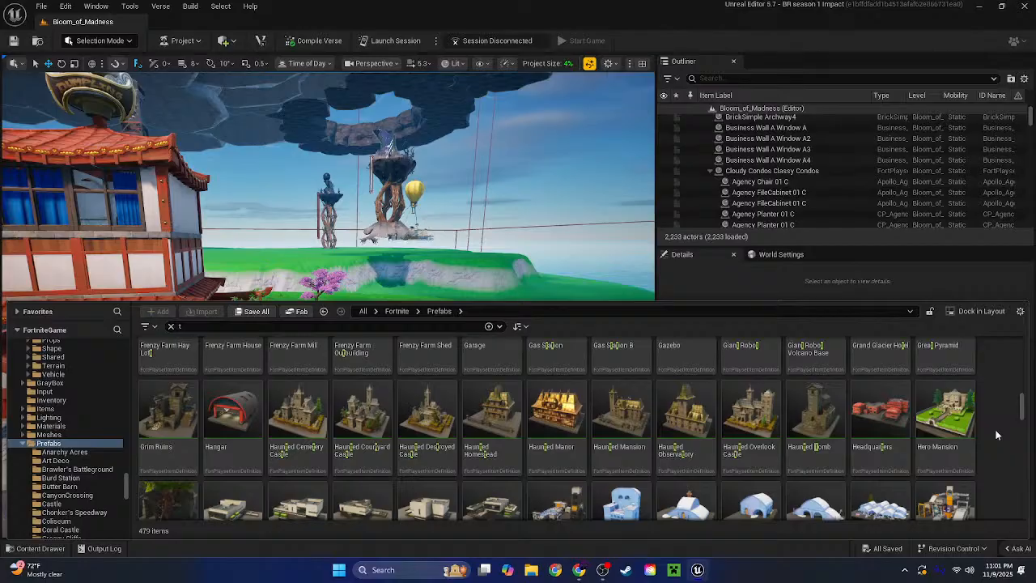
scroll(996, 435, "down", 1)
scroll(997, 435, "down", 1)
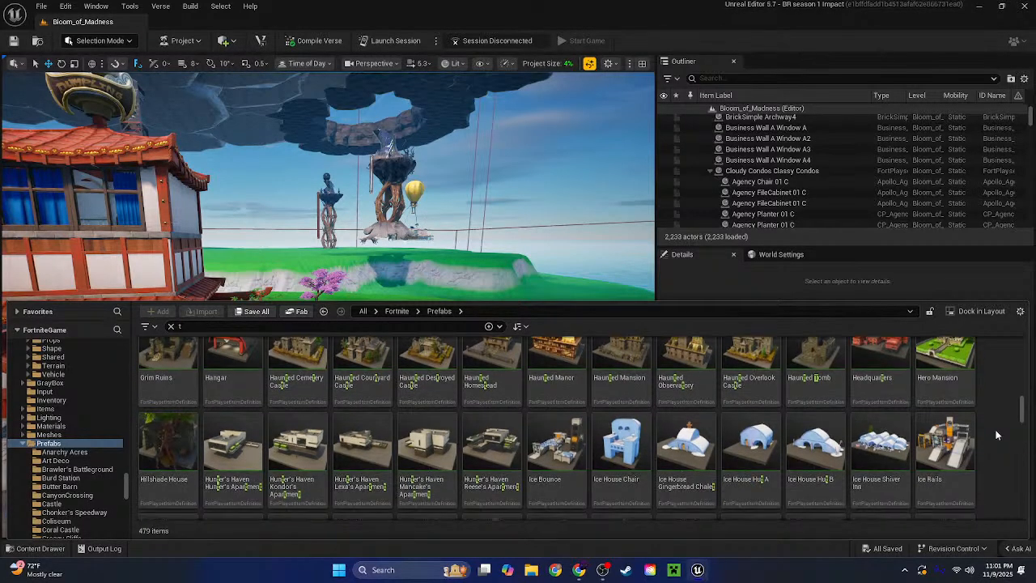
scroll(996, 433, "up", 2)
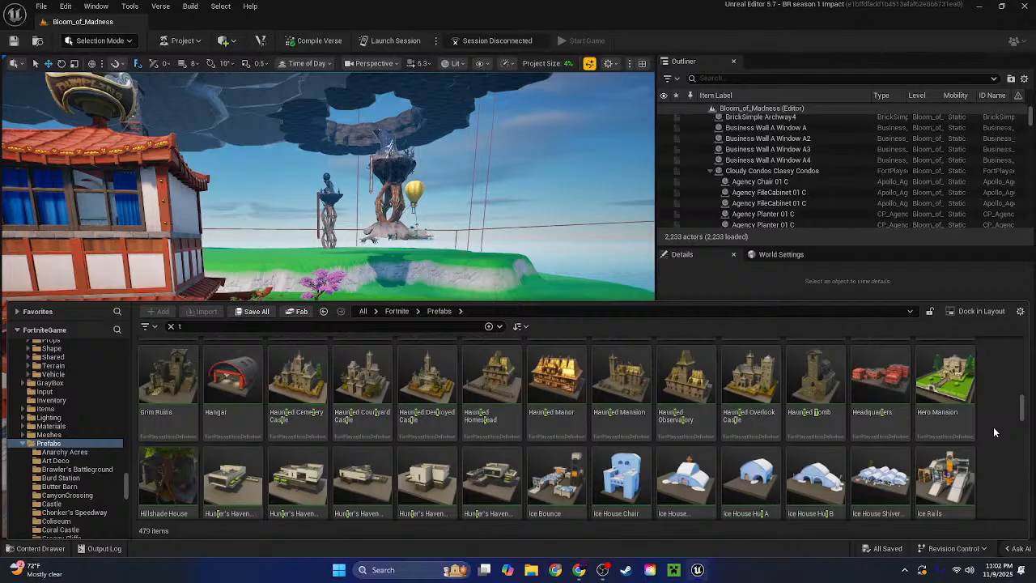
scroll(995, 433, "down", 2)
scroll(995, 432, "up", 3)
scroll(994, 417, "down", 3)
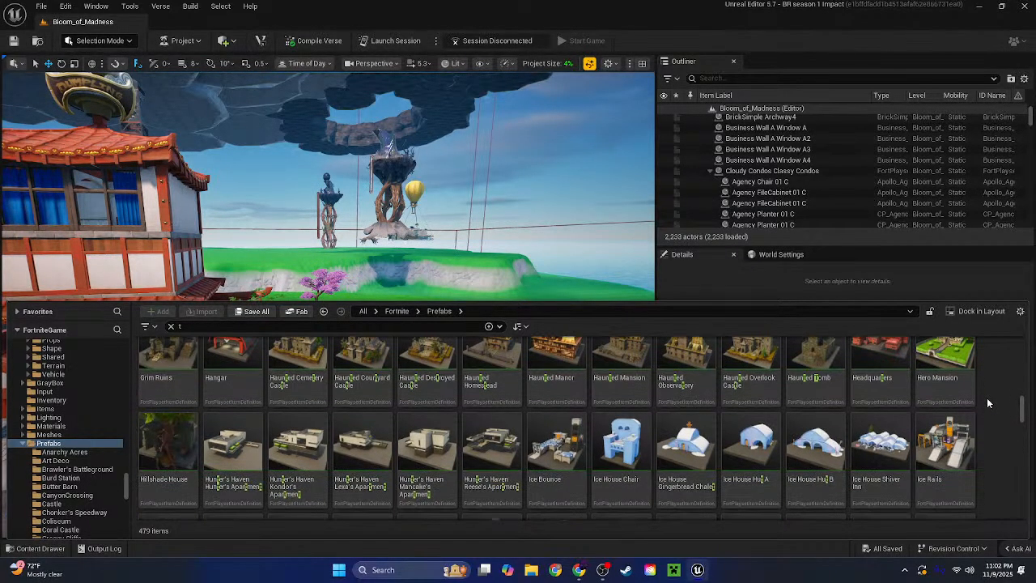
scroll(989, 414, "down", 7)
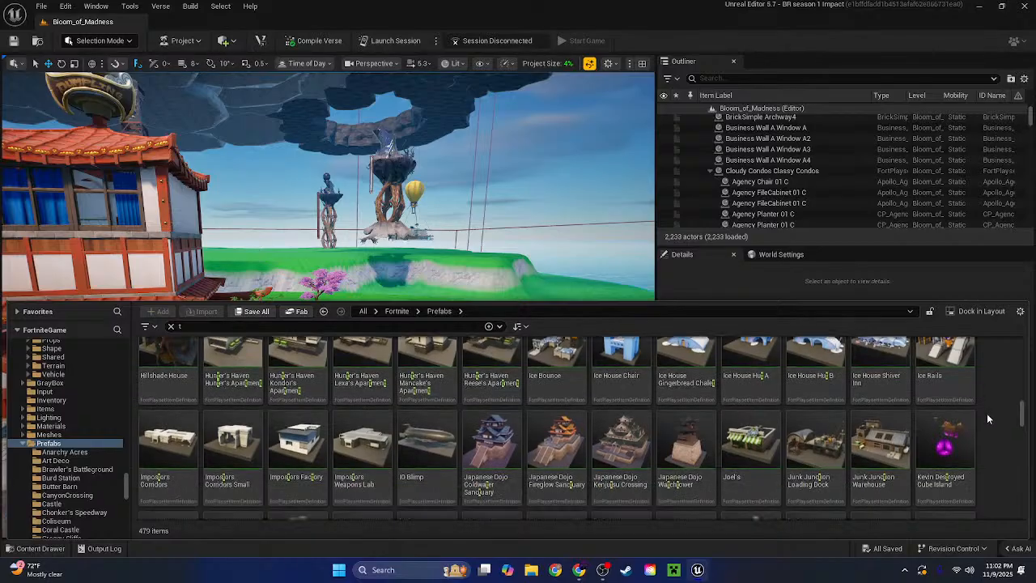
scroll(987, 414, "down", 2)
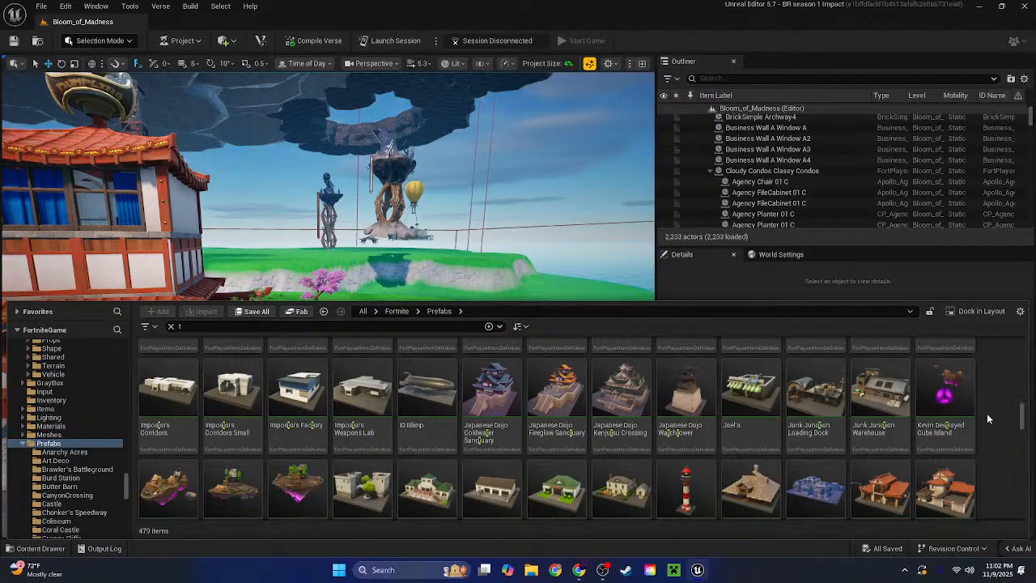
scroll(987, 413, "down", 1)
scroll(992, 412, "up", 1)
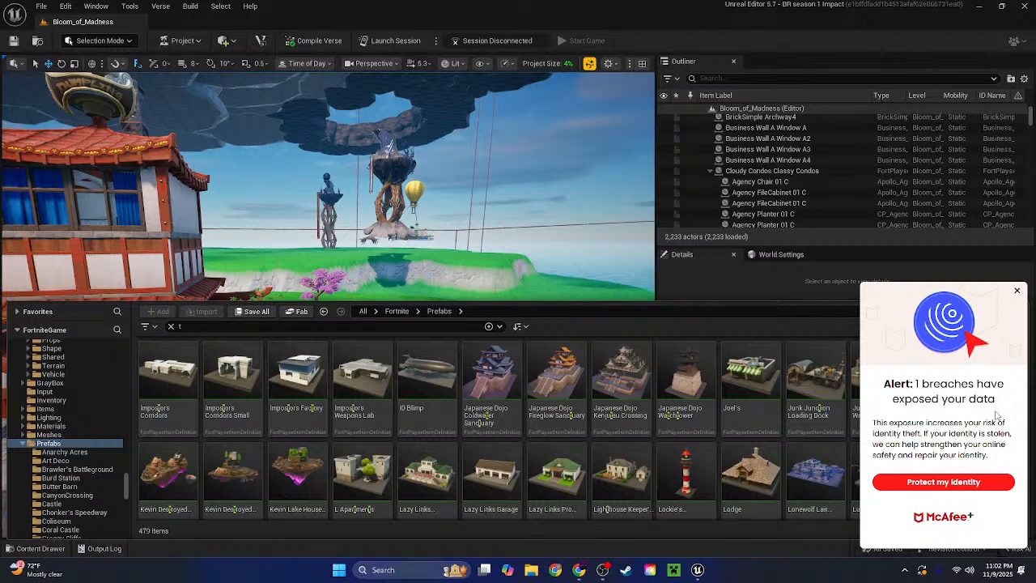
Dismiss the McAfee alert and examine the prefabs from the Lucky and Mega City buildings through Neo Tilted, Olympus and Paradise Palms
left_click(1018, 289)
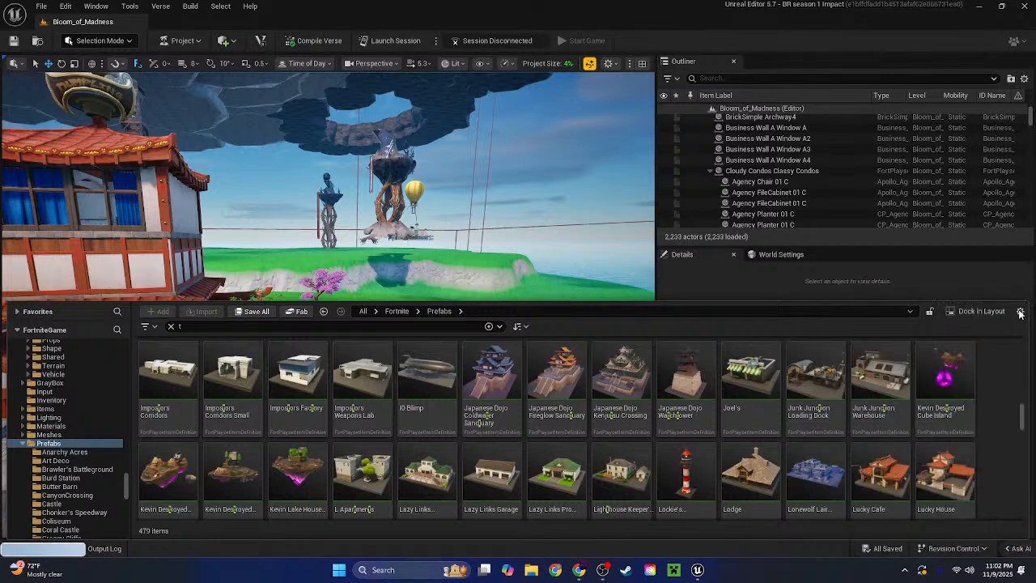
scroll(991, 421, "down", 1)
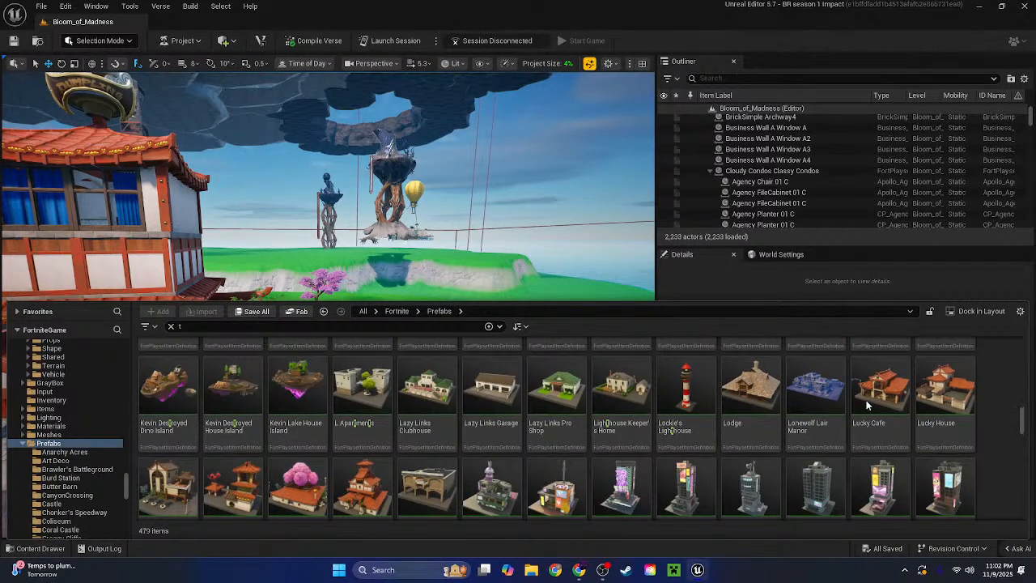
scroll(654, 458, "down", 1)
scroll(661, 451, "down", 1)
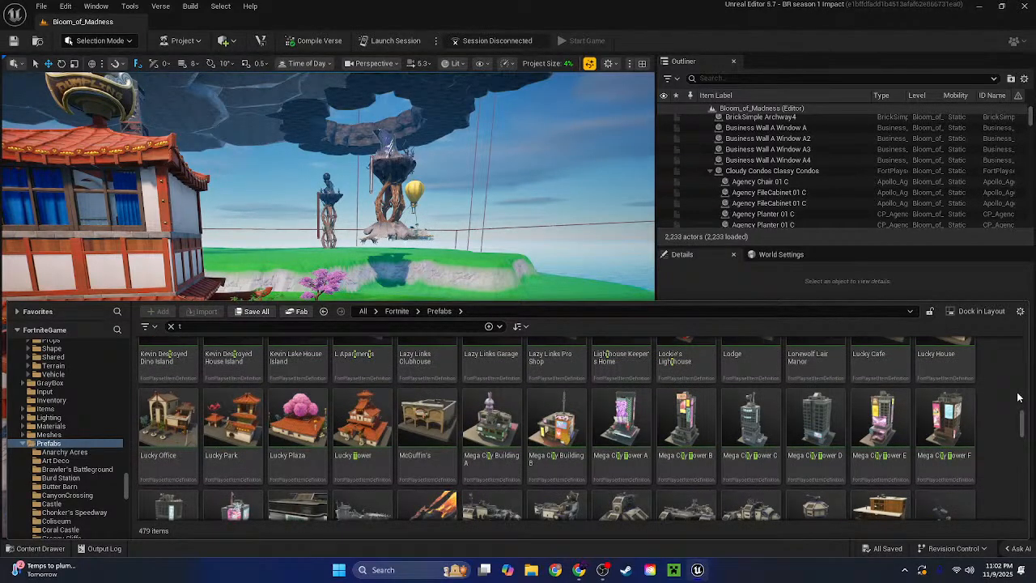
scroll(1018, 396, "down", 1)
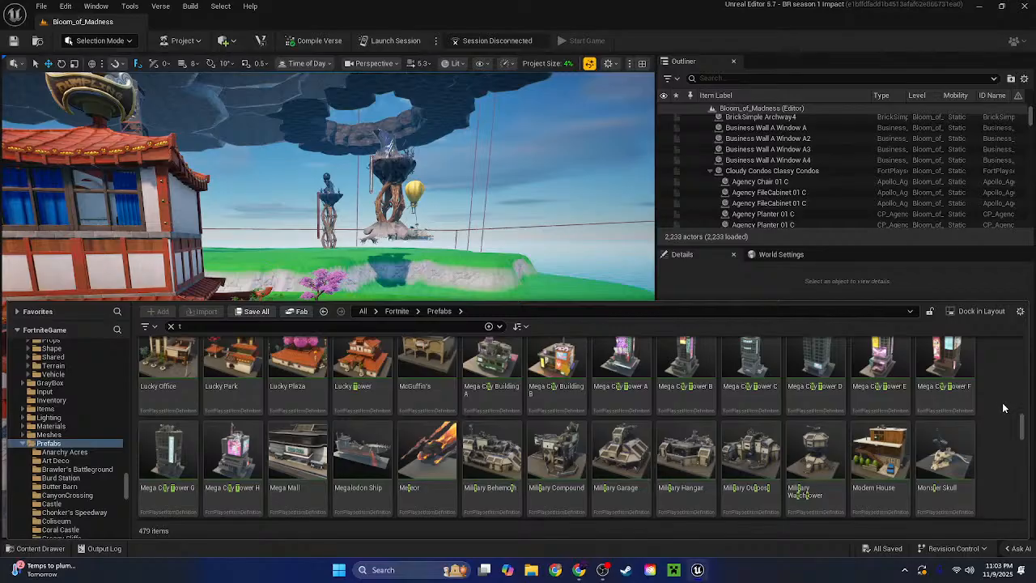
scroll(1002, 405, "down", 3)
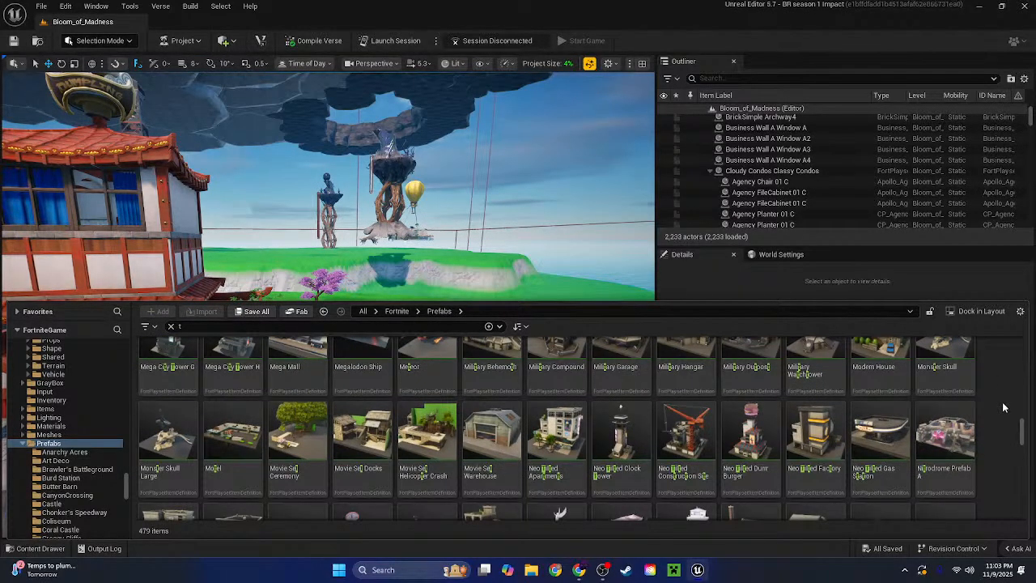
scroll(1002, 407, "down", 3)
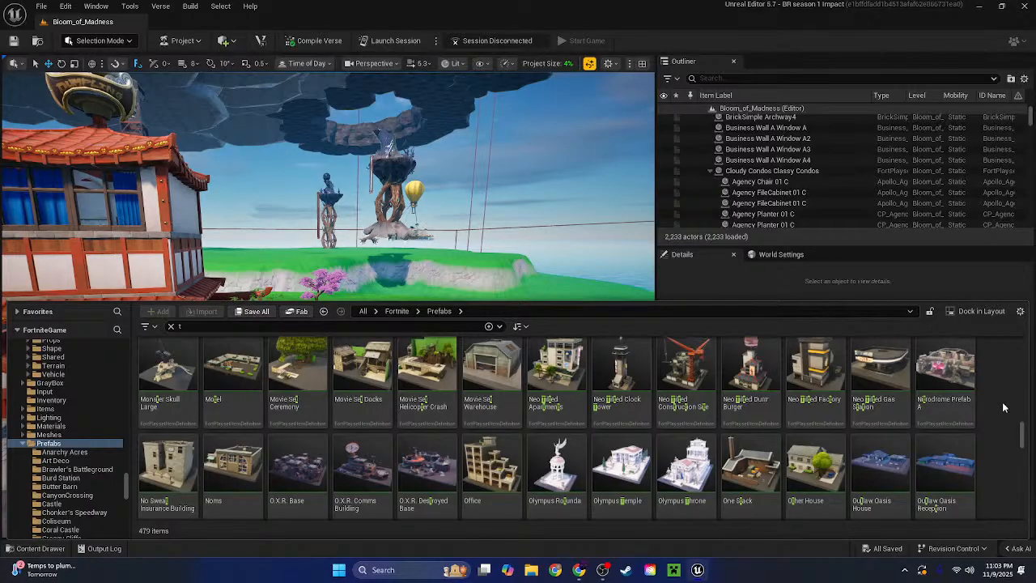
scroll(1002, 407, "down", 3)
scroll(1004, 404, "down", 2)
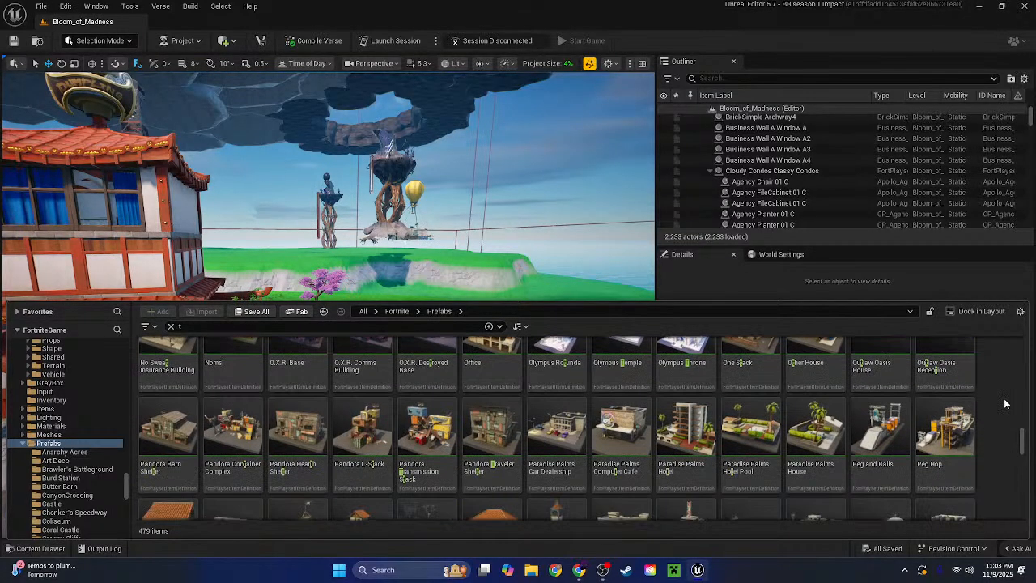
scroll(1004, 403, "up", 3)
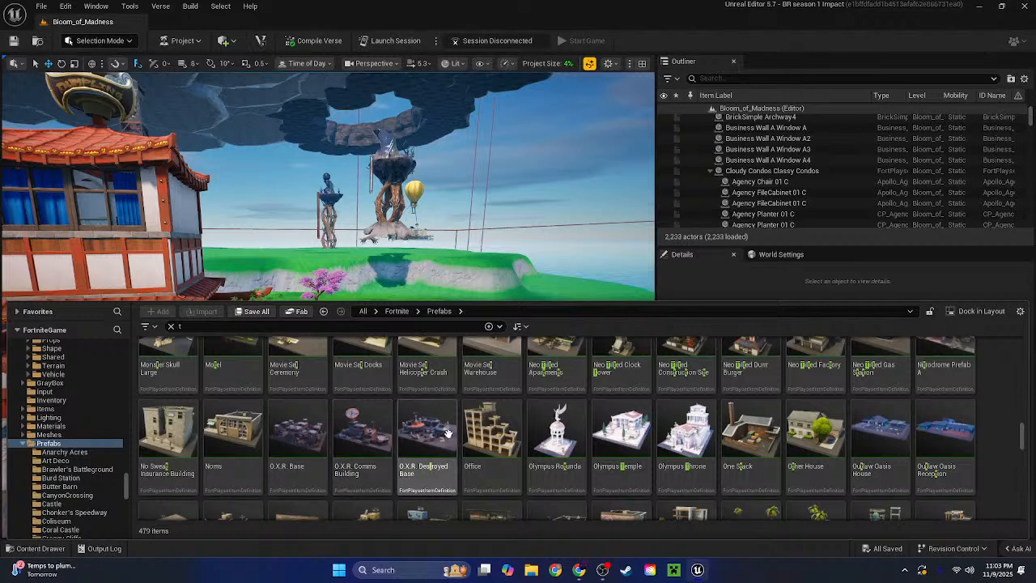
scroll(449, 433, "down", 2)
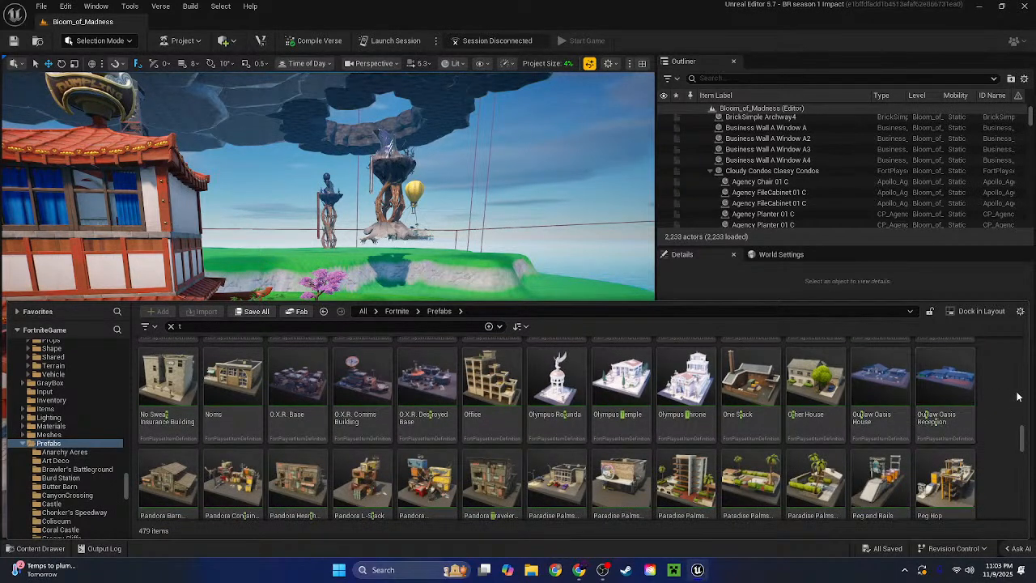
scroll(993, 389, "down", 3)
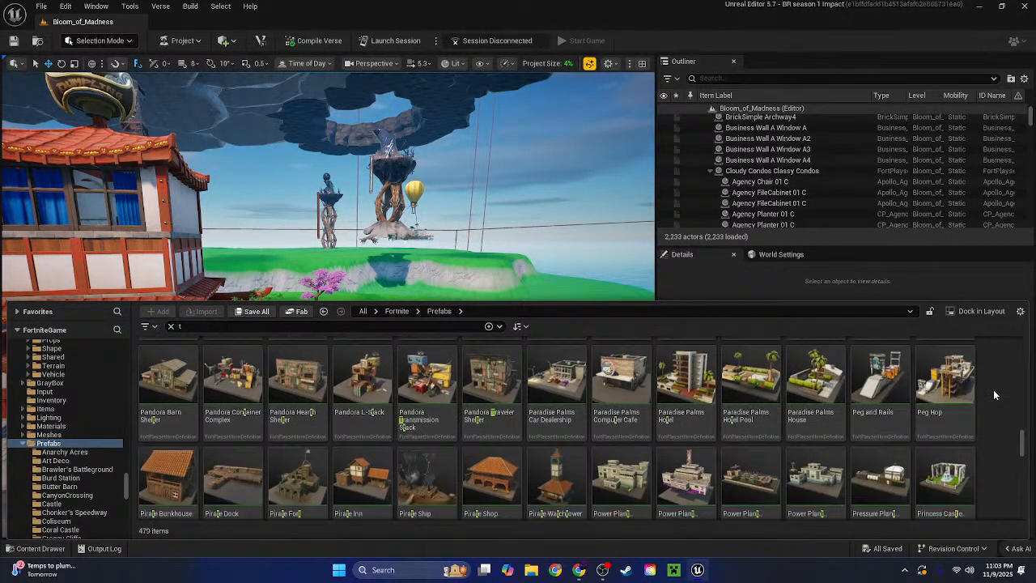
Browse the prefabs from the pirate, power plant and Princess Castle buildings through Reckless Railways and the ruined apartments for another building
scroll(993, 389, "down", 2)
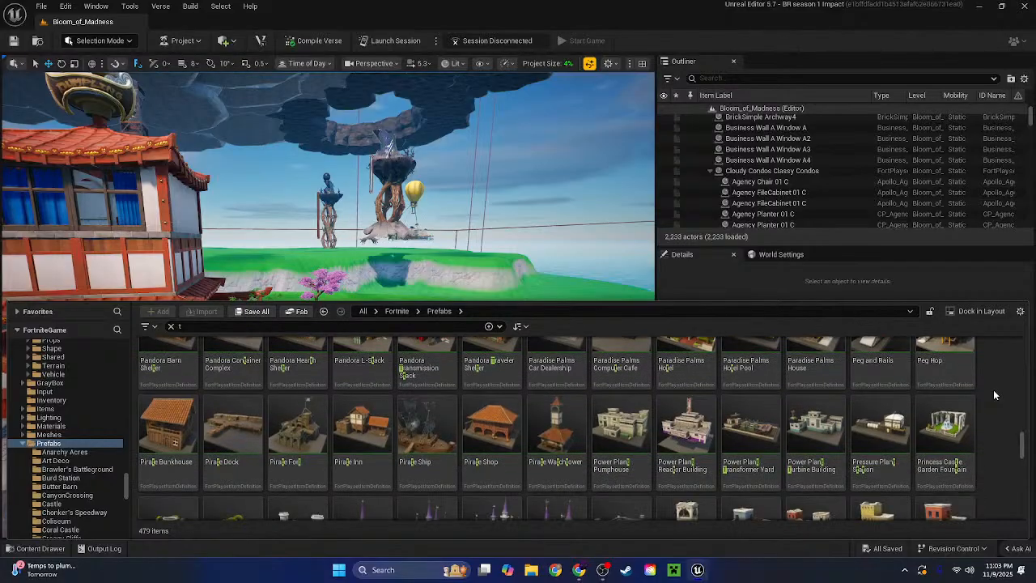
scroll(995, 395, "down", 3)
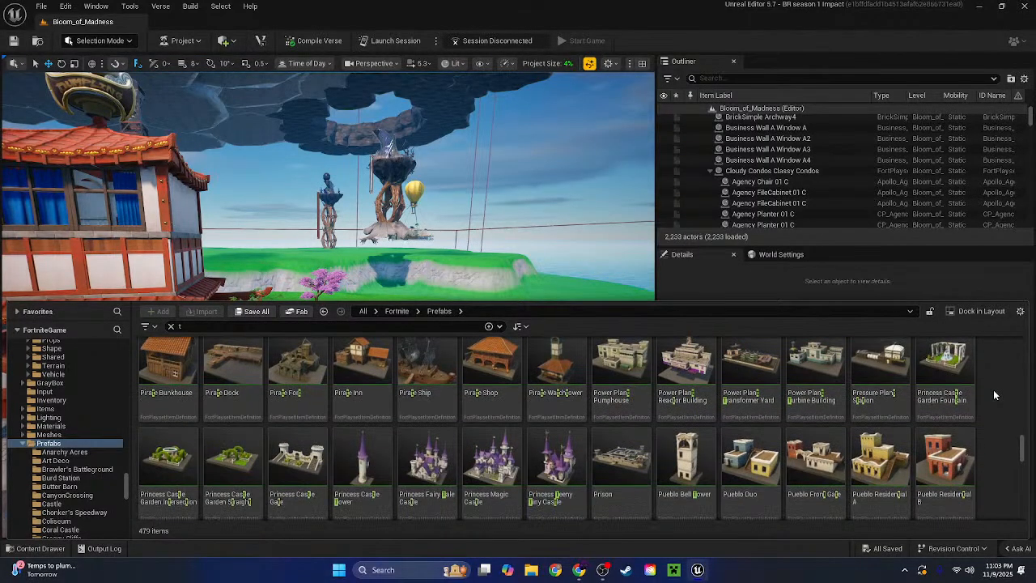
scroll(995, 395, "down", 2)
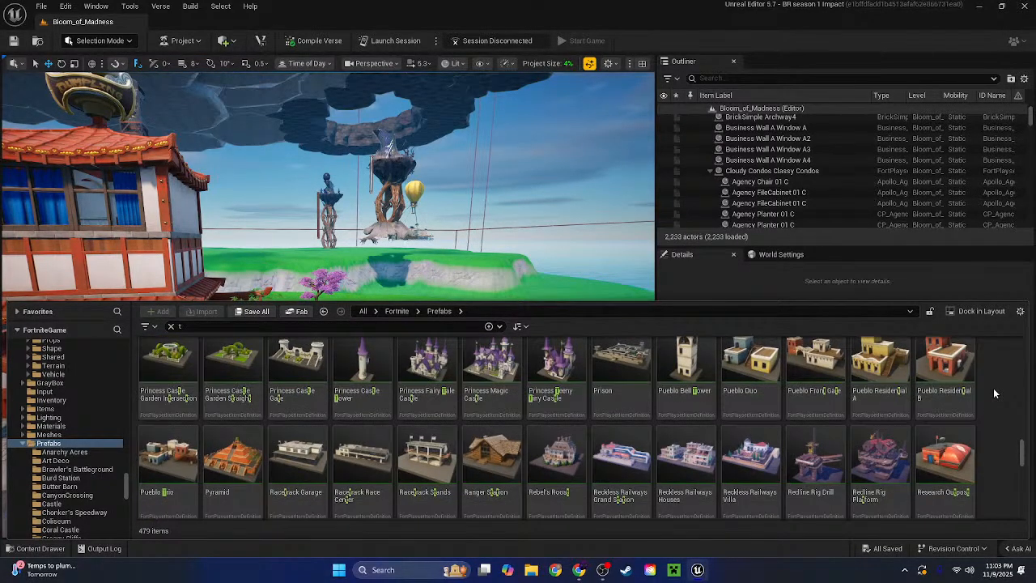
scroll(995, 394, "down", 1)
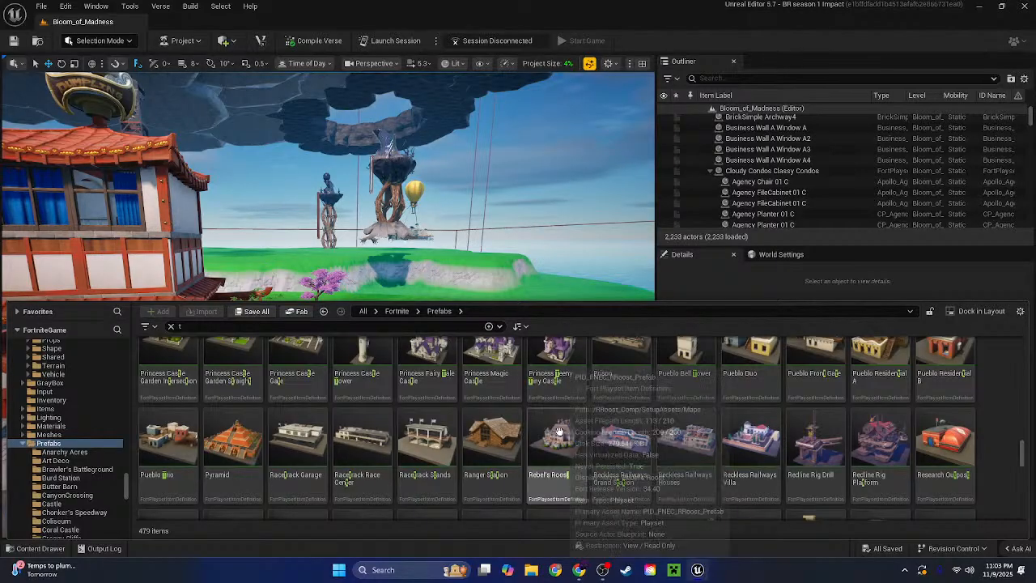
scroll(656, 445, "down", 1)
scroll(660, 454, "down", 1)
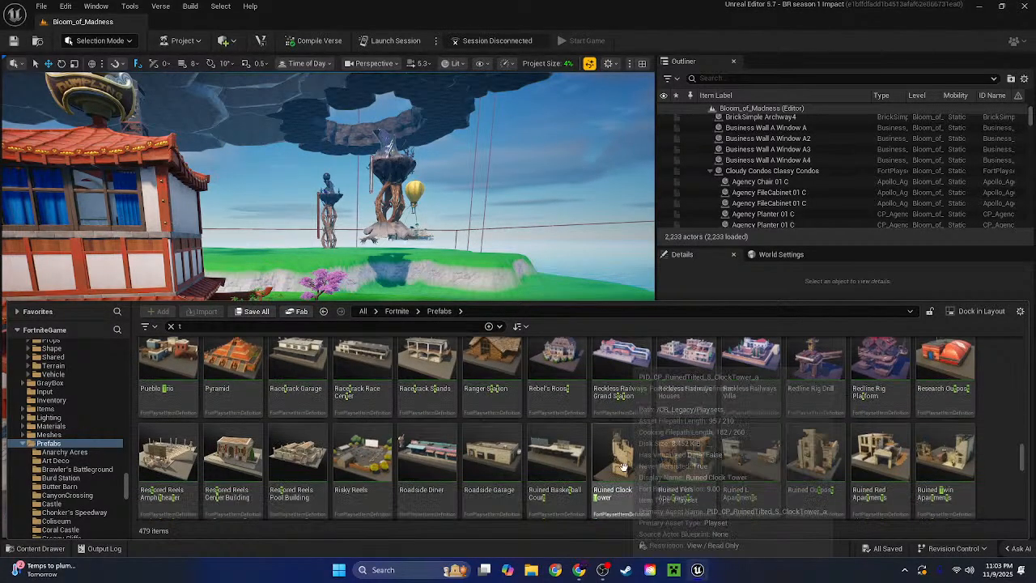
scroll(989, 453, "up", 1)
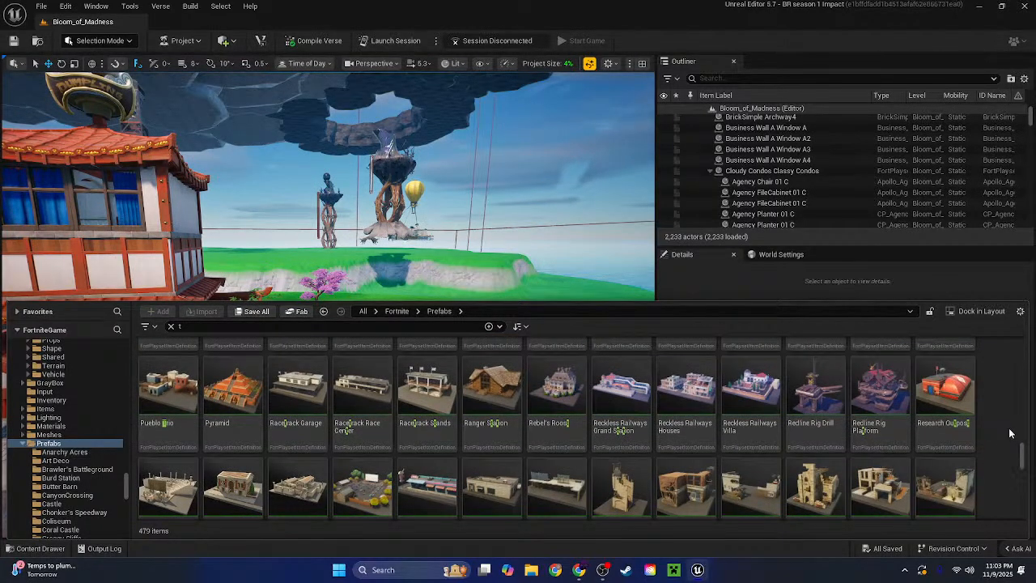
scroll(1010, 434, "down", 1)
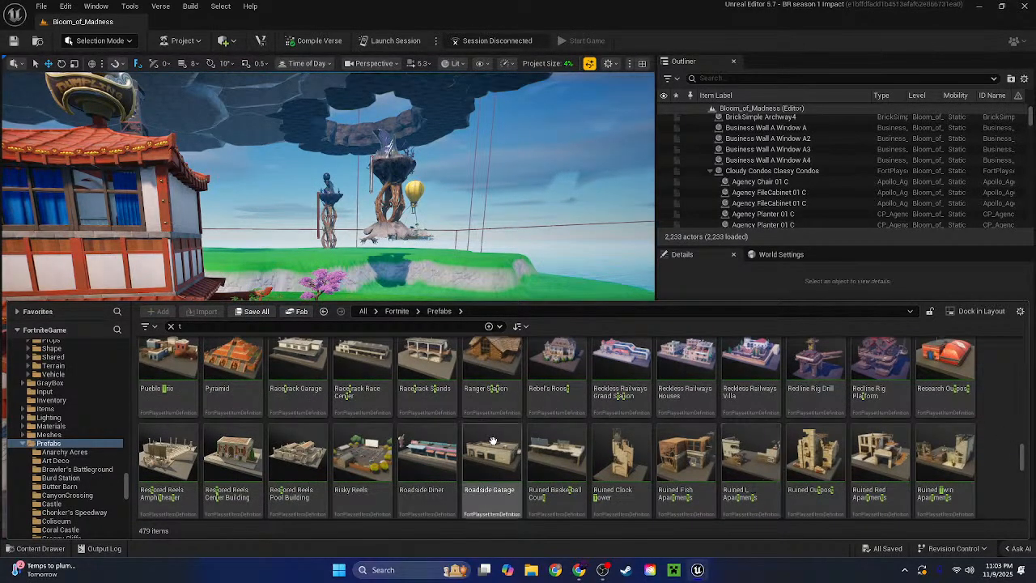
Examine the Rumble Ruins, Sanctuary, Seaport City, Shady Stilts and Shiny Shafts prefabs as candidates for the island
scroll(235, 469, "down", 2)
scroll(486, 452, "down", 1)
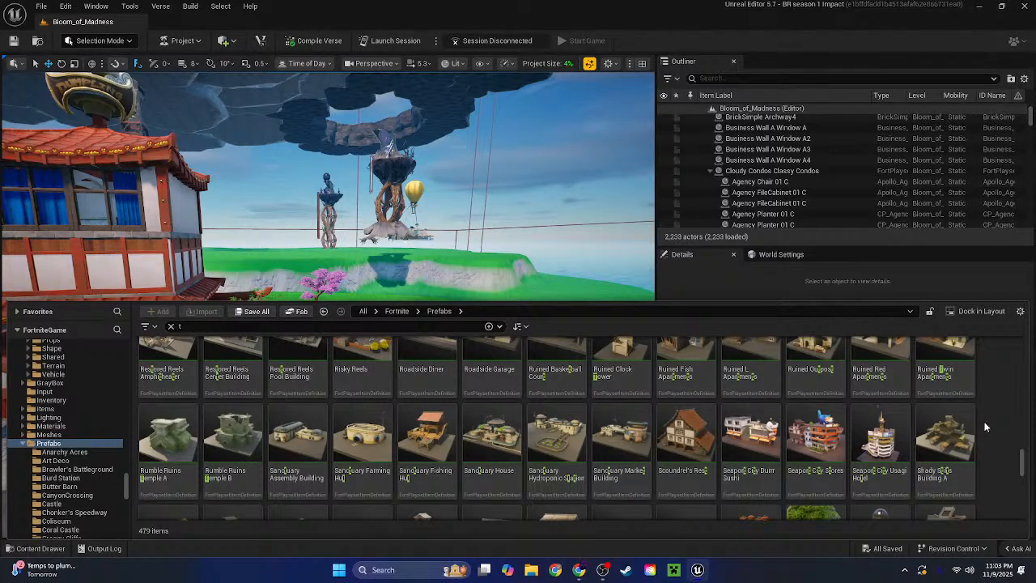
scroll(987, 424, "down", 2)
scroll(986, 424, "down", 1)
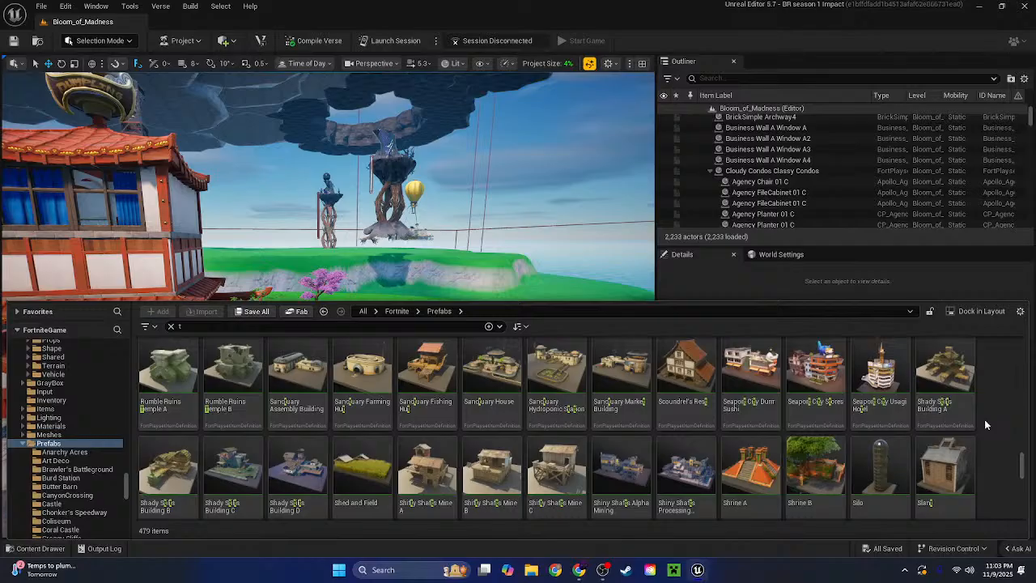
scroll(986, 424, "up", 1)
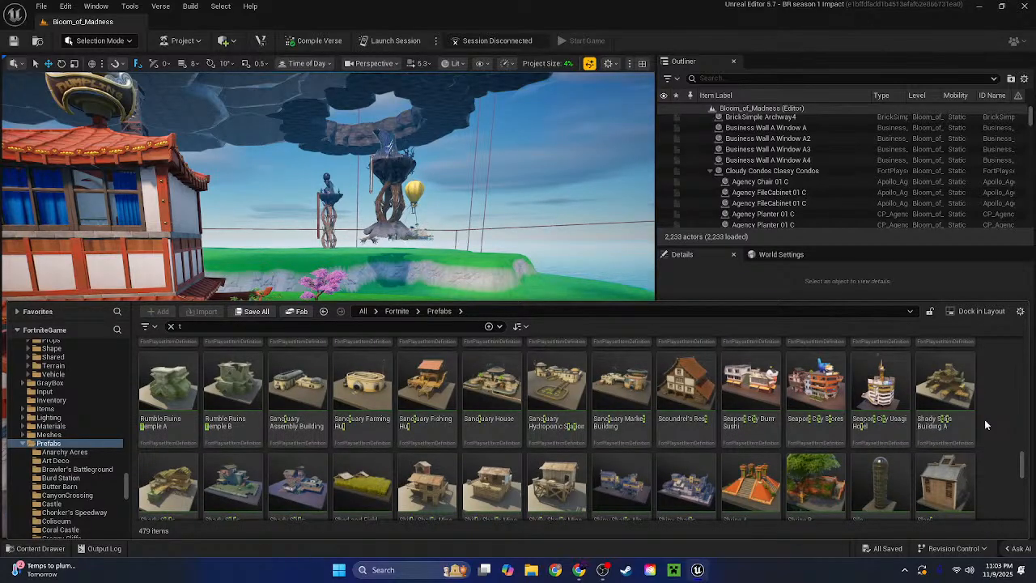
scroll(986, 424, "down", 6)
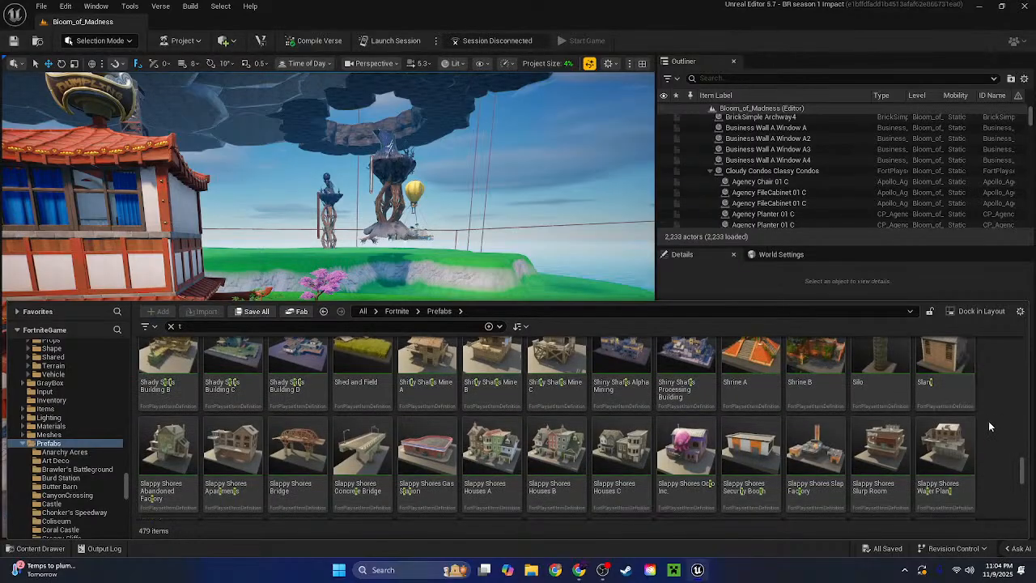
Compare the Slappy Shores houses, factories and Water Plant with the Slurp Swamp prefabs
scroll(989, 427, "down", 3)
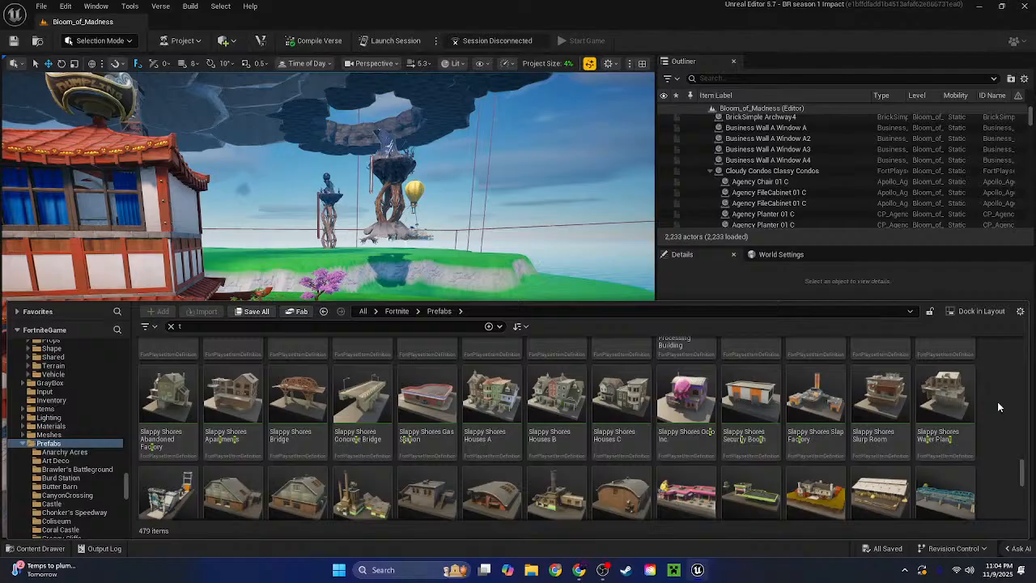
scroll(1009, 402, "down", 1)
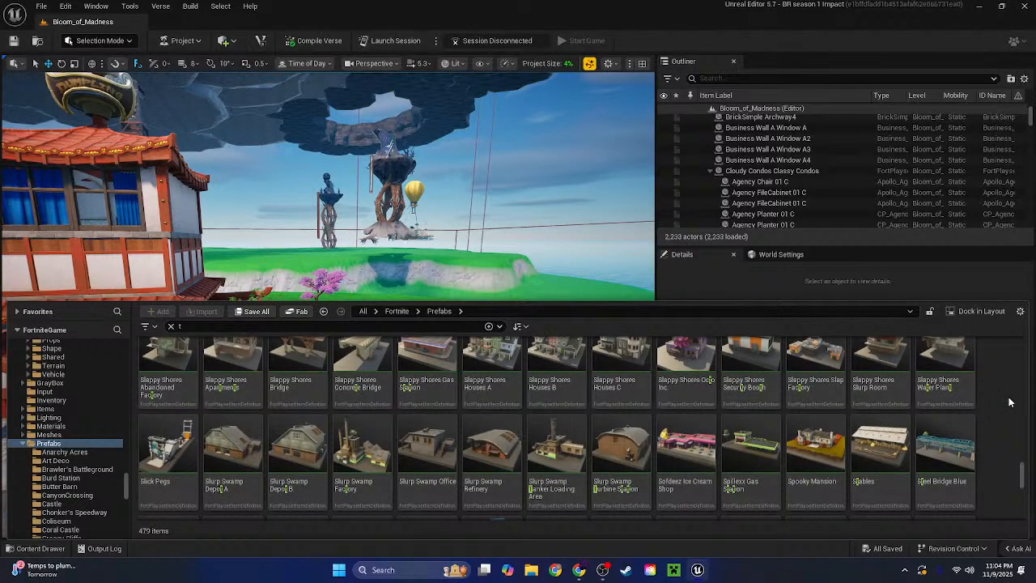
scroll(1010, 402, "down", 1)
scroll(1010, 402, "up", 1)
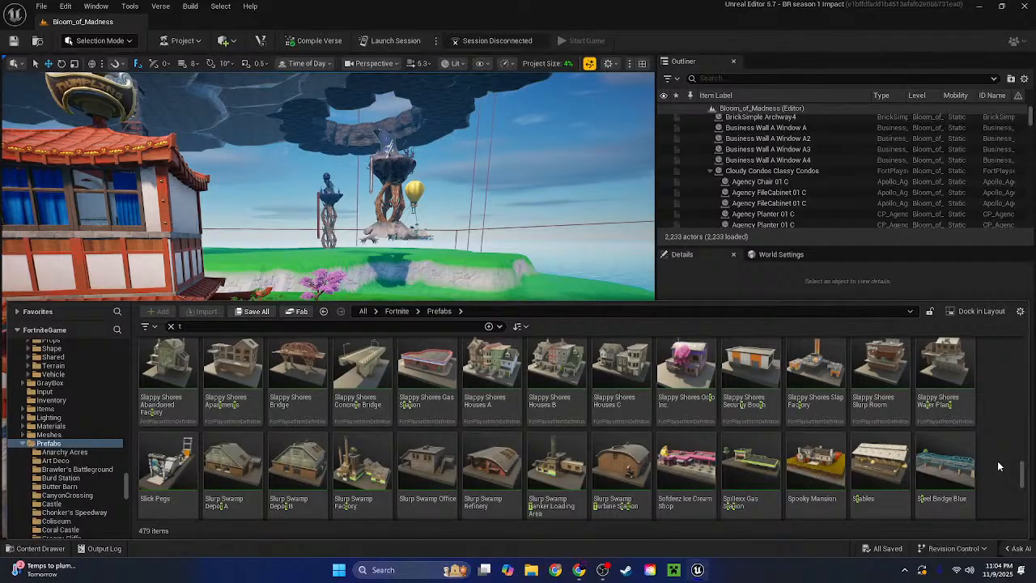
scroll(728, 405, "up", 1)
scroll(995, 424, "up", 1)
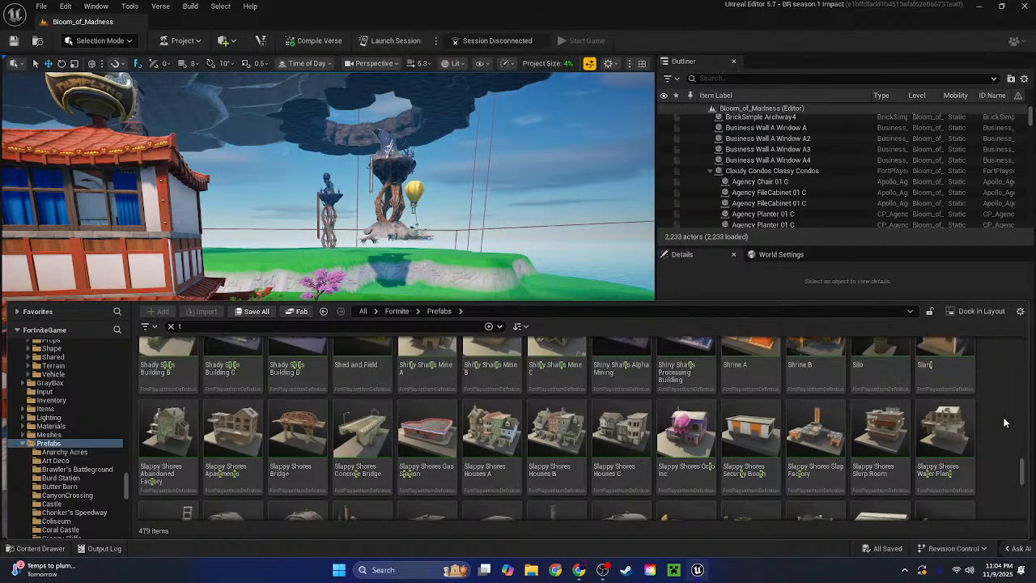
scroll(1004, 422, "down", 1)
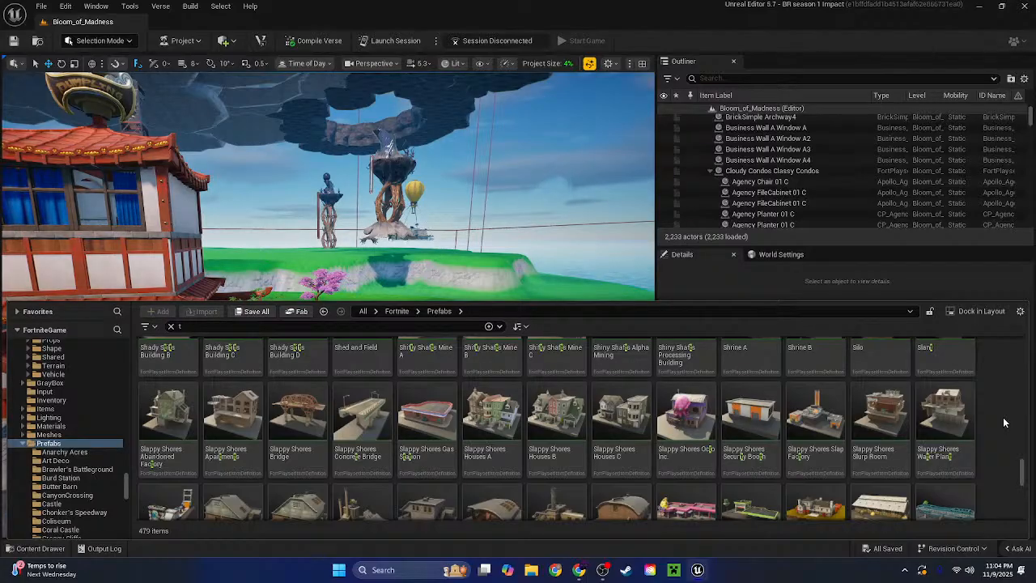
scroll(942, 418, "down", 1)
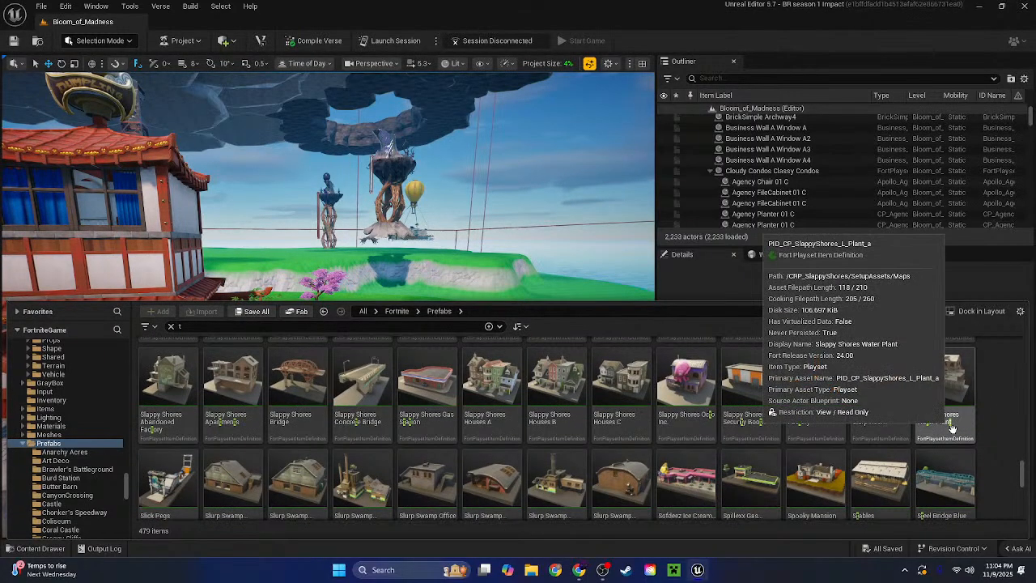
Examine the remaining prefabs from Slurp Swamp, Sweaty Sands and The Citadel through Utopia City, Viking, Village and Wood Shanty
scroll(1007, 429, "down", 2)
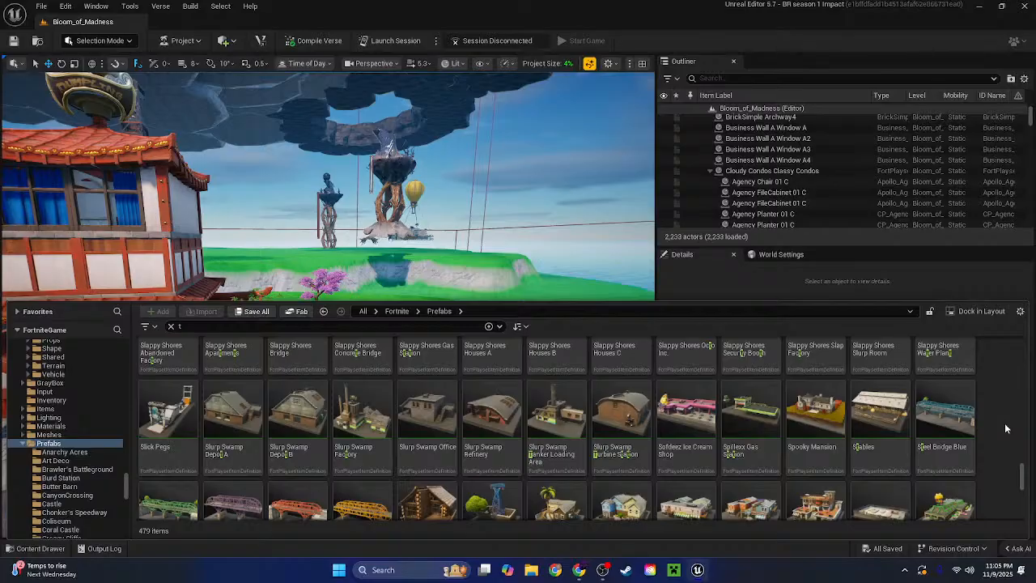
scroll(1006, 429, "down", 1)
scroll(1009, 400, "down", 2)
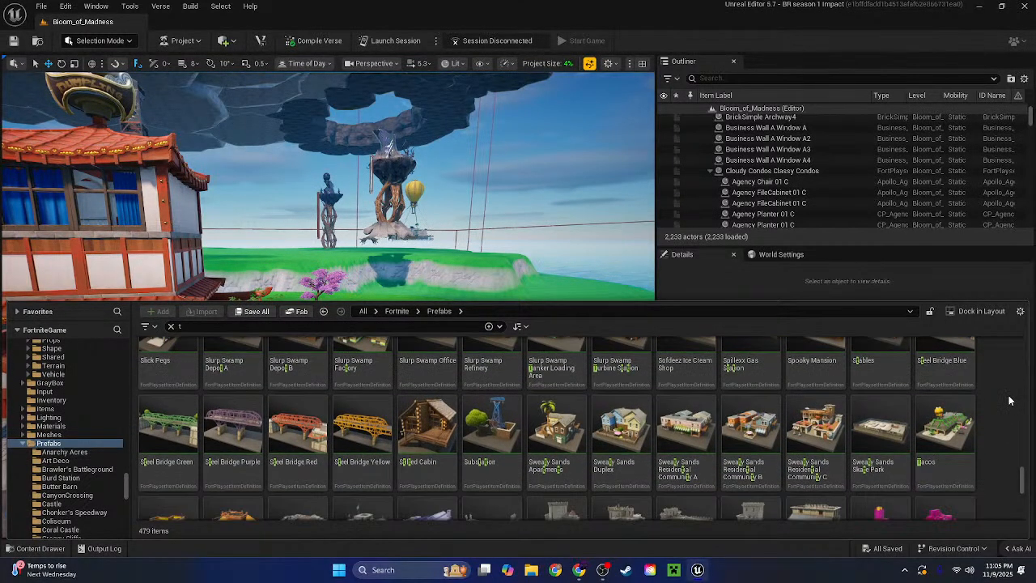
scroll(1010, 401, "down", 2)
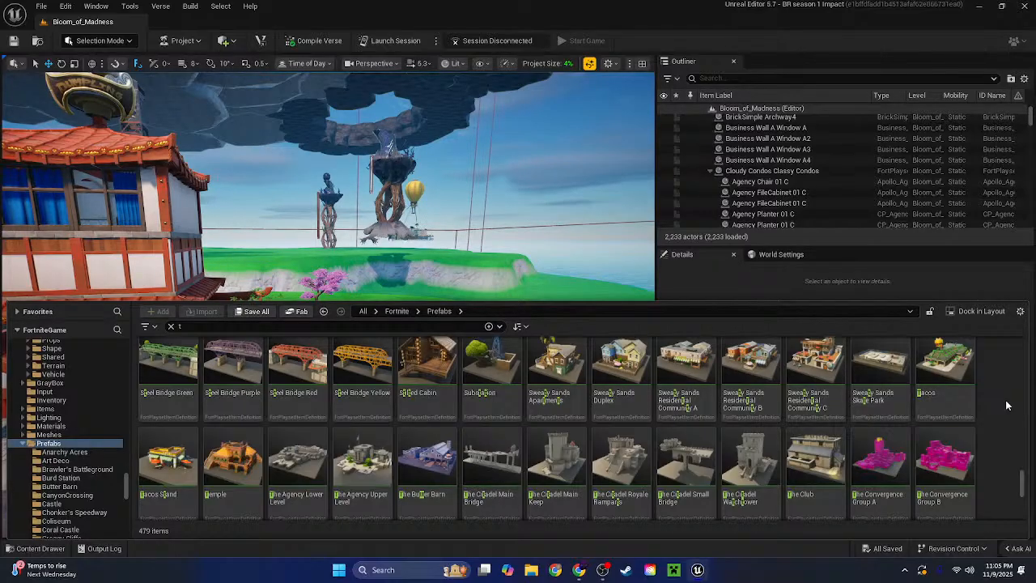
scroll(1005, 406, "down", 1)
scroll(1005, 406, "down", 2)
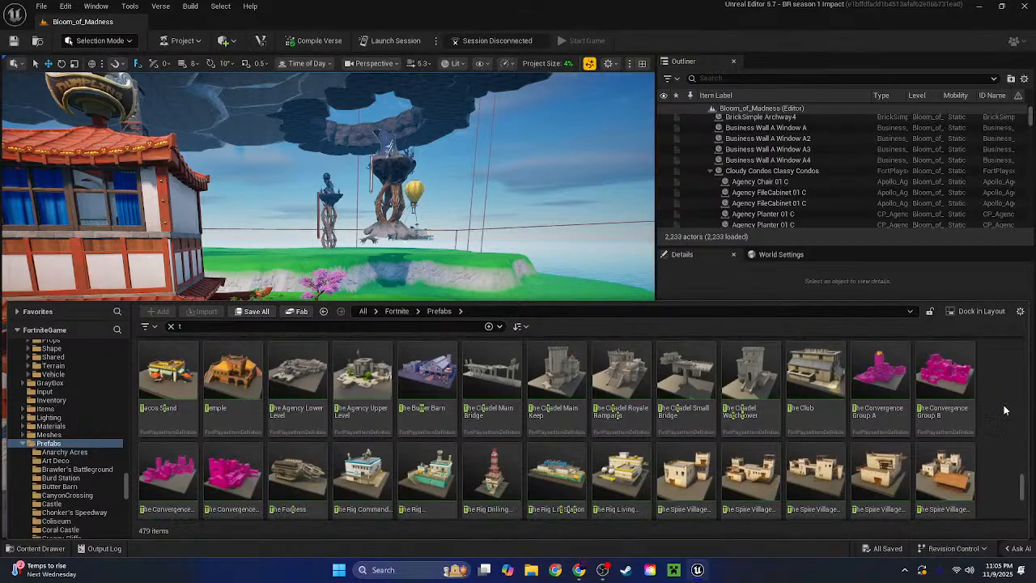
scroll(1006, 409, "down", 1)
scroll(1006, 409, "down", 3)
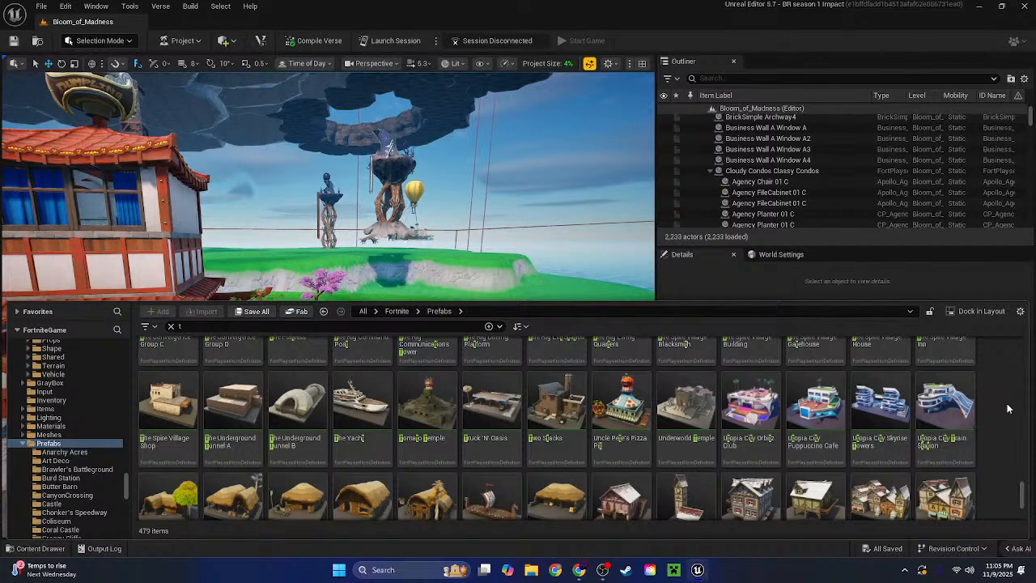
scroll(1008, 409, "down", 1)
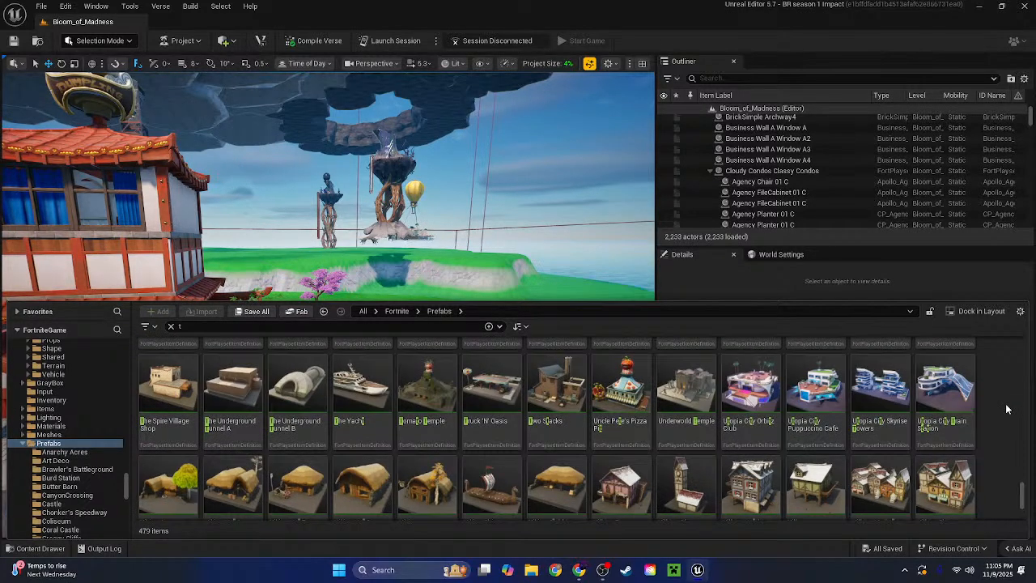
scroll(1007, 409, "down", 10)
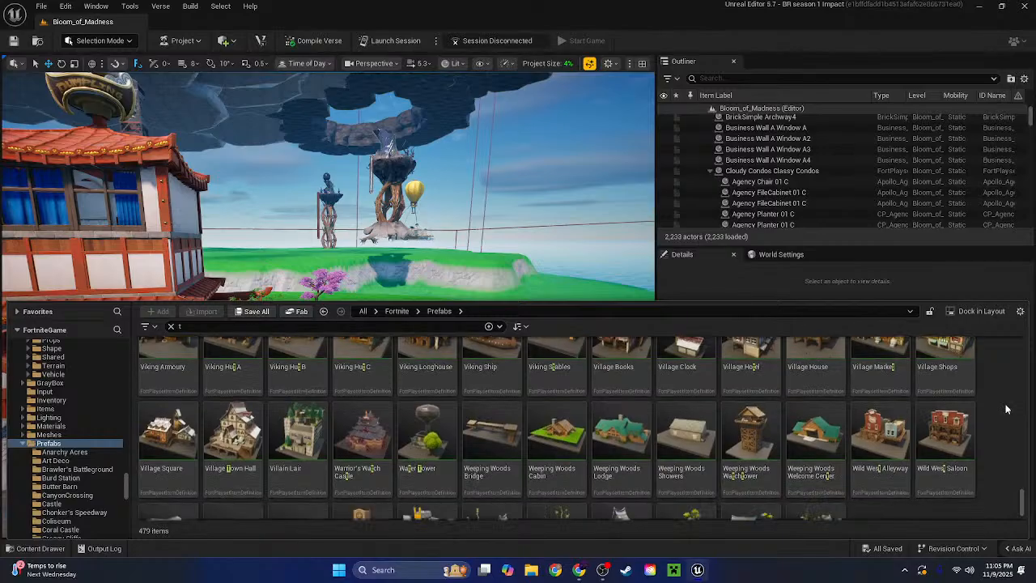
scroll(1007, 409, "down", 5)
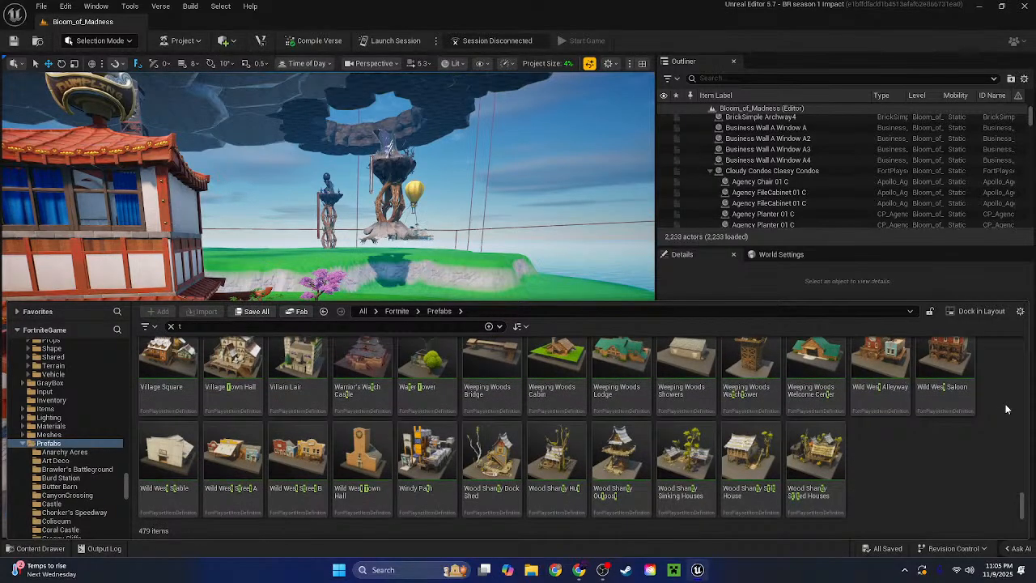
Recheck the prefabs in reverse order from Utopia City and The Rig back to the Slappy Shores and Shady Stilts buildings
scroll(1007, 409, "up", 6)
scroll(1007, 409, "up", 4)
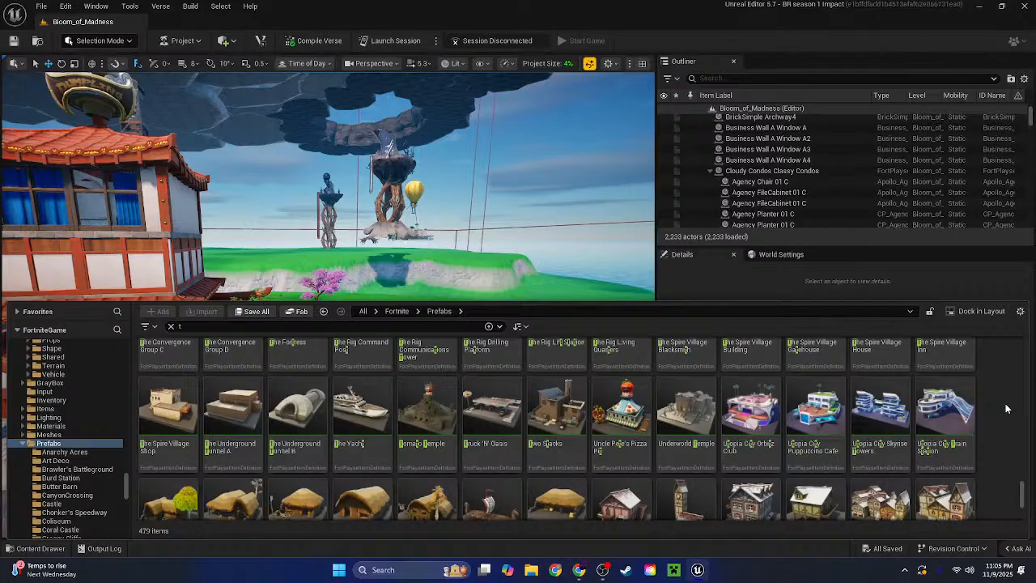
scroll(1007, 408, "down", 1)
scroll(1007, 409, "up", 4)
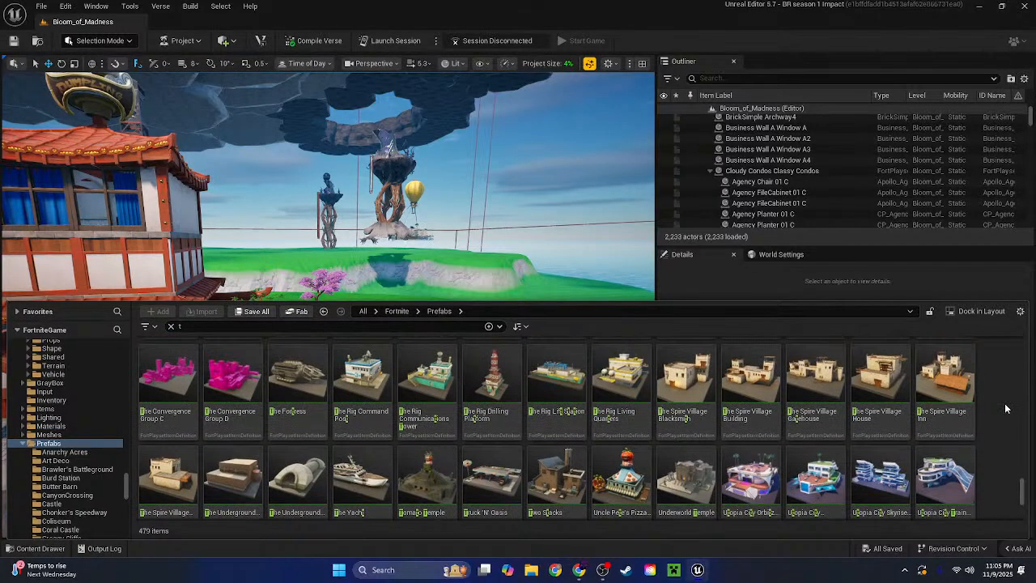
scroll(1007, 408, "up", 1)
scroll(1007, 409, "down", 2)
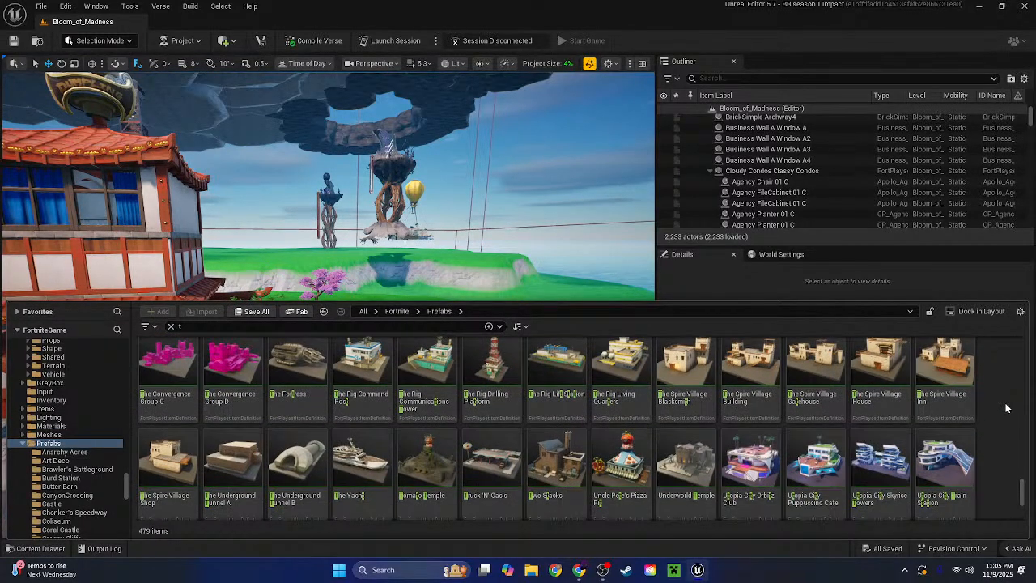
scroll(1007, 409, "up", 2)
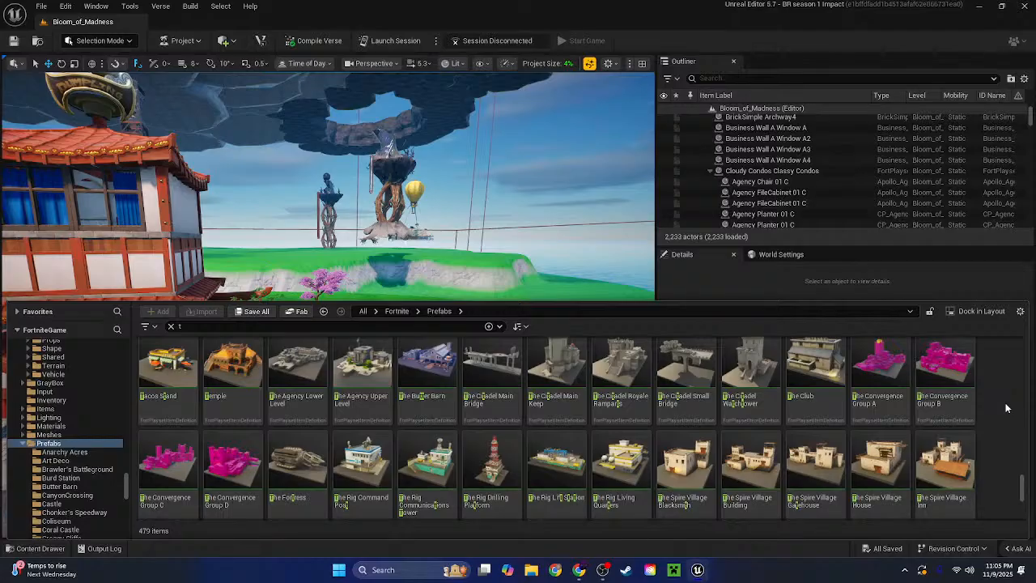
scroll(1007, 409, "up", 4)
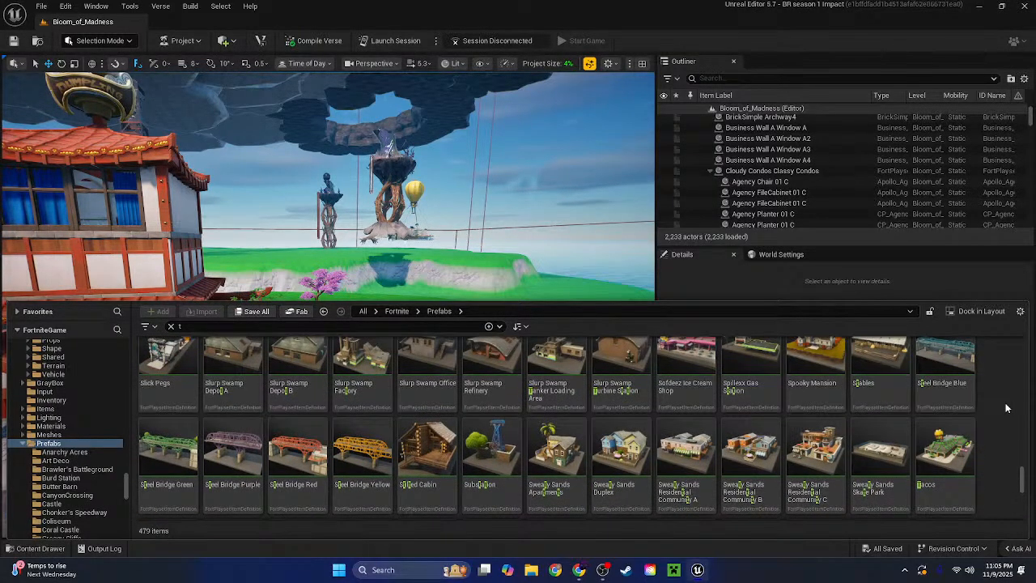
scroll(1007, 409, "up", 1)
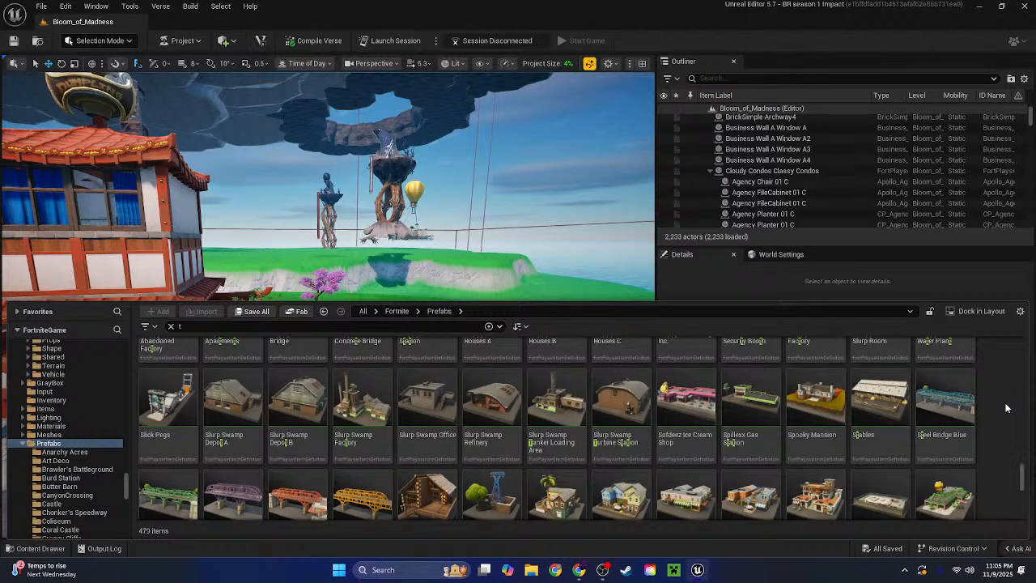
scroll(1002, 408, "up", 1)
scroll(1002, 408, "up", 1)
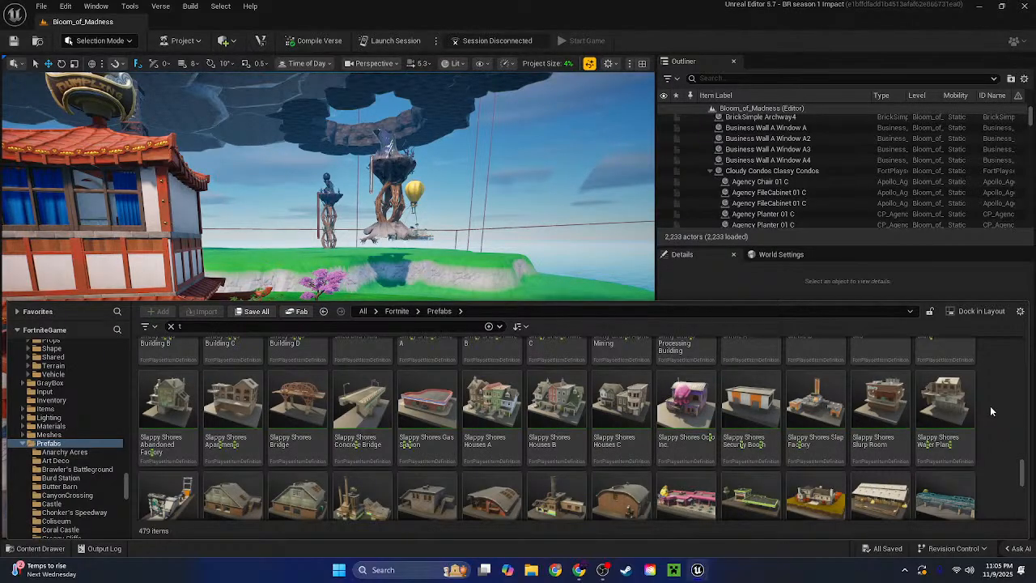
scroll(990, 411, "up", 2)
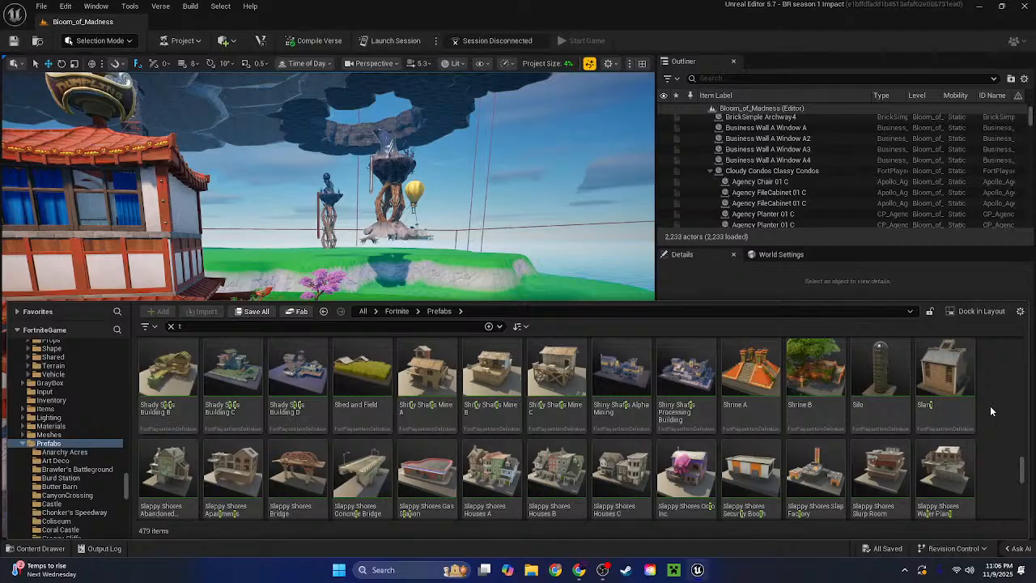
scroll(991, 411, "down", 1)
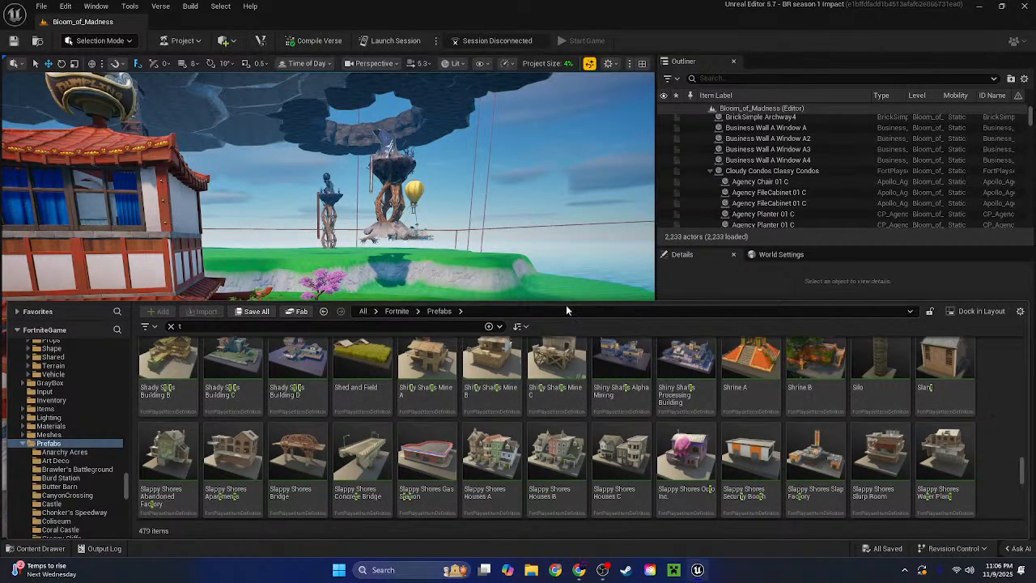
Examine the Dumpling Restaurant's grassy hill and the surrounding terrain from a distance
right_click_drag(518, 267, 401, 279)
key("s")
key("w")
key("w")
key("s")
key("d")
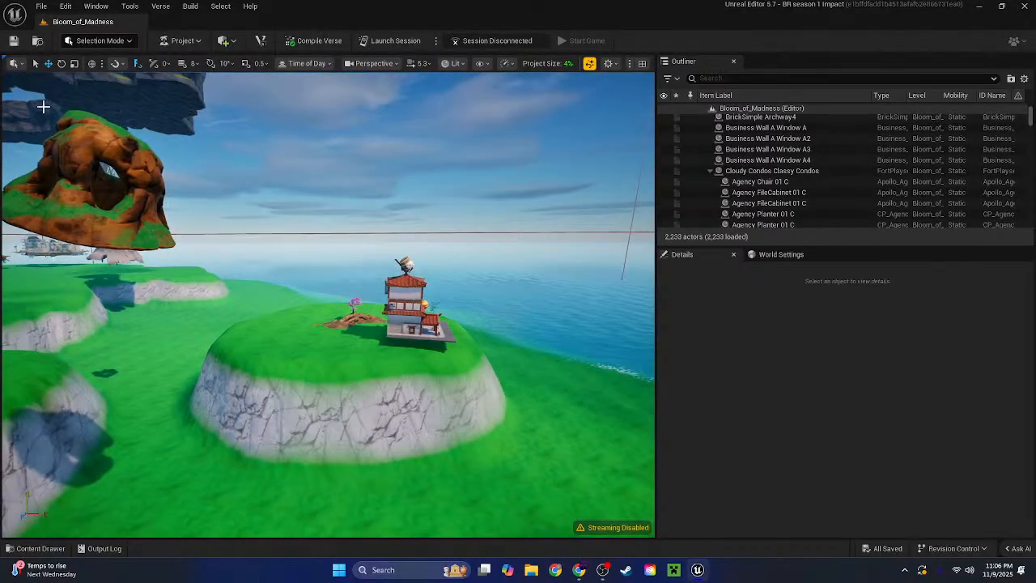
In Landscape mode, flatten and smooth the corner of the grassy cliff near the Dumpling Restaurant's hill
left_click(100, 40)
left_click(194, 153)
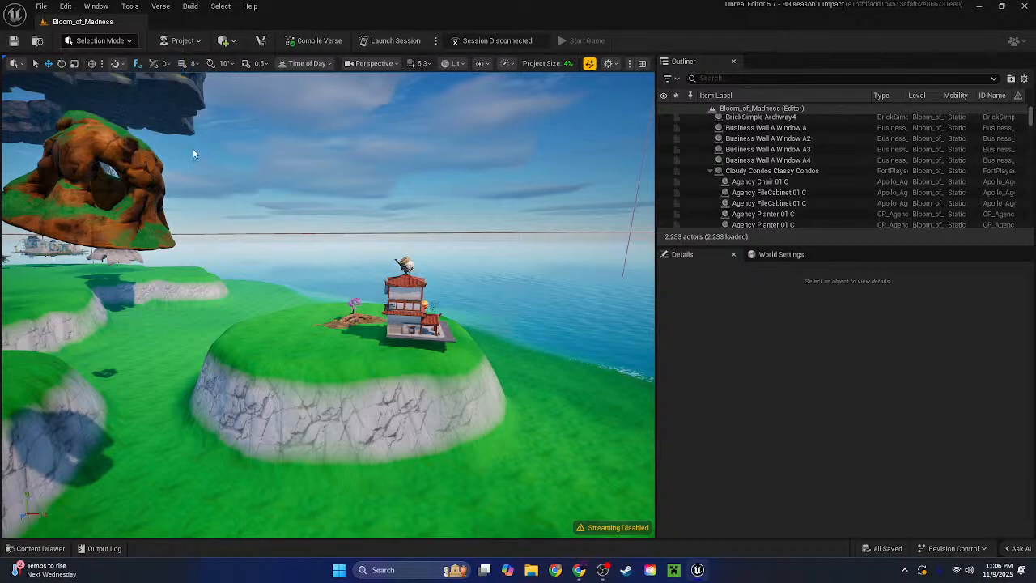
key("shift+2")
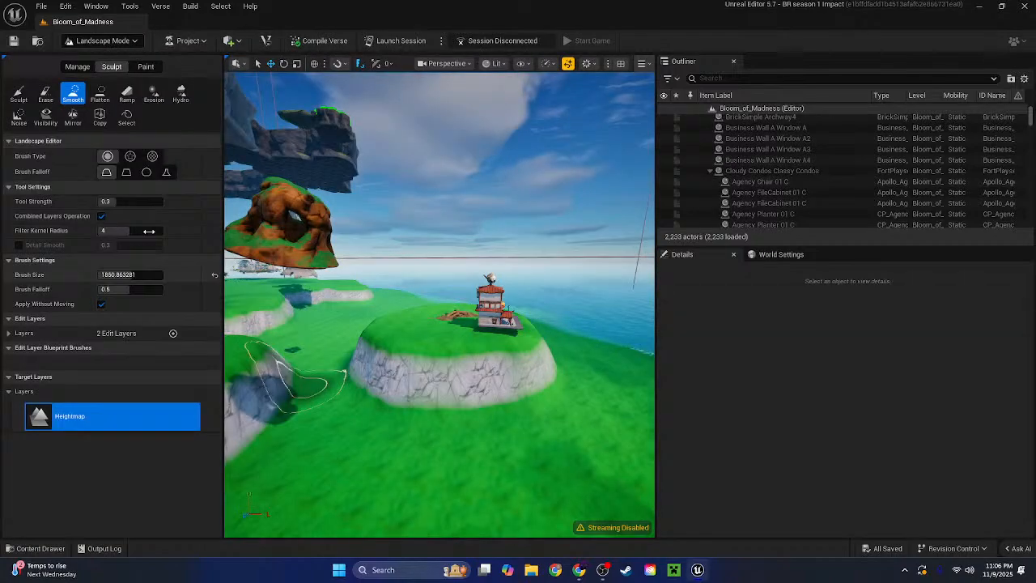
left_click(100, 93)
mouse_move(439, 304)
right_mouse_down()
mouse_move(324, 301)
mouse_move(235, 332)
mouse_move(429, 324)
mouse_move(421, 405)
right_mouse_up()
mouse_move(359, 368)
left_mouse_down()
mouse_move(396, 368)
mouse_move(440, 331)
mouse_move(539, 301)
mouse_move(393, 342)
left_mouse_up()
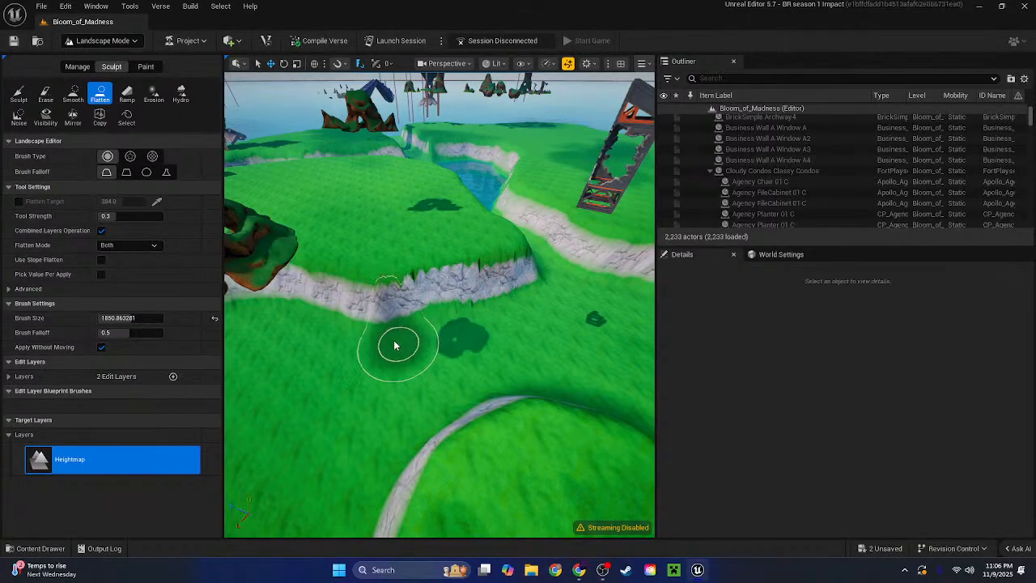
left_click(73, 93)
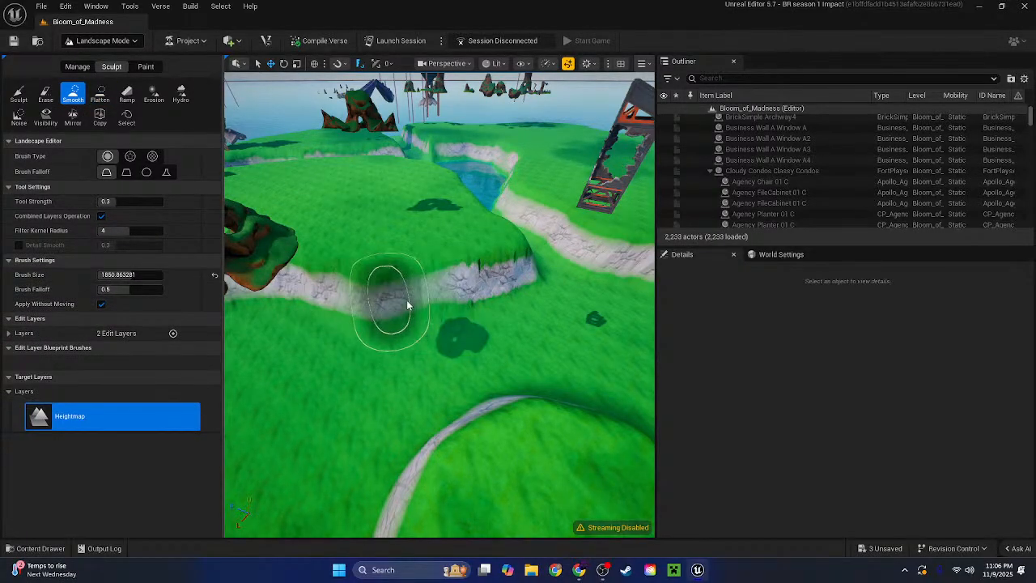
mouse_move(407, 303)
left_mouse_down()
mouse_move(539, 282)
mouse_move(405, 324)
left_mouse_up()
Widen the Dumpling Restaurant's hilltop plateau by flattening the terrain around its edge
mouse_move(405, 324)
right_mouse_down()
mouse_move(376, 324)
mouse_move(518, 312)
right_mouse_up()
left_click(99, 96)
mouse_move(452, 243)
right_mouse_down()
mouse_move(527, 356)
mouse_move(518, 348)
right_mouse_up()
mouse_move(444, 174)
left_mouse_down()
mouse_move(467, 169)
mouse_move(525, 226)
mouse_move(429, 338)
mouse_move(387, 302)
mouse_move(492, 272)
mouse_move(530, 224)
mouse_move(536, 281)
mouse_move(430, 340)
mouse_move(351, 287)
mouse_move(315, 240)
mouse_move(365, 173)
mouse_move(432, 162)
mouse_move(509, 200)
mouse_move(545, 255)
mouse_move(486, 348)
mouse_move(356, 338)
mouse_move(308, 283)
mouse_move(311, 248)
mouse_move(408, 354)
mouse_move(530, 317)
left_mouse_up()
mouse_move(530, 316)
right_mouse_down()
mouse_move(567, 300)
mouse_move(599, 316)
mouse_move(566, 315)
right_mouse_up()
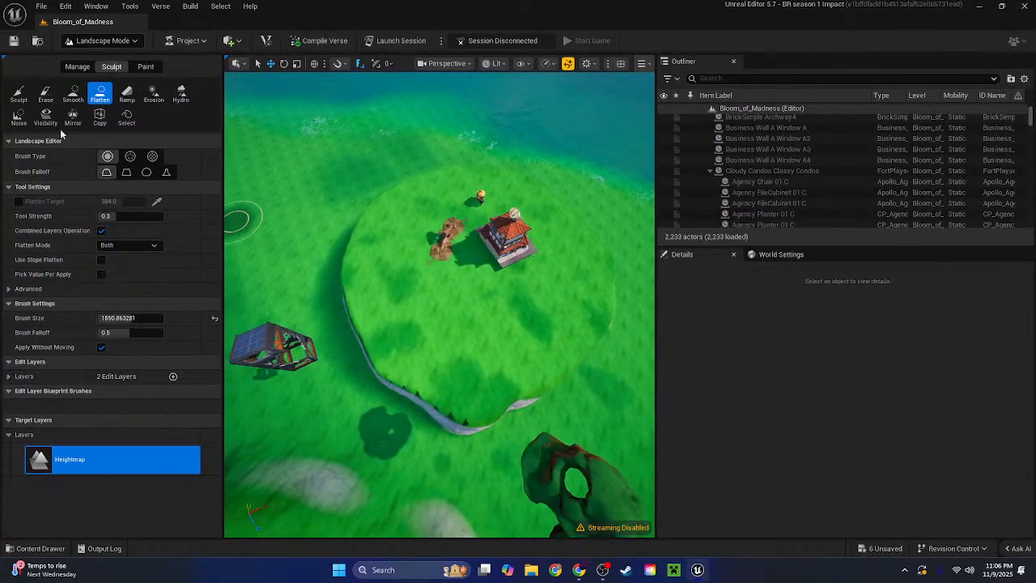
Smooth the jagged cliff edges all around the Dumpling Restaurant's plateau
left_click(73, 94)
left_click_drag(458, 398, 410, 397)
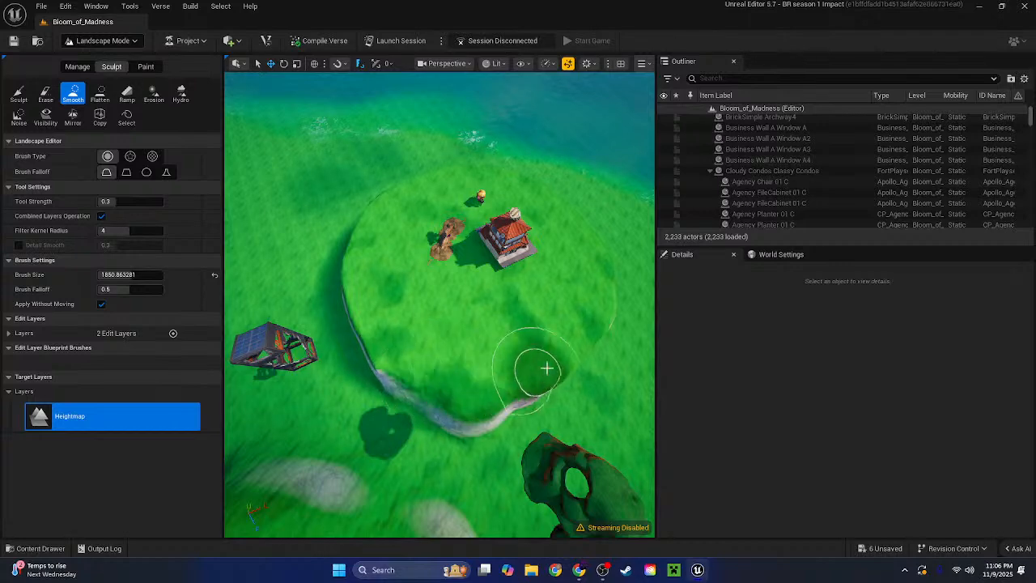
left_click_drag(547, 369, 516, 335)
left_click_drag(347, 293, 378, 241)
mouse_move(377, 241)
right_mouse_down()
mouse_move(421, 259)
mouse_move(461, 259)
mouse_move(381, 261)
right_mouse_up()
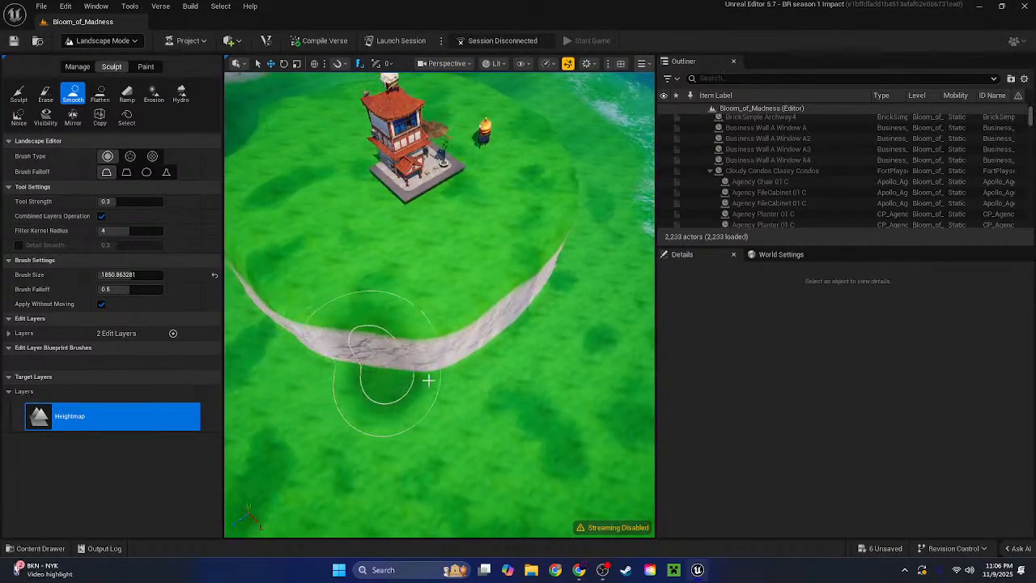
mouse_move(428, 380)
right_mouse_down()
mouse_move(388, 344)
mouse_move(425, 376)
mouse_move(399, 381)
right_mouse_up()
left_click_drag(400, 381, 575, 297)
mouse_move(576, 296)
right_mouse_down()
mouse_move(518, 296)
mouse_move(440, 342)
right_mouse_up()
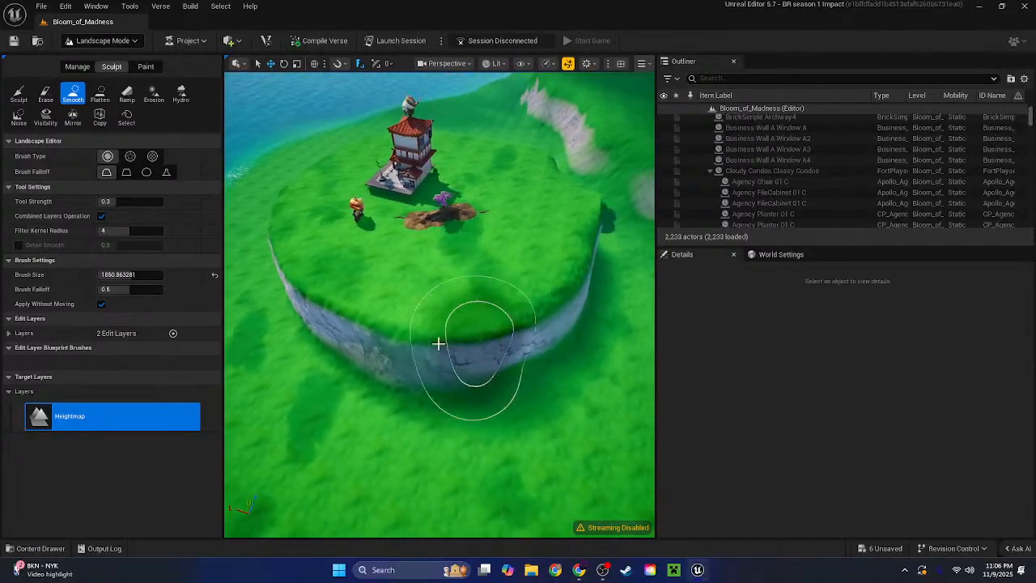
Return to Selection mode and examine the reshaped Dumpling Restaurant hill from several angles
left_click(113, 40)
left_click(114, 59)
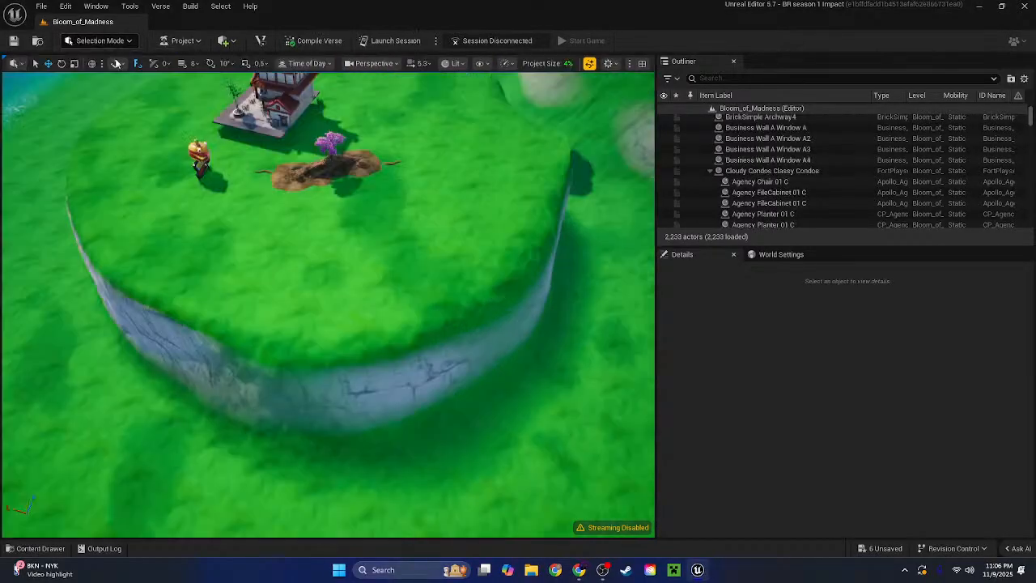
right_click_drag(328, 304, 551, 291)
key("s")
scroll(328, 304, "up", 2)
mouse_move(423, 304)
right_mouse_down()
mouse_move(437, 301)
mouse_move(424, 303)
right_mouse_up()
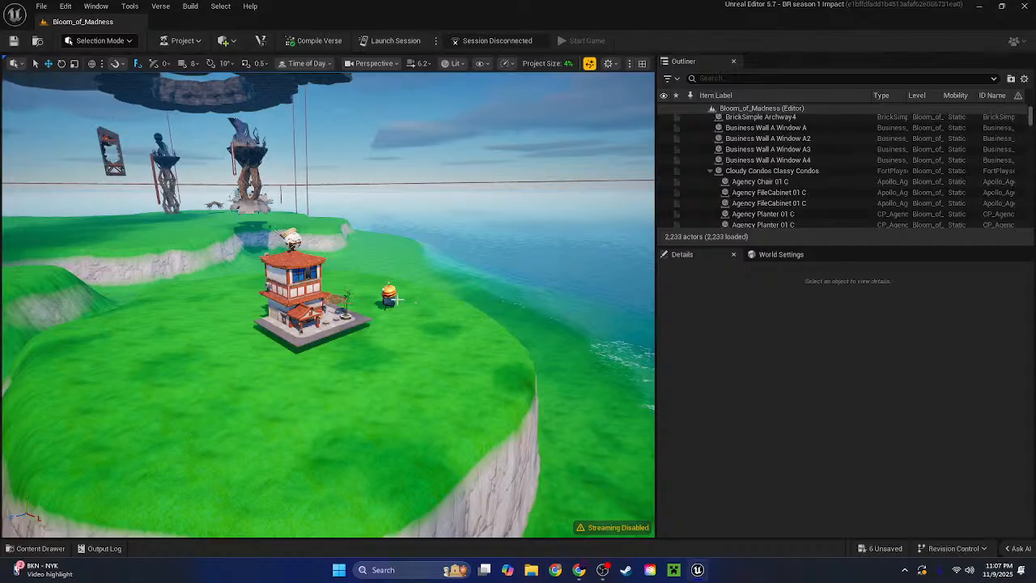
key("s")
right_click_drag(398, 300, 332, 324)
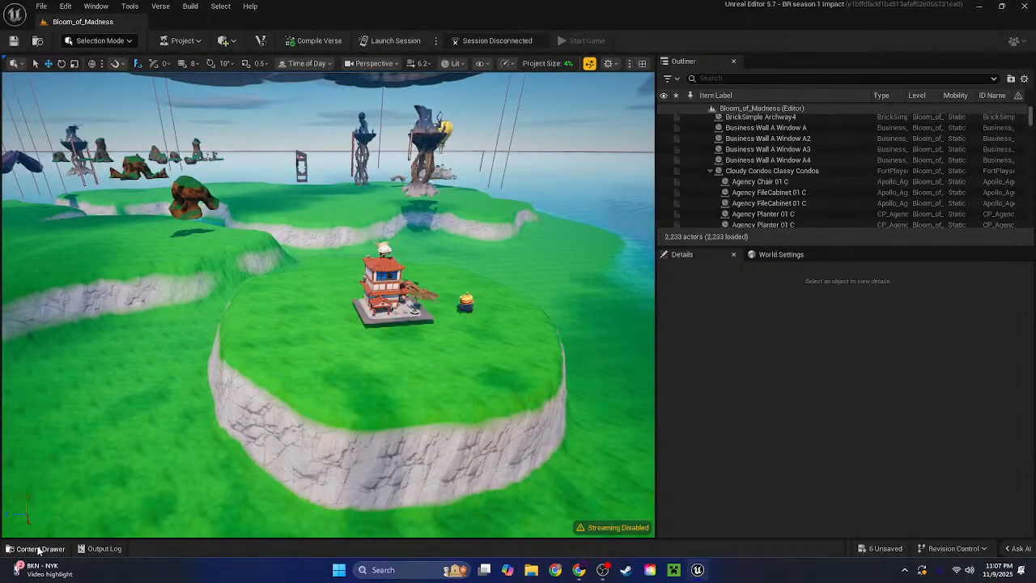
Place the Slappy Shores Abandoned Factory prefab on the hilltop beside the Dumpling Restaurant
left_click(34, 548)
scroll(963, 449, "up", 1)
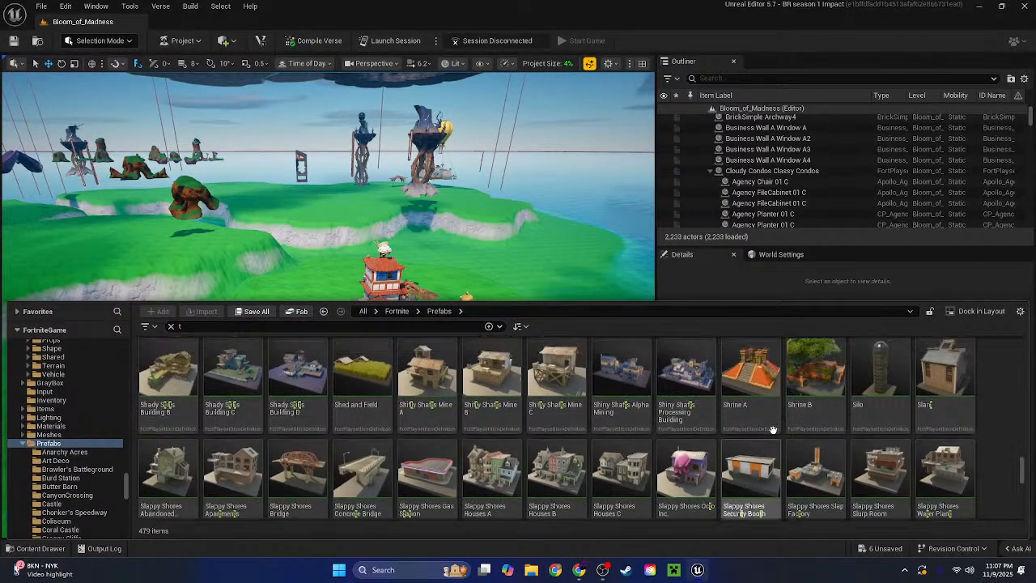
scroll(986, 442, "down", 2)
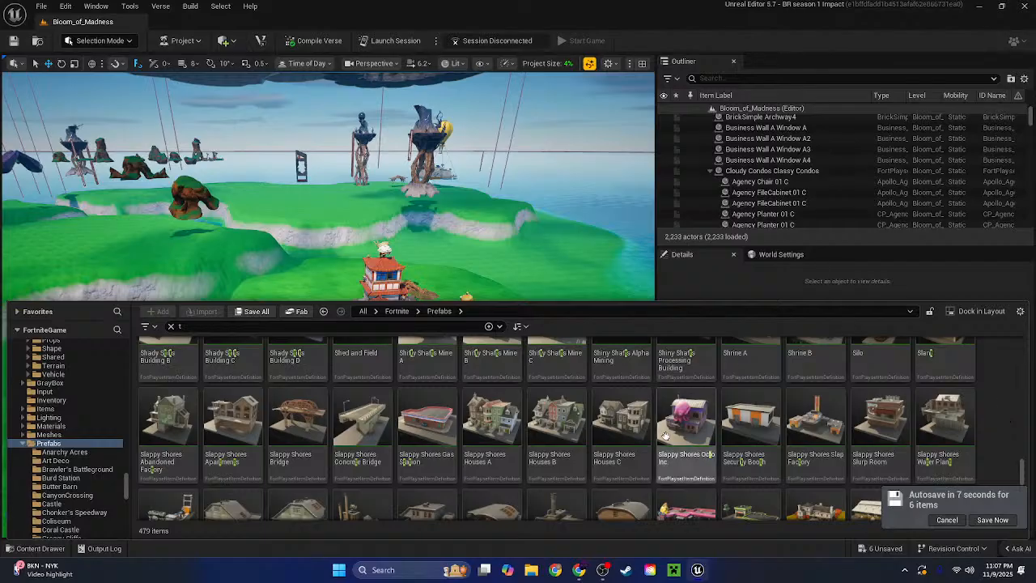
scroll(890, 417, "down", 1)
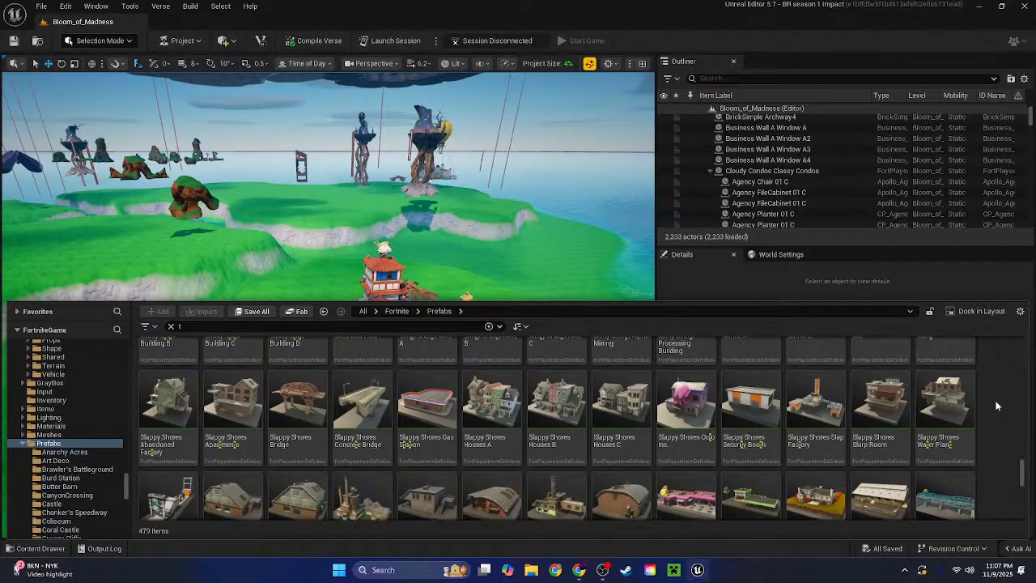
left_click_drag(168, 401, 312, 281)
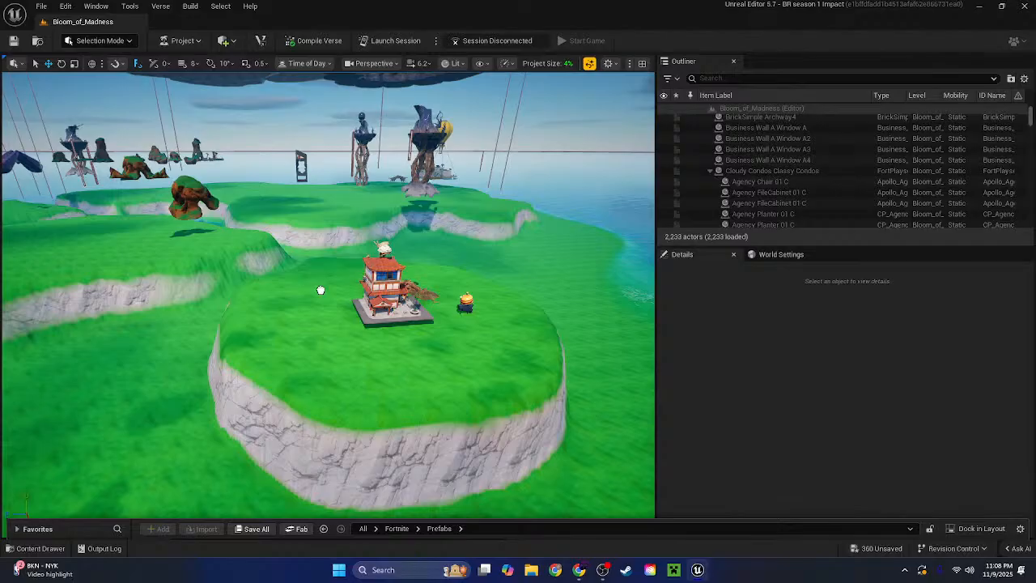
left_click_drag(320, 290, 320, 289)
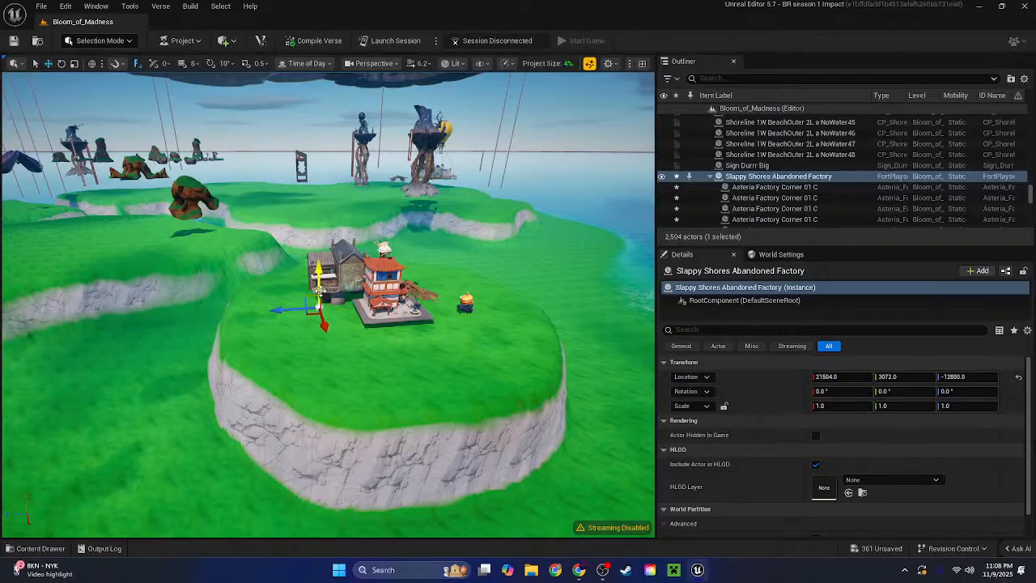
Move the Slappy Shores Abandoned Factory away from the Dumpling Restaurant, to location 19456, 3072, -11776
key("w")
right_click_drag(405, 276, 506, 293)
key("w")
key("s")
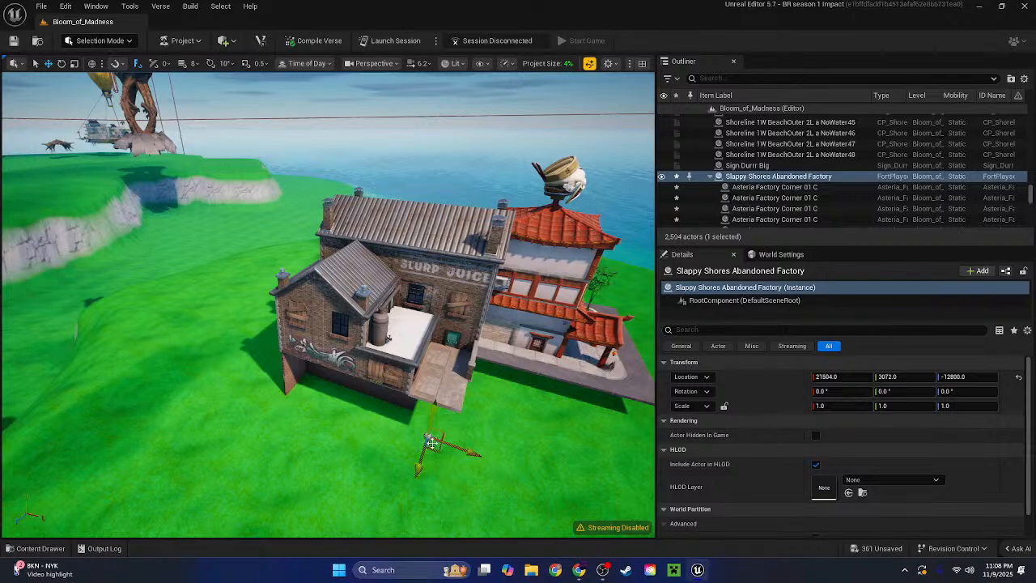
left_click_drag(438, 450, 265, 420)
left_click_drag(251, 382, 244, 466)
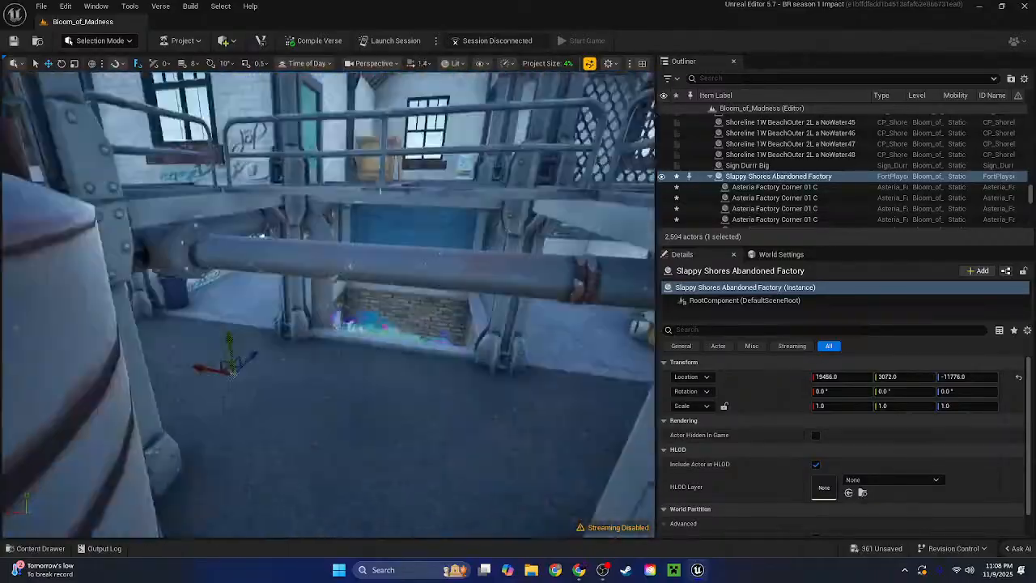
Inspect the factory's graffiti-covered lower level, then raise the building to a Y location of 3456
right_click_drag(328, 304, 389, 267)
key("w")
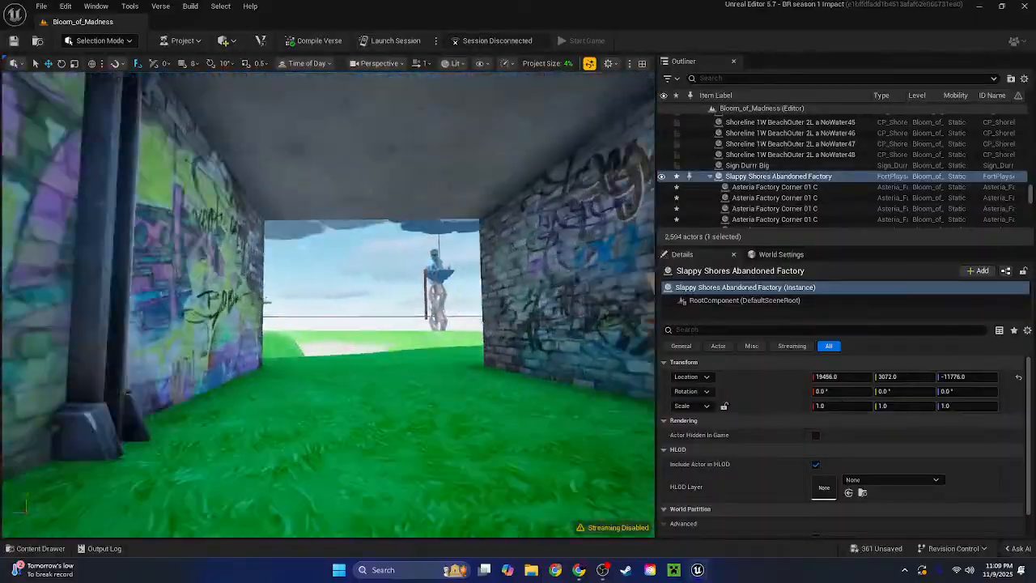
right_click_drag(328, 305, 502, 380)
key("w")
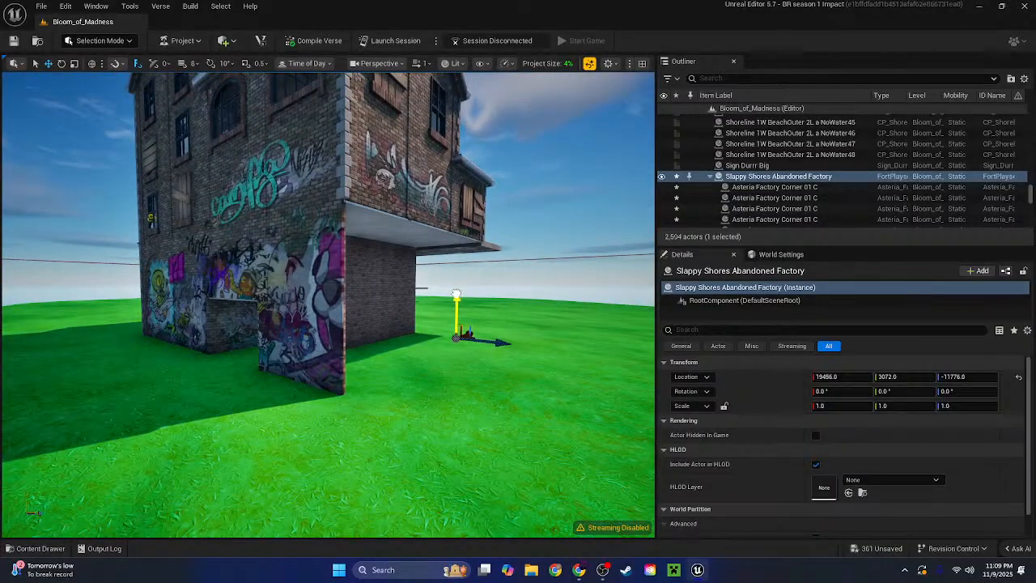
left_click_drag(457, 294, 459, 267)
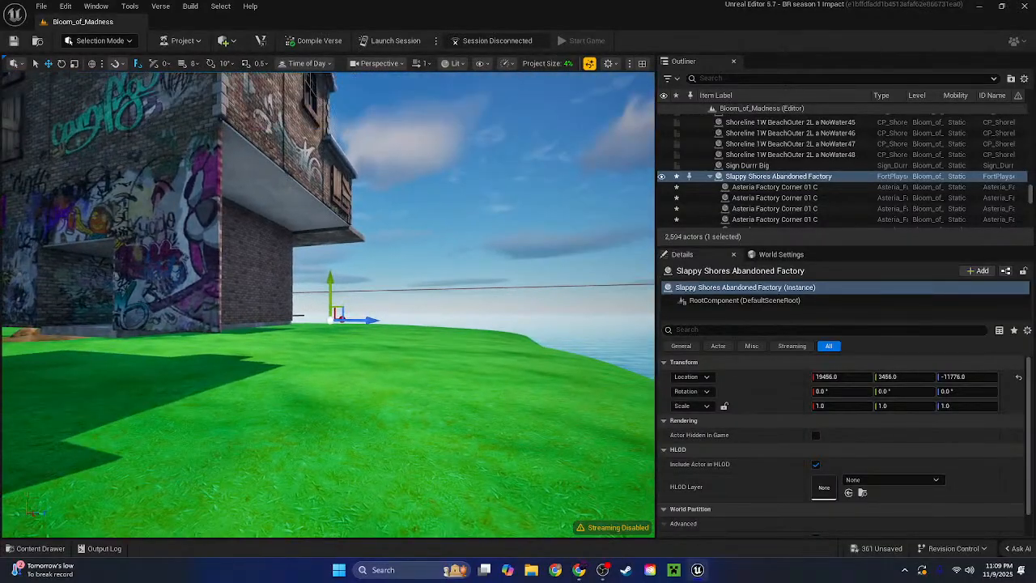
key("Escape")
Delete the WaterWall 1x1 and InsideCorner pieces hanging beneath the Slappy Shores Abandoned Factory
right_click_drag(328, 304, 162, 283)
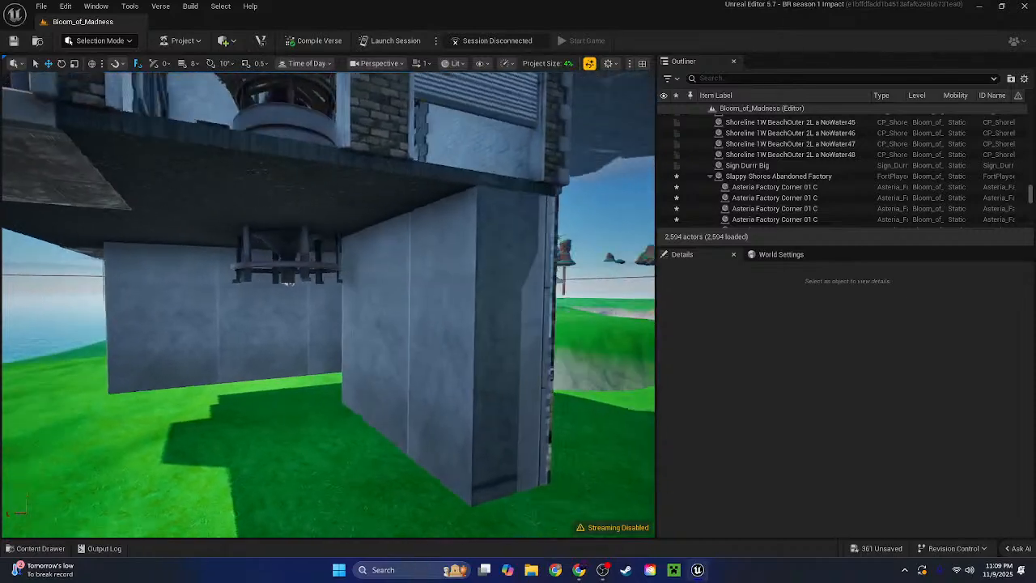
left_click(347, 343)
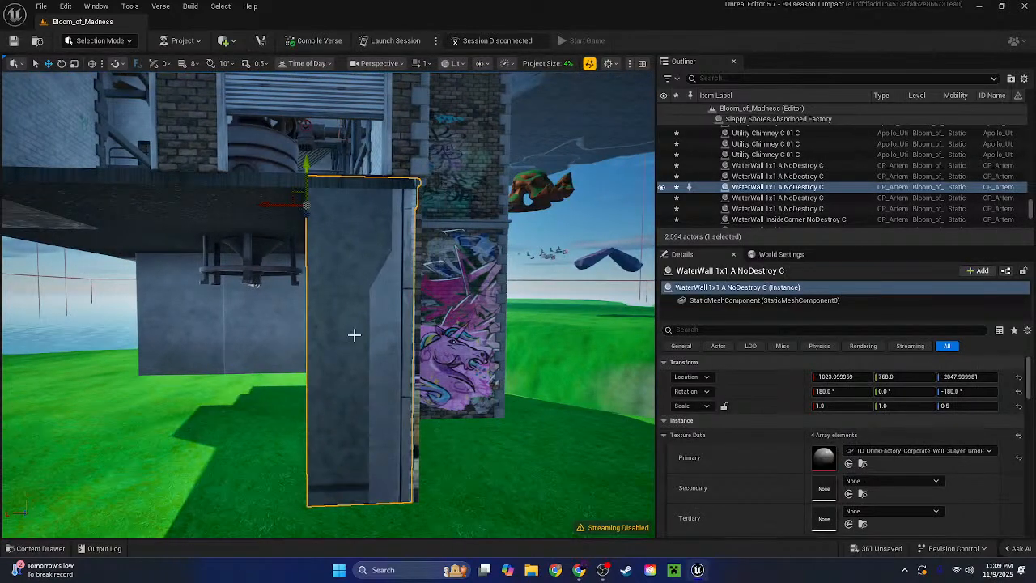
key("ctrl+z")
key("ctrl+z")
key("ctrl+z")
key("ctrl+z")
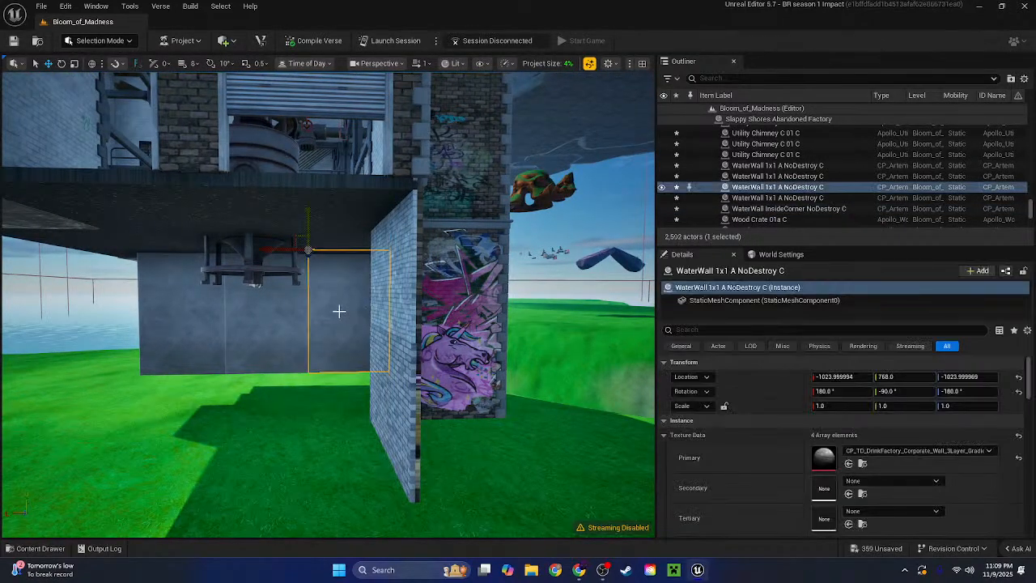
key("ctrl+z")
key("ctrl+z")
key("ctrl+z")
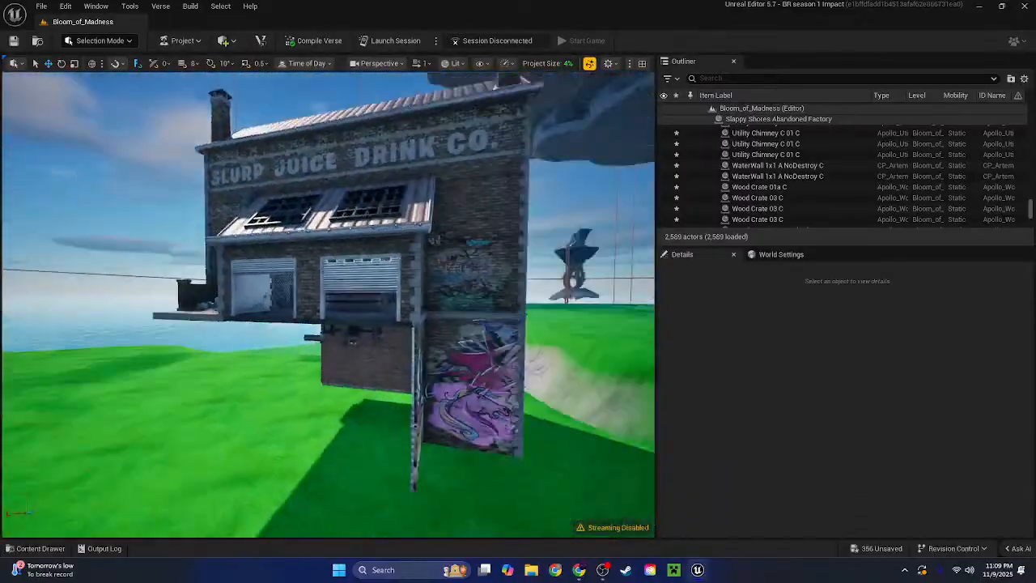
Try resetting the Primary and Secondary textures of the factory's upper Slurp mural wall section to default
right_click_drag(328, 305, 283, 304)
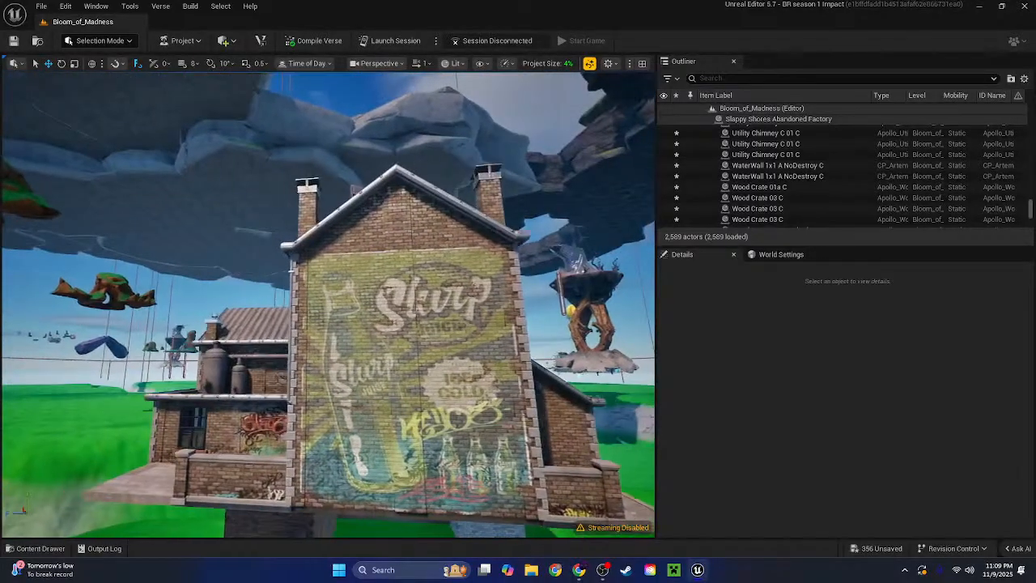
key("w")
right_click_drag(328, 304, 336, 376)
left_click(323, 212)
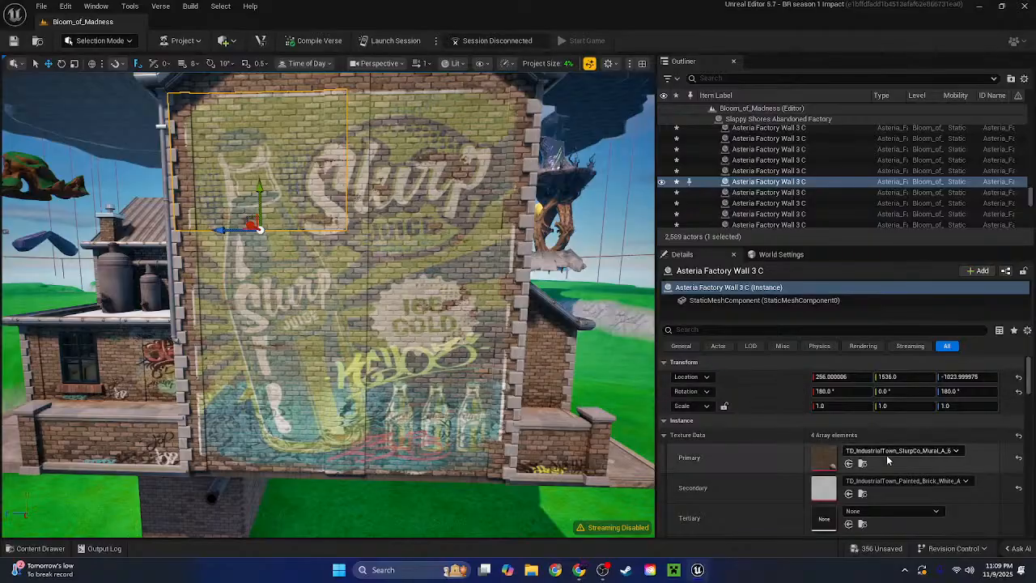
left_click(1019, 459)
left_click(1018, 488)
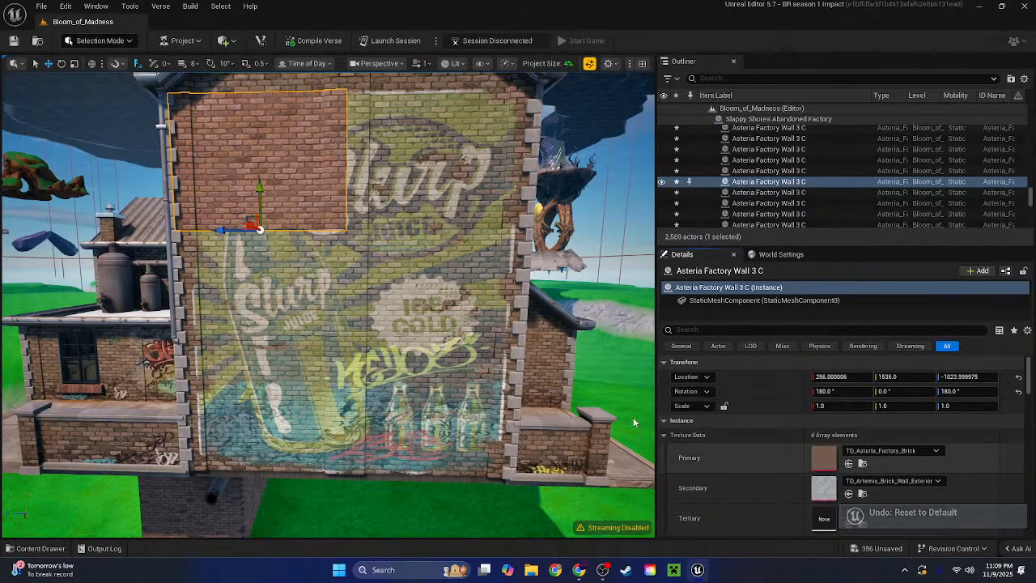
Undo the texture resets on the Slurp mural wall section
key("w")
right_click_drag(634, 421, 809, 389)
key("s")
right_click_drag(437, 293, 680, 301)
key("ctrl+z")
key("ctrl+z")
key("w")
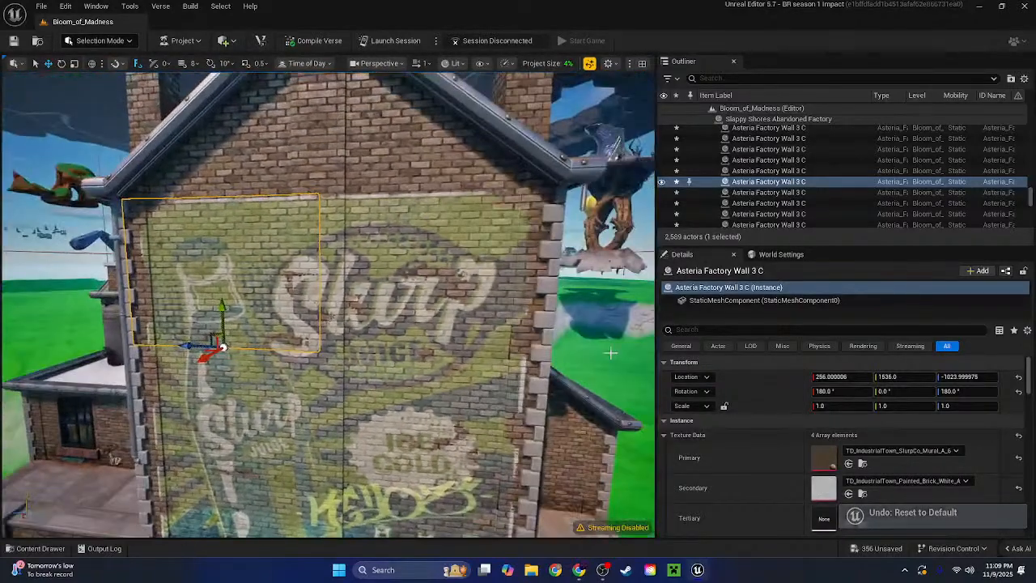
Try resetting the mural wall mesh component's Element 0 material, undo it, and reselect the wall instance
left_click(764, 300)
left_click(1017, 502)
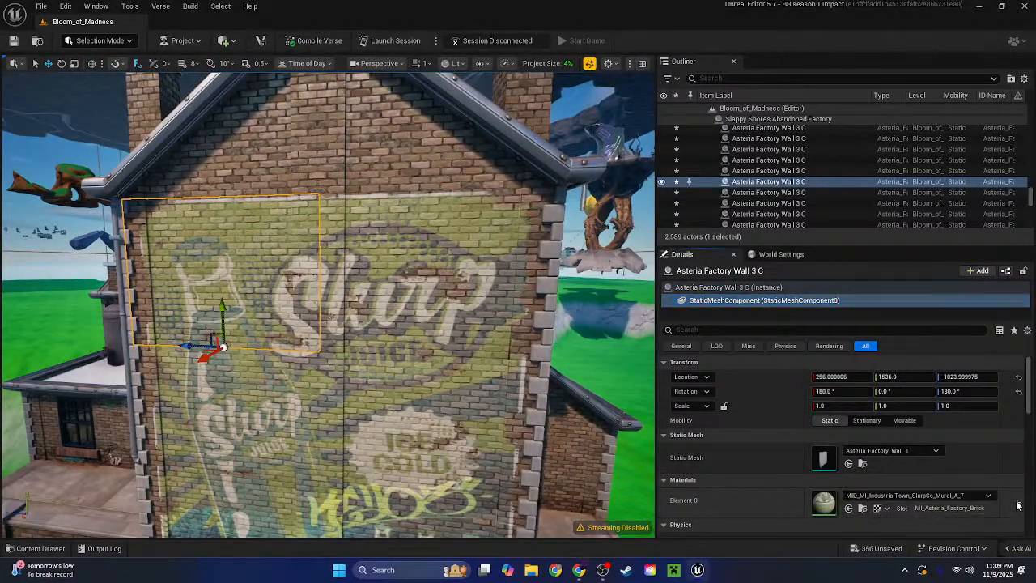
key("ctrl+z")
left_click(773, 290)
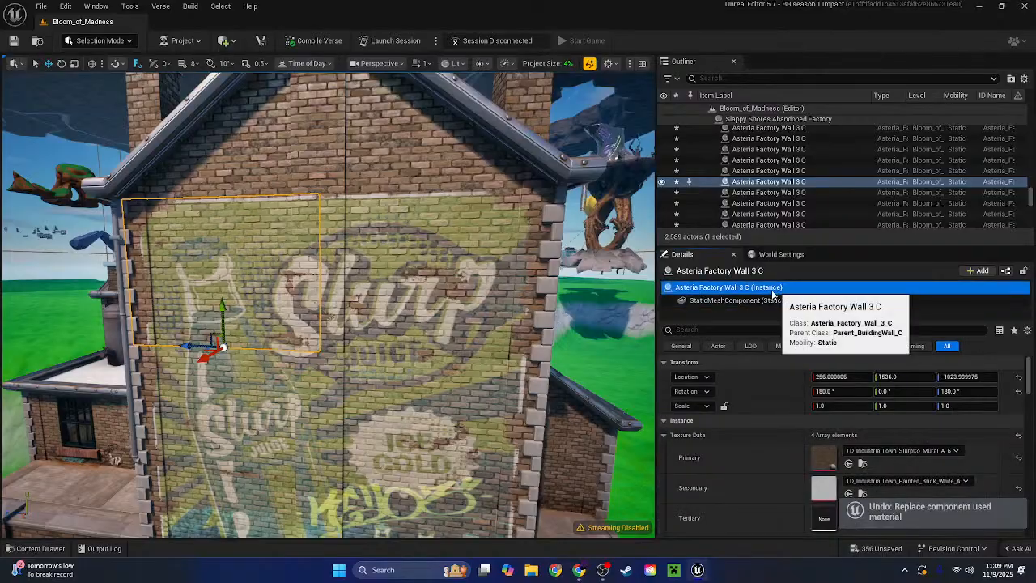
Examine the factory's exterior walls and the Slurp Juice Drink Co. lettering up close
key("s")
right_click_drag(438, 293, 404, 259)
key("s")
right_click_drag(365, 178, 417, 144)
left_click(428, 104)
key("w")
right_click_drag(427, 105, 386, 154)
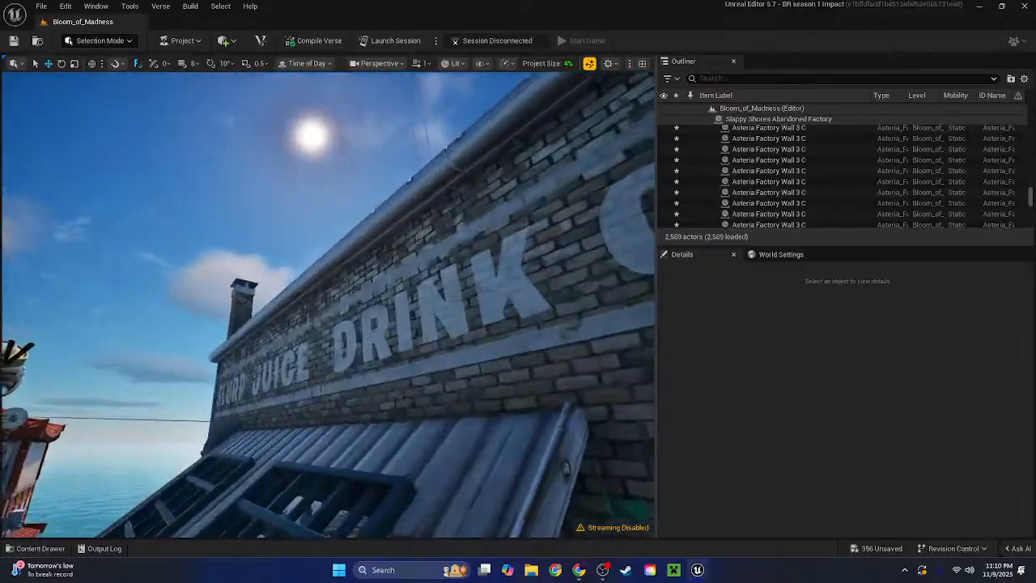
Delete the entire Slappy Shores Abandoned Factory from the level
right_click_drag(328, 304, 123, 316)
key("w")
key("w")
key("w")
key("w")
key("w")
key("w")
key("s")
left_click(483, 170)
left_click(716, 119)
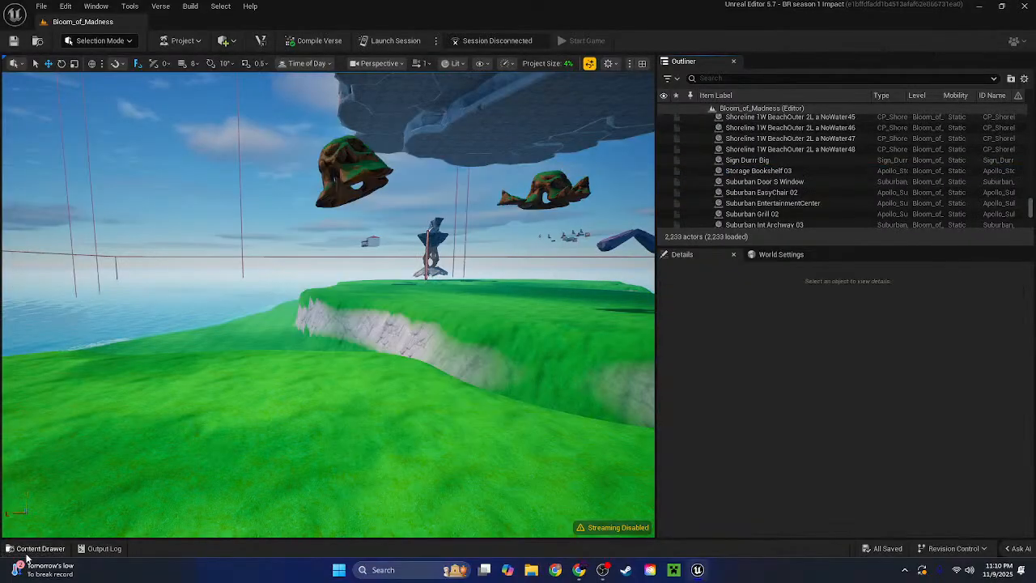
Browse the prefab library for another building, from the Slappy Shores and Slurp Swamp prefabs back to the Motel and Neo Tilted ones
left_click(35, 548)
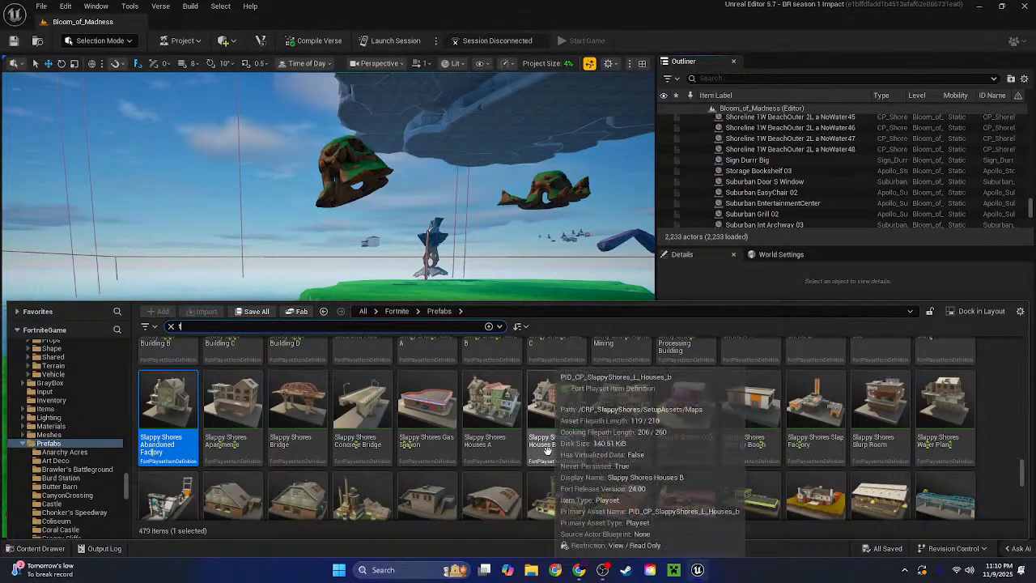
left_click(991, 439)
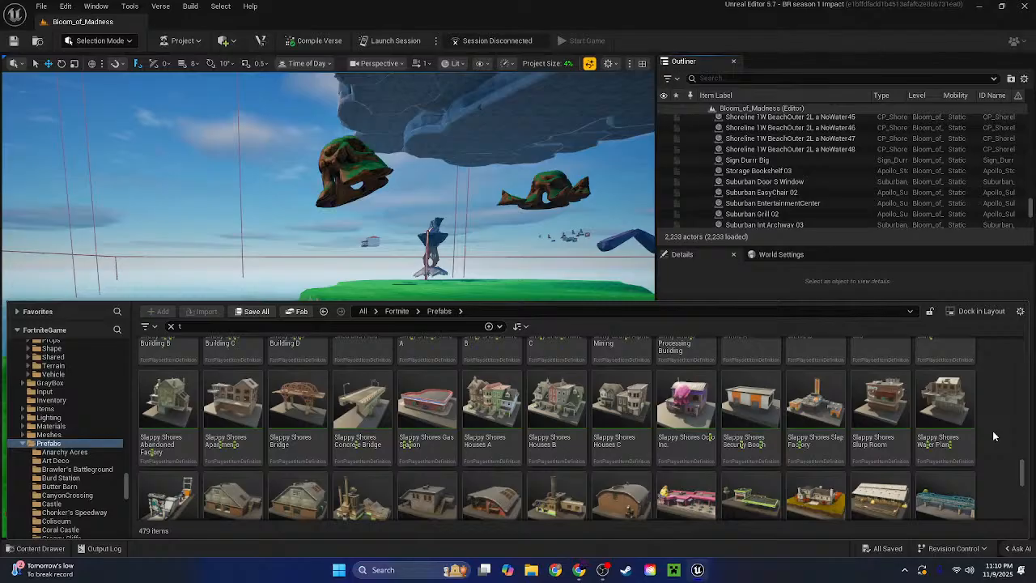
scroll(994, 435, "down", 1)
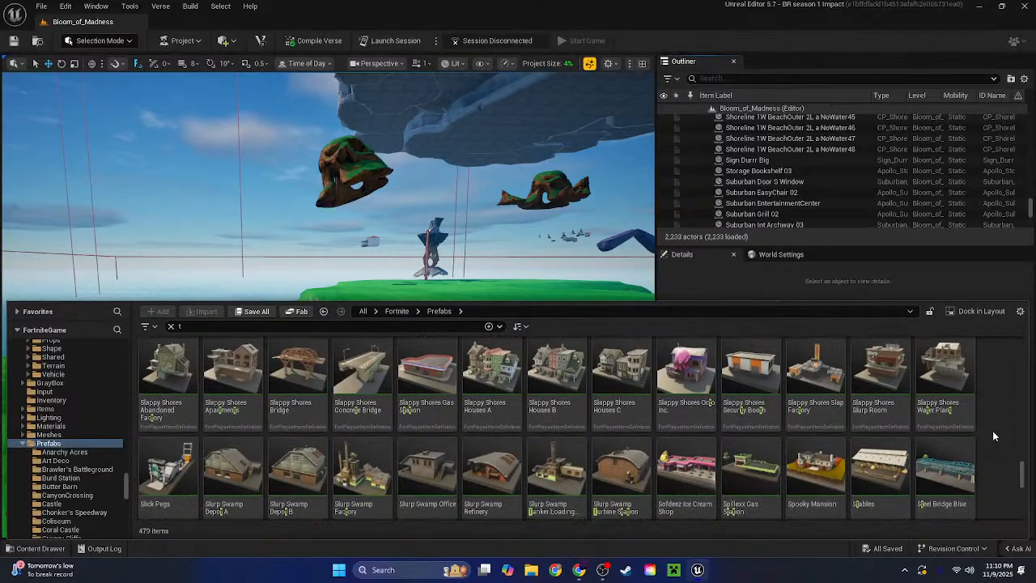
scroll(994, 436, "up", 1)
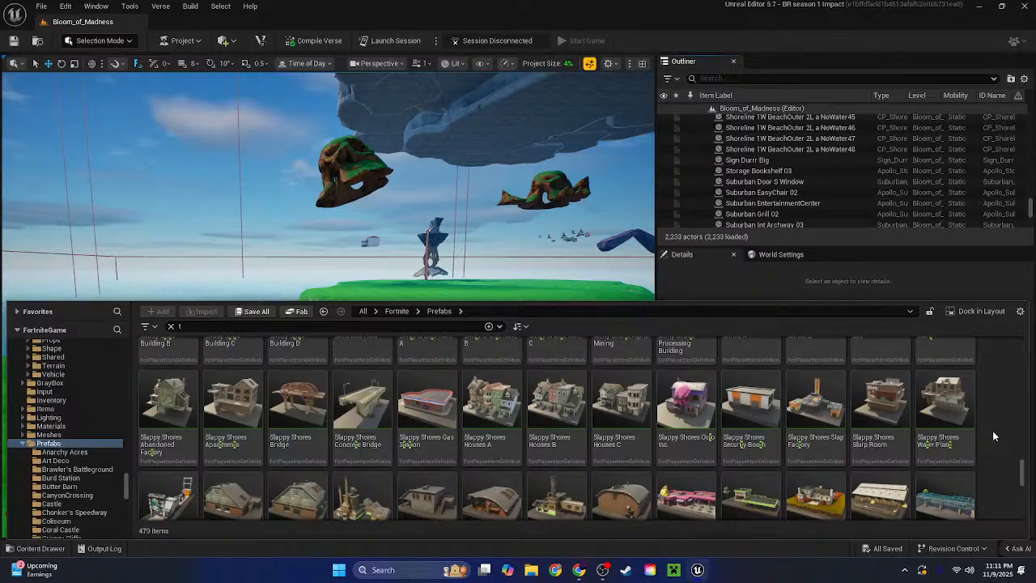
scroll(992, 435, "down", 1)
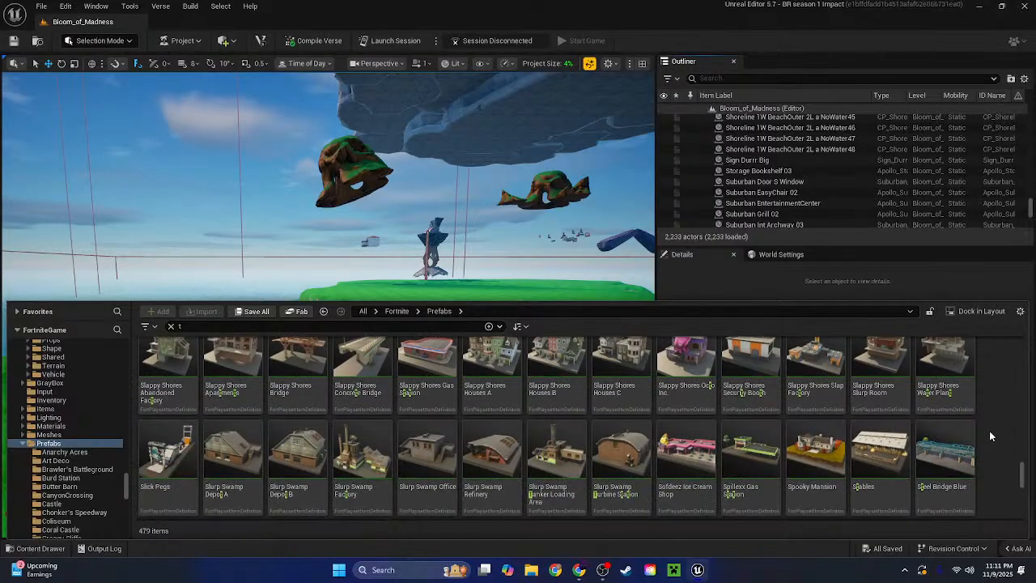
scroll(989, 436, "up", 5)
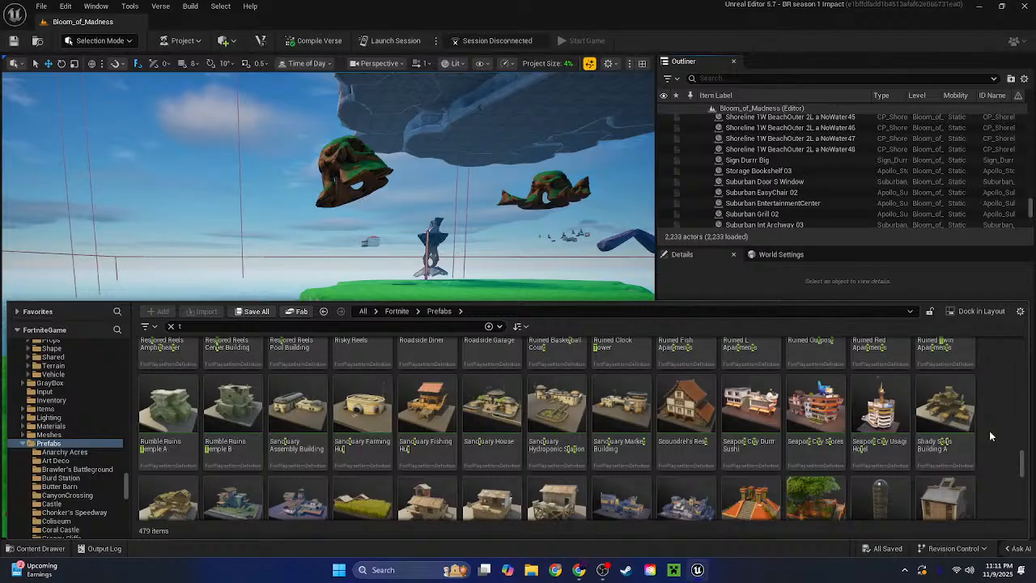
scroll(990, 437, "up", 1)
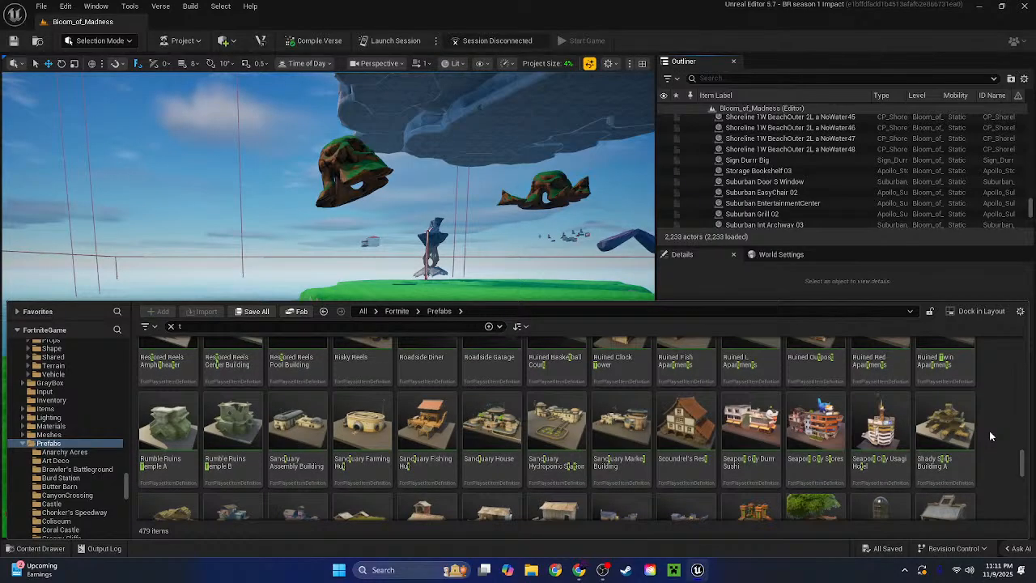
scroll(990, 436, "up", 3)
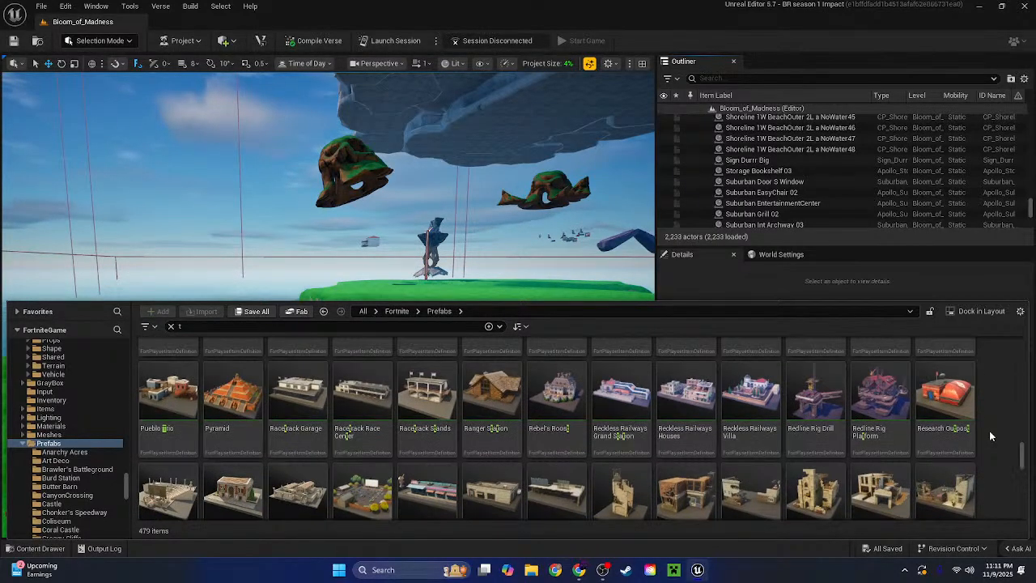
scroll(990, 436, "up", 2)
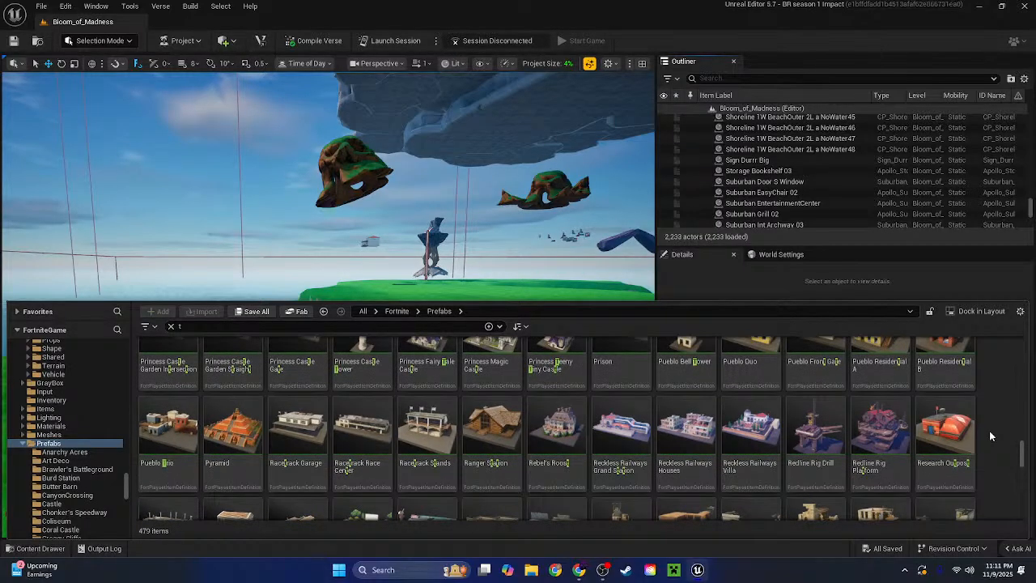
scroll(989, 436, "up", 1)
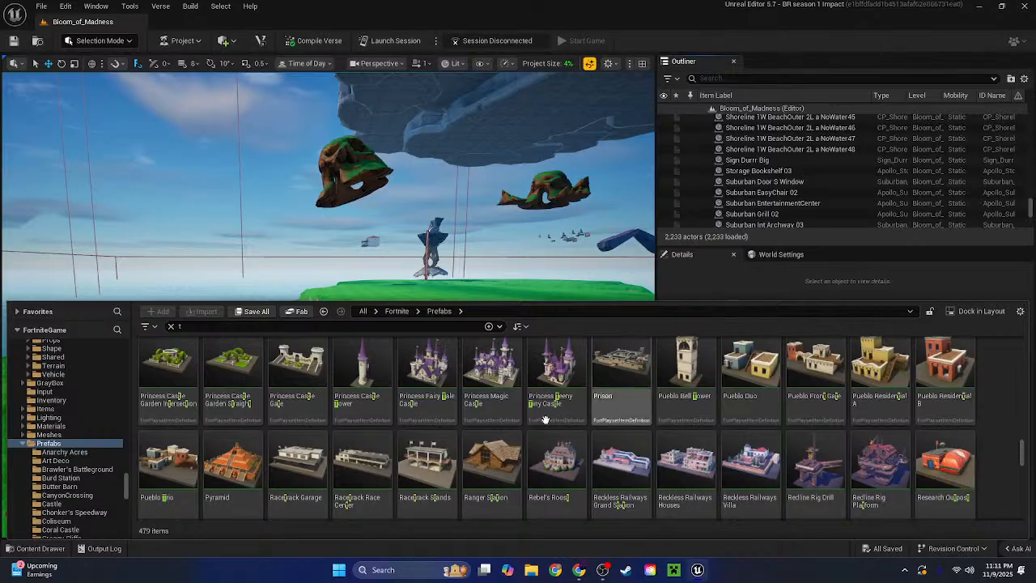
scroll(687, 470, "up", 4)
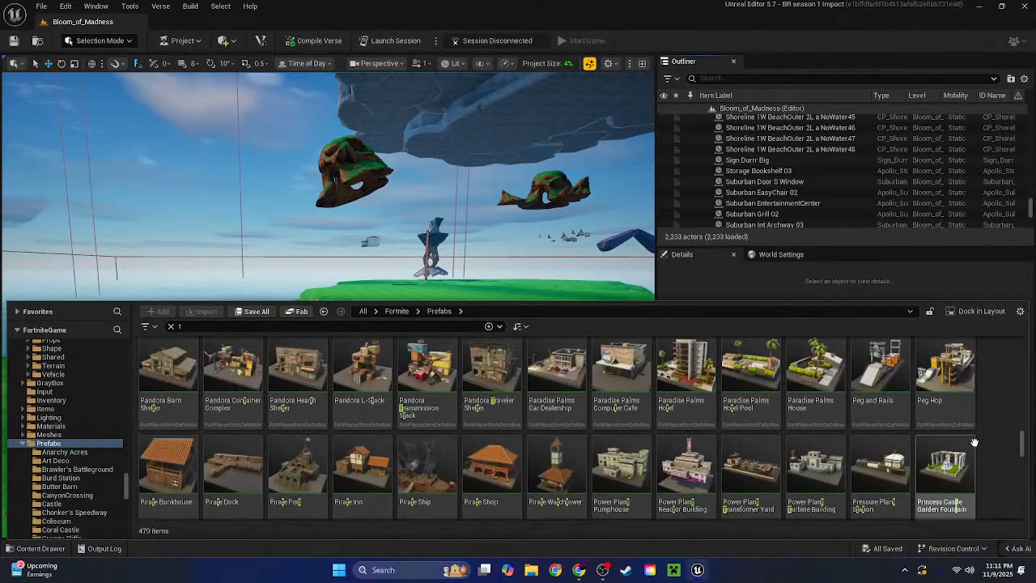
scroll(1006, 432, "up", 3)
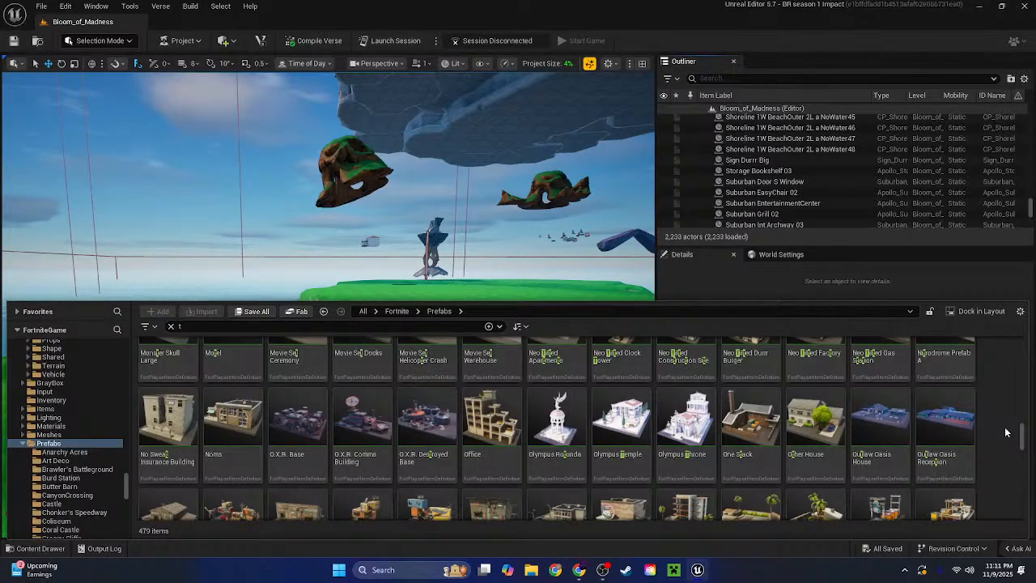
scroll(1006, 432, "up", 1)
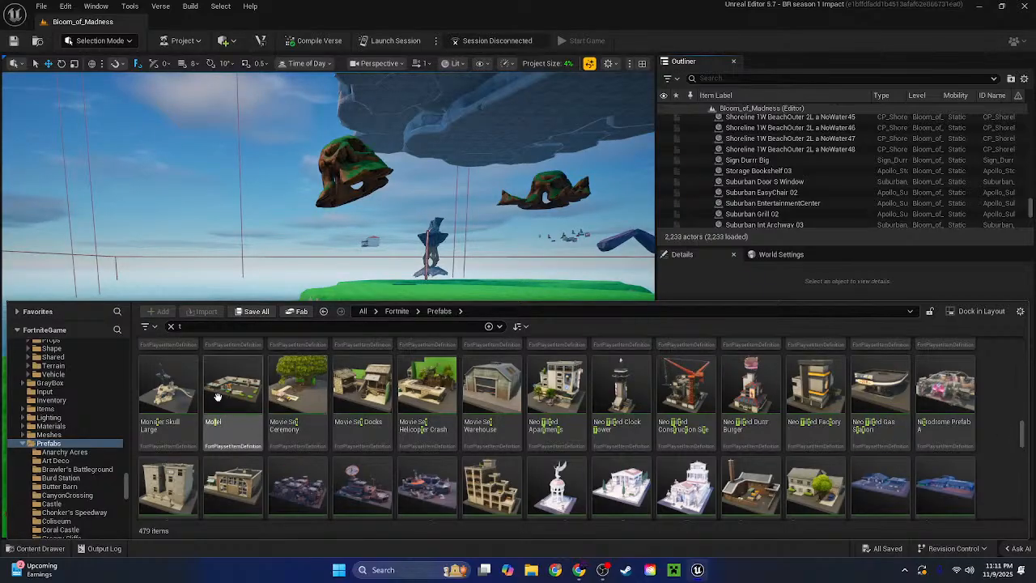
Place the Motel prefab on the open grass beside the balloon-suspended hotel platform
right_click_drag(217, 243, 648, 227)
scroll(373, 235, "up", 3)
key("w")
right_click_drag(328, 304, 579, 340)
scroll(328, 304, "up", 9)
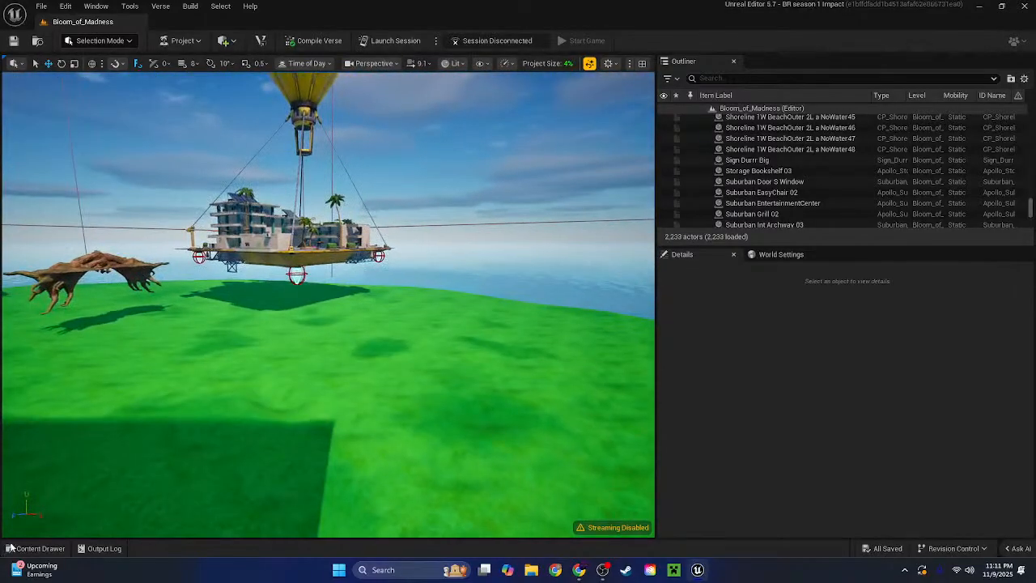
left_click(35, 548)
left_click(174, 397)
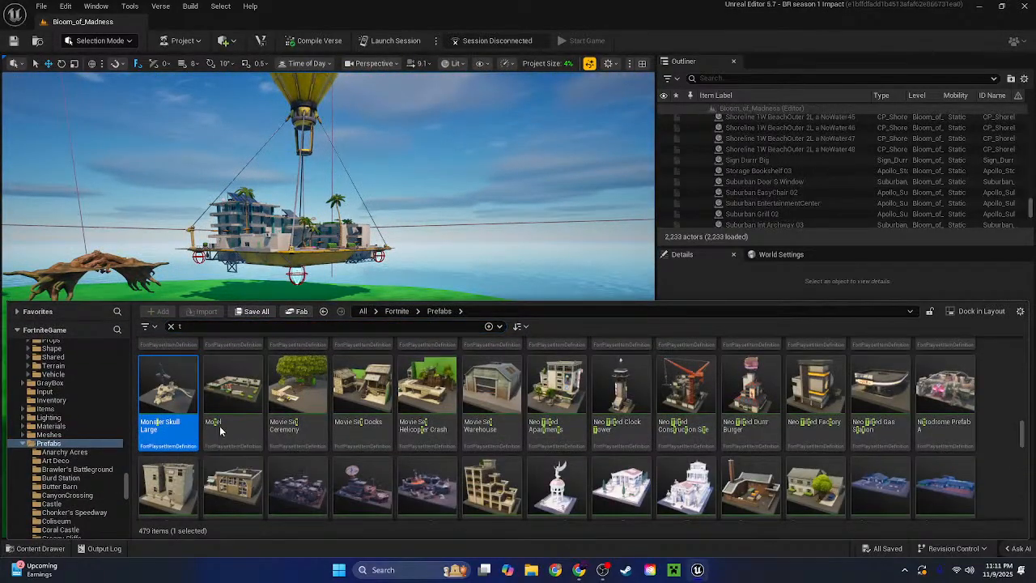
left_click(231, 401)
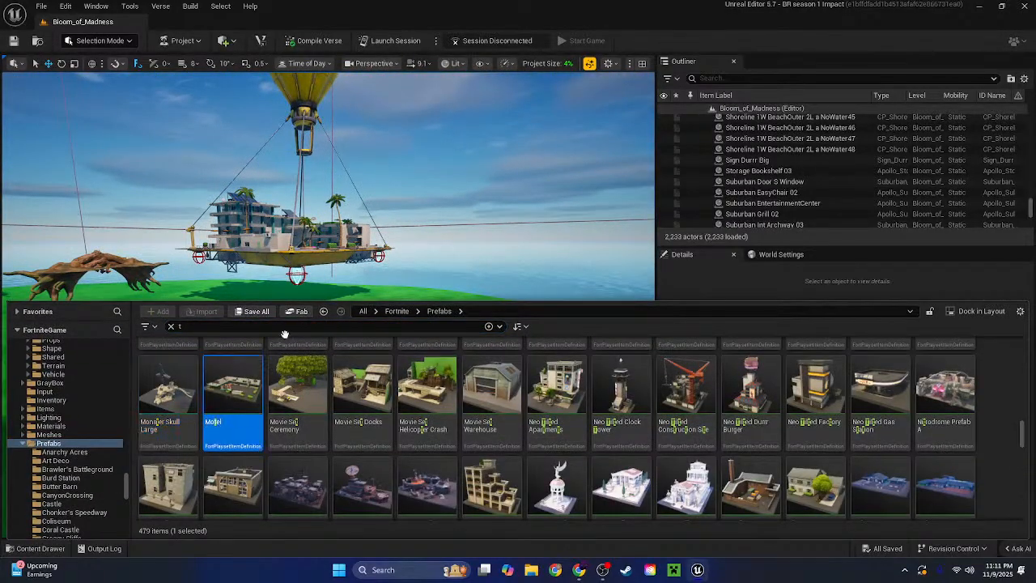
left_click(384, 292)
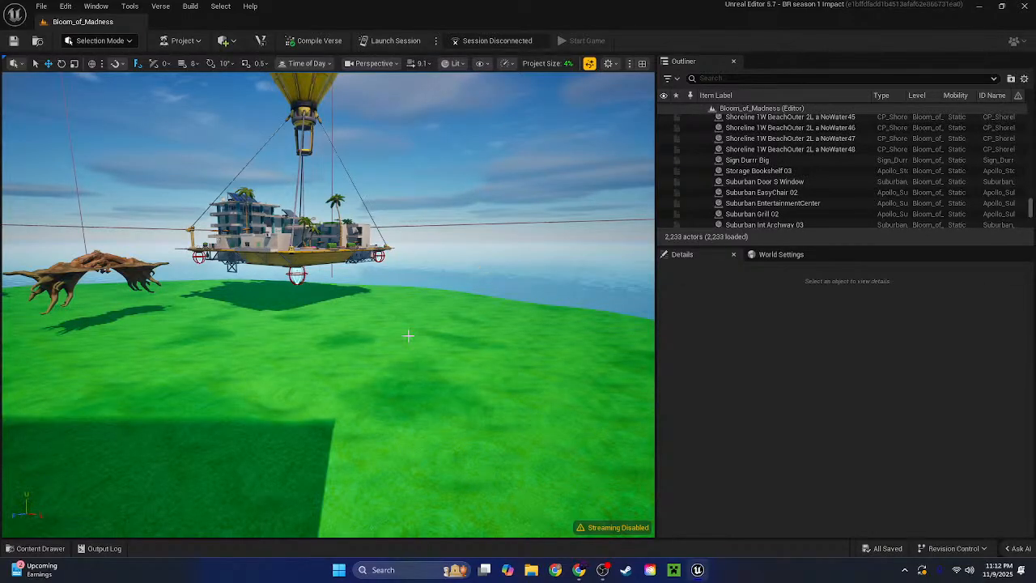
right_click_drag(407, 335, 479, 346)
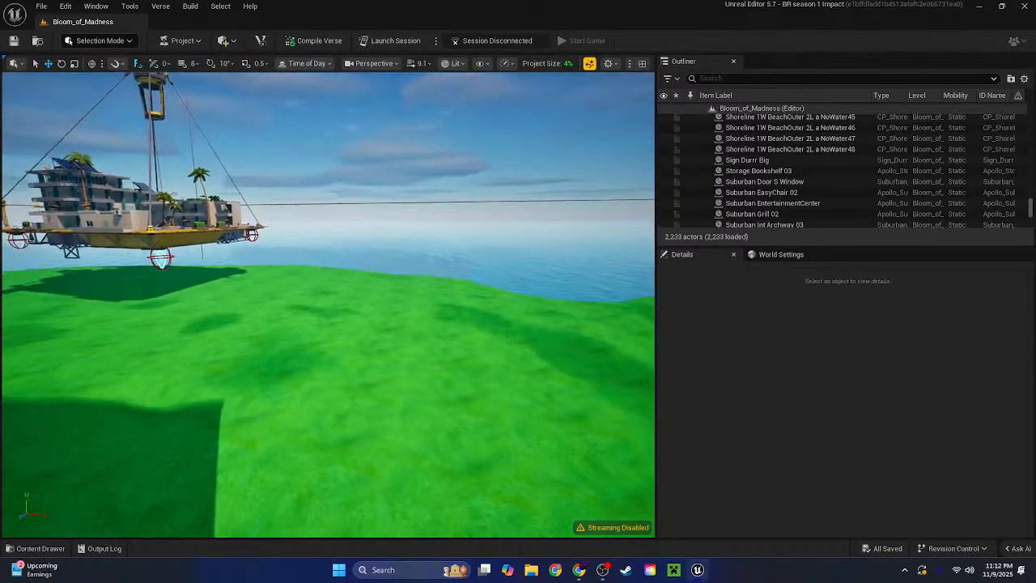
left_click(36, 548)
left_click_drag(233, 413, 400, 311)
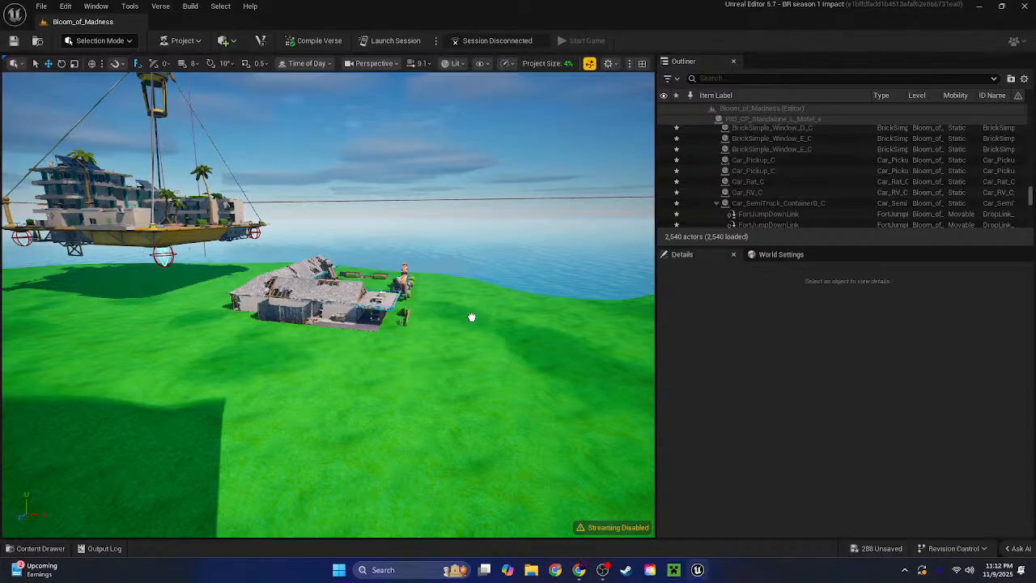
Select the whole Motel prefab and raise it slightly on the terrain
left_click(412, 320)
key("f")
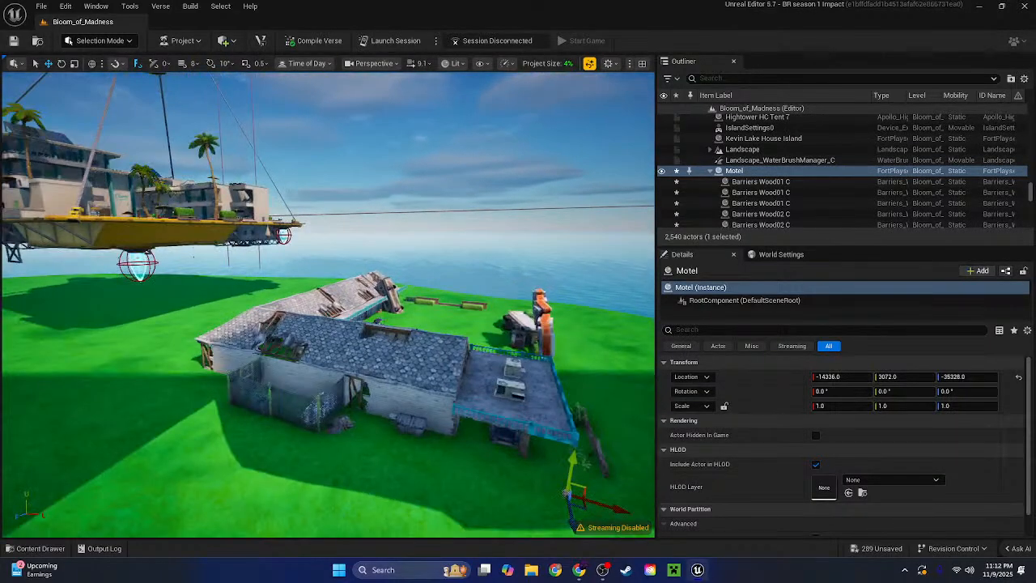
key("w")
right_click_drag(327, 304, 381, 359)
key("s")
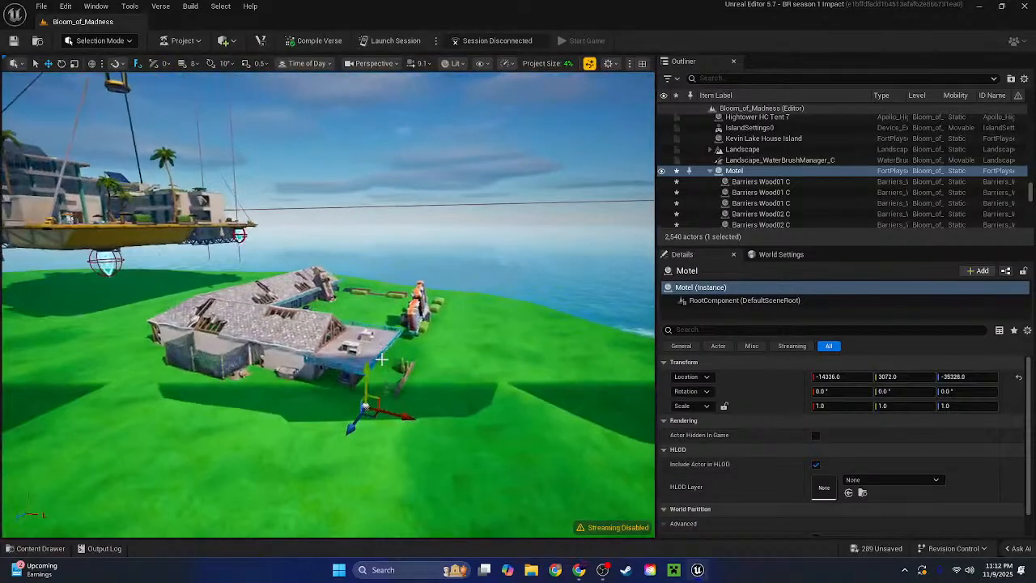
left_click_drag(368, 381, 369, 357)
Inspect the busted Motel sign's static mesh component and its instance texture data
key("w")
right_click_drag(368, 357, 320, 336)
left_click(559, 328)
left_click(723, 301)
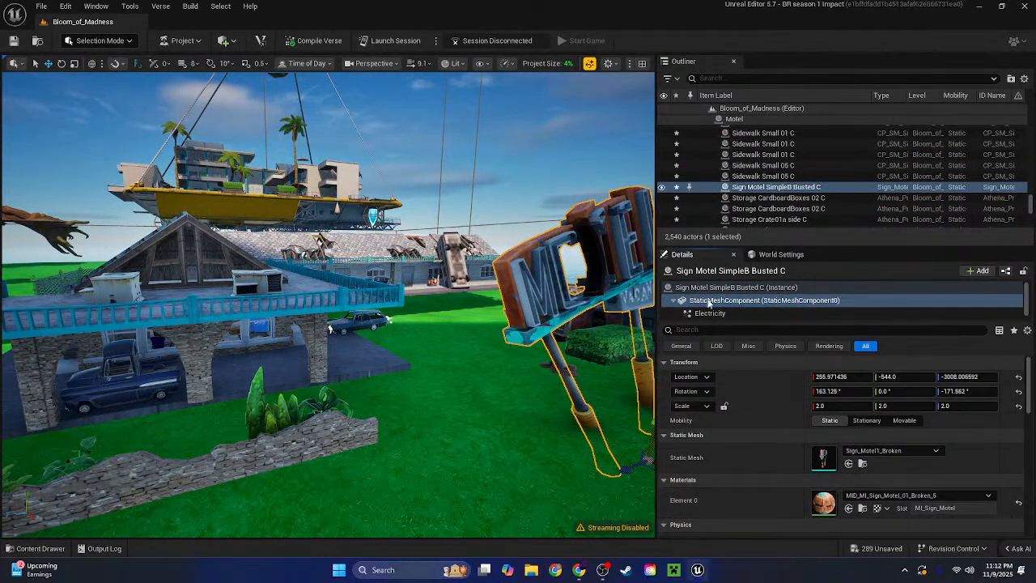
left_click(708, 289)
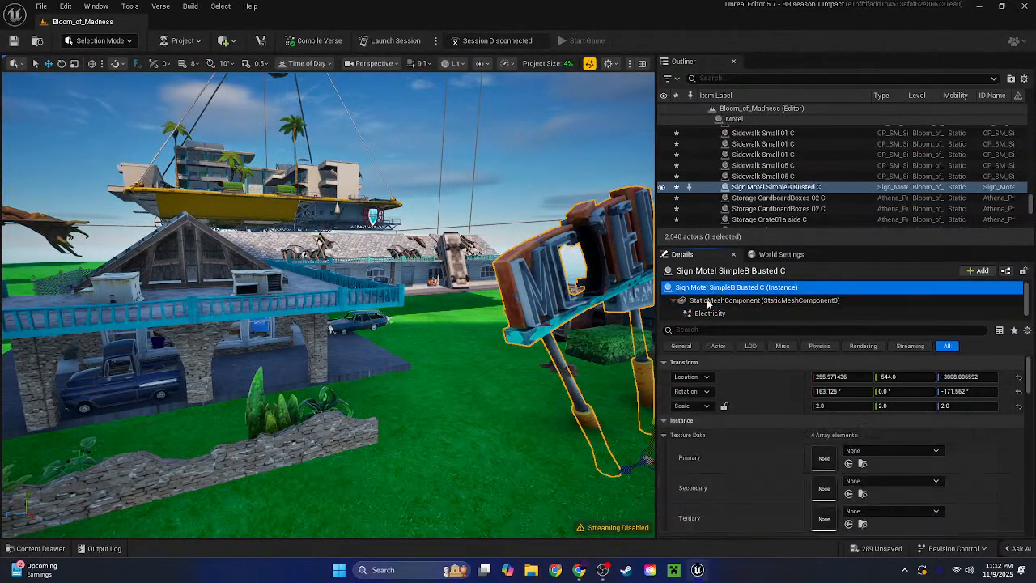
Examine the Motel's courtyard, parked cars, room fronts and damaged roofs up close
left_click(546, 131)
key("d")
right_click_drag(547, 131, 527, 213)
key("w")
key("w")
key("w")
key("s")
key("w")
scroll(328, 304, "down", 6)
key("s")
scroll(550, 268, "down", 1)
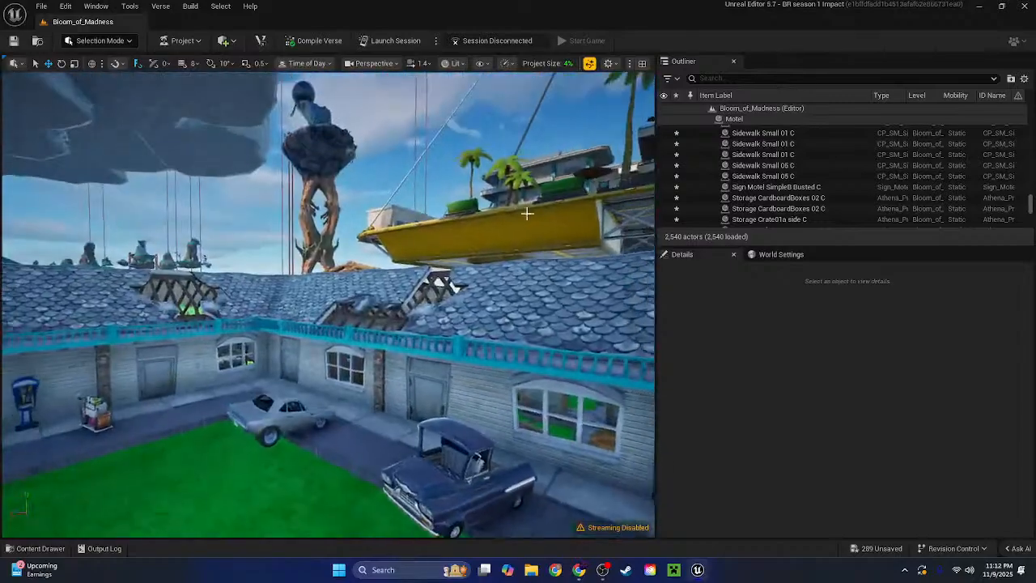
Try resetting the Texture Data of an intact straight roof section on the Motel, and undo it
left_click(586, 294)
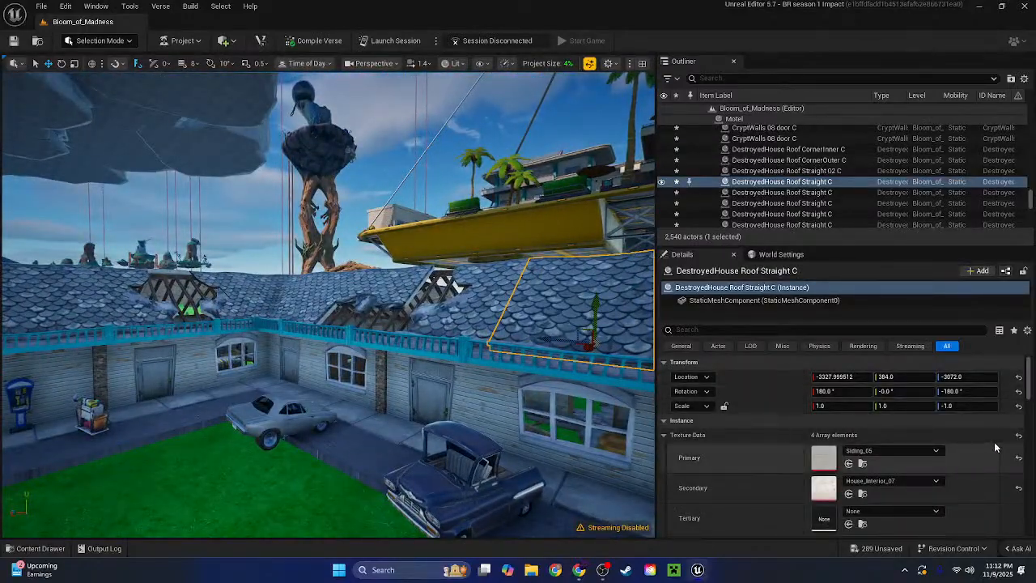
left_click(1019, 435)
key("w")
right_click_drag(513, 332, 474, 287)
key("ctrl+z")
key("s")
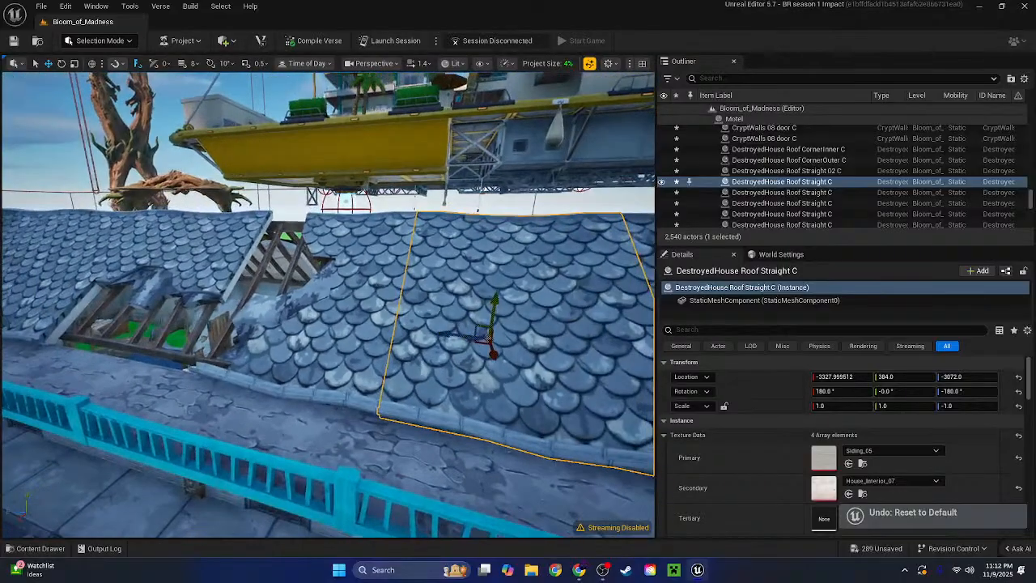
Try resetting the Texture Data of the neighbouring damaged roof section, and undo it
left_click(351, 352)
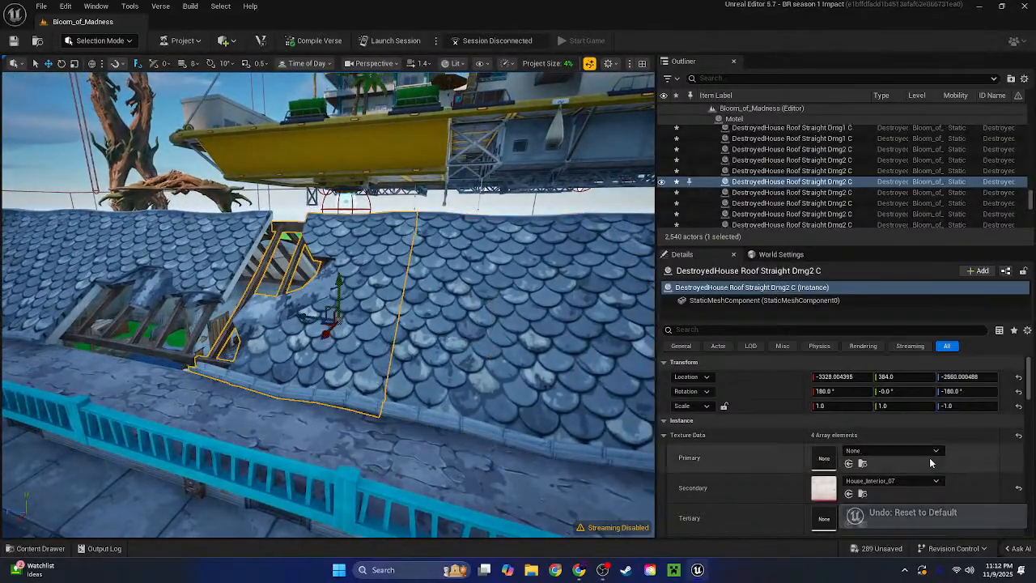
left_click(1018, 436)
right_click_drag(513, 333, 546, 345)
key("w")
key("w")
mouse_move(312, 290)
right_mouse_down()
mouse_move(340, 259)
mouse_move(364, 275)
mouse_move(312, 290)
right_mouse_up()
key("ctrl+z")
Try resetting the Texture Data of the upended RV leaning on the Motel, and undo it
right_click_drag(328, 305, 170, 307)
key("Escape")
left_click(472, 335)
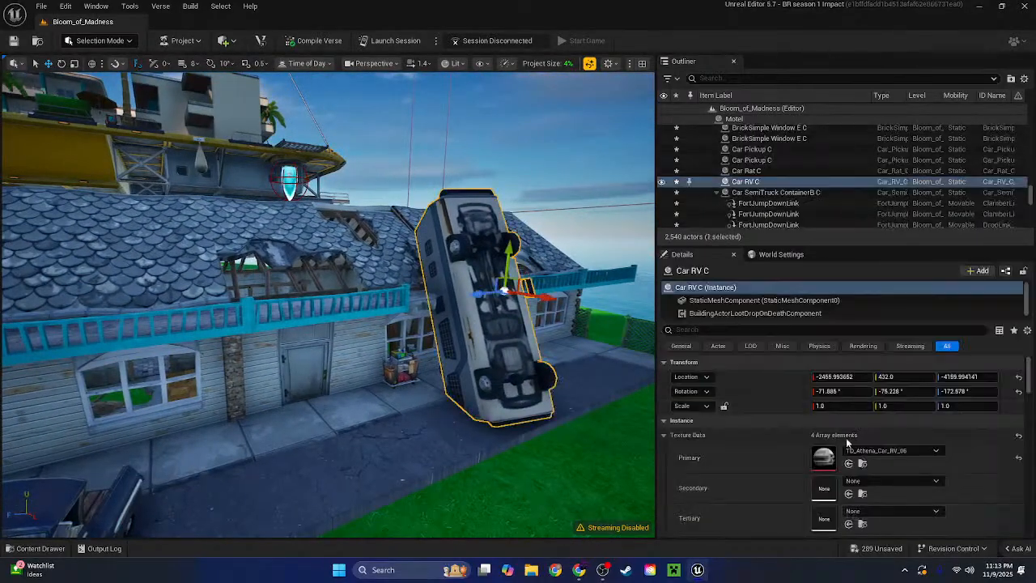
key("f")
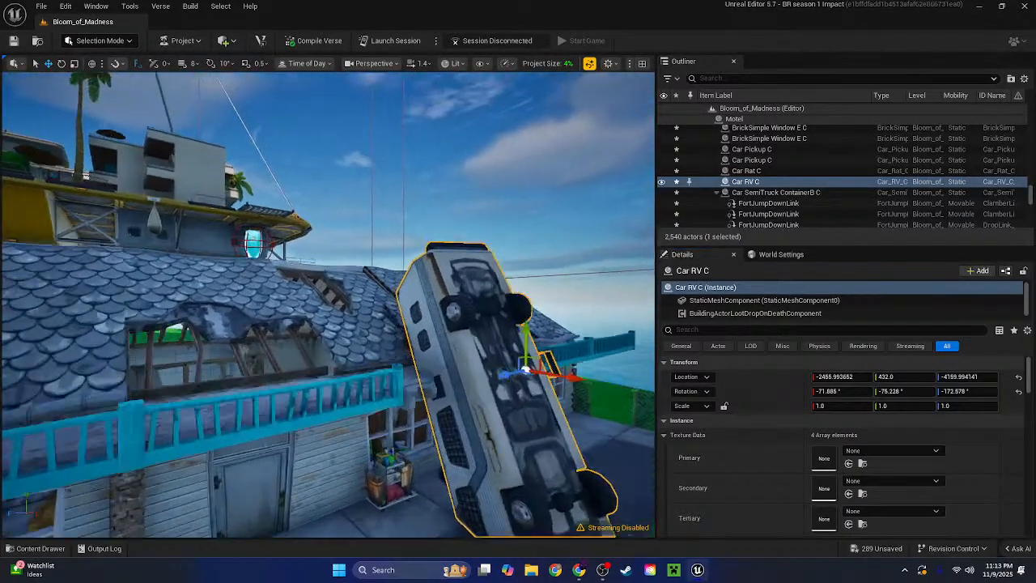
right_click_drag(386, 318, 389, 324)
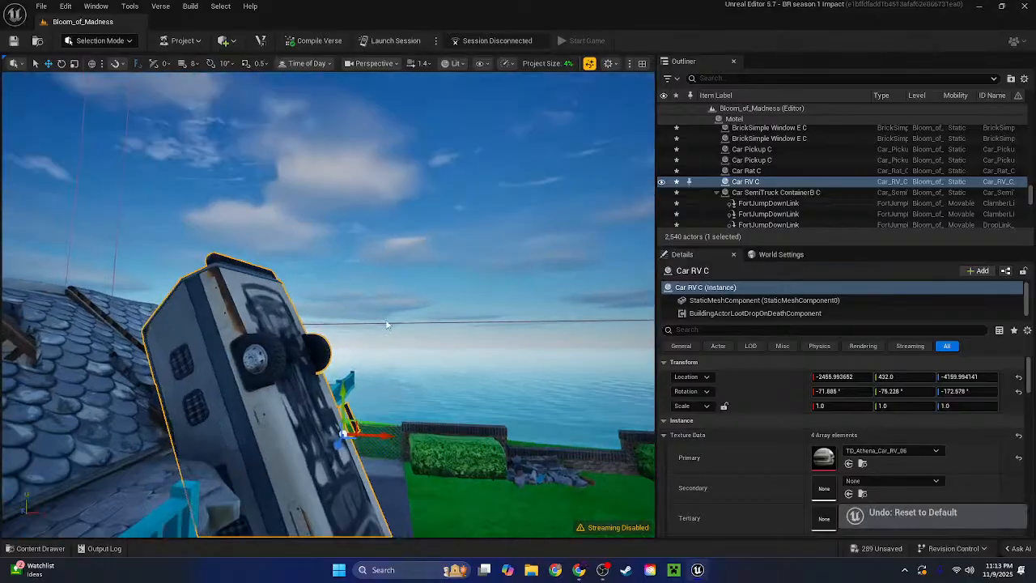
Return to an overview of the Dumpling Restaurant's hill and save the level
left_click(413, 254)
right_click_drag(413, 254, 81, 292)
key("w")
key("w")
scroll(154, 324, "up", 1)
key("w")
scroll(243, 275, "up", 10)
key("w")
key("s")
key("s")
key("w")
key("s")
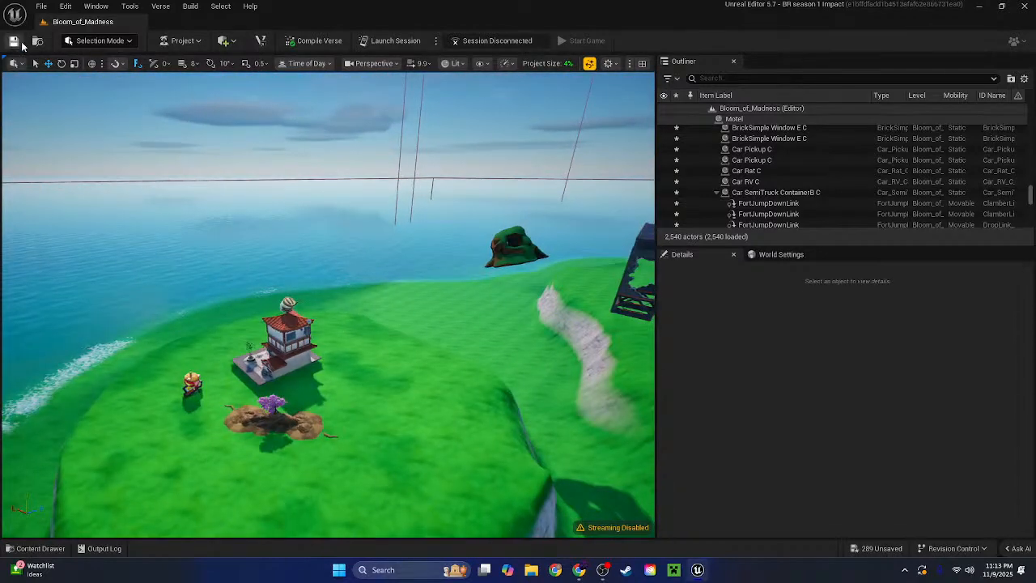
left_click(14, 40)
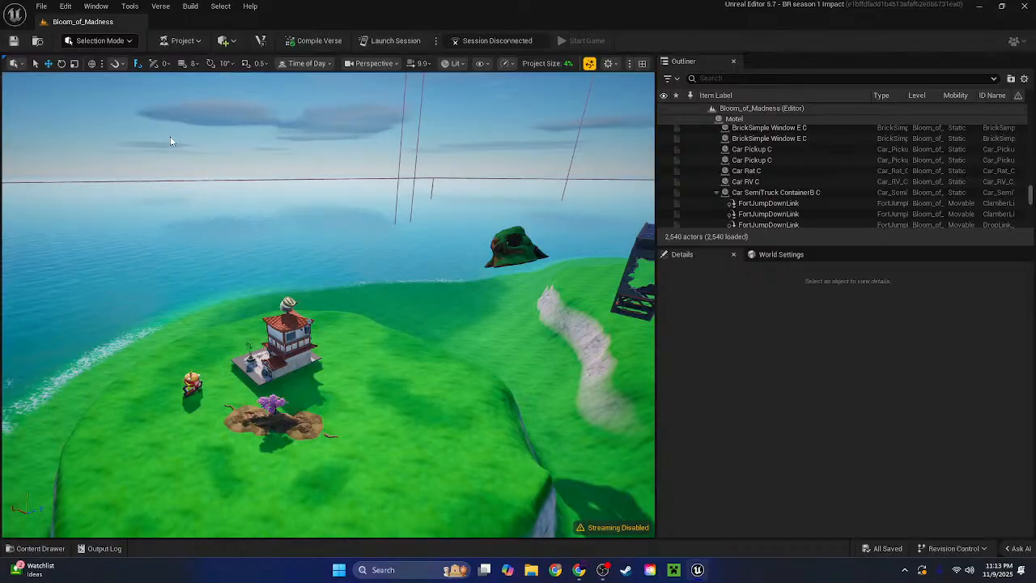
Browse the prefab library for another building to accompany the Dumpling Restaurant
right_click_drag(288, 216, 510, 231)
key("w")
key("a")
key("w")
left_click(23, 549)
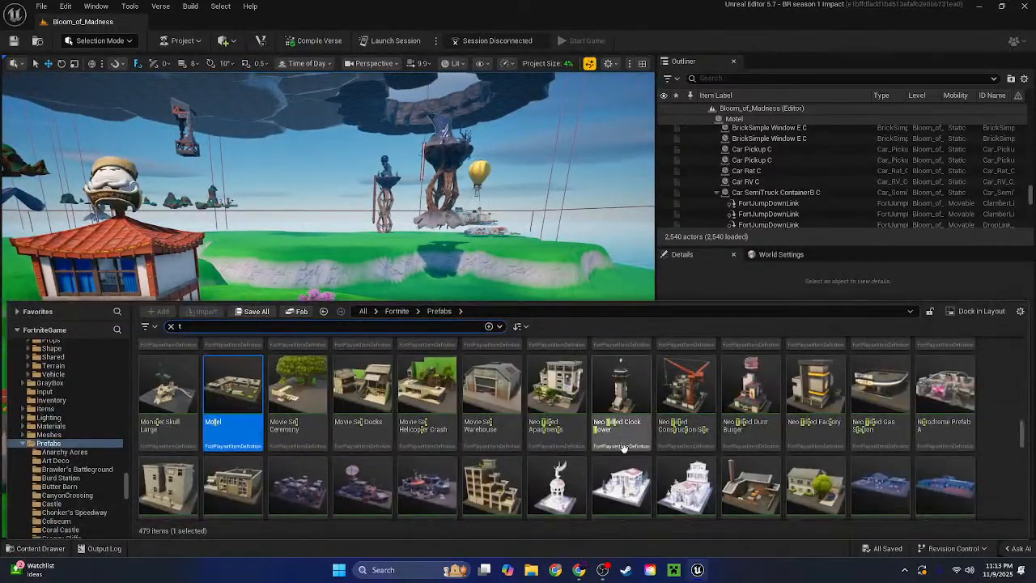
scroll(931, 437, "up", 5)
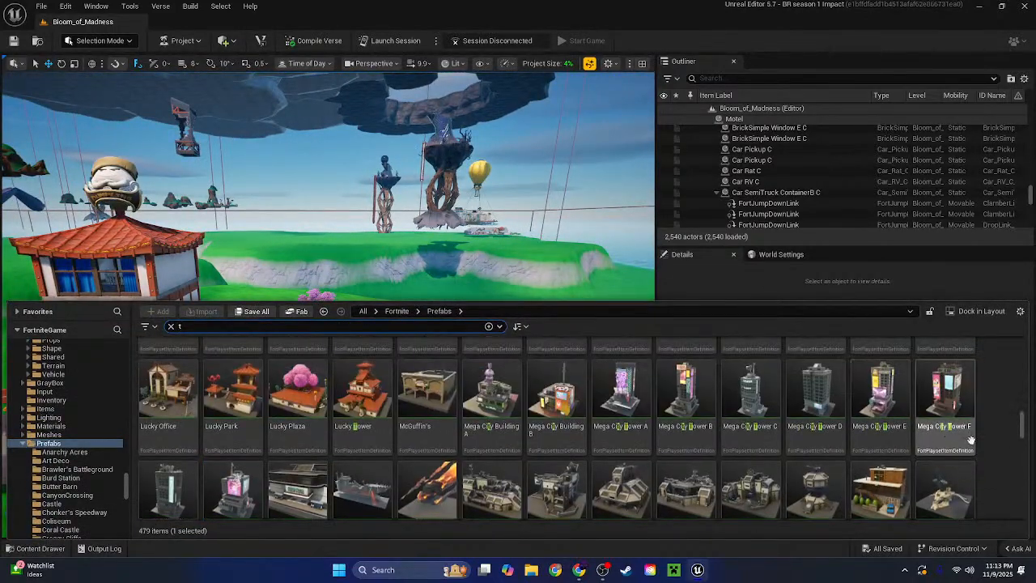
left_click(1003, 434)
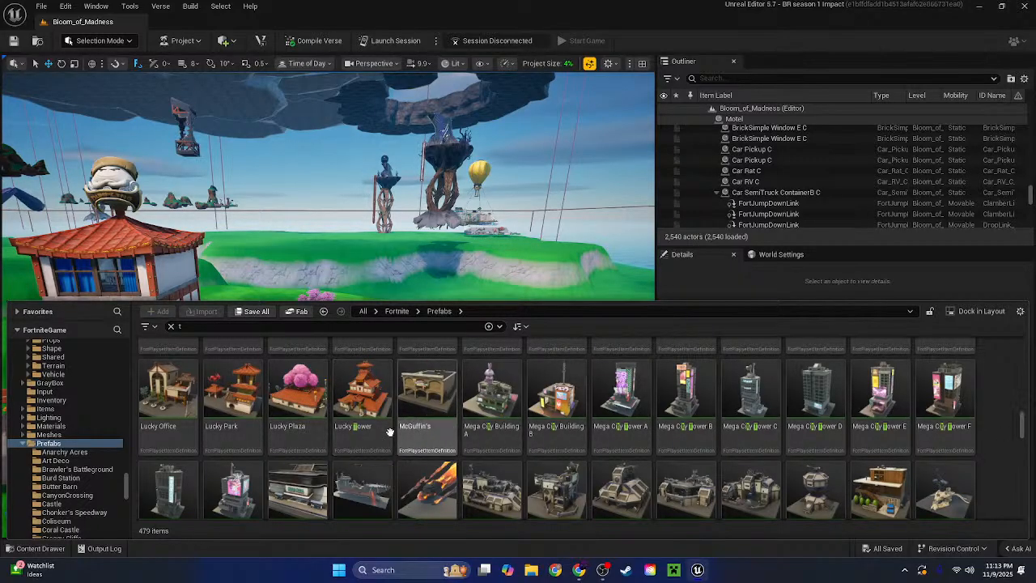
scroll(550, 405, "up", 2)
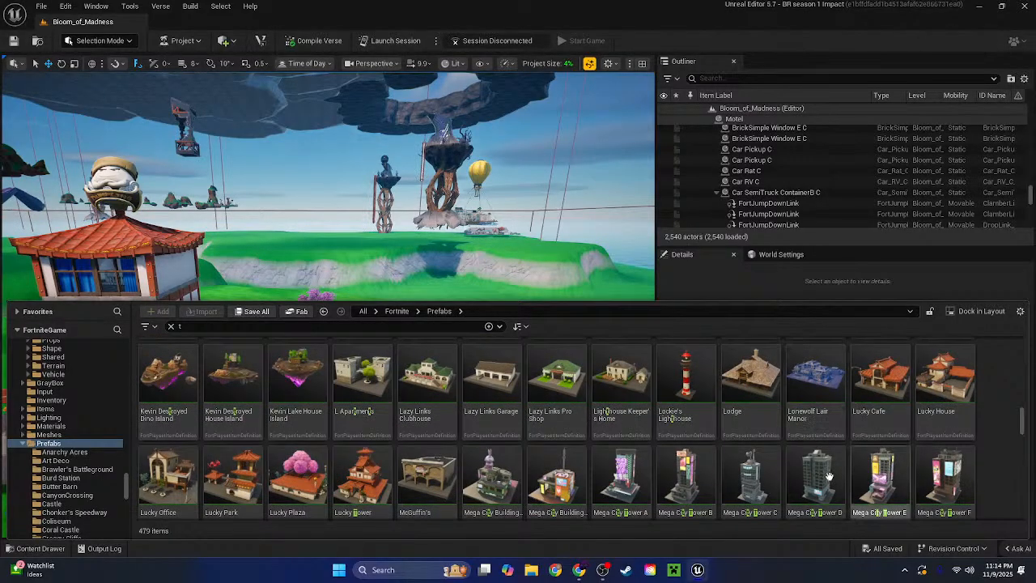
scroll(900, 429, "up", 1)
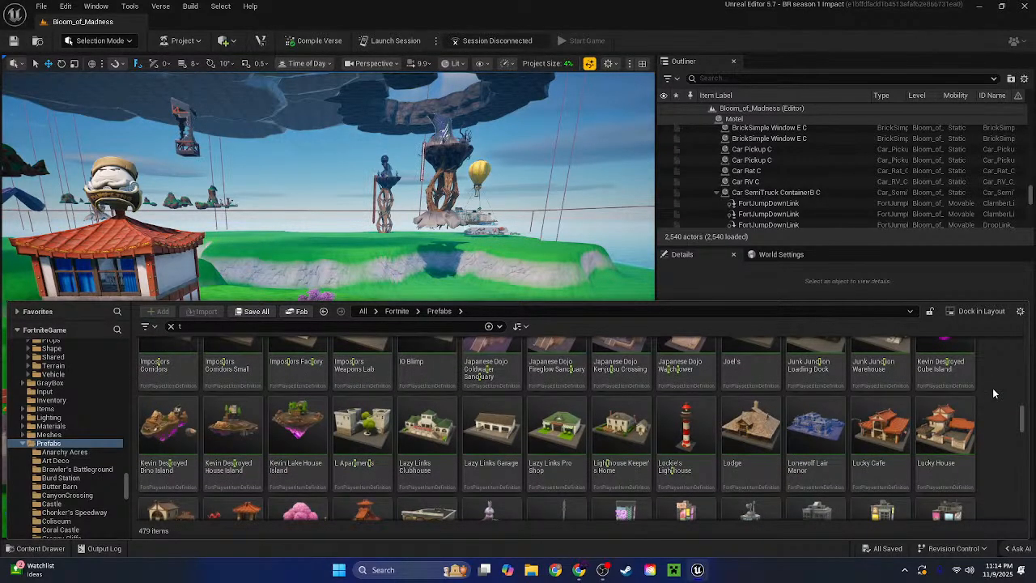
scroll(996, 394, "up", 1)
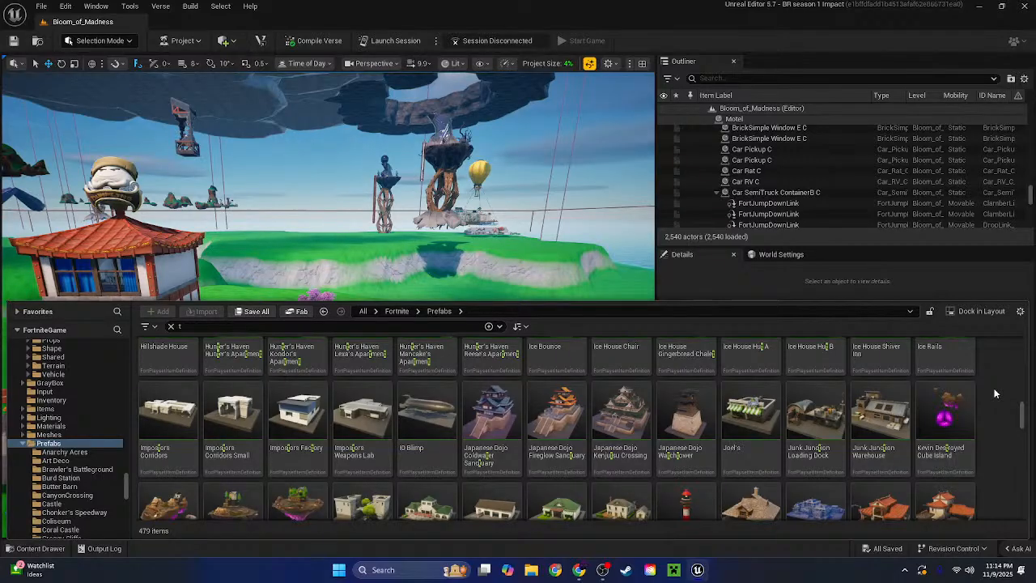
scroll(996, 393, "down", 1)
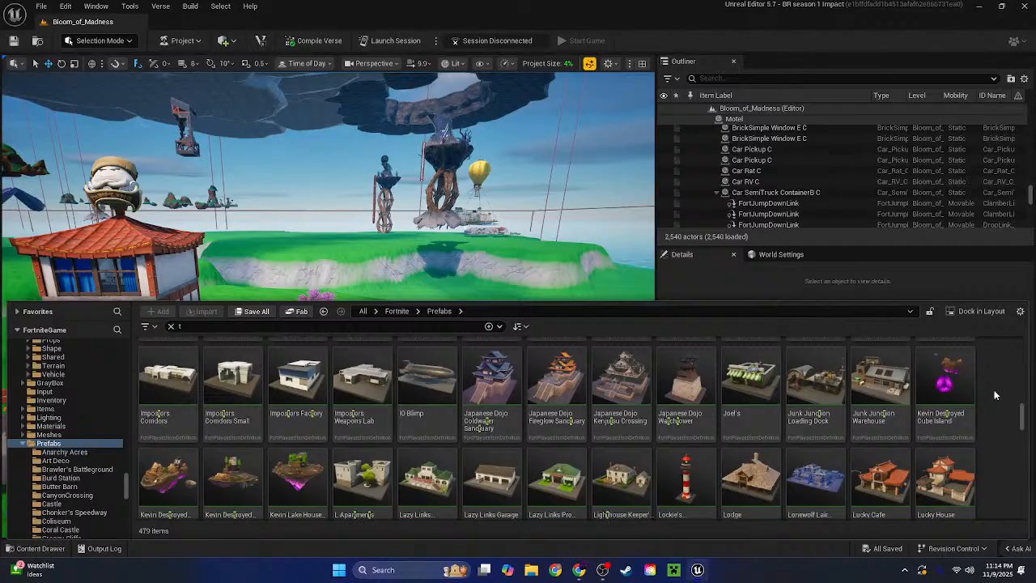
scroll(995, 394, "up", 3)
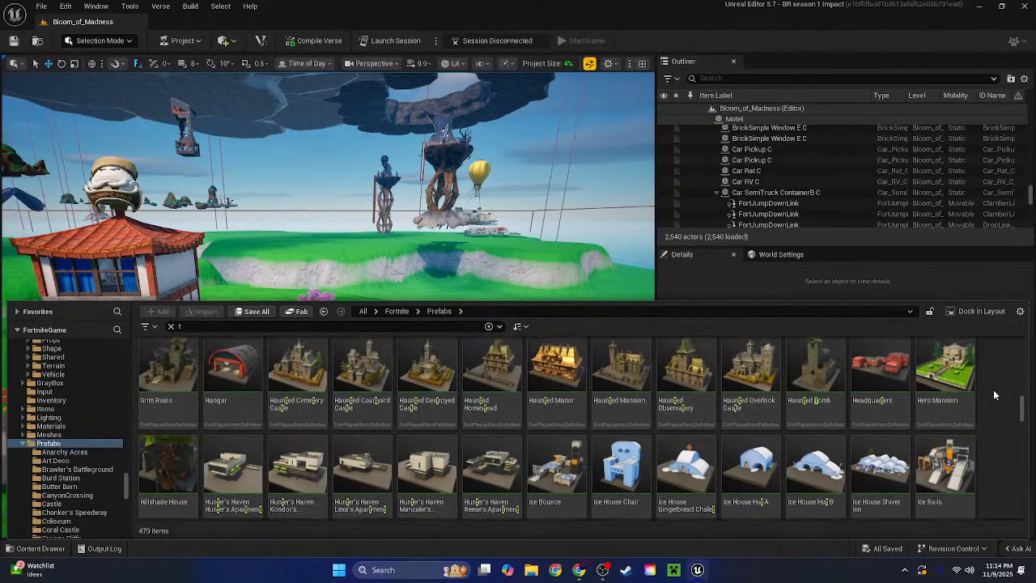
scroll(994, 390, "up", 3)
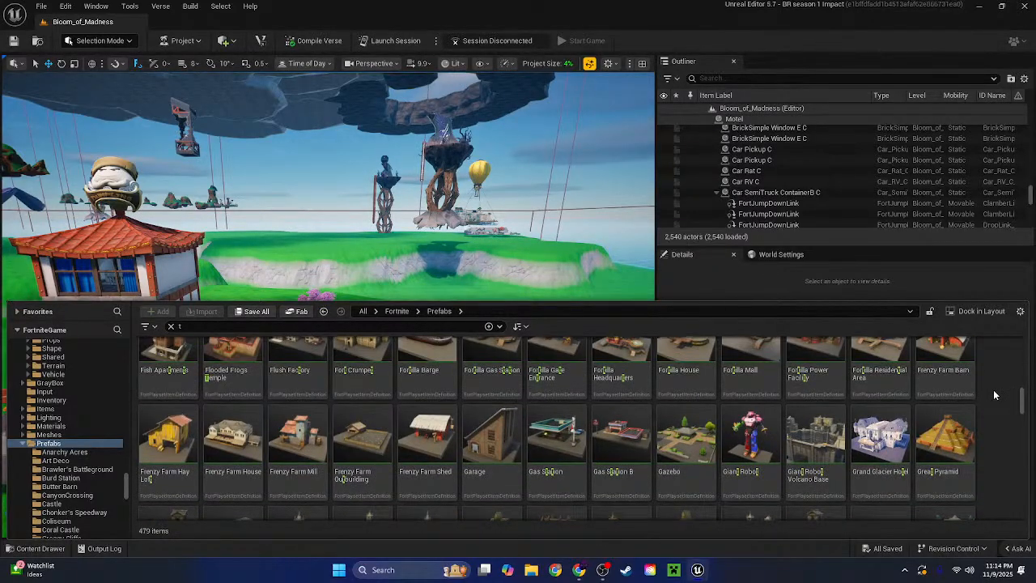
scroll(993, 390, "up", 2)
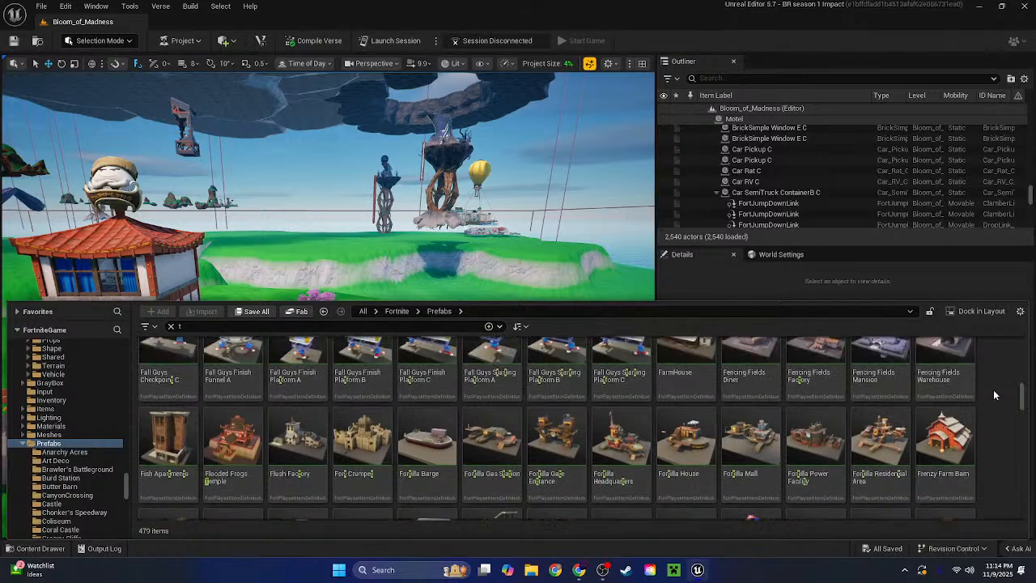
scroll(993, 390, "up", 1)
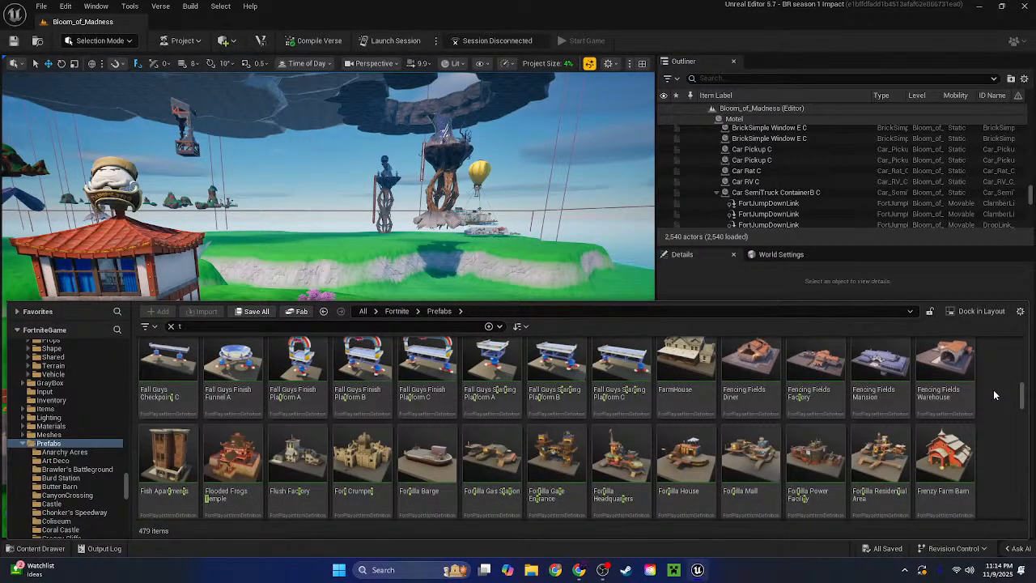
scroll(993, 389, "up", 2)
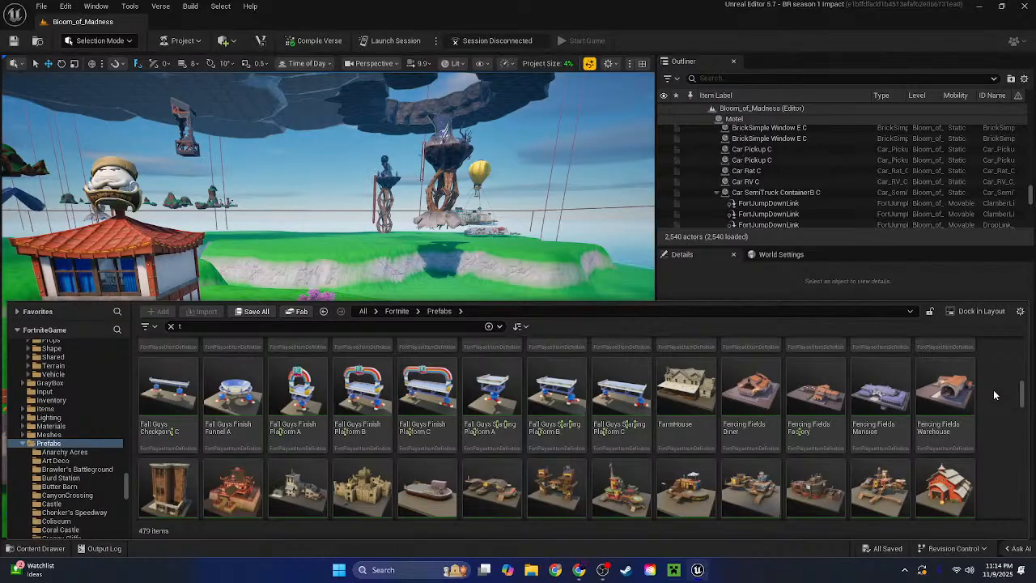
scroll(993, 390, "up", 6)
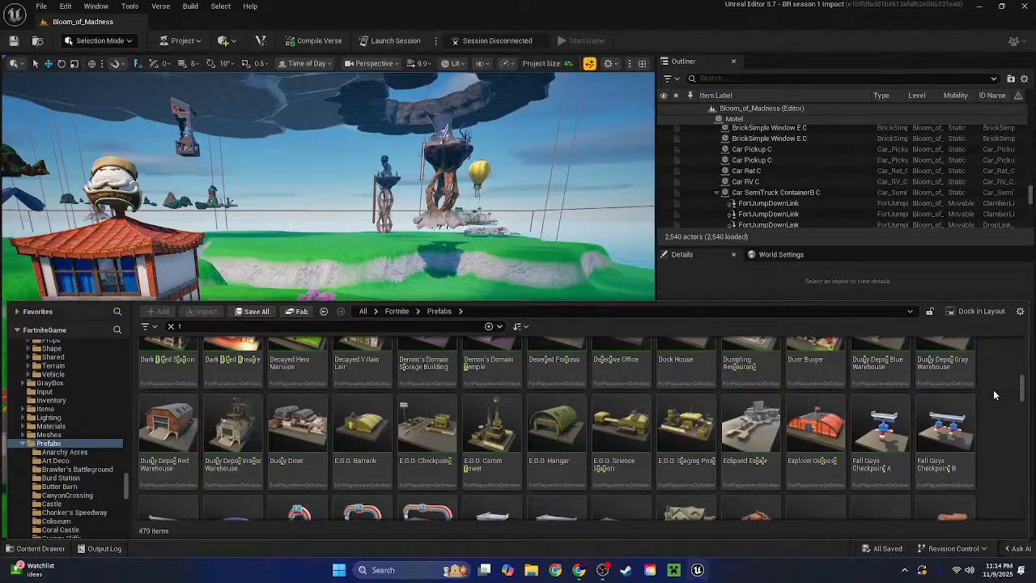
scroll(993, 389, "up", 2)
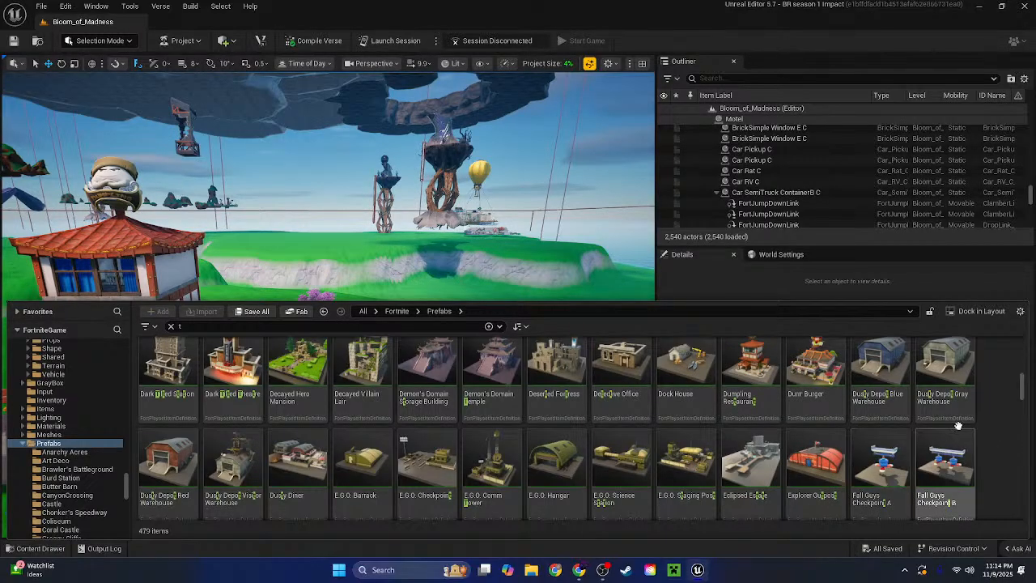
scroll(991, 413, "up", 2)
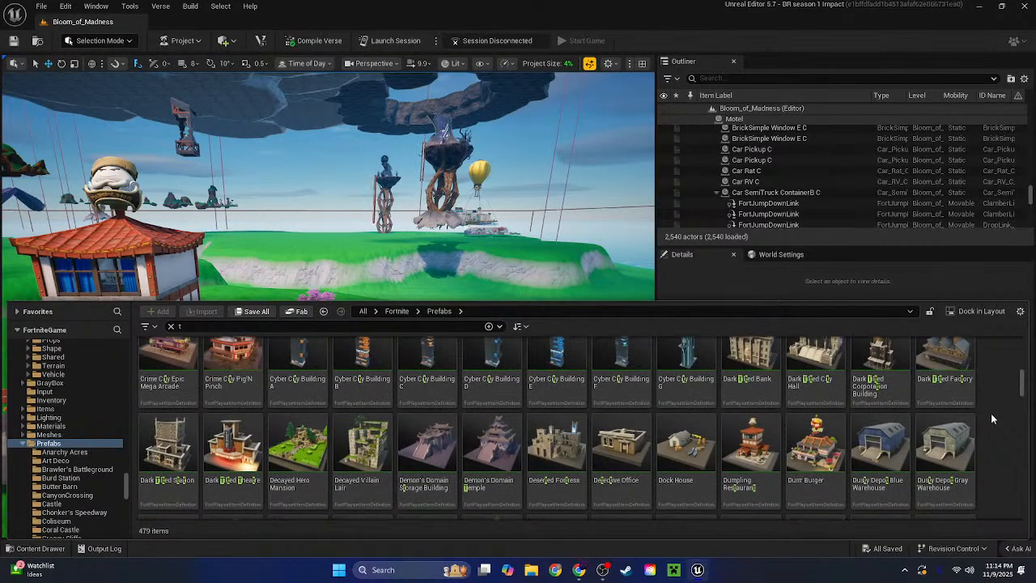
scroll(991, 413, "up", 1)
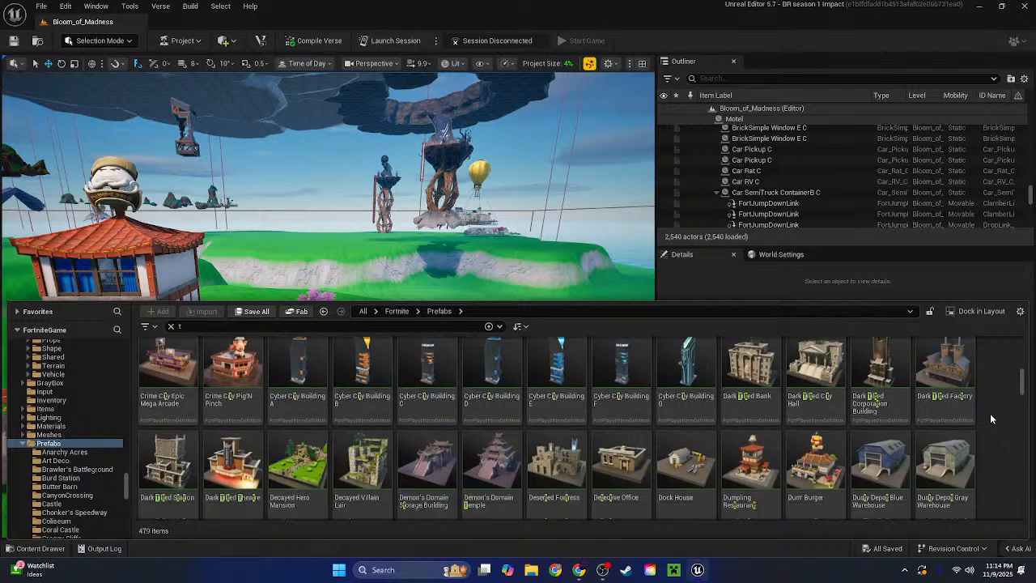
scroll(991, 419, "down", 1)
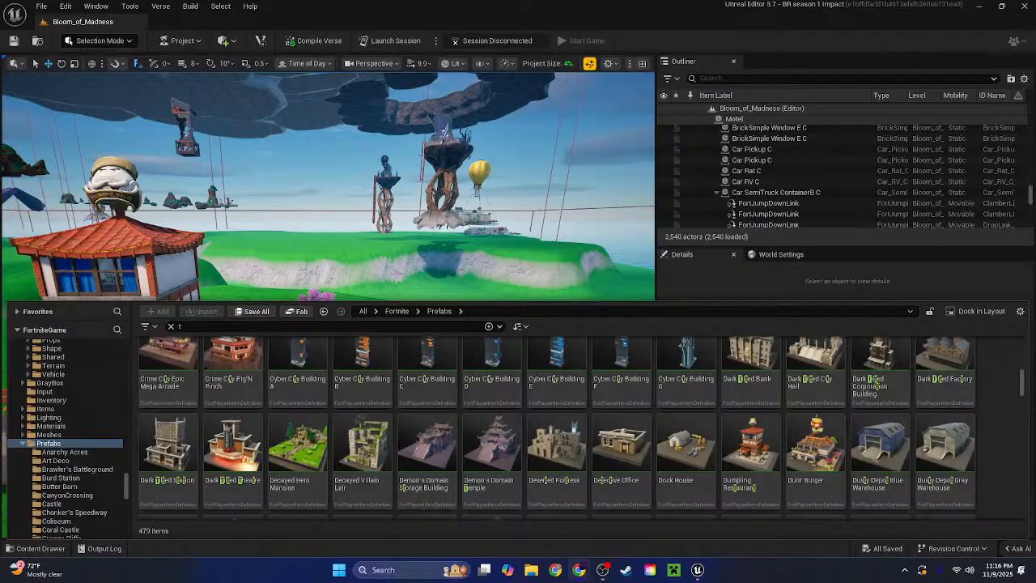
Search the Prefabs folder for "retail" buildings to stand on the Dumpling Restaurant's hill
right_click_drag(480, 187, 623, 154)
key("s")
key("a")
key("a")
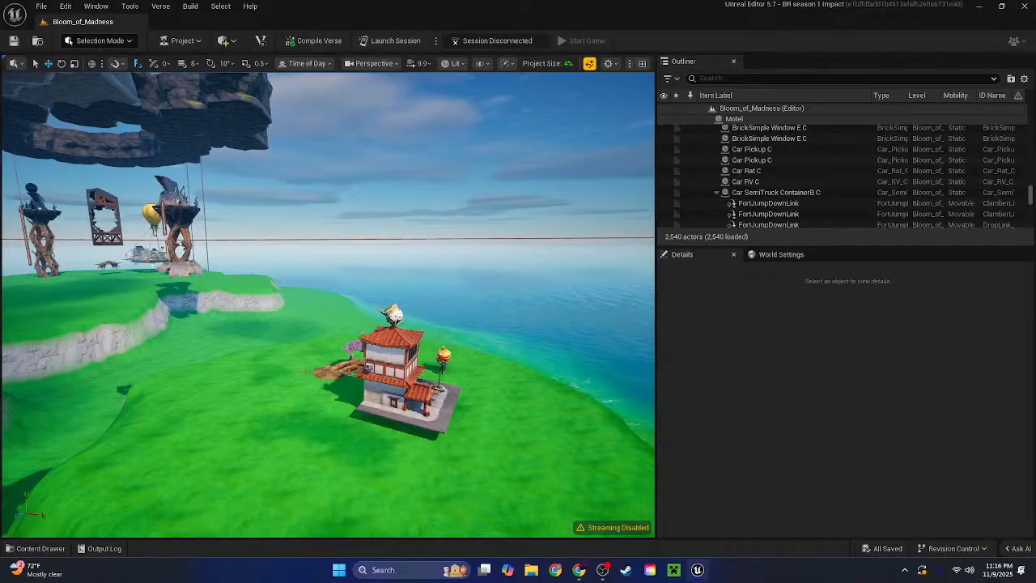
right_click_drag(328, 304, 405, 344)
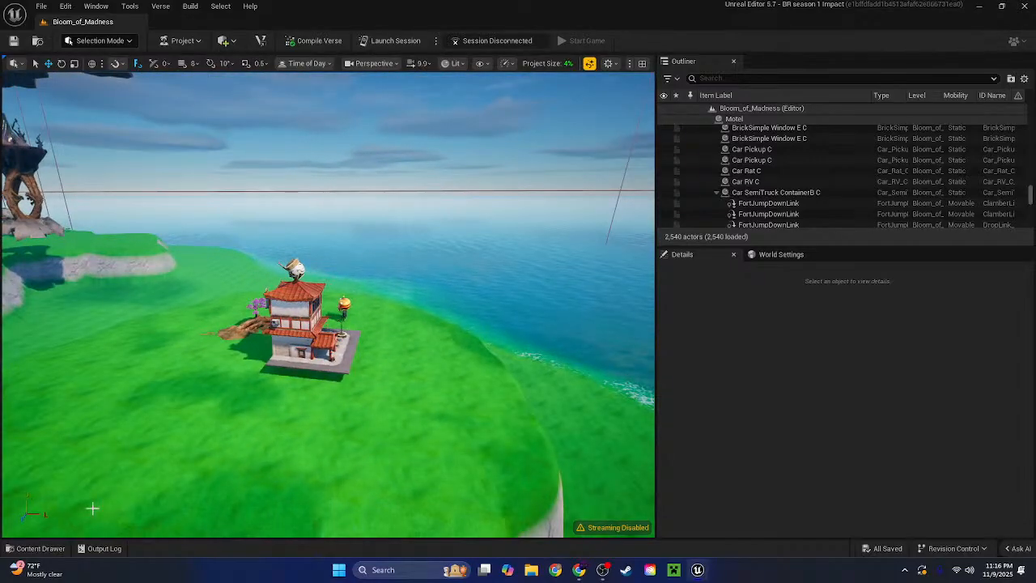
left_click(43, 549)
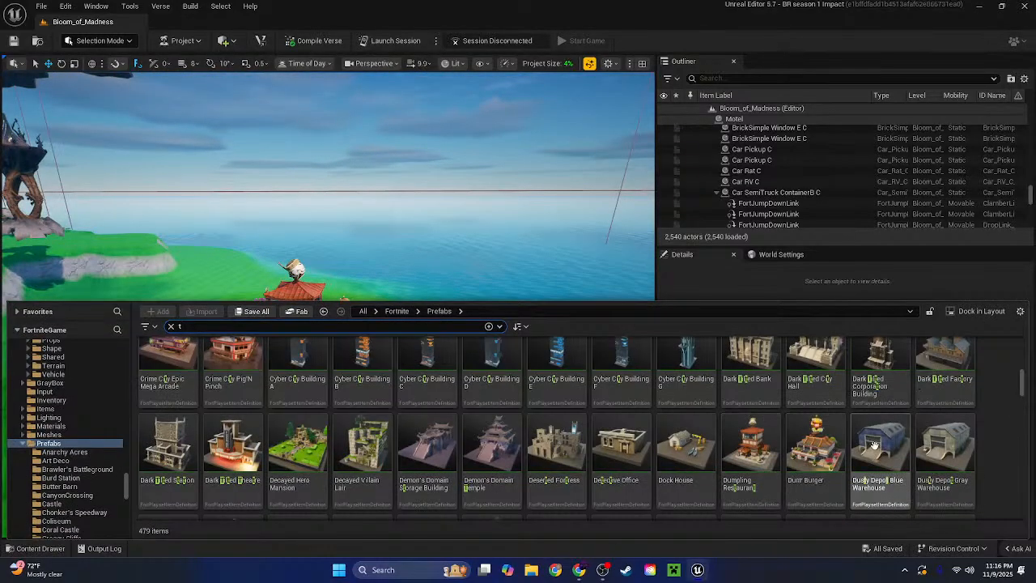
type("t")
scroll(555, 441, "up", 5)
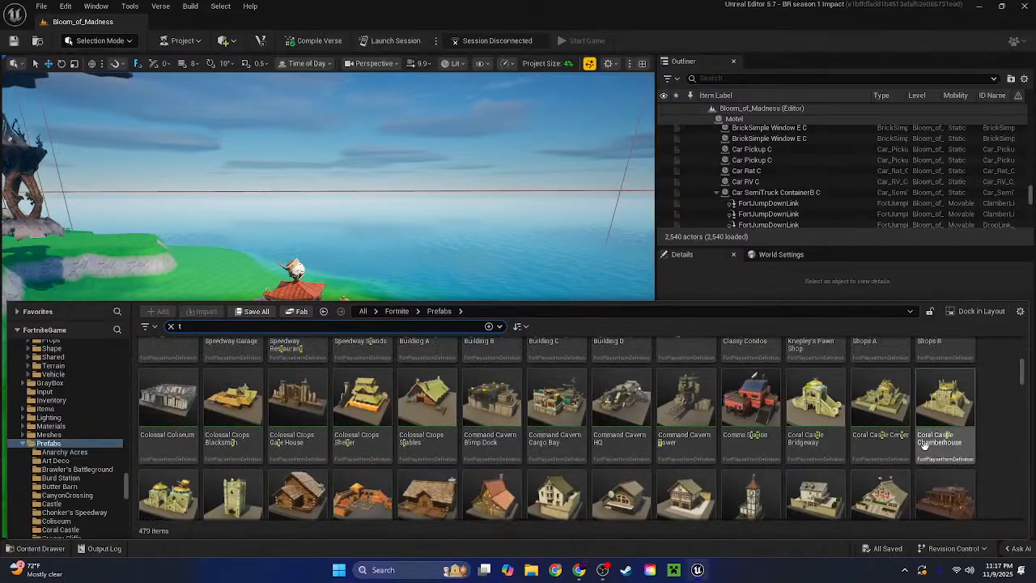
scroll(719, 410, "down", 3)
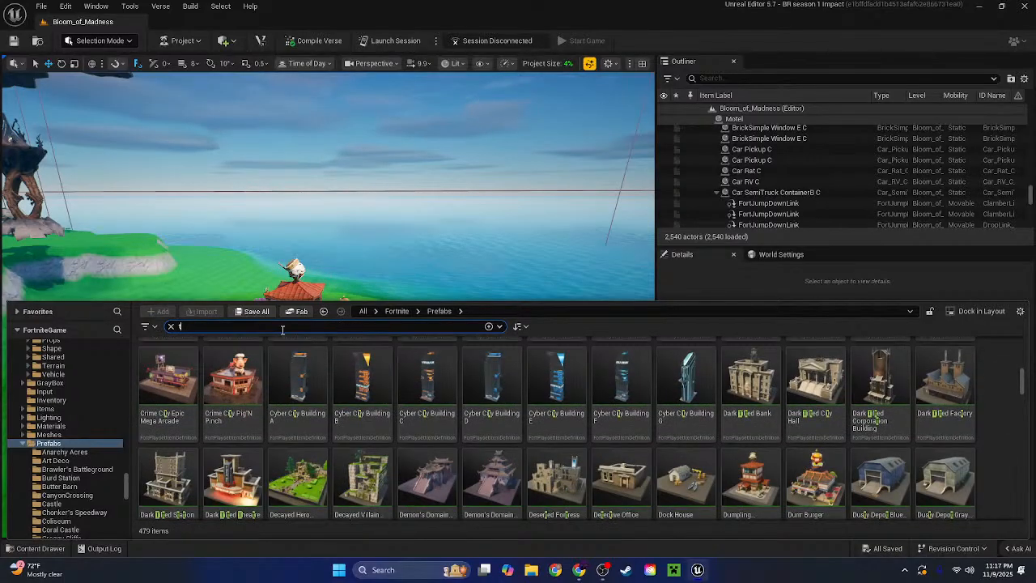
key("BackSpace")
type("re")
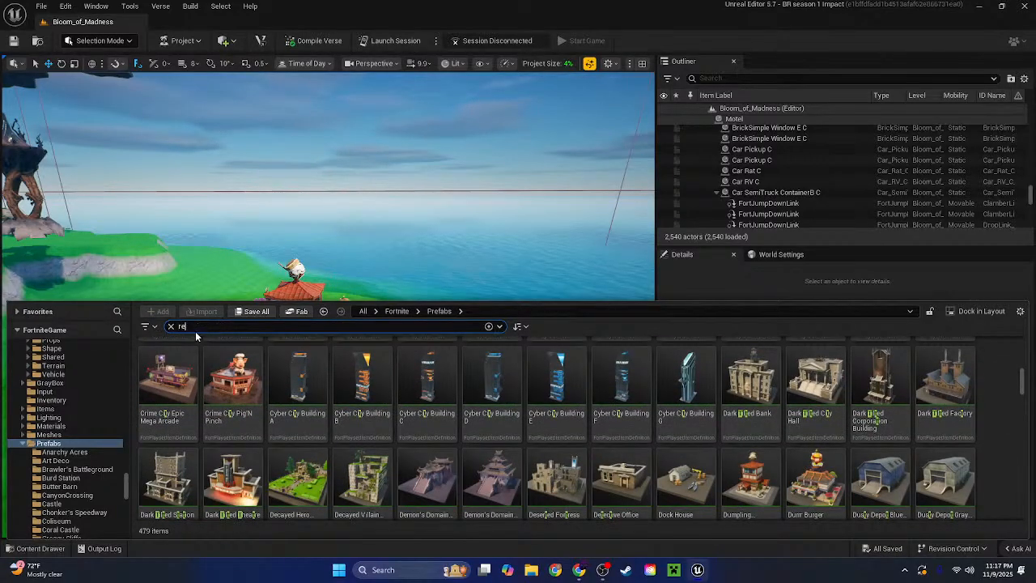
type("atai")
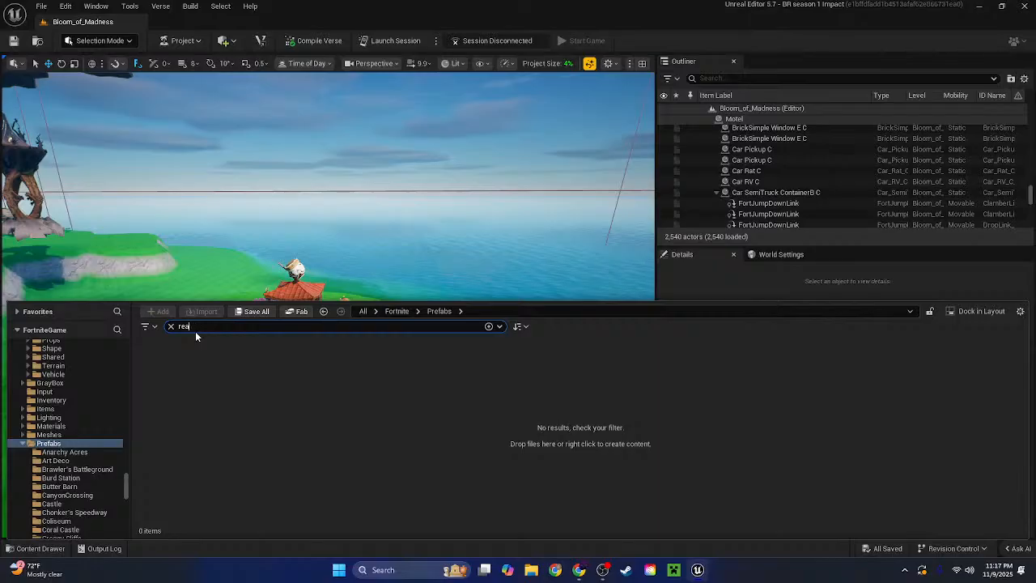
key("BackSpace")
type("t")
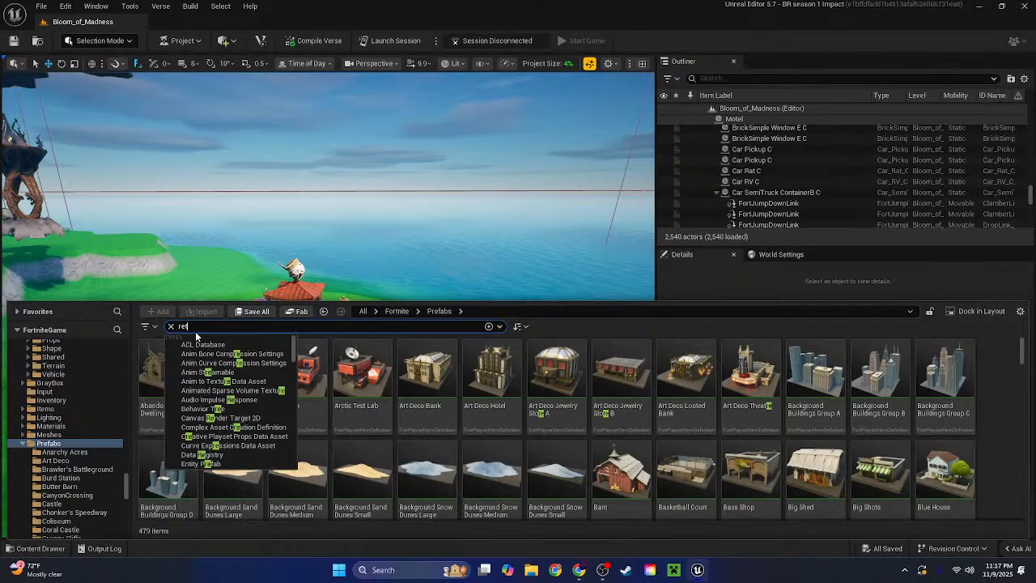
type("ail")
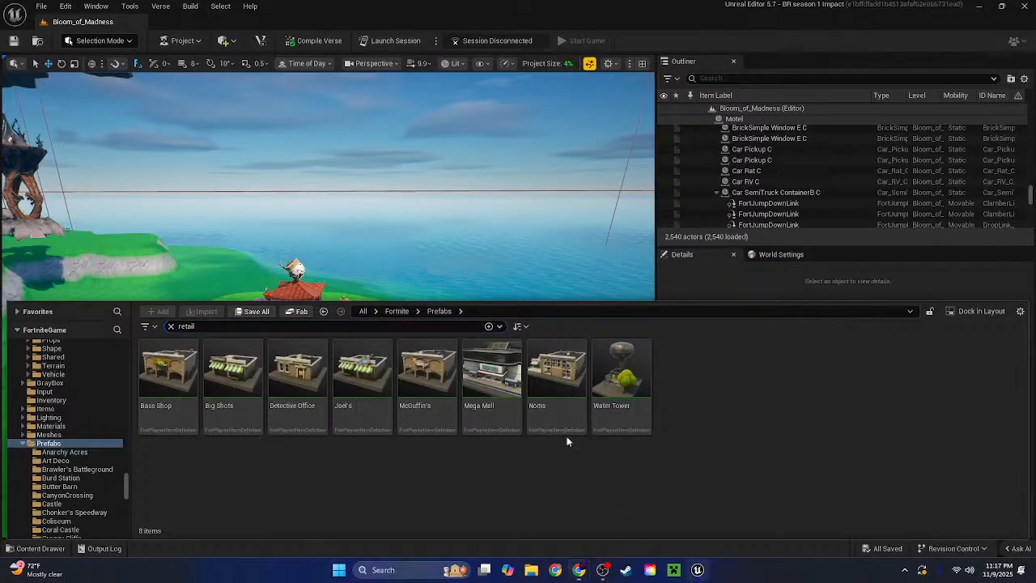
Add the Noms prefab behind the Dumpling Restaurant, rotated to -90° and located at 20992, 6912, -12288
left_click(557, 405)
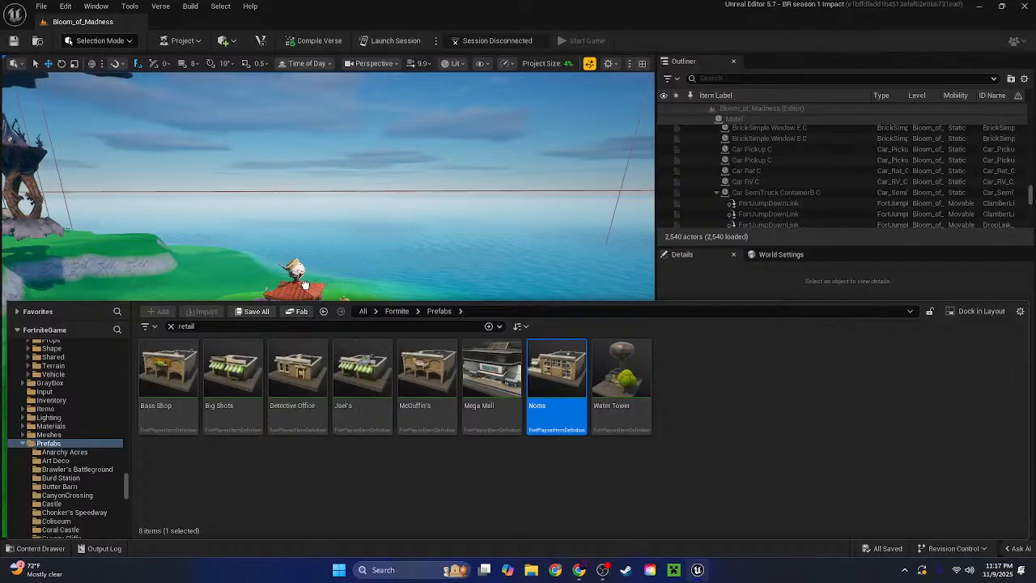
left_click_drag(303, 287, 220, 382)
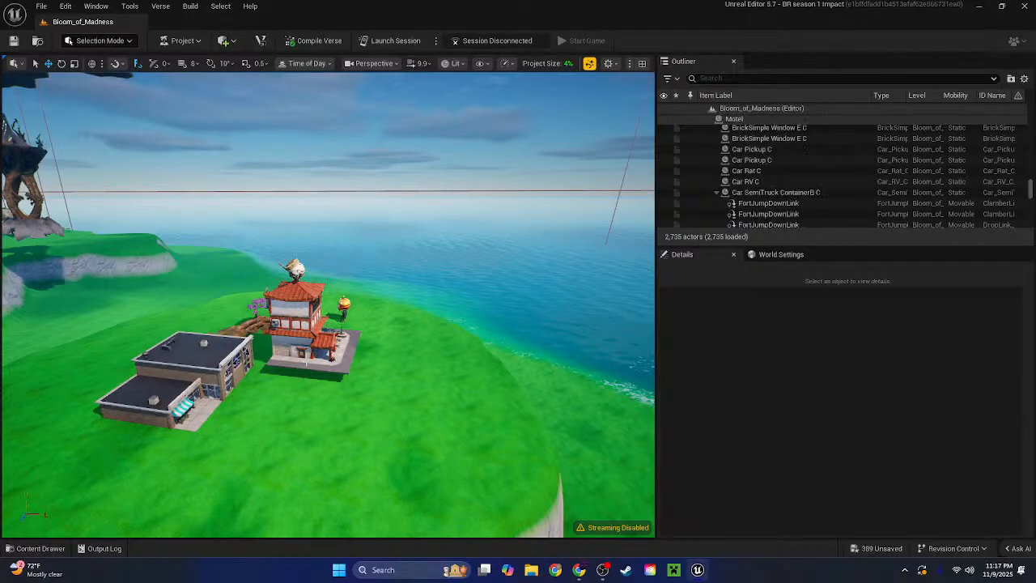
key("e")
left_click_drag(208, 457, 165, 187)
key("w")
key("w")
right_click_drag(174, 191, 166, 147)
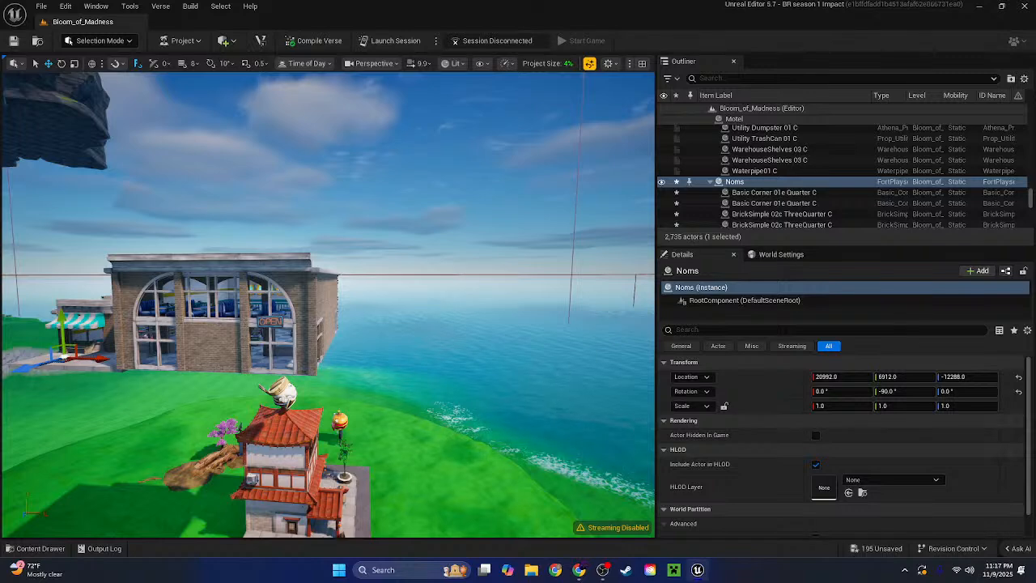
Add the Detective Office prefab alongside Noms, rotated to -90° and located at 23552, 6912, -12800
key("d")
mouse_move(286, 276)
right_mouse_down()
mouse_move(316, 258)
mouse_move(287, 276)
right_mouse_up()
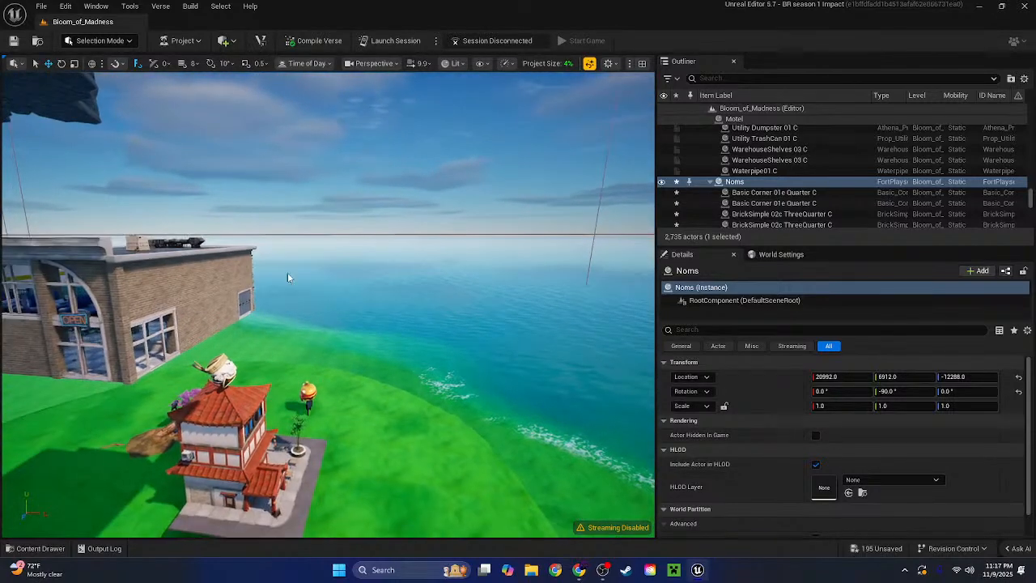
left_click(39, 548)
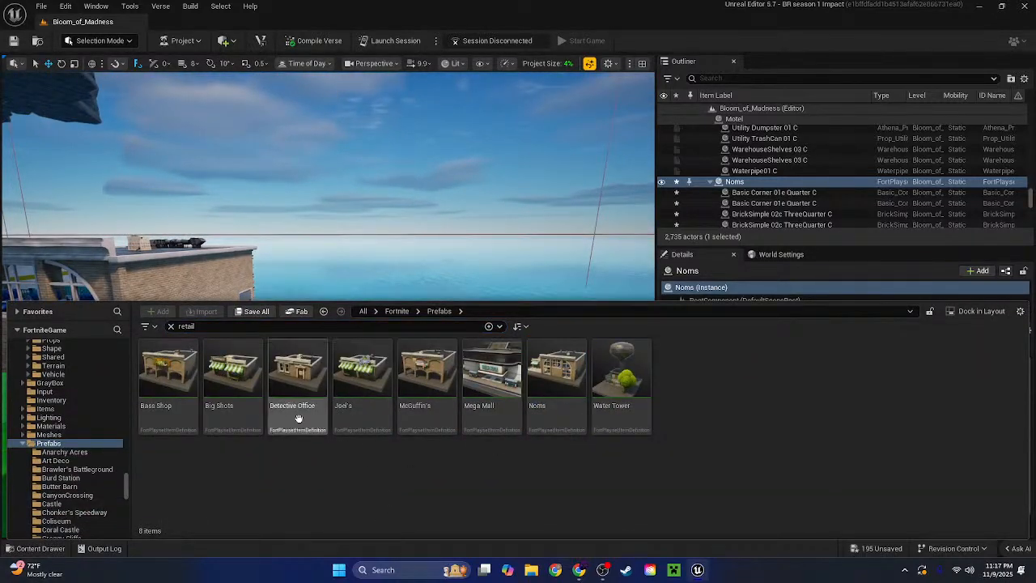
left_click_drag(299, 419, 320, 314)
key("e")
key("w")
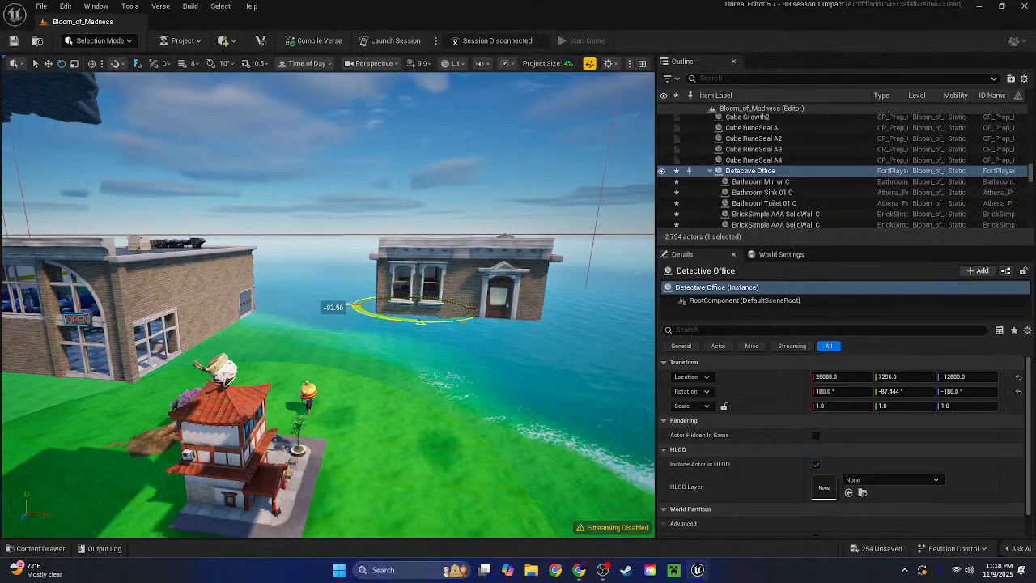
left_click_drag(409, 259, 225, 341)
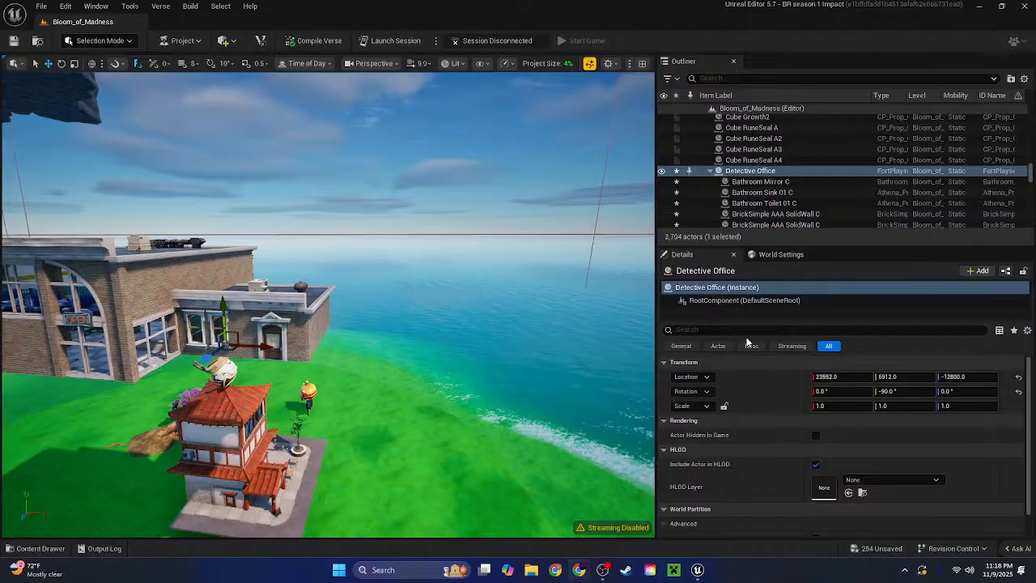
Copy the primary House_Interior_09 texture from the Detective Office's interior wall behind the green board
key("f")
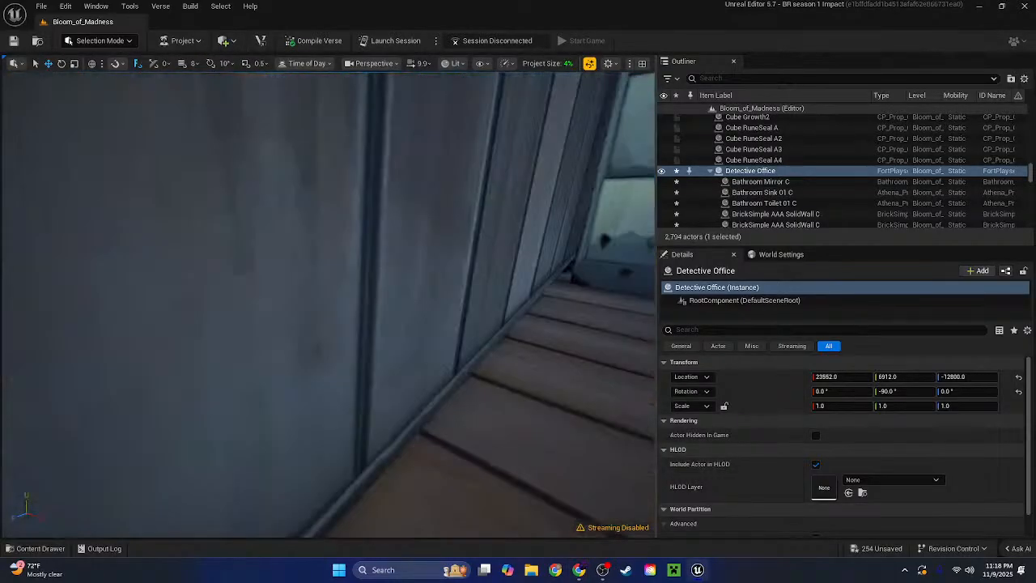
key("s")
right_click_drag(518, 324, 546, 352)
scroll(518, 332, "down", 3)
key("w")
key("s")
left_click(314, 306)
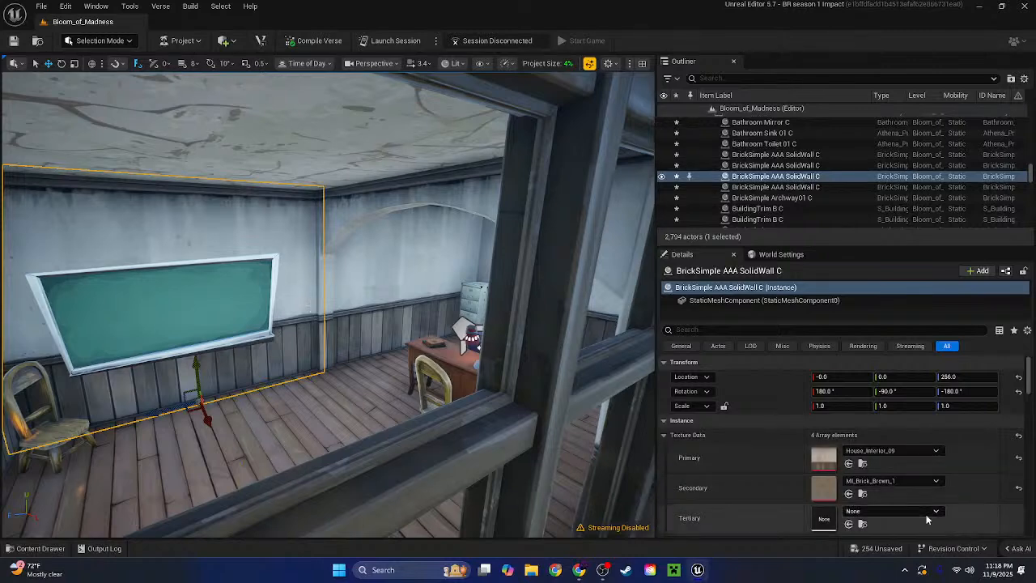
right_click(880, 460)
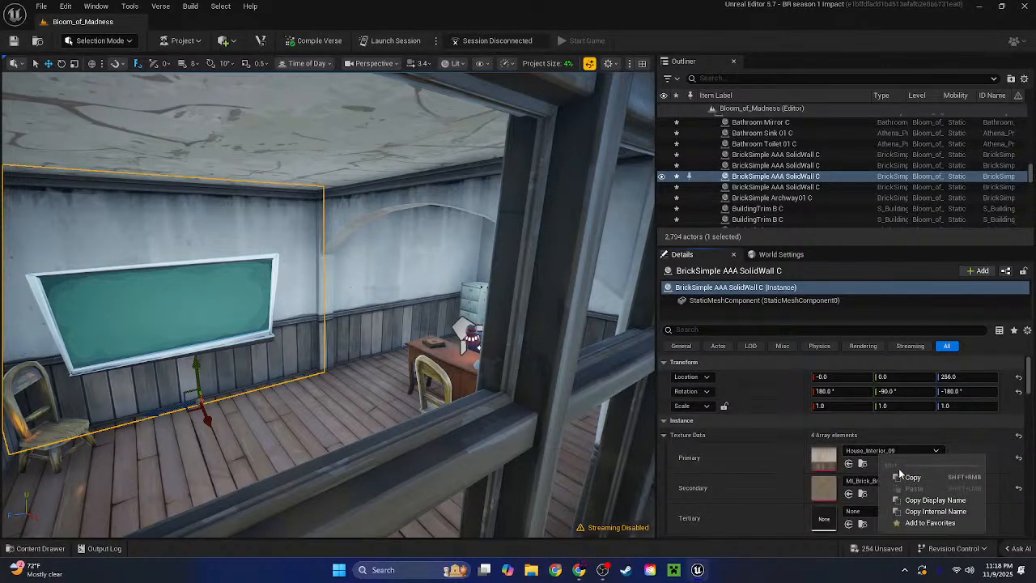
left_click(900, 477)
Delete the two Detective Office solid walls that overlap Noms' brick side
left_click(456, 300)
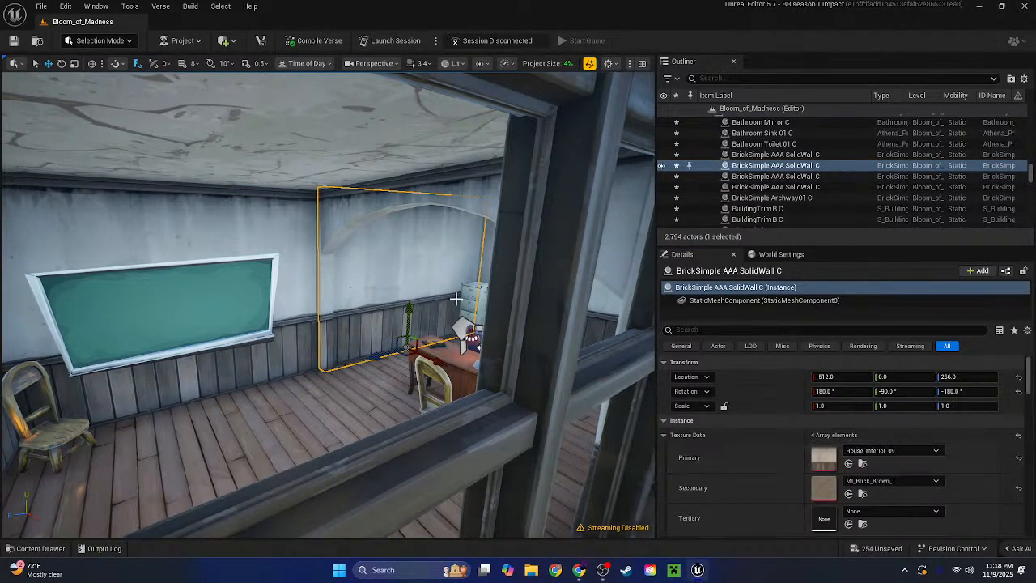
key("Delete")
left_click(252, 241)
key("Delete")
Paste House_Interior_09 as the primary texture of the two exposed Noms walls facing the Detective Office interior
left_click(364, 276)
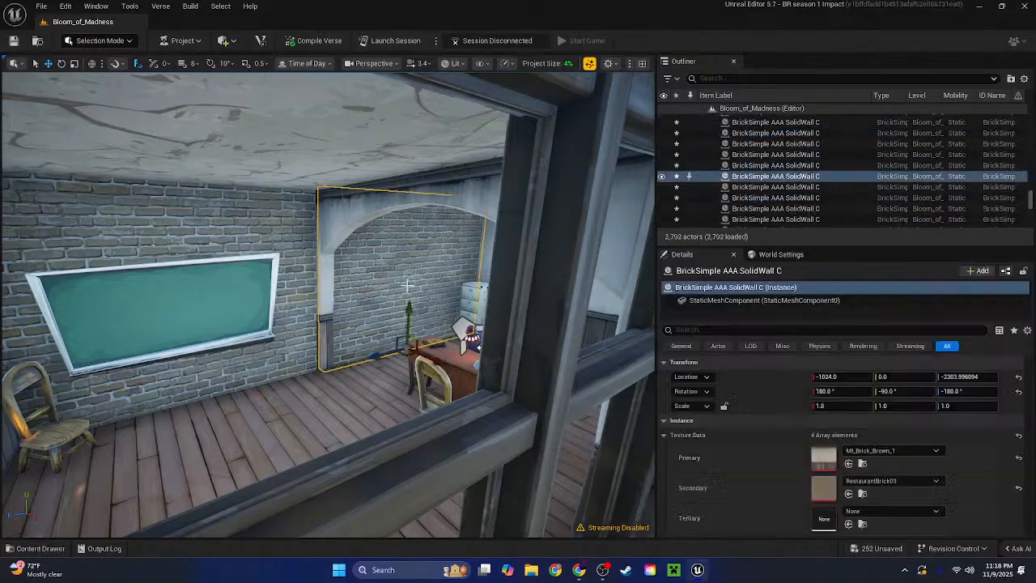
left_click(723, 457, "shift")
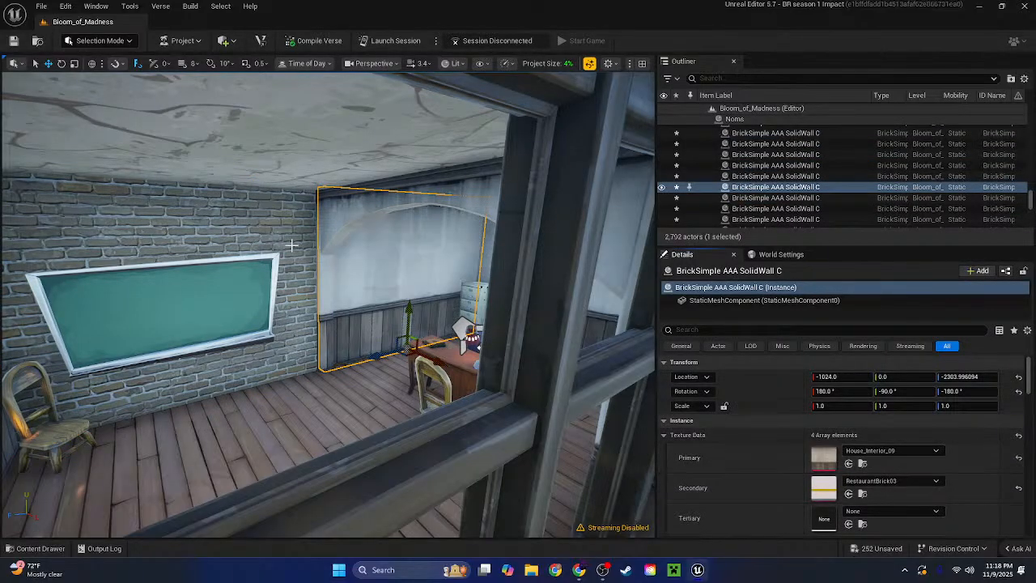
left_click(310, 253)
left_click(744, 462, "shift")
key("Escape")
Add the Big Shots prefab beside the Detective Office, rotated to -90° and located at 24576, 6912, -12800
right_click_drag(279, 233, 316, 275)
key("s")
scroll(391, 269, "down", 3)
right_click_drag(391, 268, 425, 283)
key("s")
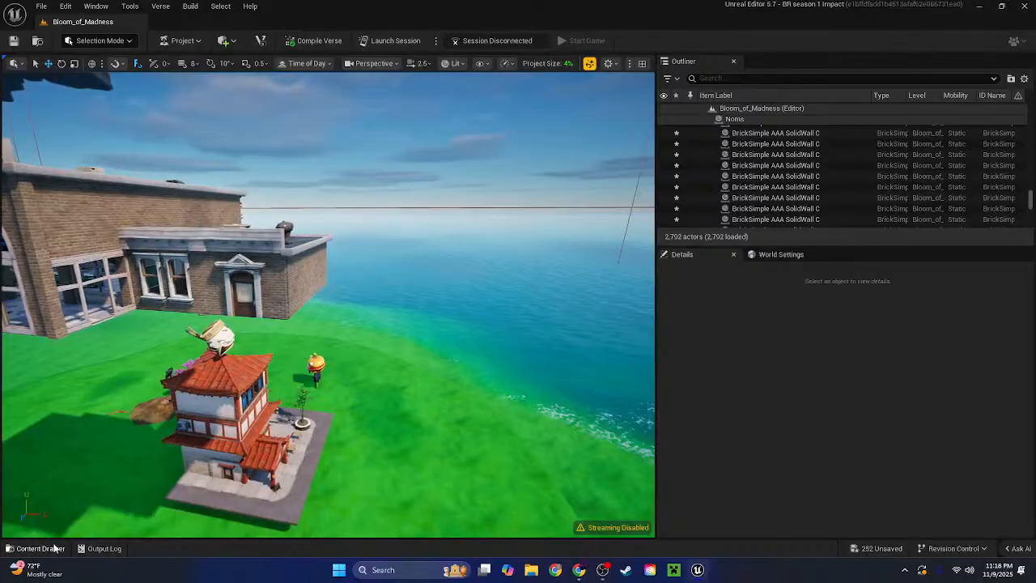
left_click(38, 549)
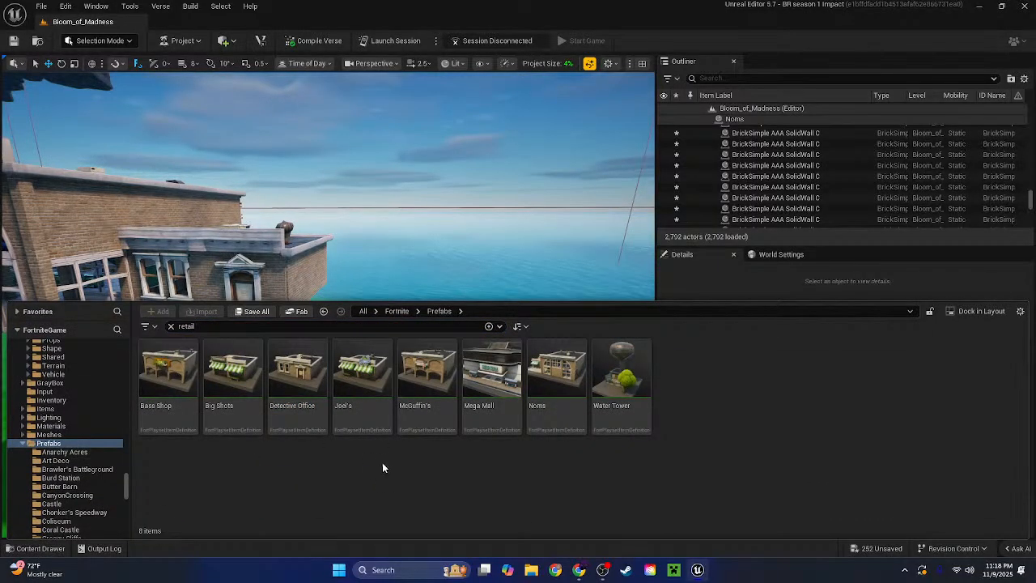
left_click_drag(236, 381, 429, 317)
key("e")
key("w")
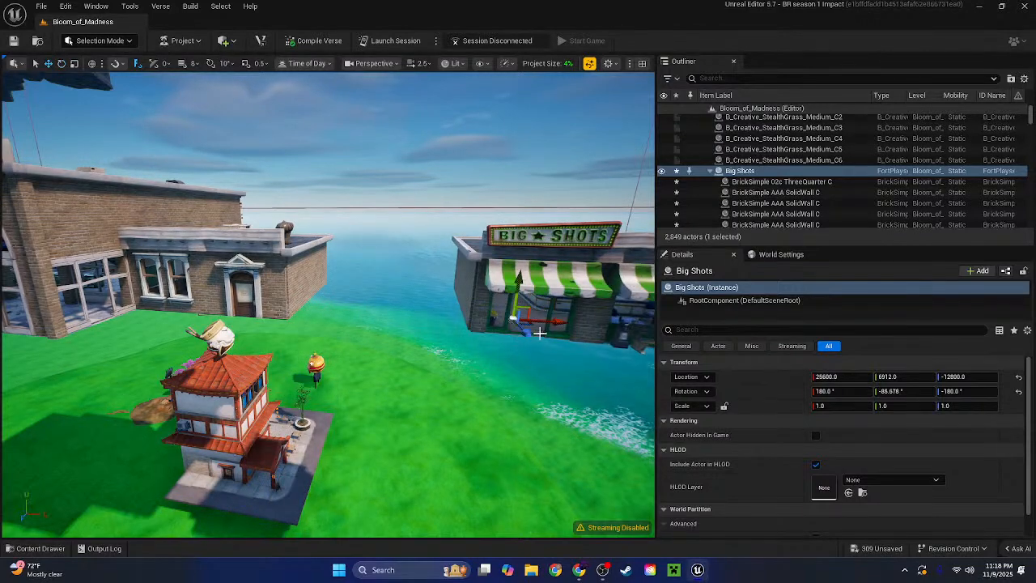
left_click_drag(543, 328, 392, 311)
Copy the secondary House_Interior_04 texture from Big Shots' interior wall with the chalkboard
key("w")
right_click_drag(392, 311, 356, 327)
left_click(267, 348)
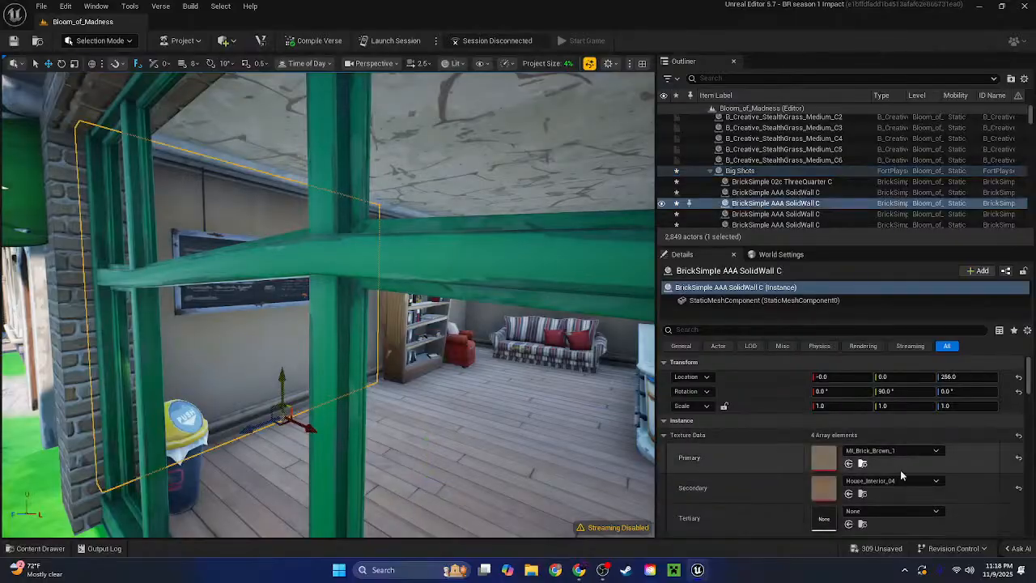
right_click(904, 481)
left_click(911, 427)
Delete the two Big Shots solid walls that overlap the neighbouring Detective Office
key("w")
right_click_drag(610, 310, 551, 310)
key("s")
key("Delete")
left_click(595, 278)
key("Delete")
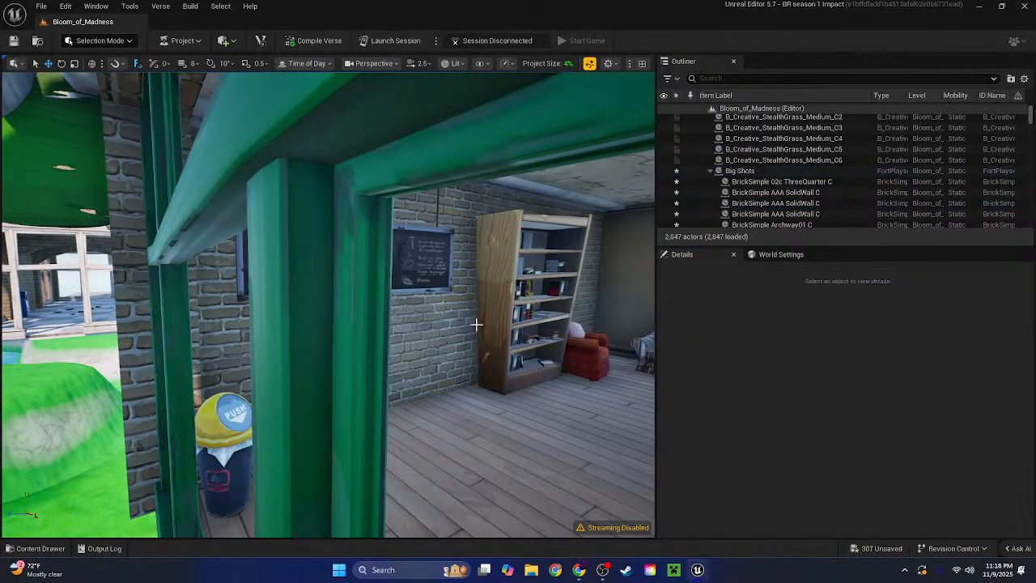
Paste the House_Interior_04 texture onto the exposed brick walls between Big Shots and the Detective Office
left_click(477, 324)
left_click(471, 320, "shift")
left_click(727, 447, "shift")
key("s")
right_click_drag(441, 136, 438, 209)
left_click(440, 135)
key("s")
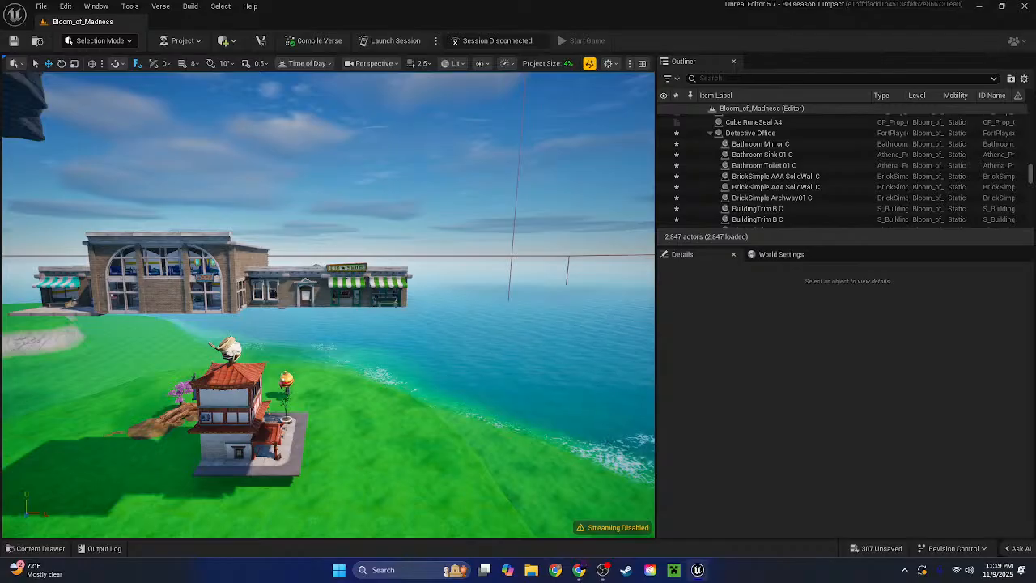
Examine the row of Noms, Detective Office and Big Shots from several angles for where another building fits
left_click(31, 549)
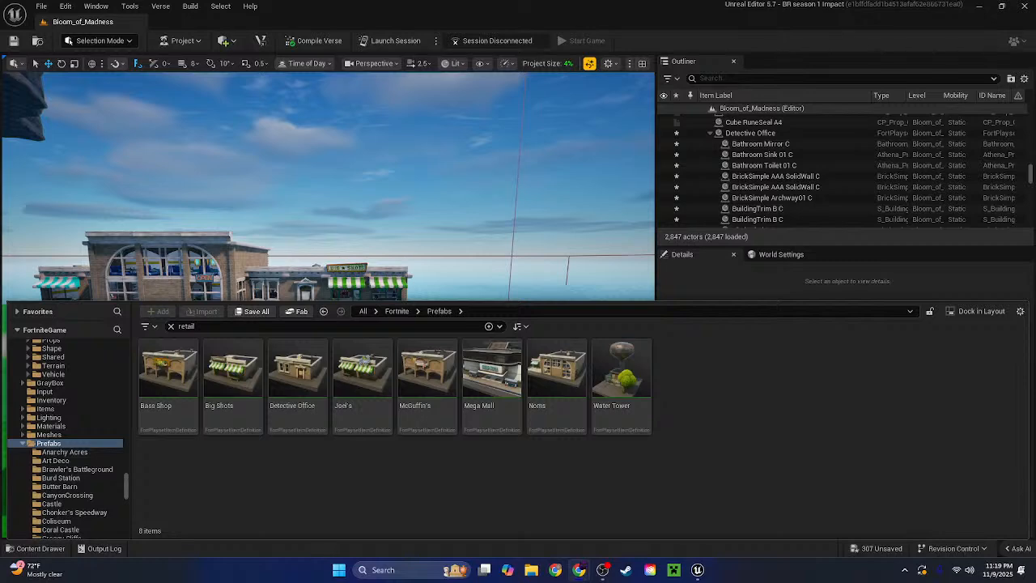
right_click_drag(490, 289, 431, 284)
key("w")
left_click(489, 289)
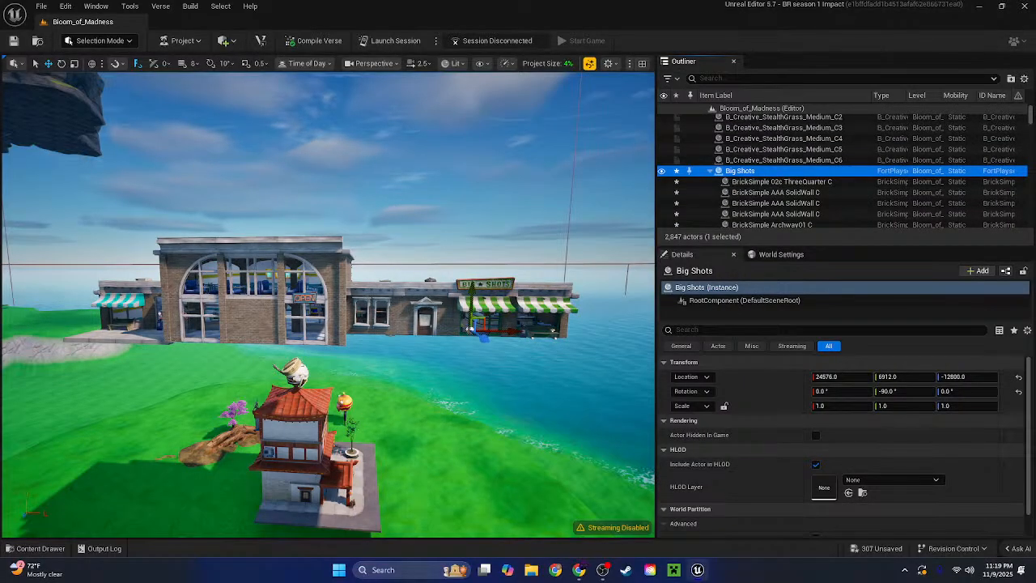
left_click(409, 296)
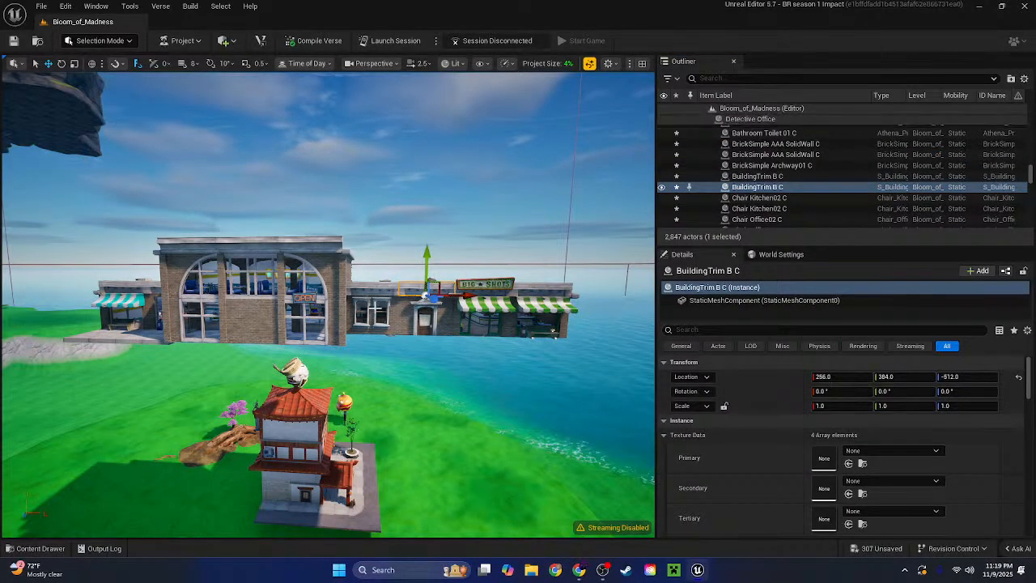
key("w")
right_click_drag(375, 308, 397, 191)
key("s")
left_click(345, 169)
key("w")
key("w")
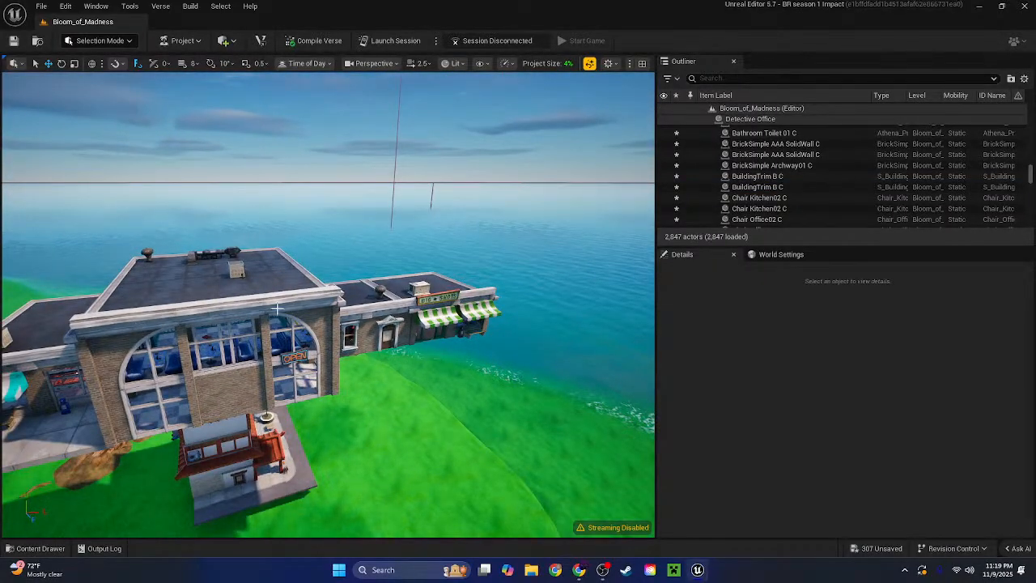
right_click_drag(278, 311, 319, 342)
key("w")
key("a")
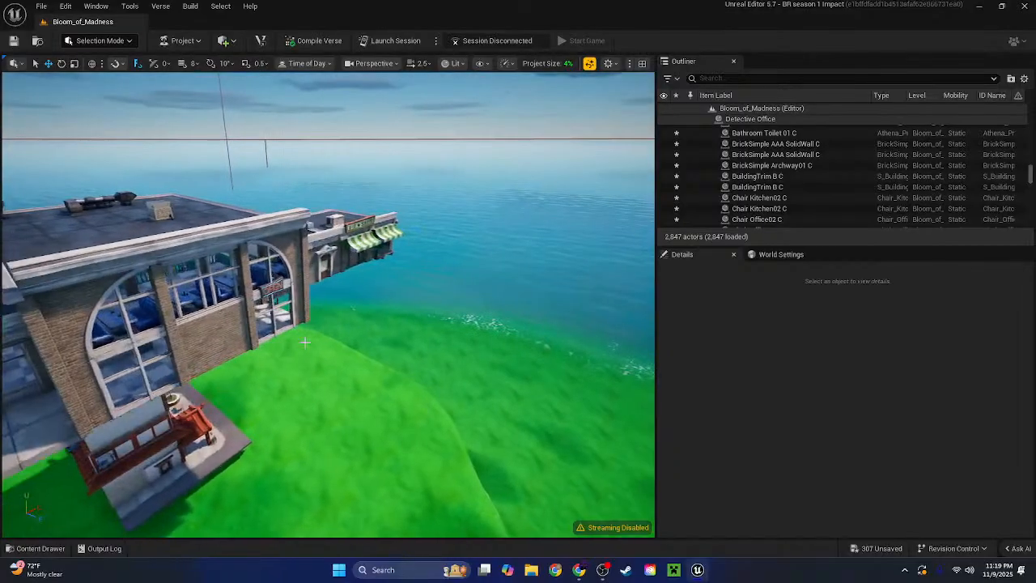
Add the McGuffin's prefab past Big Shots, rotated to 180°, 0°, 180° and located at 26624, 6912, -10752
left_click(38, 549)
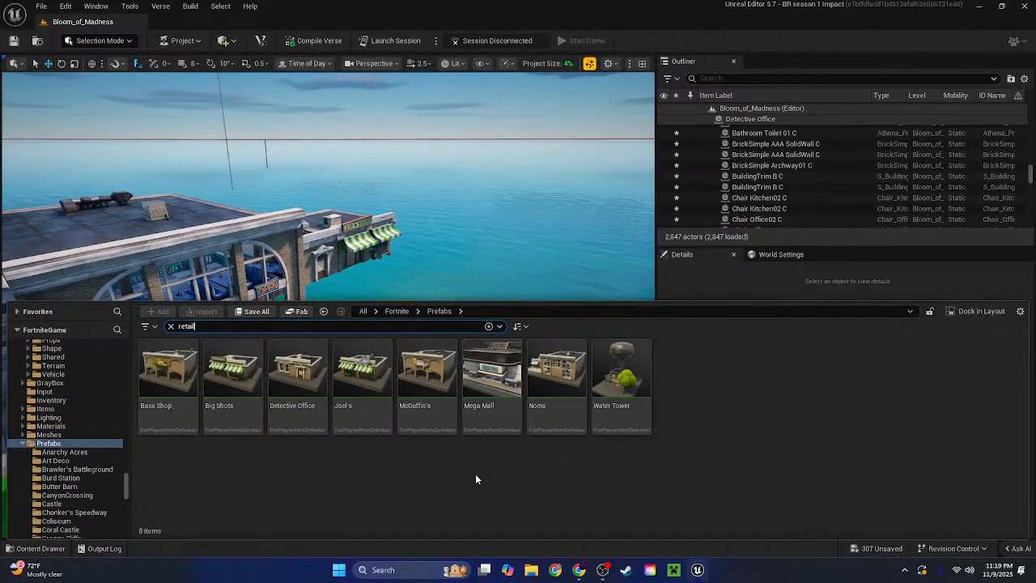
left_click(423, 409)
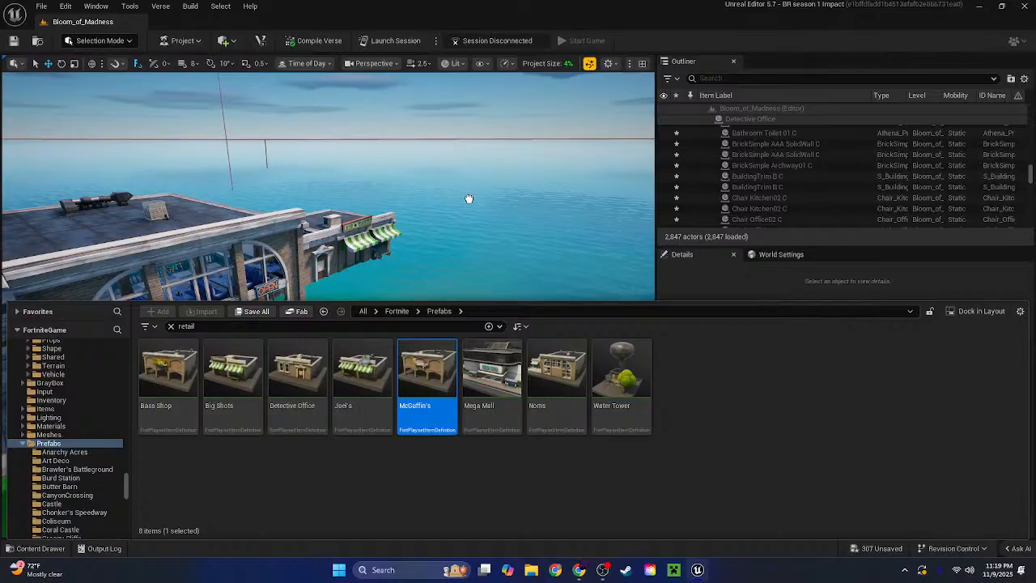
left_click_drag(469, 198, 489, 209)
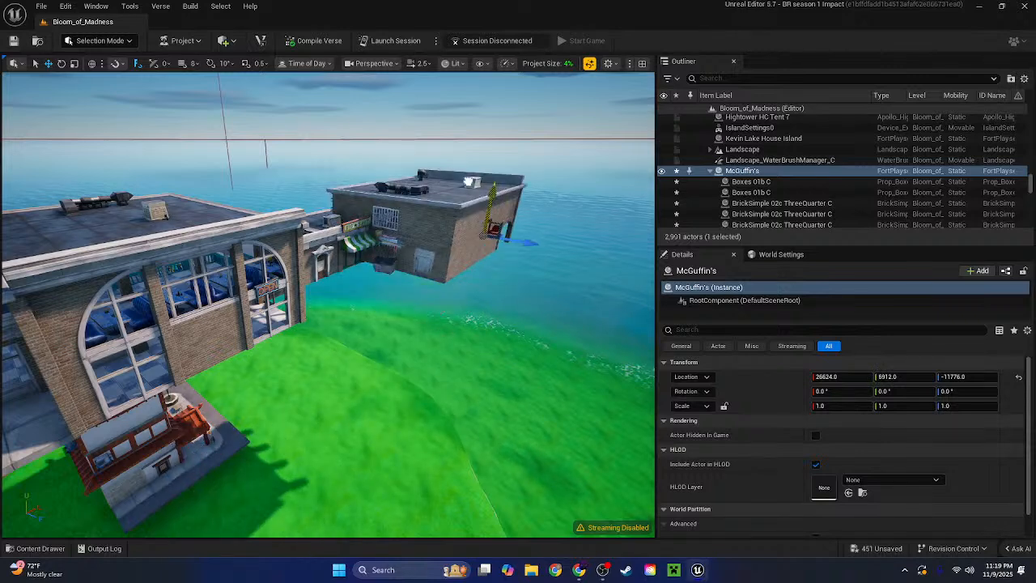
left_click_drag(527, 242, 647, 260)
right_click_drag(321, 275, 453, 267)
key("e")
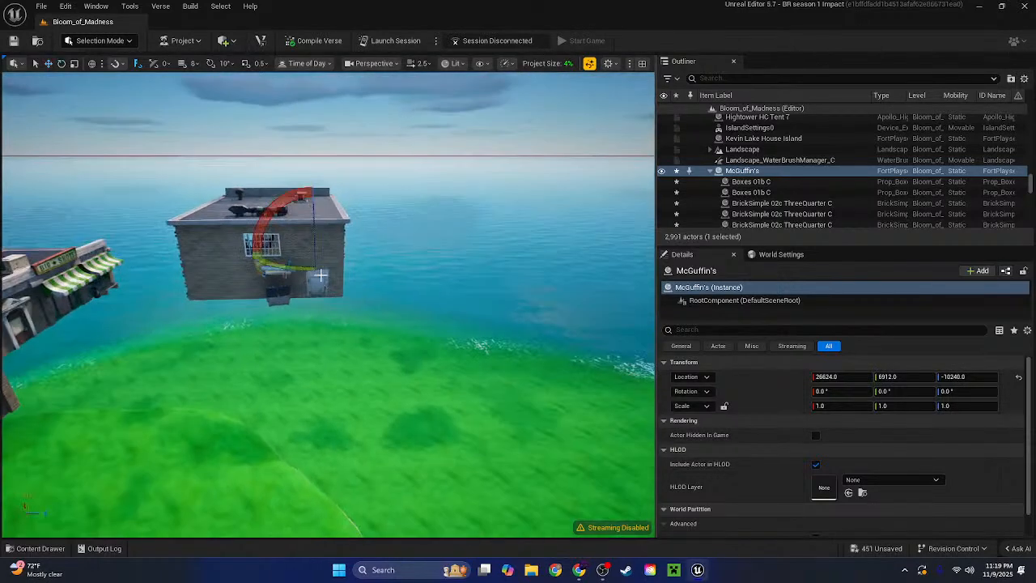
mouse_move(320, 276)
left_mouse_down()
mouse_move(394, 255)
mouse_move(235, 270)
mouse_move(230, 256)
mouse_move(304, 266)
left_mouse_up()
key("w")
left_click_drag(360, 249, 328, 251)
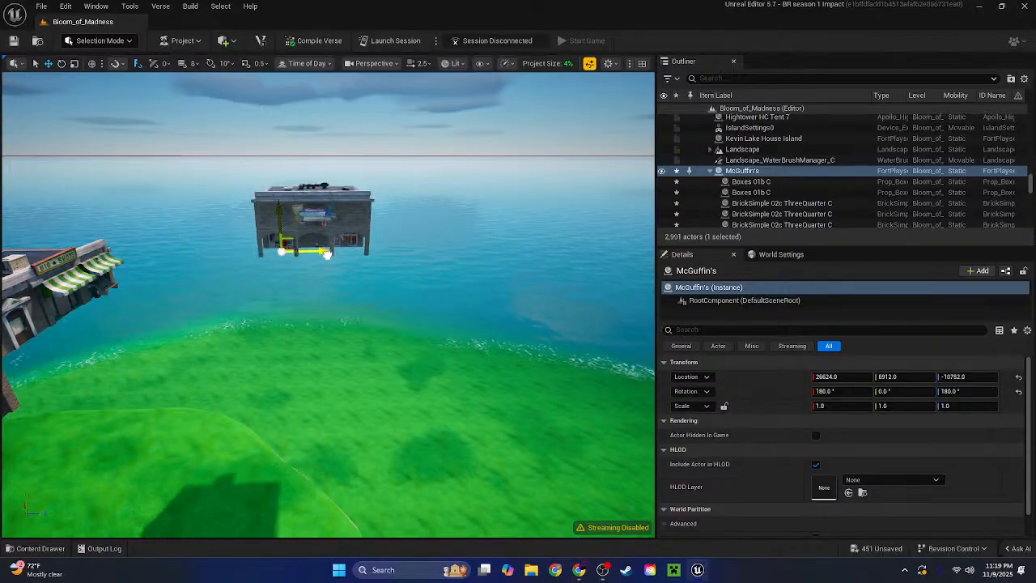
Add the Joel's prefab against McGuffin's side wall, rotated to 180°, 0°, 180°
right_click_drag(328, 252, 340, 192)
key("w")
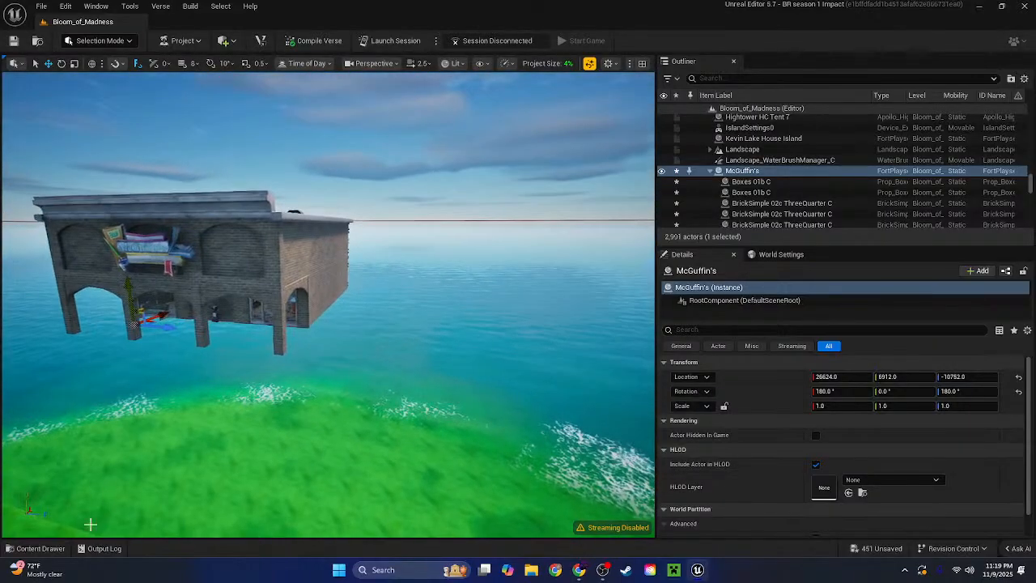
left_click(40, 549)
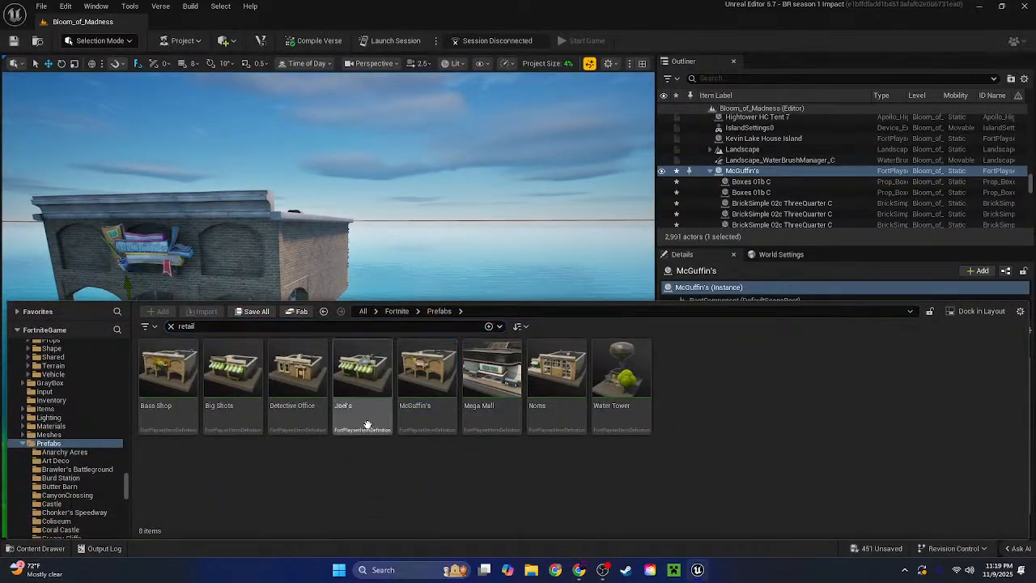
left_click_drag(365, 423, 336, 281)
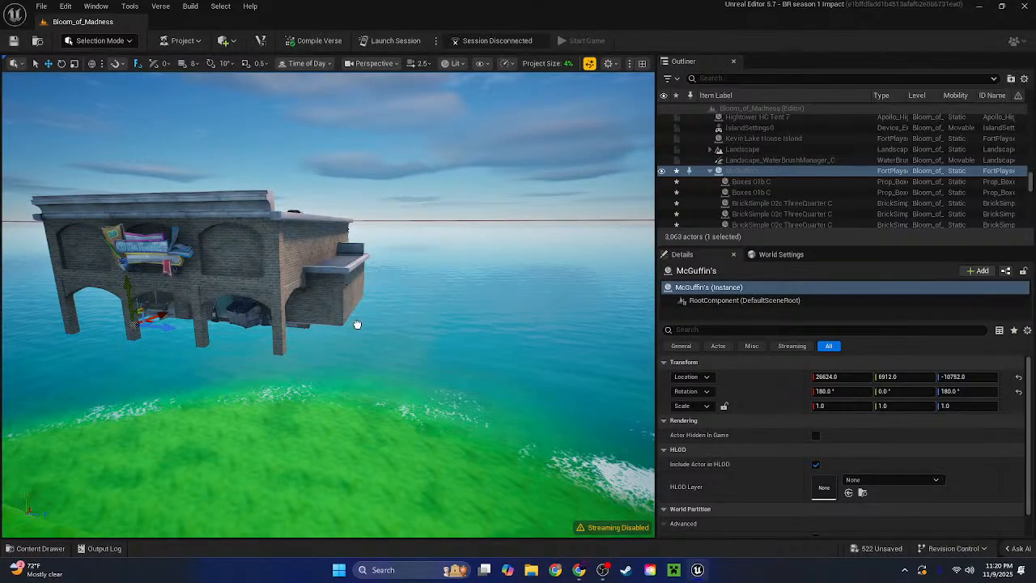
left_click_drag(354, 321, 407, 309)
key("e")
key("d")
right_click_drag(407, 309, 364, 324)
key("w")
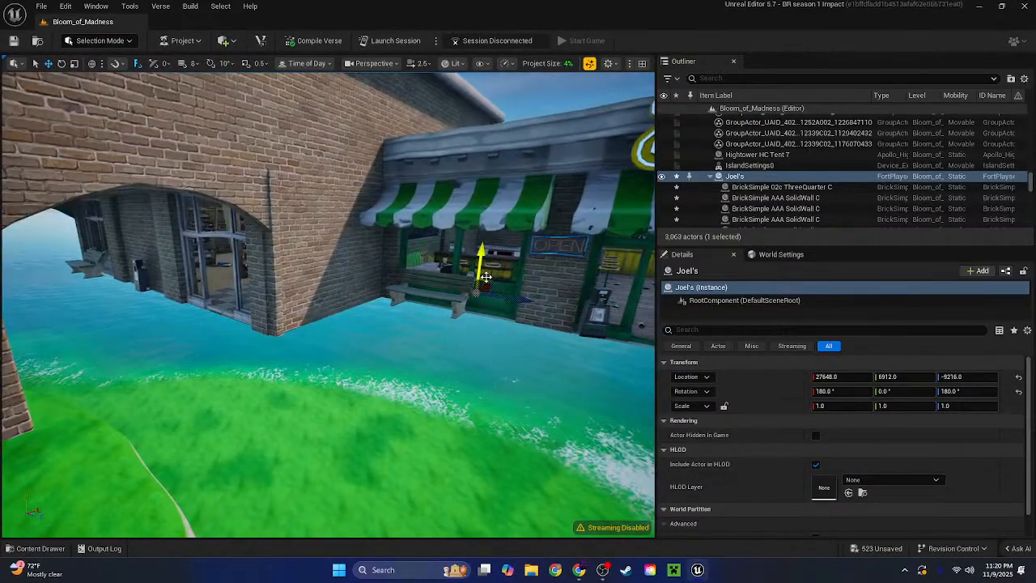
left_click_drag(488, 286, 456, 303)
Copy the House_Interior_10_JoelsWallTrim texture from Joel's dining wall, lifting the overlapping McGuffin's wall only while copying
mouse_move(456, 303)
right_mouse_down()
mouse_move(485, 302)
mouse_move(437, 303)
mouse_move(437, 316)
mouse_move(437, 303)
right_mouse_up()
key("w")
left_click(262, 347)
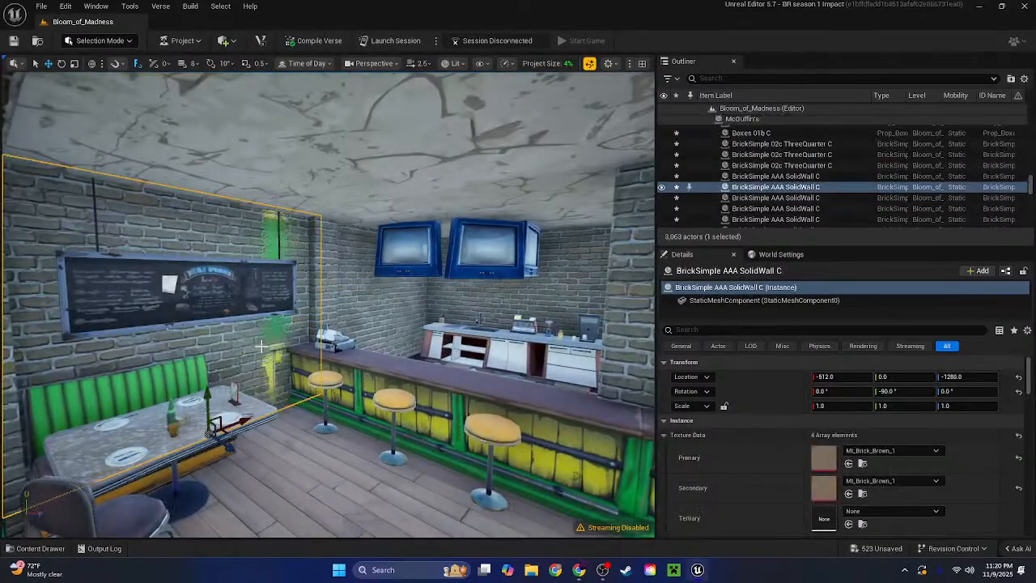
key("s")
right_click_drag(326, 377, 282, 374)
left_click_drag(287, 391, 285, 243)
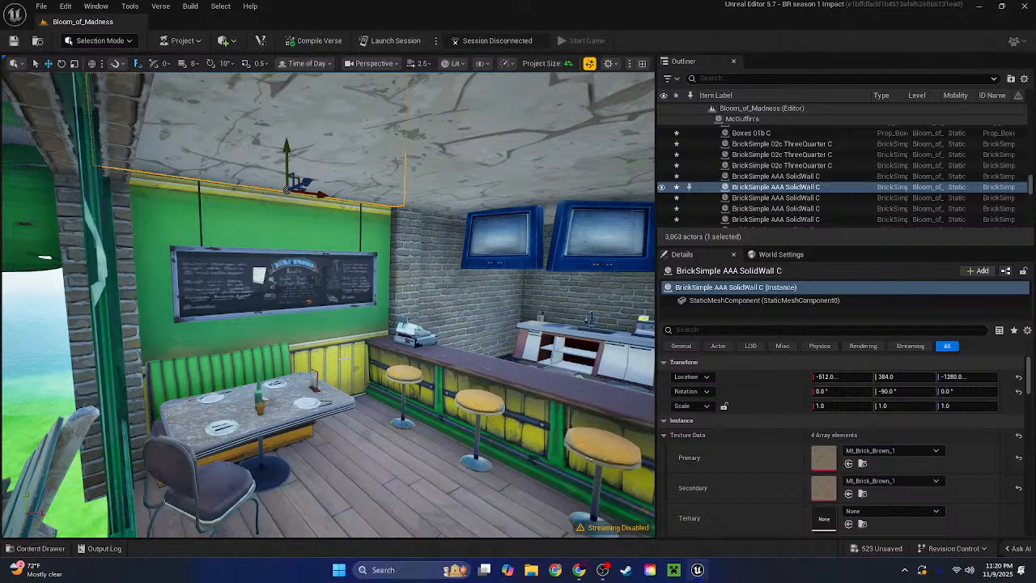
left_click(285, 230)
right_click(869, 484)
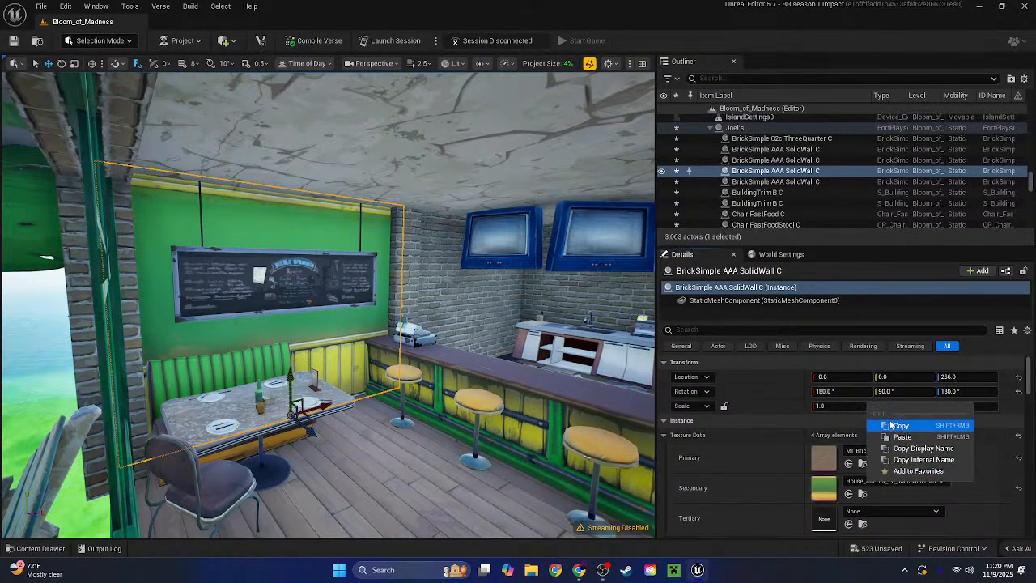
left_click(884, 426)
right_click_drag(632, 383, 631, 397)
key("ctrl+z")
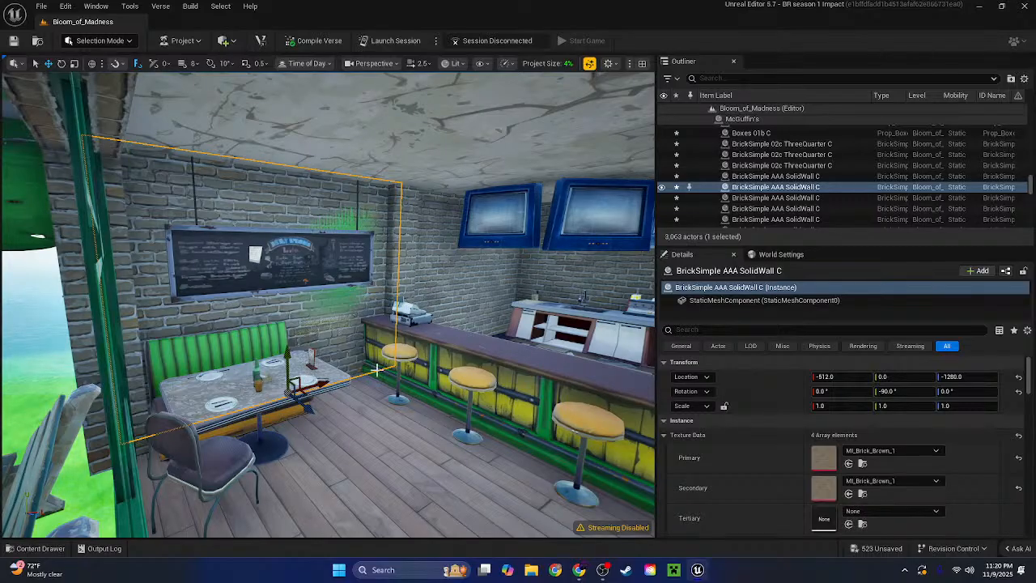
Apply the House_Interior_10_JoelsWallTrim texture to the McGuffin's wall beside Joel's dining table
key("w")
right_click_drag(377, 369, 393, 351)
key("s")
key("w")
key("Escape")
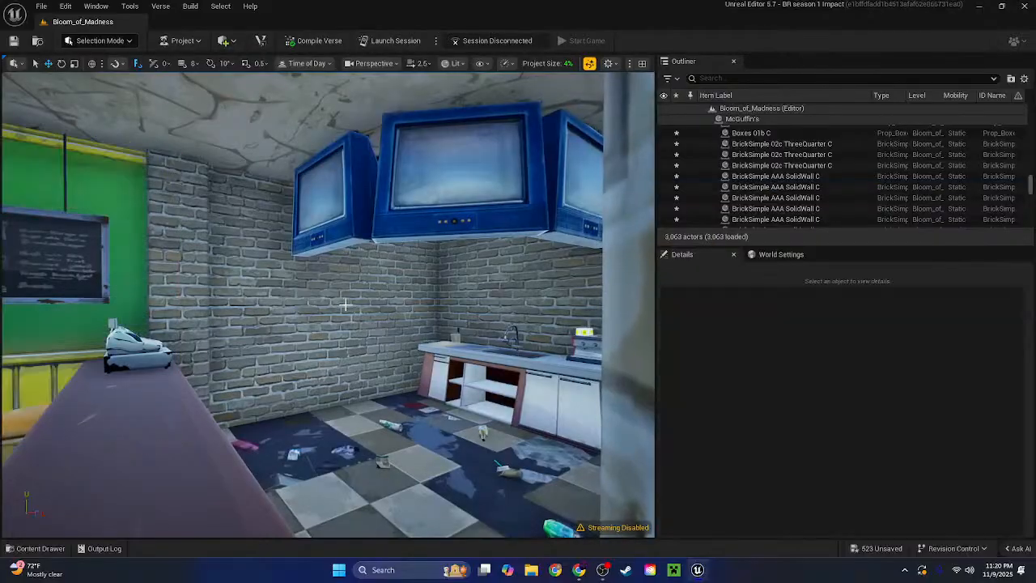
Delete the overlapping solid walls between Joel's and McGuffin's, and undo the last wall removal
left_click(345, 305)
key("Delete")
mouse_move(345, 304)
right_mouse_down()
mouse_move(73, 308)
mouse_move(328, 314)
right_mouse_up()
key("w")
key("w")
left_click(203, 309)
key("Delete")
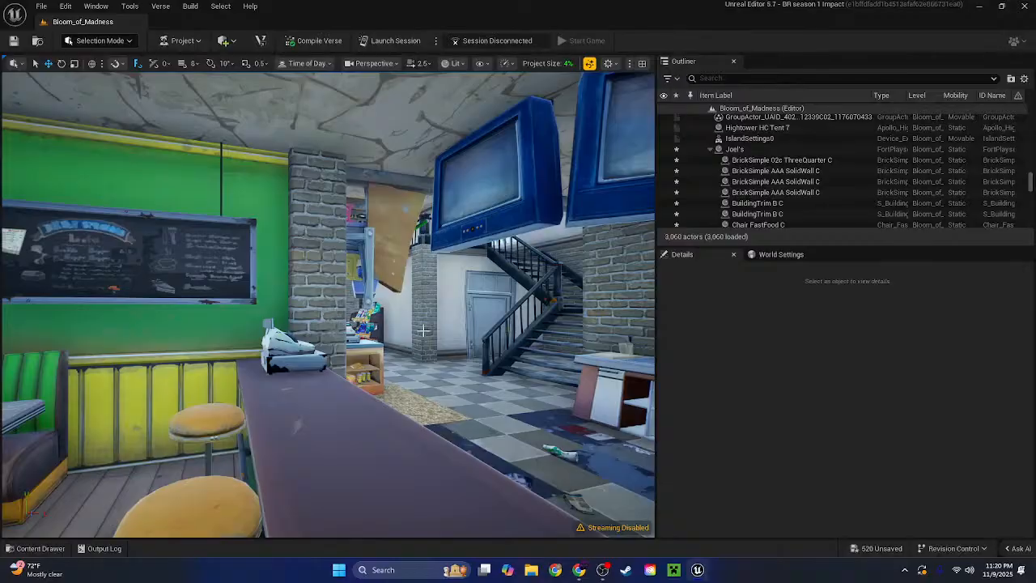
key("ctrl+z")
Paste House_Interior_10_JoelsWallTrim as the secondary texture of the side and back walls around Joel's kitchen counter
right_click_drag(425, 332, 492, 332)
left_click(726, 482, "shift")
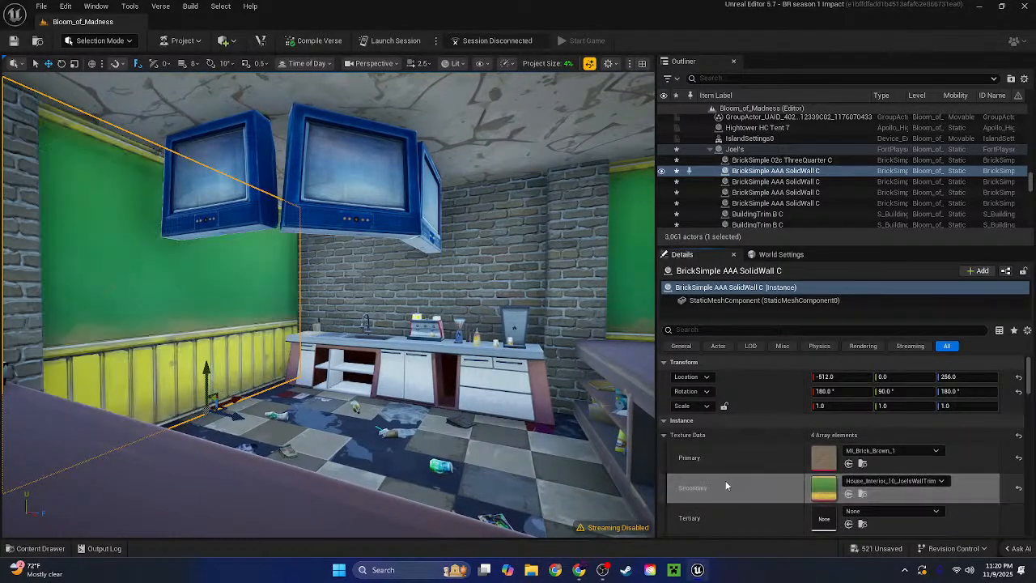
left_click(494, 275)
left_click(726, 489, "shift")
Delete Joel's two concrete wall trims that stick through the wall above the McGuffin's book sign
key("s")
right_click_drag(413, 356, 385, 337)
key("w")
key("w")
scroll(328, 304, "down", 2)
key("w")
scroll(328, 304, "down", 1)
key("s")
left_click(352, 319)
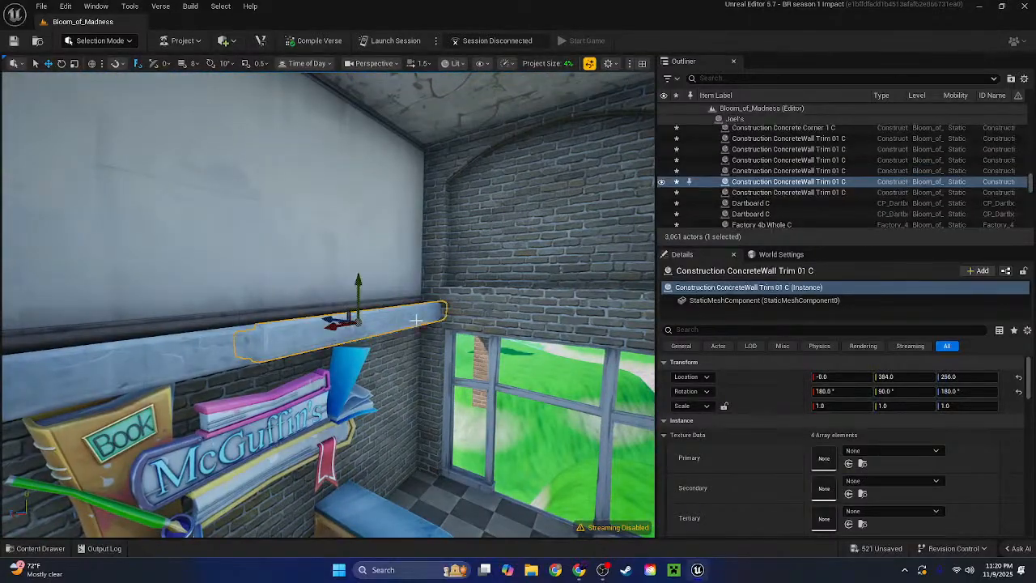
key("Delete")
left_click(202, 343)
key("Delete")
Delete the remaining Joel's concrete pieces protruding from the brick wall beside the McGuffin's staircase
right_click_drag(294, 345, 121, 340)
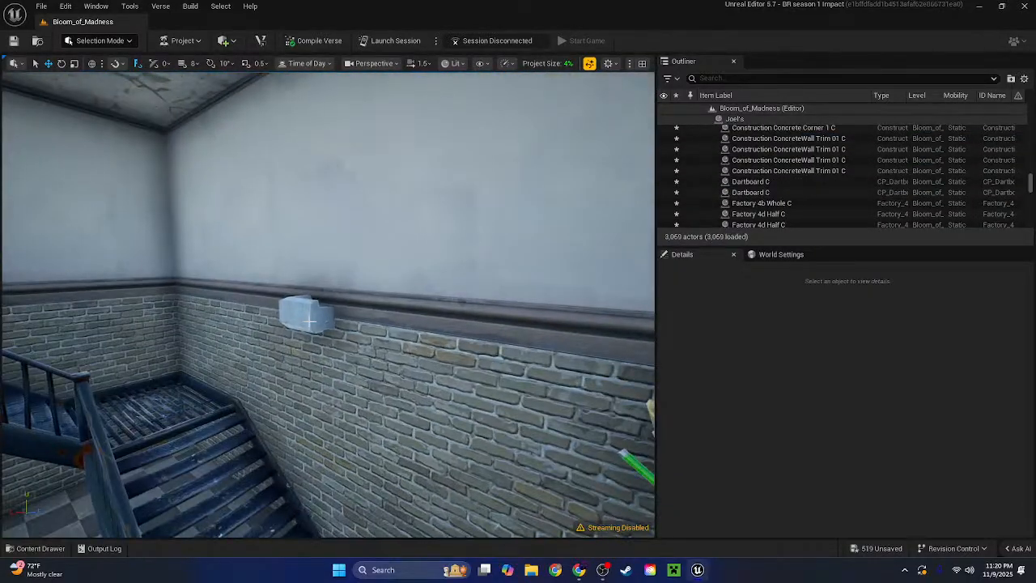
left_click(309, 321)
key("Delete")
right_click_drag(309, 321, 259, 324)
key("w")
key("w")
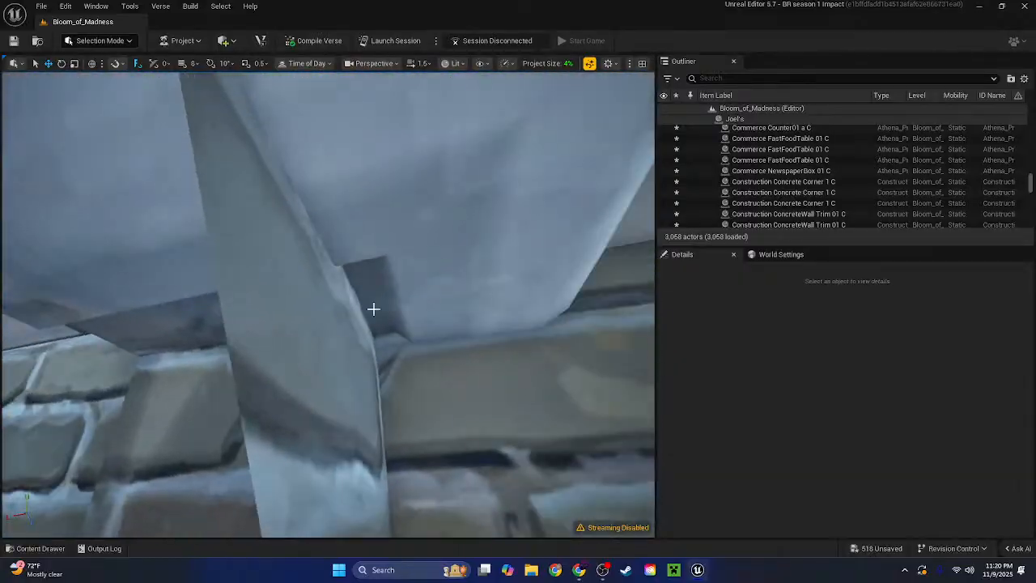
right_click_drag(373, 308, 432, 251)
left_click(432, 252)
key("Delete")
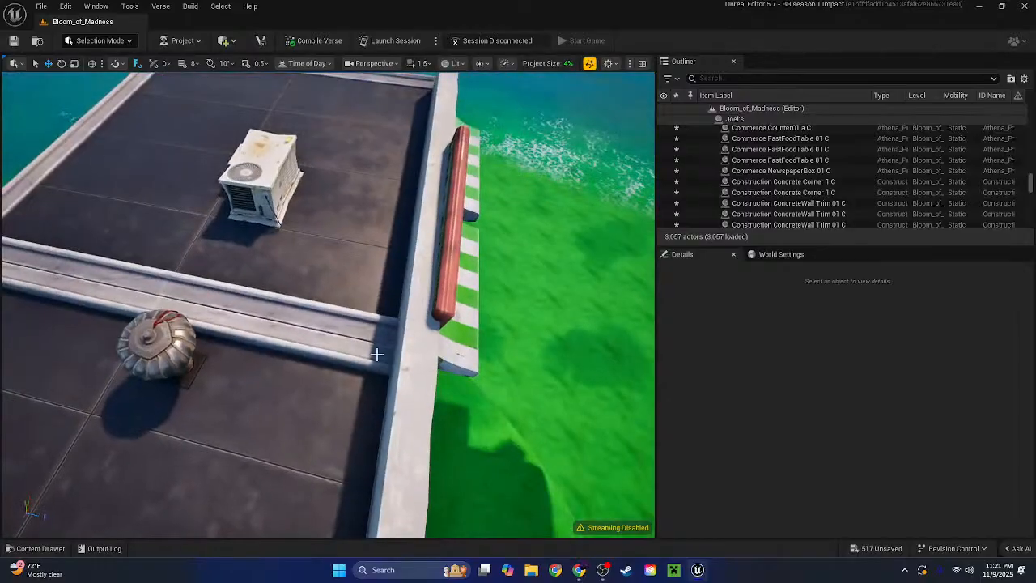
Delete the six concrete wall trims and corners along the roof seam between Big Shots and Detective Office, leaving the rear edge trim deselected
left_click(377, 353)
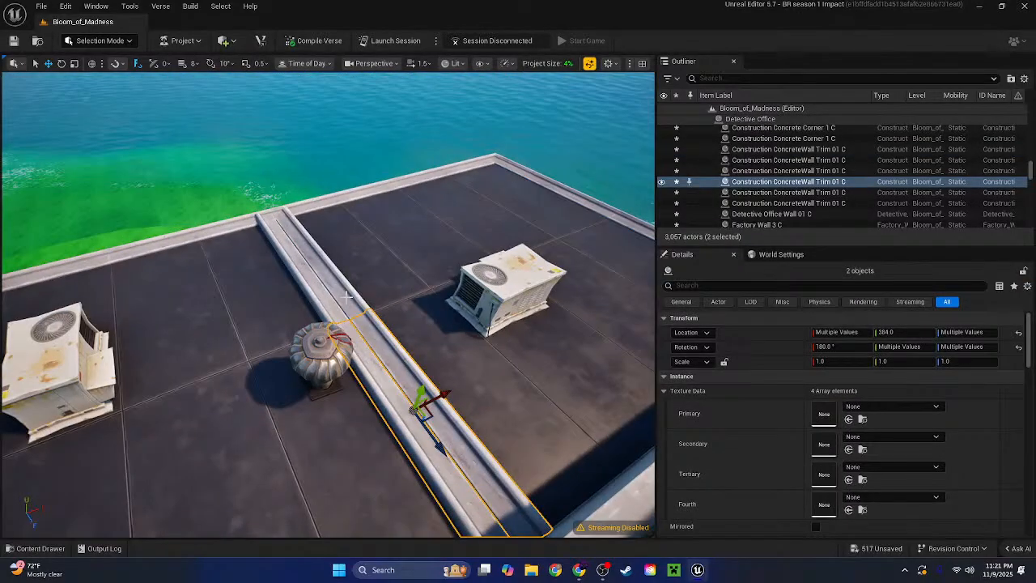
left_click(320, 287, "ctrl")
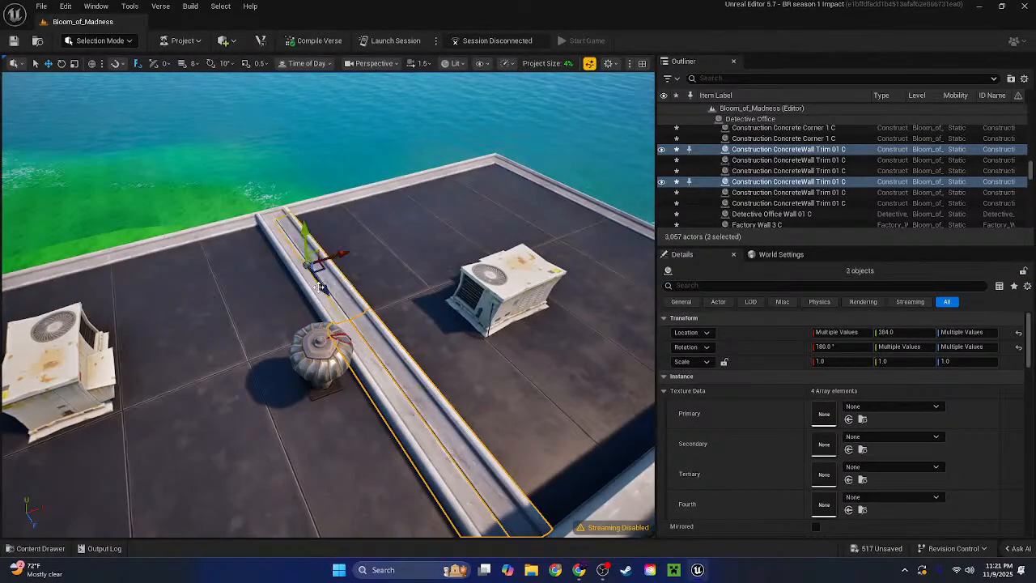
left_click(312, 290, "ctrl")
left_click(207, 238, "ctrl")
left_click(258, 217, "ctrl")
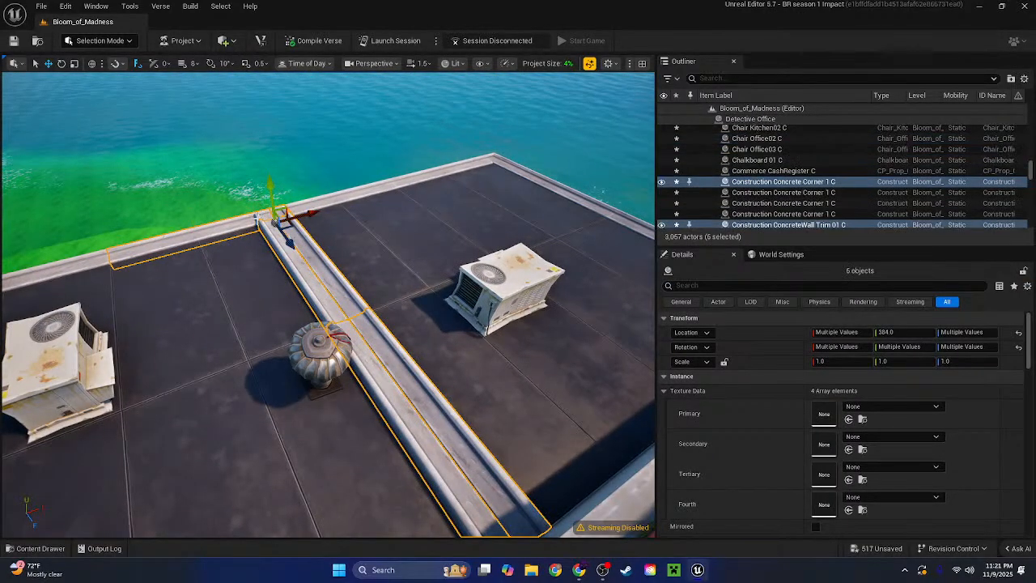
left_click(209, 238, "ctrl")
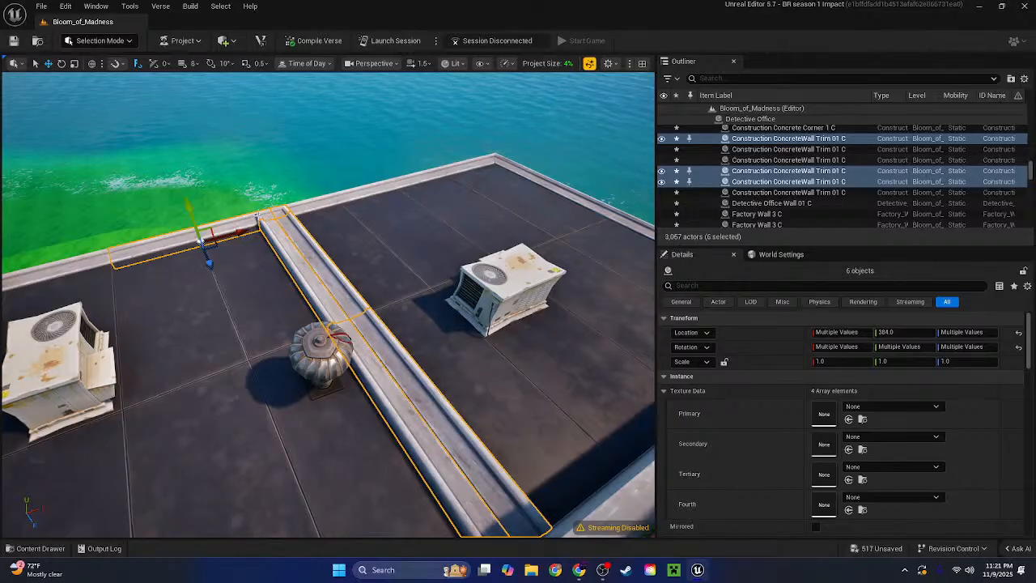
left_click(261, 215, "ctrl")
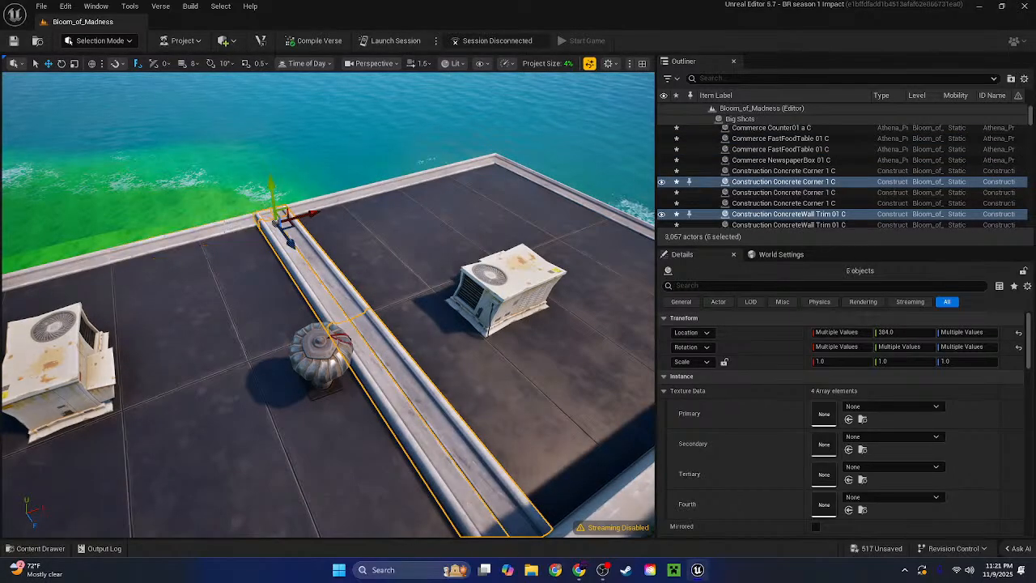
key("Delete")
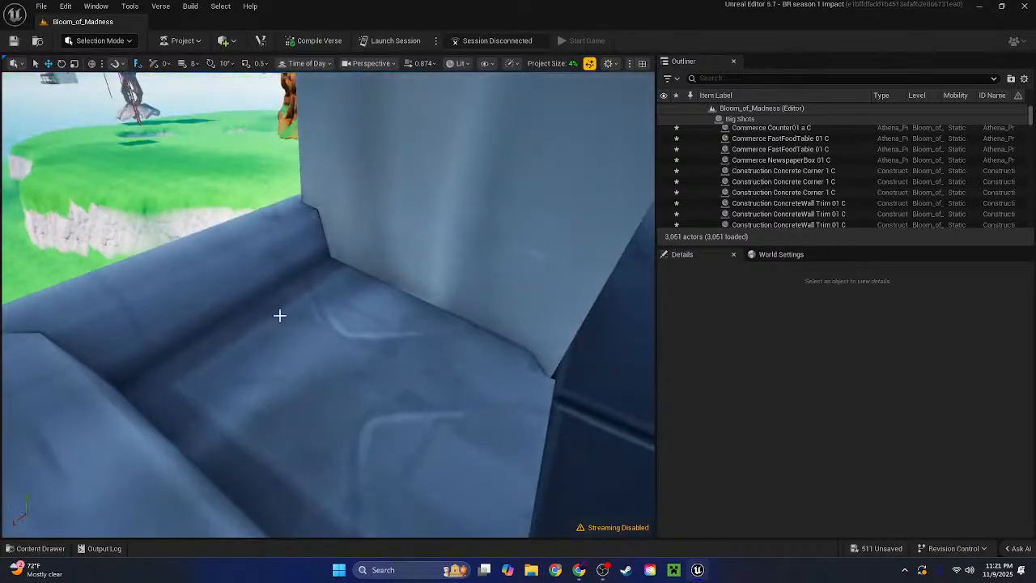
Delete the two overlapping concrete corner pieces at the other end of the Big Shots and Detective Office roof seam
left_click(275, 319)
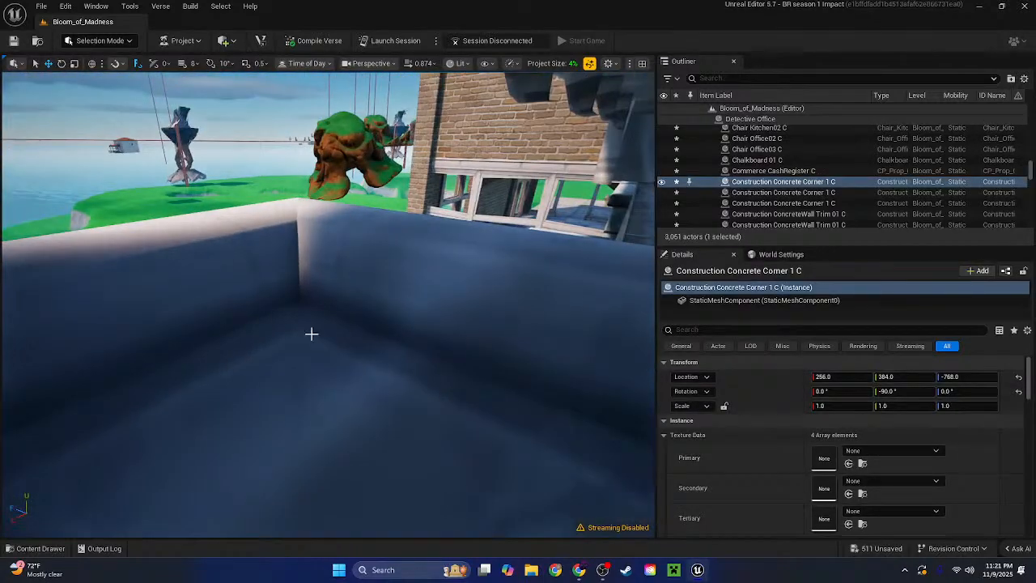
left_click(320, 301, "ctrl")
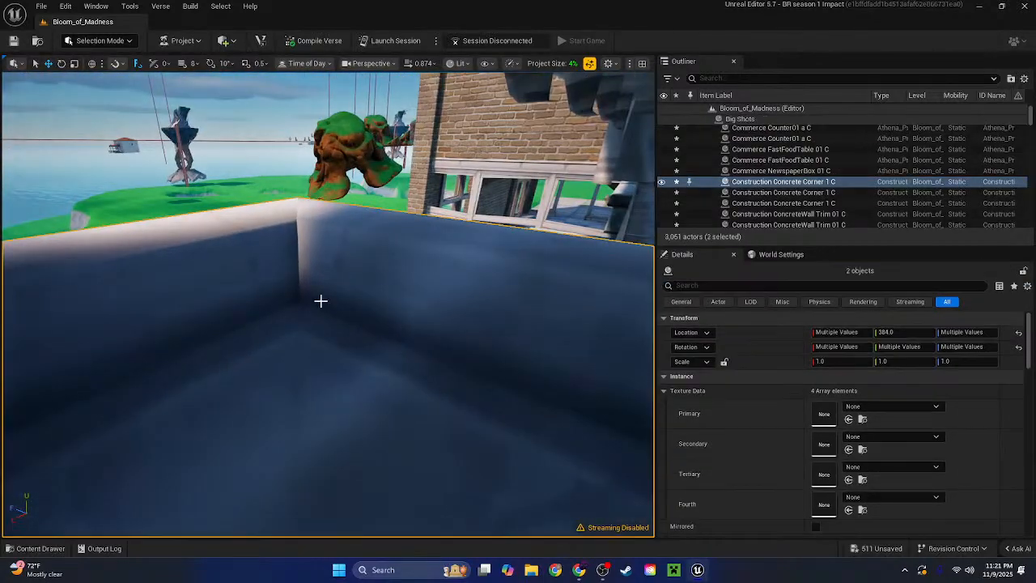
key("Delete")
right_click_drag(324, 301, 324, 302)
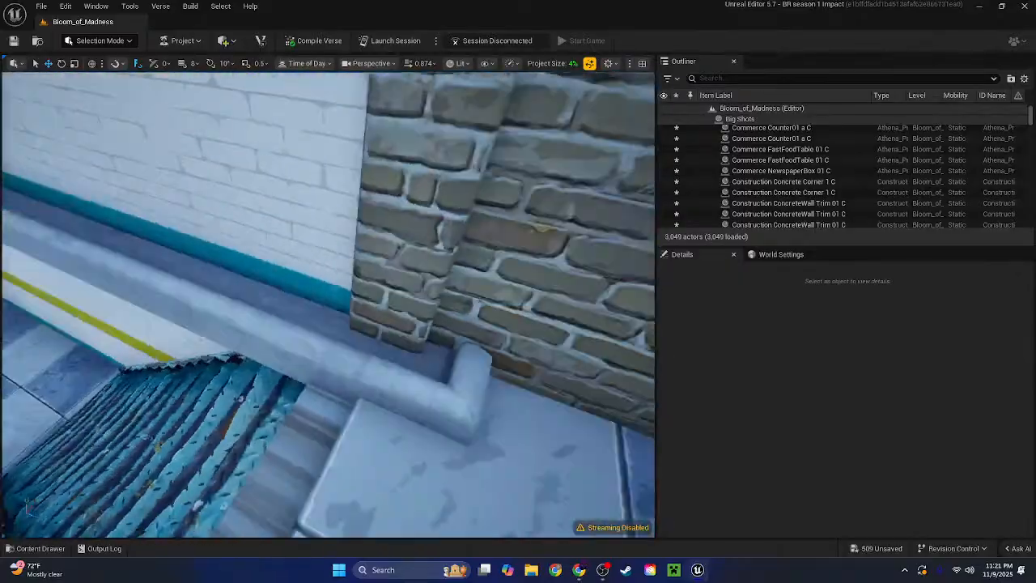
Delete the concrete corner and wall trims protruding along the white brick wall inside the shop
left_click(398, 369)
left_click(287, 331, "ctrl")
right_click_drag(287, 331, 162, 267)
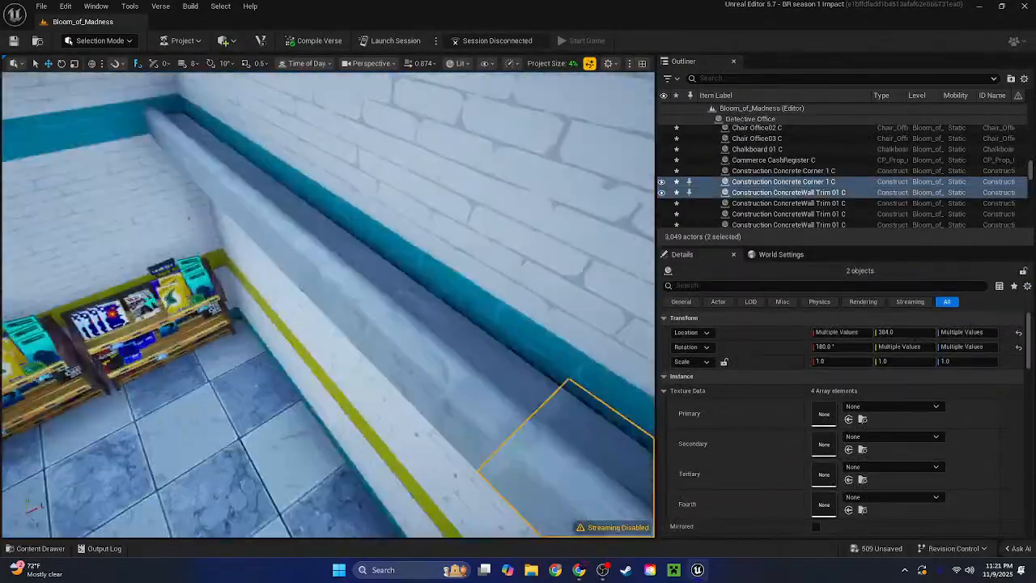
left_click(337, 324, "ctrl")
mouse_move(337, 324)
right_mouse_down()
mouse_move(518, 323)
mouse_move(519, 340)
mouse_move(567, 348)
mouse_move(551, 299)
mouse_move(404, 275)
mouse_move(413, 304)
mouse_move(356, 324)
mouse_move(299, 304)
mouse_move(380, 312)
mouse_move(372, 303)
mouse_move(429, 292)
mouse_move(309, 308)
mouse_move(381, 308)
mouse_move(332, 312)
right_mouse_up()
left_click(365, 323, "ctrl")
key("Delete")
Shift Joel's sideways to -8192 on the Z axis and move McGuffin's along the same axis until it joins Joel's again
scroll(413, 304, "up", 3)
scroll(372, 303, "down", 1)
left_click(309, 308)
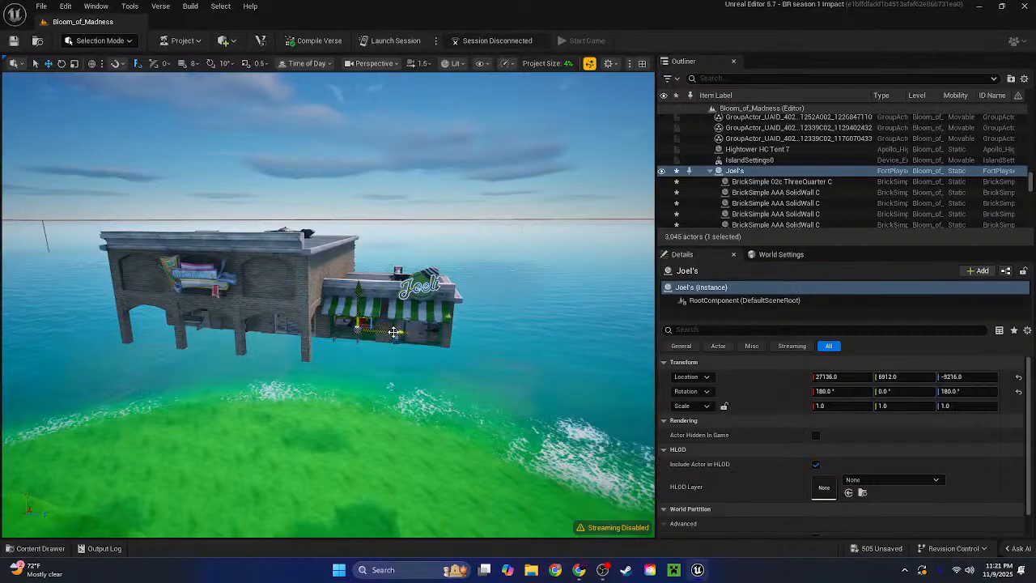
left_click_drag(393, 332, 515, 333)
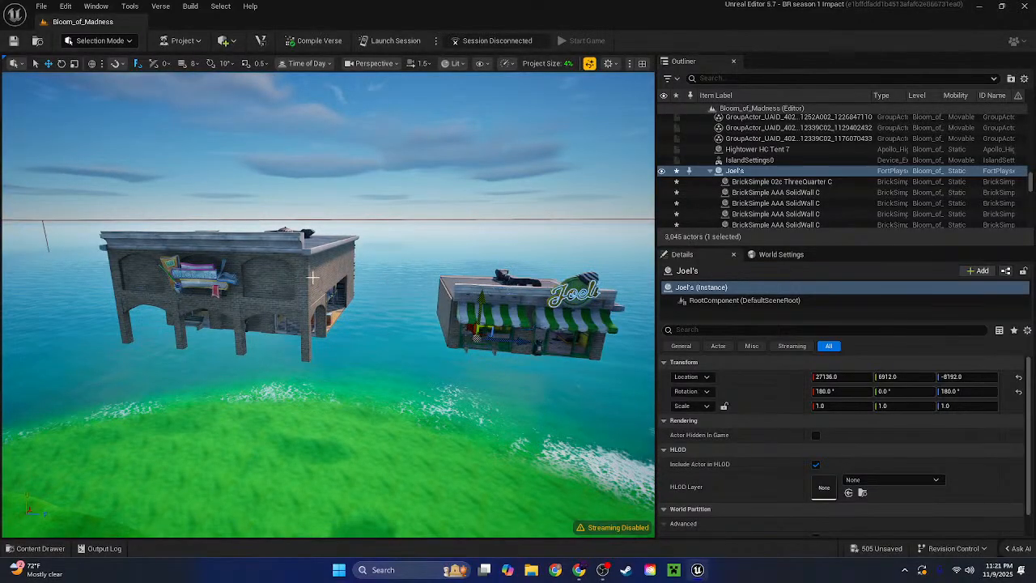
left_click(306, 296)
left_click(720, 120)
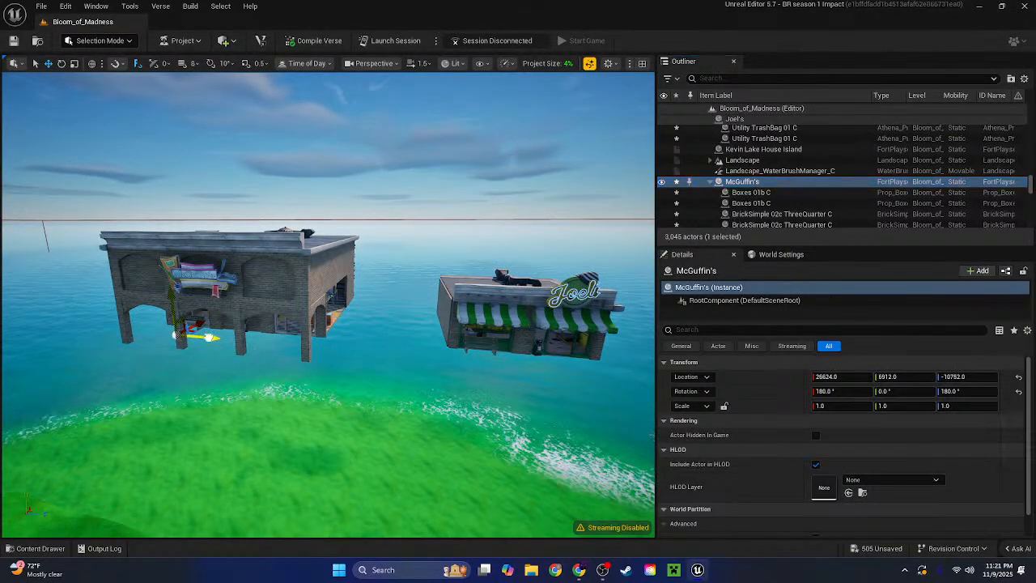
left_click_drag(205, 339, 296, 351)
right_click_drag(455, 289, 362, 351)
left_click(455, 289)
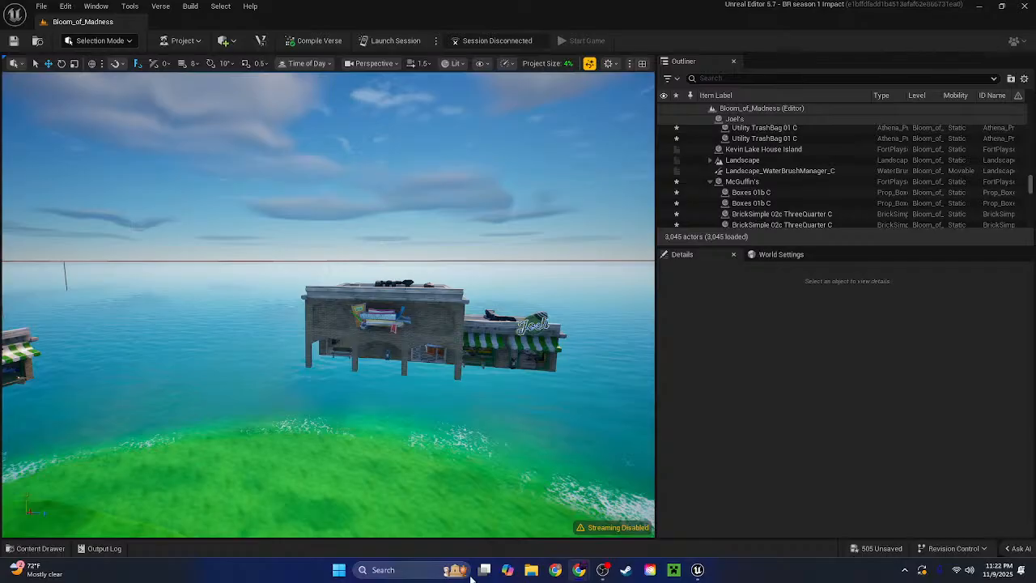
Place the Bass Shop retail prefab, raise it to building height and turn it 180° to face the island
left_click(13, 551)
left_click(377, 468)
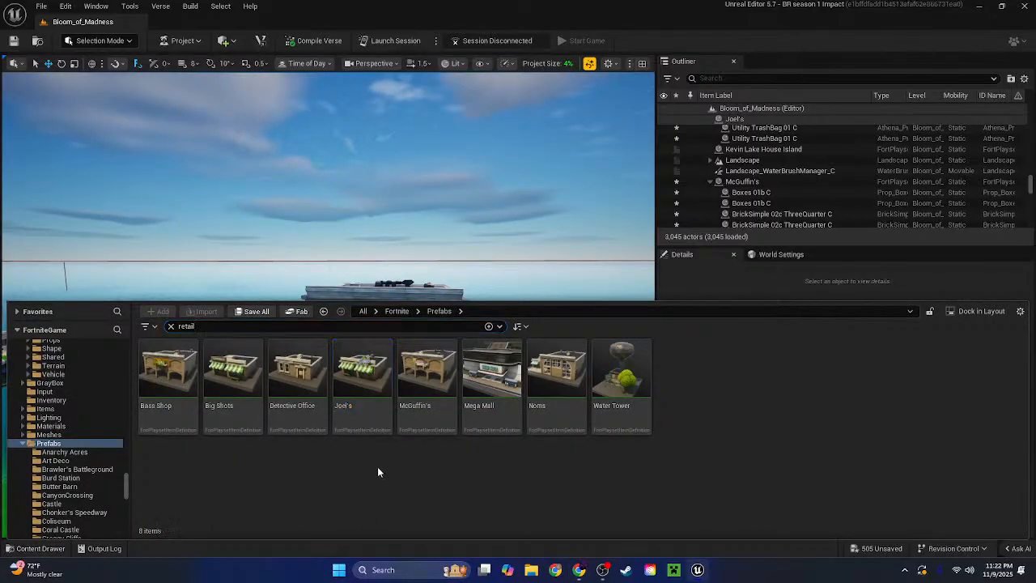
left_click_drag(170, 376, 241, 482)
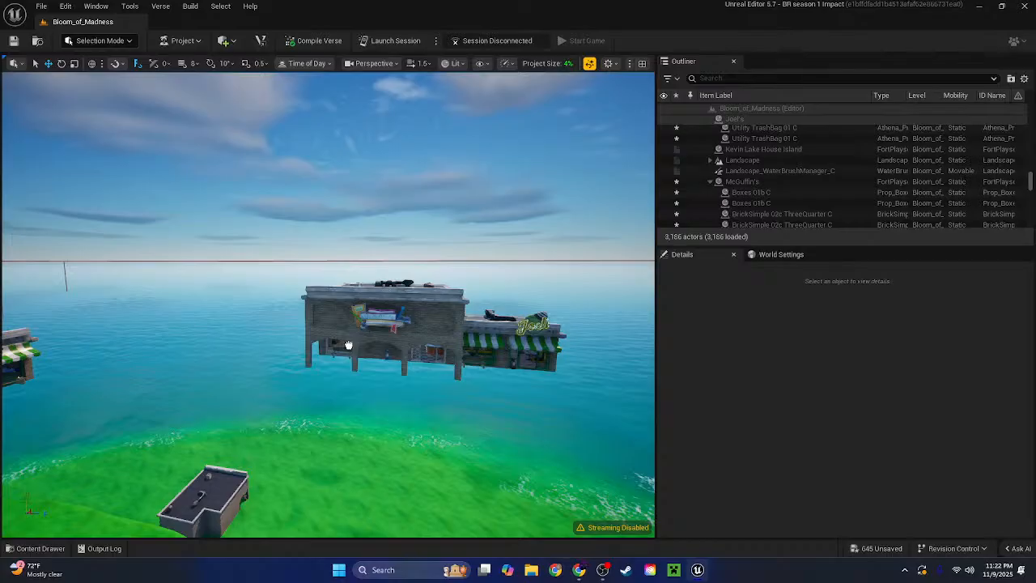
left_click(244, 480)
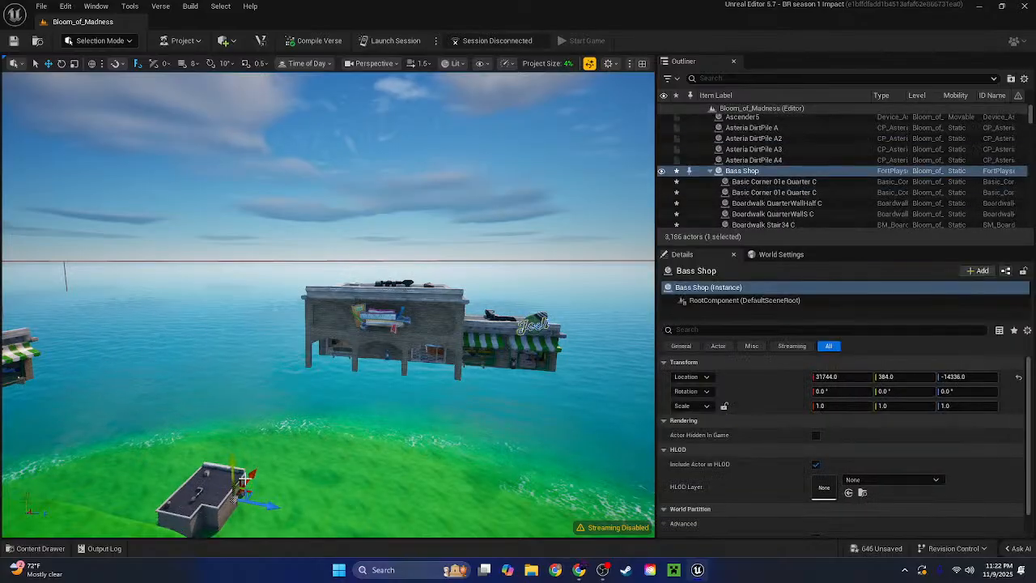
left_click_drag(231, 464, 226, 255)
key("e")
left_click_drag(254, 298, 164, 290)
key("w")
left_click_drag(226, 256, 153, 351)
right_click_drag(152, 351, 263, 395)
key("a")
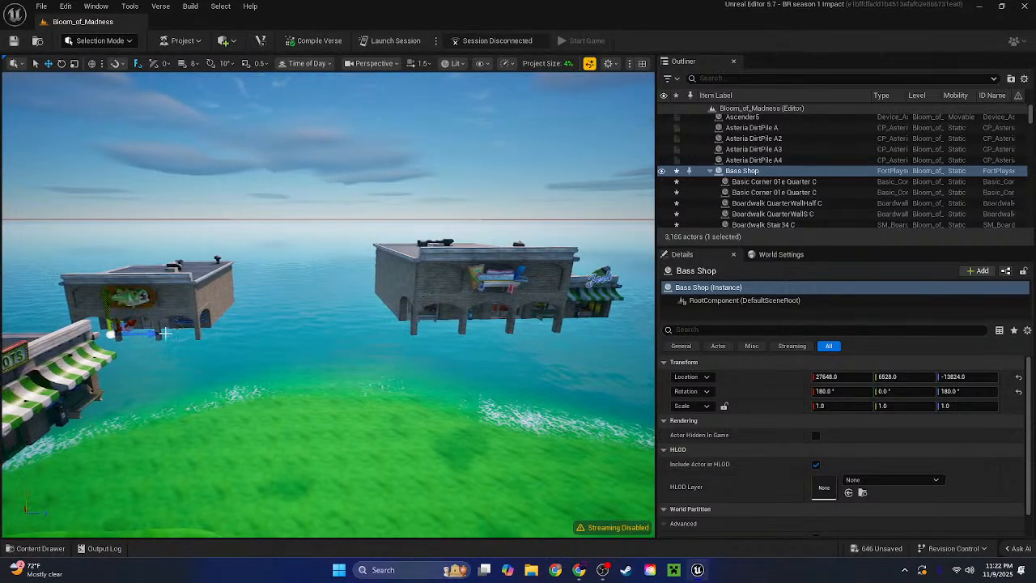
Move the Bass Shop to 26624, 6912, -12288, in line with McGuffin's and a gap away from it
left_click_drag(152, 344, 271, 363)
left_click_drag(233, 329, 199, 306)
key("w")
right_click_drag(198, 306, 173, 306)
key("s")
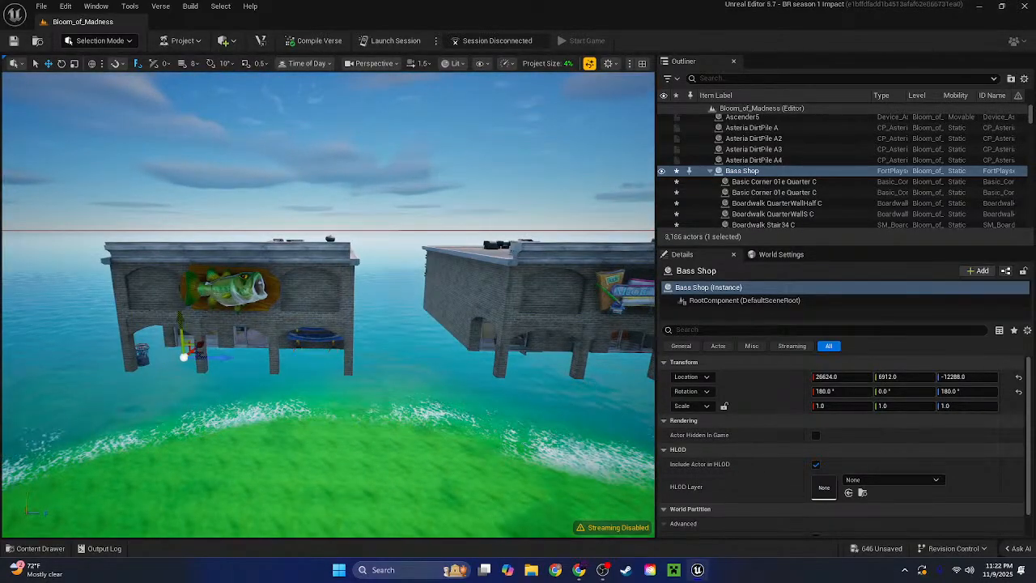
left_click(308, 343)
right_click_drag(307, 343, 364, 287)
Clear the retail prefab search and open the project's Impact content folder
left_click(35, 548)
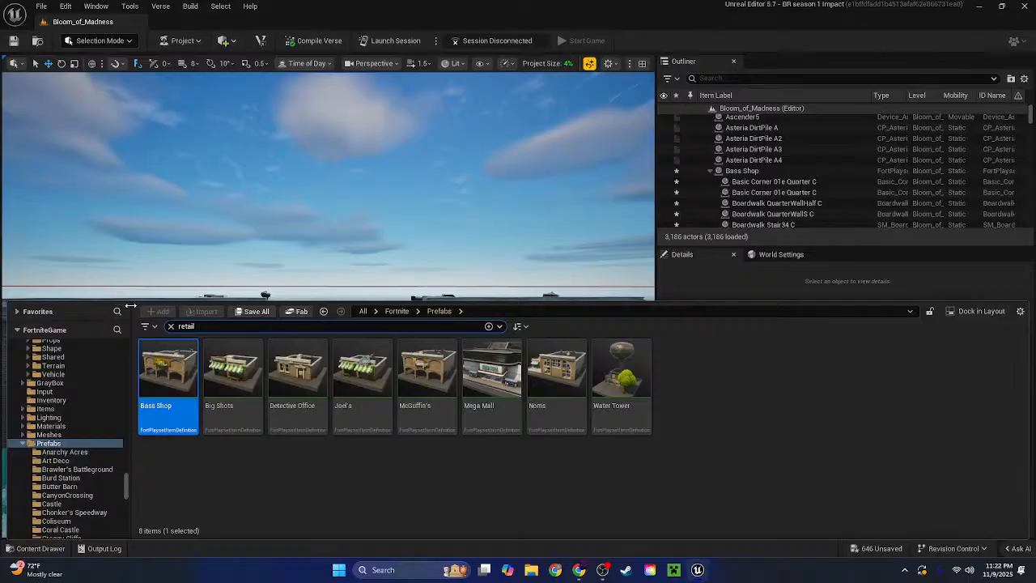
left_click(171, 327)
scroll(51, 396, "down", 10)
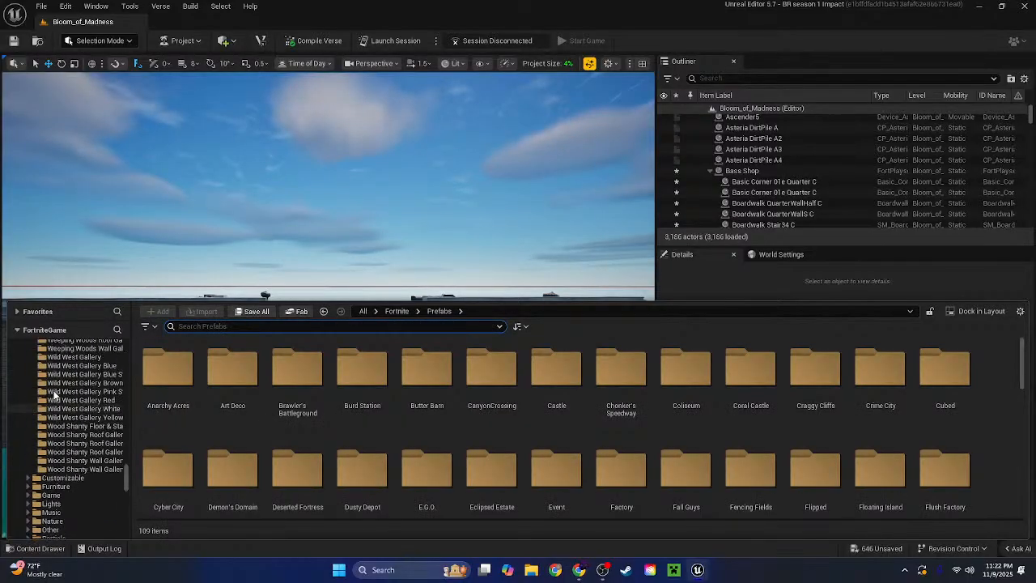
scroll(51, 396, "up", 20)
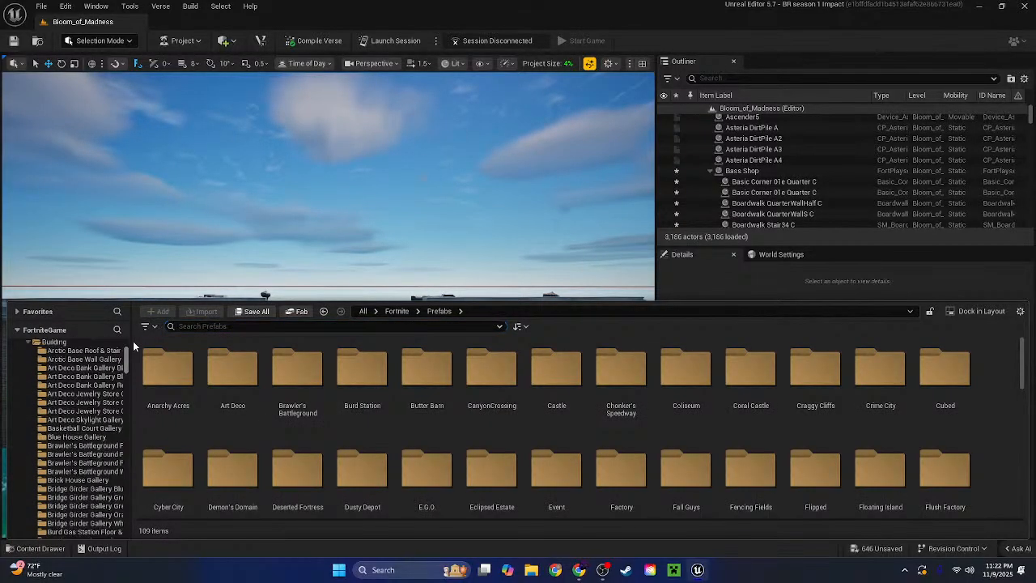
left_click(17, 363)
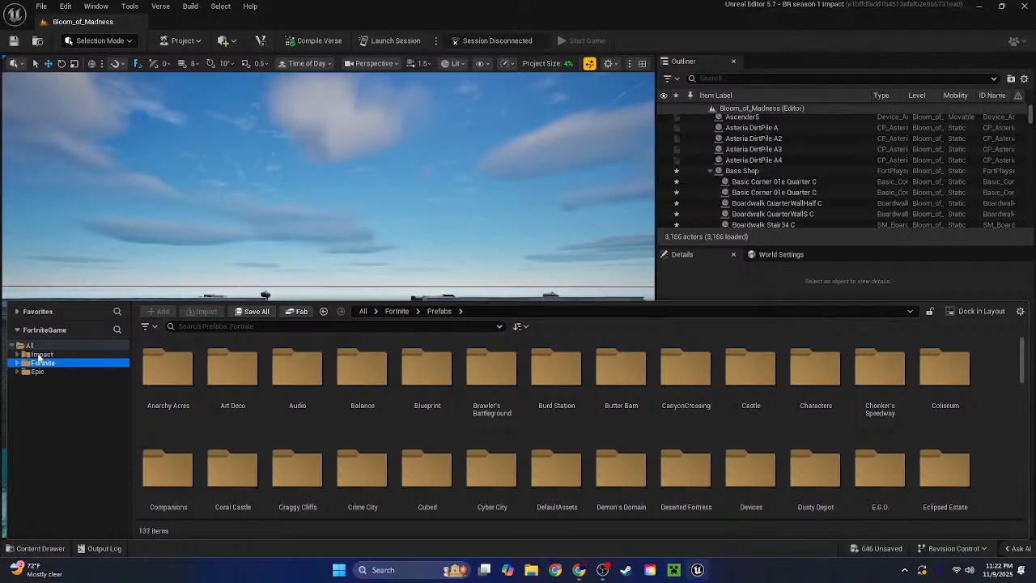
left_click(38, 355)
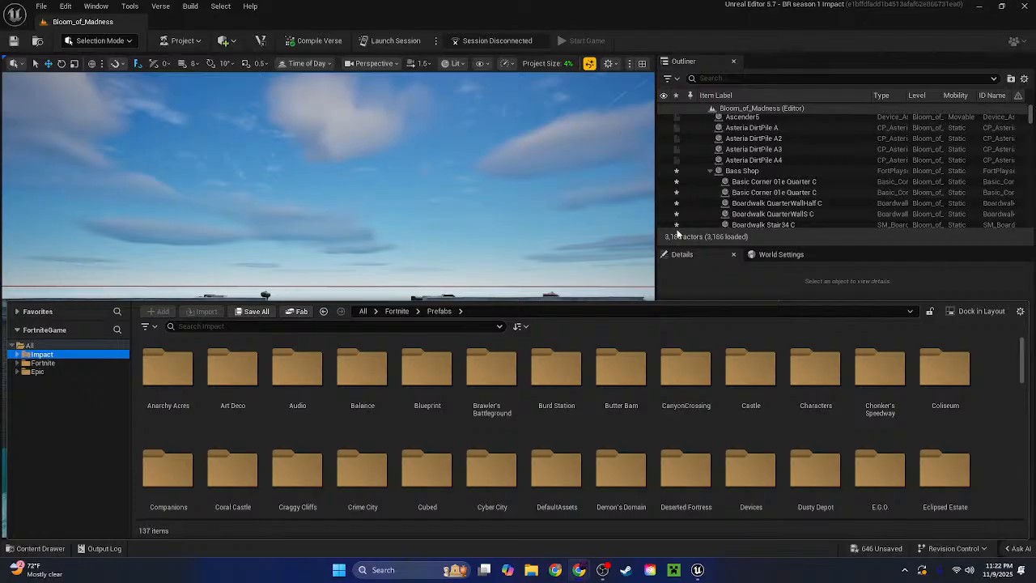
Save all unsaved changes to the Bloom_of_Madness level
right_click(408, 192)
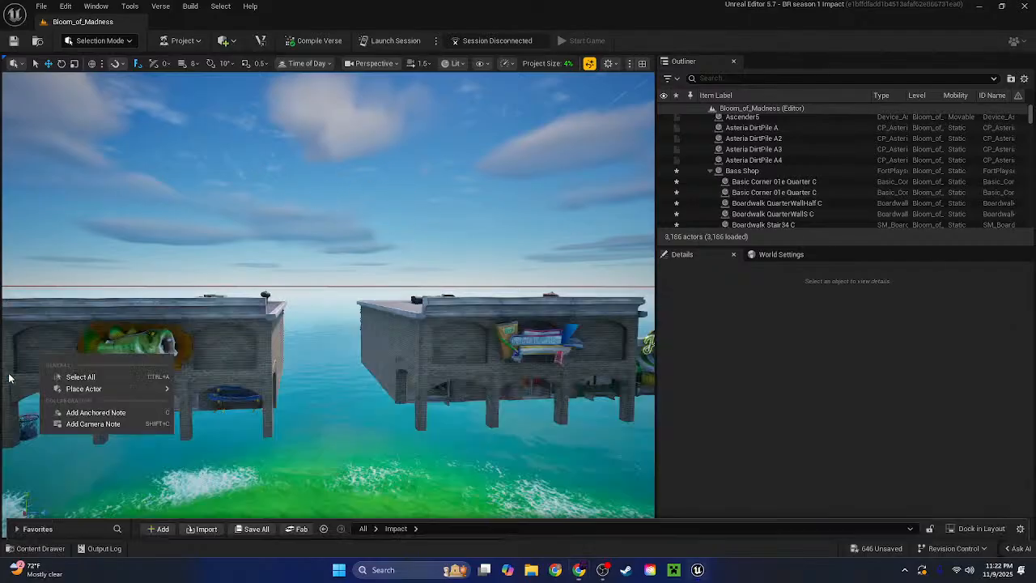
left_click(173, 186)
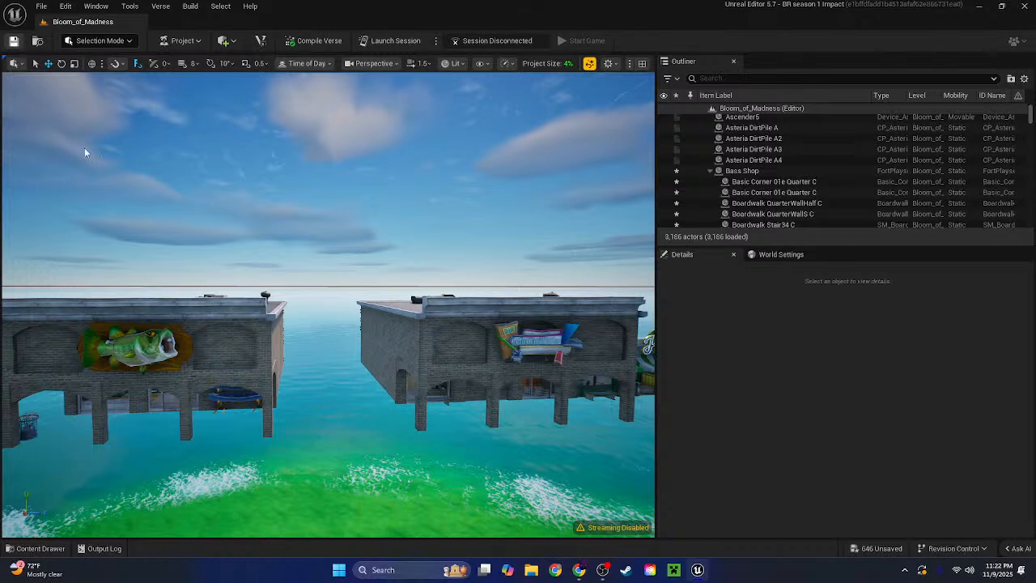
key("ctrl+s")
key("ctrl+s")
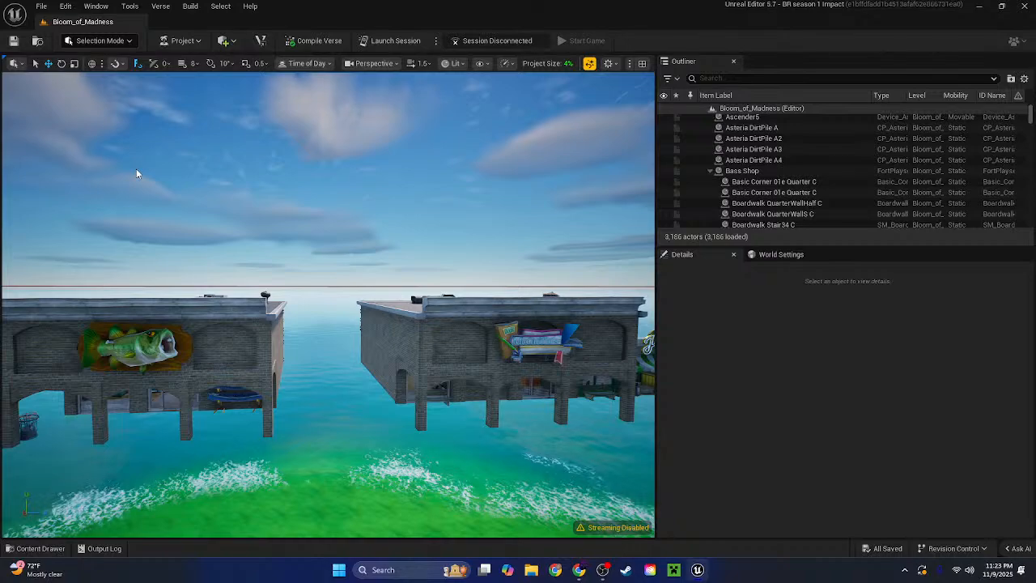
Open the Impact level from the project's Impact content folder
right_click_drag(233, 171, 87, 110)
key("s")
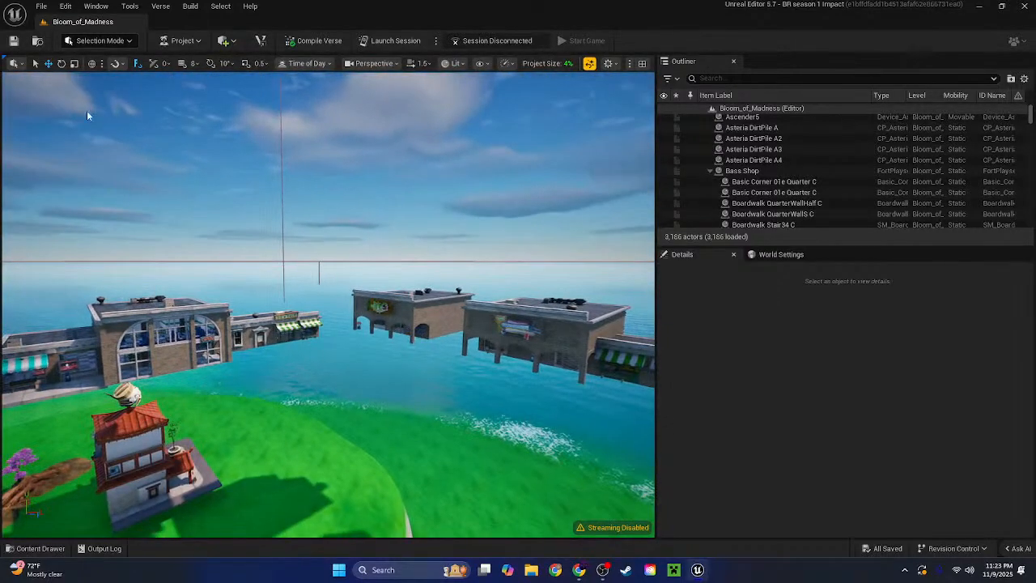
left_click(32, 548)
left_click(492, 374)
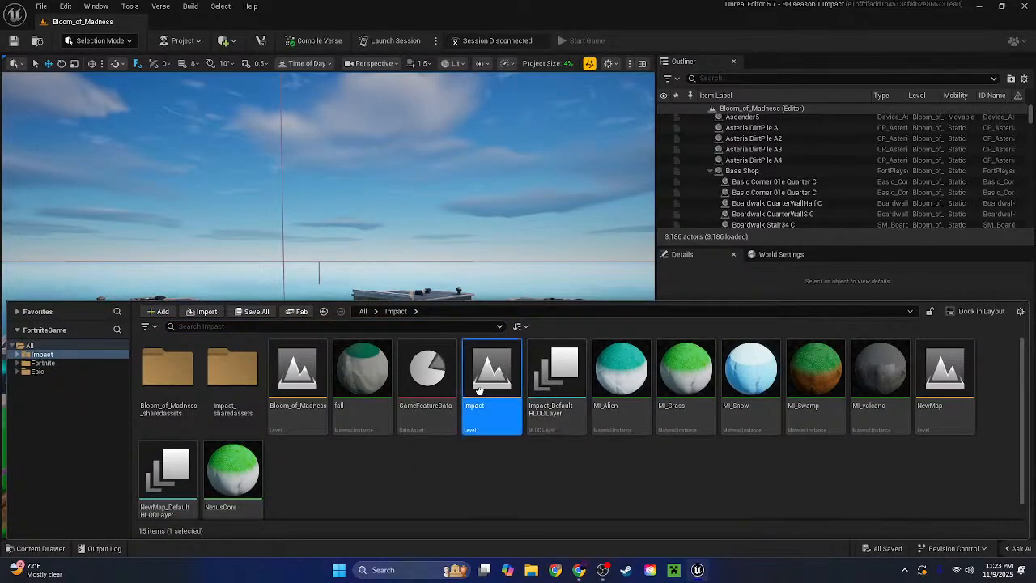
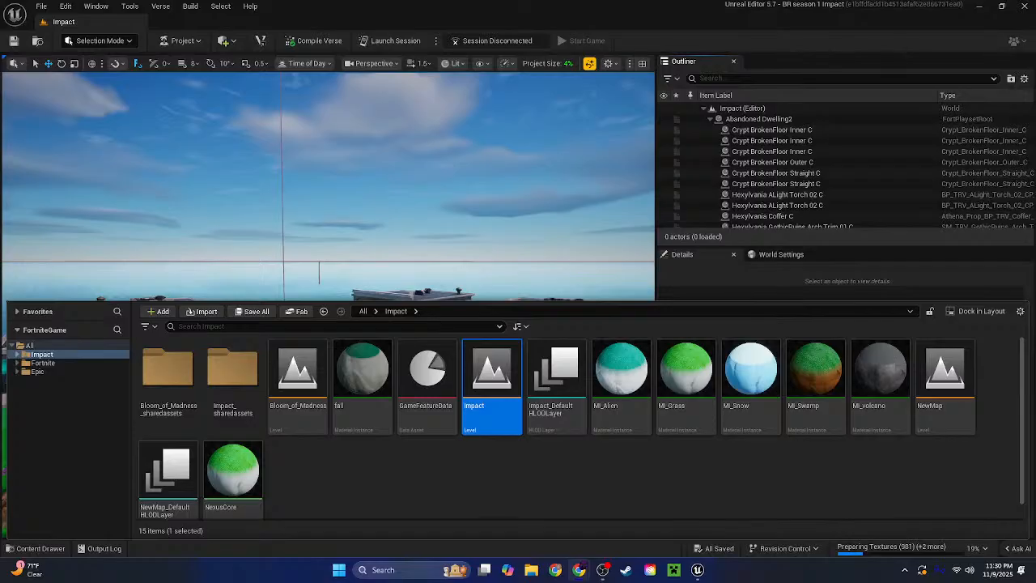
left_click(415, 183)
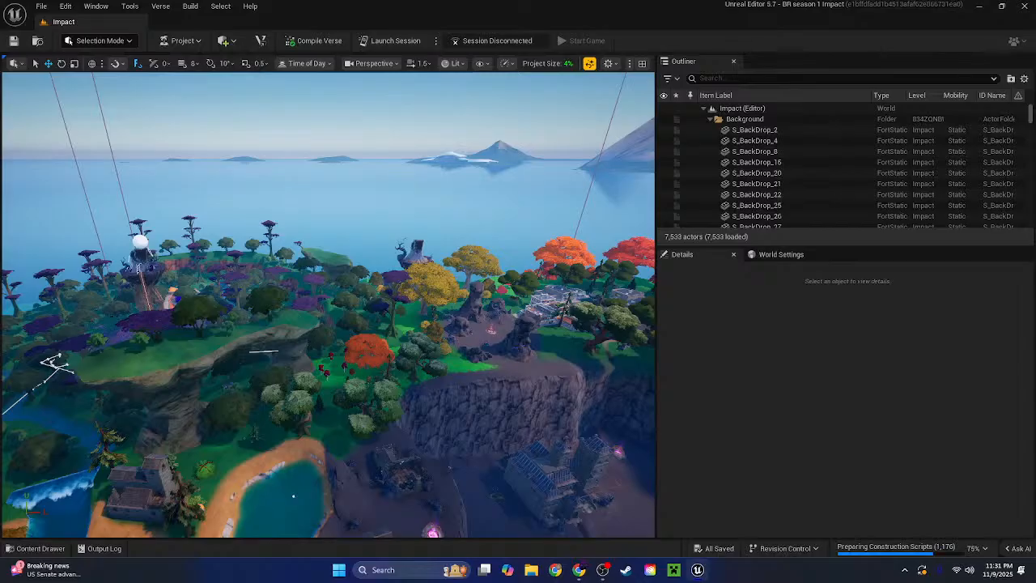
right_click_drag(422, 194, 422, 195)
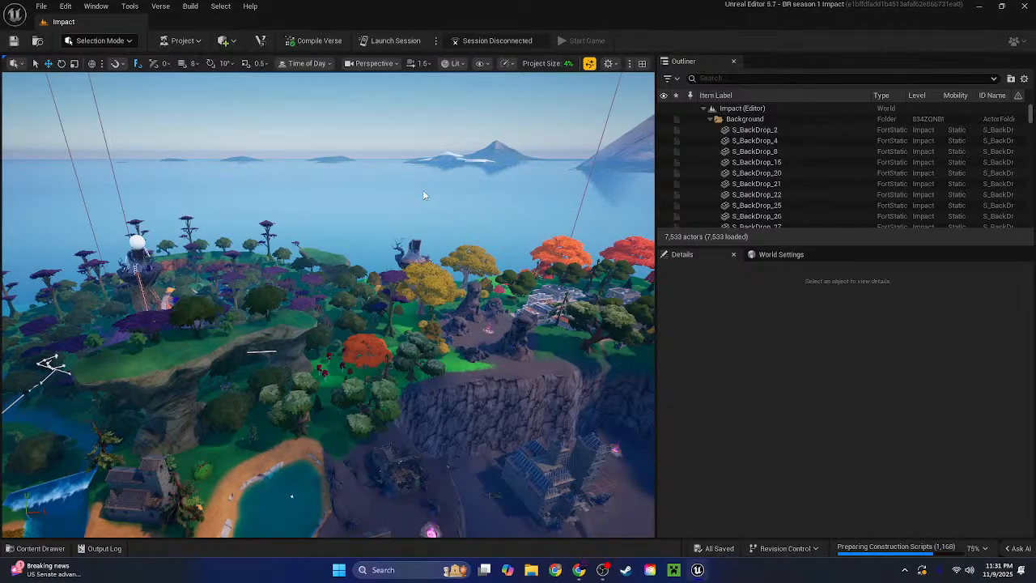
right_click(423, 194)
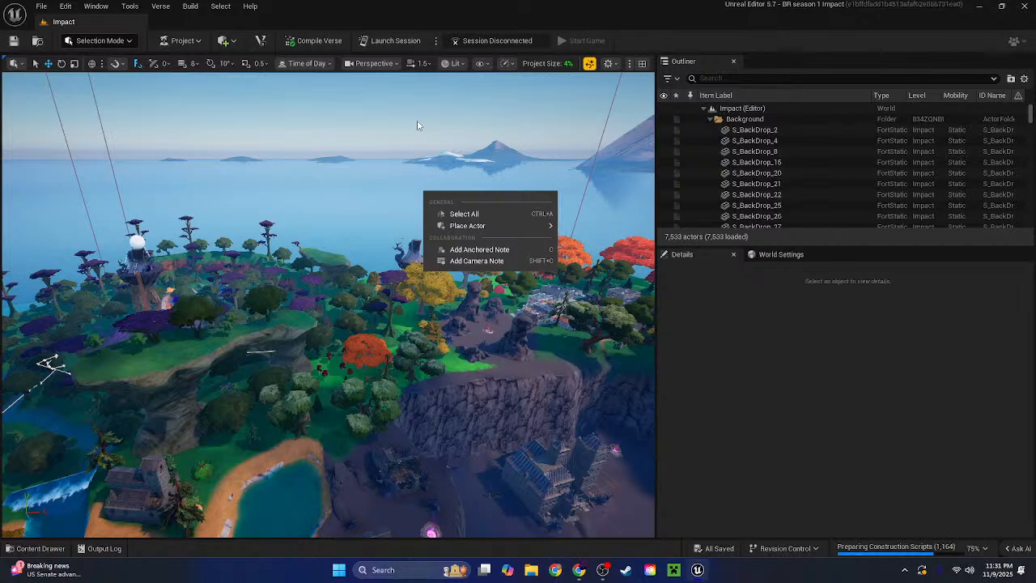
left_click(419, 125)
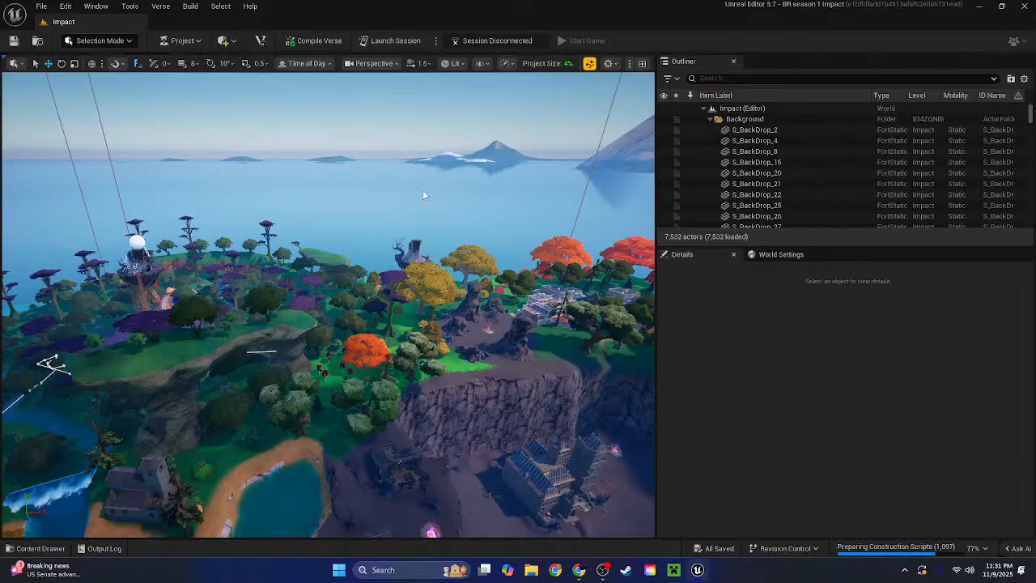
right_click(423, 194)
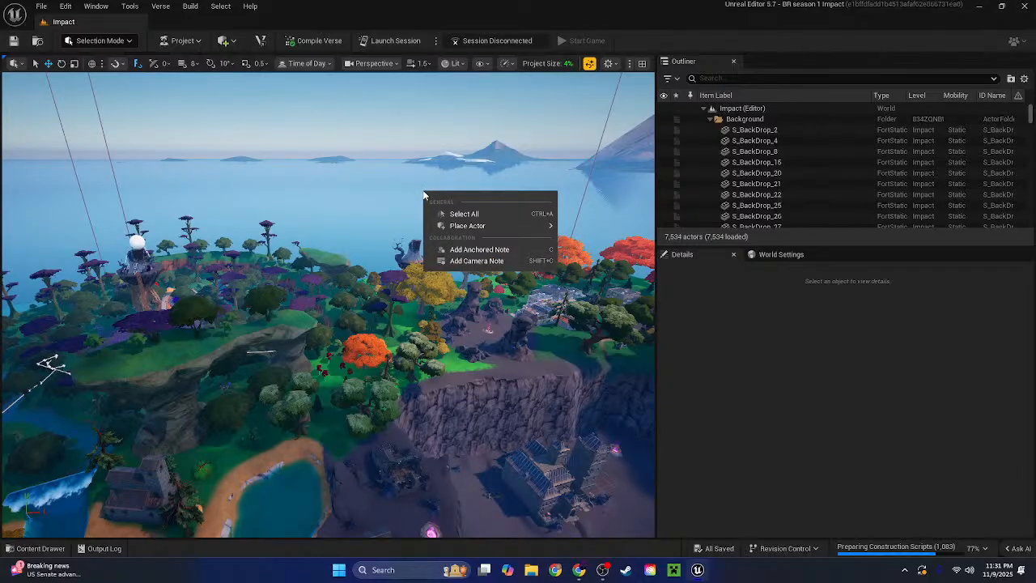
left_click(393, 179)
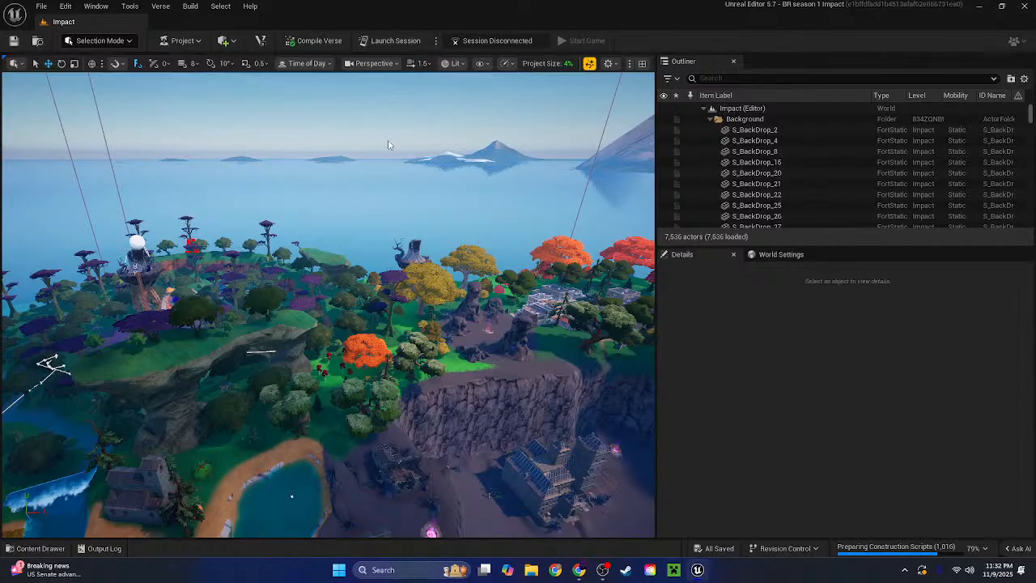
right_click(397, 171)
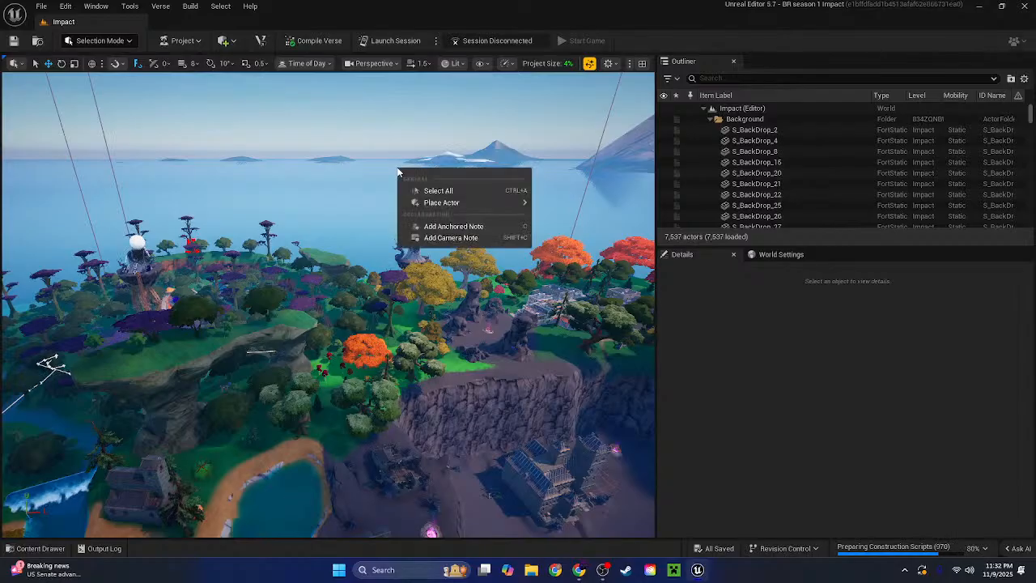
left_click(359, 170)
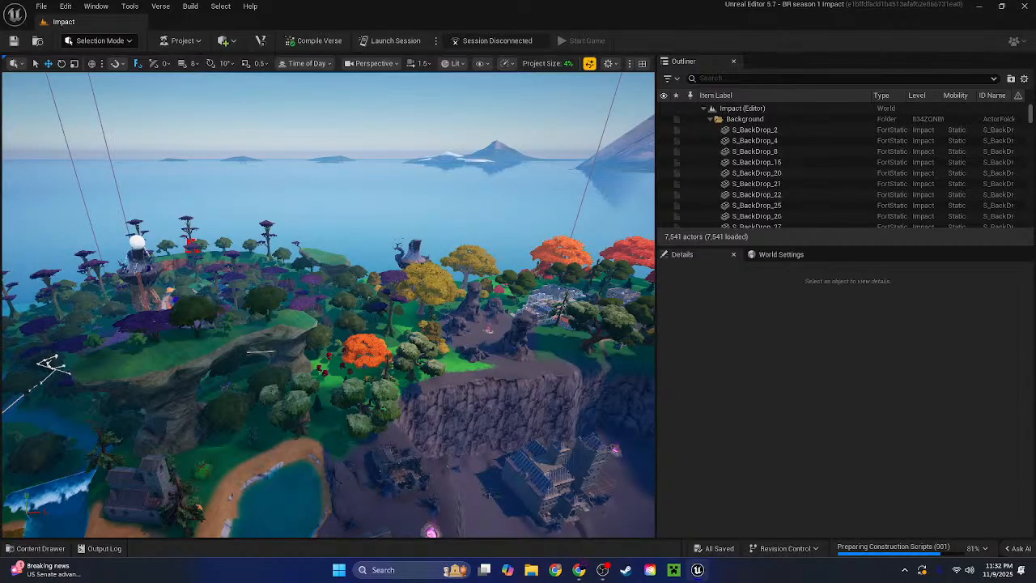
left_click(364, 173)
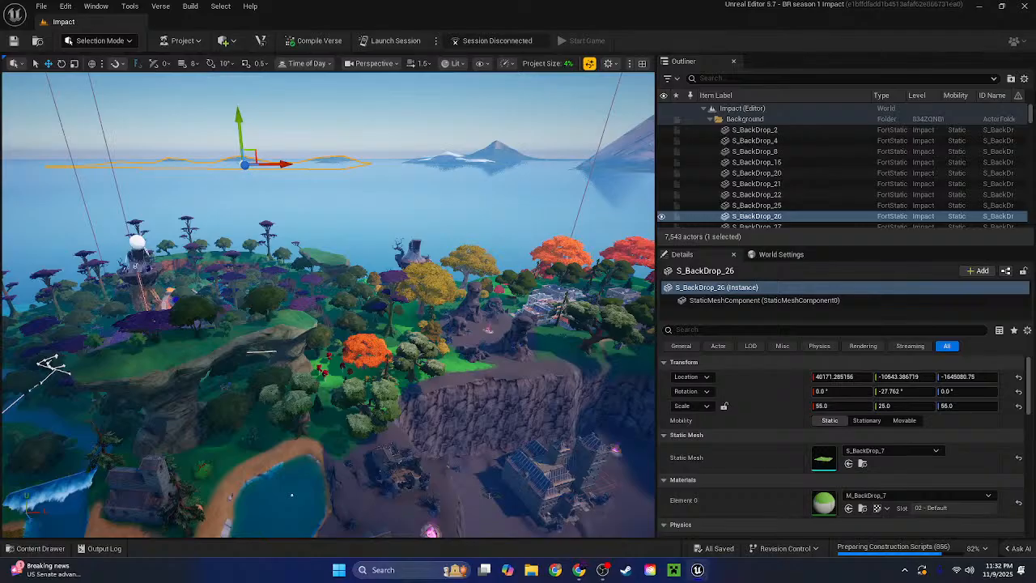
left_click(374, 143)
Survey the Impact island from above, examining its biomes, central crater and points of interest
right_click_drag(415, 156, 444, 142)
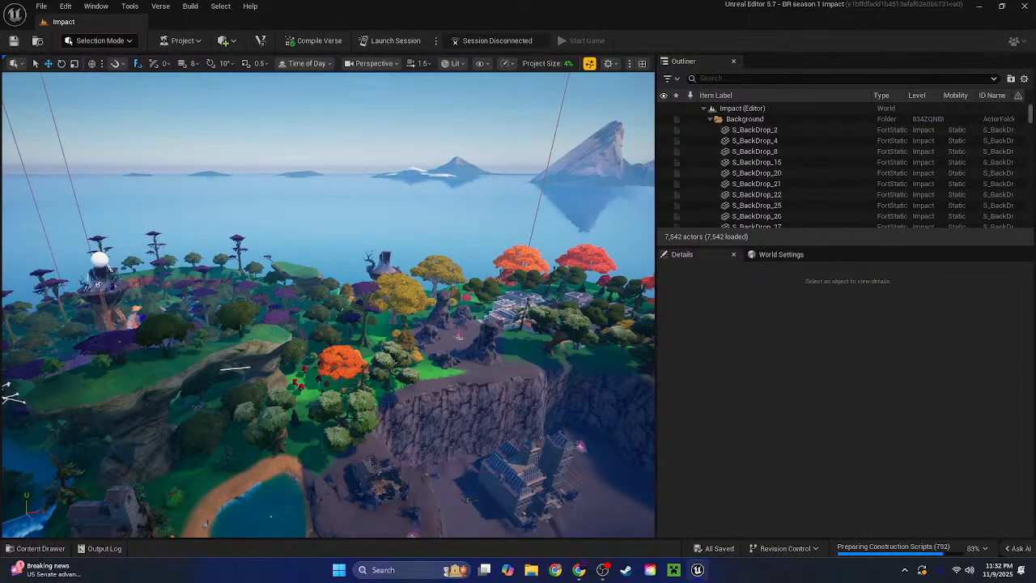
right_click_drag(328, 305, 437, 316)
right_click_drag(328, 304, 425, 231)
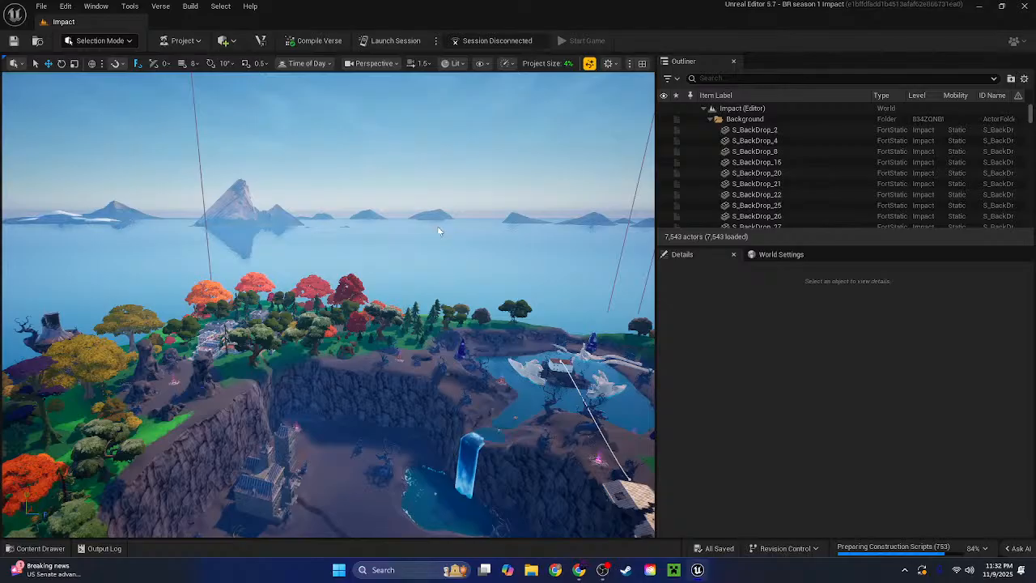
right_click_drag(328, 305, 230, 256)
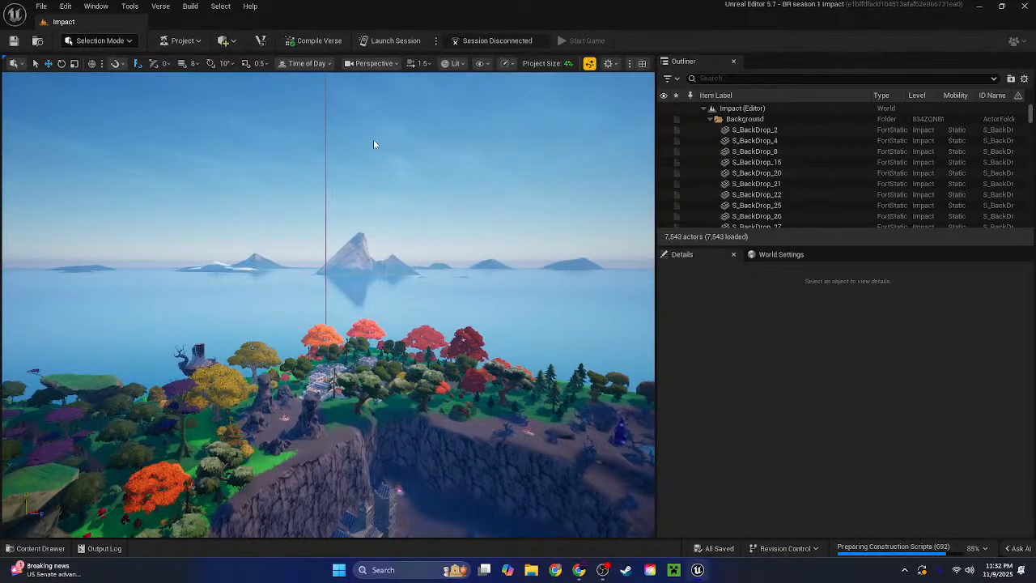
right_click_drag(386, 183, 599, 218)
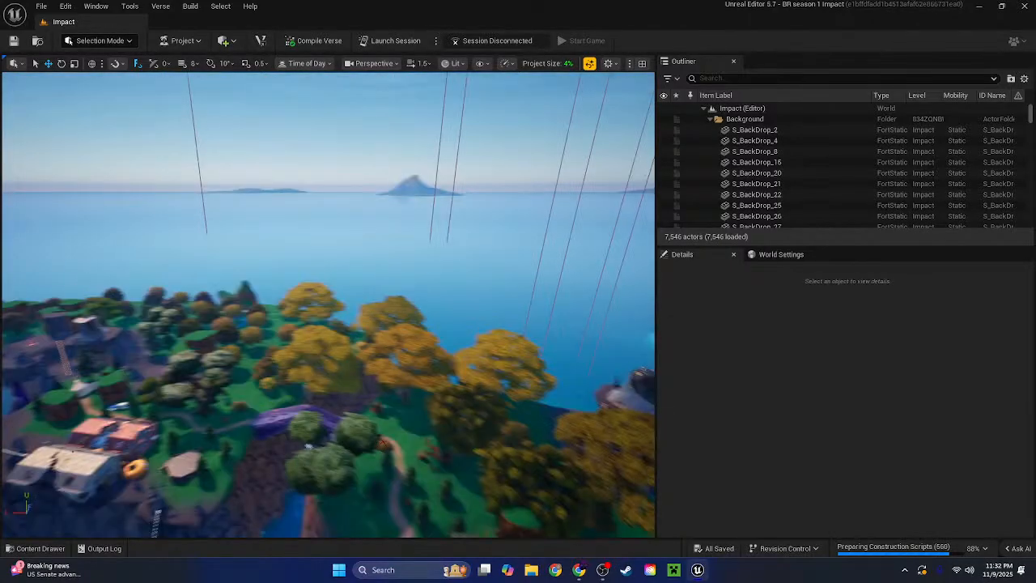
right_click_drag(328, 304, 247, 316)
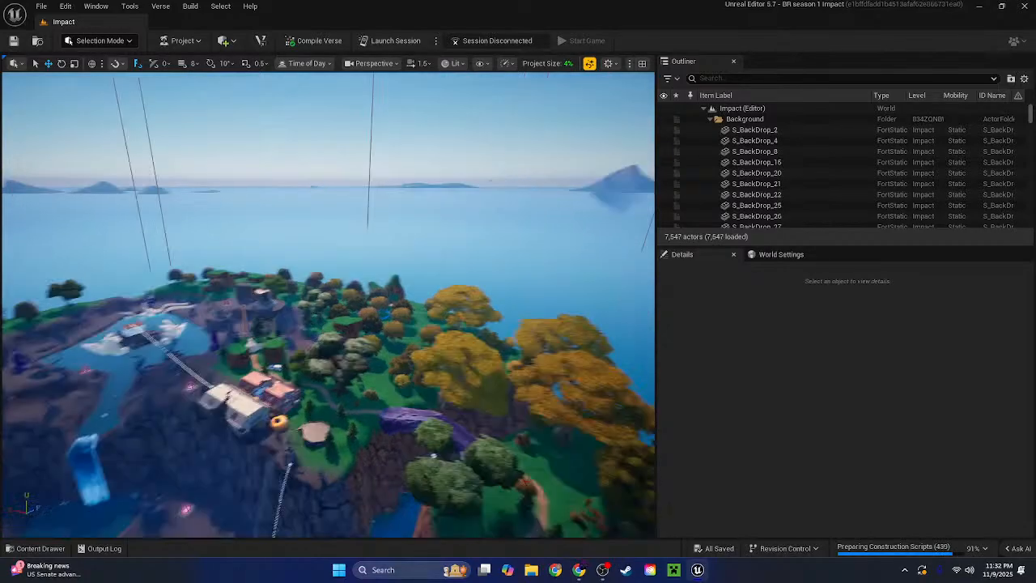
right_click_drag(327, 305, 32, 251)
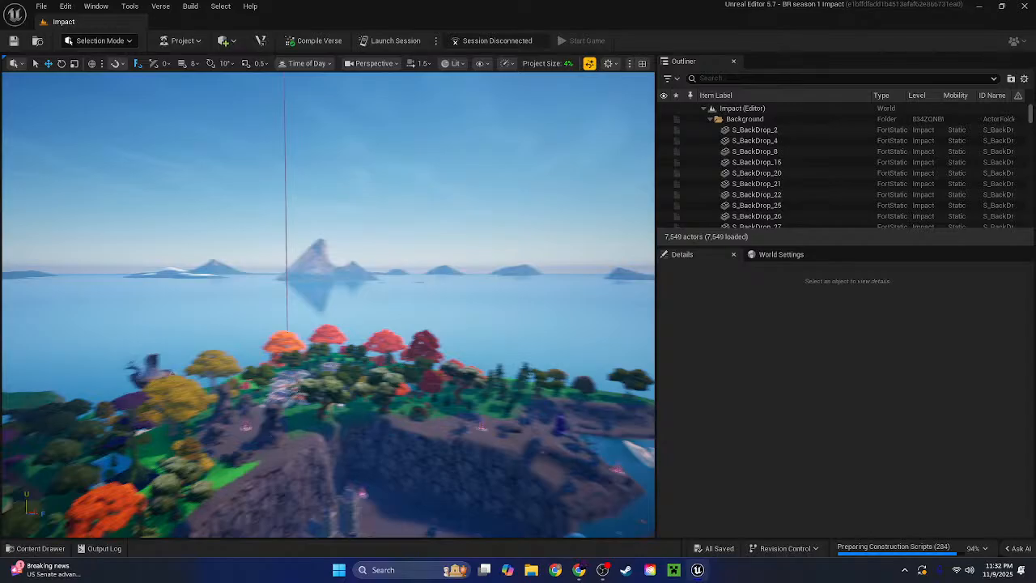
right_click_drag(328, 305, 182, 326)
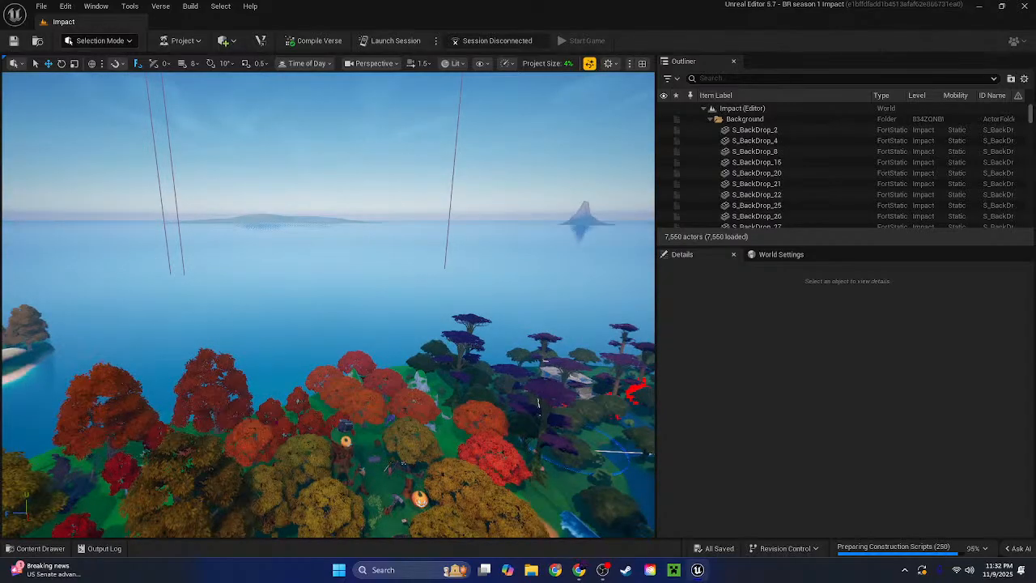
right_click_drag(511, 173, 623, 162)
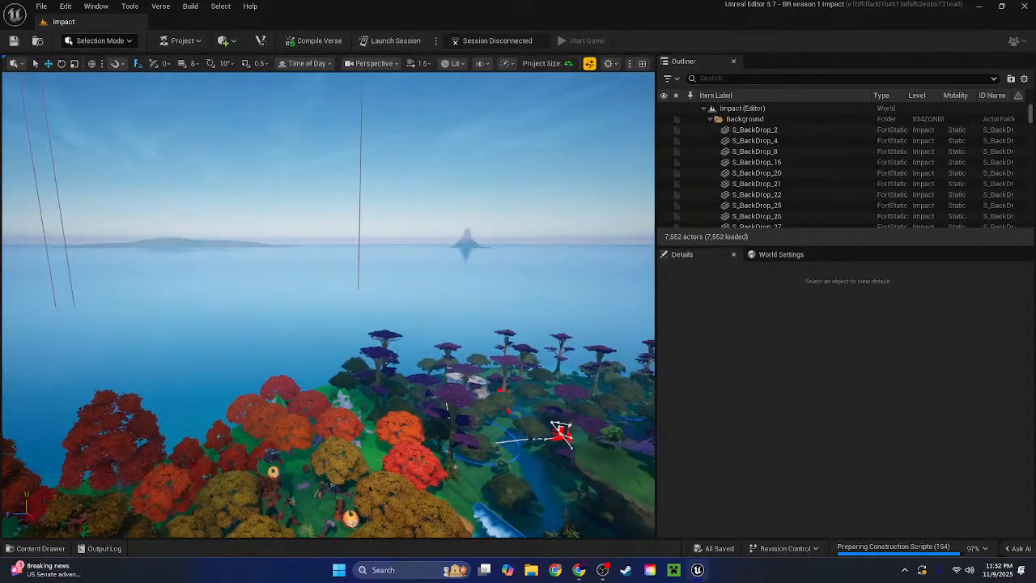
right_click_drag(328, 304, 437, 312)
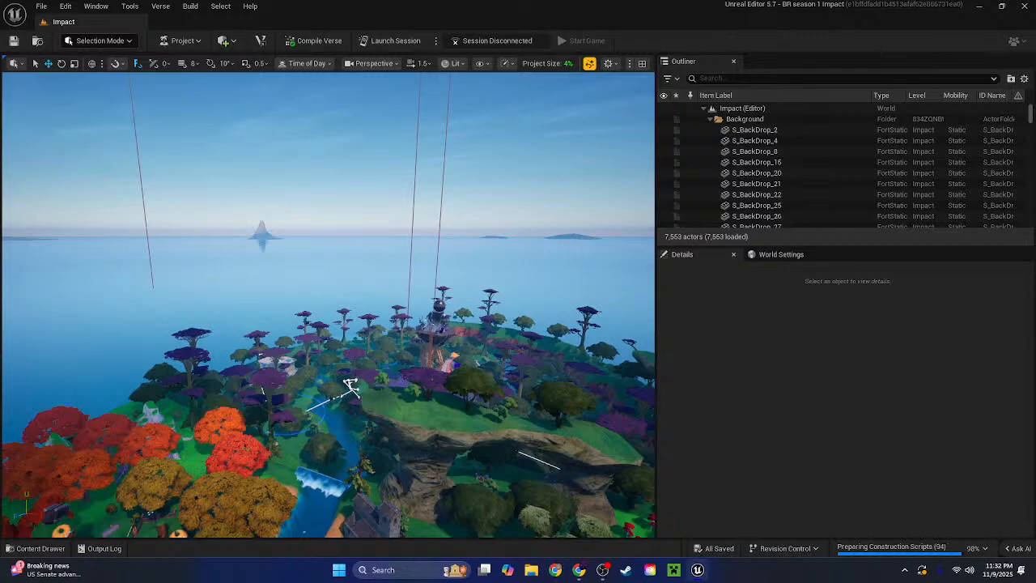
right_click_drag(510, 202, 380, 196)
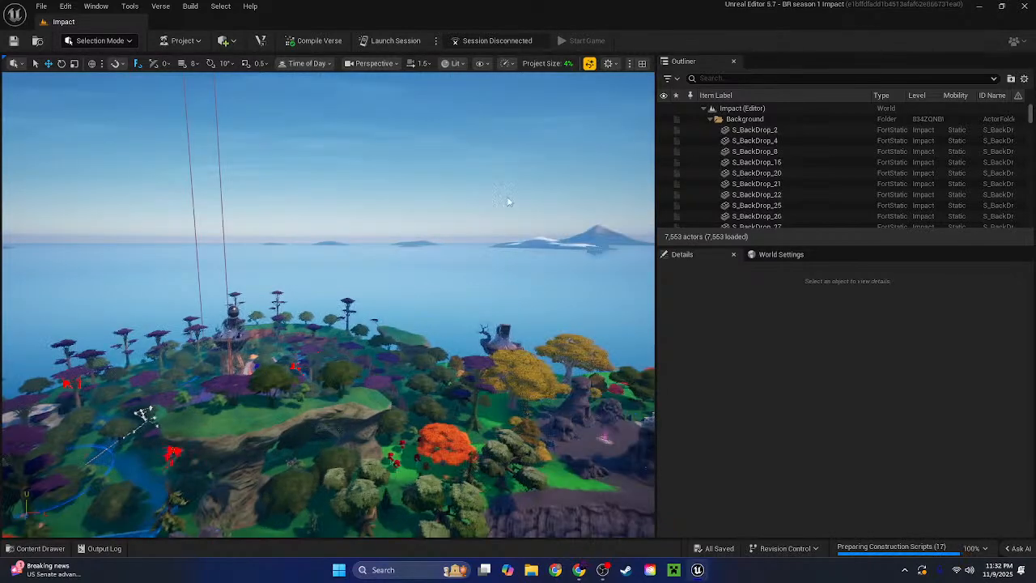
Fly in to the ancient temple among the purple trees and select the Rumble Ruins Temple B prefab
right_click_drag(465, 237, 558, 267)
right_click_drag(328, 304, 433, 300)
key("w")
scroll(328, 304, "up", 3)
key("w")
scroll(328, 304, "up", 2)
scroll(328, 304, "down", 1)
key("w")
right_click_drag(328, 305, 526, 305)
scroll(328, 304, "up", 3)
right_click_drag(454, 230, 463, 241)
scroll(453, 230, "down", 1)
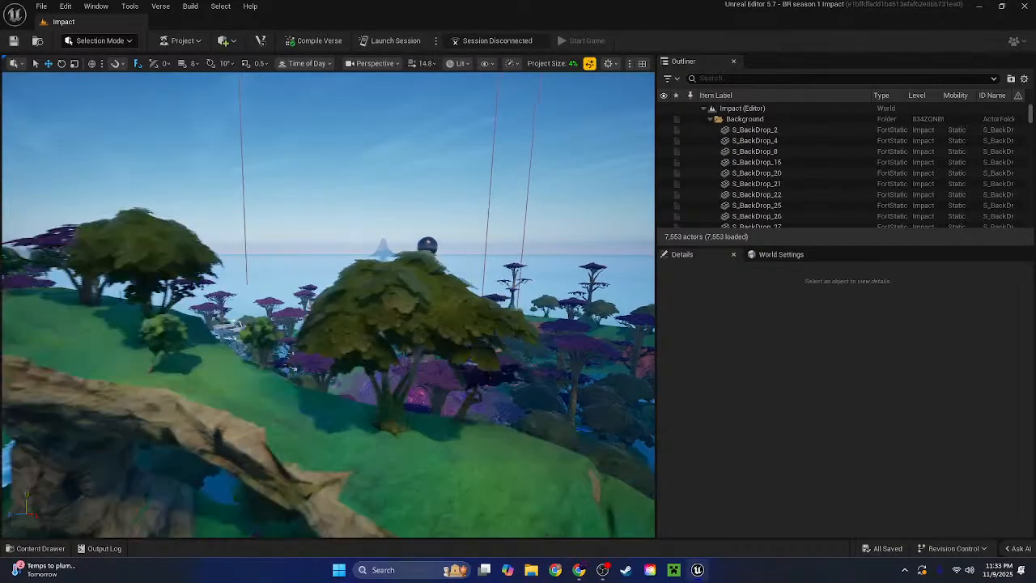
scroll(453, 230, "up", 2)
scroll(449, 282, "up", 2)
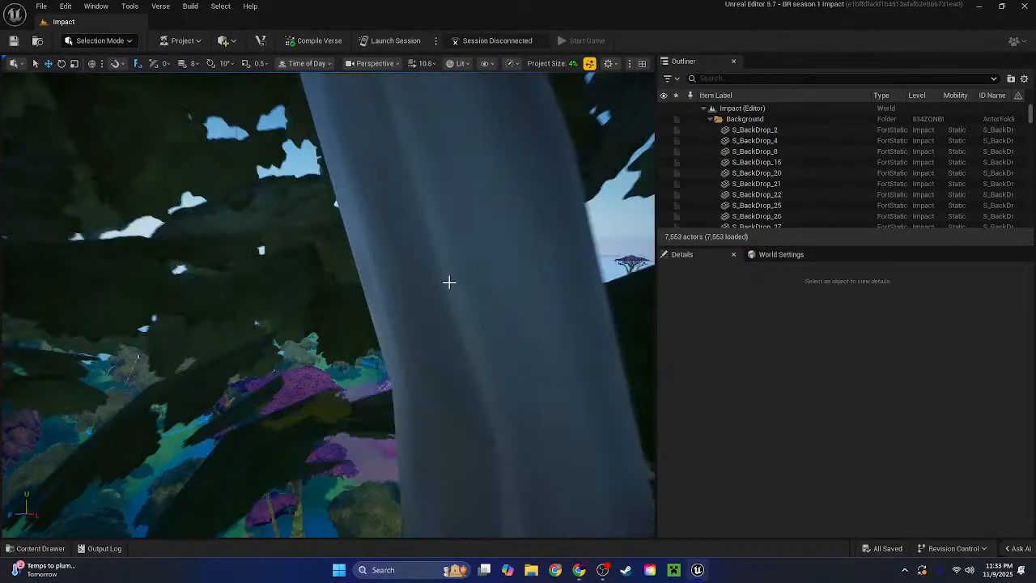
right_click_drag(448, 283, 276, 345)
key("w")
key("w")
key("d")
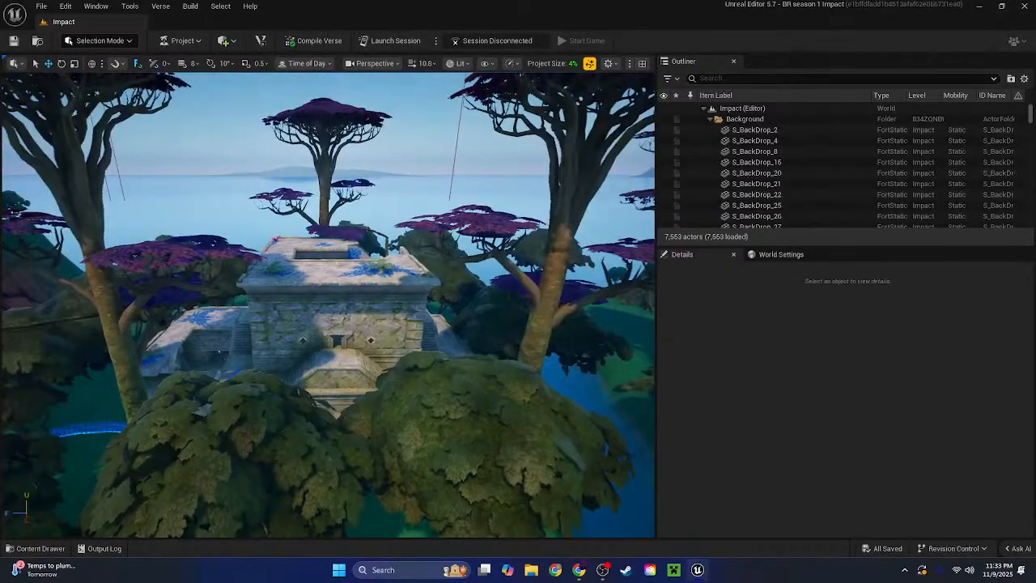
key("w")
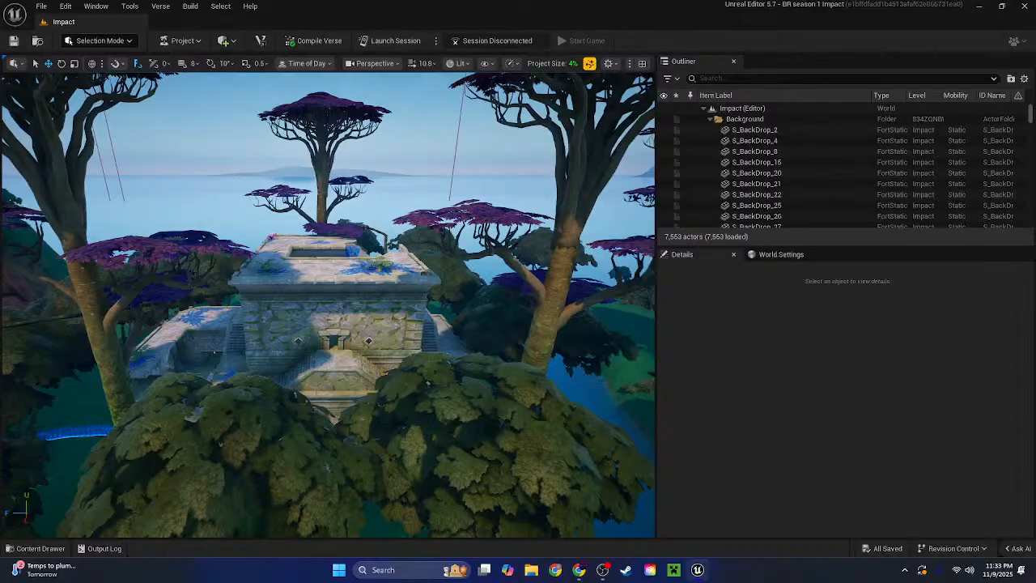
right_click_drag(377, 308, 332, 312)
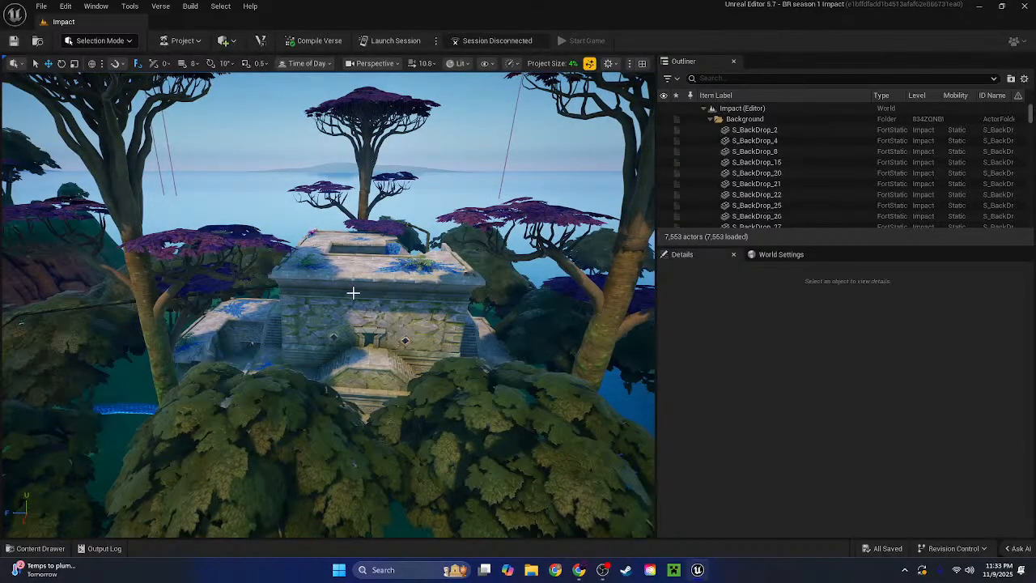
left_click(356, 295)
left_click(361, 304)
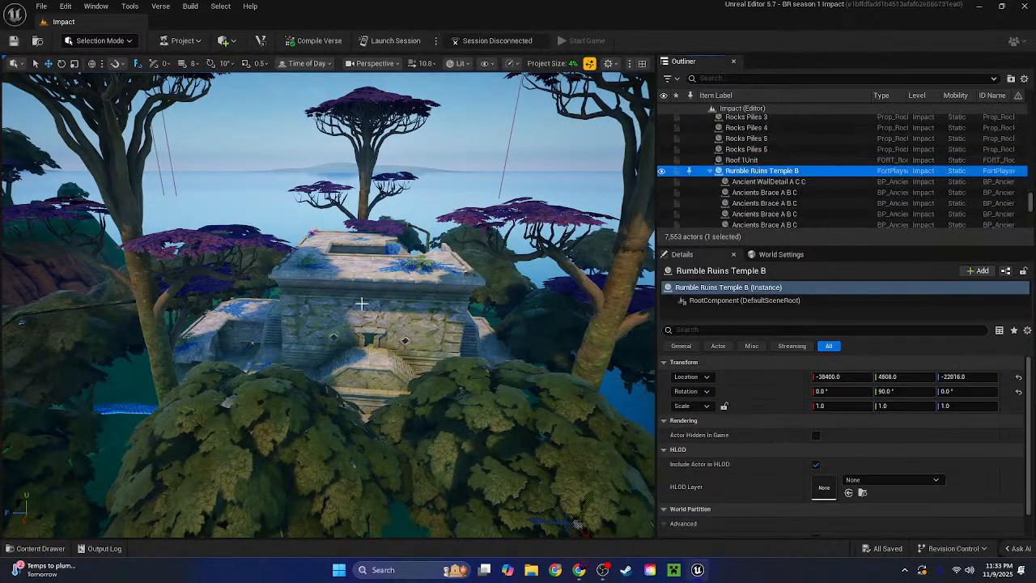
Try moving Rumble Ruins Temple B along Y to 8448, and undo the move
right_click_drag(362, 304, 419, 384)
key("s")
key("w")
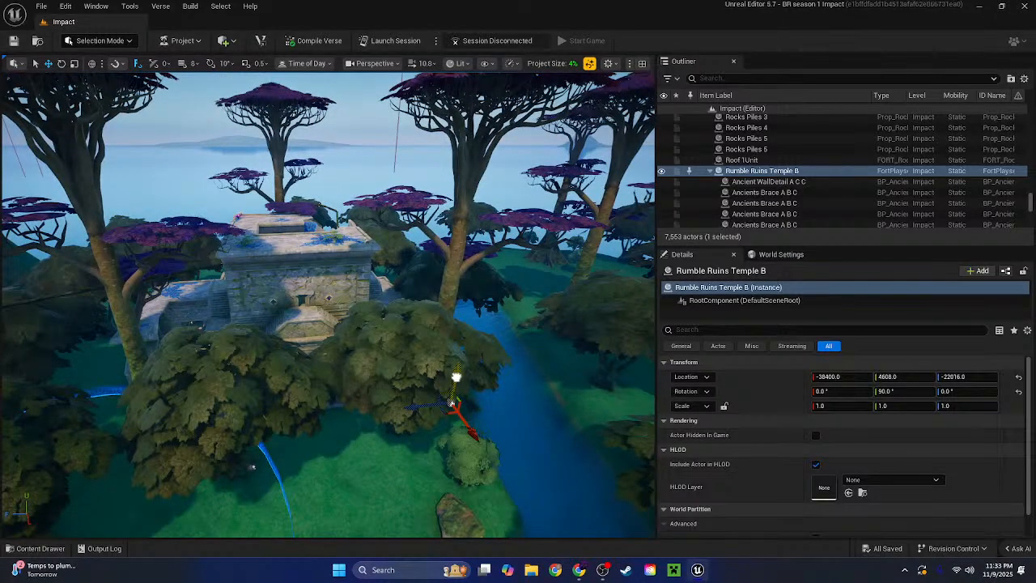
left_click_drag(457, 377, 449, 116)
key("ctrl+z")
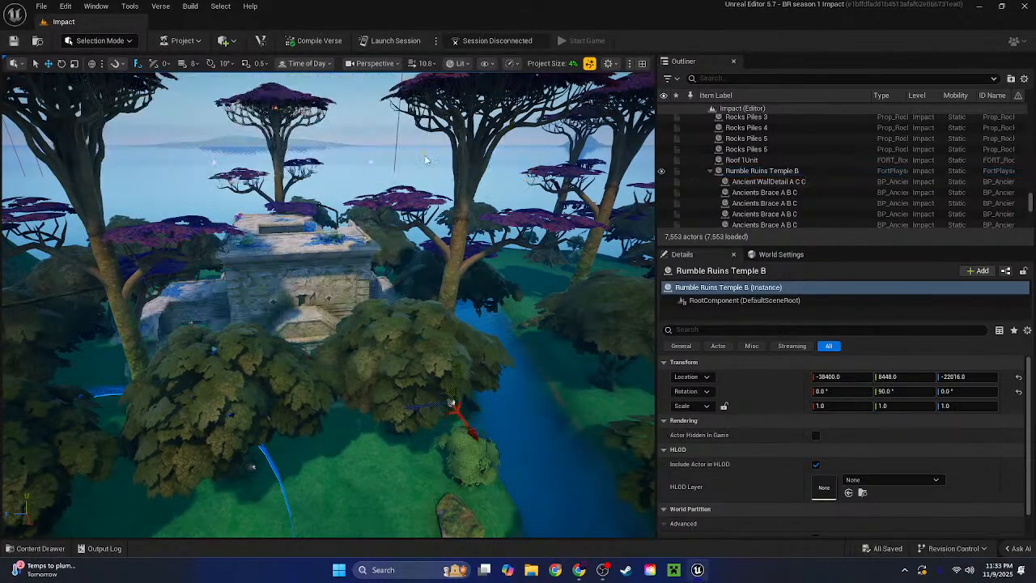
key("ctrl+z")
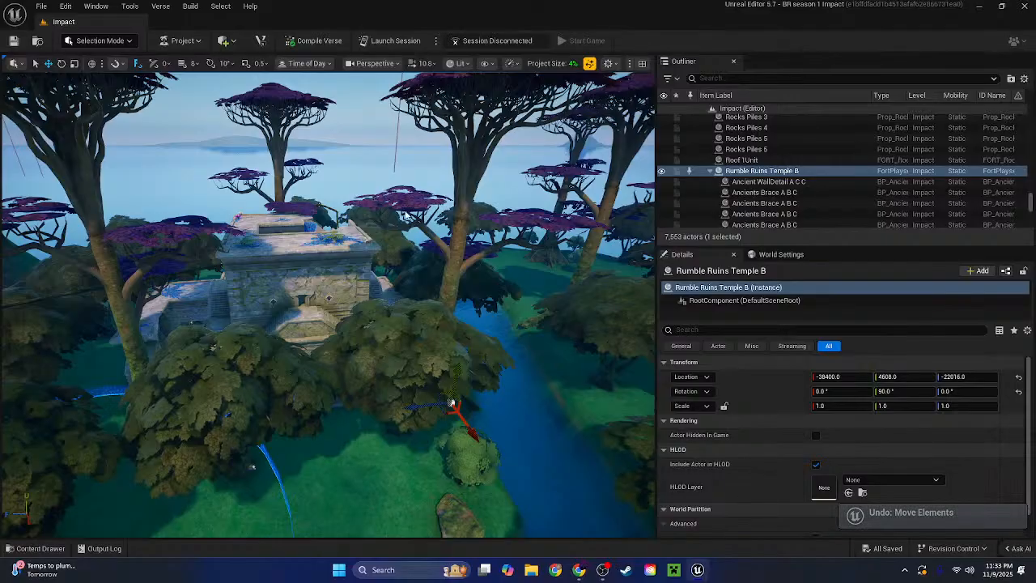
Deselect the temple, fly across to the retail buildings and select the brick building pieces of Bass Shop2
right_click_drag(452, 402, 396, 165)
key("w")
key("s")
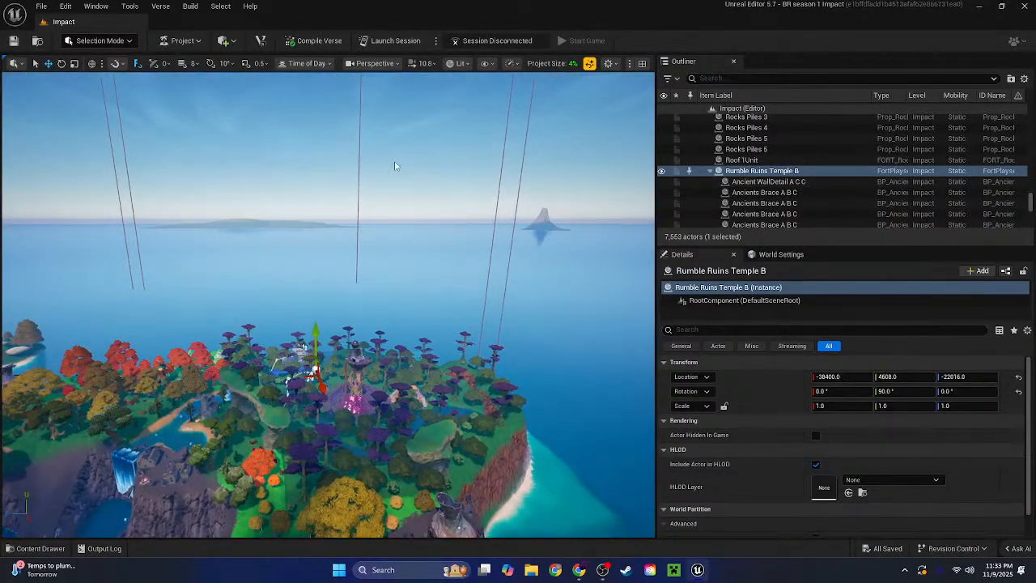
left_click(396, 166)
right_click_drag(459, 261, 623, 510)
key("w")
key("w")
key("w")
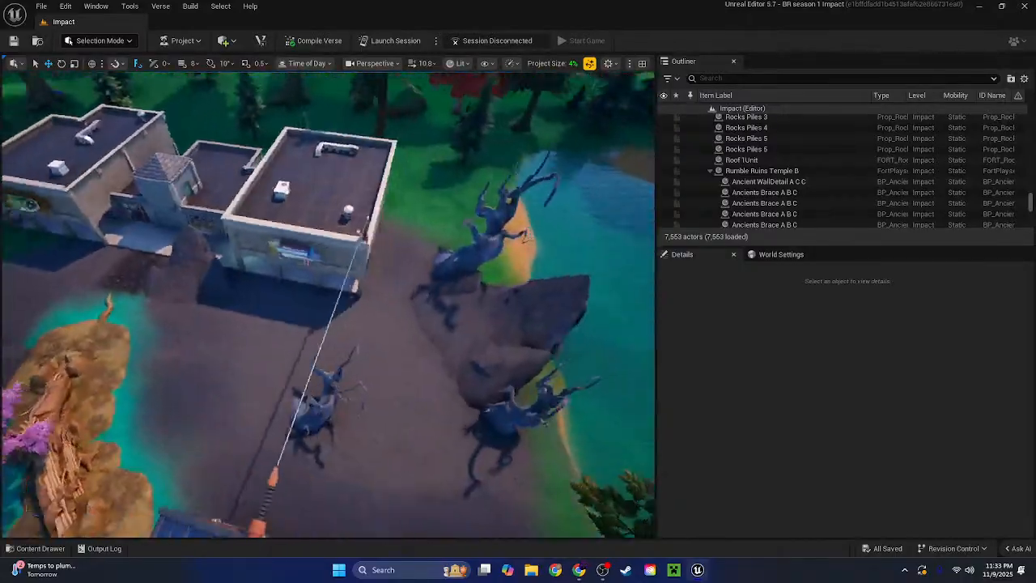
key("w")
right_click_drag(591, 405, 502, 317)
scroll(477, 283, "down", 3)
left_click(482, 287)
Inspect the joined shopfronts up close, selecting the Bass Shop's fish sign and McGuffin's large bookstore sign
key("s")
scroll(482, 287, "down", 3)
key("w")
key("d")
key("w")
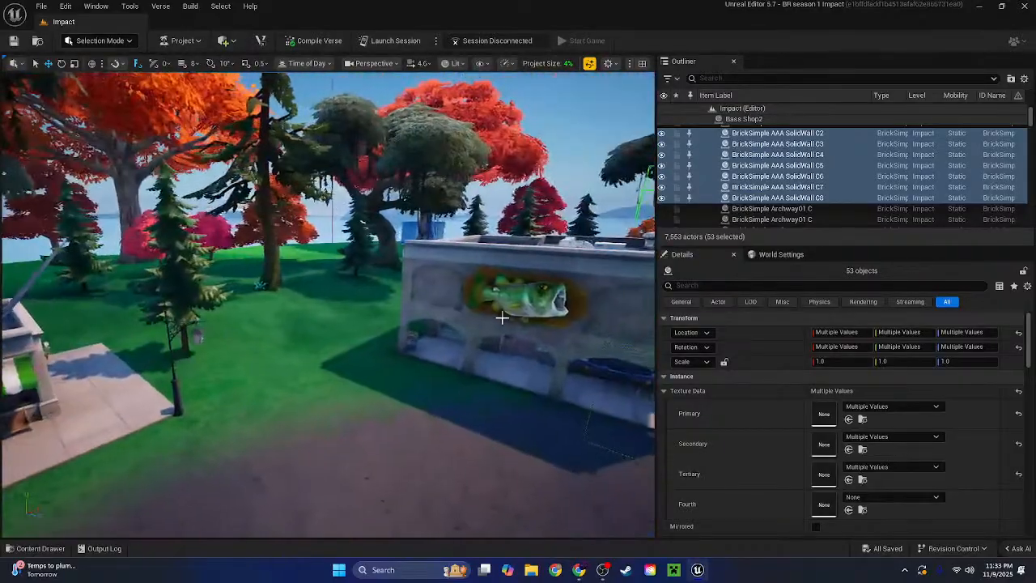
left_click(519, 319)
right_click_drag(566, 364, 615, 357)
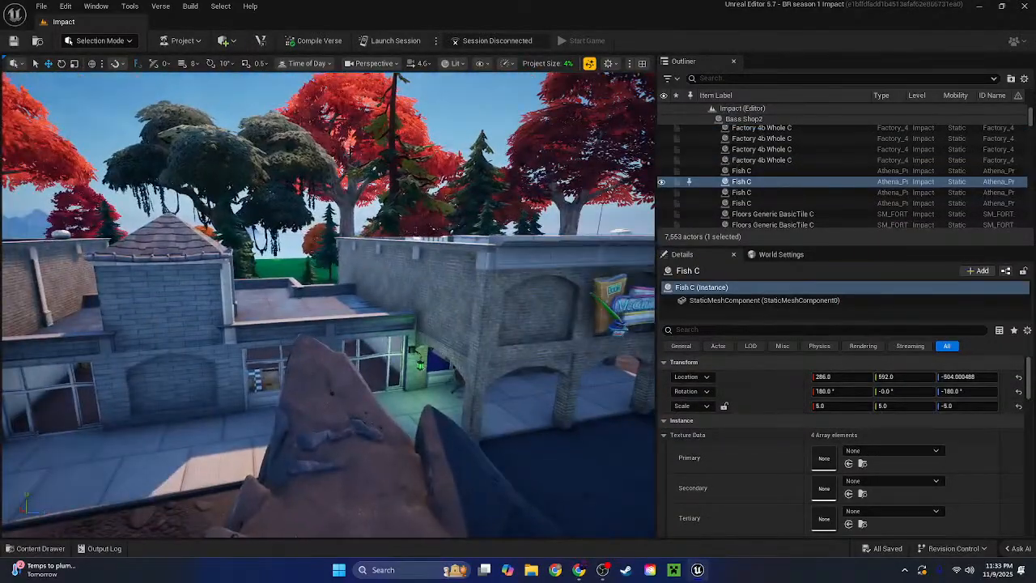
left_click(595, 320)
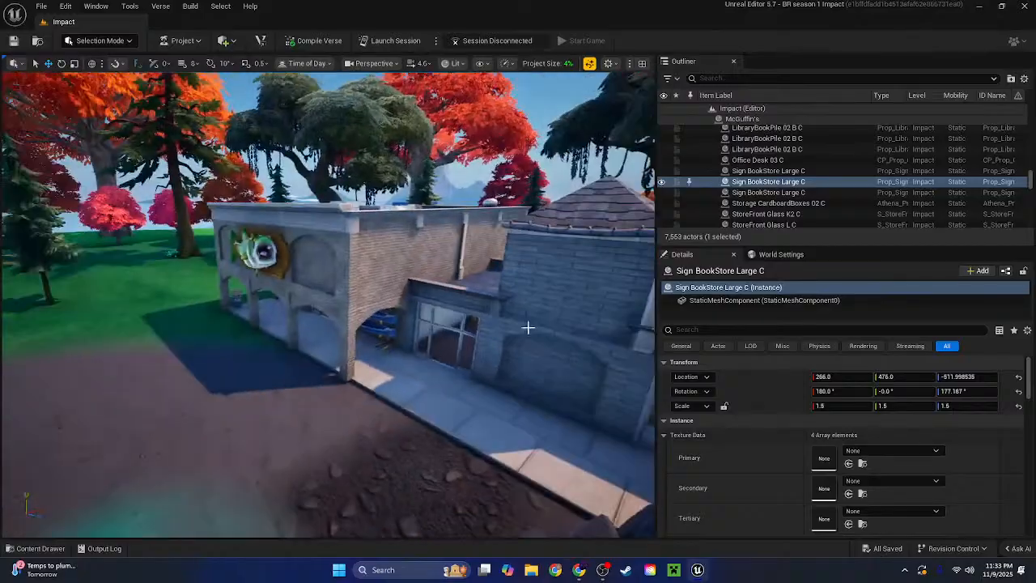
Select the brick section joining the Bass Shop to McGuffin's and examine it inside and from behind
left_click(536, 298)
right_click_drag(536, 298, 558, 298)
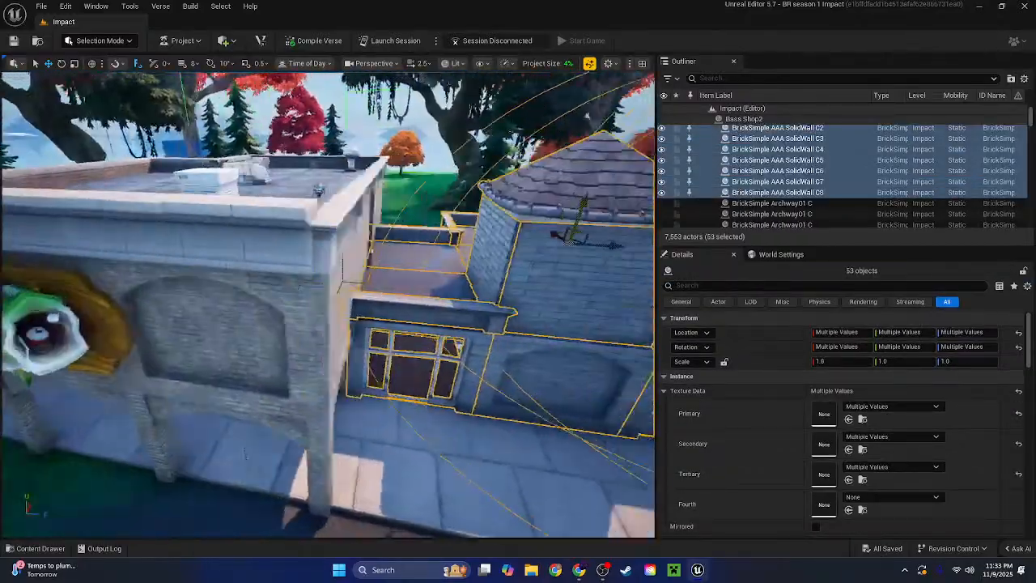
right_click_drag(536, 298, 600, 306)
key("w")
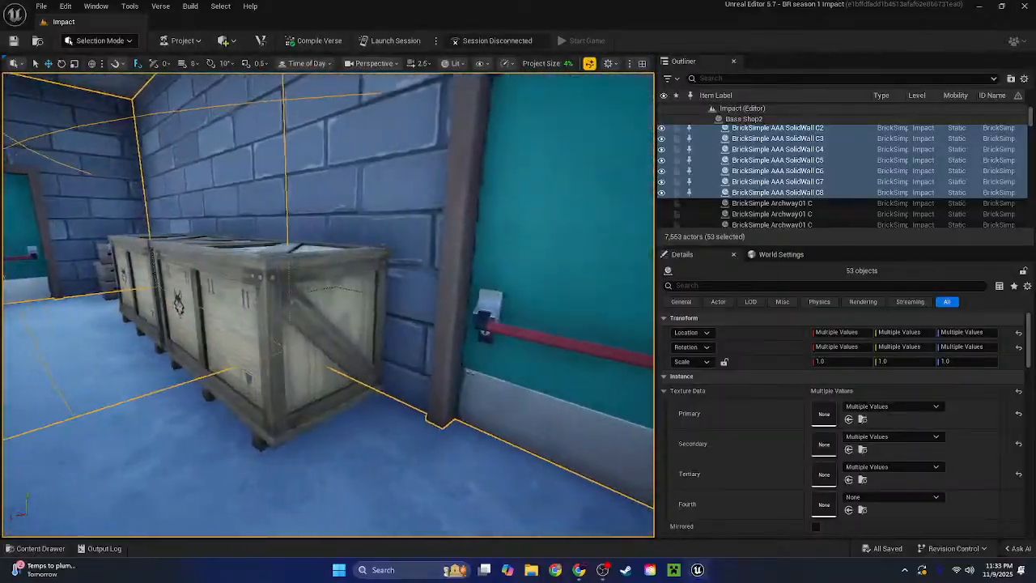
key("f")
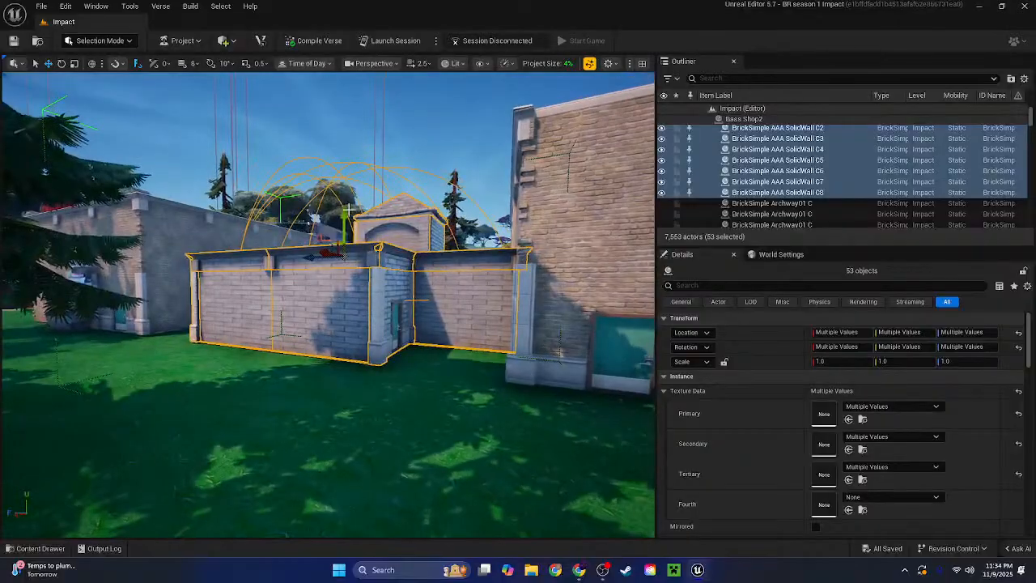
Try raising the selected brick pieces of the section between the Bass Shop and McGuffin's, and undo the move
left_click_drag(345, 209, 345, 140)
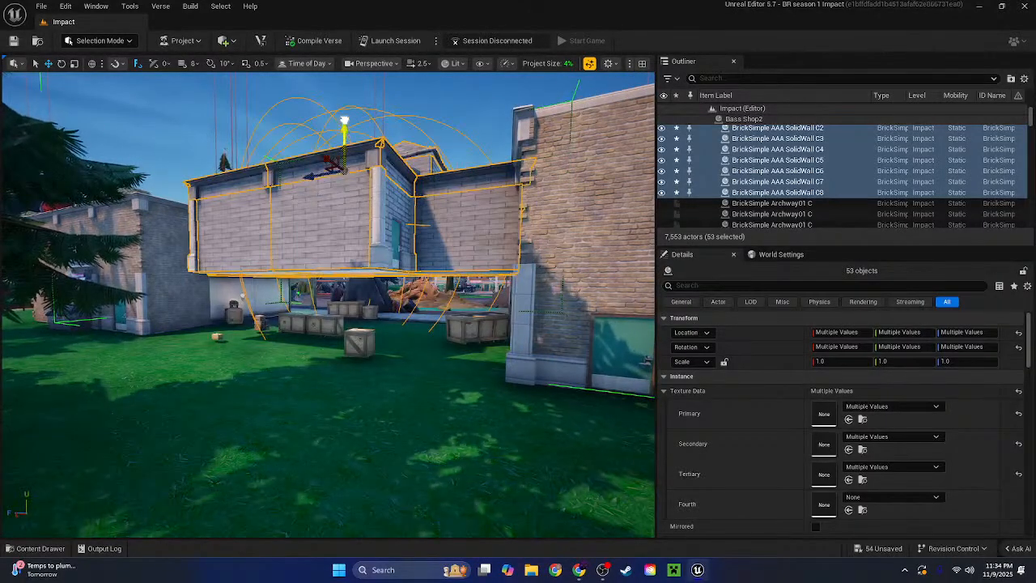
key("ctrl+z")
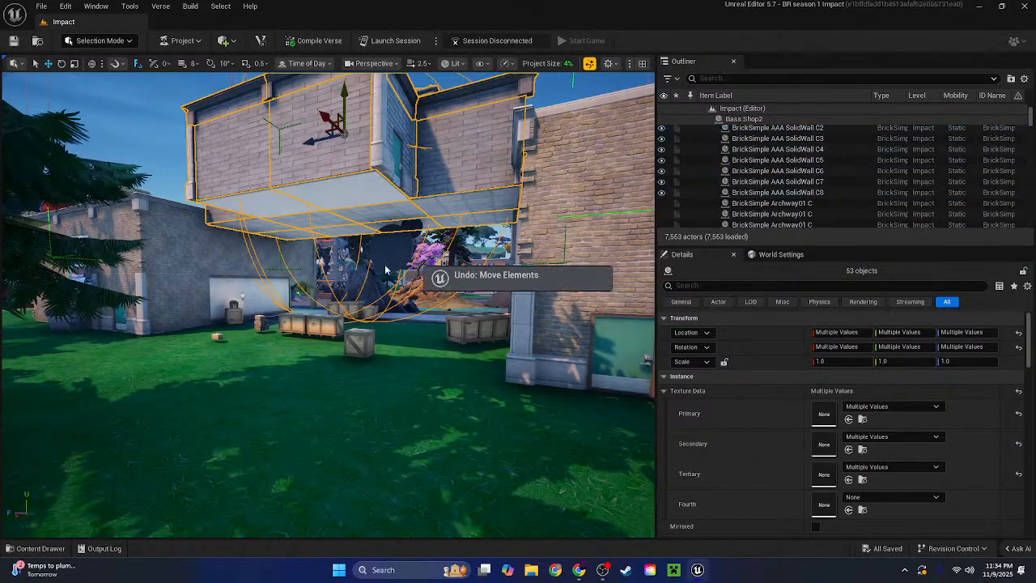
Add the Halloween HeyBoo sign and the wood crates inside the joining section to the current selection
key("w")
mouse_move(356, 273)
right_mouse_down()
mouse_move(405, 272)
mouse_move(340, 273)
right_mouse_up()
key("d")
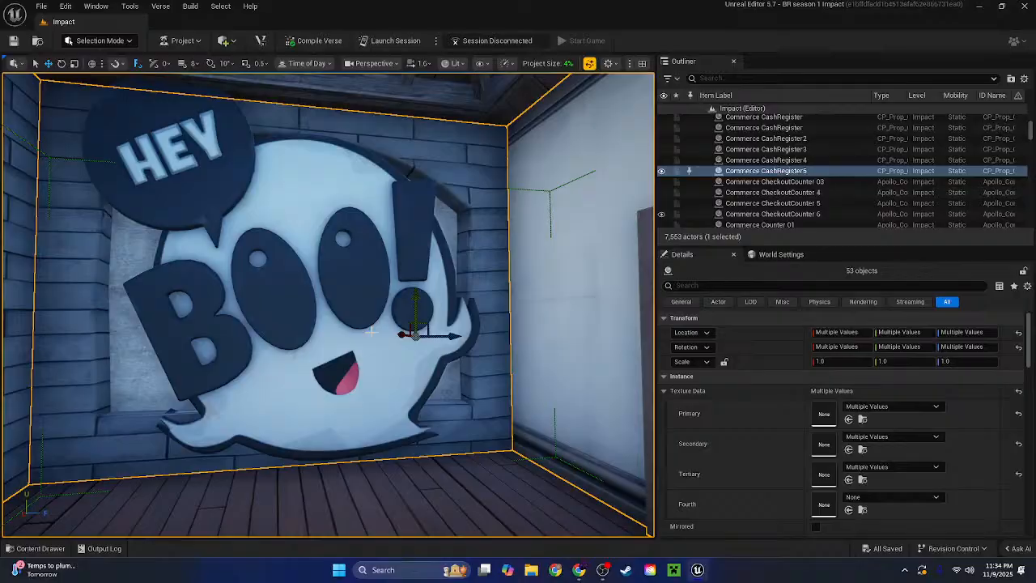
left_click(371, 332, "ctrl")
right_click_drag(371, 332, 371, 373)
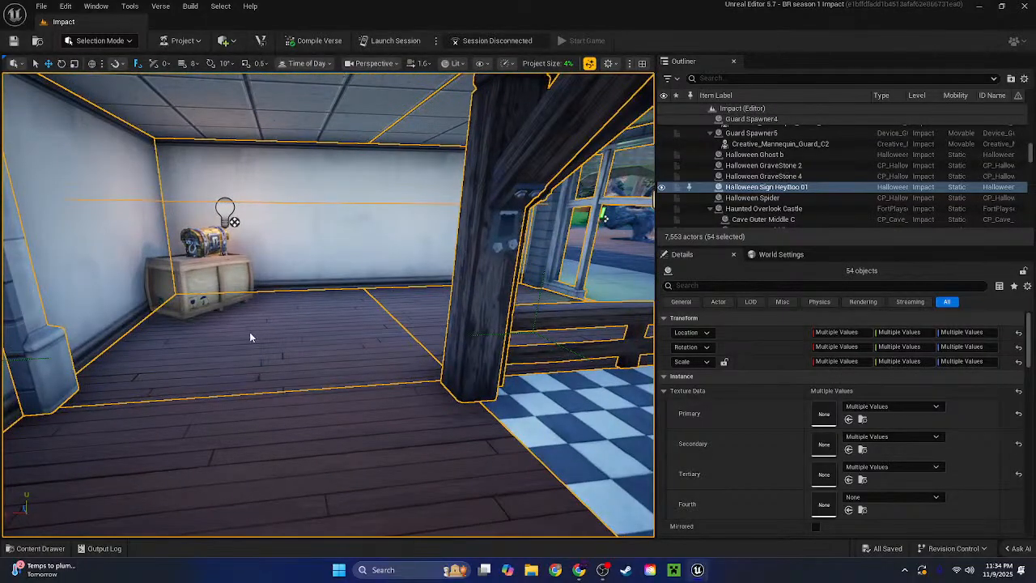
left_click(212, 286, "ctrl")
right_click_drag(212, 287, 413, 286)
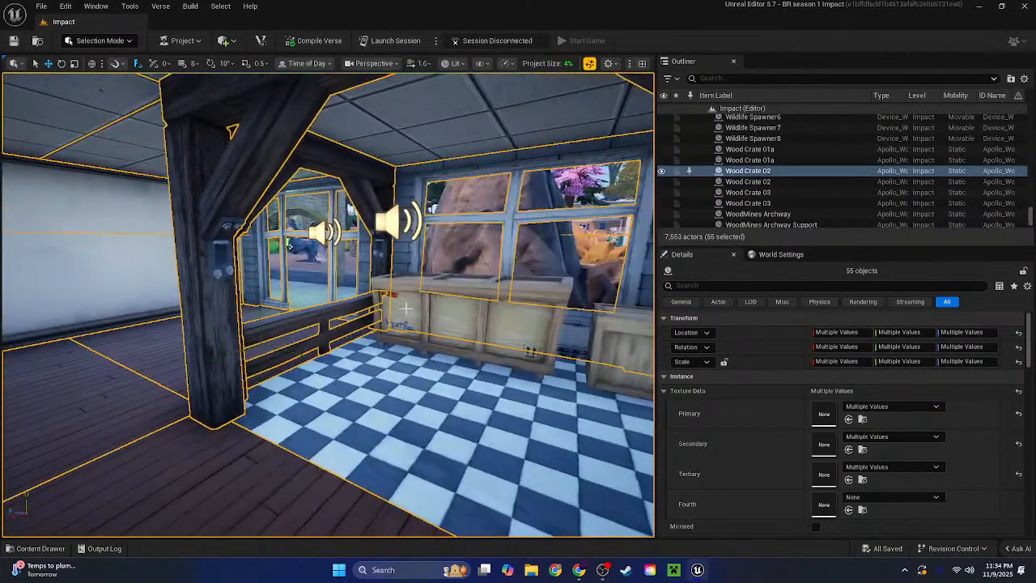
left_click(485, 327, "ctrl")
left_click(623, 360, "ctrl")
right_click_drag(624, 361, 955, 361)
left_click(346, 323, "ctrl")
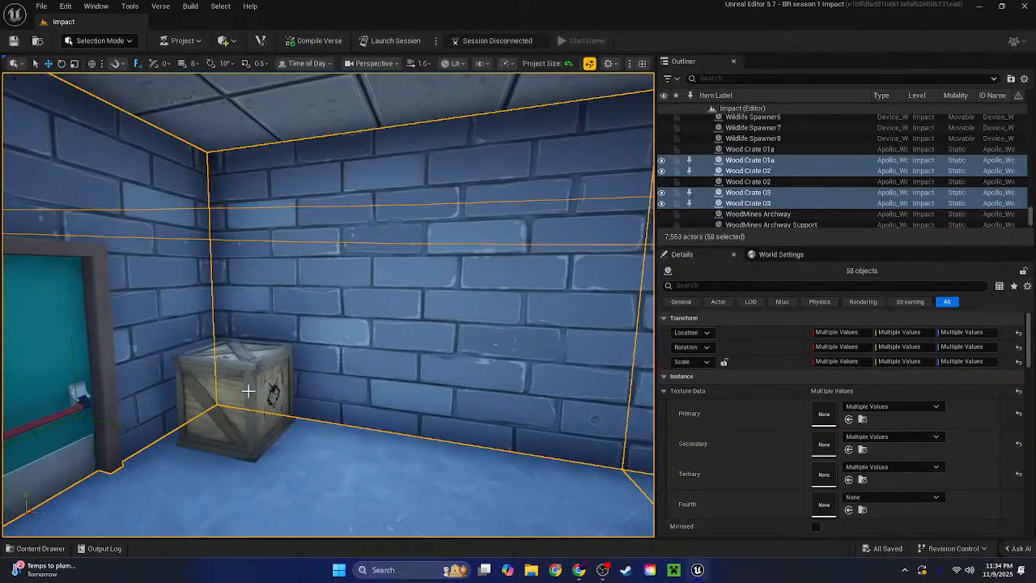
Add the remaining crates and storage boxes in the blue brick back room to the selection
left_click(248, 391, "ctrl")
right_click_drag(248, 391, 353, 359)
key("a")
left_click(426, 324, "ctrl")
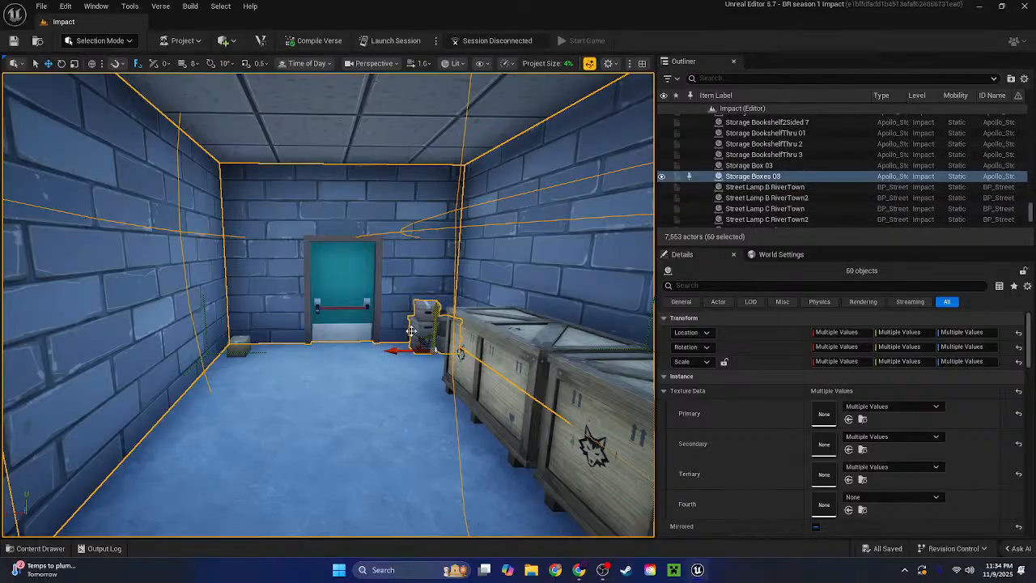
left_click(244, 352, "ctrl")
right_click_drag(243, 352, 275, 389)
left_click(275, 389, "ctrl")
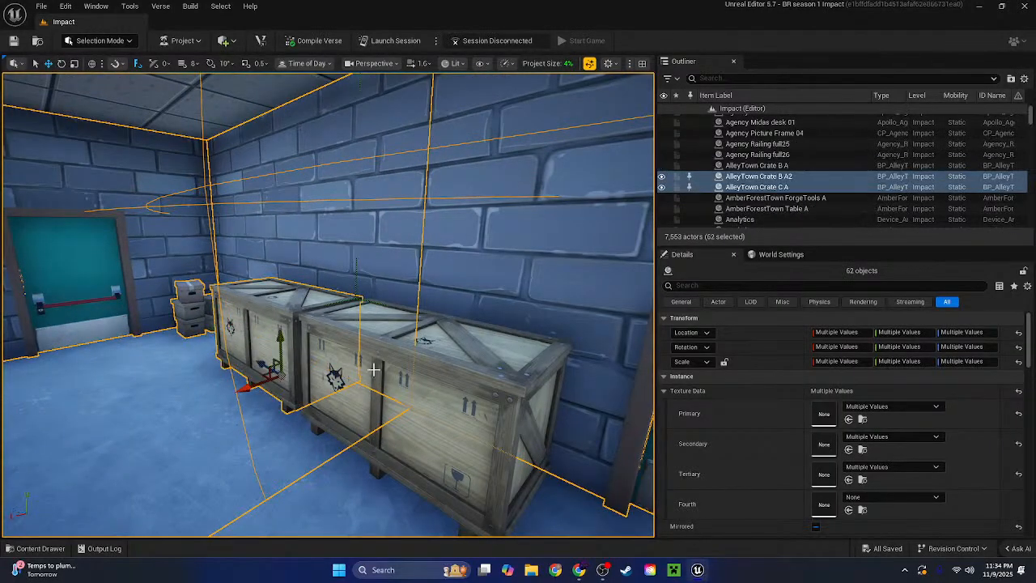
left_click(356, 397, "ctrl")
Try raising the whole joining section together with its selected props, and undo the move
right_click_drag(356, 397, 186, 405)
key("w")
key("s")
right_click_drag(380, 361, 398, 348)
key("a")
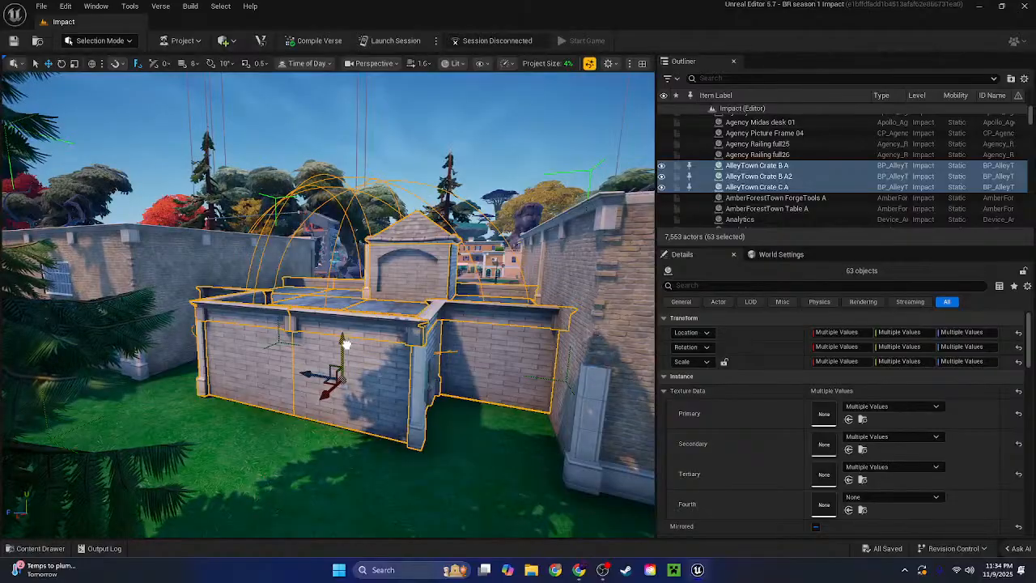
left_click_drag(345, 344, 367, 119)
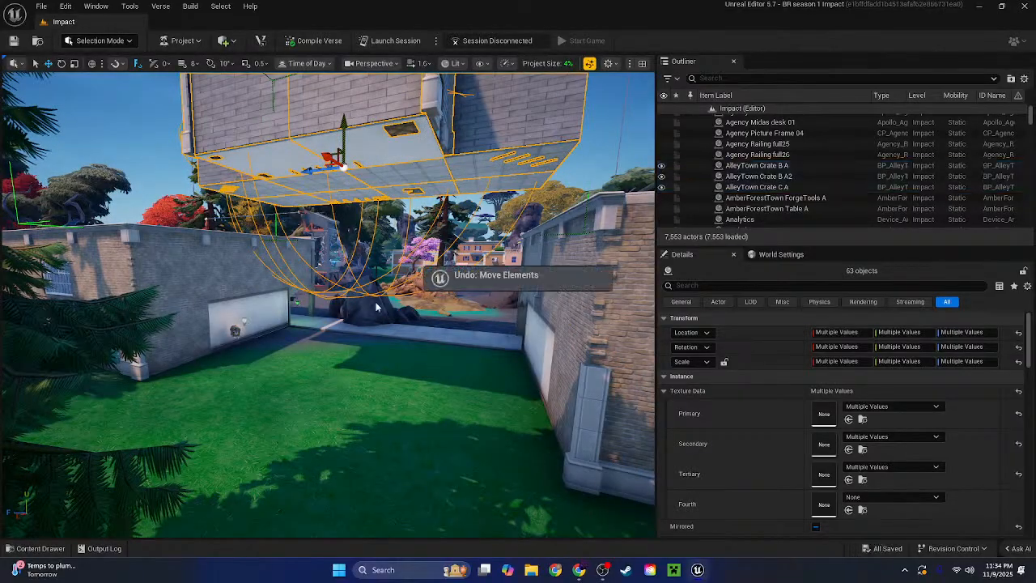
key("ctrl+z")
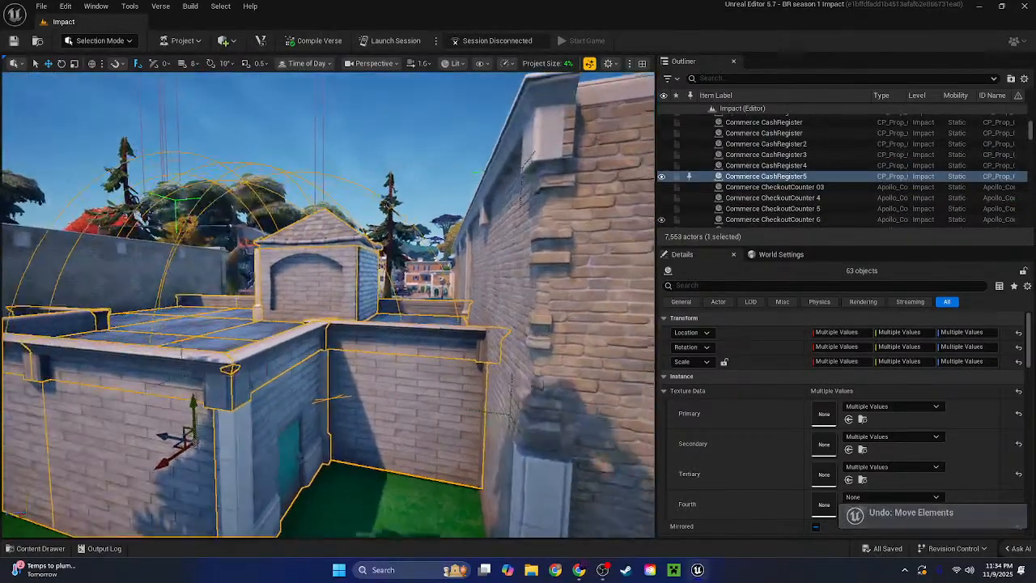
Delete Holiday Lantern A beside the joining section's front windows
right_click_drag(328, 304, 283, 304)
key("w")
key("d")
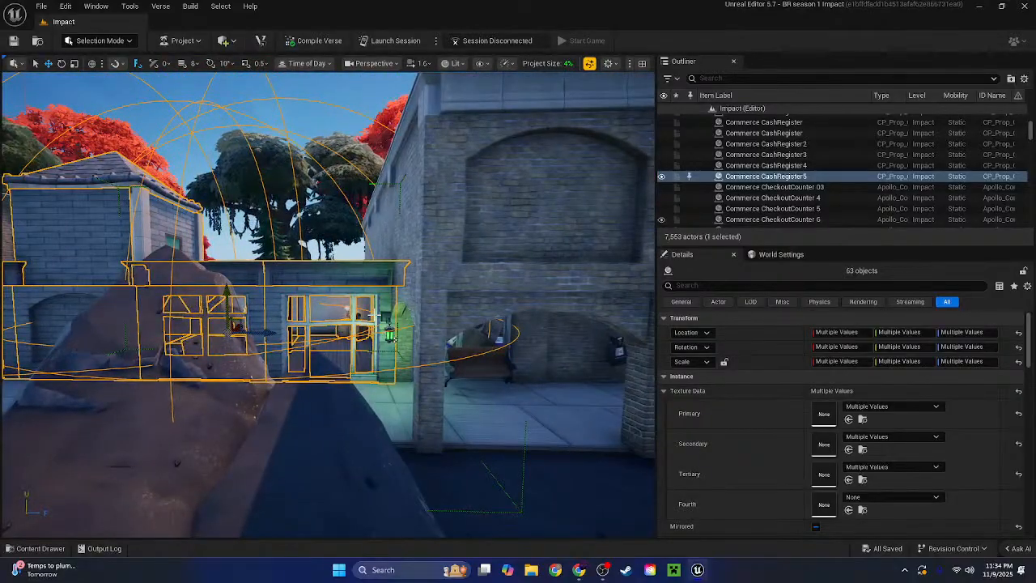
left_click(389, 332, "ctrl")
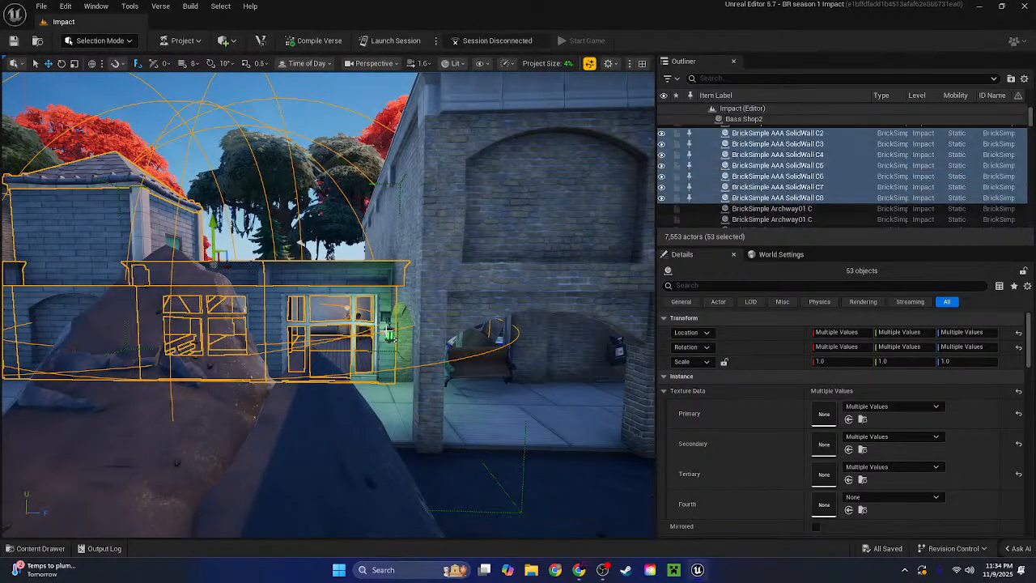
left_click(386, 319)
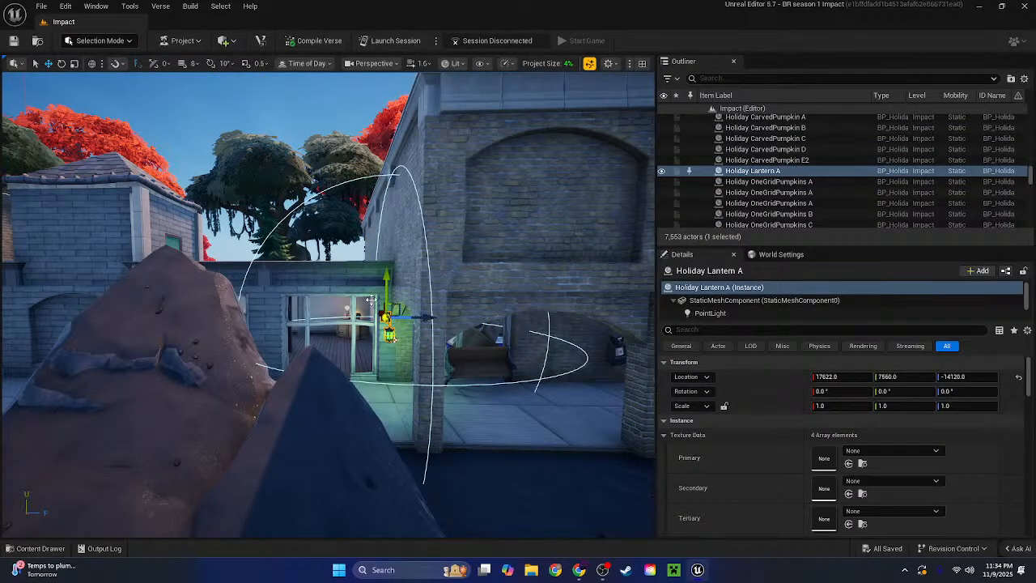
key("Delete")
Select the large NOMS storefront sign and reset its static mesh component's Element 0 material to the default
key("s")
right_click_drag(368, 303, 428, 333)
key("w")
key("s")
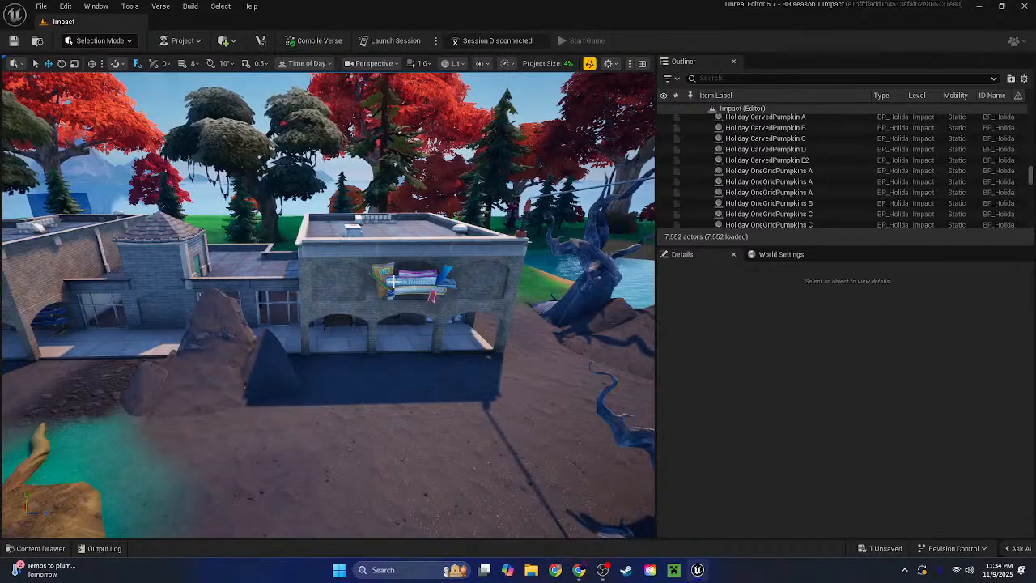
right_click_drag(423, 273, 493, 255)
key("w")
key("w")
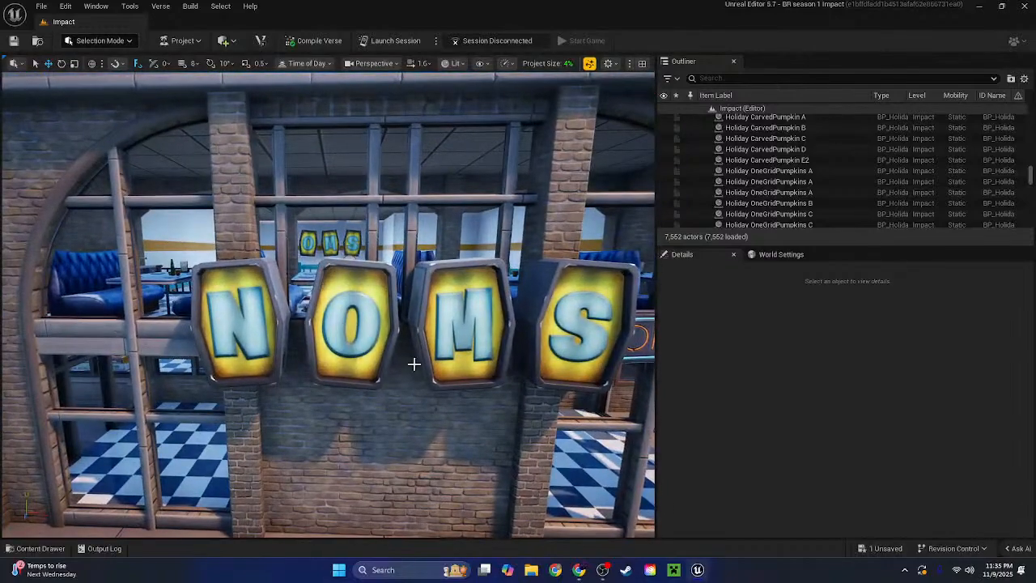
left_click(414, 364)
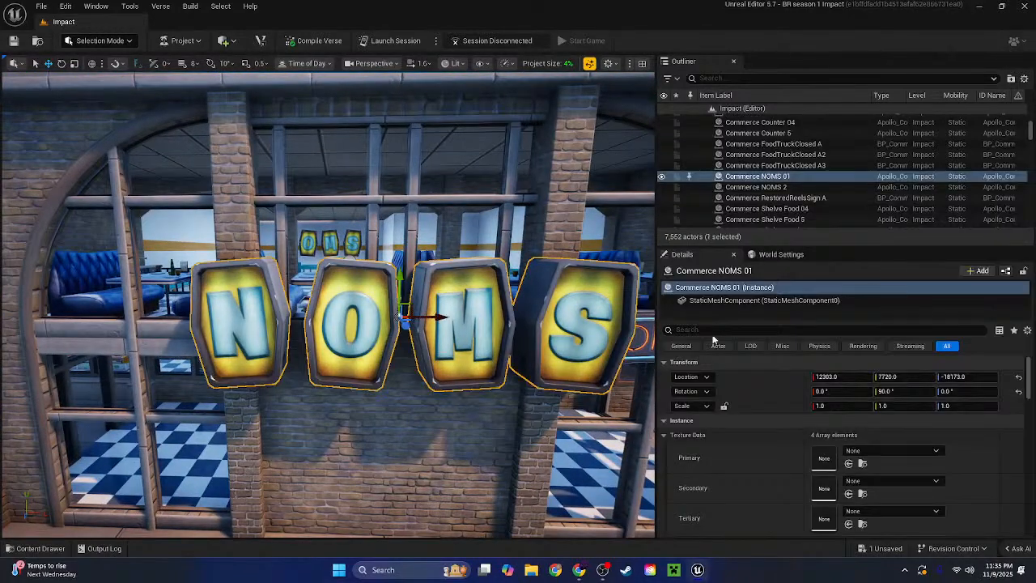
left_click(713, 300)
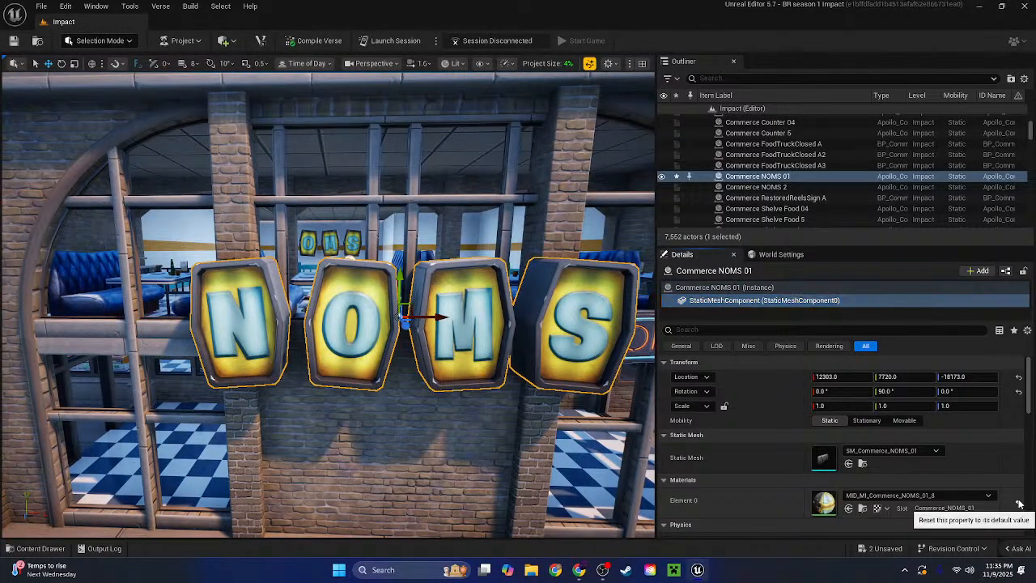
left_click(725, 287)
right_click_drag(575, 316, 348, 372)
key("Escape")
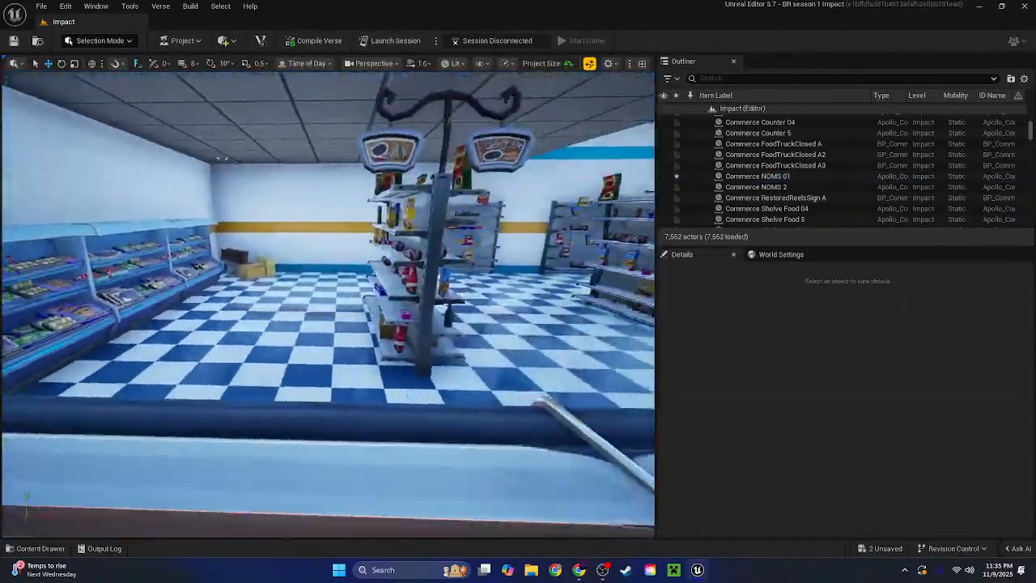
Select Business Residential Window B2 and two Business Shop B doorway pieces on the ground floor of Noms
right_click_drag(328, 305, 486, 259)
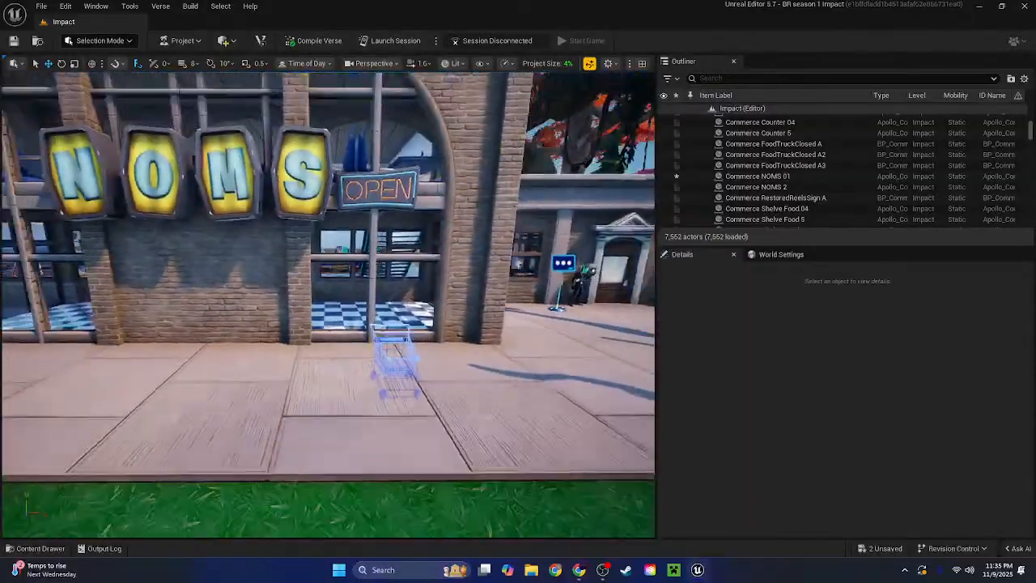
right_click_drag(328, 304, 210, 207)
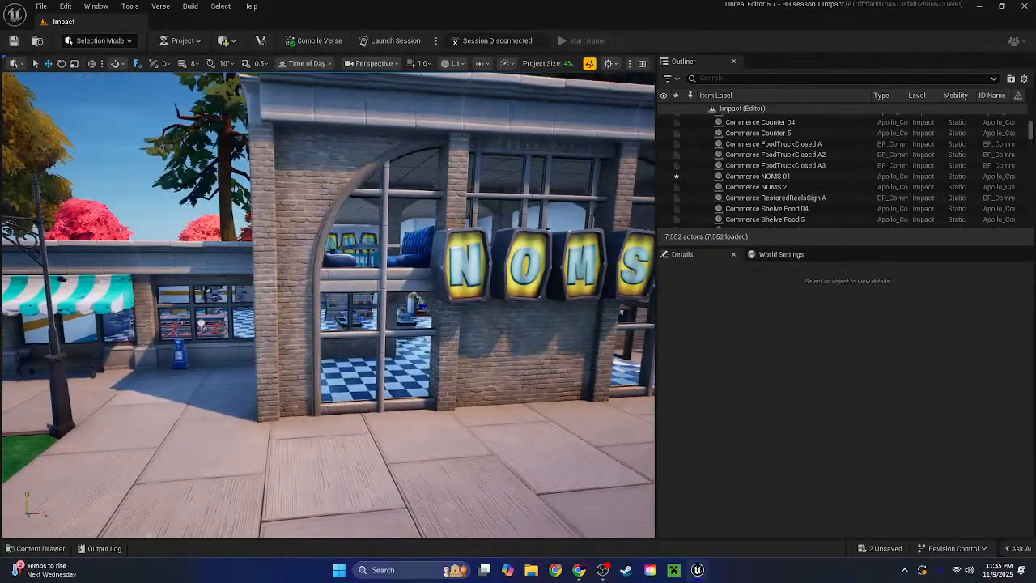
key("w")
right_click_drag(201, 325, 469, 317)
left_click(437, 381)
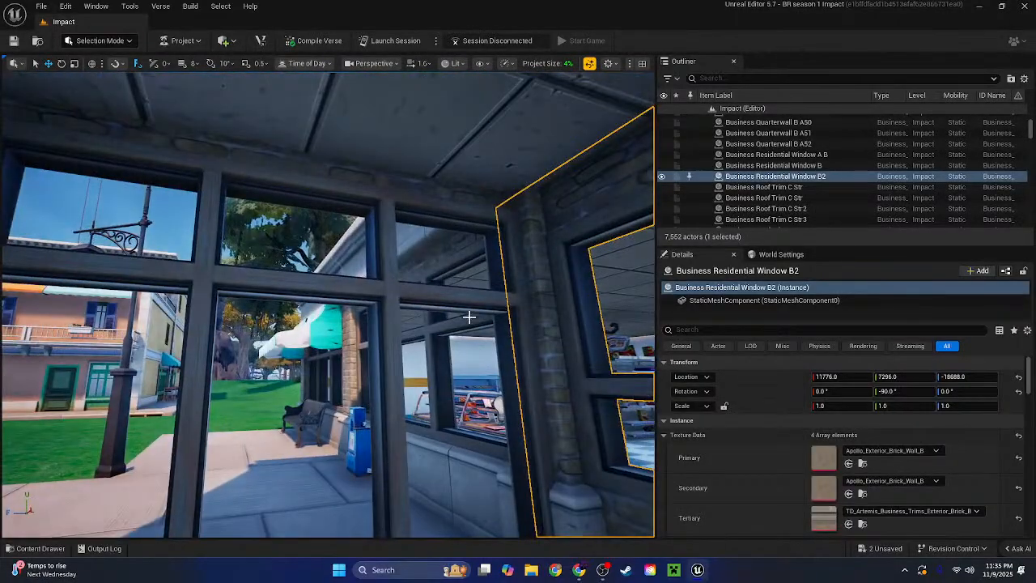
left_click(453, 255, "ctrl")
right_click_drag(454, 256, 700, 267)
left_click(440, 287, "ctrl")
Add two StoreFront Glass E pieces of the Noms frontage to the selection and view the store from outside
key("w")
right_click_drag(441, 287, 688, 288)
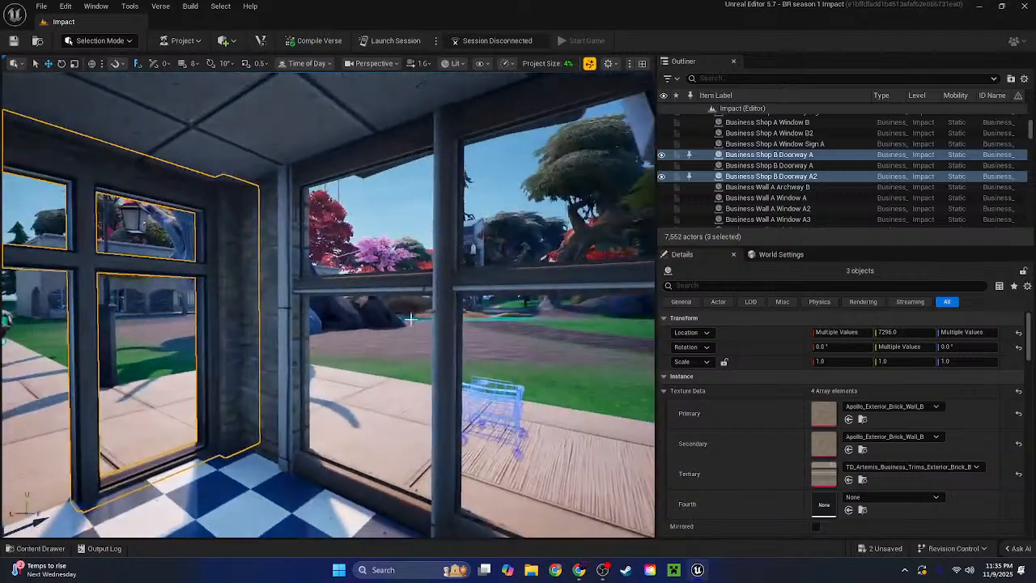
left_click(440, 288, "ctrl")
right_click_drag(441, 287, 720, 267)
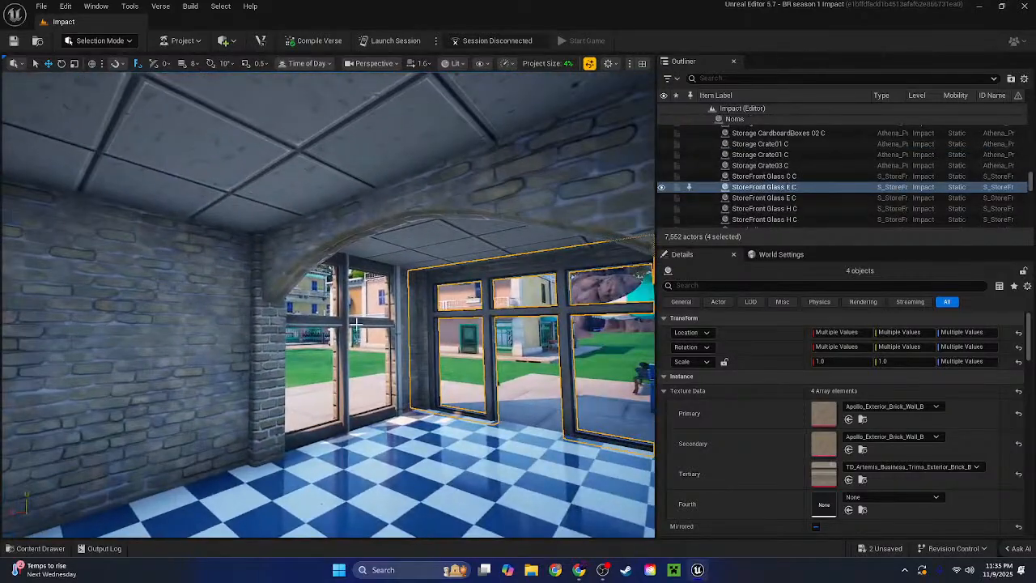
left_click(312, 361, "ctrl")
key("s")
right_click_drag(312, 361, 550, 356)
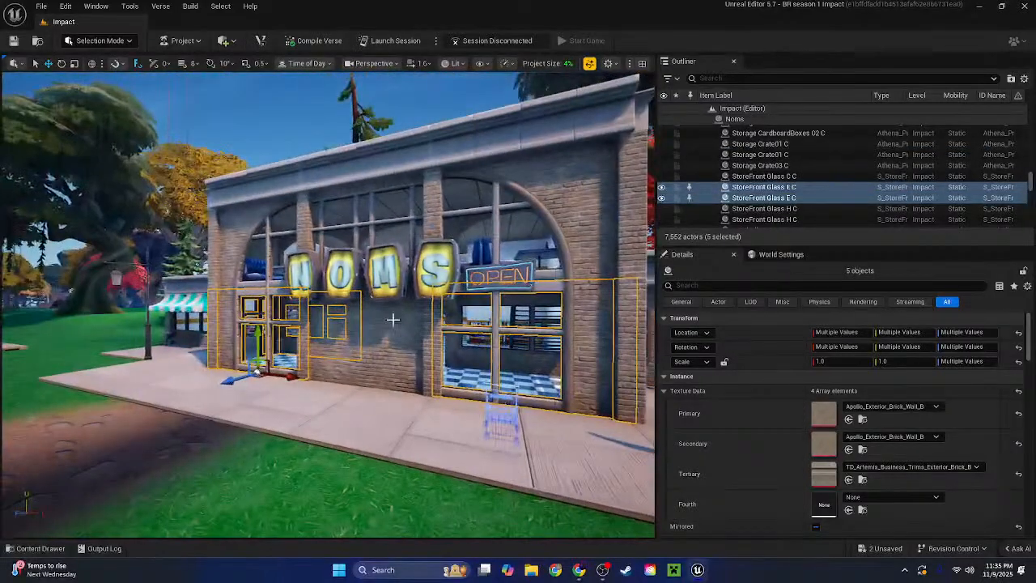
Select the Noms prefab and try raising it along Y to 8832
left_click(580, 178)
left_click(705, 122)
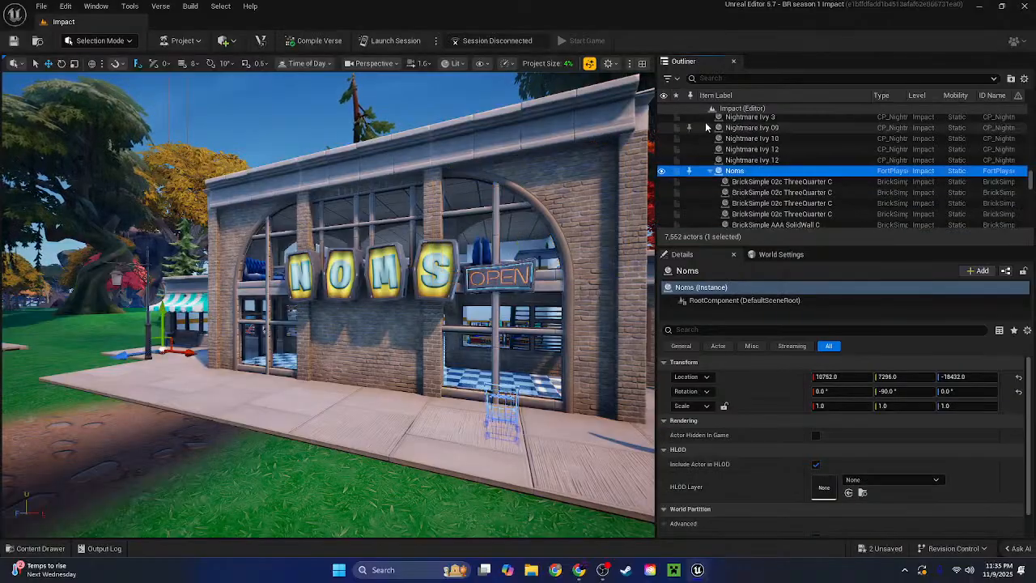
right_click_drag(615, 162, 639, 227)
key("s")
right_click_drag(238, 322, 197, 288)
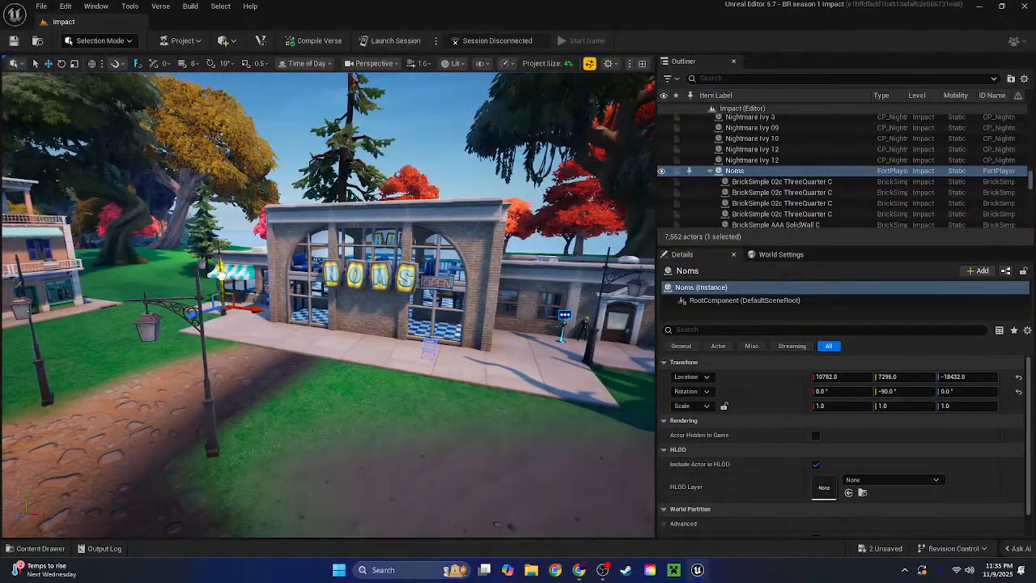
left_click_drag(221, 273, 220, 81)
right_click_drag(220, 113, 275, 74)
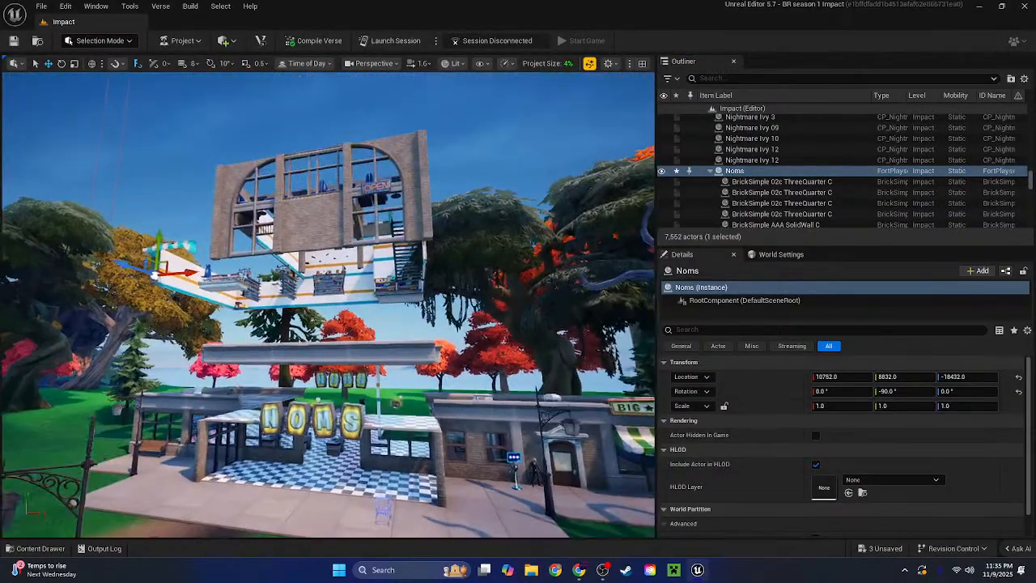
key("w")
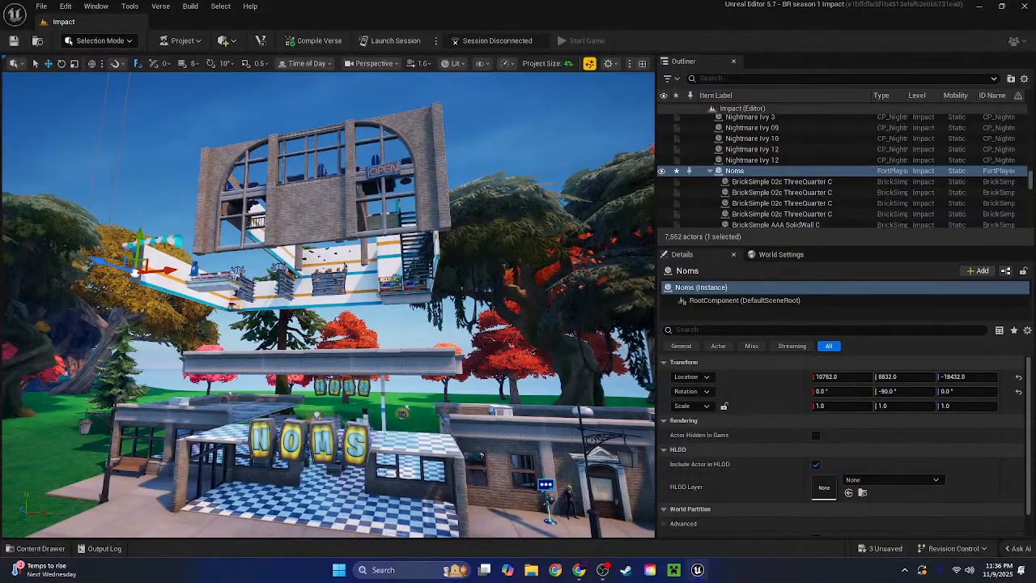
Examine the ground-floor pieces left beneath the raised Noms prefab, and undo the move
key("d")
right_click_drag(481, 455, 429, 457)
key("w")
key("w")
key("a")
key("d")
key("s")
key("d")
key("a")
key("w")
key("d")
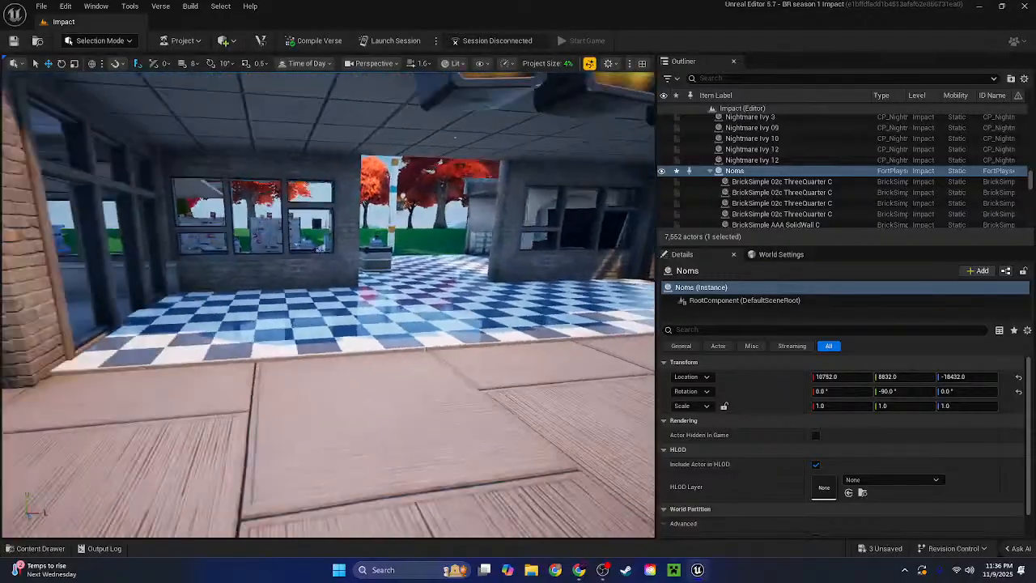
key("ctrl+z")
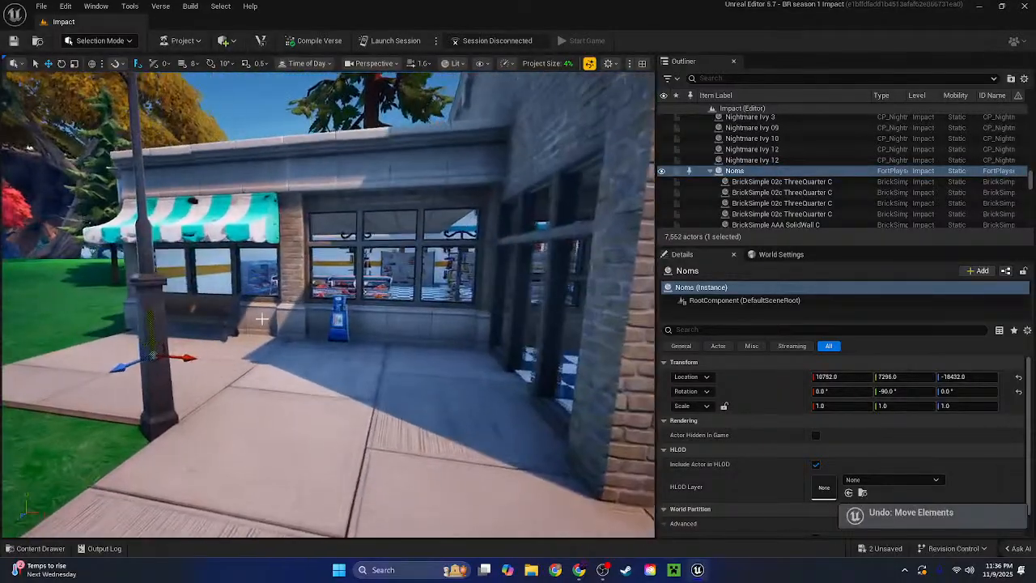
Select the six business shop window, residential window and doorway pieces around Noms' ground floor and group them
left_click(262, 319)
left_click(389, 316, "shift")
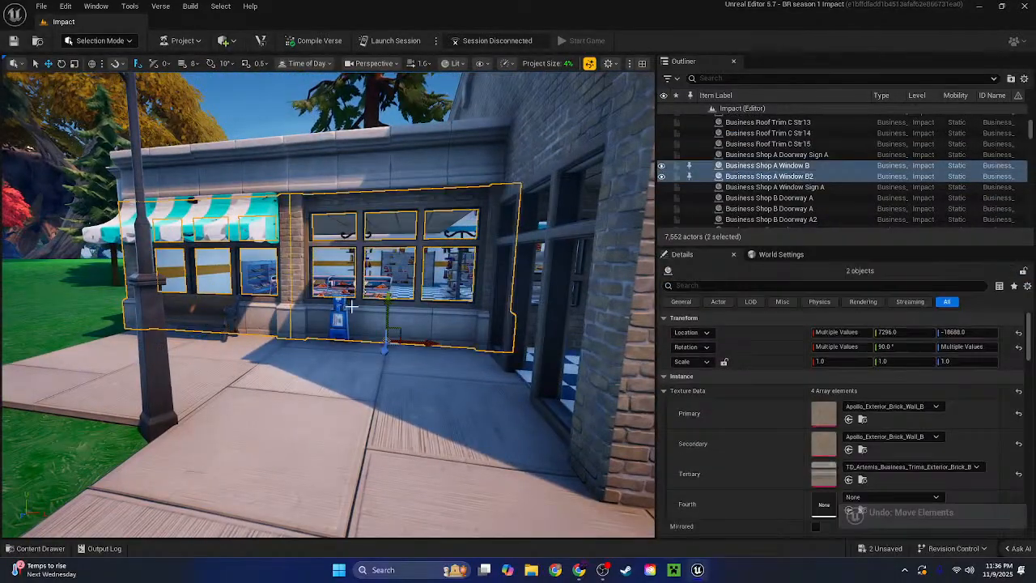
left_click(565, 236, "shift")
left_click(519, 336, "shift")
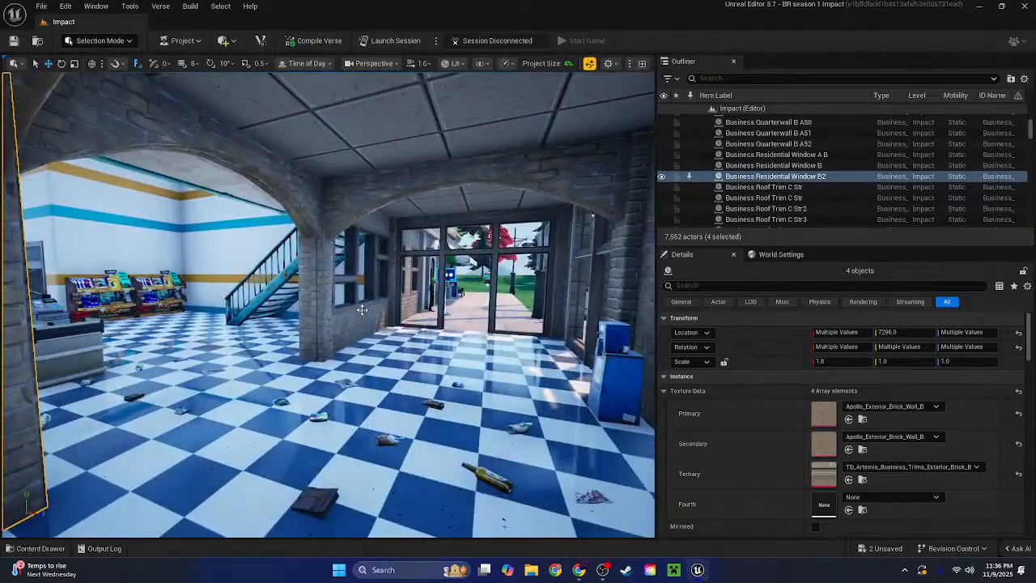
left_click(361, 310, "ctrl")
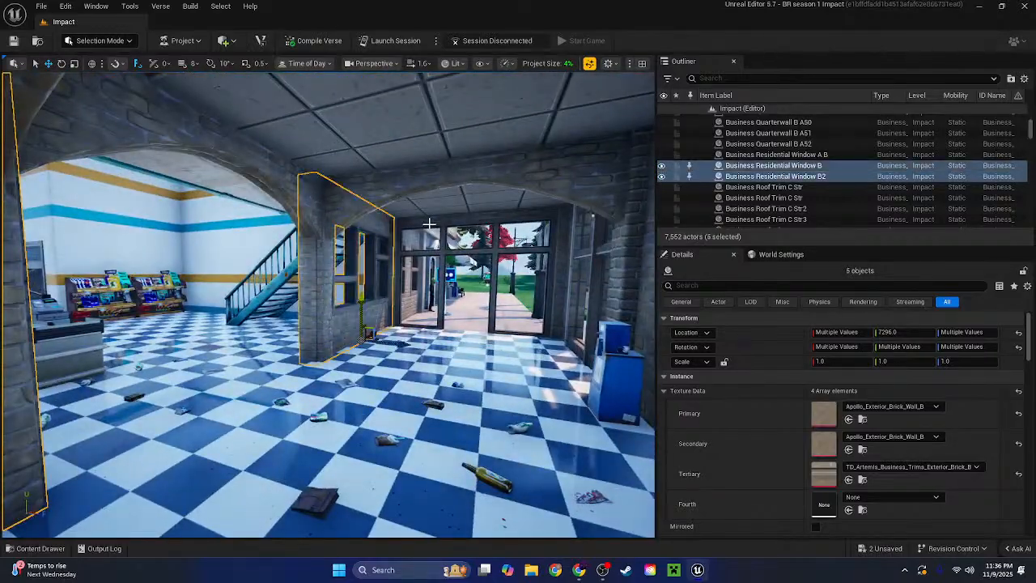
left_click(473, 285, "ctrl")
key("w")
right_click_drag(473, 285, 520, 308)
key("s")
key("w")
key("s")
key("ctrl+g")
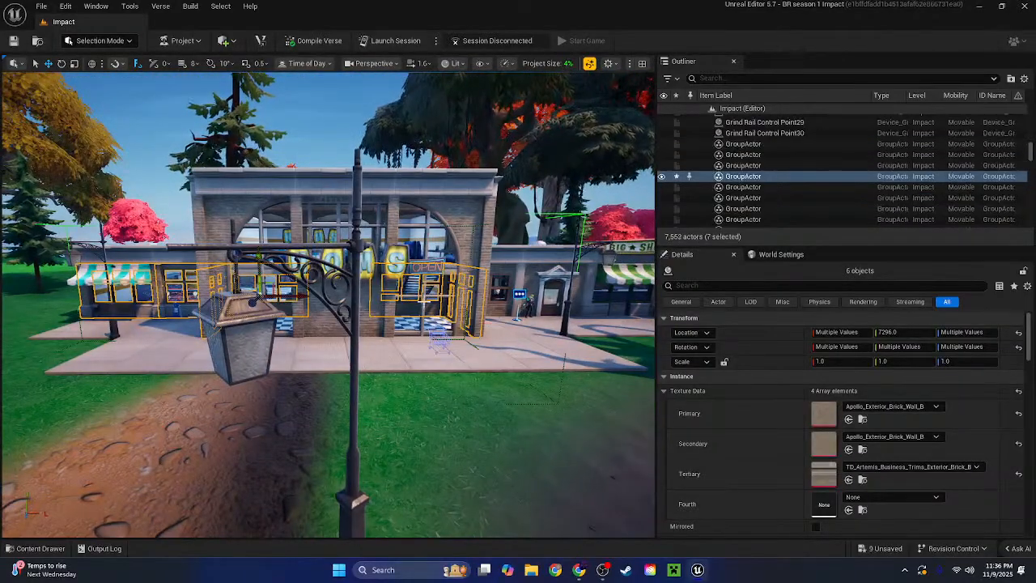
Select the Noms prefab and raise it along Y to 8064
left_click(340, 298)
left_click(702, 120)
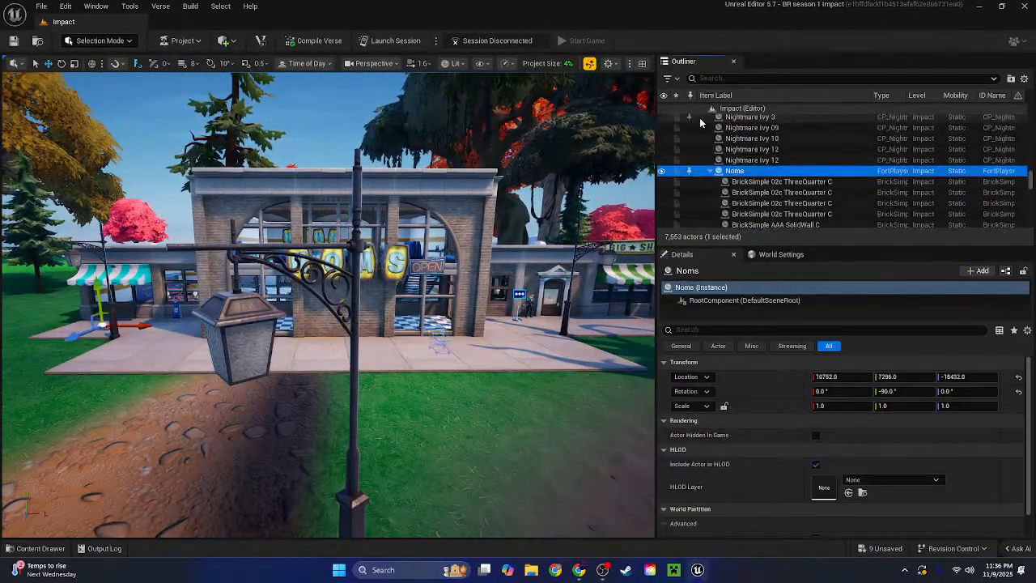
right_click_drag(486, 275, 397, 275)
key("d")
key("d")
right_click_drag(200, 266, 201, 266)
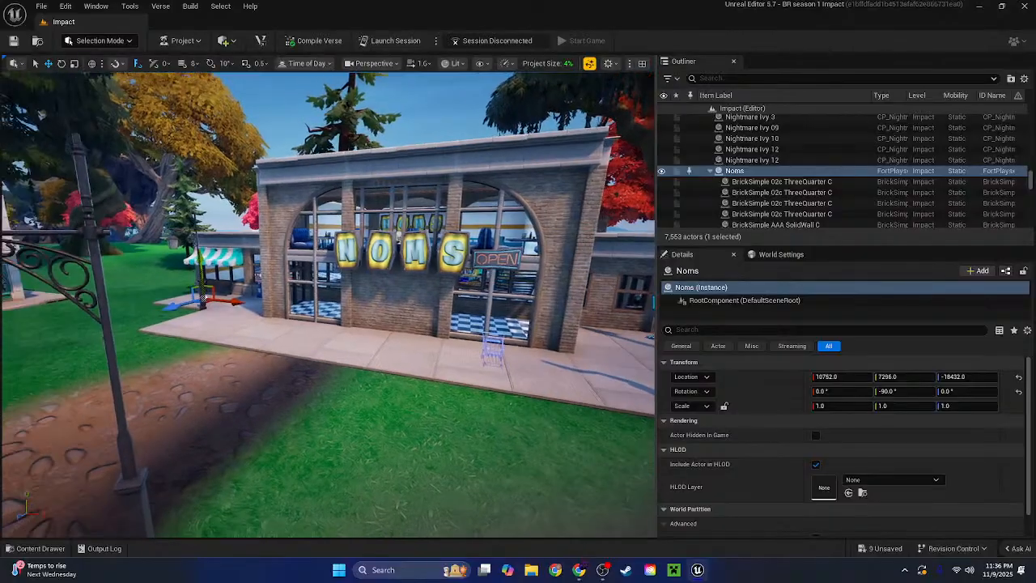
left_click_drag(201, 266, 269, 175)
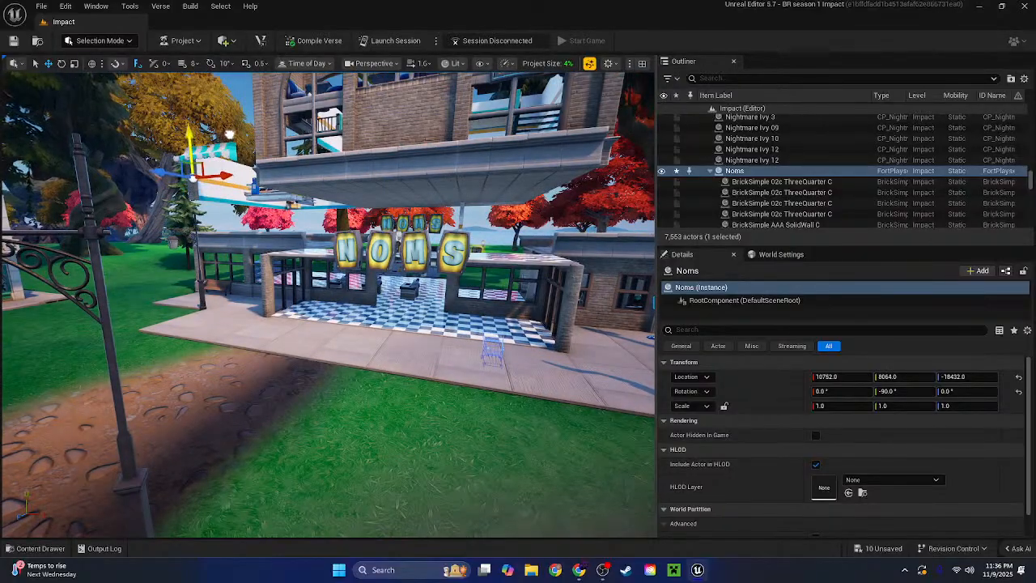
Undo the accidental storefront selection and the last move of the Noms building
right_click_drag(486, 308, 484, 304)
key("a")
left_click(484, 303)
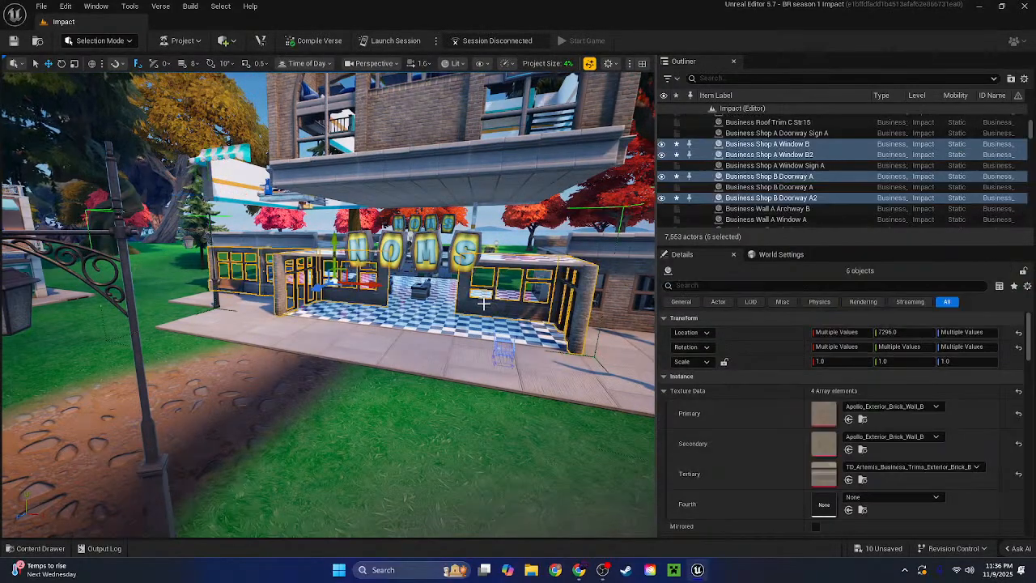
key("ctrl+z")
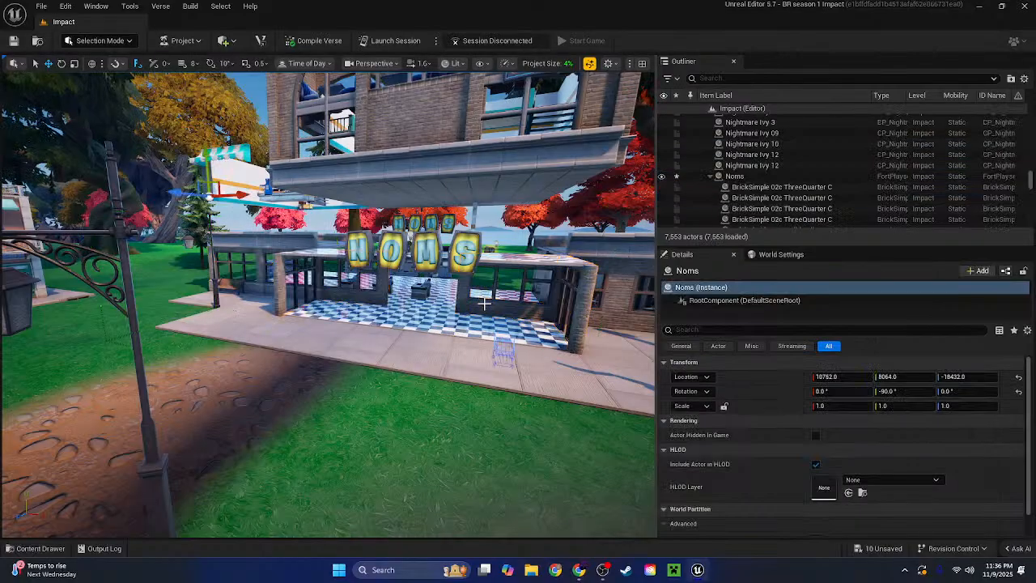
right_click_drag(484, 304, 450, 348)
key("w")
key("ctrl+z")
key("w")
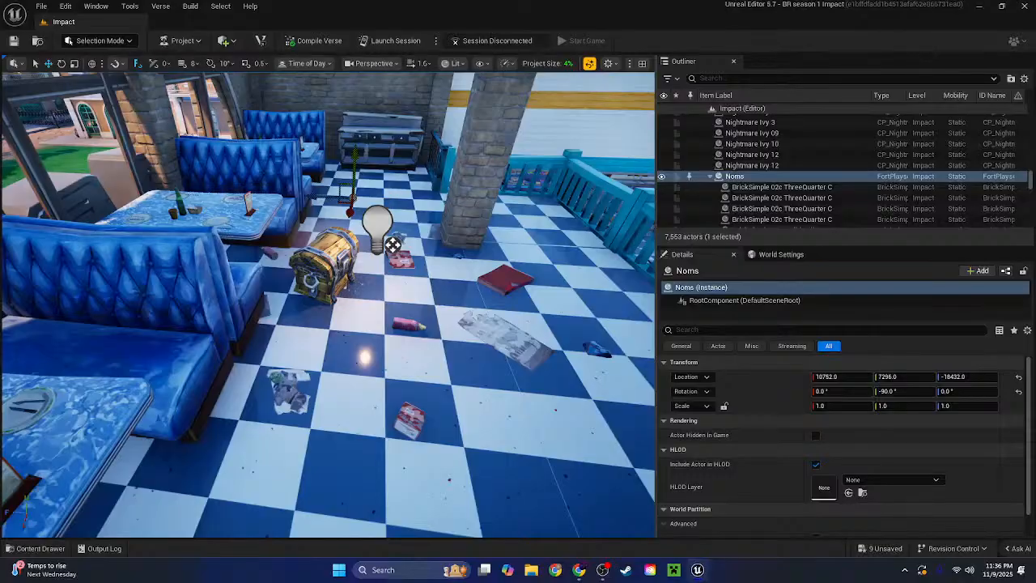
Group the checkered Business Floor tiles with the storefront window and doorway pieces of the Noms shop
left_click(392, 245)
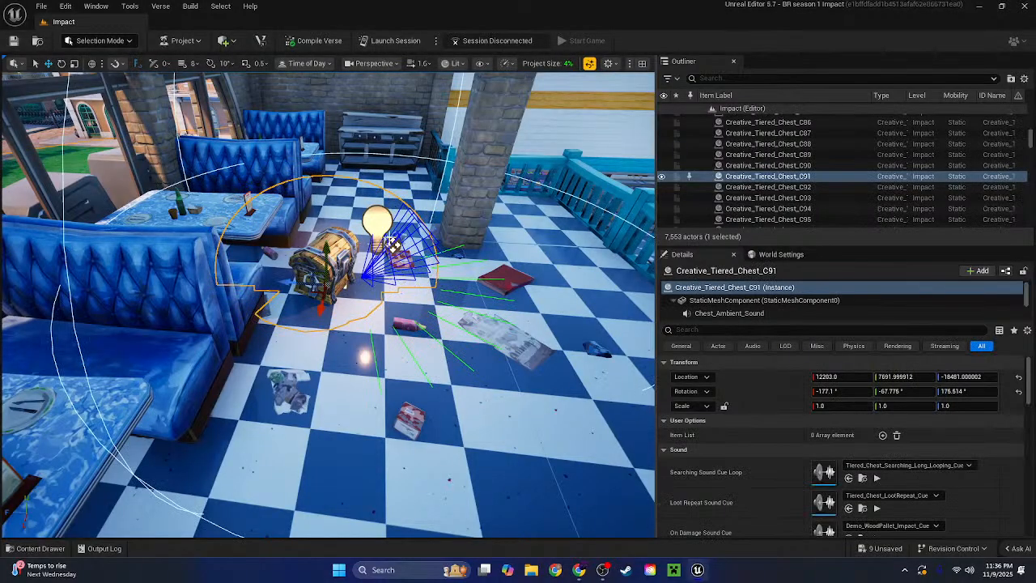
left_click(392, 245)
left_click(367, 374, "ctrl")
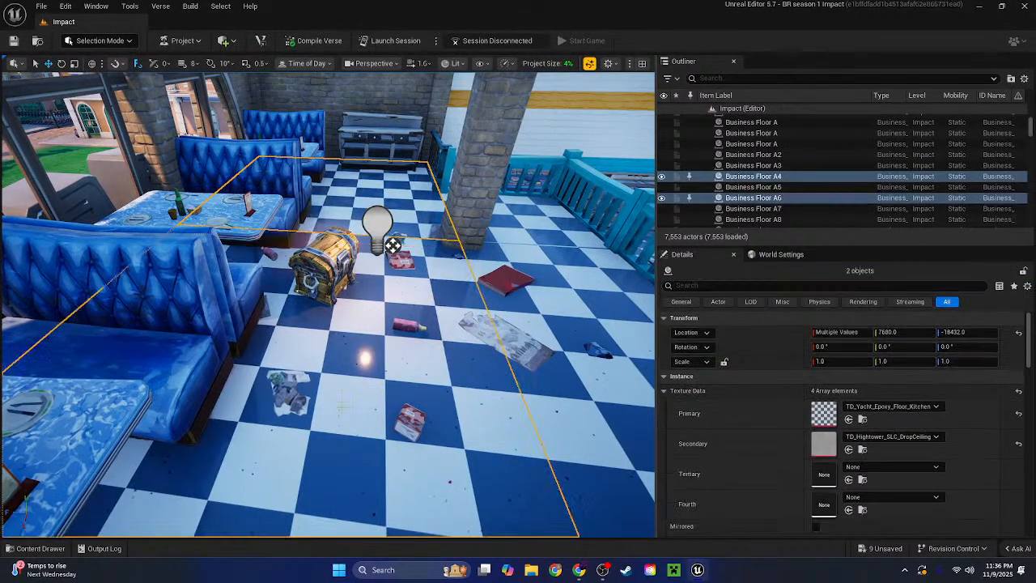
right_click_drag(366, 374, 518, 388)
left_click(367, 374, "ctrl")
right_click_drag(367, 374, 218, 374)
right_click_drag(405, 347, 429, 324)
left_click(368, 324)
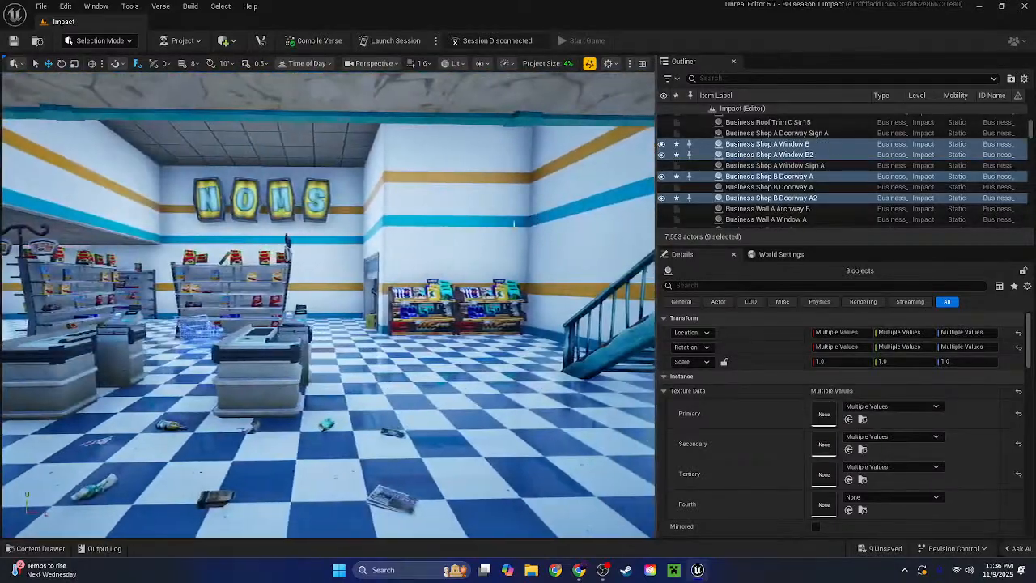
key("ctrl+g")
Try moving the Noms building prefab away from its grouped storefront pieces and undo the move
right_click_drag(523, 223, 486, 234)
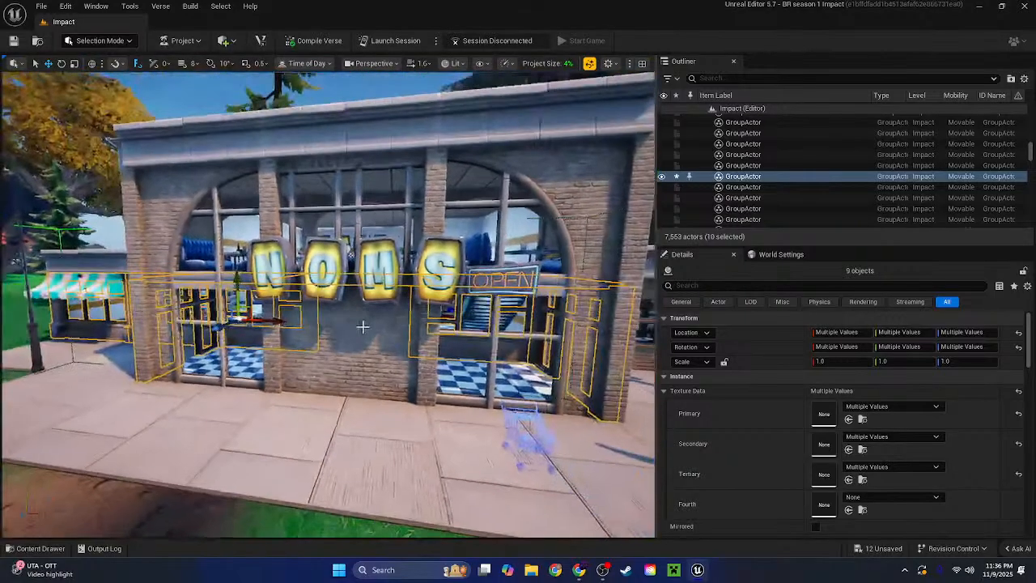
left_click(363, 327)
left_click(721, 122)
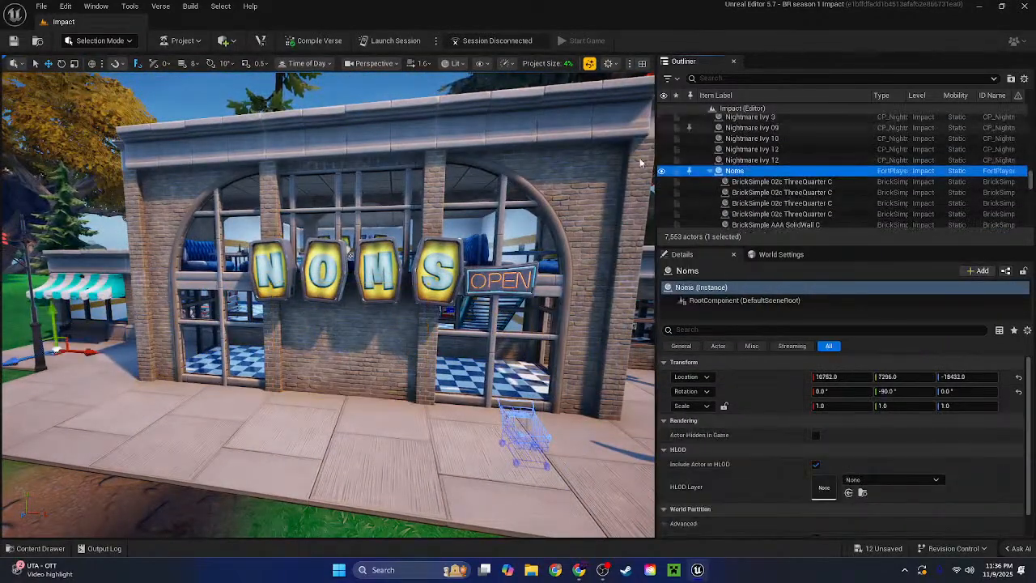
right_click_drag(567, 202, 477, 211)
left_click_drag(172, 285, 196, 188)
key("ctrl+z")
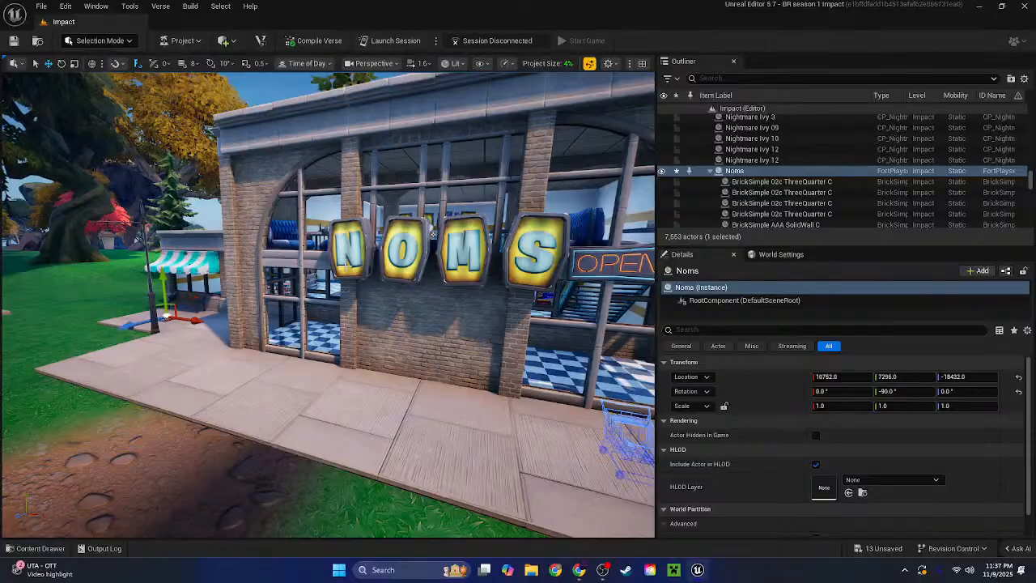
key("ctrl+z")
Select the grouped Noms storefront pieces together with the brick building that has the peaked tower roof
right_click_drag(433, 234, 551, 236)
key("w")
right_click_drag(354, 329, 354, 329)
left_click(354, 328)
key("s")
key("s")
key("w")
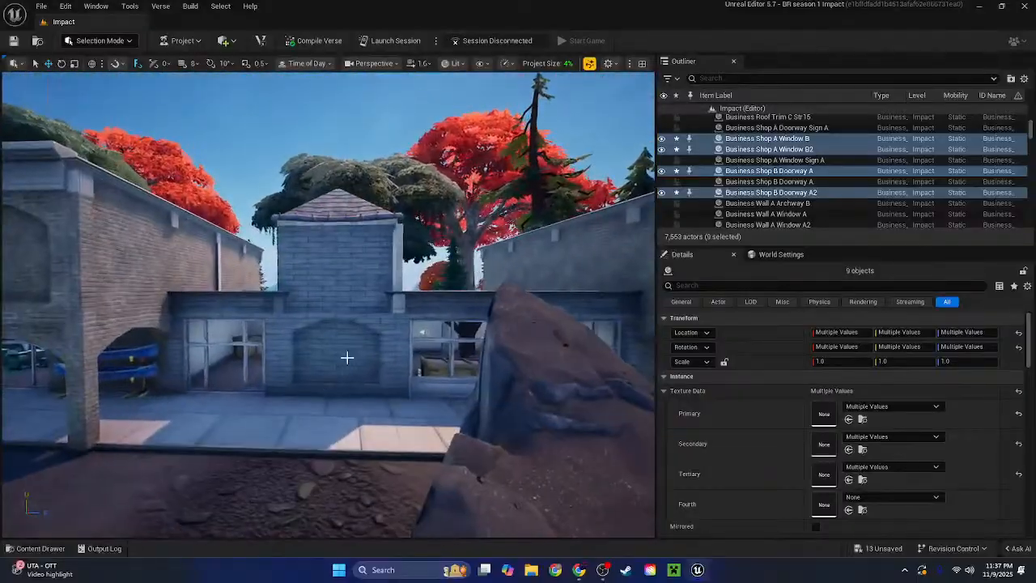
left_click(347, 357)
Add the two Wood Crate 03 props, a Wood Crate 01a and a Wood Crate 02 inside the brick building to the selection
right_click_drag(347, 357, 509, 478)
left_click(303, 371, "ctrl")
key("w")
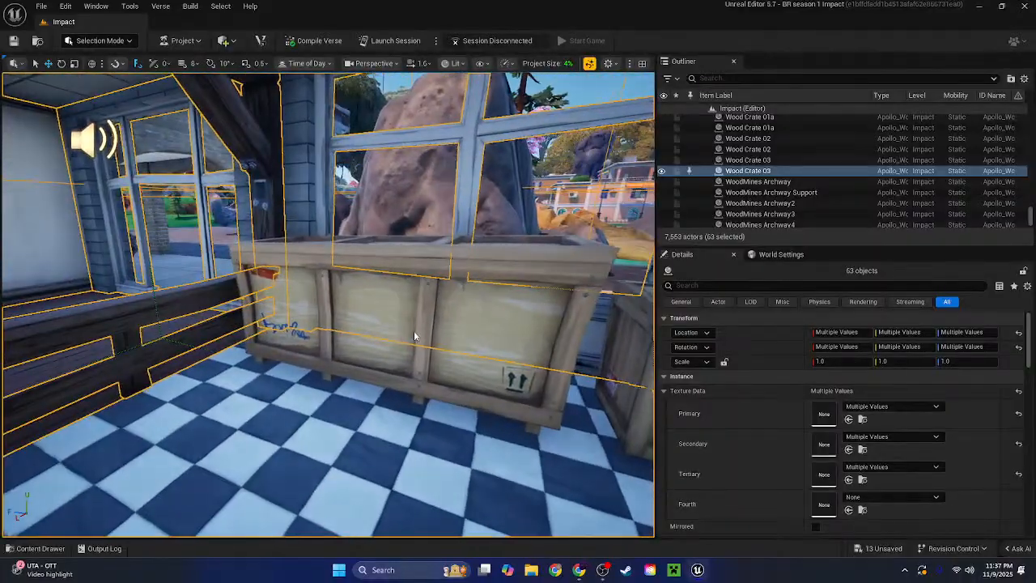
left_click(415, 336, "ctrl")
right_click_drag(415, 336, 486, 348)
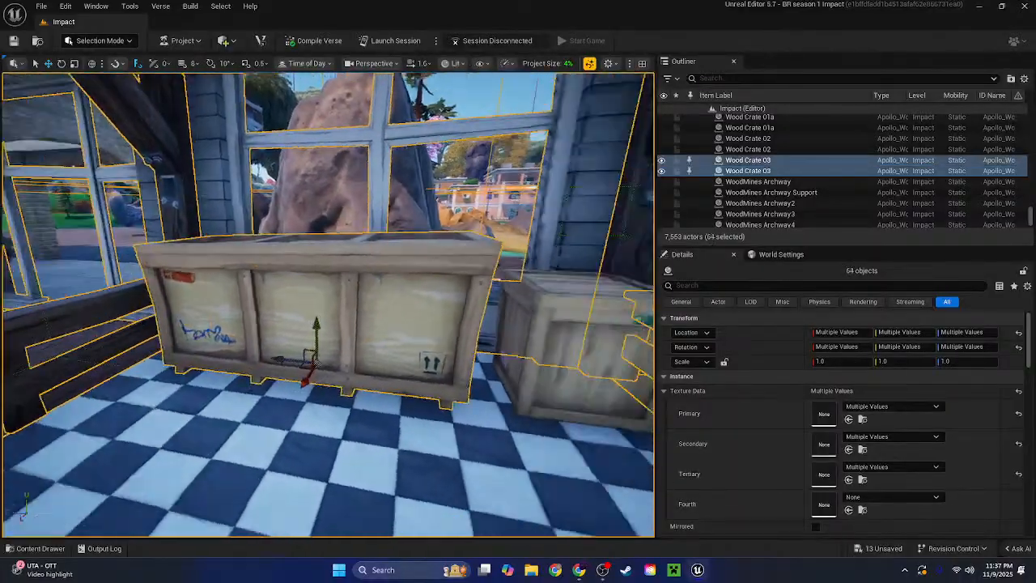
left_click(396, 326, "ctrl")
right_click_drag(397, 325, 104, 245)
left_click(243, 300, "ctrl")
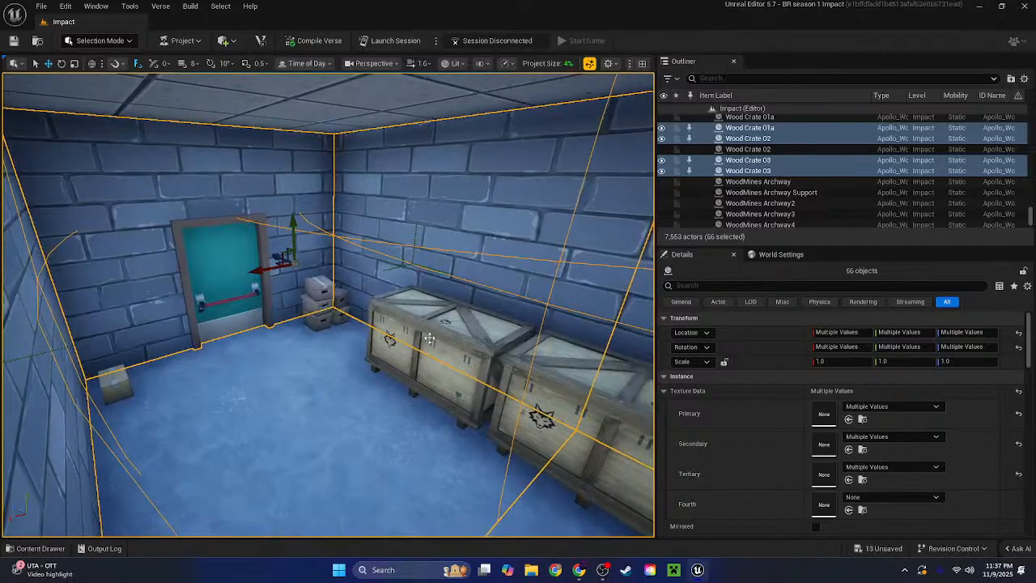
Add the three AlleyTown crates and the two sets of storage boxes in the blue brick storeroom to the selection
left_click(430, 338, "ctrl")
left_click(542, 398, "ctrl")
left_click(322, 304, "ctrl")
left_click(116, 381, "ctrl")
right_click_drag(165, 372, 210, 366)
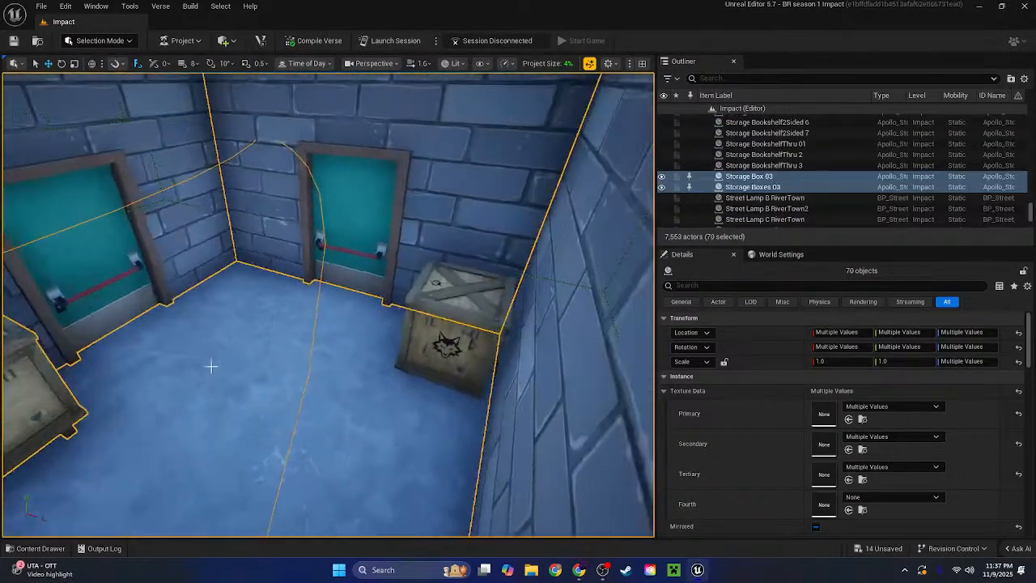
left_click(436, 314, "ctrl")
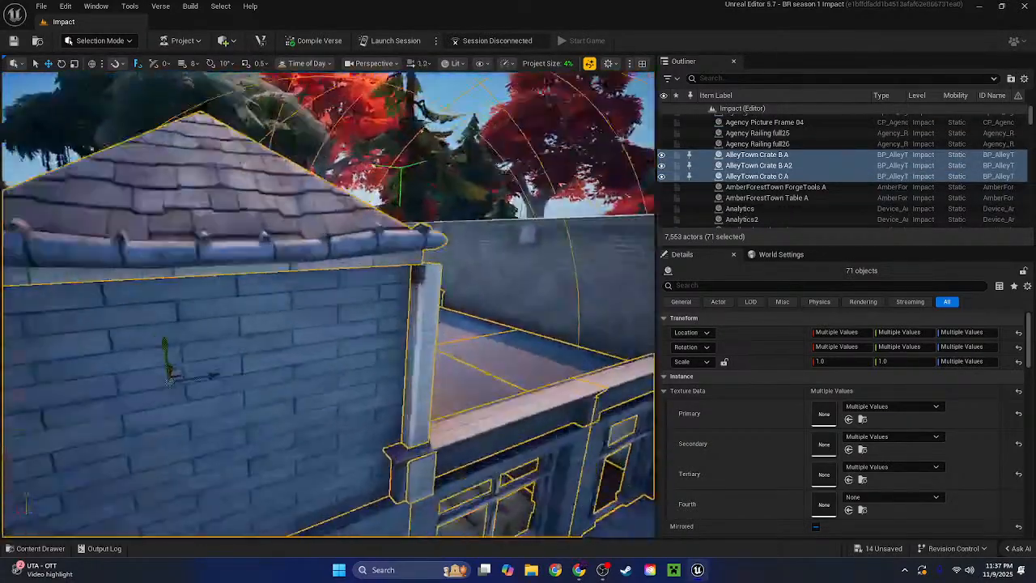
Add Halloween Sign HeyBoo 01 to the selected building pieces and release the selection
right_click_drag(315, 302, 267, 303)
left_click(315, 303, "ctrl")
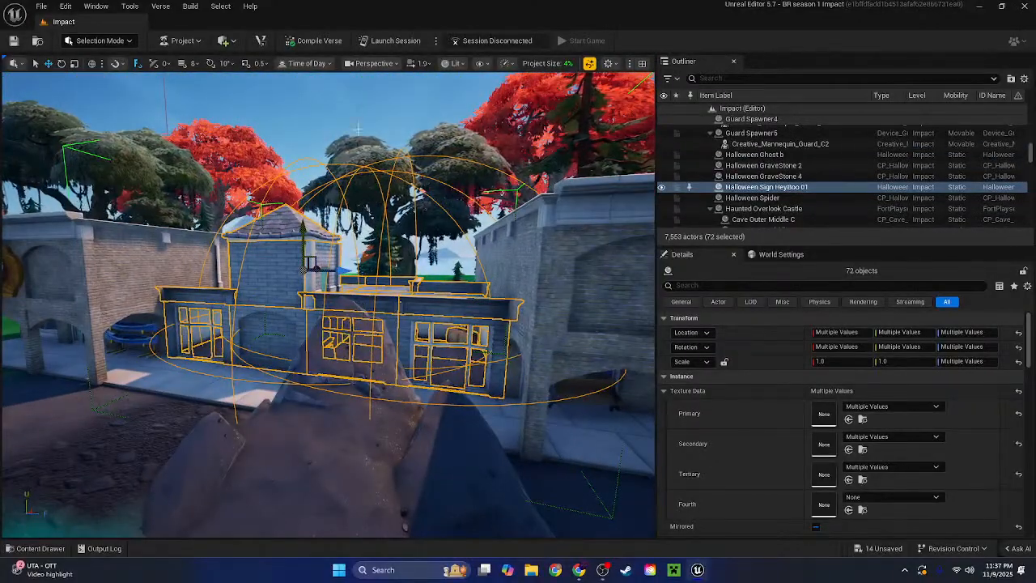
key("Escape")
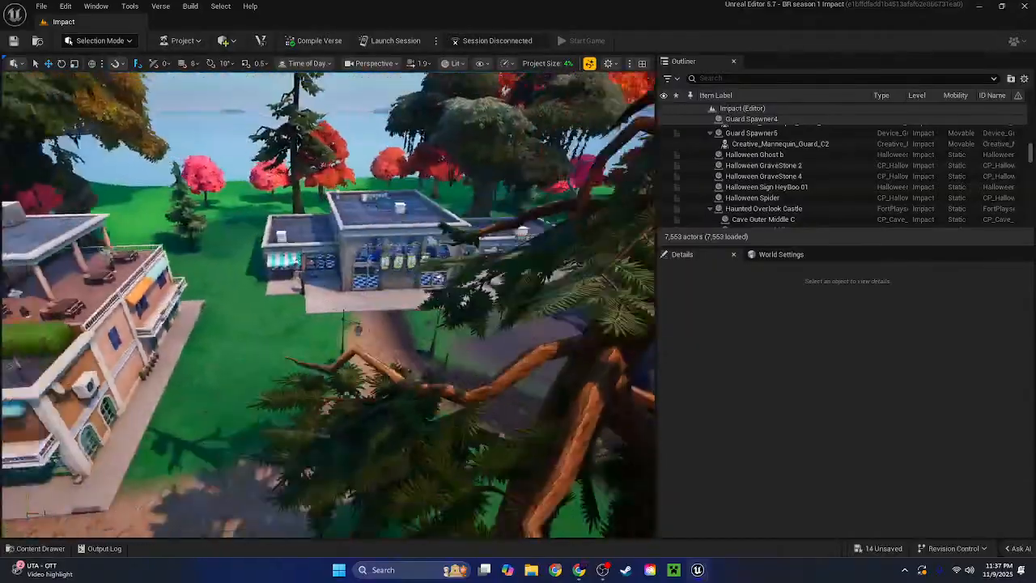
Save the Impact level
right_click_drag(328, 304, 494, 304)
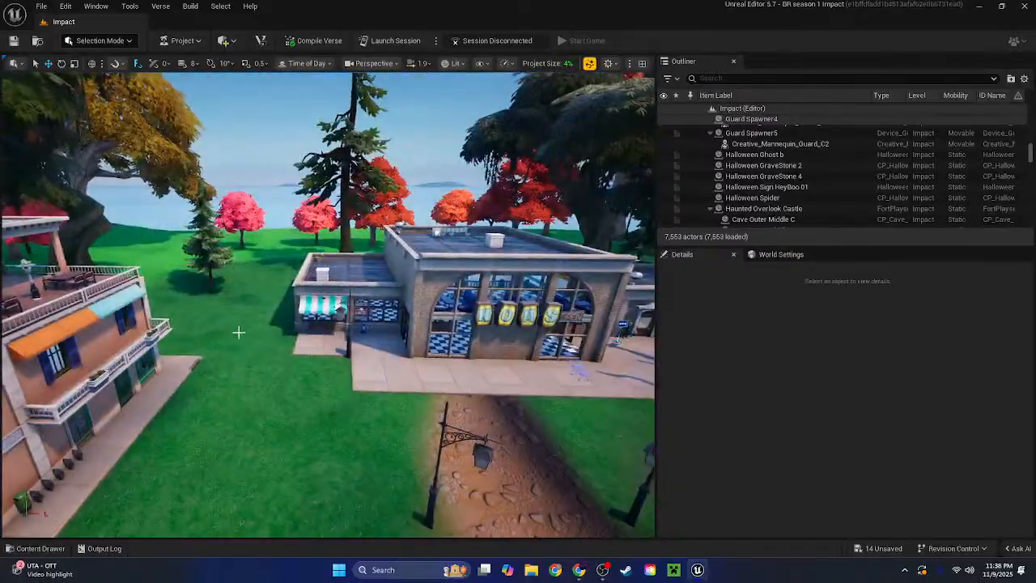
right_click_drag(238, 332, 146, 340)
key("s")
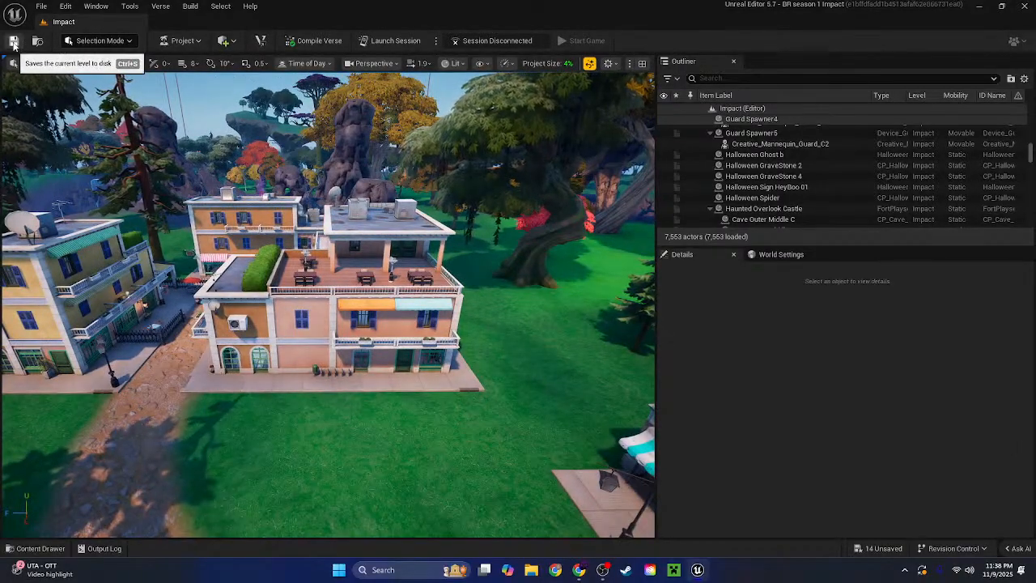
left_click(13, 42)
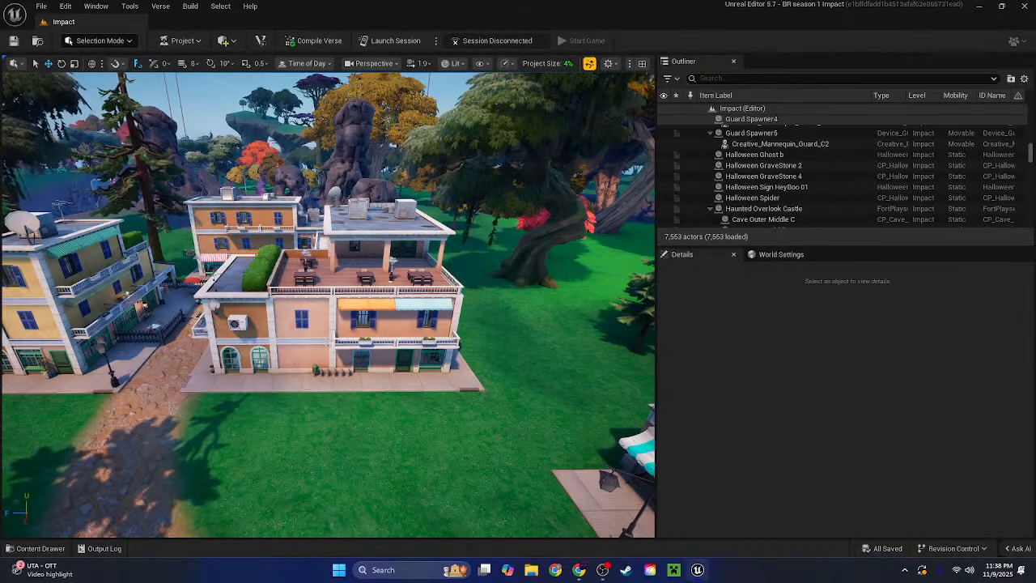
Open the Bloom_of_Madness level from the project's Impact content folder
right_click_drag(252, 240, 325, 357)
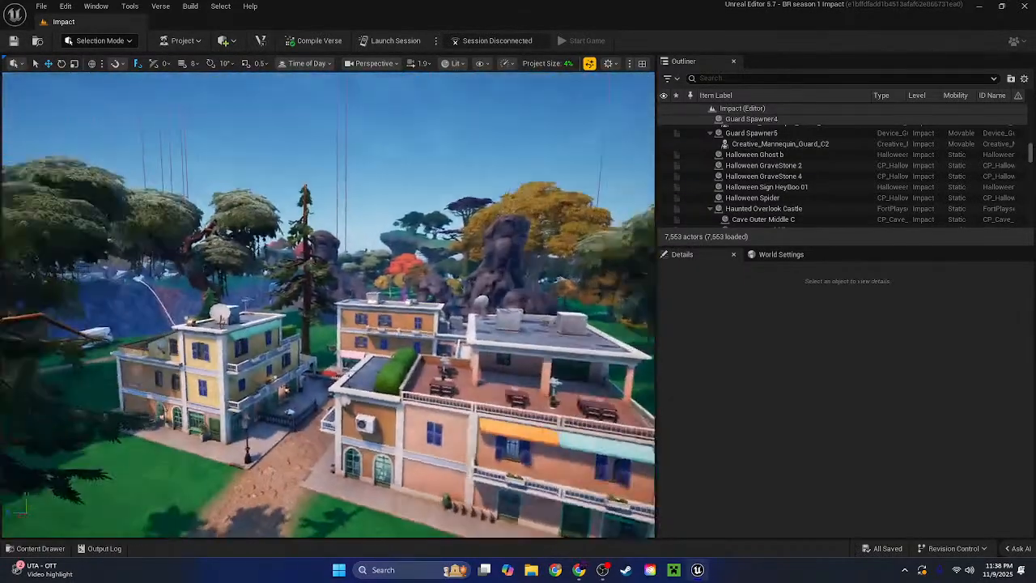
left_click(20, 548)
left_click(384, 499)
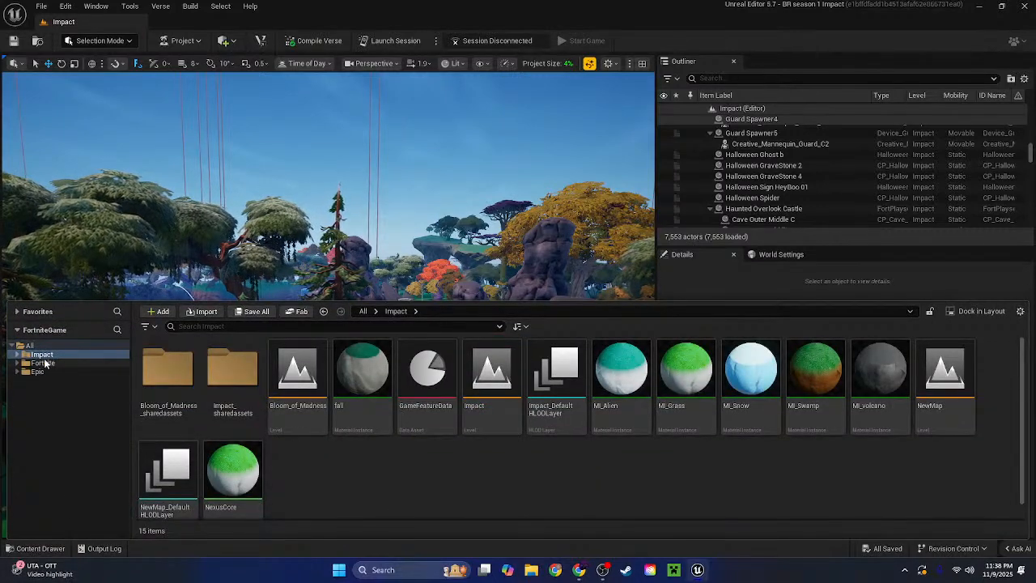
left_click(314, 396)
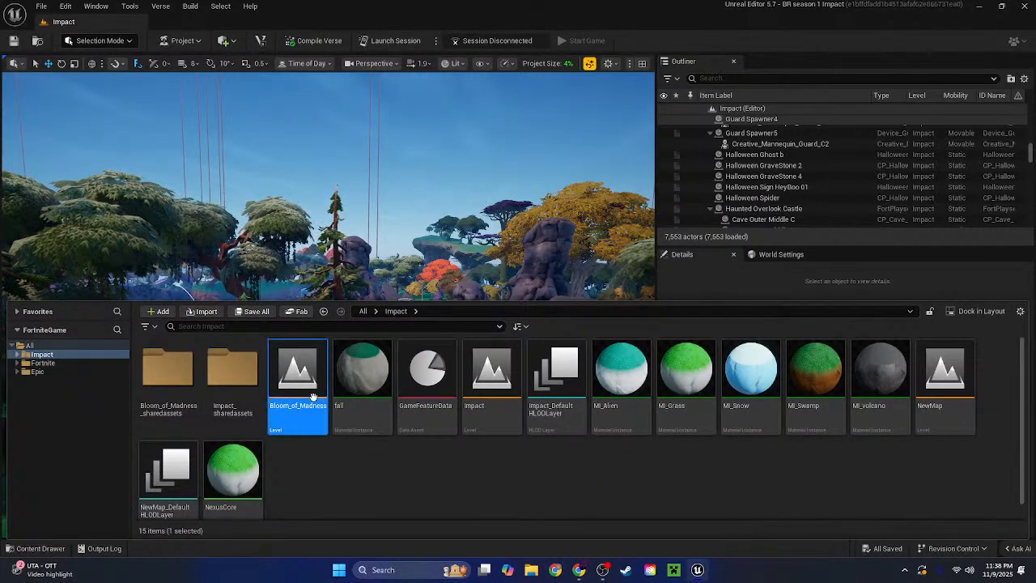
double_click(314, 398)
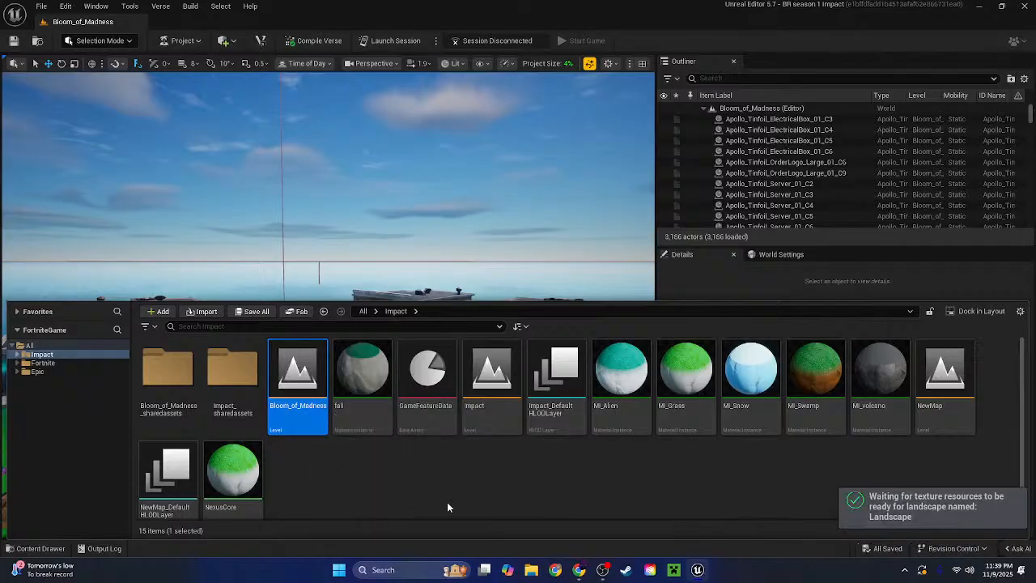
left_click(447, 507)
right_click_drag(447, 201, 429, 346)
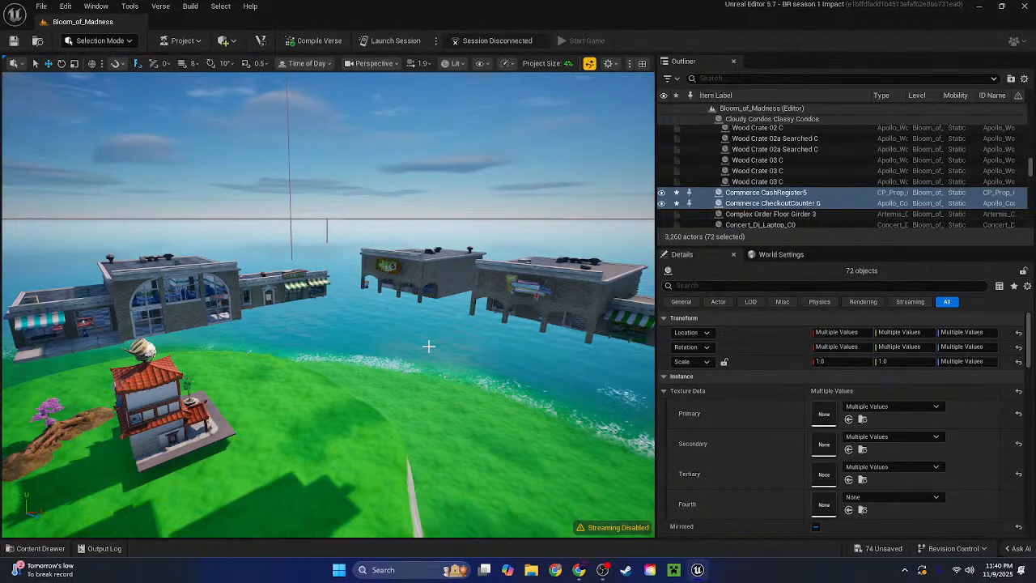
Delete the group of nine shop floor, window and doorway pieces lying over the grass and accept the referenced-actor deletion
right_click_drag(406, 333, 382, 312)
scroll(313, 324, "up", 3)
scroll(217, 316, "down", 1)
key("a")
key("a")
left_click(207, 357)
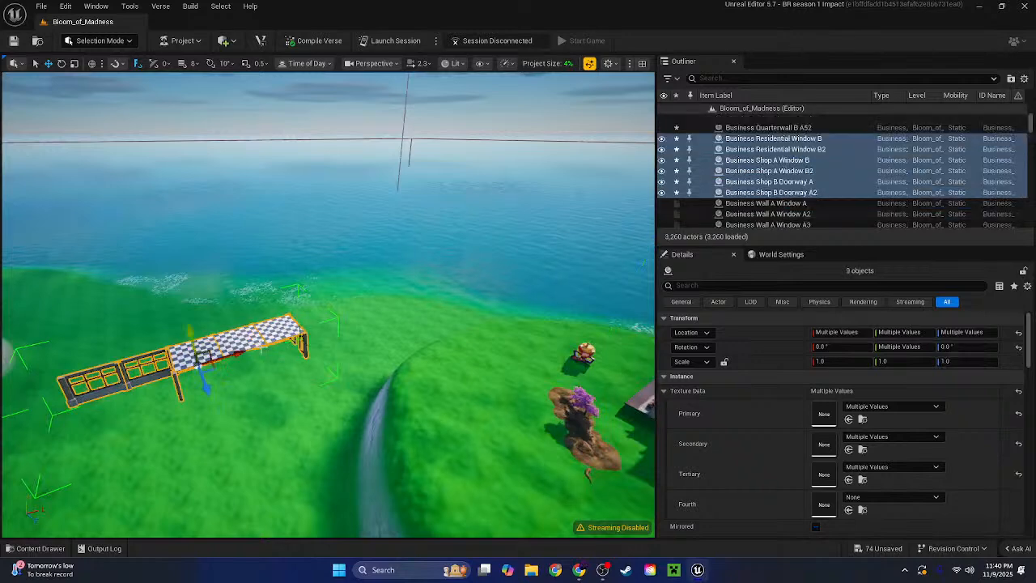
key("Delete")
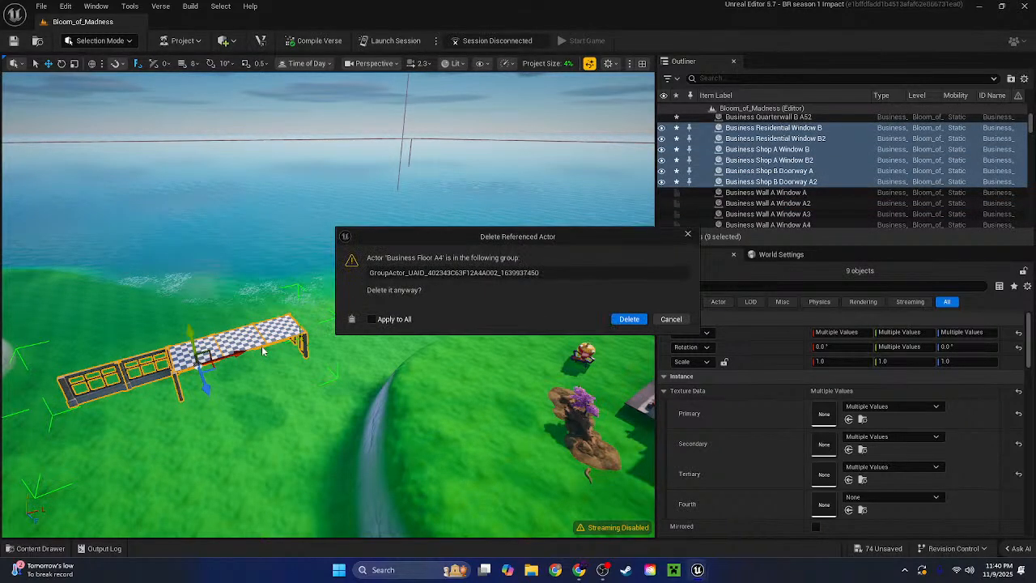
left_click(629, 319)
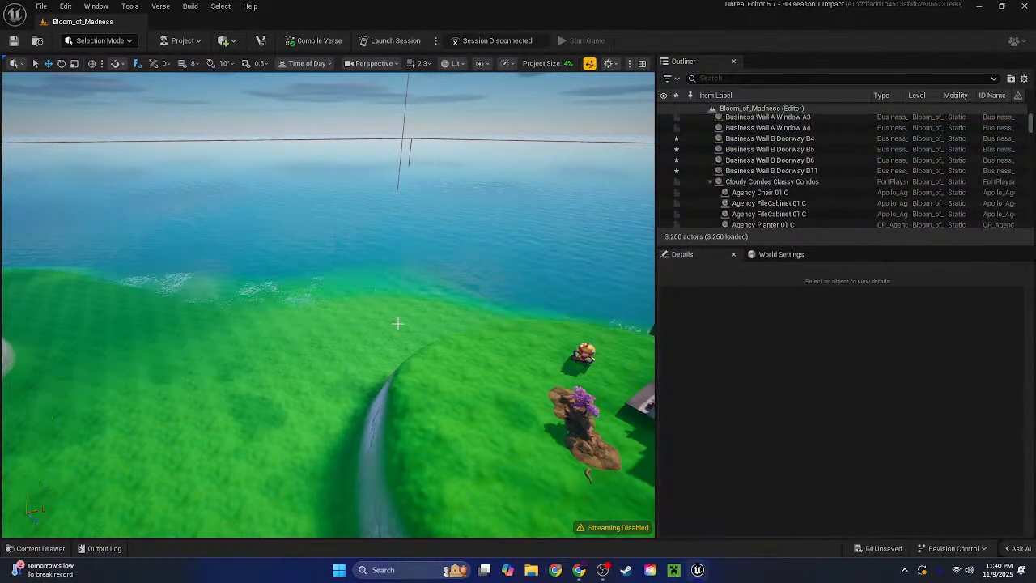
Move the Bass Shop prefab beside the peaked-roof brick building, to location 17408, 7296, -17408
right_click_drag(620, 324, 619, 324)
scroll(619, 325, "down", 1)
right_click_drag(343, 402, 338, 424)
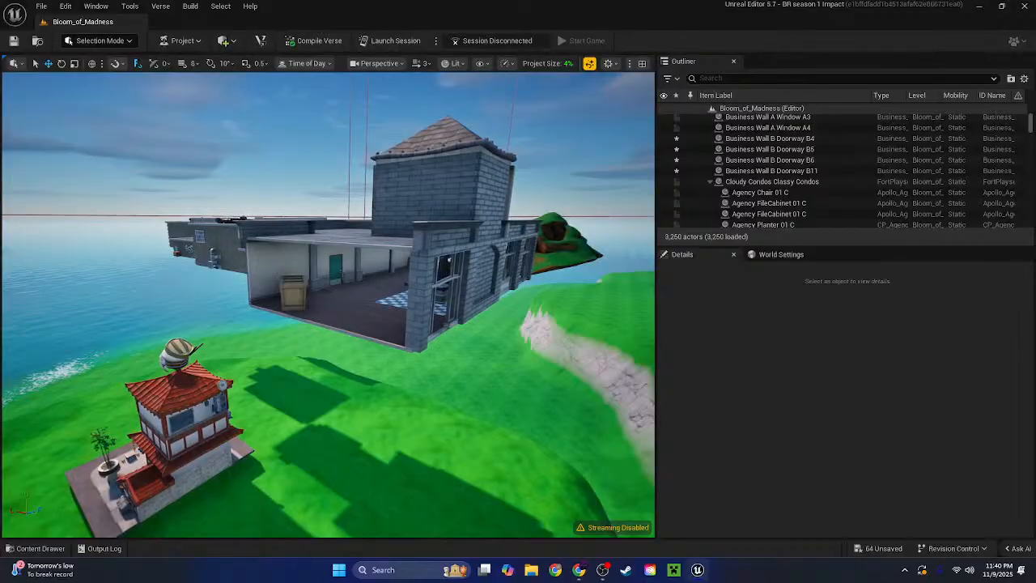
right_click_drag(449, 259, 420, 382)
left_click(437, 257)
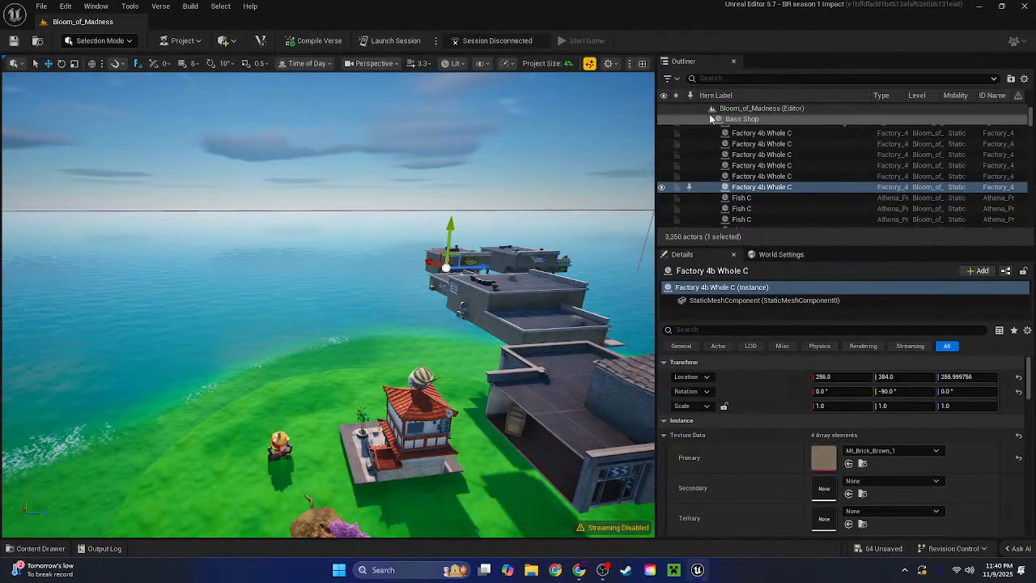
left_click(446, 279)
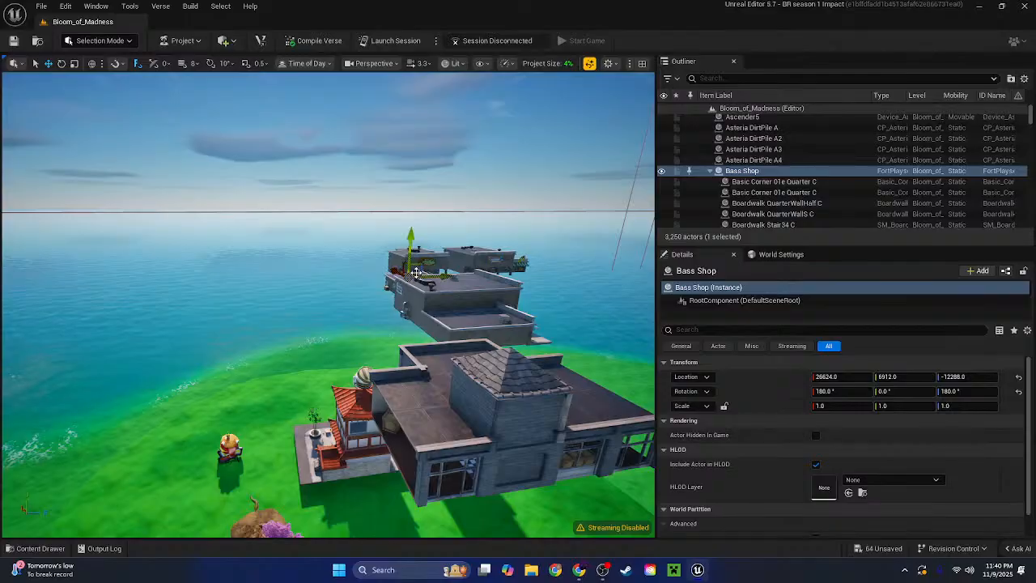
left_click_drag(415, 272, 310, 455)
right_click_drag(307, 427, 284, 359)
key("w")
key("s")
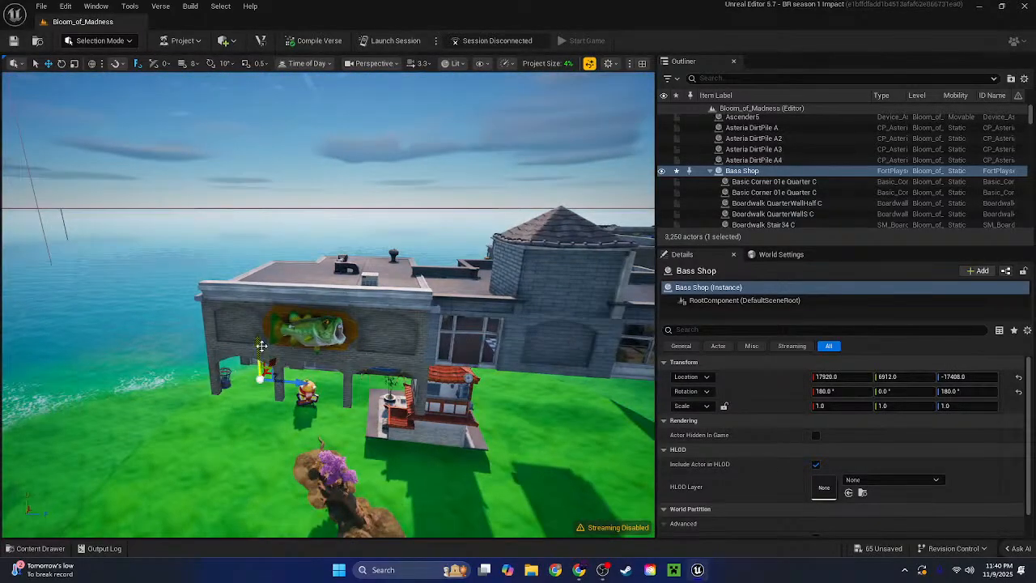
mouse_move(261, 345)
left_mouse_down()
mouse_move(257, 306)
mouse_move(264, 340)
left_mouse_up()
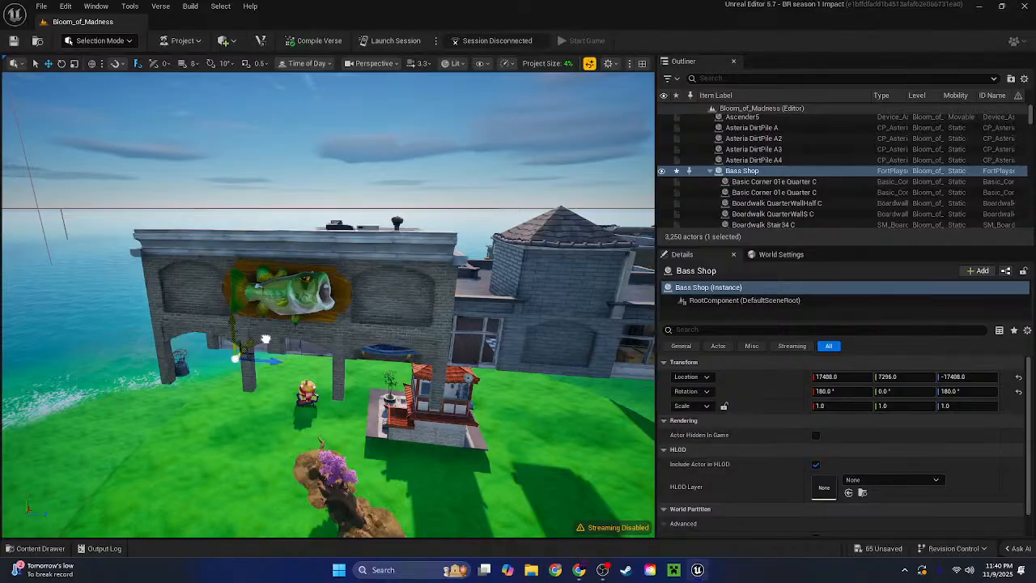
Move the distant McGuffin's prefab next to the peaked-roof brick building, to location 17920, 6912, -13824
key("w")
right_click_drag(264, 340, 408, 226)
key("d")
key("s")
key("w")
key("s")
key("w")
key("s")
key("d")
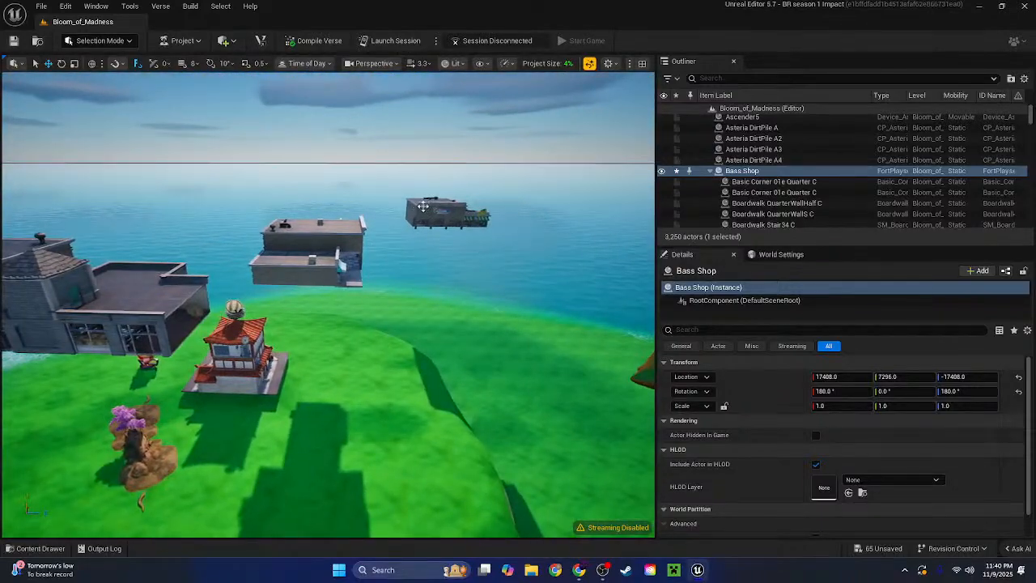
left_click(423, 206)
left_click(712, 119)
key("s")
right_click_drag(551, 145, 486, 181)
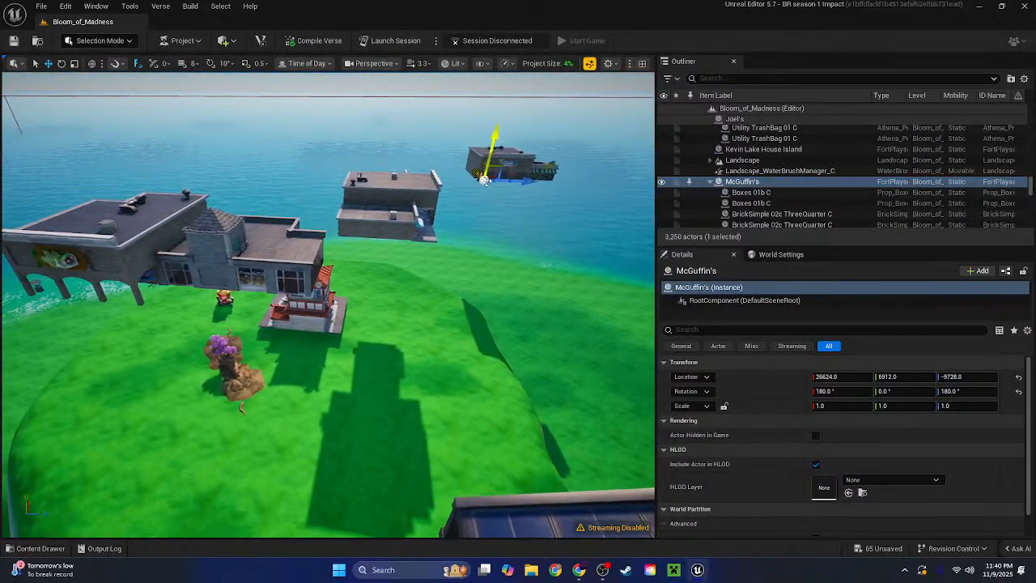
left_click_drag(484, 180, 364, 297)
key("w")
right_click_drag(363, 296, 460, 256)
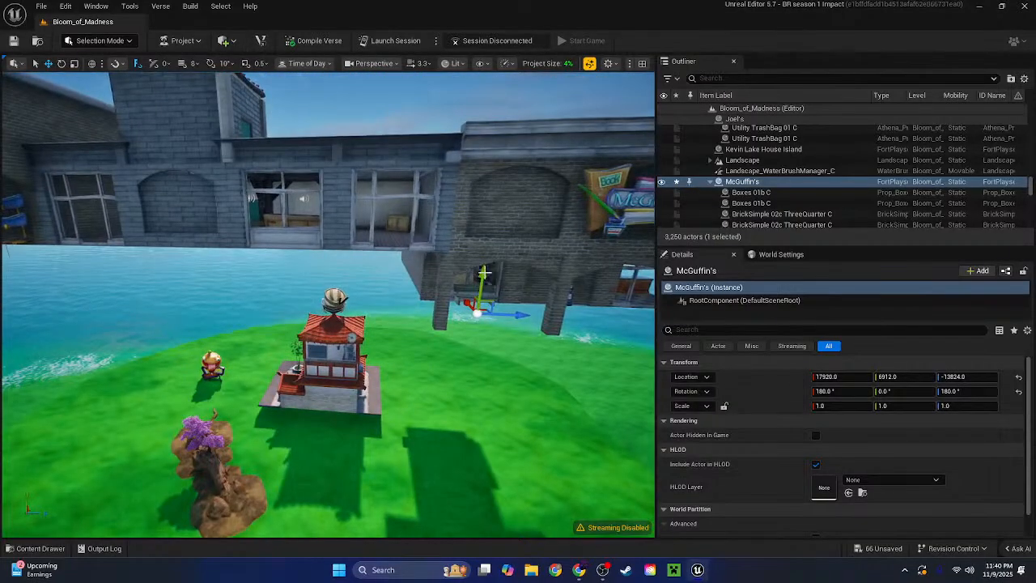
Raise McGuffin's to 7296 and shift it in line with the peaked-roof building, at location 17408, 7296, -13824
left_click_drag(484, 273, 487, 203)
key("s")
right_click_drag(486, 202, 412, 269)
key("a")
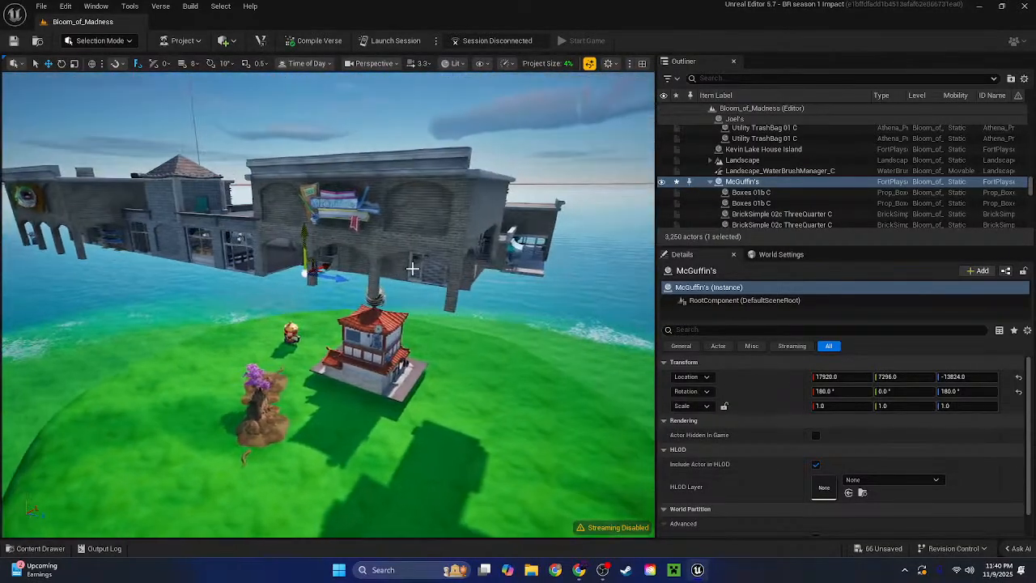
left_click_drag(327, 268, 257, 276)
key("d")
right_click_drag(258, 276, 183, 283)
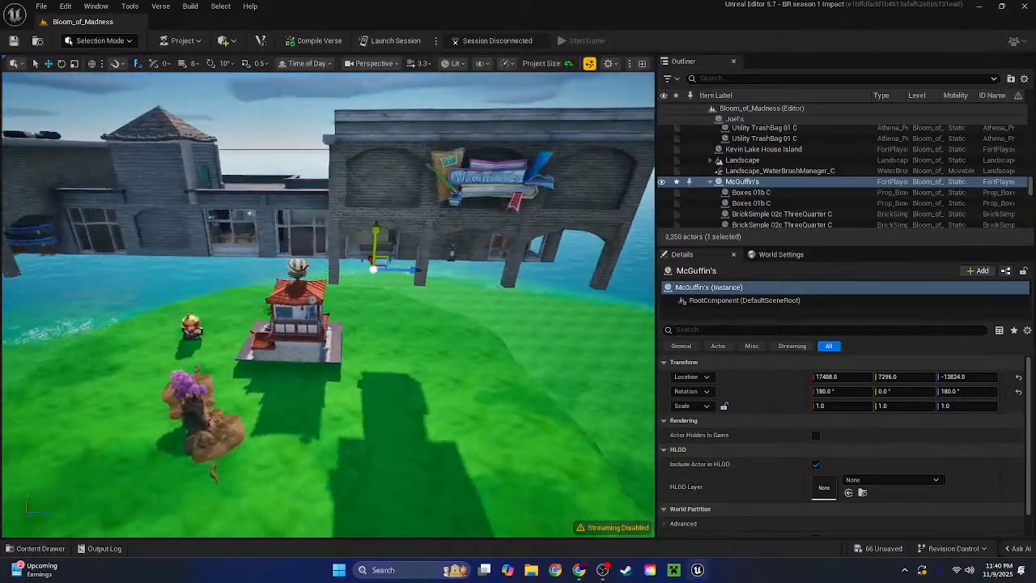
Move the distant Joel's prefab over to the shop row, beside McGuffin's
key("s")
right_click_drag(328, 304, 235, 255)
key("d")
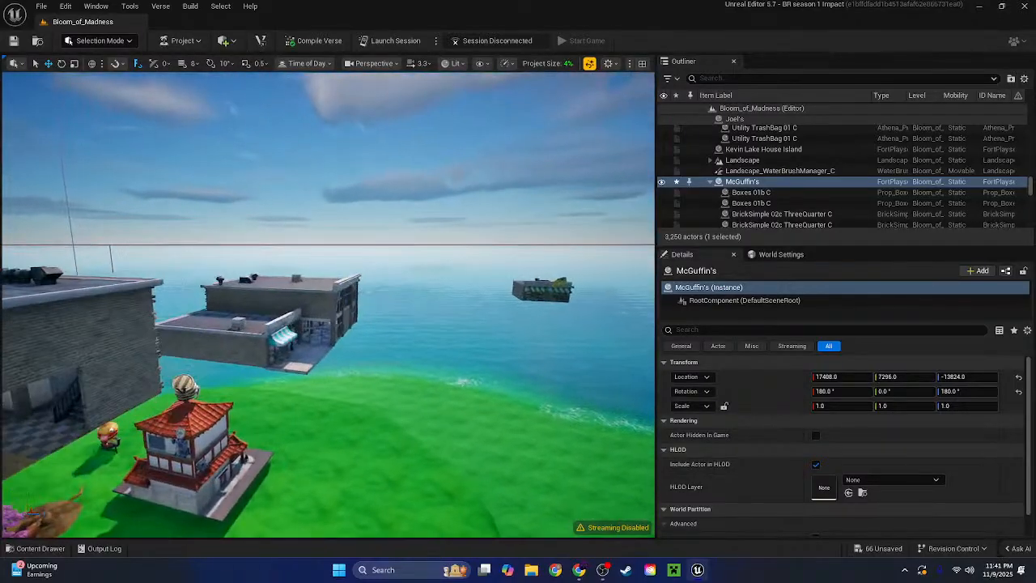
left_click(552, 290)
left_click(716, 121)
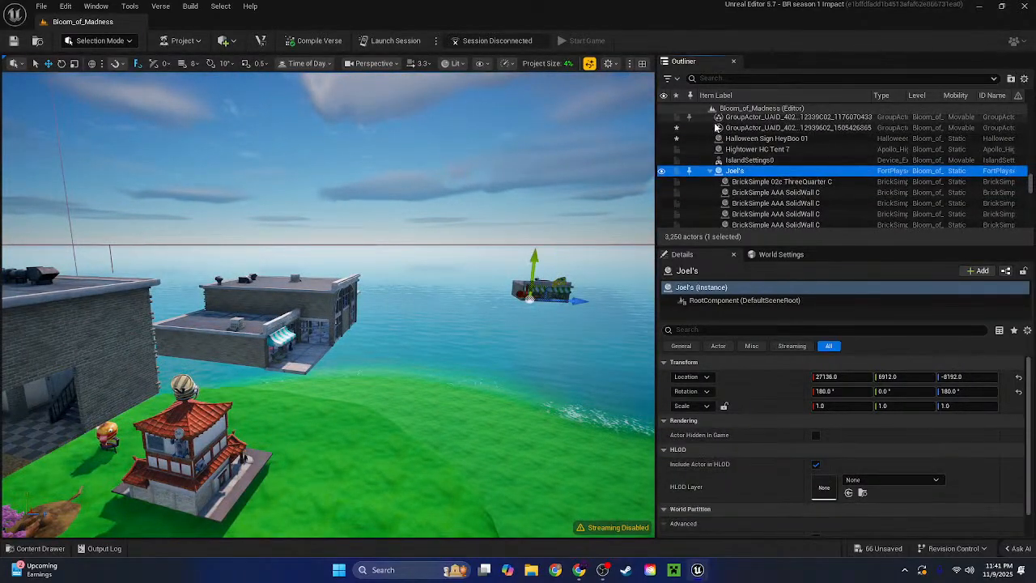
key("s")
right_click_drag(583, 210, 583, 243)
left_click_drag(601, 206, 277, 293)
key("w")
right_click_drag(277, 294, 324, 267)
Delete the whole Dumpling Restaurant prefab standing on the grass
key("s")
left_click(328, 187)
key("w")
left_click(324, 269)
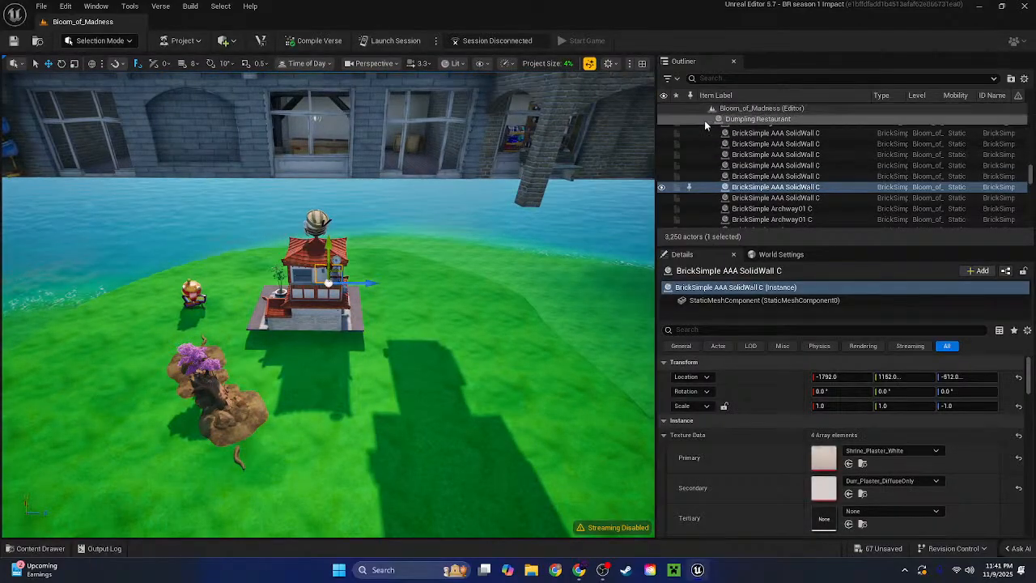
left_click(704, 120)
key("Delete")
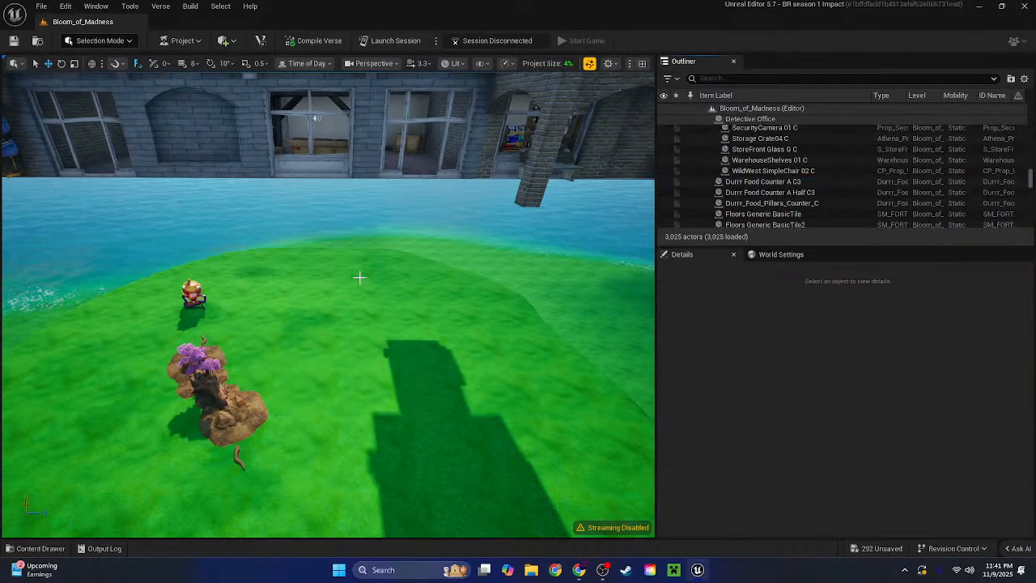
Lower the Bass Shop prefab onto the grass, to location 17408, 3072, -17408
key("s")
right_click_drag(359, 277, 315, 283)
key("w")
left_click(314, 283)
left_click(703, 121)
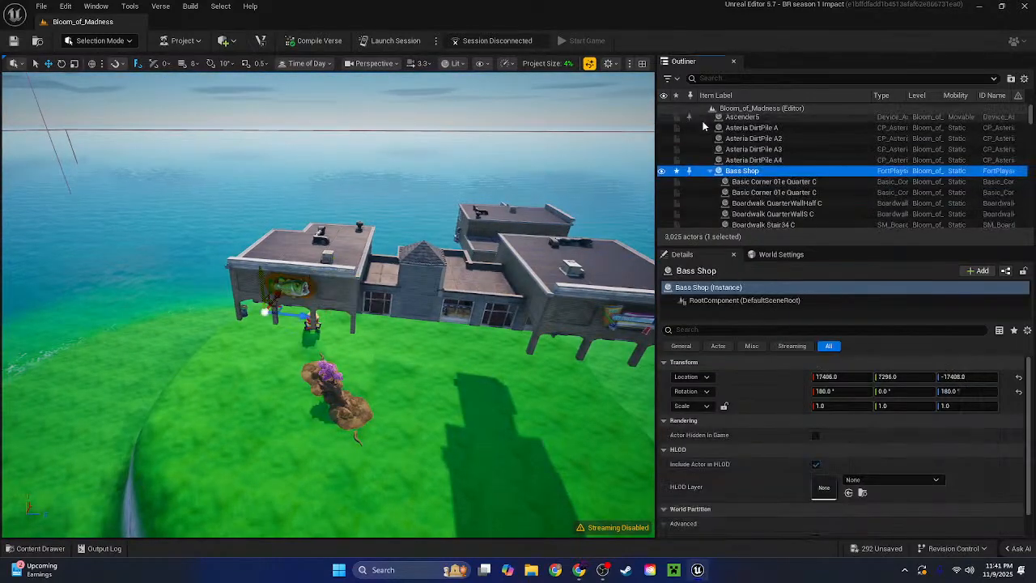
left_click_drag(269, 287, 274, 433)
key("w")
right_click_drag(274, 433, 282, 309)
key("w")
key("s")
left_click_drag(281, 310, 274, 414)
key("w")
right_click_drag(274, 418, 271, 347)
key("s")
key("s")
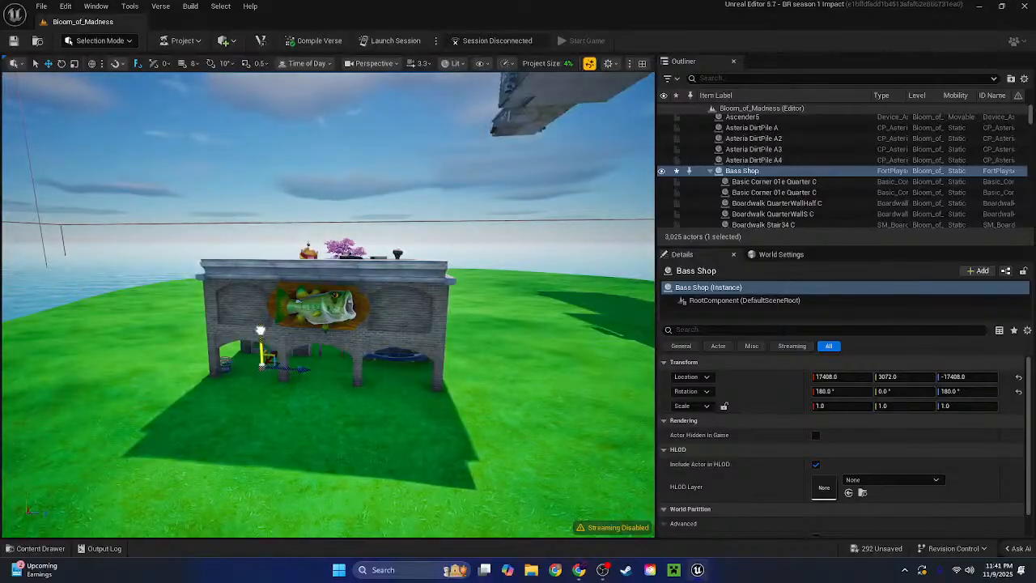
Shift the Bass Shop back across the island and adjust its height, to location 24064, 3456, -17408
left_click_drag(263, 314, 351, 251)
key("w")
right_click_drag(351, 251, 401, 292)
key("d")
key("w")
left_click_drag(424, 315, 400, 319)
right_click_drag(400, 319, 485, 356)
key("s")
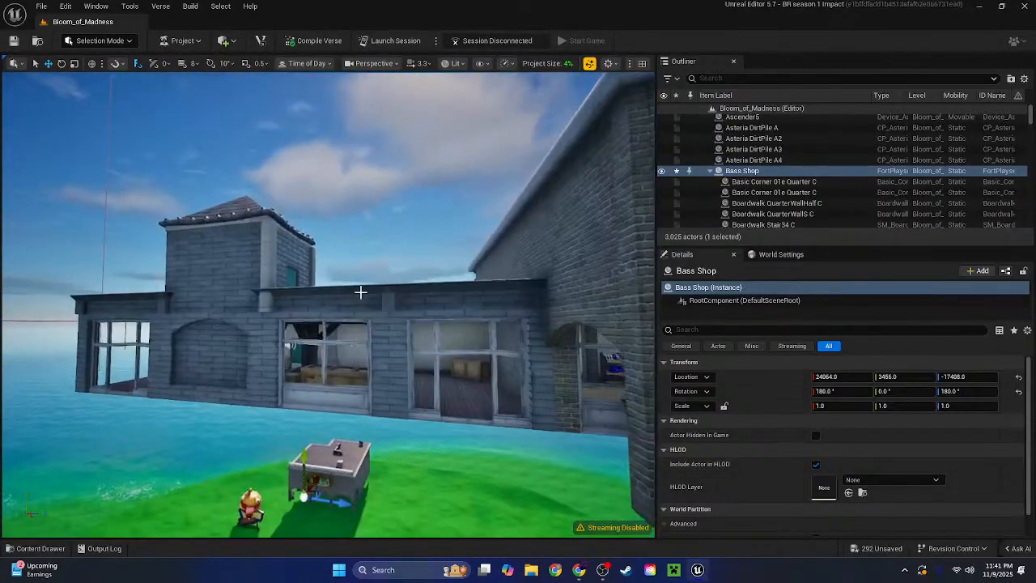
Select the peaked-roof building's group and add the wooden crates inside its shop rooms to the selection
left_click(342, 304)
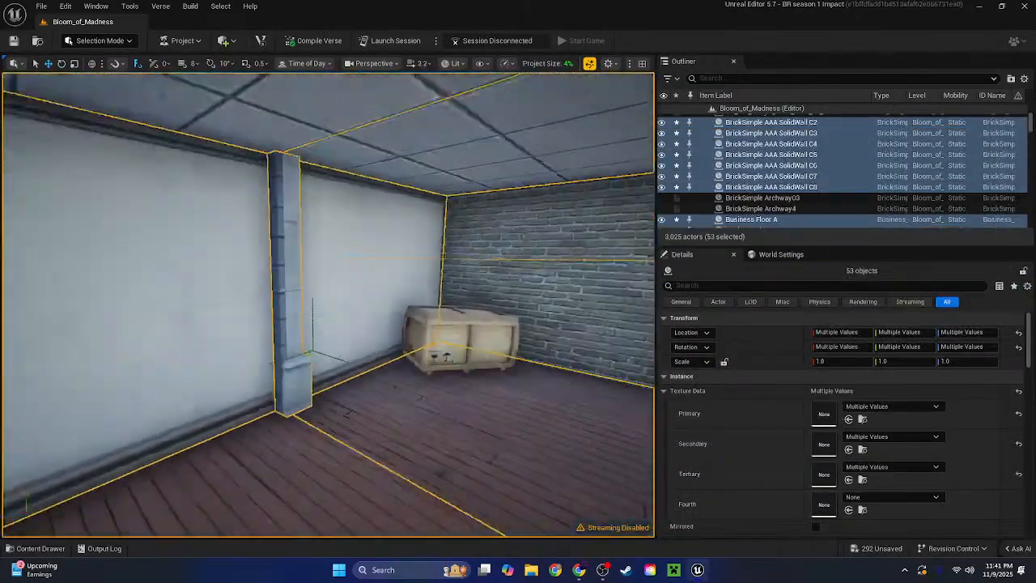
left_click(405, 328, "ctrl")
right_click_drag(405, 328, 640, 328)
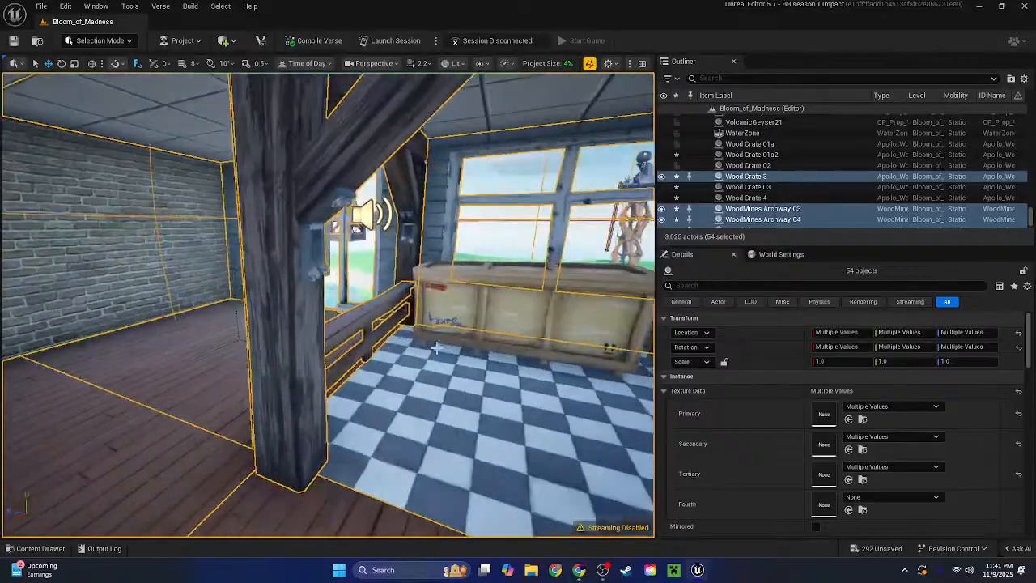
left_click(465, 323, "ctrl")
right_click_drag(466, 324, 648, 324)
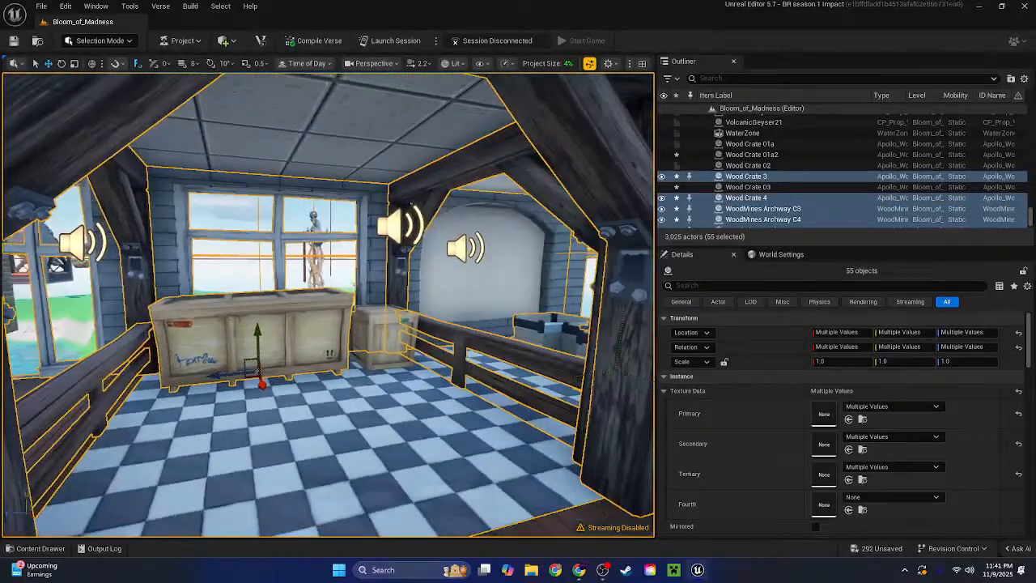
left_click(386, 328, "ctrl")
right_click_drag(386, 328, 583, 328)
left_click(399, 315, "ctrl")
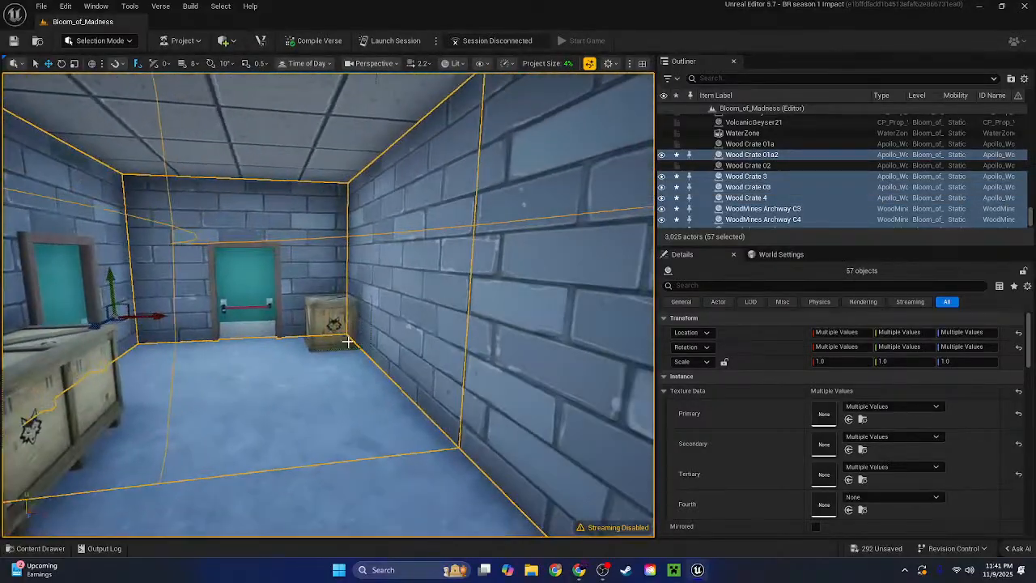
Add the AlleyTown crates, the stacked storage boxes and the Halloween HeyBoo sign to the building selection
left_click(348, 341, "ctrl")
right_click_drag(347, 340, 202, 340)
left_click(347, 340, "ctrl")
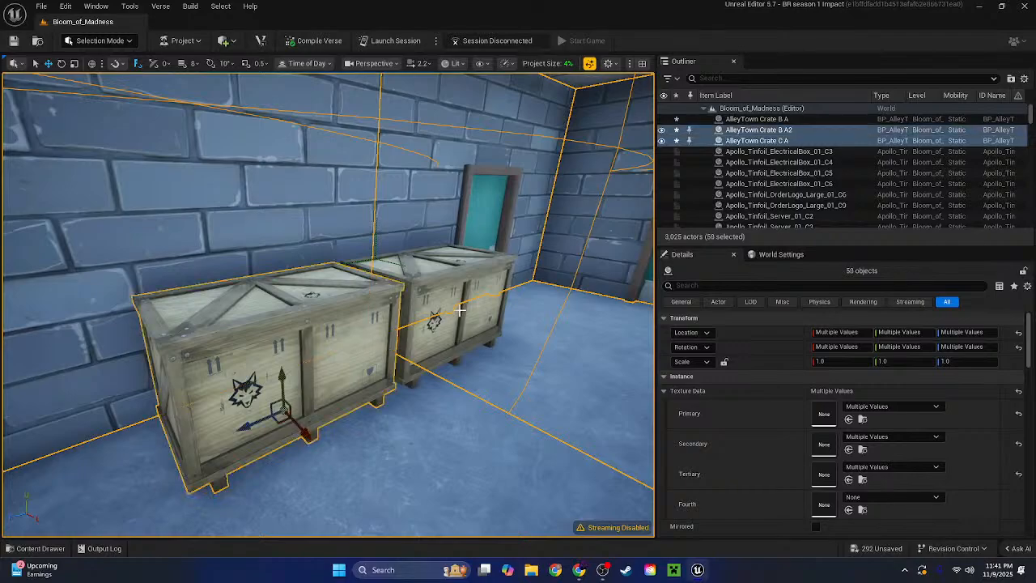
left_click(433, 324, "ctrl")
right_click_drag(432, 324, 283, 324)
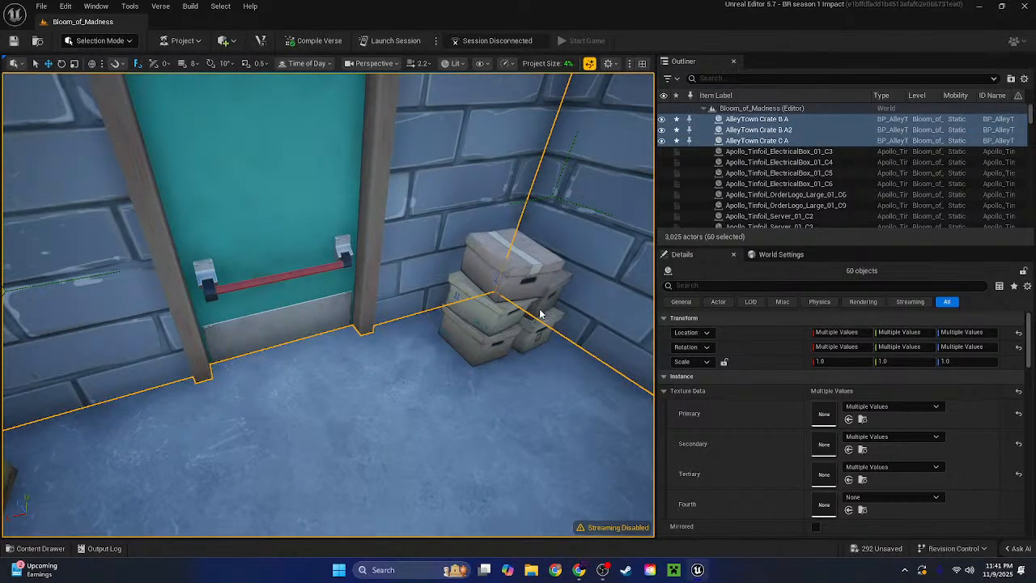
left_click(541, 314, "ctrl")
right_click_drag(541, 314, 388, 314)
left_click(275, 332, "ctrl")
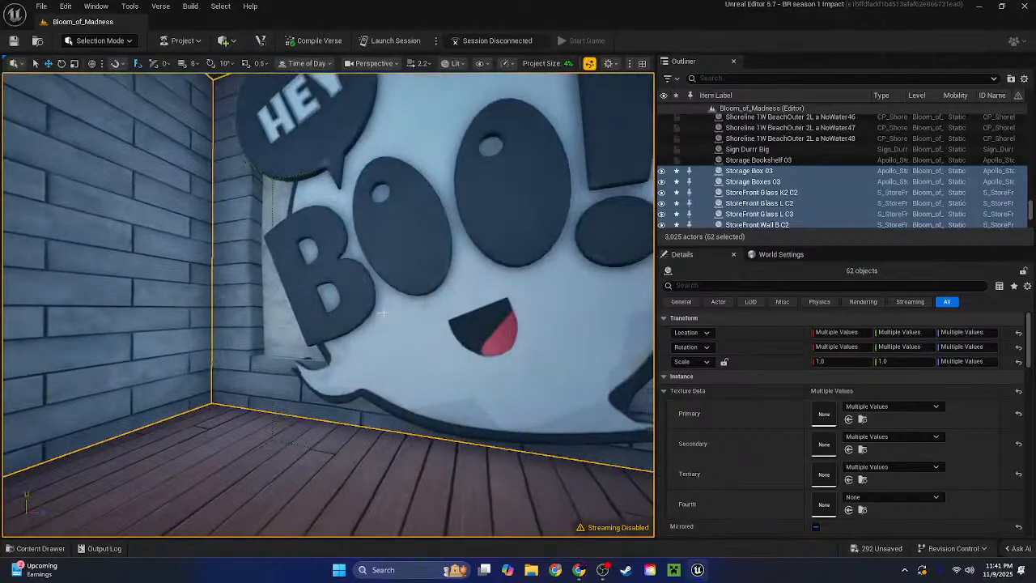
left_click(383, 313, "ctrl")
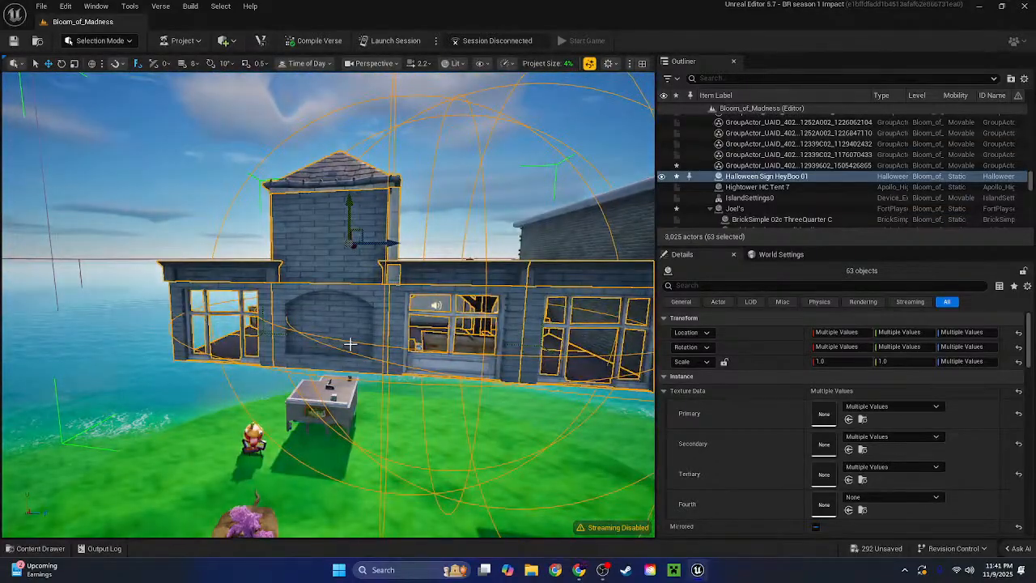
Include the cash register and checkout counter in the building selection and lower the building onto the grass beside the Bass Shop
left_click(337, 289, "ctrl")
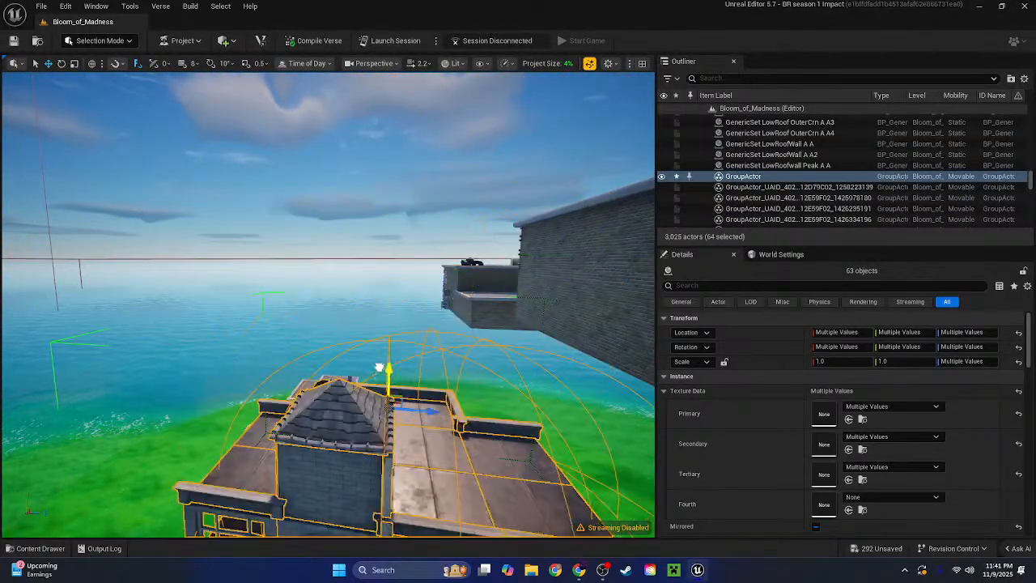
key("ctrl+z")
right_click_drag(383, 319, 334, 341)
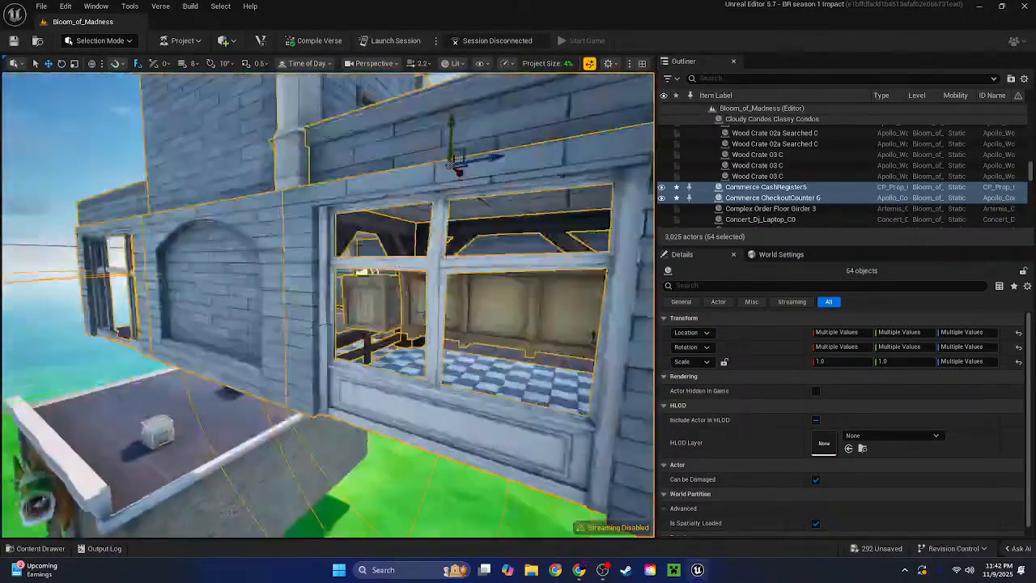
right_click_drag(478, 186, 421, 185)
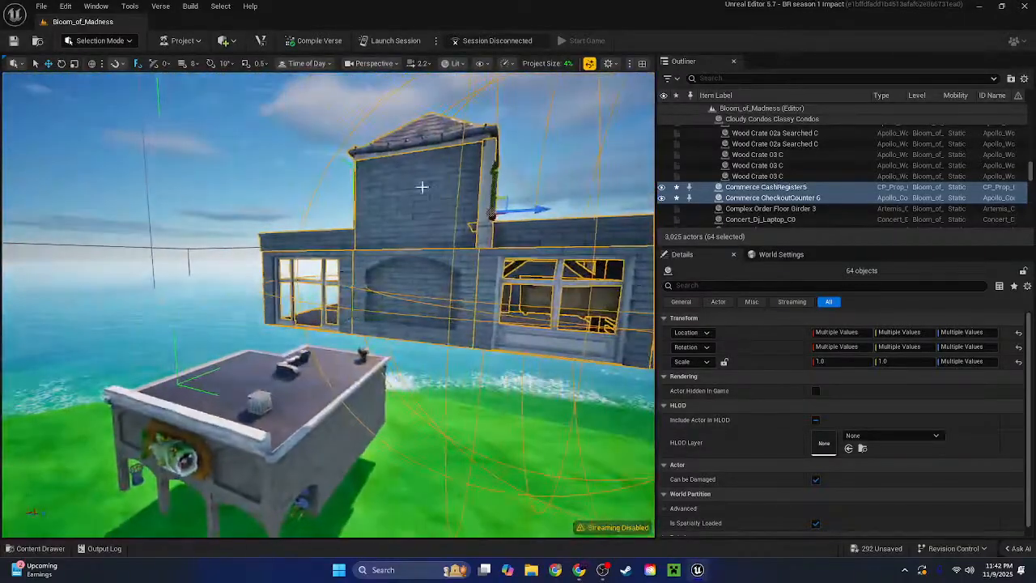
mouse_move(418, 339)
right_mouse_down()
mouse_move(381, 404)
mouse_move(397, 421)
mouse_move(429, 356)
mouse_move(417, 339)
right_mouse_up()
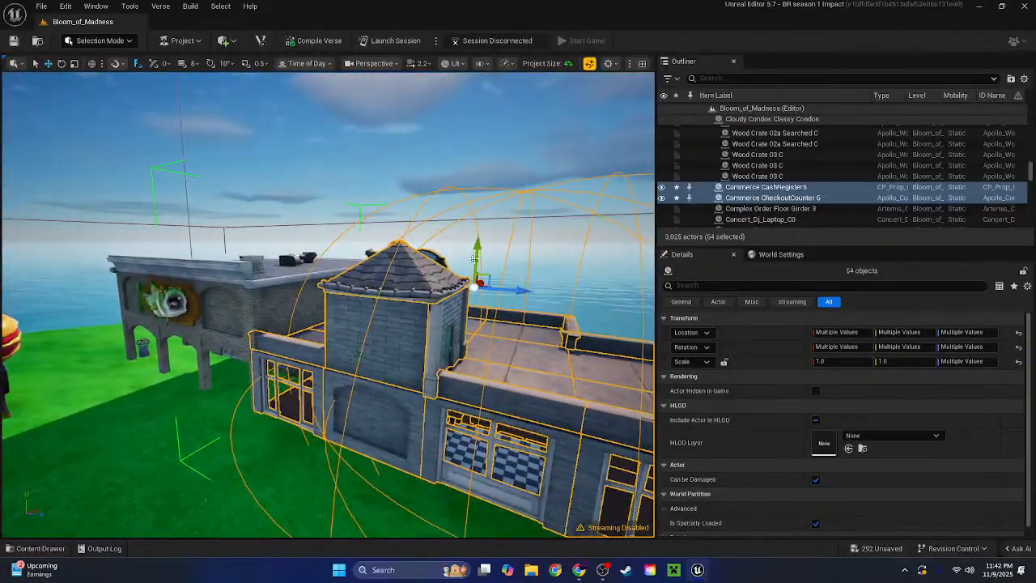
right_click_drag(469, 264, 486, 232)
right_click_drag(558, 225, 558, 210)
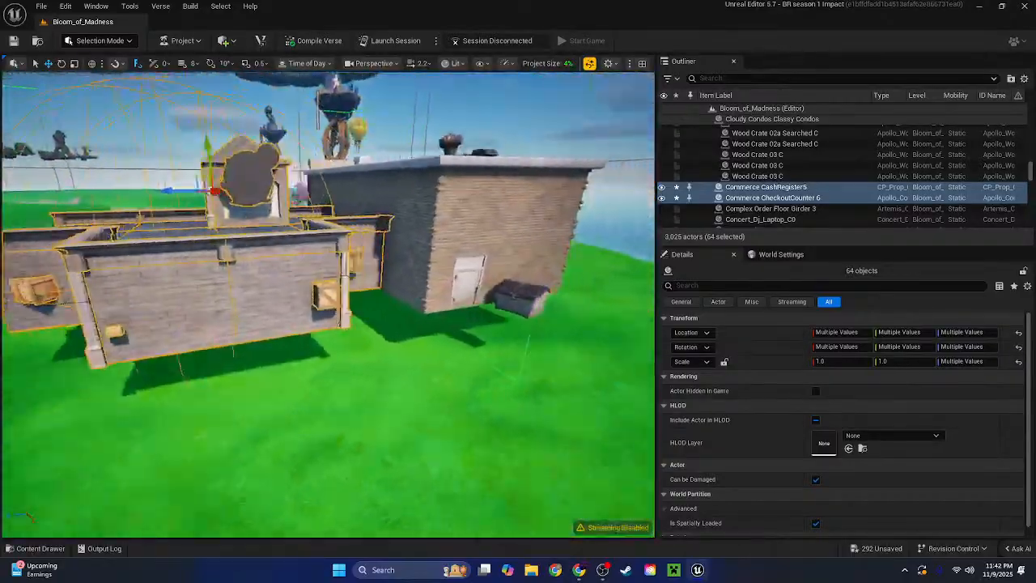
Examine the lowered building inside and out and check which pieces are selected together with its interior crate
key("w")
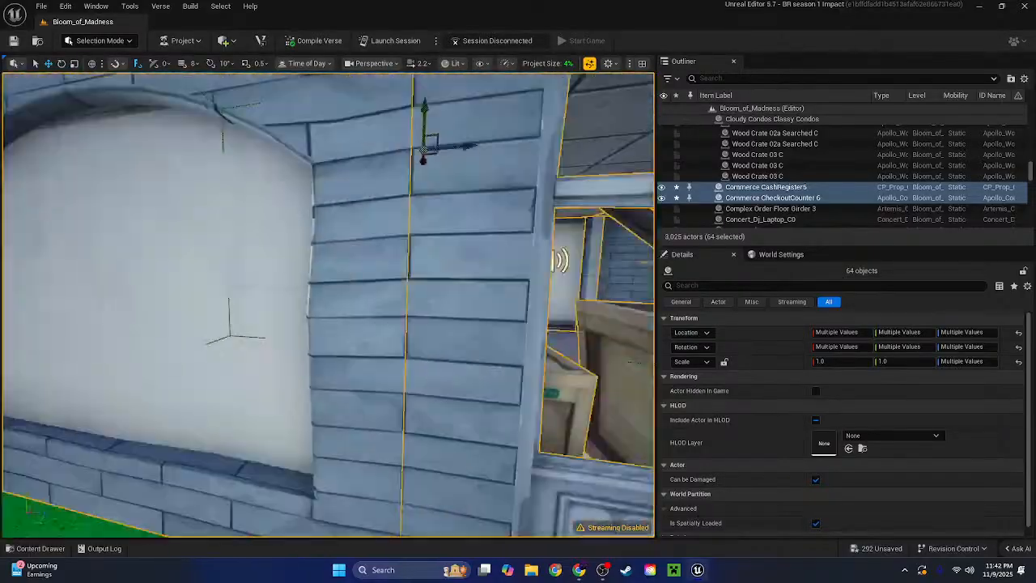
right_click_drag(328, 304, 421, 304)
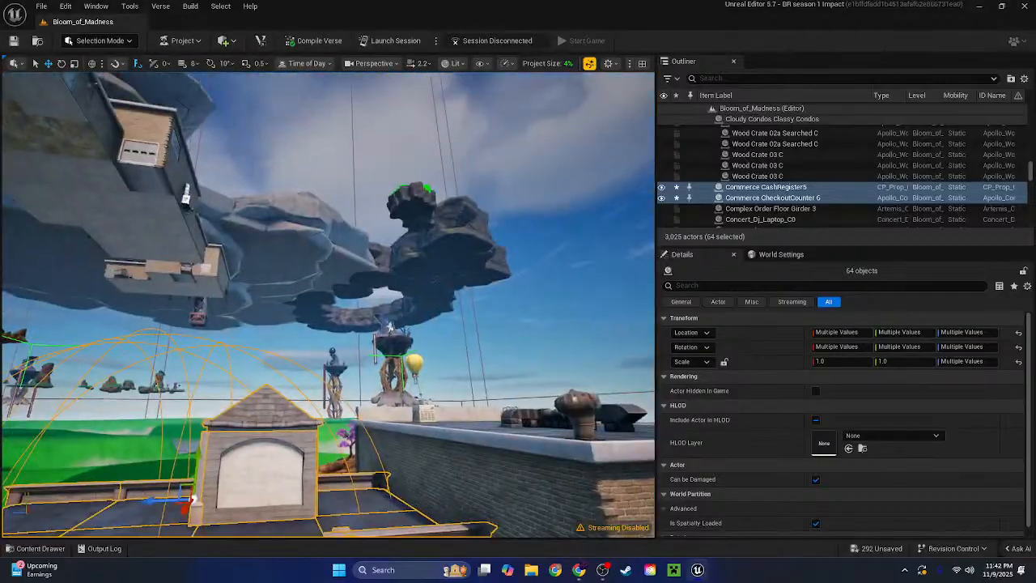
key("Escape")
right_click_drag(328, 305, 275, 486)
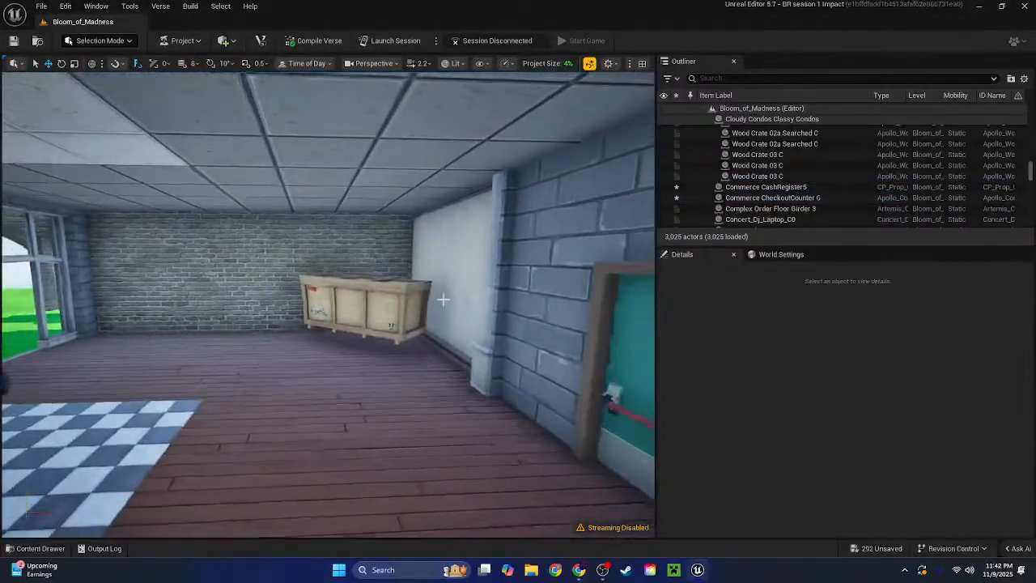
left_click(444, 300)
right_click_drag(443, 299, 178, 301)
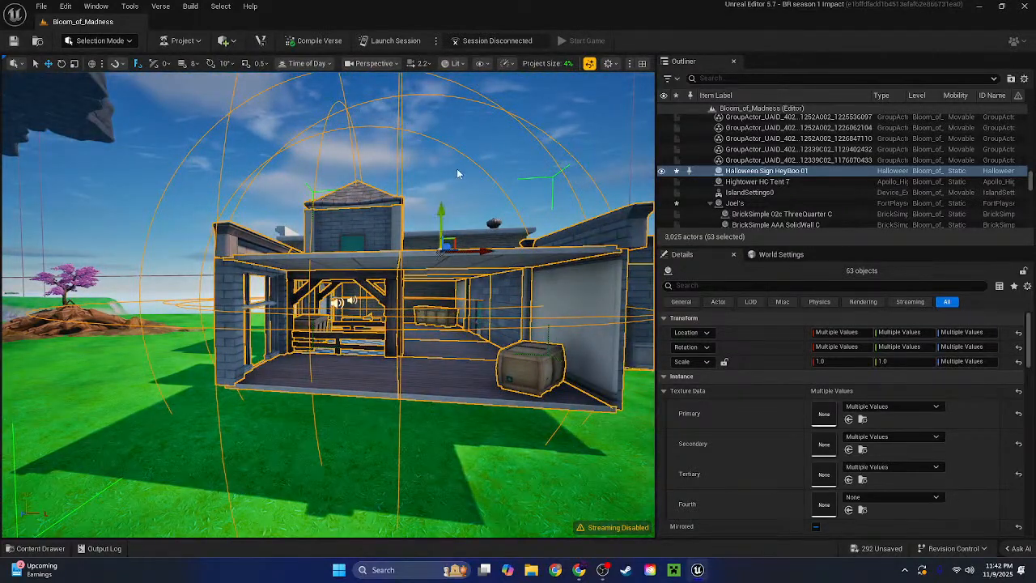
key("Escape")
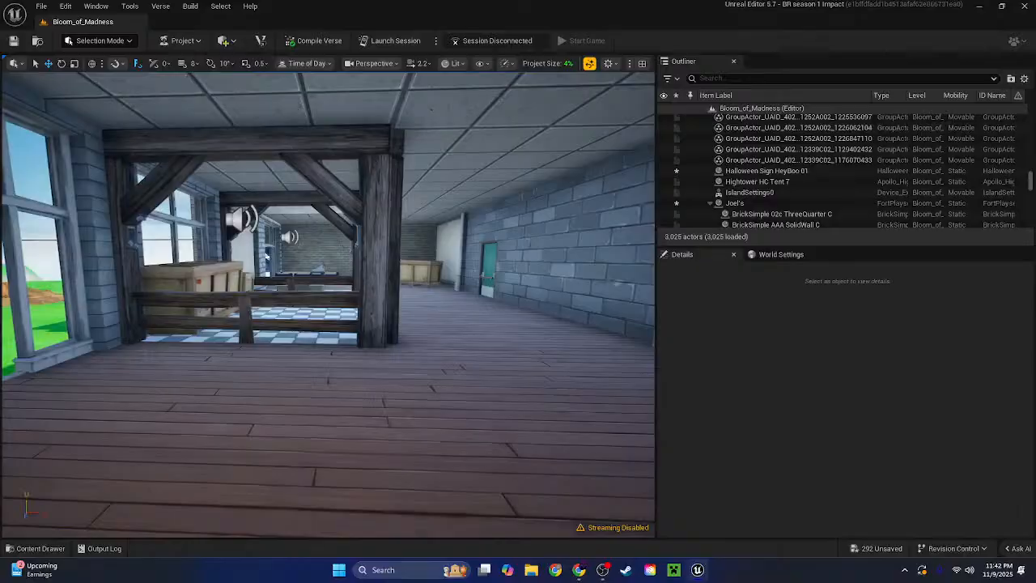
right_click_drag(328, 305, 267, 305)
key("w")
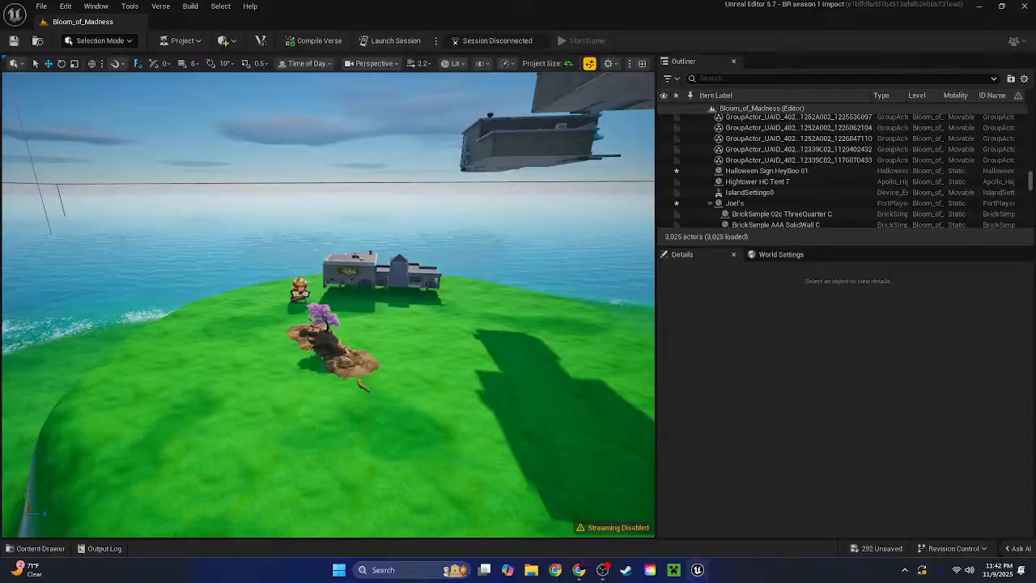
Move the McGuffin's prefab down toward the lowered buildings, to location 24064, 4224, -13824
right_click_drag(328, 305, 396, 255)
key("s")
key("d")
key("a")
key("w")
left_click(465, 172)
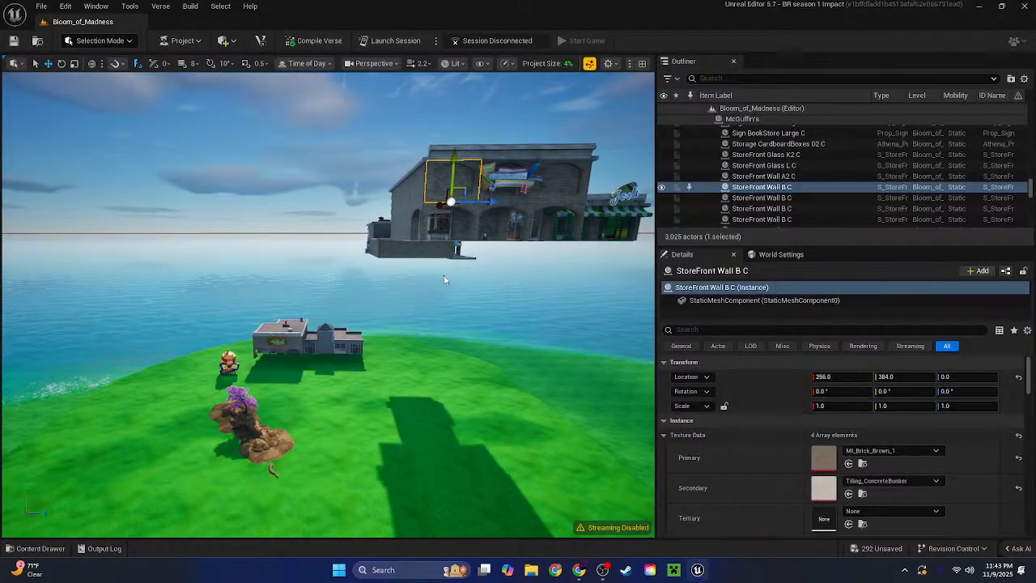
left_click(711, 120)
right_click_drag(509, 169, 490, 206)
left_click_drag(497, 79, 488, 105)
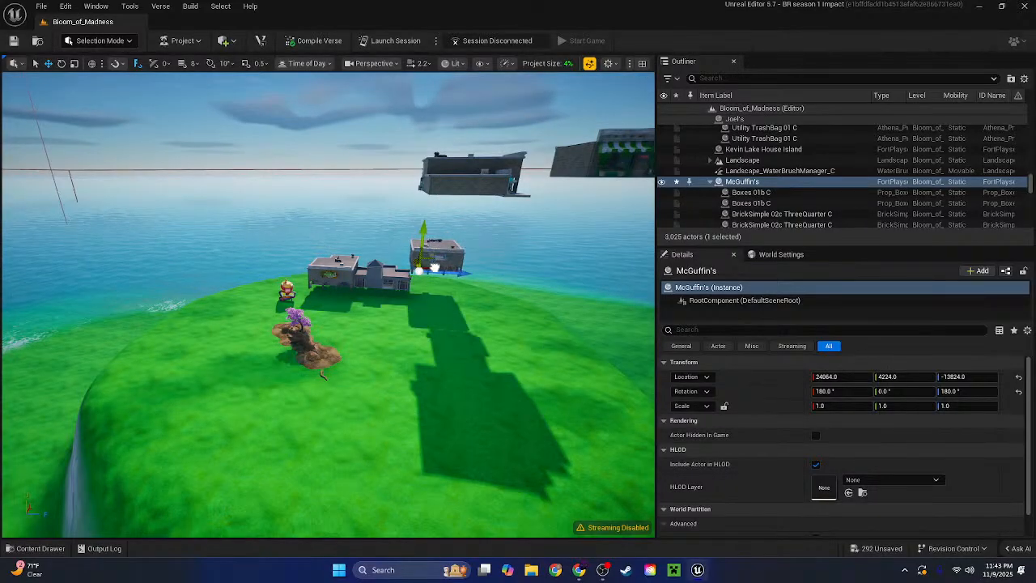
Lower McGuffin's to 3072 so it stands on the grass beside the peaked-roof building
key("w")
key("d")
mouse_move(435, 267)
right_mouse_down()
mouse_move(388, 230)
mouse_move(431, 241)
mouse_move(421, 258)
right_mouse_up()
key("w")
left_click_drag(420, 235, 416, 293)
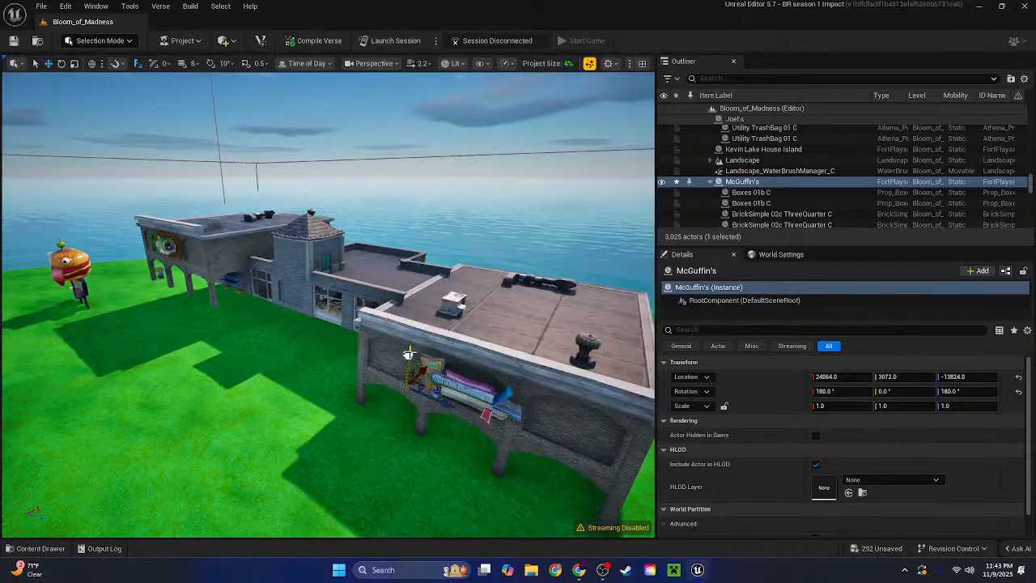
key("w")
right_click_drag(409, 353, 415, 349)
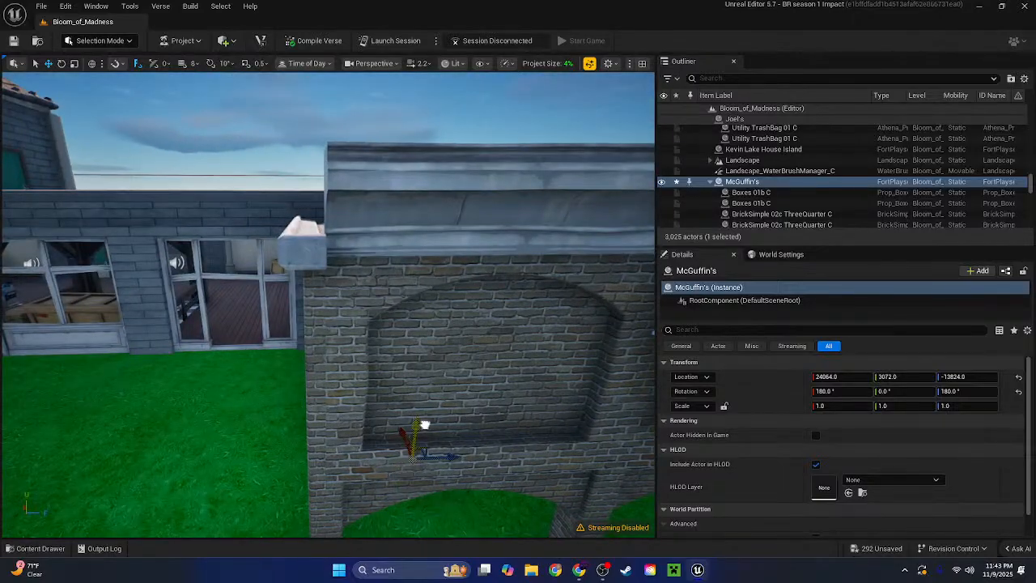
Raise McGuffin's to 3456 so its posts rest on the grass, and clear the selection
left_click_drag(425, 425, 422, 359)
key("w")
right_click_drag(422, 359, 519, 267)
key("s")
key("a")
key("s")
key("w")
key("s")
key("a")
left_click(559, 229)
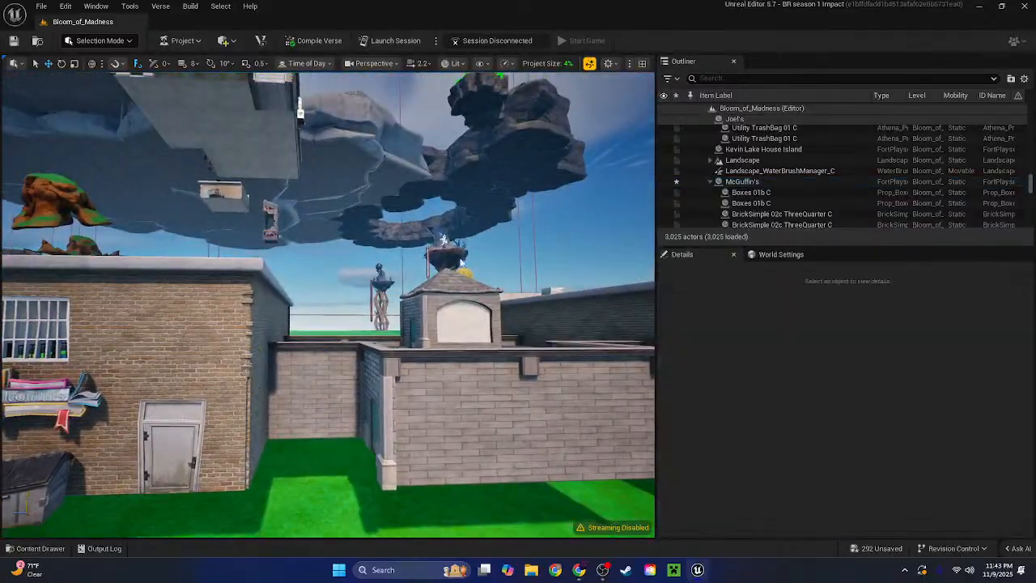
View the shop row from the front and select the whole Bass Shop prefab
key("w")
right_click_drag(559, 228, 647, 251)
scroll(575, 226, "up", 2)
key("s")
right_click_drag(328, 304, 369, 276)
key("w")
scroll(368, 276, "up", 2)
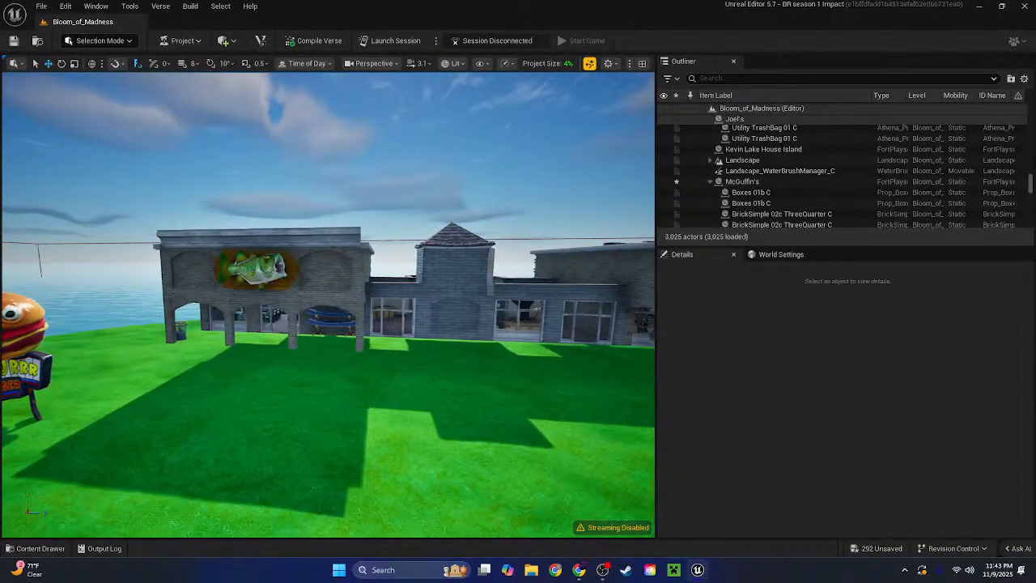
left_click(344, 298)
left_click(747, 120)
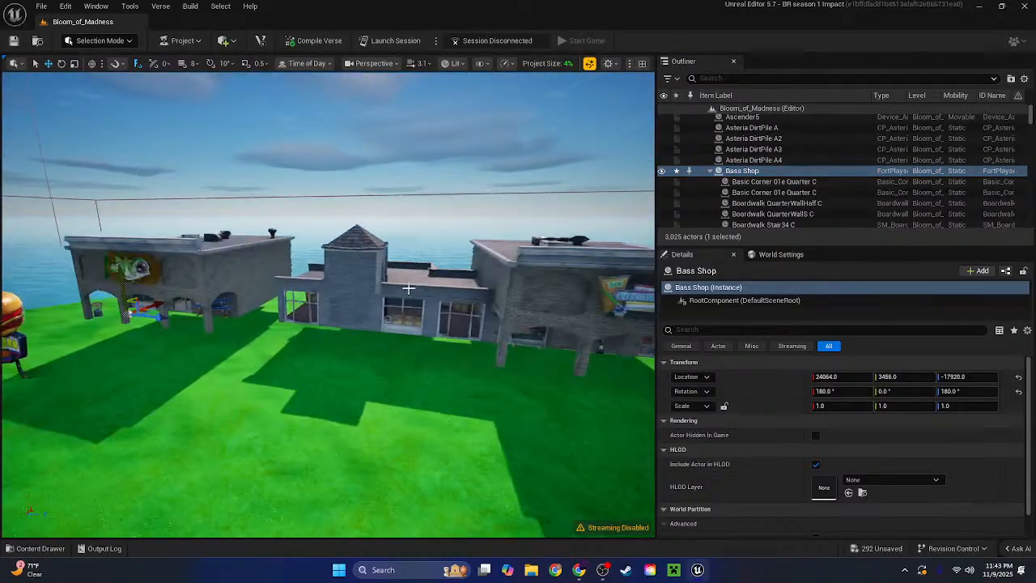
Select the peaked-roof building with its interior pieces and nudge it along the row toward the Bass Shop
left_click(409, 287)
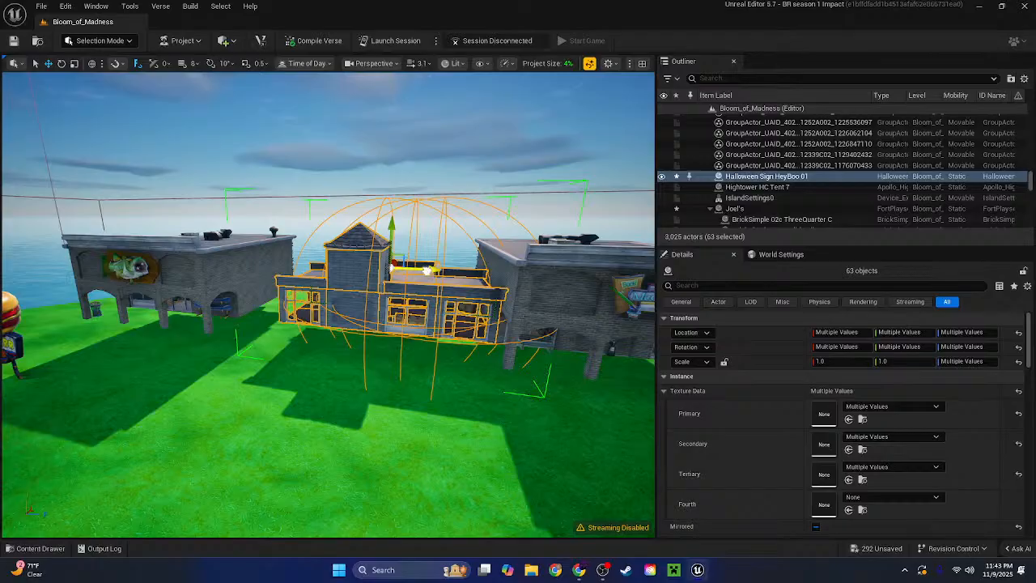
key("w")
right_click_drag(393, 271, 391, 263)
key("d")
left_click_drag(267, 187, 259, 188)
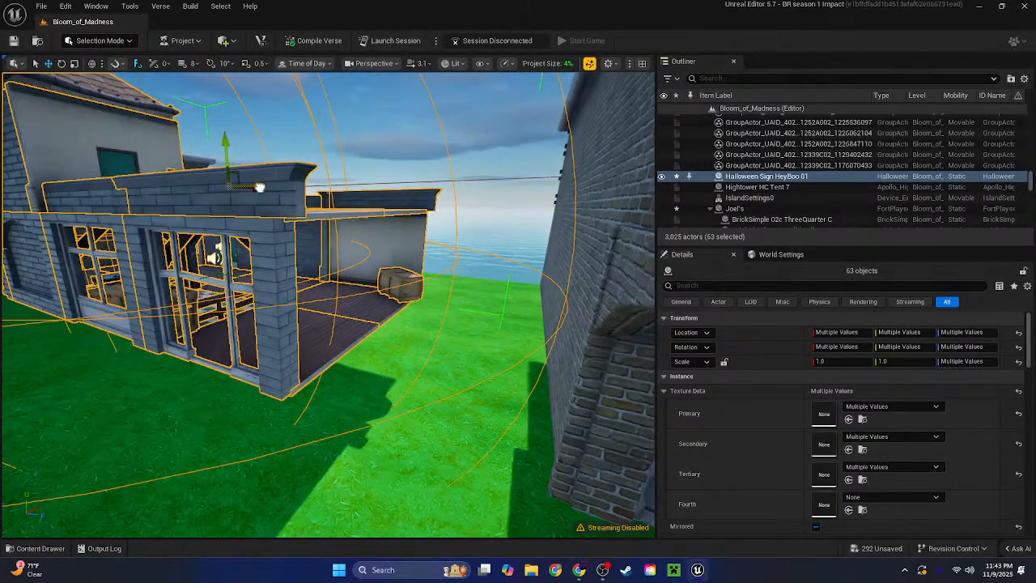
key("w")
right_click_drag(253, 187, 324, 194)
key("s")
key("w")
key("s")
key("s")
key("w")
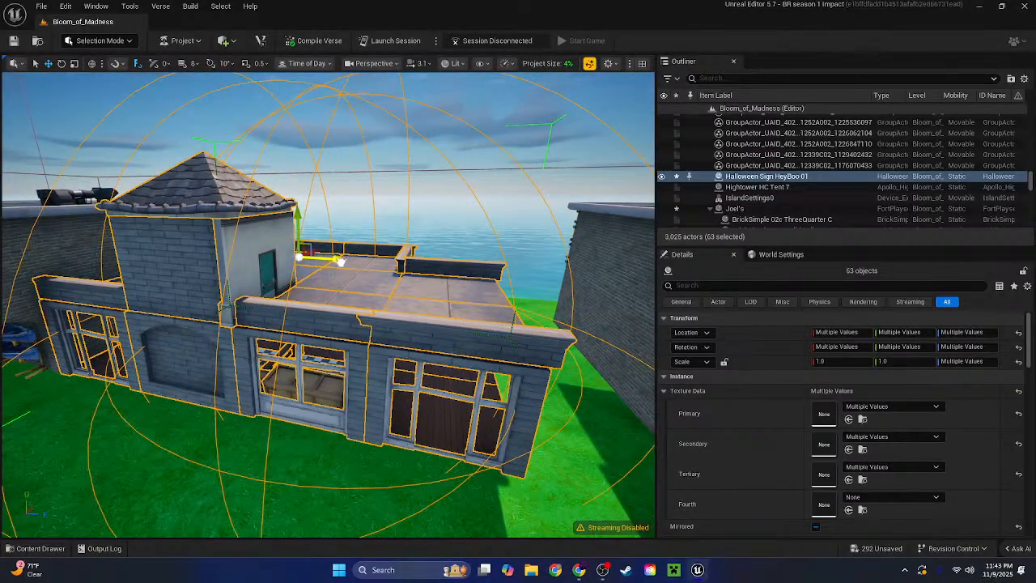
Examine the peaked-roof building's front and roof and how it meets the neighbouring shops
mouse_move(370, 275)
right_mouse_down()
mouse_move(368, 259)
mouse_move(356, 288)
mouse_move(356, 272)
right_mouse_up()
left_click(418, 201)
left_click(282, 321)
key("w")
key("s")
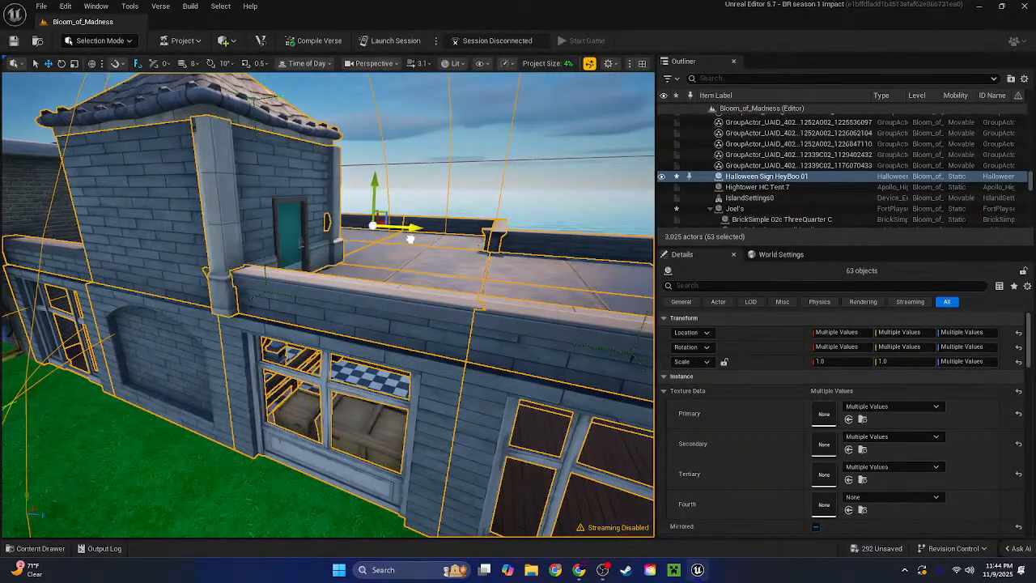
right_click_drag(411, 183, 409, 130)
left_click(411, 183)
key("w")
key("w")
key("s")
key("s")
Select the McGuffin's prefab and slide it along the row until it meets the peaked-roof building
left_click(393, 304)
left_click(713, 123)
key("a")
right_click_drag(392, 284, 441, 295)
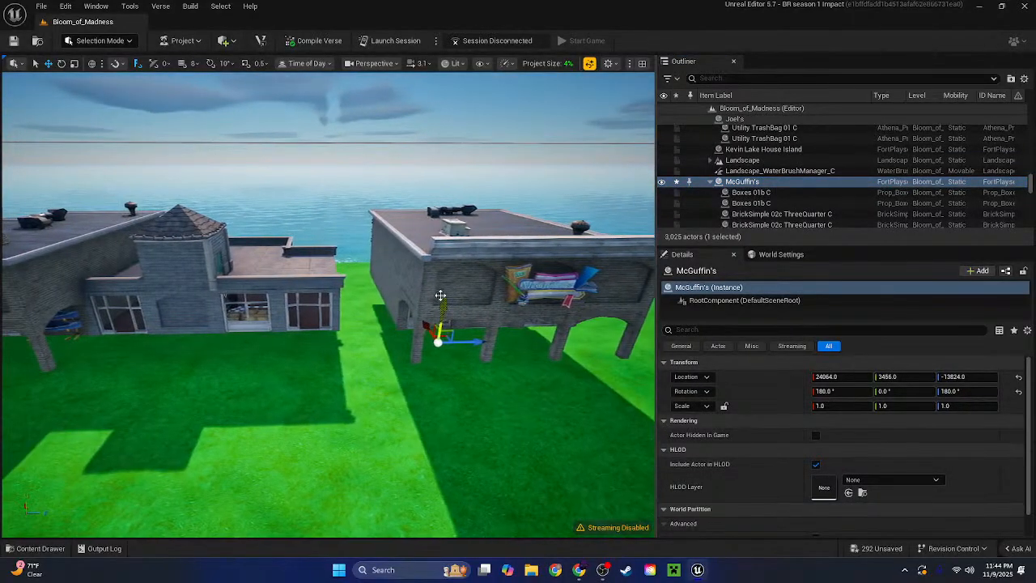
left_click_drag(473, 343, 422, 342)
right_click_drag(423, 343, 470, 324)
key("Escape")
key("w")
key("s")
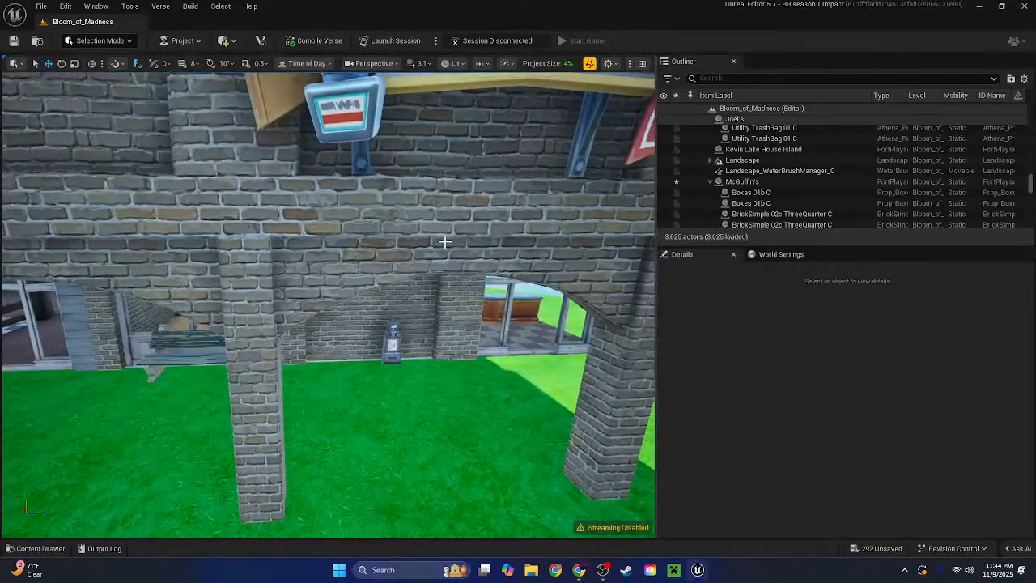
Select the Joel's prefab and move it beside McGuffin's end of the row, to location 22528, 4608, -12288
right_click_drag(444, 241, 397, 252)
key("s")
scroll(445, 241, "up", 2)
key("s")
key("d")
scroll(430, 245, "down", 2)
key("w")
left_click(397, 252)
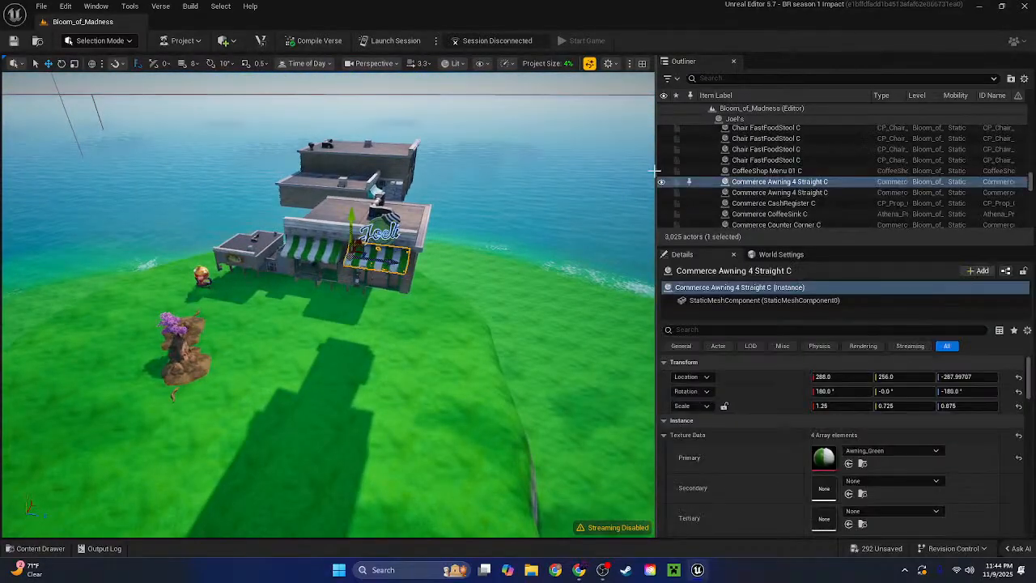
left_click(731, 119)
left_click_drag(327, 222, 282, 403)
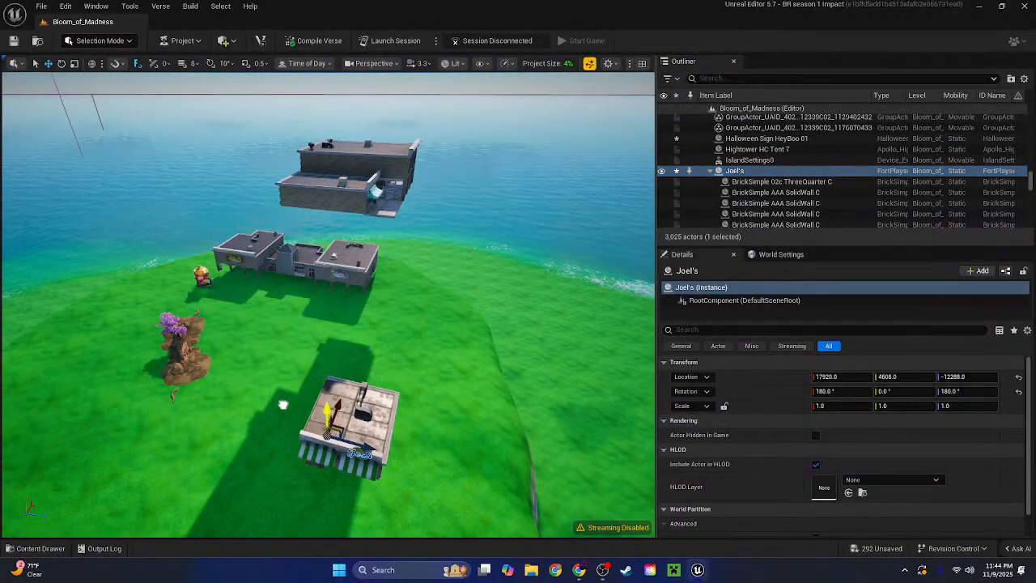
right_click_drag(282, 402, 288, 478)
key("w")
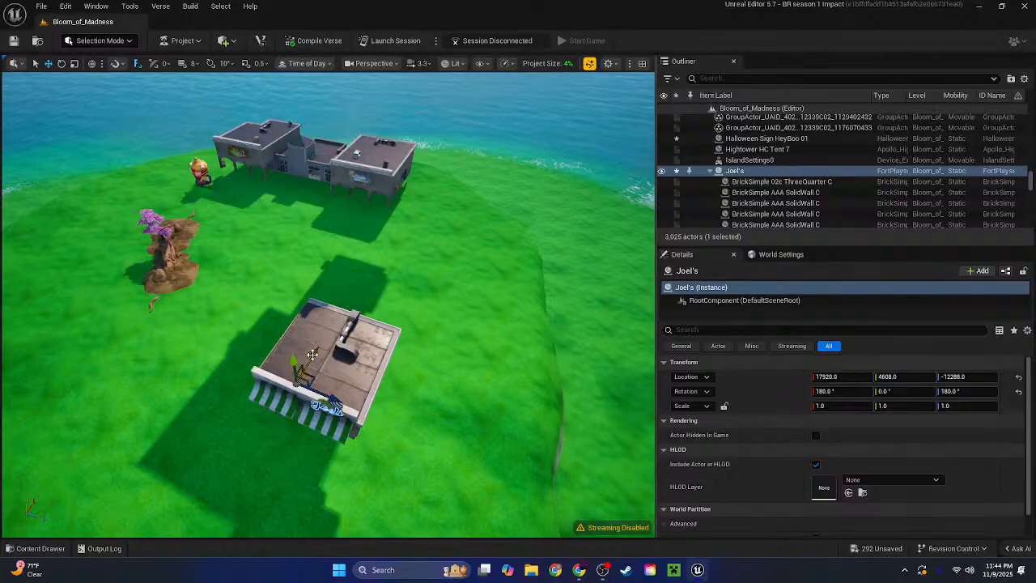
left_click_drag(313, 354, 425, 175)
key("w")
right_click_drag(425, 175, 437, 137)
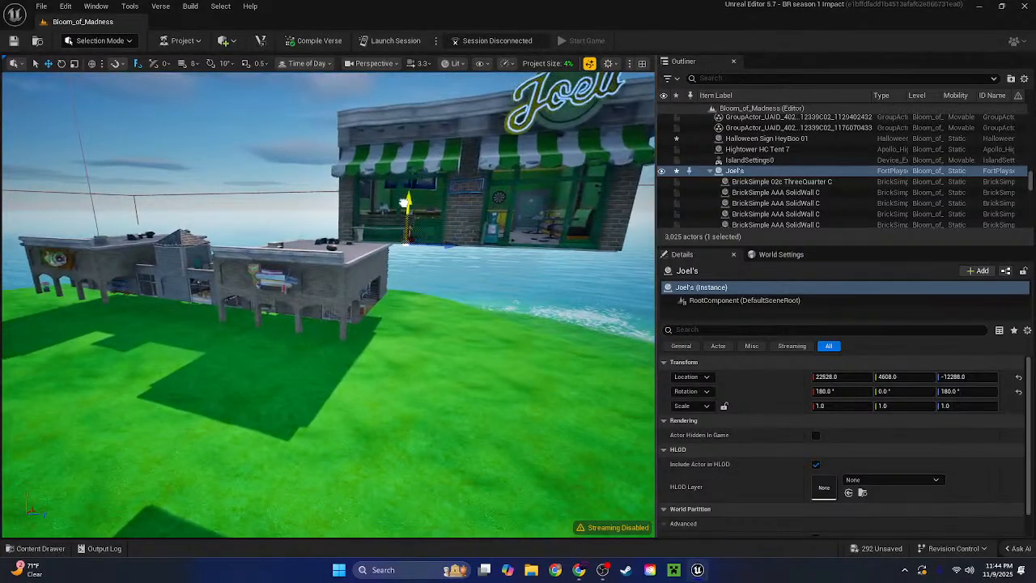
Lower Joel's onto the grass and attach it to McGuffin's side wall, at location 24576, 3456, -12800
left_click_drag(425, 175, 375, 388)
key("w")
right_click_drag(414, 350, 409, 355)
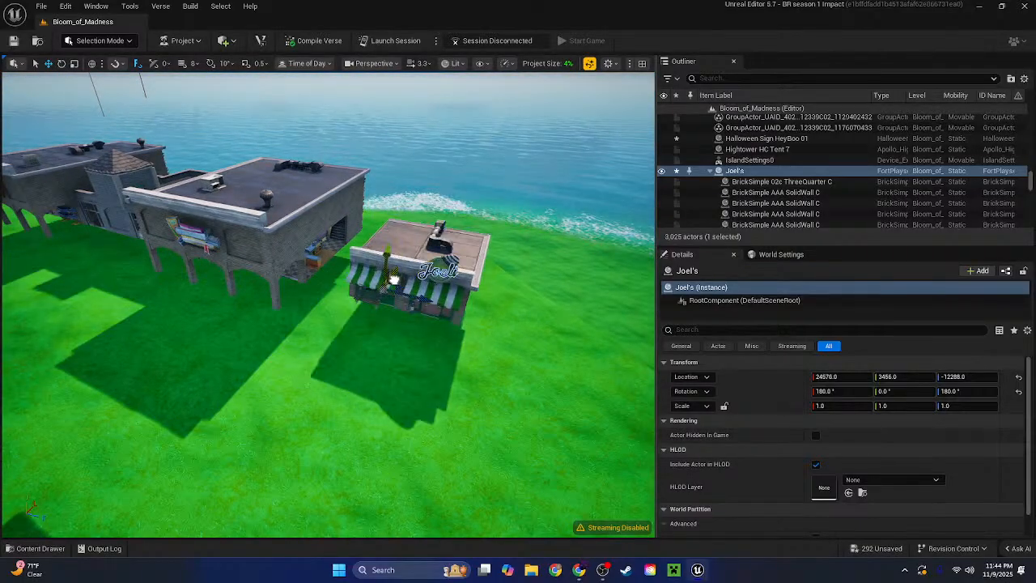
key("w")
right_click_drag(374, 290, 381, 235)
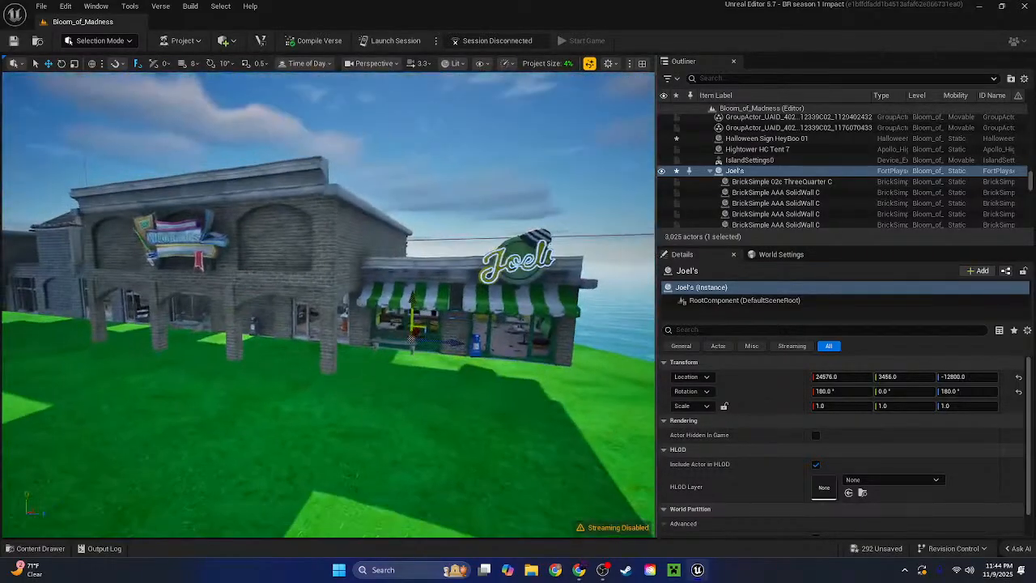
key("Escape")
key("w")
right_click_drag(374, 291, 399, 270)
key("w")
key("s")
key("s")
key("a")
key("s")
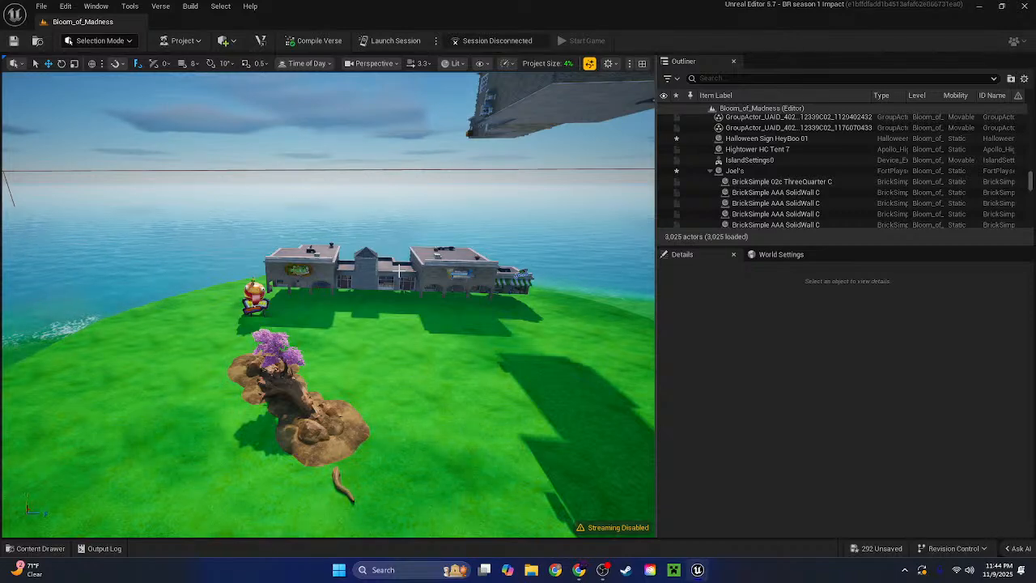
Select the brown shoreline ground pieces that form the mound under the purple tree
key("s")
right_click_drag(290, 413, 290, 437)
key("w")
left_click(344, 405)
key("w")
right_click_drag(343, 405, 317, 408)
left_click(322, 382, "shift")
left_click(340, 407, "shift")
left_click(373, 418, "shift")
key("a")
left_click(211, 391, "shift")
left_click(162, 317, "shift")
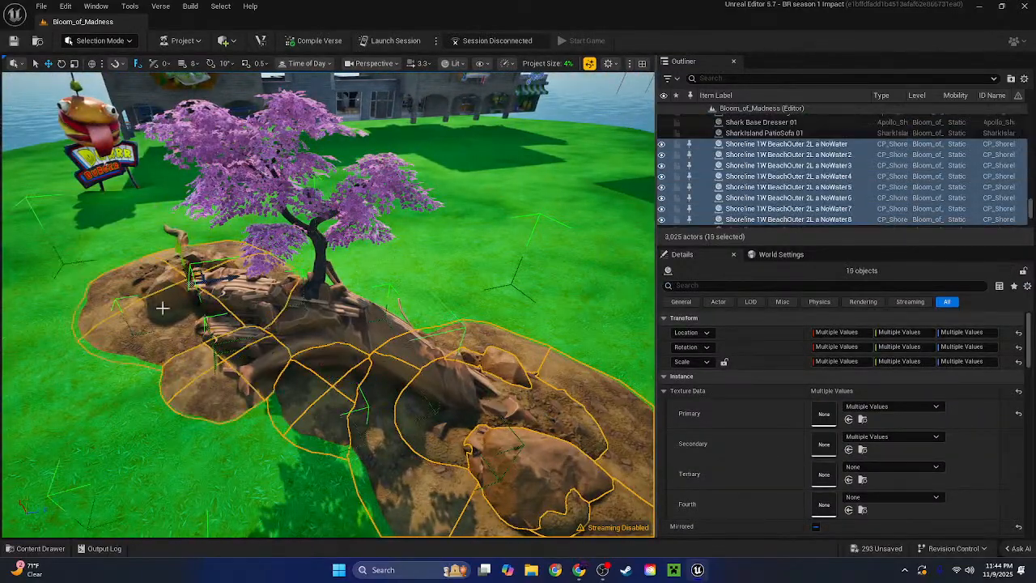
Add the mound's remaining ground pieces, mud rocks, roots and purple tree to the selection
left_click(166, 293, "shift")
left_click(189, 265, "shift")
key("d")
mouse_move(361, 205)
right_mouse_down()
mouse_move(267, 209)
mouse_move(361, 206)
right_mouse_up()
left_click(359, 209, "shift")
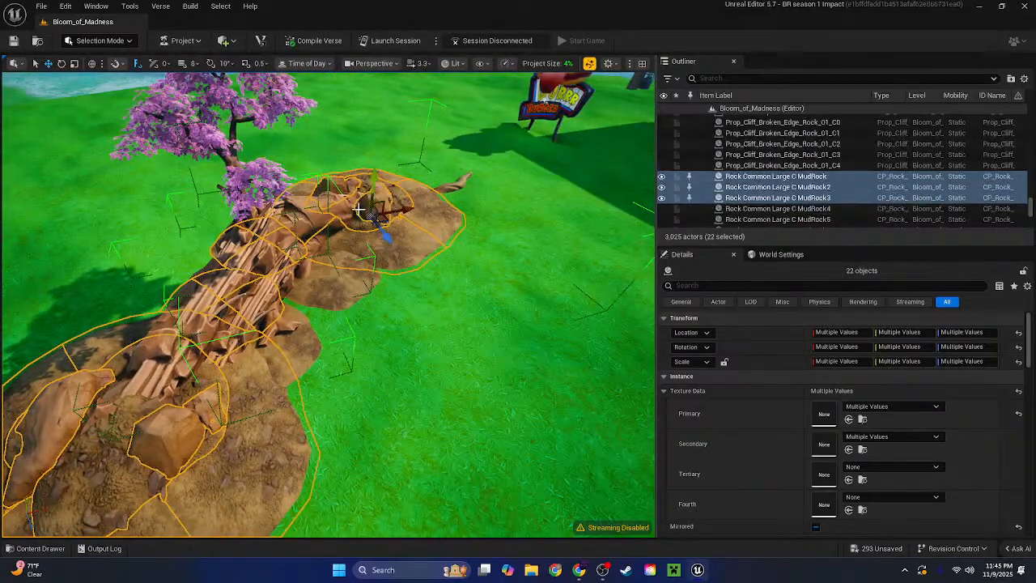
left_click(332, 287, "shift")
left_click(275, 357, "shift")
left_click(241, 295, "shift")
left_click(249, 201, "shift")
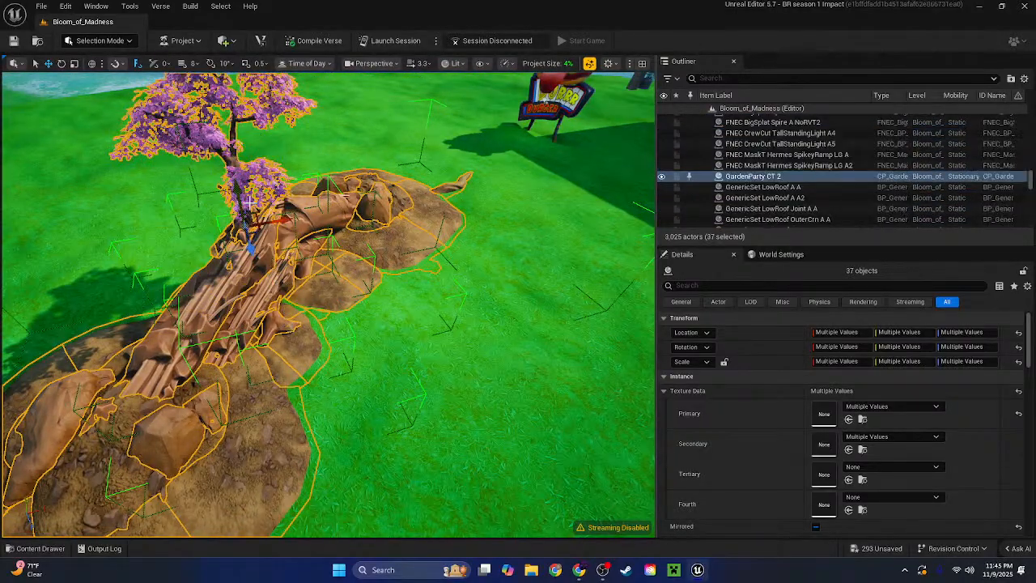
Try rotating the selected tree mound to run parallel to the shop row
key("s")
right_click_drag(282, 218, 281, 247)
key("w")
key("e")
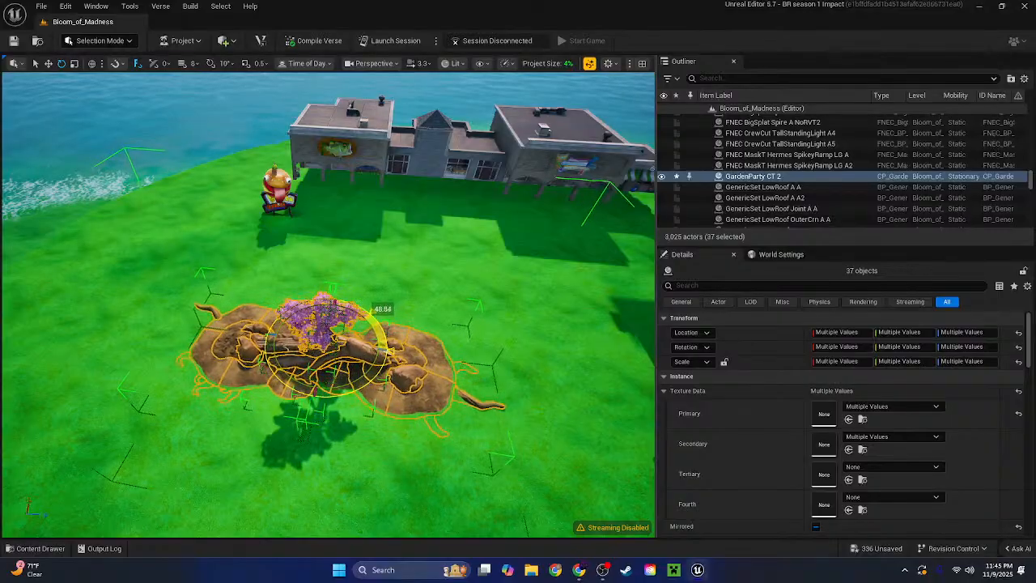
right_click_drag(345, 392, 382, 404)
key("s")
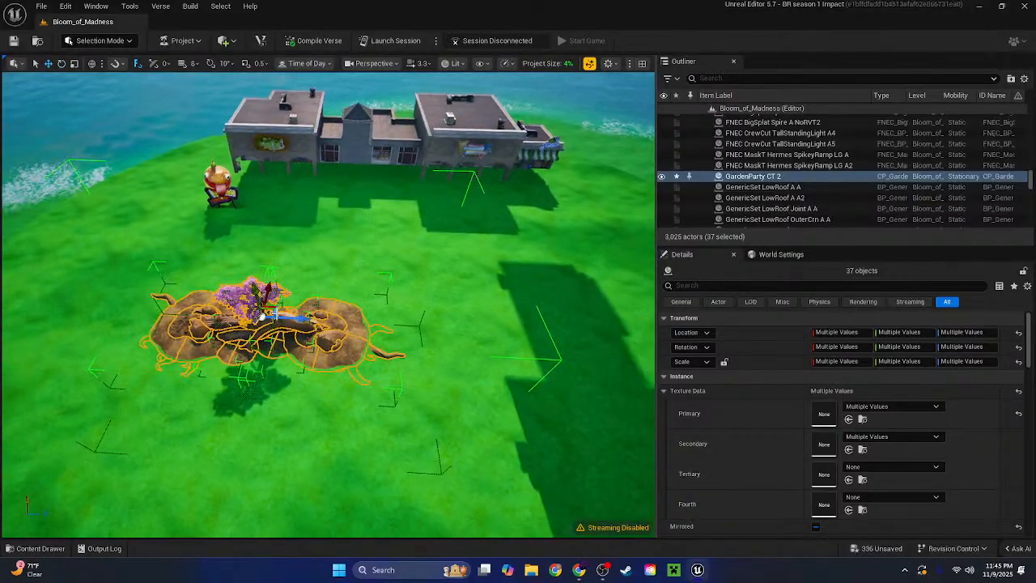
key("ctrl+z")
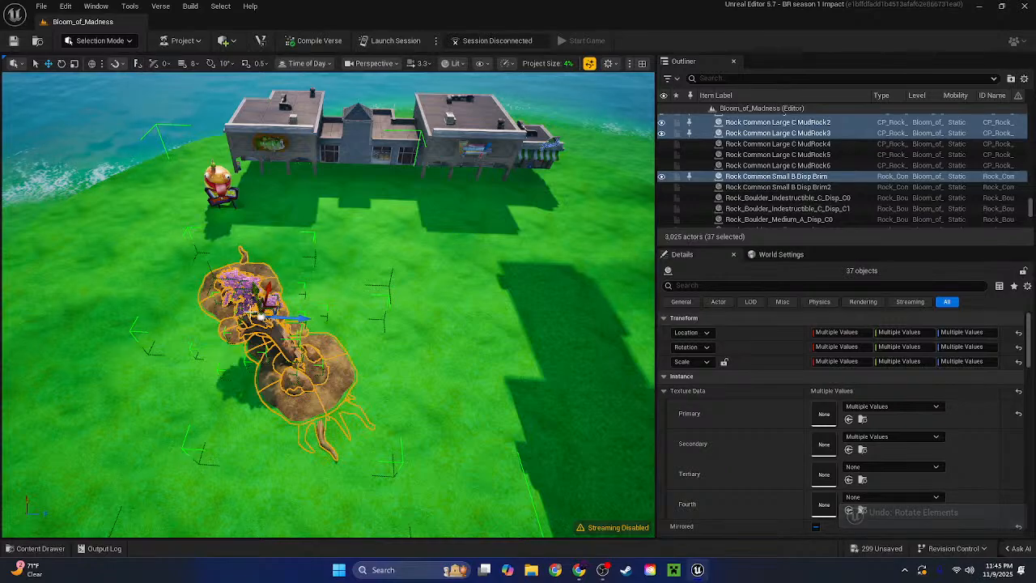
Reposition the selected tree mound on the grass in front of the shop row and deselect it
key("a")
right_click_drag(366, 319, 526, 324)
key("s")
right_click_drag(361, 348, 340, 267)
key("w")
right_click_drag(354, 326, 372, 393)
key("s")
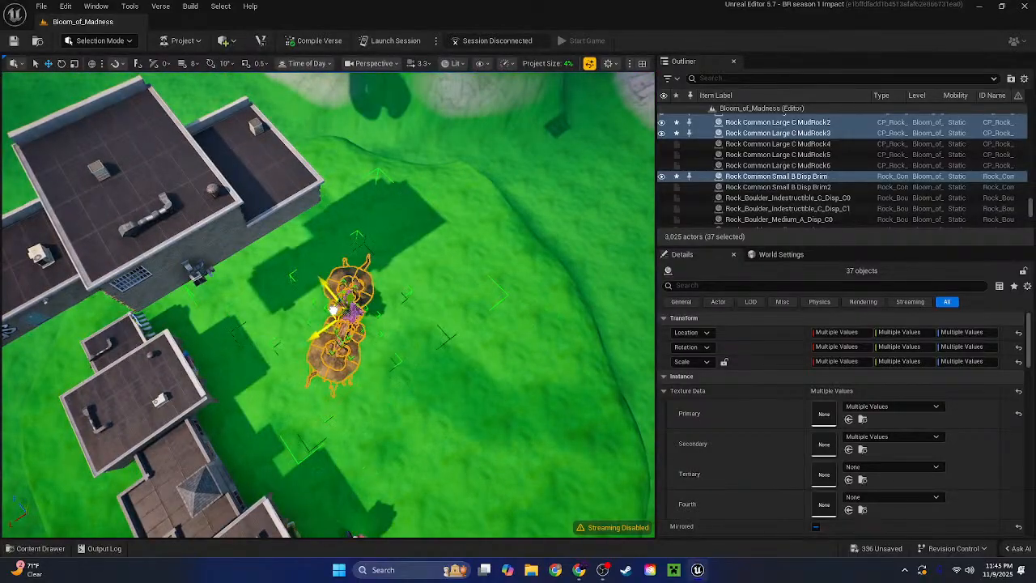
right_click_drag(344, 188, 259, 105)
key("d")
key("s")
key("w")
right_click_drag(407, 296, 338, 386)
left_click(407, 296)
key("s")
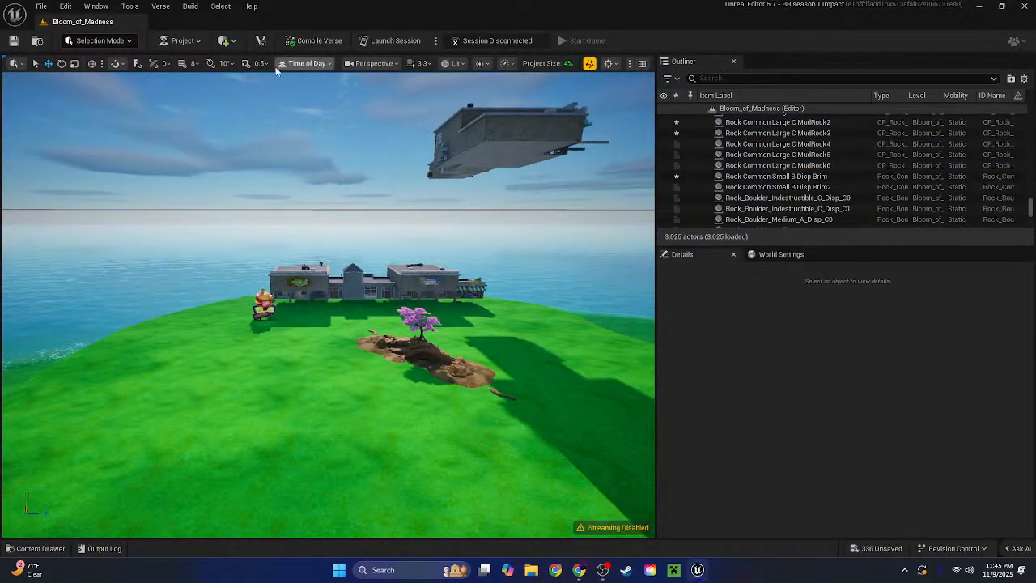
Turn grid snapping back on and select the whole Noms prefab
left_click(140, 67)
right_click_drag(242, 202, 300, 200)
key("w")
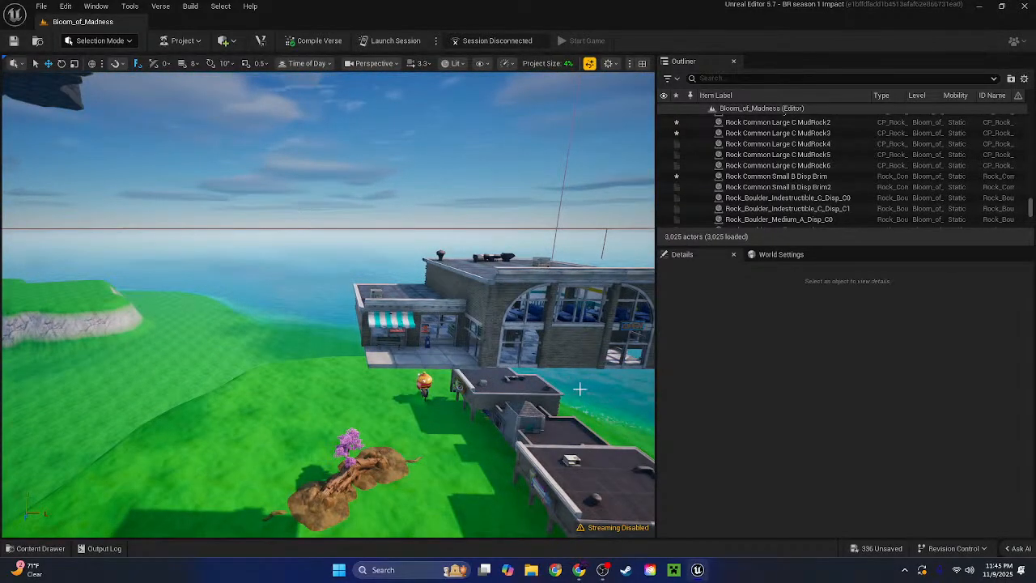
left_click(477, 312)
left_click(721, 120)
right_click_drag(397, 308, 470, 380)
key("w")
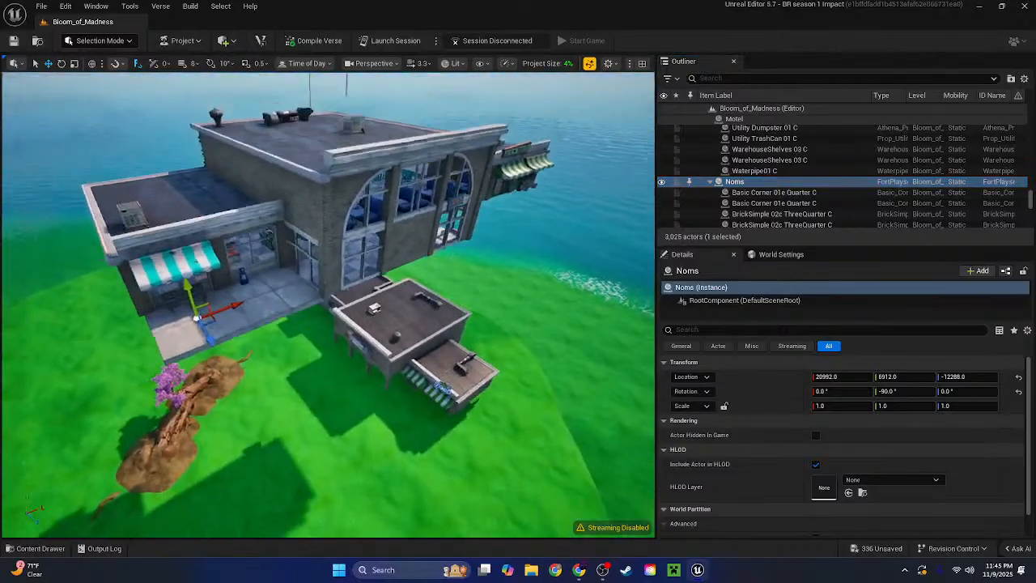
Move Noms to the burger statue's far side and lower it onto the grass, at location 18944, 3456, -15872
right_click_drag(453, 317, 356, 311)
key("s")
left_click_drag(460, 333, 275, 215)
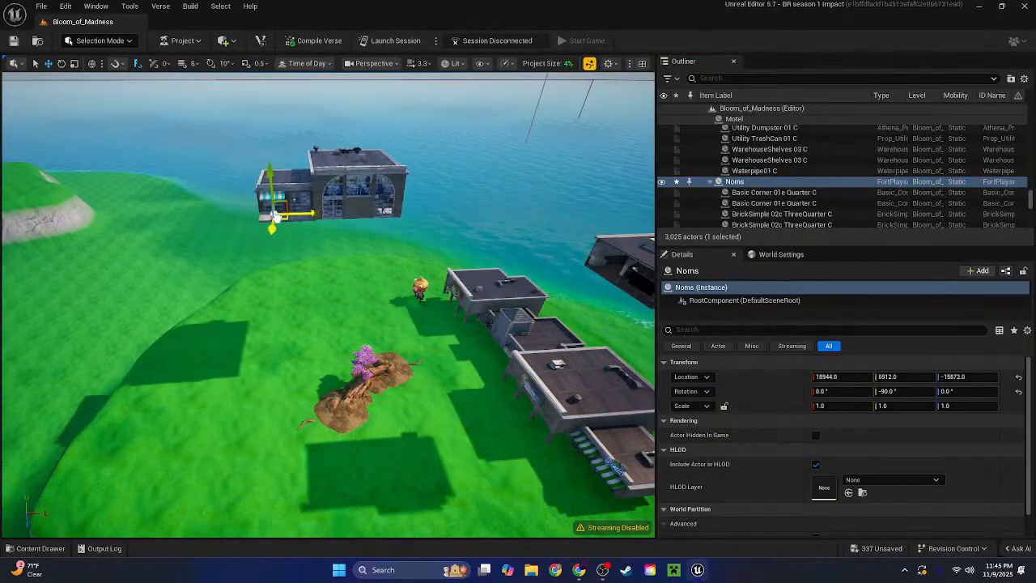
left_click_drag(268, 173, 277, 276)
right_click_drag(278, 275, 189, 261)
key("w")
left_click_drag(99, 262, 95, 340)
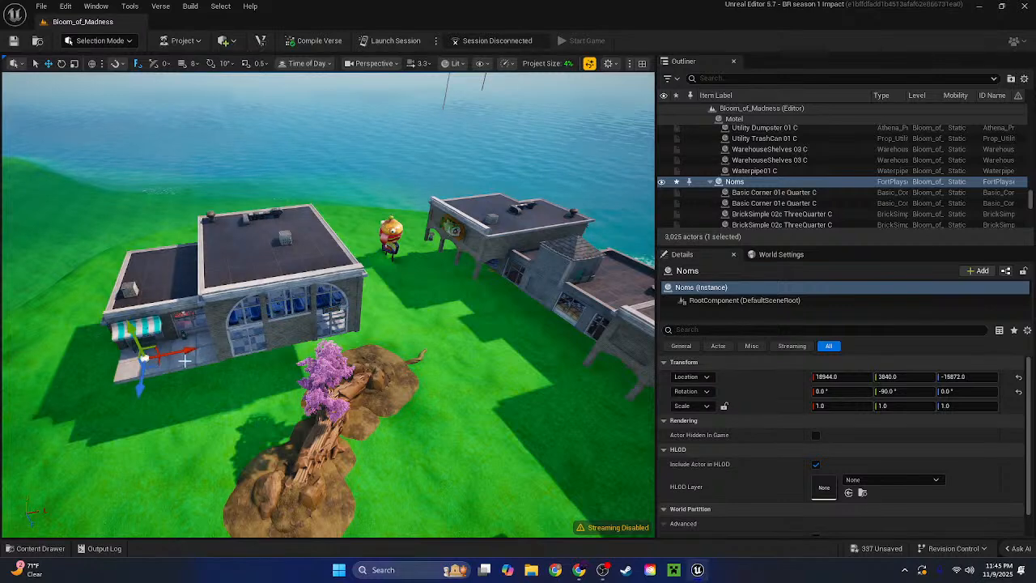
right_click_drag(184, 361, 162, 366)
left_click_drag(256, 330, 255, 369)
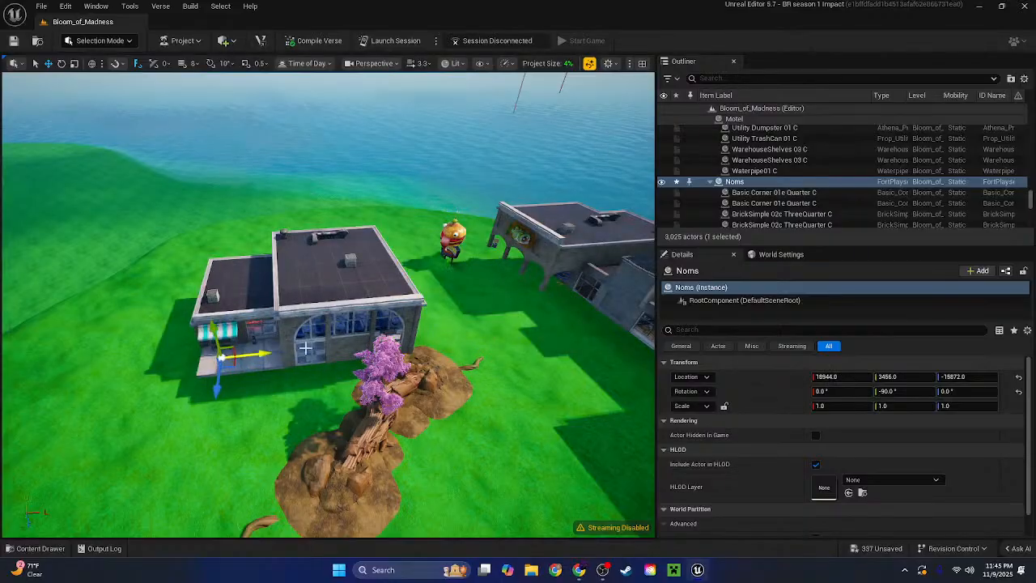
Slide Noms away from the tree mound, to location 17408, 3456, -18944
right_click_drag(256, 369, 340, 369)
left_click_drag(149, 403, 140, 279)
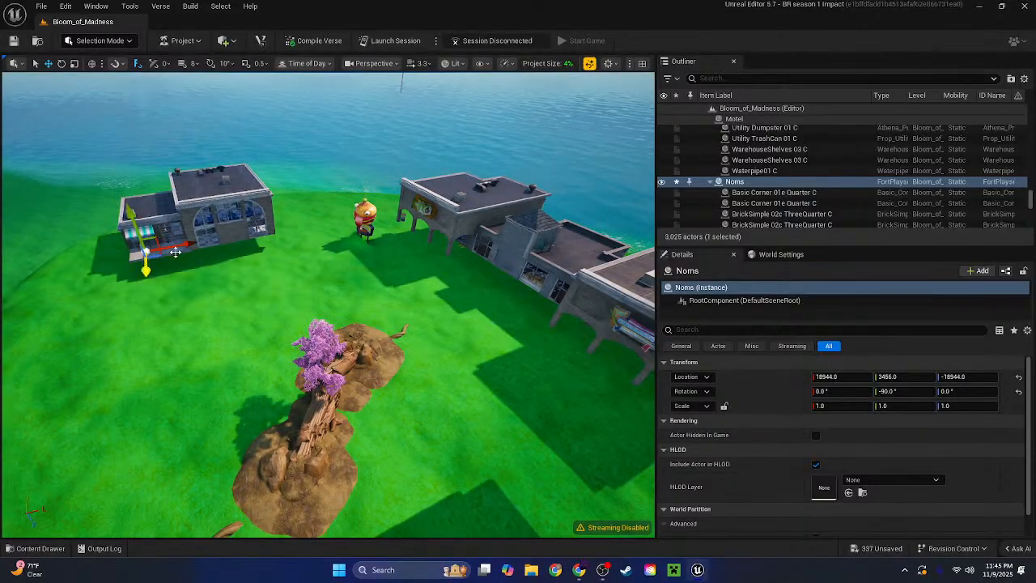
right_click_drag(226, 244, 130, 245)
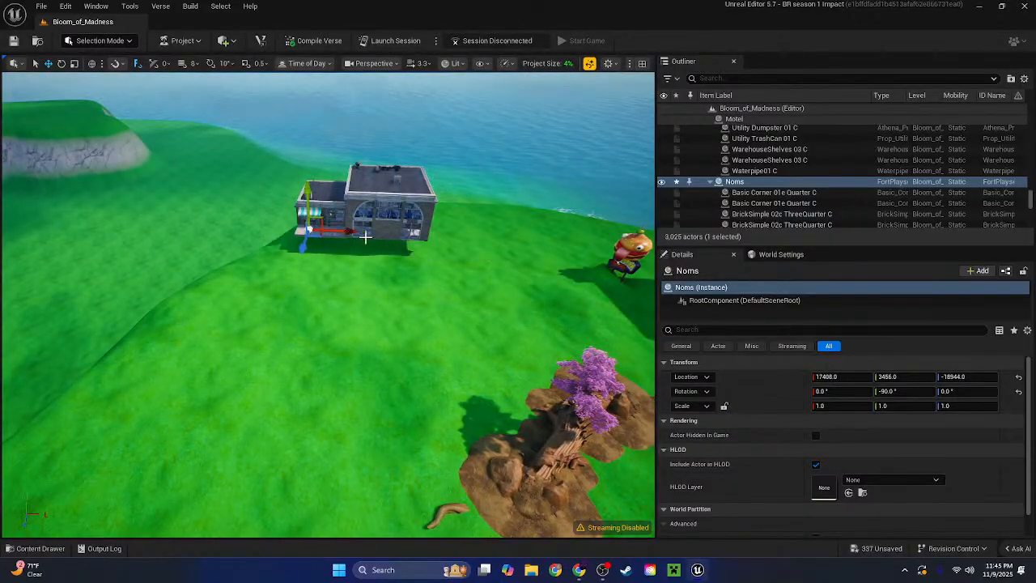
Check Noms from behind against the slope and shift it further back, to location 17408, 3456, -19968
key("w")
right_click_drag(365, 237, 293, 264)
key("w")
key("a")
key("s")
key("d")
key("s")
key("w")
key("d")
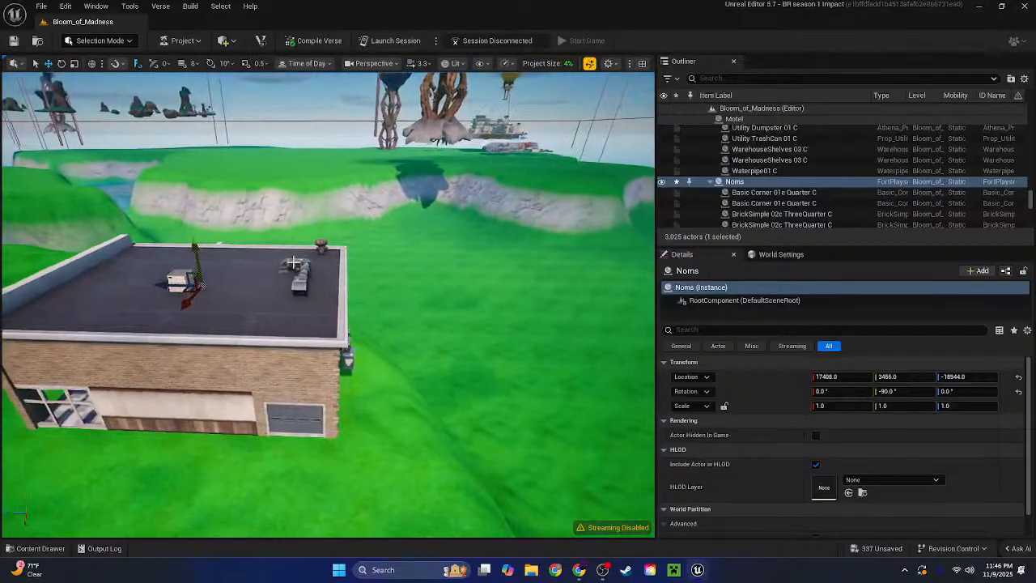
key("a")
right_click_drag(267, 304, 283, 227)
key("s")
key("w")
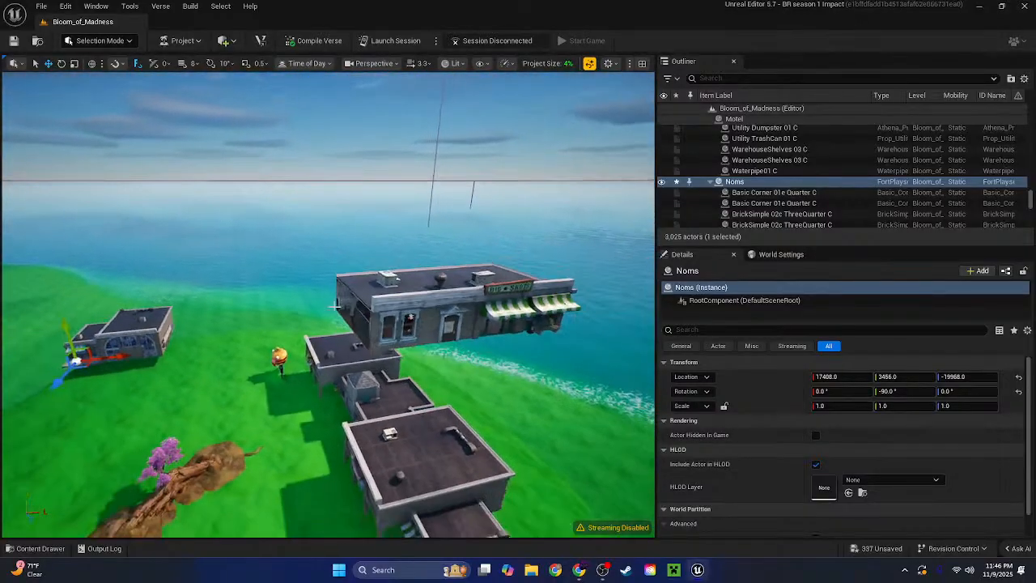
Select the whole Detective Office prefab and lower it between Noms and the burger statue, at location 20992, 4224, -17408
left_click(414, 291)
left_click(712, 119)
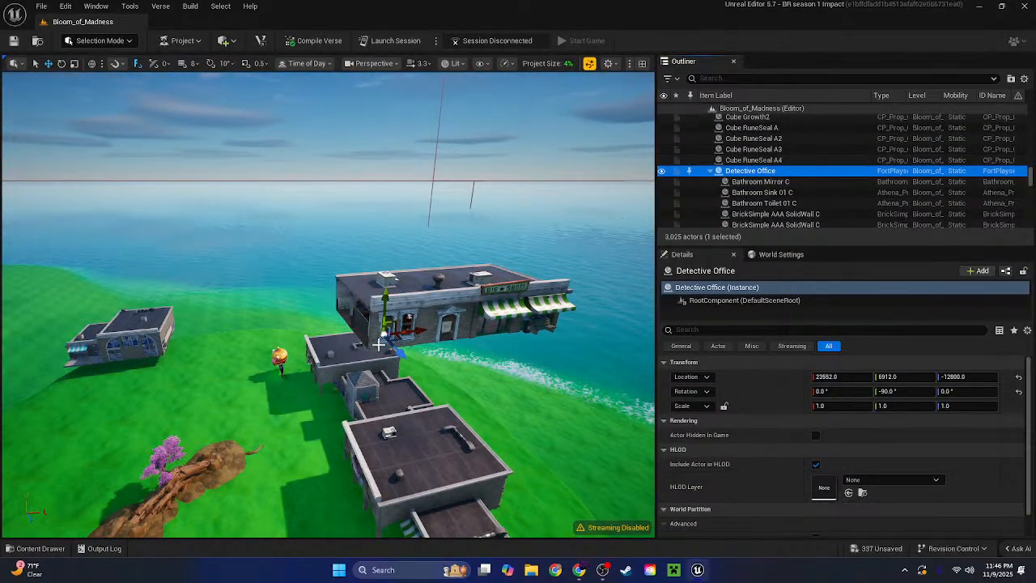
left_click_drag(398, 340, 186, 259)
right_click_drag(182, 219, 145, 219)
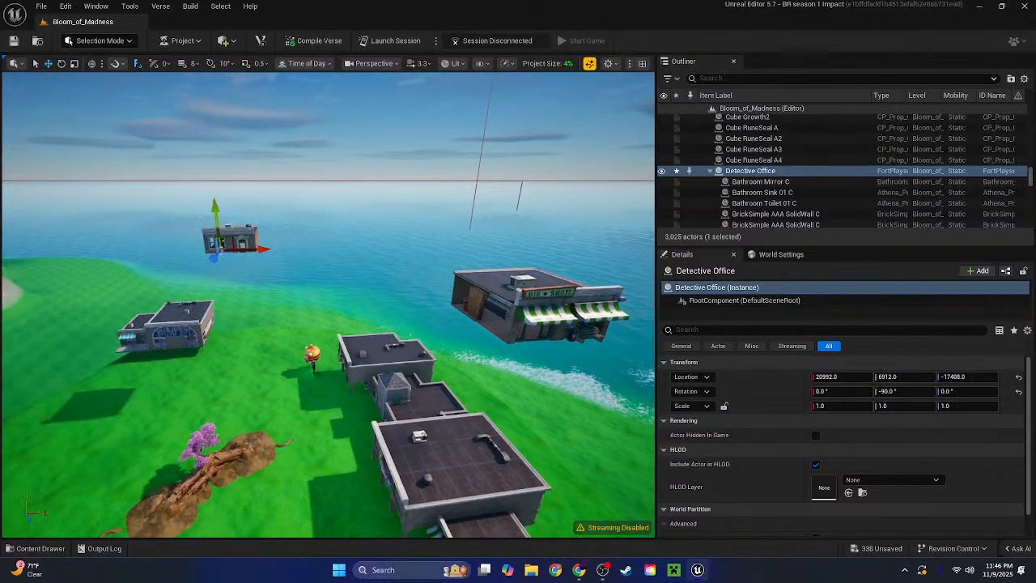
key("f")
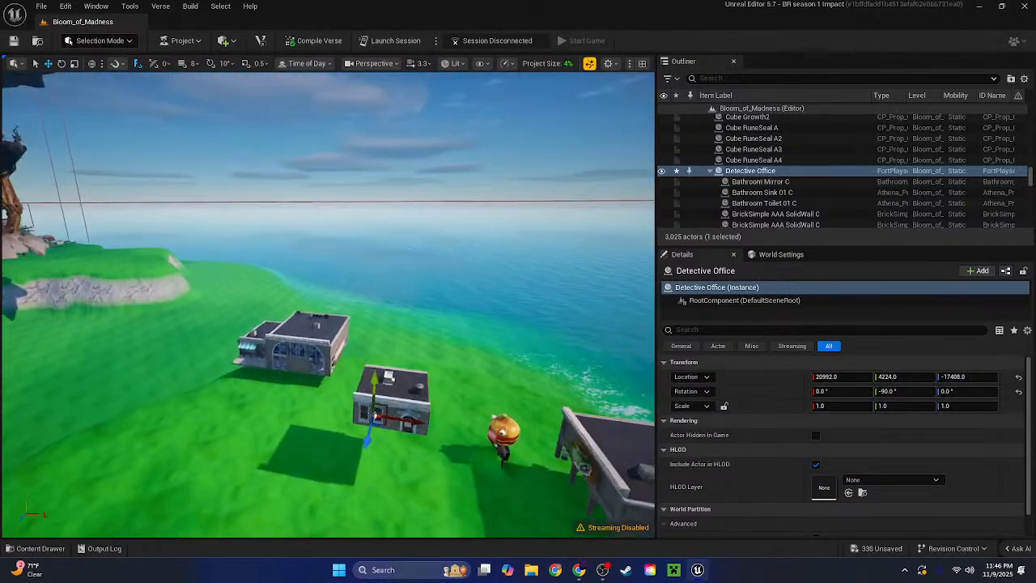
Slide Detective Office back against Noms' side wall and lower it, to location 19968, 3456, -20480
left_click_drag(402, 422, 366, 280)
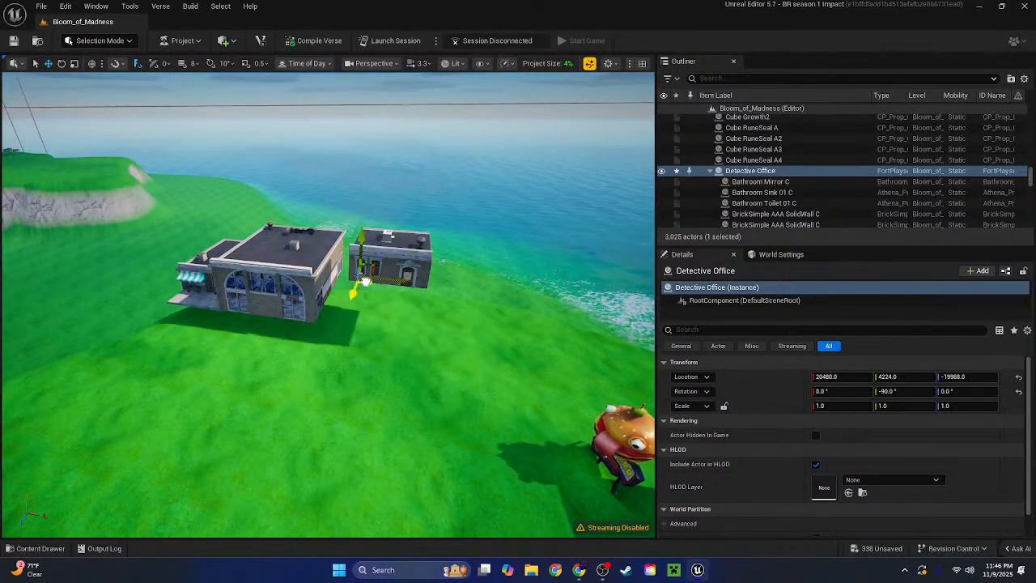
left_click(336, 290)
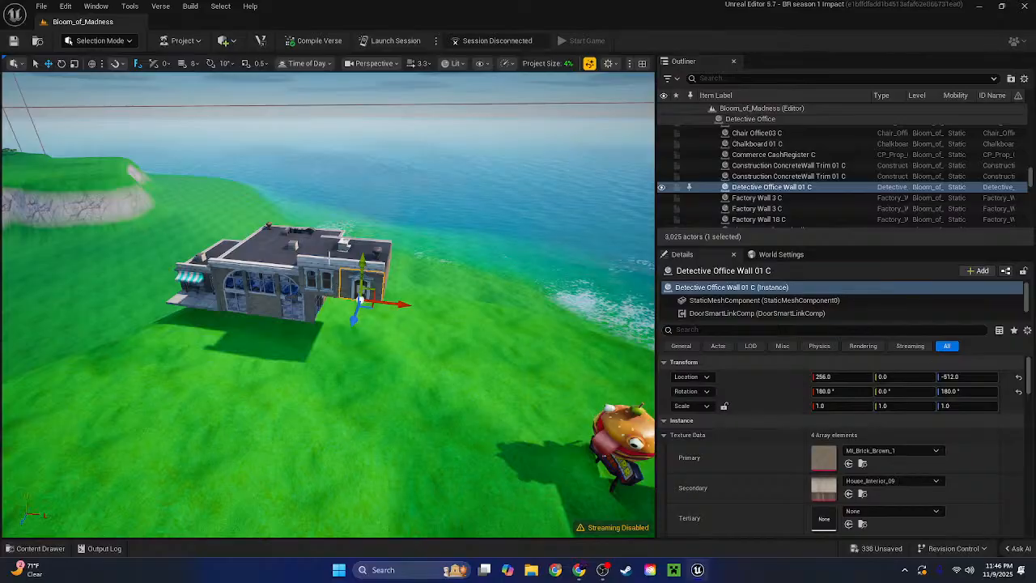
left_click(732, 120)
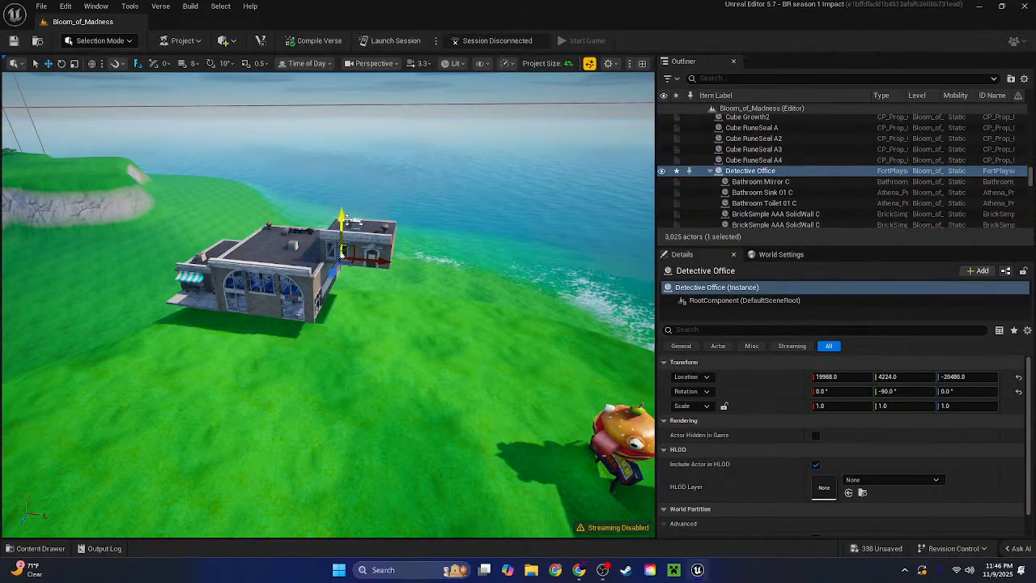
key("w")
mouse_move(328, 305)
right_mouse_down()
mouse_move(331, 356)
mouse_move(259, 283)
mouse_move(180, 284)
mouse_move(279, 344)
mouse_move(359, 316)
mouse_move(307, 250)
mouse_move(335, 291)
right_mouse_up()
key("d")
key("s")
Select the whole Big Shots prefab and bring it down beside Detective Office, at location 21504, 4224, -19456
left_click(388, 320)
left_click(737, 122)
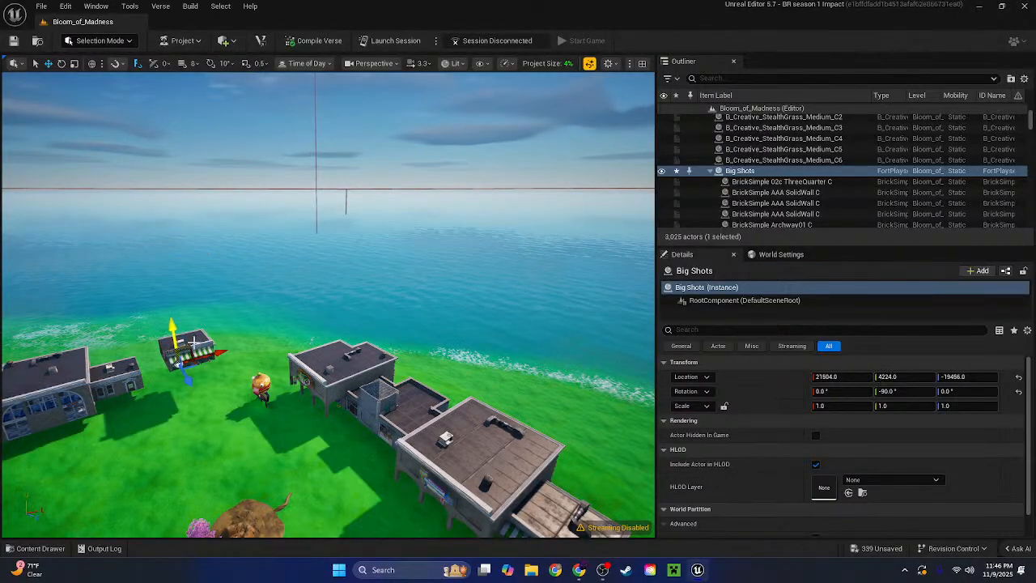
right_click_drag(193, 342, 141, 429)
key("w")
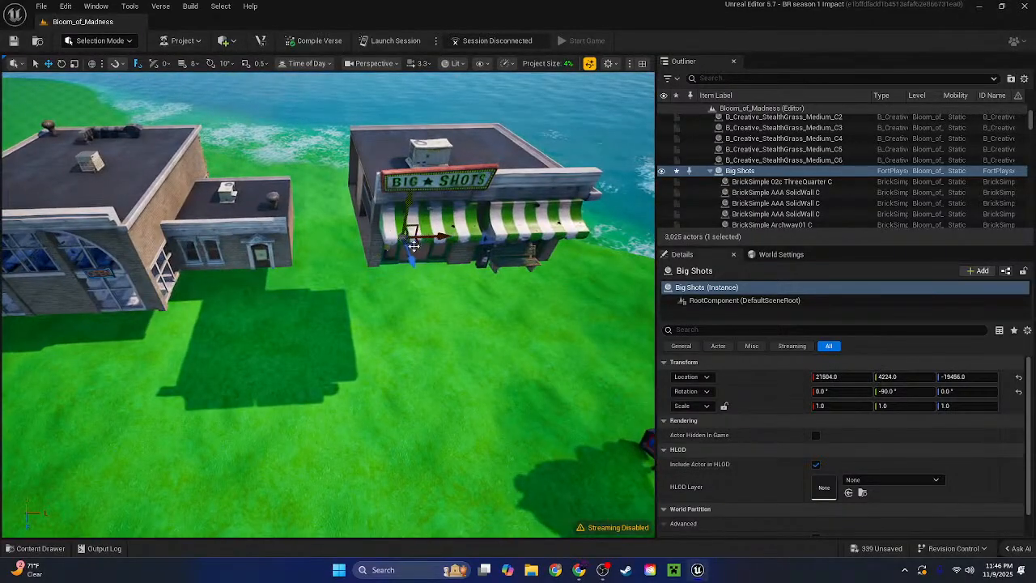
Lower Big Shots and line it up with Detective Office's front, at location 22016, 3456, -20480
left_click_drag(387, 237, 316, 207)
right_click_drag(346, 192, 239, 203)
left_click(345, 192)
key("w")
key("w")
key("s")
key("d")
key("w")
key("w")
left_click(394, 276)
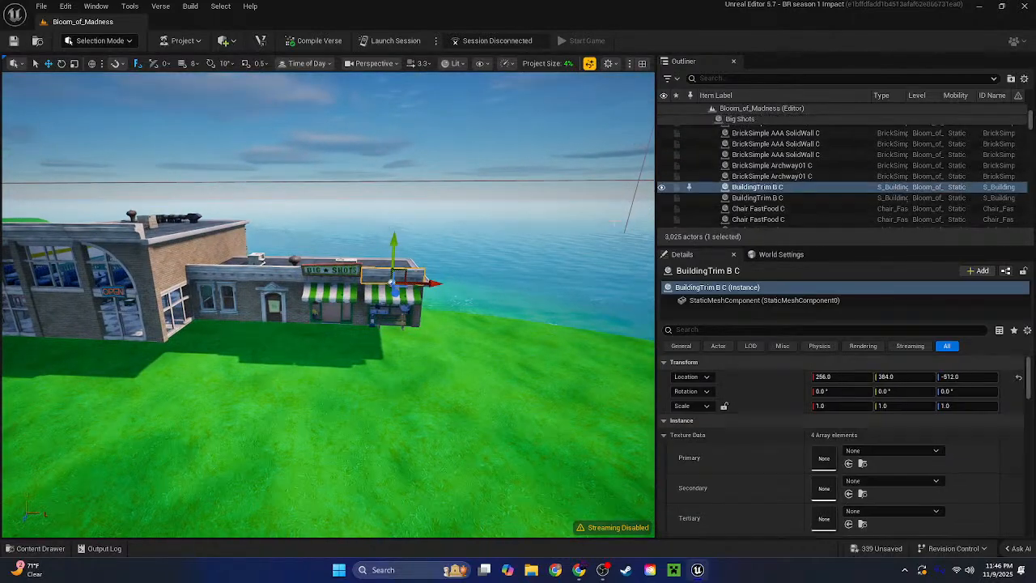
left_click(717, 121)
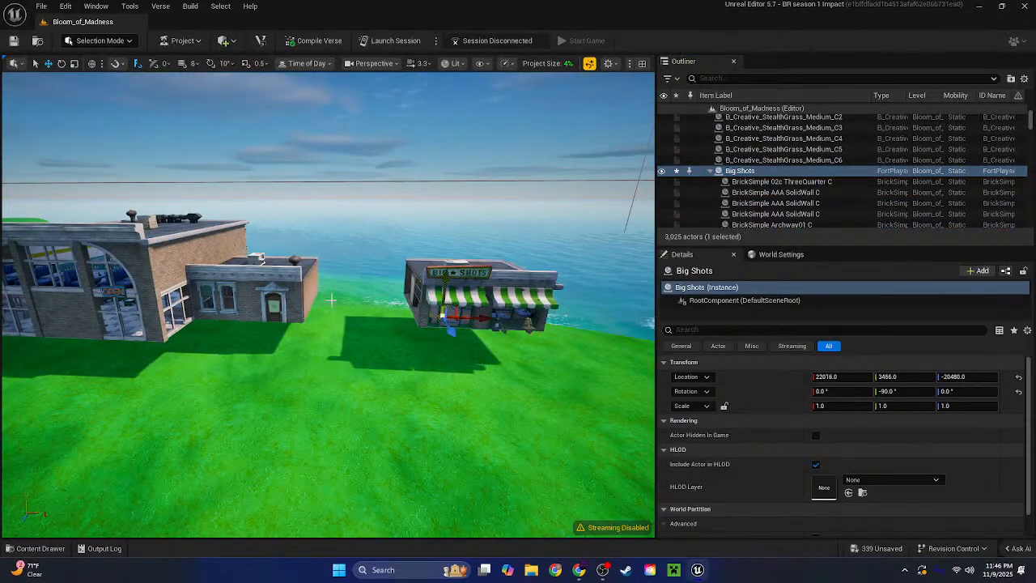
Select the whole Detective Office prefab and slide it against Big Shots, to location 20992, 3456, -20480
left_click(274, 273)
left_click(729, 120)
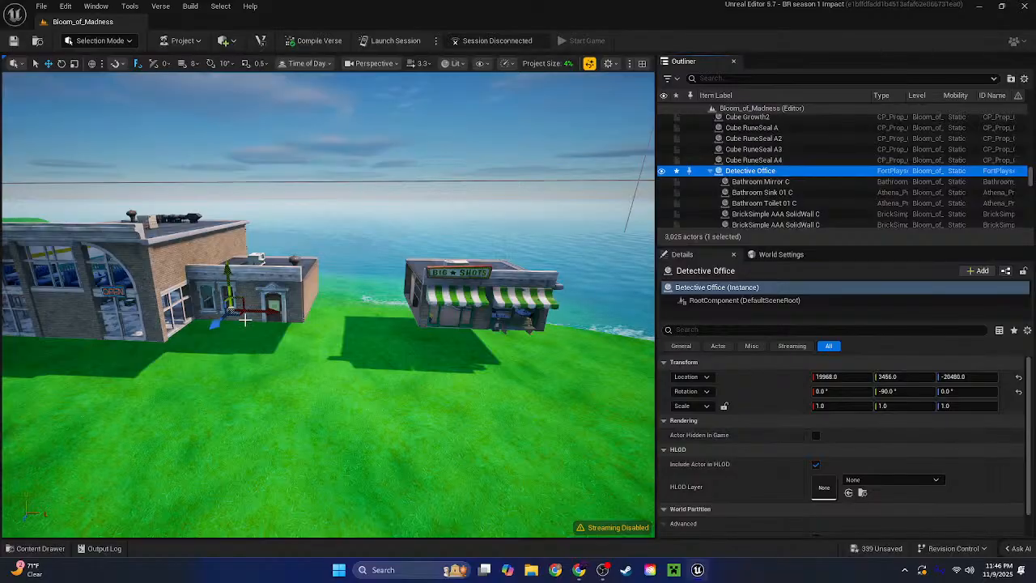
mouse_move(275, 314)
right_mouse_down()
mouse_move(484, 314)
mouse_move(276, 314)
right_mouse_up()
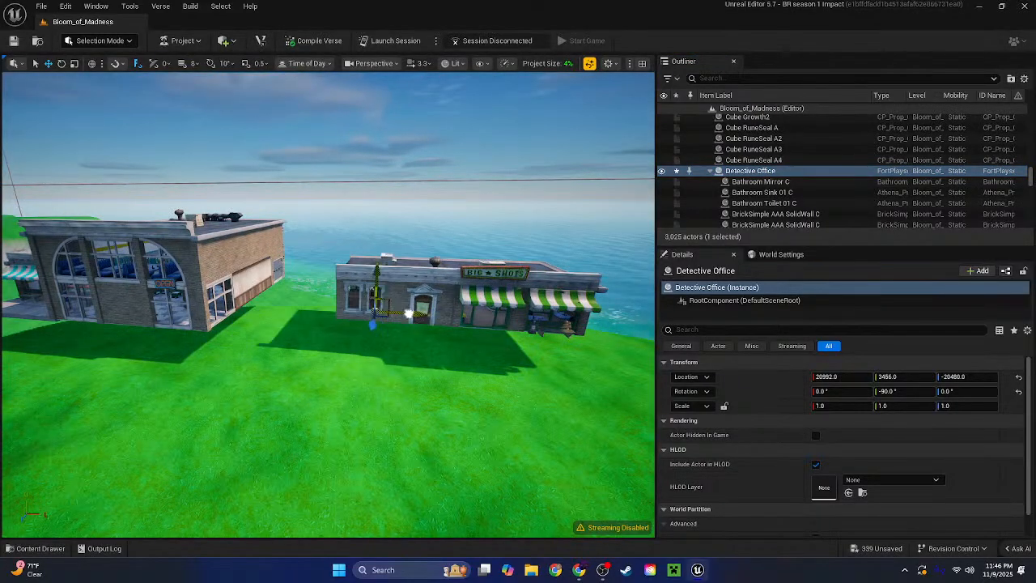
Move the whole Noms prefab against Detective Office, to location 18432, 3456, -19968, and clear the selection
left_click(197, 241)
left_click(341, 270)
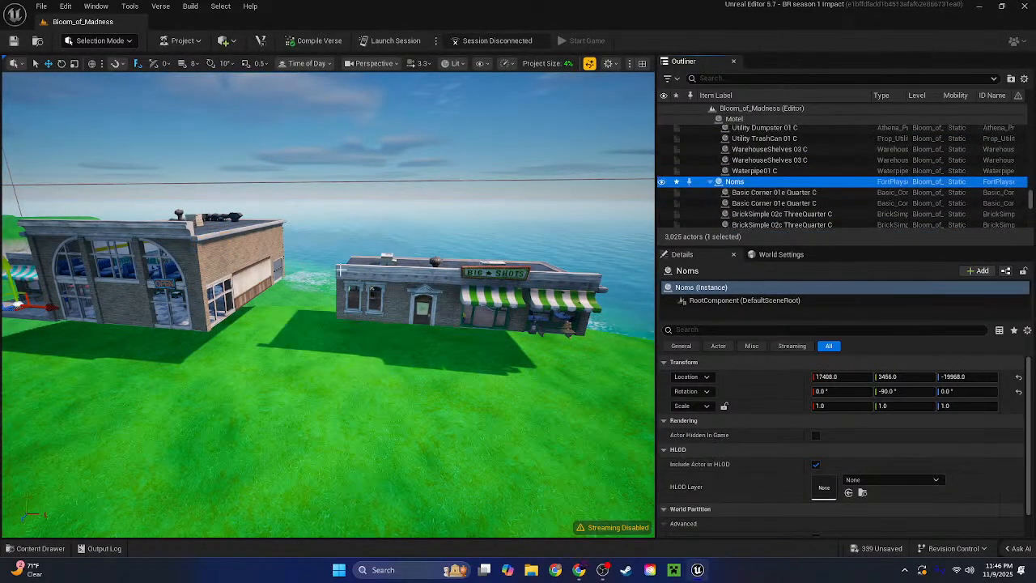
right_click_drag(408, 228, 407, 162)
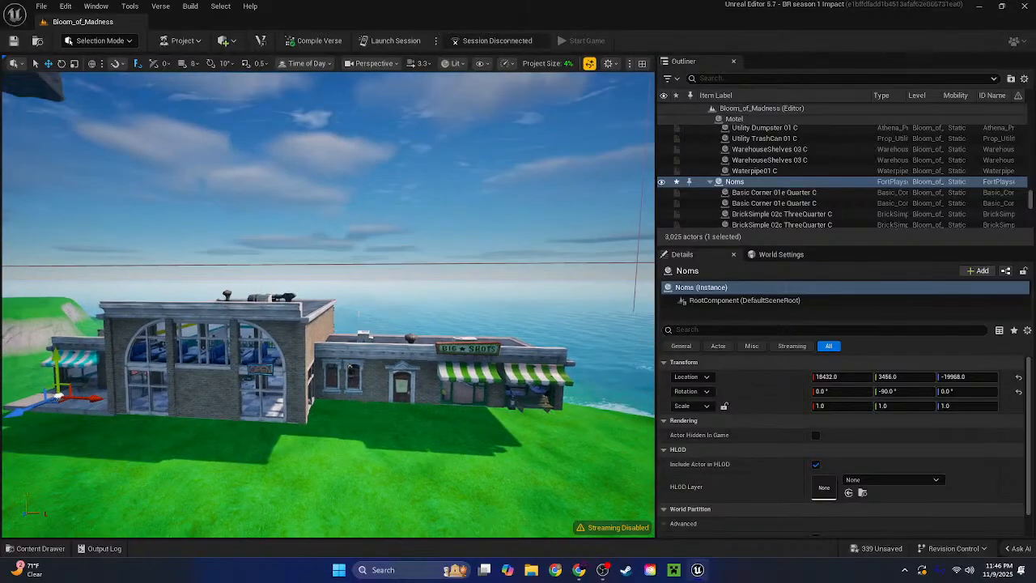
left_click(407, 228)
Examine the building plateau, its cliff edges and the neighbouring hills from several sides
right_click_drag(407, 228, 647, 229)
mouse_move(328, 303)
right_mouse_down()
mouse_move(271, 328)
mouse_move(332, 311)
mouse_move(324, 288)
right_mouse_up()
right_click_drag(458, 314, 266, 322)
key("s")
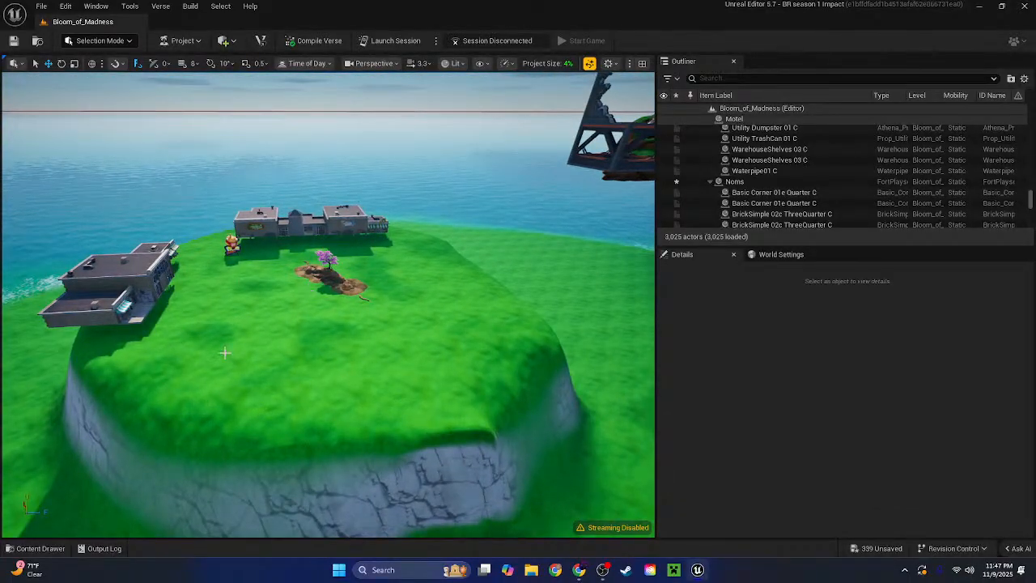
right_click_drag(359, 317, 215, 392)
key("s")
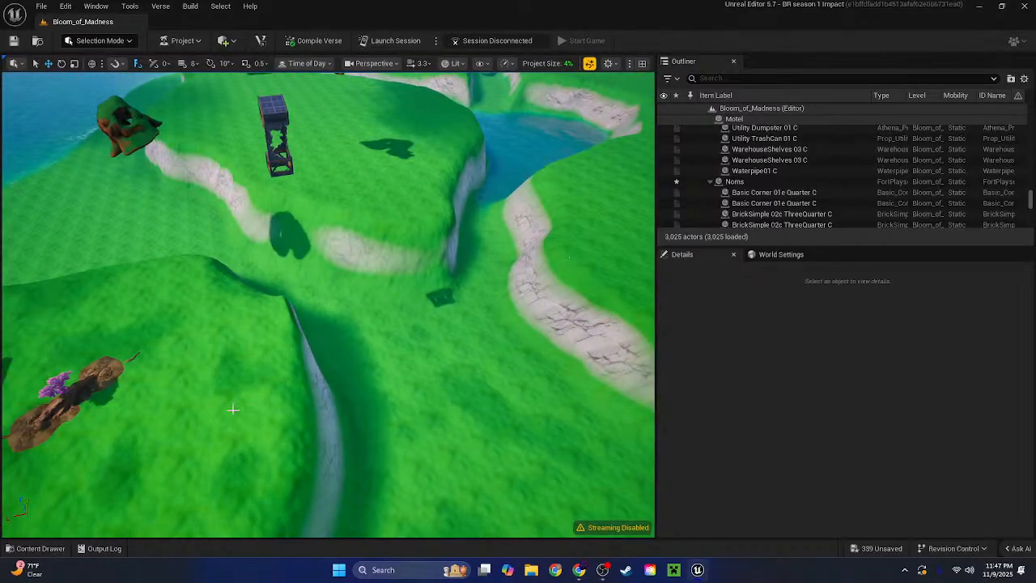
key("s")
mouse_move(373, 189)
right_mouse_down()
mouse_move(324, 138)
mouse_move(364, 134)
mouse_move(356, 149)
mouse_move(186, 154)
mouse_move(349, 174)
mouse_move(368, 192)
right_mouse_up()
key("w")
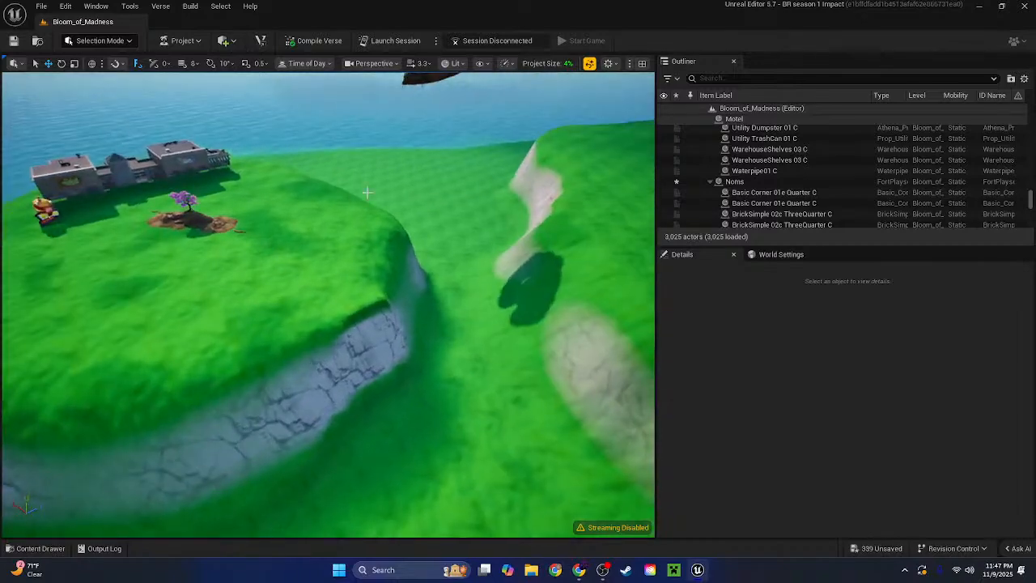
right_click_drag(319, 244, 375, 250)
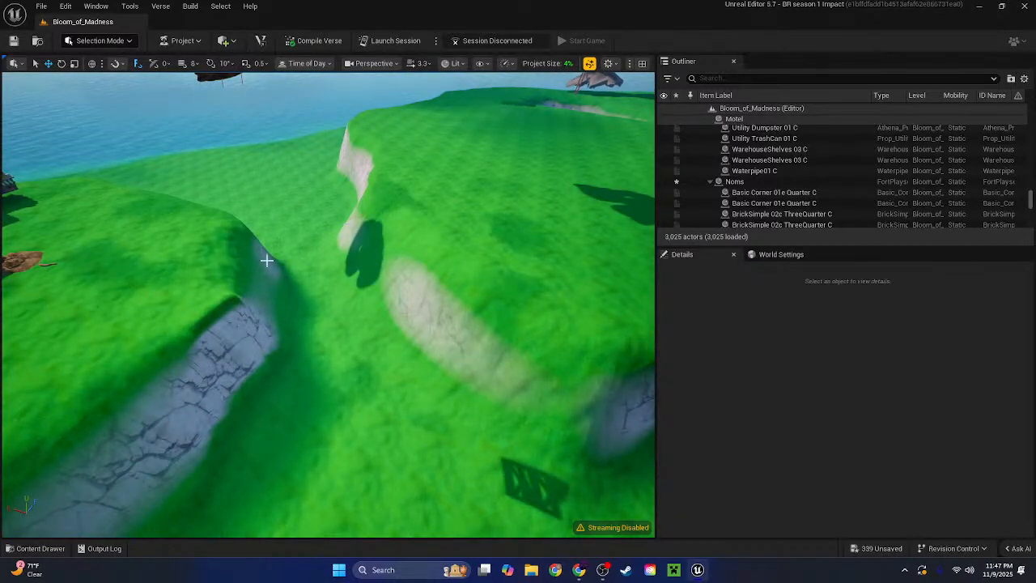
right_click_drag(266, 260, 40, 283)
key("d")
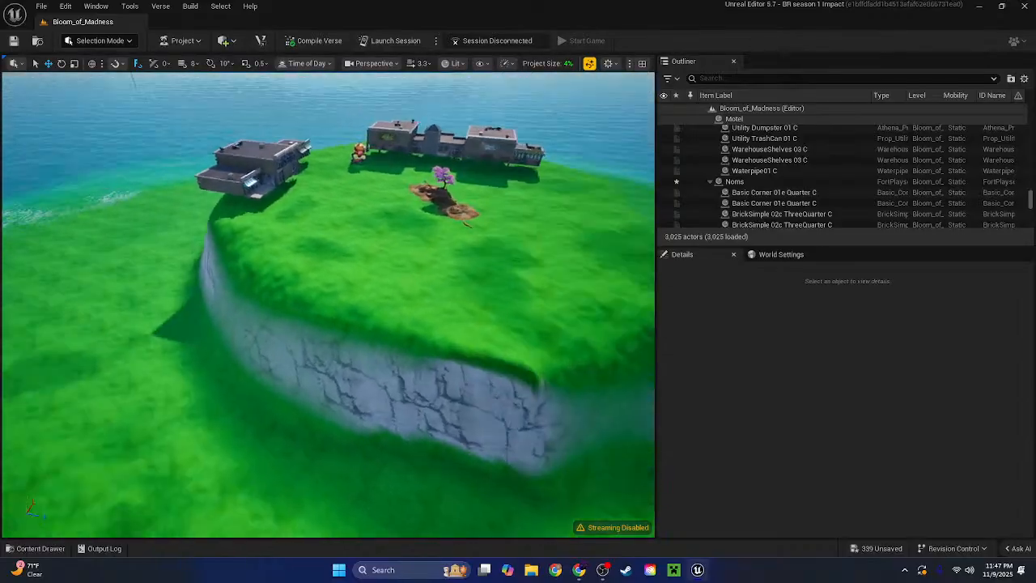
right_click_drag(404, 207, 343, 201)
key("w")
right_click_drag(358, 285, 470, 304)
key("e")
key("s")
key("a")
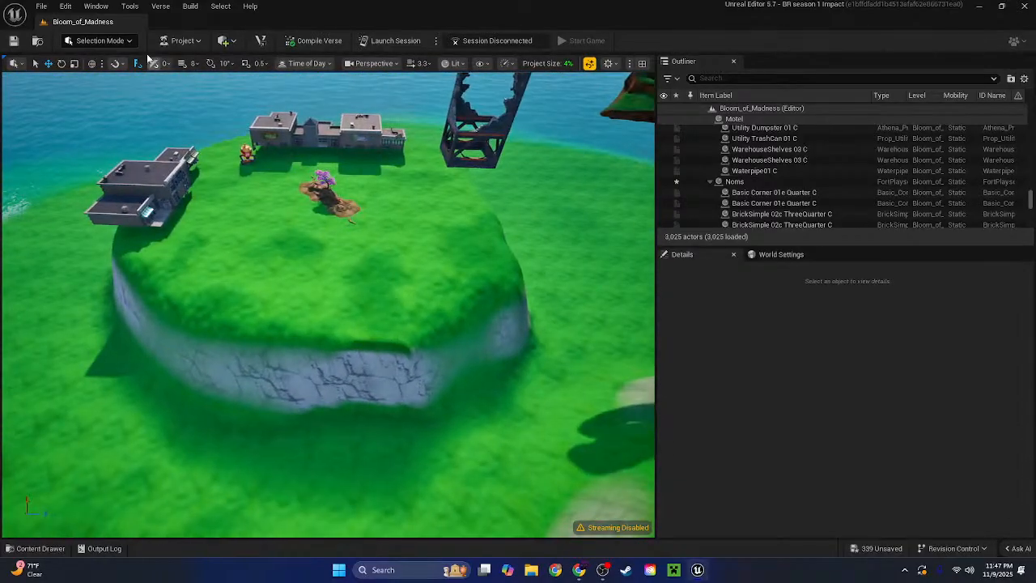
Switch to Landscape mode with the Flatten sculpt tool and save all changes
left_click(114, 40)
left_click(118, 73)
key("shift+2")
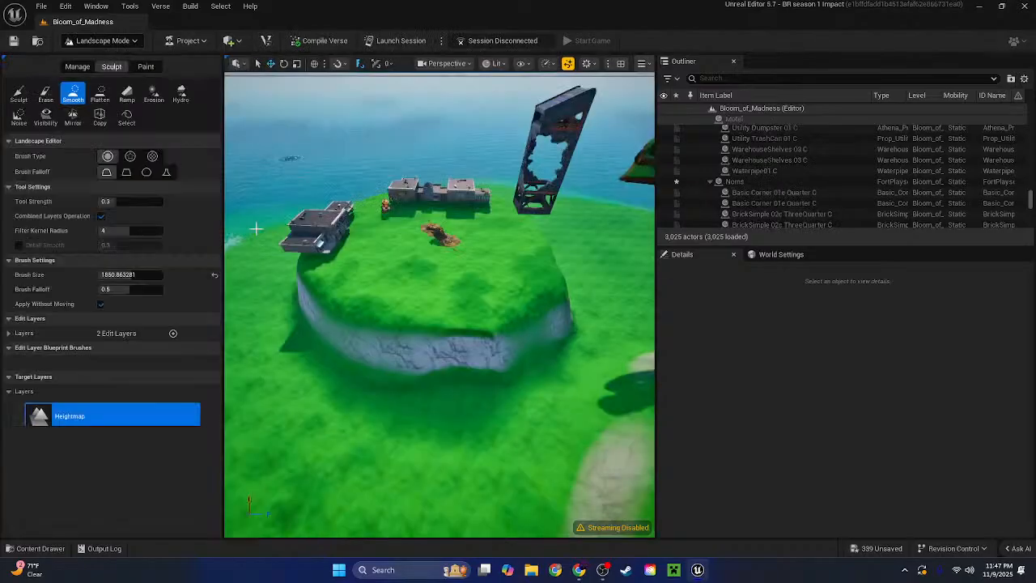
left_click(101, 93)
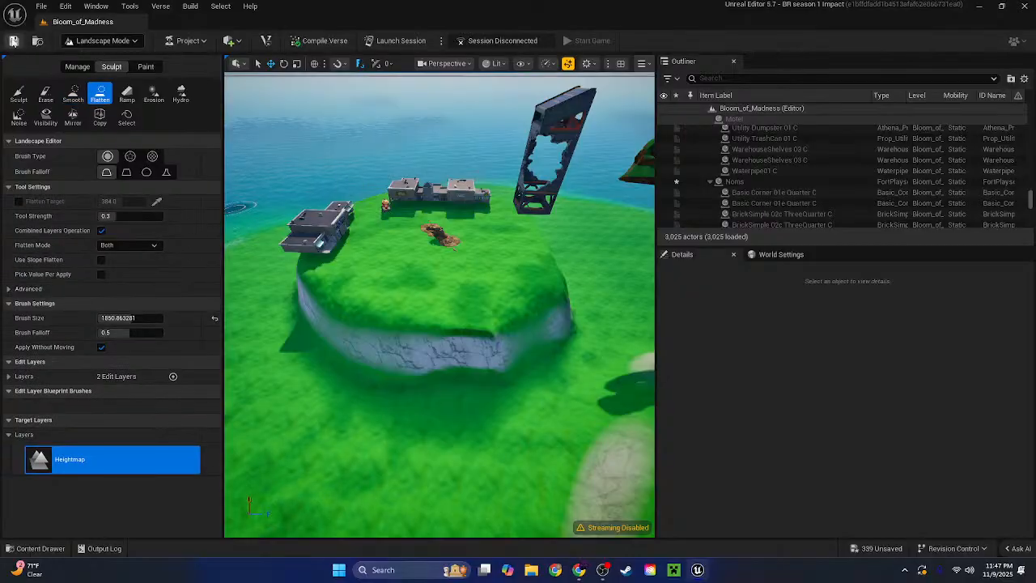
key("ctrl+s")
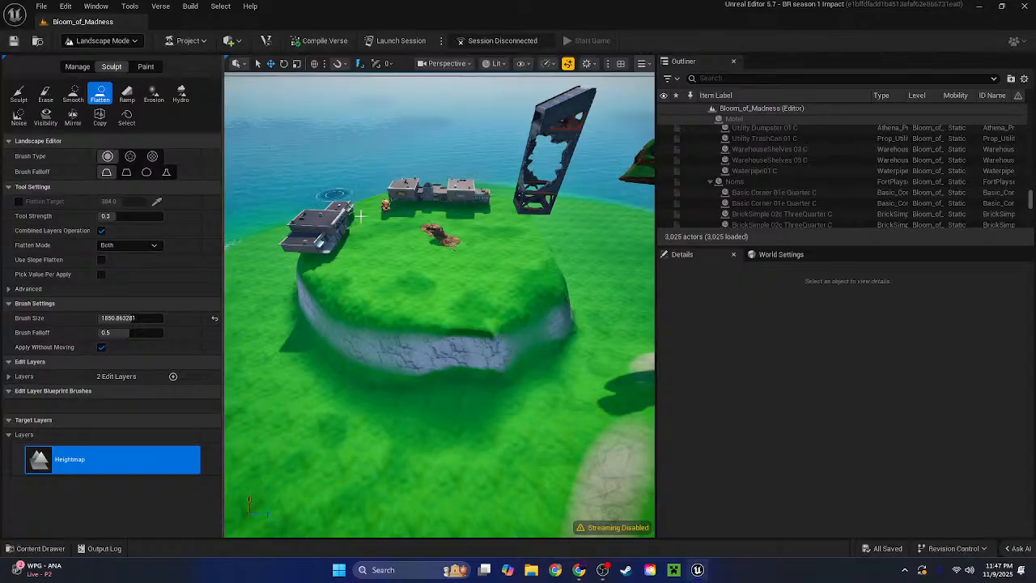
Flatten the plateau's grass beside Noms and along the nearby cliff edge, using a 1850.863281 brush at strength 0.3
right_click_drag(359, 213, 567, 146)
right_click_drag(440, 304, 570, 284)
right_click_drag(484, 295, 227, 340)
mouse_move(440, 305)
right_mouse_down()
mouse_move(404, 308)
mouse_move(413, 348)
mouse_move(478, 340)
mouse_move(486, 275)
mouse_move(587, 239)
right_mouse_up()
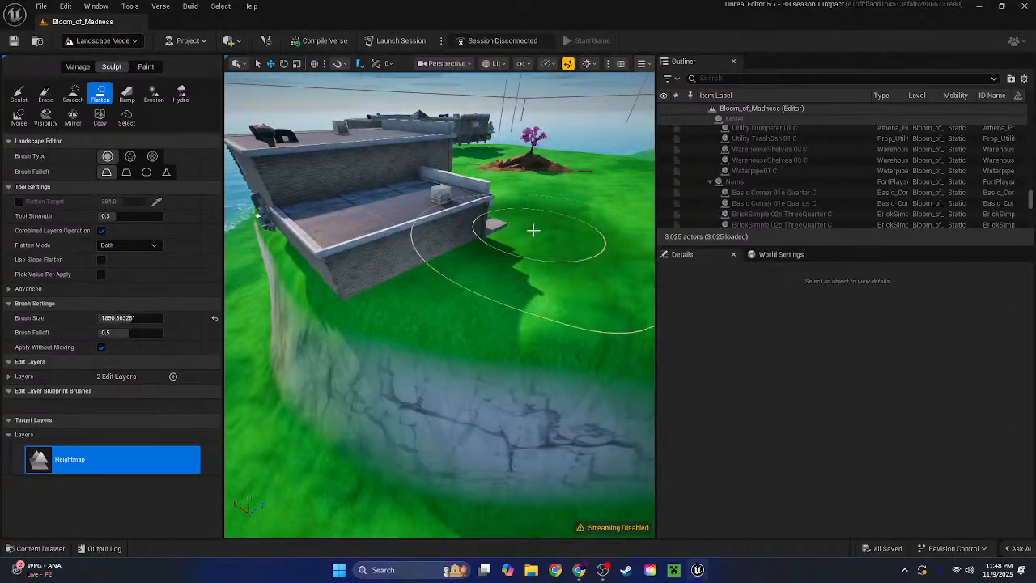
mouse_move(404, 252)
right_mouse_down()
mouse_move(412, 267)
mouse_move(453, 243)
mouse_move(474, 213)
right_mouse_up()
mouse_move(528, 250)
left_mouse_down()
mouse_move(491, 268)
mouse_move(390, 260)
mouse_move(505, 259)
left_mouse_up()
mouse_move(505, 259)
right_mouse_down()
mouse_move(478, 251)
mouse_move(454, 211)
mouse_move(567, 190)
mouse_move(643, 194)
mouse_move(632, 183)
mouse_move(713, 234)
mouse_move(737, 267)
mouse_move(560, 286)
right_mouse_up()
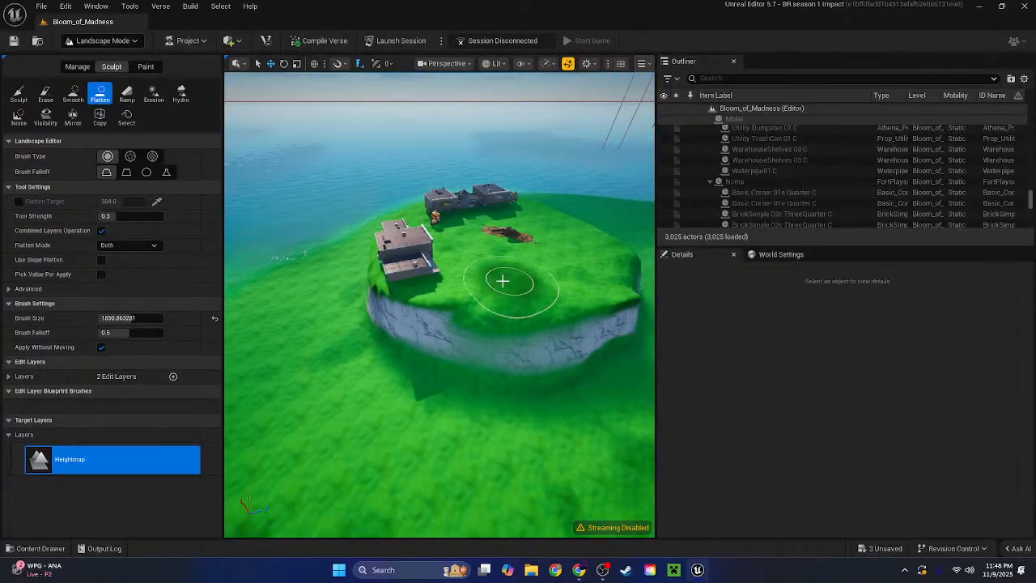
mouse_move(444, 285)
left_mouse_down()
mouse_move(521, 292)
mouse_move(440, 301)
mouse_move(538, 321)
mouse_move(458, 326)
mouse_move(485, 329)
mouse_move(542, 300)
mouse_move(550, 312)
mouse_move(488, 338)
mouse_move(418, 306)
mouse_move(513, 347)
mouse_move(574, 294)
mouse_move(474, 364)
mouse_move(463, 342)
left_mouse_up()
right_click_drag(491, 356, 417, 374)
Smooth the plateau's cliff edge near Noms with the Smooth sculpt tool
left_click(74, 93)
right_click_drag(417, 324, 441, 344)
mouse_move(372, 301)
left_mouse_down()
mouse_move(443, 352)
mouse_move(600, 302)
mouse_move(563, 322)
mouse_move(412, 316)
left_mouse_up()
mouse_move(412, 317)
right_mouse_down()
mouse_move(465, 308)
mouse_move(433, 315)
mouse_move(433, 336)
mouse_move(324, 316)
mouse_move(381, 324)
right_mouse_up()
Lay out a trial ramp from the plateau edge to the lower grass with the Ramp tool, and undo the last terrain edit
left_click(100, 93)
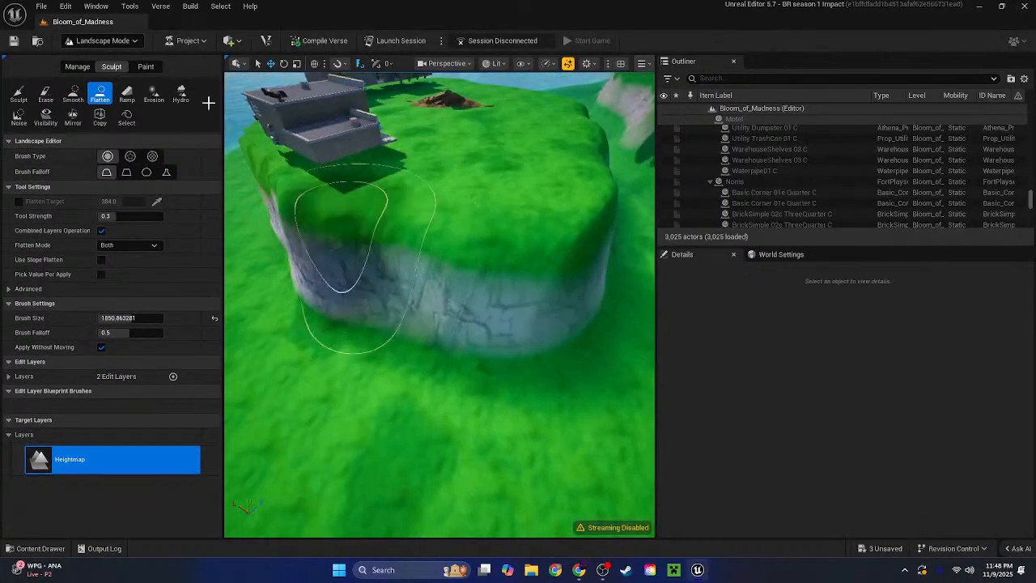
left_click(125, 95)
mouse_move(364, 237)
right_mouse_down()
mouse_move(421, 243)
mouse_move(364, 237)
right_mouse_up()
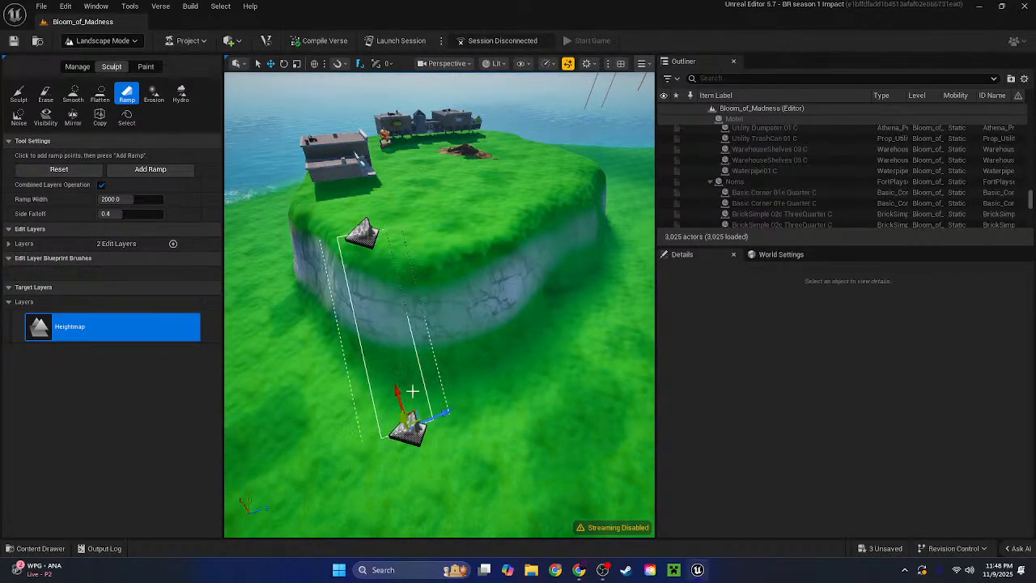
key("ctrl+z")
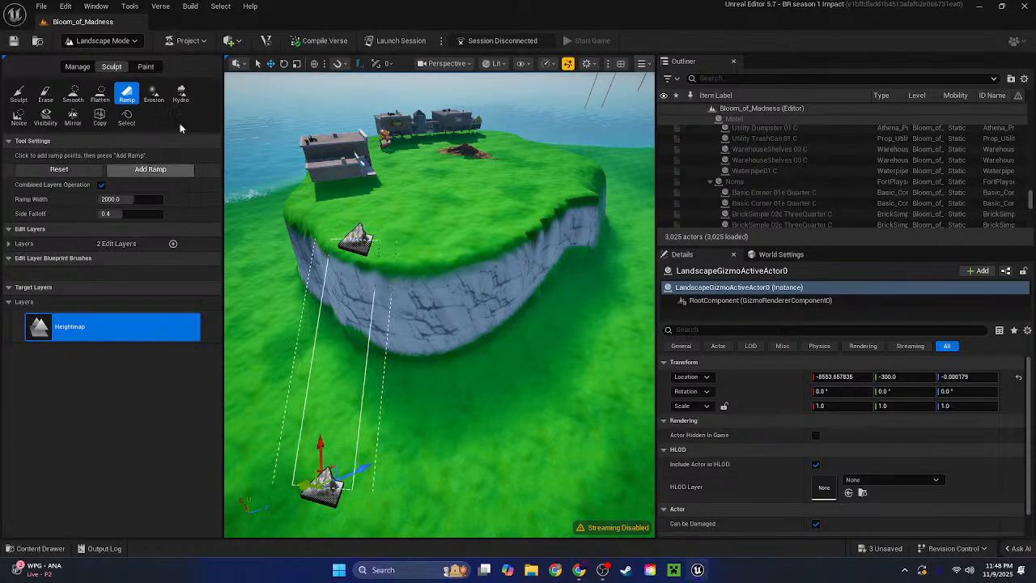
Place new ramp points from the plateau's edge down to the lower grass and build a 2000-wide ramp with 0.4 side falloff
left_click(401, 258)
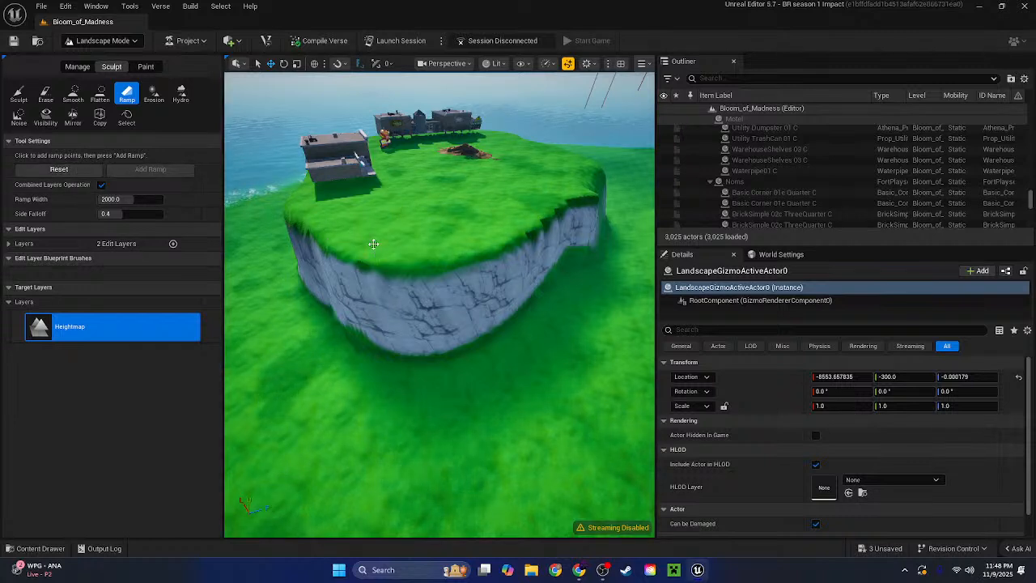
left_click(437, 256)
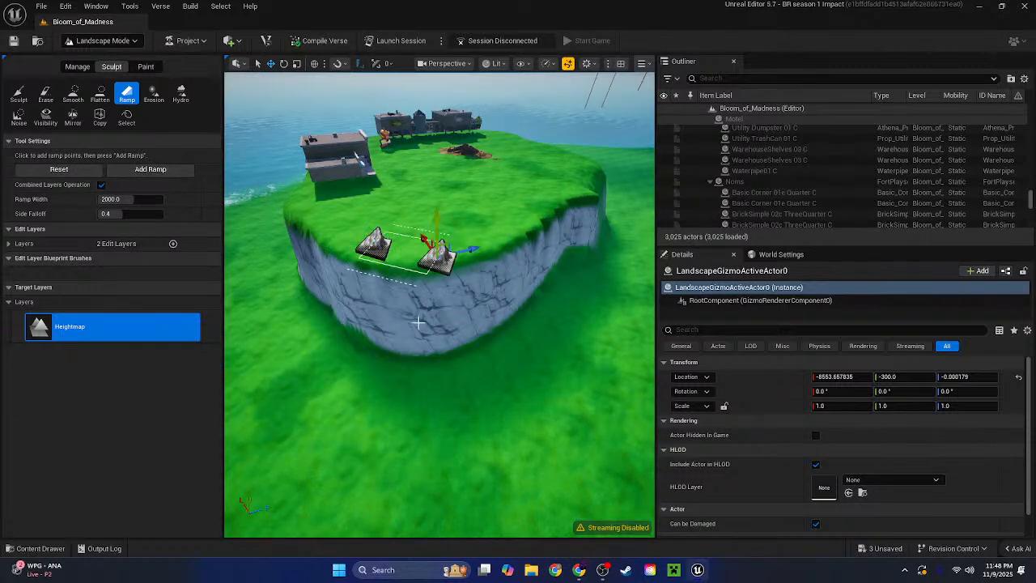
left_click(147, 170)
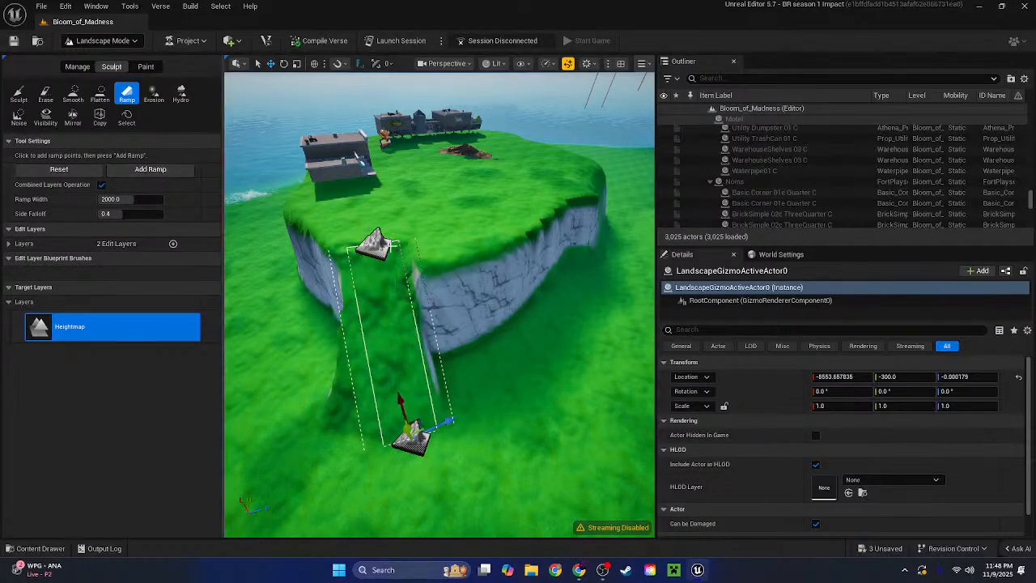
Reset the ramp points and build a second 2000-wide ramp directly beside the first, from the plateau edge to the lower grass
scroll(493, 166, "up", 5)
left_click(492, 166)
left_click(494, 435)
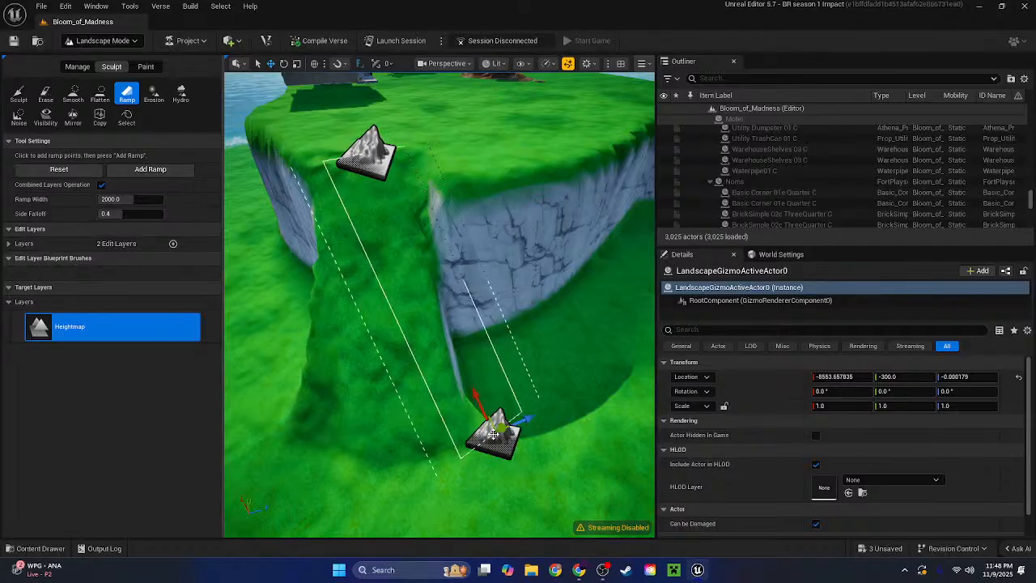
left_click(77, 172)
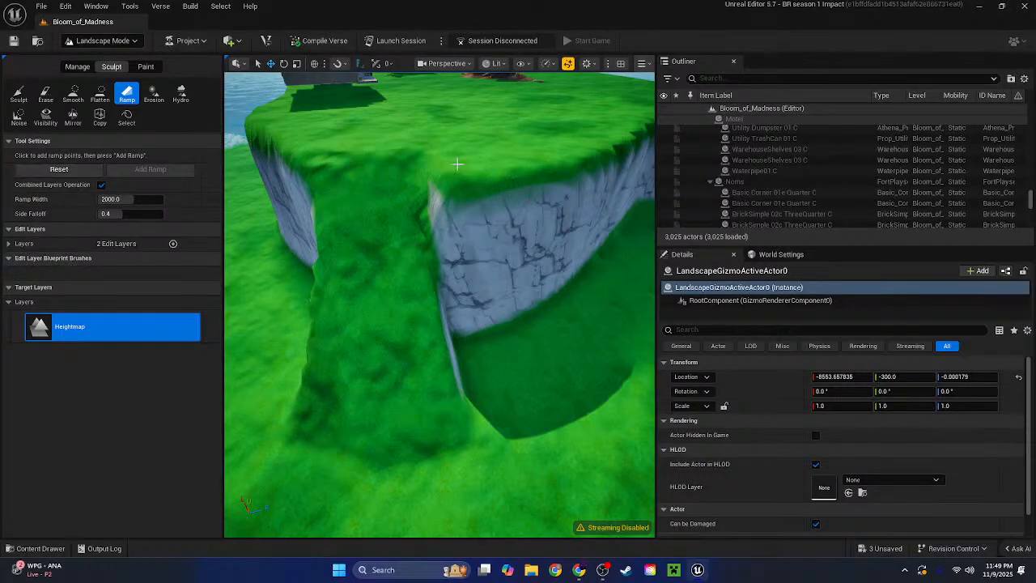
left_click(484, 468)
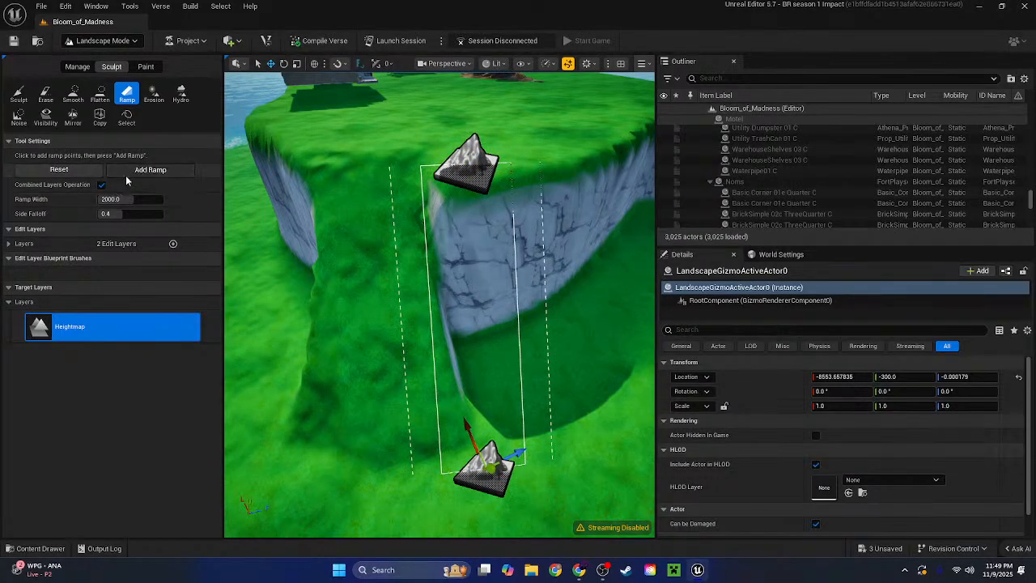
left_click(130, 172)
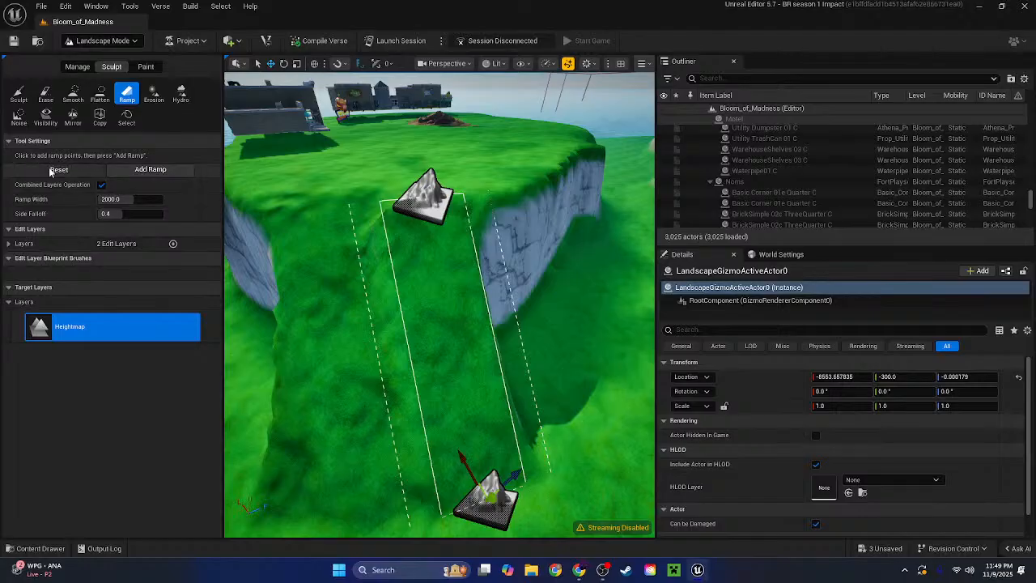
Undo the second ramp, rebuild it 2000 wide with its lower point shifted slightly toward the first ramp, and reset the ramp points
left_click(50, 168)
key("ctrl+z")
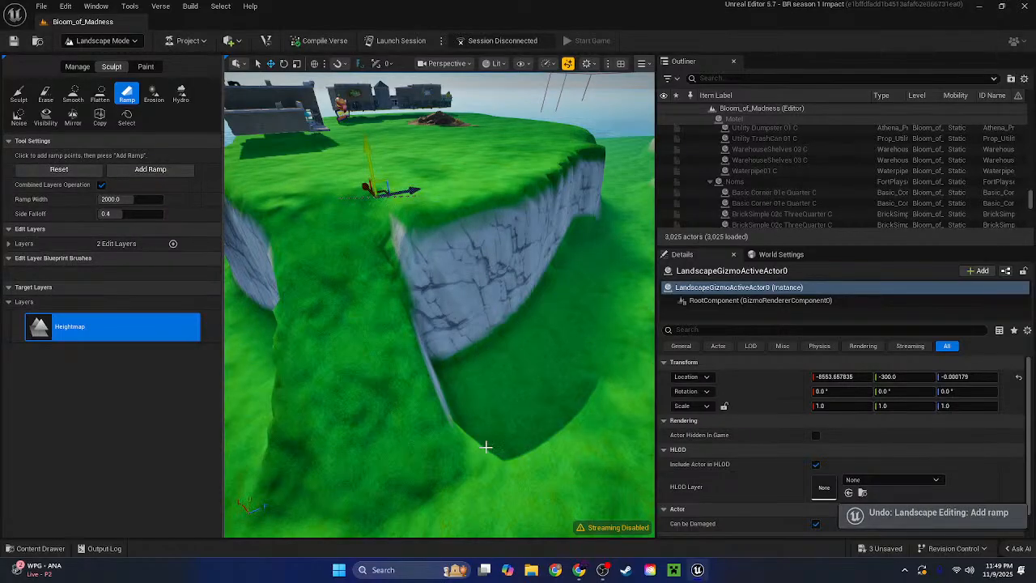
left_click(465, 491)
left_click(129, 171)
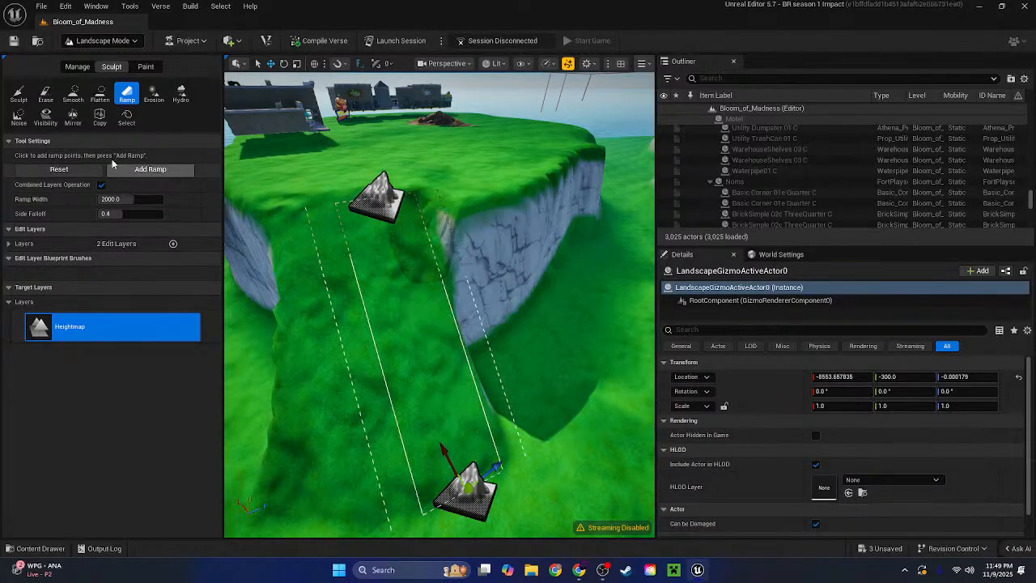
left_click(33, 174)
Smooth the ramp's side from the plateau edge down its slope with the Smooth sculpt tool
right_click_drag(324, 243, 405, 219)
left_click(73, 94)
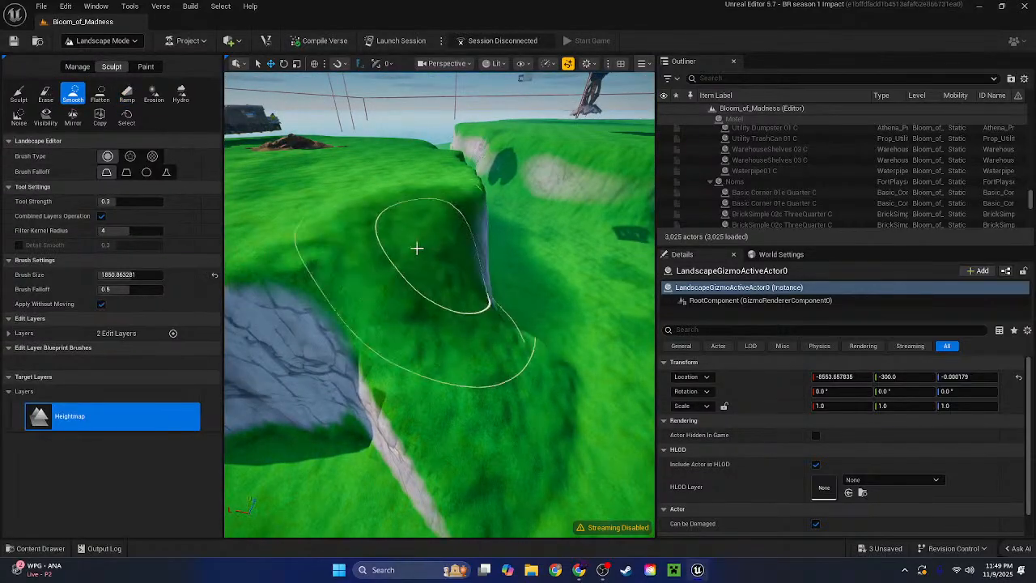
mouse_move(416, 248)
left_mouse_down()
mouse_move(424, 421)
mouse_move(510, 366)
left_mouse_up()
mouse_move(511, 366)
right_mouse_down()
mouse_move(567, 348)
mouse_move(607, 356)
mouse_move(583, 323)
mouse_move(534, 348)
right_mouse_up()
Raise the terrain along the ramp's outer side with the Sculpt tool at 0.3 strength
left_click(100, 94)
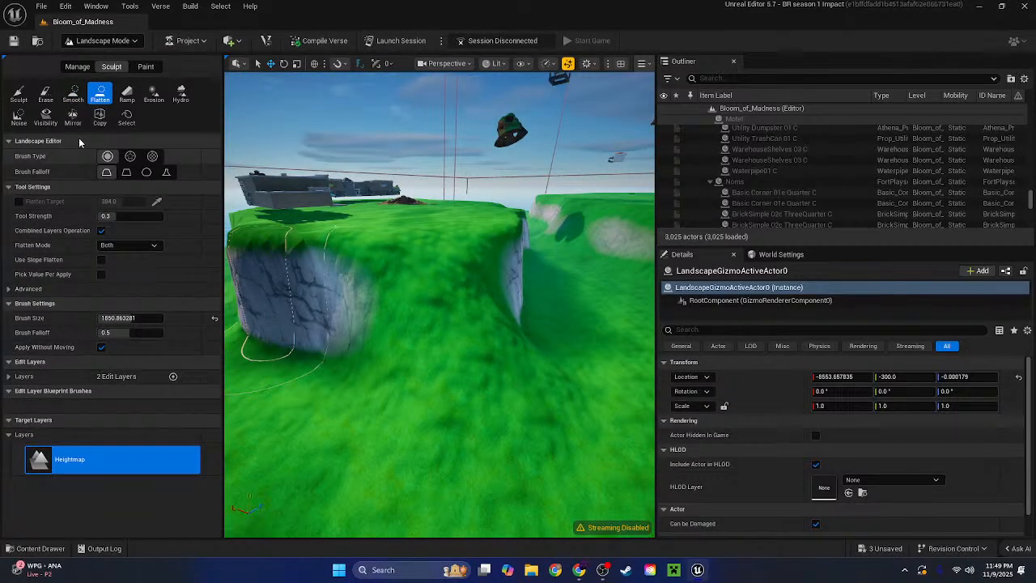
left_click(22, 98)
mouse_move(495, 276)
right_mouse_down()
mouse_move(494, 323)
mouse_move(494, 275)
right_mouse_up()
mouse_move(495, 275)
left_mouse_down()
mouse_move(536, 329)
mouse_move(385, 398)
mouse_move(511, 326)
left_mouse_up()
right_click_drag(432, 327, 433, 299)
Flatten the raised mound beside the ramp with the Flatten tool in Both mode at 0.3 strength
left_click(100, 95)
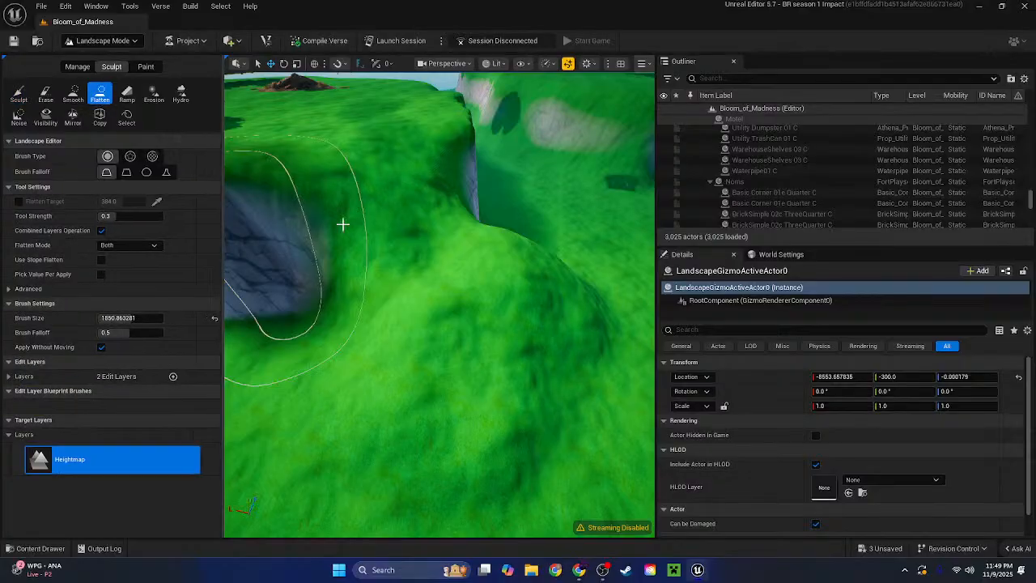
mouse_move(548, 277)
left_mouse_down()
mouse_move(464, 310)
mouse_move(502, 379)
left_mouse_up()
mouse_move(501, 379)
right_mouse_down()
mouse_move(567, 378)
mouse_move(421, 404)
mouse_move(421, 414)
right_mouse_up()
Smooth the hard edges and steep sides of the mound around the ramp's foot with the Smooth sculpt tool
left_click(73, 94)
right_click_drag(324, 226, 323, 179)
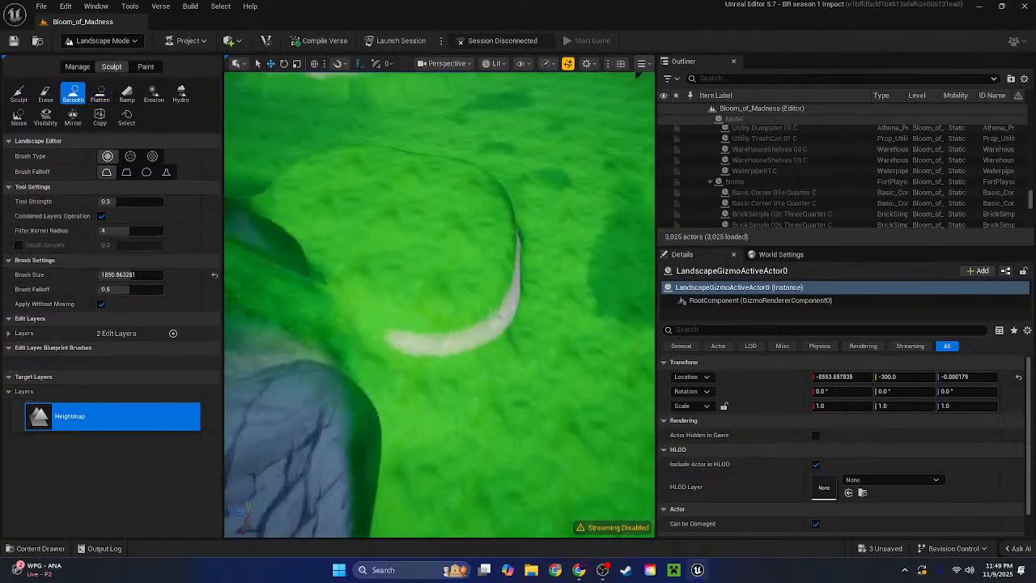
right_click_drag(499, 317, 499, 283)
mouse_move(421, 299)
left_mouse_down()
mouse_move(341, 257)
mouse_move(451, 278)
mouse_move(356, 337)
mouse_move(384, 272)
left_mouse_up()
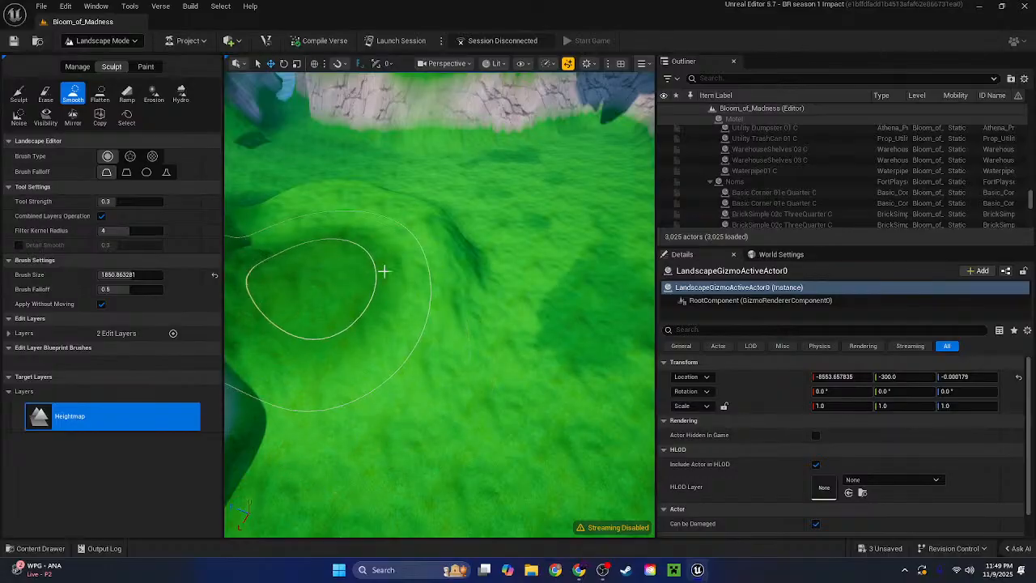
right_click_drag(385, 271, 329, 235)
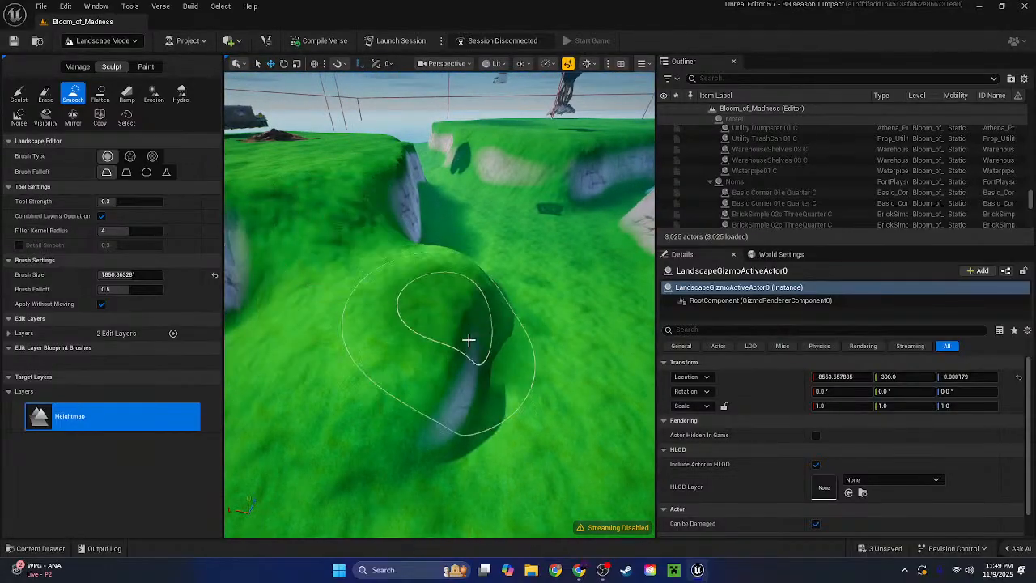
mouse_move(469, 340)
left_mouse_down()
mouse_move(511, 324)
mouse_move(499, 329)
left_mouse_up()
mouse_move(499, 329)
right_mouse_down()
mouse_move(437, 324)
mouse_move(388, 300)
mouse_move(340, 304)
right_mouse_up()
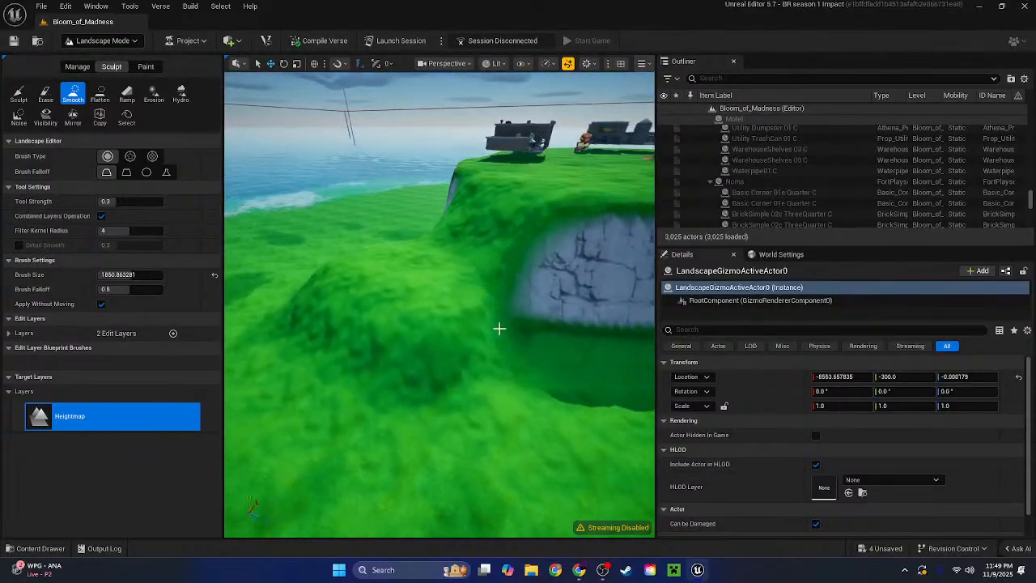
mouse_move(499, 329)
left_mouse_down()
mouse_move(451, 348)
mouse_move(432, 370)
mouse_move(440, 361)
left_mouse_up()
mouse_move(440, 361)
right_mouse_down()
mouse_move(490, 398)
mouse_move(486, 416)
mouse_move(478, 364)
right_mouse_up()
Paint the Beach layer over the mound at the ramp's foot with a brush size of about 1172
key("s")
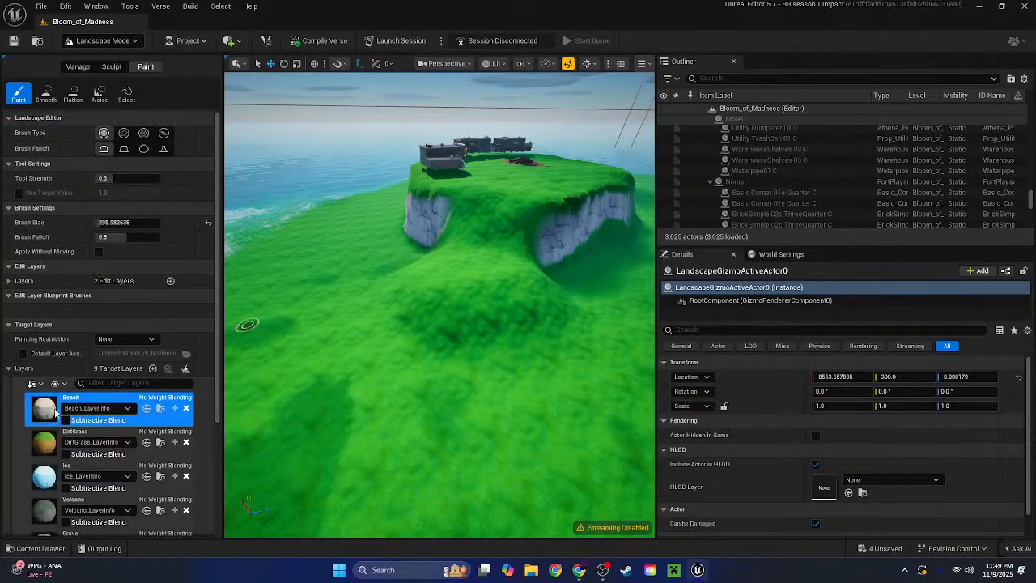
mouse_move(255, 435)
right_mouse_down()
mouse_move(352, 340)
mouse_move(384, 397)
mouse_move(372, 425)
mouse_move(454, 364)
right_mouse_up()
key("bracketright")
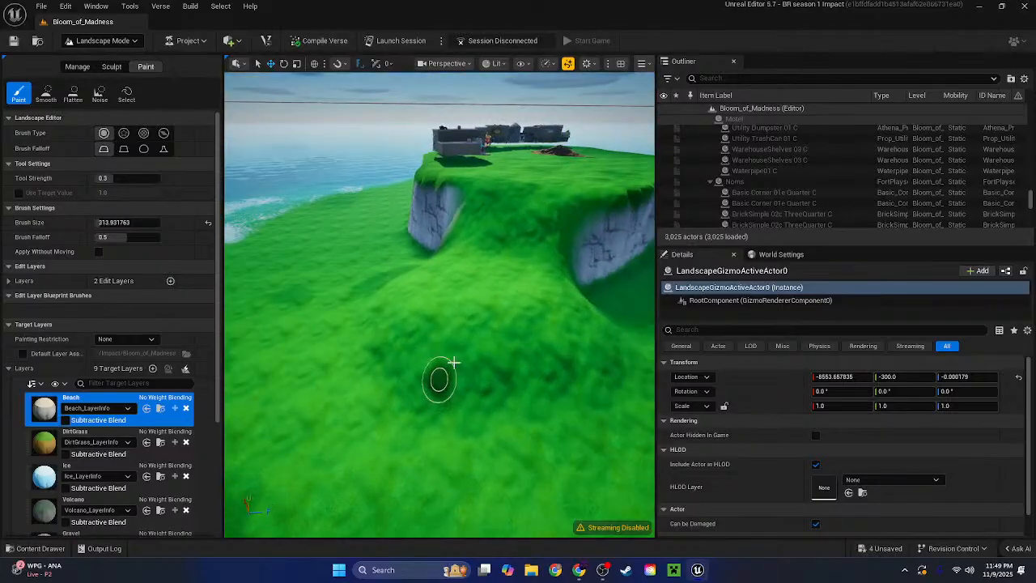
key("bracketright")
key("bracketright")
key("bracketright")
key("bracketright")
key("bracketright")
key("bracketright")
mouse_move(454, 338)
left_mouse_down()
mouse_move(465, 336)
mouse_move(441, 327)
mouse_move(543, 347)
mouse_move(410, 364)
left_mouse_up()
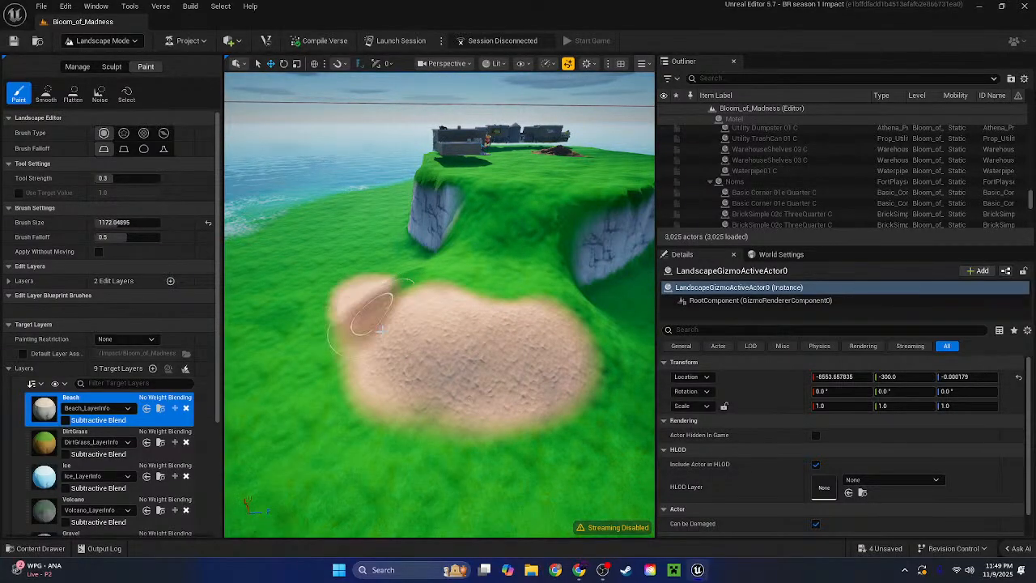
mouse_move(381, 330)
left_mouse_down()
mouse_move(590, 351)
mouse_move(608, 328)
mouse_move(619, 348)
left_mouse_up()
Extend the Beach paint over the grass at the ramp's foot up to the base of the cliff
key("w")
mouse_move(619, 348)
right_mouse_down()
mouse_move(647, 279)
mouse_move(761, 352)
mouse_move(578, 329)
right_mouse_up()
key("s")
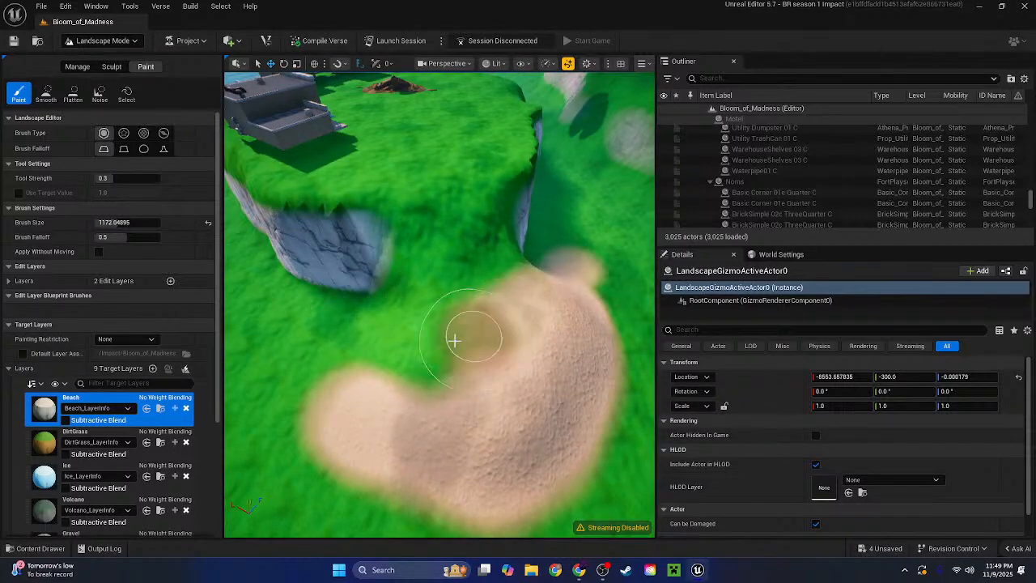
mouse_move(514, 343)
left_mouse_down()
mouse_move(312, 377)
mouse_move(341, 375)
left_mouse_up()
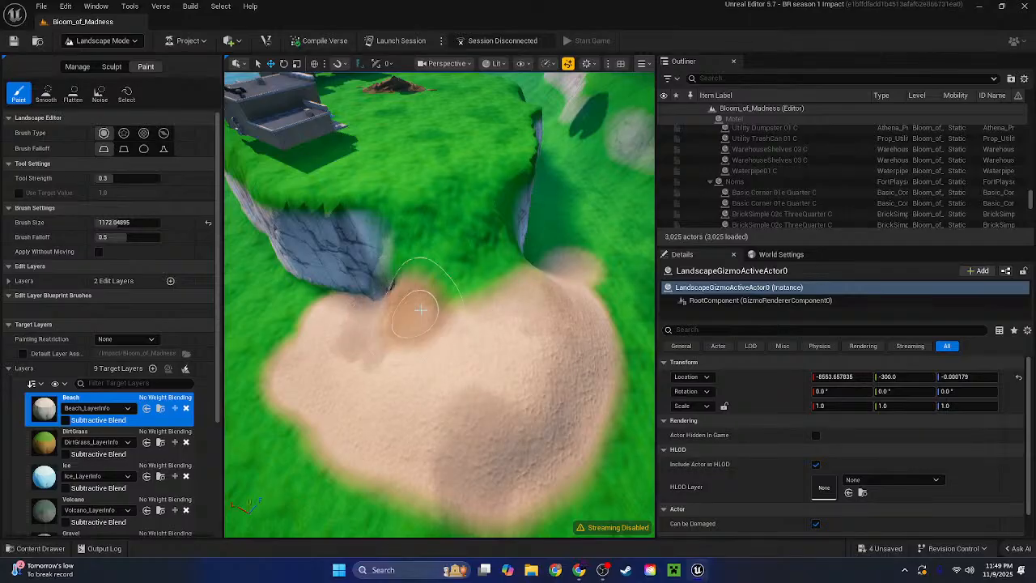
mouse_move(556, 271)
left_mouse_down()
mouse_move(583, 300)
mouse_move(613, 300)
mouse_move(590, 435)
mouse_move(361, 484)
mouse_move(274, 407)
mouse_move(289, 370)
left_mouse_up()
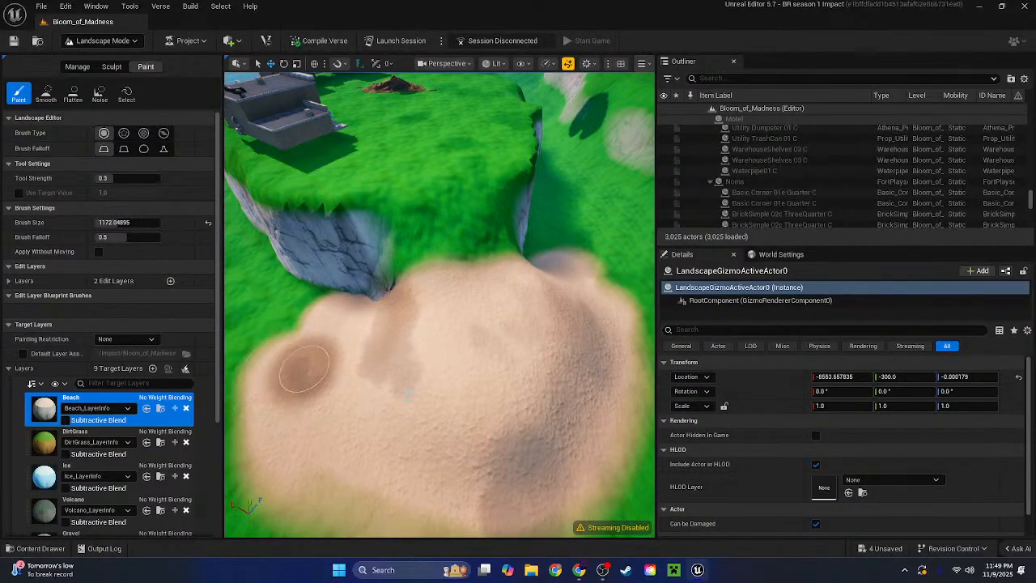
Set the paint brush size to about 2364 and cover the valley floor between the cliffs with the Beach layer
key("w")
mouse_move(289, 369)
right_mouse_down()
mouse_move(453, 312)
mouse_move(478, 389)
mouse_move(535, 380)
mouse_move(591, 323)
right_mouse_up()
key("s")
right_click_drag(267, 356, 408, 389)
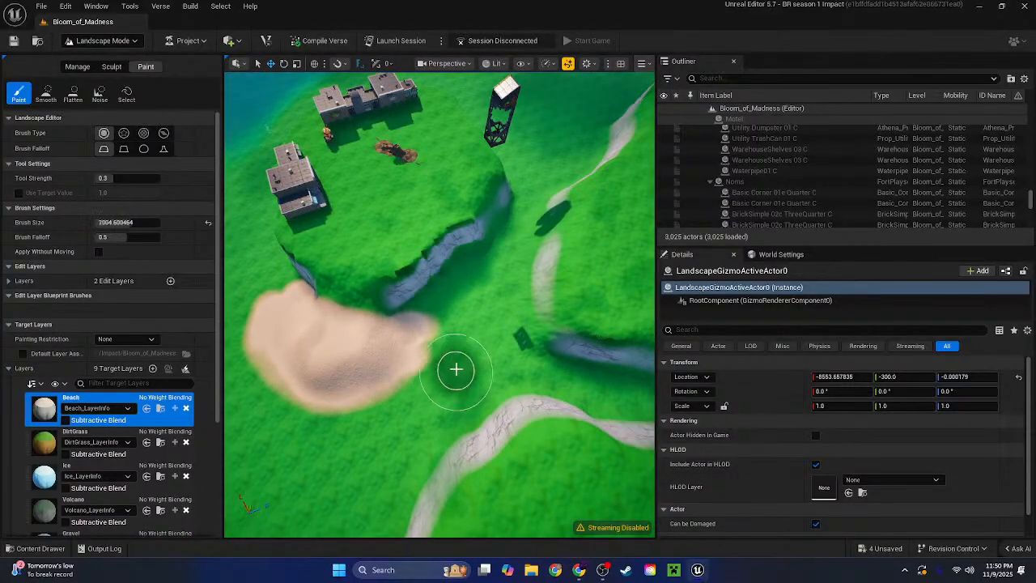
key("bracketright")
key("bracketright")
key("bracketright")
key("bracketright")
key("bracketright")
key("bracketright")
key("bracketright")
key("bracketright")
key("bracketright")
key("bracketright")
key("bracketright")
key("bracketright")
key("bracketright")
key("bracketright")
key("bracketright")
key("bracketright")
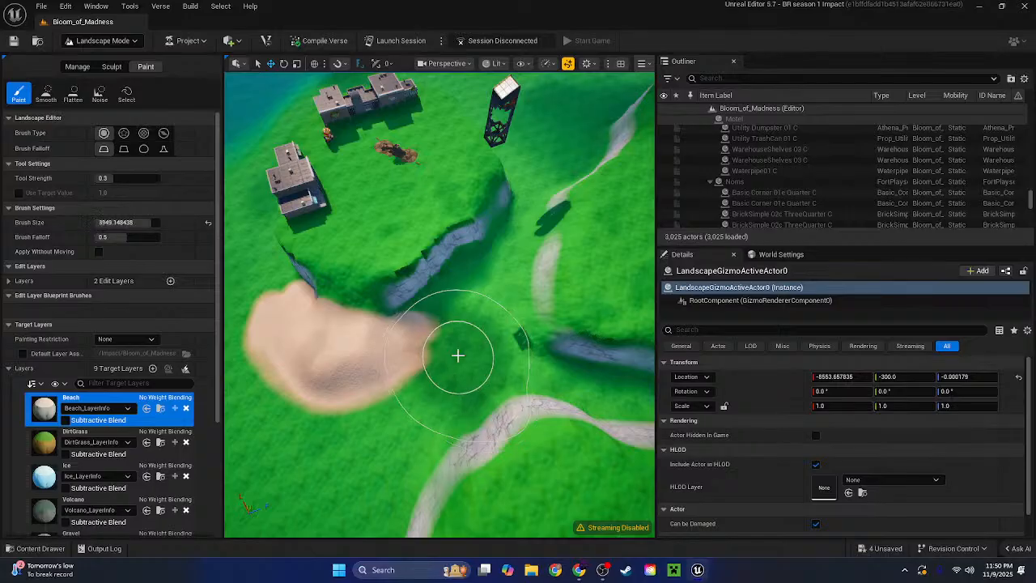
key("bracketleft")
key("bracketleft")
key("bracketleft")
key("bracketleft")
key("bracketleft")
key("bracketleft")
key("bracketleft")
key("bracketleft")
key("bracketleft")
key("bracketleft")
key("bracketleft")
key("bracketleft")
key("bracketleft")
key("bracketleft")
key("bracketleft")
key("bracketleft")
key("bracketleft")
key("bracketleft")
left_click_drag(458, 355, 435, 369)
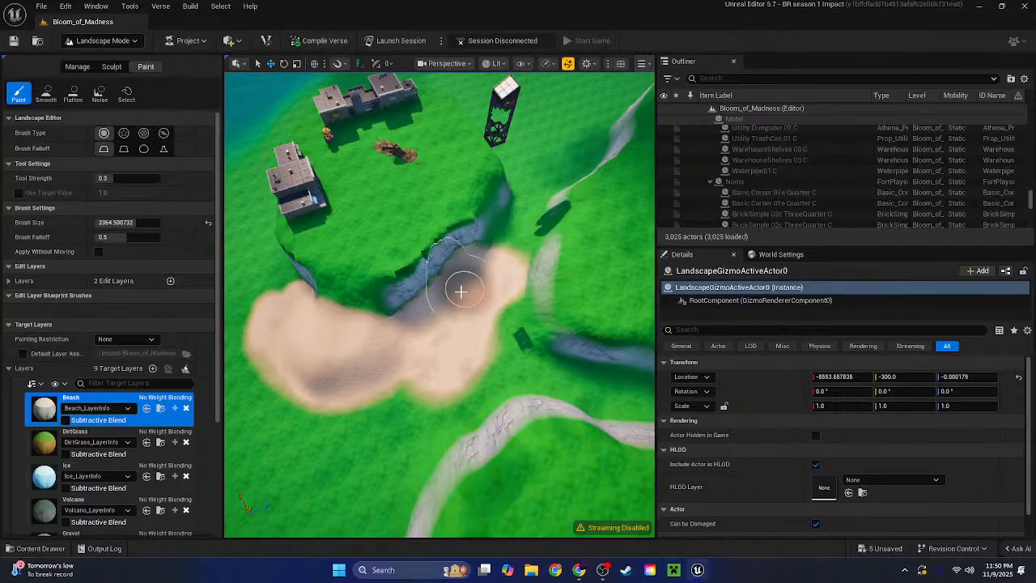
left_click_drag(440, 392, 451, 397)
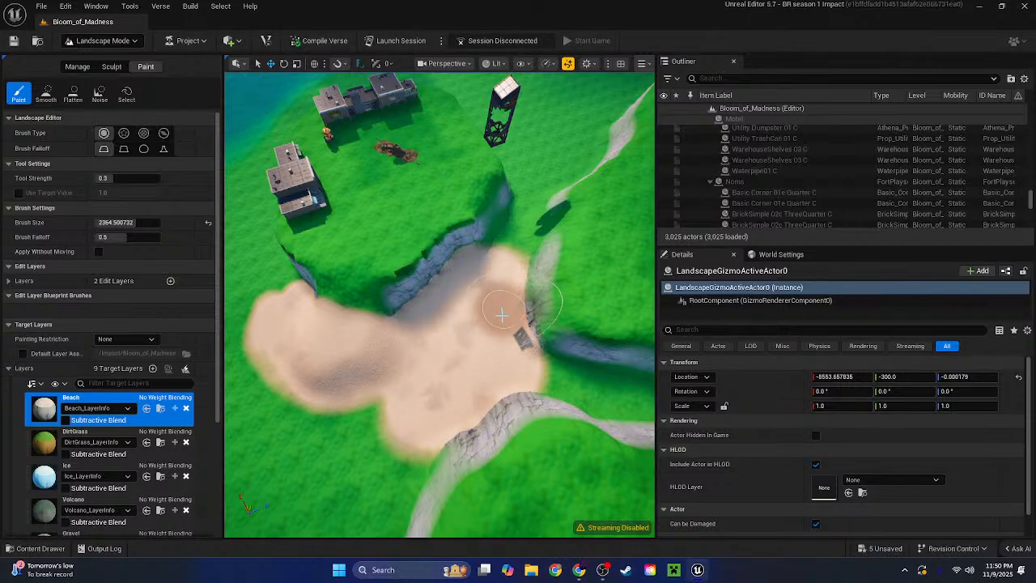
mouse_move(516, 342)
left_mouse_down()
mouse_move(506, 312)
mouse_move(513, 265)
left_mouse_up()
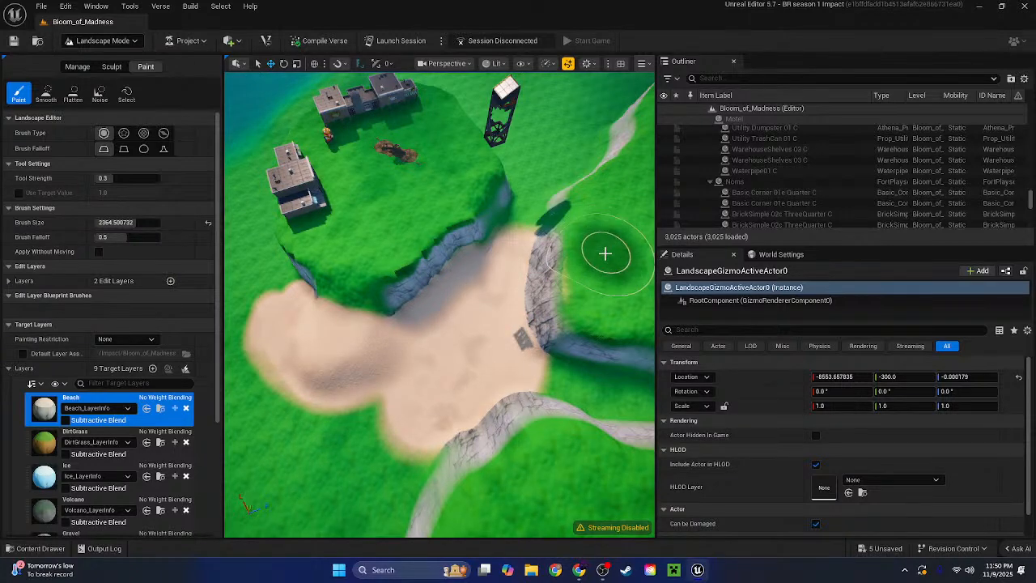
Continue the Beach paint through the channel past the tower and along the plateau's base out to the coastal grass
right_click_drag(506, 335, 396, 324)
mouse_move(506, 337)
left_mouse_down()
mouse_move(610, 316)
mouse_move(596, 321)
left_mouse_up()
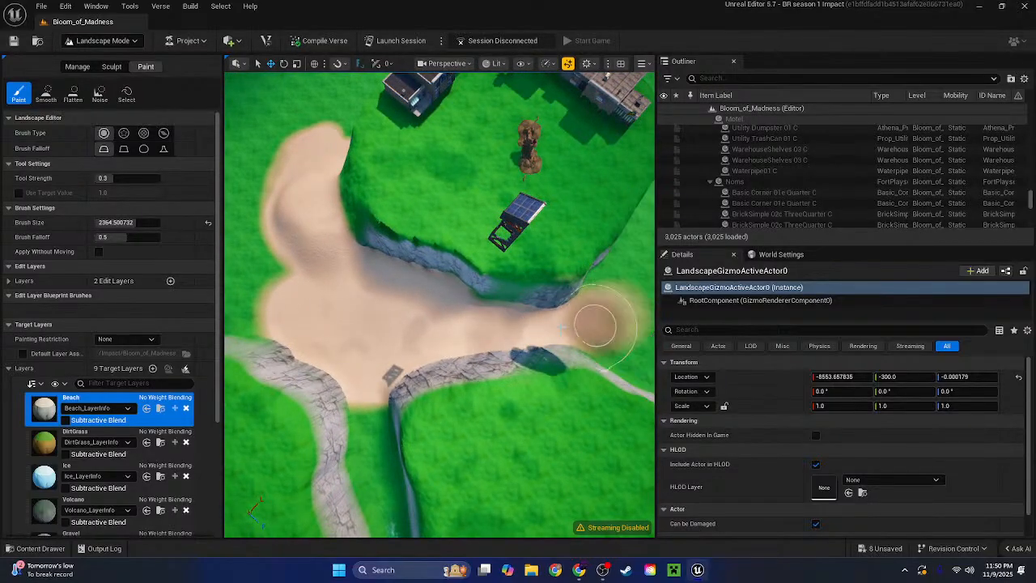
mouse_move(578, 321)
right_mouse_down()
mouse_move(648, 243)
mouse_move(599, 372)
mouse_move(648, 365)
right_mouse_up()
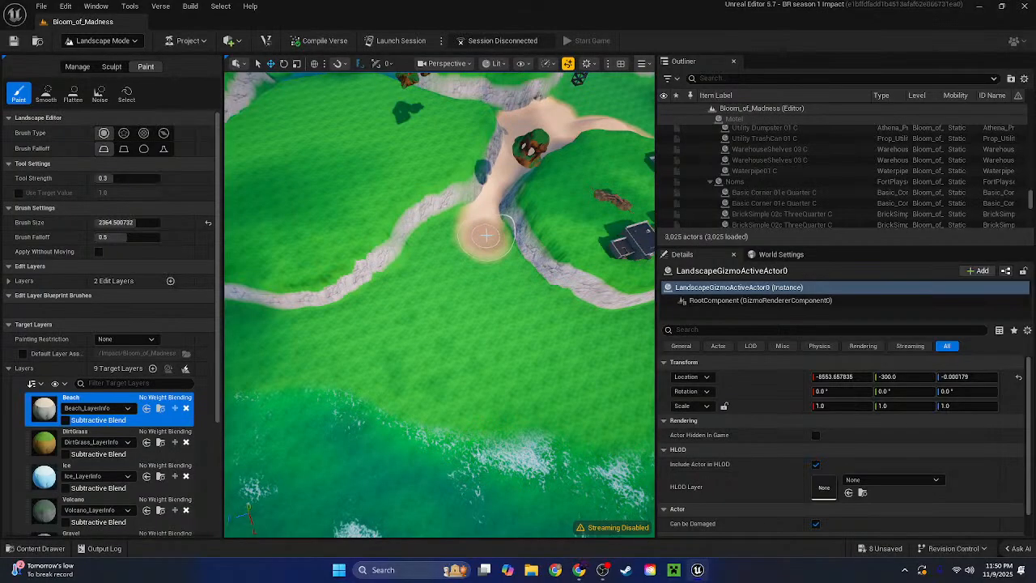
left_click_drag(492, 251, 569, 317)
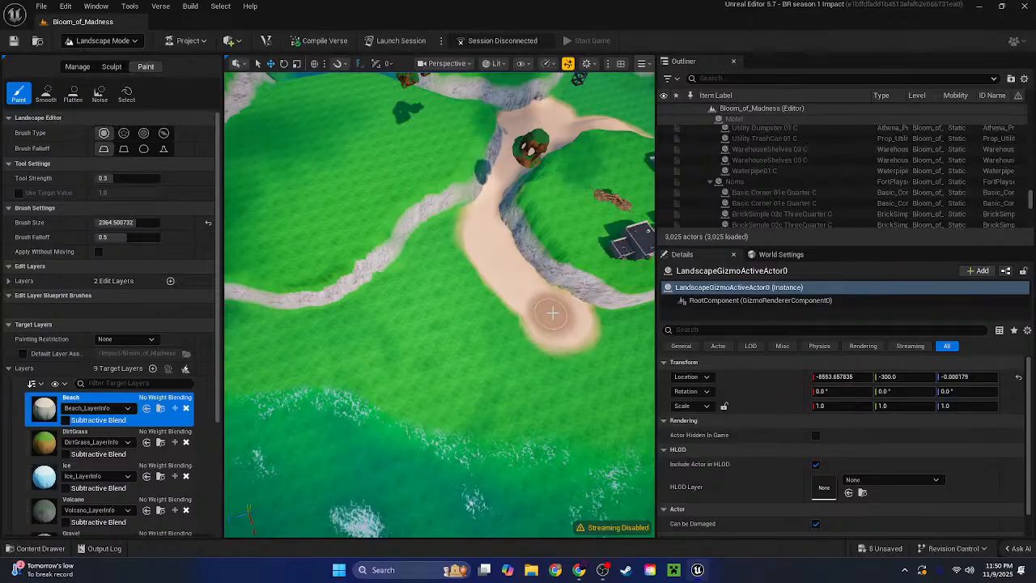
mouse_move(539, 300)
left_mouse_down()
mouse_move(475, 273)
mouse_move(466, 234)
left_mouse_up()
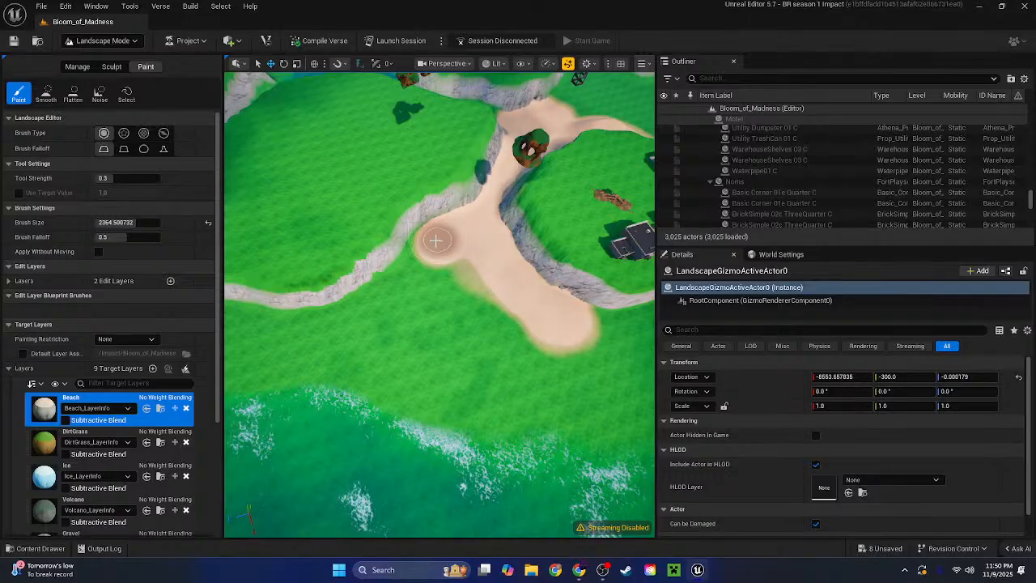
mouse_move(429, 256)
left_mouse_down()
mouse_move(424, 243)
mouse_move(543, 352)
mouse_move(486, 296)
mouse_move(521, 351)
mouse_move(521, 373)
mouse_move(494, 338)
mouse_move(527, 363)
mouse_move(474, 389)
mouse_move(481, 410)
mouse_move(457, 408)
mouse_move(484, 471)
mouse_move(439, 416)
left_mouse_up()
Set the paint brush size to 8192 and paint the Beach layer from the coastal grass out over the adjoining seabed
right_click_drag(439, 416, 712, 416)
key("bracketright")
key("bracketright")
key("bracketright")
key("bracketright")
key("bracketright")
key("bracketright")
key("bracketright")
key("bracketright")
key("bracketright")
key("bracketright")
key("bracketright")
key("bracketright")
key("bracketright")
key("bracketright")
key("bracketright")
key("bracketright")
key("bracketright")
key("bracketright")
key("bracketright")
key("bracketright")
key("bracketright")
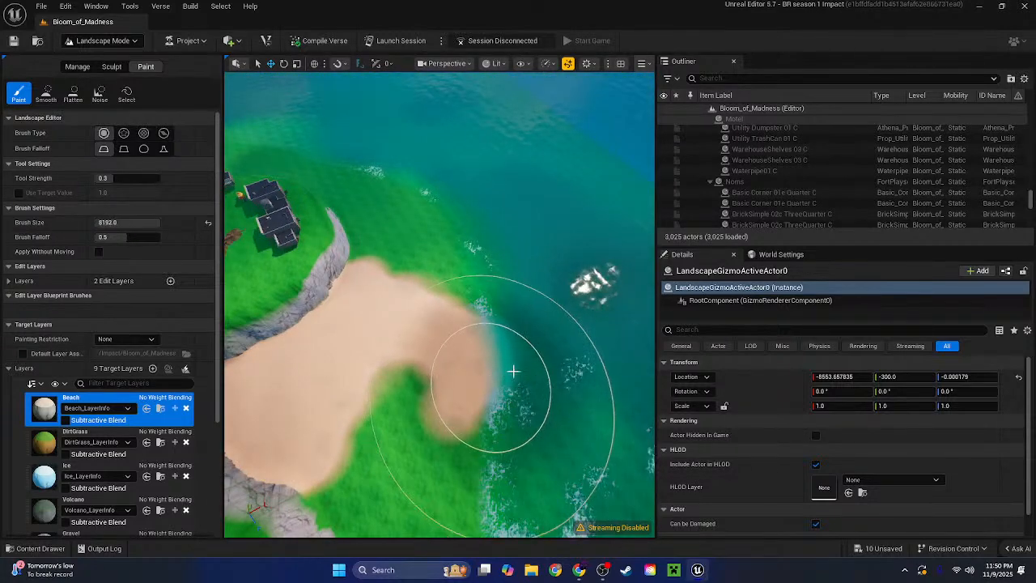
mouse_move(514, 370)
left_mouse_down()
mouse_move(525, 418)
mouse_move(513, 349)
mouse_move(476, 268)
mouse_move(488, 199)
mouse_move(562, 246)
mouse_move(559, 369)
left_mouse_up()
mouse_move(526, 356)
right_mouse_down()
mouse_move(527, 405)
mouse_move(566, 389)
right_mouse_up()
mouse_move(468, 336)
left_mouse_down()
mouse_move(523, 389)
mouse_move(554, 276)
mouse_move(474, 176)
mouse_move(416, 155)
mouse_move(405, 205)
mouse_move(532, 375)
mouse_move(618, 324)
mouse_move(613, 340)
mouse_move(484, 398)
mouse_move(400, 345)
mouse_move(423, 351)
left_mouse_up()
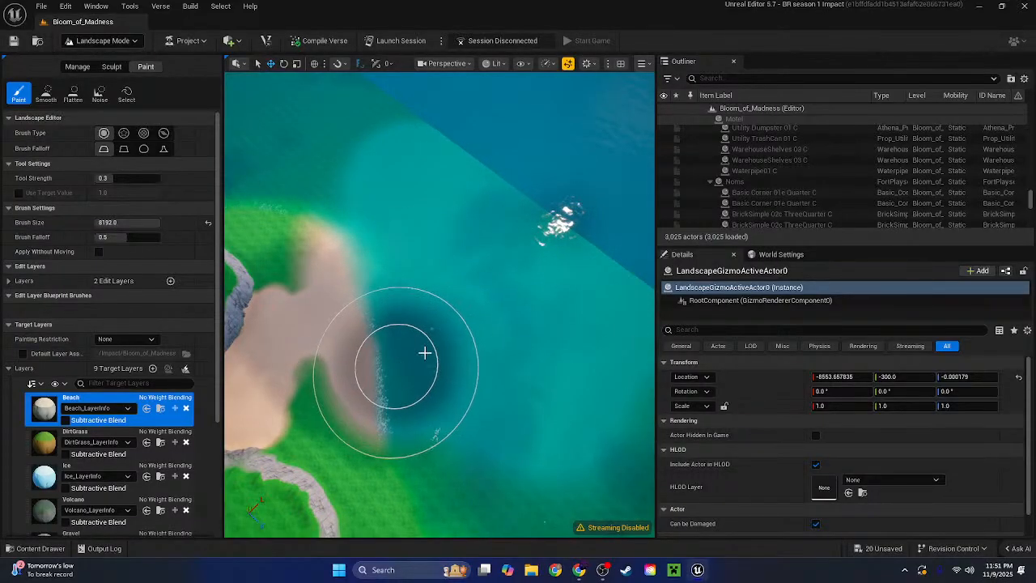
Paint the Beach layer along the shoreline below the long cliff and around the seaward base of the shop plateau
right_click_drag(423, 352, 299, 351)
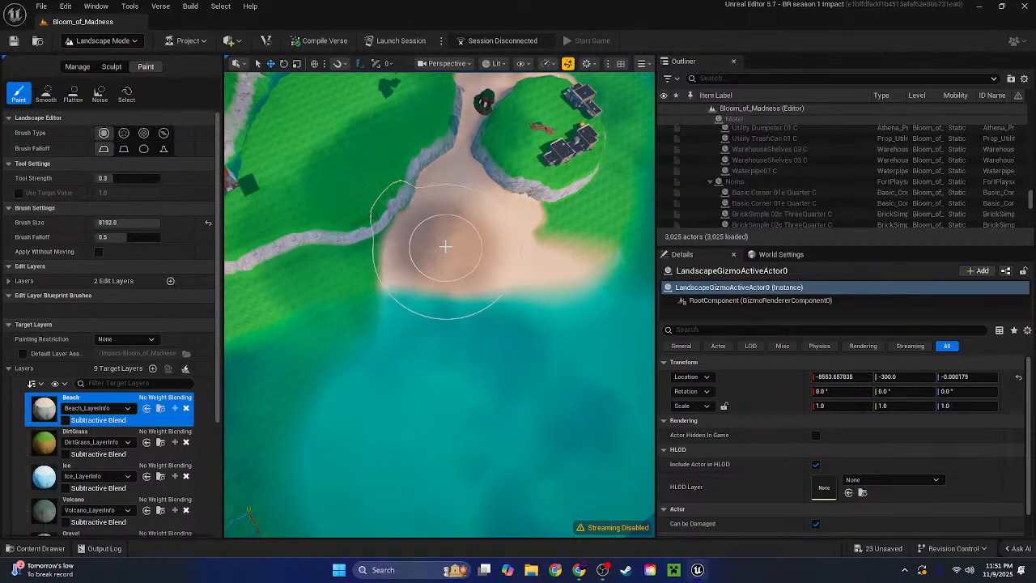
mouse_move(414, 312)
left_mouse_down()
mouse_move(336, 366)
mouse_move(409, 321)
mouse_move(415, 294)
mouse_move(352, 315)
mouse_move(305, 315)
mouse_move(291, 345)
mouse_move(351, 370)
mouse_move(380, 324)
left_mouse_up()
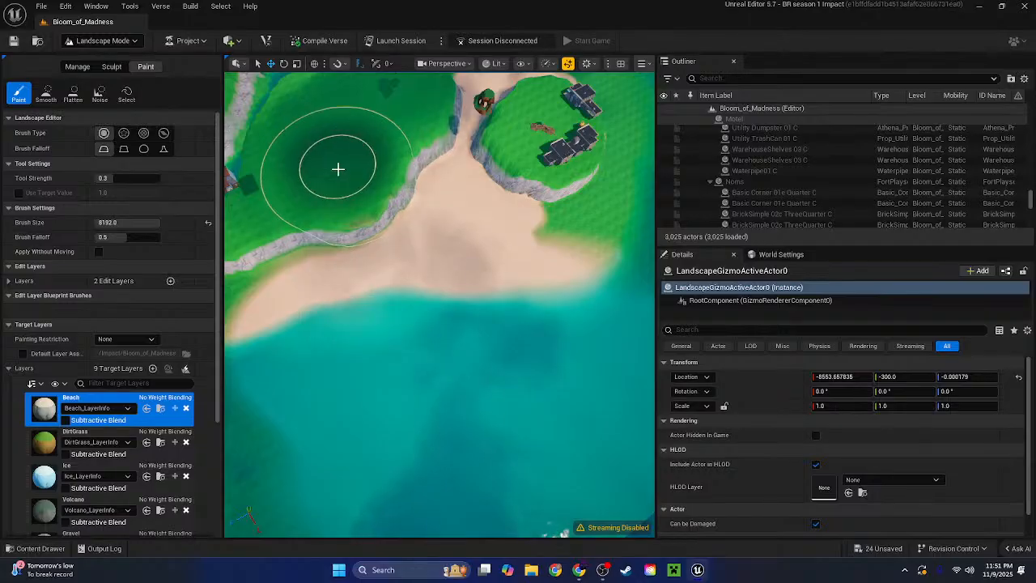
mouse_move(338, 175)
right_mouse_down()
mouse_move(485, 274)
mouse_move(448, 306)
right_mouse_up()
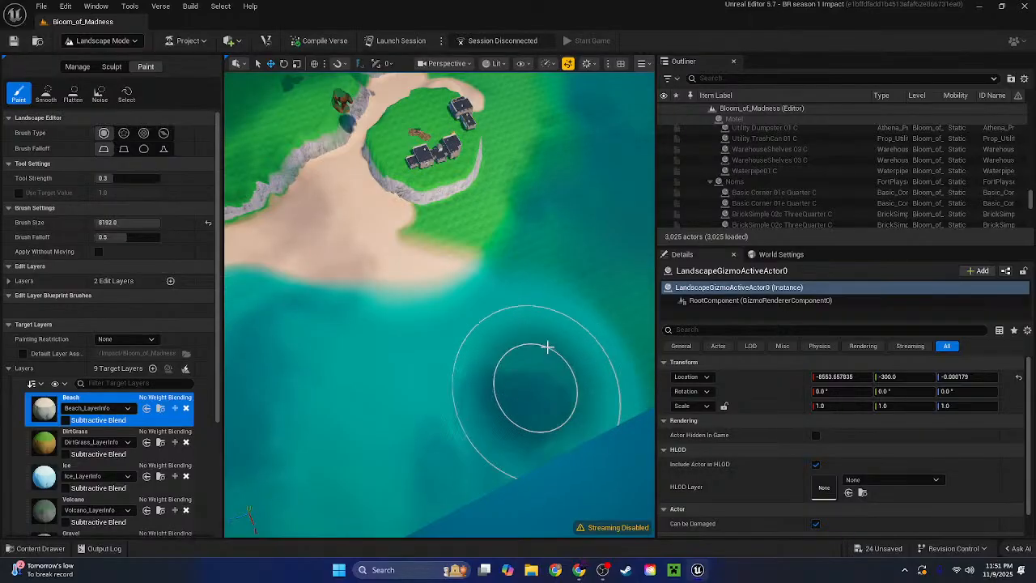
mouse_move(547, 347)
left_mouse_down()
mouse_move(556, 232)
mouse_move(562, 250)
mouse_move(520, 262)
mouse_move(529, 243)
mouse_move(419, 259)
mouse_move(490, 251)
mouse_move(529, 202)
mouse_move(496, 230)
left_mouse_up()
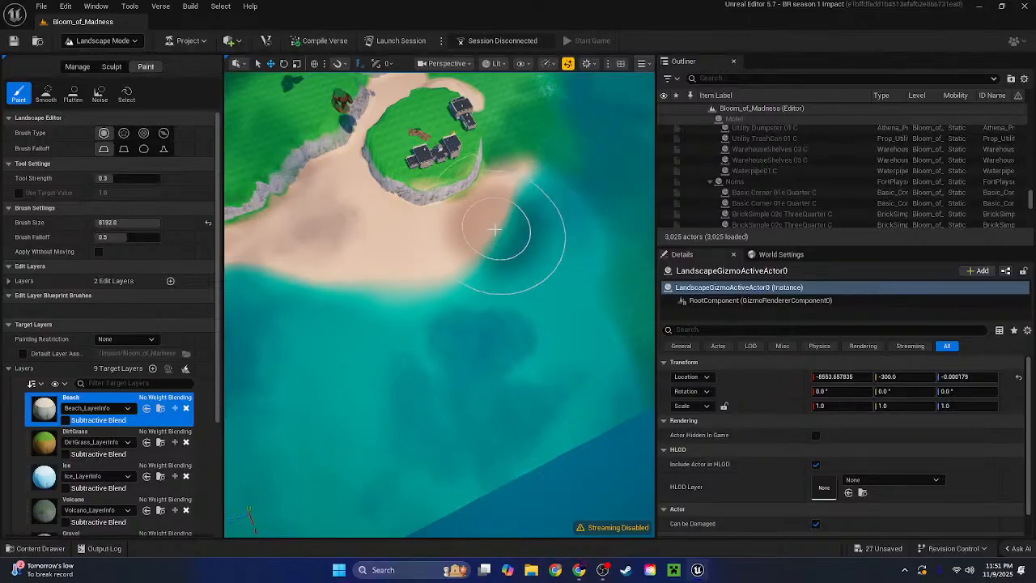
Cover the seabed offshore from the shop plateau with the Beach layer up to the landscape's border
mouse_move(502, 266)
right_mouse_down()
mouse_move(532, 154)
mouse_move(543, 211)
mouse_move(614, 290)
right_mouse_up()
left_click_drag(491, 391, 580, 305)
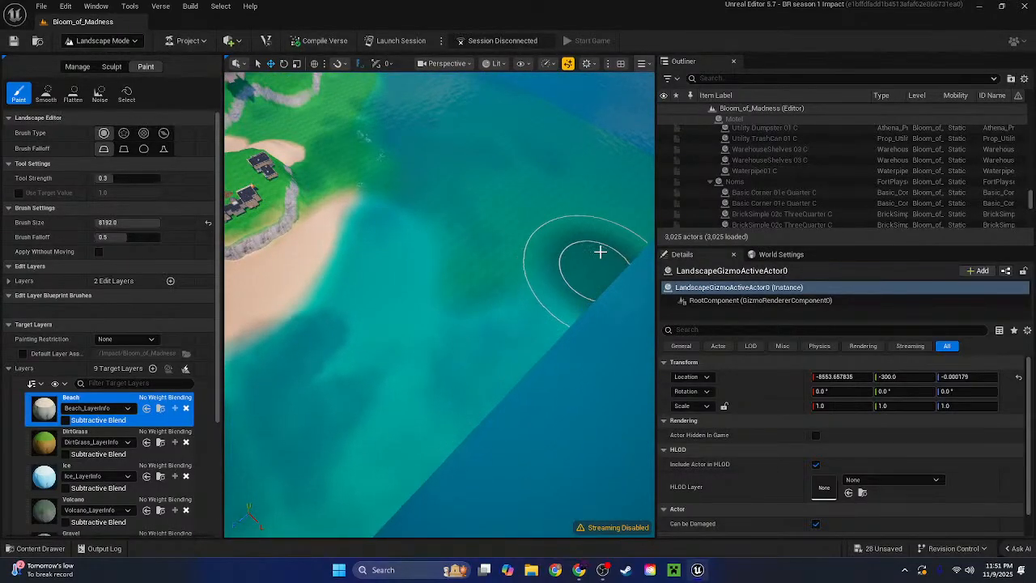
mouse_move(600, 253)
left_mouse_down()
mouse_move(622, 199)
mouse_move(522, 304)
left_mouse_up()
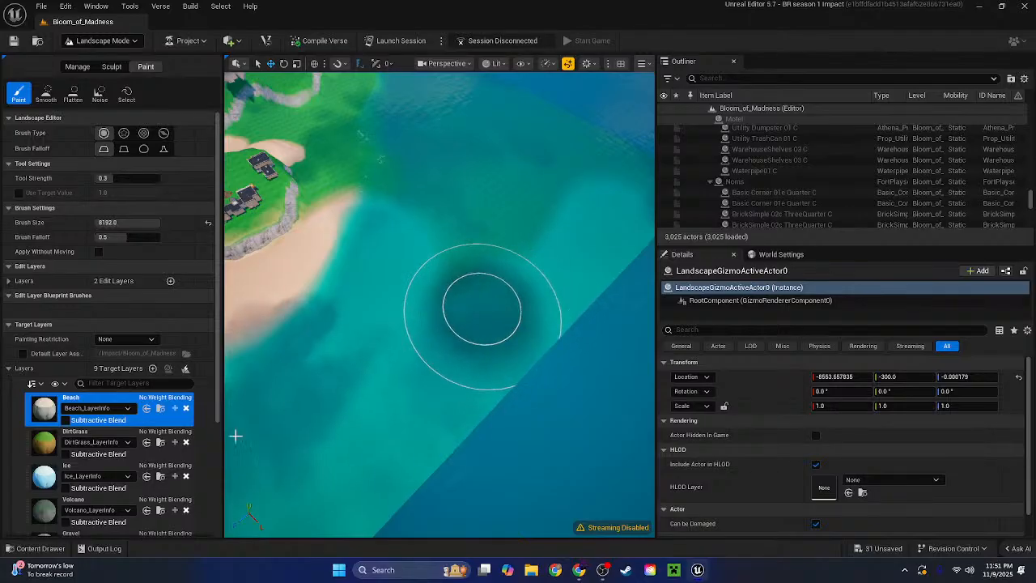
Extend the Beach layer over the remaining offshore seabed and the grassy shore behind the shop plateau
scroll(140, 446, "down", 5)
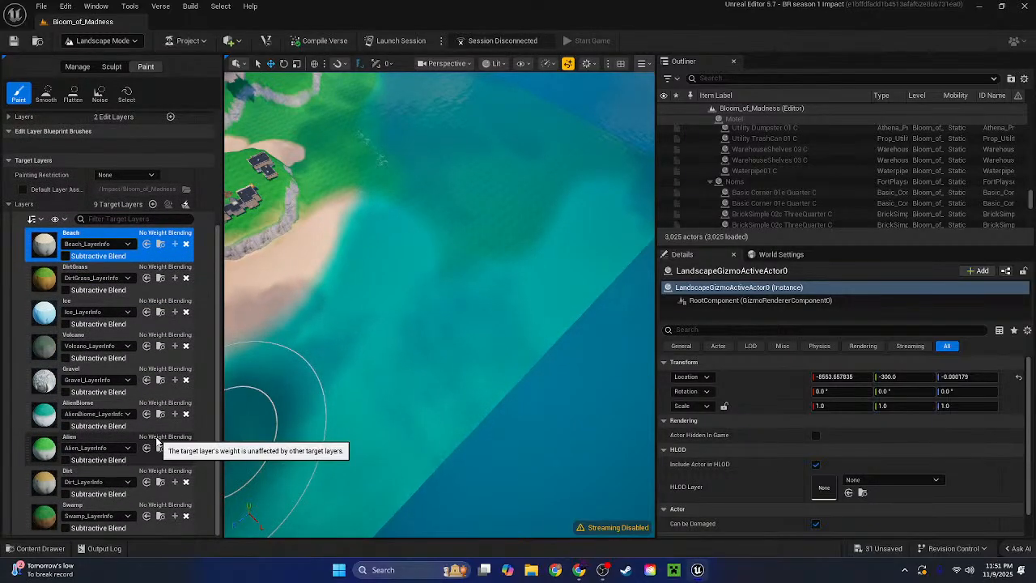
scroll(158, 439, "up", 5)
right_click_drag(477, 392, 490, 307)
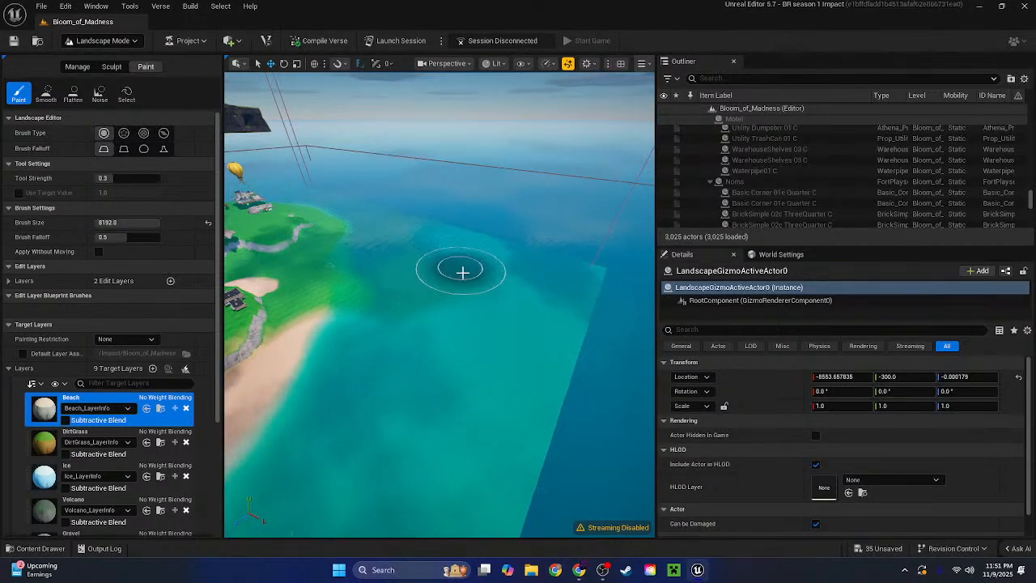
key("w")
mouse_move(431, 314)
right_mouse_down()
mouse_move(485, 348)
mouse_move(485, 300)
mouse_move(485, 356)
mouse_move(453, 360)
mouse_move(499, 349)
right_mouse_up()
key("s")
mouse_move(500, 349)
left_mouse_down()
mouse_move(542, 253)
mouse_move(504, 155)
mouse_move(495, 168)
mouse_move(594, 251)
mouse_move(435, 308)
mouse_move(447, 243)
left_mouse_up()
mouse_move(473, 305)
right_mouse_down()
mouse_move(473, 243)
mouse_move(454, 308)
mouse_move(411, 352)
right_mouse_up()
mouse_move(560, 296)
left_mouse_down()
mouse_move(548, 224)
mouse_move(463, 259)
left_mouse_up()
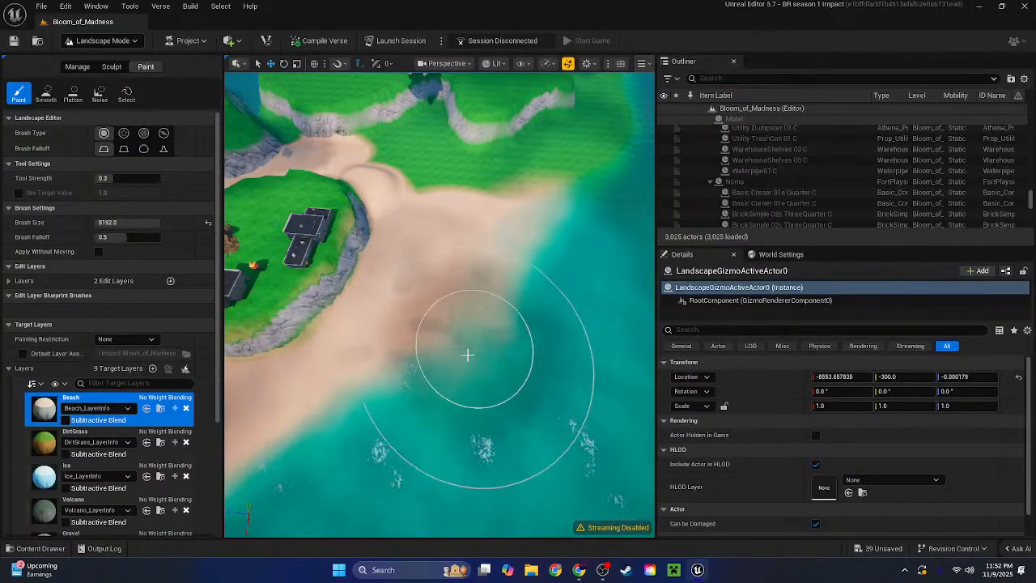
Paint the Beach layer over the remaining grassy shore and into the valley mouth below the cliffs
right_click_drag(467, 354, 437, 247)
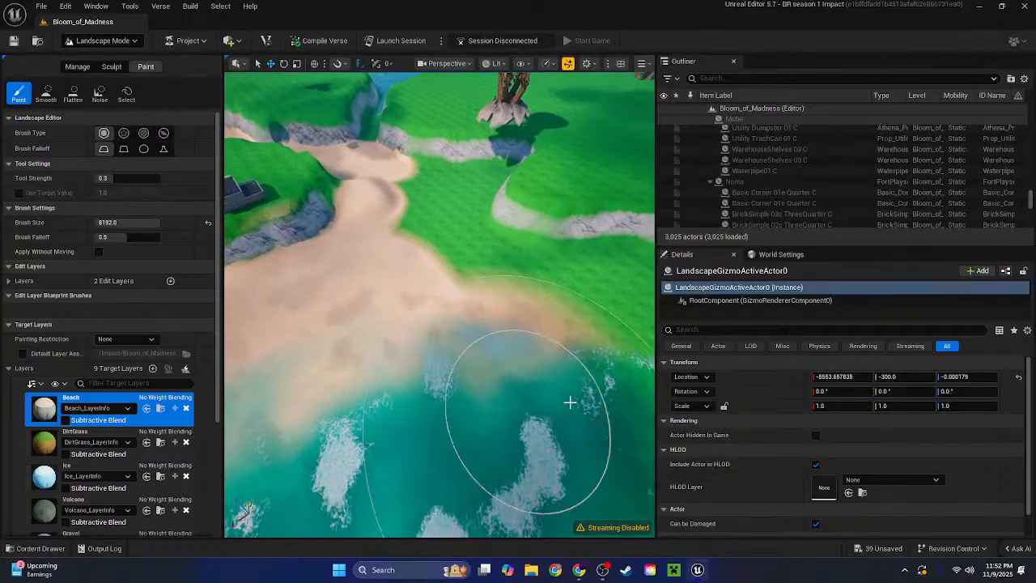
left_click_drag(555, 412, 475, 340)
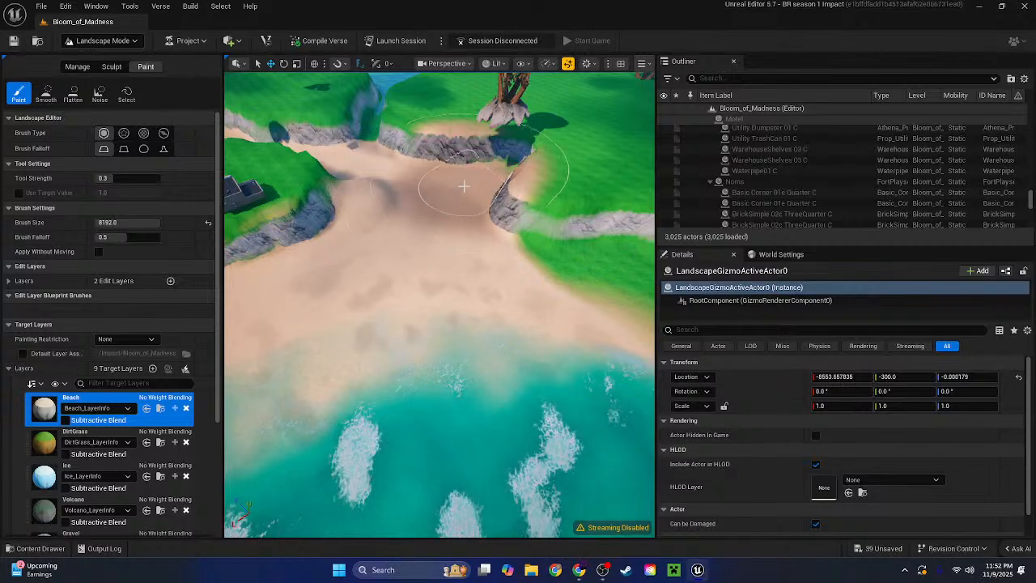
Reduce the paint brush size to about 2650 and extend the Beach layer across the valley floor beside the giant tree's cliff
mouse_move(479, 192)
right_mouse_down()
mouse_move(476, 105)
mouse_move(443, 90)
mouse_move(389, 138)
mouse_move(462, 219)
mouse_move(438, 195)
mouse_move(536, 192)
right_mouse_up()
key("w")
key("bracketleft")
key("bracketleft")
key("bracketleft")
key("bracketleft")
scroll(486, 269, "up", 2)
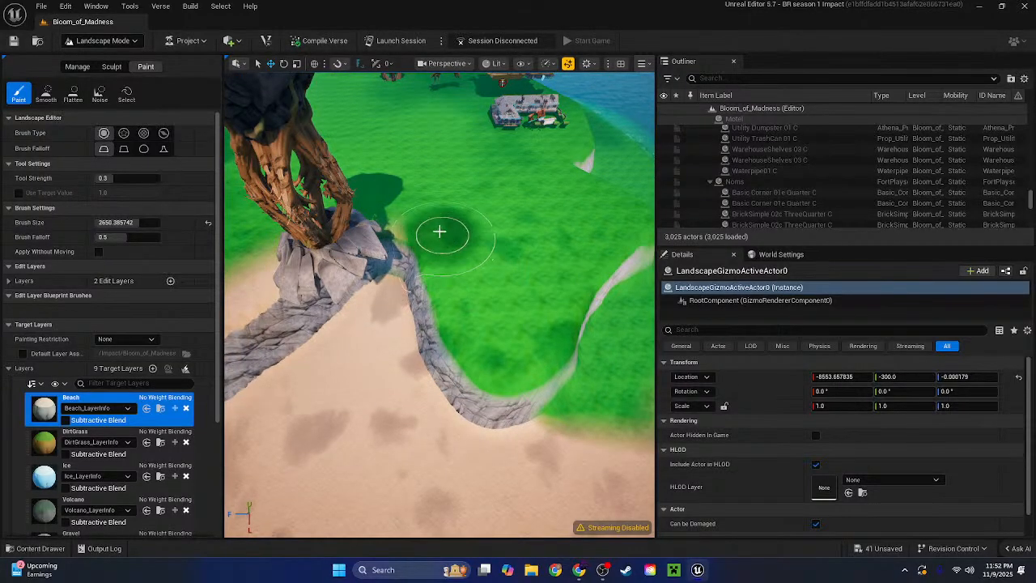
key("d")
mouse_move(425, 221)
right_mouse_down()
mouse_move(296, 219)
mouse_move(263, 243)
mouse_move(235, 222)
mouse_move(462, 230)
right_mouse_up()
key("d")
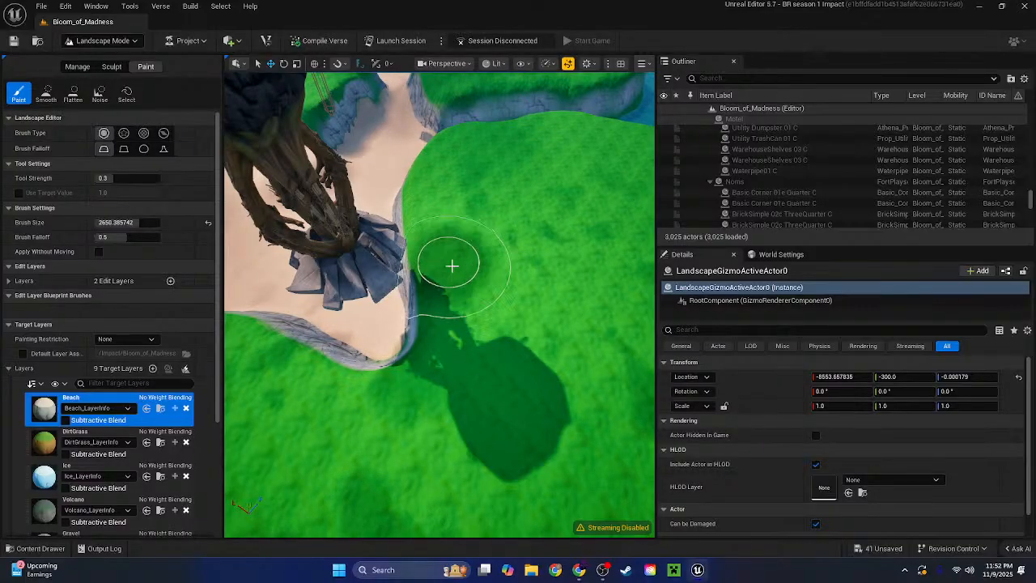
key("a")
mouse_move(451, 266)
right_mouse_down()
mouse_move(591, 251)
mouse_move(631, 268)
right_mouse_up()
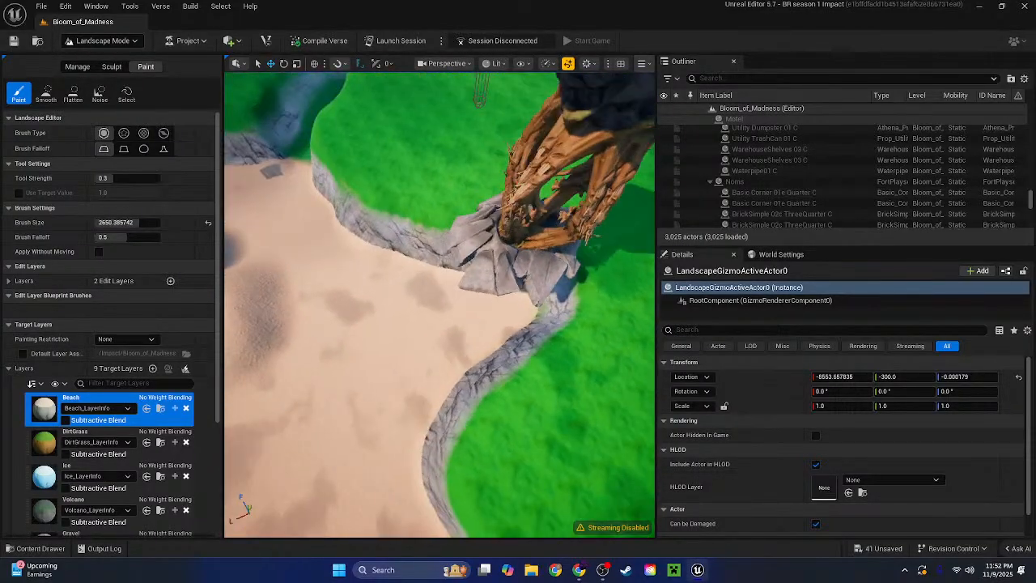
key("w")
right_click_drag(440, 305, 595, 271)
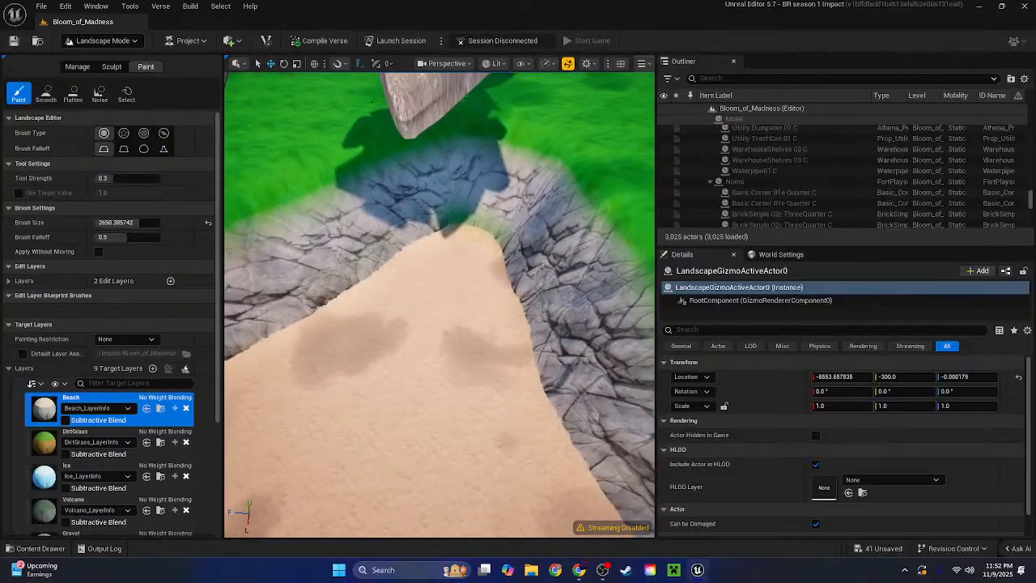
Reduce the brush size to about 735 and paint the Beach layer into the valley's narrow corner and along its cliff bases
right_click_drag(488, 261, 488, 280)
key("bracketleft")
key("bracketleft")
key("bracketleft")
key("bracketleft")
key("bracketleft")
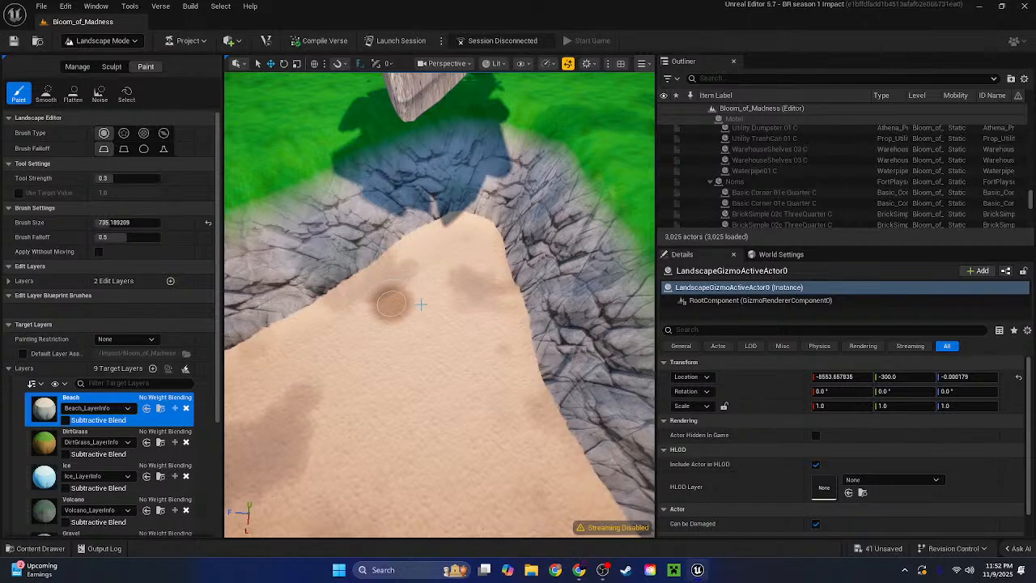
mouse_move(421, 304)
right_mouse_down()
mouse_move(316, 251)
mouse_move(356, 227)
mouse_move(397, 251)
mouse_move(439, 332)
mouse_move(433, 339)
right_mouse_up()
key("w")
key("s")
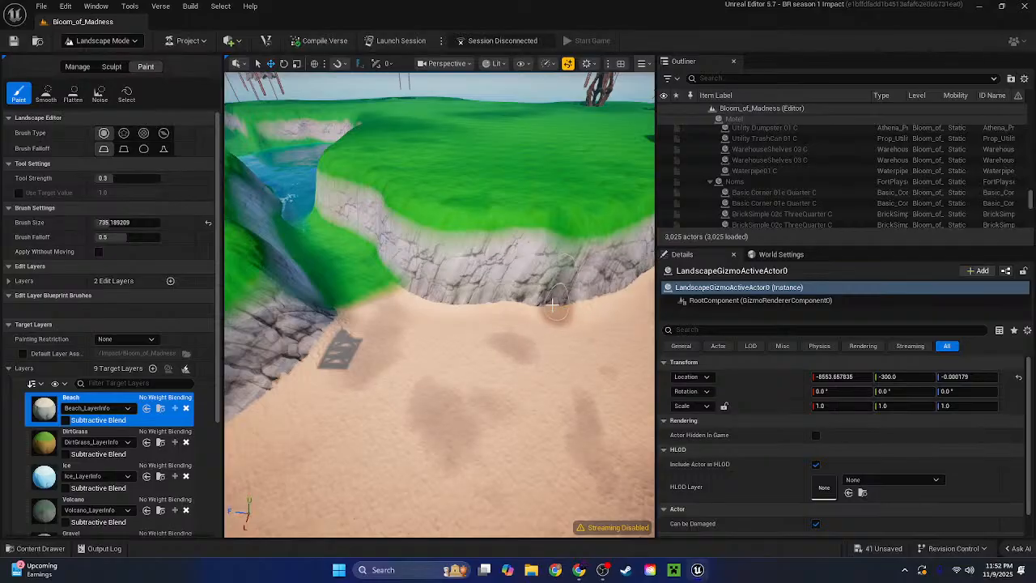
key("s")
mouse_move(470, 315)
right_mouse_down()
mouse_move(413, 340)
mouse_move(291, 344)
mouse_move(489, 303)
right_mouse_up()
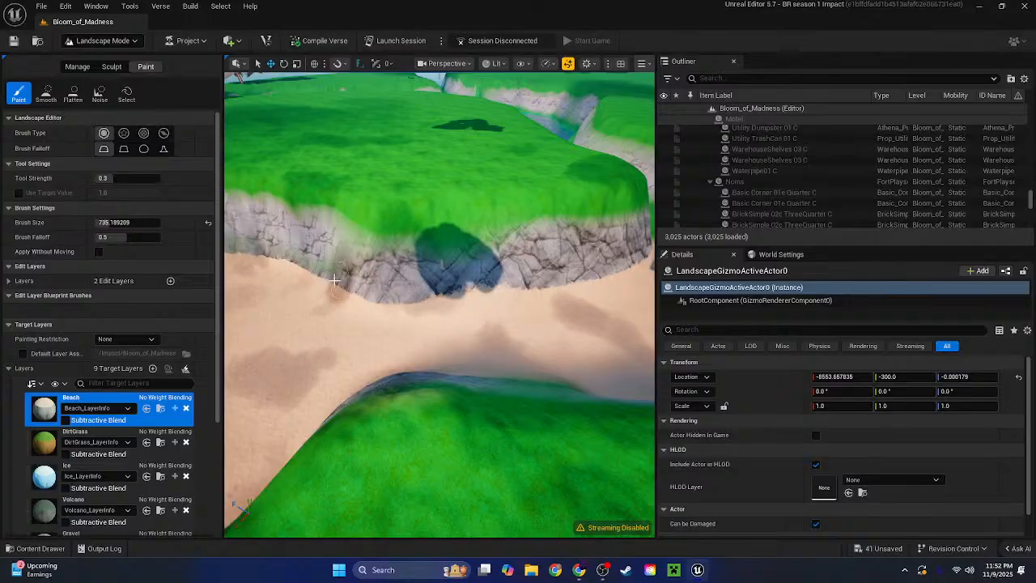
Paint the Beach layer over the leftover grass along the foot of the long cliff facing the shore
right_click_drag(432, 276, 465, 276)
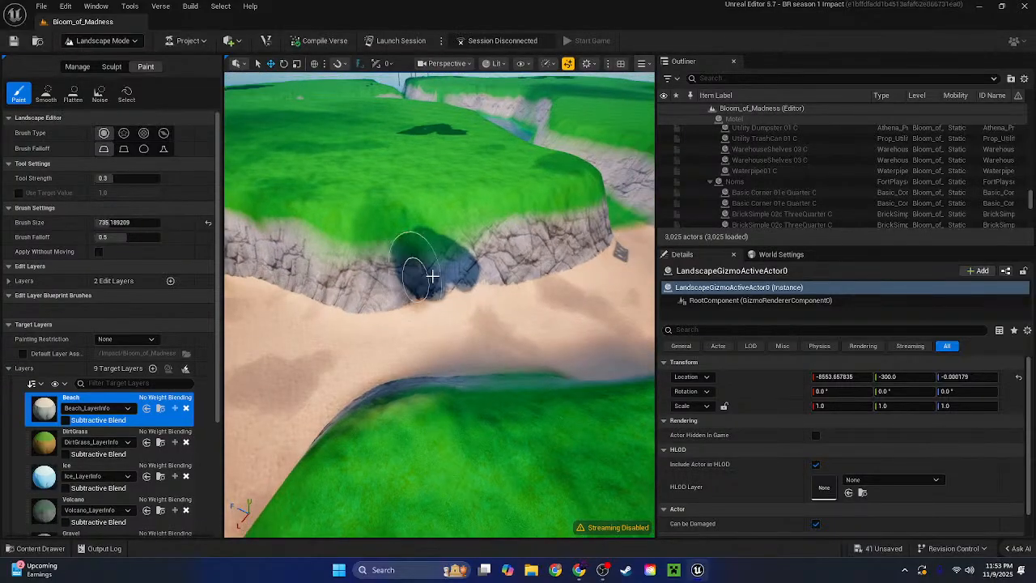
right_click_drag(406, 298, 502, 283)
mouse_move(517, 282)
left_mouse_down()
mouse_move(316, 273)
mouse_move(293, 208)
mouse_move(348, 203)
mouse_move(293, 197)
left_mouse_up()
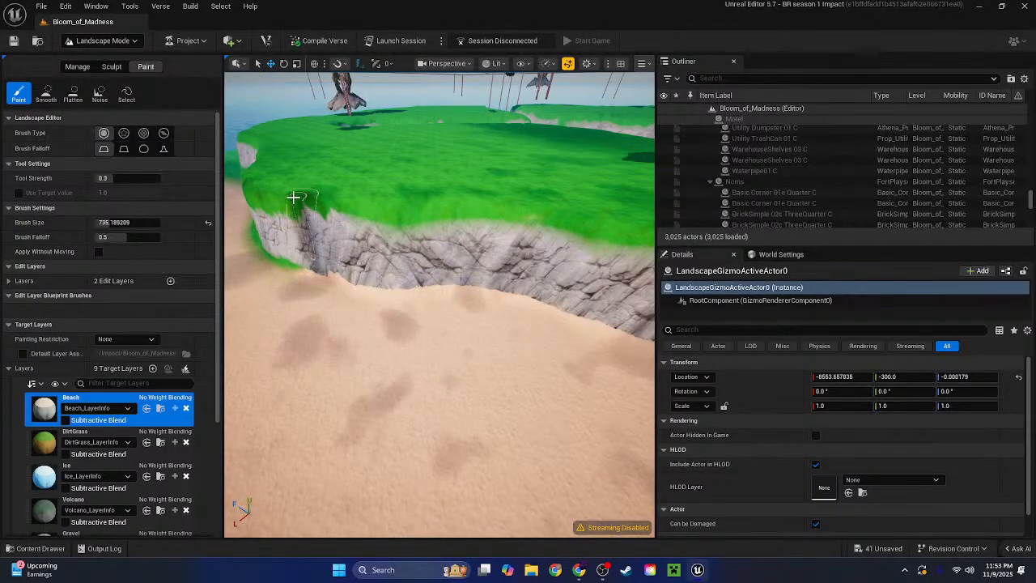
key("a")
right_click_drag(499, 217, 607, 217)
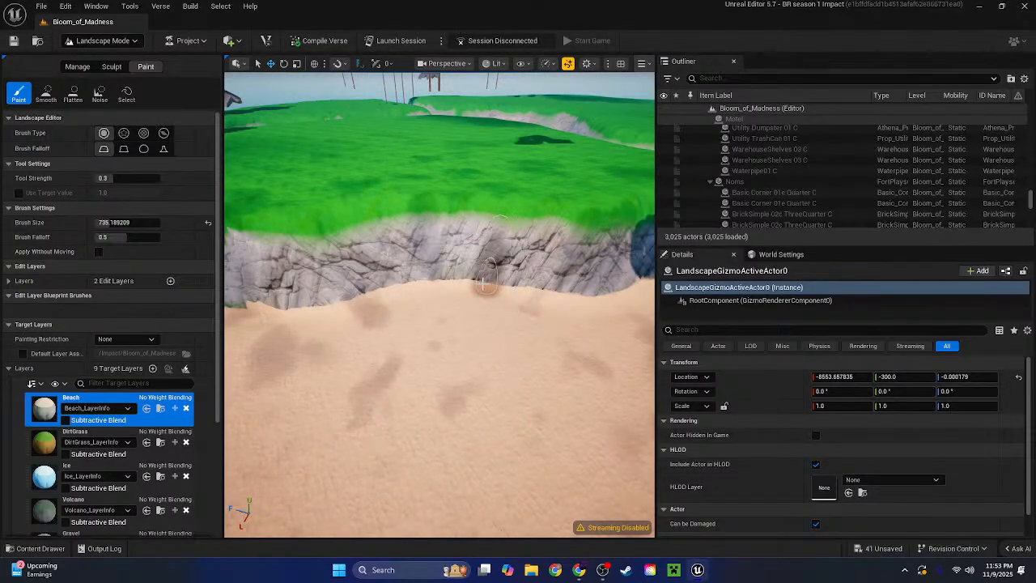
key("a")
mouse_move(361, 310)
right_mouse_down()
mouse_move(356, 324)
mouse_move(340, 310)
mouse_move(380, 283)
right_mouse_up()
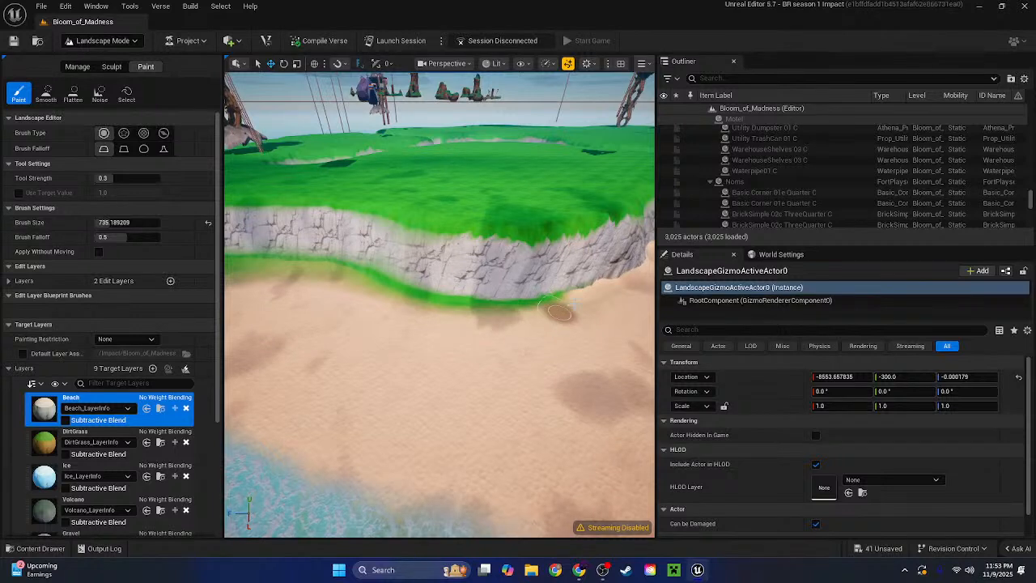
Clear the remaining grass strip below the bulging coastal cliff with the Beach layer, reducing the brush size to about 463
mouse_move(591, 296)
left_mouse_down()
mouse_move(497, 306)
mouse_move(404, 296)
left_mouse_up()
mouse_move(532, 235)
left_mouse_down("shift")
mouse_move(567, 224)
mouse_move(478, 227)
mouse_move(518, 230)
left_mouse_up("shift")
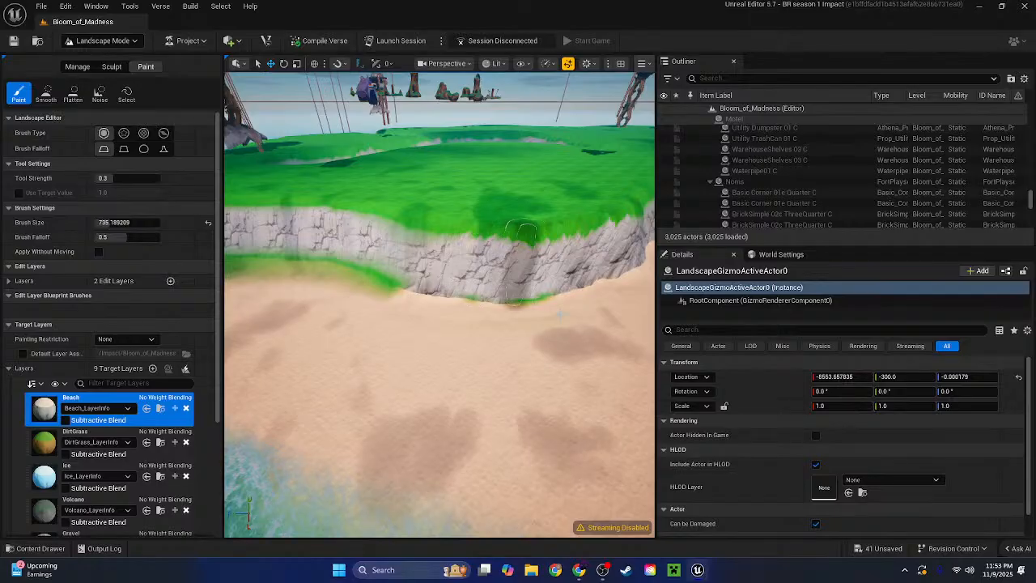
mouse_move(518, 231)
right_mouse_down()
mouse_move(494, 238)
mouse_move(499, 230)
right_mouse_up()
key("bracketleft")
key("bracketleft")
key("bracketleft")
key("bracketleft")
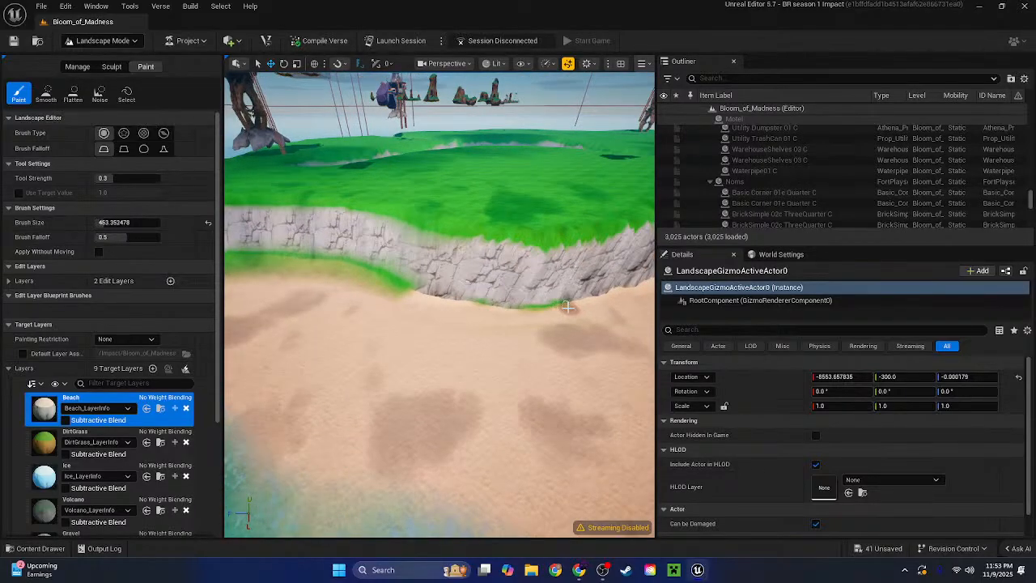
mouse_move(549, 305)
left_mouse_down()
mouse_move(506, 310)
mouse_move(373, 275)
left_mouse_up()
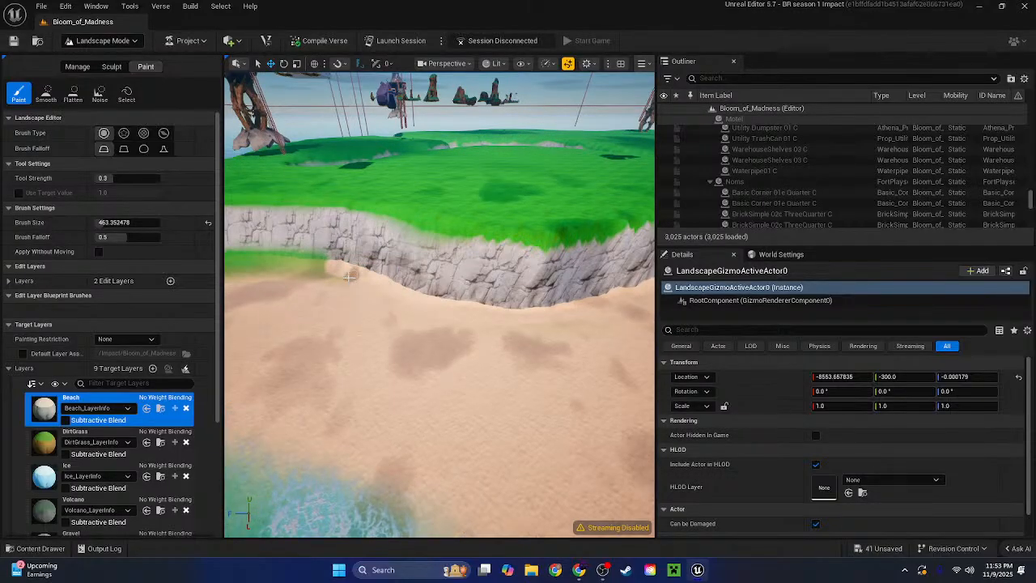
Continue the Beach layer along the cliff foot where the sandy shore meets the grass
right_click_drag(329, 281, 385, 298)
mouse_move(384, 298)
left_mouse_down()
mouse_move(509, 284)
mouse_move(322, 309)
mouse_move(417, 318)
left_mouse_up()
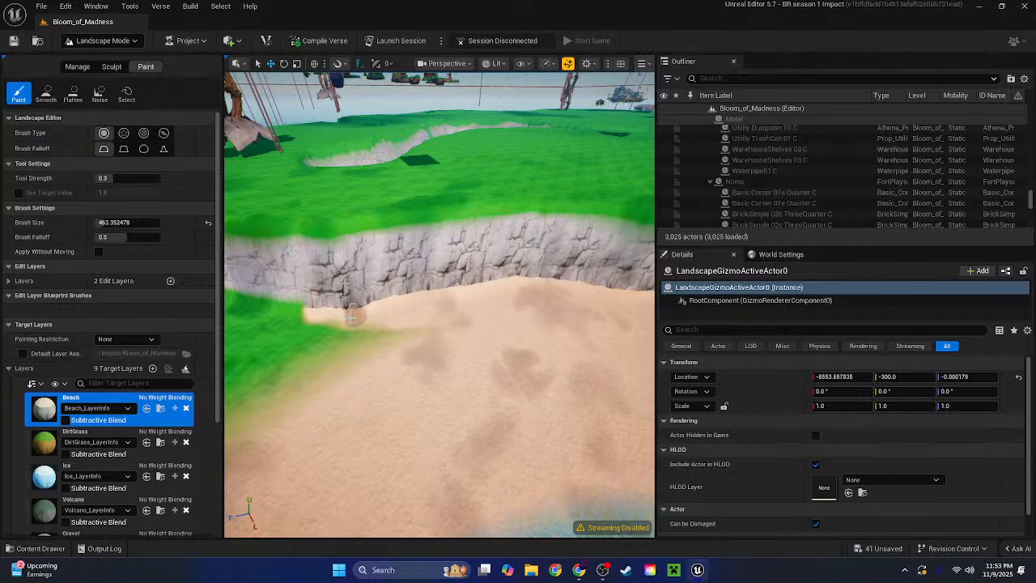
mouse_move(284, 314)
left_mouse_down()
mouse_move(296, 306)
mouse_move(265, 305)
left_mouse_up()
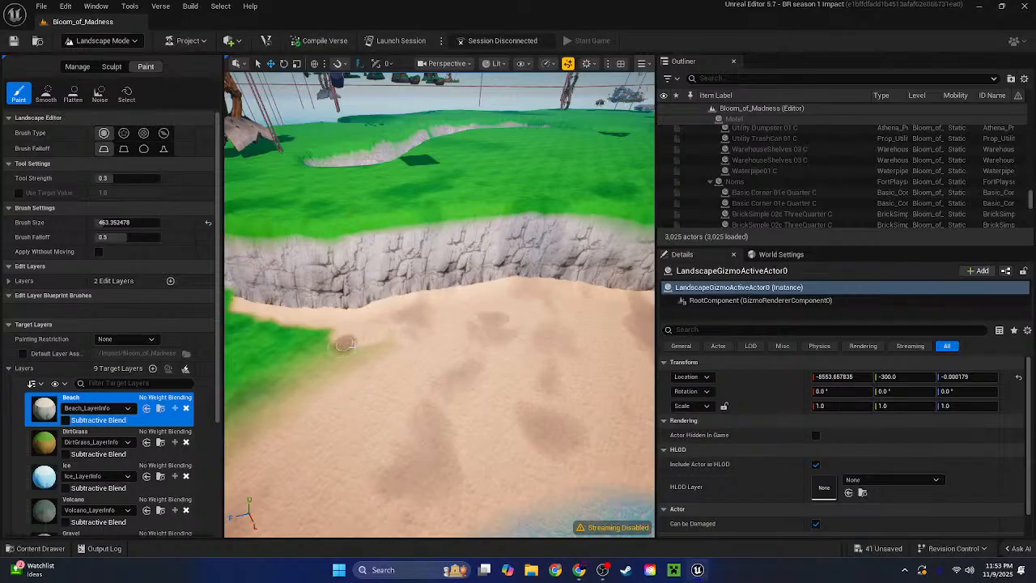
Save the level with the painted landscape changes
key("s")
right_click_drag(460, 343, 599, 350)
left_click(13, 41)
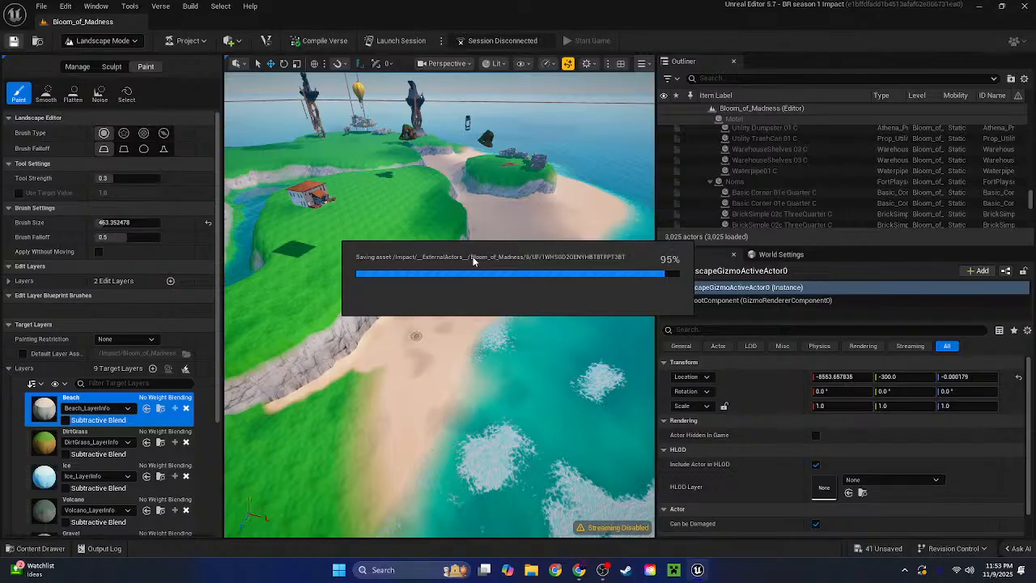
Paint a narrow Beach strip along the cliff base from the sandy shore to the cliff's inward bend
mouse_move(511, 326)
right_mouse_down()
mouse_move(389, 332)
mouse_move(506, 328)
mouse_move(405, 340)
mouse_move(570, 319)
right_mouse_up()
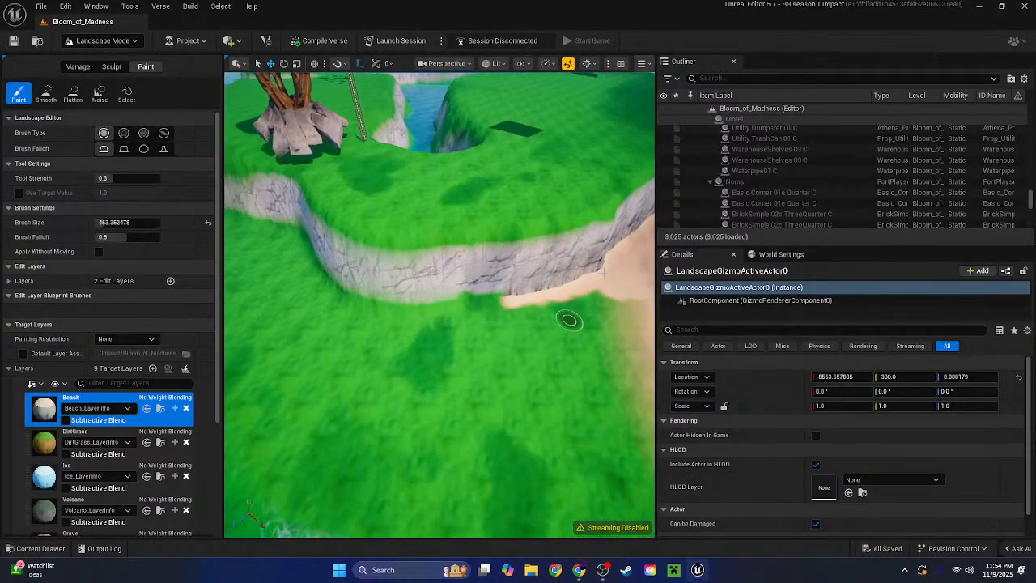
mouse_move(605, 278)
left_mouse_down()
mouse_move(544, 280)
mouse_move(515, 298)
mouse_move(444, 305)
left_mouse_up()
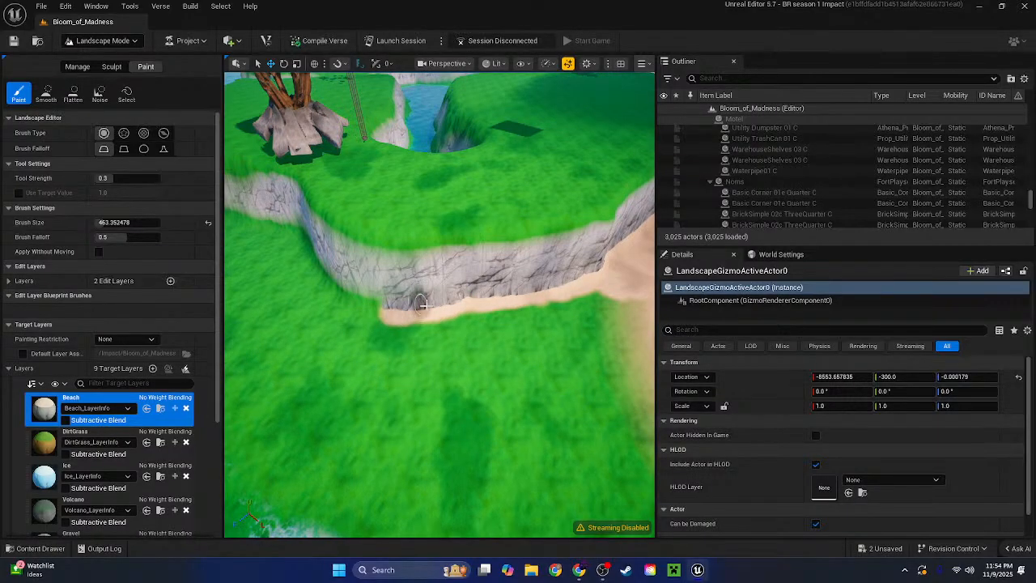
mouse_move(400, 305)
left_mouse_down()
mouse_move(335, 284)
mouse_move(355, 299)
left_mouse_up()
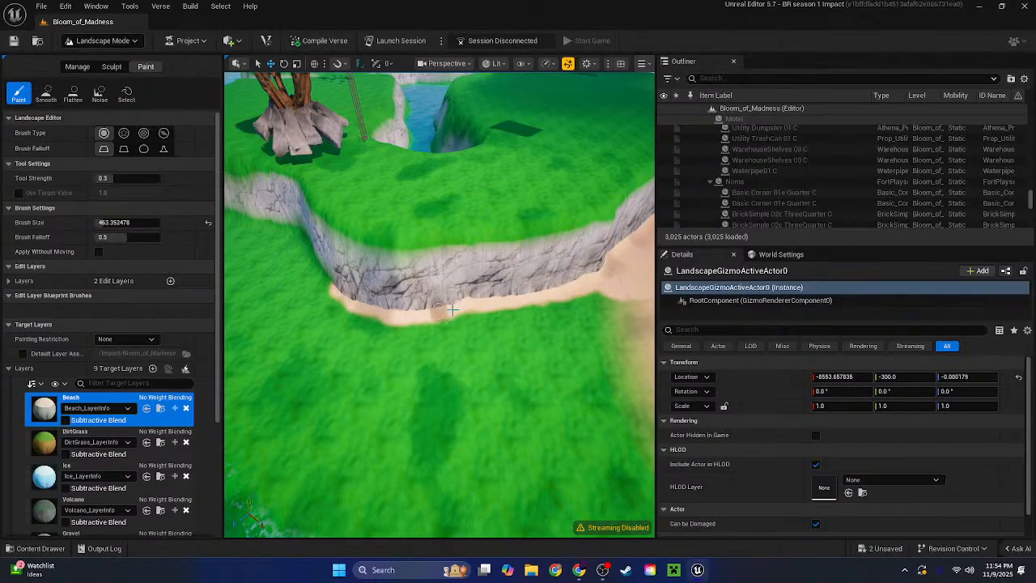
Extend the narrow Beach strip along the curving cliff base in front of the large tree
key("a")
right_click_drag(486, 304, 522, 319)
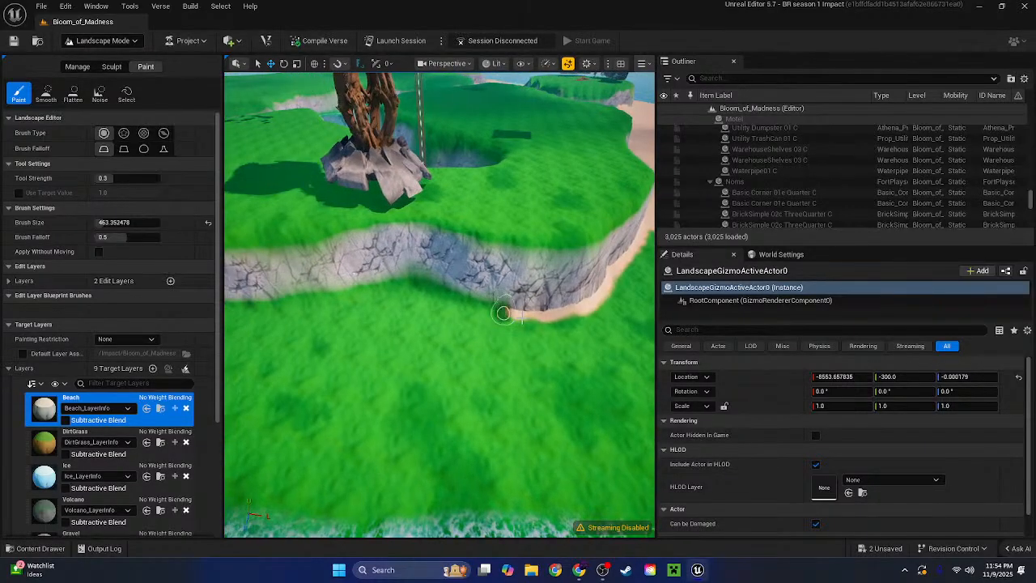
left_click_drag(486, 310, 520, 305)
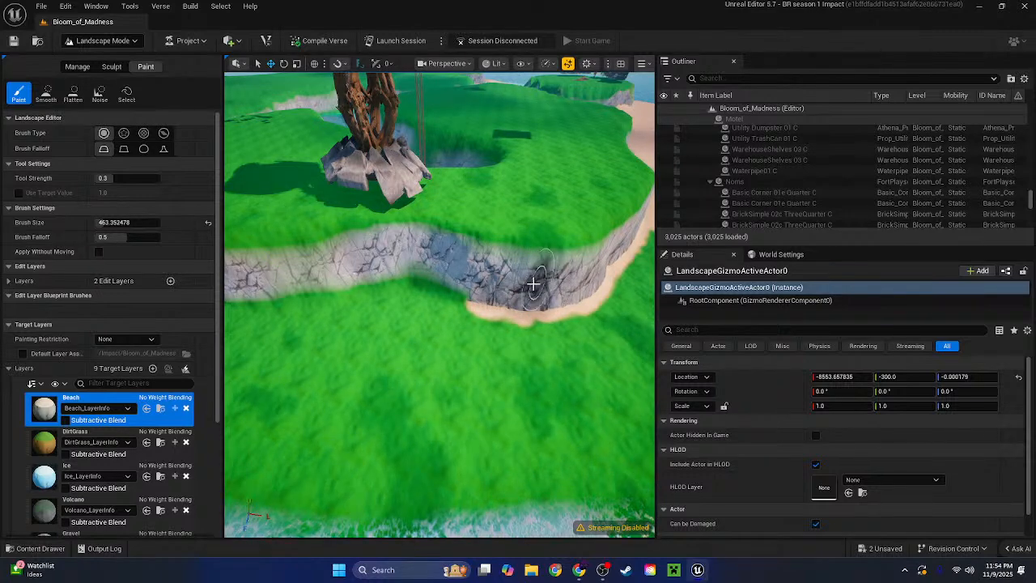
mouse_move(534, 283)
left_mouse_down()
mouse_move(440, 283)
mouse_move(462, 293)
mouse_move(435, 295)
mouse_move(391, 282)
mouse_move(415, 275)
mouse_move(367, 278)
mouse_move(416, 293)
left_mouse_up()
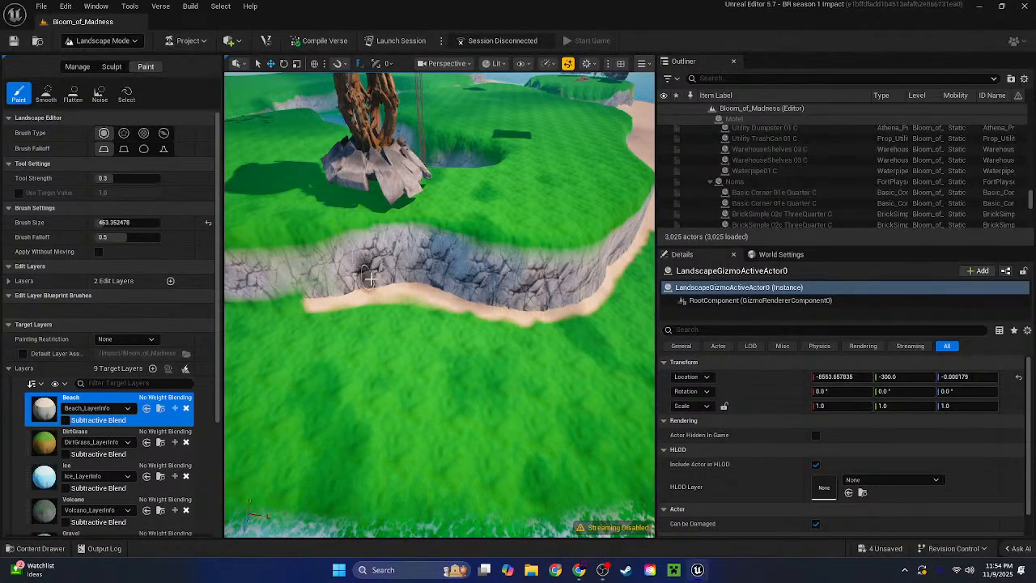
left_click_drag(369, 279, 268, 298)
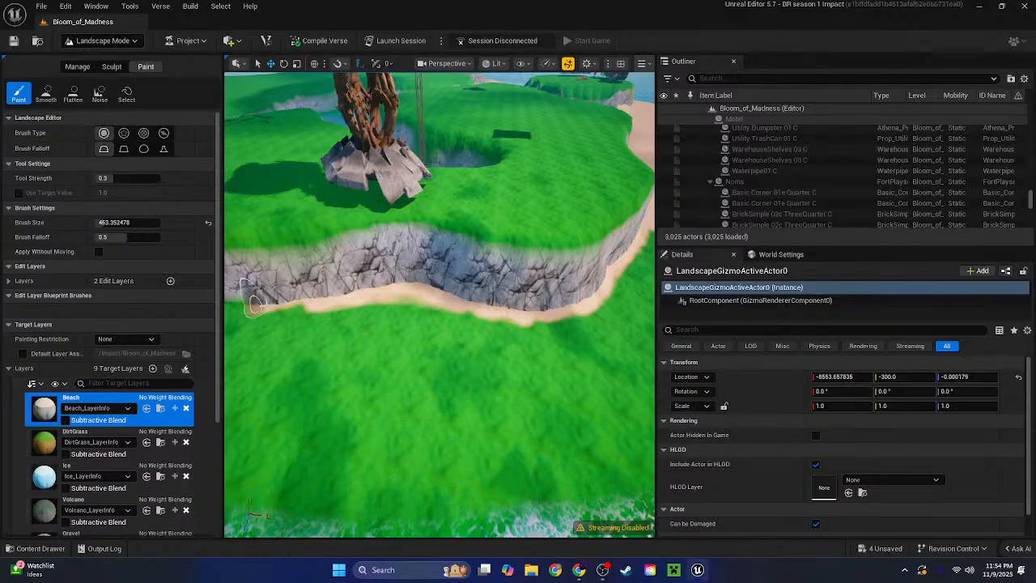
Continue the Beach strip along the straight cliff base past the tree and around the next bend
right_click_drag(334, 293, 243, 293)
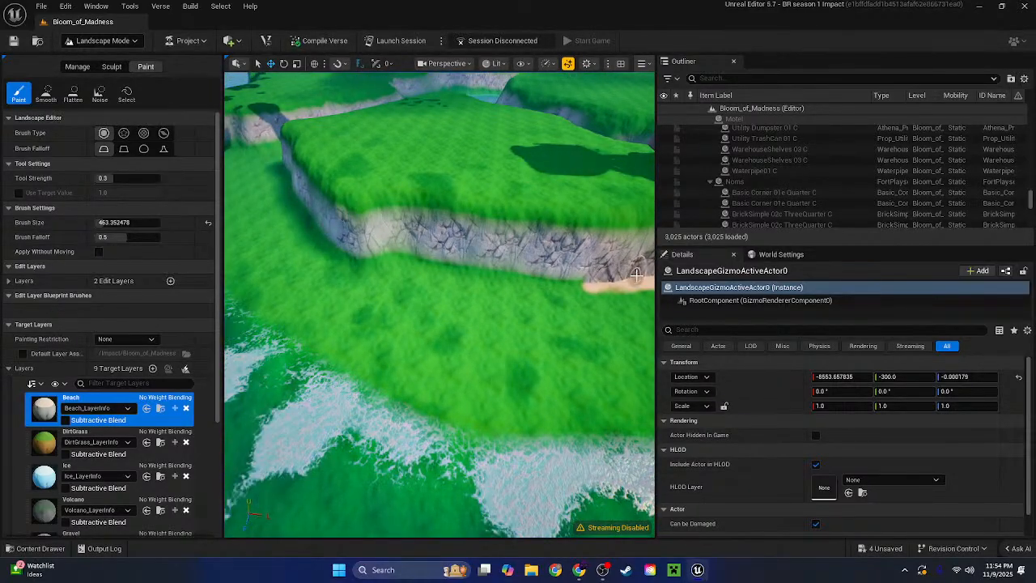
right_click_drag(589, 275, 584, 277)
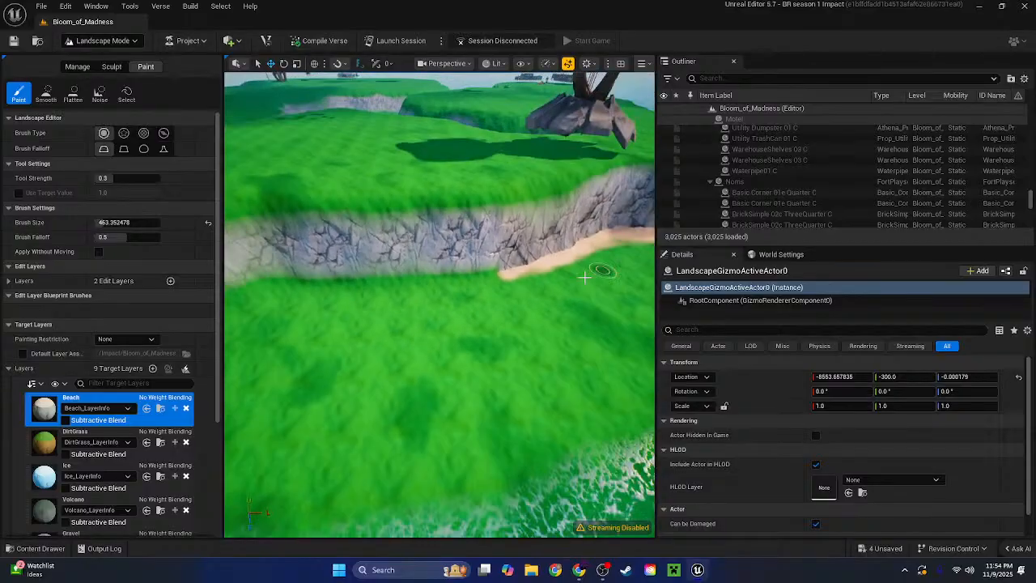
mouse_move(591, 272)
left_mouse_down()
mouse_move(243, 283)
mouse_move(330, 278)
left_mouse_up()
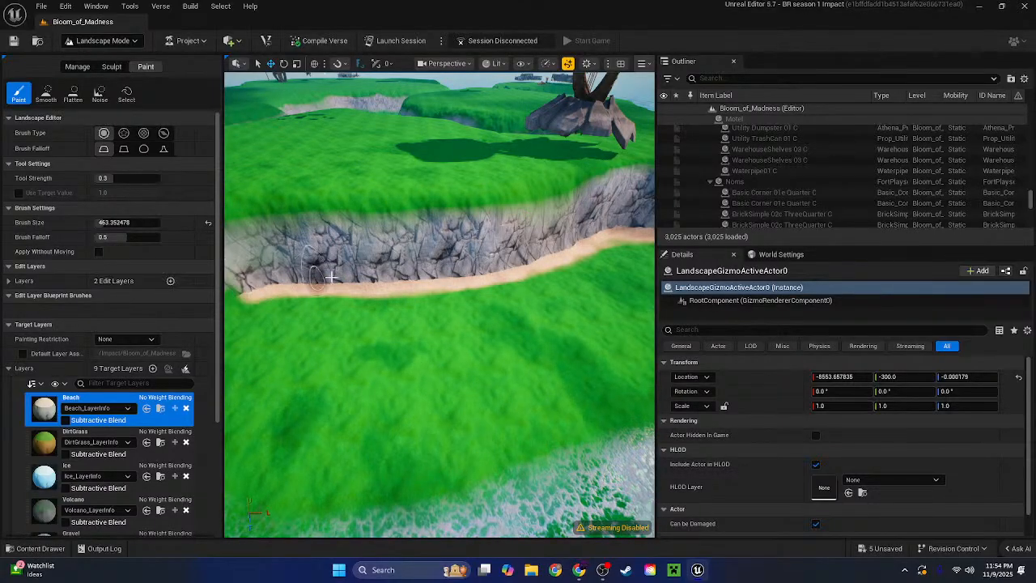
key("a")
right_click_drag(381, 277, 312, 275)
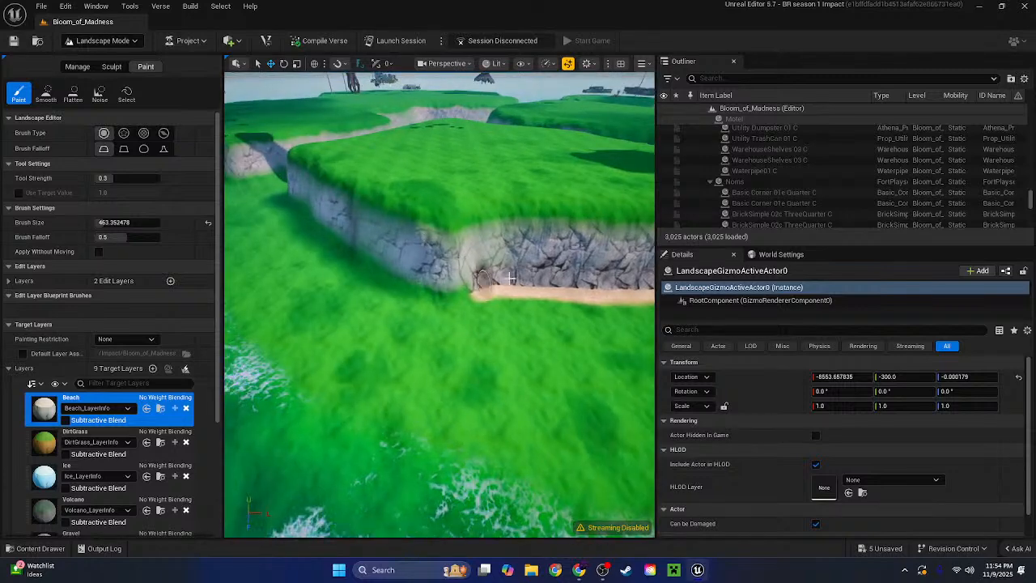
mouse_move(510, 278)
left_mouse_down()
mouse_move(486, 280)
mouse_move(480, 268)
mouse_move(530, 269)
mouse_move(398, 282)
mouse_move(439, 286)
mouse_move(396, 279)
mouse_move(428, 278)
left_mouse_up()
Paint the Beach strip around the plateau's outer corner and along its end wall towards the grassy valley
key("a")
right_click_drag(427, 278, 478, 261)
mouse_move(478, 340)
left_mouse_down()
mouse_move(478, 361)
mouse_move(459, 375)
mouse_move(414, 370)
mouse_move(433, 365)
mouse_move(334, 370)
mouse_move(400, 370)
mouse_move(394, 359)
mouse_move(446, 348)
mouse_move(340, 348)
mouse_move(460, 336)
mouse_move(418, 358)
mouse_move(483, 365)
mouse_move(324, 381)
mouse_move(276, 370)
mouse_move(324, 369)
left_mouse_up()
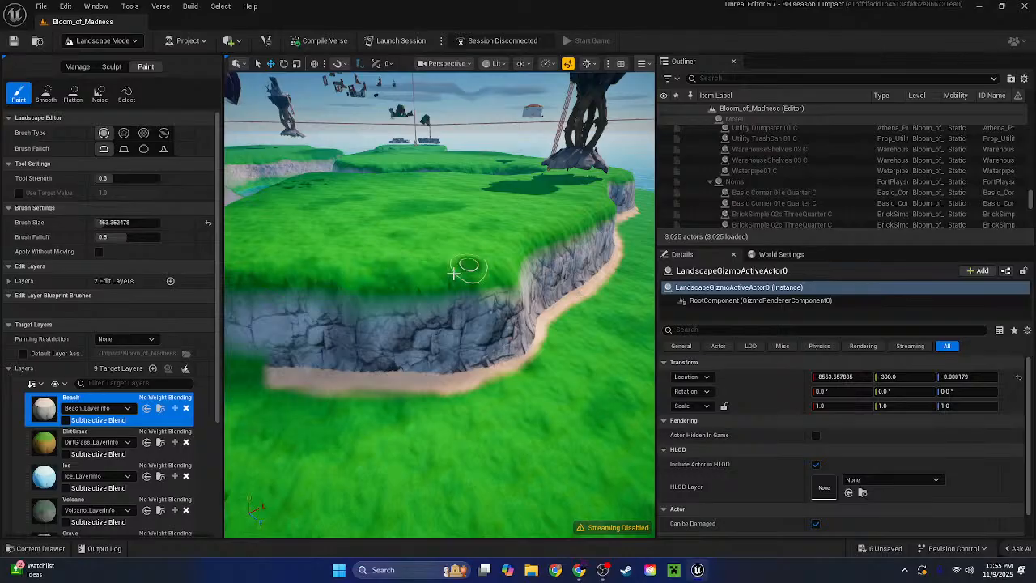
right_click_drag(460, 291, 440, 319)
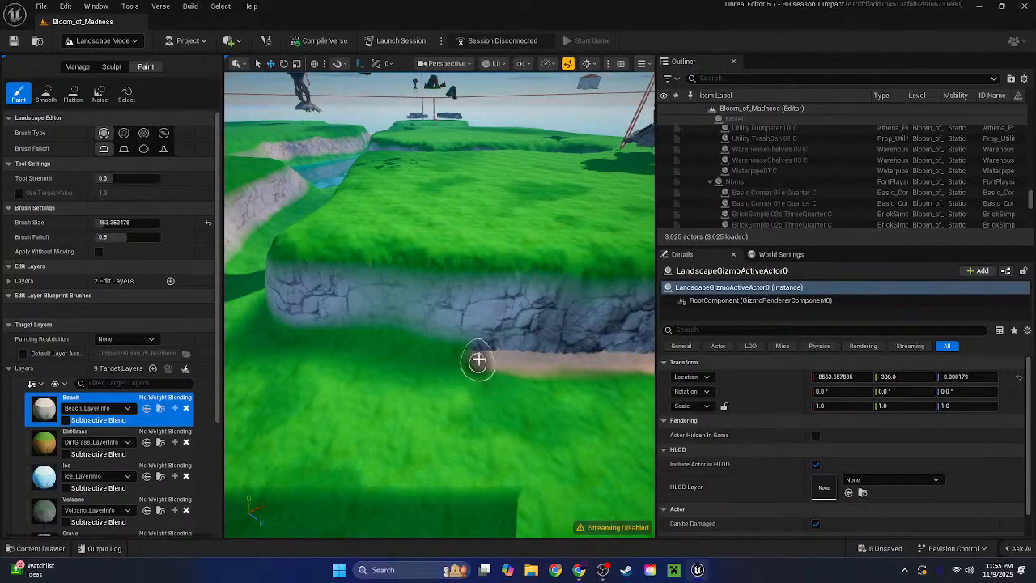
mouse_move(480, 357)
left_mouse_down()
mouse_move(414, 348)
mouse_move(585, 345)
mouse_move(591, 323)
mouse_move(429, 340)
mouse_move(363, 330)
left_mouse_up()
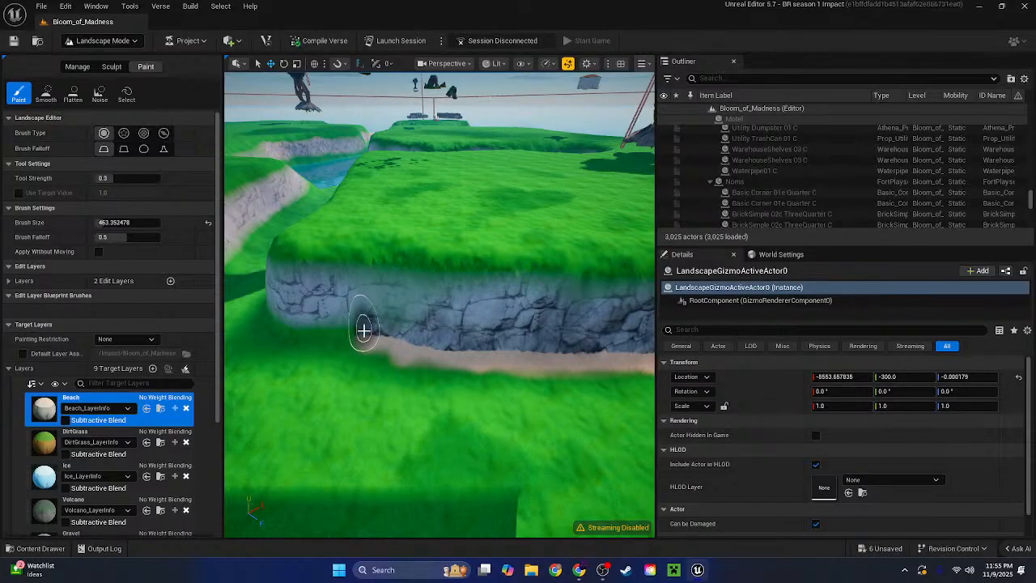
Carry the Beach strip past the valley-side corner and around the rounded tip of the plateau's cliff
key("a")
right_click_drag(363, 330, 421, 314)
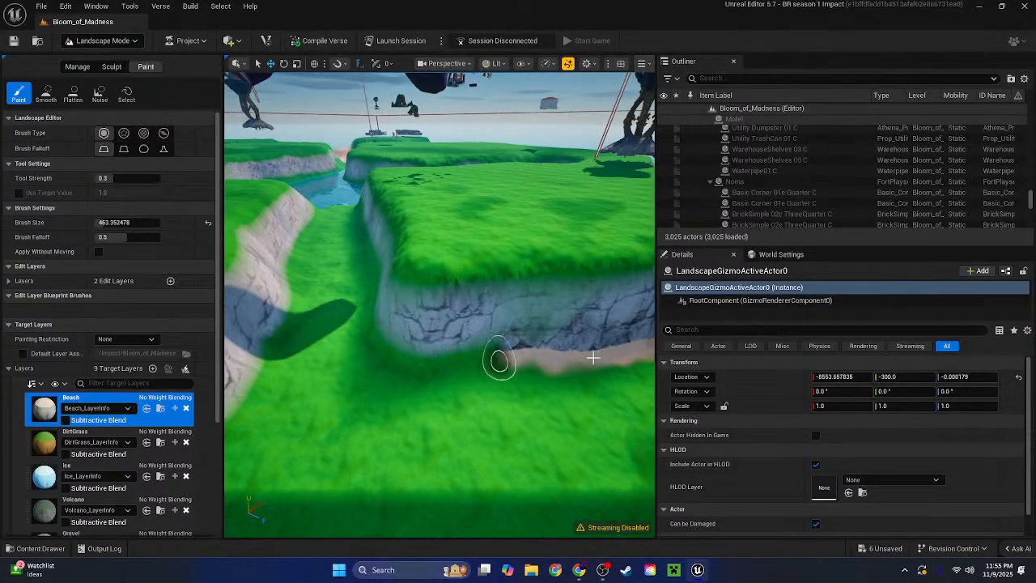
mouse_move(541, 334)
left_mouse_down()
mouse_move(497, 335)
mouse_move(506, 342)
mouse_move(471, 356)
mouse_move(574, 370)
mouse_move(400, 369)
mouse_move(444, 363)
mouse_move(375, 354)
mouse_move(462, 376)
mouse_move(437, 369)
left_mouse_up()
mouse_move(460, 364)
right_mouse_down()
mouse_move(550, 363)
mouse_move(566, 404)
mouse_move(599, 381)
mouse_move(541, 362)
right_mouse_up()
mouse_move(539, 363)
left_mouse_down()
mouse_move(546, 335)
mouse_move(495, 358)
mouse_move(423, 338)
mouse_move(444, 328)
mouse_move(451, 336)
left_mouse_up()
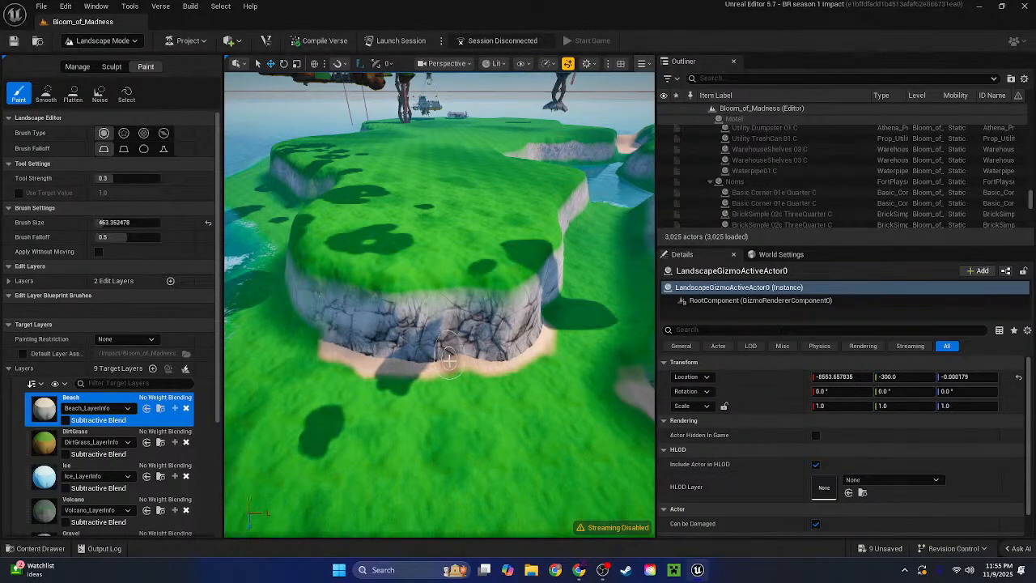
Extend the Beach strip from the plateau's rounded tip along the water-facing cliff base, enlarging the brush to about 563
key("w")
mouse_move(449, 360)
right_mouse_down()
mouse_move(465, 364)
mouse_move(473, 397)
mouse_move(437, 389)
mouse_move(528, 296)
right_mouse_up()
key("s")
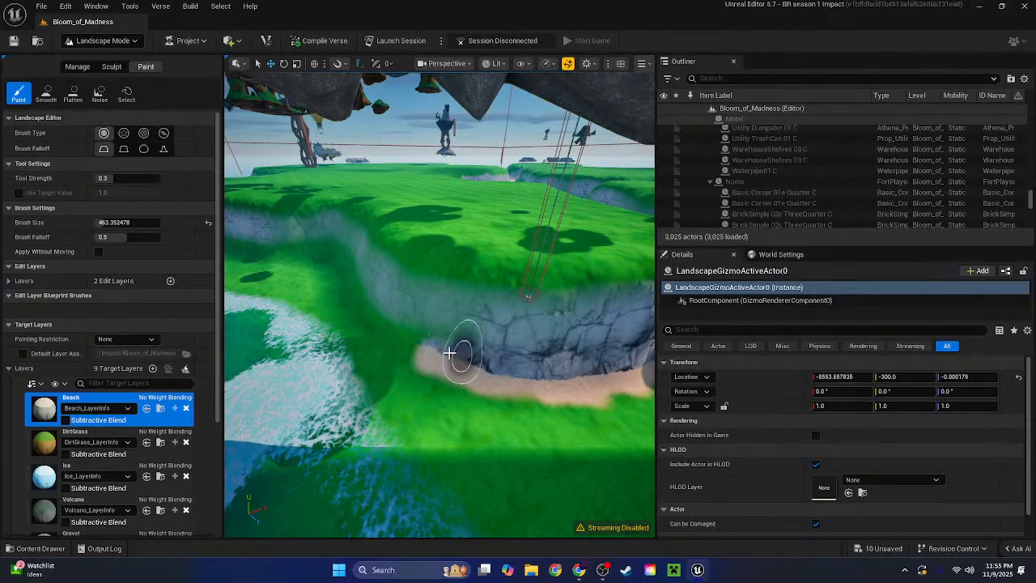
left_click_drag(409, 336, 379, 325)
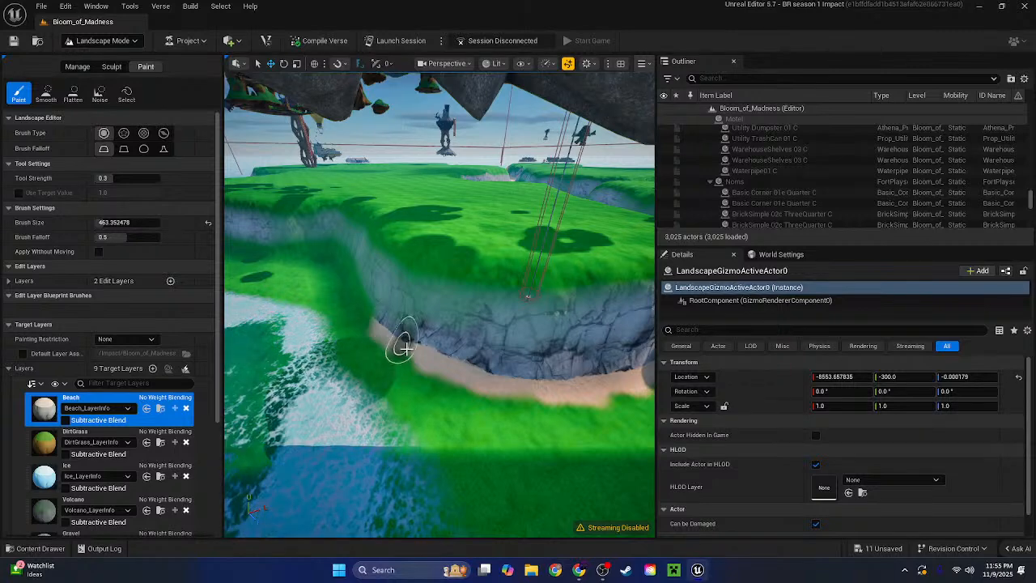
key("a")
right_click_drag(421, 343, 531, 343)
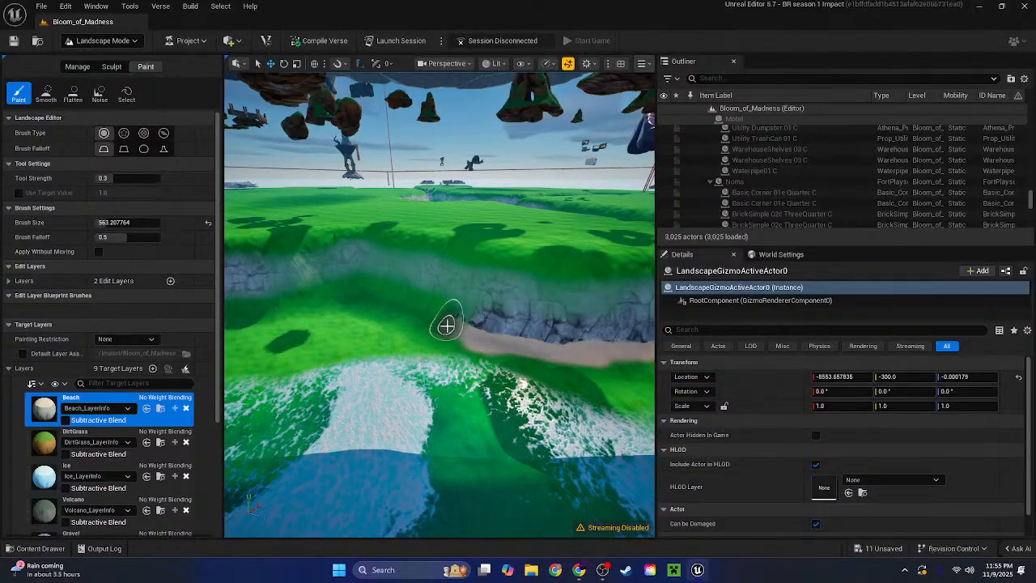
mouse_move(446, 326)
left_mouse_down()
mouse_move(608, 324)
mouse_move(521, 313)
mouse_move(420, 318)
mouse_move(446, 302)
mouse_move(493, 303)
mouse_move(351, 277)
mouse_move(390, 300)
left_mouse_up()
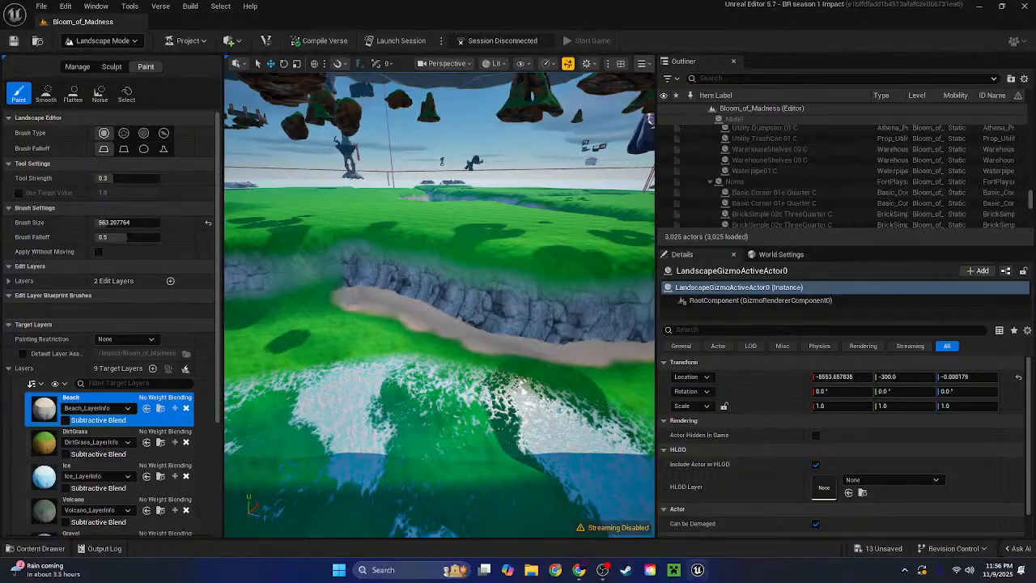
Continue the Beach strip along the straight seaward cliff base and around the plateau's rounded corner
mouse_move(555, 333)
right_mouse_down()
mouse_move(340, 334)
mouse_move(332, 307)
right_mouse_up()
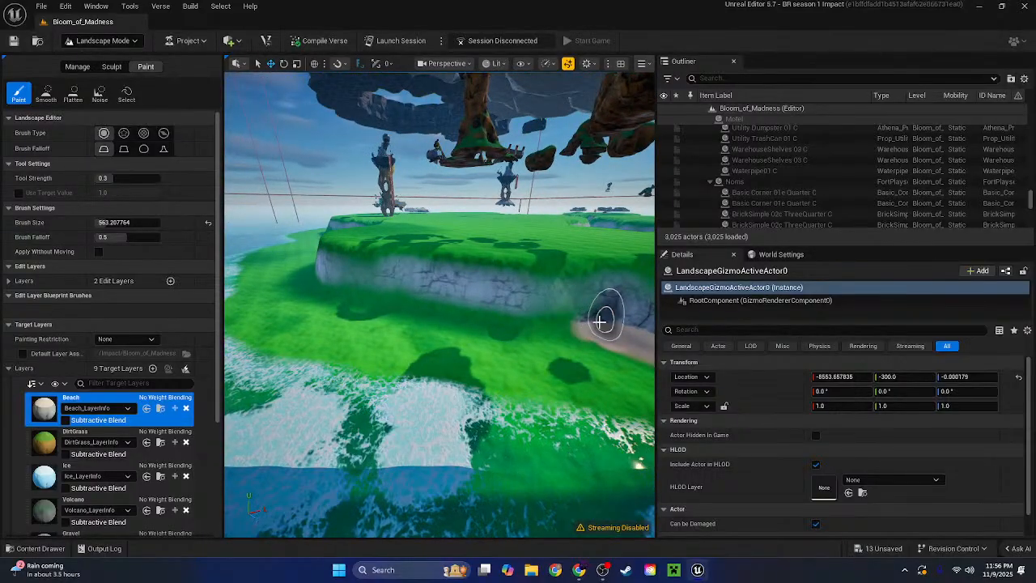
mouse_move(591, 319)
left_mouse_down()
mouse_move(549, 318)
mouse_move(599, 307)
mouse_move(574, 303)
mouse_move(464, 303)
mouse_move(534, 315)
mouse_move(465, 307)
mouse_move(530, 324)
mouse_move(412, 303)
left_mouse_up()
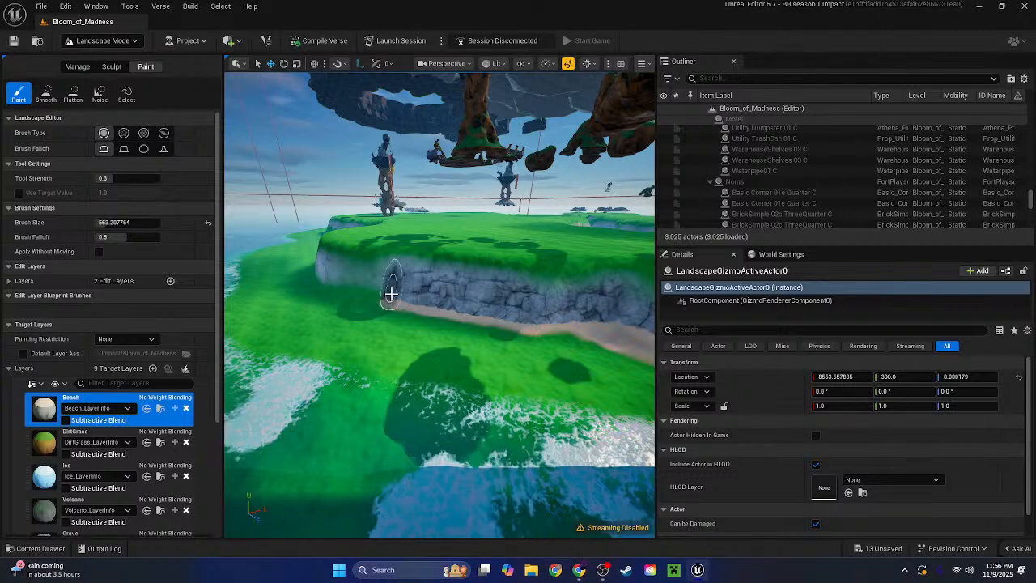
right_click_drag(447, 302, 486, 301)
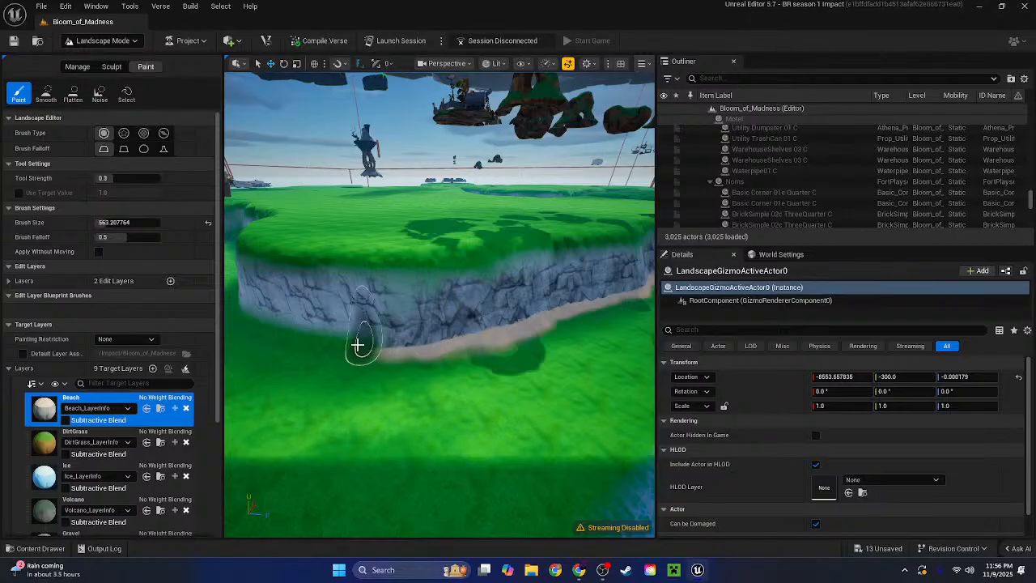
key("a")
mouse_move(456, 339)
right_mouse_down()
mouse_move(502, 340)
mouse_move(454, 388)
mouse_move(456, 338)
right_mouse_up()
mouse_move(580, 339)
left_mouse_down()
mouse_move(502, 319)
mouse_move(550, 321)
mouse_move(483, 329)
mouse_move(377, 297)
mouse_move(425, 305)
left_mouse_up()
mouse_move(463, 323)
right_mouse_down()
mouse_move(567, 323)
mouse_move(477, 333)
right_mouse_up()
mouse_move(463, 343)
left_mouse_down()
mouse_move(429, 338)
mouse_move(479, 338)
mouse_move(378, 336)
mouse_move(416, 330)
mouse_move(361, 329)
mouse_move(297, 300)
mouse_move(442, 316)
mouse_move(462, 277)
left_mouse_up()
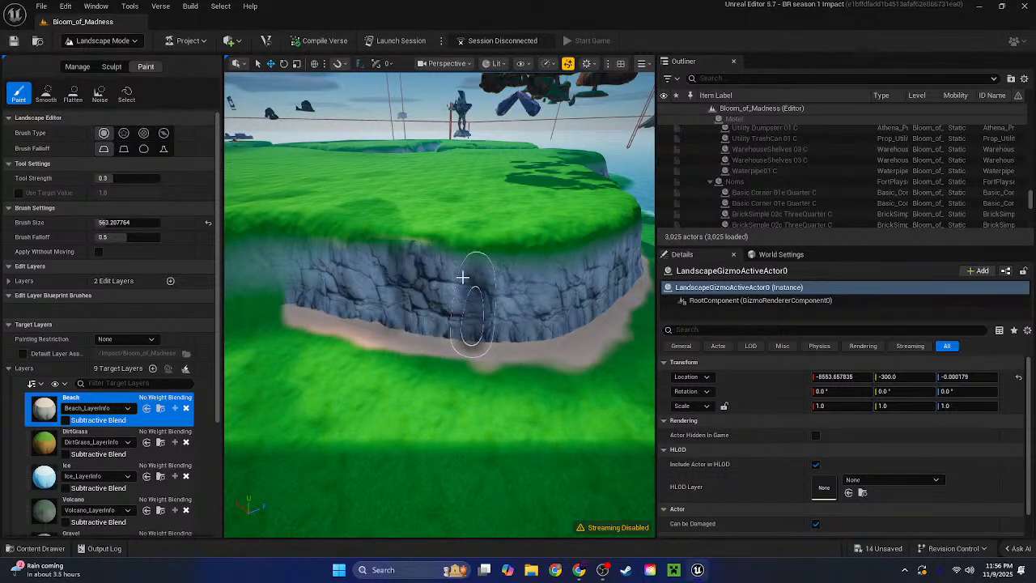
Paint the Beach strip along the recessed cliff base, through its inner corner and out along the adjoining wall
mouse_move(437, 238)
right_mouse_down()
mouse_move(615, 238)
mouse_move(340, 238)
right_mouse_up()
right_click_drag(473, 259, 466, 264)
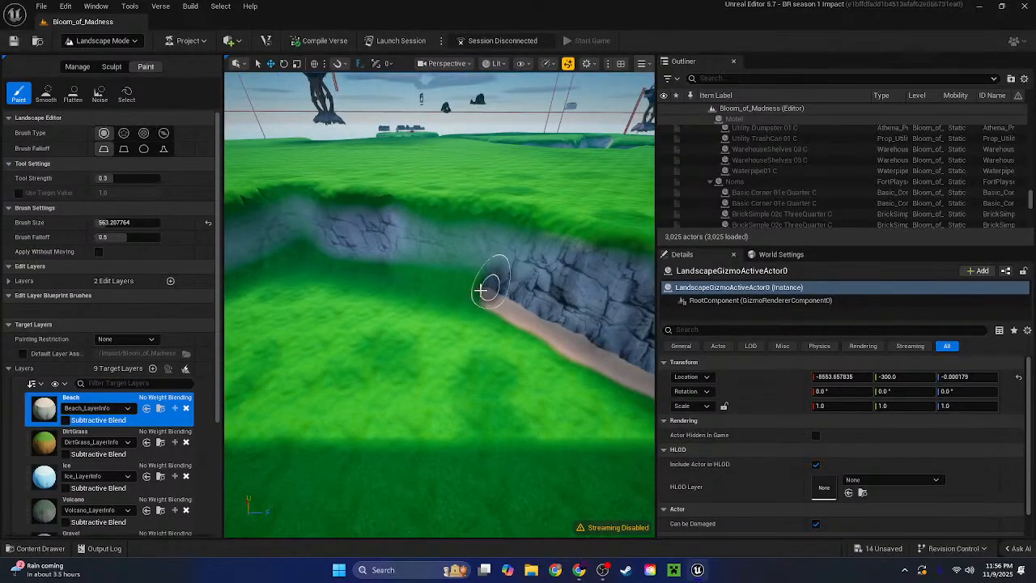
mouse_move(490, 289)
left_mouse_down()
mouse_move(431, 283)
mouse_move(470, 272)
mouse_move(399, 277)
mouse_move(459, 272)
mouse_move(378, 267)
mouse_move(453, 278)
mouse_move(432, 283)
left_mouse_up()
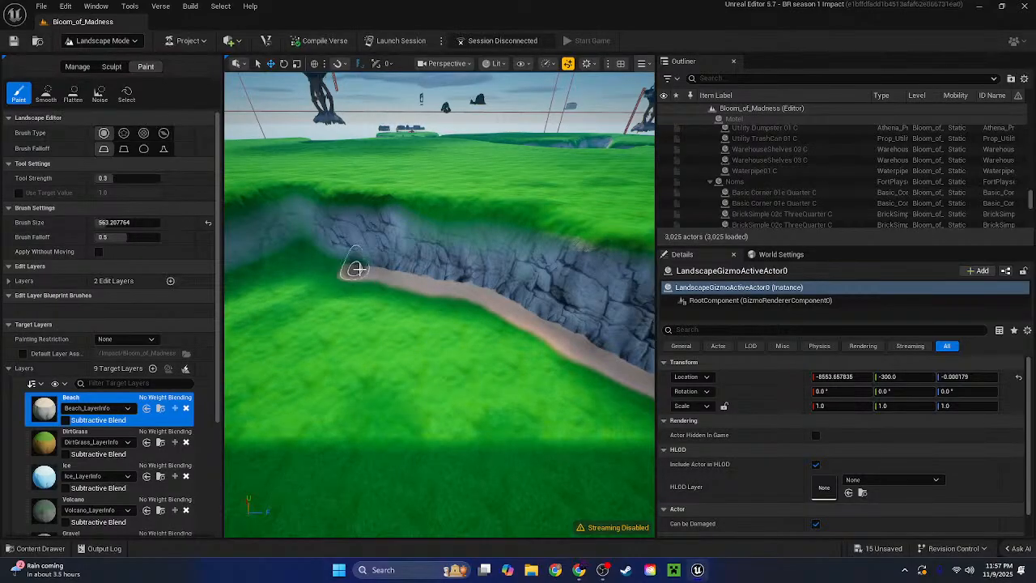
right_click_drag(461, 279, 478, 280)
mouse_move(470, 273)
left_mouse_down()
mouse_move(396, 262)
mouse_move(546, 254)
mouse_move(618, 264)
mouse_move(413, 257)
mouse_move(359, 229)
mouse_move(340, 243)
mouse_move(351, 259)
mouse_move(383, 255)
mouse_move(300, 287)
mouse_move(329, 244)
mouse_move(299, 256)
mouse_move(389, 268)
left_mouse_up()
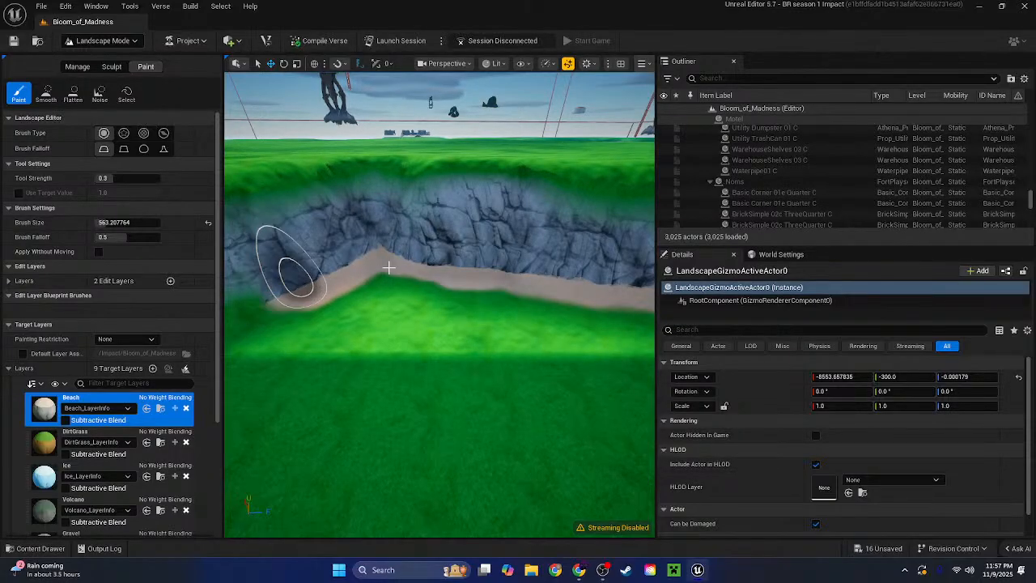
mouse_move(389, 268)
right_mouse_down()
mouse_move(267, 288)
mouse_move(455, 294)
right_mouse_up()
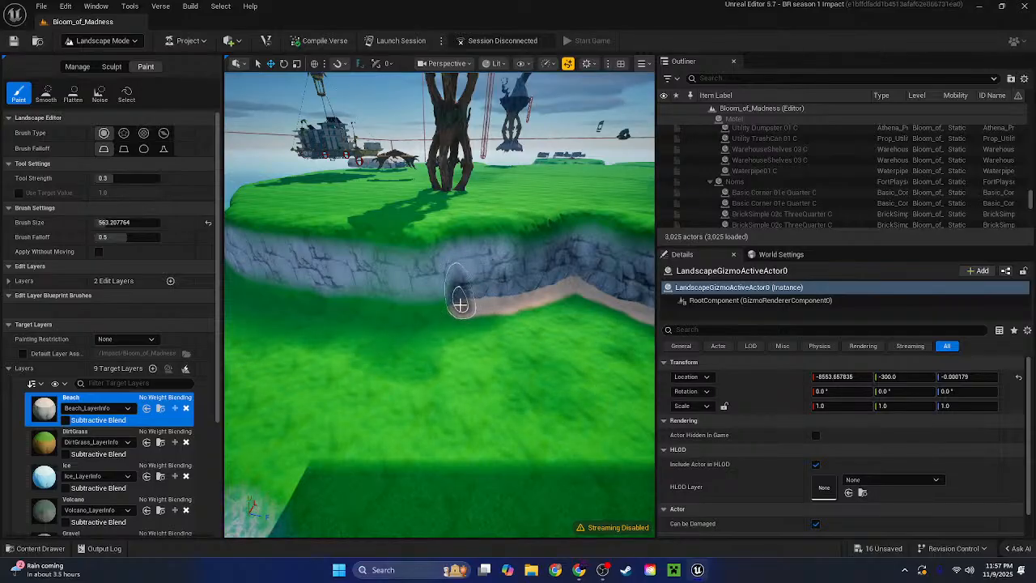
mouse_move(460, 305)
left_mouse_down()
mouse_move(416, 312)
mouse_move(463, 311)
left_mouse_up()
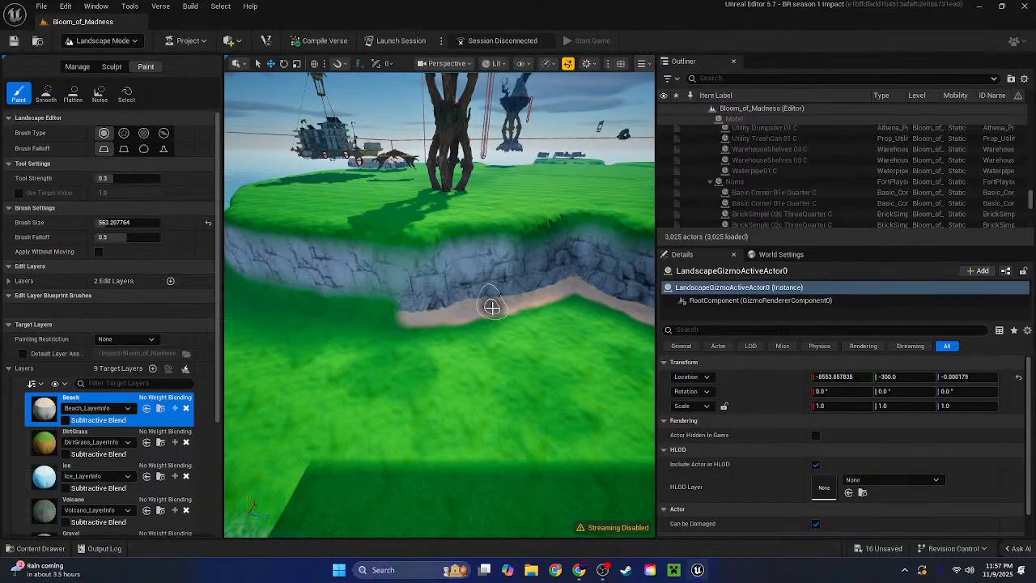
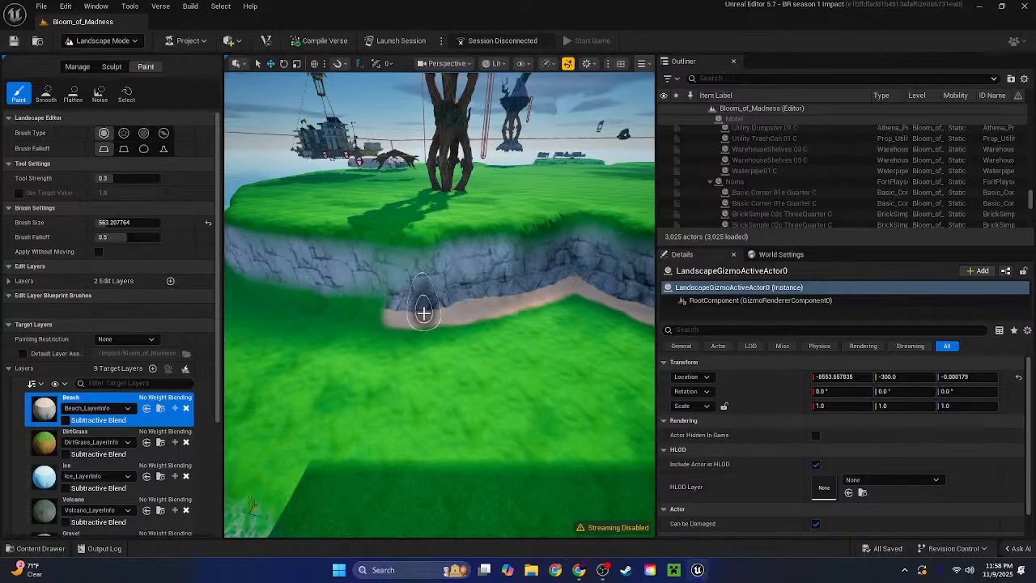
Carry the Beach strip around the bend below the twisted tree and along the following cliff wall
key("a")
right_click_drag(359, 300, 421, 275)
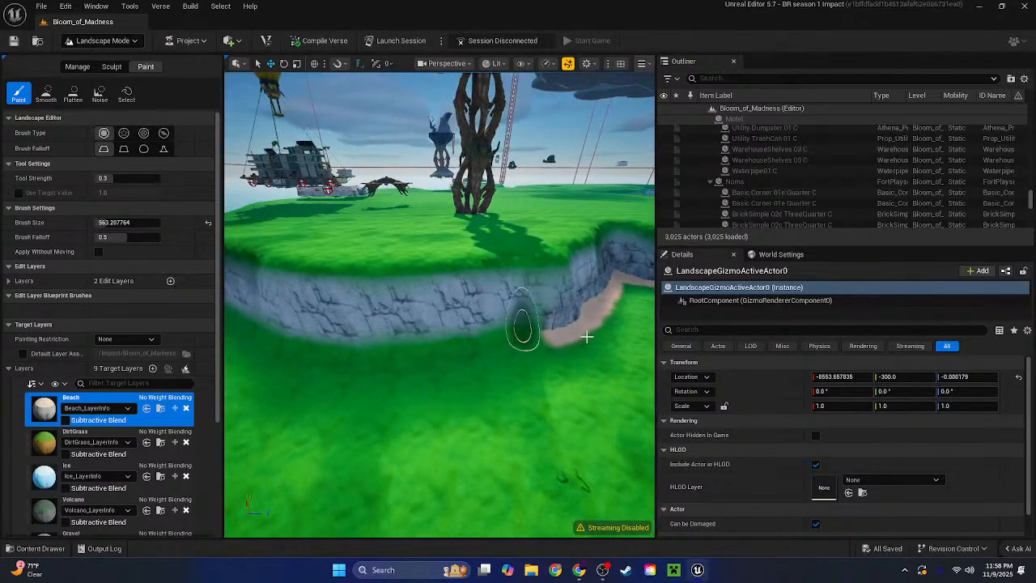
mouse_move(586, 337)
left_mouse_down()
mouse_move(559, 319)
mouse_move(503, 329)
mouse_move(565, 317)
left_mouse_up()
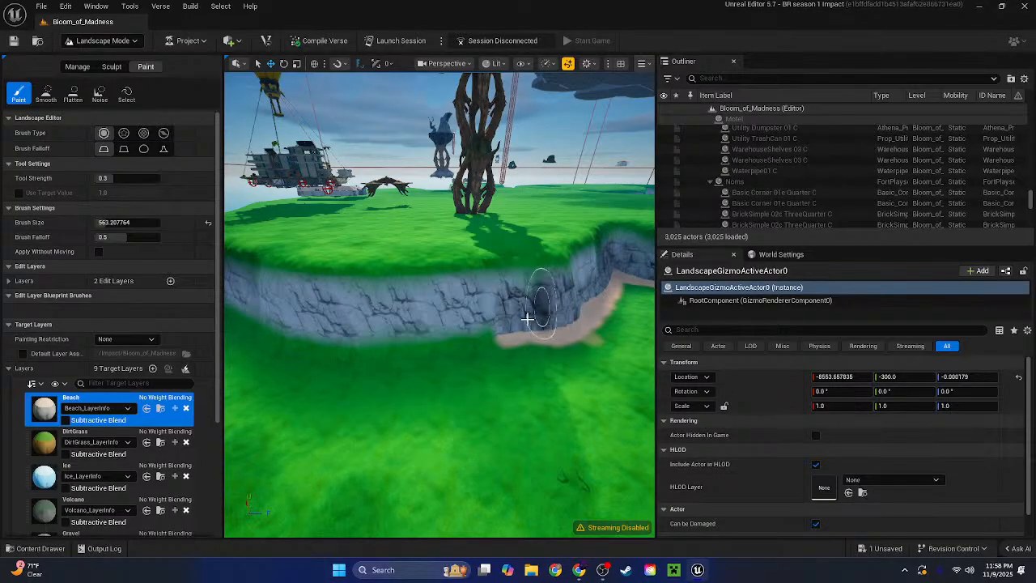
mouse_move(527, 319)
left_mouse_down()
mouse_move(490, 343)
mouse_move(354, 357)
mouse_move(551, 341)
left_mouse_up()
key("a")
mouse_move(507, 359)
right_mouse_down()
mouse_move(583, 358)
mouse_move(485, 396)
right_mouse_up()
mouse_move(620, 374)
left_mouse_down()
mouse_move(476, 364)
mouse_move(388, 335)
mouse_move(567, 342)
mouse_move(369, 338)
left_mouse_up()
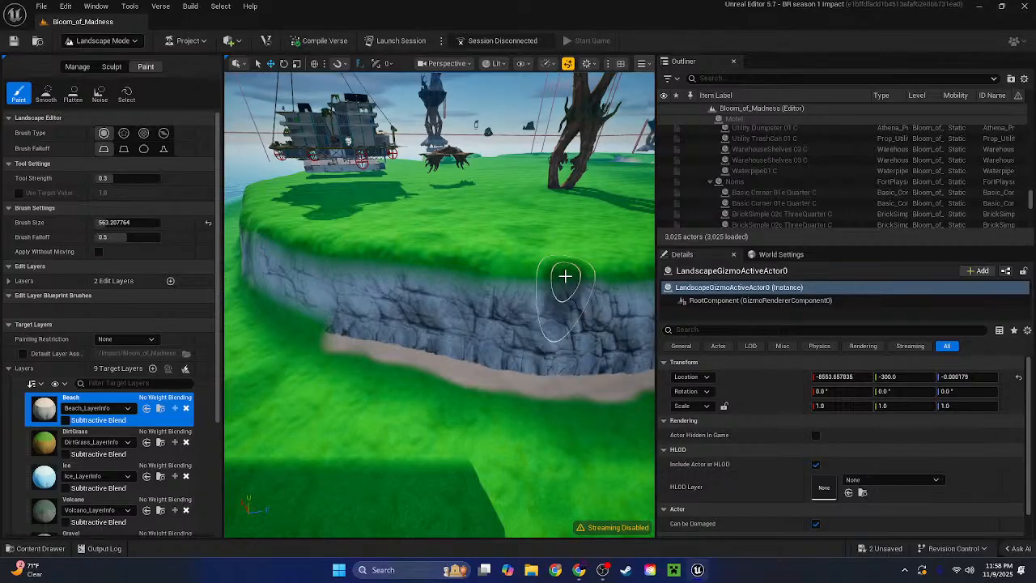
Paint the Beach strip around the plateau's rounded end below the large wheeled building and along the next cliff base
mouse_move(533, 276)
right_mouse_down()
mouse_move(567, 292)
mouse_move(592, 359)
right_mouse_up()
key("a")
mouse_move(539, 327)
left_mouse_down()
mouse_move(493, 342)
mouse_move(480, 335)
mouse_move(562, 332)
mouse_move(347, 343)
left_mouse_up()
key("a")
mouse_move(347, 342)
right_mouse_down()
mouse_move(299, 343)
mouse_move(390, 342)
right_mouse_up()
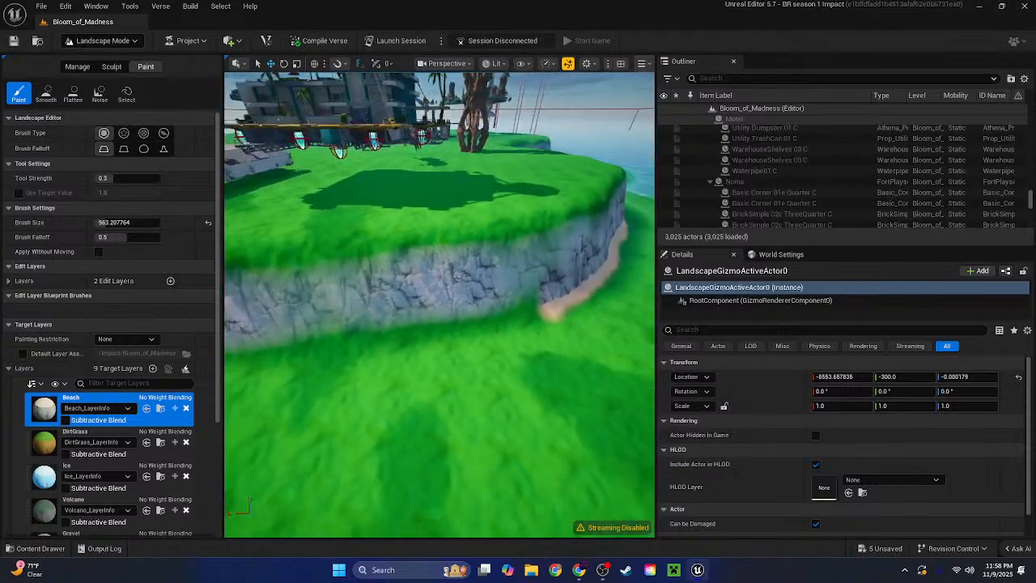
mouse_move(545, 302)
left_mouse_down()
mouse_move(394, 323)
mouse_move(389, 340)
mouse_move(356, 338)
mouse_move(403, 318)
mouse_move(316, 324)
mouse_move(394, 313)
mouse_move(401, 333)
left_mouse_up()
right_click_drag(400, 332, 275, 333)
mouse_move(550, 329)
left_mouse_down()
mouse_move(589, 327)
mouse_move(498, 324)
mouse_move(580, 311)
mouse_move(518, 308)
mouse_move(527, 304)
mouse_move(425, 314)
mouse_move(375, 300)
mouse_move(458, 310)
mouse_move(364, 298)
mouse_move(436, 299)
mouse_move(354, 303)
mouse_move(421, 293)
left_mouse_up()
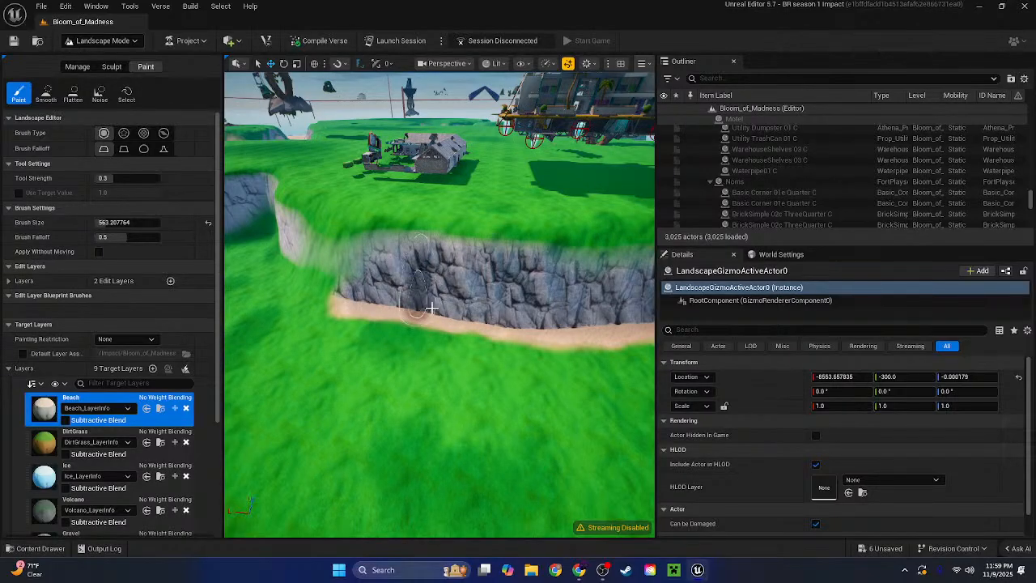
Extend the Beach strip past the small ruined house and fill the sharp inner corner of the cliff with sand
mouse_move(421, 293)
right_mouse_down()
mouse_move(372, 268)
mouse_move(483, 315)
right_mouse_up()
key("a")
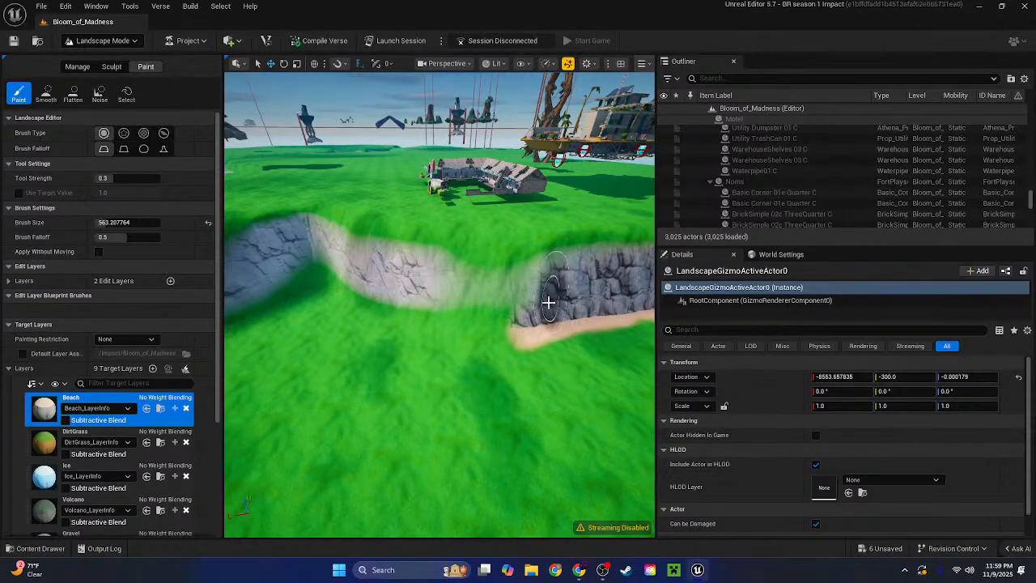
mouse_move(540, 302)
left_mouse_down()
mouse_move(478, 300)
mouse_move(505, 307)
mouse_move(486, 285)
mouse_move(461, 306)
mouse_move(547, 334)
mouse_move(429, 320)
mouse_move(518, 332)
mouse_move(455, 335)
mouse_move(433, 297)
mouse_move(392, 306)
mouse_move(404, 312)
mouse_move(354, 291)
mouse_move(399, 297)
left_mouse_up()
key("w")
right_click_drag(398, 296, 489, 344)
mouse_move(489, 345)
left_mouse_down()
mouse_move(565, 329)
mouse_move(513, 331)
mouse_move(540, 301)
mouse_move(470, 299)
mouse_move(451, 315)
mouse_move(469, 345)
mouse_move(487, 342)
mouse_move(509, 298)
mouse_move(612, 291)
mouse_move(546, 293)
mouse_move(439, 268)
mouse_move(384, 331)
mouse_move(413, 352)
mouse_move(489, 356)
mouse_move(426, 361)
mouse_move(400, 395)
mouse_move(446, 186)
mouse_move(361, 203)
mouse_move(454, 283)
mouse_move(439, 268)
left_mouse_up()
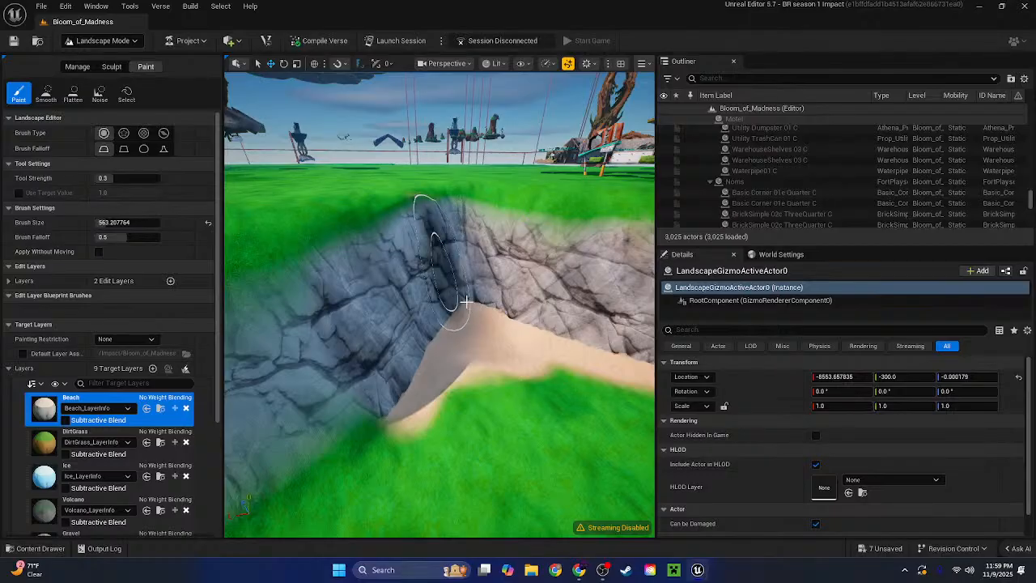
Paint the Beach strip out of the inner corner, around the rounded headland and along its far cliff base
mouse_move(439, 268)
right_mouse_down()
mouse_move(472, 306)
mouse_move(462, 315)
mouse_move(549, 287)
right_mouse_up()
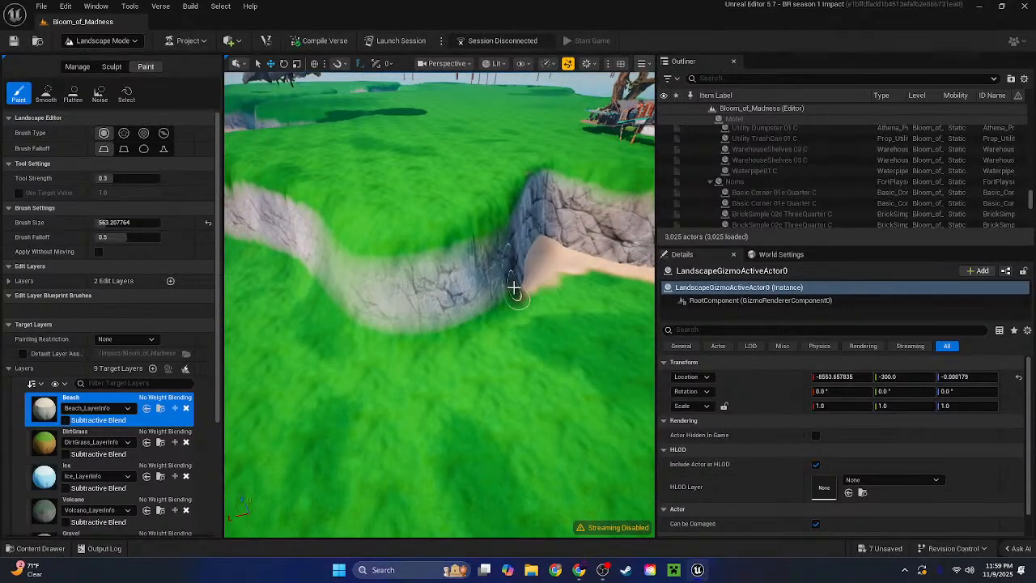
mouse_move(486, 304)
left_mouse_down()
mouse_move(441, 319)
mouse_move(527, 293)
mouse_move(451, 325)
mouse_move(352, 321)
mouse_move(392, 326)
mouse_move(480, 312)
left_mouse_up()
right_click_drag(480, 312, 270, 312)
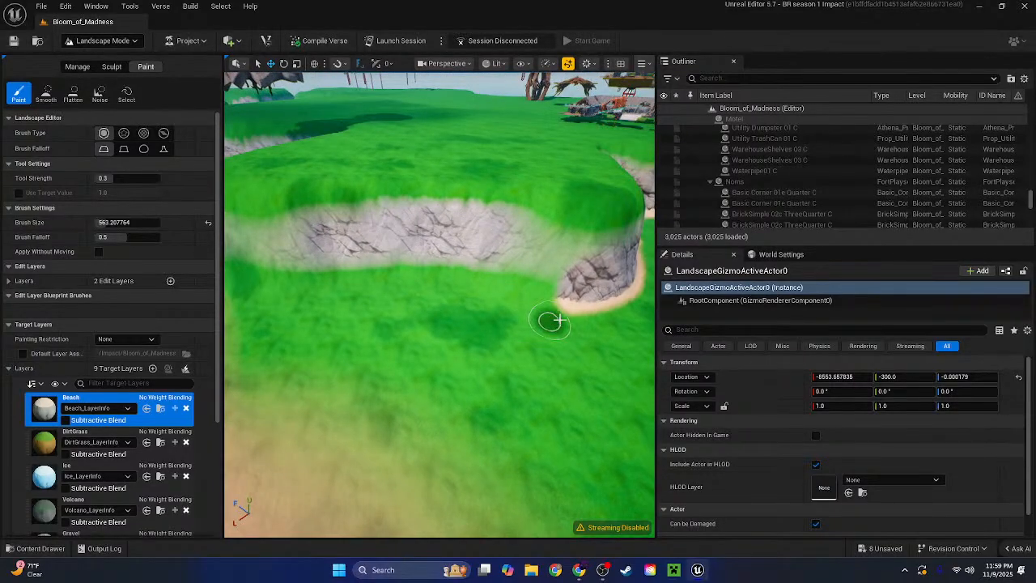
mouse_move(571, 304)
left_mouse_down()
mouse_move(541, 290)
mouse_move(576, 280)
mouse_move(556, 271)
mouse_move(435, 273)
left_mouse_up()
left_click_drag(510, 294, 496, 289)
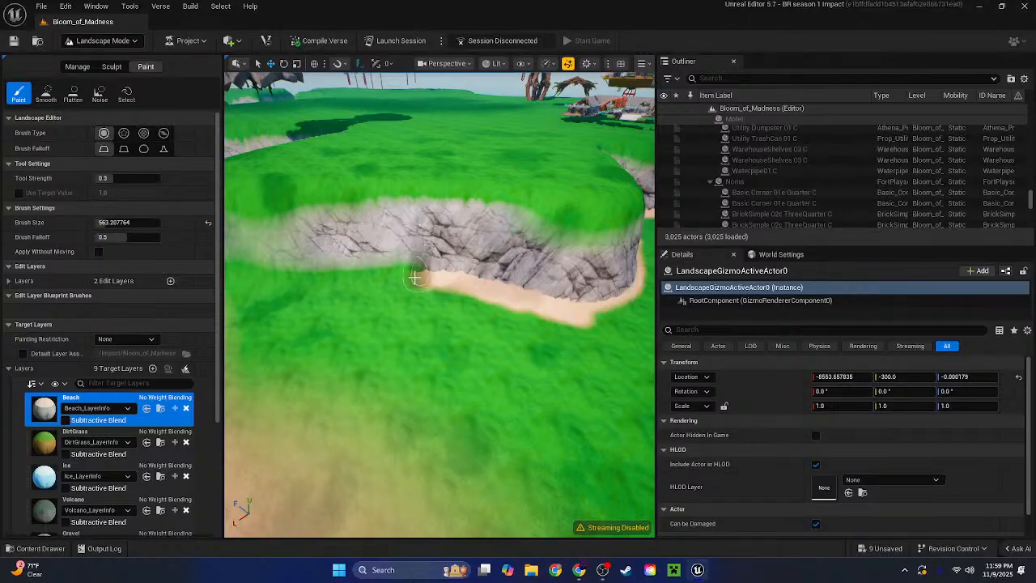
mouse_move(414, 277)
left_mouse_down()
mouse_move(441, 268)
mouse_move(389, 262)
mouse_move(481, 266)
left_mouse_up()
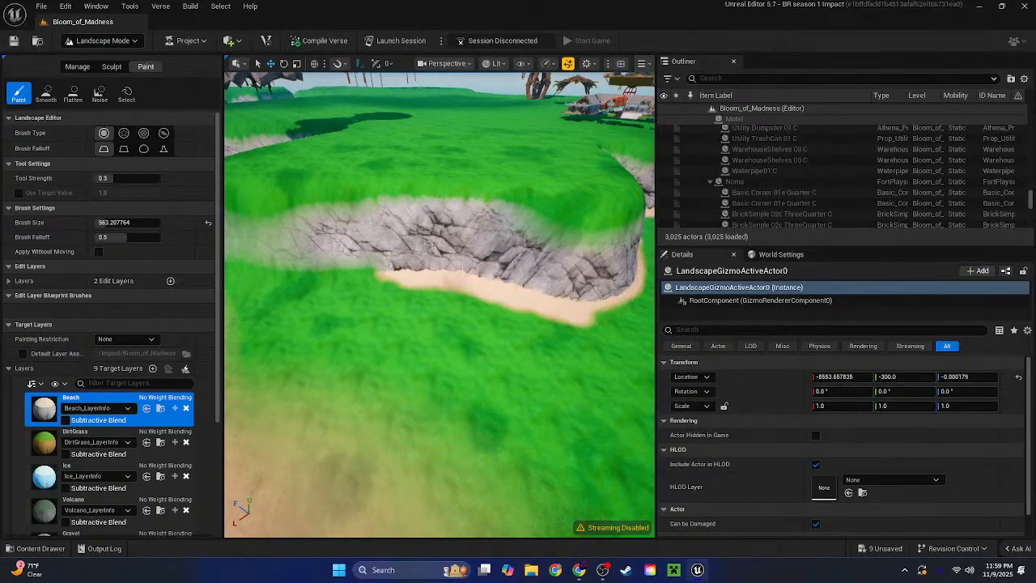
Extend the Beach strip along the remaining cliff base until it joins the sandy valley
key("a")
right_click_drag(494, 267, 542, 271)
left_click_drag(507, 272, 495, 268)
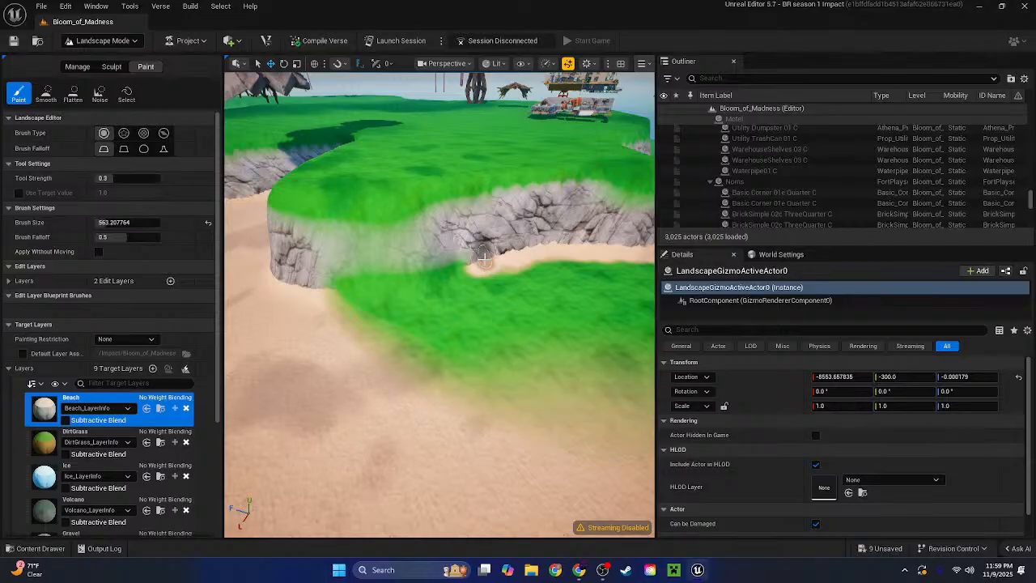
mouse_move(479, 259)
left_mouse_down()
mouse_move(340, 272)
mouse_move(403, 274)
mouse_move(392, 275)
left_mouse_up()
Enlarge the brush to about 2168 and then 8172 while painting Beach over the grassy shore and shallows below the headland
mouse_move(518, 271)
right_mouse_down()
mouse_move(477, 283)
mouse_move(444, 361)
right_mouse_up()
key("s")
key("w")
key("bracketright")
key("bracketright")
key("bracketright")
key("bracketright")
key("bracketright")
key("bracketright")
key("bracketright")
key("bracketright")
key("bracketright")
key("bracketright")
key("bracketright")
key("bracketright")
key("bracketright")
key("bracketright")
key("bracketright")
key("bracketright")
key("bracketright")
key("bracketright")
key("bracketright")
key("bracketright")
key("bracketright")
key("bracketright")
key("bracketright")
key("bracketright")
key("bracketright")
key("bracketright")
key("bracketright")
key("bracketright")
key("bracketright")
key("bracketright")
key("bracketright")
key("bracketright")
key("bracketright")
key("bracketright")
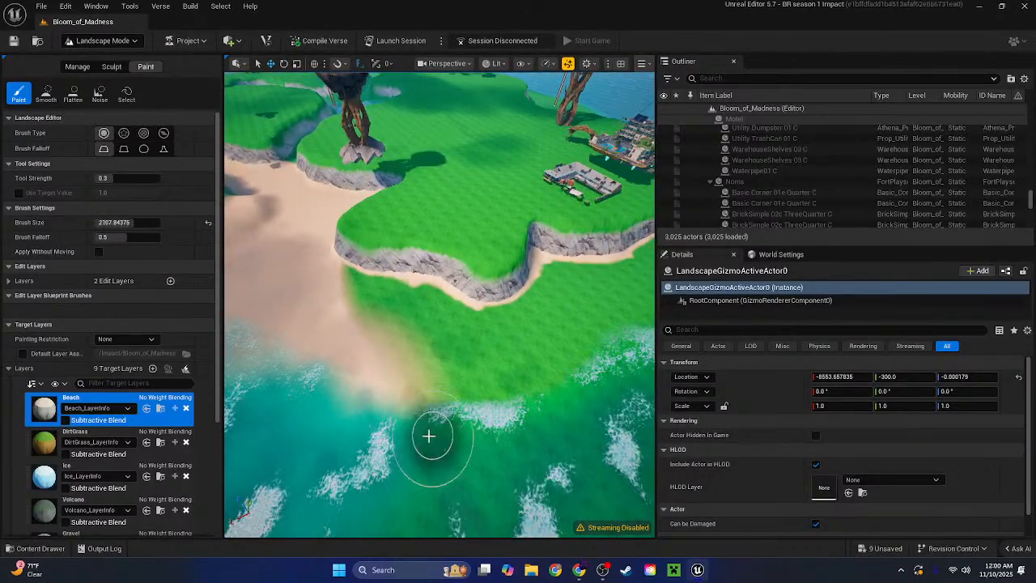
mouse_move(428, 456)
left_mouse_down()
mouse_move(456, 469)
mouse_move(497, 422)
mouse_move(421, 437)
mouse_move(437, 425)
mouse_move(363, 412)
mouse_move(324, 390)
mouse_move(465, 426)
left_mouse_up()
key("bracketright")
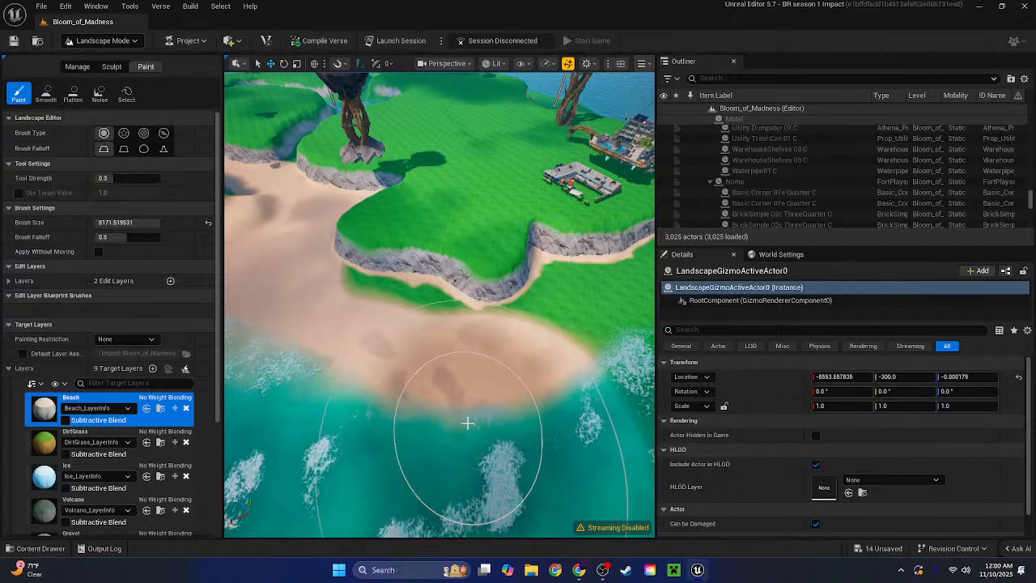
Reduce the brush size to about 1851 and cover the leftover grass between the cliff-base strip and the beach
key("bracketleft")
key("bracketleft")
key("bracketleft")
key("bracketleft")
key("bracketleft")
key("bracketleft")
key("bracketleft")
key("bracketleft")
key("bracketleft")
key("bracketleft")
key("bracketleft")
key("bracketleft")
key("bracketleft")
key("bracketleft")
key("bracketleft")
key("bracketleft")
key("bracketleft")
key("bracketleft")
key("bracketleft")
key("bracketleft")
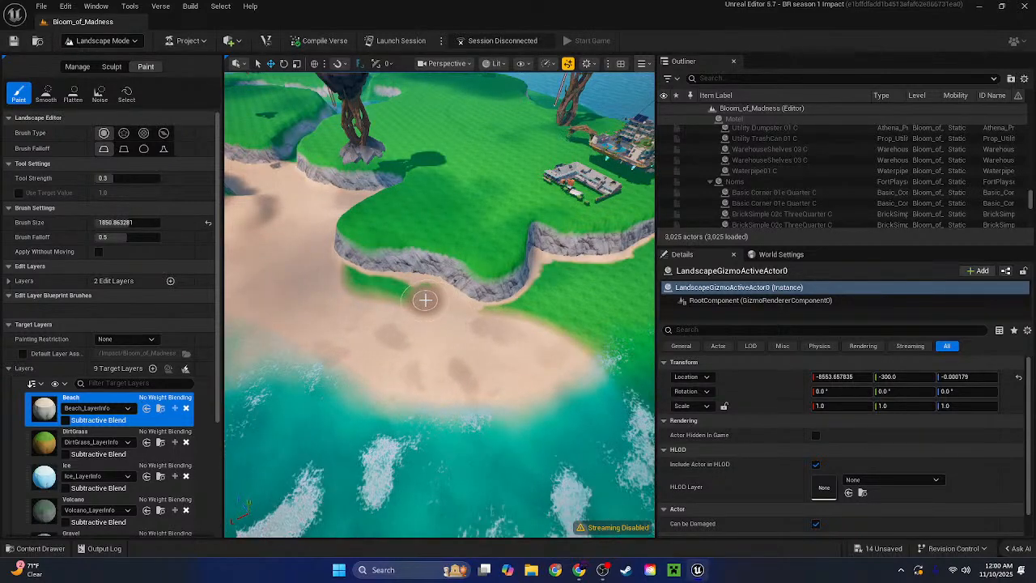
left_click_drag(387, 296, 341, 282)
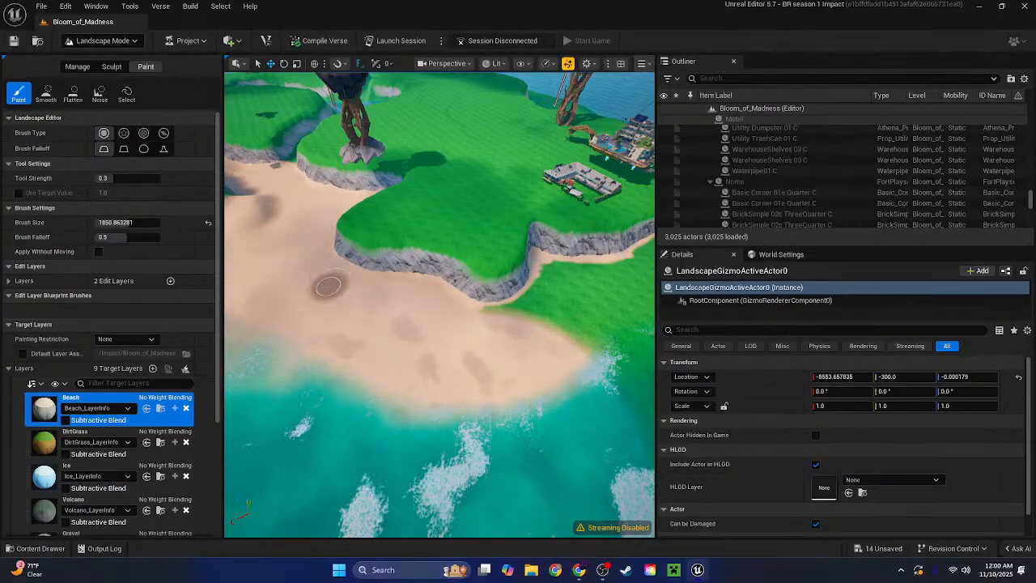
Widen the sand with Beach into the cliff's inner bend and along the grassy shore below the small ruined house
mouse_move(329, 285)
right_mouse_down()
mouse_move(267, 279)
mouse_move(397, 340)
right_mouse_up()
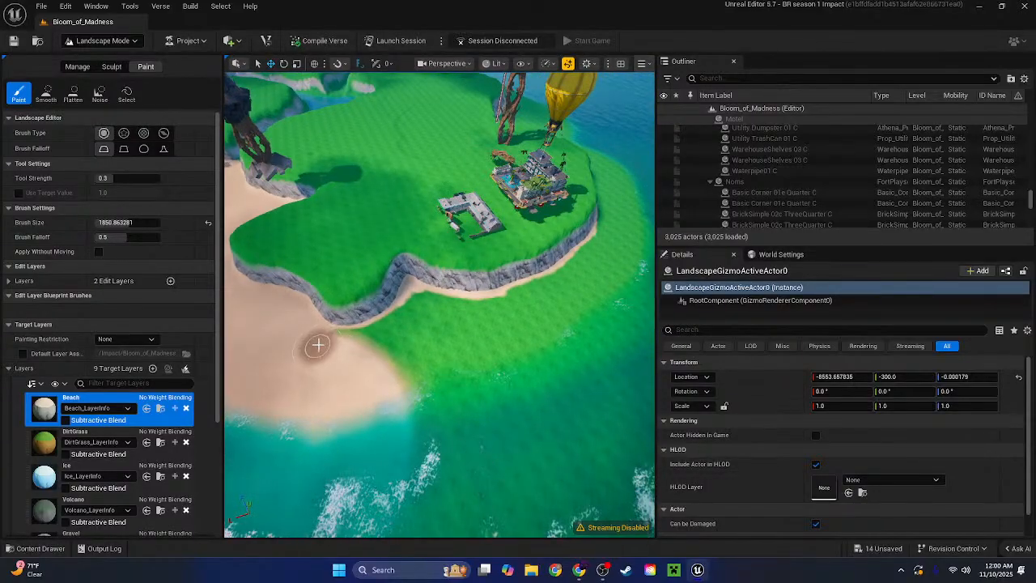
left_click_drag(366, 344, 397, 330)
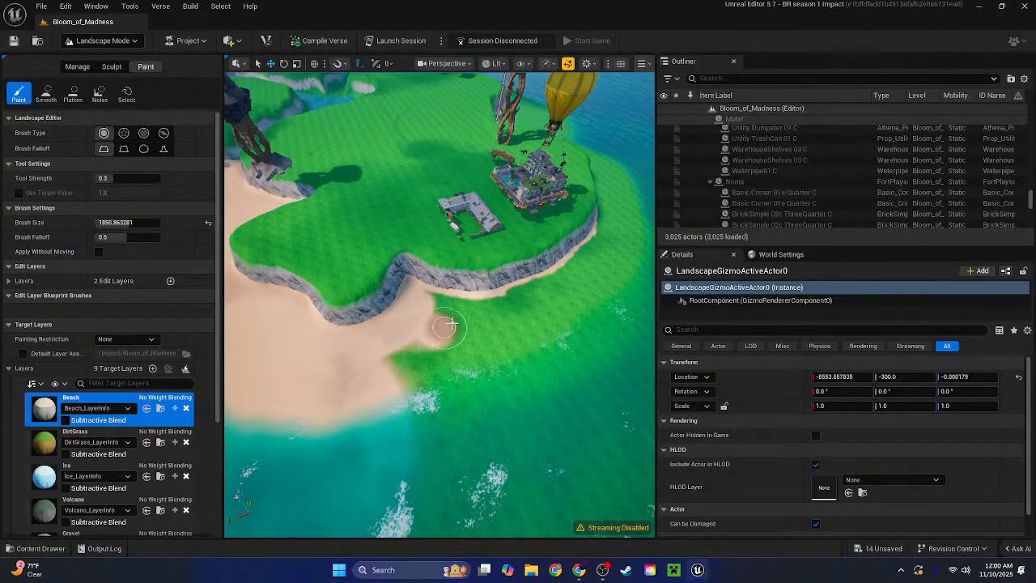
mouse_move(452, 325)
left_mouse_down()
mouse_move(504, 318)
mouse_move(531, 300)
mouse_move(445, 314)
mouse_move(473, 302)
mouse_move(421, 297)
mouse_move(430, 317)
mouse_move(365, 363)
mouse_move(463, 347)
mouse_move(398, 358)
mouse_move(529, 303)
left_mouse_up()
right_click_drag(529, 302, 523, 303)
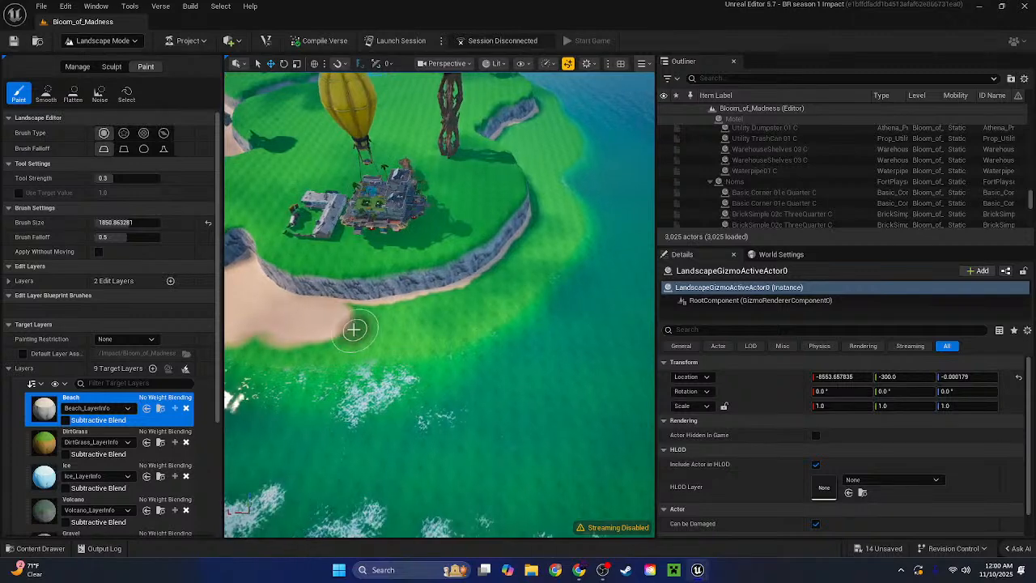
Paint a wide Beach band around the plateau's rounded end and along the recessed shore below the twisted tree
mouse_move(354, 329)
left_mouse_down()
mouse_move(335, 319)
mouse_move(499, 284)
mouse_move(541, 228)
mouse_move(462, 293)
mouse_move(504, 273)
mouse_move(388, 343)
mouse_move(253, 330)
left_mouse_up()
mouse_move(251, 330)
right_mouse_down()
mouse_move(460, 321)
mouse_move(569, 303)
right_mouse_up()
mouse_move(569, 303)
left_mouse_down()
mouse_move(620, 306)
mouse_move(548, 278)
mouse_move(566, 276)
mouse_move(498, 277)
mouse_move(533, 269)
mouse_move(502, 267)
mouse_move(412, 331)
mouse_move(548, 295)
mouse_move(615, 311)
mouse_move(527, 320)
mouse_move(599, 334)
mouse_move(510, 312)
mouse_move(500, 291)
mouse_move(620, 338)
mouse_move(530, 332)
mouse_move(370, 354)
mouse_move(481, 342)
mouse_move(377, 350)
mouse_move(483, 326)
mouse_move(470, 323)
mouse_move(407, 343)
mouse_move(426, 324)
mouse_move(329, 340)
mouse_move(429, 343)
left_mouse_up()
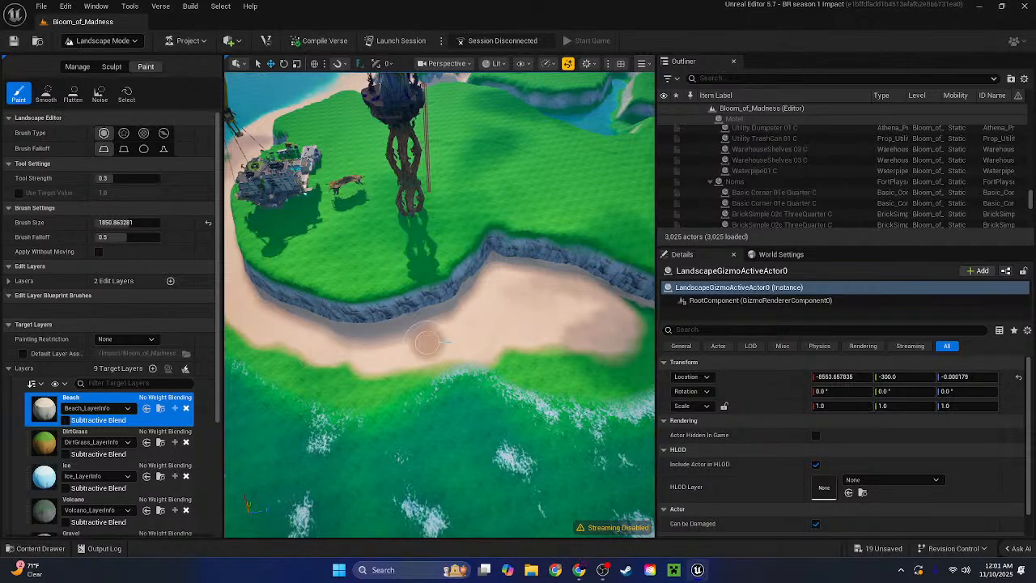
mouse_move(466, 340)
right_mouse_down()
mouse_move(636, 324)
mouse_move(523, 338)
right_mouse_up()
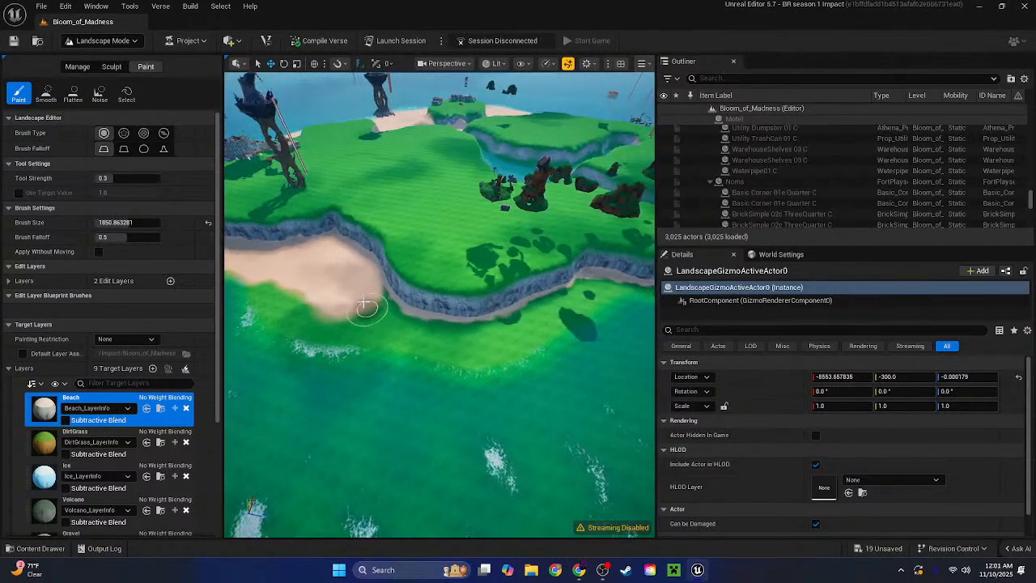
Paint a wide Beach band along the cliff base around the plateau's outer bend and on to the rocky outcrop
mouse_move(377, 291)
left_mouse_down()
mouse_move(404, 319)
mouse_move(386, 305)
mouse_move(450, 329)
left_mouse_up()
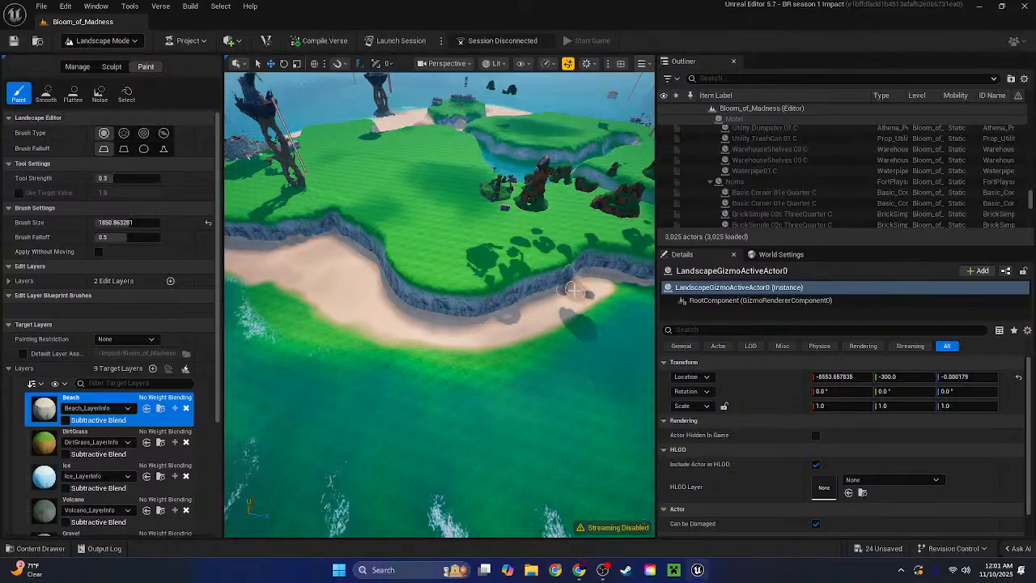
mouse_move(573, 290)
right_mouse_down()
mouse_move(647, 288)
mouse_move(648, 227)
mouse_move(648, 312)
mouse_move(647, 302)
right_mouse_up()
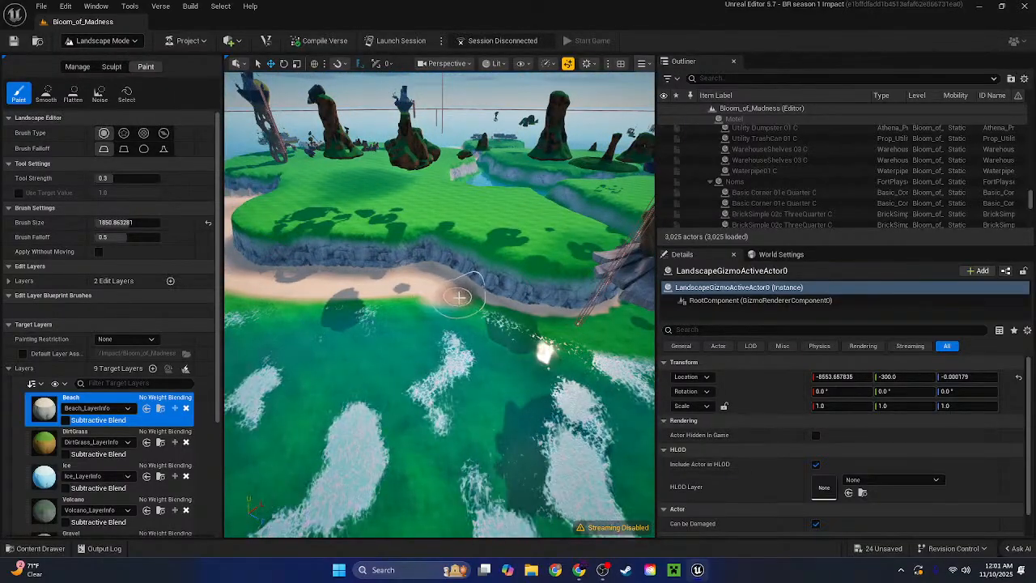
mouse_move(459, 297)
left_mouse_down()
mouse_move(472, 302)
mouse_move(462, 307)
mouse_move(527, 326)
mouse_move(619, 322)
left_mouse_up()
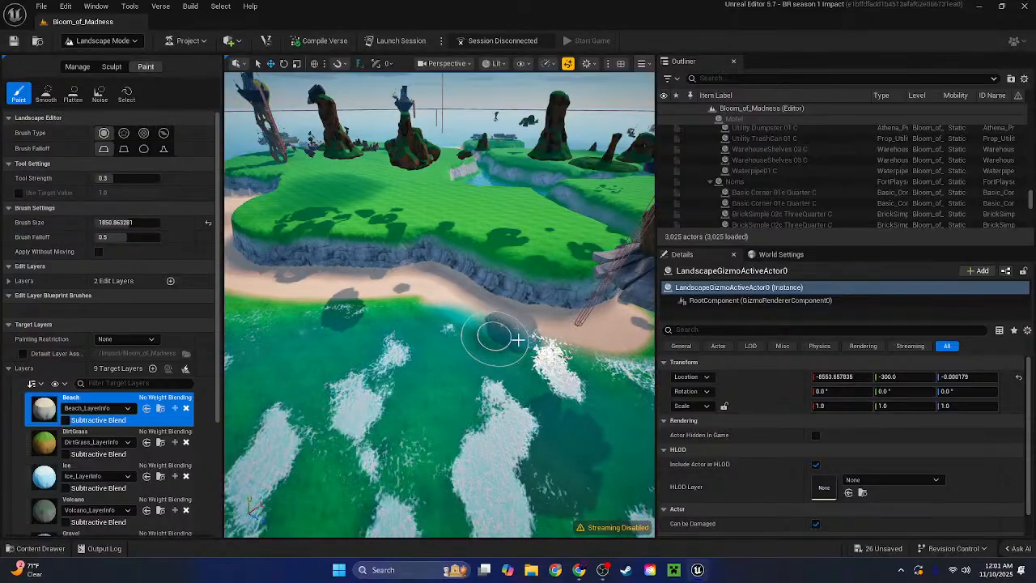
Paint Beach over the grassy shore at the valley mouth and along the start of the neighbouring plateau's cliff
right_click_drag(519, 339, 652, 288)
key("w")
key("s")
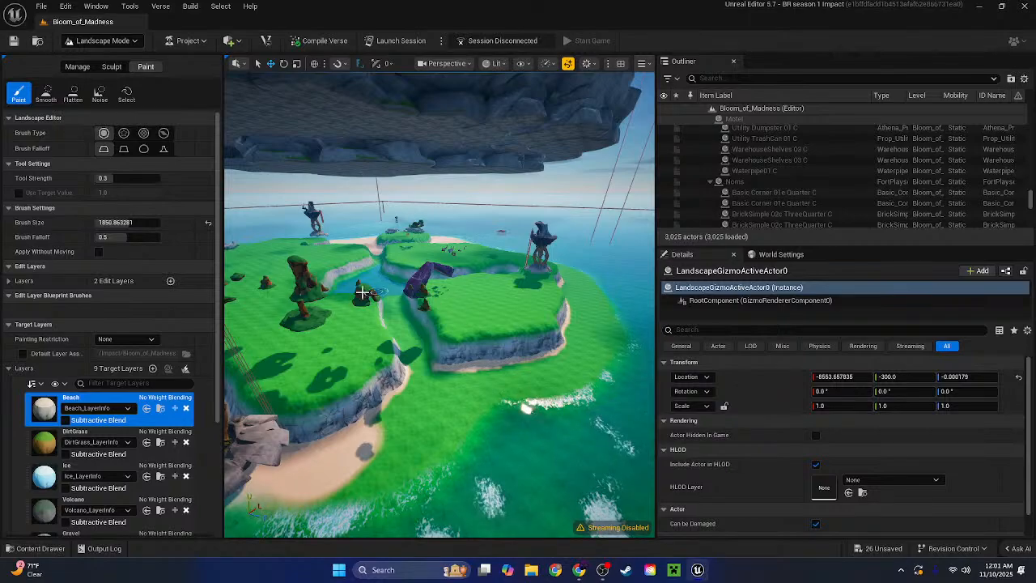
key("s")
right_click_drag(442, 309, 275, 348)
key("w")
key("a")
key("d")
key("w")
key("d")
mouse_move(315, 248)
right_mouse_down()
mouse_move(330, 252)
mouse_move(346, 281)
right_mouse_up()
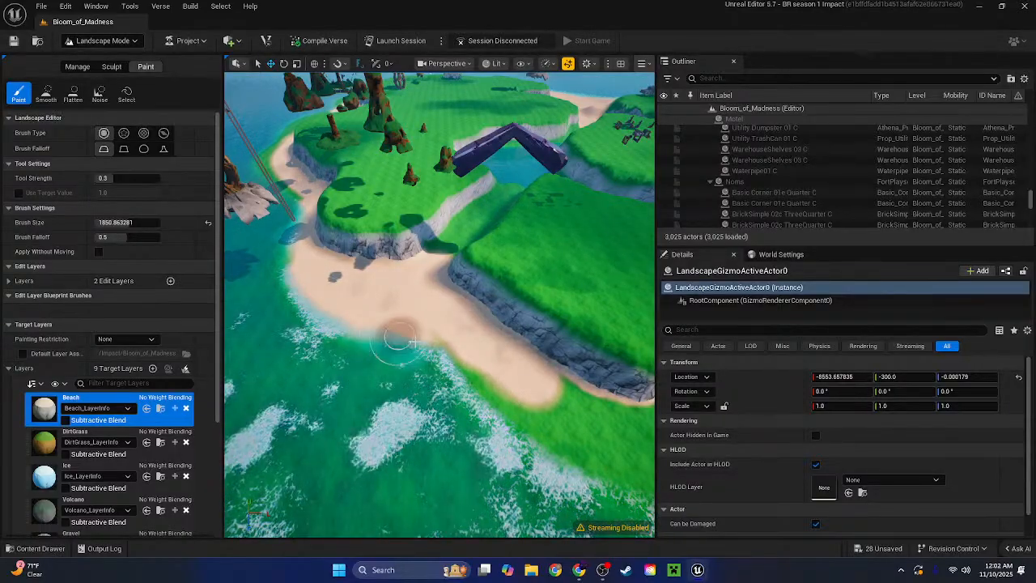
Extend the Beach band along the neighbouring plateau's cliff base and around its outward corner
right_click_drag(404, 340, 389, 270)
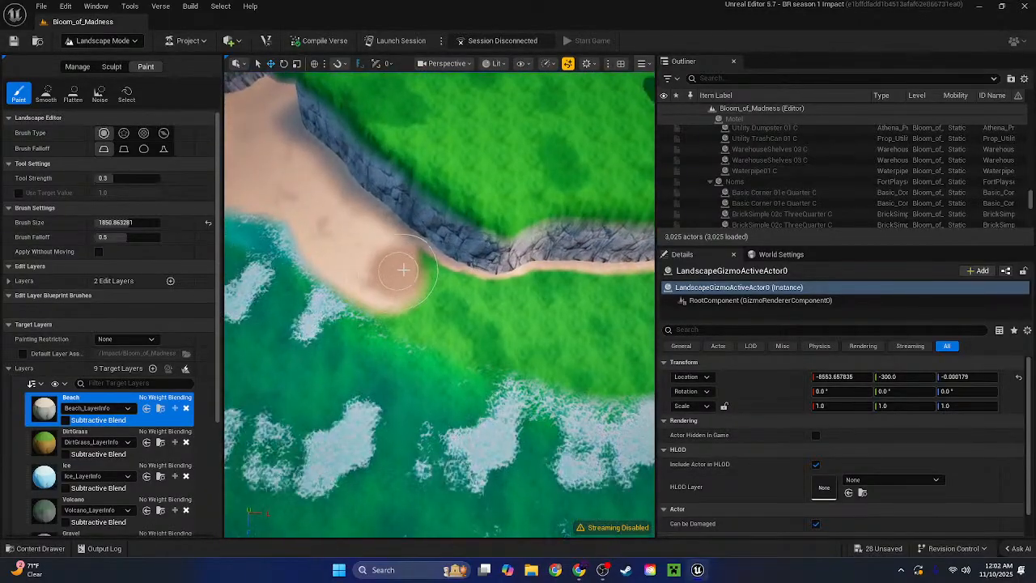
mouse_move(403, 270)
left_mouse_down()
mouse_move(486, 296)
mouse_move(559, 291)
mouse_move(360, 279)
mouse_move(261, 240)
mouse_move(407, 328)
mouse_move(467, 349)
left_mouse_up()
mouse_move(398, 323)
left_mouse_down()
mouse_move(562, 370)
mouse_move(542, 351)
mouse_move(562, 335)
mouse_move(551, 332)
left_mouse_up()
right_click_drag(551, 332, 550, 162)
key("s")
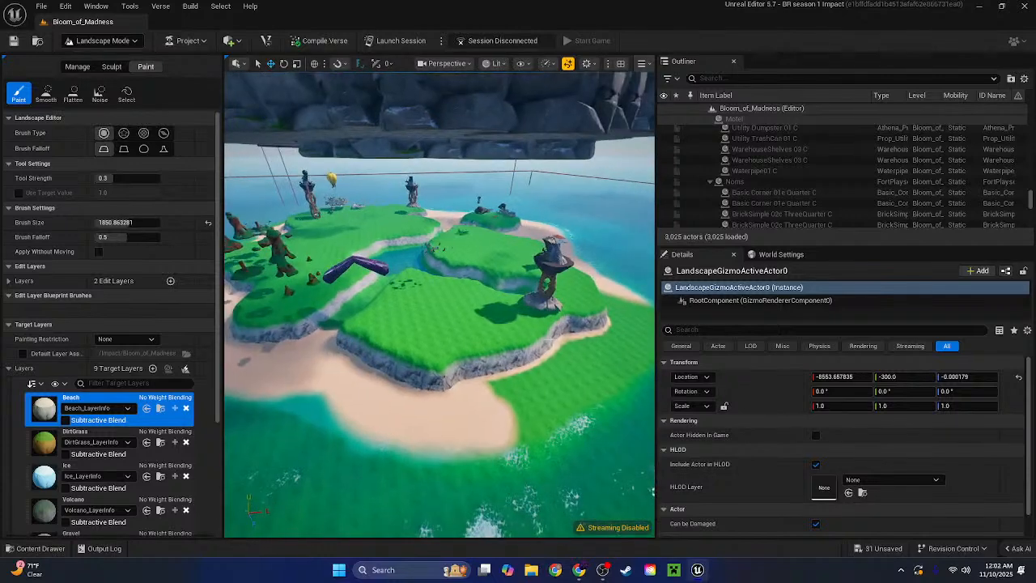
Widen the Beach sand over the grassy shore below the plateau with the lone rock tower
right_click_drag(555, 310, 498, 356)
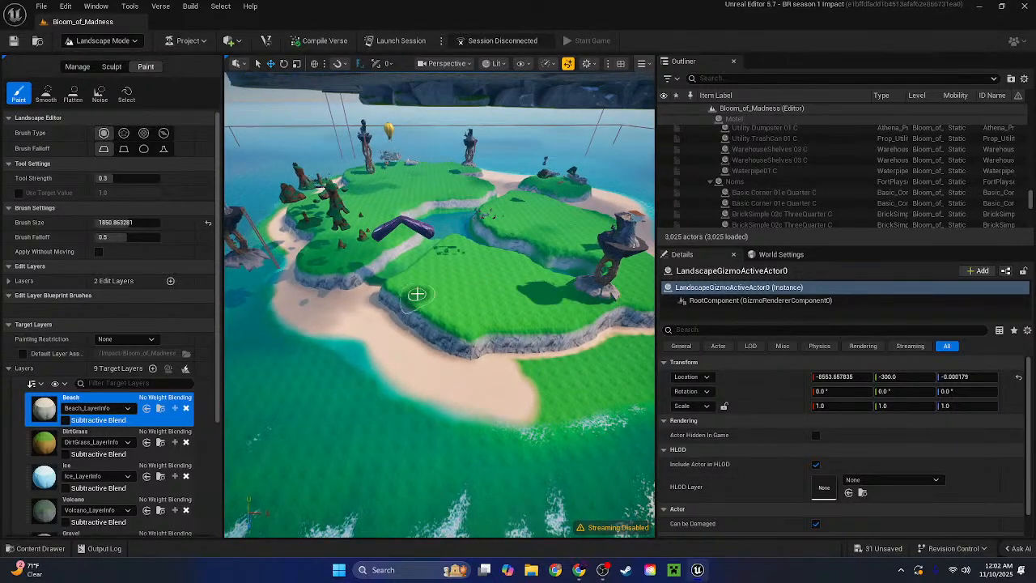
mouse_move(418, 293)
right_mouse_down()
mouse_move(411, 301)
mouse_move(427, 251)
mouse_move(429, 268)
right_mouse_up()
key("d")
key("w")
mouse_move(380, 437)
right_mouse_down()
mouse_move(344, 474)
mouse_move(348, 463)
right_mouse_up()
key("d")
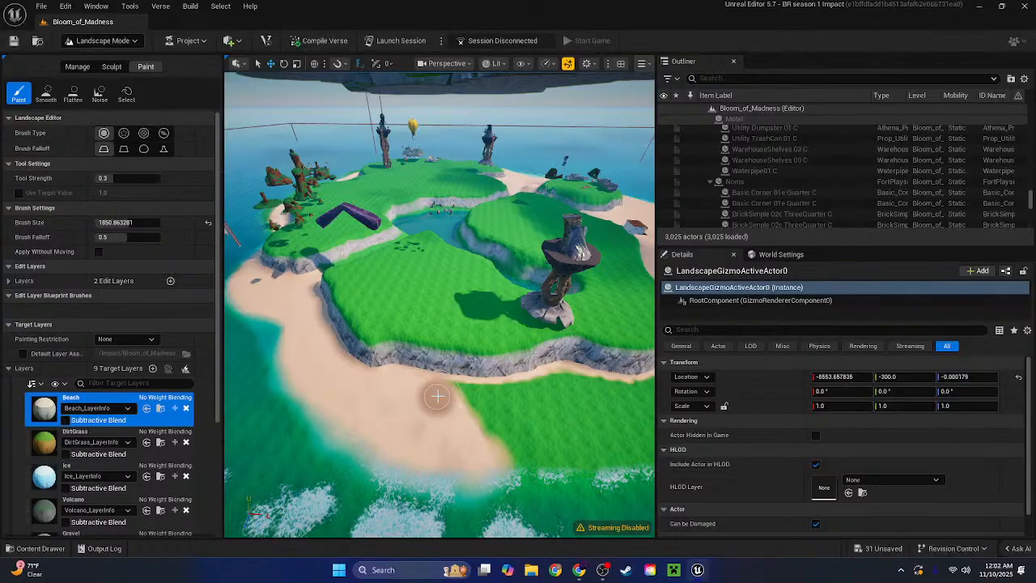
mouse_move(508, 407)
left_mouse_down()
mouse_move(464, 389)
mouse_move(570, 389)
mouse_move(529, 394)
left_mouse_up()
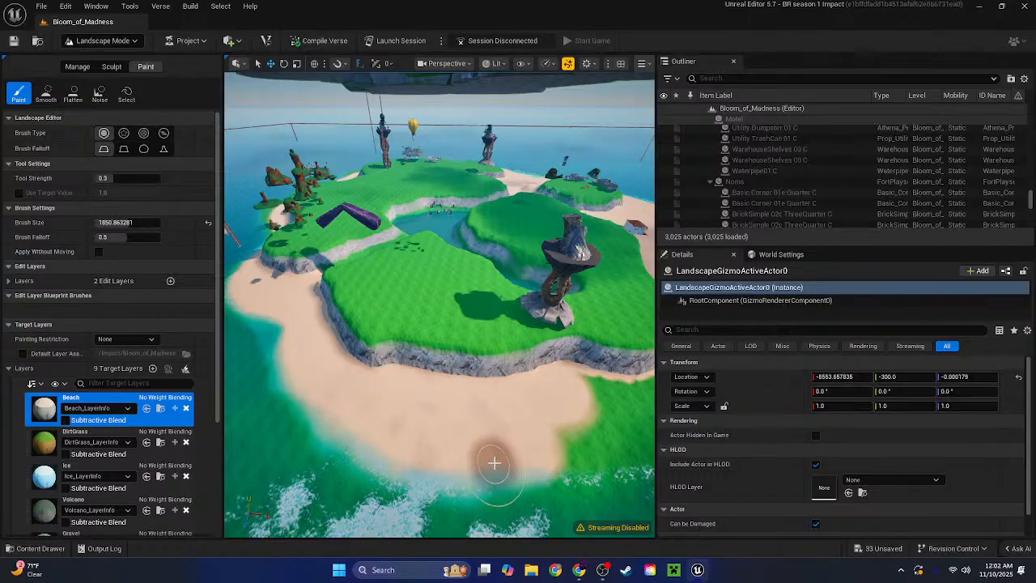
Cover the remaining grass beyond the rock tower plateau with Beach, joining the two existing beaches
key("d")
right_click_drag(559, 462, 550, 441)
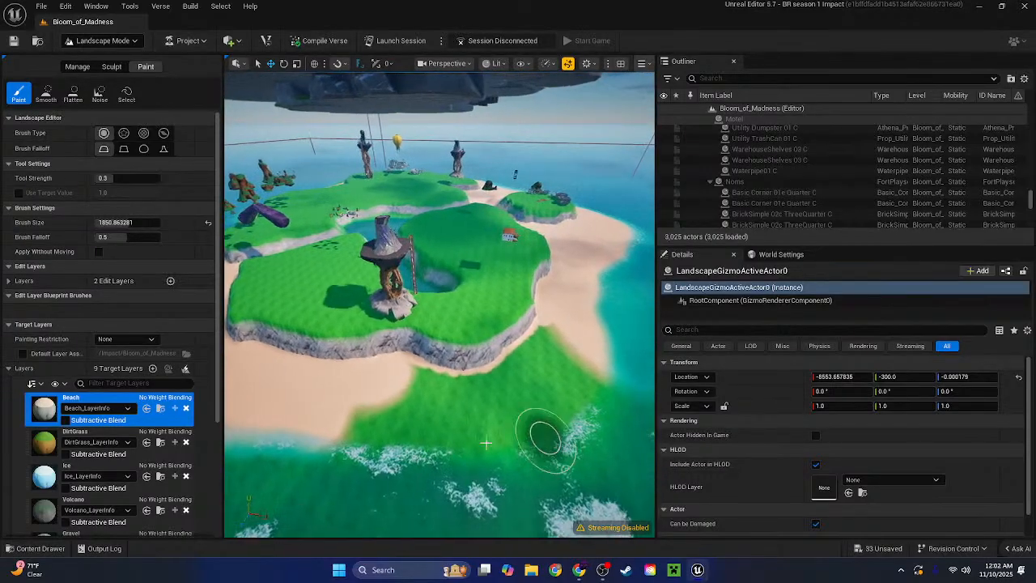
left_click_drag(403, 399, 412, 377)
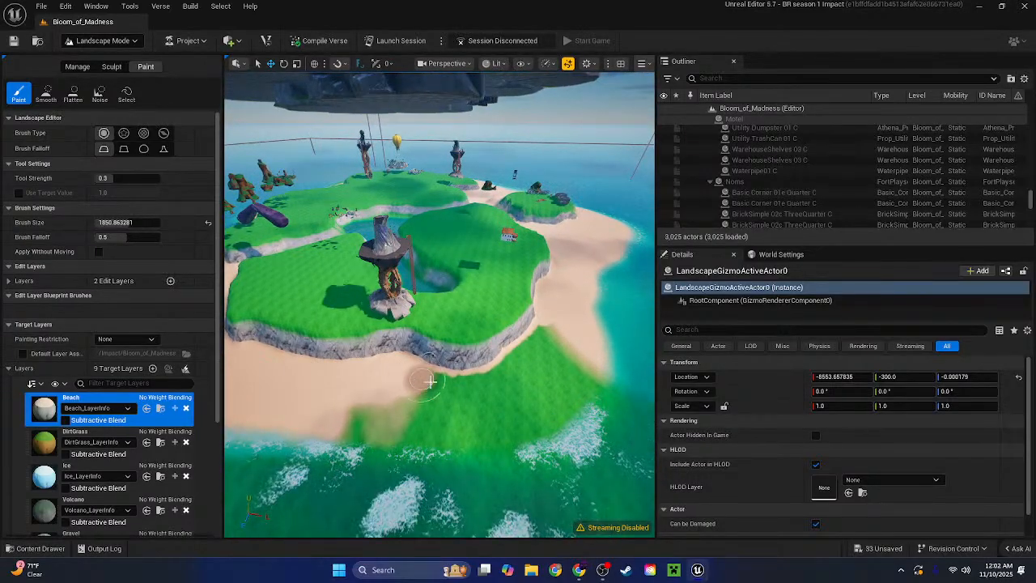
mouse_move(483, 387)
left_mouse_down()
mouse_move(323, 409)
mouse_move(352, 433)
mouse_move(384, 433)
left_mouse_up()
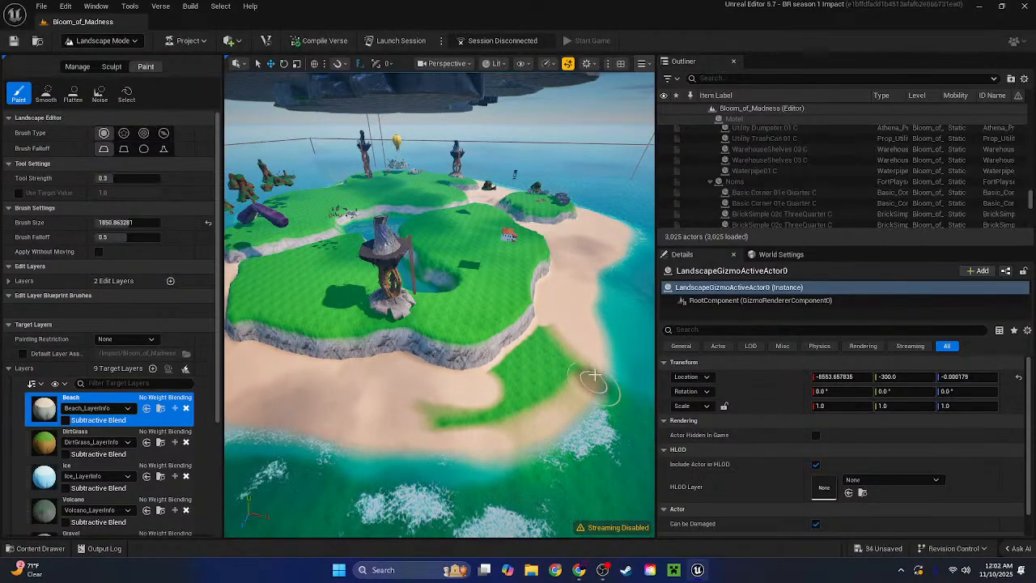
mouse_move(413, 441)
left_mouse_down()
mouse_move(478, 421)
mouse_move(409, 404)
mouse_move(536, 401)
mouse_move(573, 332)
mouse_move(511, 390)
mouse_move(554, 350)
mouse_move(517, 371)
left_mouse_up()
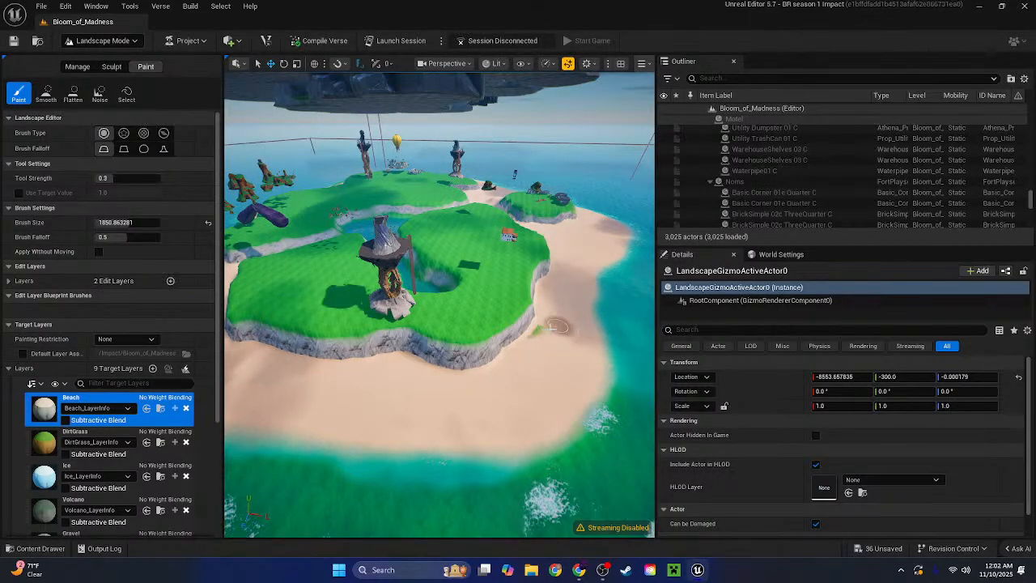
Enlarge the brush to 8192 and paint Beach over the green seabed offshore from the joined beaches
right_click_drag(542, 347, 454, 300)
mouse_move(440, 304)
right_mouse_down()
mouse_move(453, 332)
mouse_move(549, 350)
right_mouse_up()
key("bracketright")
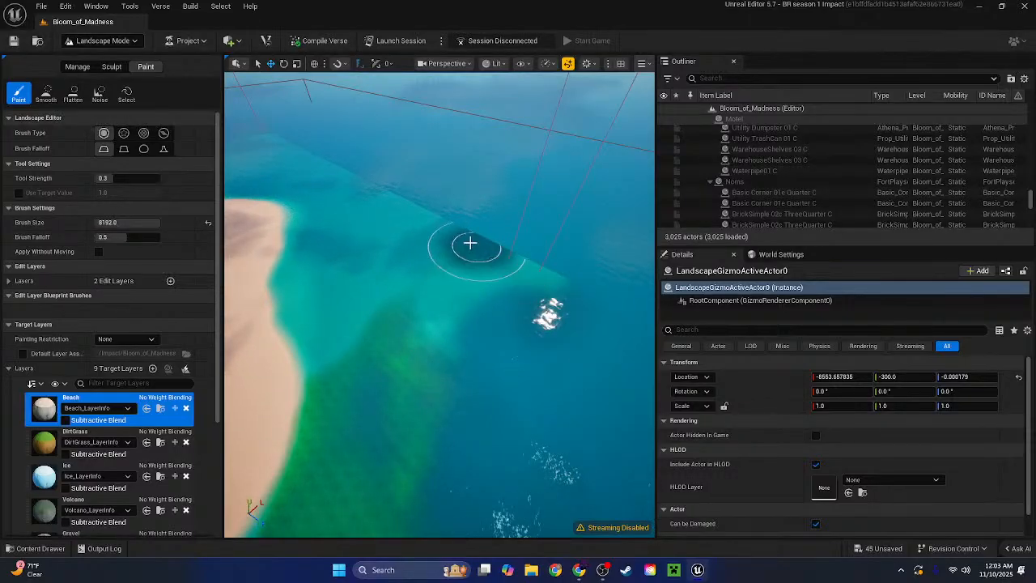
mouse_move(402, 287)
left_mouse_down()
mouse_move(426, 363)
mouse_move(460, 373)
mouse_move(485, 404)
mouse_move(551, 448)
mouse_move(518, 352)
left_mouse_up()
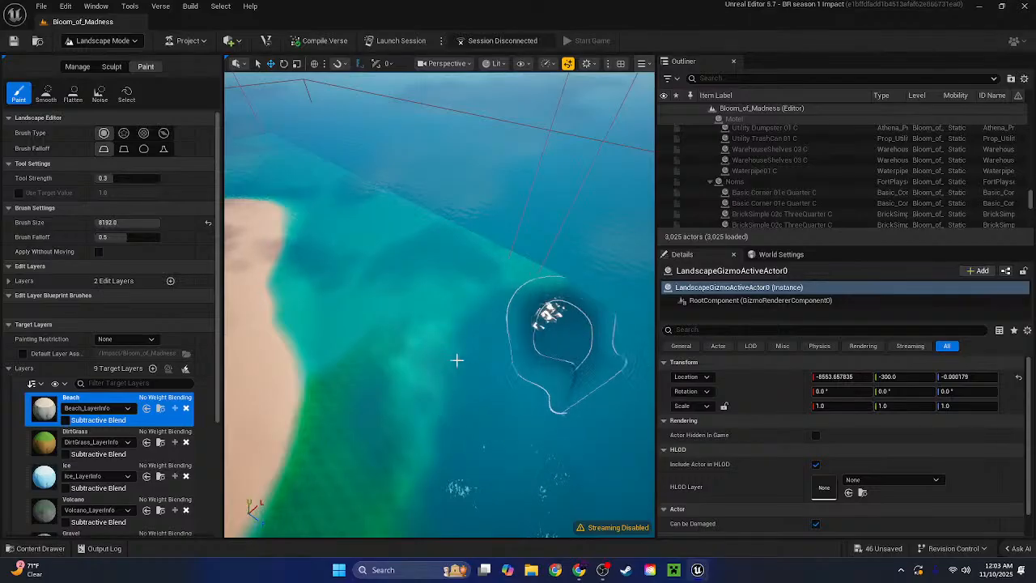
right_click_drag(457, 360, 567, 360)
mouse_move(457, 360)
left_mouse_down()
mouse_move(518, 329)
mouse_move(601, 327)
mouse_move(545, 244)
mouse_move(413, 289)
mouse_move(504, 241)
mouse_move(319, 375)
mouse_move(397, 400)
mouse_move(451, 377)
left_mouse_up()
Paint Beach over the seabed directly below the rock tower plateau, out toward the landscape edge
mouse_move(451, 377)
right_mouse_down()
mouse_move(388, 377)
mouse_move(300, 284)
right_mouse_up()
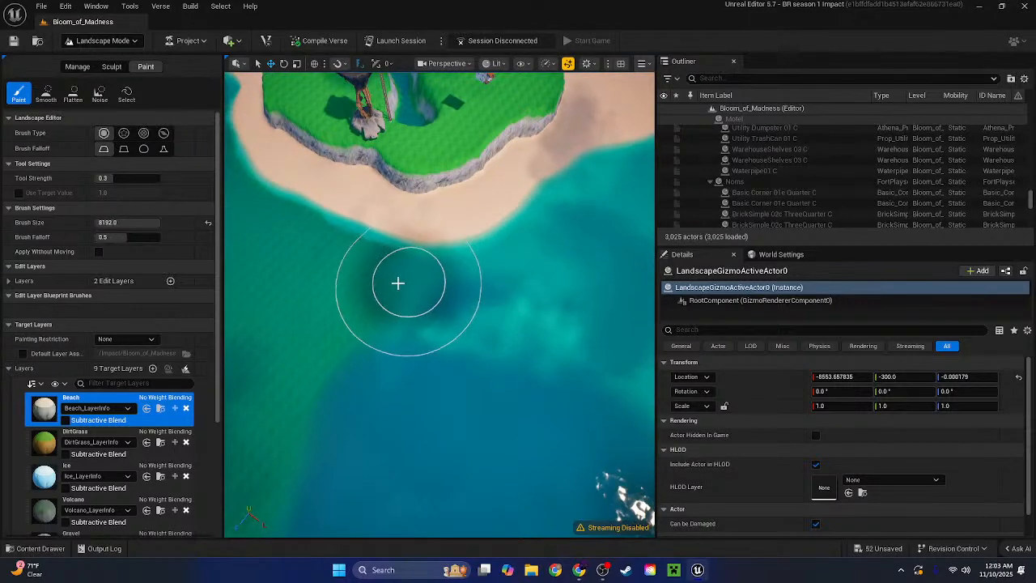
mouse_move(398, 283)
left_mouse_down()
mouse_move(381, 278)
mouse_move(416, 335)
mouse_move(379, 339)
left_mouse_up()
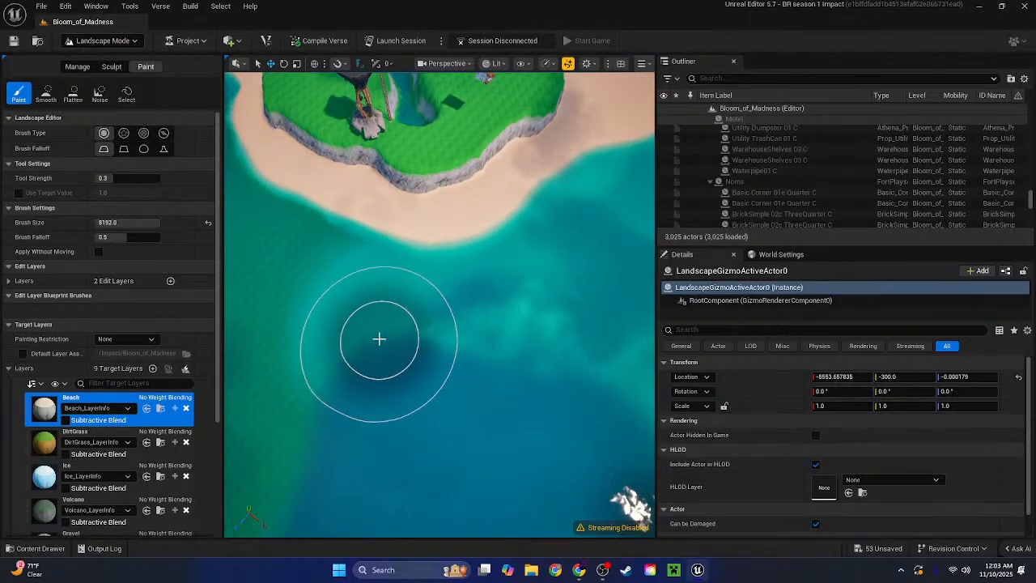
right_click_drag(379, 338, 455, 306)
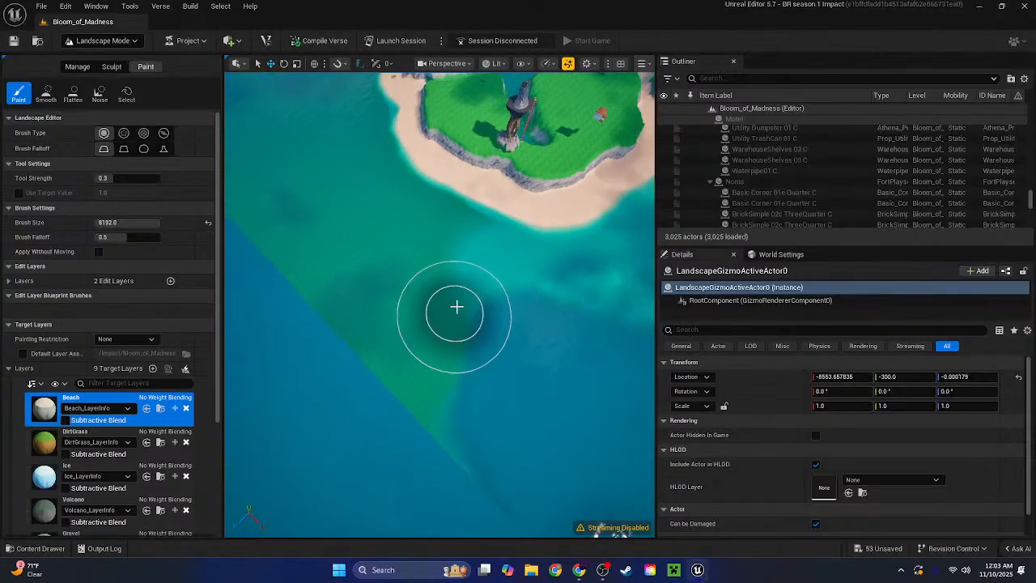
mouse_move(429, 374)
left_mouse_down()
mouse_move(483, 458)
mouse_move(442, 444)
left_mouse_up()
Continue the Beach seabed from the rock tower plateau's shore past the valley mouth, filling out to the landscape edge
mouse_move(442, 444)
right_mouse_down()
mouse_move(526, 445)
mouse_move(442, 404)
mouse_move(460, 344)
right_mouse_up()
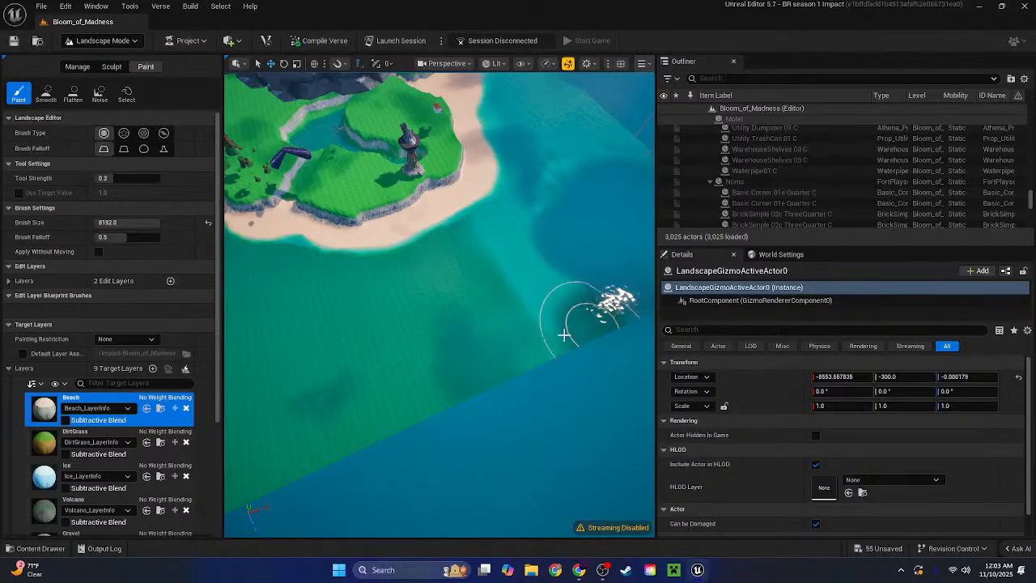
mouse_move(442, 389)
left_mouse_down()
mouse_move(391, 407)
mouse_move(513, 361)
mouse_move(386, 391)
mouse_move(523, 325)
left_mouse_up()
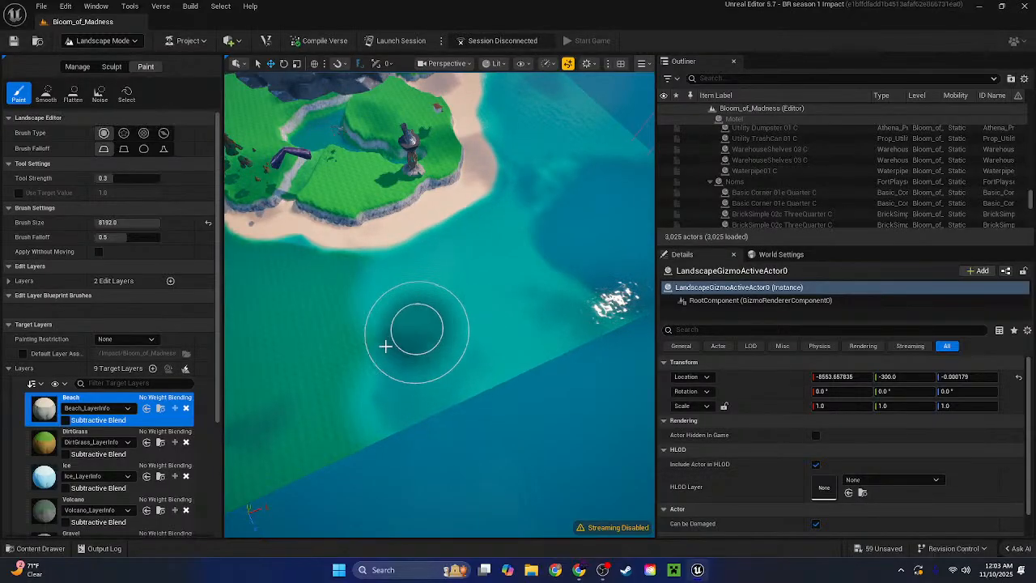
mouse_move(386, 346)
left_mouse_down()
mouse_move(407, 324)
mouse_move(405, 336)
left_mouse_up()
mouse_move(405, 335)
right_mouse_down()
mouse_move(324, 335)
mouse_move(312, 348)
mouse_move(441, 332)
right_mouse_up()
left_click_drag(488, 310, 537, 265)
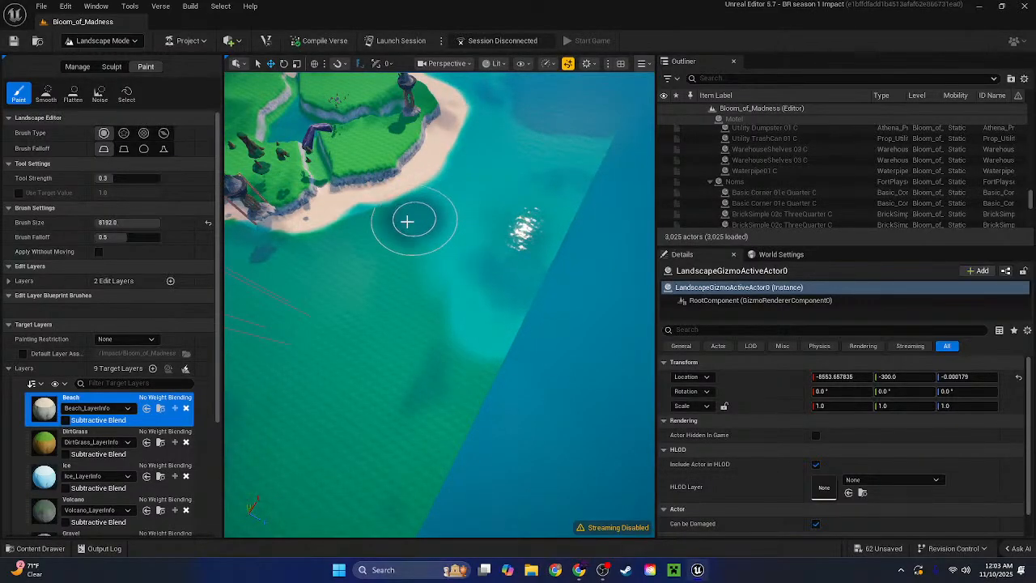
mouse_move(408, 221)
left_mouse_down()
mouse_move(416, 214)
mouse_move(328, 246)
mouse_move(437, 248)
mouse_move(352, 286)
mouse_move(456, 300)
mouse_move(477, 349)
mouse_move(430, 440)
mouse_move(463, 400)
mouse_move(410, 461)
mouse_move(405, 375)
mouse_move(404, 394)
mouse_move(389, 333)
mouse_move(375, 333)
mouse_move(356, 407)
mouse_move(349, 315)
mouse_move(323, 381)
mouse_move(327, 373)
left_mouse_up()
Paint Beach over the green seabed at the landscape corner below the plateau with the dark trees
mouse_move(328, 372)
right_mouse_down()
mouse_move(477, 341)
mouse_move(469, 313)
right_mouse_up()
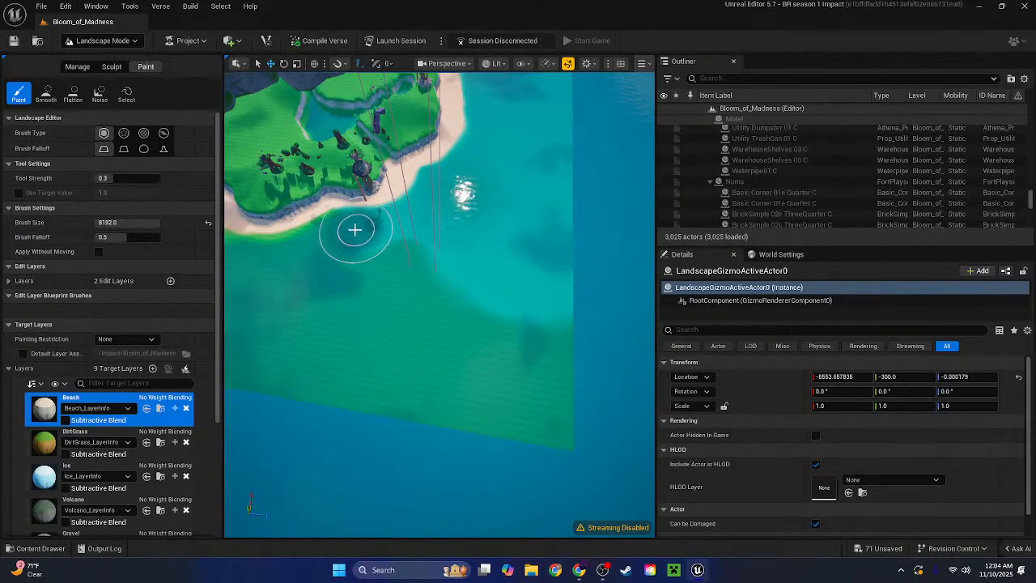
mouse_move(314, 239)
left_mouse_down()
mouse_move(242, 259)
mouse_move(394, 266)
left_mouse_up()
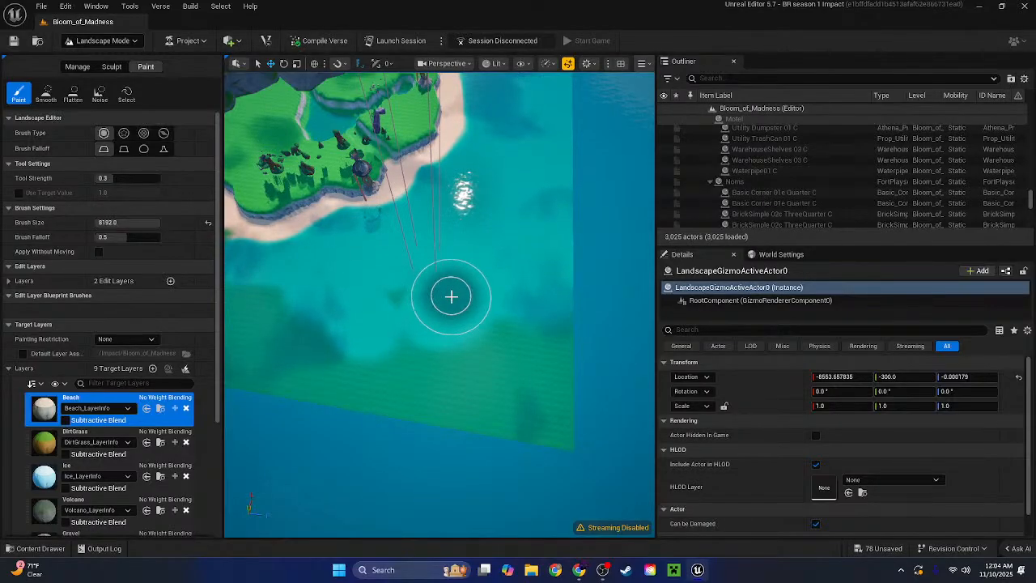
mouse_move(397, 302)
left_mouse_down()
mouse_move(481, 310)
mouse_move(478, 321)
mouse_move(551, 307)
mouse_move(550, 373)
mouse_move(510, 327)
mouse_move(561, 357)
mouse_move(561, 344)
mouse_move(550, 449)
mouse_move(490, 430)
mouse_move(505, 432)
mouse_move(466, 407)
mouse_move(507, 370)
mouse_move(495, 358)
mouse_move(421, 356)
mouse_move(400, 370)
mouse_move(421, 397)
mouse_move(424, 427)
mouse_move(500, 397)
mouse_move(363, 388)
mouse_move(361, 372)
mouse_move(369, 382)
left_mouse_up()
Paint Beach over the seabed between the recessed shore below the twisted tree and the landscape edge
right_click_drag(369, 382, 453, 382)
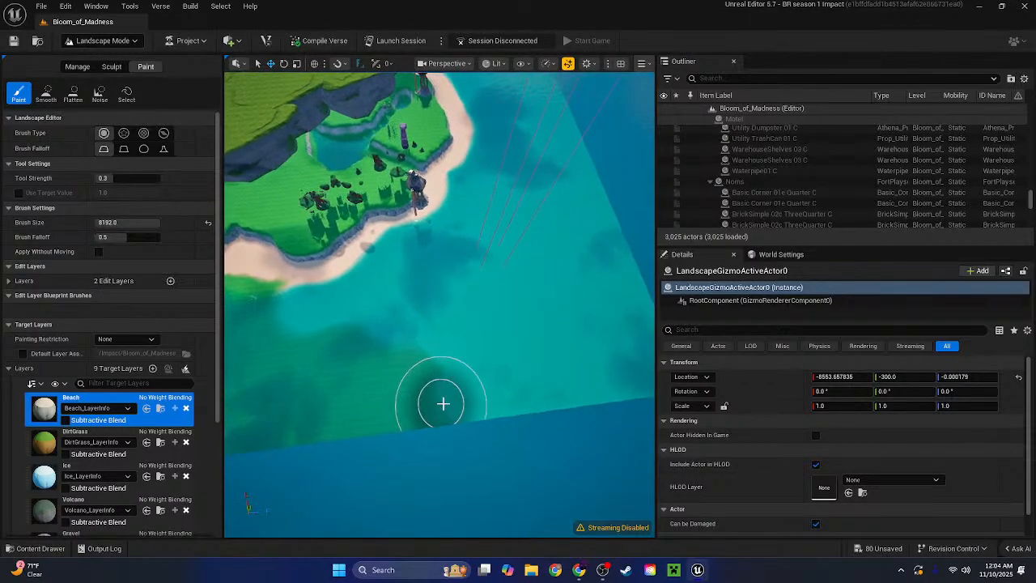
mouse_move(441, 418)
left_mouse_down()
mouse_move(488, 407)
mouse_move(507, 378)
mouse_move(333, 342)
mouse_move(380, 349)
mouse_move(370, 394)
mouse_move(316, 398)
left_mouse_up()
mouse_move(316, 398)
right_mouse_down()
mouse_move(316, 267)
mouse_move(348, 295)
mouse_move(315, 276)
mouse_move(243, 288)
mouse_move(307, 283)
right_mouse_up()
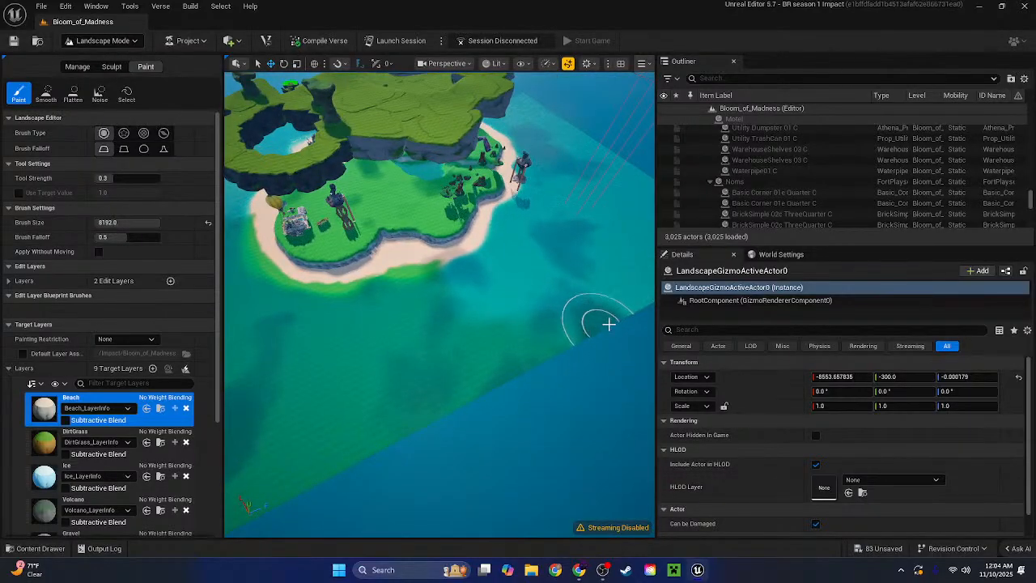
mouse_move(557, 333)
left_mouse_down()
mouse_move(502, 348)
mouse_move(513, 324)
mouse_move(534, 348)
mouse_move(444, 400)
mouse_move(354, 429)
mouse_move(432, 388)
mouse_move(460, 311)
mouse_move(428, 351)
mouse_move(349, 395)
mouse_move(365, 375)
mouse_move(410, 357)
mouse_move(370, 365)
mouse_move(423, 321)
mouse_move(335, 361)
mouse_move(412, 331)
mouse_move(432, 302)
mouse_move(393, 295)
left_mouse_up()
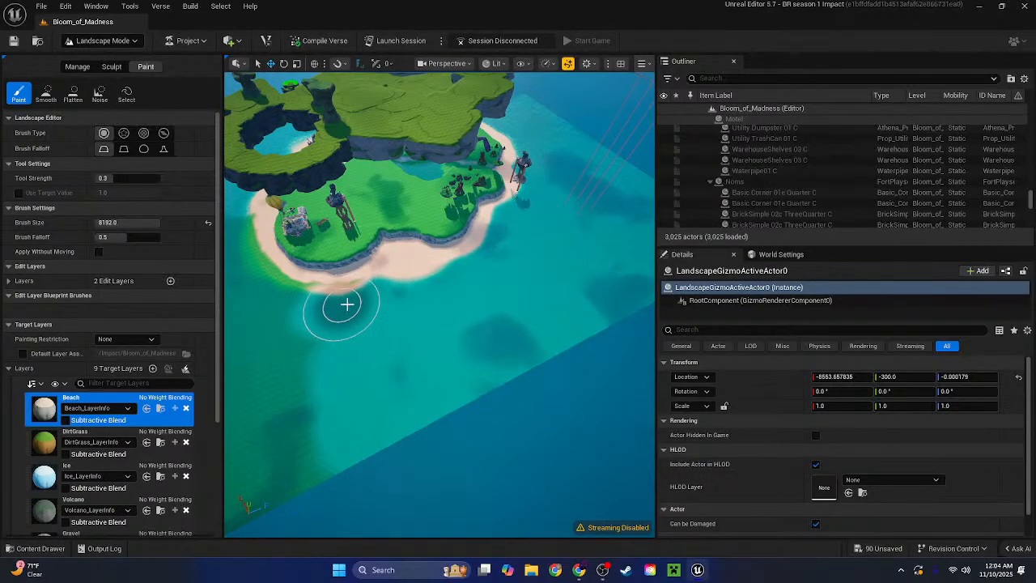
mouse_move(339, 300)
left_mouse_down()
mouse_move(283, 302)
mouse_move(289, 338)
mouse_move(319, 367)
mouse_move(291, 338)
left_mouse_up()
Fill the seabed at the next landscape corner with Beach, below the plateau with the balloon and ruined house
mouse_move(288, 336)
right_mouse_down()
mouse_move(243, 348)
mouse_move(363, 354)
right_mouse_up()
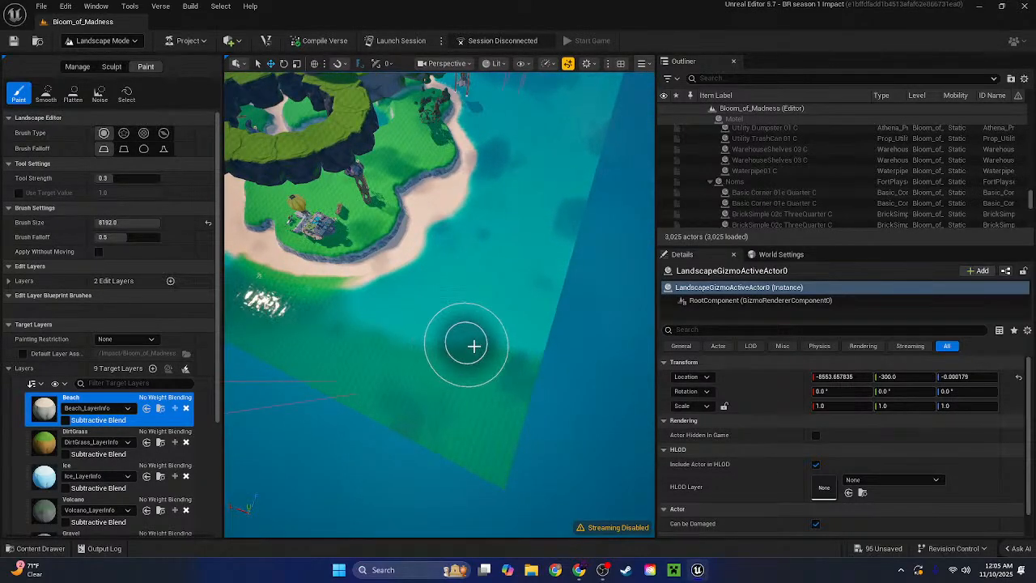
key("w")
mouse_move(465, 329)
right_mouse_down()
mouse_move(465, 275)
mouse_move(486, 299)
mouse_move(478, 235)
mouse_move(502, 251)
mouse_move(510, 299)
mouse_move(456, 328)
right_mouse_up()
key("s")
key("s")
mouse_move(480, 277)
right_mouse_down()
mouse_move(473, 288)
mouse_move(486, 289)
right_mouse_up()
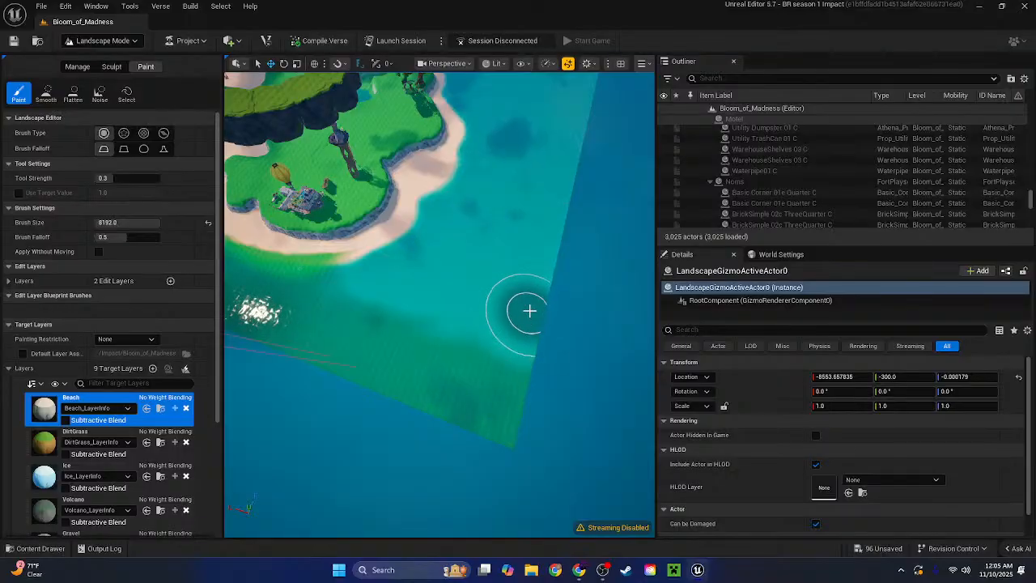
mouse_move(530, 311)
left_mouse_down()
mouse_move(493, 428)
mouse_move(446, 424)
mouse_move(481, 388)
mouse_move(461, 329)
mouse_move(418, 394)
mouse_move(451, 363)
mouse_move(405, 315)
mouse_move(348, 343)
mouse_move(398, 375)
mouse_move(318, 357)
mouse_move(391, 342)
mouse_move(365, 308)
mouse_move(301, 318)
left_mouse_up()
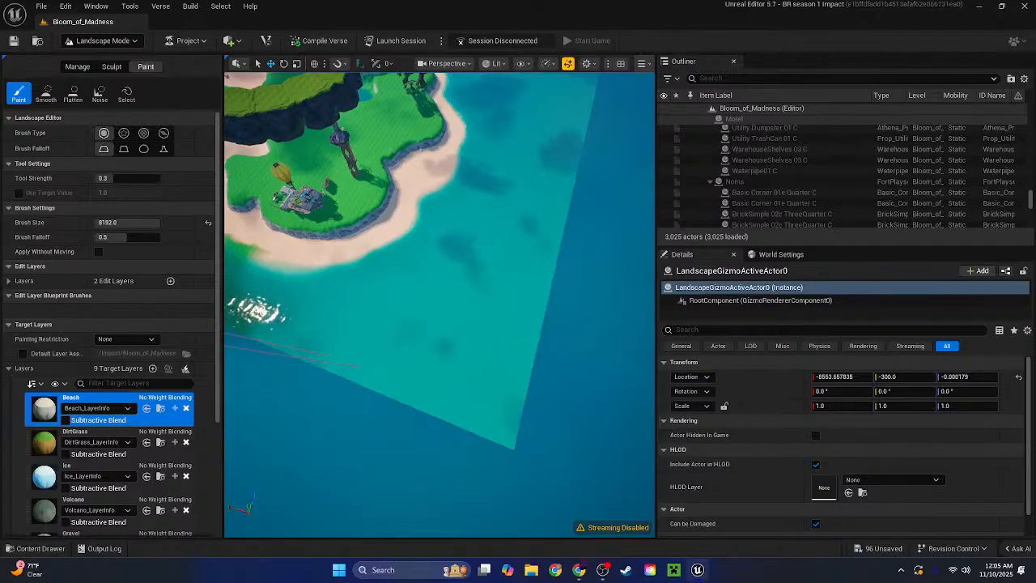
Cover the leftover green patches on the shore and seabed below the ruined house plateau with Beach
key("a")
mouse_move(440, 304)
right_mouse_down()
mouse_move(513, 305)
mouse_move(439, 305)
mouse_move(478, 304)
mouse_move(488, 282)
right_mouse_up()
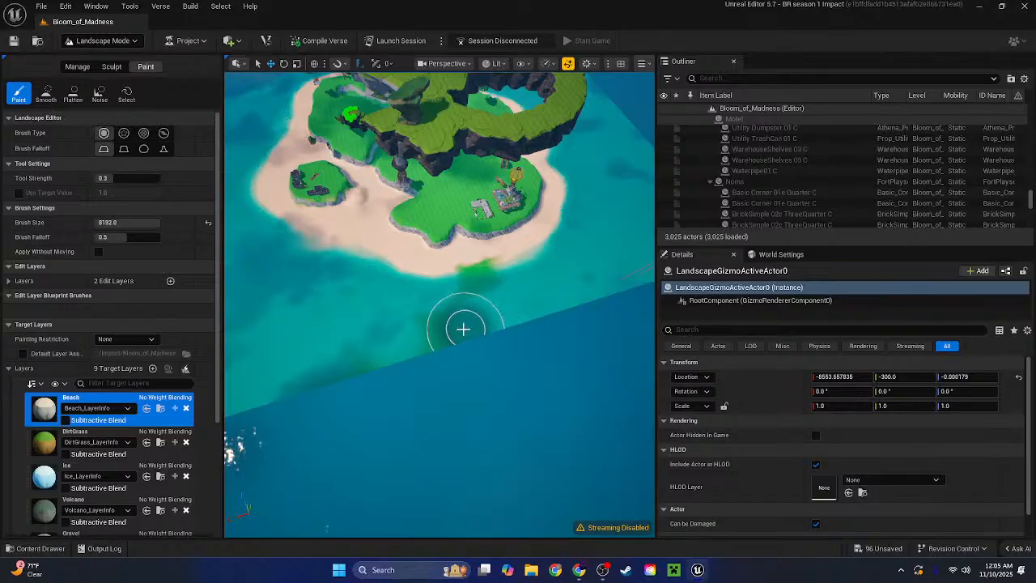
mouse_move(463, 329)
left_mouse_down()
mouse_move(294, 375)
mouse_move(346, 372)
mouse_move(511, 284)
mouse_move(470, 282)
mouse_move(498, 275)
left_mouse_up()
Switch from Landscape to Selection mode, review the whole island from a distance, and clear the selection
left_click(101, 41)
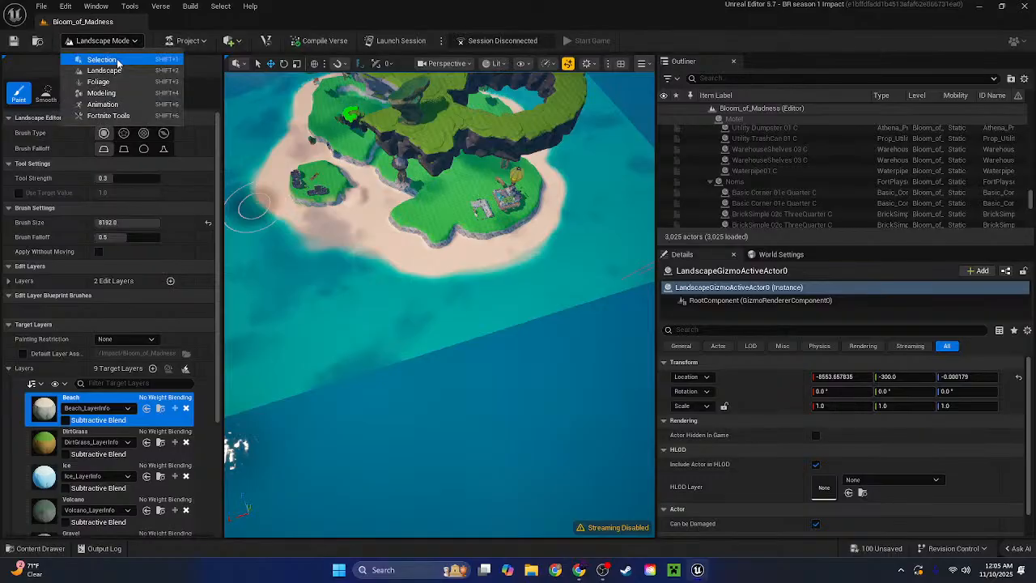
left_click(109, 55)
right_click_drag(389, 212, 437, 174)
right_click_drag(289, 317, 354, 281)
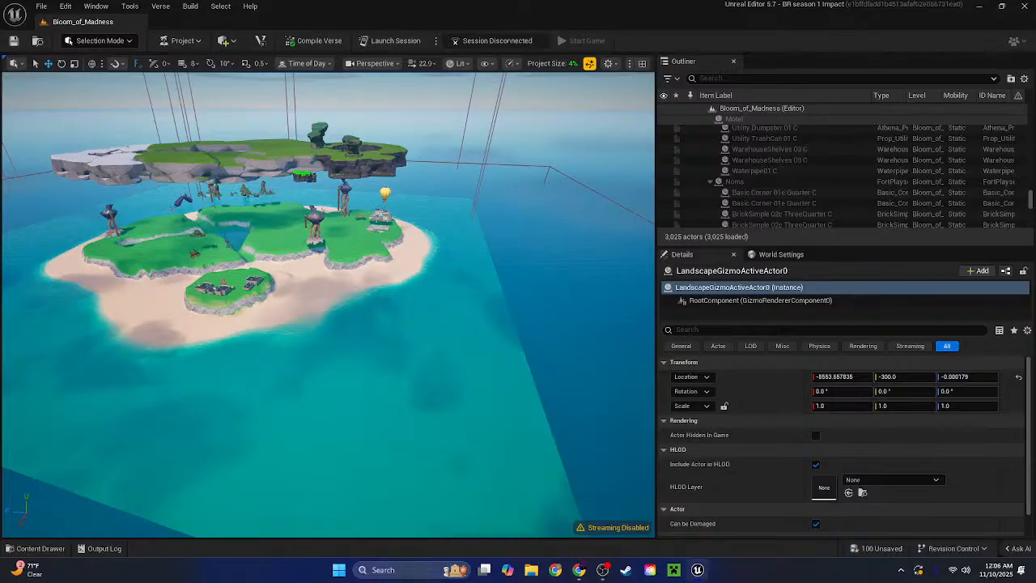
right_click(354, 285)
mouse_move(355, 285)
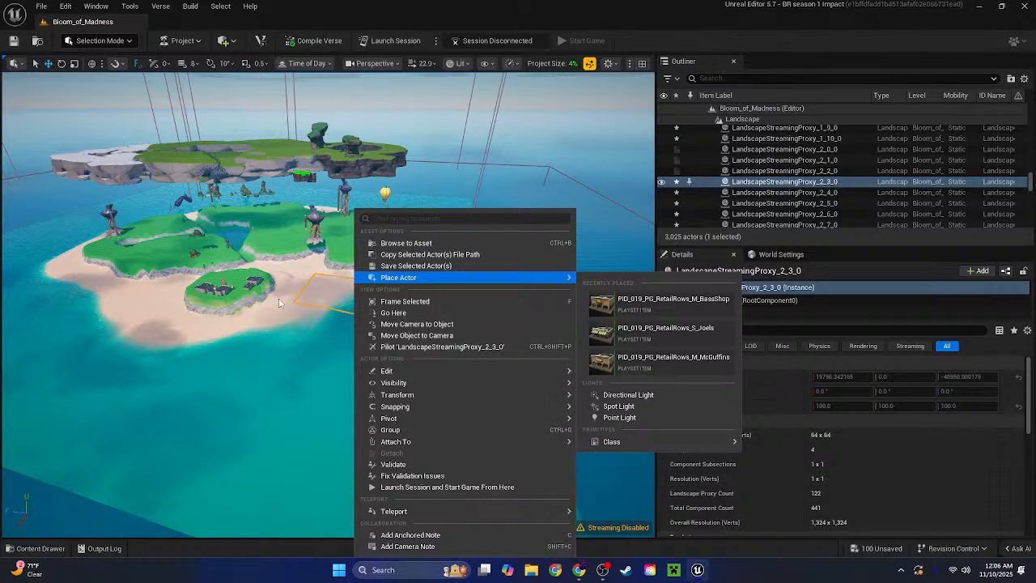
right_click_drag(278, 303, 279, 299)
left_click(342, 210)
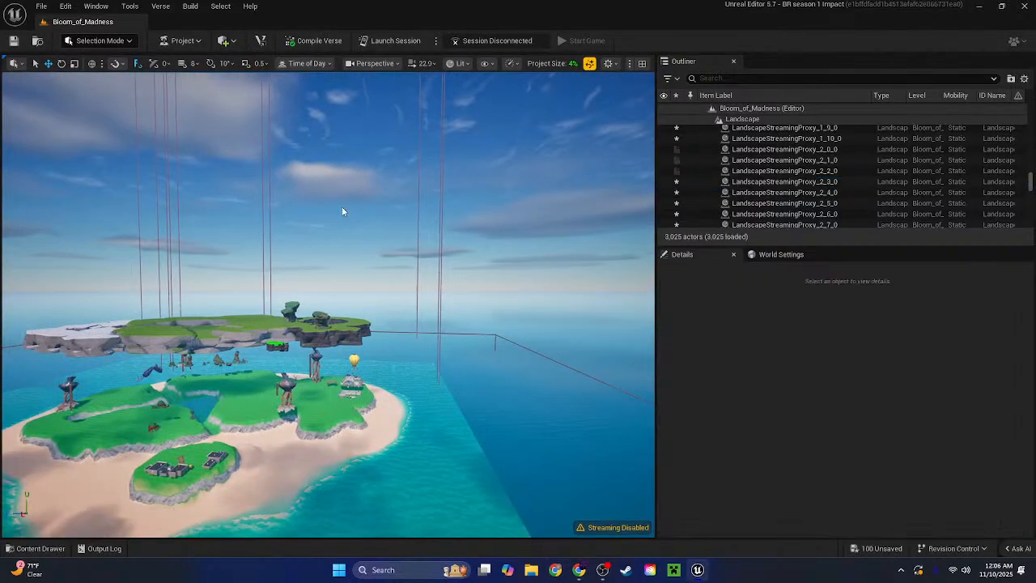
Save all unsaved level changes, and fly in from the distant overview to the plateau with the twisted tree
key("ctrl+s")
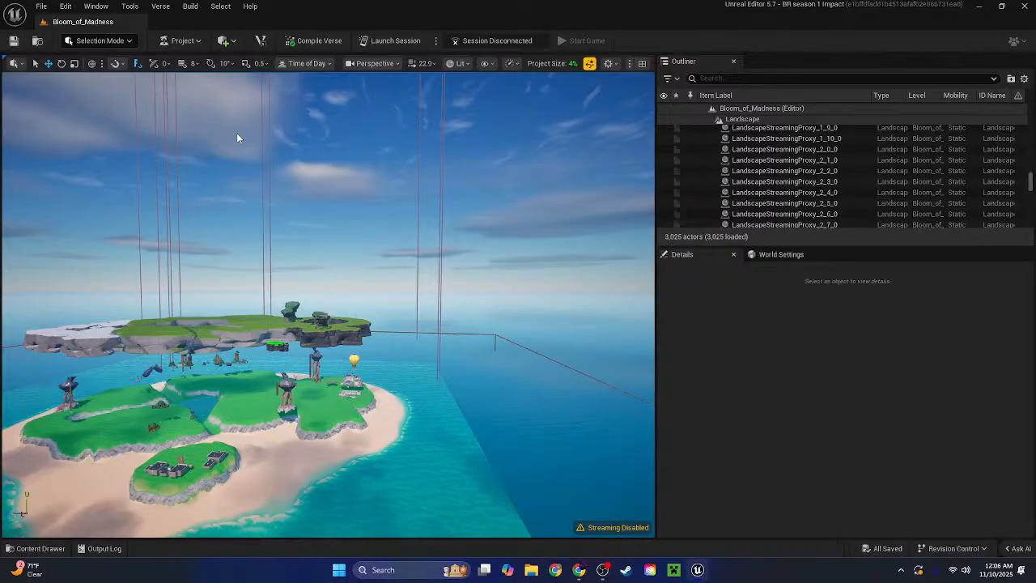
right_click_drag(237, 137, 235, 162)
key("w")
scroll(238, 138, "up", 3)
key("w")
scroll(202, 194, "down", 1)
key("s")
key("w")
key("s")
key("w")
right_click_drag(371, 323, 162, 316)
key("s")
right_click_drag(235, 134, 259, 89)
key("w")
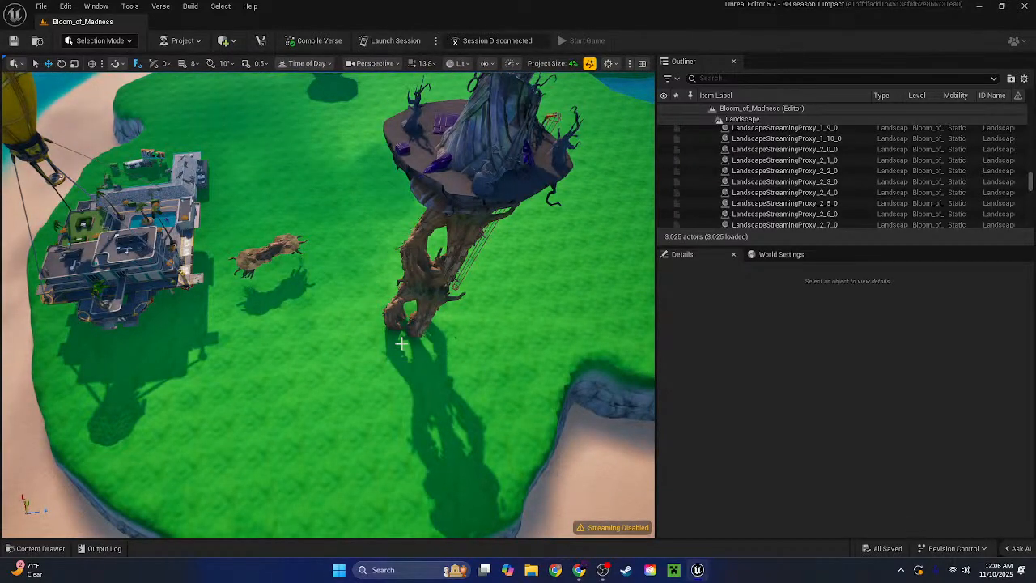
Examine the plateau around the balloon building, the twisted tree and the recessed sandy shore beside them
key("w")
right_click_drag(219, 268, 110, 246)
key("s")
key("w")
key("s")
right_click_drag(275, 251, 235, 275)
key("w")
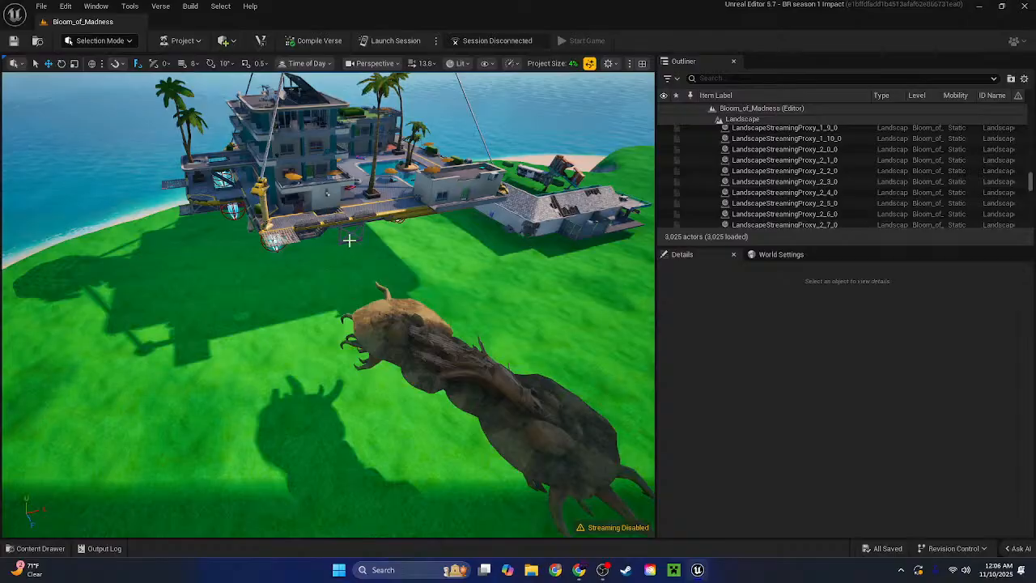
right_click_drag(362, 214, 384, 207)
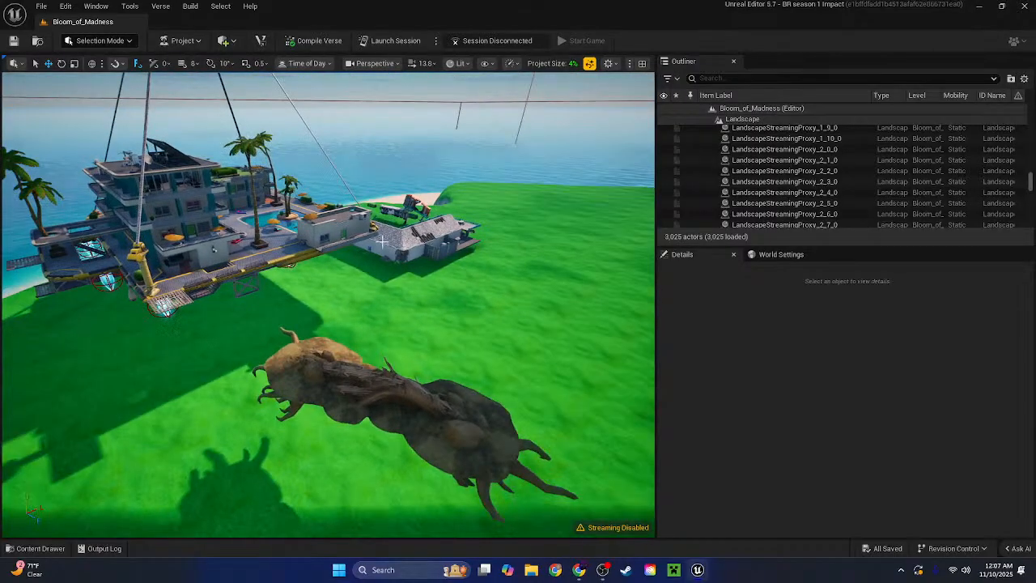
right_click_drag(360, 271, 358, 322)
key("s")
key("s")
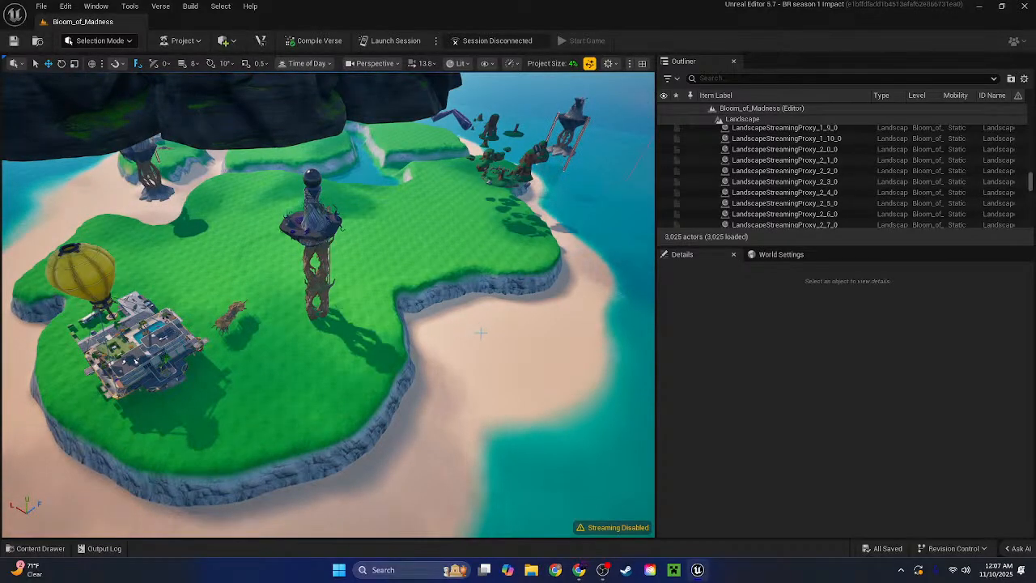
mouse_move(428, 337)
right_mouse_down()
mouse_move(425, 346)
mouse_move(486, 389)
mouse_move(307, 385)
mouse_move(421, 380)
mouse_move(454, 344)
mouse_move(445, 328)
right_mouse_up()
key("w")
key("s")
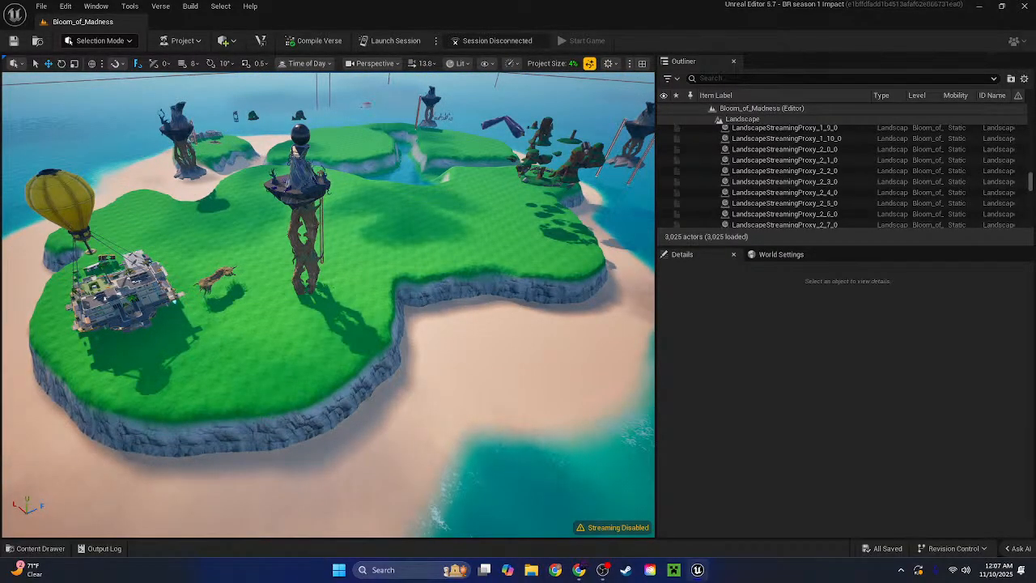
key("w")
right_click_drag(445, 327, 380, 326)
key("a")
Switch to Landscape mode and ready the Flatten sculpt tool with a brush size of 2814.368164 at the plateau edge
left_click(84, 43)
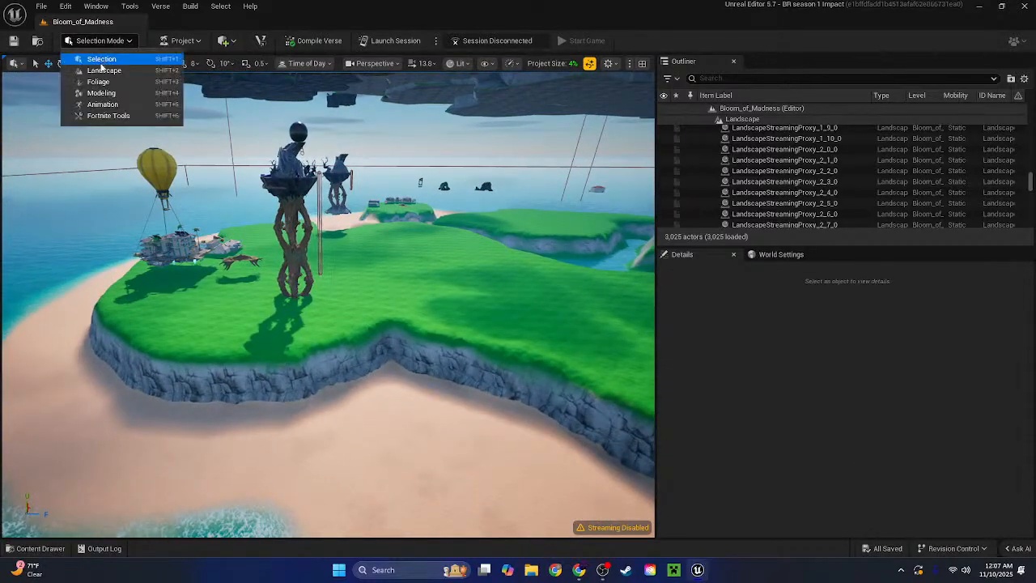
left_click(100, 72)
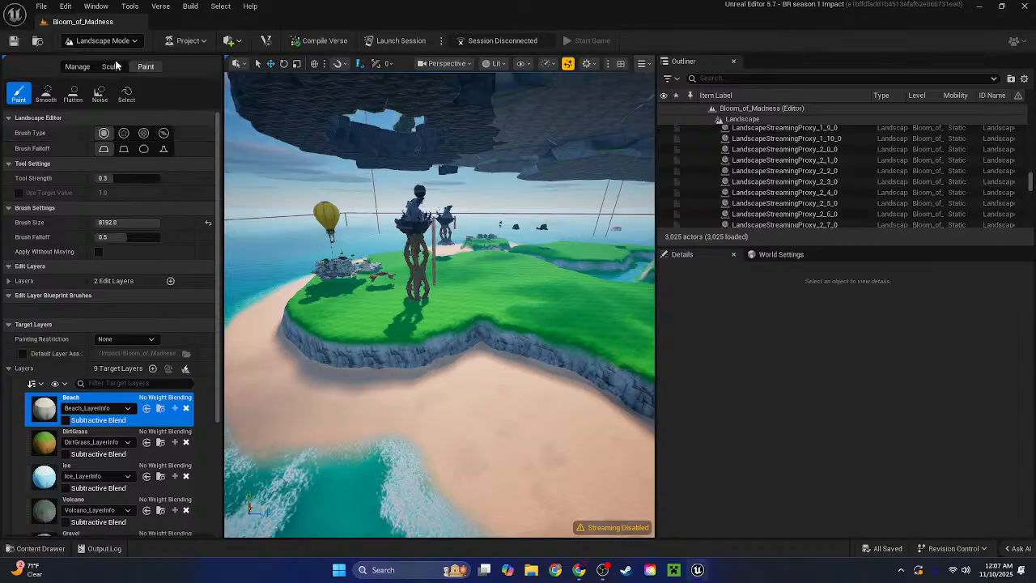
left_click(111, 67)
left_click(101, 95)
mouse_move(440, 305)
right_mouse_down()
mouse_move(409, 283)
mouse_move(471, 294)
right_mouse_up()
key("w")
key("w")
key("bracketright")
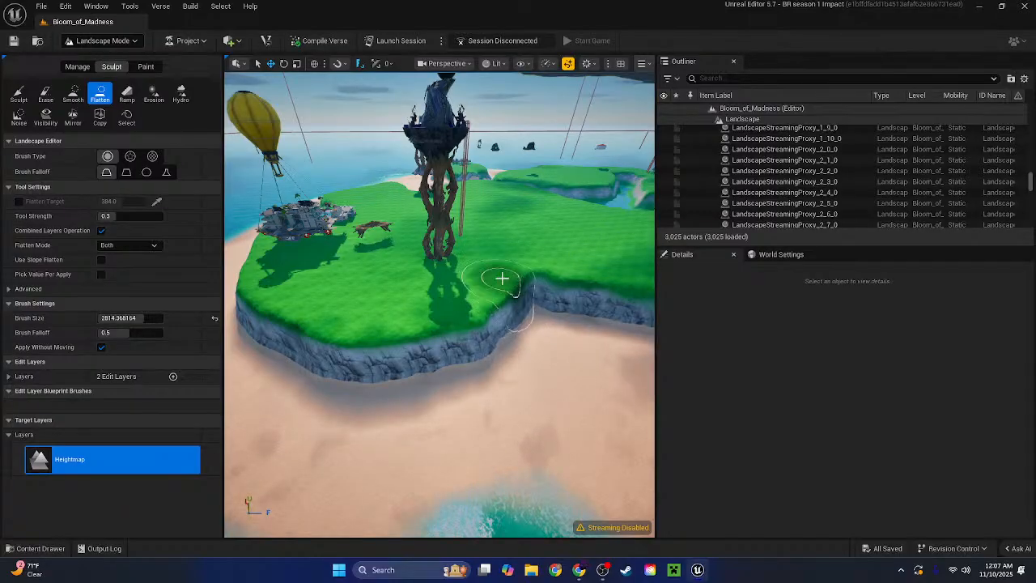
Flatten the shore outward from the plateau edge below the twisted tree and balloon building, extending the plateau toward the sea
mouse_move(448, 326)
left_mouse_down()
mouse_move(363, 335)
mouse_move(475, 303)
mouse_move(409, 412)
mouse_move(240, 282)
mouse_move(412, 347)
mouse_move(478, 318)
left_mouse_up()
mouse_move(504, 285)
left_mouse_down()
mouse_move(396, 391)
mouse_move(275, 348)
mouse_move(308, 331)
left_mouse_up()
mouse_move(308, 330)
right_mouse_down()
mouse_move(361, 348)
mouse_move(291, 372)
mouse_move(356, 356)
right_mouse_up()
key("s")
mouse_move(442, 335)
left_mouse_down()
mouse_move(300, 320)
mouse_move(492, 342)
mouse_move(520, 306)
left_mouse_up()
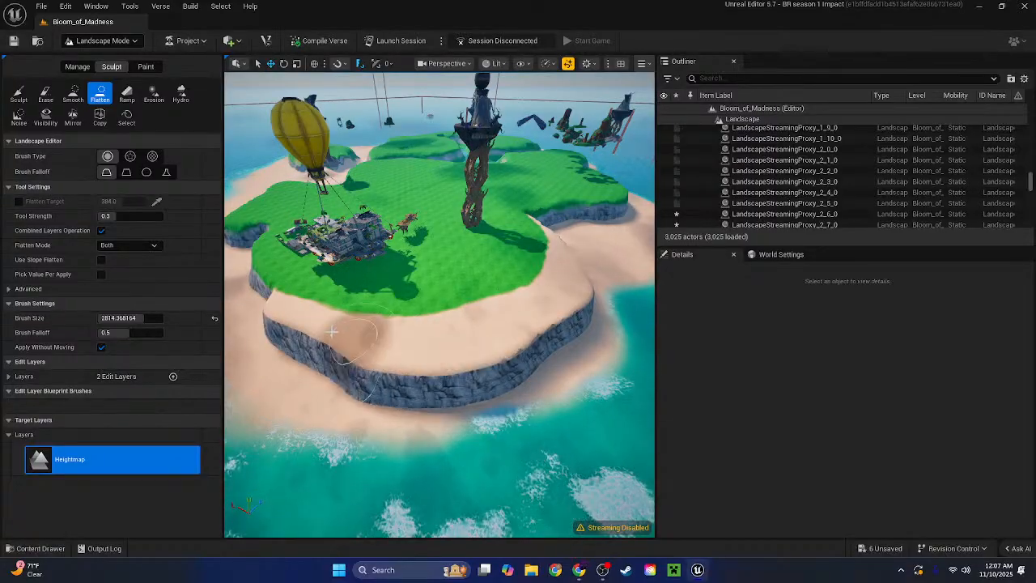
key("d")
right_click_drag(324, 348, 243, 320)
key("w")
right_click_drag(559, 291, 507, 303)
mouse_move(507, 302)
left_mouse_down()
mouse_move(324, 328)
mouse_move(273, 316)
mouse_move(447, 314)
left_mouse_up()
Flatten the uneven grass on top of the plateau beside the twisted tree
right_click_drag(447, 314, 264, 220)
key("s")
mouse_move(324, 234)
right_mouse_down()
mouse_move(283, 230)
mouse_move(453, 255)
mouse_move(340, 255)
mouse_move(421, 210)
mouse_move(429, 174)
mouse_move(357, 162)
mouse_move(381, 154)
mouse_move(477, 203)
mouse_move(494, 299)
mouse_move(525, 345)
right_mouse_up()
key("w")
key("w")
key("s")
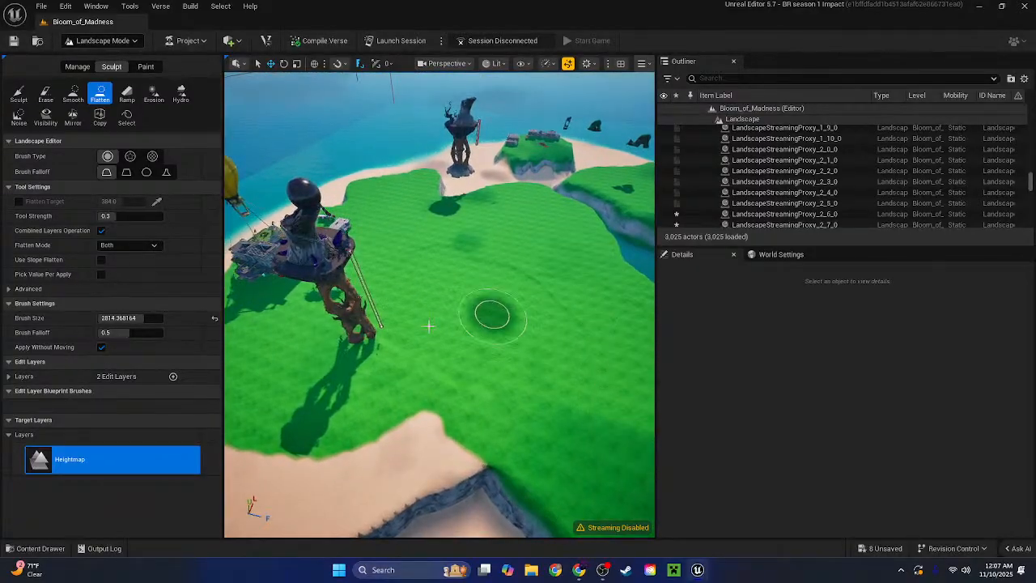
left_click_drag(567, 319, 488, 271)
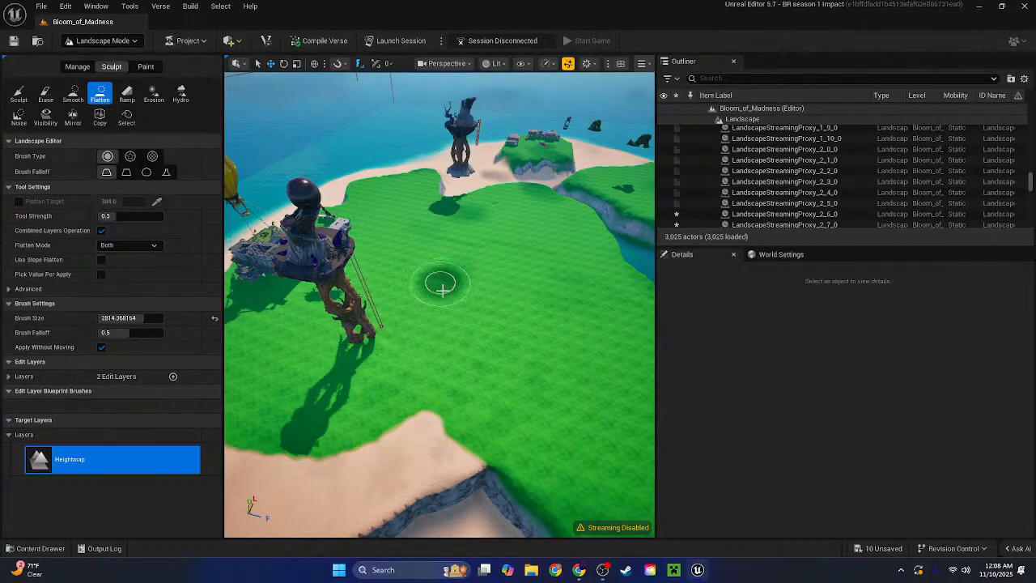
key("w")
mouse_move(442, 286)
right_mouse_down()
mouse_move(469, 251)
mouse_move(469, 284)
mouse_move(429, 280)
mouse_move(469, 300)
mouse_move(429, 288)
mouse_move(478, 321)
right_mouse_up()
key("s")
key("s")
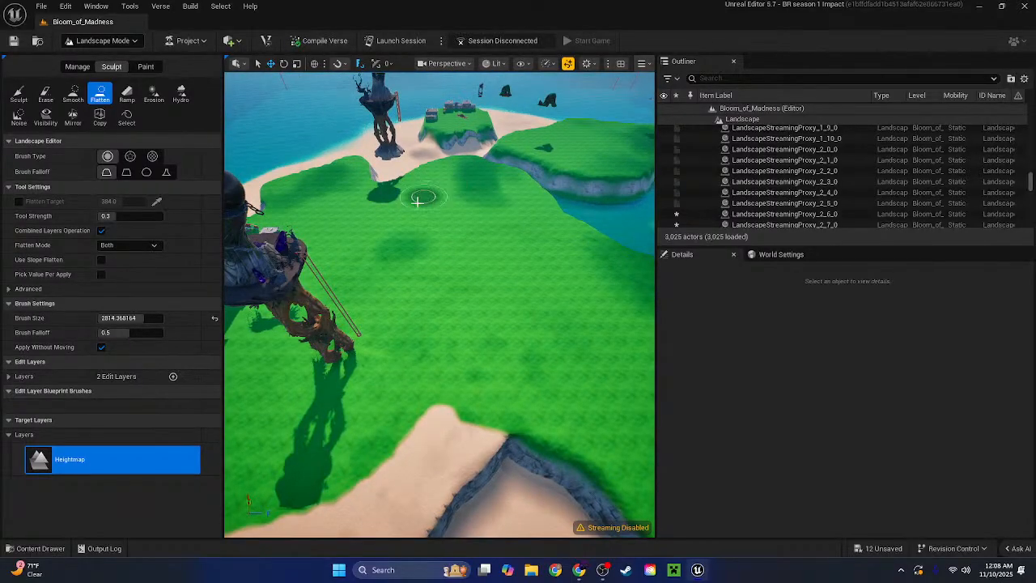
mouse_move(538, 289)
left_mouse_down()
mouse_move(593, 275)
mouse_move(407, 318)
left_mouse_up()
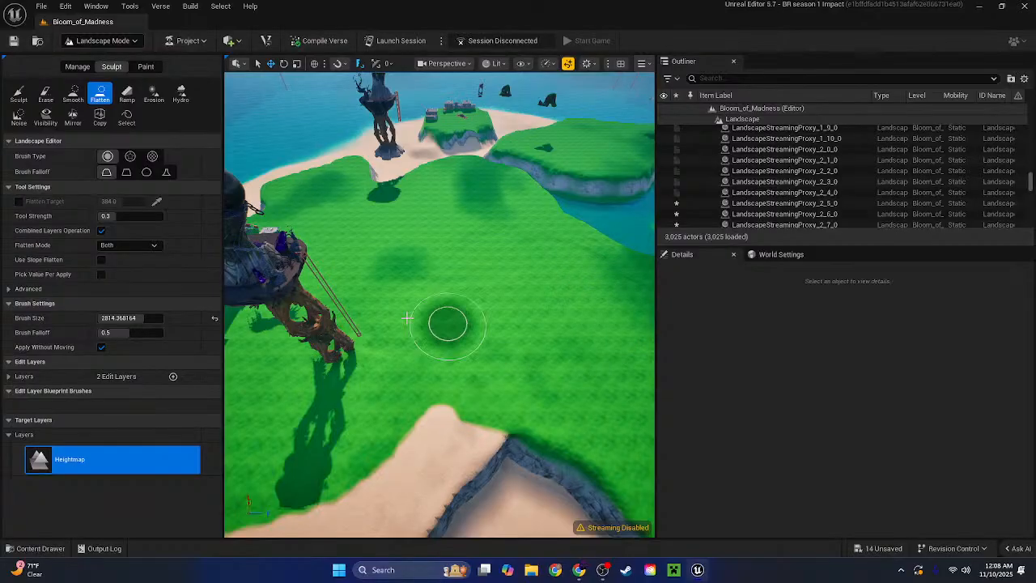
Inspect the extended plateau from a distance and from above, around the twisted tree and balloon building
key("w")
right_click_drag(399, 260, 374, 256)
key("s")
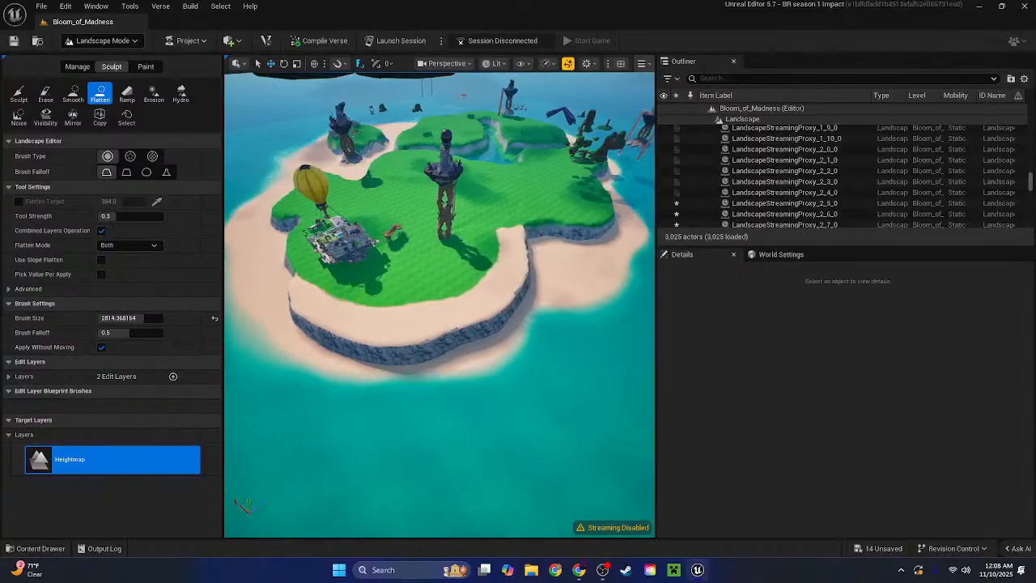
key("w")
right_click_drag(374, 256, 380, 353)
key("s")
key("s")
key("a")
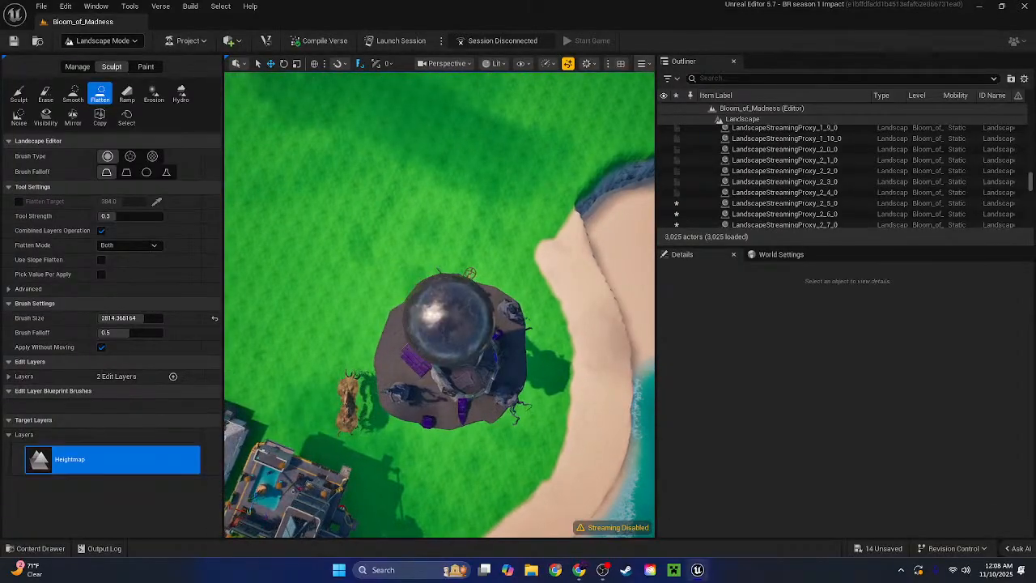
key("a")
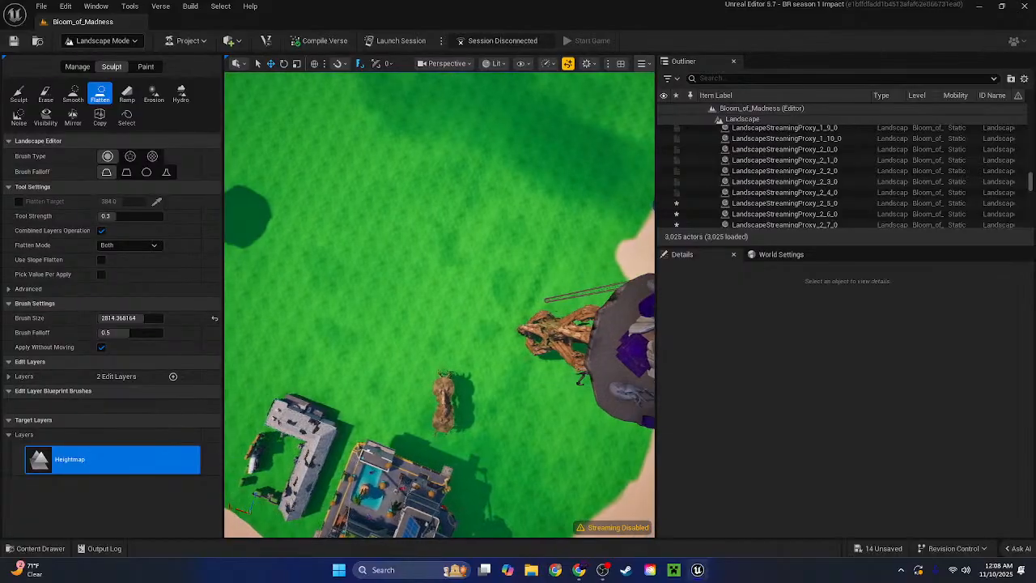
right_click_drag(438, 305, 287, 283)
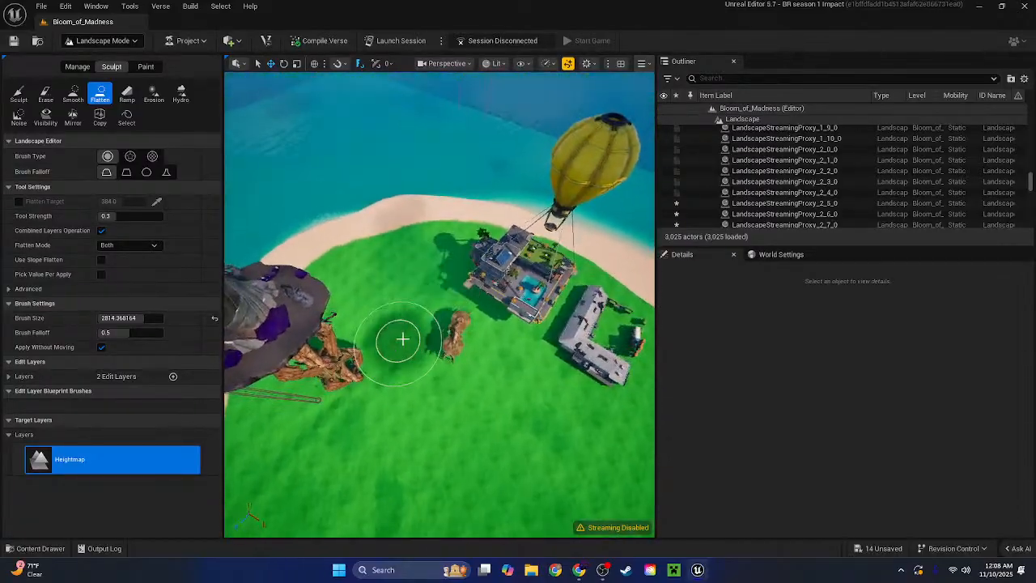
key("a")
right_click_drag(540, 310, 474, 310)
key("a")
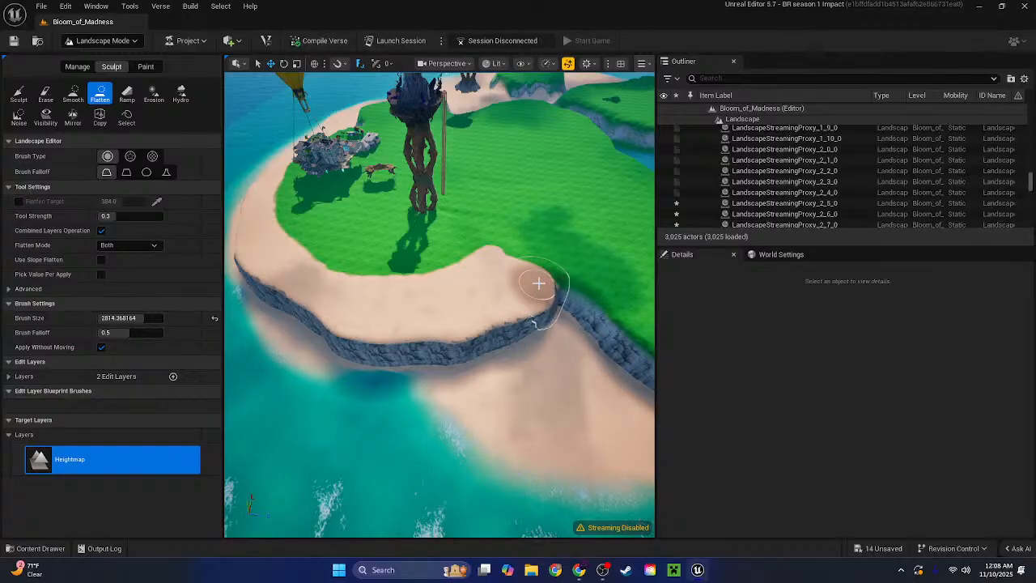
Flatten the sandy extension of the plateau below the twisted tree up to the recessed shore
mouse_move(308, 316)
left_mouse_down()
mouse_move(242, 296)
mouse_move(438, 322)
left_mouse_up()
mouse_move(479, 302)
right_mouse_down()
mouse_move(518, 296)
mouse_move(527, 267)
mouse_move(523, 227)
mouse_move(498, 203)
mouse_move(444, 356)
right_mouse_up()
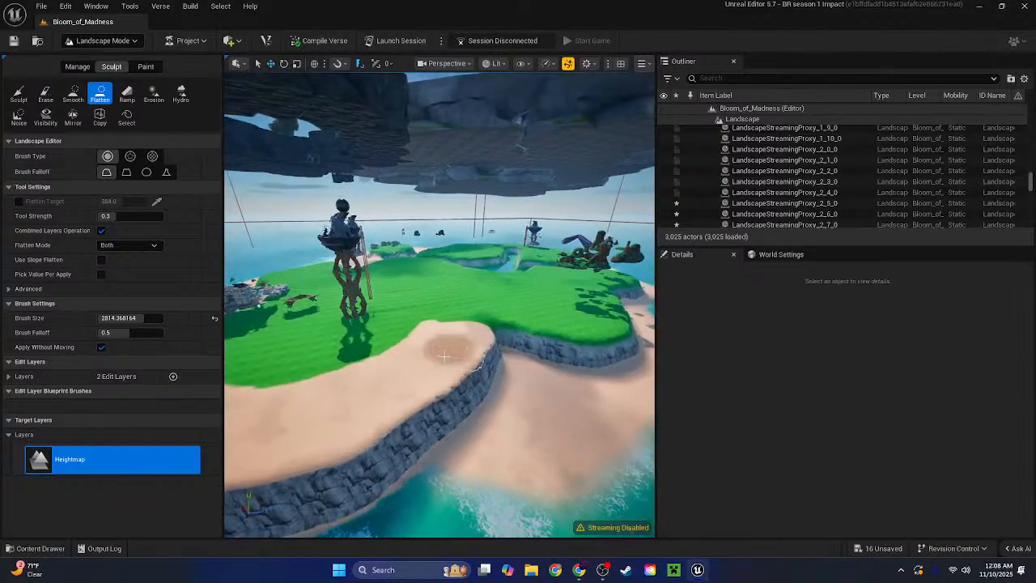
mouse_move(436, 246)
right_mouse_down()
mouse_move(378, 347)
mouse_move(383, 295)
mouse_move(470, 356)
mouse_move(381, 340)
mouse_move(393, 361)
mouse_move(296, 365)
right_mouse_up()
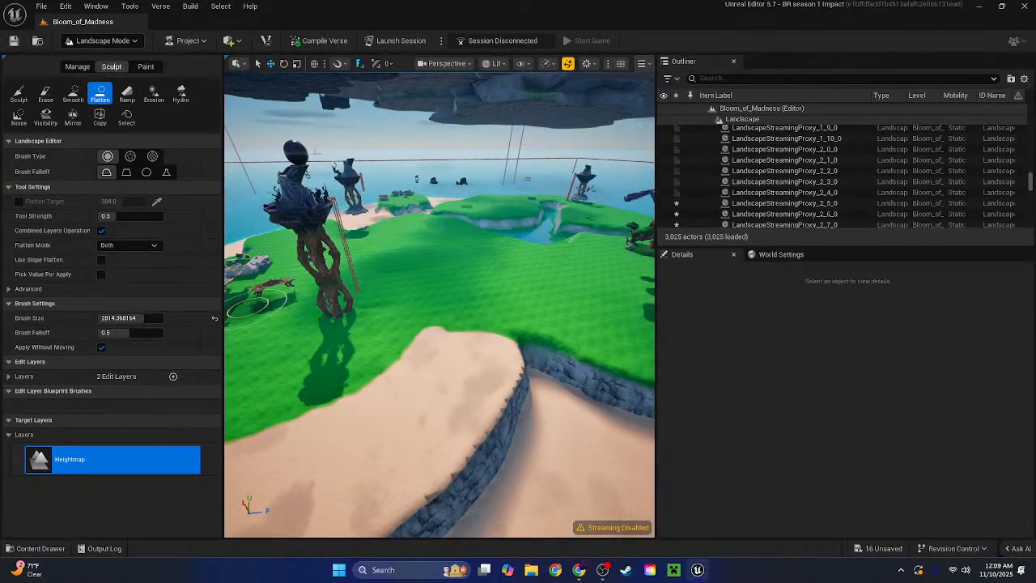
right_click_drag(257, 304, 291, 312)
right_click_drag(439, 304, 332, 322)
Reduce the paint brush size to 4426.628906 and erase Beach from the extended plateau top below the twisted tree, restoring grass
left_click(144, 67)
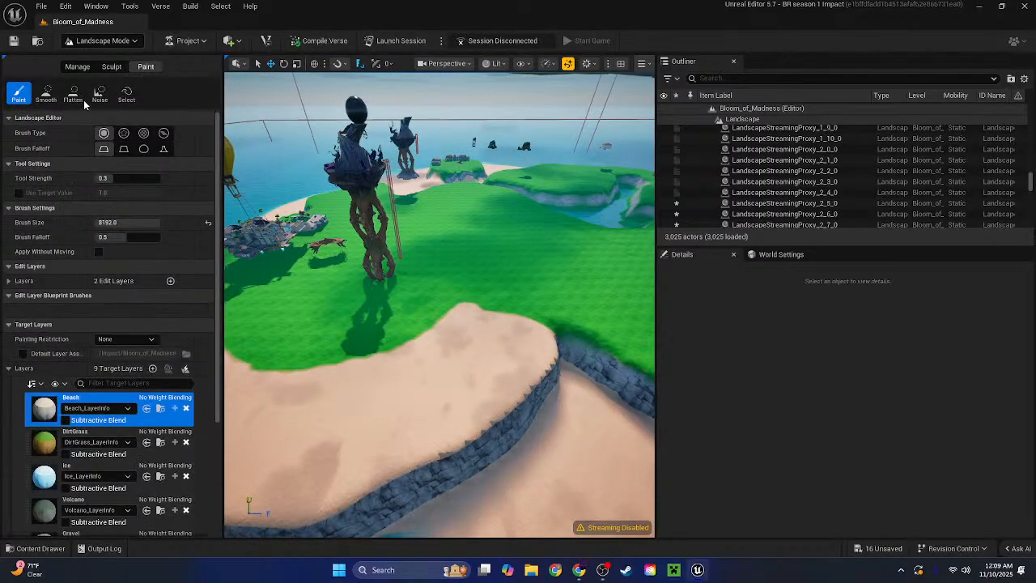
scroll(530, 256, "down", 5)
scroll(530, 256, "up", 3)
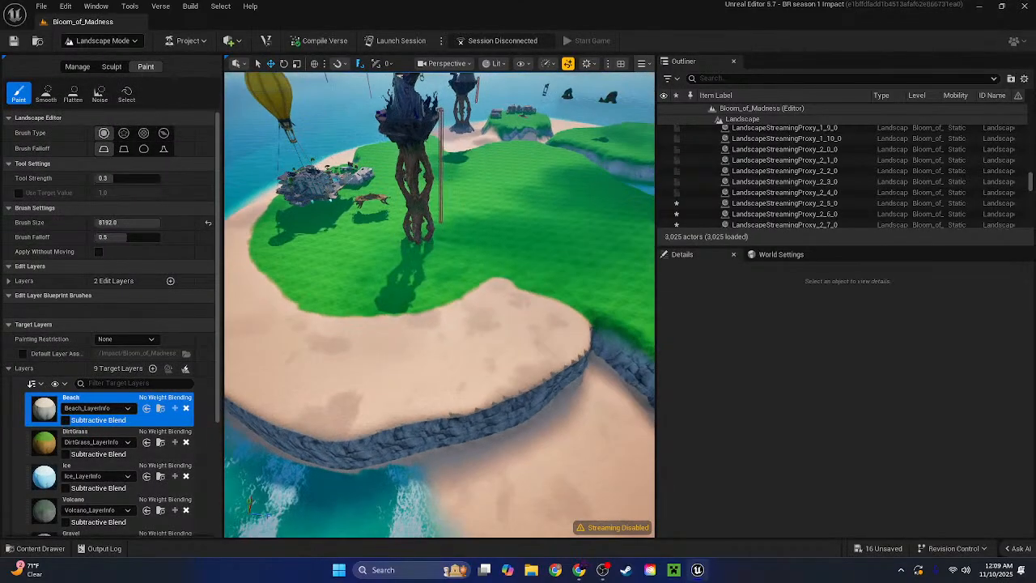
key("bracketleft")
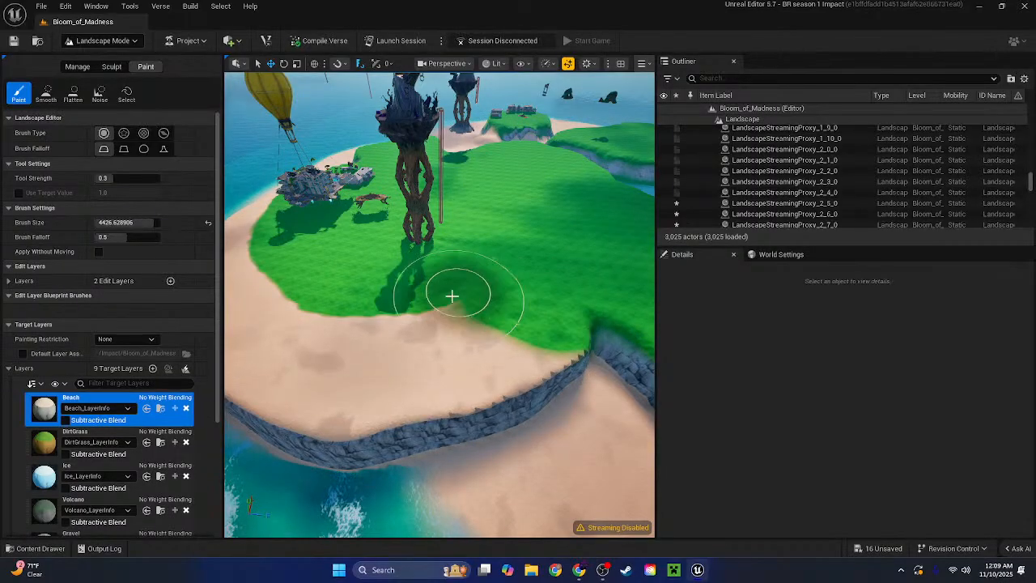
mouse_move(487, 310)
left_mouse_down()
mouse_move(397, 319)
mouse_move(318, 280)
mouse_move(381, 300)
mouse_move(443, 290)
left_mouse_up()
right_click_drag(449, 289, 479, 278)
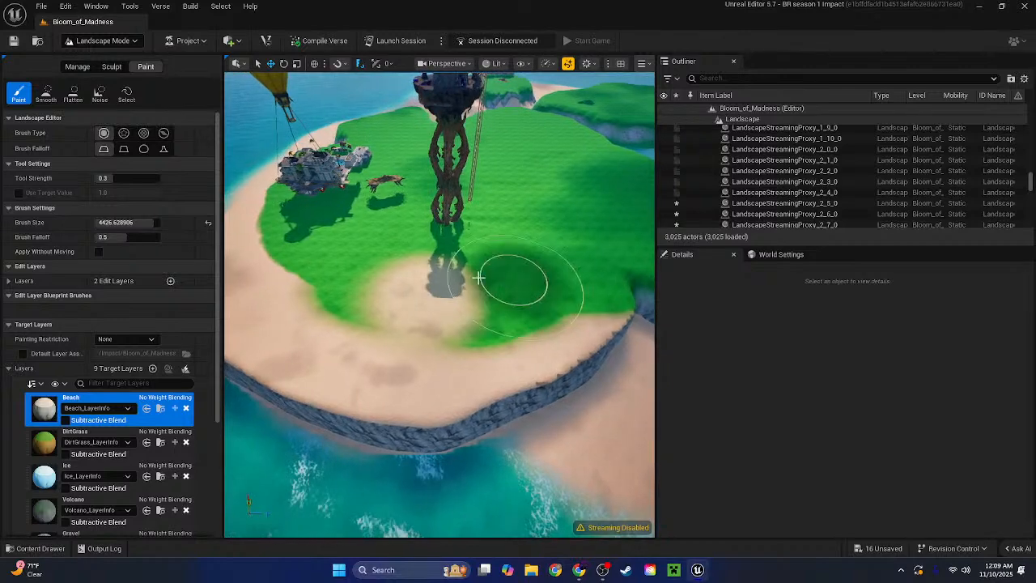
mouse_move(441, 285)
left_mouse_down("shift")
mouse_move(439, 331)
mouse_move(564, 281)
left_mouse_up("shift")
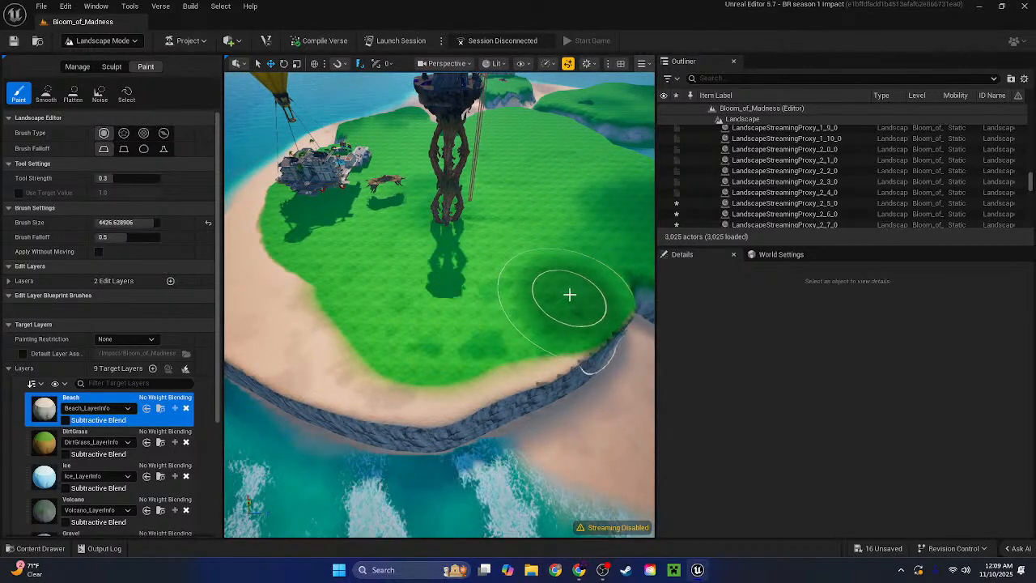
mouse_move(521, 326)
left_mouse_down("shift")
mouse_move(370, 358)
mouse_move(319, 300)
mouse_move(415, 323)
mouse_move(429, 342)
mouse_move(403, 349)
mouse_move(342, 332)
left_mouse_up("shift")
Erase Beach from the remaining ledge below the balloon building and the protruding cliff corner, restoring grass up to the edge
mouse_move(342, 332)
right_mouse_down()
mouse_move(489, 316)
mouse_move(409, 320)
mouse_move(312, 303)
mouse_move(356, 340)
mouse_move(328, 336)
right_mouse_up()
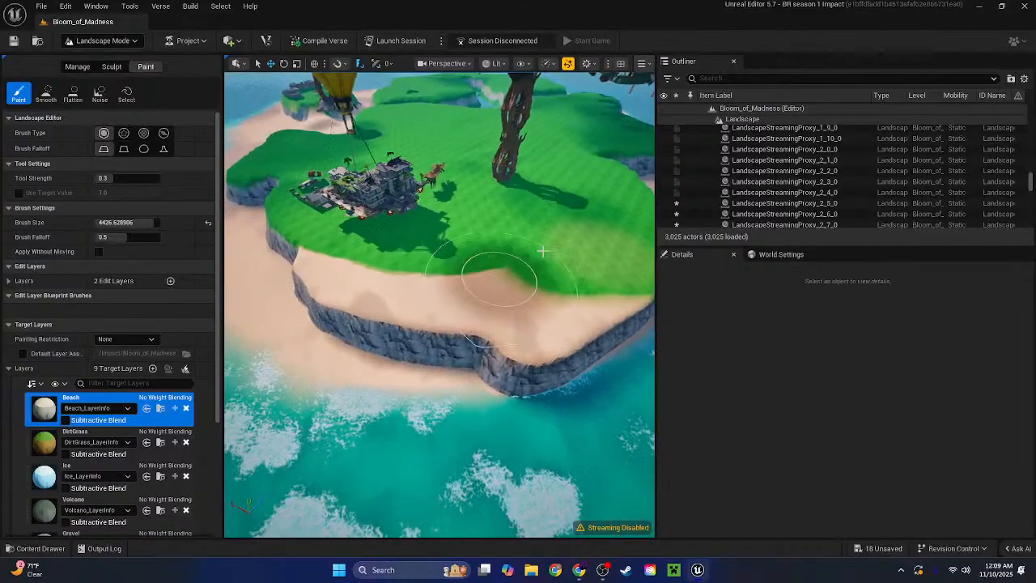
mouse_move(555, 219)
left_mouse_down("shift")
mouse_move(573, 215)
mouse_move(592, 242)
mouse_move(530, 253)
mouse_move(488, 241)
mouse_move(490, 210)
mouse_move(343, 234)
mouse_move(393, 273)
mouse_move(452, 286)
mouse_move(558, 281)
mouse_move(572, 266)
mouse_move(386, 272)
left_mouse_up("shift")
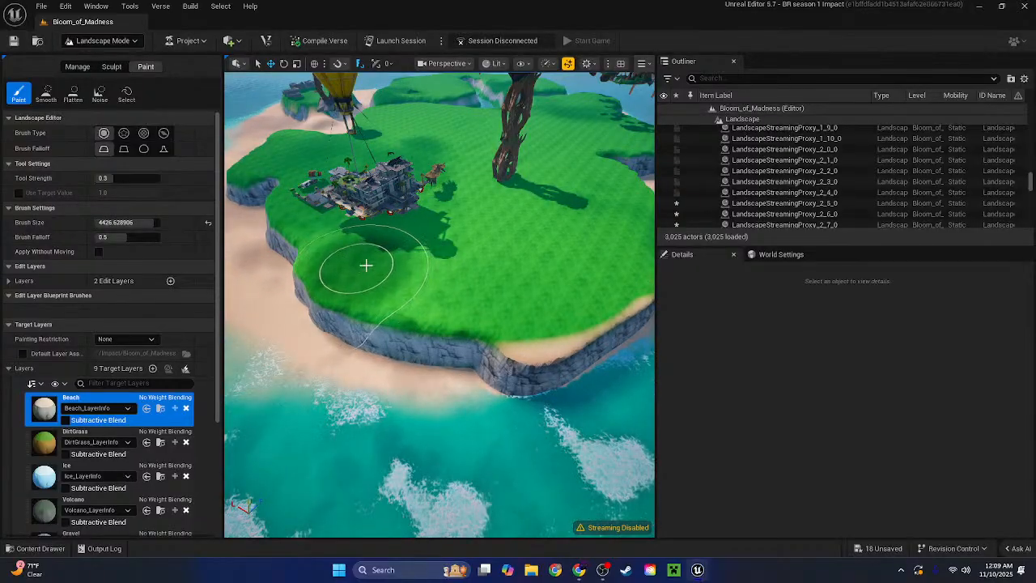
right_click_drag(363, 265, 320, 272)
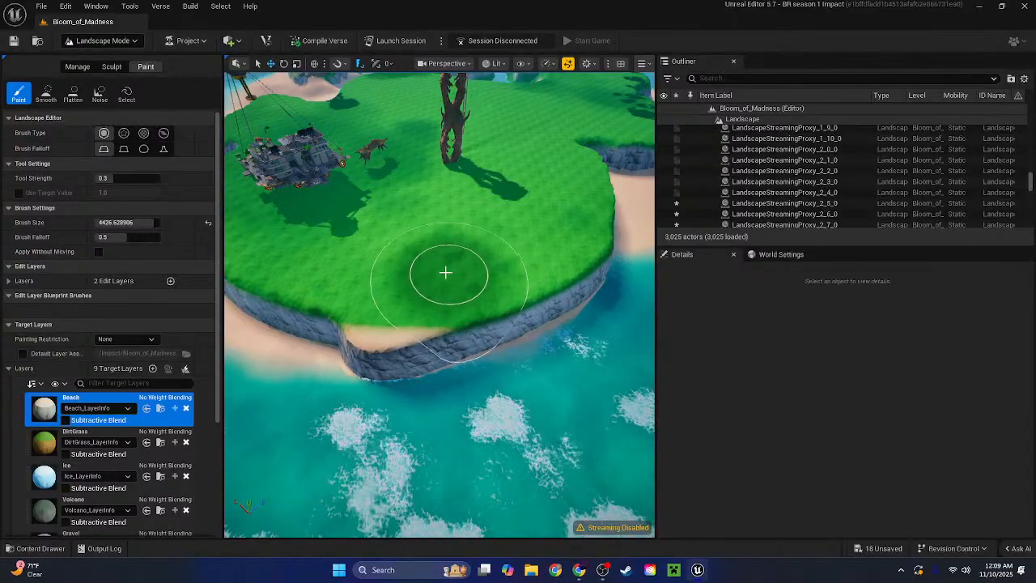
left_click_drag(402, 285, 386, 291, "shift")
Switch to Selection mode, move on to the grassy plateau with the pink-blossom tree, and save all changes
left_click(105, 41)
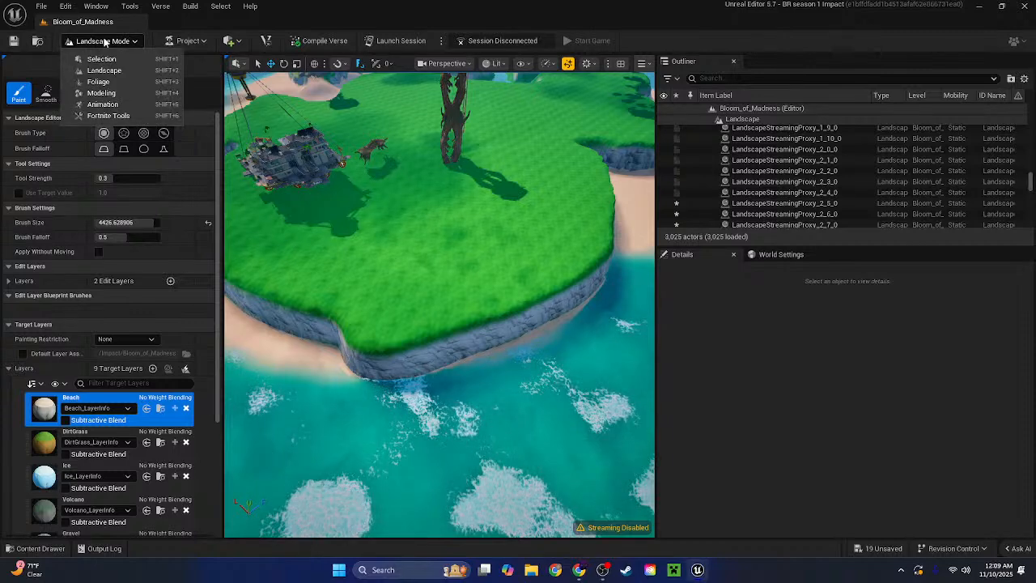
left_click(117, 39)
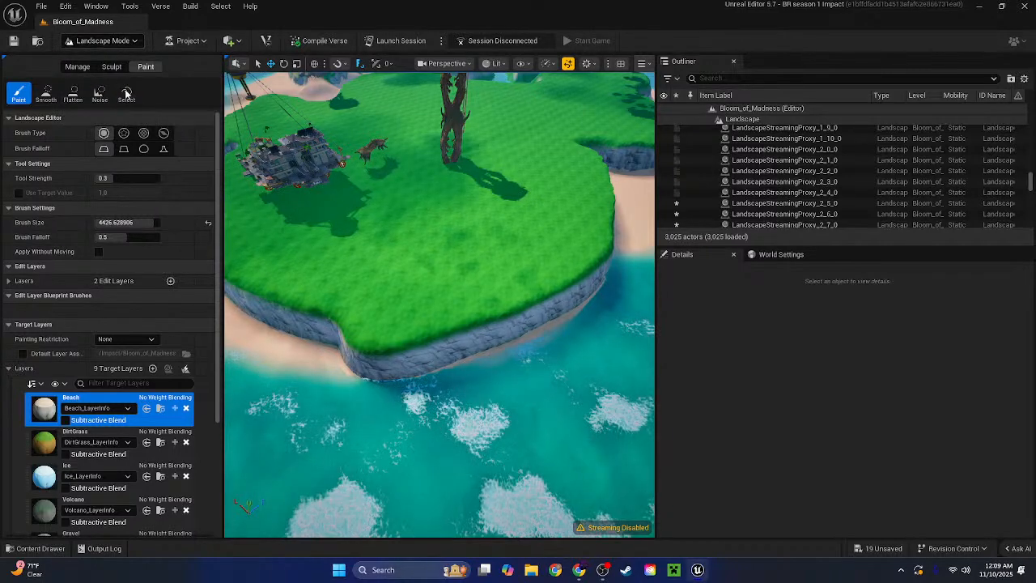
left_click(103, 41)
left_click(97, 57)
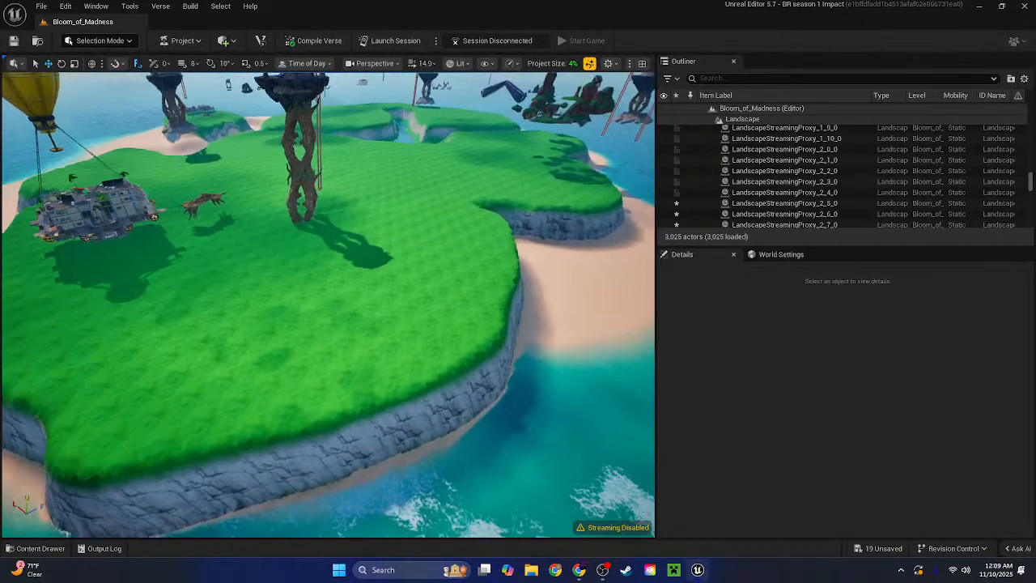
key("s")
right_click_drag(328, 304, 166, 247)
key("w")
scroll(261, 204, "up", 4)
key("w")
scroll(231, 274, "down", 1)
key("a")
left_click(19, 44)
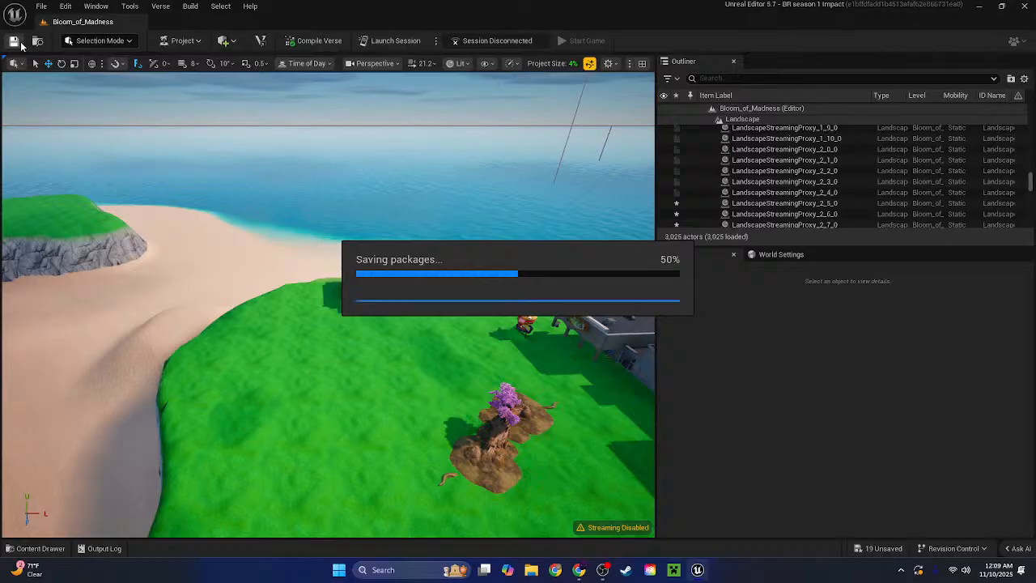
Return to Landscape mode at the cliff face with green grass borders on the plateau with the pink-blossom tree
right_click_drag(342, 292, 48, 108)
key("w")
scroll(328, 304, "down", 4)
key("w")
key("s")
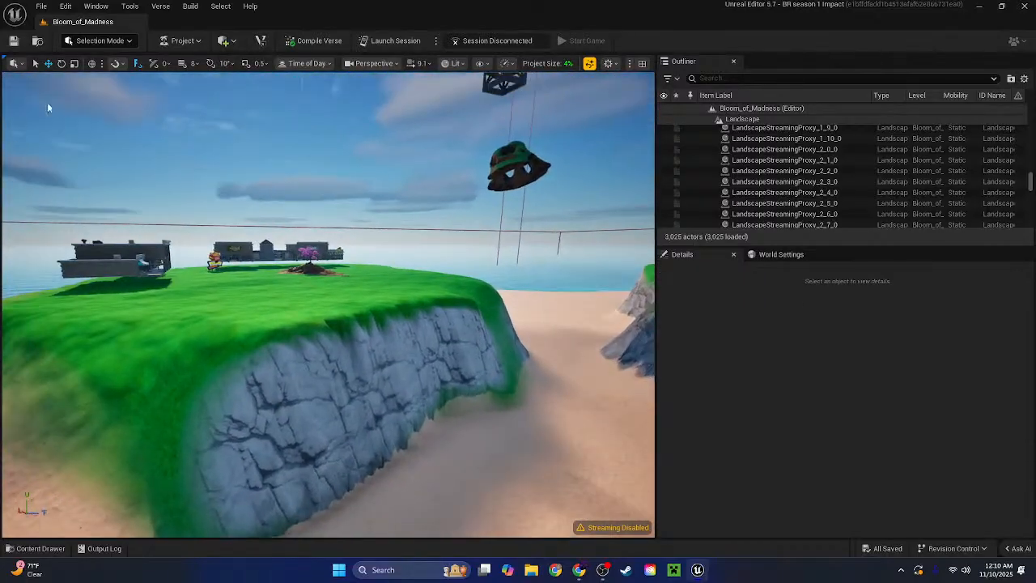
left_click(113, 41)
left_click(103, 72)
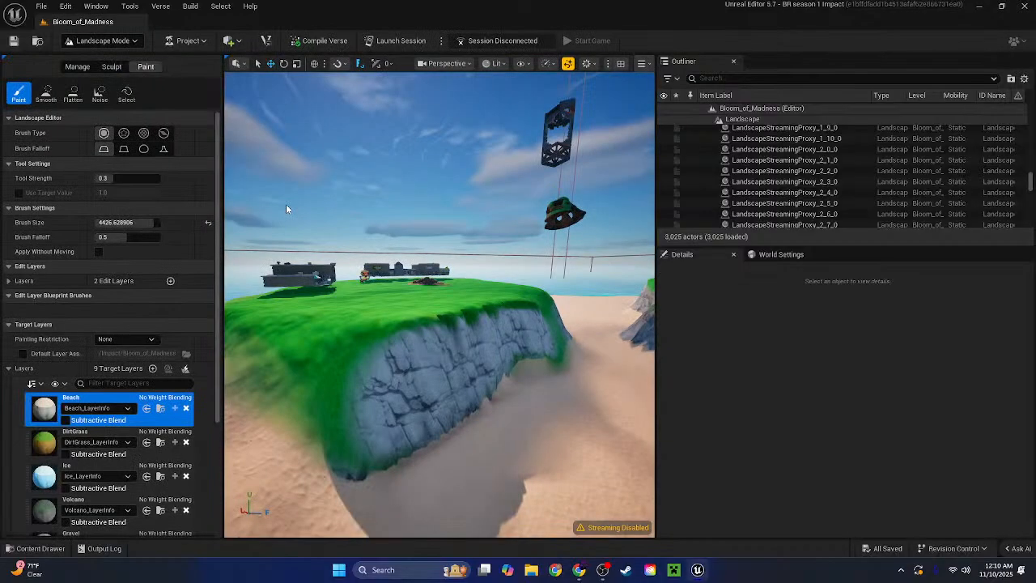
Reduce the brush size and smooth the Beach paint blend along the plateau cliff's far end with the paint Smooth tool
left_click(46, 93)
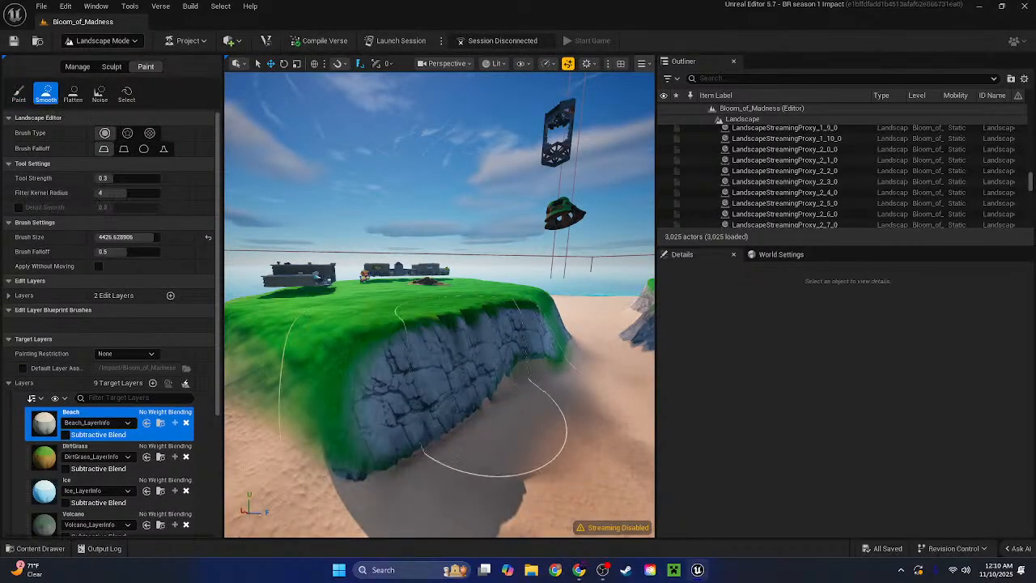
right_click_drag(478, 379, 507, 354)
key("bracketleft")
key("bracketleft")
key("bracketleft")
key("bracketleft")
key("bracketleft")
key("bracketleft")
key("bracketleft")
key("bracketleft")
key("bracketleft")
key("bracketleft")
key("bracketleft")
key("bracketleft")
key("bracketleft")
key("bracketleft")
key("bracketleft")
key("bracketleft")
key("bracketleft")
key("bracketleft")
key("bracketleft")
key("bracketleft")
key("bracketleft")
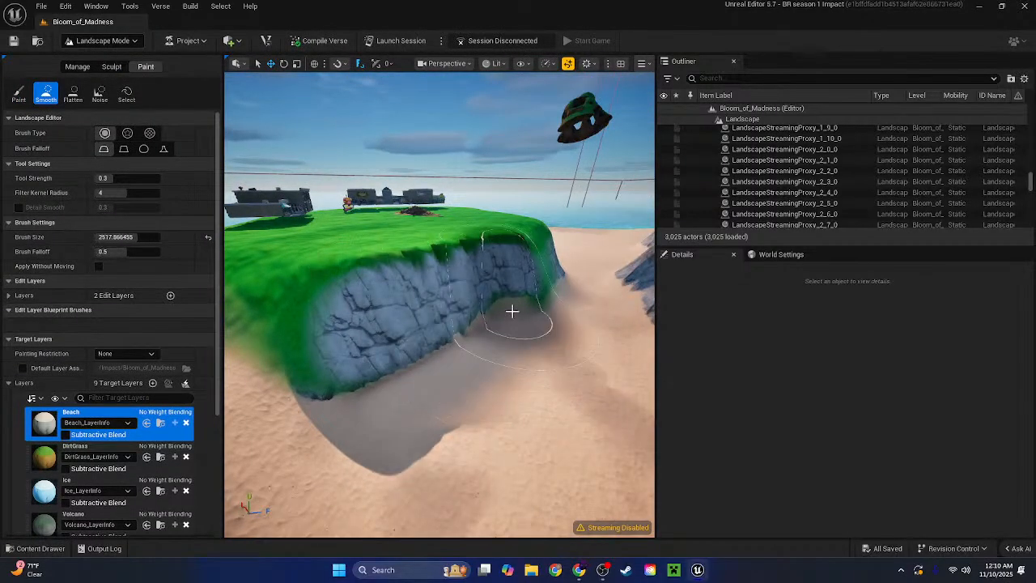
mouse_move(505, 238)
left_mouse_down()
mouse_move(408, 254)
mouse_move(451, 259)
left_mouse_up()
Smooth the paint transitions around the cliff and its grassy rim using a brush size of 1330.245483
mouse_move(451, 259)
right_mouse_down()
mouse_move(468, 284)
mouse_move(478, 213)
mouse_move(450, 300)
mouse_move(452, 289)
right_mouse_up()
key("bracketright")
key("bracketright")
key("bracketright")
key("bracketright")
key("bracketright")
key("bracketright")
key("bracketright")
key("bracketright")
key("bracketright")
mouse_move(565, 176)
left_mouse_down()
mouse_move(477, 232)
mouse_move(477, 215)
mouse_move(423, 229)
left_mouse_up()
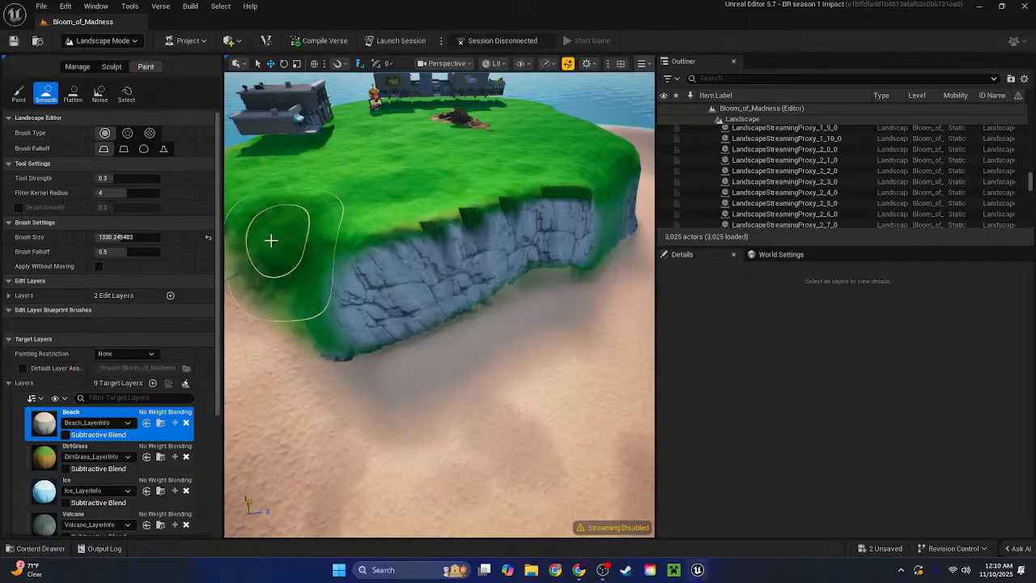
Sculpt the jagged cliff rim and the rock face smooth with the Smooth tool at brush size 780.676086
left_click(112, 66)
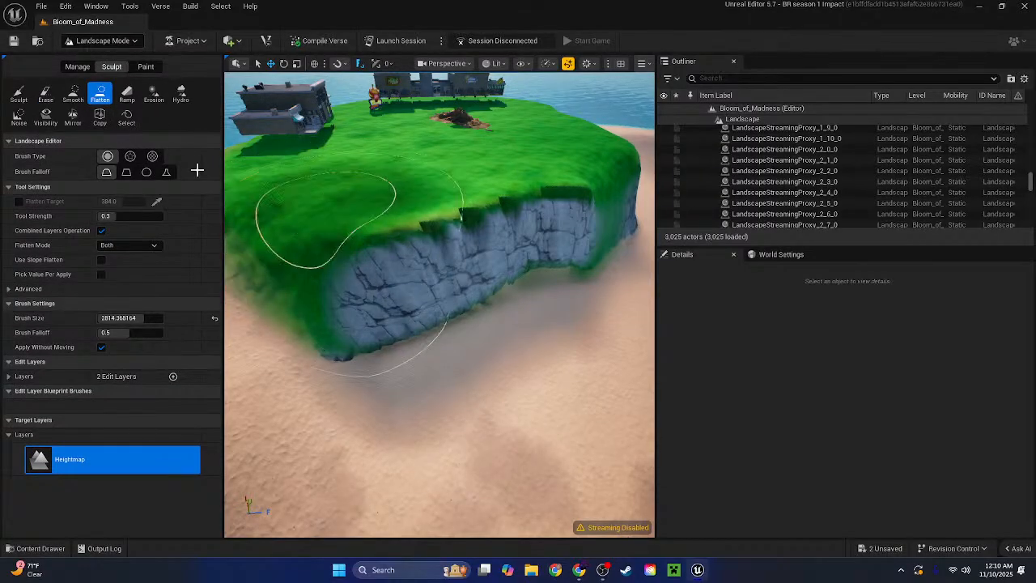
left_click(73, 93)
right_click_drag(537, 213, 547, 219)
key("bracketleft")
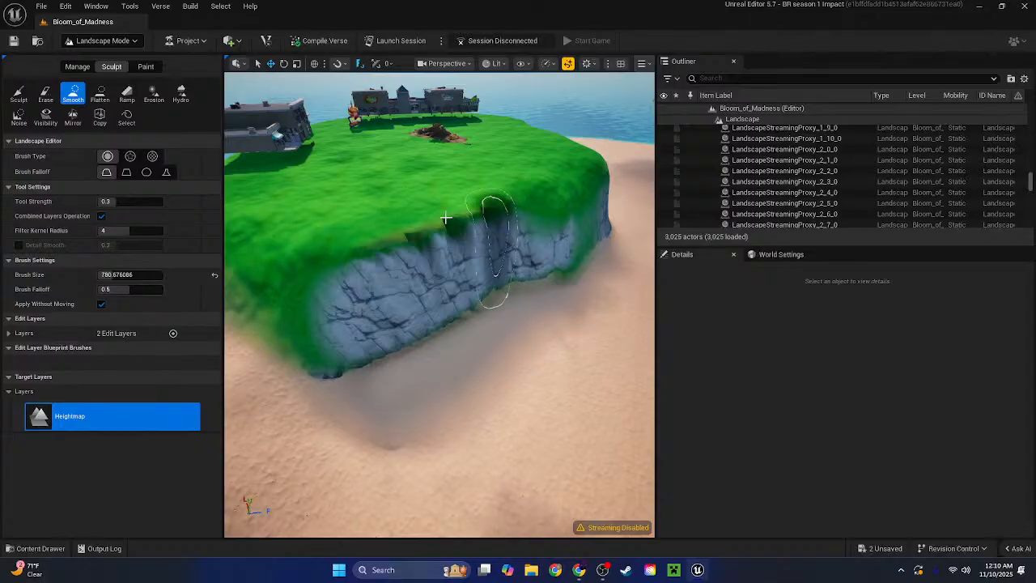
left_click_drag(445, 217, 364, 231)
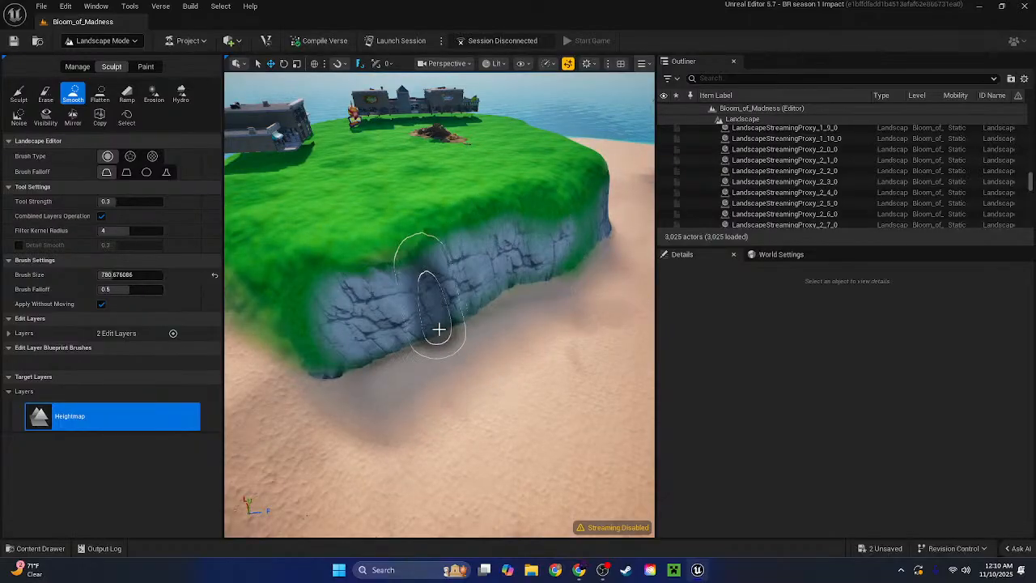
mouse_move(438, 328)
left_mouse_down()
mouse_move(335, 372)
mouse_move(553, 285)
left_mouse_up()
Switch to Selection mode and move on to the sandy channel between the two grassy plateaus
right_click_drag(574, 267, 574, 248)
left_click(96, 42)
left_click(103, 63)
key("a")
right_click_drag(251, 249, 449, 228)
key("s")
key("a")
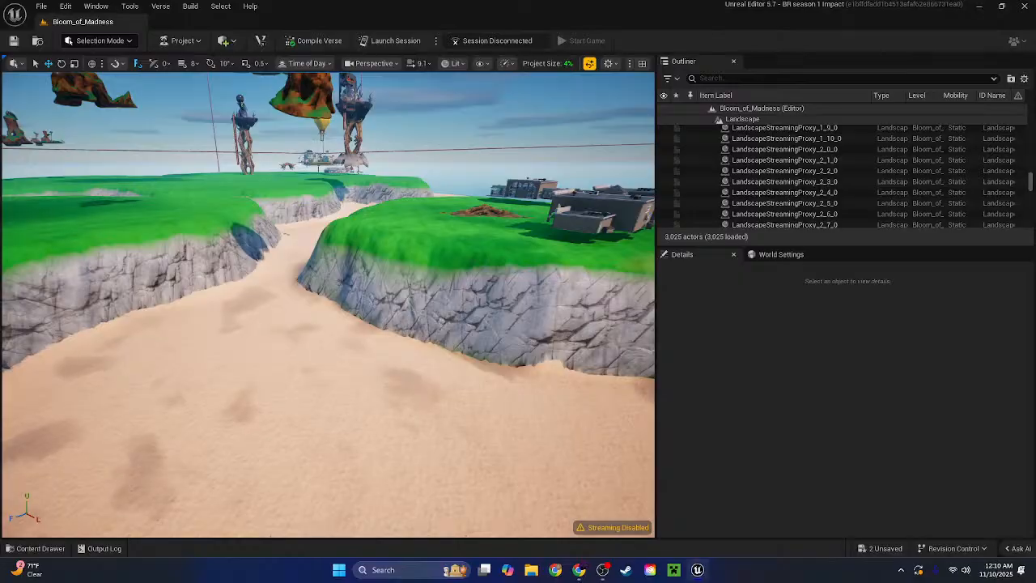
key("w")
right_click_drag(328, 304, 148, 156)
key("w")
key("a")
key("w")
key("s")
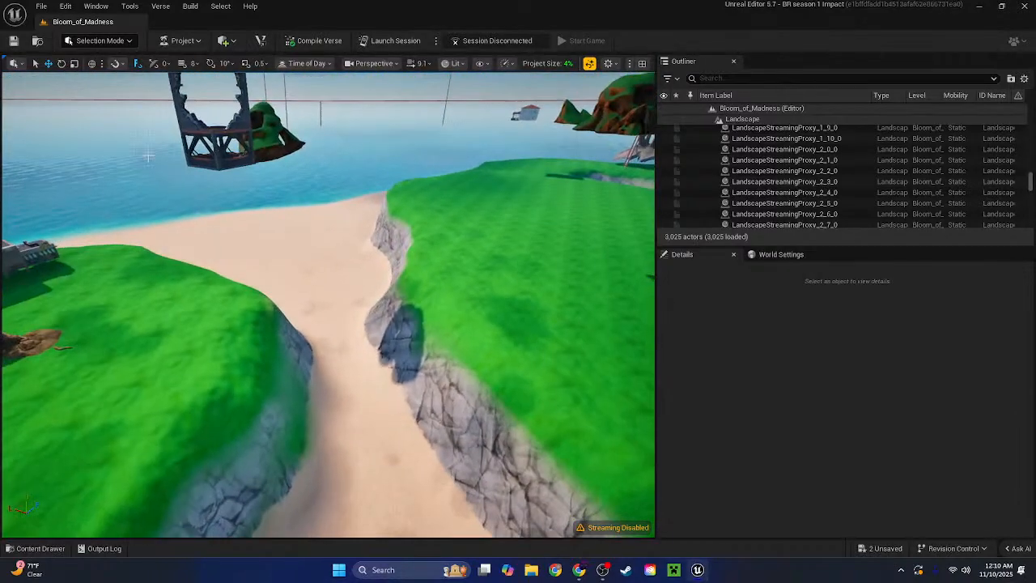
Search the Fortnite content folder for "slappy"
left_click(34, 549)
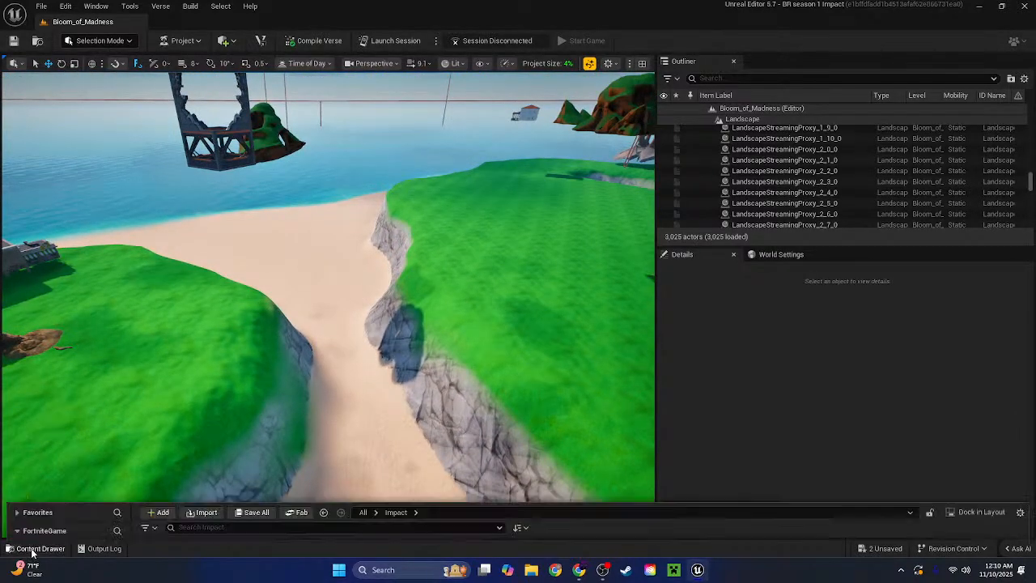
left_click(43, 363)
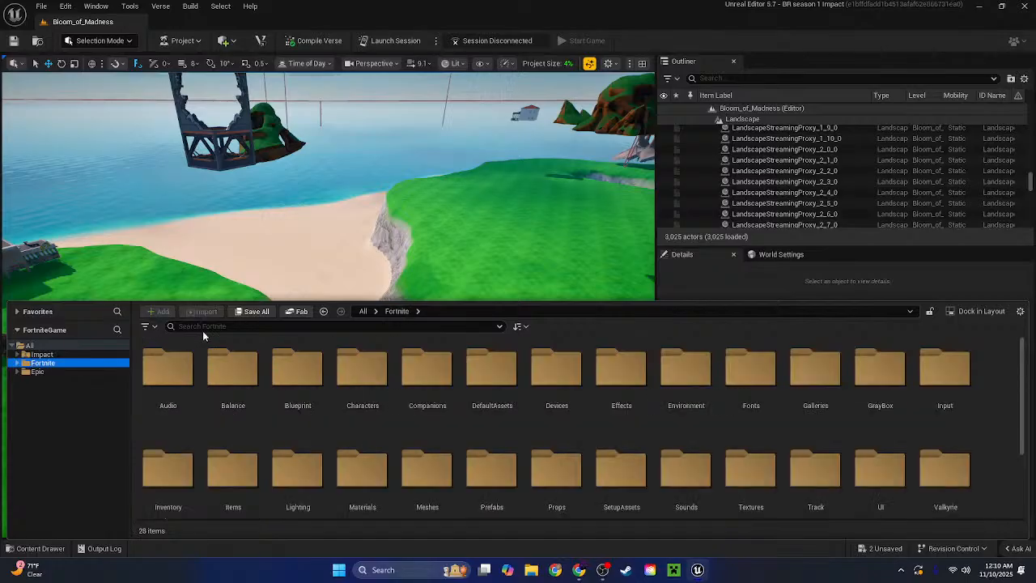
left_click(205, 326)
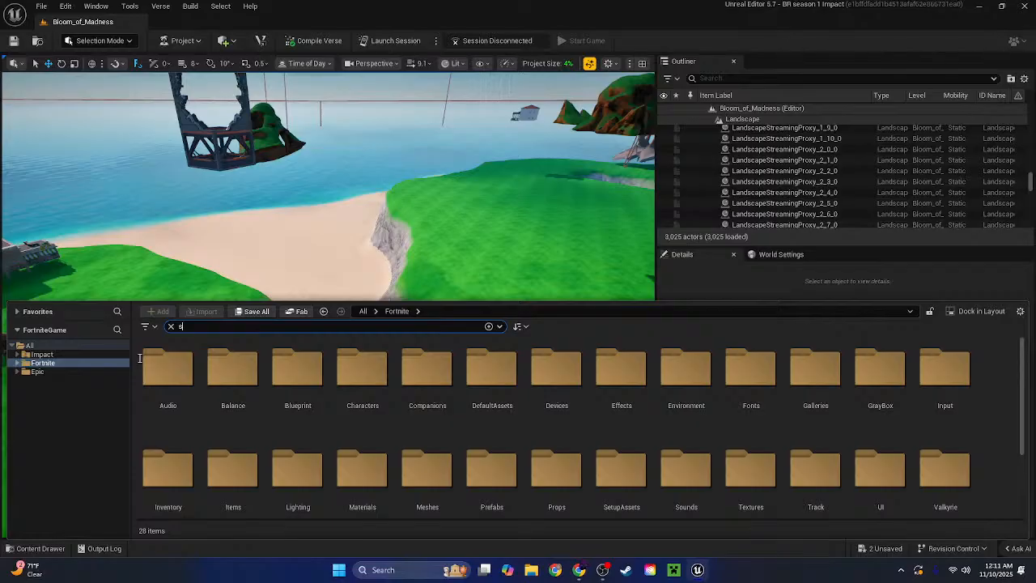
type("lappy")
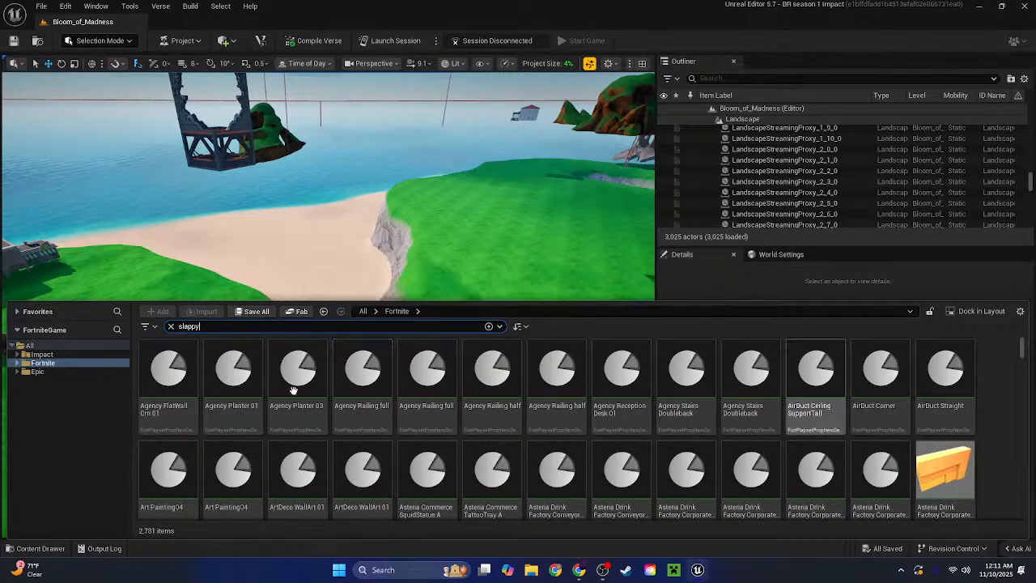
Expand the Fortnite folder tree, collapse Blueprint and Galleries, and limit the search to the Prefabs folder
left_click(6, 366)
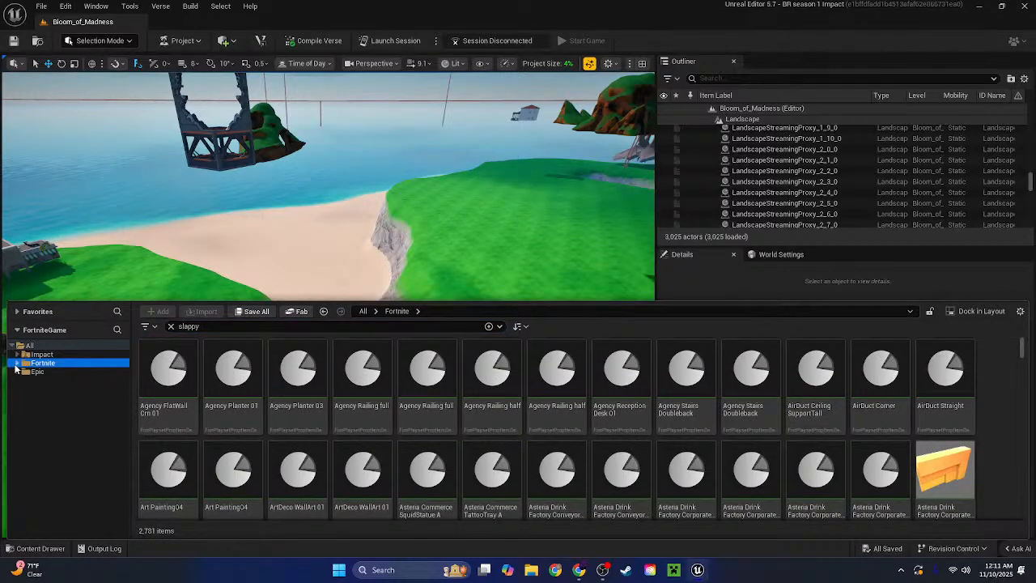
left_click(17, 366)
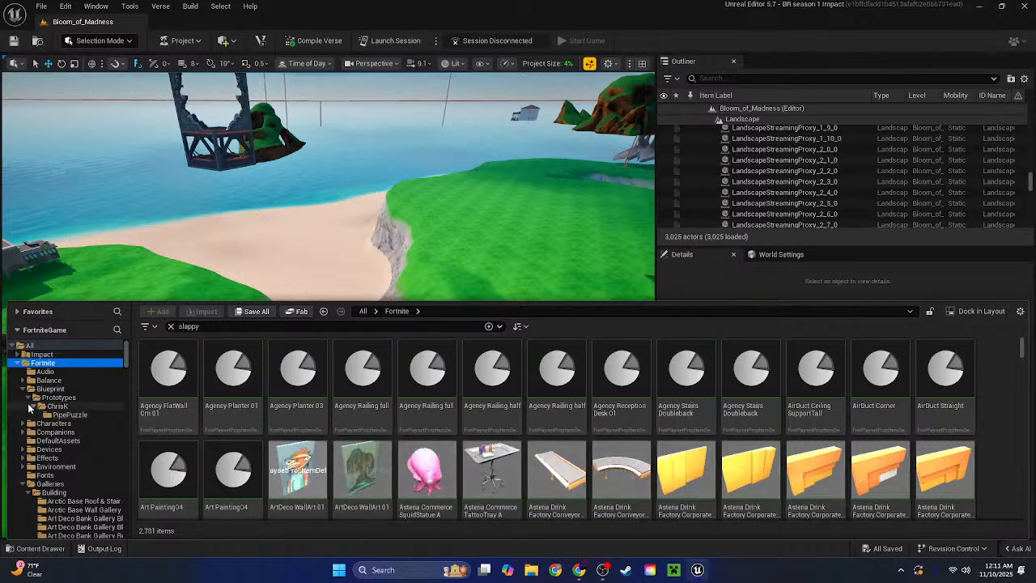
left_click(22, 389)
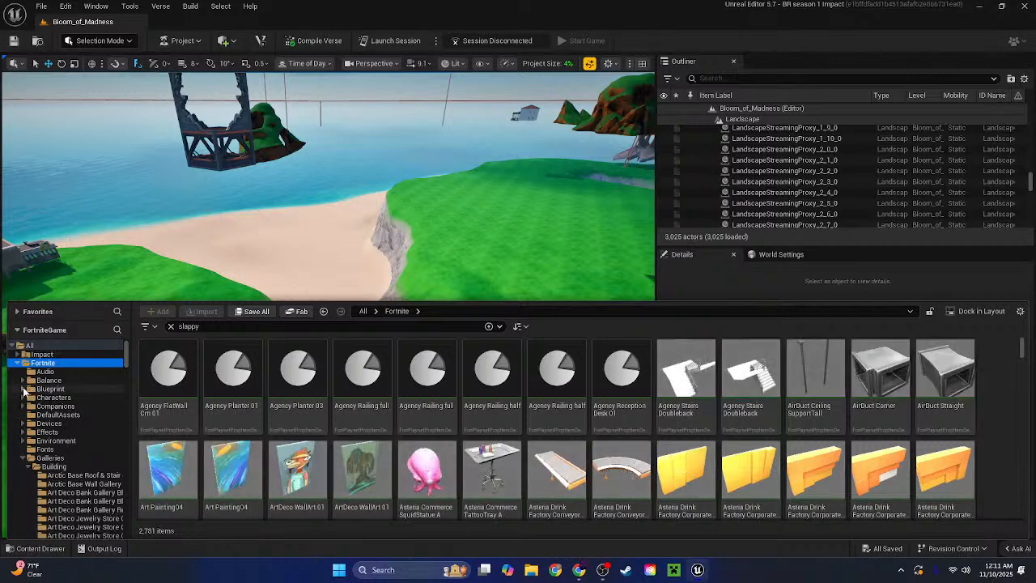
left_click(24, 458)
scroll(24, 466, "down", 3)
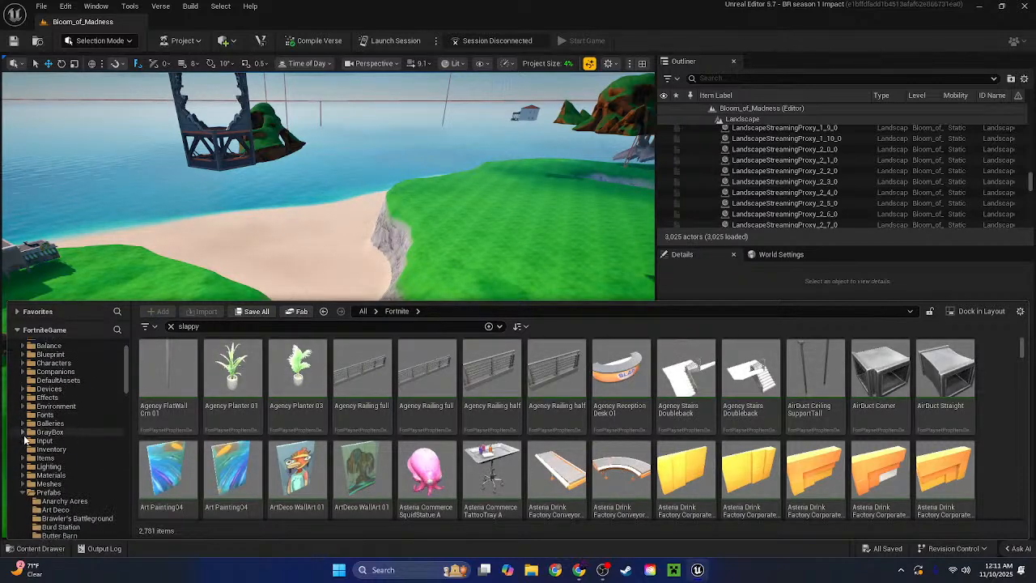
left_click(38, 475)
scroll(98, 420, "up", 3)
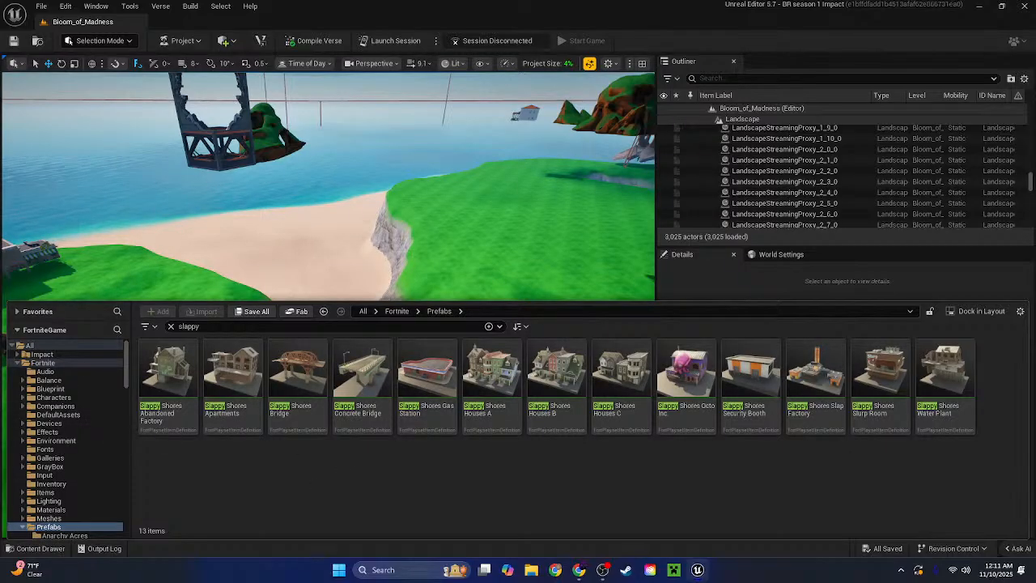
Place the Slappy Shores Bridge prefab at the edge of the grassy plateau beside the sandy channel
mouse_move(328, 283)
right_mouse_down()
mouse_move(259, 324)
mouse_move(348, 267)
mouse_move(327, 263)
mouse_move(347, 279)
right_mouse_up()
left_click(32, 548)
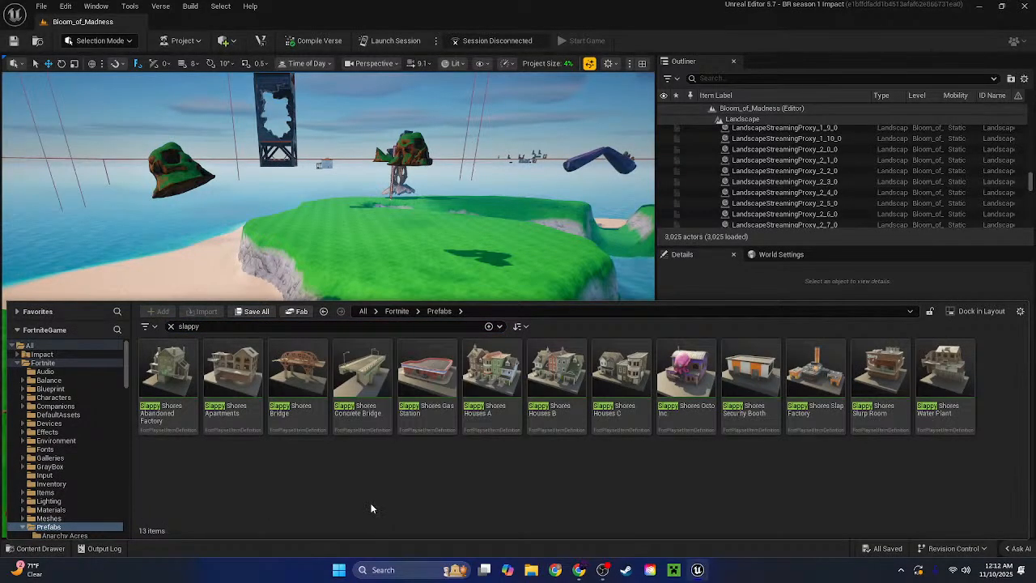
left_click_drag(298, 374, 293, 256)
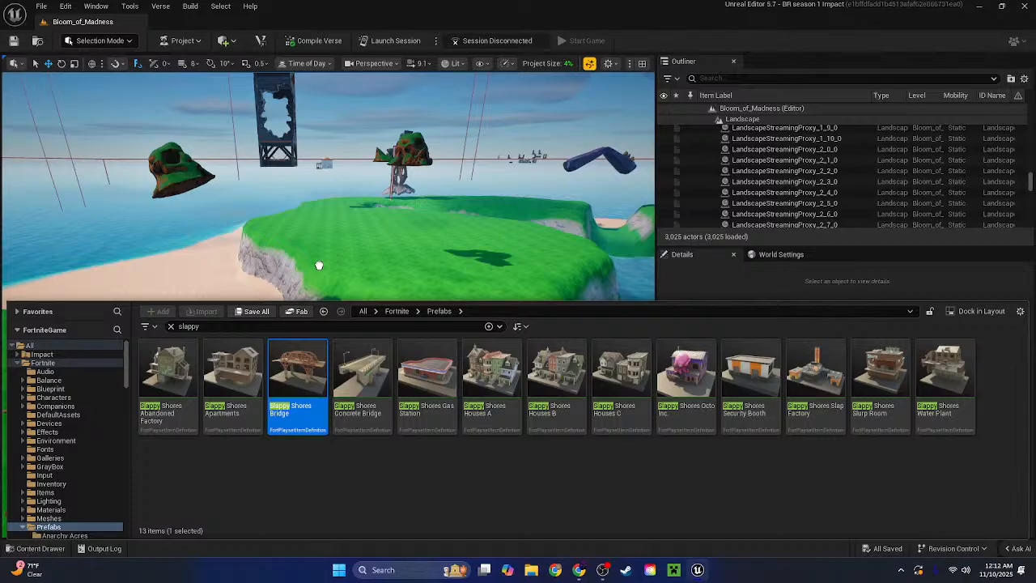
left_click_drag(319, 265, 240, 343)
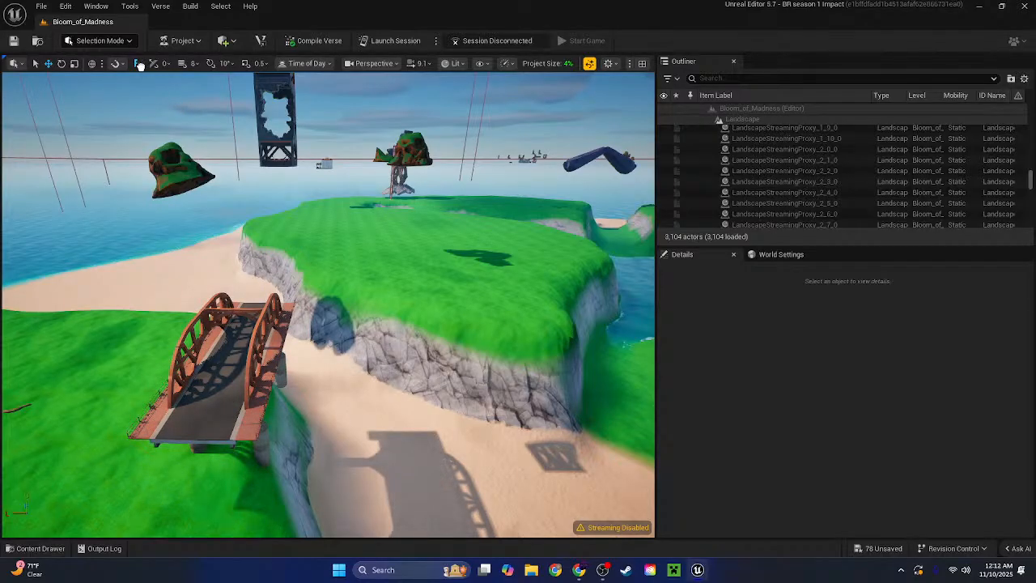
Select the whole arched bridge, move it over the sandy channel and rotate it to -90°
left_click(243, 348)
right_click_drag(243, 349, 294, 322)
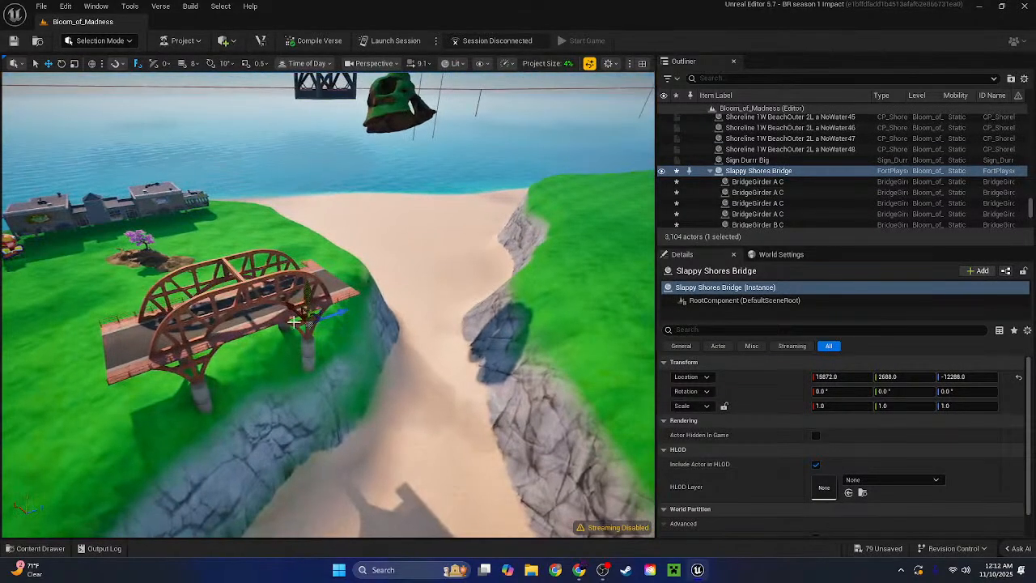
left_click_drag(313, 318, 435, 292)
key("e")
key("w")
left_click_drag(442, 228, 510, 380)
right_click_drag(510, 380, 567, 404)
key("e")
key("w")
key("e")
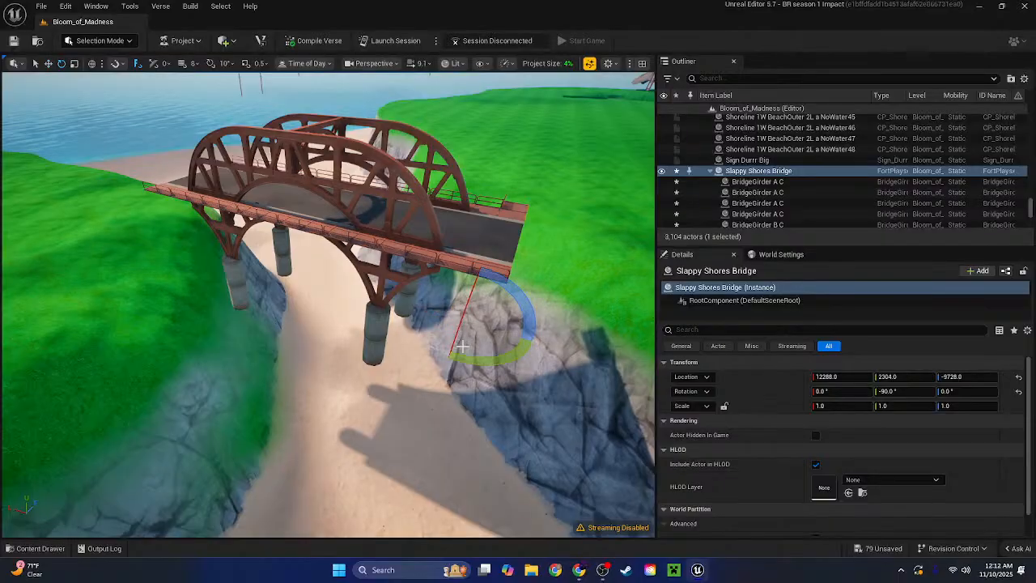
Reposition the arched bridge between the cliffs and rotate it to about -47.6°
left_click_drag(486, 361, 338, 228)
key("w")
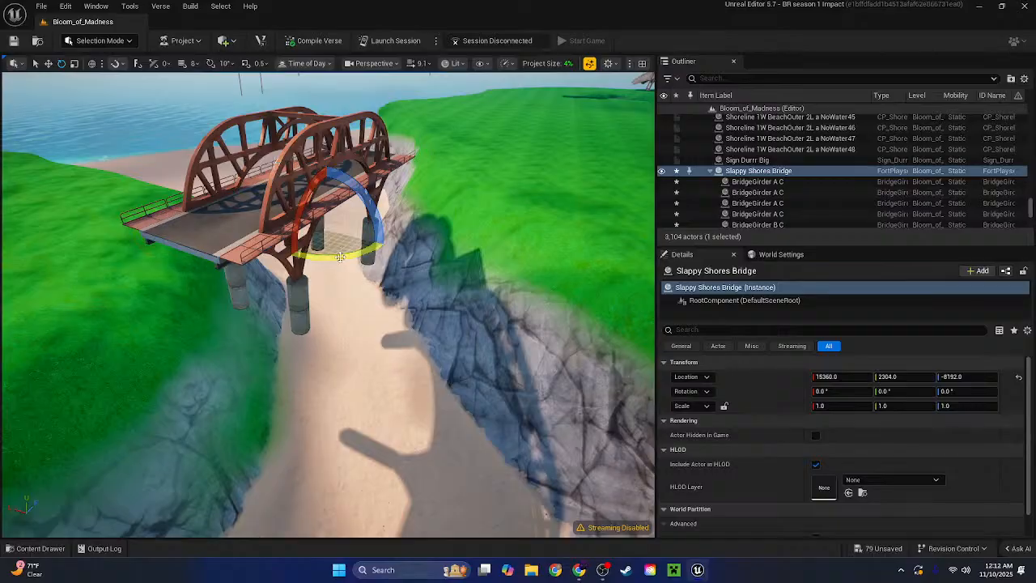
left_click_drag(340, 257, 389, 253)
left_click_drag(322, 220, 403, 248)
key("w")
right_click_drag(404, 248, 470, 269)
key("s")
key("w")
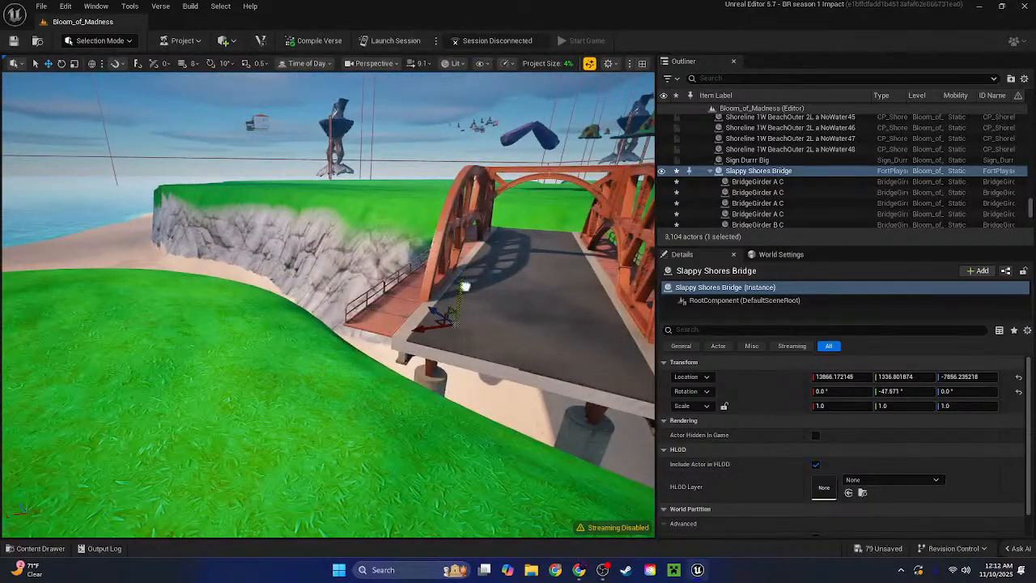
Raise the arched bridge to a height of about 1642 and slide its road end onto the near grassy bank
left_click_drag(464, 286, 467, 267)
right_click_drag(467, 266, 442, 291)
key("a")
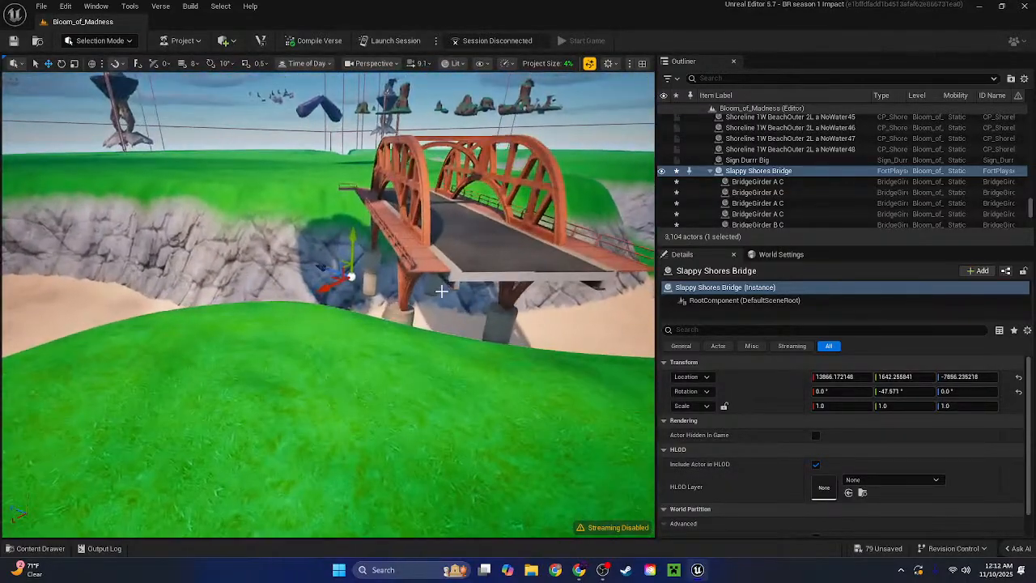
left_click_drag(335, 278, 239, 292)
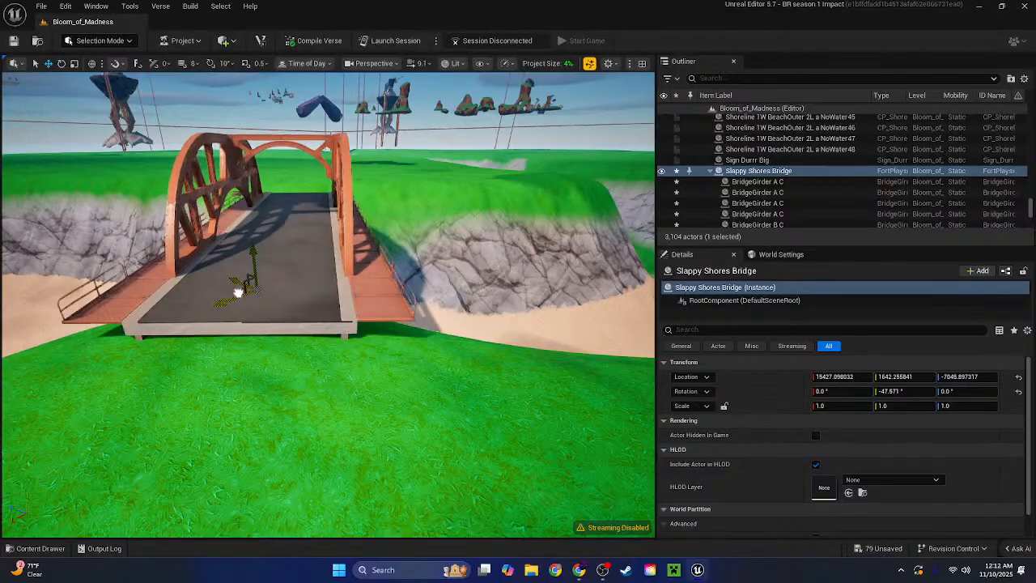
Slide the arched bridge horizontally to about 14741, -6221 so it spans the channel between both banks
key("d")
right_click_drag(303, 285, 395, 326)
scroll(421, 303, "down", 3)
key("w")
key("s")
left_click_drag(390, 312, 468, 315)
Lower the arched bridge to a height of about 1246 so its deck meets the plateau edges
key("d")
right_click_drag(468, 315, 542, 257)
key("w")
key("a")
key("s")
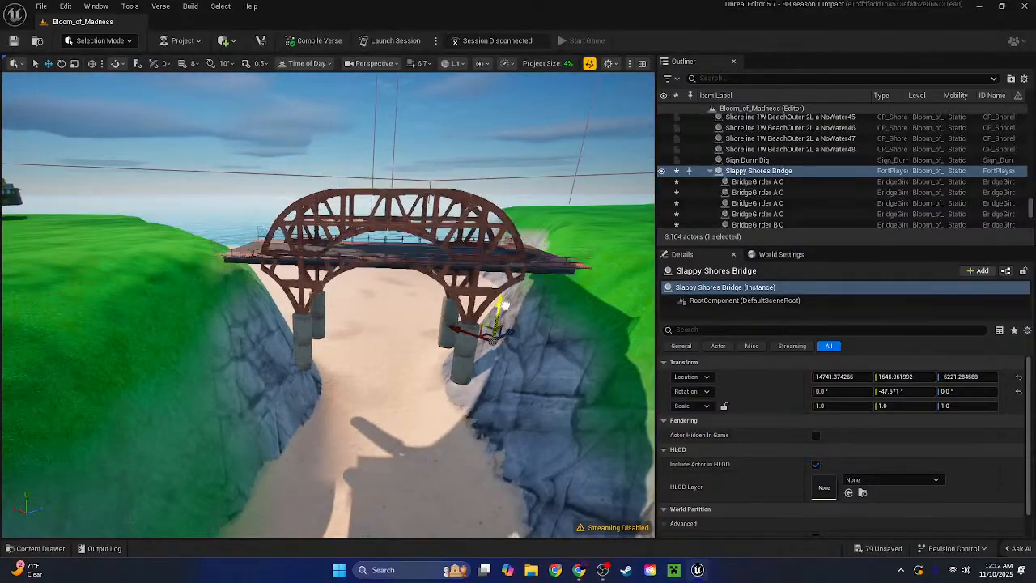
mouse_move(501, 305)
left_mouse_down()
mouse_move(504, 366)
mouse_move(499, 275)
mouse_move(507, 306)
left_mouse_up()
left_click_drag(508, 317, 508, 314)
right_click_drag(508, 314, 384, 391)
key("d")
key("s")
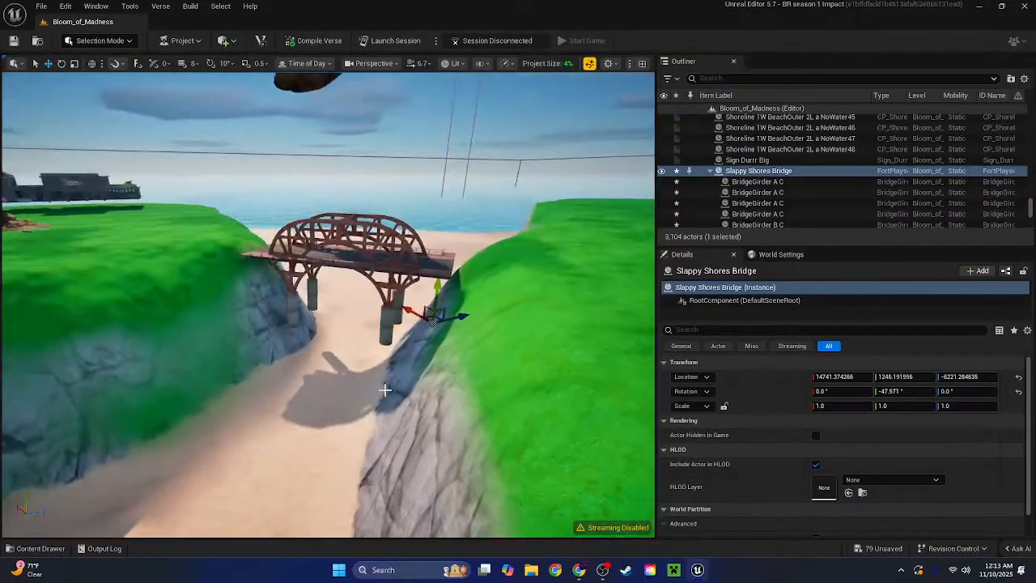
Place the Slappy Shores Concrete Bridge prefab over the channel in front of the arched bridge
left_click(37, 548)
left_click(423, 408)
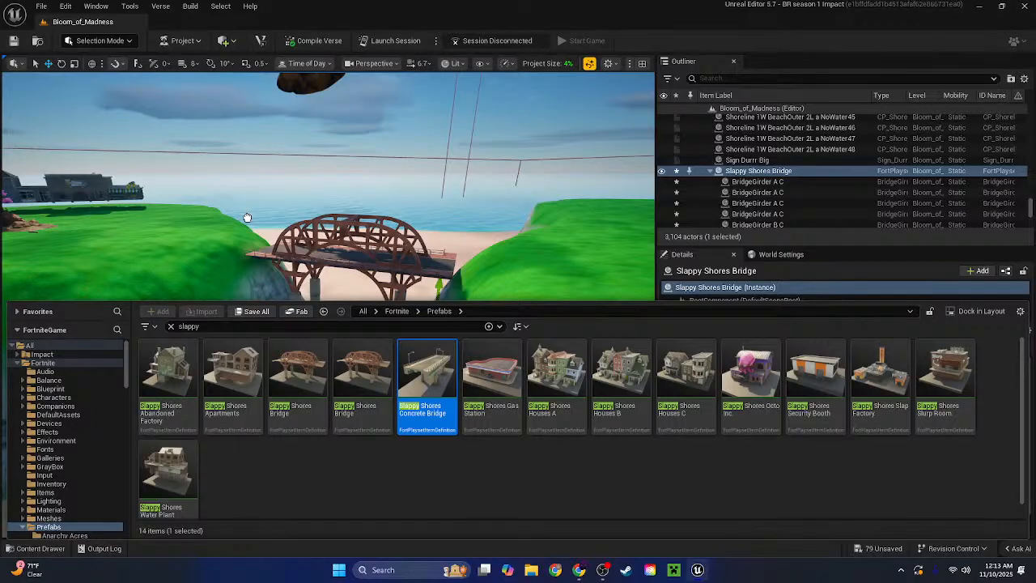
left_click_drag(247, 218, 331, 362)
right_click(331, 363)
right_click_drag(291, 366, 339, 339)
Select the whole concrete bridge, position it across the channel and rotate it to about 32.7°
left_click(740, 121)
left_click_drag(375, 290, 393, 276)
key("w")
left_click(317, 308)
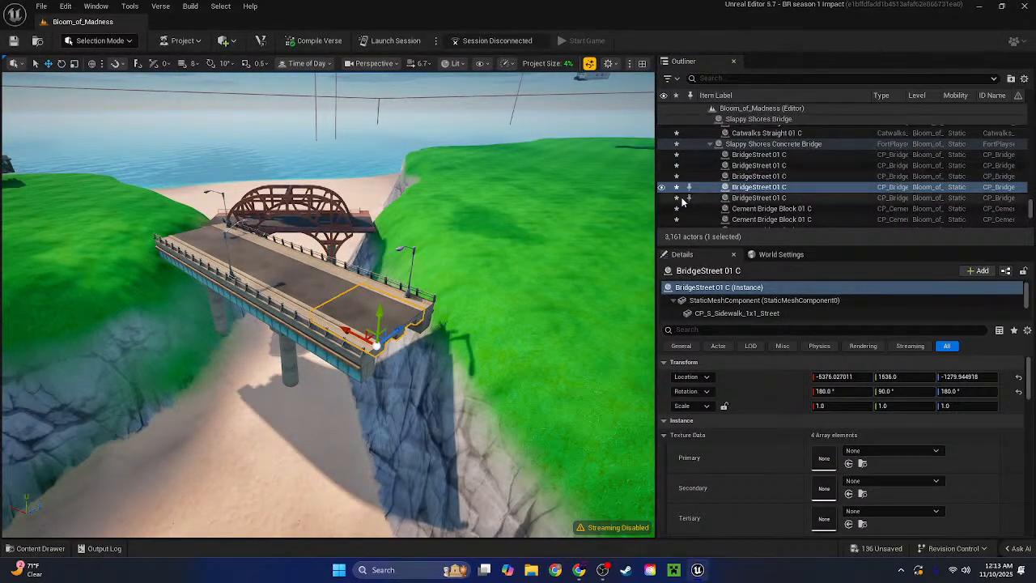
left_click(735, 146)
key("e")
left_click_drag(214, 314, 174, 353)
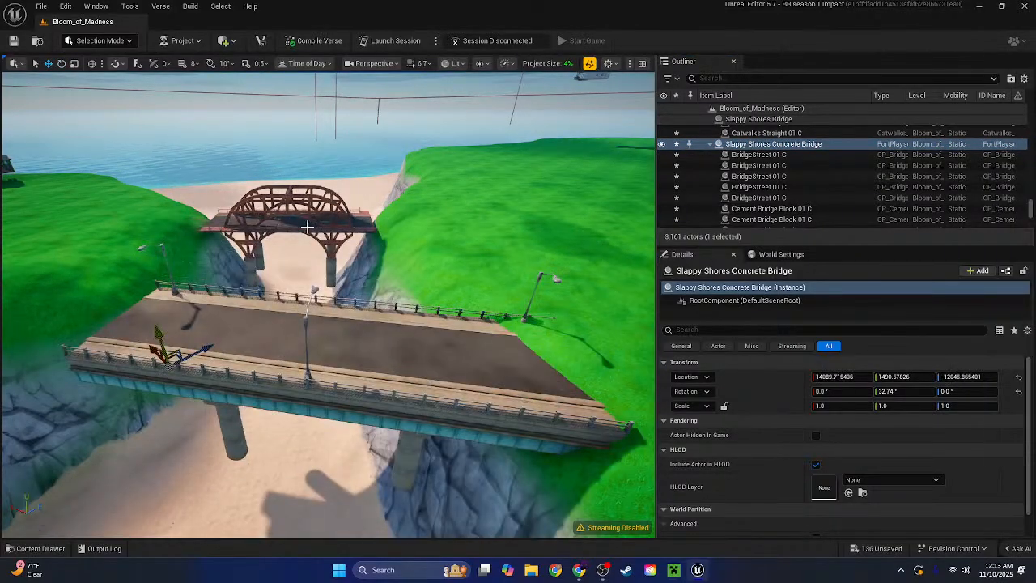
Delete the entire arched Slappy Shores Bridge behind the concrete bridge
left_click(314, 214)
left_click(732, 121)
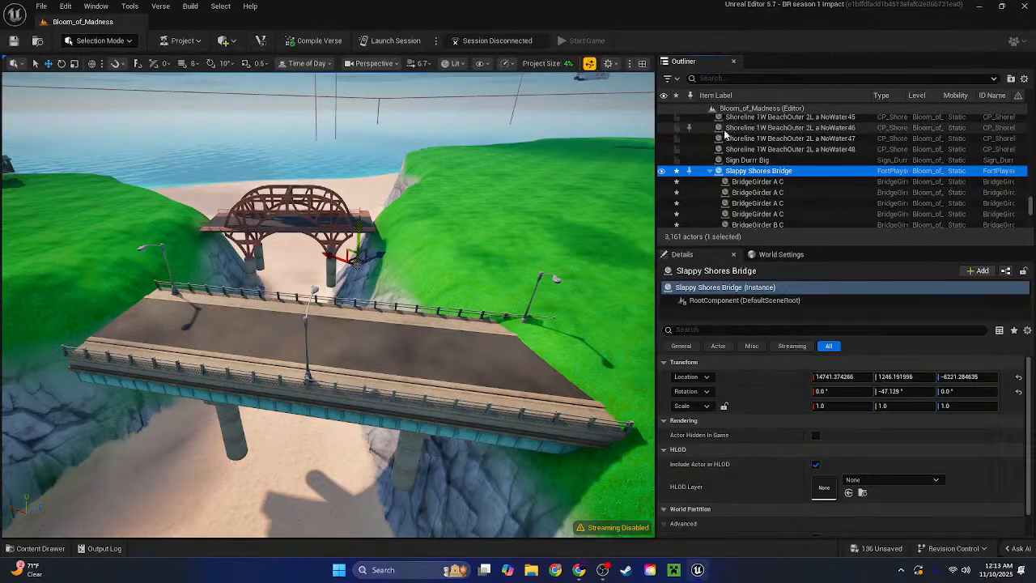
key("Delete")
Select the whole concrete bridge again and rotate it to about 48.1° to align with both banks
left_click(471, 353)
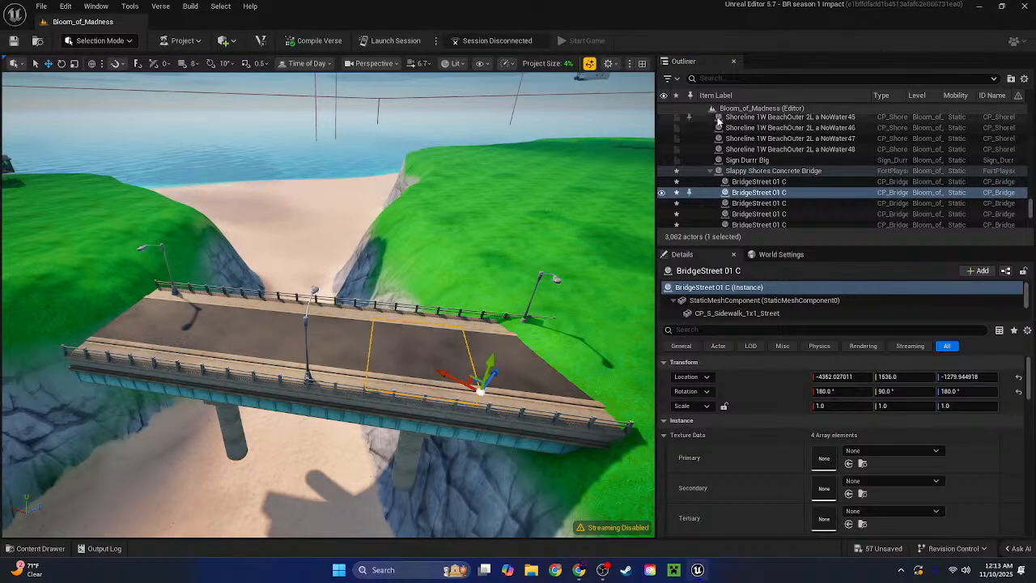
left_click(773, 171)
key("f")
key("e")
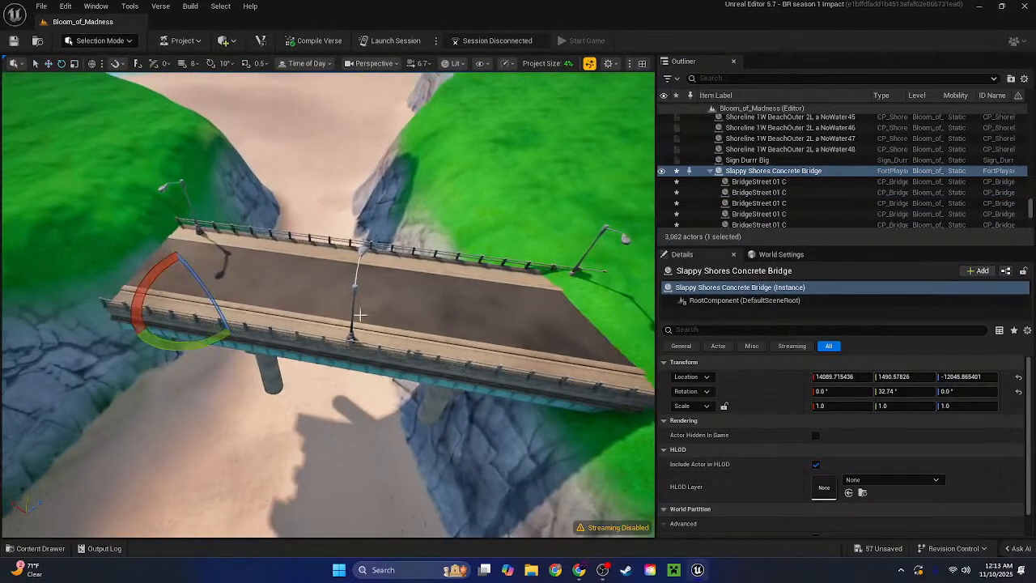
left_click_drag(184, 342, 196, 328)
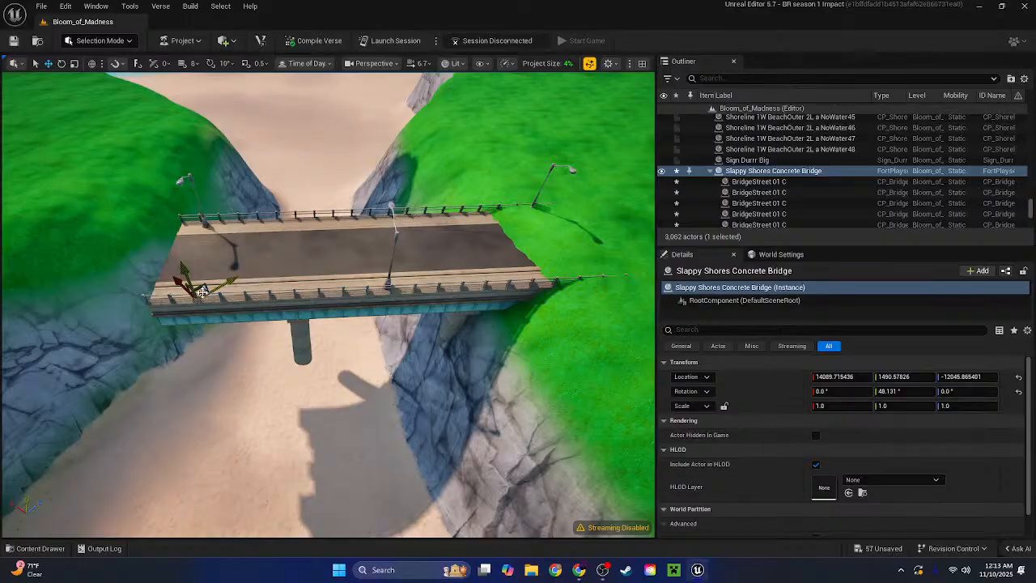
Slide the concrete bridge farther along the channel and rotate it to about 41.2° to line up with both banks
left_click_drag(203, 294, 181, 197)
right_click_drag(181, 197, 192, 296)
key("e")
left_click_drag(182, 332, 179, 326)
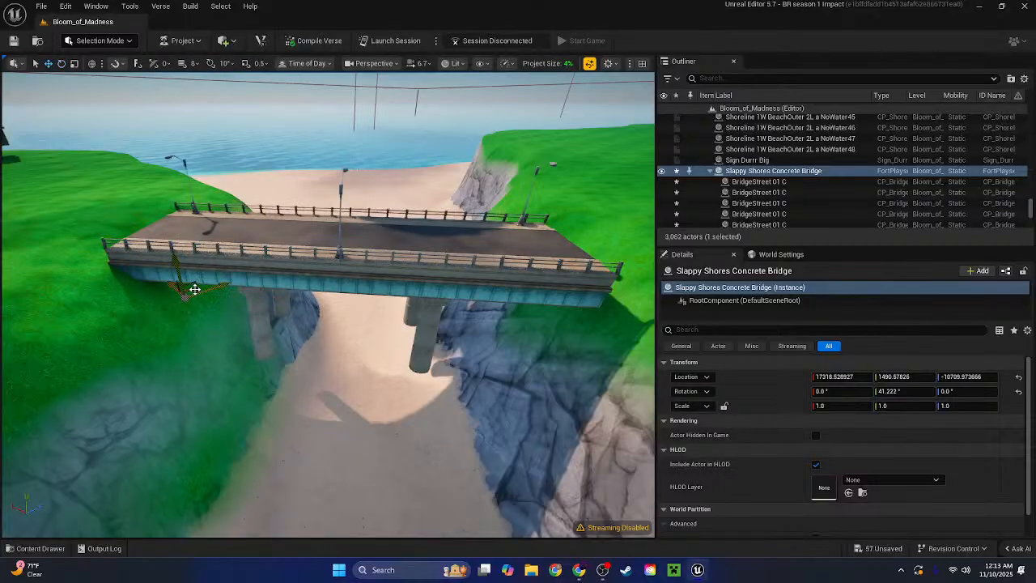
Position the concrete bridge between the two banks and lower it to a height of about 579
left_click_drag(195, 290, 240, 251)
right_click_drag(240, 251, 122, 194)
key("w")
scroll(240, 251, "down", 2)
key("s")
right_click_drag(235, 277, 348, 283)
key("d")
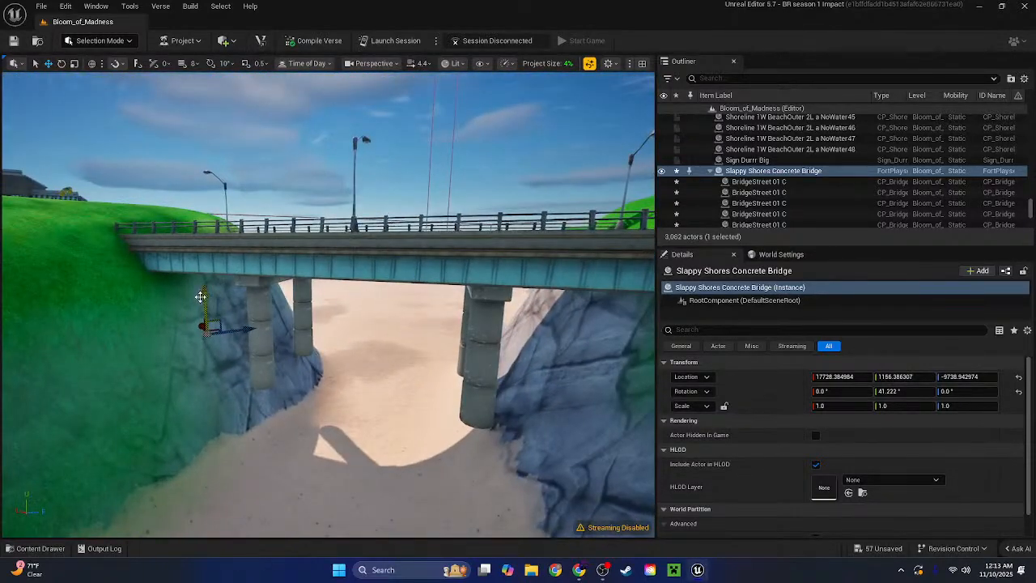
left_click_drag(201, 296, 207, 331)
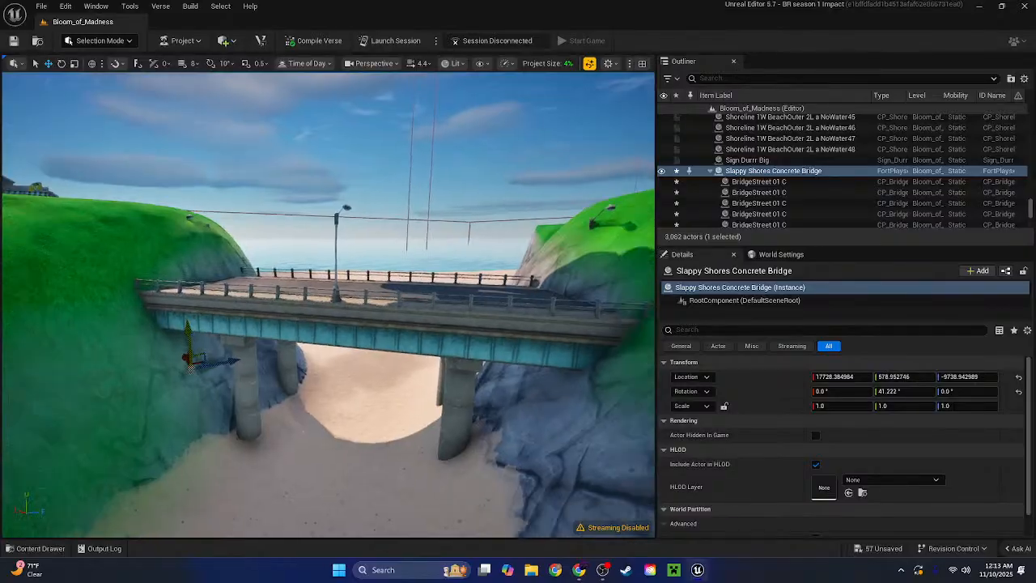
key("e")
right_click_drag(207, 331, 301, 302)
key("s")
key("a")
key("d")
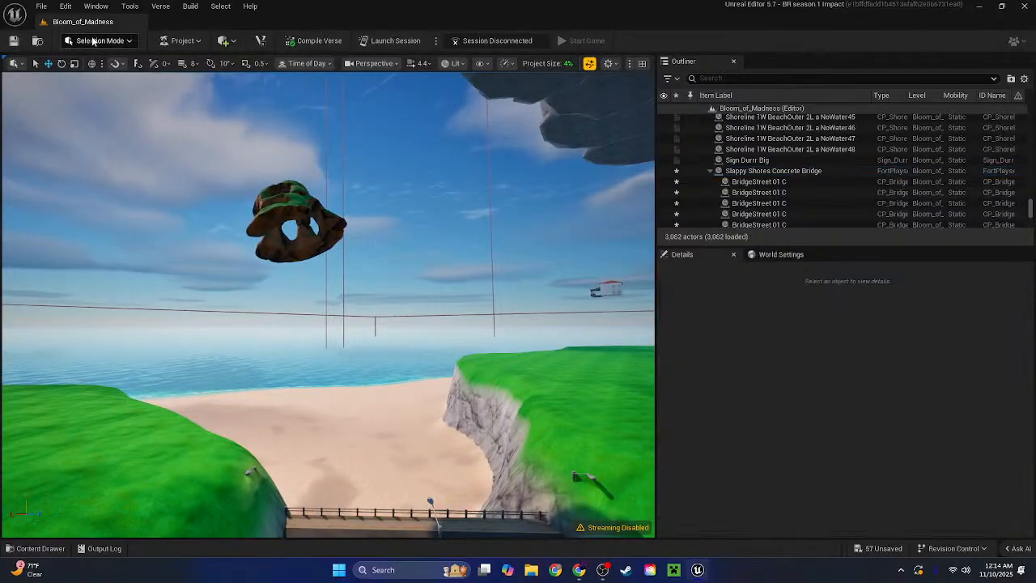
left_click(92, 41)
left_click(109, 71)
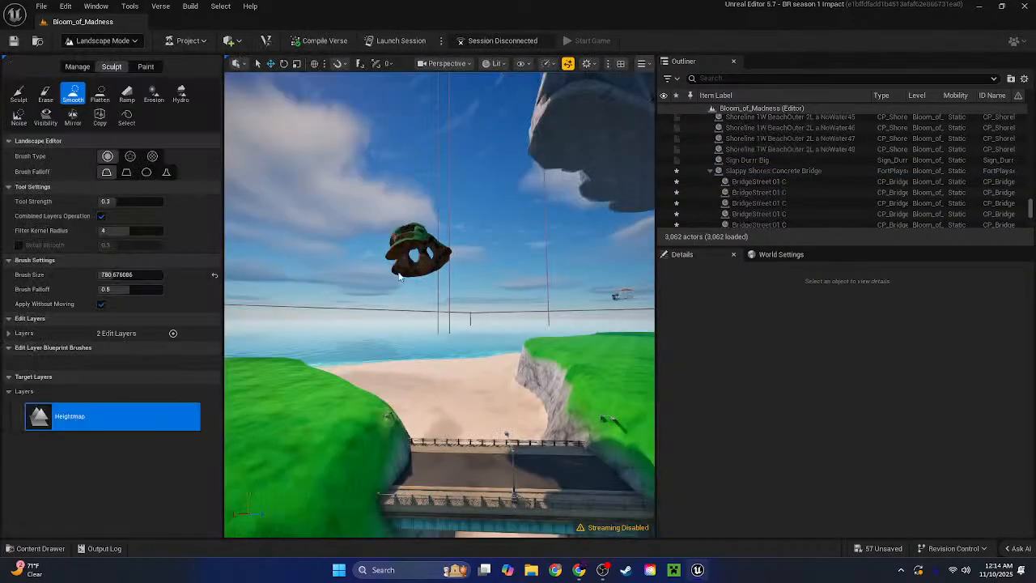
key("d")
right_click_drag(306, 201, 203, 267)
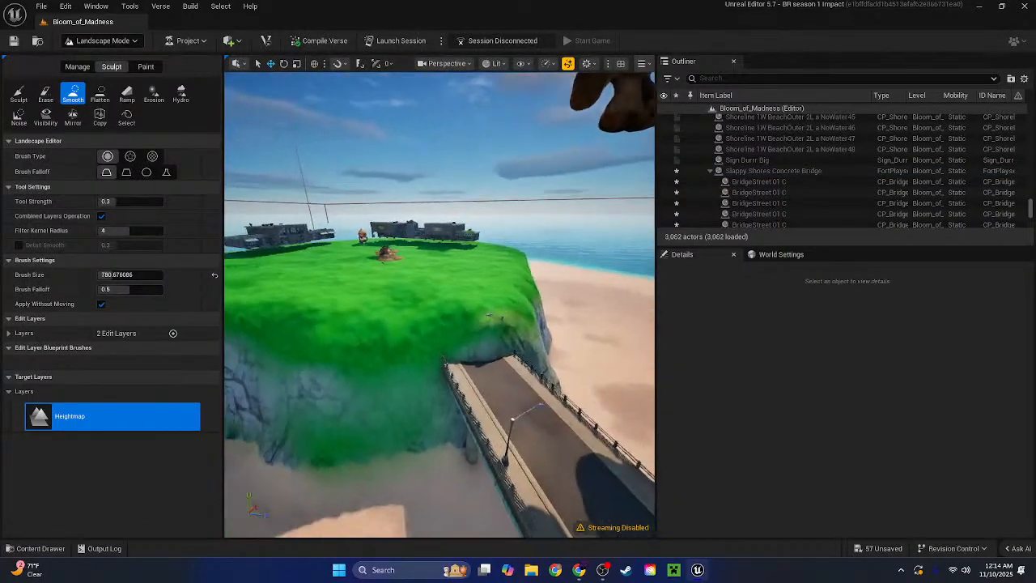
key("a")
right_click_drag(408, 280, 437, 235)
key("w")
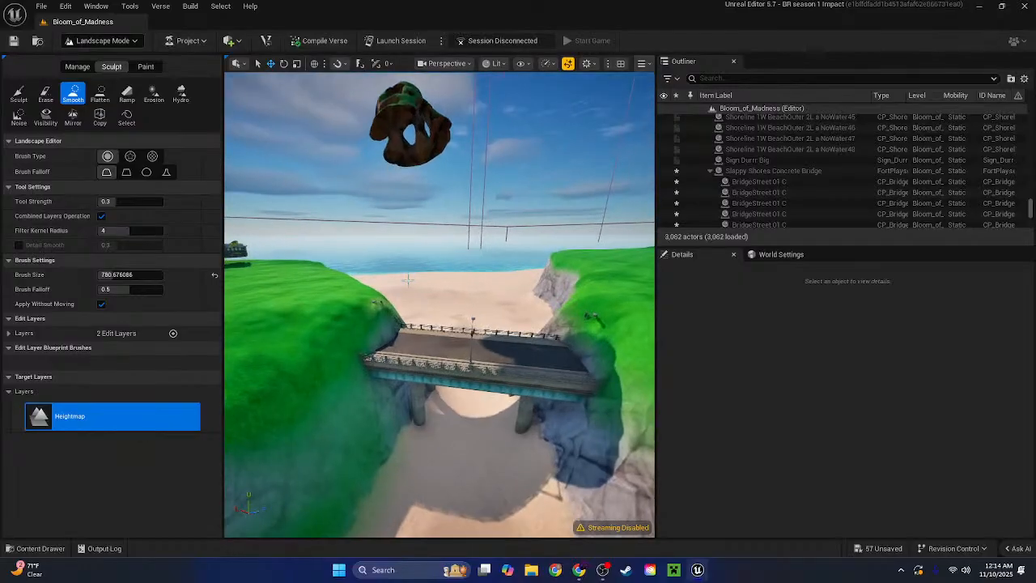
left_click(99, 41)
left_click(105, 56)
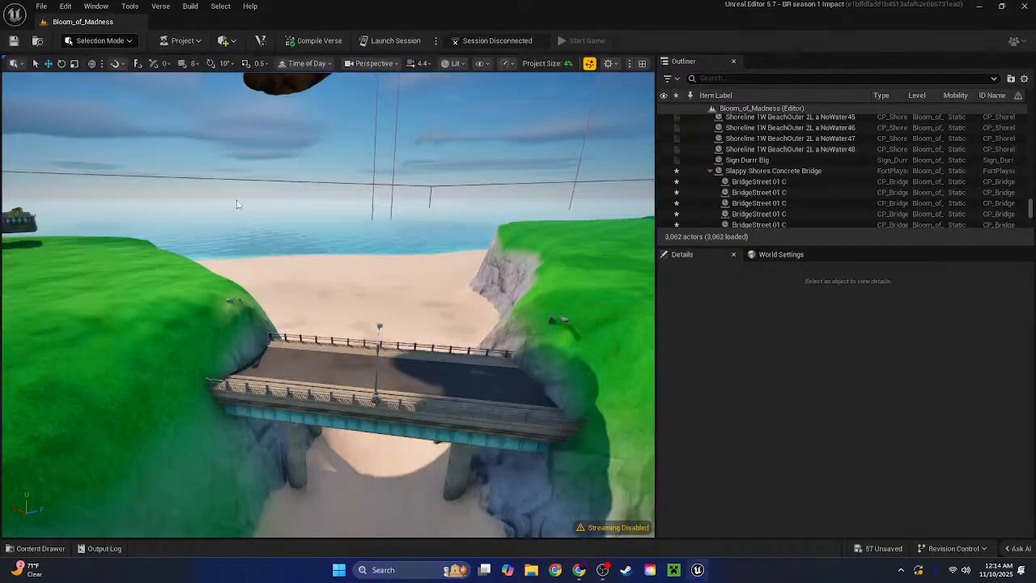
Reselect the whole concrete bridge and raise it to a height of about 1373 between the grassy banks
left_click(383, 380)
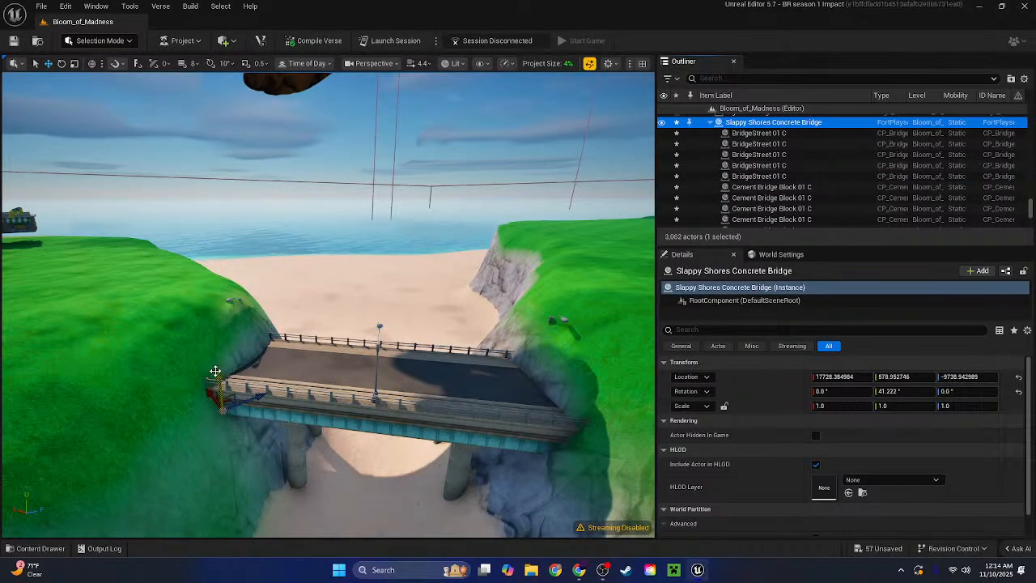
left_click_drag(216, 371, 230, 325)
right_click_drag(230, 325, 275, 275)
key("w")
scroll(372, 324, "down", 2)
right_click_drag(328, 304, 331, 355)
key("s")
key("s")
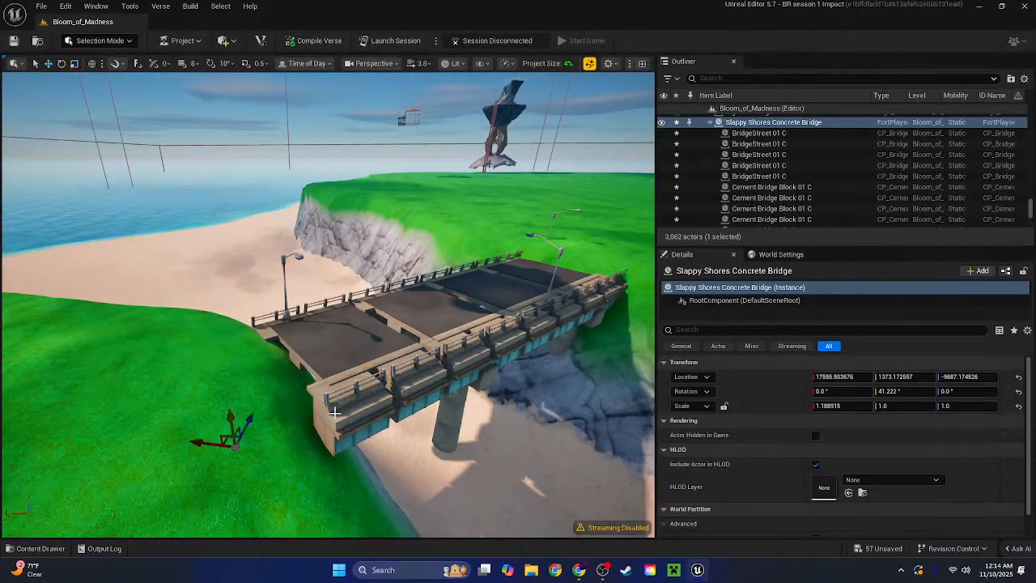
Undo the scaling of the concrete bridge
key("ctrl+z")
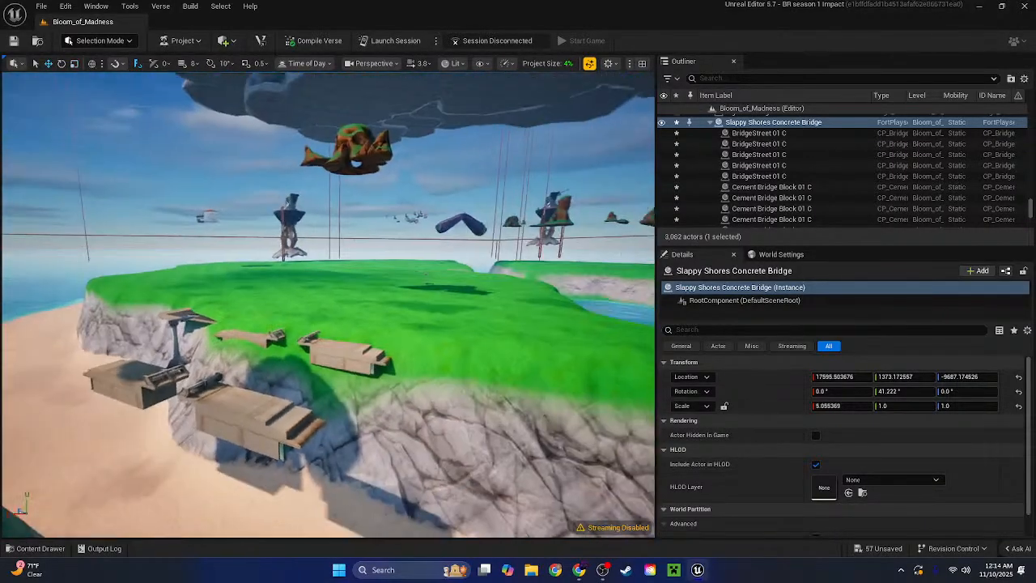
key("ctrl+z")
key("d")
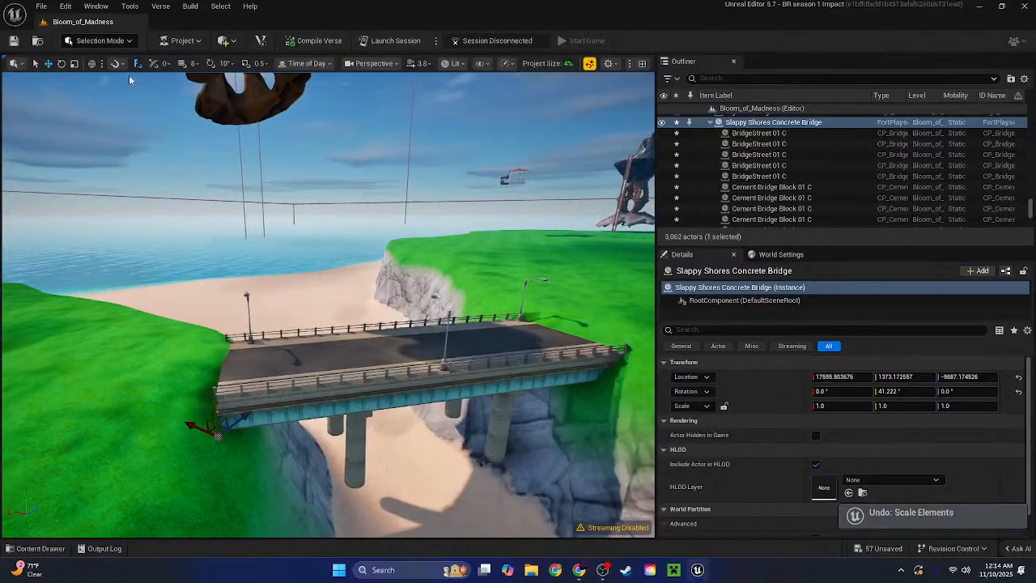
Try raising the whole concrete bridge to a height of about 1865, and undo the move
key("d")
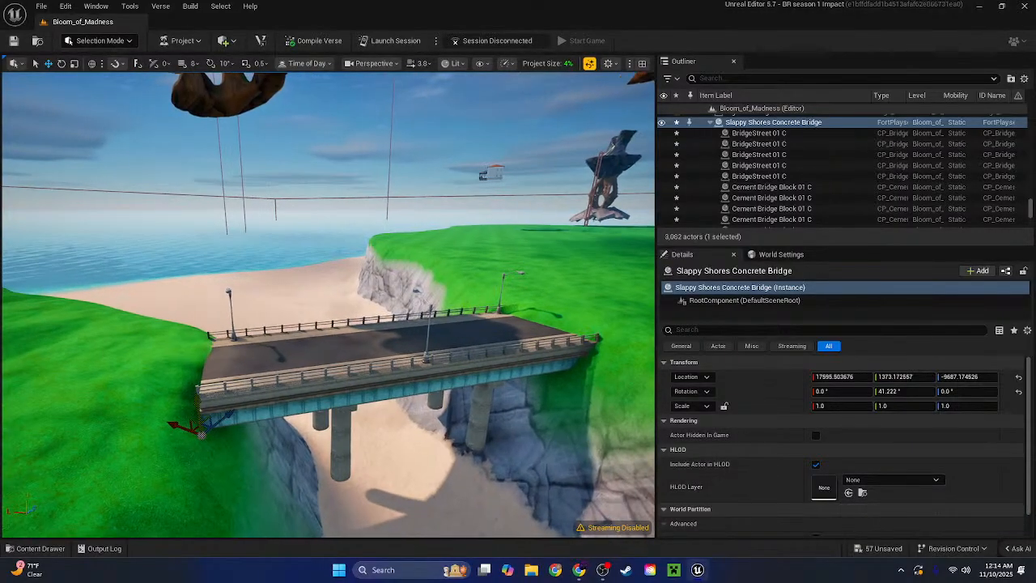
key("w")
key("a")
key("s")
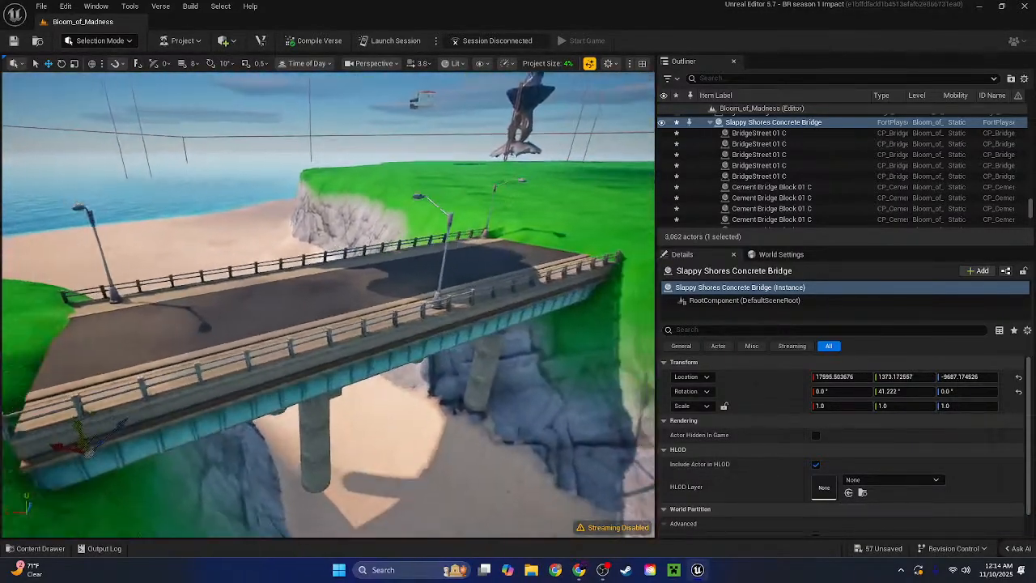
left_click_drag(179, 376, 183, 348)
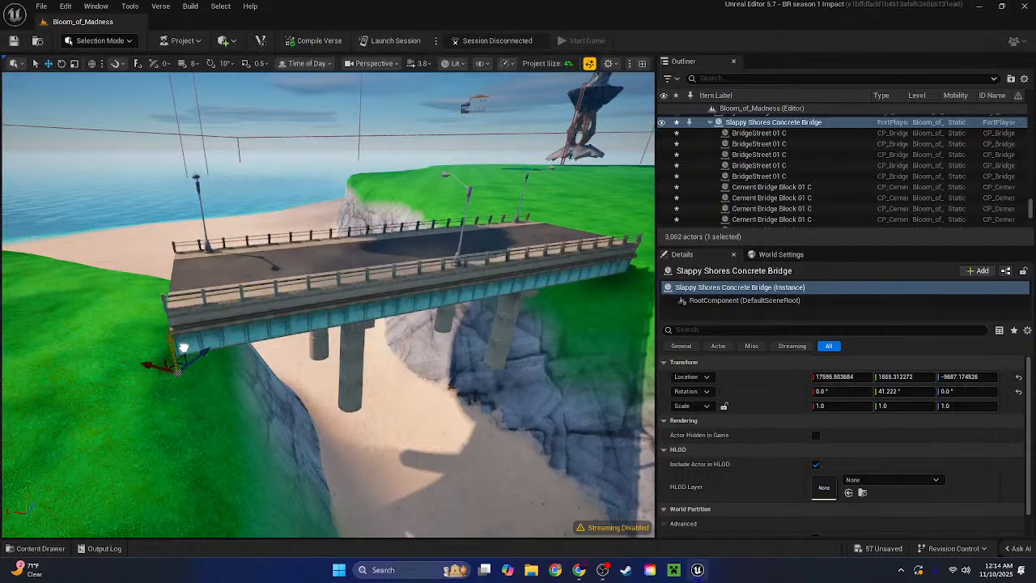
key("ctrl+z")
Duplicate the two pillars at one end of the concrete bridge and lower the copies to about 231 to extend them
key("w")
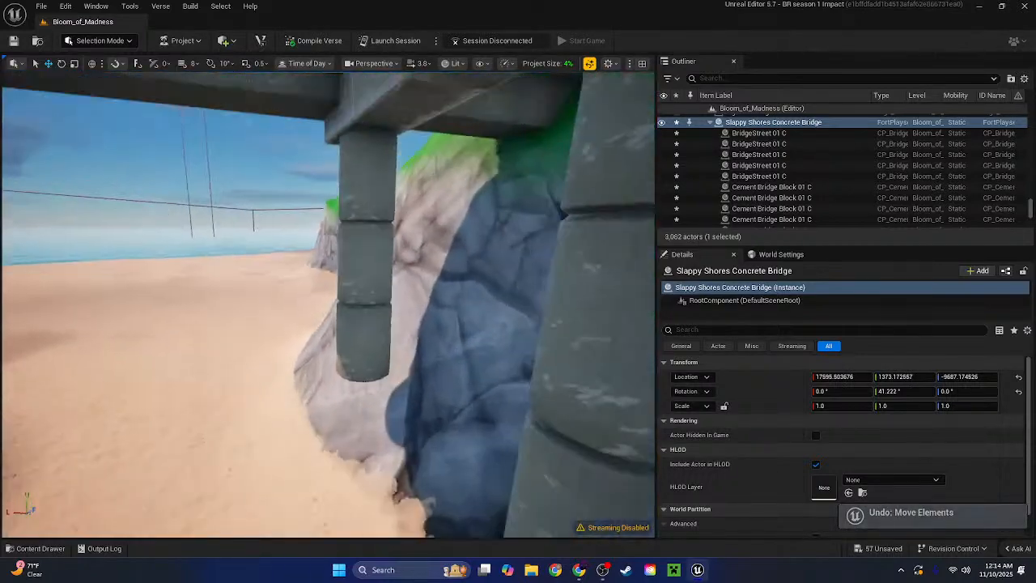
right_click_drag(410, 375, 409, 247)
key("s")
left_click(410, 374)
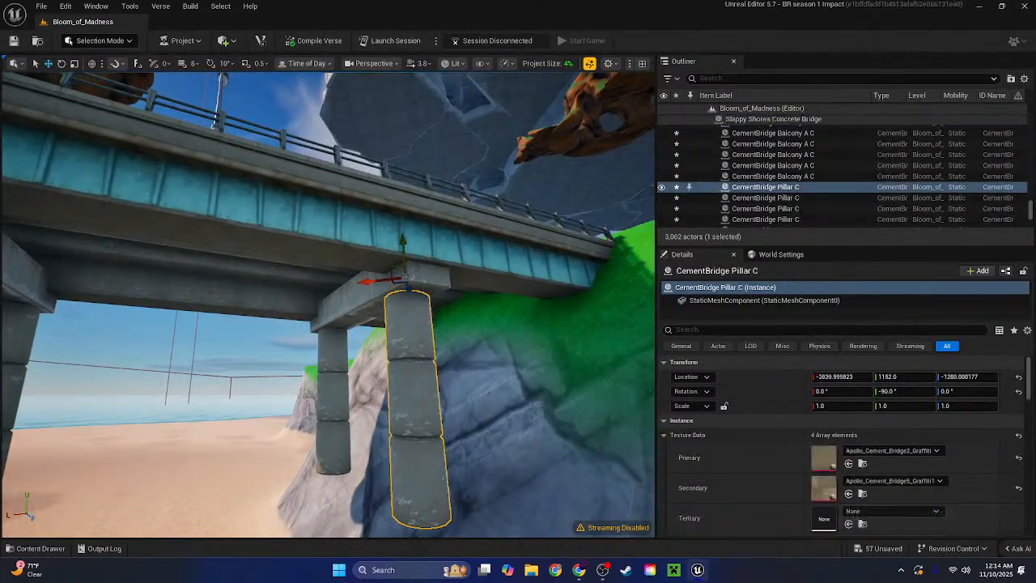
right_click_drag(379, 324, 343, 427)
left_click(371, 312, "ctrl")
key("ctrl+d")
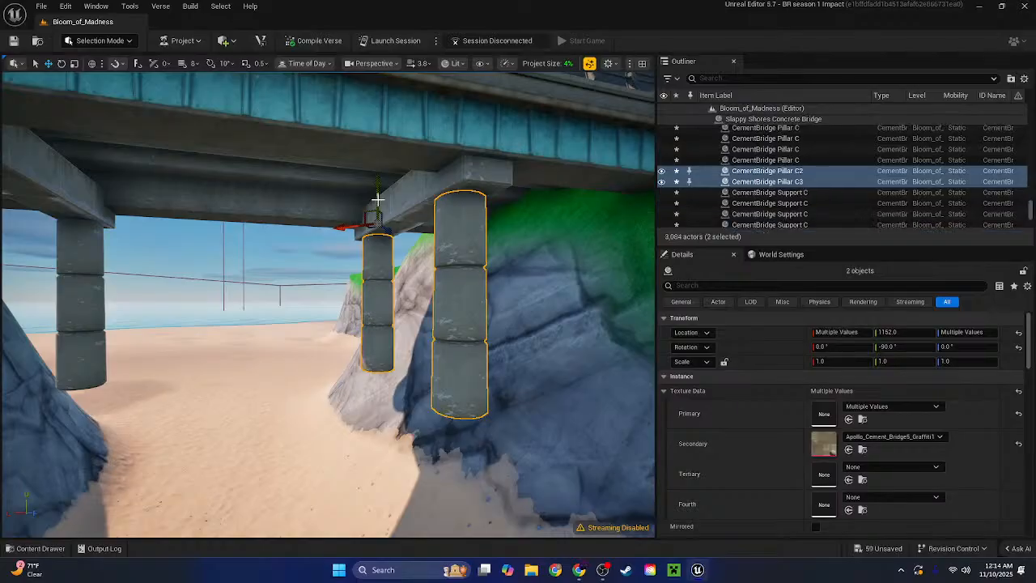
left_click_drag(374, 185, 393, 317)
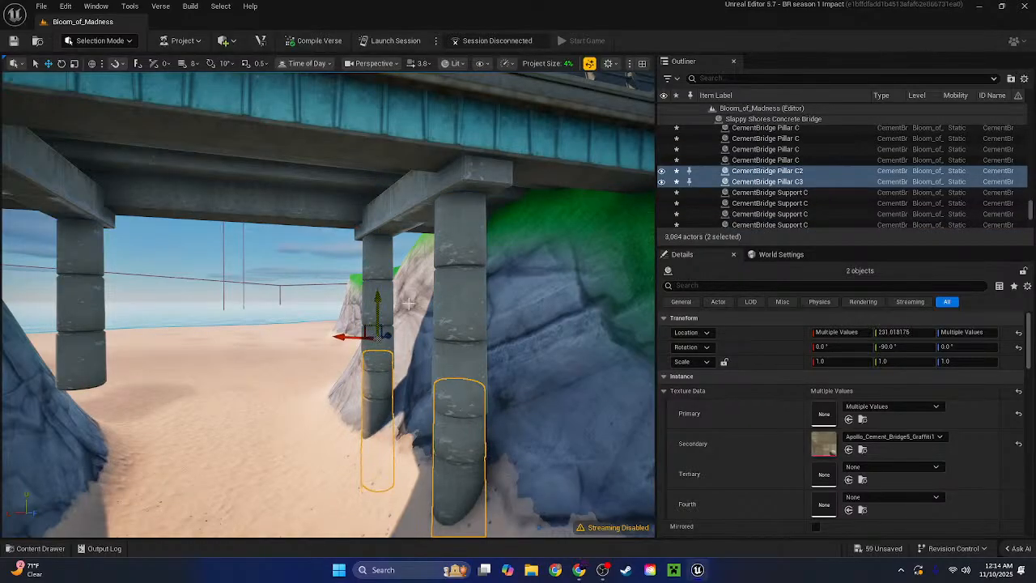
Duplicate the two pillars at the bridge's other end and lower the copies so that they reach the sand
key("w")
right_click_drag(409, 303, 271, 332)
key("s")
key("w")
left_click(265, 269)
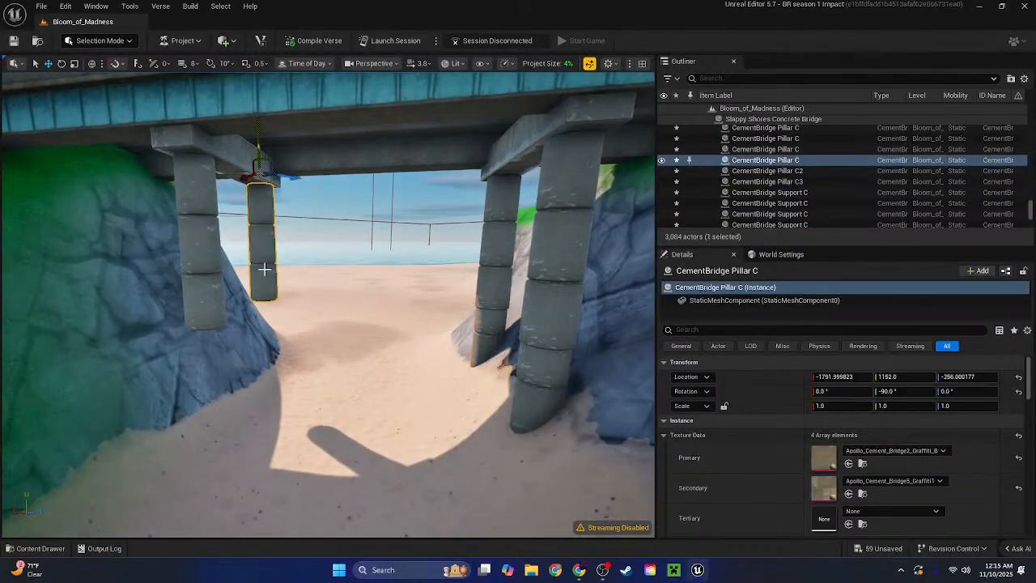
left_click(187, 261, "ctrl")
left_click_drag(188, 100, 188, 248, "alt")
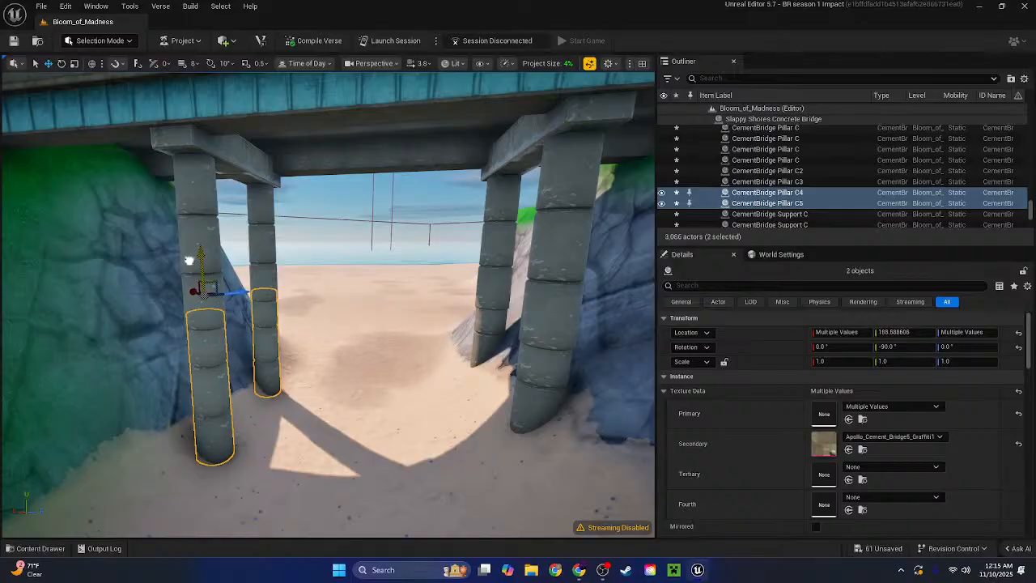
right_click_drag(189, 261, 167, 322)
key("Escape")
Select the VK Waterbody Ocean and raise it to a height of about 746 to flood the channels between the plateaus
key("w")
key("s")
key("w")
key("s")
key("s")
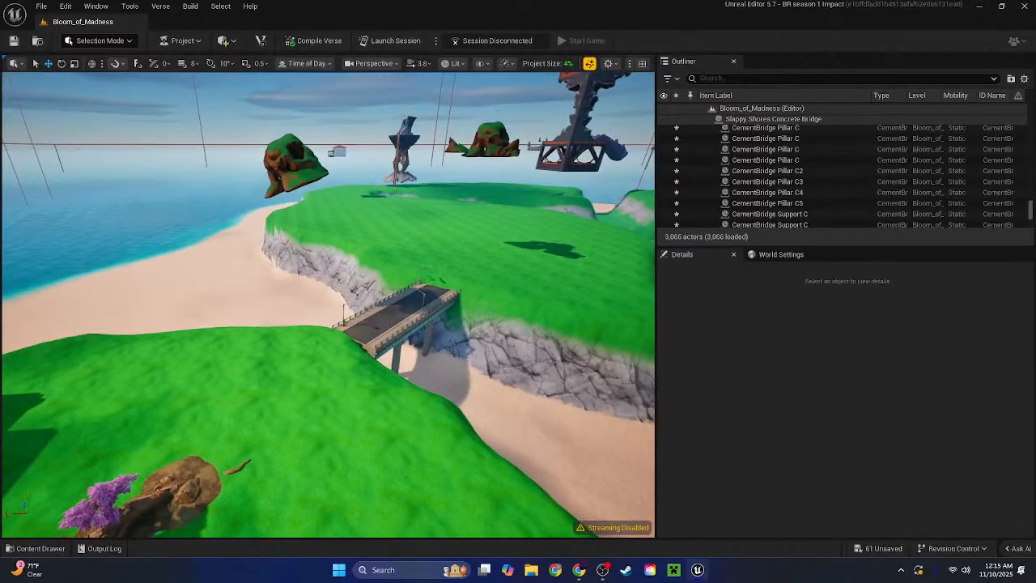
left_click(154, 241)
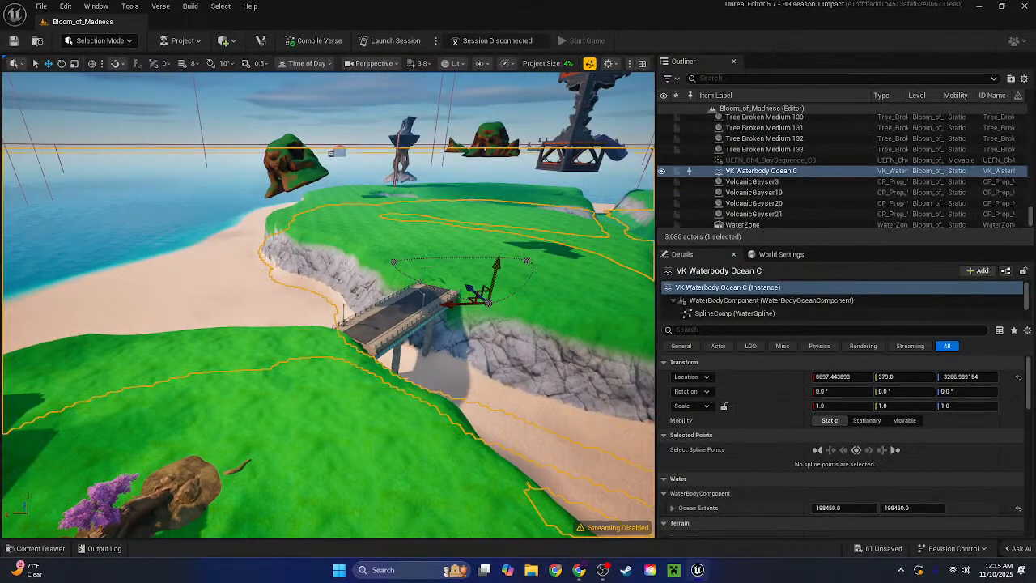
right_click_drag(154, 242, 194, 250)
left_click_drag(295, 285, 296, 278)
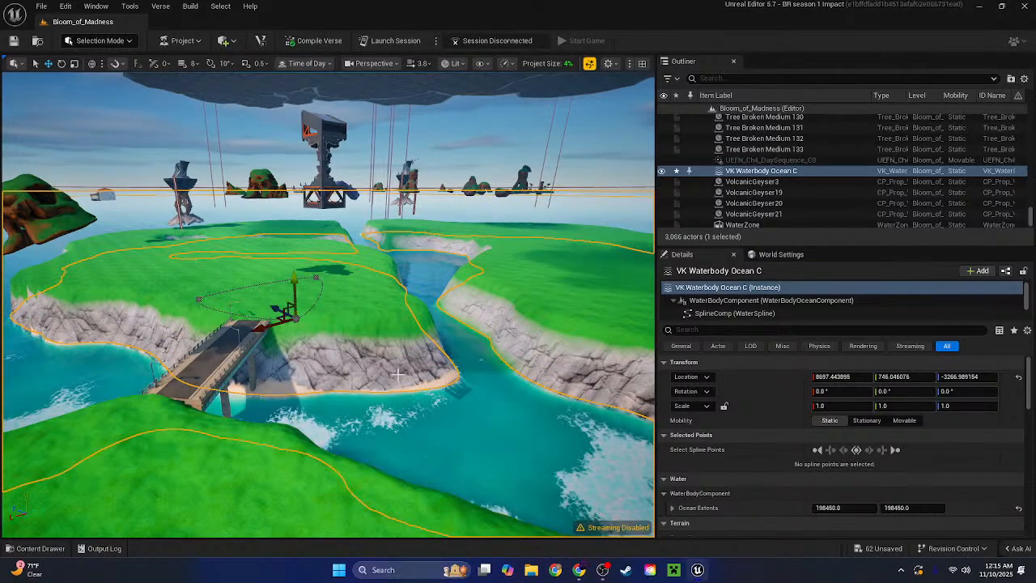
right_click_drag(397, 374, 429, 229)
left_click(404, 273)
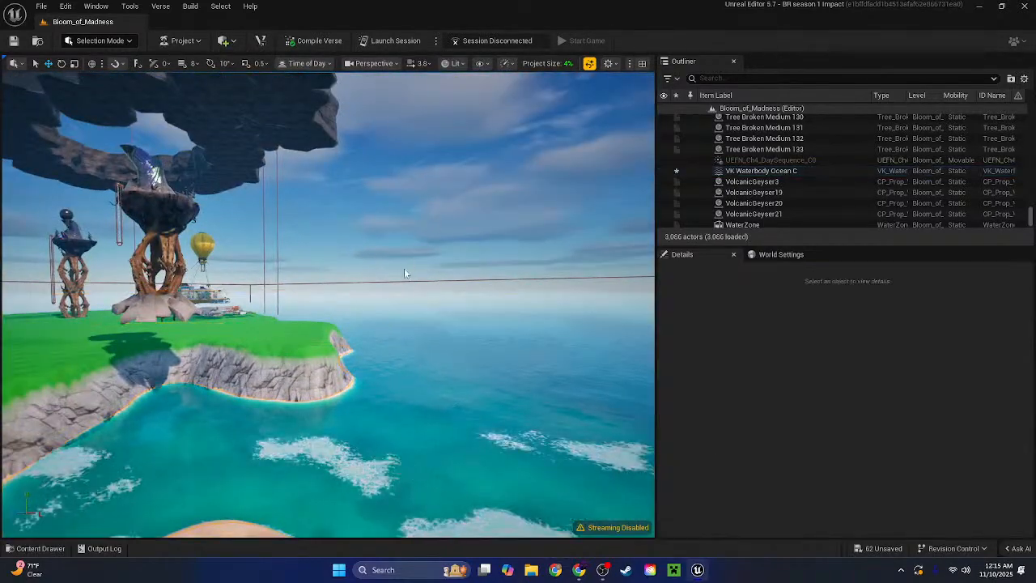
Examine the whole flooded island from above, then inspect how the concrete bridge's ends meet the grassy banks
right_click_drag(404, 269, 298, 242)
scroll(328, 305, "up", 1)
scroll(328, 304, "up", 8)
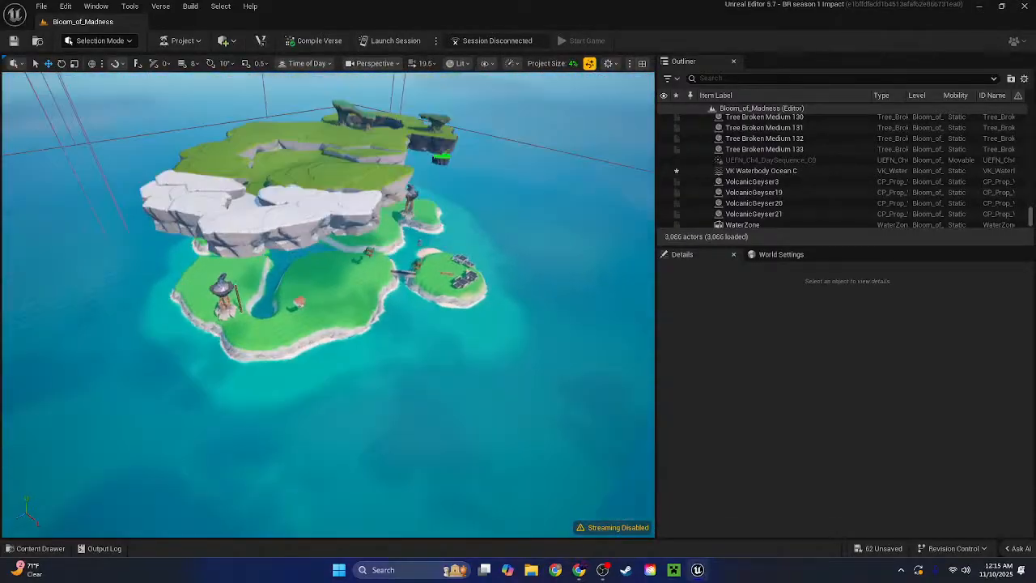
right_click_drag(328, 304, 327, 226)
key("w")
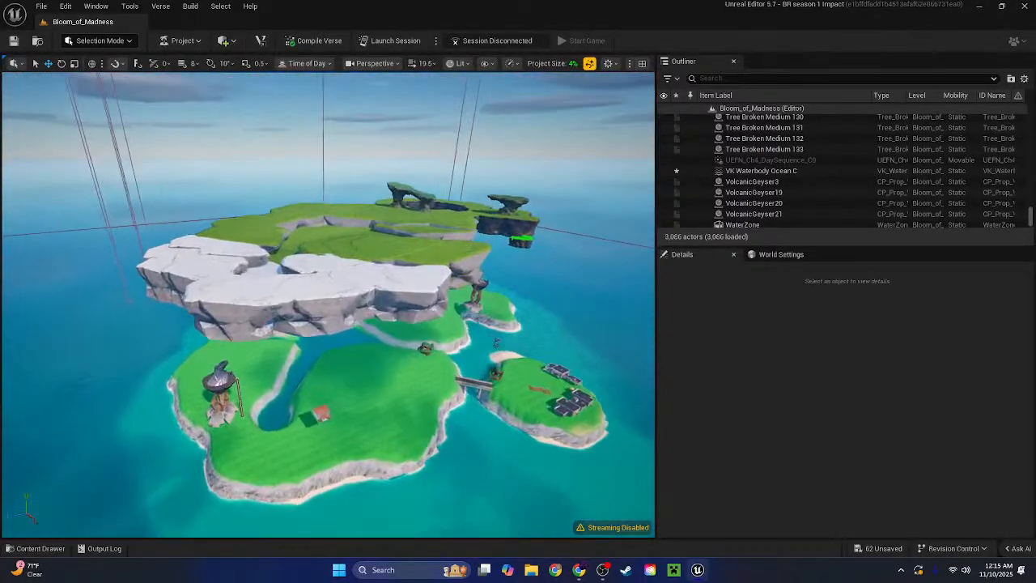
key("w")
right_click_drag(328, 305, 340, 271)
key("s")
key("w")
scroll(328, 305, "down", 4)
key("w")
scroll(327, 304, "down", 3)
key("s")
key("w")
key("s")
scroll(327, 305, "down", 7)
key("s")
Flatten the grass at the bridge's end in Landscape mode using the Flatten tool with a brush size of about 326
left_click(102, 42)
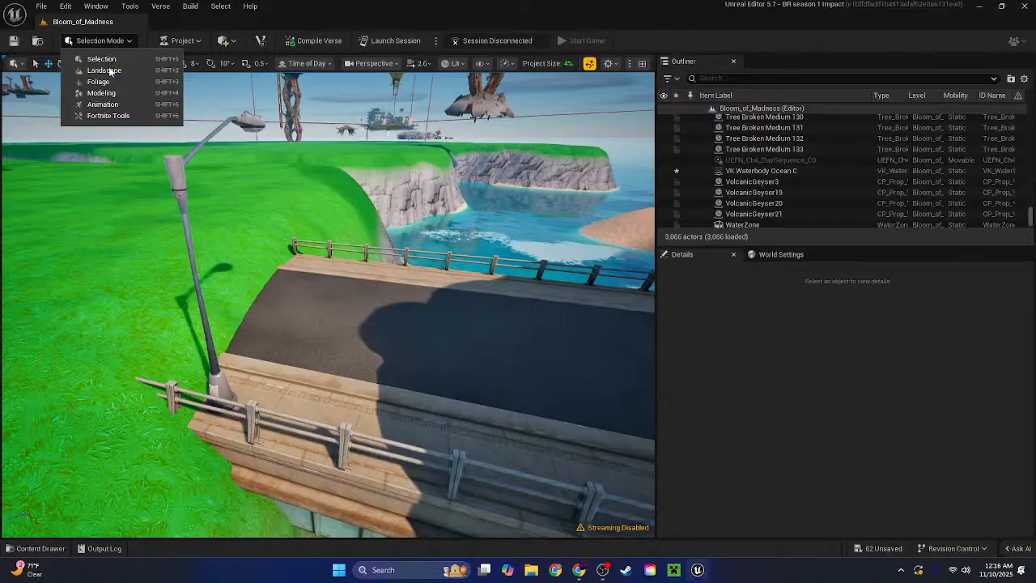
left_click(110, 59)
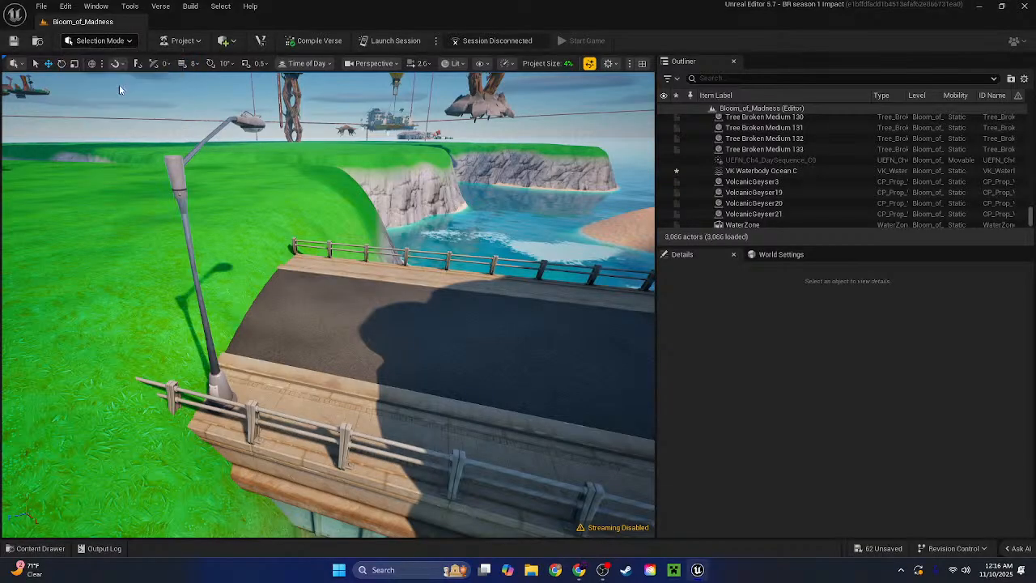
key("shift+2")
key("d")
mouse_move(357, 324)
right_mouse_down()
mouse_move(437, 348)
mouse_move(436, 333)
right_mouse_up()
left_click(102, 101)
right_click_drag(353, 249, 354, 248)
key("w")
mouse_move(483, 254)
right_mouse_down()
mouse_move(502, 218)
mouse_move(502, 187)
mouse_move(473, 256)
mouse_move(484, 252)
right_mouse_up()
key("bracketleft")
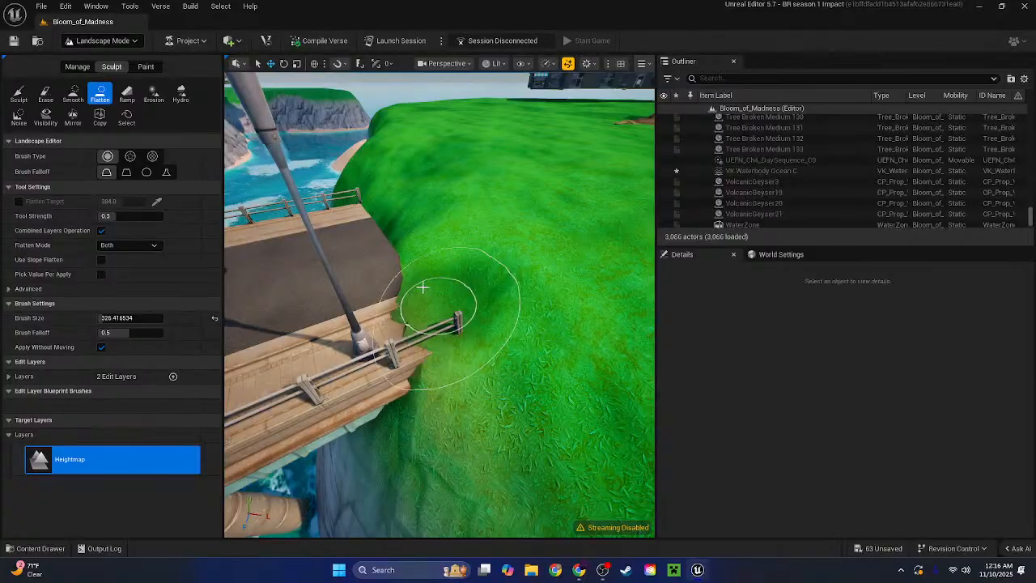
left_click_drag(422, 288, 421, 246)
Sculpt down the ground covering the bridge's end and flatten the surrounding bank into a landing for the road
left_click(17, 94)
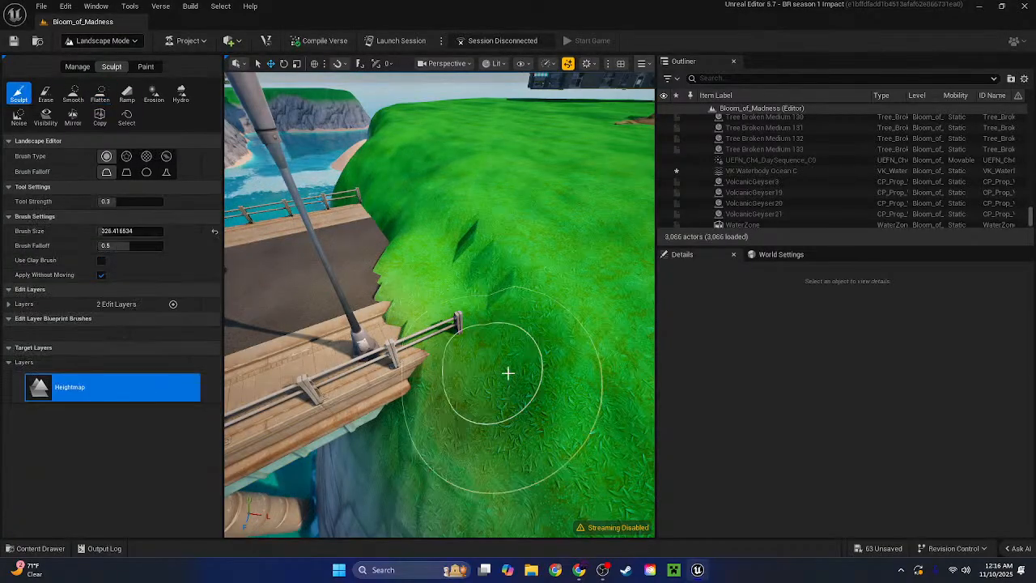
mouse_move(390, 276)
left_mouse_down("shift")
mouse_move(442, 270)
mouse_move(402, 224)
left_mouse_up("shift")
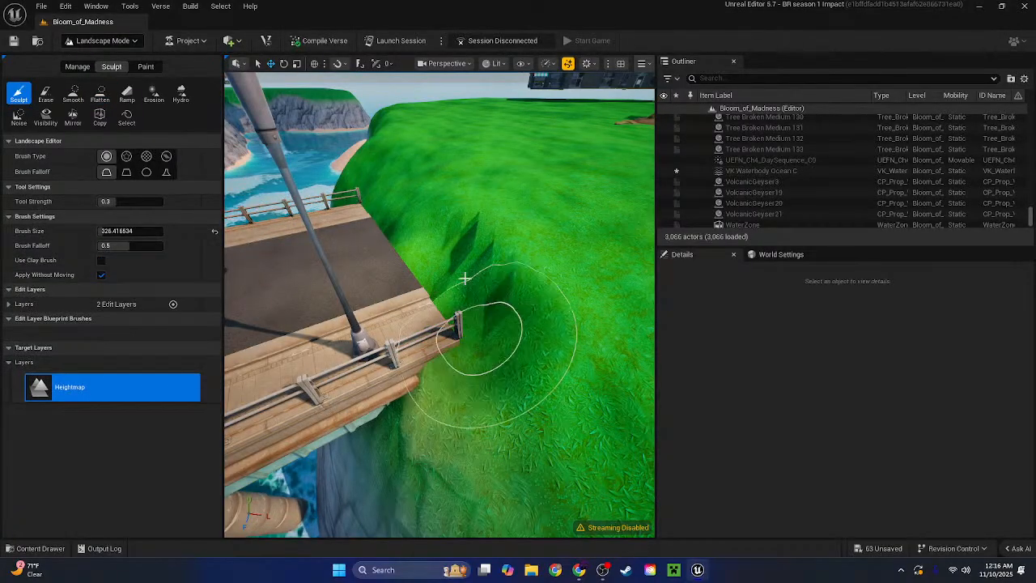
mouse_move(465, 279)
right_mouse_down()
mouse_move(437, 278)
mouse_move(421, 324)
mouse_move(388, 316)
mouse_move(372, 275)
mouse_move(419, 315)
right_mouse_up()
mouse_move(419, 315)
left_mouse_down()
mouse_move(419, 349)
mouse_move(400, 335)
mouse_move(439, 277)
mouse_move(411, 342)
left_mouse_up()
left_click(101, 93)
right_click_drag(410, 343, 414, 302)
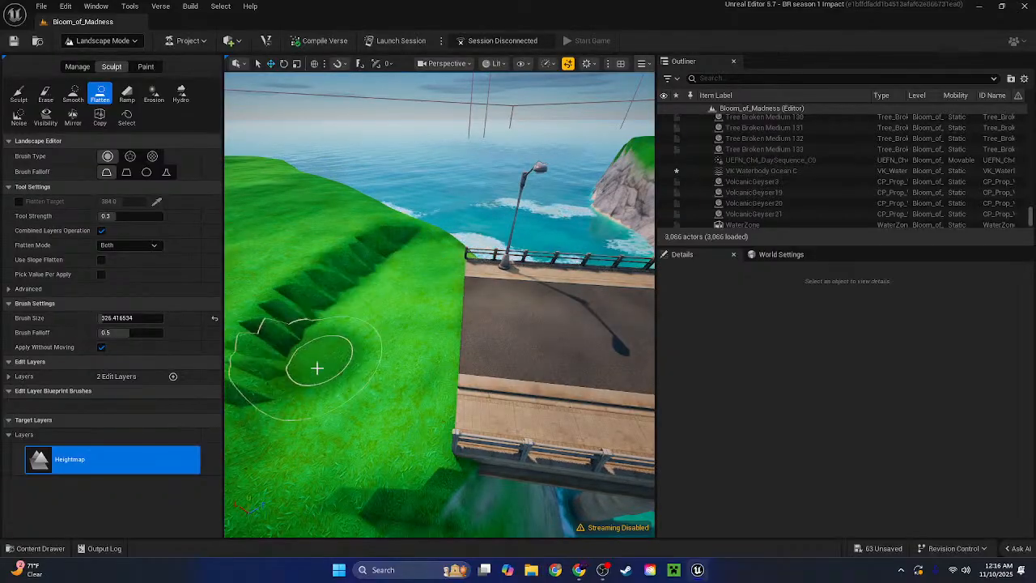
Smooth the jagged grass ridges around the flattened landing at the bridge's end with the Smooth tool
right_click_drag(380, 361, 295, 277)
left_click(72, 94)
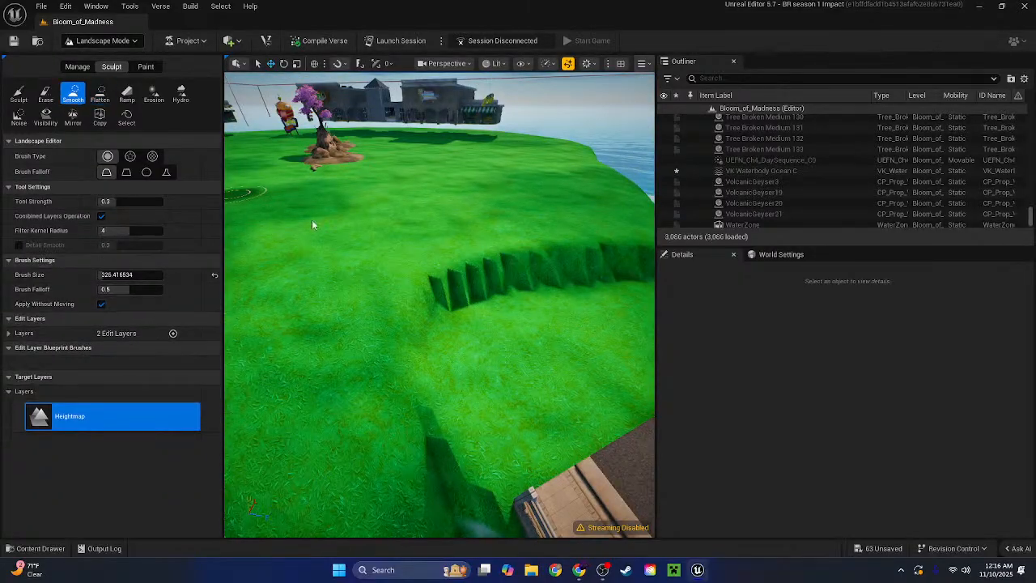
right_click_drag(312, 224, 353, 244)
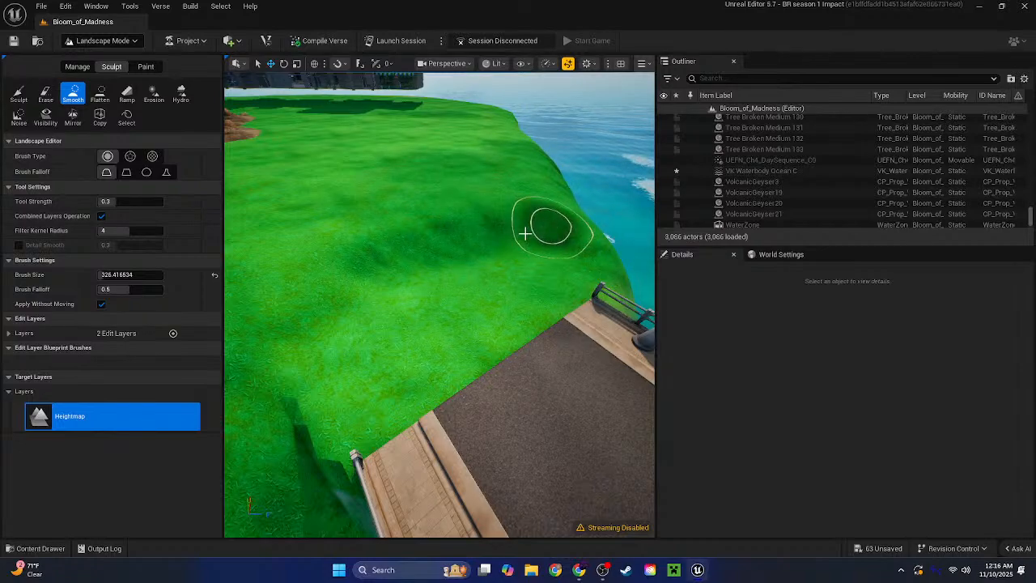
Sculpt down the raised grass along the edge of the bridge's road beside the lamp post
right_click_drag(570, 249, 566, 267)
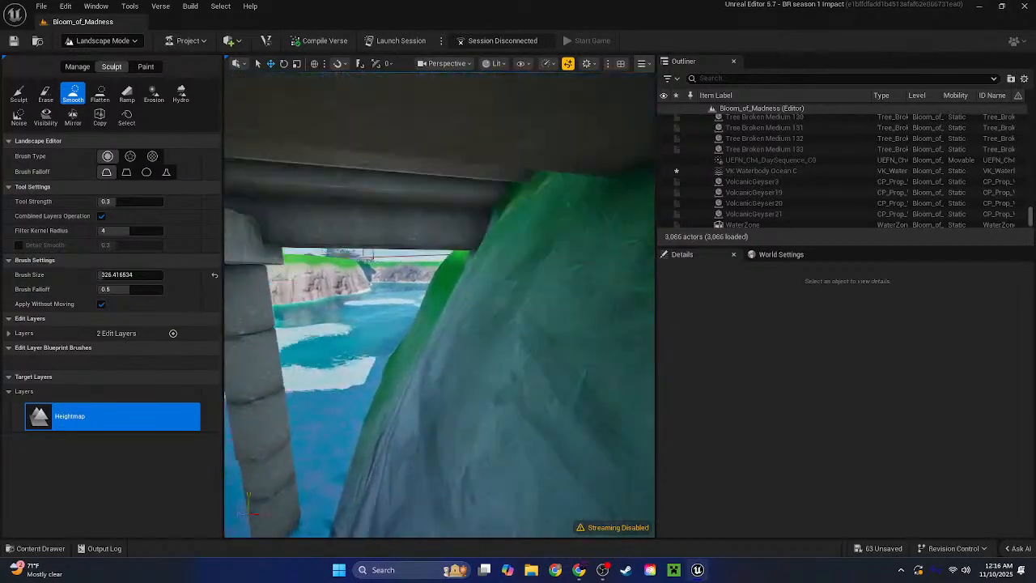
mouse_move(497, 267)
right_mouse_down()
mouse_move(497, 229)
mouse_move(444, 186)
right_mouse_up()
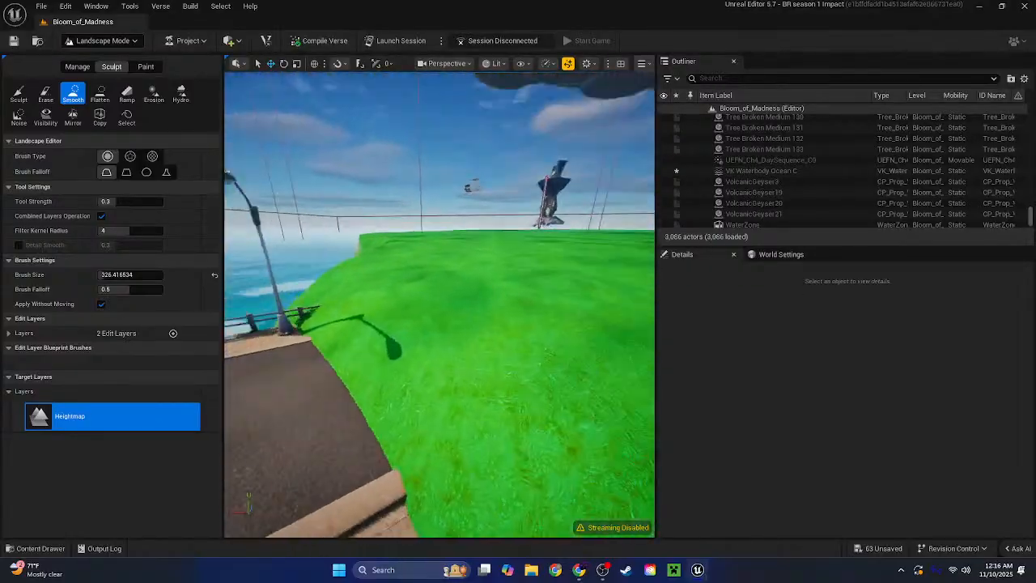
left_click(18, 93)
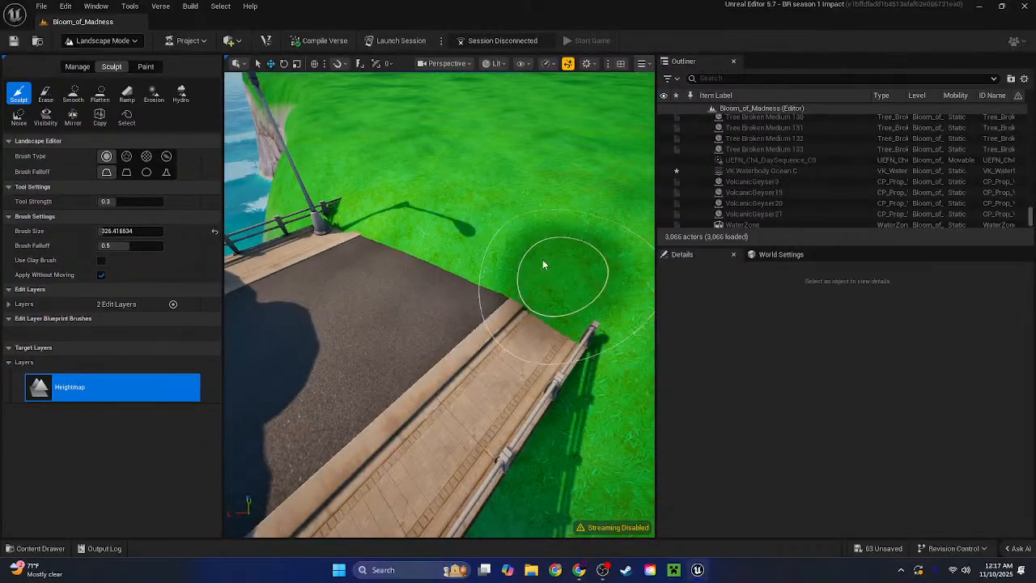
key("w")
mouse_move(440, 304)
right_mouse_down()
mouse_move(439, 259)
mouse_move(453, 251)
mouse_move(440, 238)
mouse_move(439, 201)
right_mouse_up()
key("s")
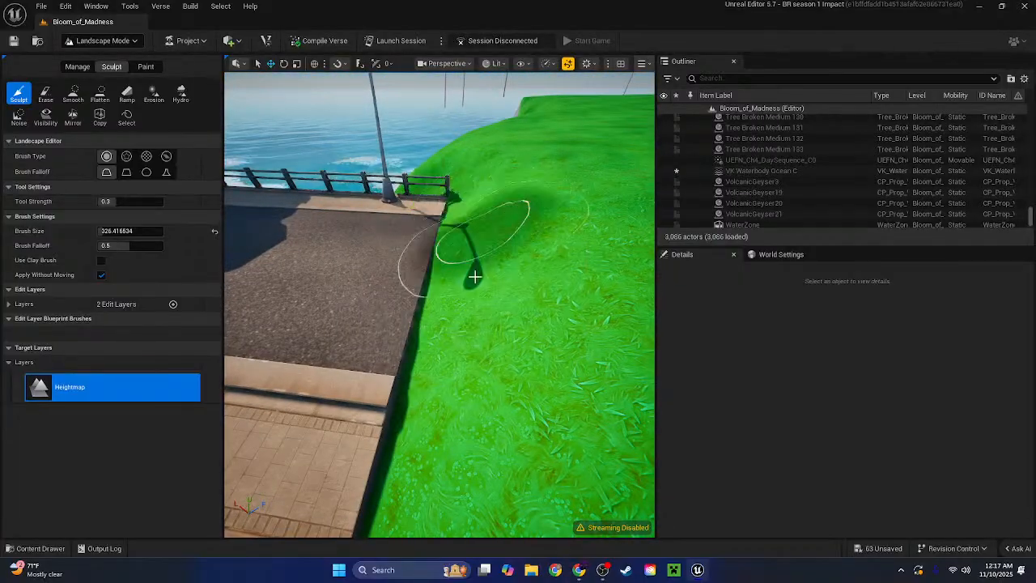
left_click_drag(474, 275, 448, 405, "shift")
mouse_move(449, 405)
right_mouse_down()
mouse_move(441, 300)
mouse_move(453, 340)
mouse_move(436, 288)
mouse_move(498, 268)
right_mouse_up()
key("w")
Flatten the grass along the road's edge near the lamp post and resume the Sculpt tool to refine that bank
left_click(100, 95)
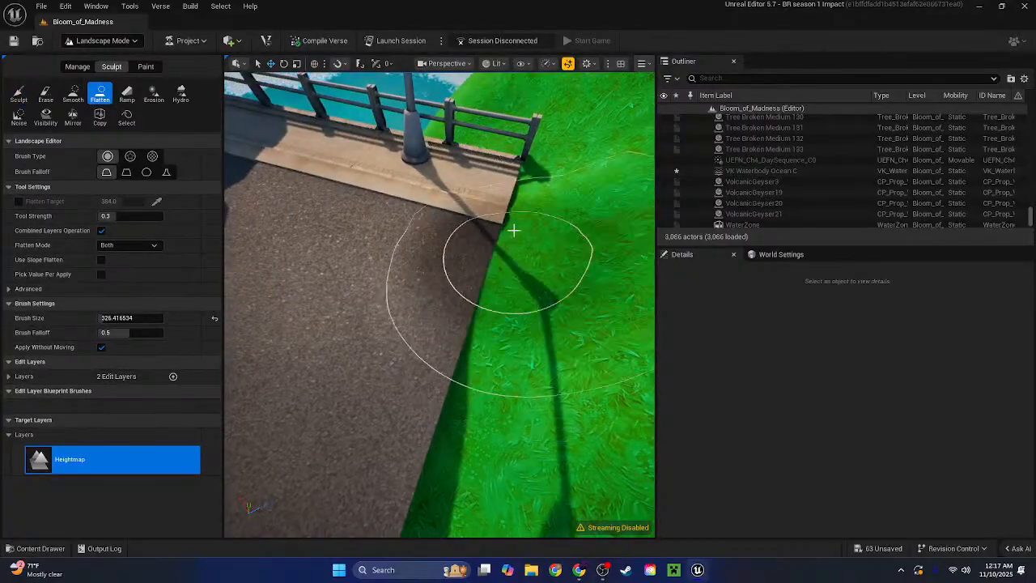
mouse_move(514, 231)
left_mouse_down()
mouse_move(525, 186)
mouse_move(481, 363)
left_mouse_up()
left_click(19, 94)
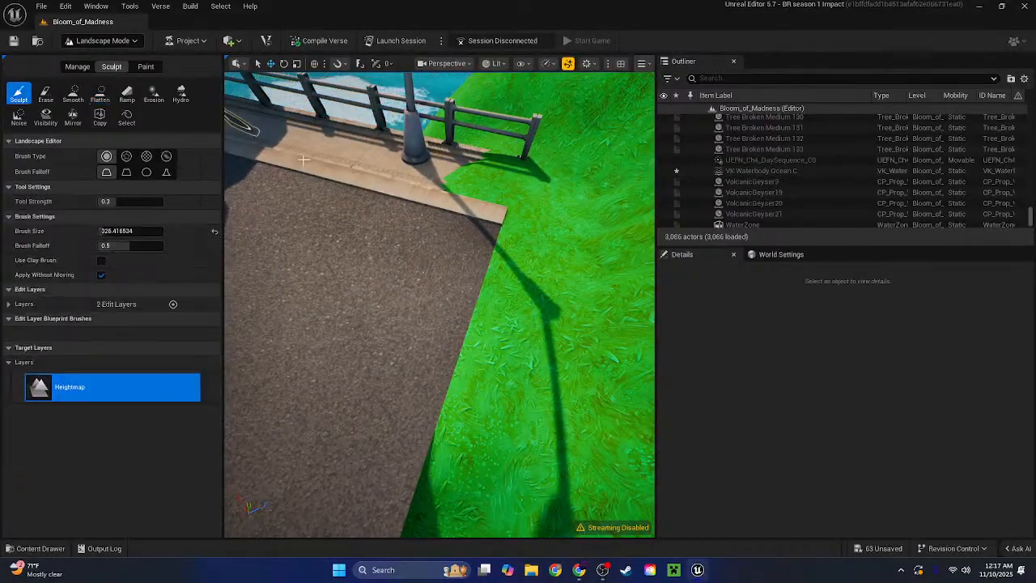
right_click_drag(303, 159, 381, 217)
mouse_move(477, 377)
right_mouse_down()
mouse_move(405, 291)
mouse_move(397, 243)
mouse_move(506, 376)
mouse_move(514, 369)
right_mouse_up()
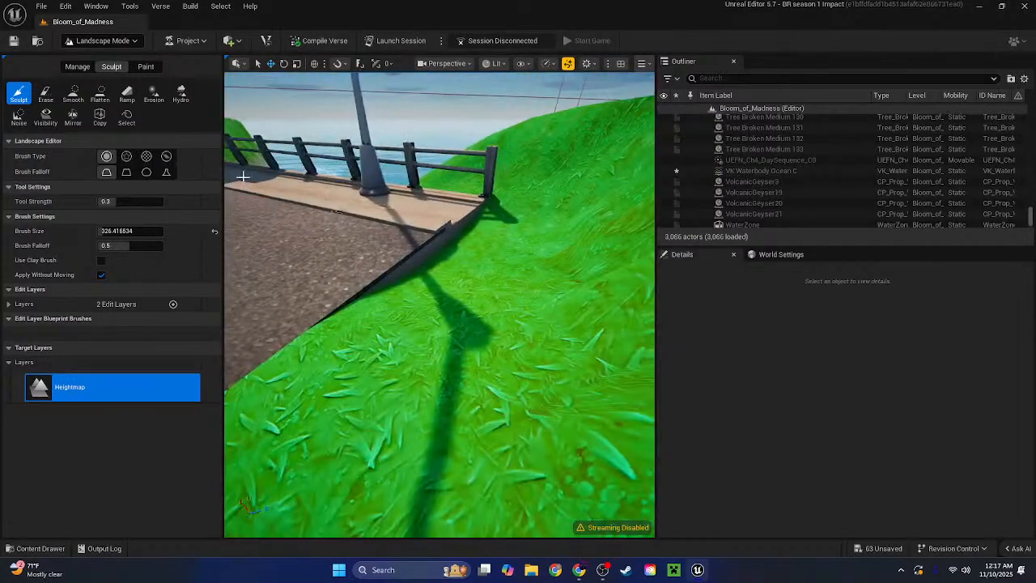
Flatten the raised grass along the road edge and sidewalk corner at the end of the bridge
left_click(100, 100)
left_click_drag(458, 259, 434, 321)
right_click_drag(434, 321, 364, 357)
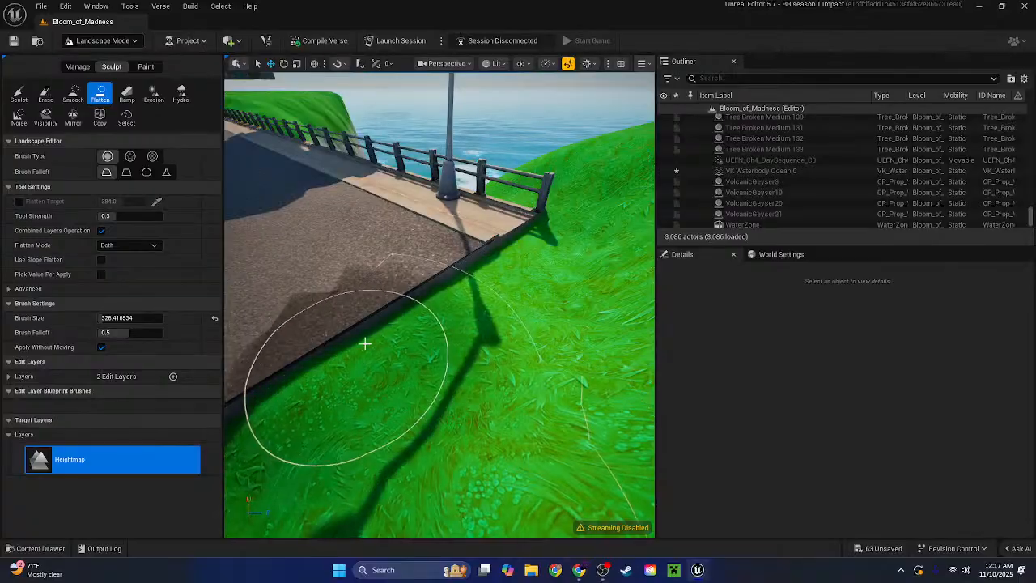
mouse_move(365, 343)
left_mouse_down()
mouse_move(521, 238)
mouse_move(437, 361)
left_mouse_up()
mouse_move(438, 361)
right_mouse_down()
mouse_move(365, 388)
mouse_move(291, 374)
right_mouse_up()
mouse_move(558, 266)
left_mouse_down()
mouse_move(559, 290)
mouse_move(386, 386)
left_mouse_up()
mouse_move(386, 386)
right_mouse_down()
mouse_move(494, 340)
mouse_move(518, 300)
mouse_move(388, 309)
right_mouse_up()
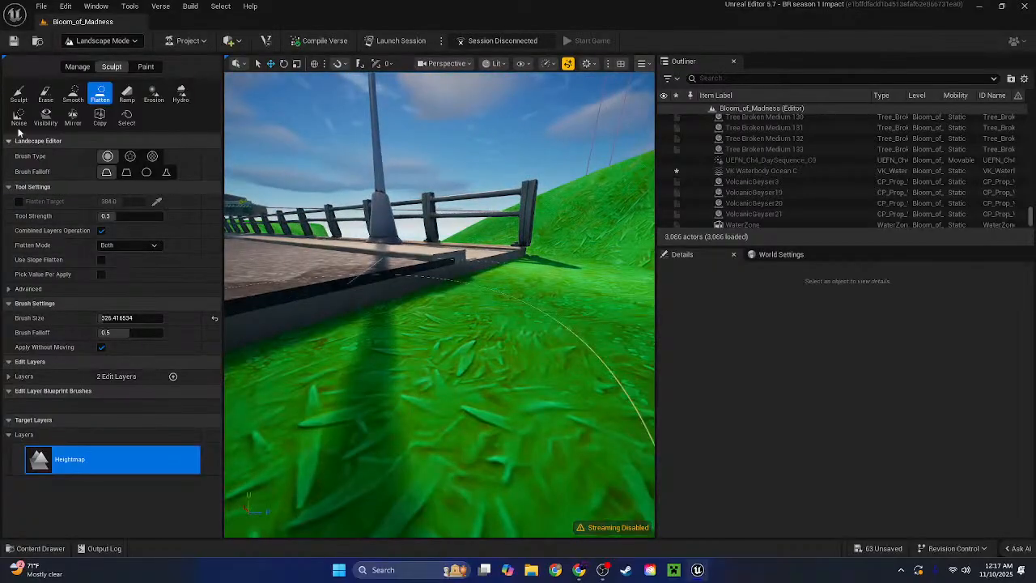
Raise the grass beside the road edge with Sculpt, and flatten it across the full end of the bridge road
left_click(19, 94)
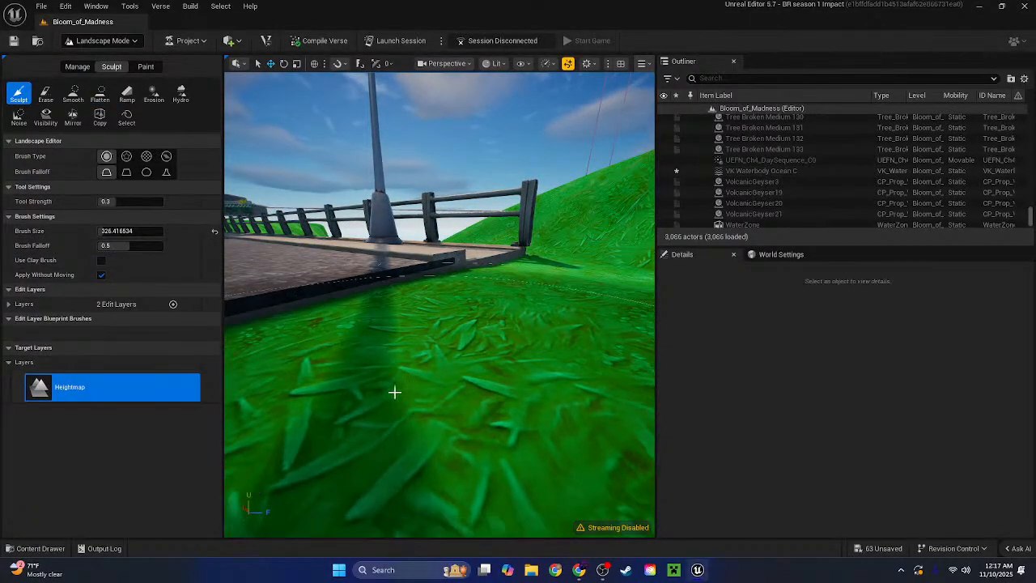
mouse_move(396, 394)
right_mouse_down()
mouse_move(373, 389)
mouse_move(421, 331)
right_mouse_up()
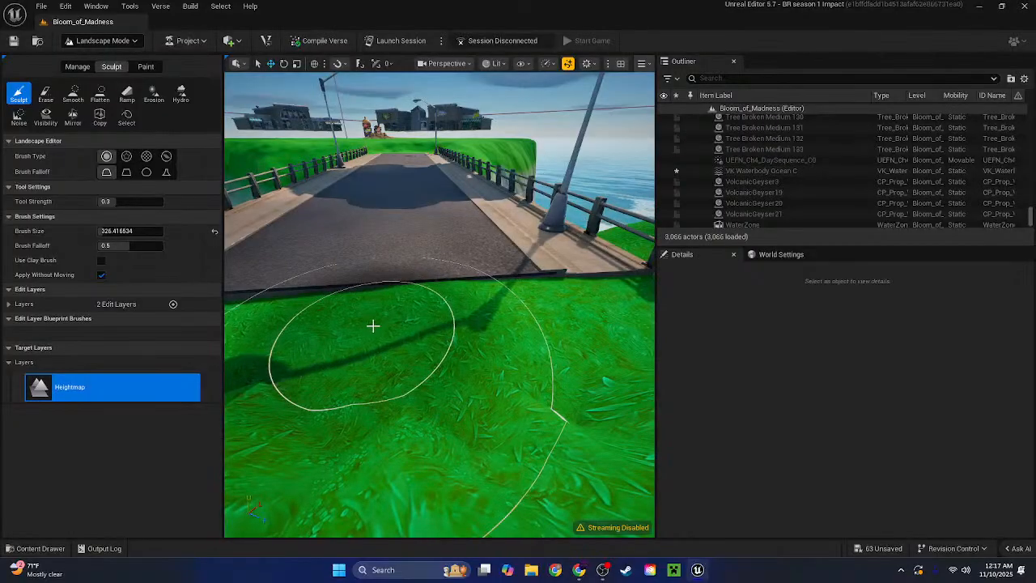
left_click(99, 94)
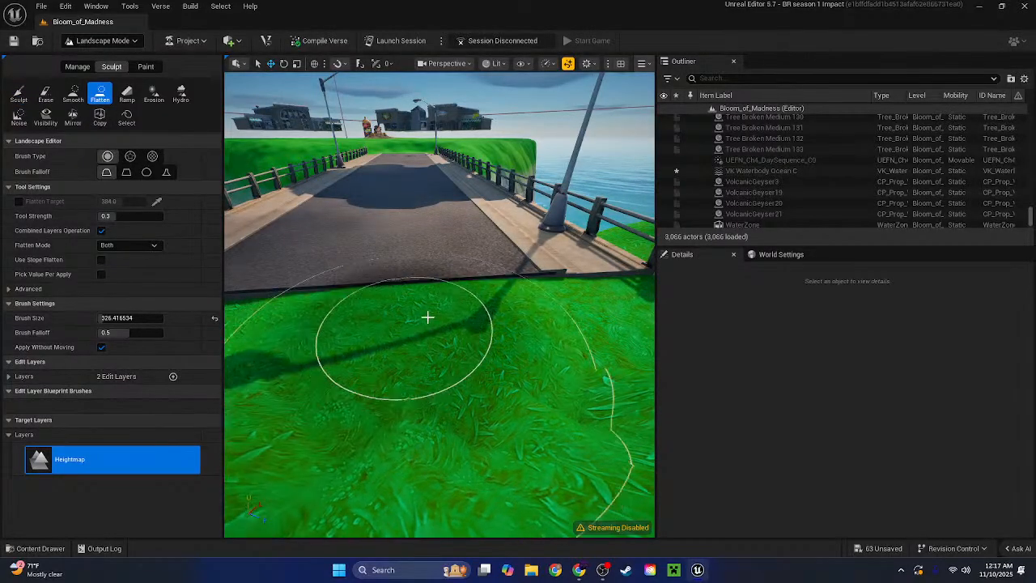
mouse_move(576, 308)
left_mouse_down()
mouse_move(604, 298)
mouse_move(453, 340)
mouse_move(298, 323)
mouse_move(331, 317)
left_mouse_up()
mouse_move(434, 328)
right_mouse_down()
mouse_move(356, 372)
mouse_move(435, 327)
right_mouse_up()
mouse_move(562, 262)
left_mouse_down()
mouse_move(384, 324)
mouse_move(429, 325)
left_mouse_up()
mouse_move(430, 325)
right_mouse_down()
mouse_move(344, 306)
mouse_move(434, 319)
right_mouse_up()
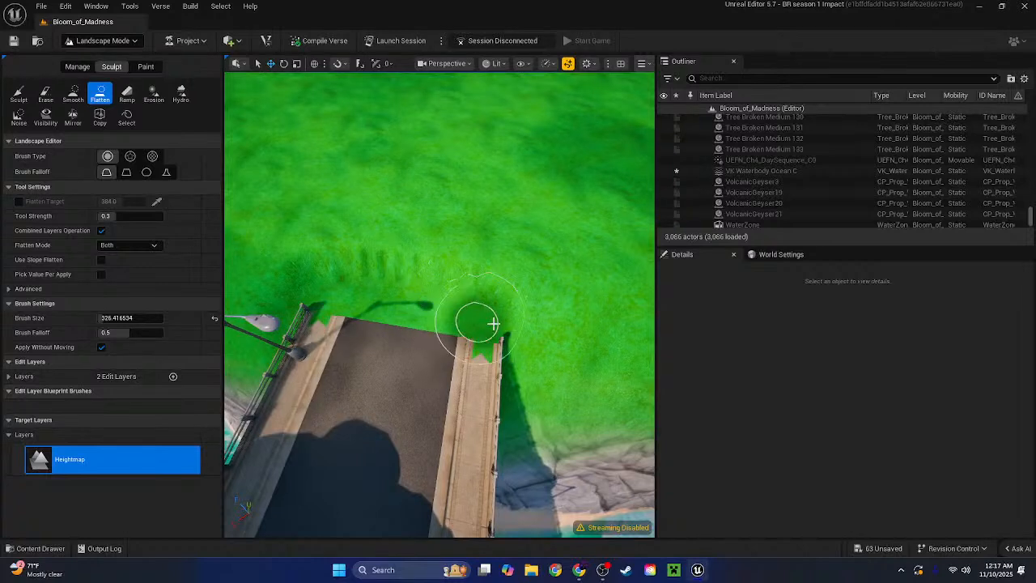
Flatten the slope around the bridge's end and smooth the terrain on both sides of the road
mouse_move(493, 323)
left_mouse_down()
mouse_move(472, 297)
mouse_move(358, 281)
mouse_move(294, 297)
mouse_move(504, 296)
mouse_move(481, 254)
mouse_move(276, 295)
mouse_move(585, 299)
left_mouse_up()
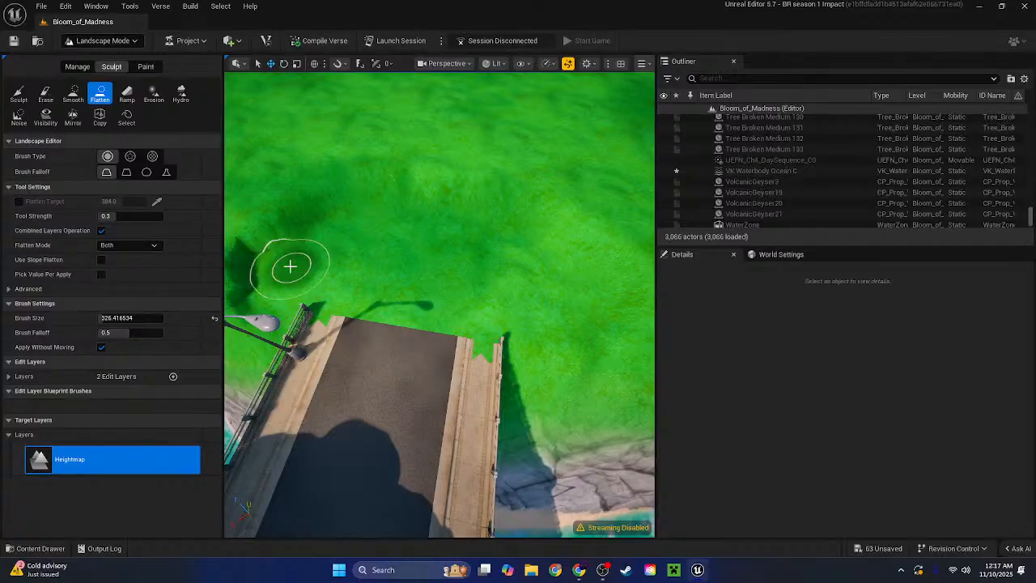
left_click_drag(311, 188, 324, 200)
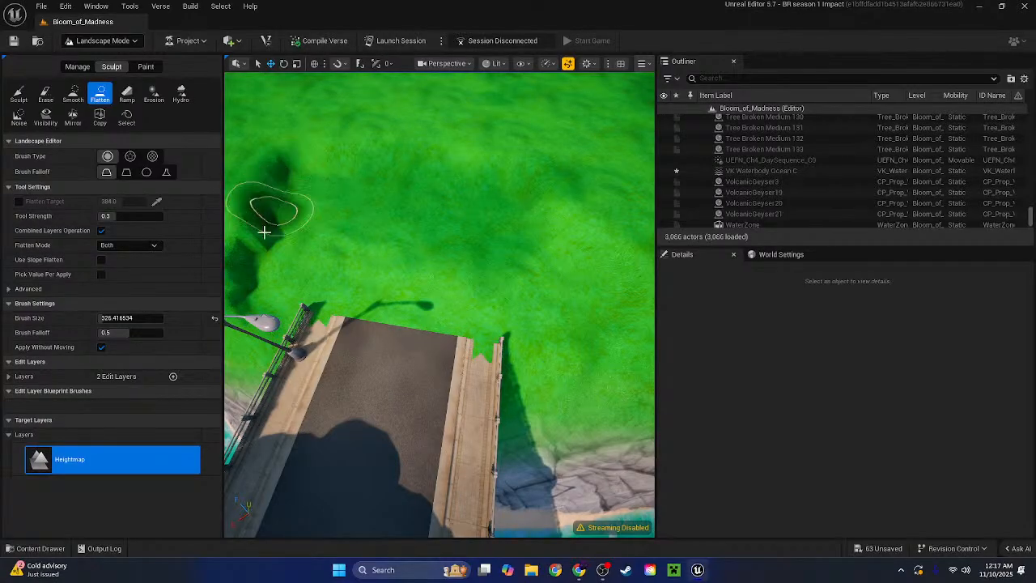
left_click(73, 94)
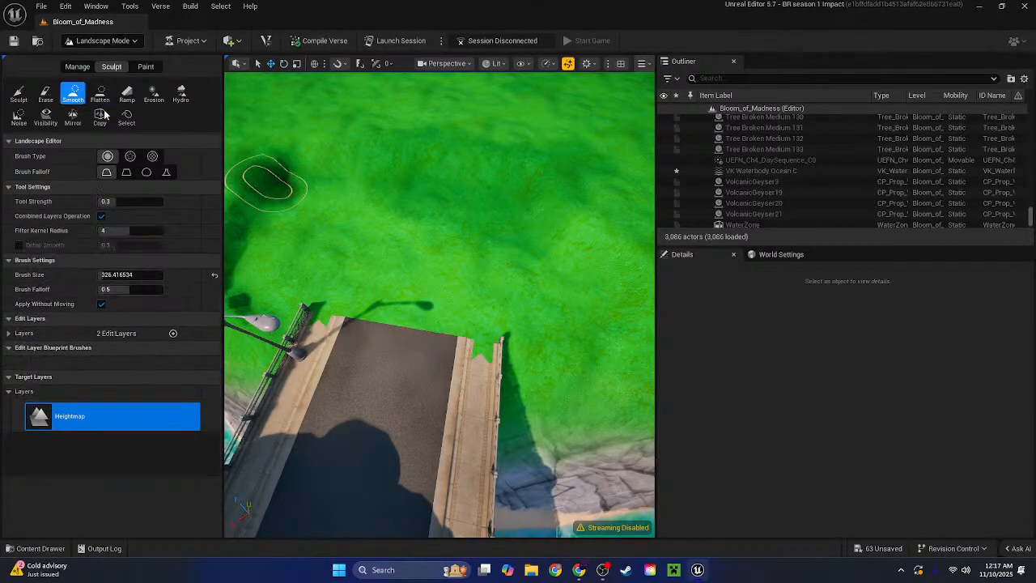
right_click_drag(403, 242, 330, 242)
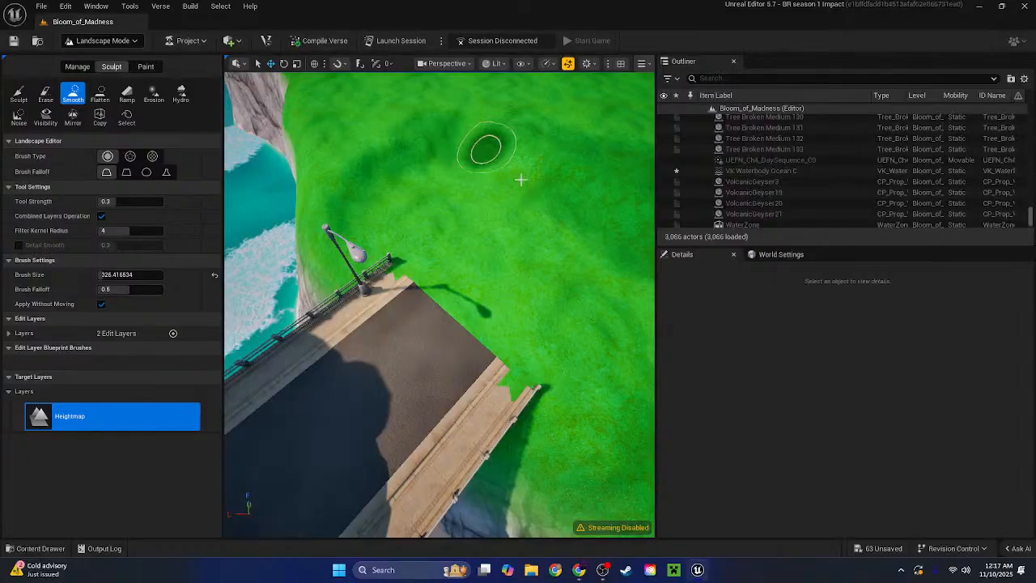
right_click_drag(515, 291, 535, 300)
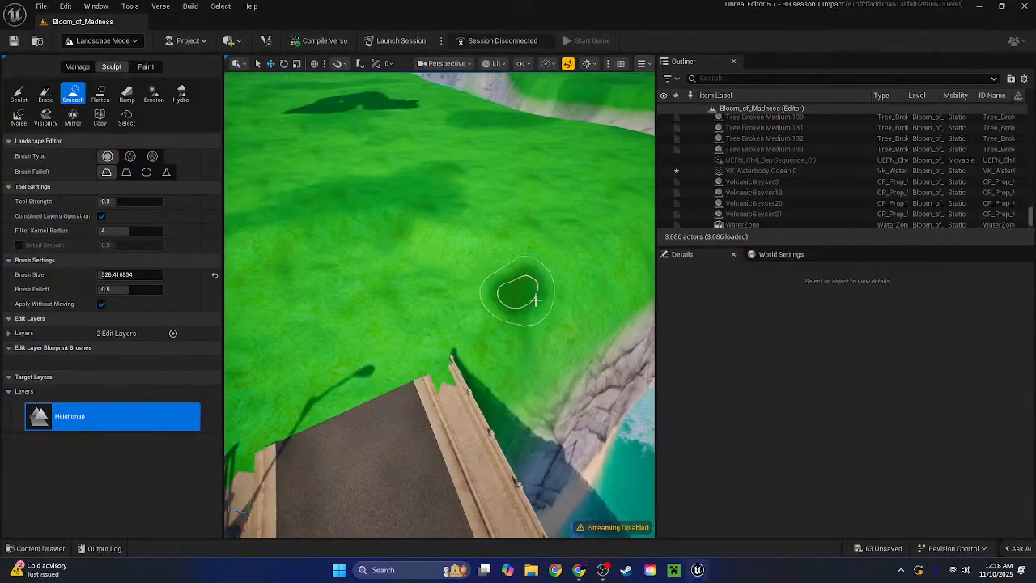
Leave landscape editing for Selection Mode and save the changes to the level
left_click(113, 59)
right_click_drag(329, 304, 399, 221)
scroll(421, 194, "up", 5)
scroll(535, 234, "down", 1)
scroll(454, 240, "up", 2)
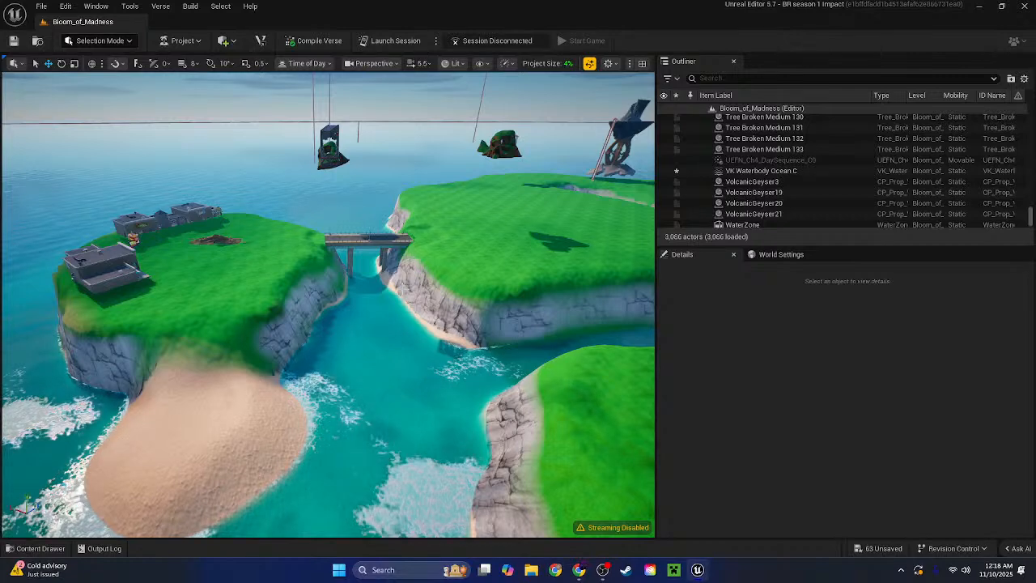
key("w")
right_click_drag(350, 245, 2, 43)
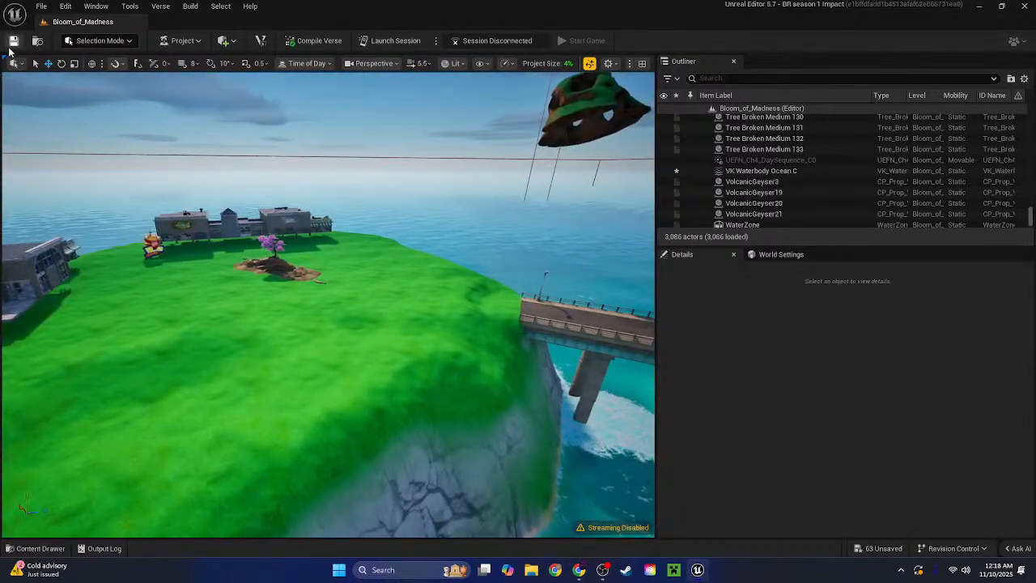
left_click(13, 40)
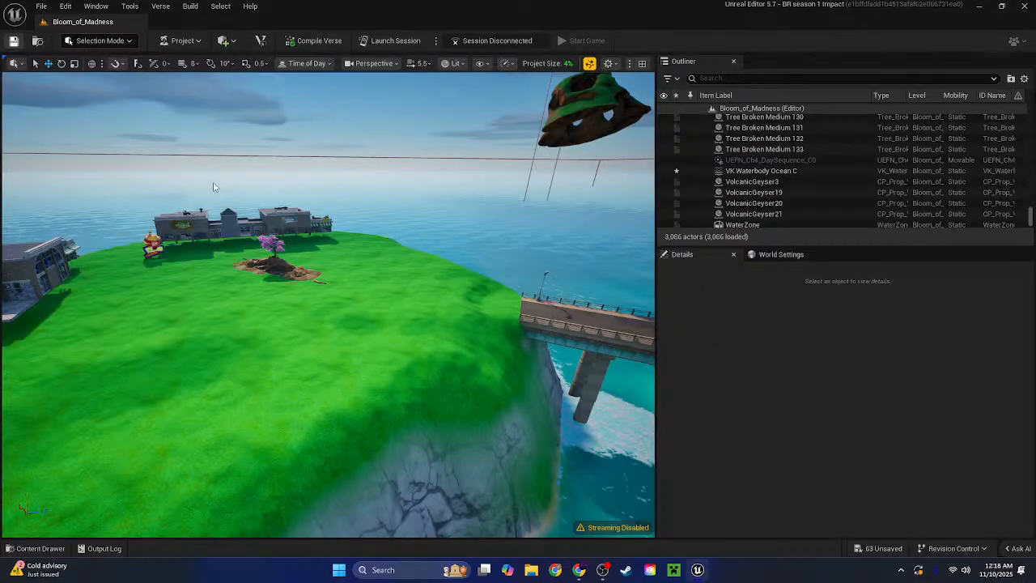
Select the whole Noms building on the town island and lower it onto the grass
right_click(338, 256)
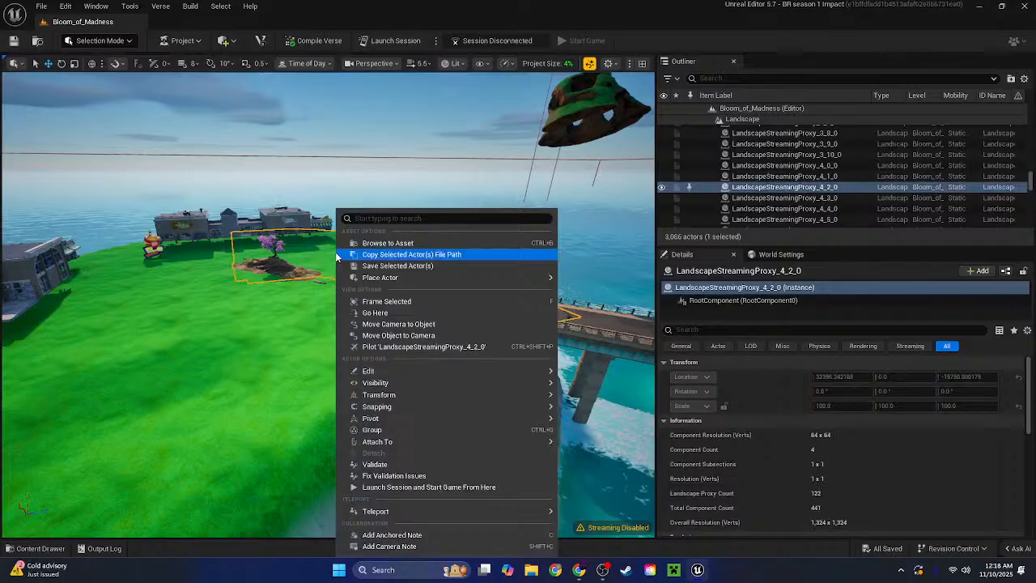
left_click(332, 130)
key("w")
right_click_drag(332, 130, 242, 138)
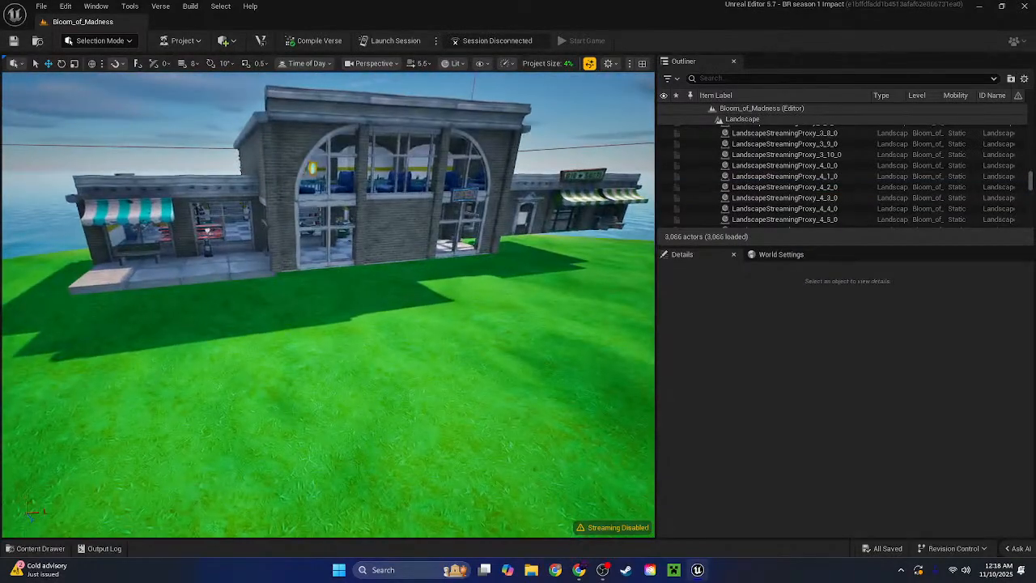
left_click(220, 225)
left_click(782, 119)
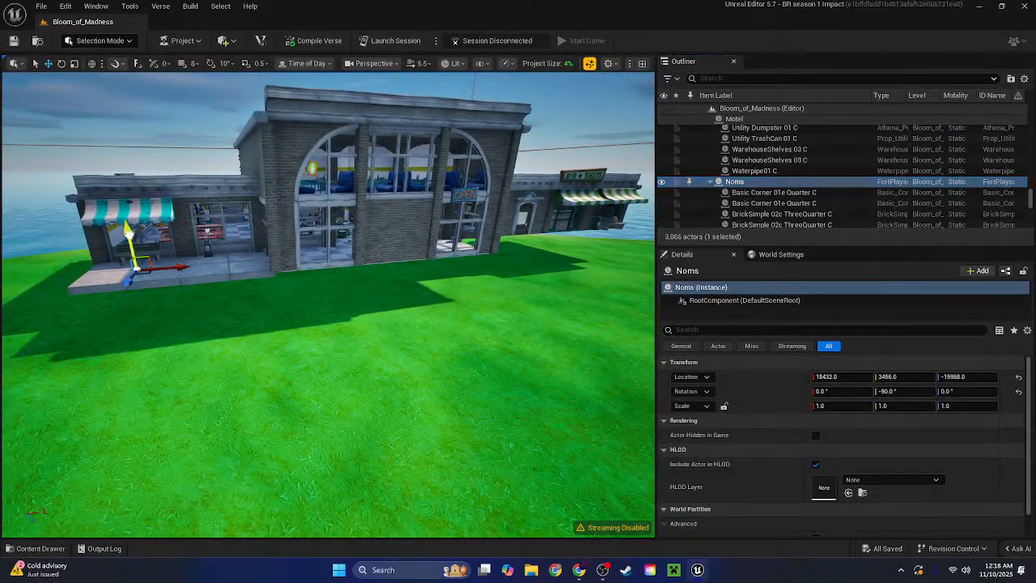
left_click_drag(127, 232, 127, 290)
Select the whole Detective Office building and lower it to ground level, at a vertical location of about 3124
right_click_drag(164, 301, 315, 272)
left_click(178, 235)
left_click(753, 118)
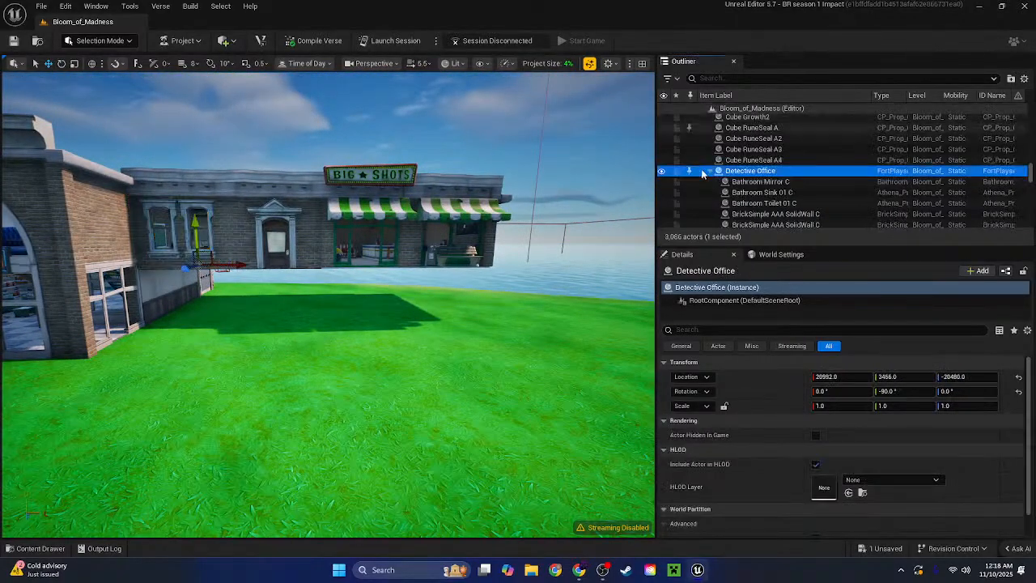
right_click_drag(405, 293, 405, 293)
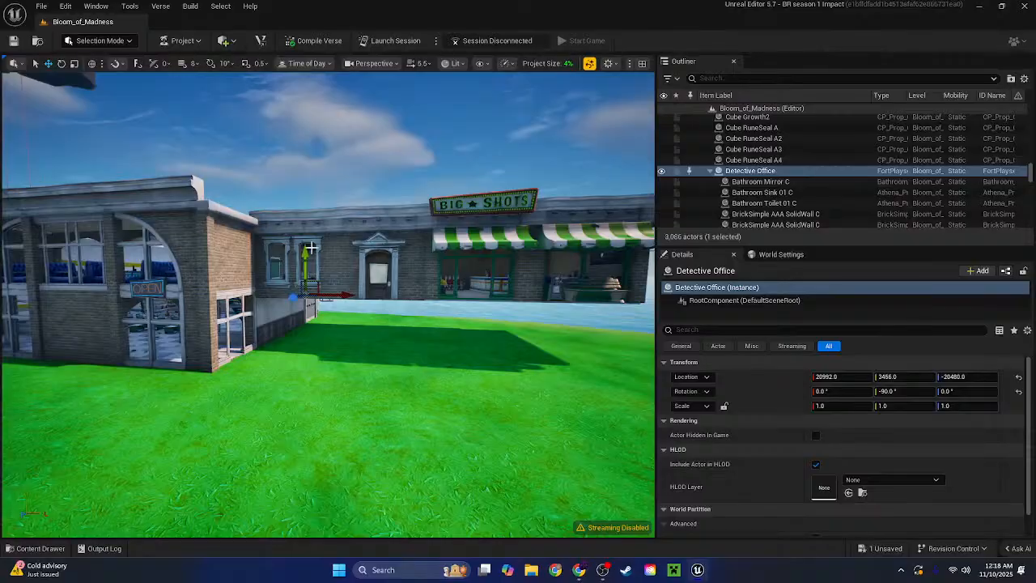
left_click_drag(311, 247, 333, 315)
key("f")
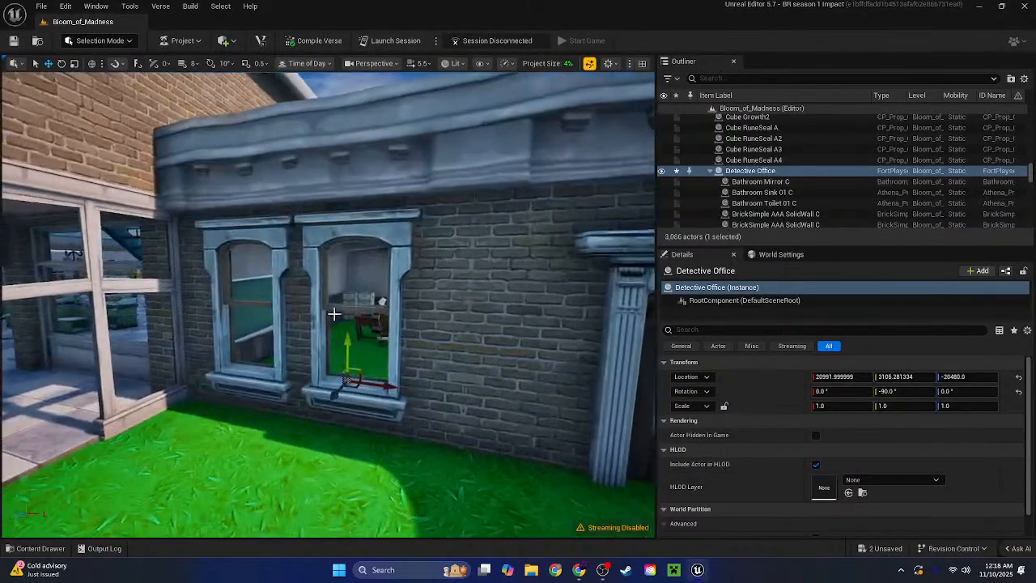
left_click_drag(350, 348, 351, 337)
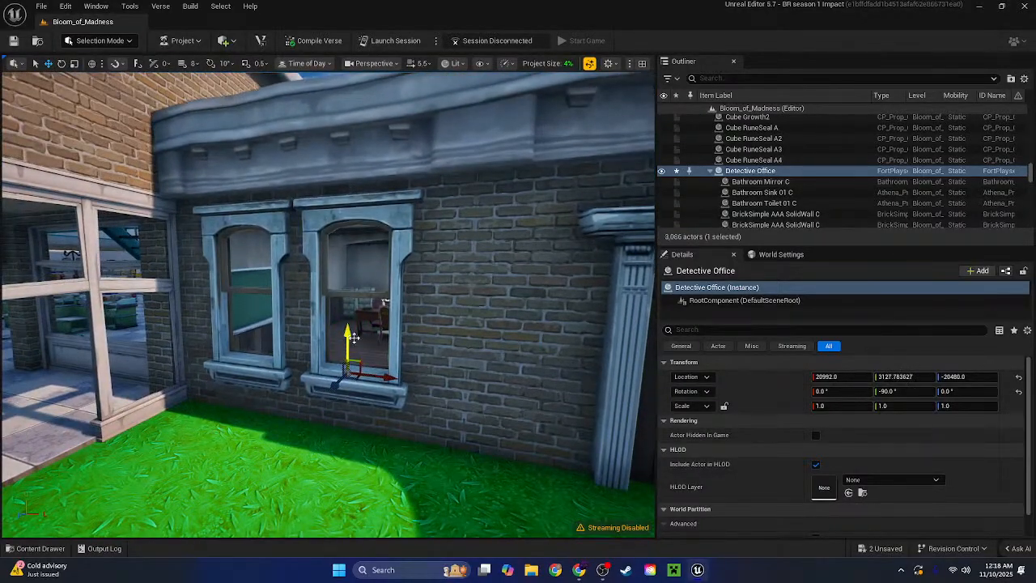
Select the whole Big Shots shop and lower it to the grass, fine-tuning its height against the Detective Office
right_click_drag(354, 337, 354, 337)
left_click(243, 241)
left_click(729, 119)
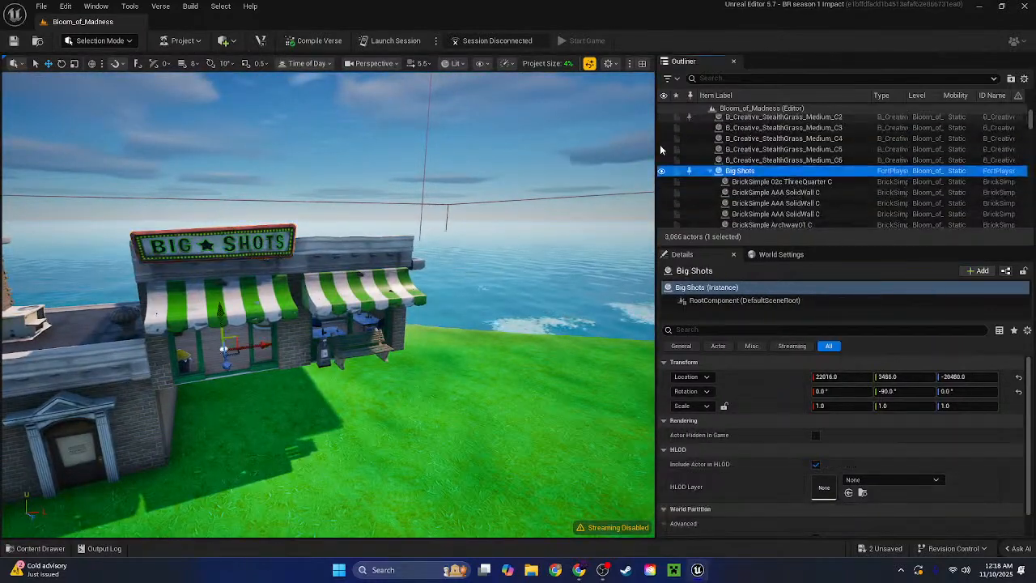
right_click_drag(426, 275, 426, 275)
left_click_drag(280, 259, 272, 360)
right_click_drag(272, 360, 270, 352)
scroll(272, 359, "down", 5)
scroll(270, 351, "down", 1)
left_click_drag(277, 298, 277, 300)
Examine the lowered Detective Office's roof, facade and interior for how it lines up with the neighbouring buildings
right_click_drag(279, 300, 280, 300)
scroll(279, 300, "up", 2)
right_click_drag(362, 312, 362, 312)
left_click(362, 312)
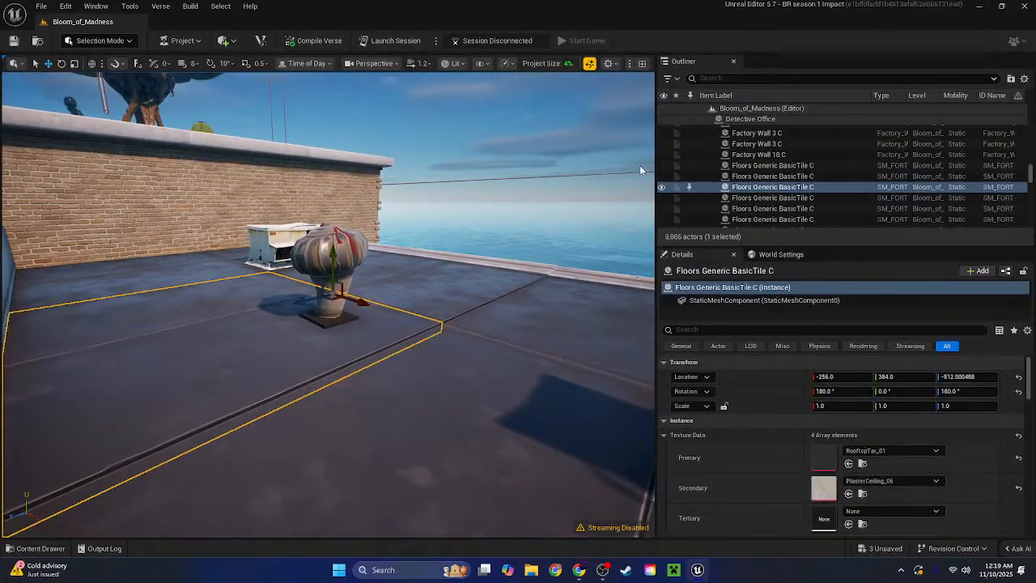
double_click(725, 121)
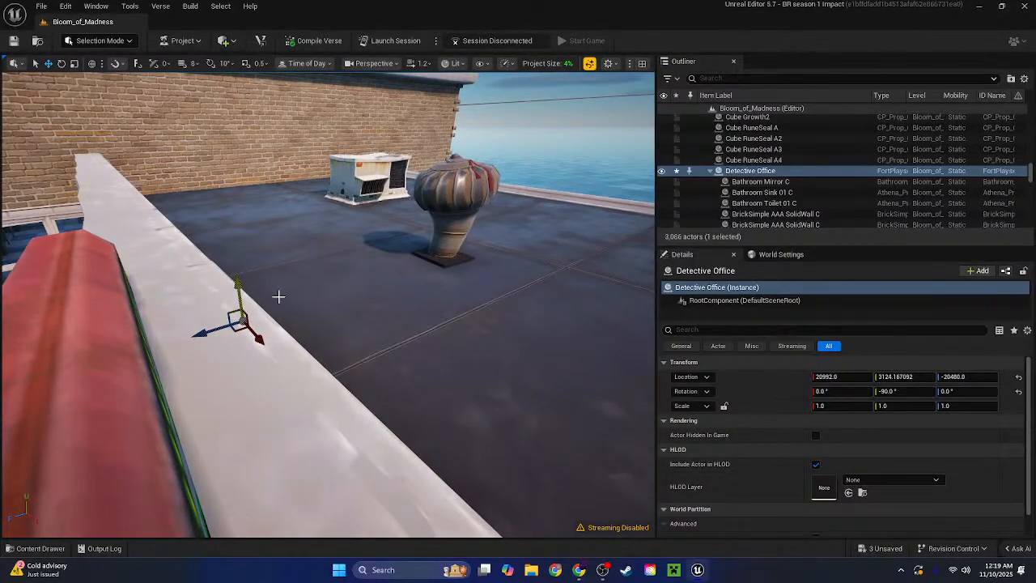
right_click_drag(278, 297, 278, 297)
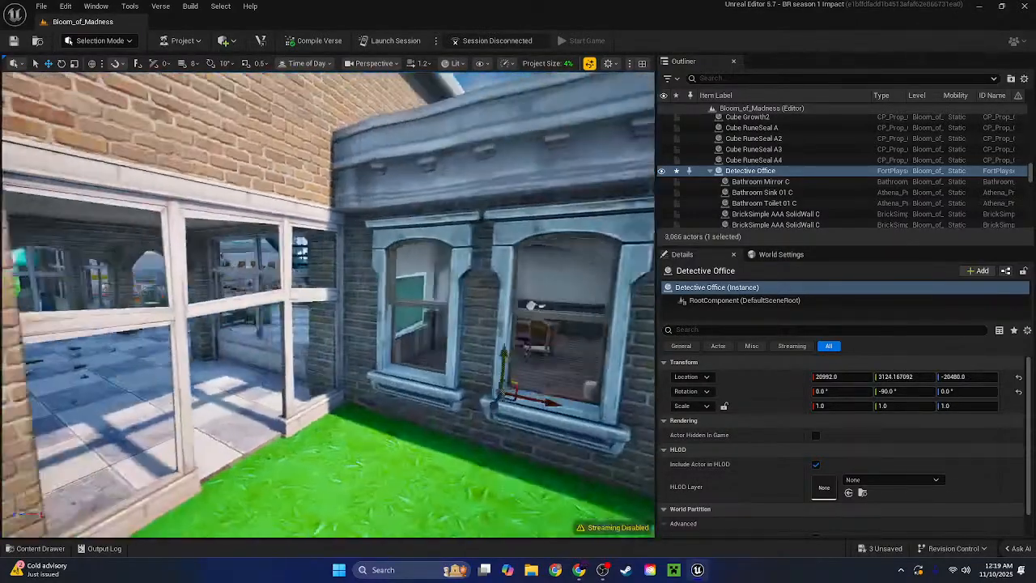
right_click_drag(312, 167, 312, 168)
left_click(312, 168)
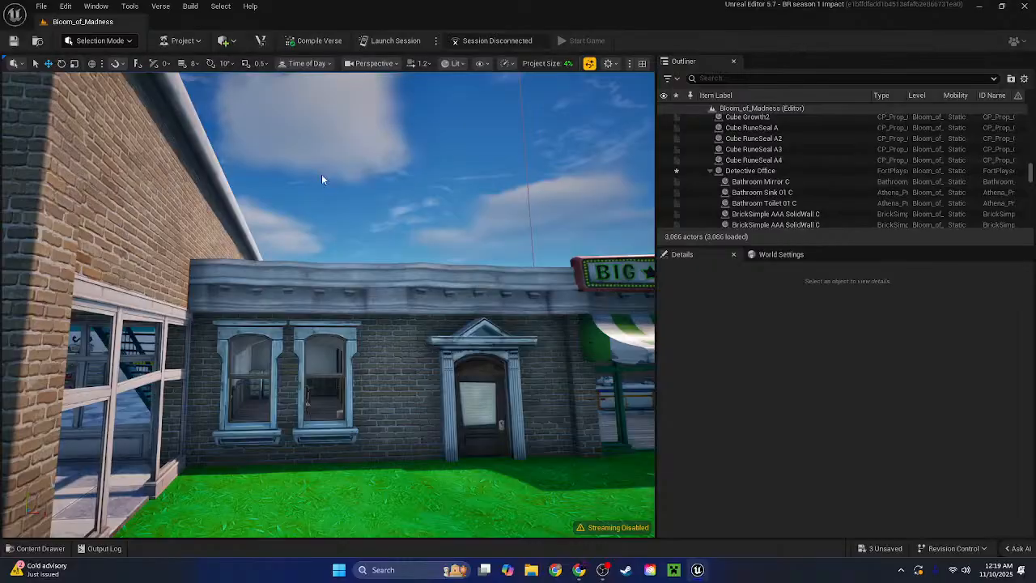
right_click_drag(430, 241, 429, 241)
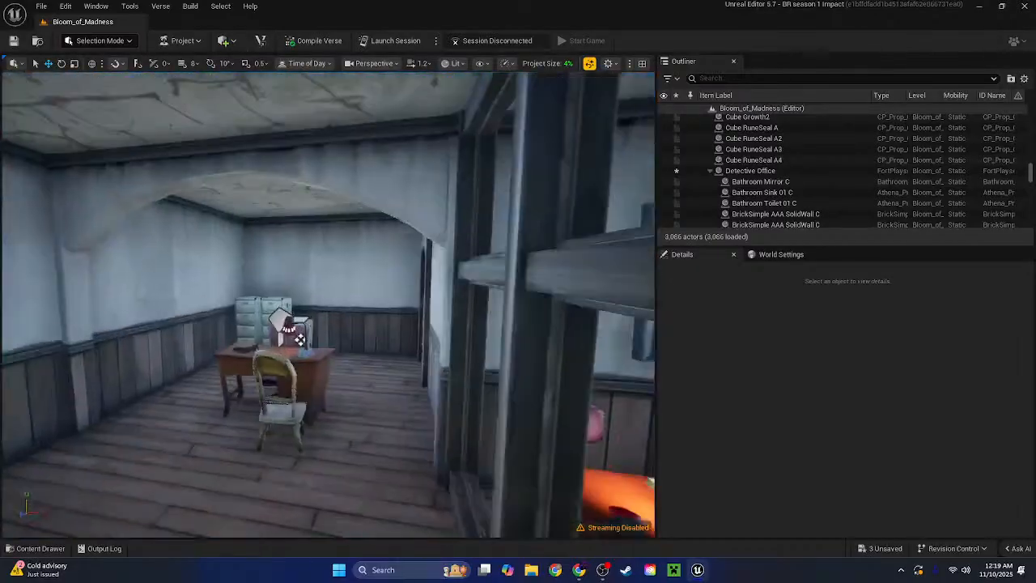
right_click_drag(300, 340, 300, 340)
Select the whole Bass Shop building and lower it onto the grass, to a vertical location of about 3126
left_click(300, 217)
left_click(713, 119)
right_click_drag(97, 298, 98, 298)
left_click_drag(271, 223, 252, 298)
right_click_drag(351, 309, 352, 309)
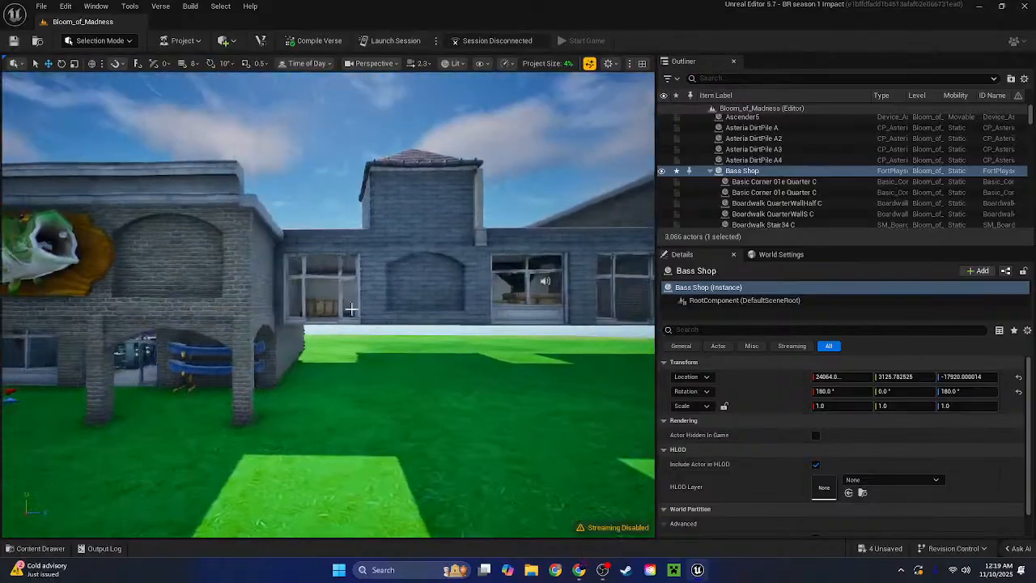
Lower the grouped grey brick building with the roof tower beside the Bass Shop onto the grass
left_click(409, 243)
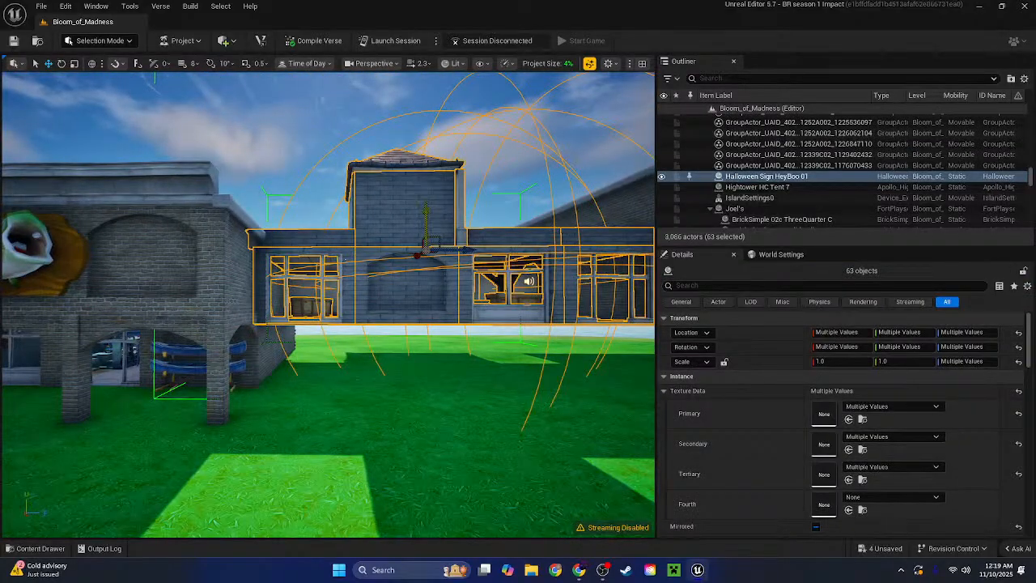
left_click_drag(426, 213, 429, 255)
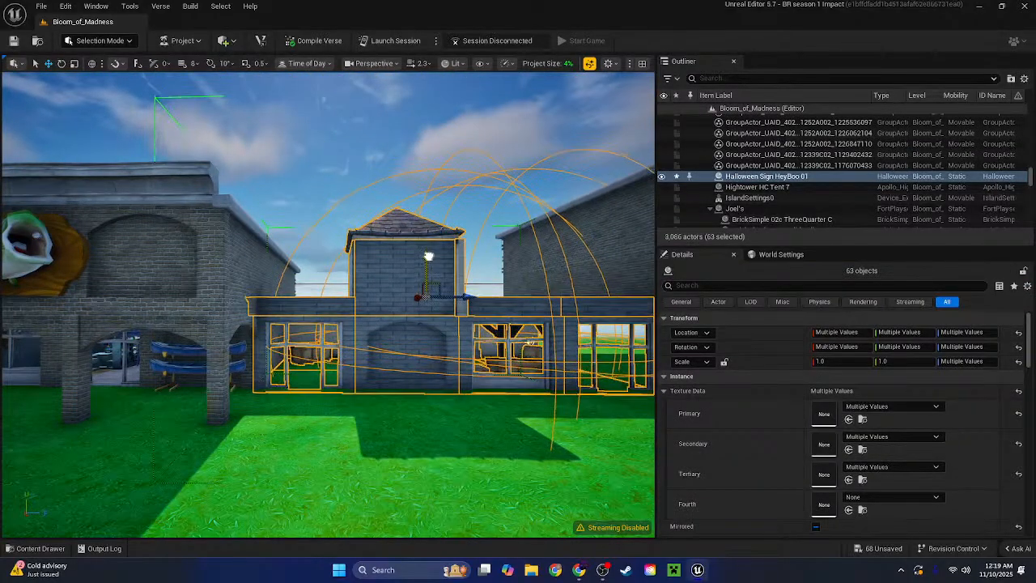
left_click(375, 157)
Select the whole McGuffin's building and lower it onto the grass, to a vertical location of about 3120
right_click_drag(376, 157, 451, 224)
left_click(458, 230)
left_click(750, 121)
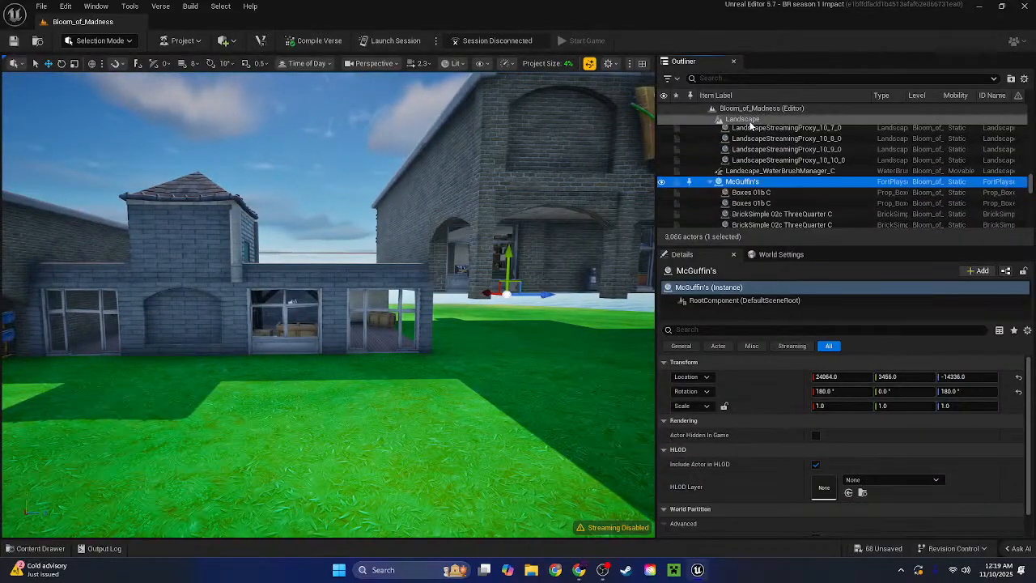
right_click_drag(401, 277, 437, 279)
left_click_drag(310, 271, 307, 331)
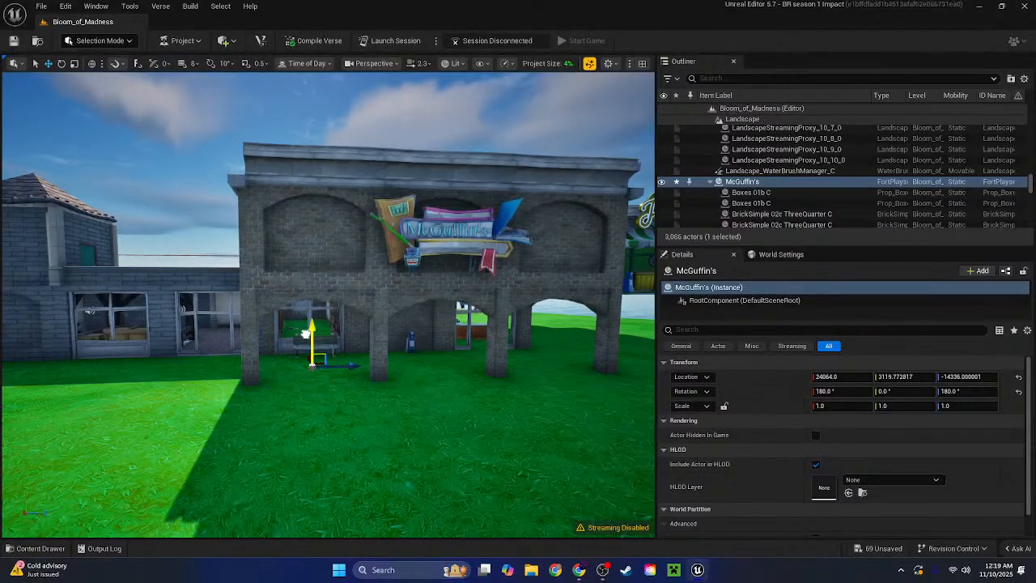
left_click(372, 131)
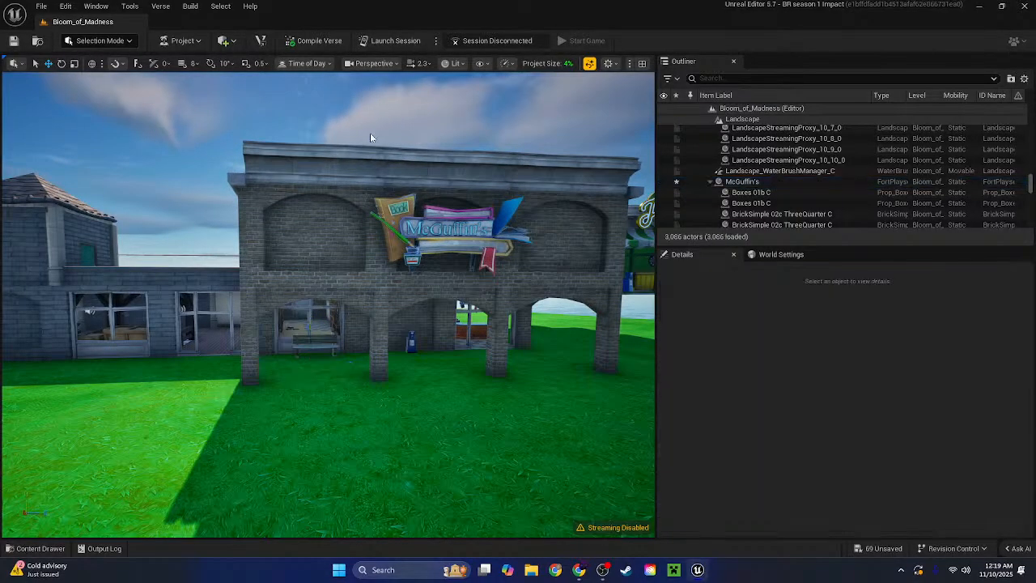
Select the whole Joel's building and lower it onto the grass, to a vertical location of about 3129
right_click_drag(372, 133, 468, 231)
left_click(468, 231)
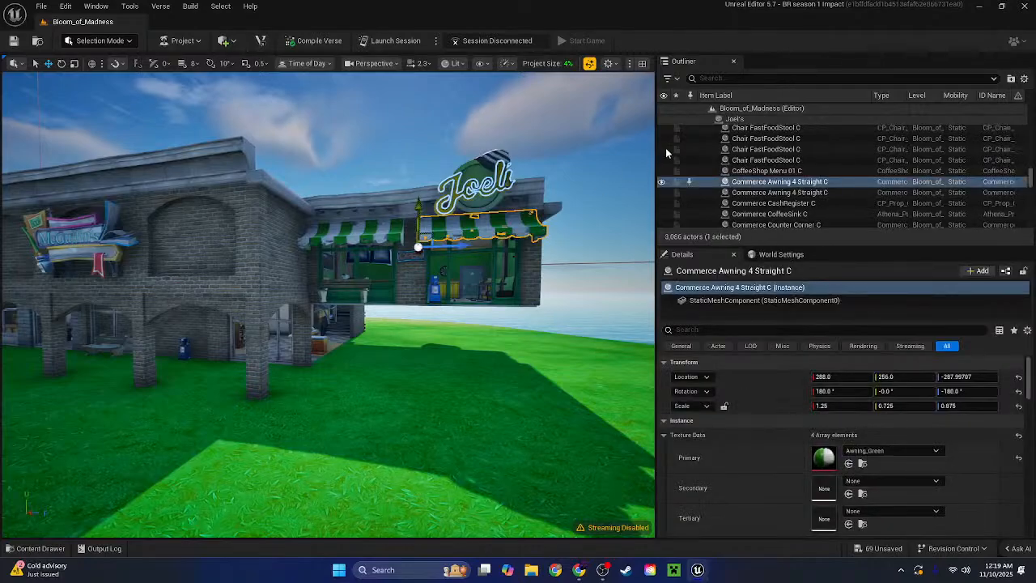
left_click(729, 121)
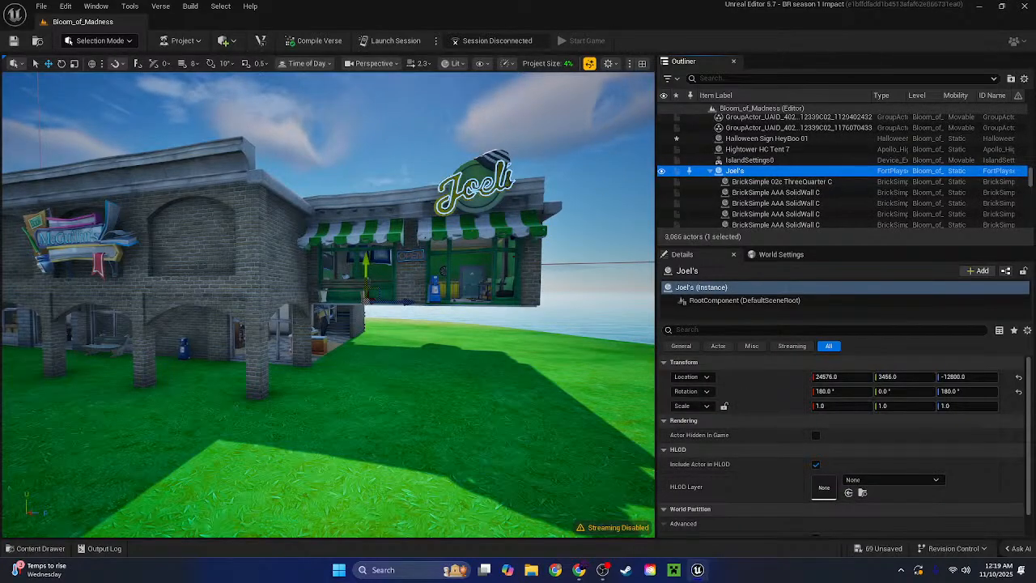
key("w")
mouse_move(337, 343)
right_mouse_down()
mouse_move(353, 336)
mouse_move(308, 352)
mouse_move(336, 343)
right_mouse_up()
key("s")
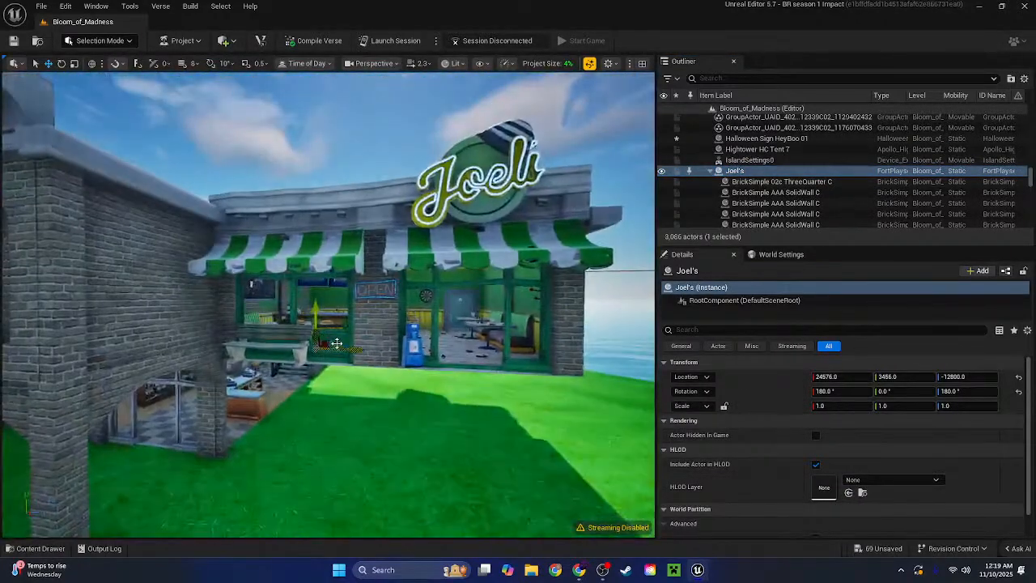
left_click_drag(337, 343, 374, 353)
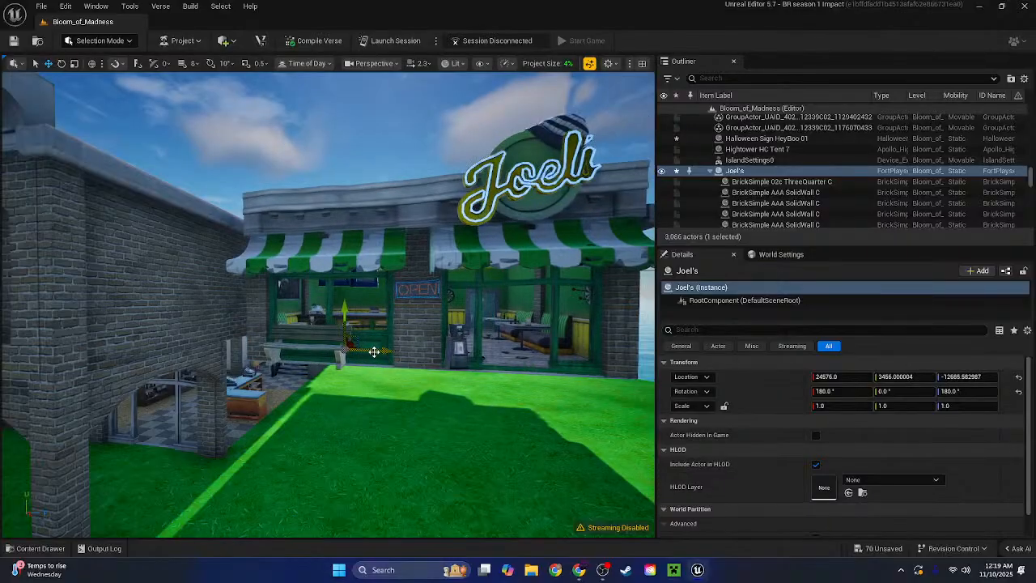
key("ctrl+z")
key("ctrl+y")
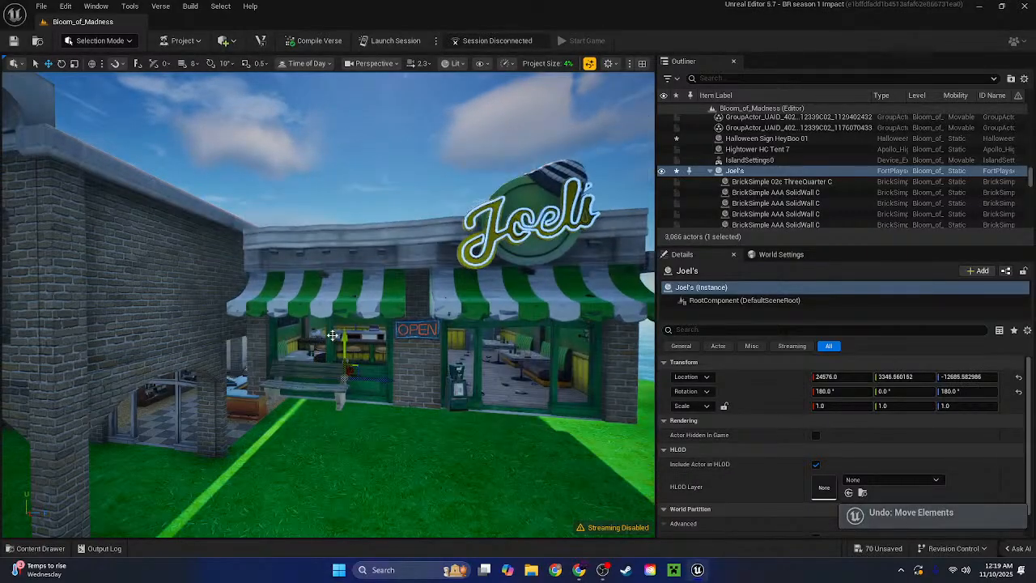
key("ctrl+z")
left_click_drag(308, 300, 314, 338)
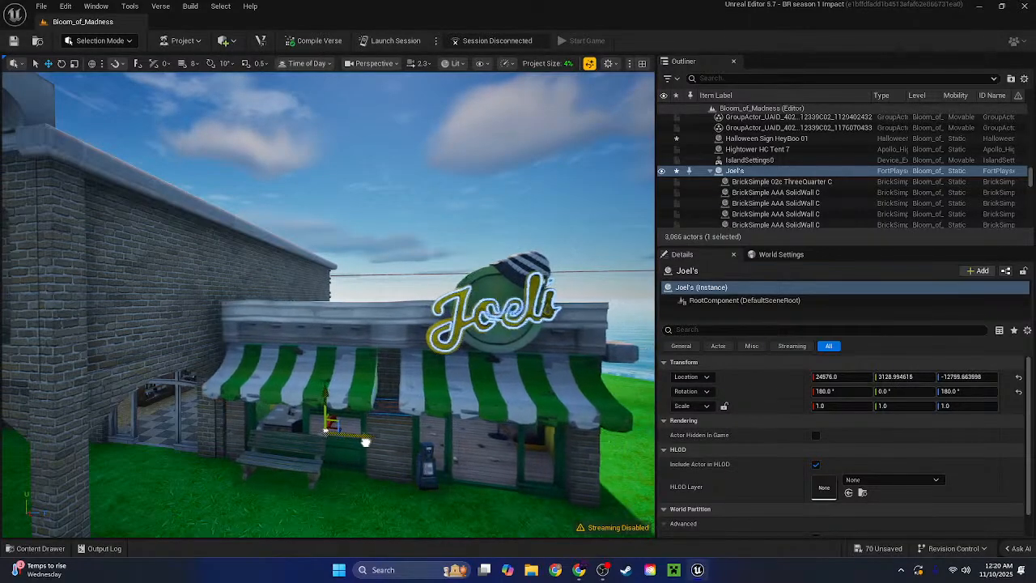
Reselect the whole Joel's building and slide it back toward McGuffin's brick wall, to a horizontal location of about -12792.5
left_click(385, 182)
right_click_drag(386, 182, 166, 206)
key("w")
key("w")
scroll(328, 305, "down", 3)
right_click_drag(397, 272, 377, 278)
key("a")
left_click(377, 278)
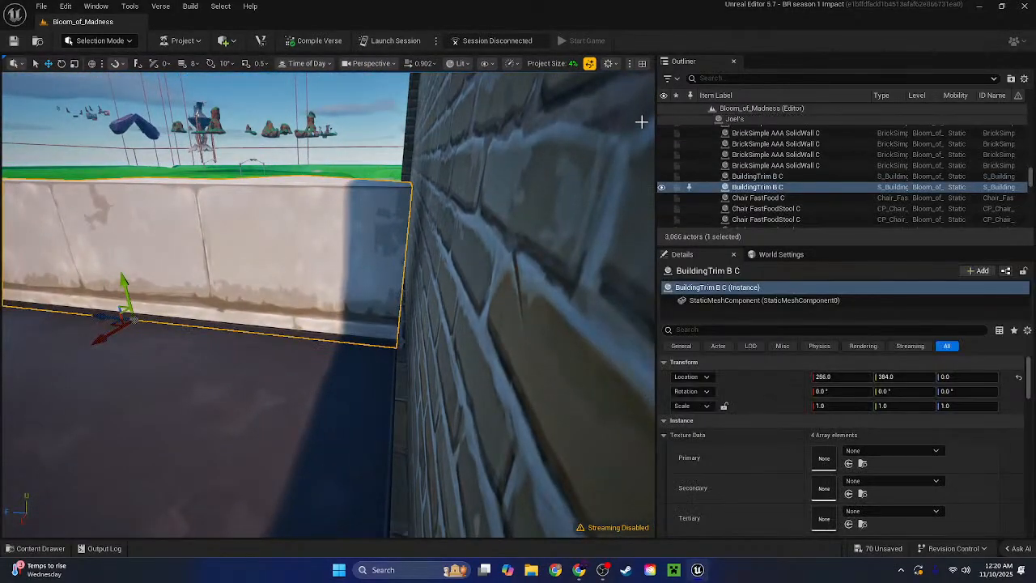
double_click(757, 121)
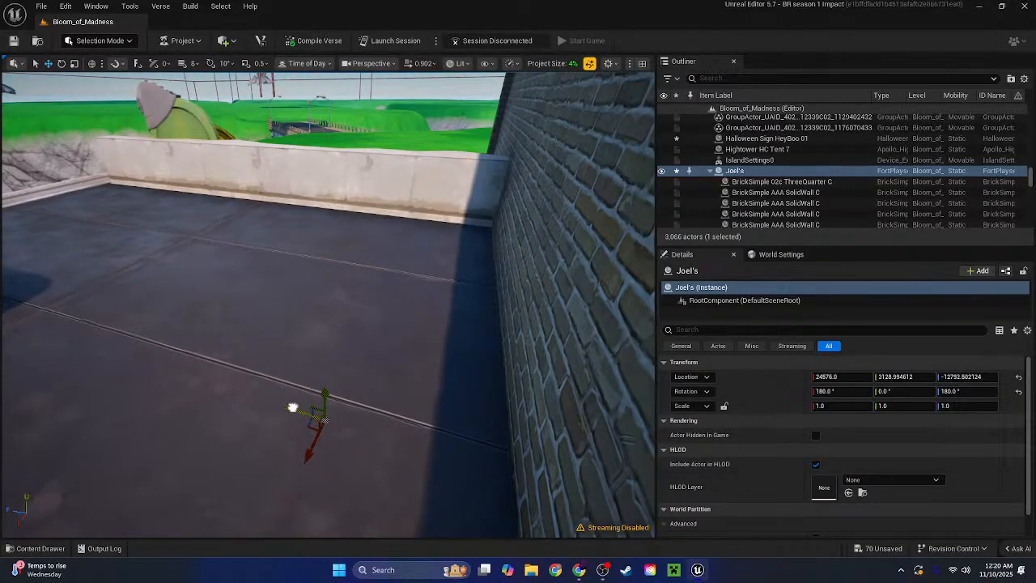
right_click_drag(293, 407, 275, 380)
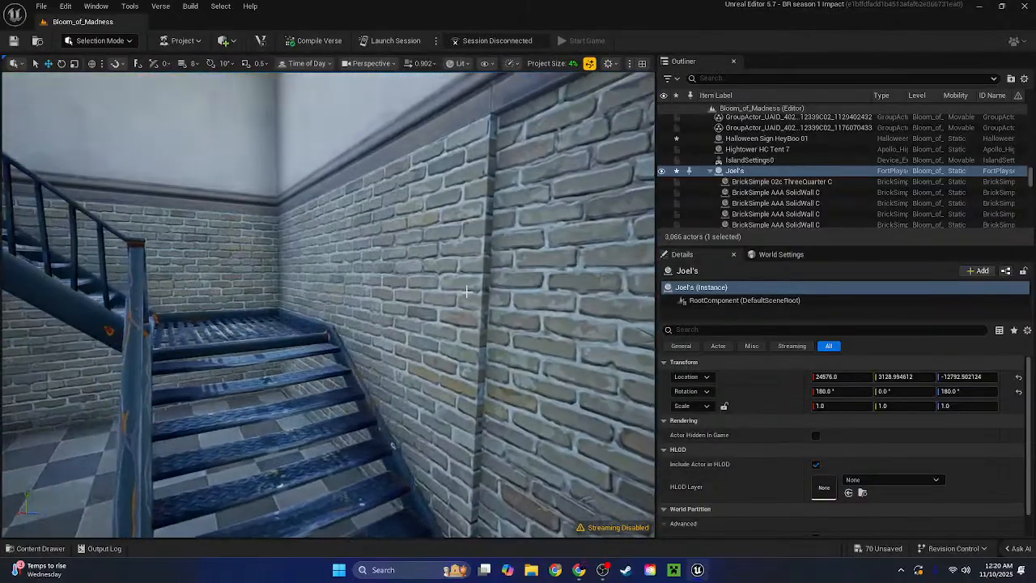
Line Joel's up with McGuffin's interior wall by setting the whole building's horizontal location to -12800
left_click(564, 287)
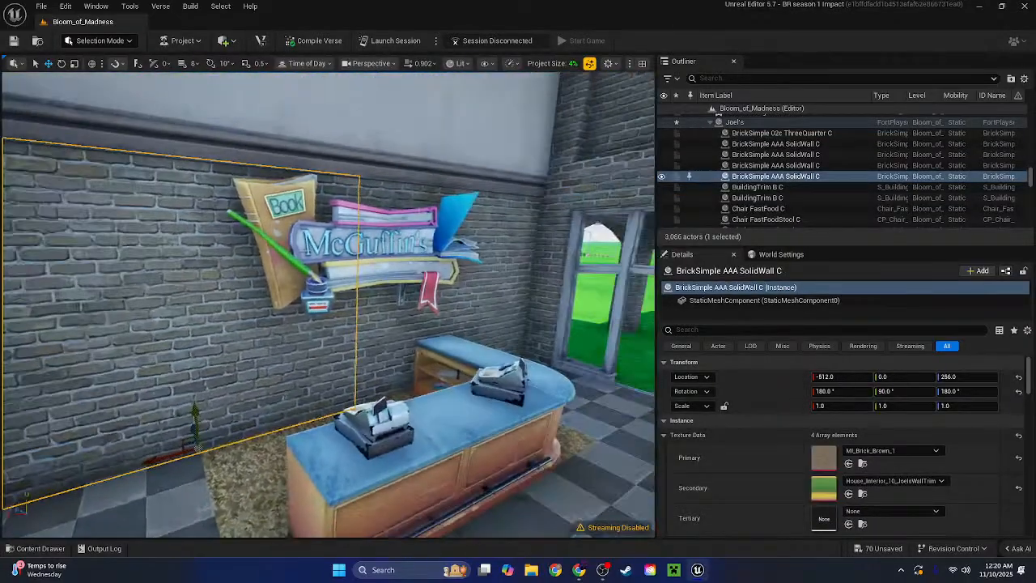
left_click(603, 217)
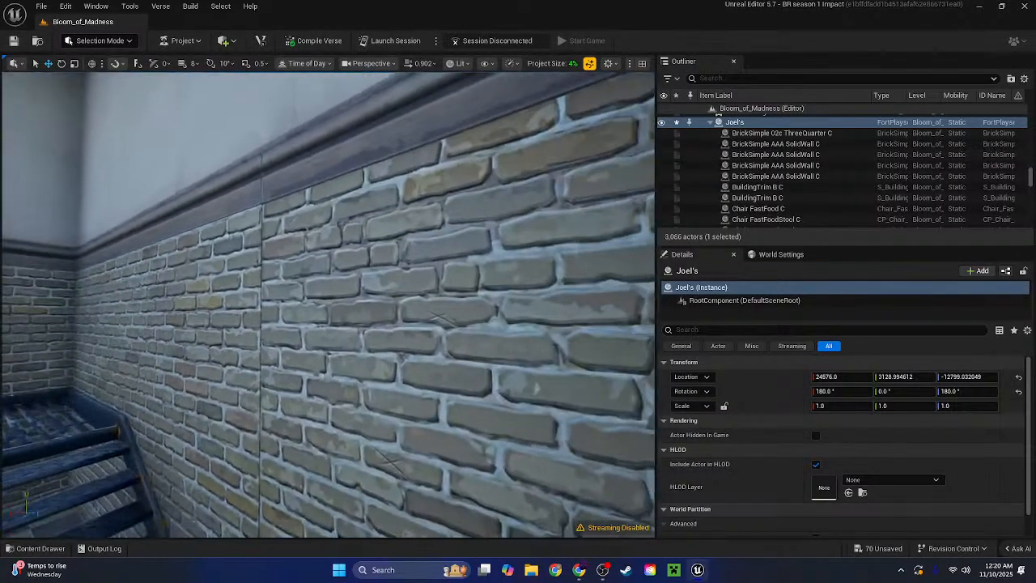
right_click_drag(328, 305, 438, 275)
key("w")
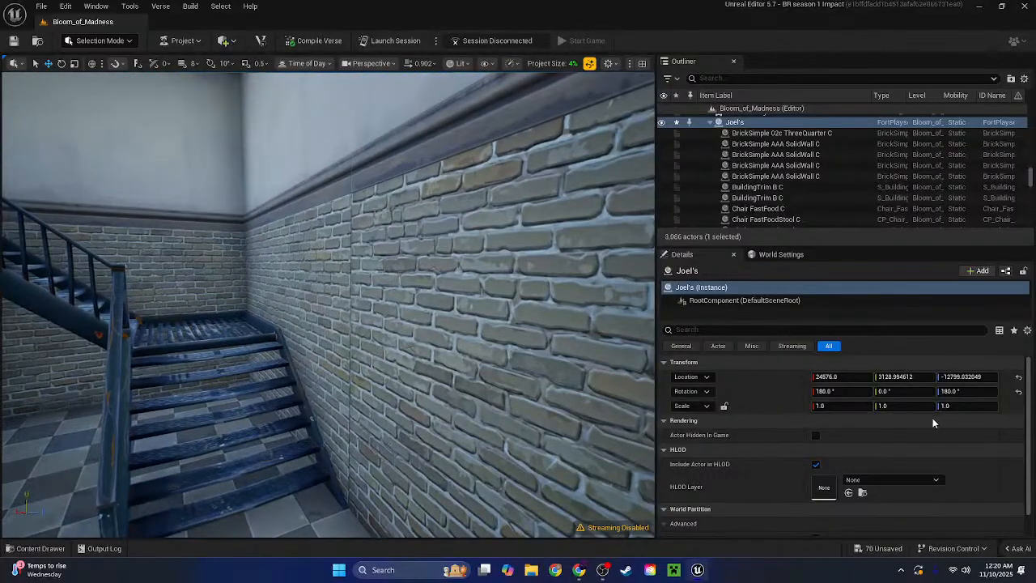
left_click_drag(968, 376, 959, 377)
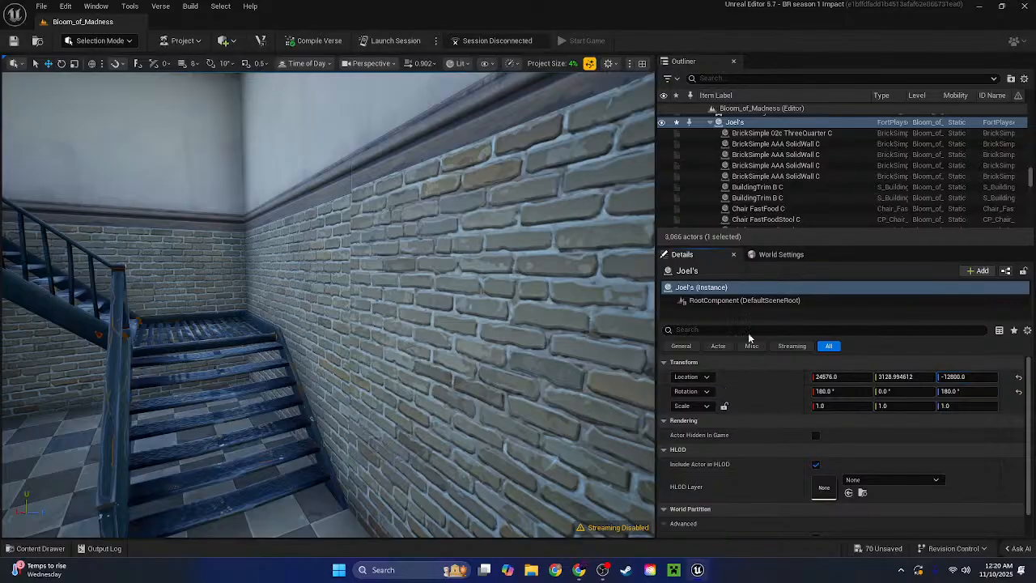
Examine the seam between Joel's and McGuffin's interior wall and the placement of the lowered buildings around the island
right_click_drag(486, 324, 599, 312)
key("s")
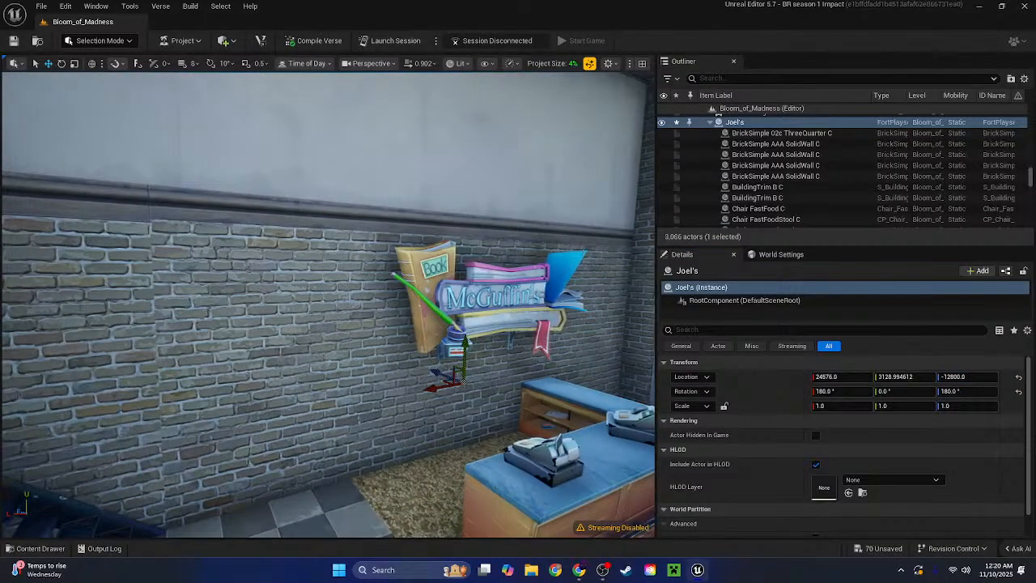
mouse_move(416, 267)
right_mouse_down()
mouse_move(324, 271)
mouse_move(417, 267)
right_mouse_up()
key("w")
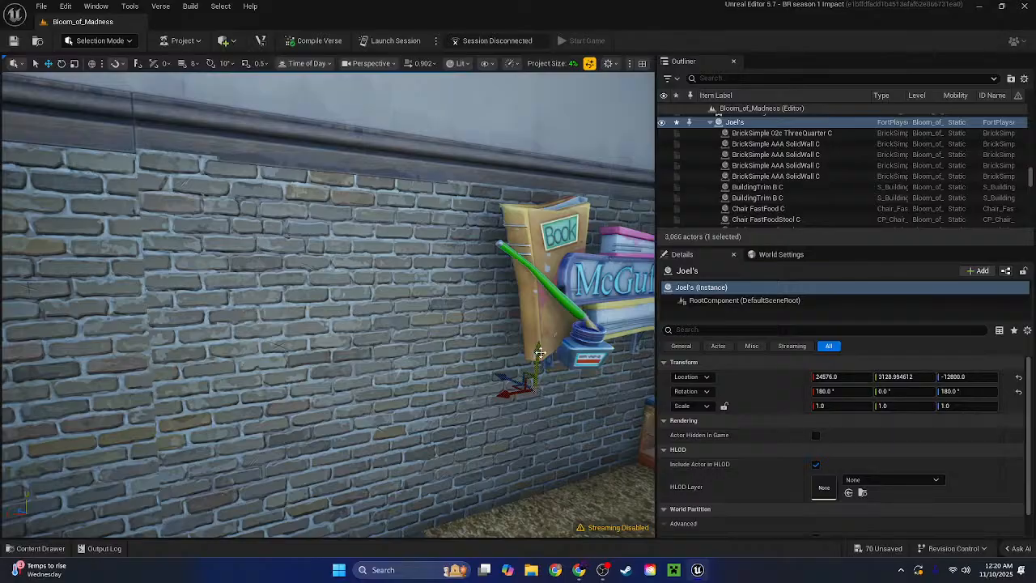
left_click_drag(540, 352, 540, 353)
key("d")
right_click_drag(486, 324, 323, 320)
key("w")
key("s")
right_click_drag(421, 259, 536, 251)
left_click(507, 231)
key("w")
key("w")
key("w")
key("w")
key("w")
key("s")
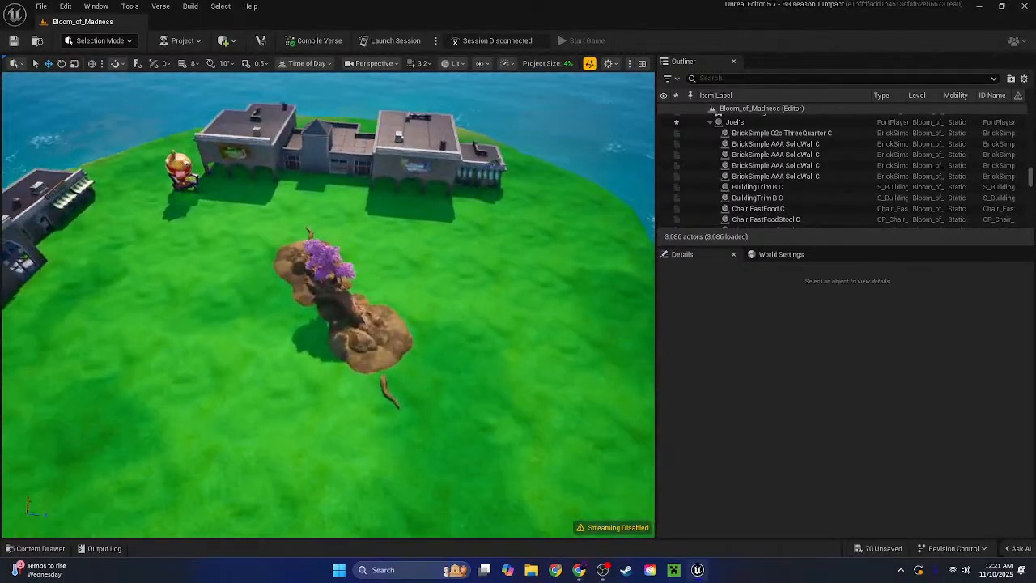
Select both dirt mounds with their rocks, the purple tree and the broken tree roots in front of the buildings
left_click(435, 364)
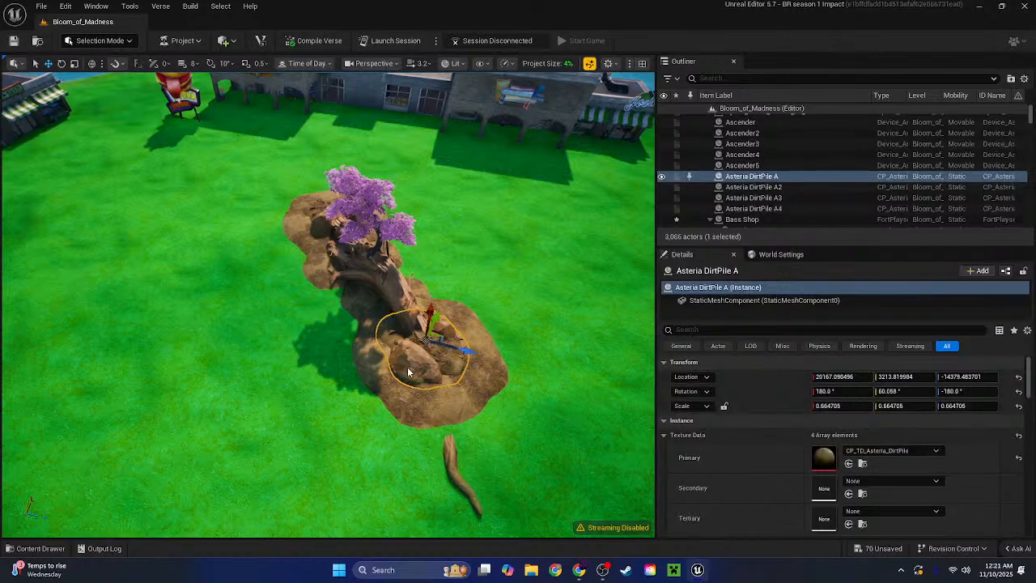
left_click(408, 371, "shift")
left_click(484, 371, "shift")
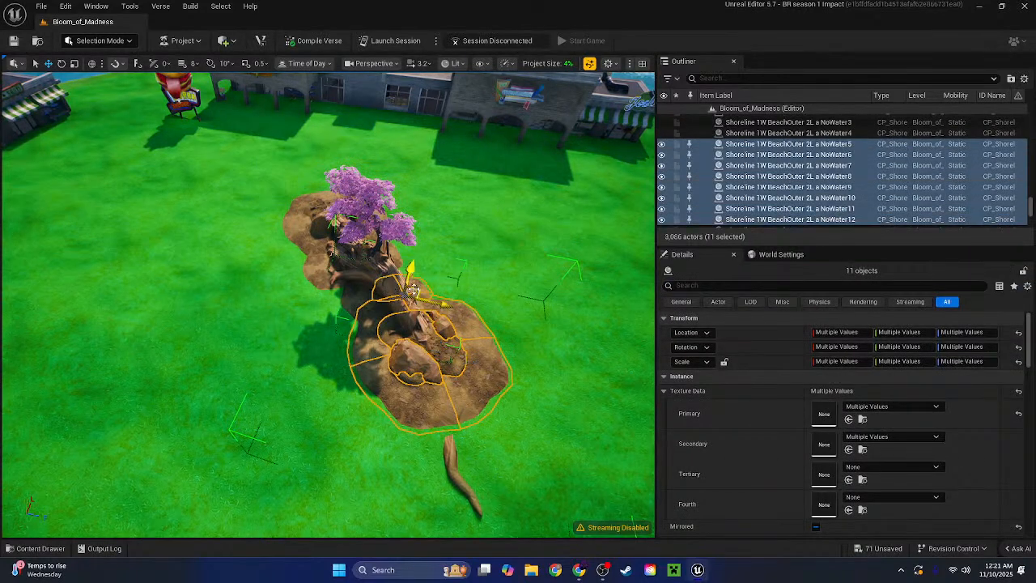
left_click(361, 300, "shift")
left_click(361, 275, "shift")
right_click_drag(361, 276, 379, 328)
left_click(412, 280, "shift")
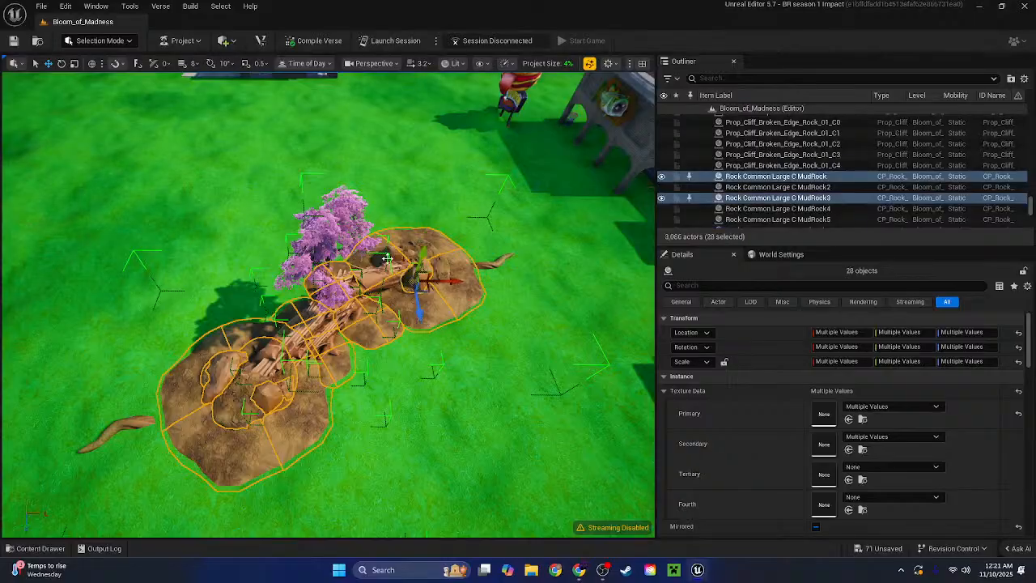
left_click(434, 257, "shift")
left_click(335, 257, "shift")
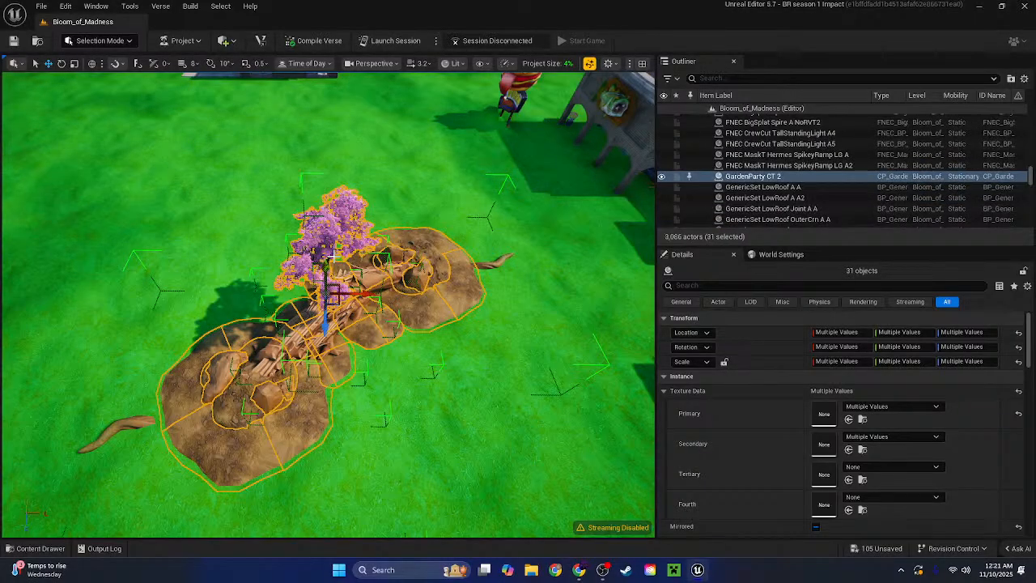
left_click(377, 288, "shift")
Move the selected purple tree, dirt mounds, rocks and roots to the middle of the island's grass and clear the selection
key("s")
right_click_drag(377, 287, 397, 311)
scroll(445, 207, "up", 3)
key("s")
scroll(405, 300, "up", 1)
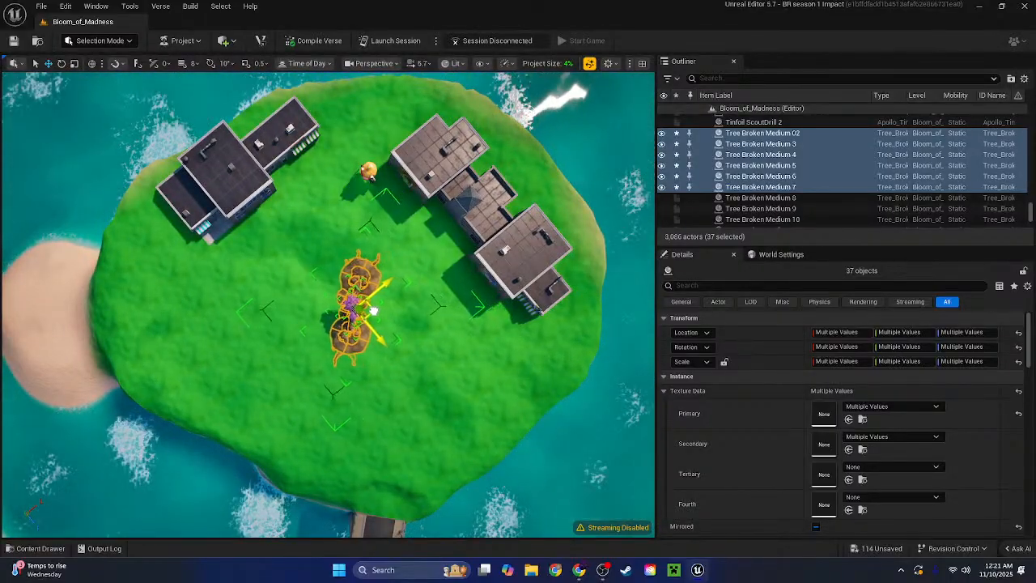
right_click_drag(396, 312, 437, 170)
key("Escape")
key("s")
key("w")
key("s")
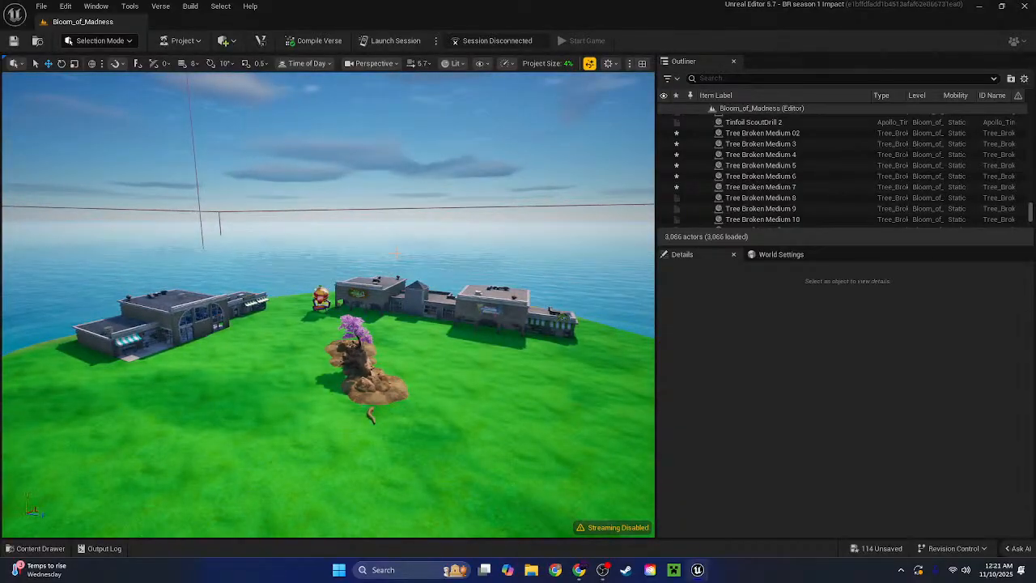
Ungroup the grouped objects of the grey brick building that contains the wooden crates
right_click_drag(378, 243, 566, 291)
key("w")
key("w")
scroll(486, 288, "down", 3)
right_click_drag(340, 300, 464, 306)
left_click(444, 305)
key("s")
right_click(327, 174)
mouse_move(328, 289)
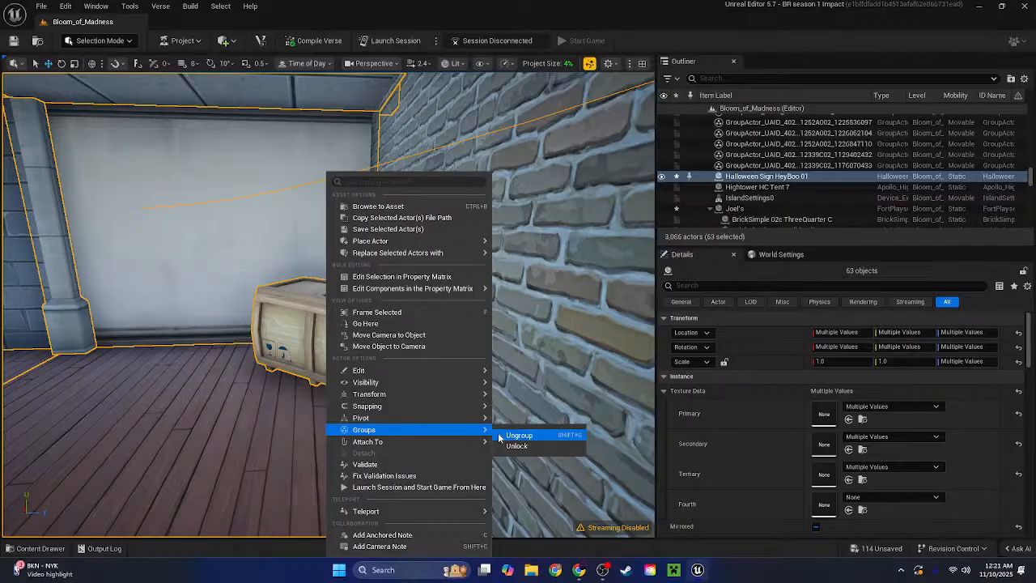
left_click(500, 436)
Select the four wooden crates in the grey brick building, slide them sideways along the windows and set them on the checkered floor
left_click(364, 331)
right_click_drag(365, 332, 153, 304)
key("w")
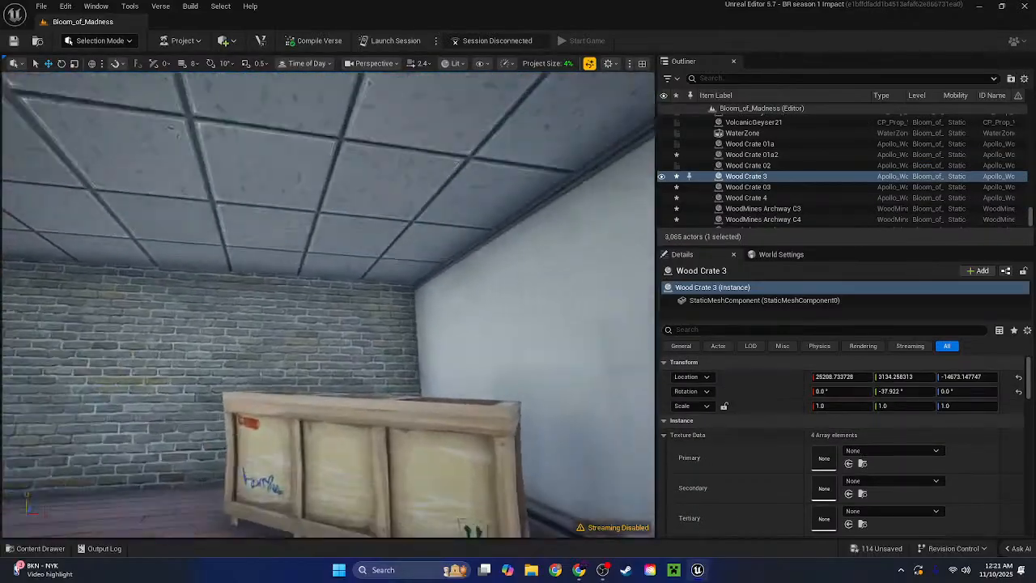
right_click_drag(364, 242, 386, 278)
left_click(403, 333, "shift")
key("w")
scroll(357, 263, "down", 3)
key("a")
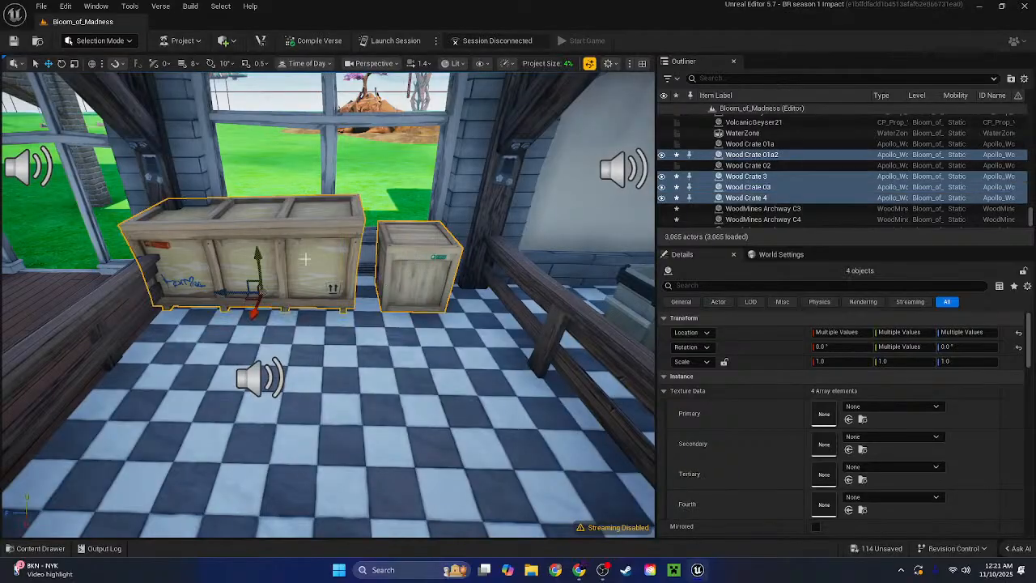
left_click_drag(226, 292, 254, 296)
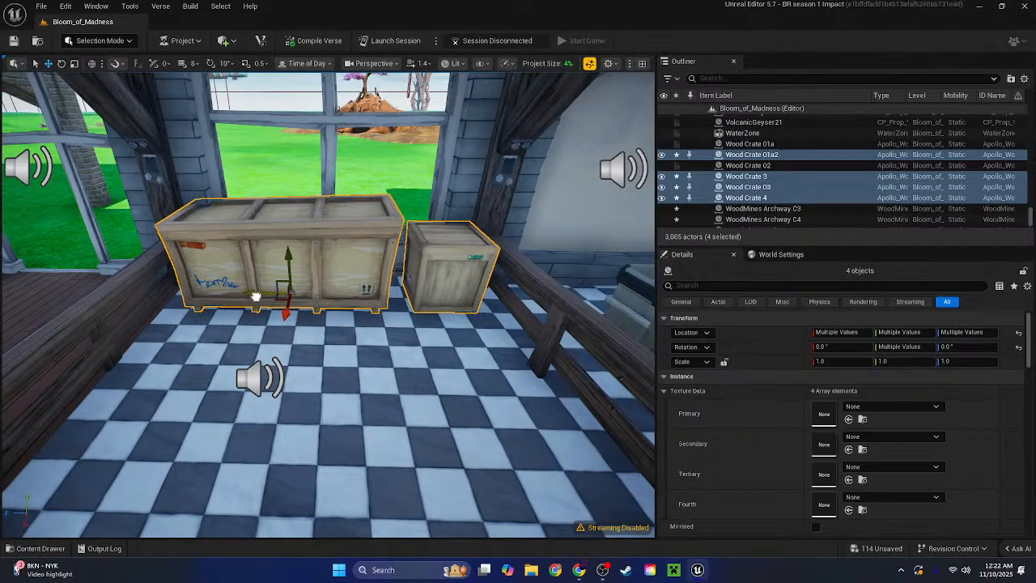
key("w")
mouse_move(254, 296)
right_mouse_down()
mouse_move(210, 340)
mouse_move(251, 287)
right_mouse_up()
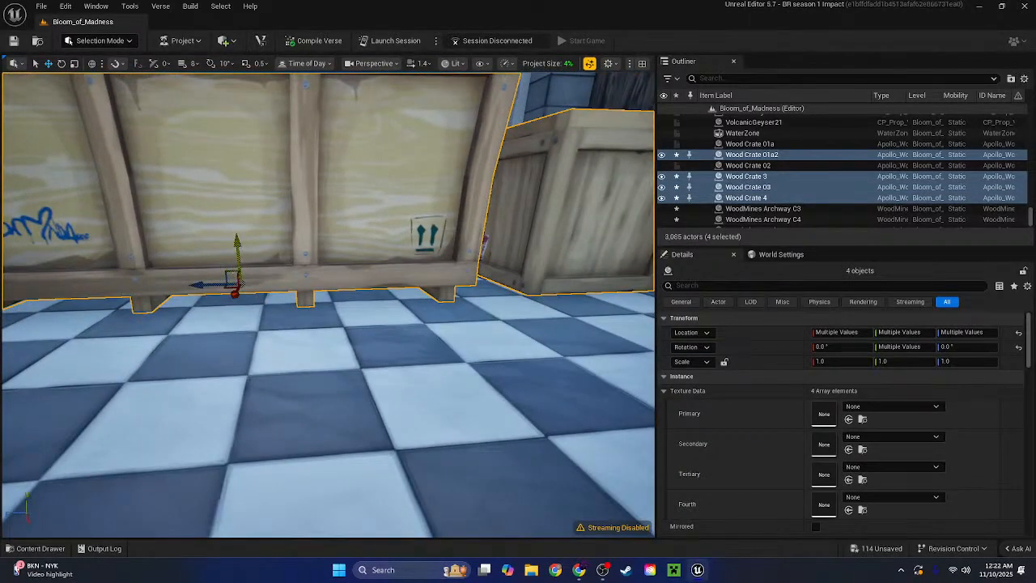
left_click_drag(237, 246, 236, 248)
Select the cash register and its checkout counter and adjust their height so they rest on the checkered floor
key("s")
right_click_drag(250, 247, 396, 279)
left_click(159, 293)
left_click(148, 318, "ctrl")
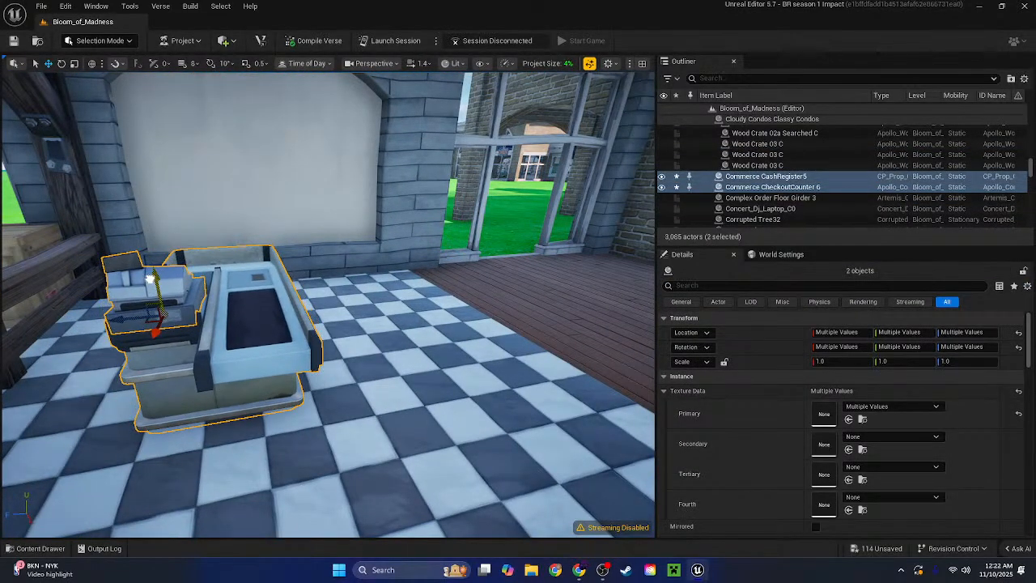
Try to move the blue block wall and its adjoining doorway wall sideways, and undo the move
right_click_drag(150, 277, 340, 271)
key("w")
key("s")
key("w")
key("w")
key("s")
right_click_drag(272, 271, 357, 271)
left_click(272, 271)
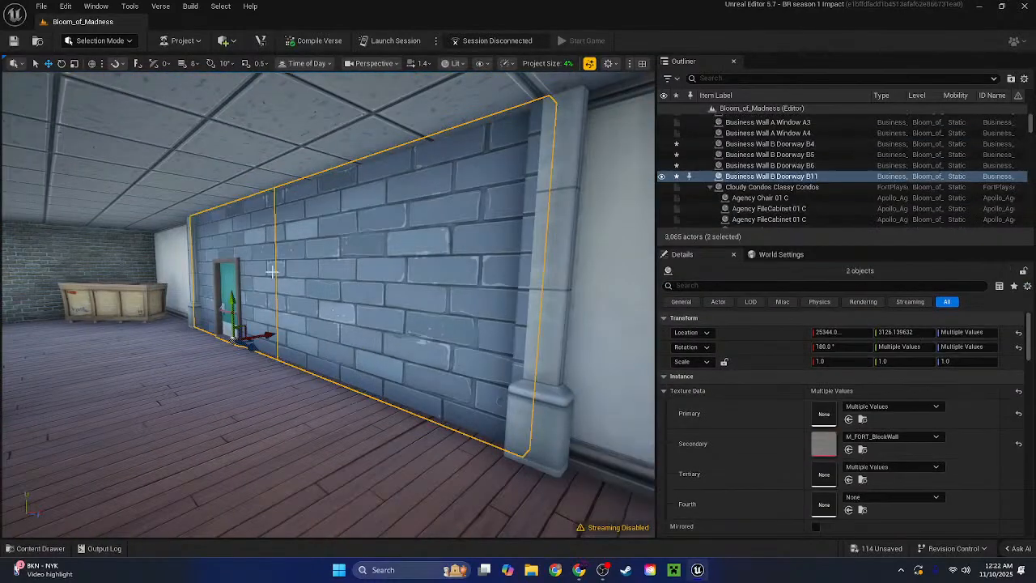
left_click_drag(269, 335, 243, 340)
key("ctrl+z")
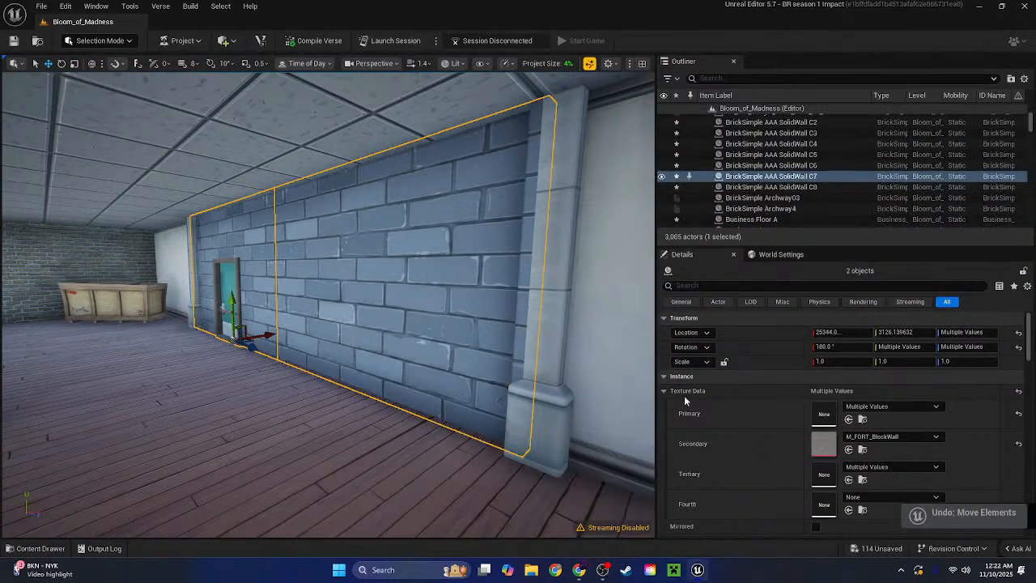
Try to shift the same two block wall sections to a vertical location of 3072, and undo the move
key("w")
right_click_drag(405, 308, 276, 300)
key("a")
right_click_drag(454, 351, 550, 350)
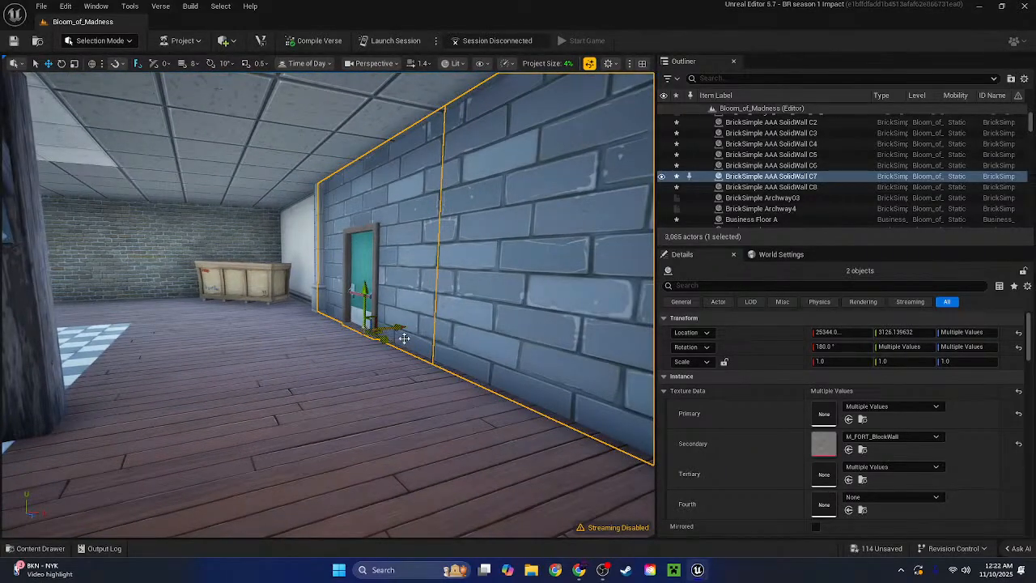
left_click_drag(388, 328, 427, 324)
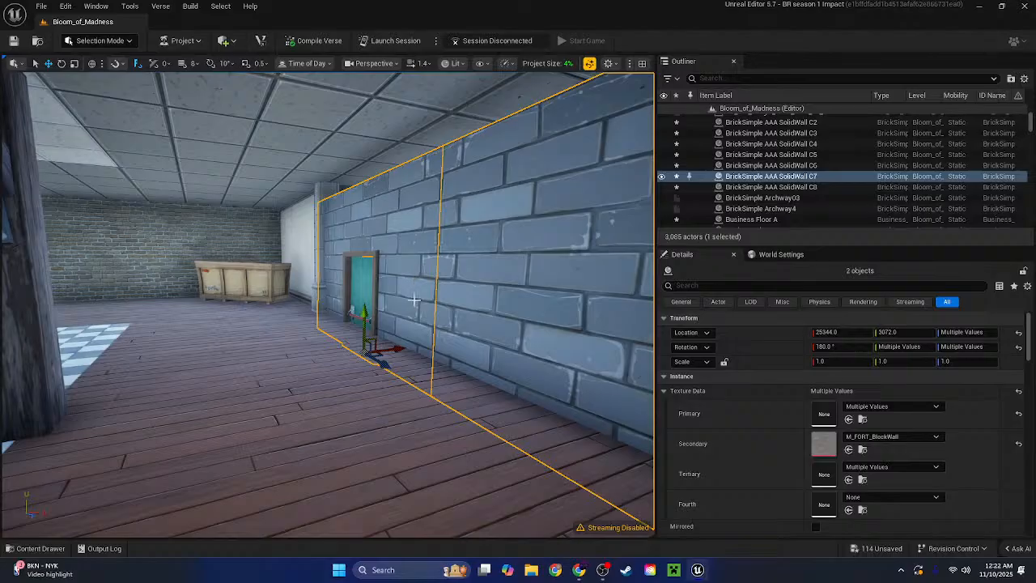
key("ctrl+z")
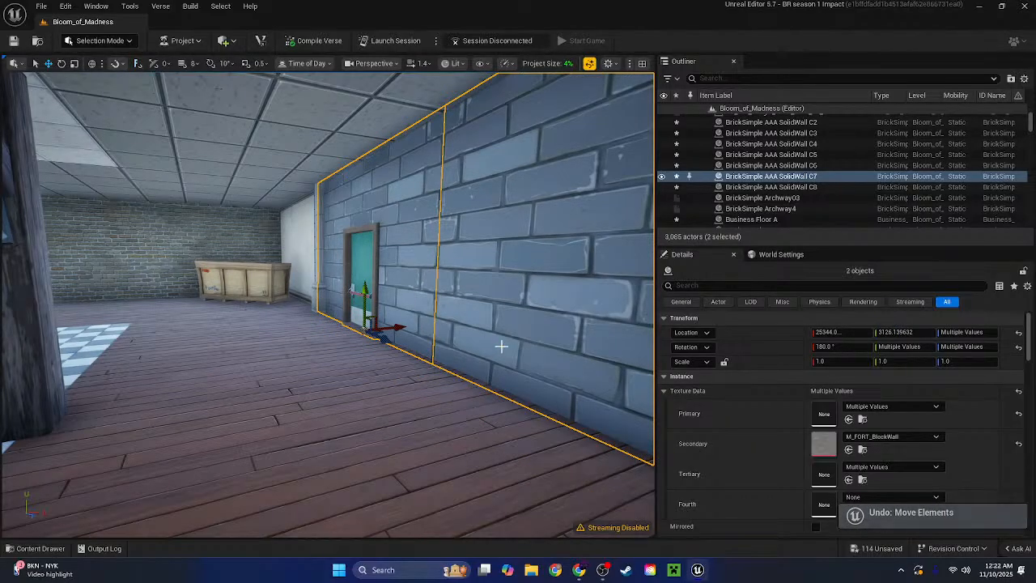
Copy the solid block wall's primary texture, TD_Suburban_WallPaper_plain_Tan, to its secondary texture
left_click(481, 310)
right_click_drag(481, 310, 580, 340)
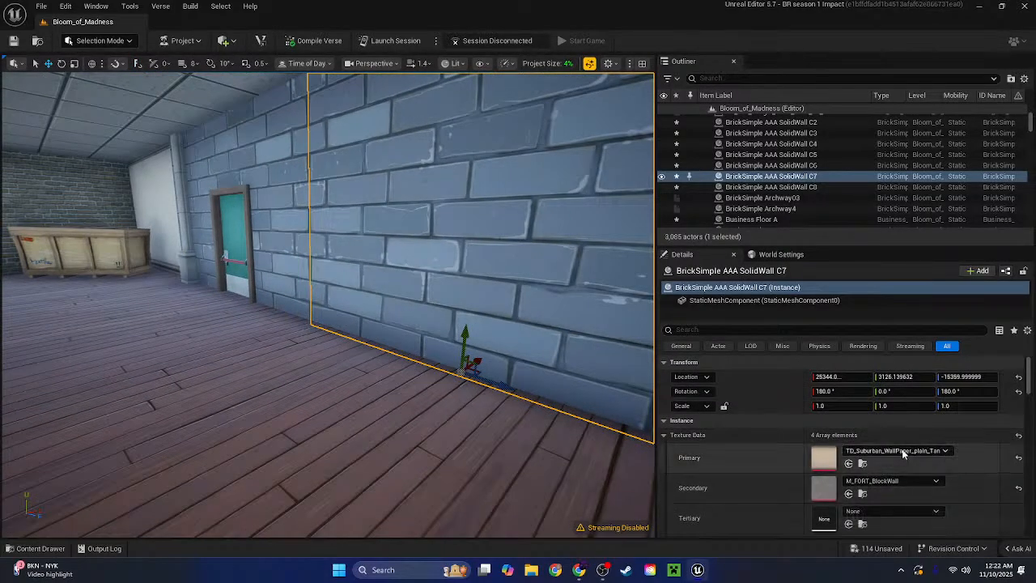
right_click(903, 460)
left_click(924, 472)
left_click(791, 496, "shift")
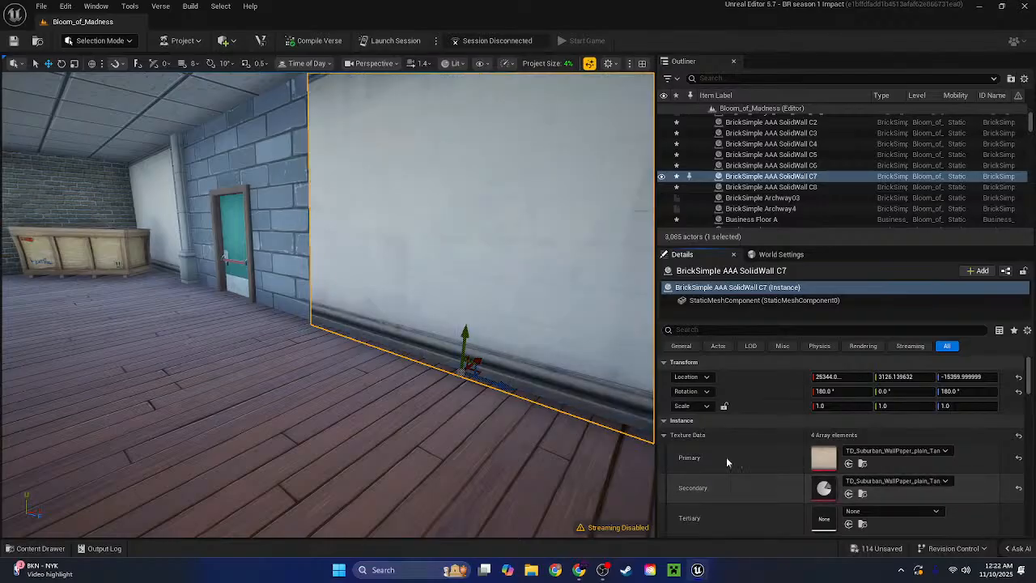
Paste TD_Suburban_WallPaper_plain_Tan as the secondary texture of the blue block doorway wall
left_click(280, 240)
left_click(743, 486, "shift")
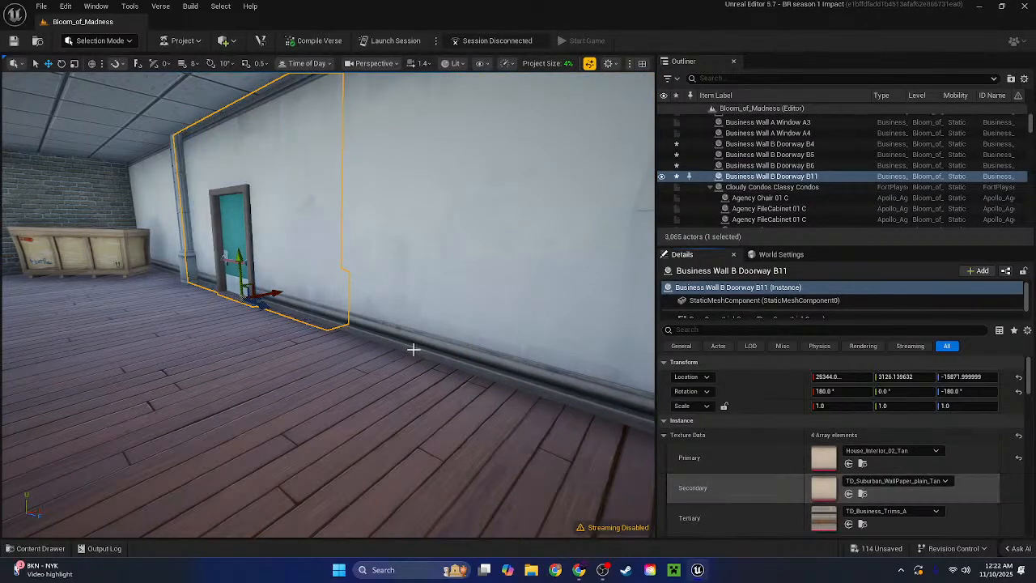
Copy the adjoining solid wall's primary texture, TD_Artemis_Business_Brick_B, to the primary texture of the neighbouring solid wall and the doorway wall
right_click_drag(413, 349, 494, 342)
left_click(636, 280)
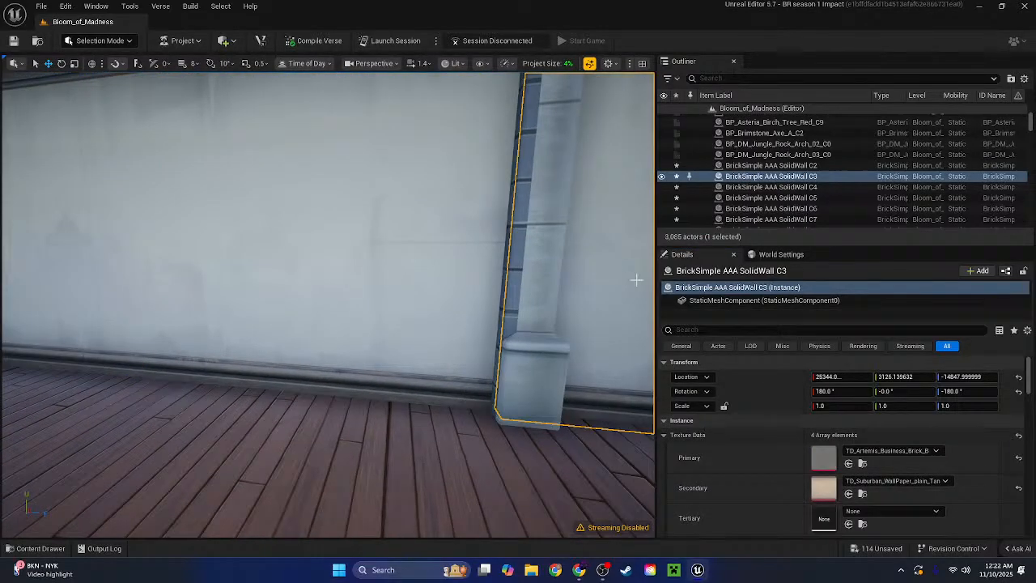
right_click(868, 460)
left_click(894, 478)
left_click(465, 356)
left_click(729, 455, "shift")
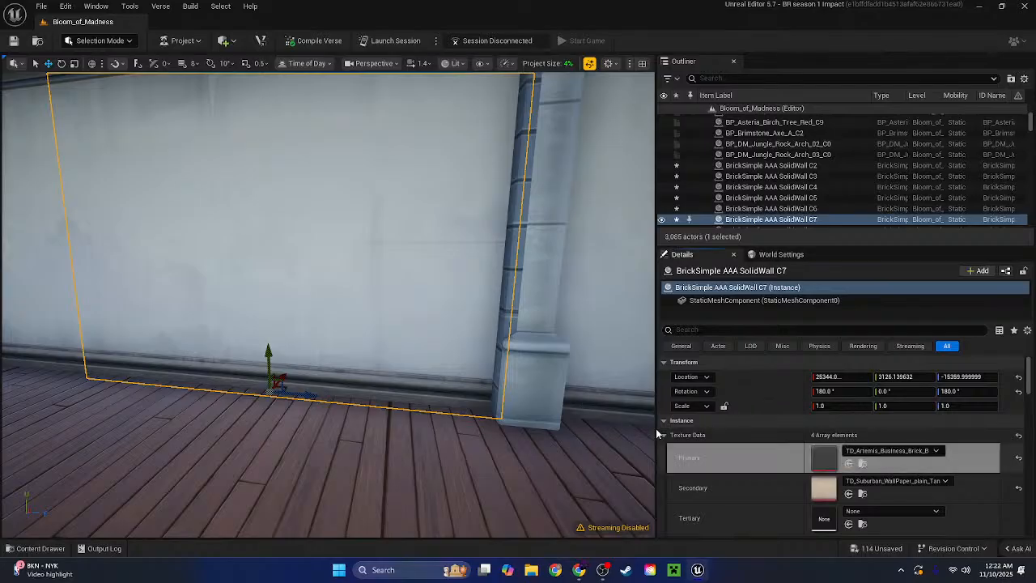
right_click_drag(318, 276, 162, 275)
left_click(340, 276)
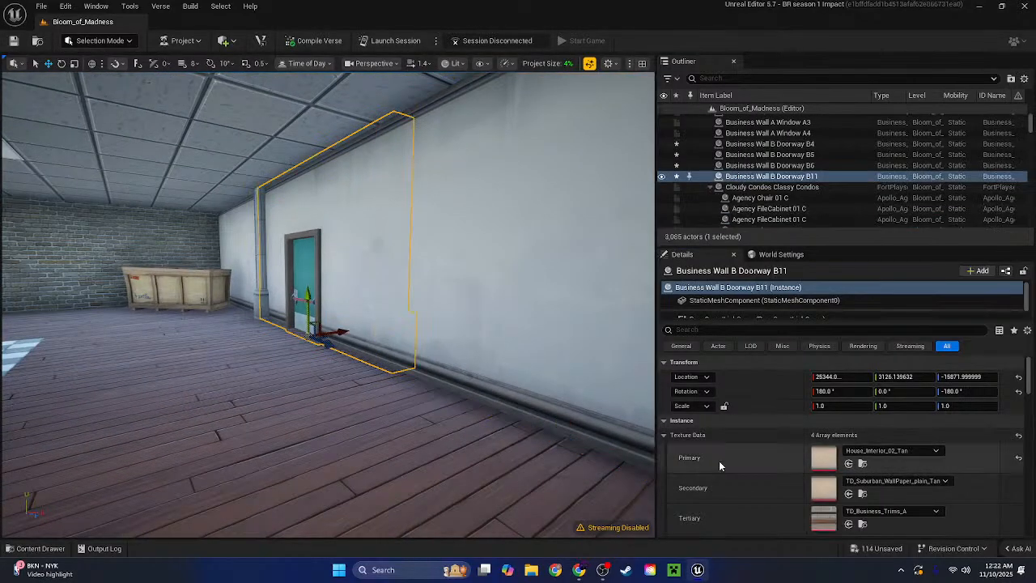
left_click(719, 460, "shift")
Copy the secondary texture, TD_Suburban_WallPaper_plain_Tan, from the plain solid wall next to the wooden crate
right_click_drag(537, 354, 486, 388)
left_click(449, 302)
mouse_move(328, 304)
right_mouse_down()
mouse_move(272, 304)
mouse_move(356, 304)
mouse_move(267, 304)
mouse_move(636, 304)
mouse_move(454, 305)
mouse_move(421, 320)
mouse_move(316, 319)
right_mouse_up()
left_click(442, 315)
left_click(255, 300)
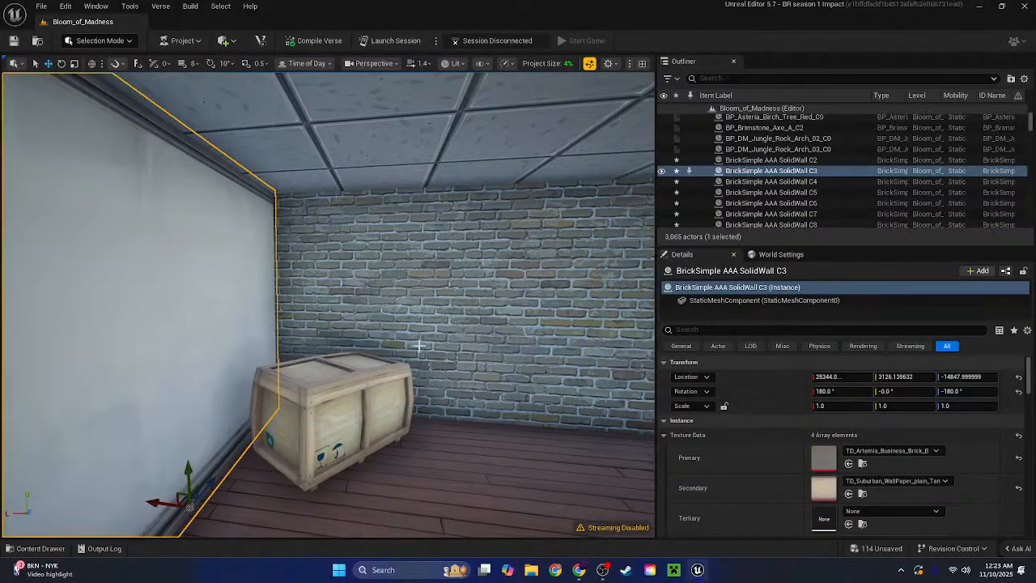
right_click(901, 478)
left_click(929, 427)
Apply TD_Suburban_WallPaper_plain_Tan as the primary texture of the two brick wall sections behind the crate
right_click_drag(388, 283, 501, 283)
left_click(458, 283)
left_click(345, 282, "shift")
left_click(737, 445, "shift")
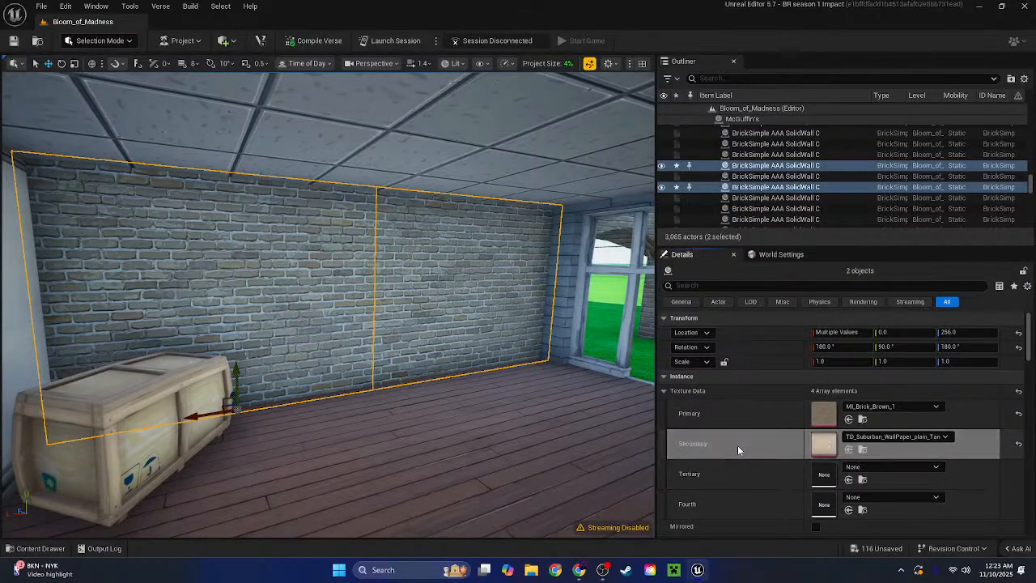
key("ctrl+z")
left_click(733, 416, "shift")
Give the two brick wall sections at the opposite end of the room the same TD_Suburban_WallPaper_plain_Tan primary texture
right_click_drag(518, 323, 632, 323)
right_click_drag(393, 365, 507, 365)
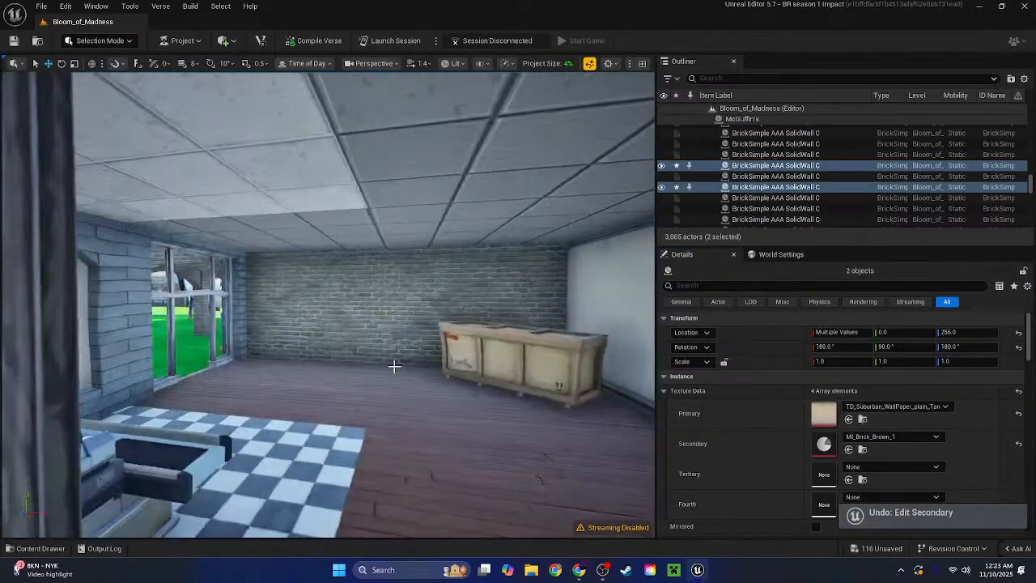
left_click(421, 293)
left_click(361, 308, "shift")
left_click(695, 413, "shift")
Leave the building interior, clear the selection and save the level
right_click_drag(444, 248, 247, 239)
left_click(530, 223)
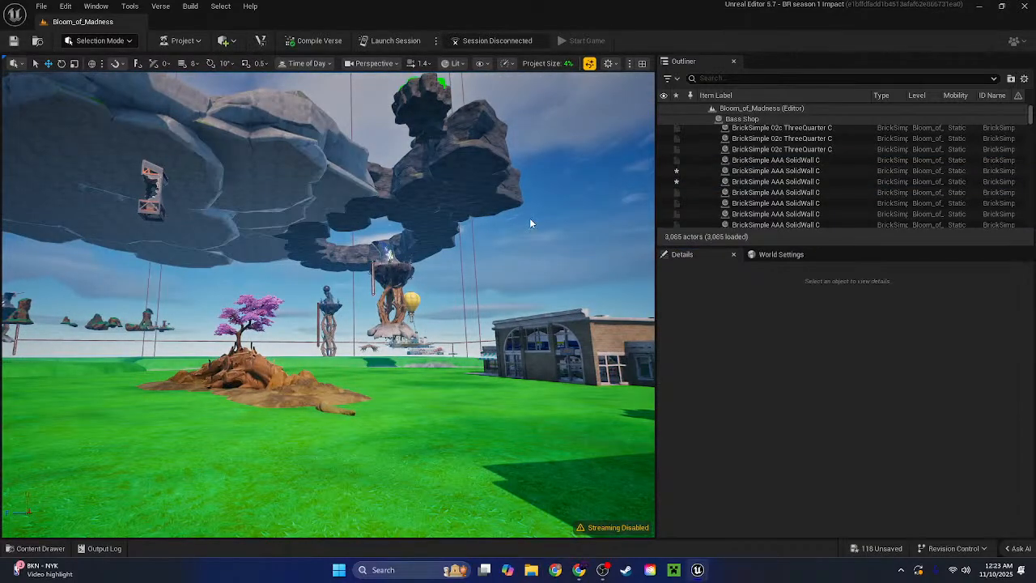
right_click_drag(530, 223, 825, 224)
right_click_drag(530, 223, 465, 223)
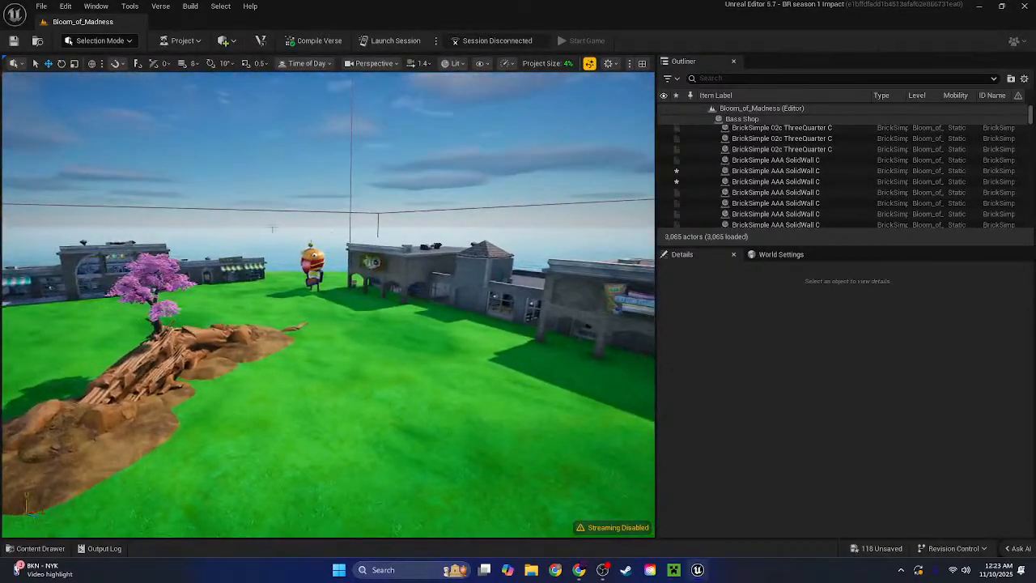
left_click(13, 40)
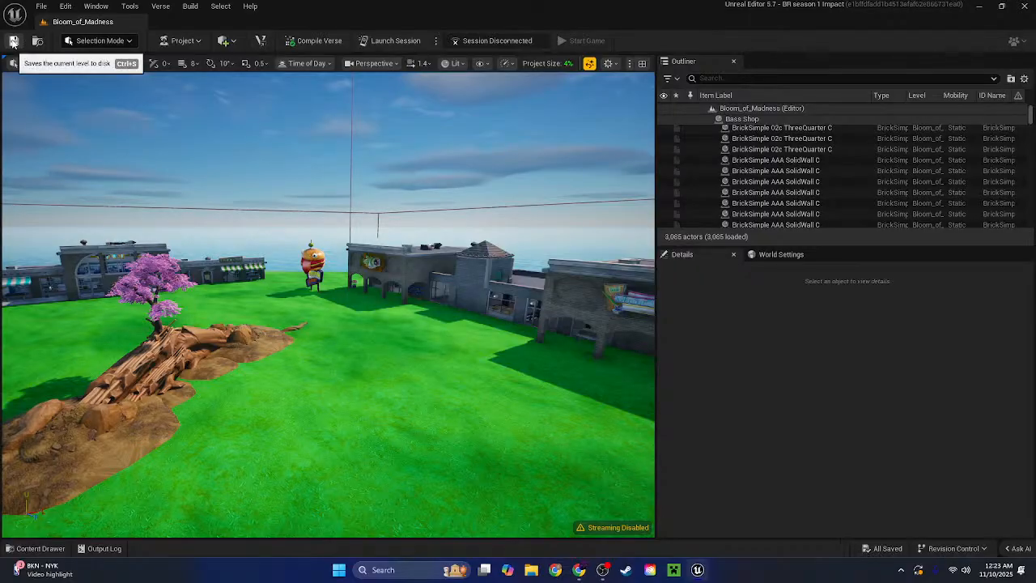
Examine the island's layout from above, including the town buildings, central tree, cliffs and connecting bridge
right_click_drag(284, 199, 615, 207)
right_click_drag(229, 291, 518, 291)
left_click(36, 549)
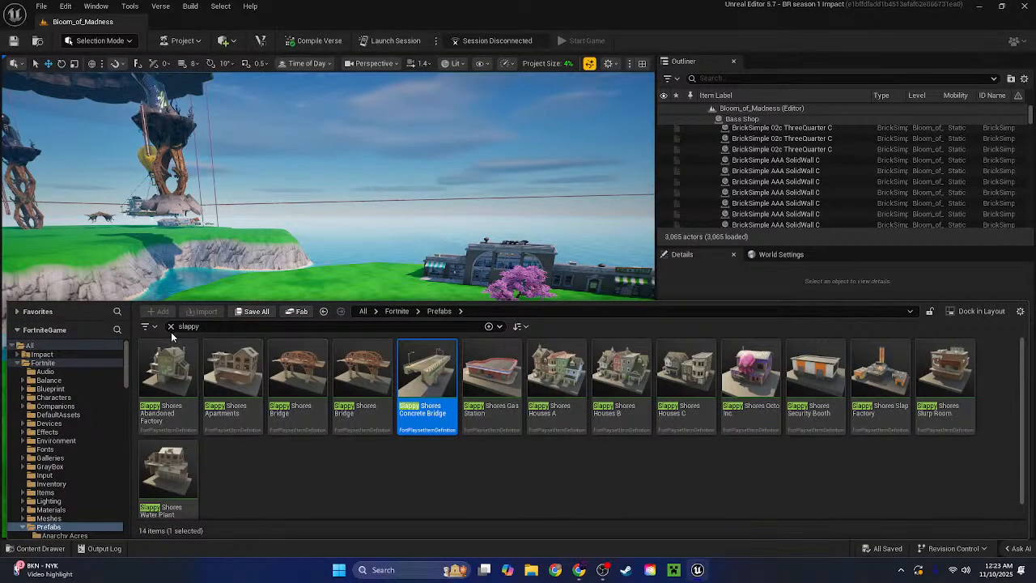
right_click_drag(371, 264, 608, 368)
key("w")
key("s")
key("s")
right_click_drag(385, 422, 347, 403)
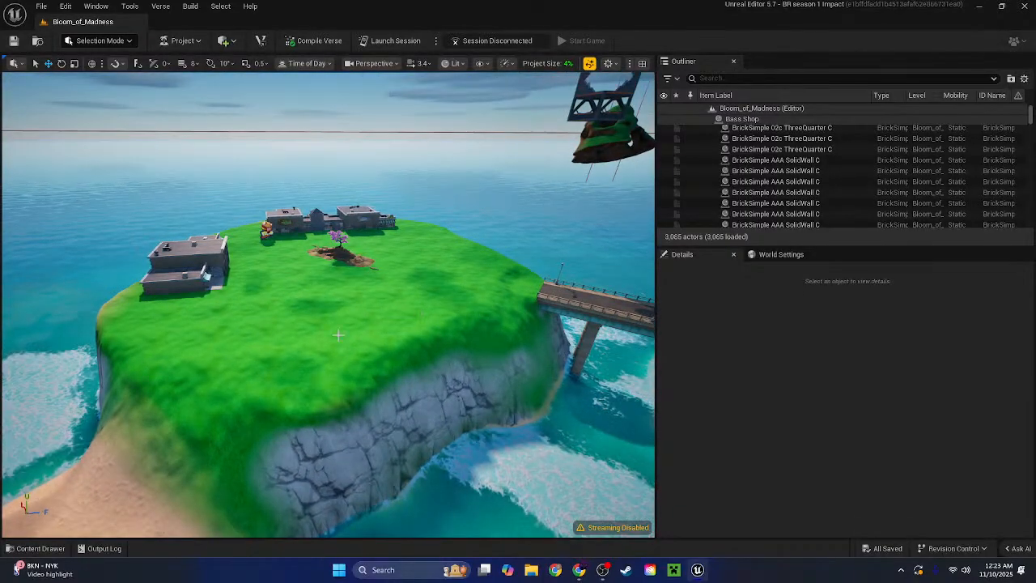
key("w")
right_click_drag(397, 317, 384, 365)
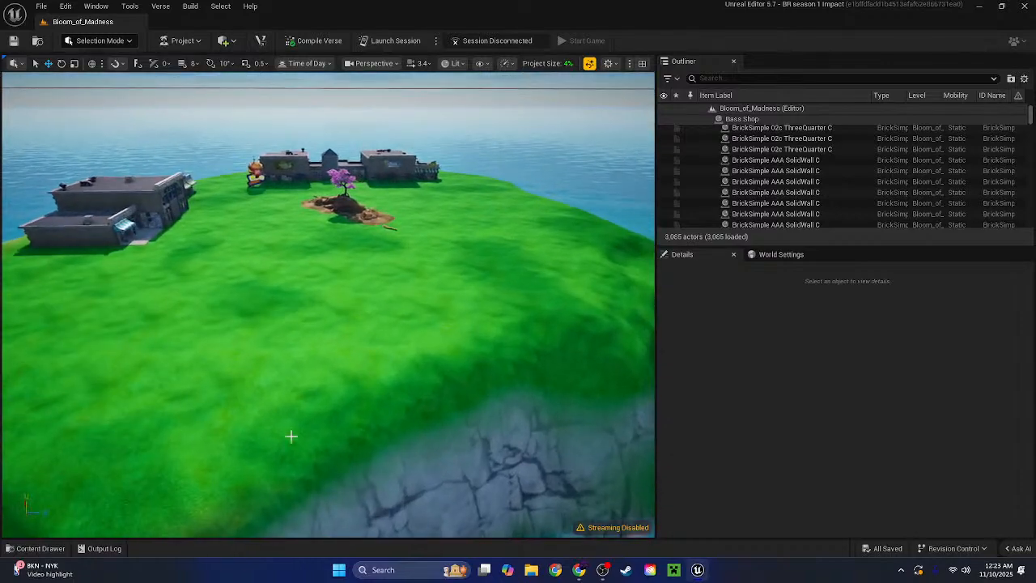
mouse_move(315, 291)
right_mouse_down()
mouse_move(380, 300)
mouse_move(314, 292)
right_mouse_up()
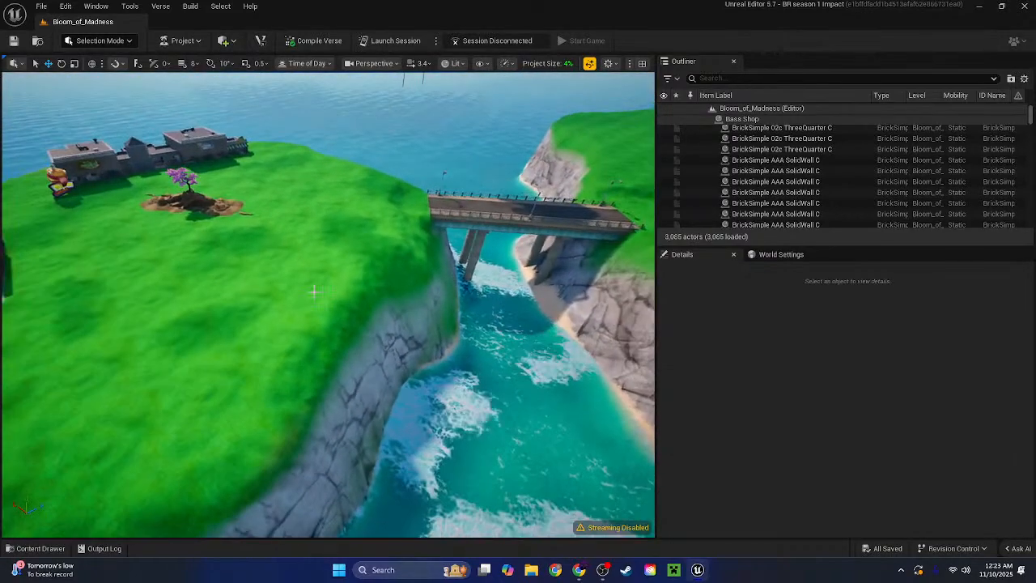
right_click_drag(264, 338, 243, 255)
key("w")
key("w")
key("e")
key("s")
Clear the old prefab search and search the Building galleries for "reckless"
left_click(52, 548)
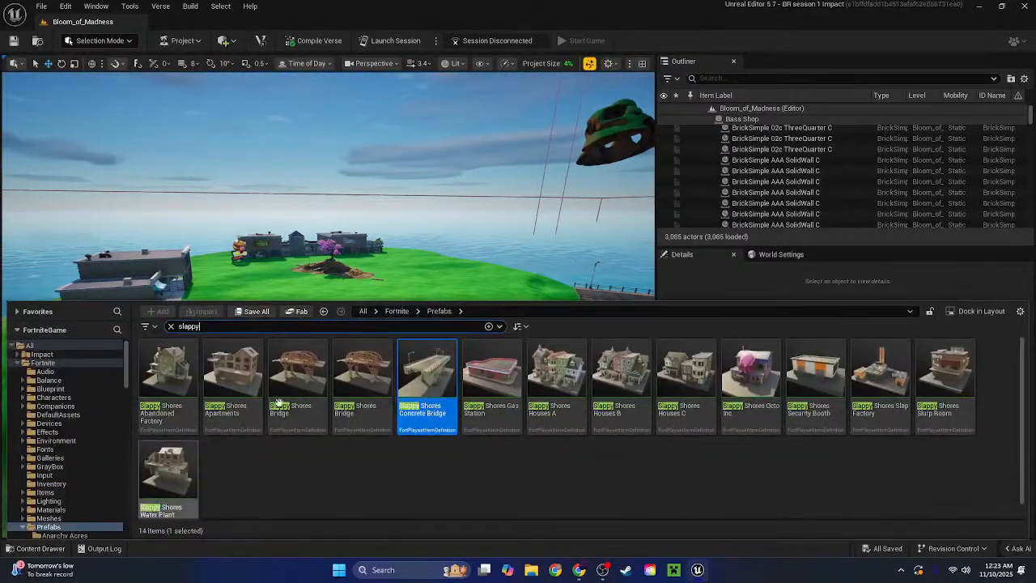
left_click(170, 327)
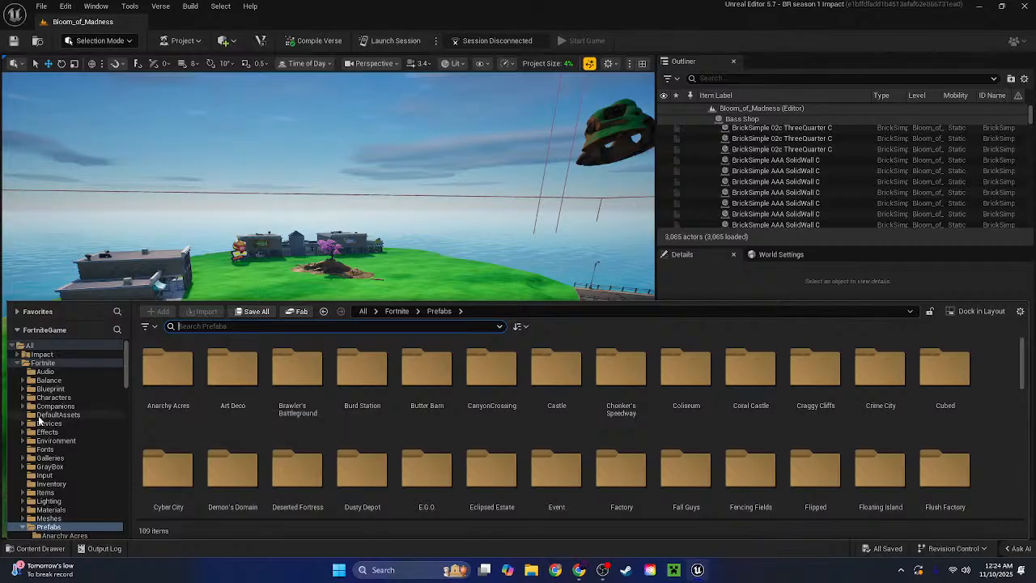
left_click(48, 458)
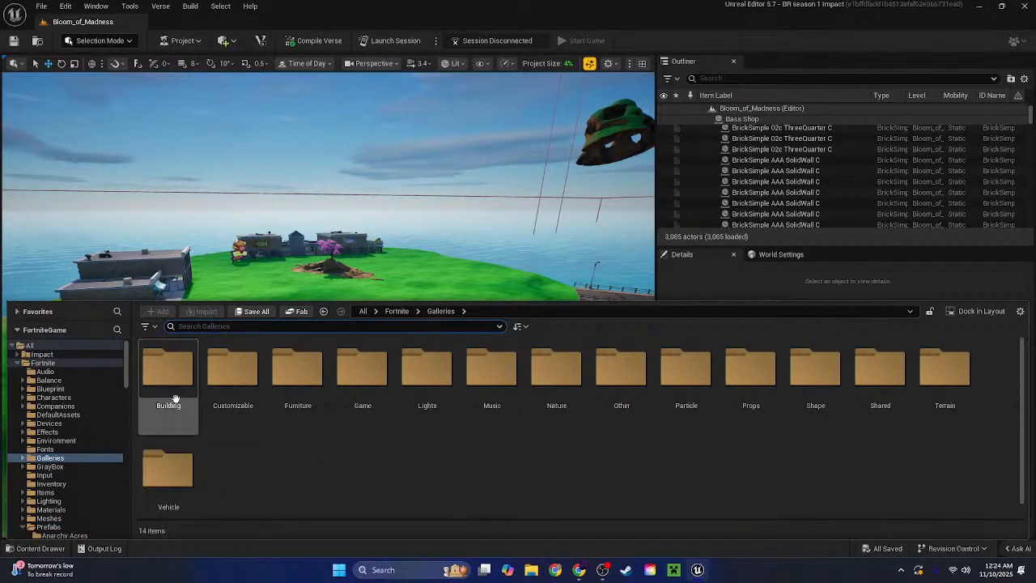
double_click(168, 372)
type("e")
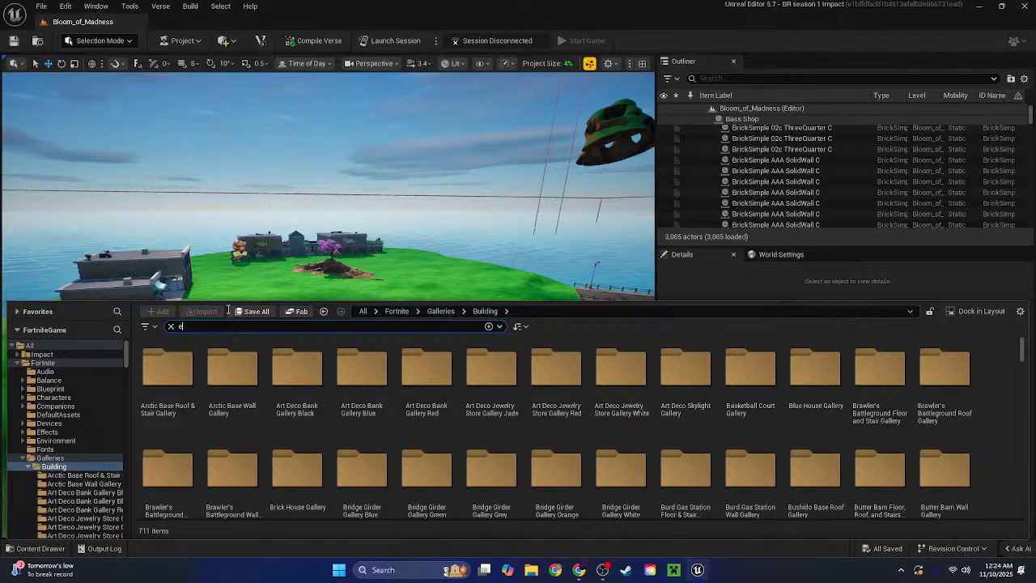
key("BackSpace")
type("re")
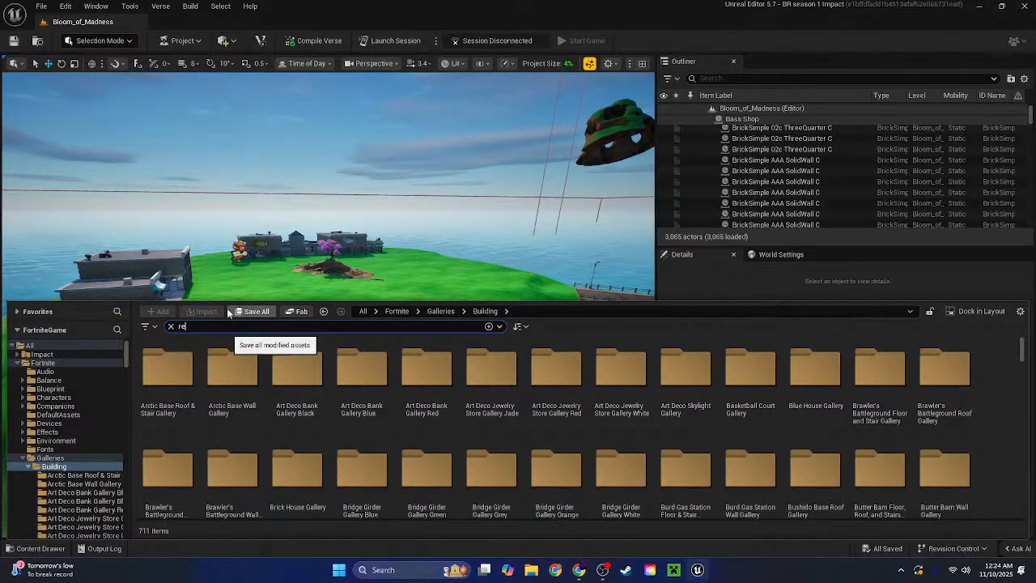
type("ckless")
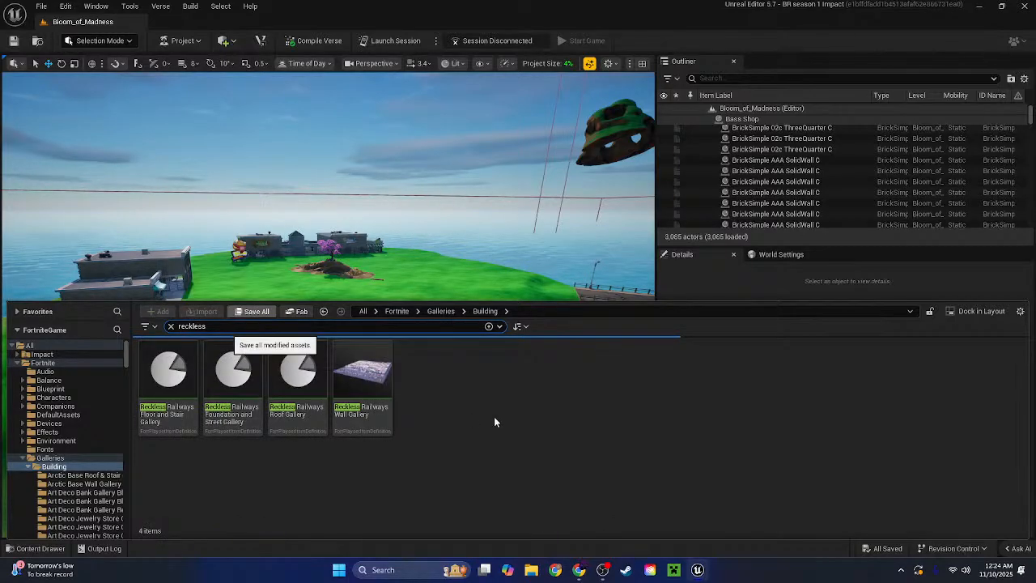
left_click(495, 418)
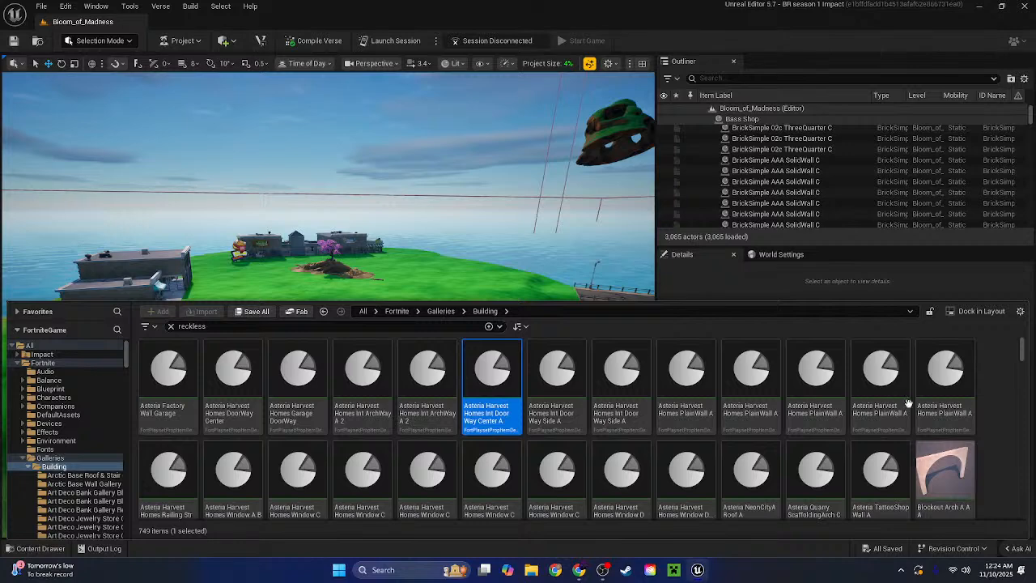
left_click(333, 478)
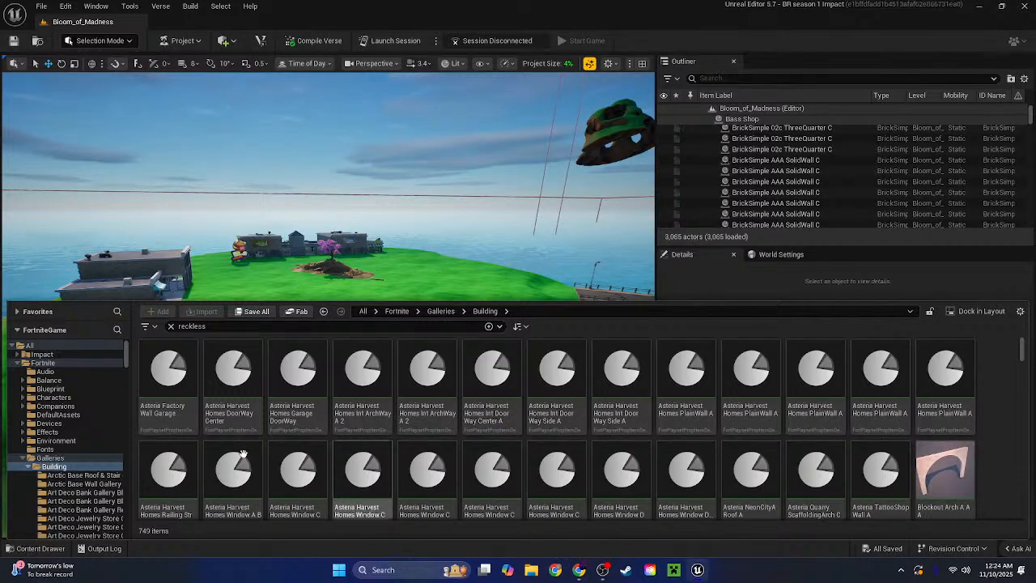
scroll(216, 433, "down", 1)
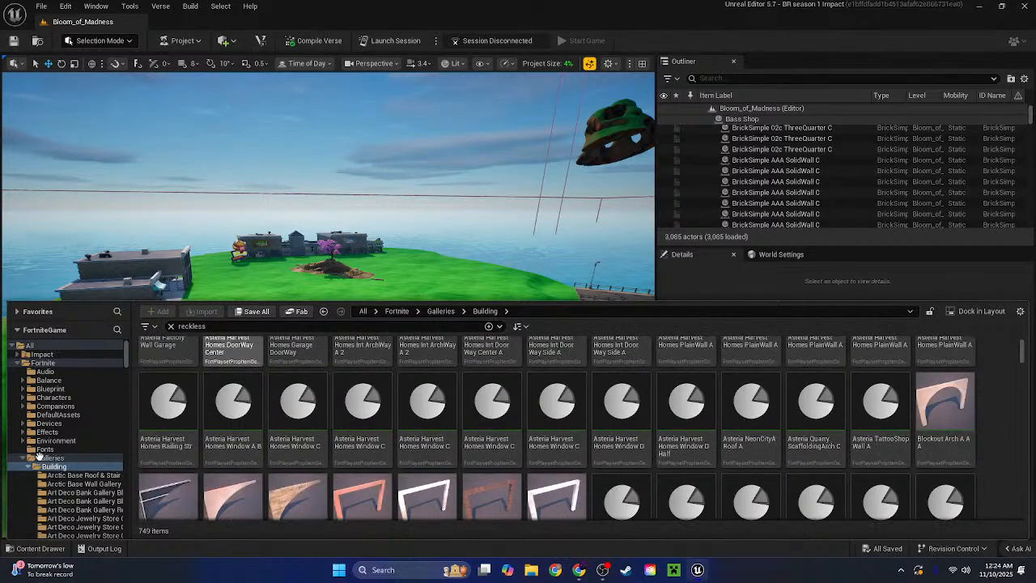
Widen the "reckless" search from the Building folder to the entire Galleries folder and clear the item selection
left_click(48, 463)
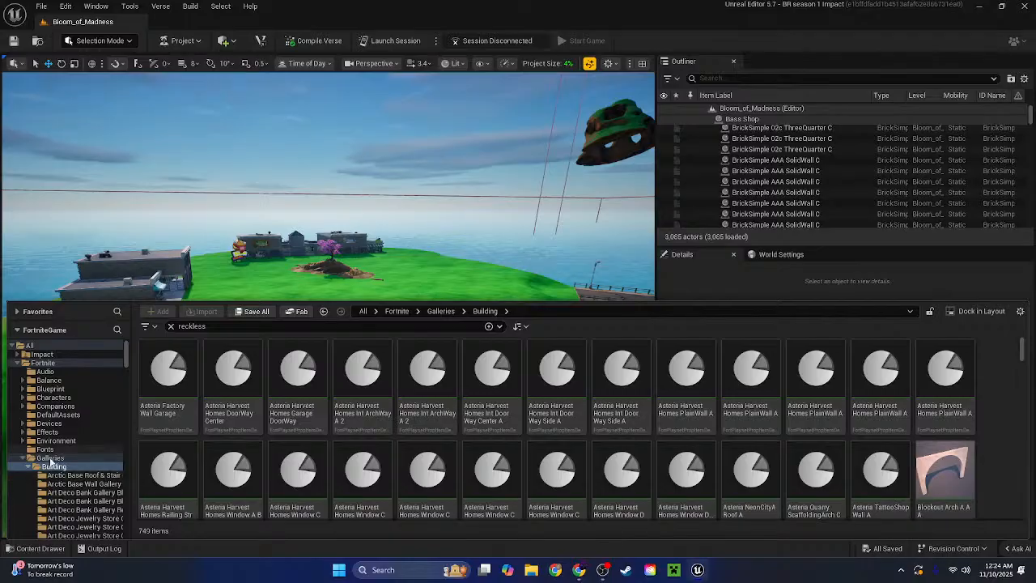
left_click(50, 459)
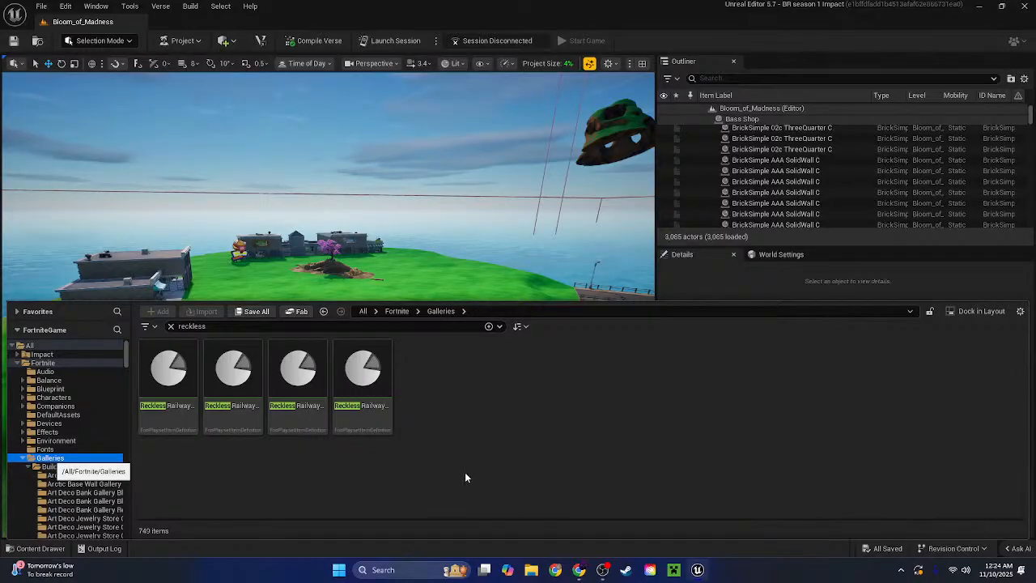
left_click(465, 476)
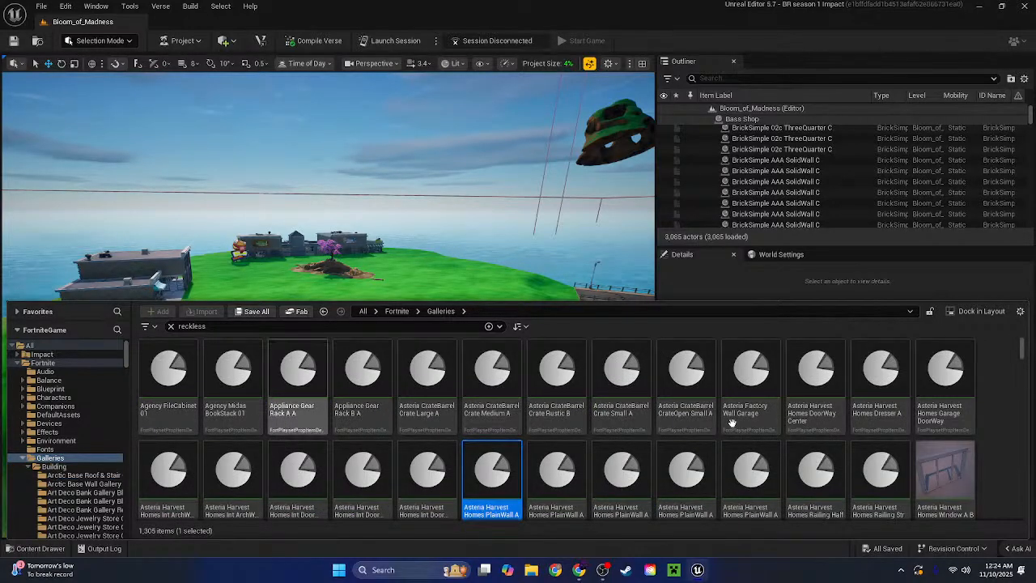
left_click(991, 439)
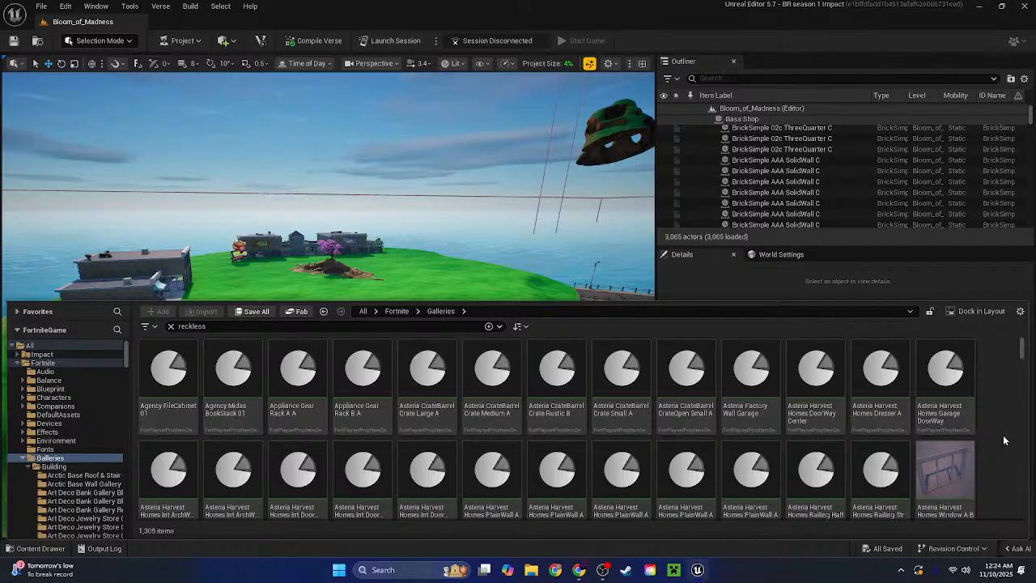
Look through the Galleries assets for the Reckless Railways floor, foundation, props, roof and wall galleries
scroll(982, 421, "down", 1)
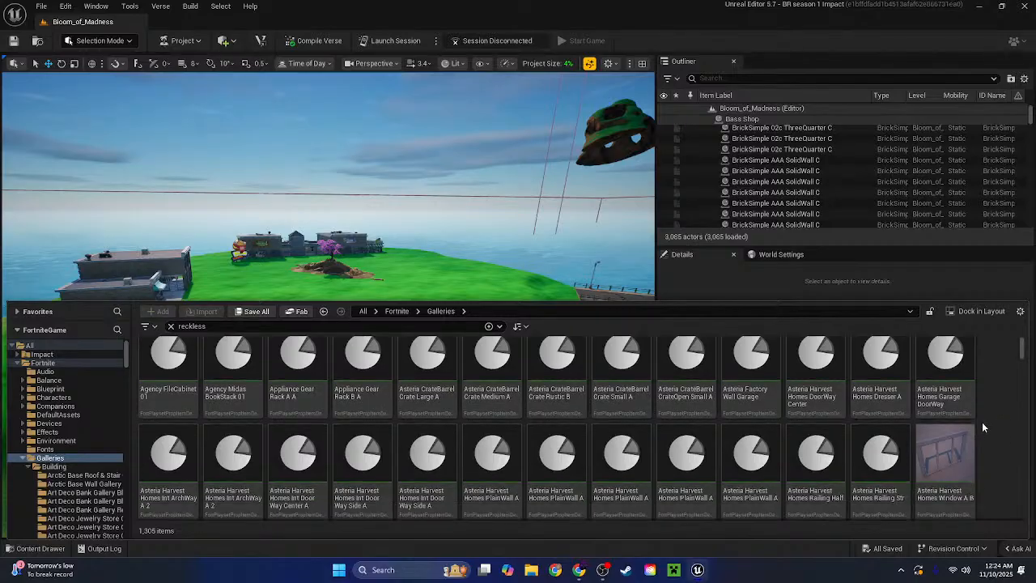
scroll(982, 422, "up", 1)
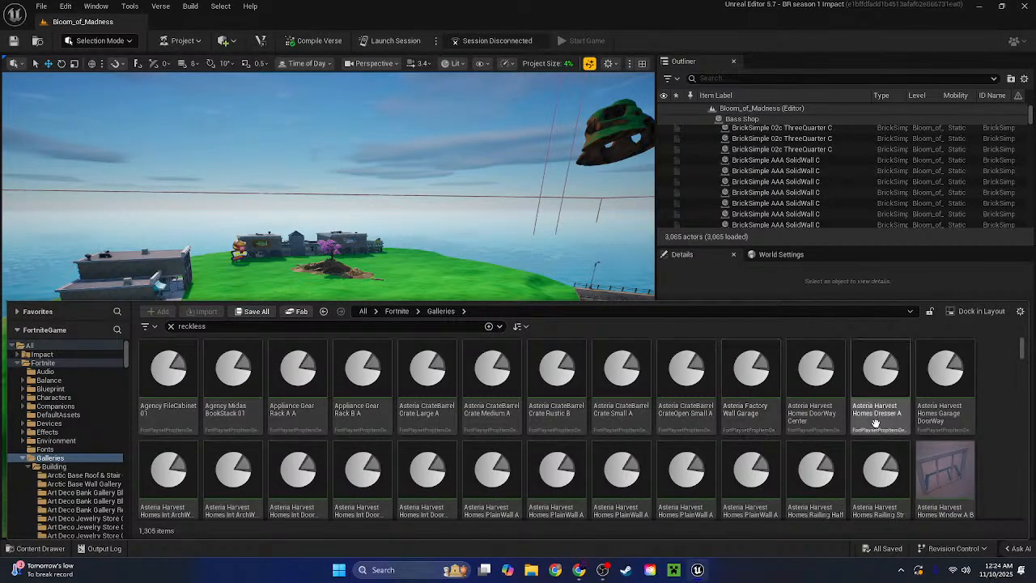
scroll(1000, 446, "down", 5)
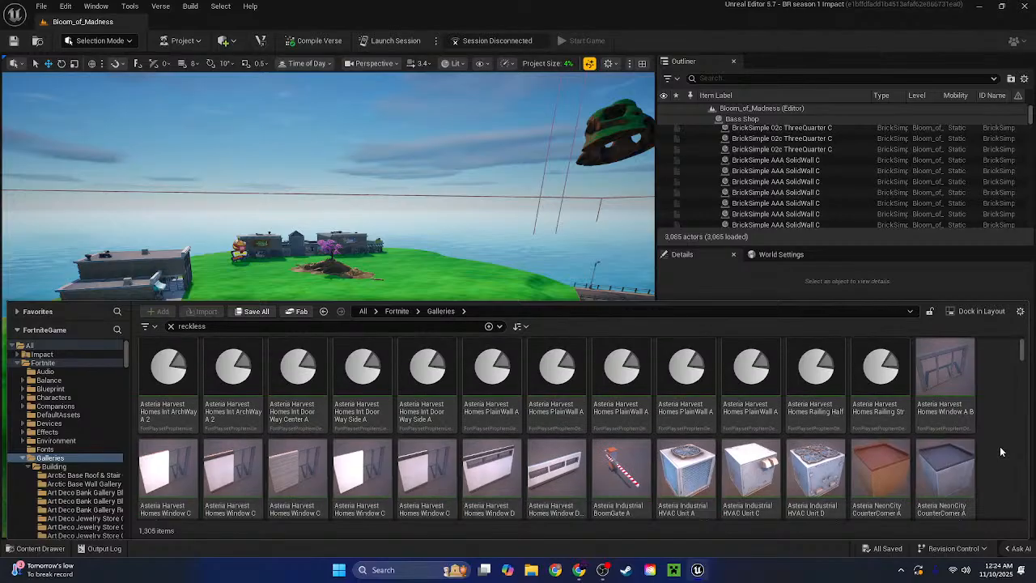
scroll(1003, 443, "down", 5)
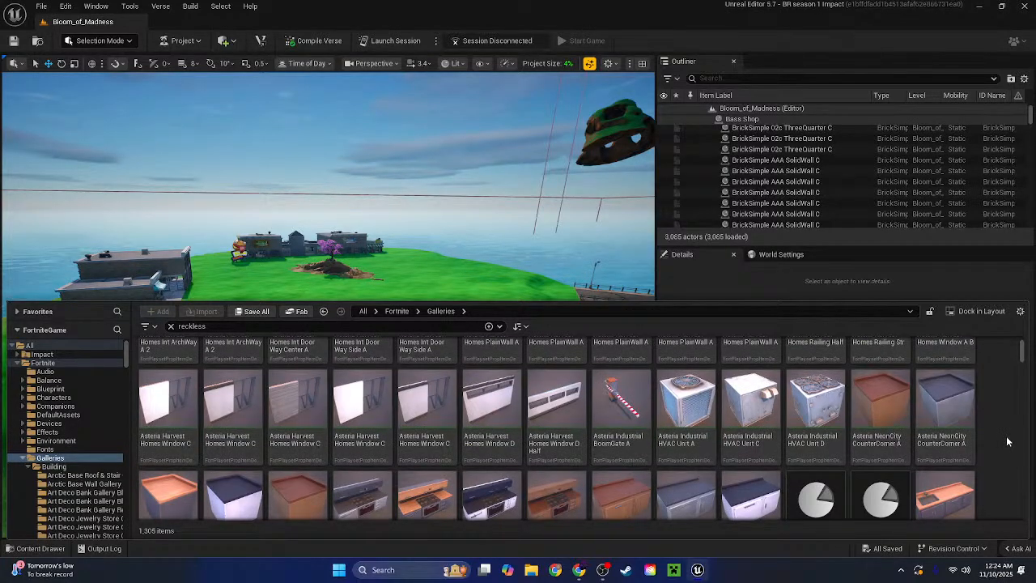
scroll(1008, 441, "down", 10)
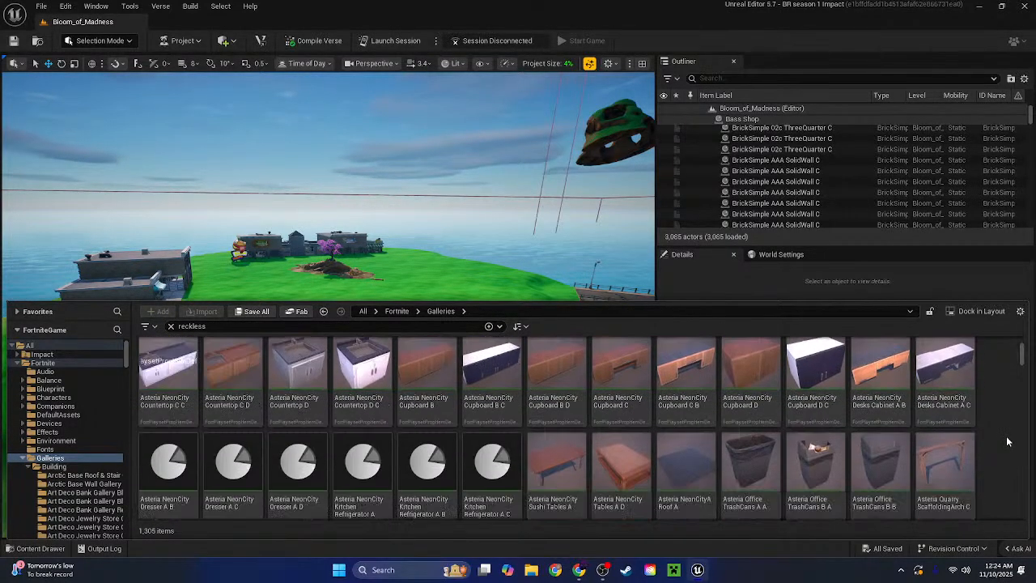
scroll(1007, 441, "down", 10)
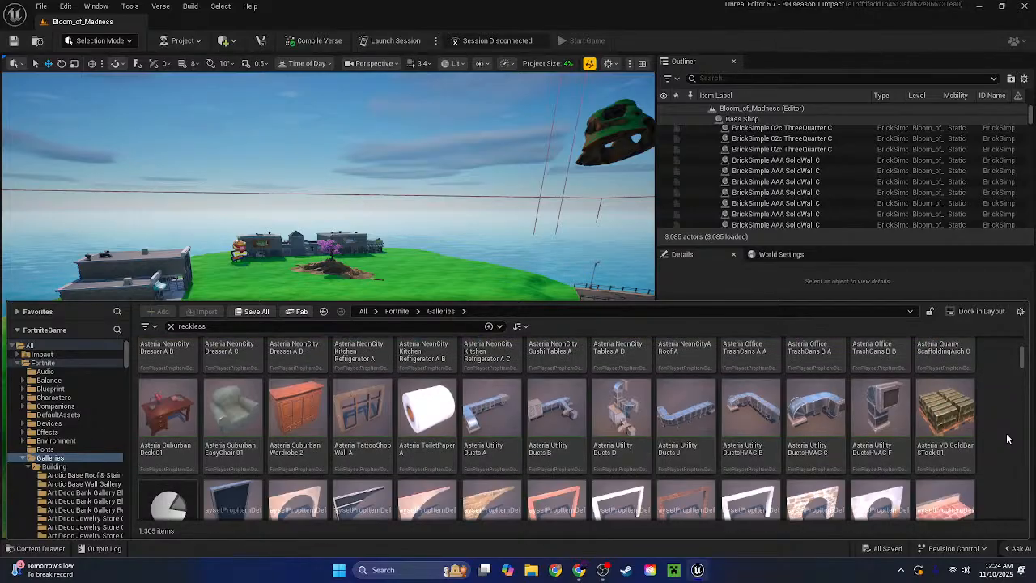
scroll(1008, 438, "down", 2)
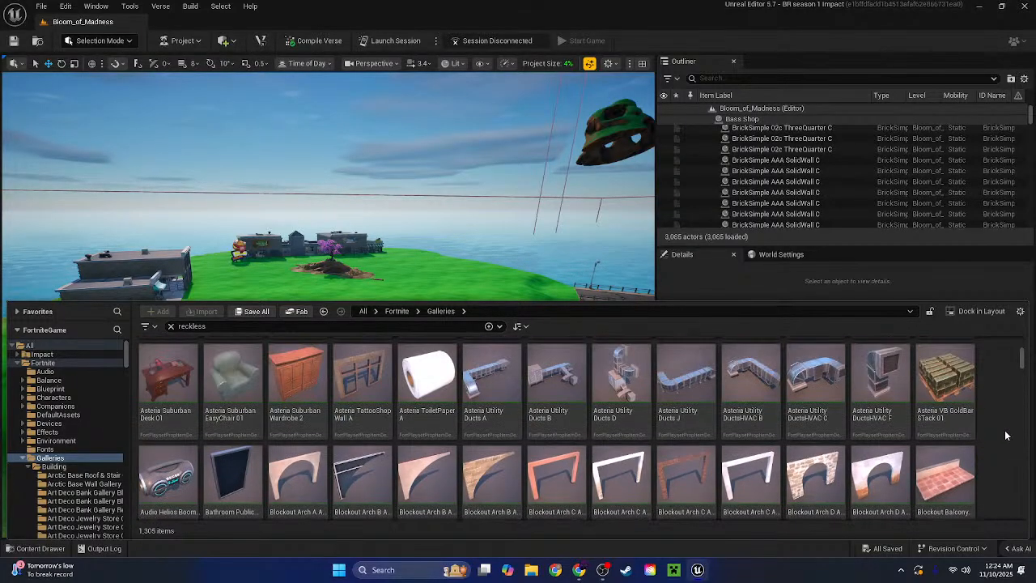
scroll(1006, 436, "down", 10)
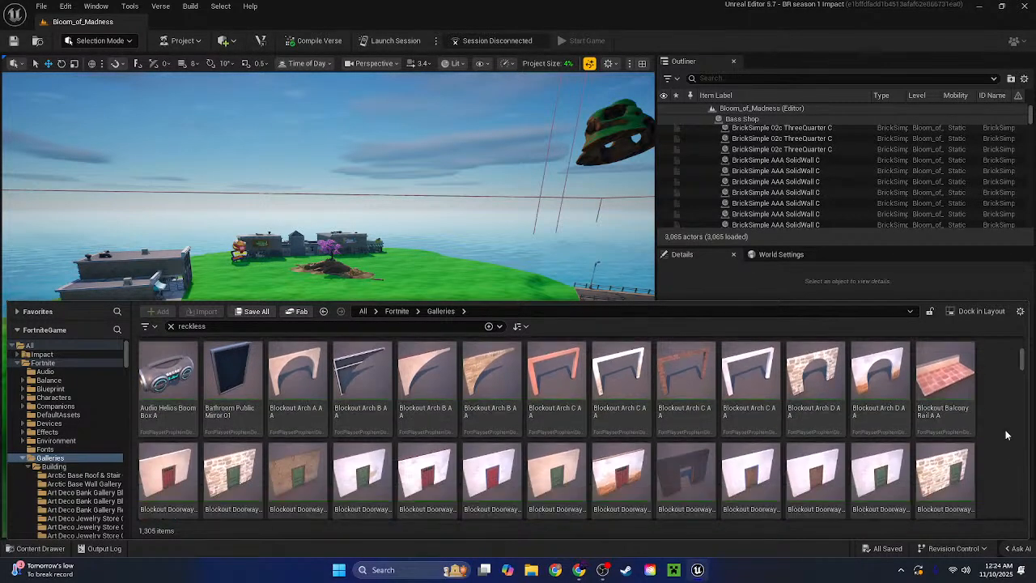
scroll(1008, 435, "down", 3)
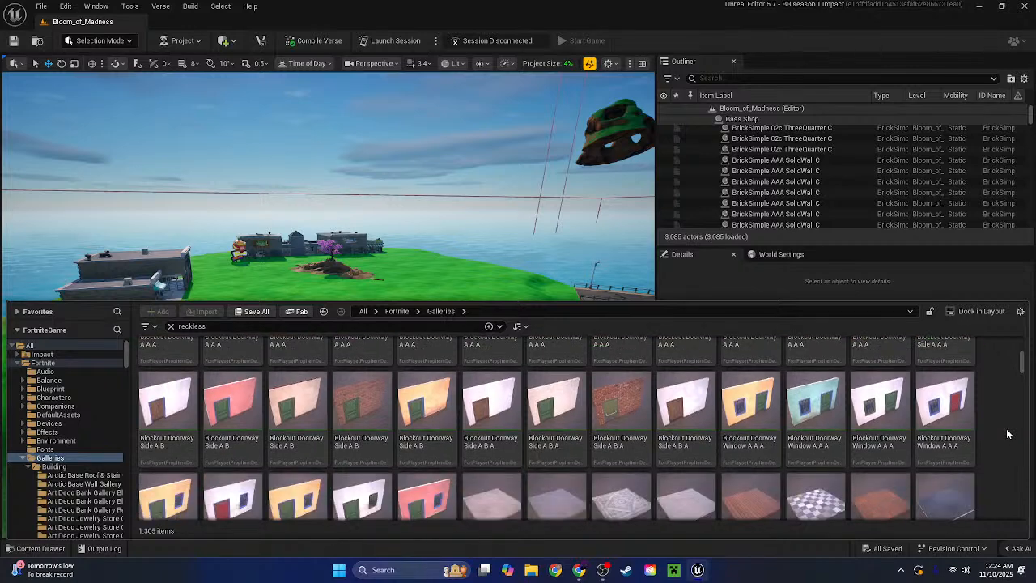
scroll(1008, 435, "up", 3)
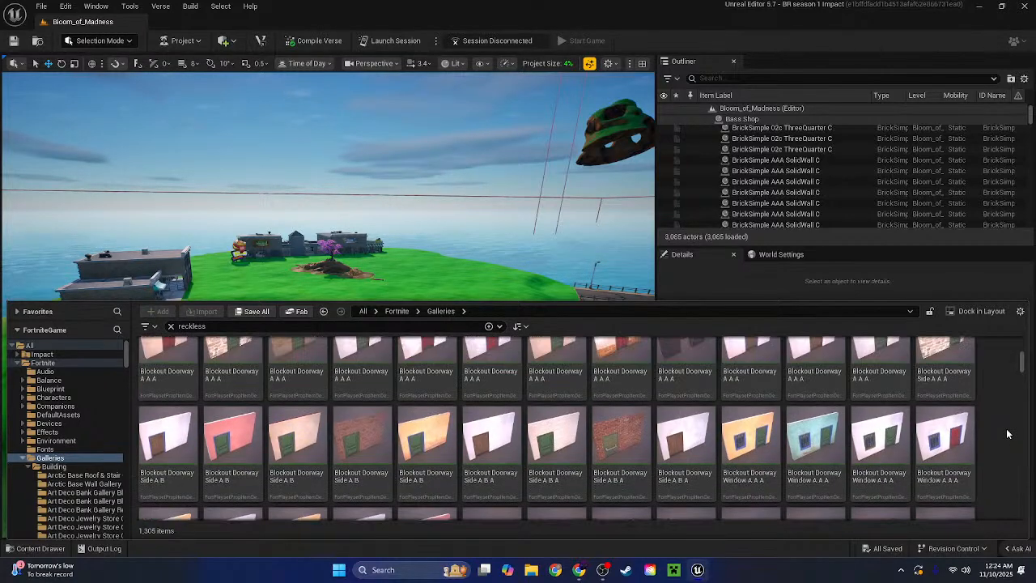
scroll(1008, 435, "down", 9)
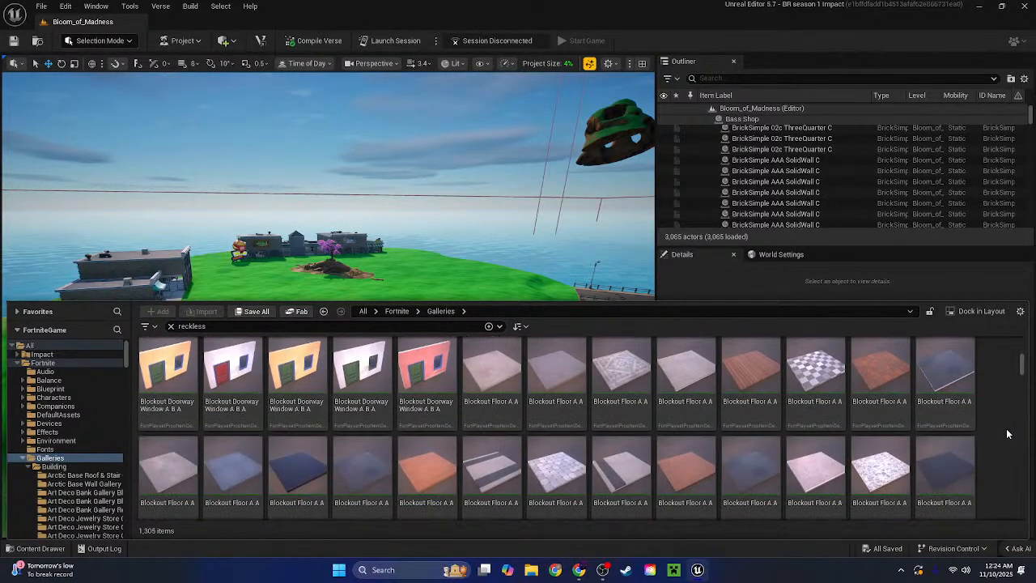
scroll(1006, 435, "down", 8)
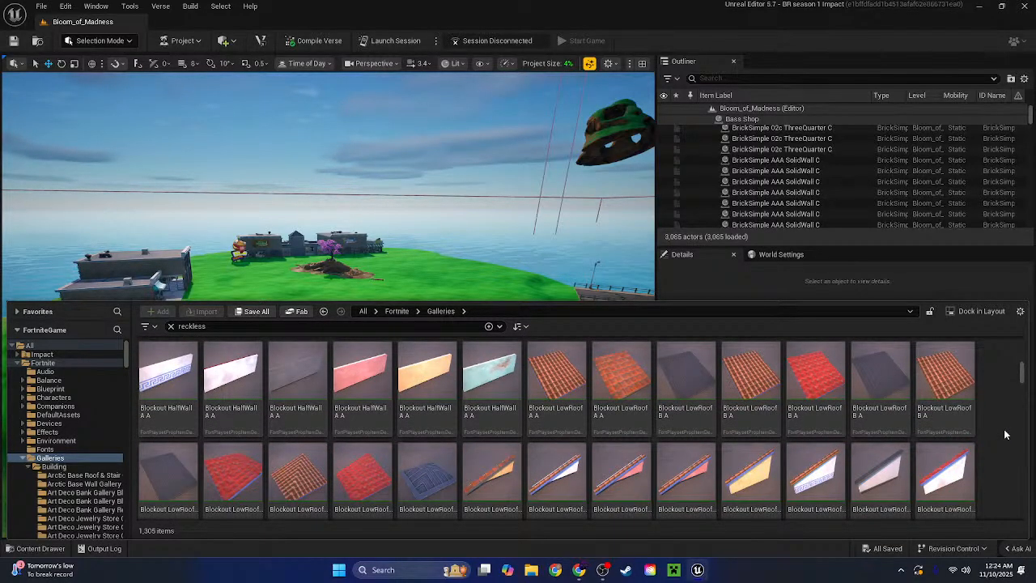
scroll(1004, 435, "down", 4)
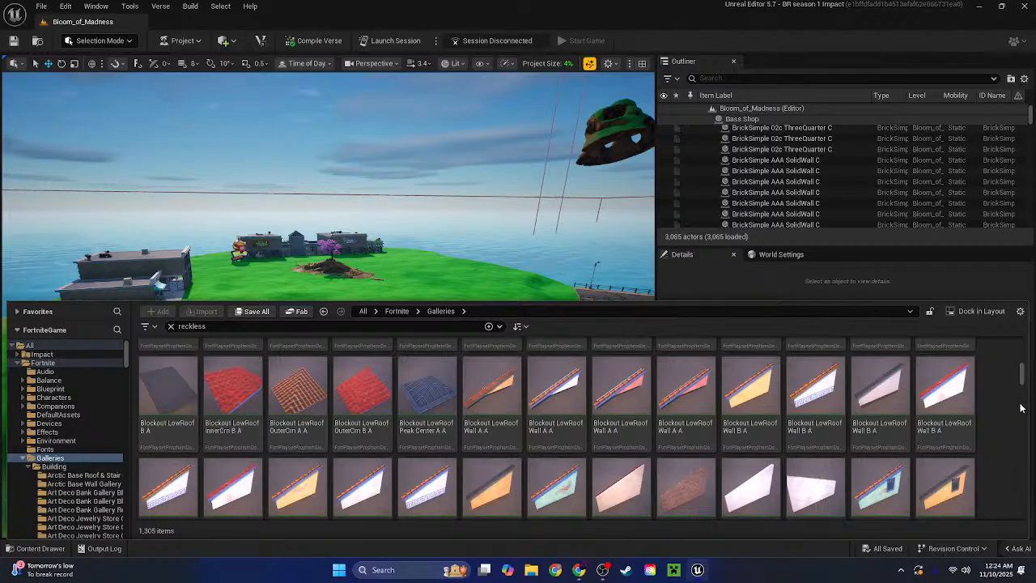
left_click_drag(1021, 384, 1020, 511)
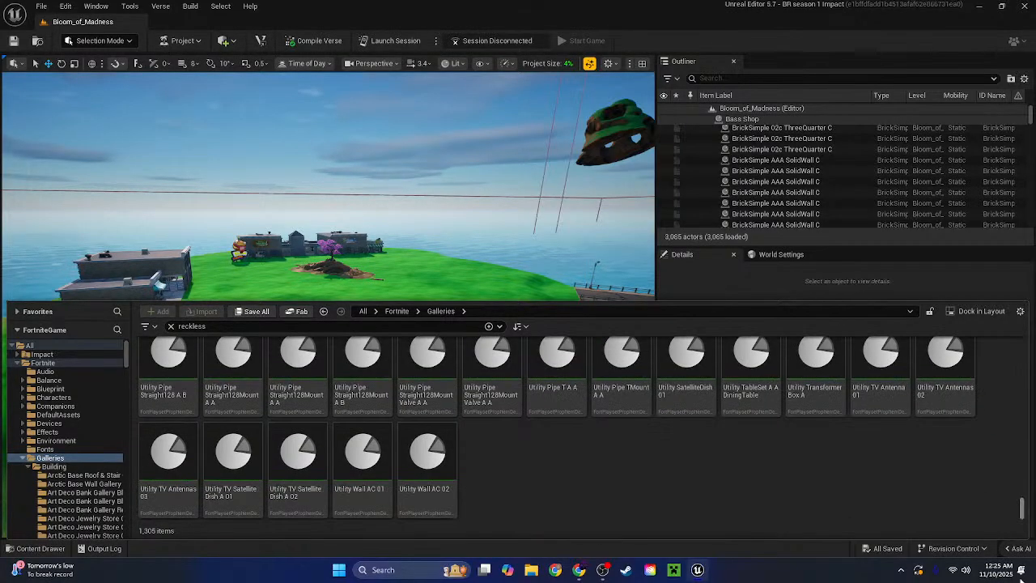
scroll(983, 468, "up", 3)
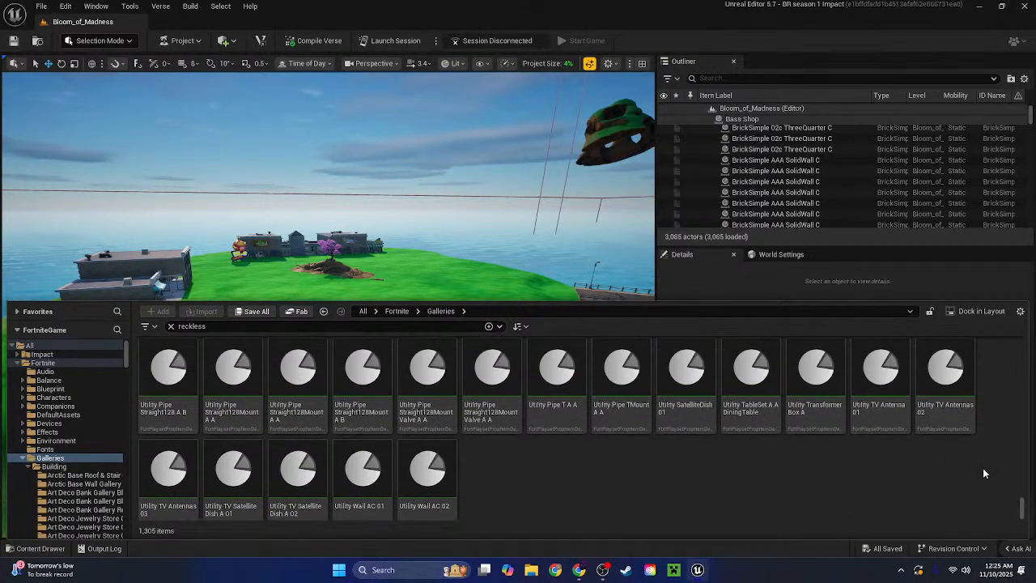
scroll(983, 468, "up", 10)
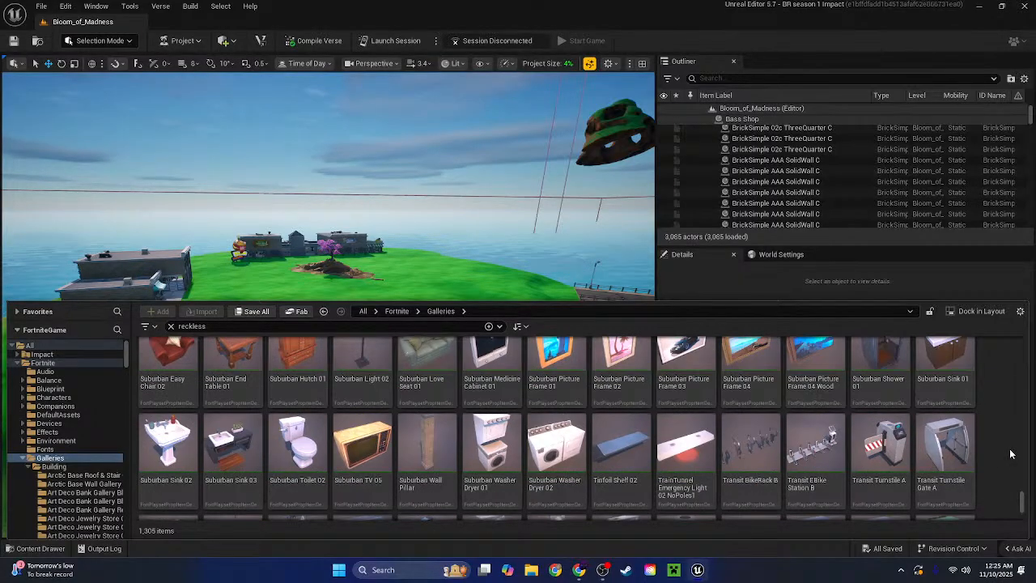
scroll(1011, 455, "up", 8)
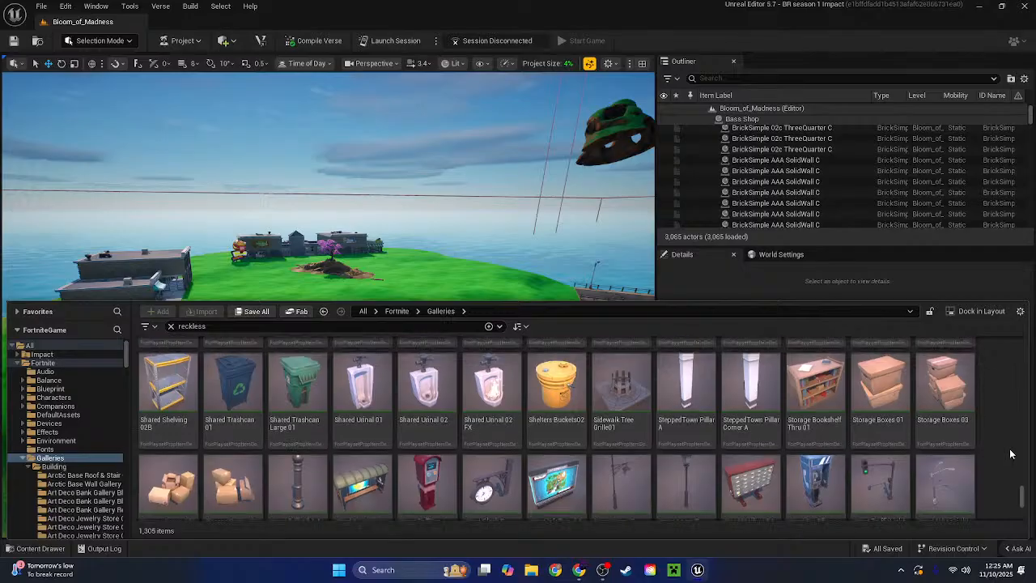
scroll(1011, 454, "up", 3)
scroll(1011, 454, "up", 1)
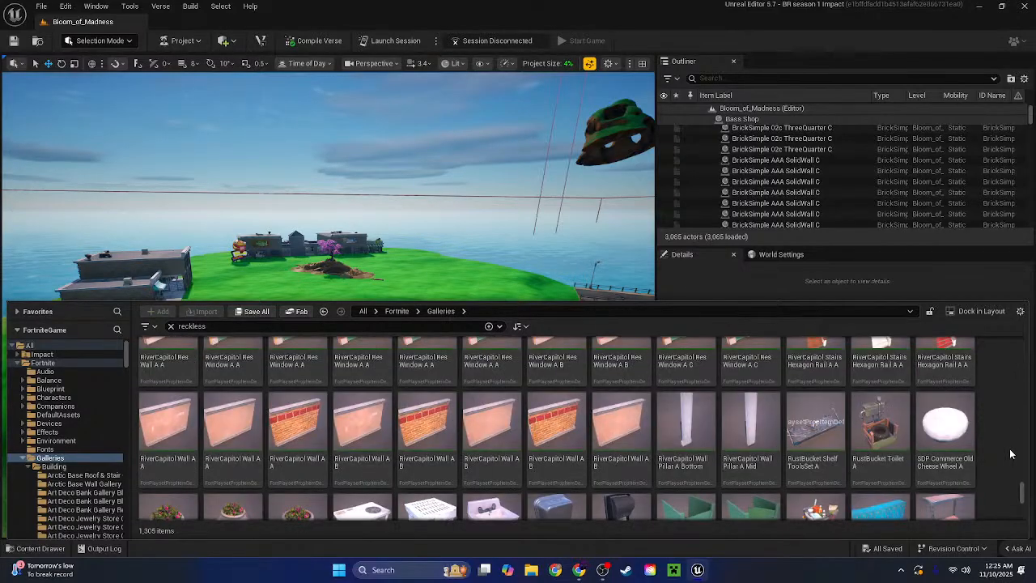
scroll(1019, 450, "up", 5)
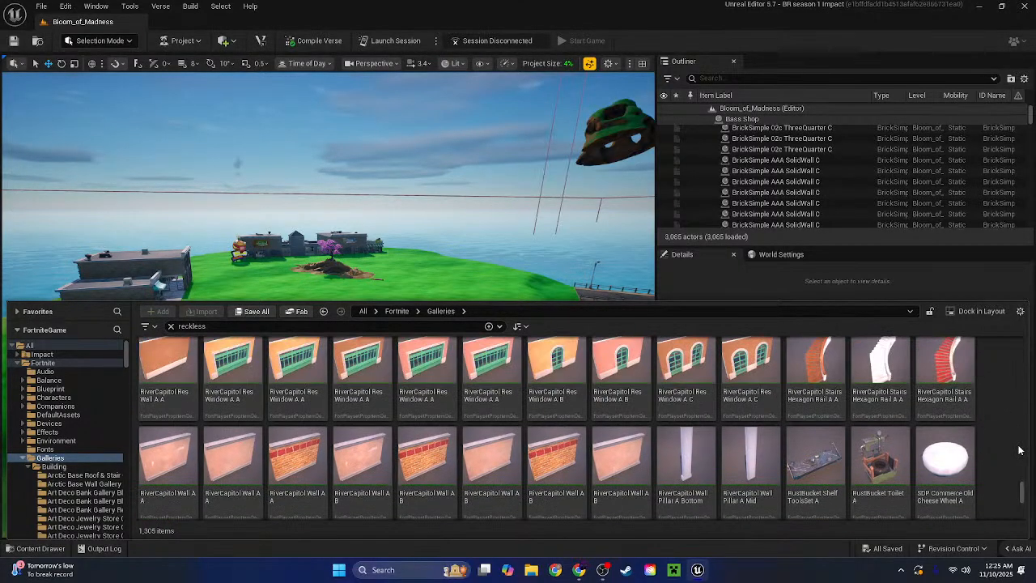
scroll(1017, 450, "down", 1)
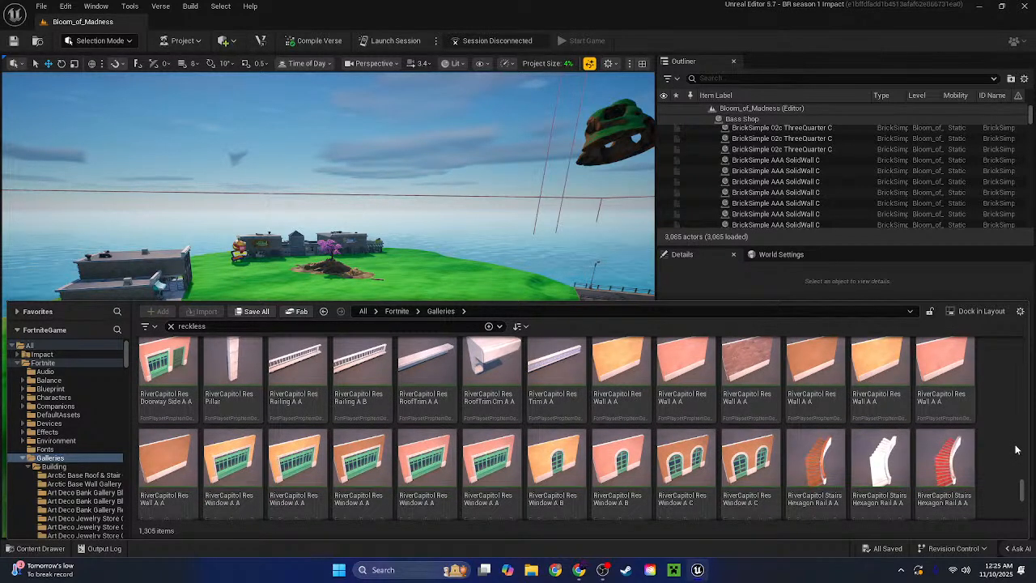
scroll(1017, 450, "up", 5)
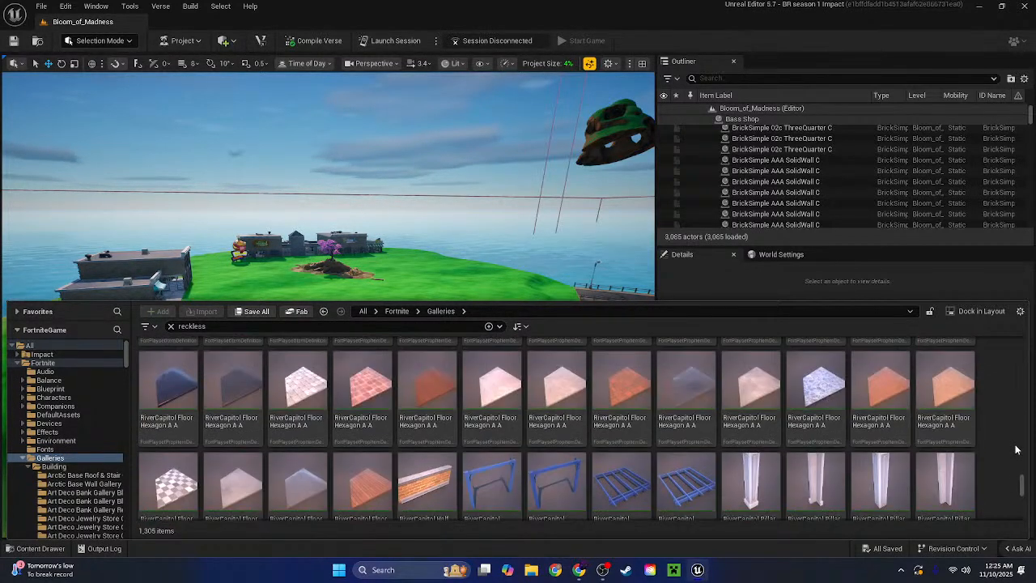
scroll(1017, 450, "up", 3)
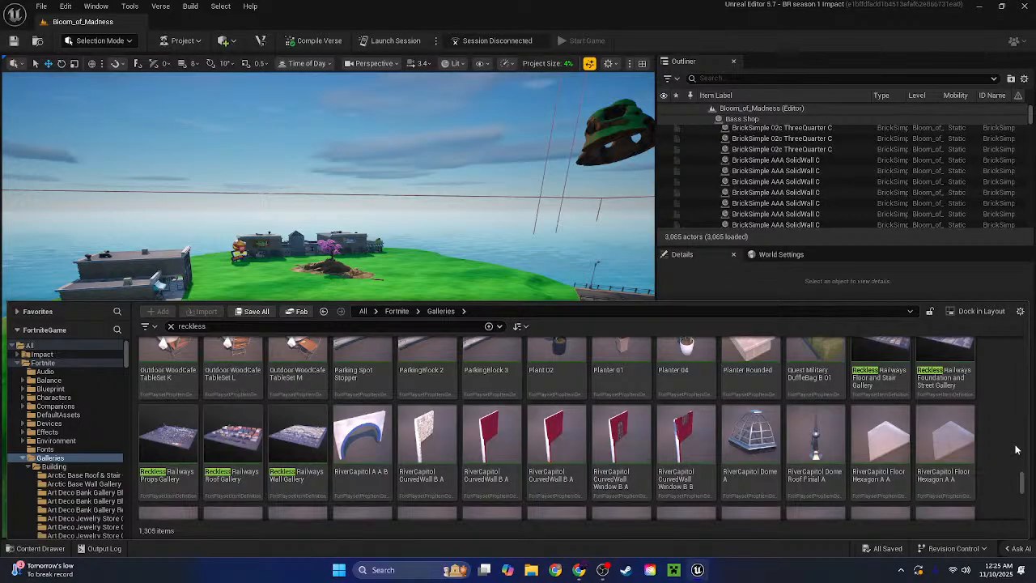
scroll(1017, 450, "up", 1)
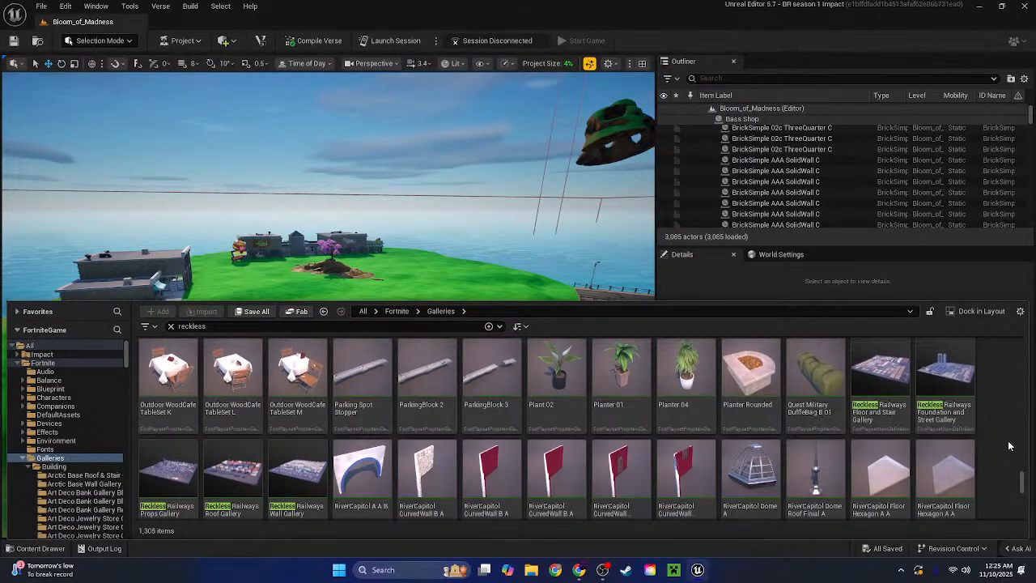
scroll(987, 409, "down", 1)
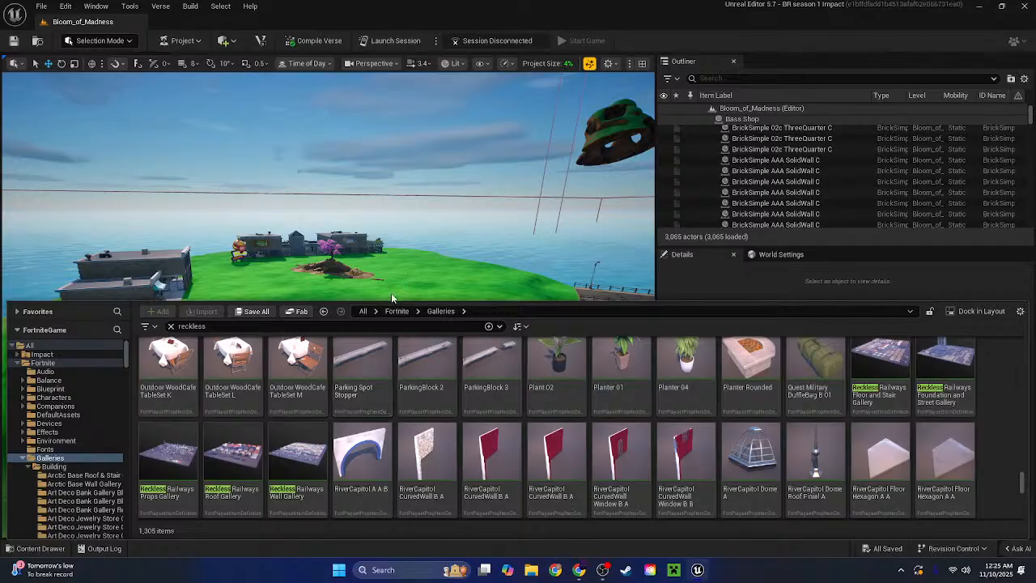
Place the Reckless Railways Wall Gallery on the island's open grass, raise it above the ground and deselect it
left_click(298, 454)
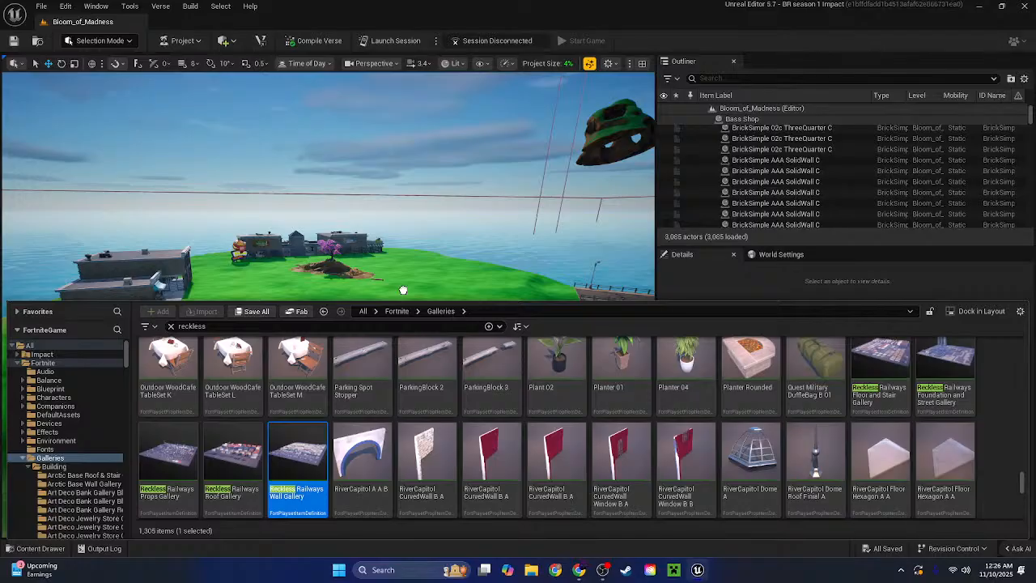
left_click(403, 290)
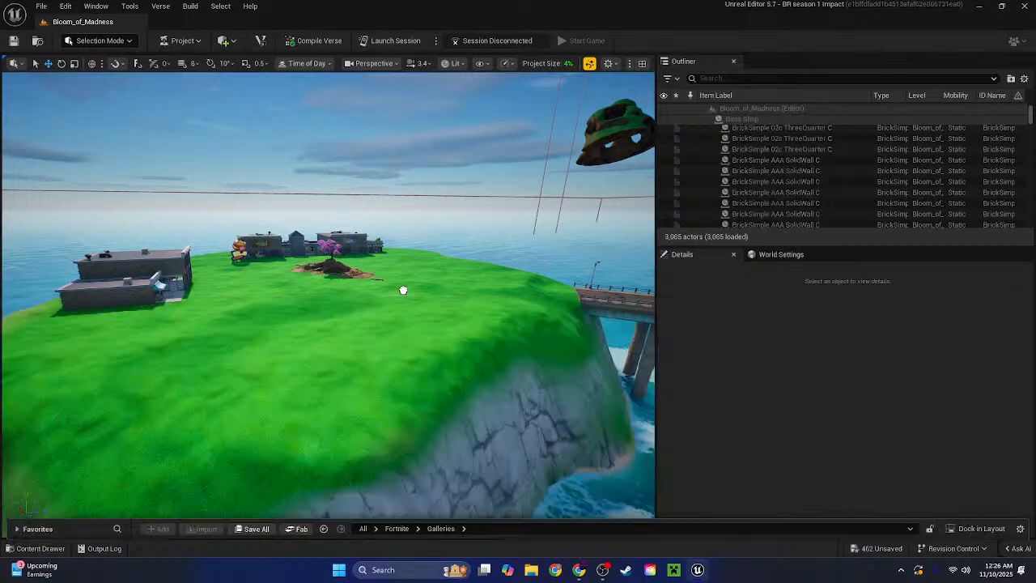
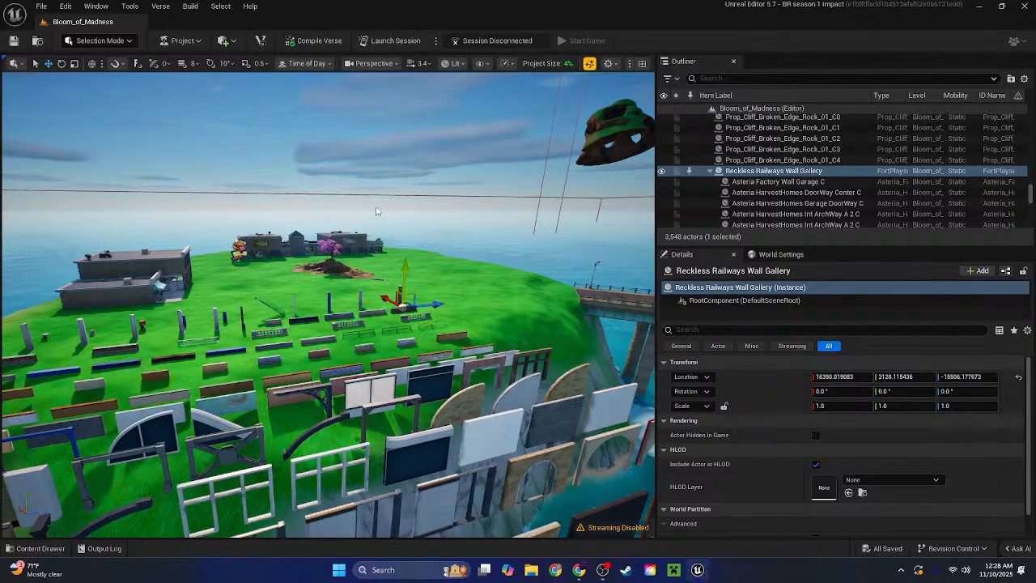
right_click_drag(463, 287, 356, 250)
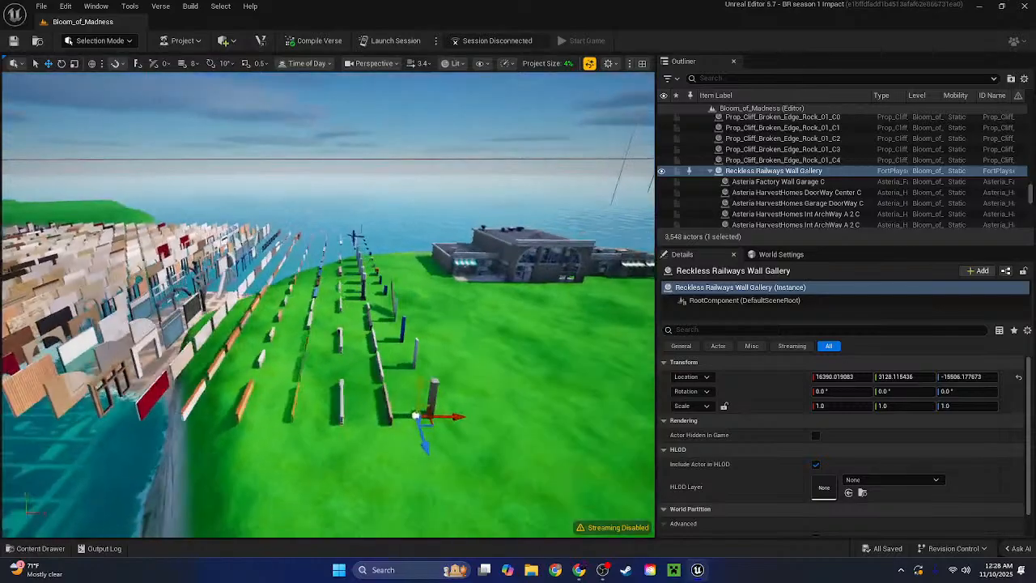
left_click_drag(392, 381, 398, 291)
right_click_drag(477, 267, 291, 113)
left_click(476, 266)
Examine the wall, window, arch and railing pieces of the placed Reckless Railways Wall Gallery up close
key("w")
right_click_drag(283, 203, 162, 304)
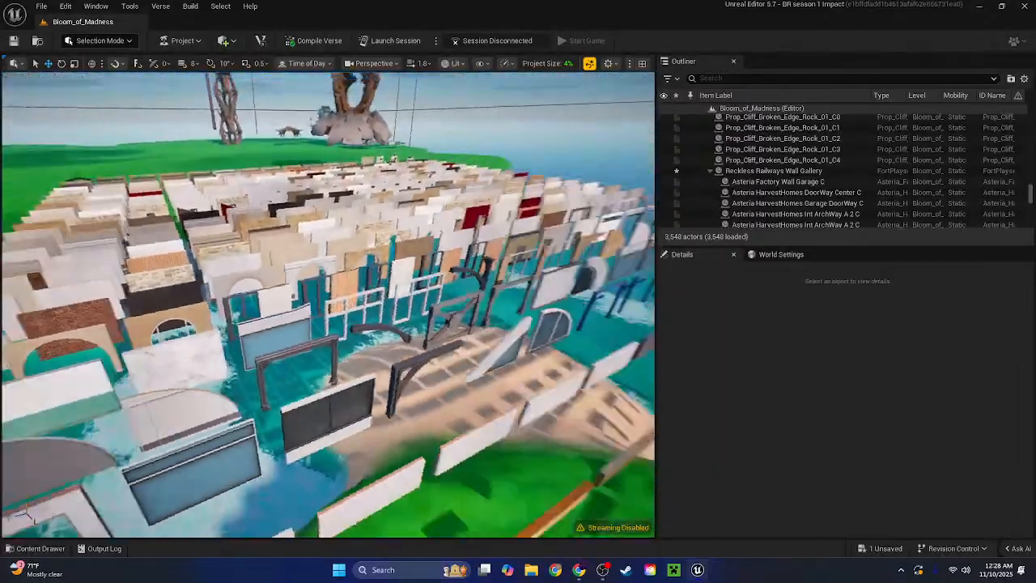
key("d")
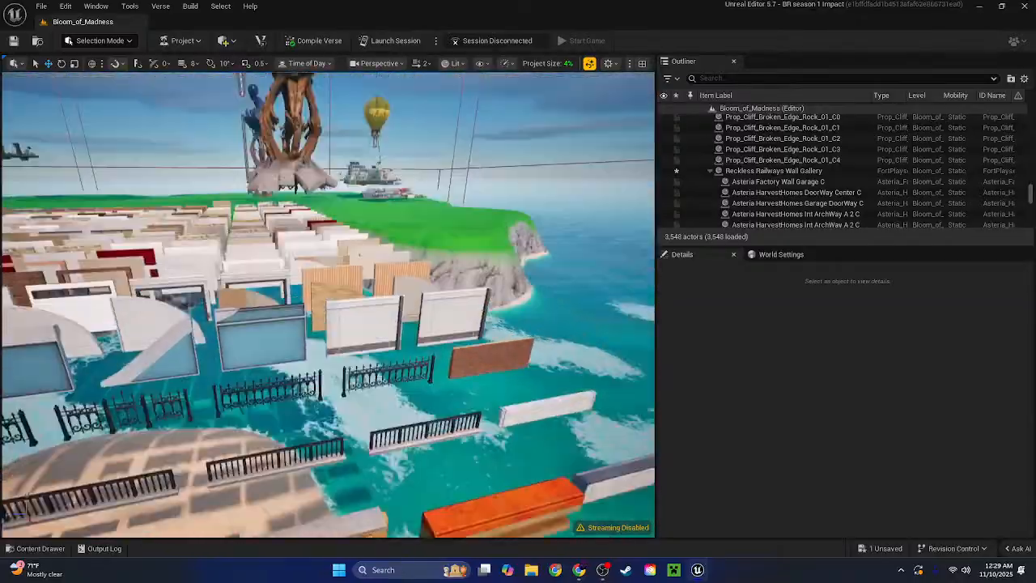
key("w")
right_click_drag(328, 304, 178, 299)
scroll(327, 305, "up", 3)
key("w")
scroll(328, 305, "up", 3)
key("w")
key("s")
key("a")
Select the whole Noms building on the island and raise it slightly out of the grass
right_click_drag(174, 243, 33, 227)
key("w")
scroll(162, 243, "up", 3)
key("w")
right_click_drag(324, 267, 340, 316)
key("s")
left_click(361, 314)
left_click(668, 119)
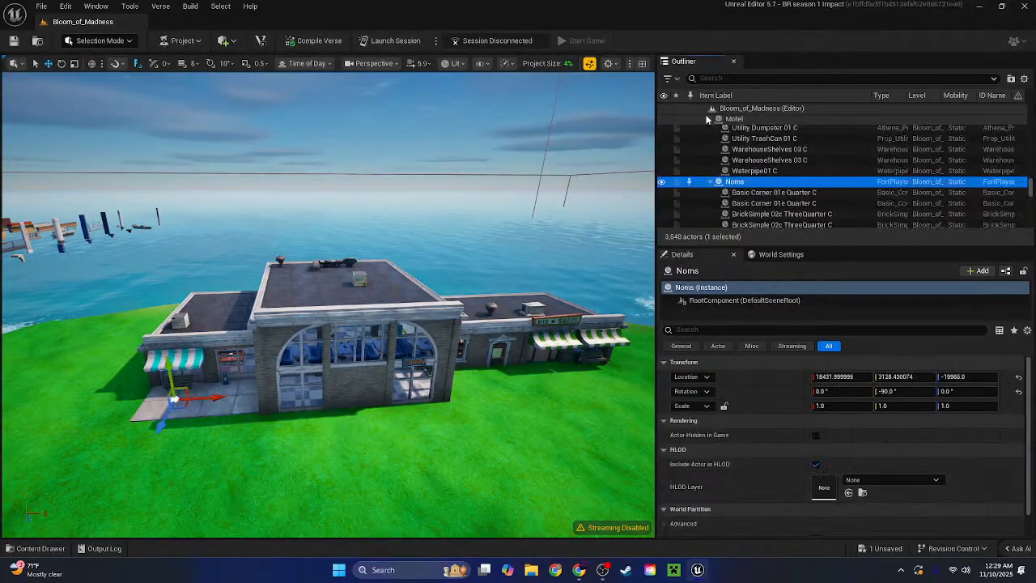
mouse_move(166, 358)
left_mouse_down()
mouse_move(151, 335)
mouse_move(143, 347)
mouse_move(176, 357)
left_mouse_up()
Select the whole Detective Office building and raise it out of the grass beside Noms
key("w")
right_click_drag(340, 324, 372, 320)
key("d")
left_click(348, 320)
left_click(726, 120)
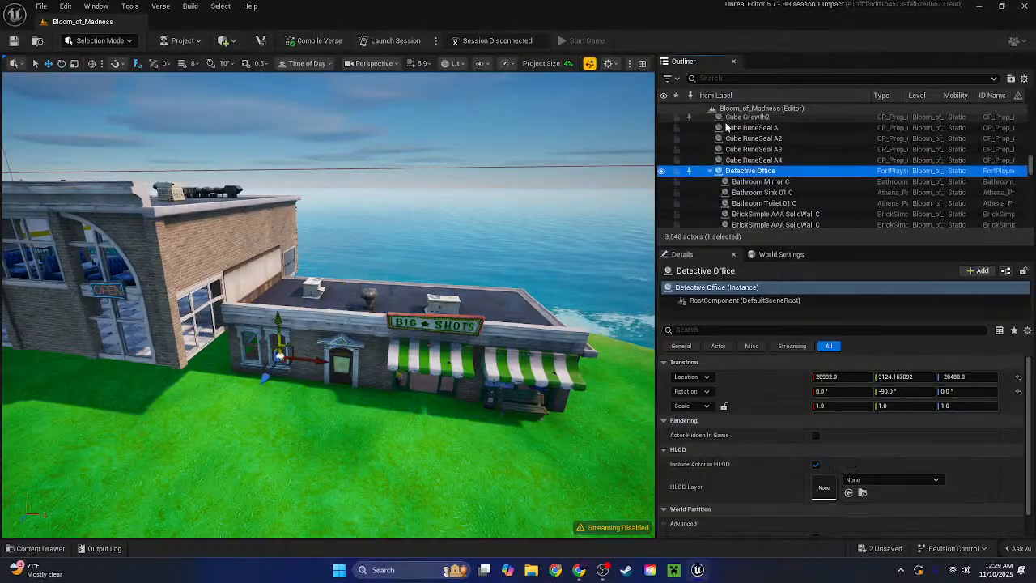
left_click_drag(283, 338, 283, 290)
Select the whole Big Shots building, raise it level with the neighbouring Detective Office, and deselect it
left_click(518, 332)
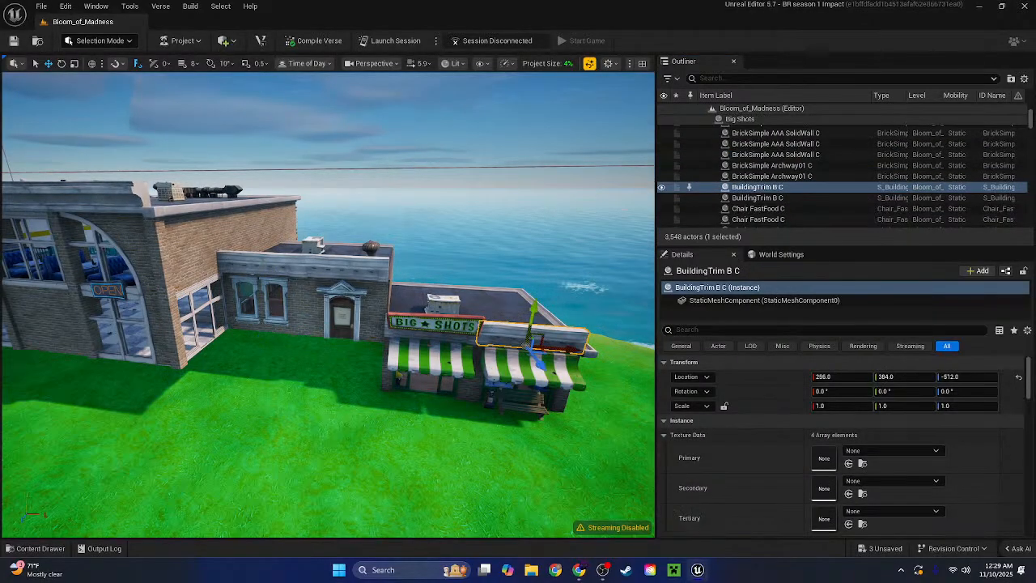
left_click(747, 110)
left_click(558, 301)
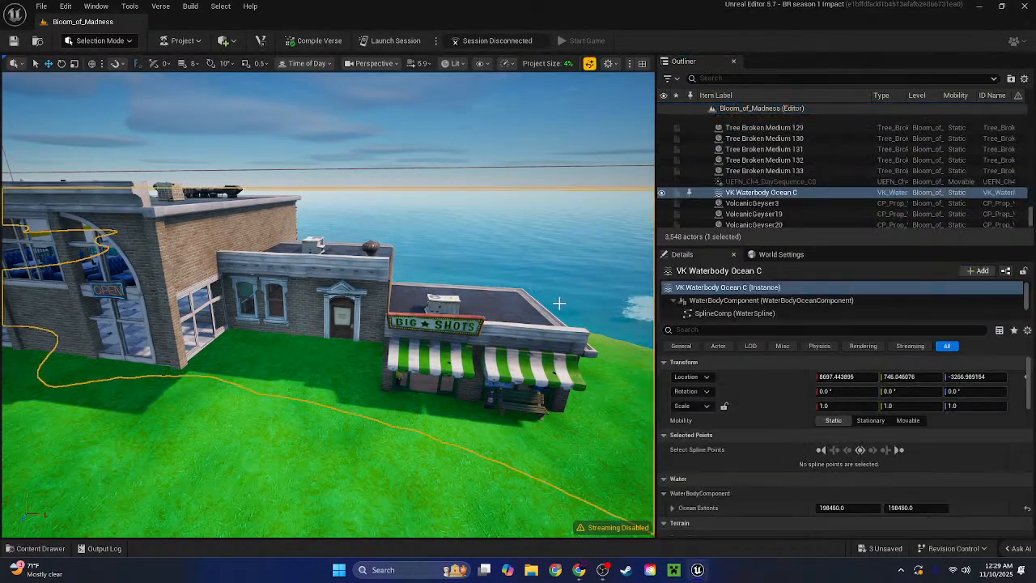
left_click(544, 332)
left_click(730, 121)
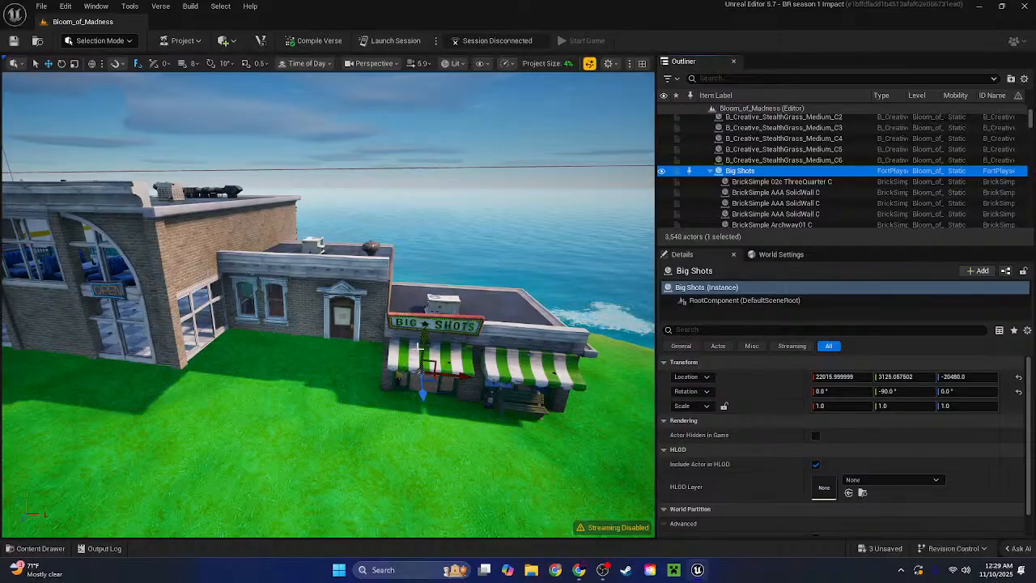
left_click_drag(429, 350, 429, 289)
key("Escape")
Look through the Reckless Railways Wall Gallery pieces for a red brick wall with a doorway
right_click_drag(465, 226, 162, 194)
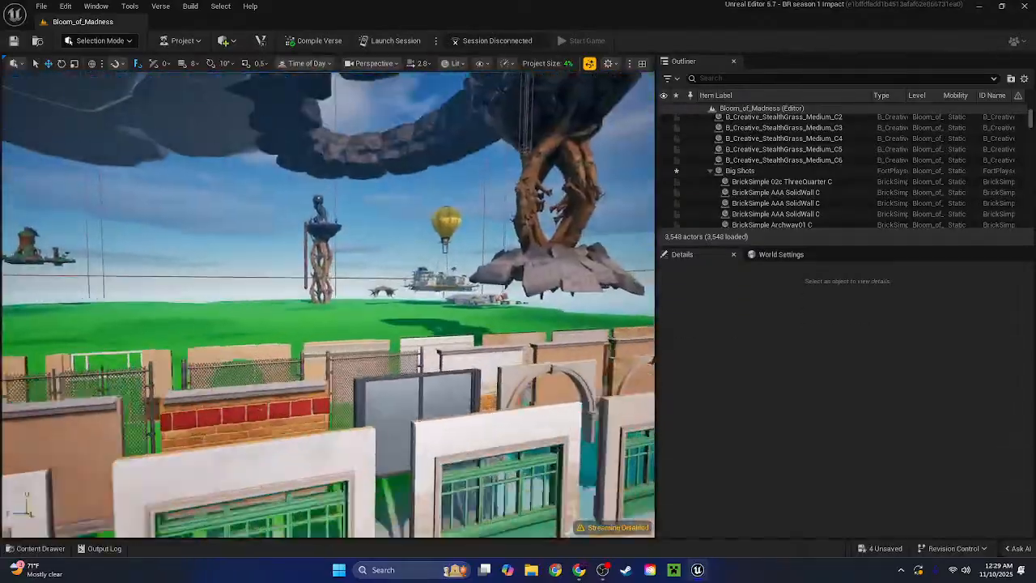
right_click_drag(328, 304, 328, 421)
key("w")
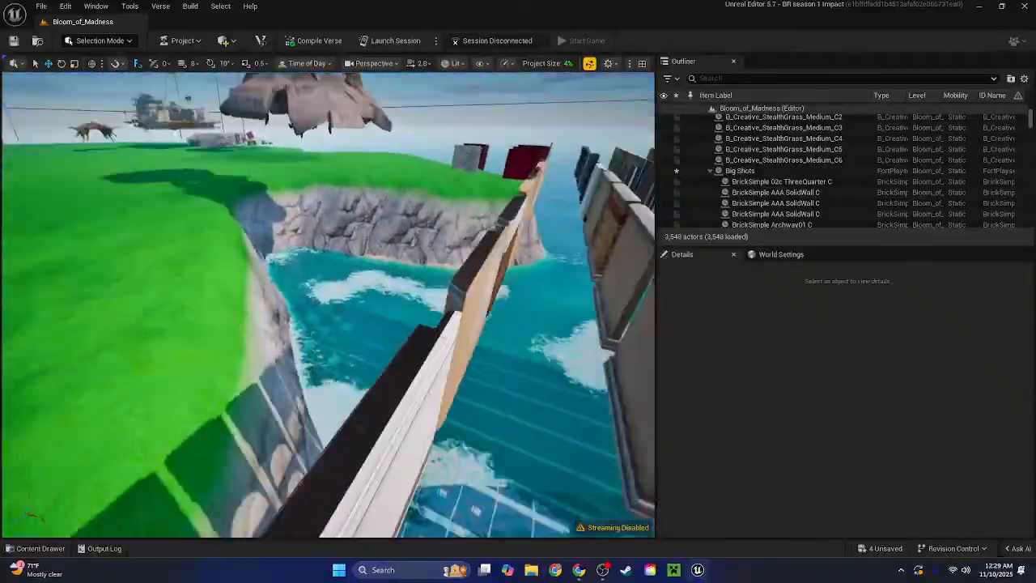
right_click_drag(328, 304, 370, 282)
key("s")
key("w")
key("a")
key("w")
Duplicate the gallery's red brick side-doorway wall and move the copy next to the grey building with the OGS graffiti
left_click(368, 281)
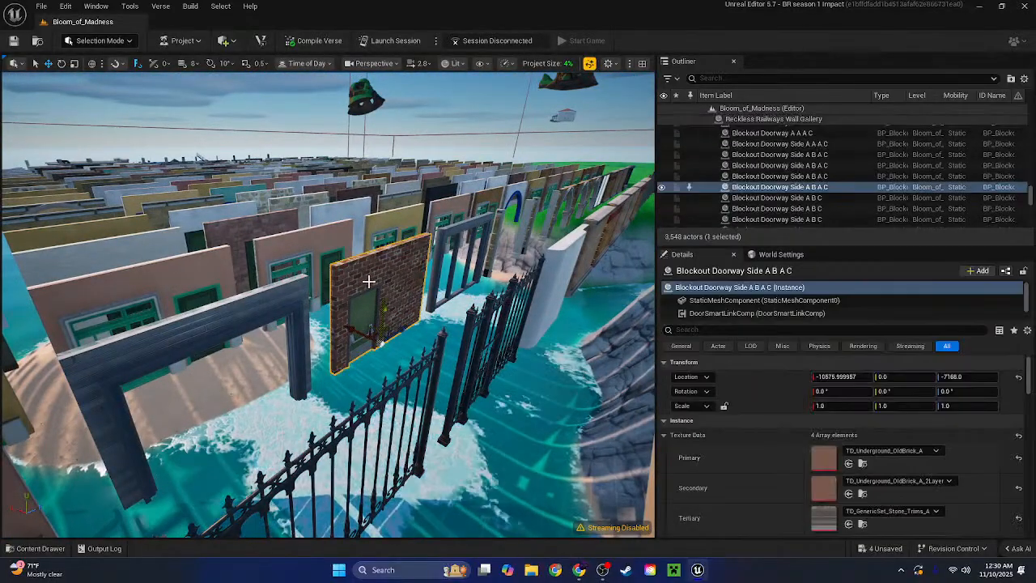
left_click_drag(379, 286, 375, 289, "alt")
key("Delete")
right_click_drag(376, 288, 454, 251)
key("ctrl+z")
key("ctrl+z")
key("ctrl+z")
key("w")
scroll(340, 275, "up", 1)
key("w")
right_click_drag(514, 213, 441, 294)
key("s")
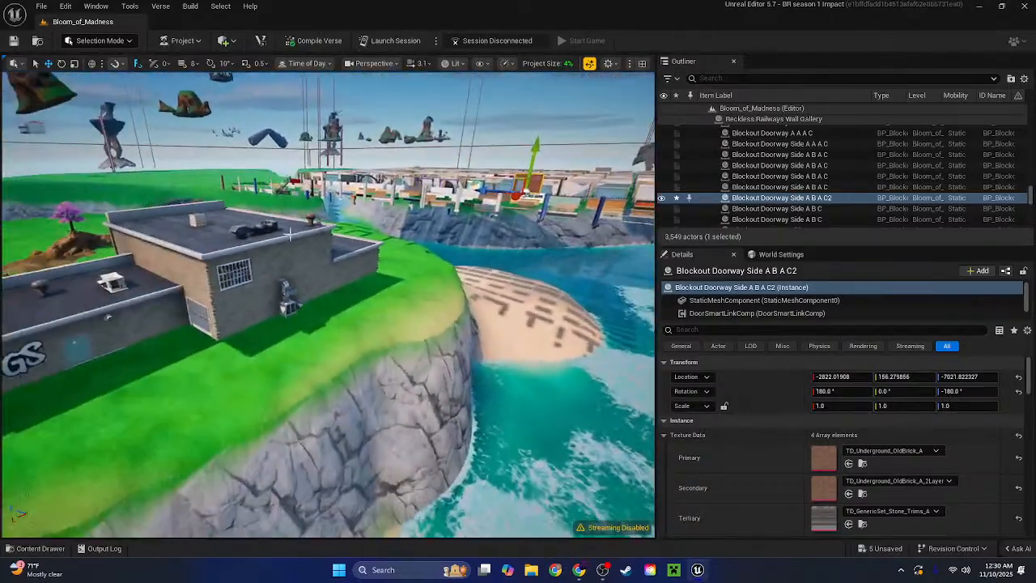
left_click_drag(515, 197, 188, 351)
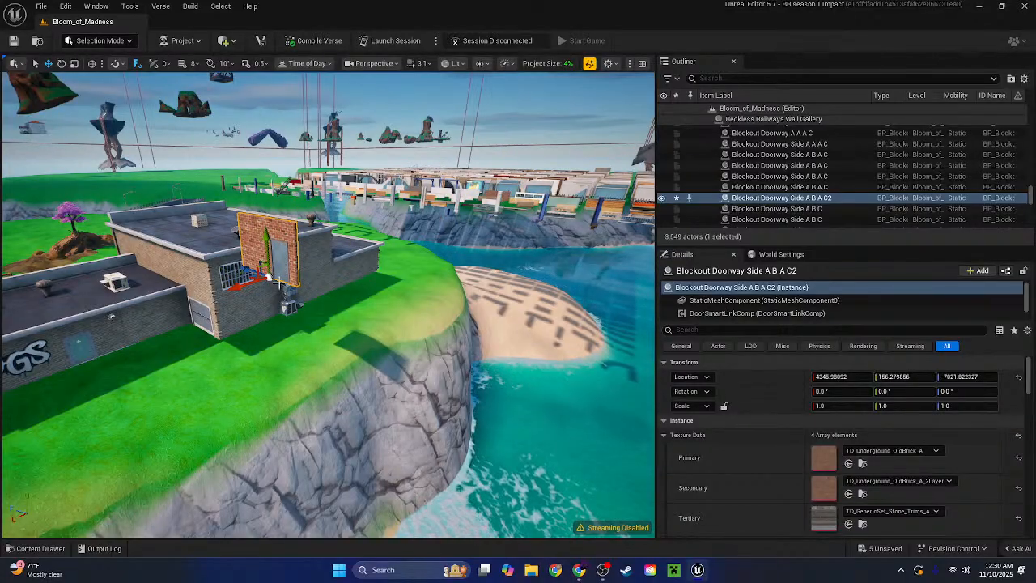
Select the copied brick doorway wall's static mesh component and try to reset its Element 0 material
key("w")
right_click_drag(494, 217, 405, 219)
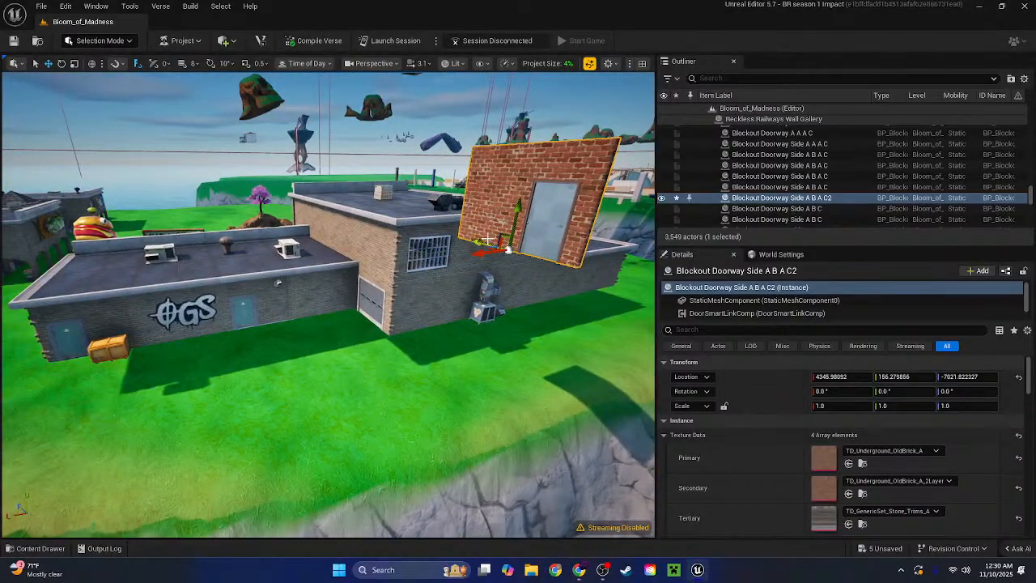
key("w")
right_click_drag(487, 240, 579, 310)
scroll(469, 222, "down", 3)
key("d")
key("d")
key("a")
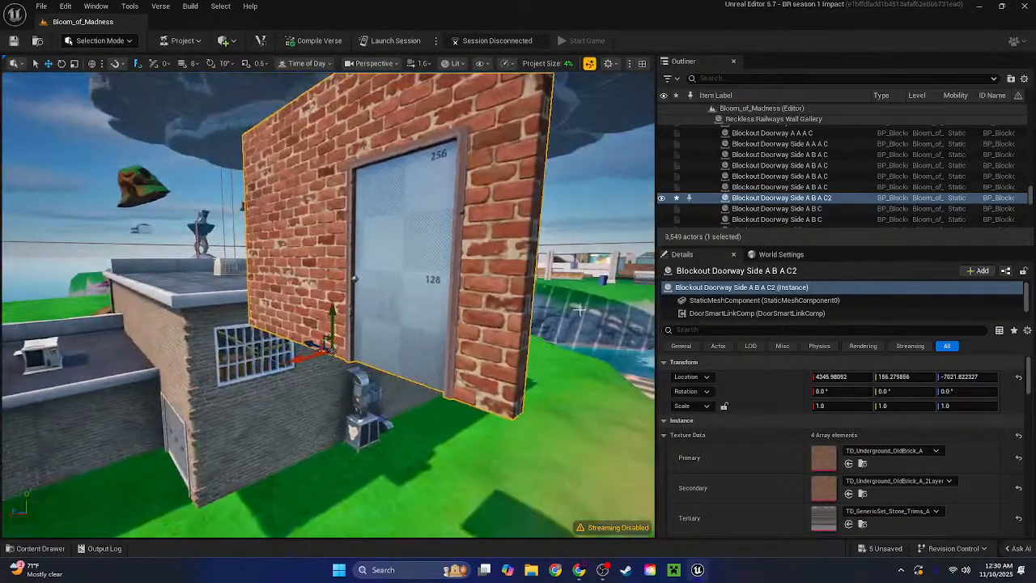
left_click(761, 300)
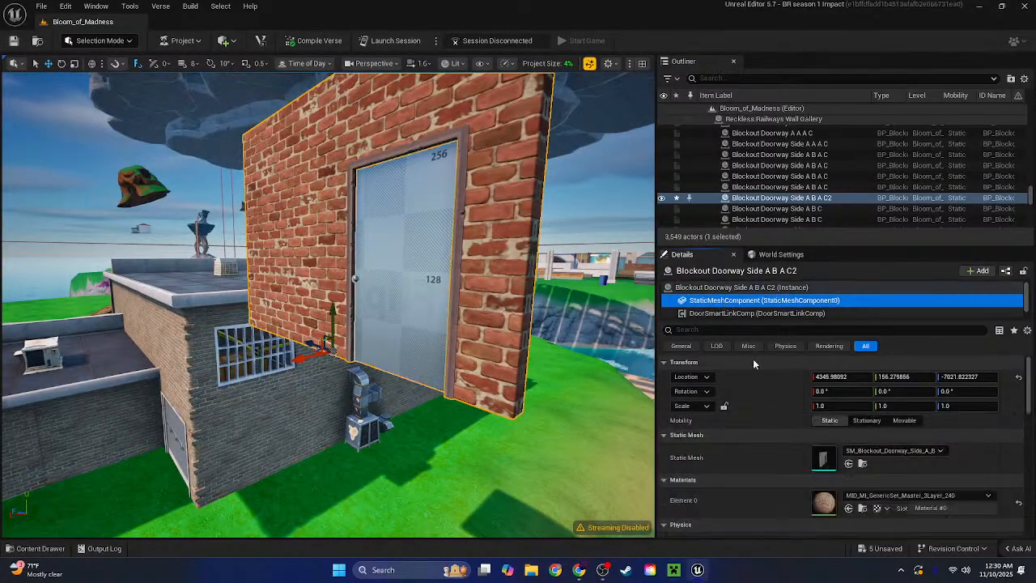
left_click(1015, 503)
right_click_drag(518, 323, 599, 275)
key("w")
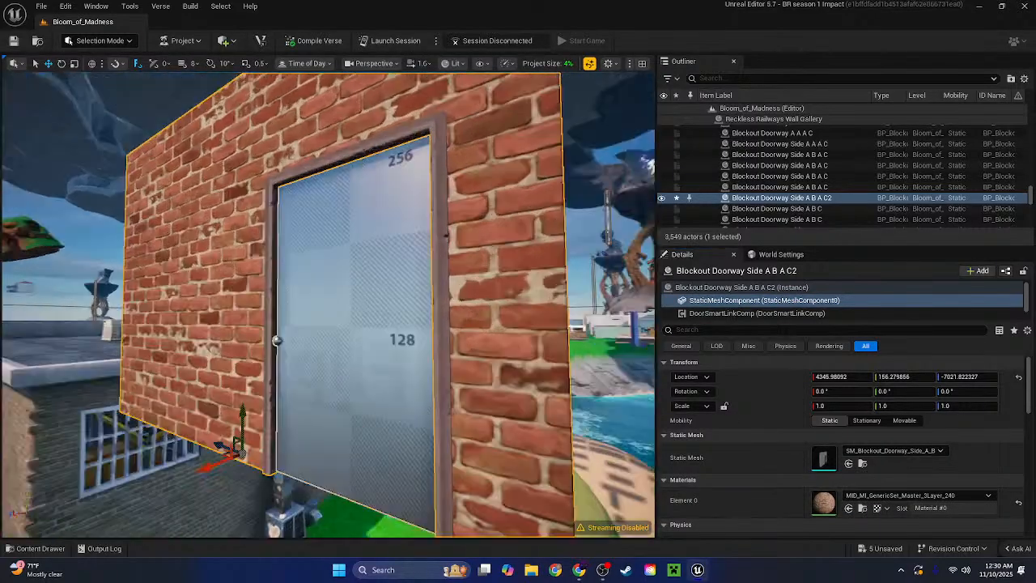
Try duplicating the gallery's original red brick doorway wall again, and delete the new copy
key("w")
right_click_drag(328, 304, 308, 324)
key("s")
scroll(328, 303, "up", 3)
key("w")
scroll(328, 303, "up", 1)
left_click(381, 306)
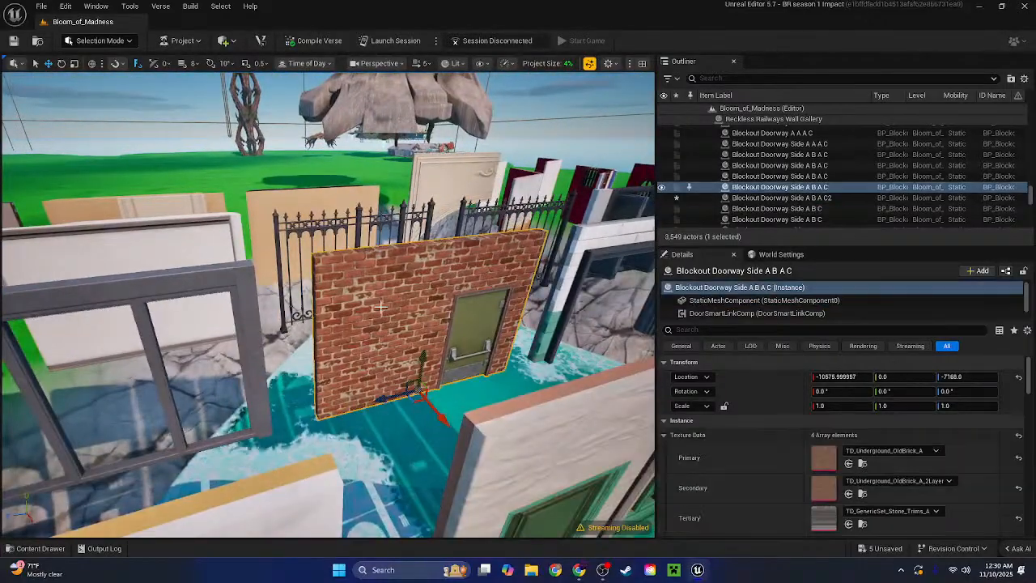
key("ctrl+v")
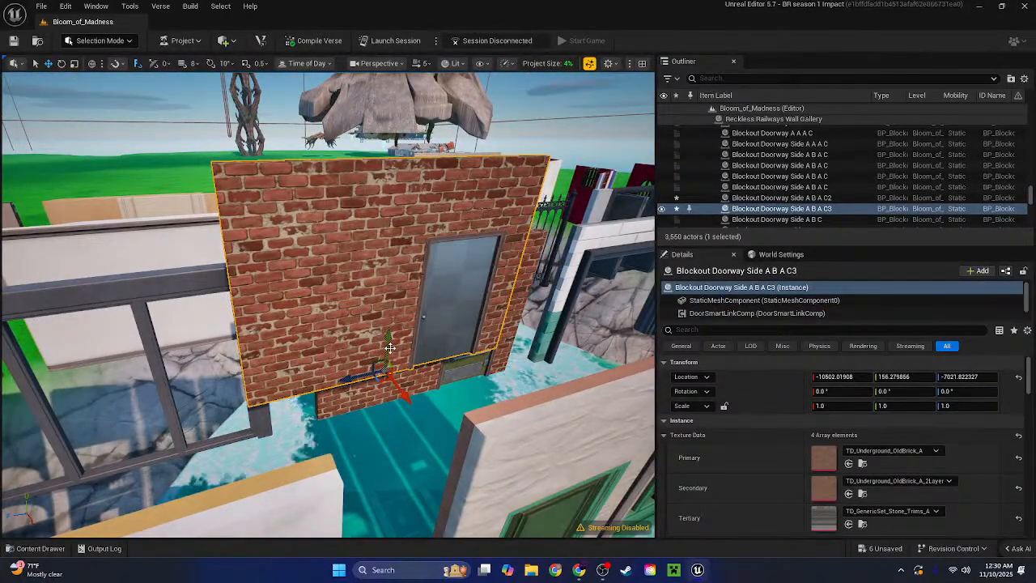
key("Delete")
Try moving the original red brick doorway wall within the gallery, and undo the moves
right_click_drag(397, 340, 338, 339)
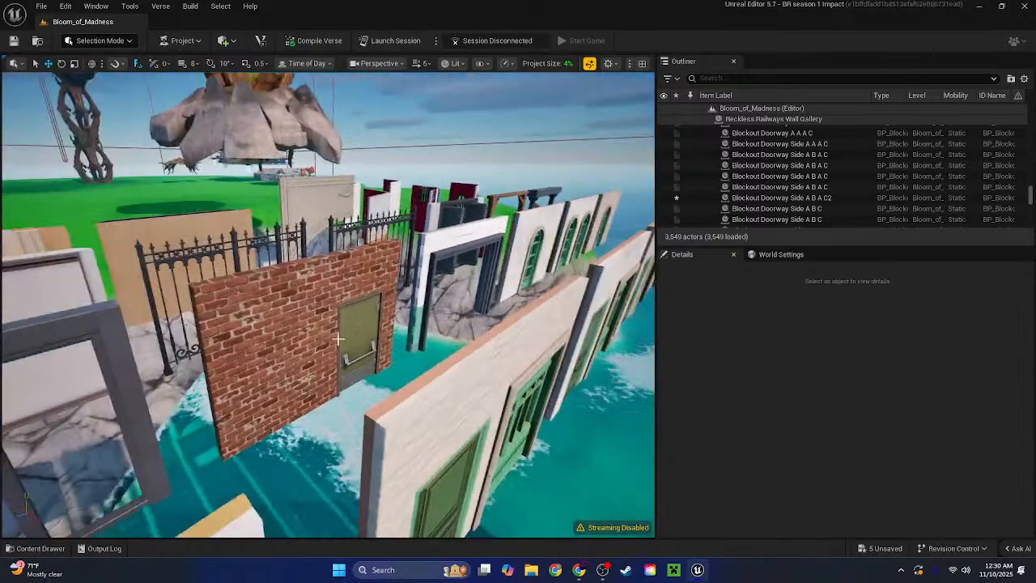
left_click(338, 339)
scroll(339, 340, "up", 5)
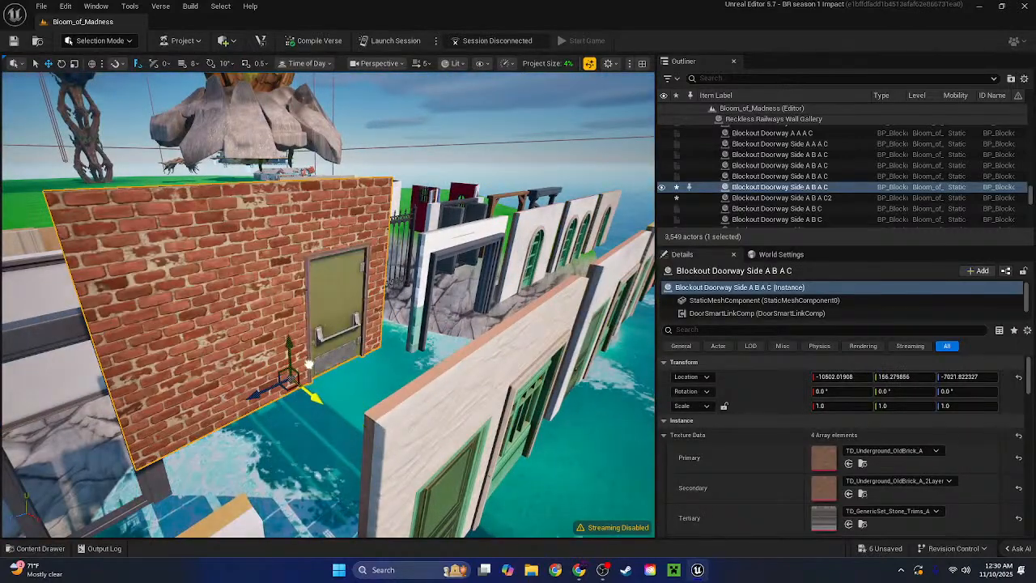
scroll(308, 364, "down", 10)
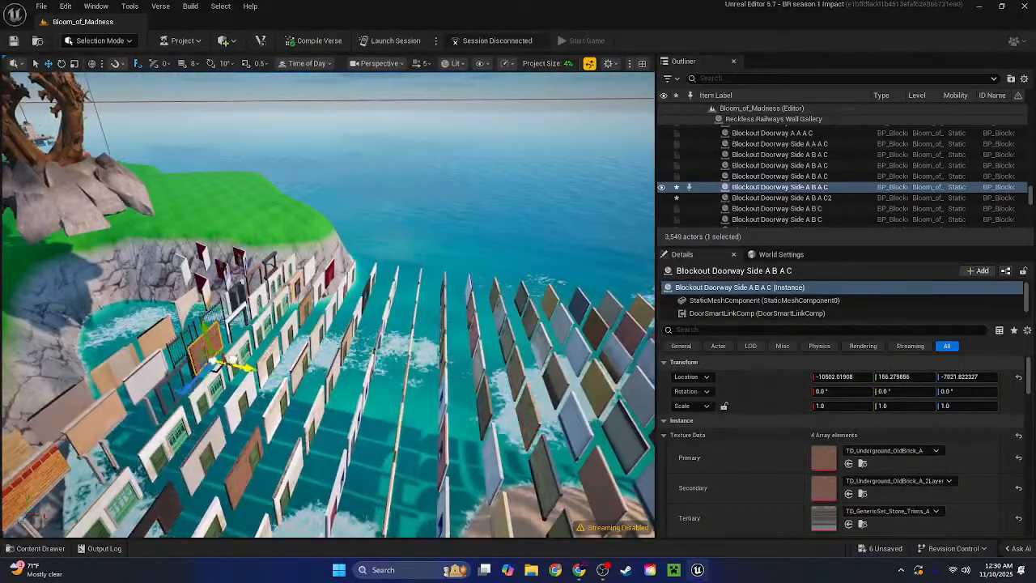
left_click_drag(233, 360, 499, 427)
key("ctrl+z")
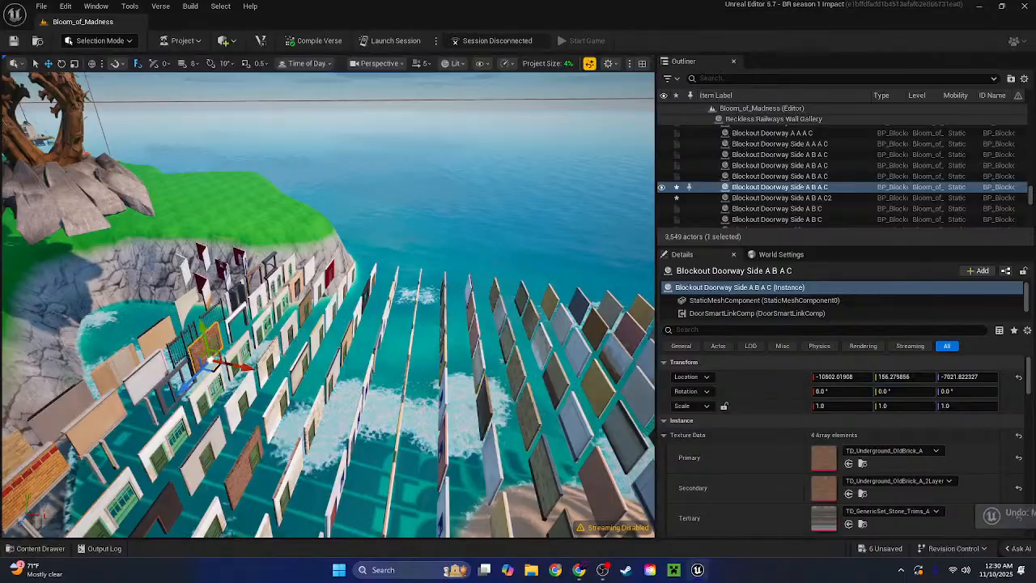
right_click_drag(330, 379, 203, 421)
key("ctrl+z")
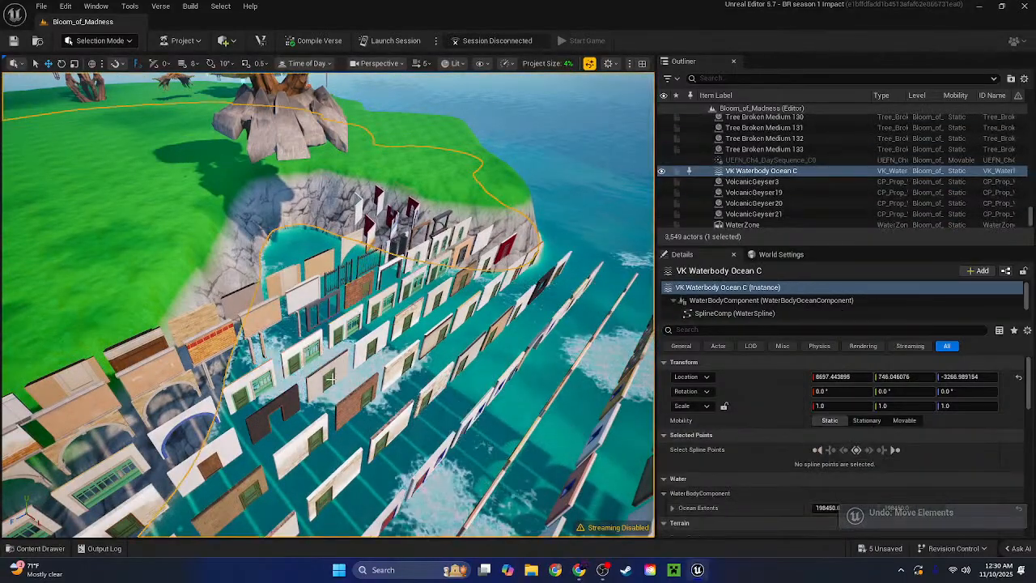
Try duplicating a GenericSet stone doorway wall in the gallery, raise the copy, and delete it
left_click(330, 379)
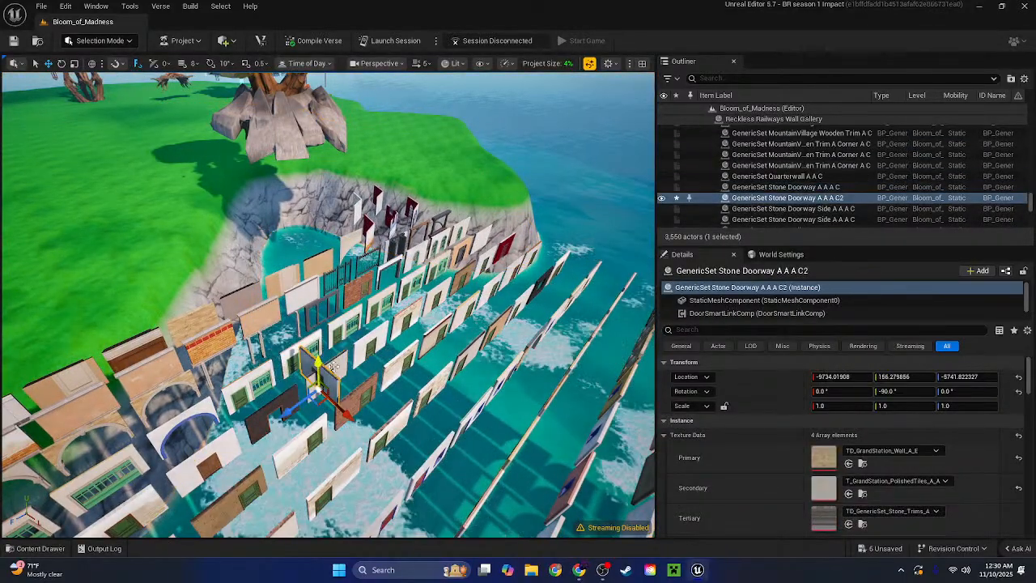
left_click_drag(317, 366, 317, 283)
right_click_drag(317, 283, 332, 300)
key("Delete")
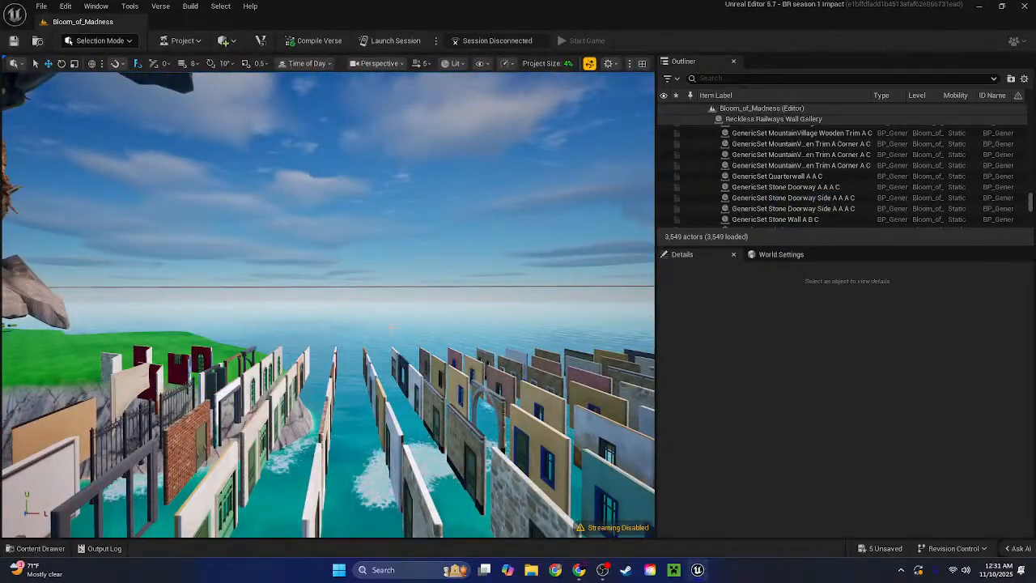
Select the copied brick doorway wall, rotate it to -90°, and align it above the OGS building's back wall
right_click_drag(392, 327, 639, 322)
key("w")
key("w")
scroll(636, 324, "down", 1)
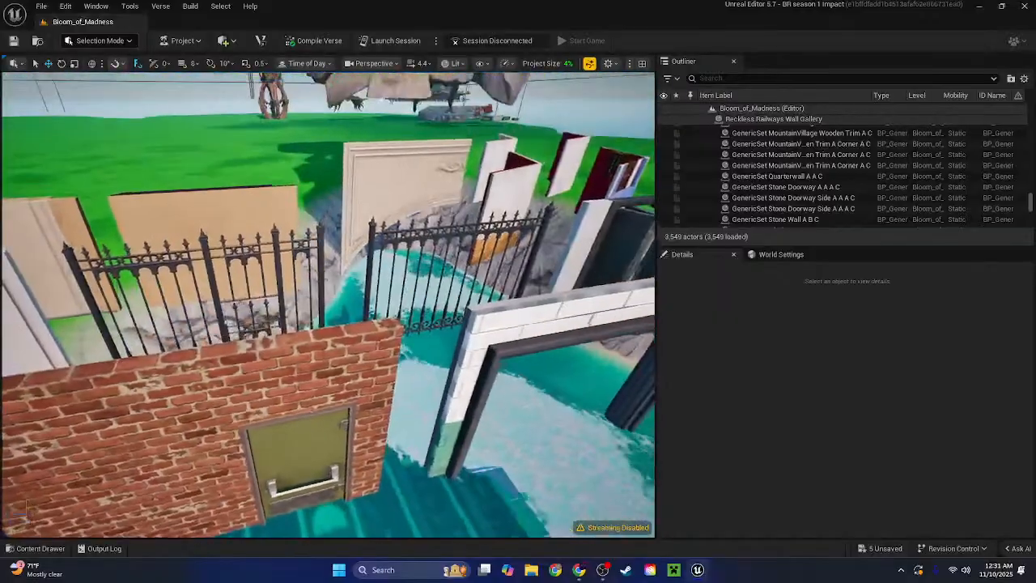
right_click_drag(328, 304, 344, 275)
key("w")
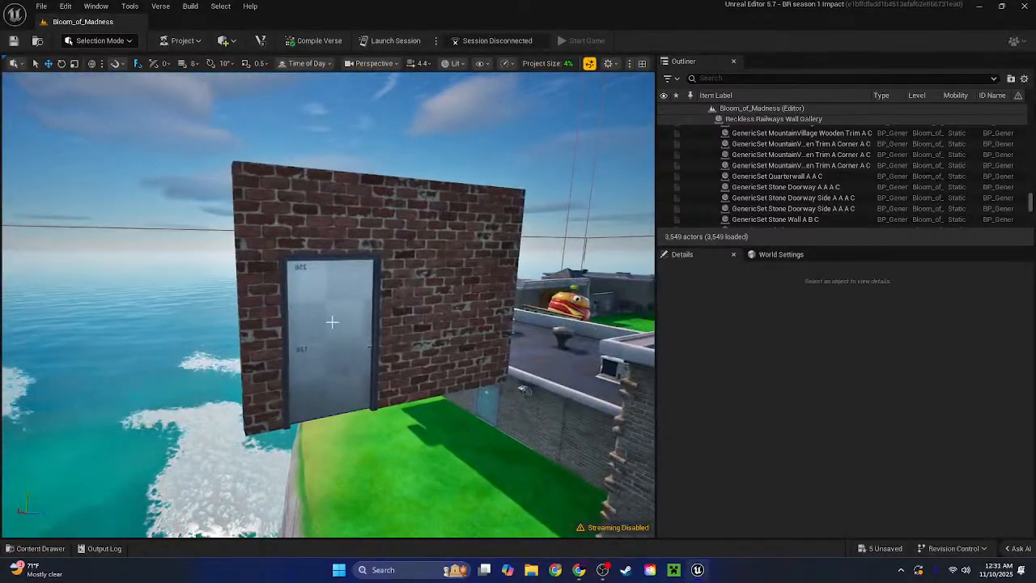
left_click(331, 389)
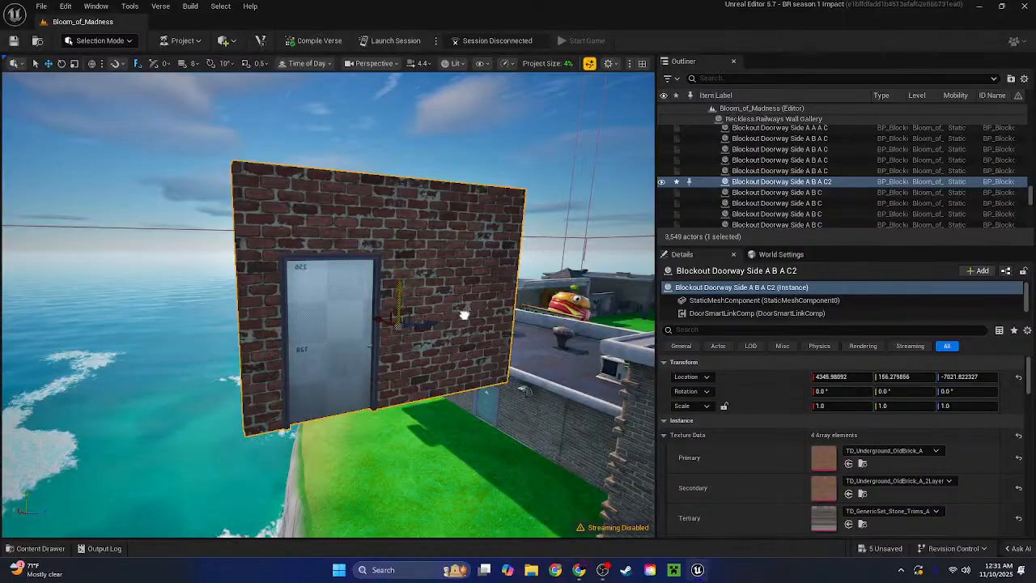
left_click_drag(430, 446, 425, 486)
right_click_drag(425, 486, 446, 422)
key("a")
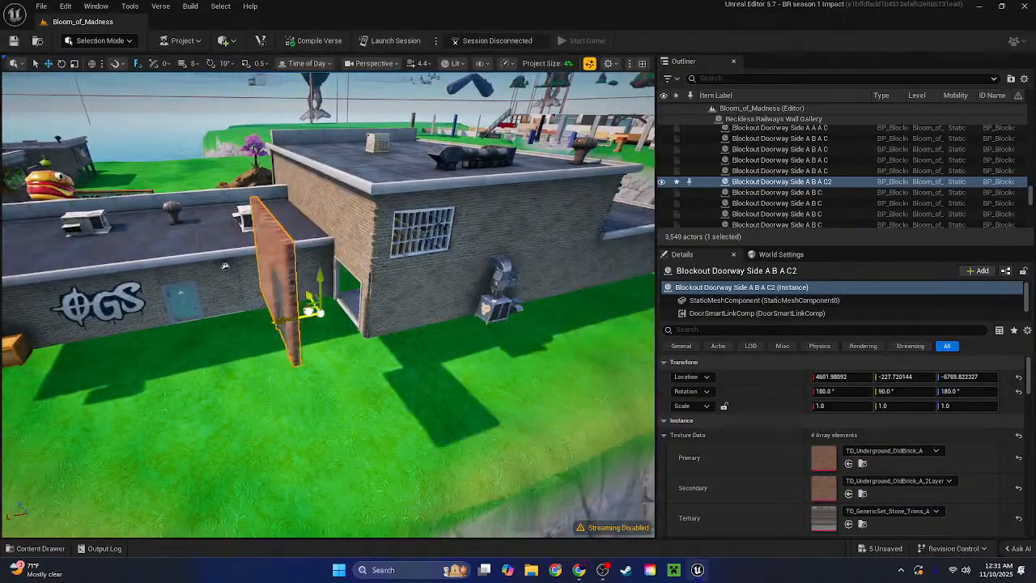
left_click_drag(313, 312, 187, 263)
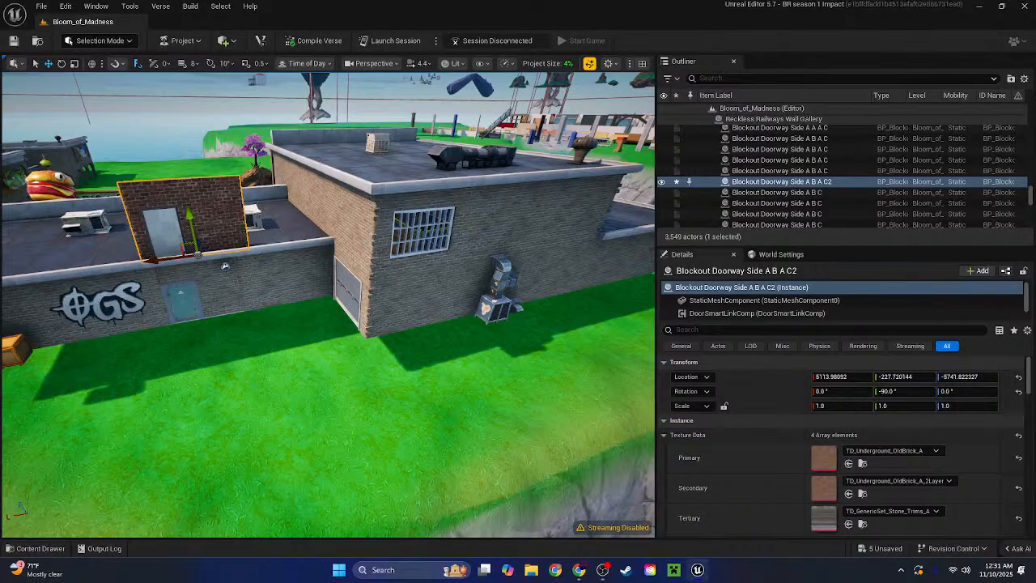
Delete the grey door wall beside the OGS graffiti and lower the copied brick doorway wall into the opening
left_click(215, 279)
key("Delete")
left_click(208, 239)
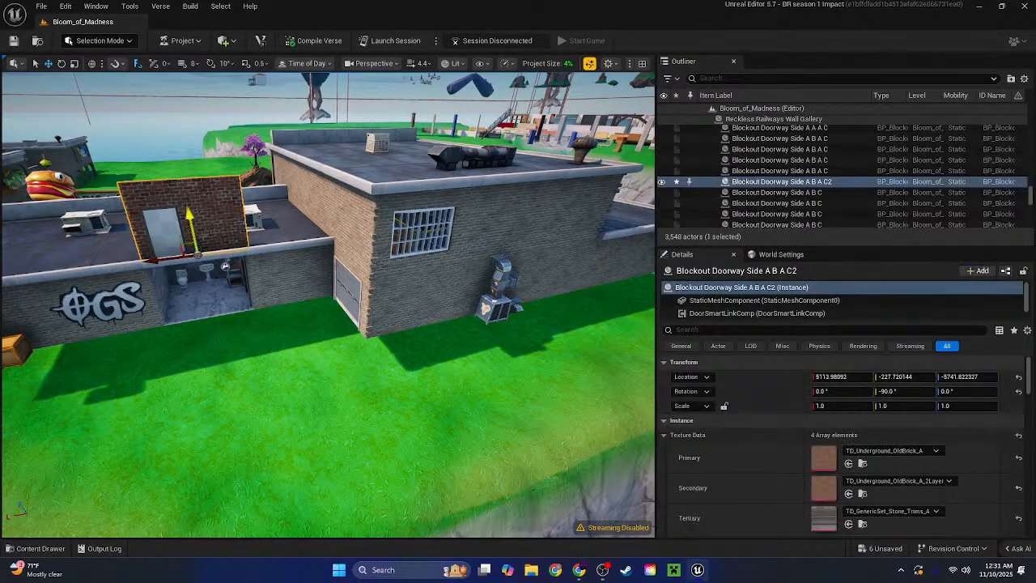
Delete the other grey door wall behind the crate, duplicate the brick doorway wall into that opening, and deselect it
key("w")
right_click_drag(209, 276, 121, 268)
left_click(133, 271)
key("Delete")
left_click(340, 315)
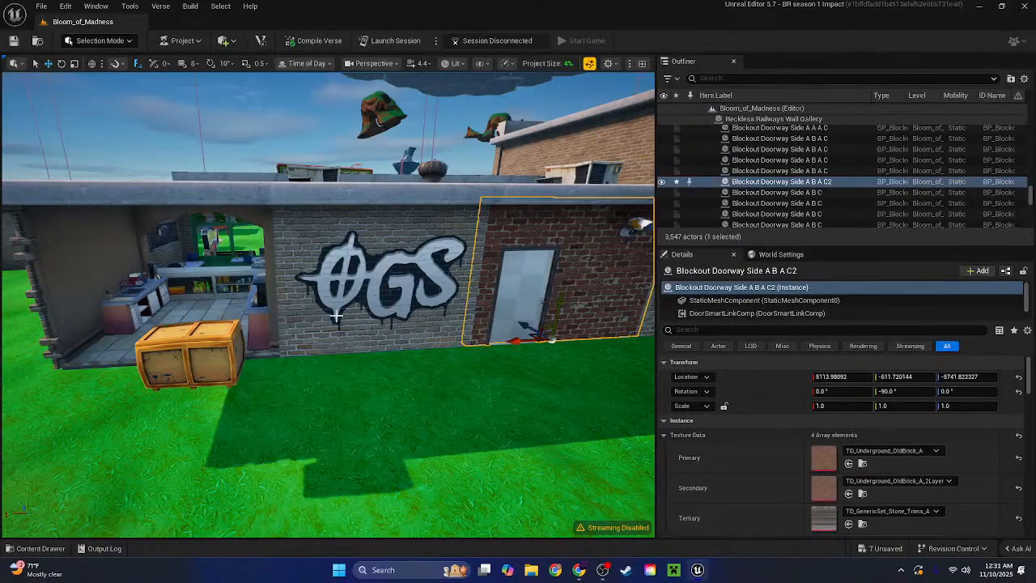
scroll(339, 317, "down", 3)
key("ctrl+d")
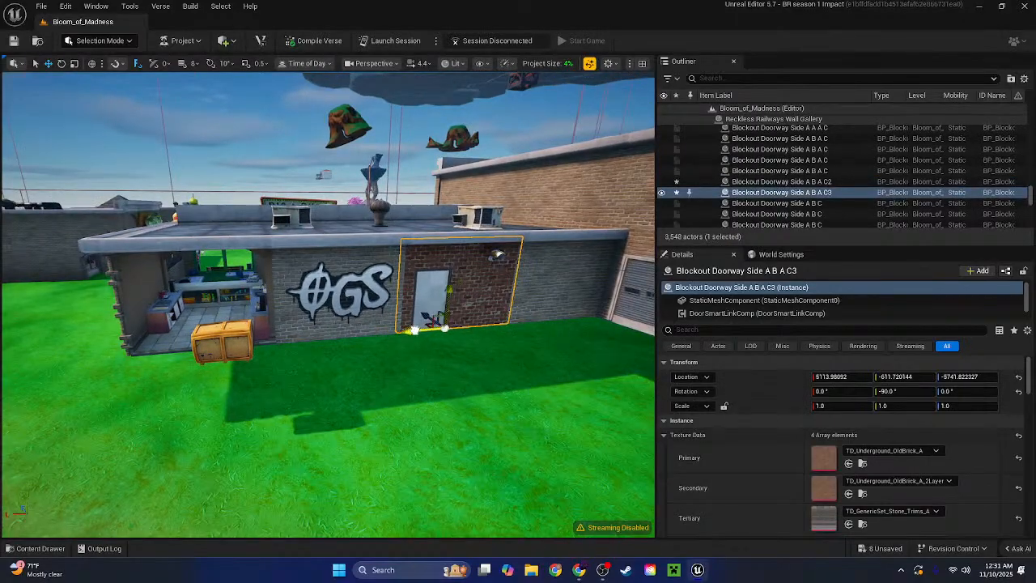
left_click_drag(416, 327, 221, 322)
key("Escape")
Select the Detective Office's front door wall and inspect its static mesh component's mesh and material
right_click_drag(558, 214, 648, 219)
key("a")
key("a")
right_click_drag(328, 305, 226, 304)
key("d")
key("w")
right_click_drag(250, 266, 343, 308)
key("s")
left_click(534, 344)
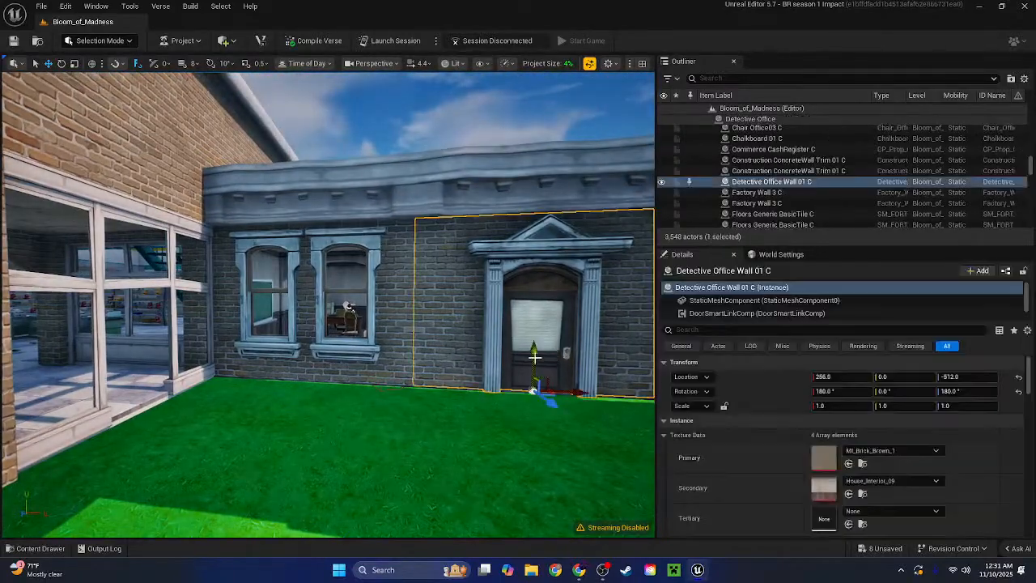
right_click_drag(535, 356, 717, 318)
left_click(724, 300)
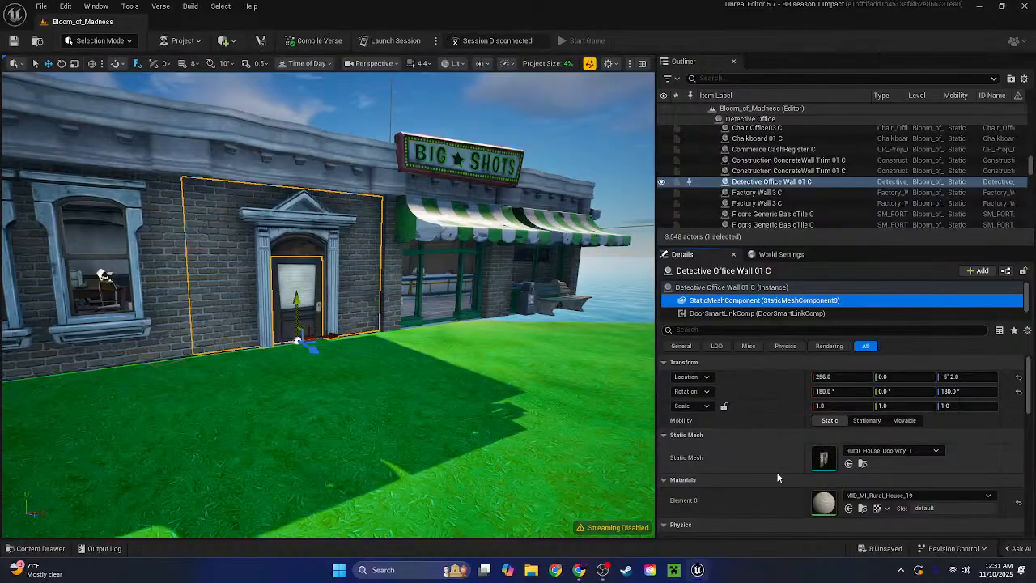
Try moving the Detective Office's front door wall out of the facade, undo the move, and check its door components
left_click_drag(306, 350, 406, 406)
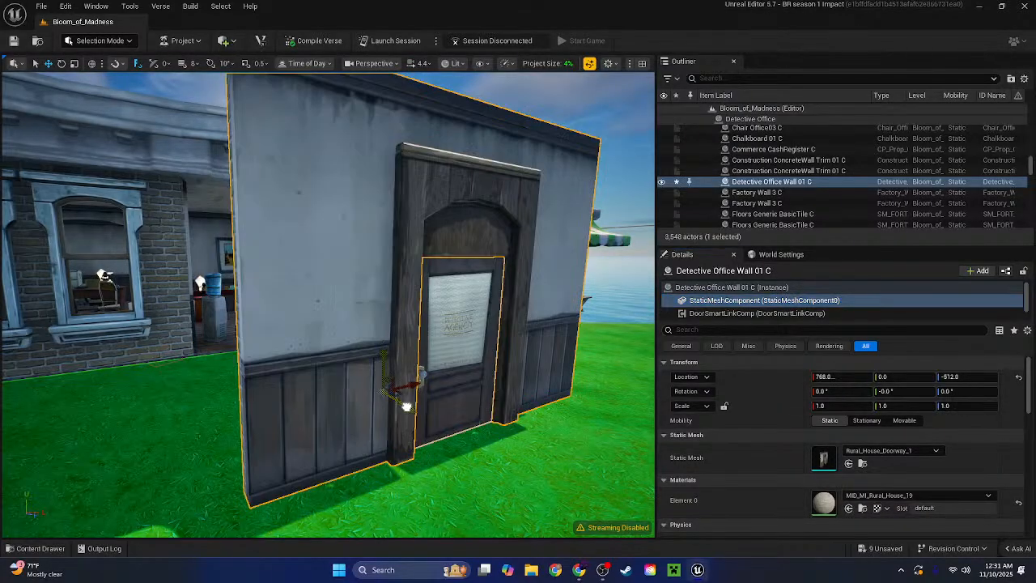
key("ctrl+z")
left_click(786, 298)
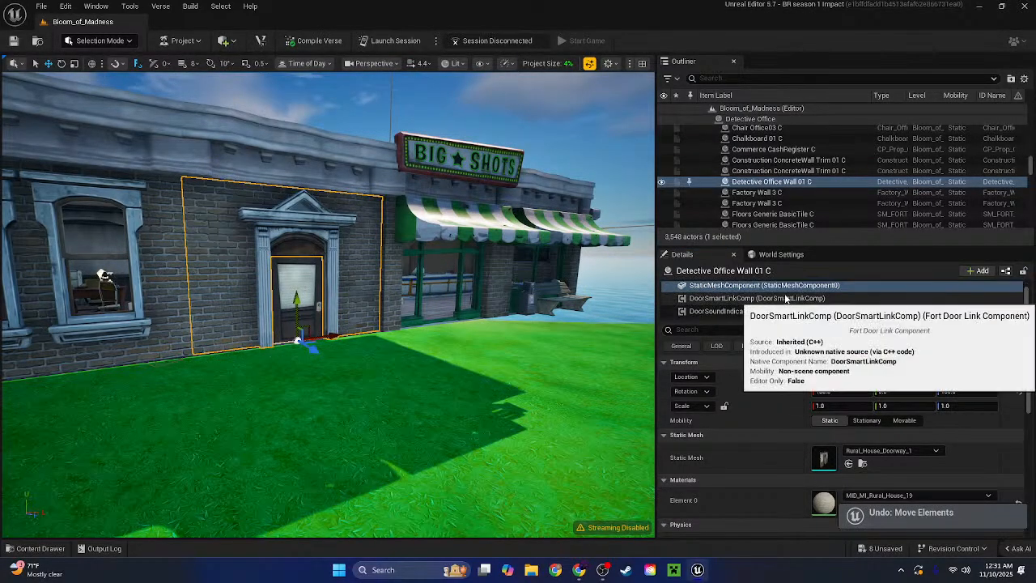
Inspect the components and texture data of the Detective Office's front door wall
left_click(745, 310)
scroll(749, 308, "up", 1)
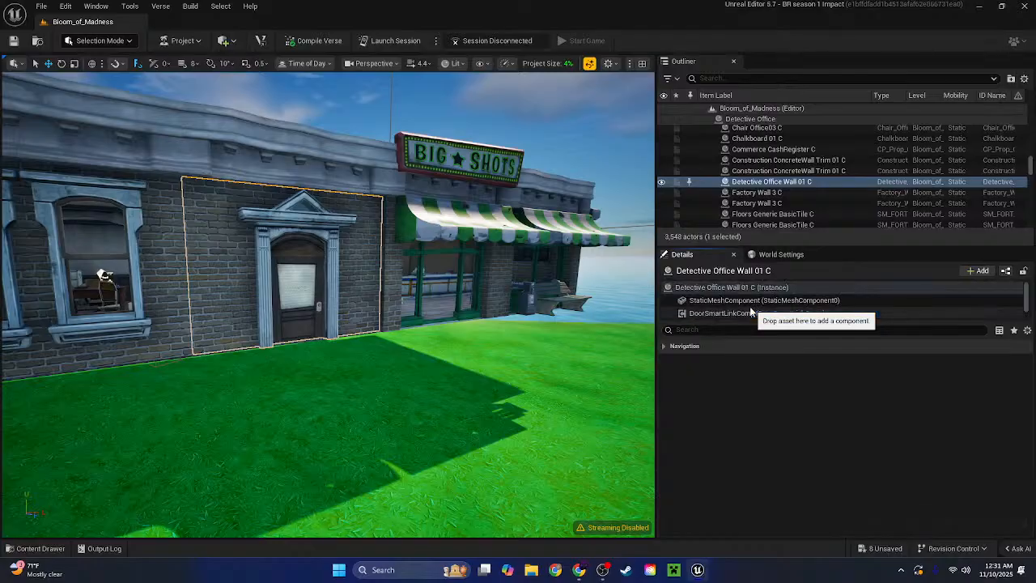
left_click(746, 302)
left_click(724, 287)
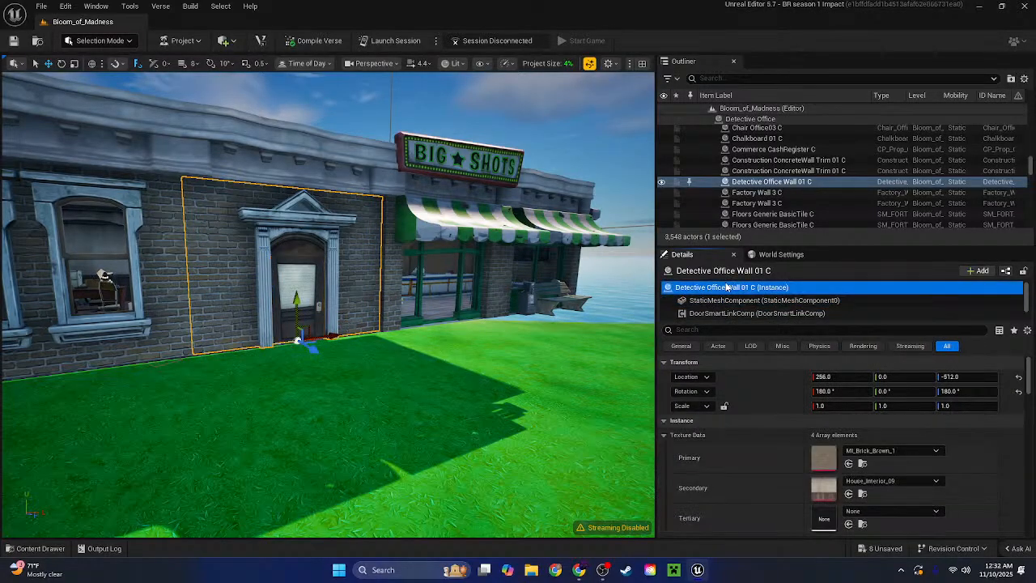
Survey the rows of door and window walls in the Reckless Railways wall gallery for a suitable doorway piece
right_click_drag(419, 194, 393, 194)
left_click(418, 195)
key("s")
key("w")
scroll(328, 304, "up", 1)
key("w")
key("a")
key("w")
key("s")
key("w")
key("s")
key("w")
key("s")
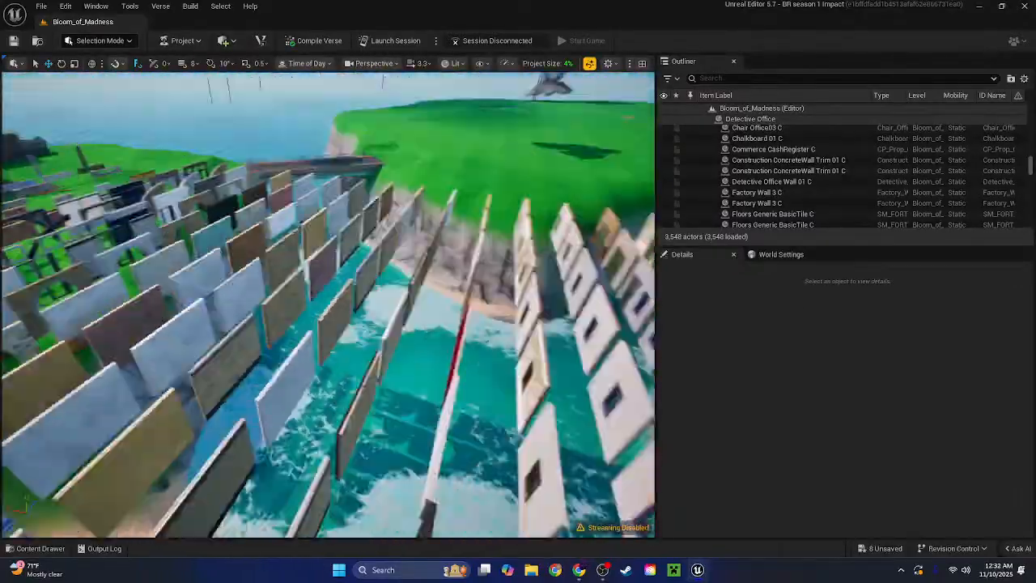
right_click_drag(328, 304, 518, 356)
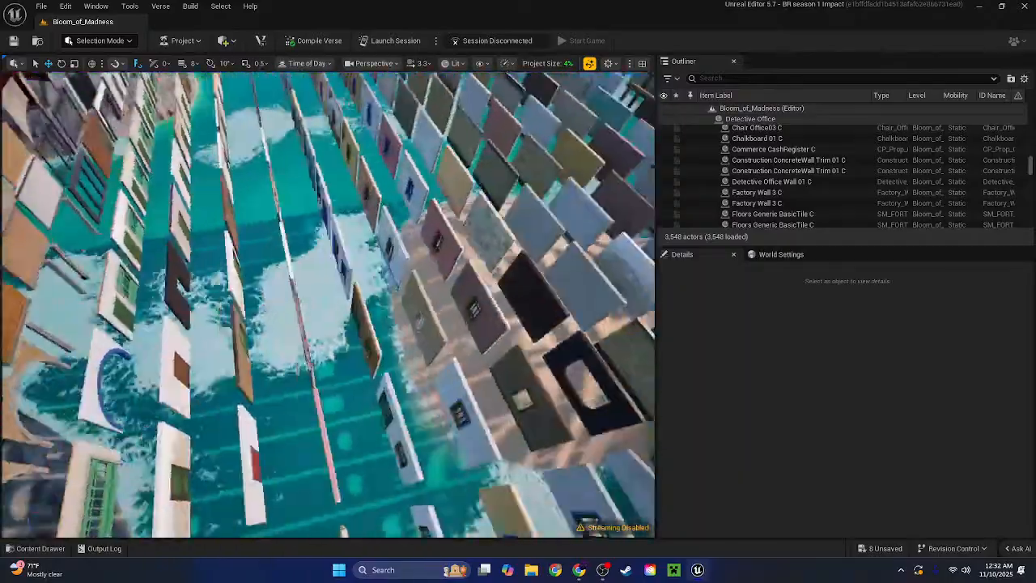
right_click_drag(328, 304, 454, 304)
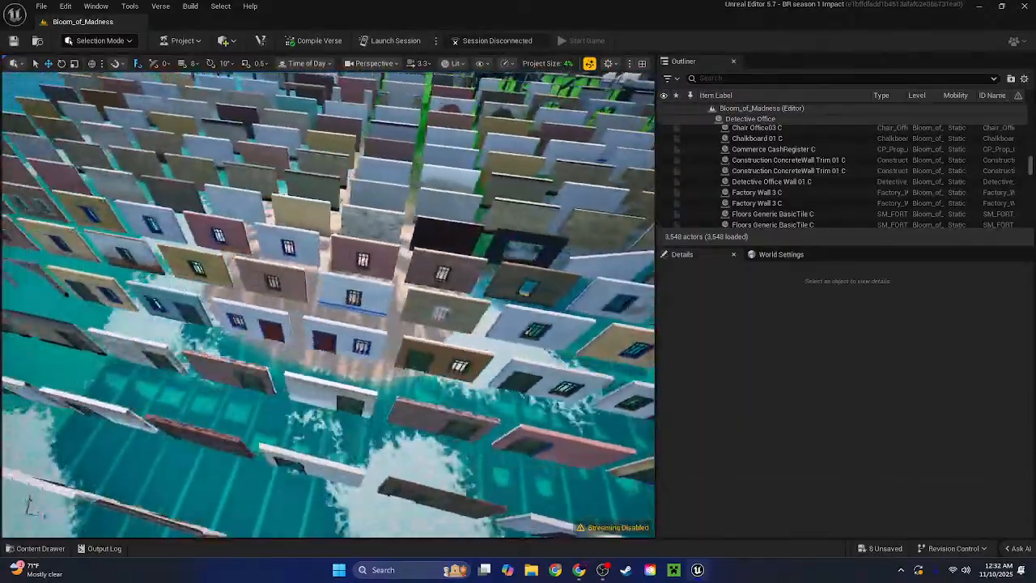
right_click_drag(328, 305, 389, 305)
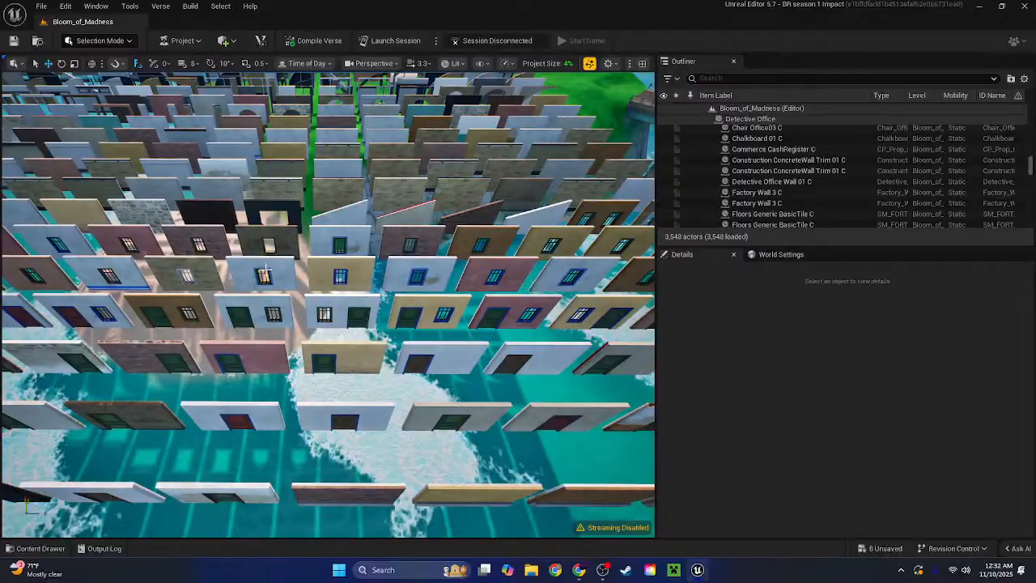
Duplicate the white Blockout door-and-window wall in the gallery and raise the copy above the surrounding walls
left_click(184, 306)
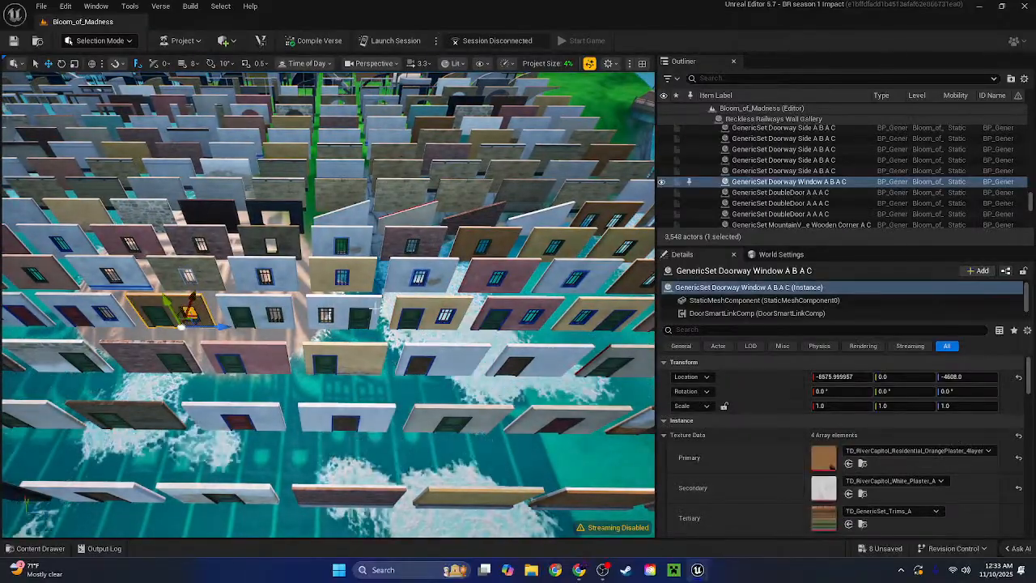
mouse_move(375, 308)
right_mouse_down()
mouse_move(283, 315)
mouse_move(340, 312)
mouse_move(405, 267)
mouse_move(357, 300)
right_mouse_up()
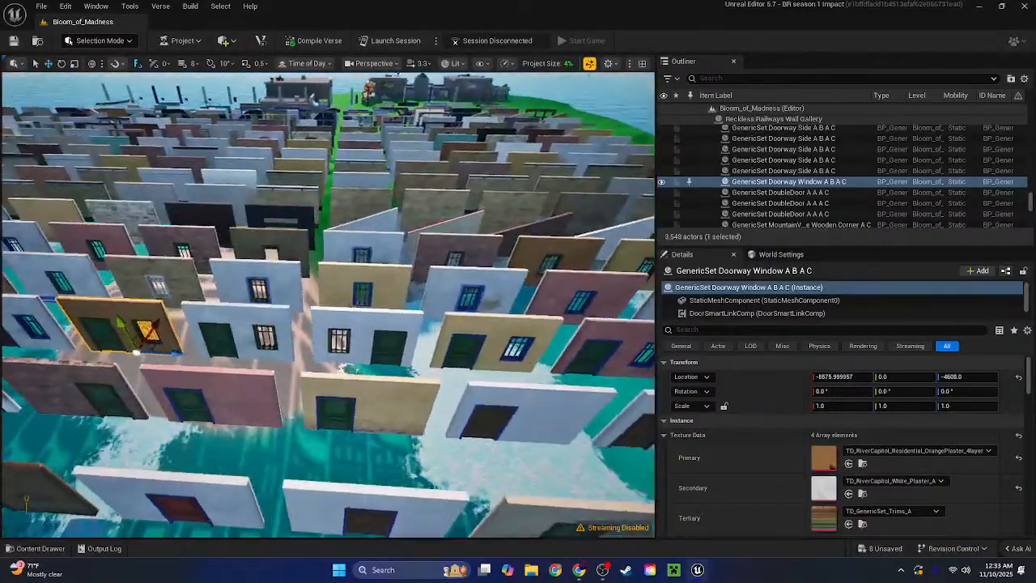
left_click(369, 350)
right_click_drag(368, 350, 382, 332)
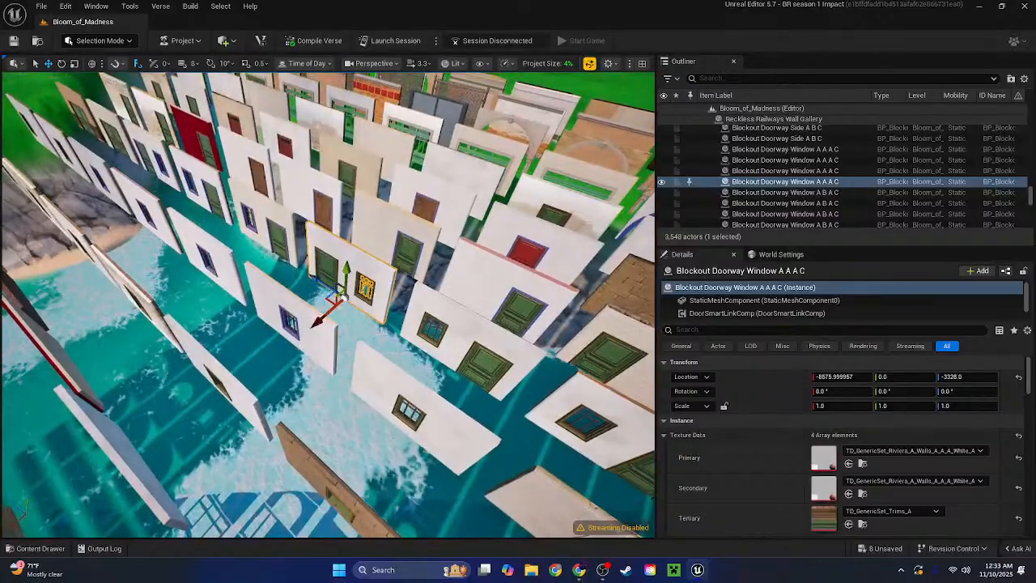
left_click_drag(334, 296, 349, 212, "alt")
mouse_move(349, 212)
right_mouse_down()
mouse_move(360, 97)
mouse_move(389, 219)
mouse_move(373, 242)
mouse_move(356, 212)
right_mouse_up()
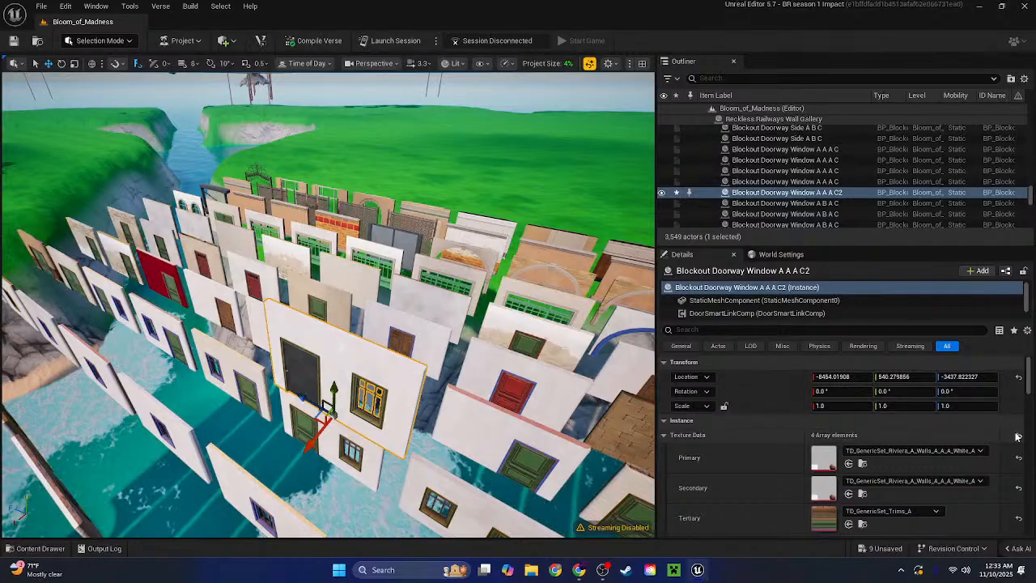
Try resetting the copied wall's texture data to default and undo the reset
left_click(1019, 435)
mouse_move(389, 356)
right_mouse_down()
mouse_move(372, 405)
mouse_move(385, 340)
mouse_move(389, 356)
right_mouse_up()
key("ctrl+z")
scroll(771, 443, "down", 1)
scroll(748, 373, "up", 1)
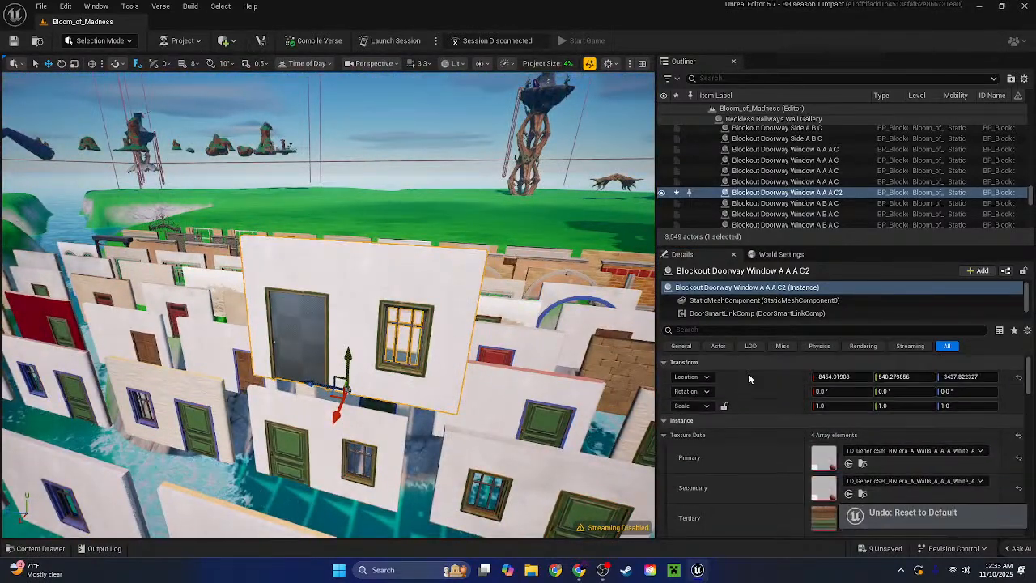
Try resetting the Element 1 material on the copied wall's static mesh component to its default
left_click(740, 301)
scroll(1010, 451, "down", 2)
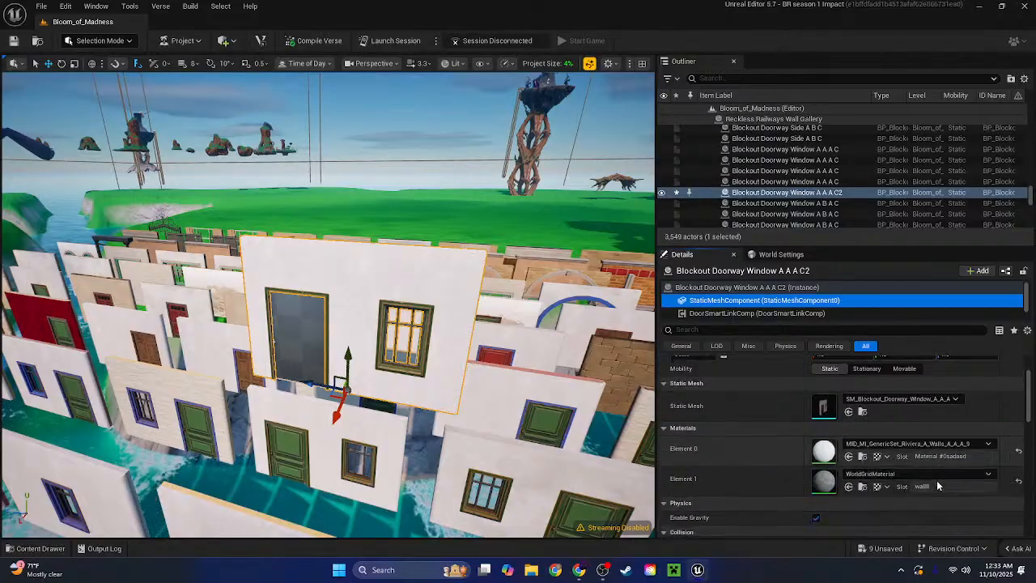
left_click(1020, 464)
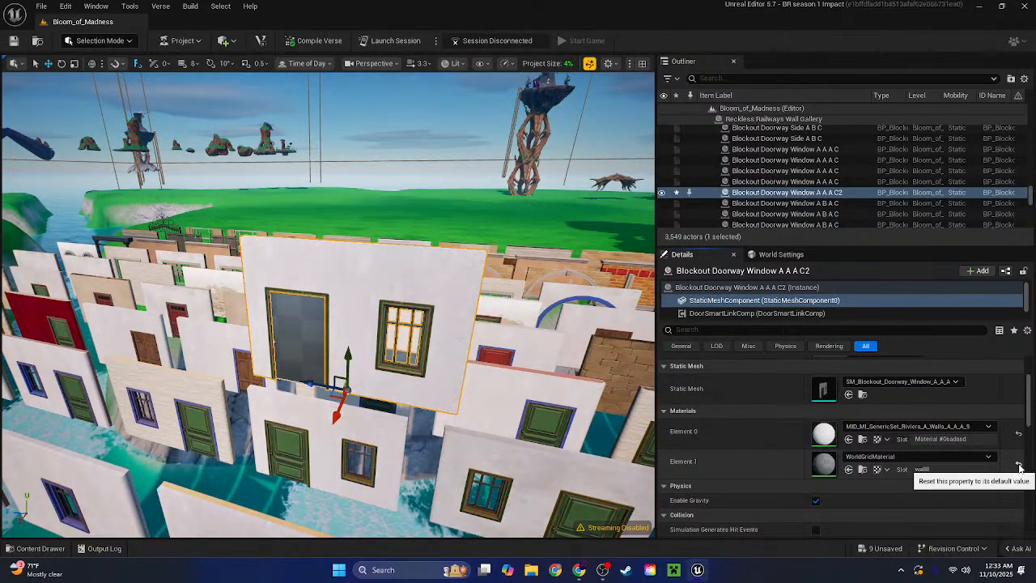
left_click(1019, 465)
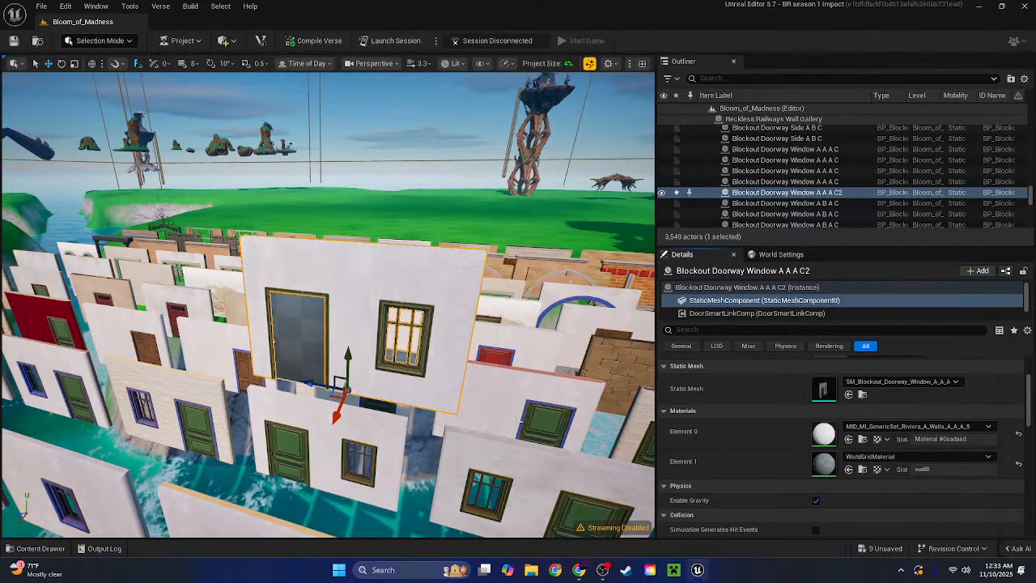
Copy the Element 0 material of the neighbouring Blockout Doorway Side wall and paste it into the copied wall's Element 1 slot
left_click(533, 421)
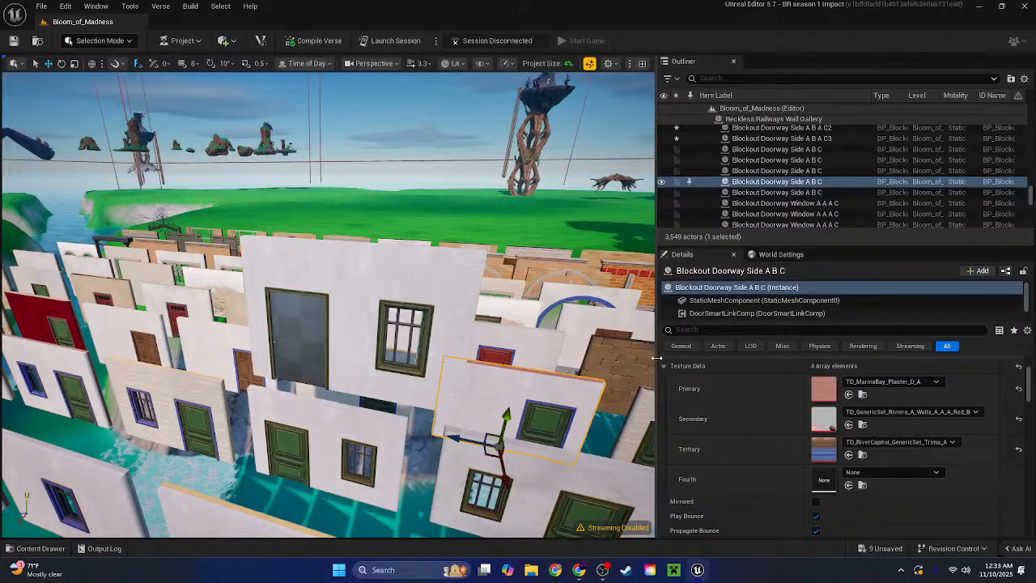
left_click(694, 301)
right_click(858, 426)
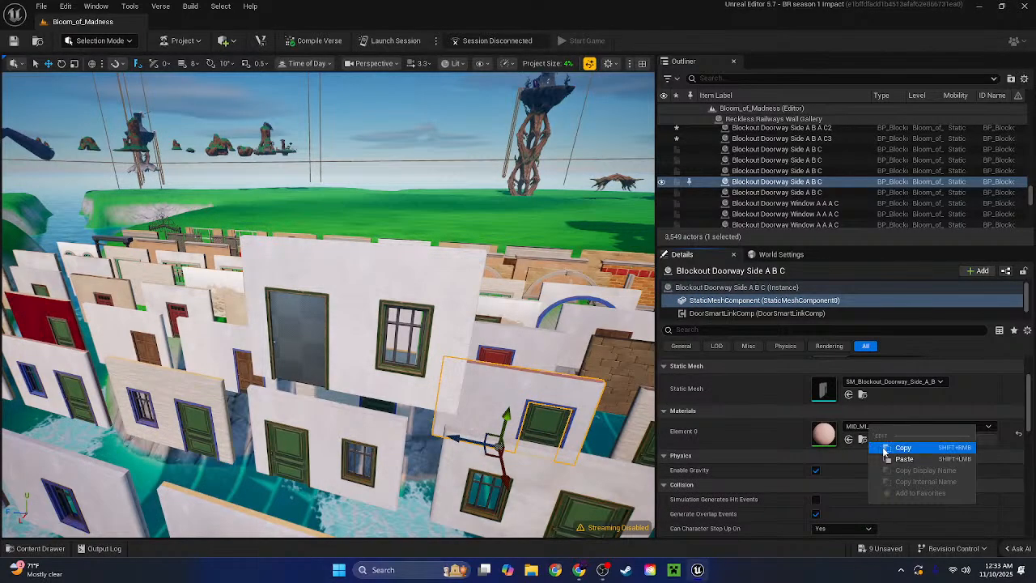
left_click(899, 450)
left_click(371, 295)
left_click(696, 300)
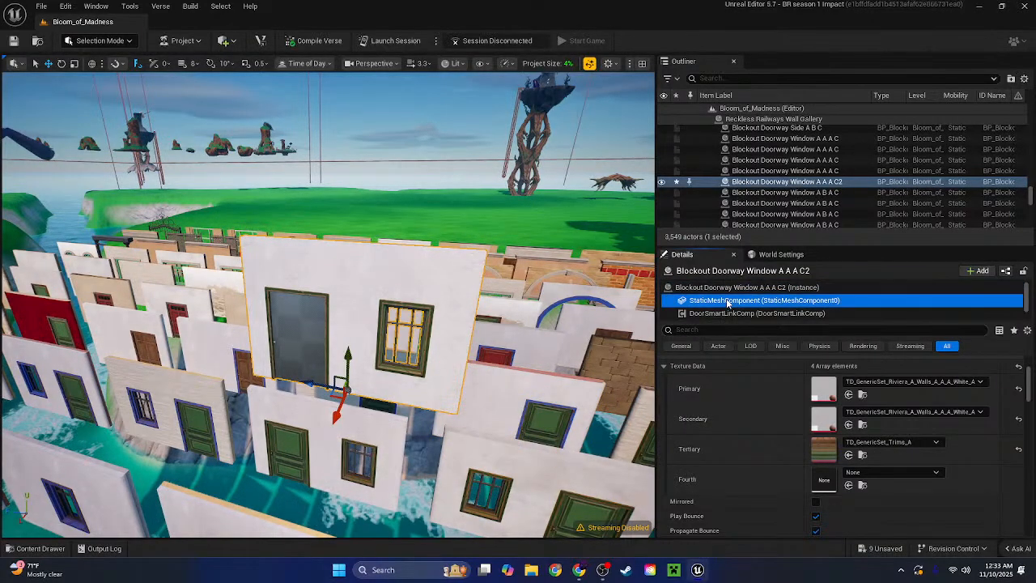
left_click(752, 471, "shift")
right_click_drag(519, 356, 121, 356)
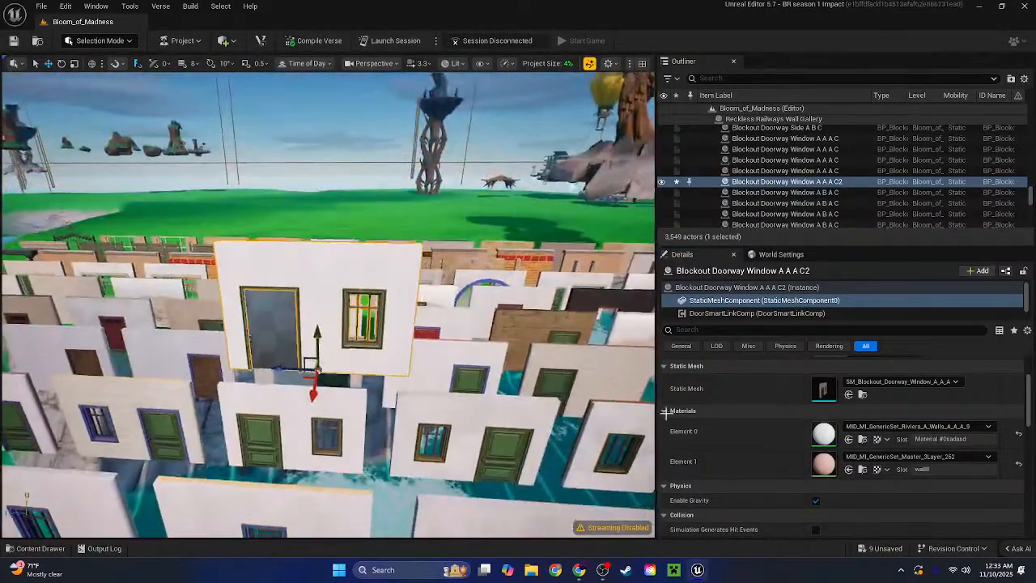
Reset the copied wall's Element 1 material to default, undo that, reset it again, and inspect the wall's door
left_click(1017, 462)
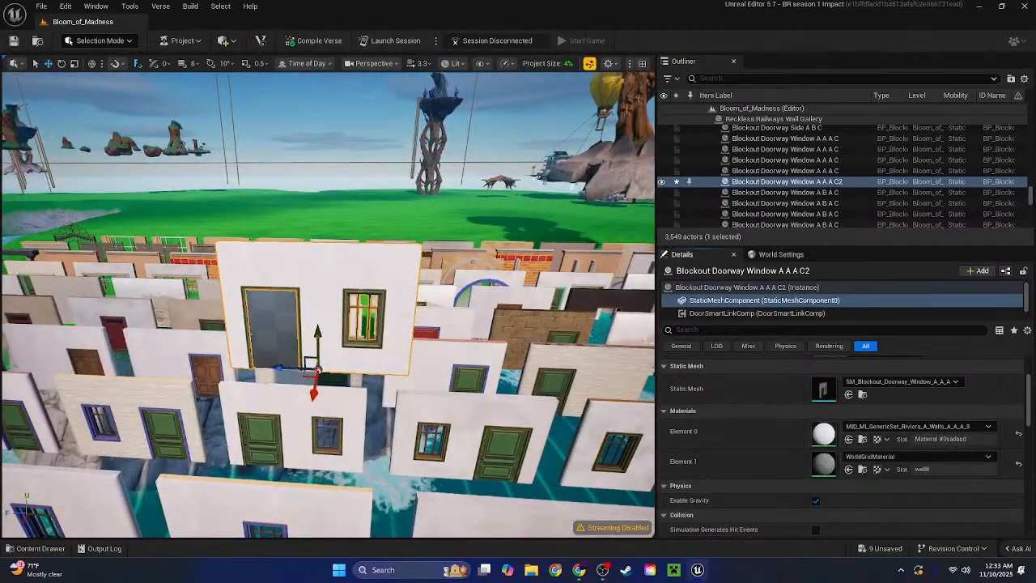
right_click_drag(518, 356, 267, 308)
key("ctrl+z")
right_click_drag(497, 313, 567, 235)
left_click(1018, 462)
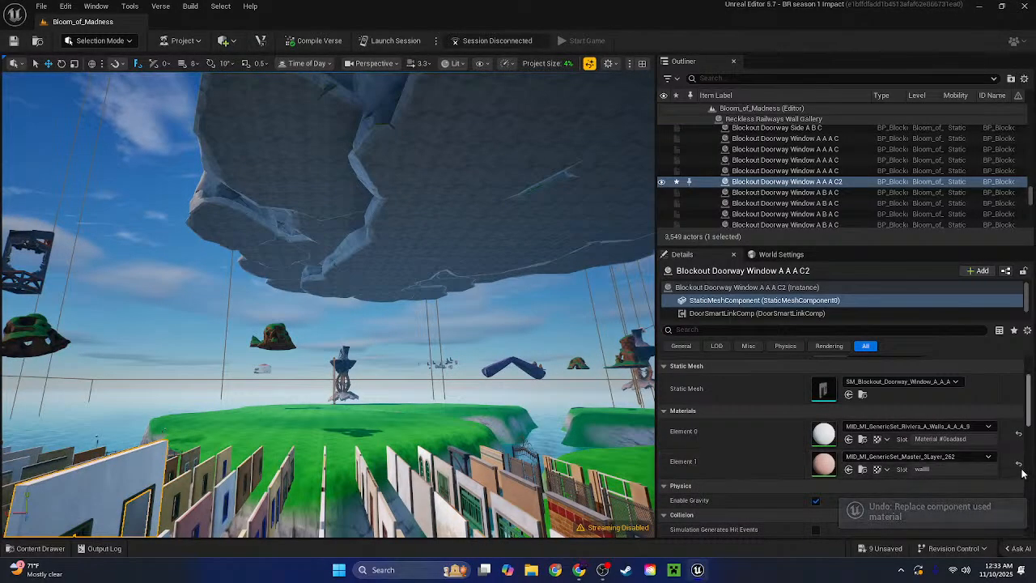
left_click(518, 324)
right_click_drag(518, 324, 259, 380)
key("a")
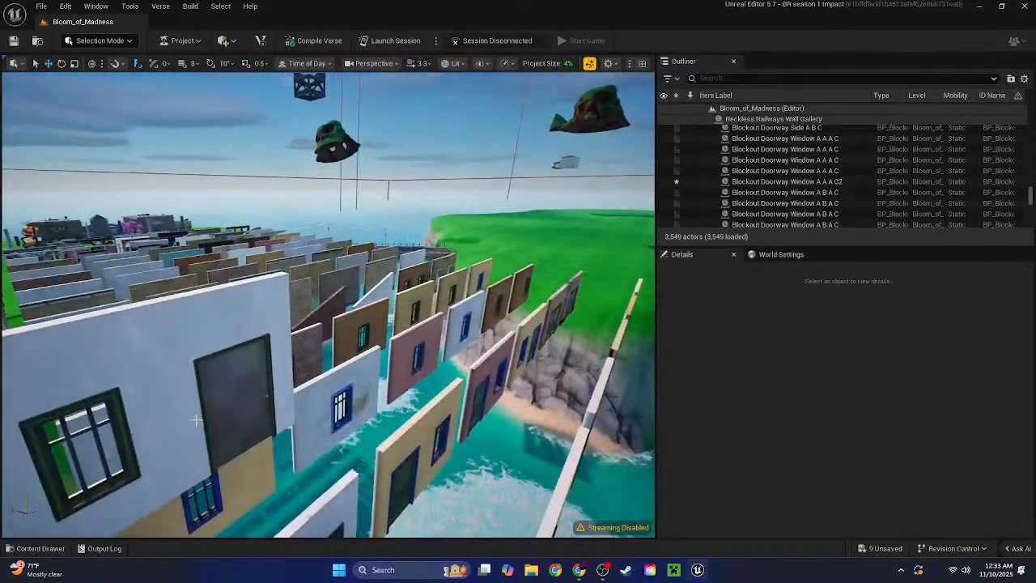
left_click(206, 354)
right_click_drag(206, 354, 485, 400)
key("a")
Save the level and validate the project
left_click(13, 41)
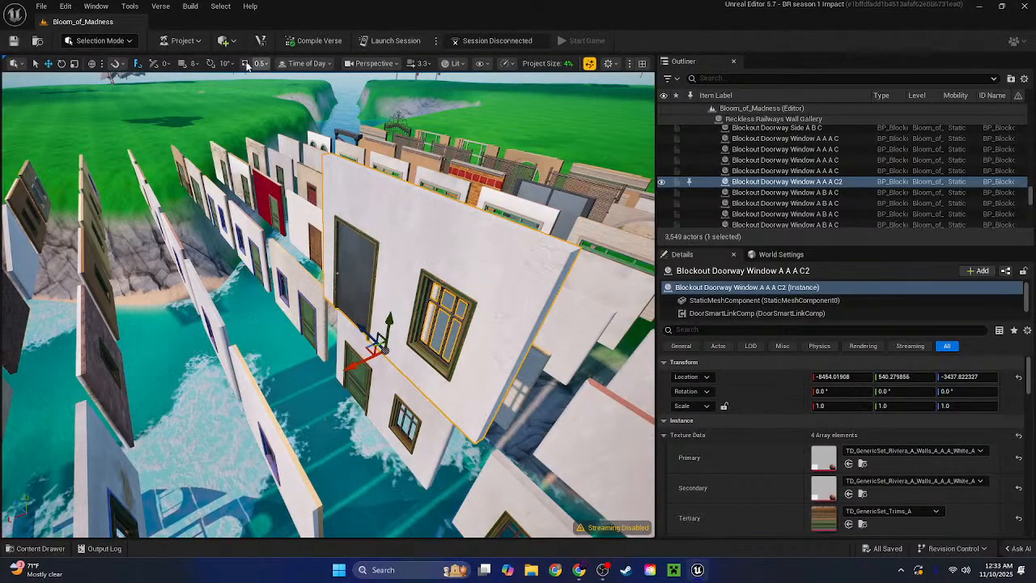
left_click(435, 41)
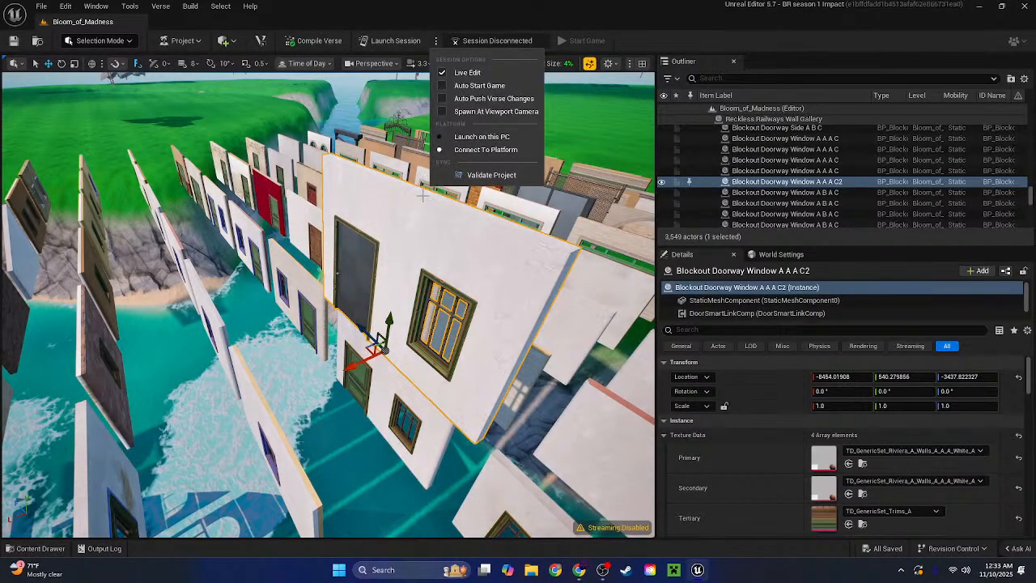
left_click(471, 176)
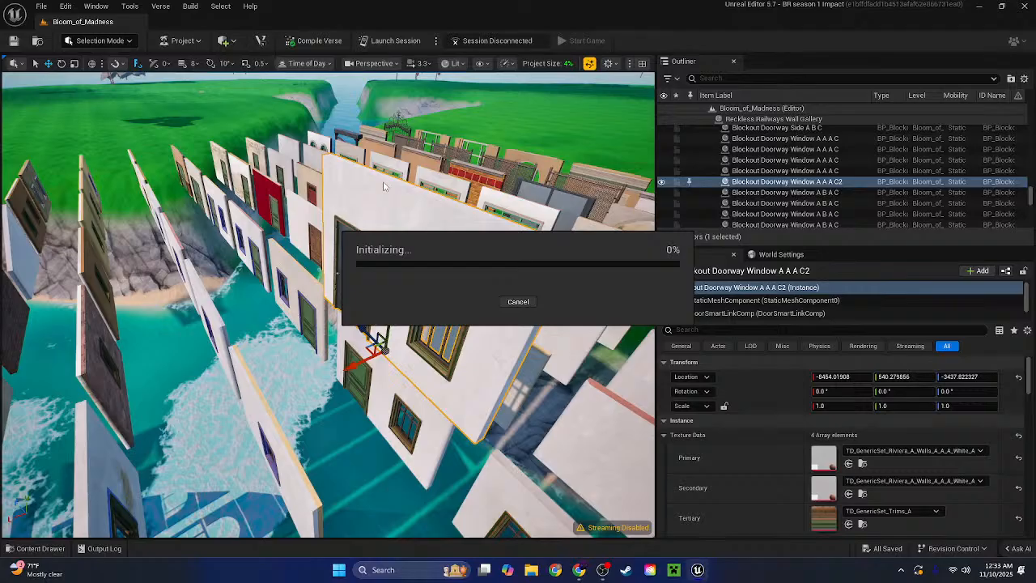
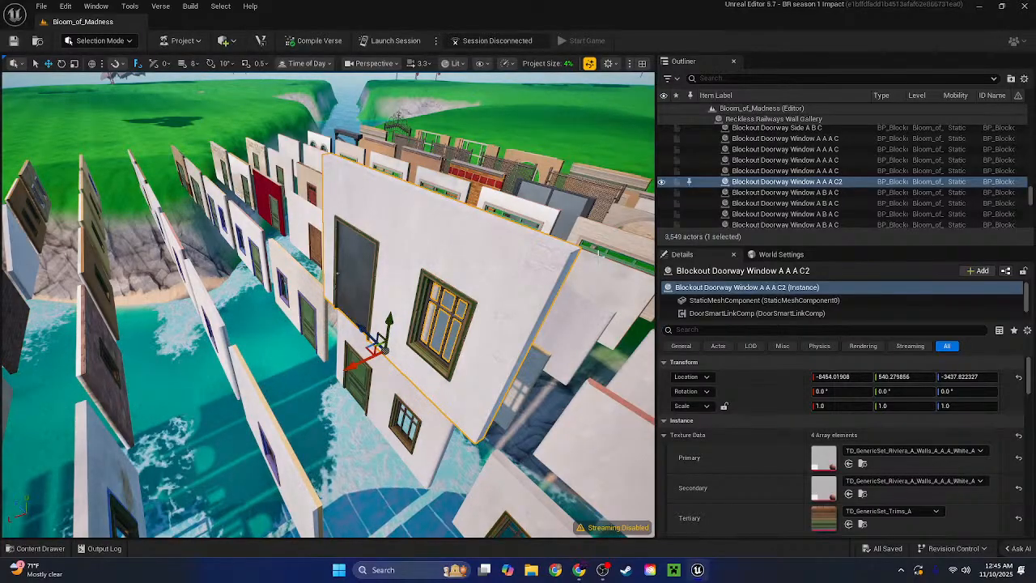
Delete the copied white door-and-window wall raised above the gallery
right_click_drag(377, 286, 458, 314)
key("w")
key("w")
key("s")
key("w")
scroll(502, 259, "up", 2)
key("w")
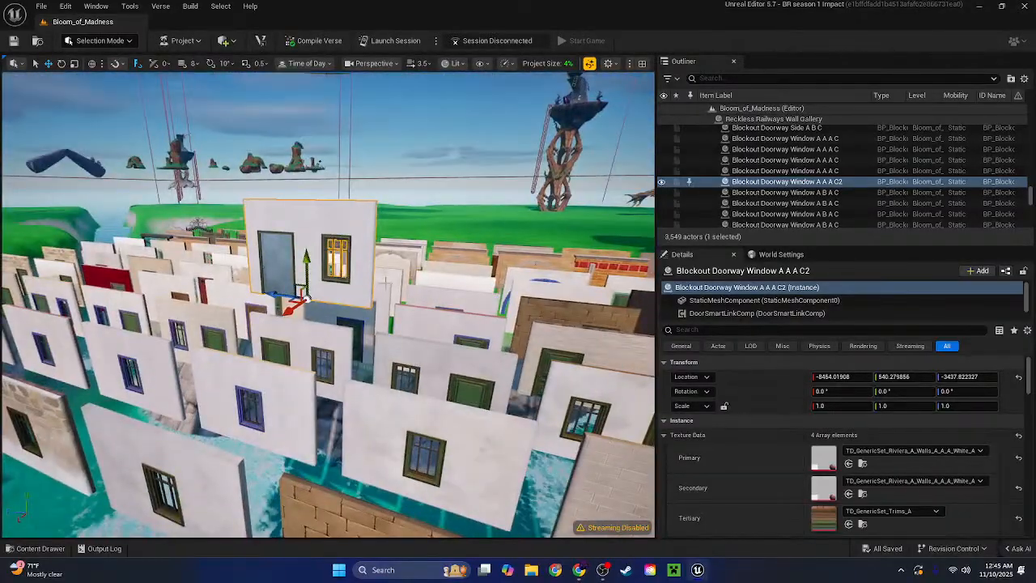
key("Delete")
Try raising the original white door-and-window wall above the gallery and turning it 180°, and undo both changes
left_click(330, 332)
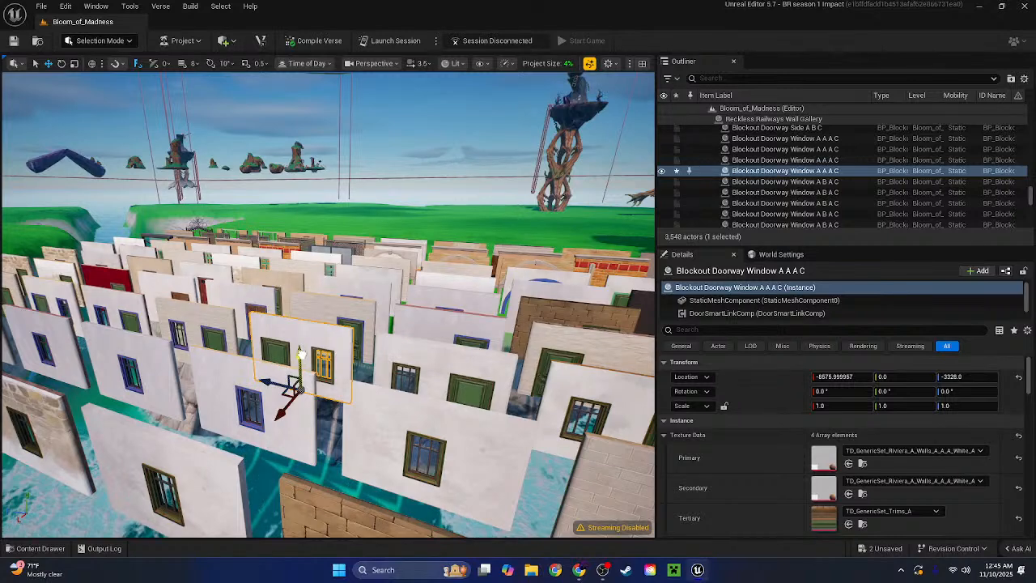
left_click_drag(298, 350, 323, 128)
right_click_drag(324, 138, 235, 139)
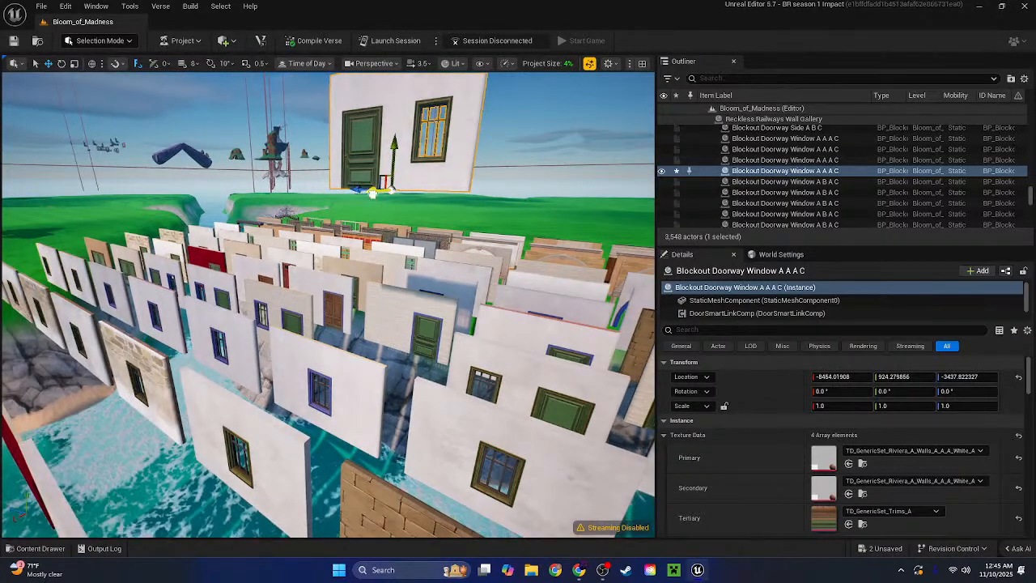
left_click_drag(372, 193, 364, 257)
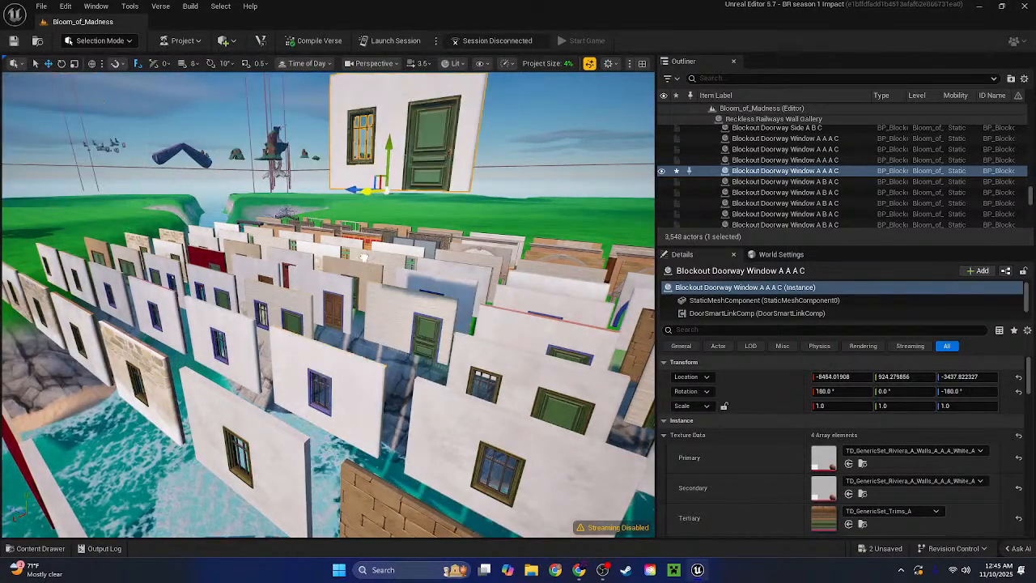
key("ctrl+z")
key("ctrl+z")
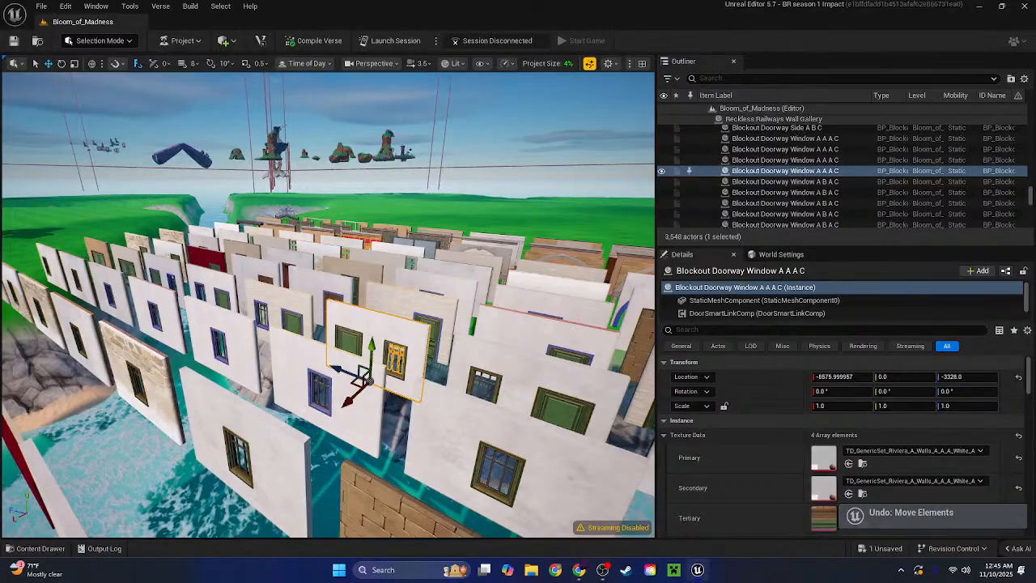
Duplicate the white door-and-window wall upward, delete the copy, undo the deletion, and remove the copy again
left_click_drag(368, 357, 380, 212, "alt")
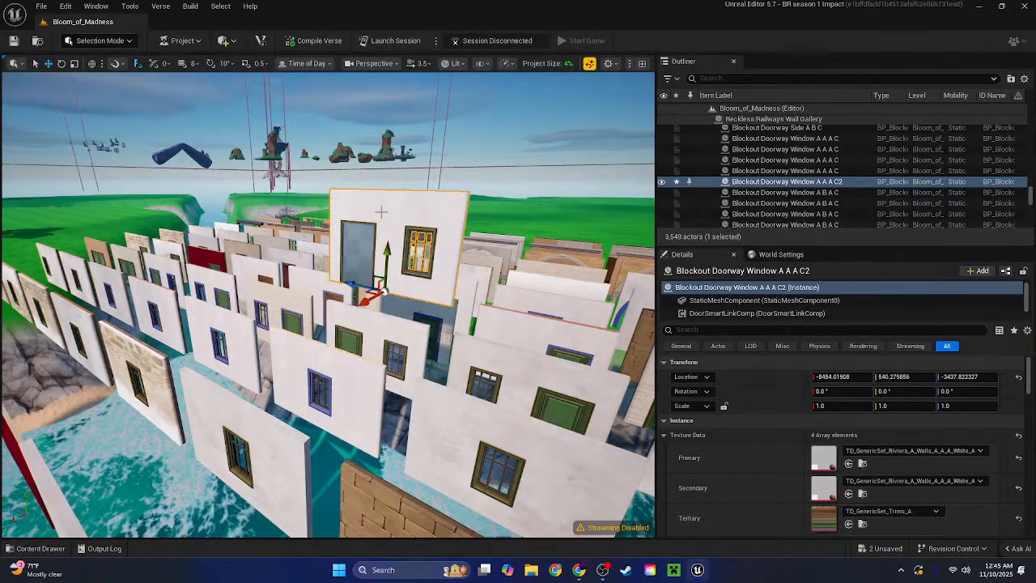
key("Delete")
right_click_drag(219, 118, 213, 138)
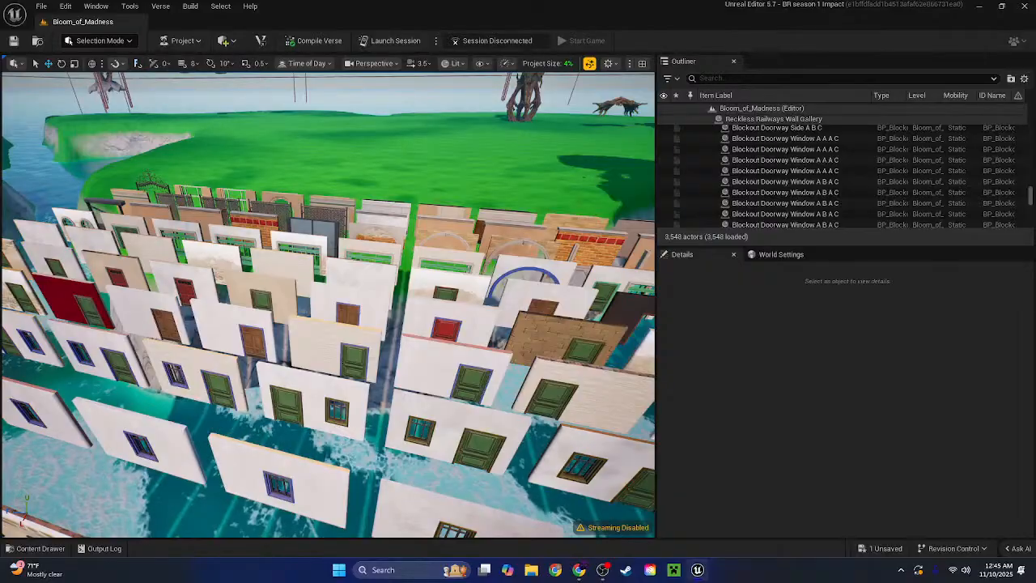
key("ctrl+z")
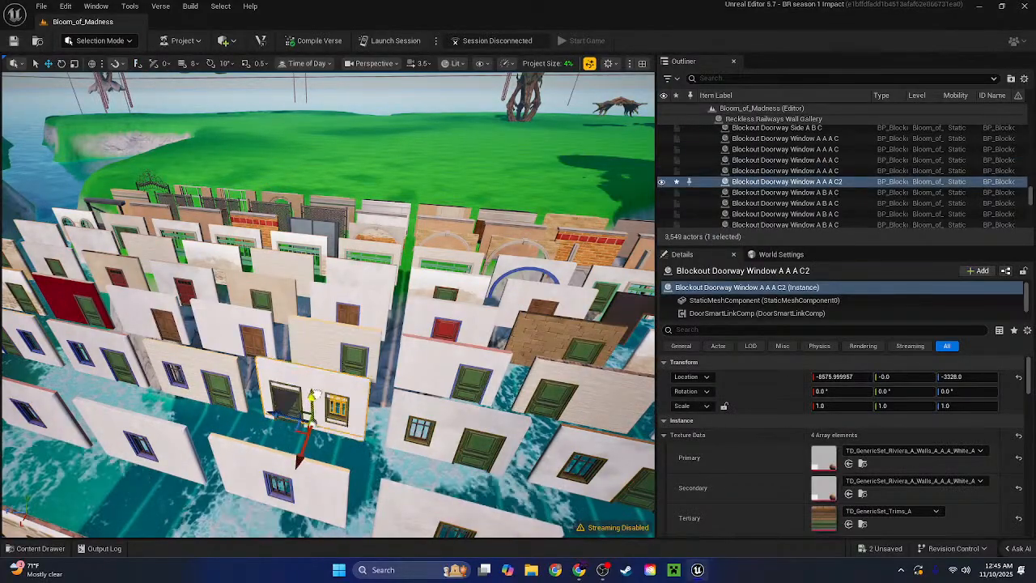
key("Delete")
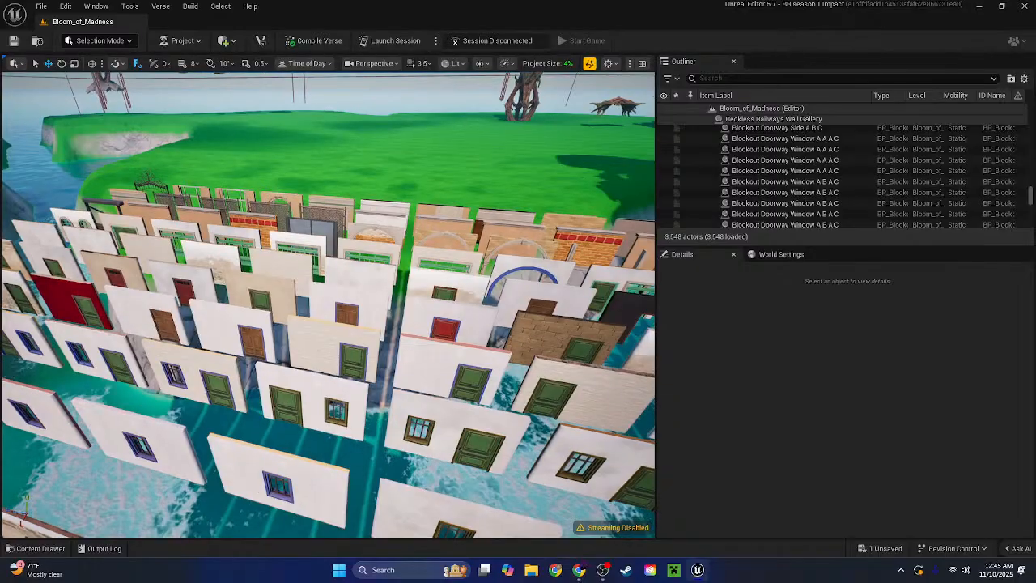
key("w")
right_click_drag(328, 305, 284, 227)
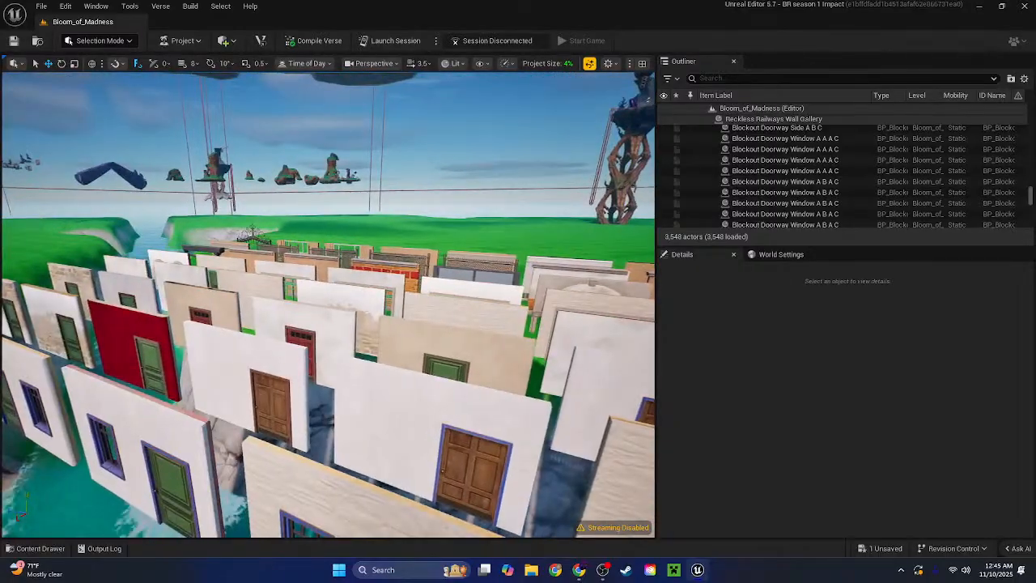
Place a RiverCapitol Res Doorway Side A A wall from the Galleries assets on the grass beside the wall gallery
right_click_drag(328, 305, 162, 324)
key("w")
scroll(329, 304, "up", 3)
left_click(34, 548)
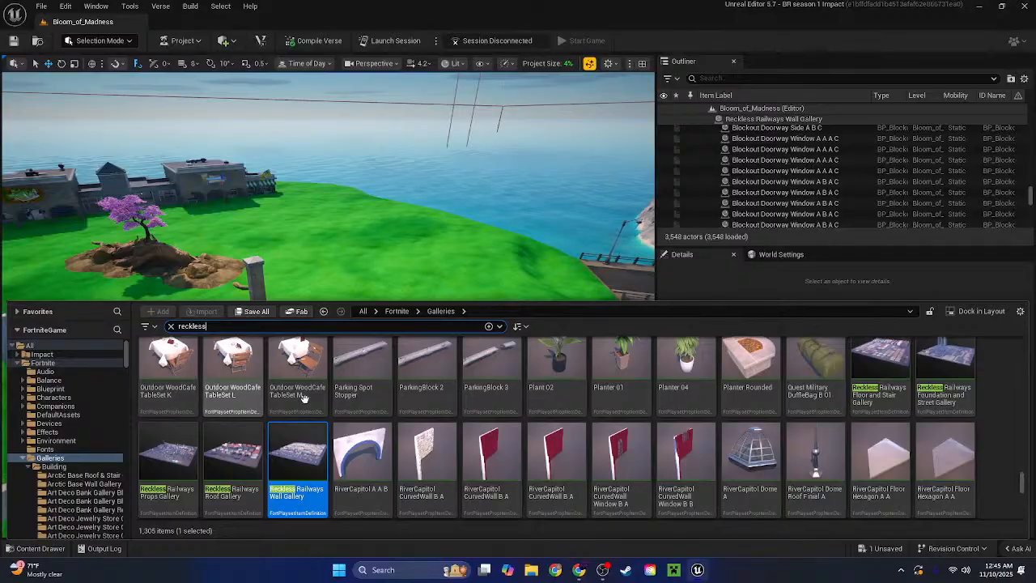
scroll(304, 397, "up", 8)
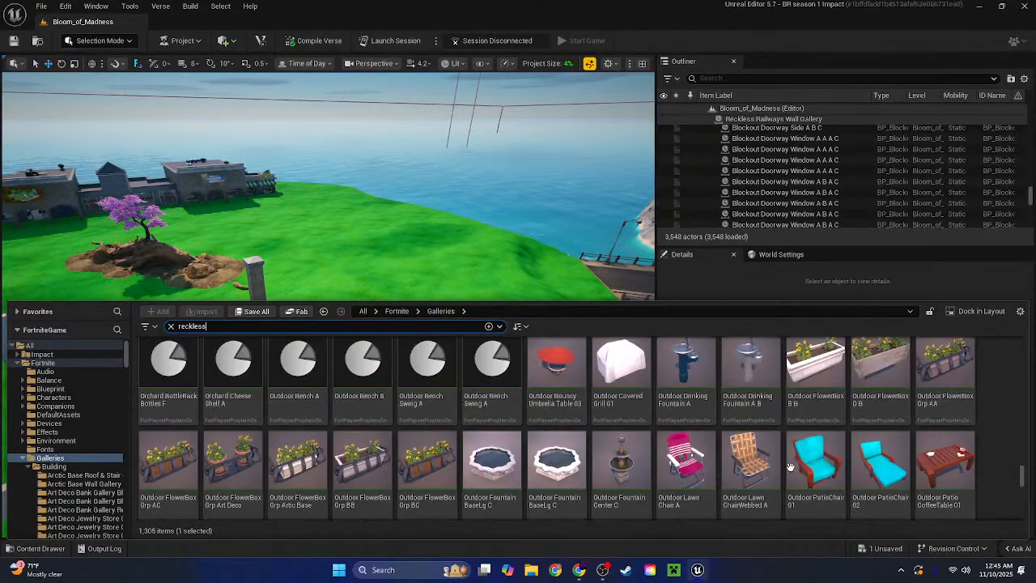
scroll(790, 467, "down", 5)
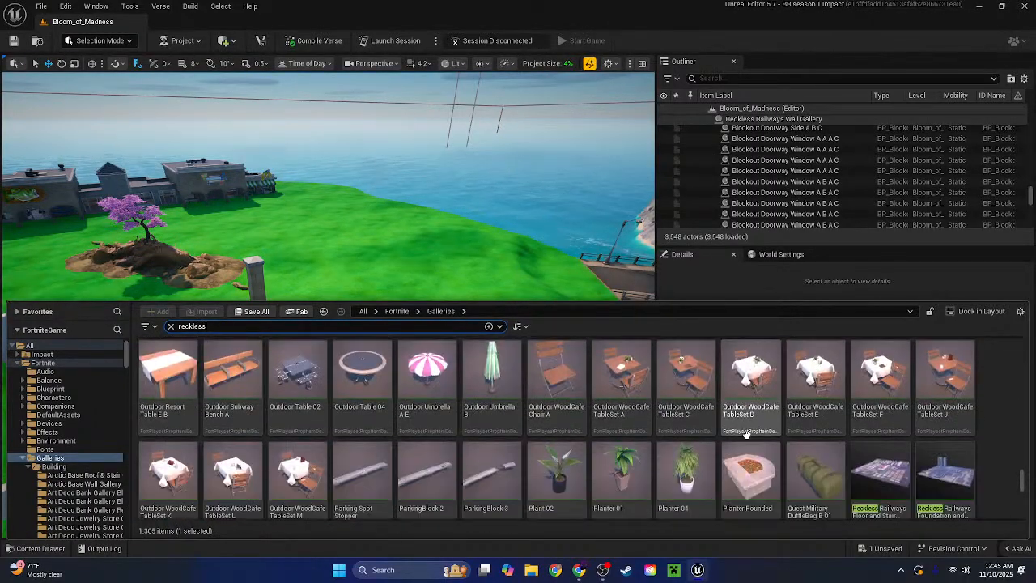
scroll(747, 433, "down", 3)
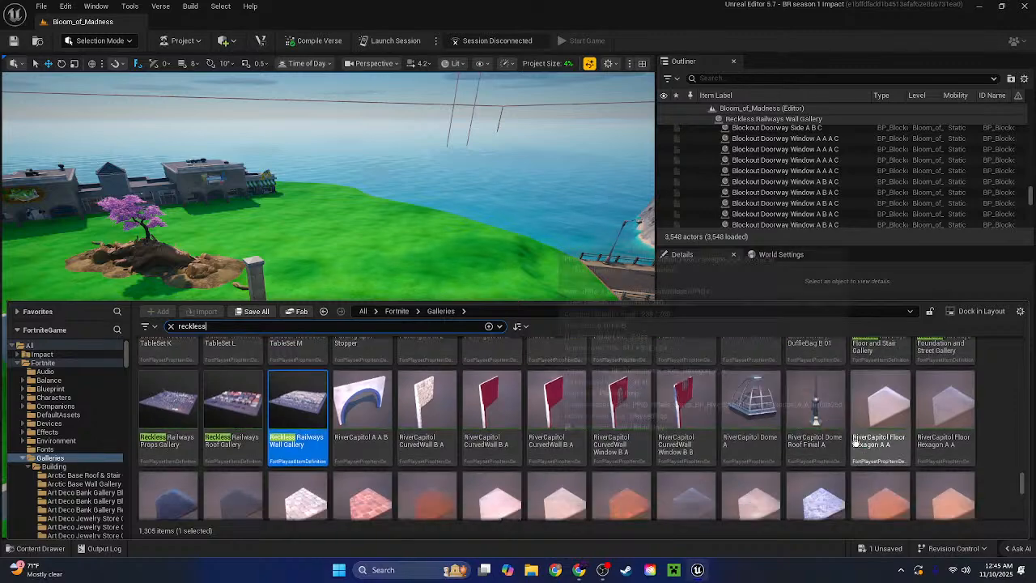
scroll(857, 441, "down", 10)
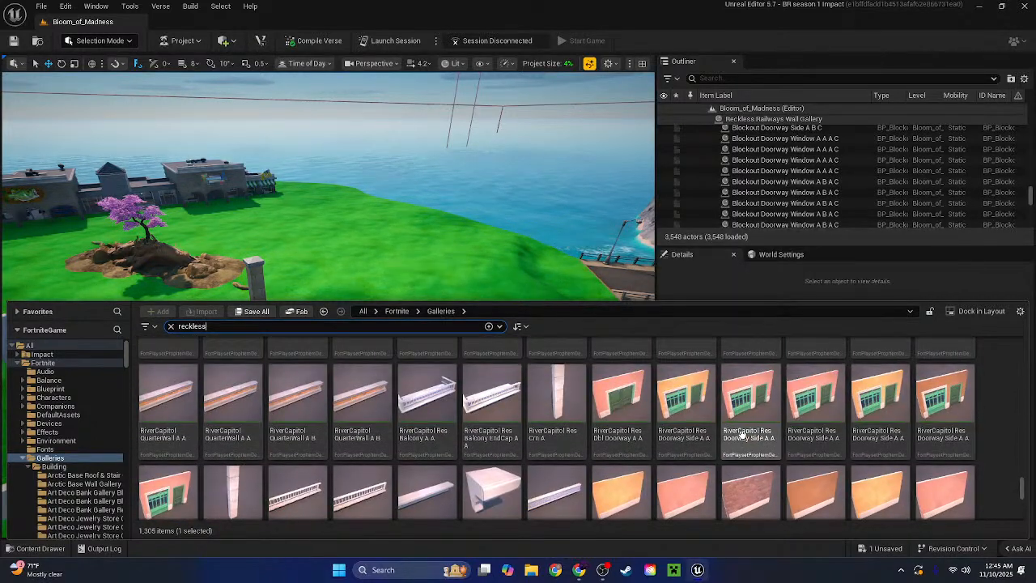
left_click_drag(742, 434, 409, 319)
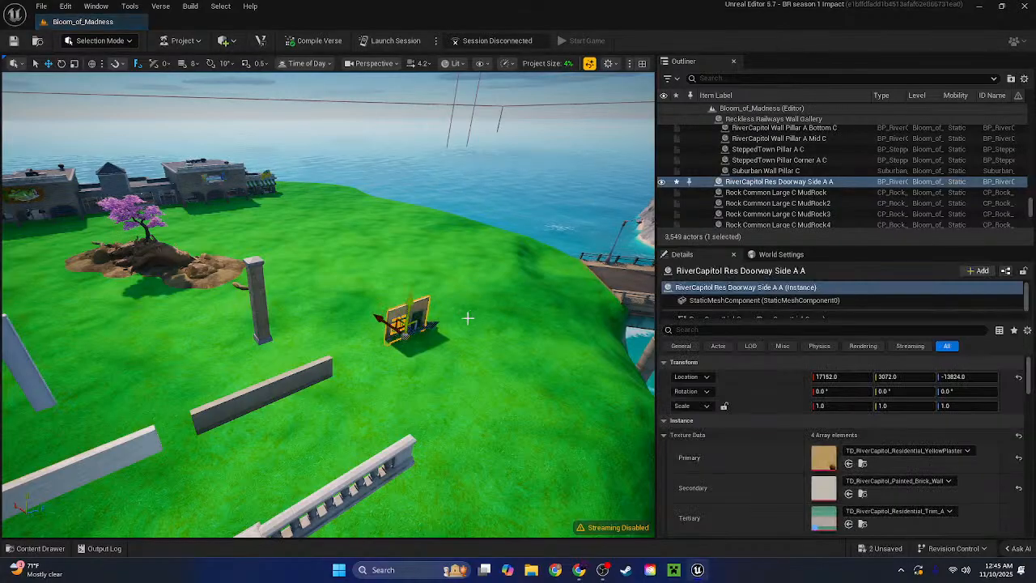
Duplicate the RiverCapitol doorway wall straight up on top of the original, and delete the copy
scroll(468, 319, "up", 10)
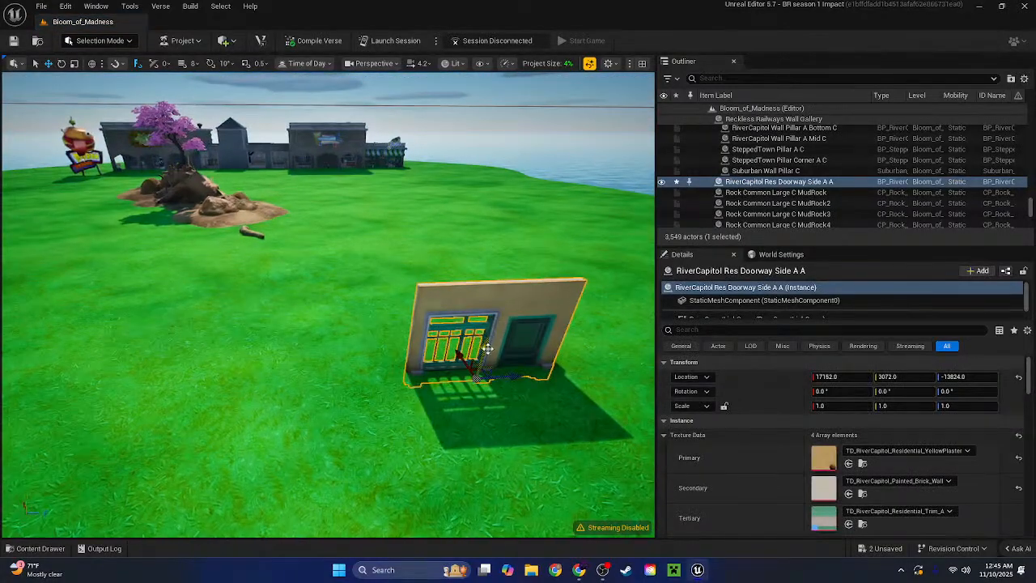
left_click_drag(487, 348, 486, 281, "alt")
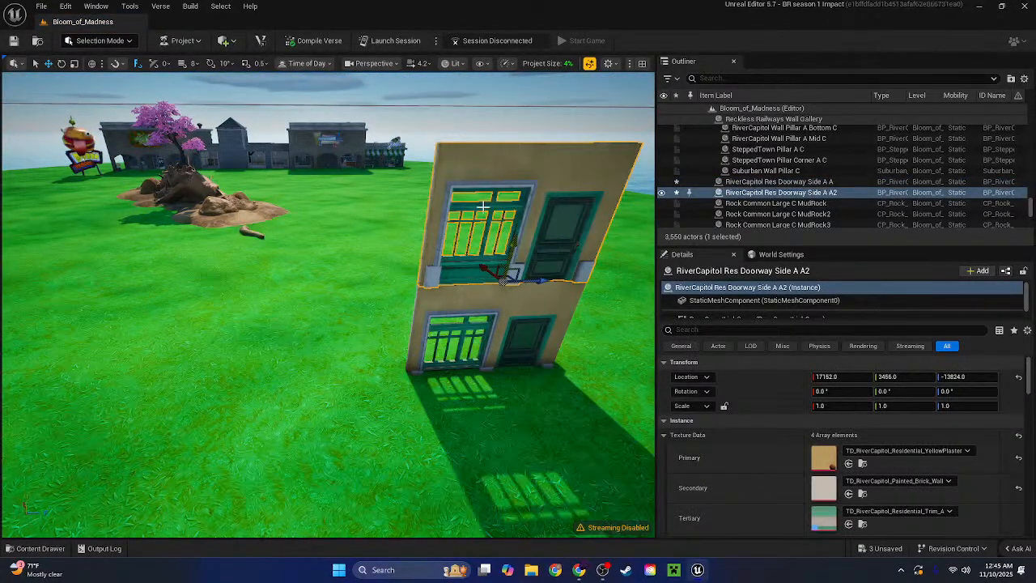
key("Delete")
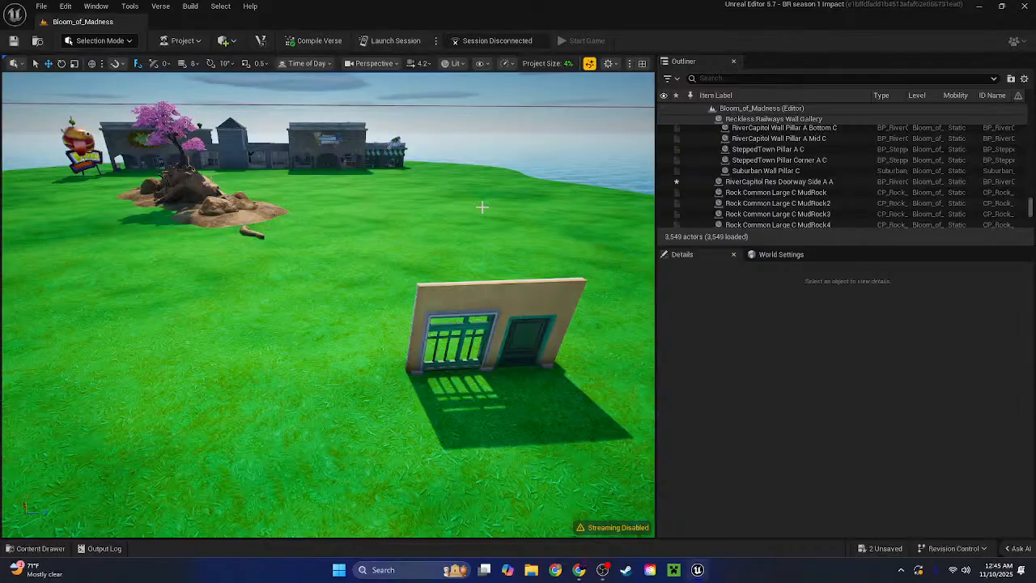
Duplicate the GenericSet DoubleDoor A A A C wall in the Reckless Railways gallery upward, and delete the copy
right_click_drag(481, 207, 437, 287)
key("w")
key("s")
key("w")
scroll(591, 243, "down", 2)
key("w")
key("s")
key("a")
left_click(325, 285)
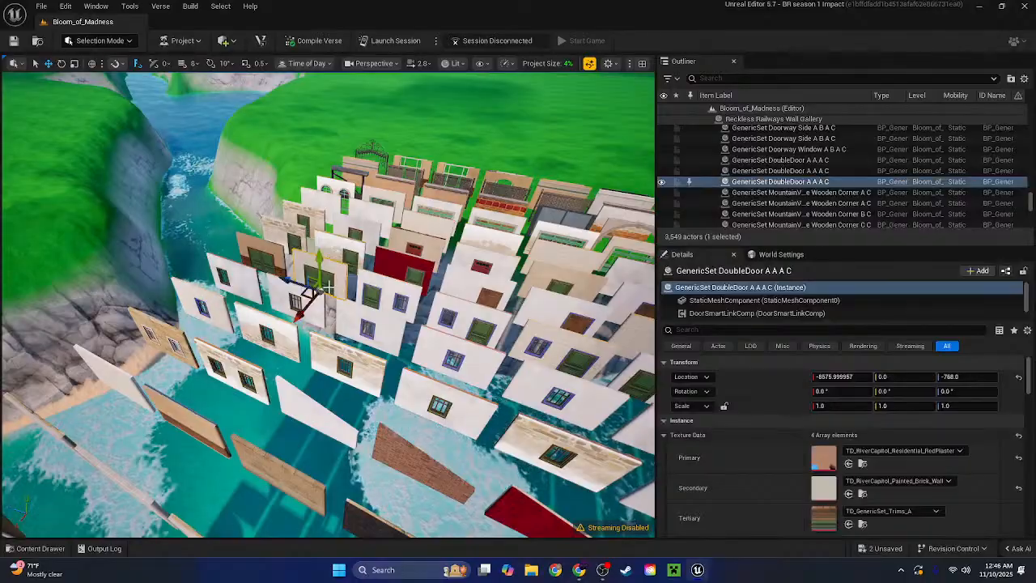
left_click_drag(322, 257, 327, 168, "alt")
key("Delete")
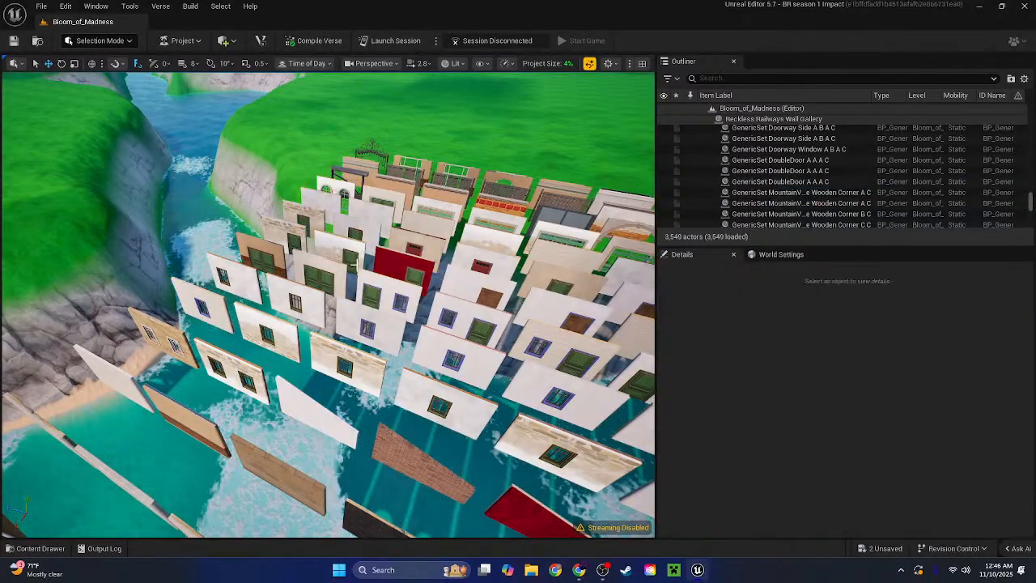
Remove the RiverCapitol Res Doorway Side A A test wall from the grass
right_click_drag(330, 181, 519, 121)
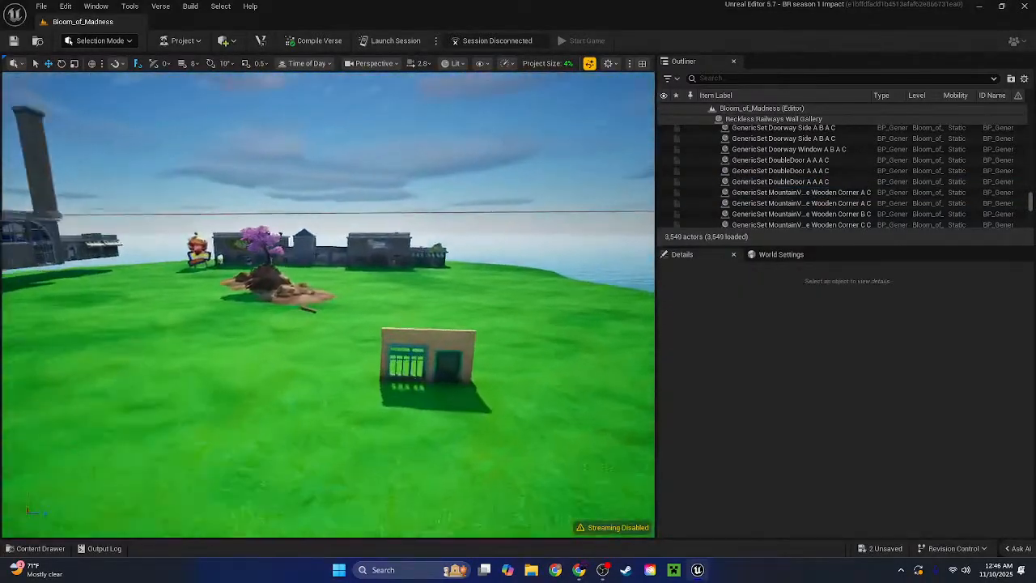
left_click(345, 402)
key("Escape")
right_click_drag(358, 384, 202, 380)
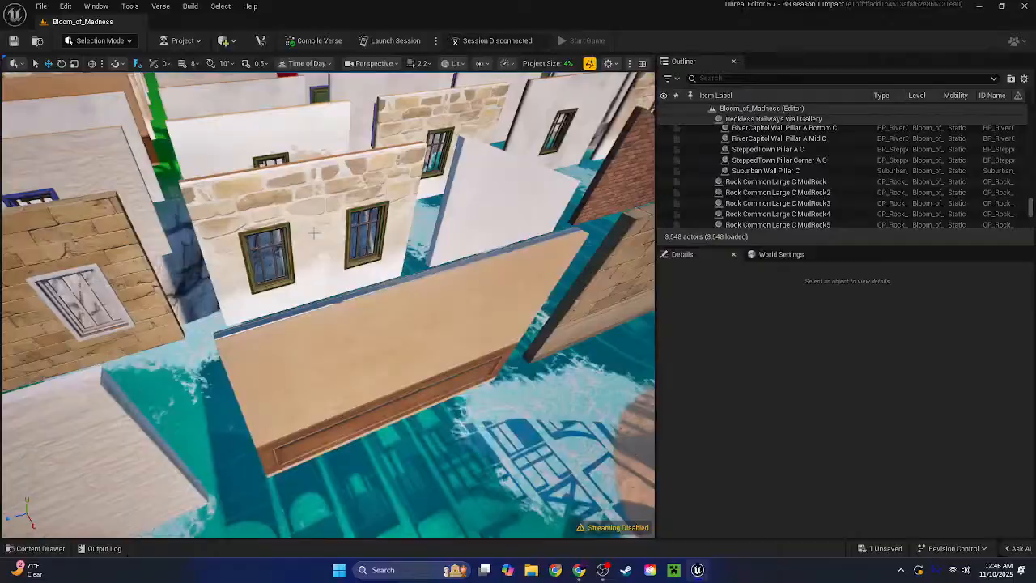
Duplicate the stone-topped wall with two windows from the Reckless Railways gallery and move the copy to the Detective Office
left_click(313, 233)
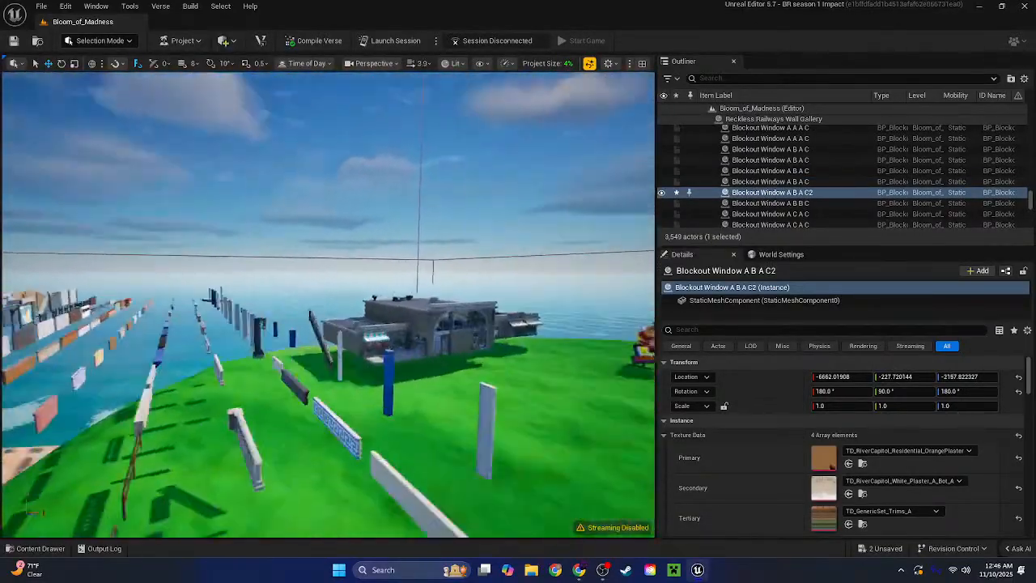
right_click_drag(328, 304, 140, 325)
scroll(356, 348, "down", 3)
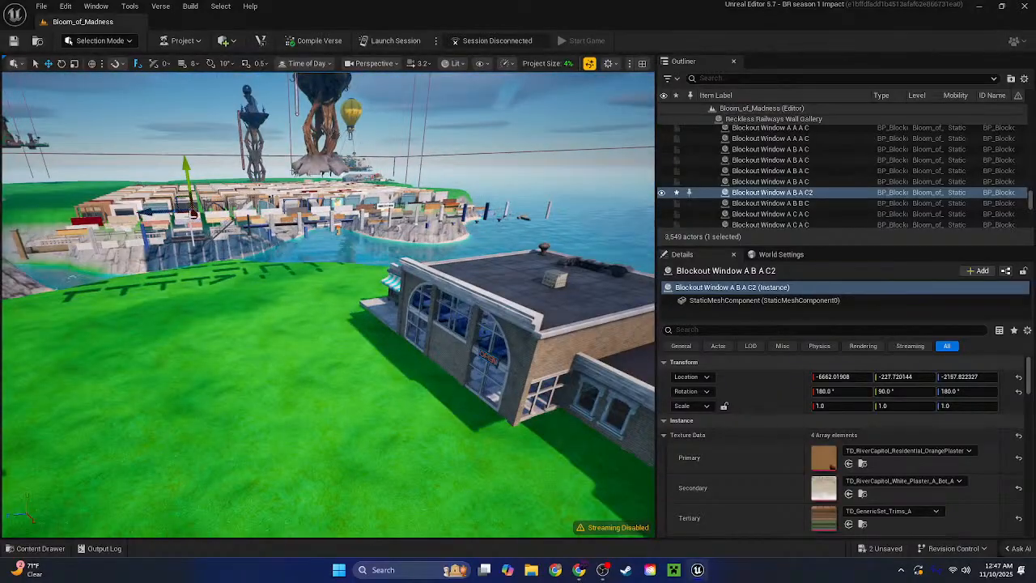
right_click_drag(211, 410, 88, 372)
left_click_drag(111, 312, 524, 310)
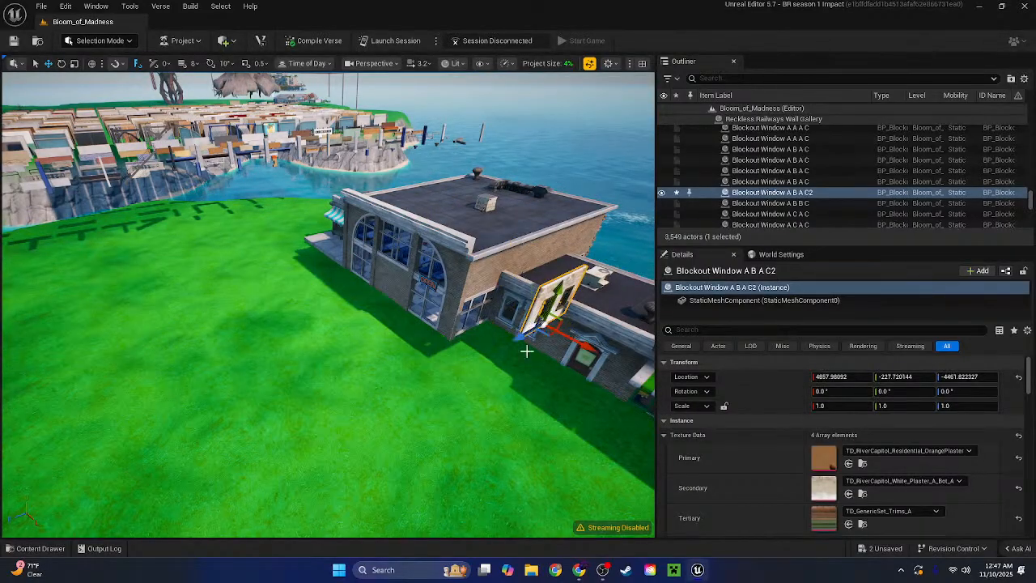
Delete the Detective Office front wall beside the entrance and fit the two-window wall into the opening
right_click_drag(527, 351, 497, 296)
left_click(492, 312)
key("Delete")
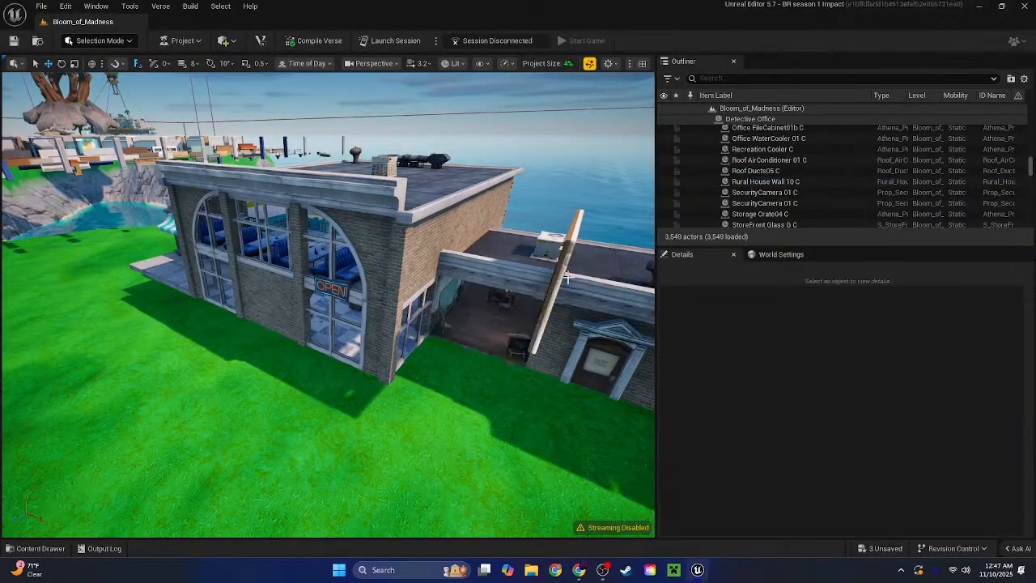
left_click(568, 277)
left_click_drag(560, 327, 470, 359)
right_click_drag(469, 358, 324, 312)
Copy the rear door wall's secondary texture, TD_Underground_OldBrick_A_2Layer, to the two-window wall's primary and secondary textures
left_click(267, 293)
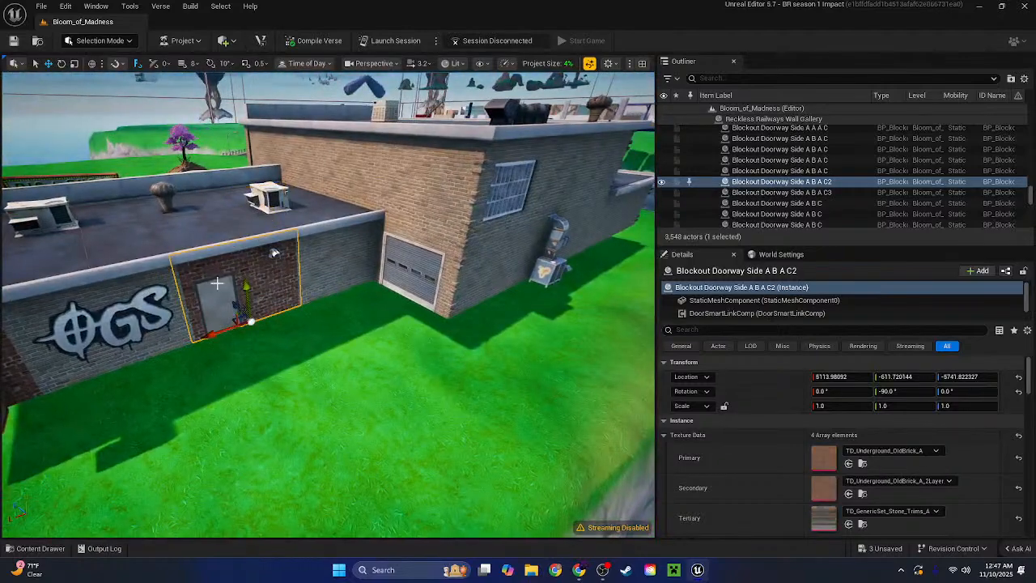
right_click(887, 480)
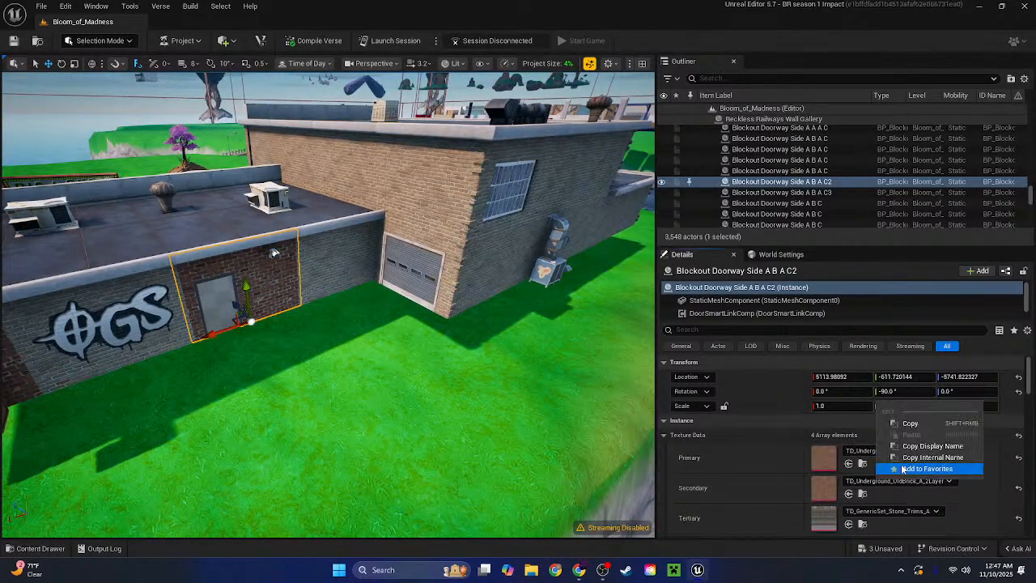
left_click(908, 423)
right_click_drag(510, 353, 502, 381)
left_click(510, 340)
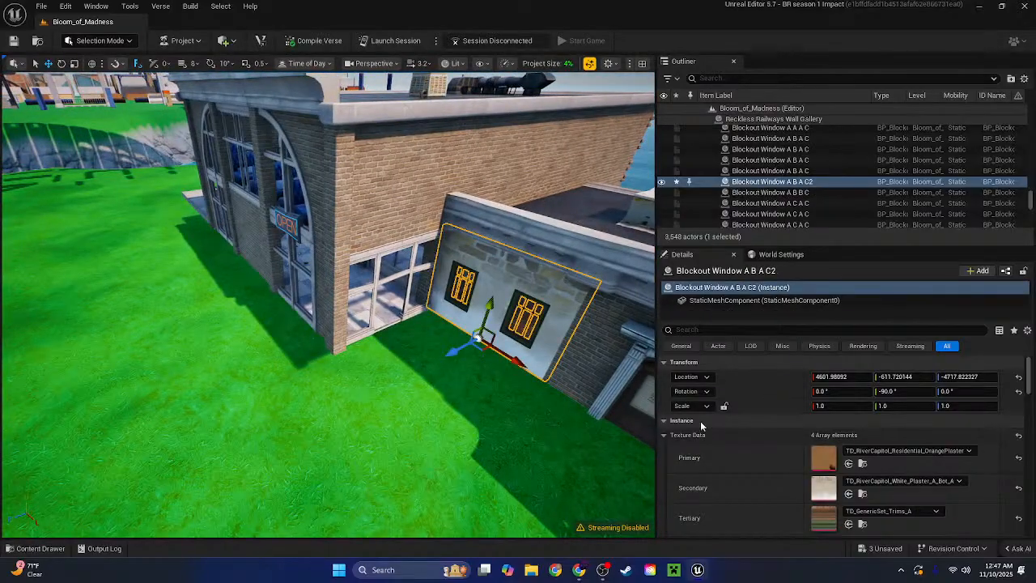
left_click(723, 466, "shift")
left_click(703, 488, "shift")
Undo both texture changes on the two-window wall and apply the copied brick to its secondary texture only
right_click_drag(494, 413, 543, 396)
key("w")
key("ctrl+z")
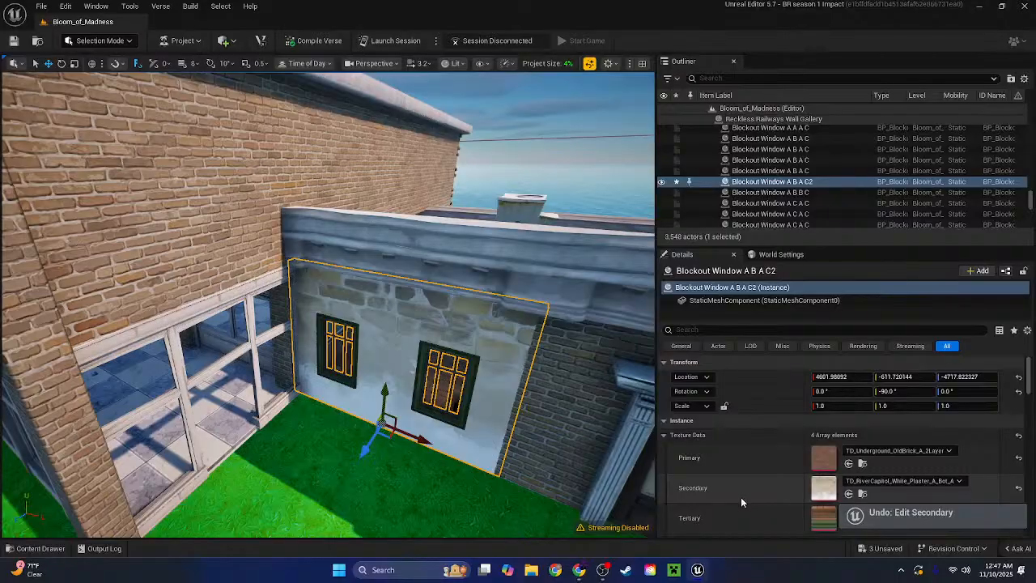
key("ctrl+z")
left_click(735, 489, "shift")
Copy the two-window wall's primary TD_RiverCapitol_Residential_OrangePlaster to the rear door wall's secondary texture, undoing a first try on its primary texture
key("w")
right_click_drag(551, 405, 429, 417)
key("w")
right_click(901, 459)
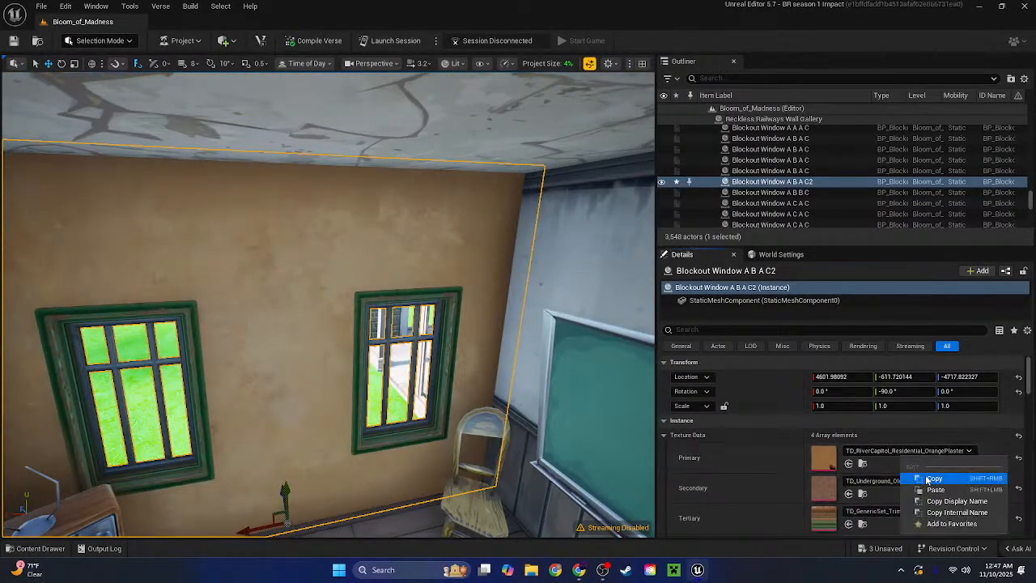
left_click(920, 479)
key("s")
right_click_drag(438, 234, 403, 260)
left_click(325, 209)
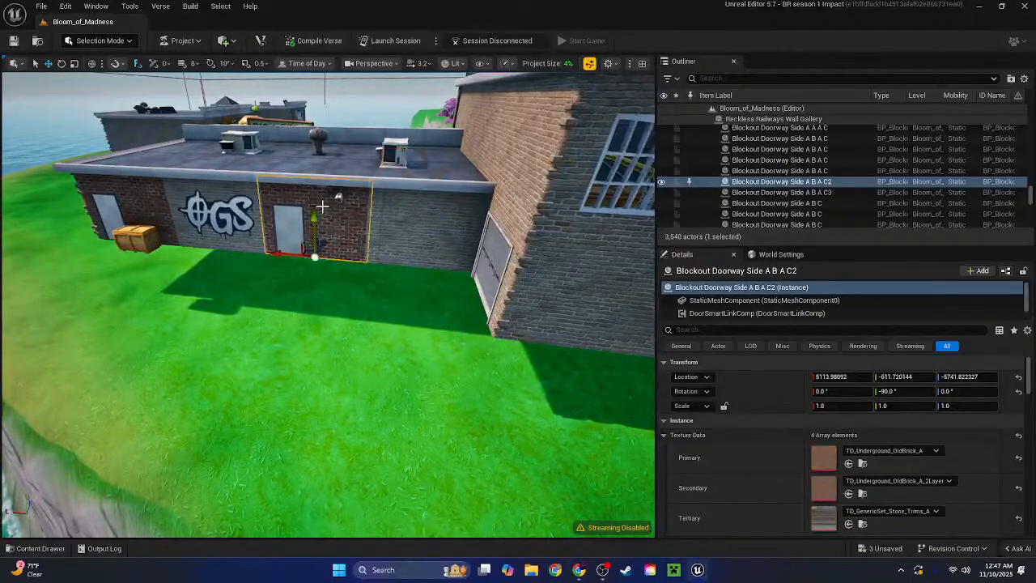
left_click(768, 457, "shift")
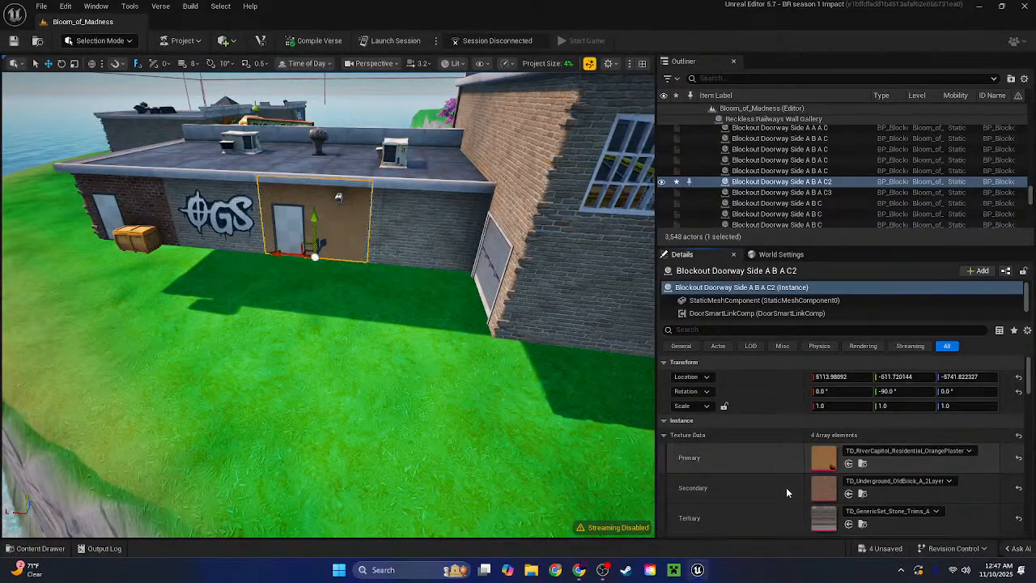
key("ctrl+z")
left_click(758, 484, "shift")
Apply the copied orange plaster to the primary texture of the office wall behind the chalkboard
right_click_drag(473, 257, 380, 211)
left_click(474, 257)
key("w")
scroll(473, 258, "down", 2)
key("w")
key("s")
right_click_drag(363, 448, 100, 377)
key("w")
right_click_drag(327, 304, 154, 276)
key("w")
right_click_drag(639, 207, 406, 207)
left_click(457, 178)
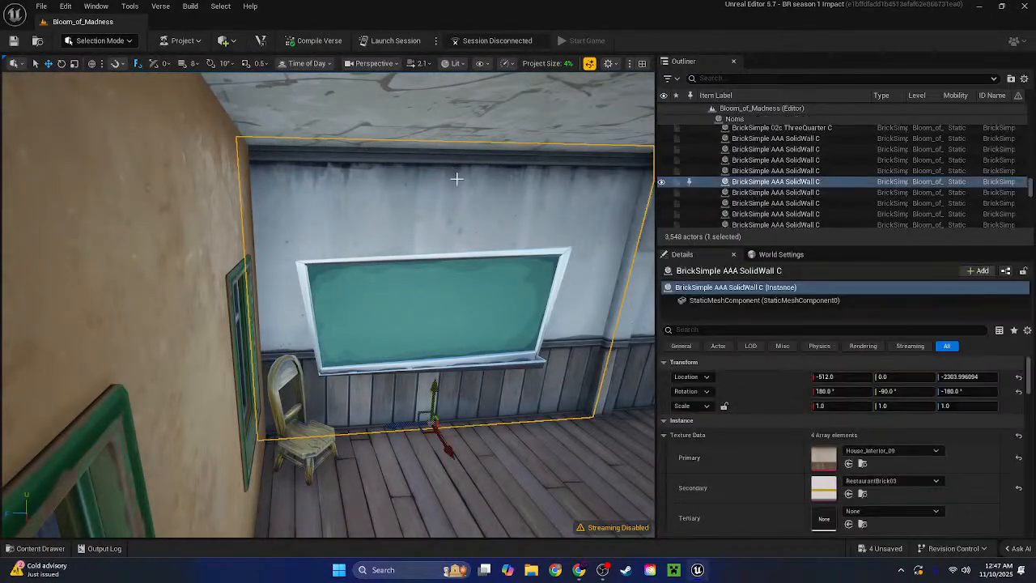
left_click(729, 468, "shift")
Apply the copied orange plaster to the primary texture of the adjoining interior wall behind the archway
right_click_drag(469, 353, 648, 328)
left_click(470, 354)
left_click(722, 466, "shift")
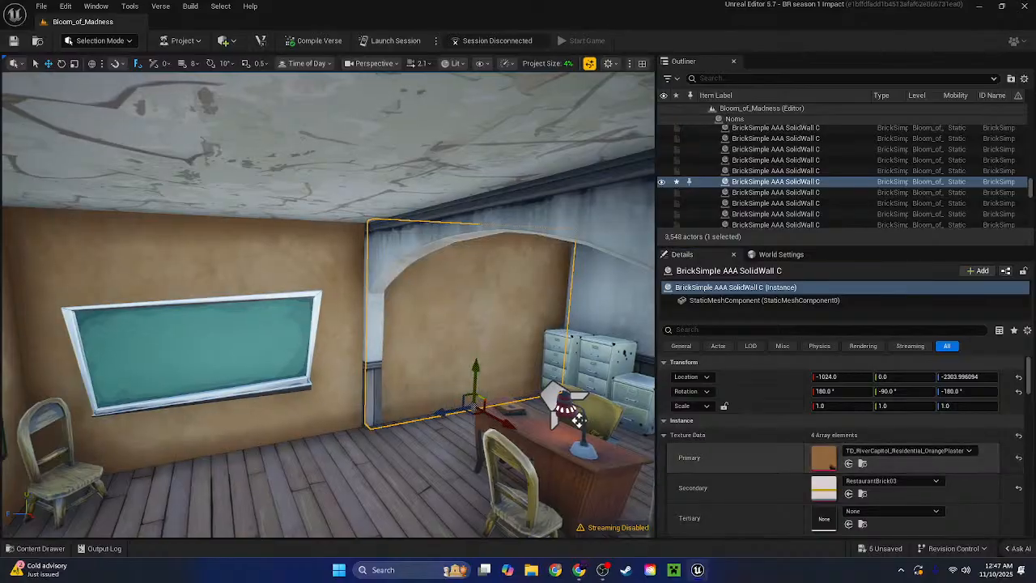
Copy the primary TD_RiverCapitol_Residential_OrangePlaster texture from the interior wall behind the desk
right_click_drag(486, 340, 307, 344)
key("Escape")
right_click_drag(298, 258, 442, 203)
left_click(299, 255)
left_click(442, 204)
mouse_move(433, 266)
right_mouse_down()
mouse_move(450, 348)
mouse_move(429, 276)
mouse_move(429, 316)
mouse_move(446, 320)
mouse_move(429, 312)
mouse_move(486, 267)
mouse_move(535, 320)
mouse_move(575, 307)
mouse_move(432, 273)
right_mouse_up()
scroll(429, 311, "down", 2)
scroll(534, 319, "down", 1)
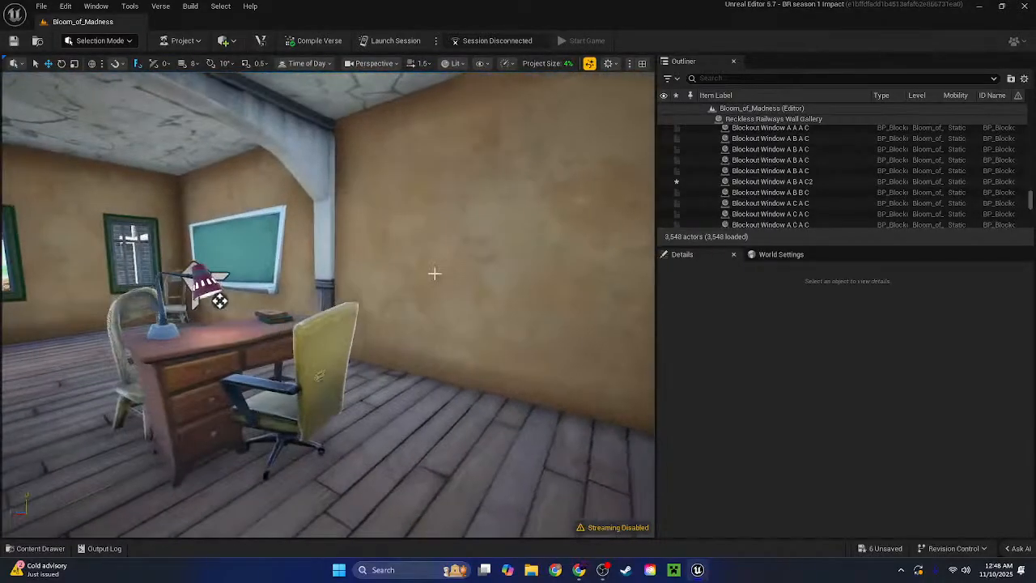
left_click(432, 279)
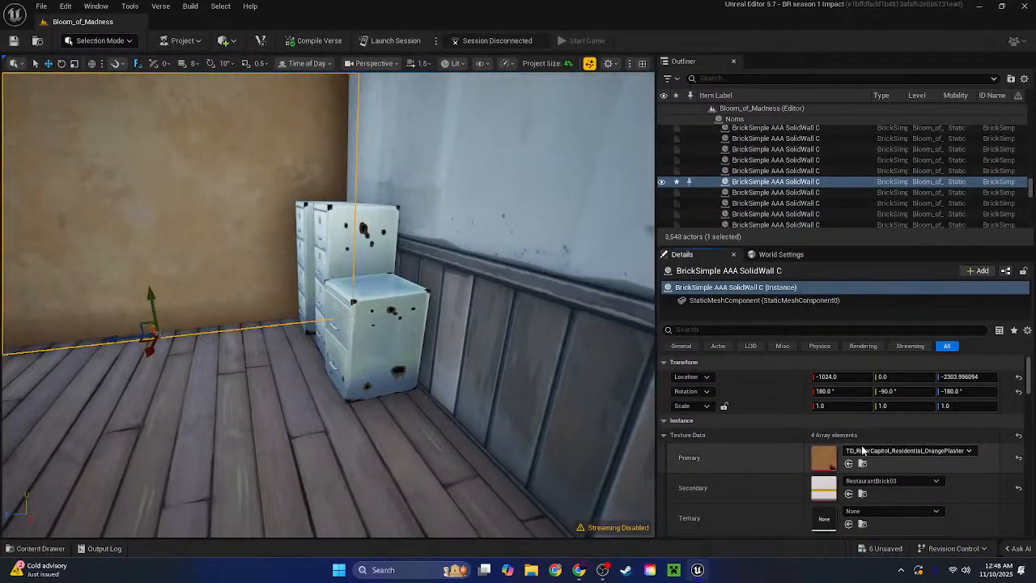
right_click(862, 454)
left_click(895, 470)
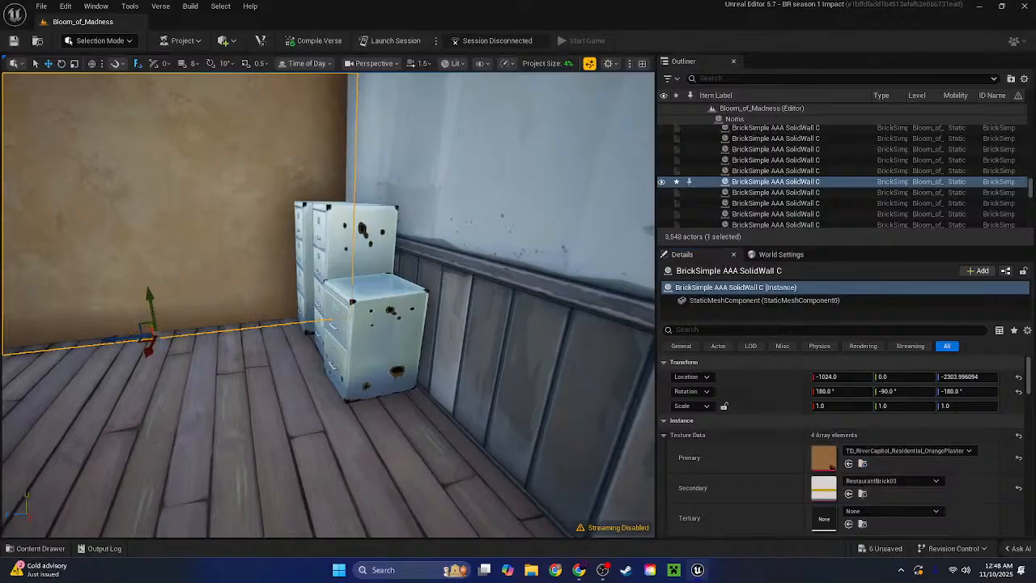
Apply the orange plaster to the secondary texture of the Factory Wall 3 C behind the filing cabinets, undoing the tries on its primary texture
left_click(548, 302)
left_click(692, 448, "shift")
right_click_drag(518, 340, 577, 319)
key("ctrl+z")
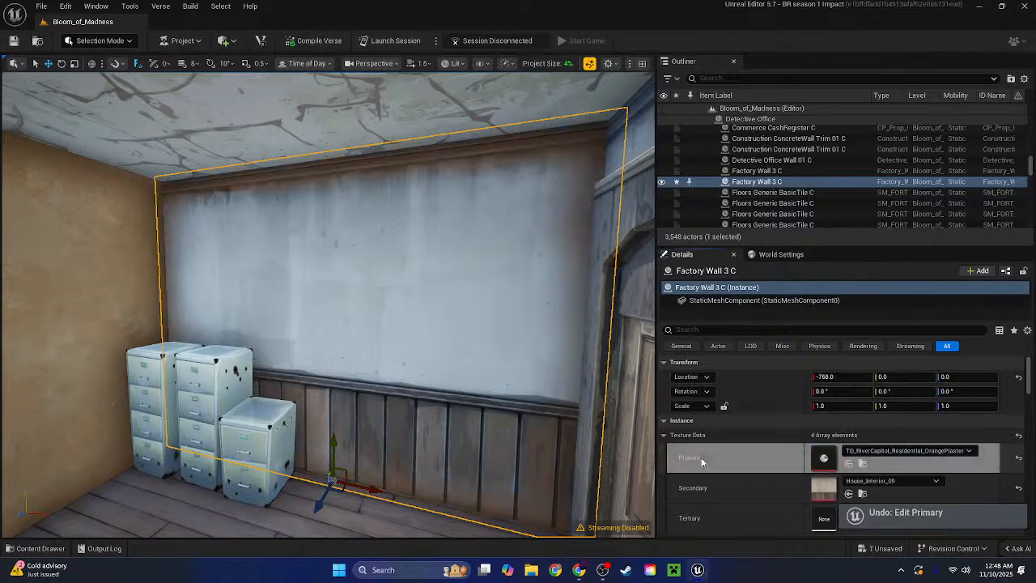
left_click(719, 493, "shift")
right_click_drag(447, 382, 640, 372)
left_click(693, 469, "shift")
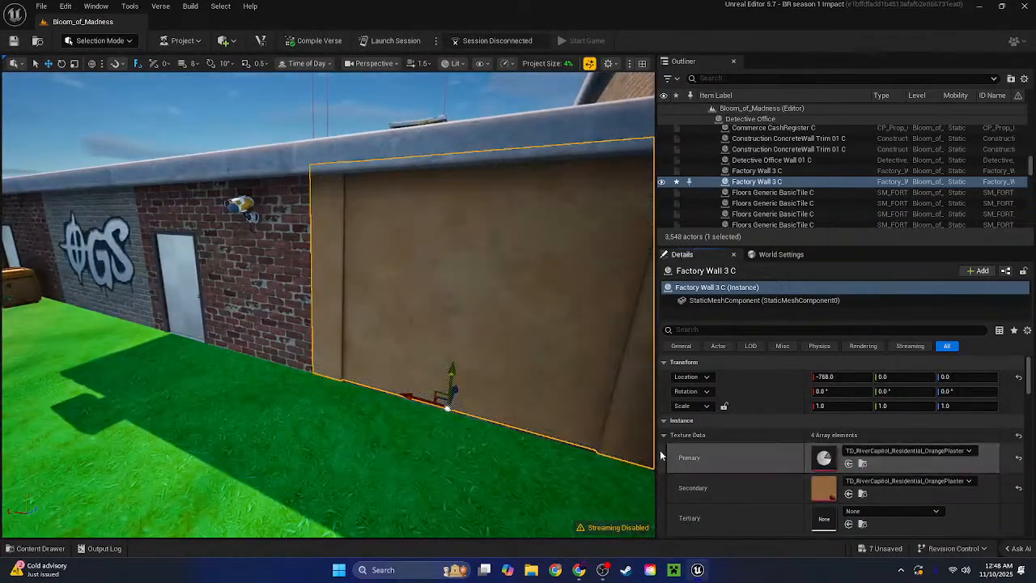
key("ctrl+z")
Copy the front two-window wall's secondary TD_Underground_OldBrick_A_2Layer to the primary texture of the Factory Wall 3 C beside the rear door
right_click_drag(328, 304, 474, 301)
key("w")
key("w")
left_click(328, 304)
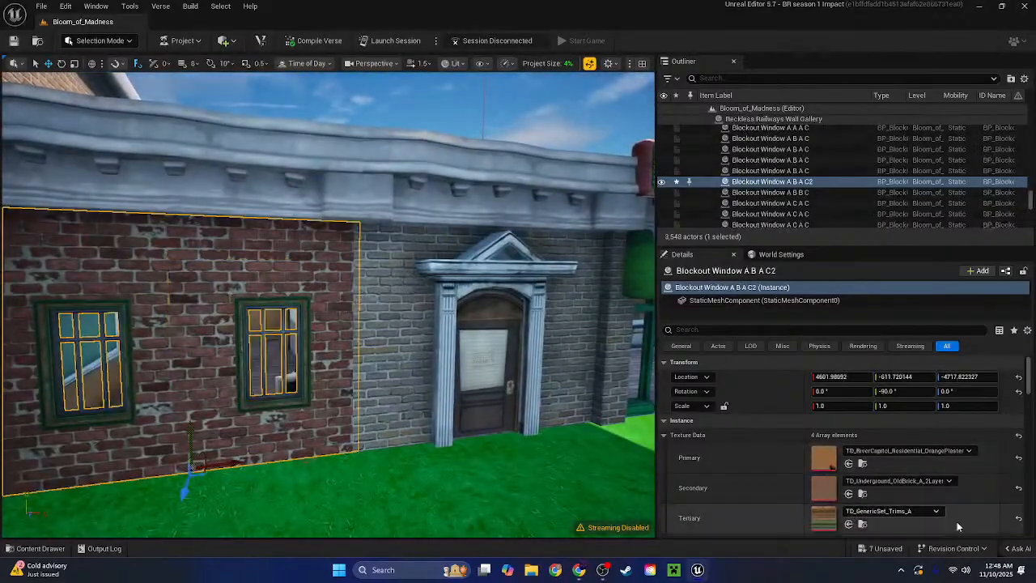
right_click(907, 485)
left_click(942, 425)
right_click_drag(486, 340, 396, 258)
key("w")
key("s")
left_click(397, 258)
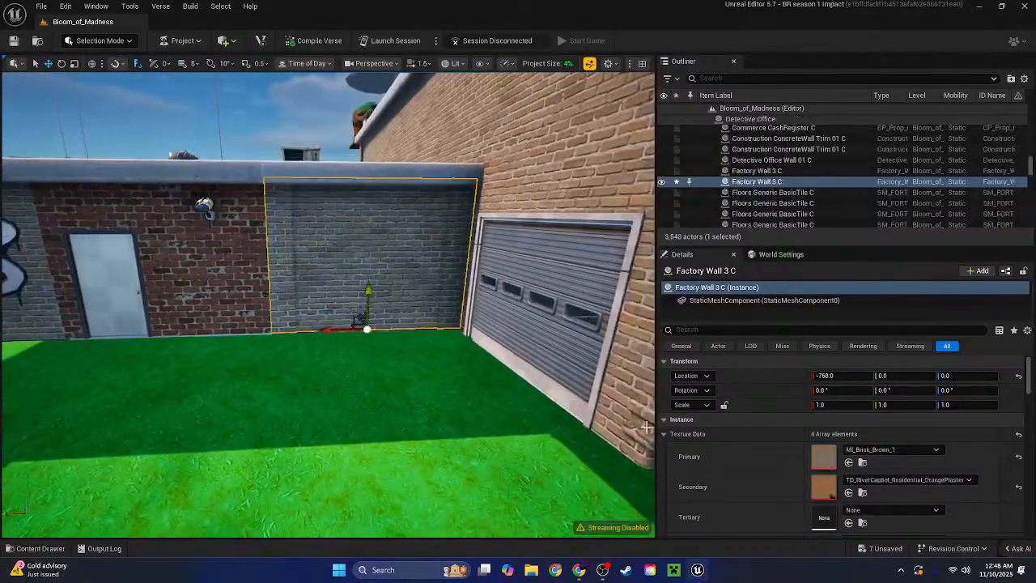
left_click(705, 461, "shift")
Copy the rear door wall's primary TD_Underground_OldBrick_A to the primary texture of the adjoining Factory Wall 3 C
key("w")
right_click_drag(486, 340, 411, 342)
key("w")
left_click(374, 226)
key("s")
key("w")
key("w")
key("s")
key("s")
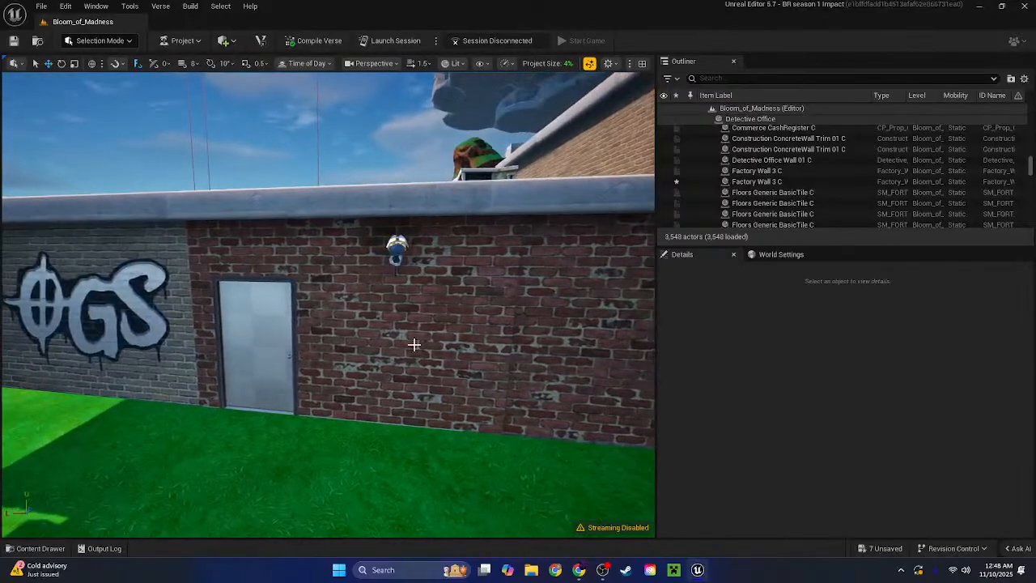
left_click(385, 349)
right_click(850, 451)
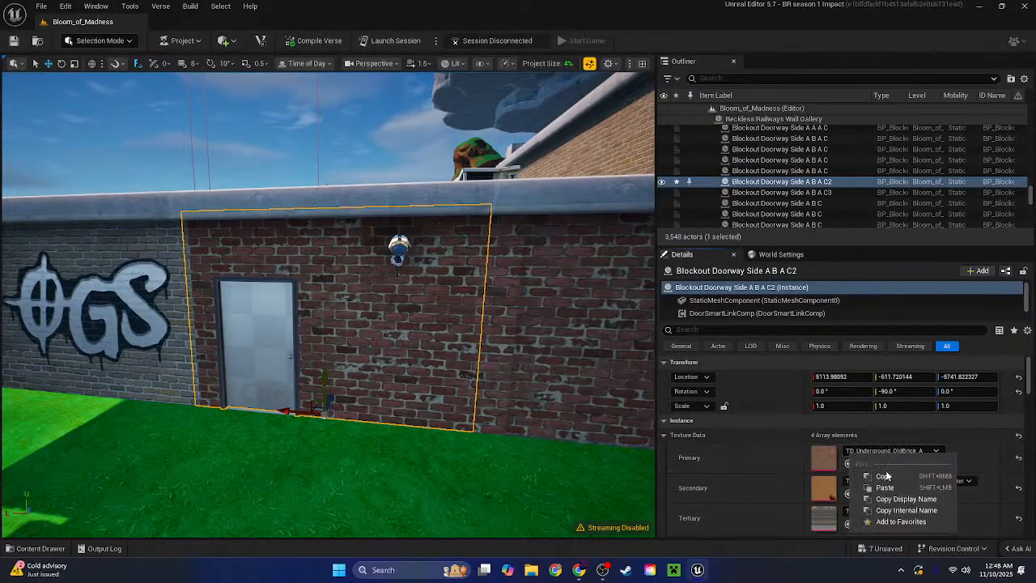
left_click(885, 477)
left_click(575, 328)
left_click(724, 455, "shift")
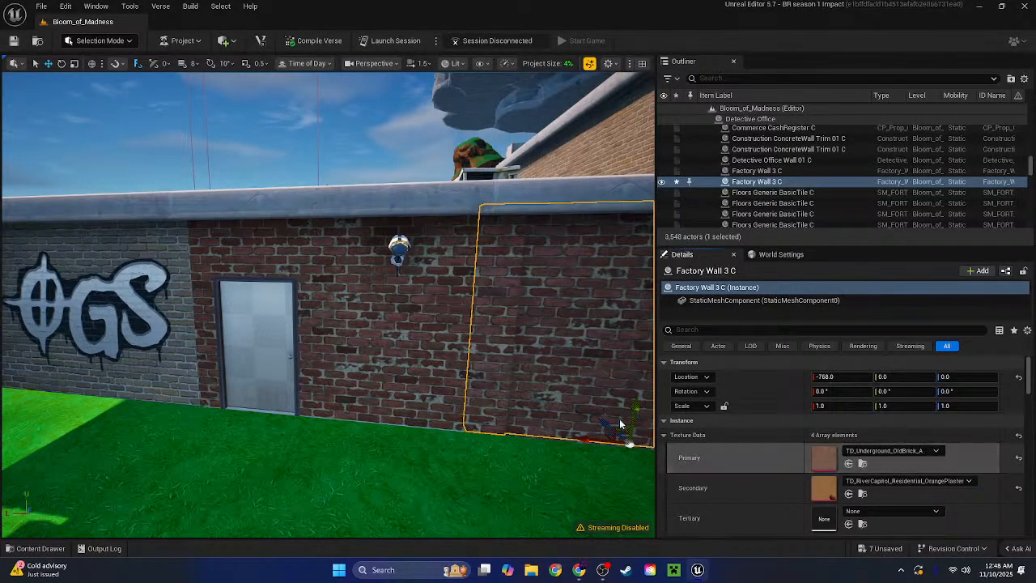
right_click_drag(622, 426, 680, 397)
right_click_drag(372, 175, 343, 143)
left_click(337, 142)
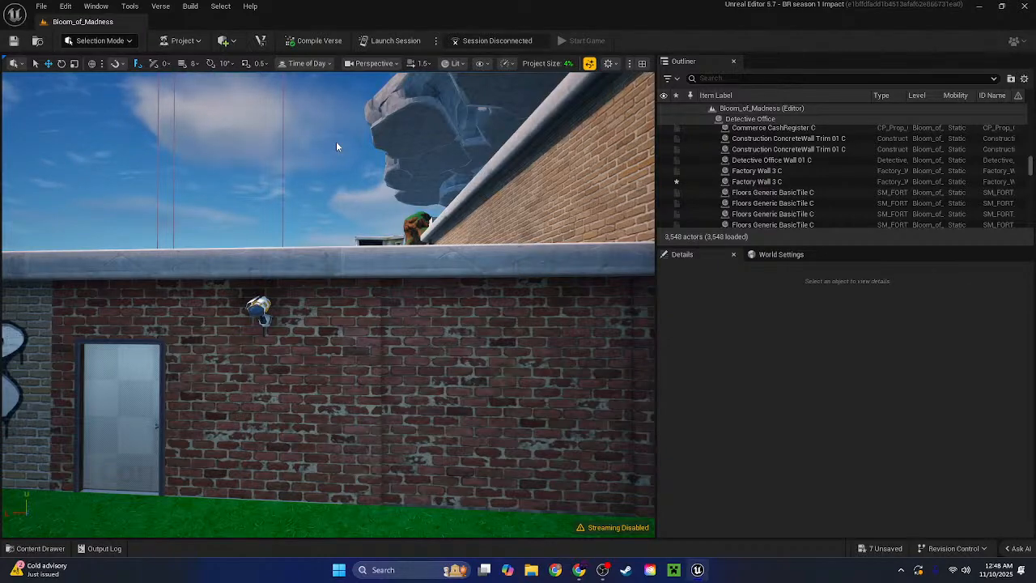
Apply the copied TD_Underground_OldBrick_A to the primary texture of the Detective Office Wall 01 C with the columned entrance
right_click_drag(340, 139, 333, 263)
key("s")
key("w")
key("s")
left_click(335, 265)
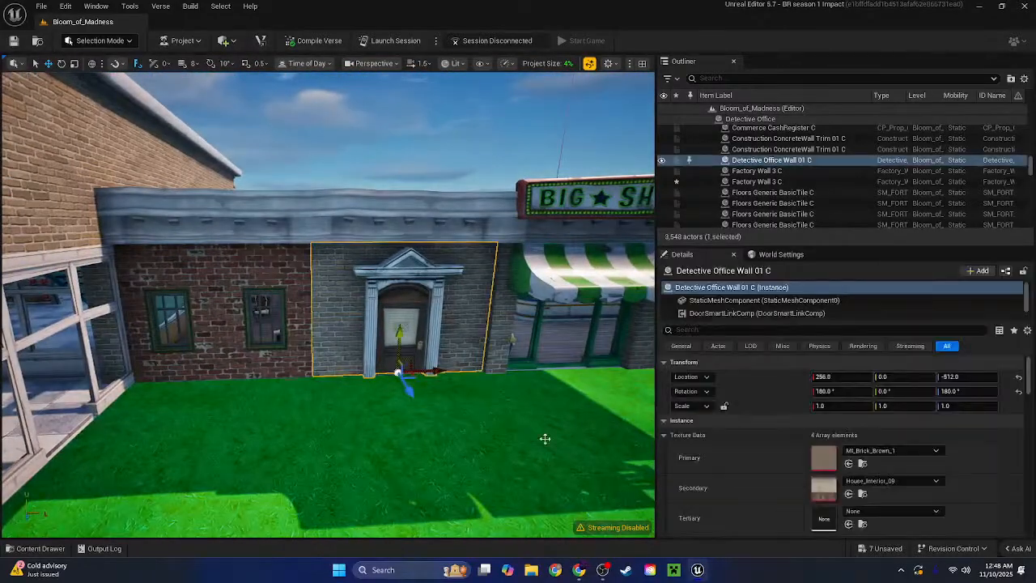
left_click(684, 461, "shift")
key("w")
right_click_drag(486, 373, 477, 364)
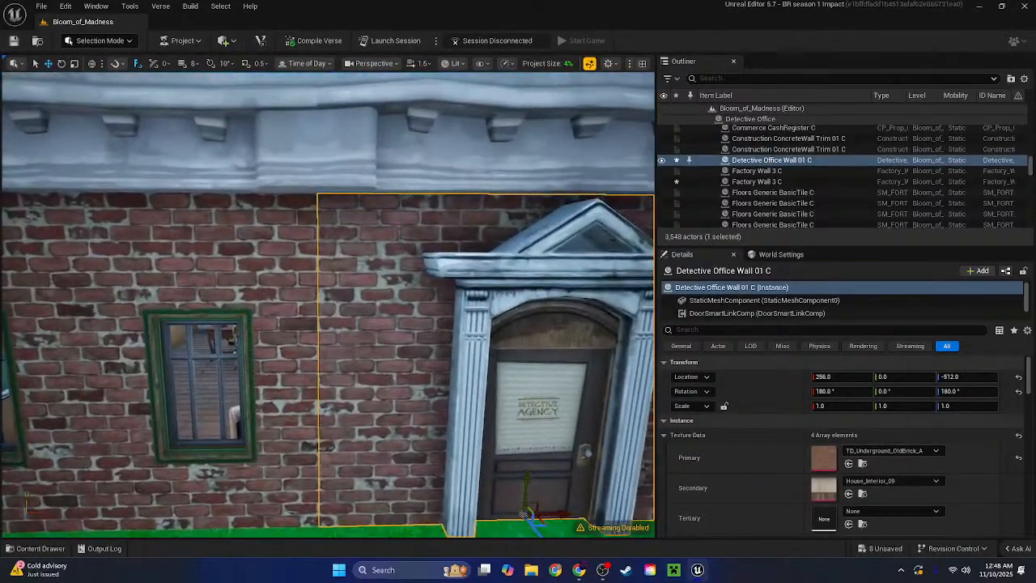
key("s")
right_click_drag(412, 234, 336, 356)
key("Escape")
Delete the Detective Office Wall 01 C with the columned entrance from the office front
key("s")
key("d")
key("w")
key("s")
left_click(396, 316)
key("Delete")
Copy the twin-arched RiverCapitol Res Window A C C and the RiverCapitol Res Doorway Side A A C from the wall gallery
scroll(243, 301, "up", 4)
key("w")
key("w")
scroll(251, 405, "up", 2)
key("w")
scroll(249, 307, "down", 2)
key("s")
key("w")
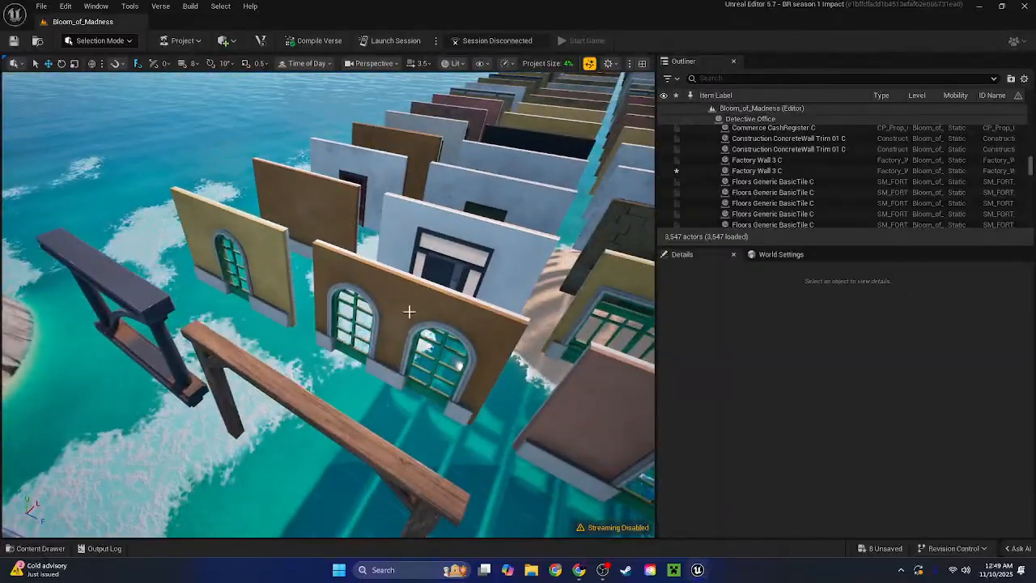
left_click(397, 320)
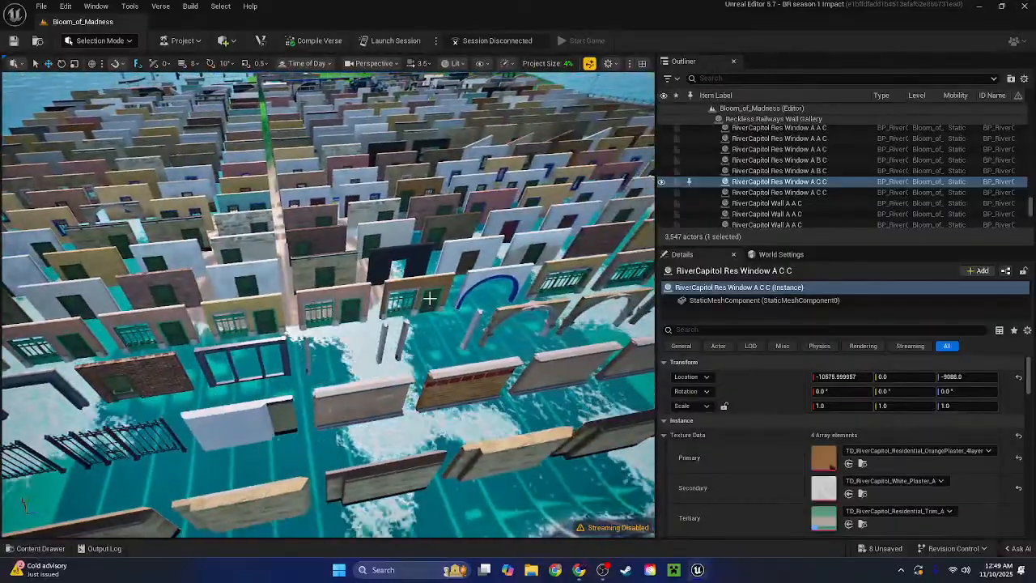
left_click(429, 288, "shift")
right_click_drag(430, 289, 430, 203)
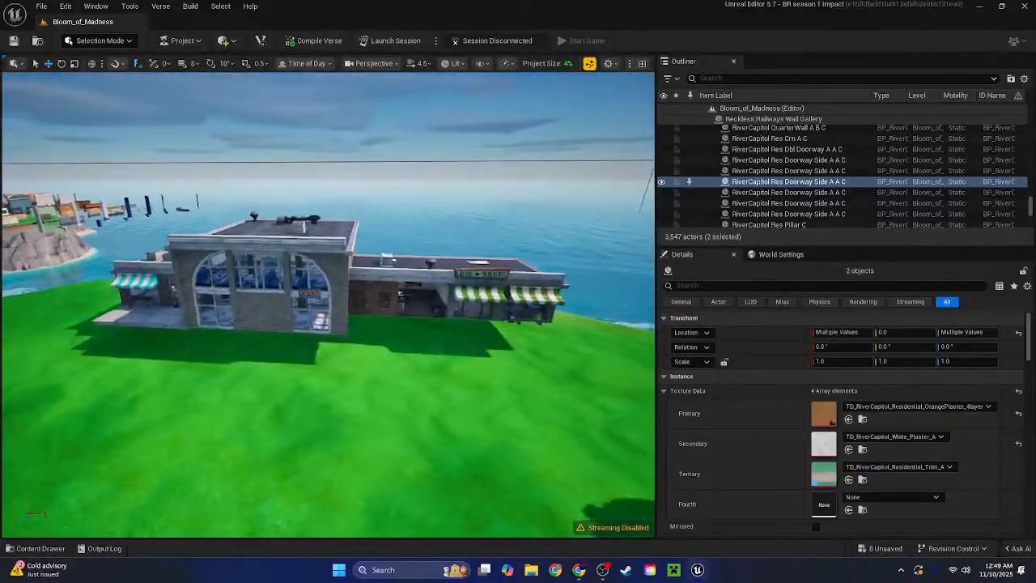
Paste the copied arched window wall and doorway wall at the town buildings and move them near the Detective Office front
key("w")
right_click_drag(328, 304, 518, 373)
scroll(348, 336, "up", 1)
key("s")
mouse_move(374, 331)
right_mouse_down()
mouse_move(385, 348)
mouse_move(374, 331)
right_mouse_up()
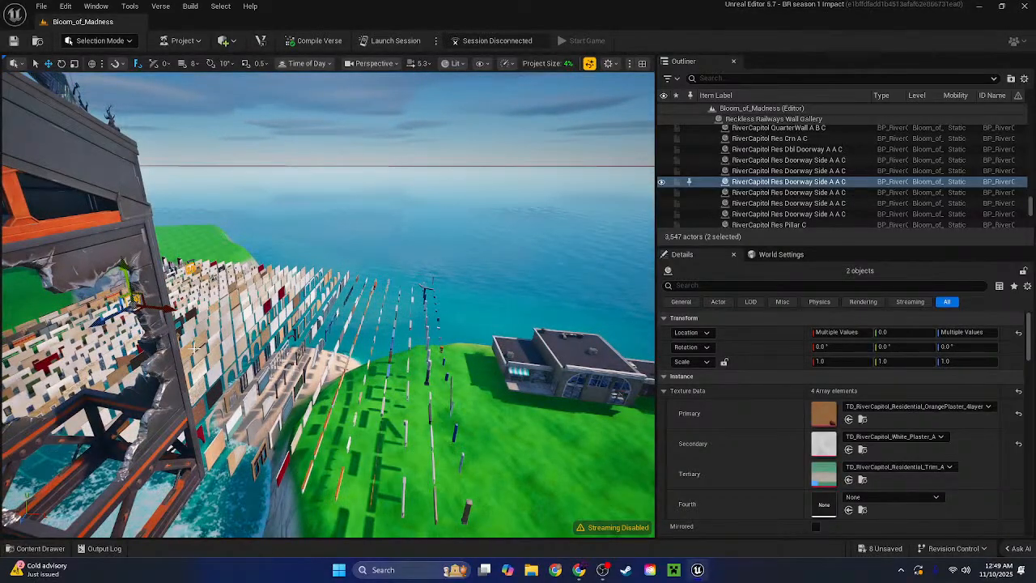
key("ctrl+v")
key("w")
right_click_drag(575, 396, 403, 334)
key("s")
key("s")
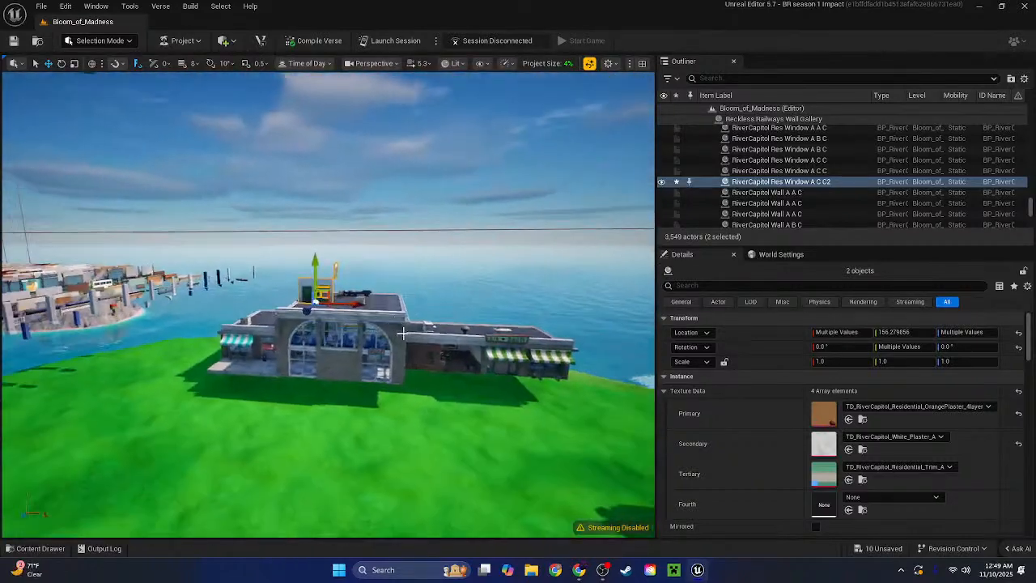
left_click_drag(303, 315, 230, 397)
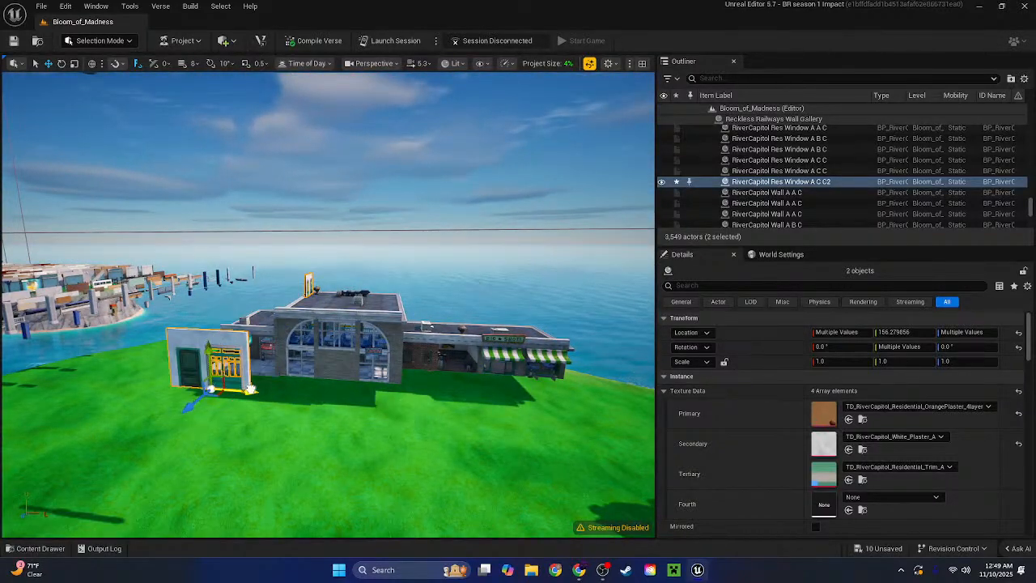
left_click_drag(502, 403, 590, 413)
key("w")
mouse_move(353, 297)
right_mouse_down()
mouse_move(421, 291)
mouse_move(353, 297)
right_mouse_up()
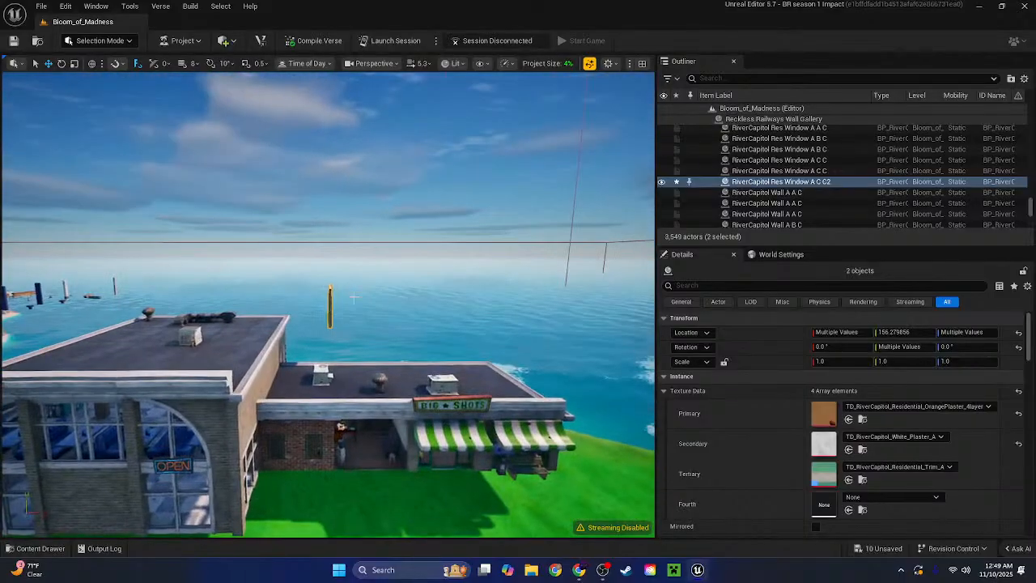
Copy the two-window front wall's secondary TD_Underground_OldBrick_A_2Layer to the secondary texture of the new arched window wall
left_click(326, 323)
right_click_drag(381, 485, 284, 398)
key("a")
key("w")
scroll(381, 429, "down", 3)
scroll(332, 429, "down", 1)
key("a")
left_click(271, 352)
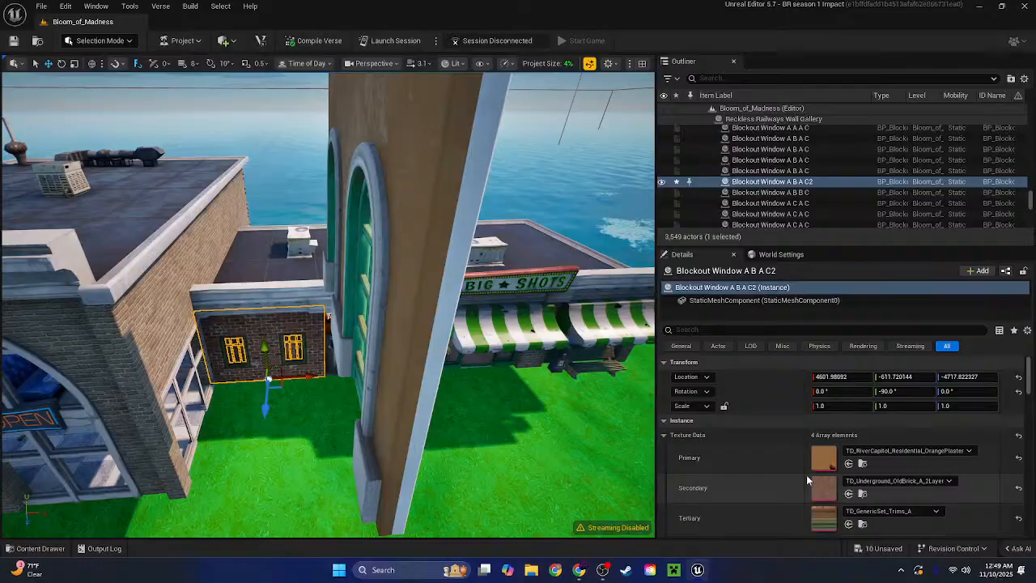
right_click(874, 480)
left_click(900, 423)
left_click(421, 243)
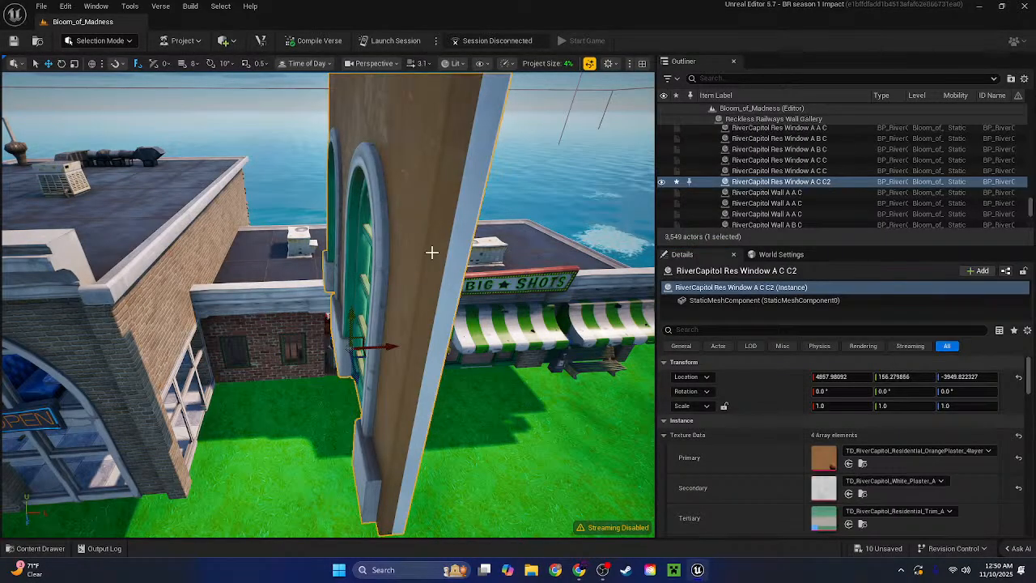
left_click(713, 484, "shift")
Delete the old two-window brick wall from the Detective Office front
key("a")
mouse_move(373, 317)
right_mouse_down()
mouse_move(454, 324)
mouse_move(348, 340)
mouse_move(373, 317)
right_mouse_up()
key("d")
key("w")
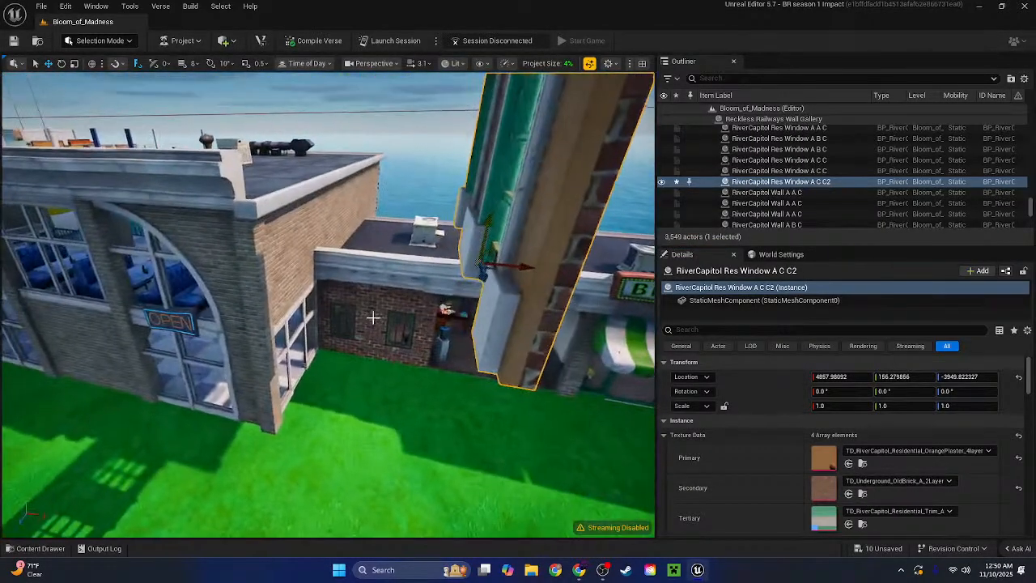
left_click(373, 318)
key("Delete")
Move the arched window wall into the opening left by the deleted two-window wall in the office front
left_click(496, 295)
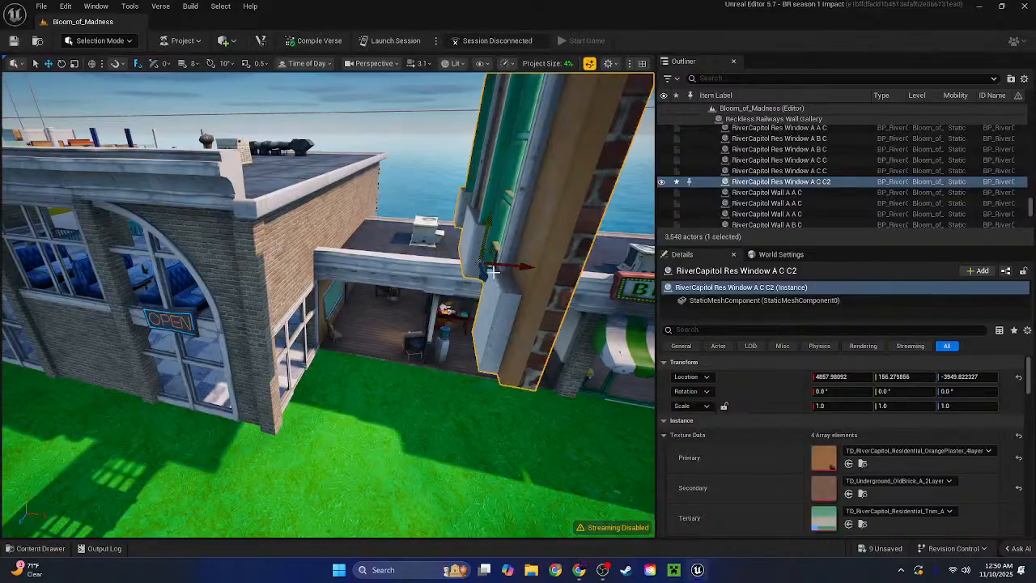
key("d")
right_click_drag(493, 272, 550, 272)
key("a")
left_click_drag(400, 262, 324, 189)
left_click_drag(314, 143, 307, 316)
key("w")
right_click_drag(308, 315, 293, 340)
key("s")
key("w")
key("e")
left_click_drag(314, 266, 296, 291)
key("w")
Apply the copied TD_Underground_OldBrick_A_2Layer to the secondary texture of the new RiverCapitol doorway wall
right_click_drag(297, 291, 348, 308)
key("s")
key("w")
key("a")
key("d")
left_click(324, 324)
left_click(704, 479, "shift")
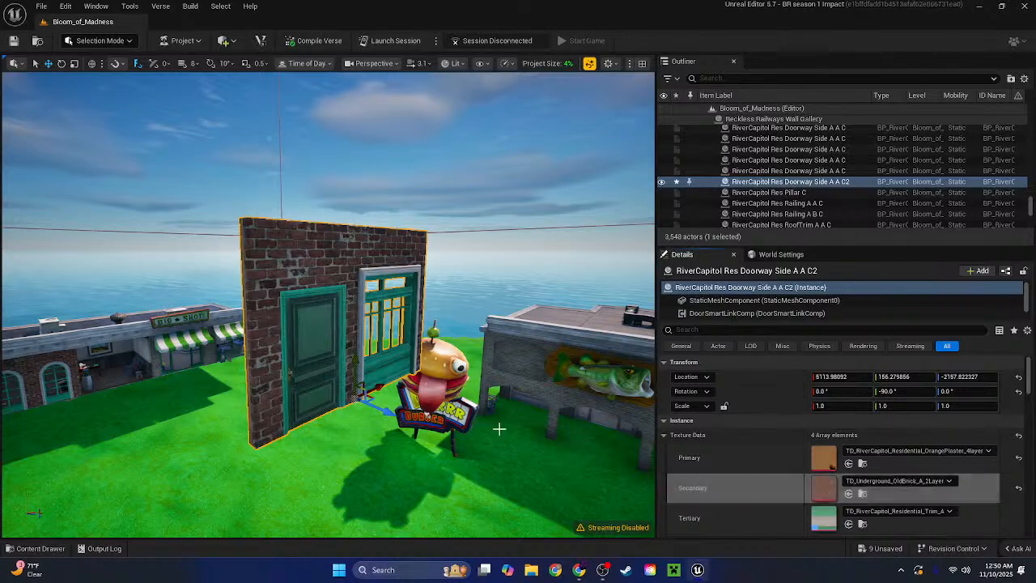
Move the doorway wall into the office front between the arched window wall and the Big Shots storefront
key("w")
mouse_move(384, 423)
right_mouse_down()
mouse_move(340, 422)
mouse_move(387, 432)
mouse_move(324, 421)
mouse_move(369, 417)
right_mouse_up()
key("s")
key("w")
key("s")
left_click_drag(365, 402, 229, 323)
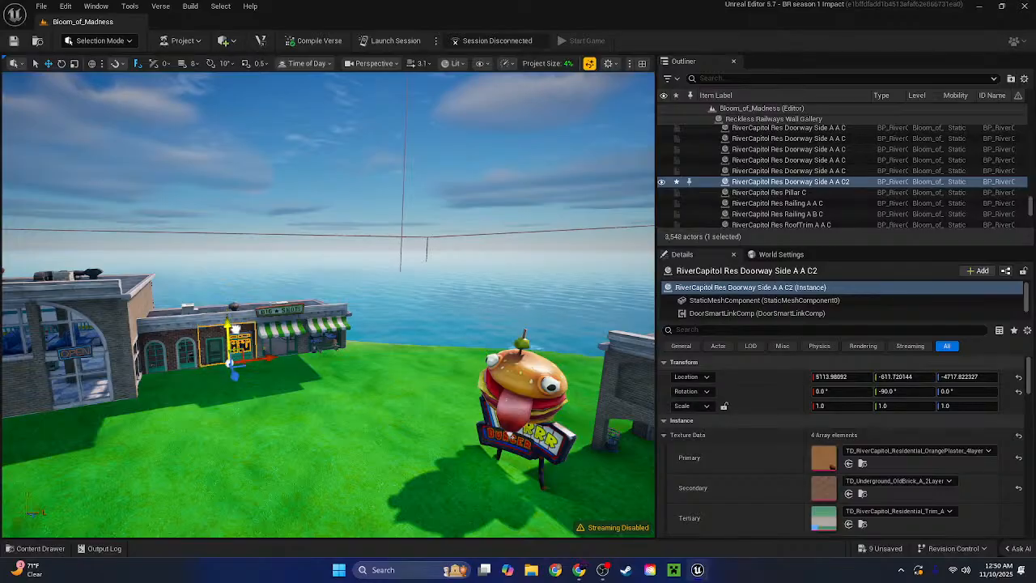
right_click_drag(266, 298, 219, 227)
key("w")
left_click(304, 276)
Try the Mirrored option on the doorway wall, then restore its original orientation
key("w")
right_click_drag(304, 276, 388, 276)
scroll(295, 372, "down", 3)
key("s")
scroll(324, 300, "up", 2)
left_click(388, 276)
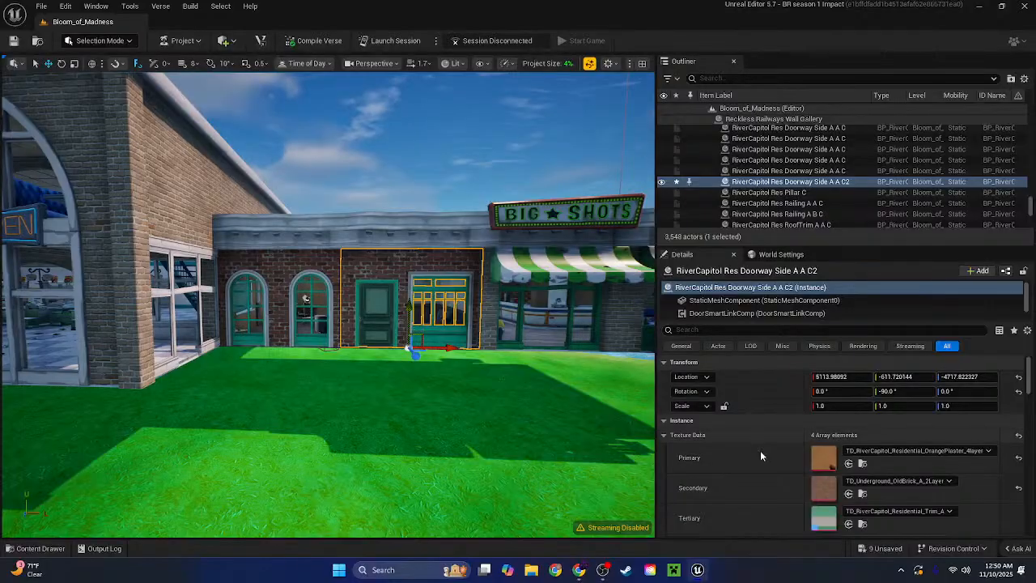
scroll(761, 451, "down", 5)
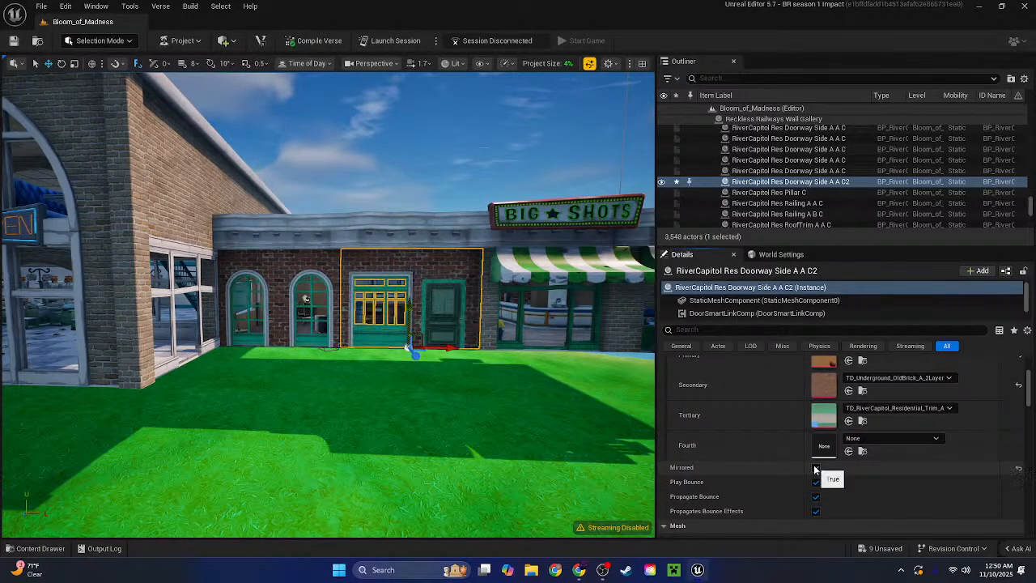
scroll(815, 468, "up", 3)
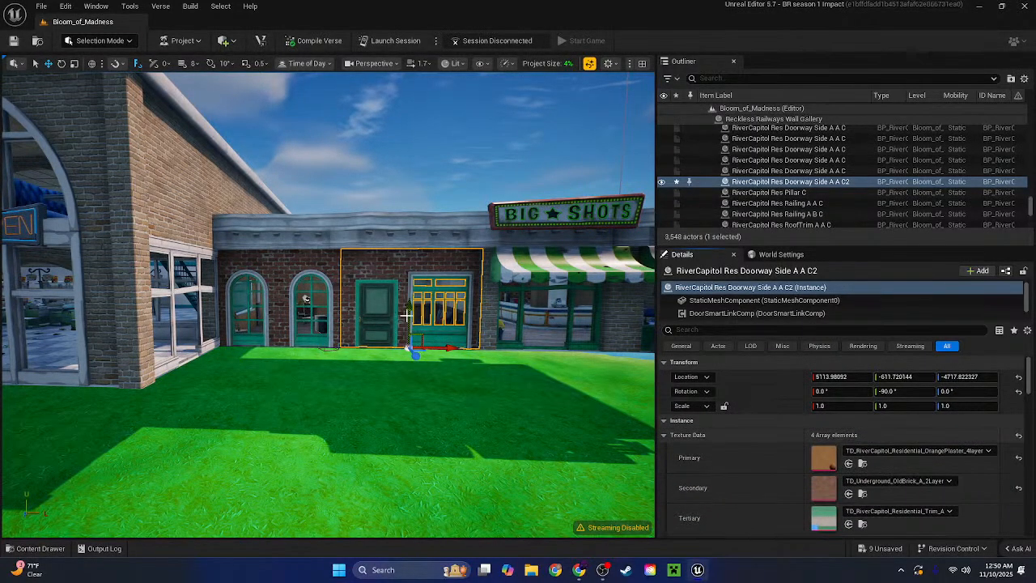
Inspect the Detective Office's new arched window and doorway walls from several viewpoints
right_click_drag(518, 365, 632, 340)
key("Escape")
key("w")
right_click_drag(328, 305, 640, 299)
key("s")
scroll(328, 305, "down", 1)
key("w")
key("w")
key("s")
key("w")
key("s")
right_click_drag(342, 283, 405, 295)
key("s")
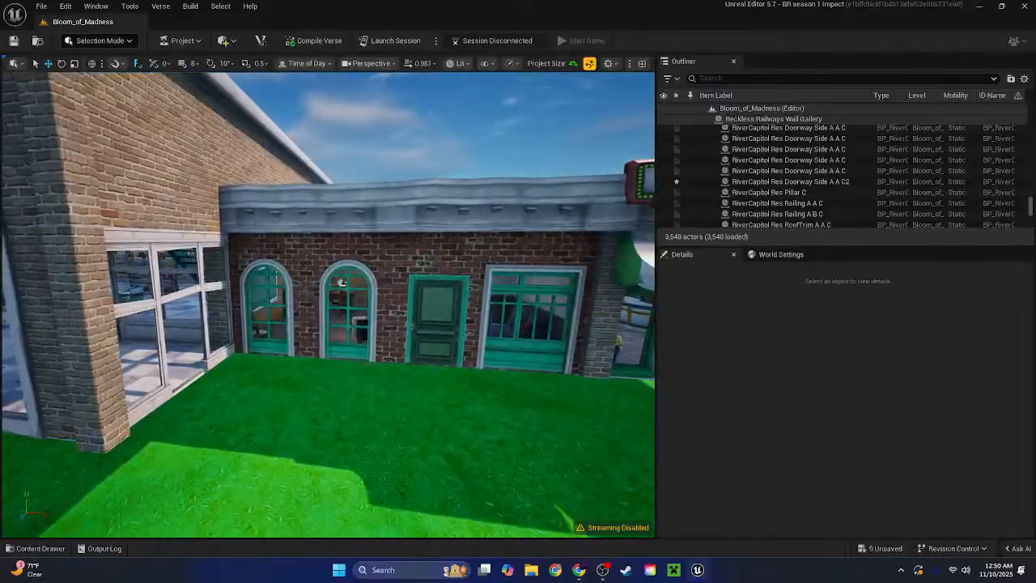
Select the brown brick Blockout Wall A A C and the brick Blockout Arch C A A C in the wall gallery
right_click_drag(342, 282, 502, 251)
key("s")
key("e")
scroll(341, 283, "up", 7)
key("w")
key("s")
key("w")
scroll(342, 283, "up", 2)
key("e")
key("w")
scroll(341, 282, "down", 4)
key("w")
scroll(342, 282, "up", 12)
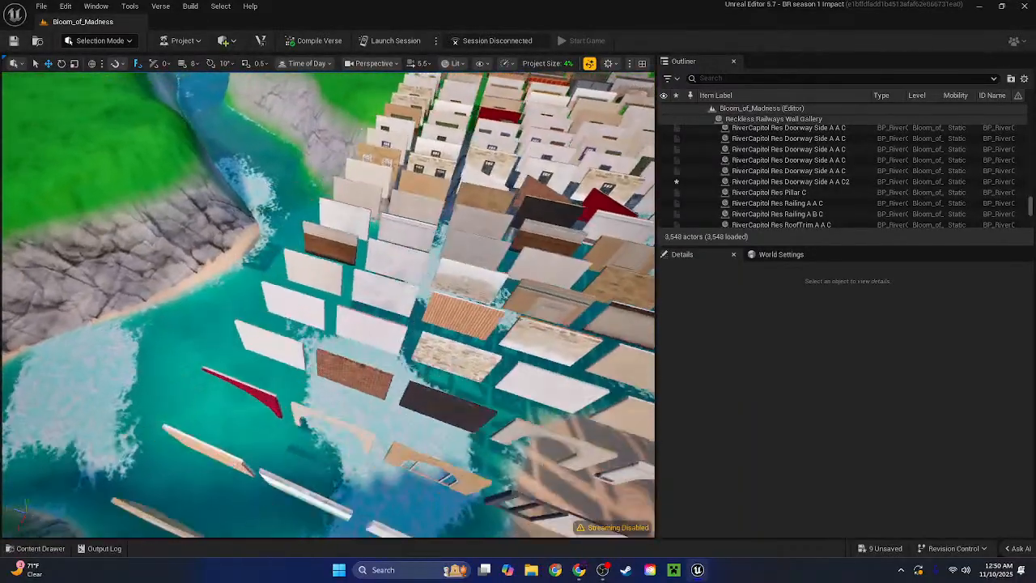
left_click(372, 374)
scroll(372, 374, "down", 5)
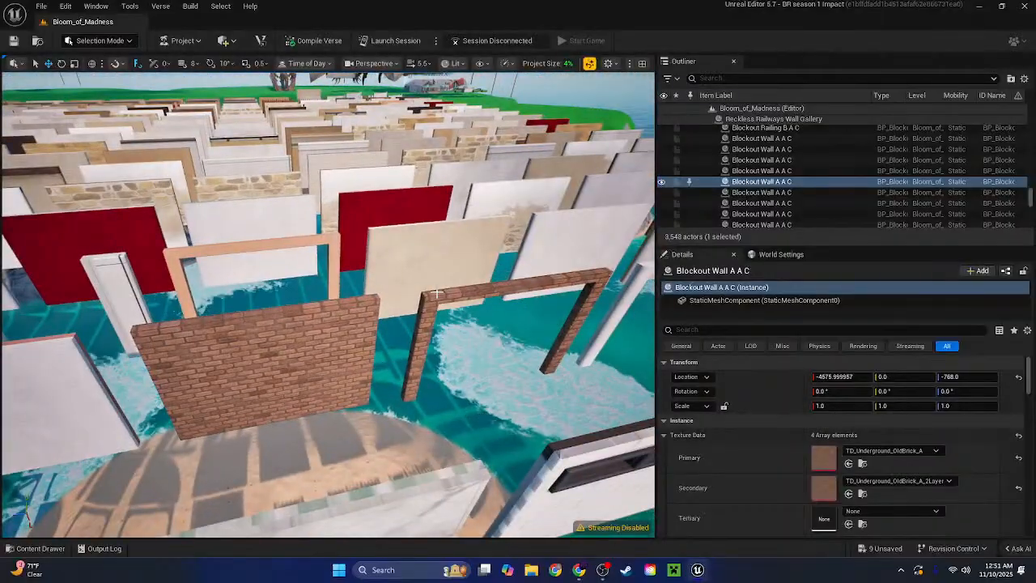
left_click(437, 293, "ctrl")
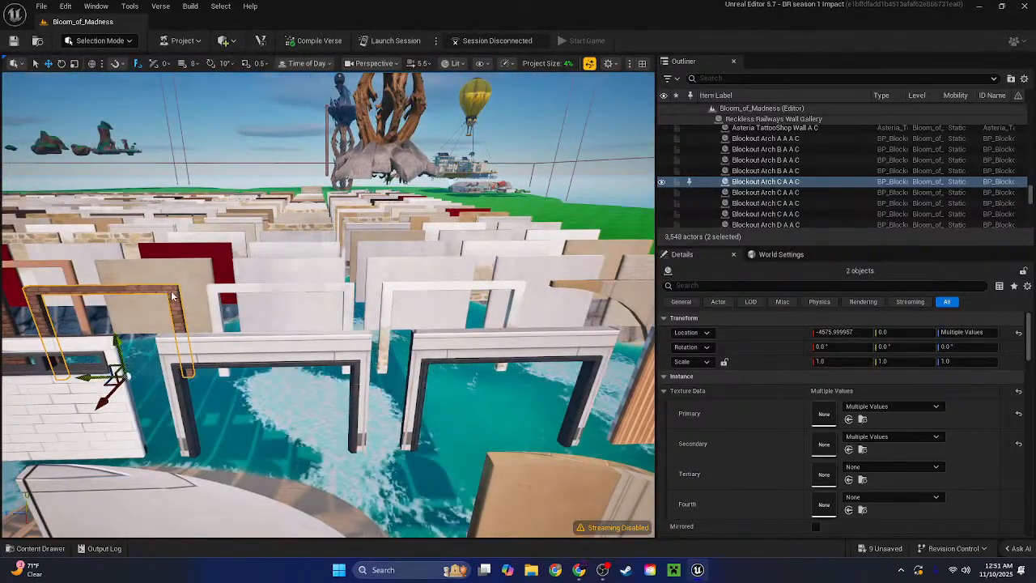
Swap the brick arch for the white Asteria HarvestHomes Int ArchWay A 2 C in the selection, keeping the brown brick wall selected
left_click(172, 296)
left_click(236, 350, "ctrl")
right_click_drag(236, 350, 153, 374)
key("s")
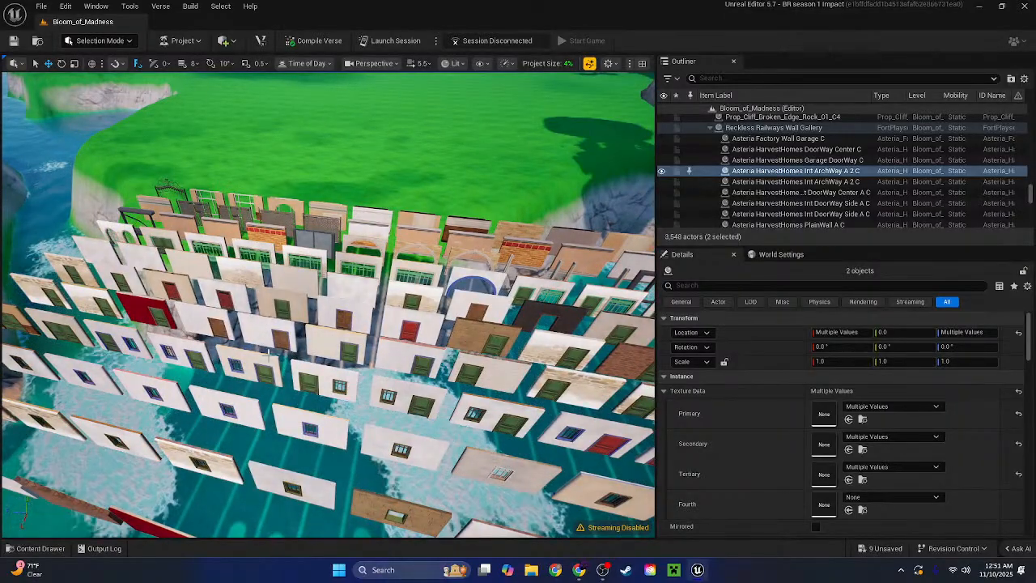
Examine the door, window and fence walls in the Reckless Railways gallery for matching brick pieces
key("w")
right_click_drag(268, 354, 356, 303)
key("s")
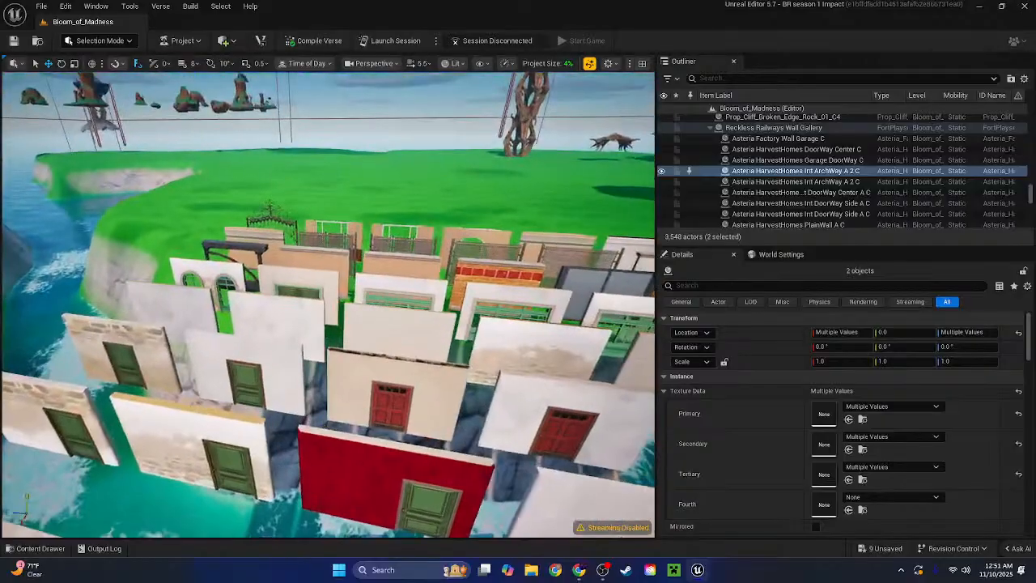
key("s")
right_click_drag(327, 304, 305, 318)
key("d")
key("d")
key("w")
key("w")
scroll(281, 274, "up", 3)
key("s")
scroll(311, 315, "down", 6)
key("w")
Try pasting a copy of the brick Blockout Doorway Side A B A C in the gallery and repositioning it above the original
left_click(298, 372)
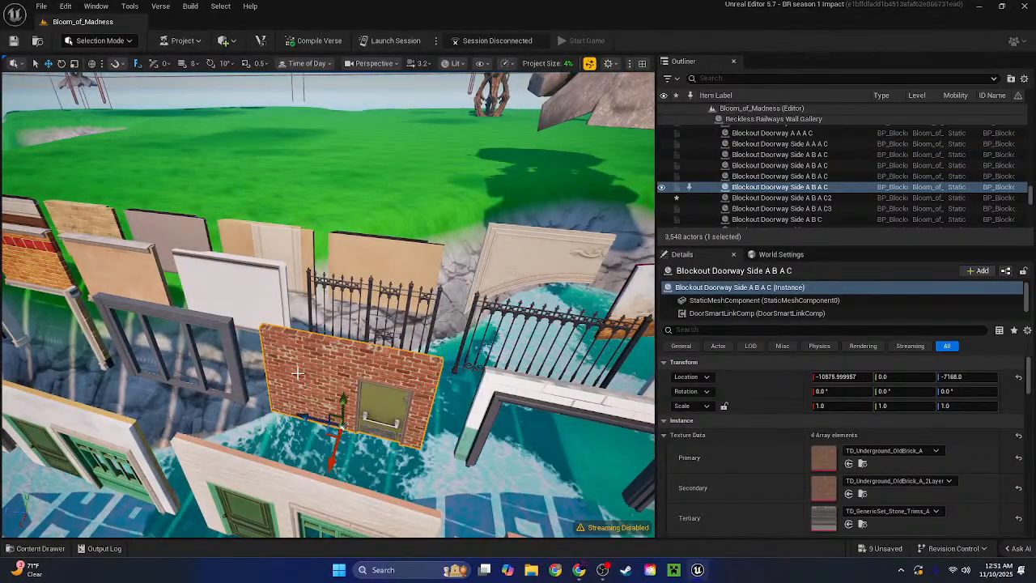
key("ctrl+v")
key("Delete")
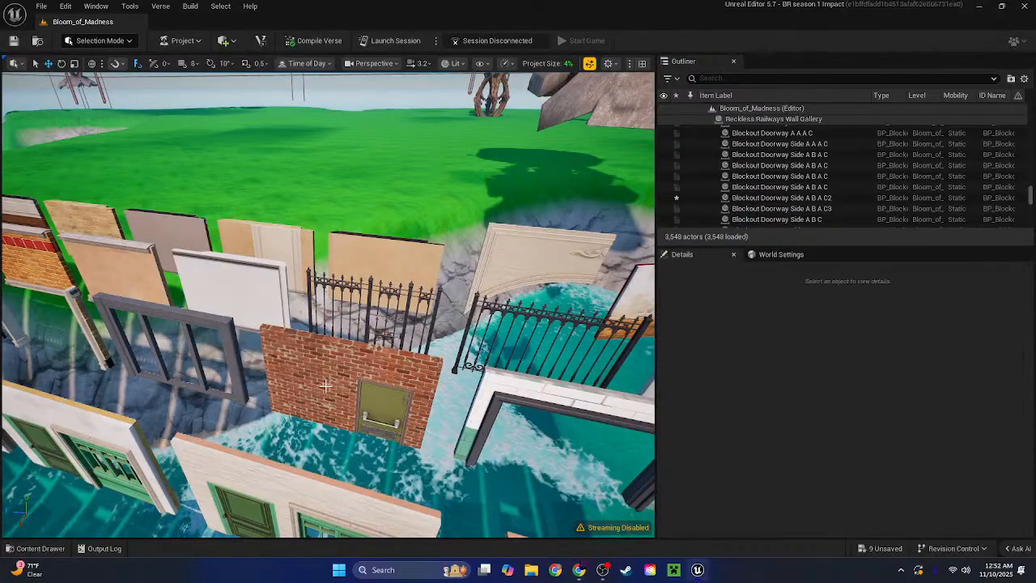
key("ctrl+z")
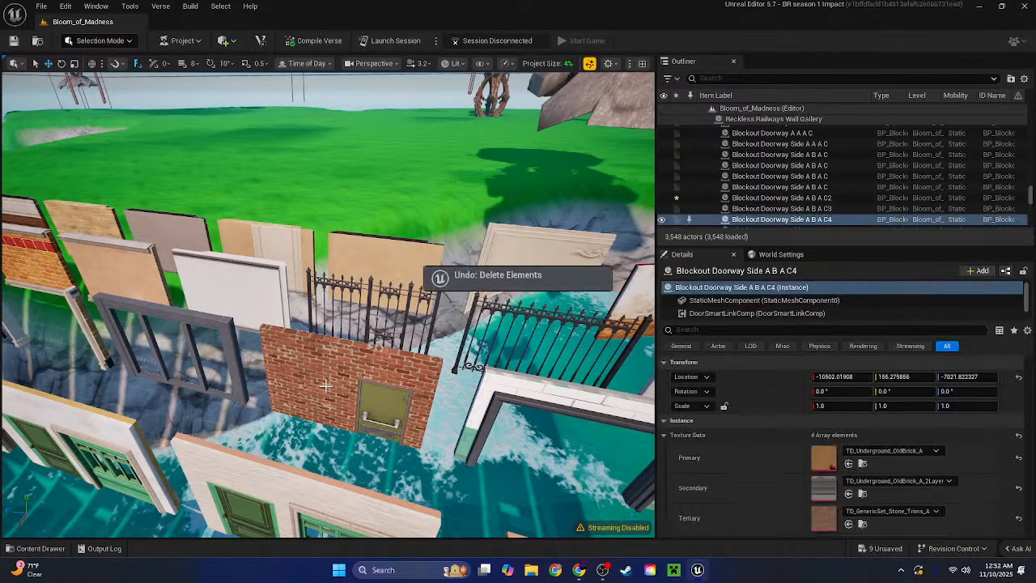
key("f")
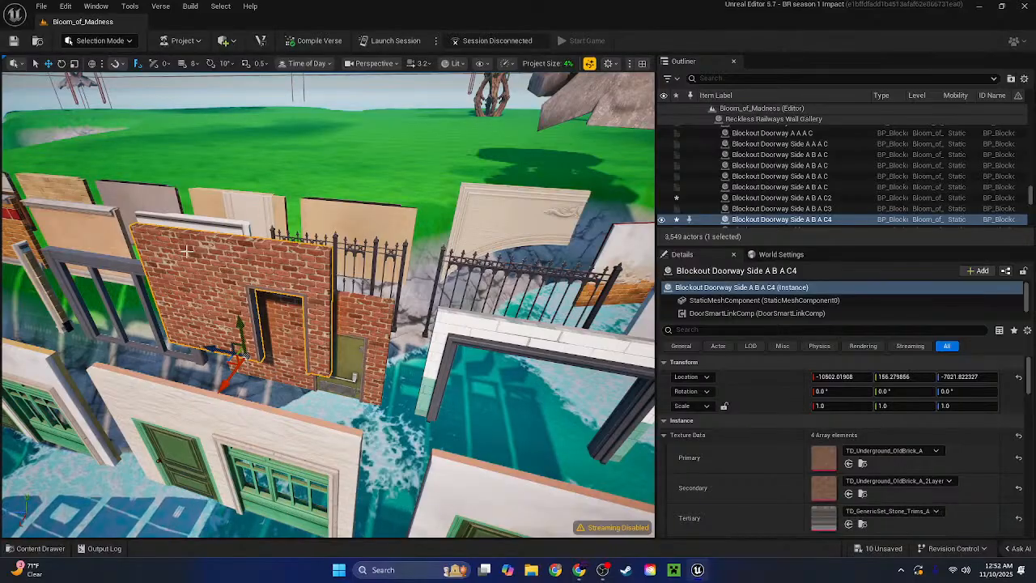
left_click_drag(230, 327, 244, 322)
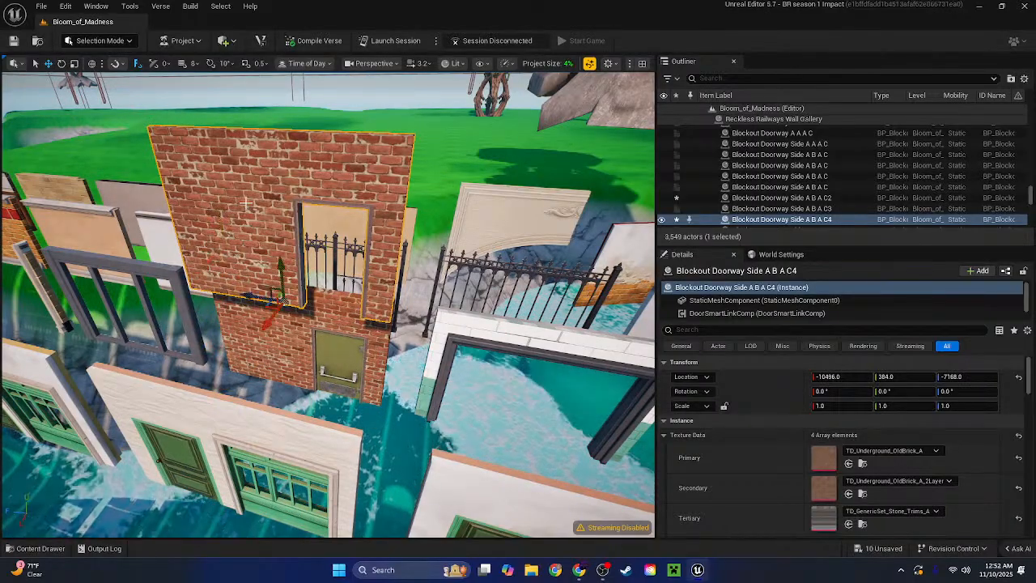
key("ctrl+z")
key("ctrl+z")
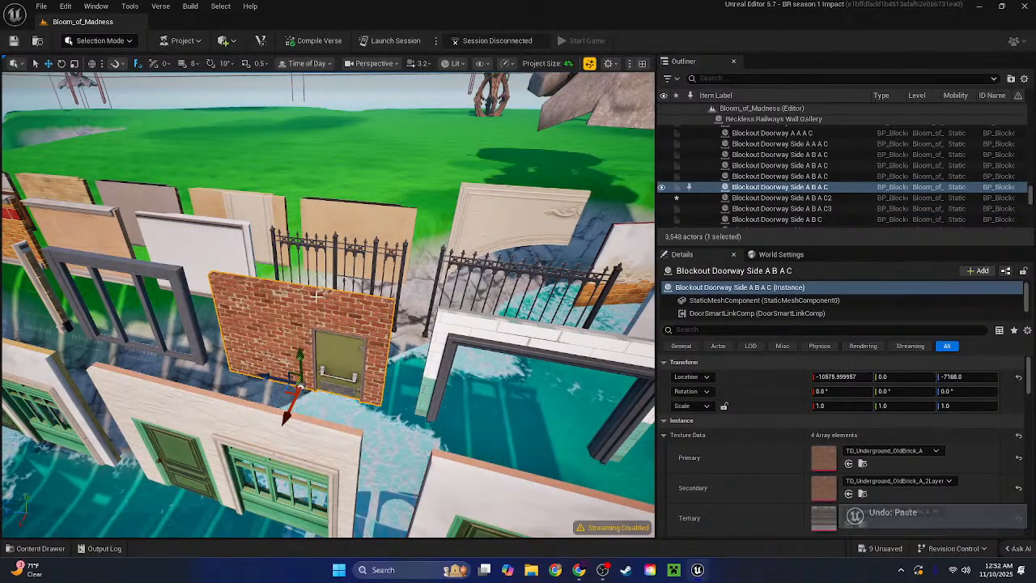
key("ctrl+z")
Duplicate the selected white archway and brown brick wall out of the gallery to the Detective Office area, rotating the copies
key("s")
right_click_drag(316, 295, 271, 316)
key("a")
key("w")
key("s")
key("s")
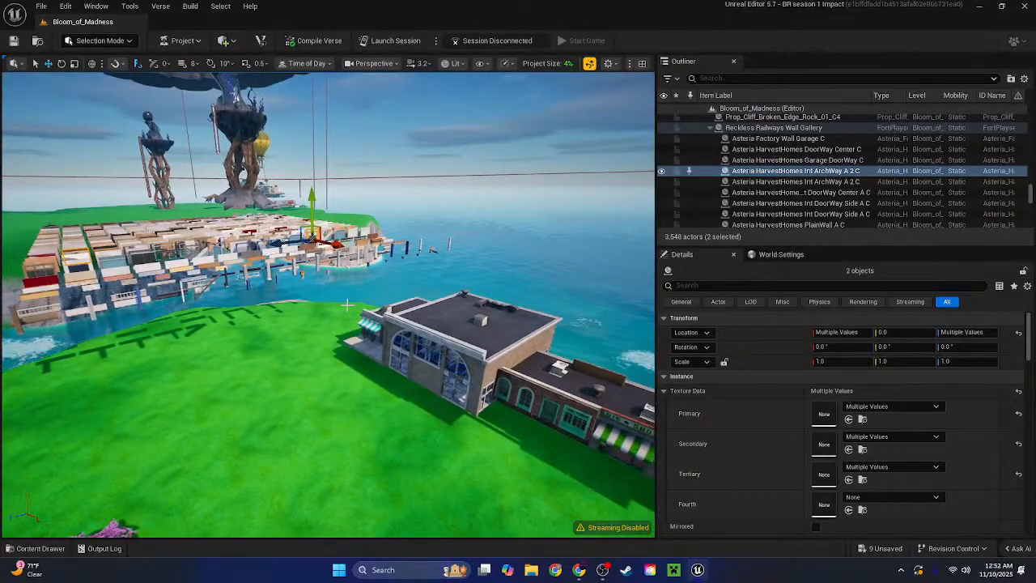
left_click_drag(334, 243, 525, 354, "alt")
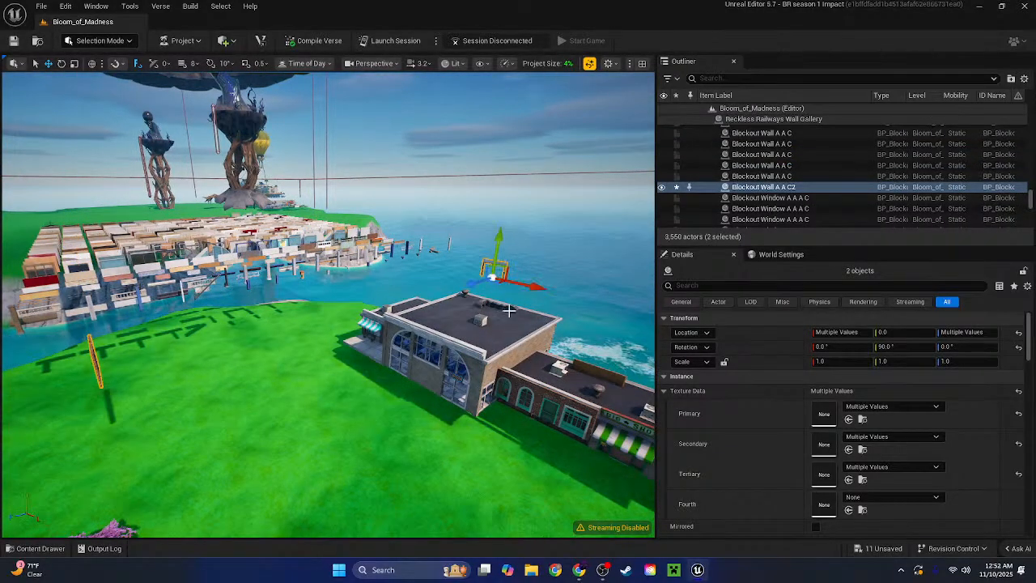
left_click_drag(488, 281, 432, 280)
right_click_drag(432, 280, 305, 315)
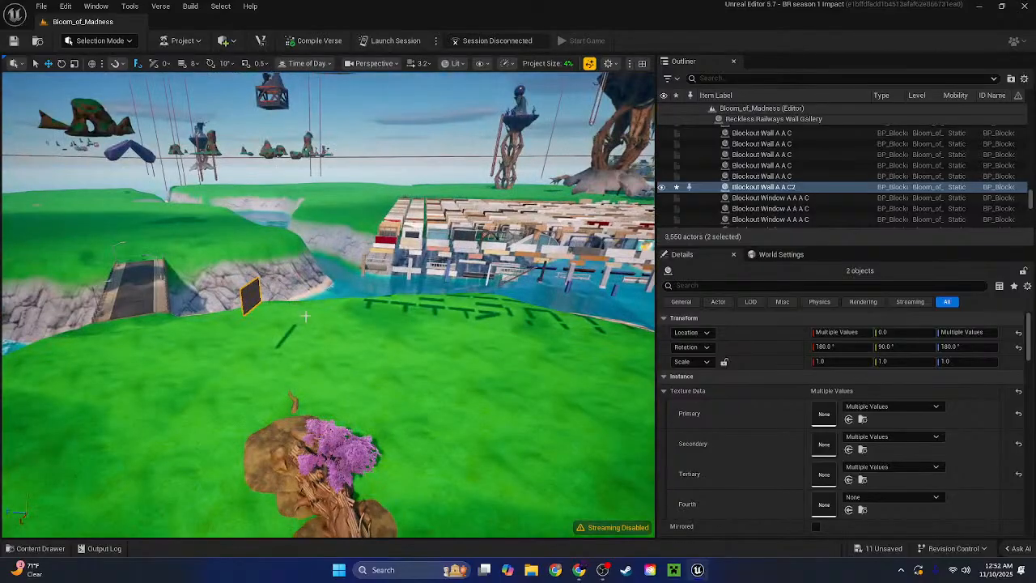
Move the duplicated white archway over the lawn in front of the Detective Office
left_click(249, 296)
right_click_drag(249, 296, 486, 365)
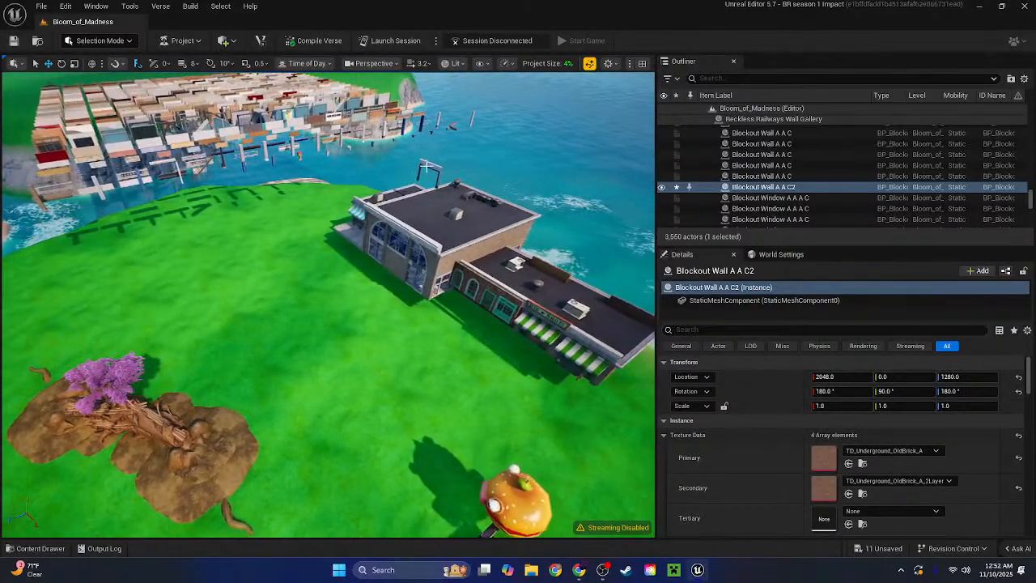
left_click(429, 168)
left_click_drag(451, 211, 437, 364)
right_click_drag(437, 364, 251, 330)
Shift the duplicated brick wall to X 5632 and fit the two brick doorway walls into the rear openings beside the OGS graffiti
left_click(187, 237)
key("w")
right_click_drag(186, 236, 251, 219)
key("d")
key("s")
key("s")
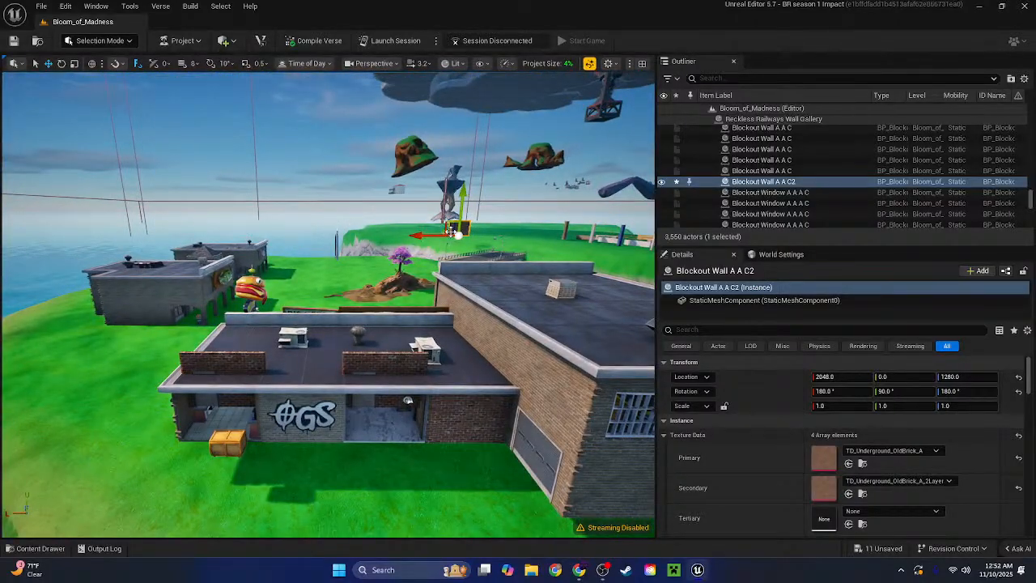
left_click_drag(444, 235, 353, 368)
left_click(408, 400)
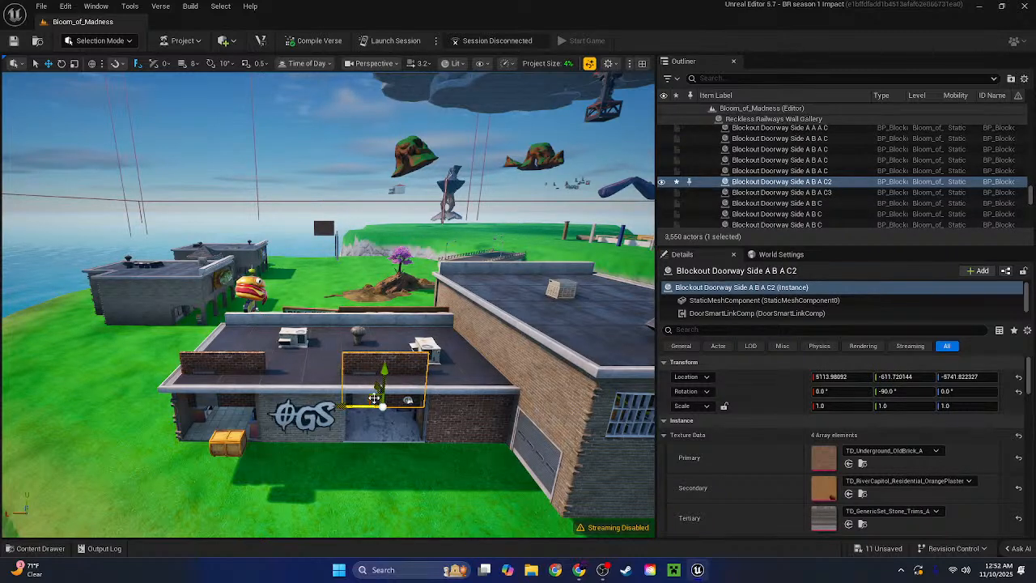
left_click_drag(399, 431, 219, 422, "alt")
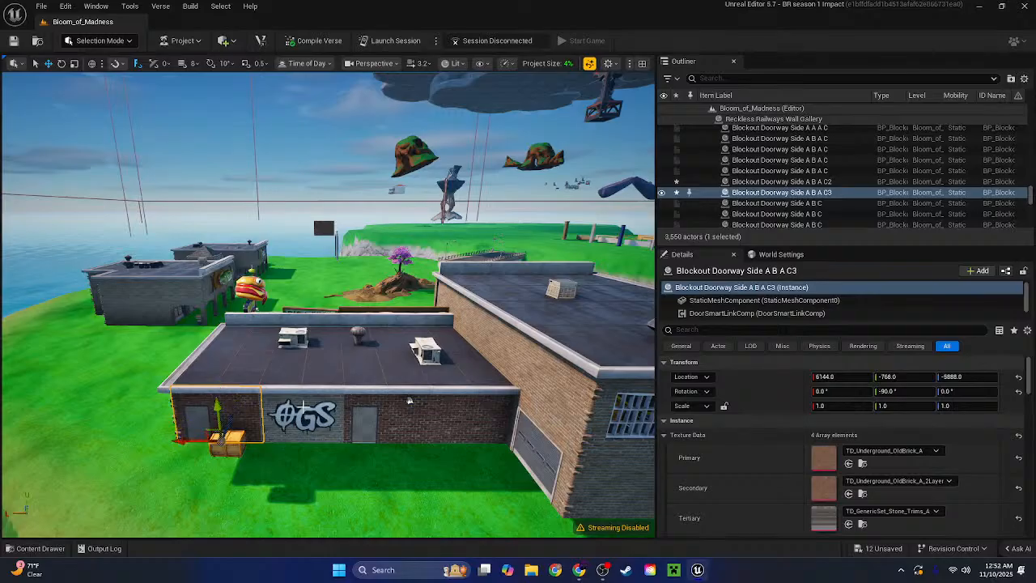
Seat the office front's arched window and doorway walls beneath the roof trim, and undo flipping their orange plaster side outward
key("w")
right_click_drag(300, 403, 300, 357)
key("a")
key("w")
key("w")
right_click_drag(340, 316, 567, 437)
left_click(357, 299)
key("s")
key("f")
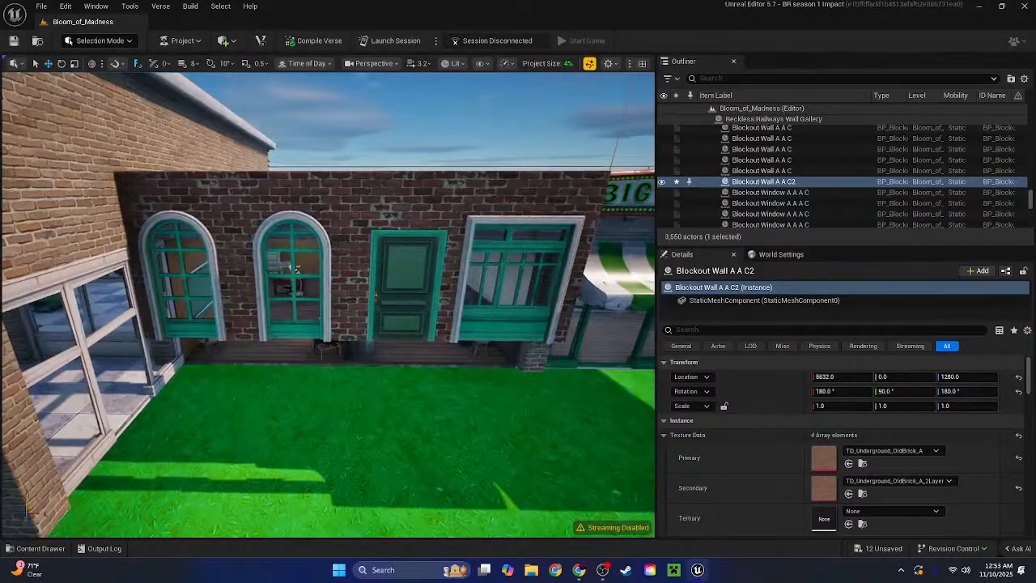
right_click_drag(411, 259, 423, 251)
left_click(405, 257)
left_click(335, 240, "ctrl")
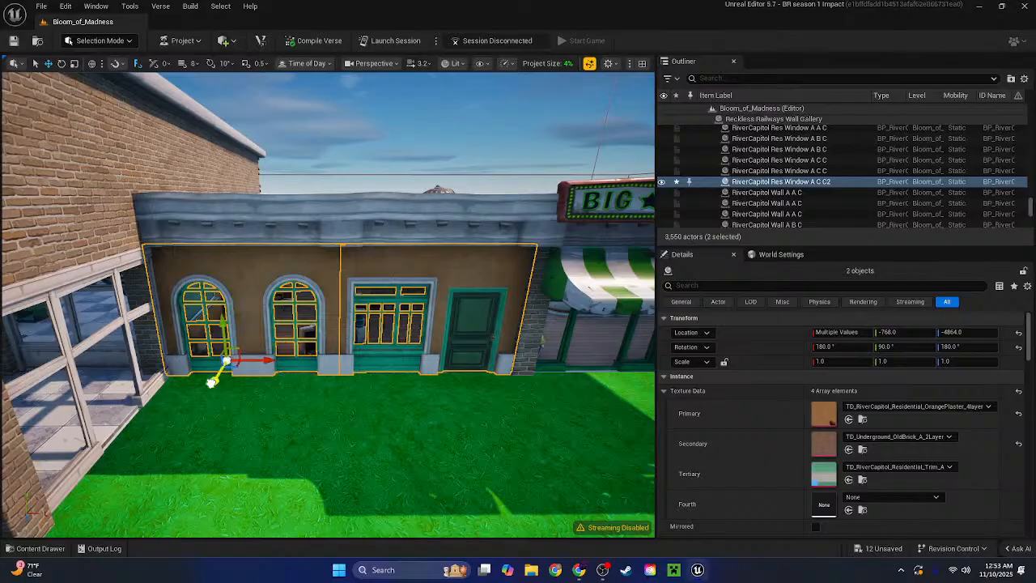
key("ctrl+z")
left_click(388, 134)
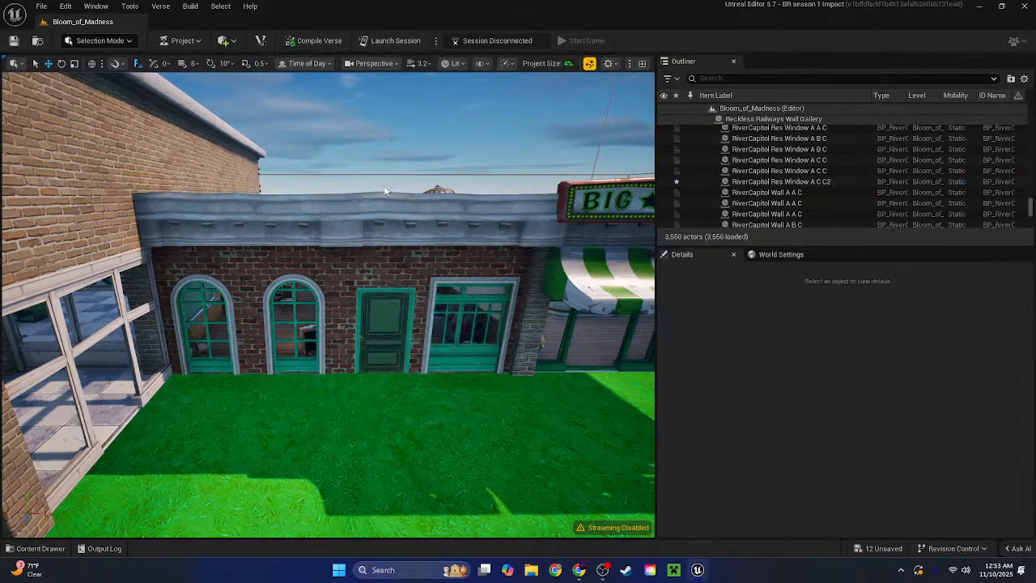
Turn the duplicated brick wall to -90° and set it into the office's rear bay beside the garage door
right_click_drag(384, 186, 486, 211)
key("s")
key("w")
key("w")
right_click_drag(525, 474, 309, 163)
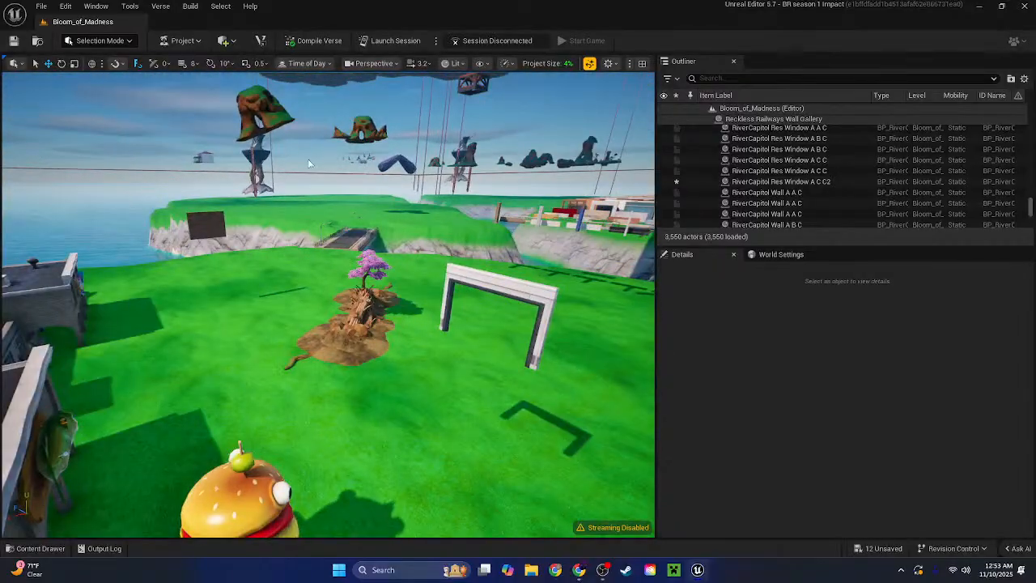
left_click(204, 220)
right_click_drag(204, 220, 283, 255)
key("w")
key("s")
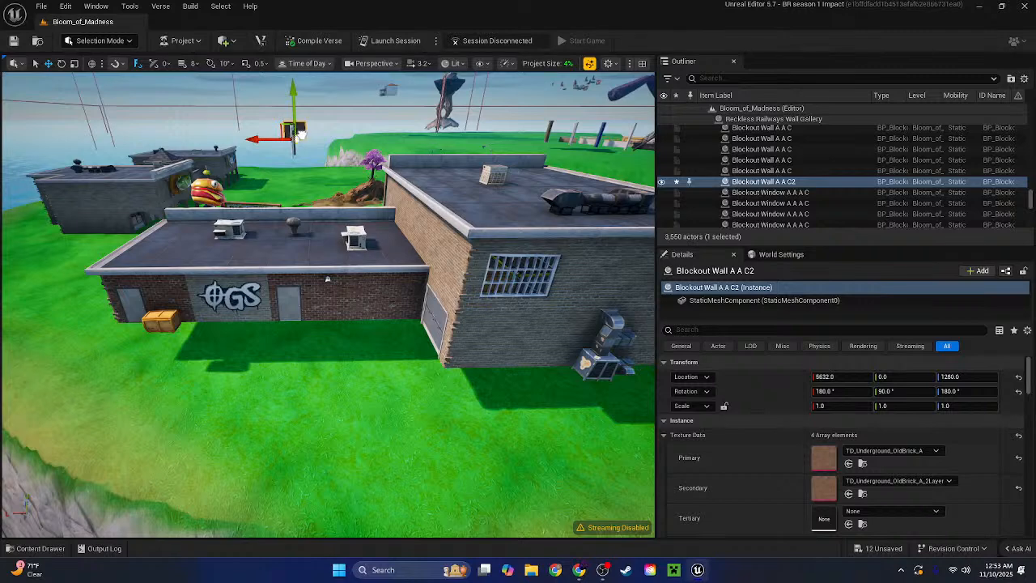
left_click_drag(301, 134, 322, 160)
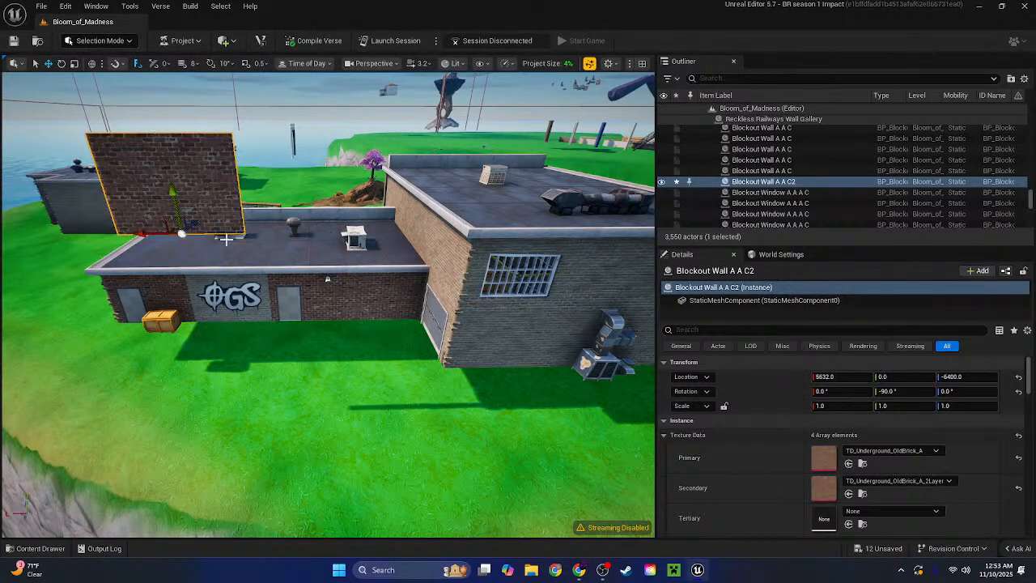
left_click_drag(210, 213, 350, 297)
Try the duplicated brick wall against Factory Wall 3 C in the rear bay, raising the duplicate and lowering the factory wall
key("w")
right_click_drag(349, 297, 349, 361)
key("s")
key("a")
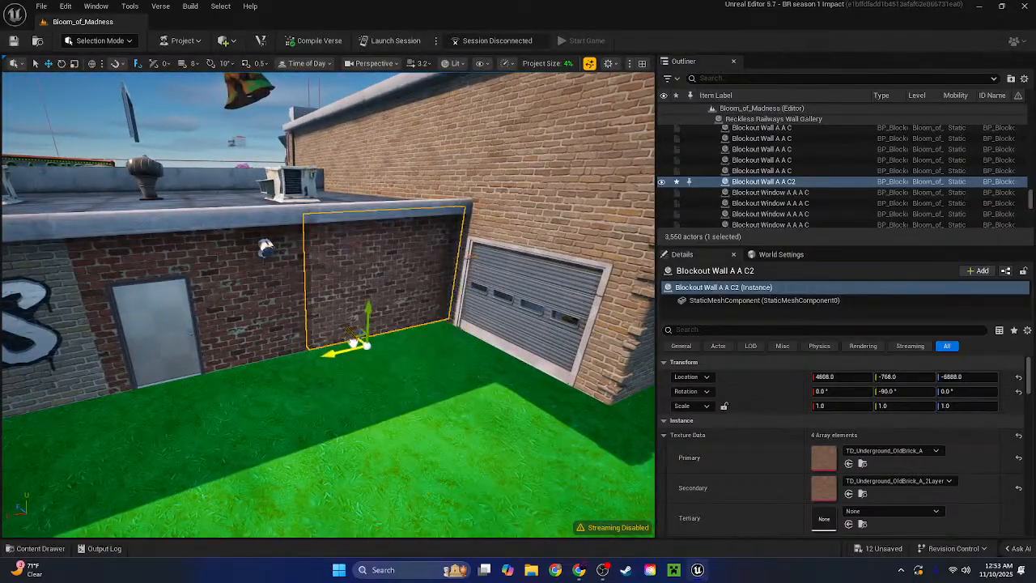
left_click_drag(359, 336, 393, 347)
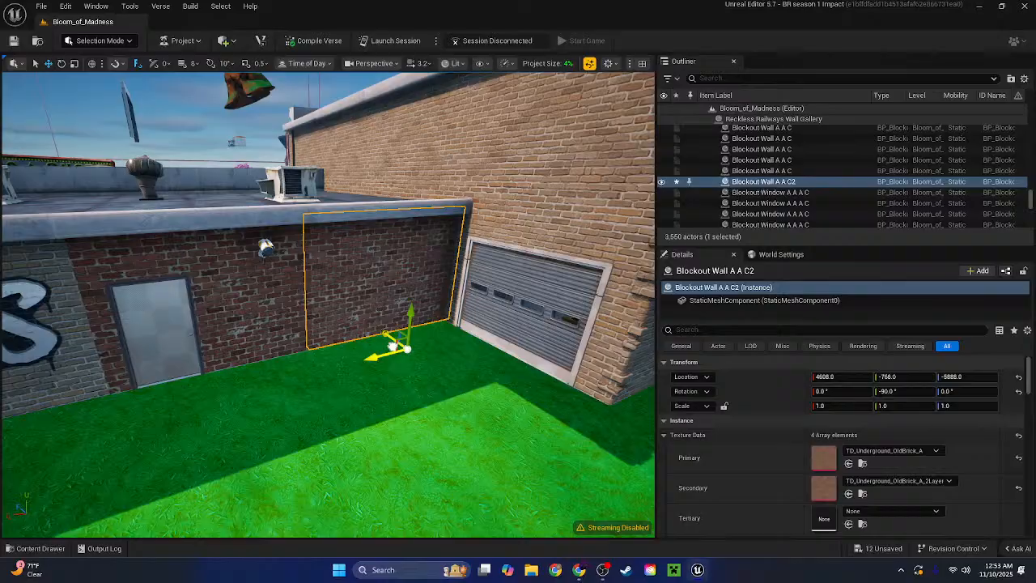
left_click_drag(386, 296, 388, 171)
left_click(391, 300)
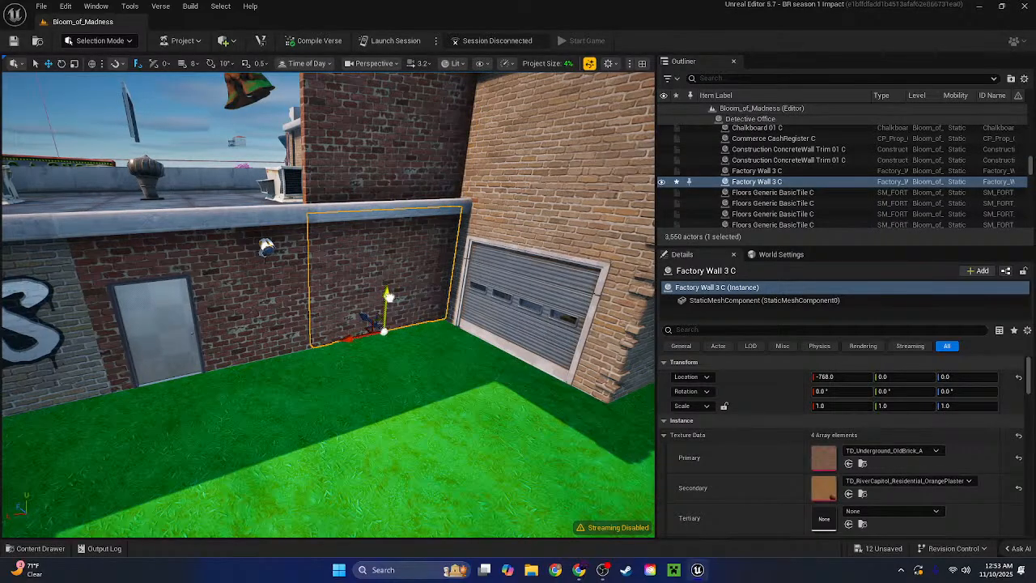
left_click_drag(389, 298, 383, 391)
left_click(375, 171)
left_click_drag(394, 174, 397, 257)
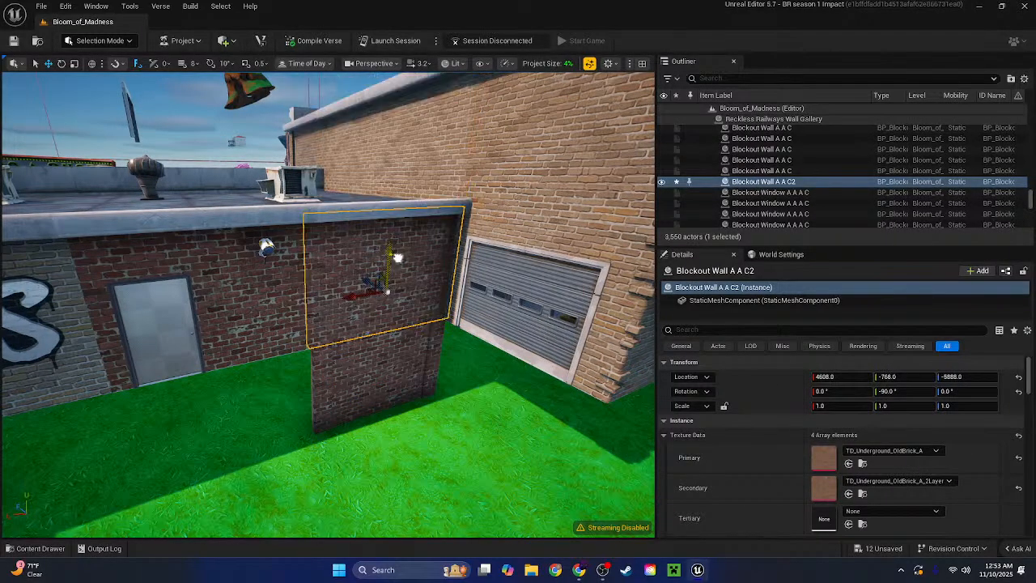
Compare the duplicated wall's brickwork with the lowered factory wall up close, and undo the recent wall moves
right_click_drag(398, 259, 373, 251)
key("w")
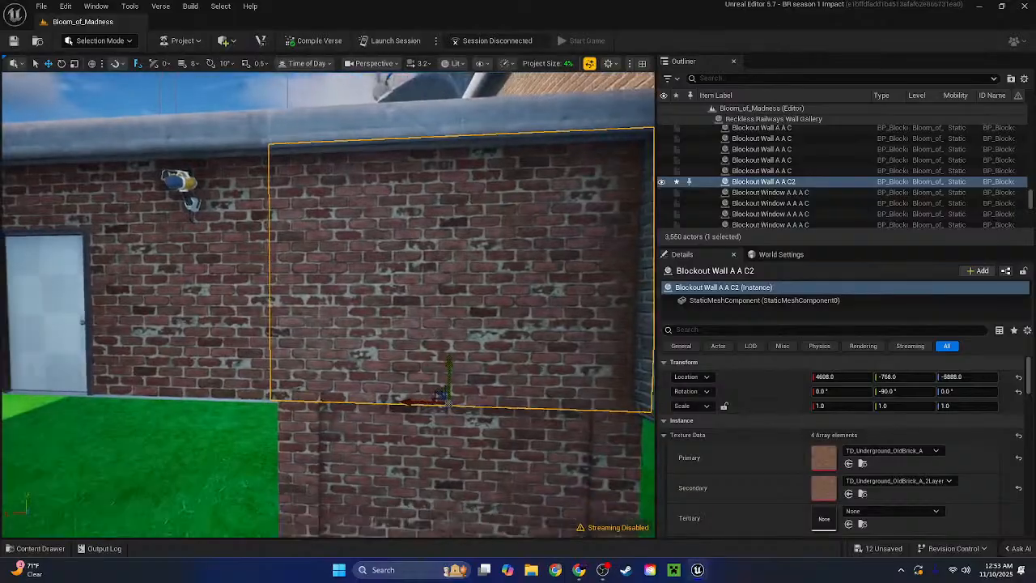
right_click_drag(387, 204, 408, 259)
key("s")
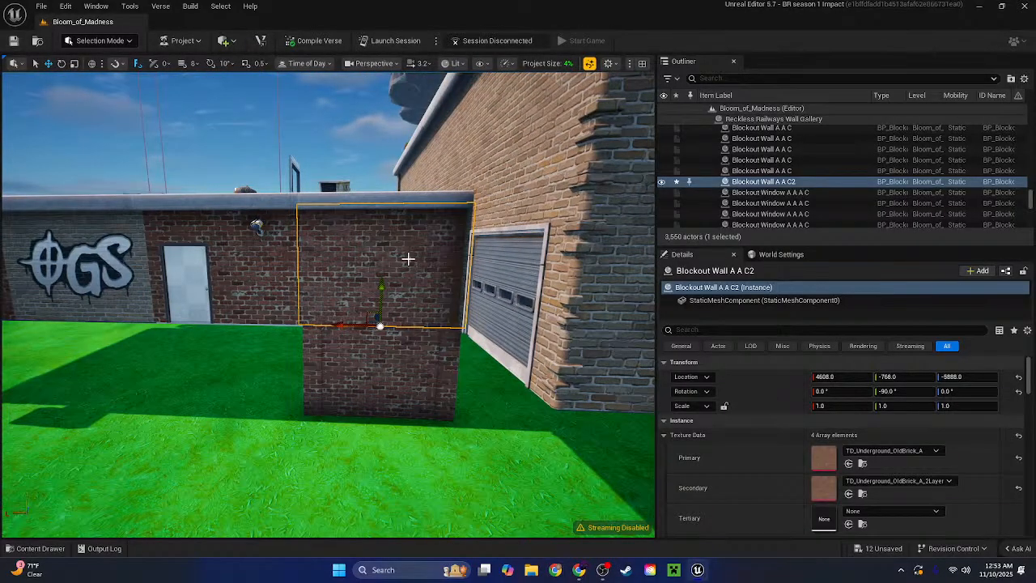
key("ctrl+z")
key("ctrl+z")
key("ctrl+z")
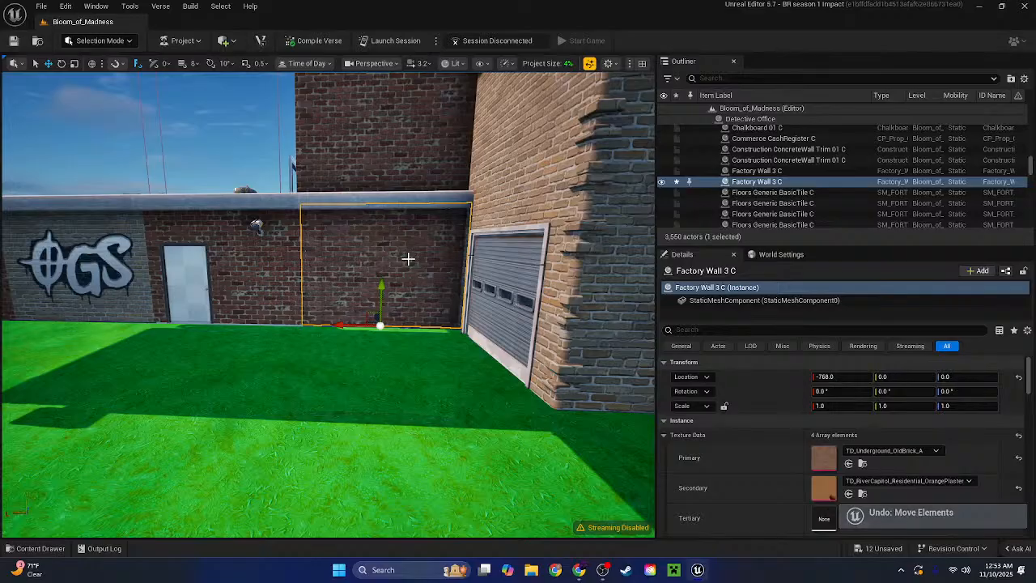
Remove the duplicated brick wall Blockout Wall A A C2 from above the office's rear bay
left_click(406, 204)
left_click(410, 150)
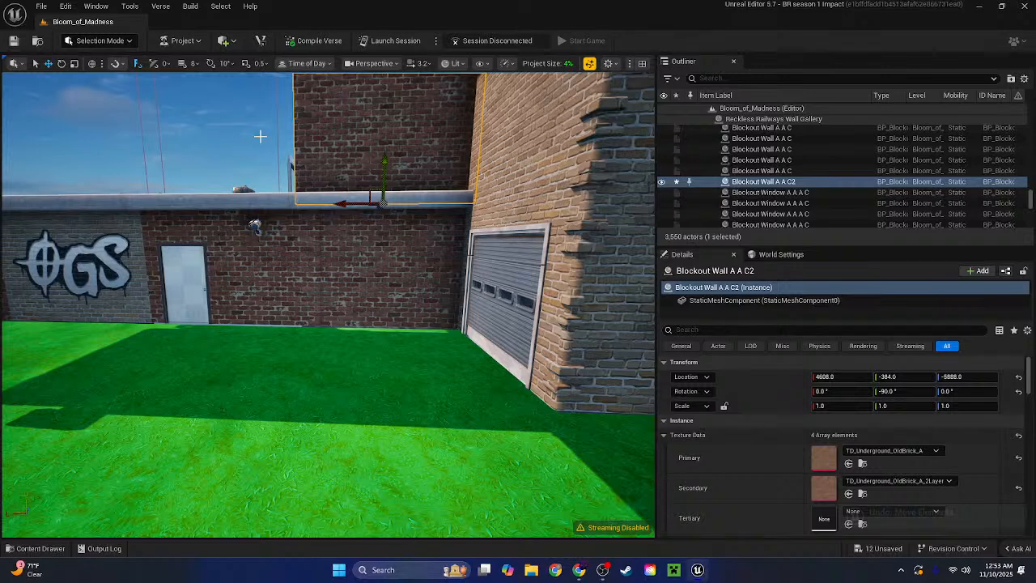
key("ctrl+z")
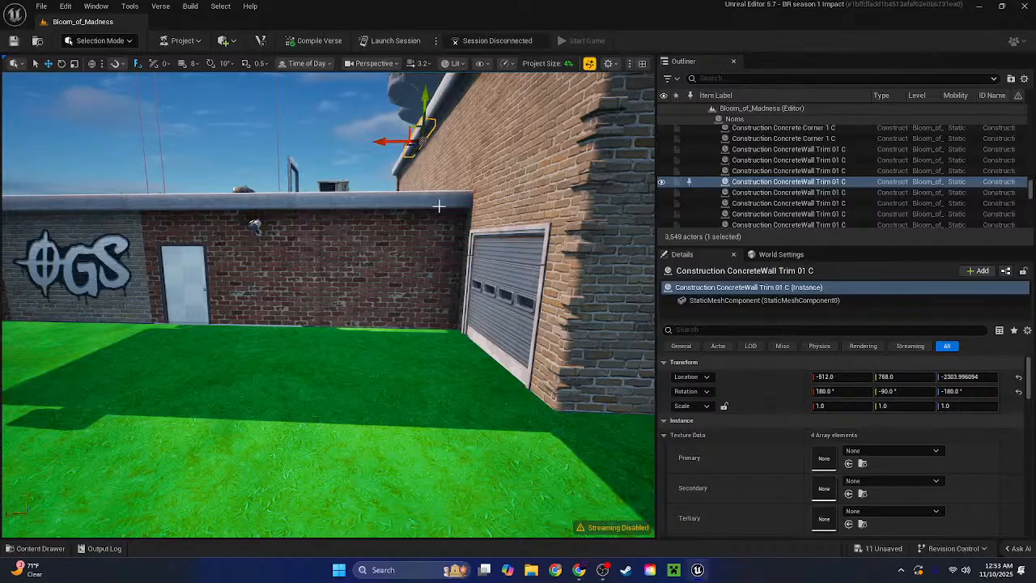
Delete the old interior archway BrickSimple Archway01 C inside the Detective Office
right_click_drag(389, 176, 331, 219)
key("w")
key("s")
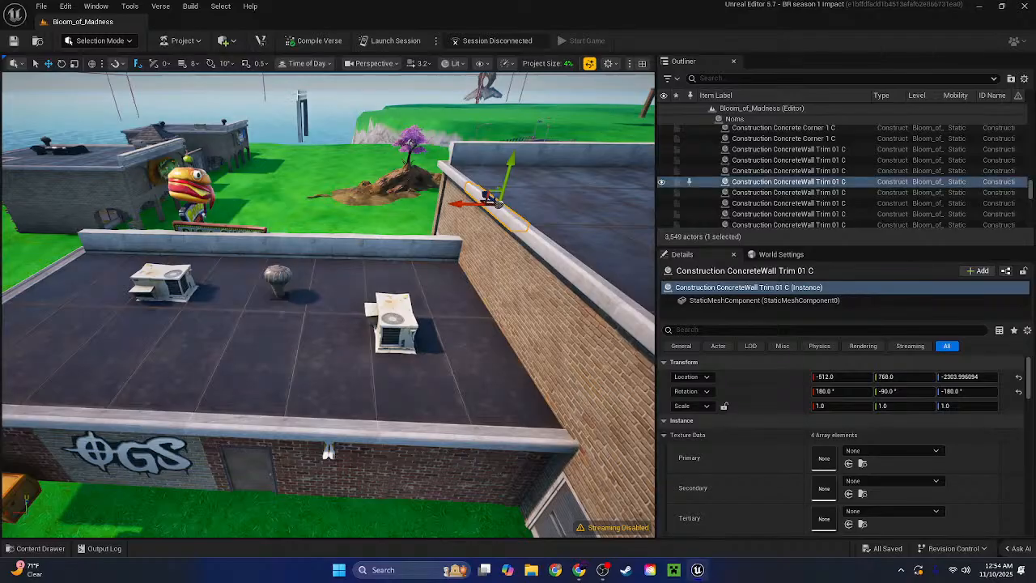
left_click(298, 97)
right_click_drag(298, 98, 198, 166)
key("w")
scroll(320, 202, "down", 1)
scroll(311, 114, "down", 6)
key("s")
right_click_drag(329, 350, 330, 217)
left_click(331, 217)
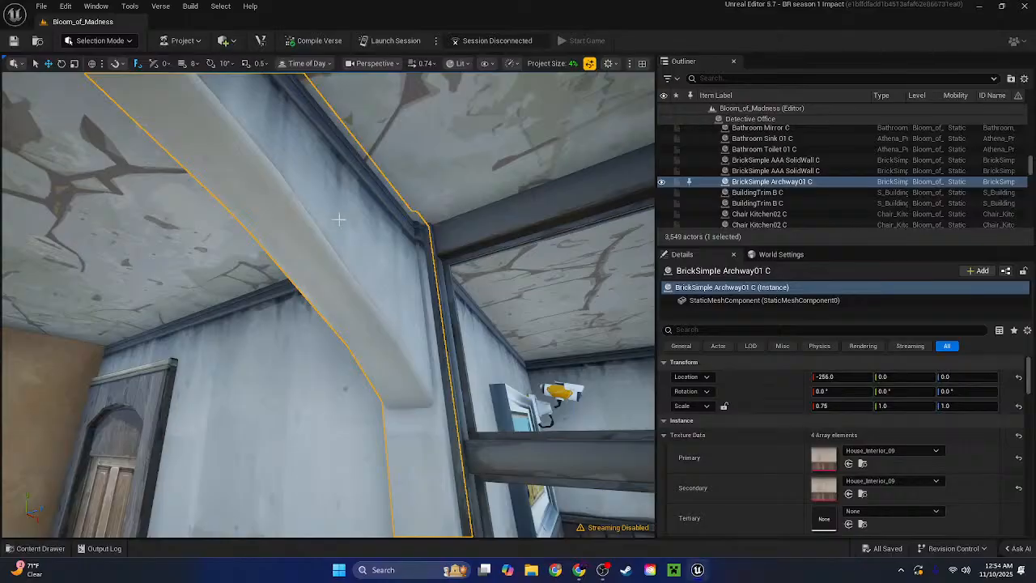
key("Delete")
Move the duplicated archway Asteria HarvestHomes Int ArchWay A 2 C2 into the Detective Office at 4608, -768, -5376, rotated -90°
right_click_drag(400, 272, 566, 284)
key("w")
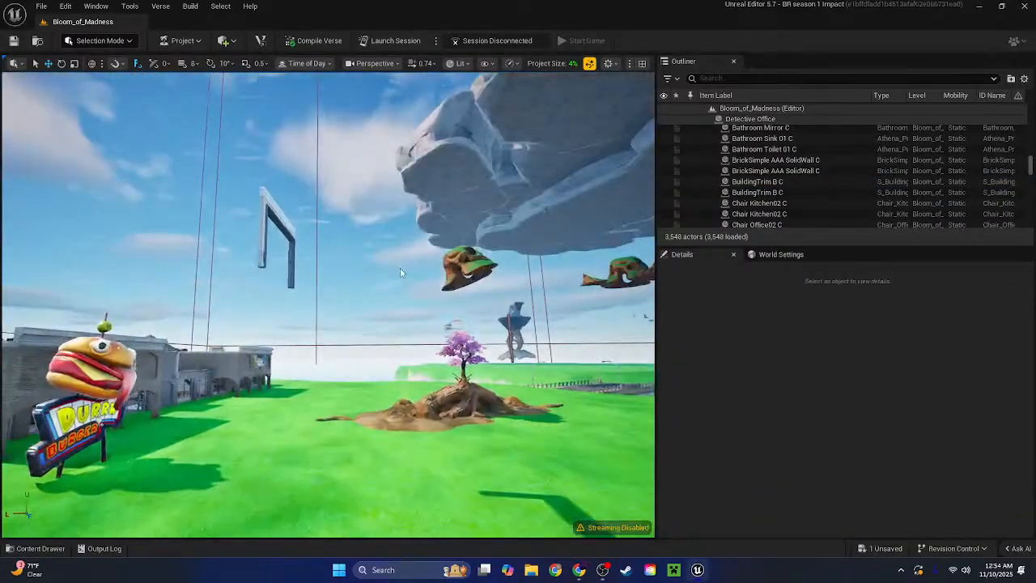
left_click(289, 243)
key("s")
right_click_drag(288, 243, 275, 324)
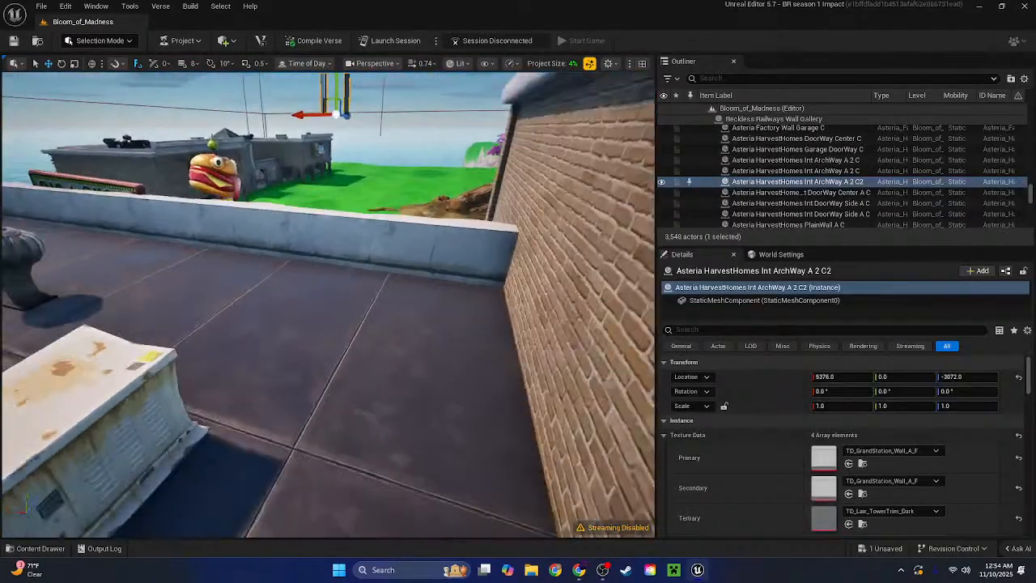
key("s")
mouse_move(334, 109)
right_mouse_down()
mouse_move(334, 138)
mouse_move(334, 108)
right_mouse_up()
key("a")
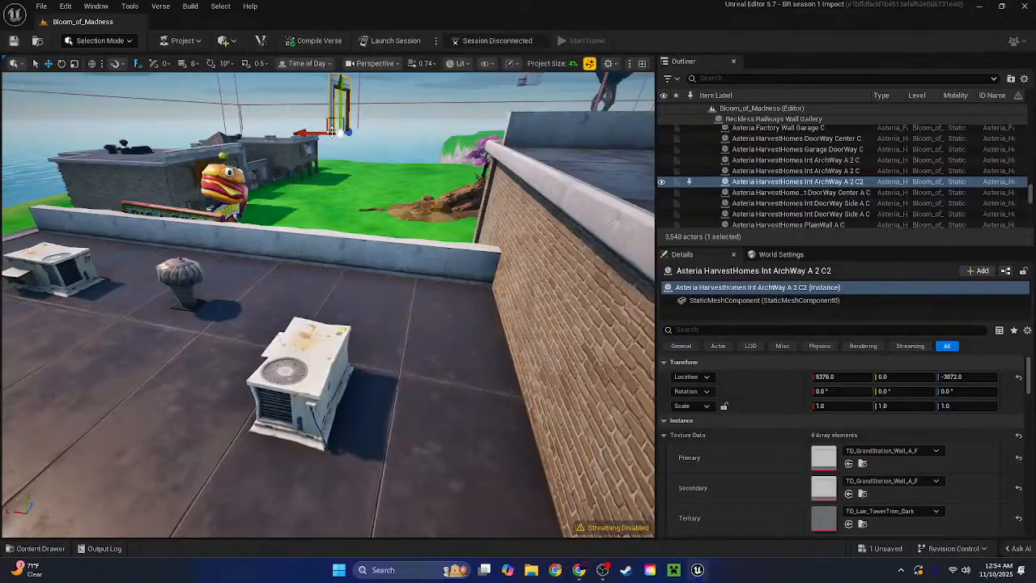
left_click_drag(338, 131, 340, 198)
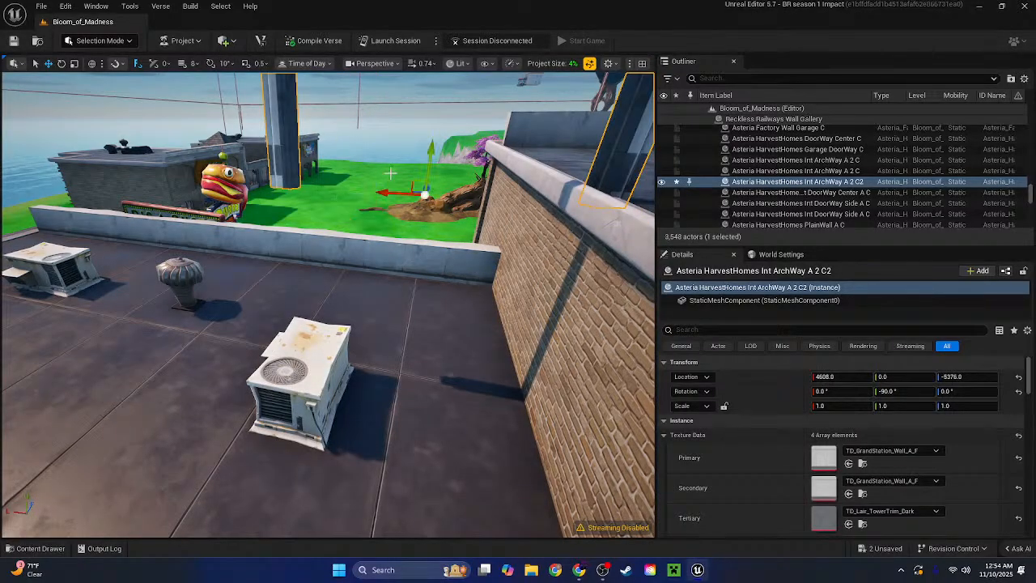
right_click_drag(415, 488, 438, 462)
key("w")
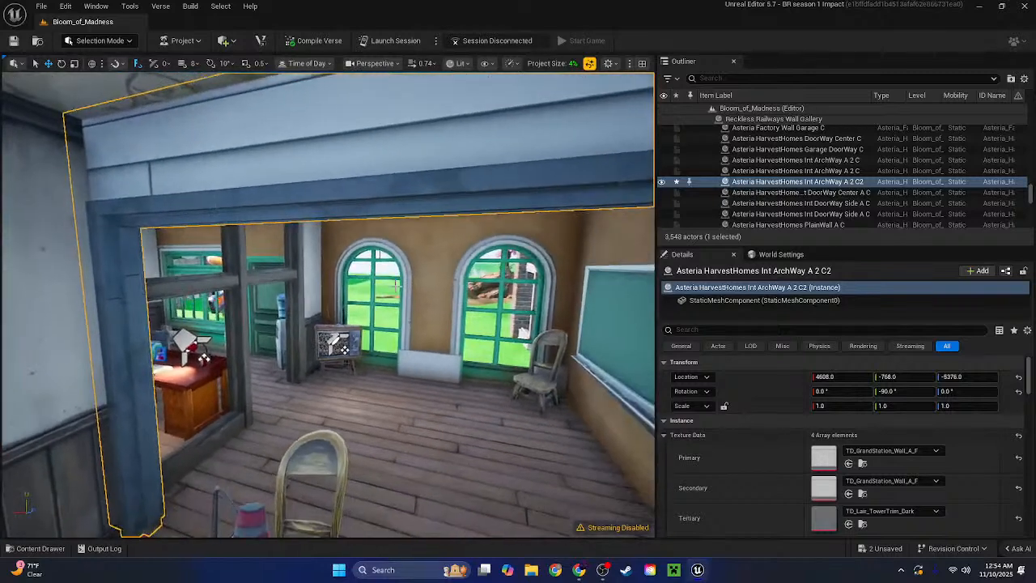
Copy TD_RiverCapitol_Residential_OrangePlaster_4layer from the arched window wall to the new archway's Primary, Secondary and Tertiary textures
left_click(441, 268)
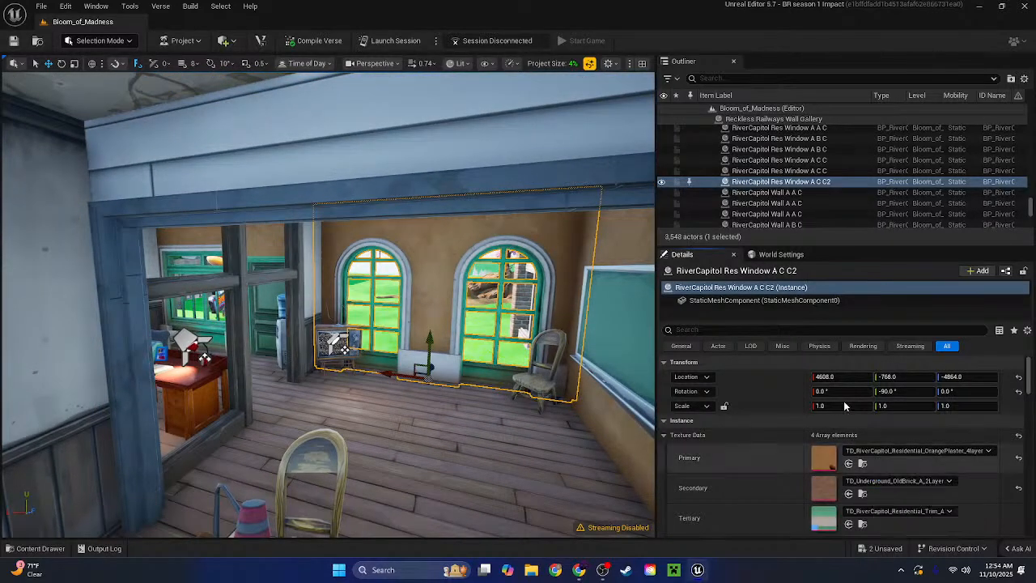
left_click(441, 170)
left_click(752, 460, "shift")
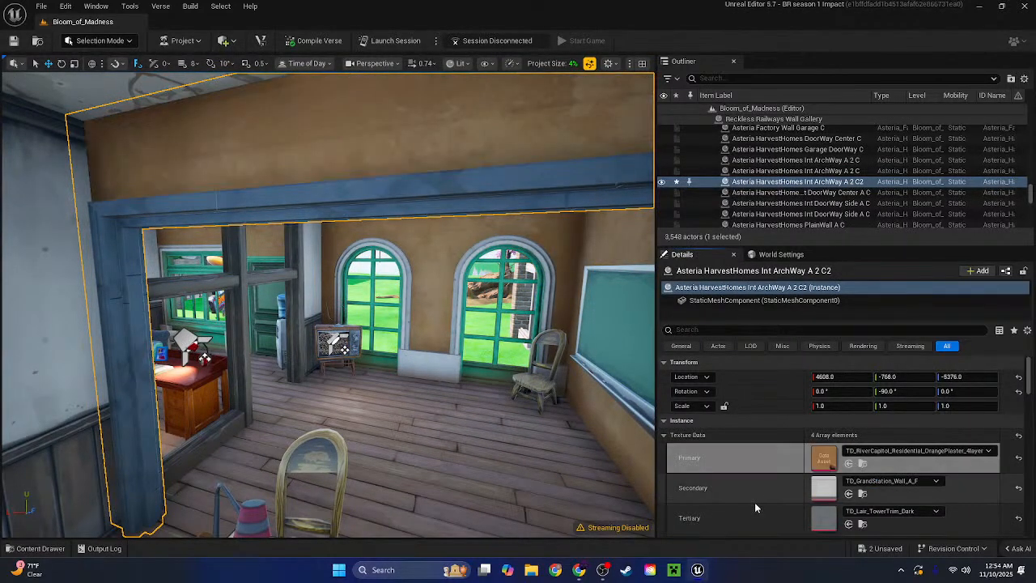
left_click(753, 515, "shift")
left_click(737, 486, "shift")
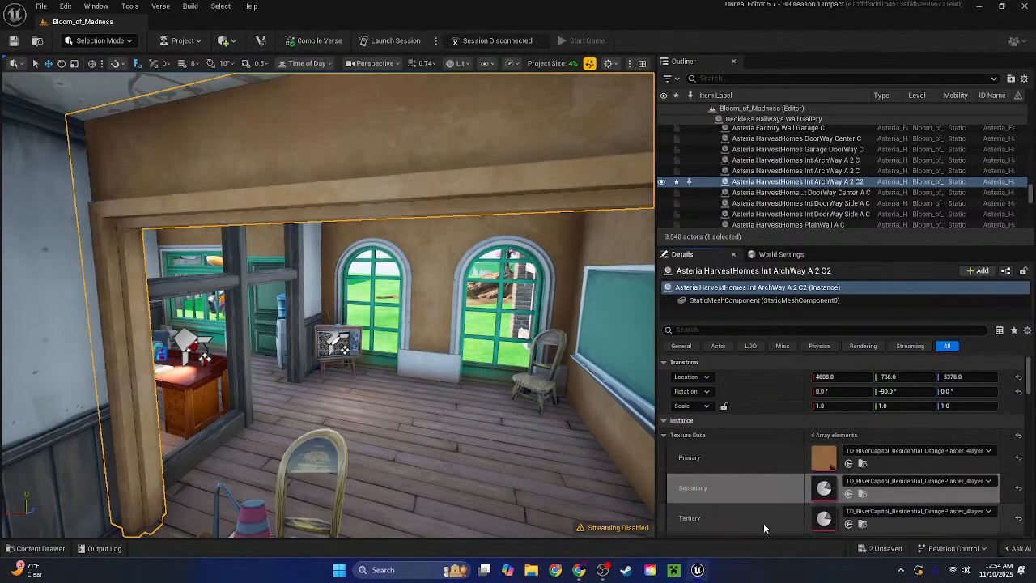
left_click(1018, 518)
right_click_drag(327, 305, 486, 305)
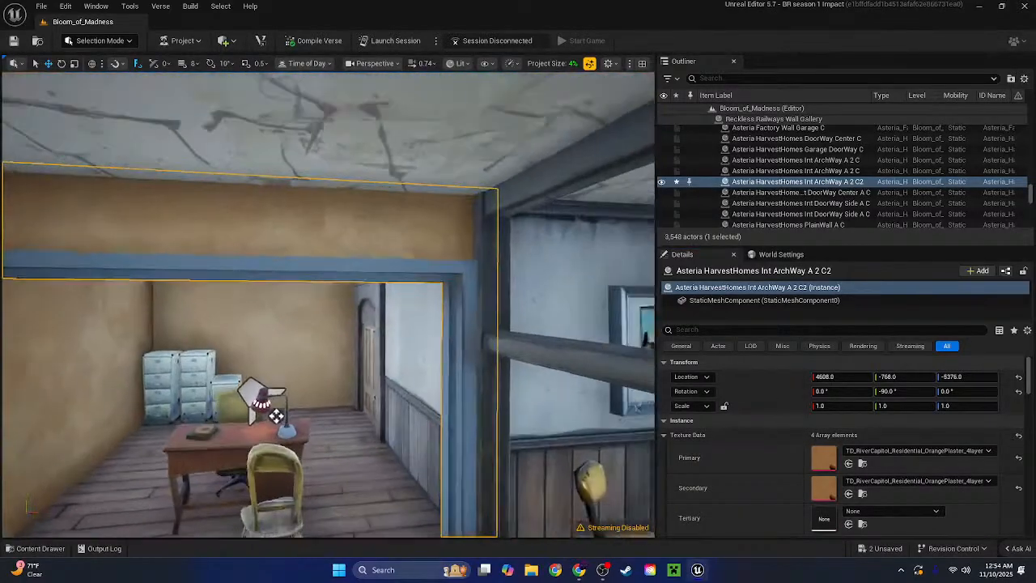
right_click_drag(327, 304, 122, 284)
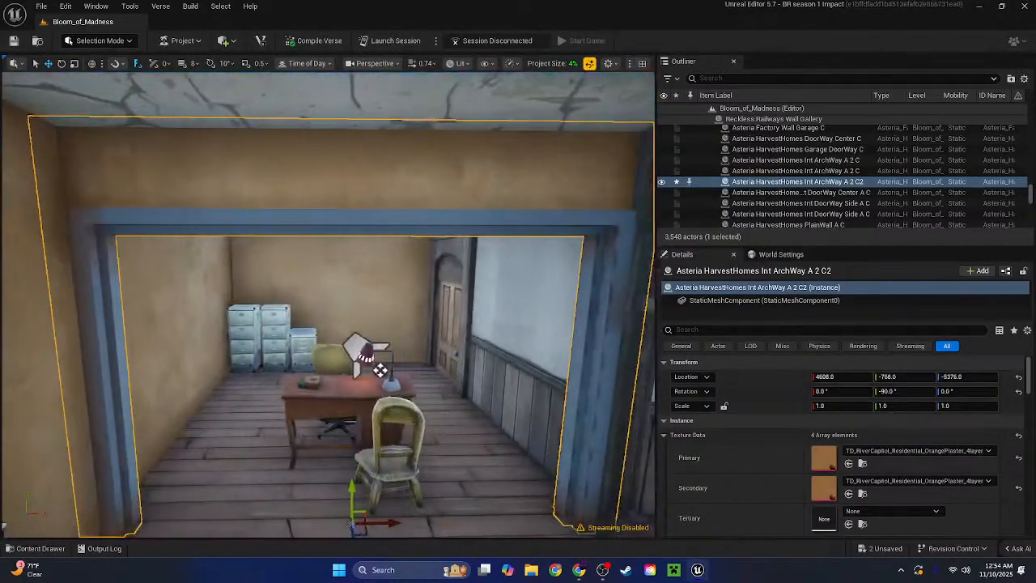
left_click(754, 529, "shift")
Duplicate GrandStation Wall A Window B C and the brick Blockout Doorway Side A B C from the gallery and bring the copies toward the town
right_click_drag(412, 262, 336, 324)
key("Escape")
key("d")
key("s")
key("w")
scroll(328, 304, "up", 4)
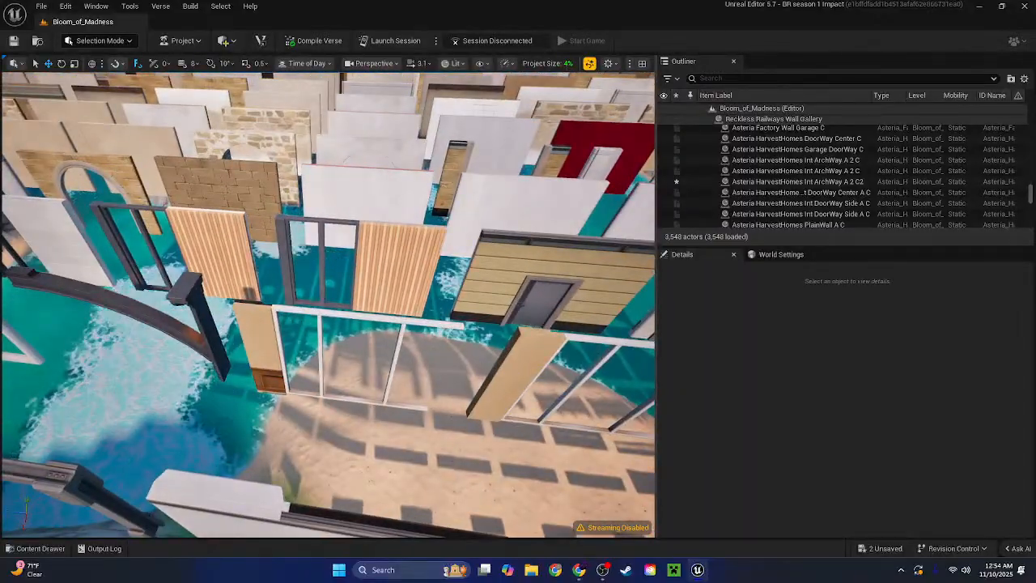
right_click_drag(327, 324, 392, 324)
left_click(398, 353)
key("d")
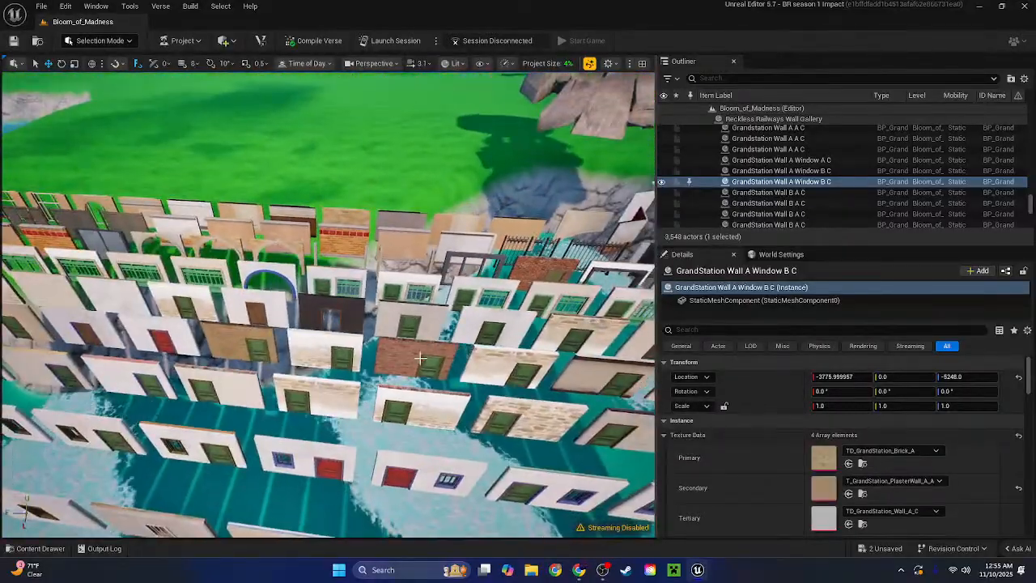
left_click(420, 357, "ctrl")
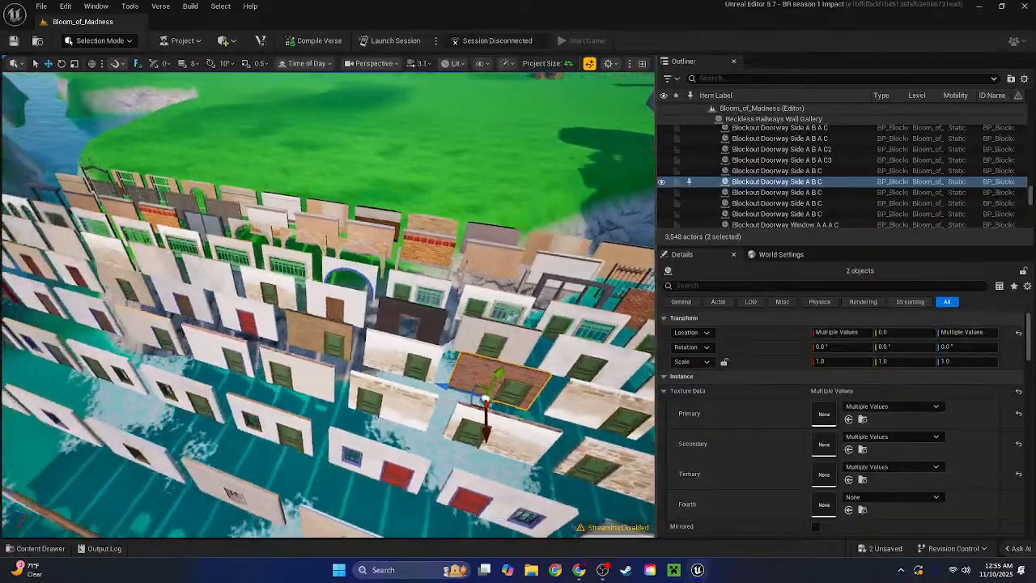
key("a")
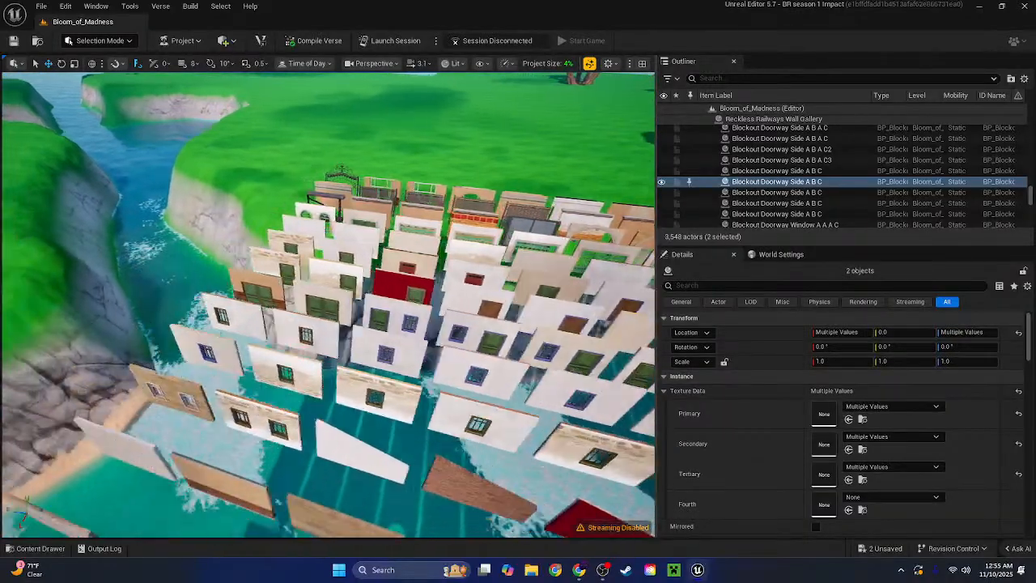
right_click_drag(328, 304, 486, 243)
key("w")
right_click_drag(328, 304, 202, 364)
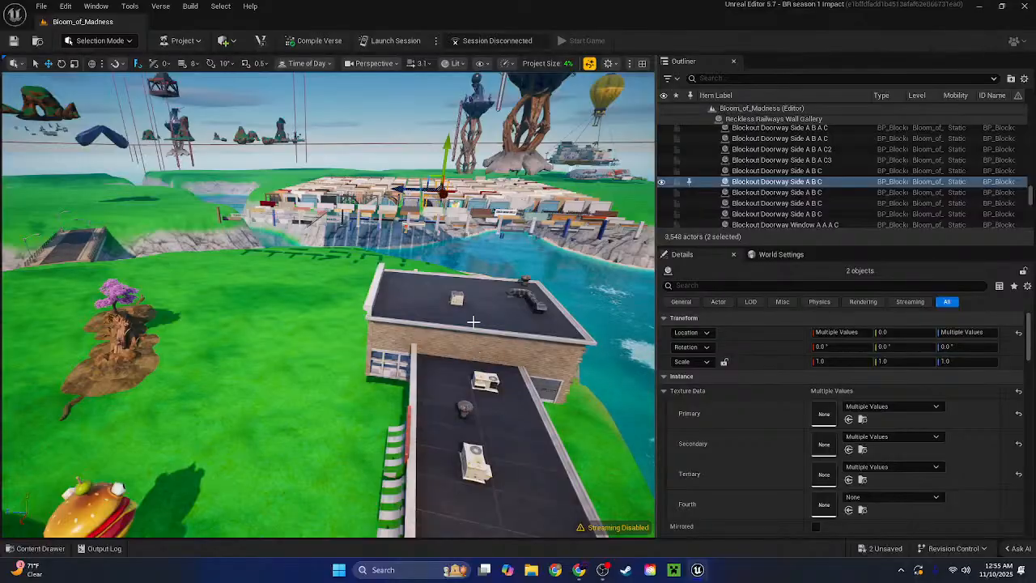
key("ctrl+v")
left_click_drag(443, 188, 243, 444)
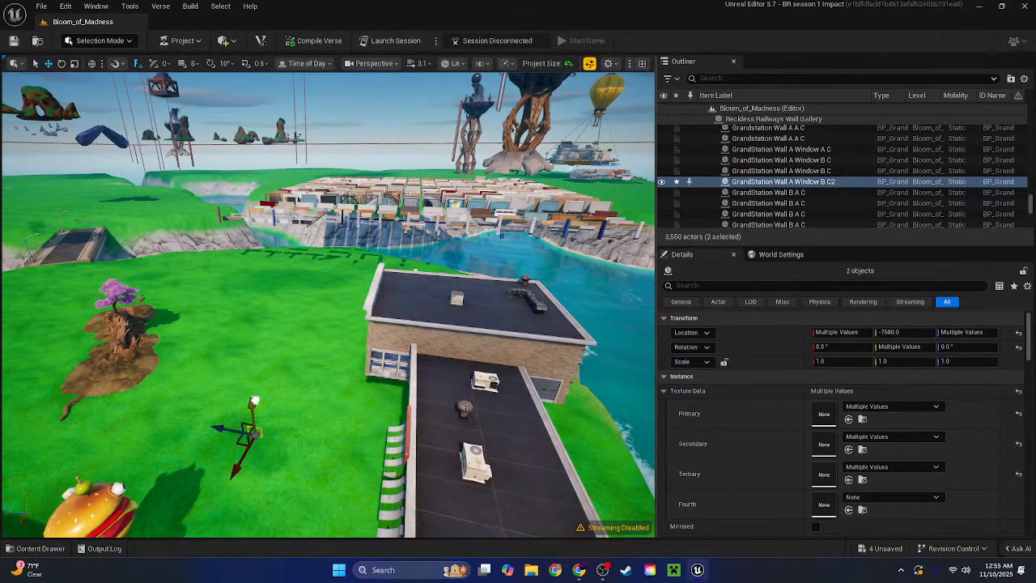
left_click_drag(214, 252, 276, 379)
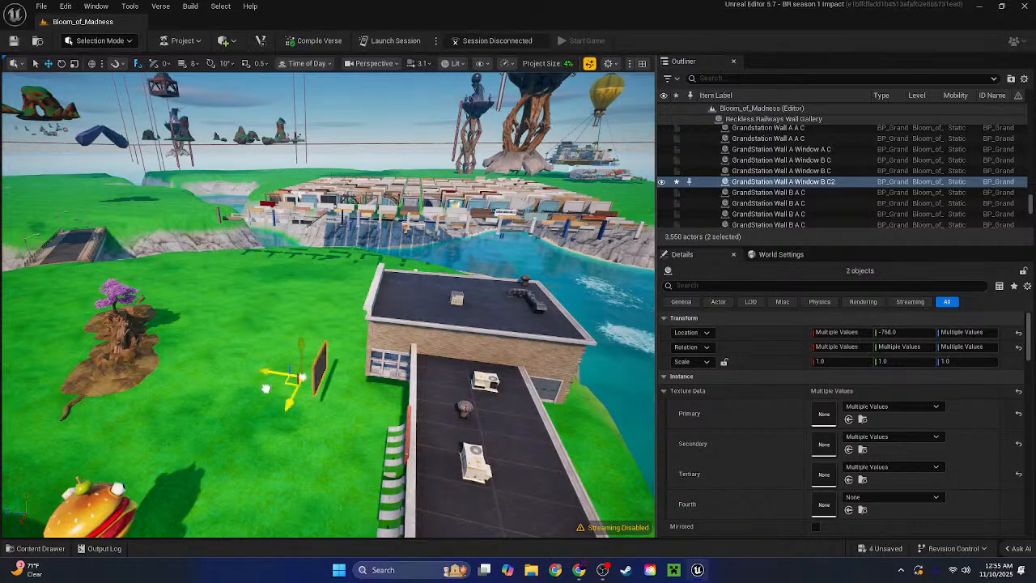
right_click_drag(275, 379, 65, 453)
Move the GrandStation window wall copy onto the grass in front of the Detective Office at 5120, -768, -3328
left_click(180, 242)
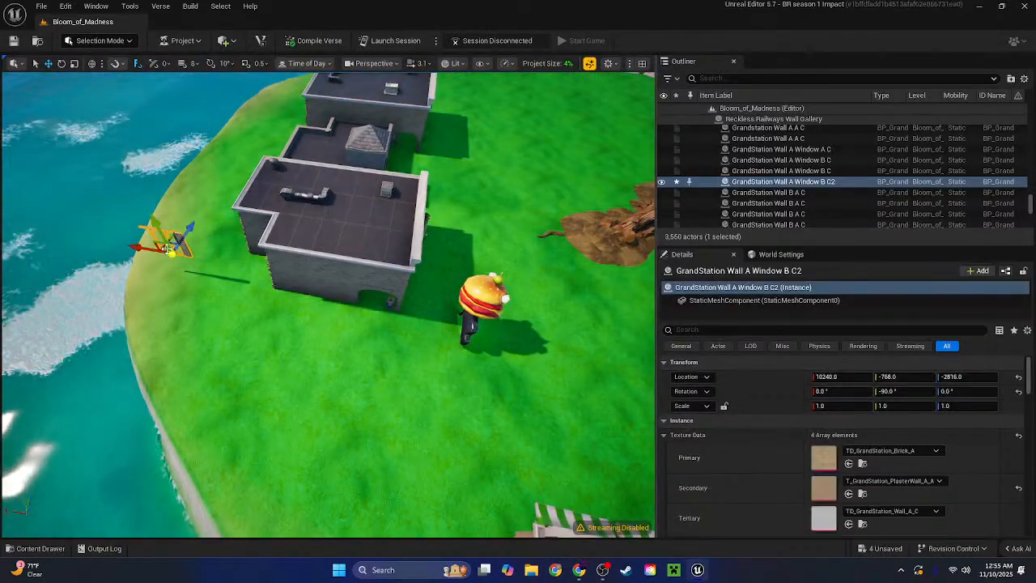
left_click_drag(204, 262, 467, 339)
key("w")
right_click_drag(468, 339, 648, 319)
key("w")
key("a")
key("w")
Delete the leftover copy of the brick Blockout Doorway Side wall
right_click_drag(280, 332, 162, 320)
key("s")
left_click(280, 333)
key("Delete")
key("w")
key("s")
Apply the doorway wall's orange plaster to the GrandStation window copy's Primary and Secondary textures and move it into the office at 4608, -768, -5376
left_click(363, 403)
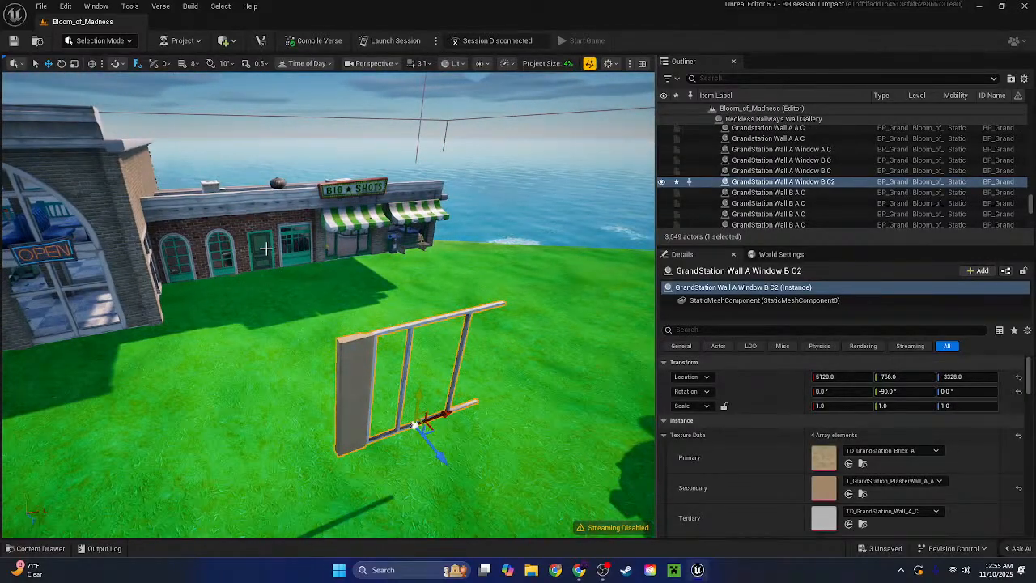
left_click(265, 249)
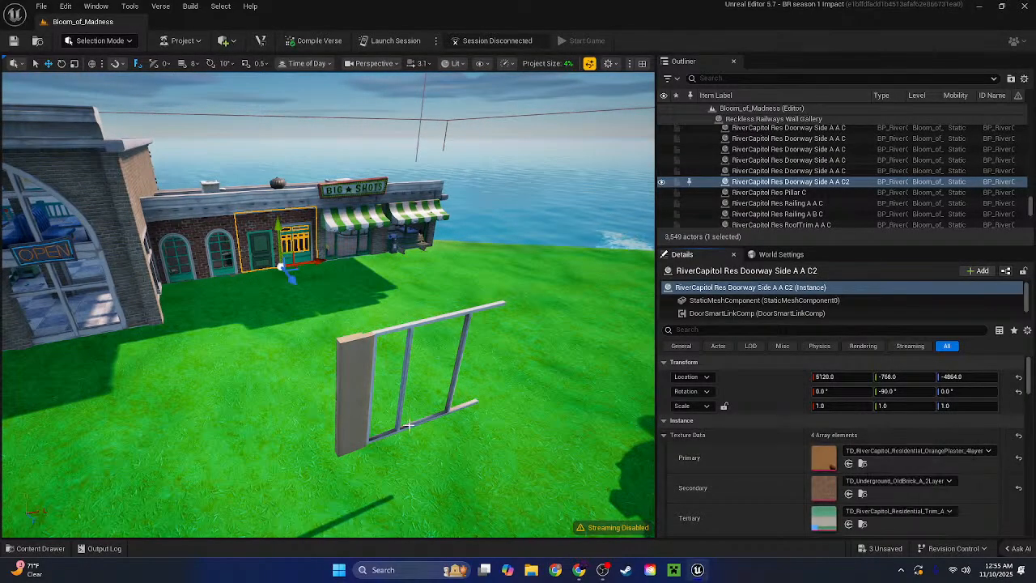
left_click(352, 388)
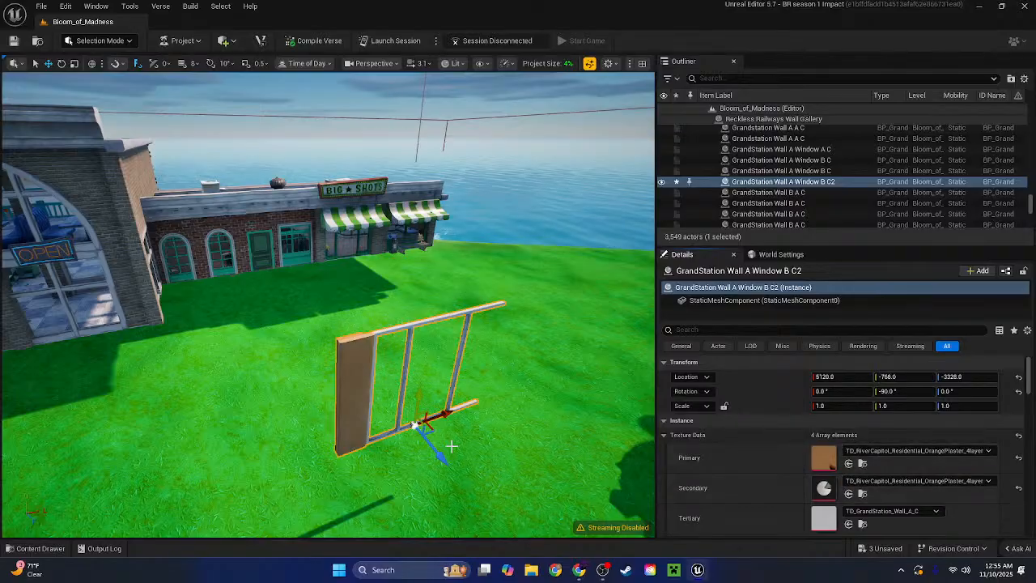
left_click_drag(429, 433, 421, 248)
key("w")
right_click_drag(421, 248, 307, 261)
key("w")
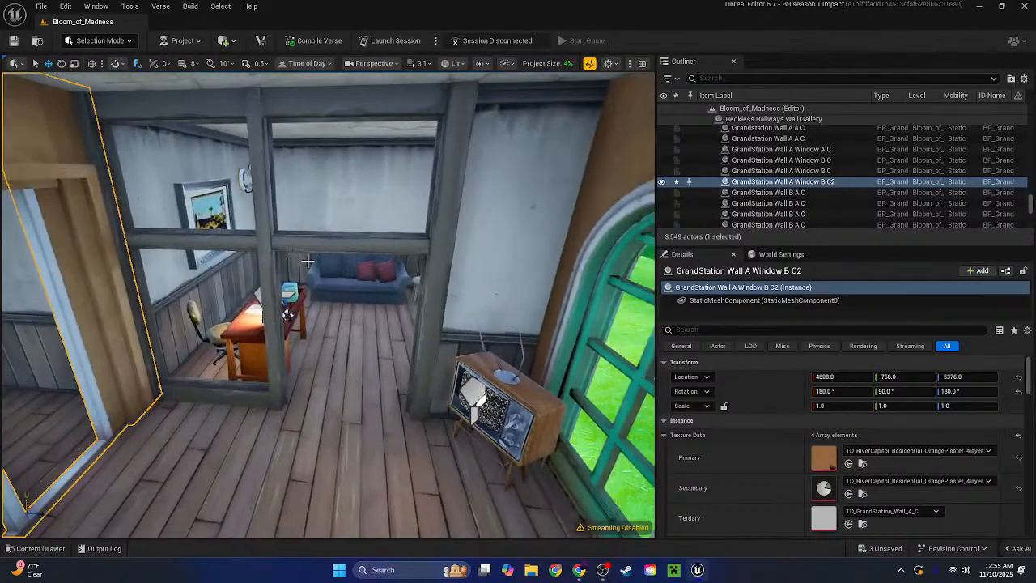
Delete the old dark-framed divider between the two front rooms of the Detective Office
left_click(348, 241)
key("Delete")
Try the GrandStation window copy as the office's room divider at 4864, -768, -5120, and delete it
left_click(73, 146)
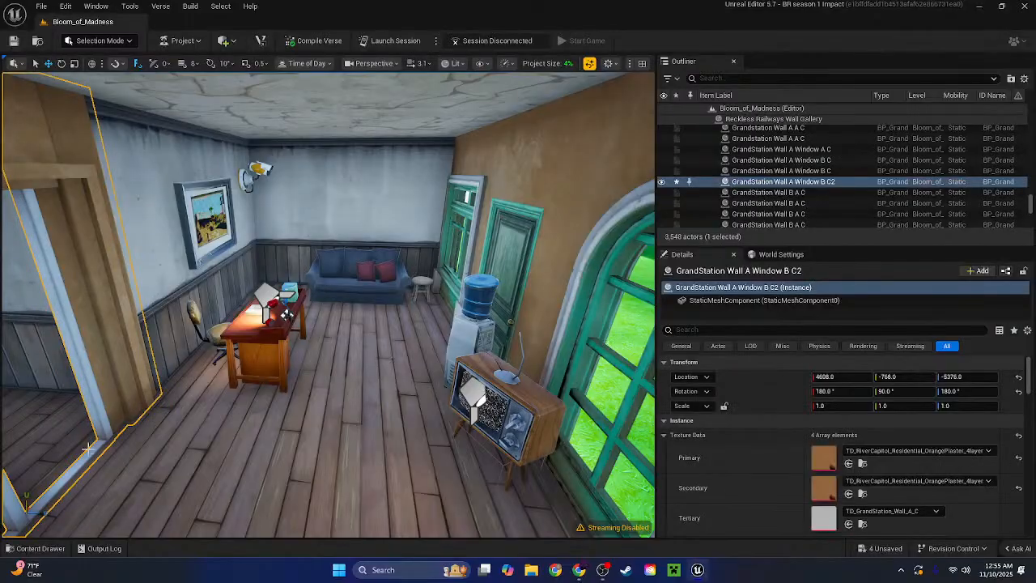
right_click_drag(324, 305, 219, 304)
key("w")
right_click_drag(429, 476, 165, 443)
key("s")
key("w")
key("s")
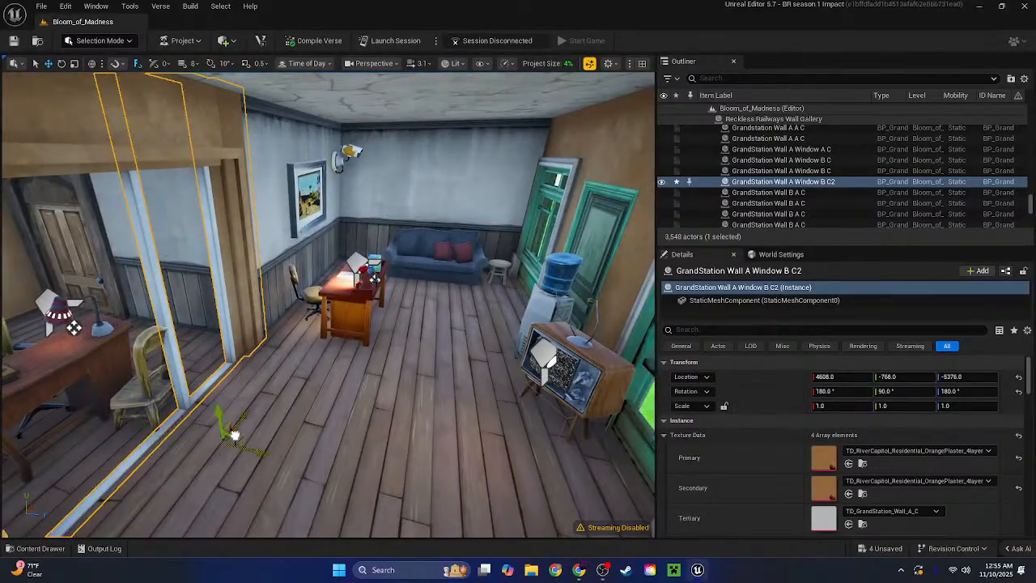
left_click_drag(234, 435, 383, 403)
right_click_drag(383, 402, 454, 291)
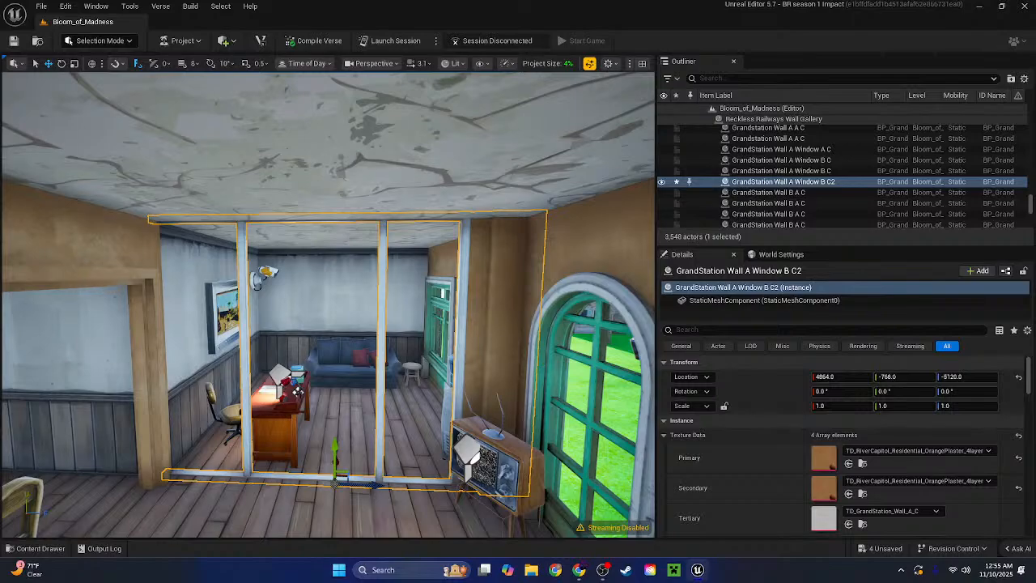
key("Delete")
Duplicate Business Wall A Window C C from the gallery and bring the copy to the grass beside the Detective Office, rotated -90°
right_click_drag(389, 382, 347, 418)
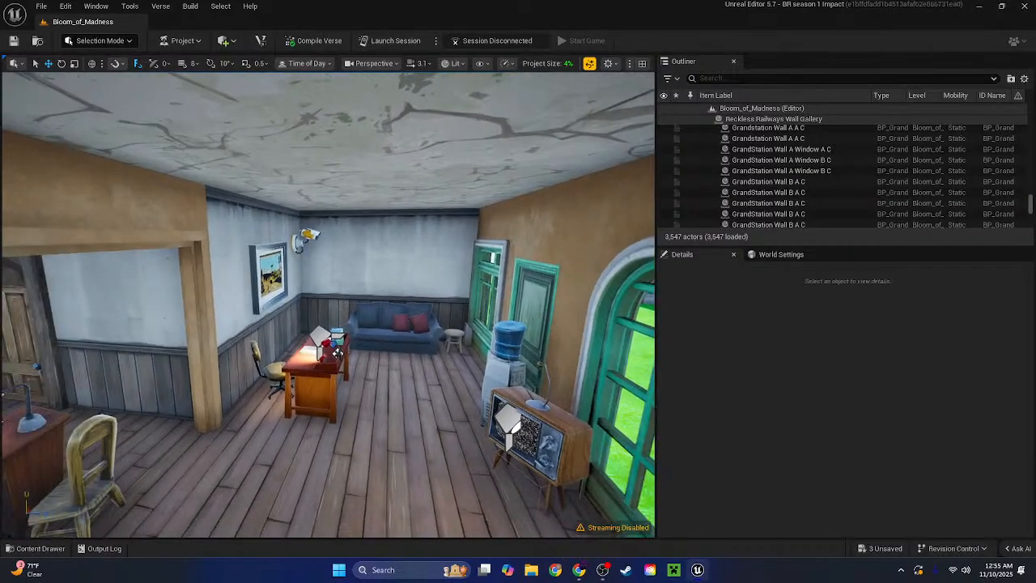
left_click(167, 223)
key("w")
right_click_drag(168, 224, 400, 292)
scroll(340, 179, "up", 2)
key("w")
scroll(384, 271, "down", 1)
left_click(292, 350)
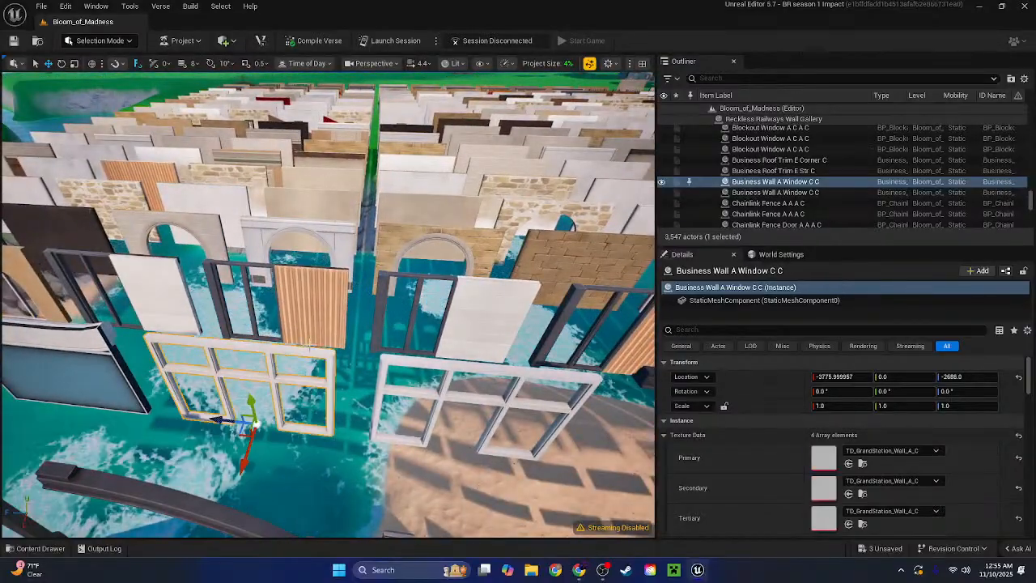
right_click_drag(292, 350, 182, 349)
key("a")
right_click_drag(288, 346, 453, 300)
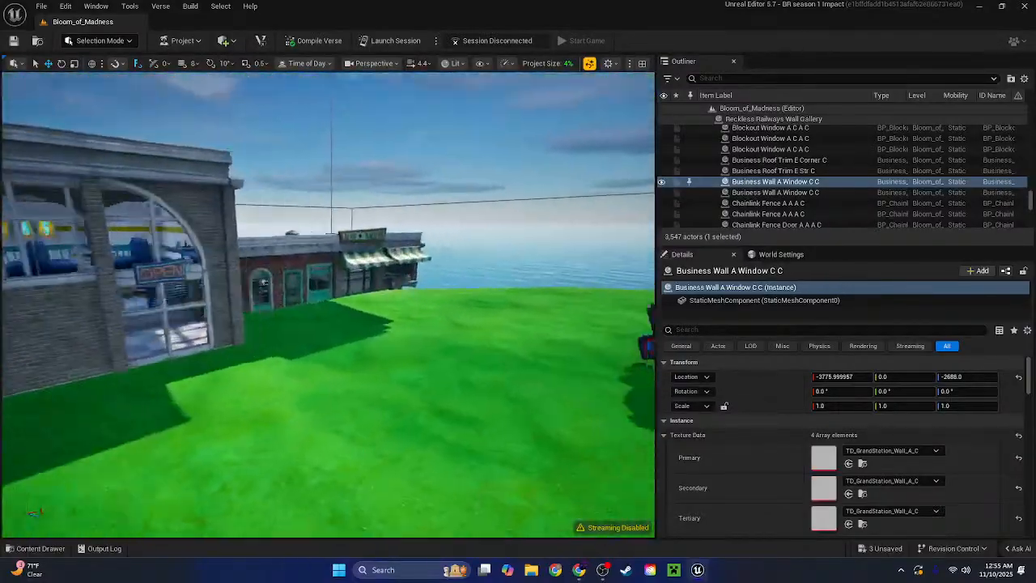
key("d")
right_click_drag(303, 348, 89, 361)
key("ctrl+v")
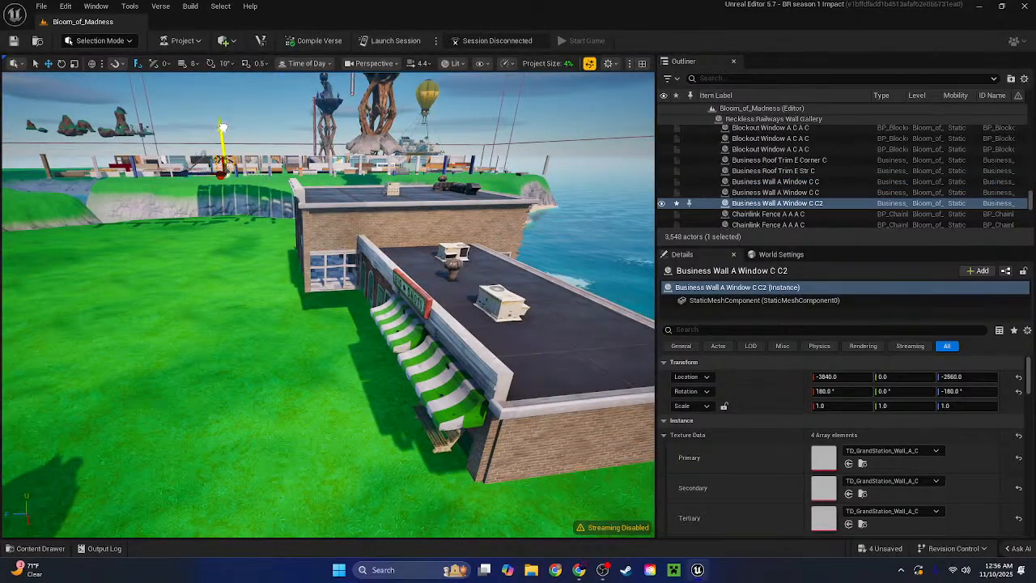
left_click_drag(224, 222, 260, 306)
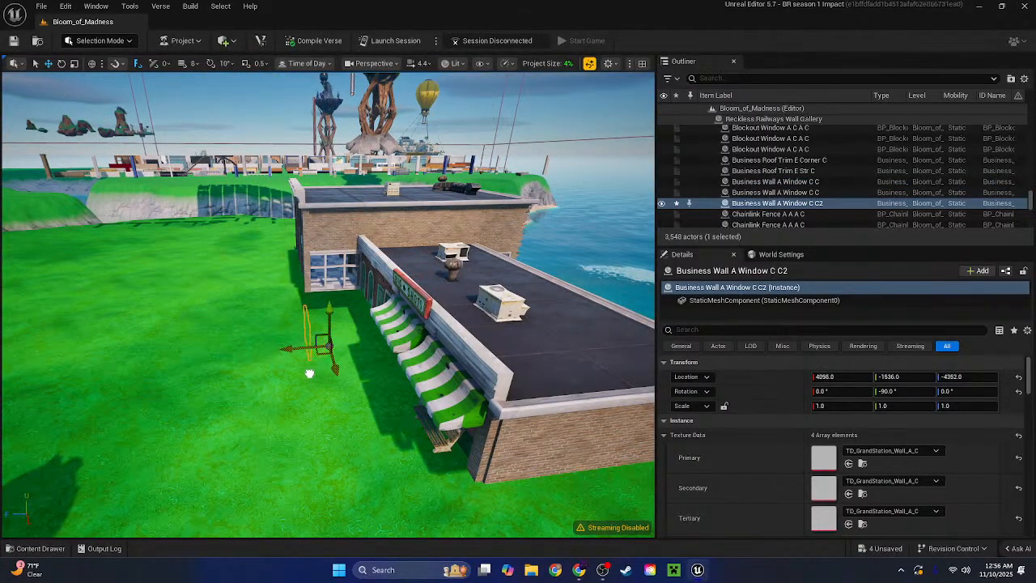
Fit the Business Wall A Window C copy inside the Detective Office as the room divider at 4864, -768, -5120
key("f")
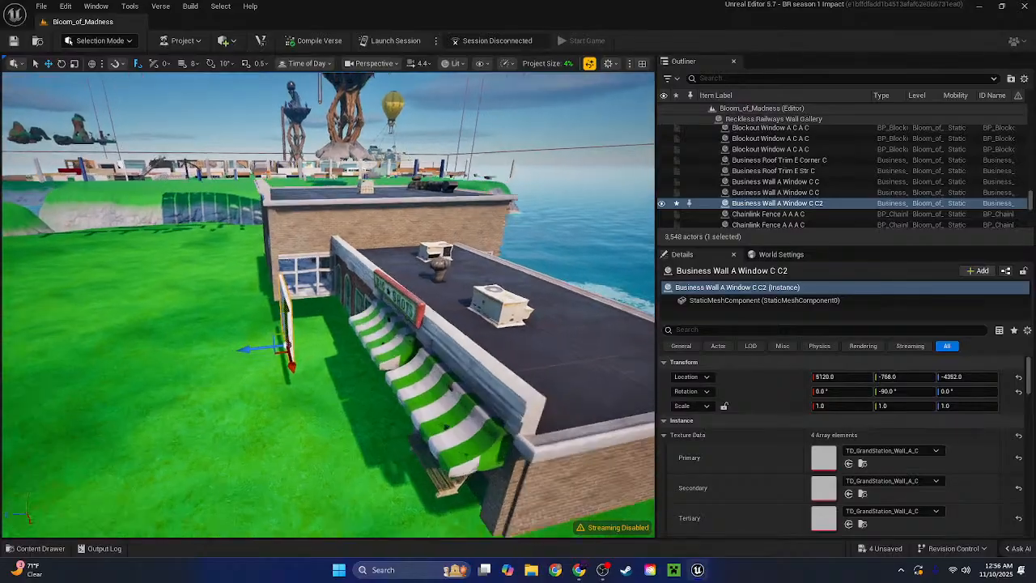
left_click_drag(405, 435, 369, 302)
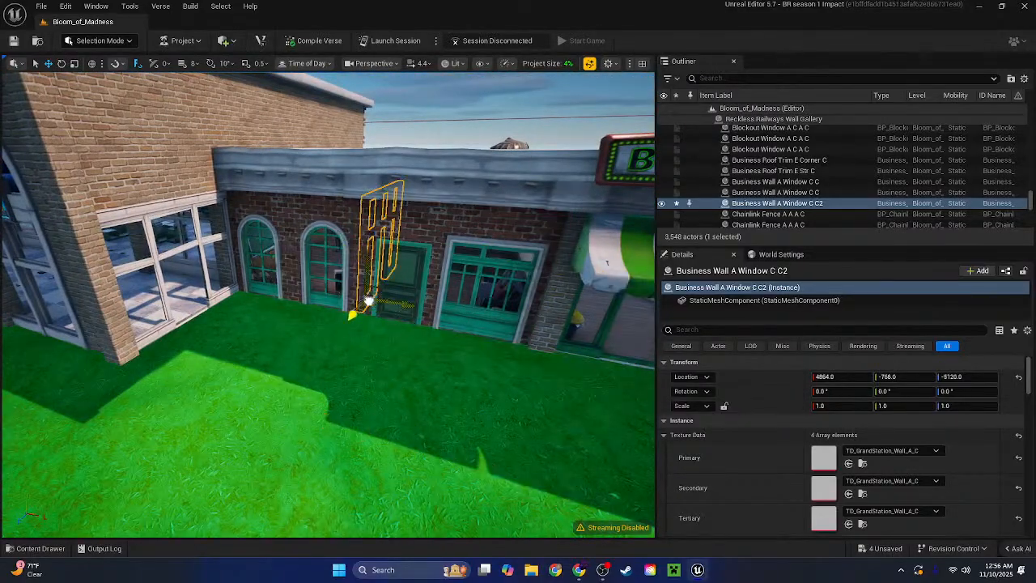
key("w")
right_click_drag(340, 256, 227, 267)
key("Escape")
scroll(340, 256, "down", 3)
key("w")
key("s")
scroll(328, 304, "down", 4)
right_click_drag(328, 304, 504, 300)
Copy the orange plaster texture from the arched window wall to the interior wall behind the blue sofa
left_click(505, 181)
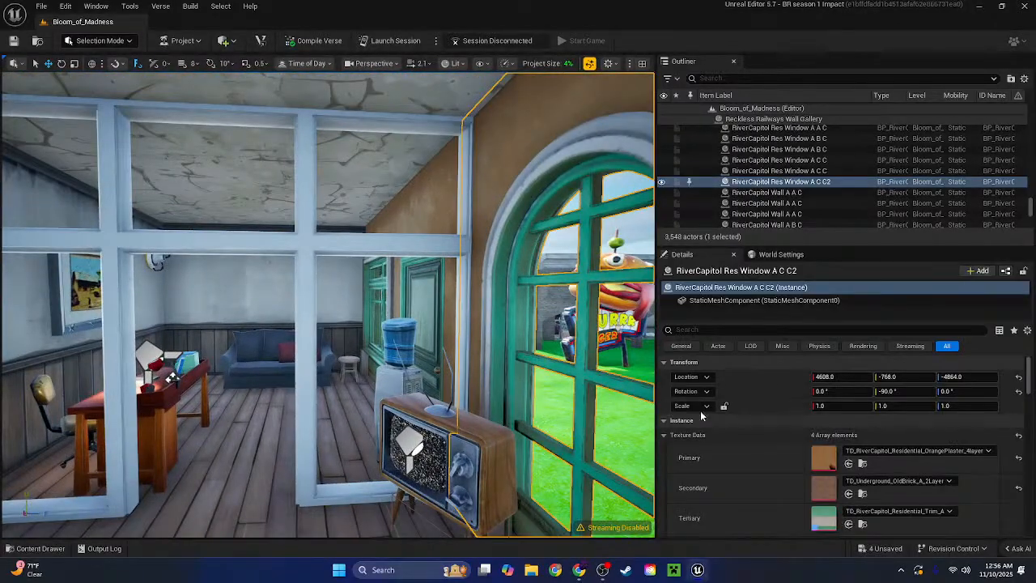
right_click(867, 450)
left_click(887, 465)
right_click_drag(551, 405, 429, 413)
key("w")
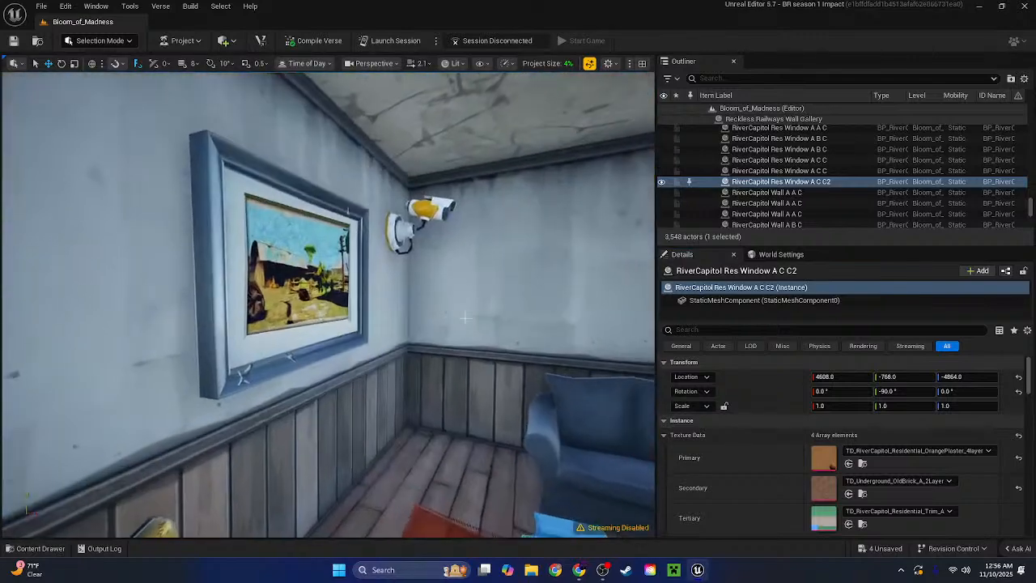
left_click(519, 324)
left_click(676, 469, "shift")
Apply the copied orange plaster as the secondary texture of the office wall holding the framed picture
left_click(370, 366)
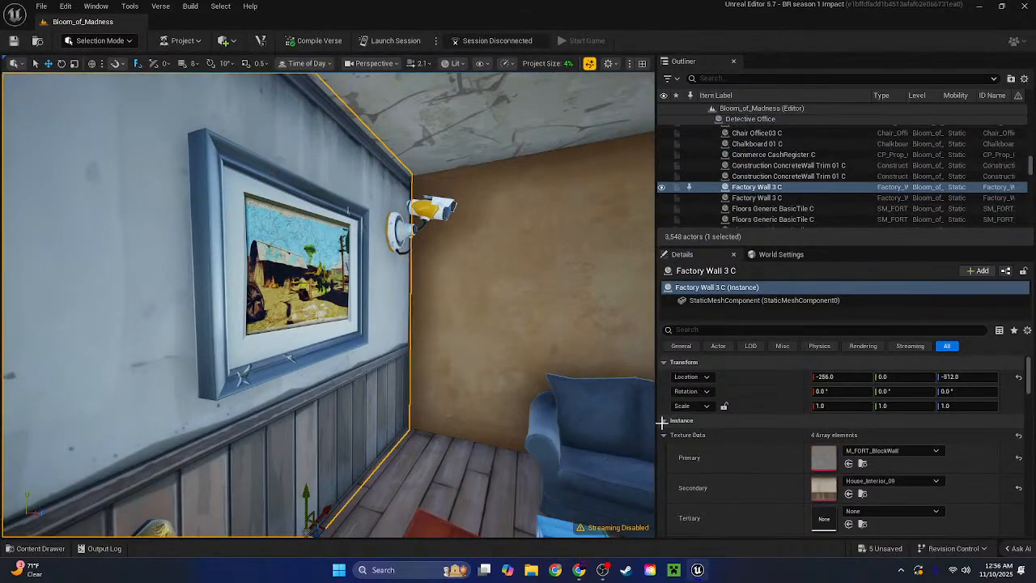
left_click(752, 499, "shift")
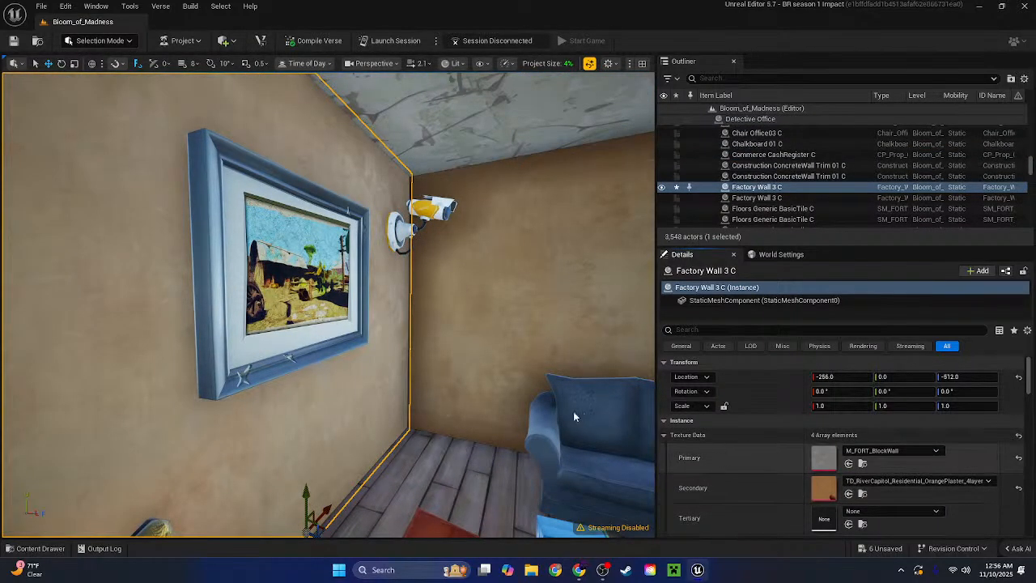
key("w")
right_click_drag(573, 411, 442, 411)
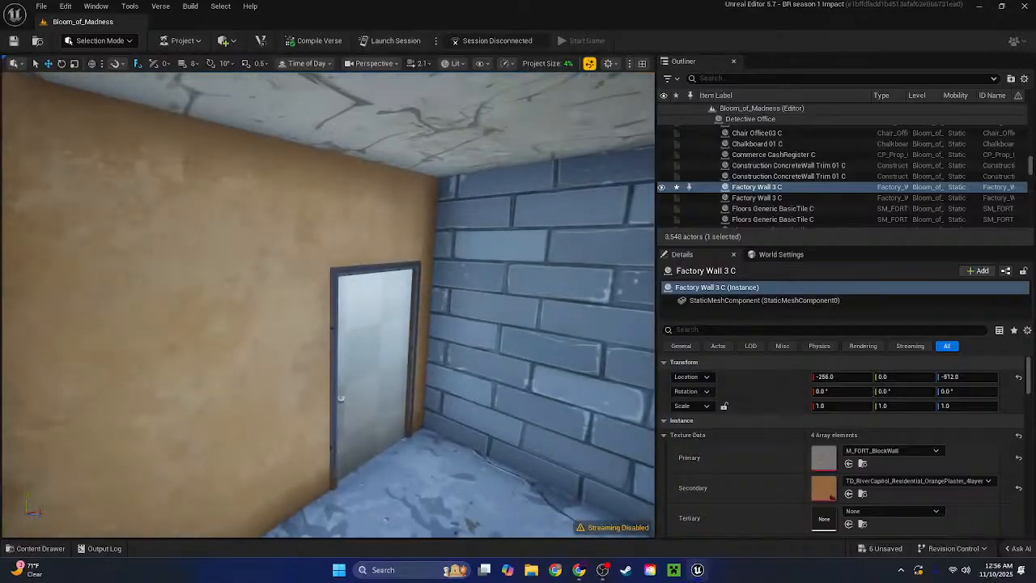
Copy the old brick texture from the bathroom doorway wall onto the primary slots of the back wall and the sink wall
left_click(372, 389)
right_click(883, 455)
left_click(915, 476)
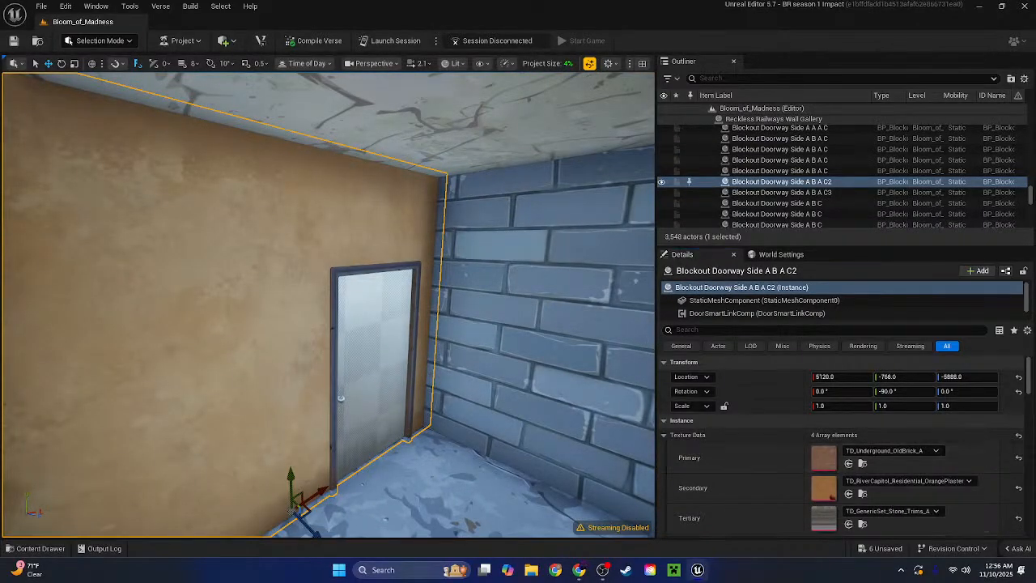
left_click(644, 373)
left_click(768, 457, "shift")
right_click_drag(465, 250, 615, 283)
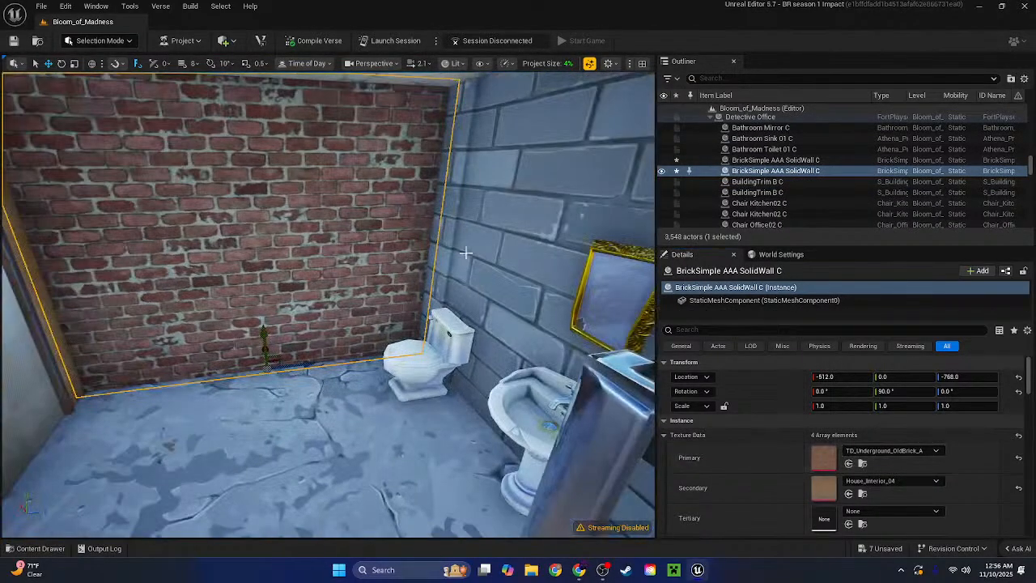
left_click(464, 251)
left_click(717, 457, "shift")
Apply old brick to the primary slot of the wooden-door wall and the secondary slot of the metal-door Blockout Doorway wall
right_click_drag(423, 241, 534, 240)
left_click(467, 243)
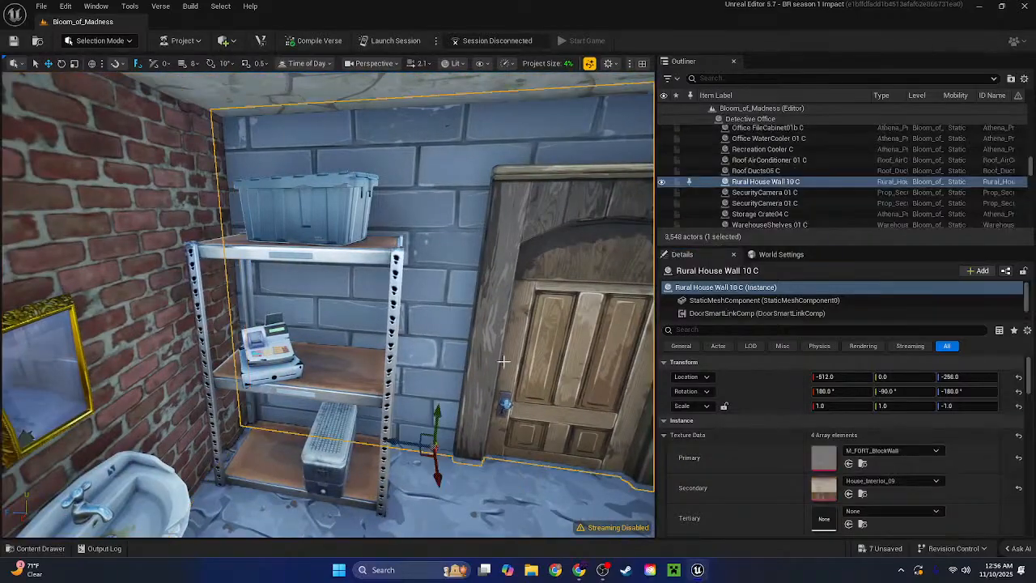
left_click(722, 458, "shift")
right_click_drag(423, 266, 551, 266)
left_click(423, 267)
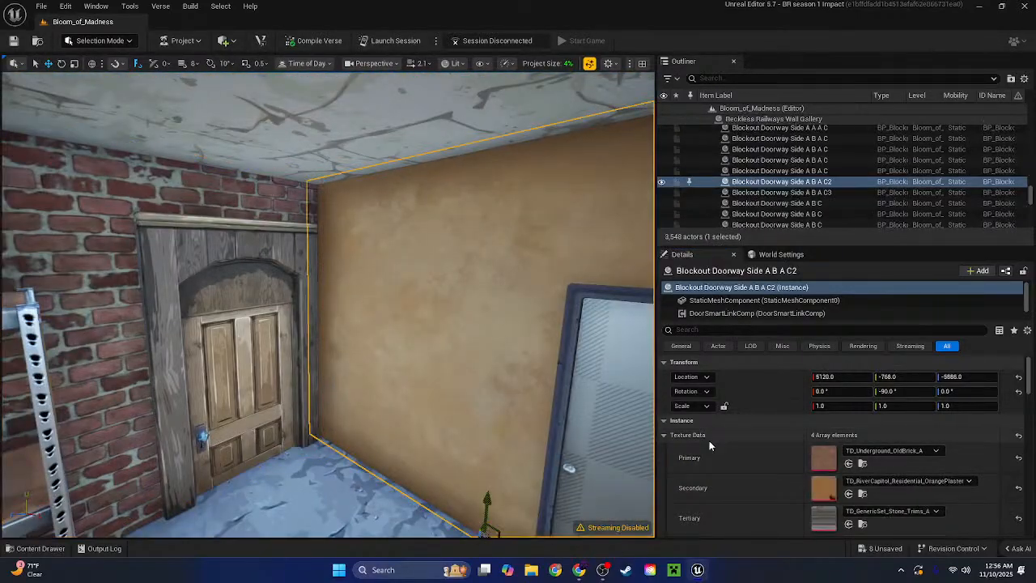
left_click(726, 486, "shift")
Try old brick as the tertiary texture of the Blockout Doorway wall's trim, and undo it
right_click_drag(378, 301, 348, 312)
key("d")
key("w")
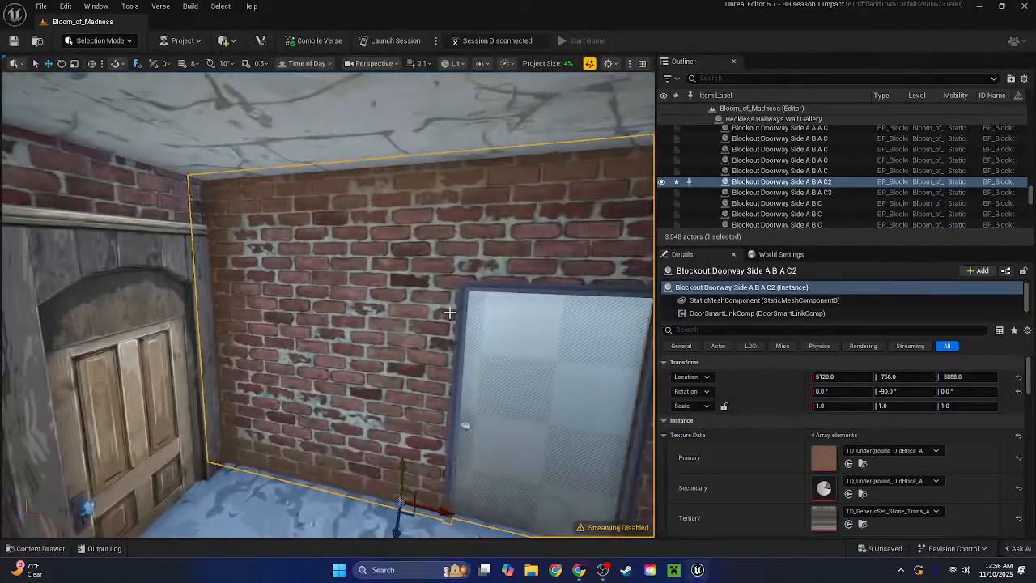
left_click(706, 529, "shift")
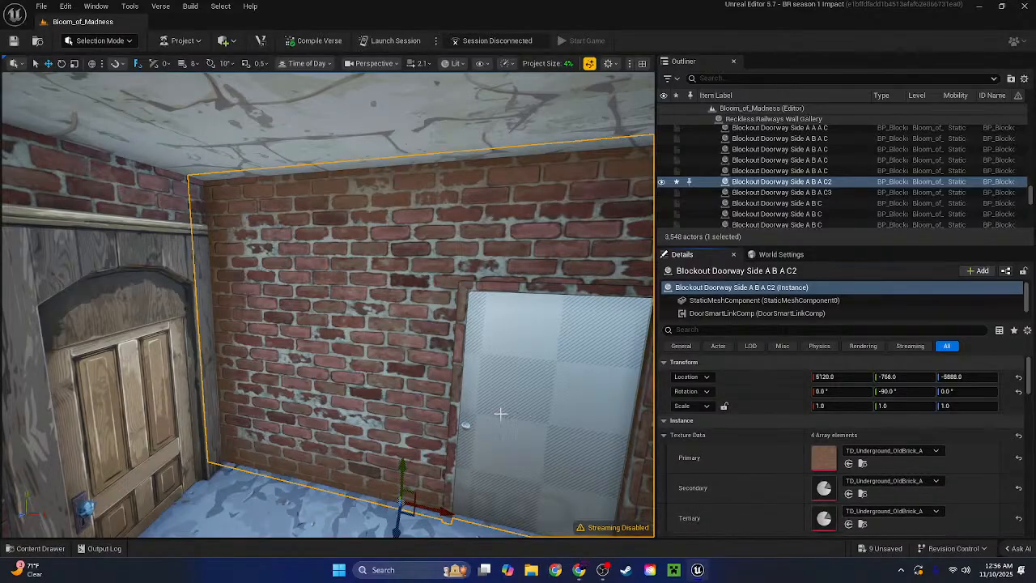
key("ctrl+z")
Delete the Rural House Wall 10 C with the wooden door between the bathroom and the office
right_click_drag(501, 414, 371, 389)
left_click(370, 292)
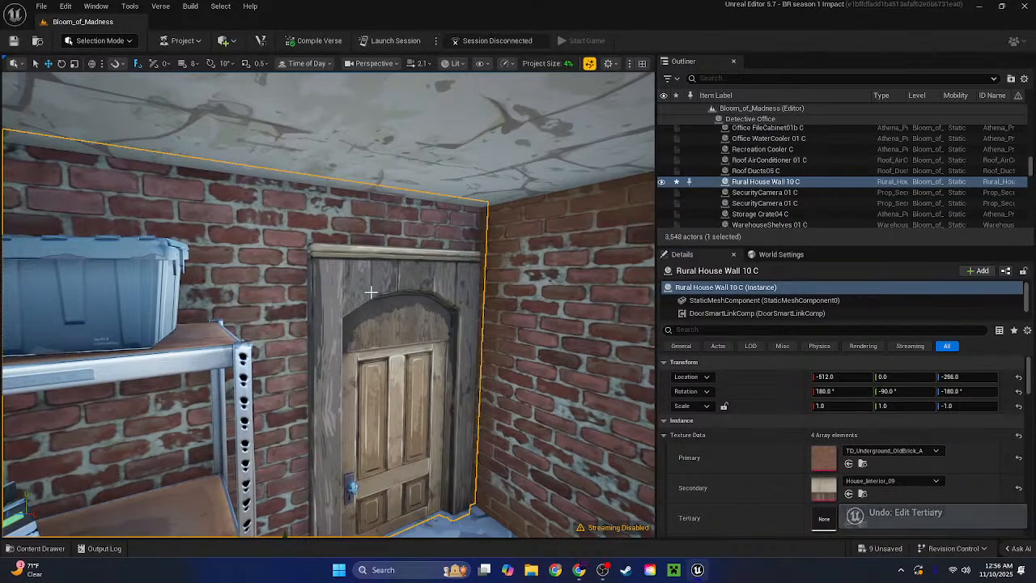
key("Delete")
Copy the TD_GenericSet_Stone_Walls_A_A_A secondary texture from the stone Blockout Wall A A C in the wall gallery
right_click_drag(371, 293, 534, 429)
key("w")
key("s")
key("w")
scroll(327, 304, "up", 3)
key("w")
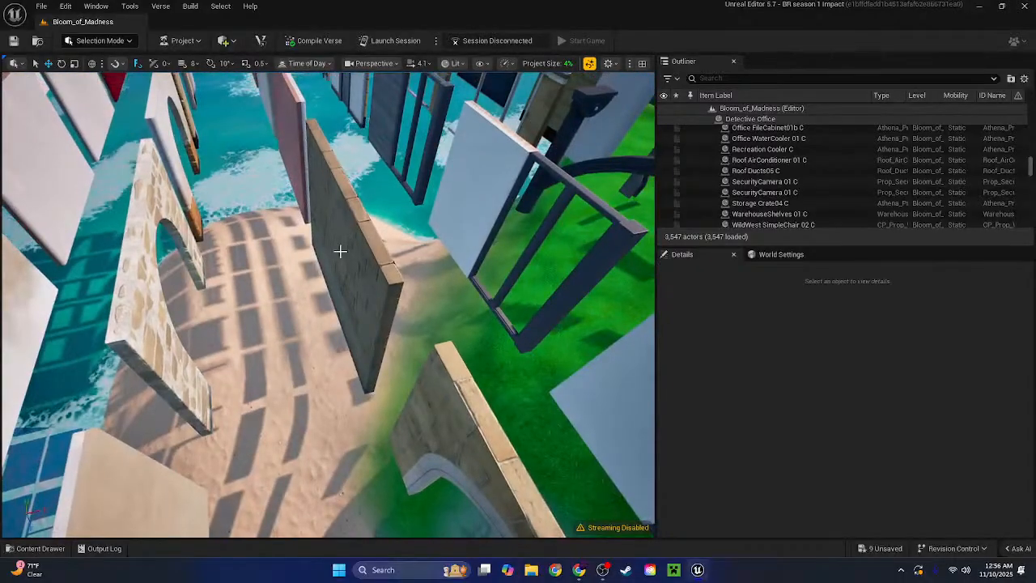
left_click(340, 251)
right_click(929, 486)
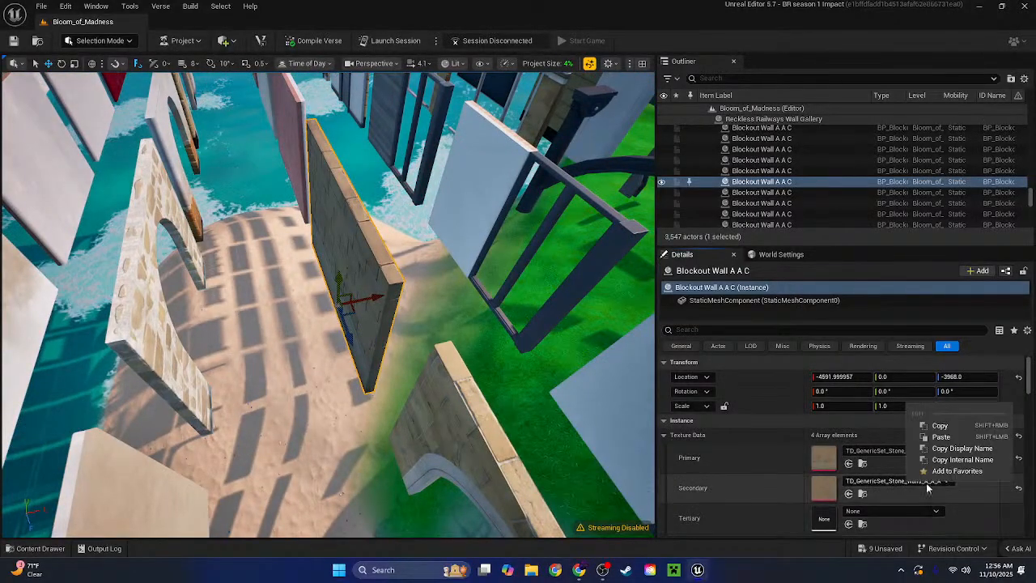
left_click(939, 426)
Apply the stone wall texture to the bathroom doorway wall's secondary slot, undoing the stray change to its primary texture
right_click_drag(623, 369, 615, 267)
key("w")
key("w")
scroll(551, 332, "down", 4)
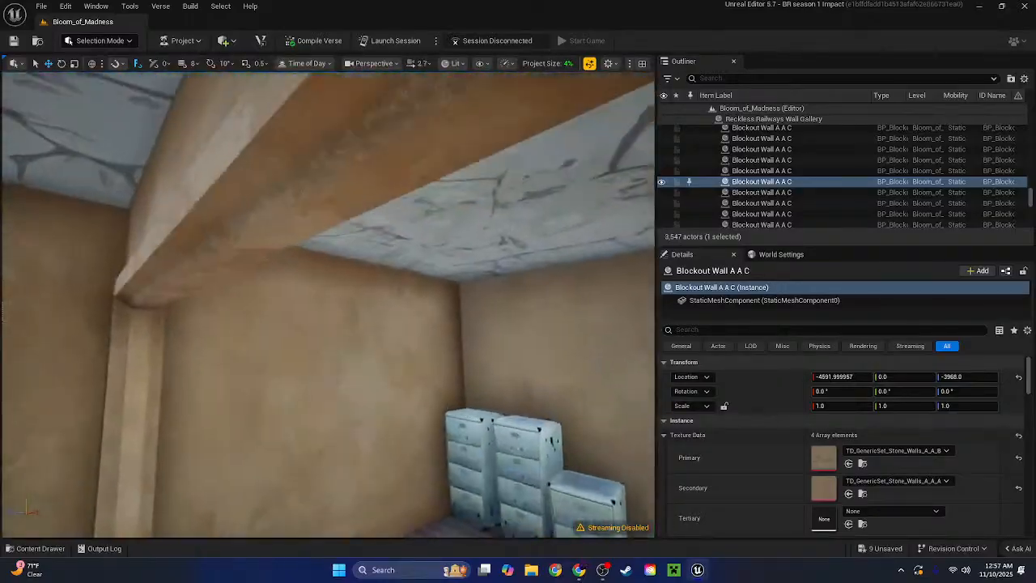
key("w")
right_click_drag(541, 385, 624, 372)
left_click(542, 385)
key("s")
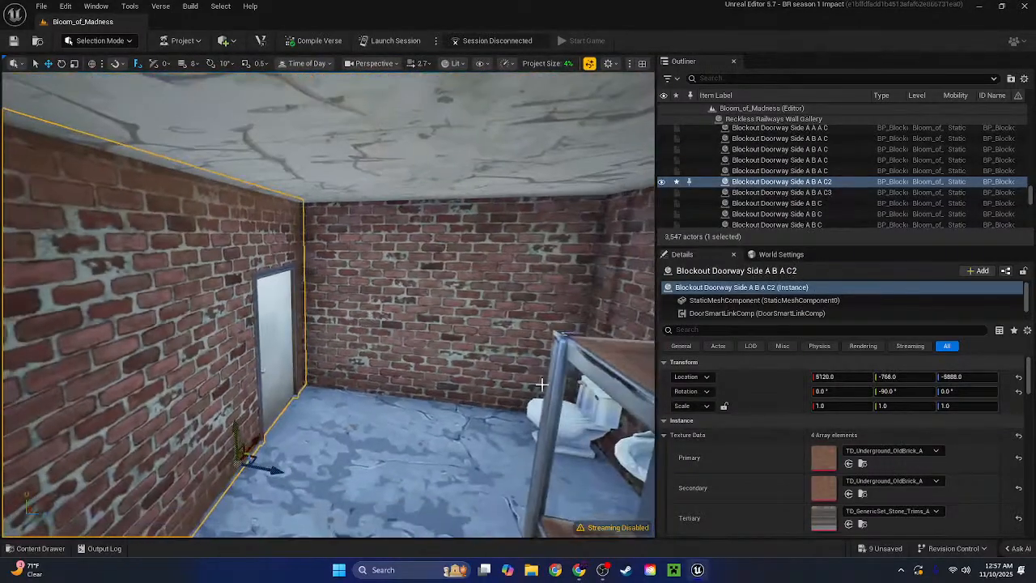
key("ctrl+z")
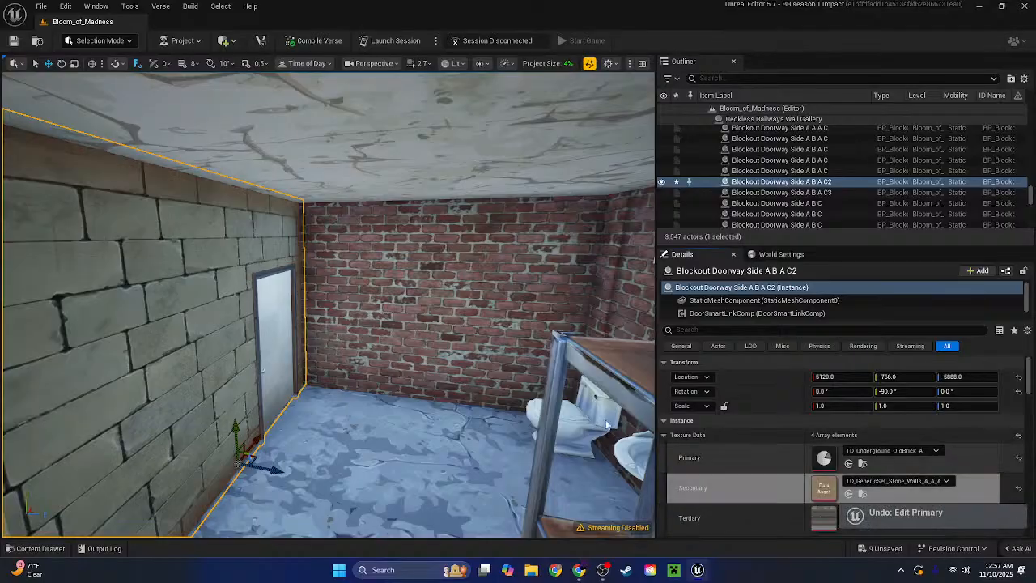
Apply the stone wall texture to both slots of the bathroom's back wall and the primary slot of the sink wall
left_click(474, 351)
left_click(730, 484, "shift")
right_click_drag(570, 439, 648, 413)
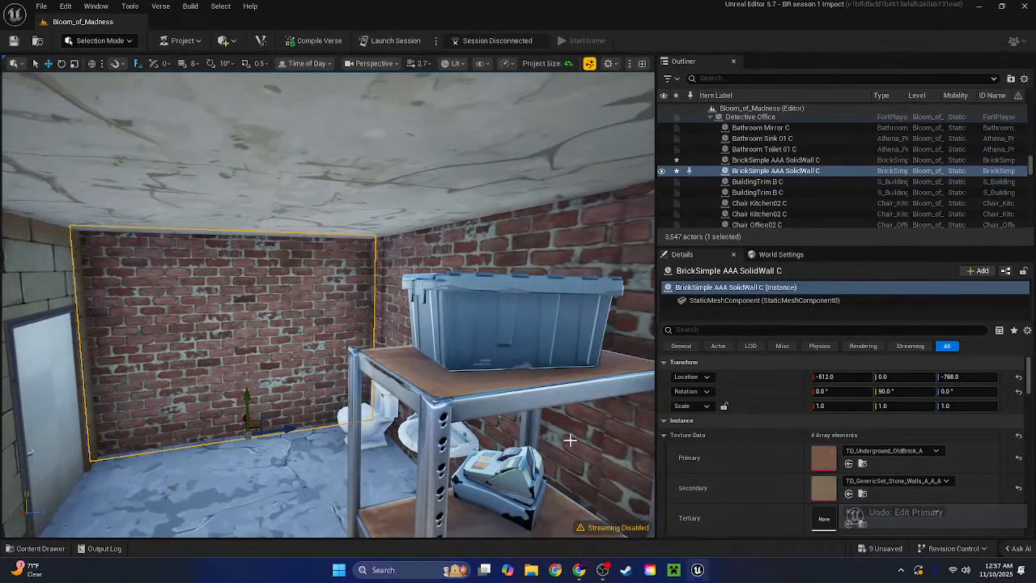
left_click(703, 458, "shift")
left_click(647, 432)
left_click(701, 458, "shift")
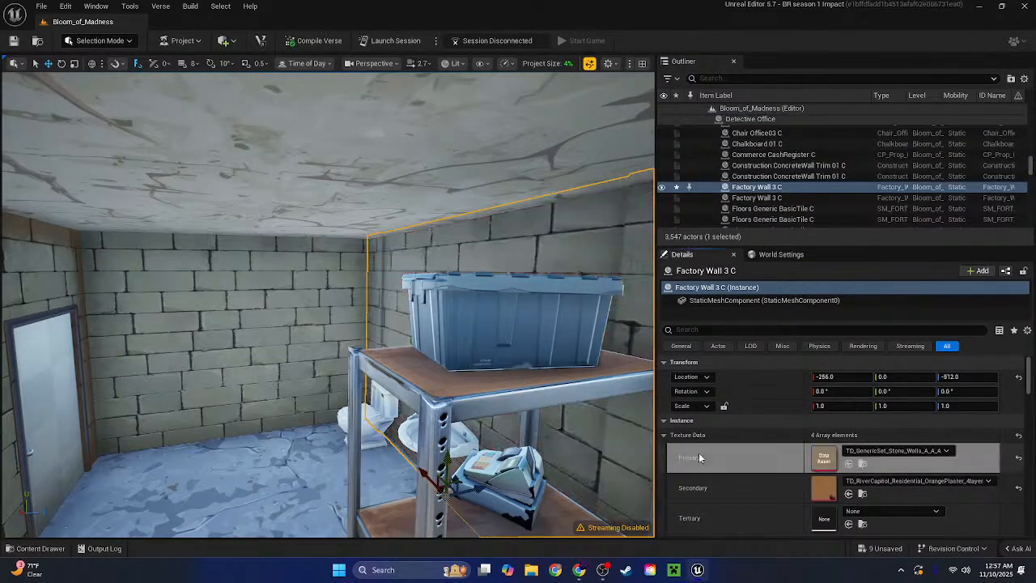
key("Escape")
Try duplicating the stone GenericSet Doorway Side A B A C and resetting the original's primary texture, discarding both changes
right_click_drag(455, 245, 356, 283)
scroll(328, 305, "down", 1)
scroll(328, 305, "up", 6)
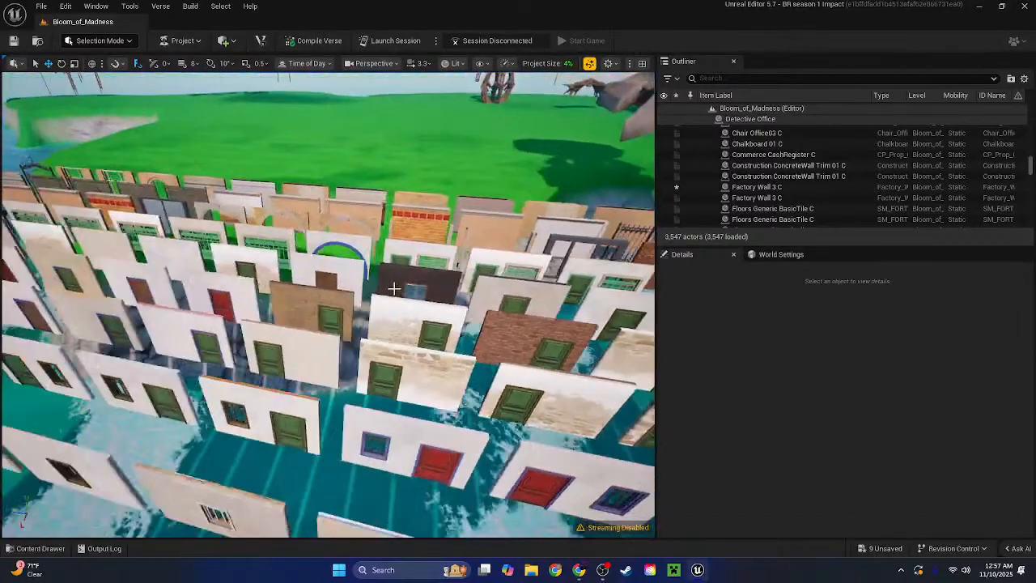
left_click(322, 304)
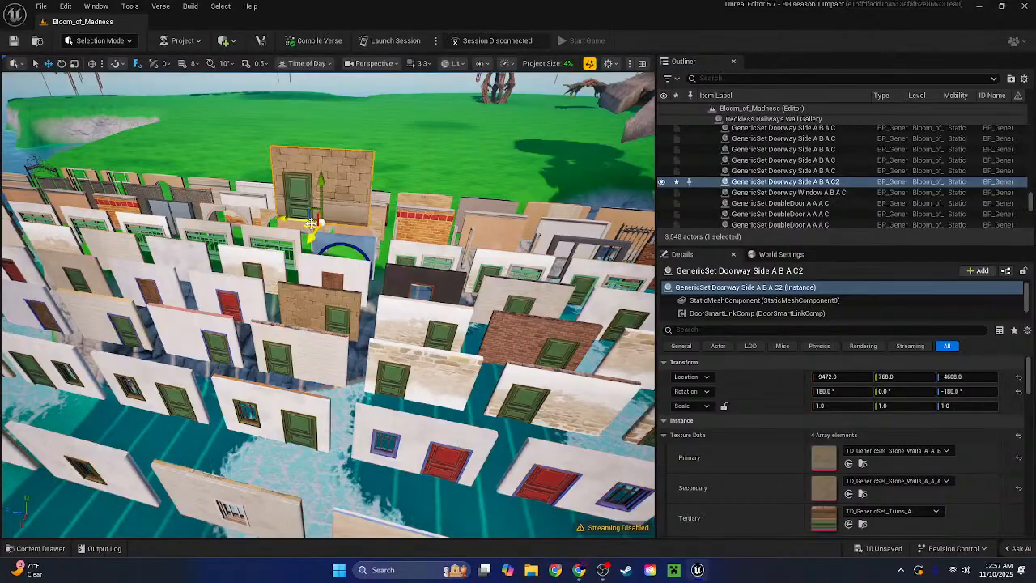
key("Delete")
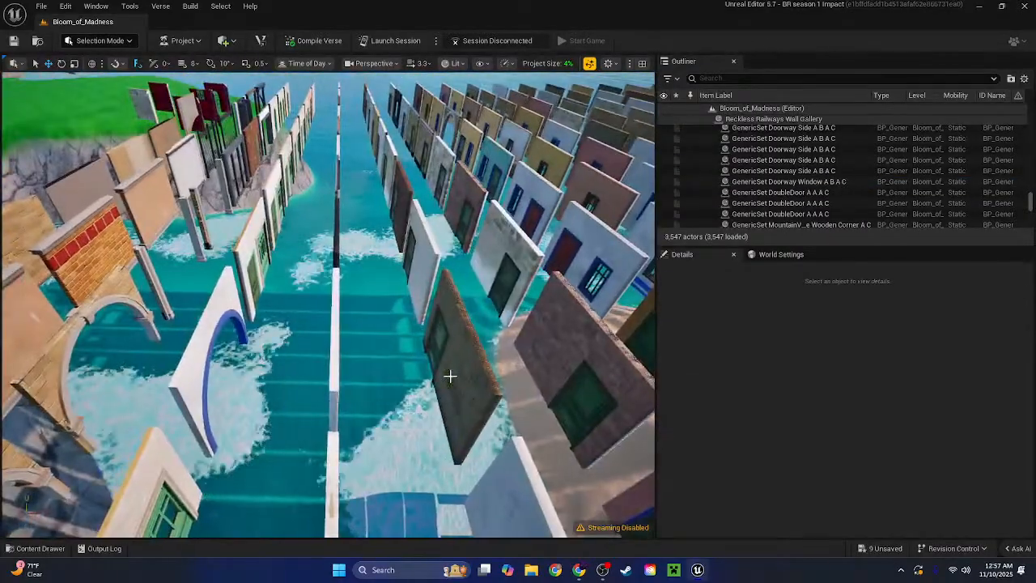
left_click(450, 376)
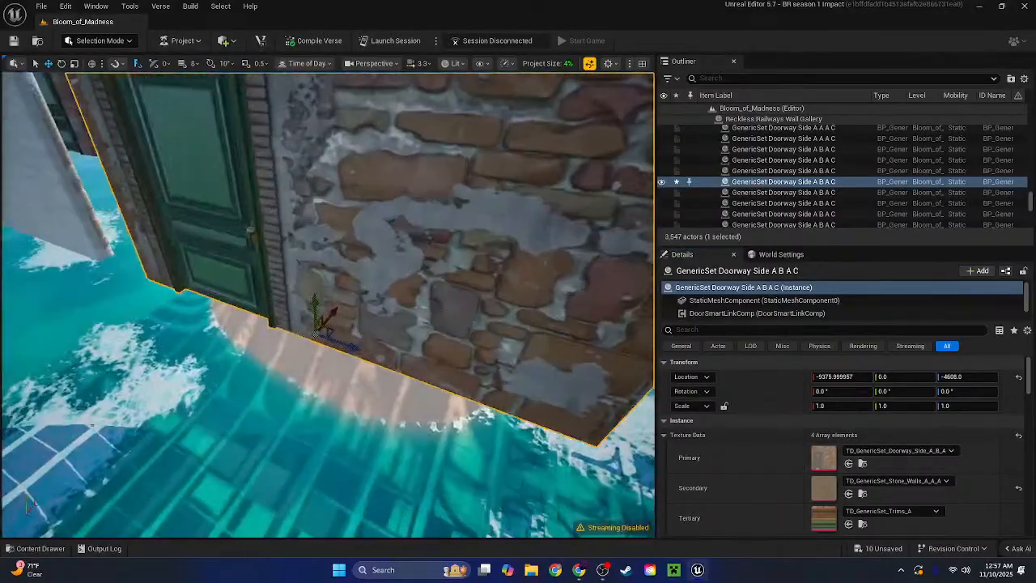
key("ctrl+z")
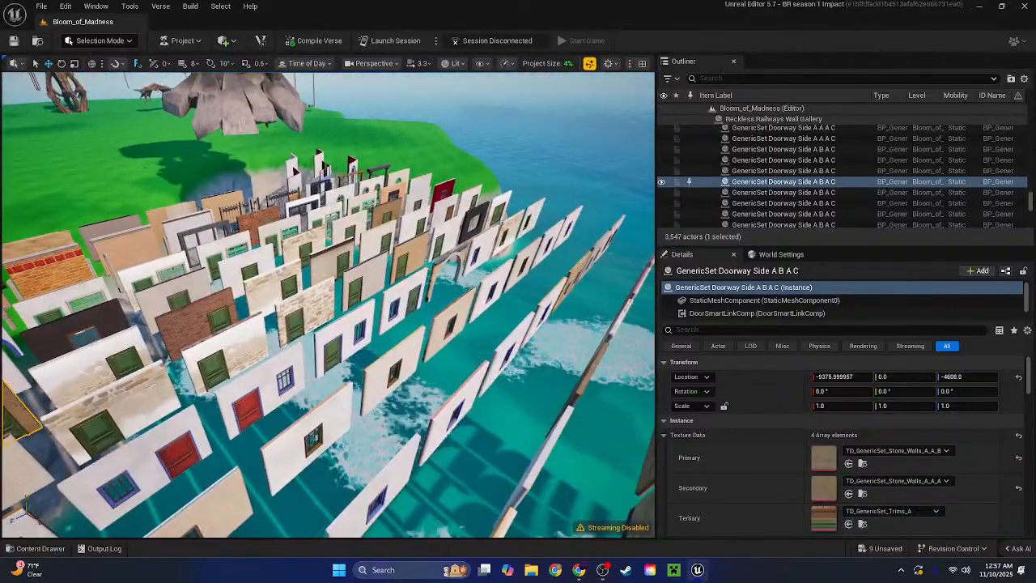
Duplicate the white-plaster GenericSet Doorway Side A B A C in the gallery and raise the copy to -9472, 1152, -7168
right_click_drag(328, 305, 300, 241)
key("w")
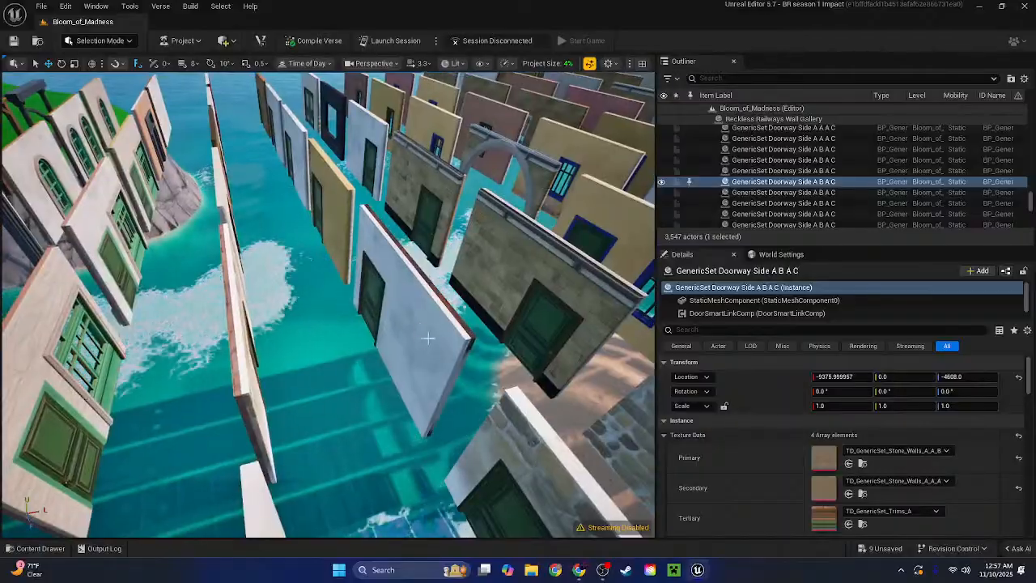
key("w")
right_click_drag(441, 302, 275, 283)
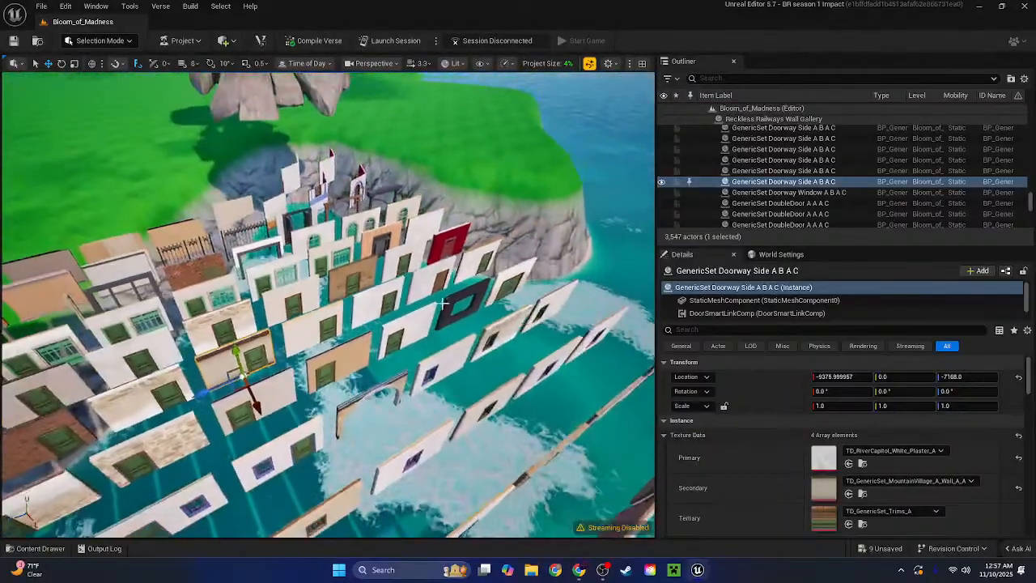
left_click_drag(227, 384, 233, 366, "alt")
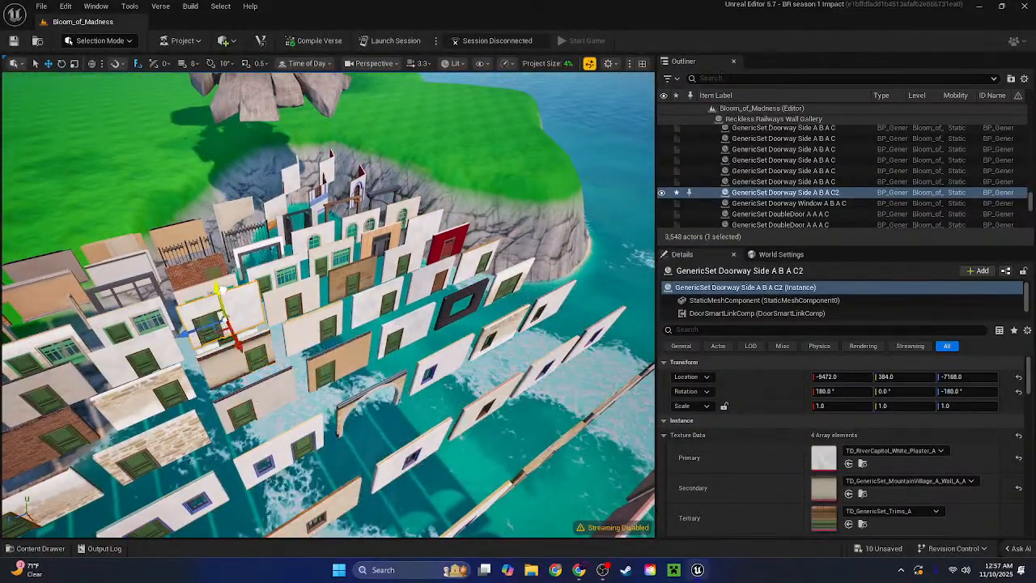
right_click_drag(217, 244, 97, 187)
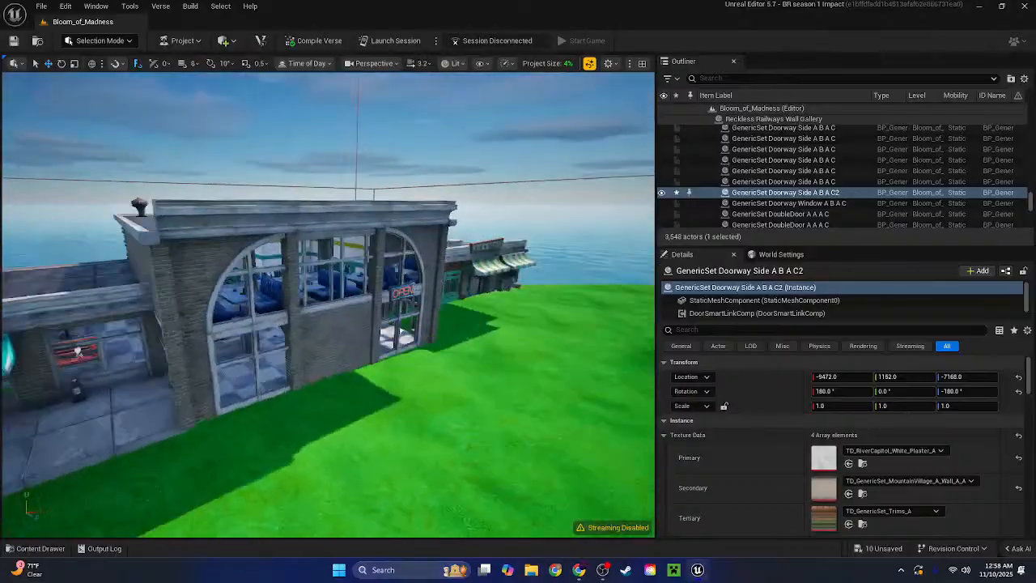
Bring the GenericSet doorway copy from the gallery over to the town buildings, at 5376, -384, -7168
right_click_drag(328, 304, 235, 357)
key("w")
key("s")
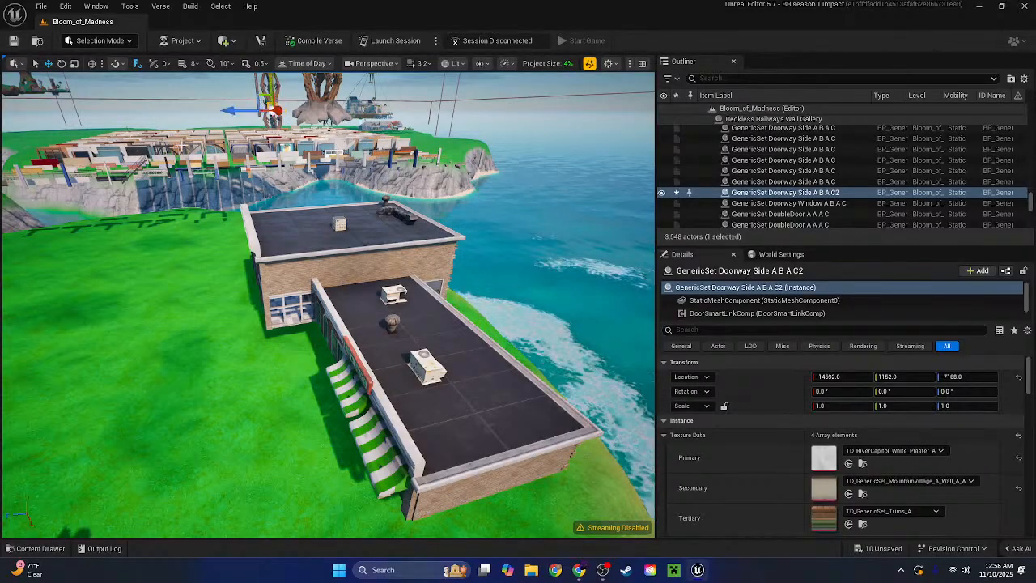
key("s")
scroll(186, 153, "up", 1)
mouse_move(187, 153)
right_mouse_down()
mouse_move(219, 203)
mouse_move(186, 153)
right_mouse_up()
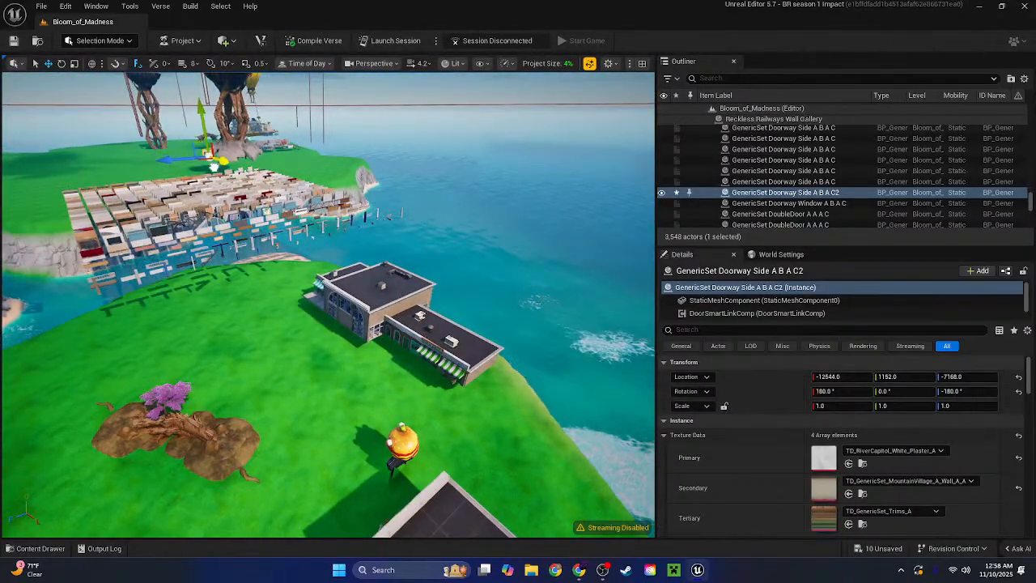
left_click_drag(429, 270, 444, 273)
right_click_drag(444, 273, 615, 235)
key("w")
right_click_drag(302, 266, 272, 261)
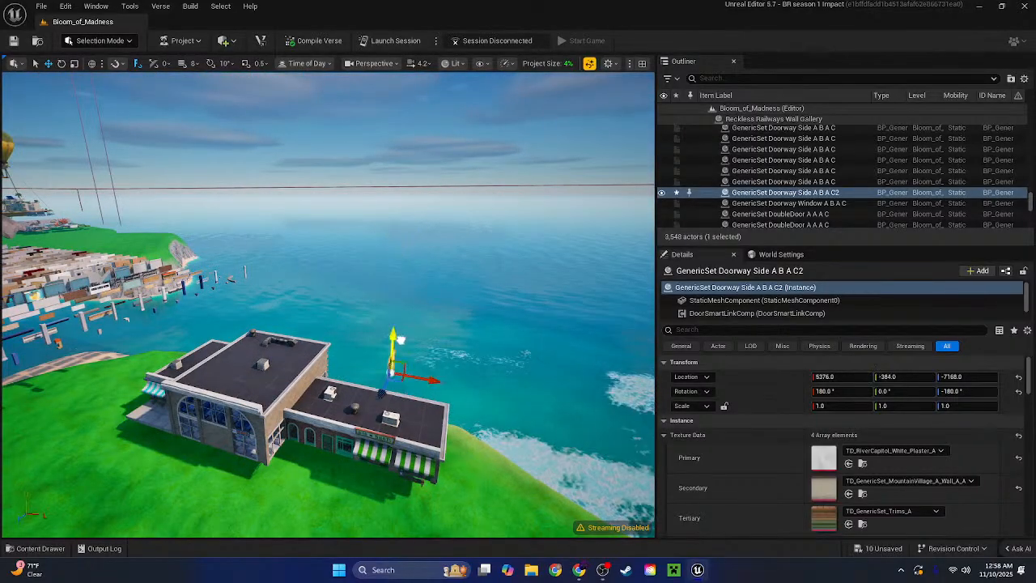
Fit the GenericSet doorway copy inside the Detective Office as the bathroom divider at 4864, -768, -5632
left_click_drag(399, 340, 397, 382)
key("w")
right_click_drag(397, 382, 558, 420)
key("s")
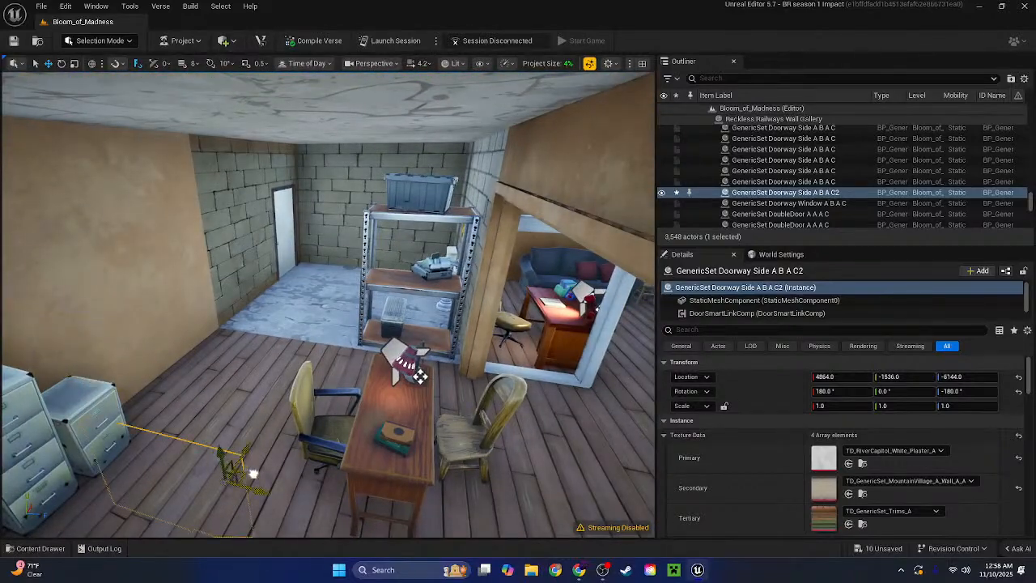
right_click_drag(339, 516, 338, 557)
key("w")
mouse_move(331, 464)
right_mouse_down()
mouse_move(331, 420)
mouse_move(328, 457)
right_mouse_up()
key("s")
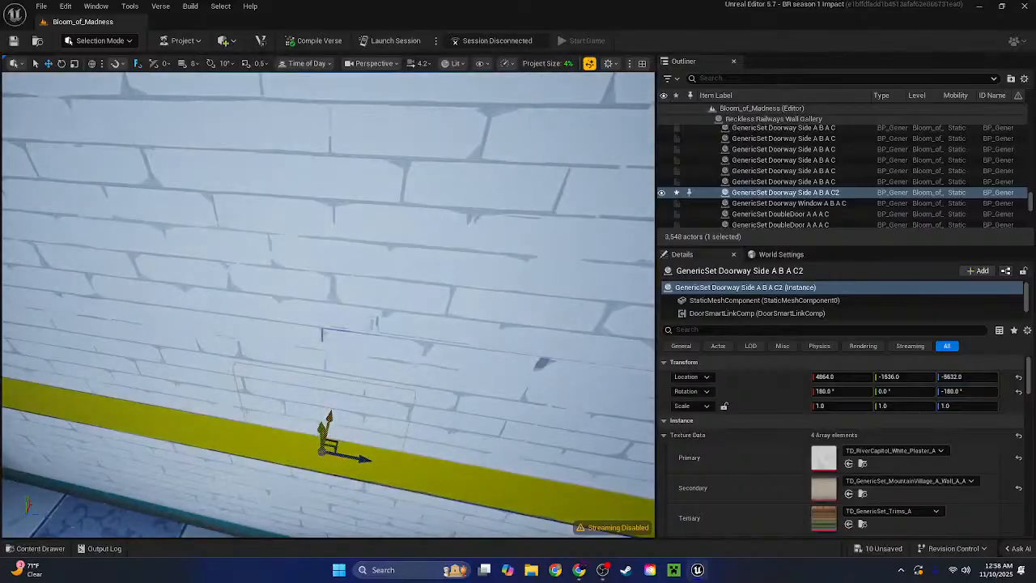
left_click_drag(324, 276, 323, 263)
right_click_drag(322, 263, 323, 194)
key("w")
key("s")
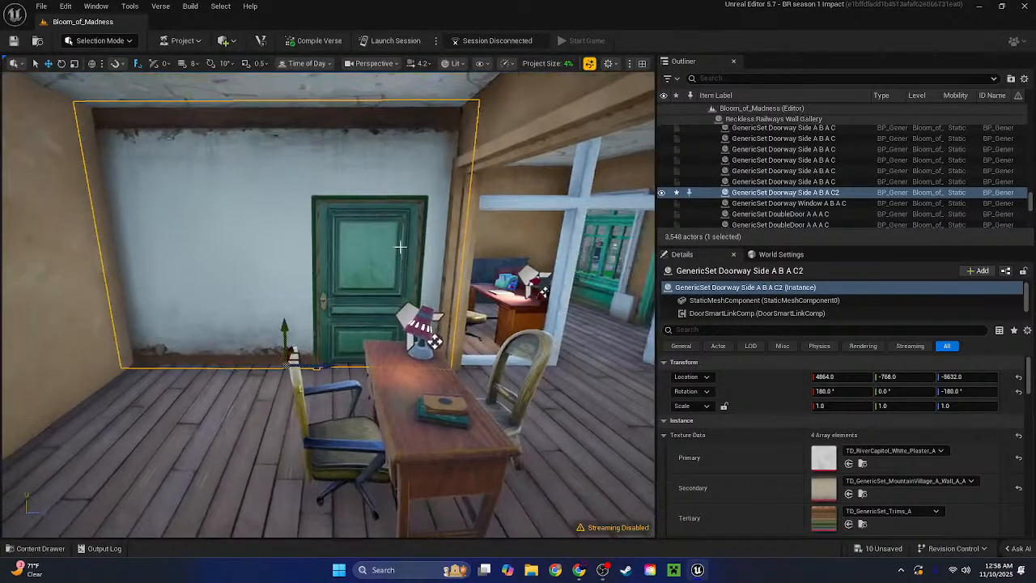
Mirror the GenericSet doorway wall so its green door sits on the side away from the desk
scroll(797, 506, "down", 1)
scroll(799, 510, "down", 1)
left_click(817, 501)
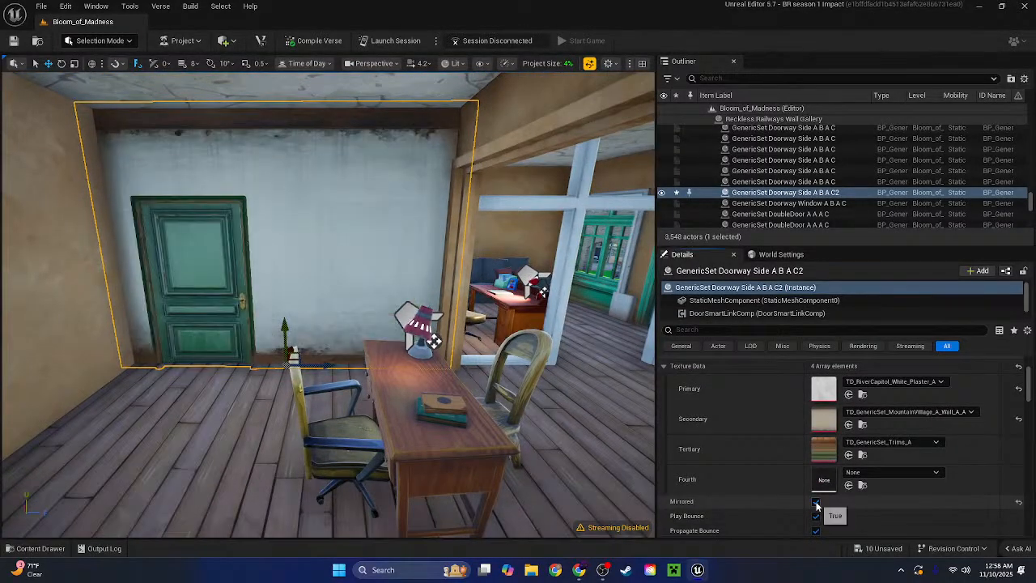
Copy the bathroom Blockout doorway's stone wall texture TD_GenericSet_Stone_Walls_A_A_A to the GenericSet doorway's primary texture
key("w")
right_click_drag(502, 396, 433, 417)
key("s")
right_click_drag(36, 243, 62, 243)
key("d")
right_click_drag(275, 299, 345, 308)
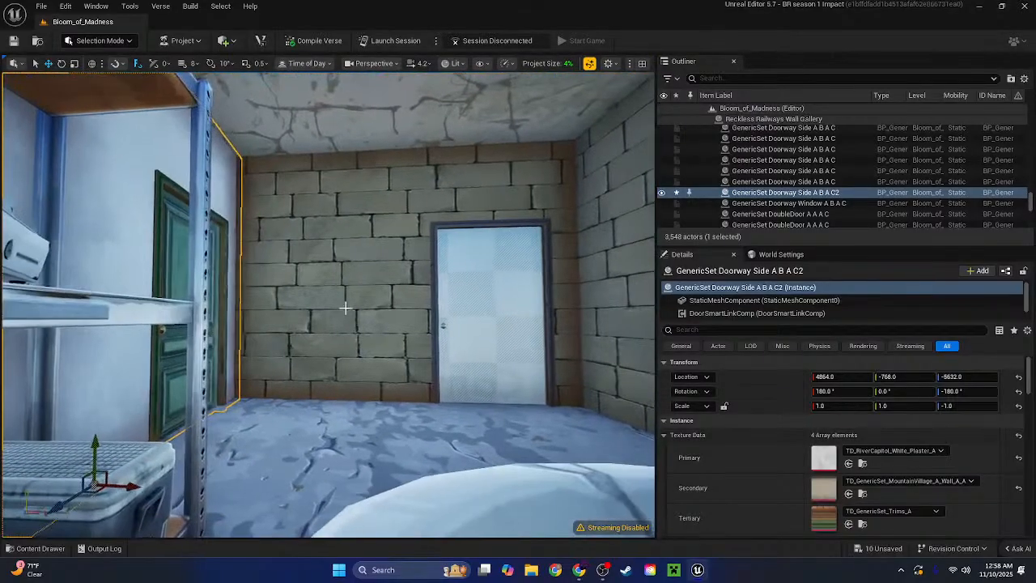
left_click(508, 354)
right_click(922, 482)
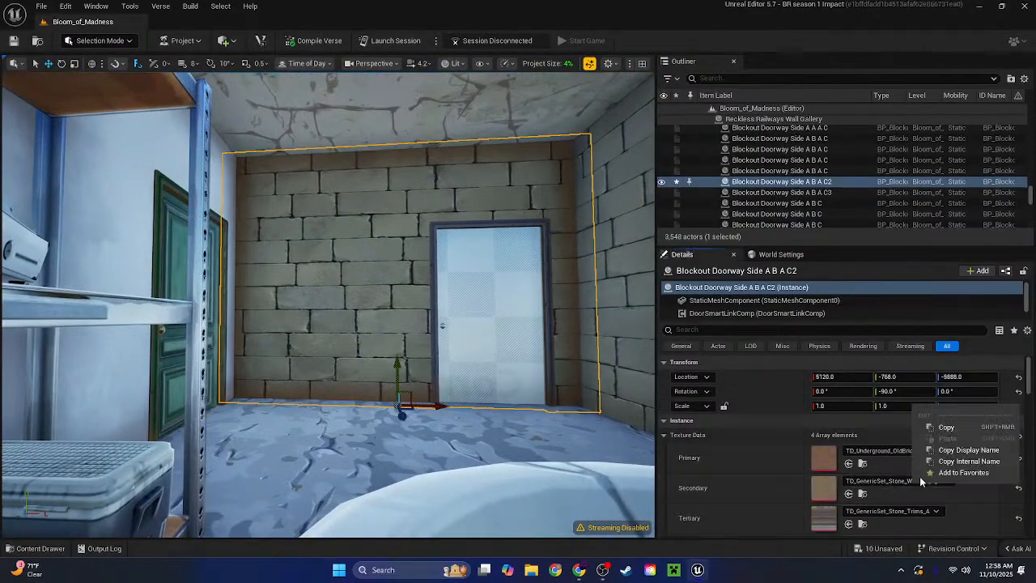
left_click(944, 428)
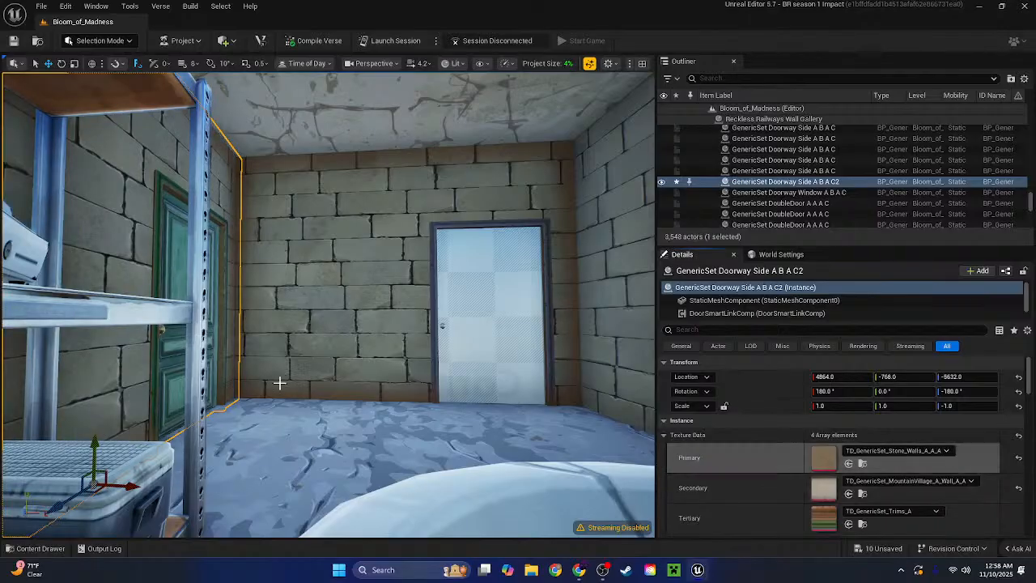
Copy the orange plaster texture from the adjoining Factory Wall 3 C to the GenericSet doorway's secondary texture
right_click_drag(279, 383, 317, 284)
key("a")
key("w")
scroll(365, 288, "down", 5)
key("s")
left_click(318, 286)
right_click(868, 487)
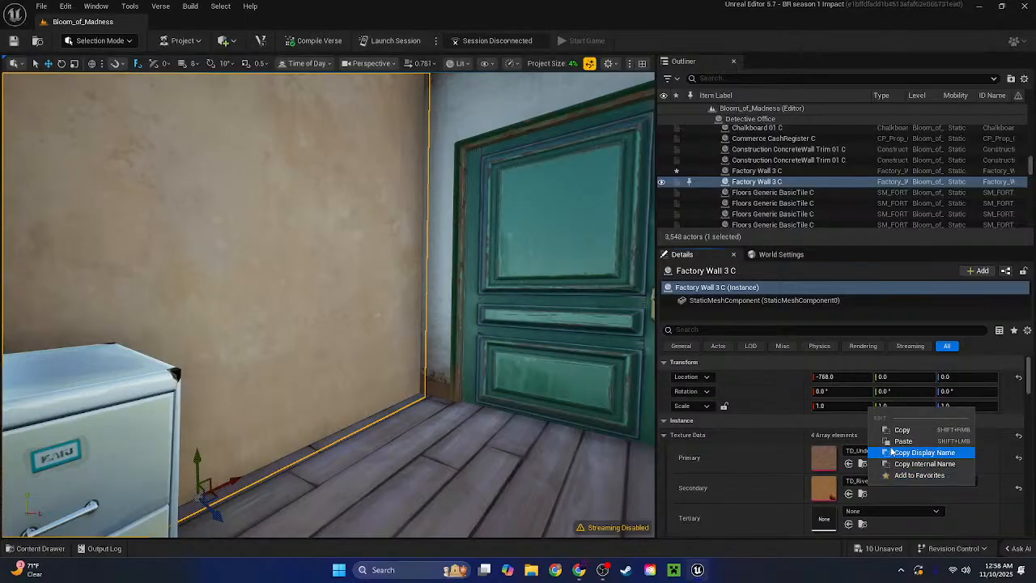
left_click(893, 452)
left_click(443, 316)
left_click(775, 494, "shift")
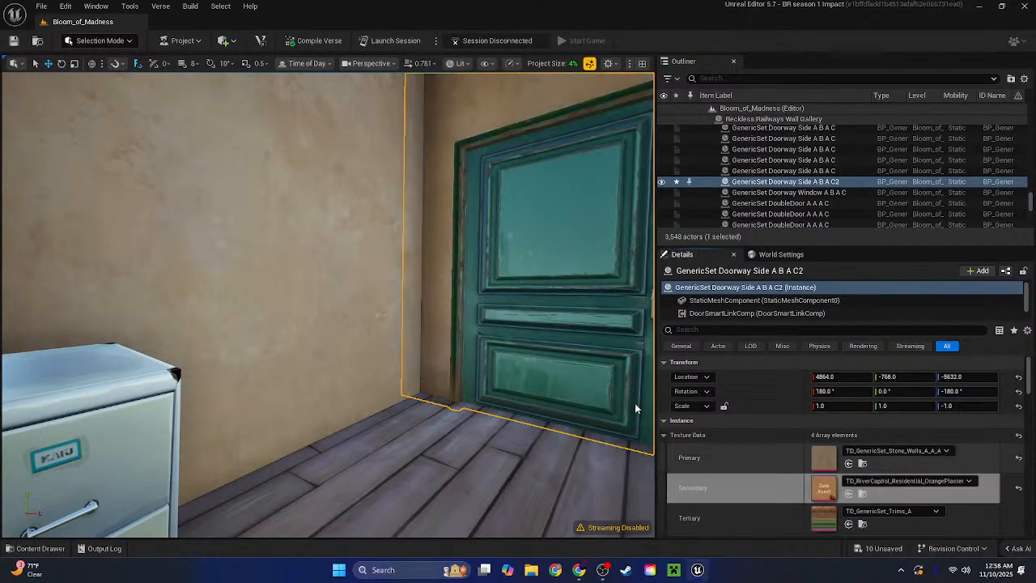
Inspect the bathroom divider from the desk side and view the building fronts from outside
right_click_drag(470, 315, 567, 315)
key("Escape")
right_click_drag(466, 315, 609, 260)
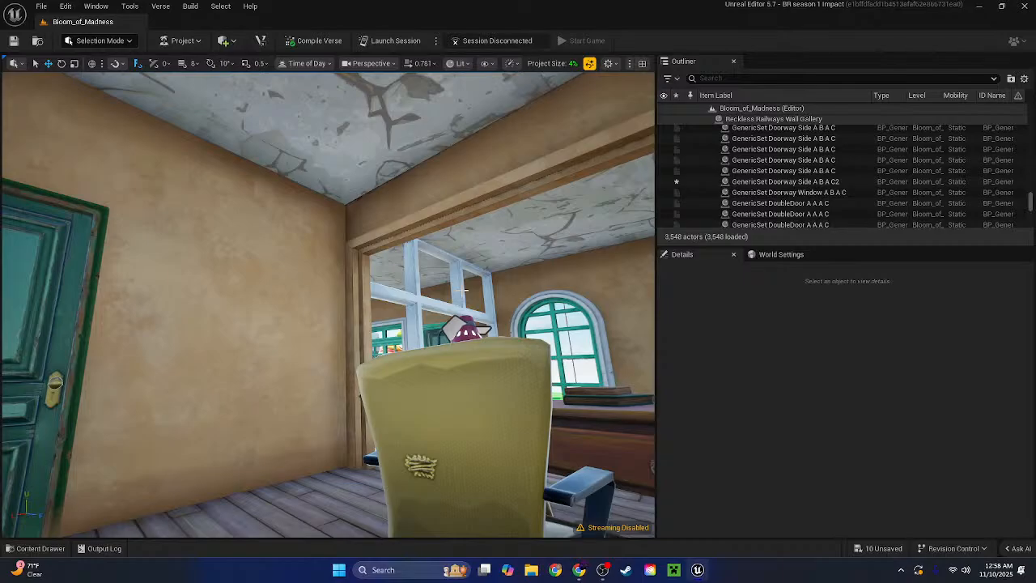
right_click_drag(429, 407, 875, 381)
key("w")
key("w")
right_click_drag(327, 305, 364, 363)
key("d")
scroll(454, 303, "up", 1)
key("s")
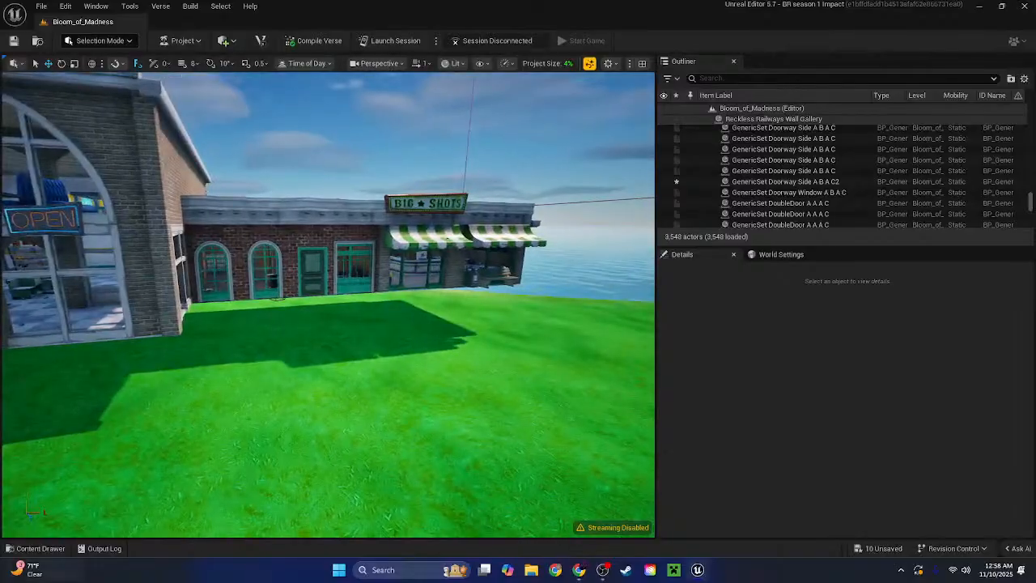
Place a wooden RiverCapitol Floor Hexagon A A from the reckless search results, copy its Apollo_Wood_Floor_C texture and delete the piece
left_click(32, 549)
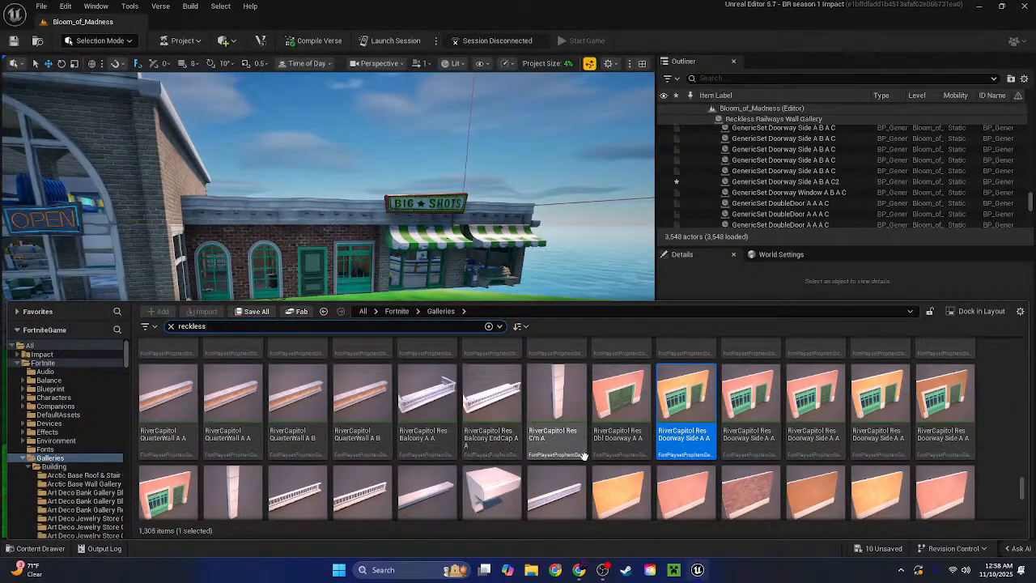
scroll(931, 472, "down", 1)
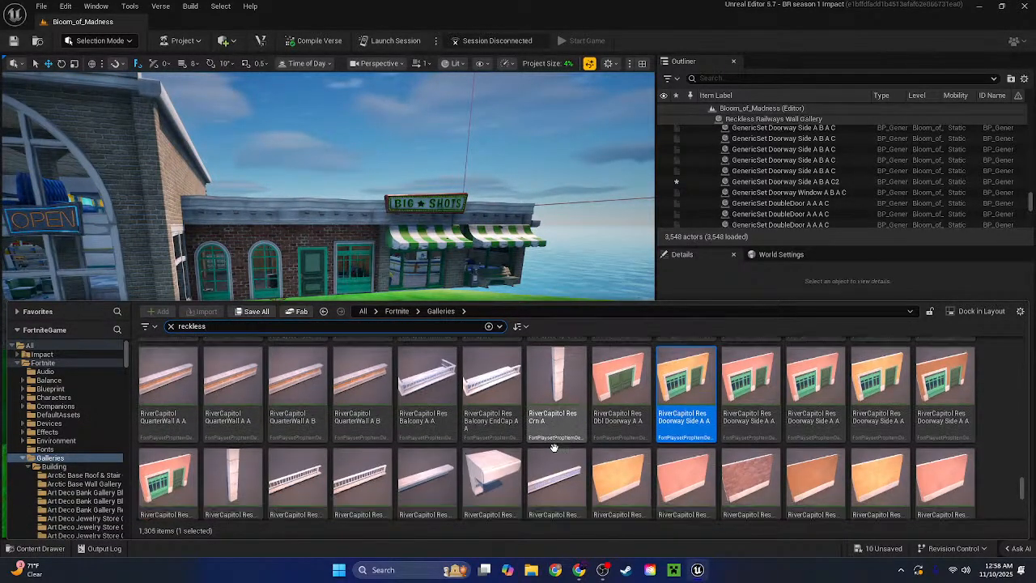
scroll(996, 439, "down", 8)
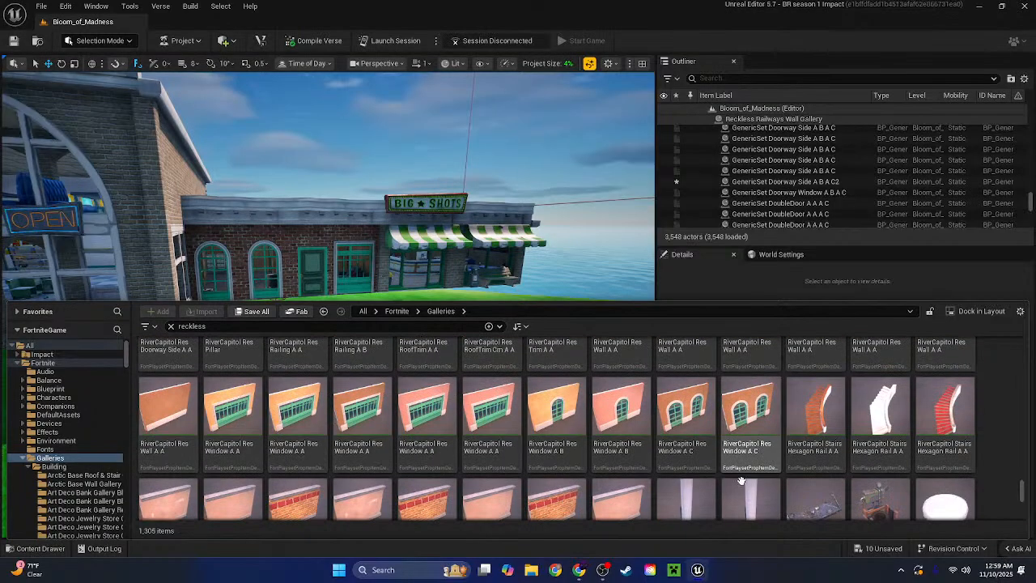
scroll(972, 435, "up", 2)
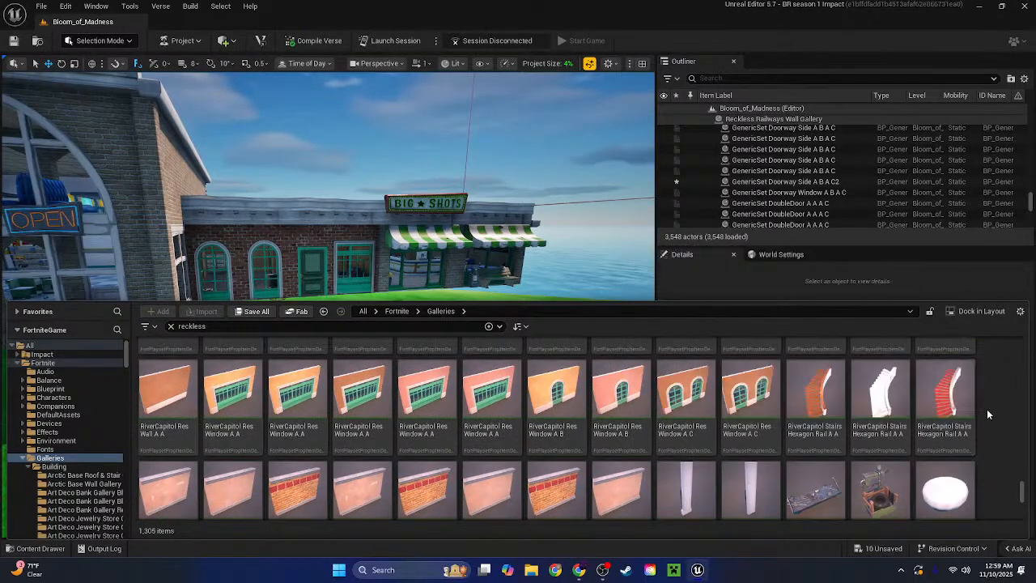
scroll(1015, 438, "down", 3)
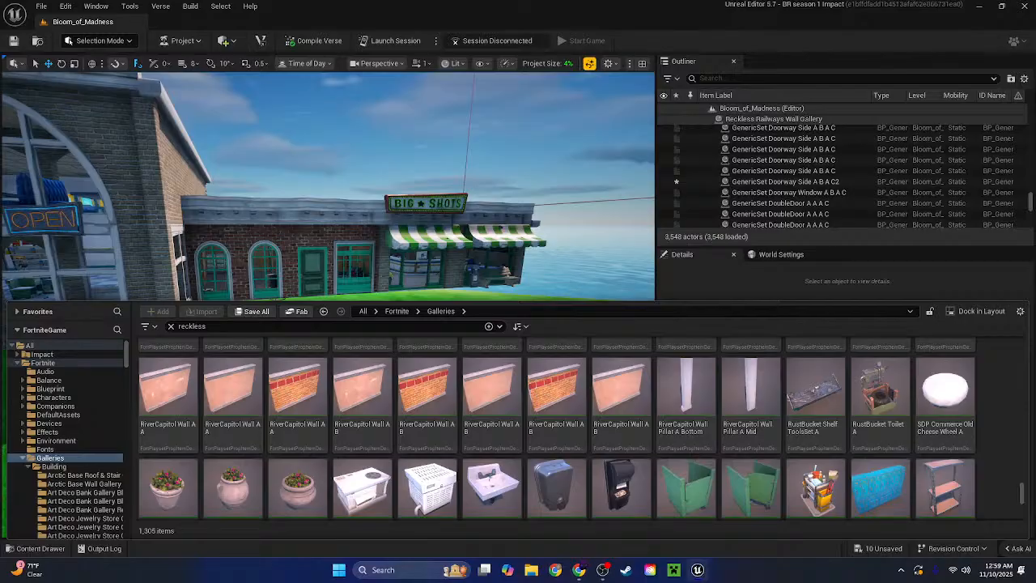
scroll(967, 448, "up", 10)
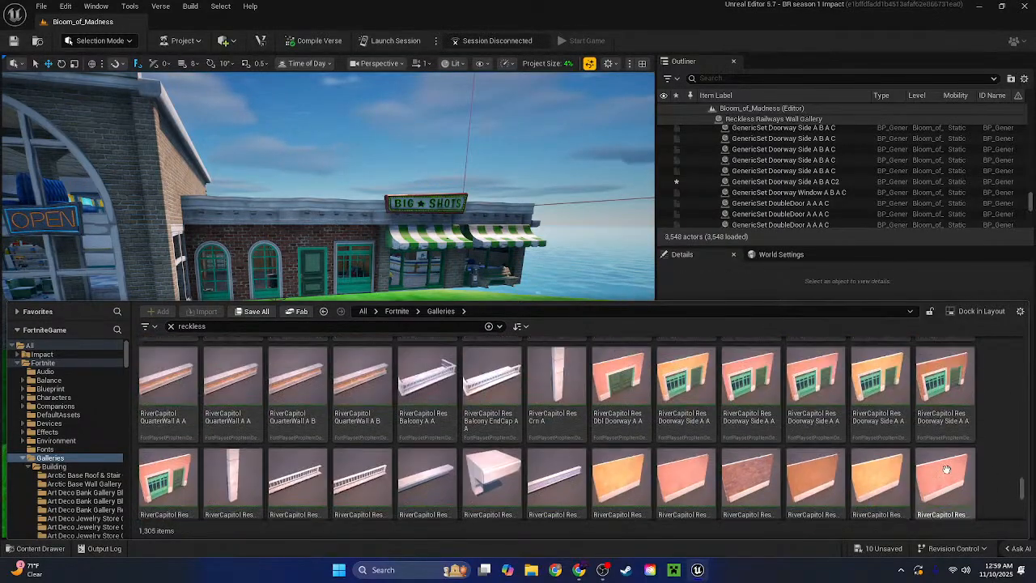
scroll(968, 448, "up", 10)
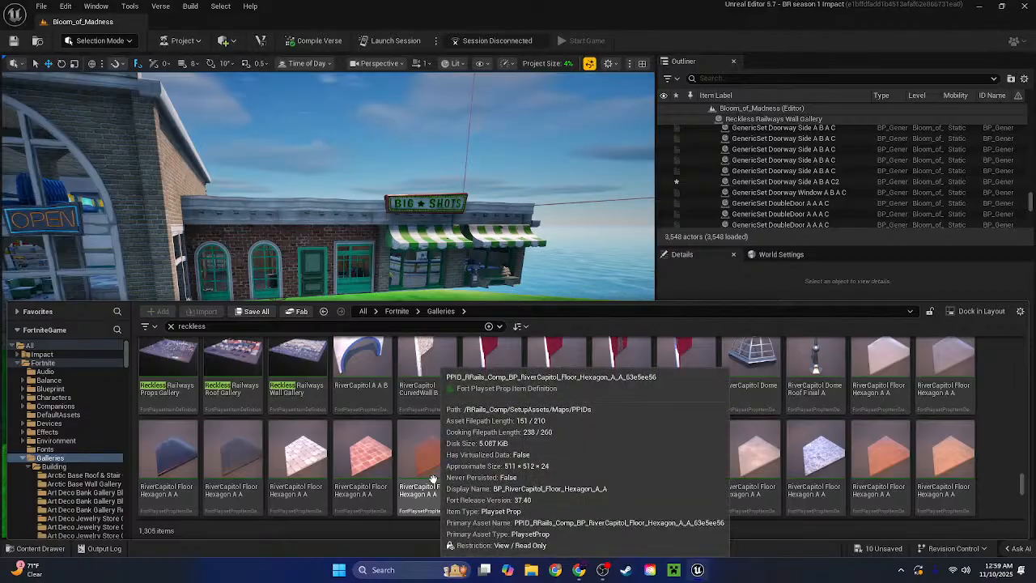
left_click_drag(433, 480, 437, 455)
right_click(888, 457)
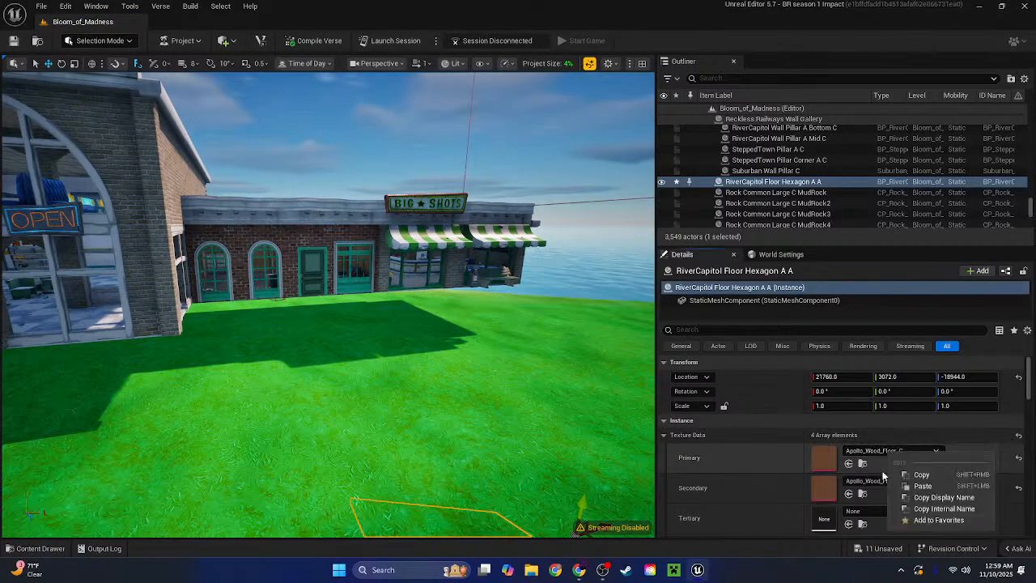
left_click(913, 477)
key("Delete")
Apply Apollo_Wood_Floor_C as the primary texture of the Detective Office floor tiles around the desks and glass partition
key("w")
mouse_move(493, 423)
right_mouse_down()
mouse_move(454, 372)
mouse_move(437, 389)
mouse_move(478, 421)
right_mouse_up()
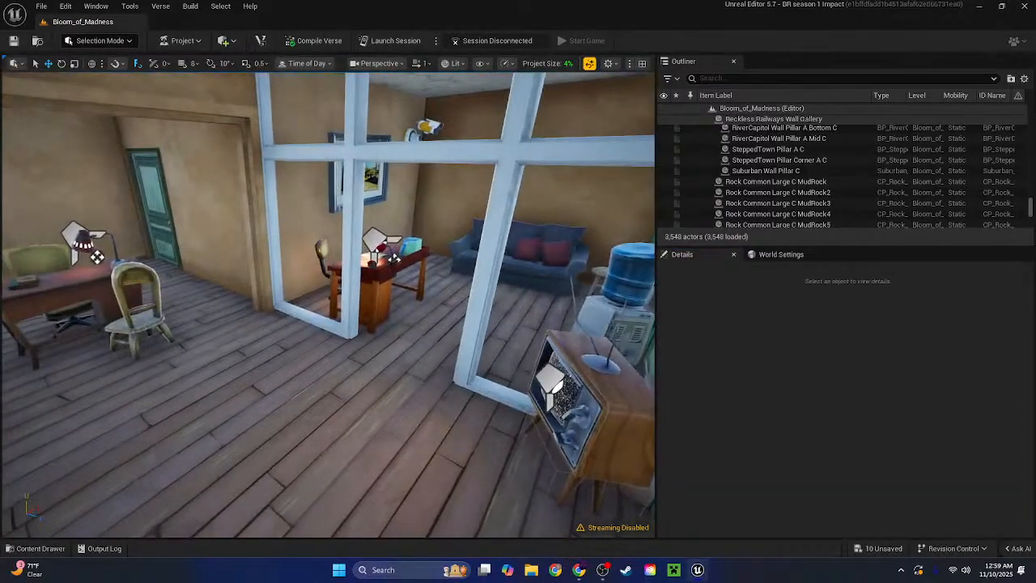
left_click(437, 349)
left_click(719, 456, "shift")
left_click(405, 405)
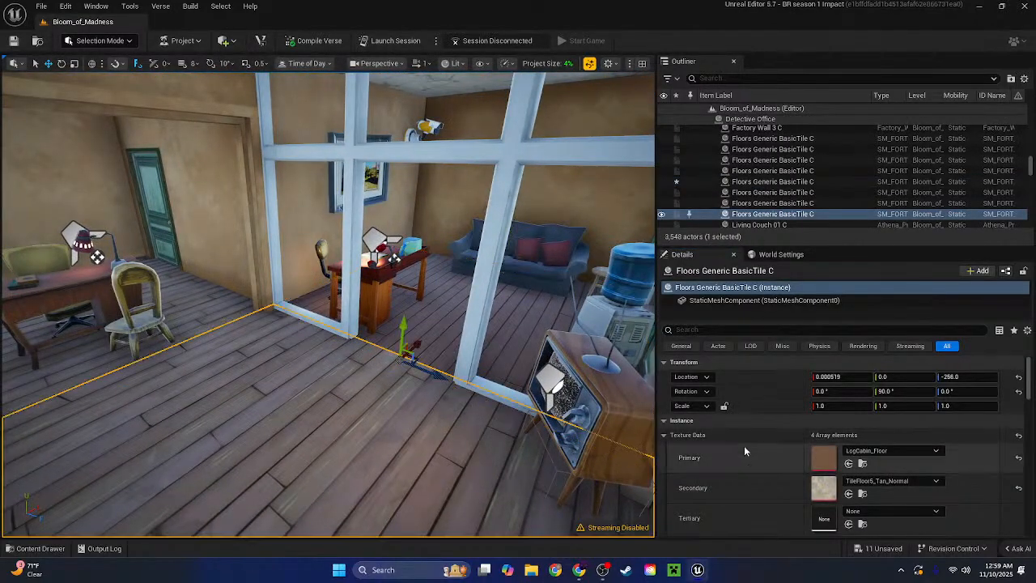
left_click(744, 449, "shift")
left_click(212, 318)
left_click(751, 453, "shift")
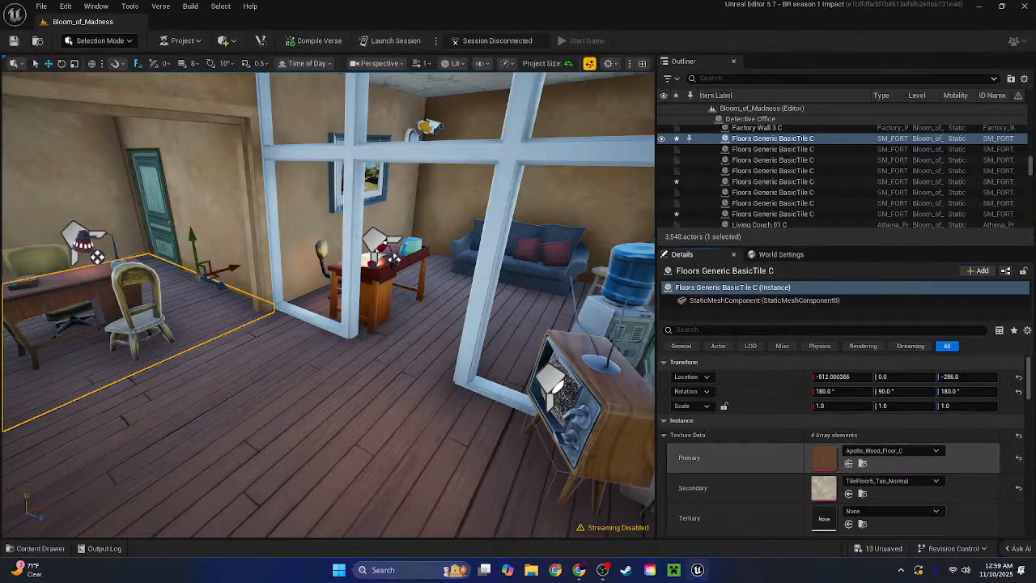
Try two more RiverCapitol floor hexagons behind the building for their textures, including T_GrandStation_OldPlatform_A_A, and delete both
key("w")
right_click_drag(340, 340, 206, 352)
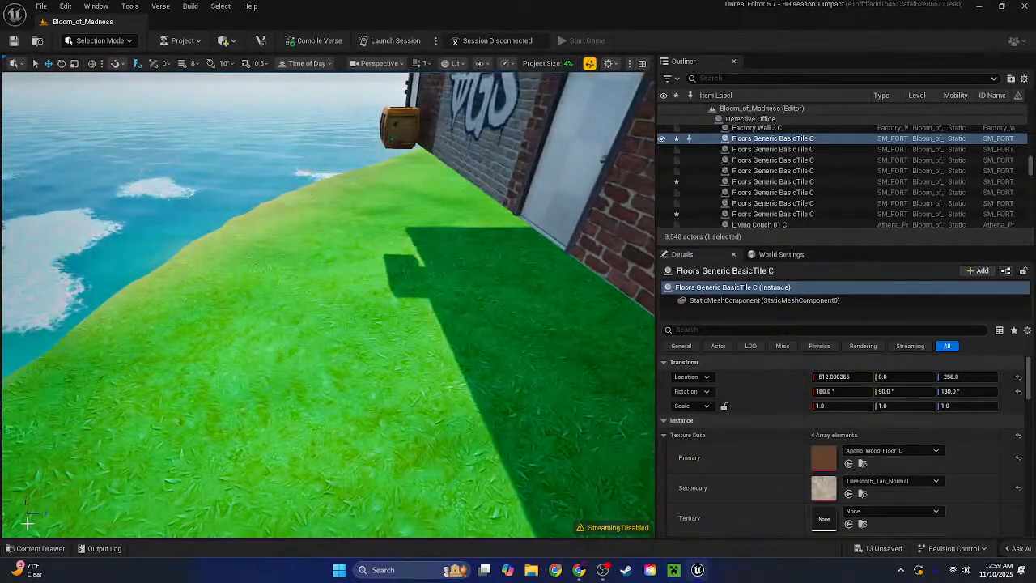
left_click(33, 550)
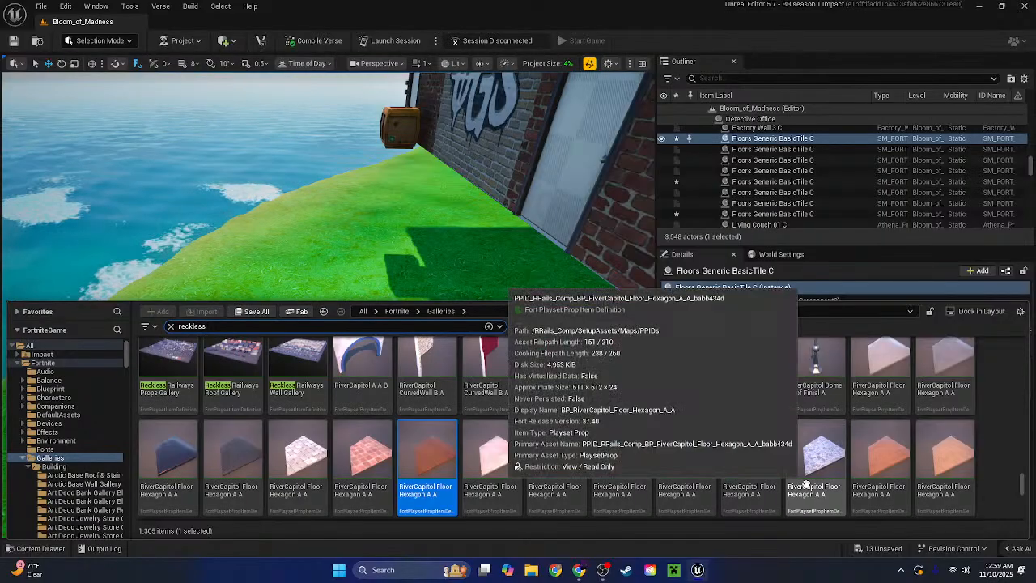
left_click_drag(550, 457, 366, 370)
right_click(861, 460)
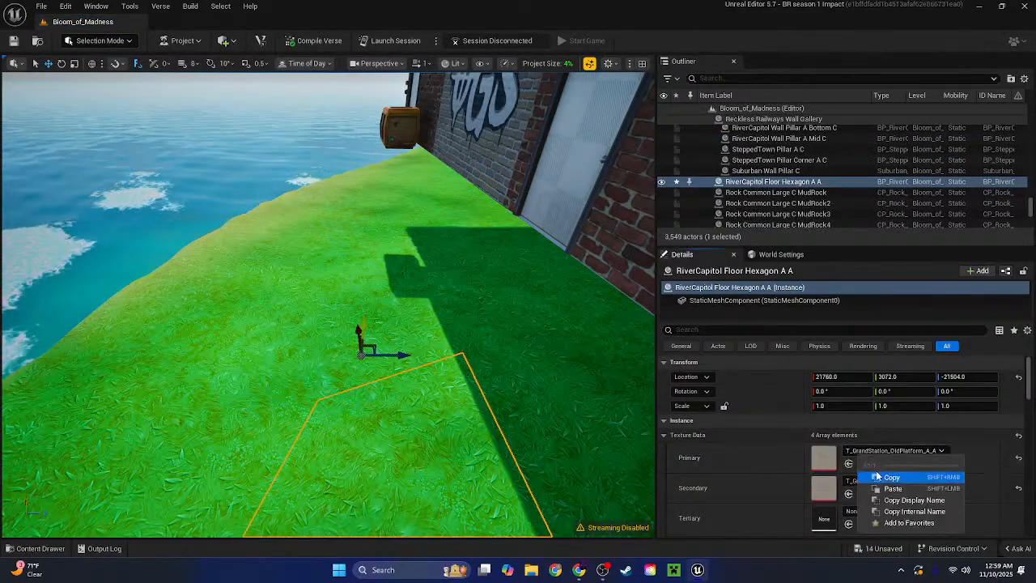
right_click_drag(273, 430, 311, 393)
key("Delete")
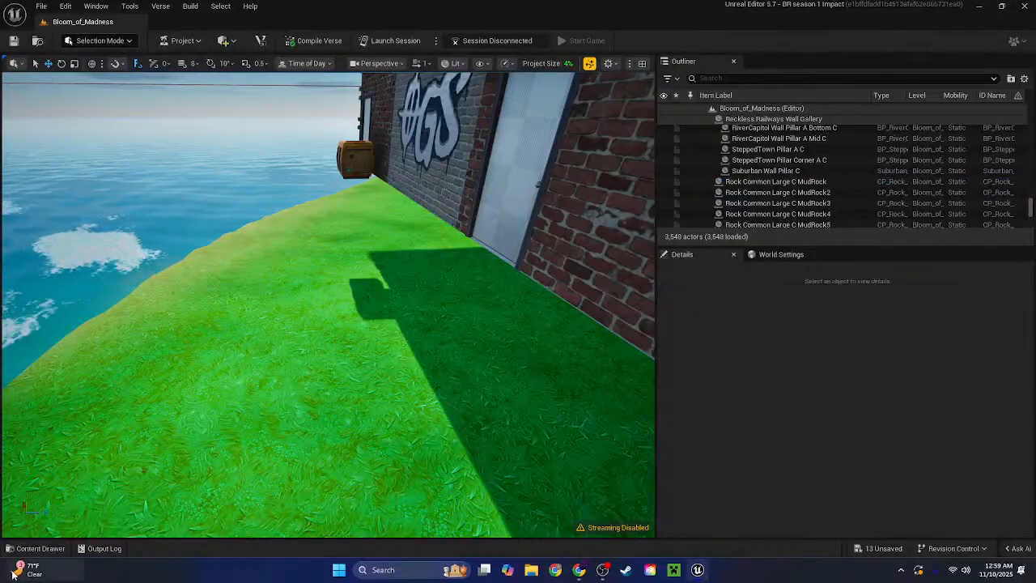
left_click(43, 548)
left_click_drag(491, 466, 298, 307)
key("Delete")
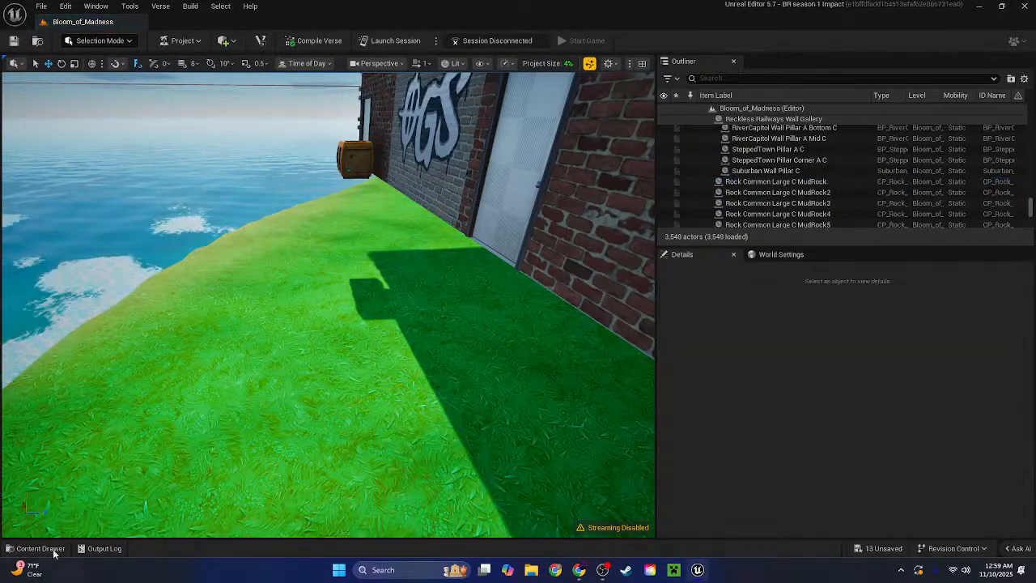
Place the dark RiverCapitol Floor Hexagon A A, copy its TD_Asteria_EclipseHotel_InteriorWall_C_A primary texture and delete the piece
left_click(35, 548)
scroll(348, 480, "up", 1)
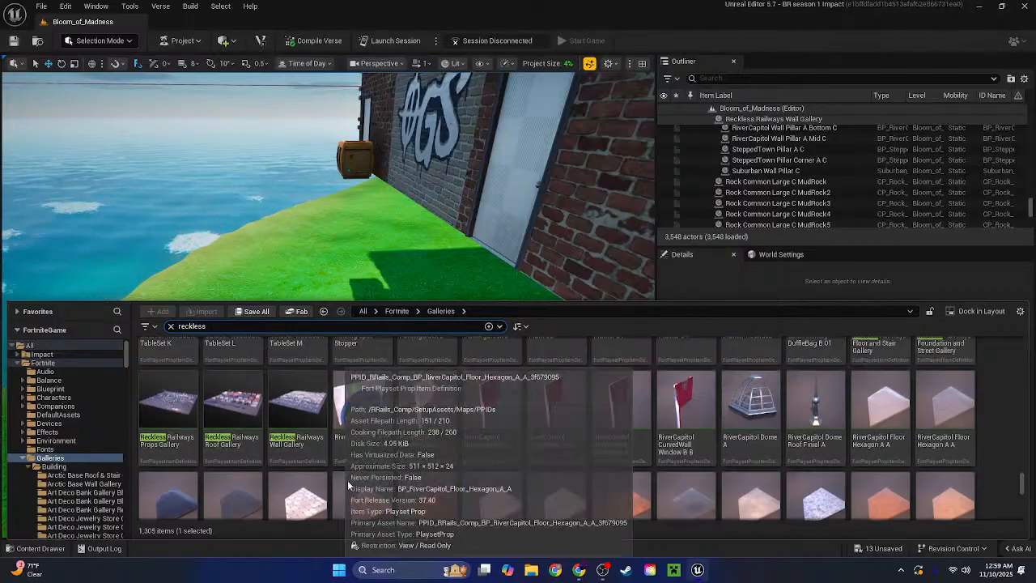
scroll(351, 479, "down", 1)
left_click_drag(166, 494, 336, 356)
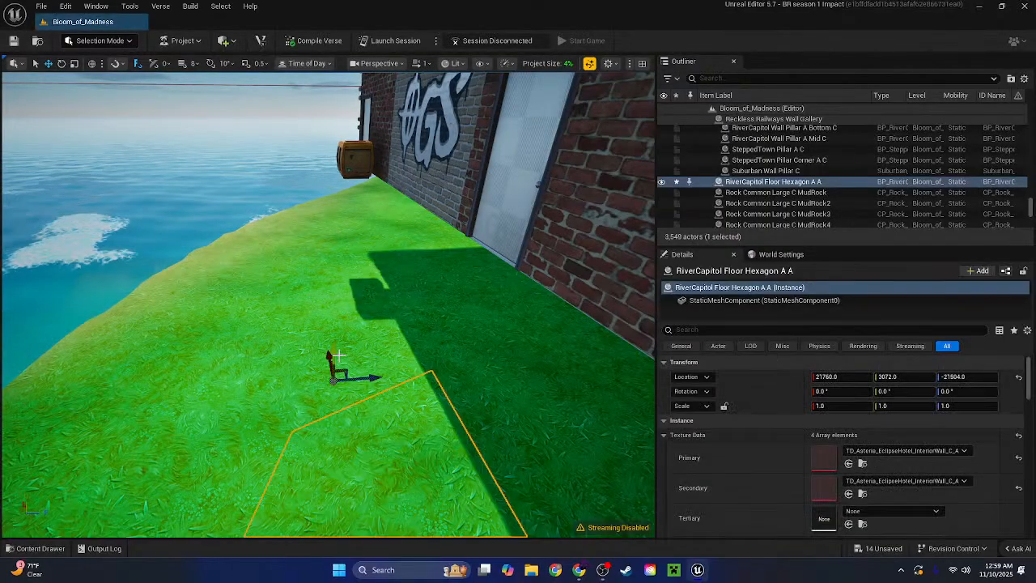
right_click(860, 458)
left_click(878, 475)
key("Delete")
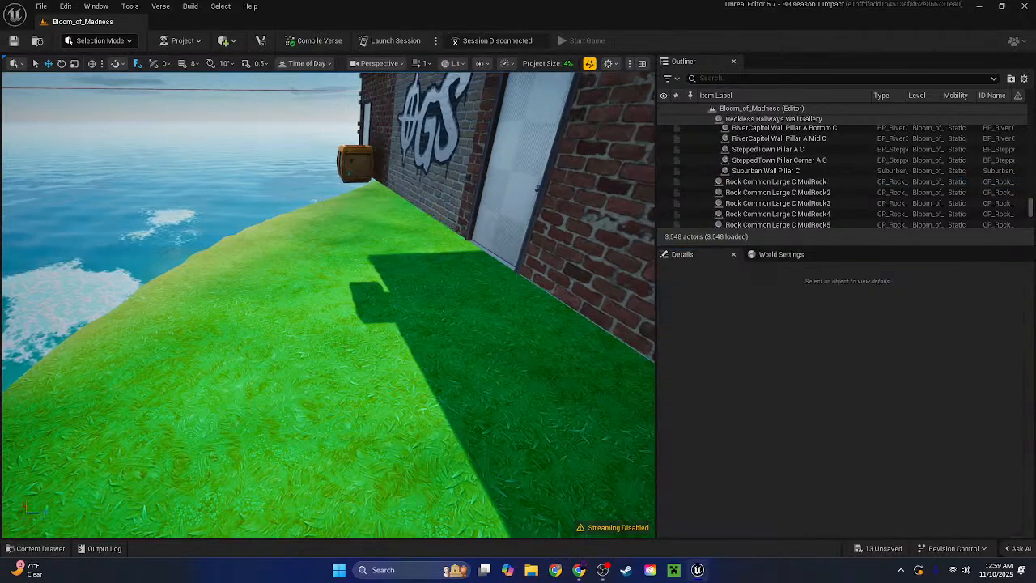
Apply TD_Asteria_EclipseHotel_InteriorWall_C_A as the primary texture of the Detective Office roof tile beside the taller brick wall
right_click_drag(328, 304, 509, 456)
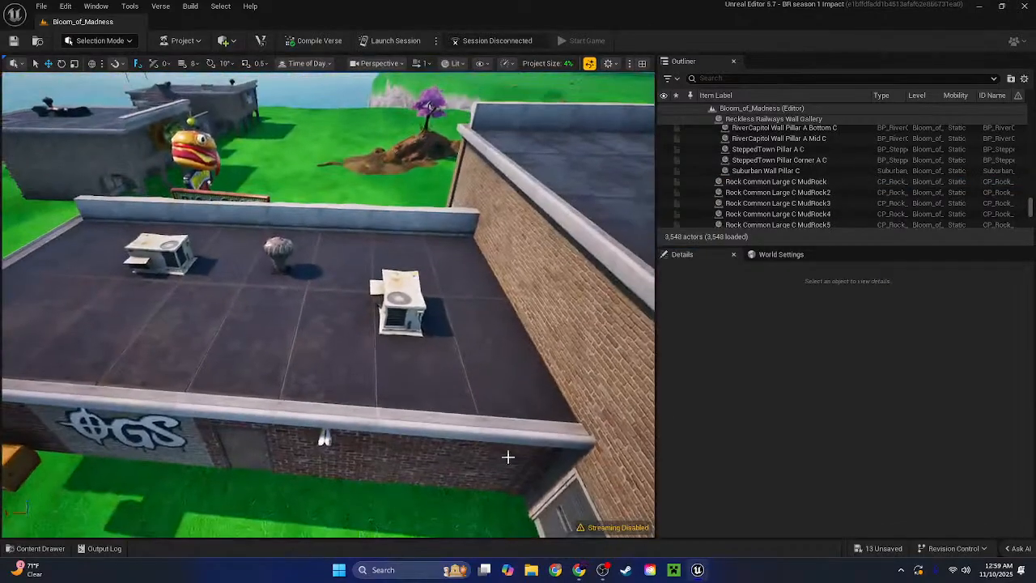
left_click(509, 455)
left_click(486, 371)
left_click(712, 458, "shift")
key("w")
right_click_drag(601, 428, 631, 470)
key("w")
right_click_drag(518, 340, 538, 324)
key("s")
key("s")
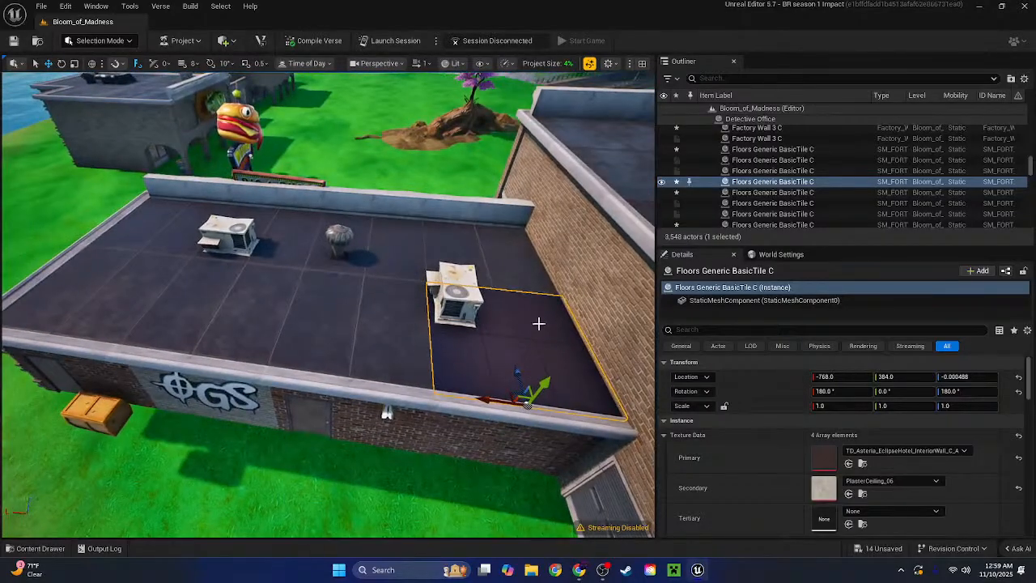
Set the primary texture of the seven remaining Detective Office and Big Shots roof tiles to TD_Asteria_EclipseHotel_InteriorWall_C_A
left_click(497, 259)
left_click(377, 238, "shift")
left_click(340, 312, "shift")
left_click(261, 292, "shift")
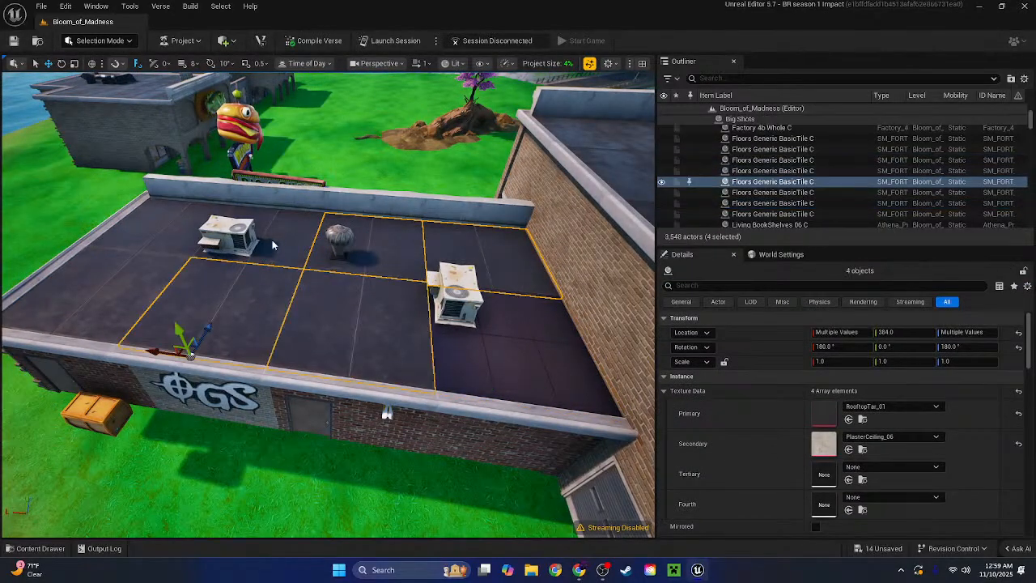
left_click(705, 417, "shift")
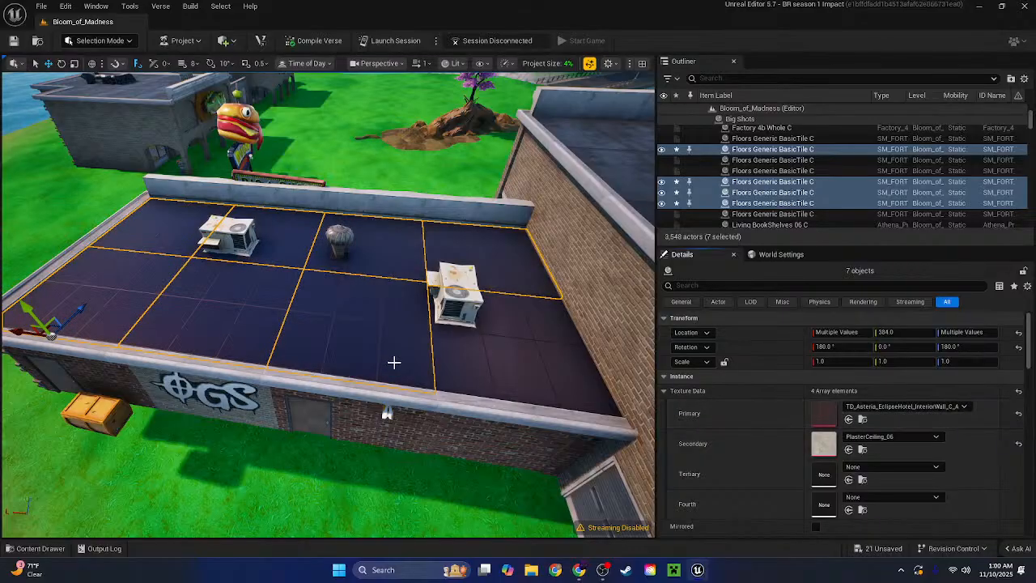
Select the upper and lower roof tiles of the Noms building and set their primary texture to TD_Asteria_EclipseHotel_InteriorWall_C_A
key("w")
right_click_drag(394, 361, 372, 350)
key("s")
left_click(430, 289)
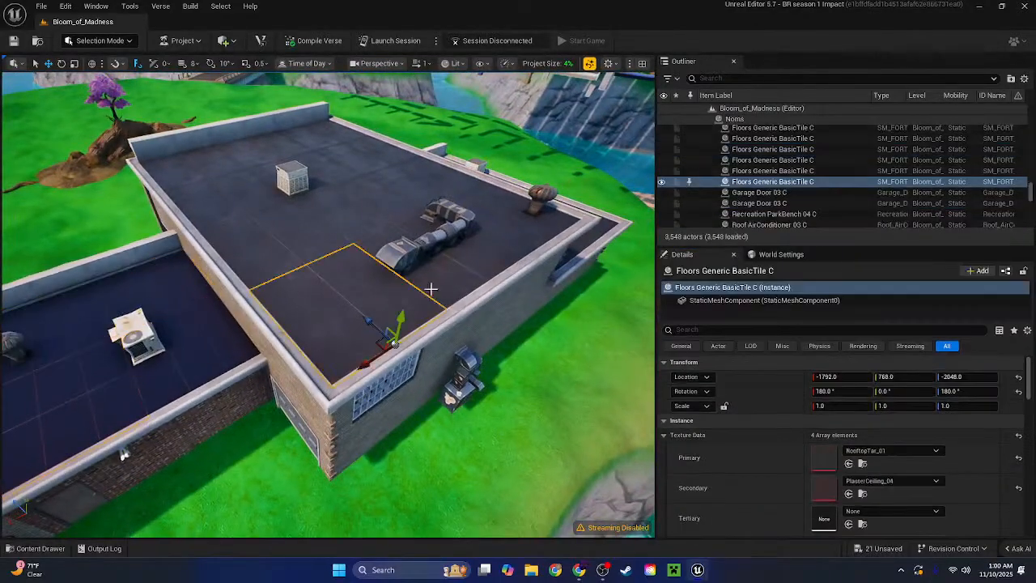
left_click(500, 220, "ctrl")
left_click(471, 251, "ctrl")
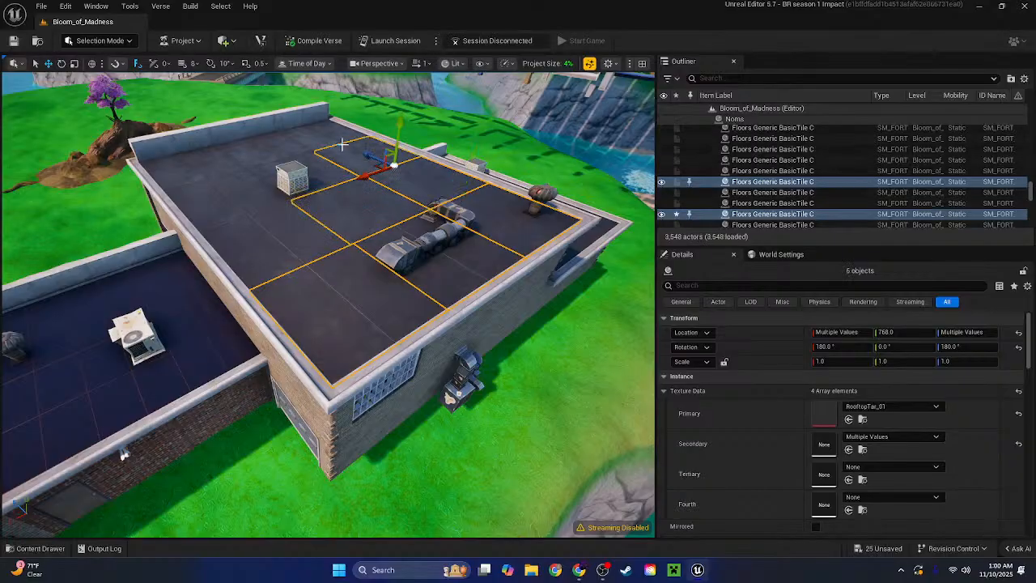
left_click(318, 138, "ctrl")
left_click(284, 147, "ctrl")
left_click(209, 168, "ctrl")
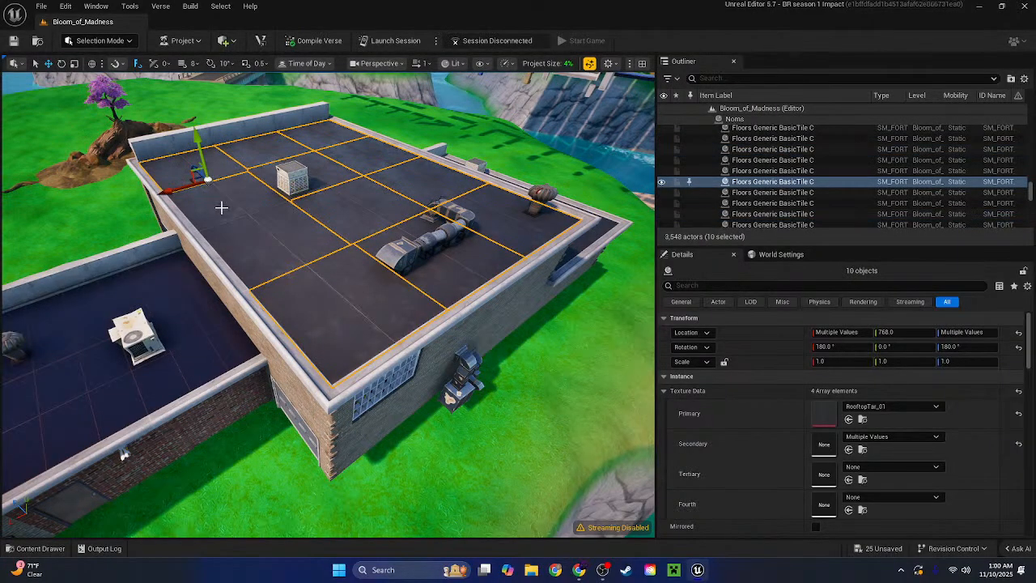
left_click(228, 208, "ctrl")
left_click(284, 258, "ctrl")
right_click_drag(308, 267, 259, 186)
scroll(308, 267, "up", 1)
right_click_drag(391, 259, 299, 259)
left_click(387, 267, "ctrl")
left_click(441, 278, "ctrl")
left_click(439, 316, "ctrl")
left_click(374, 324, "ctrl")
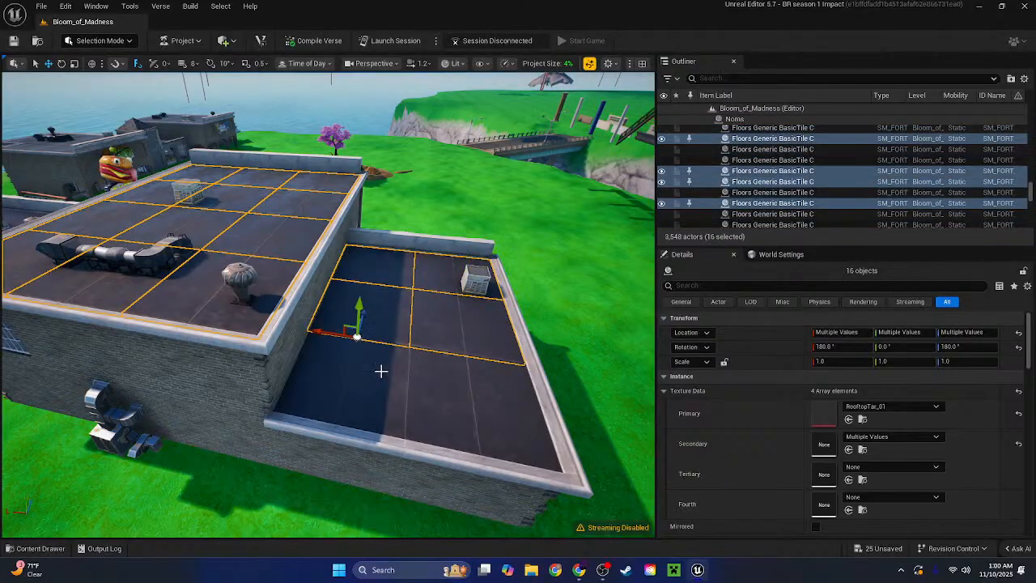
left_click(436, 400, "ctrl")
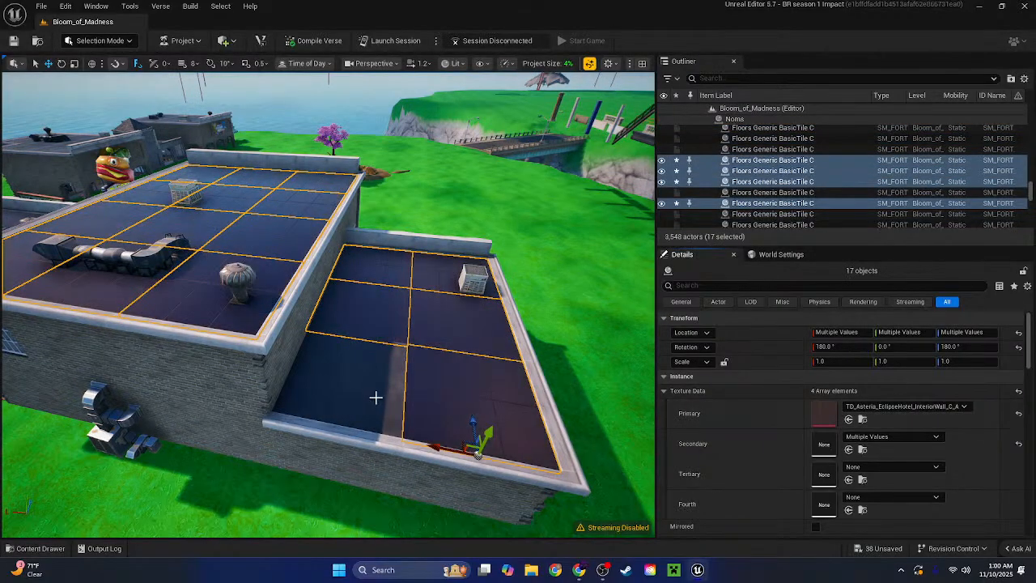
Give the last lower-roof corner tile of the Noms building the same TD_Asteria_EclipseHotel_InteriorWall_C_A primary texture
left_click(340, 399)
right_click_drag(331, 337, 203, 514)
left_click(330, 337)
key("w")
scroll(328, 305, "up", 4)
key("s")
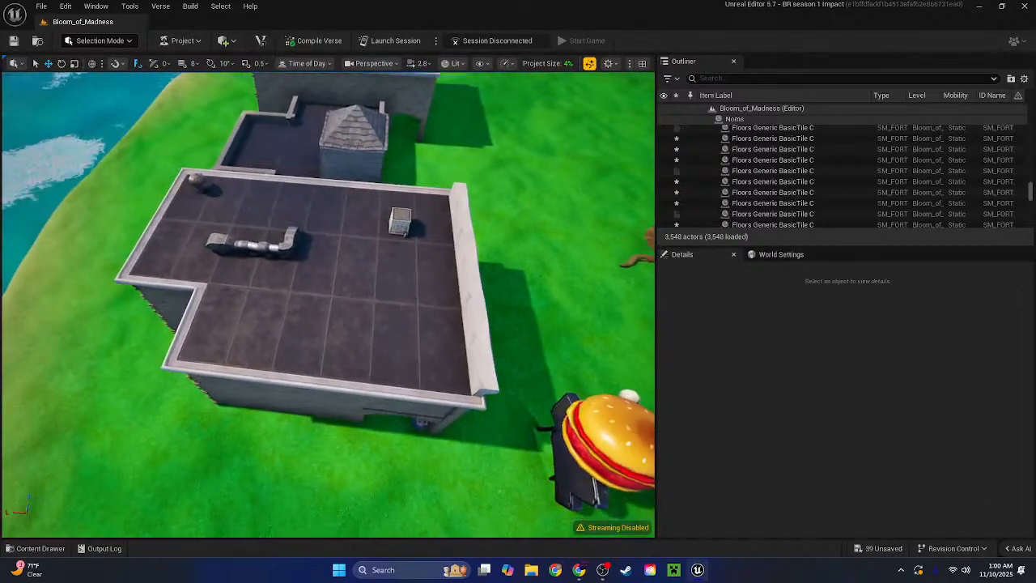
Select the floor tiles at the parapet end and through the middle of the Bass Shop roof
left_click(421, 344)
left_click(424, 263, "ctrl")
left_click(422, 224, "ctrl")
left_click(348, 218, "ctrl")
left_click(335, 283, "ctrl")
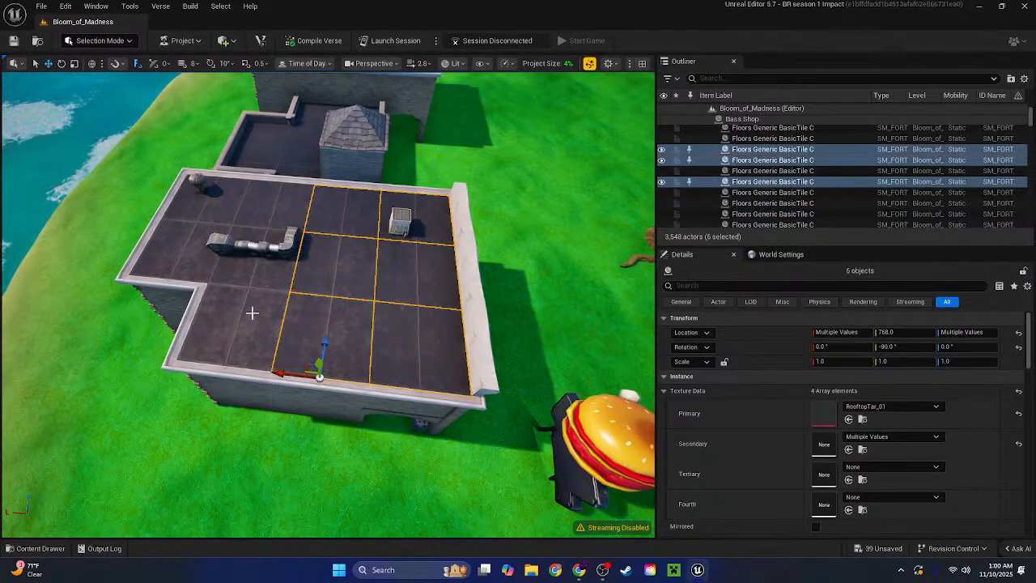
left_click(252, 279, "ctrl")
left_click_drag(250, 270, 261, 238, "ctrl")
key("ctrl+z")
key("ctrl+z")
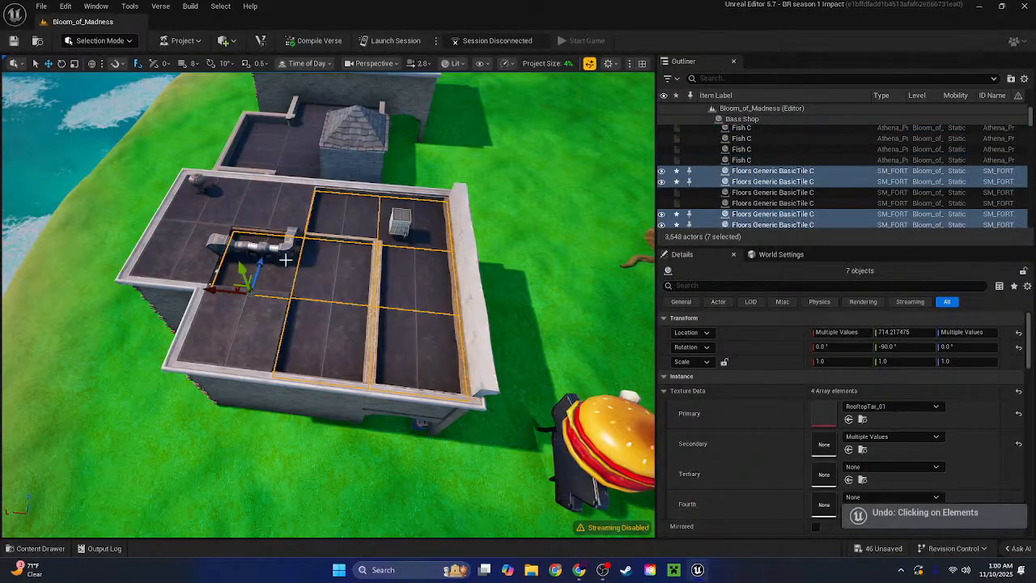
Add the remaining floor tiles at the far end of the Bass Shop roof to the selection
left_click(252, 212, "ctrl")
left_click(202, 204, "ctrl")
left_click(180, 252, "ctrl")
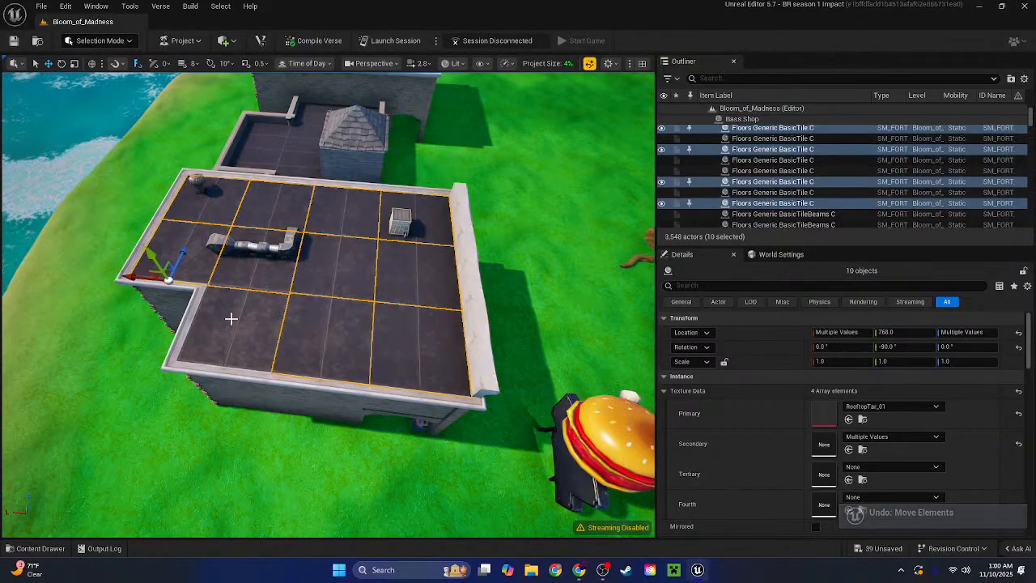
Add the floor tiles of the lower connecting roof around the small stone hut to the selection
right_click_drag(365, 298, 364, 321)
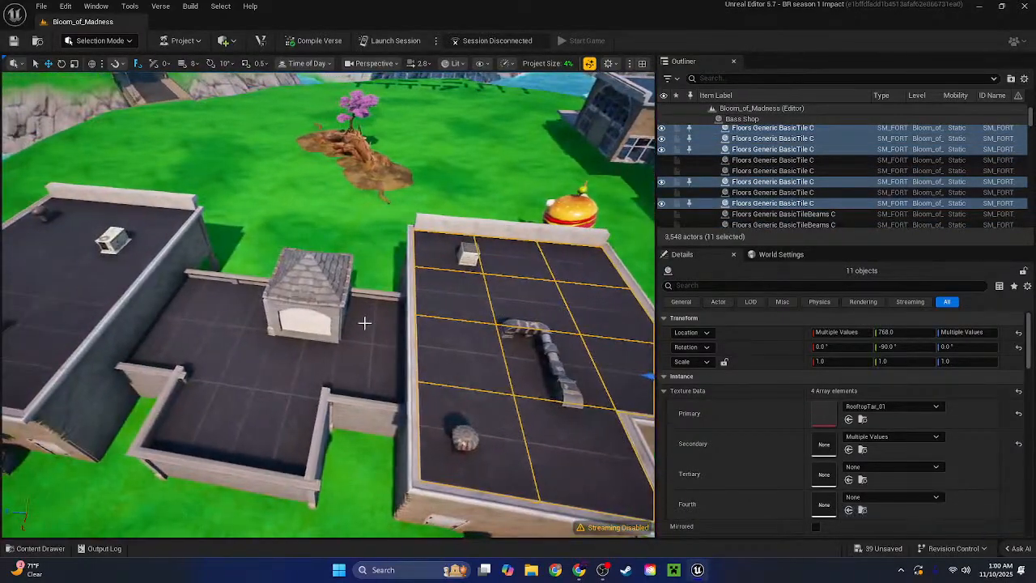
left_click(365, 322, "ctrl")
left_click(229, 356, "ctrl")
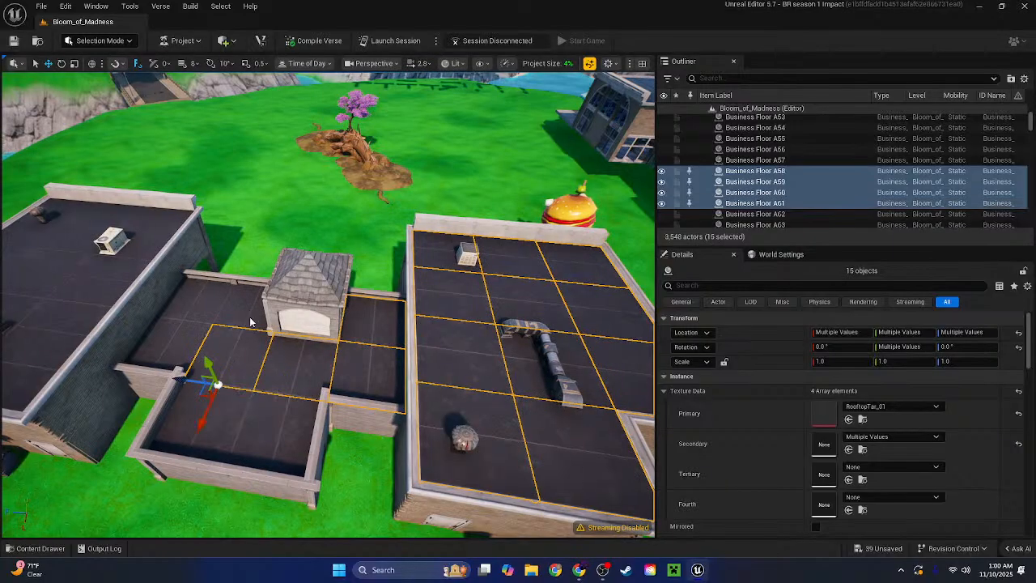
left_click(198, 306, "ctrl")
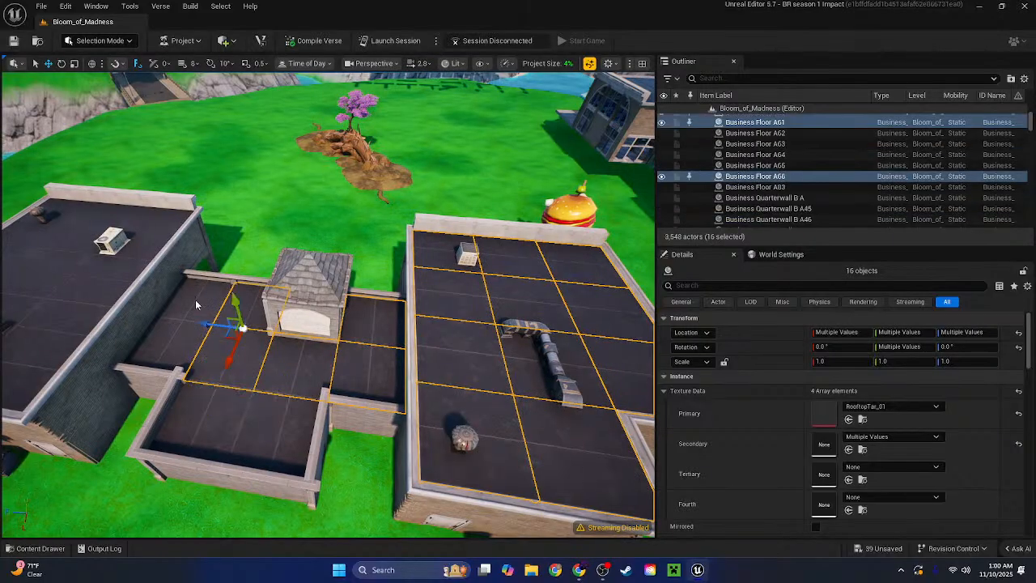
left_click(281, 434, "ctrl")
Add all floor tiles of the large McGuffin's roof to the selection
right_click_drag(281, 434, 243, 435)
left_click(331, 214, "ctrl")
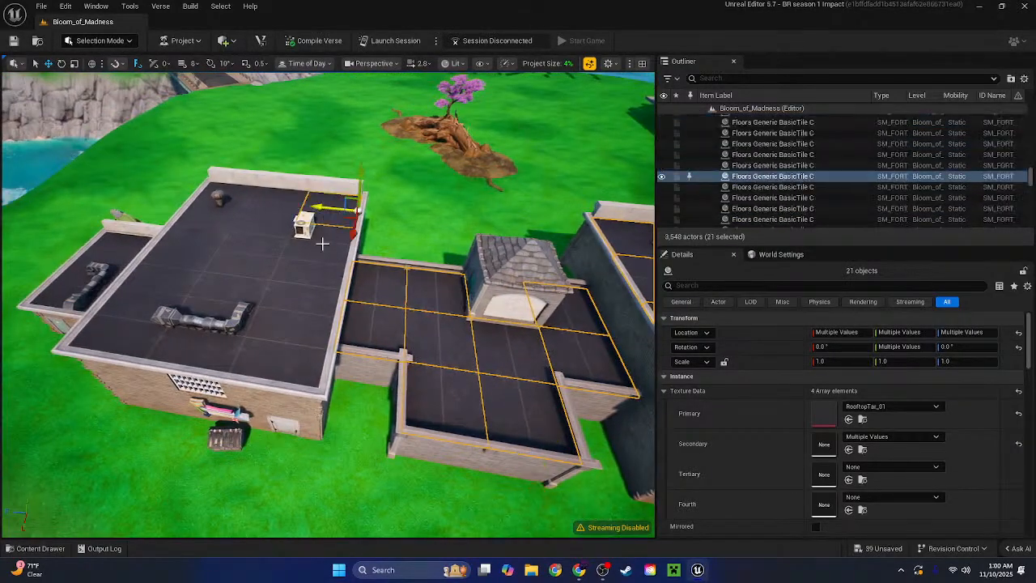
left_click(322, 243, "ctrl")
left_click(230, 341, "ctrl")
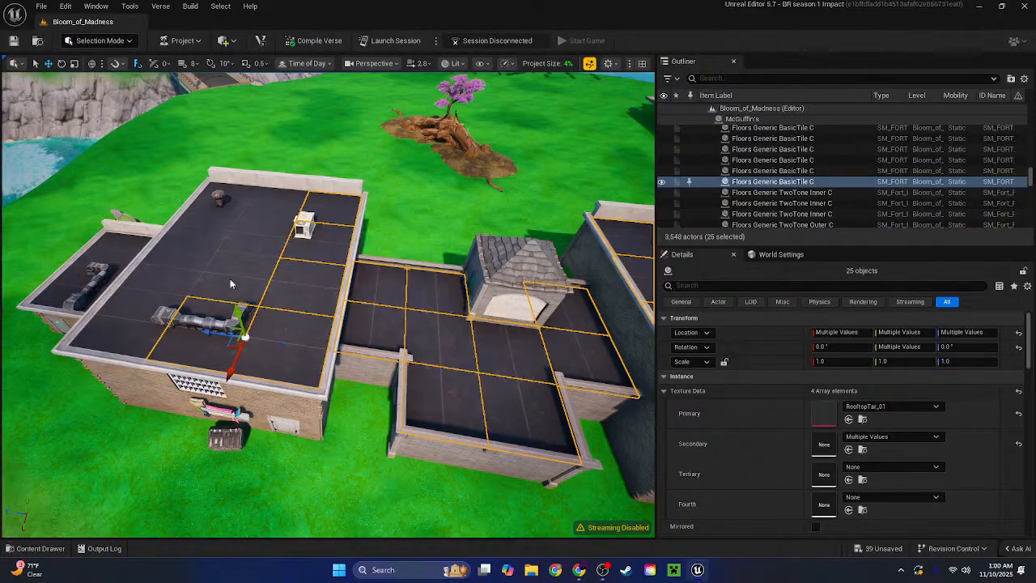
left_click(230, 279, "ctrl")
left_click(243, 237, "ctrl")
left_click(238, 209, "ctrl")
left_click(215, 222, "ctrl")
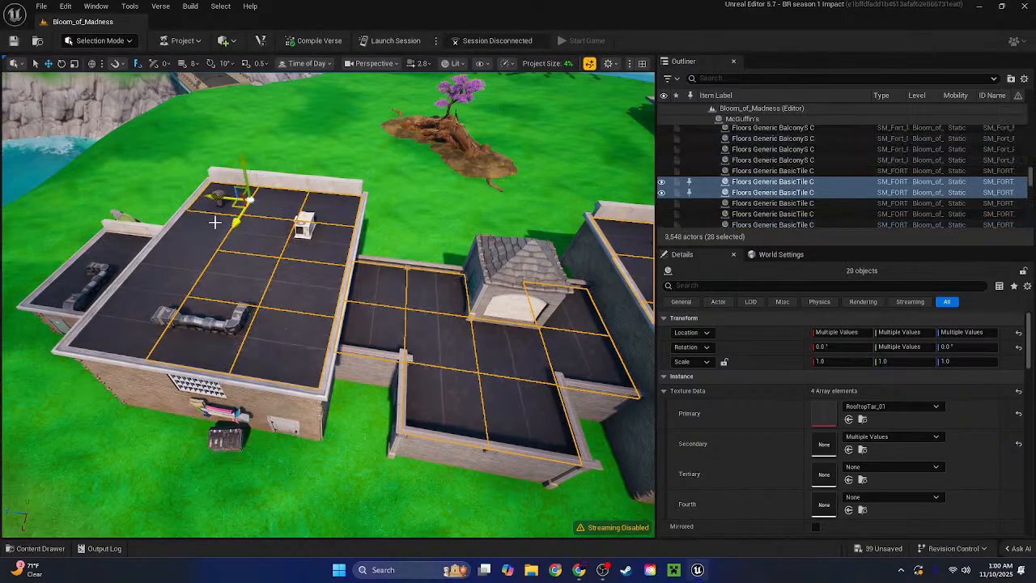
left_click(192, 270, "ctrl")
left_click(136, 309, "ctrl")
Add the small Joel's roof tiles to the selection, set all selected tiles' Primary texture to TD_Asteria_EclipseHotel_InteriorWall_C_A, and deselect
right_click_drag(136, 310, 272, 304)
key("a")
left_click(272, 305, "ctrl")
left_click(219, 342, "ctrl")
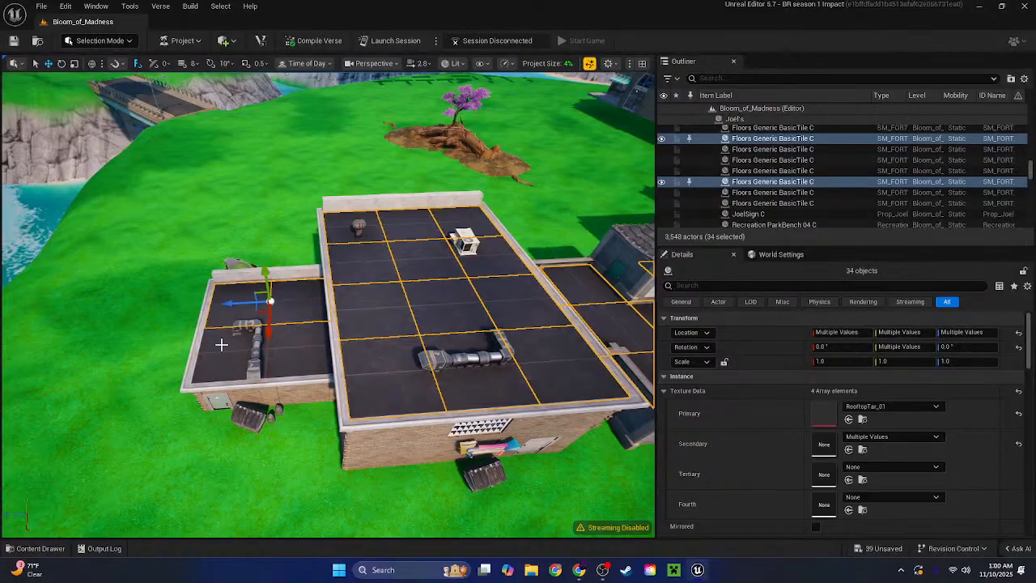
left_click(275, 348, "ctrl")
left_click(687, 421, "shift")
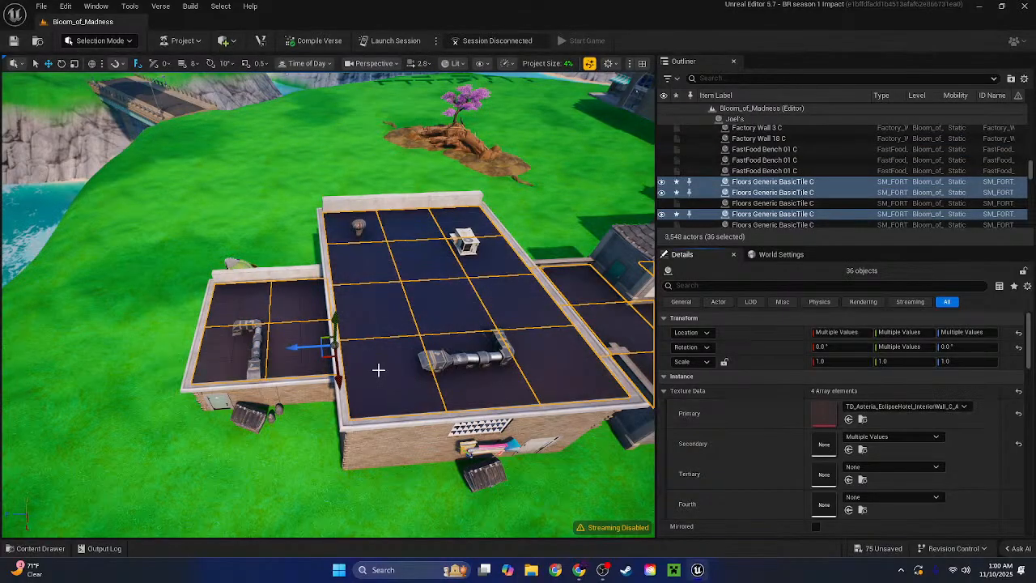
right_click_drag(378, 370, 440, 298)
key("Escape")
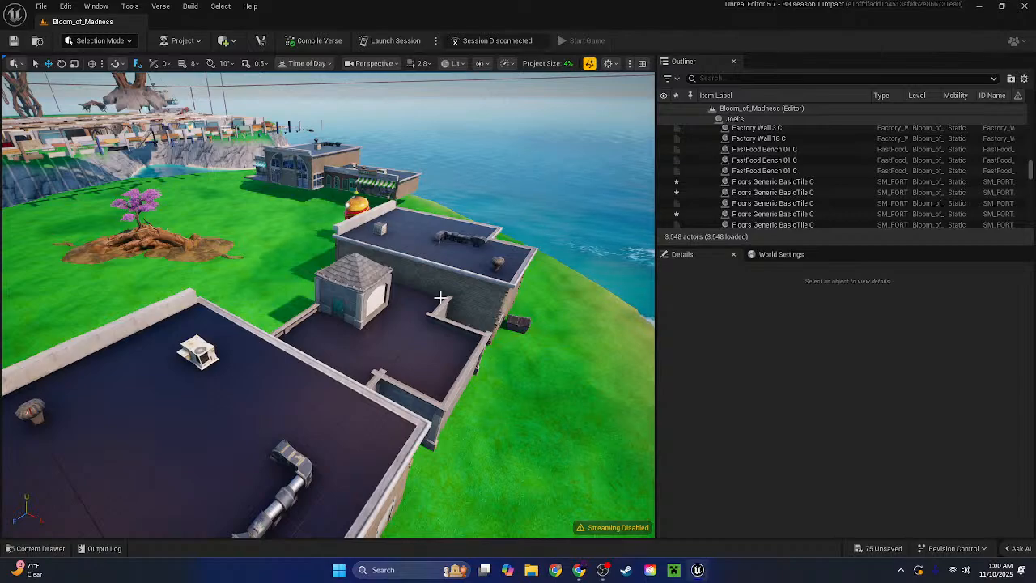
Place a grey RiverCapitol Floor Hexagon A A tile as a texture sample on the grass beside the OGS building
mouse_move(440, 298)
right_mouse_down()
mouse_move(389, 332)
mouse_move(380, 364)
mouse_move(377, 267)
mouse_move(421, 283)
mouse_move(429, 292)
mouse_move(405, 299)
mouse_move(429, 304)
right_mouse_up()
key("w")
key("w")
key("s")
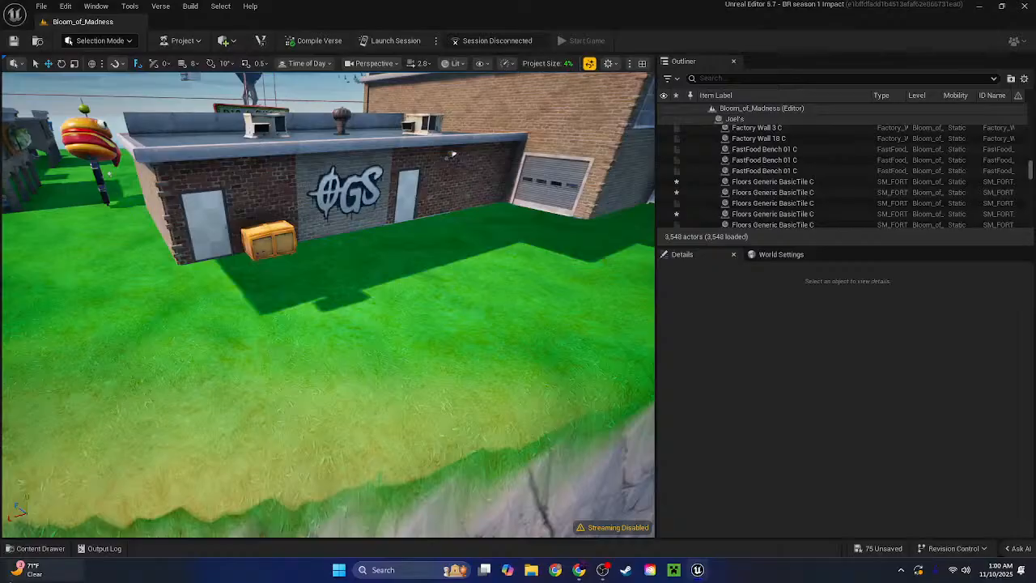
left_click(38, 549)
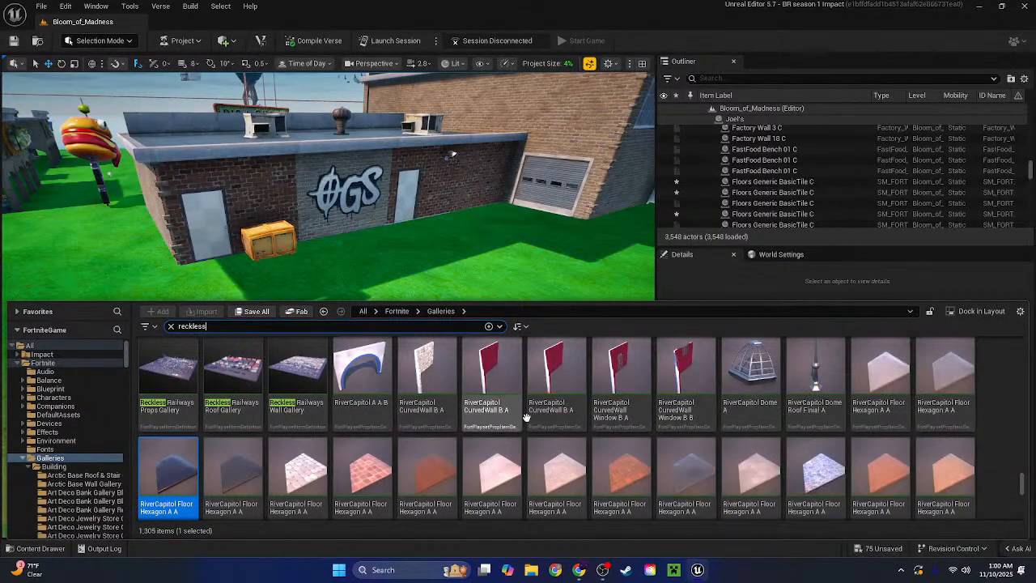
left_click_drag(880, 335, 438, 229)
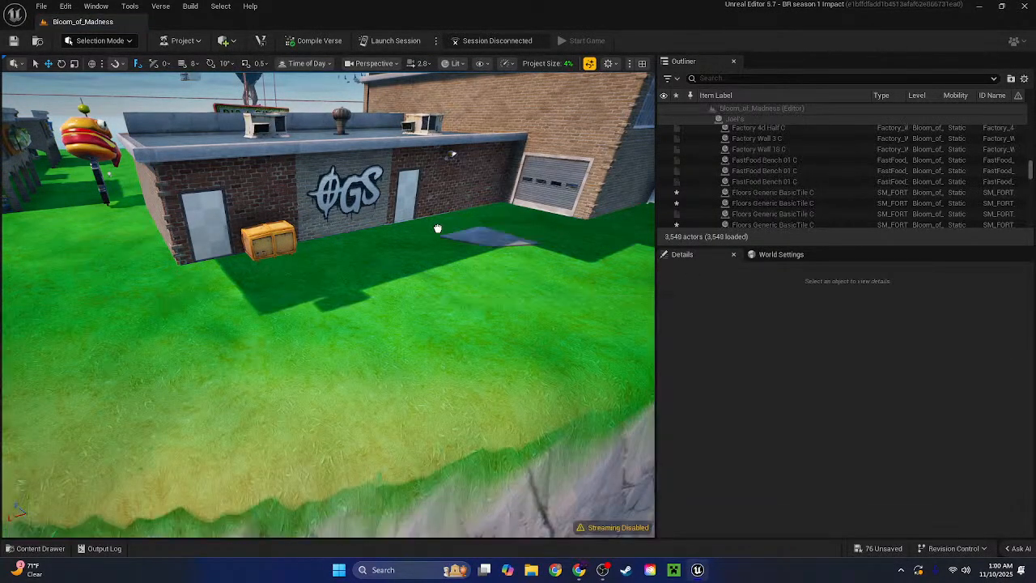
left_click_drag(375, 402, 395, 402)
Copy the sample tile's Primary texture and delete the tile
right_click(904, 459)
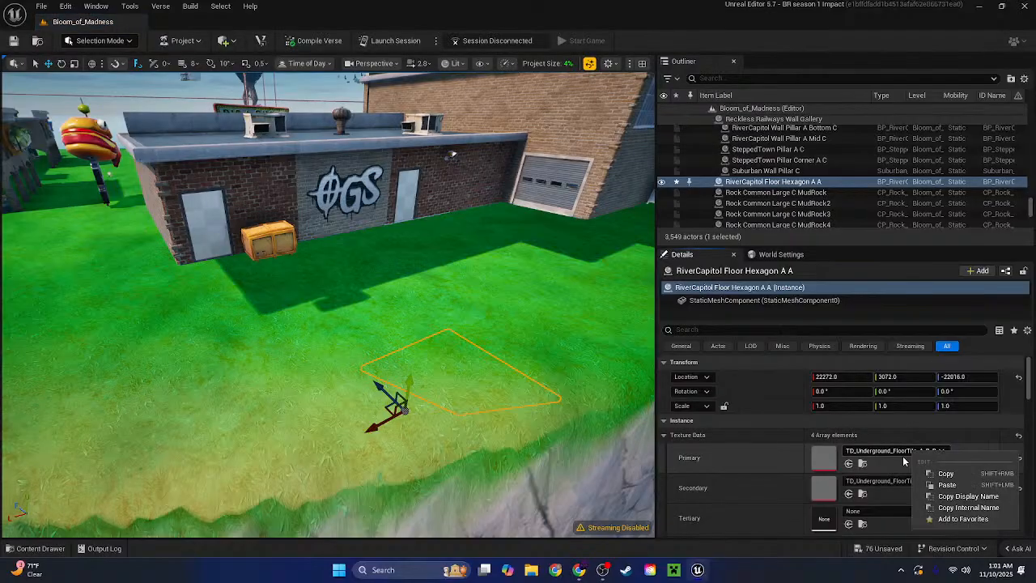
left_click(923, 474)
key("Delete")
Set the Primary texture of the Detective Office bathroom floor tile to TD_Underground_FloorTile_A_B_B
right_click_drag(421, 324, 324, 291)
key("w")
left_click(348, 380)
left_click(737, 458, "shift")
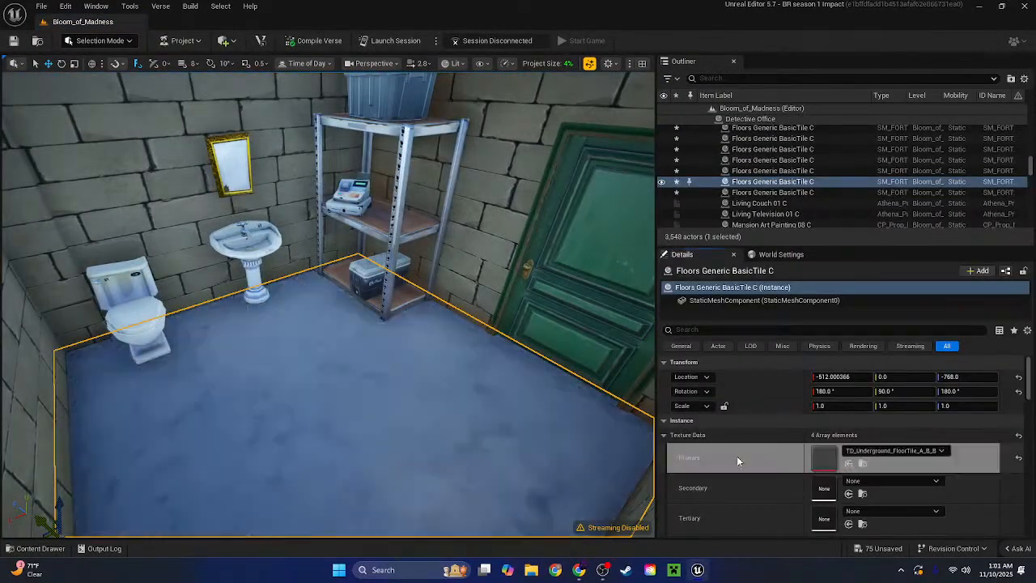
Deselect the bathroom floor and examine its new texture up close and from outside the building
key("s")
right_click_drag(171, 202, 172, 139)
left_click(173, 202)
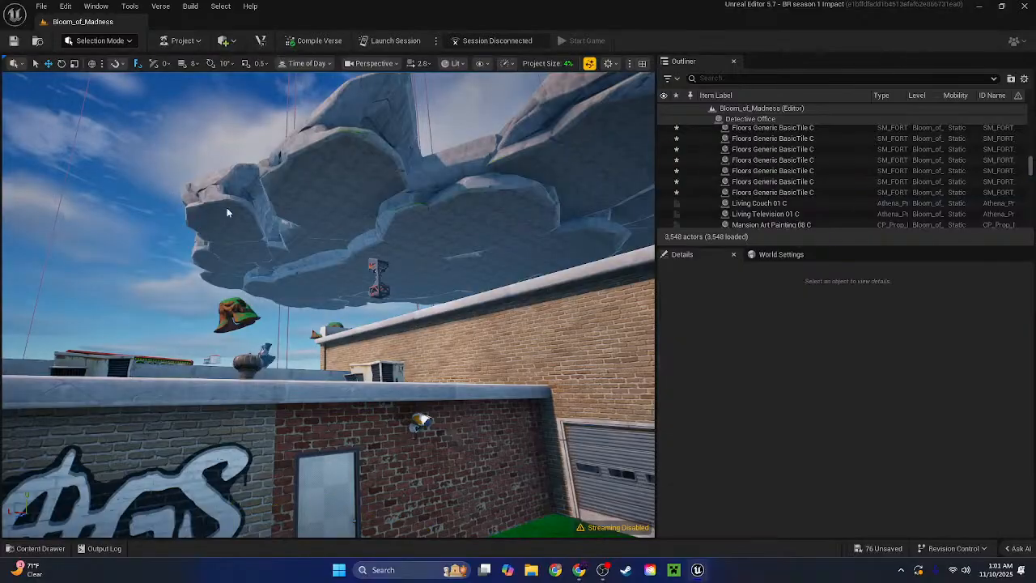
right_click_drag(227, 210, 222, 316)
key("w")
right_click_drag(328, 304, 316, 340)
scroll(328, 304, "down", 3)
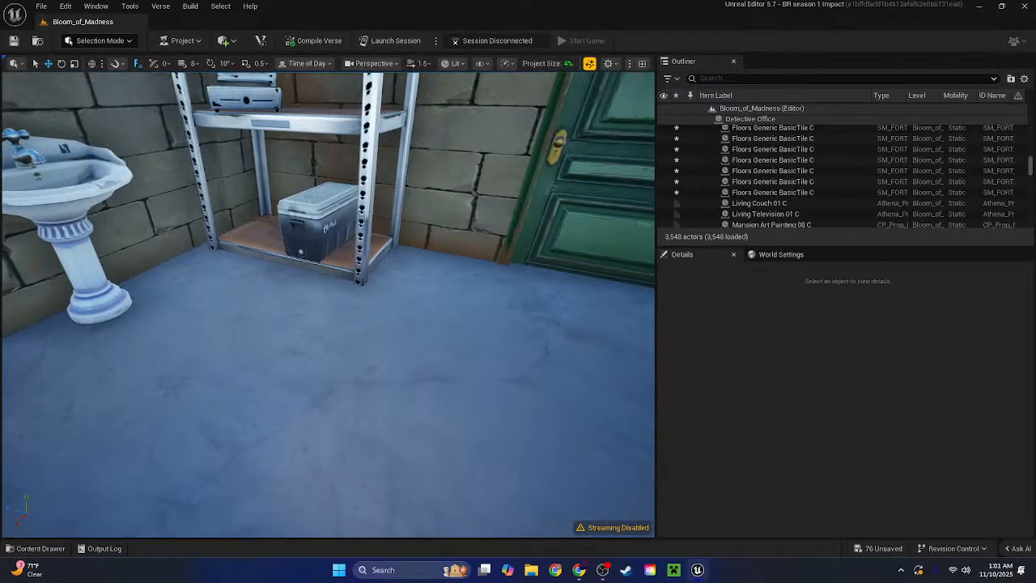
mouse_move(327, 304)
right_mouse_down()
mouse_move(328, 162)
mouse_move(328, 304)
right_mouse_up()
key("w")
Try a RiverCapitol Floor Hexagon A A sample with the TD_Asteria_EclipseHotel_InteriorWall_C_A texture beside the OGS roof and delete it
right_click_drag(186, 482, 174, 470)
key("s")
left_click(32, 549)
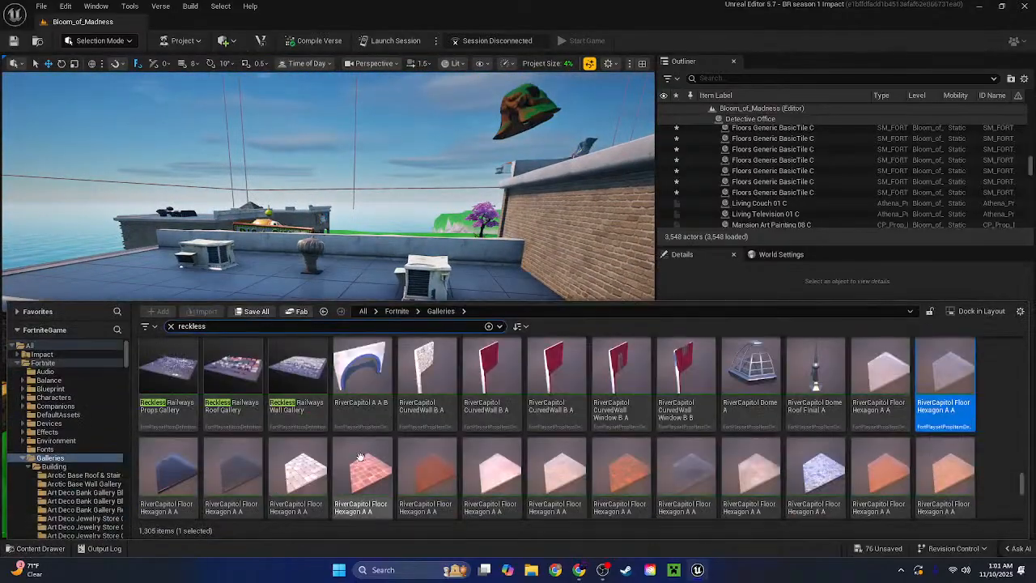
left_click_drag(166, 489, 285, 237)
left_click_drag(273, 316, 311, 328)
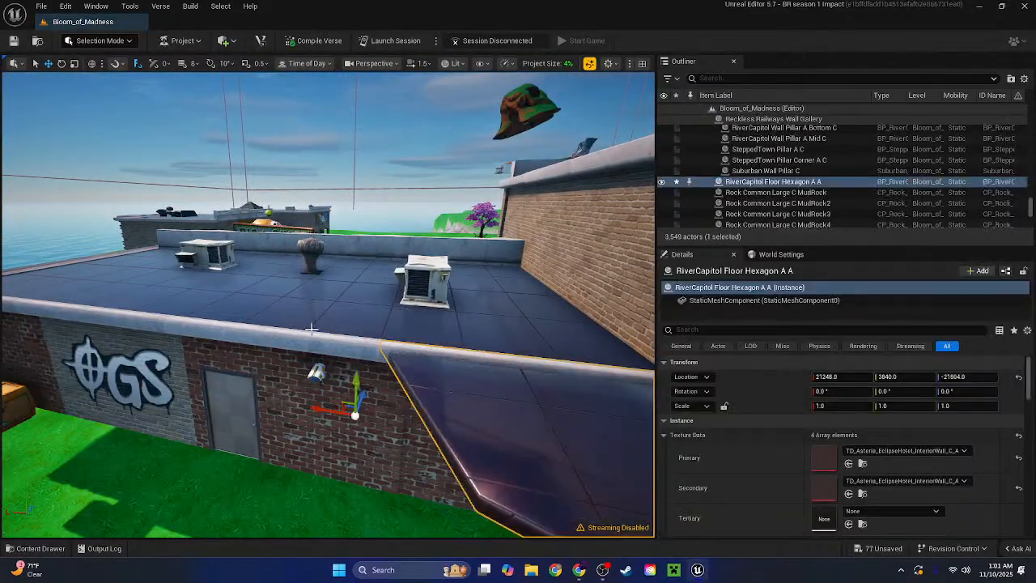
right_click_drag(535, 451, 469, 283)
key("Delete")
Try a RiverCapitol Floor Hexagon A A sample with the TD_Asteria_EclipseHotel_Carpet_A_A texture beside the garage and delete it
right_click_drag(504, 440, 567, 519)
left_click(41, 548)
scroll(486, 438, "down", 2)
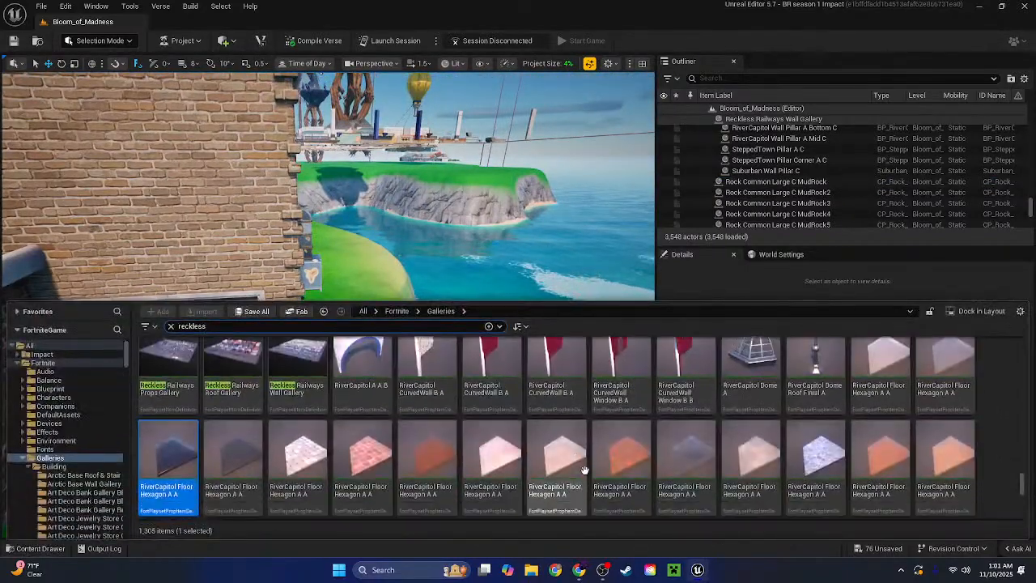
scroll(685, 474, "down", 5)
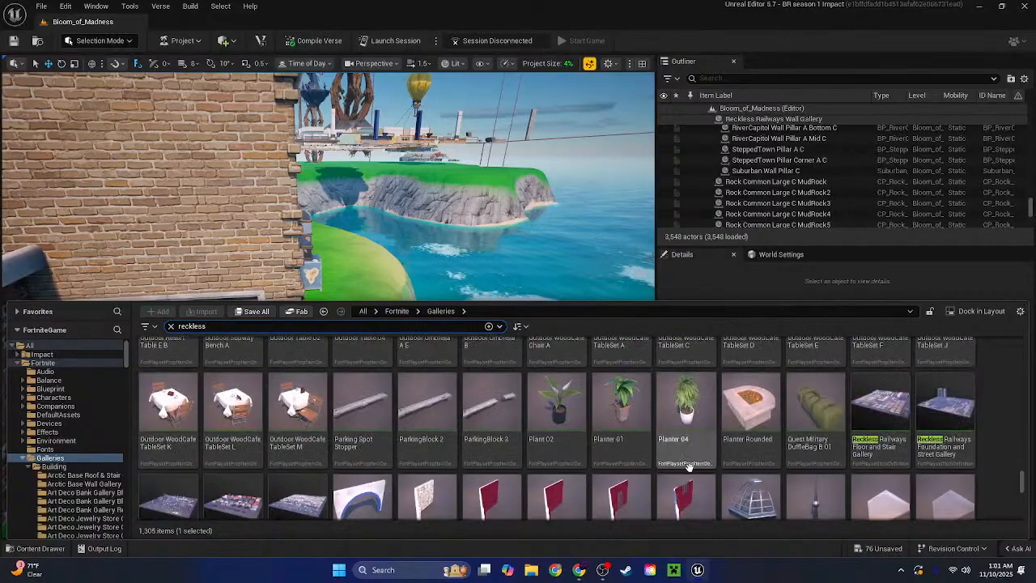
scroll(714, 462, "up", 6)
left_click_drag(484, 349, 376, 432)
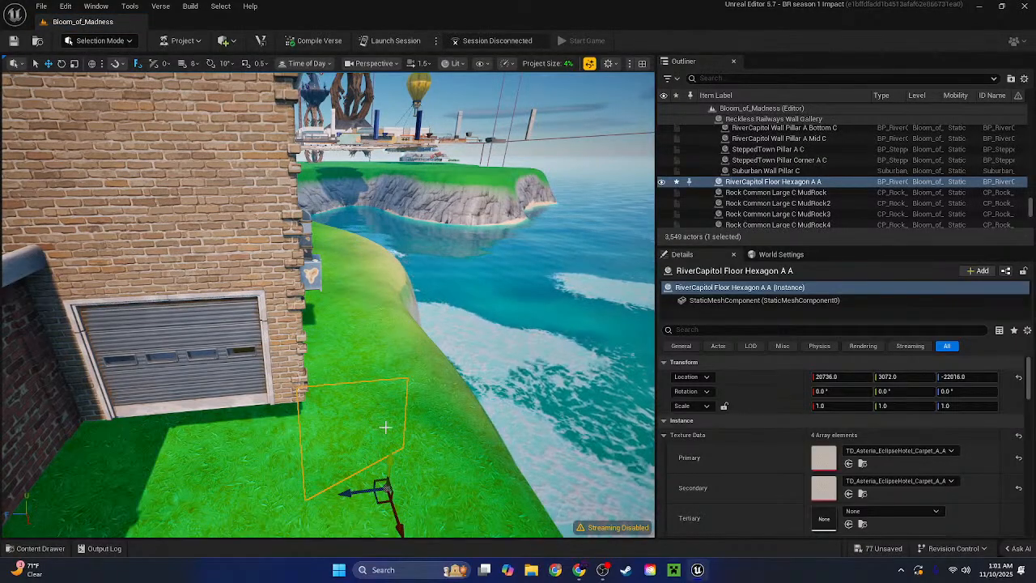
key("Delete")
Find Merc Roof Top A A in the reckless gallery results, try it on the grass beside the garage, and delete it
left_click(35, 548)
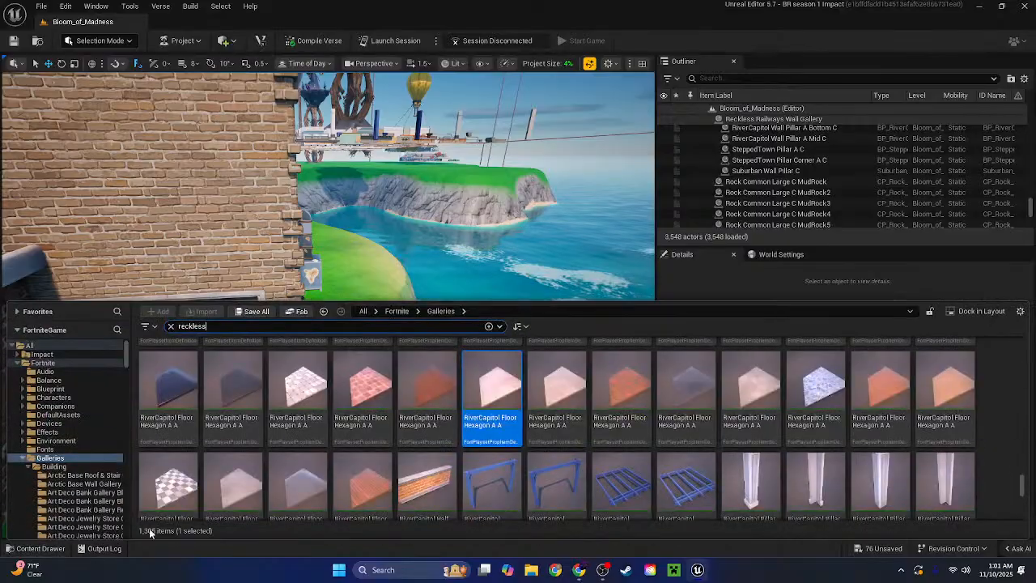
scroll(350, 476, "down", 3)
scroll(350, 476, "up", 10)
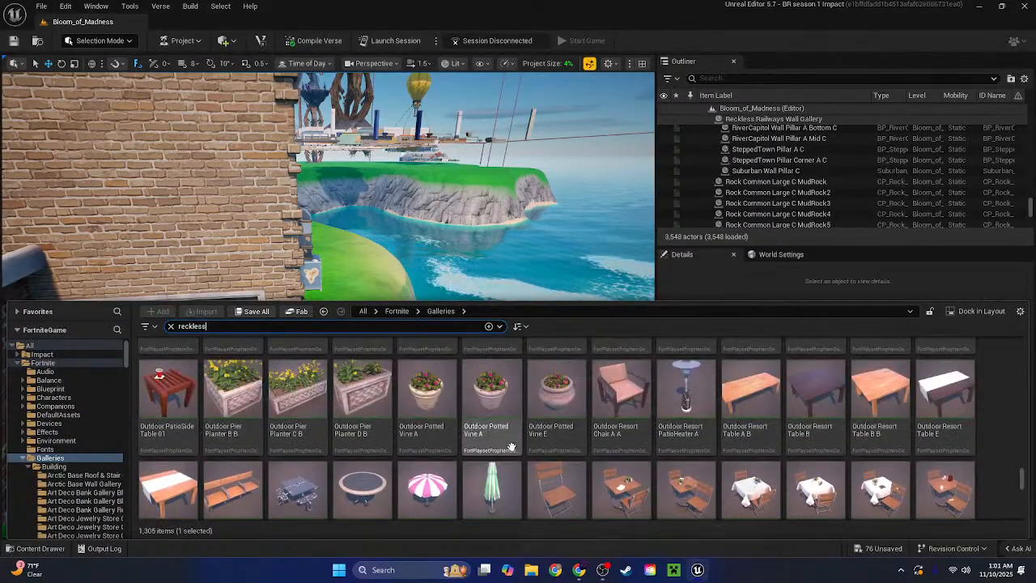
scroll(674, 435, "up", 1)
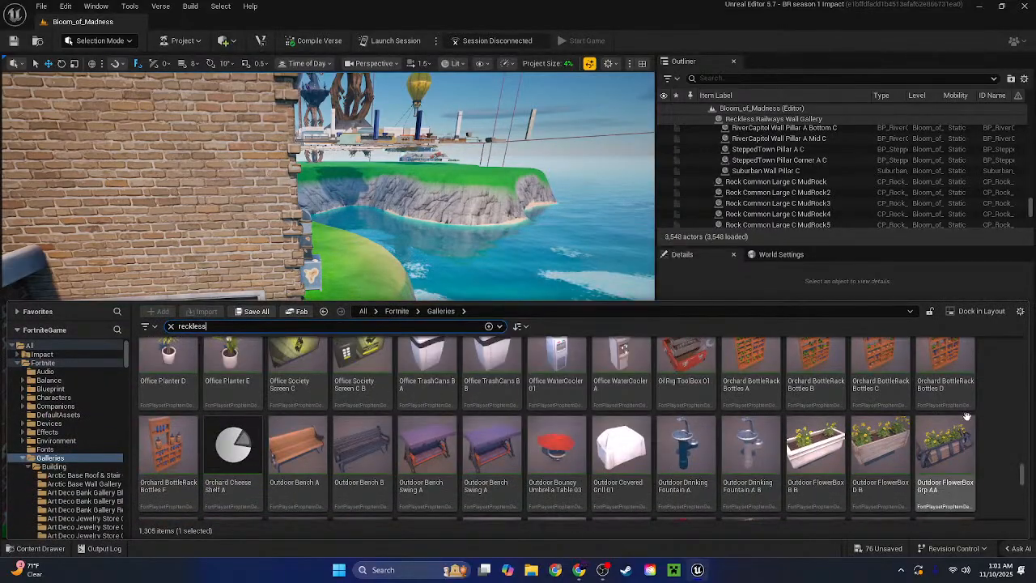
scroll(1013, 424, "up", 6)
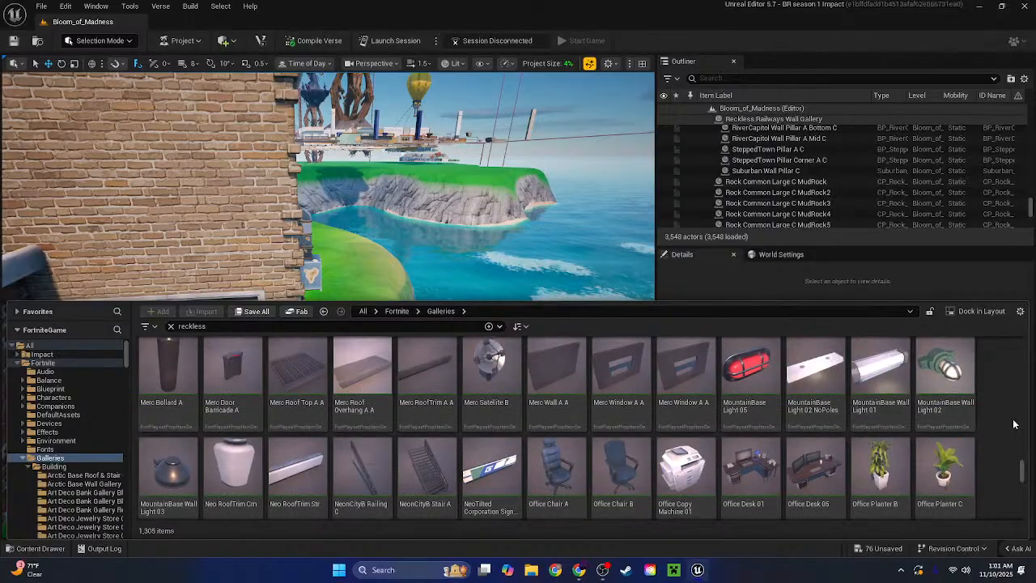
scroll(1014, 424, "up", 2)
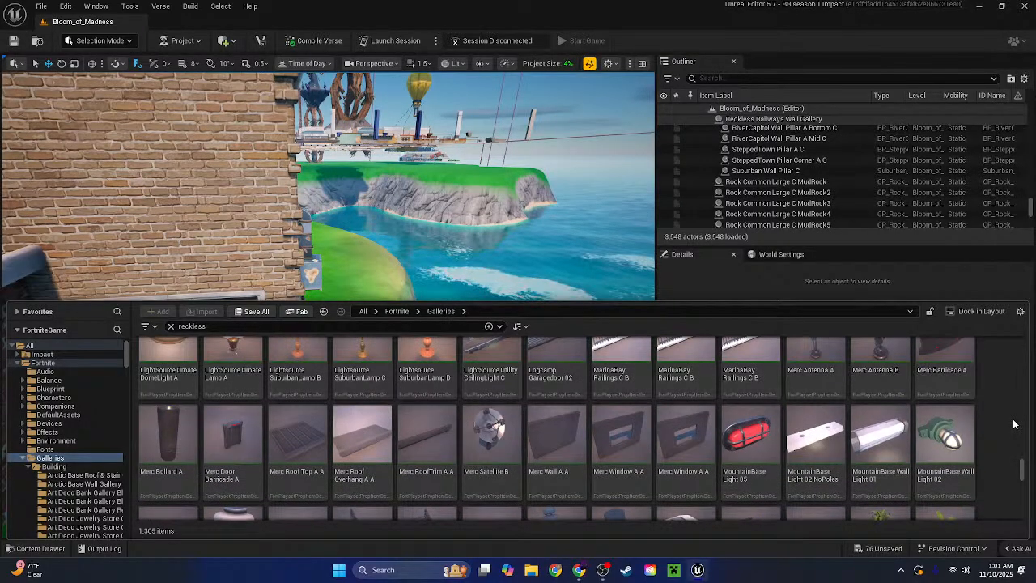
scroll(1014, 424, "up", 3)
scroll(1013, 424, "up", 2)
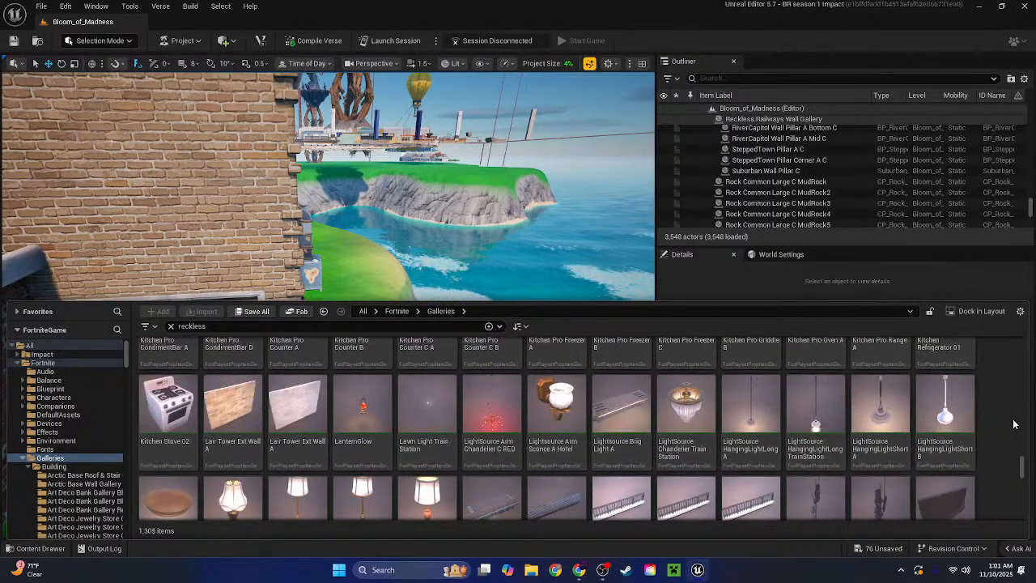
scroll(1013, 424, "down", 4)
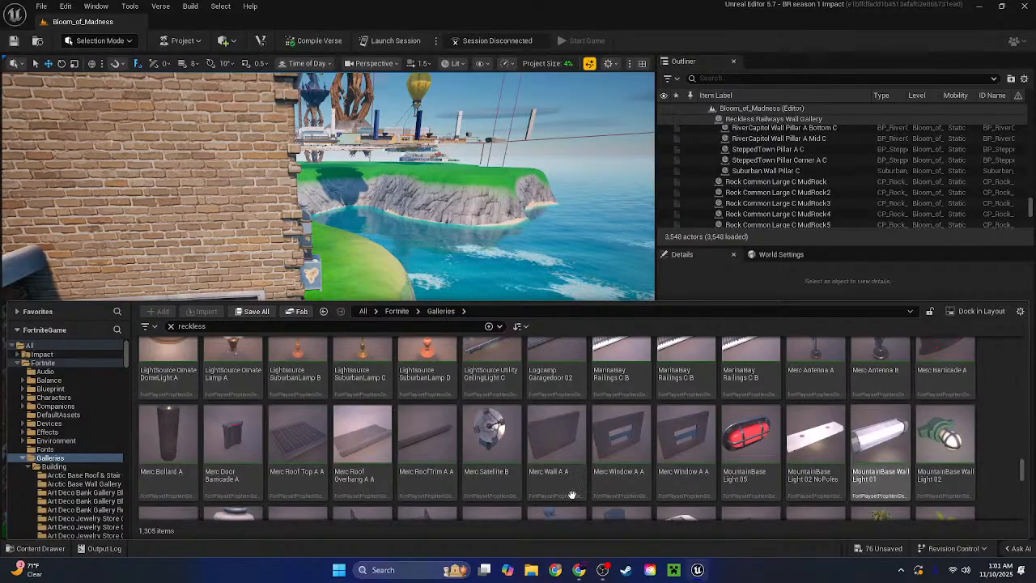
left_click_drag(390, 238, 309, 458)
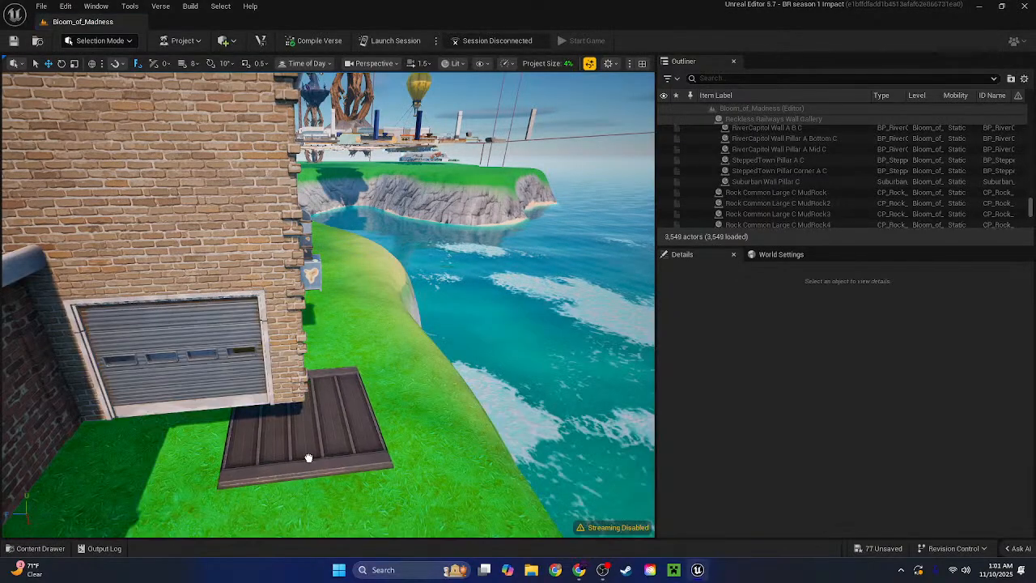
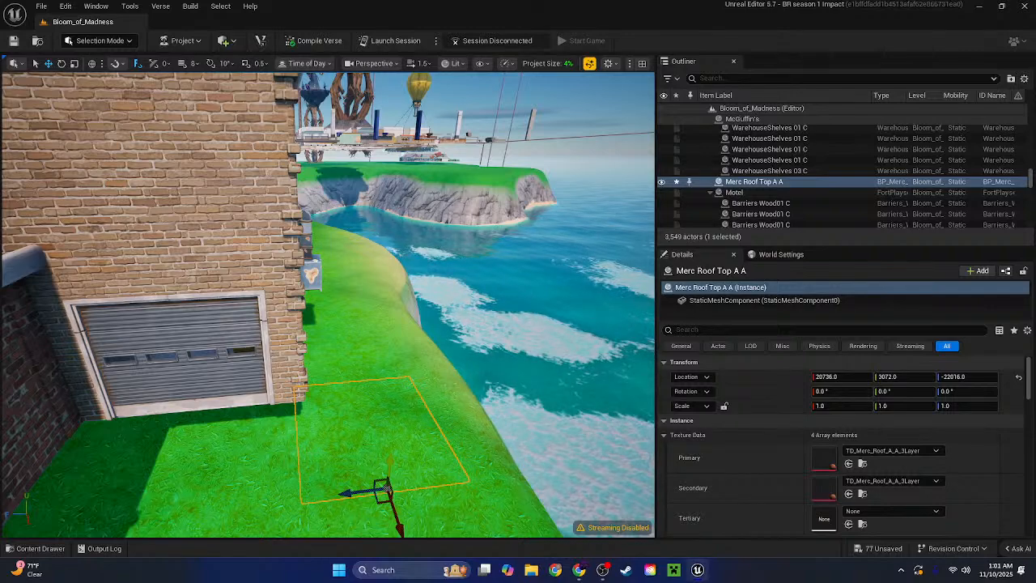
key("Delete")
Look through the office, industrial, kitchen and GrandStation pieces in the reckless gallery results
key("ctrl+space")
scroll(511, 412, "down", 3)
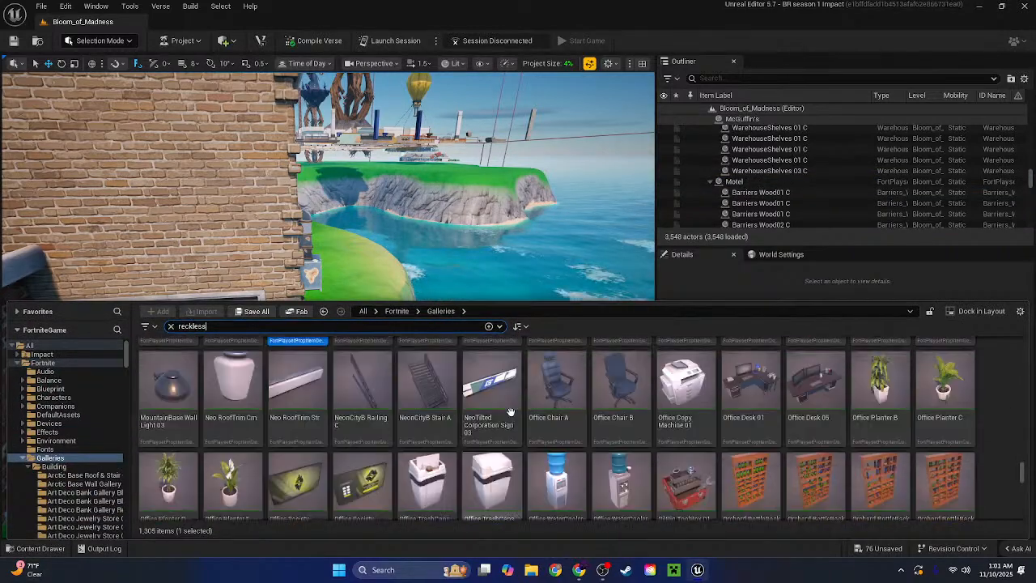
scroll(510, 412, "up", 10)
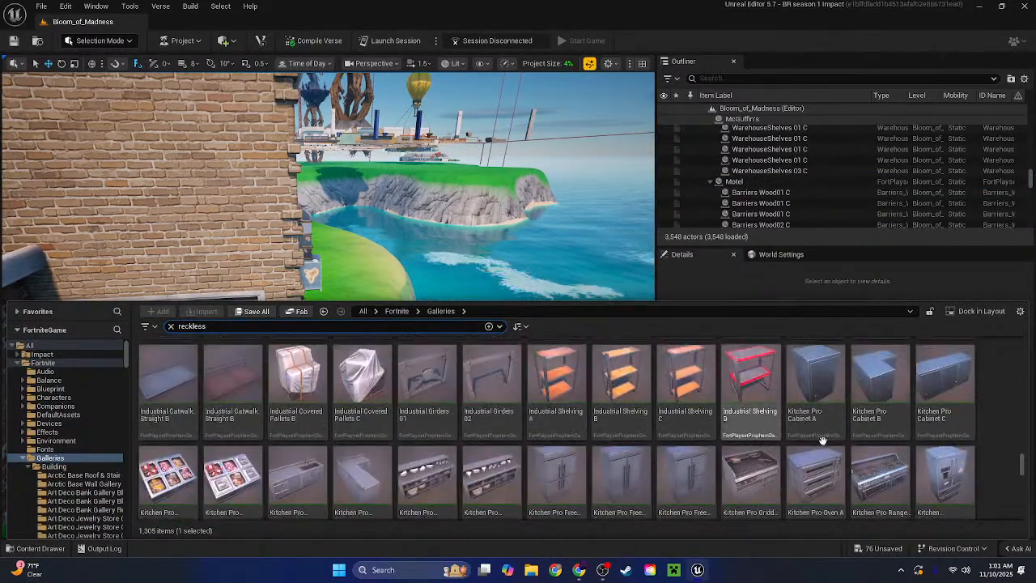
scroll(823, 440, "up", 2)
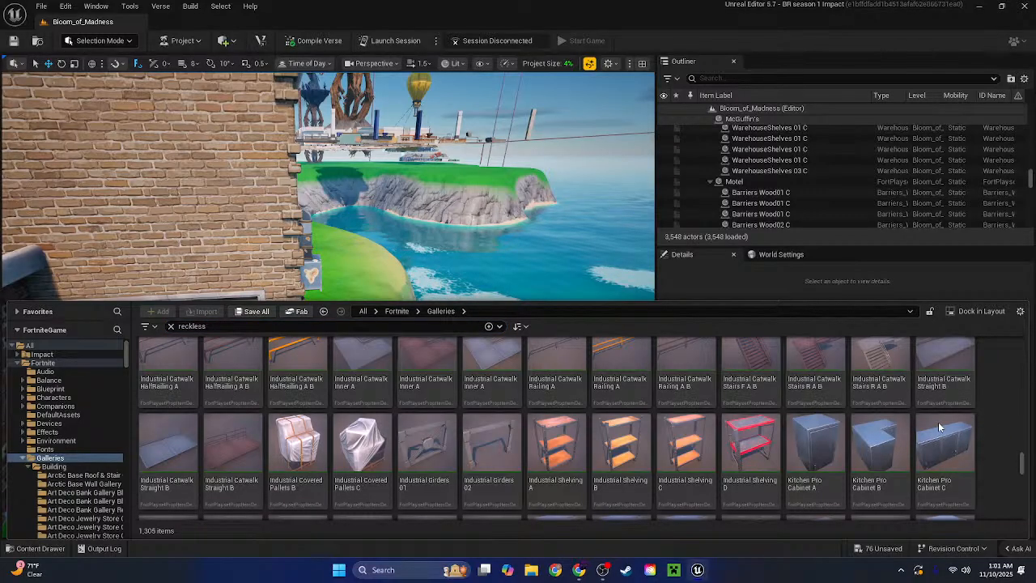
scroll(914, 424, "up", 1)
scroll(703, 421, "up", 3)
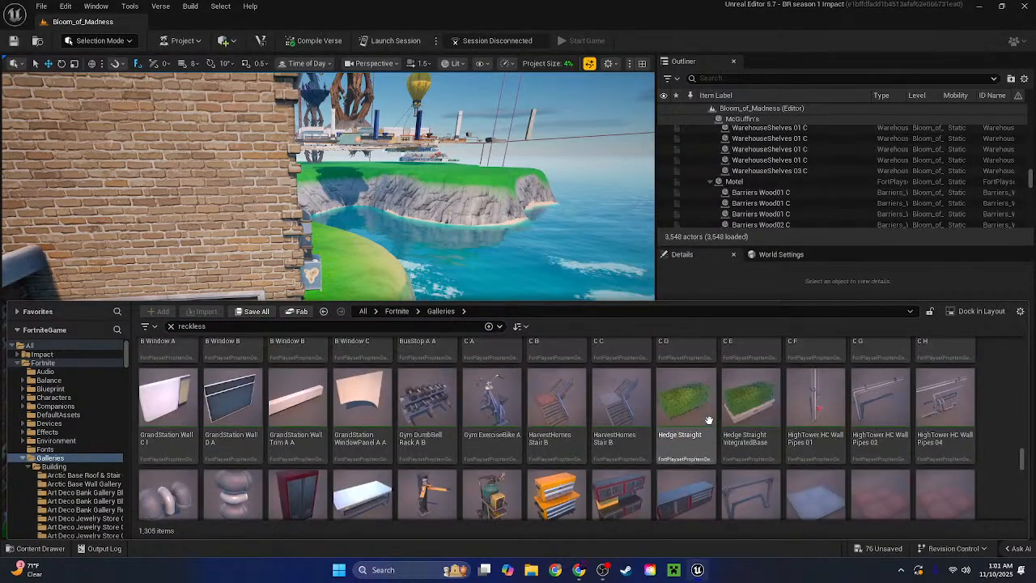
scroll(954, 422, "up", 1)
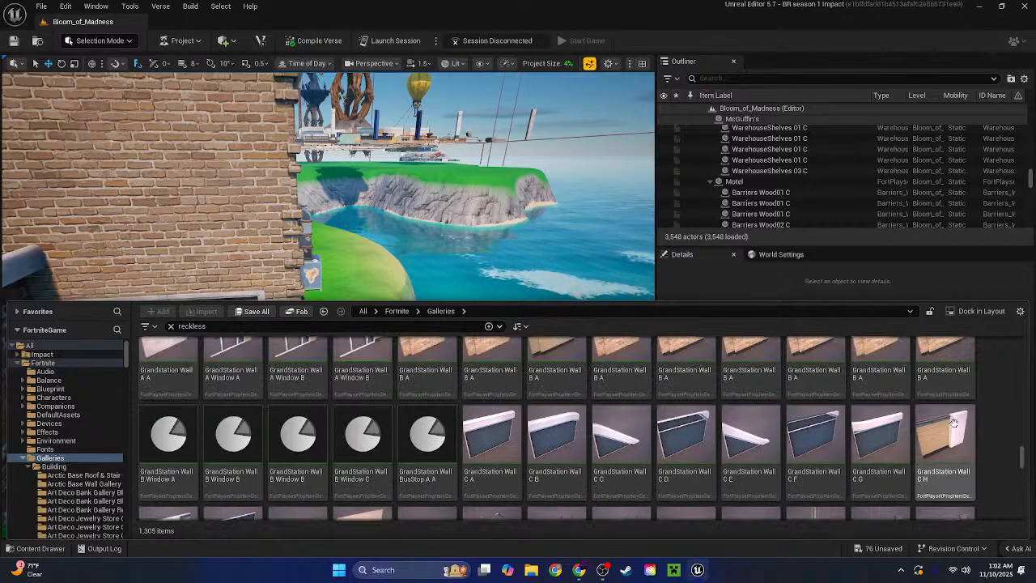
scroll(979, 424, "up", 4)
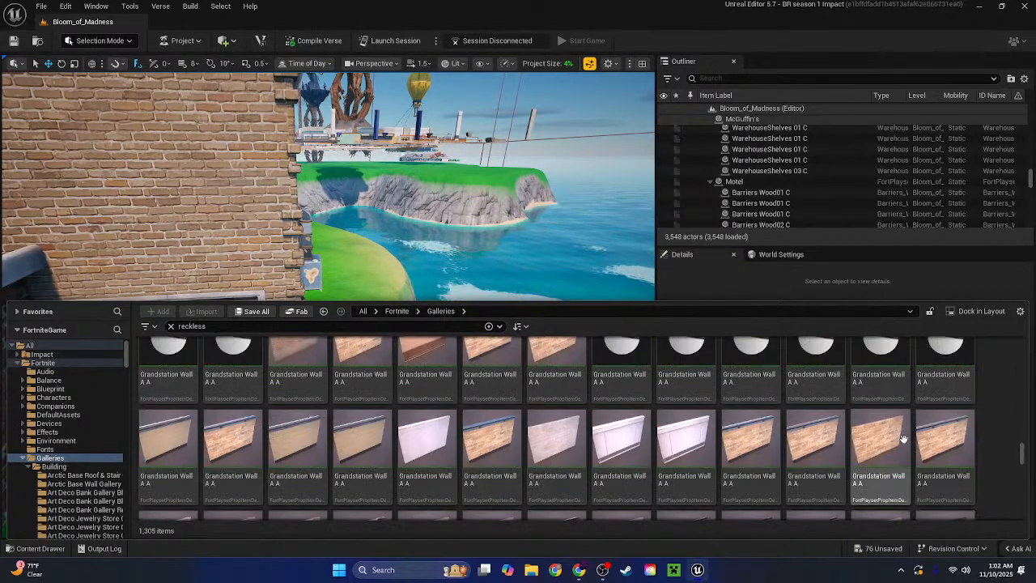
scroll(898, 437, "up", 1)
scroll(826, 425, "up", 1)
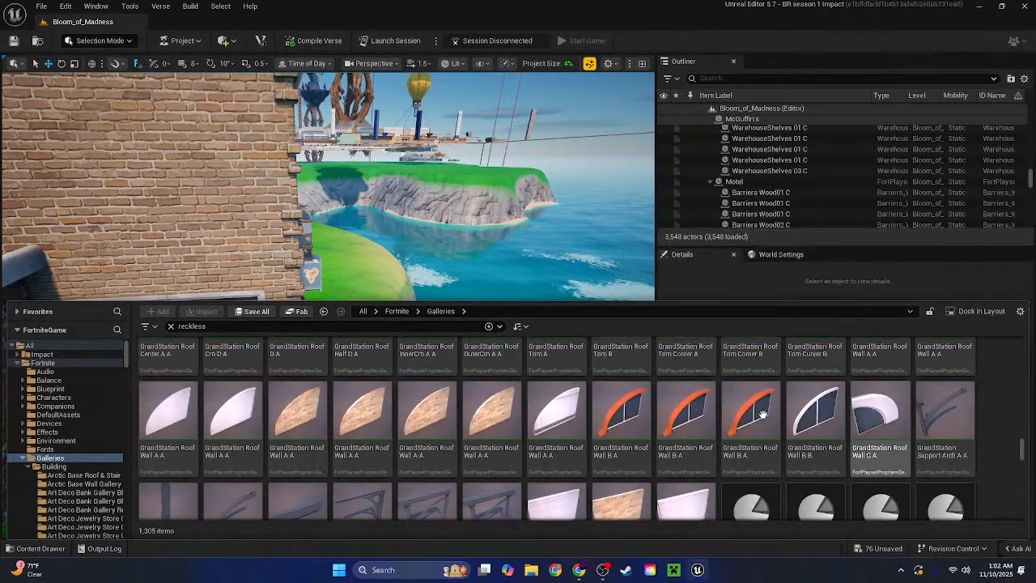
scroll(724, 400, "up", 1)
Select and copy the building's seven wall and doorway pieces that are nested under Reckless Railways Wall Gallery
right_click_drag(485, 243, 372, 243)
left_click(534, 285)
left_click(268, 356, "shift")
right_click_drag(267, 356, 615, 340)
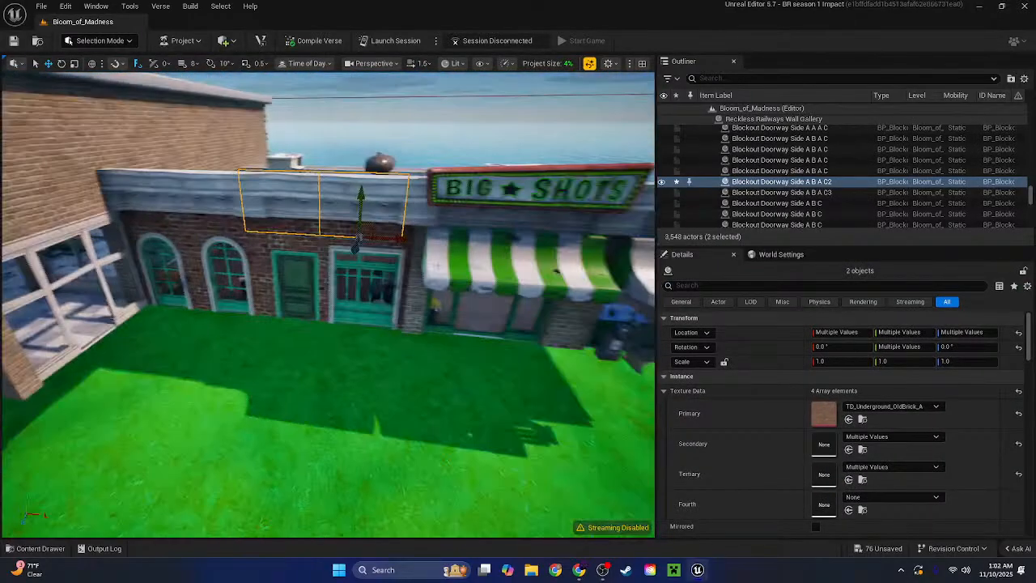
left_click(232, 225, "shift")
right_click_drag(233, 225, 333, 225)
left_click(368, 275, "shift")
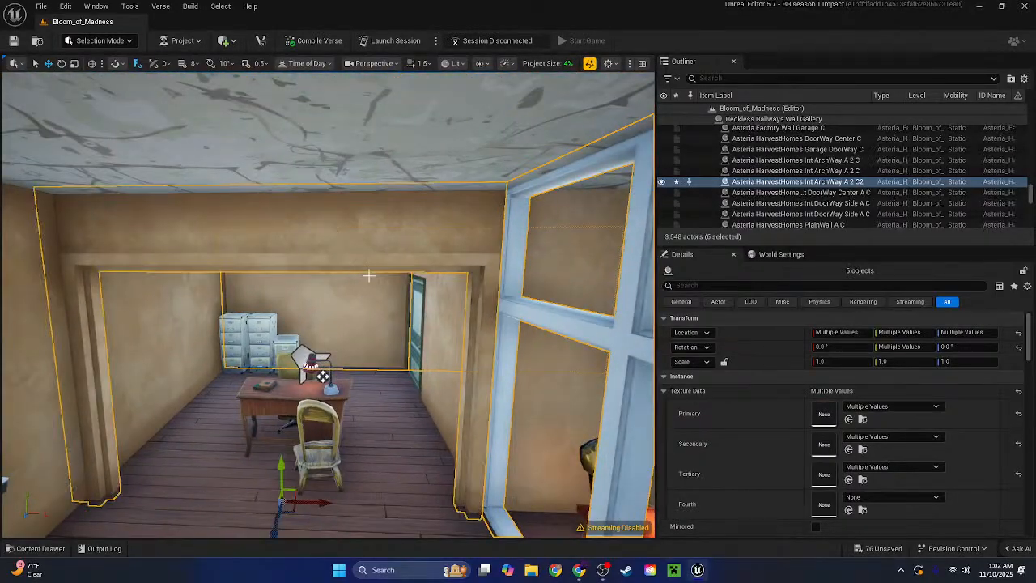
right_click_drag(368, 275, 292, 319)
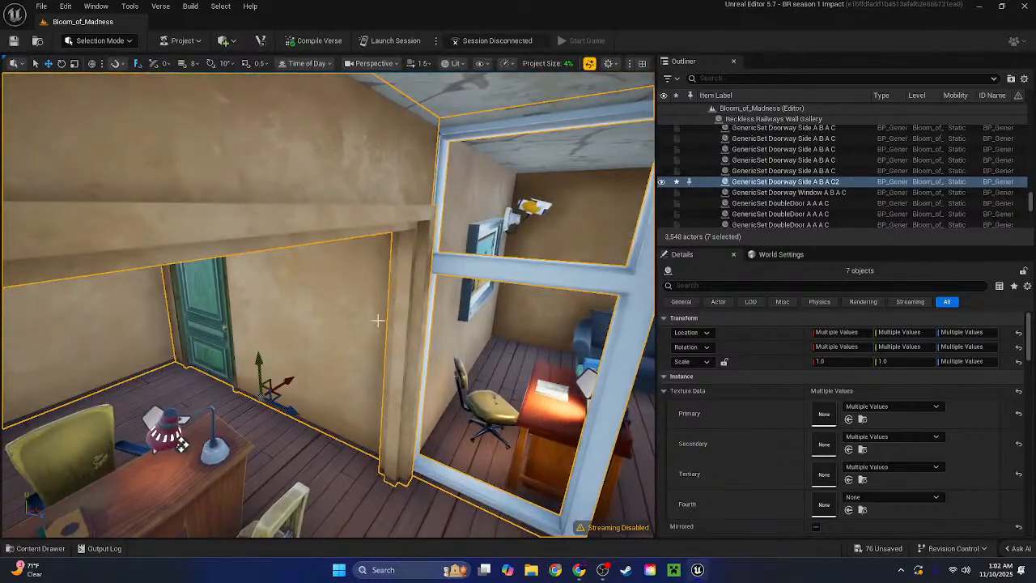
key("s")
right_click_drag(399, 318, 600, 340)
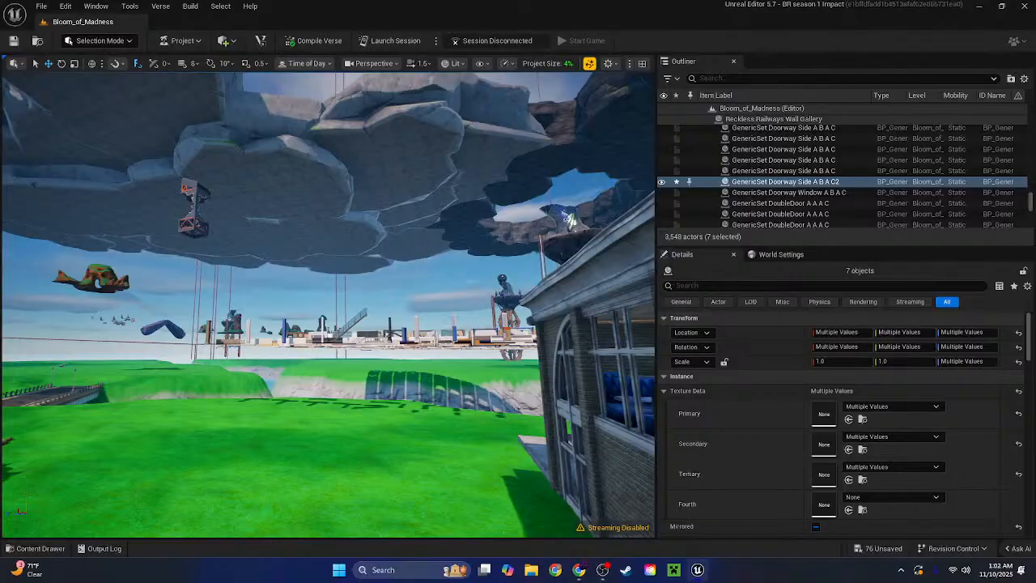
Delete the whole Reckless Railways Wall Gallery and paste the copied wall pieces back into the building
left_click(420, 340)
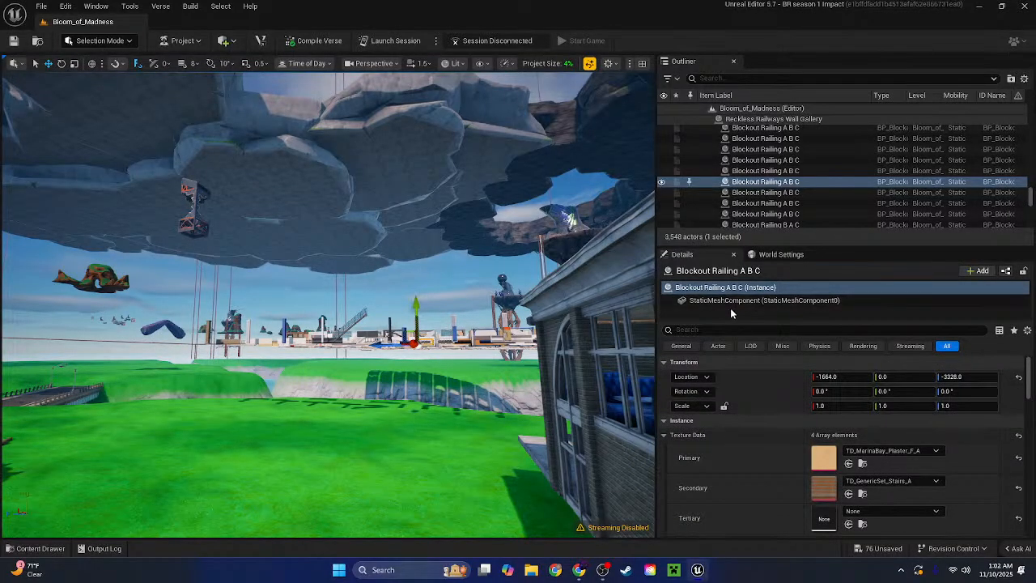
left_click(744, 119)
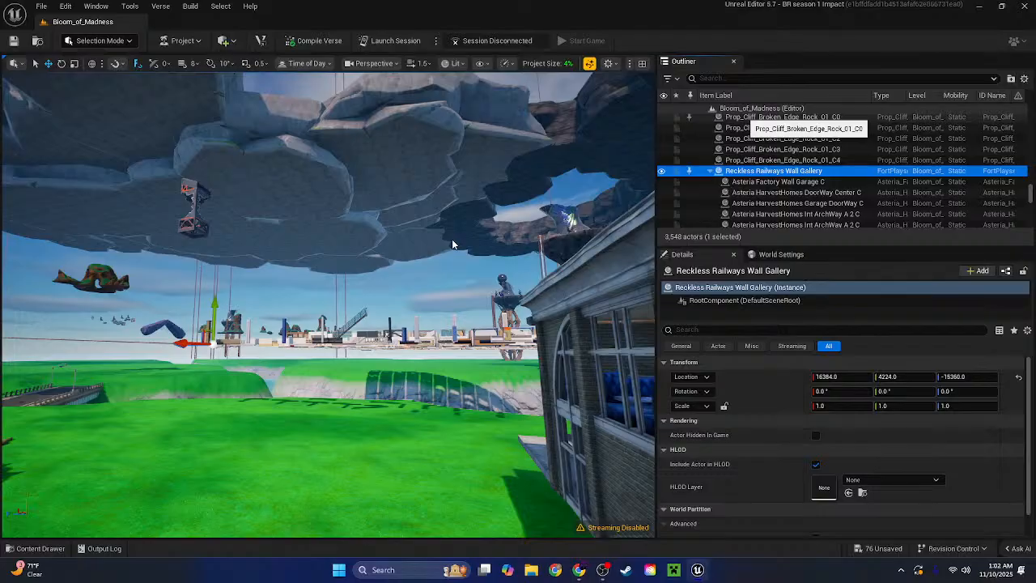
key("Delete")
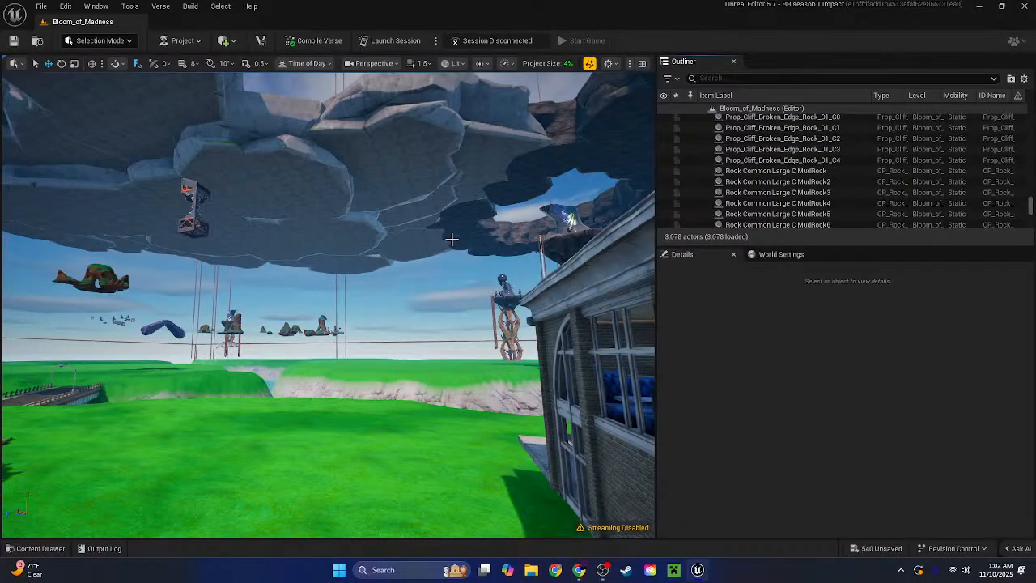
mouse_move(483, 226)
right_mouse_down()
mouse_move(518, 340)
mouse_move(615, 340)
mouse_move(607, 292)
mouse_move(481, 228)
right_mouse_up()
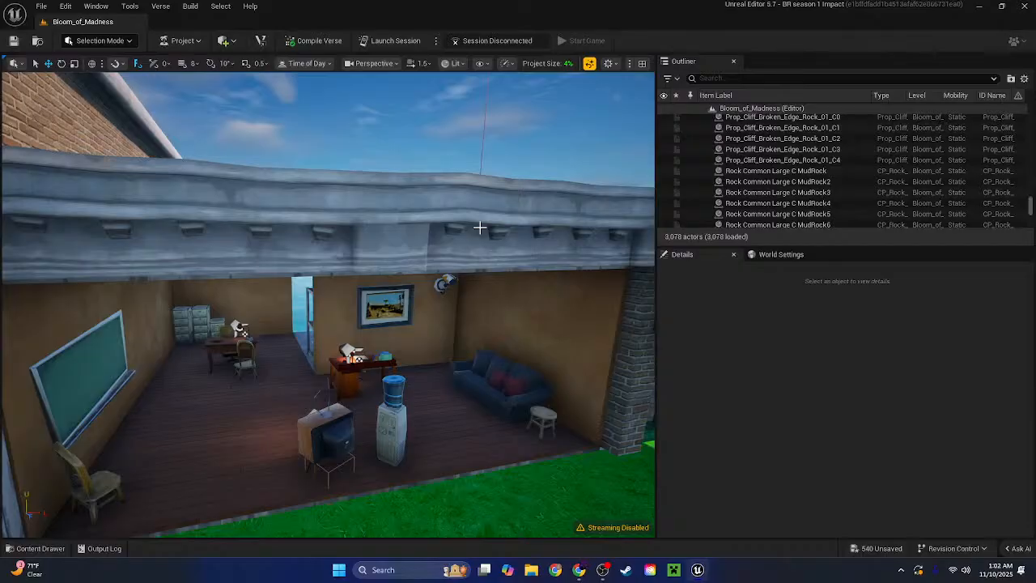
key("ctrl+v")
right_click_drag(453, 322, 454, 281)
left_click(383, 214)
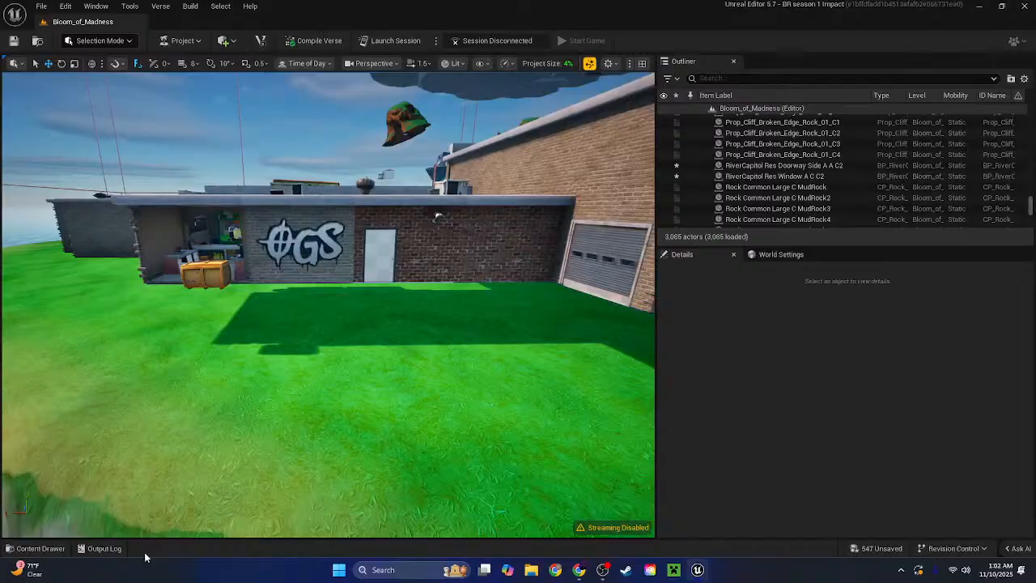
Find GenericSet Stone Doorway Side A A A in the reckless gallery results and place it on the grass facing the OGS building
left_click(55, 551)
scroll(446, 450, "up", 4)
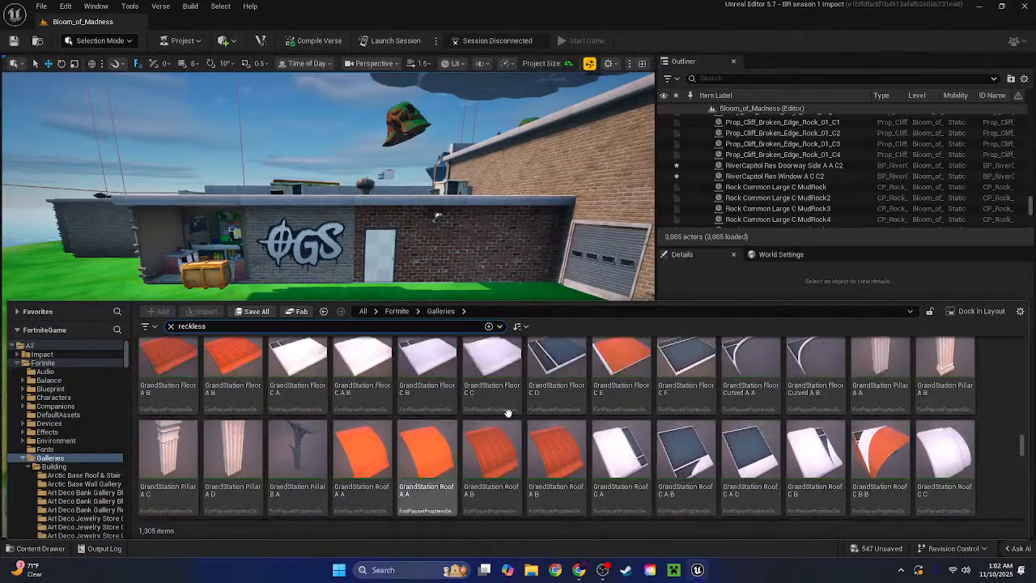
scroll(728, 421, "up", 4)
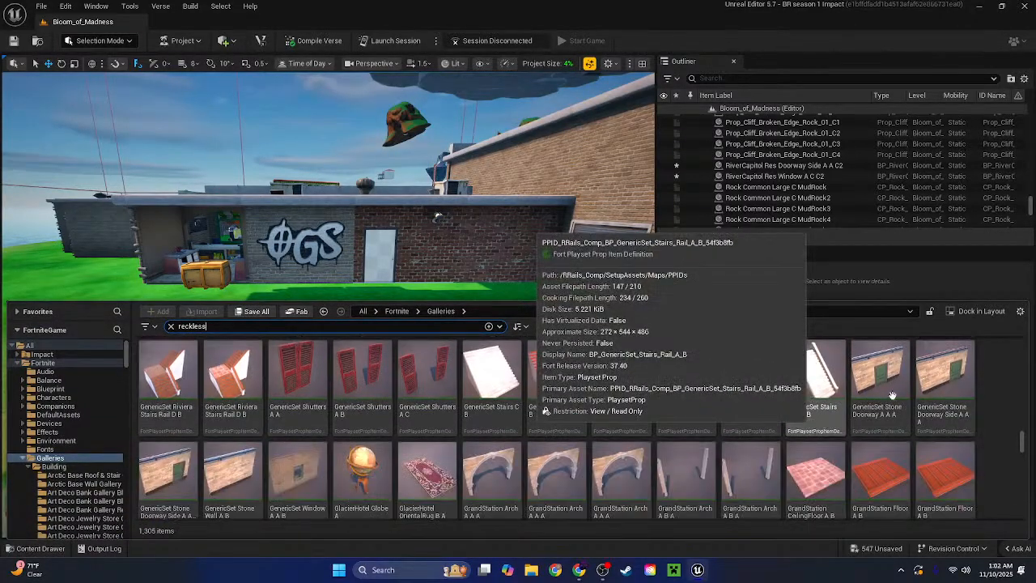
left_click_drag(941, 393, 435, 313)
left_click_drag(390, 398, 386, 434)
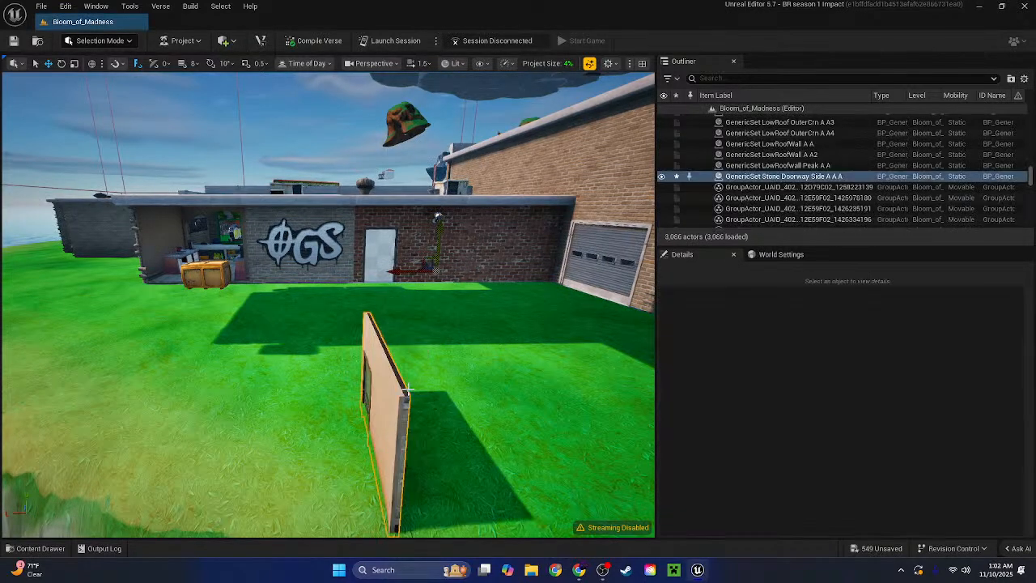
Copy the Primary texture TD_Underground_OldBrick_A from the wall's Blockout doorway onto the new stone doorway
right_click_drag(386, 434, 360, 506)
right_click_drag(360, 405, 403, 246)
left_click(403, 245)
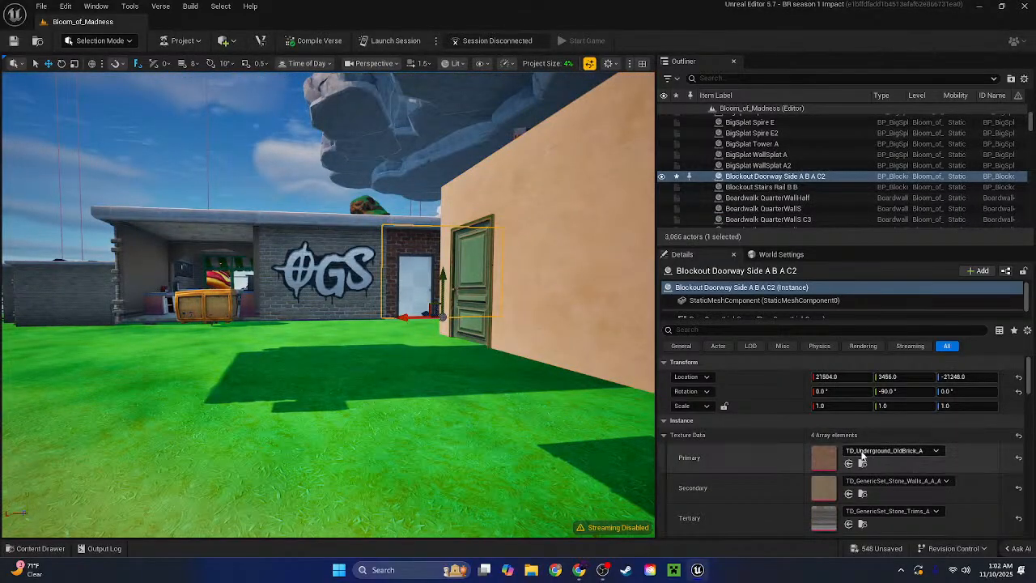
left_click(605, 254)
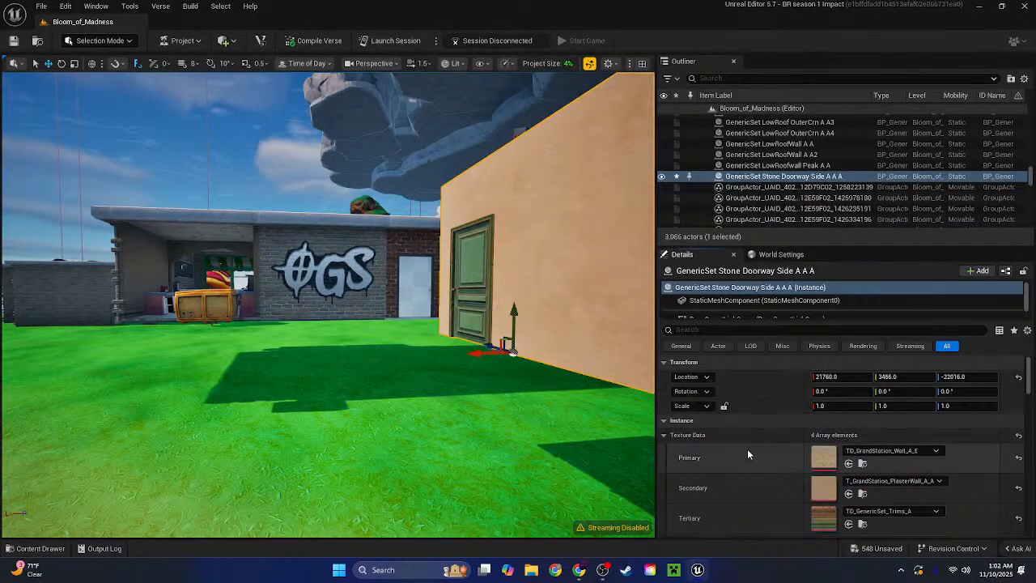
left_click(748, 450, "shift")
right_click_drag(599, 405, 454, 380)
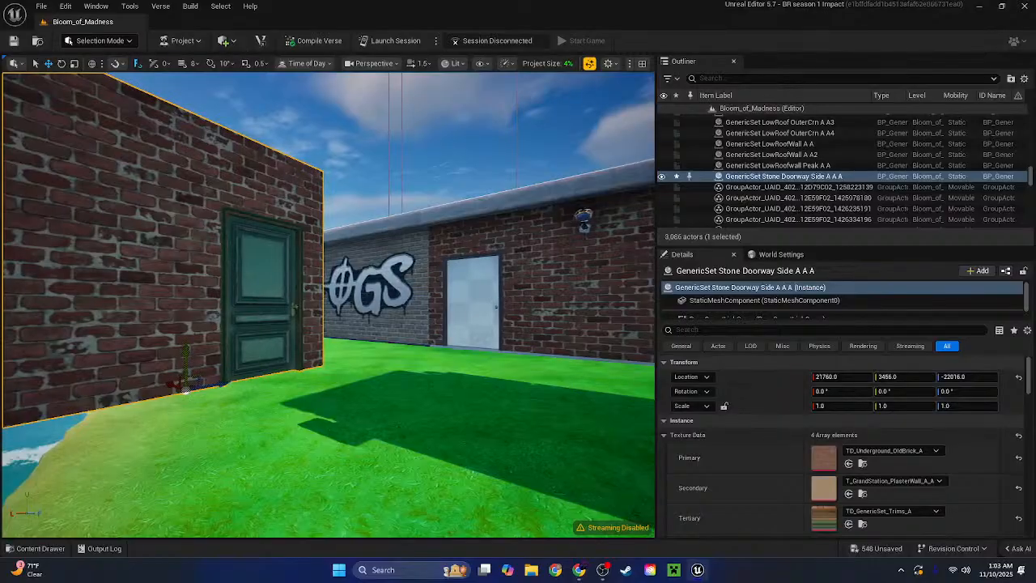
Delete the Blockout doorway beside the OGS graffiti and rotate and move the new brick doorway into its opening
left_click(536, 293)
key("Delete")
left_click(288, 265)
mouse_move(288, 265)
right_mouse_down()
mouse_move(369, 211)
mouse_move(286, 264)
right_mouse_up()
key("e")
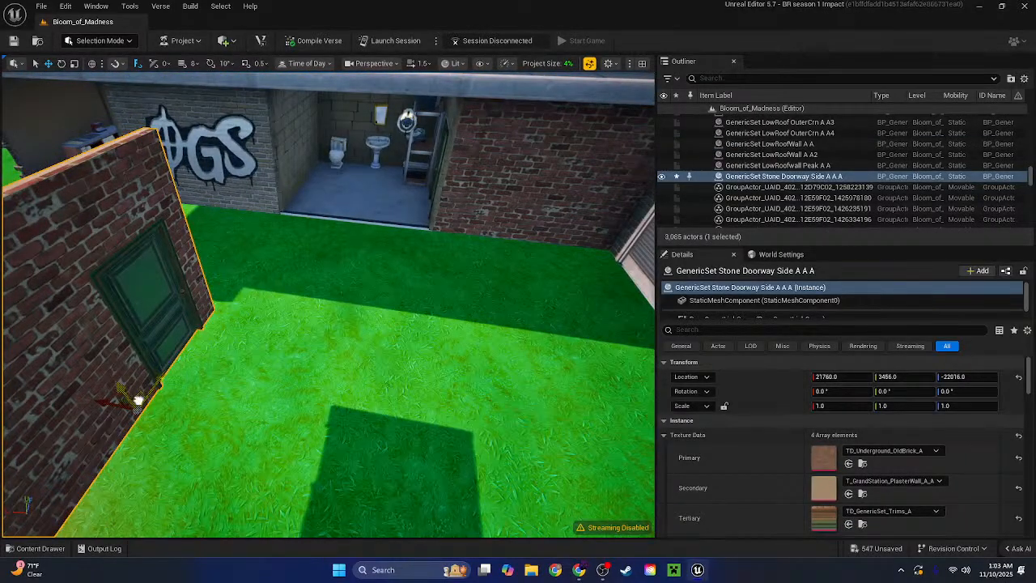
left_click_drag(170, 366, 319, 225)
Mirror the new doorway and duplicate it along the wall onto the OGS graffiti section
scroll(805, 495, "down", 3)
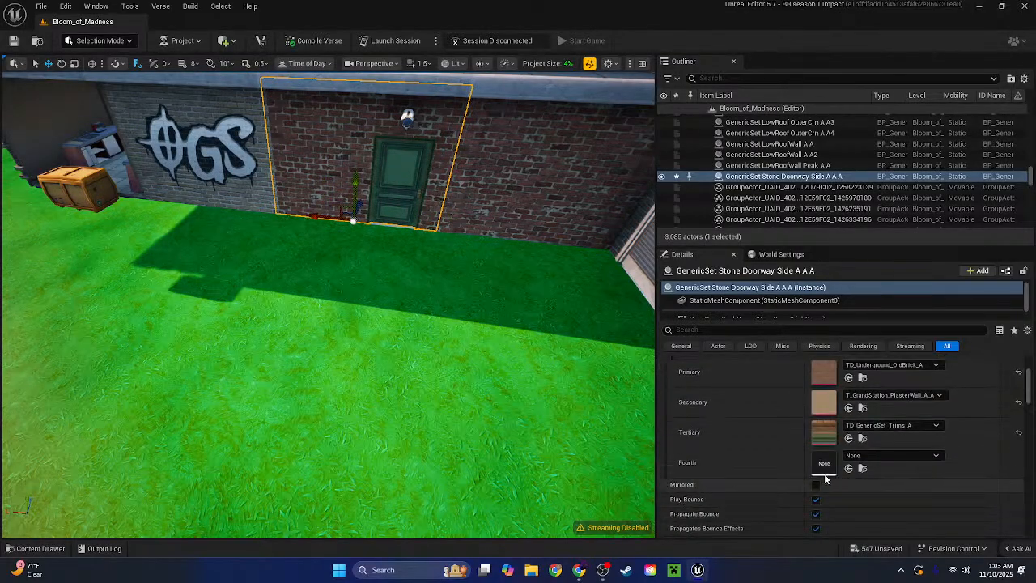
left_click(816, 484)
right_click_drag(412, 310, 368, 219)
left_click_drag(374, 344, 371, 344, "alt")
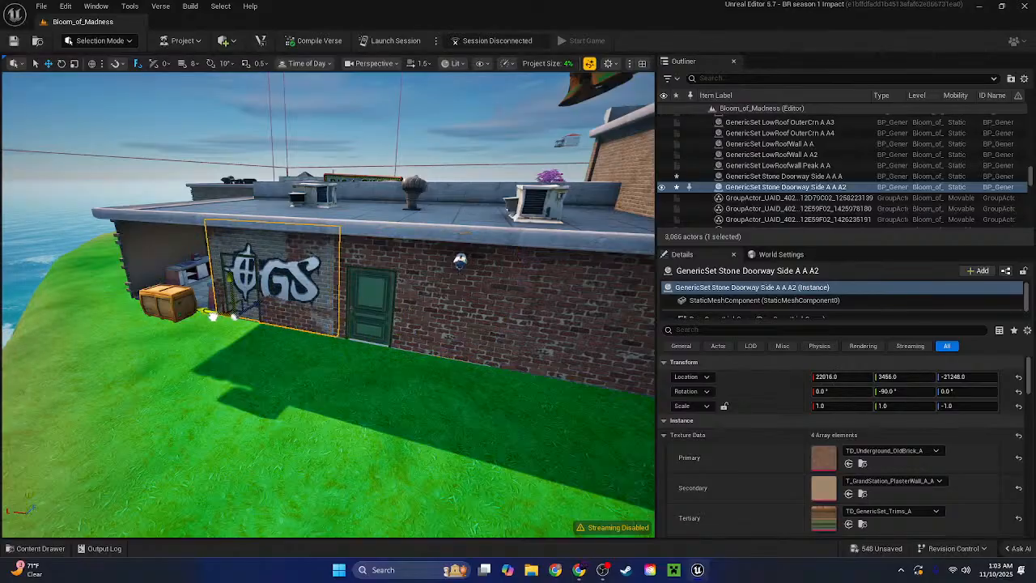
Copy the stone texture TD_GenericSet_Stone_Walls_A_A_A from the adjoining inner doorway wall into the new doorway's Secondary texture
right_click_drag(275, 332, 150, 248)
left_click(149, 248)
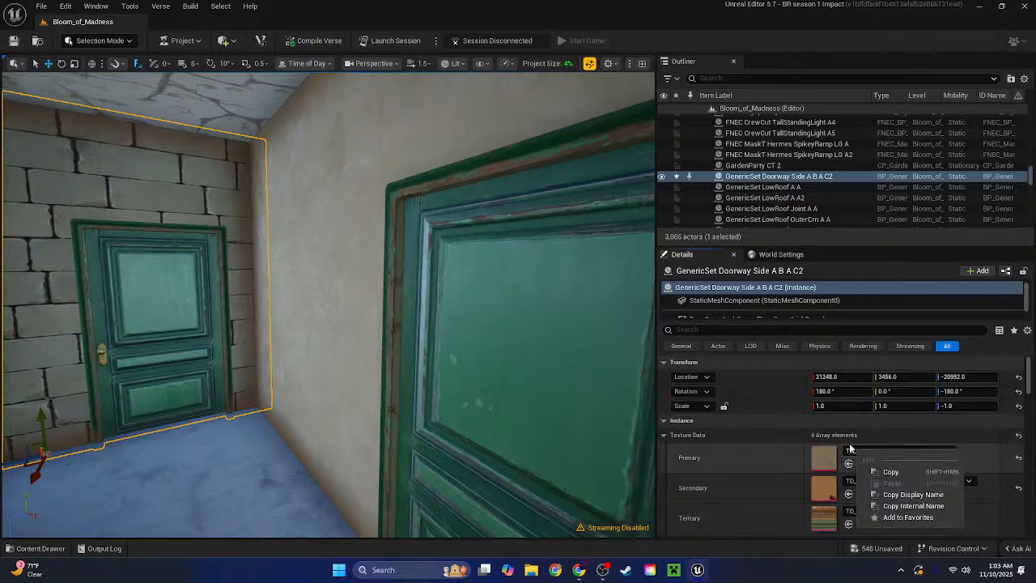
key("Escape")
left_click(353, 362)
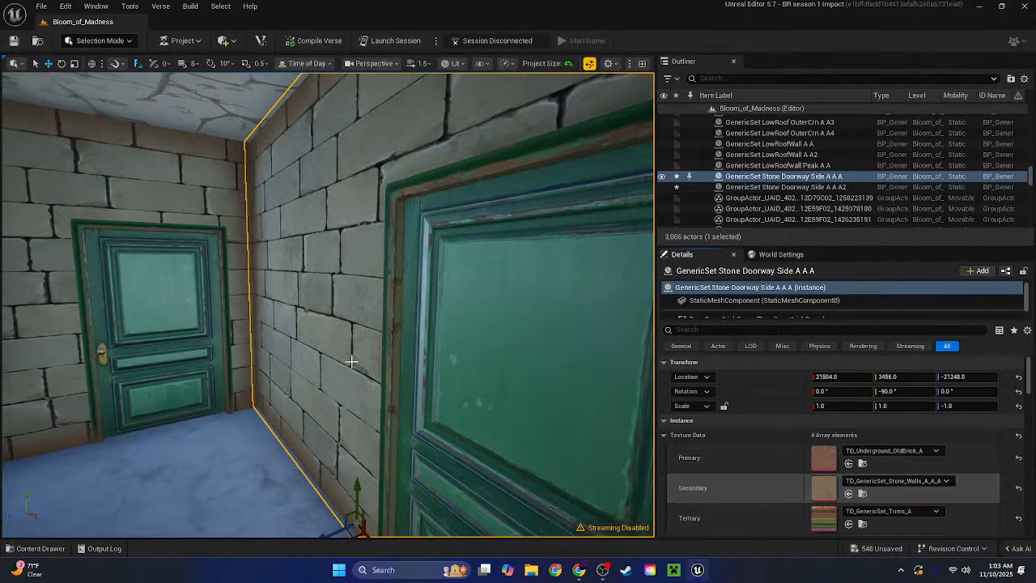
right_click_drag(351, 362, 135, 453)
left_click(451, 304)
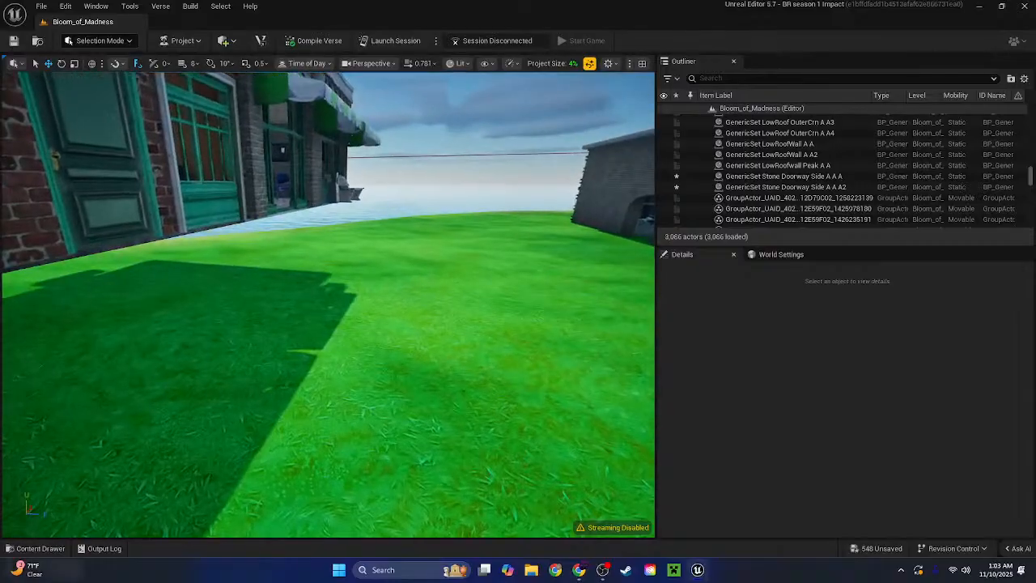
Find a tiled GenericSet Riviera Balcony Rail A A in the reckless gallery results and try it on the grass
left_click(9, 549)
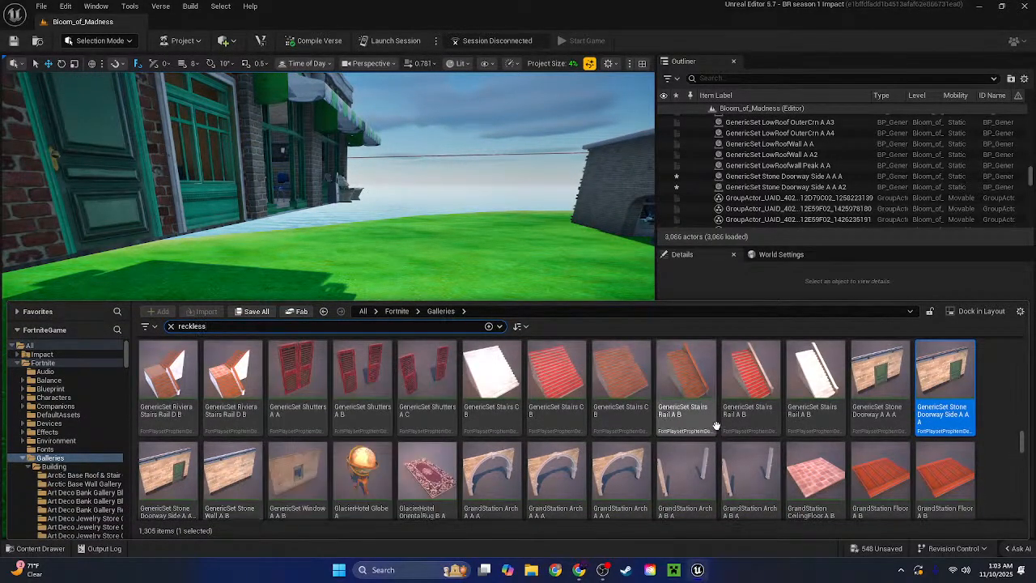
left_click(982, 403)
scroll(982, 402, "up", 3)
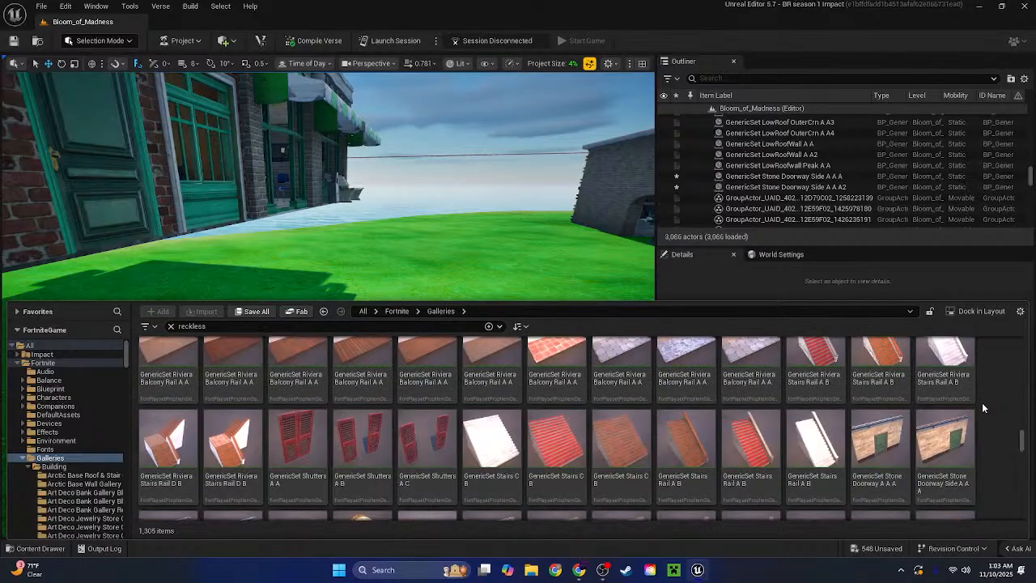
scroll(961, 417, "down", 2)
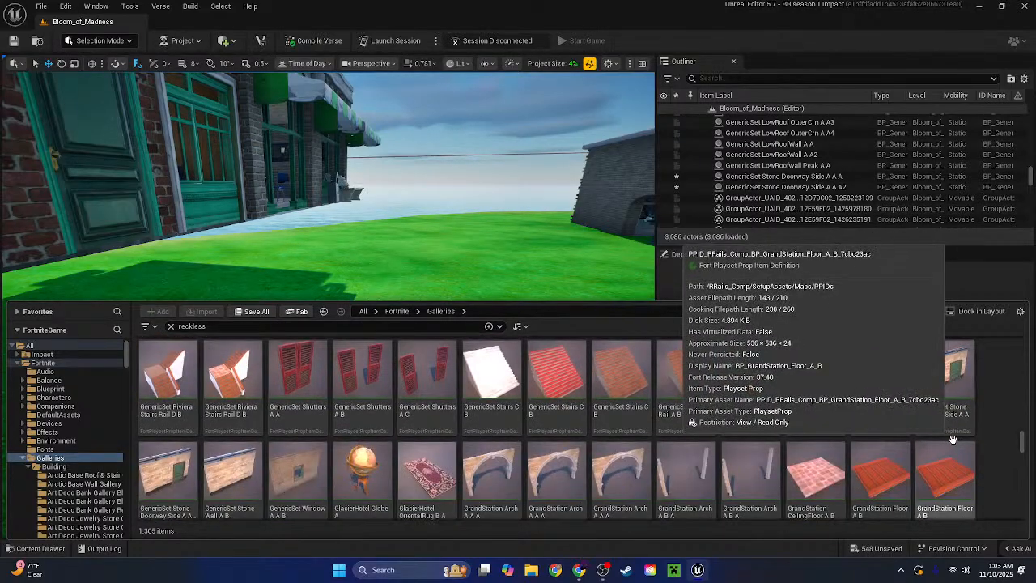
scroll(996, 429, "up", 3)
scroll(1008, 424, "up", 2)
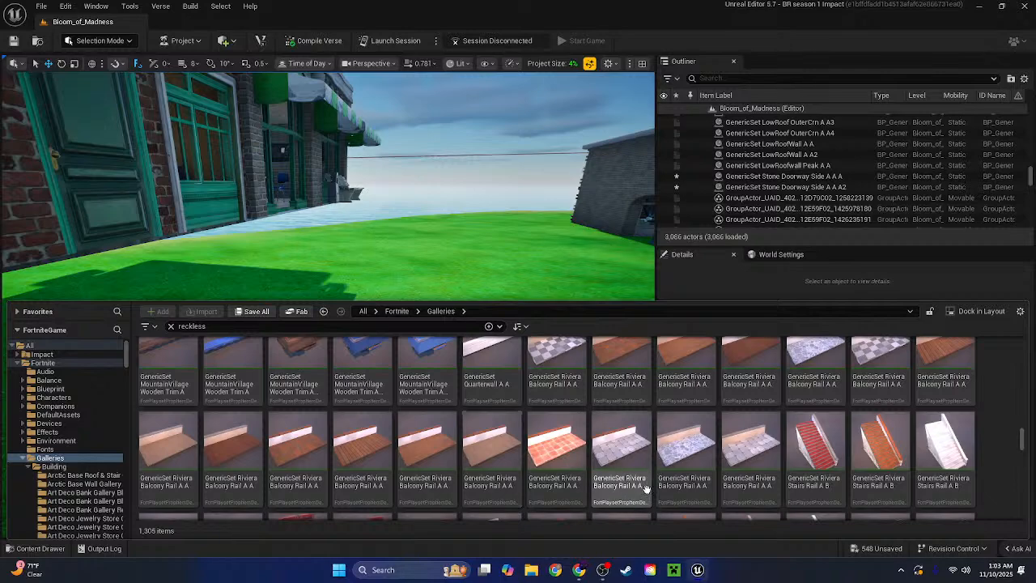
left_click_drag(606, 472, 486, 218)
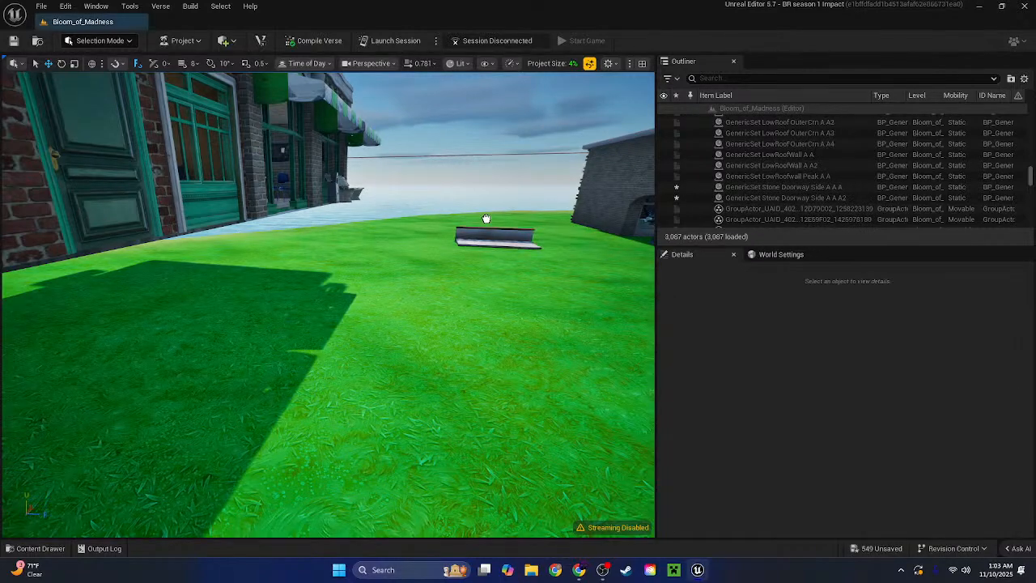
Raise the balcony rail sample above the grass, examine it and its textures, and delete it
left_click_drag(449, 413, 453, 386)
right_click_drag(453, 342, 587, 498)
right_click_drag(388, 324, 405, 344)
left_click_drag(356, 308, 374, 143)
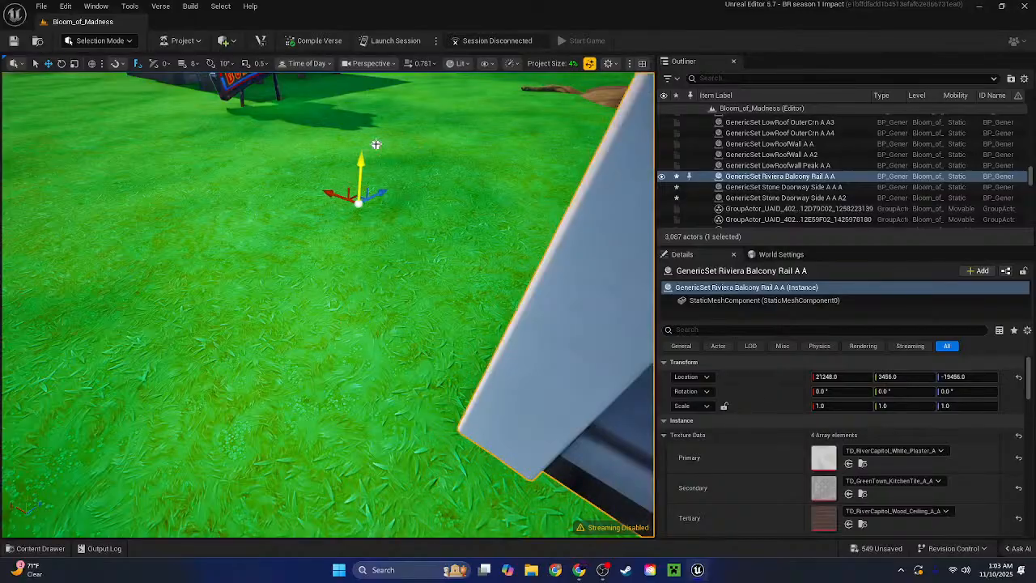
right_click_drag(375, 144, 311, 101)
key("Delete")
right_click_drag(405, 214, 278, 391)
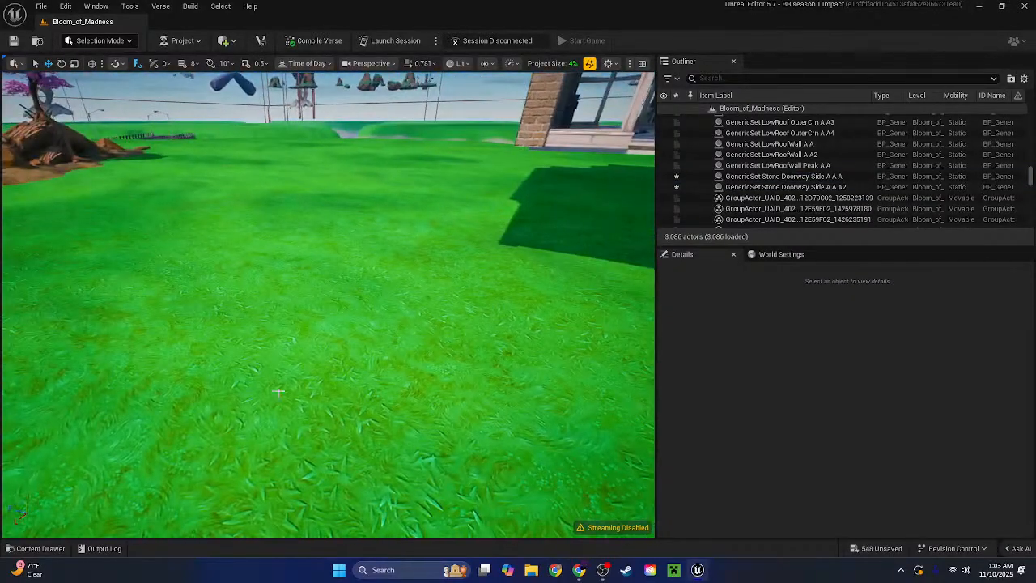
Copy the Primary texture TD_MarinaBay_Plaster_G_A from a temporarily placed GenericSet Riviera Balcony Rail A A, and delete the rail
left_click(32, 548)
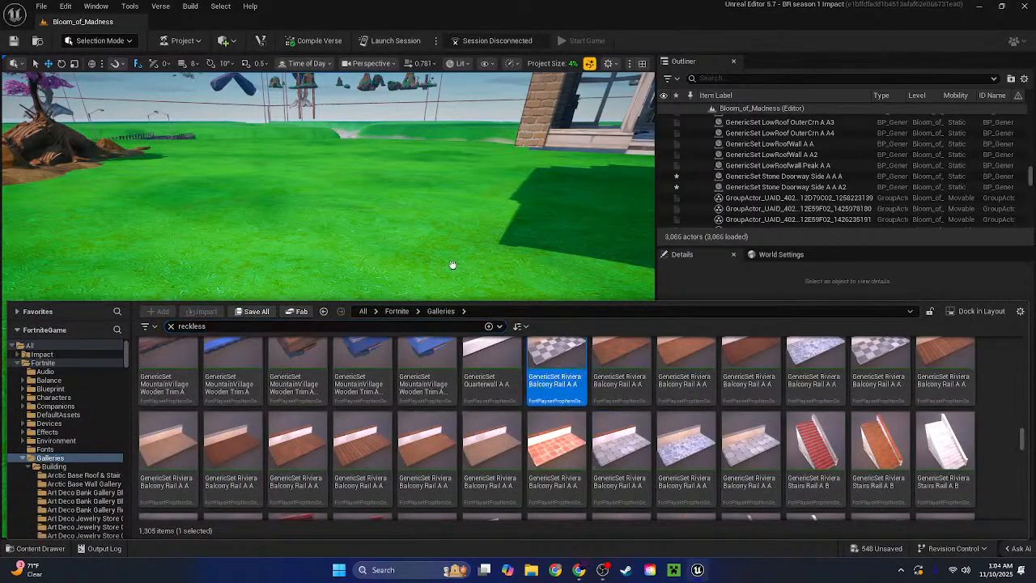
left_click_drag(453, 265, 280, 162)
left_click_drag(285, 251, 286, 251)
right_click_drag(409, 315, 375, 283)
key("w")
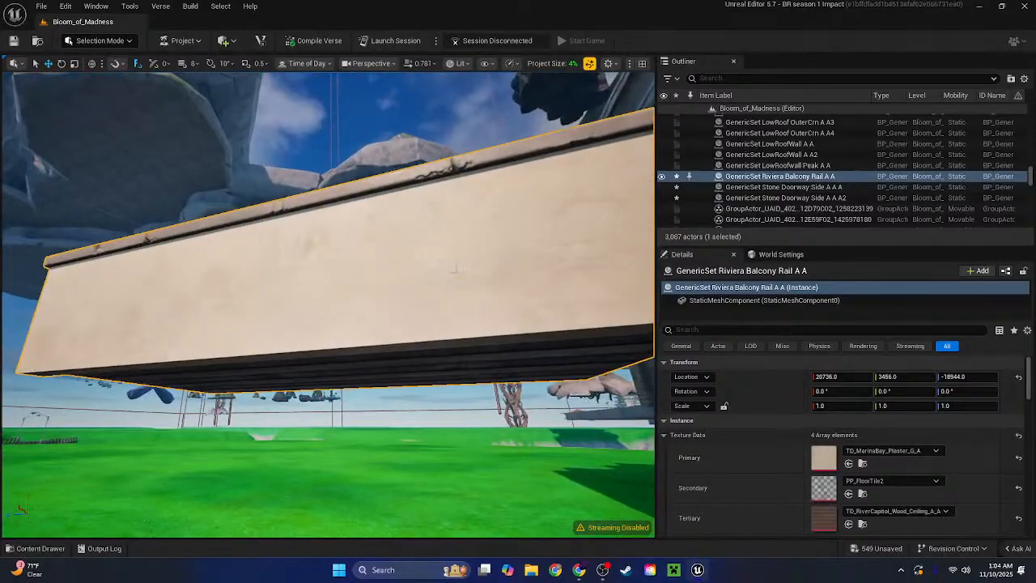
right_click(861, 455)
left_click(890, 479)
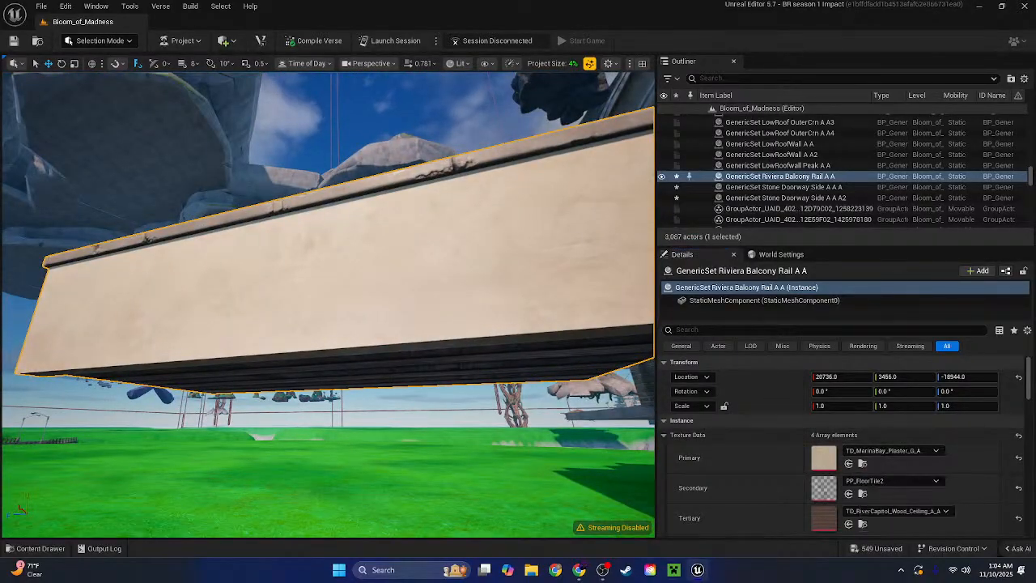
key("Delete")
Paste TD_MarinaBay_Plaster_G_A into the Secondary texture of a BasicTile ceiling piece behind the Detective Office's teal window
key("w")
right_click_drag(367, 223, 367, 223)
left_click(366, 222)
left_click(728, 487, "shift")
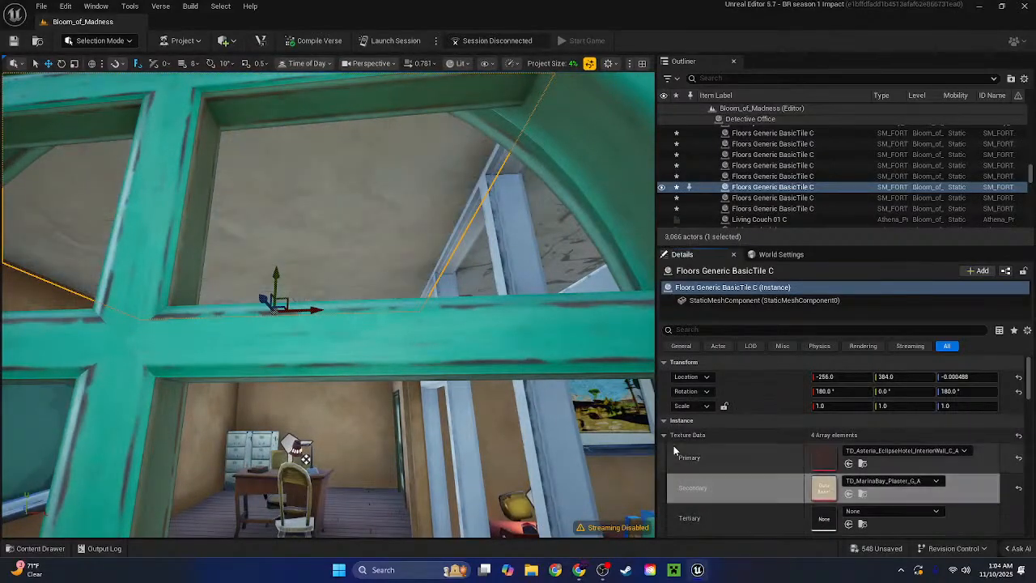
Select three more BasicTile ceiling pieces inside the Detective Office and set their Secondary texture to TD_MarinaBay_Plaster_G_A
key("w")
mouse_move(486, 323)
right_mouse_down()
mouse_move(486, 340)
mouse_move(486, 275)
mouse_move(486, 332)
right_mouse_up()
key("w")
right_click_drag(458, 248, 459, 316)
left_click(458, 248)
left_click(458, 248, "shift")
key("w")
right_click_drag(453, 479, 456, 288)
left_click(456, 288, "shift")
left_click(694, 442, "shift")
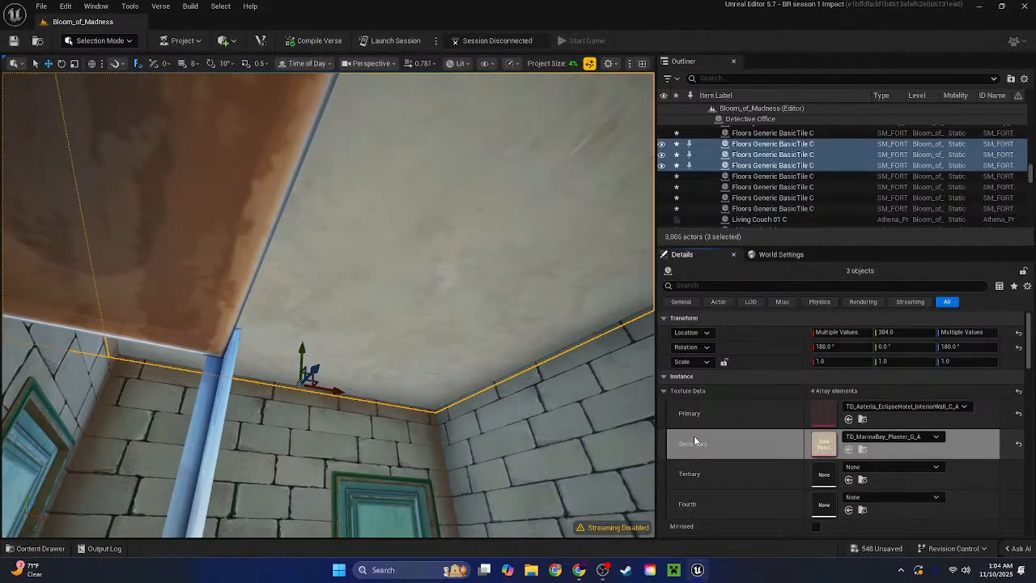
Begin a multi-selection with the BasicTile roof pieces on top of the Big Shots building
key("s")
right_click_drag(486, 340, 518, 307)
scroll(398, 248, "up", 3)
key("e")
right_click_drag(398, 248, 421, 392)
left_click(397, 248)
left_click(470, 202, "shift")
left_click(339, 173, "shift")
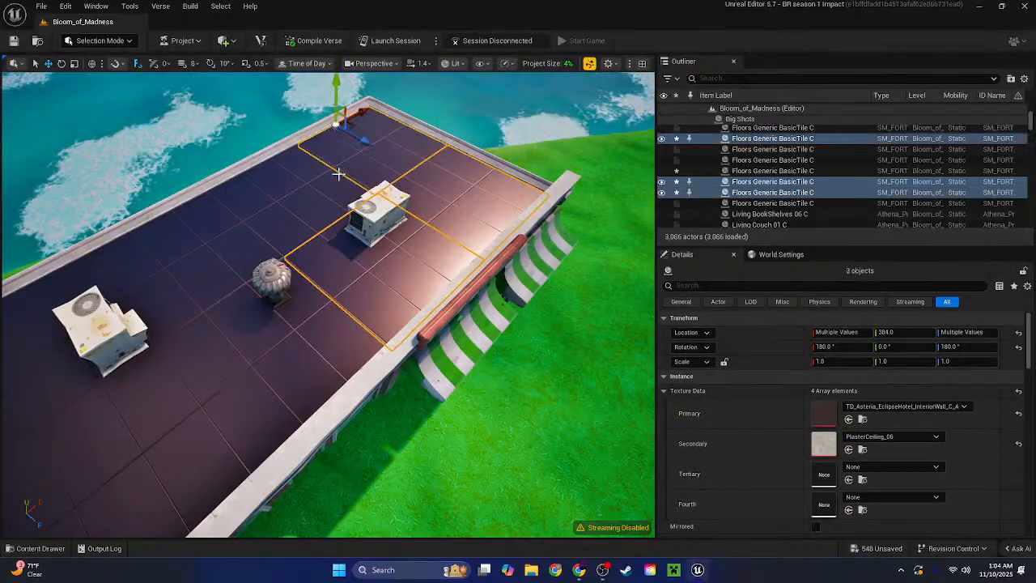
Extend the selection over the remaining Big Shots roof tiles and the tiles of Noms' large upper roof
key("s")
right_click_drag(387, 208, 447, 233)
left_click(391, 187, "shift")
left_click(437, 220, "shift")
left_click(486, 251, "shift")
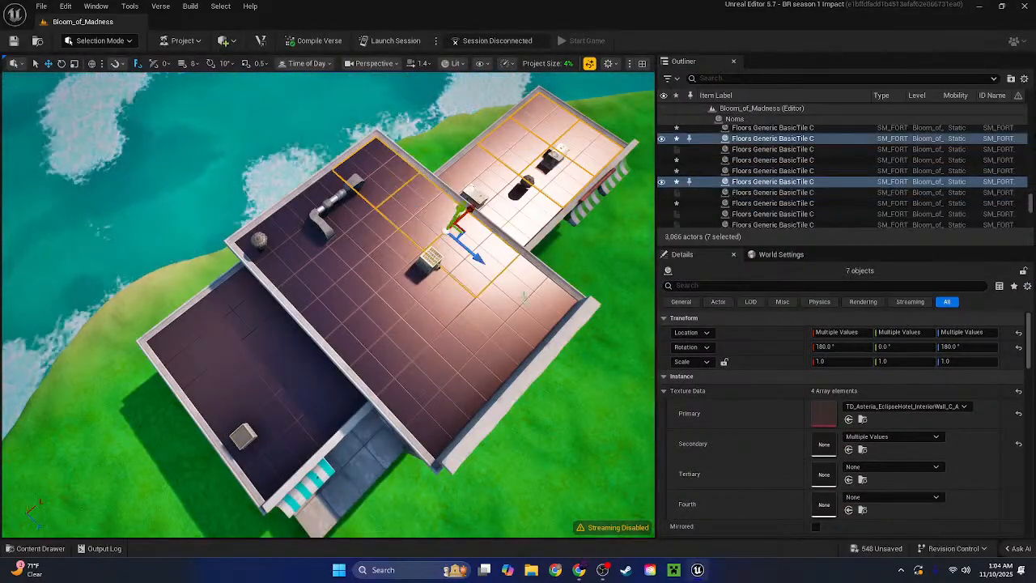
left_click(523, 293, "shift")
left_click(486, 339, "shift")
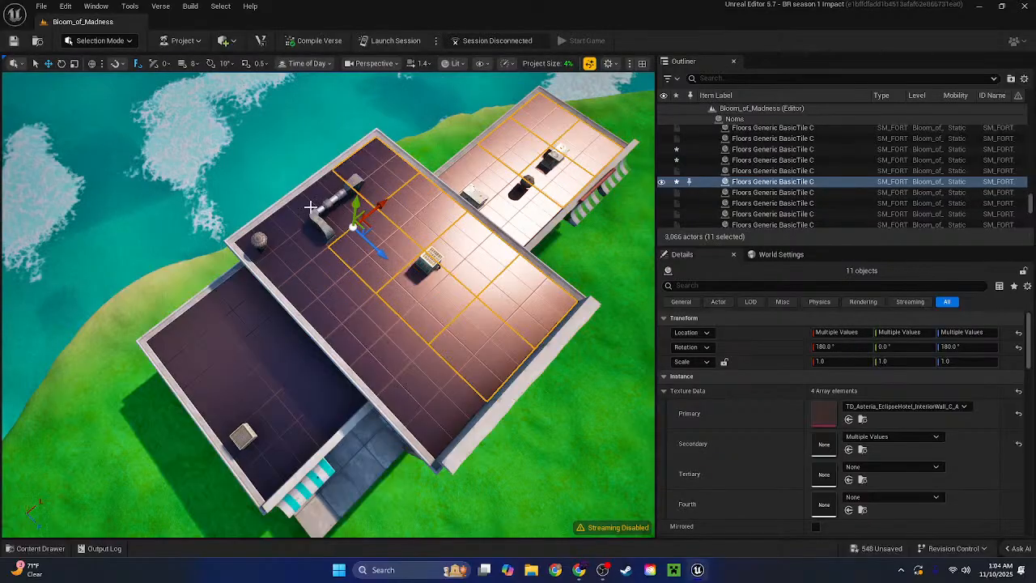
left_click(330, 292, "shift")
left_click(392, 330, "shift")
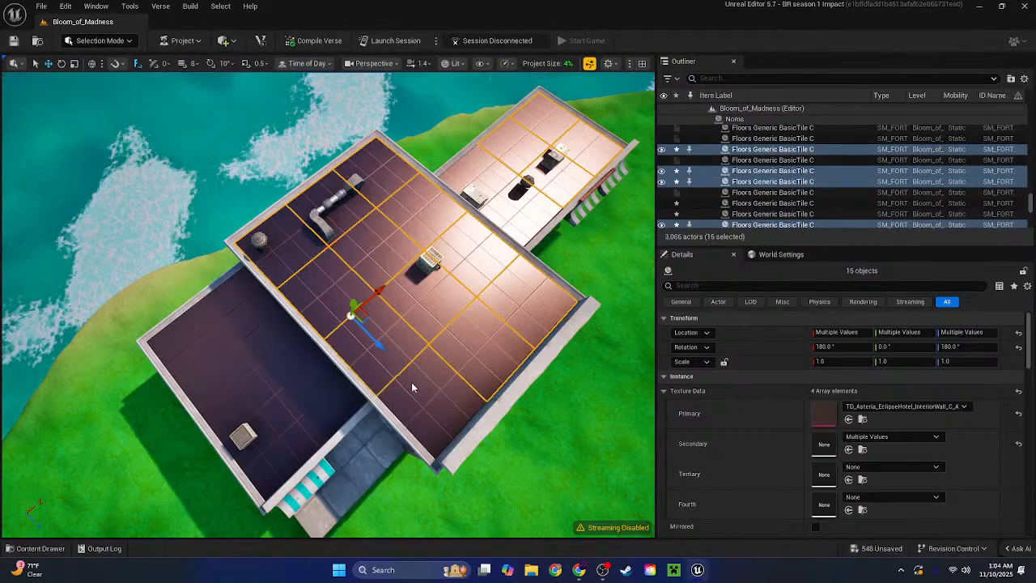
left_click(411, 382, "shift")
Add Noms' lower roof tiles to the selection and paste TD_MarinaBay_Plaster_G_A as the Secondary texture of all selected tiles
left_click(308, 389, "shift")
left_click(255, 324, "shift")
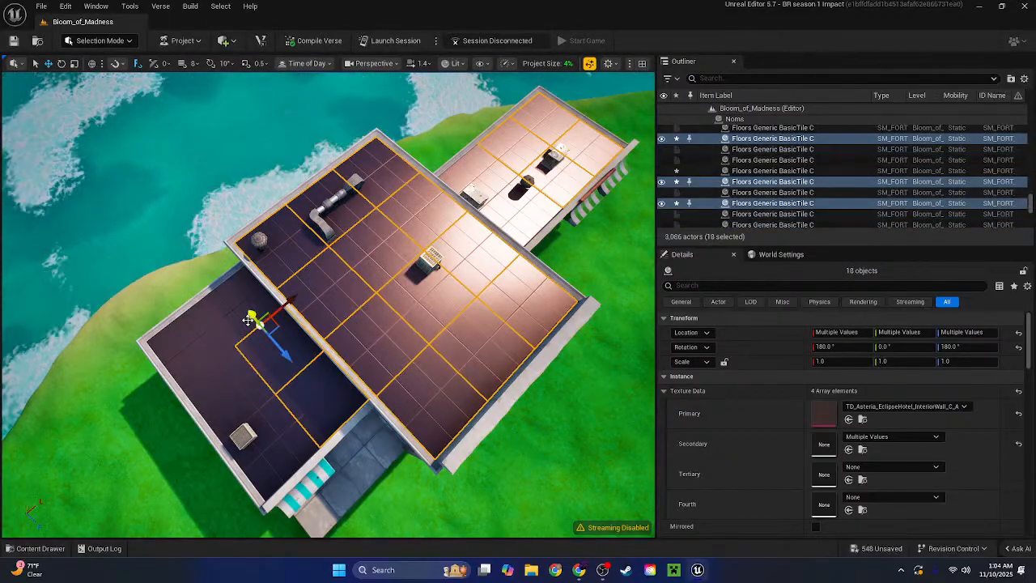
left_click(208, 336, "shift")
left_click(237, 386, "shift")
left_click(275, 430, "shift")
left_click(238, 423, "shift")
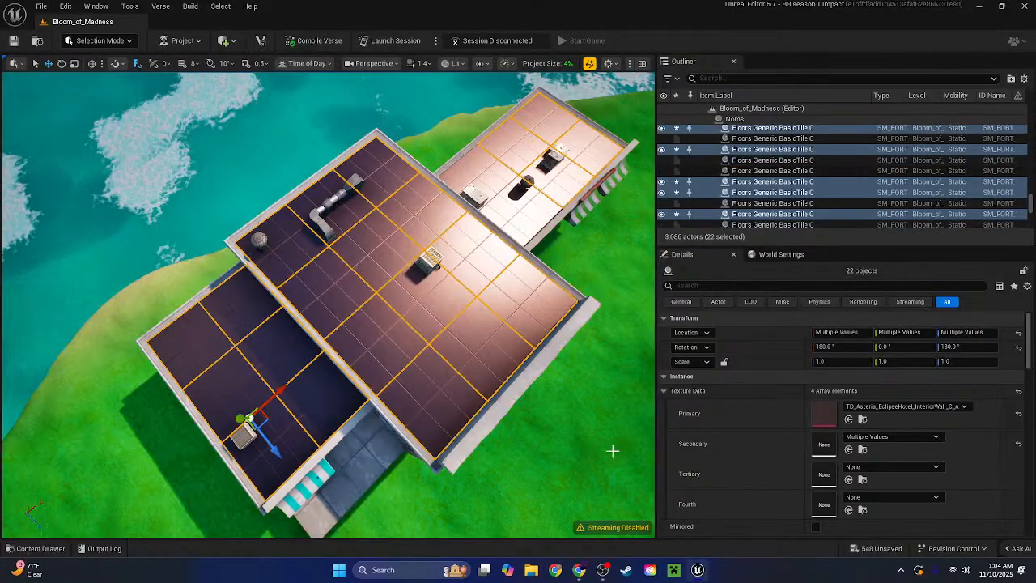
Select all the BasicTile roof pieces on top of the Bass Shop building
scroll(417, 413, "up", 4)
right_click_drag(417, 412, 543, 453)
key("w")
key("a")
scroll(405, 405, "down", 1)
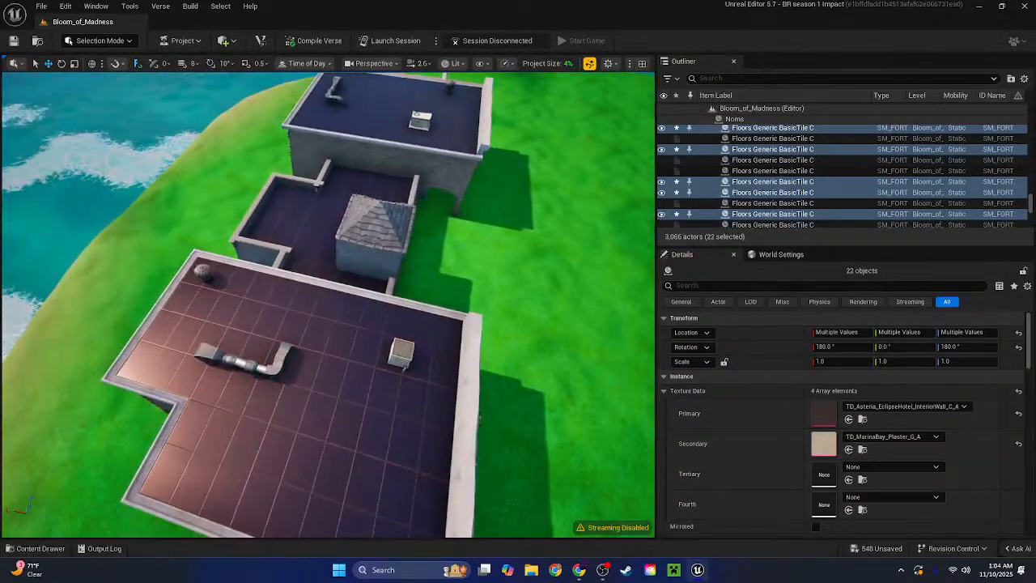
left_click(390, 361)
left_click(345, 321, "shift")
left_click(273, 307, "shift")
left_click(217, 293, "shift")
left_click(169, 345, "shift")
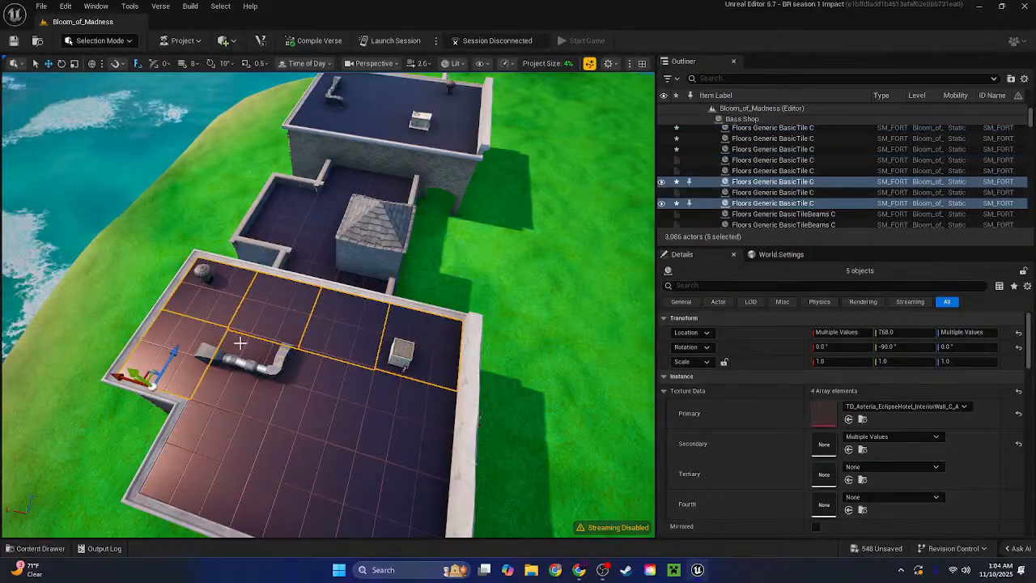
left_click(247, 385, "shift")
left_click(330, 399, "shift")
left_click(405, 423, "shift")
right_click_drag(405, 424, 405, 453)
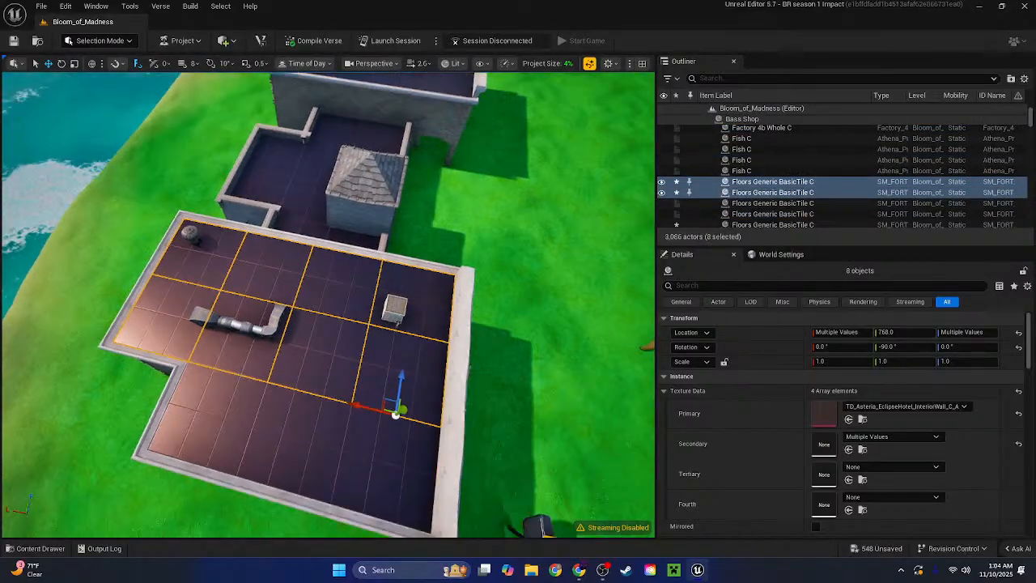
left_click(389, 435, "shift")
left_click(301, 423, "shift")
left_click(215, 403, "shift")
Add the Business Floor tiles of the connecting lower roof and paste TD_MarinaBay_Plaster_G_A into the selection's Secondary texture
key("d")
right_click_drag(324, 300, 364, 326)
key("w")
key("s")
left_click(363, 326, "shift")
left_click(289, 318, "shift")
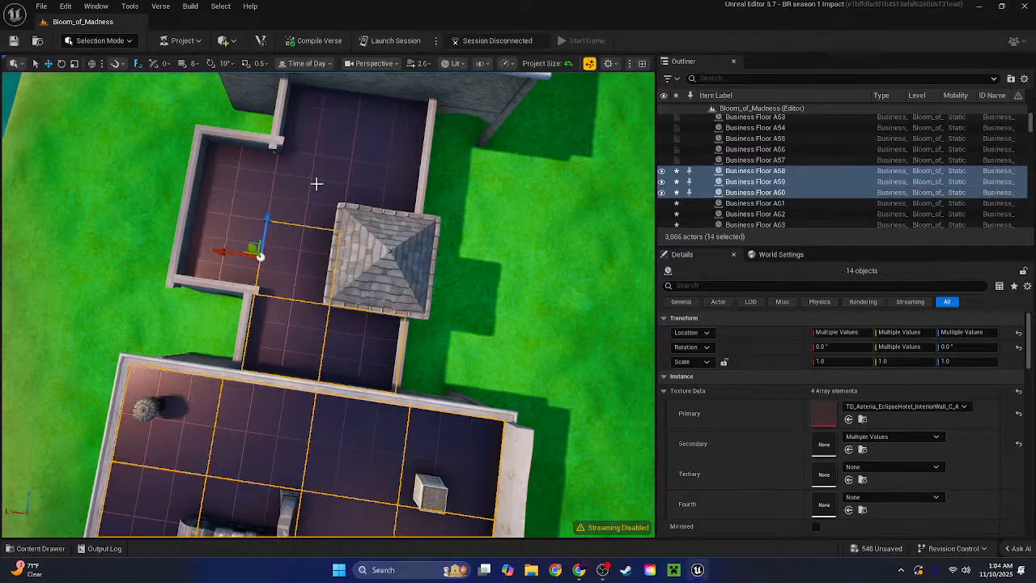
left_click(360, 174, "shift")
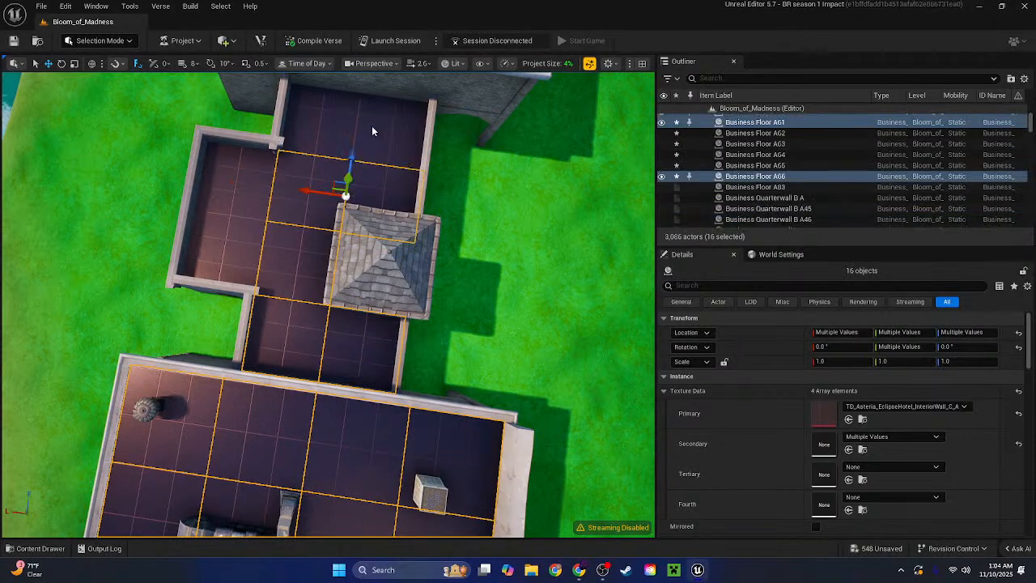
left_click(237, 238, "shift")
left_click(685, 442, "shift")
Select all the BasicTile roof pieces on top of McGuffin's
right_click_drag(608, 407, 648, 324)
key("w")
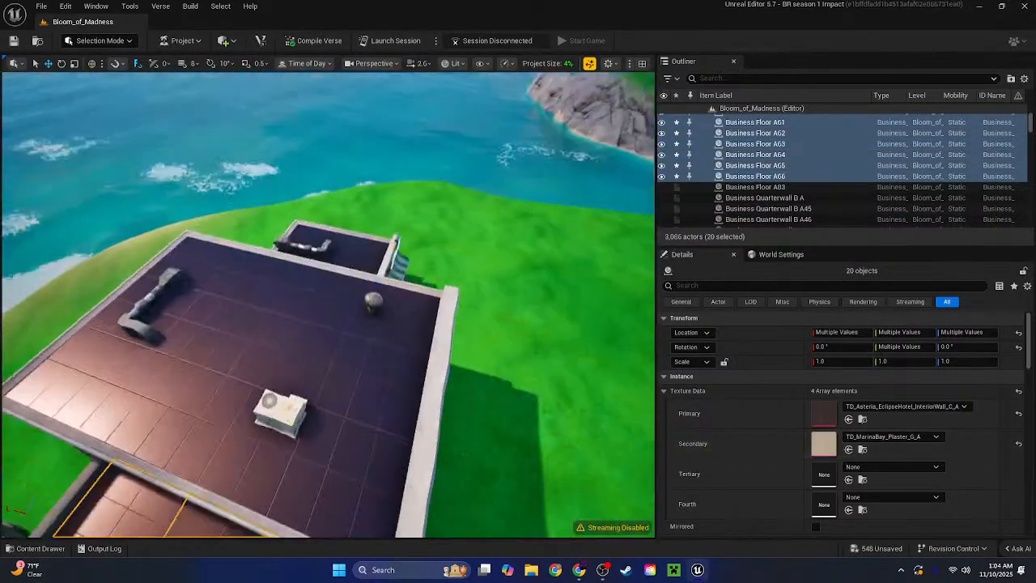
right_click_drag(356, 243, 435, 299)
left_click(435, 275)
left_click(439, 322, "shift")
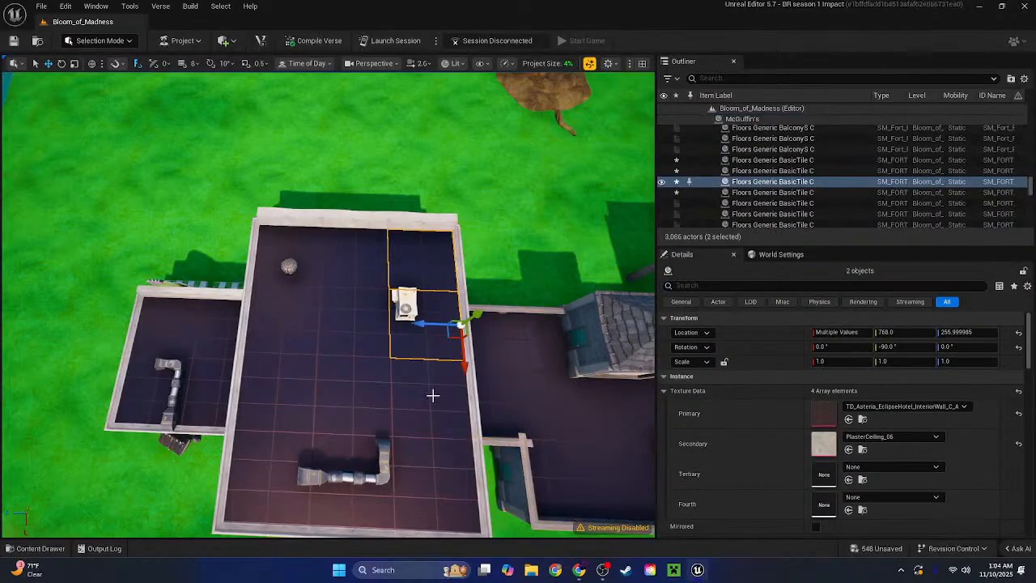
left_click(368, 406, "shift")
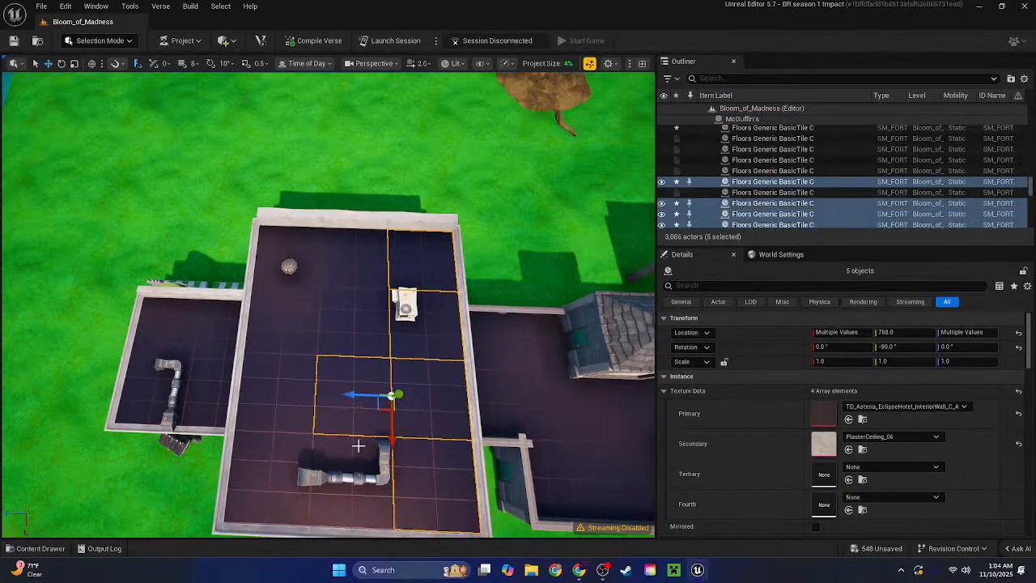
left_click(359, 445, "shift")
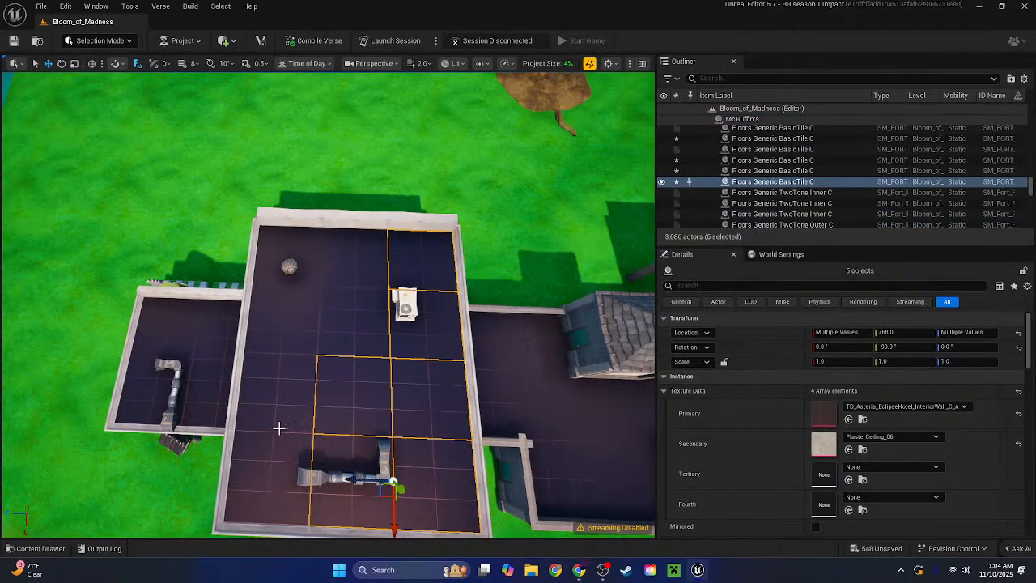
left_click(346, 322, "shift")
left_click(306, 244, "shift")
Add Joel's roof tiles to the selection, paste TD_MarinaBay_Plaster_G_A as their Secondary texture, and clear the selection
right_click_drag(349, 310, 340, 321)
left_click(340, 319, "shift")
left_click(281, 310, "shift")
left_click(283, 354, "shift")
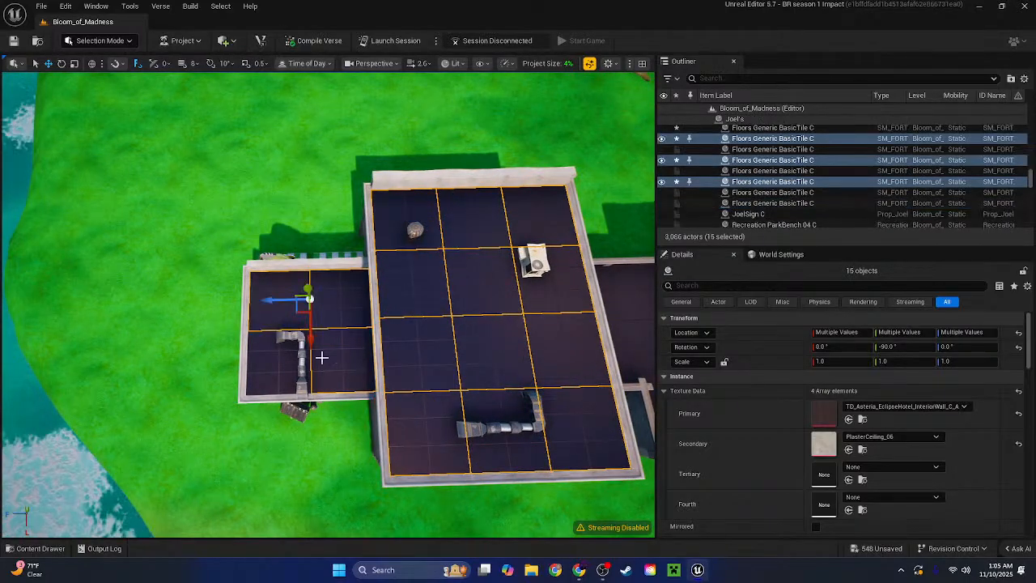
left_click(712, 451, "shift")
right_click_drag(418, 412, 539, 349)
key("Escape")
Examine the retextured ceilings inside the buildings and the row of buildings from outside
key("w")
scroll(328, 304, "down", 2)
key("w")
scroll(328, 304, "down", 2)
key("w")
key("e")
scroll(328, 304, "up", 2)
scroll(328, 304, "up", 3)
key("w")
key("w")
key("s")
key("w")
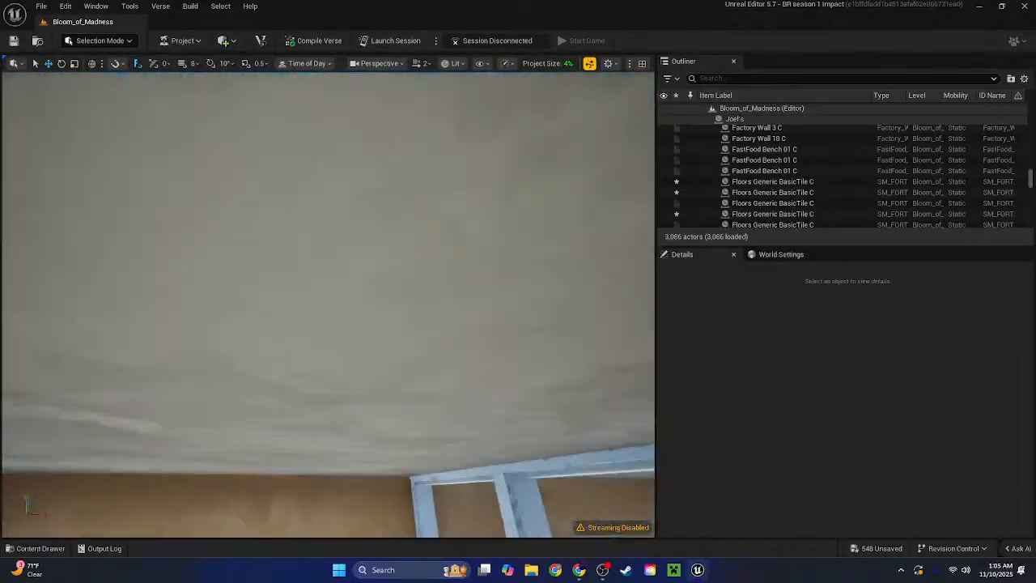
key("s")
right_click_drag(324, 486, 344, 478)
key("w")
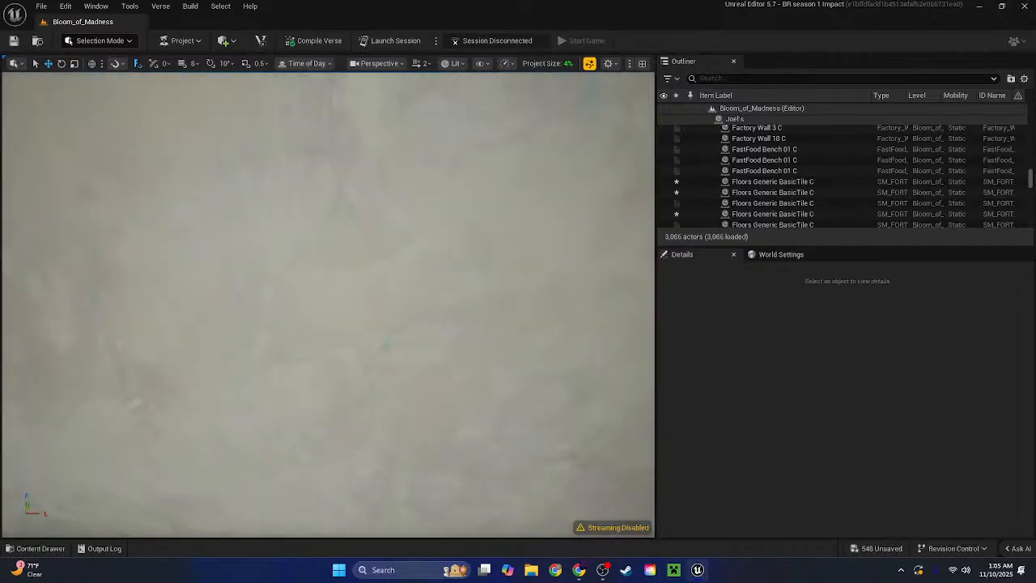
right_click_drag(328, 304, 516, 383)
key("w")
key("s")
key("s")
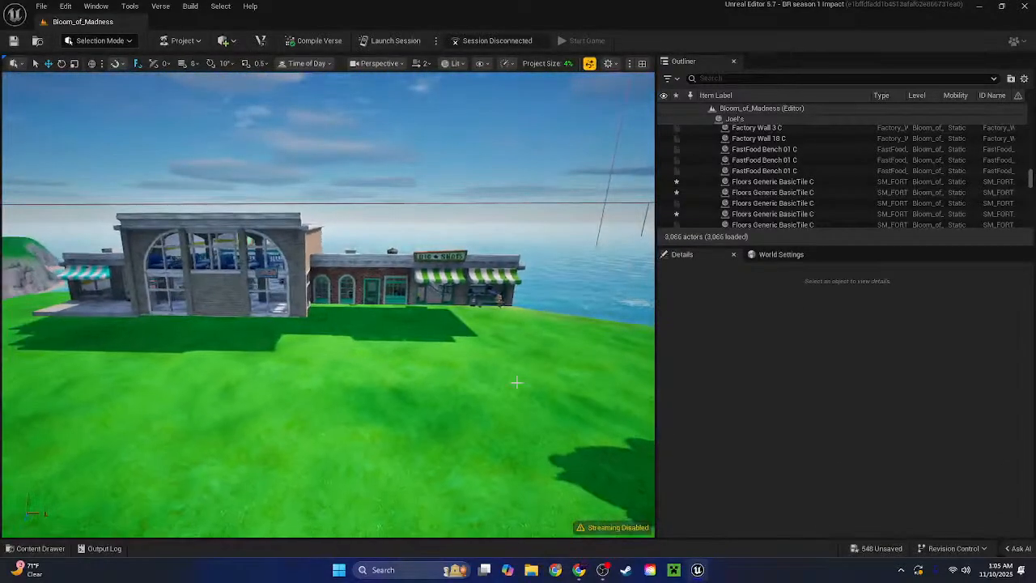
Look through the gallery results for "reckless", from the GenericSet pieces back through the FNEC, Estate, Container and Commerce props
left_click(40, 549)
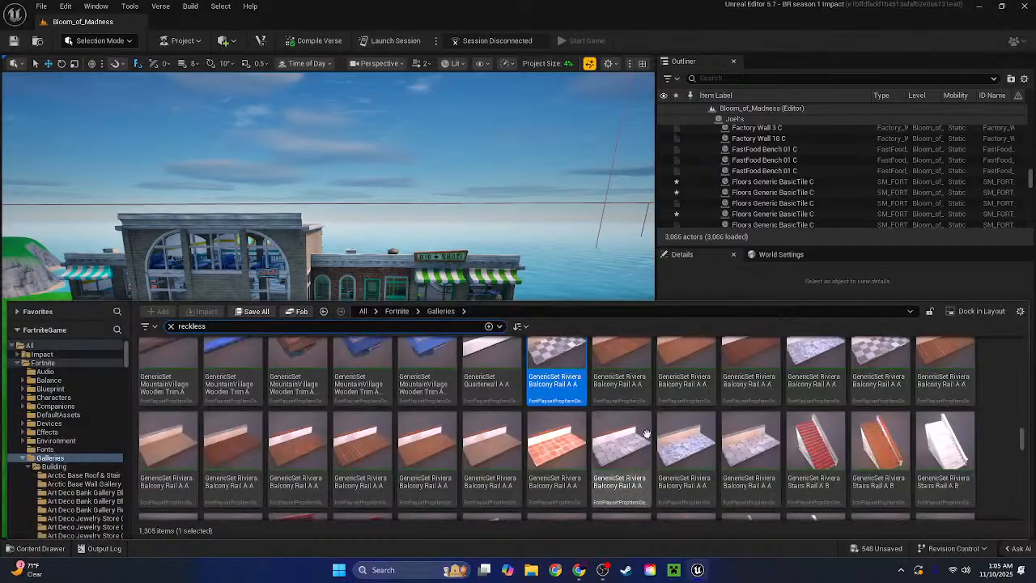
scroll(672, 425, "up", 2)
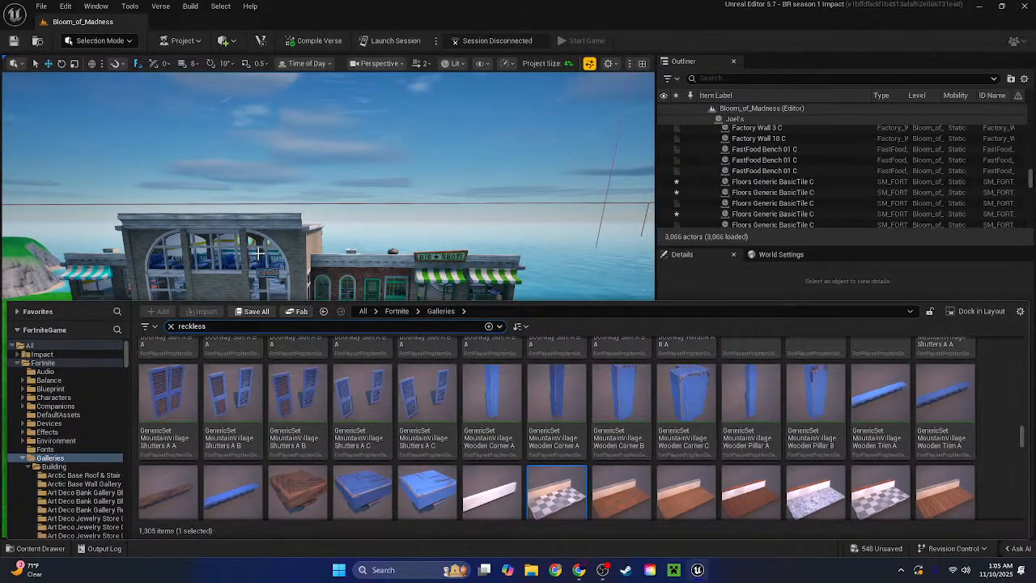
scroll(631, 427, "up", 3)
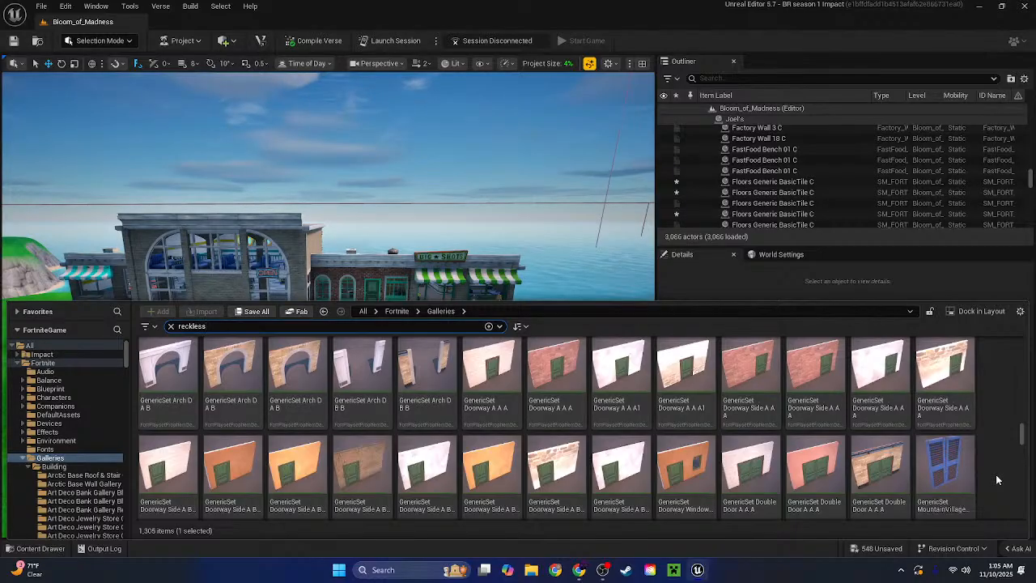
scroll(683, 489, "up", 6)
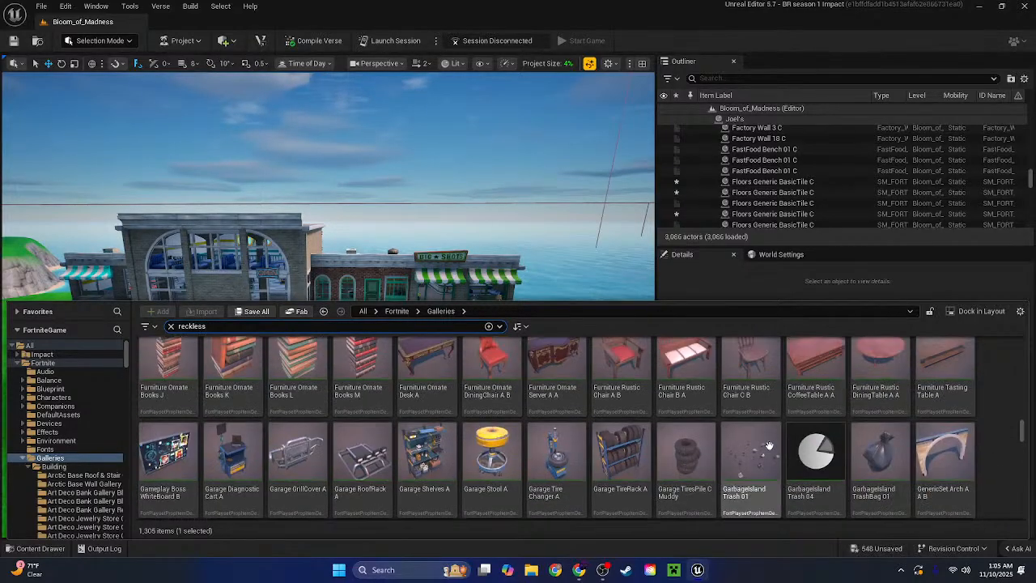
scroll(884, 439, "up", 6)
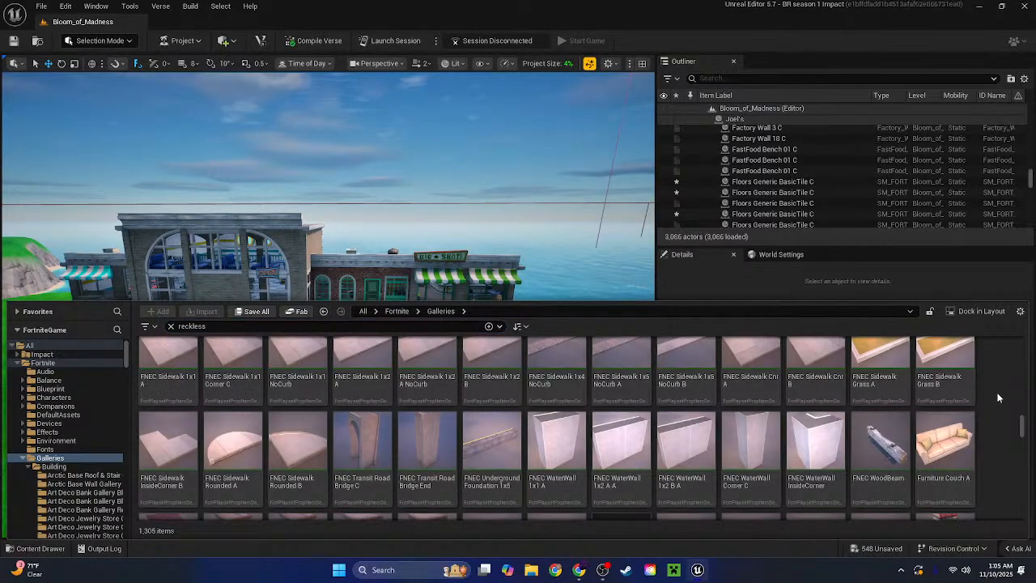
scroll(999, 398, "up", 1)
scroll(999, 399, "up", 2)
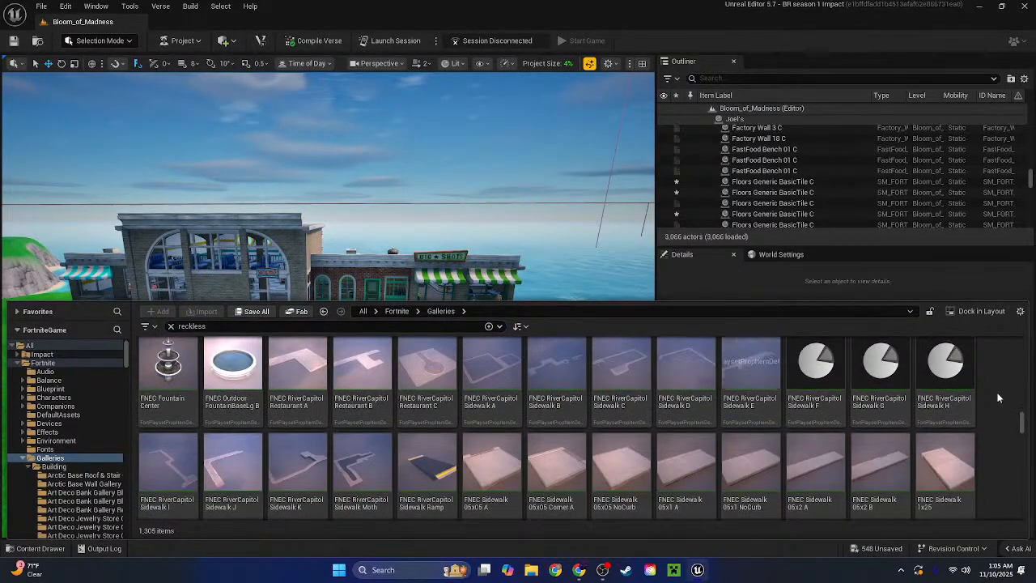
scroll(999, 398, "up", 1)
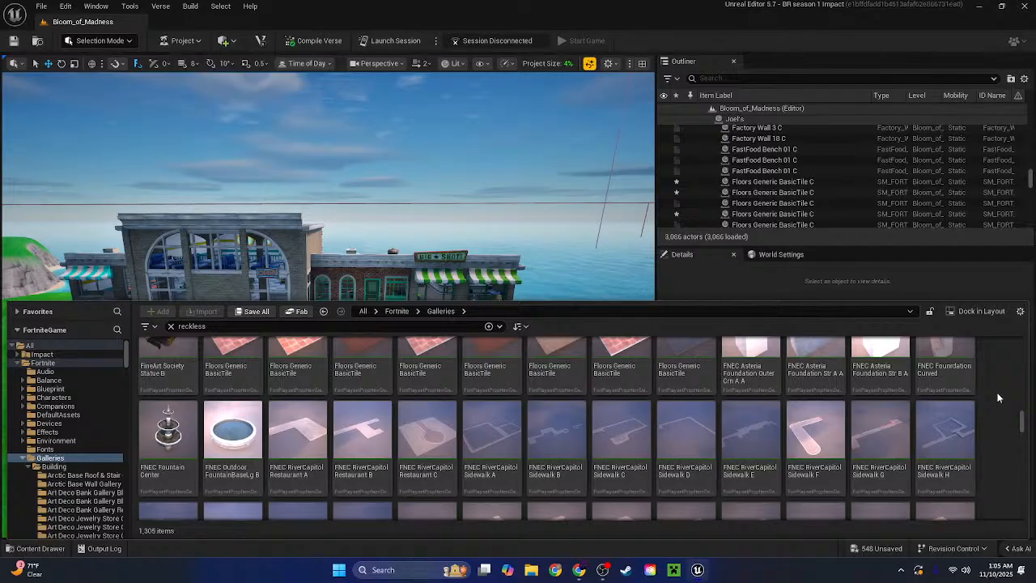
scroll(999, 398, "down", 1)
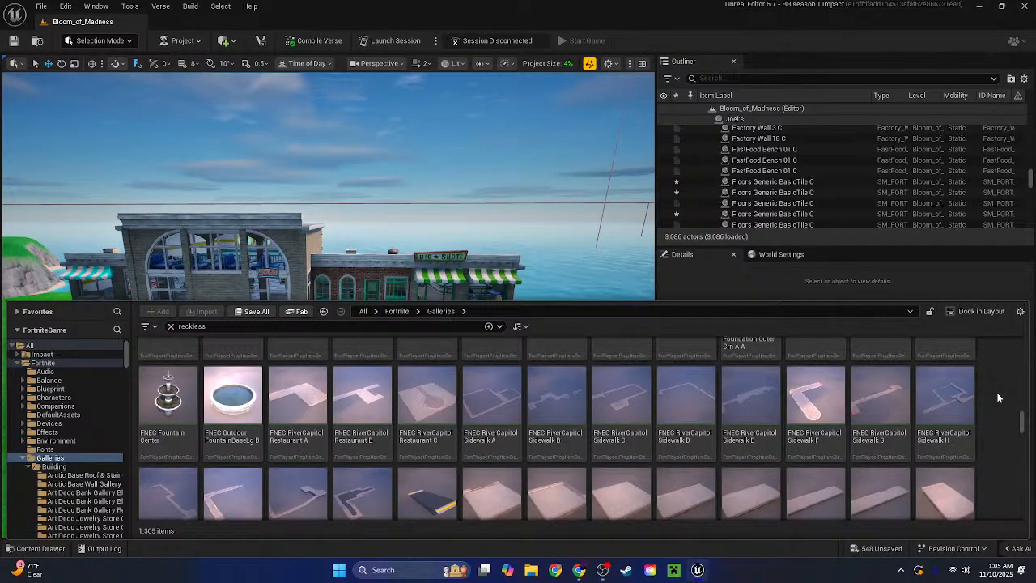
scroll(999, 399, "down", 1)
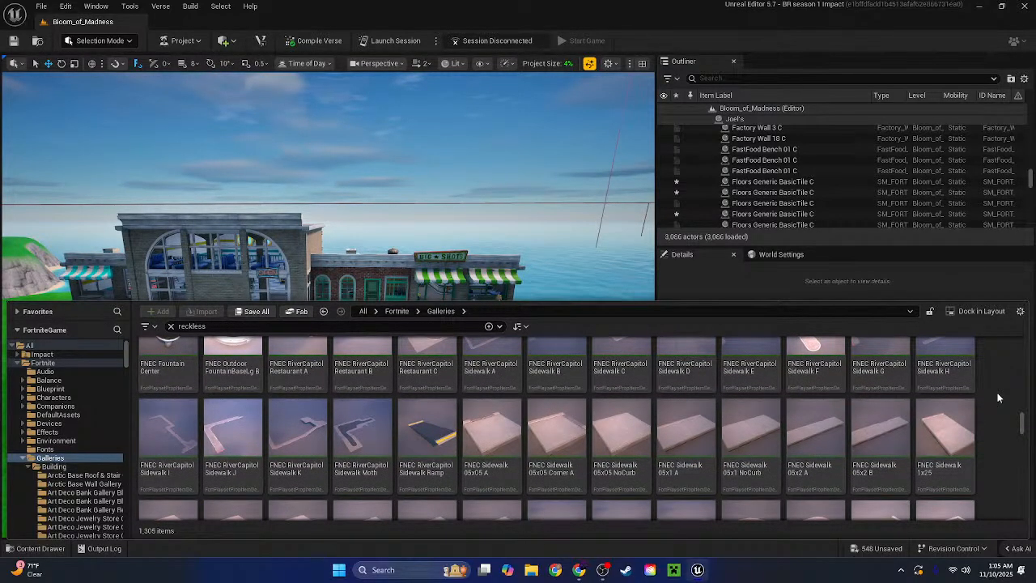
scroll(999, 399, "up", 3)
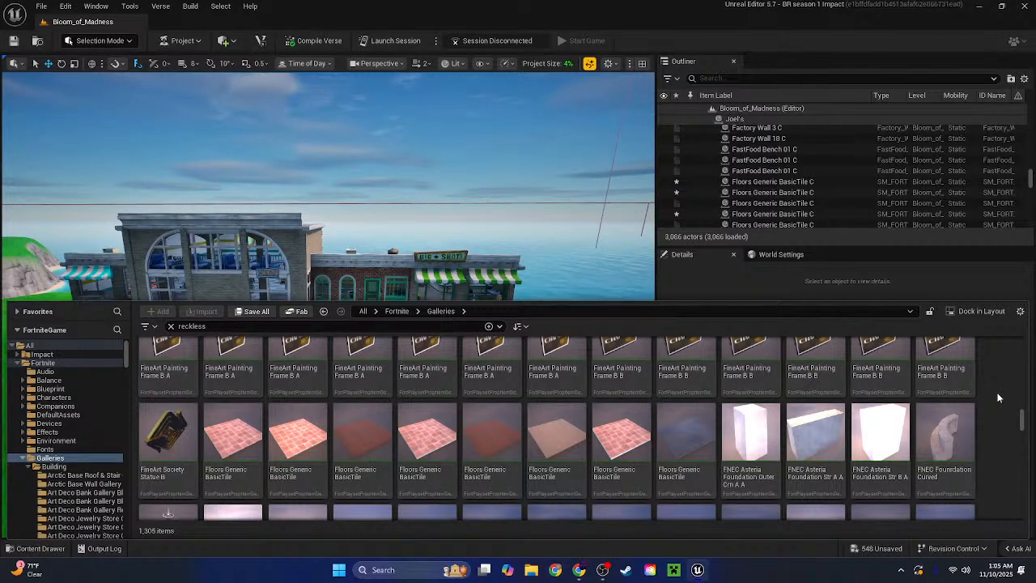
scroll(1009, 435, "up", 2)
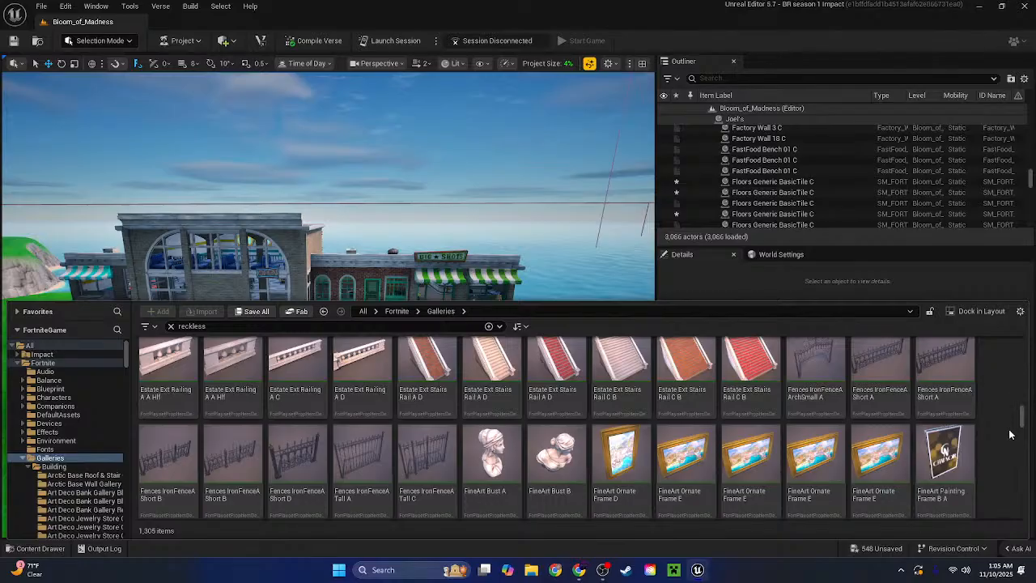
scroll(1010, 435, "up", 1)
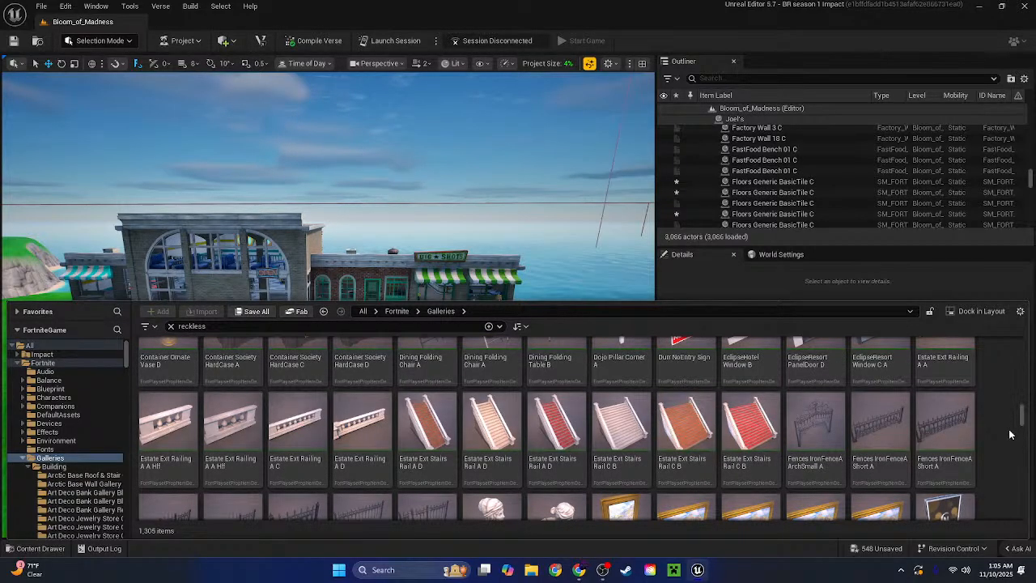
scroll(1009, 435, "up", 1)
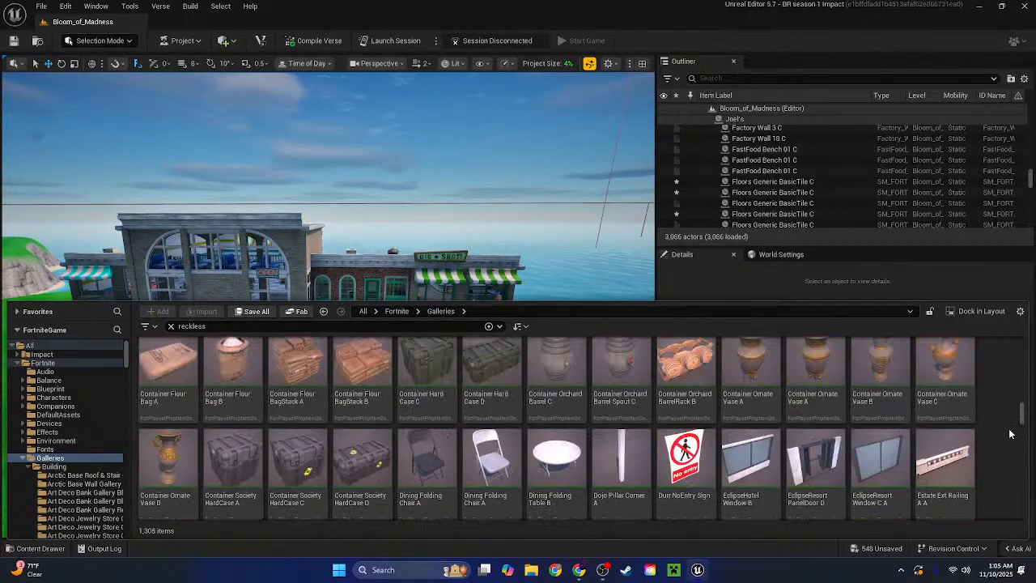
scroll(1010, 434, "down", 1)
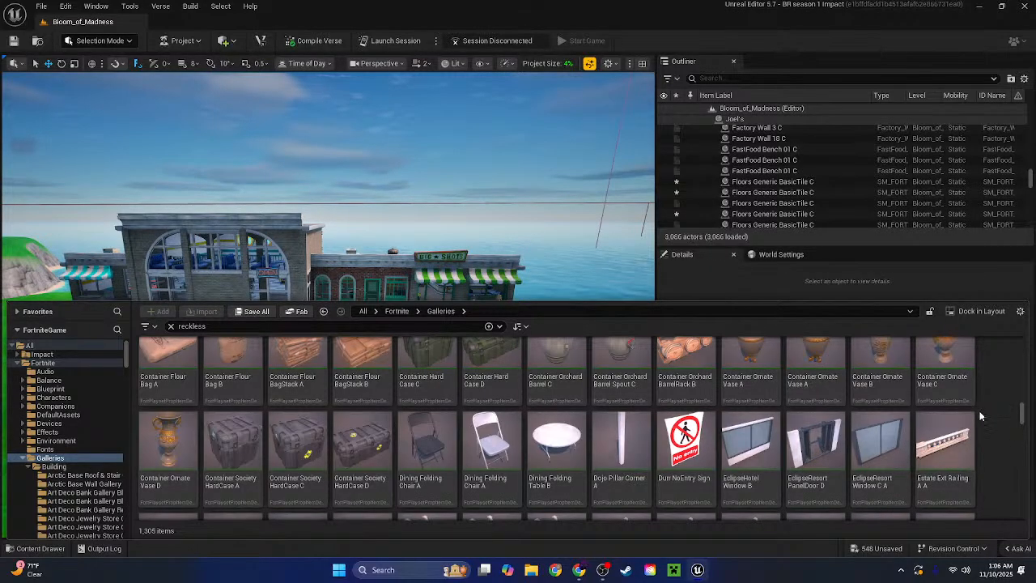
scroll(980, 417, "down", 2)
scroll(978, 413, "down", 2)
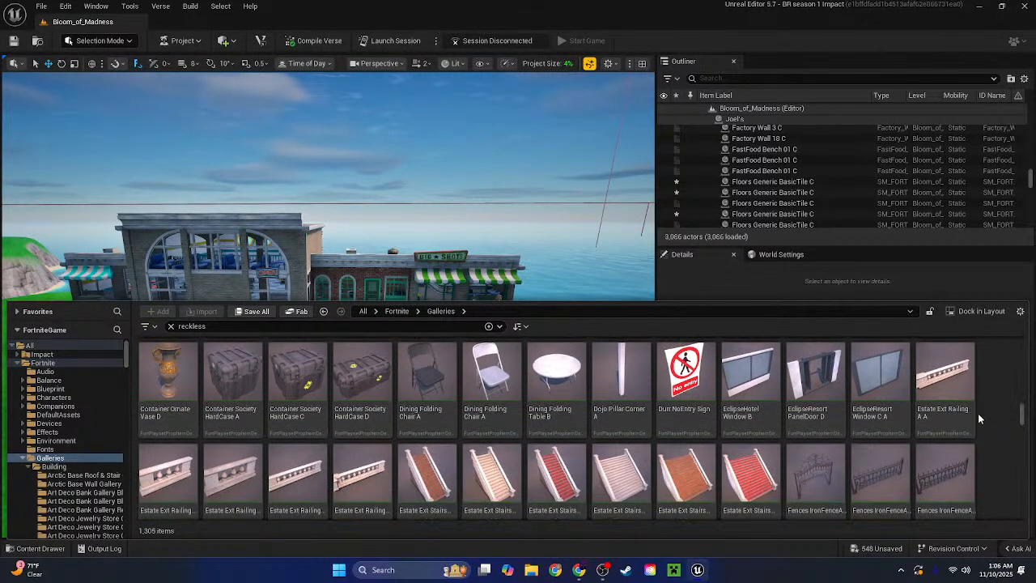
scroll(980, 414, "up", 10)
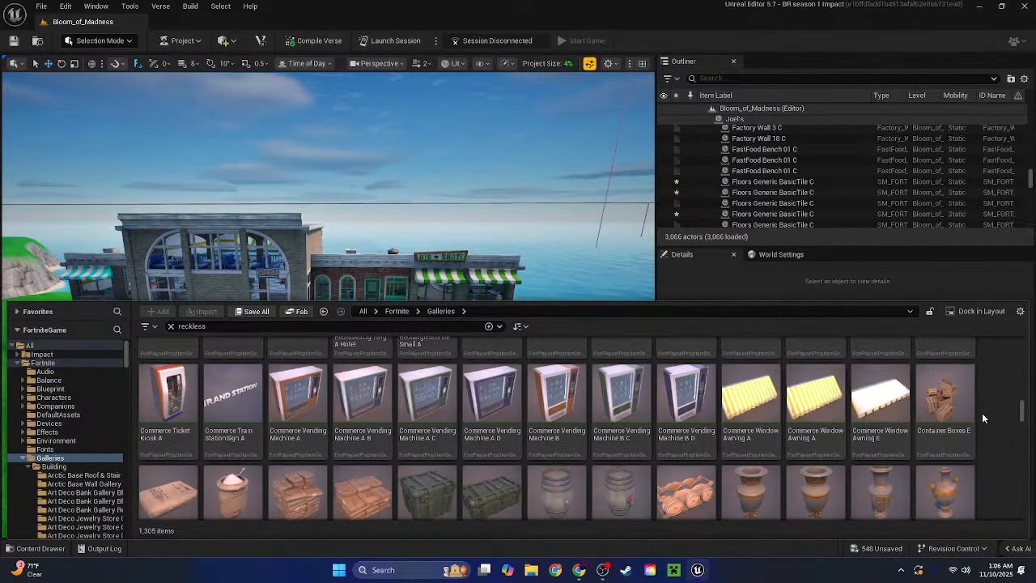
scroll(982, 413, "up", 1)
scroll(998, 410, "up", 3)
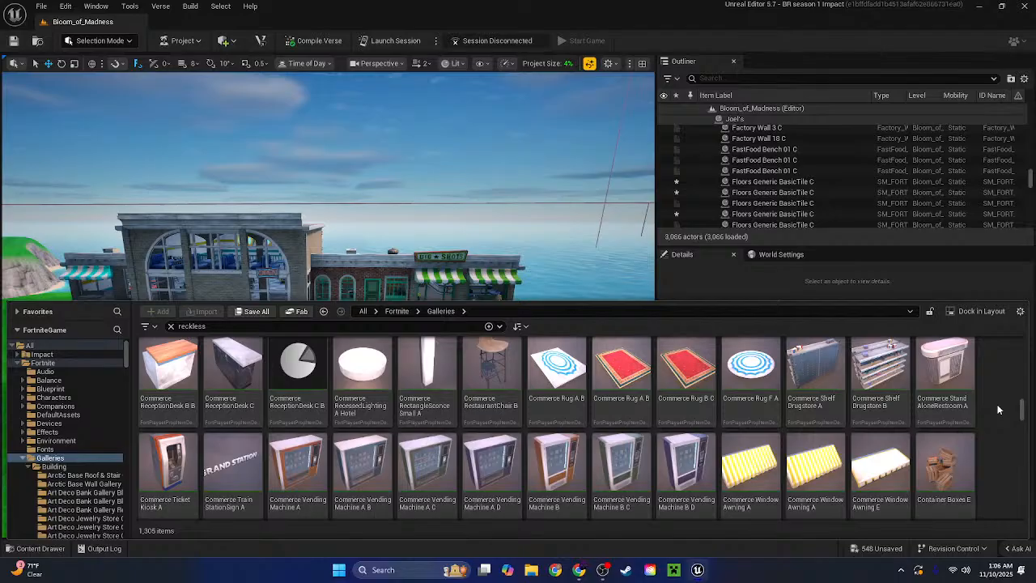
scroll(998, 411, "up", 5)
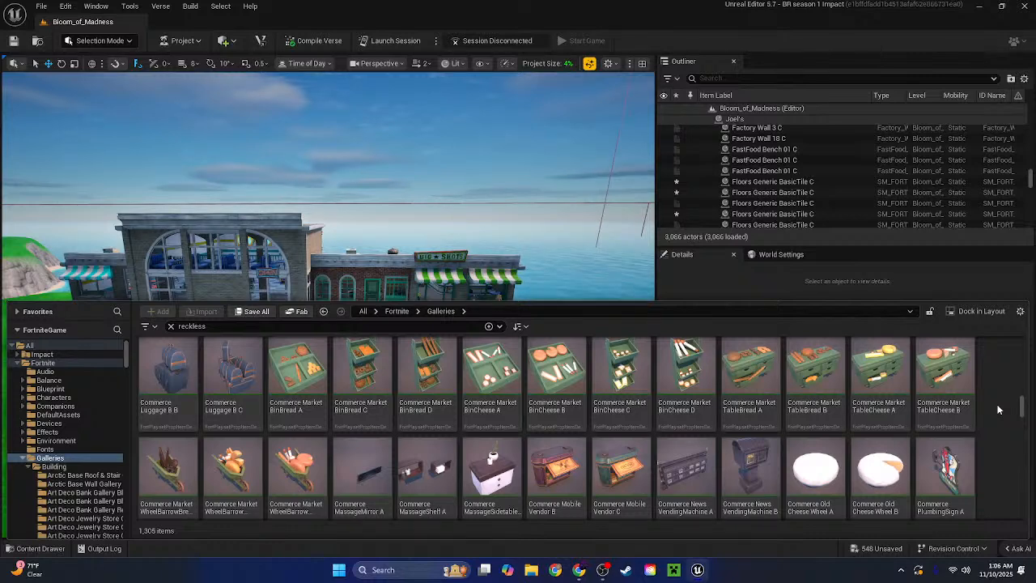
scroll(998, 410, "up", 5)
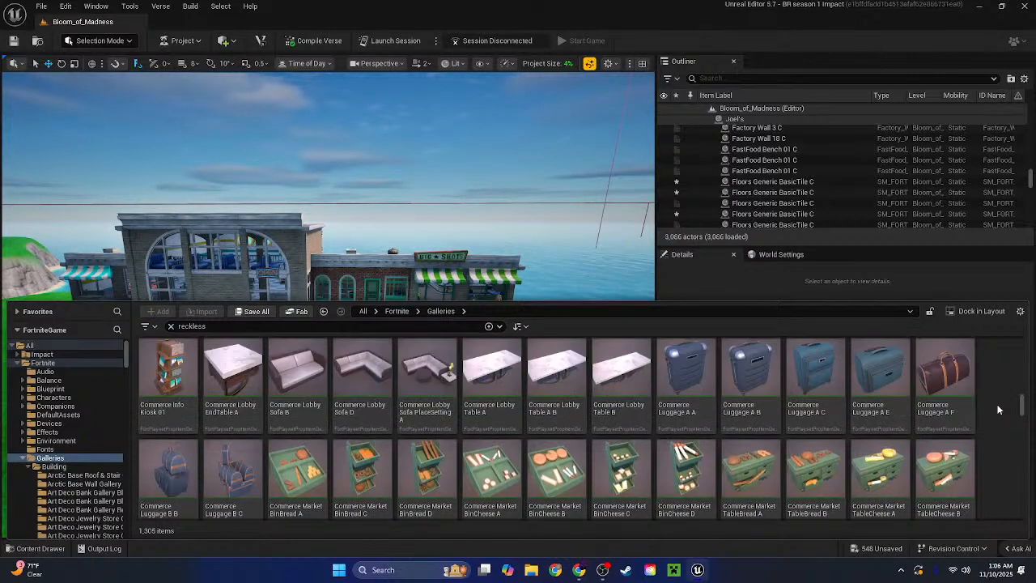
scroll(996, 411, "down", 2)
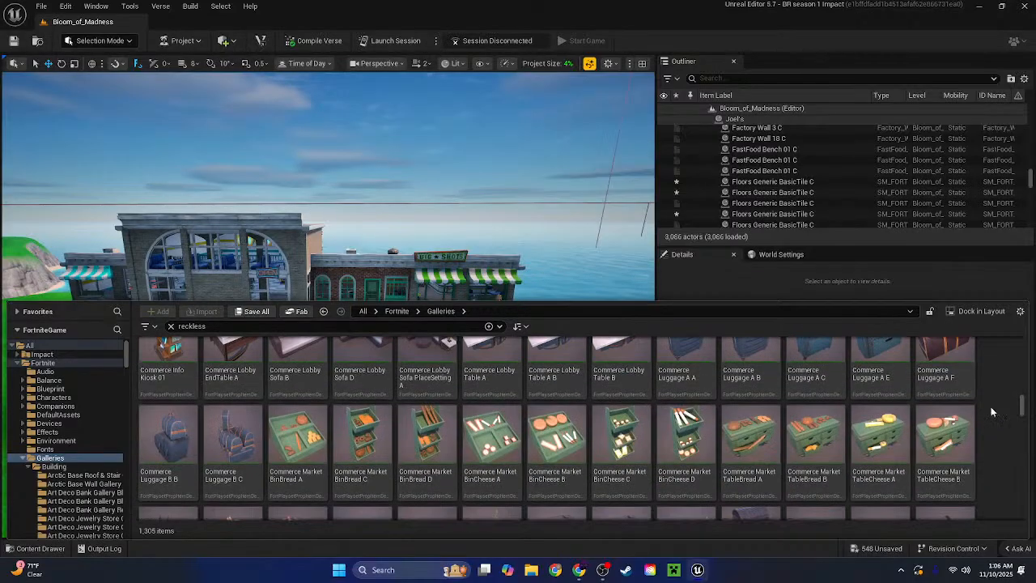
scroll(988, 434, "up", 4)
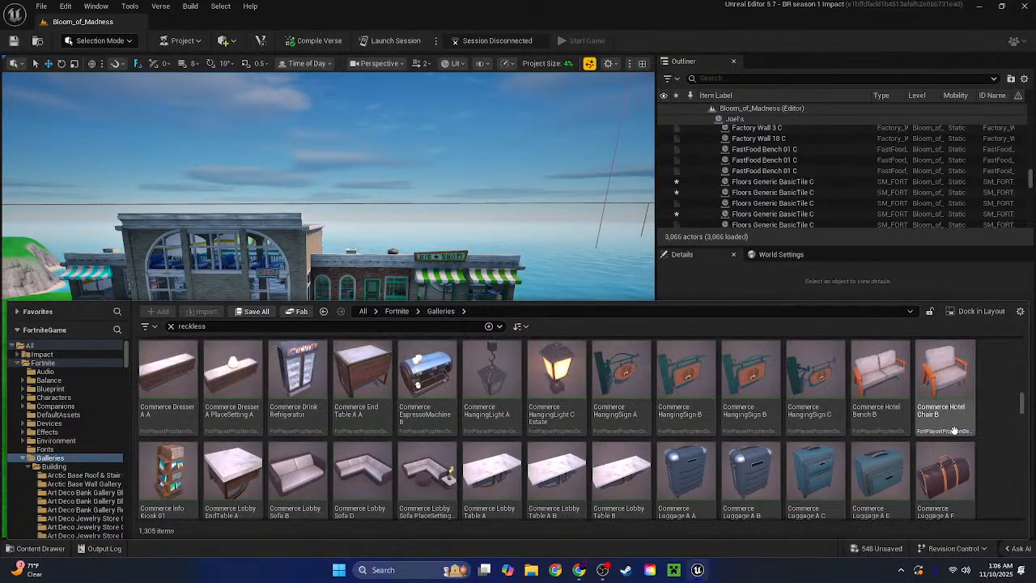
scroll(978, 431, "up", 2)
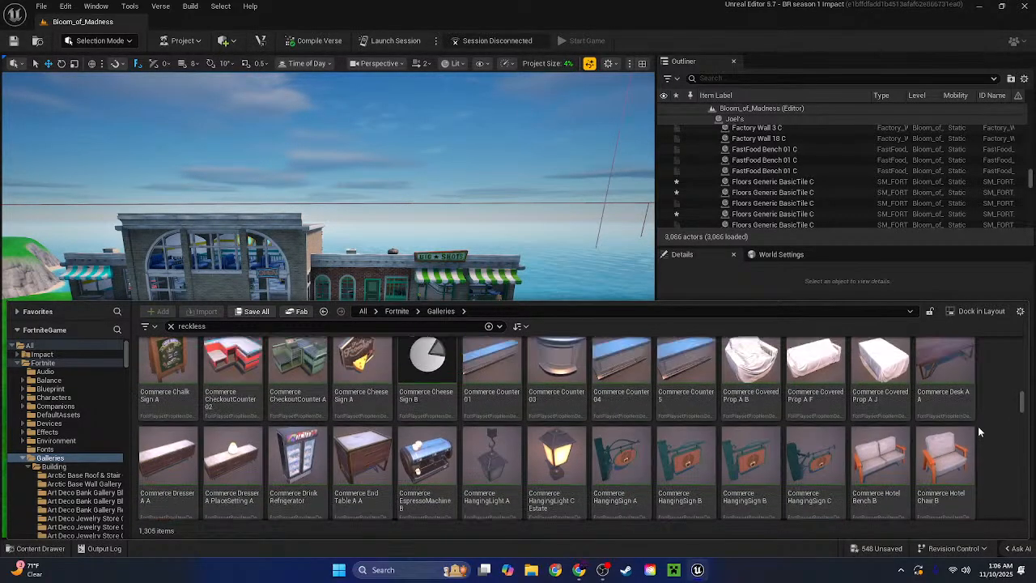
scroll(978, 432, "down", 1)
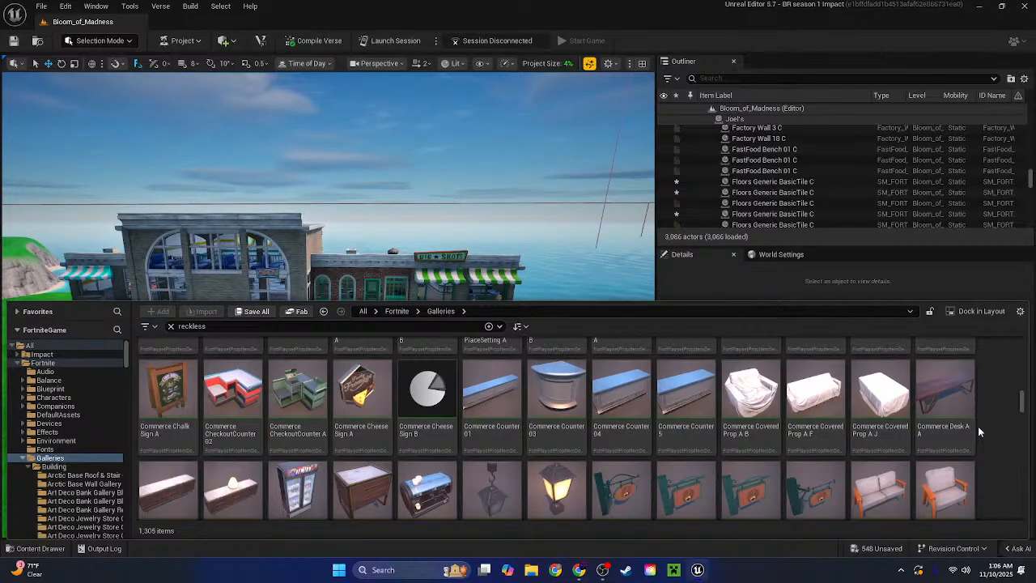
scroll(978, 431, "up", 2)
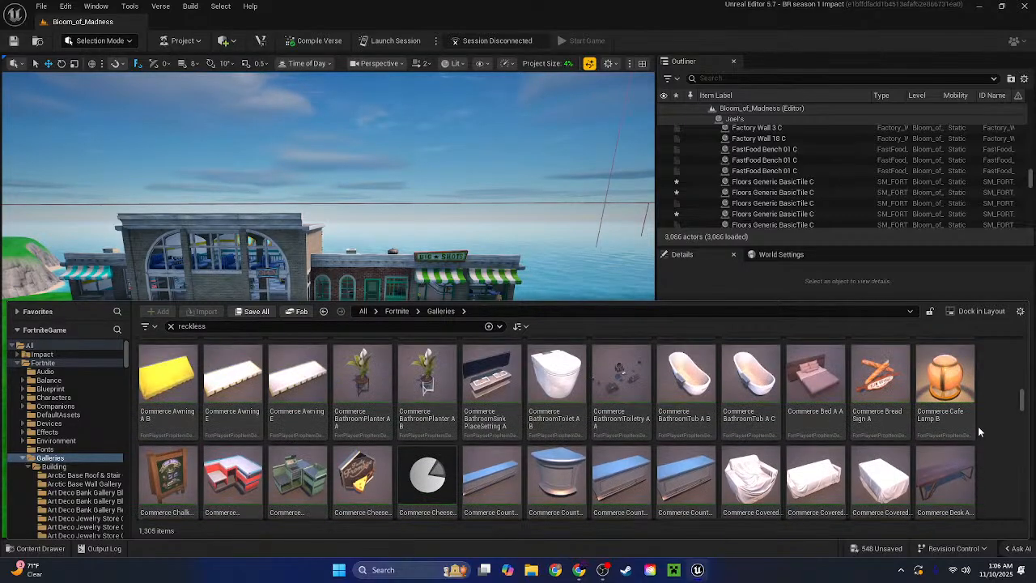
scroll(978, 431, "up", 2)
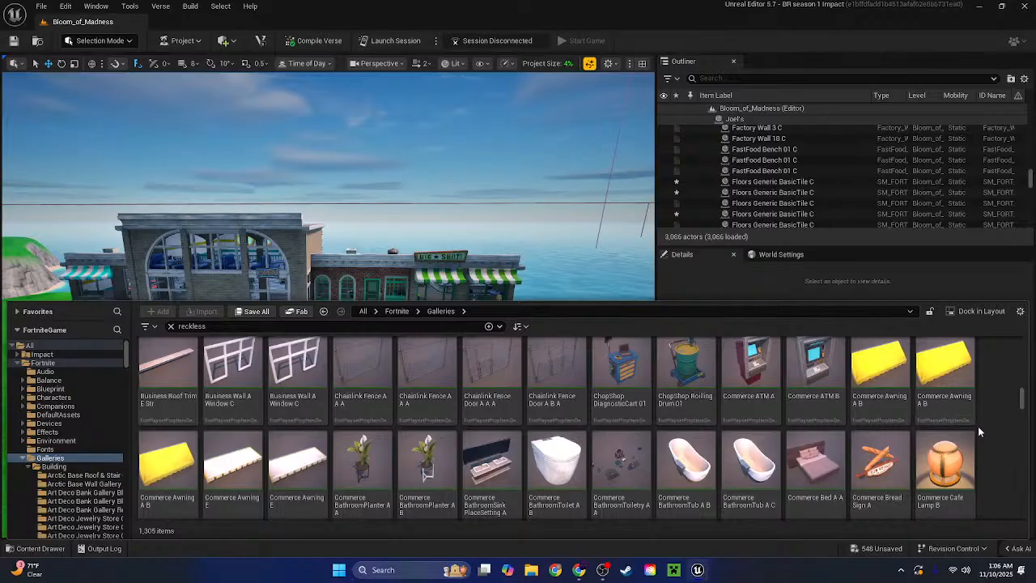
Place a Business Wall A Window C from the gallery results on the grass in front of the row of buildings
scroll(978, 431, "up", 3)
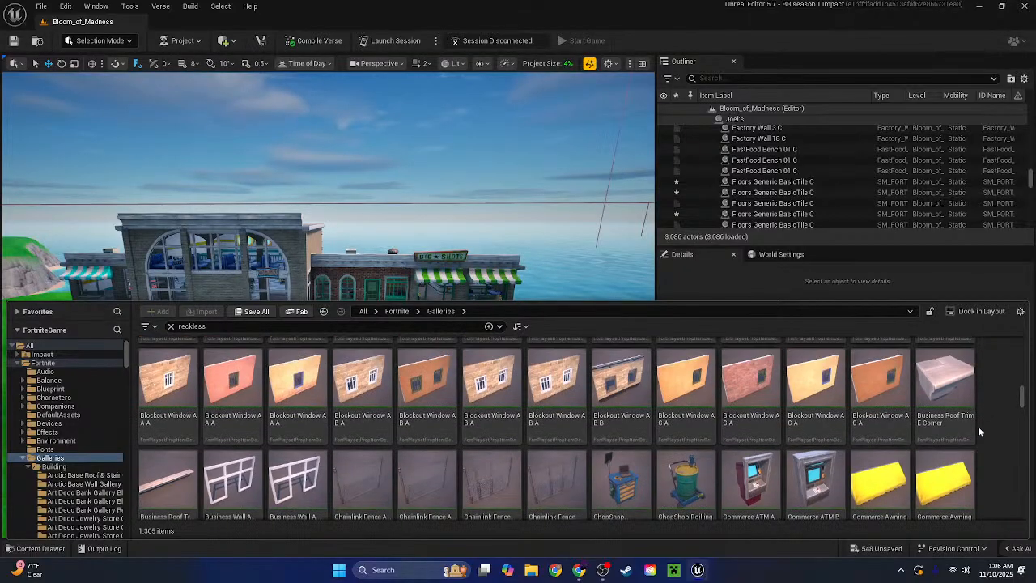
scroll(978, 428, "up", 3)
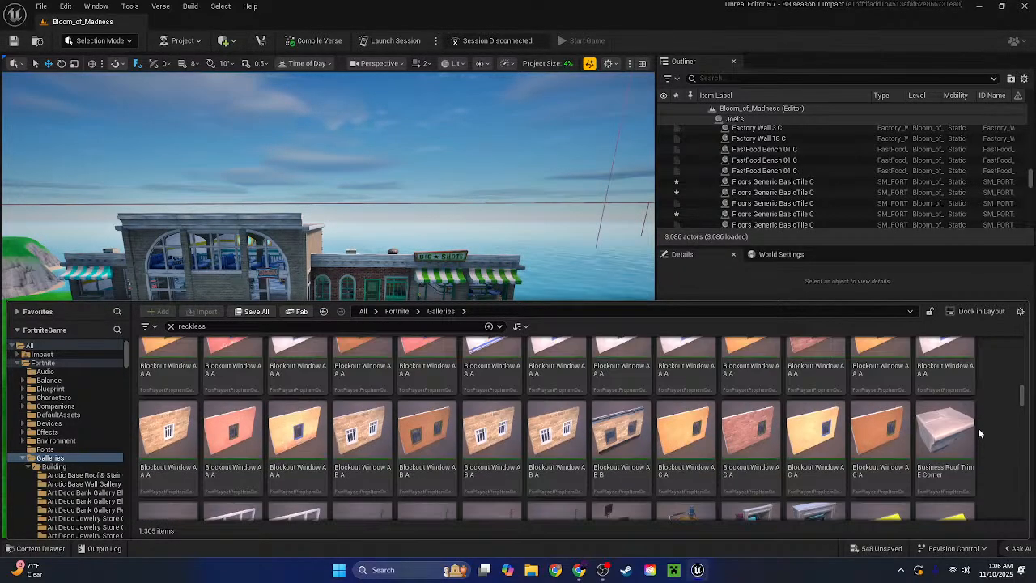
scroll(978, 428, "down", 3)
scroll(287, 486, "down", 1)
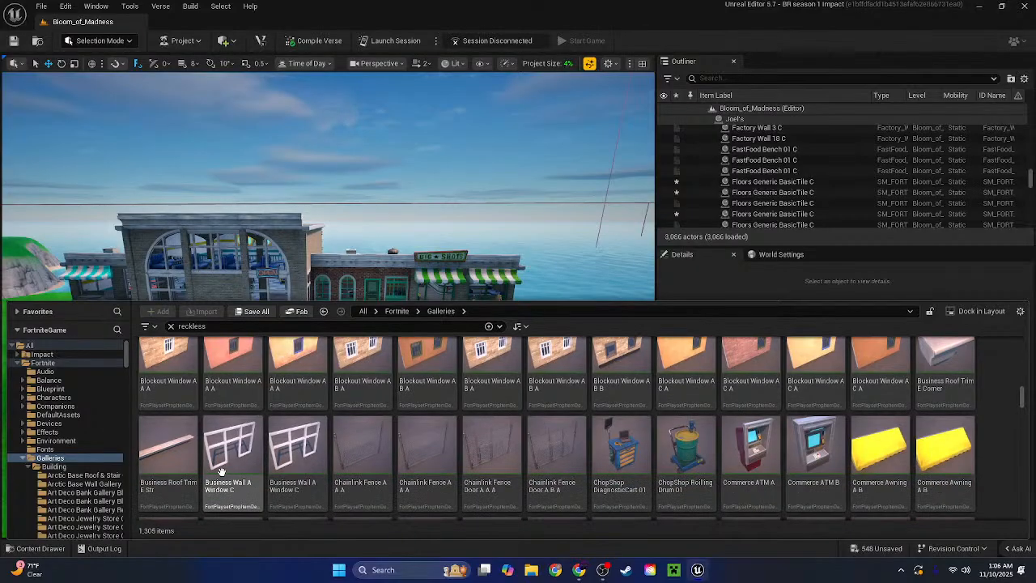
left_click_drag(222, 471, 324, 417)
Place the Blockout Railing A B with the blue Greek-key pattern on the grass beside the newly placed window wall
left_click(35, 548)
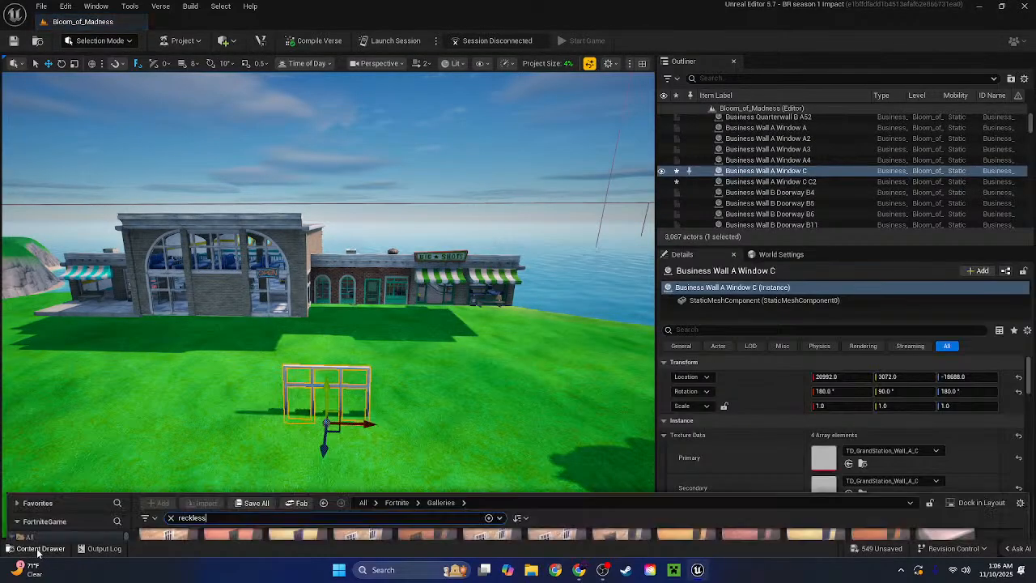
scroll(365, 437, "up", 8)
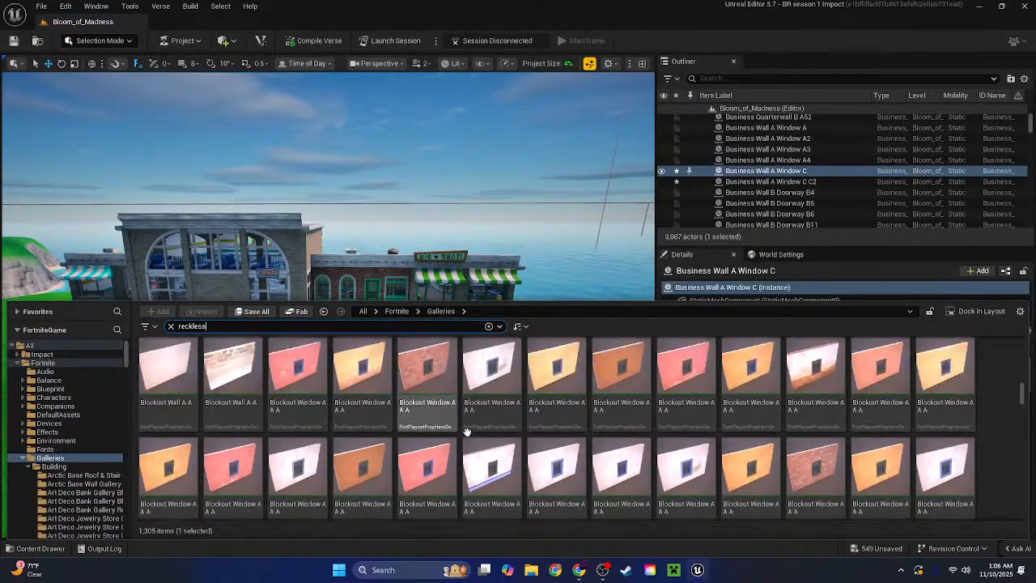
scroll(542, 454, "up", 6)
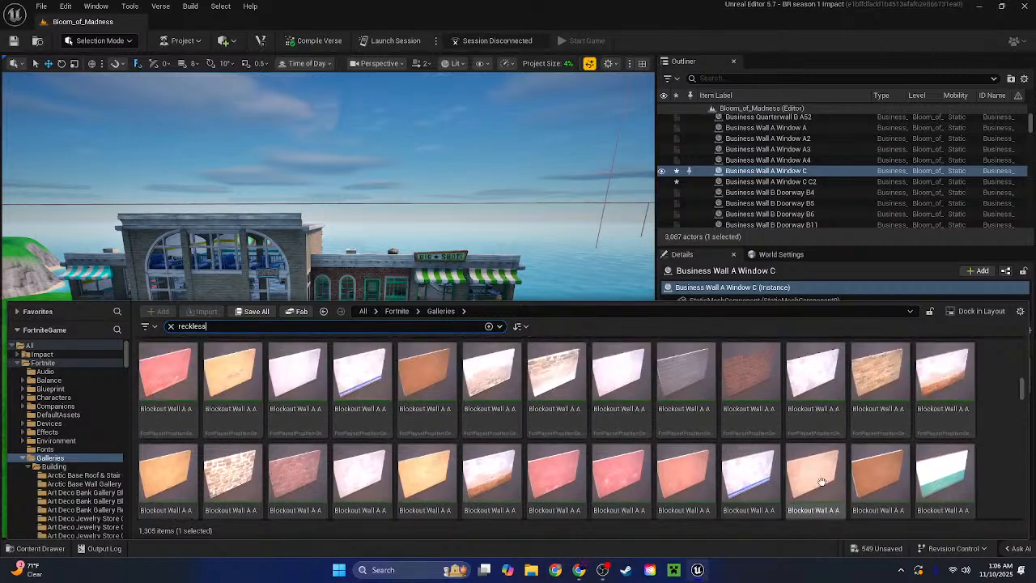
scroll(826, 466, "up", 5)
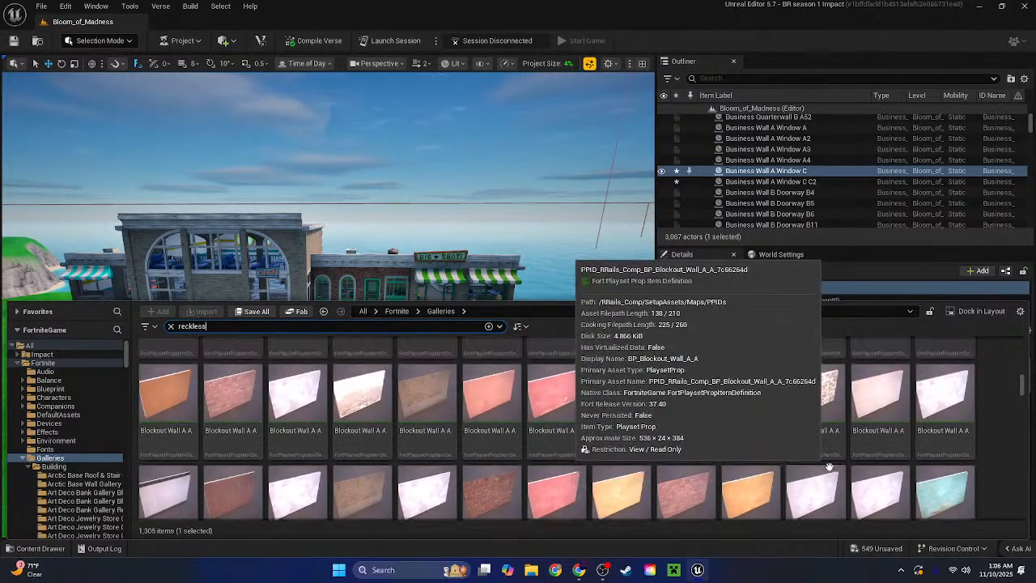
scroll(878, 451, "up", 5)
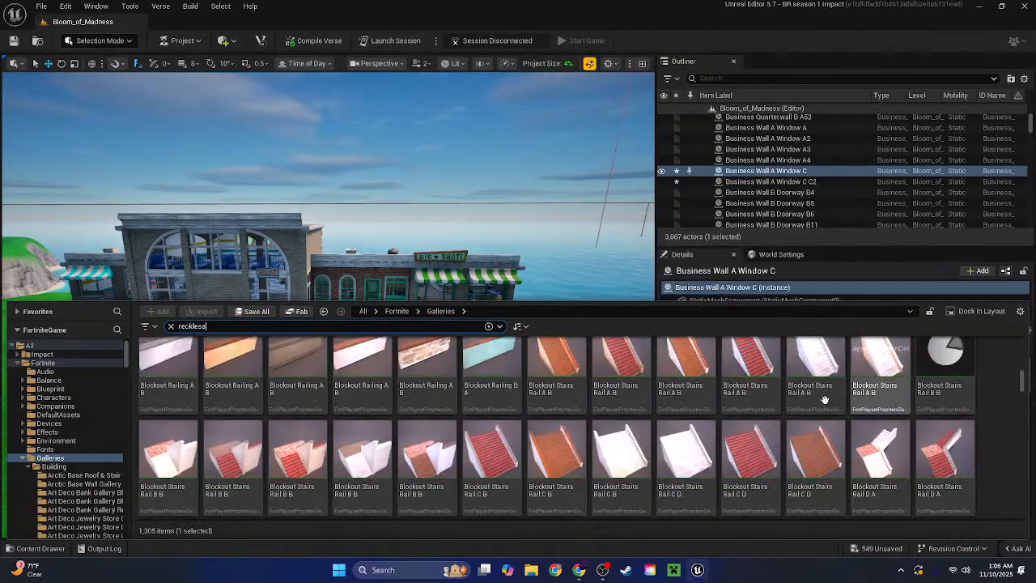
scroll(989, 417, "up", 4)
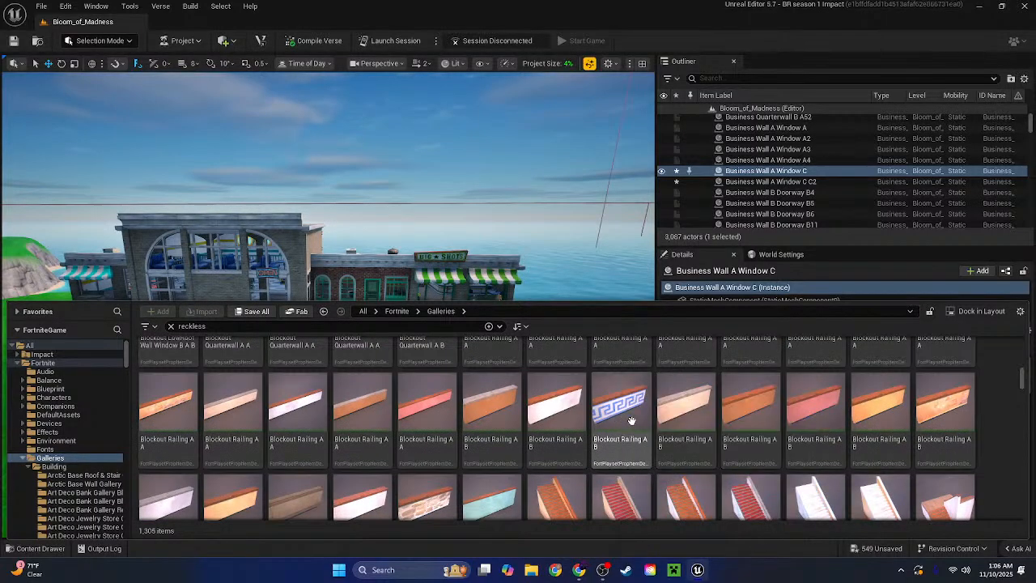
left_click_drag(622, 423, 324, 409)
left_click_drag(251, 407, 246, 404)
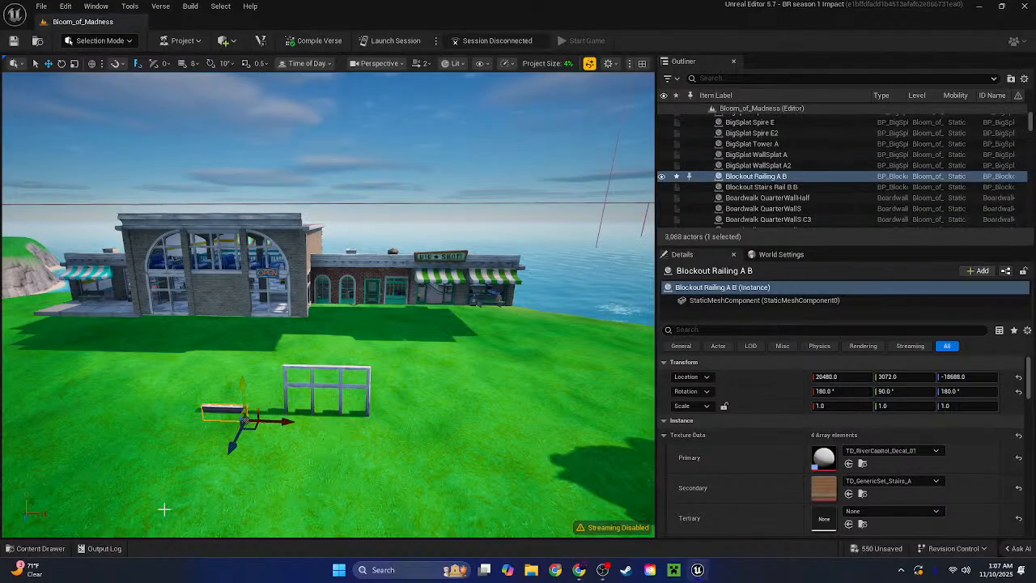
Place the Greek-key Blockout Railing A A on the grass beside the window wall and raise it in front of the large brick building
left_click(35, 548)
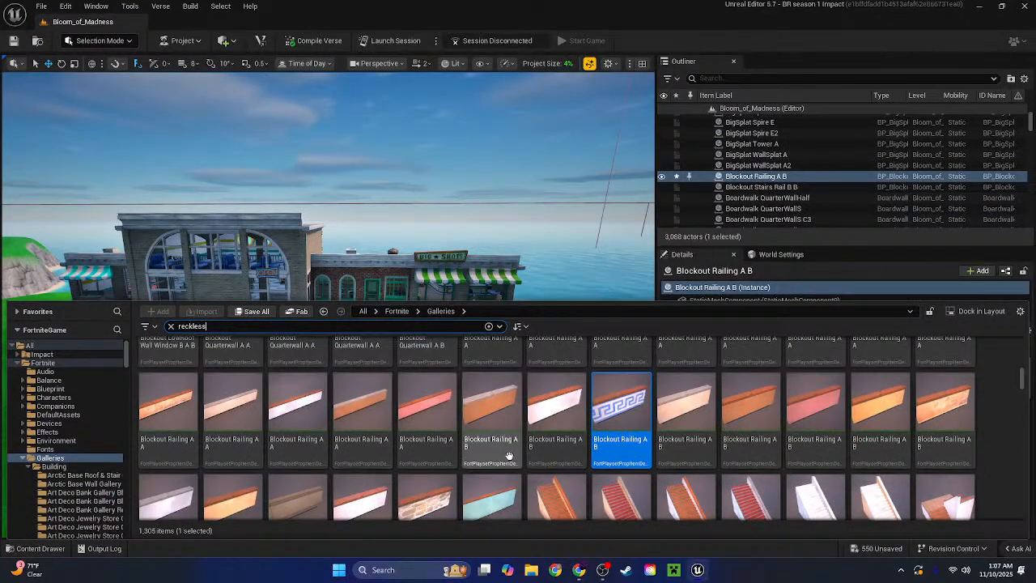
scroll(508, 456, "up", 3)
left_click_drag(751, 434, 388, 253)
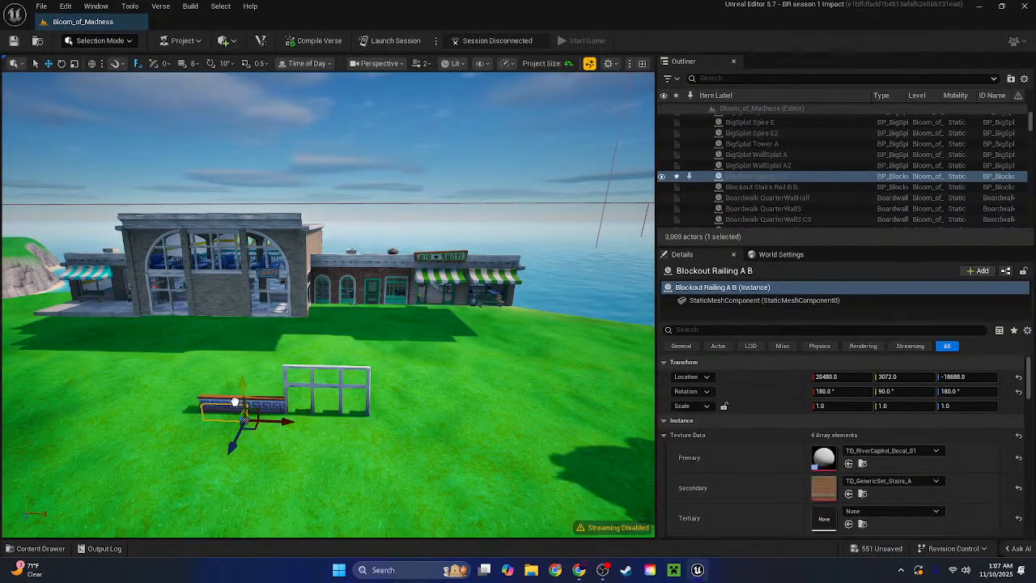
left_click_drag(209, 389, 240, 413)
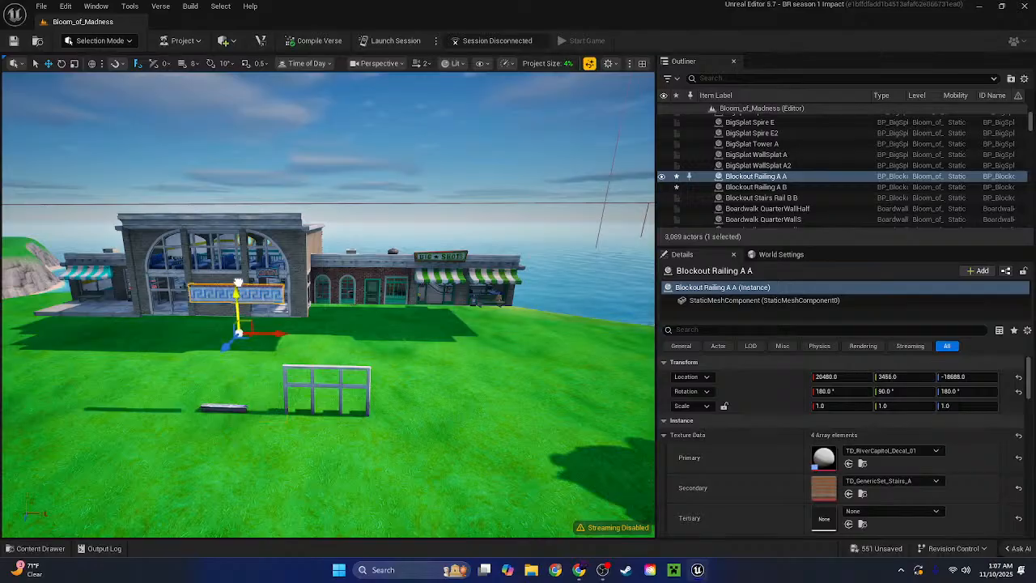
Move the Blockout Railing A B up and sideways until it lines up end to end with the raised Blockout Railing A A
left_click(235, 421)
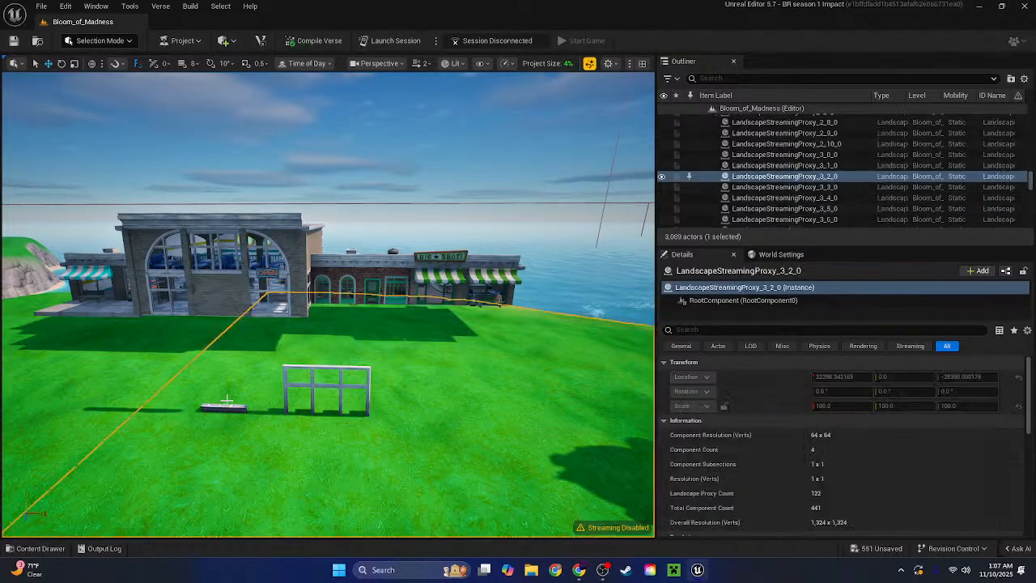
left_click(225, 408)
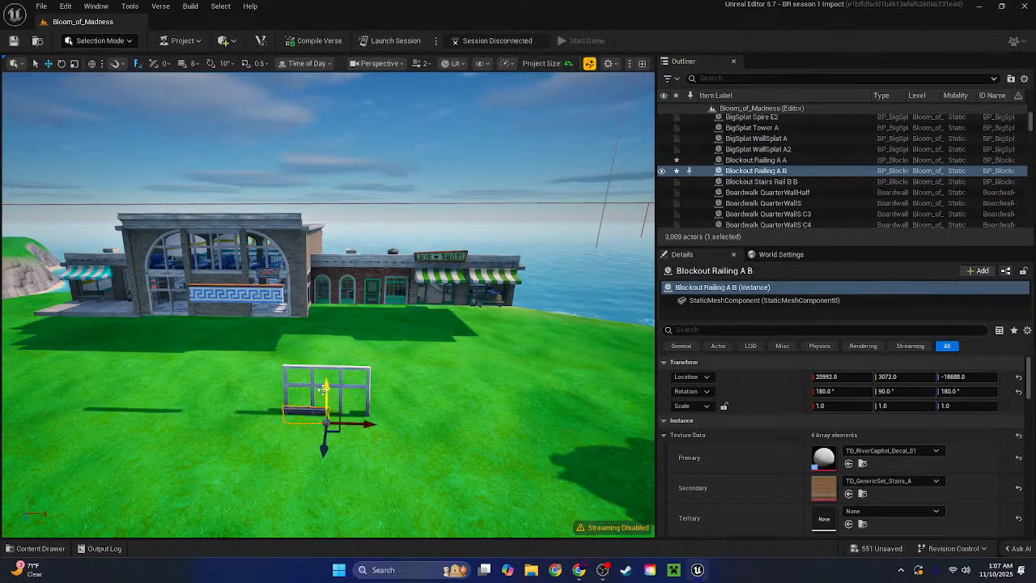
key("Escape")
right_click_drag(346, 317, 401, 360)
Try a second Greek-key Blockout Railing A B at the foot of the window wall and undo its placement
left_click(36, 548)
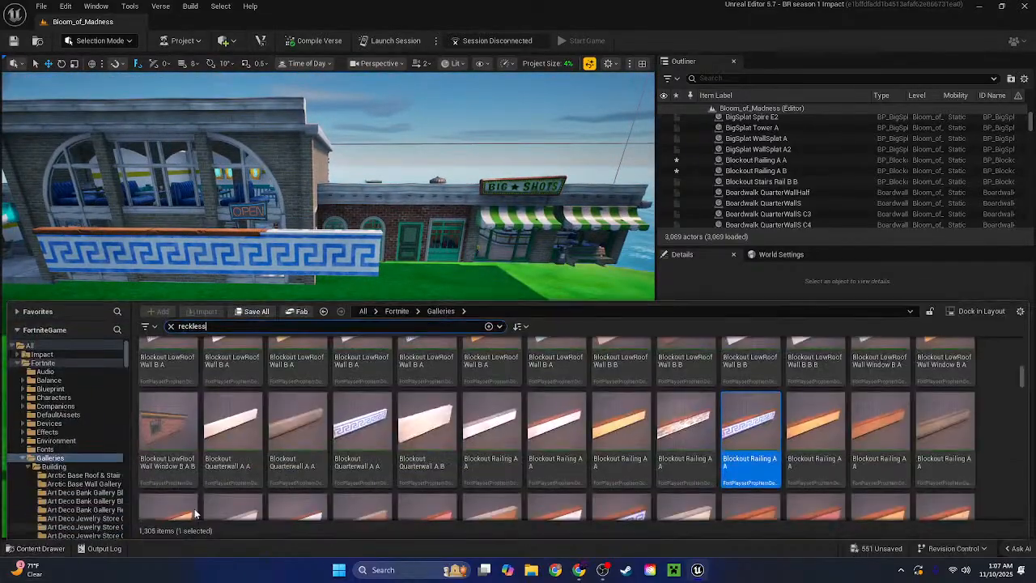
scroll(529, 450, "up", 1)
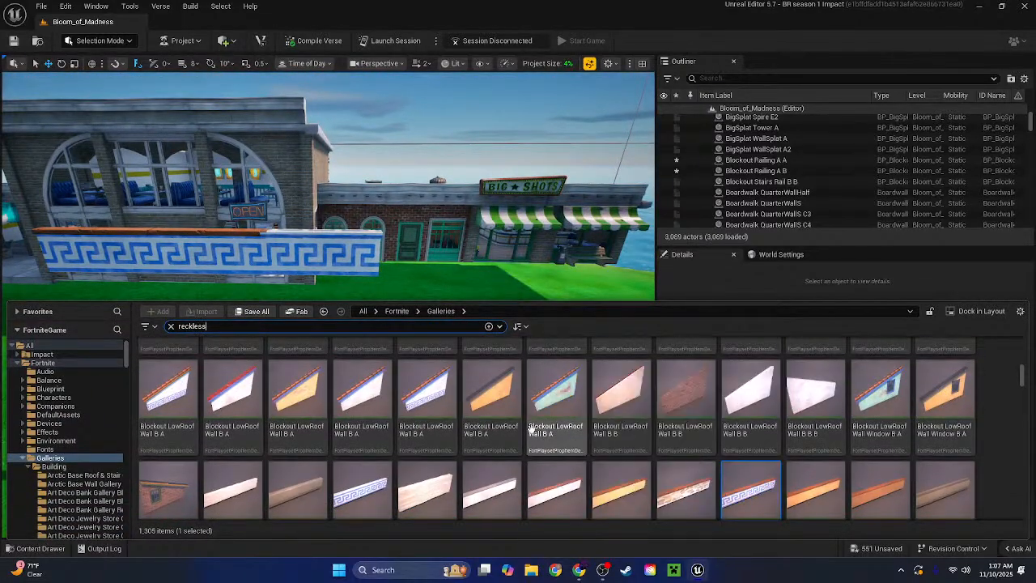
scroll(444, 473, "down", 5)
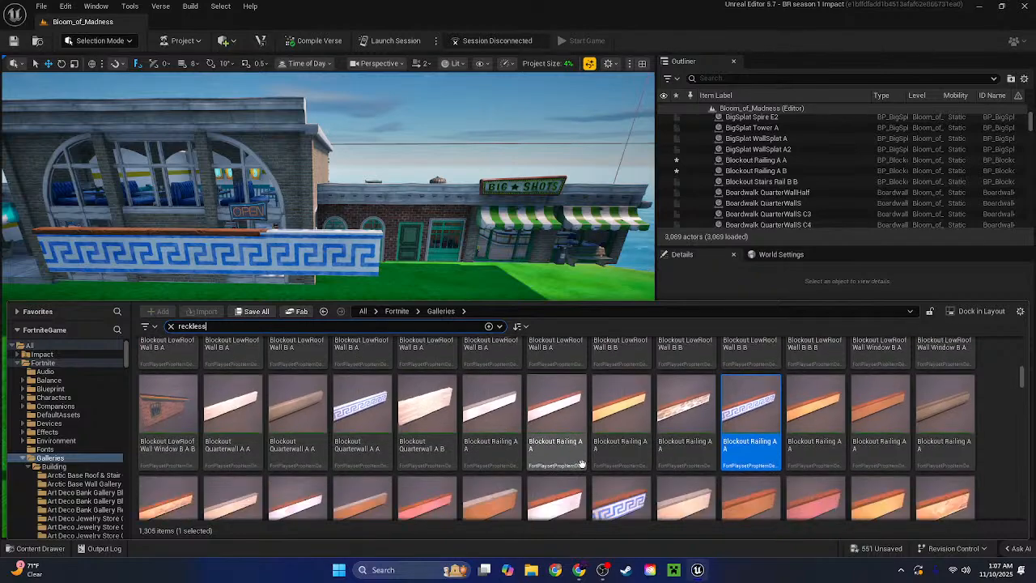
scroll(453, 482, "up", 1)
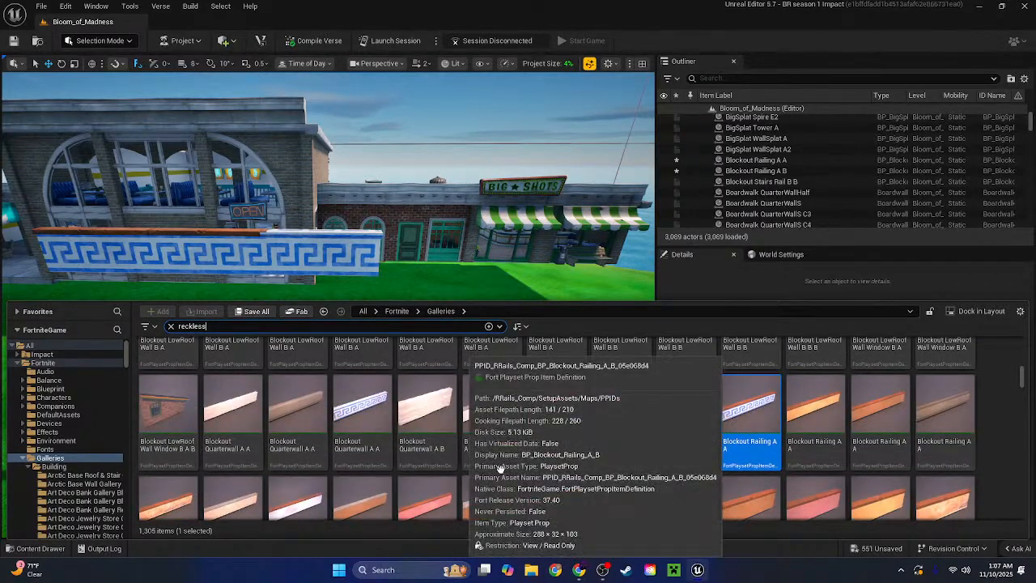
scroll(704, 452, "down", 1)
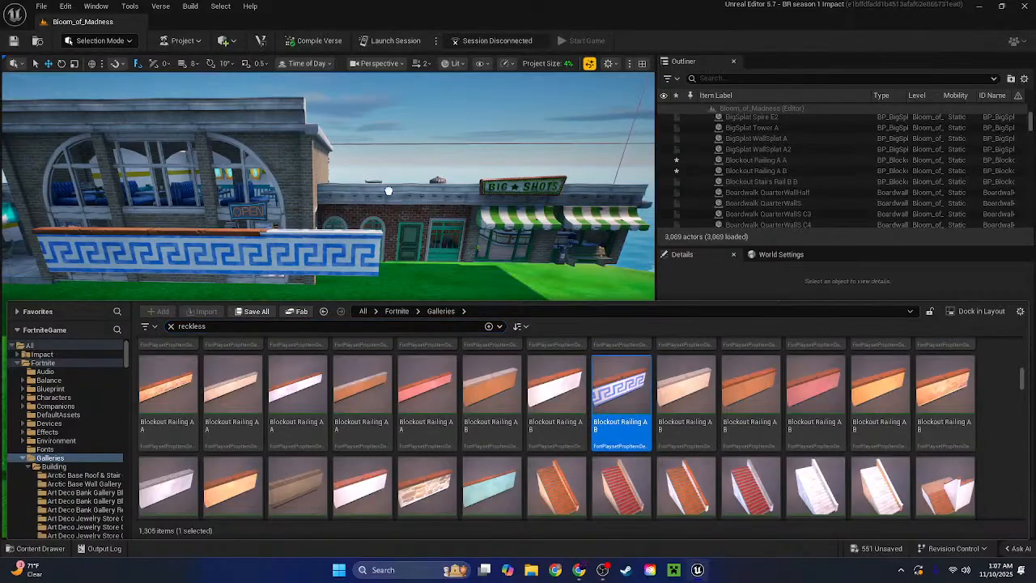
left_click_drag(388, 191, 332, 428)
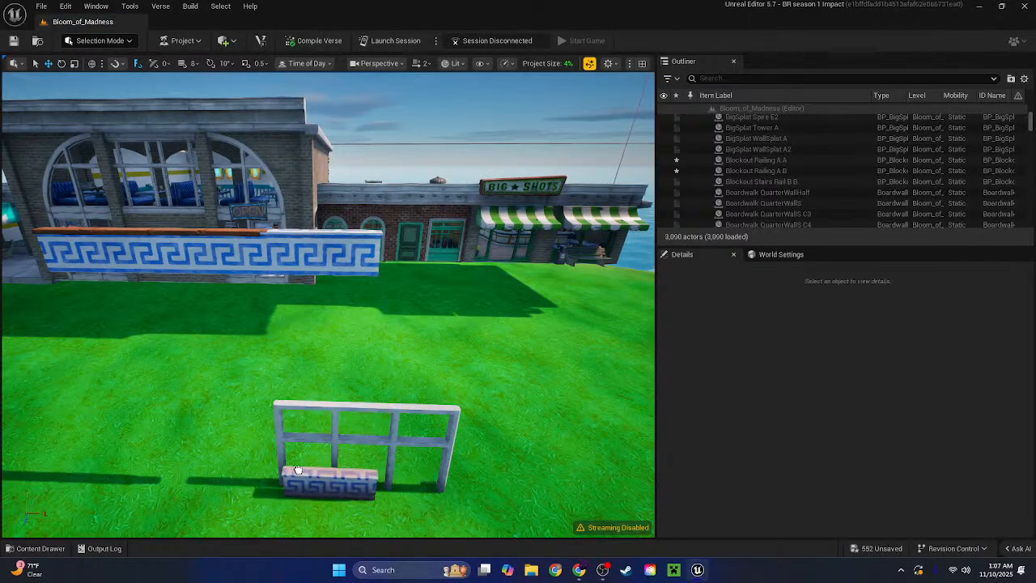
left_click_drag(298, 469, 351, 468)
key("ctrl+z")
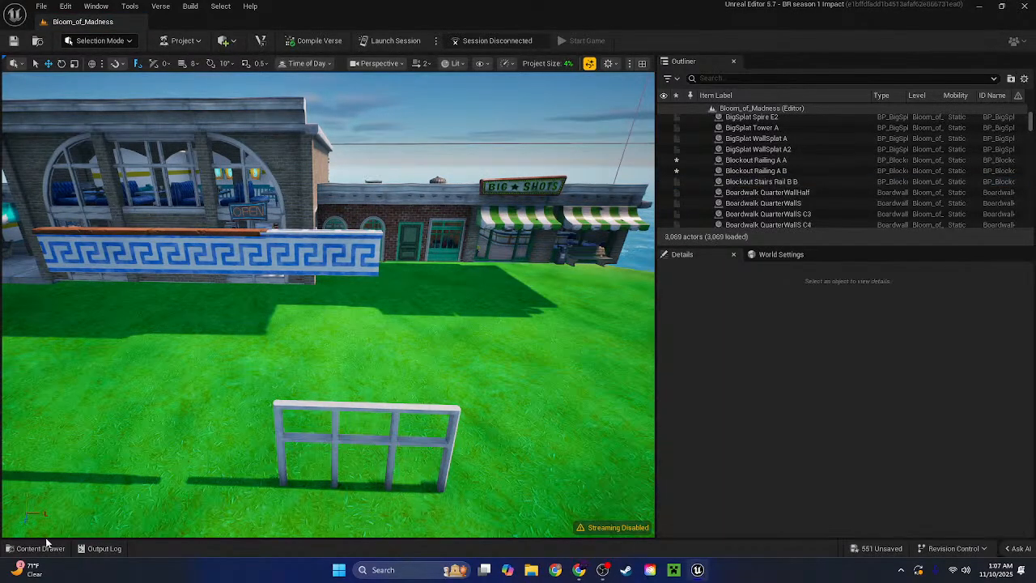
Look through the Blockout railing and stair rail results, and view the raised railings against the row of buildings
left_click(38, 549)
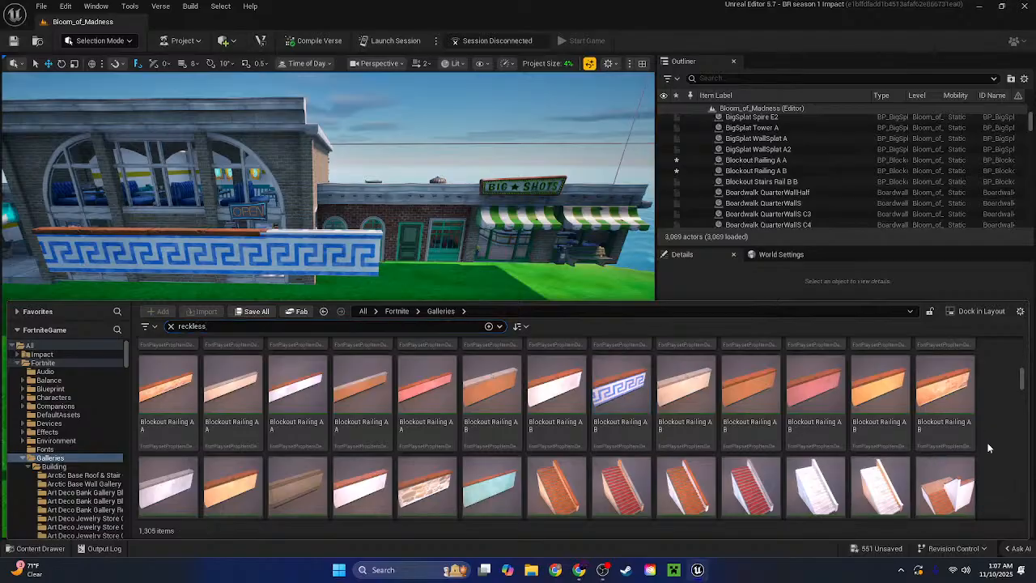
scroll(988, 448, "down", 2)
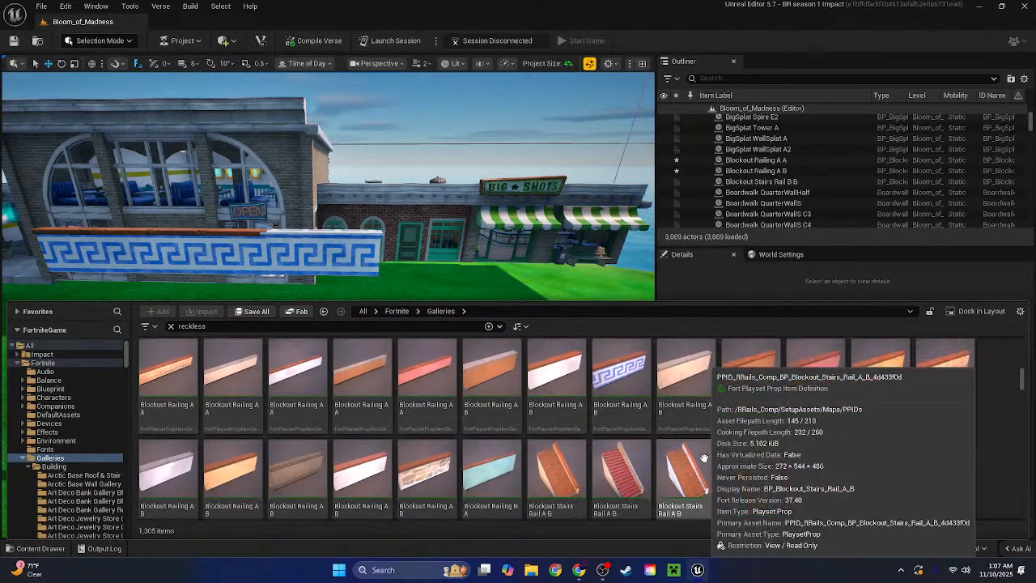
scroll(775, 458, "down", 1)
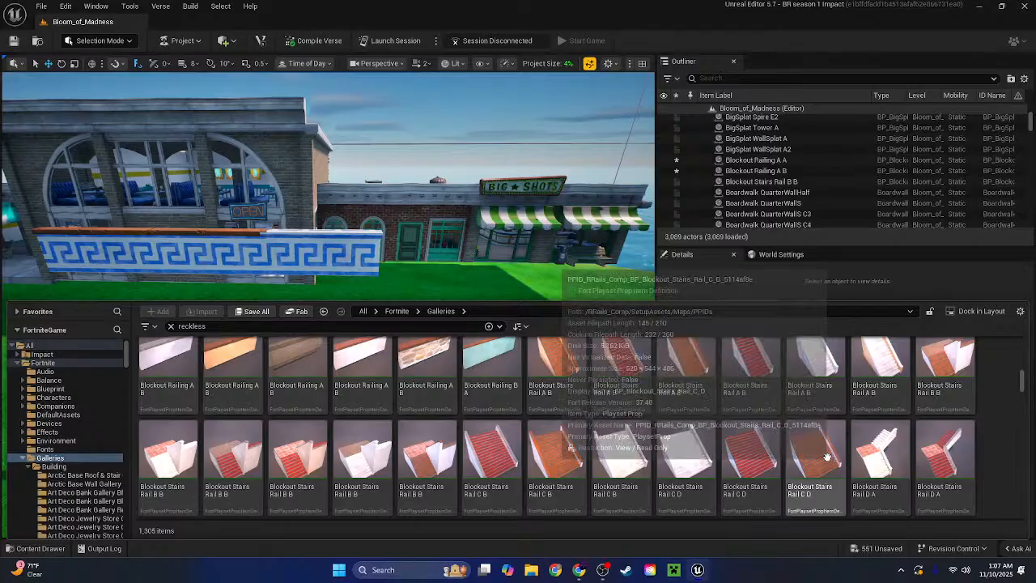
scroll(819, 455, "up", 1)
right_click_drag(469, 245, 599, 251)
key("w")
key("s")
right_click_drag(328, 304, 494, 320)
right_click_drag(328, 303, 304, 283)
key("w")
key("s")
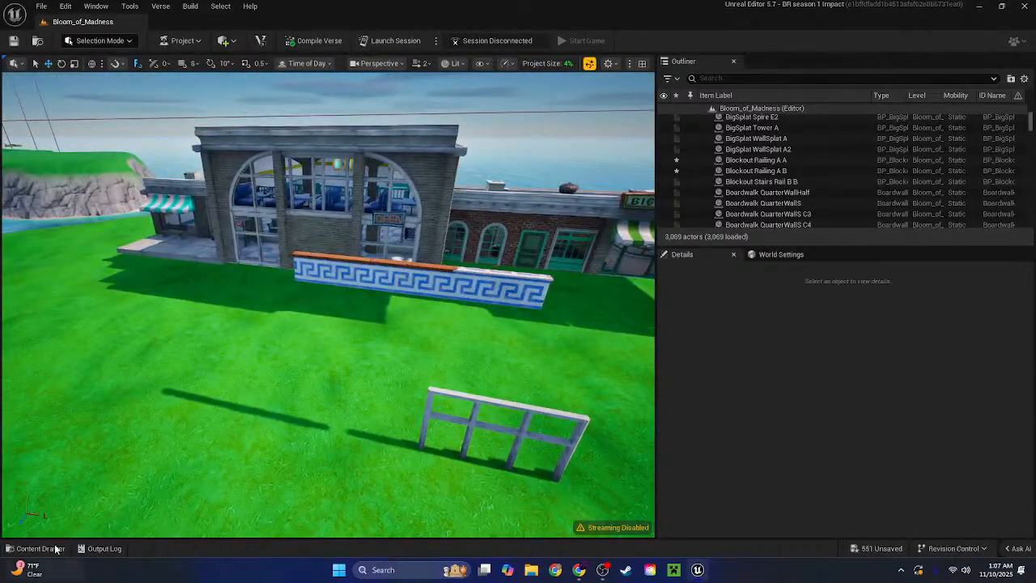
Try the brick Blockout HalfWall A A from the gallery results beside the window wall and delete it
left_click(50, 549)
scroll(680, 474, "down", 1)
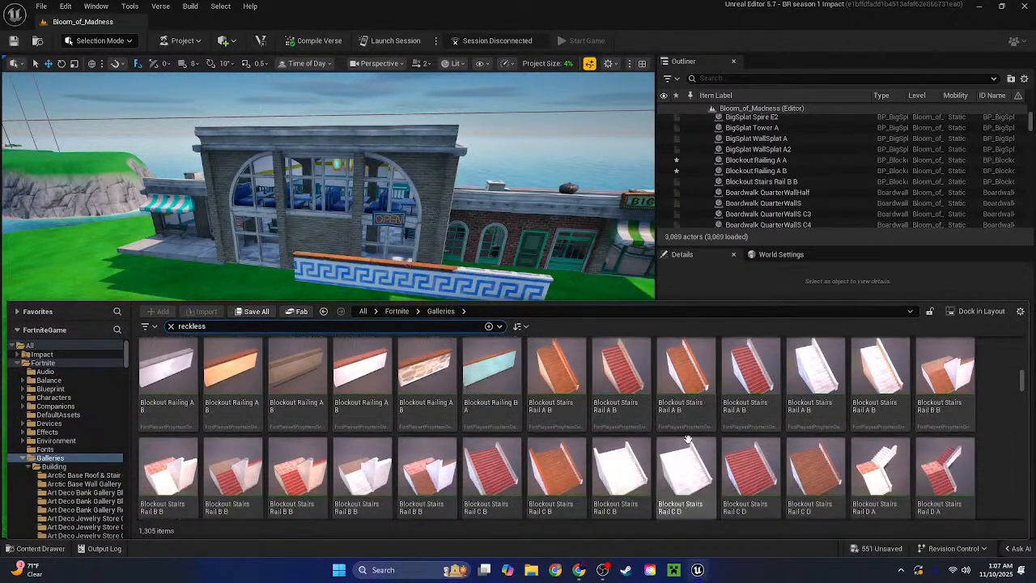
scroll(516, 440, "up", 4)
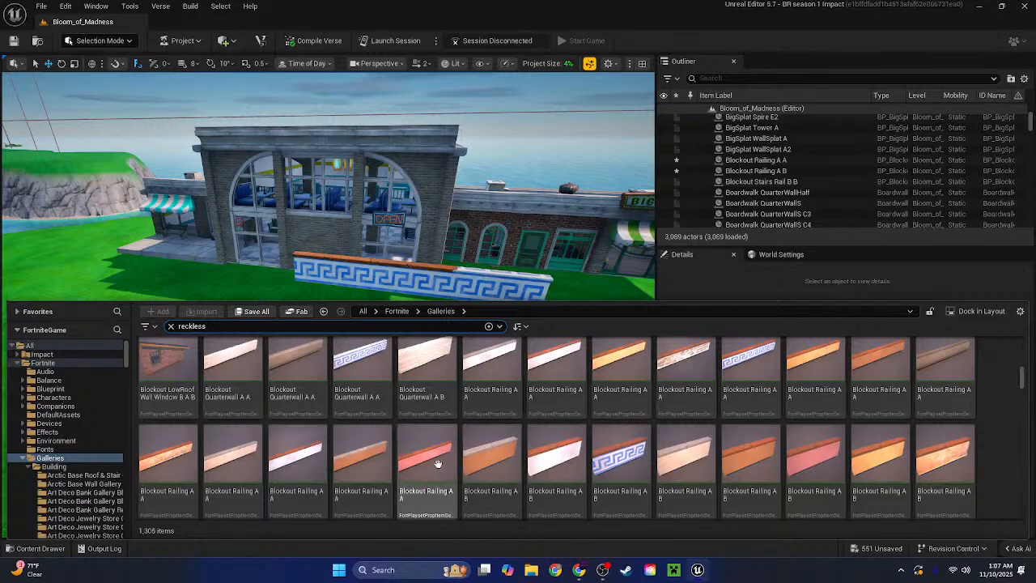
scroll(437, 464, "up", 3)
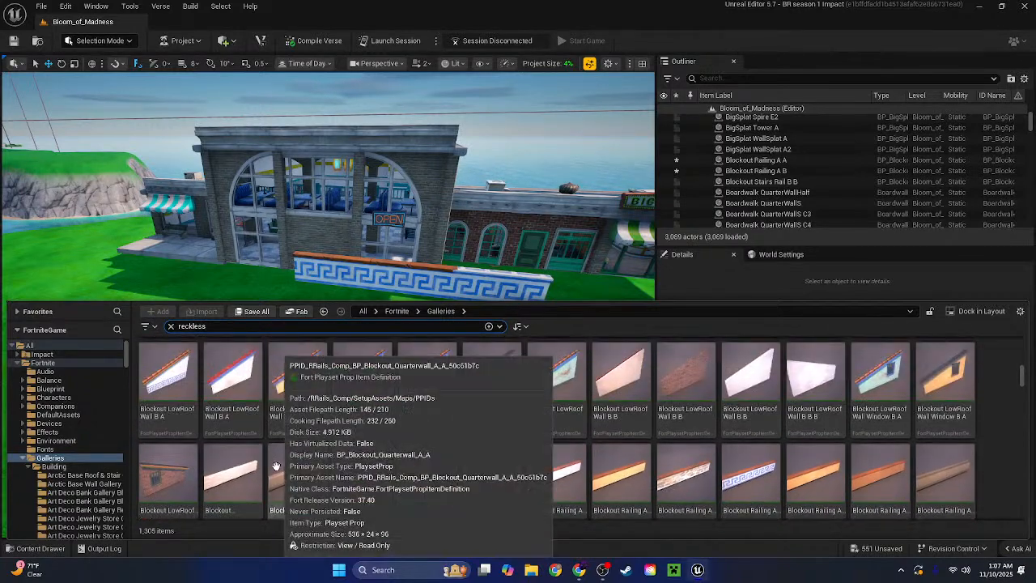
scroll(276, 467, "up", 1)
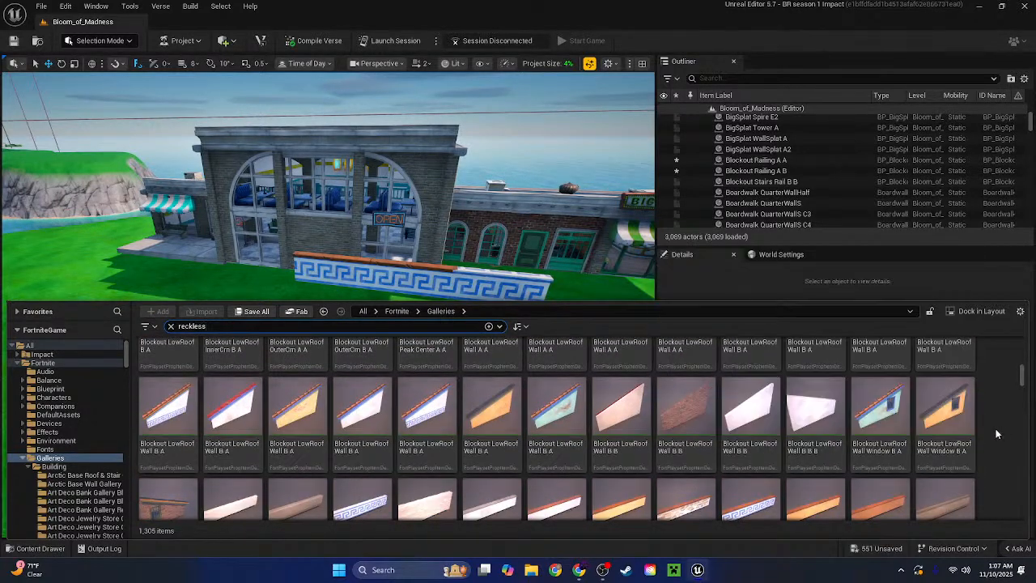
scroll(830, 401, "up", 3)
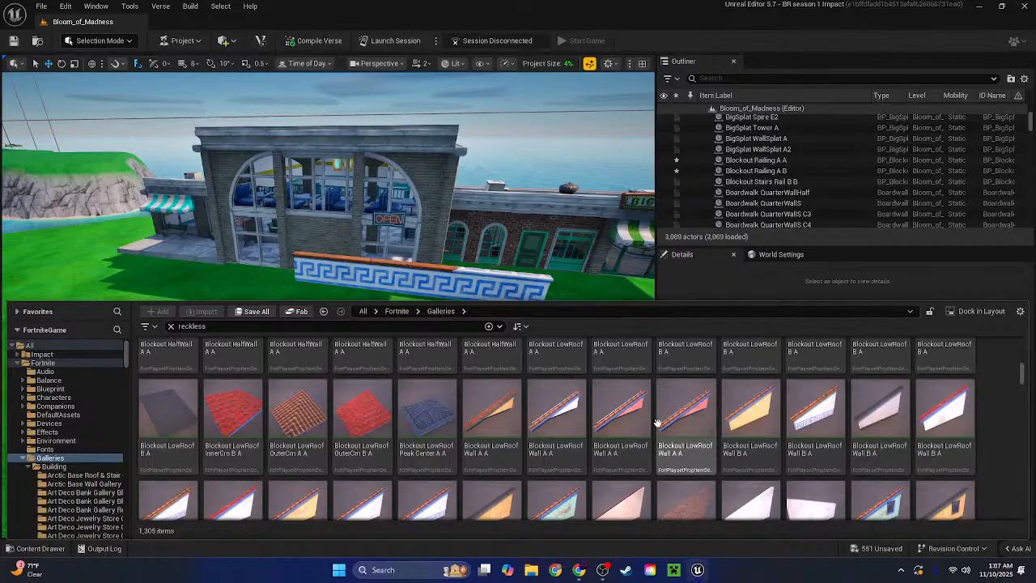
scroll(791, 443, "up", 3)
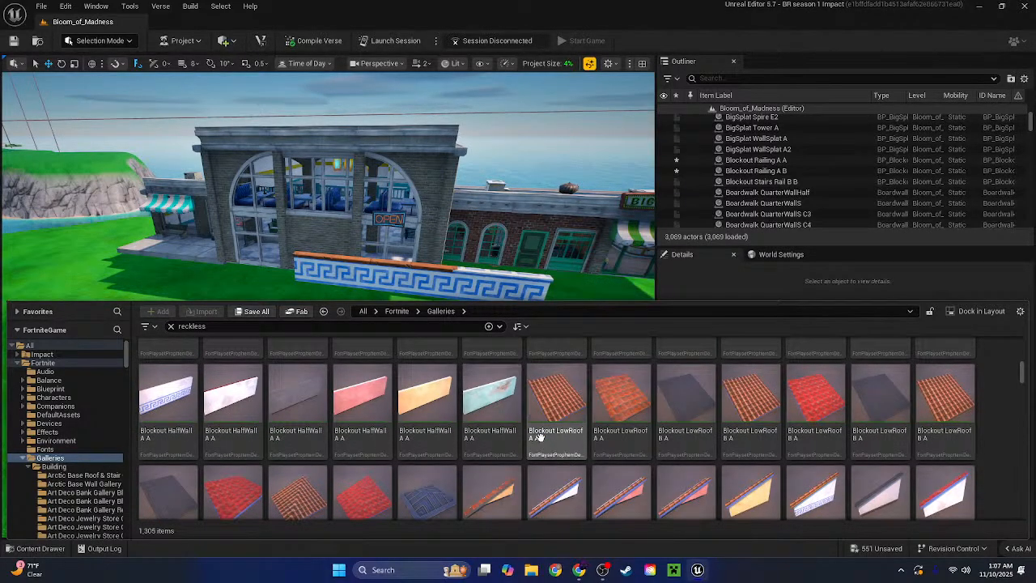
scroll(540, 438, "up", 3)
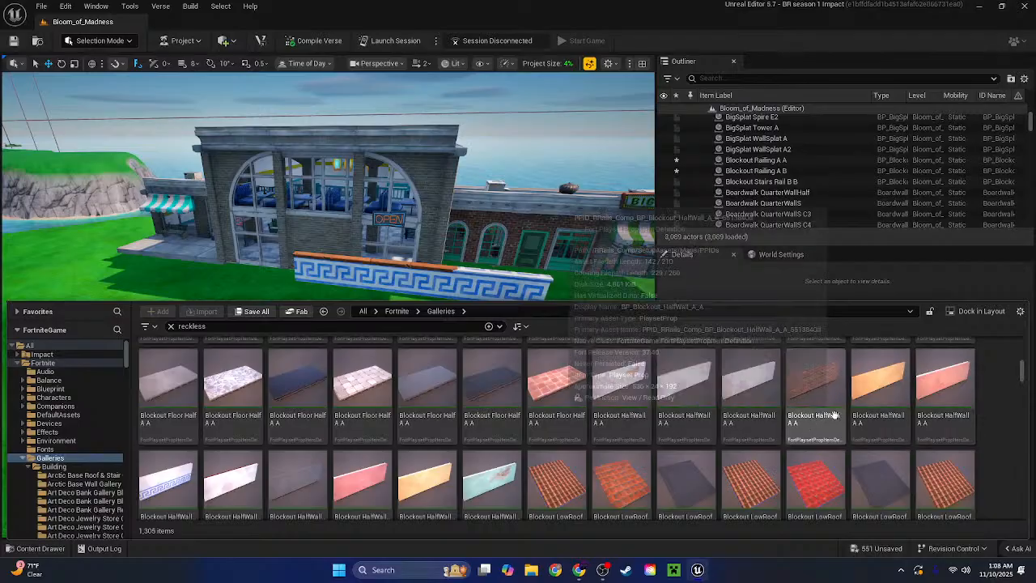
left_click_drag(813, 388, 421, 369)
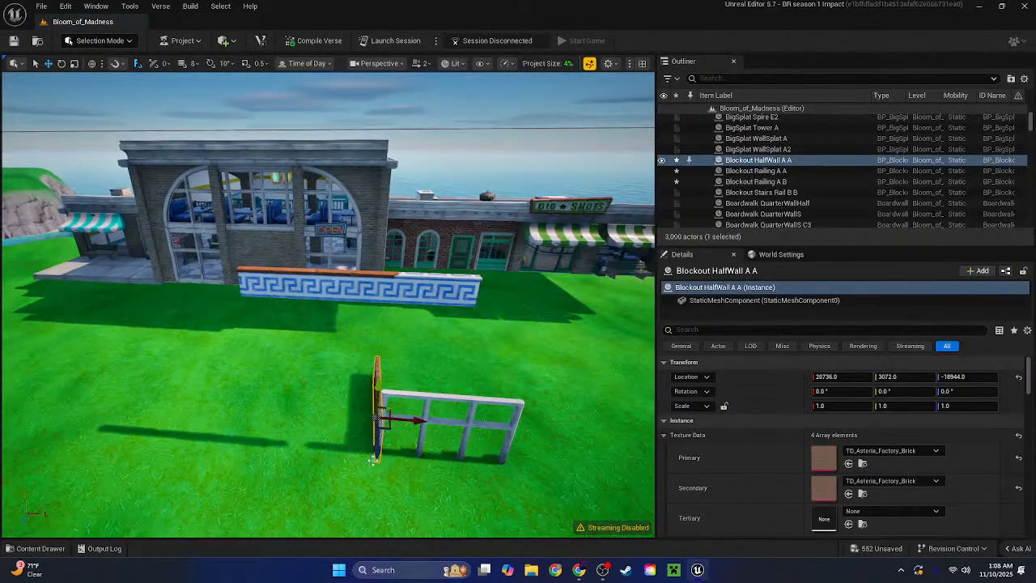
key("Delete")
Look through the "reckless" results from the half walls to the FNEC and furniture props and back to the Blockout floors and doorways
left_click(36, 549)
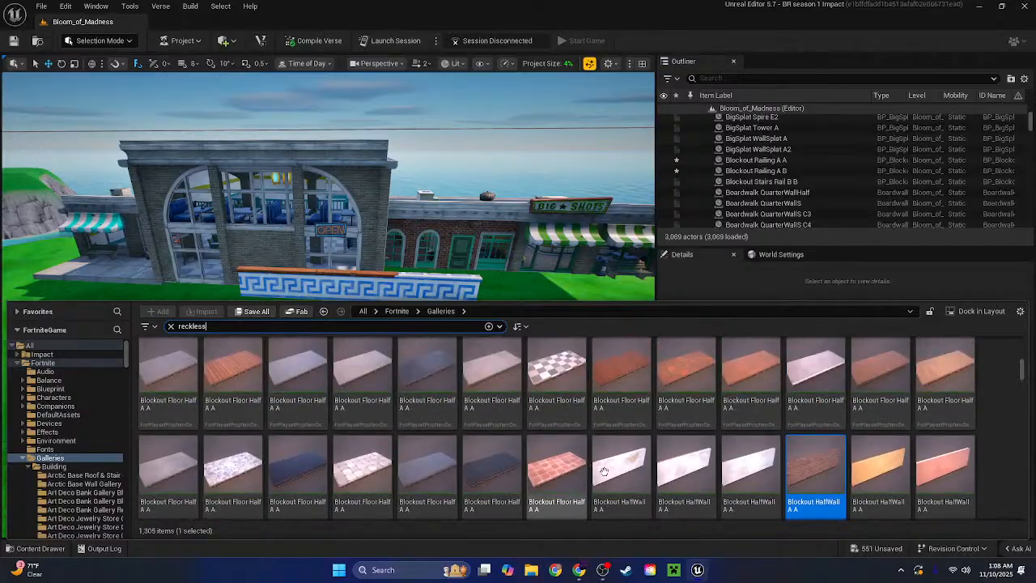
scroll(833, 447, "down", 15)
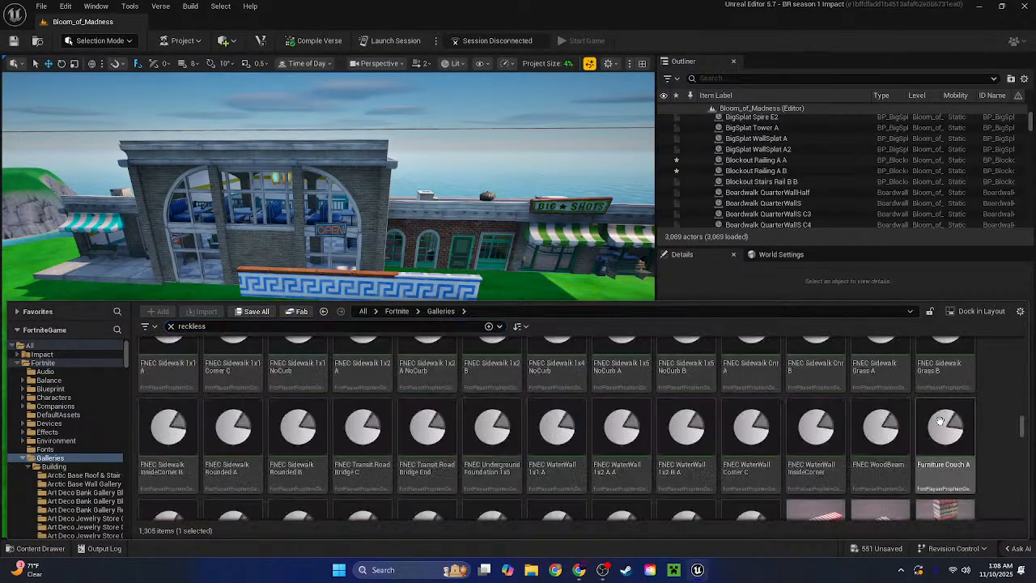
scroll(998, 416, "down", 3)
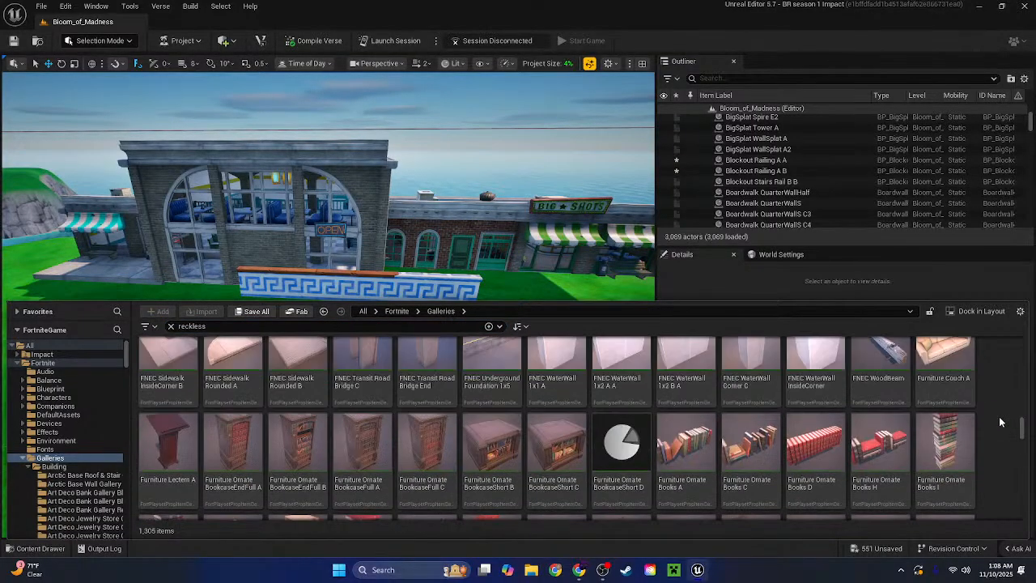
left_click_drag(1021, 431, 1022, 392)
scroll(998, 431, "up", 1)
scroll(890, 422, "up", 5)
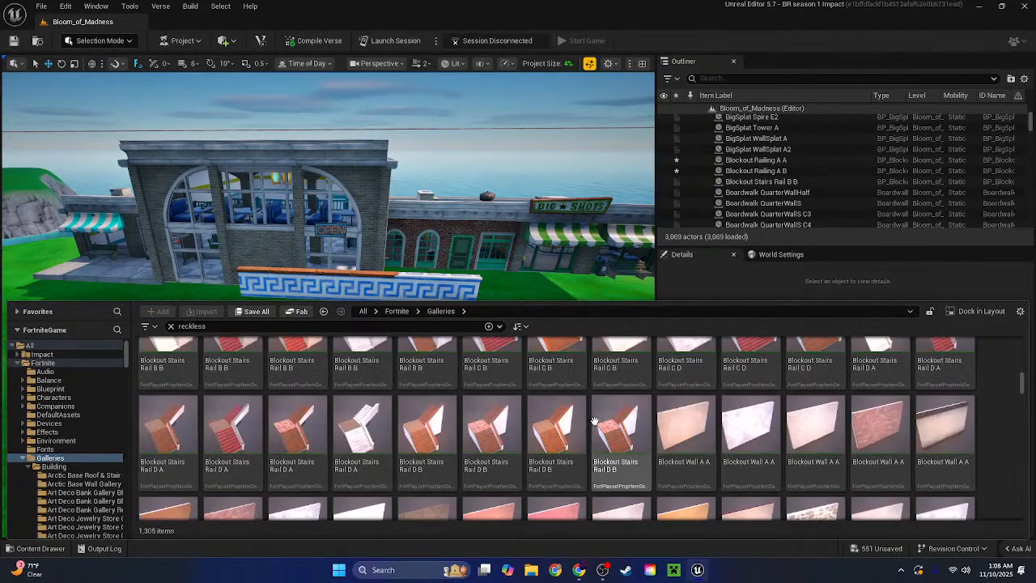
scroll(562, 422, "up", 5)
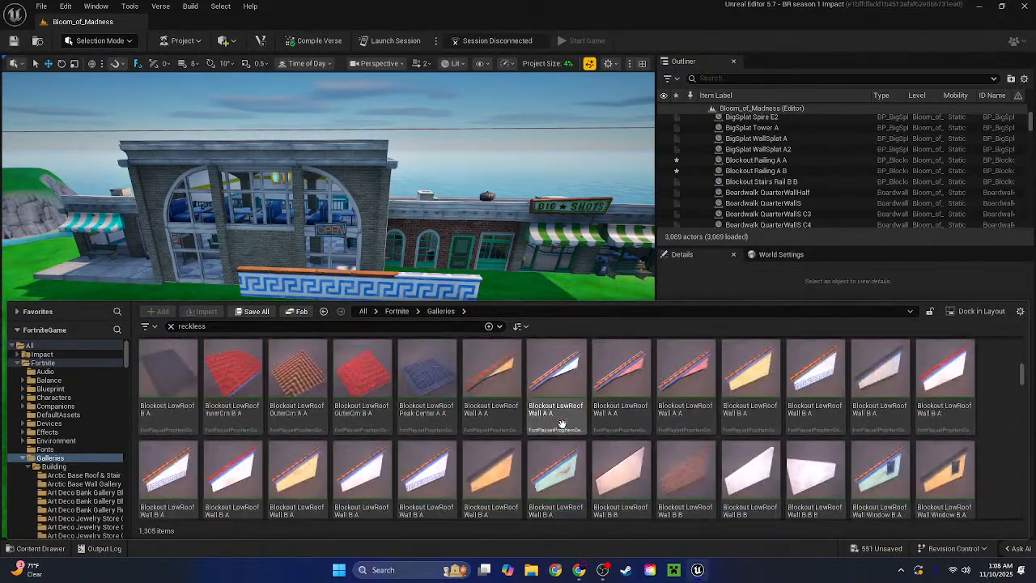
scroll(616, 432, "up", 5)
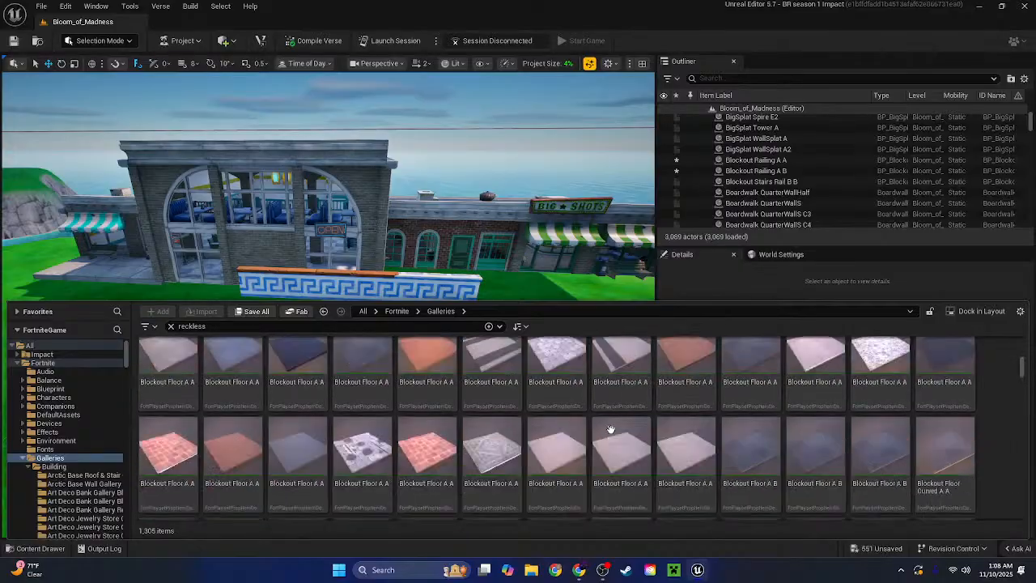
scroll(623, 433, "down", 3)
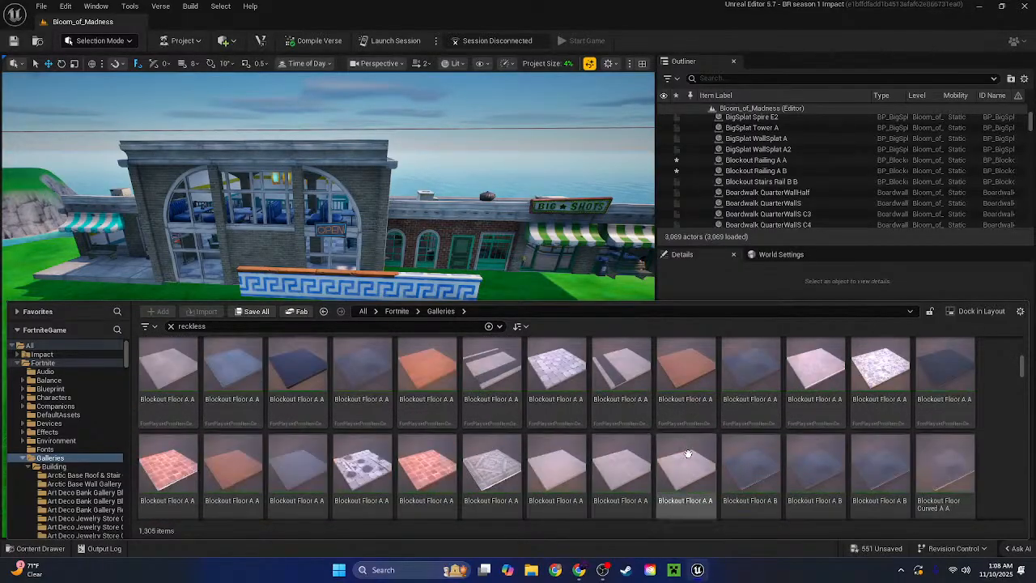
scroll(640, 473, "up", 3)
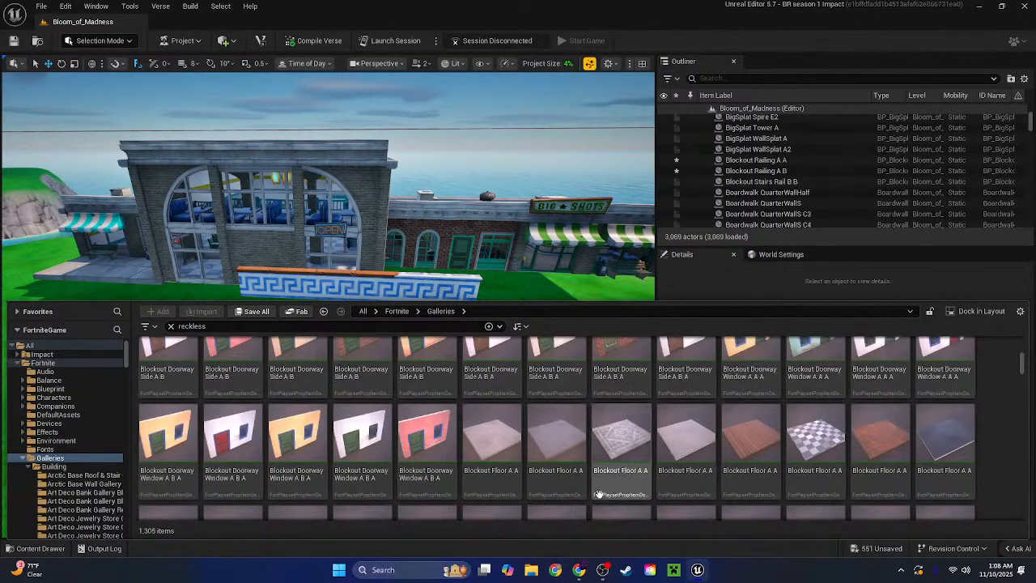
Copy the primary PP_FloorTile2 texture from a checkered Blockout Floor A A placed temporarily on the grass, and delete that piece
scroll(599, 493, "up", 1)
scroll(636, 480, "down", 1)
left_click_drag(816, 479, 450, 437)
left_click_drag(289, 391, 279, 391)
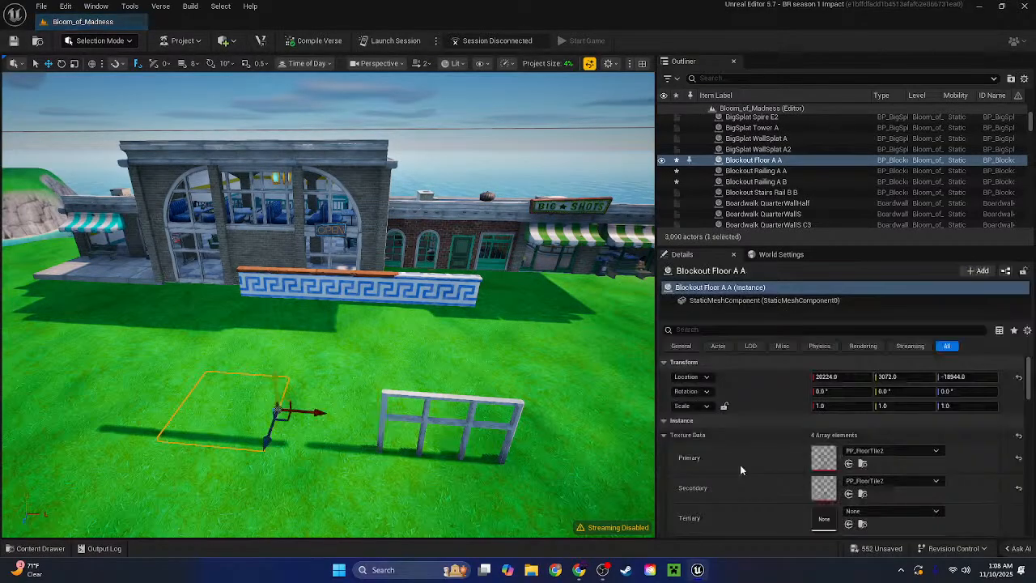
right_click(876, 466)
left_click(898, 481)
key("Delete")
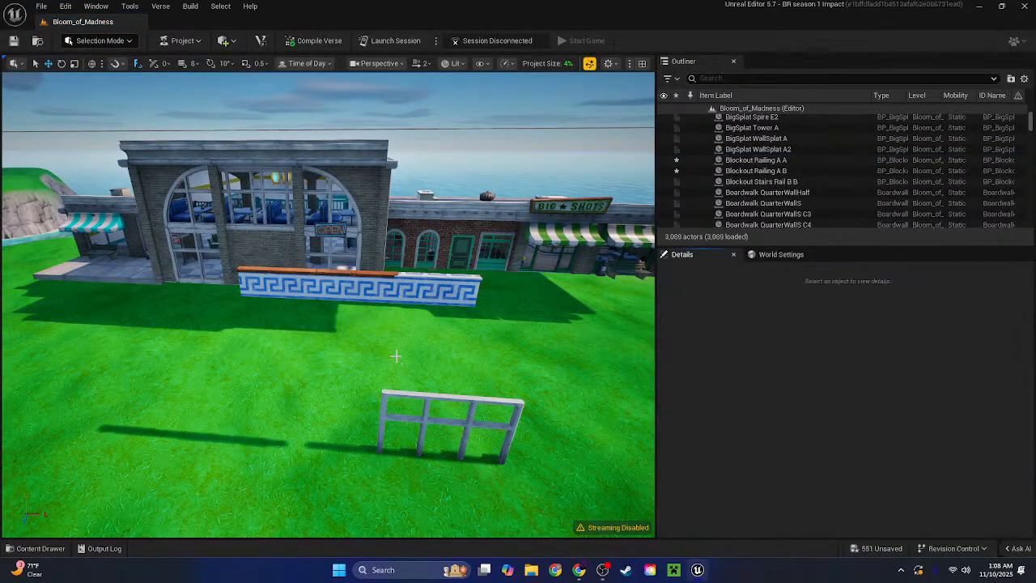
Apply the copied PP_FloorTile2 primary texture to the blue-tiled floor pieces among the checkouts, shelves and freezers in the Noms store
key("w")
right_click_drag(395, 356, 405, 401)
key("w")
left_click(518, 372)
right_click_drag(518, 372, 362, 325)
left_click(417, 305, "shift")
right_click_drag(416, 304, 308, 329)
left_click(378, 257, "shift")
left_click(308, 328, "shift")
left_click(264, 429, "shift")
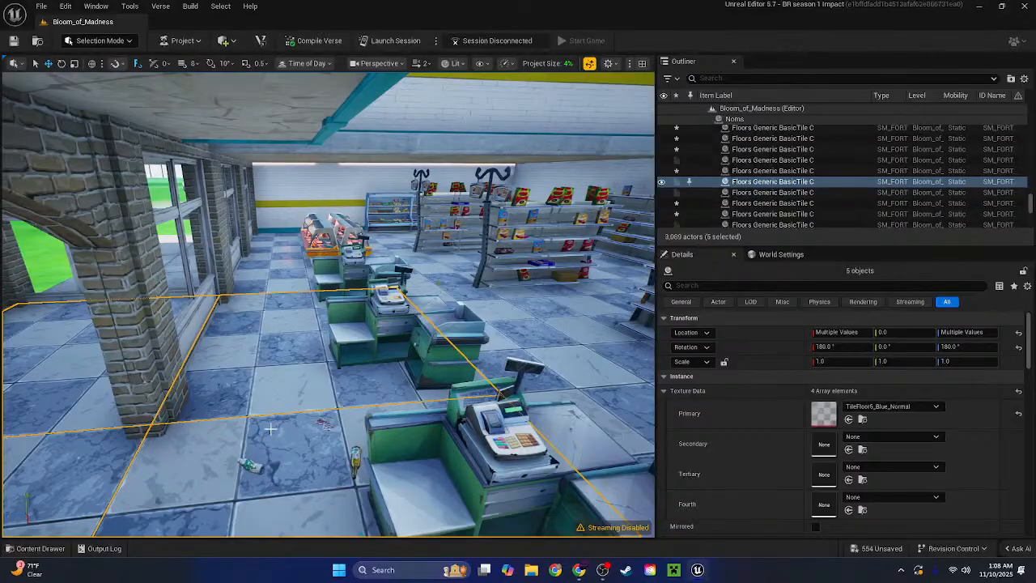
right_click_drag(264, 428, 277, 426)
left_click(333, 375, "shift")
left_click(203, 276, "shift")
right_click_drag(202, 275, 337, 391)
left_click(296, 290, "shift")
left_click(365, 386, "shift")
left_click(338, 391, "shift")
left_click(358, 245, "shift")
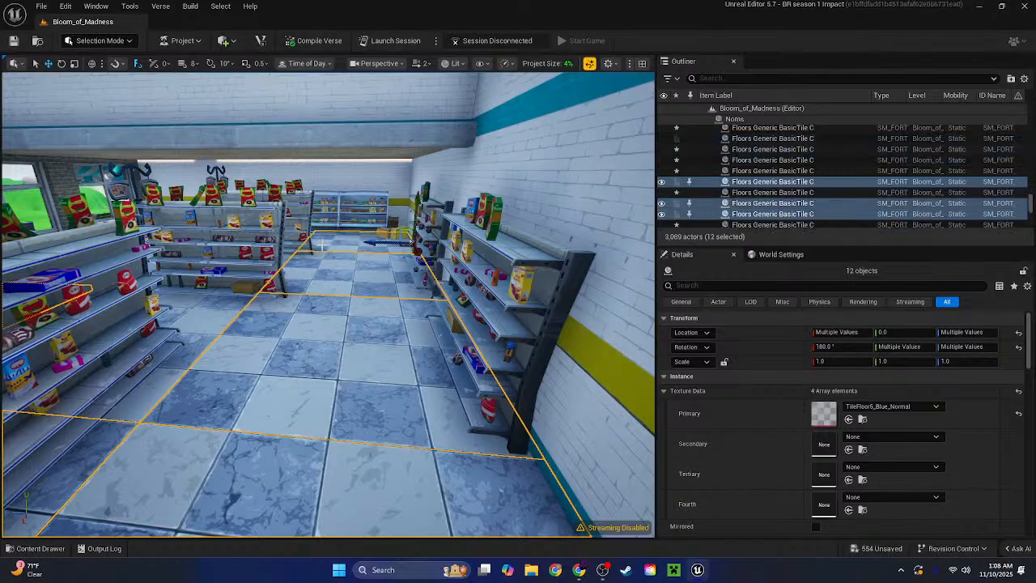
left_click(223, 324, "shift")
right_click_drag(223, 324, 186, 340)
left_click(243, 260, "shift")
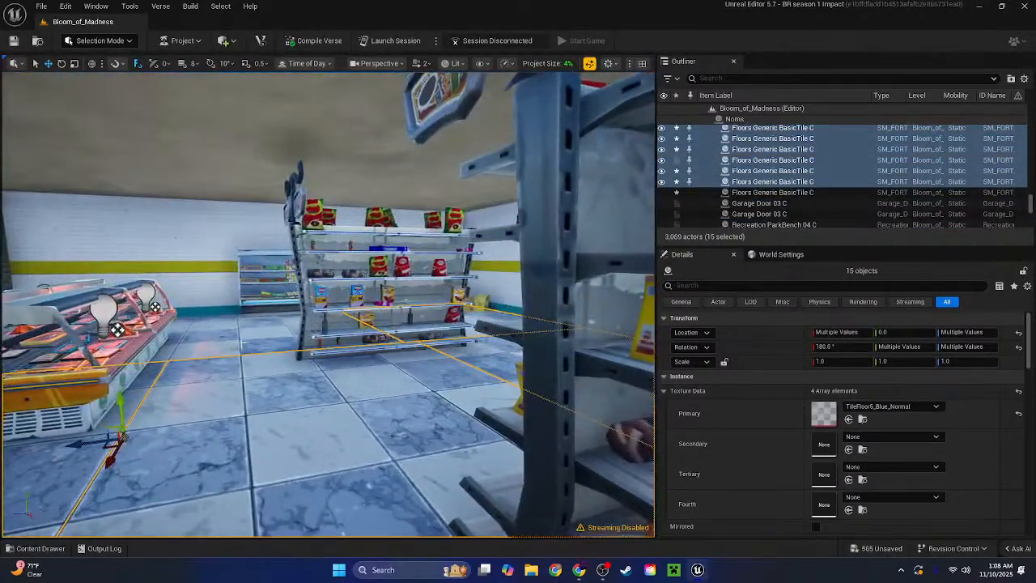
left_click(186, 340, "shift")
left_click(170, 342, "shift")
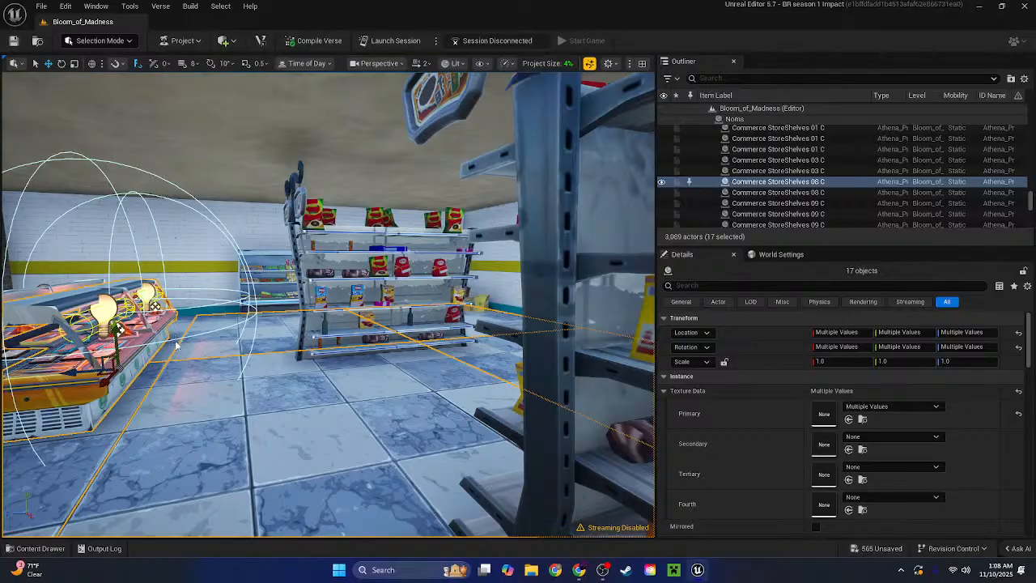
left_click(176, 344, "shift")
left_click(701, 427, "shift")
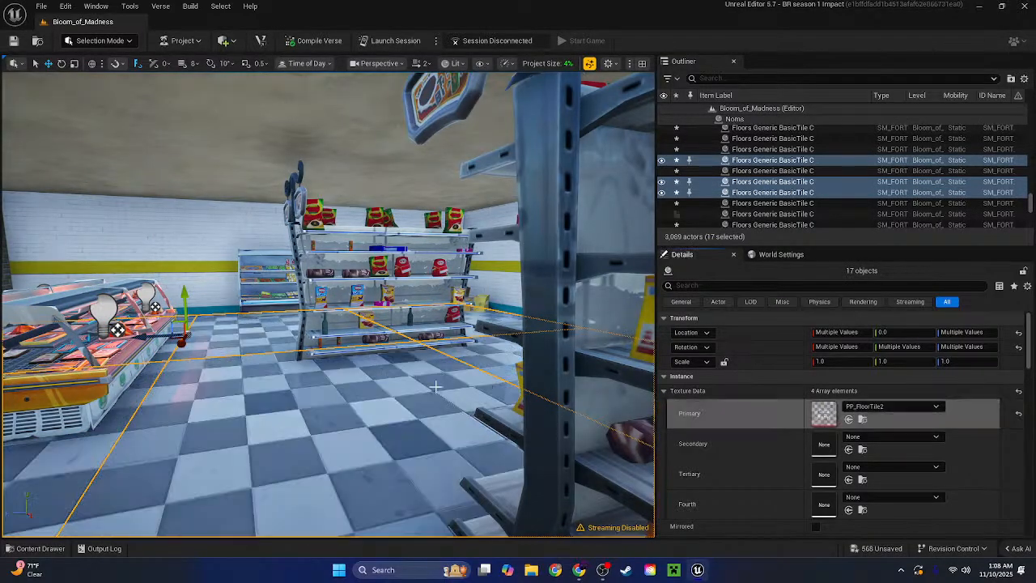
Copy the primary TD_Underground_FloorTile_A_B_B texture from the Detective Office floor onto the cracked floor piece by the crates in Noms
right_click_drag(436, 384, 227, 405)
right_click_drag(327, 304, 270, 356)
left_click(270, 356)
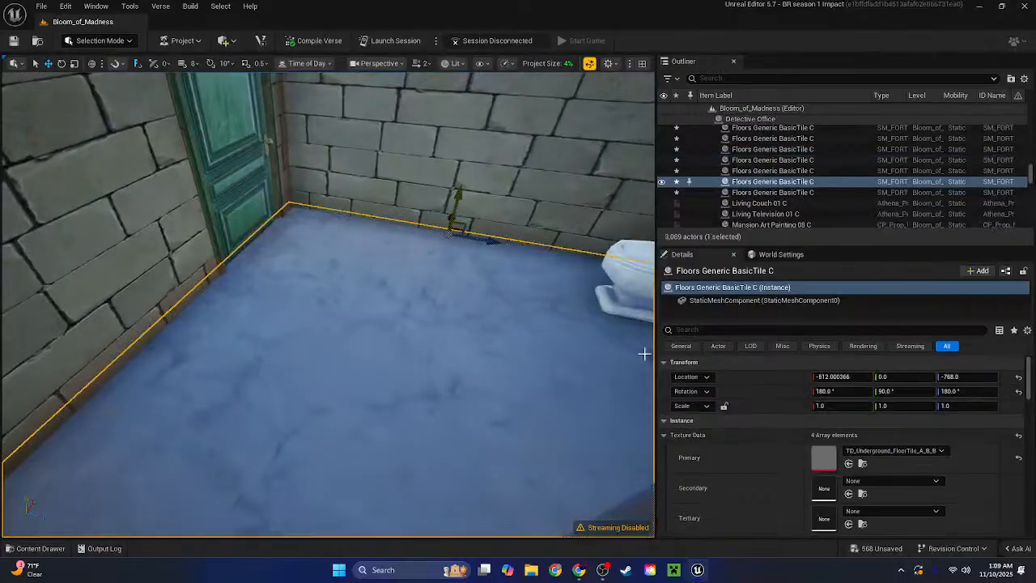
right_click(882, 454)
left_click(914, 472)
right_click_drag(502, 324, 424, 203)
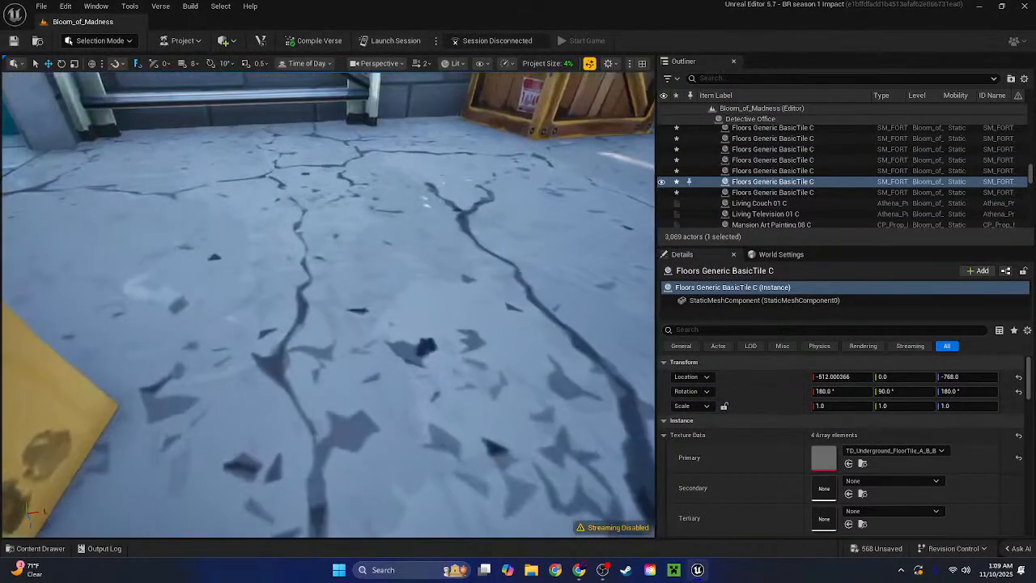
left_click(424, 203)
left_click(742, 449, "shift")
right_click_drag(518, 340, 291, 373)
left_click(566, 248)
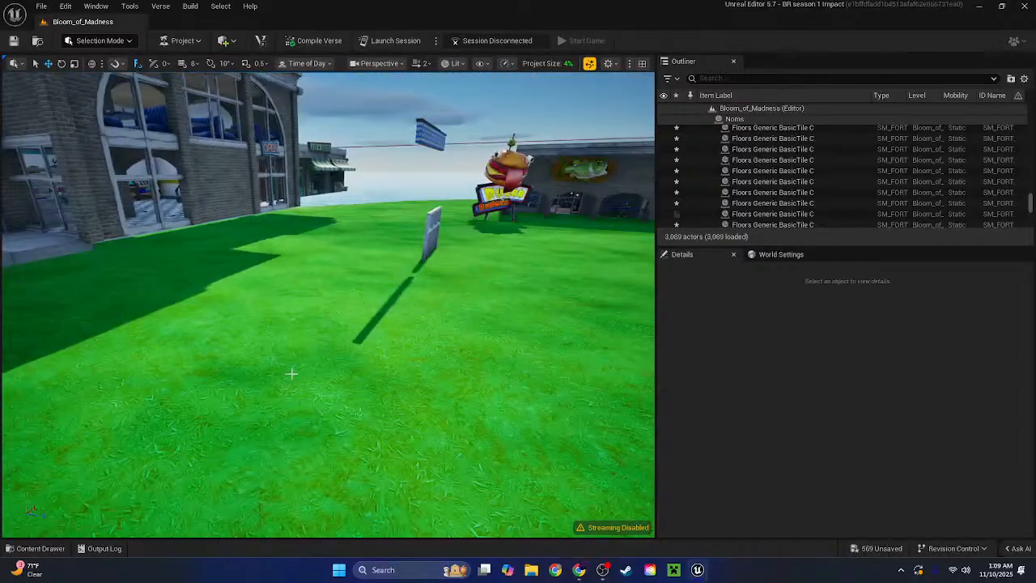
Place the teal-striped Asteria HarvestHomes Int DoorWay Side A from the "reckless" results on the grass and raise it out of the ground
left_click(12, 548)
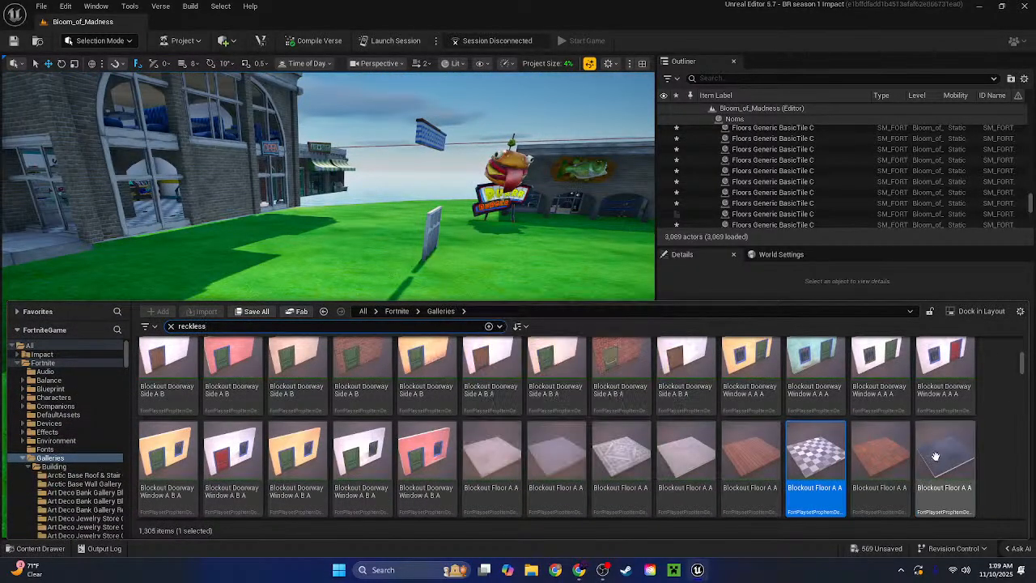
left_click(999, 412)
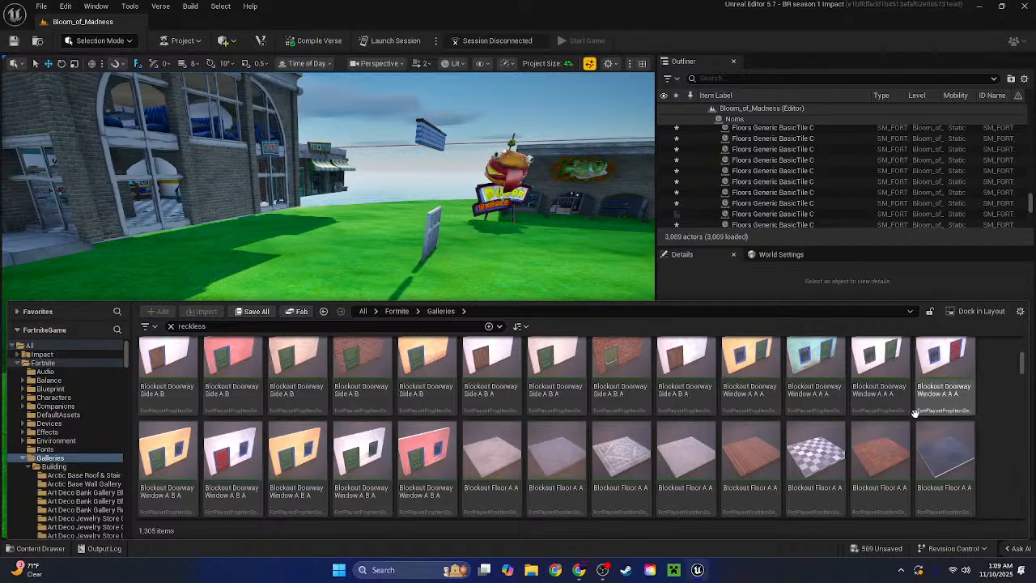
scroll(944, 429, "up", 2)
scroll(1016, 432, "down", 2)
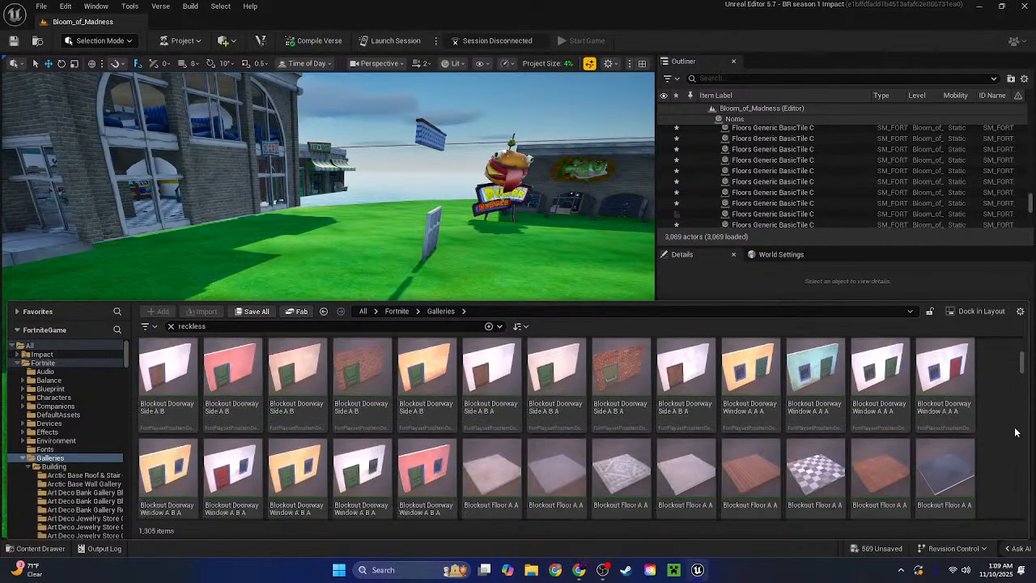
scroll(1016, 432, "up", 3)
scroll(1016, 432, "up", 2)
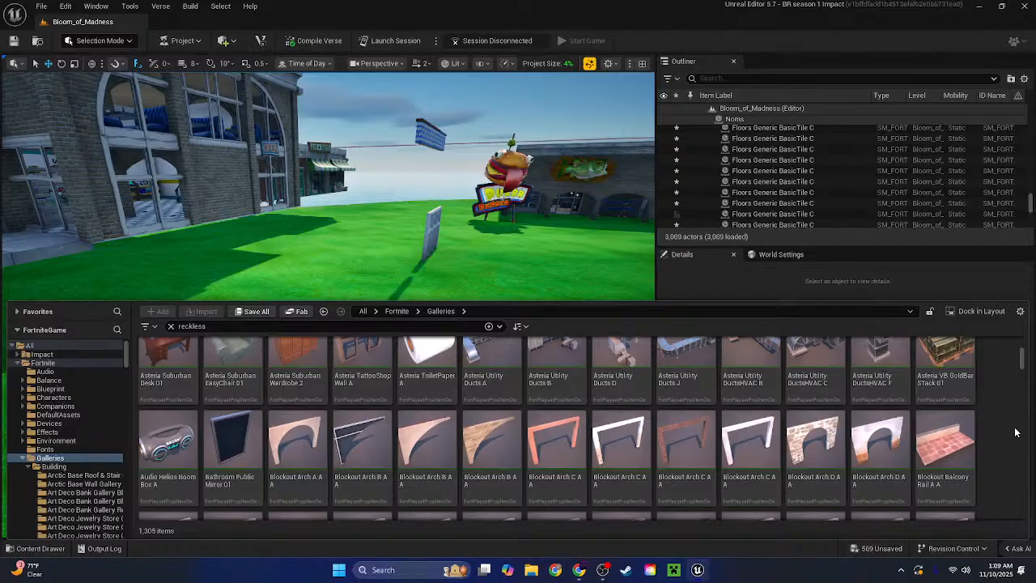
scroll(1016, 433, "up", 1)
scroll(1016, 432, "down", 1)
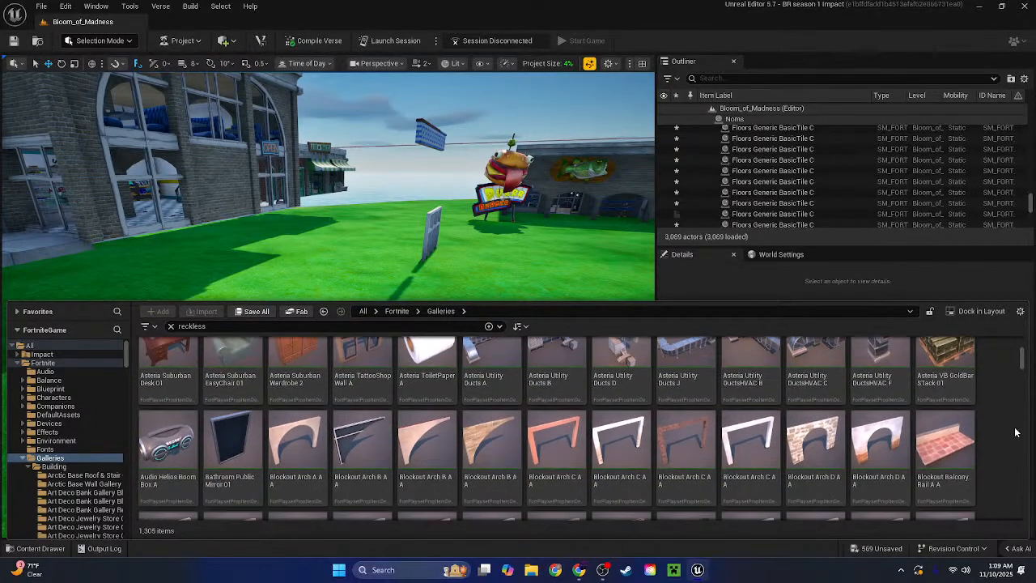
scroll(1016, 433, "down", 2)
scroll(1016, 432, "up", 5)
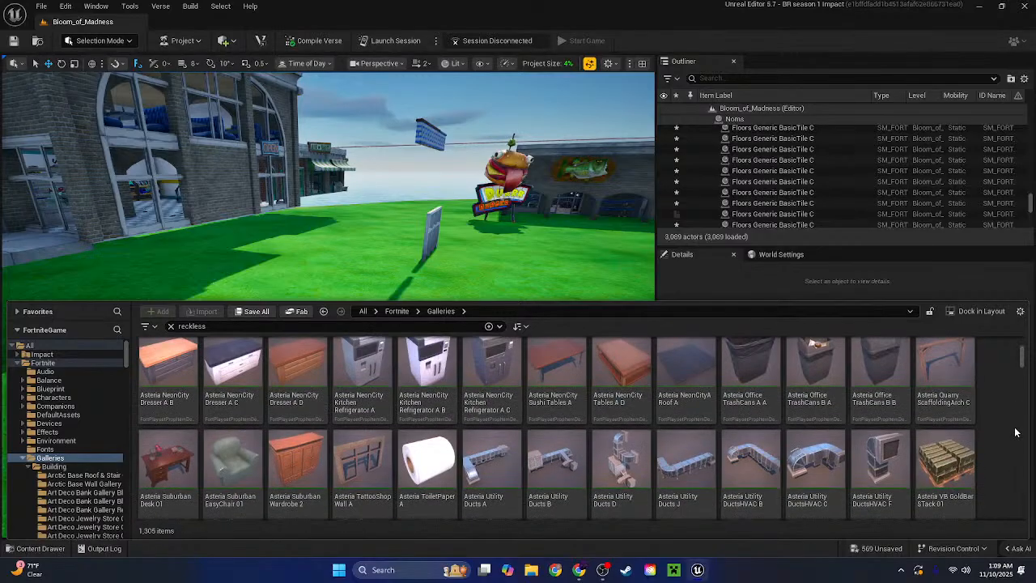
scroll(1016, 433, "up", 5)
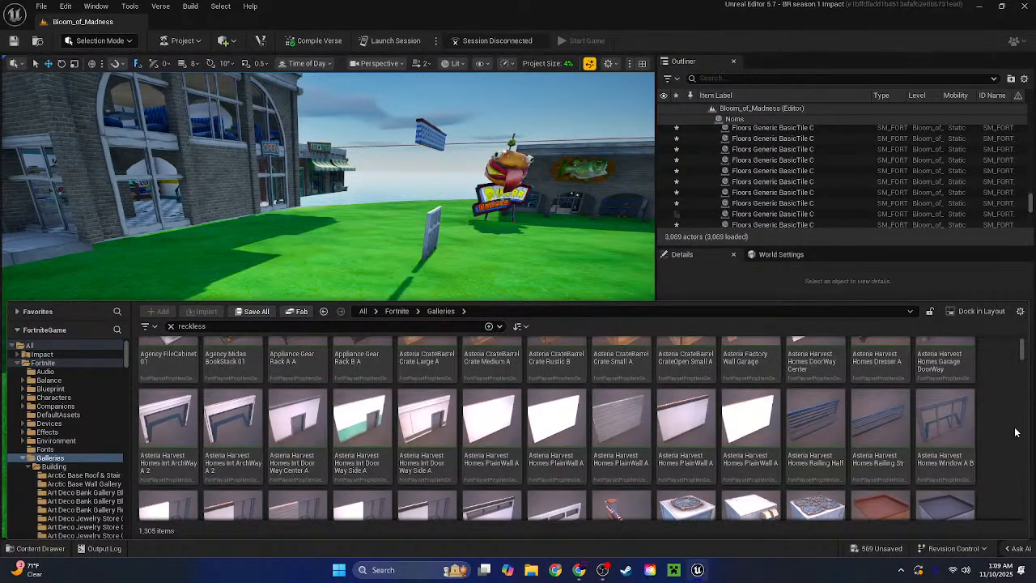
left_click_drag(341, 254, 489, 391)
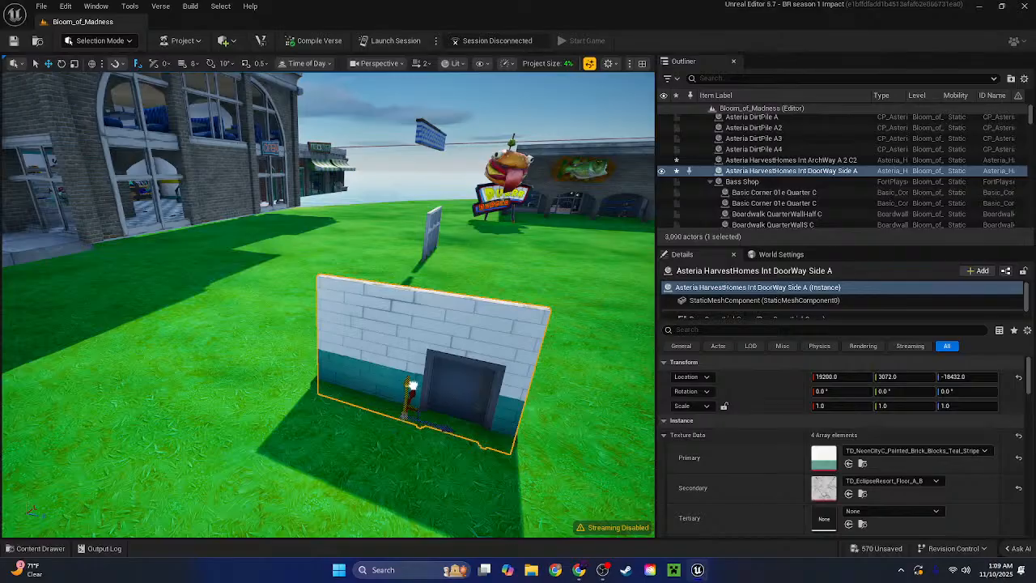
left_click_drag(413, 386, 414, 309)
Look through the "reckless" results from the Asteria pieces past the Blockout doorways, floors, roofs, stairs, walls and windows to the Commerce props
left_click(33, 549)
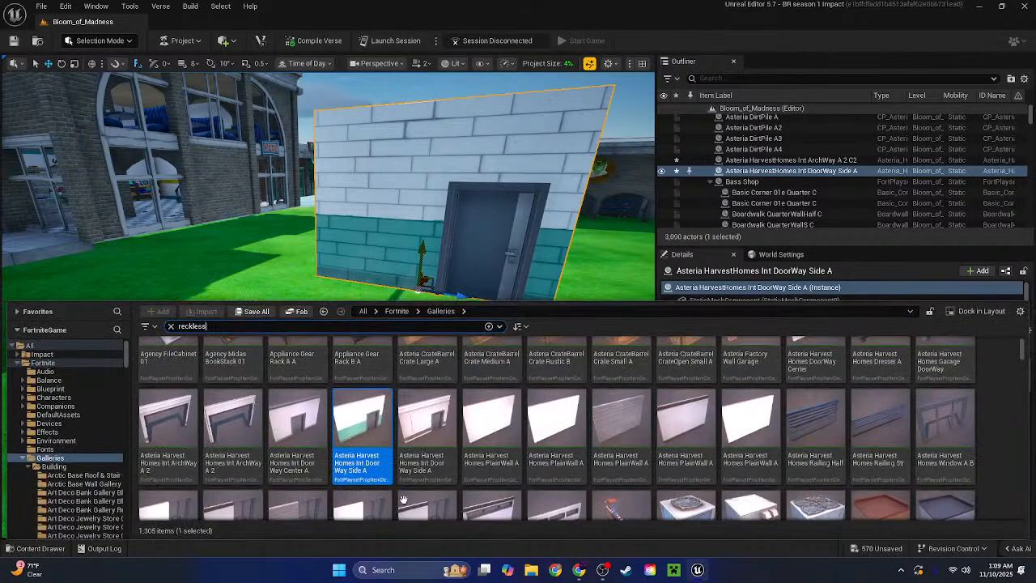
scroll(567, 421, "up", 1)
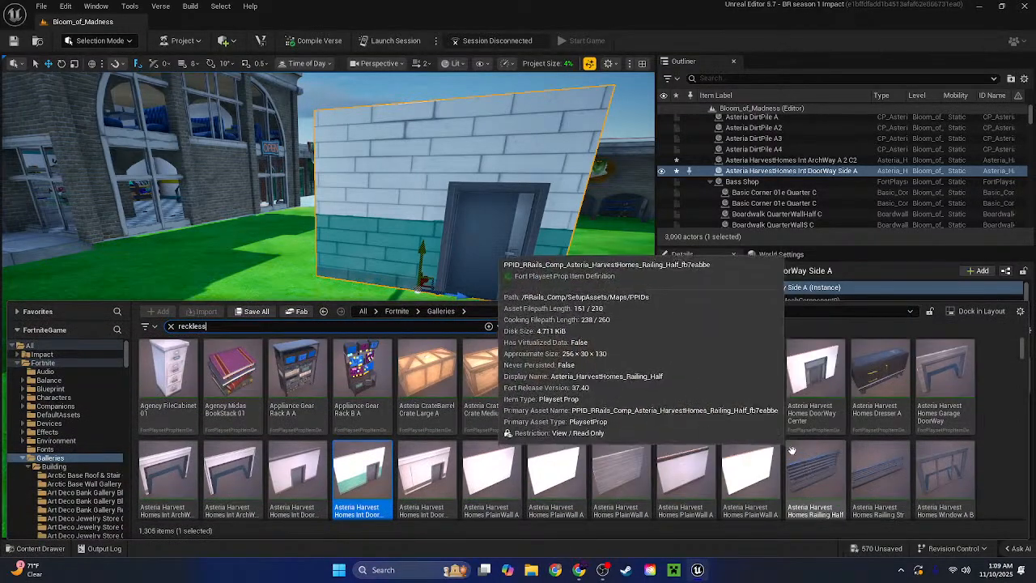
left_click(994, 408)
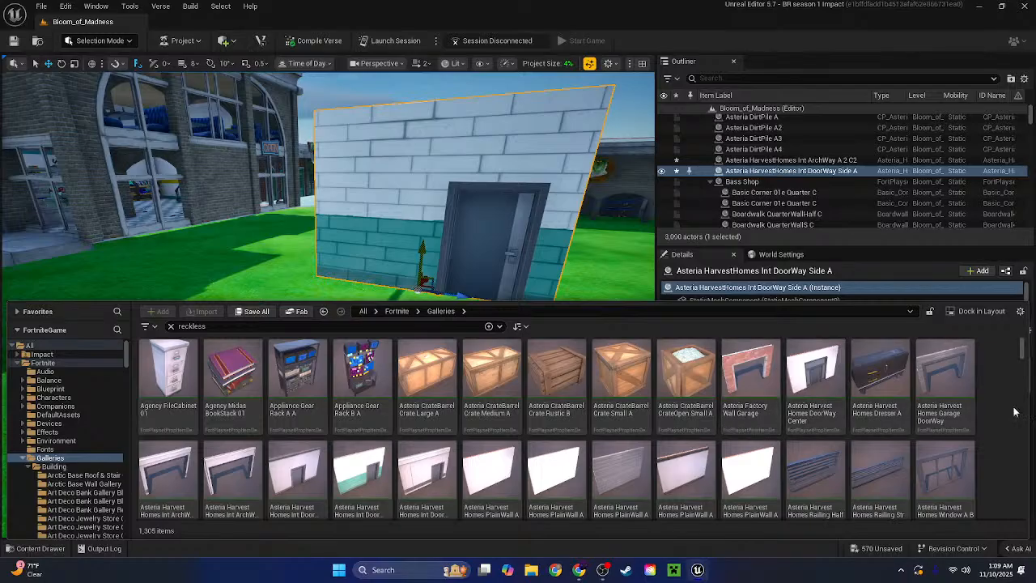
scroll(983, 413, "down", 8)
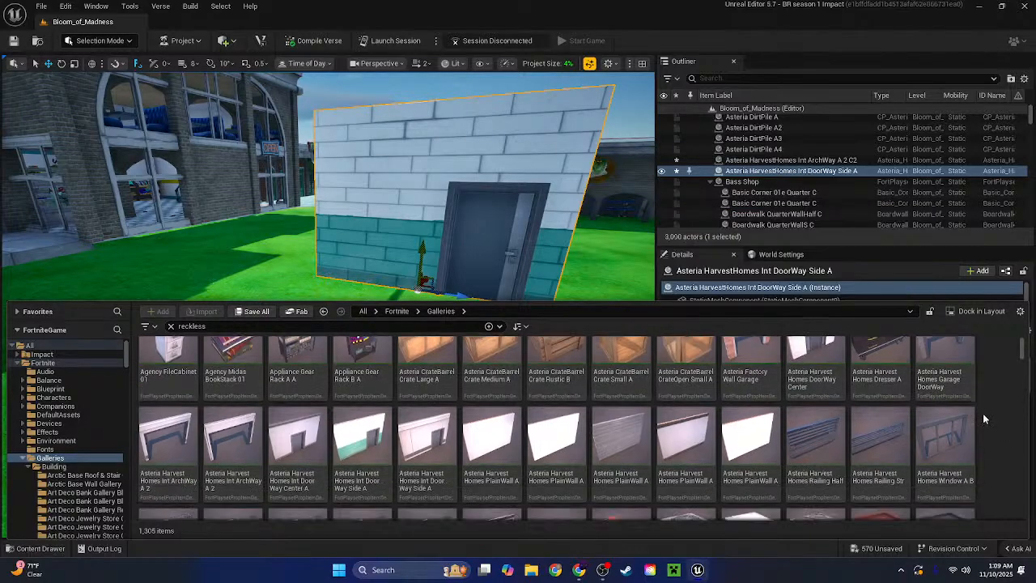
scroll(993, 408, "down", 10)
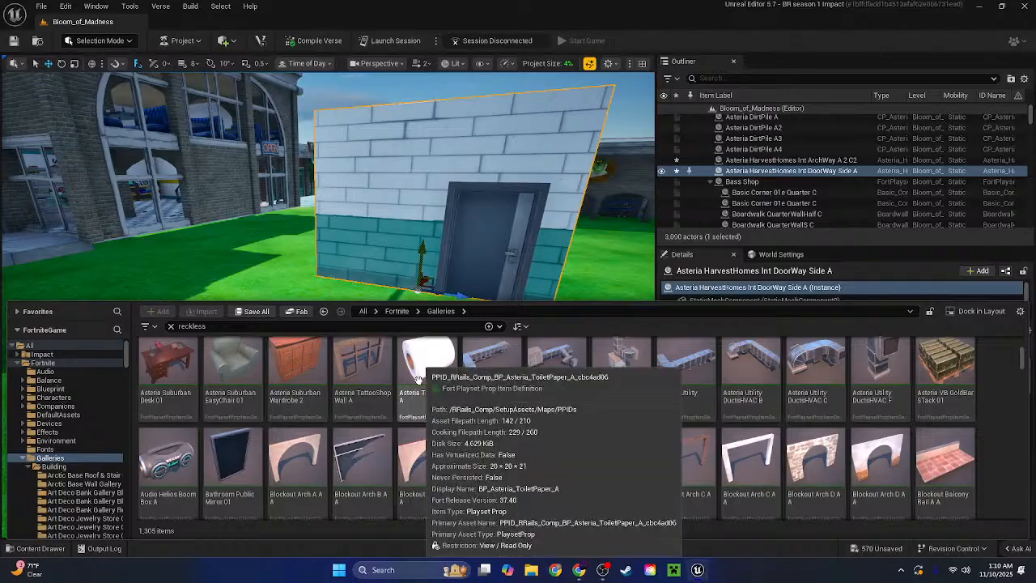
scroll(991, 429, "down", 1)
scroll(991, 438, "down", 2)
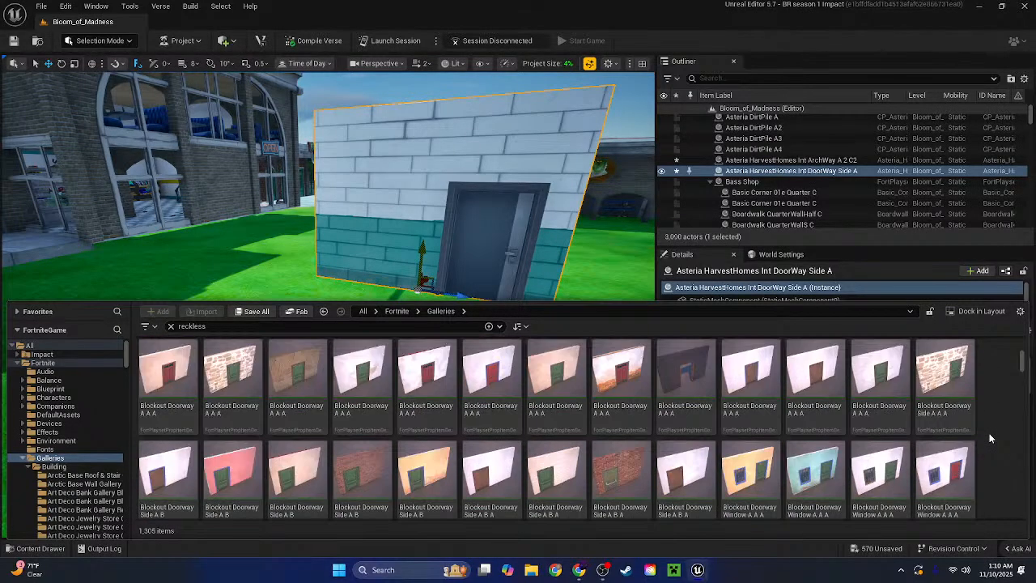
scroll(991, 438, "down", 1)
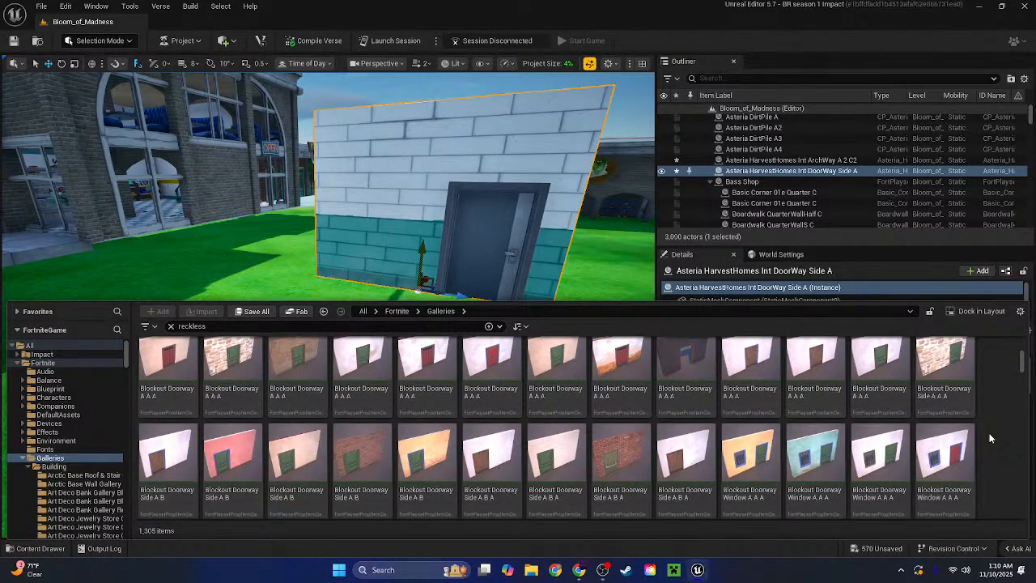
scroll(988, 438, "down", 5)
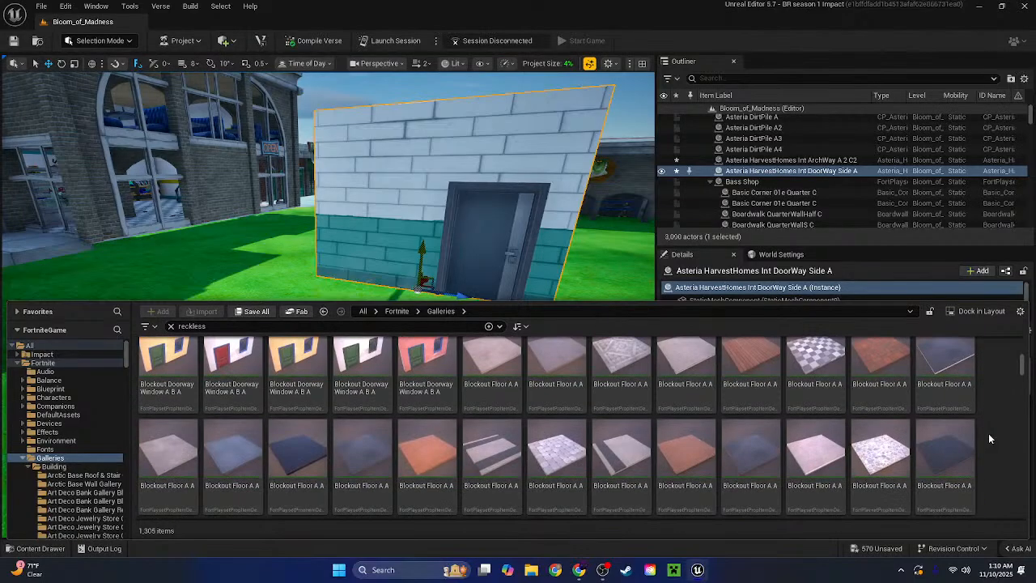
scroll(988, 433, "down", 3)
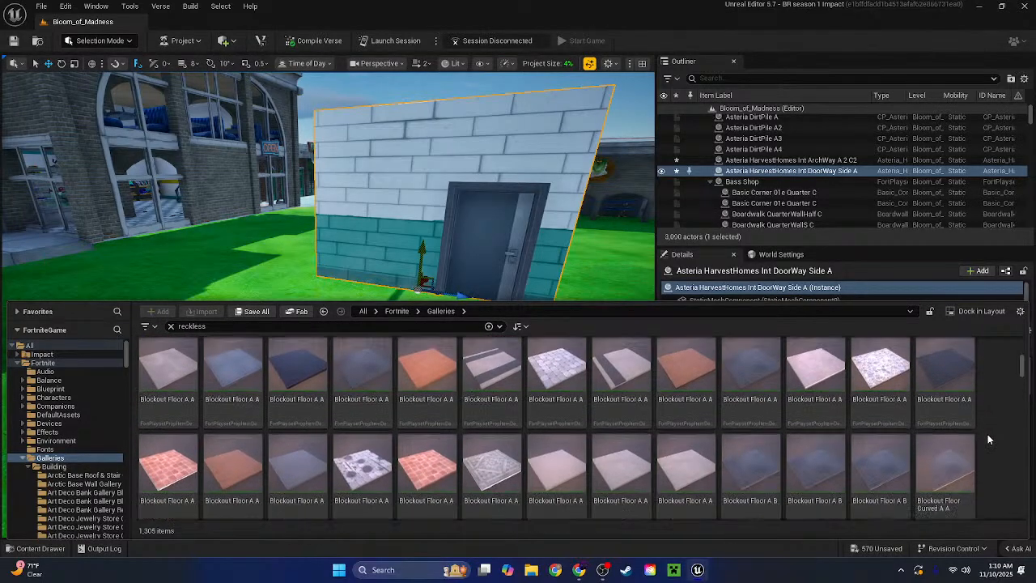
scroll(988, 439, "down", 3)
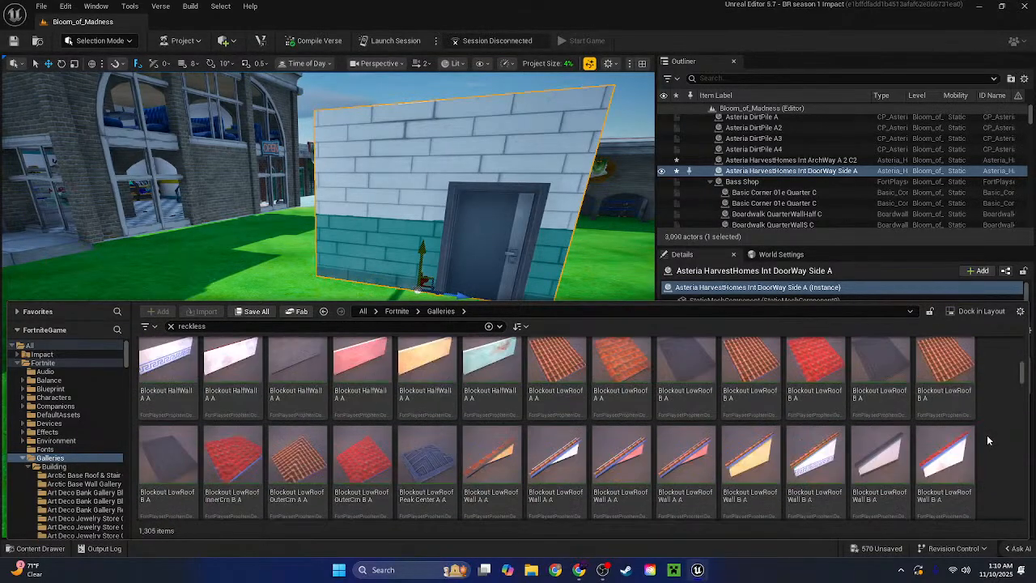
scroll(988, 440, "down", 3)
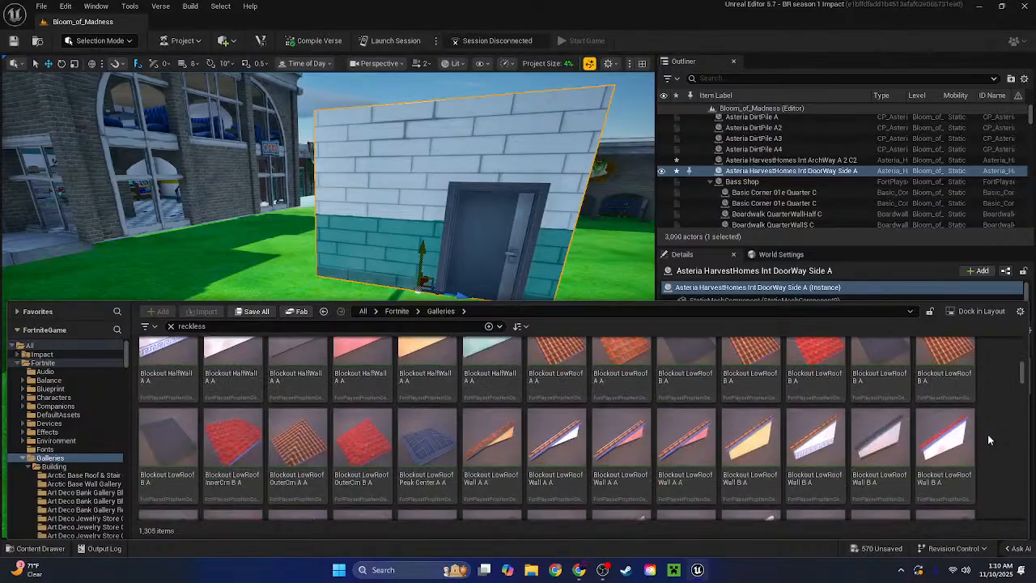
scroll(996, 437, "down", 5)
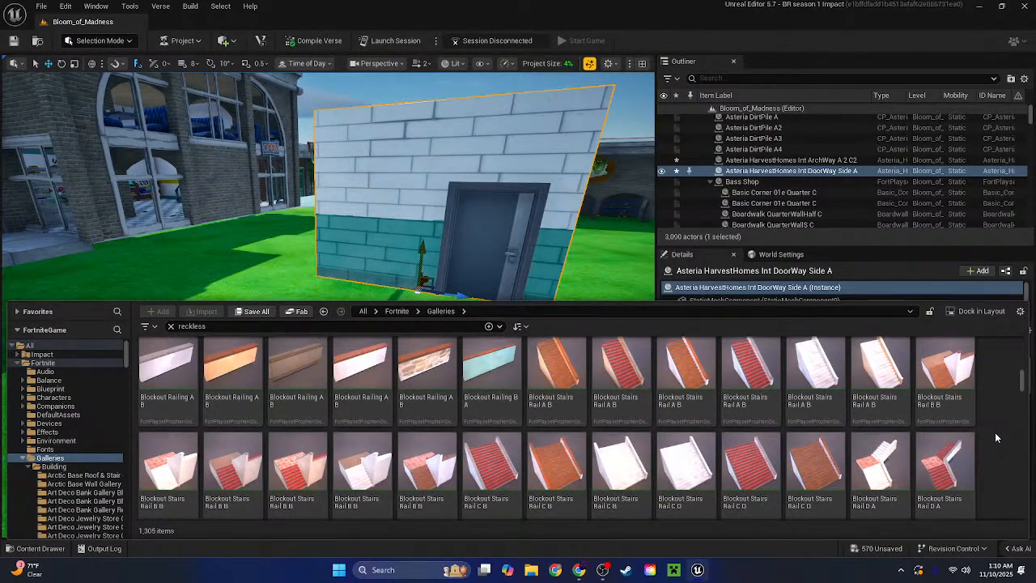
scroll(996, 437, "down", 1)
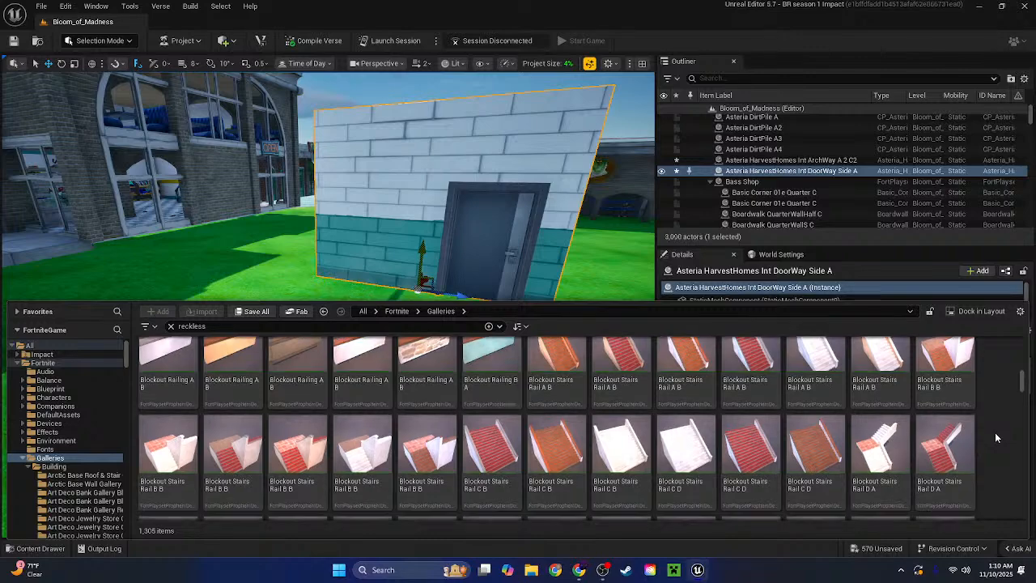
scroll(995, 437, "down", 6)
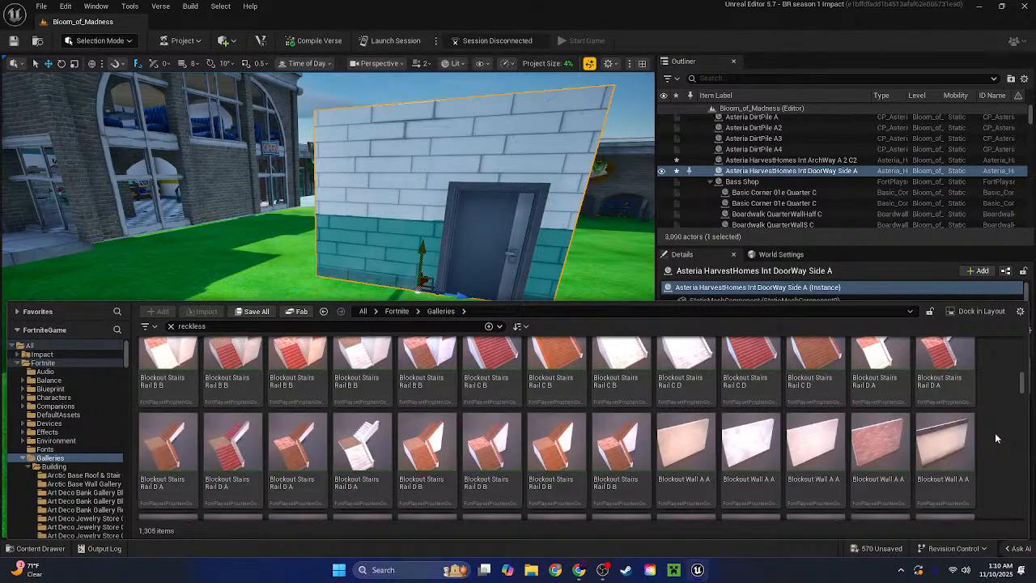
scroll(995, 438, "down", 9)
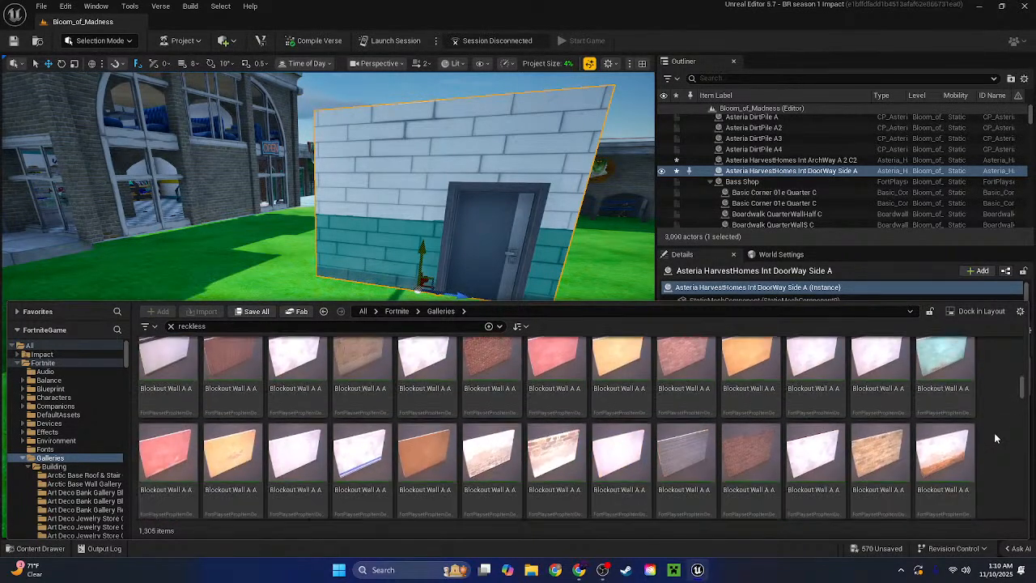
scroll(995, 437, "down", 10)
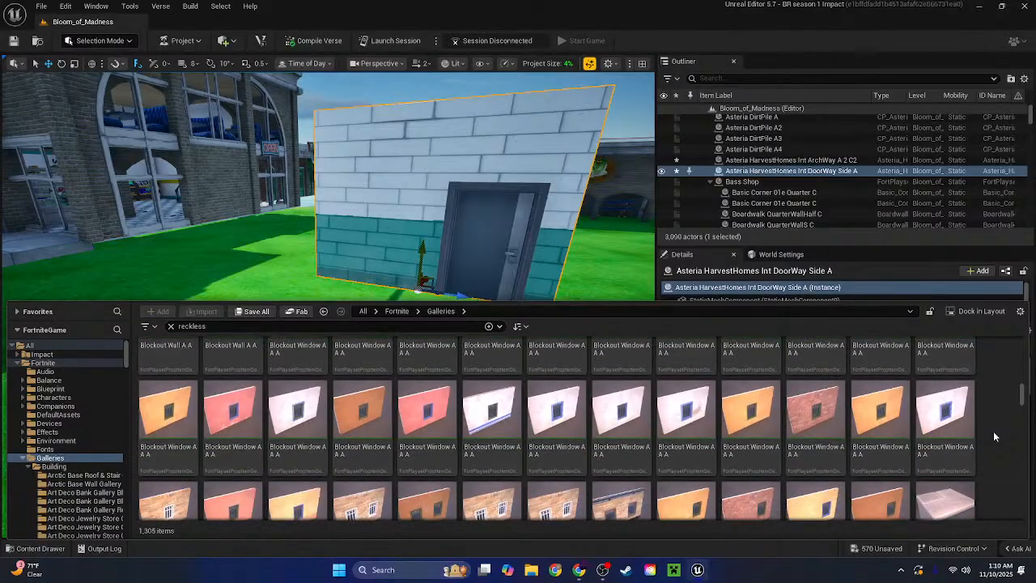
scroll(996, 438, "down", 3)
scroll(997, 428, "up", 3)
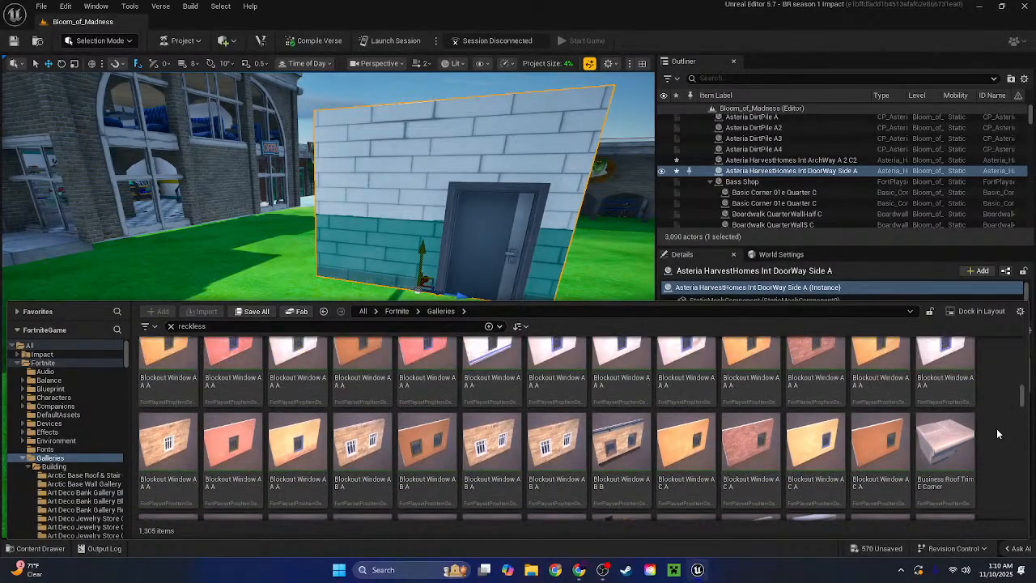
scroll(996, 428, "down", 3)
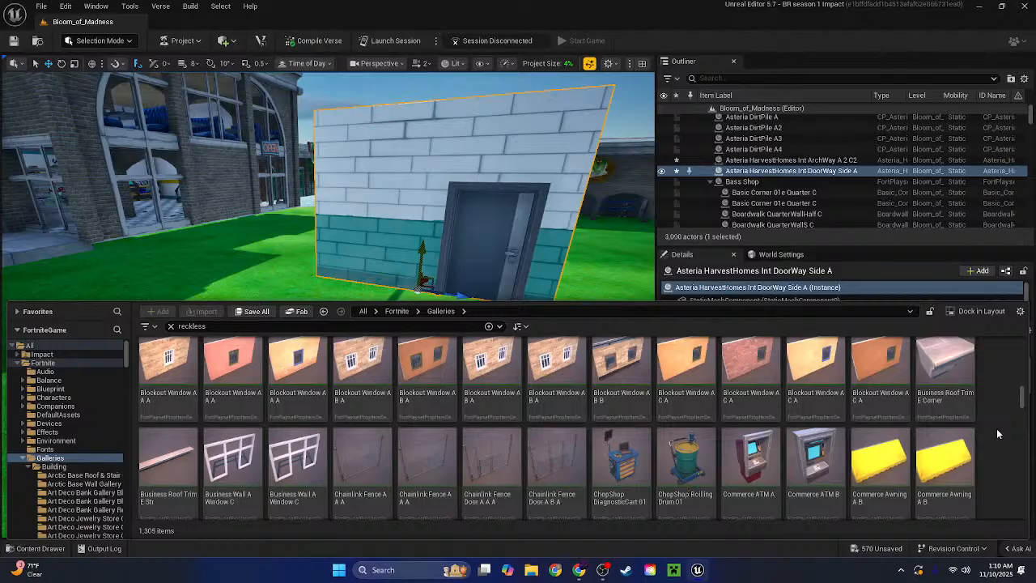
scroll(996, 429, "down", 4)
scroll(995, 440, "down", 8)
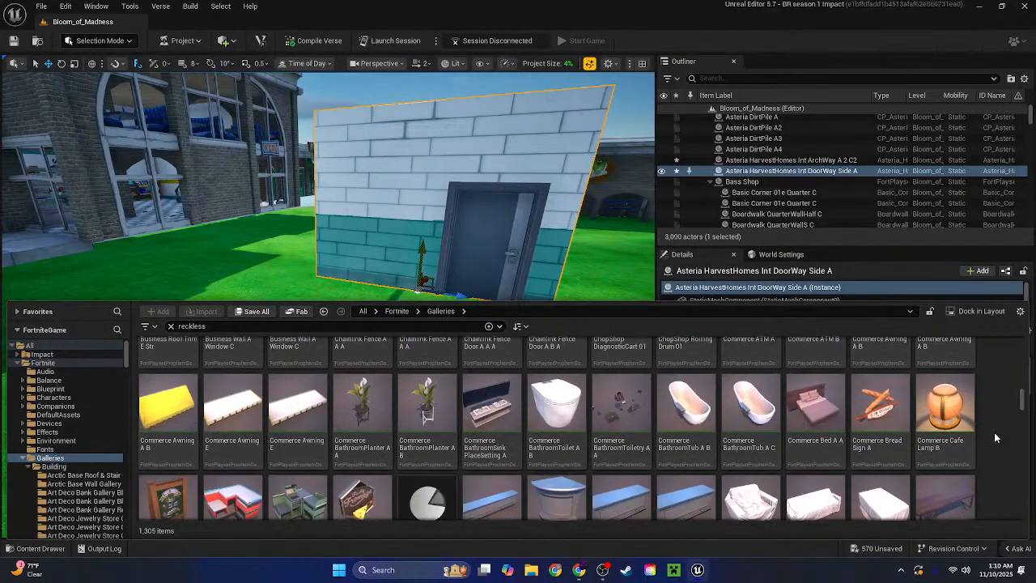
Look through the "reckless" results from the Commerce props past the containers, estate railings, fine art and FNEC sidewalks to the GenericSet doorways
scroll(992, 440, "down", 12)
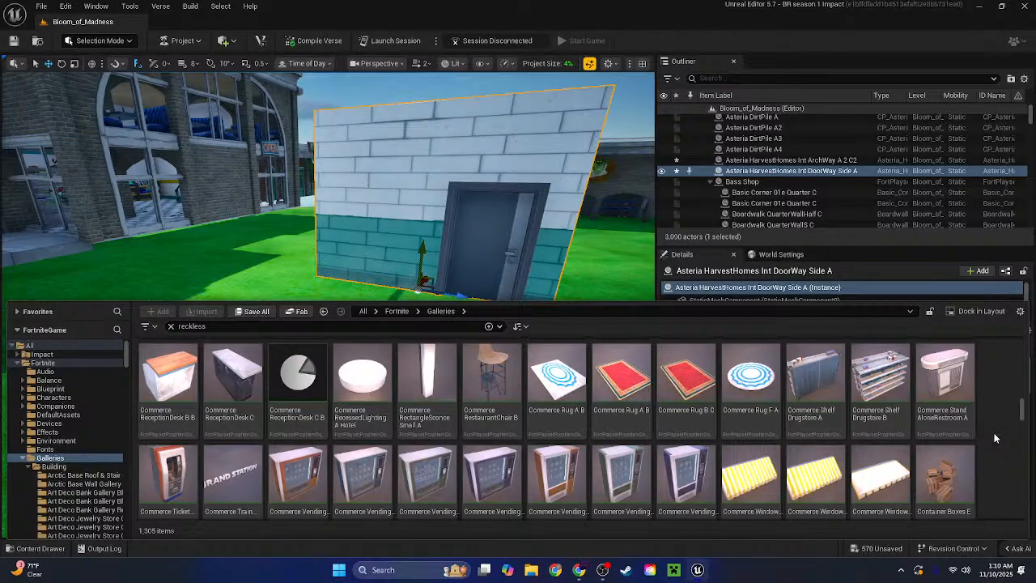
scroll(994, 438, "down", 2)
scroll(994, 439, "up", 2)
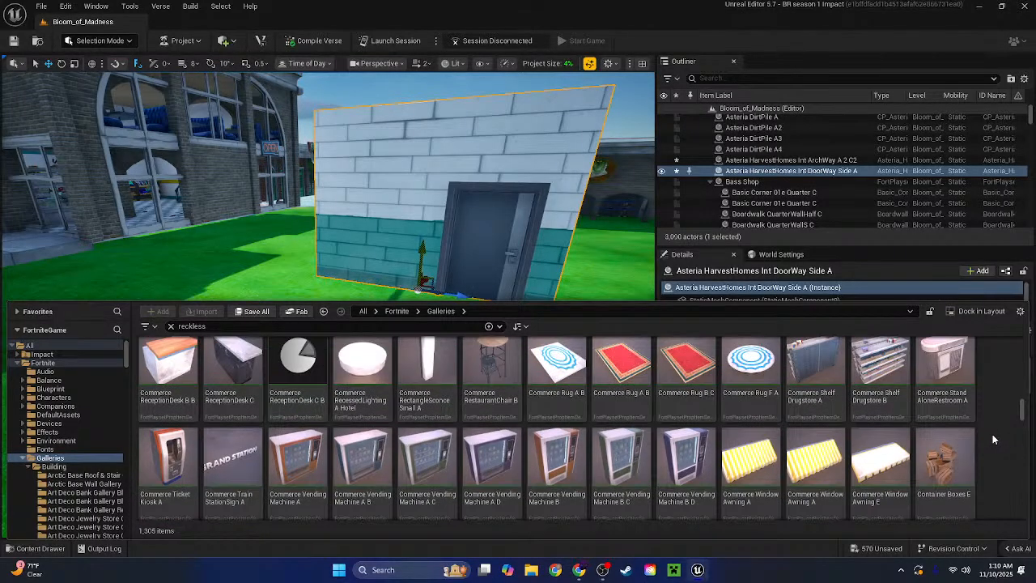
scroll(993, 439, "down", 10)
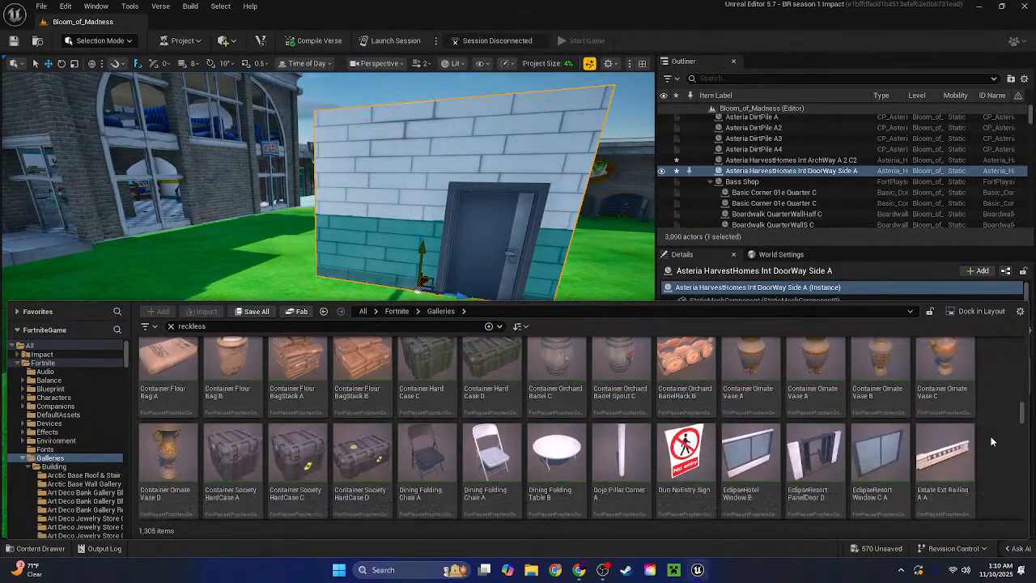
scroll(989, 442, "down", 2)
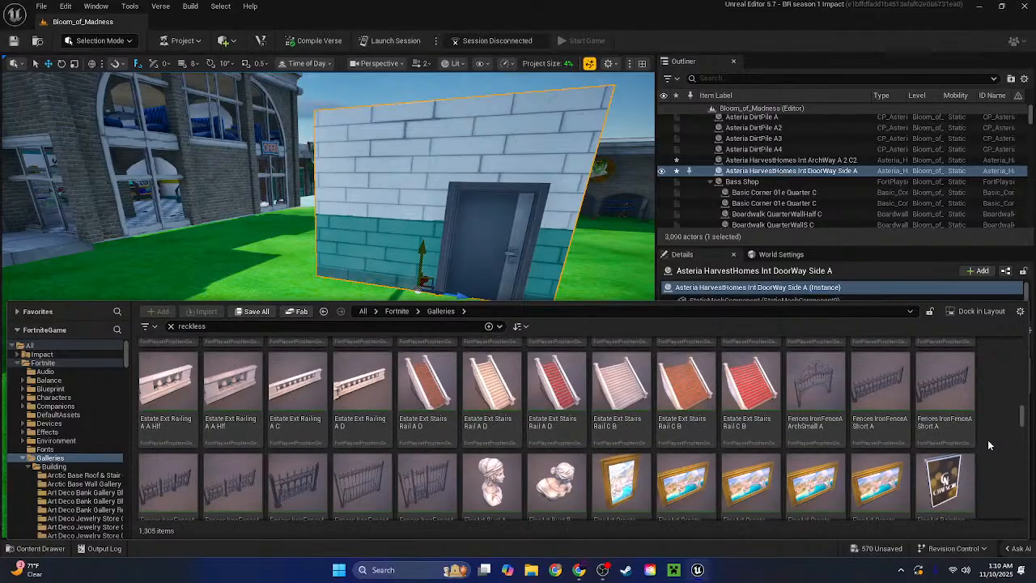
scroll(991, 437, "down", 4)
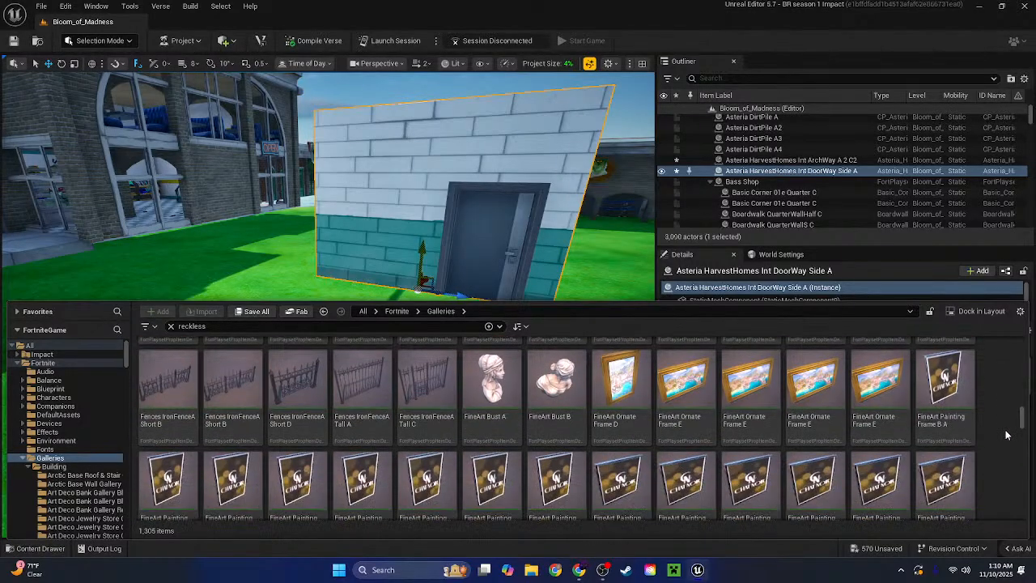
scroll(1005, 436, "down", 8)
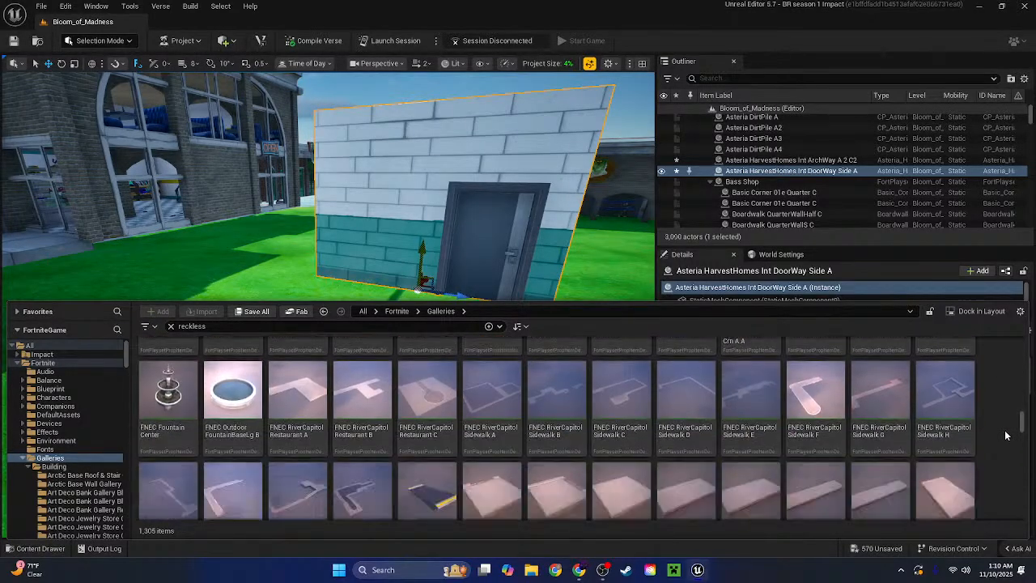
scroll(1006, 435, "down", 6)
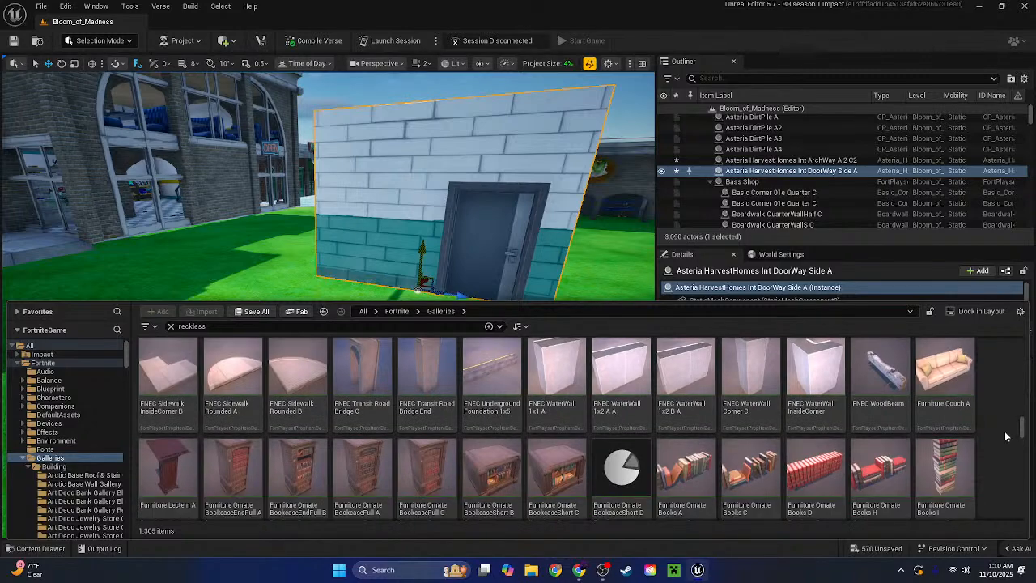
scroll(1006, 435, "down", 10)
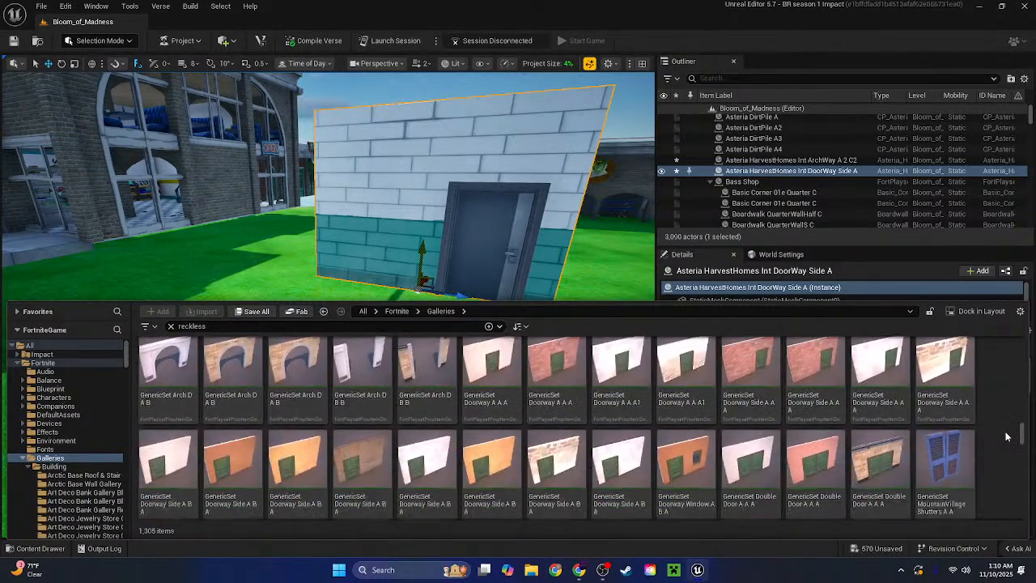
Place the GenericSet Arch D A B on the grass beside the teal-striped doorway wall and raise it out of the ground
scroll(1008, 436, "up", 1)
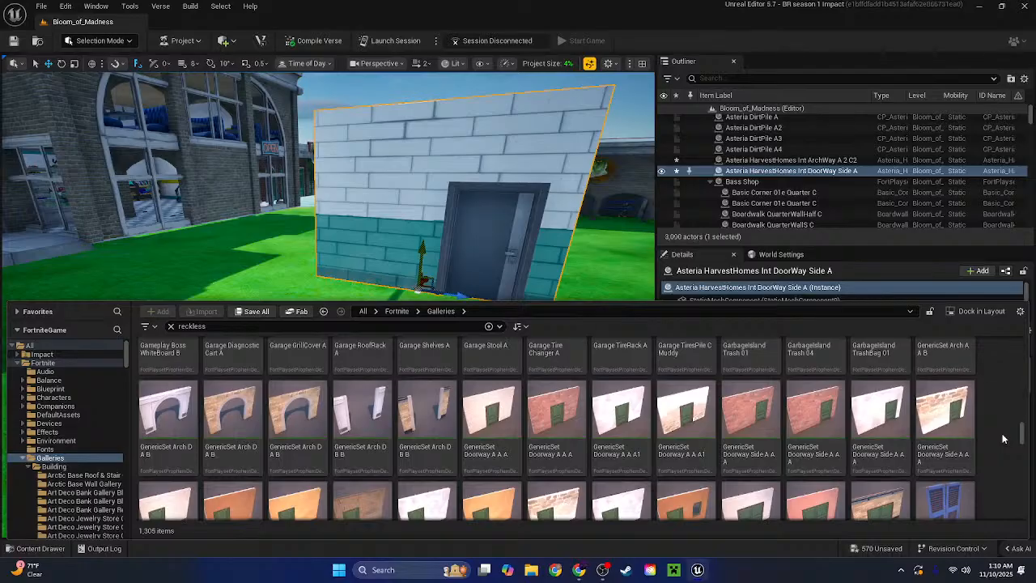
scroll(1004, 439, "up", 1)
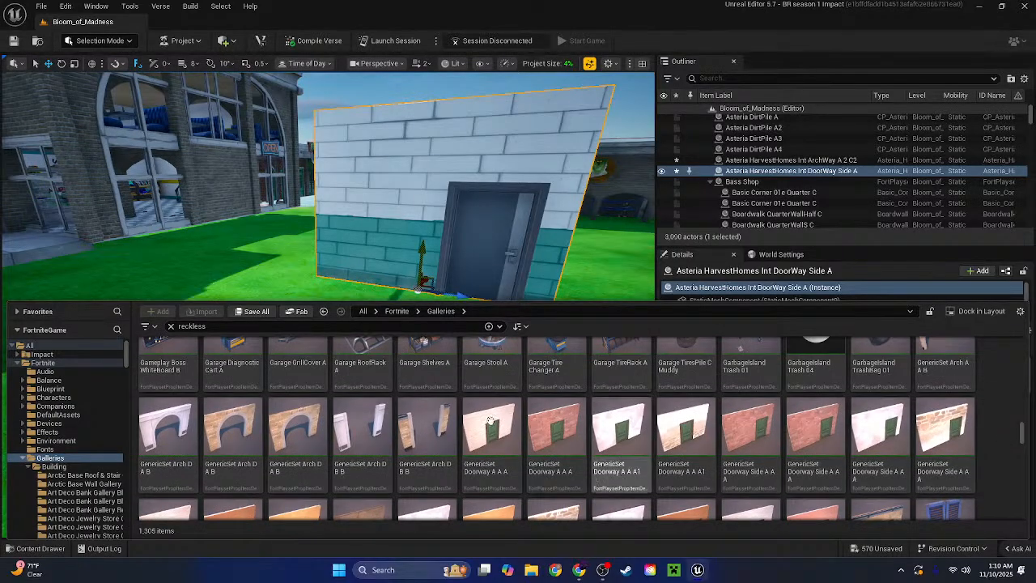
left_click_drag(243, 451, 253, 374)
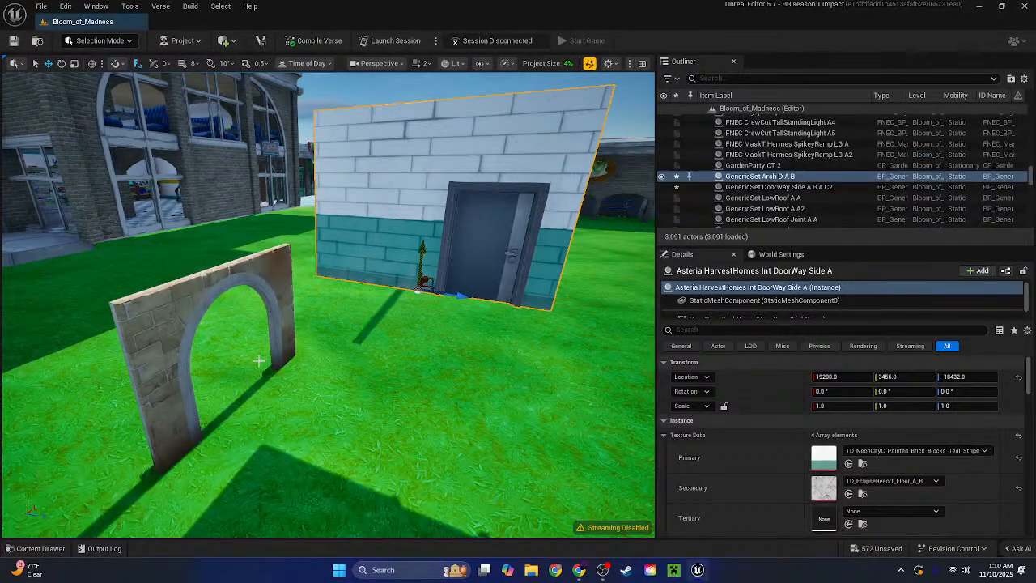
left_click_drag(268, 422, 267, 289)
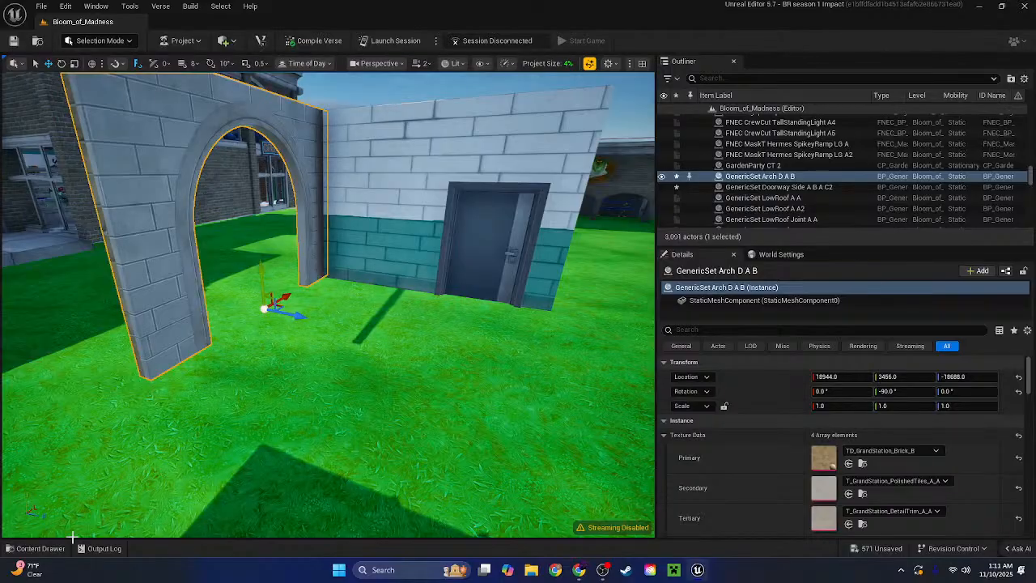
Look through the "reckless" results from the GenericSet doorways past the shutters, balcony rails, stairs and GrandStation roofs to the GrandStation window walls
left_click(34, 548)
scroll(729, 453, "down", 2)
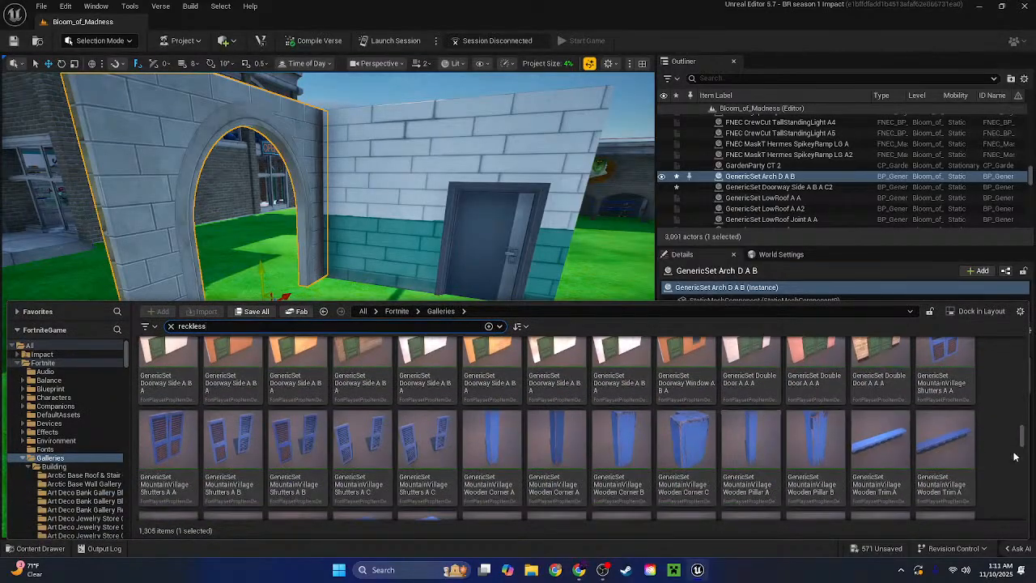
scroll(971, 437, "up", 1)
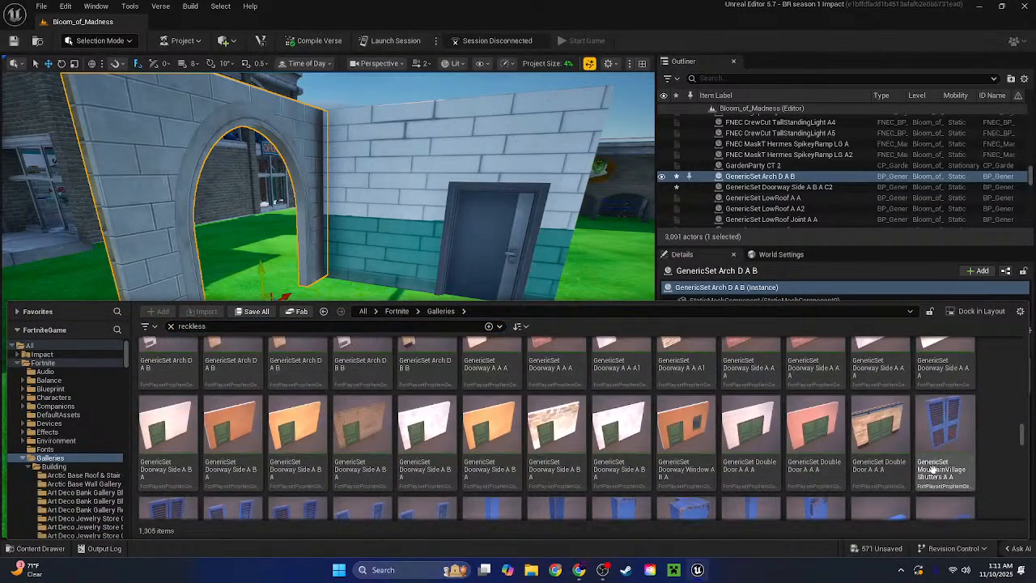
scroll(947, 438, "down", 2)
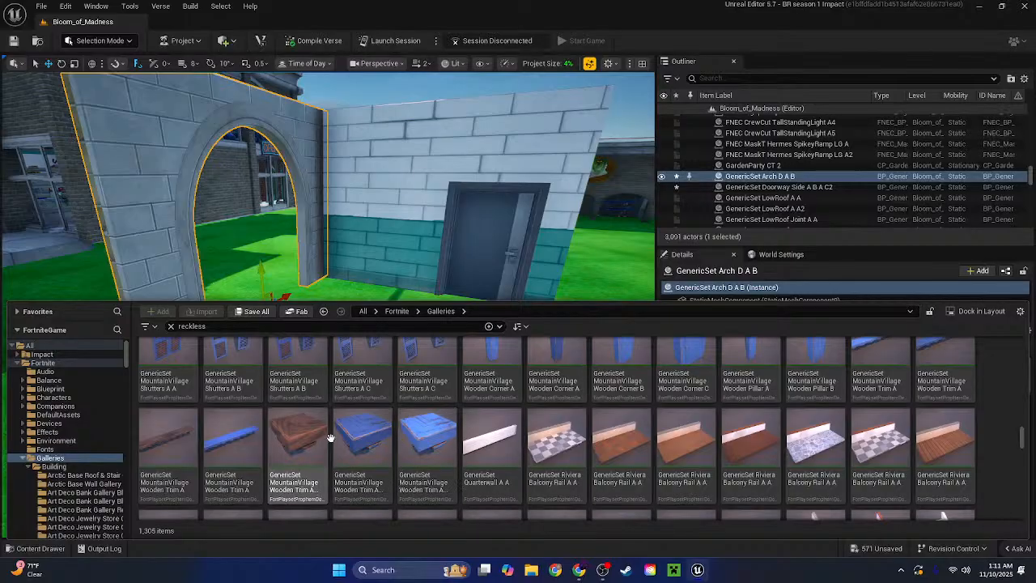
scroll(648, 421, "down", 2)
scroll(704, 429, "down", 1)
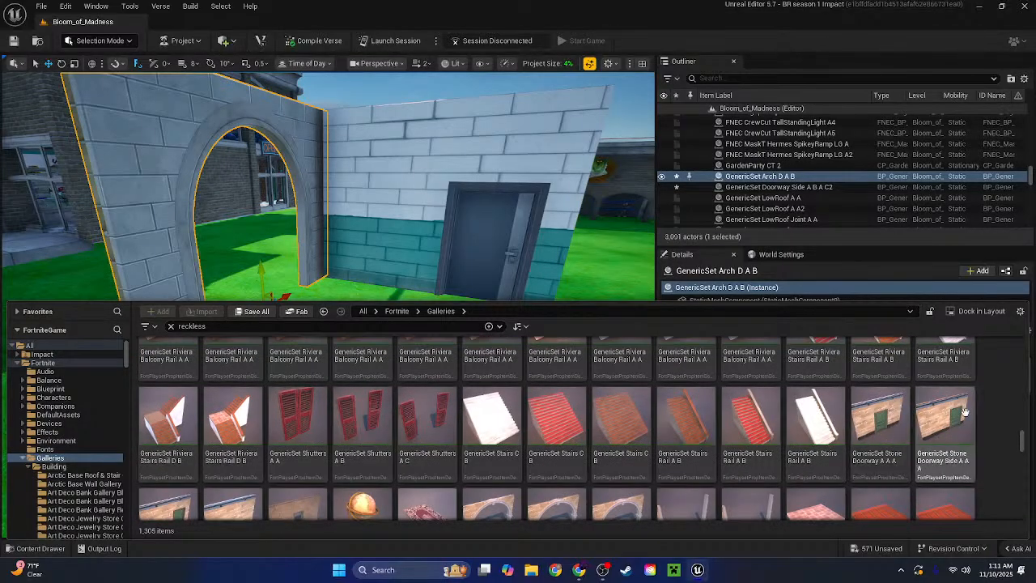
scroll(982, 406, "down", 2)
scroll(982, 406, "up", 1)
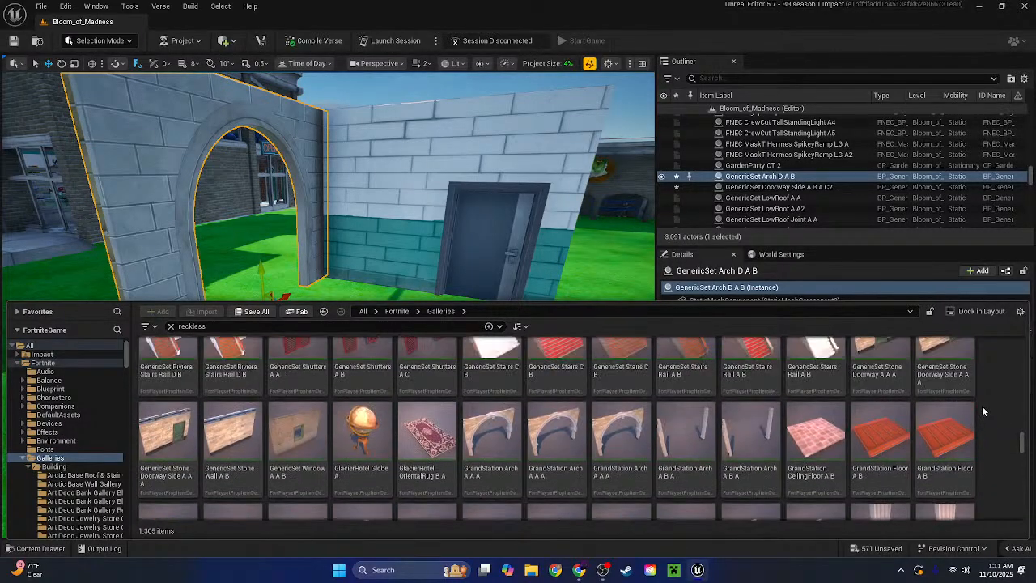
scroll(982, 406, "down", 5)
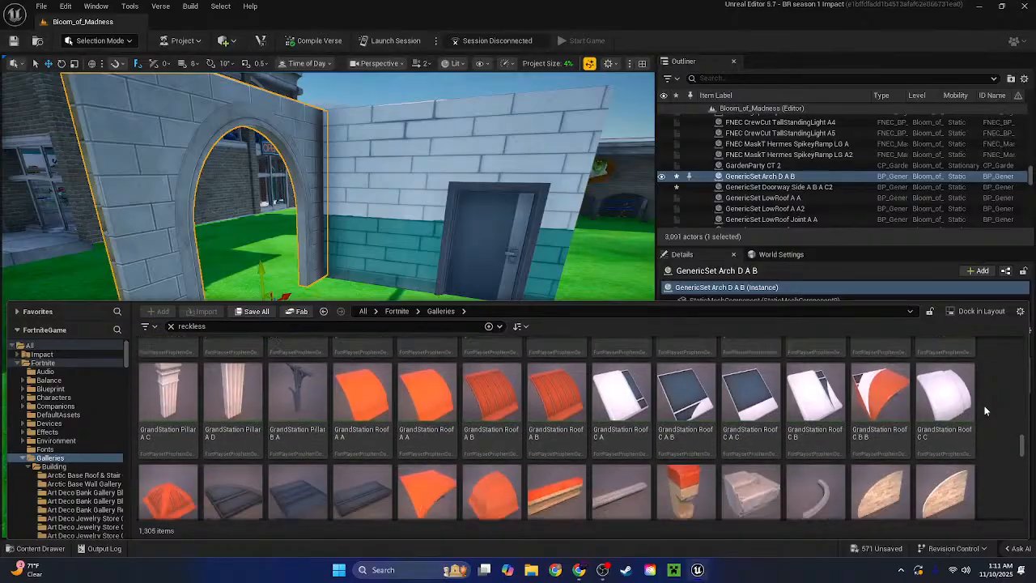
scroll(984, 410, "down", 5)
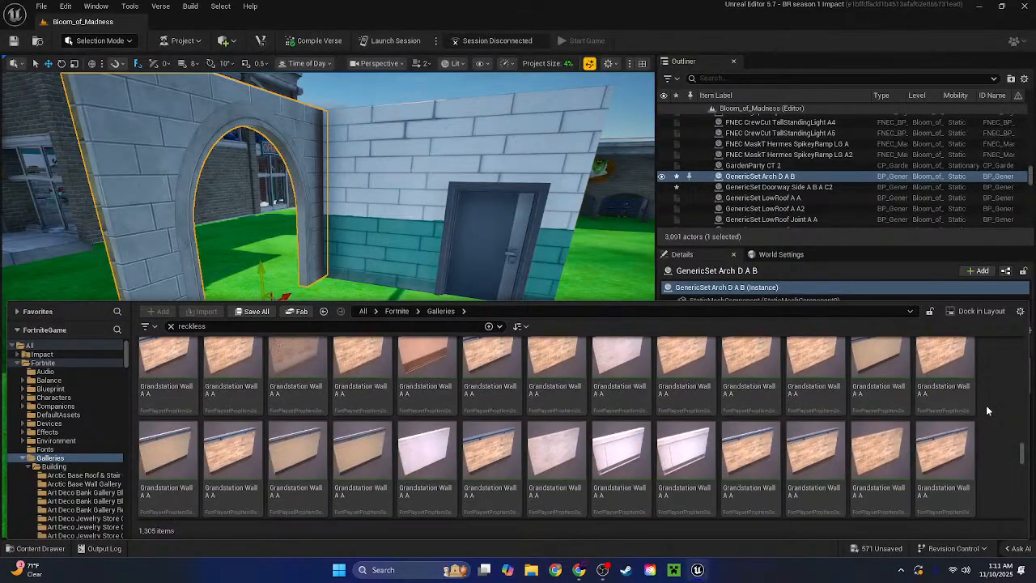
scroll(986, 405, "down", 3)
scroll(988, 405, "up", 2)
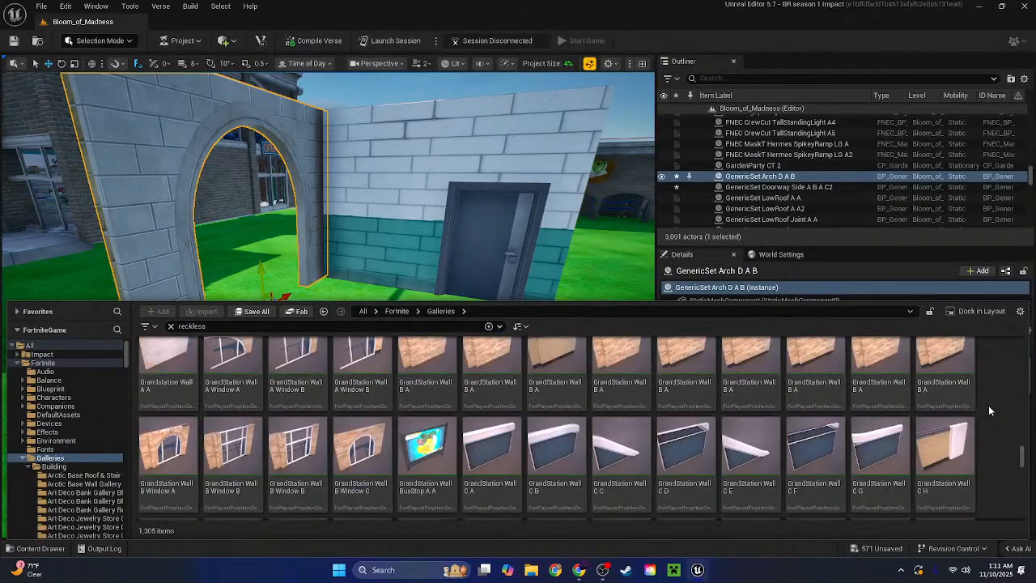
scroll(989, 406, "down", 1)
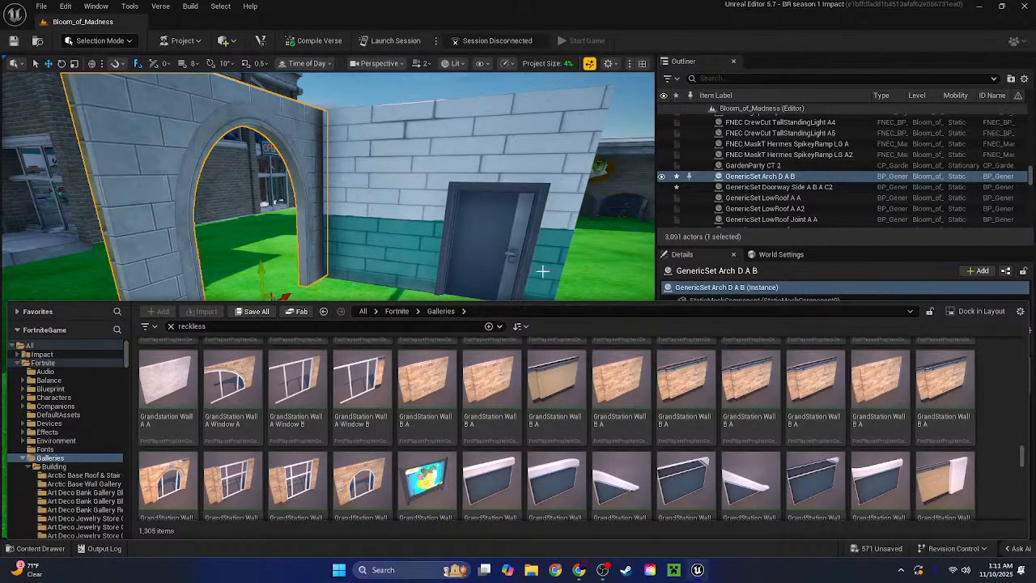
Place the GrandStation Wall A Window A on the grass in front of the brick building with the arched windows
right_click_drag(542, 271, 522, 326)
key("w")
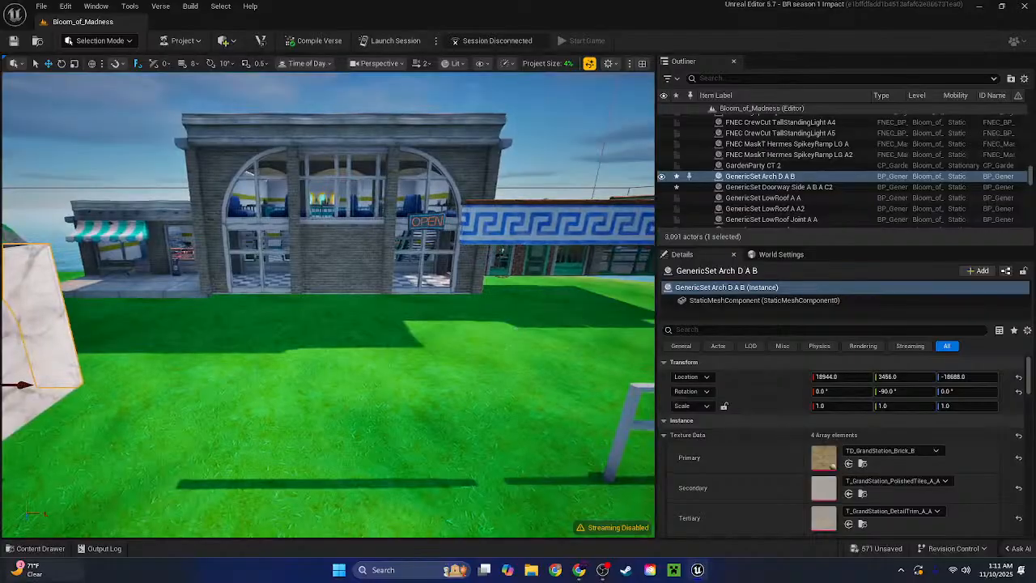
left_click(36, 554)
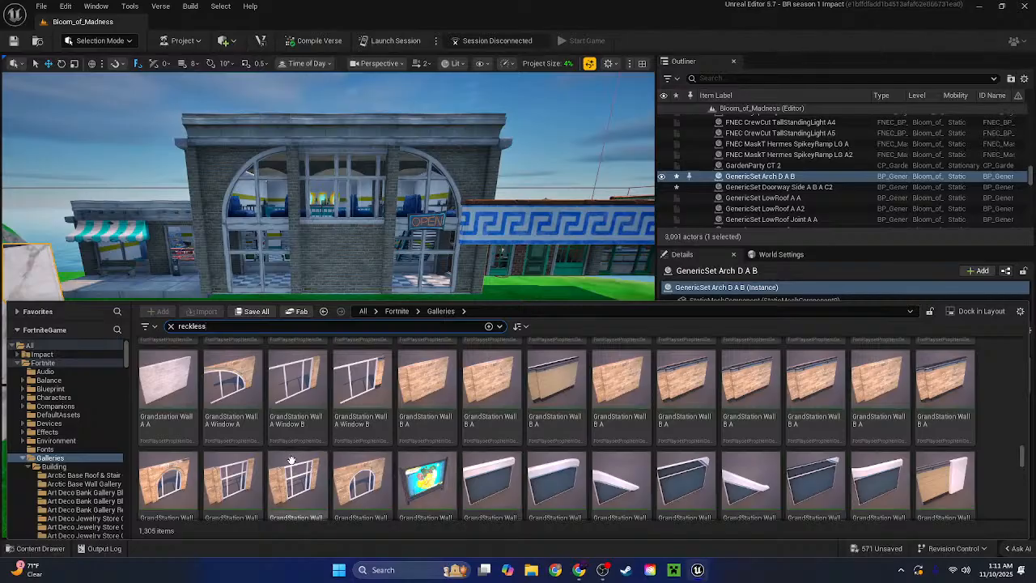
left_click_drag(243, 395, 349, 439)
left_click_drag(352, 484, 340, 367)
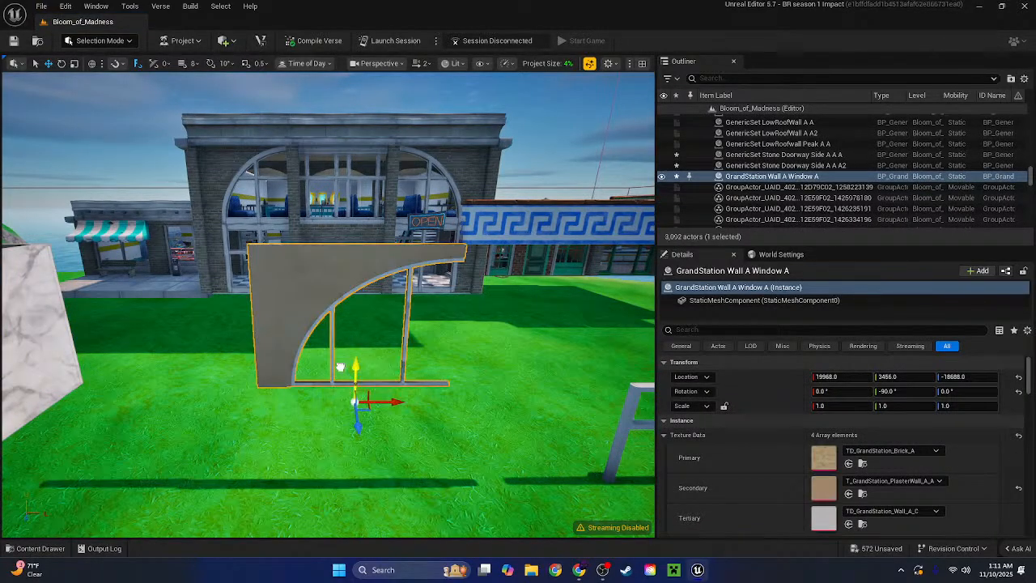
Place two GrandStation Wall B Window B variants, one directly below and one above the quarter-arch window wall
left_click(6, 548)
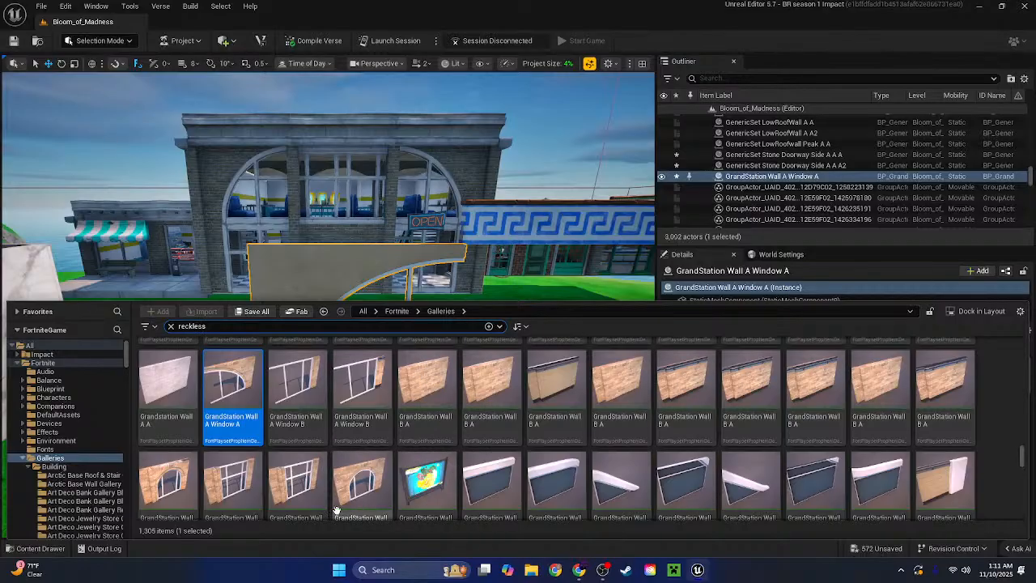
left_click_drag(332, 489, 321, 449)
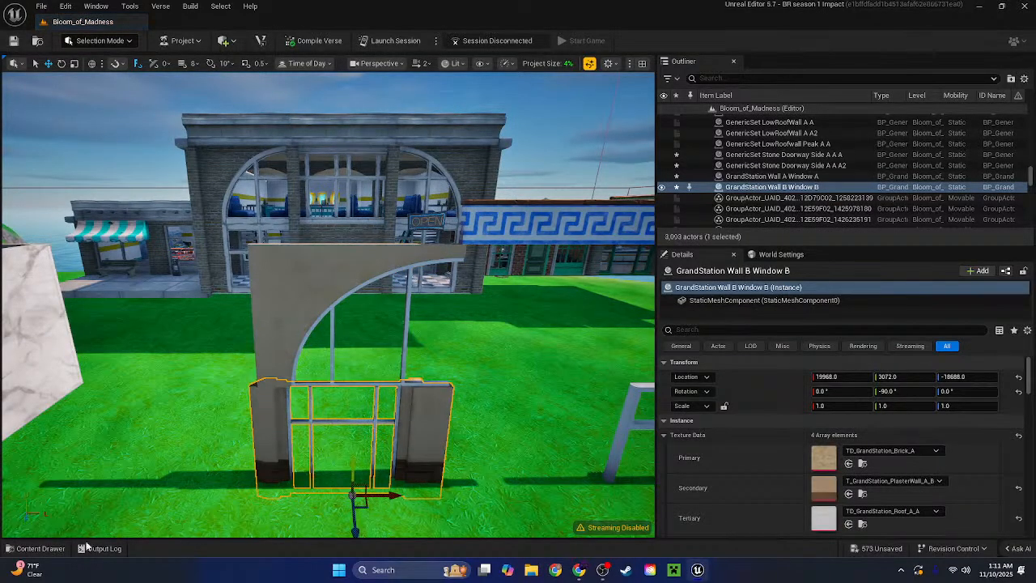
left_click(36, 548)
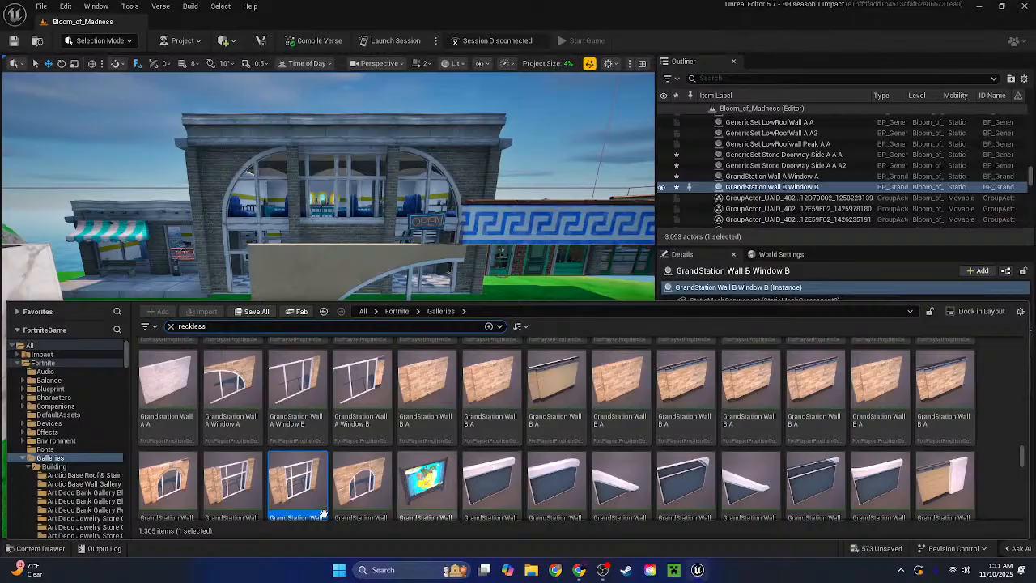
left_click_drag(322, 514, 354, 486)
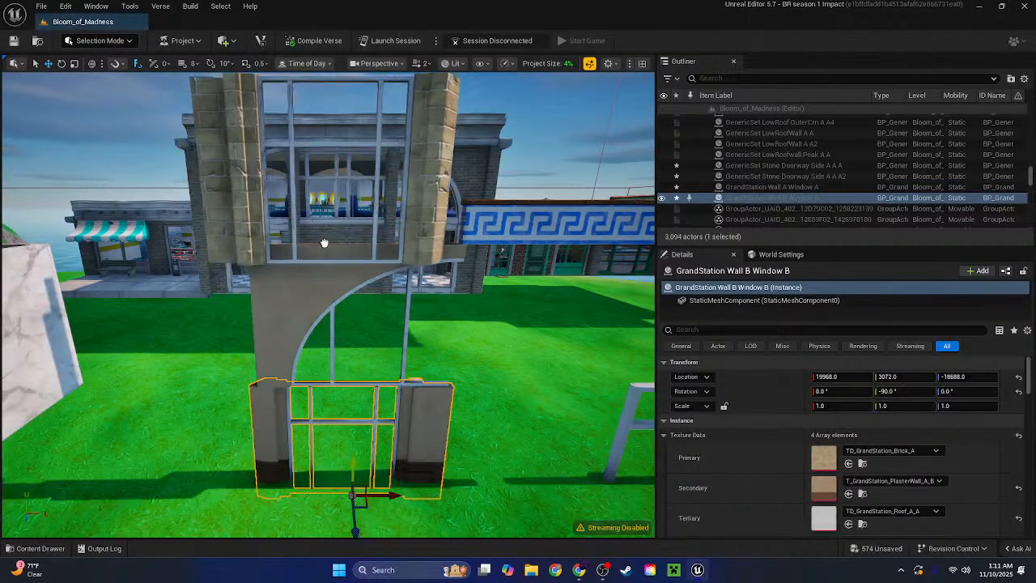
left_click(342, 234)
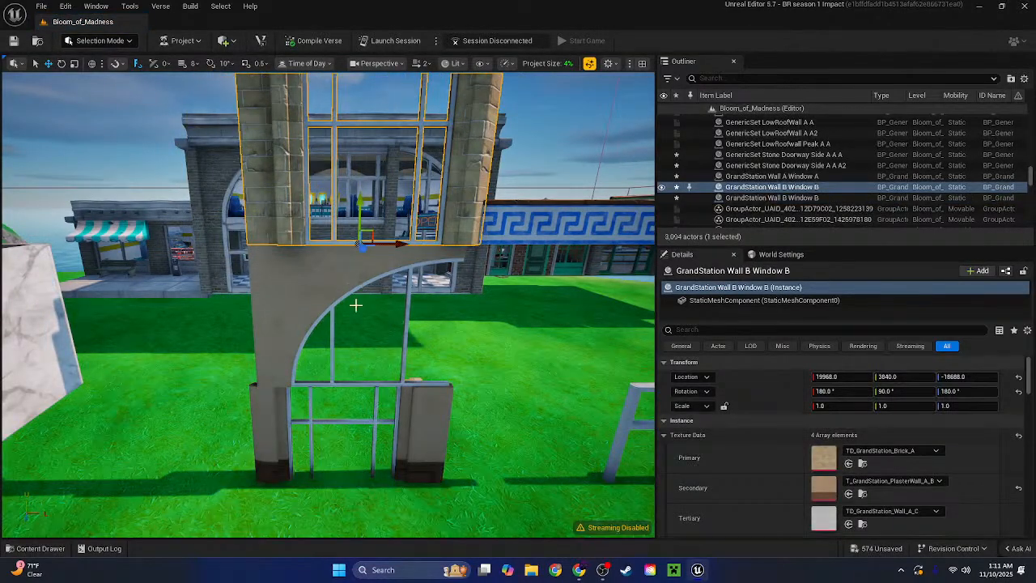
Delete the plain Wall B Window B below the quarter-arch window and lower the stone-pillared variant into its place
left_click(416, 418)
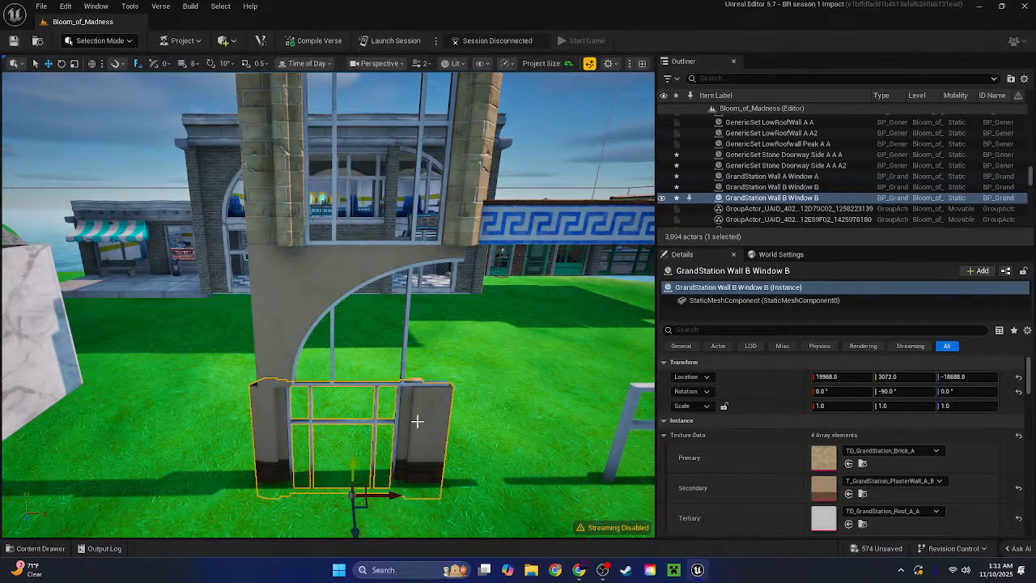
key("Delete")
left_click(290, 277)
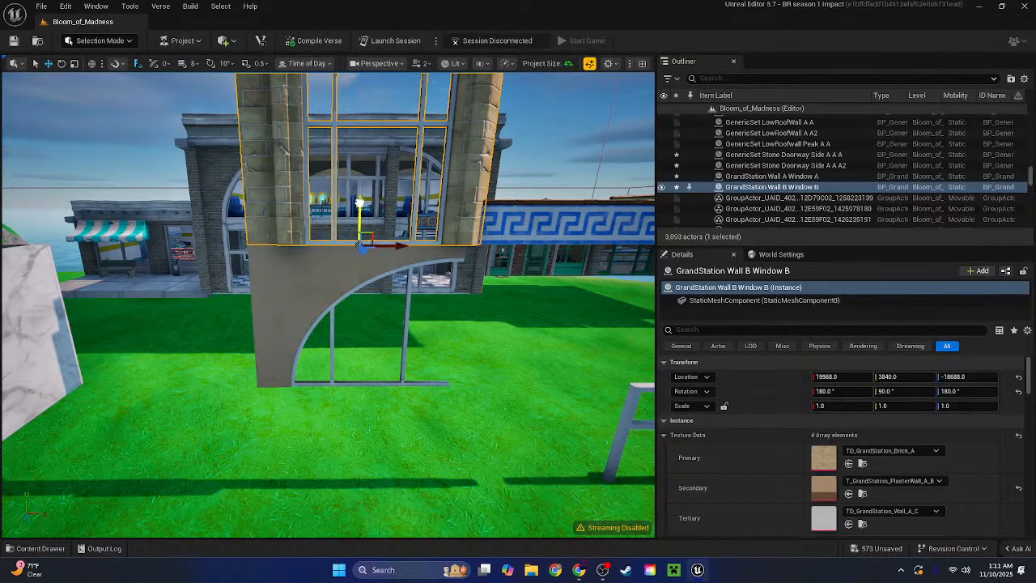
left_click_drag(360, 201, 340, 450)
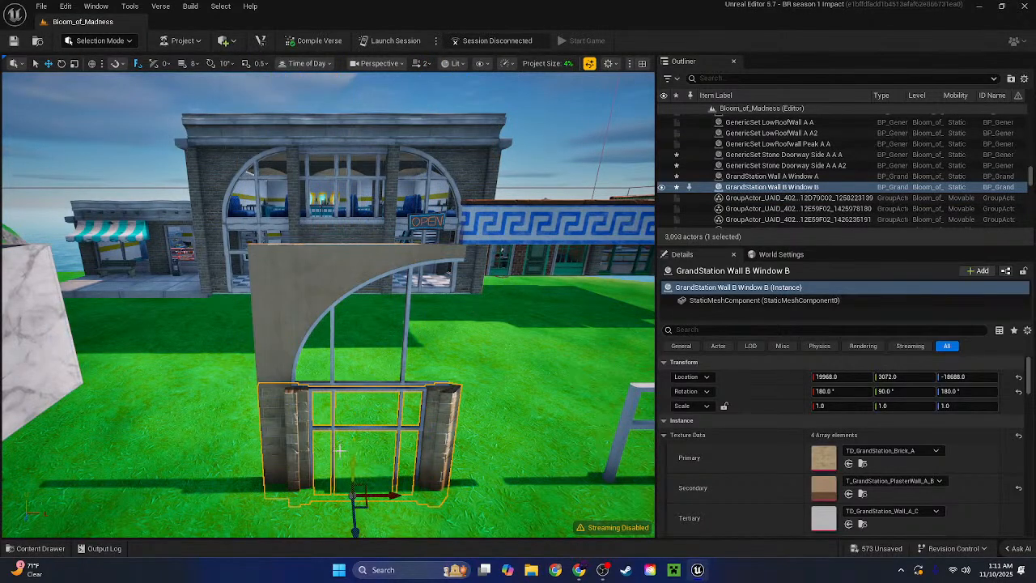
Place a GrandStation Wall A Window B from the "reckless" gallery results on the grass beside the pillared window wall
left_click(40, 549)
scroll(980, 404, "up", 3)
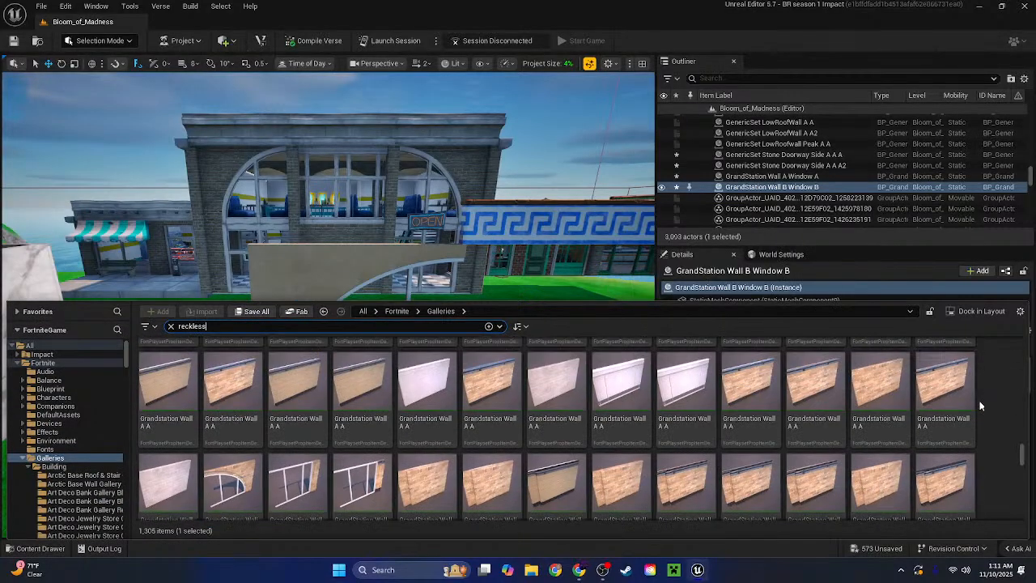
scroll(980, 405, "down", 5)
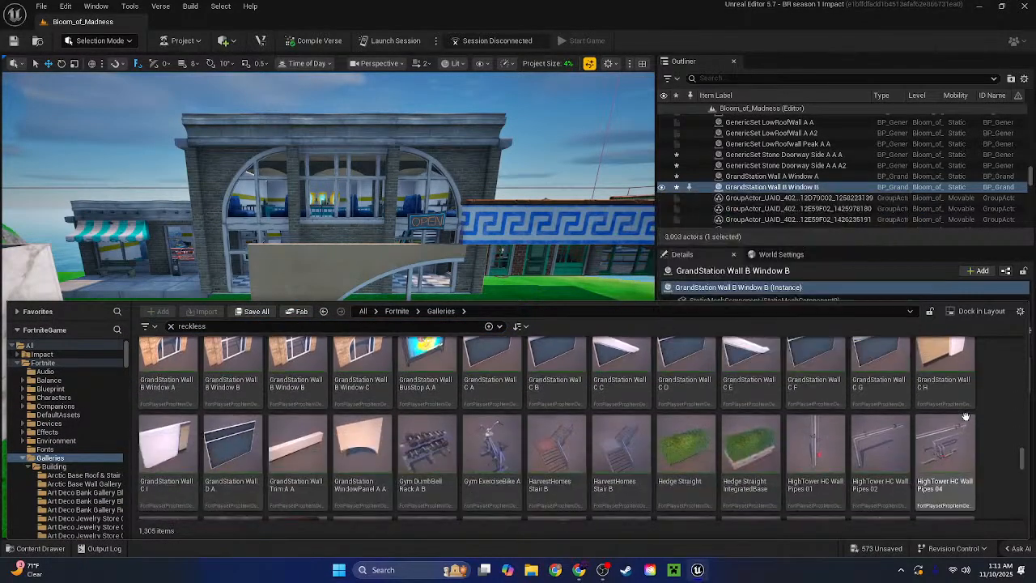
scroll(992, 391, "down", 1)
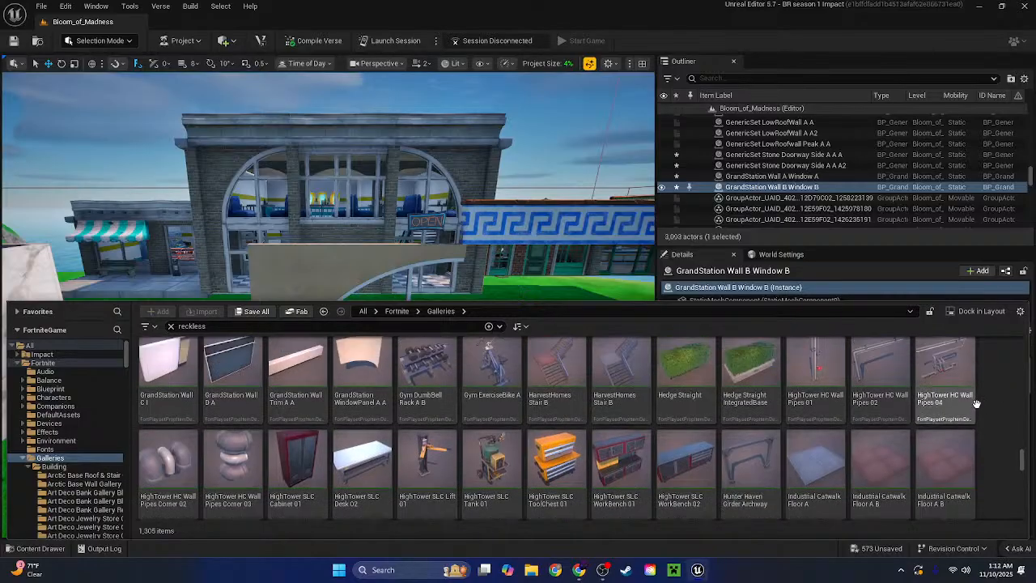
scroll(980, 401, "up", 4)
scroll(970, 437, "down", 1)
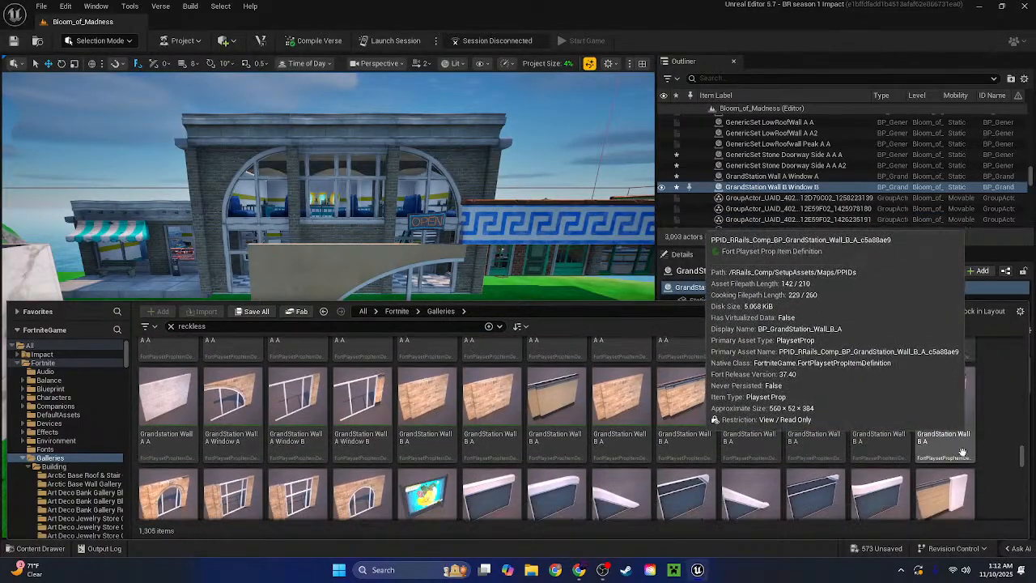
scroll(453, 472, "down", 1)
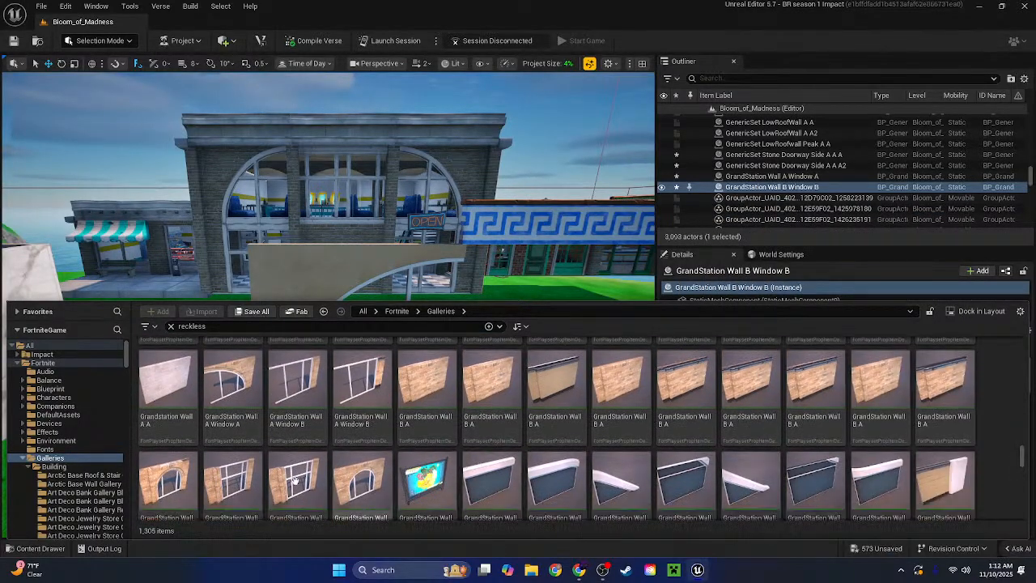
right_click_drag(416, 287, 232, 415)
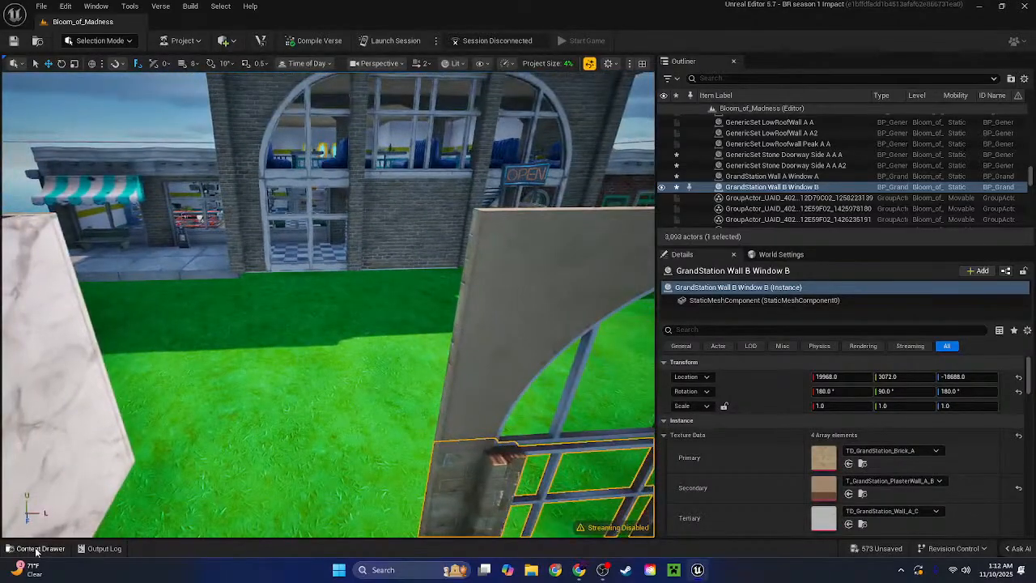
left_click(35, 549)
left_click_drag(372, 417, 391, 477)
right_click_drag(389, 476, 146, 494)
left_click(35, 549)
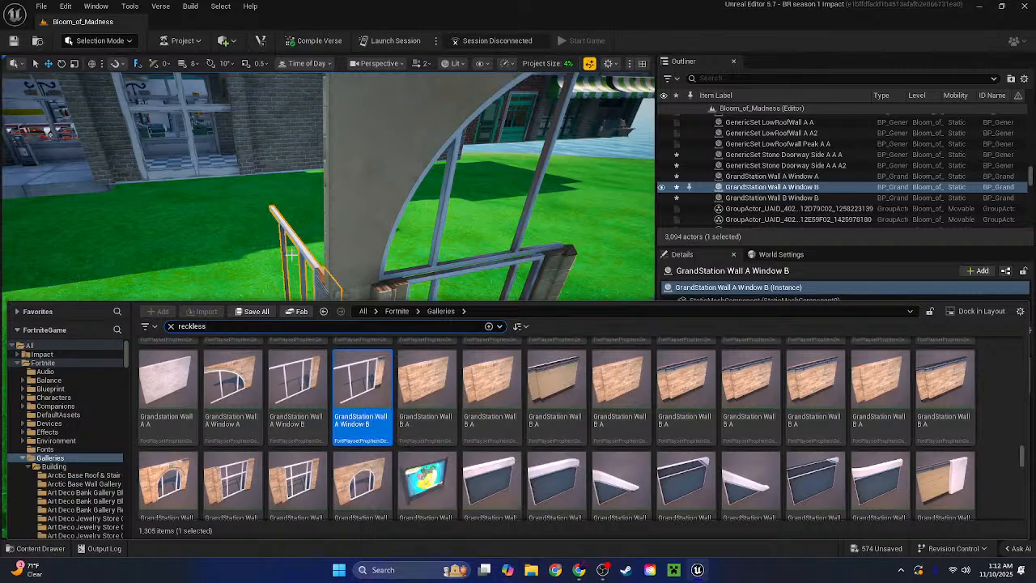
Place the other GrandStation Wall A Window B variant beside the window walls and delete the first variant
left_click_drag(279, 405, 297, 342)
left_click(526, 364)
left_click(307, 348)
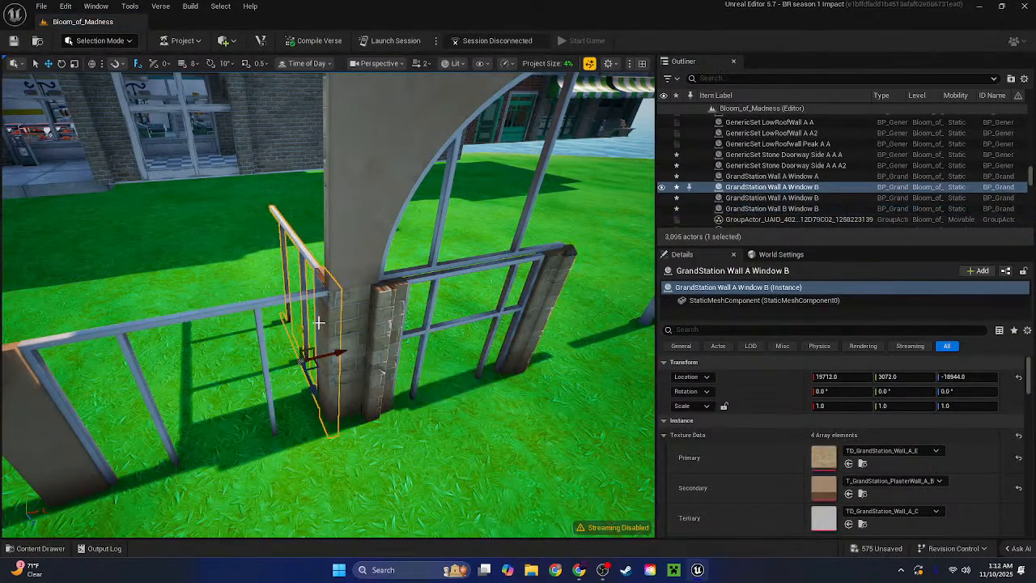
key("Delete")
Delete the two ground-floor StoreFront Glass E C walls below the arches of the brick building
right_click_drag(475, 342, 474, 243)
right_click_drag(264, 194, 264, 273)
left_click(264, 273)
left_click(612, 280, "ctrl")
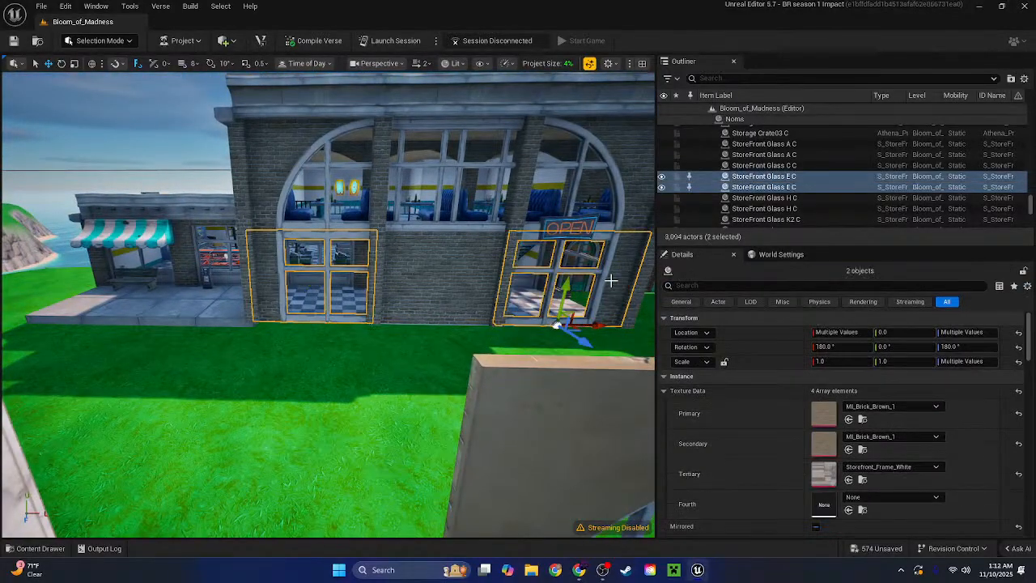
key("Delete")
Move the Wall A Window B into the brick building's left ground-floor opening at 19456, 3456, -19712
right_click_drag(359, 301, 304, 330)
left_click(224, 489)
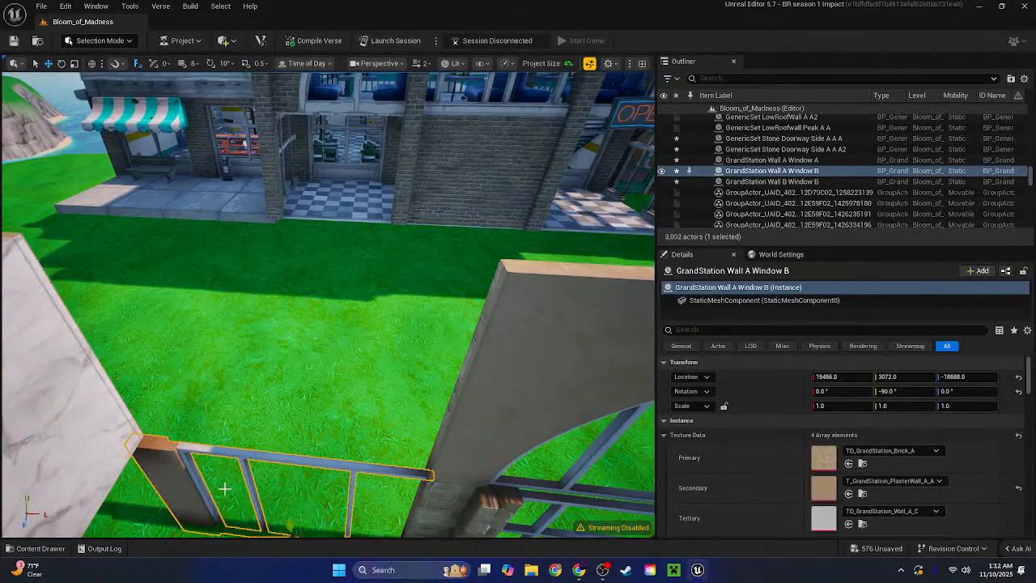
right_click_drag(224, 489, 224, 526)
left_click_drag(296, 434, 409, 148)
key("f")
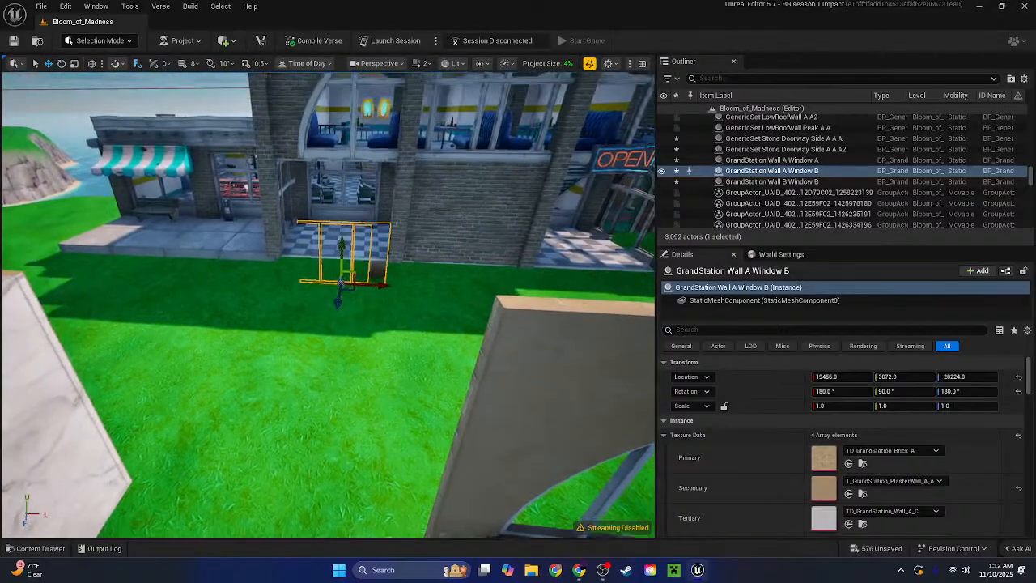
left_click_drag(332, 320, 334, 257)
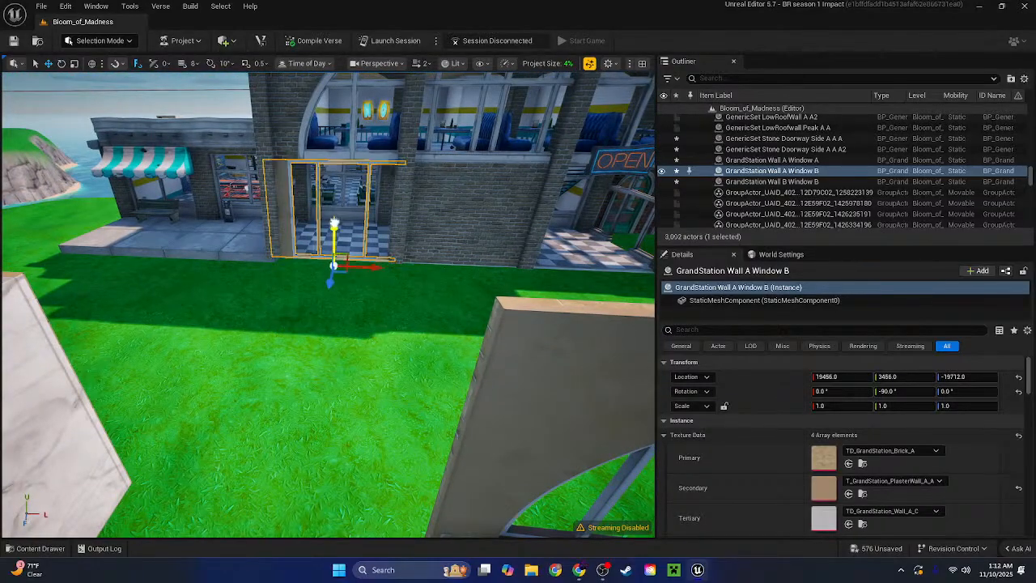
Turn on Mirrored for the Wall A Window B in the left ground-floor opening and align it with the opening
scroll(820, 480, "down", 2)
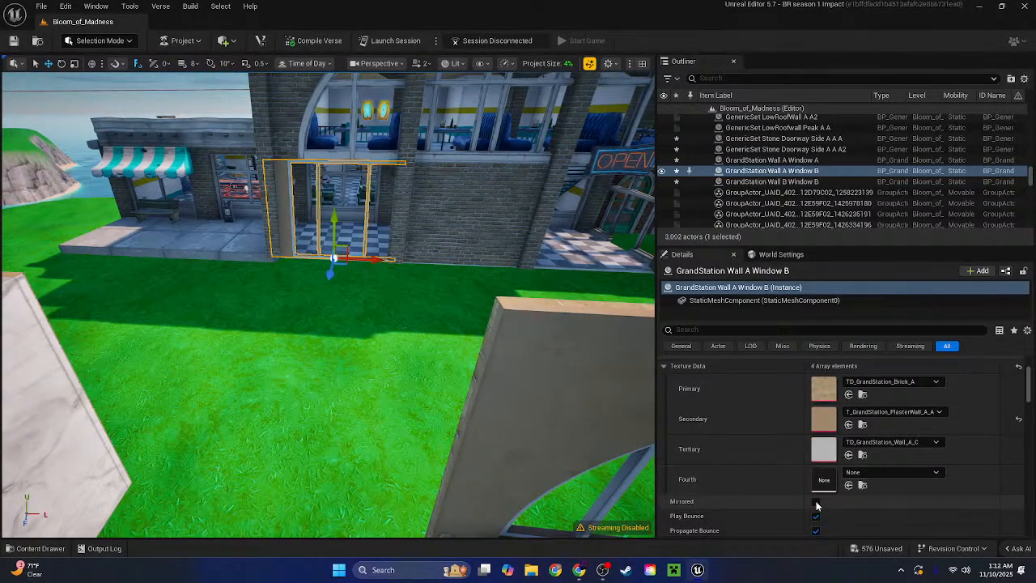
left_click(816, 501)
left_click_drag(326, 272, 324, 287)
right_click_drag(362, 274, 372, 272)
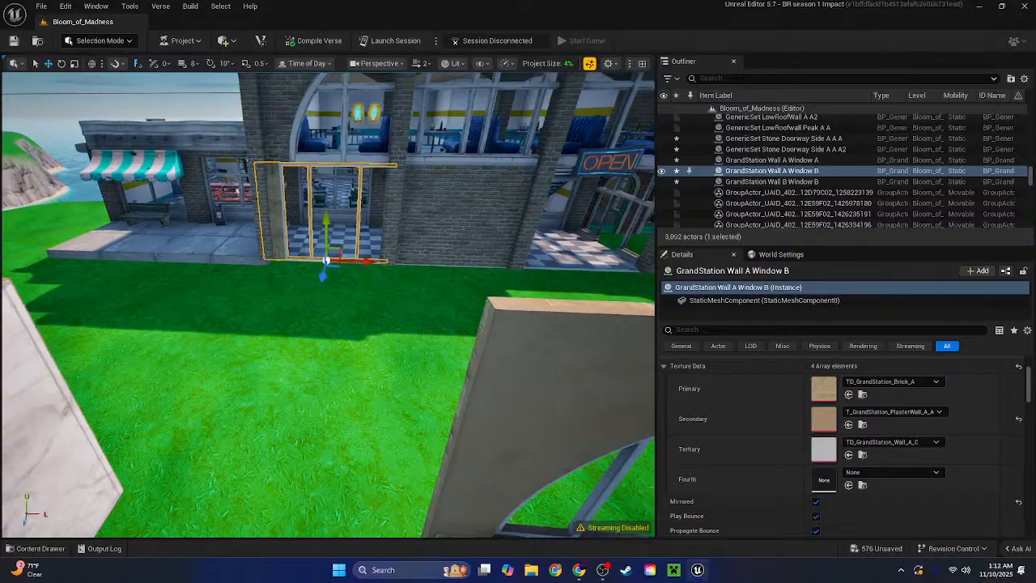
Copy the Wall A Window B into the right ground-floor opening at 20480, 3456, -19712 with Mirrored turned off
left_click_drag(379, 268, 631, 269, "alt")
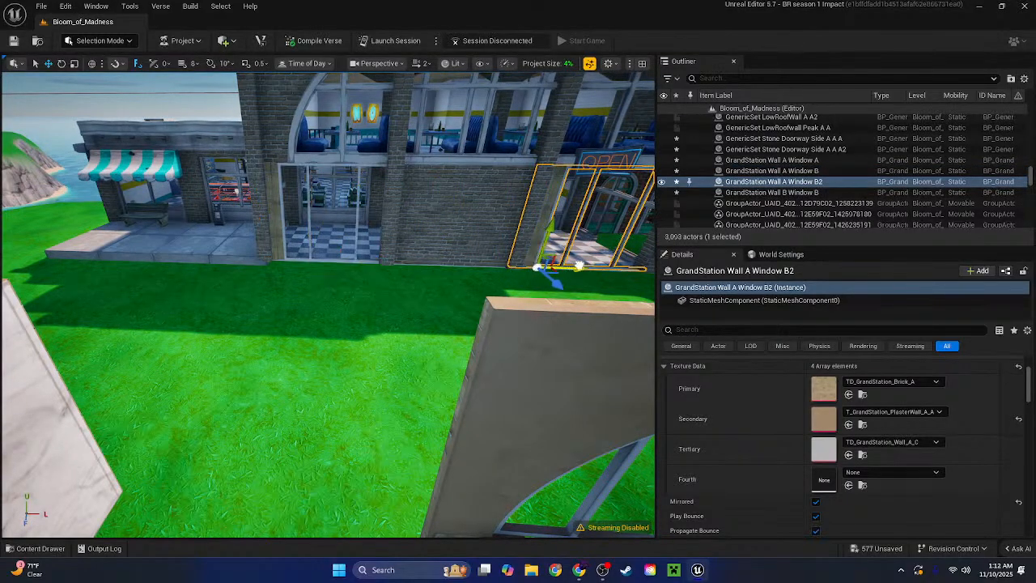
left_click(816, 501)
scroll(814, 503, "up", 2)
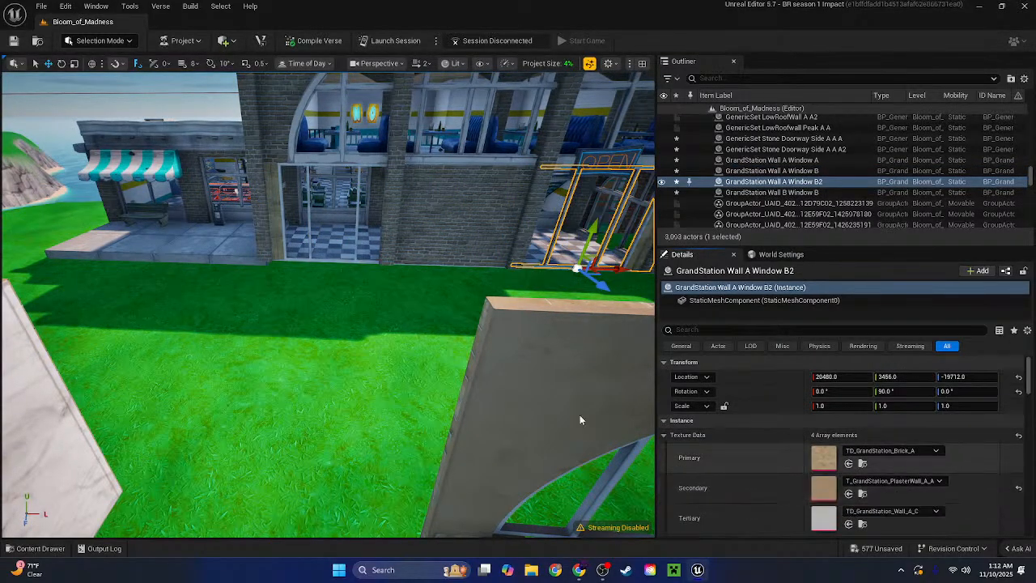
Delete the two upper-floor arched StoreFront Glass H C walls of the brick building
right_click_drag(579, 416, 631, 401)
right_click_drag(453, 328, 394, 340)
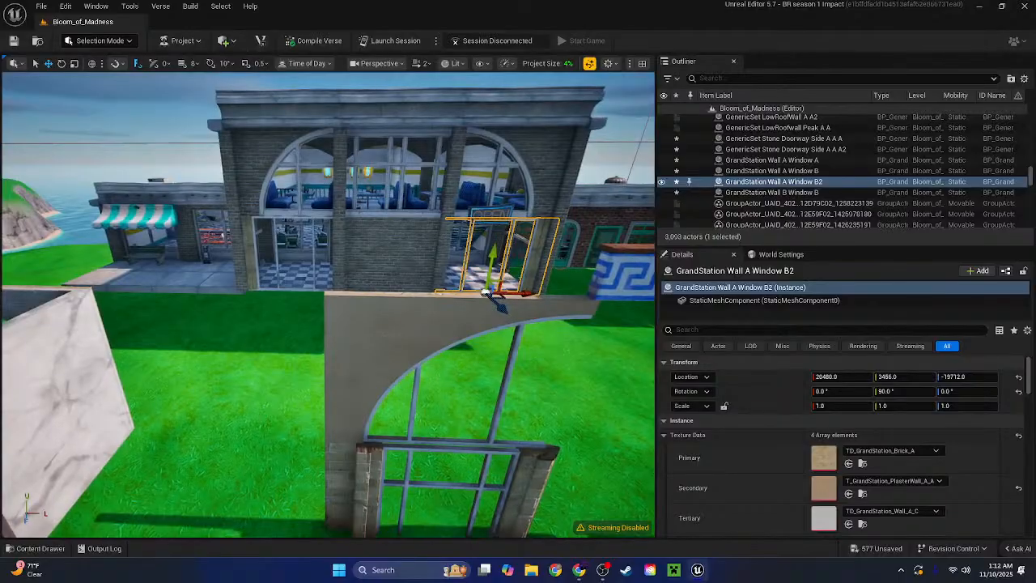
left_click(393, 340)
left_click(486, 162)
left_click(264, 149, "ctrl")
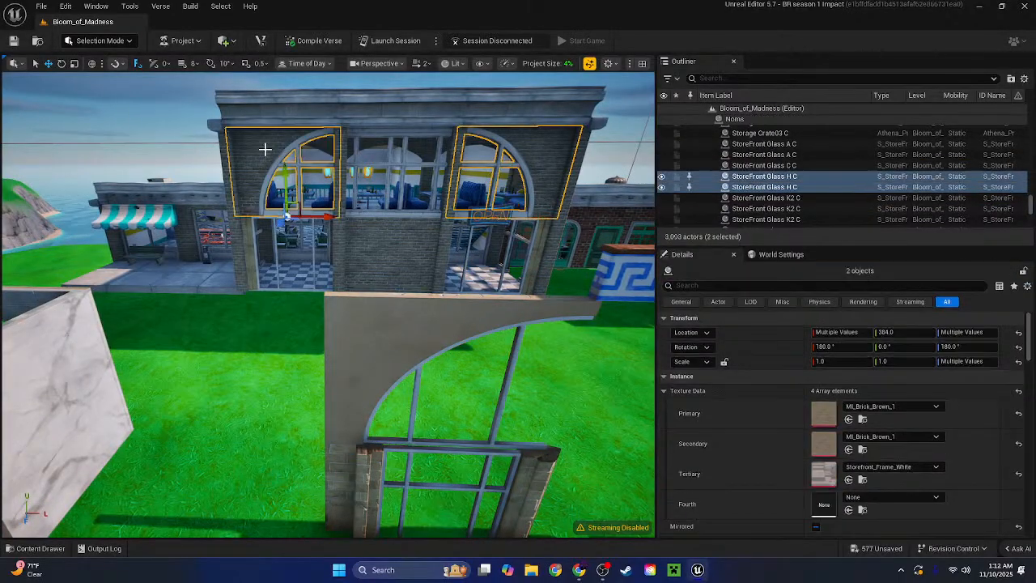
key("Delete")
Fill both outer upper-floor openings with the quarter-arch Wall A Window A, mirroring the left copy at 19456, 3840, -19712
left_click(388, 390)
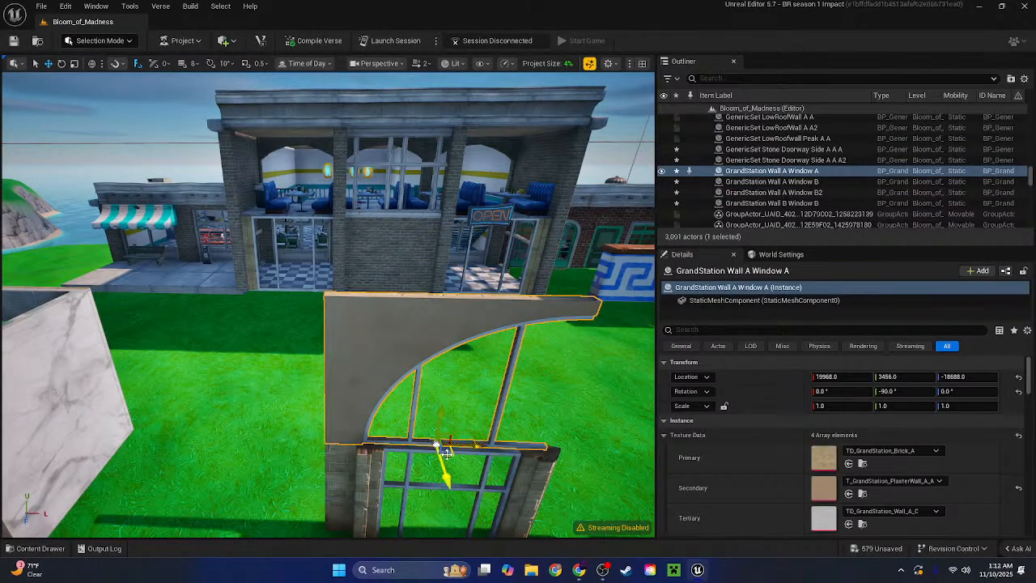
left_click_drag(405, 401, 319, 219)
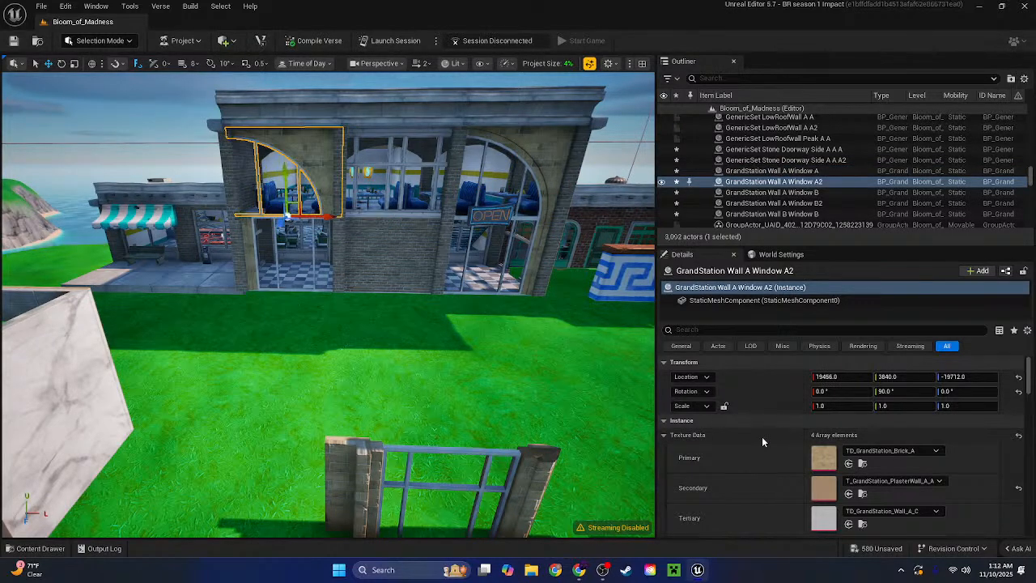
scroll(763, 438, "down", 3)
left_click(816, 485)
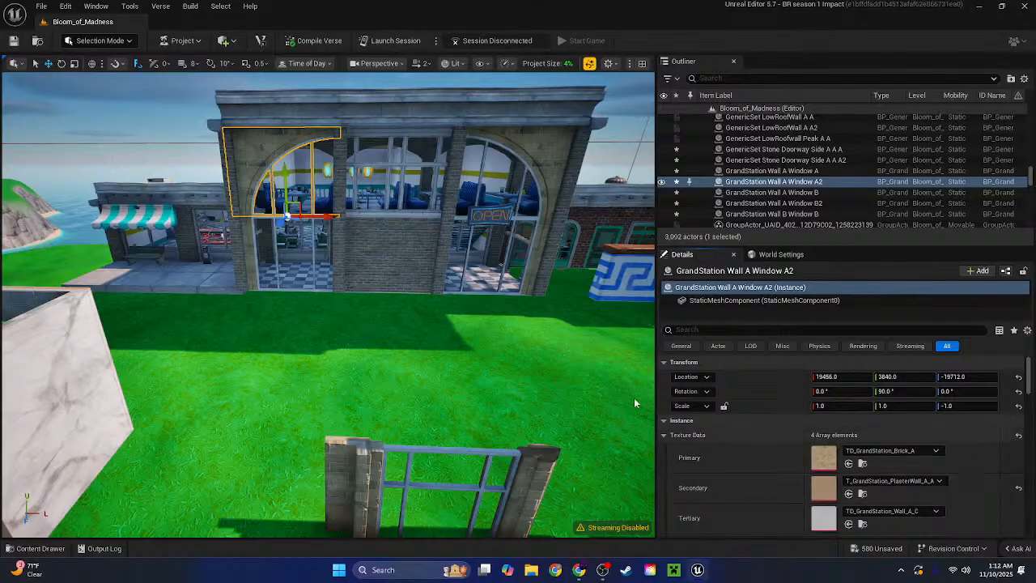
Delete the upper middle StoreFront Glass C C and move the pillared Wall B Window B into its opening at 19968, 3840, -19712
right_click_drag(470, 324, 547, 324)
left_click(379, 208)
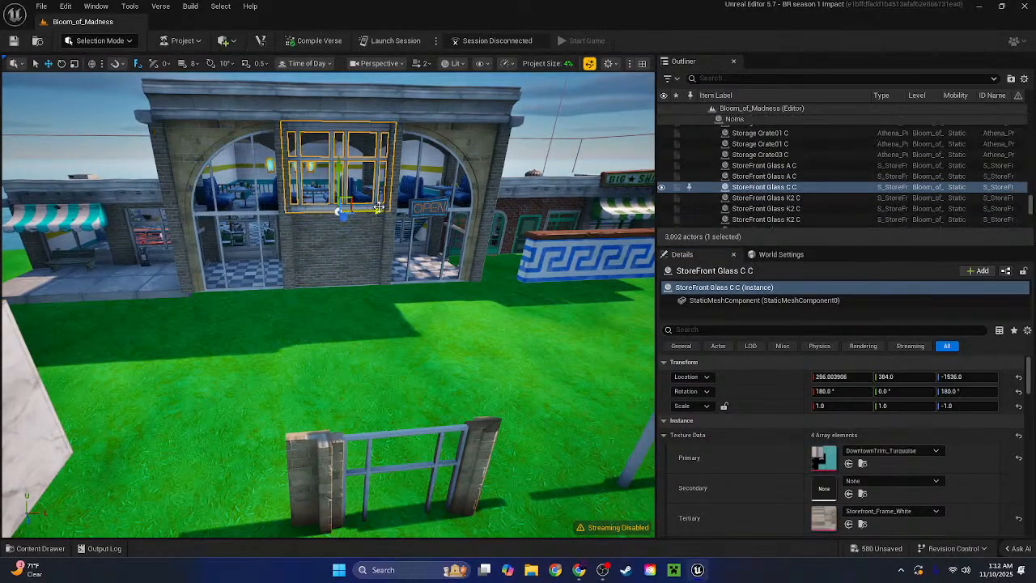
key("Delete")
left_click(468, 454)
left_click_drag(397, 530, 331, 321)
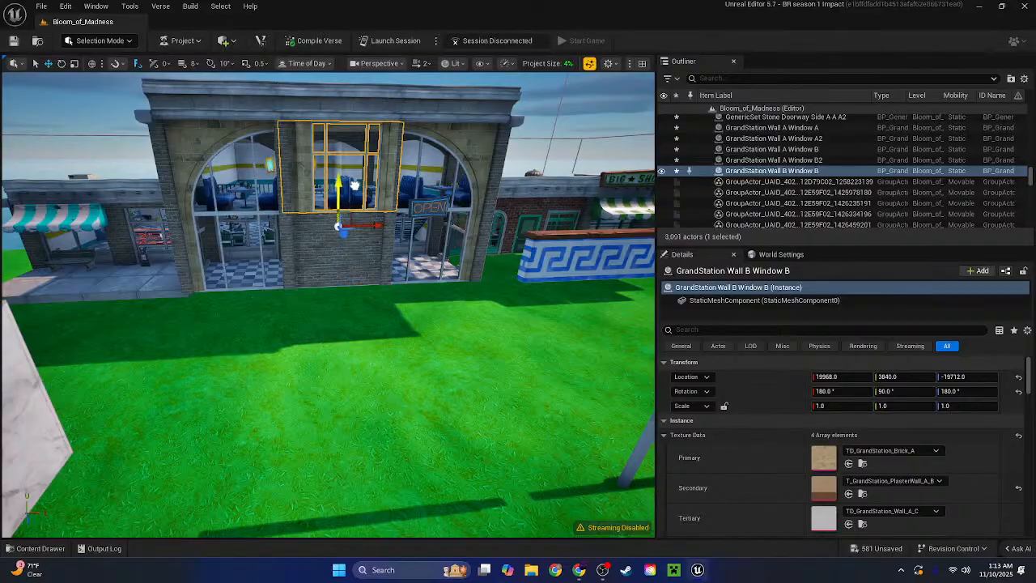
Delete the two upper-floor brick pillars on either side of the middle window wall
right_click_drag(355, 186, 355, 97)
left_click(175, 83)
mouse_move(175, 83)
right_mouse_down()
mouse_move(137, 83)
mouse_move(162, 89)
right_mouse_up()
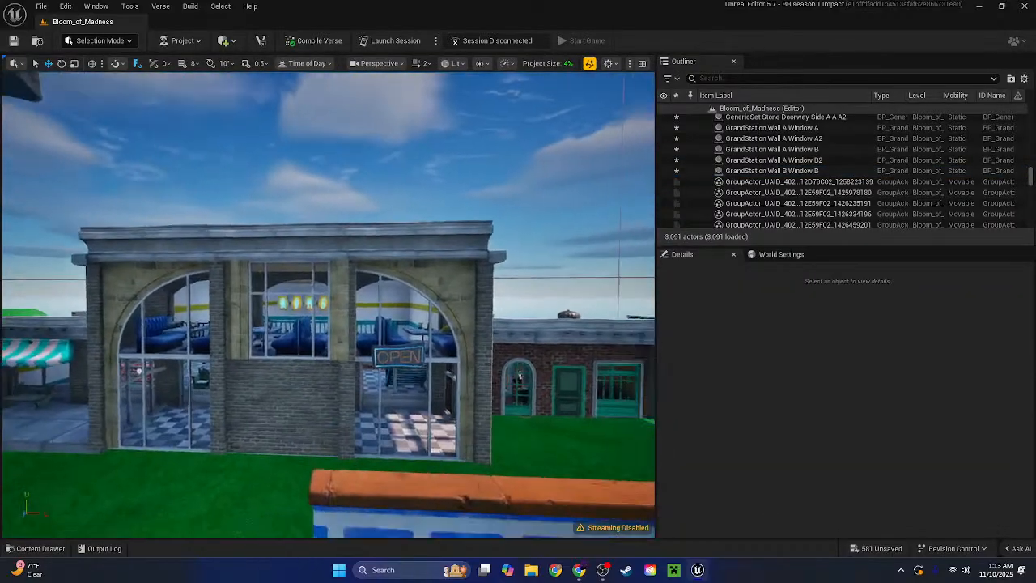
key("a")
right_click_drag(356, 162, 384, 223)
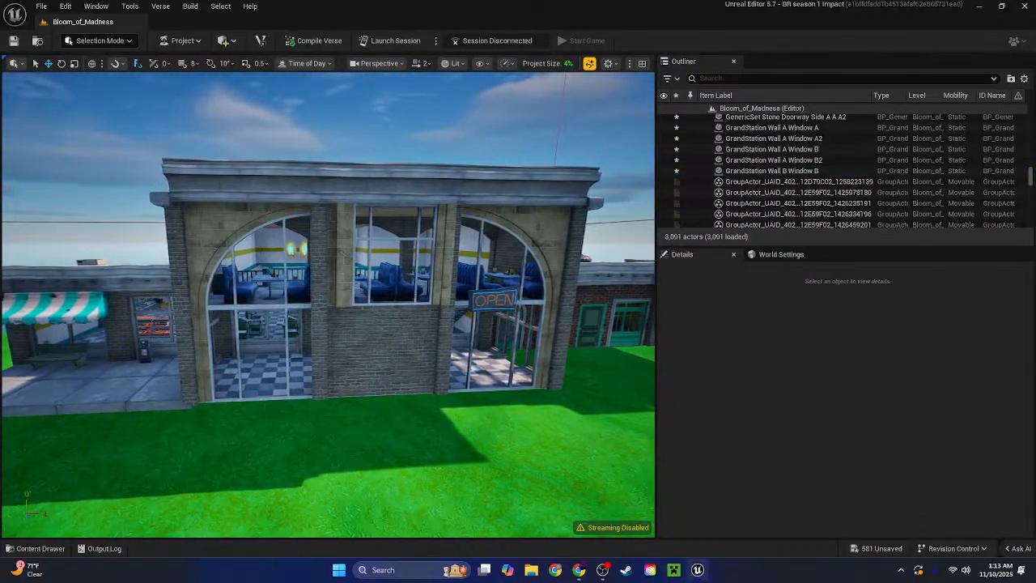
right_click_drag(414, 300, 305, 334)
key("w")
left_click(396, 256)
key("a")
left_click(275, 251, "ctrl")
key("Delete")
key("s")
Place a GrandStation Wall B Window C in front of the middle brick wall and delete the upper middle Wall B Window B
left_click(35, 548)
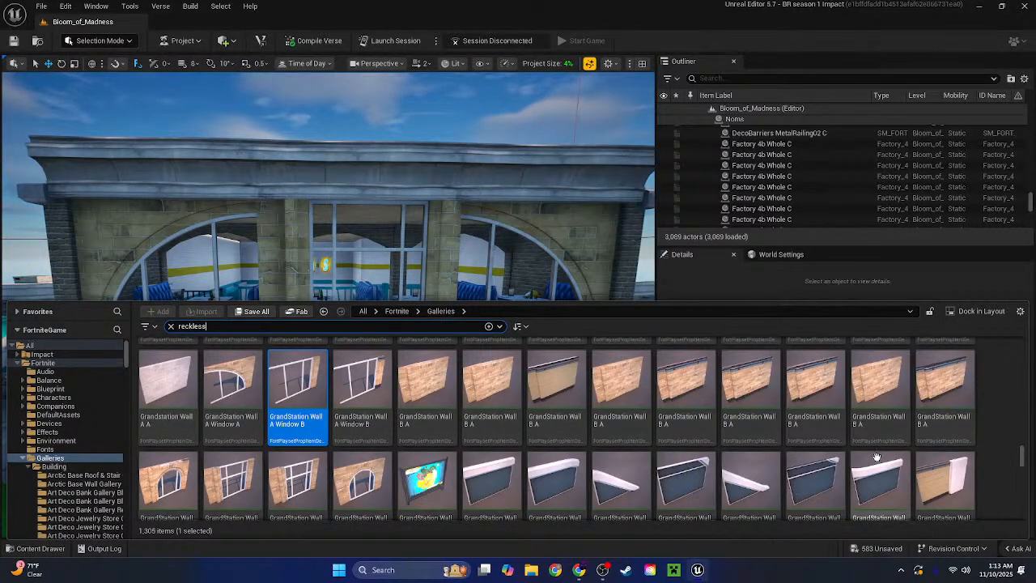
scroll(783, 474, "down", 2)
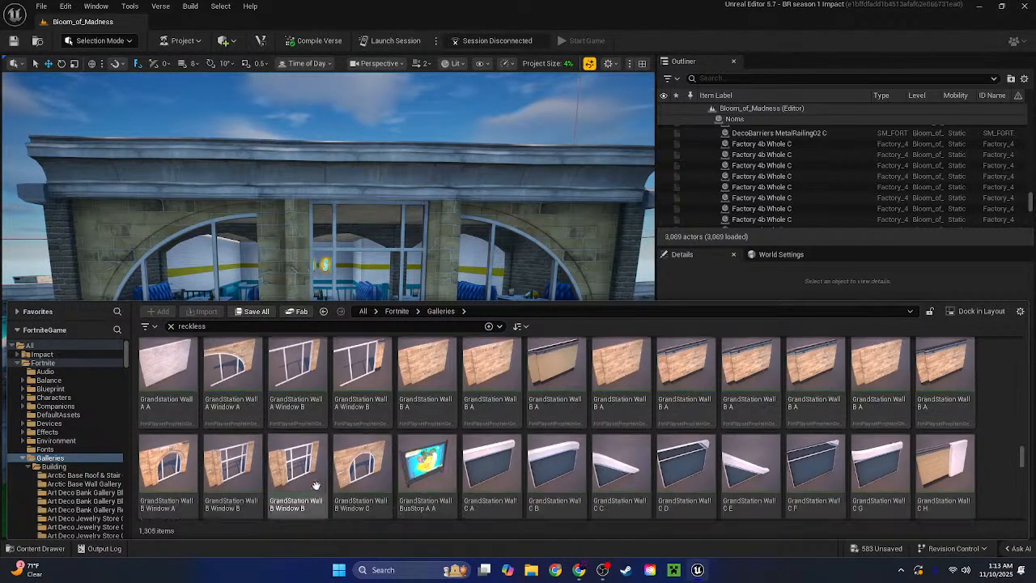
left_click_drag(370, 478, 351, 516)
left_click(423, 303)
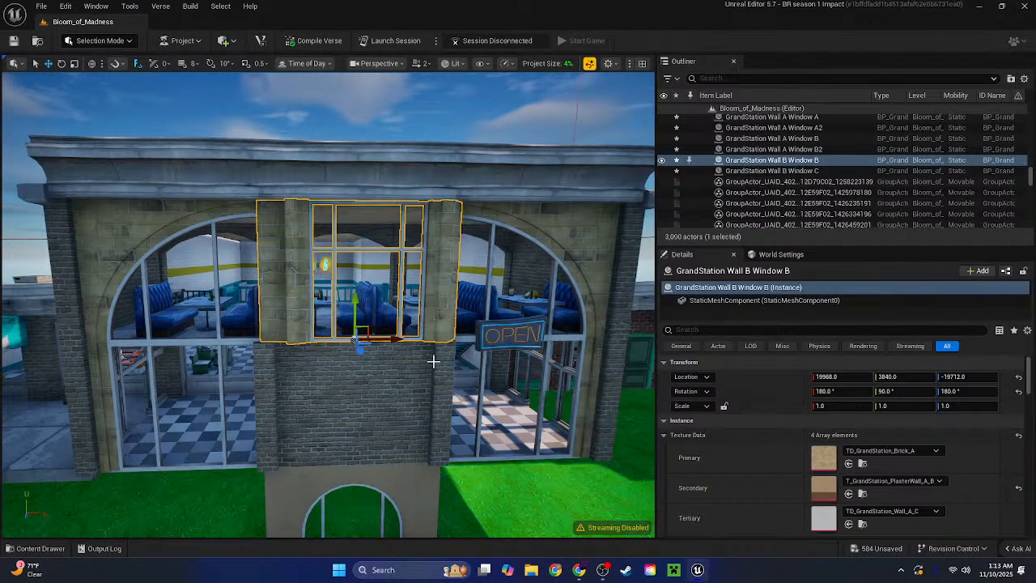
key("Delete")
Raise the Wall B Window C into the upper middle opening between the quarter arches and turn on Mirrored
left_click(366, 517)
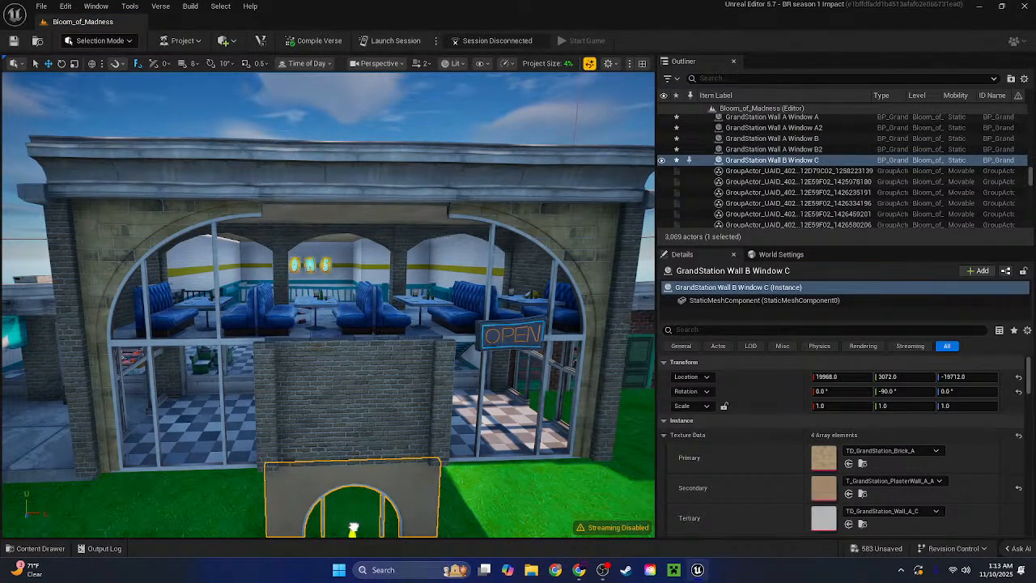
left_click_drag(353, 530, 354, 339)
scroll(819, 486, "down", 3)
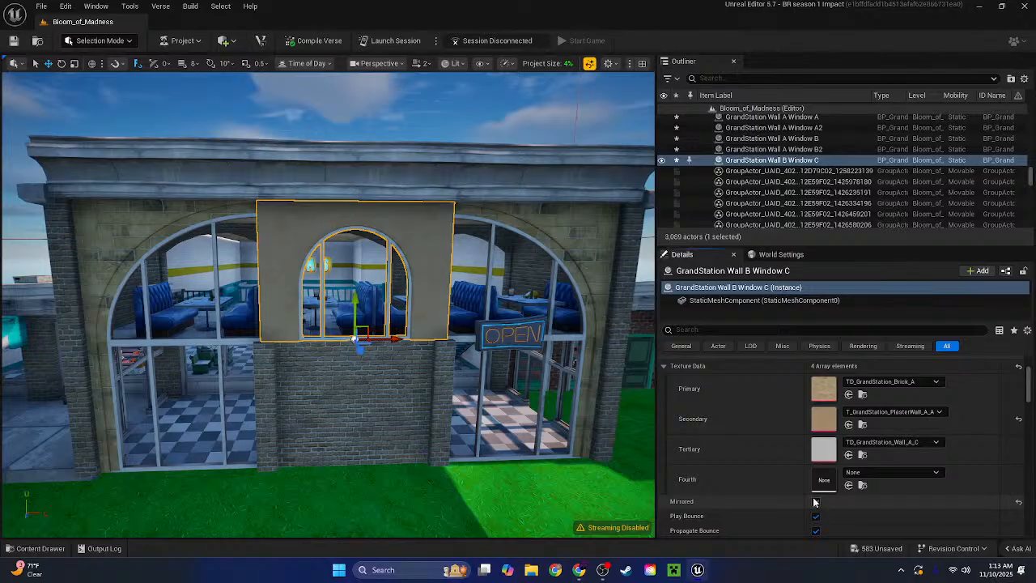
left_click(815, 501)
scroll(815, 495, "down", 5)
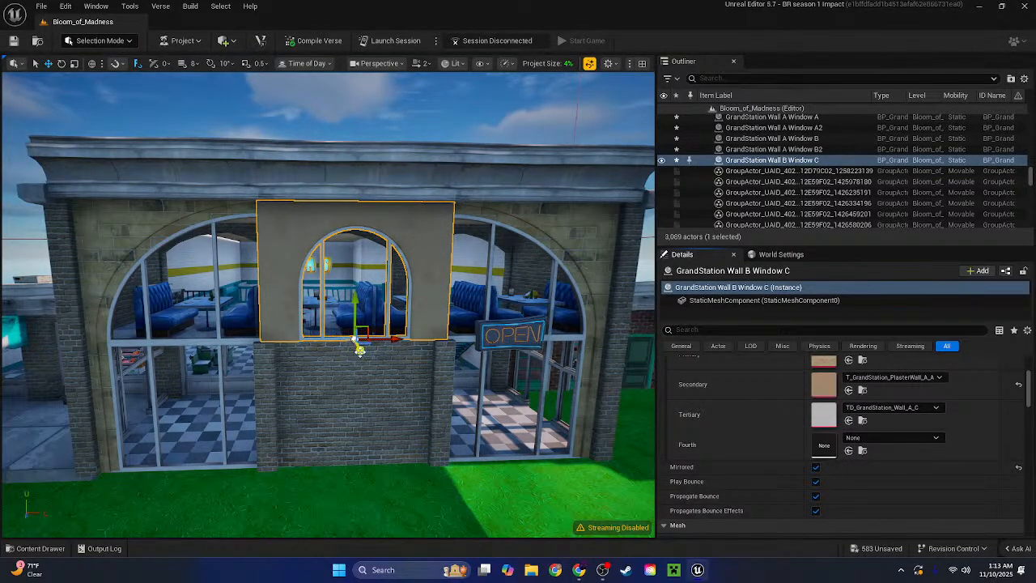
Browse the gallery assets around the GrandStation walls, roof pieces and props for an alternative to the upper middle window wall
left_click(39, 549)
scroll(741, 460, "up", 4)
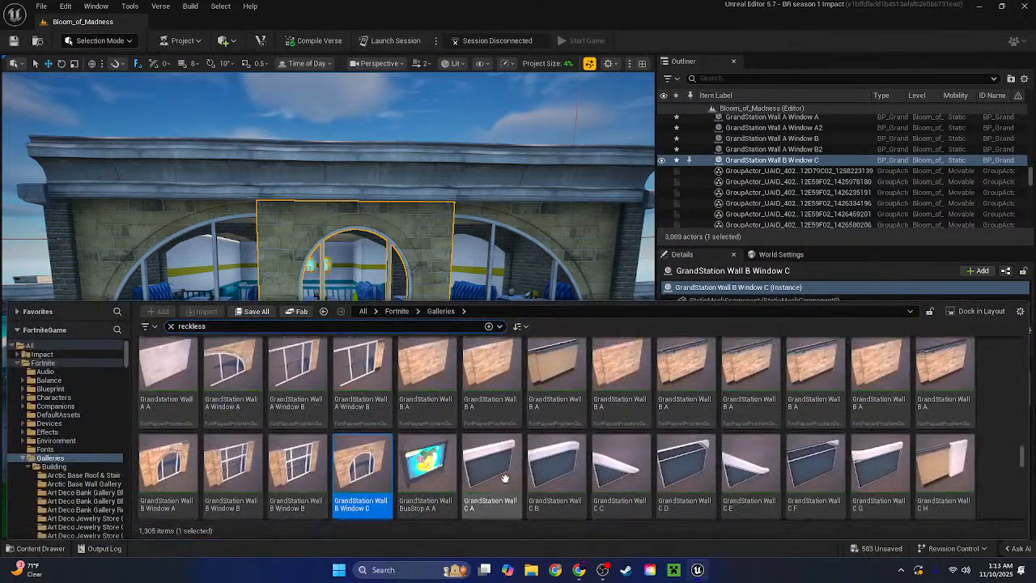
scroll(903, 442, "down", 2)
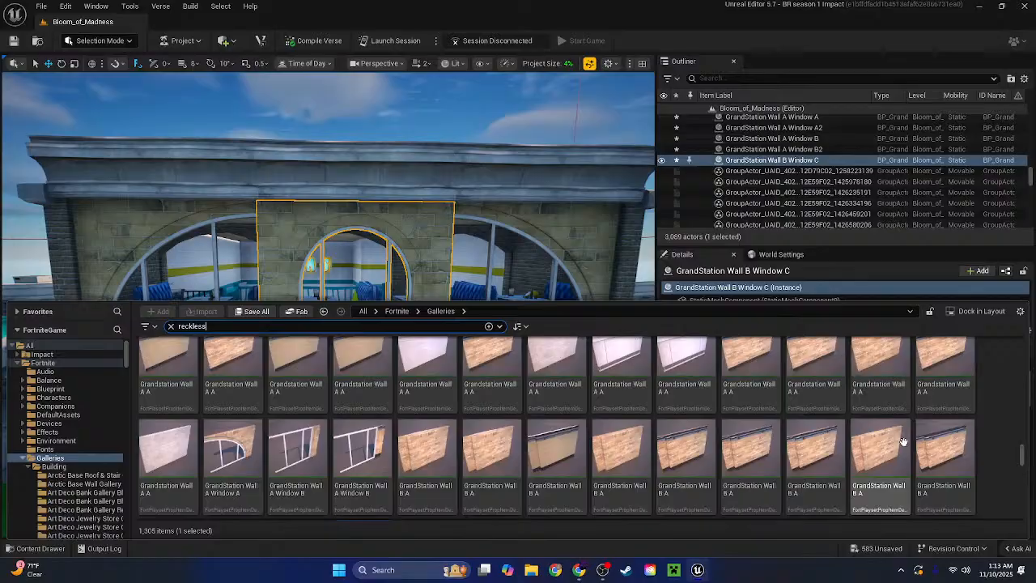
left_click(984, 444)
scroll(728, 437, "down", 2)
scroll(728, 449, "down", 1)
scroll(817, 463, "up", 1)
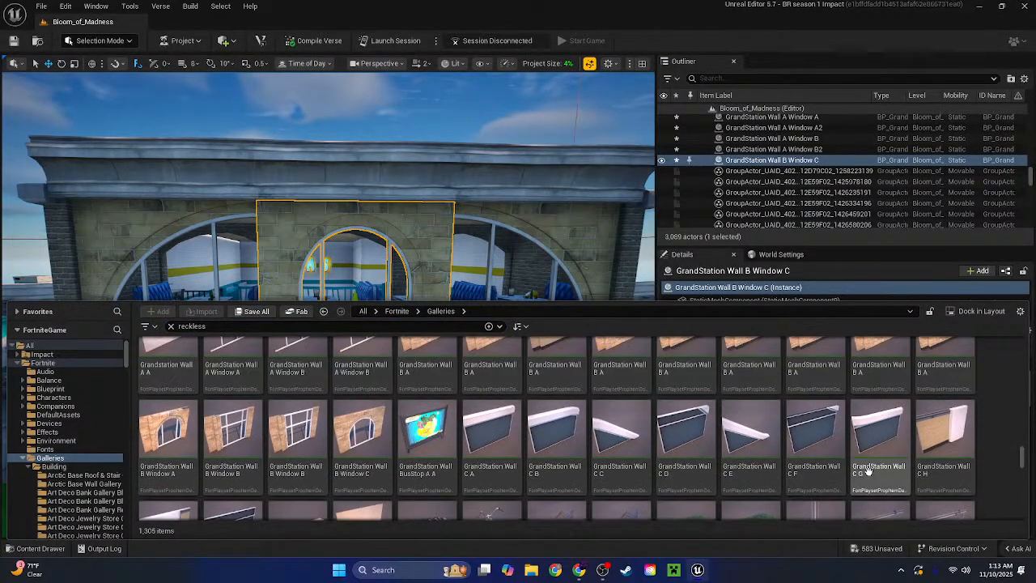
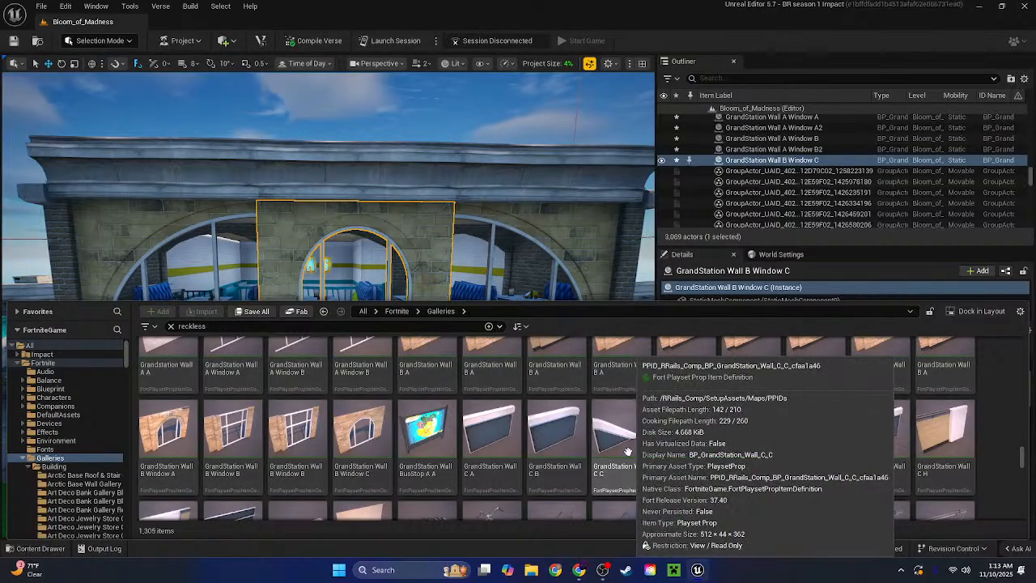
scroll(645, 453, "down", 1)
scroll(731, 460, "down", 2)
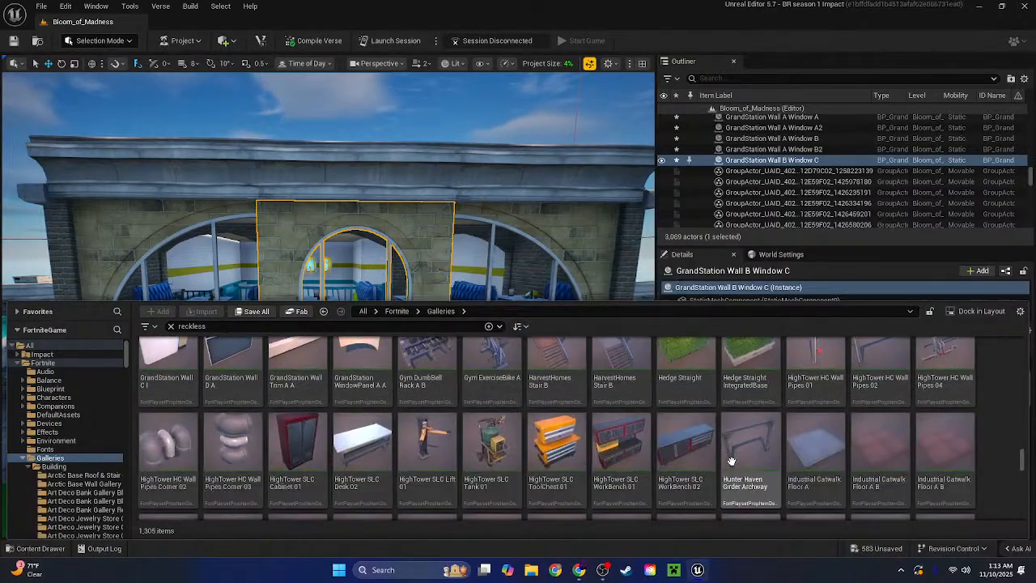
scroll(778, 463, "down", 1)
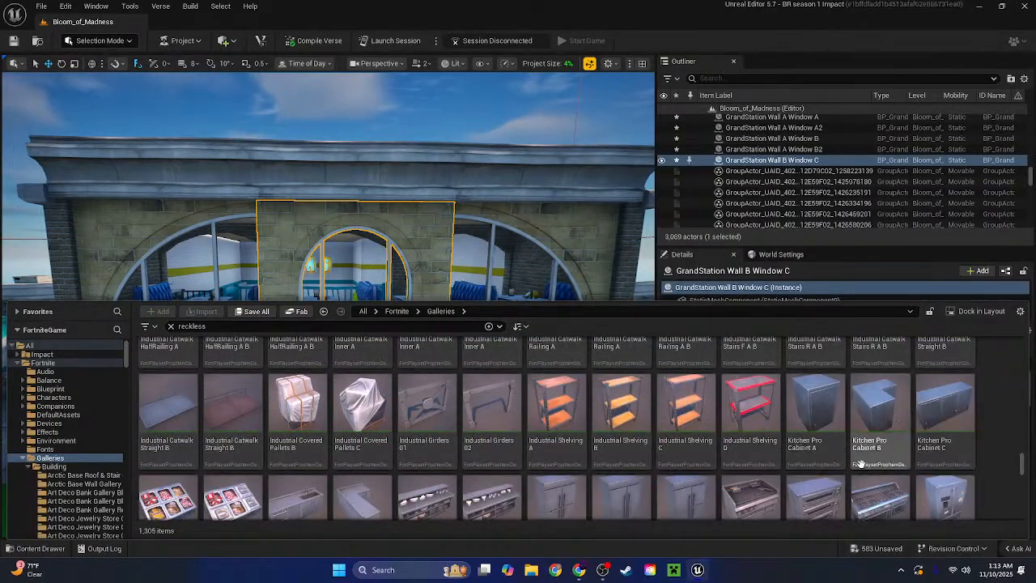
scroll(866, 463, "down", 6)
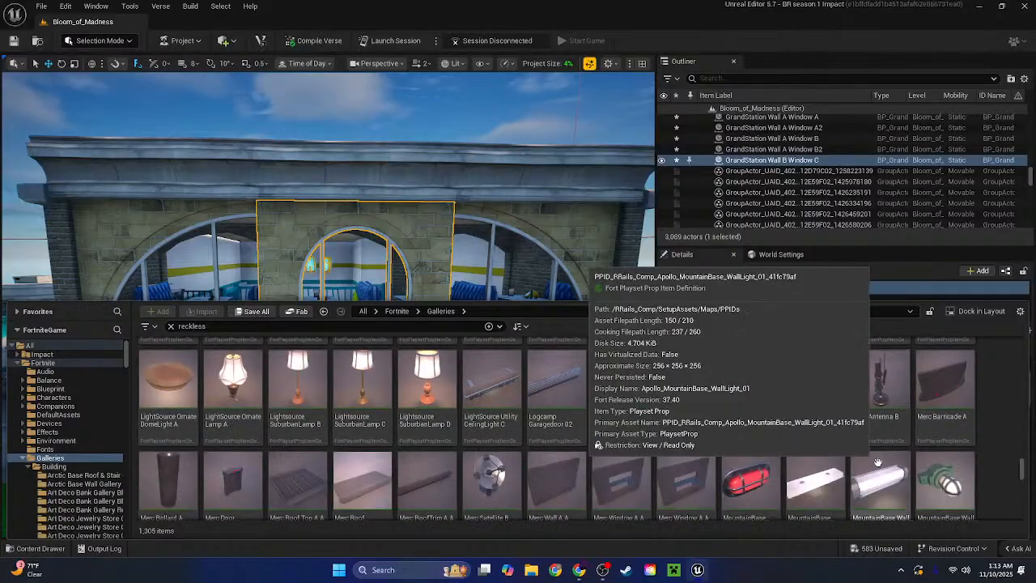
scroll(879, 462, "down", 1)
scroll(989, 407, "down", 3)
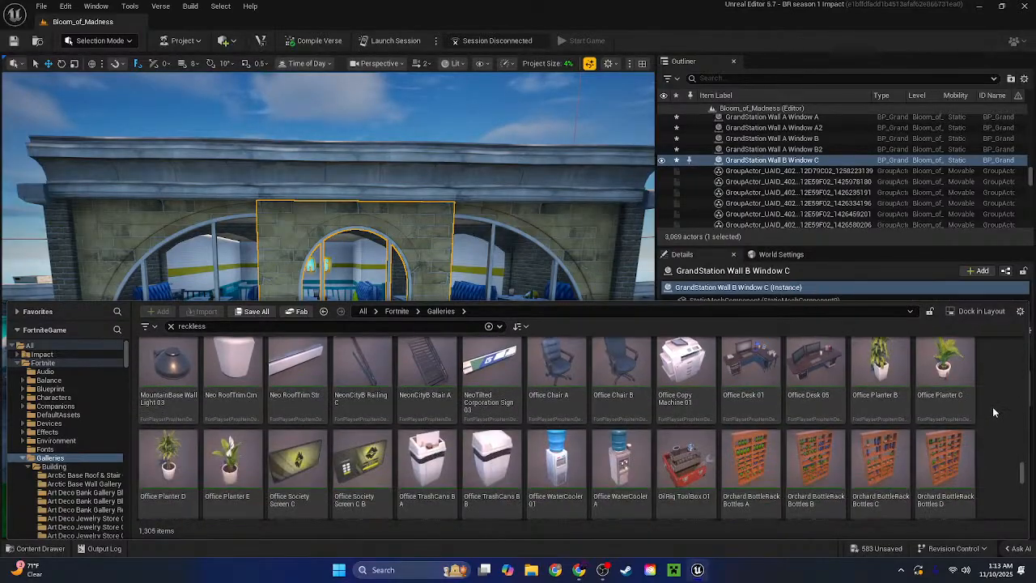
scroll(992, 408, "up", 6)
scroll(992, 408, "up", 10)
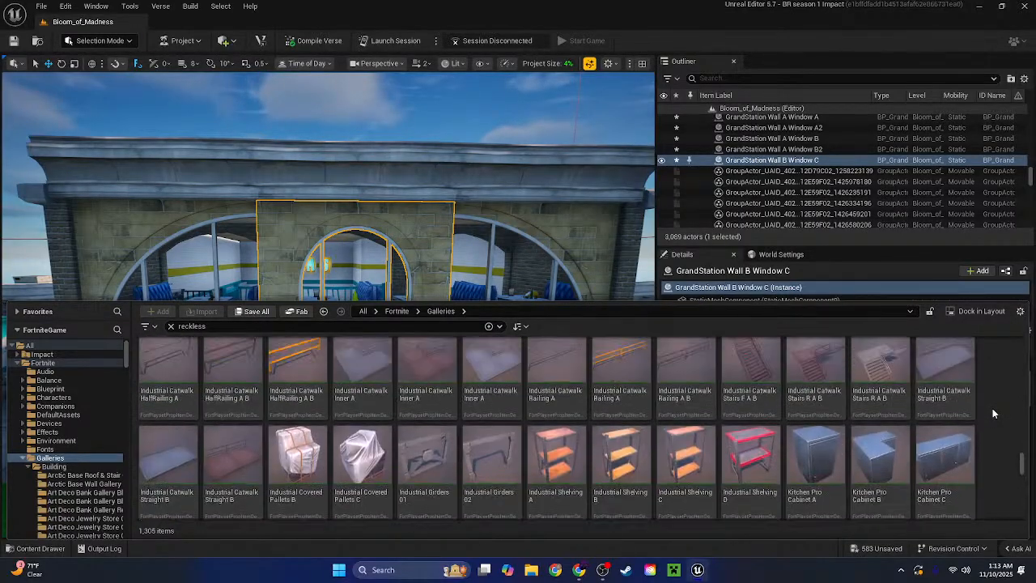
scroll(992, 408, "up", 10)
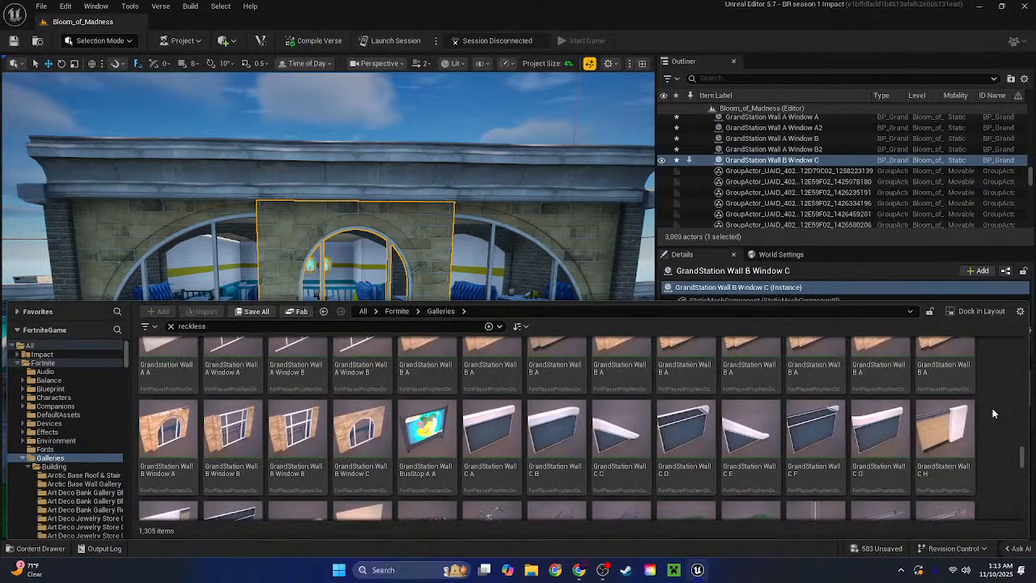
scroll(993, 408, "up", 8)
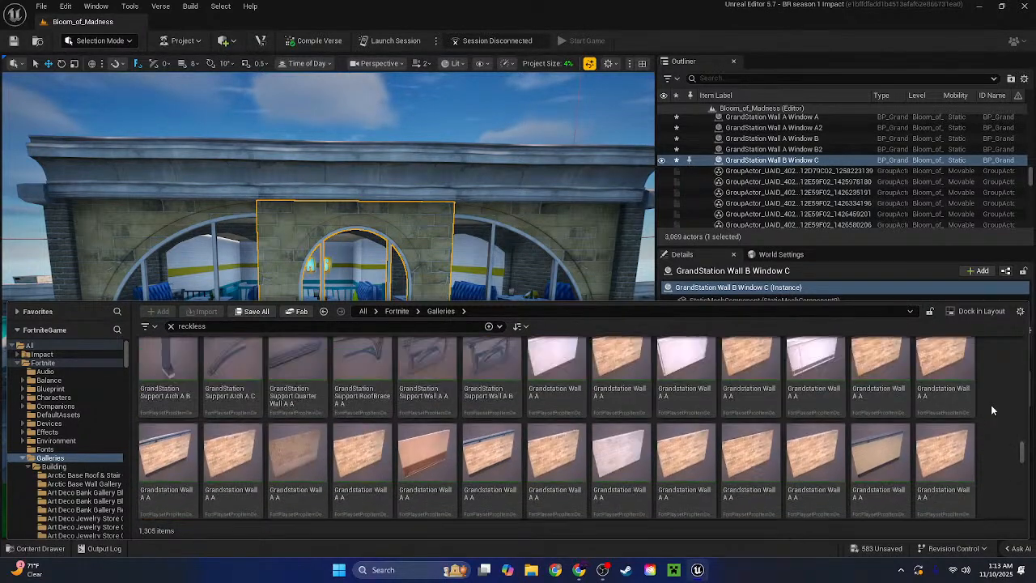
scroll(991, 405, "up", 5)
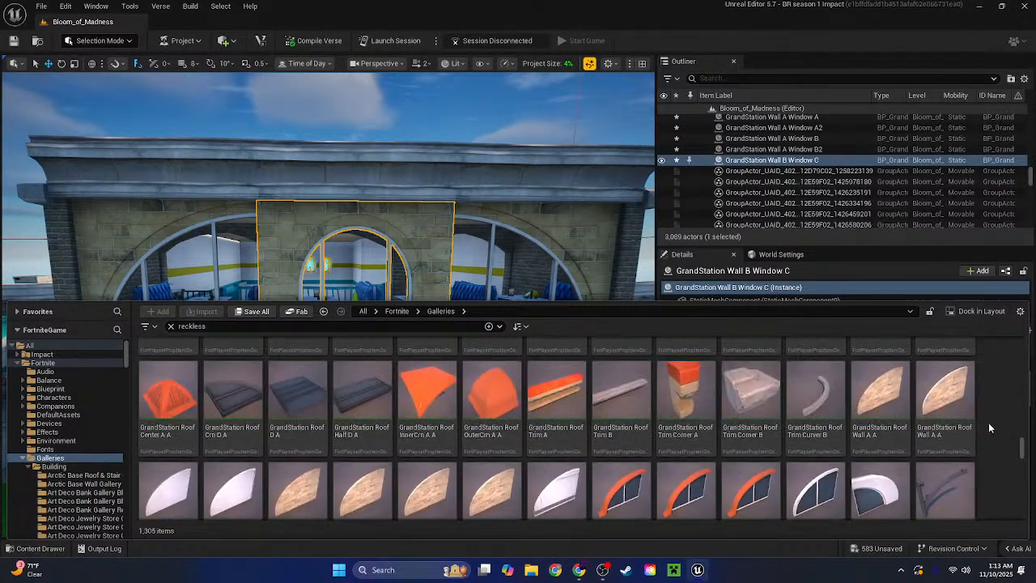
scroll(989, 420, "down", 3)
scroll(989, 419, "down", 6)
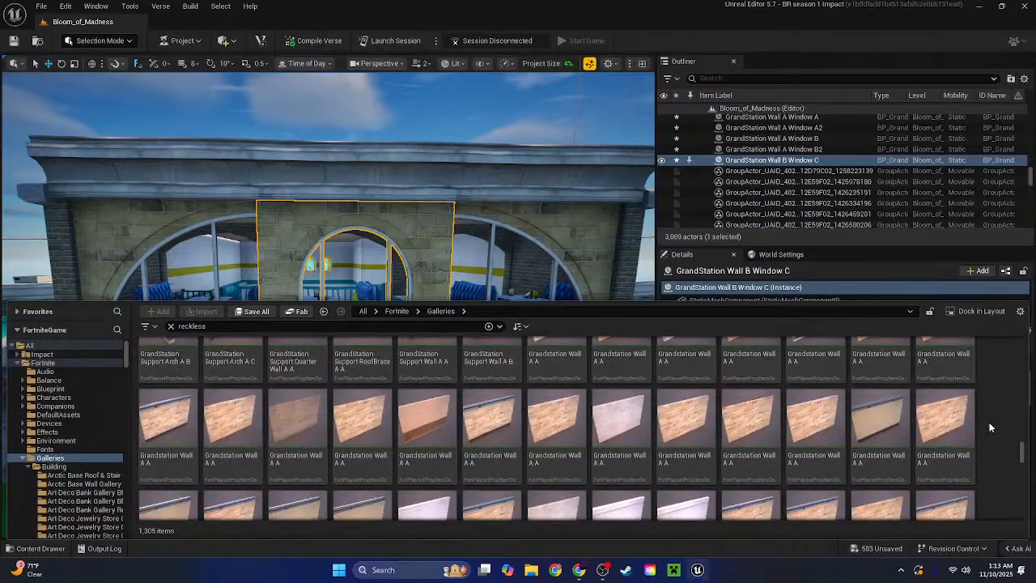
scroll(986, 429, "up", 1)
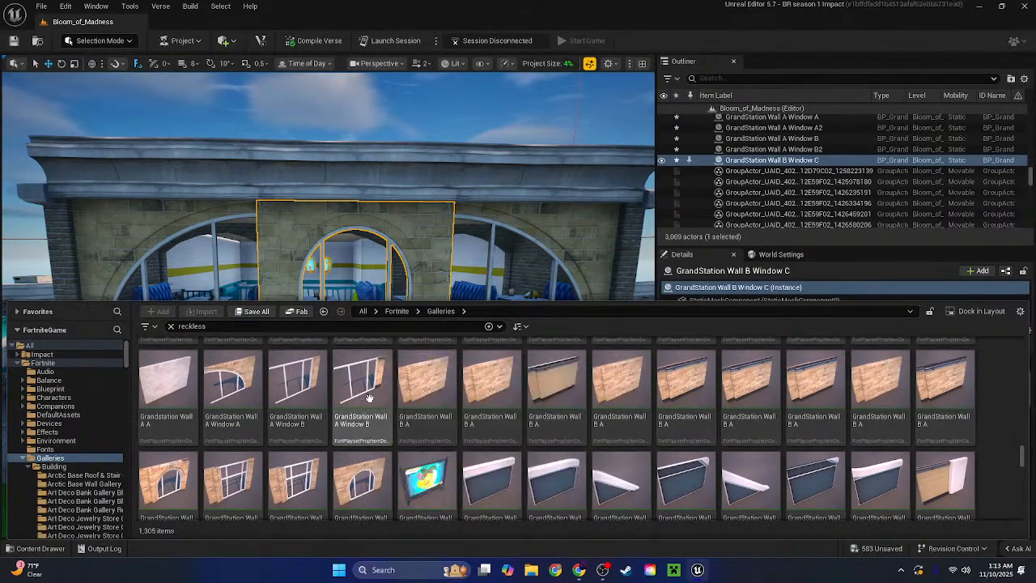
Delete the GrandStation Wall B Window C from the upper middle opening between the quarter arches
right_click_drag(428, 274, 263, 247)
key("w")
key("f")
key("Delete")
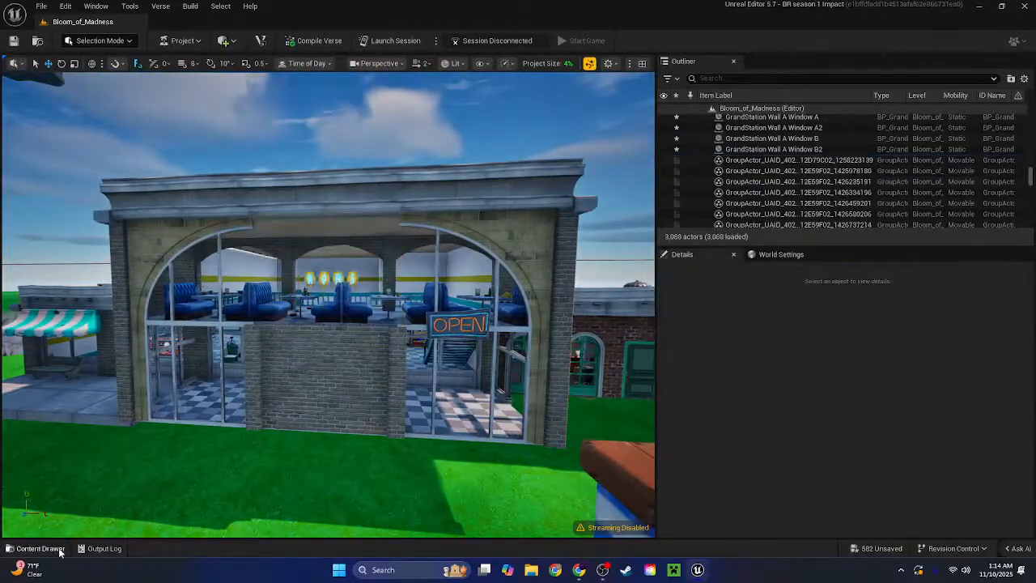
Try a GrandStation Wall B Window B in the upper middle opening at 19968, 3840, -19712, rotated to 180°, 90°, 180°
left_click(41, 548)
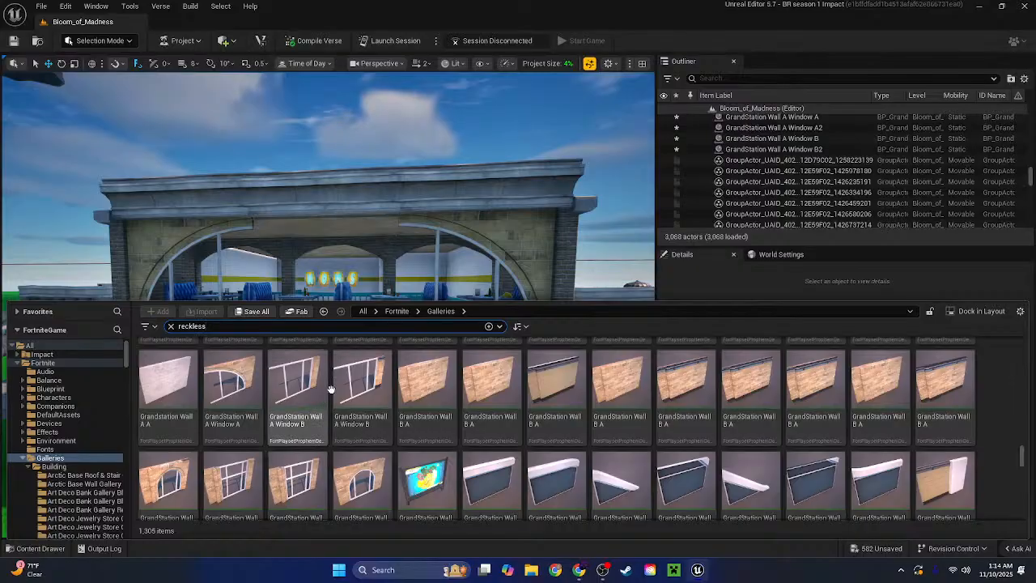
left_click_drag(233, 498, 322, 263)
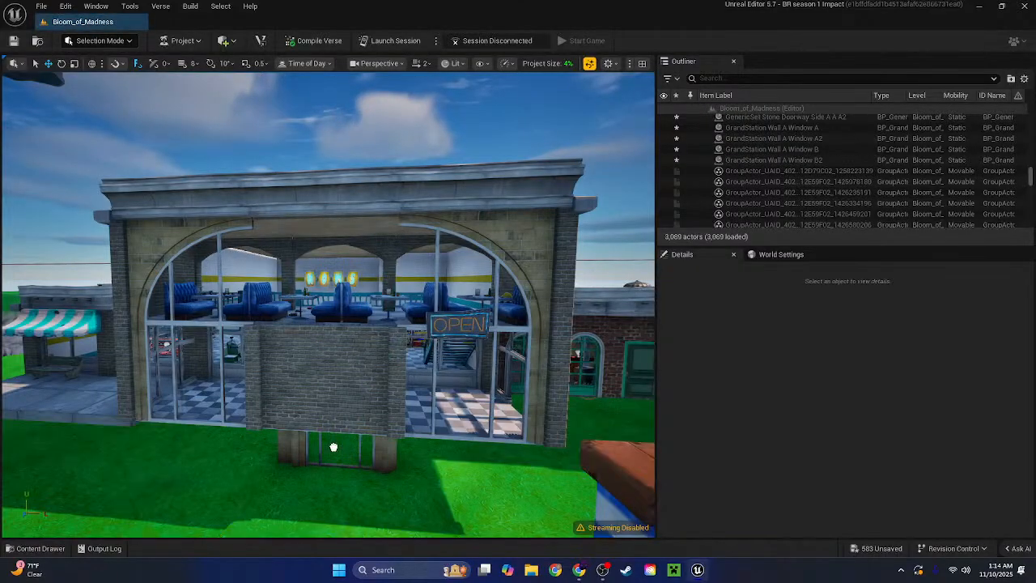
left_click_drag(319, 474, 323, 472)
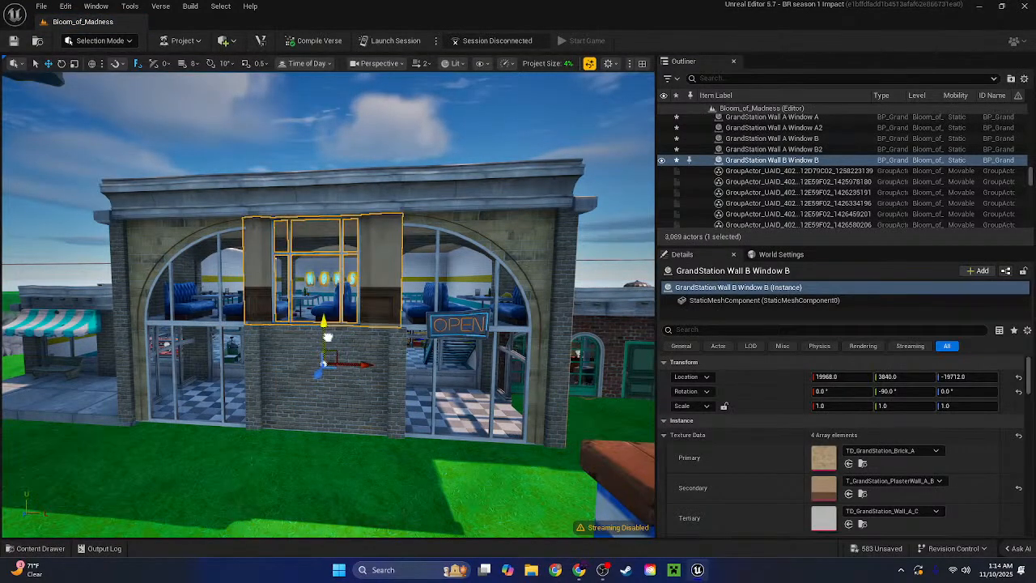
key("ctrl+z")
key("ctrl+y")
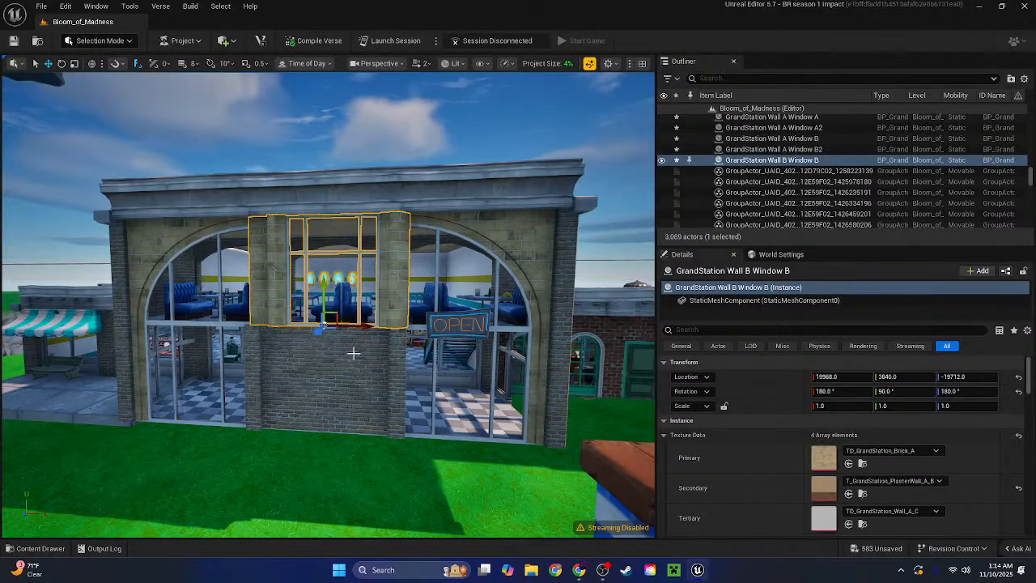
right_click_drag(317, 335, 377, 362)
scroll(799, 472, "down", 1)
scroll(799, 472, "down", 1)
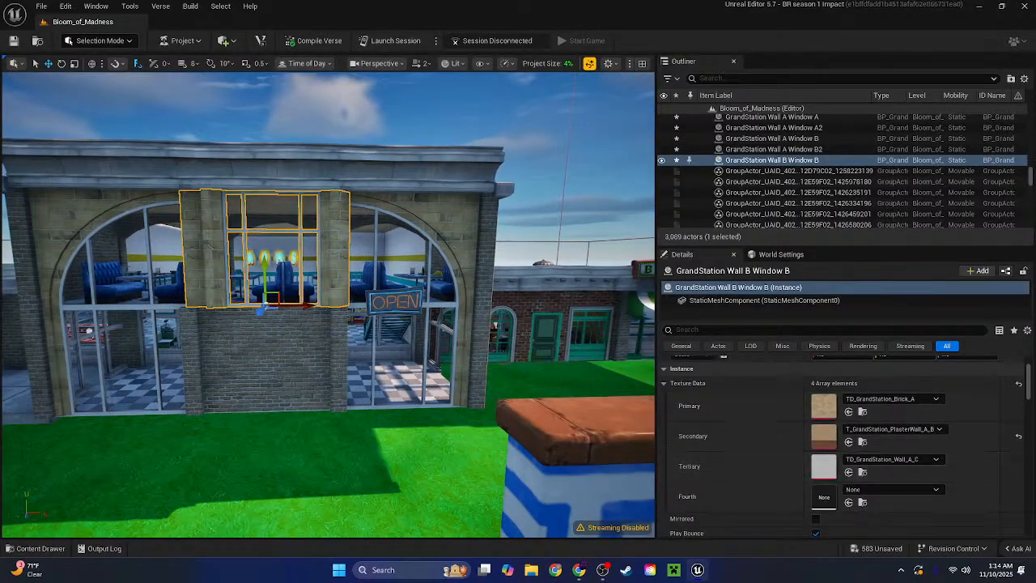
Inspect the GrandStation Wall B Window B against the diner facade up close and delete it
key("f")
key("w")
right_click_drag(328, 304, 364, 324)
key("w")
key("s")
key("Delete")
Browse the gallery assets beyond the GrandStation walls, through the props and RiverCapitol pieces, for a suitable window wall
left_click(41, 549)
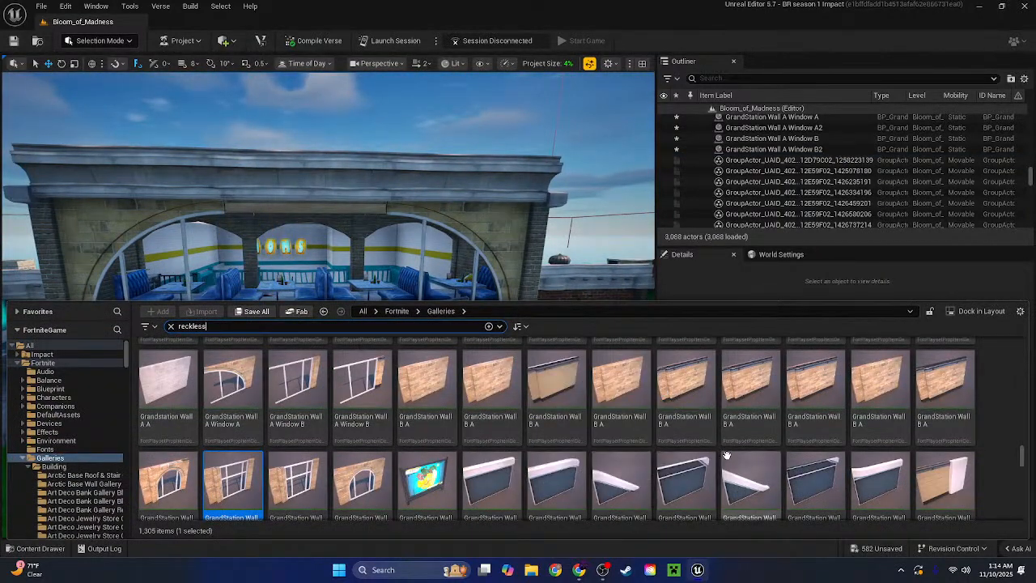
scroll(994, 459, "down", 3)
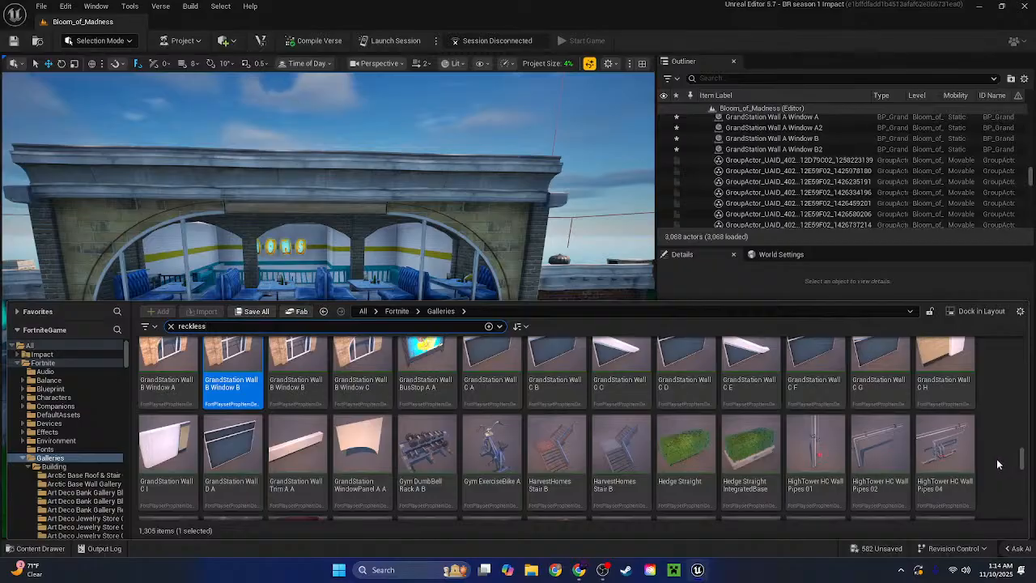
scroll(996, 464, "down", 10)
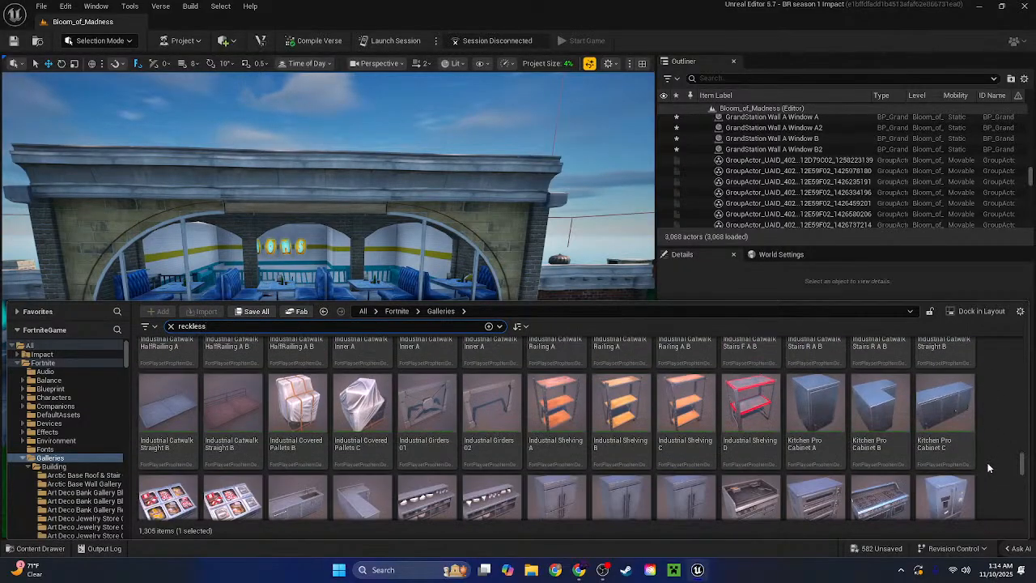
scroll(987, 468, "down", 1)
scroll(988, 467, "down", 15)
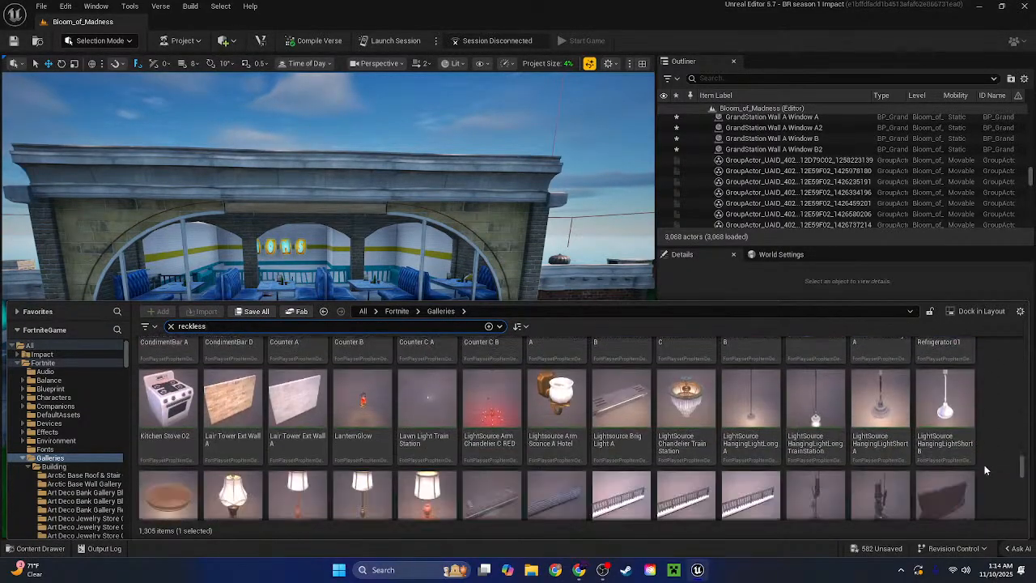
scroll(983, 465, "down", 10)
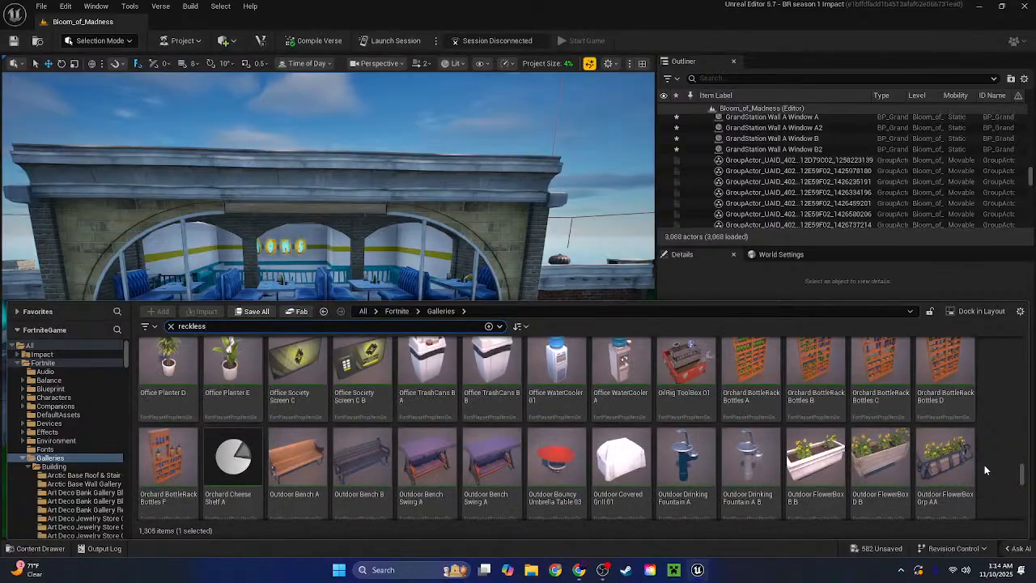
scroll(984, 465, "up", 6)
scroll(983, 465, "up", 3)
scroll(979, 465, "down", 8)
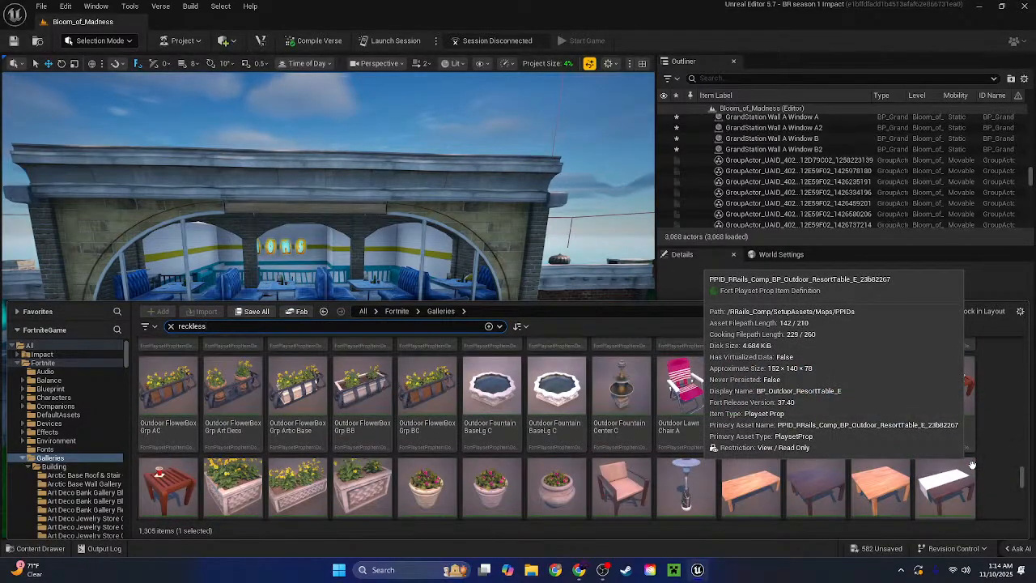
scroll(1012, 418, "up", 3)
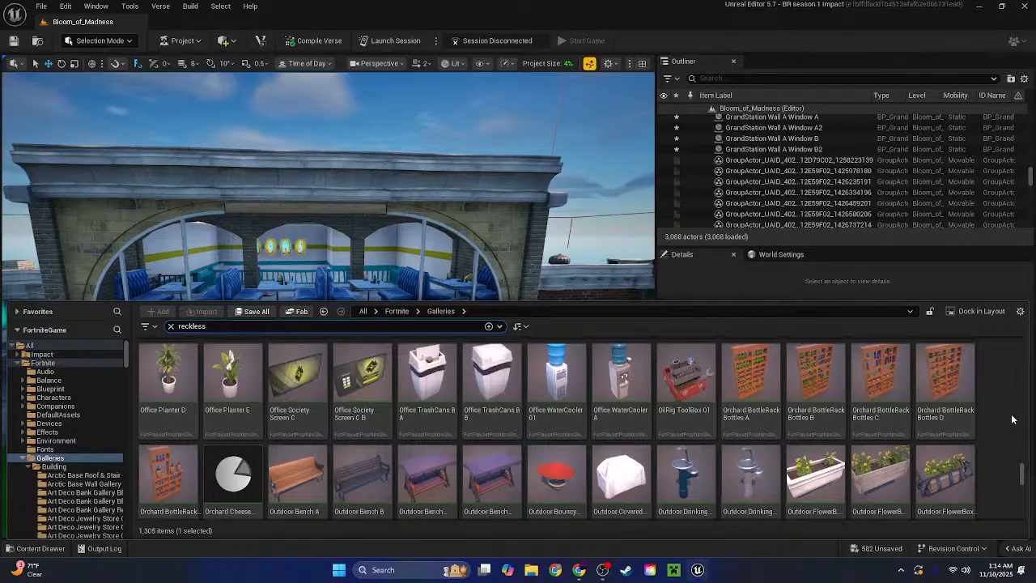
scroll(1012, 419, "down", 10)
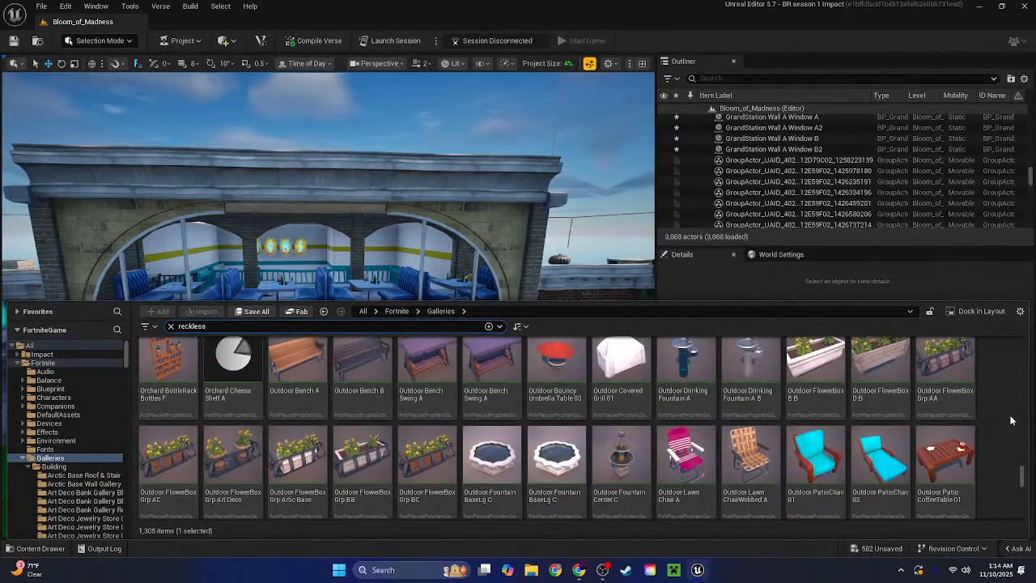
scroll(1011, 422, "down", 15)
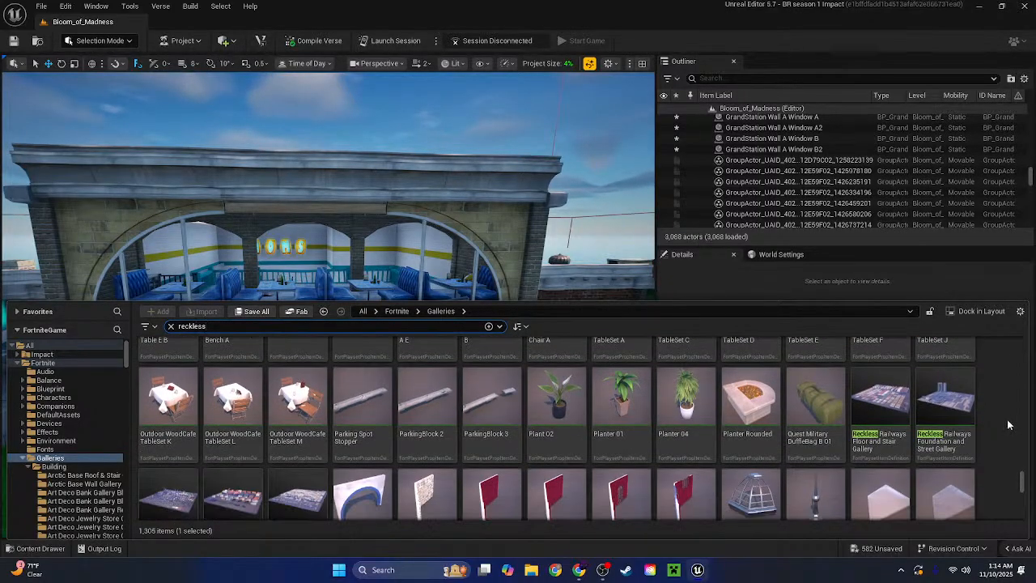
scroll(1004, 425, "up", 2)
scroll(1002, 425, "down", 5)
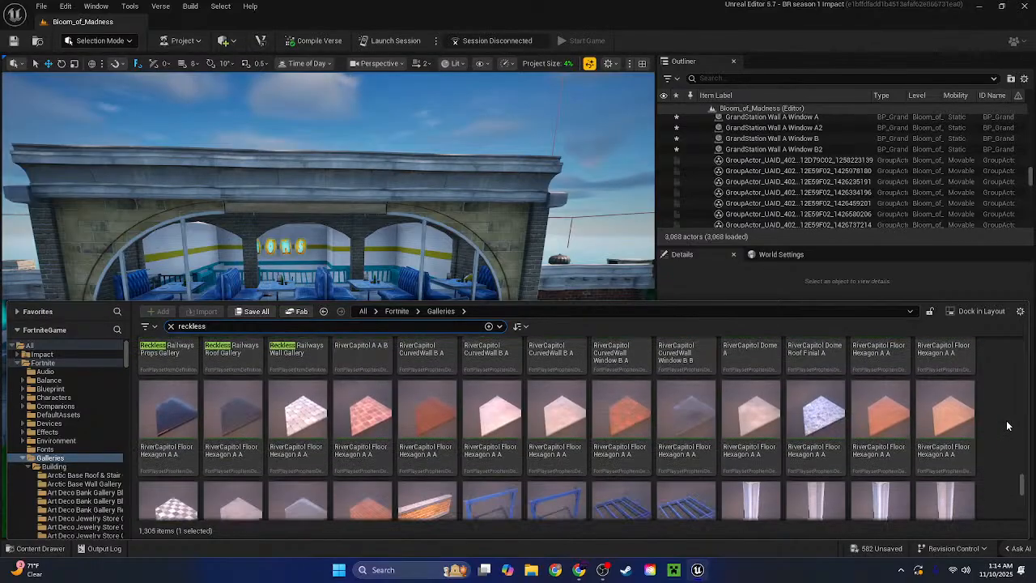
scroll(1002, 427, "down", 1)
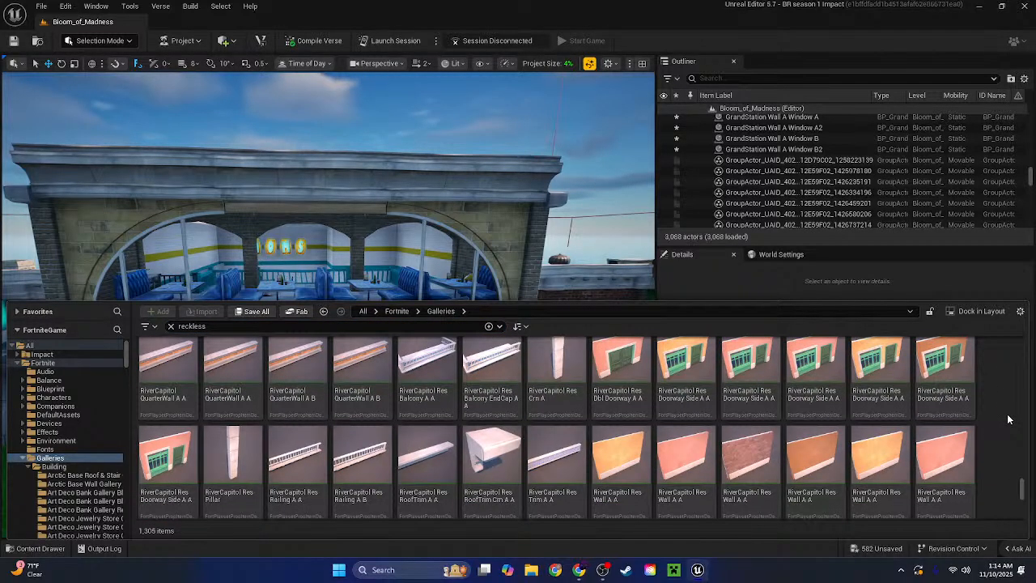
scroll(1010, 419, "down", 3)
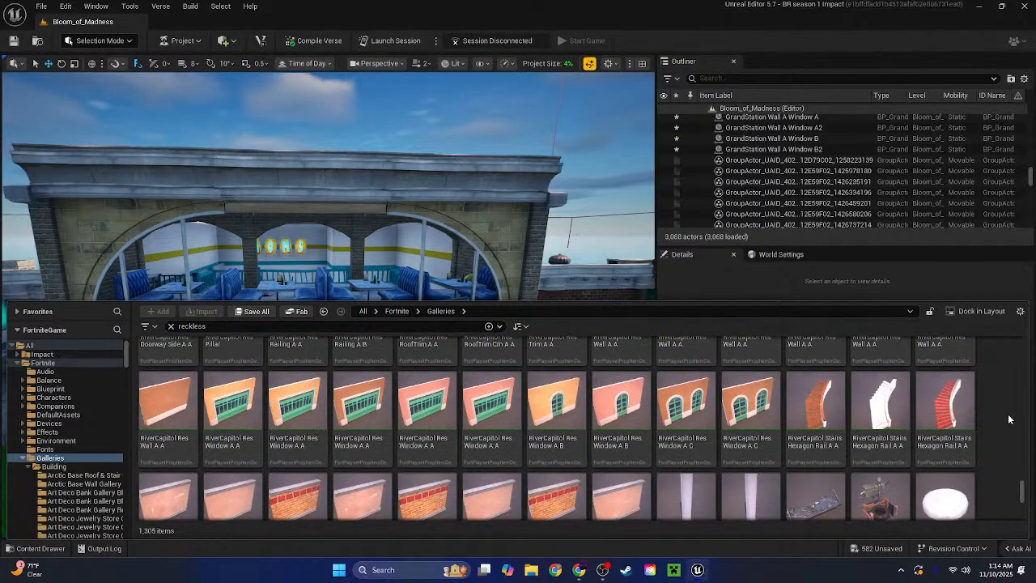
scroll(1009, 419, "down", 1)
scroll(1009, 420, "up", 1)
Place a RiverCapitol Res Window A A on the lawn in front of the diner and reopen the gallery assets
right_click_drag(519, 242, 494, 324)
key("s")
key("d")
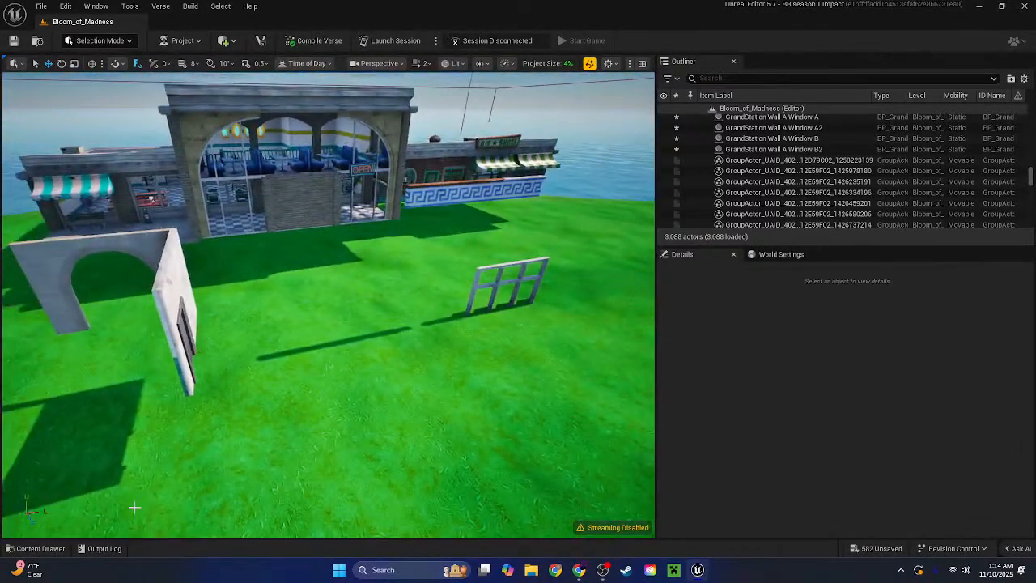
left_click(39, 550)
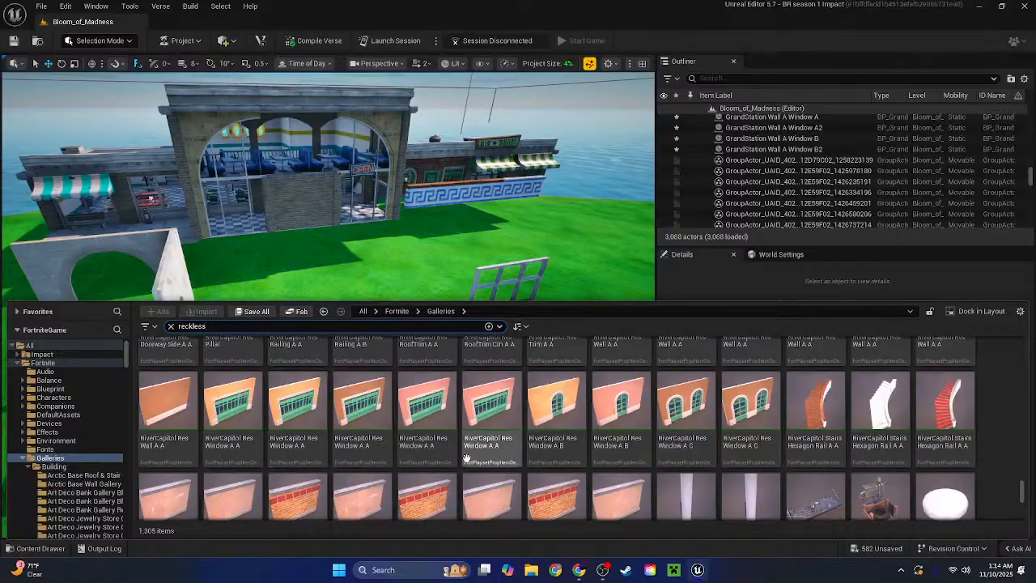
left_click_drag(369, 441, 324, 374)
left_click(39, 548)
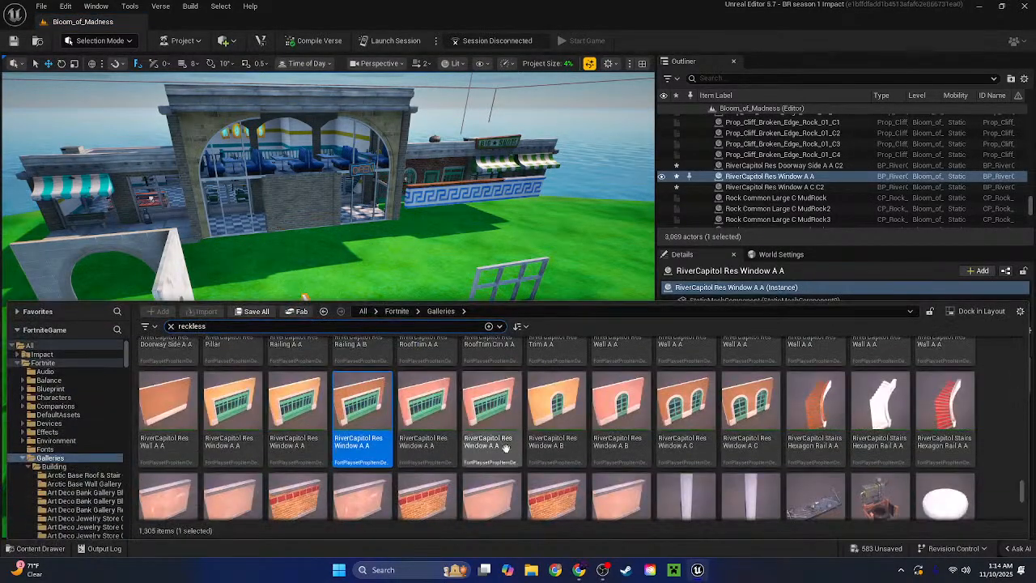
Browse back through the gallery assets to the GrandStation window walls for another candidate for the upper middle opening
scroll(566, 464, "down", 3)
scroll(716, 472, "up", 10)
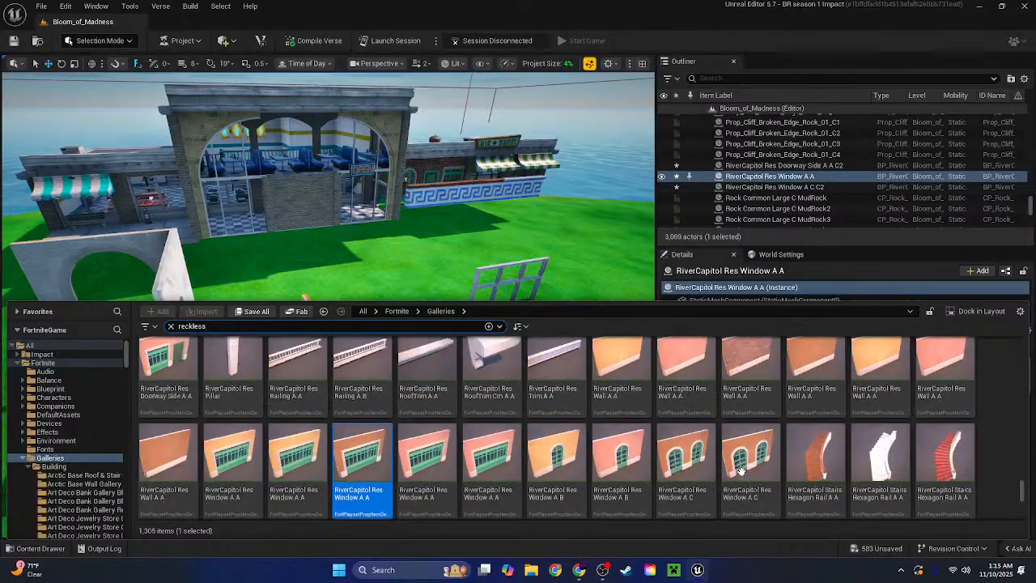
scroll(796, 466, "up", 10)
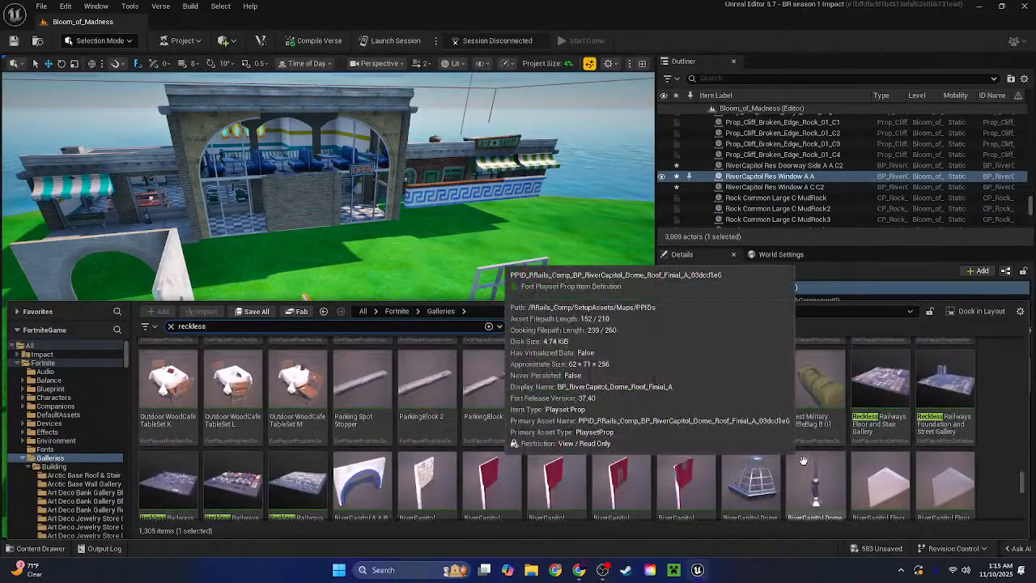
scroll(736, 451, "up", 10)
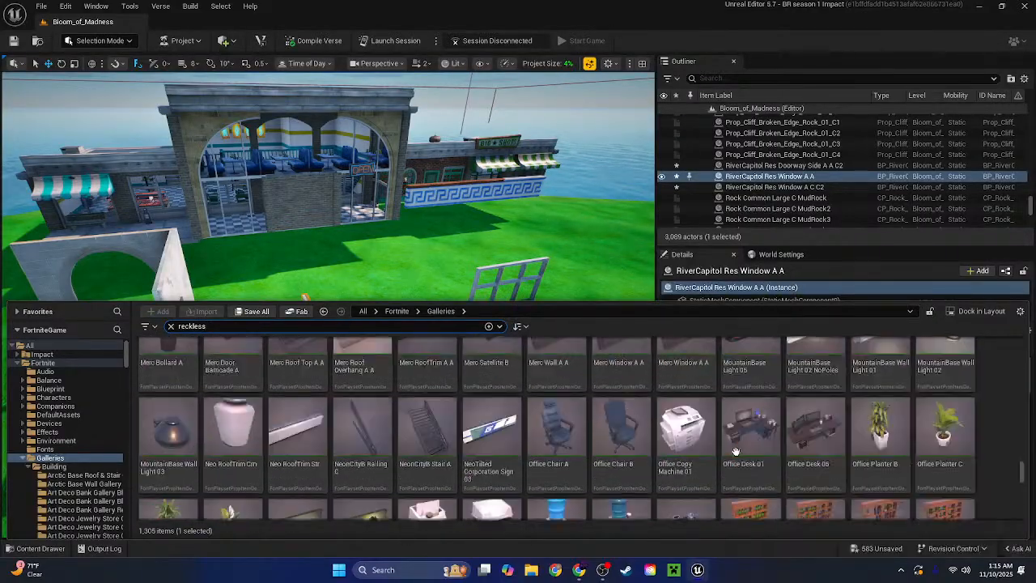
scroll(736, 451, "up", 10)
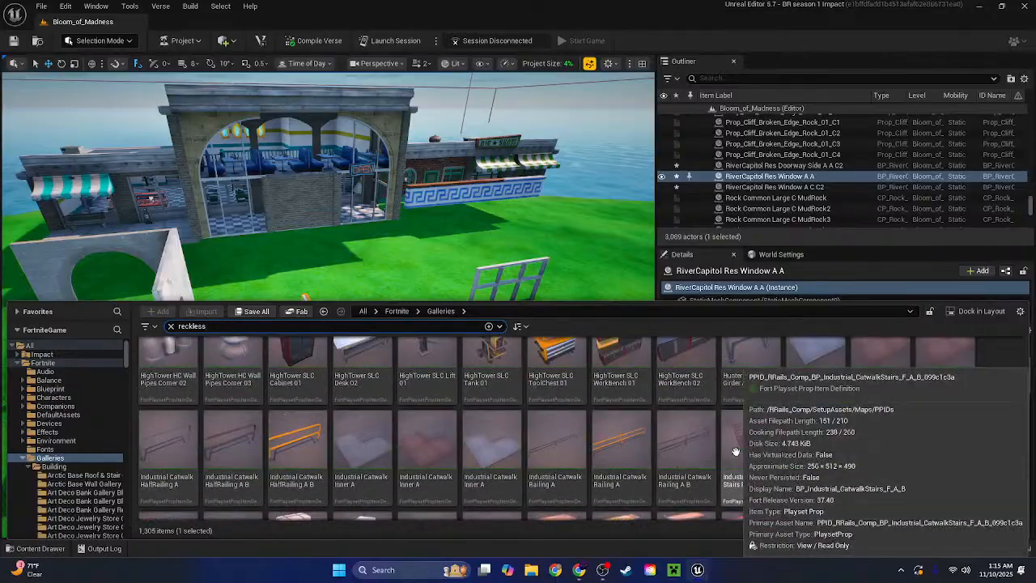
scroll(736, 451, "down", 7)
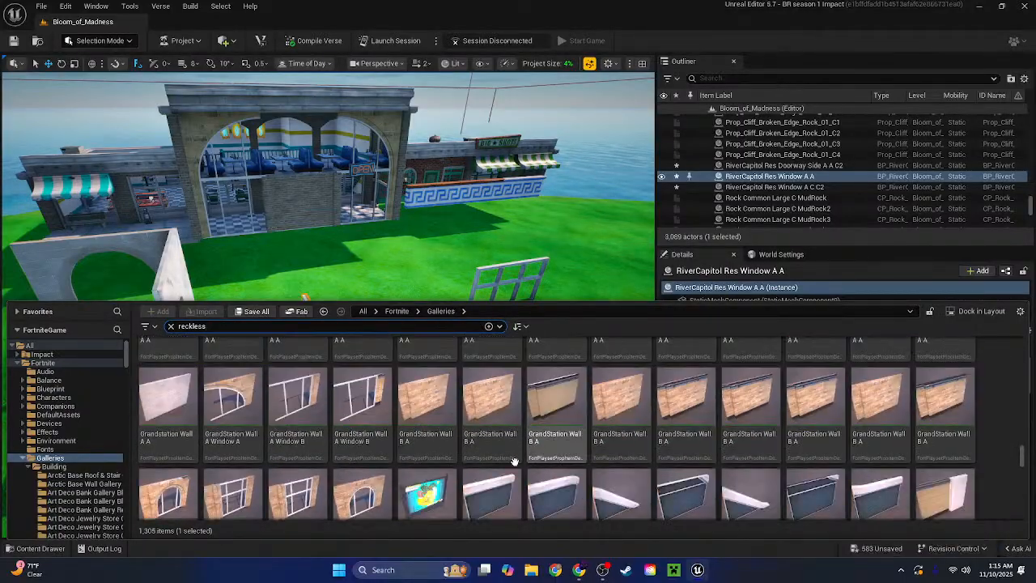
scroll(477, 494, "up", 3)
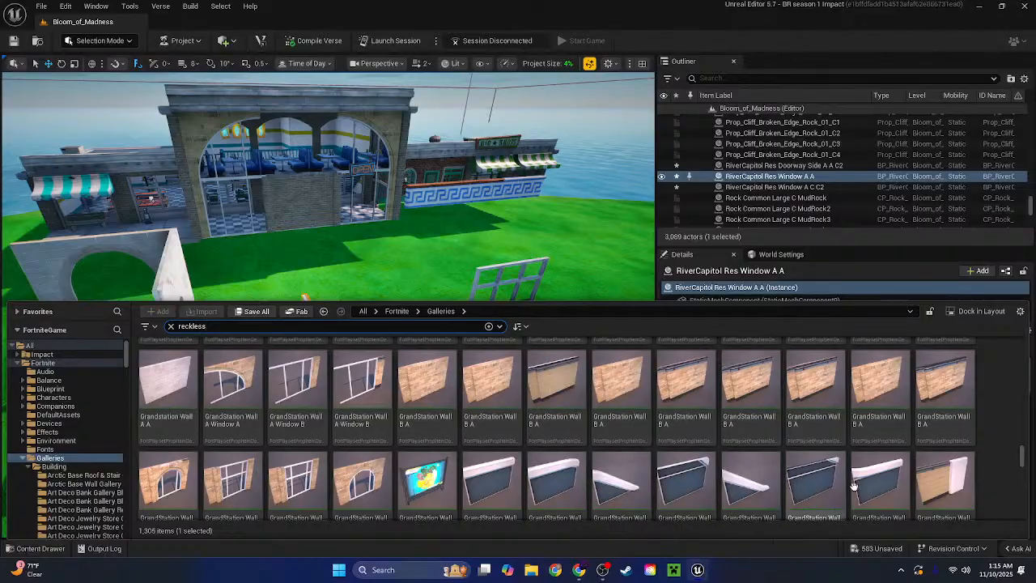
Try a GrandStation Wall B Window C in the diner's upper middle opening at 19968, 3840, -19712, inspect it up close and delete it
left_click_drag(429, 486, 324, 364)
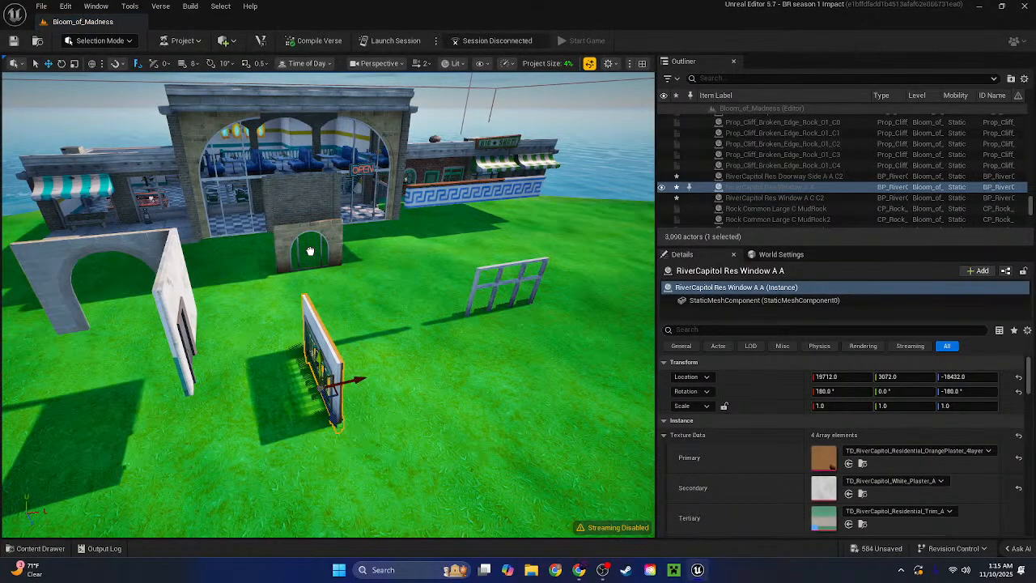
left_click(310, 251)
left_click_drag(306, 225, 305, 146)
right_click_drag(354, 138, 354, 81)
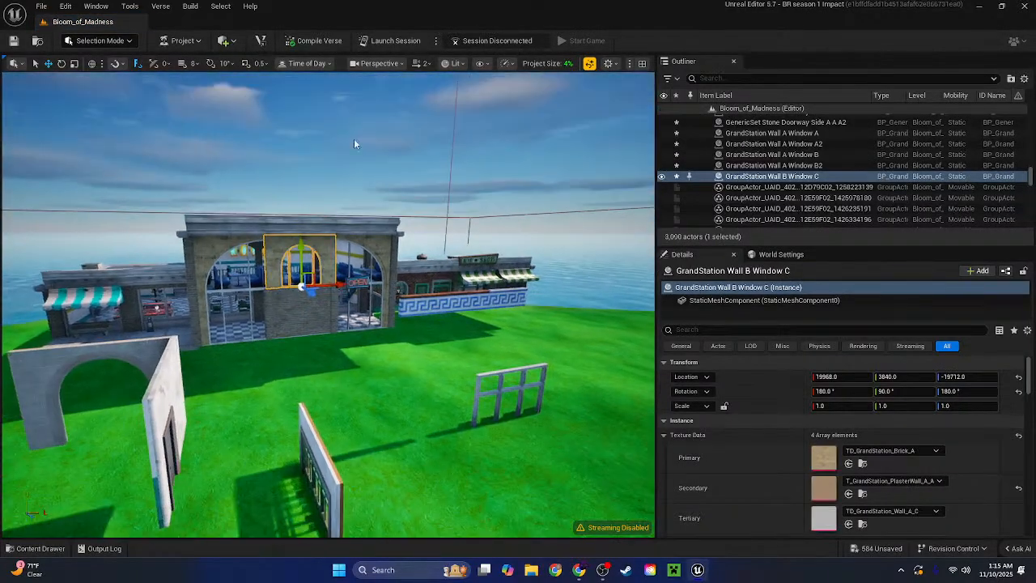
left_click(354, 139)
right_click_drag(353, 139, 328, 121)
key("w")
key("w")
right_click_drag(398, 238, 398, 211)
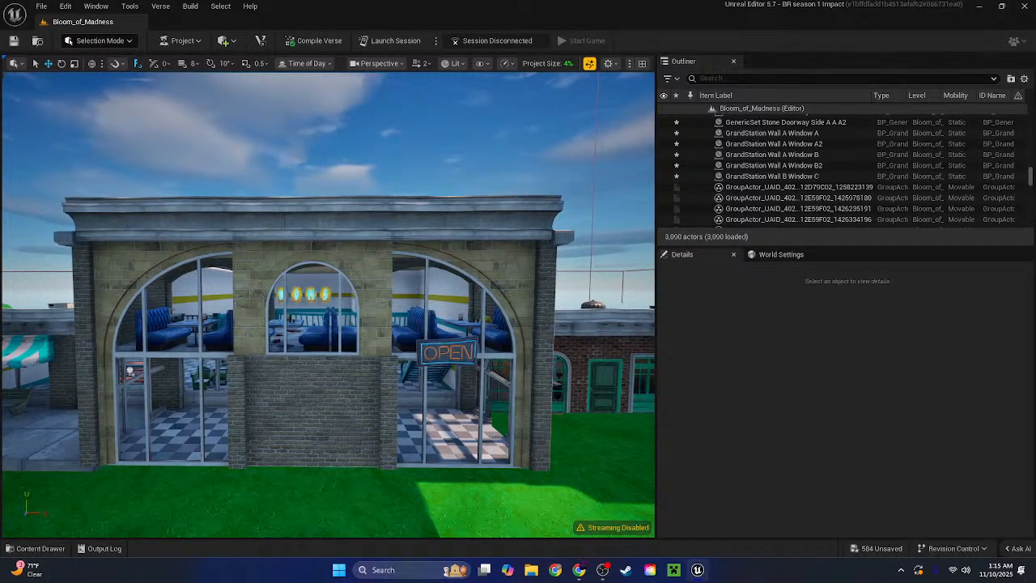
left_click(272, 246)
key("Delete")
Copy the lower GrandStation Wall A Window B beside the brick panel into the upper middle opening at 19968, 3840, -19712
left_click(104, 389)
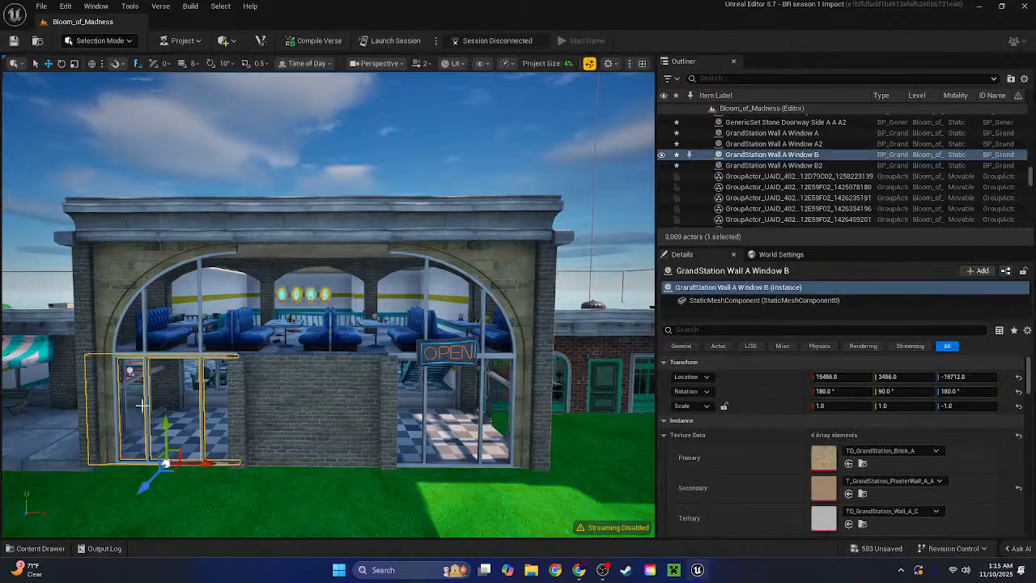
key("ctrl+z")
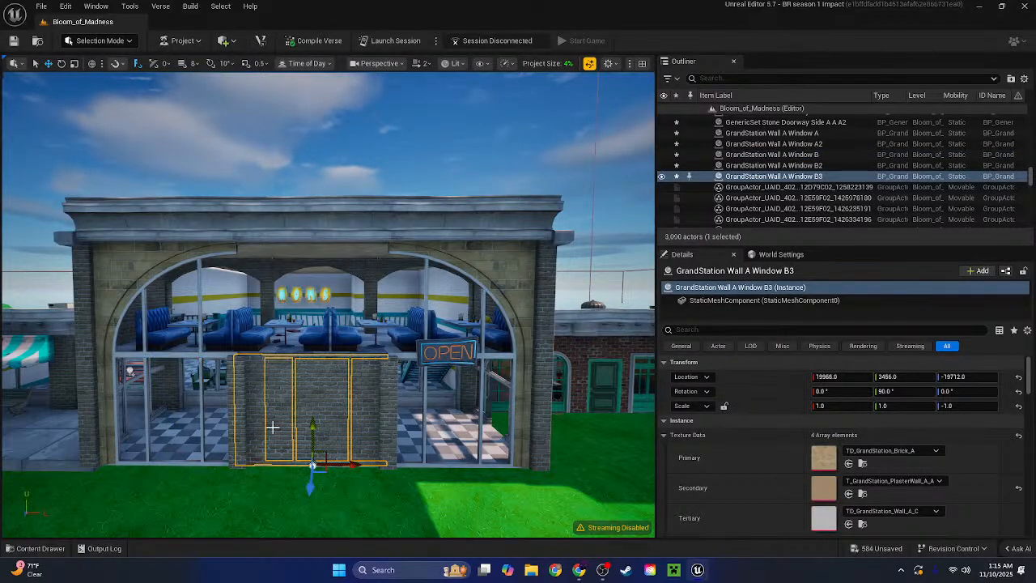
left_click_drag(313, 425, 316, 348)
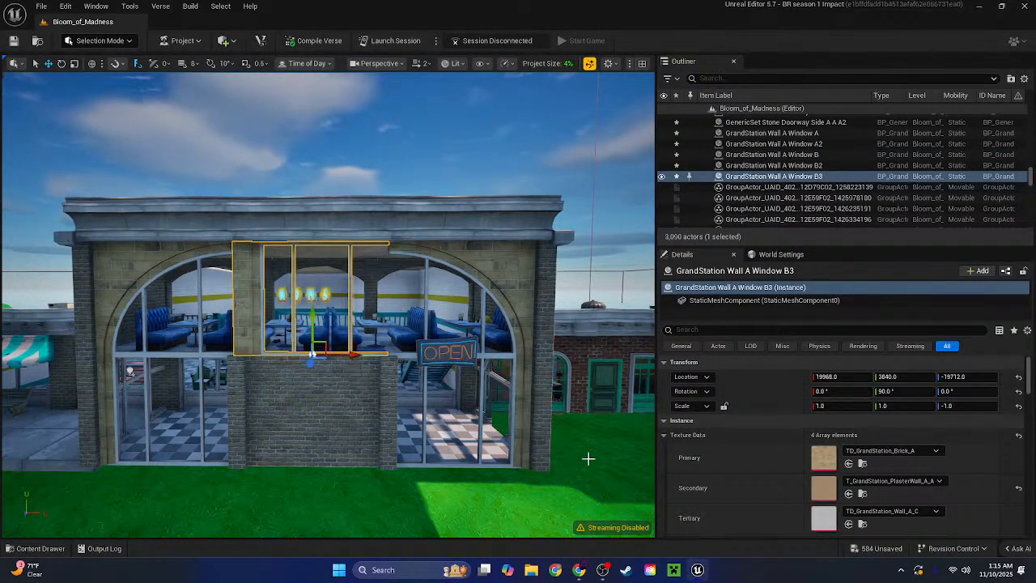
Duplicate the upper middle GrandStation window wall in place and mirror the copy so both sides have a pillar
key("ctrl+d")
scroll(752, 475, "down", 1)
left_click(816, 520)
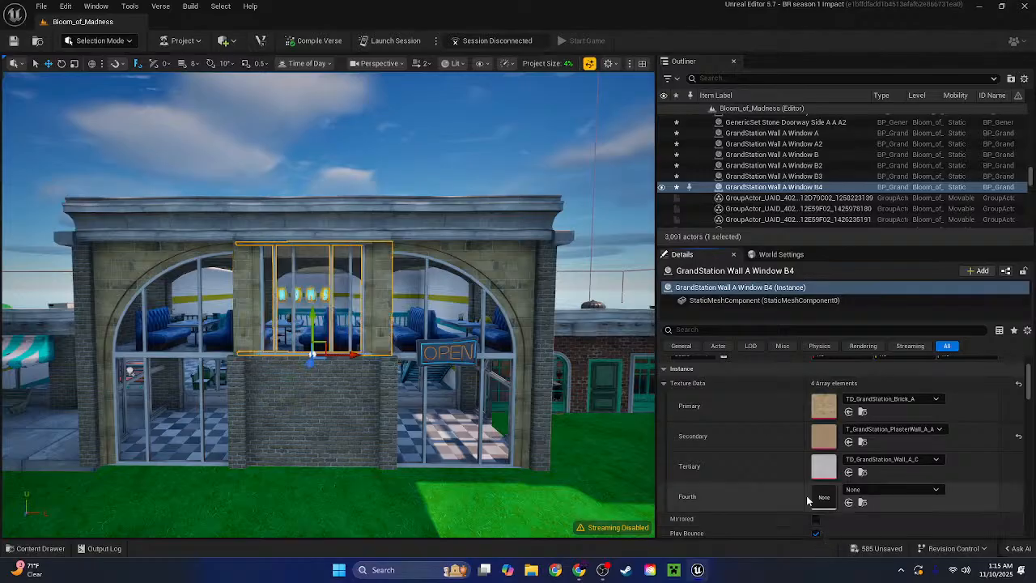
scroll(769, 470, "up", 1)
right_click_drag(365, 232, 409, 166)
left_click(367, 206)
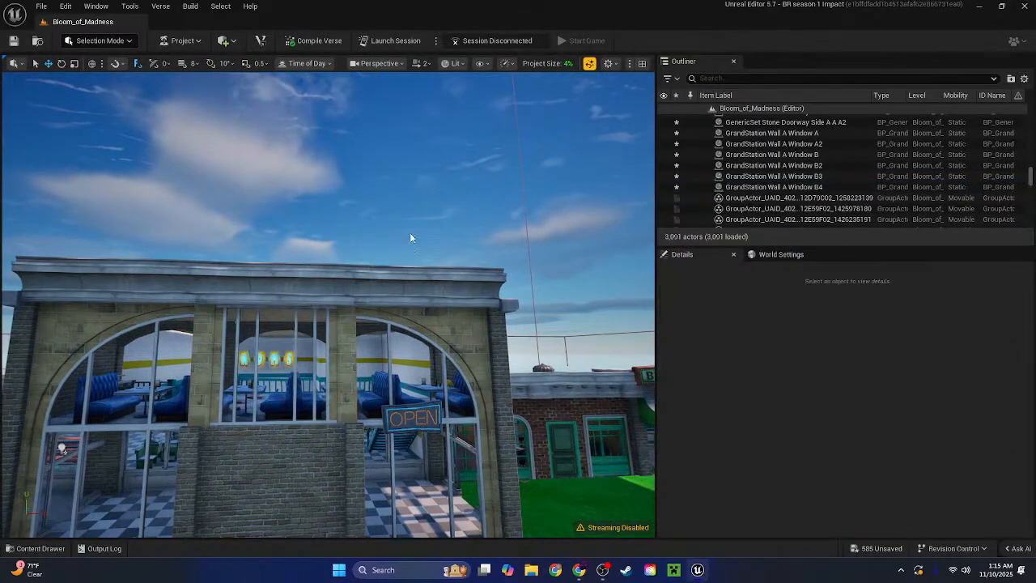
Copy the primary texture TD_Underground_OldBrick_A from the Factory Wall 3 C on the neighbouring red brick building
right_click_drag(410, 233, 469, 324)
key("w")
key("s")
key("w")
key("d")
left_click(305, 324)
key("a")
right_click_drag(467, 215, 454, 219)
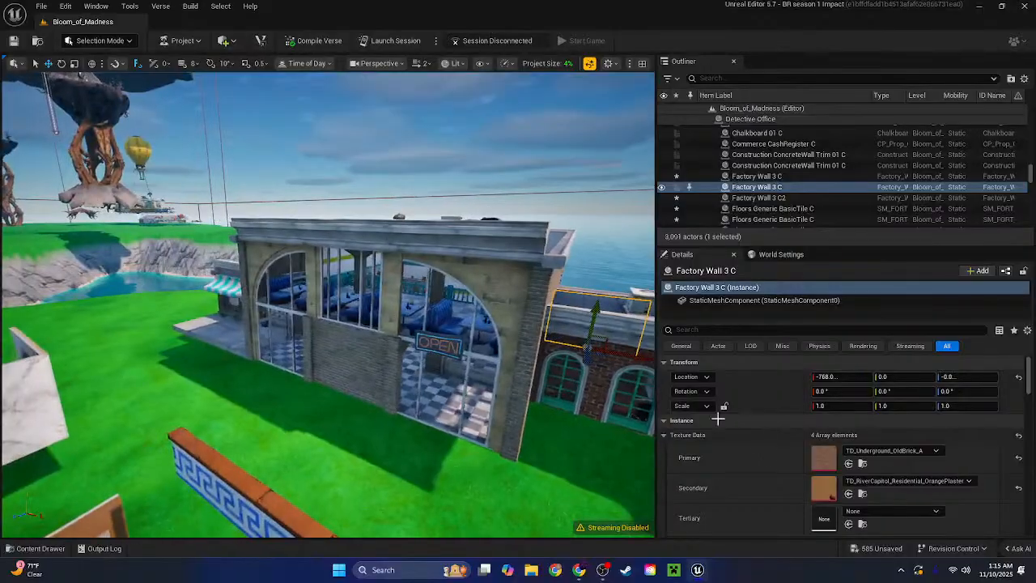
scroll(887, 453, "down", 1)
right_click(904, 447)
left_click(934, 468)
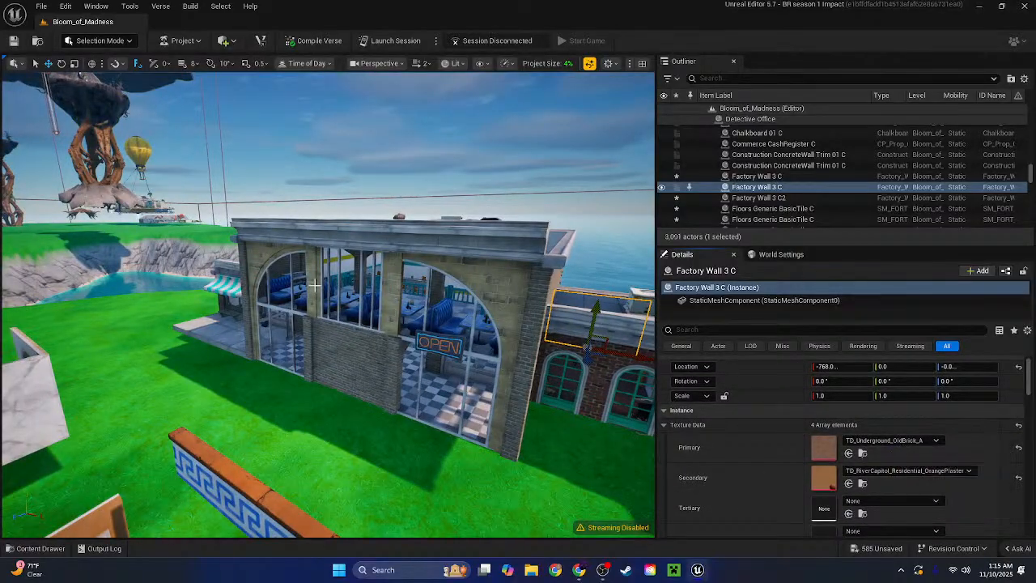
Try TD_Underground_OldBrick_A as the primary texture on the diner facade's GrandStation window walls
left_click(506, 356)
left_click(490, 396, "shift")
right_click_drag(490, 396, 442, 287)
left_click(310, 296, "shift")
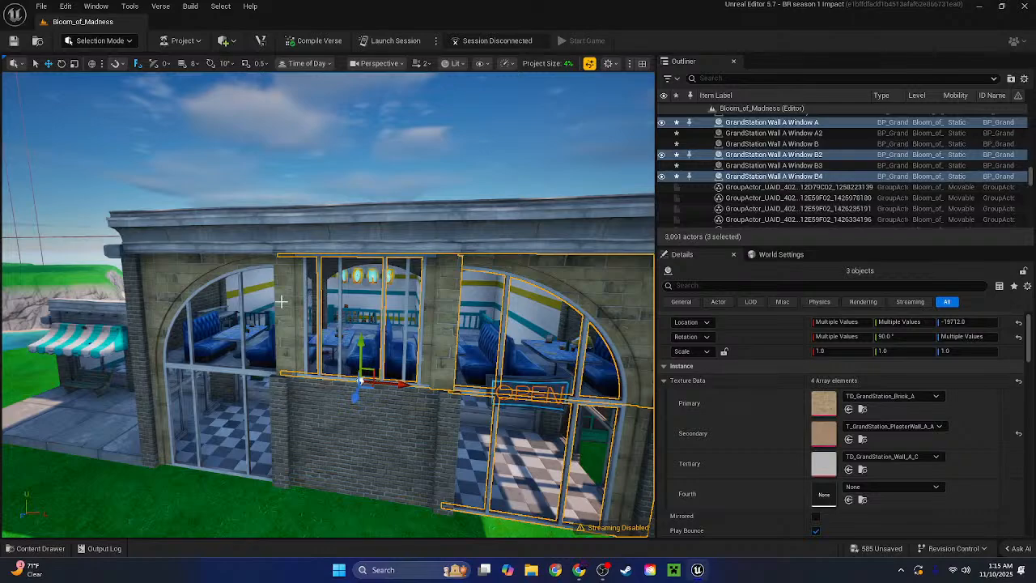
left_click(670, 412, "shift")
Copy the secondary texture T_GrandStation_PolishedTiles_A_A from the GenericSet Arch D A B on the lawn
right_click_drag(470, 409, 405, 299)
key("s")
key("a")
key("w")
key("d")
left_click(405, 300)
right_click(855, 439)
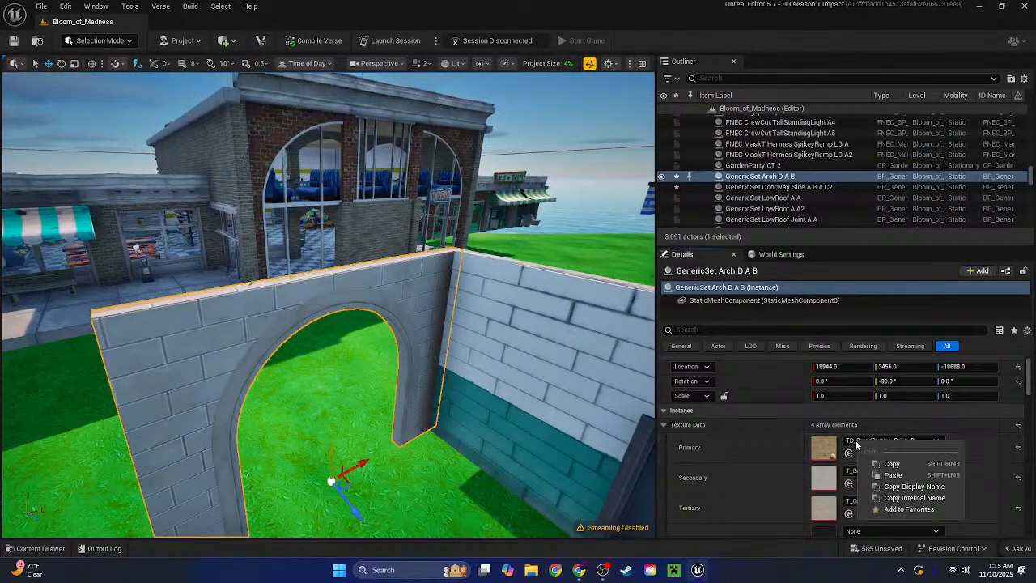
left_click(758, 458)
right_click(895, 472)
left_click(923, 493)
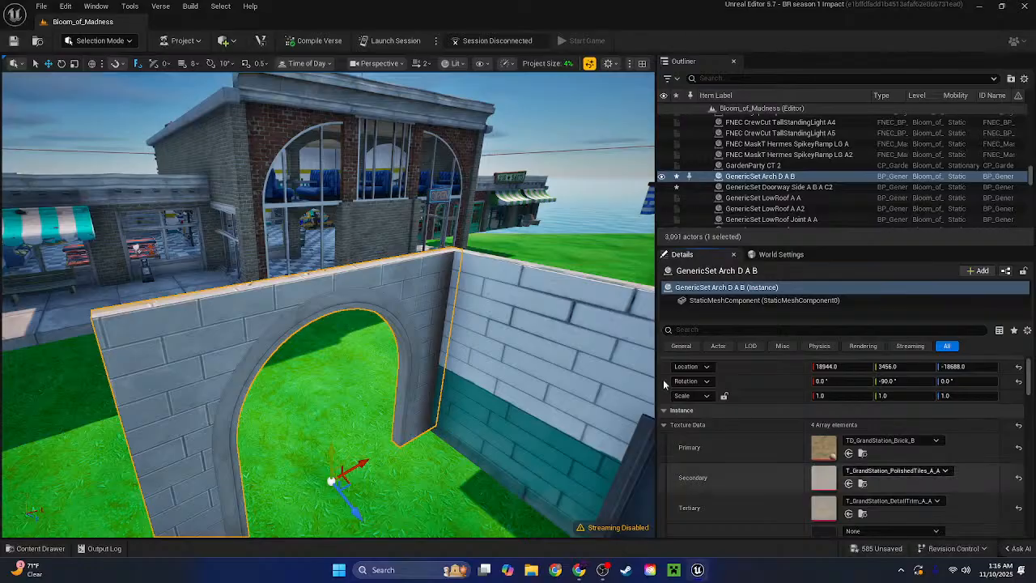
Select all six GrandStation window walls on the diner facade and set their primary texture to T_GrandStation_PolishedTiles_A_A
key("w")
mouse_move(532, 330)
right_mouse_down()
mouse_move(532, 276)
mouse_move(551, 292)
mouse_move(532, 331)
right_mouse_up()
key("s")
left_click(532, 330)
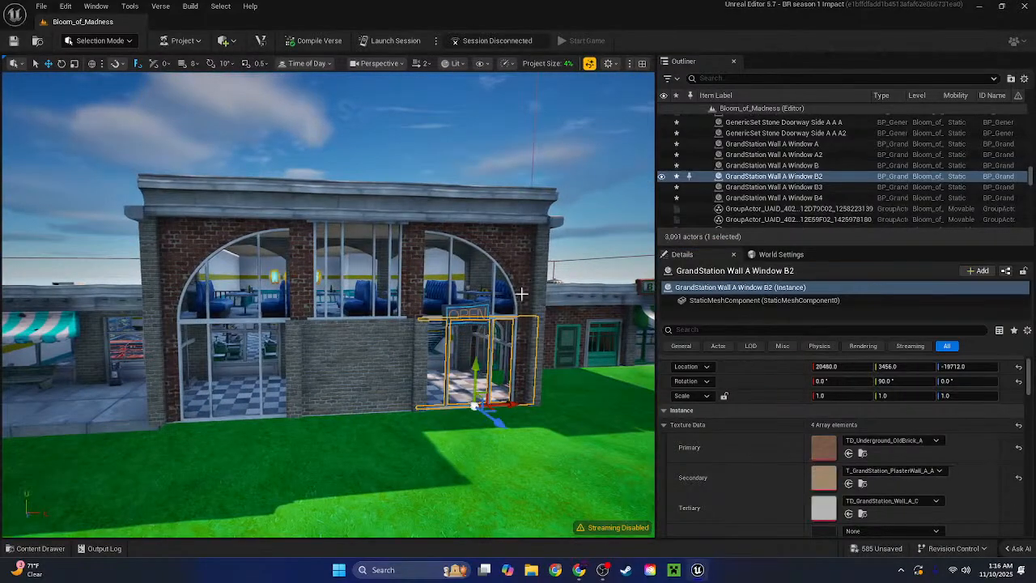
left_click(525, 278, "ctrl")
left_click(348, 259, "ctrl")
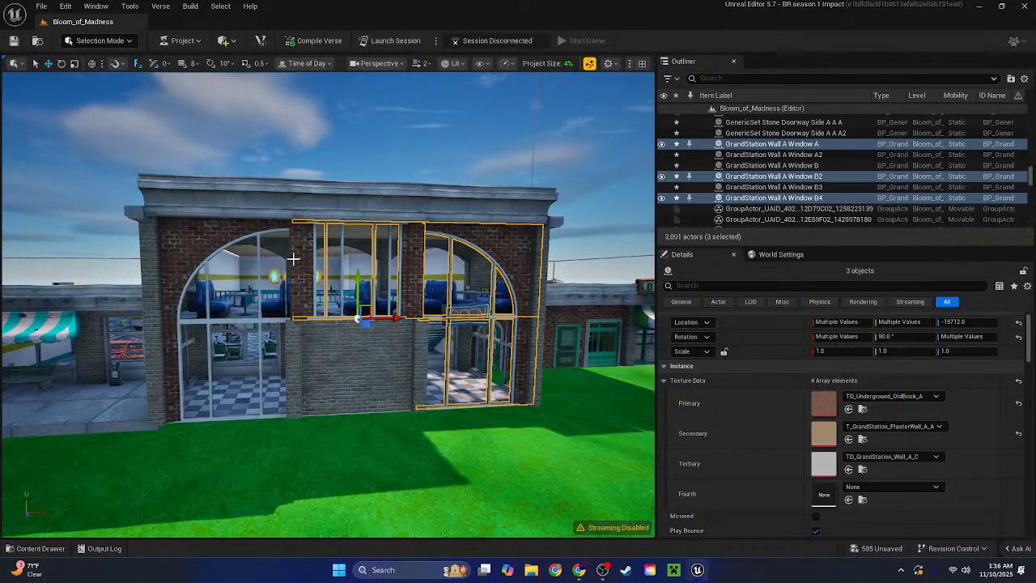
left_click(219, 235, "ctrl")
left_click(203, 357, "ctrl")
key("ctrl+v")
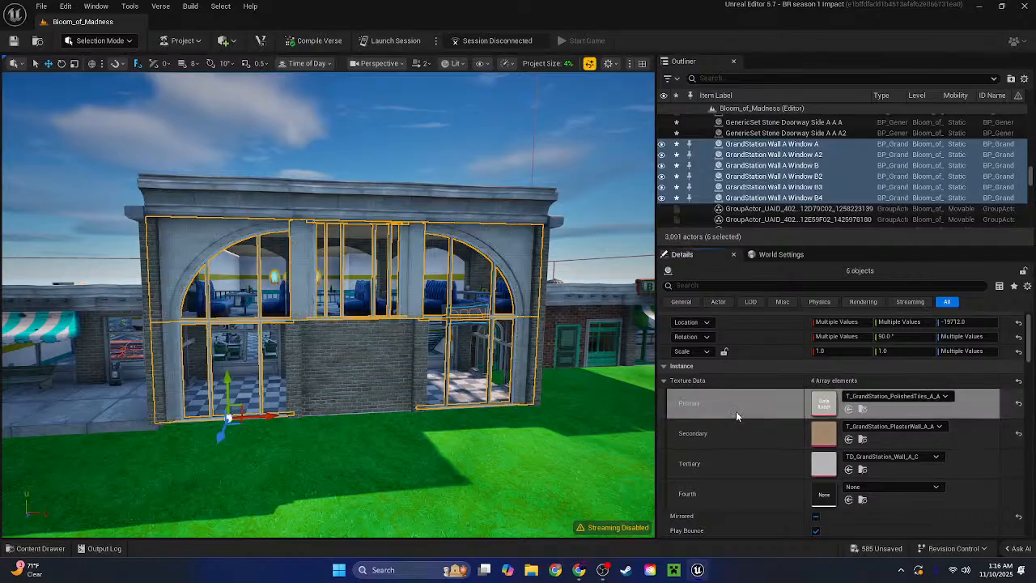
Apply T_GrandStation_PolishedTiles_A_A to the lower middle brick wall's secondary texture, undoing the same change on its primary texture
right_click_drag(410, 234, 410, 291)
left_click(409, 233)
left_click(366, 234)
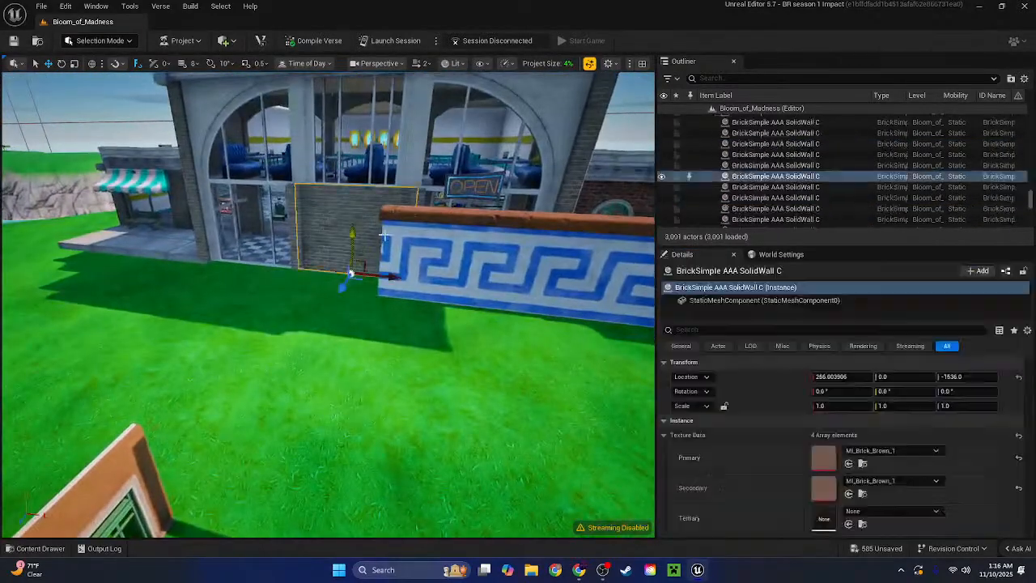
key("ctrl+v")
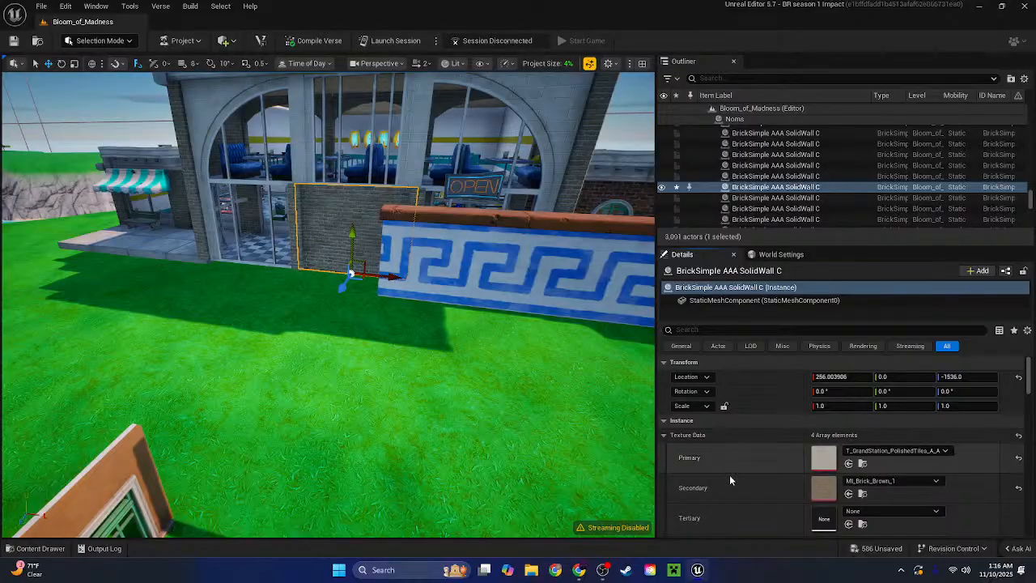
key("ctrl+z")
left_click(724, 497, "shift")
mouse_move(548, 373)
right_mouse_down()
mouse_move(518, 357)
mouse_move(534, 381)
mouse_move(548, 374)
right_mouse_up()
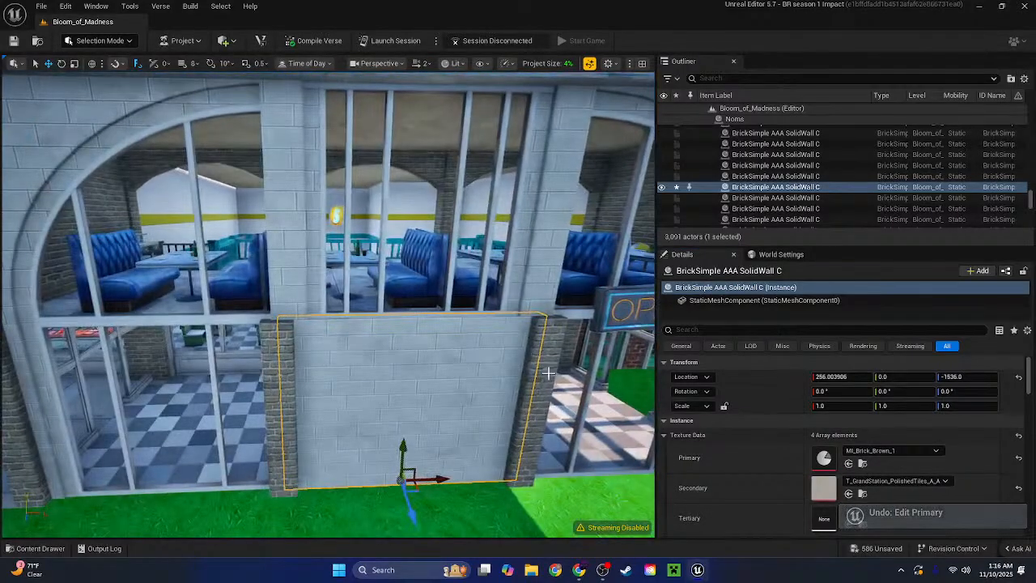
Apply T_GrandStation_PolishedTiles_A_A to the two pillars flanking the lower middle wall and duplicate both up one storey to height 384
left_click(548, 373)
left_click(740, 462, "shift")
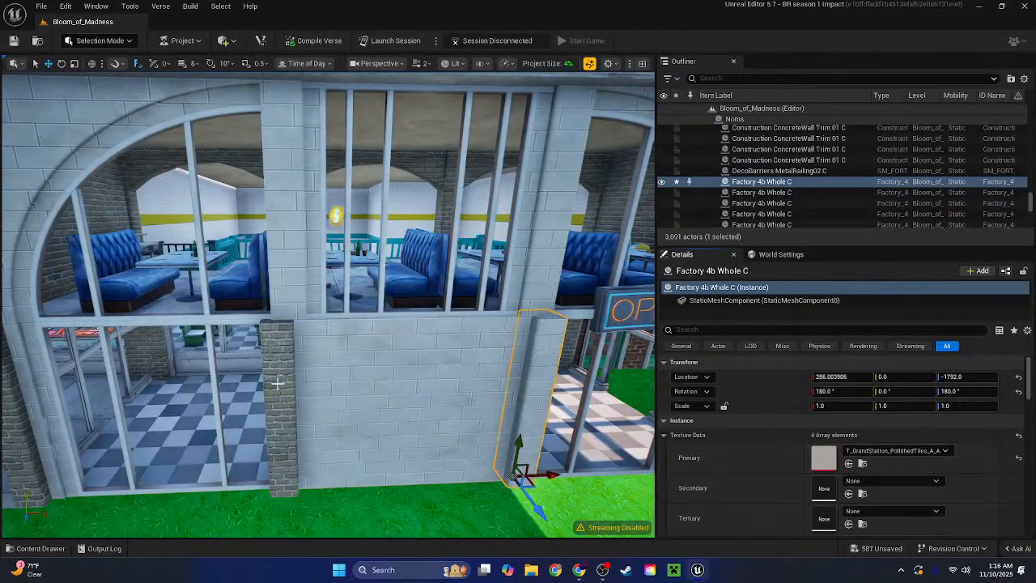
left_click(277, 383)
left_click(732, 455, "shift")
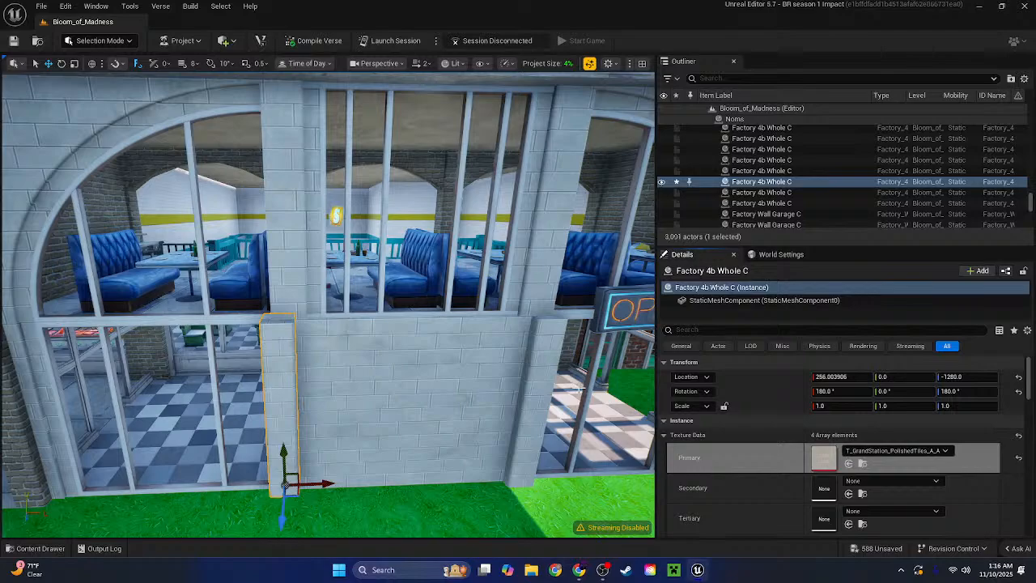
left_click(548, 354, "ctrl")
left_click_drag(515, 441, 521, 327)
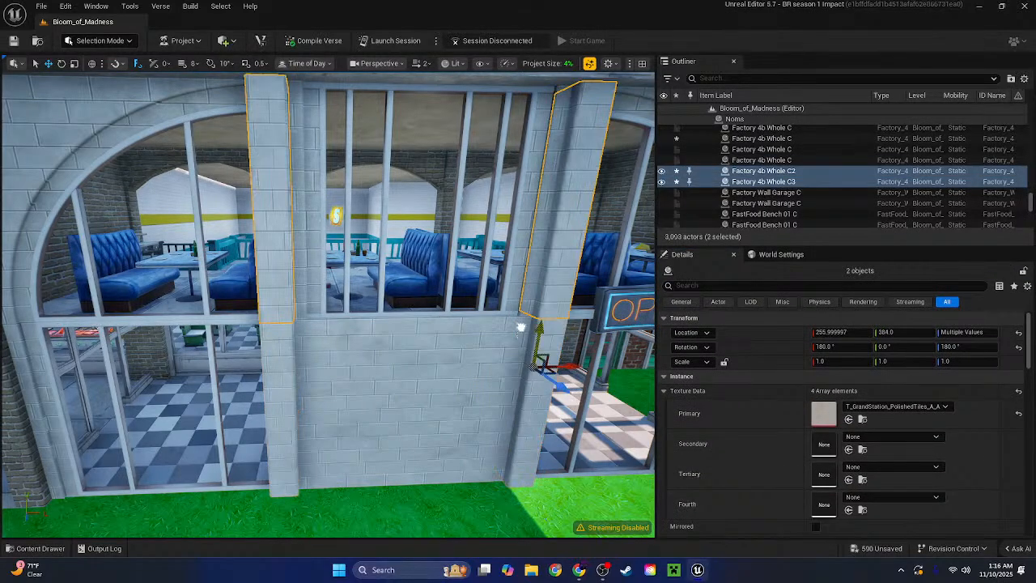
Select the four Factory 4b Whole C pillars at the facade's outer corners and set their primary texture to T_GrandStation_PolishedTiles_A_A
right_click_drag(446, 240, 486, 322)
left_click(446, 241)
key("s")
key("w")
key("a")
left_click(180, 231)
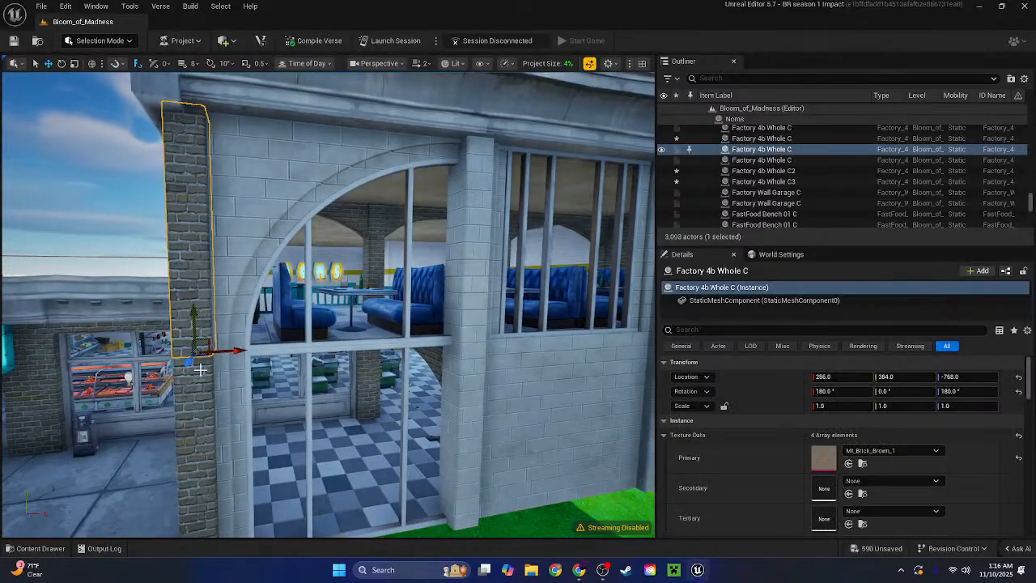
left_click(203, 422, "ctrl")
key("d")
right_click_drag(282, 357, 380, 343)
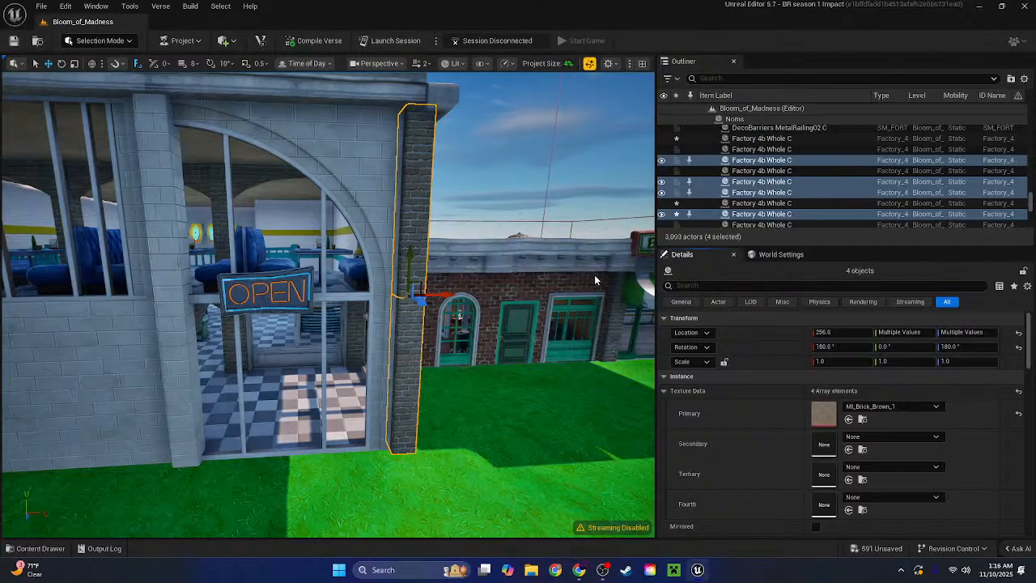
left_click(376, 205)
right_click(868, 455)
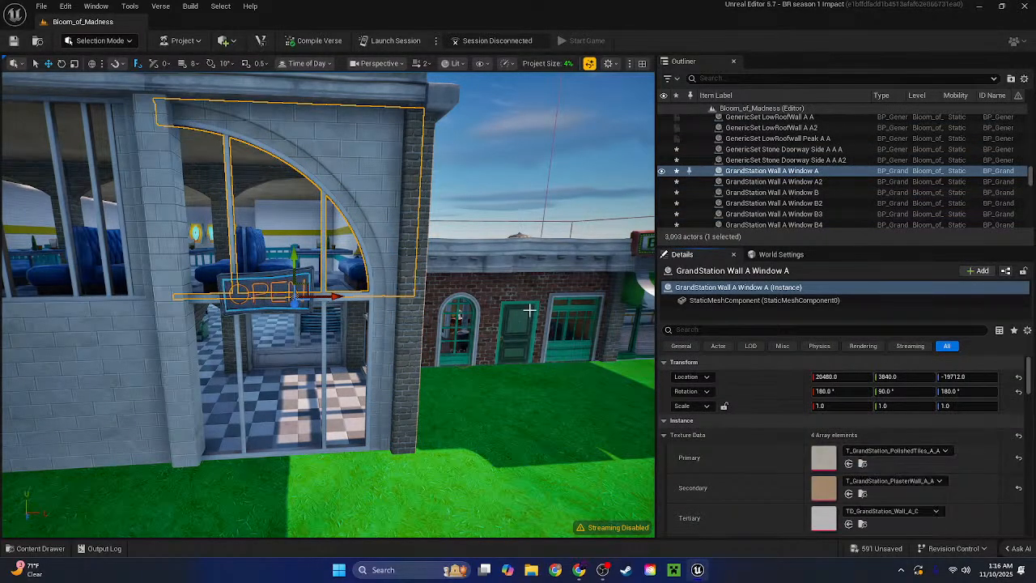
key("ctrl+z")
left_click(731, 427, "shift")
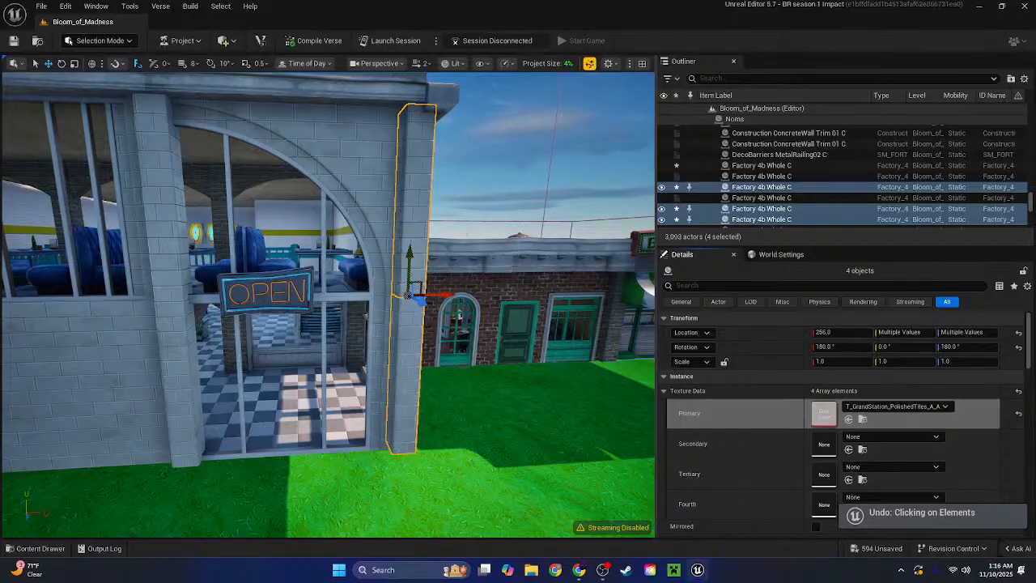
Select the four upper BrickSimple wall panels along the diner's side and set their primary texture to T_GrandStation_PolishedTiles_A_A
left_click(465, 189)
key("s")
right_click_drag(465, 189, 243, 191)
key("s")
key("a")
key("d")
key("w")
key("s")
key("s")
key("d")
key("w")
key("s")
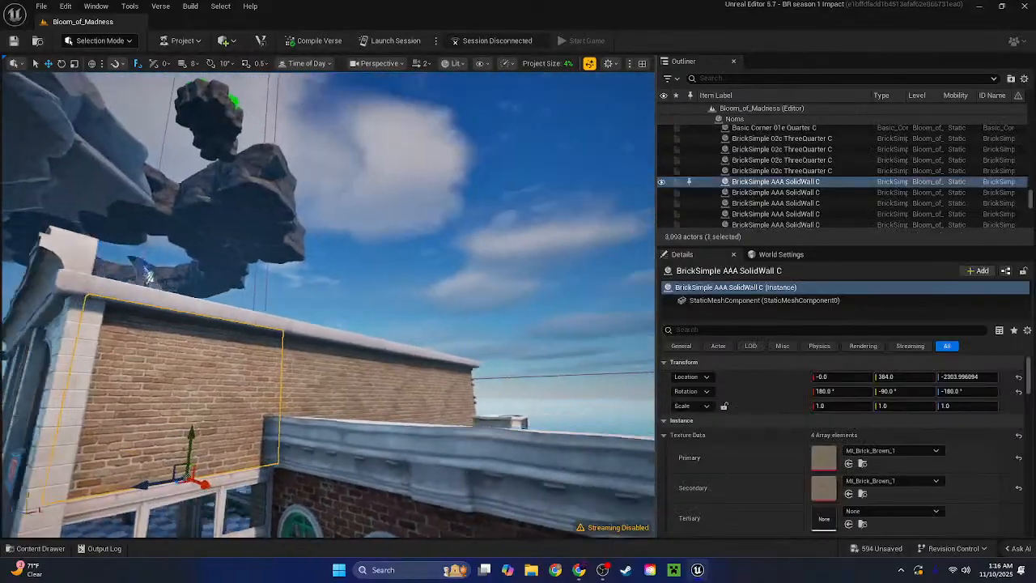
key("s")
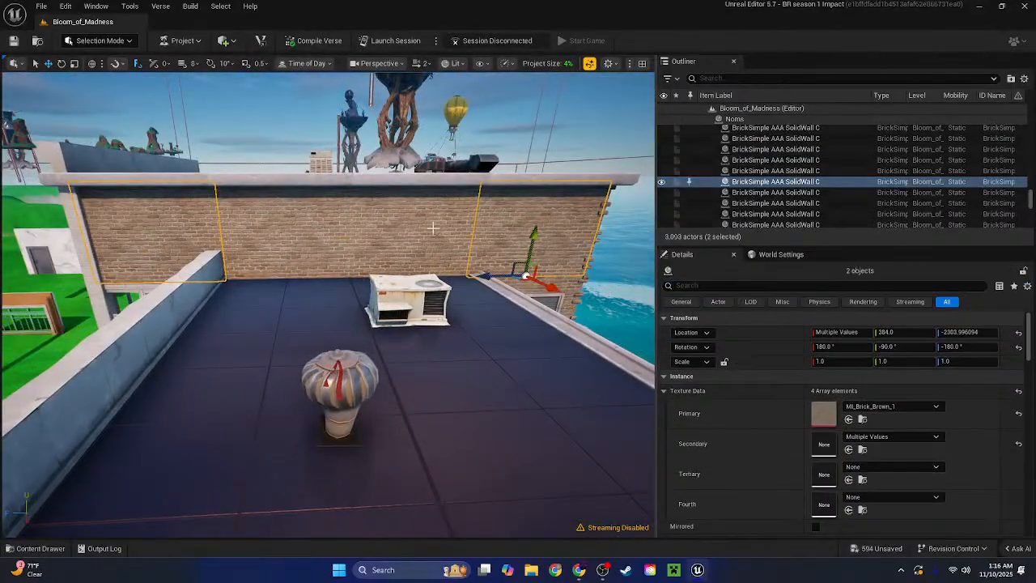
left_click(740, 410, "shift")
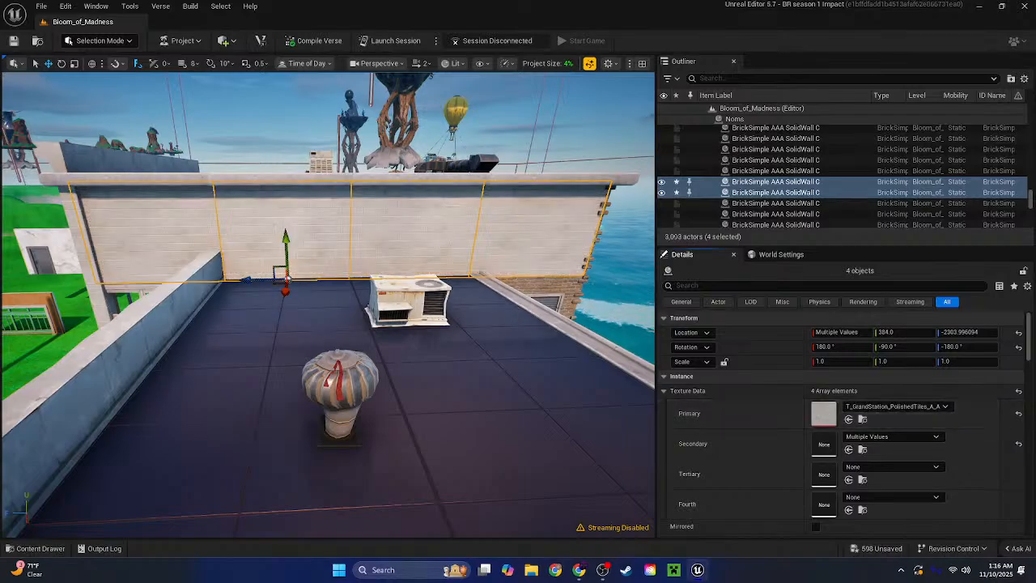
Select the garage wall, corner trims and brick wall panels around the diner's rear and sides, and set their primary texture to T_GrandStation_PolishedTiles_A_A
key("d")
right_click_drag(444, 276, 365, 276)
key("w")
left_click(441, 274)
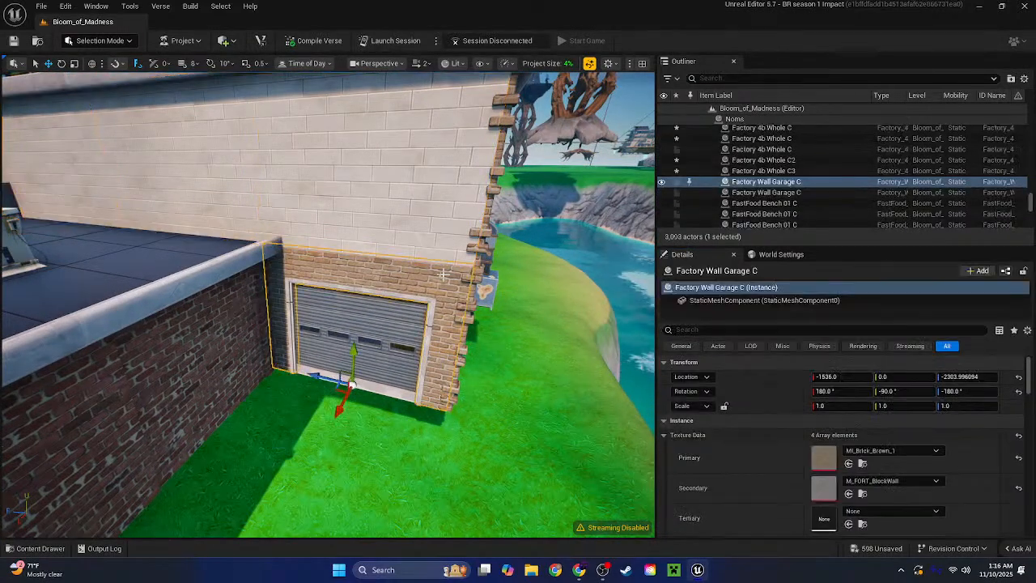
right_click_drag(474, 274, 387, 307)
key("d")
key("w")
key("a")
key("s")
key("w")
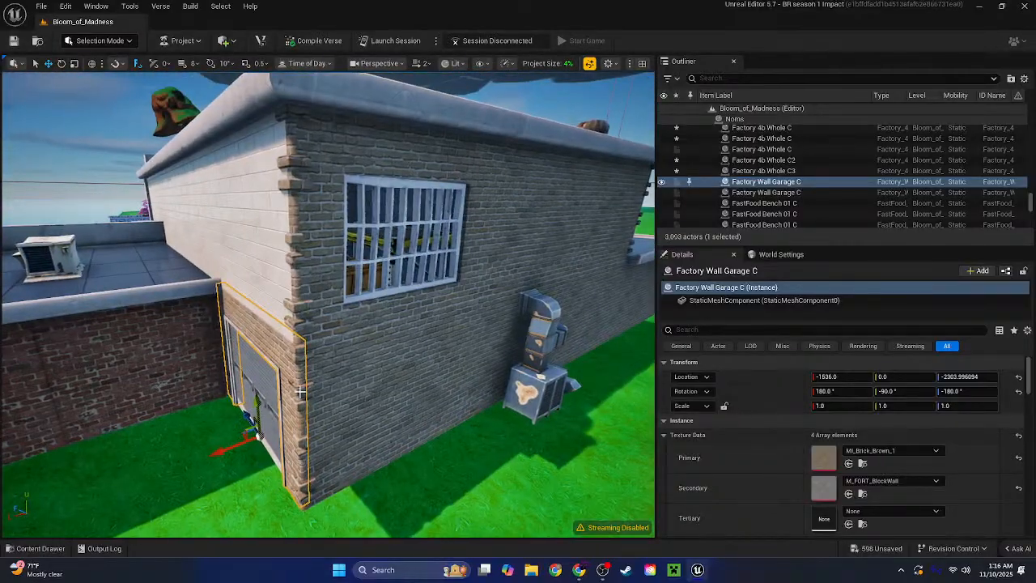
left_click(301, 356, "ctrl")
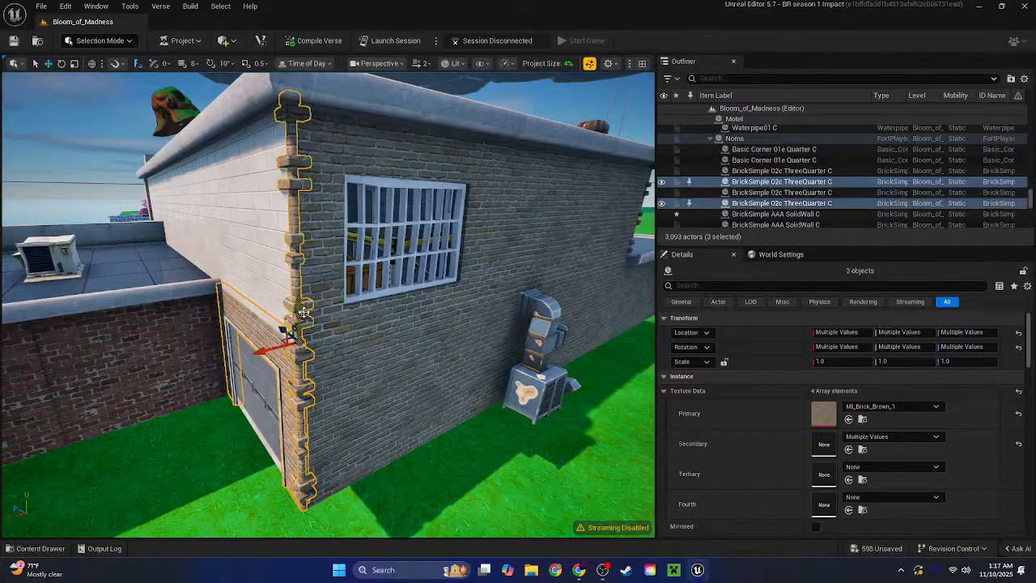
left_click(434, 351, "ctrl")
key("d")
right_click_drag(524, 240, 529, 285)
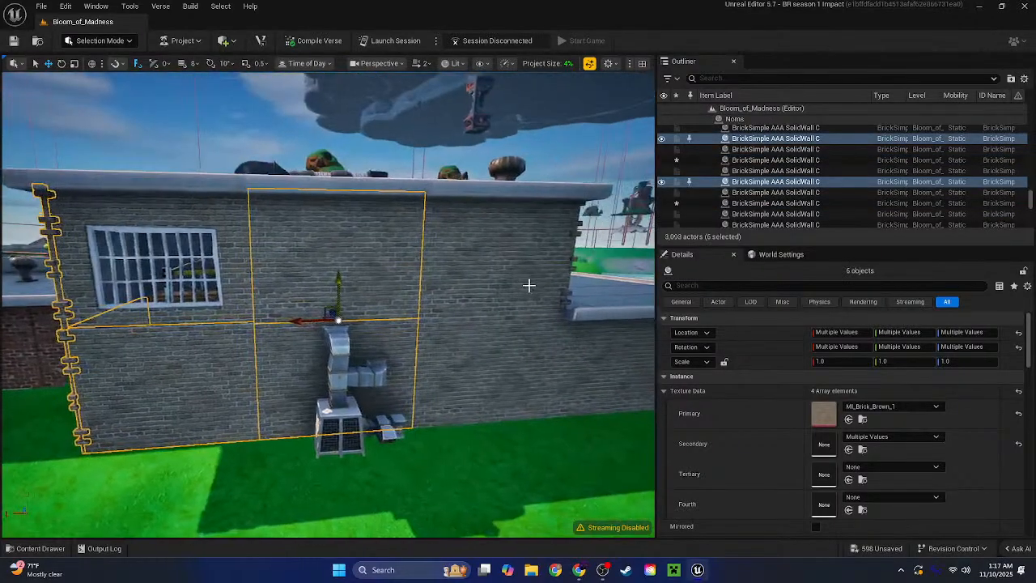
left_click(571, 288, "ctrl")
left_click(567, 346, "ctrl")
key("d")
right_click_drag(536, 340, 501, 345)
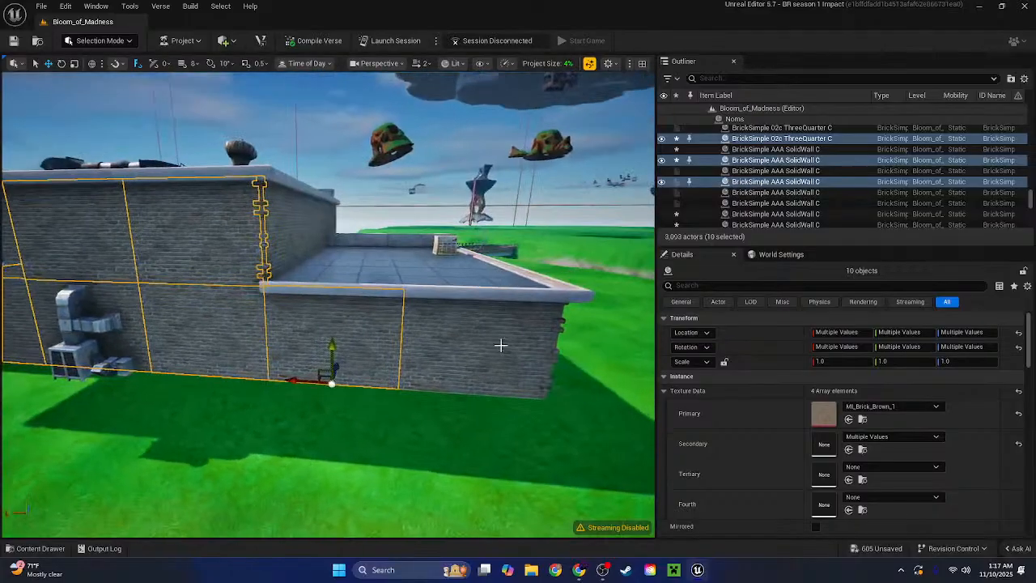
left_click(501, 344, "ctrl")
left_click(562, 323, "ctrl")
key("d")
right_click_drag(561, 323, 245, 346)
left_click(245, 346, "ctrl")
left_click(533, 319, "ctrl")
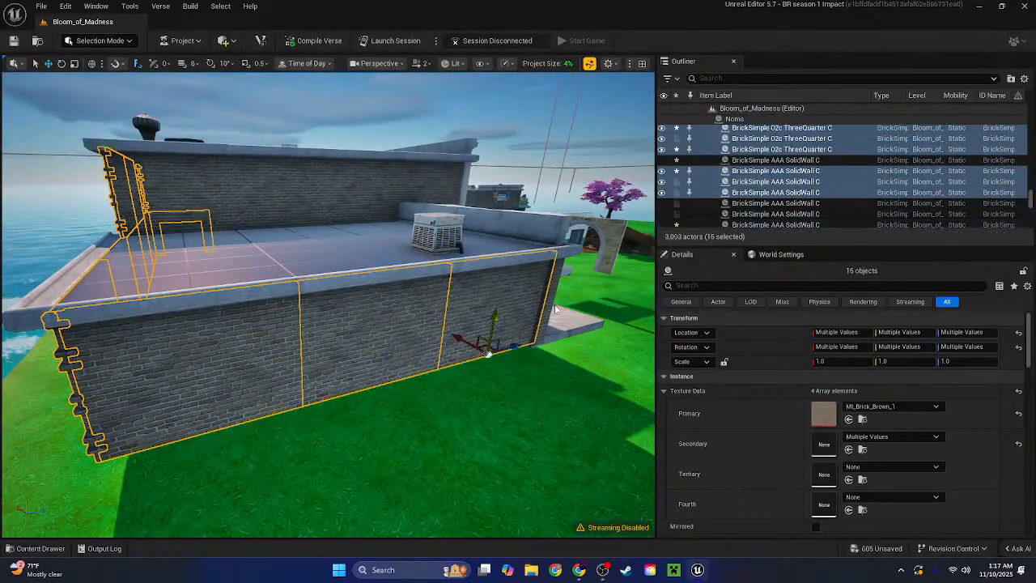
left_click(555, 305, "ctrl")
right_click_drag(565, 298, 505, 370)
key("w")
left_click(505, 370, "ctrl")
left_click(322, 331, "ctrl")
key("d")
right_click_drag(322, 331, 434, 252)
key("w")
key("s")
left_click(435, 252, "ctrl")
left_click(274, 240, "ctrl")
left_click(223, 236, "ctrl")
right_click_drag(223, 237, 162, 239)
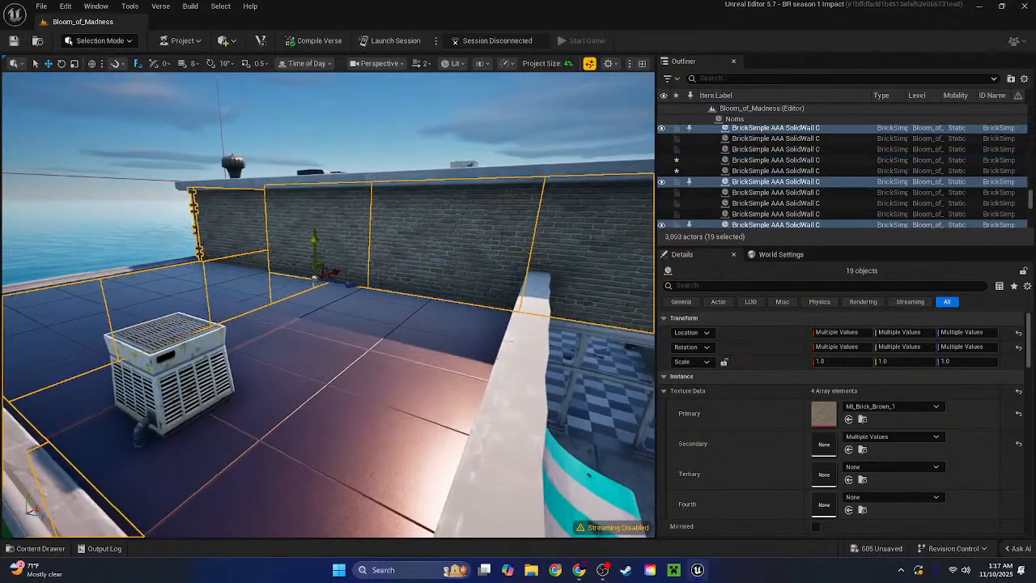
left_click(231, 230, "ctrl")
left_click(680, 403, "shift")
Delete the StoreFront Glass A C wall closing the corridor beside the brick building and a second storefront glass wall beyond it
right_click_drag(460, 241, 346, 312)
left_click(472, 206)
key("w")
key("s")
key("d")
key("s")
key("a")
key("d")
key("w")
left_click(330, 322)
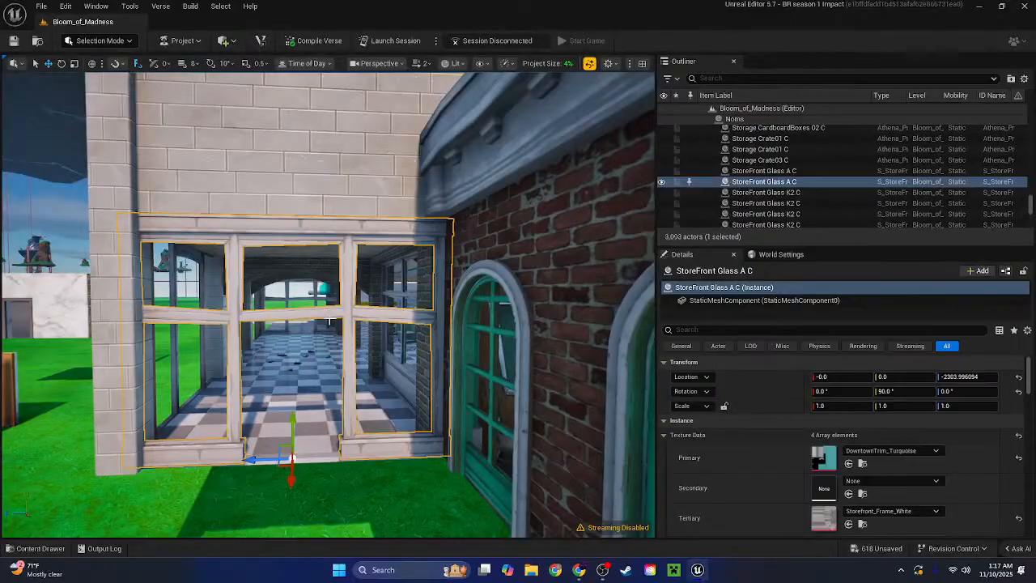
key("Delete")
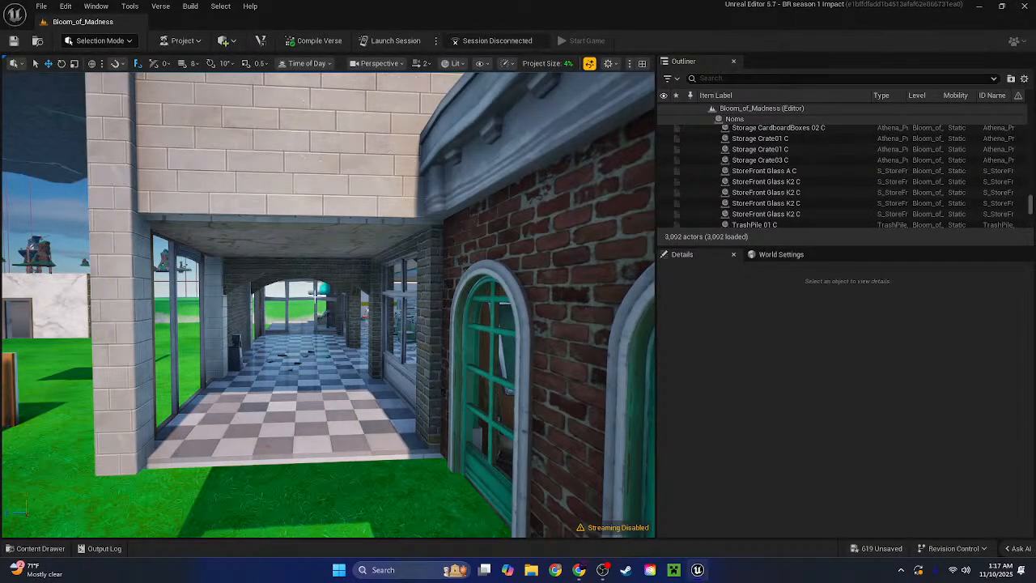
left_click(315, 301)
key("Delete")
Place the Business Wall A Window C frame in the open corridor end and duplicate it at 20736, 3456, -19968
key("s")
right_click_drag(315, 300, 115, 304)
left_click(139, 271)
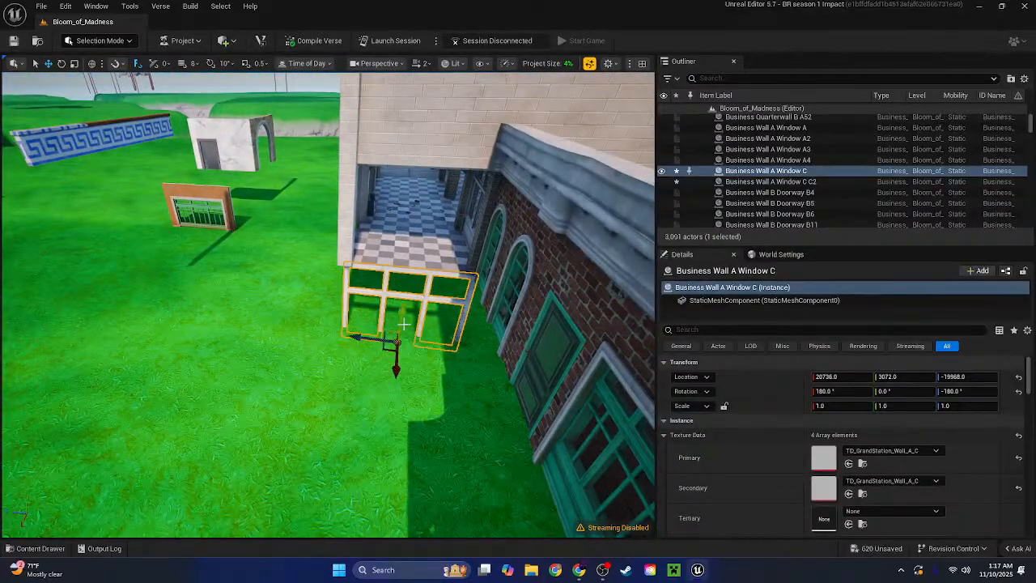
key("w")
right_click_drag(421, 223, 430, 225)
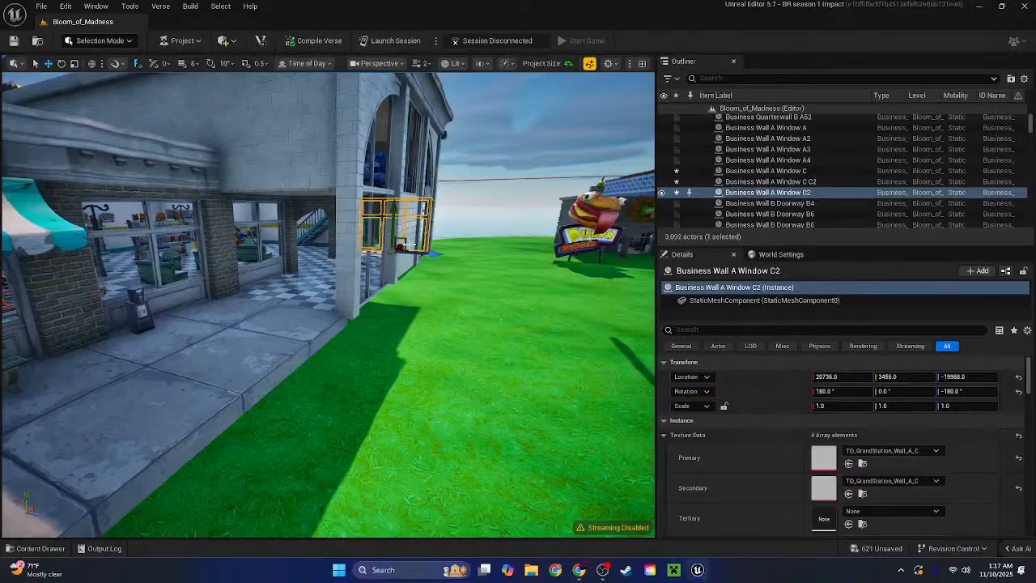
Select the freestanding RiverCapitol Res Window A A and raise it to height 3456
right_click_drag(332, 272, 308, 235)
left_click(451, 207)
key("d")
key("s")
key("w")
key("w")
key("s")
left_click(418, 354)
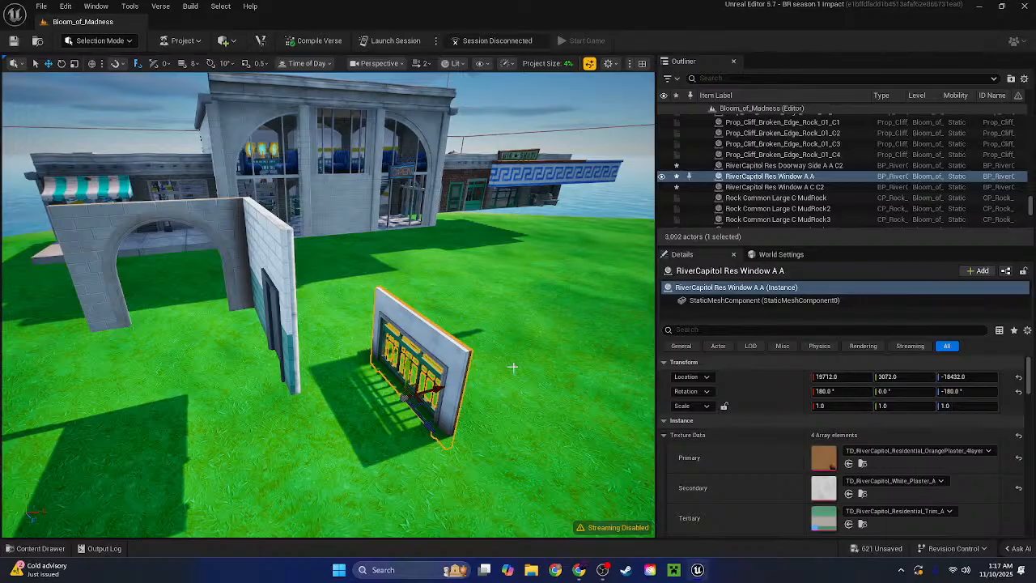
right_click_drag(512, 367, 411, 366)
key("w")
key("d")
key("a")
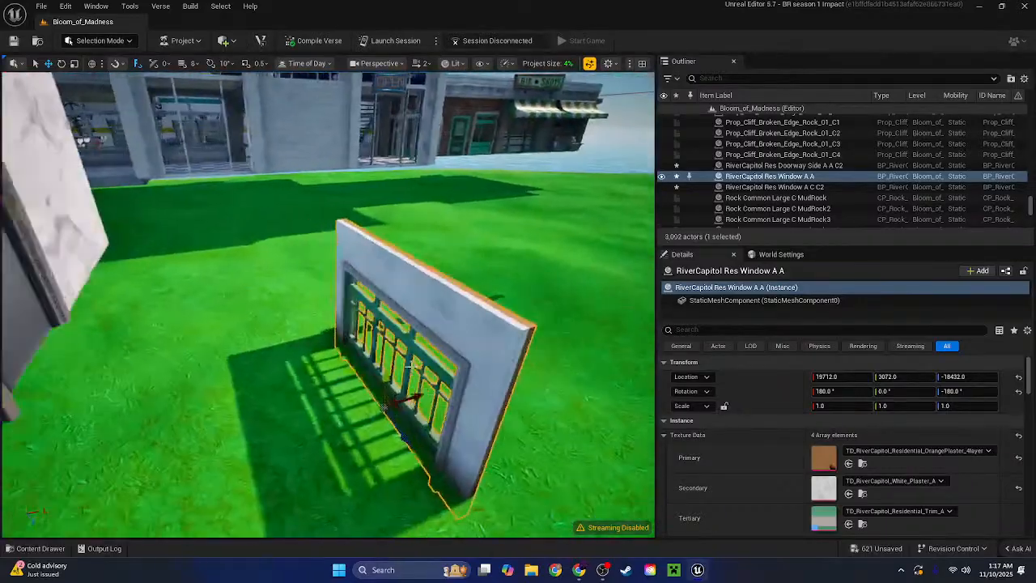
left_click_drag(400, 380, 409, 269)
right_click_drag(437, 300, 235, 236)
key("d")
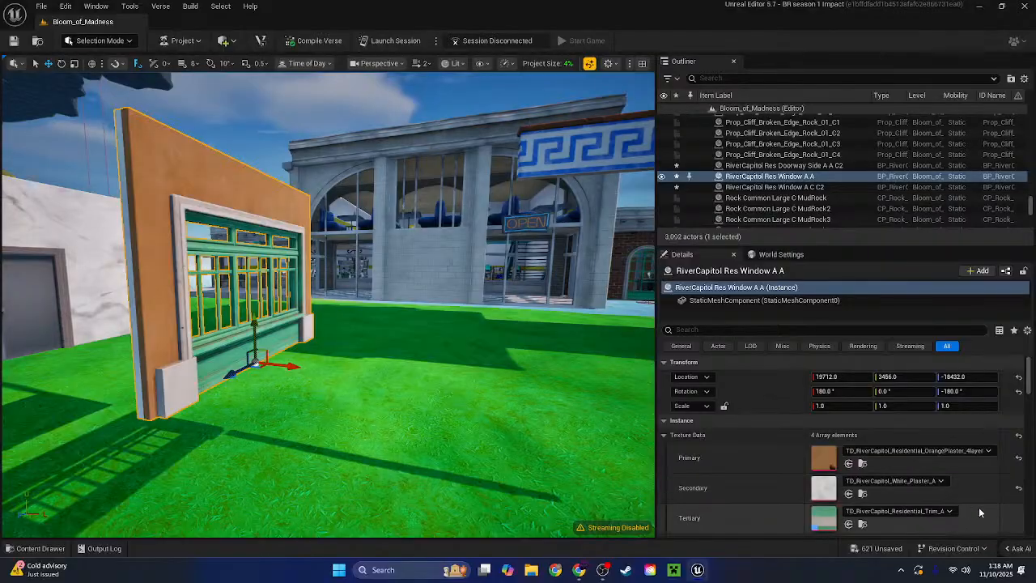
Copy TD_NeonCityC_Painted_Brick_Blocks_Teal_Stripe from the Asteria HarvestHomes doorway wall's primary texture to the RiverCapitol window's secondary texture
scroll(941, 512, "down", 2)
scroll(923, 490, "up", 2)
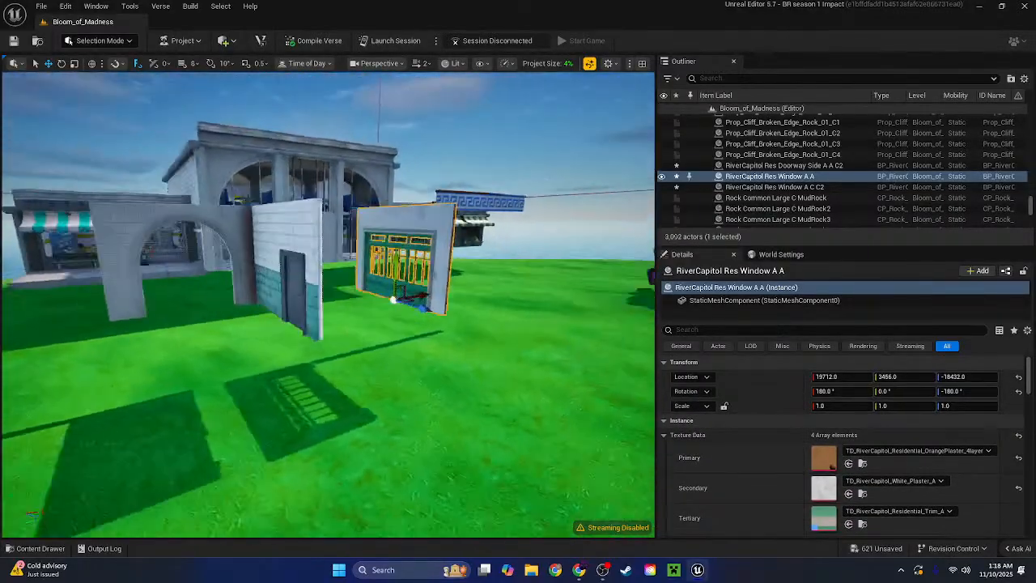
left_click(386, 242)
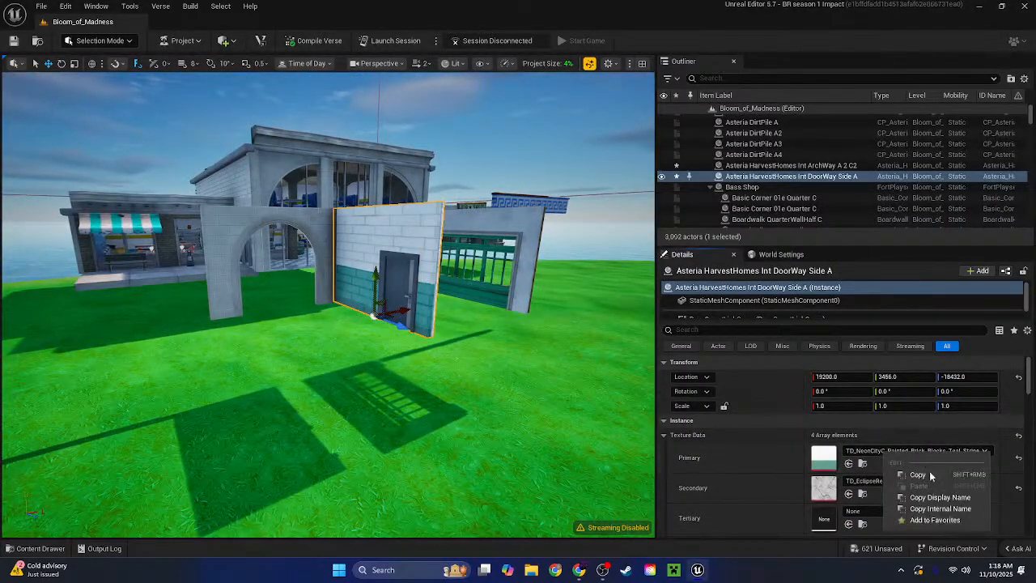
left_click(930, 474)
left_click(486, 267)
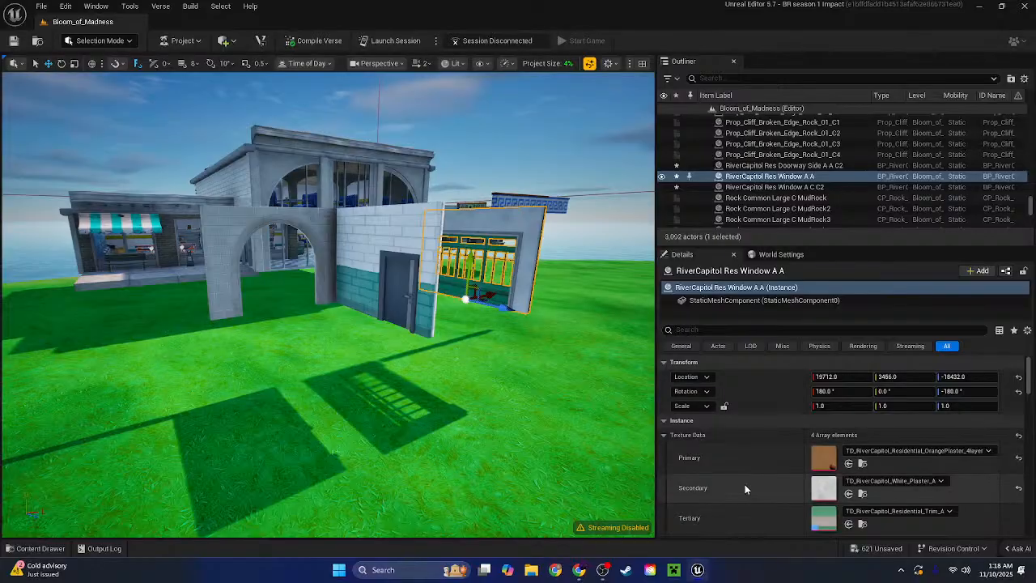
left_click(745, 484, "shift")
Select the old storefront glass walls along the diner's shop front and delete them
right_click_drag(549, 391, 398, 340)
left_click(397, 340)
left_click(325, 352, "shift")
right_click_drag(325, 352, 556, 331)
key("Delete")
Move the RiverCapitol window into the shop front at 19456, 3456, -20224, rotated 90°, and duplicate it along the front to 18432
left_click(512, 365)
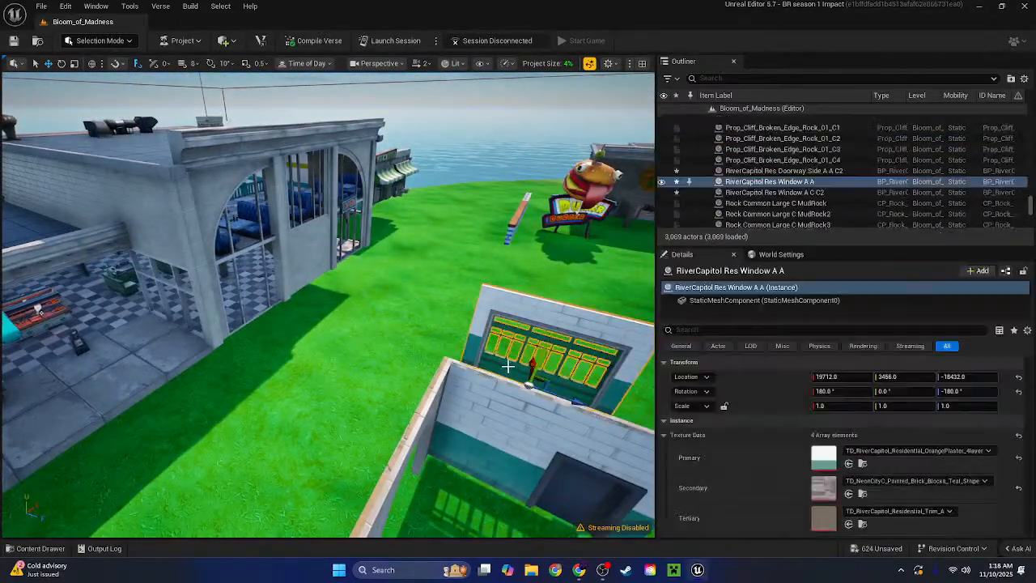
left_click_drag(540, 384, 256, 334)
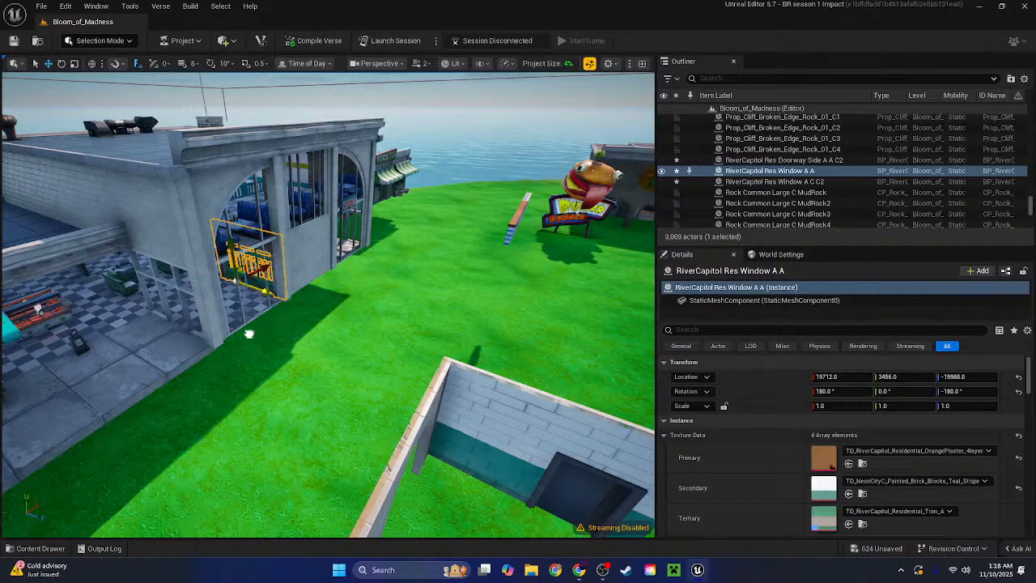
key("w")
right_click_drag(250, 333, 431, 349)
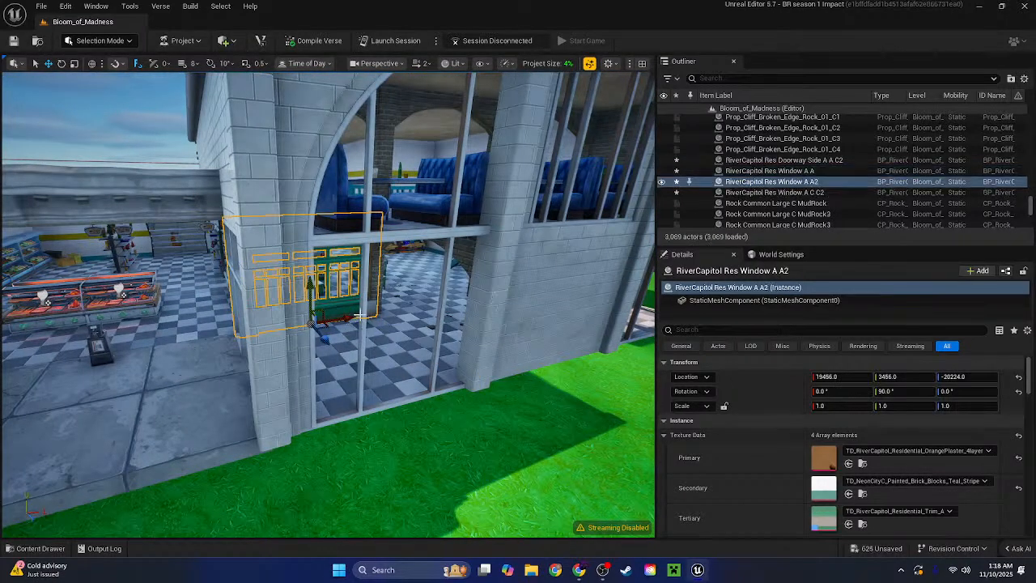
left_click_drag(323, 325, 162, 342)
right_click_drag(162, 342, 357, 337)
key("a")
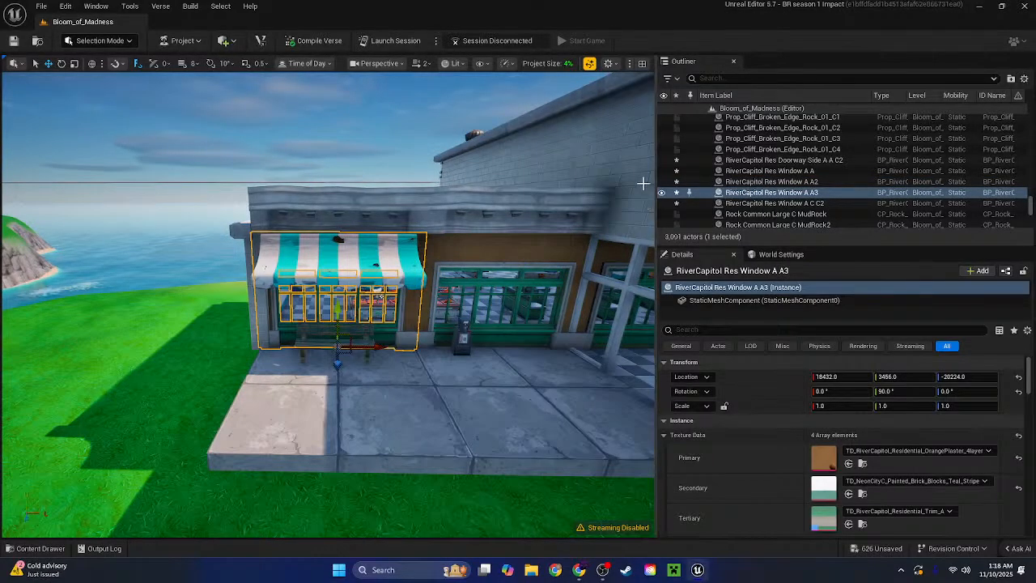
Copy T_GrandStation_PolishedTiles_A_A from the upper brick wall and apply it as primary texture to the three RiverCapitol shop-front windows
left_click(644, 183)
right_click(858, 456)
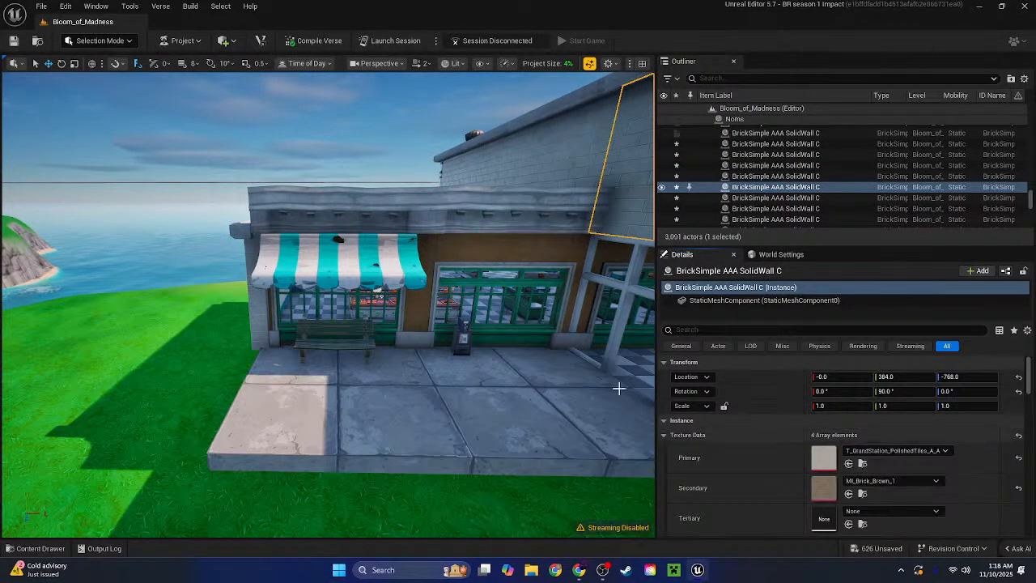
key("w")
right_click_drag(618, 389, 547, 240)
left_click(493, 228)
left_click(380, 243, "ctrl")
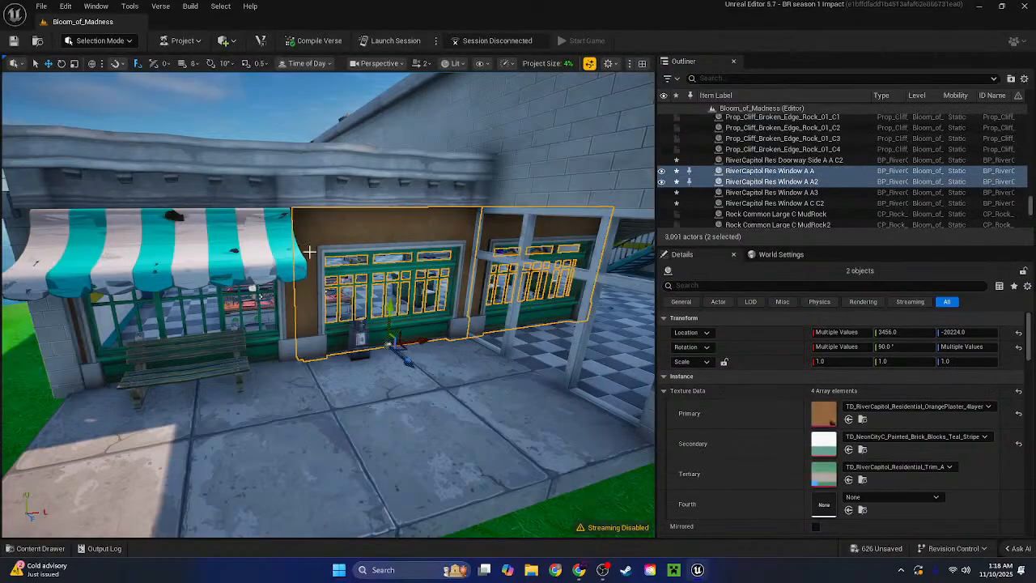
left_click(741, 409, "shift")
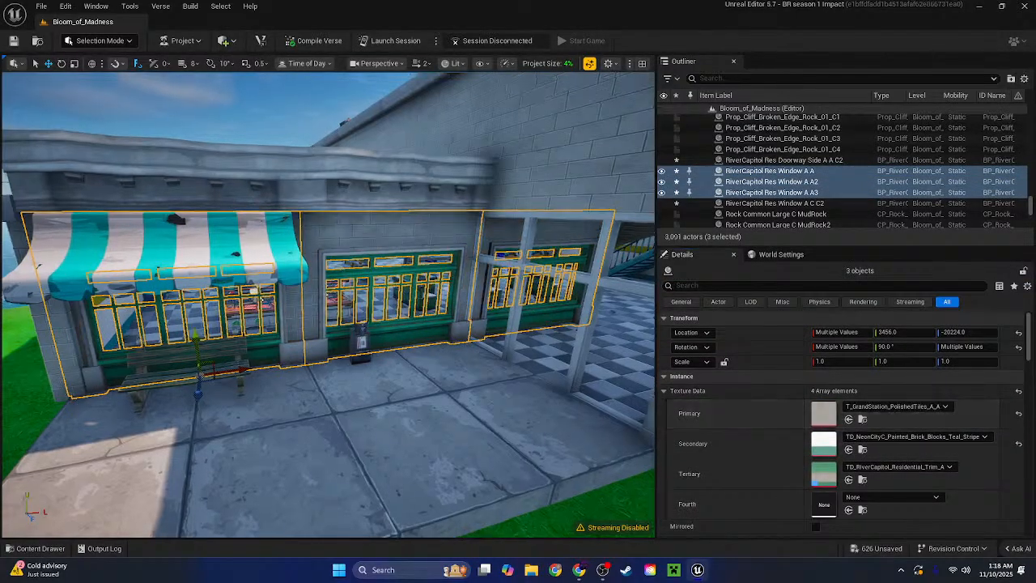
Delete the remaining storefront glass wall between the checkered hall and the shop interior
right_click_drag(381, 281, 381, 195)
left_click(381, 281)
right_click_drag(327, 278, 396, 267)
key("w")
key("w")
key("s")
key("d")
key("w")
key("s")
key("w")
key("d")
key("w")
left_click(461, 314)
key("Delete")
Duplicate the green RiverCapitol window along the hall to the bay beyond the shop's open archway
key("s")
right_click_drag(461, 314, 323, 319)
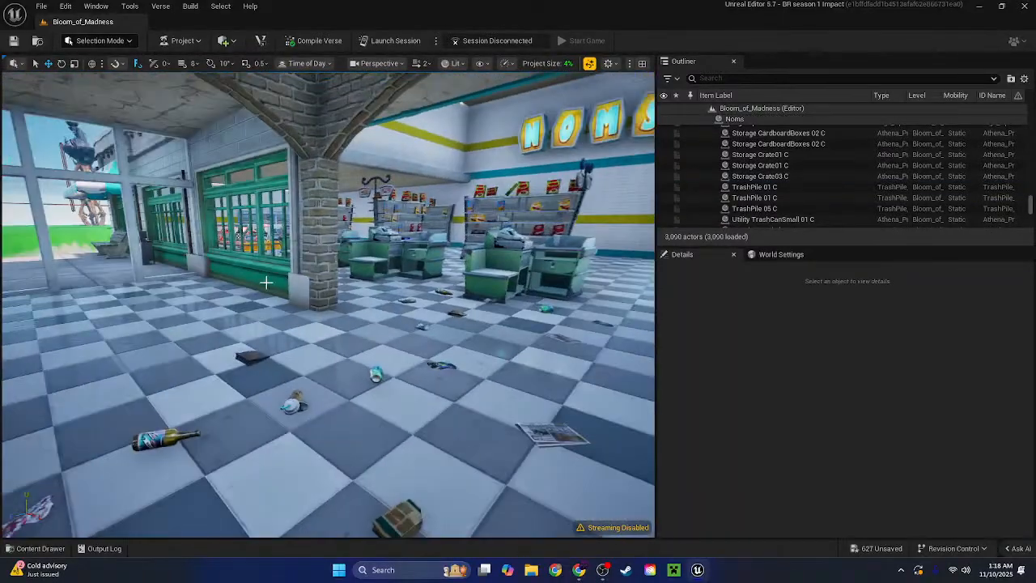
left_click(266, 281)
left_click_drag(266, 295, 612, 419)
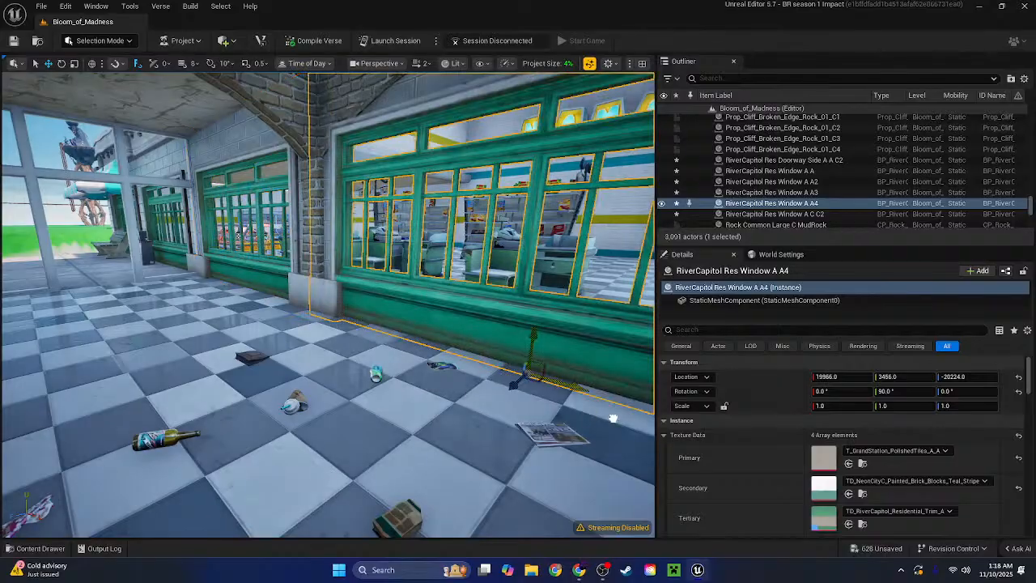
right_click_drag(1, 357, 87, 320)
Copy T_GrandStation_PolishedTiles_A_A from the green window and set it as the primary texture of the hall's inner brick wall
right_click_drag(139, 299, 394, 302)
left_click(434, 231)
key("w")
key("w")
key("s")
key("s")
key("w")
left_click(392, 303)
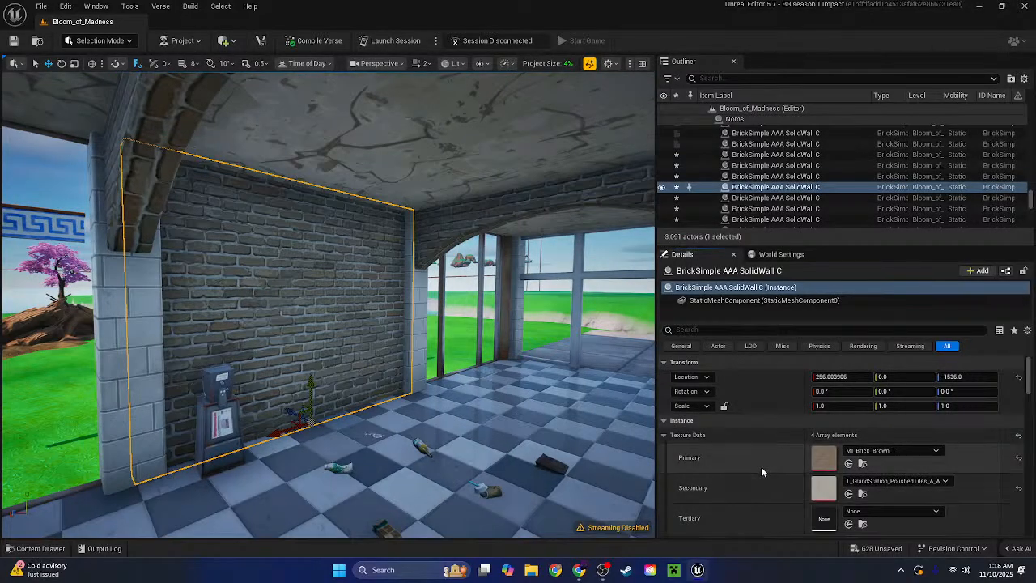
key("w")
right_click_drag(369, 334, 502, 334)
left_click(398, 244)
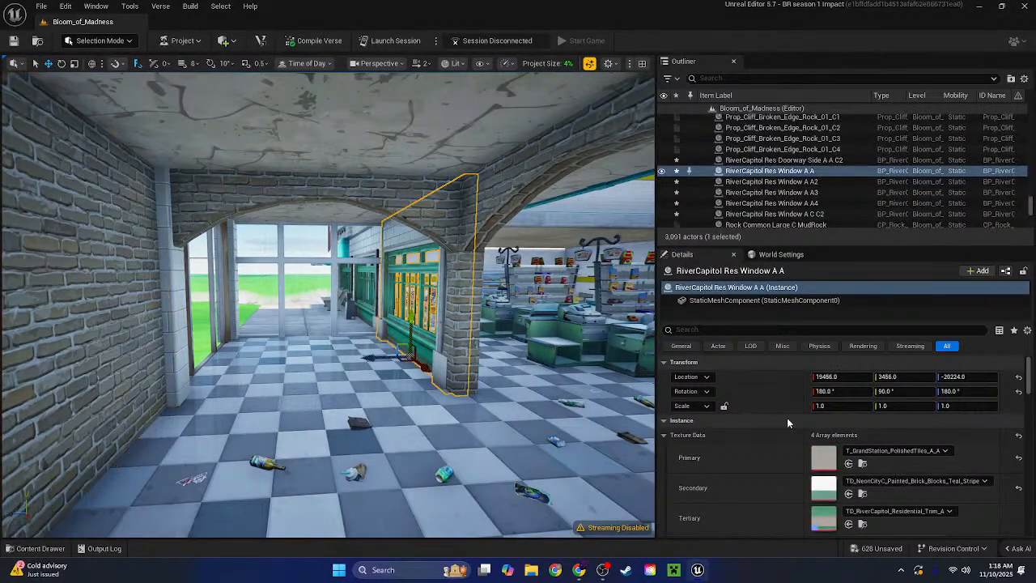
right_click(873, 407)
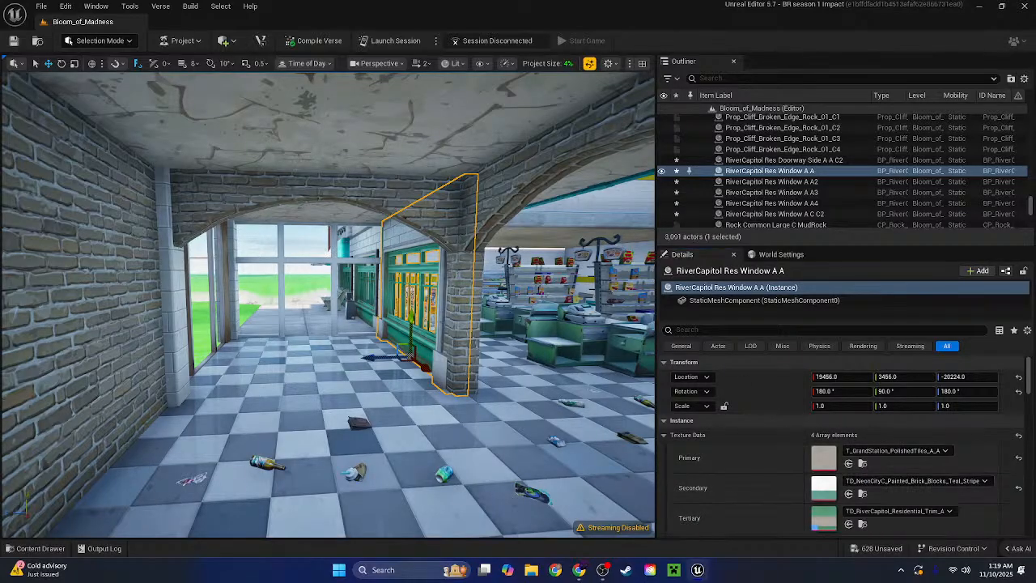
left_click(474, 198)
right_click_drag(447, 238, 407, 266)
left_click(407, 266)
left_click(699, 453, "shift")
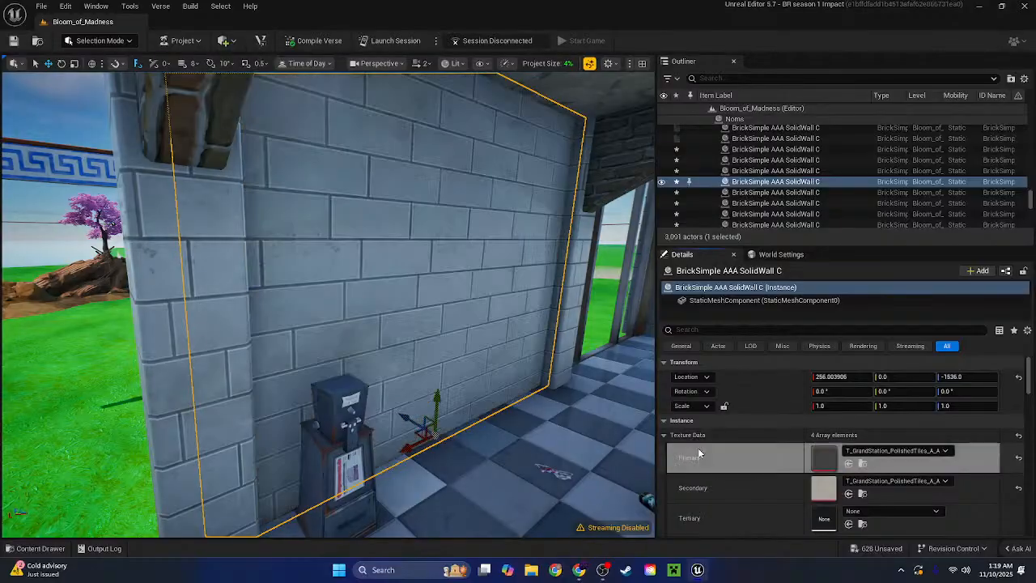
Select the three BrickSimple Archway01 C pieces inside the hall and delete them
right_click_drag(485, 324, 632, 332)
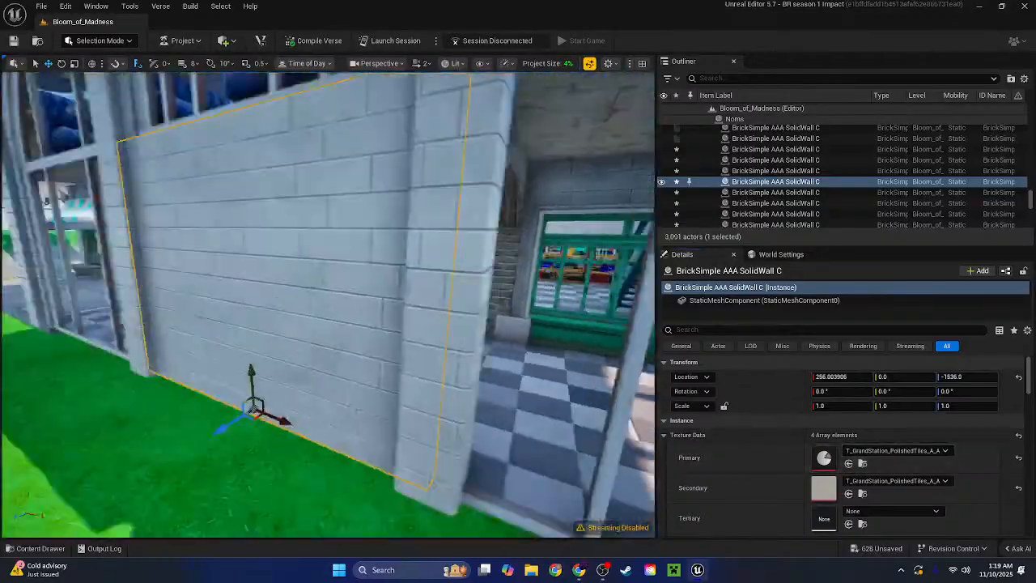
right_click_drag(328, 304, 283, 302)
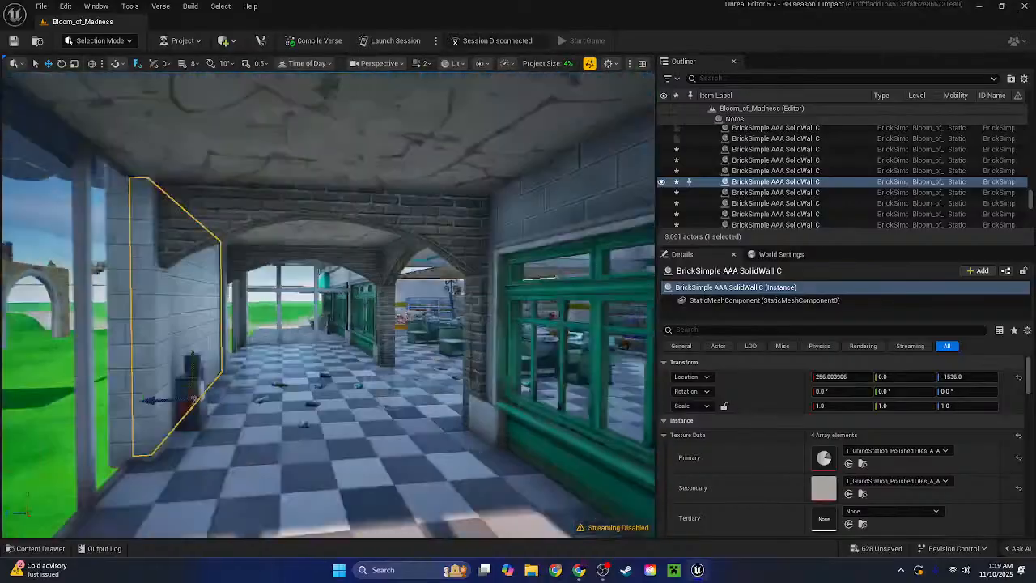
mouse_move(388, 299)
right_mouse_down()
mouse_move(486, 298)
mouse_move(389, 299)
right_mouse_up()
left_click(361, 305, "ctrl")
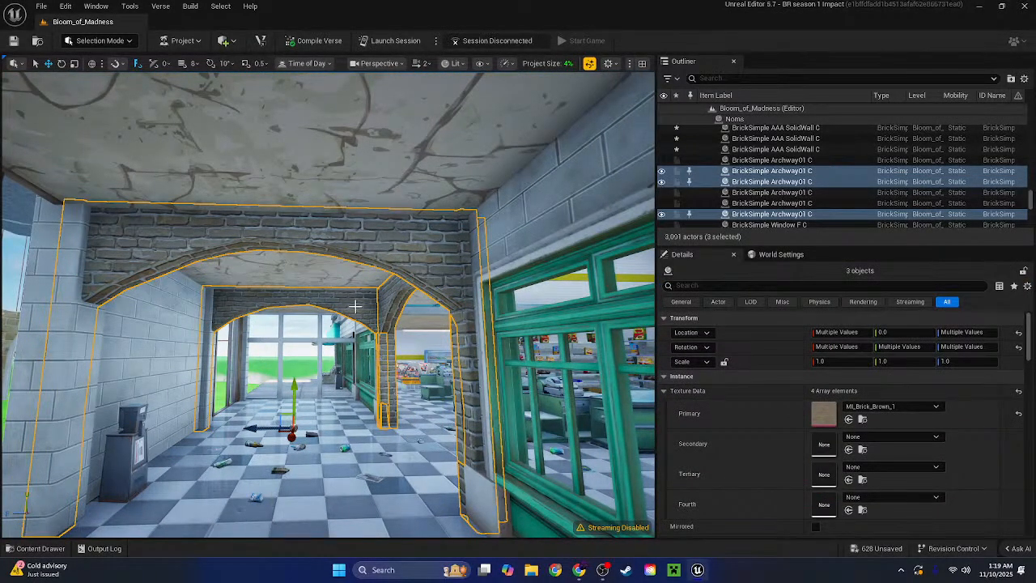
key("Delete")
Move the freestanding GenericSet Arch D A B into the hall at 19712, 3456, -19968
right_click_drag(355, 306, 203, 306)
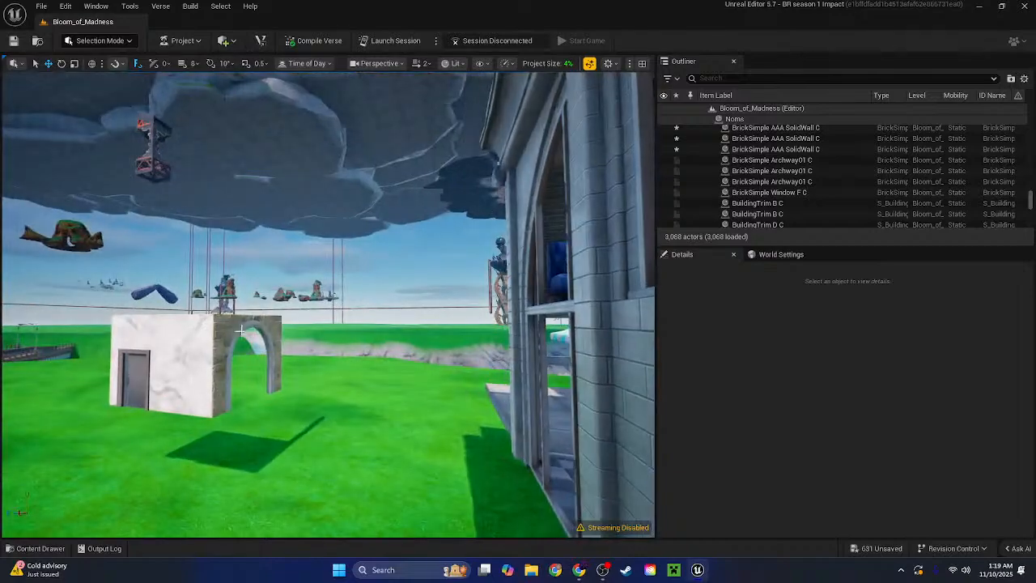
left_click(257, 321)
left_click(272, 340)
right_click_drag(272, 340, 454, 429)
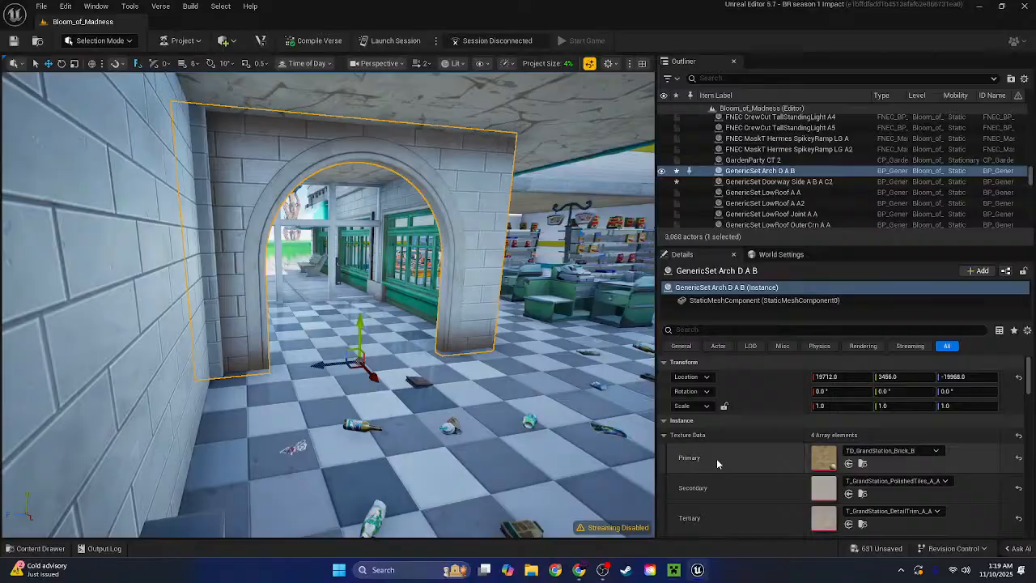
Set the hall arch's primary texture to T_GrandStation_PolishedTiles_A_A and place duplicates at 19968, 3456, -20224 (turned 90°) and 20224, 3456, -19968
left_click(717, 459, "shift")
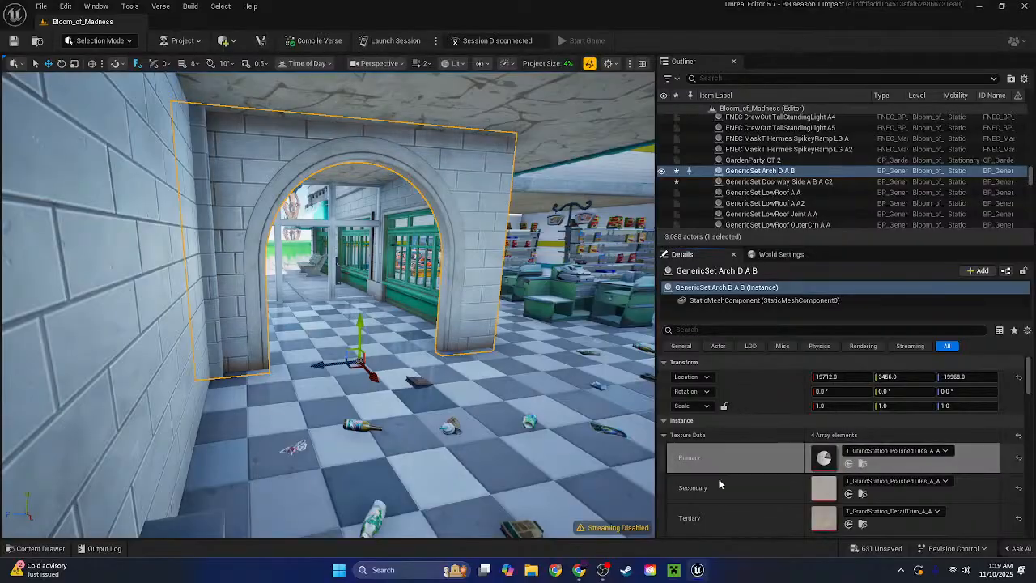
right_click_drag(518, 388, 462, 324)
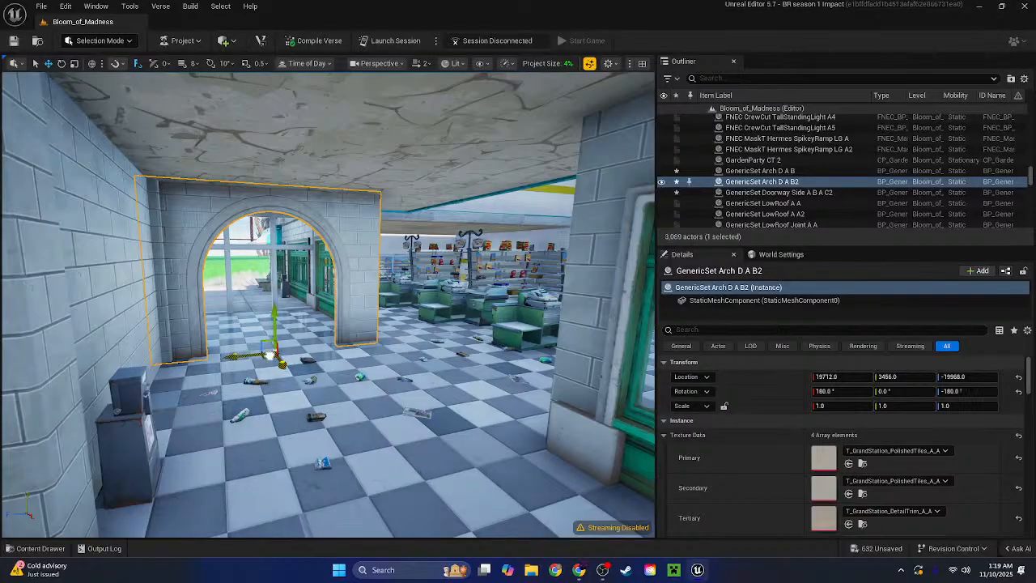
left_click_drag(270, 355, 389, 395)
right_click_drag(396, 350, 316, 350)
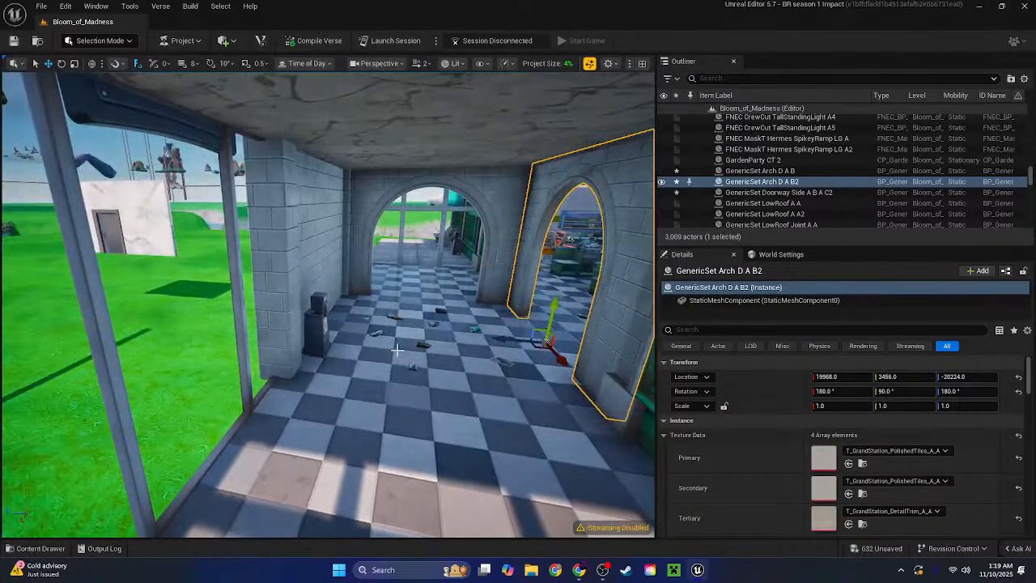
key("ctrl+z")
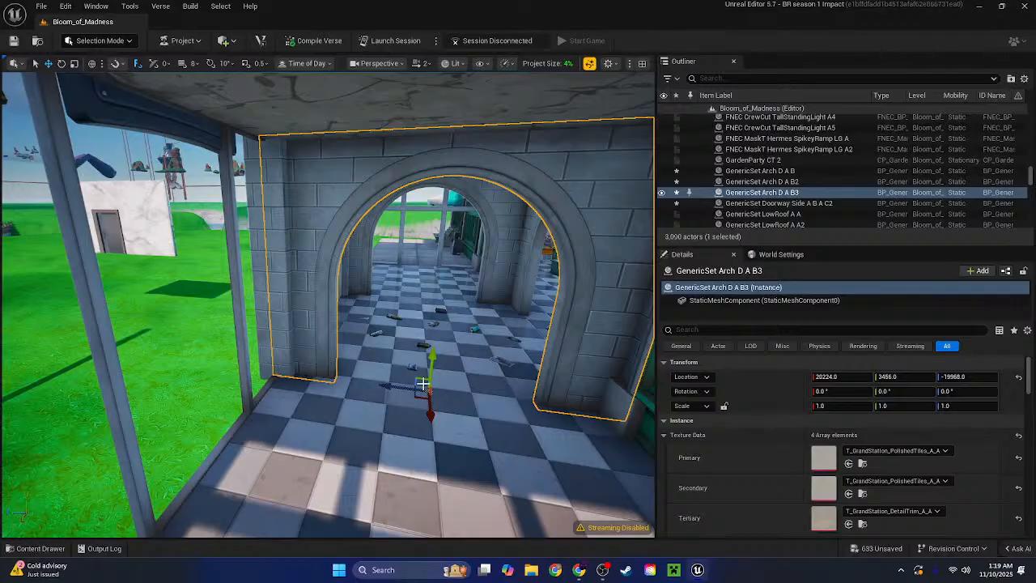
Copy TD_NeonCityC_Painted_Brick_Blocks_Teal_Stripe from the green window beside the staircase and set it as the adjoining arch's secondary texture
right_click_drag(423, 384, 282, 220)
left_click(303, 152)
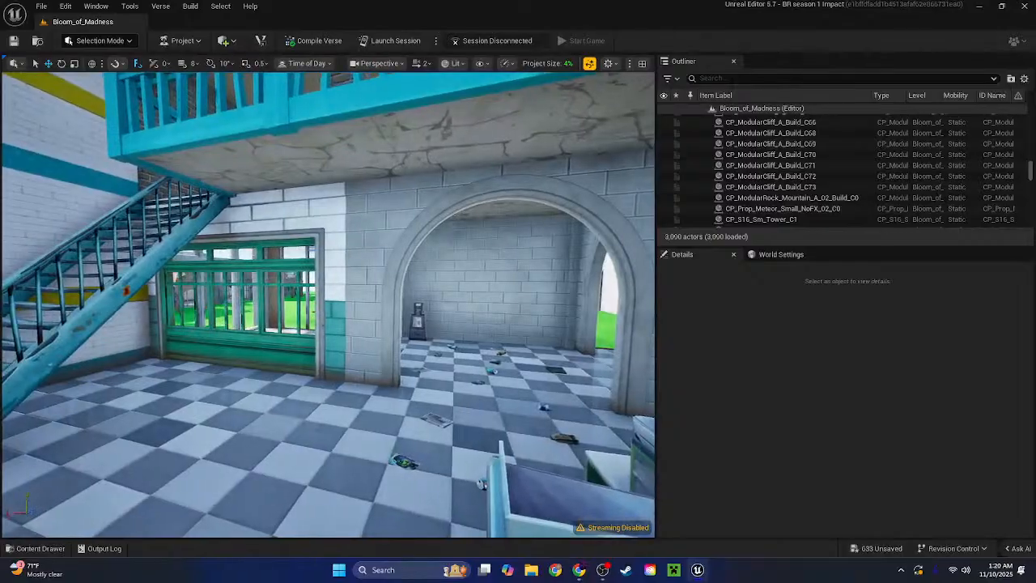
left_click(333, 308)
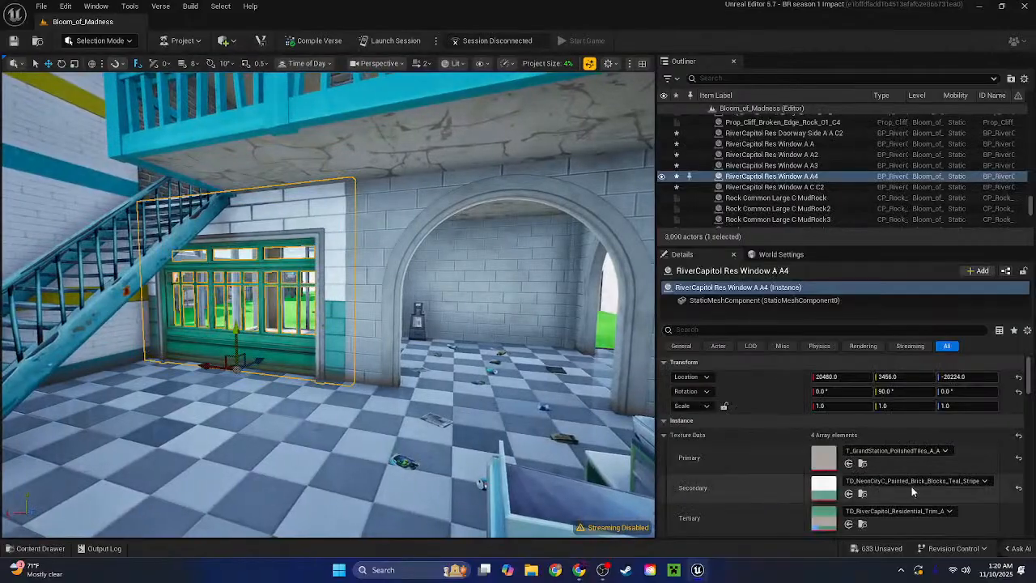
left_click(367, 199)
left_click(756, 494, "shift")
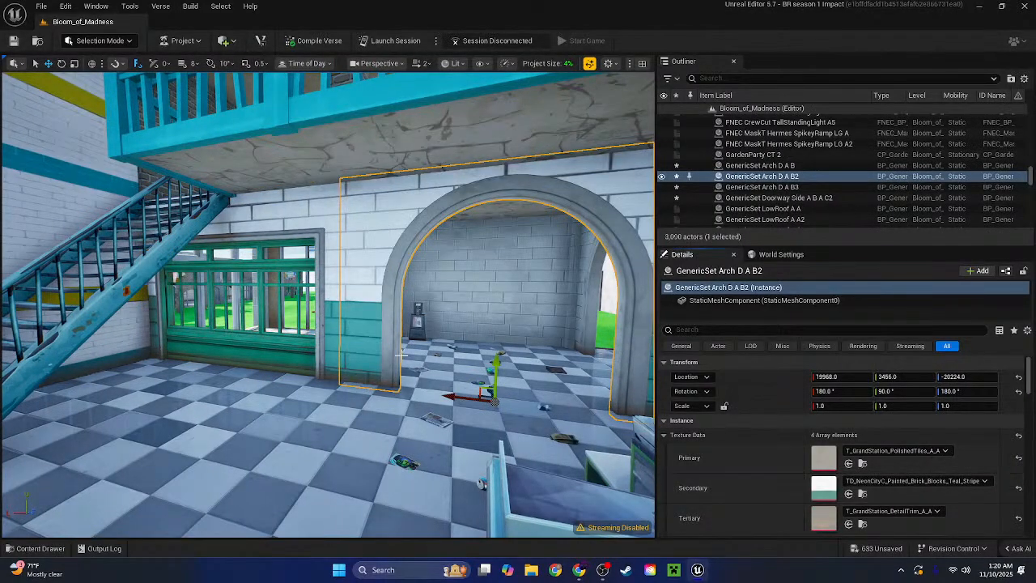
Select the striped brick walls around the NOMS sign, fridges, corner and staircase and set their secondary texture to TD_NeonCityC_Painted_Brick_Blocks_Teal_Stripe
right_click_drag(486, 365, 635, 291)
left_click(340, 301)
left_click(446, 290, "shift")
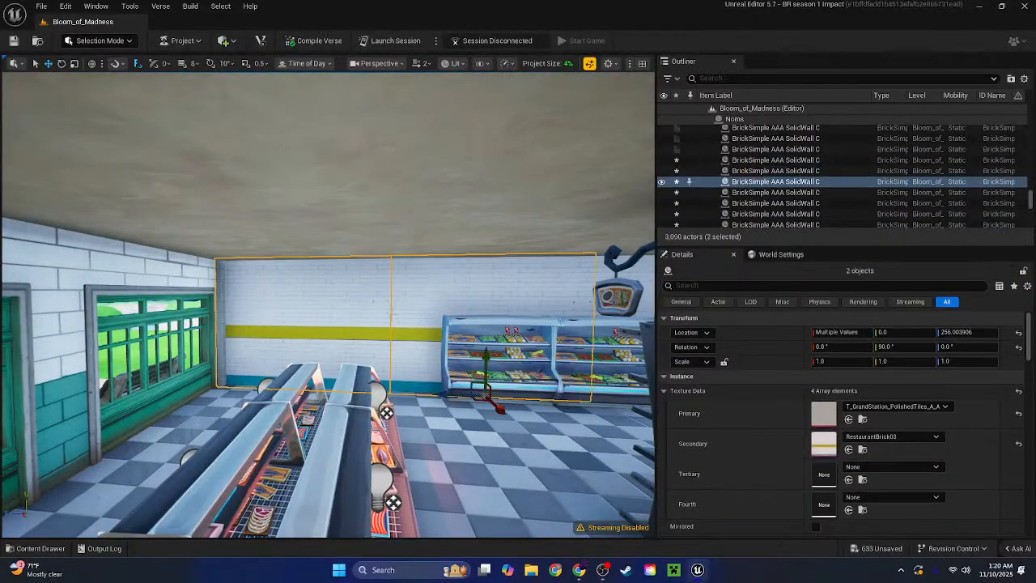
right_click_drag(446, 290, 567, 295)
key("w")
right_click_drag(350, 323, 474, 324)
left_click(345, 315, "shift")
right_click_drag(345, 315, 620, 320)
key("w")
key("s")
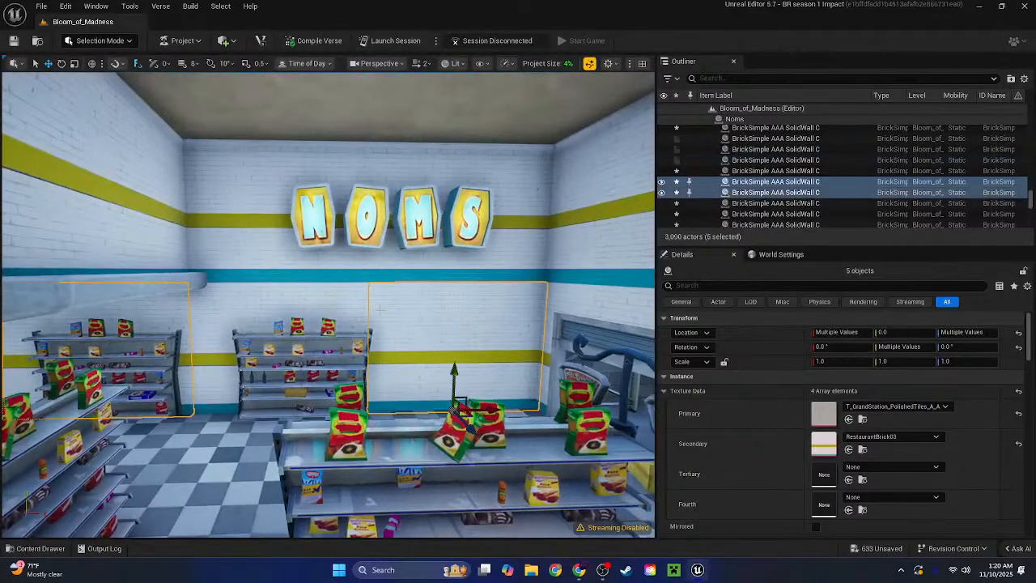
left_click(411, 271, "shift")
left_click(340, 270, "shift")
left_click(292, 289, "shift")
right_click_drag(292, 288, 389, 263)
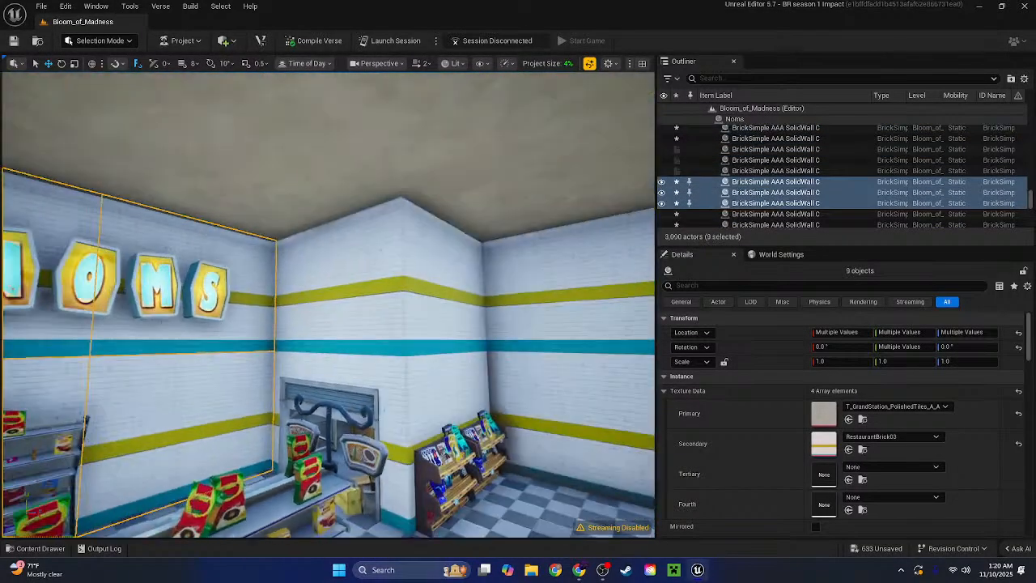
left_click(367, 370, "shift")
left_click(432, 380, "shift")
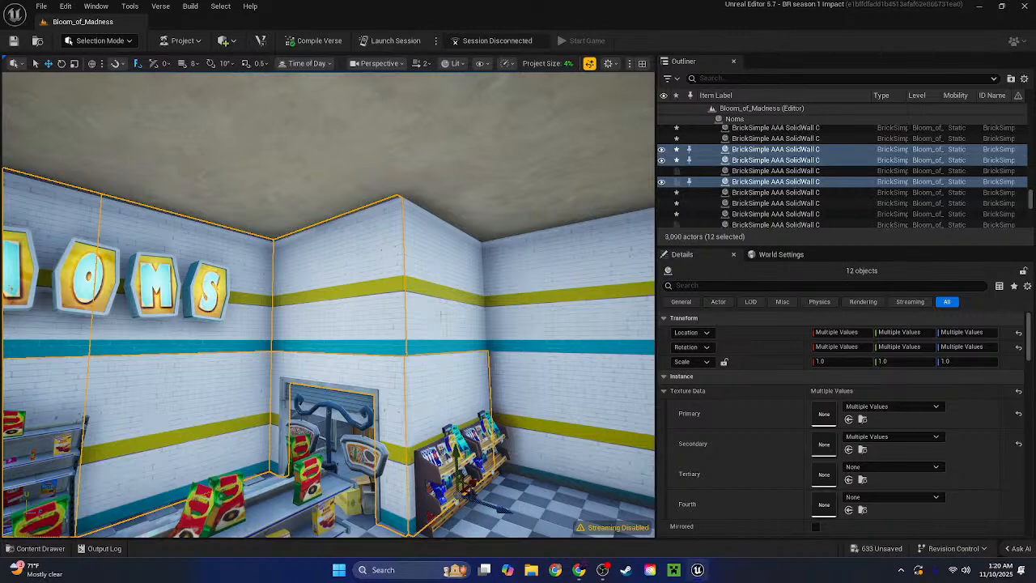
left_click(446, 301, "shift")
right_click_drag(446, 300, 550, 307)
left_click(360, 364, "shift")
left_click(477, 356, "shift")
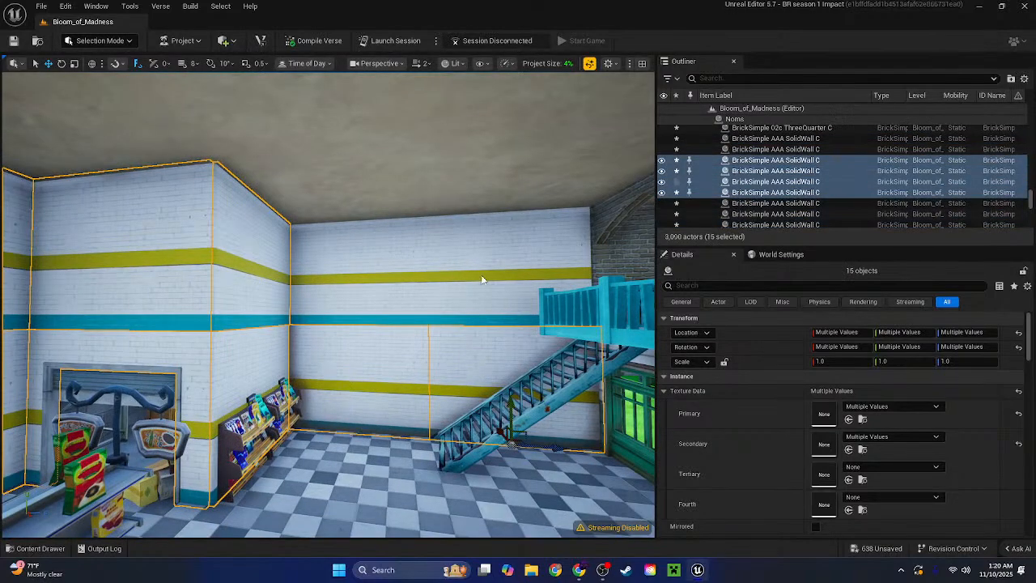
left_click(417, 278, "shift")
right_click_drag(529, 373, 955, 421)
key("ctrl+z")
left_click(709, 443, "shift")
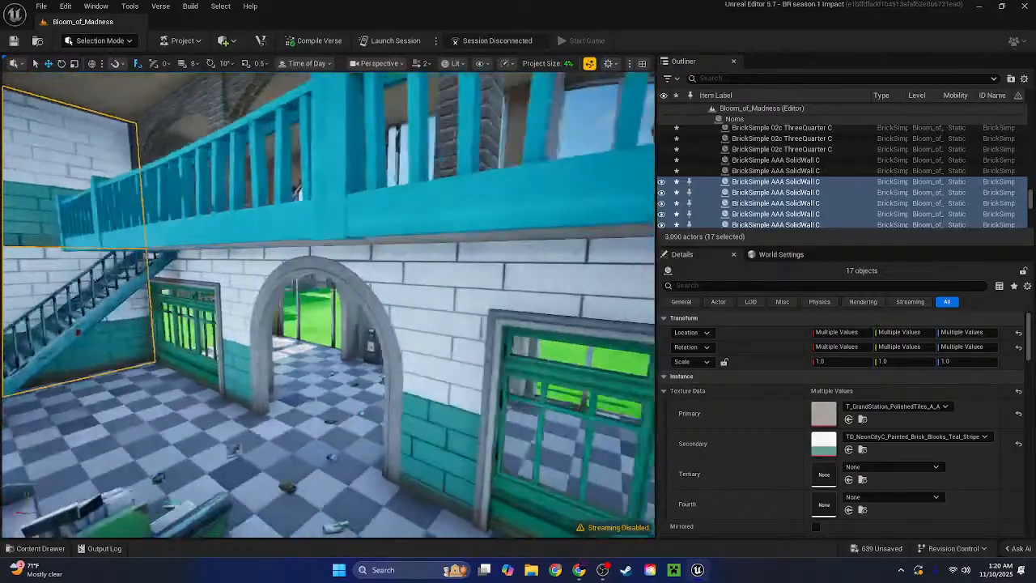
Set the primary texture of the two Basic Corner 01e Quarter pieces and the adjacent Factory Wall Garage to TD_NeonCityC_Painted_Brick_Blocks_Teal_Stripe
right_click_drag(328, 304, 301, 280)
left_click(359, 347)
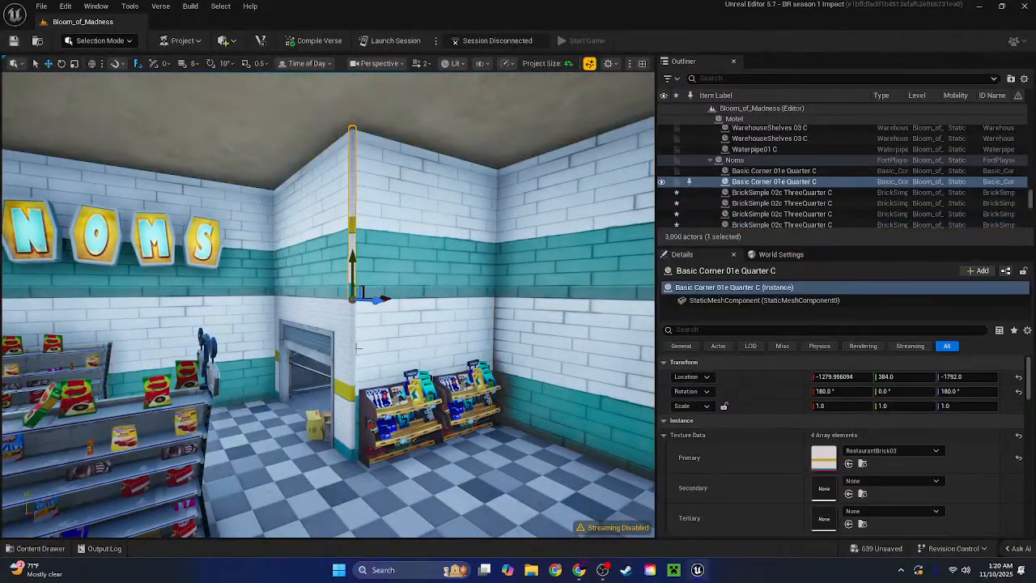
left_click(701, 458, "shift")
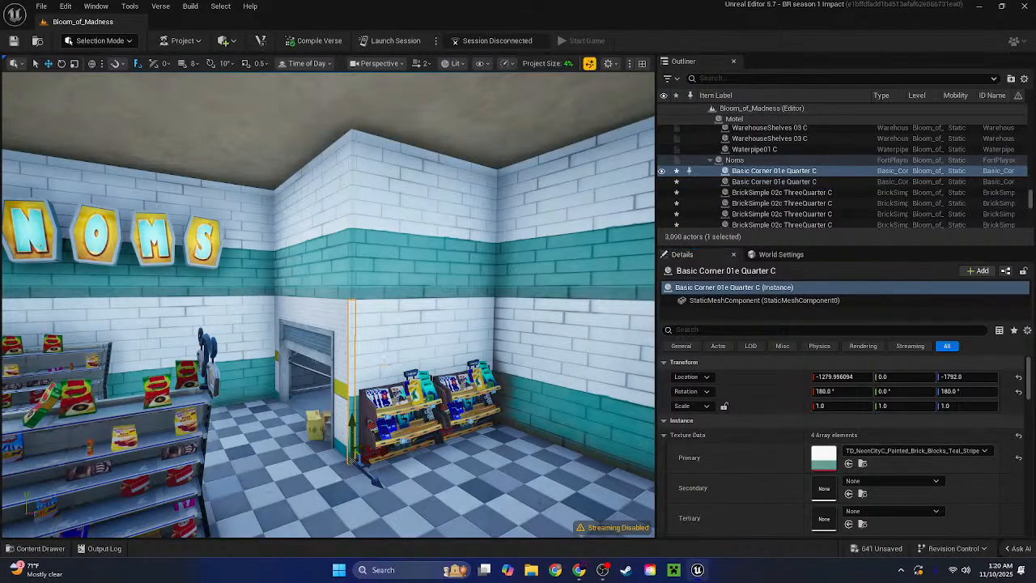
left_click(343, 364)
left_click(757, 470, "shift")
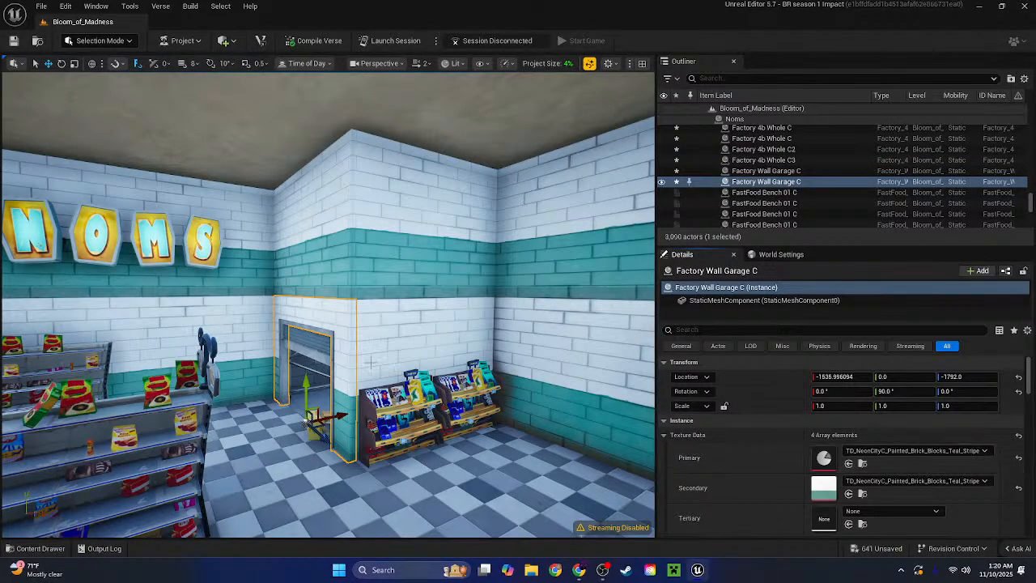
Copy the primary texture TD_GenericSet_Stone_Walls_A_A_A from the brick wall in the Detective Office bathroom
key("w")
right_click_drag(328, 305, 312, 331)
key("w")
left_click(312, 332)
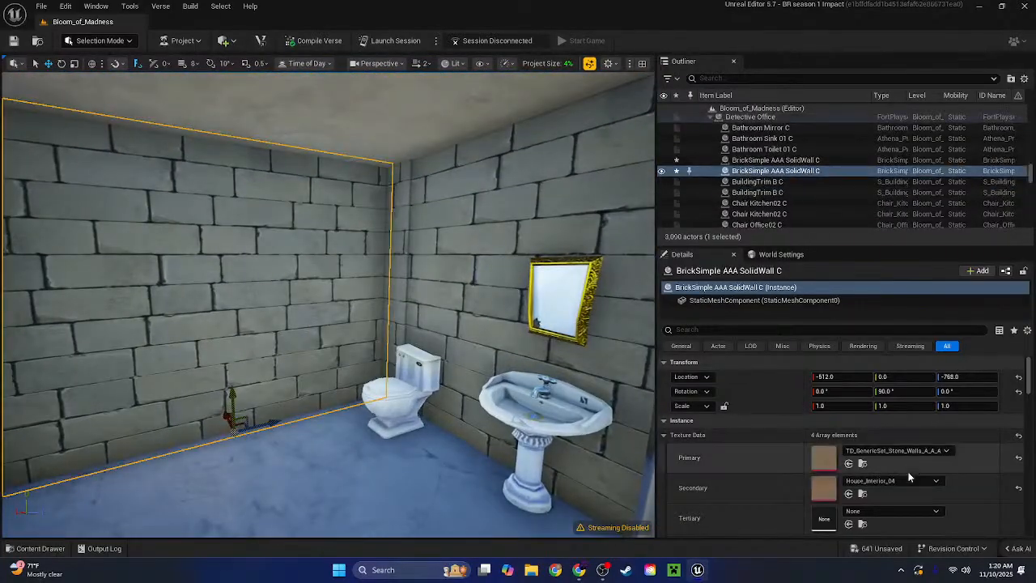
right_click(907, 454)
left_click(940, 476)
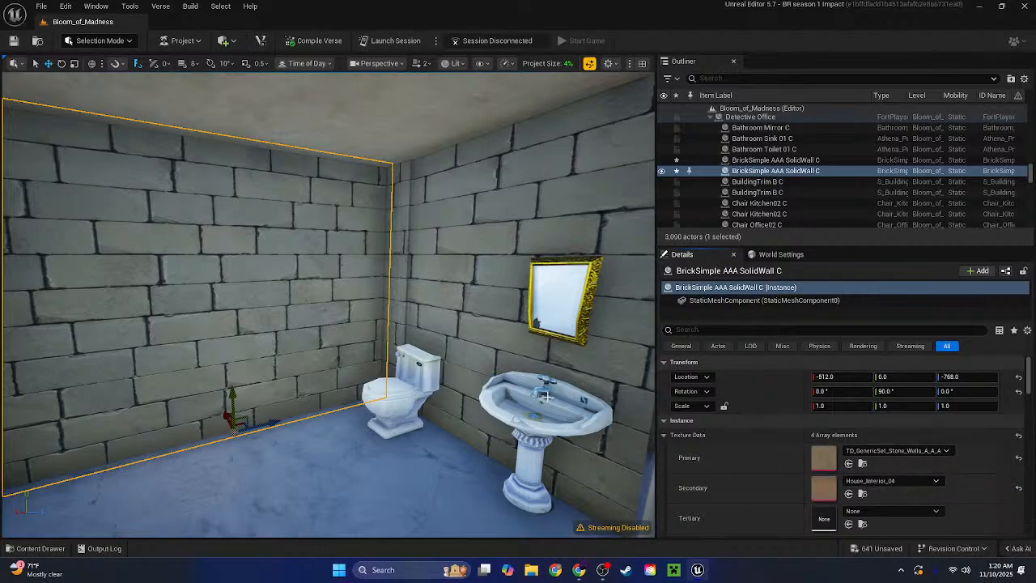
Set the secondary texture of the storeroom's Factory Wall Garage to TD_GenericSet_Stone_Walls_A_A_A
key("w")
right_click_drag(486, 340, 647, 340)
key("w")
right_click_drag(327, 304, 470, 304)
left_click(392, 357)
left_click(365, 356)
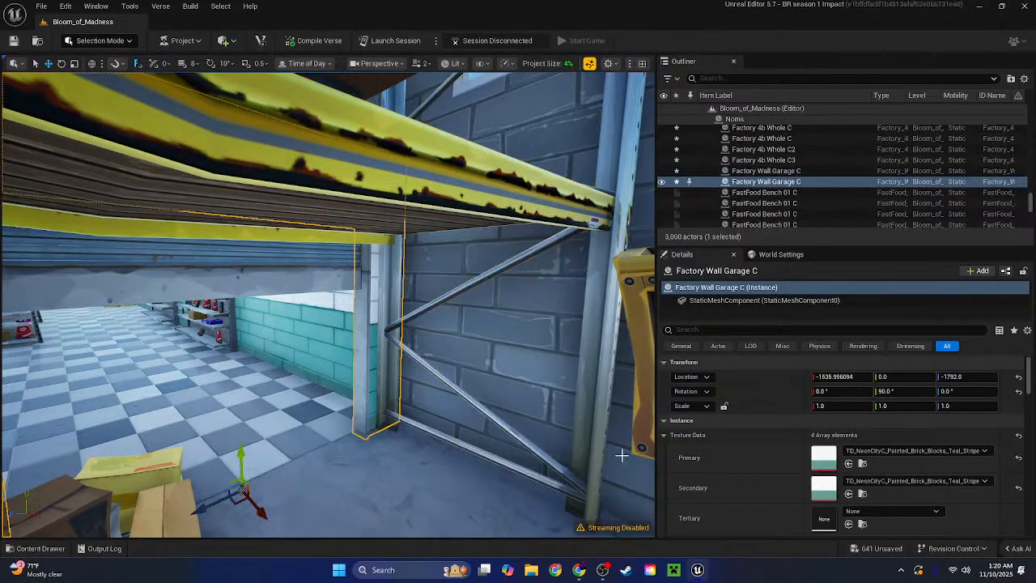
right_click_drag(486, 379, 567, 308)
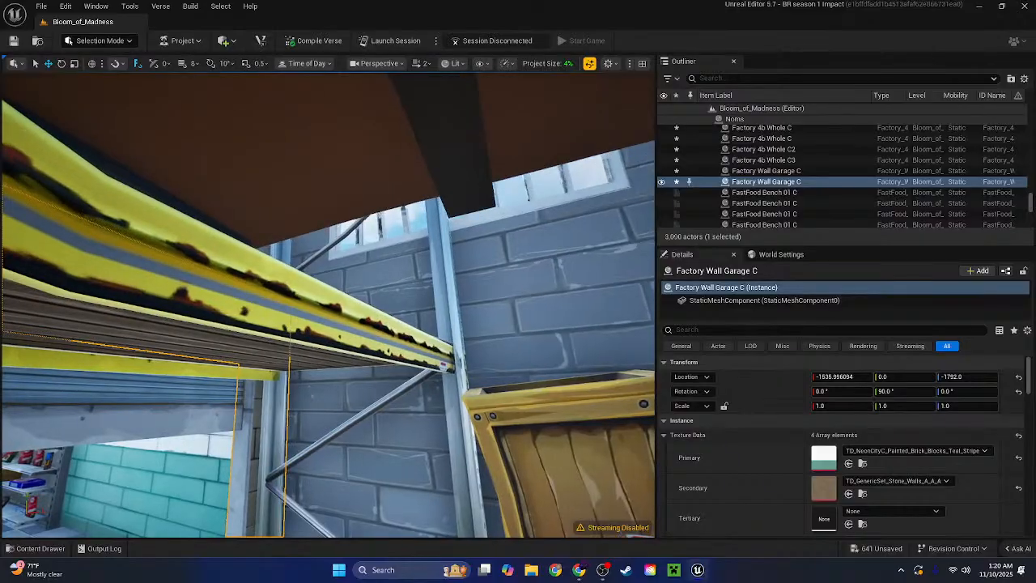
Try applying TD_GenericSet_Stone_Walls_A_A_A as the secondary texture of the two storeroom walls above the shelving, and undo it
left_click(407, 440)
right_click_drag(407, 440, 407, 340)
key("w")
mouse_move(492, 293)
right_mouse_down()
mouse_move(566, 293)
mouse_move(470, 243)
mouse_move(493, 251)
mouse_move(421, 267)
mouse_move(486, 275)
right_mouse_up()
left_click(275, 287, "ctrl")
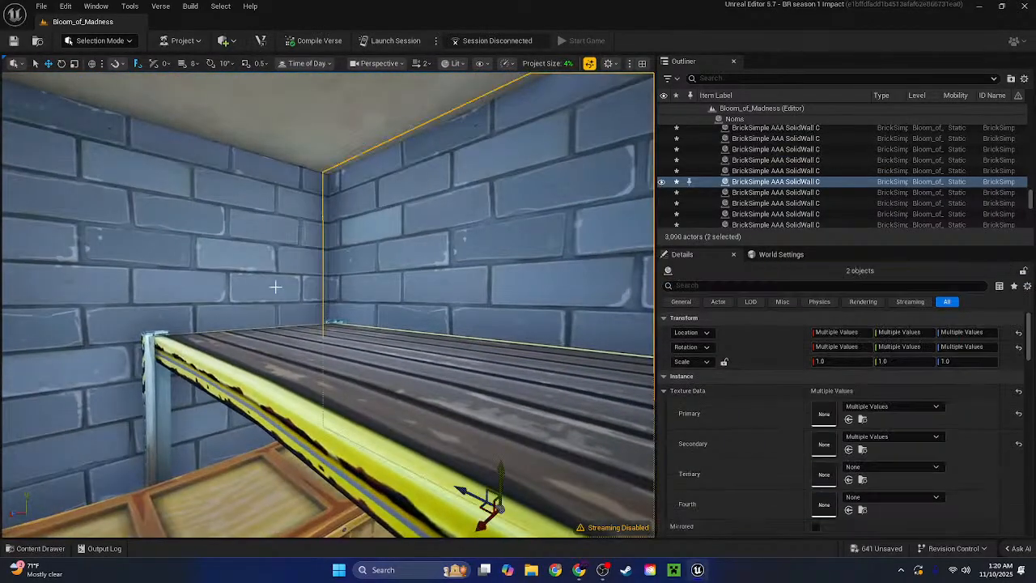
right_click_drag(488, 331, 567, 324)
key("ctrl+z")
Set the primary texture of the two upper storeroom walls meeting in the corner to TD_GenericSet_Stone_Walls_A_A_A
left_click(340, 300)
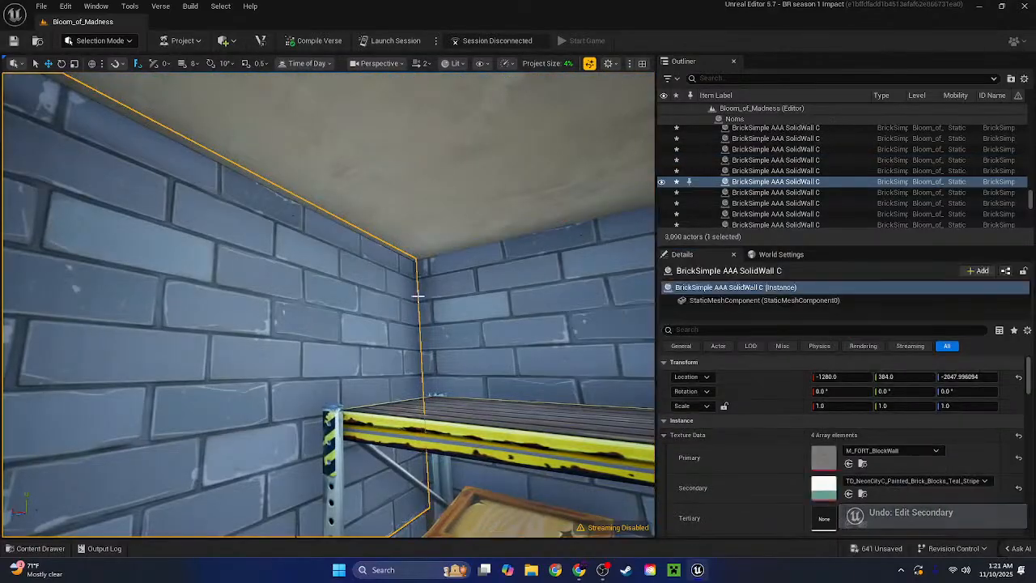
left_click(534, 324, "ctrl")
left_click(693, 418, "shift")
Set the primary texture of the storeroom wall behind the crates, below the window, to TD_GenericSet_Stone_Walls_A_A_A
right_click_drag(423, 456, 567, 493)
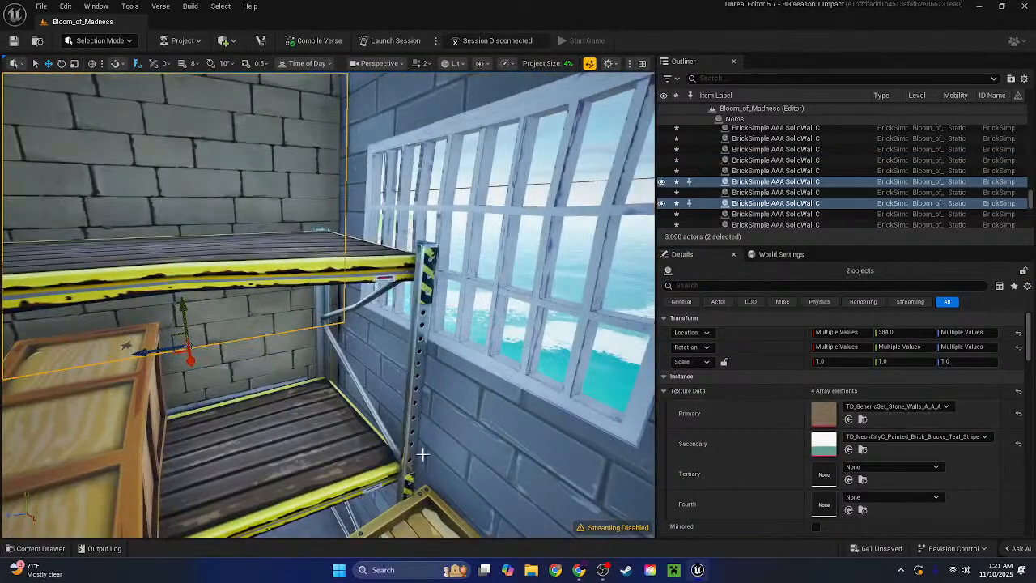
left_click(416, 428)
right_click_drag(416, 429, 495, 485)
left_click(740, 457, "shift")
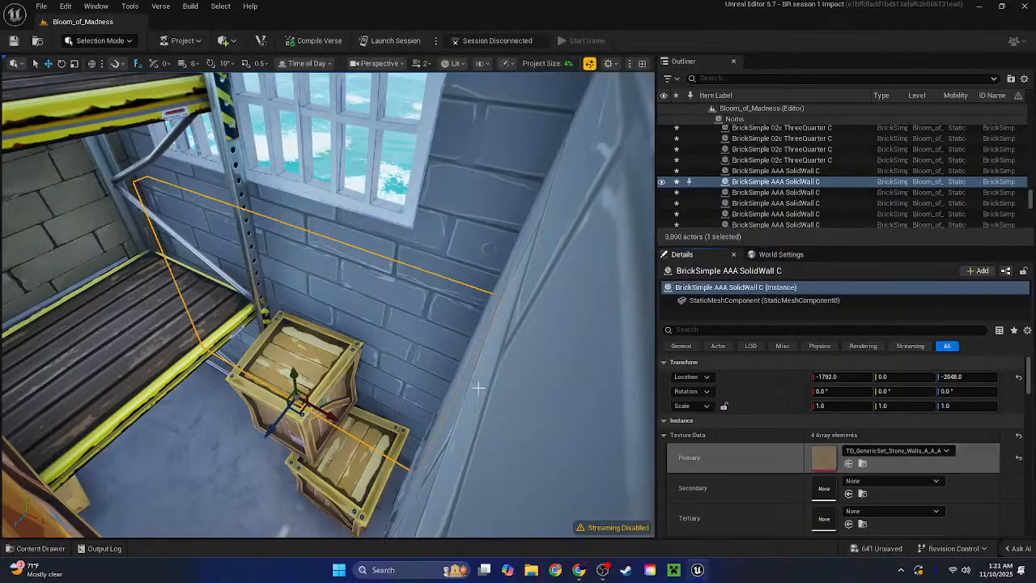
Undo the last primary texture edit and apply TD_GenericSet_Stone_Walls_A_A_A as the secondary texture of the brick wall and the garage door wall
key("ctrl+z")
left_click(725, 486, "shift")
right_click_drag(308, 324, 378, 329)
left_click(519, 366)
left_click(733, 485, "shift")
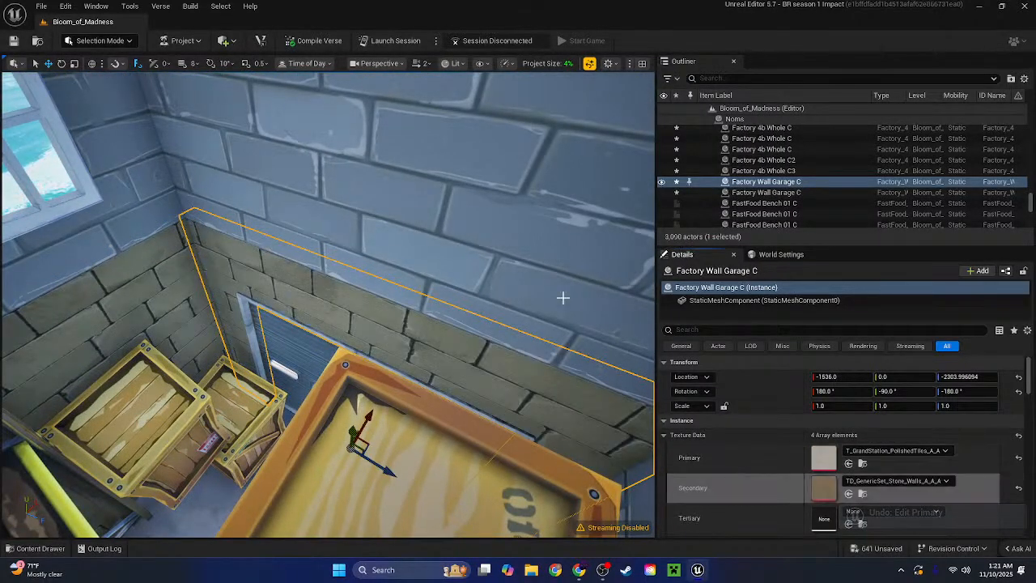
Apply TD_GenericSet_Stone_Walls_A_A_A as secondary texture on the wall above the garage door and as primary texture on the wall behind the long crate
left_click(562, 296)
left_click(740, 497, "shift")
right_click_drag(518, 357, 542, 316)
mouse_move(234, 305)
right_mouse_down()
mouse_move(194, 320)
mouse_move(233, 305)
right_mouse_up()
left_click(299, 309)
left_click(706, 460, "shift")
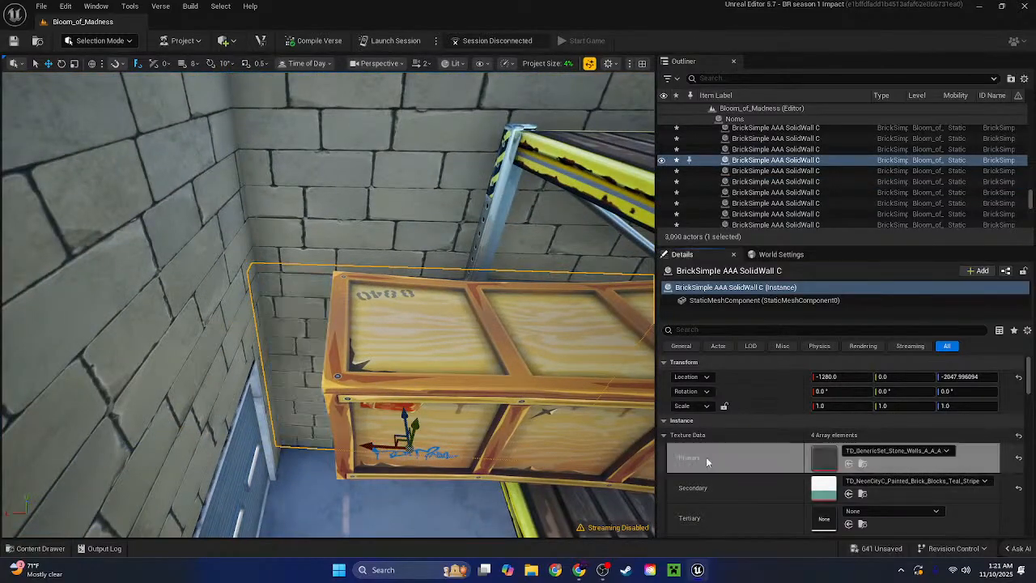
Examine the building from outside, including its front facade and the barred windows on the plain upper wall
right_click_drag(448, 332, 202, 299)
key("w")
key("s")
key("w")
key("d")
key("e")
key("w")
key("a")
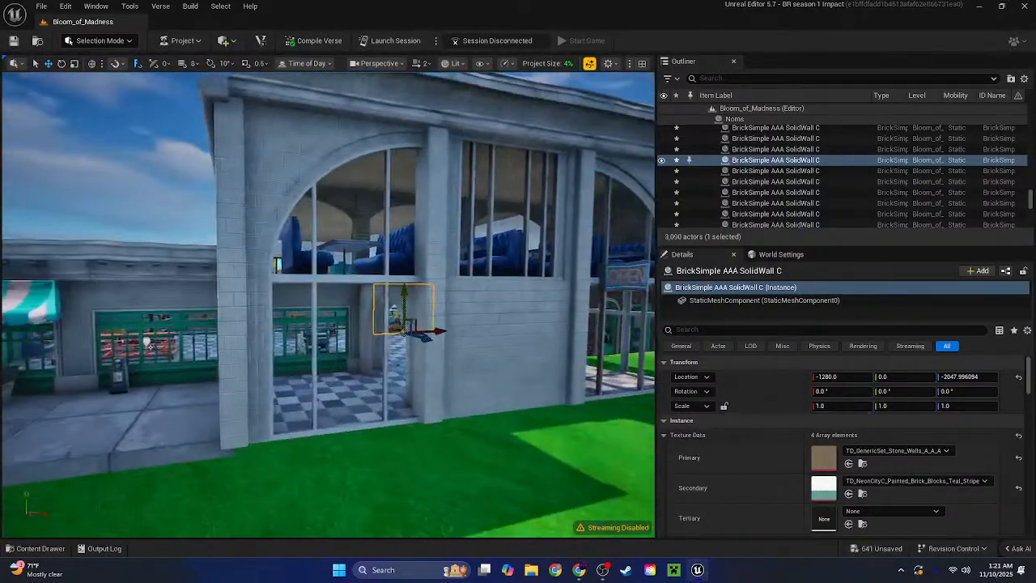
right_click_drag(405, 332, 425, 337)
key("a")
left_click(272, 325)
key("w")
right_click_drag(272, 326, 470, 315)
key("e")
key("s")
right_click_drag(333, 316, 81, 515)
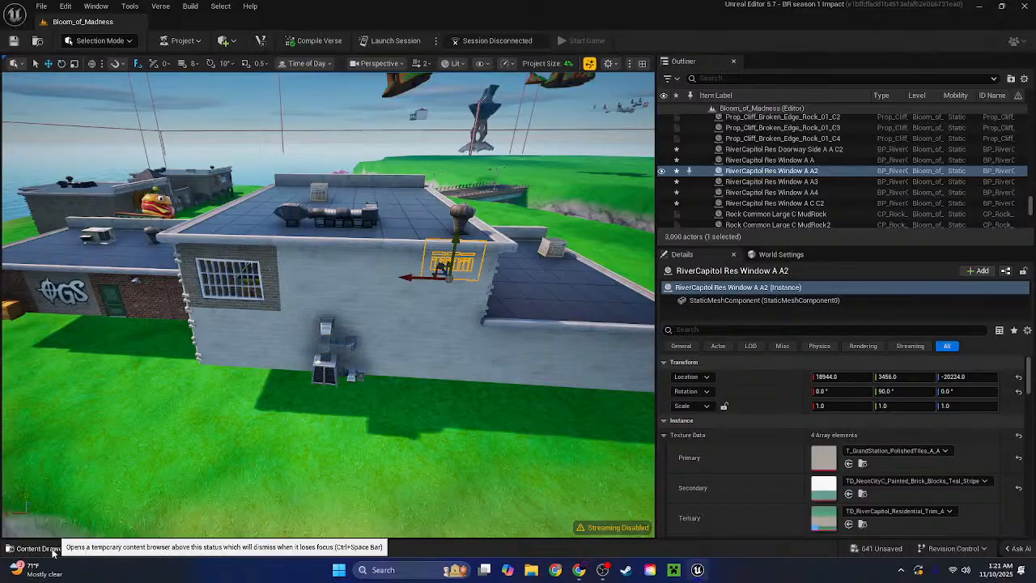
Find the Blockout Window A B B wall in the Galleries assets and place it below the barred corner window
left_click(50, 549)
scroll(679, 459, "down", 3)
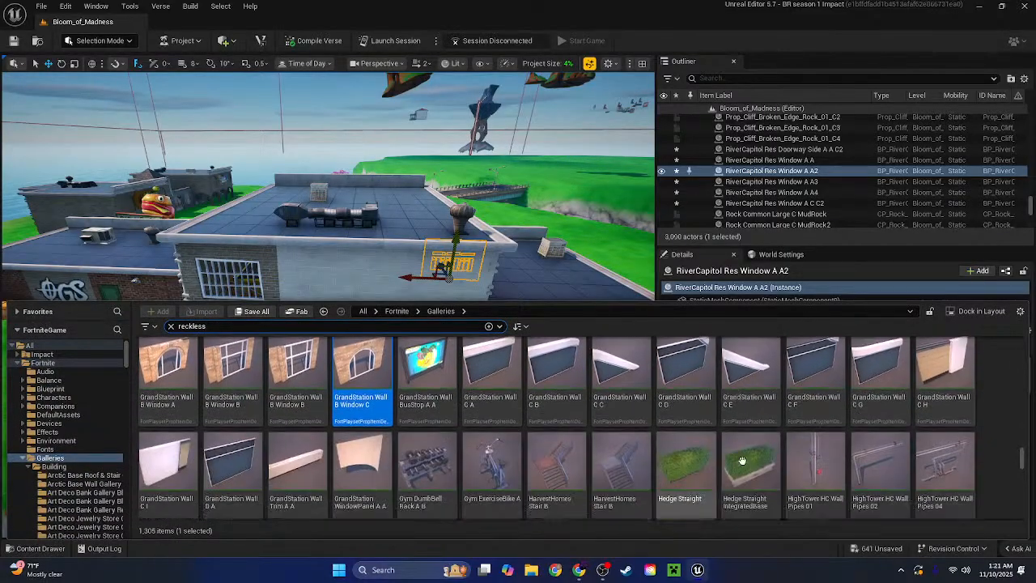
scroll(978, 432, "up", 5)
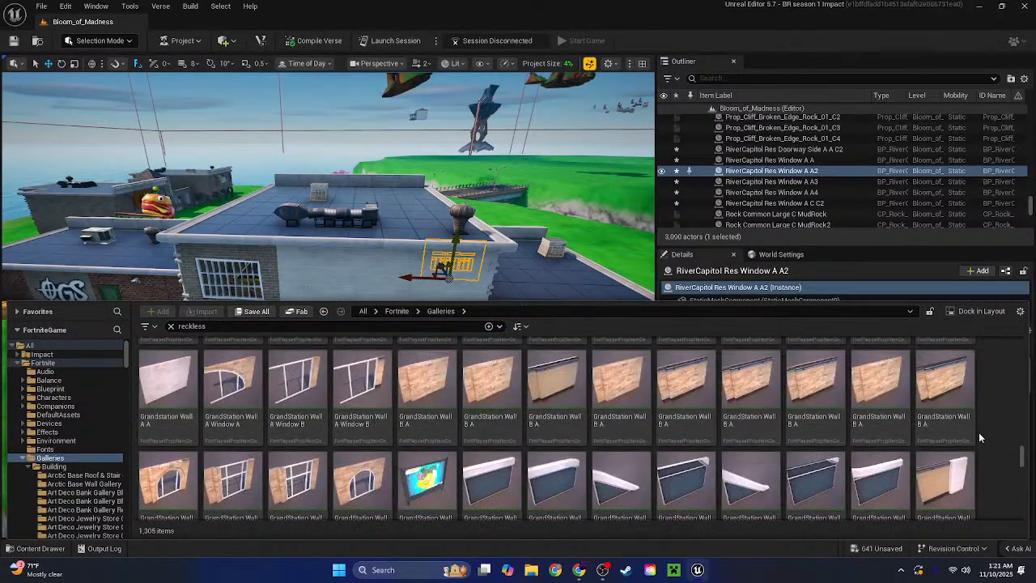
scroll(978, 432, "up", 10)
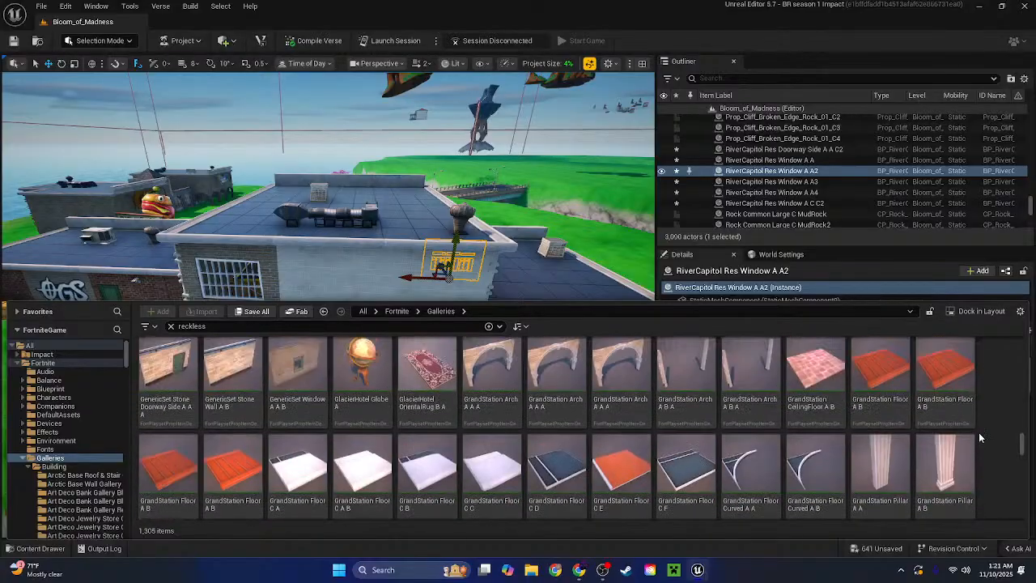
scroll(980, 437, "up", 10)
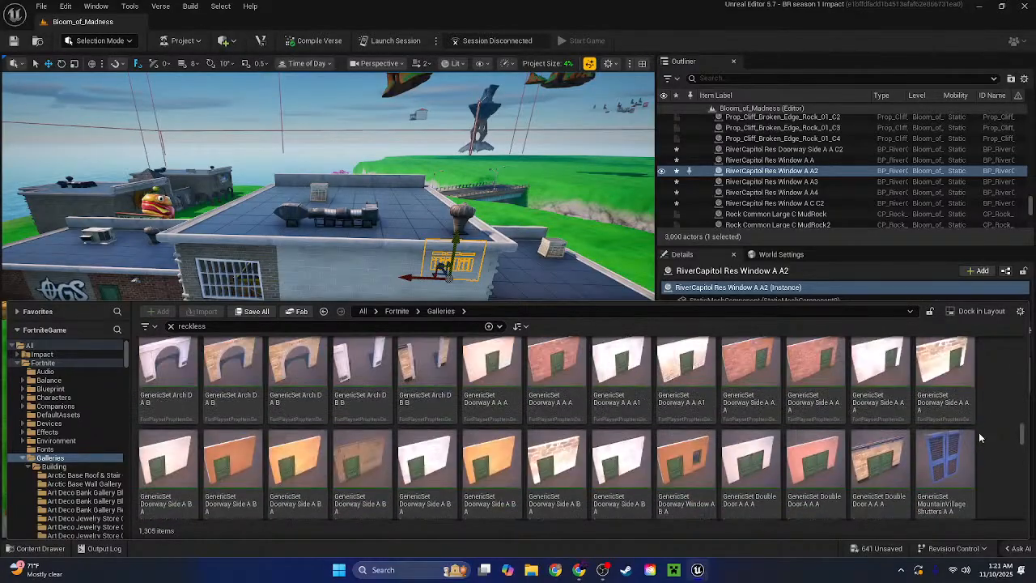
scroll(979, 437, "up", 10)
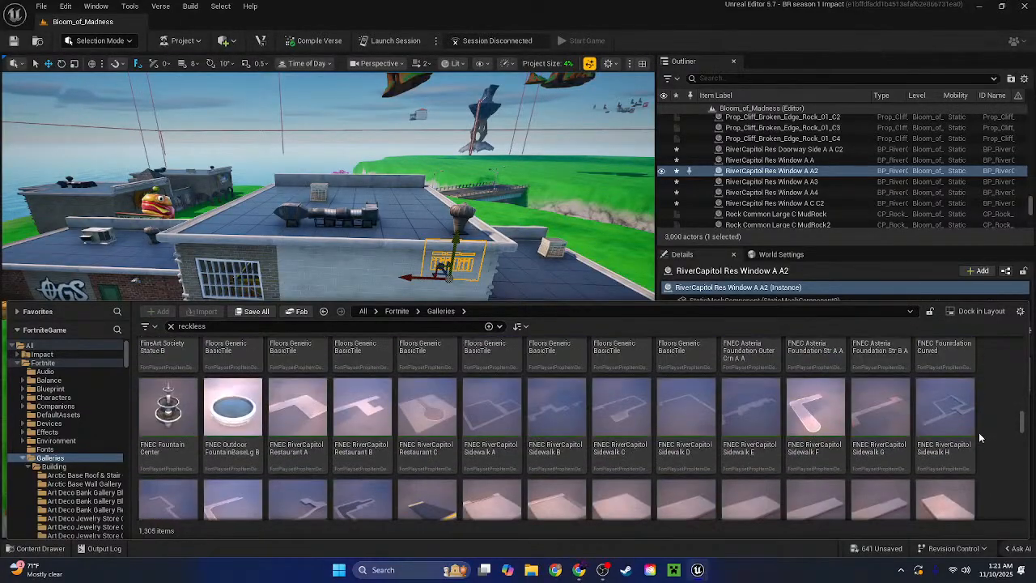
scroll(979, 437, "up", 10)
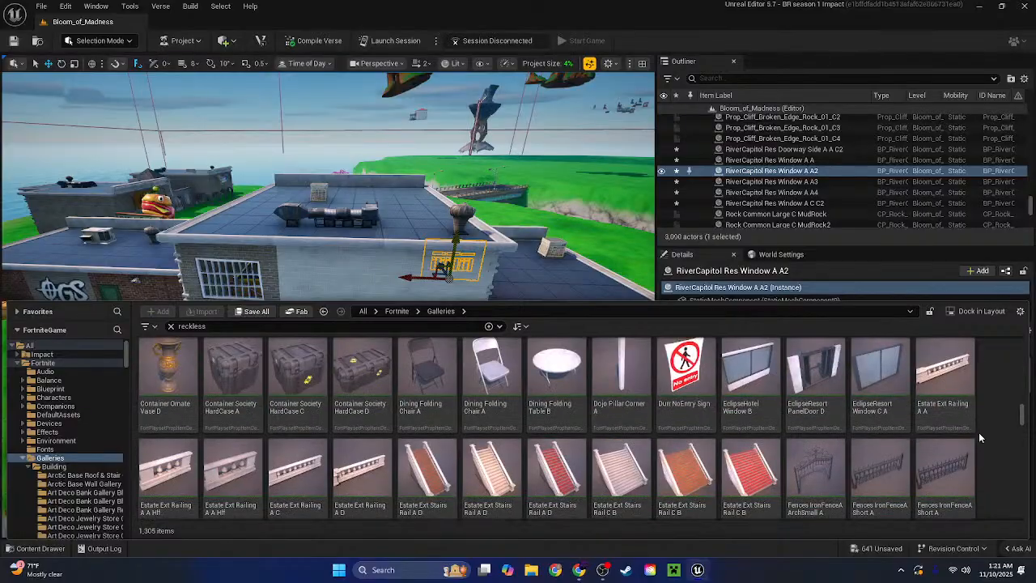
scroll(978, 434, "up", 10)
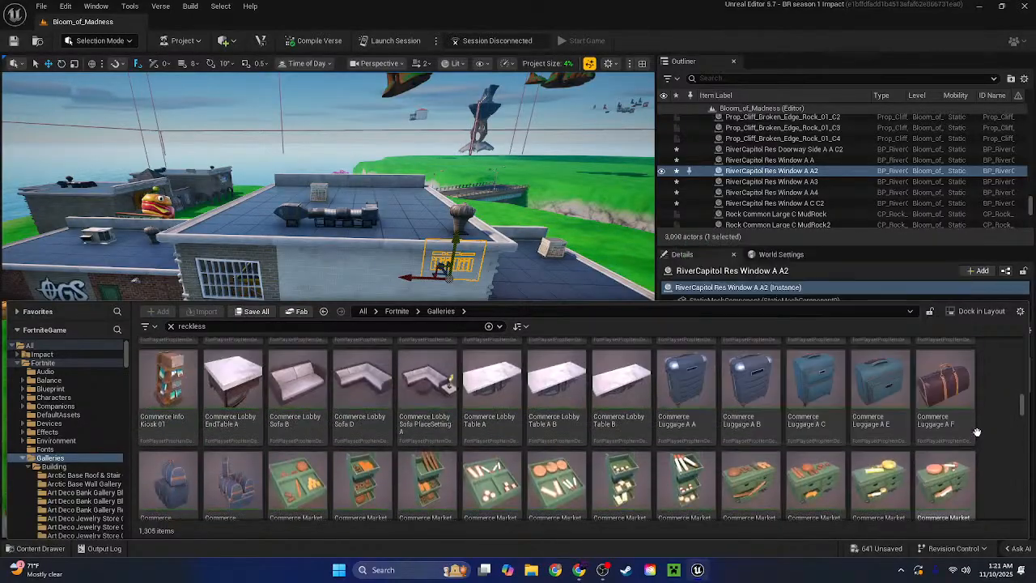
scroll(990, 435, "up", 10)
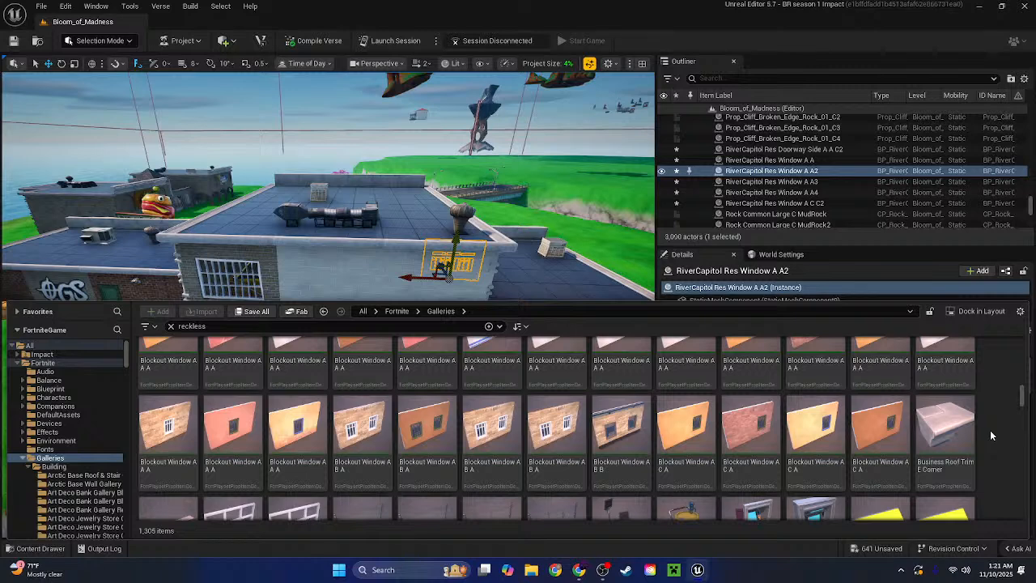
left_click_drag(612, 434, 290, 255)
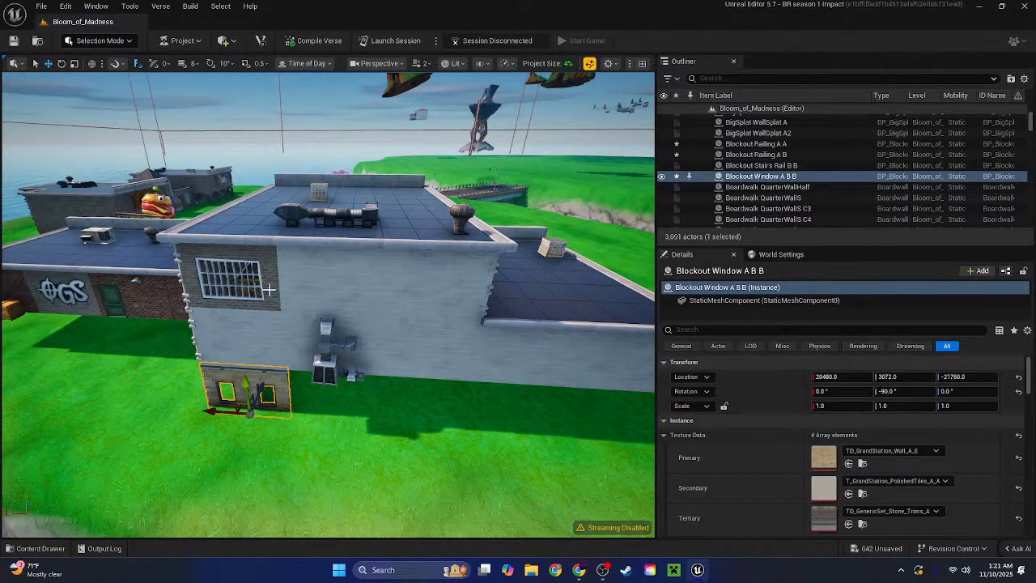
Delete the barred corner window wall and raise the Blockout Window A B B wall into the opening at height 3840
key("Delete")
left_click(249, 378)
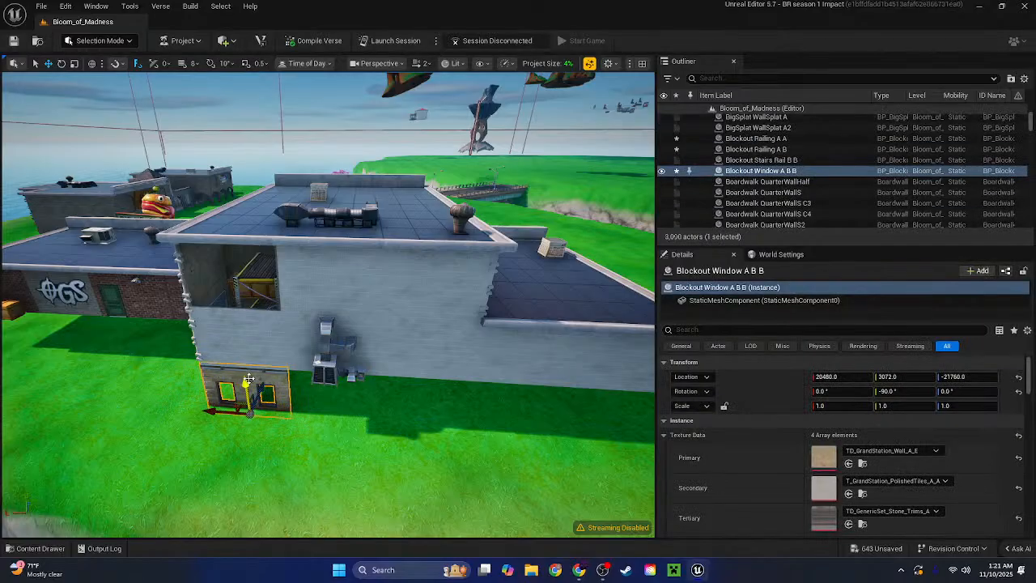
right_click_drag(260, 283, 260, 236)
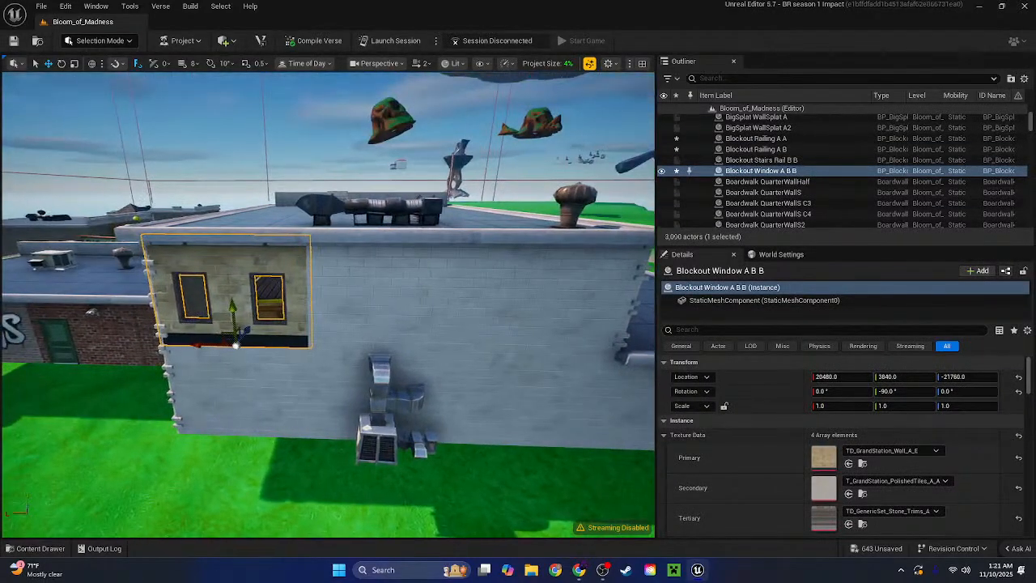
Copy the T_GrandStation_PolishedTiles_A_A primary texture from the adjacent exterior wall to the new window wall's primary texture
left_click(373, 287)
right_click(846, 450)
left_click(878, 470)
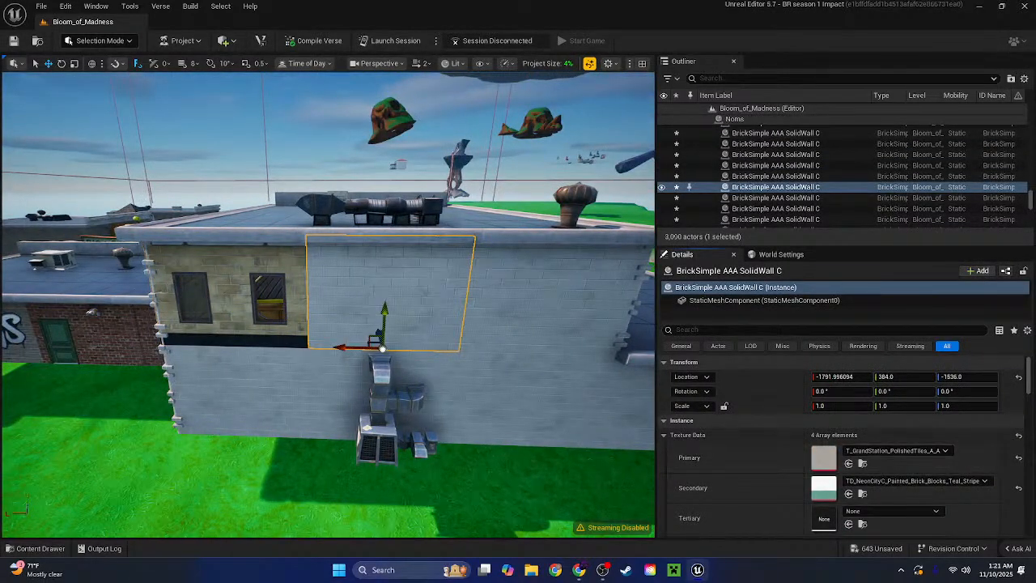
left_click(227, 287)
left_click(714, 449, "shift")
Copy the TD_GenericSet_Stone_Walls_A_A_A secondary texture from the corner side wall to the new window wall's secondary texture
right_click_drag(485, 324, 319, 342)
left_click(319, 343)
right_click(881, 480)
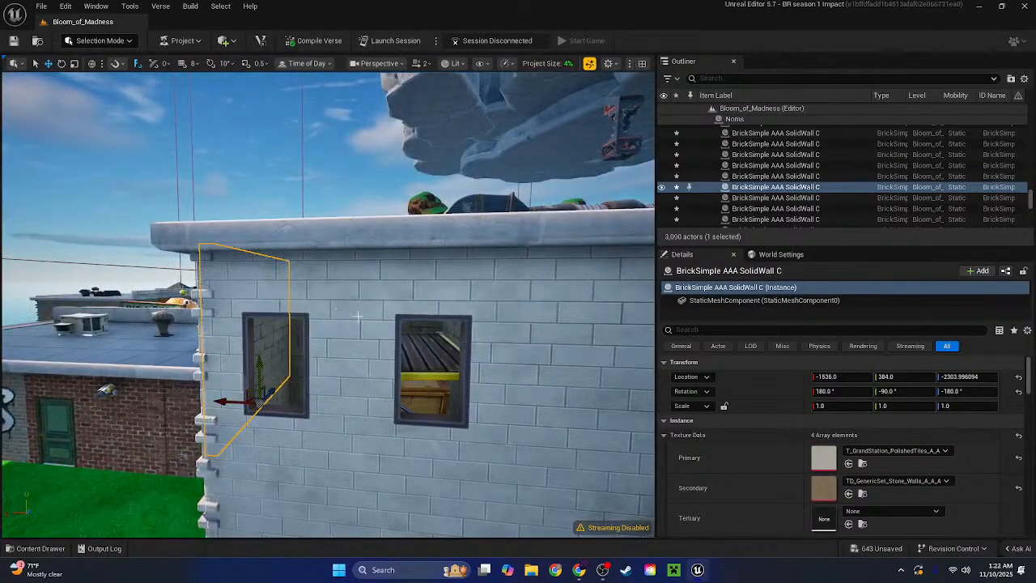
left_click(732, 492, "shift")
right_click_drag(461, 406, 394, 349)
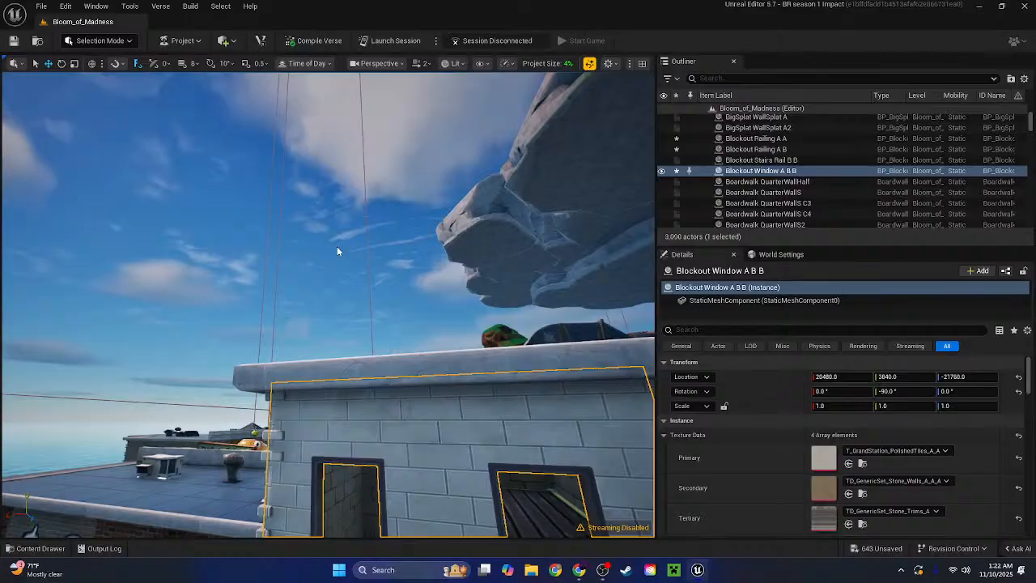
Deselect the window wall and inspect its openings and the building corner up close
left_click(388, 220)
right_click_drag(388, 220, 453, 324)
key("w")
key("s")
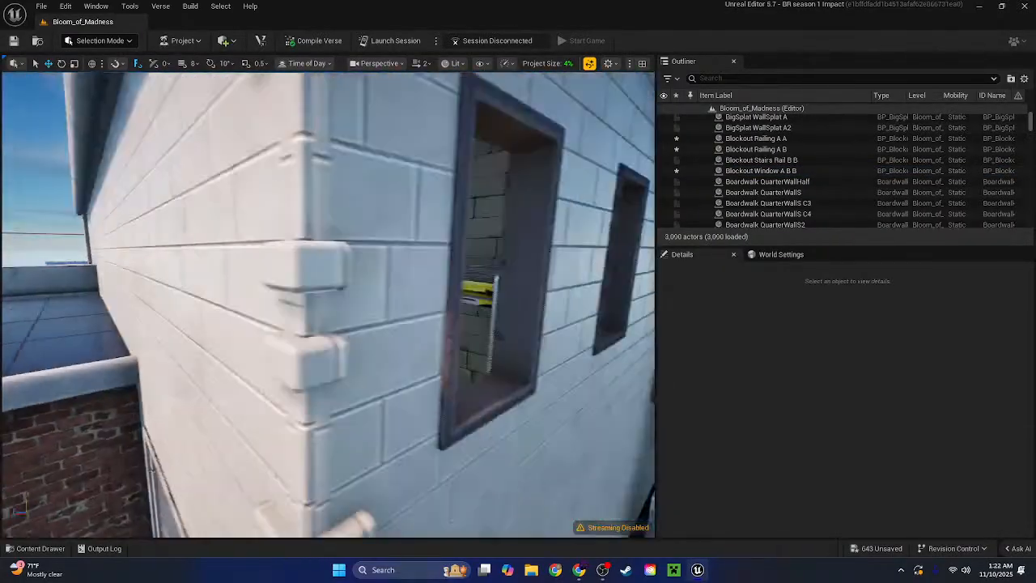
key("d")
right_click_drag(152, 470, 153, 488)
key("s")
Browse the Galleries assets from the Blockout windows through the GrandStation and Merc pieces
left_click(34, 549)
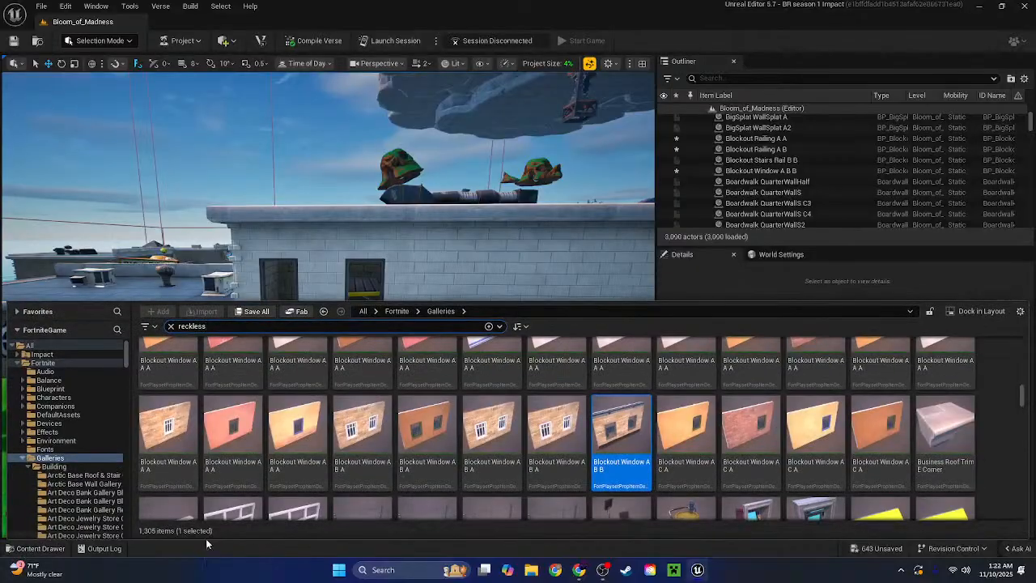
scroll(595, 454, "up", 2)
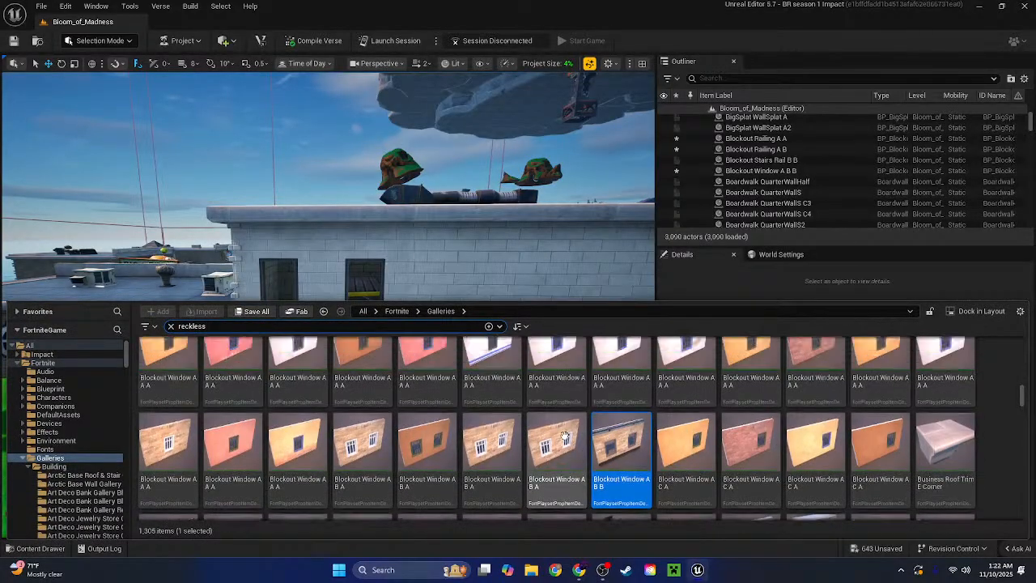
scroll(595, 454, "down", 10)
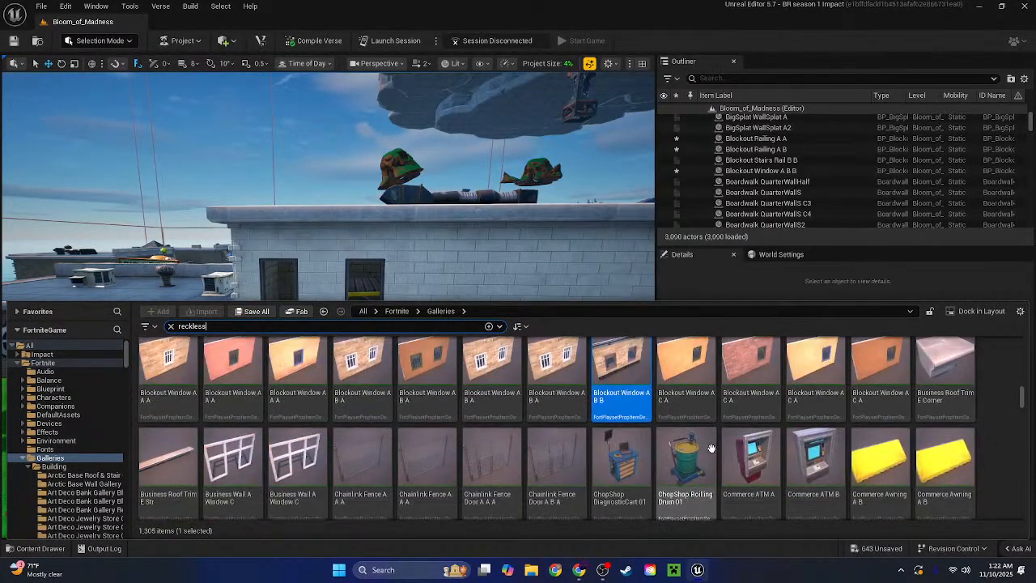
scroll(713, 446, "down", 10)
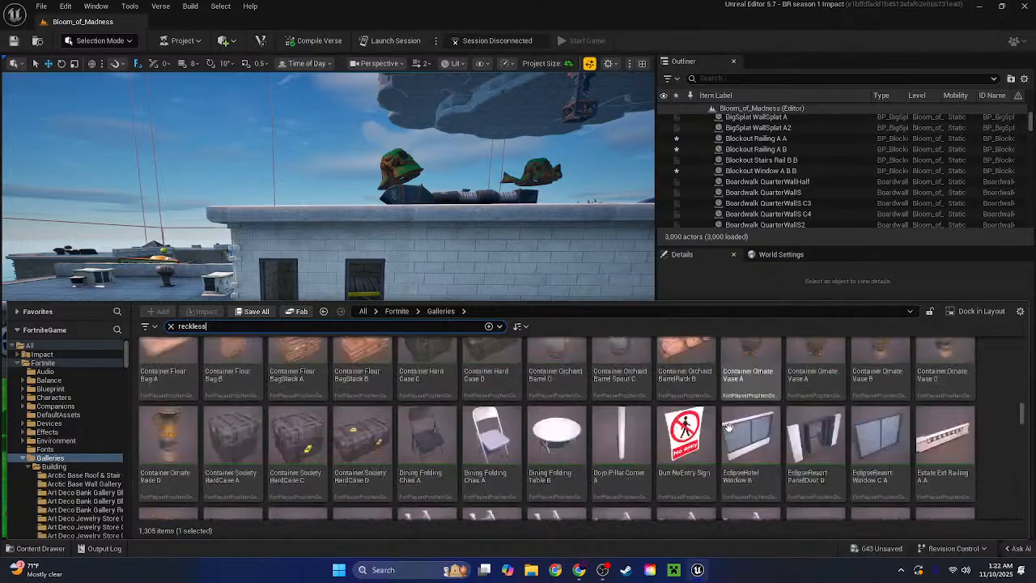
scroll(648, 423, "down", 15)
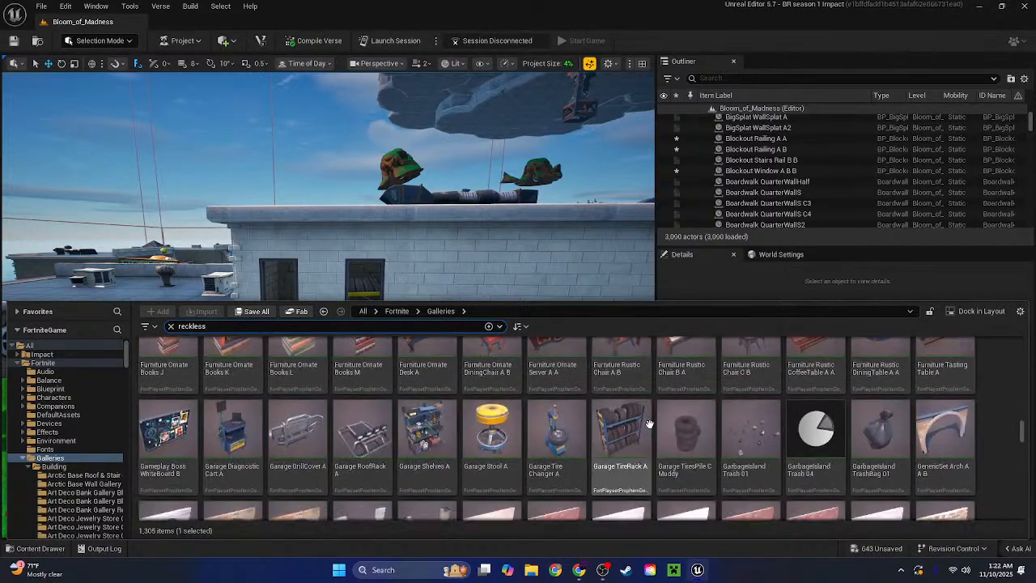
scroll(649, 423, "down", 15)
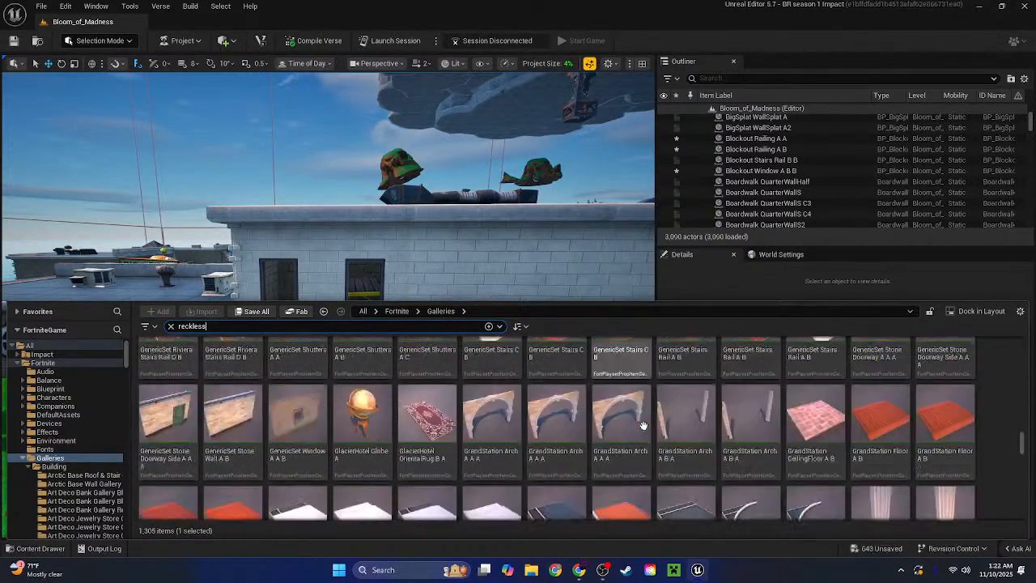
scroll(641, 426, "down", 10)
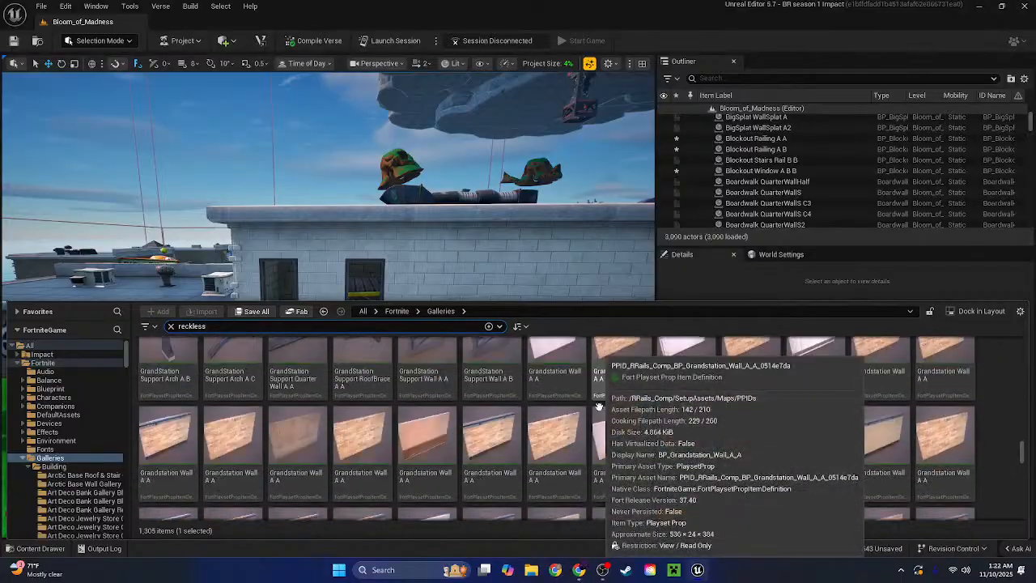
scroll(599, 406, "down", 15)
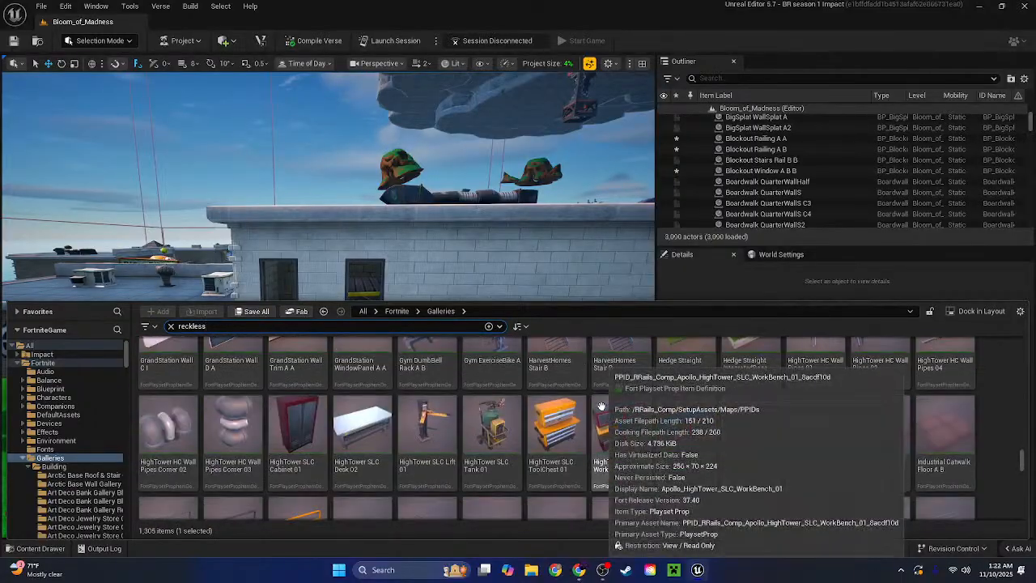
scroll(601, 406, "down", 15)
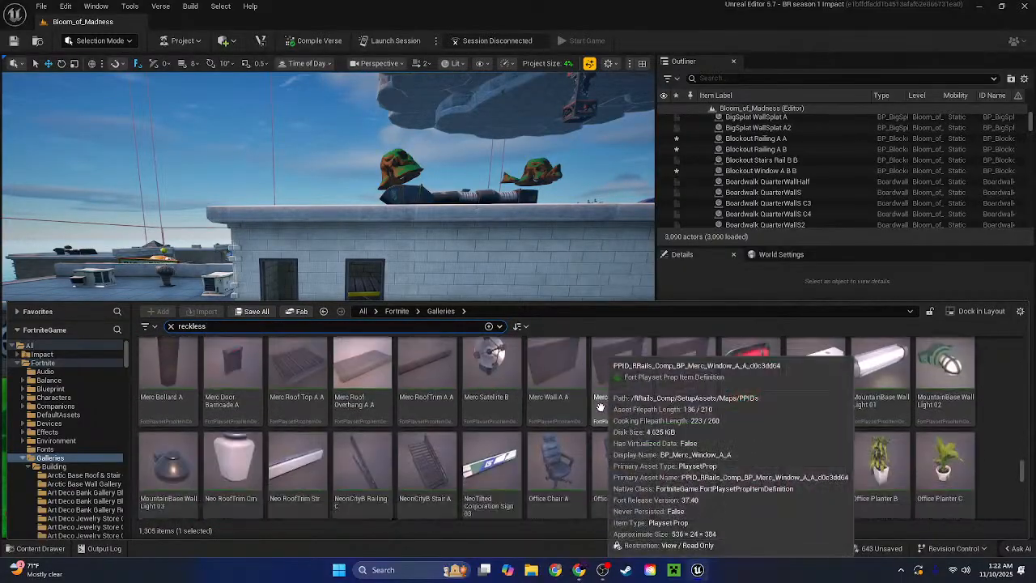
scroll(596, 408, "down", 5)
Go inside the Noms store and copy the TD_NeonCityC_Painted_Brick_Blocks_Teal_Stripe secondary texture from the wall behind the sign
right_click_drag(518, 267, 575, 263)
key("w")
key("w")
key("s")
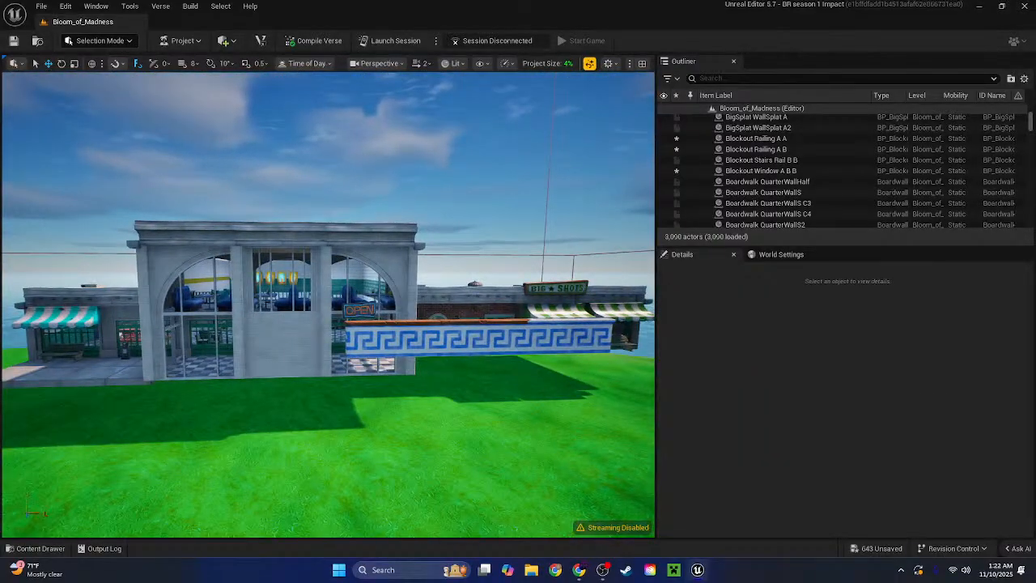
key("w")
right_click_drag(328, 304, 490, 231)
key("w")
key("w")
left_click(508, 268)
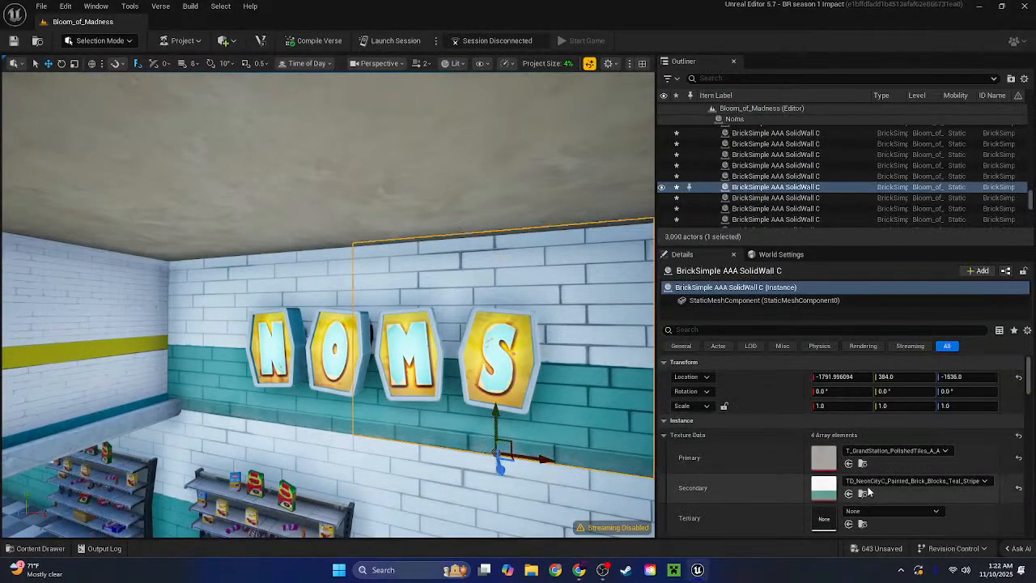
left_click(918, 500)
Apply the copied teal stripe brick texture as secondary texture to the yellow-striped upper wall sections above the store shelves
right_click_drag(535, 293, 356, 293)
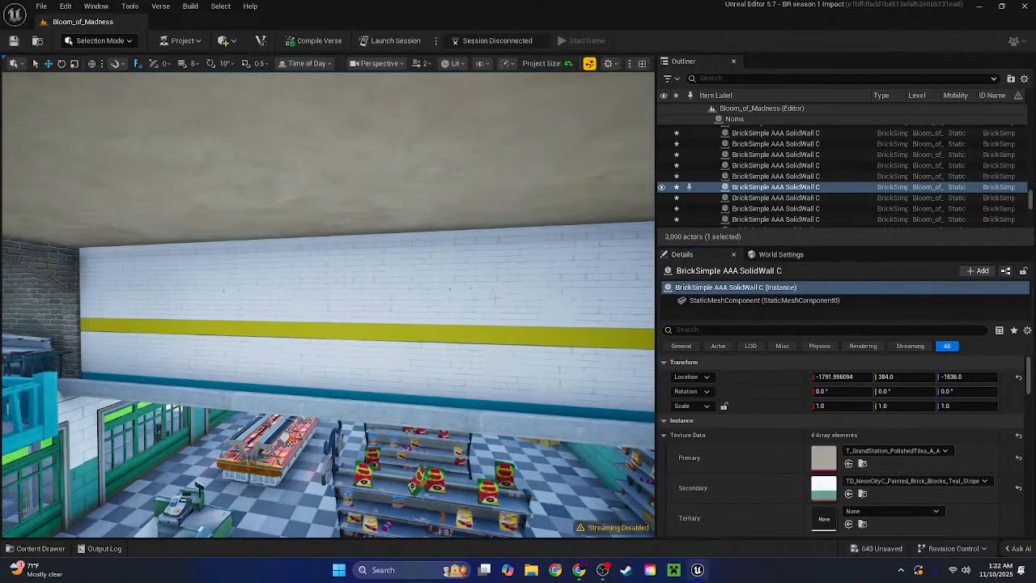
left_click(551, 293)
left_click(356, 293, "shift")
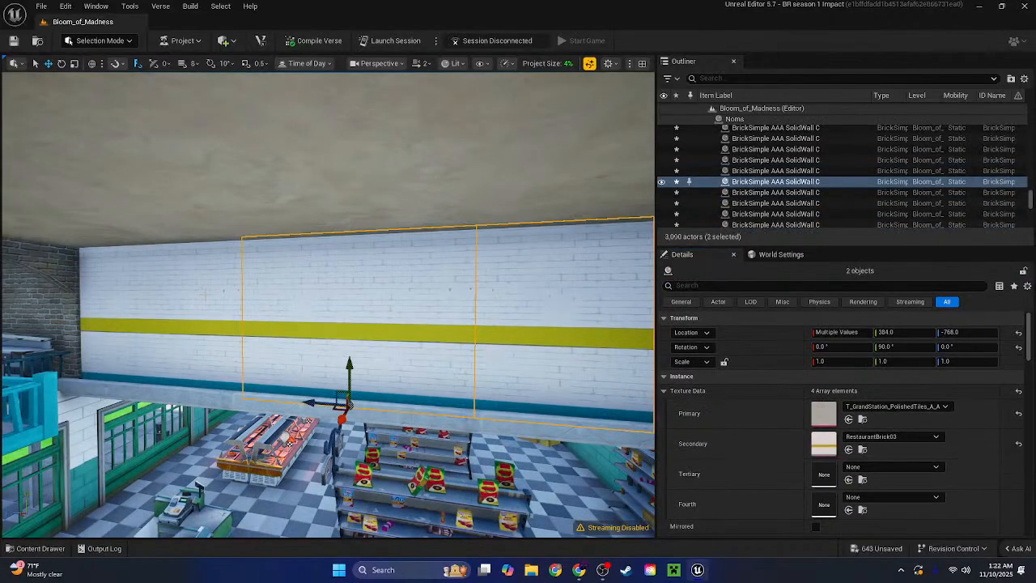
left_click(750, 445, "shift")
right_click_drag(424, 353, 526, 388)
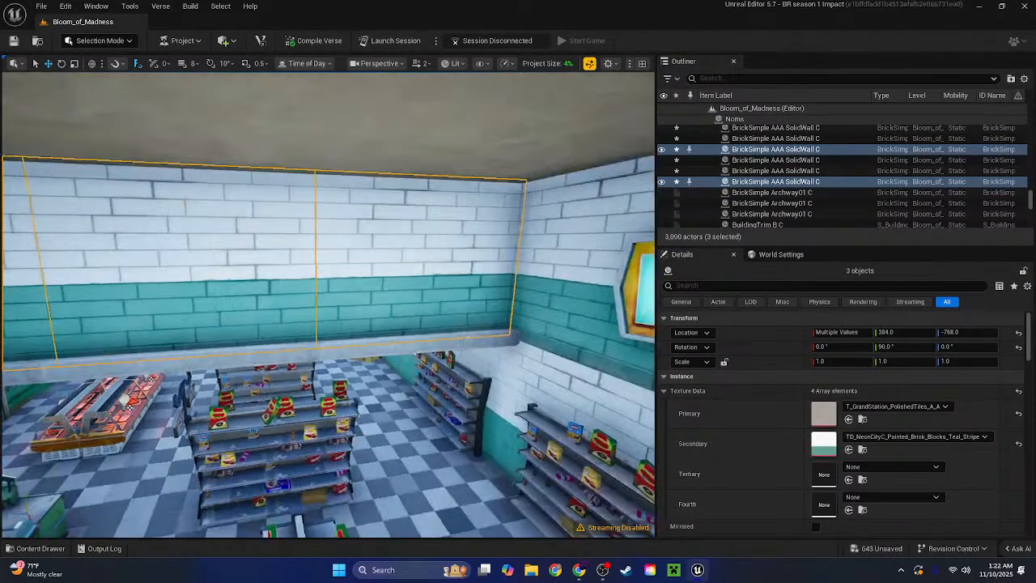
Delete the three Construction ConcreteWall Trim pieces running below the teal-striped upper wall
left_click(467, 339)
right_click_drag(509, 335, 333, 326)
left_click(333, 326, "shift")
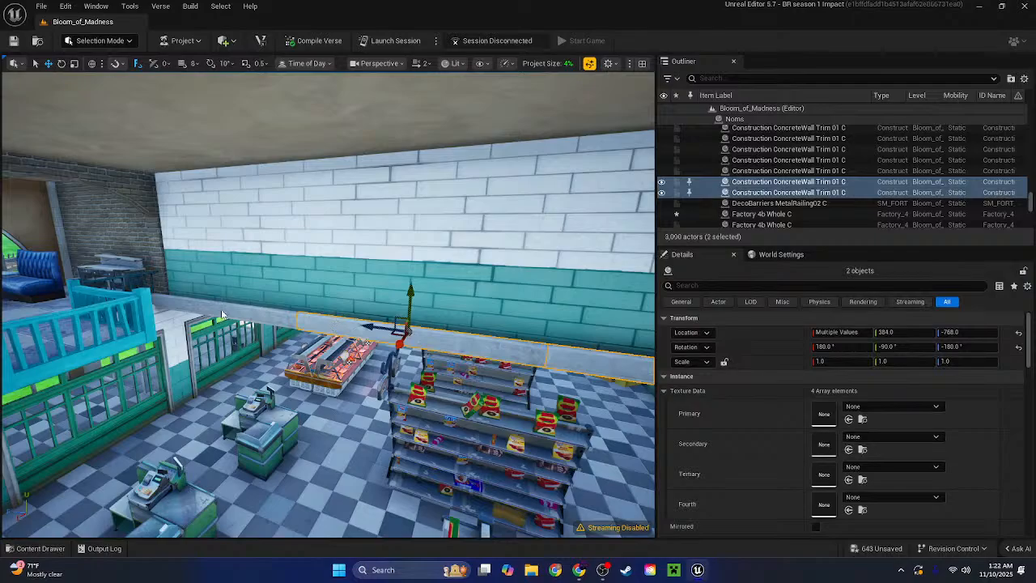
key("Delete")
Copy the T_GrandStation_PolishedTiles_A_A primary texture from the solid wall at the back of the ground-floor entrance area
right_click_drag(221, 310, 37, 332)
right_click_drag(328, 305, 364, 295)
left_click(364, 295)
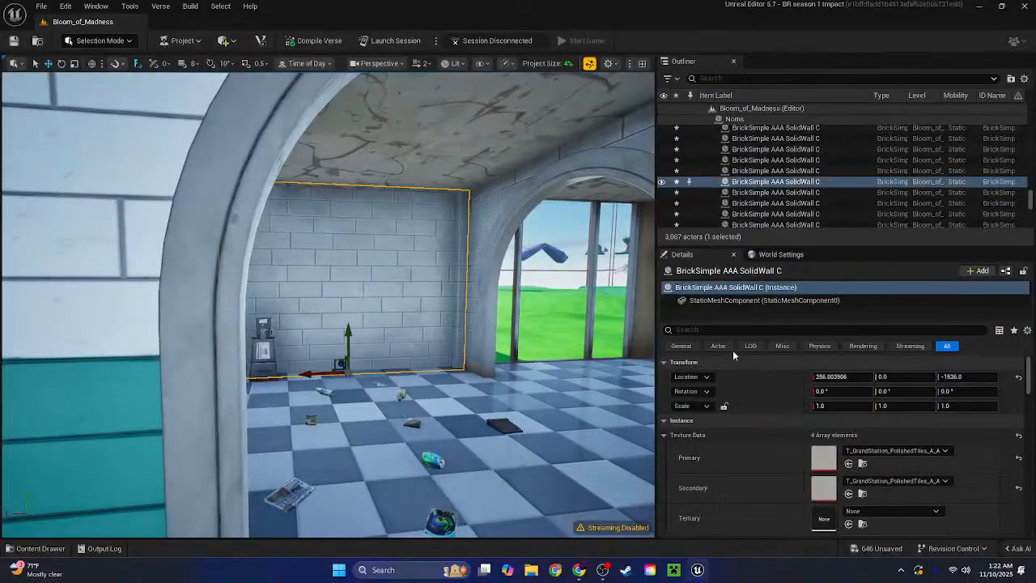
right_click(864, 462)
left_click(892, 479)
Apply the copied polished tiles as secondary texture to the ground-floor GrandStation Wall A Window B and B2 walls
mouse_move(453, 308)
right_mouse_down()
mouse_move(463, 305)
mouse_move(451, 315)
right_mouse_up()
left_click(464, 306)
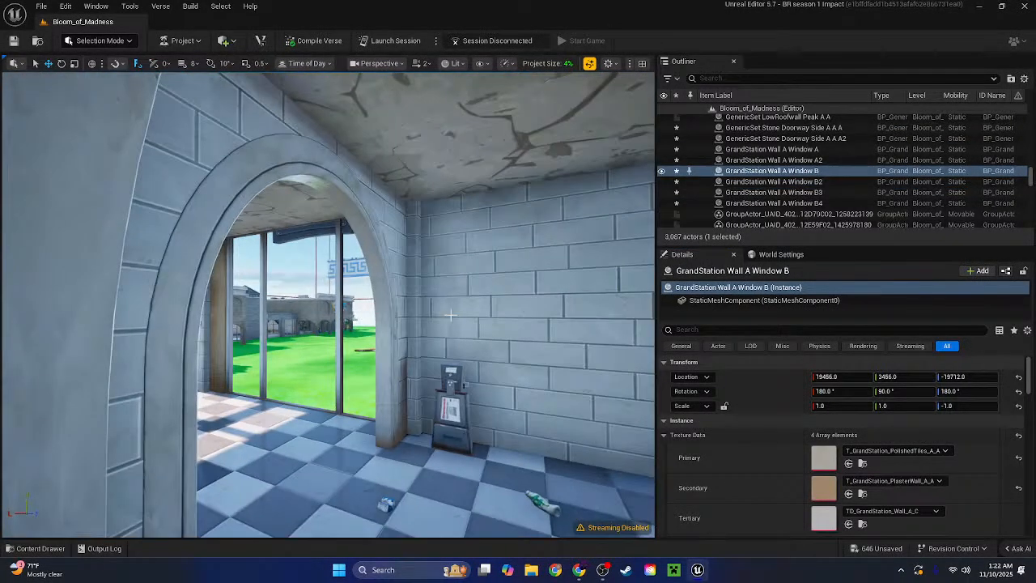
left_click(218, 319, "ctrl")
right_click_drag(549, 376, 424, 348)
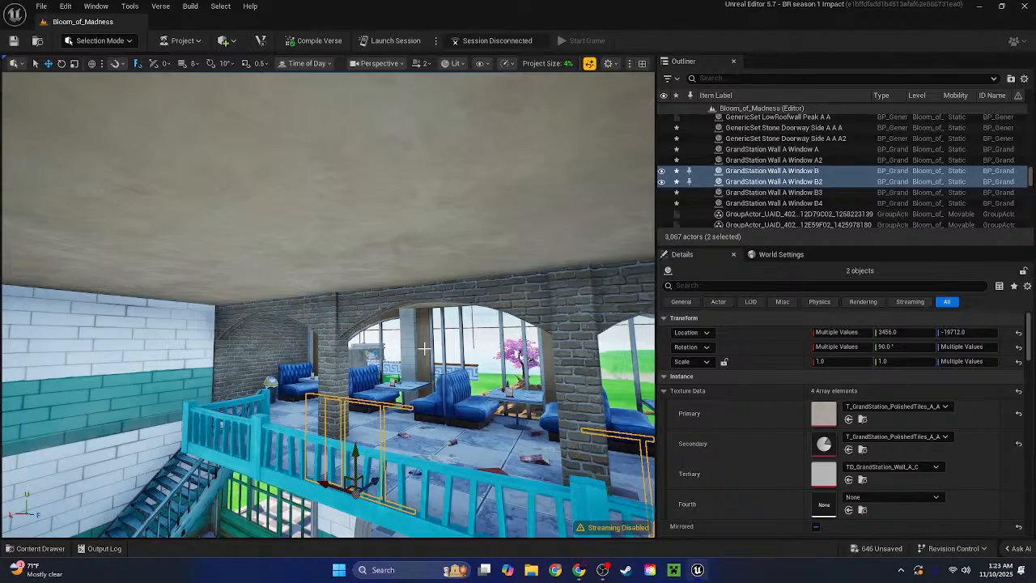
Apply the copied polished tiles as primary texture to the three BrickSimple archways above the balcony, and try them as secondary too
left_click(454, 299)
right_click_drag(453, 300, 557, 217)
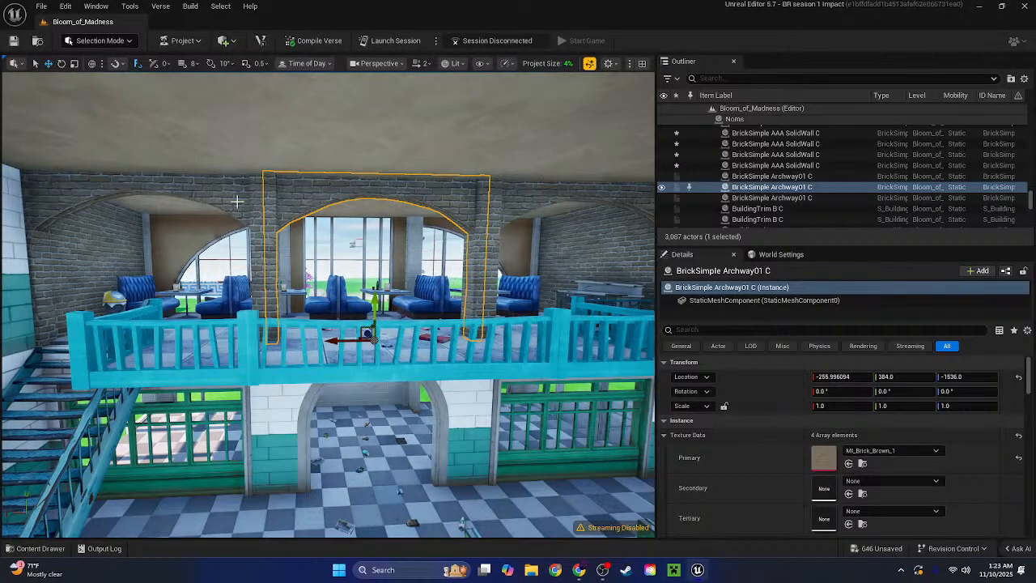
left_click(237, 201, "ctrl")
left_click(555, 196, "ctrl")
left_click(690, 421, "shift")
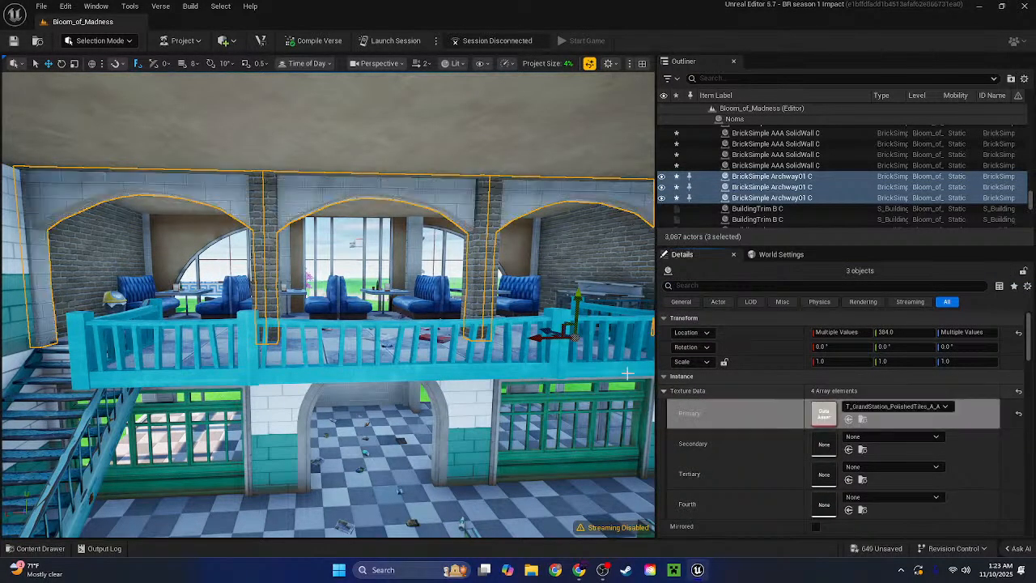
left_click(735, 454, "shift")
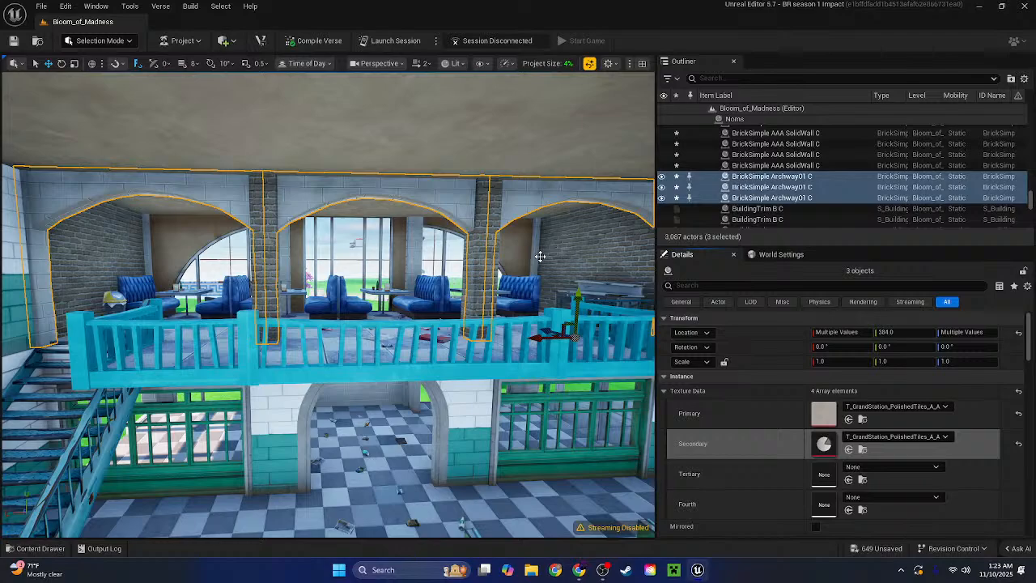
Apply the copied polished tiles as primary texture to the two brick pillars standing between the upper-floor archways
left_click(480, 247)
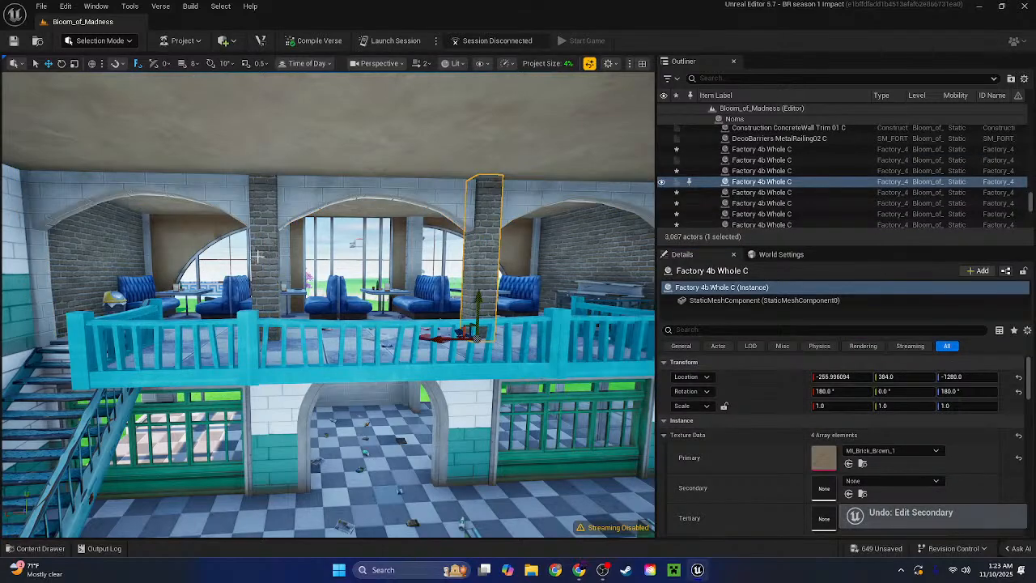
left_click(257, 257, "shift")
left_click(732, 412, "shift")
Apply the copied polished tiles as primary and secondary texture to the brick end walls of the upper dining area
key("w")
right_click_drag(518, 316, 442, 318)
key("w")
left_click(429, 275)
left_click(754, 463, "shift")
left_click(749, 487, "shift")
left_click(693, 482, "shift")
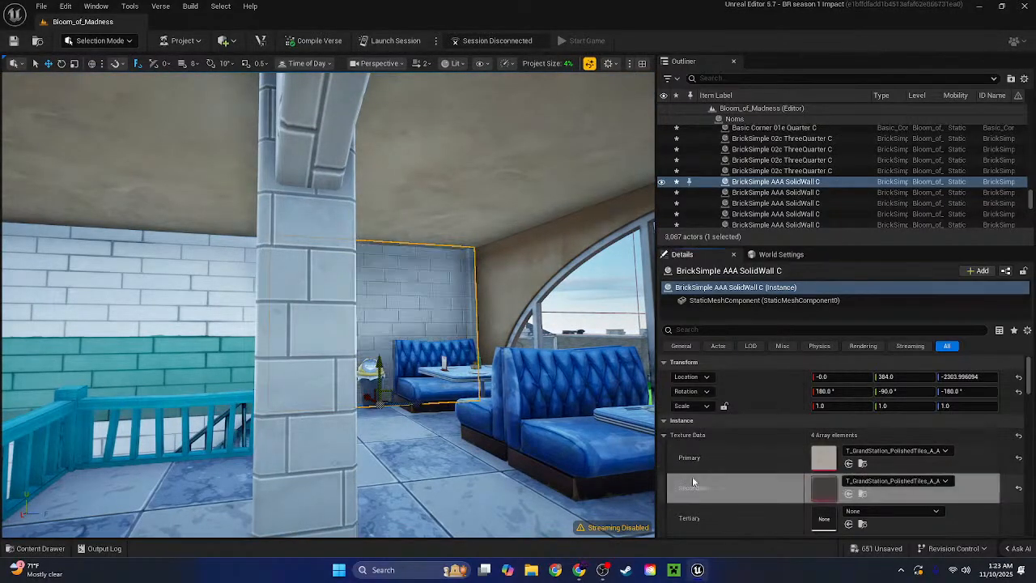
Apply the copied polished tiles as secondary texture to the four upper-floor GrandStation window walls behind the booths
left_click(515, 289)
right_click_drag(515, 288, 648, 285)
left_click(378, 252, "ctrl")
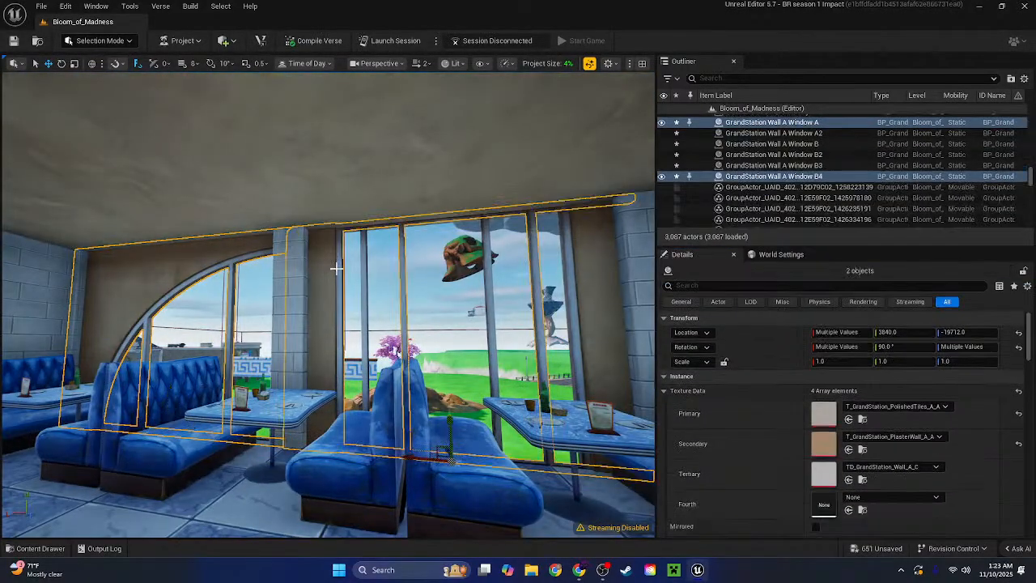
right_click_drag(338, 270, 388, 285)
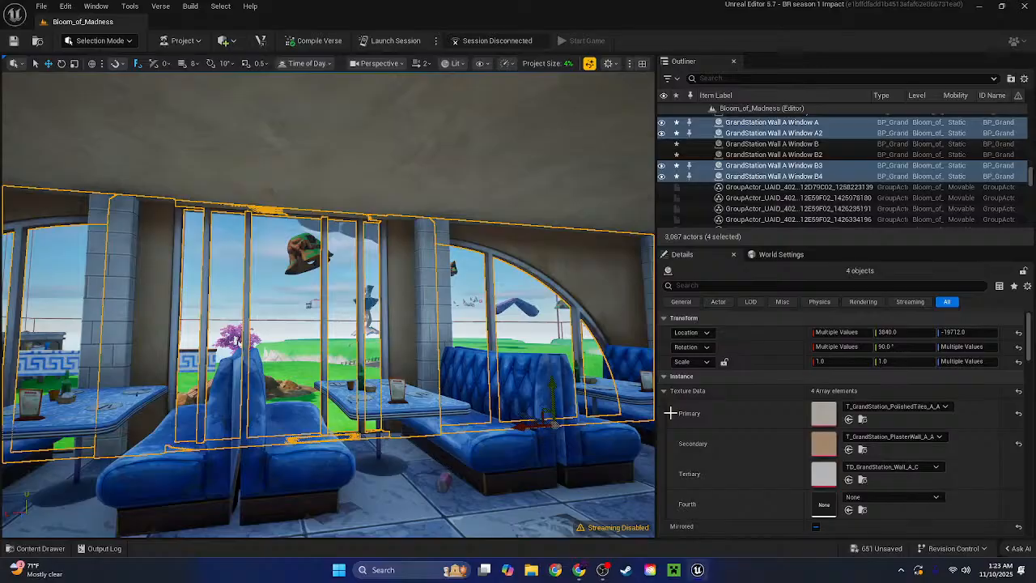
left_click(728, 445, "shift")
Inspect the retextured Noms building from the outside and back through its interior
key("w")
right_click_drag(243, 283, 366, 277)
left_click(414, 330)
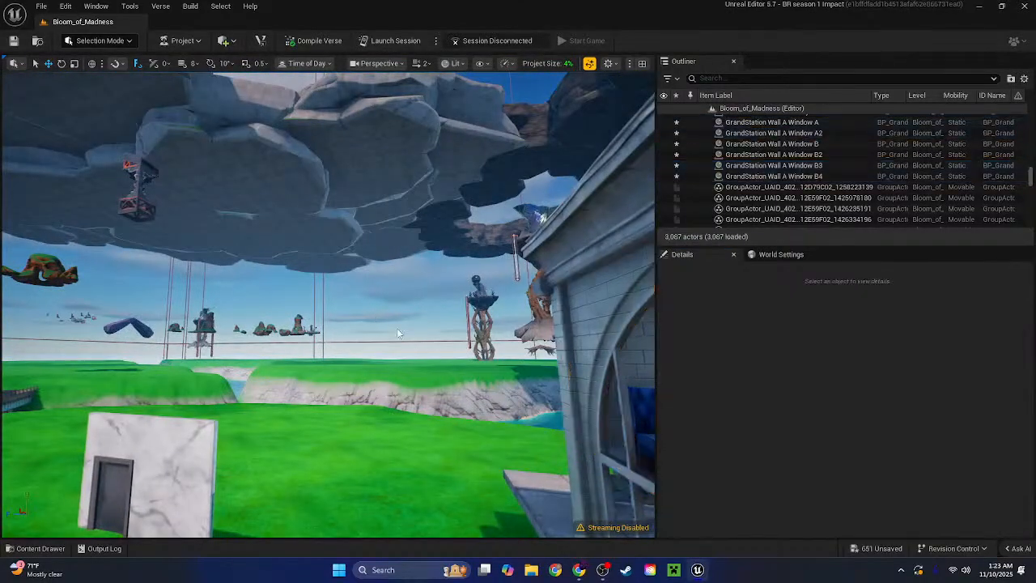
key("s")
right_click_drag(415, 331, 567, 340)
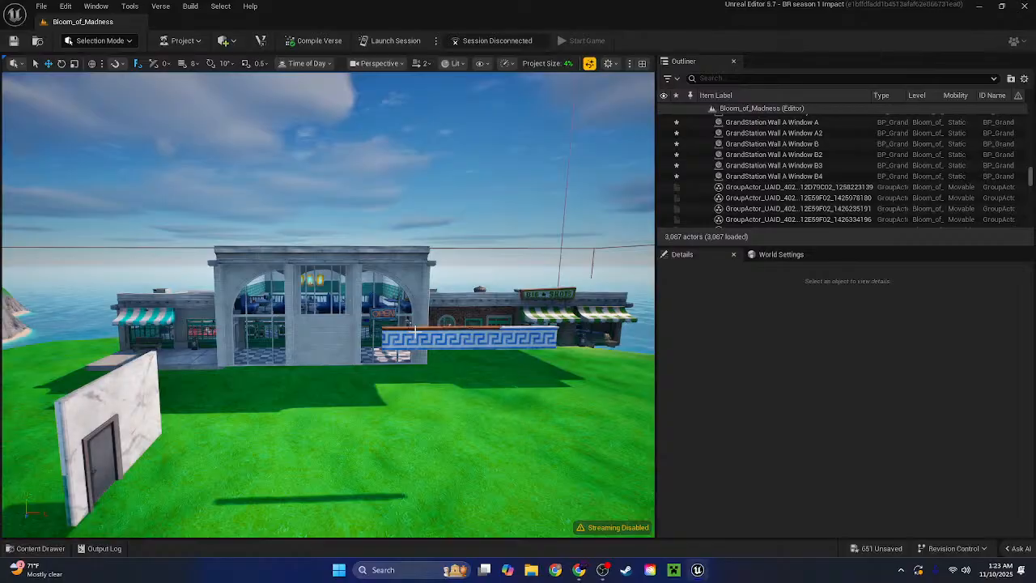
key("w")
right_click_drag(567, 340, 511, 336)
key("w")
key("s")
key("w")
key("w")
key("w")
key("s")
key("w")
key("s")
key("e")
key("w")
key("s")
right_click_drag(162, 251, 295, 293)
Copy the PP_FloorTile2 primary texture from the ground-floor tile under the checkout counters
left_click(434, 332)
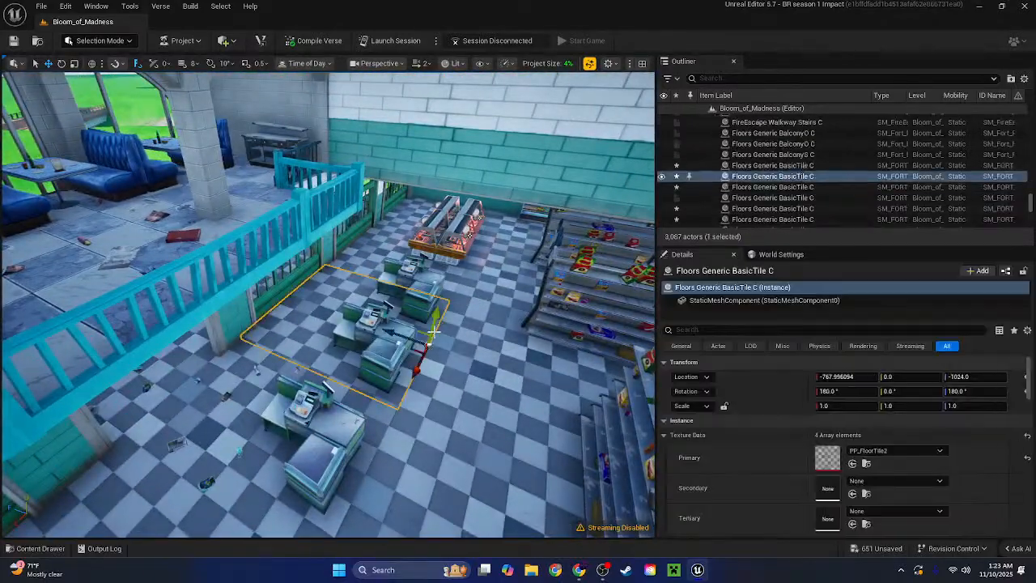
right_click(881, 454)
left_click(915, 477)
right_click_drag(405, 316, 277, 243)
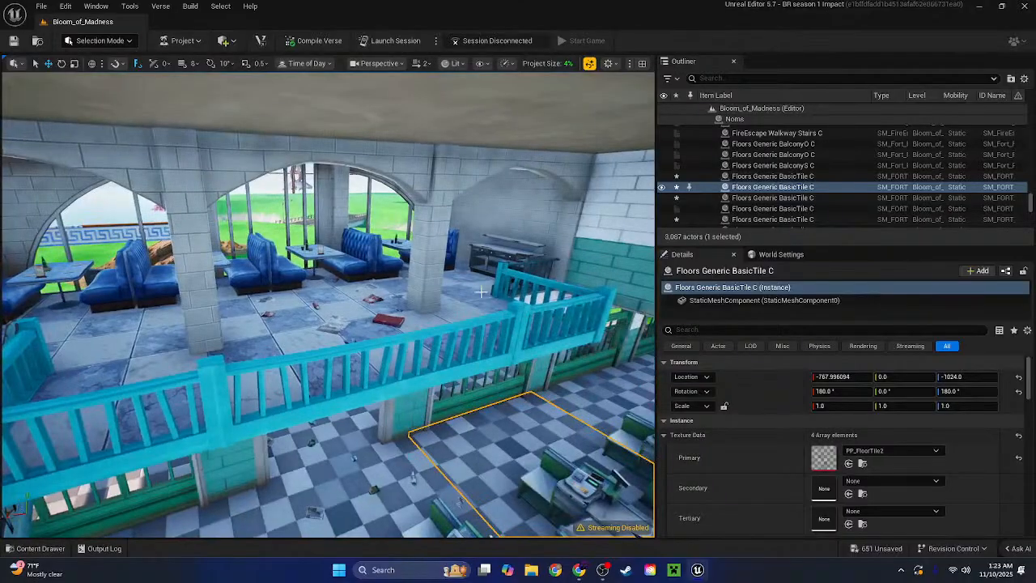
Apply the copied PP_FloorTile2 as primary texture to the three floor tiles of the upper dining area
left_click(388, 312)
left_click(328, 305, "ctrl")
right_click_drag(328, 305, 203, 304)
left_click(328, 305, "ctrl")
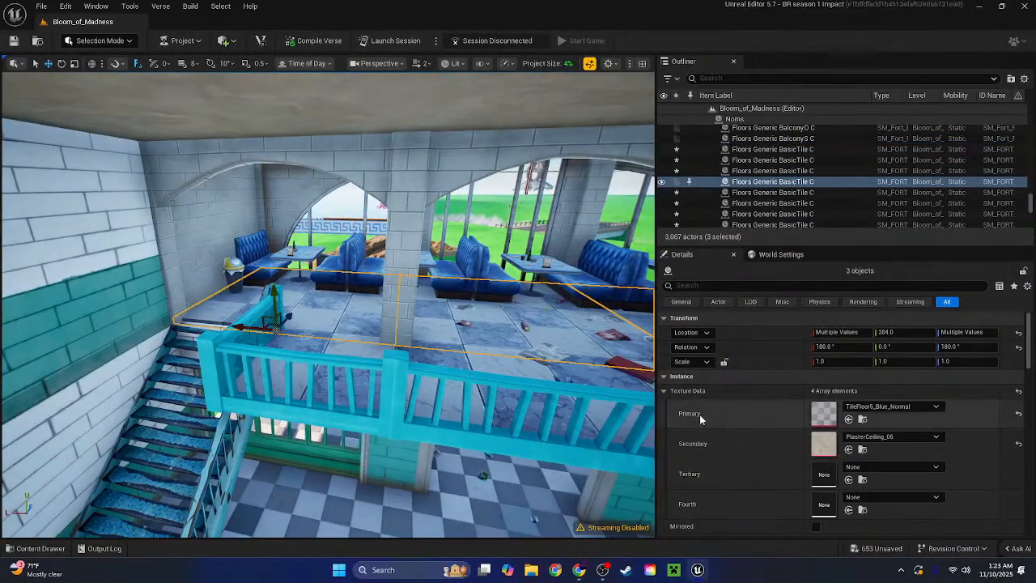
left_click(740, 418, "shift")
right_click_drag(404, 323, 485, 364)
key("w")
right_click_drag(520, 315, 520, 210)
key("s")
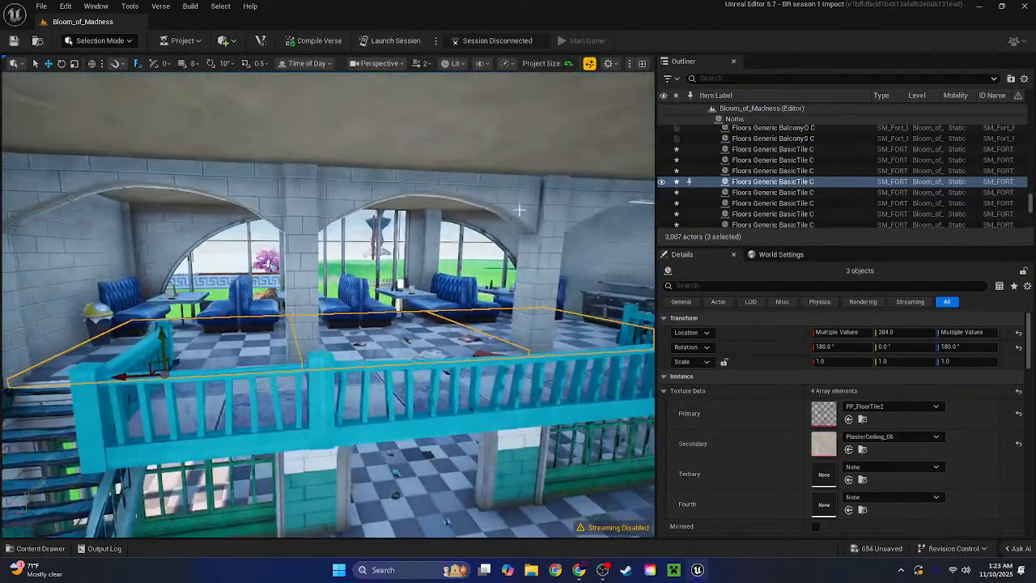
Copy the ceiling tile's secondary texture and apply it as secondary texture to the three upper dining floor tiles
left_click(478, 126)
right_click(866, 489)
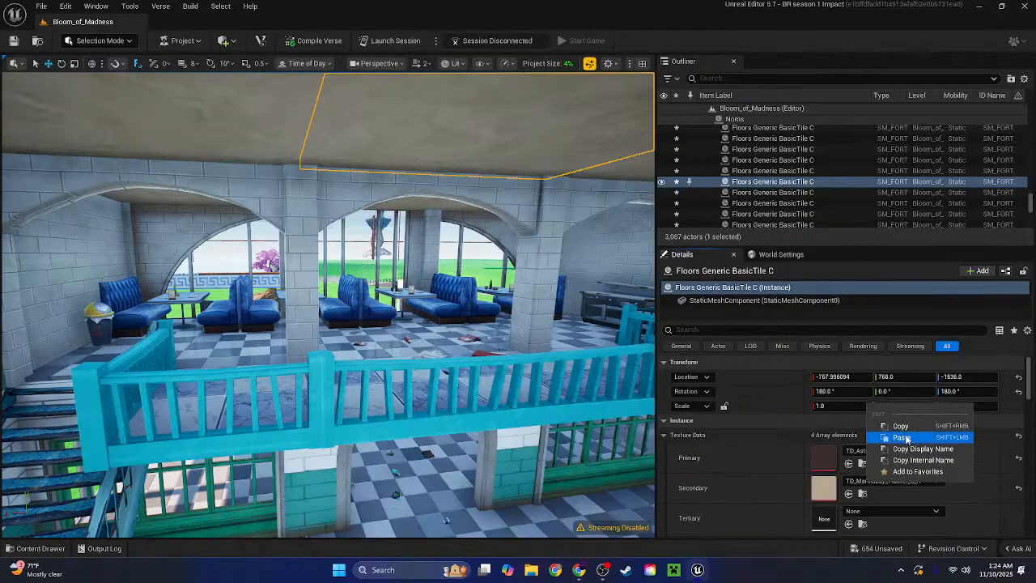
left_click(906, 437)
key("ctrl+z")
right_click(889, 486)
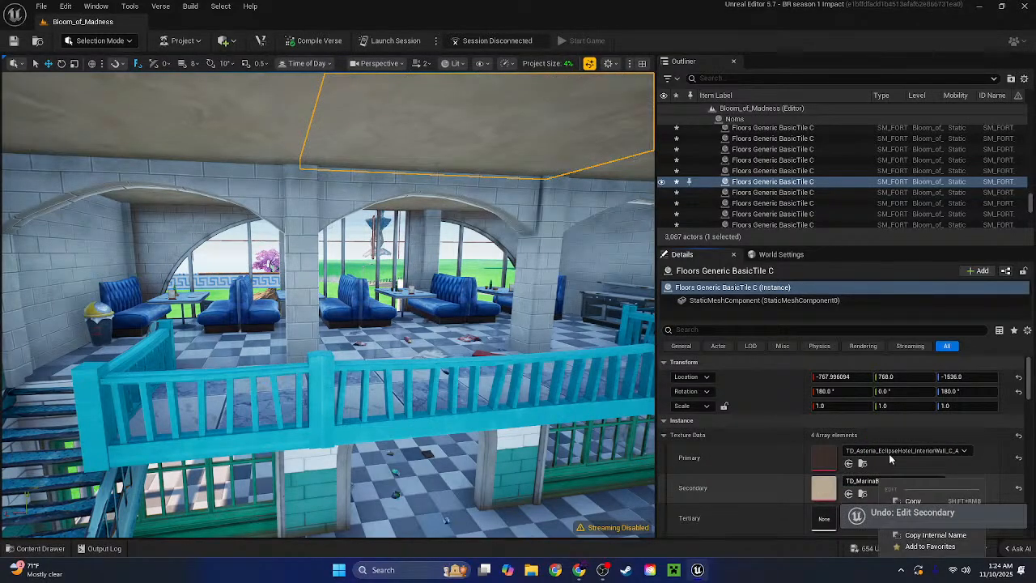
left_click(906, 499)
key("ctrl+z")
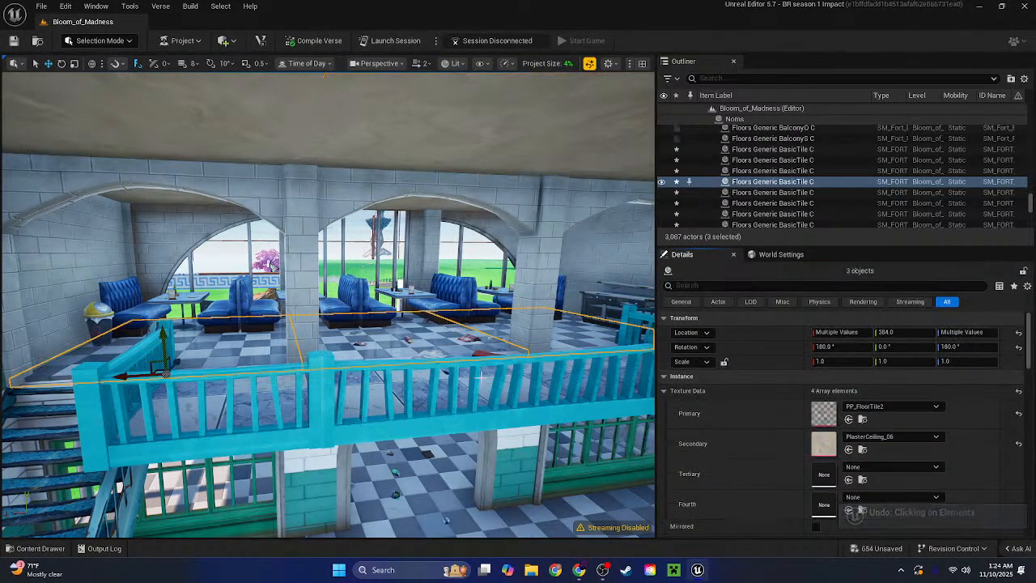
left_click(786, 449, "shift")
right_click_drag(400, 286, 210, 324)
left_click(227, 278)
key("s")
right_click_drag(426, 301, 400, 356)
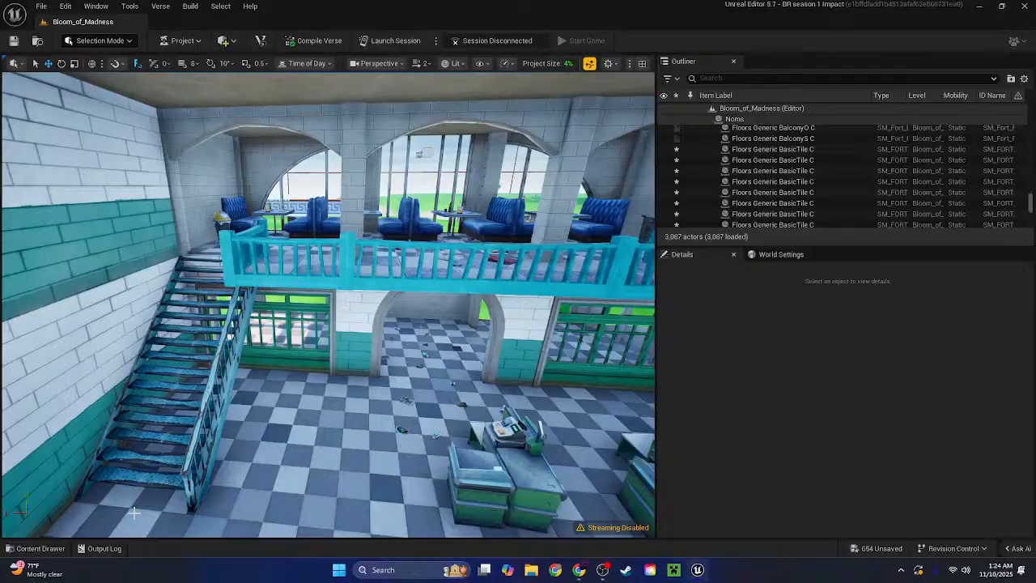
Browse the gallery assets found for "reckless" for railing, floor and trim pieces suited to the Noms upper balcony
left_click(39, 548)
scroll(654, 442, "down", 10)
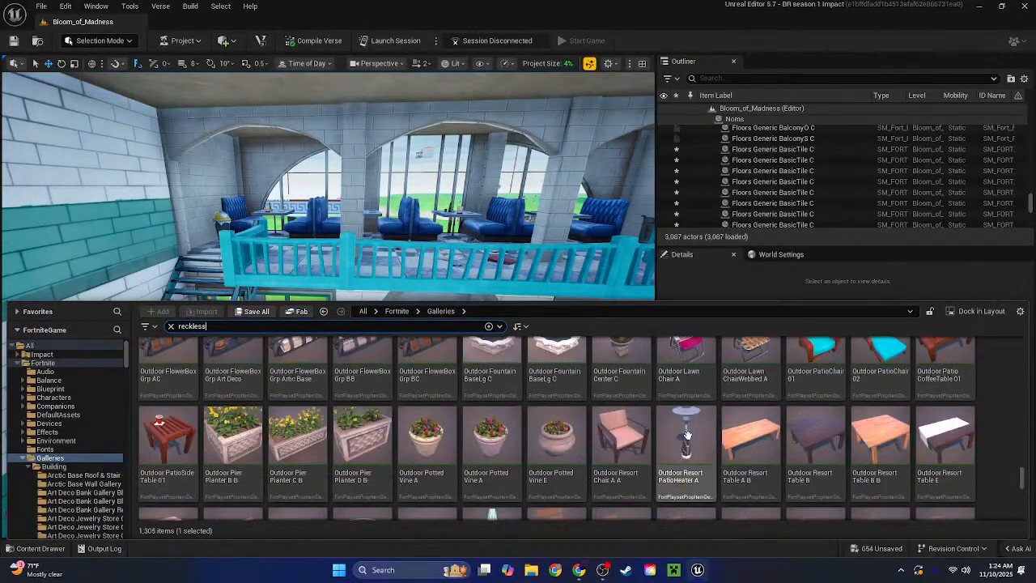
scroll(739, 435, "down", 5)
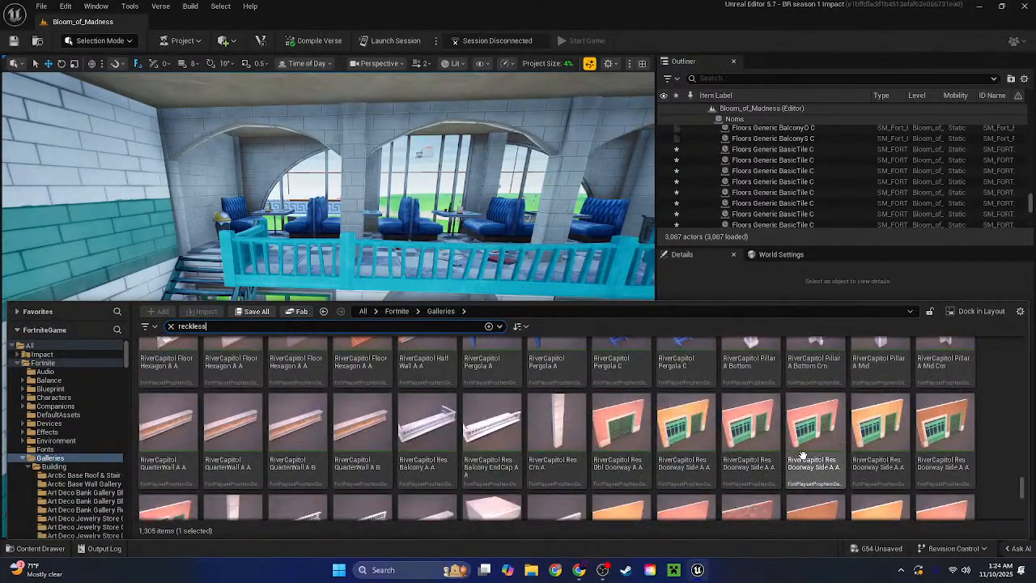
scroll(625, 434, "up", 7)
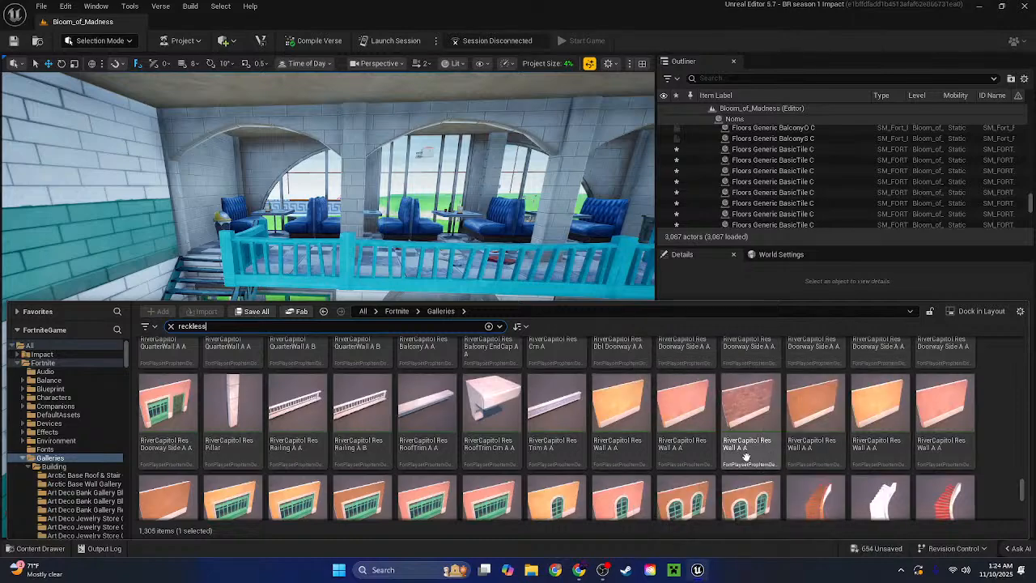
scroll(747, 459, "down", 6)
scroll(751, 461, "down", 12)
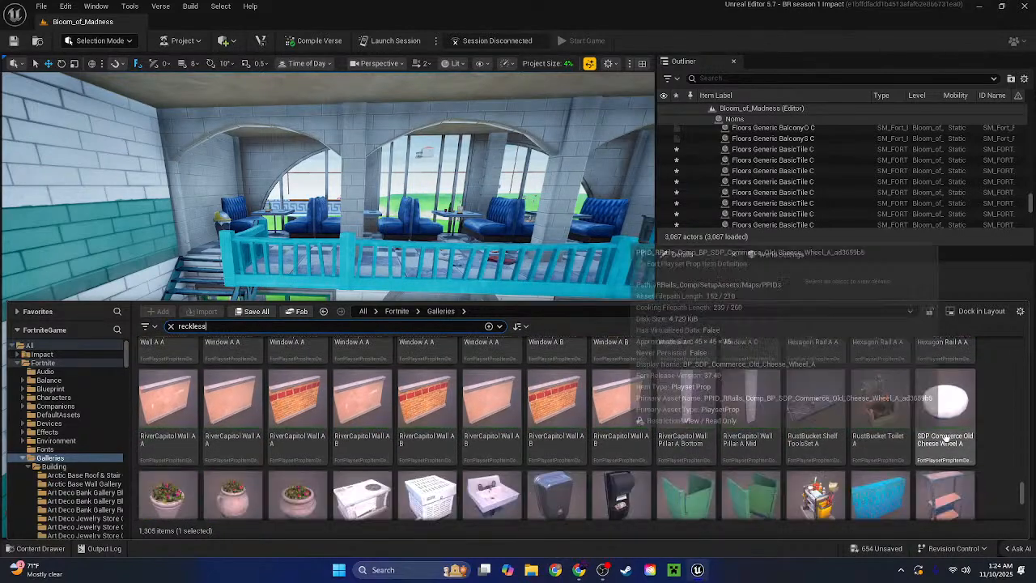
scroll(988, 433, "down", 10)
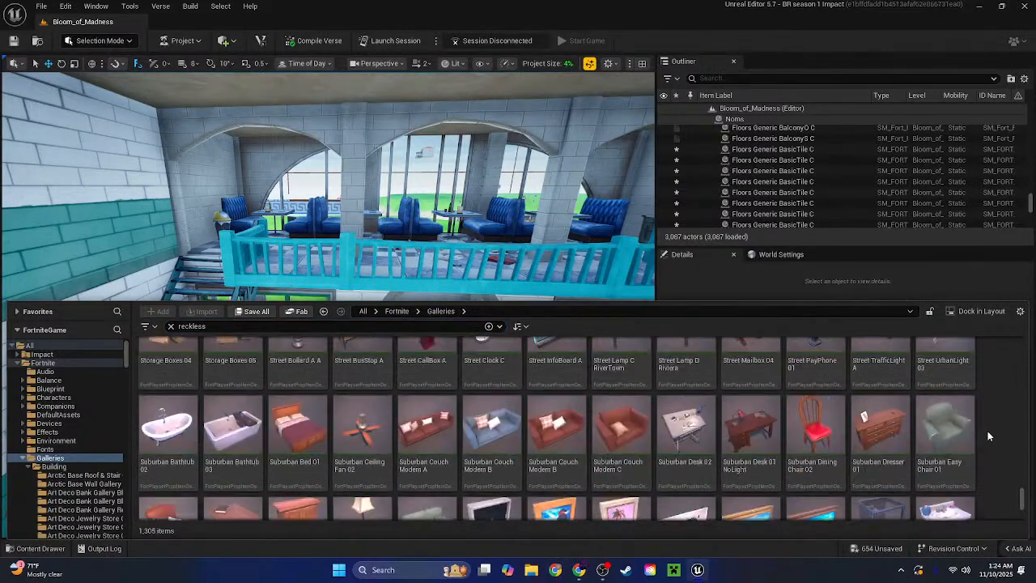
scroll(987, 437, "down", 10)
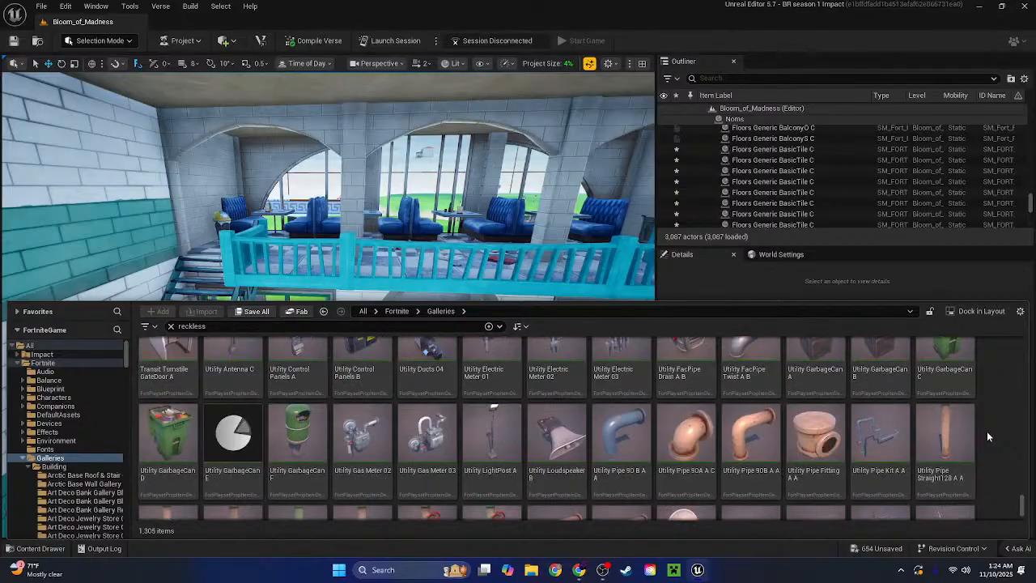
scroll(987, 437, "up", 8)
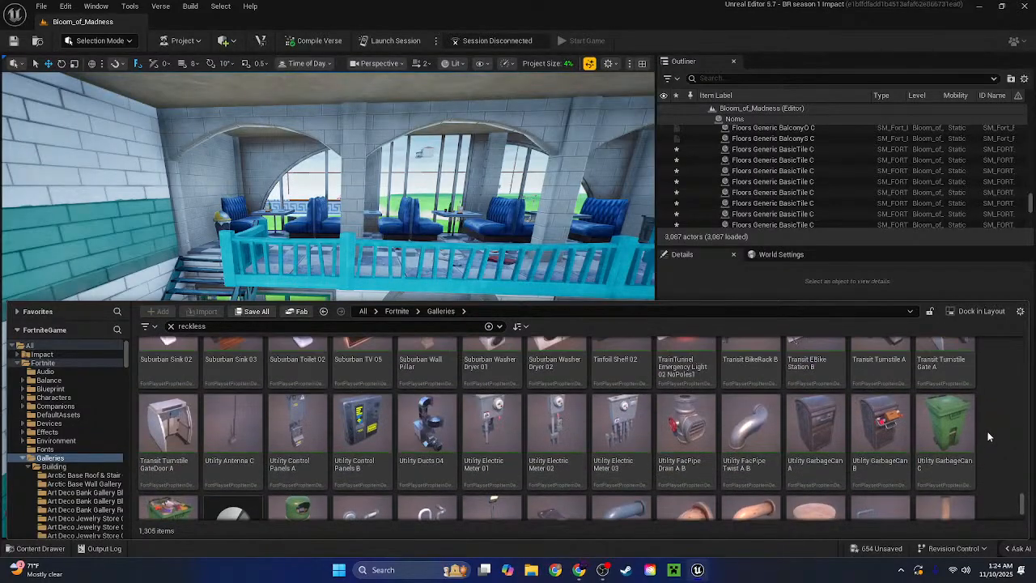
scroll(987, 437, "up", 8)
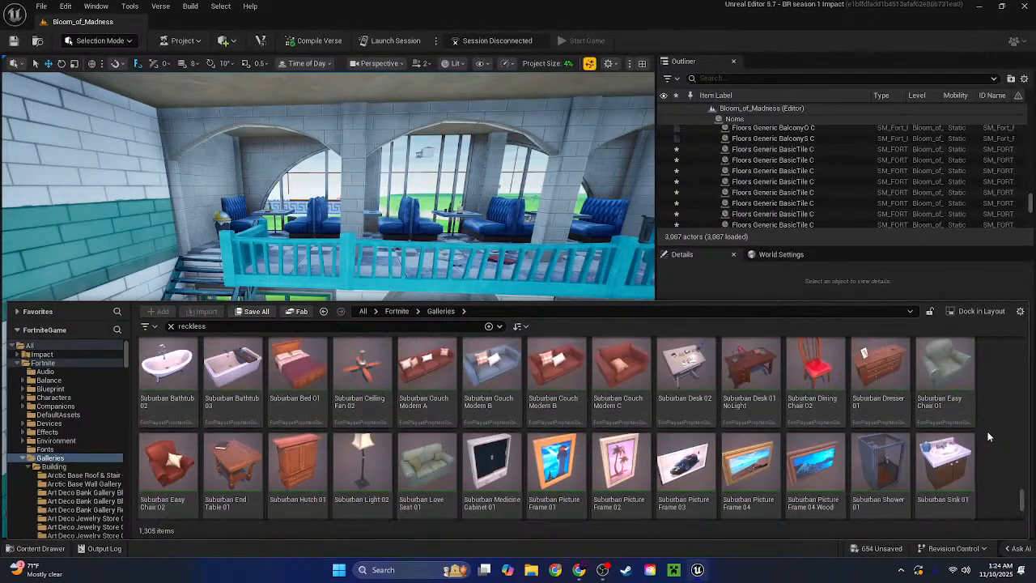
scroll(988, 437, "up", 3)
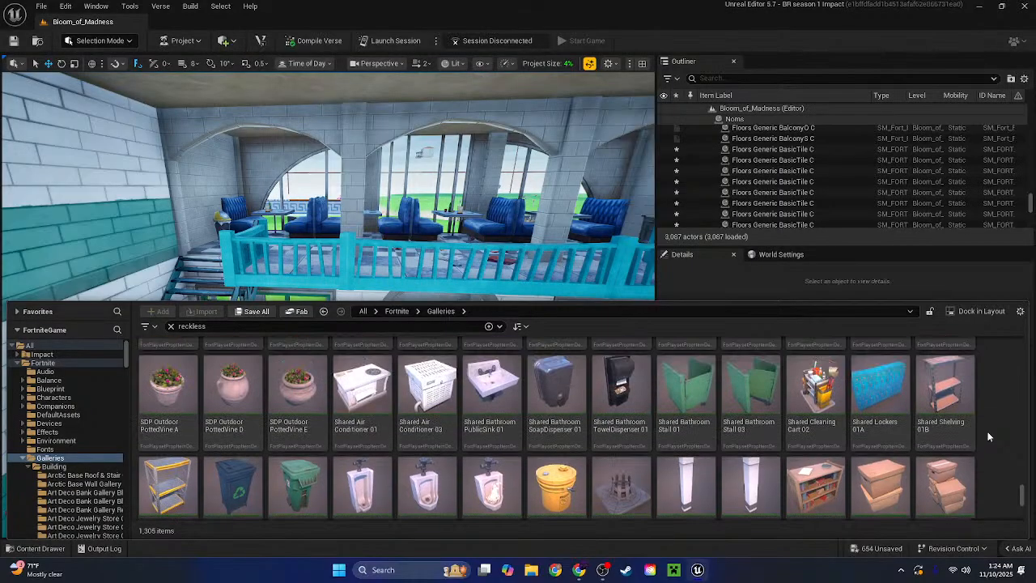
scroll(988, 437, "down", 2)
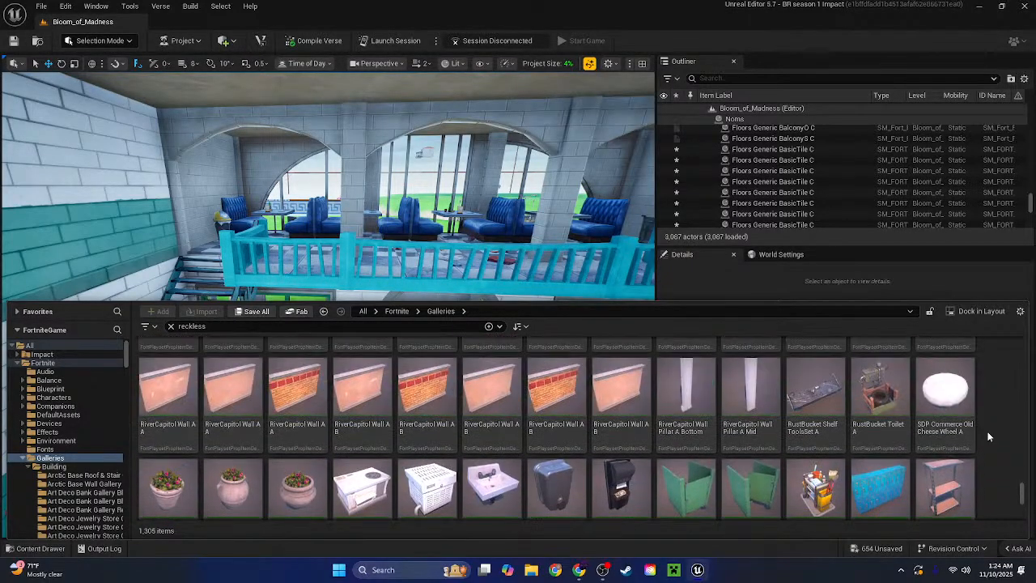
scroll(988, 437, "up", 3)
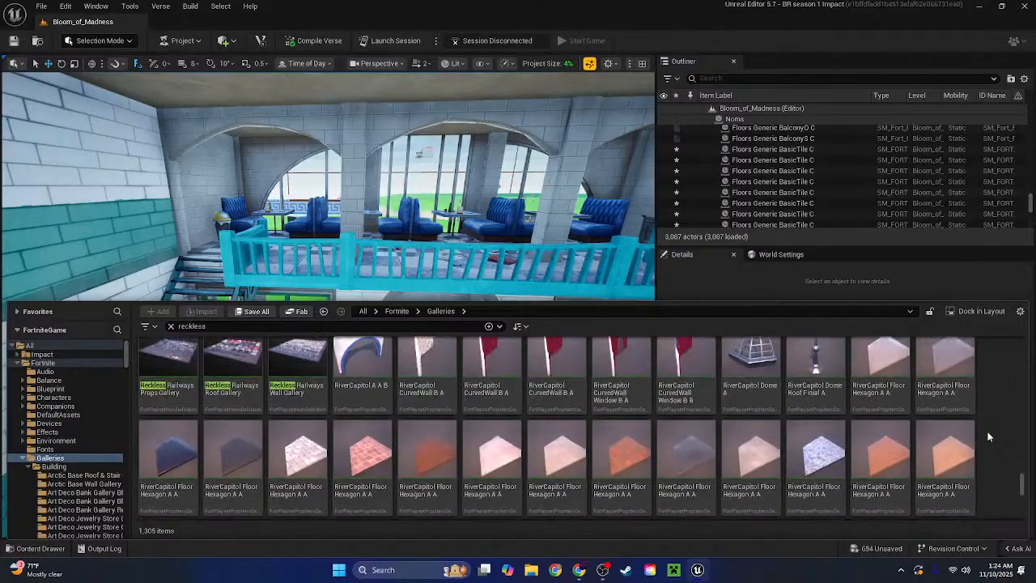
scroll(988, 437, "up", 6)
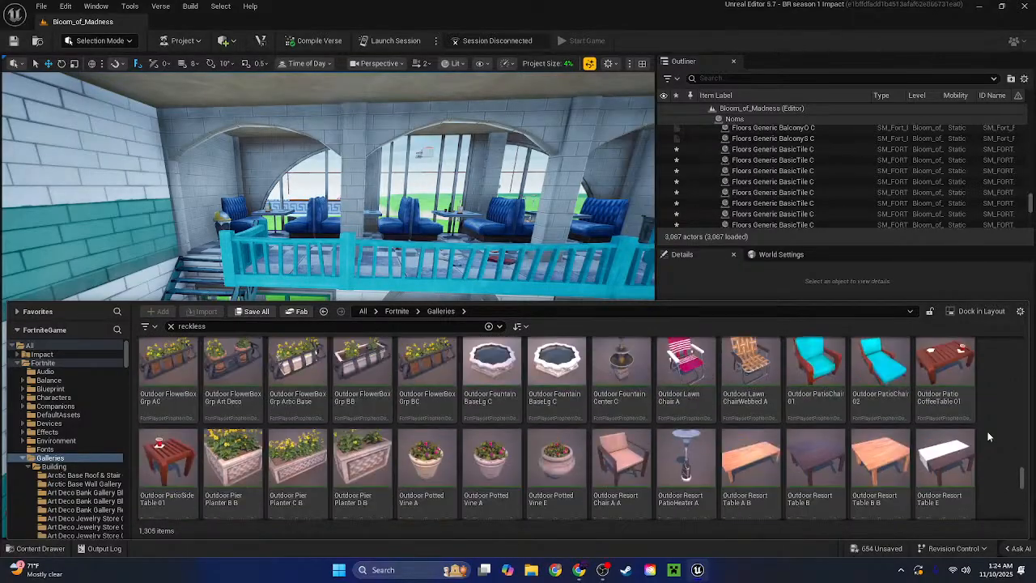
scroll(988, 434, "up", 4)
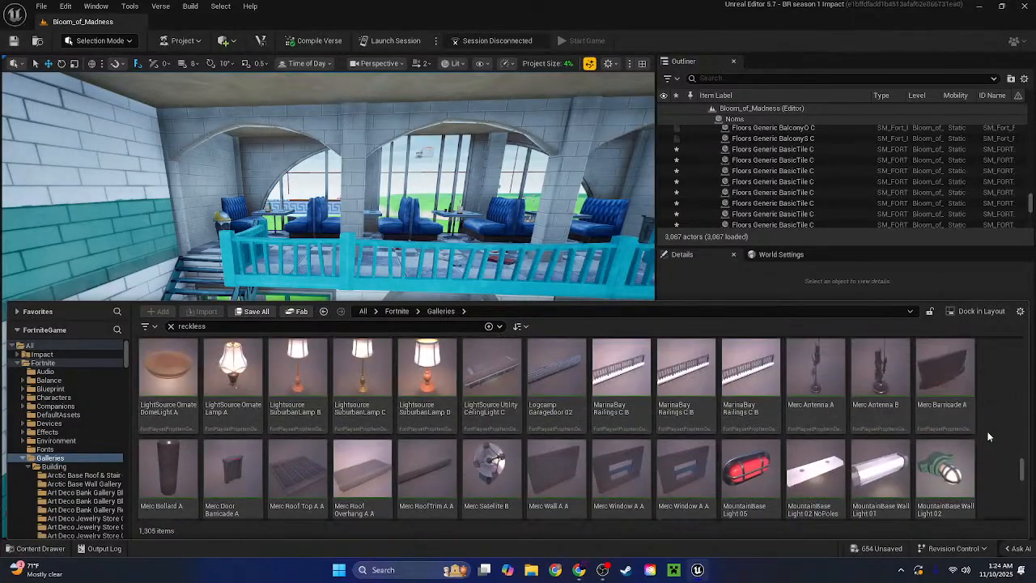
scroll(989, 434, "down", 2)
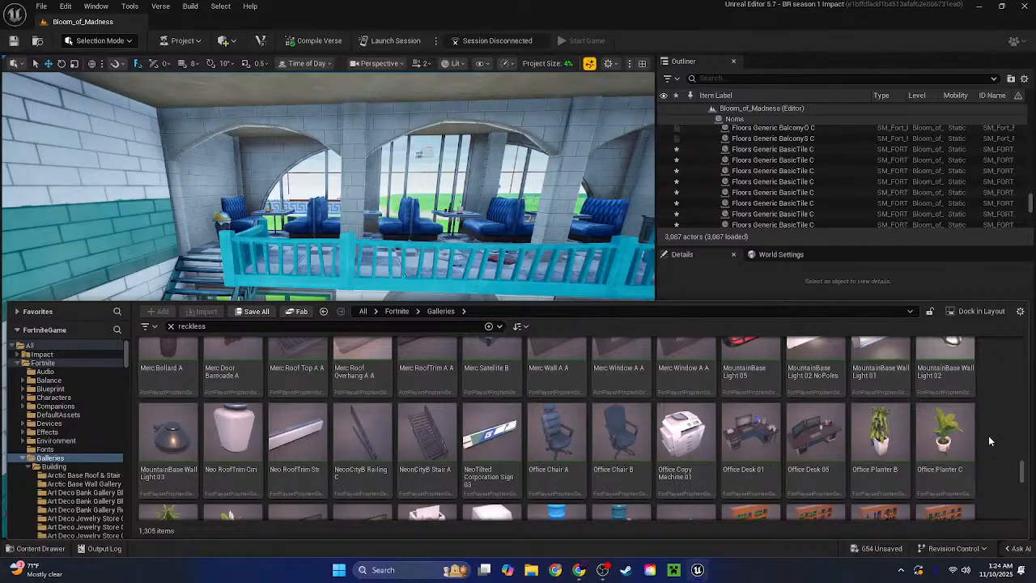
scroll(989, 440, "up", 3)
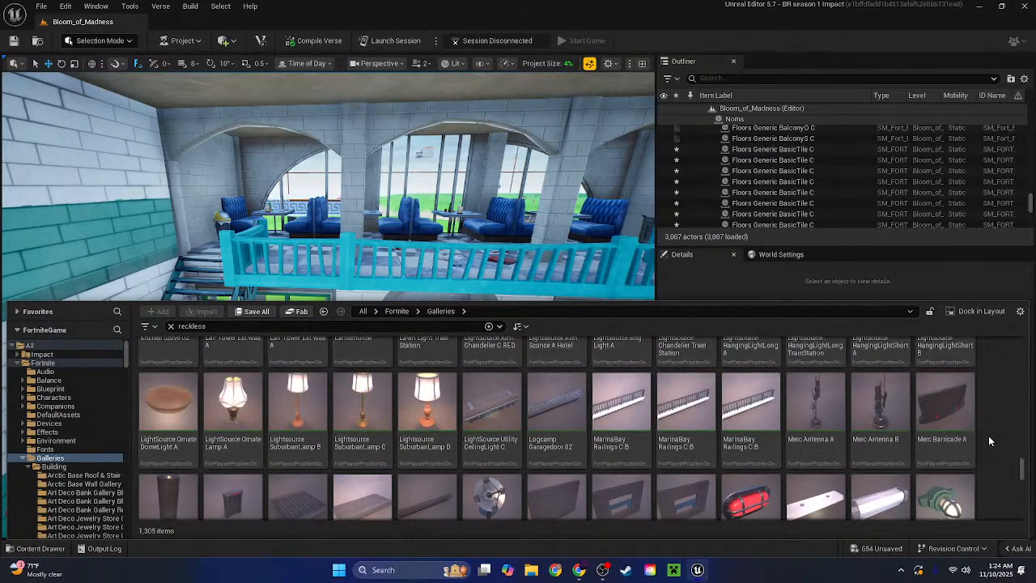
scroll(989, 439, "down", 3)
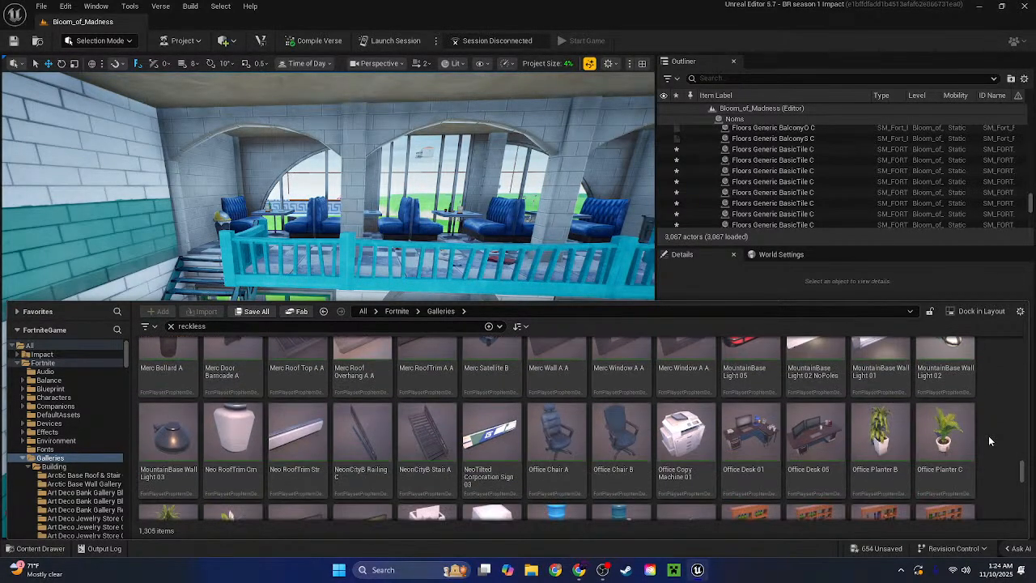
scroll(989, 435, "up", 3)
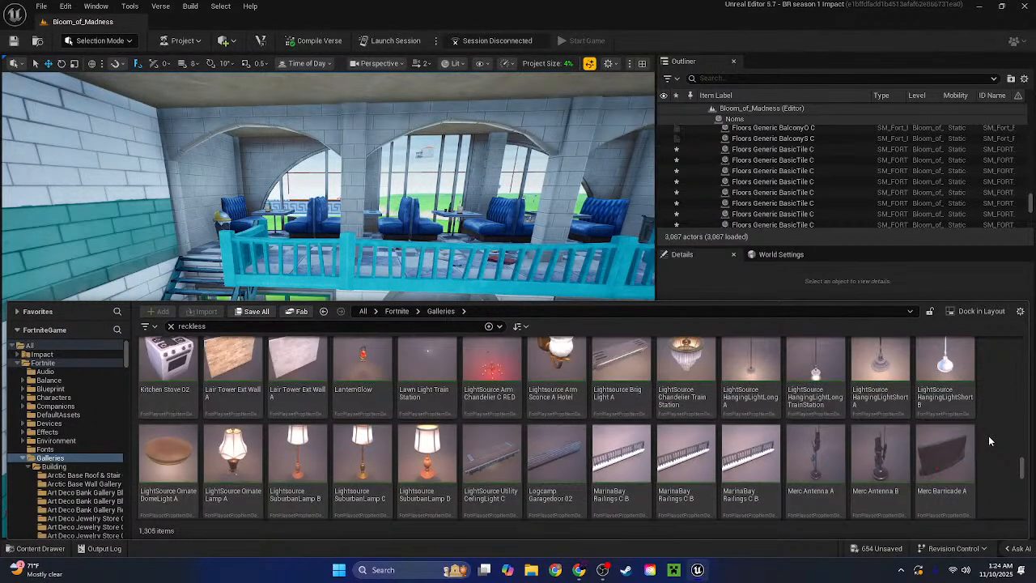
scroll(988, 439, "up", 1)
scroll(988, 437, "up", 8)
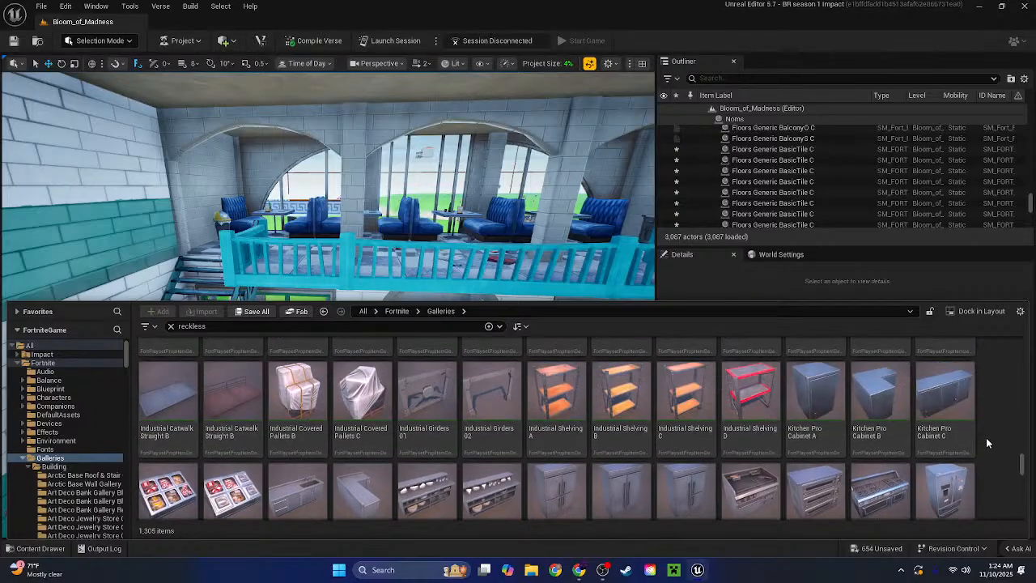
scroll(985, 438, "up", 4)
scroll(985, 438, "down", 2)
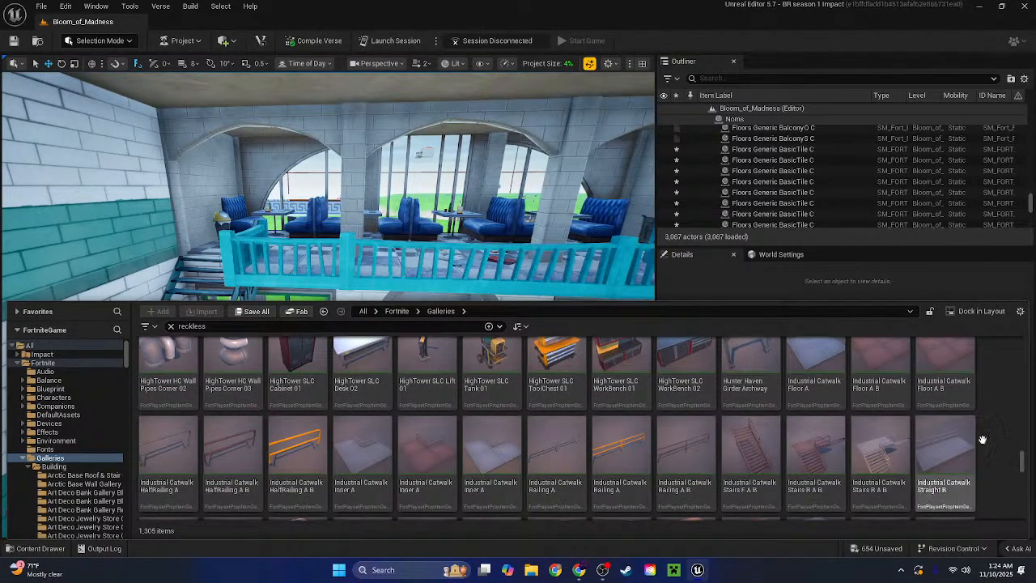
scroll(989, 416, "up", 10)
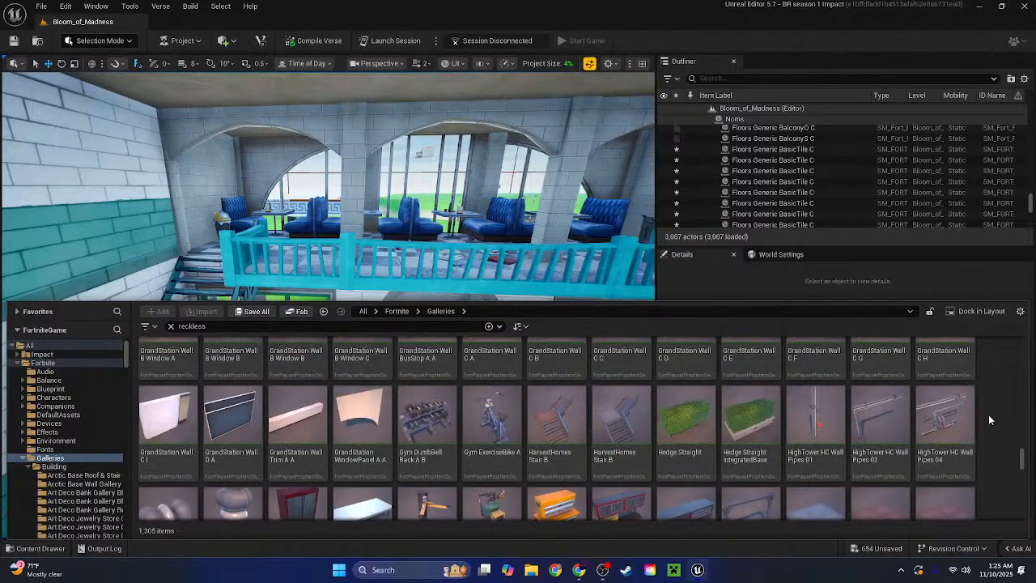
scroll(988, 414, "up", 8)
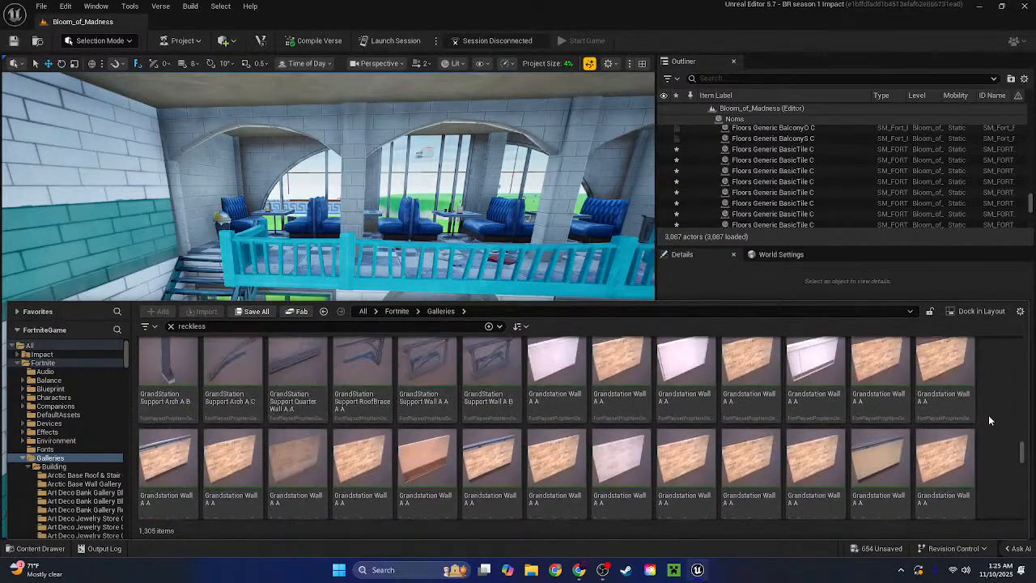
scroll(988, 414, "up", 10)
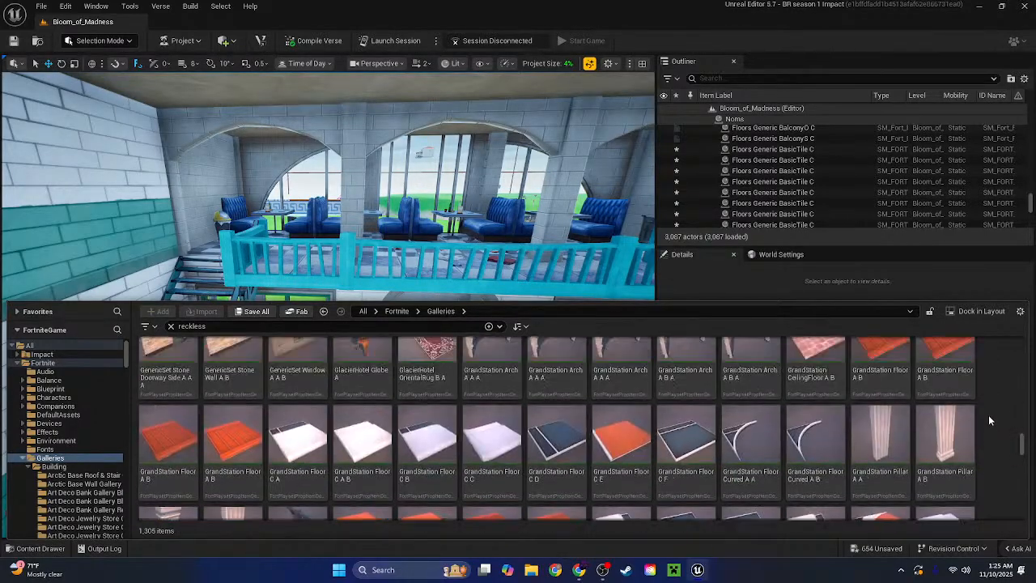
scroll(989, 421, "up", 3)
scroll(989, 420, "down", 4)
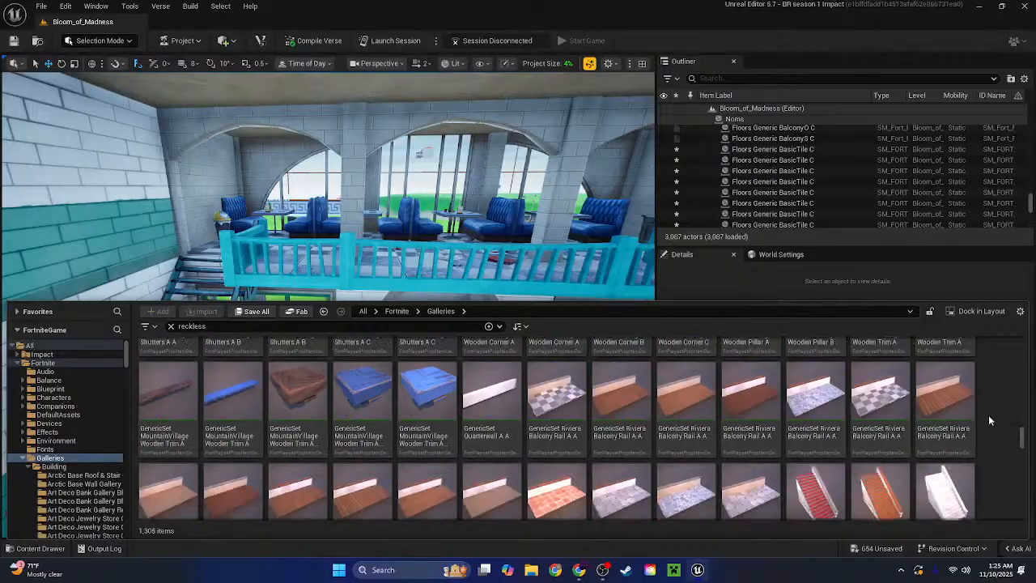
Place the white-plaster, checkered-floor Riviera balcony rail by the checkout counters, discarding the first plaster variant tried beside the stairs
left_click_drag(555, 404, 150, 415)
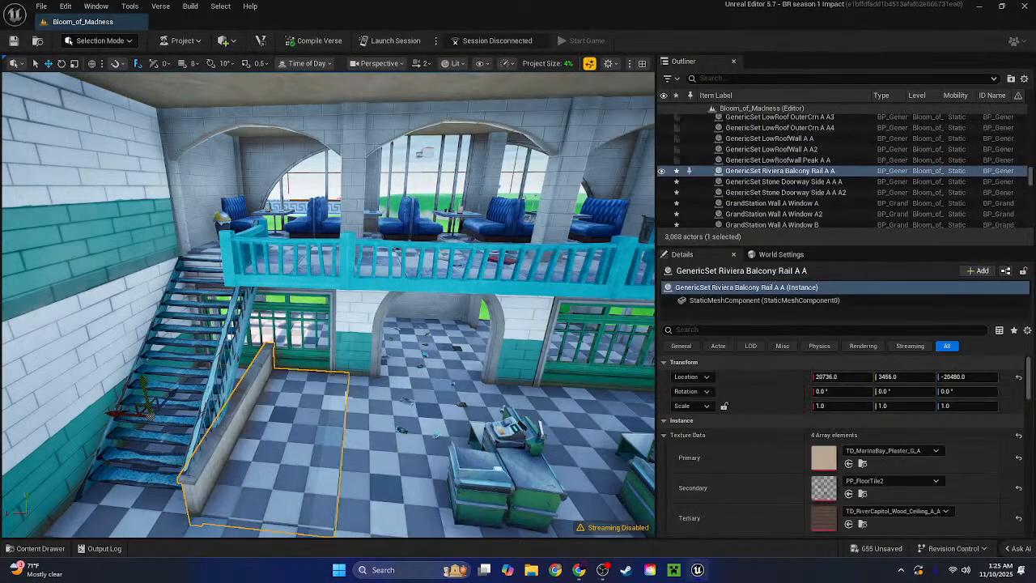
key("Delete")
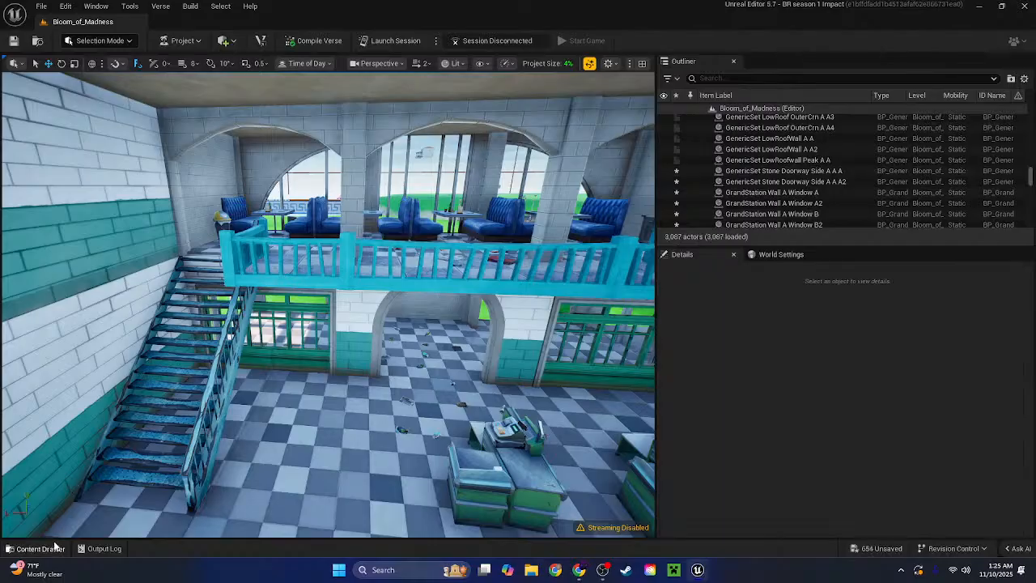
left_click(35, 548)
left_click_drag(786, 313, 277, 427)
Look through the remaining "reckless" gallery assets, including the estate railings, blockout walls and stair rails, for further balcony and stair pieces
left_click(35, 548)
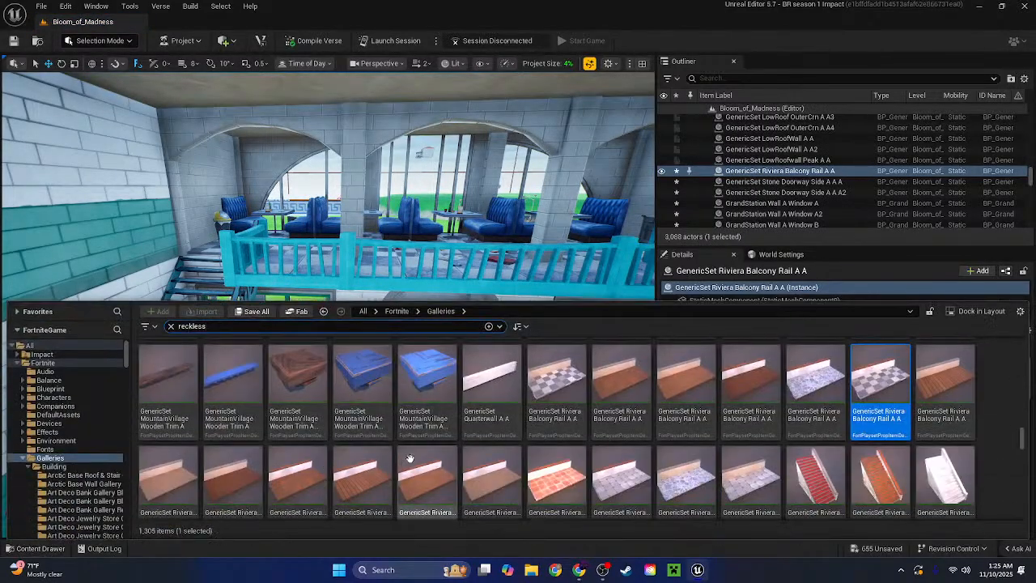
scroll(654, 455, "down", 10)
scroll(654, 455, "up", 10)
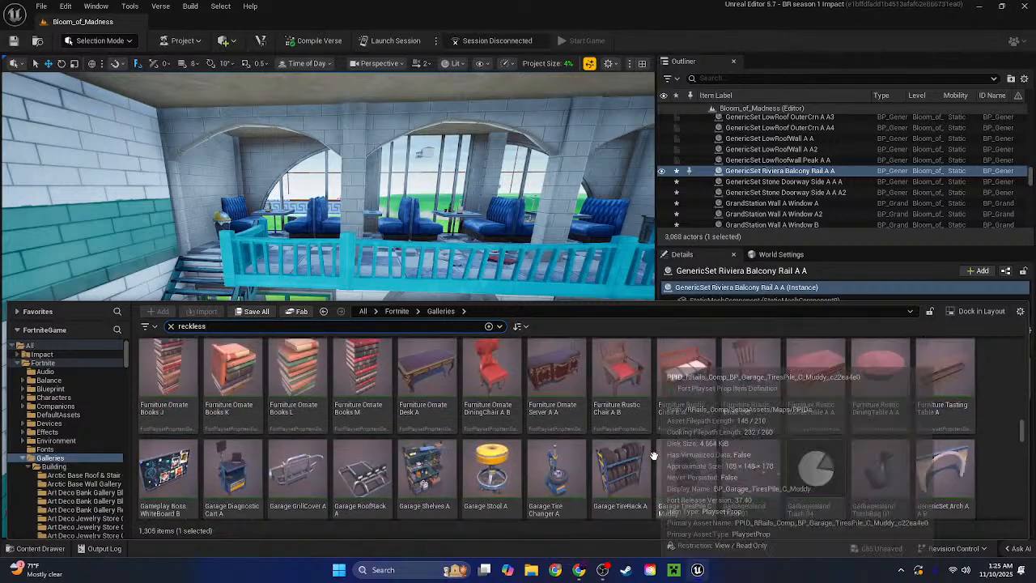
scroll(488, 439, "up", 5)
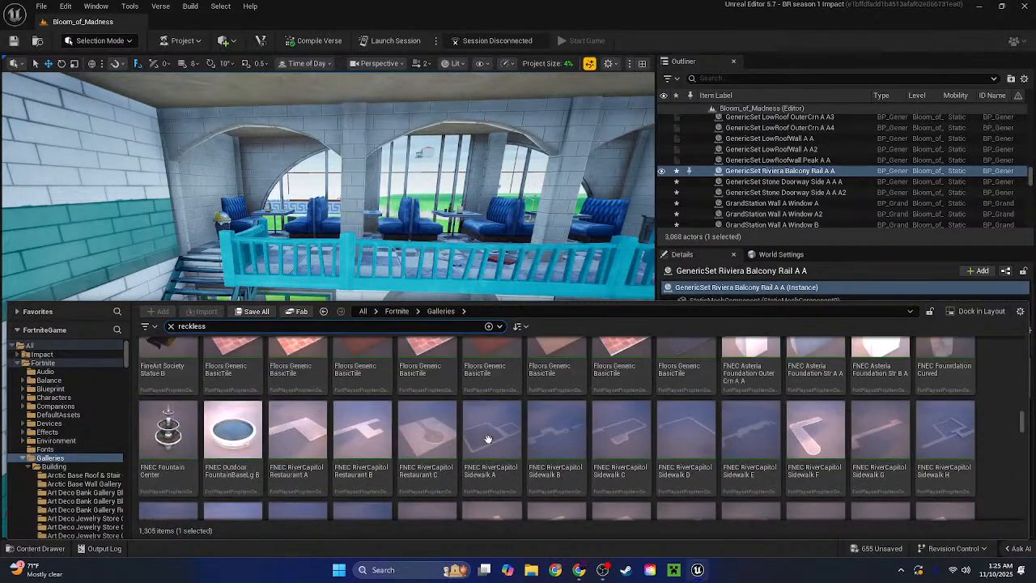
scroll(502, 431, "up", 6)
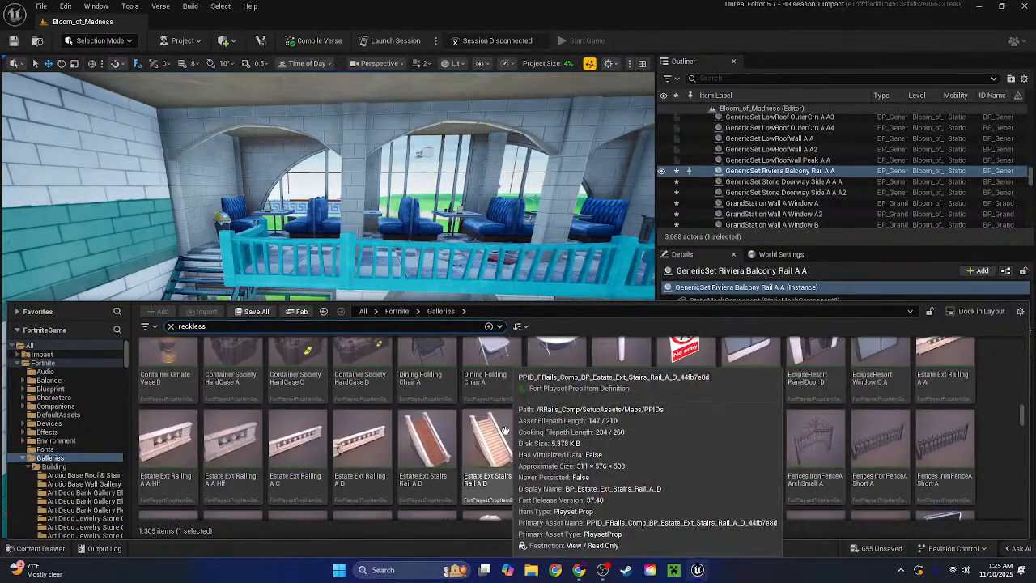
scroll(575, 432, "up", 8)
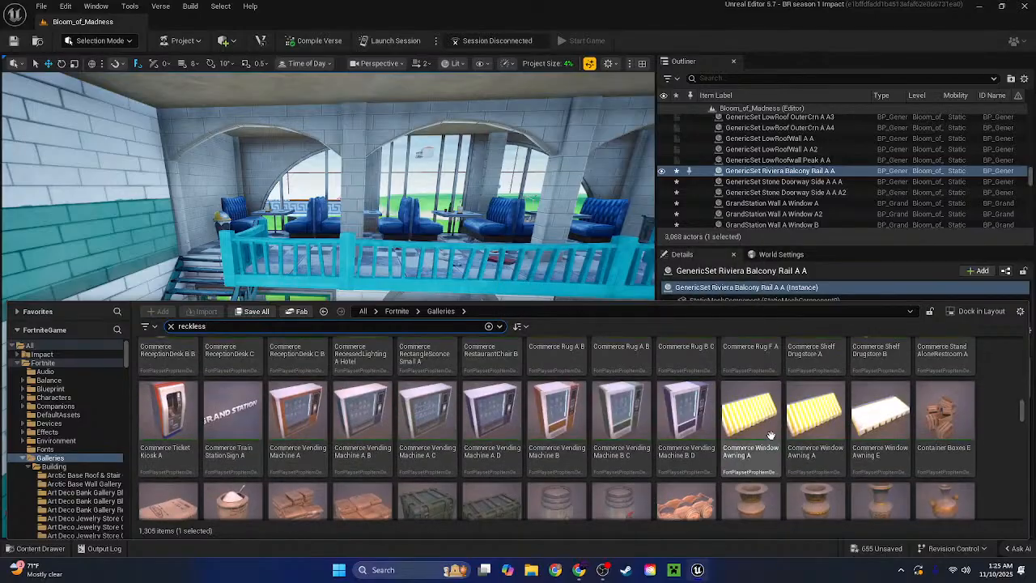
scroll(774, 436, "up", 8)
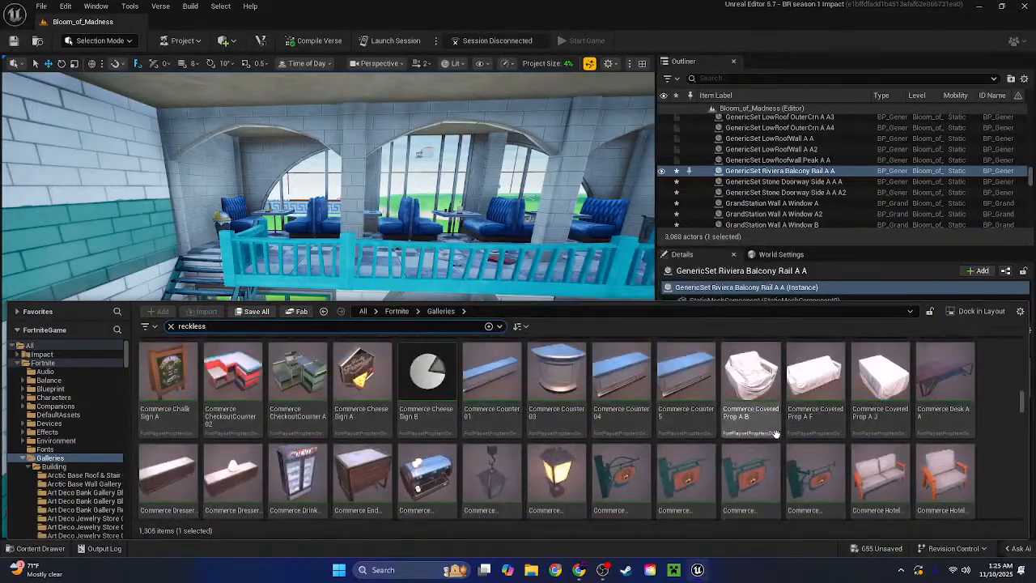
scroll(947, 427, "up", 10)
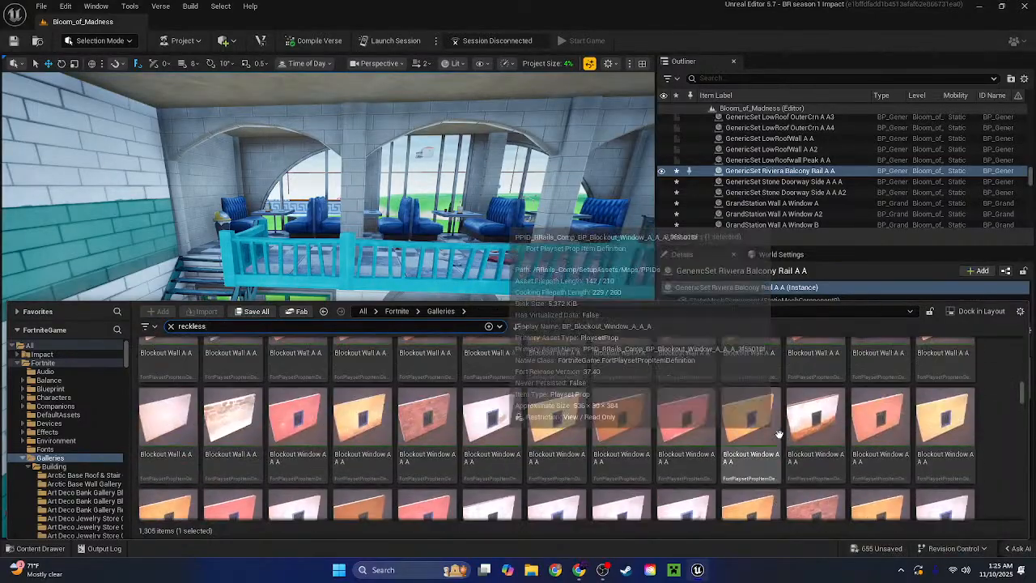
scroll(957, 425, "up", 10)
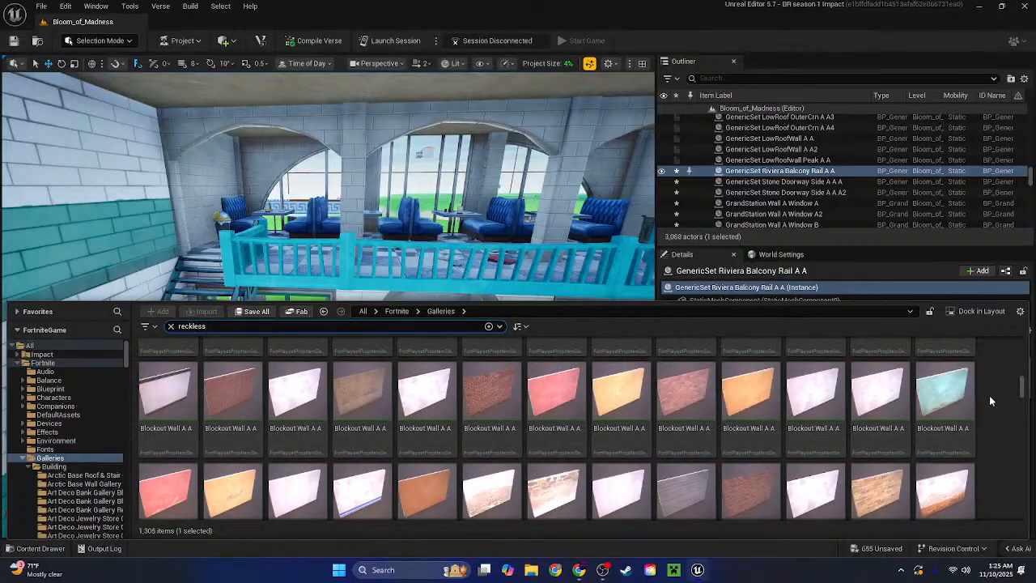
scroll(994, 402, "down", 1)
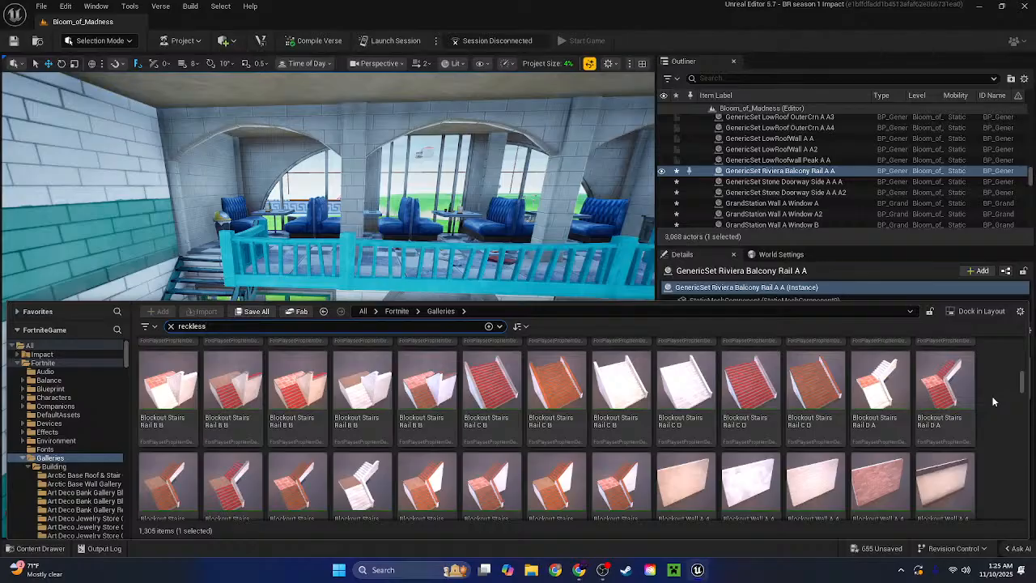
scroll(994, 402, "down", 1)
right_click_drag(507, 266, 555, 286)
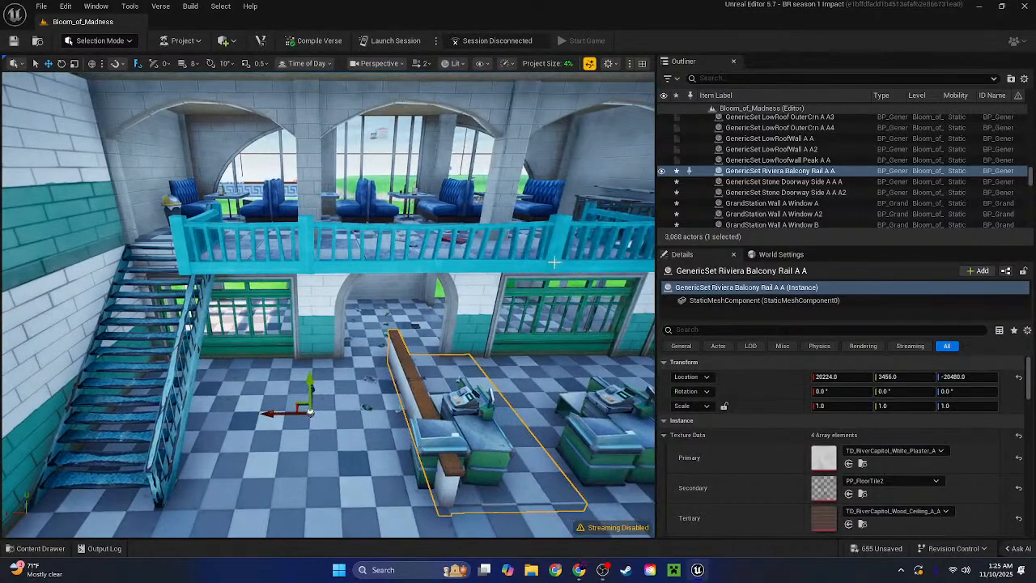
Delete the turquoise balcony railing pieces along the upper dining floor's edge
left_click(569, 254)
left_click(500, 258, "ctrl")
right_click_drag(501, 257, 501, 261)
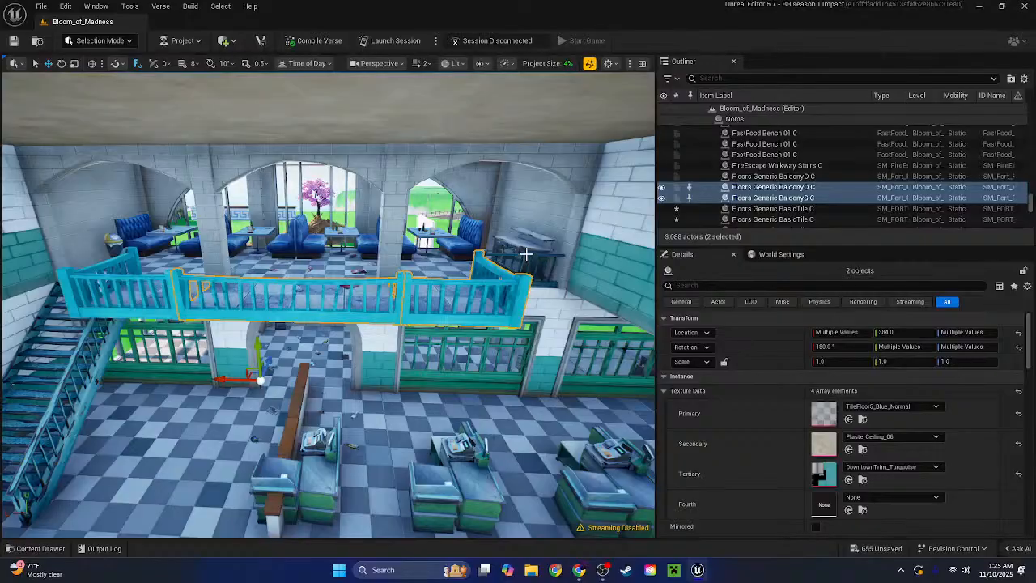
left_click(516, 259, "ctrl")
left_click(125, 296, "ctrl")
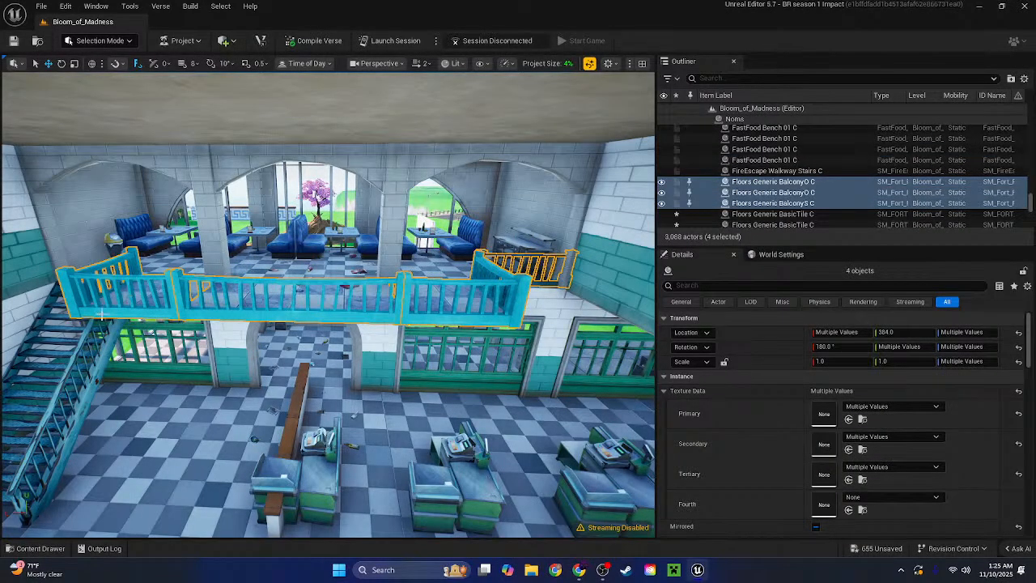
key("Delete")
Delete the turquoise fire escape stairs leading up to the balcony, restoring the wall window removed by mistake
left_click(166, 344)
key("Delete")
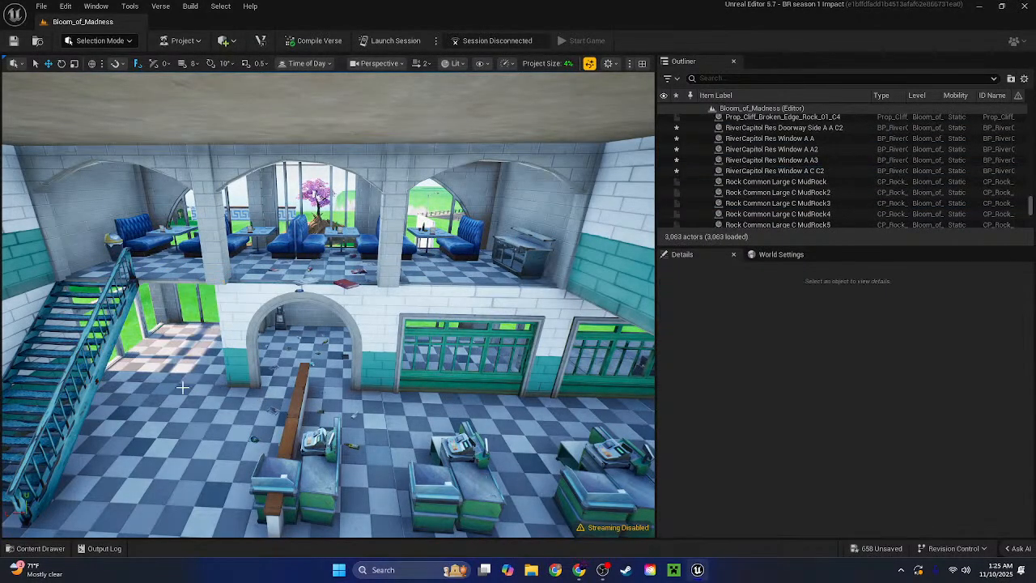
key("ctrl+z")
left_click(89, 400)
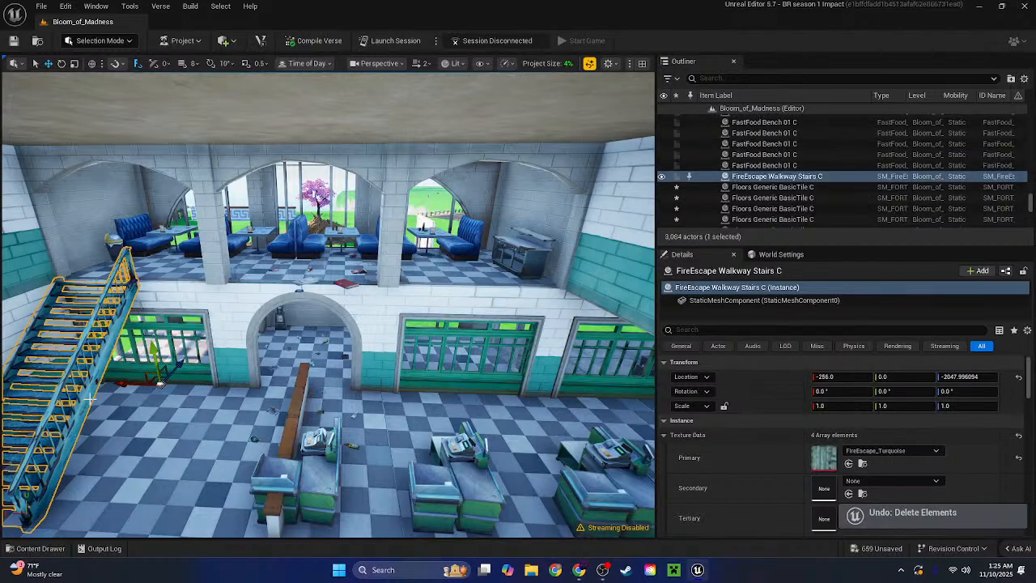
key("Delete")
Move the Riviera balcony rail onto the balcony edge above the archway, turned 90°, and place a duplicate in line beside it
left_click(299, 413)
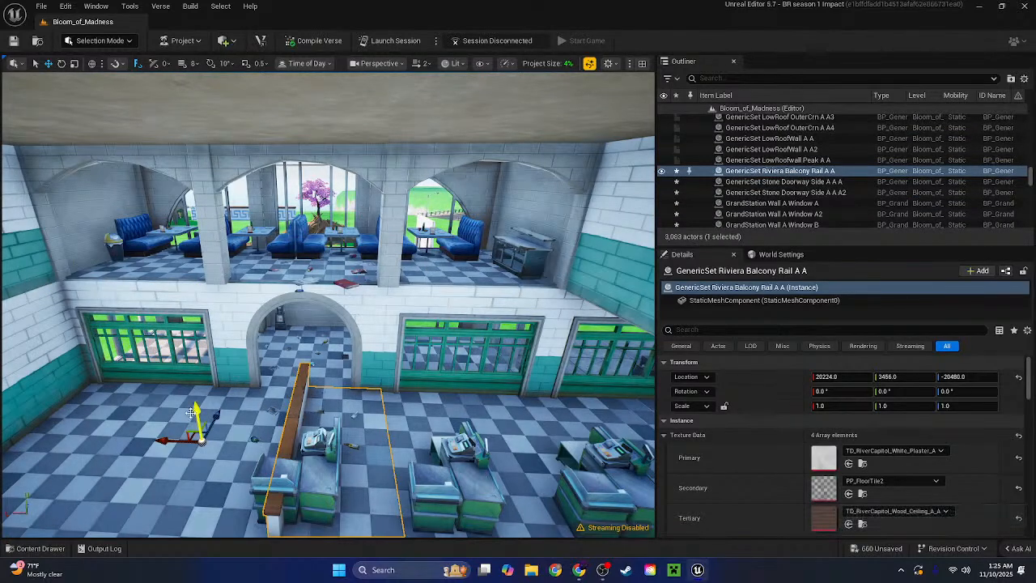
left_click_drag(192, 413, 140, 306)
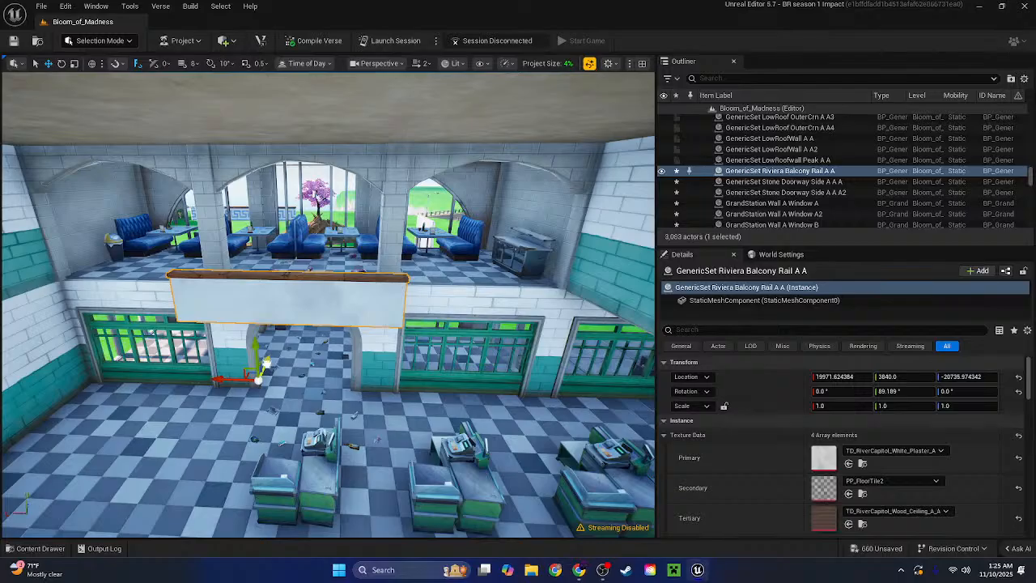
left_click_drag(264, 364, 243, 375, "alt")
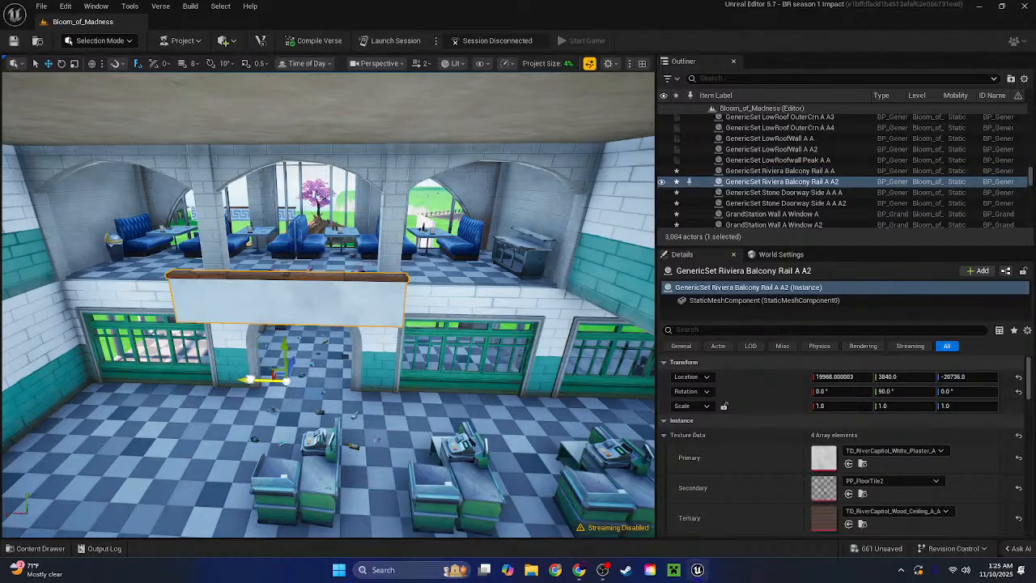
left_click_drag(355, 378, 468, 379)
key("a")
mouse_move(170, 479)
right_mouse_down()
mouse_move(188, 471)
mouse_move(170, 479)
right_mouse_up()
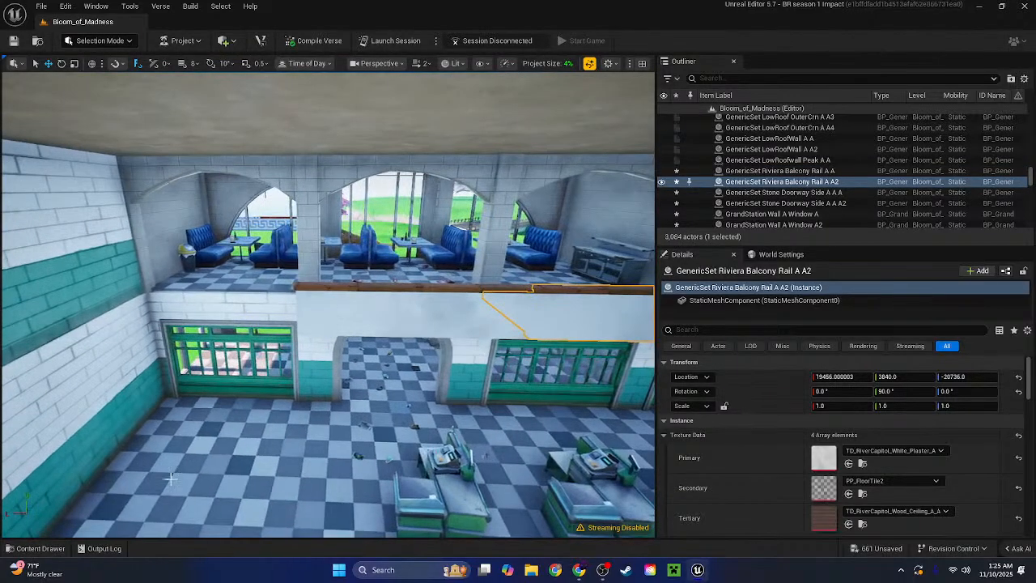
Place the wooden, white-plaster Blockout Stairs Rail C D along the side wall up to the balcony, rotated -90°
left_click(31, 549)
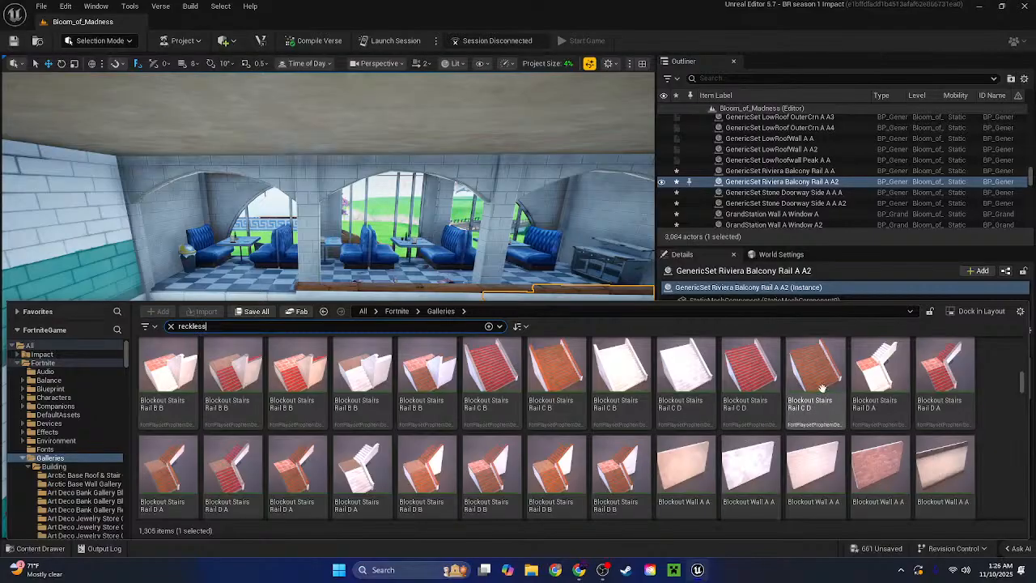
left_click_drag(822, 390, 263, 252)
left_click_drag(274, 328, 261, 389)
right_click_drag(261, 388, 339, 350)
mouse_move(272, 378)
right_mouse_down()
mouse_move(166, 378)
mouse_move(275, 372)
right_mouse_up()
left_click_drag(276, 373, 297, 330)
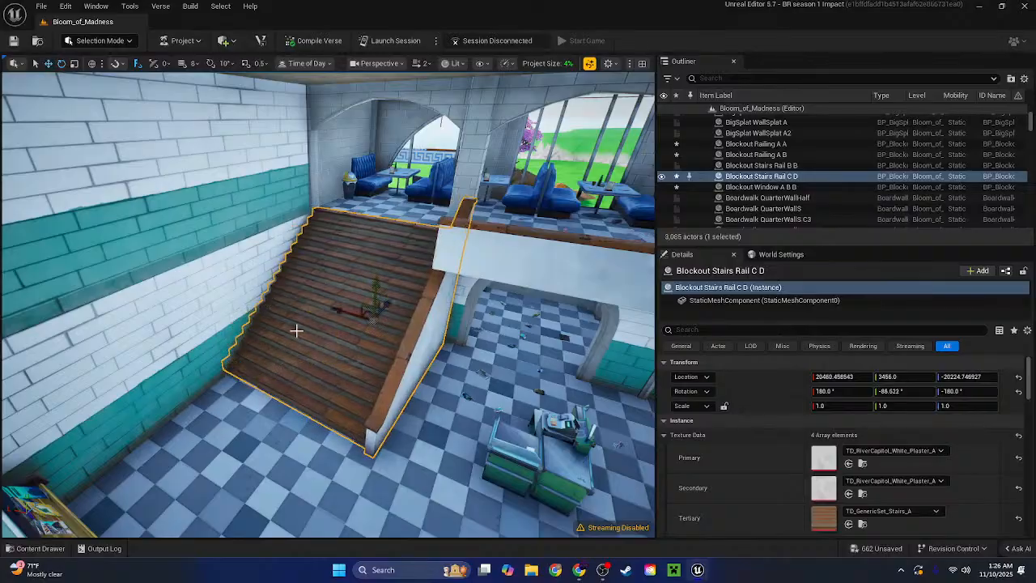
left_click_drag(385, 301, 367, 318)
key("w")
mouse_move(166, 486)
right_mouse_down()
mouse_move(267, 437)
mouse_move(235, 486)
mouse_move(166, 487)
right_mouse_up()
key("s")
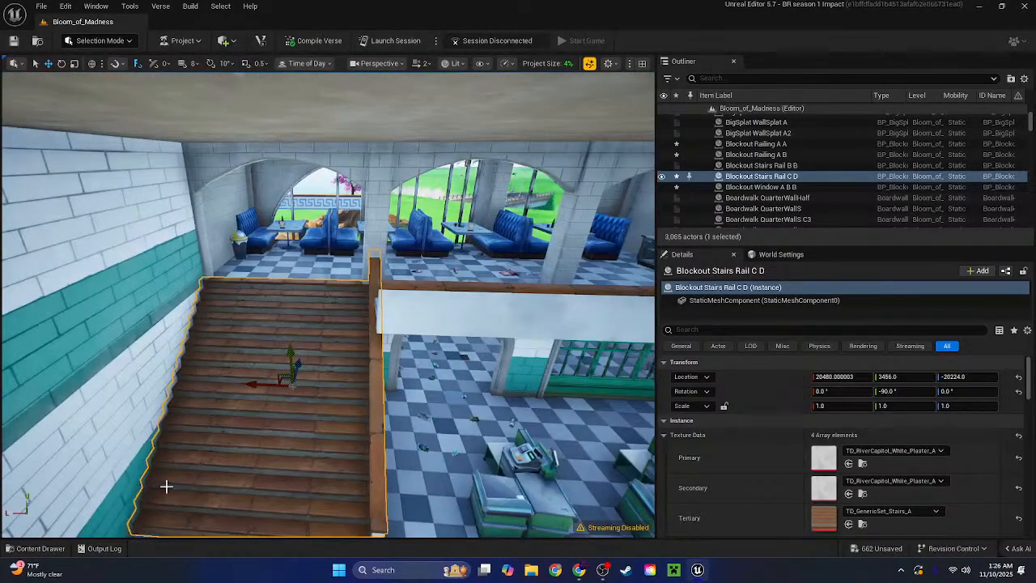
Browse the Blockout railing variants in the gallery and delete the two plaster Riviera rails from the balcony edge
left_click(39, 549)
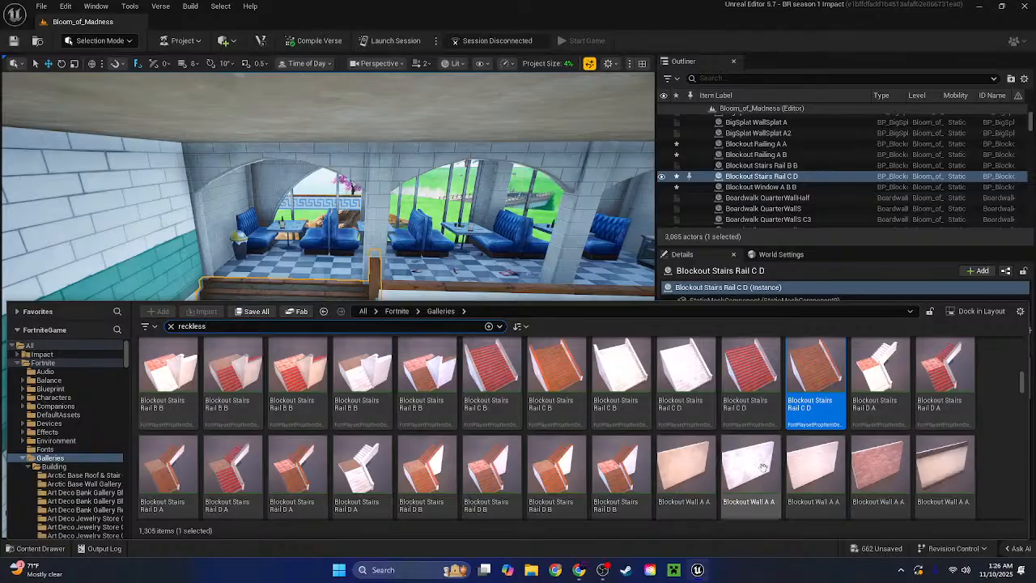
scroll(765, 468, "up", 3)
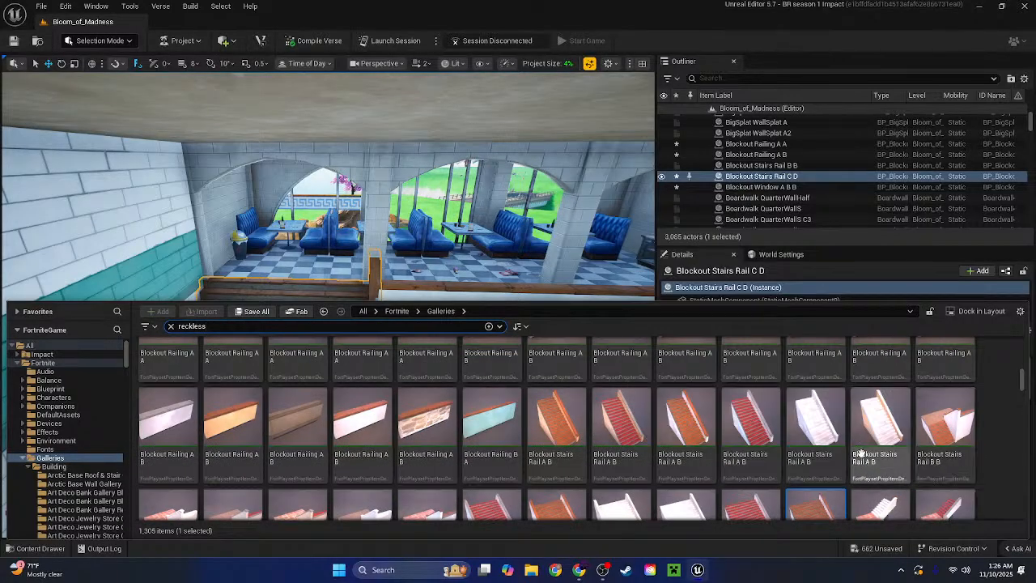
scroll(363, 446, "up", 2)
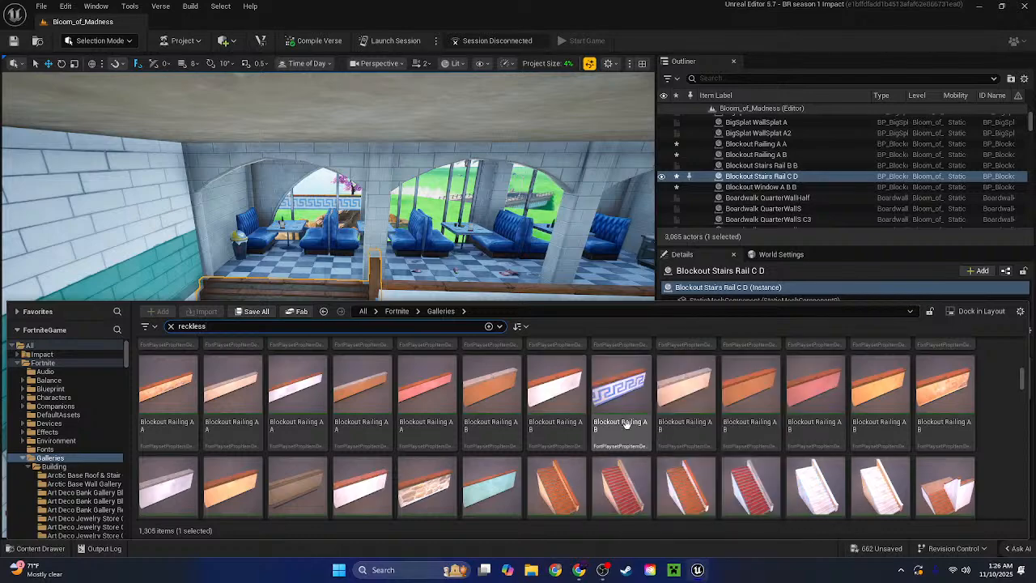
scroll(626, 424, "up", 1)
scroll(886, 444, "up", 1)
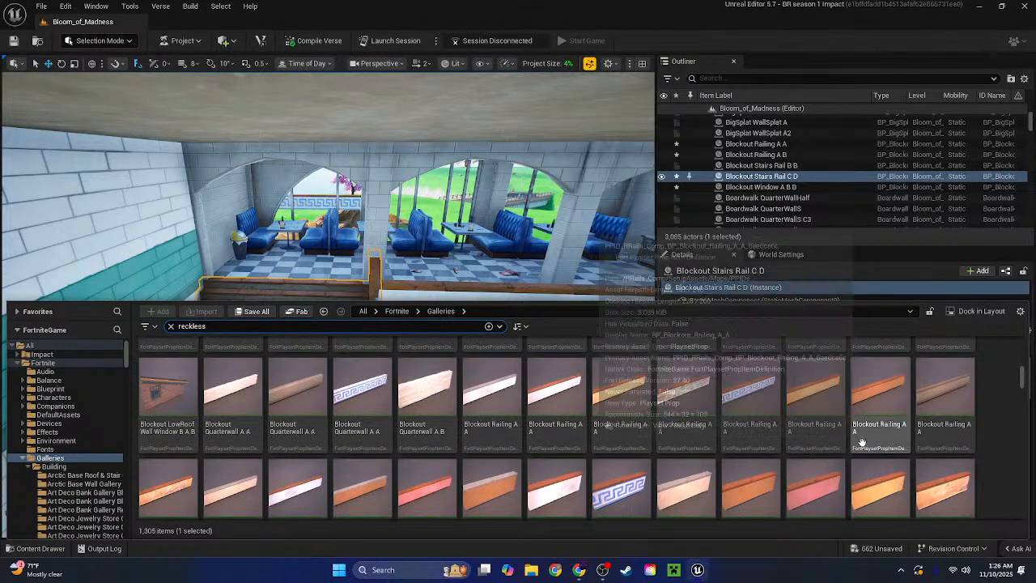
right_click_drag(454, 243, 518, 243)
left_click(453, 334)
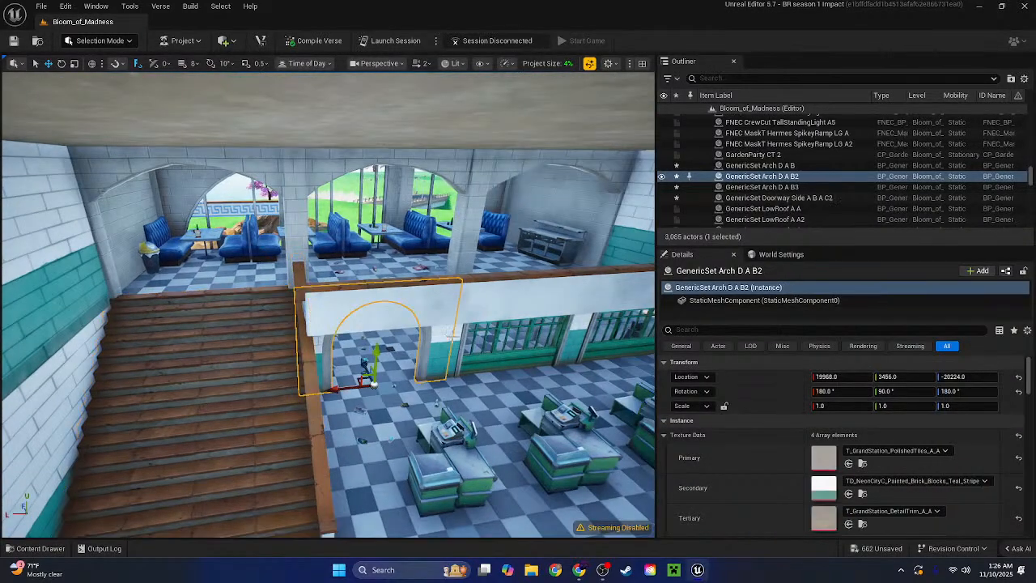
left_click(479, 288)
left_click(684, 289)
left_click(584, 288, "shift")
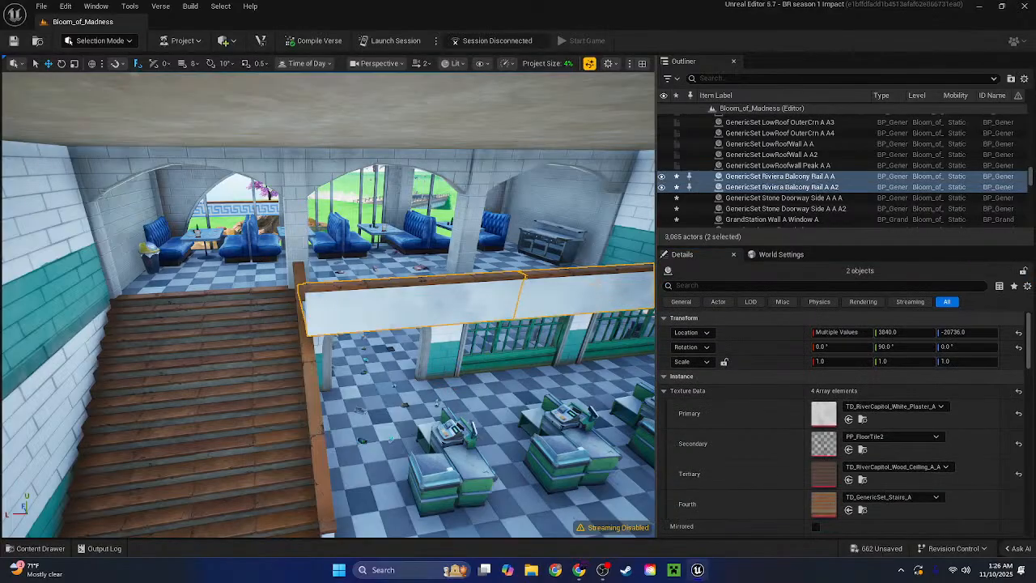
key("Delete")
Replace the window behind the new stairs with a duplicated BrickSimple solid wall
right_click_drag(574, 291, 202, 298)
left_click(342, 236)
key("Delete")
key("s")
left_click(212, 296)
key("ctrl+d")
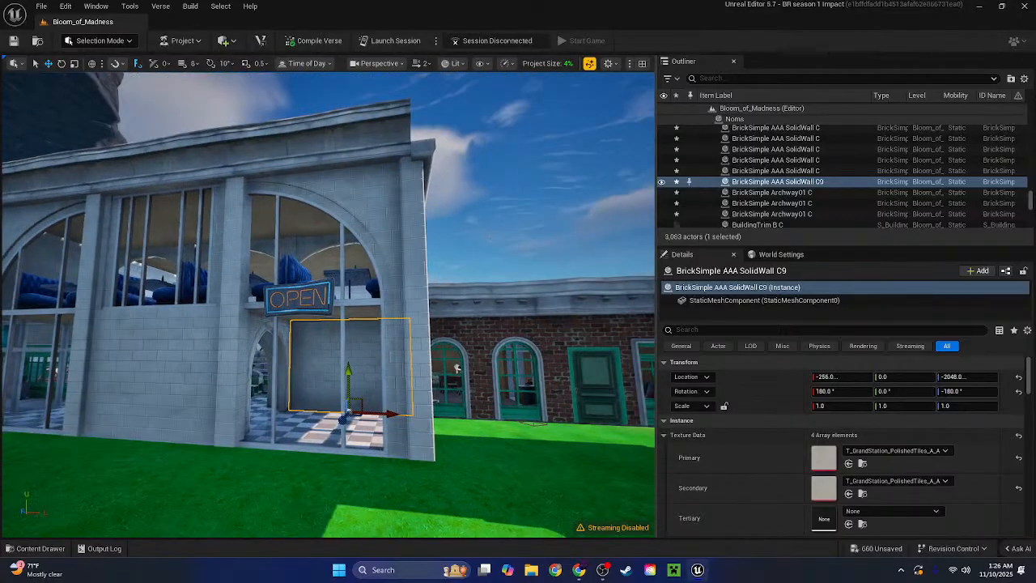
key("Escape")
Delete leftover pieces around the store, including the scattered paper and red book litter at the balcony edge
right_click_drag(458, 368, 635, 381)
key("w")
key("w")
key("w")
right_click_drag(502, 259, 607, 215)
key("s")
left_click(339, 260)
left_click(306, 241, "shift")
key("Delete")
key("s")
key("w")
key("a")
right_click_drag(518, 324, 478, 348)
key("w")
left_click(400, 363)
key("Delete")
key("w")
key("s")
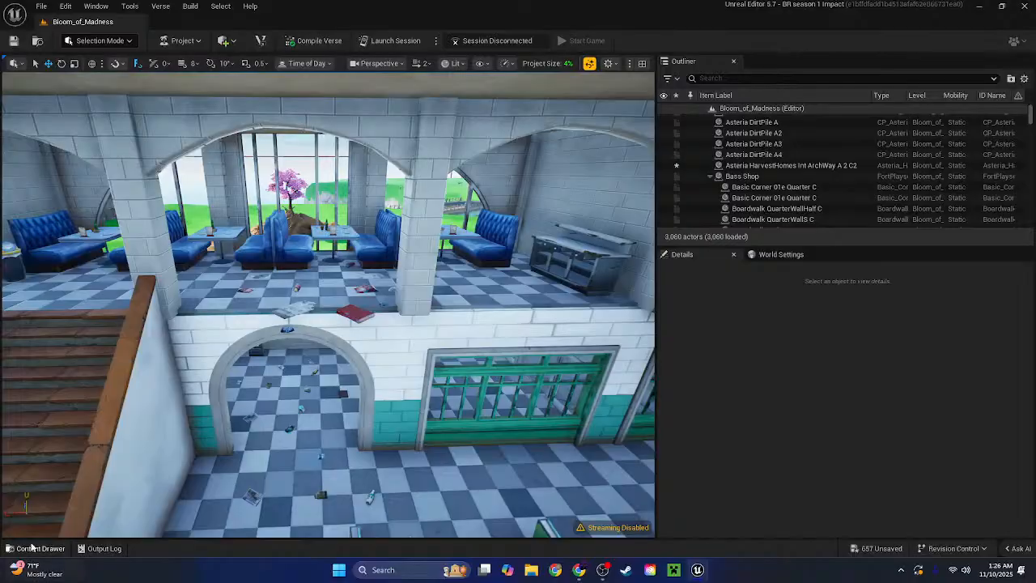
left_click(355, 314)
key("Delete")
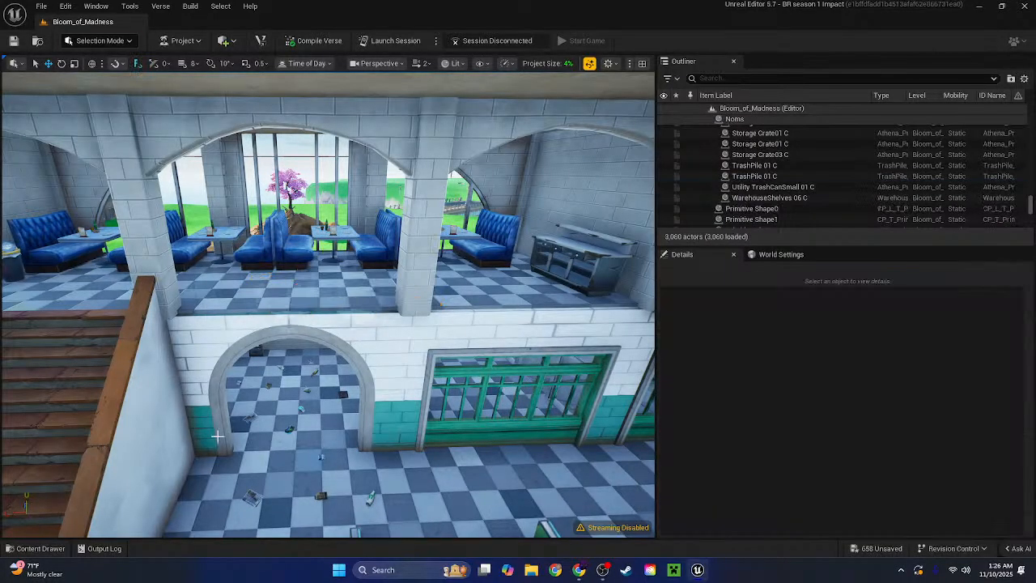
Place the blue Greek-key Blockout Railing A A on the balcony edge above the archway and a duplicate above the adjacent window
left_click(49, 549)
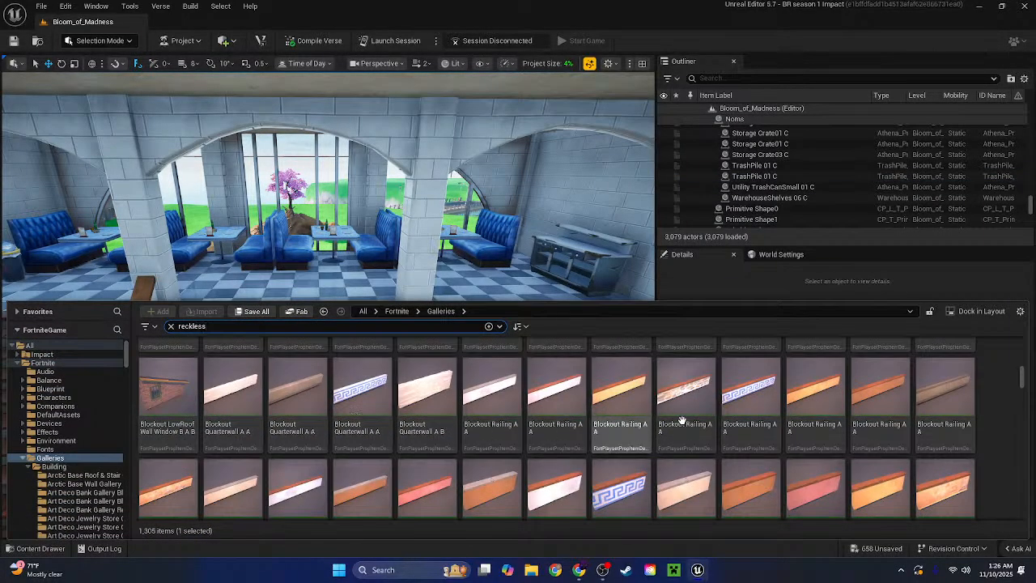
left_click_drag(609, 327, 291, 304)
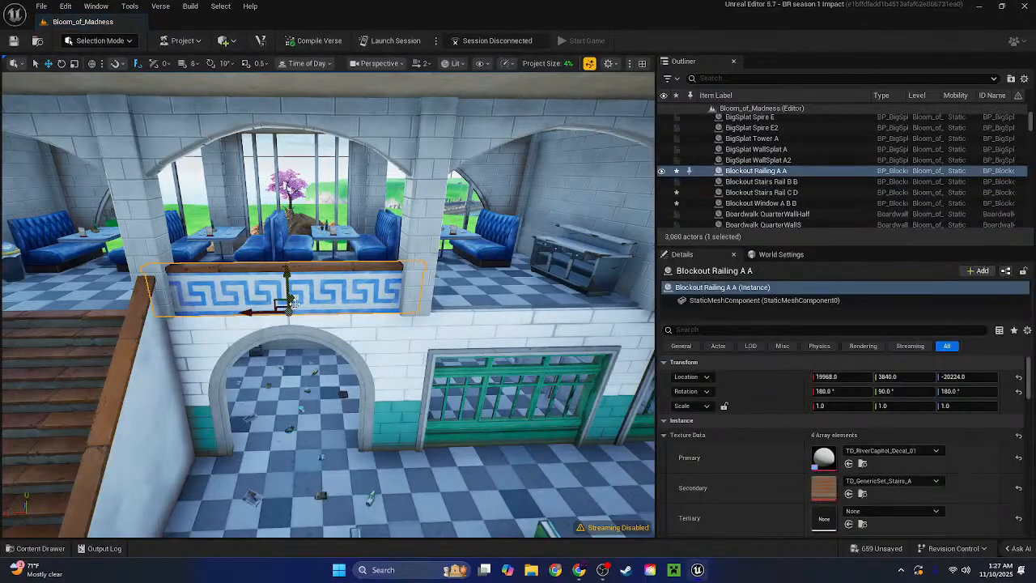
key("ctrl+d")
right_click_drag(289, 304, 311, 306)
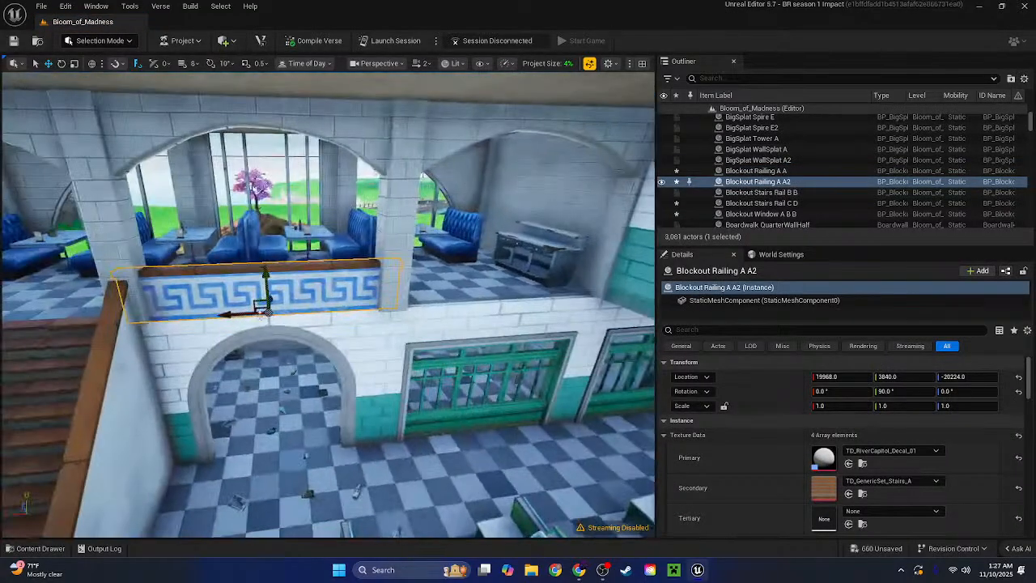
left_click_drag(228, 315, 456, 300)
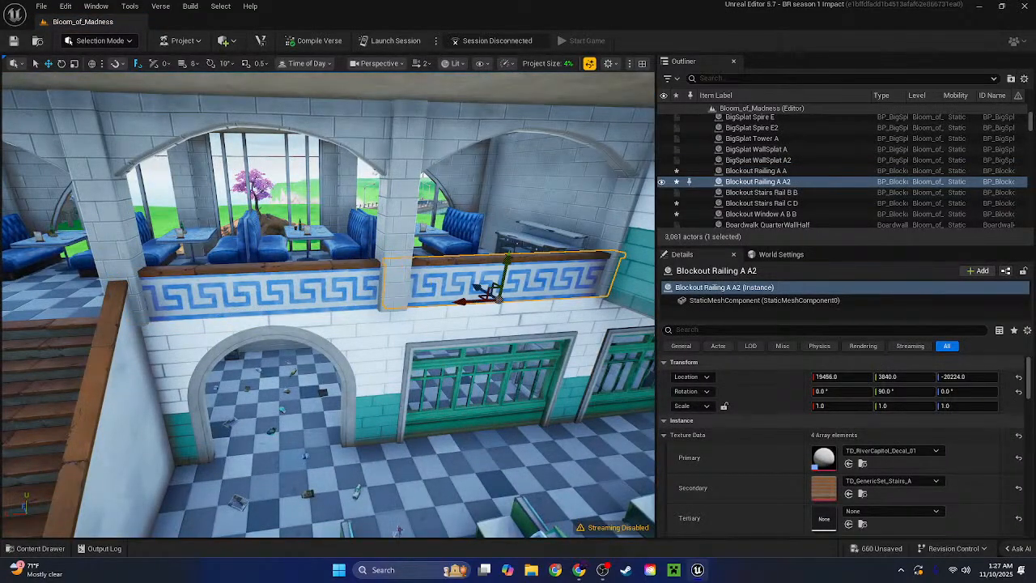
Copy the window wall's TD_NeonCityC_Painted_Brick_Blocks_Teal_Stripe texture onto the stairs as primary texture, undoing the attempt on the secondary slot
right_click_drag(116, 453, 129, 453)
left_click(135, 448)
right_click_drag(507, 319, 531, 307)
left_click(467, 328)
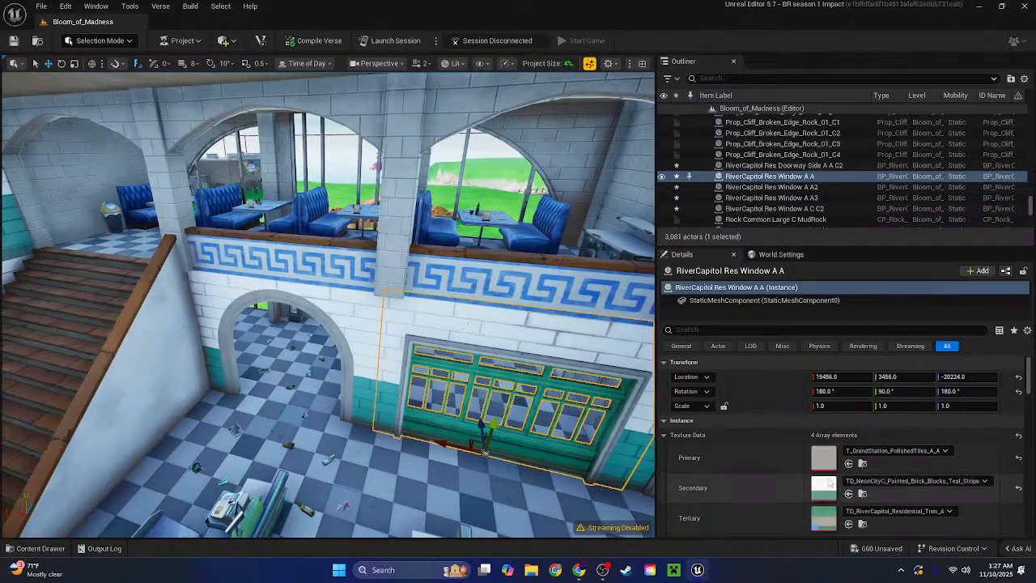
right_click(860, 407)
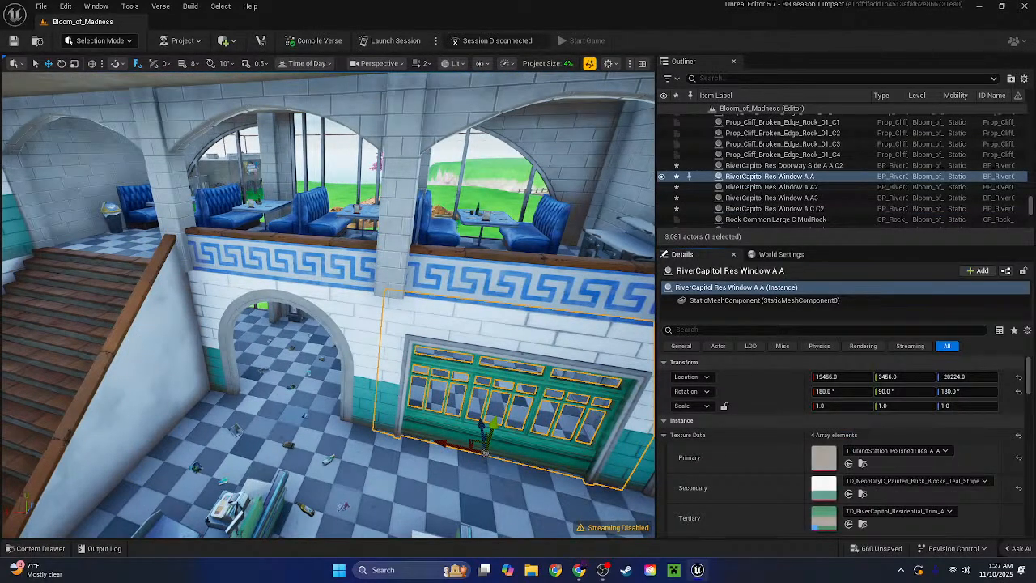
left_click(146, 421)
left_click(763, 491, "shift")
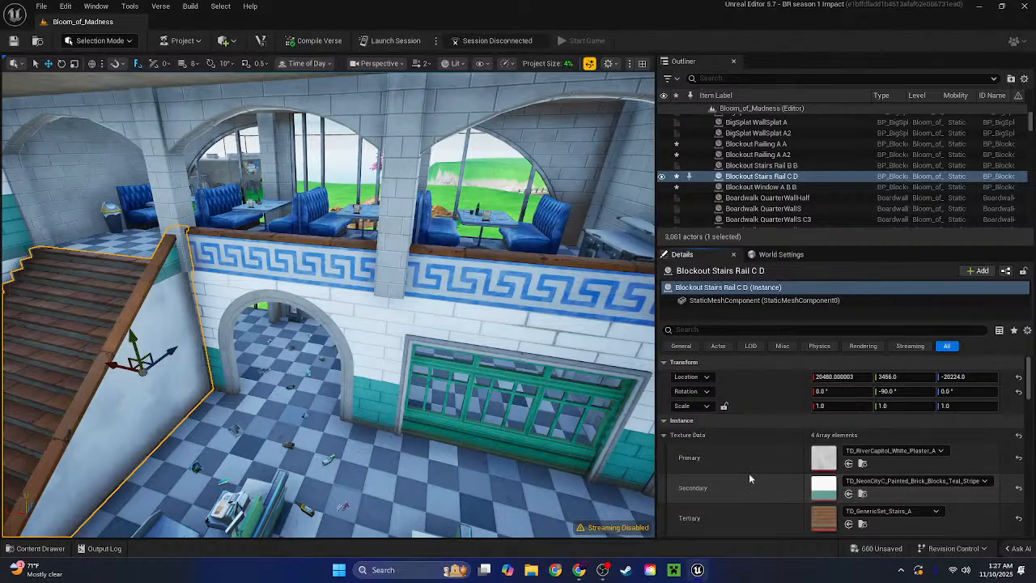
key("ctrl+z")
key("f")
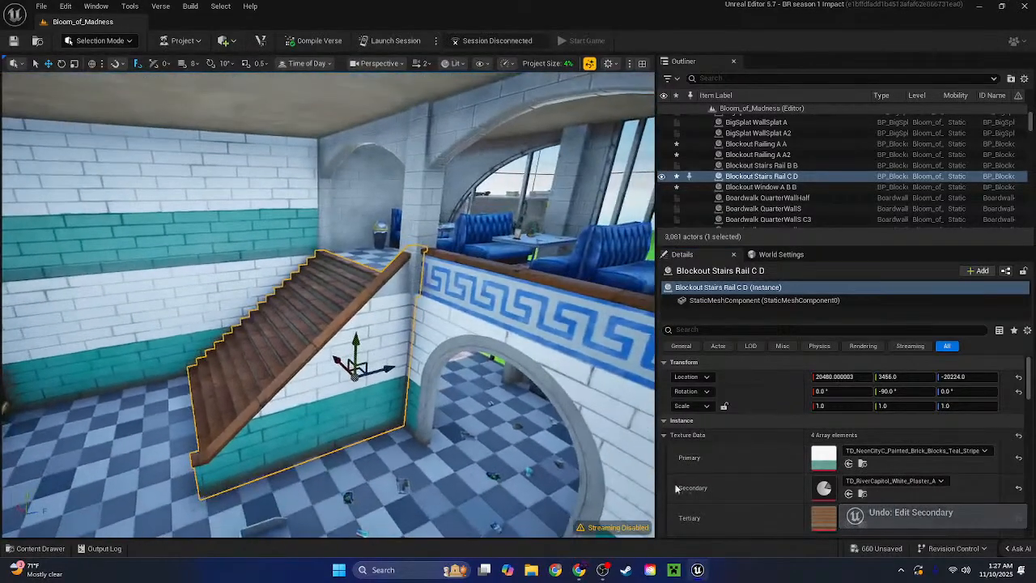
left_click(676, 488, "shift")
key("Escape")
Apply the copied teal-stripe brick texture as primary texture to both Greek-key balcony railings
mouse_move(377, 343)
right_mouse_down()
mouse_move(364, 331)
mouse_move(453, 340)
mouse_move(340, 332)
mouse_move(381, 323)
right_mouse_up()
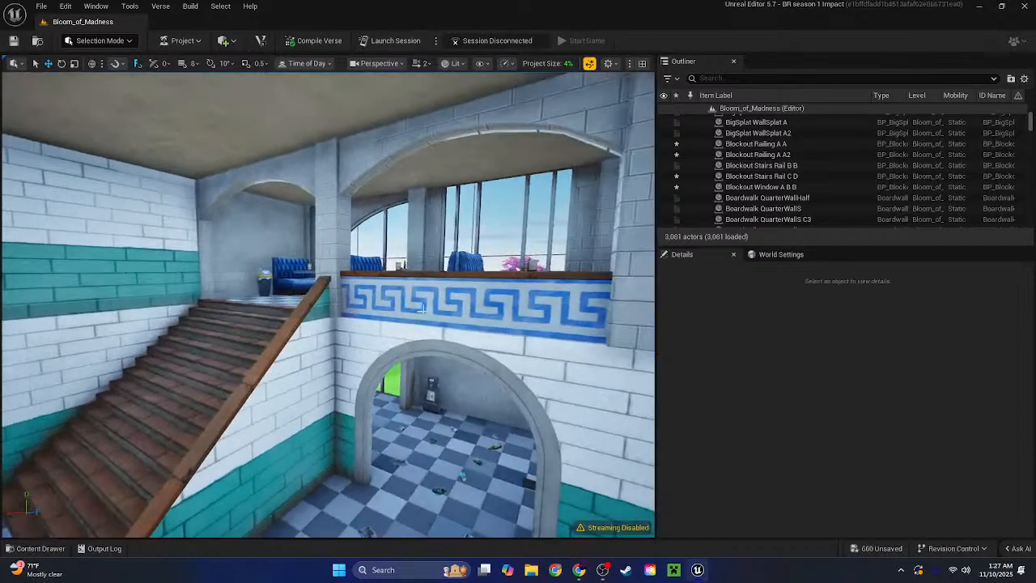
left_click(453, 301)
left_click(703, 458, "shift")
right_click_drag(622, 440, 652, 437)
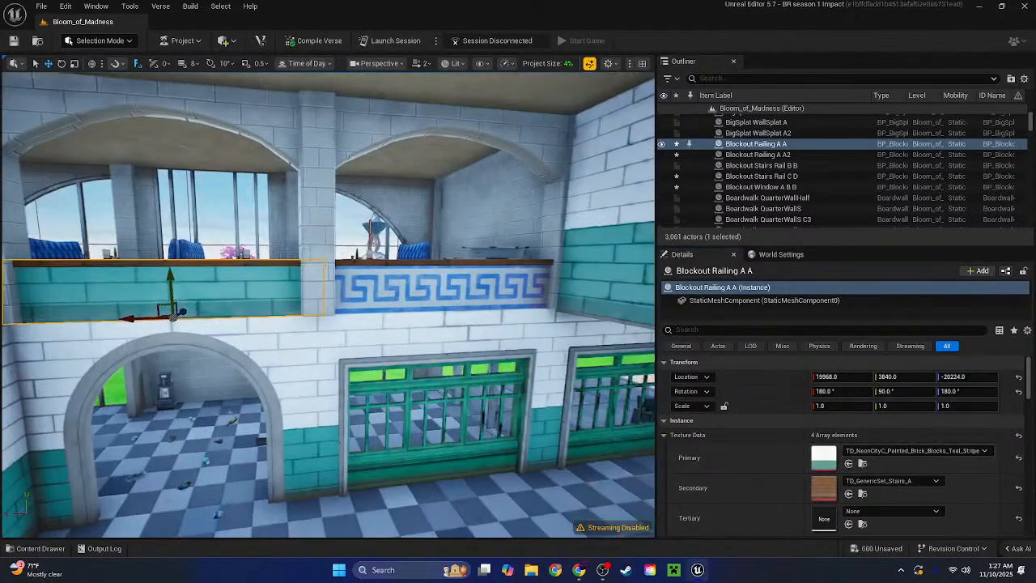
left_click(441, 287)
left_click(690, 457, "shift")
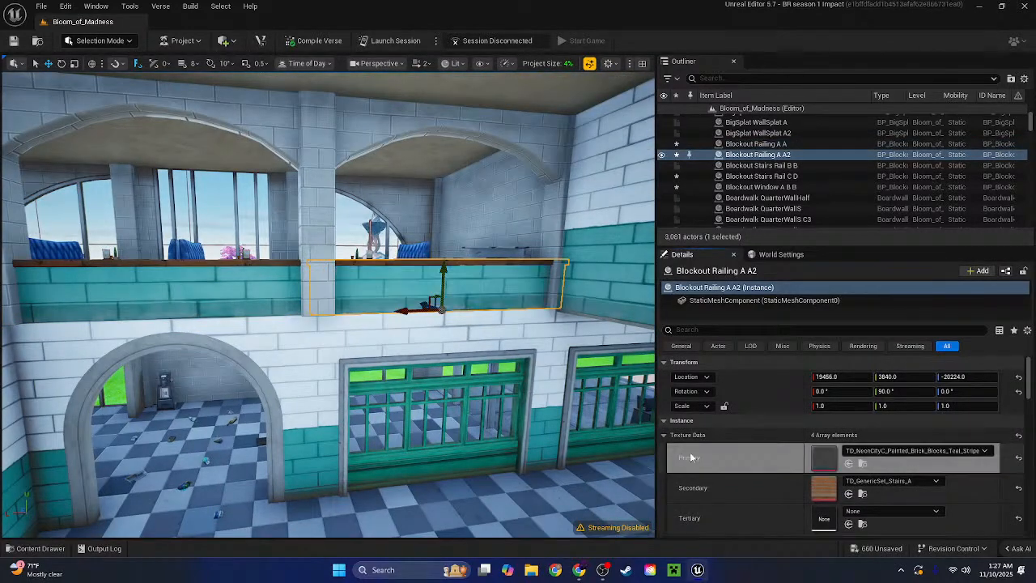
Apply the teal-stripe brick texture as secondary texture to both balcony railings, undoing the first application
key("Escape")
key("w")
right_click_drag(524, 293, 636, 304)
left_click(522, 306)
key("w")
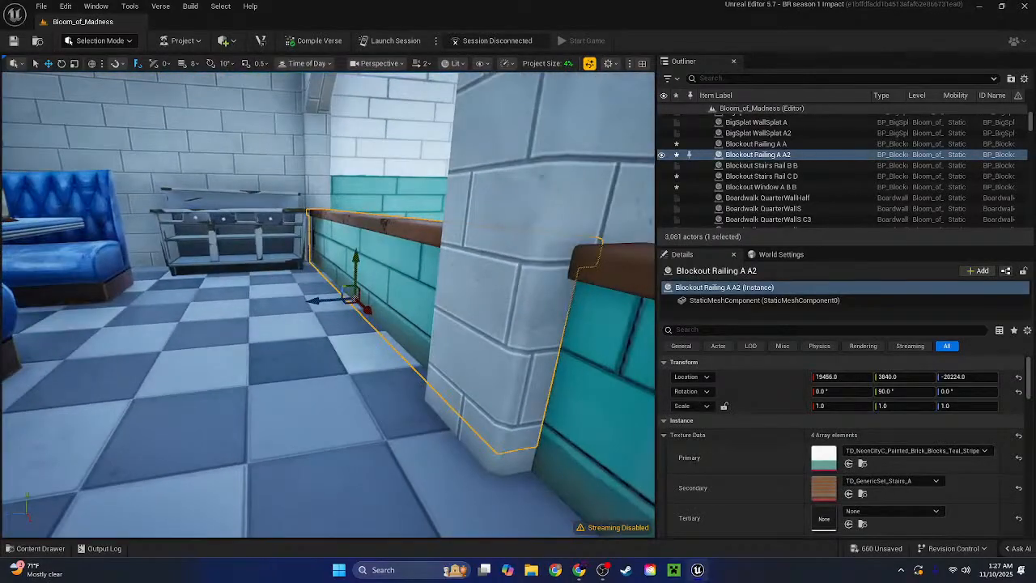
left_click(701, 489, "shift")
key("s")
right_click_drag(364, 341, 461, 346)
left_click(380, 346, "shift")
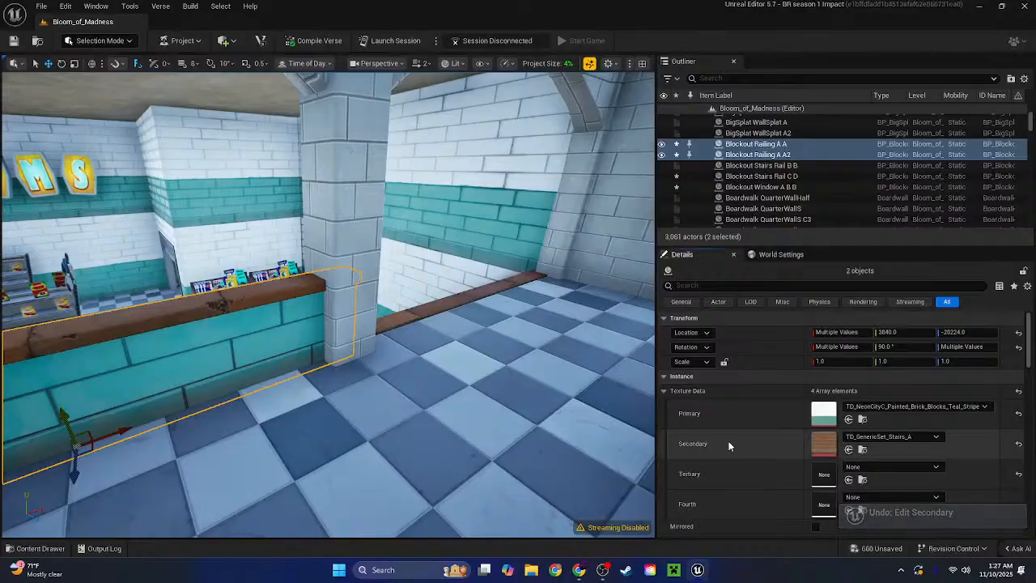
left_click(728, 445, "shift")
key("w")
right_click_drag(293, 313, 445, 340)
left_click(287, 316)
left_click(780, 526, "shift")
Apply the painted teal-stripe brick texture as primary texture to the three BrickSimple archways above the balcony
key("s")
right_click_drag(308, 243, 303, 218)
key("w")
key("w")
left_click(438, 225)
left_click(356, 215, "shift")
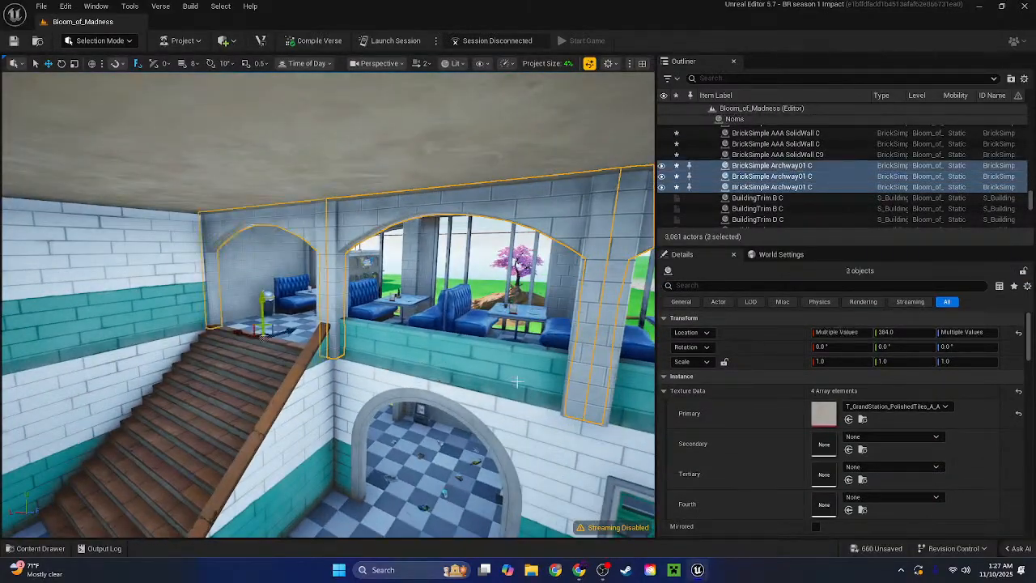
left_click(706, 425, "shift")
Apply the copied teal-stripe brick texture as primary texture to the two Factory 4b Whole C pillars between the balcony arches
key("w")
right_click_drag(639, 405, 388, 401)
key("d")
key("a")
mouse_move(243, 301)
right_mouse_down()
mouse_move(387, 301)
mouse_move(243, 303)
right_mouse_up()
left_click(284, 295)
left_click(267, 301)
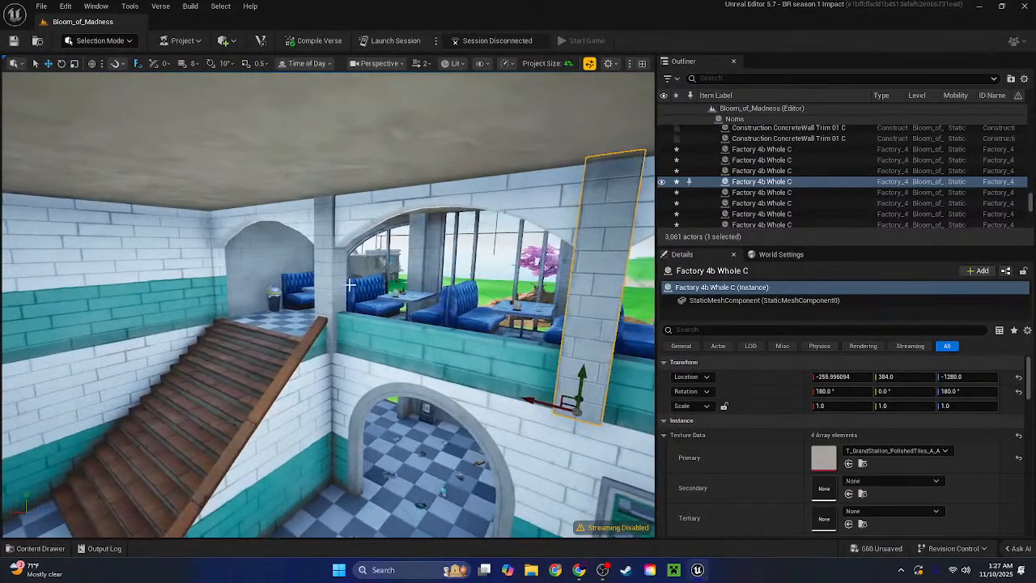
left_click(331, 275, "shift")
left_click(733, 413, "shift")
right_click_drag(404, 364, 469, 364)
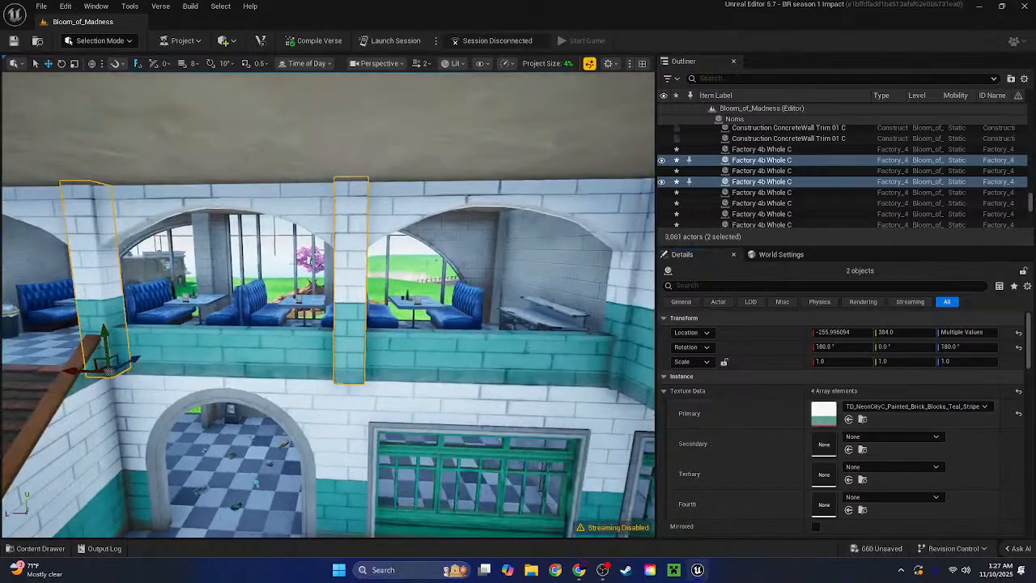
Apply the teal-stripe brick texture as secondary texture to the trash-can end wall, both arched windows, one middle window wall and its pillar
key("w")
right_click_drag(327, 305, 377, 277)
key("s")
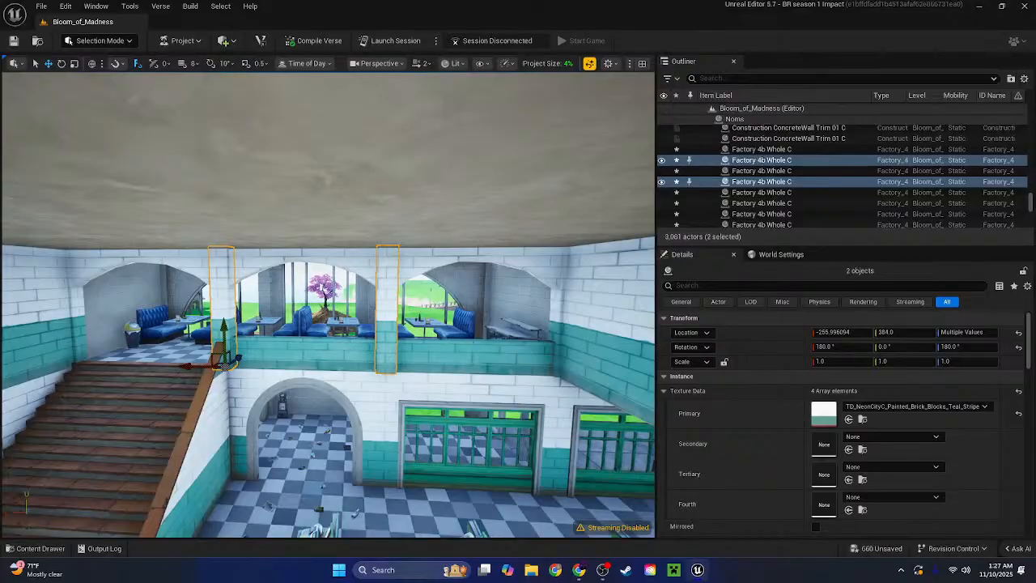
key("w")
right_click_drag(472, 375, 243, 375)
key("s")
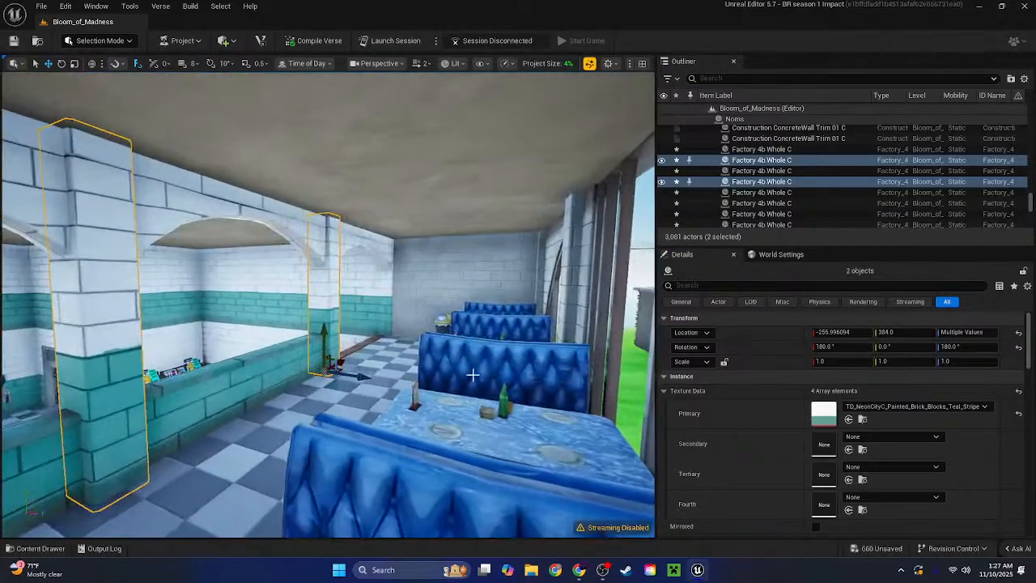
key("a")
right_click_drag(444, 343, 534, 343)
key("d")
left_click(474, 284)
left_click(503, 260, "shift")
right_click_drag(504, 260, 615, 226)
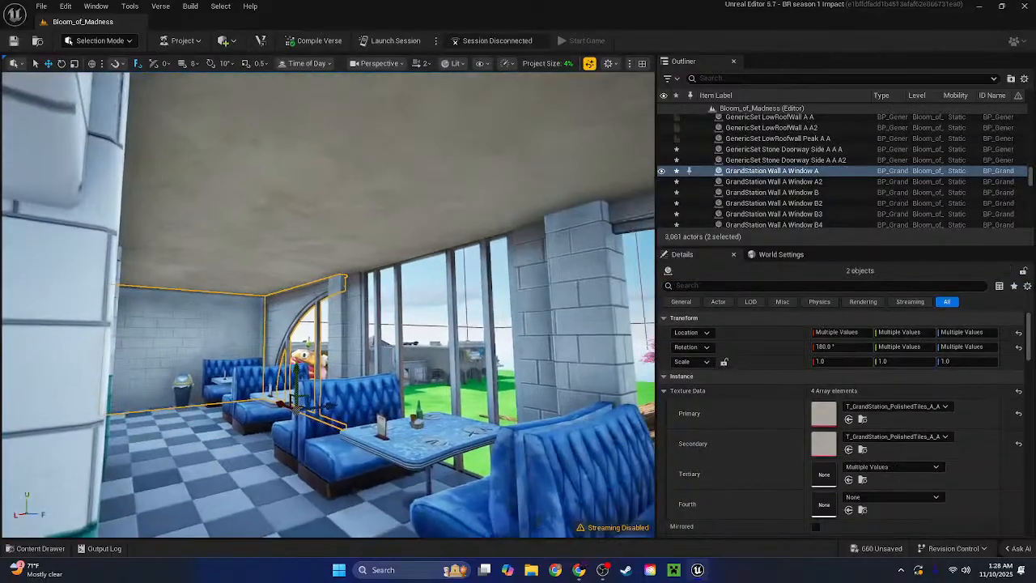
left_click(356, 313, "shift")
left_click(484, 295, "shift")
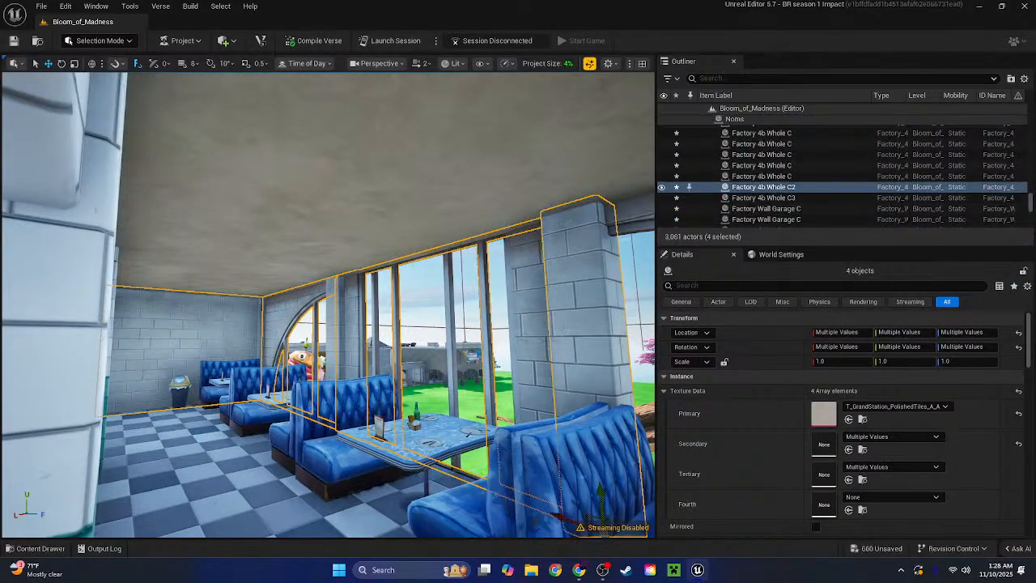
right_click_drag(484, 295, 615, 293)
left_click(482, 296, "shift")
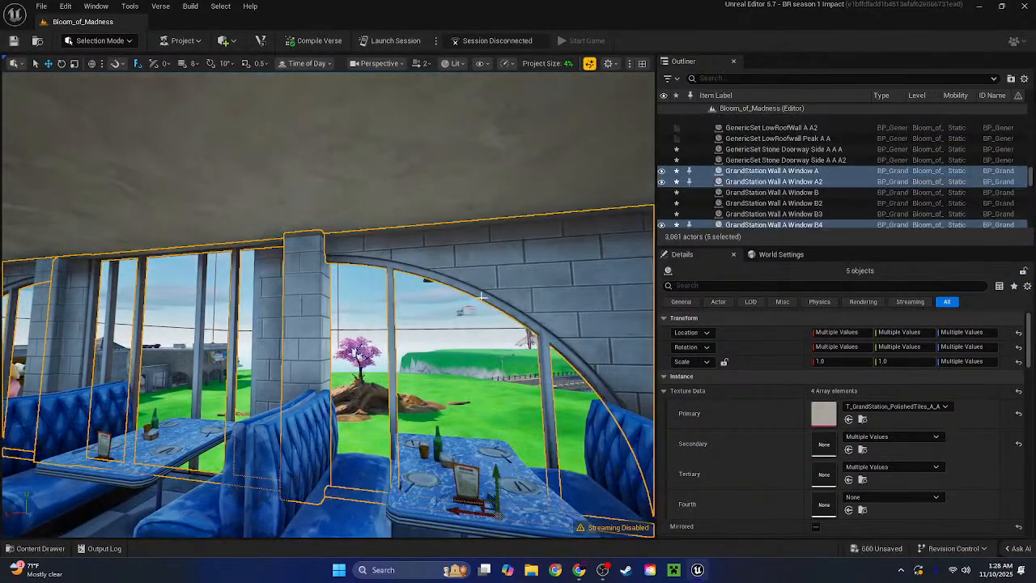
left_click(712, 439, "shift")
Apply the teal-stripe brick texture as secondary texture to the end wall behind the counter and the GrandStation Wall A Window B3
key("w")
right_click_drag(505, 383, 648, 431)
key("w")
key("a")
key("w")
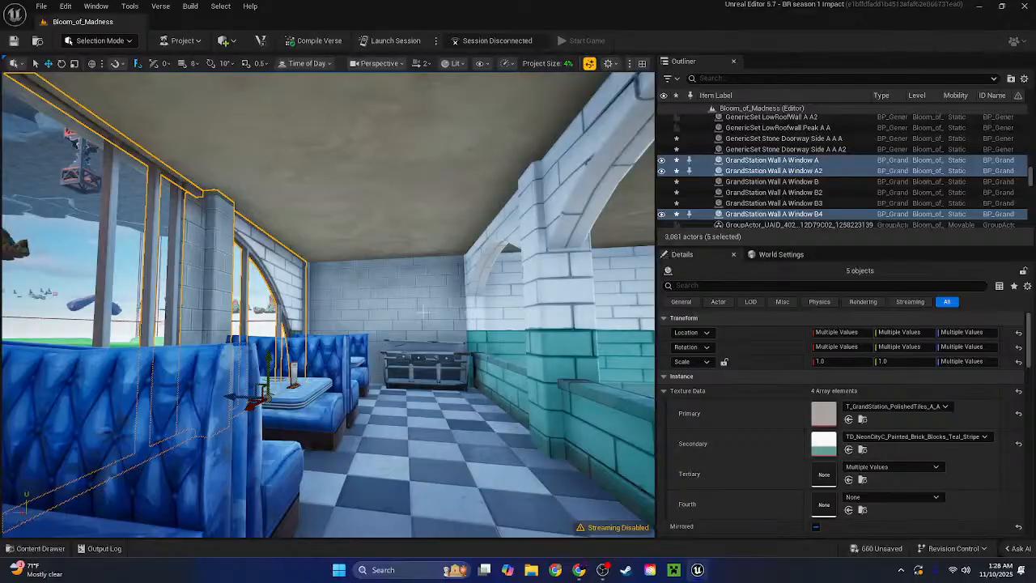
left_click(423, 311)
key("w")
right_click_drag(518, 340, 314, 317)
left_click(365, 282)
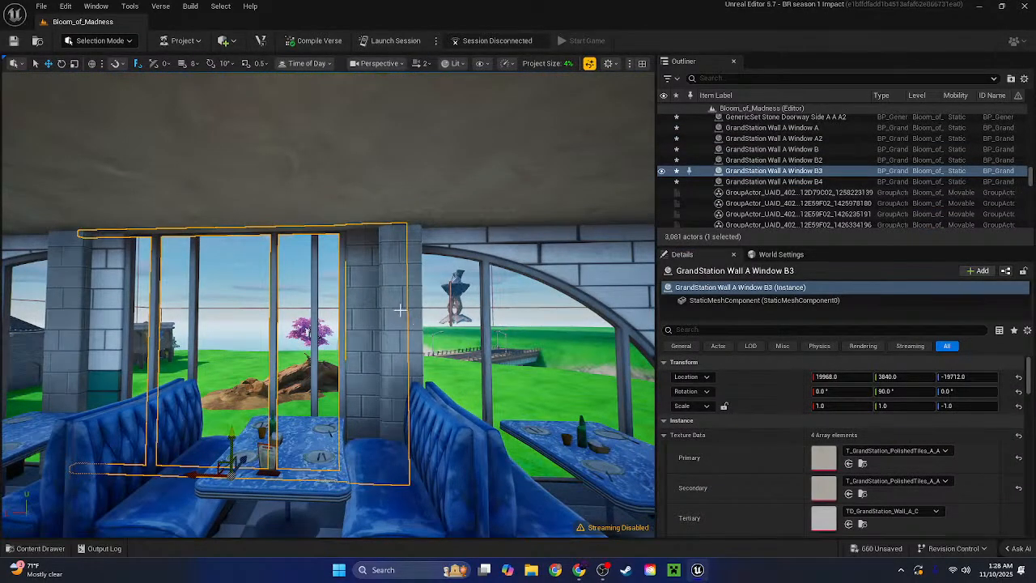
key("w")
right_click_drag(405, 302, 332, 324)
key("a")
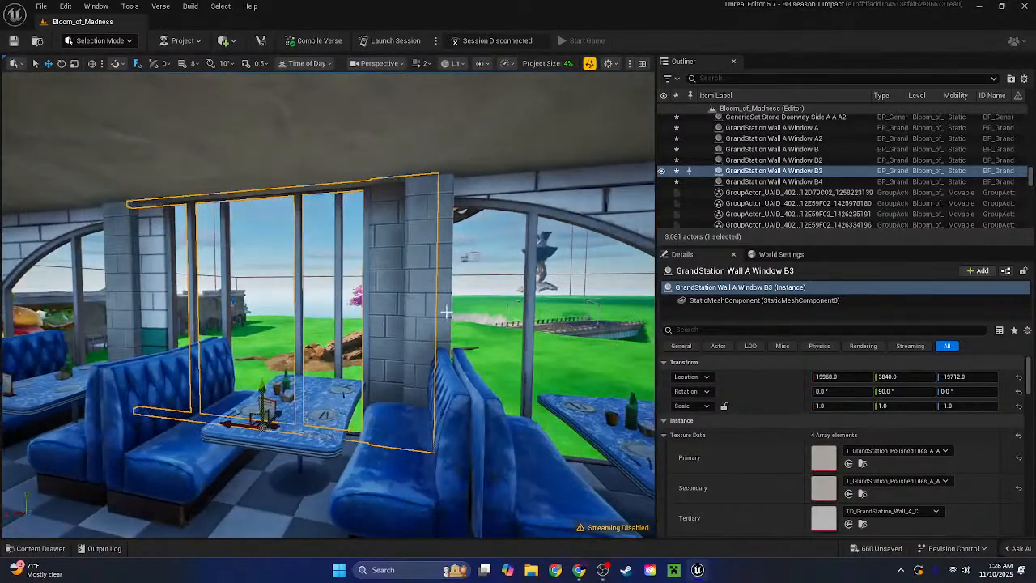
scroll(749, 486, "down", 1)
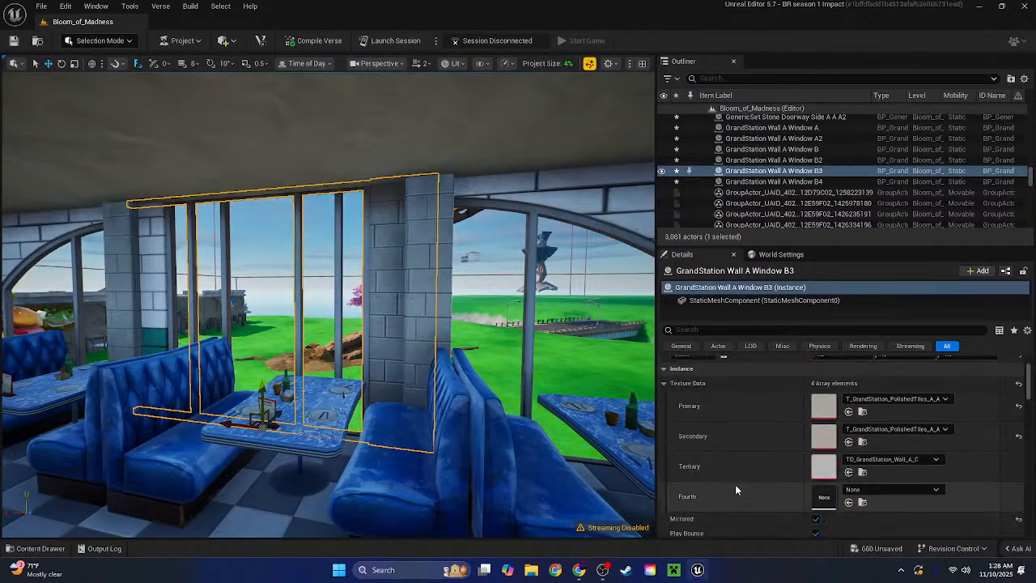
Apply the teal-stripe brick texture as primary texture to the two window pillars, Factory 4b Whole C2 and C3
left_click(429, 316)
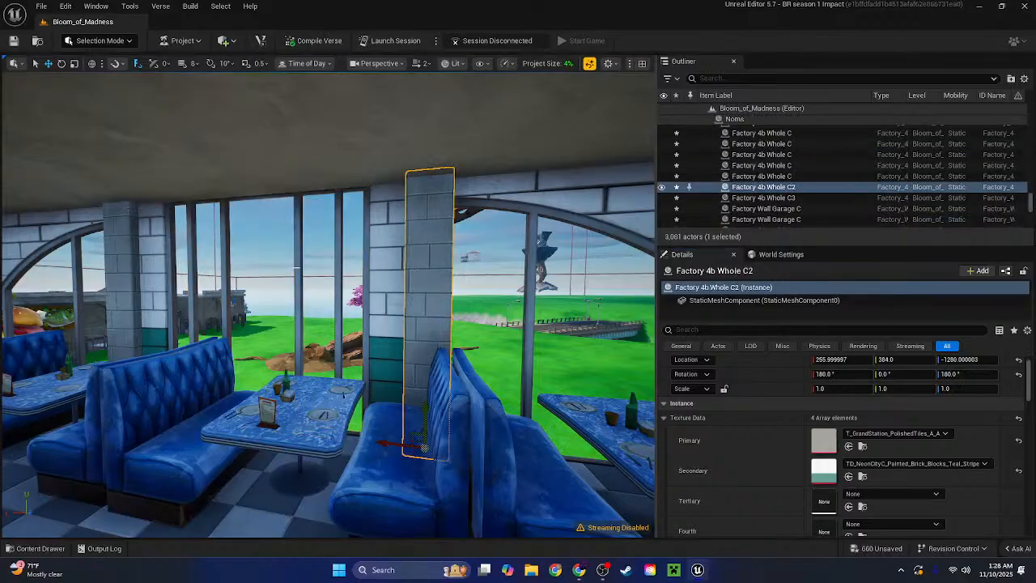
left_click(121, 258, "shift")
left_click(738, 403, "shift")
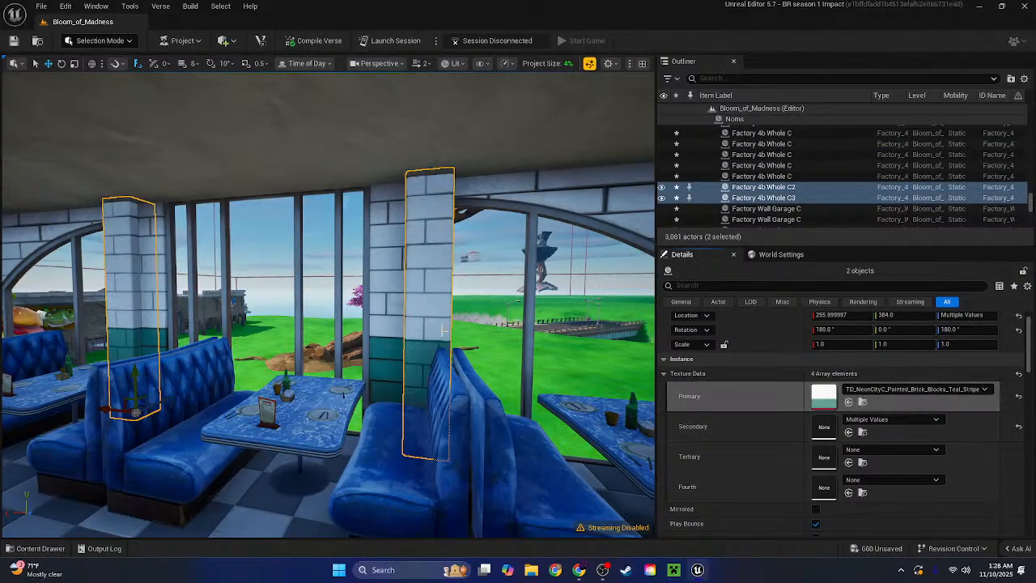
Compare the ground-floor entrance walls with the upstairs dining area, and undo the teal-stripe primary texture on the two window pillars
right_click_drag(566, 405, 486, 380)
key("s")
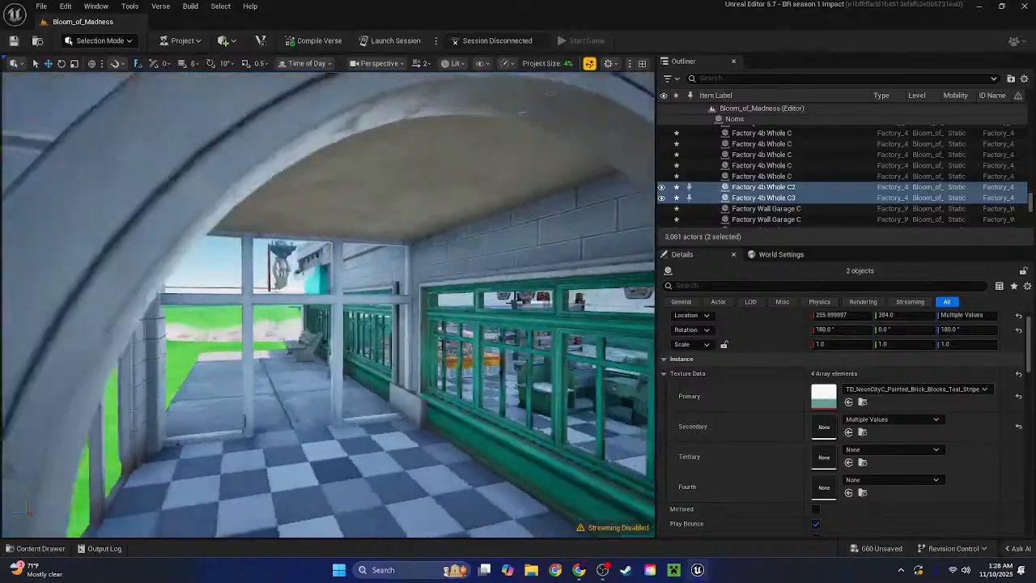
key("s")
right_click_drag(328, 305, 421, 304)
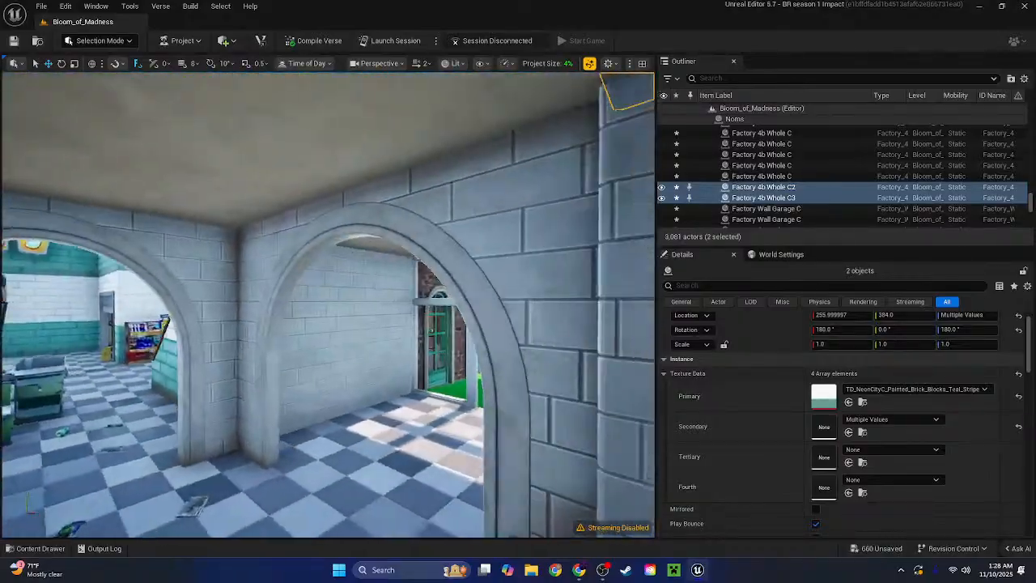
key("w")
right_click_drag(328, 304, 283, 304)
key("s")
key("s")
key("w")
right_click_drag(431, 320, 615, 287)
key("s")
key("w")
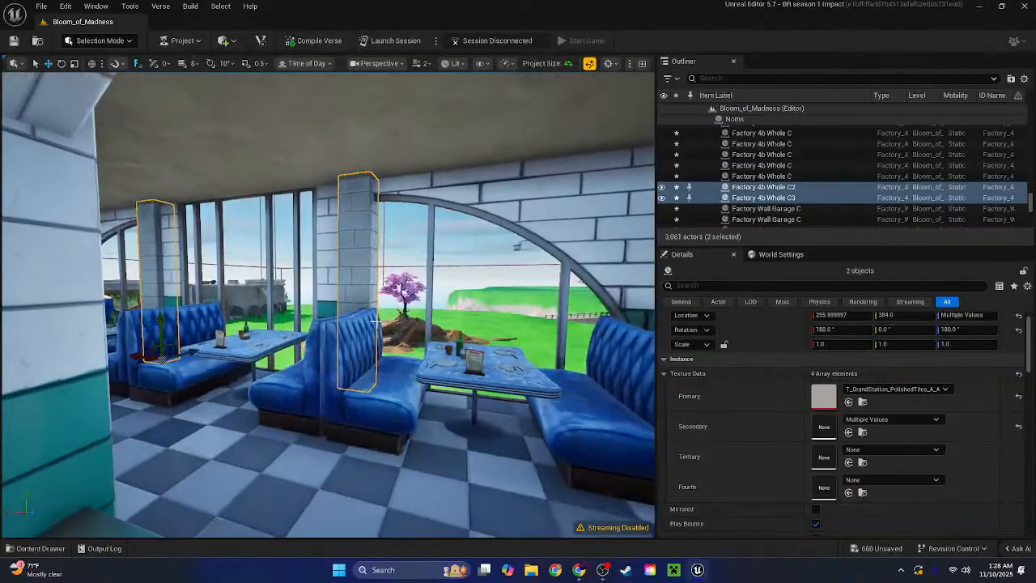
Copy the pillars' T_GrandStation_PolishedTiles_A_A texture and apply it as secondary texture to the counter end wall and adjoining arched window
right_click(883, 396)
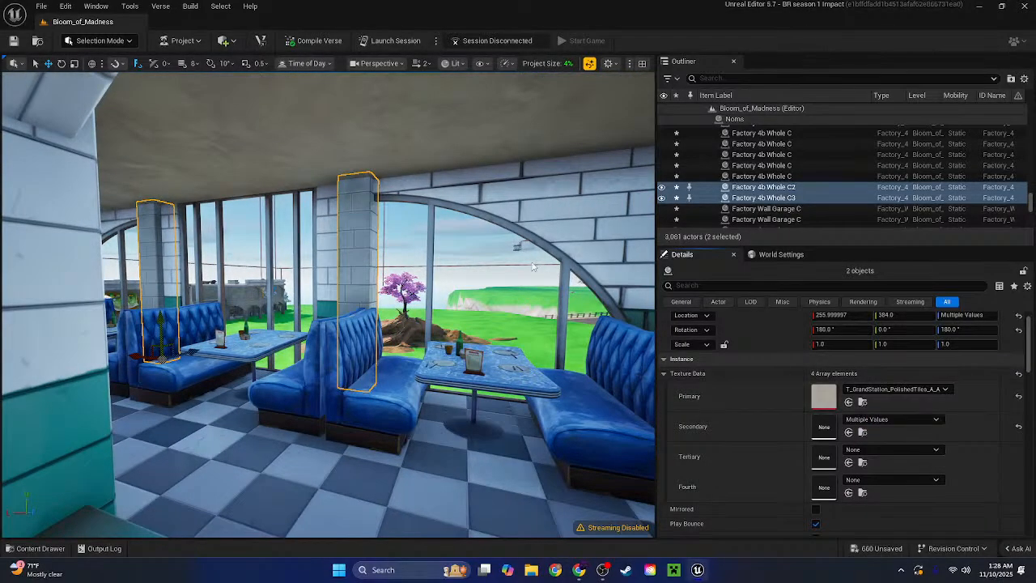
left_click(519, 221)
mouse_move(518, 243)
right_mouse_down()
mouse_move(457, 242)
mouse_move(503, 242)
right_mouse_up()
left_click(551, 243, "shift")
left_click(722, 425, "shift")
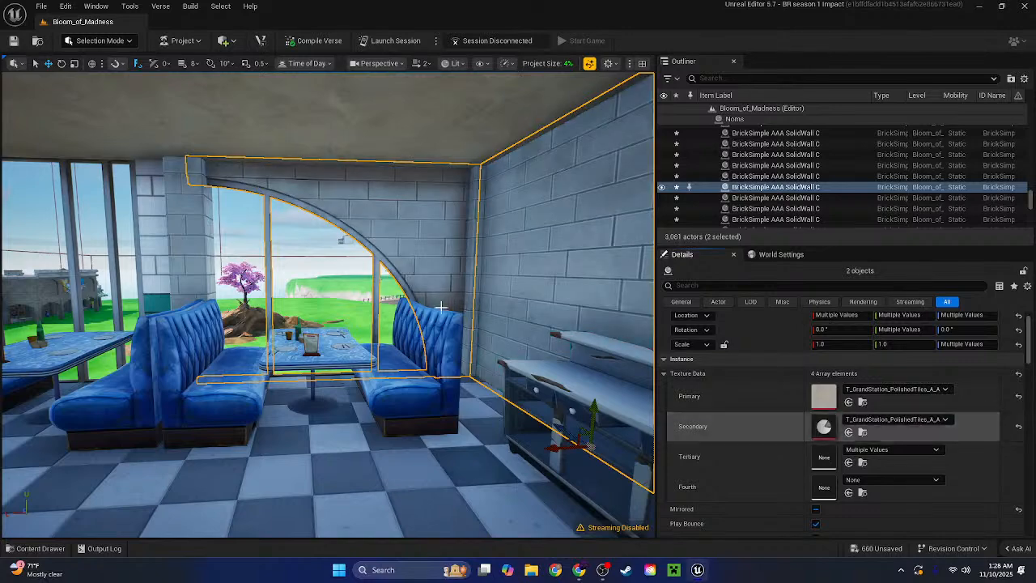
Apply T_GrandStation_PolishedTiles_A_A as secondary texture to the middle window walls B3 and B4 and the pillar beside them
right_click_drag(407, 301, 344, 300)
left_click(407, 300)
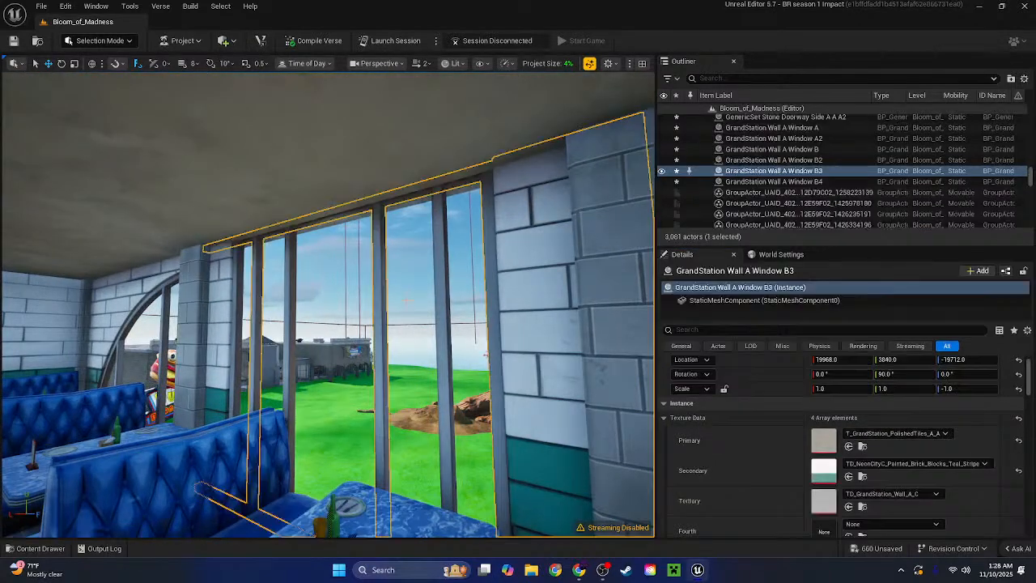
left_click(202, 309, "shift")
left_click(238, 310, "shift")
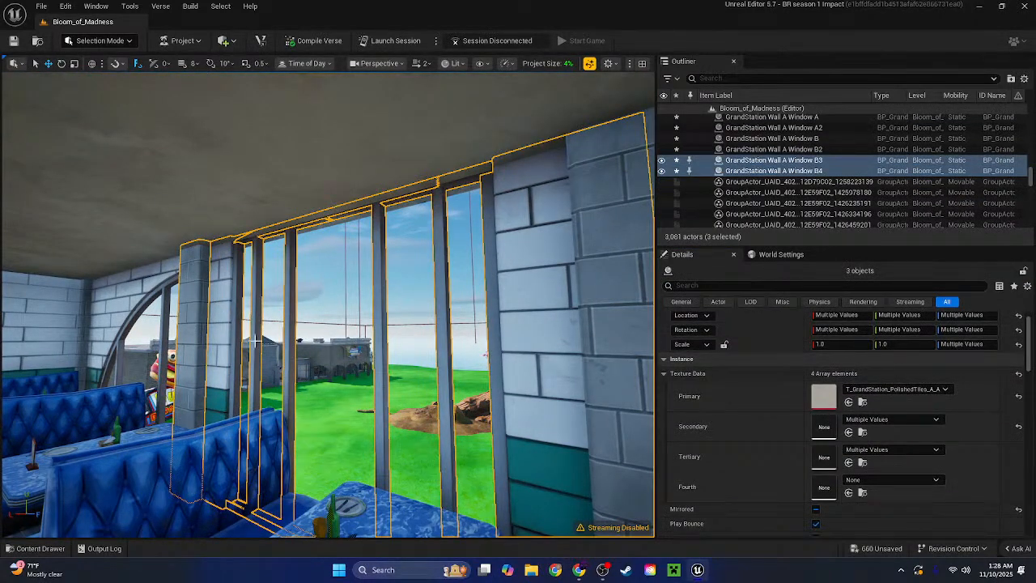
left_click(729, 424, "shift")
Apply T_GrandStation_PolishedTiles_A_A as secondary texture to the end wall by the trash can and its adjoining arched window
right_click_drag(372, 349, 251, 340)
left_click(373, 349)
left_click(327, 350, "shift")
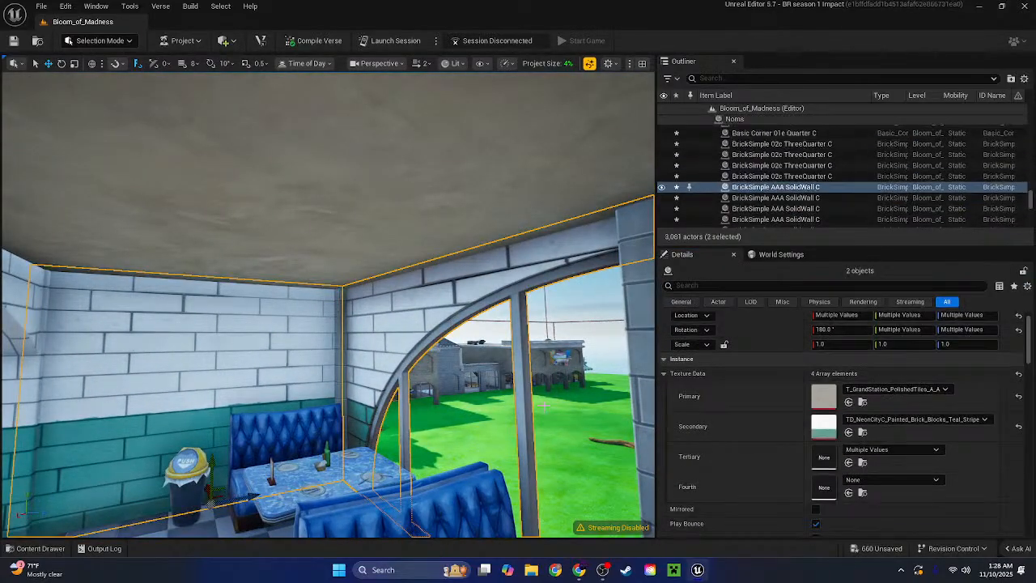
left_click(733, 429, "shift")
mouse_move(359, 328)
right_mouse_down()
mouse_move(251, 323)
mouse_move(359, 328)
right_mouse_up()
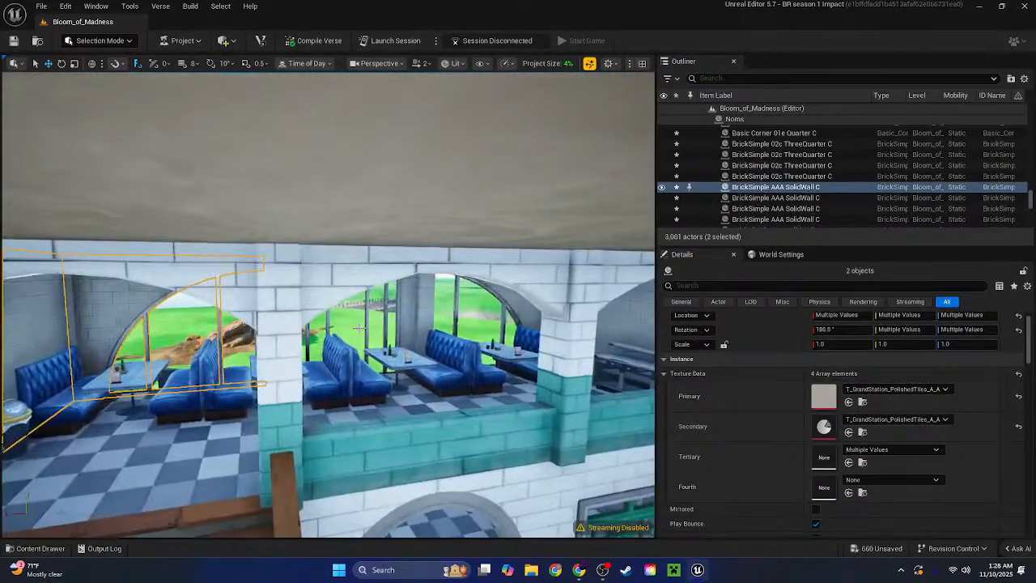
Apply T_GrandStation_PolishedTiles_A_A as primary texture to the three balcony archways and the two pillars between them
left_click(358, 328)
left_click(258, 288, "shift")
right_click_drag(258, 287, 421, 287)
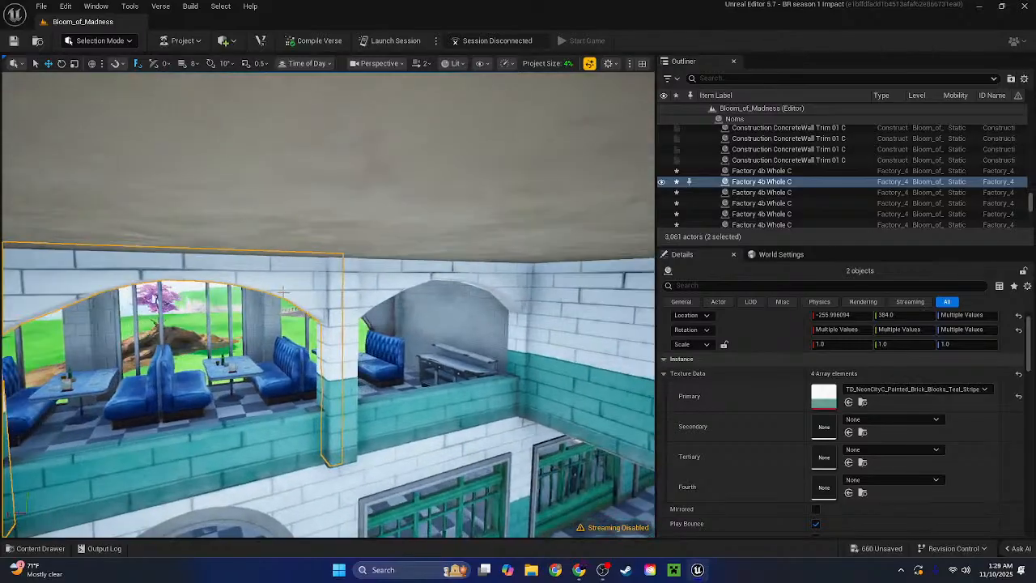
left_click(374, 275, "shift")
left_click(335, 327, "shift")
right_click_drag(335, 327, 227, 327)
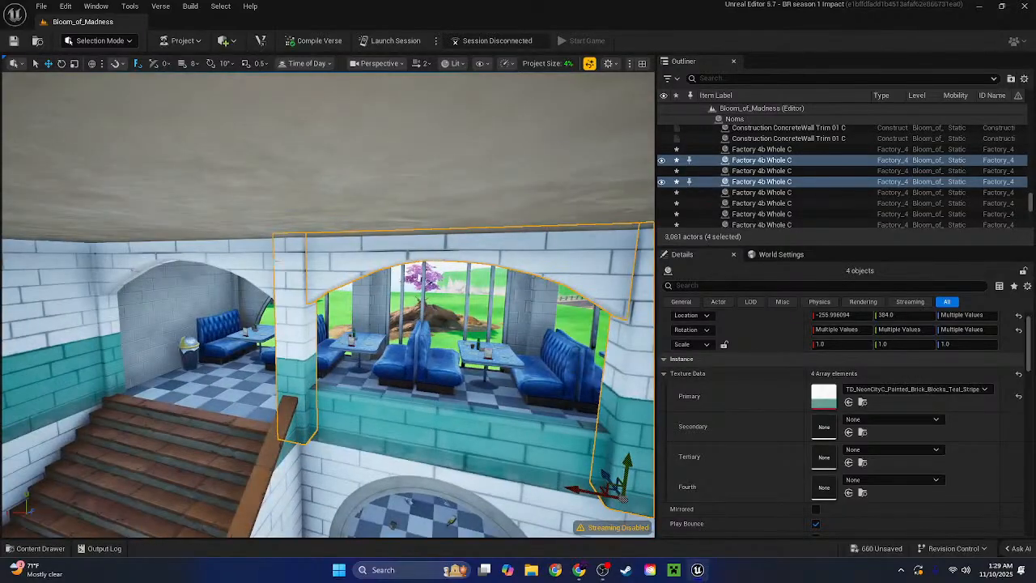
left_click(276, 259, "shift")
left_click(726, 410, "shift")
Apply T_GrandStation_PolishedTiles_A_A as both primary and secondary texture on Blockout Railing A A and A A2 along the balcony
right_click_drag(486, 308, 615, 332)
left_click(381, 332)
left_click(502, 288, "shift")
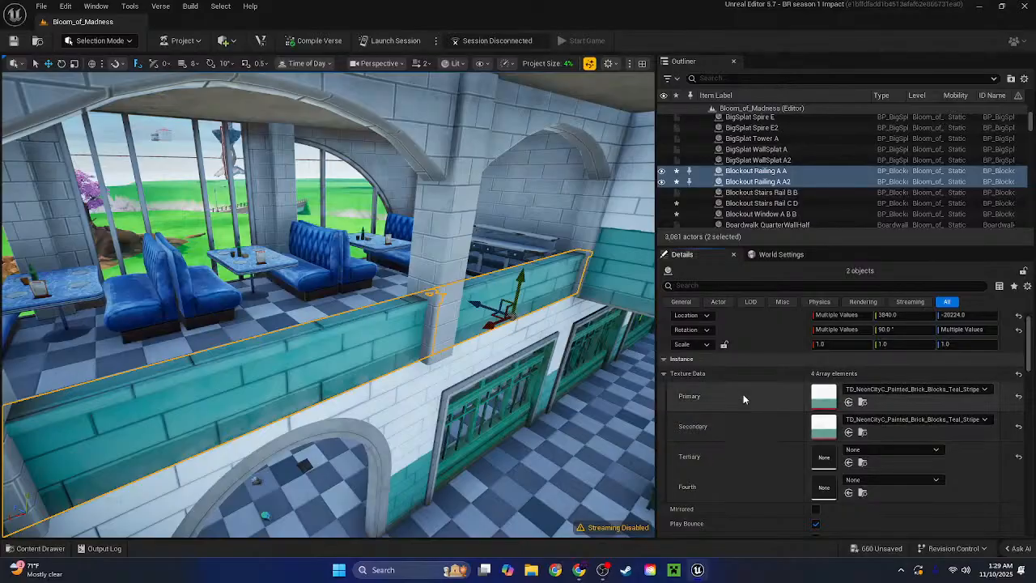
left_click(727, 396, "shift")
left_click(727, 425, "shift")
right_click_drag(439, 332, 313, 383)
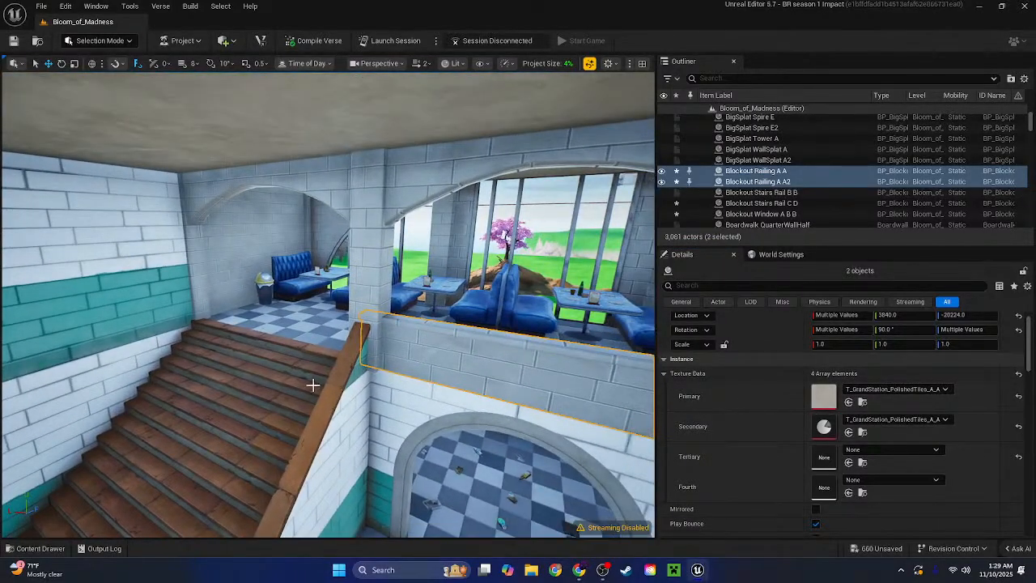
Try T_GrandStation_PolishedTiles_A_A as the staircase's tertiary texture and undo it
left_click(327, 389)
left_click(748, 502, "shift")
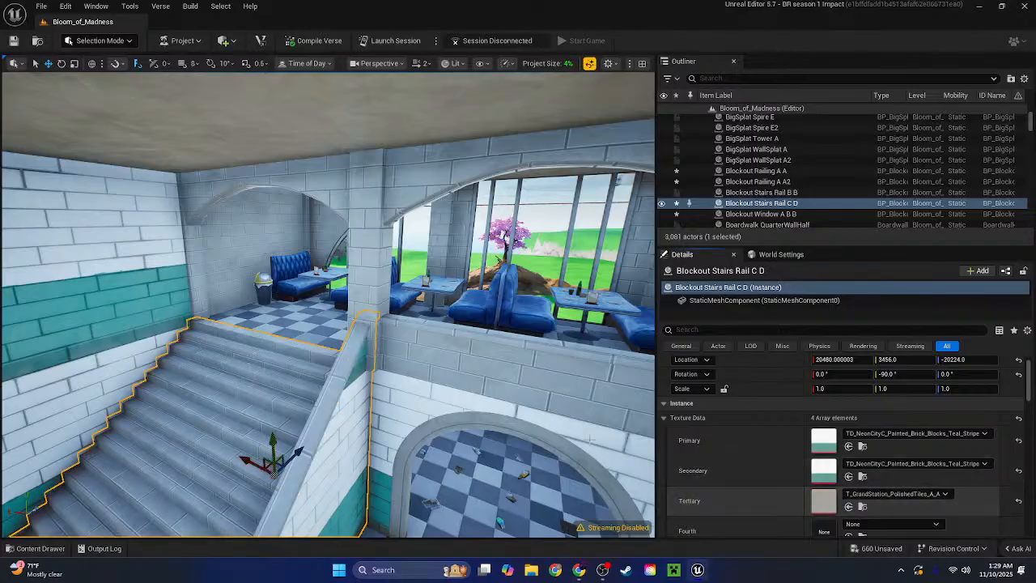
key("ctrl+z")
Reset the secondary texture of Blockout Railing A A, and undo a repeated polished-tiles paste into the staircase's tertiary texture
left_click(526, 380)
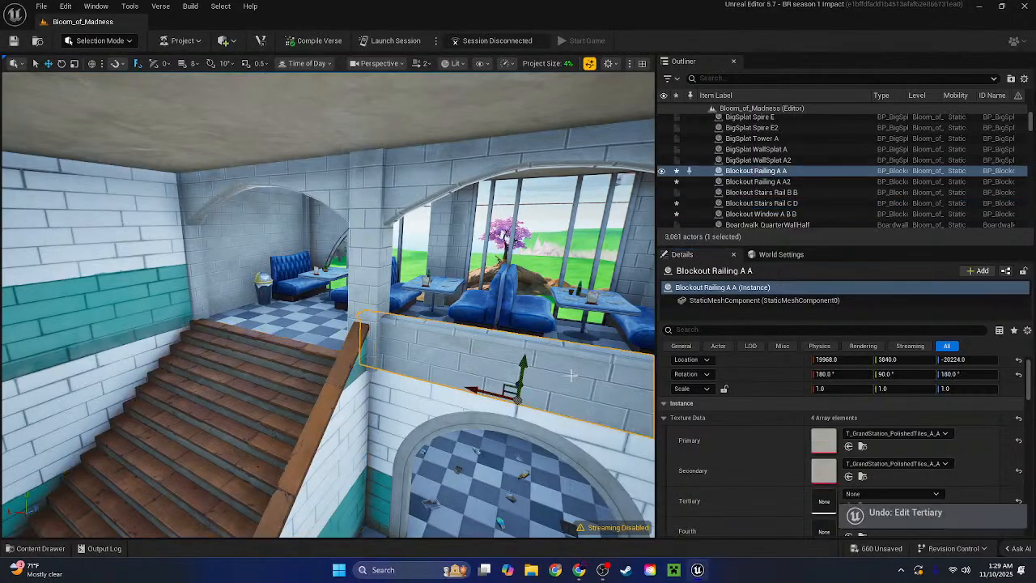
left_click(1018, 471)
right_click_drag(333, 383, 421, 388)
left_click(275, 390)
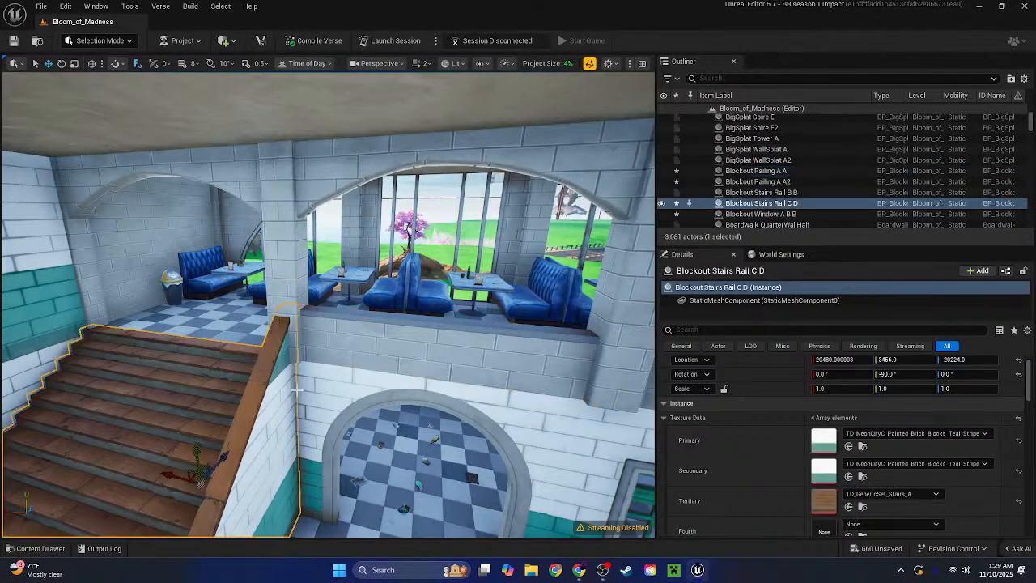
right_click(849, 495)
left_click(886, 448)
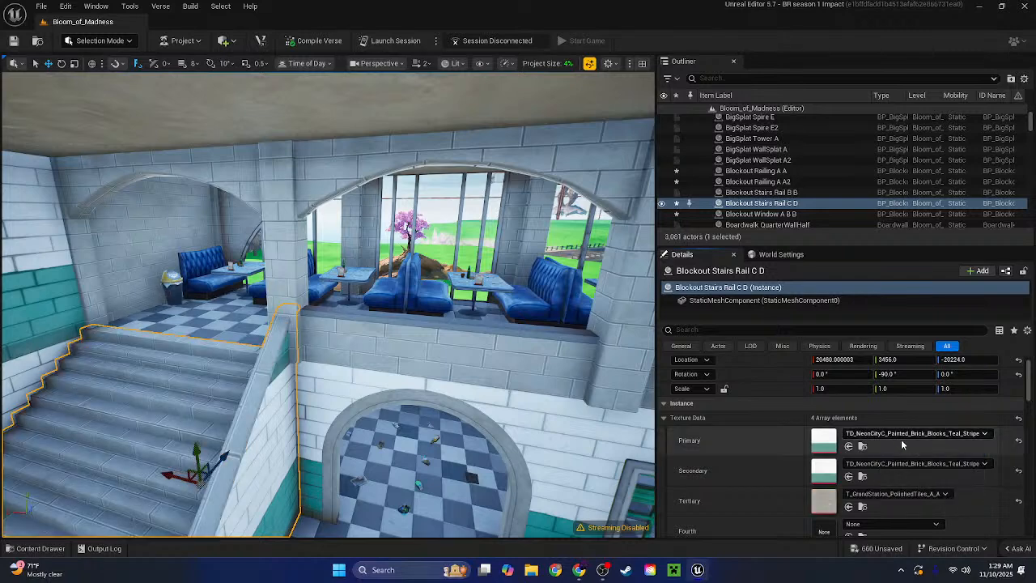
key("ctrl+z")
Copy the staircase's tertiary texture TD_GenericSet_Stairs_A and apply it as secondary texture to both balcony railings, clearing the selection
right_click(901, 425)
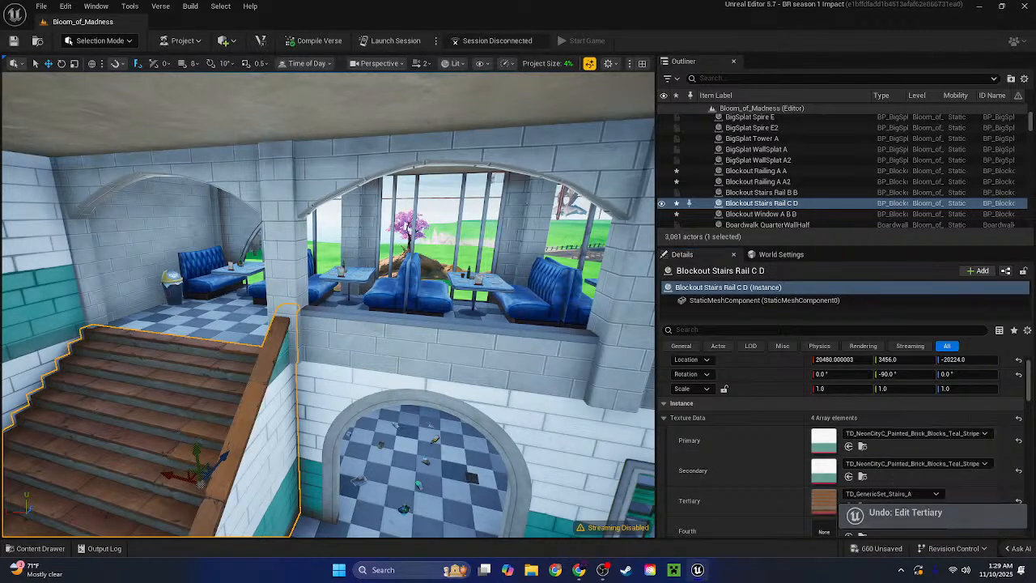
left_click(477, 357)
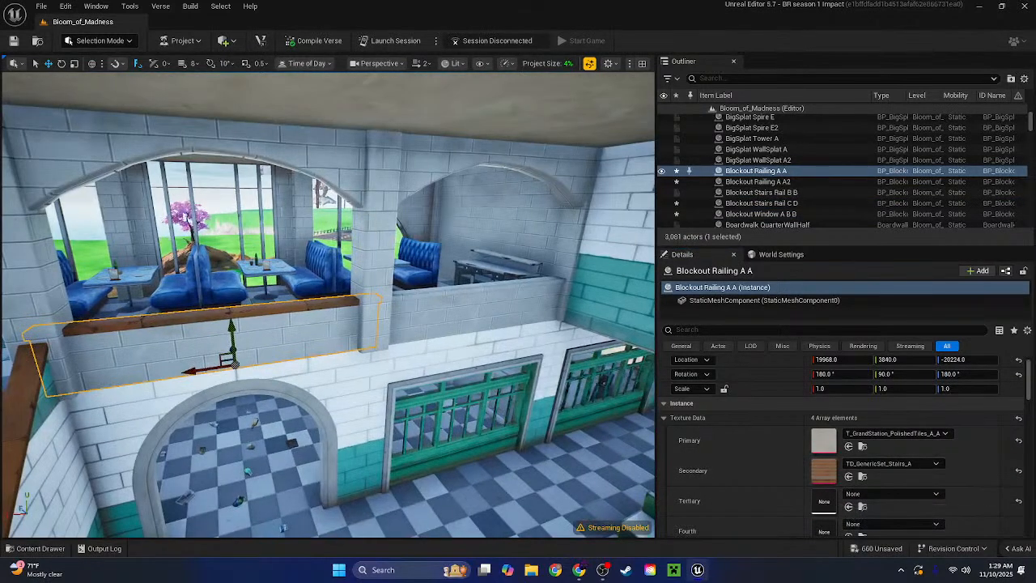
left_click(502, 312)
key("Escape")
right_click_drag(474, 321, 340, 322)
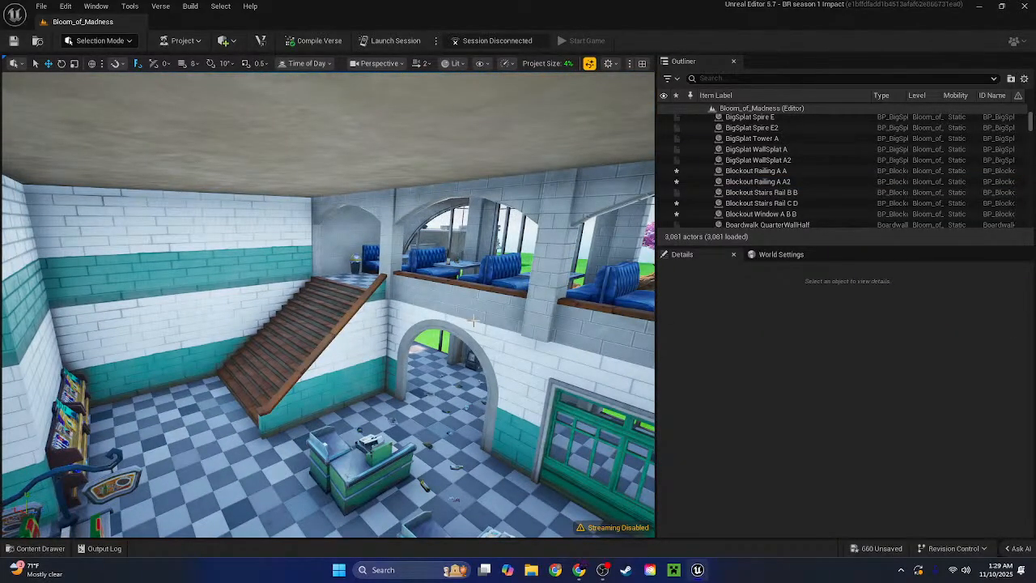
Copy the balcony railing's primary texture T_GrandStation_PolishedTiles_A_A and paste it as the staircase's secondary texture, clearing the selection
left_click(387, 324)
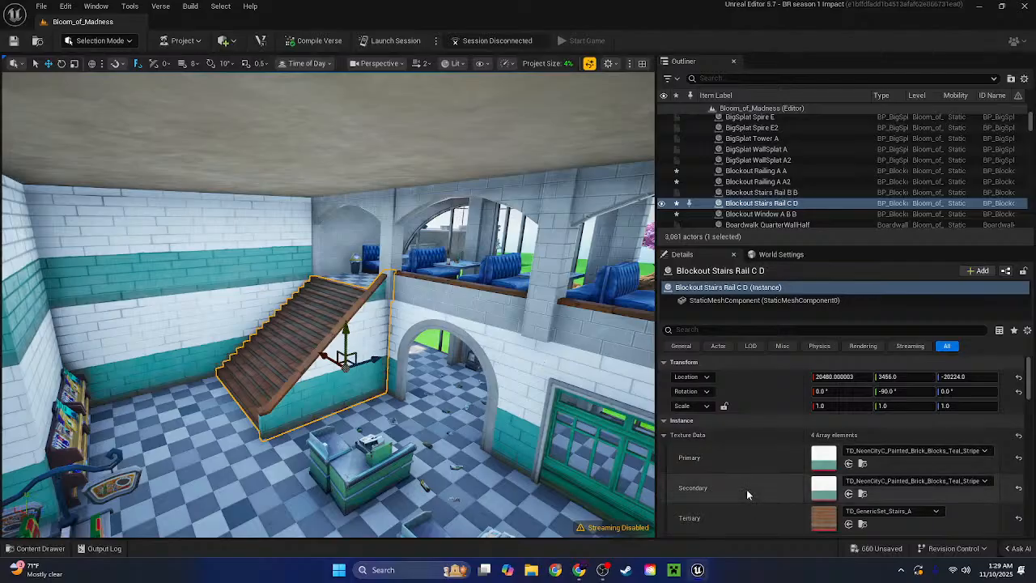
left_click(448, 312)
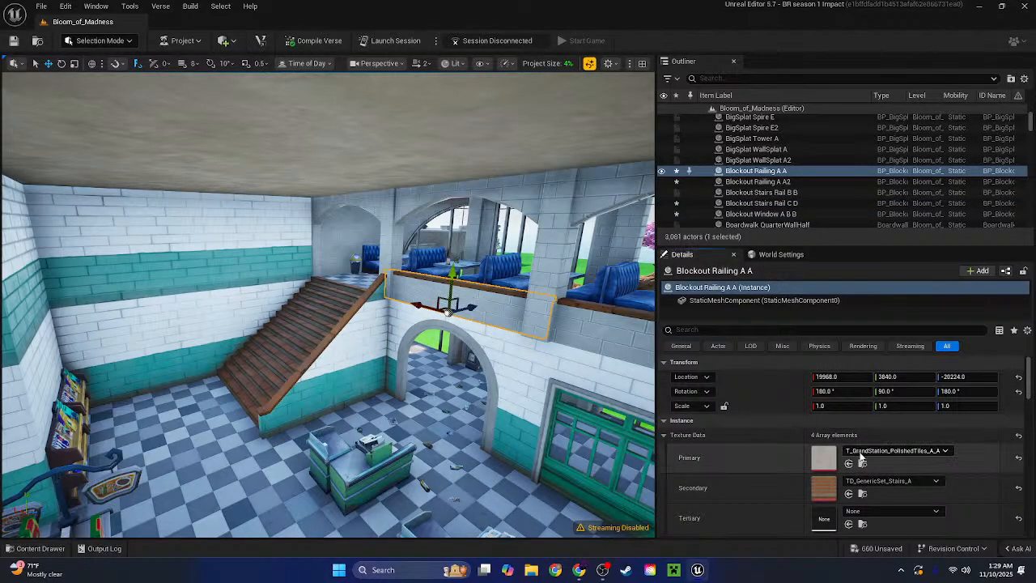
right_click(859, 460)
left_click(893, 477)
left_click(371, 340)
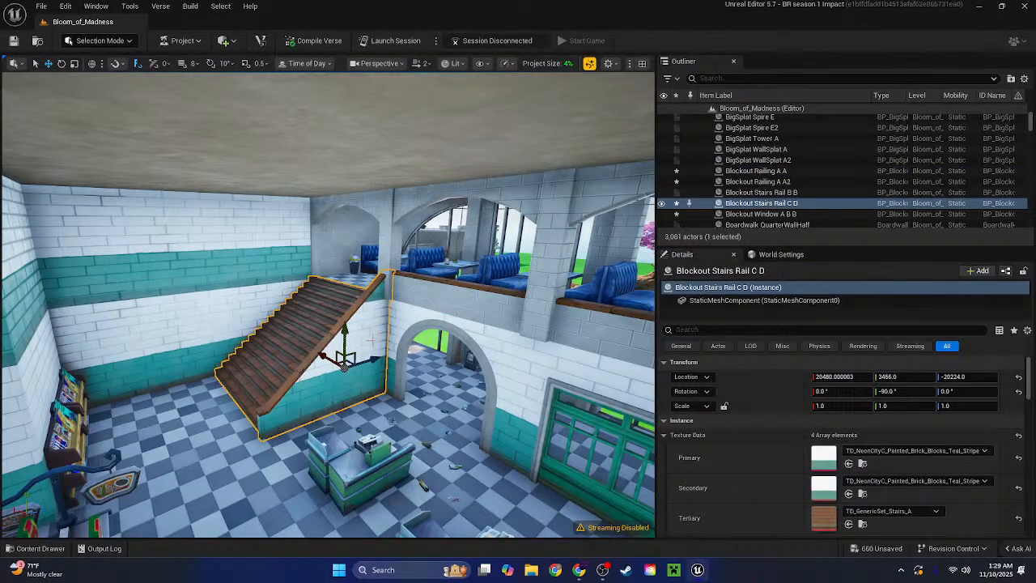
left_click(759, 491, "shift")
mouse_move(472, 336)
right_mouse_down()
mouse_move(454, 332)
mouse_move(527, 340)
mouse_move(472, 336)
right_mouse_up()
key("Escape")
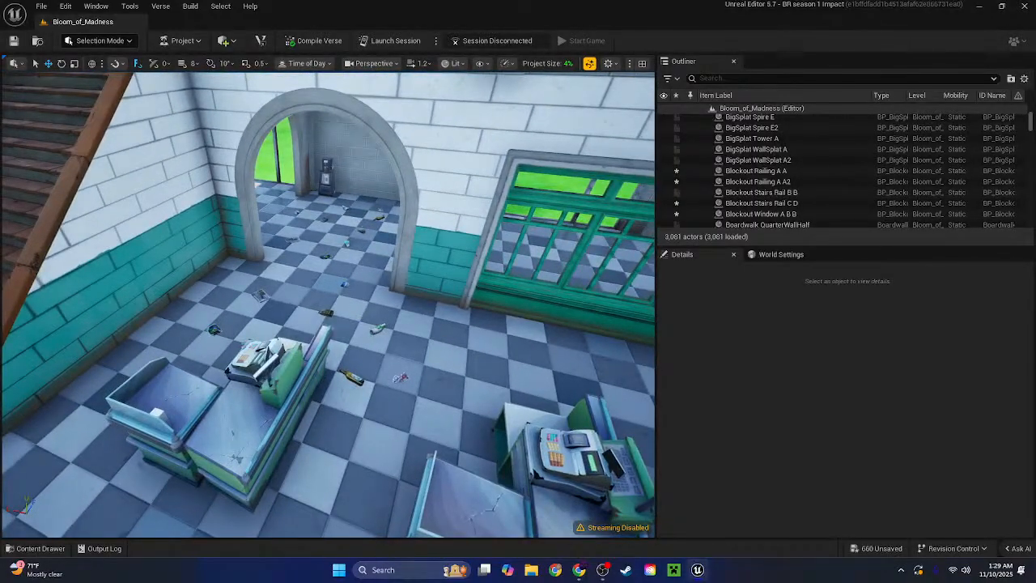
Delete the two trash piles scattered on the Noms store's ground floor near the archway, and save the map
left_click(365, 301)
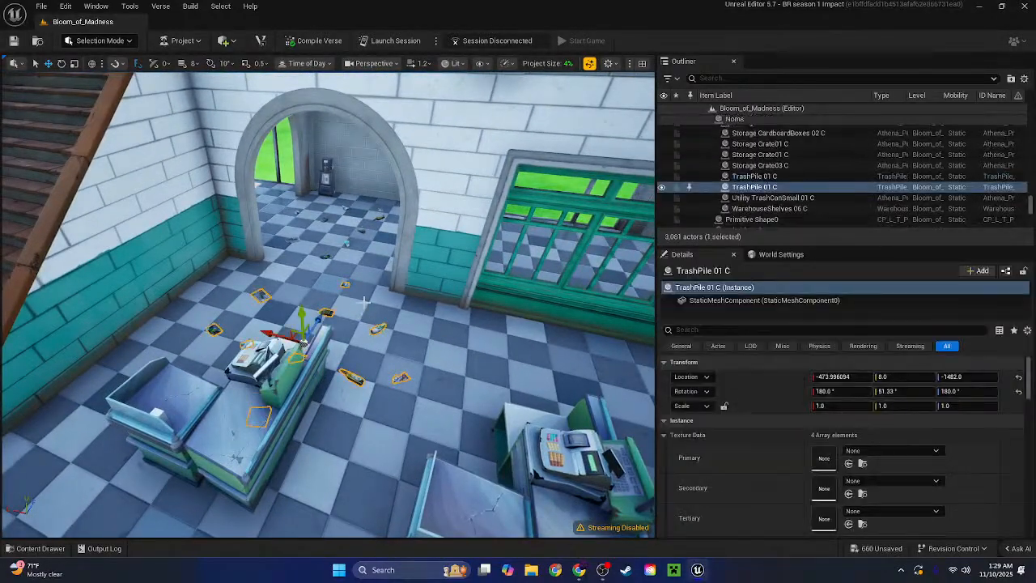
left_click(361, 233)
right_click_drag(359, 231, 355, 198)
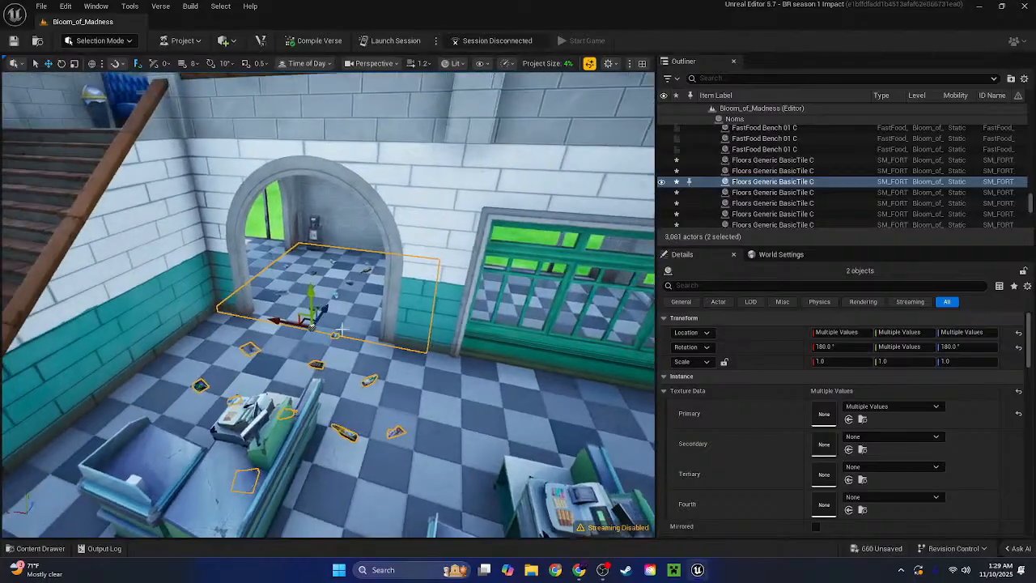
key("ctrl+z")
key("ctrl+z")
left_click(350, 285, "shift")
right_click_drag(351, 285, 158, 241)
key("Delete")
scroll(291, 276, "up", 5)
scroll(166, 243, "down", 1)
key("ctrl+s")
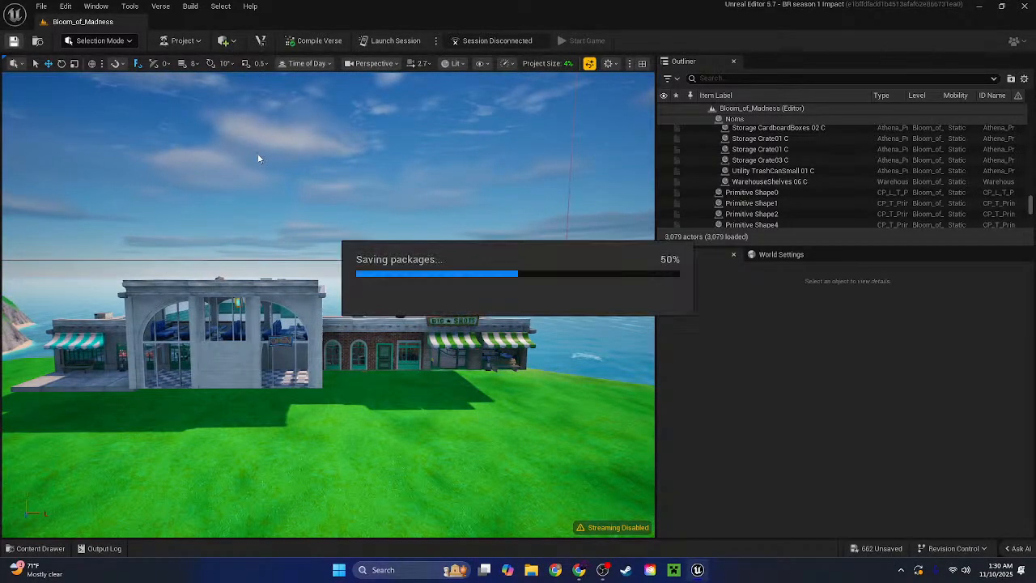
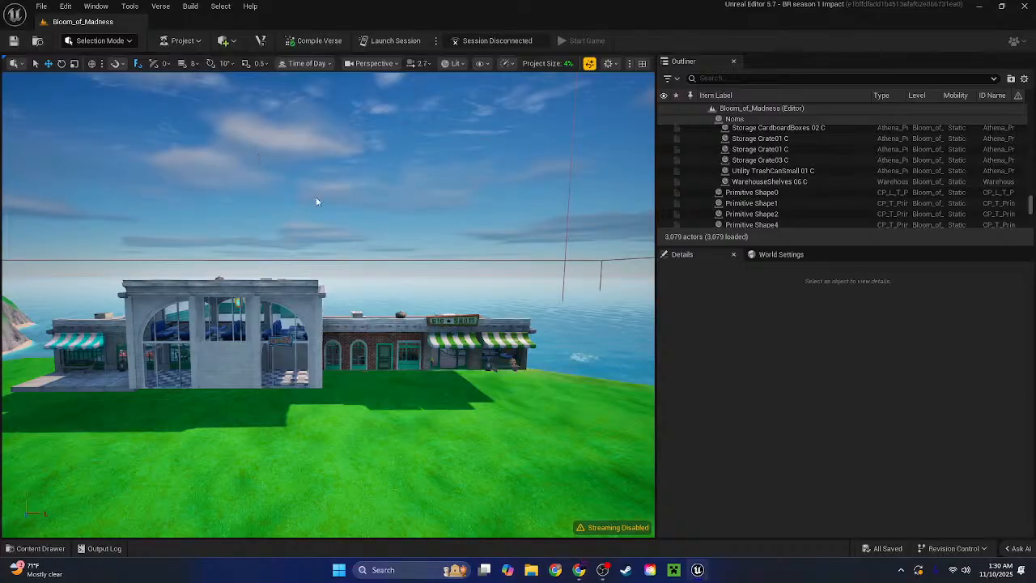
Look through the "reckless" gallery props for a replacement piece for the Big Shots storefront
right_click_drag(317, 202, 650, 142)
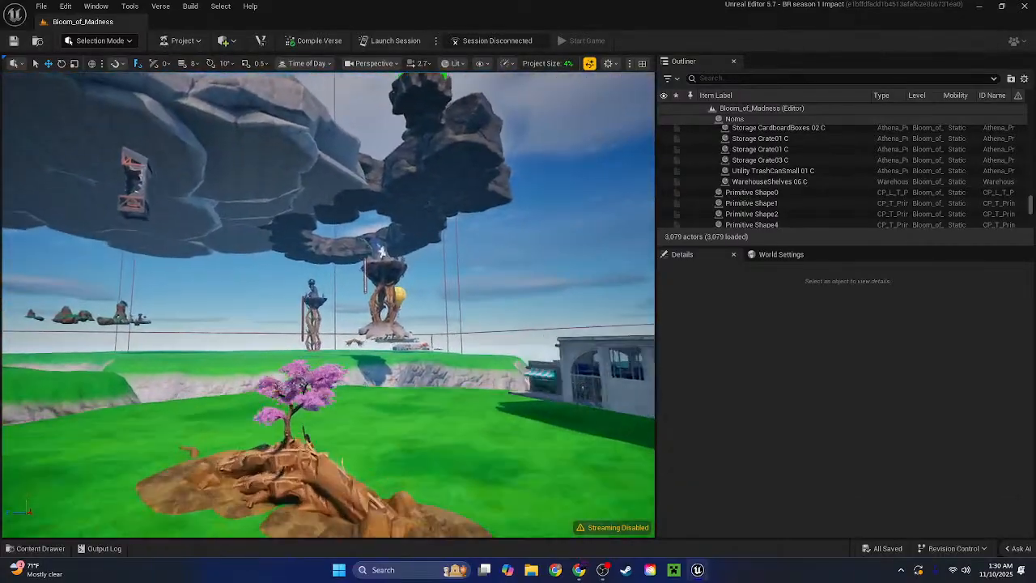
right_click_drag(328, 243, 367, 314)
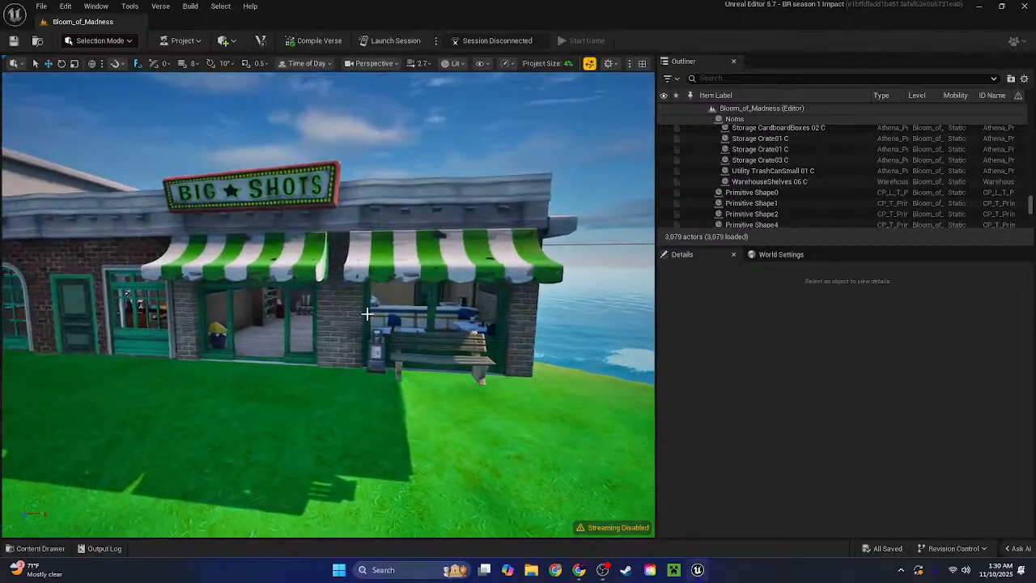
left_click(37, 549)
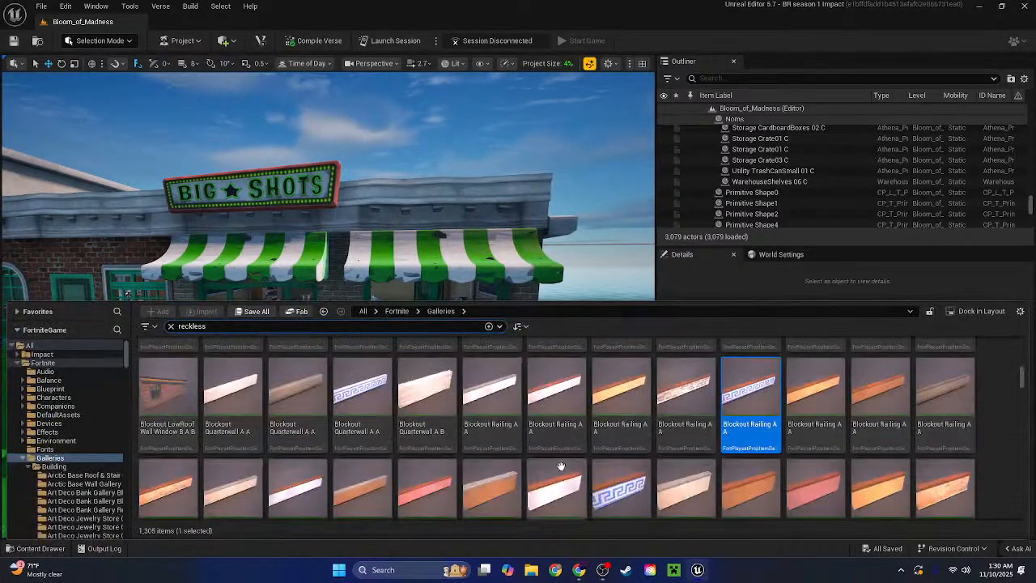
scroll(579, 467, "down", 10)
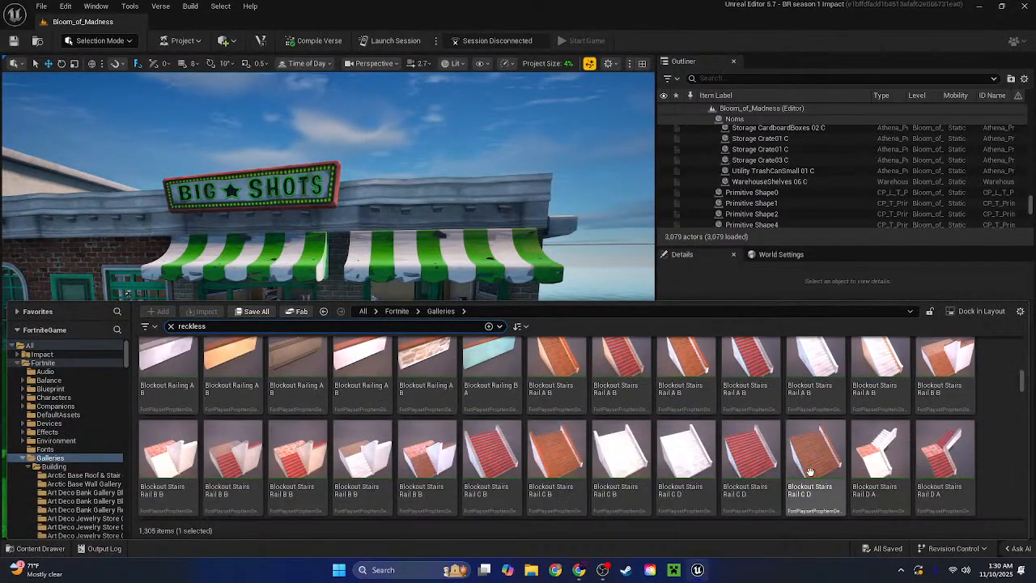
scroll(810, 472, "down", 10)
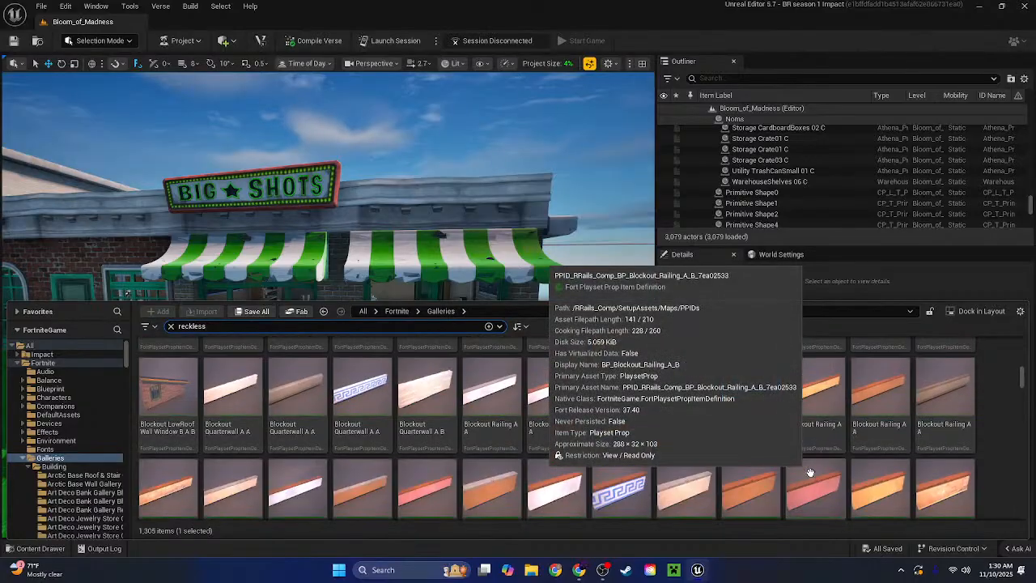
scroll(810, 472, "up", 1)
Delete the green-framed StoreFront Glass L C wall beneath the Big Shots sign
right_click_drag(429, 243, 324, 261)
left_click(243, 267)
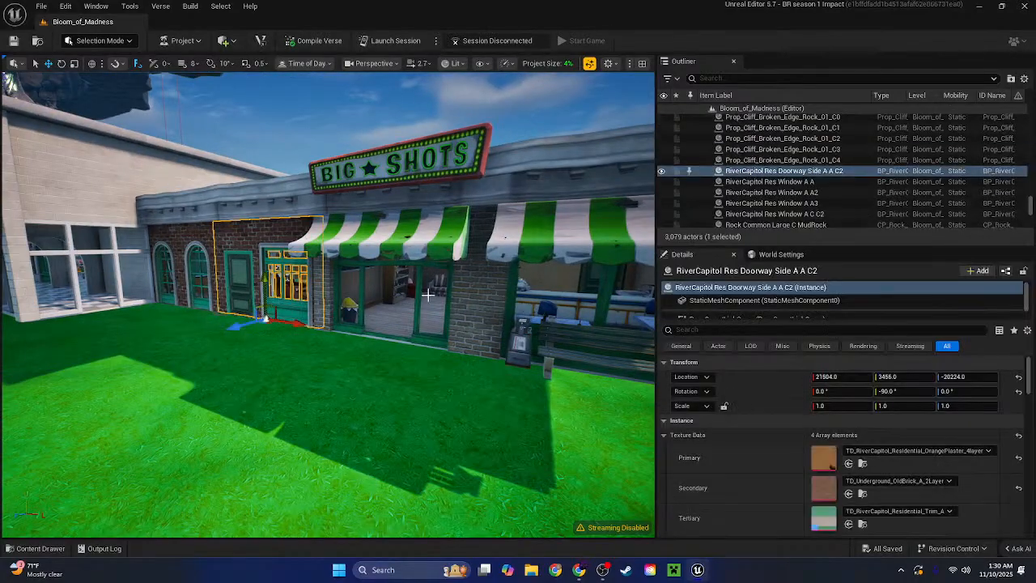
right_click_drag(476, 347, 474, 287)
left_click(457, 151)
left_click(474, 285)
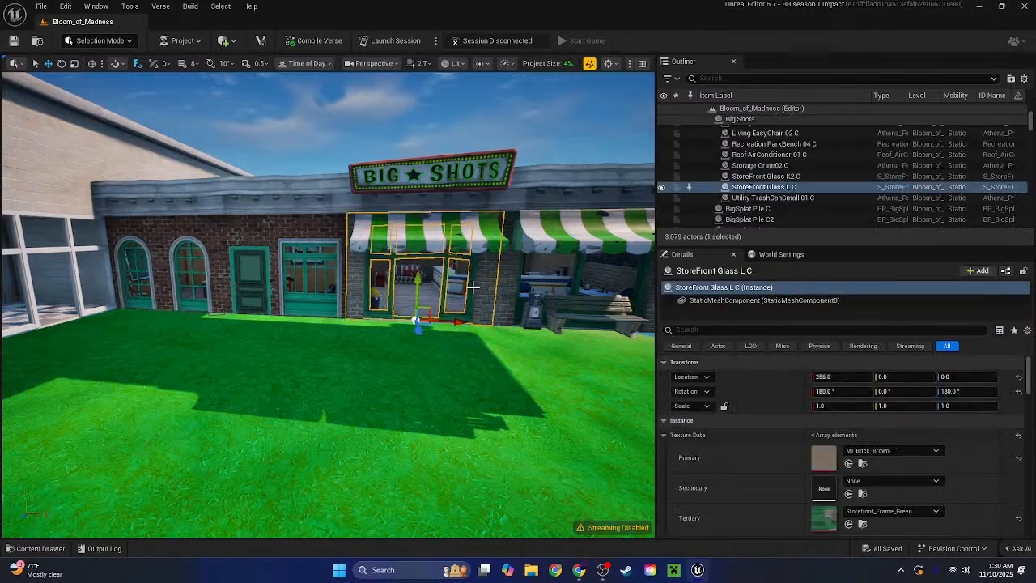
key("Delete")
Try a copy of the neighbouring Business Wall A Window C, rotated to -90°, in the Big Shots storefront opening
left_click(77, 253)
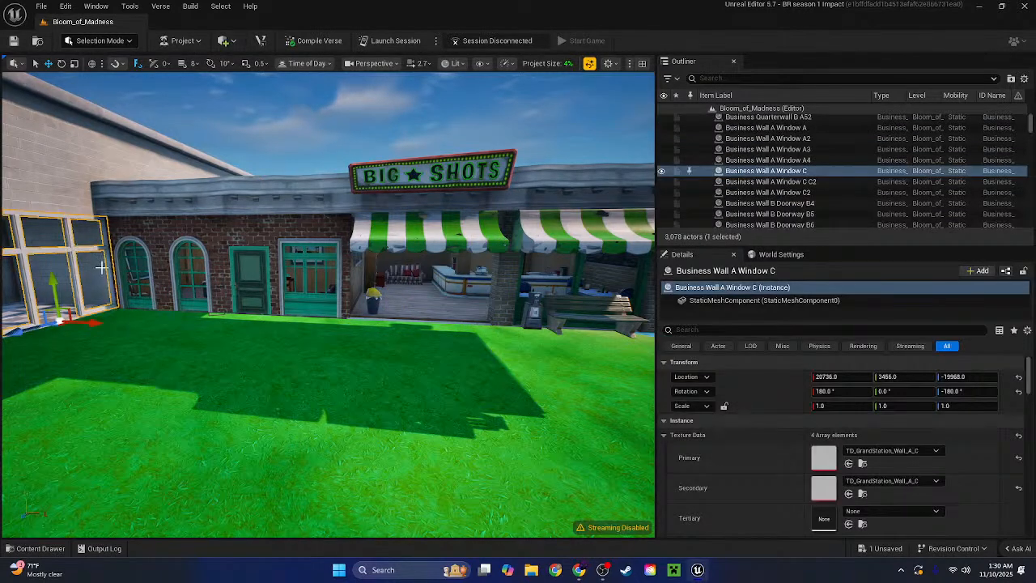
left_click_drag(85, 322, 416, 318, "alt")
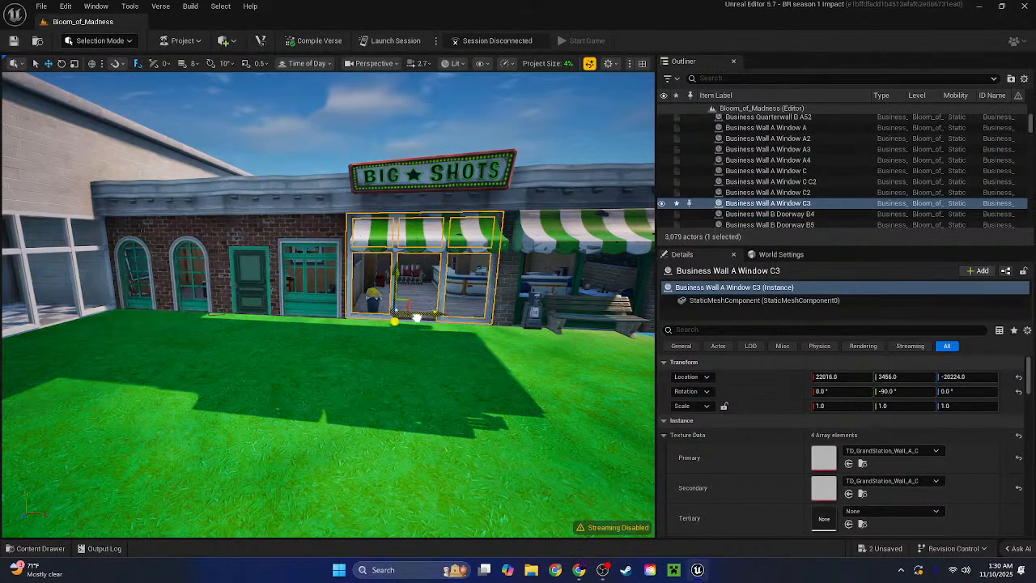
right_click_drag(437, 259, 455, 303)
left_click(437, 259)
key("s")
Place an Asteria TattooShop Wall A from the "reckless" gallery props on the grass in front of Big Shots
left_click(36, 548)
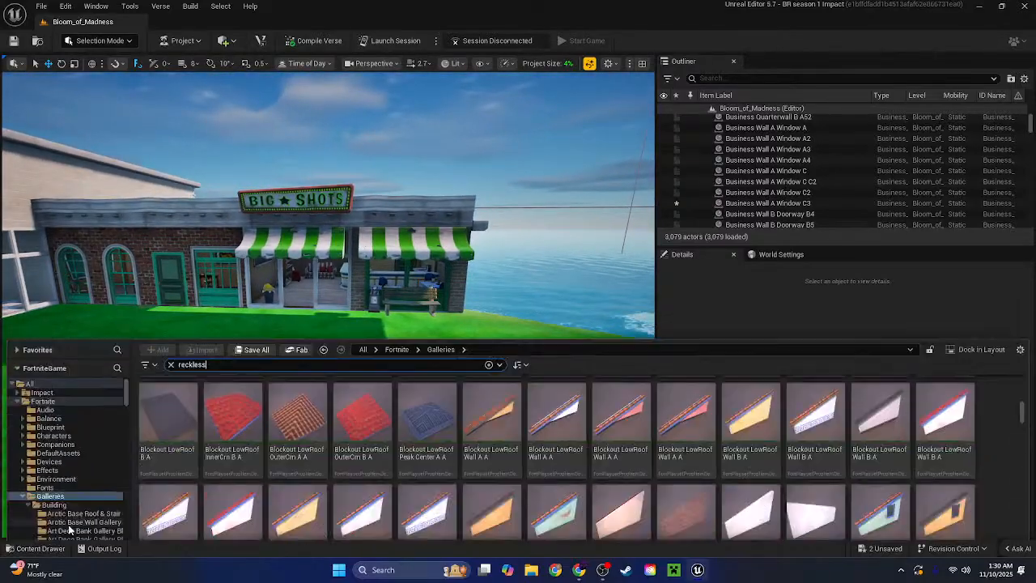
scroll(678, 437, "down", 2)
scroll(678, 456, "up", 3)
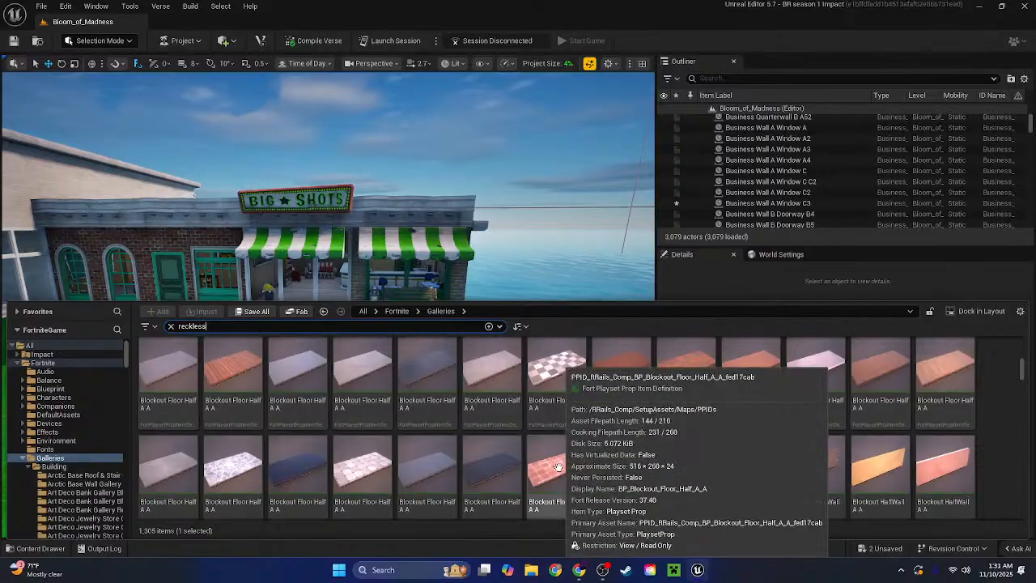
scroll(716, 489, "up", 3)
scroll(704, 486, "up", 3)
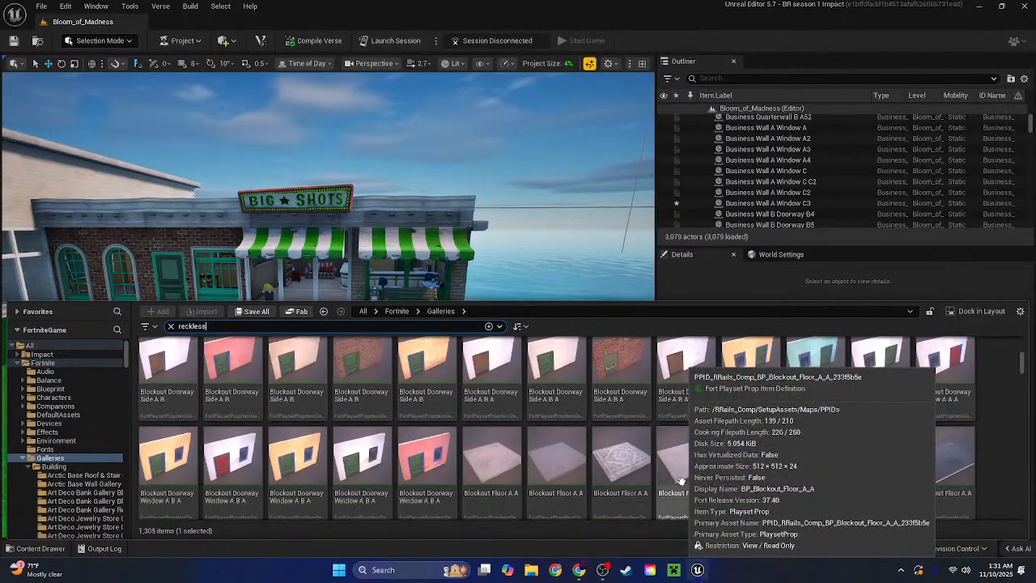
scroll(682, 481, "up", 2)
scroll(811, 477, "up", 3)
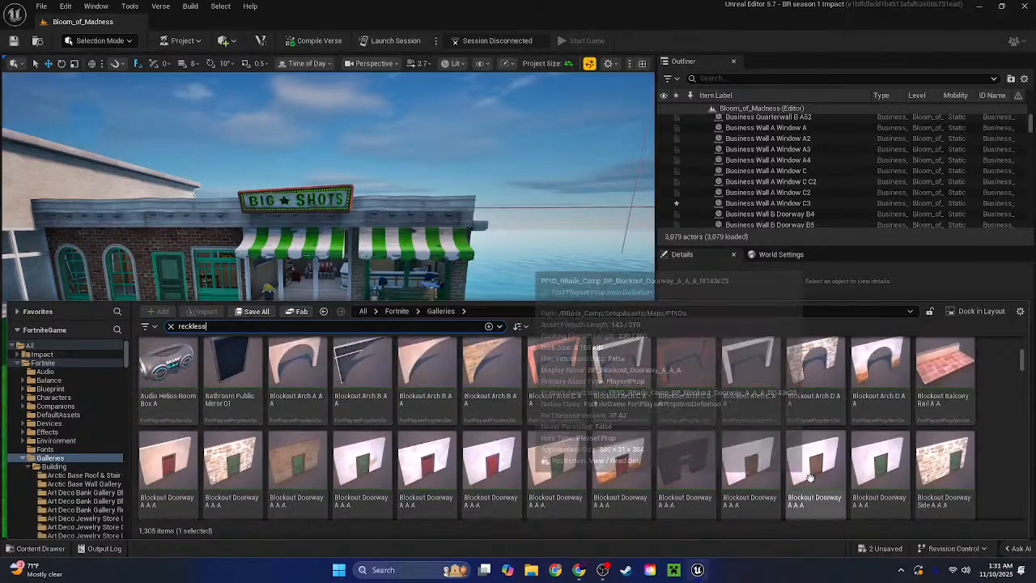
scroll(800, 426, "up", 2)
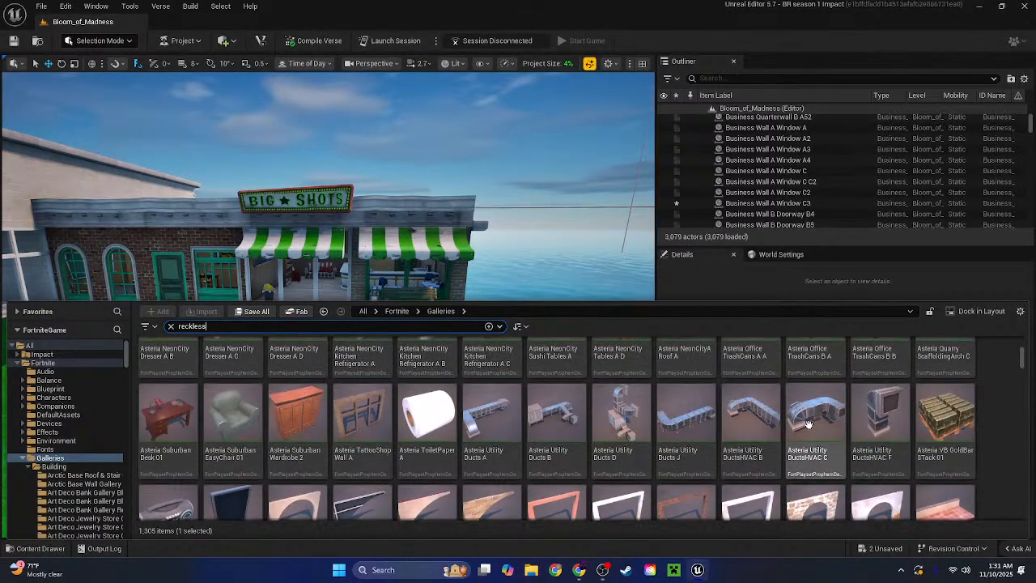
scroll(812, 418, "down", 2)
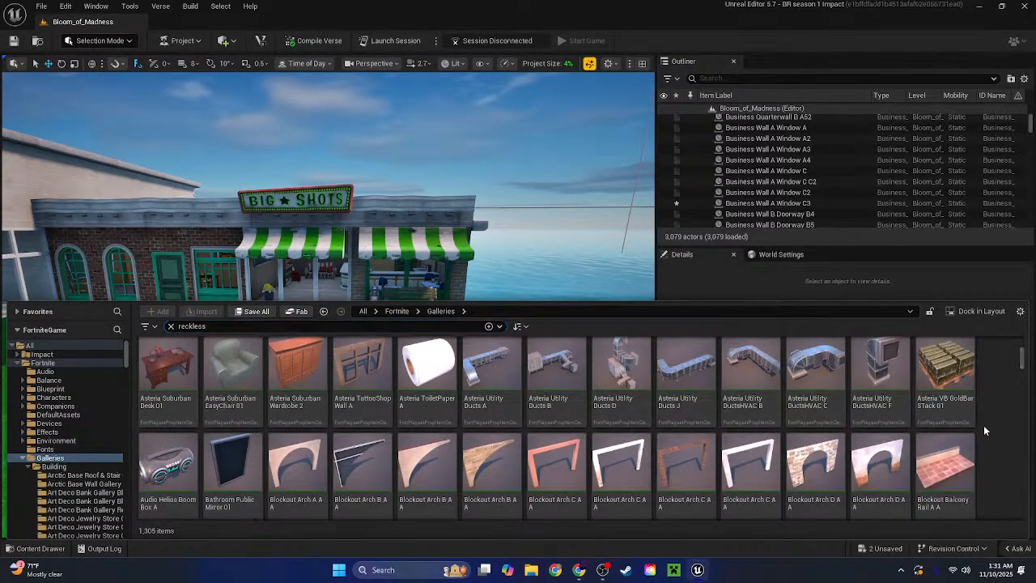
scroll(923, 427, "up", 2)
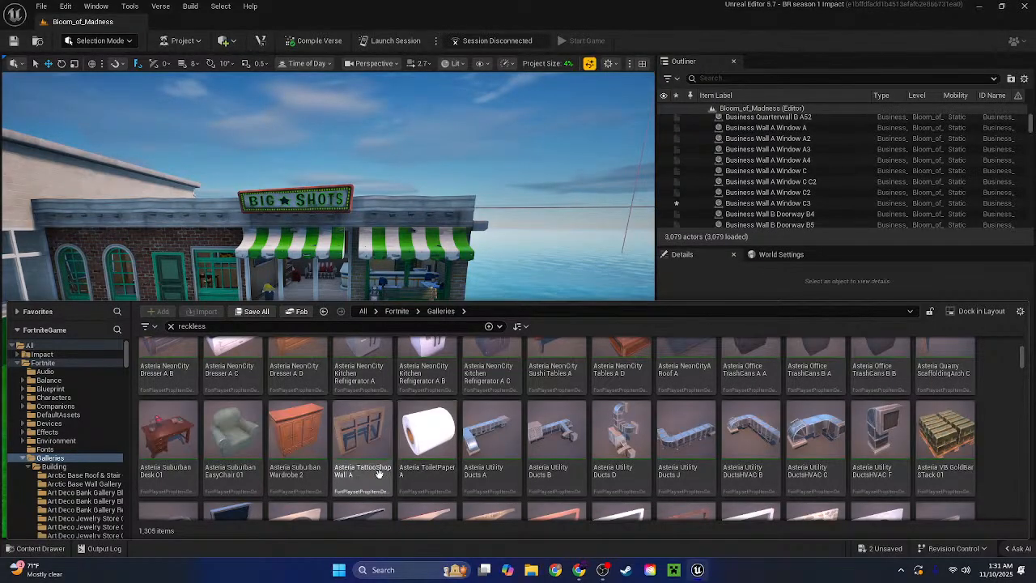
left_click_drag(379, 474, 337, 281)
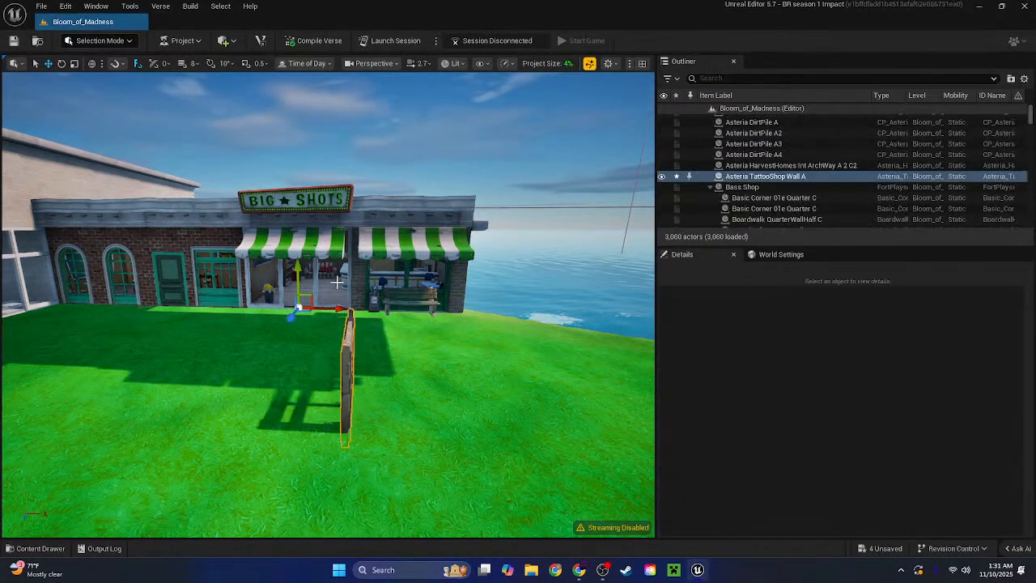
Replace the copied window wall in the Big Shots opening with the Asteria TattooShop Wall A, rotated to -90°
left_click(316, 305)
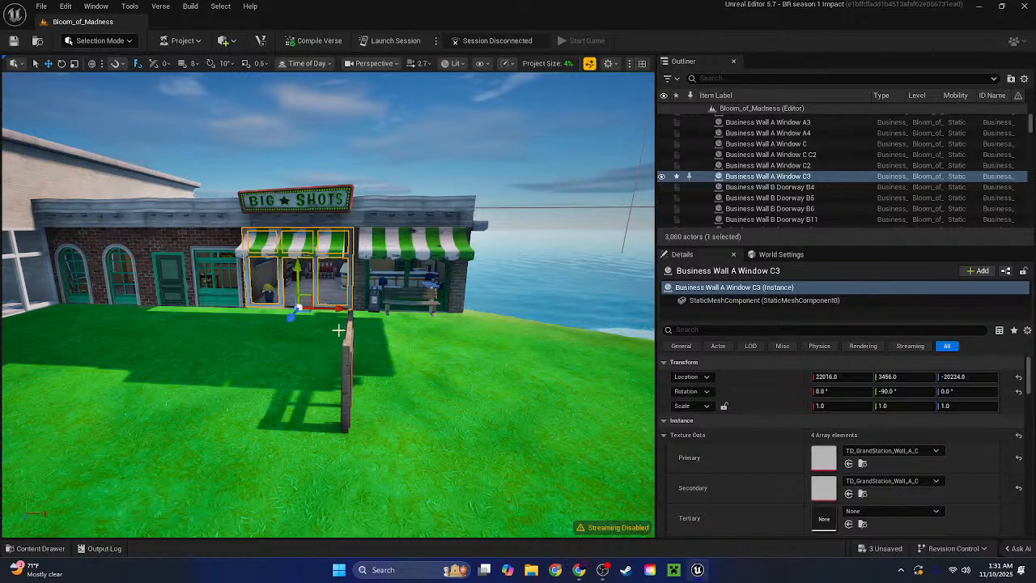
key("Delete")
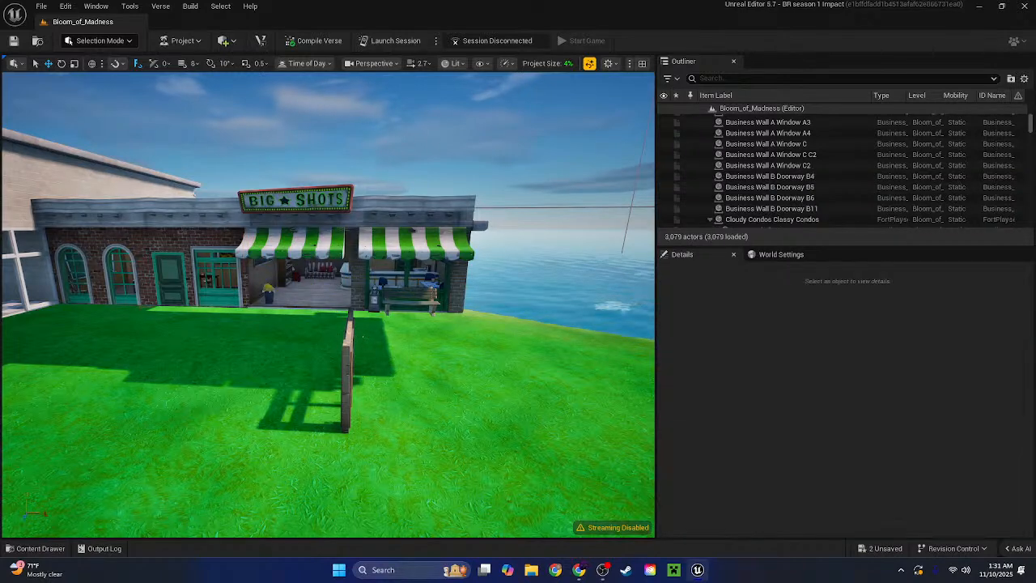
left_click(346, 410)
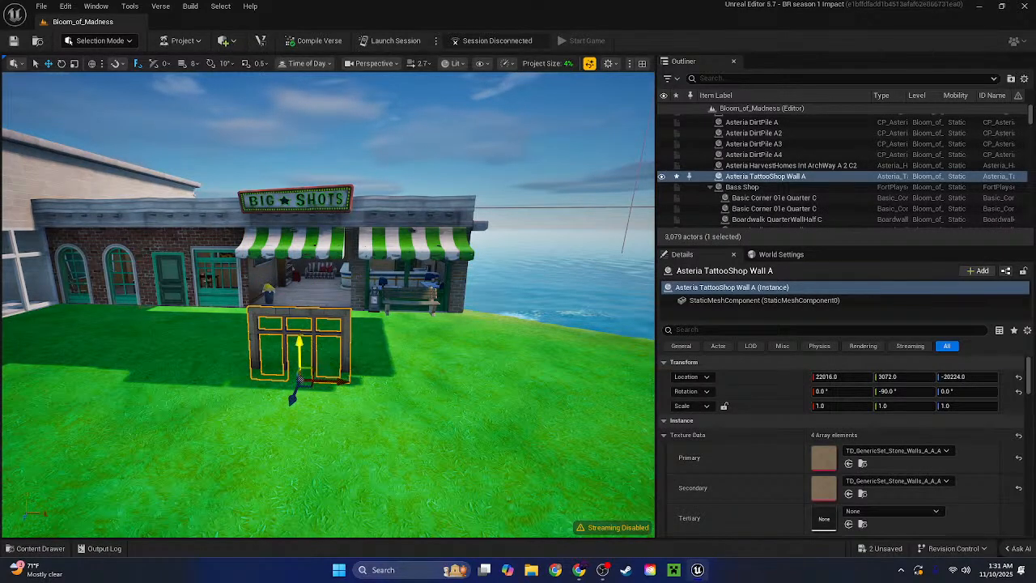
key("w")
right_click_drag(353, 296, 356, 195)
left_click(405, 142)
key("w")
right_click_drag(311, 421, 311, 421)
key("s")
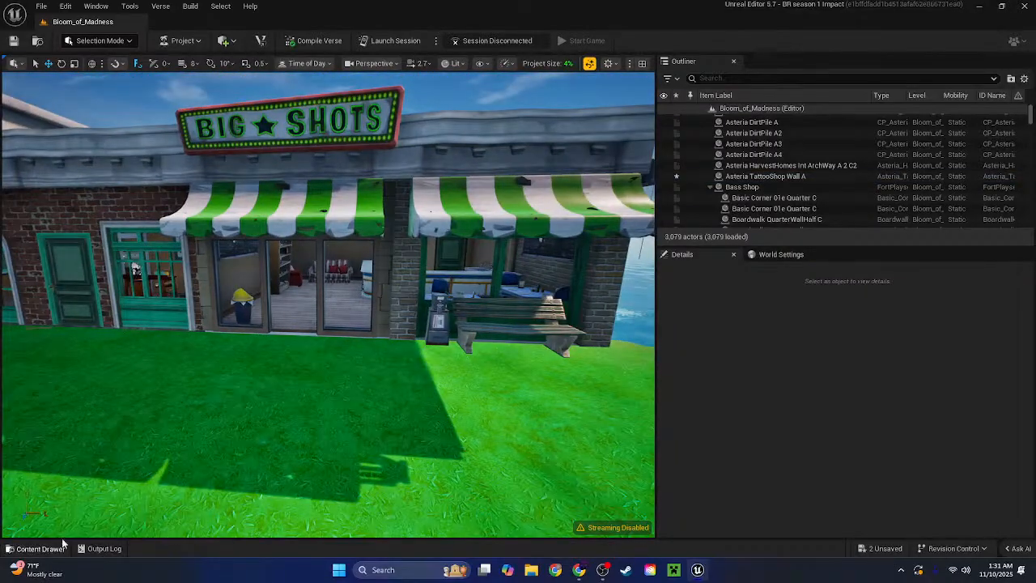
Place a pink Blockout Doorway Window A B A from the "reckless" gallery props on the grass in front of Big Shots
left_click(40, 548)
scroll(486, 437, "down", 6)
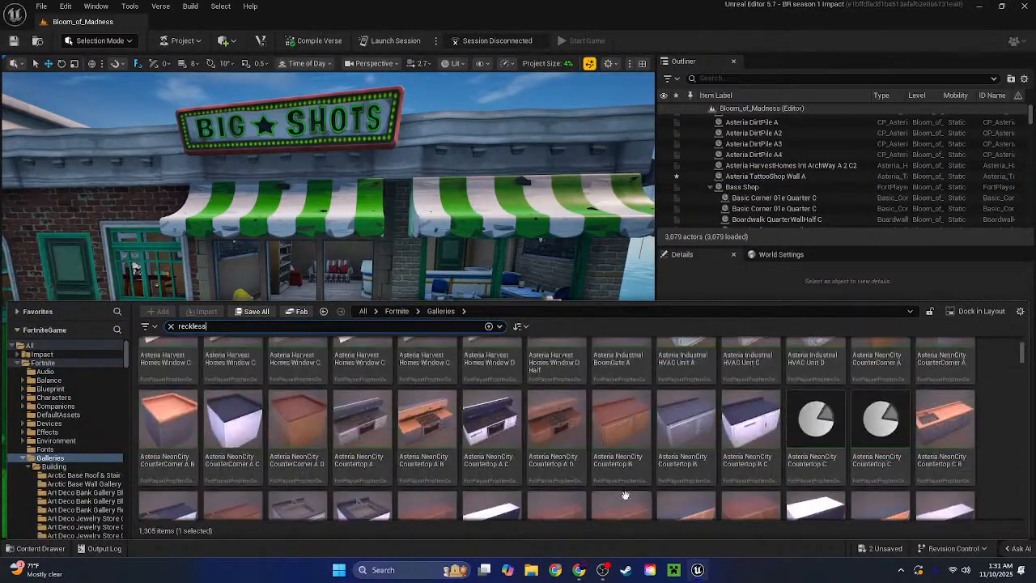
scroll(625, 495, "up", 5)
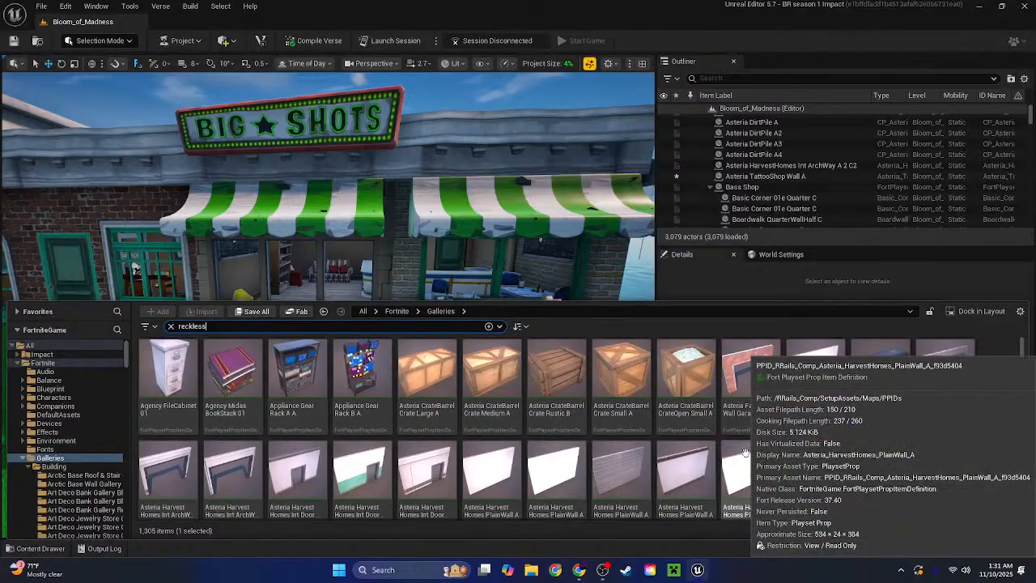
scroll(1000, 416, "down", 5)
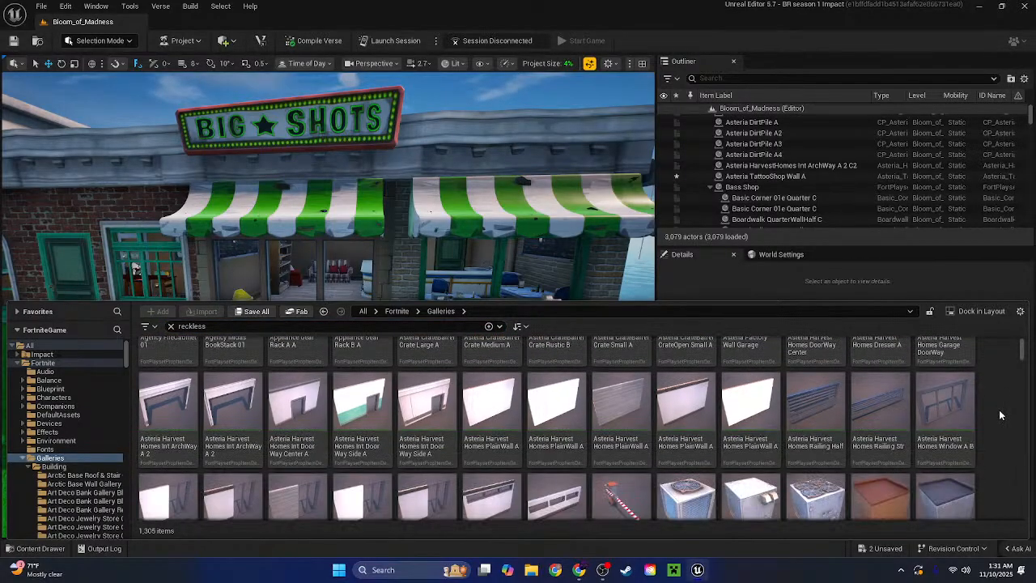
scroll(1000, 416, "down", 10)
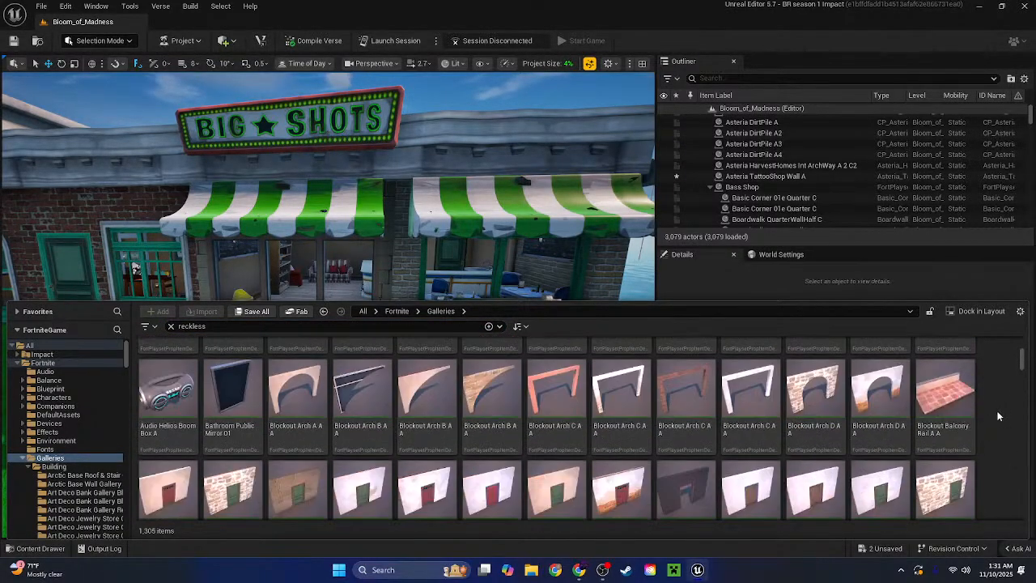
scroll(1007, 411, "up", 2)
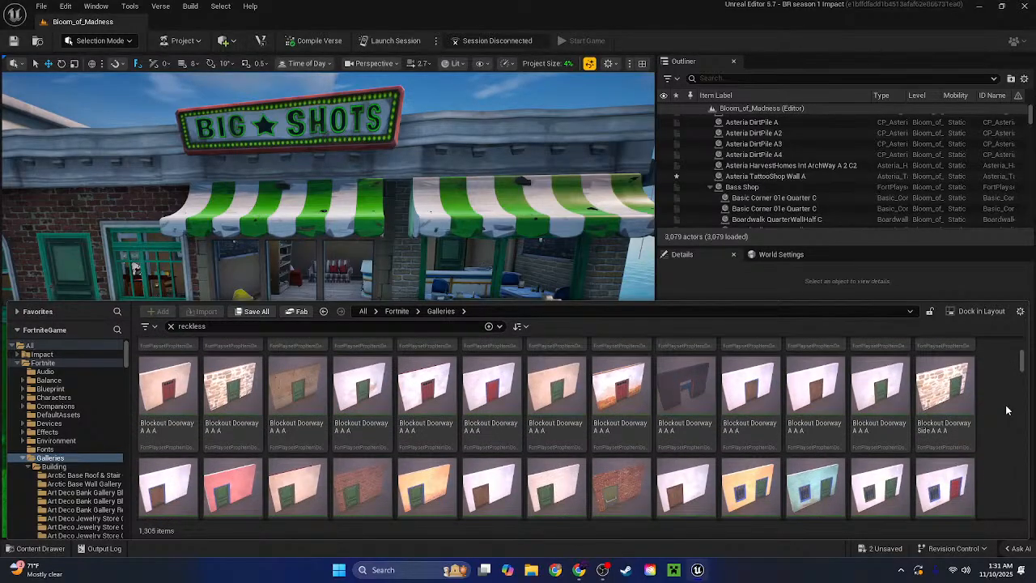
scroll(1006, 410, "down", 5)
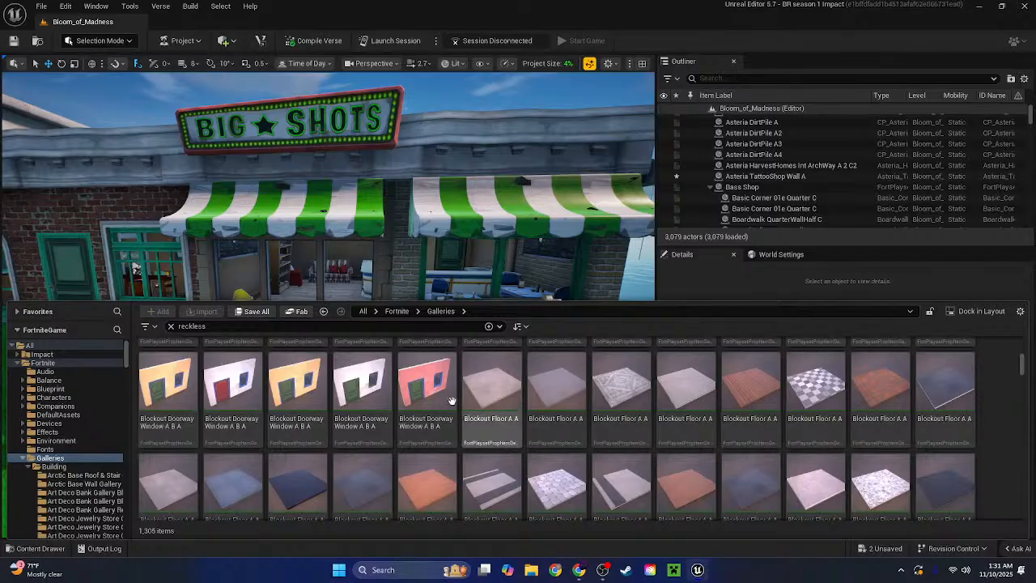
left_click_drag(407, 414, 480, 446)
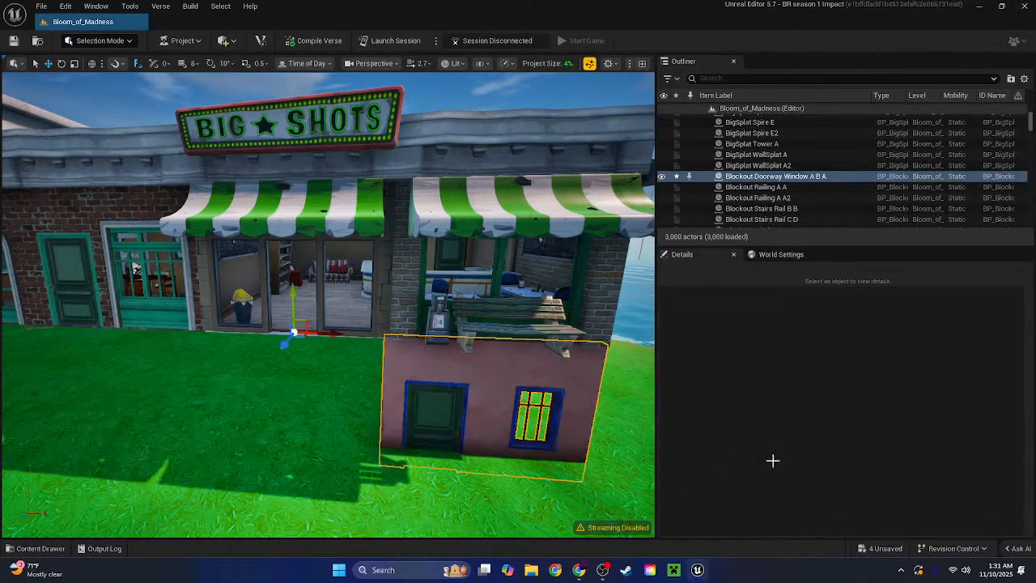
Copy the Primary texture TD_MarinaBay_Plaster_D_C from the placed Blockout Doorway Window and delete that wall
right_click(883, 458)
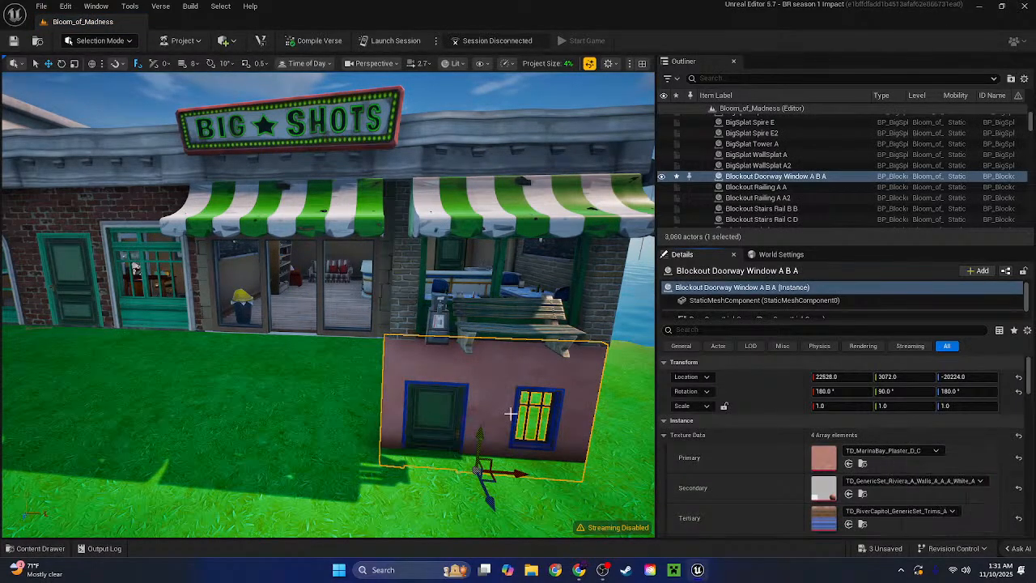
right_click_drag(511, 413, 526, 396)
key("Delete")
Set the Asteria TattooShop Wall A's Primary texture to TD_MarinaBay_Plaster_D_C, undoing the misplaced edit of its Secondary texture
left_click(372, 290)
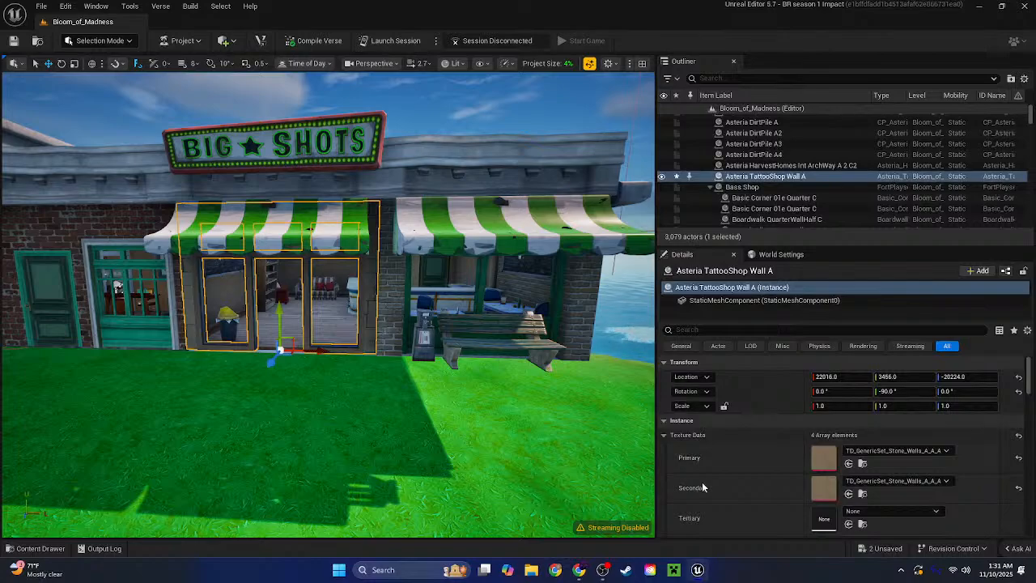
key("ctrl+z")
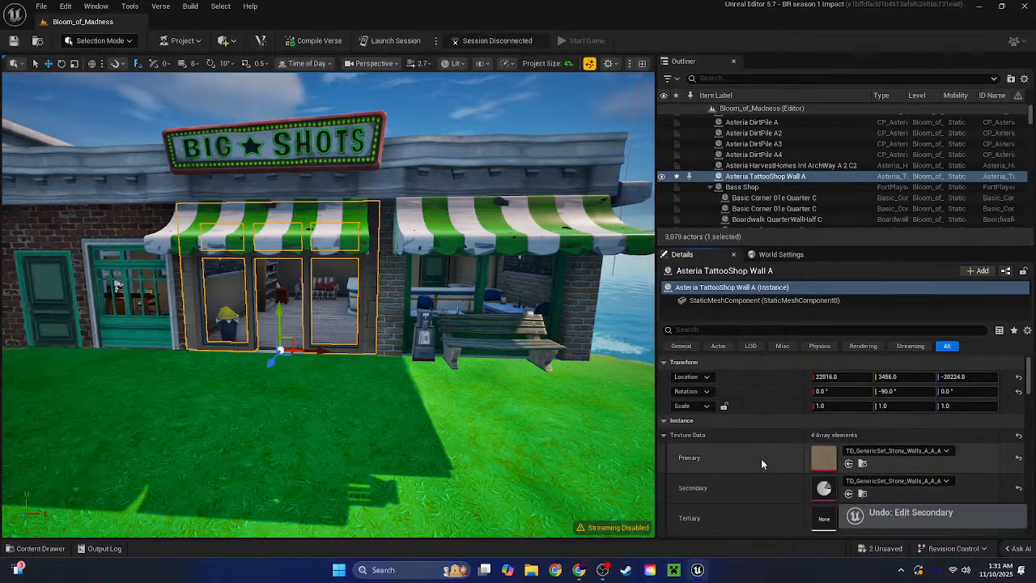
left_click(761, 459, "shift")
Set the Secondary texture of the GenericSet Stone Doorway Side wall behind the bench to TD_MarinaBay_Plaster_D_C
right_click_drag(518, 389, 566, 365)
key("w")
key("w")
right_click_drag(402, 356, 404, 332)
left_click(463, 379)
left_click(701, 490, "shift")
key("s")
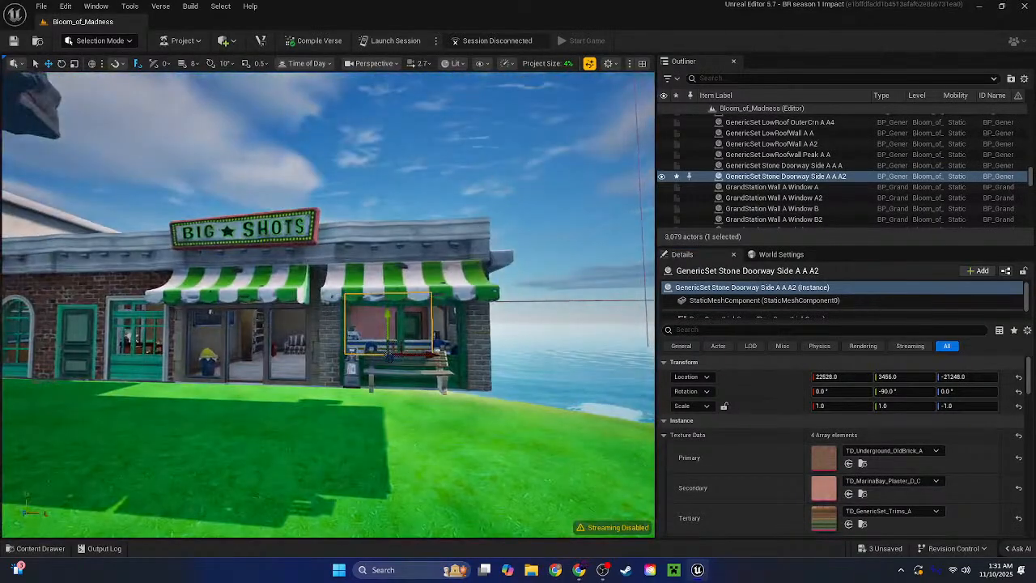
key("Escape")
Examine the "reckless" gallery props for another wall or window piece that suits the Big Shots storefront
left_click(35, 548)
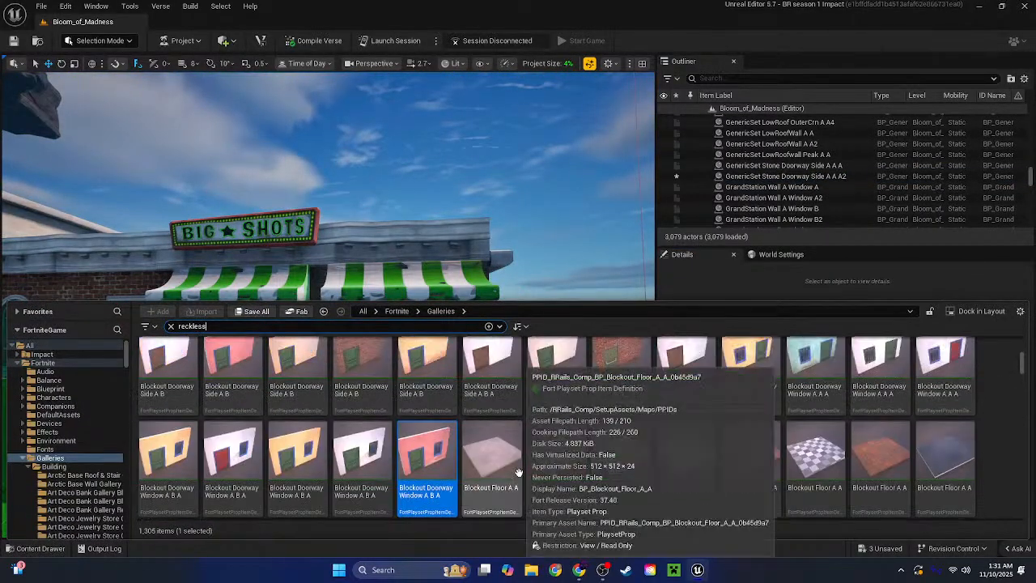
scroll(531, 471, "down", 2)
scroll(534, 473, "down", 6)
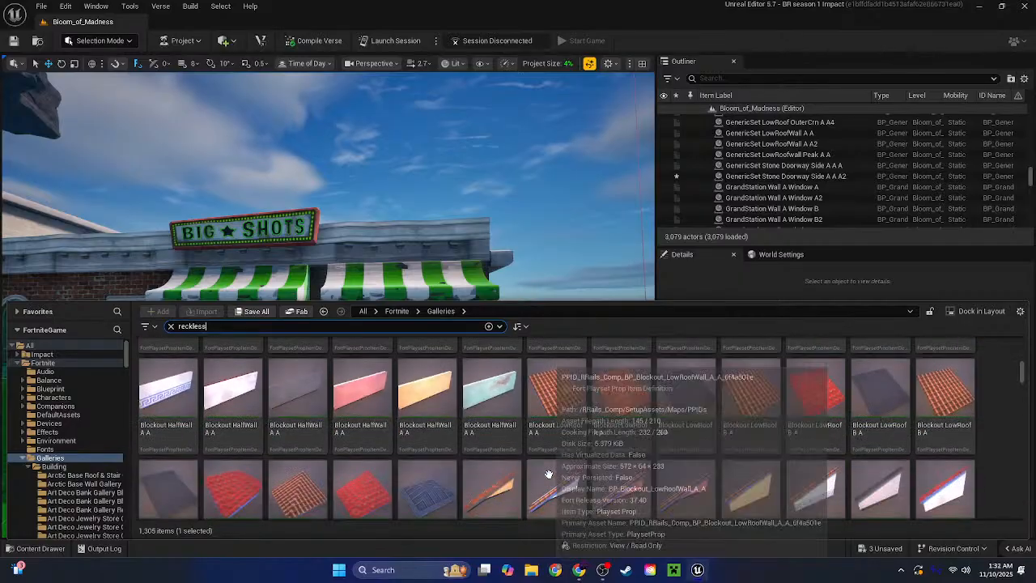
scroll(648, 453, "down", 6)
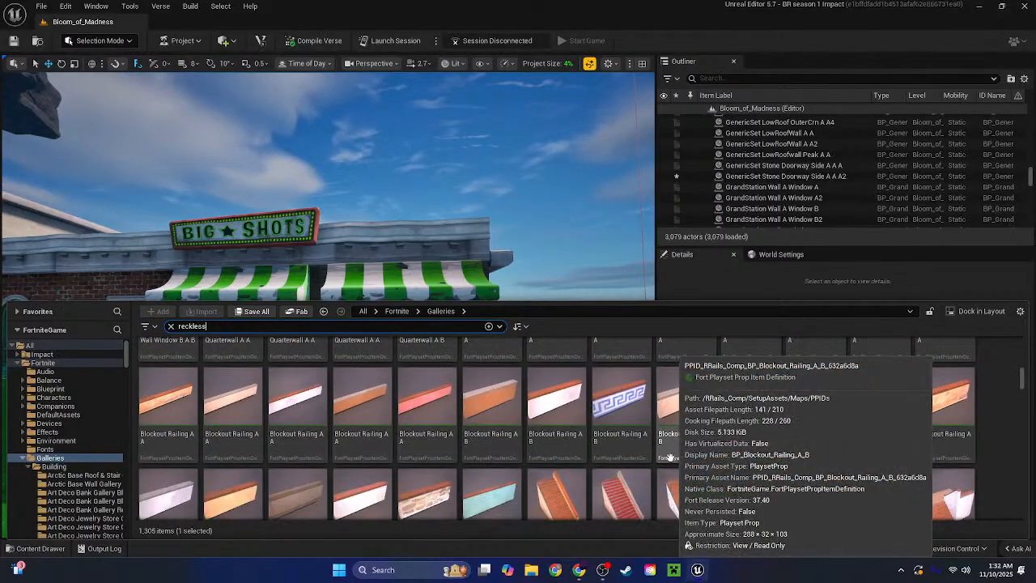
scroll(759, 448, "down", 6)
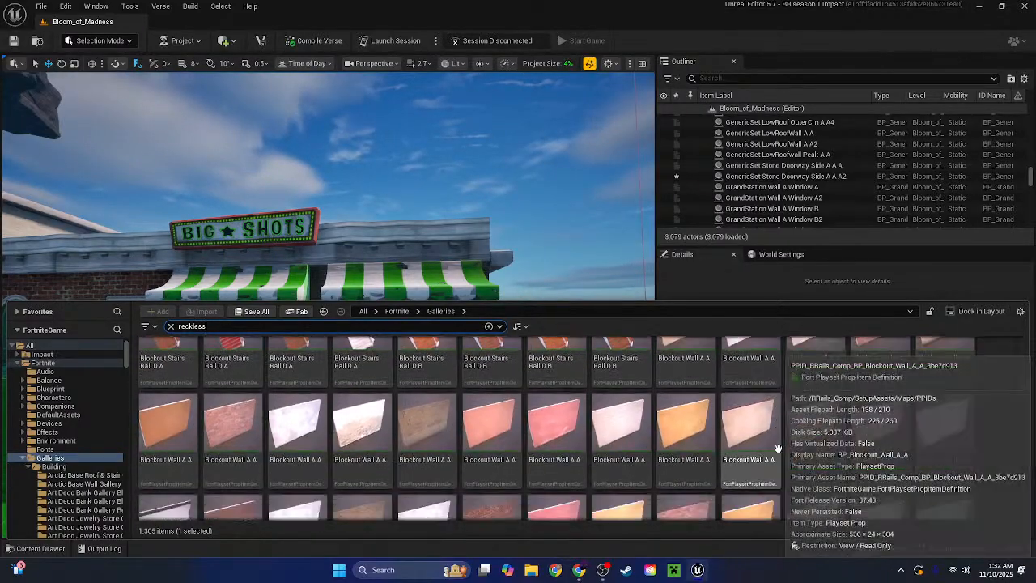
scroll(778, 446, "down", 6)
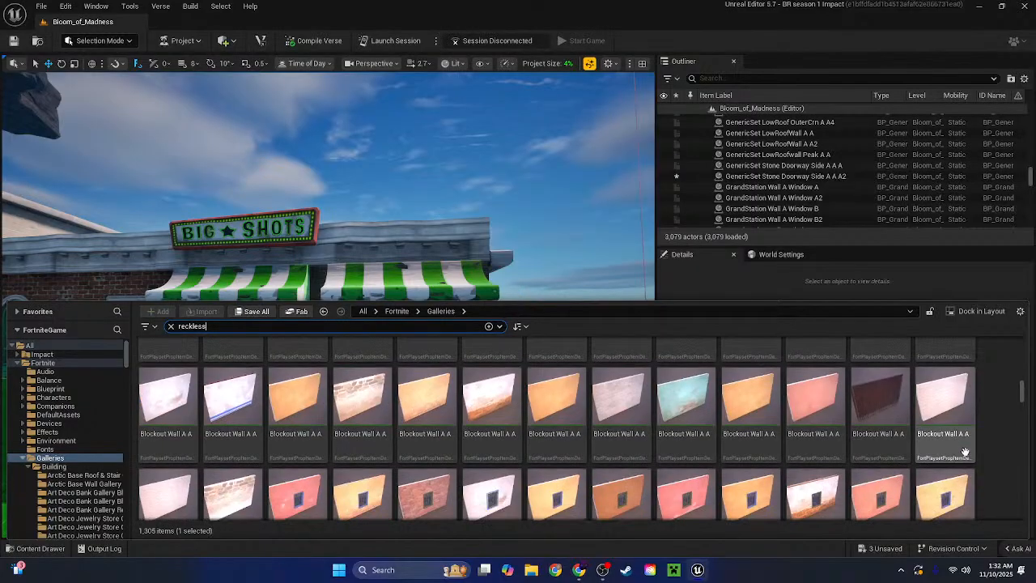
scroll(955, 441, "down", 5)
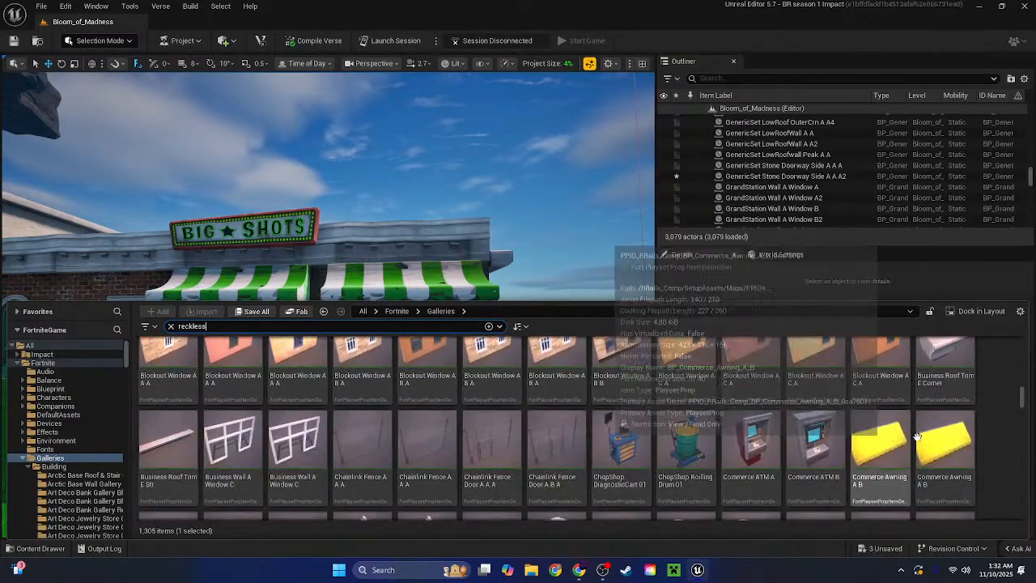
scroll(972, 438, "down", 2)
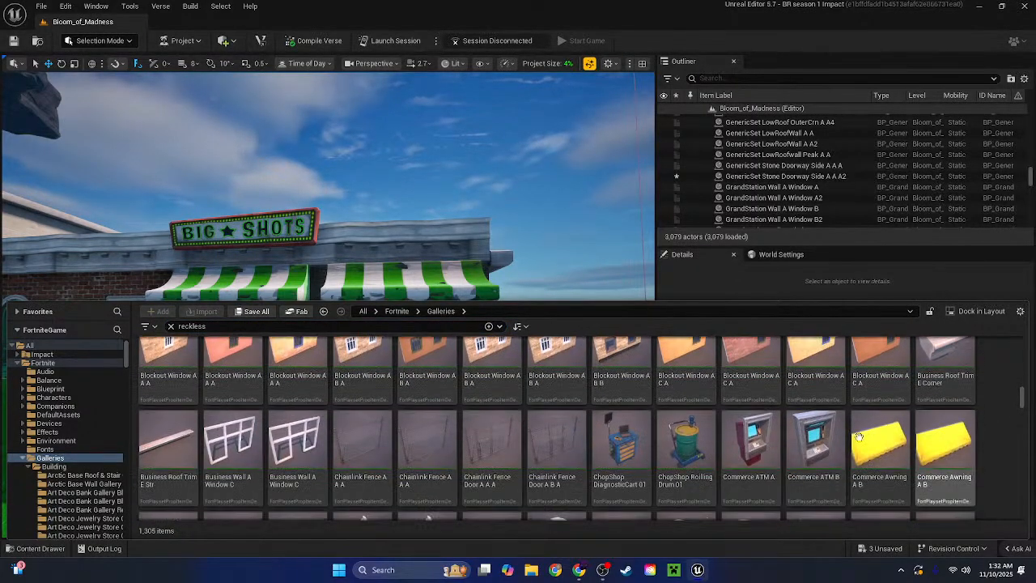
scroll(507, 442, "up", 2)
scroll(503, 452, "down", 10)
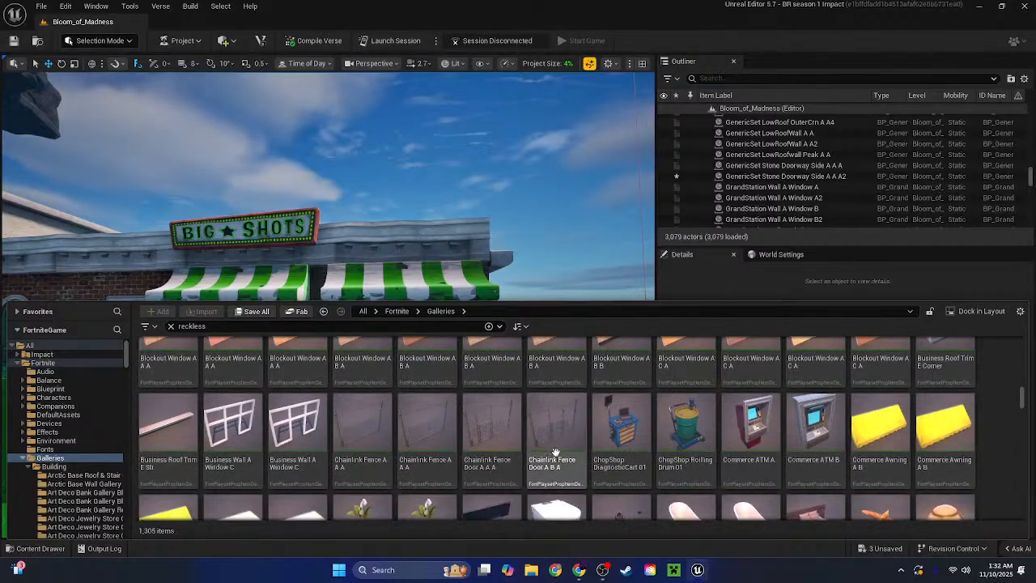
scroll(588, 443, "down", 3)
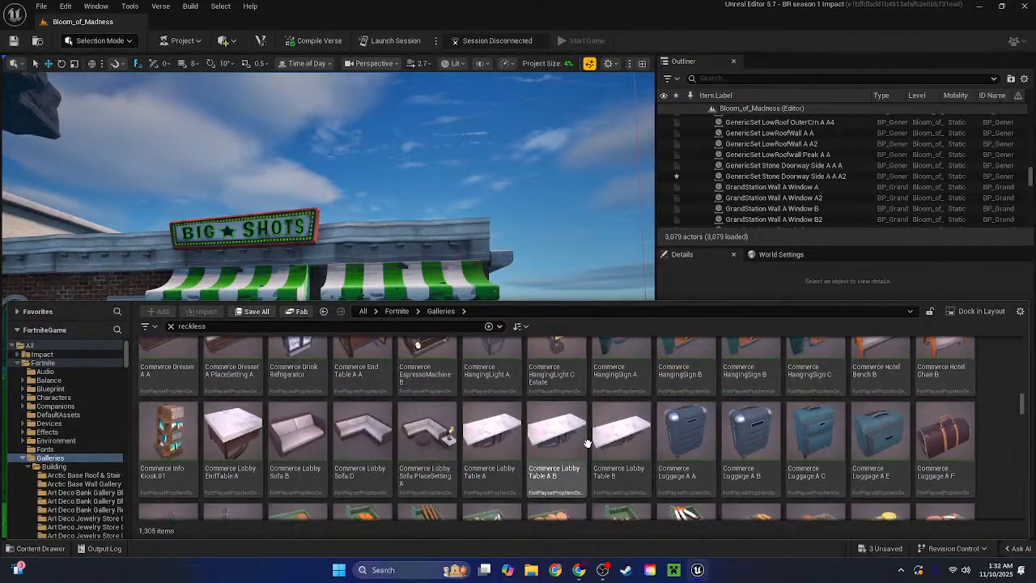
scroll(588, 443, "up", 3)
Duplicate the RiverCapitol Res Window A A2 wall and move the copy to the Big Shots entrance at X 22016
right_click_drag(497, 247, 386, 343)
key("w")
key("s")
key("a")
left_click(343, 311)
right_click_drag(343, 311, 510, 308)
key("d")
right_click_drag(399, 299, 404, 299)
key("s")
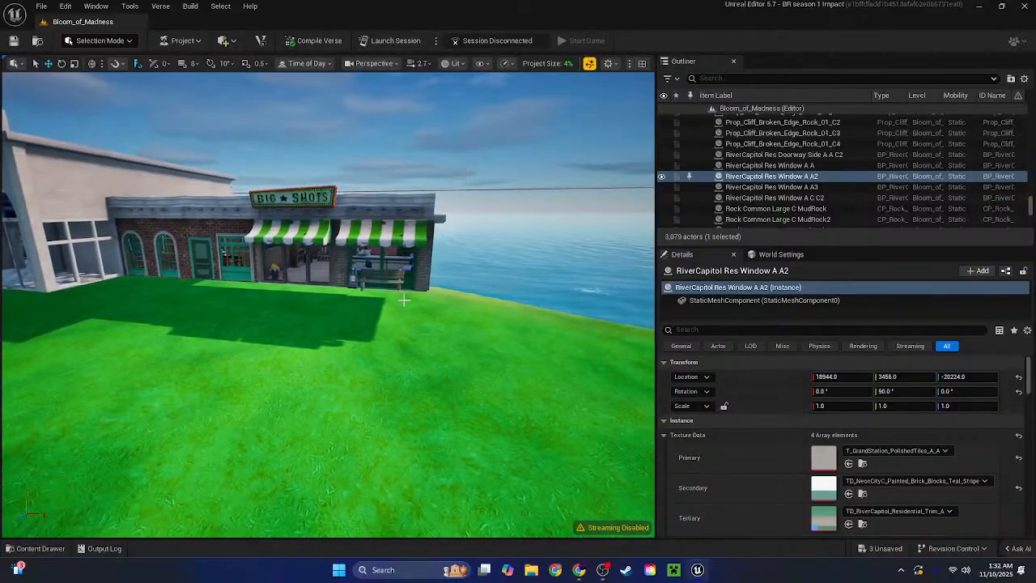
key("ctrl+d")
right_click_drag(346, 326, 208, 290)
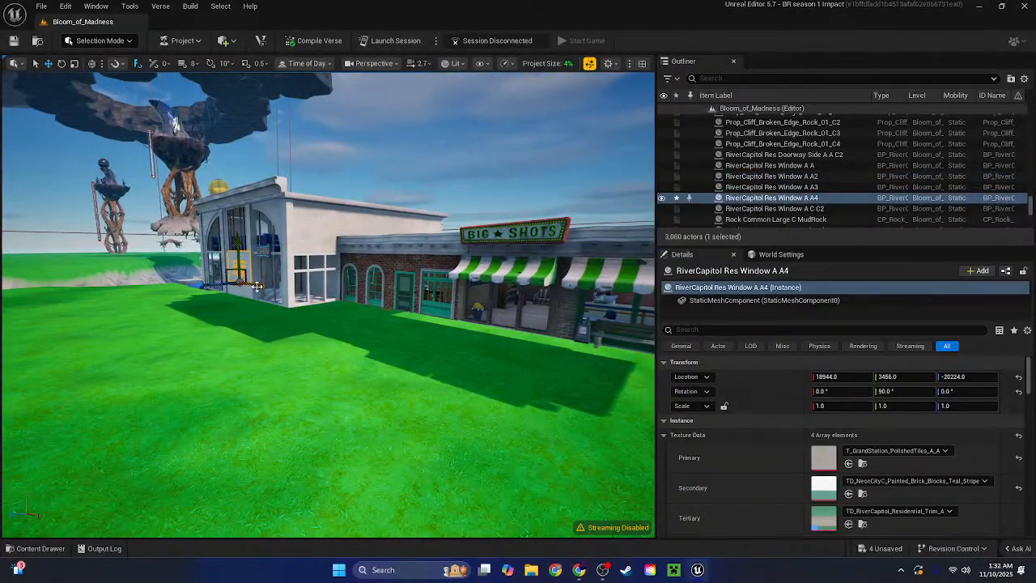
right_click_drag(563, 362, 572, 417)
key("w")
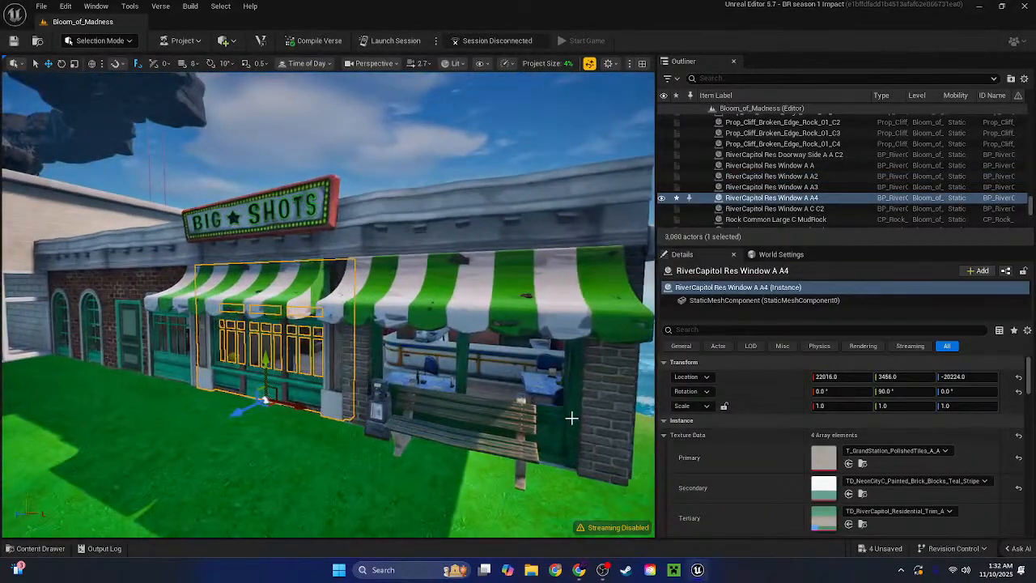
Replace the stone doorway wall behind the bench with the copied RiverCapitol window wall, moved to X 22528
left_click(572, 416)
key("Delete")
left_click(296, 390)
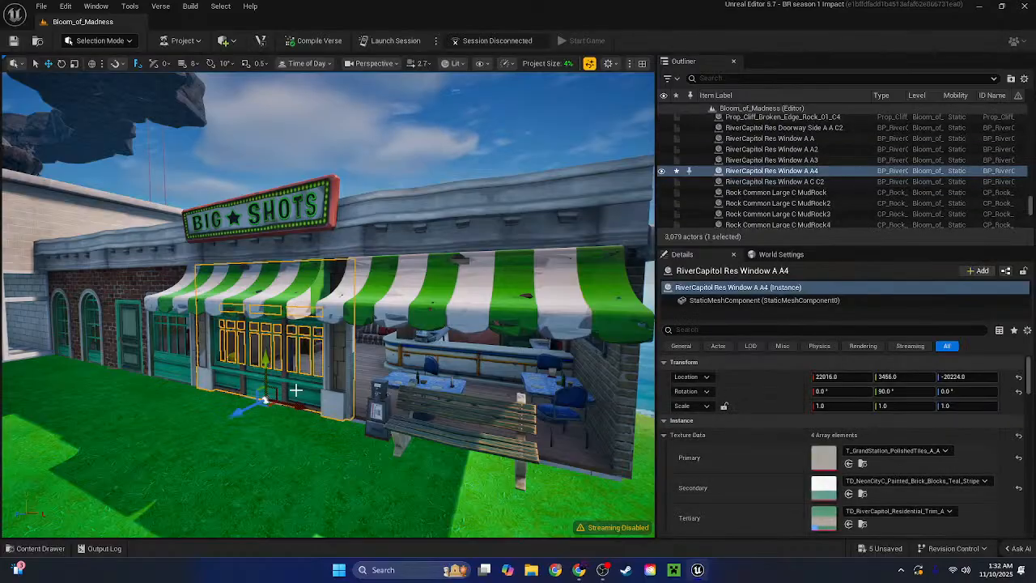
left_click_drag(298, 407, 511, 442)
key("w")
right_click_drag(511, 442, 566, 446)
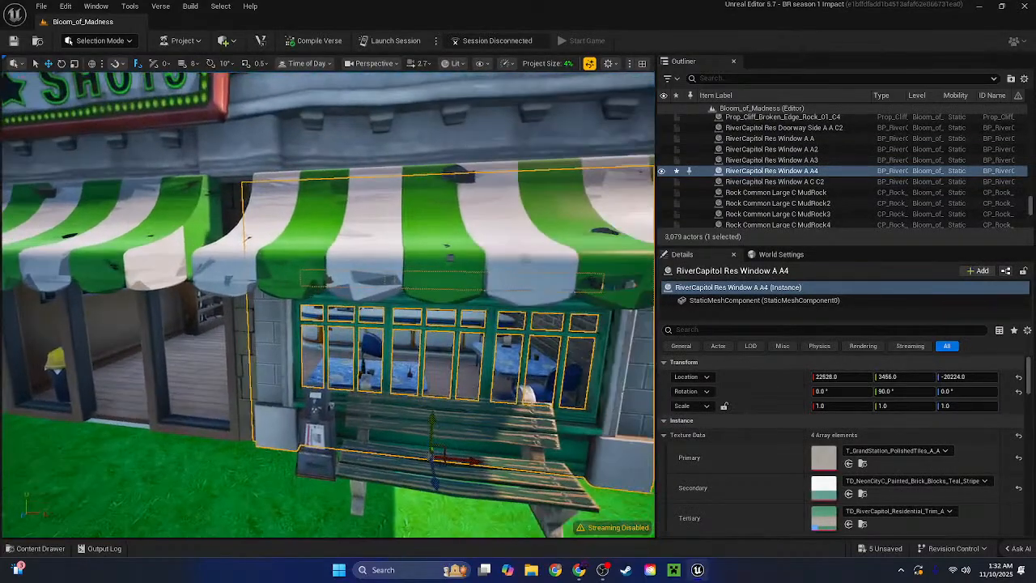
Copy the TattooShop wall's Primary plaster texture, TD_MarinaBay_Plaster_D_C, to the Secondary texture of the RiverCapitol window wall behind the bench
left_click(241, 363)
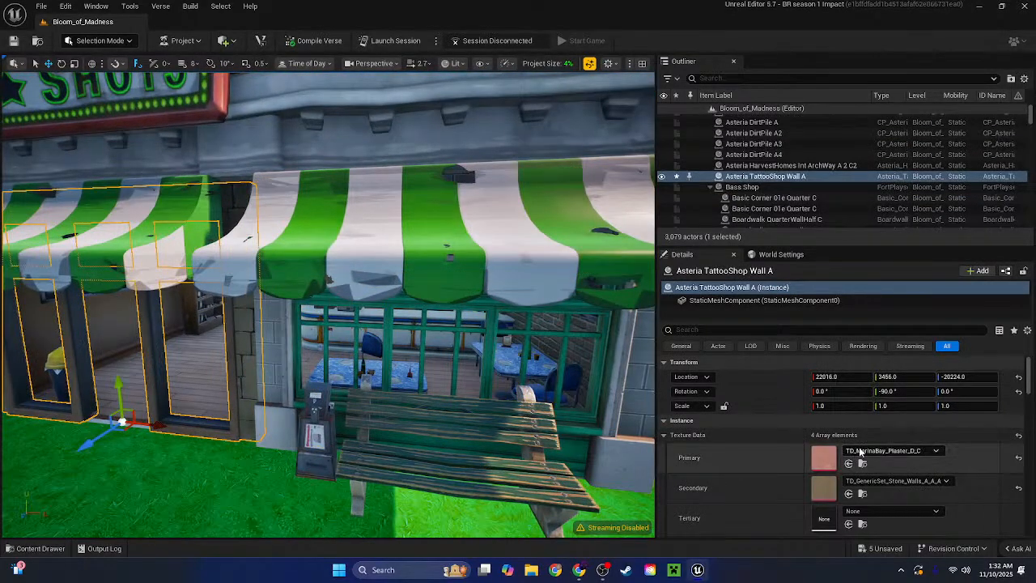
right_click(861, 452)
left_click(882, 472)
left_click(287, 357)
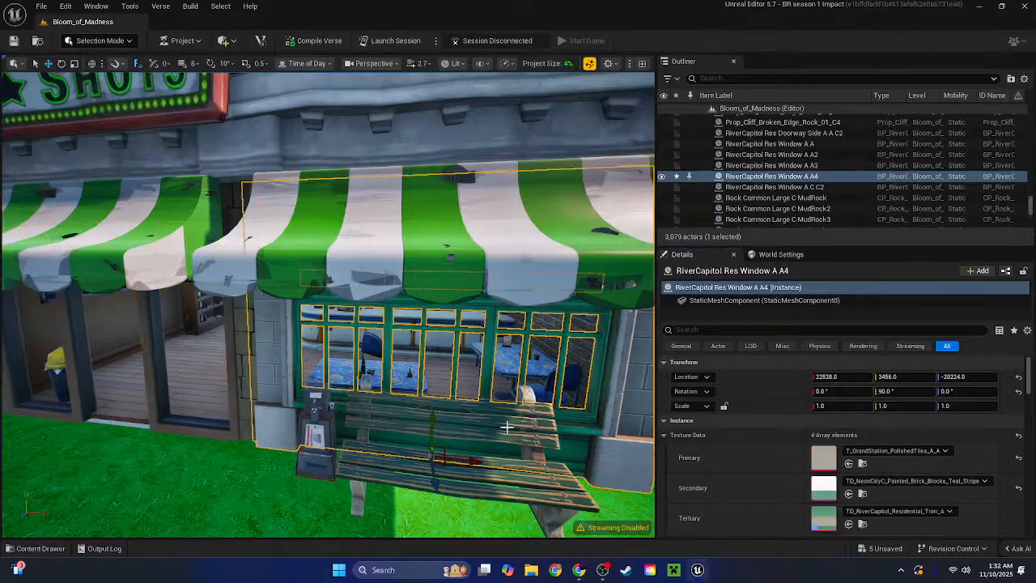
left_click(728, 484, "shift")
Copy the Secondary texture TD_Underground_OldBrick_A_2Layer from the neighbouring RiverCapitol Res Doorway Side wall
left_click(212, 364)
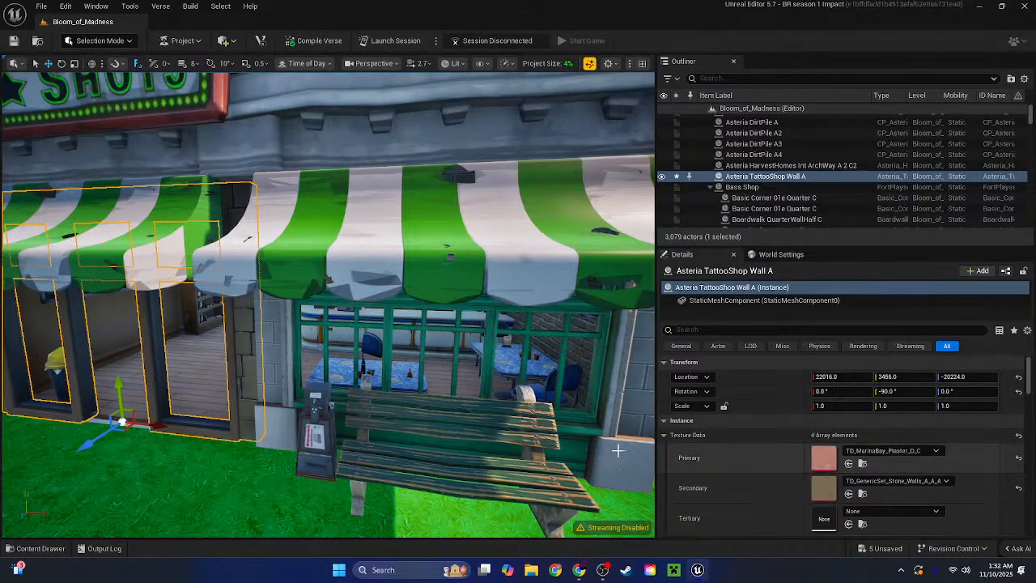
right_click_drag(620, 451, 240, 236)
left_click(240, 235)
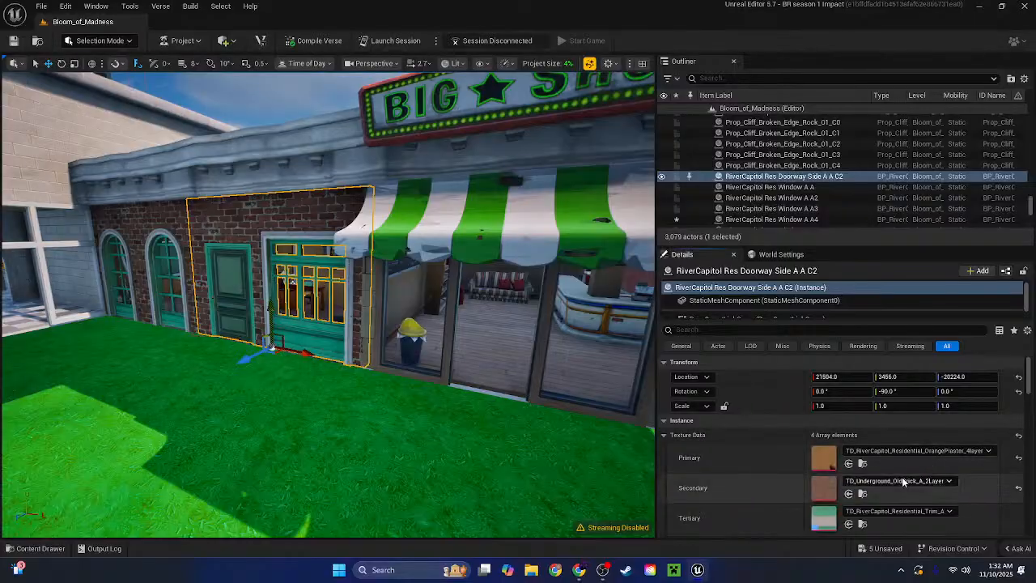
right_click(846, 477)
left_click(923, 502)
Try TD_Underground_OldBrick_A_2Layer as the Primary texture of both the TattooShop wall and the window wall, and undo it
right_click_drag(573, 364, 454, 309)
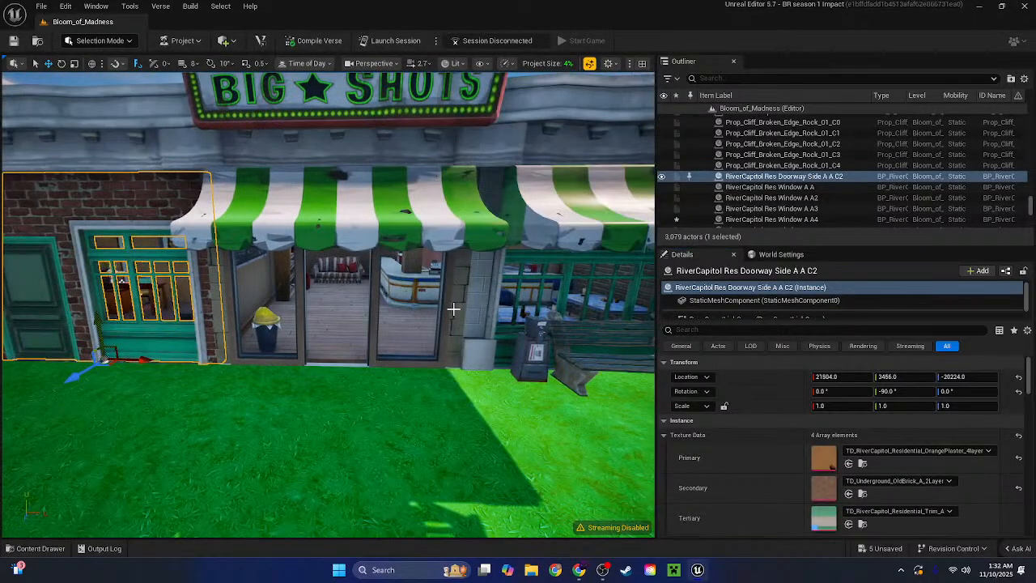
left_click(454, 309)
left_click(565, 354, "ctrl")
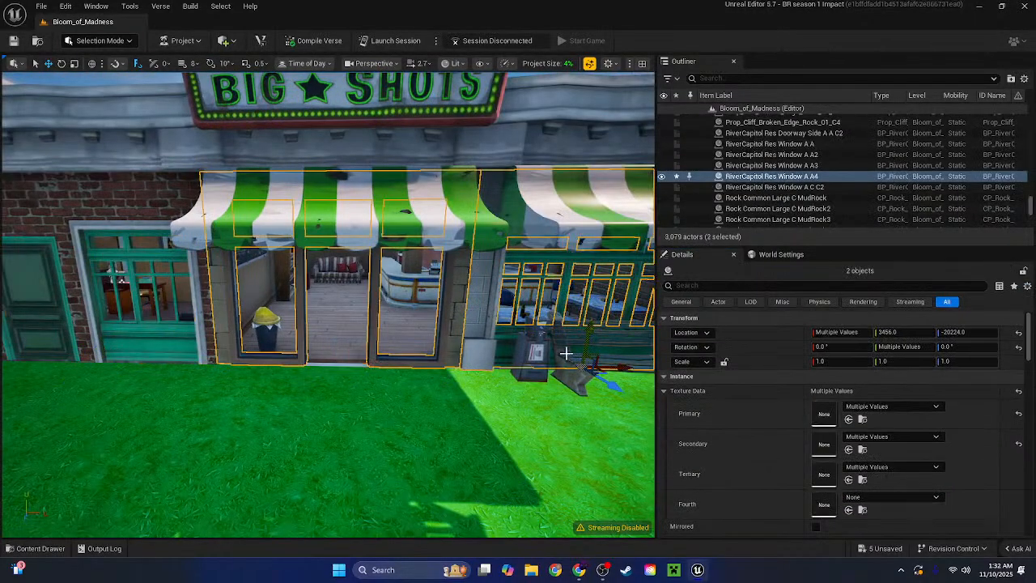
left_click(727, 418, "shift")
key("w")
right_click_drag(504, 358, 461, 358)
key("a")
key("d")
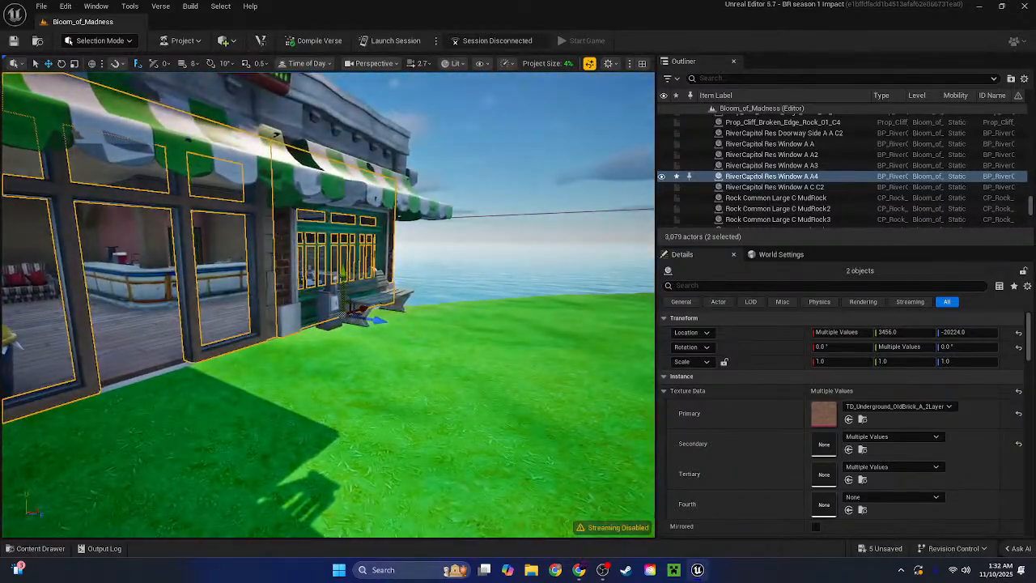
key("ctrl+z")
key("ctrl+z")
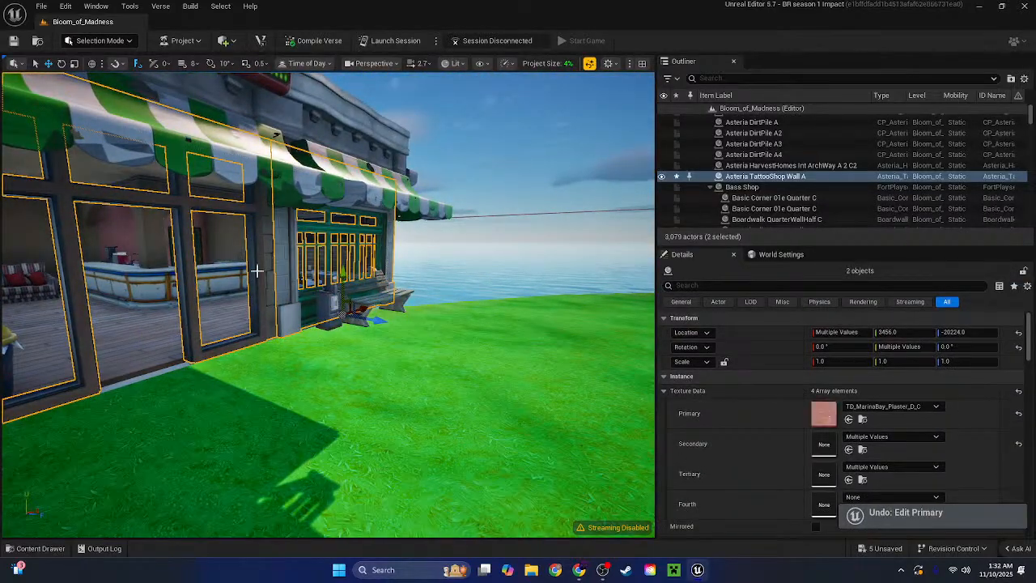
Apply TD_Underground_OldBrick_A_2Layer as the TattooShop wall's Secondary texture and the RiverCapitol window wall's Primary texture
left_click(257, 271)
left_click(705, 495, "shift")
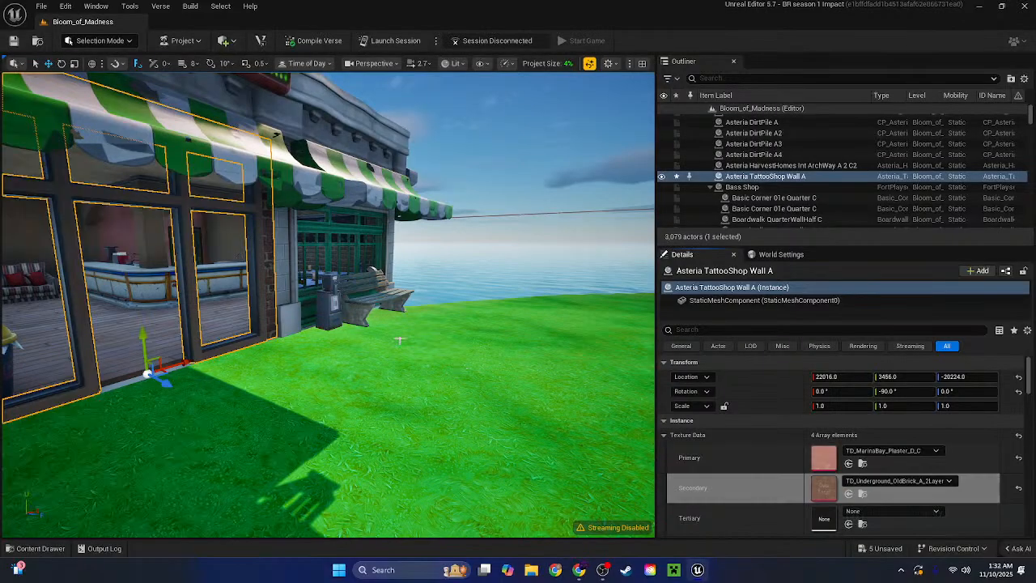
left_click(296, 289)
left_click(768, 459, "shift")
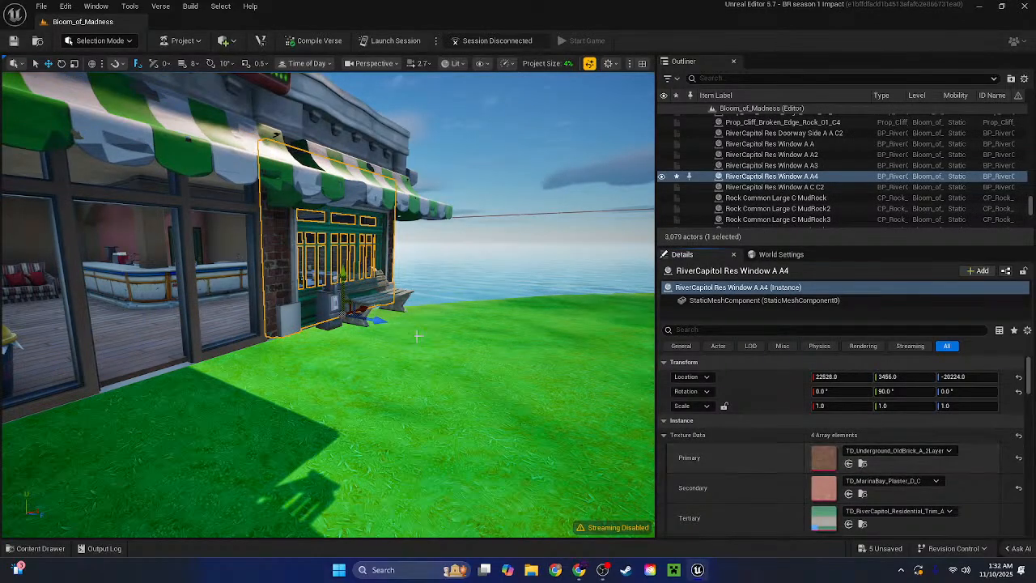
Apply TD_Underground_OldBrick_A_2Layer as the Primary texture of the three Big Shots BrickSimple SolidWall pieces and the ThreeQuarter wall
key("f")
right_click_drag(328, 304, 519, 304)
left_click(340, 324)
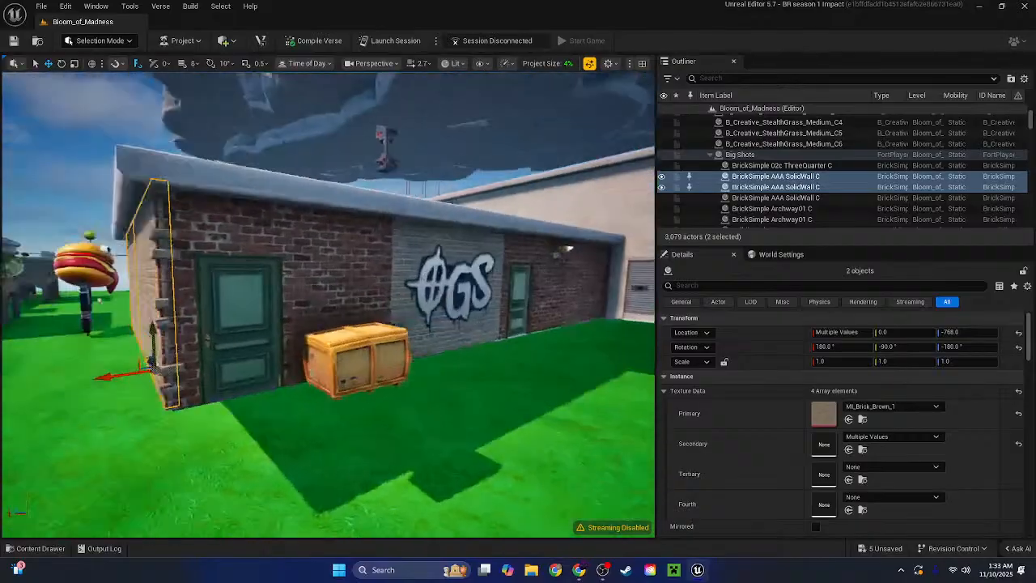
left_click(686, 417, "shift")
key("a")
mouse_move(366, 288)
right_mouse_down()
mouse_move(429, 288)
mouse_move(366, 289)
right_mouse_up()
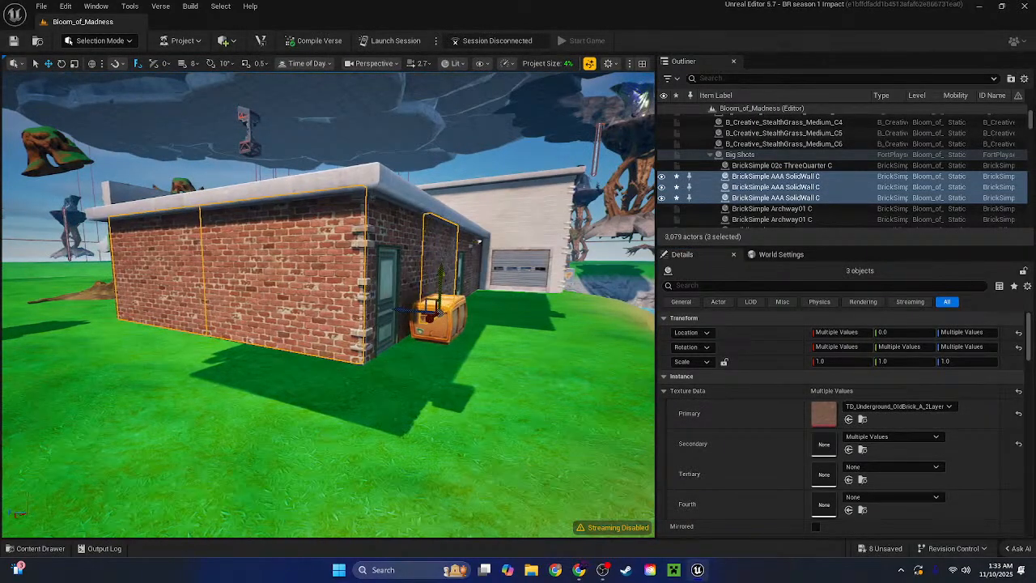
left_click(368, 286)
left_click(714, 461, "shift")
Copy the Secondary texture TD_MarinaBay_Plaster_D_C from the RiverCapitol window wall inside Big Shots
key("w")
right_click_drag(356, 332, 486, 224)
key("d")
scroll(328, 304, "down", 4)
key("a")
scroll(328, 304, "up", 3)
key("s")
key("w")
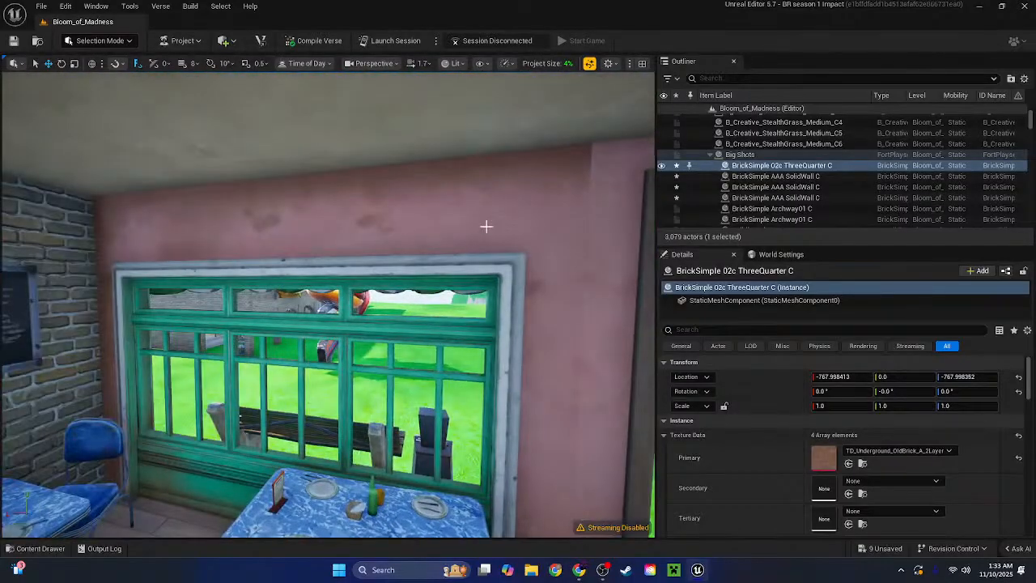
left_click(485, 224)
right_click(839, 490)
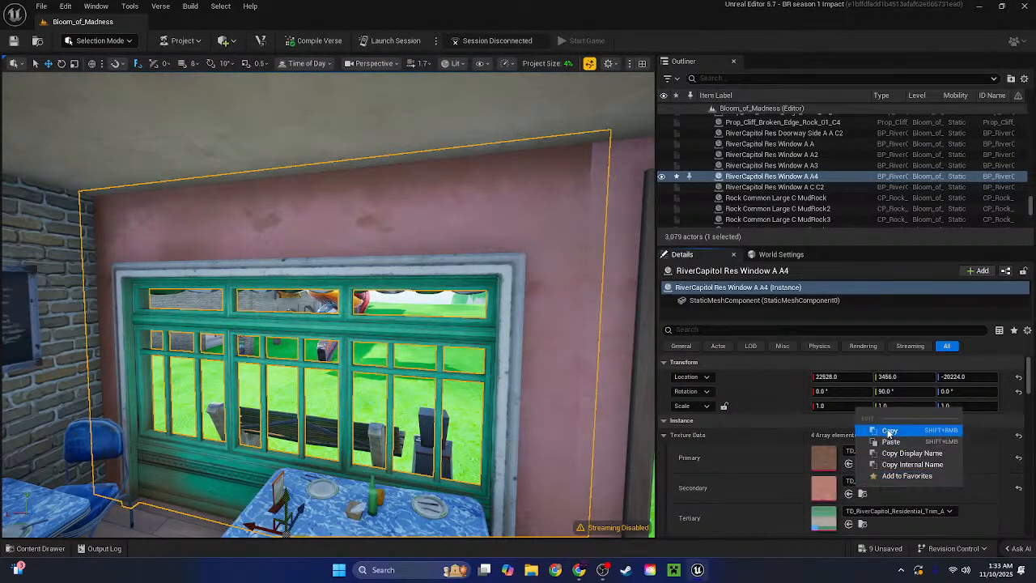
Apply TD_MarinaBay_Plaster_D_C as the Secondary texture of the two SolidWall pieces beside the kitchen and the wall behind the couch
right_click_drag(376, 315, 492, 259)
left_click(475, 276)
key("w")
left_click(564, 248, "shift")
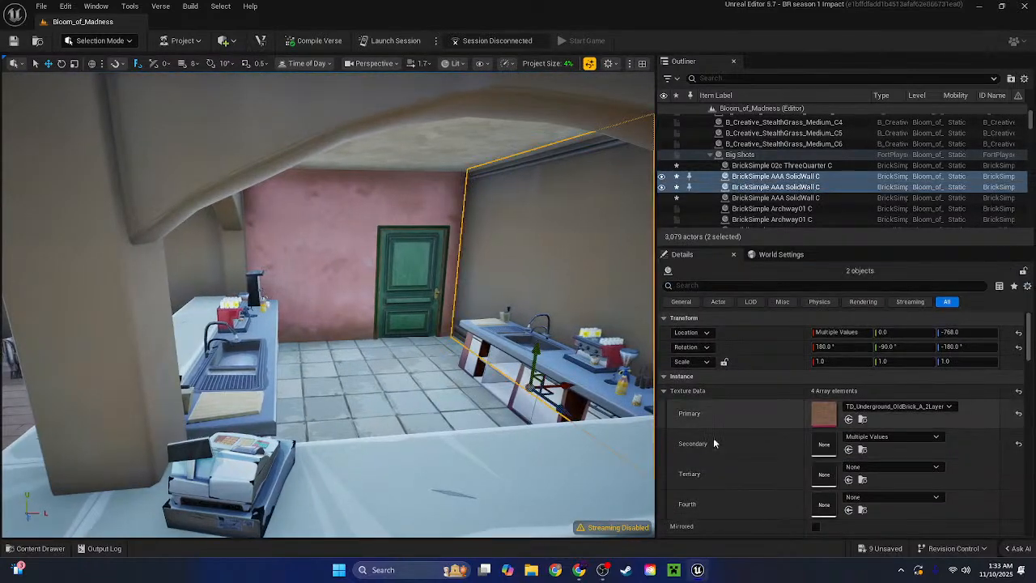
left_click(713, 439, "shift")
right_click_drag(647, 323, 566, 323)
key("a")
key("a")
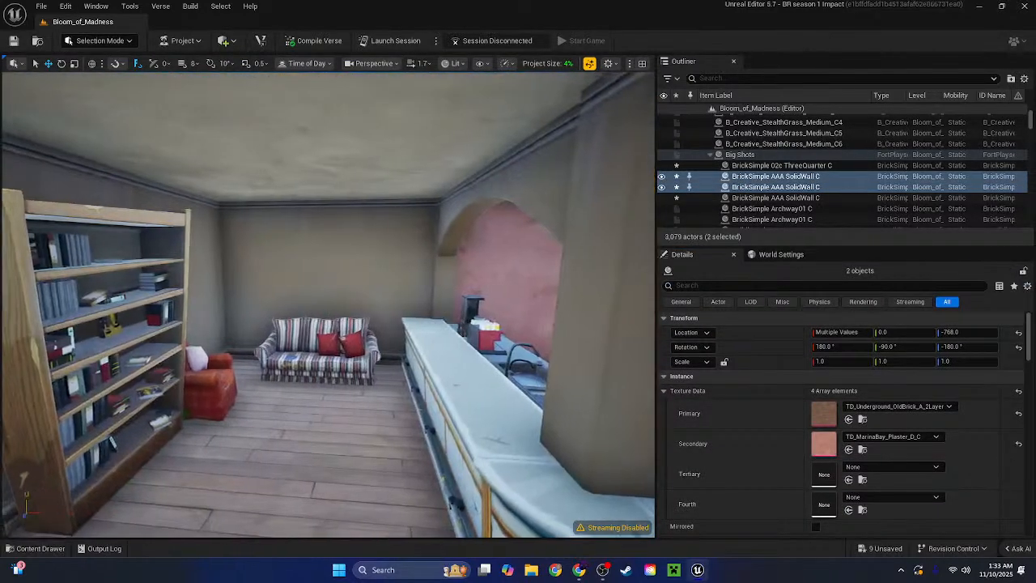
left_click(398, 264)
left_click(718, 478, "shift")
Apply TD_MarinaBay_Plaster_D_C as the Secondary texture of the two SolidWall pieces behind the chalkboard and bookcase
right_click_drag(514, 202, 385, 203)
key("d")
left_click(514, 202)
left_click(273, 178, "shift")
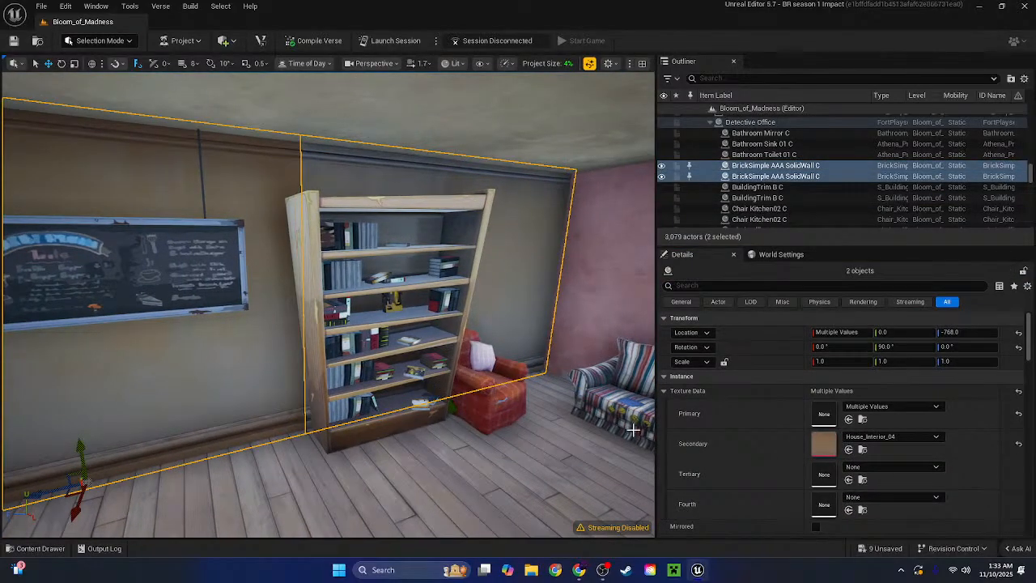
left_click(743, 452, "shift")
right_click_drag(518, 323, 554, 324)
key("s")
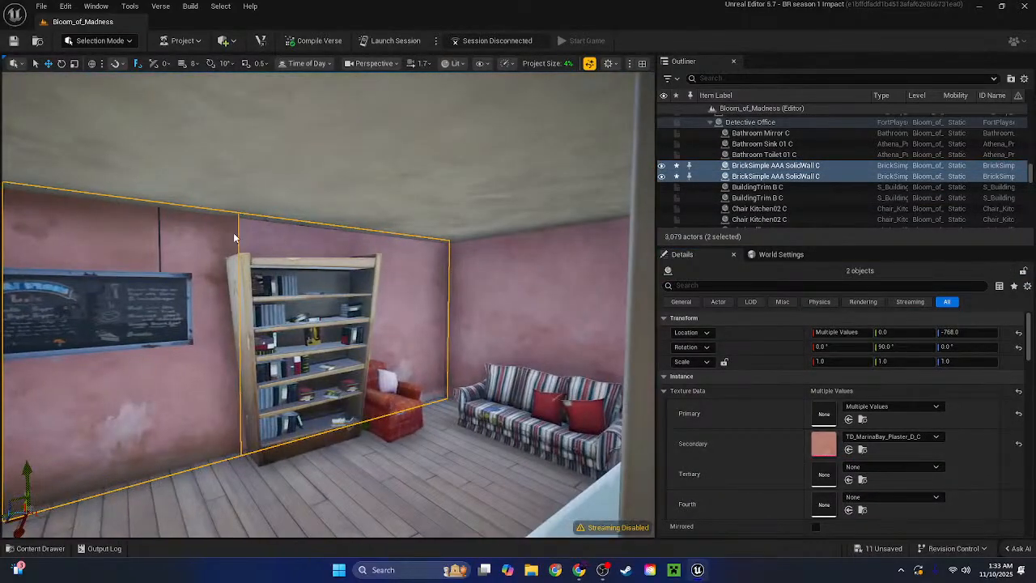
left_click(248, 240)
key("Escape")
Delete the dining furniture on the open floor near the green window, including the lone blue chair
right_click_drag(327, 248, 40, 248)
key("w")
key("s")
mouse_move(420, 354)
right_mouse_down()
mouse_move(364, 355)
mouse_move(461, 324)
mouse_move(397, 380)
mouse_move(420, 355)
right_mouse_up()
key("w")
key("s")
left_click(420, 355)
key("Delete")
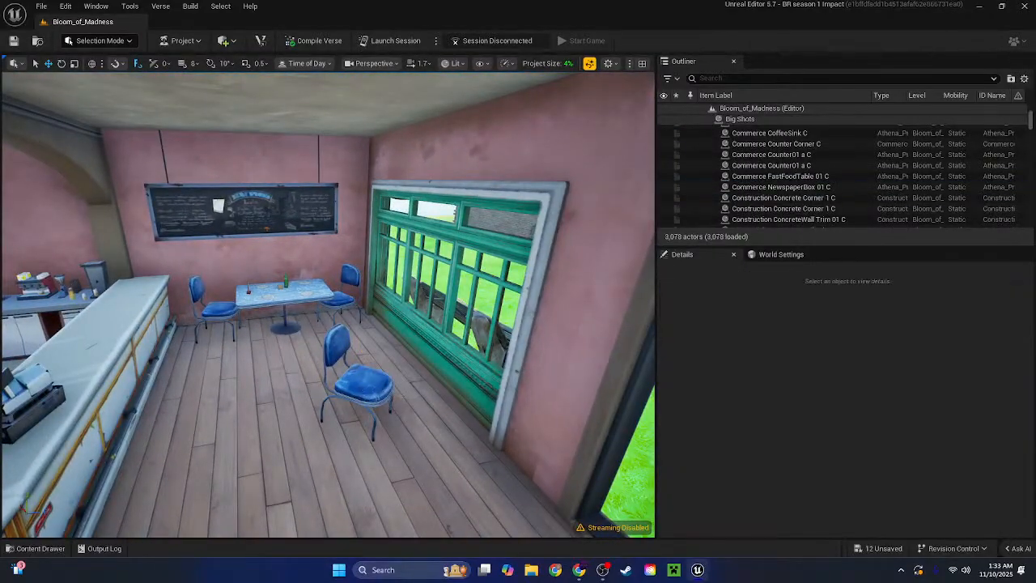
left_click(343, 384)
key("Delete")
Copy the Primary texture Apollo_Wood_Floor_C from a floor tile in the Detective Office
left_click(340, 384)
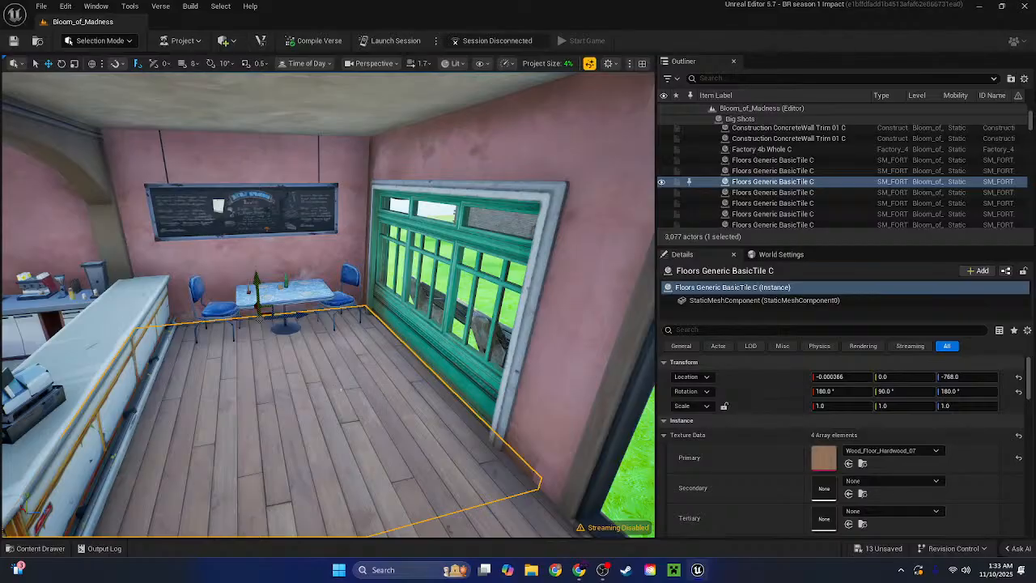
key("w")
right_click_drag(341, 389, 632, 405)
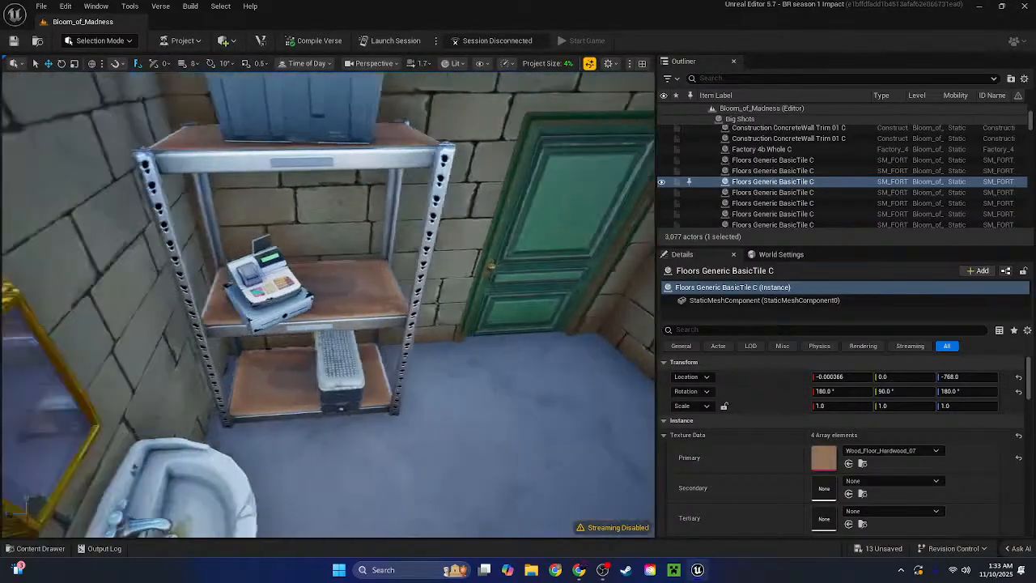
key("f")
right_click(916, 456)
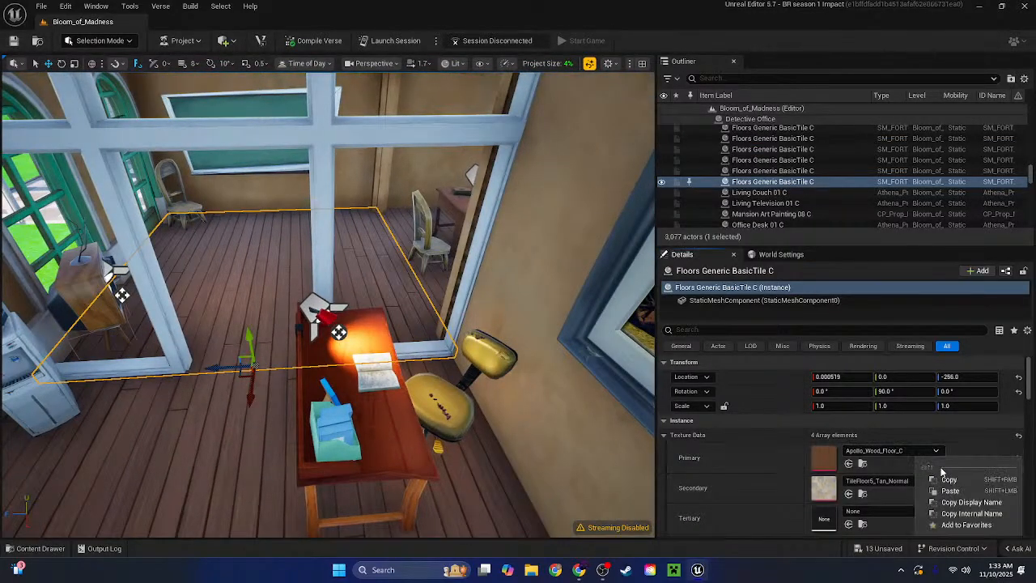
left_click(949, 479)
Apply Apollo_Wood_Floor_C as the Primary texture of the three wooden floor tiles around the Big Shots counter
right_click_drag(257, 293, 380, 259)
key("w")
right_click_drag(182, 425, 478, 425)
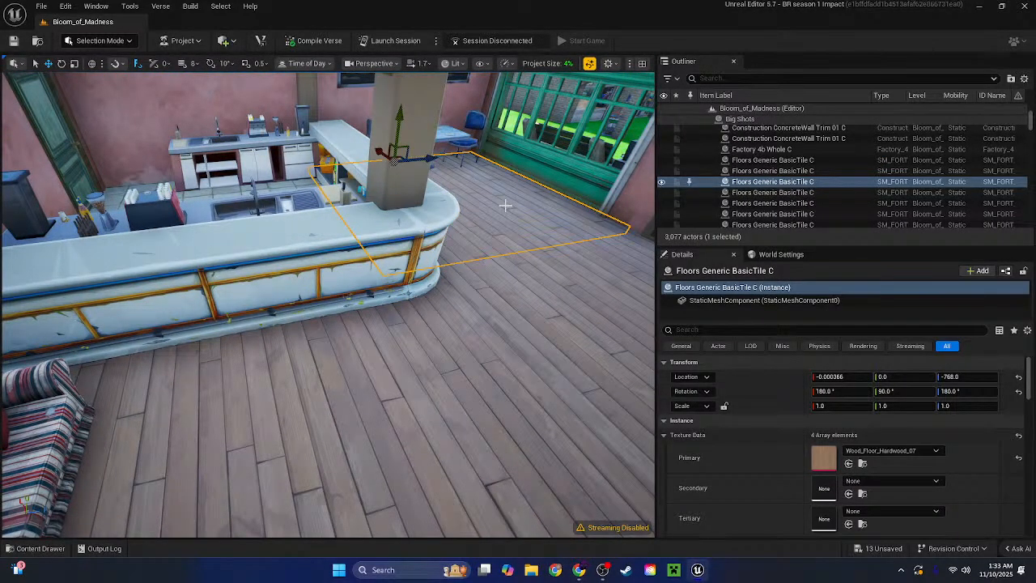
right_click_drag(526, 265, 563, 279)
left_click(563, 278, "shift")
left_click(340, 339, "shift")
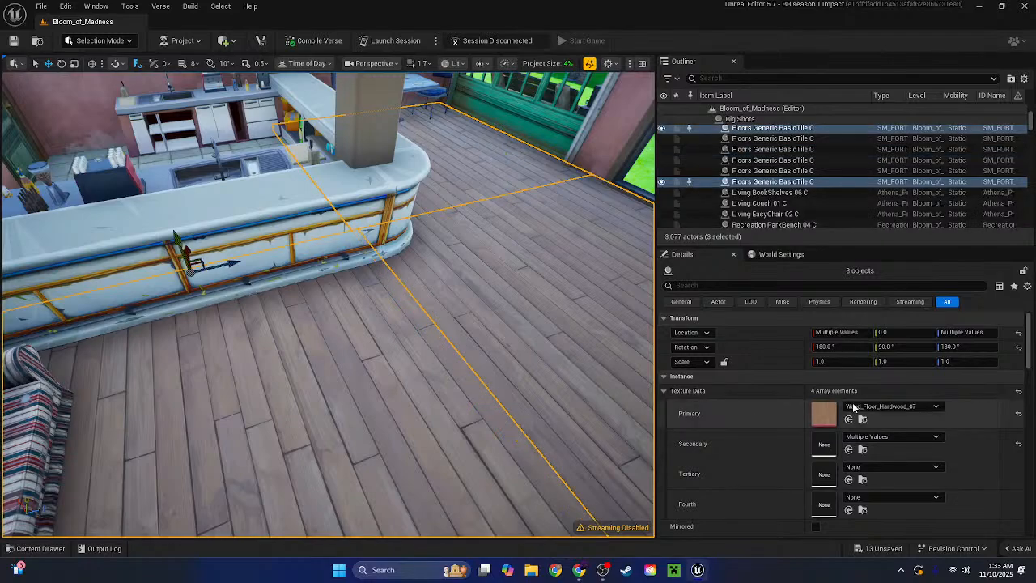
left_click(773, 414, "shift")
Copy the Primary texture PP_FloorTile2 from the checkered floor tile beside the stairs in Noms
key("w")
right_click_drag(485, 324, 631, 356)
left_click(207, 283)
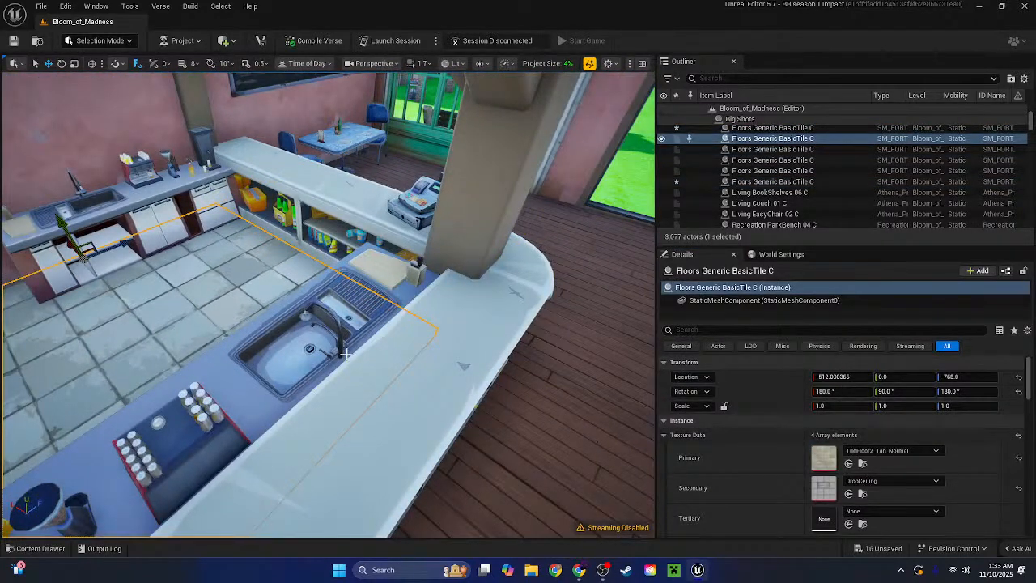
key("w")
right_click_drag(346, 354, 551, 356)
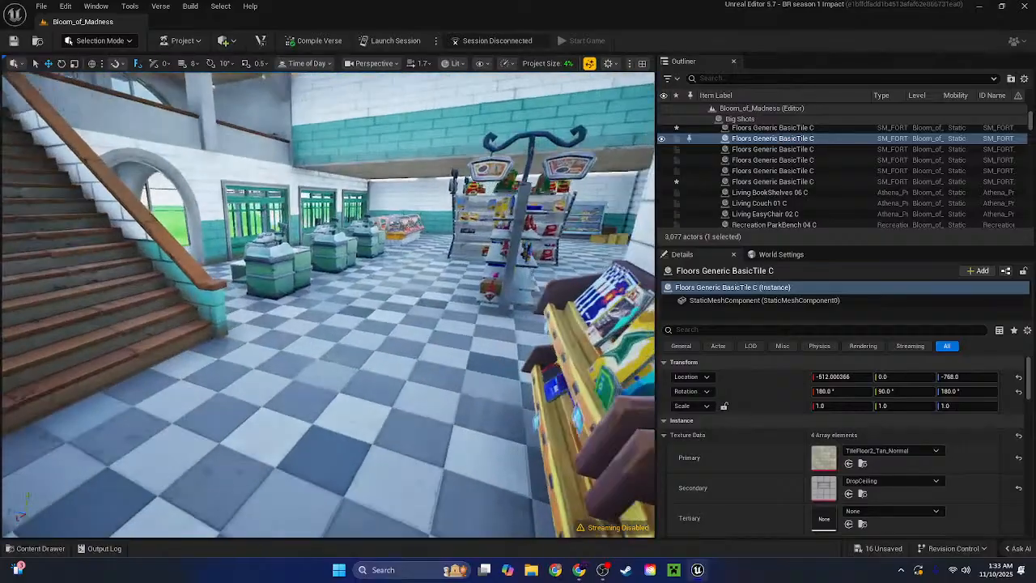
left_click(350, 383)
scroll(854, 467, "down", 2)
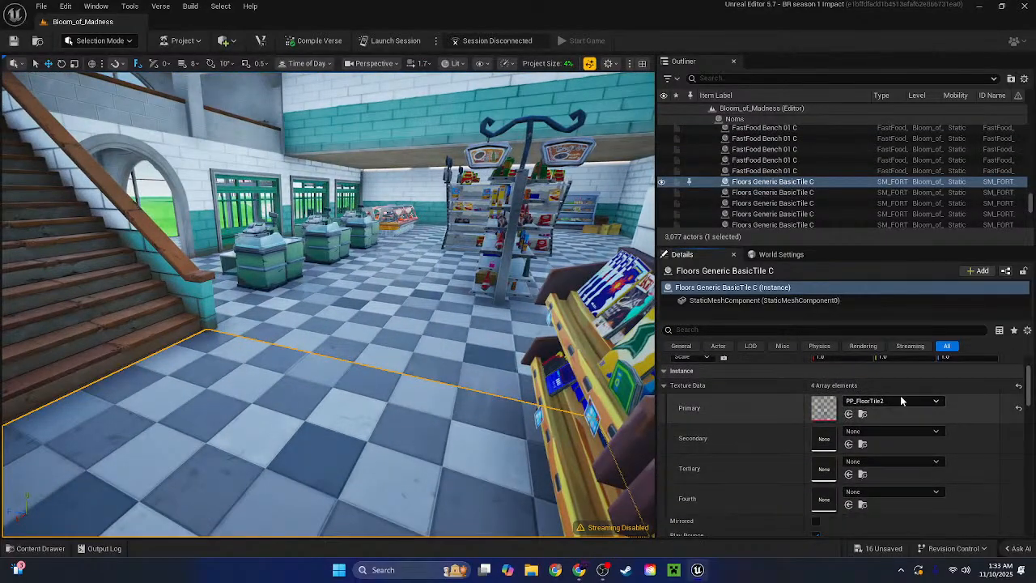
Apply PP_FloorTile2 as the Primary texture of the kitchen floor tile behind the Big Shots counter
key("w")
right_click_drag(385, 315, 566, 381)
key("w")
left_click(361, 293)
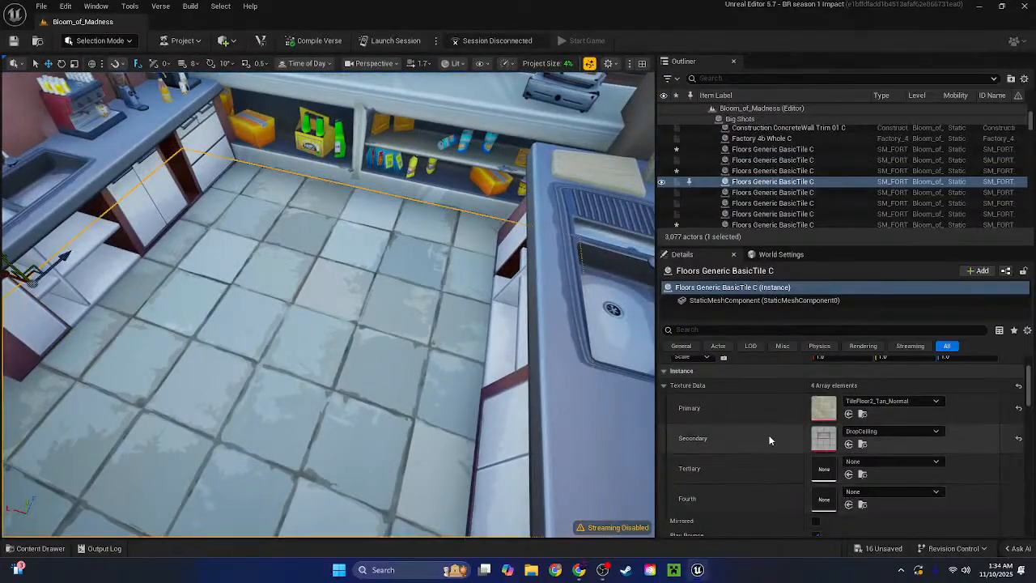
left_click(753, 411, "shift")
right_click_drag(603, 416, 518, 324)
key("Escape")
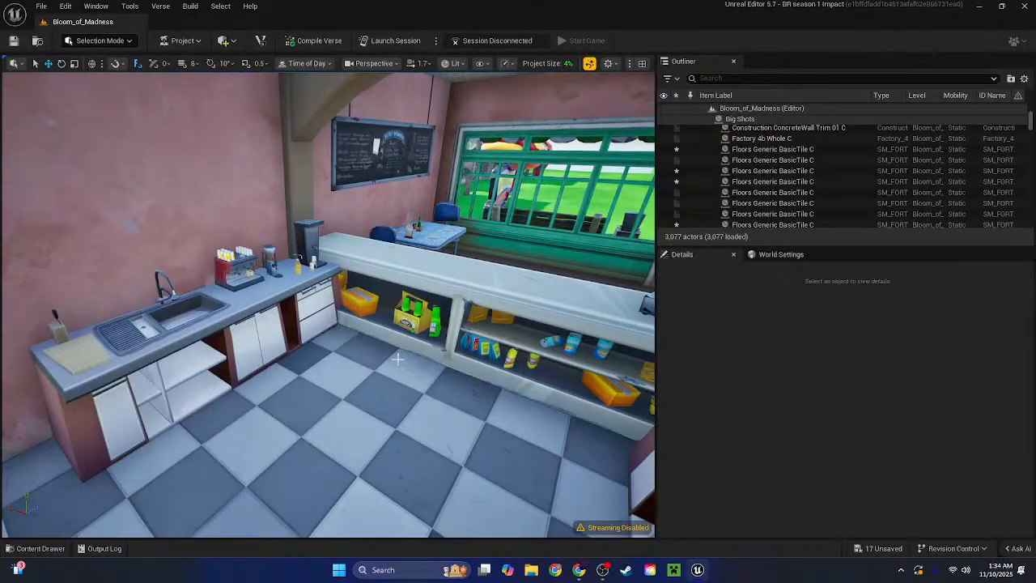
Delete the corner dining table and its two blue chairs under the chalkboard menu
right_click_drag(397, 359, 284, 364)
left_click(472, 355)
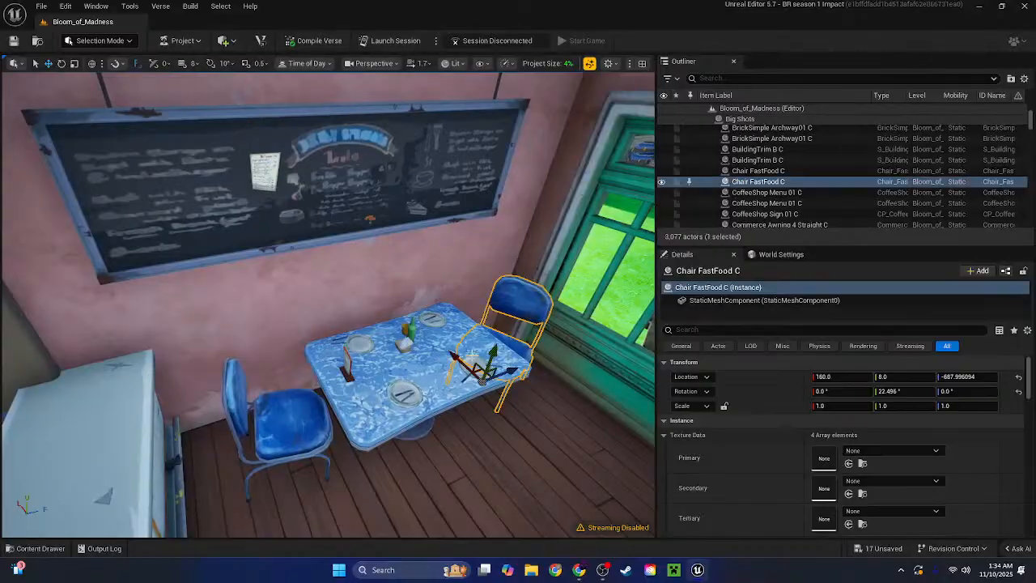
left_click(389, 364, "ctrl")
left_click(303, 407, "ctrl")
key("Delete")
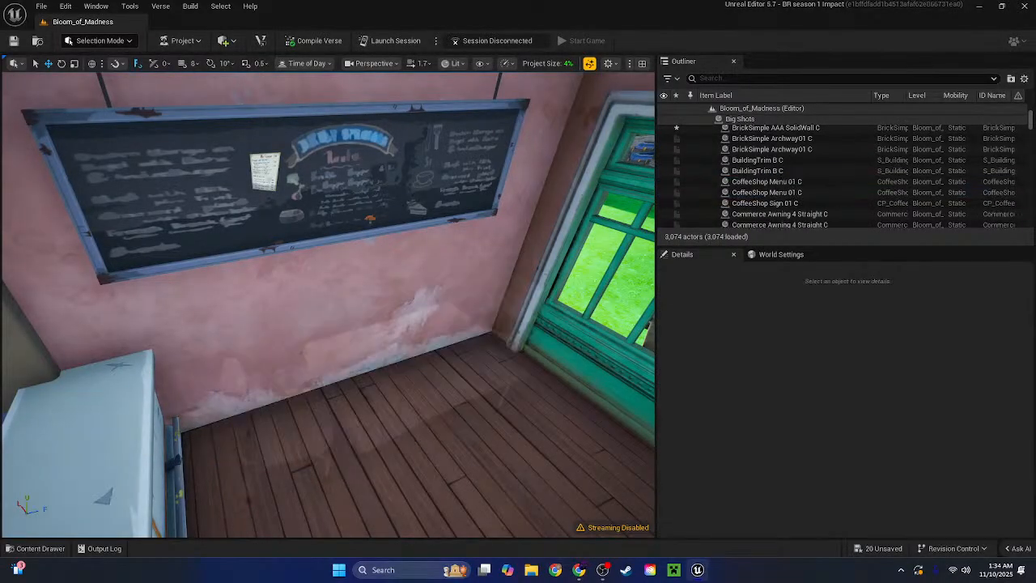
Delete the chalkboard menus, the bookcase, the red easy chair and the trash can
right_click_drag(381, 251, 502, 251)
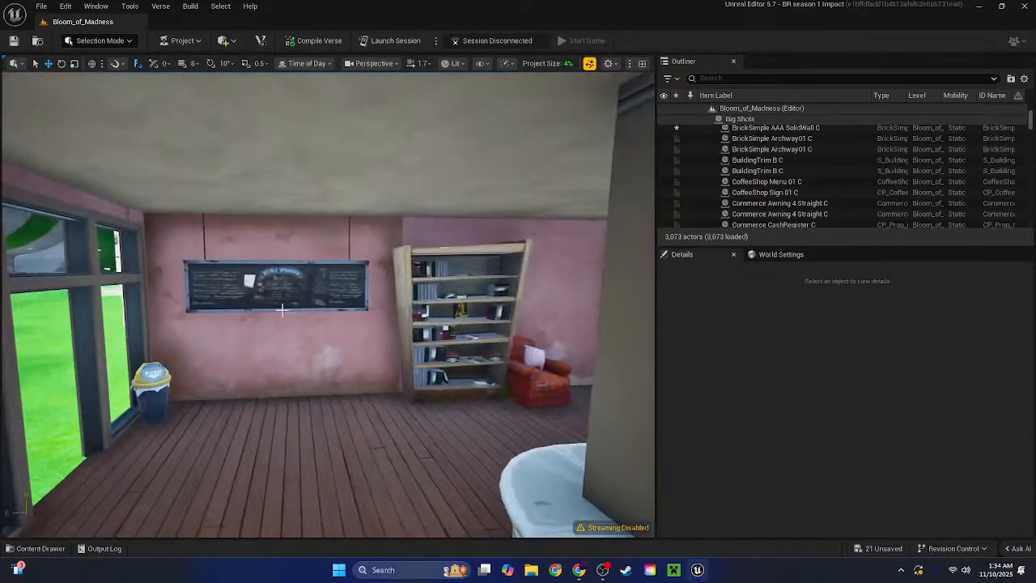
left_click(275, 280)
key("Delete")
right_click_drag(275, 279, 267, 275)
left_click(429, 371)
key("Delete")
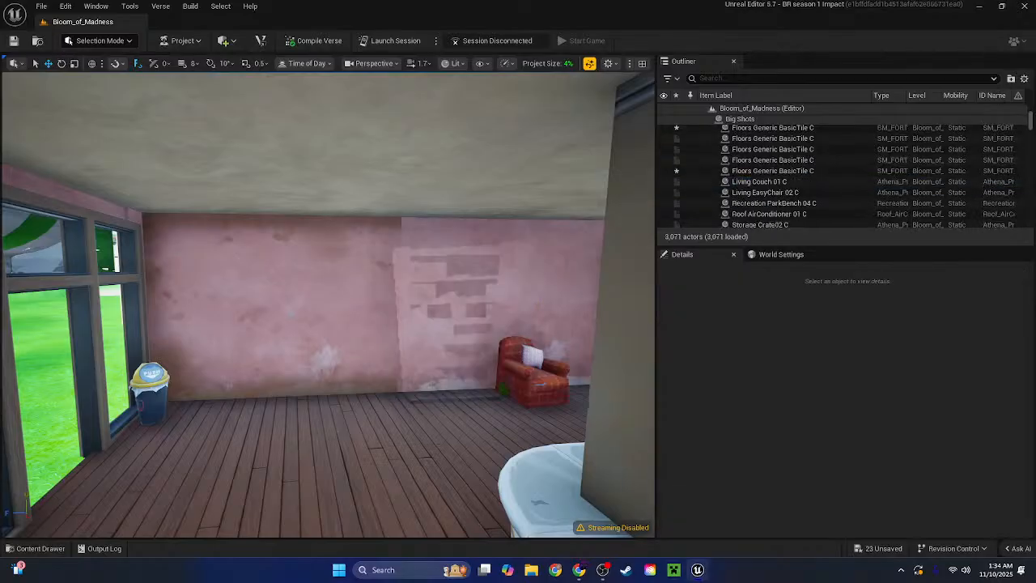
left_click(538, 374)
key("Delete")
left_click(150, 384)
key("Delete")
Delete the striped couch, both coffee sink units and the cash register
right_click_drag(158, 383, 349, 428)
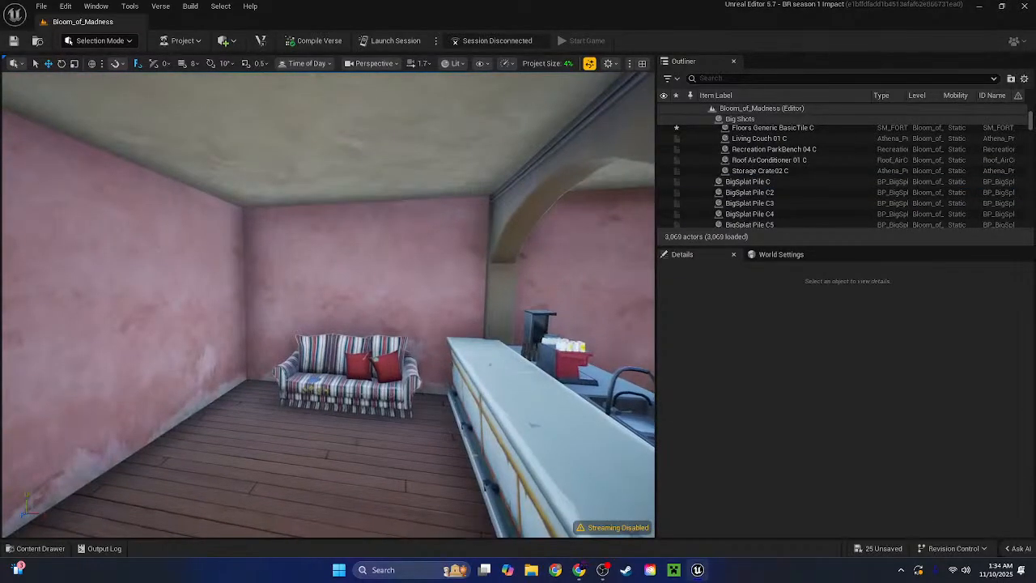
left_click(389, 376)
key("Delete")
right_click_drag(407, 381, 507, 397)
left_click(241, 327)
key("Delete")
left_click(495, 340)
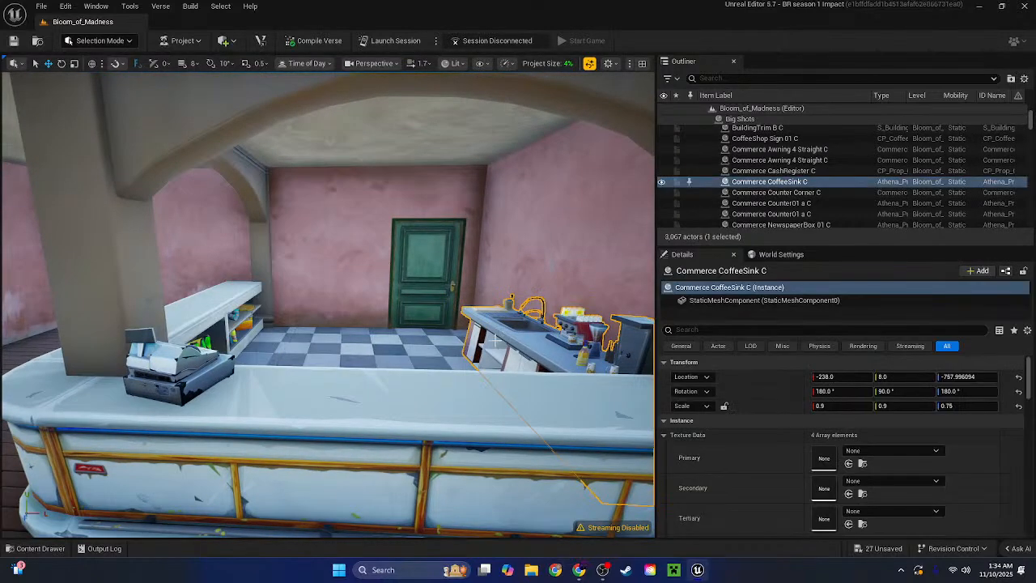
key("Delete")
left_click(207, 368)
key("Delete")
Copy TD_MarinaBay_Plaster_D_C from the green door's wall and apply it as the Primary texture of both archways and the pillar
right_click_drag(308, 324, 432, 316)
left_click(520, 311)
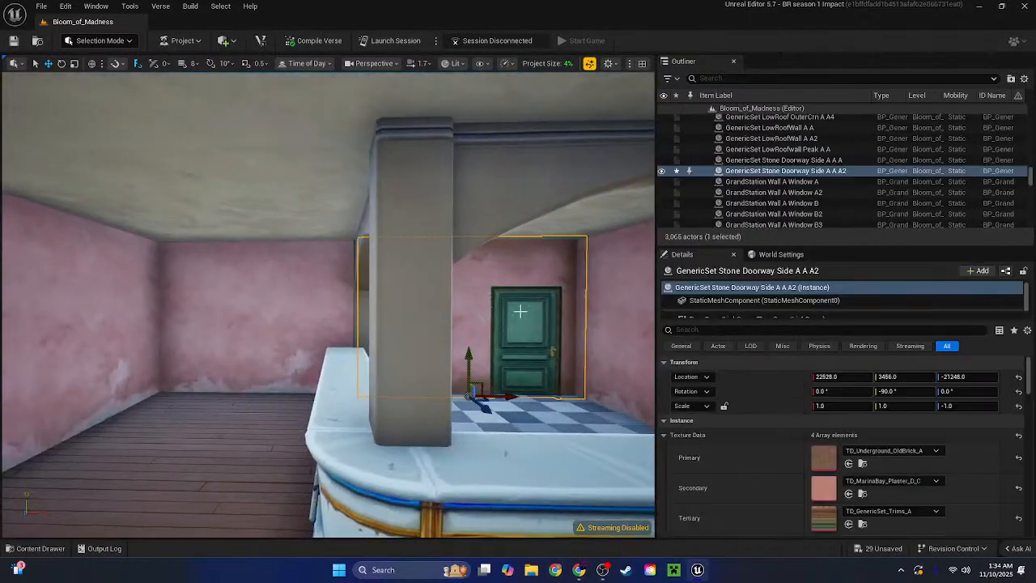
right_click(922, 493)
left_click(506, 212)
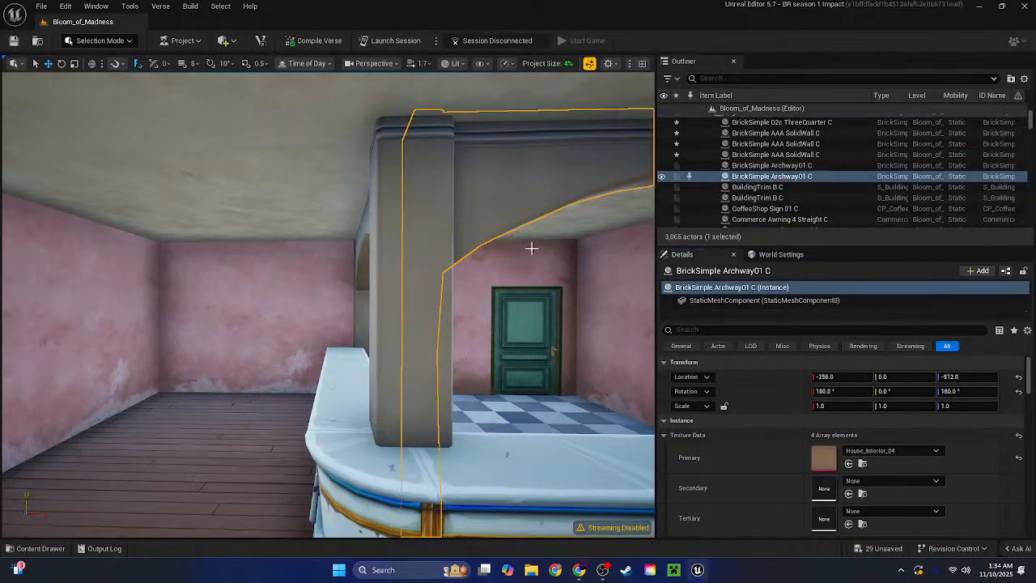
left_click(679, 456, "shift")
right_click_drag(357, 351, 414, 314)
left_click(412, 314)
left_click(713, 466, "shift")
left_click(321, 273)
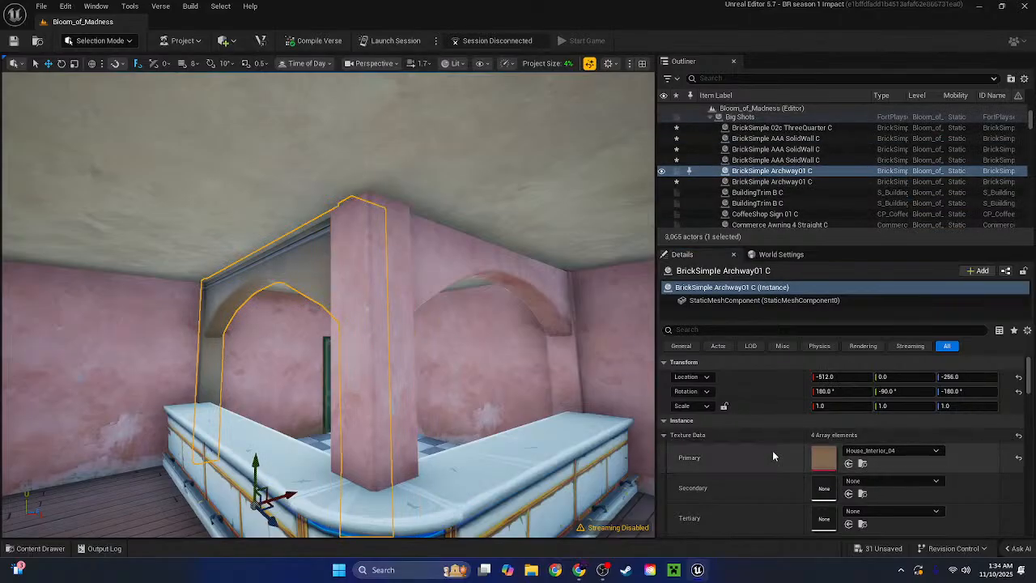
left_click(772, 450, "shift")
key("Escape")
Browse the Commerce props in the Galleries for a new counter or furnishing
right_click_drag(307, 258, 375, 293)
left_click(37, 549)
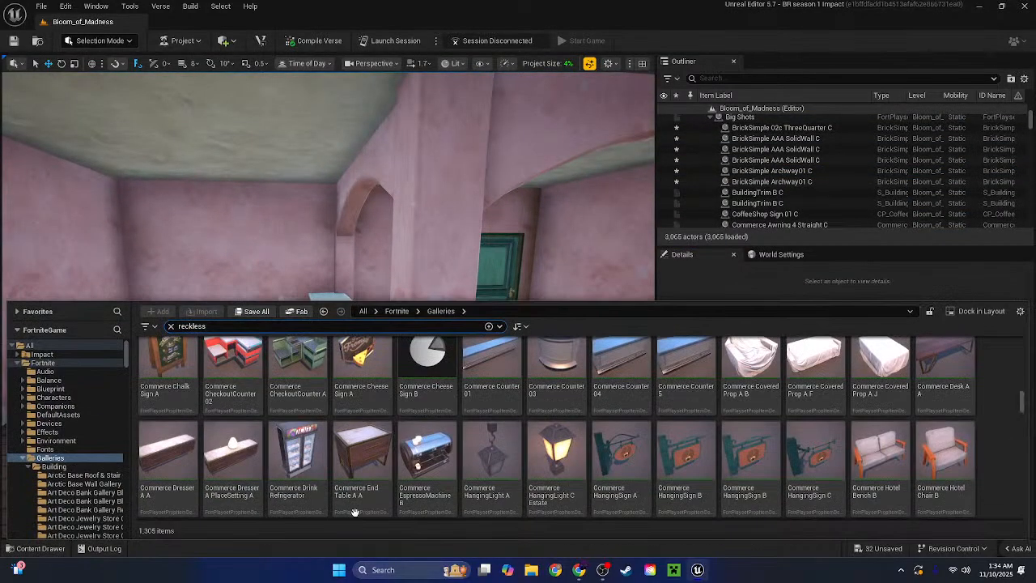
scroll(524, 492, "up", 1)
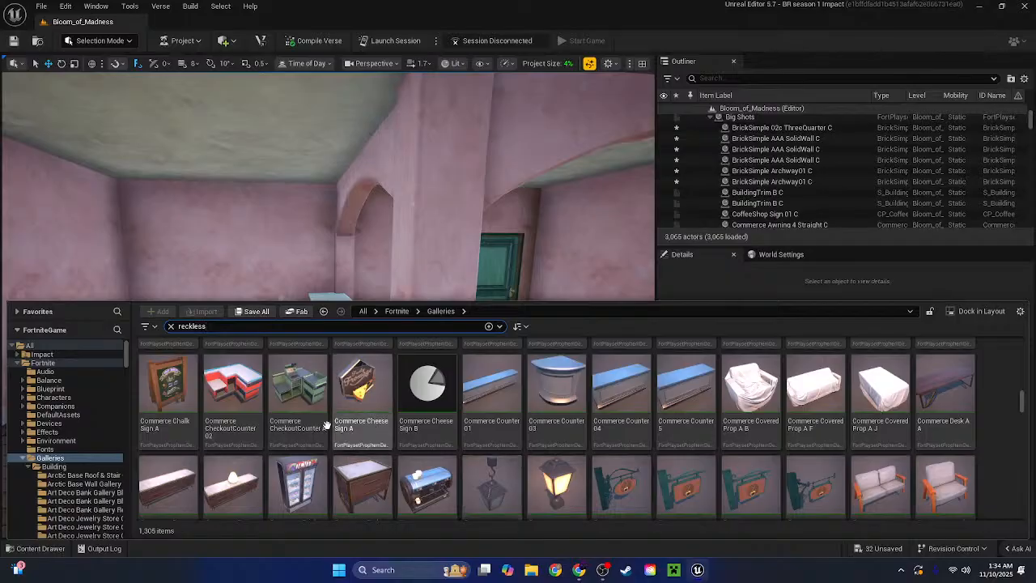
scroll(688, 465, "up", 1)
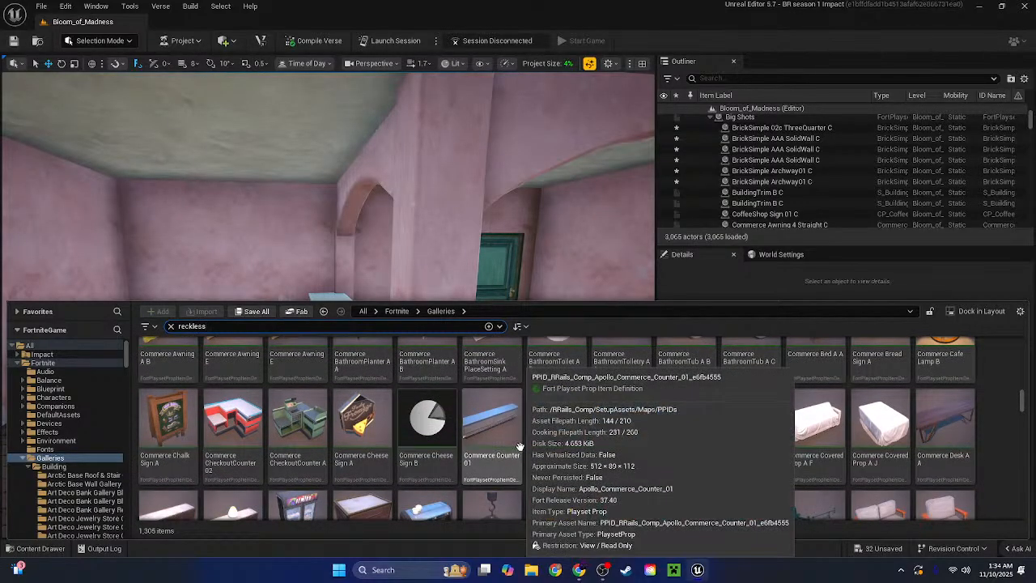
scroll(502, 442, "up", 1)
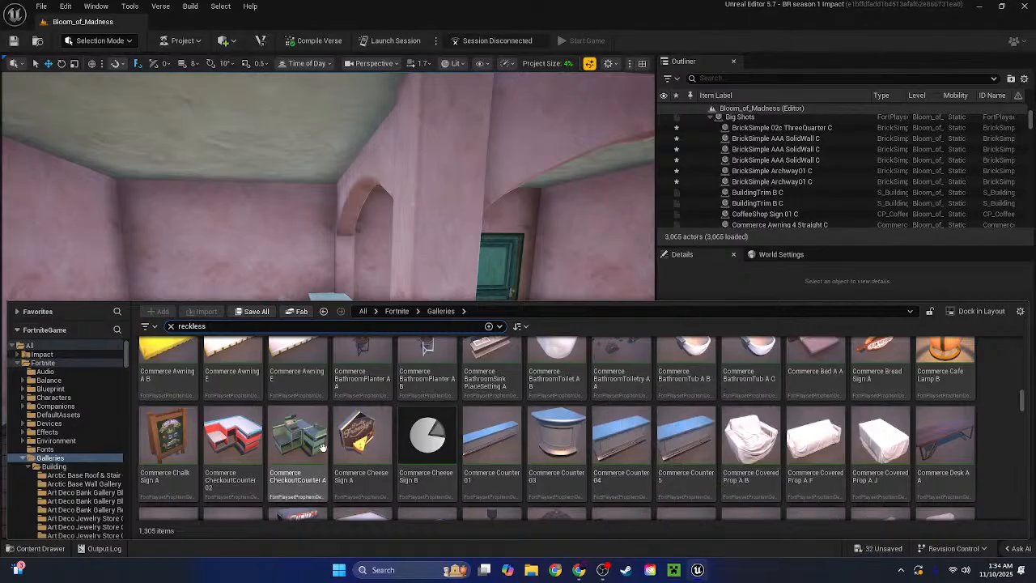
scroll(369, 449, "up", 1)
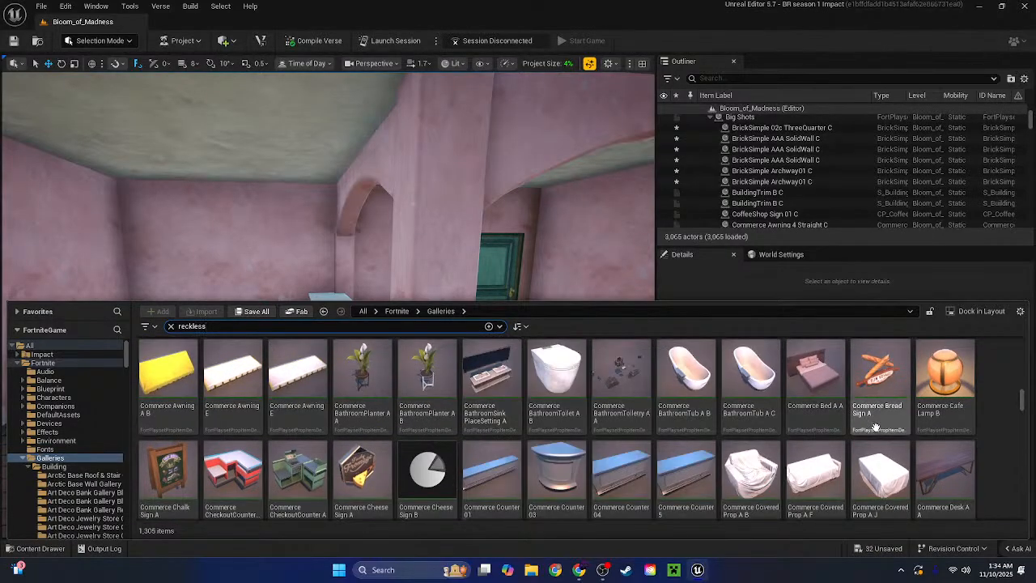
Try placing a Commerce Chalk Sign A by the counter and delete it
left_click_drag(247, 272, 515, 381)
key("w")
right_click_drag(516, 380, 558, 307)
scroll(515, 381, "down", 5)
key("w")
right_click_drag(402, 308, 402, 378)
scroll(402, 379, "down", 1)
key("s")
key("Delete")
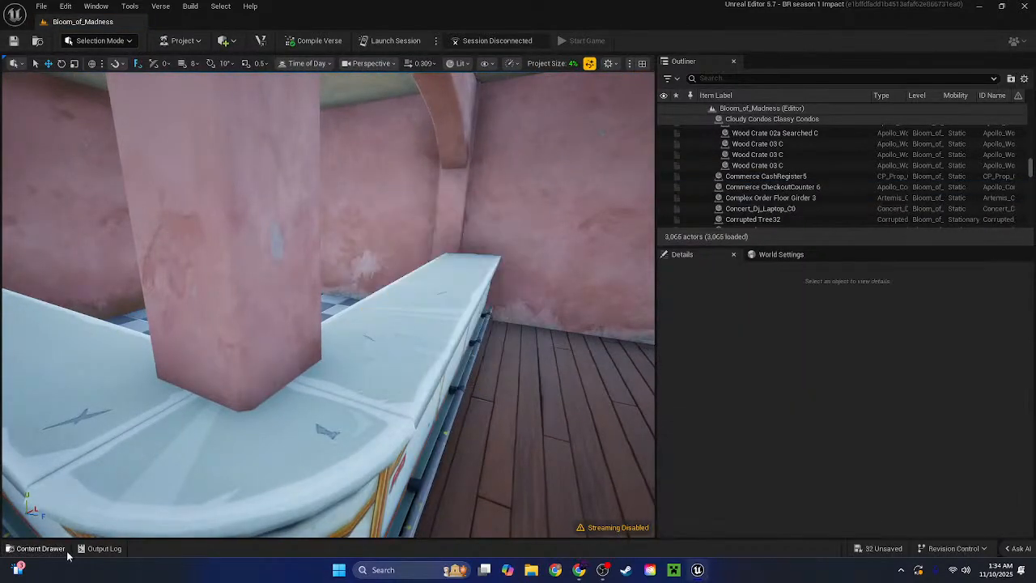
Delete the three old counter pieces around the pink pillar, including the rounded corner
left_click(34, 548)
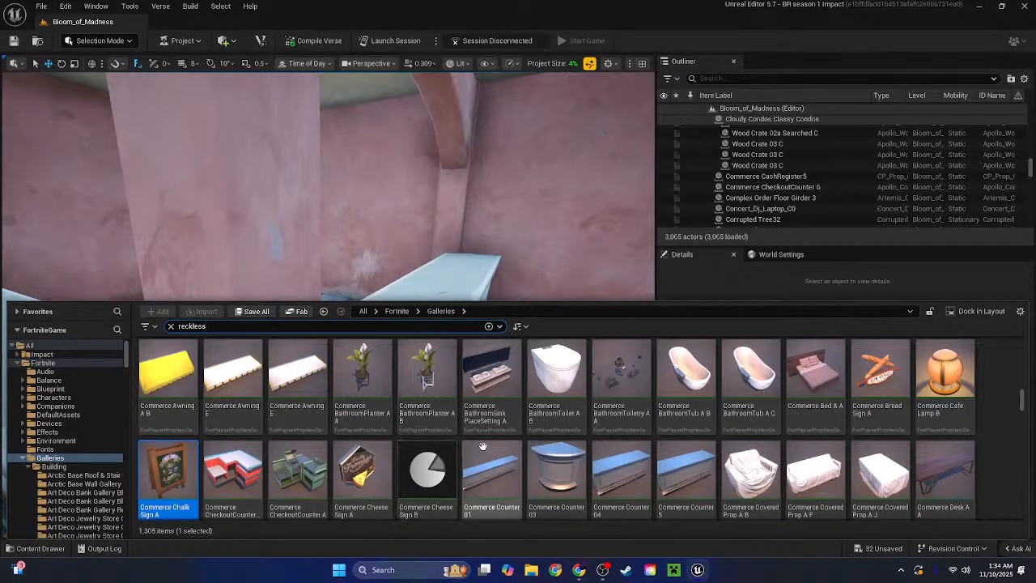
scroll(482, 447, "up", 3)
scroll(550, 469, "down", 5)
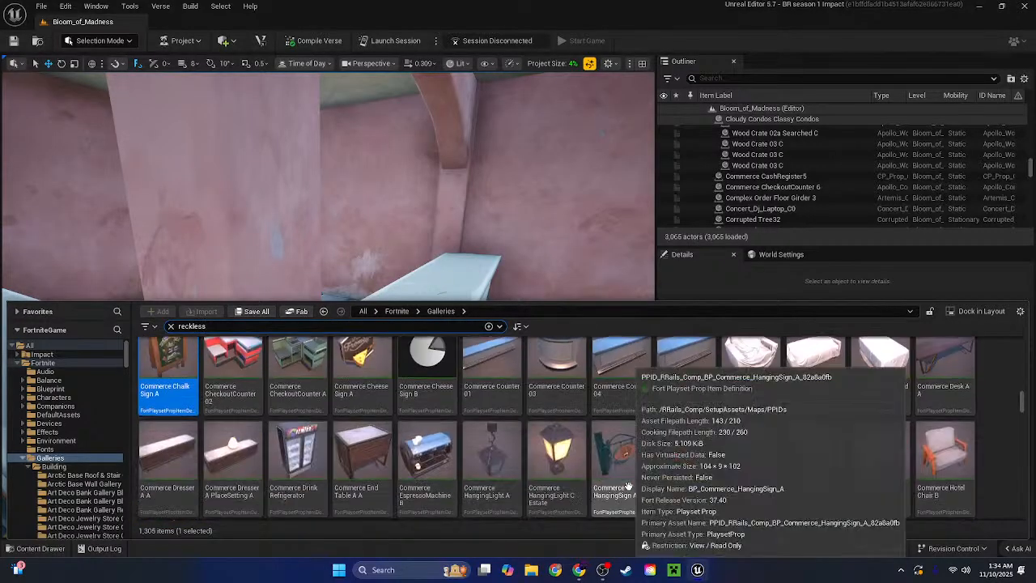
scroll(746, 472, "up", 1)
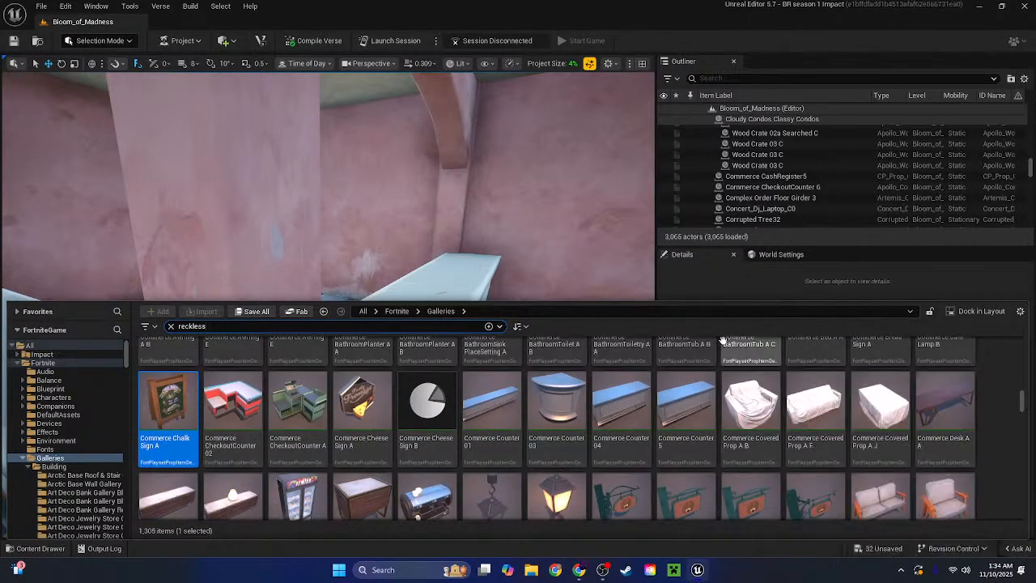
scroll(703, 466, "down", 1)
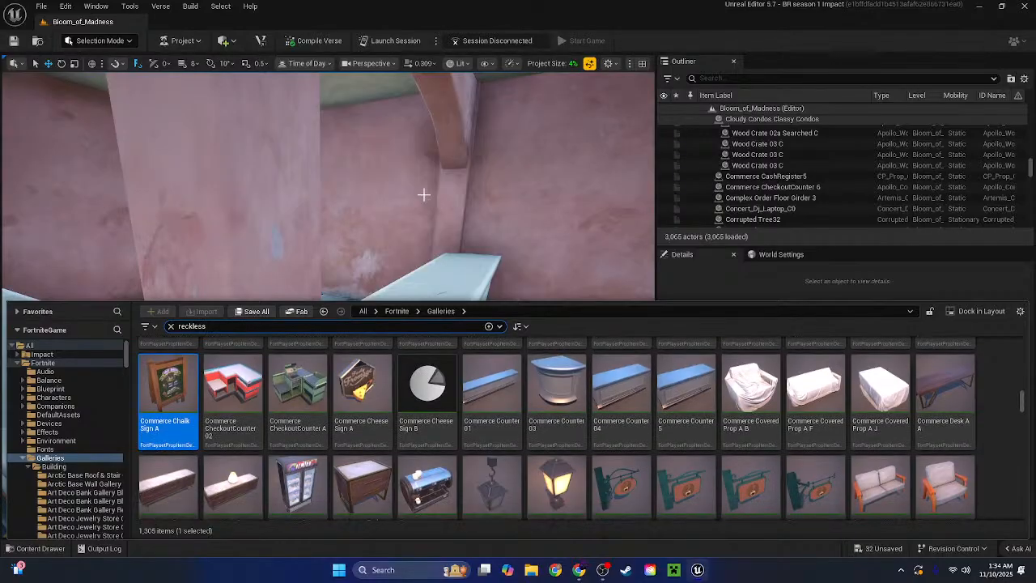
right_click_drag(424, 194, 392, 275)
left_click(384, 288)
key("Delete")
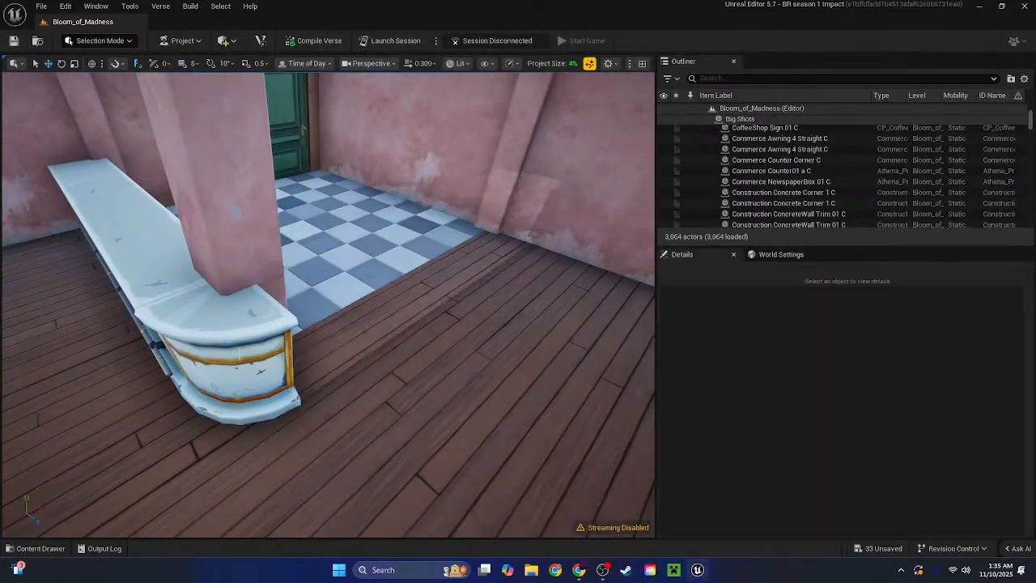
left_click(234, 348)
key("Delete")
left_click(141, 275)
key("Delete")
Place a Commerce Counter 01, turn it about 90 degrees and slide it against the pillar along the tiled floor's edge
left_click(59, 548)
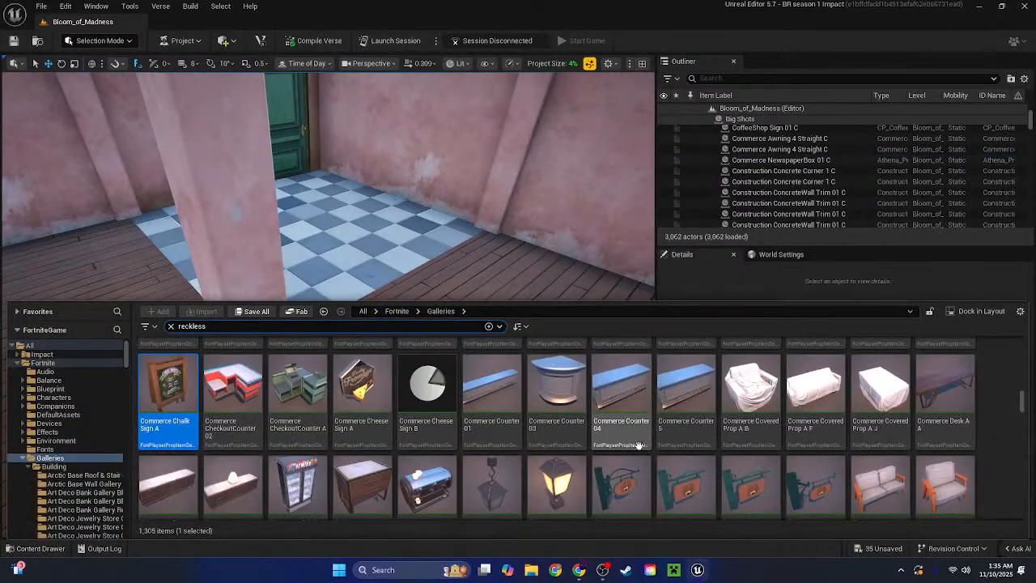
left_click_drag(497, 398, 410, 261)
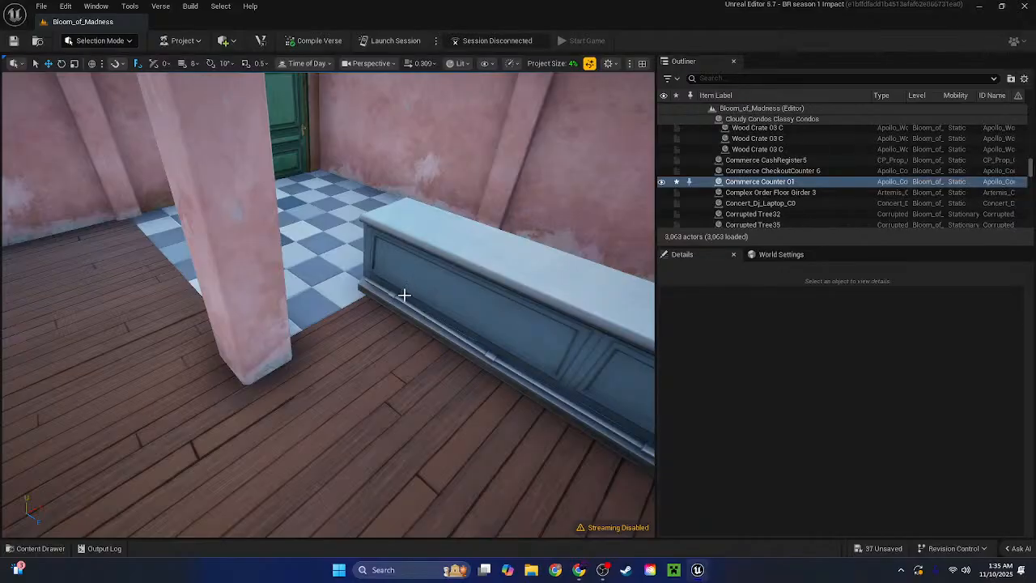
right_click_drag(402, 329, 330, 322)
key("e")
left_click_drag(301, 312, 349, 283)
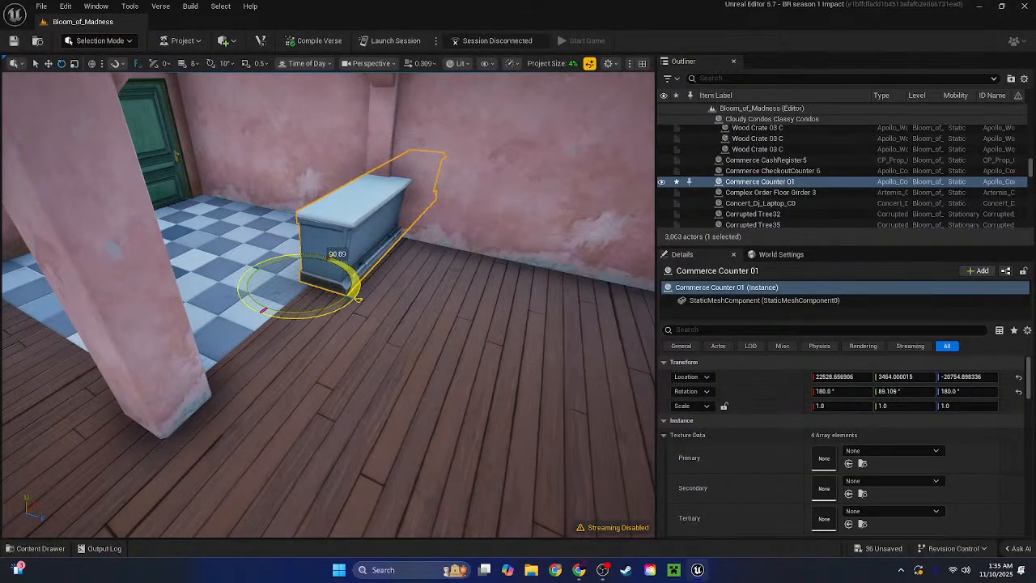
right_click_drag(328, 267, 218, 267)
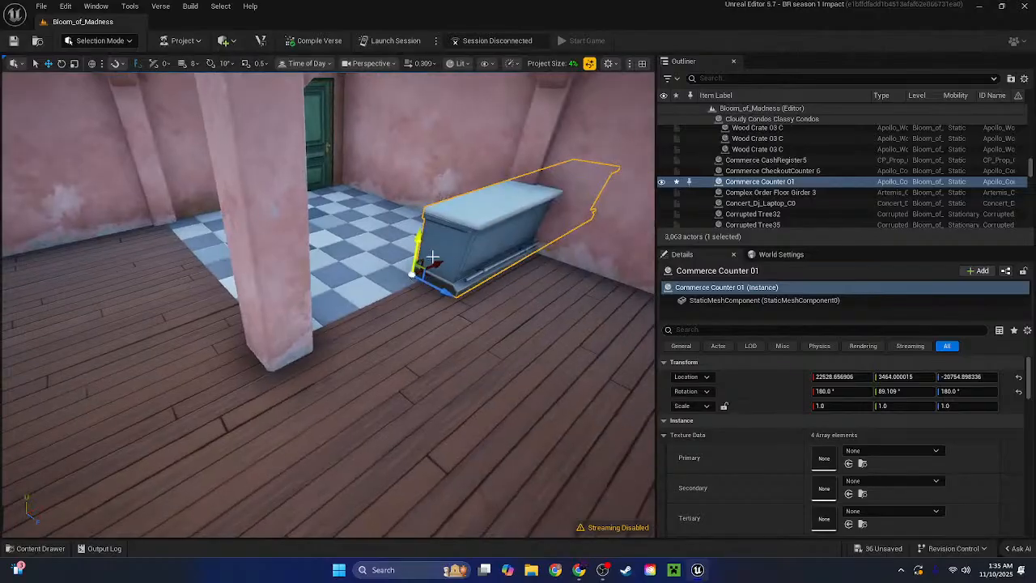
left_click_drag(434, 261, 298, 317)
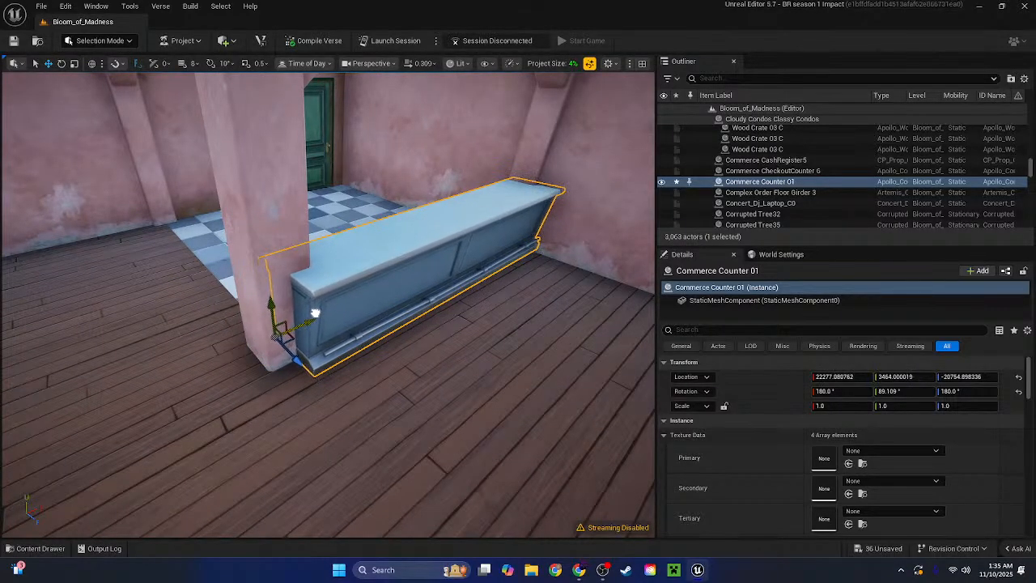
Add a Commerce Counter 03 as the rounded corner at the pillar, turned and aligned with the straight counter's end
left_click(14, 549)
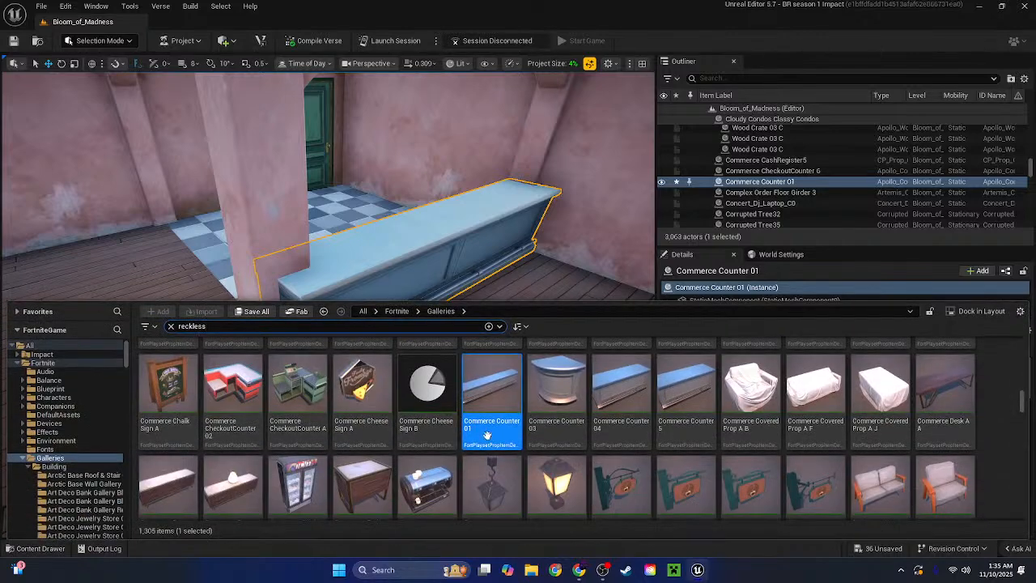
left_click_drag(557, 414, 263, 375)
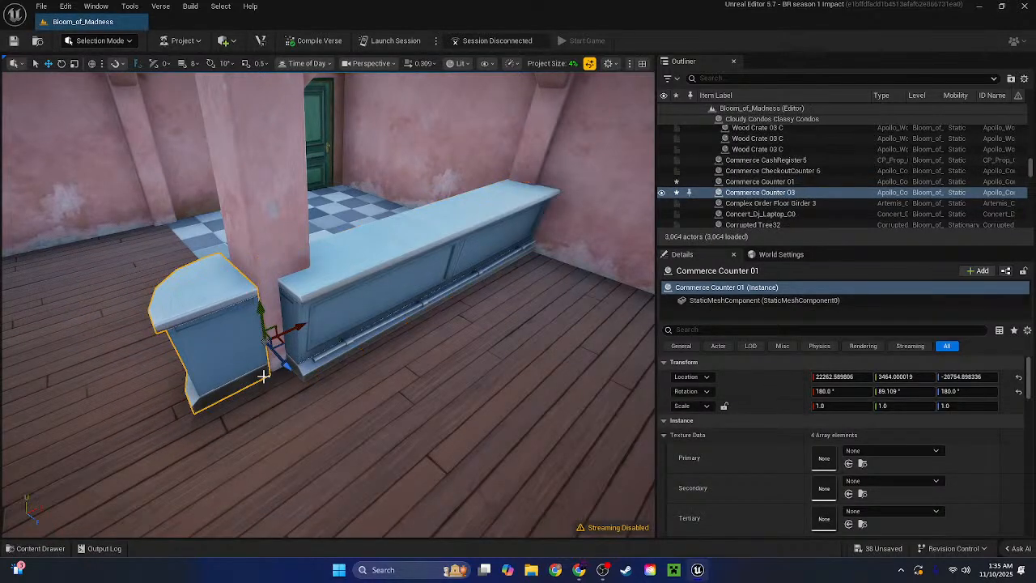
left_click_drag(247, 416, 307, 417)
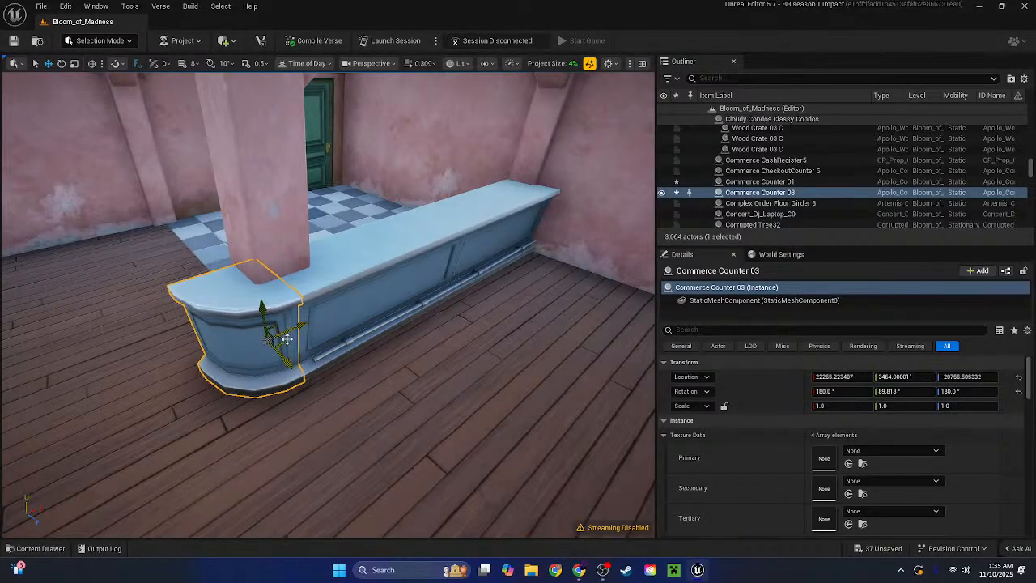
right_click_drag(286, 339, 411, 361)
Duplicate the straight Commerce Counter 01, turn the copy perpendicular to it and set its Y rotation to 0
left_click(437, 206)
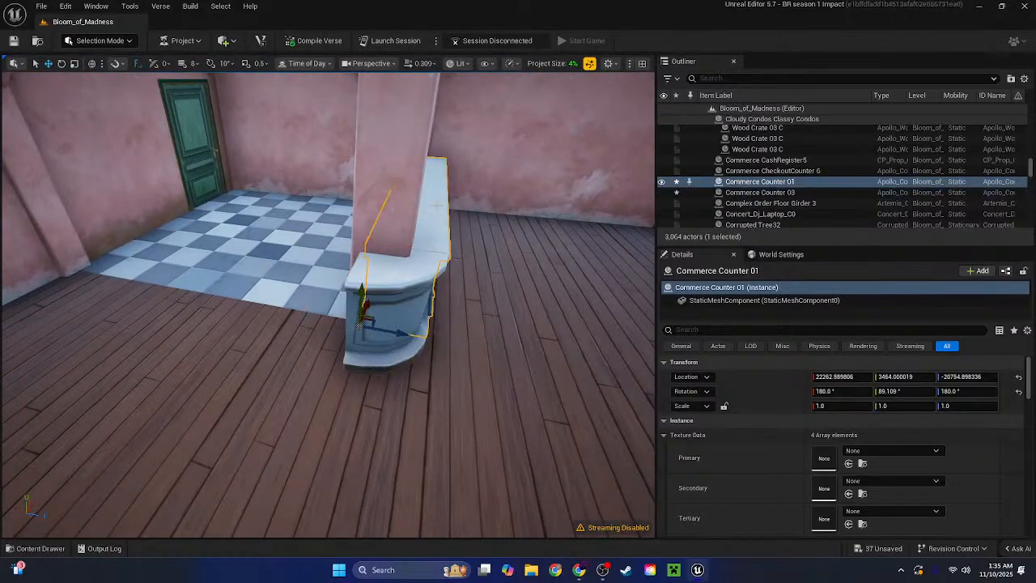
left_click_drag(387, 332, 384, 336, "alt")
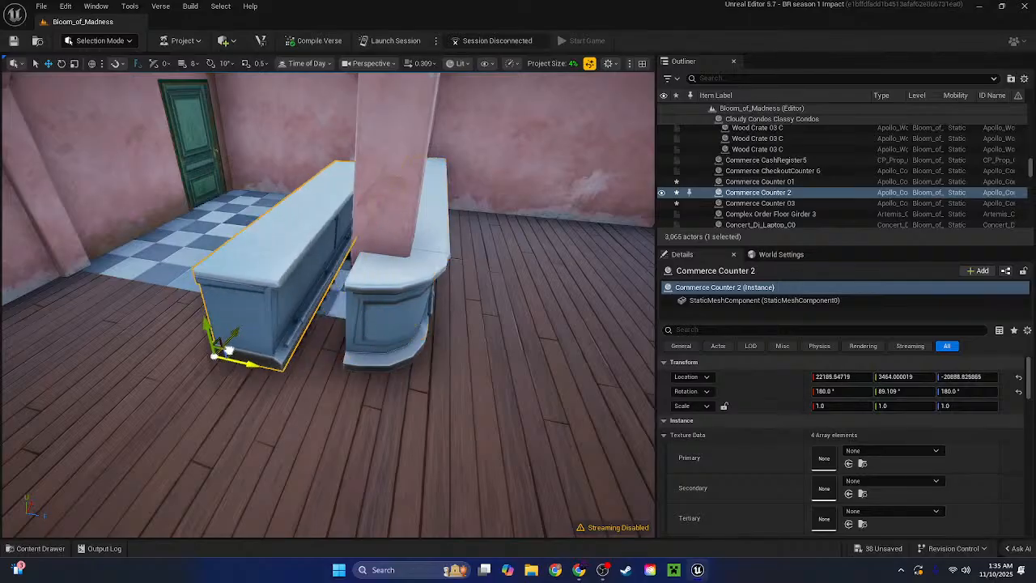
left_click_drag(231, 380, 158, 409)
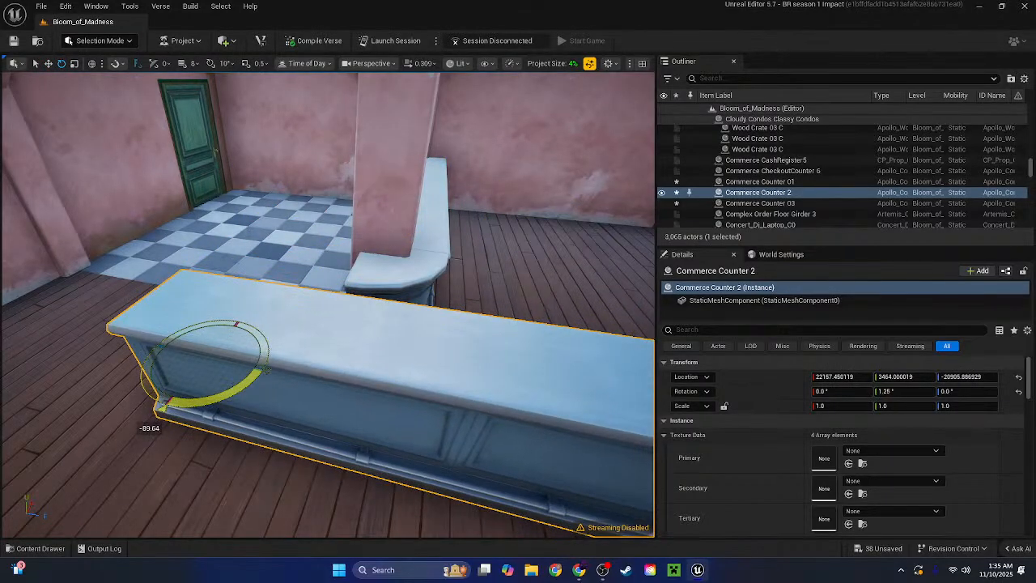
left_click(888, 392)
type("0")
key("Return")
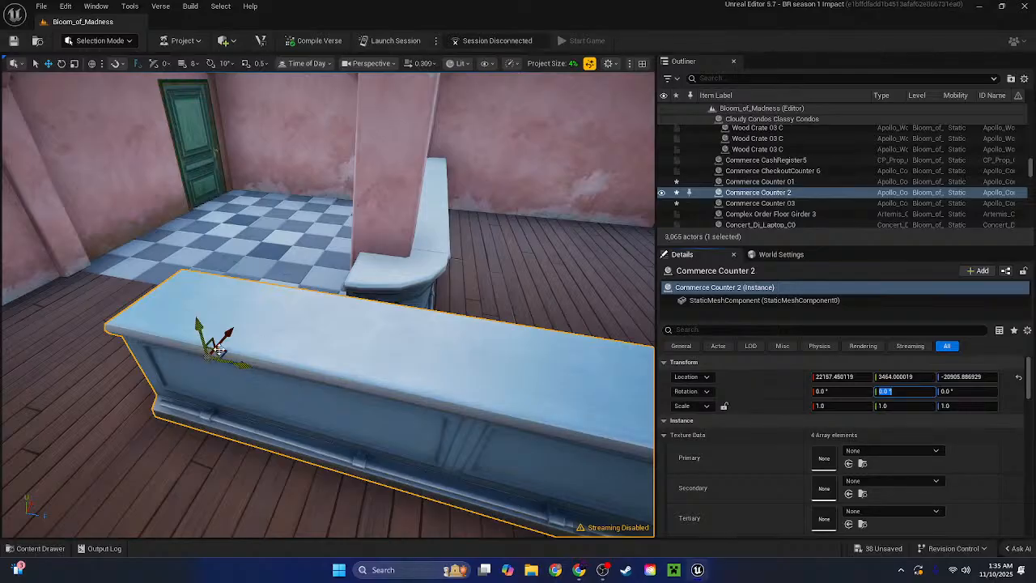
Move the duplicated counter between the rounded corner and the pink wall, and shorten it to a Z scale of about 0.96
left_click_drag(217, 348, 71, 263)
right_click_drag(71, 263, 181, 293)
key("a")
key("d")
key("r")
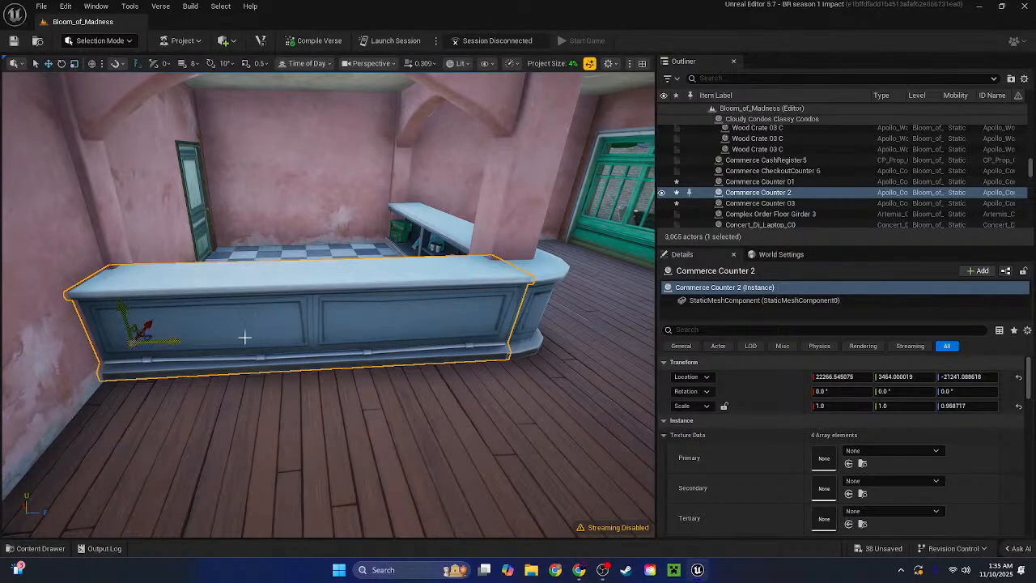
Nudge the shortened counter to an X location of about 22264.5 so its front lines up with the rounded corner, and deselect it
key("a")
right_click_drag(245, 337, 254, 273)
left_click(215, 213)
key("d")
key("w")
key("s")
left_click(254, 274)
left_click_drag(262, 261, 261, 261)
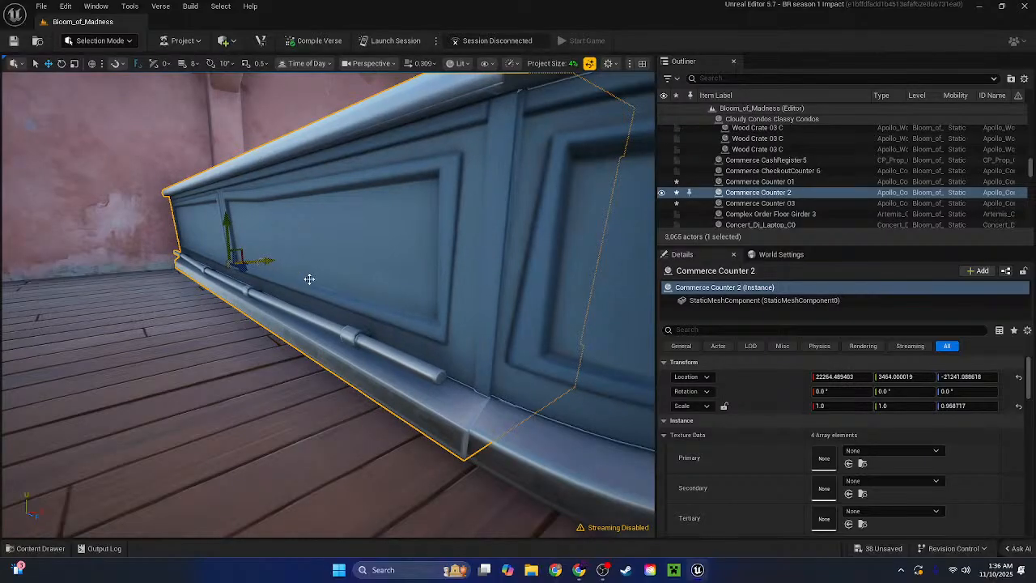
right_click_drag(310, 279, 615, 296)
key("s")
key("Escape")
Browse the Commerce, Container, Dining and Estate props in the Galleries for new furnishings
left_click(18, 550)
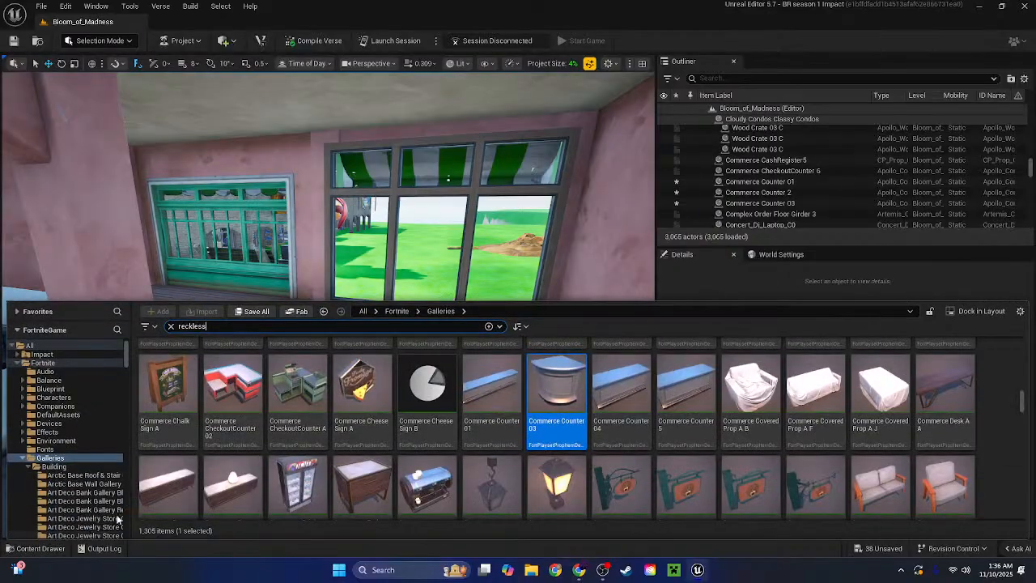
scroll(427, 438, "down", 2)
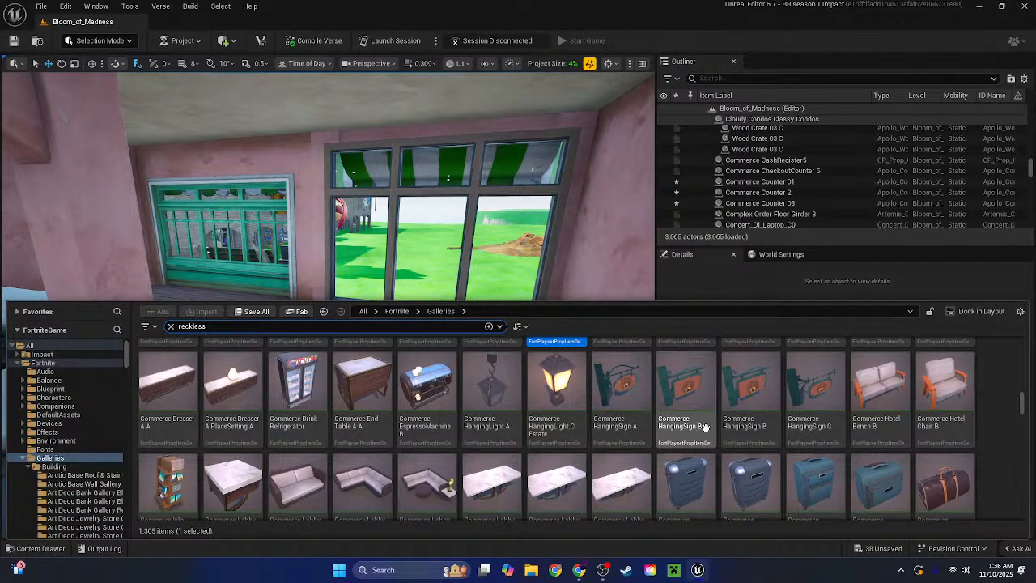
mouse_move(698, 432)
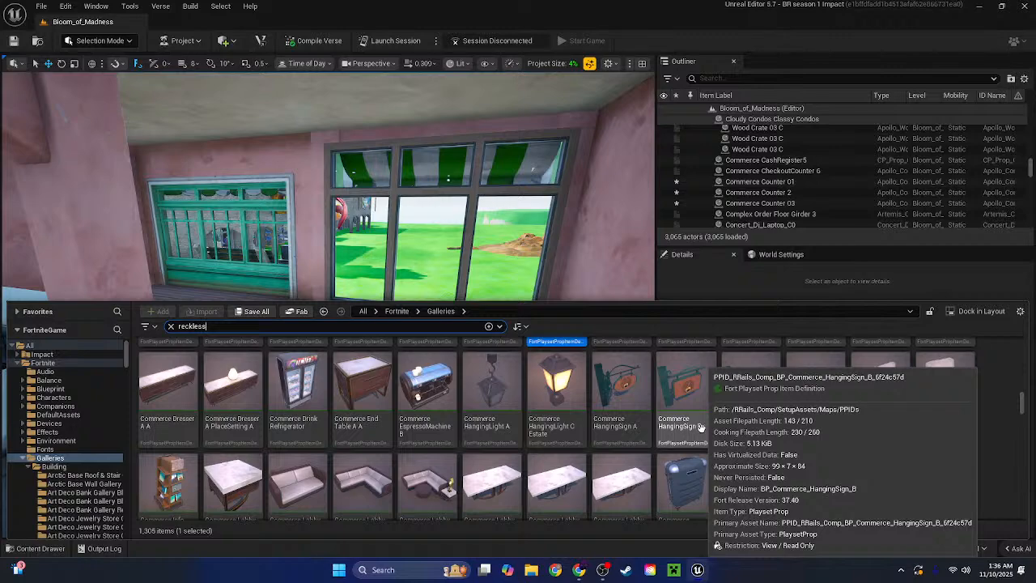
scroll(701, 427, "up", 2)
scroll(846, 443, "down", 8)
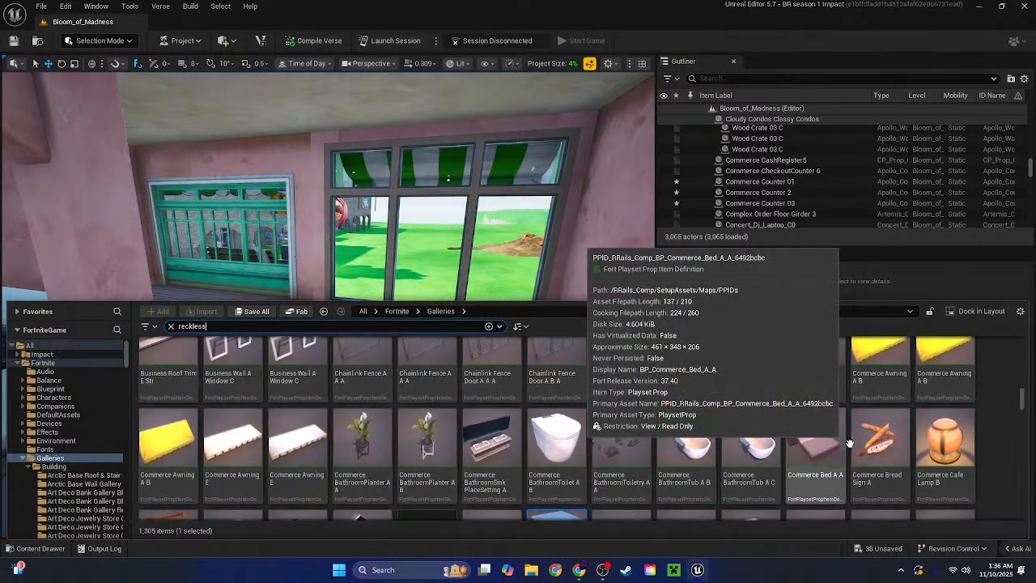
scroll(858, 441, "down", 6)
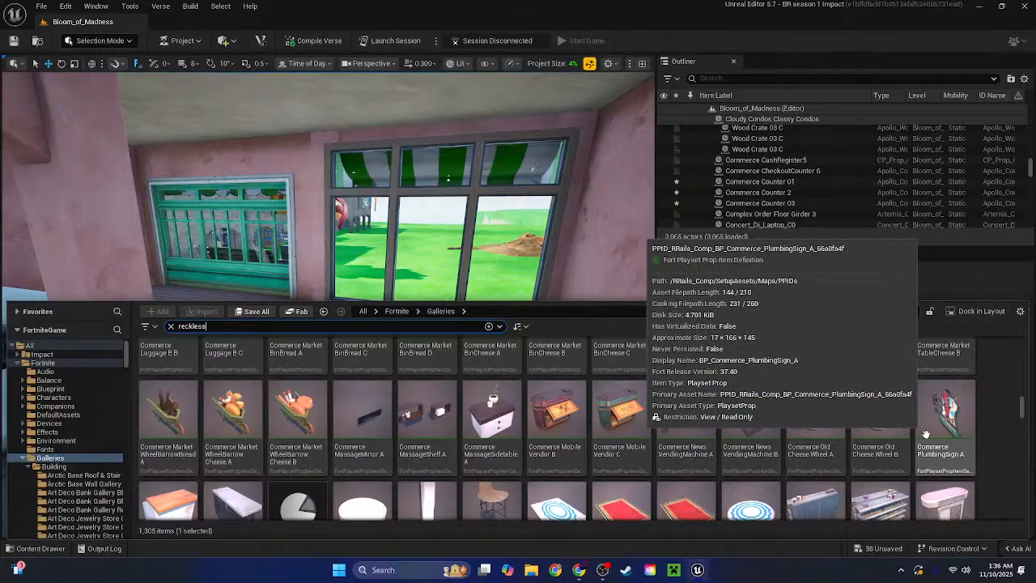
scroll(979, 421, "down", 1)
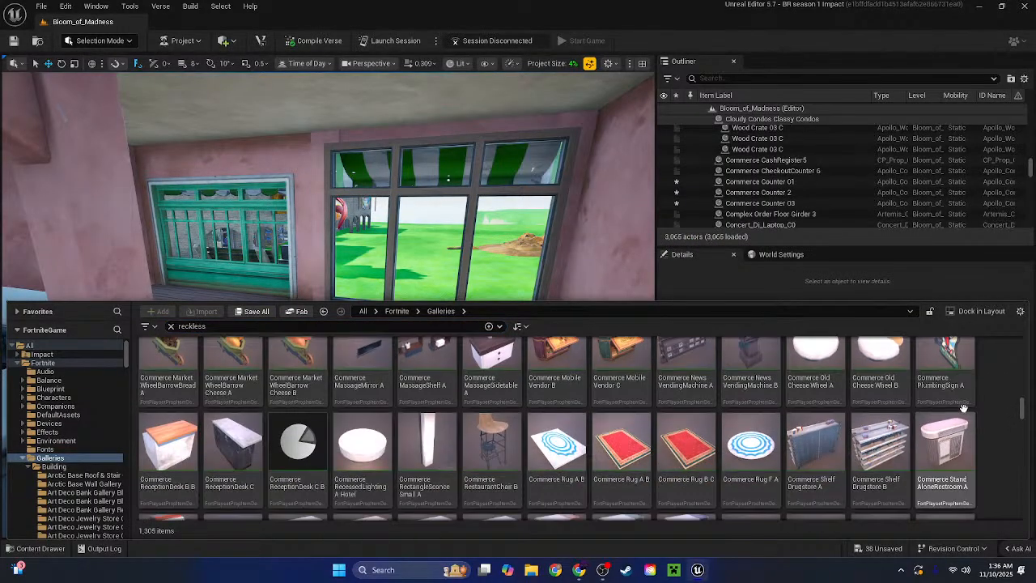
scroll(834, 397, "up", 1)
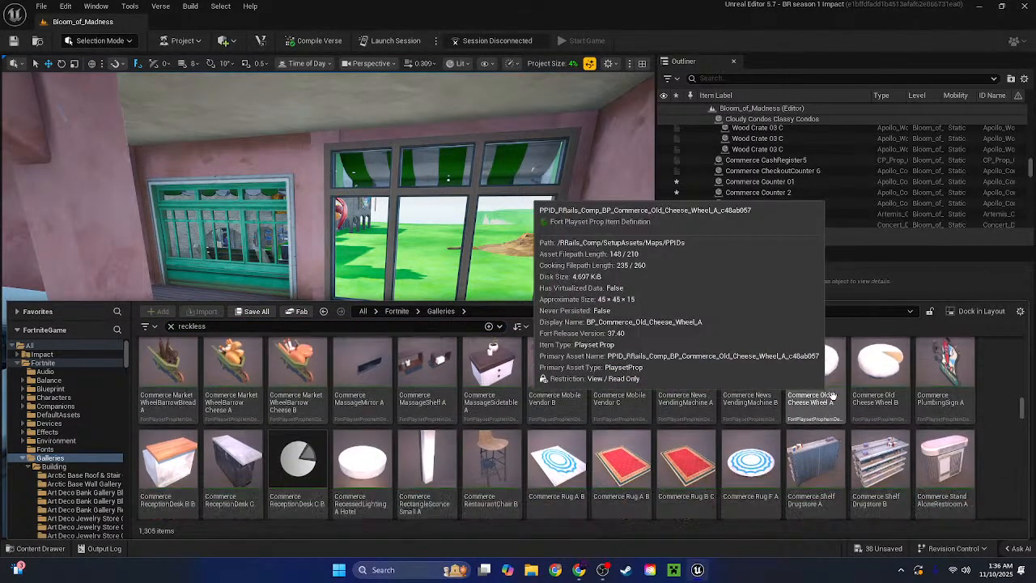
scroll(834, 395, "down", 1)
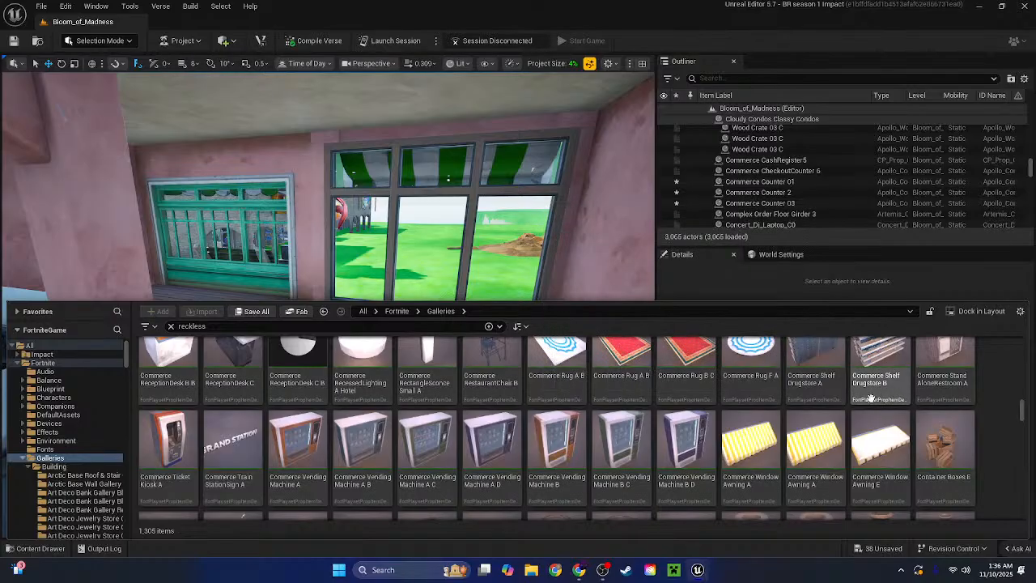
scroll(882, 409, "down", 1)
scroll(900, 409, "up", 1)
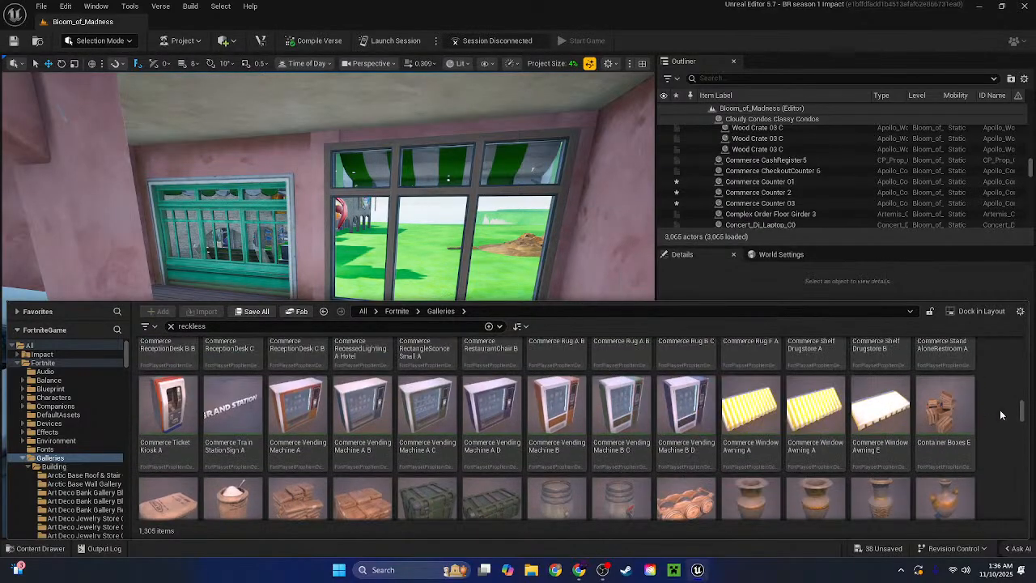
scroll(992, 415, "down", 1)
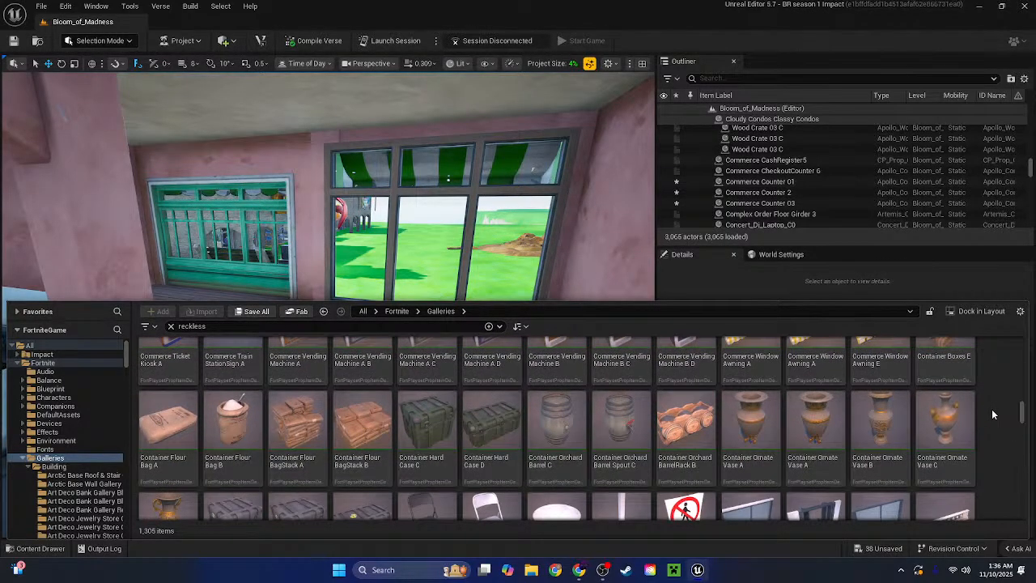
scroll(993, 414, "down", 1)
scroll(994, 413, "down", 1)
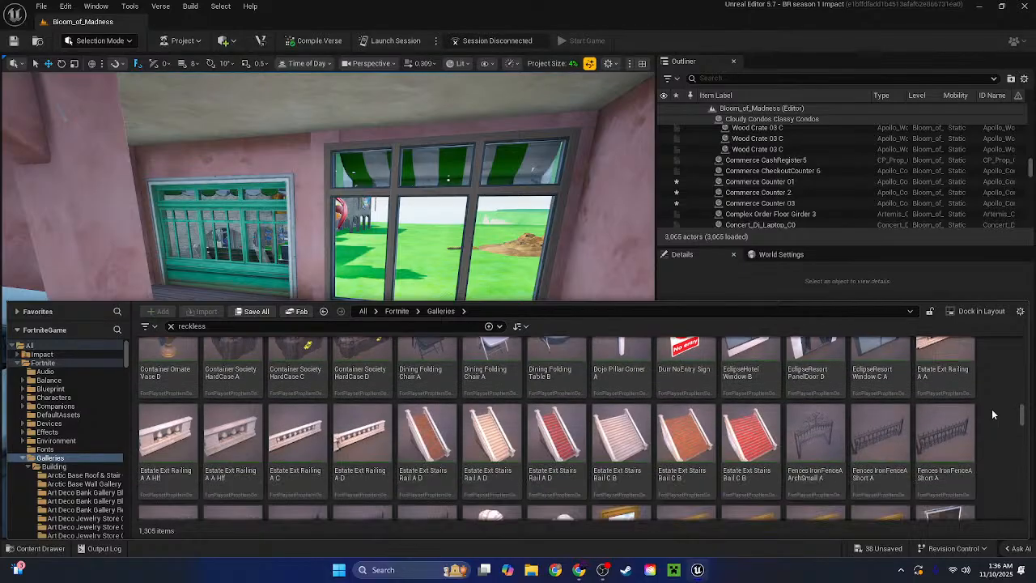
scroll(992, 414, "down", 1)
scroll(993, 413, "up", 3)
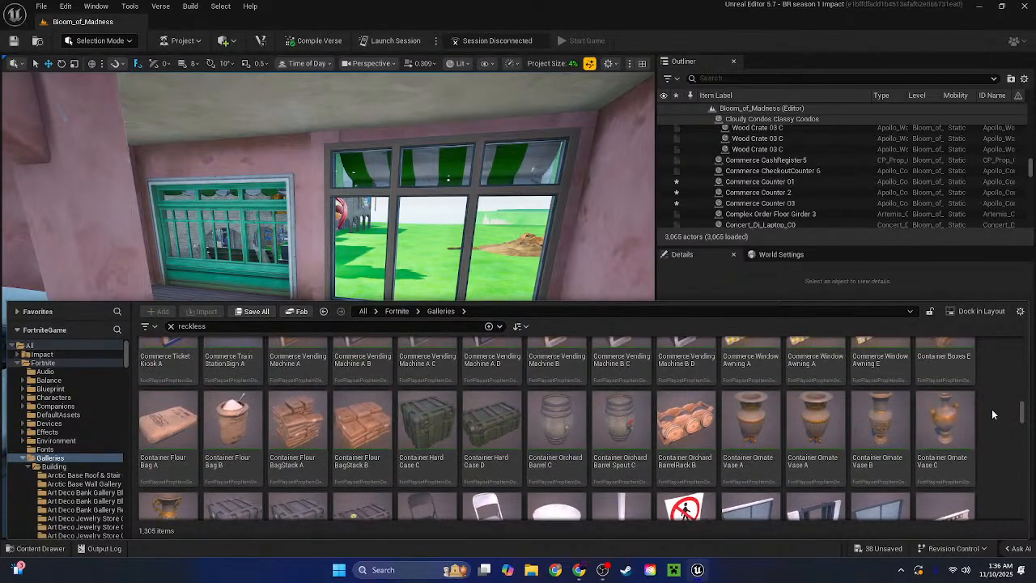
Place a Container OrchardBarrelRack B on the tiled floor behind the counters and turn it parallel to the shortened counter
mouse_move(690, 439)
left_click_drag(689, 440, 556, 275)
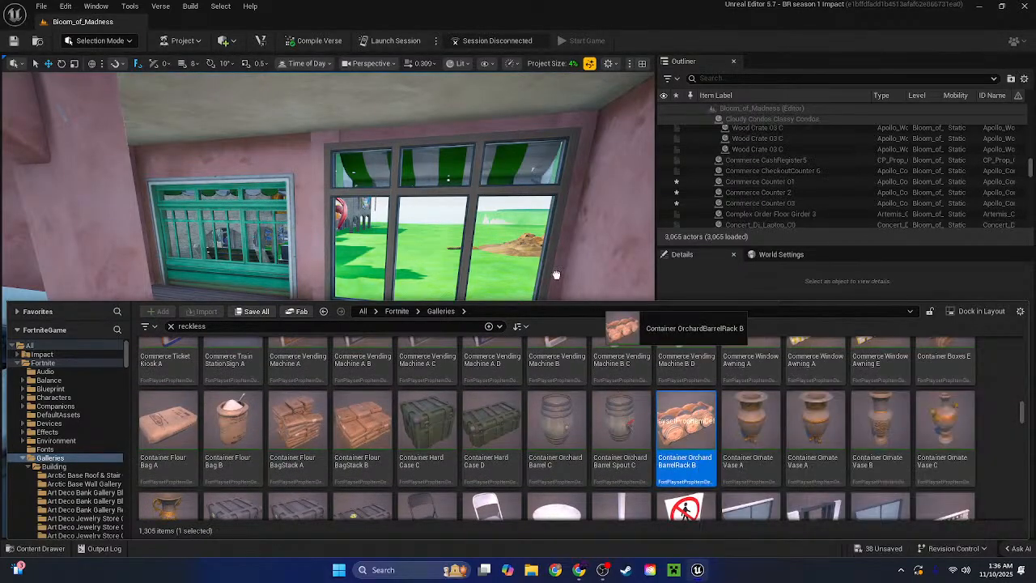
left_click_drag(278, 292, 313, 336)
right_click_drag(314, 335, 292, 267)
left_click_drag(251, 240, 435, 375)
right_click_drag(434, 375, 335, 361)
key("e")
left_click_drag(334, 362, 394, 326)
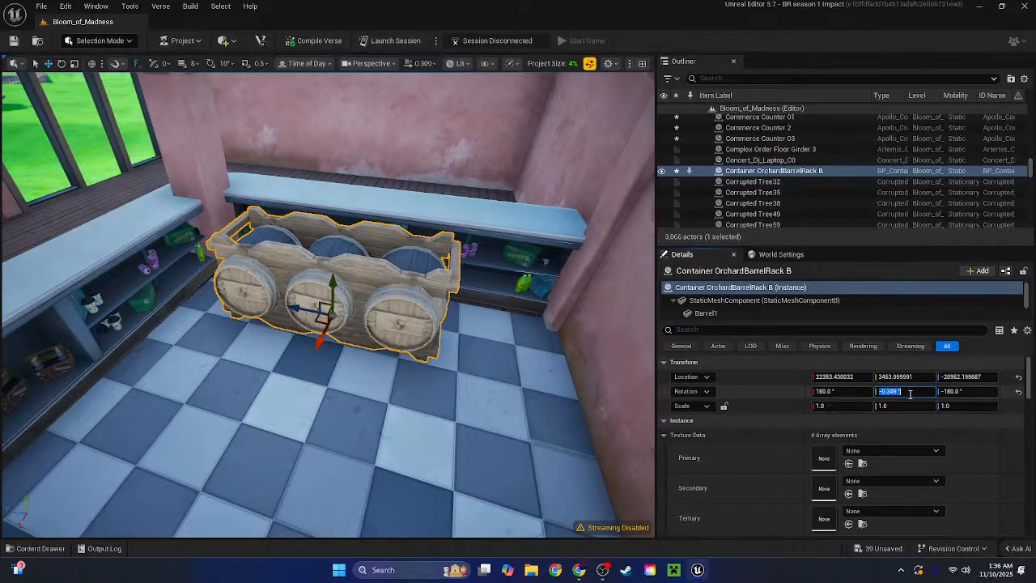
Set the barrel rack's Y rotation to 0 and slide it against the back of the shortened counter, beside the pink wall
mouse_move(143, 401)
right_mouse_down()
mouse_move(188, 402)
mouse_move(174, 389)
mouse_move(340, 413)
mouse_move(142, 401)
right_mouse_up()
key("w")
key("s")
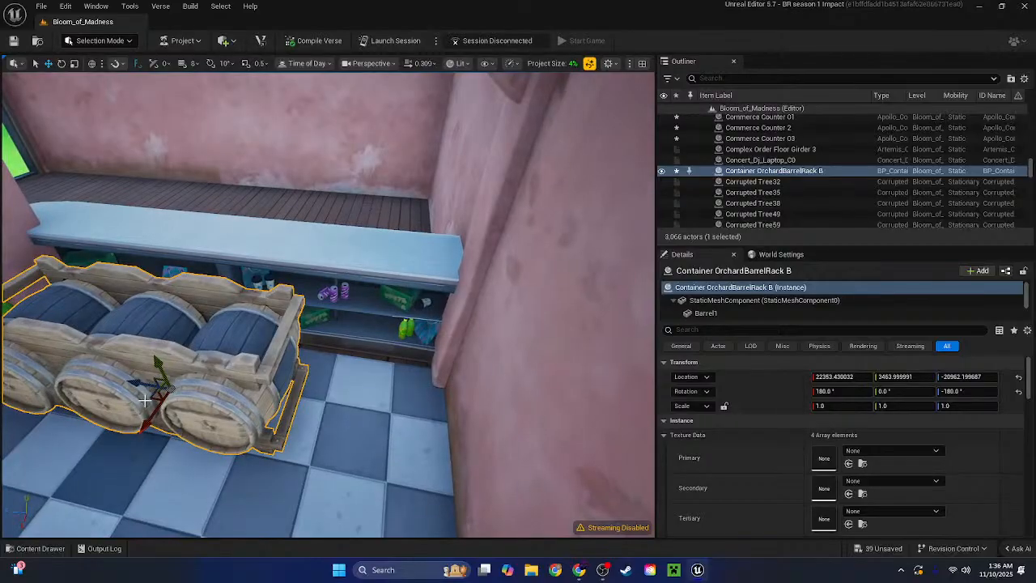
left_click_drag(143, 402, 288, 383)
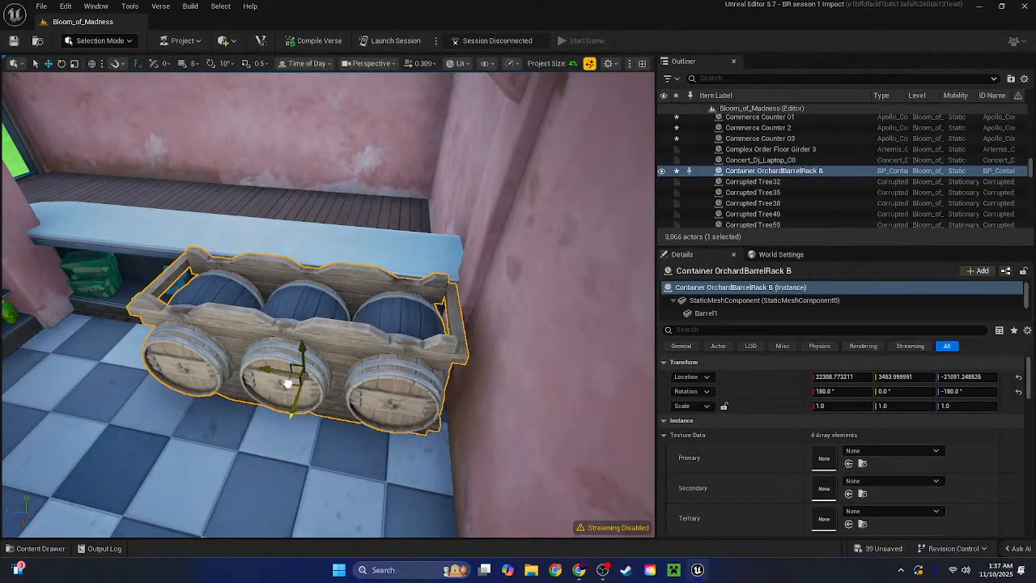
Turn the barrel rack to a Y rotation of about 90° and move it along the pink wall beside the green door
key("Escape")
right_click_drag(351, 347, 308, 330)
key("s")
left_click(278, 302)
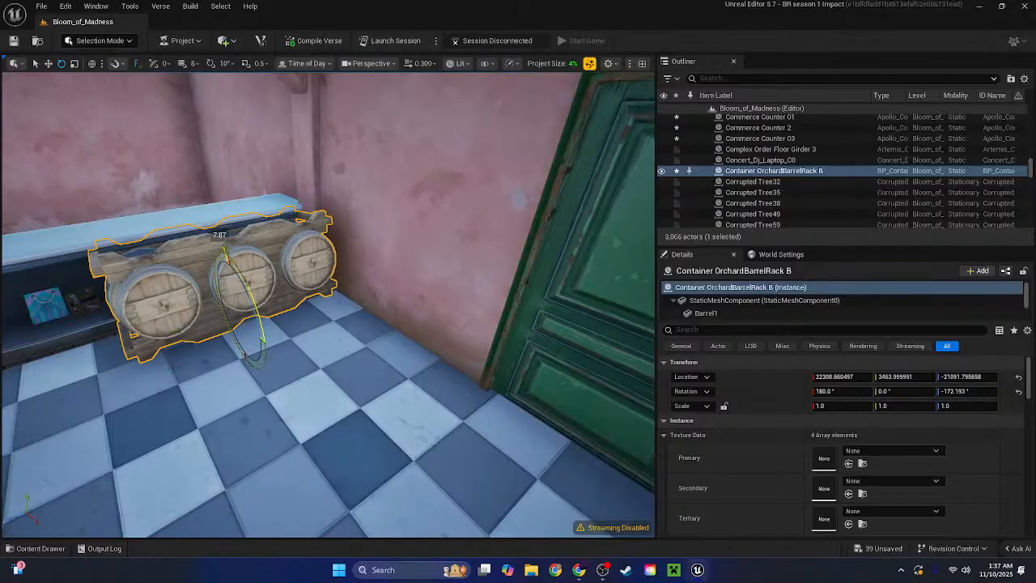
left_click_drag(239, 348, 172, 328)
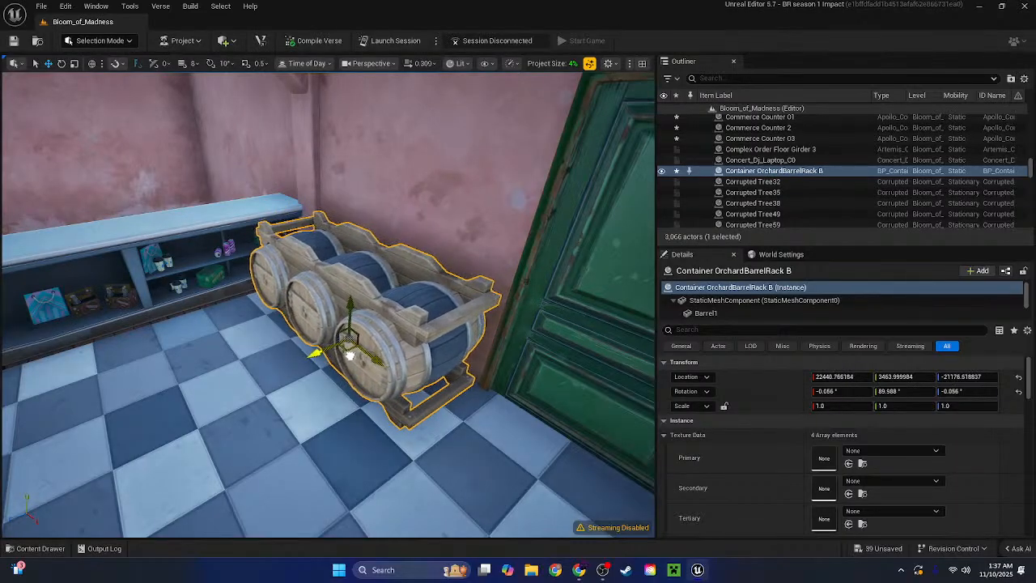
right_click_drag(369, 353, 429, 299)
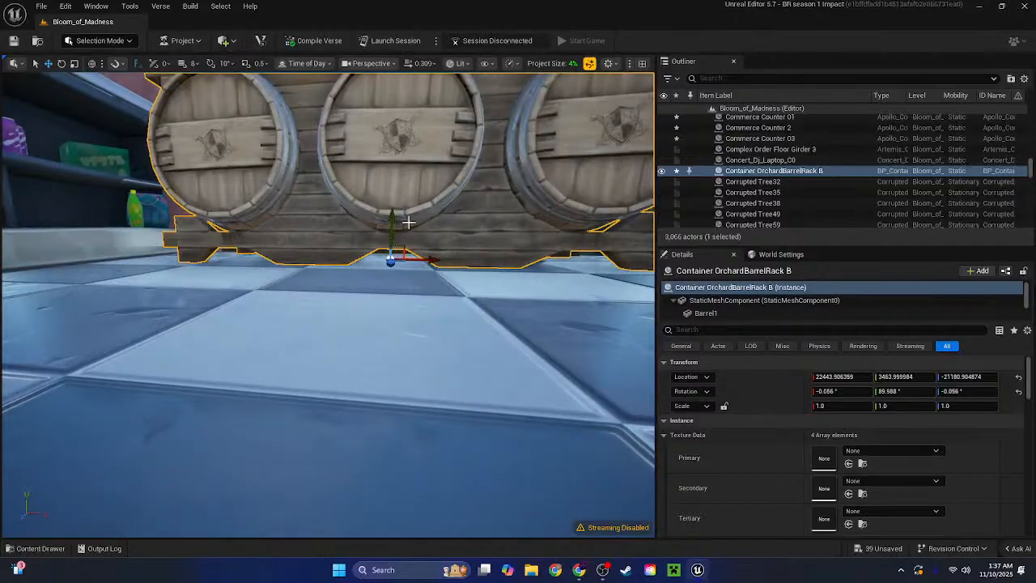
Nudge the barrel rack along the floor to an X location of about 22429.9 and deselect it
key("Escape")
mouse_move(421, 188)
right_mouse_down()
mouse_move(409, 323)
mouse_move(437, 308)
mouse_move(424, 183)
right_mouse_up()
right_click_drag(458, 300, 358, 330)
left_click(358, 330)
mouse_move(343, 375)
left_mouse_down()
mouse_move(321, 375)
mouse_move(334, 371)
left_mouse_up()
key("Escape")
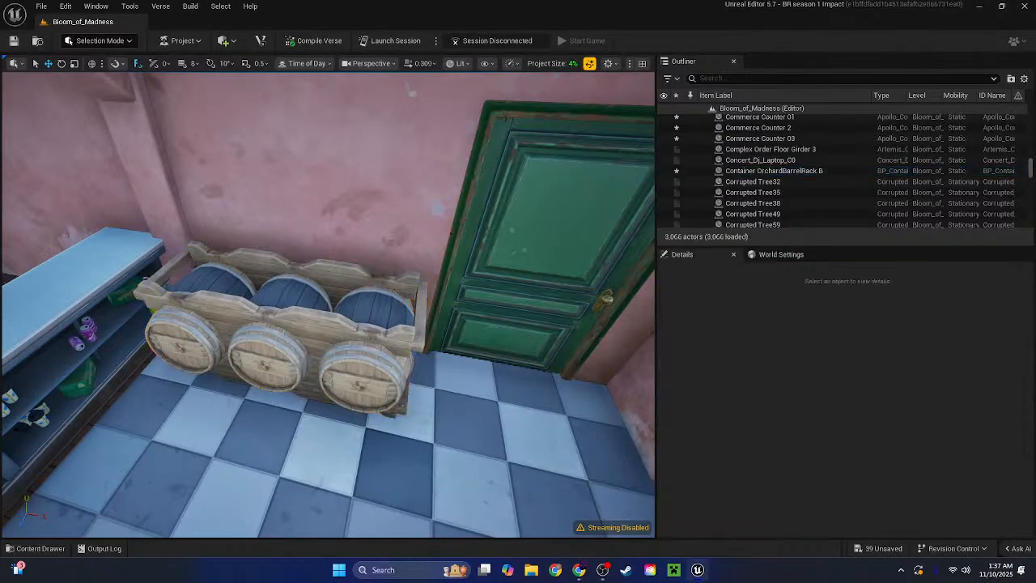
Delete the Container OrchardBarrelRack B standing against the pink wall
right_click_drag(379, 337, 307, 338)
right_click_drag(303, 383, 234, 380)
left_click(25, 548)
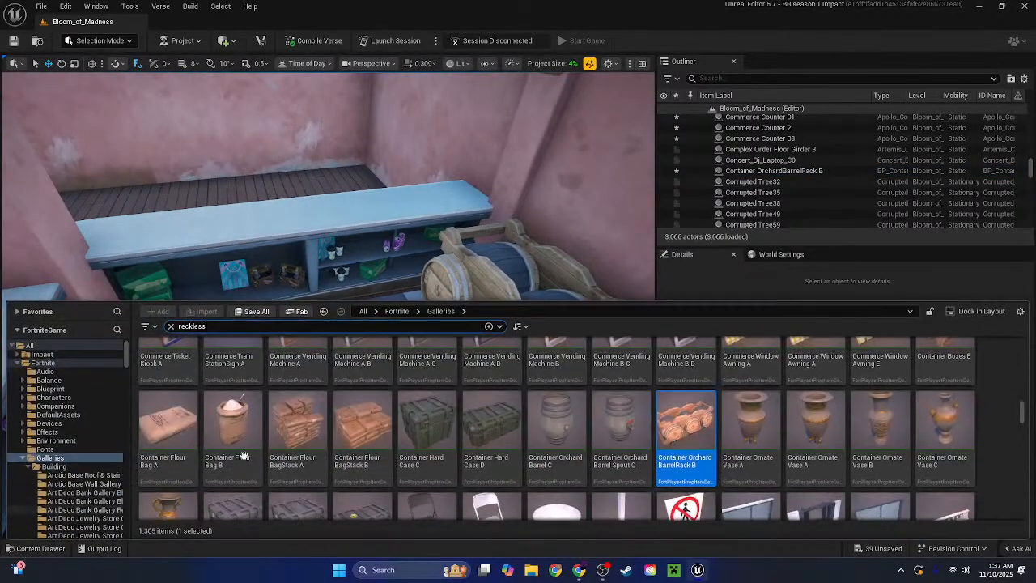
right_click_drag(585, 289, 523, 270)
left_click(502, 303)
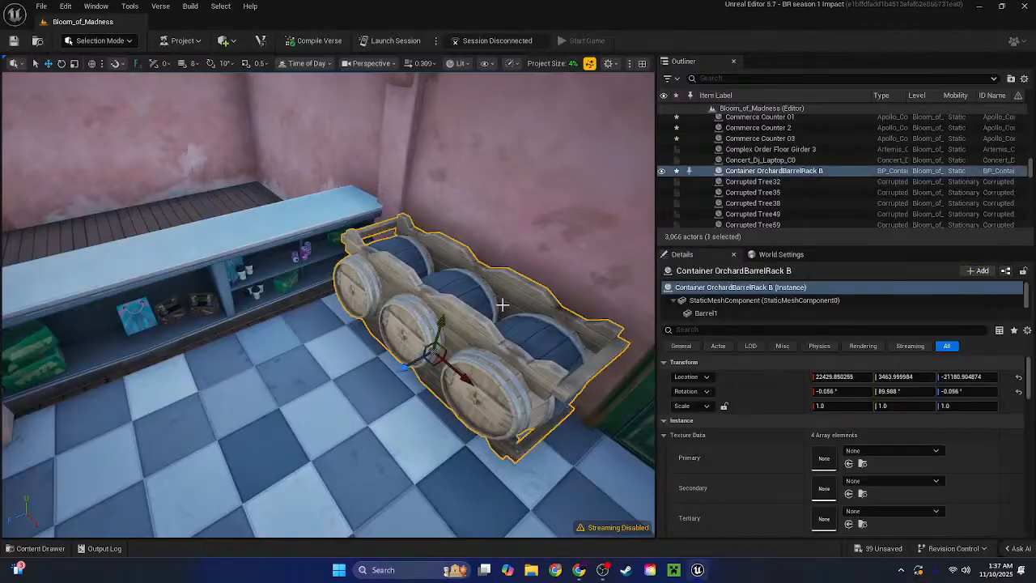
key("Delete")
Place a Container OrchardBarrel Spout C against the pink wall beside the green door, turned to a Y rotation of 90°
left_click(40, 548)
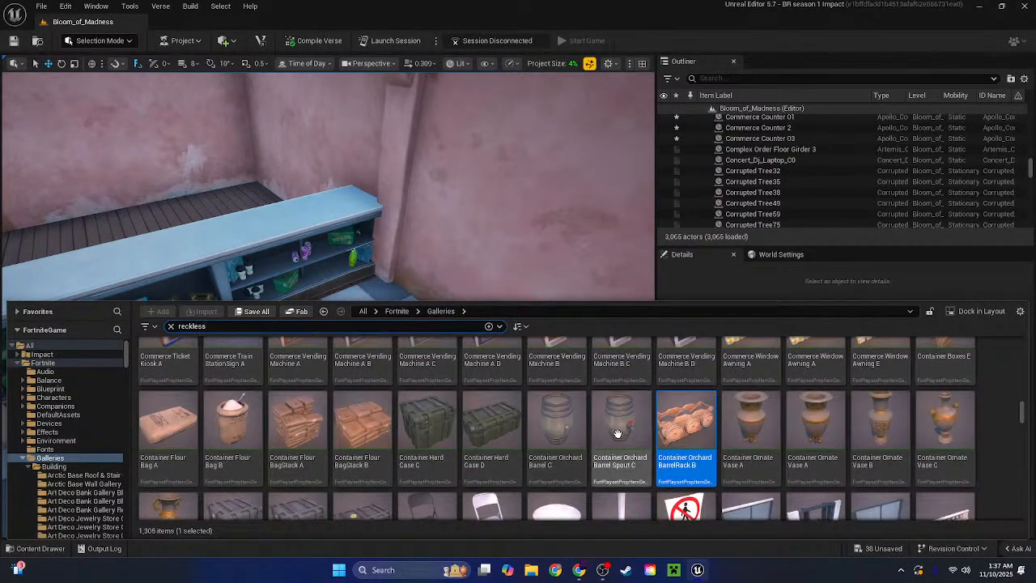
left_click_drag(621, 425, 508, 363)
right_click_drag(426, 384, 479, 357)
key("e")
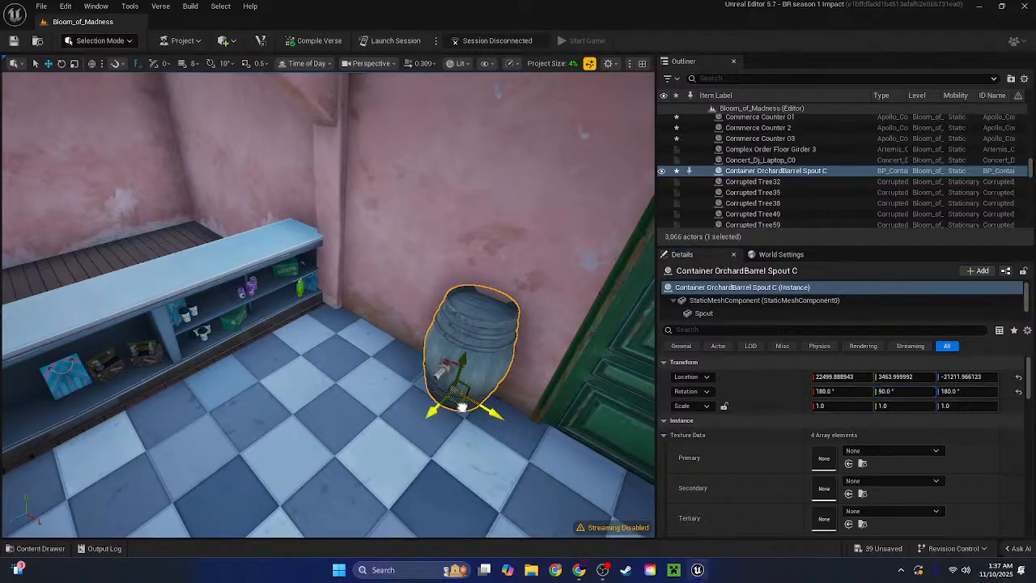
mouse_move(461, 407)
left_mouse_down()
mouse_move(452, 419)
mouse_move(459, 416)
left_mouse_up()
Add a Container OrchardBarrel C beside the spout barrel, turn it to a Y rotation of about 73.7°, and move it close to the wall
left_click(32, 548)
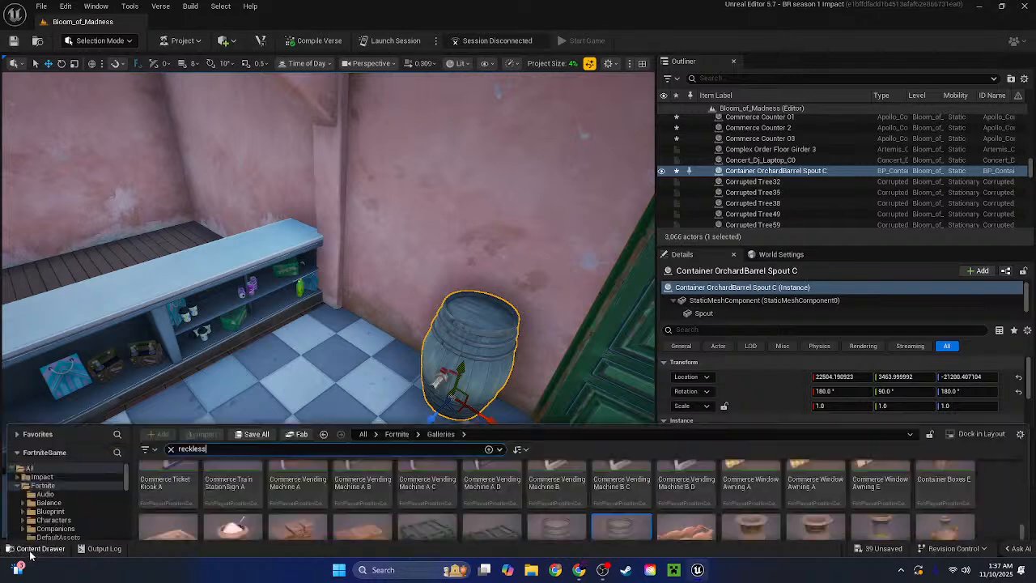
left_click_drag(551, 427, 372, 381)
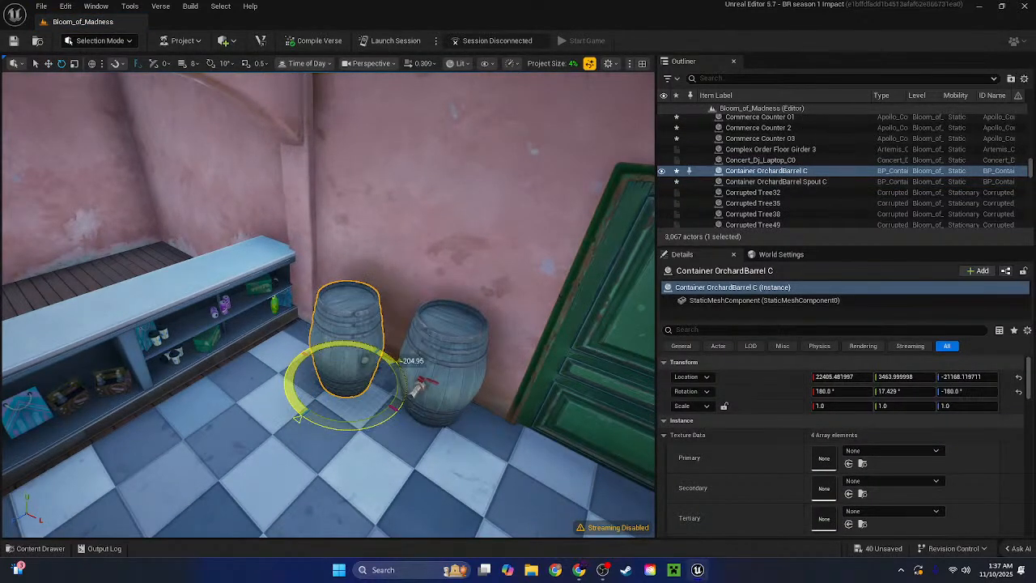
left_click_drag(408, 404, 397, 409)
key("w")
right_click_drag(480, 425, 356, 425)
left_click_drag(507, 436, 549, 442)
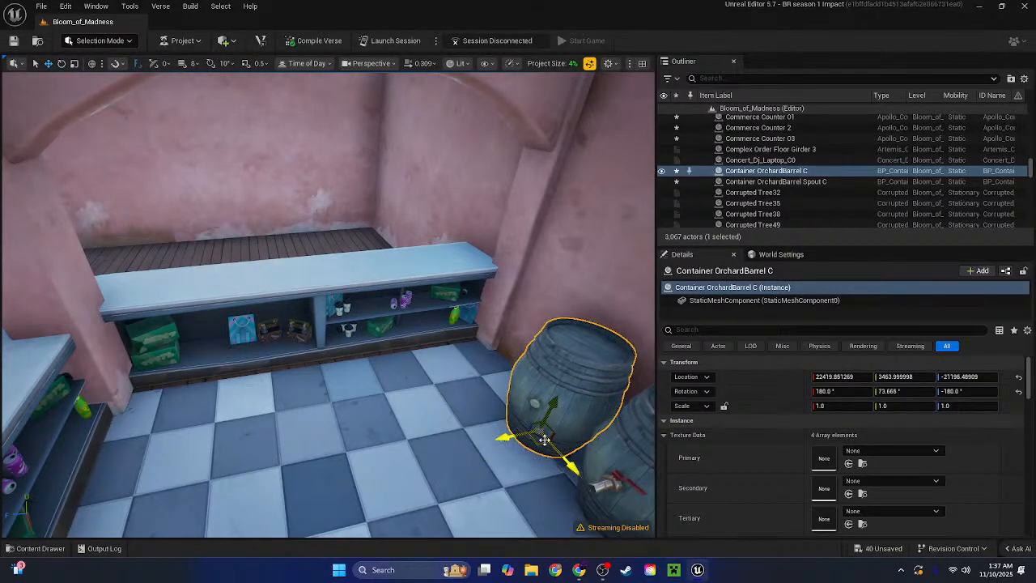
key("Escape")
Browse the Galleries props from FineArt through Furniture, Kitchen and Orchard for shelving that suits the room
right_click_drag(573, 376, 648, 387)
left_click(28, 548)
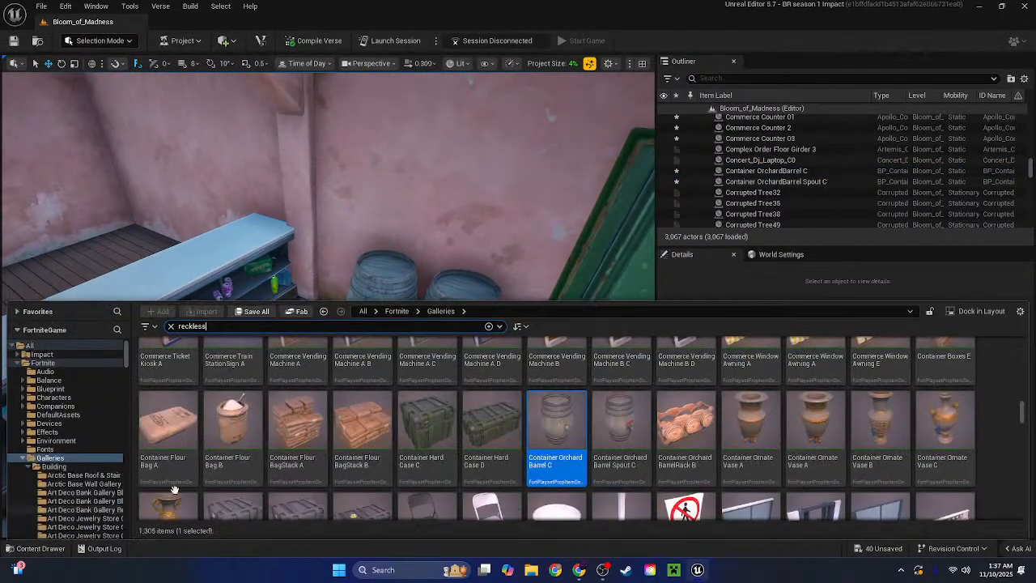
scroll(174, 489, "down", 15)
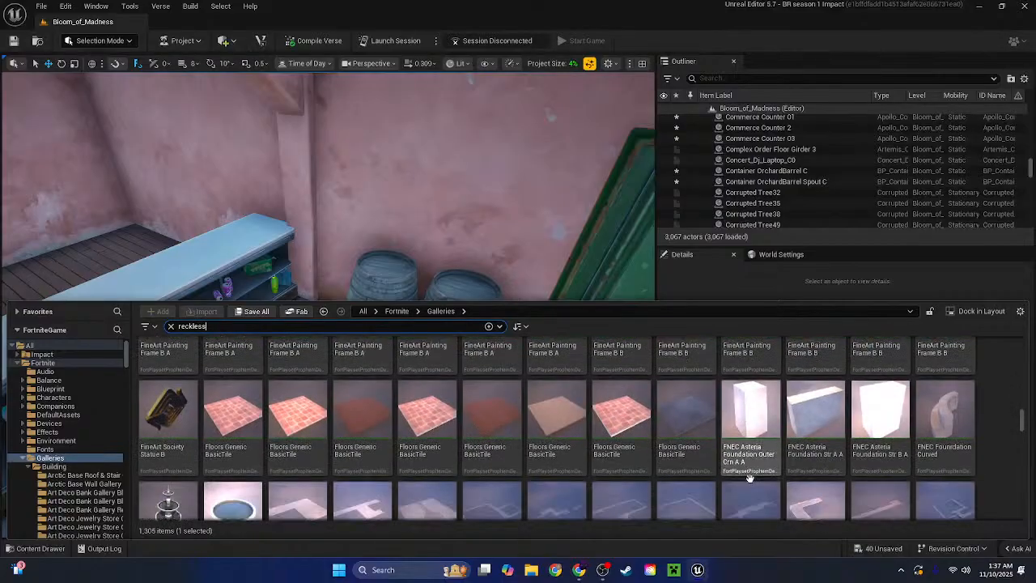
scroll(753, 474, "down", 10)
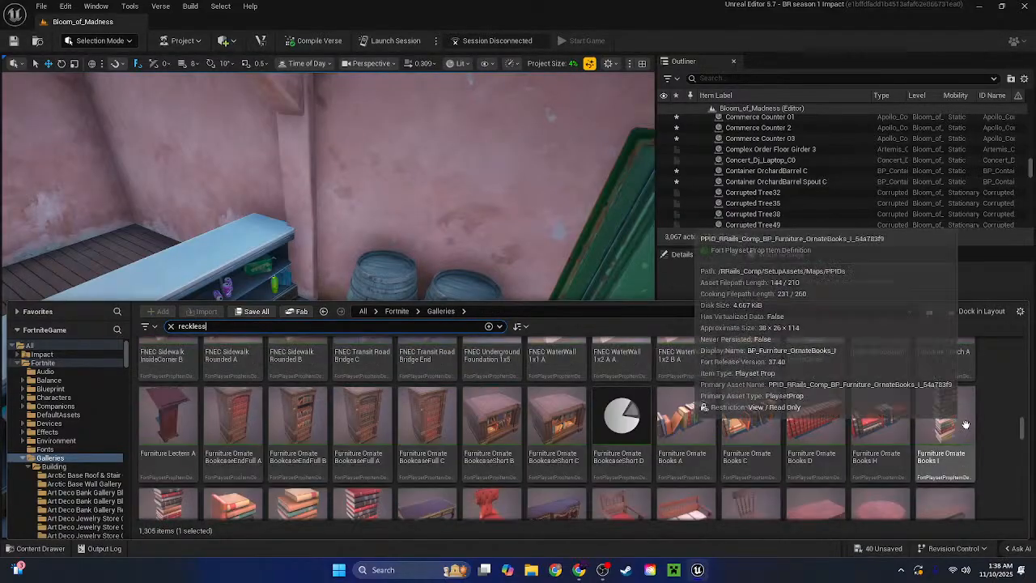
scroll(988, 399, "up", 1)
scroll(986, 401, "down", 3)
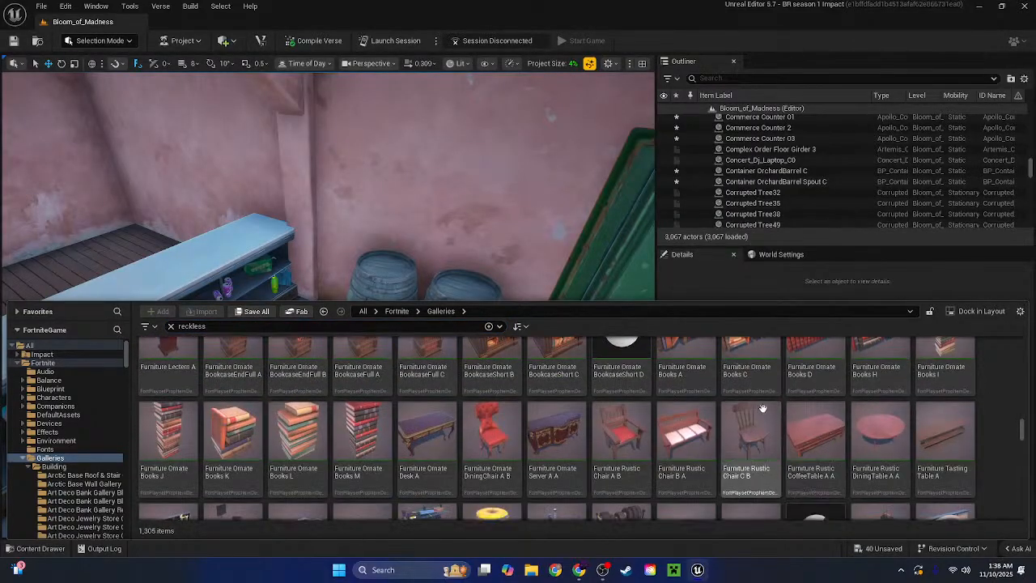
scroll(810, 413, "down", 3)
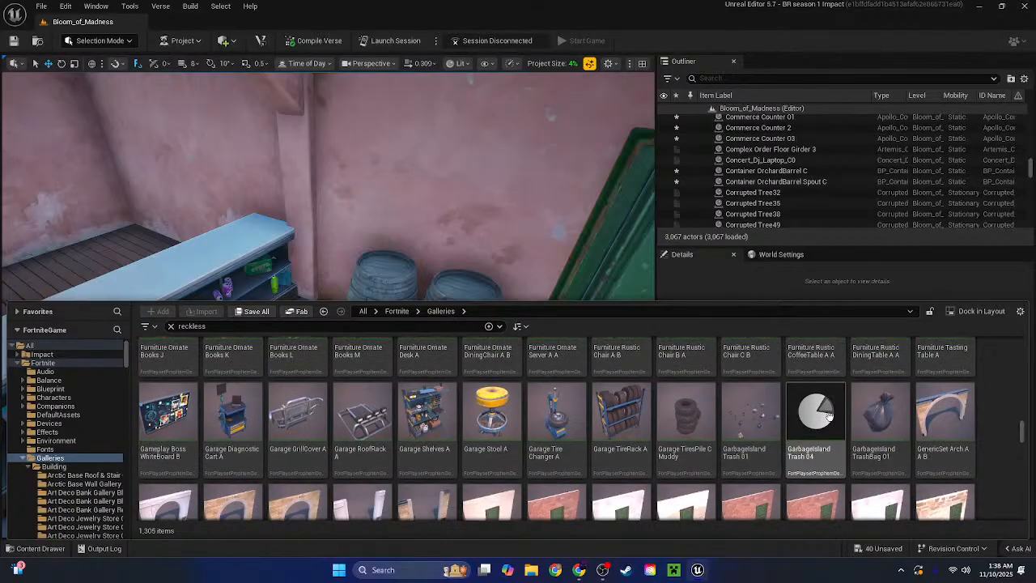
scroll(830, 417, "down", 15)
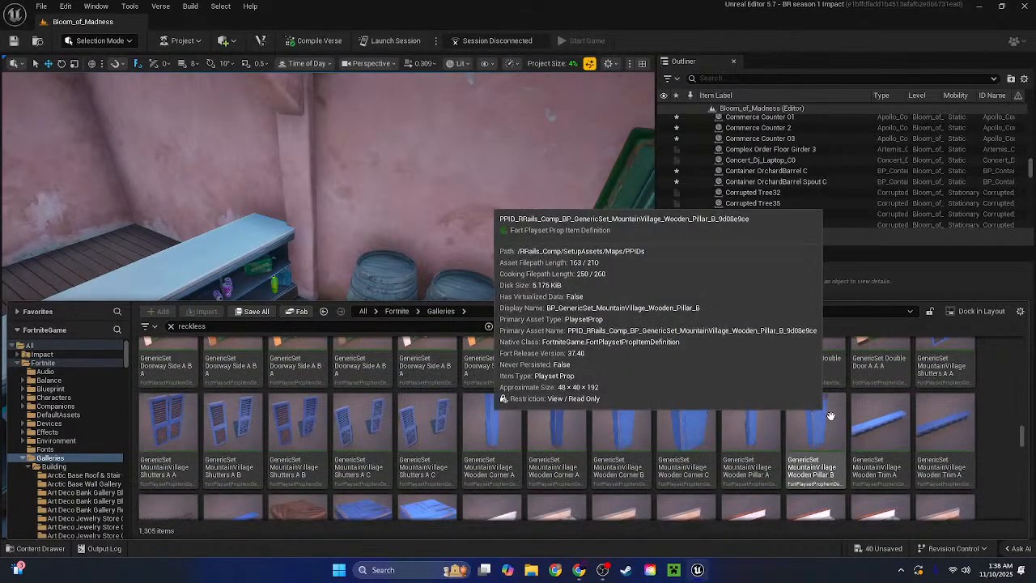
scroll(834, 427, "down", 10)
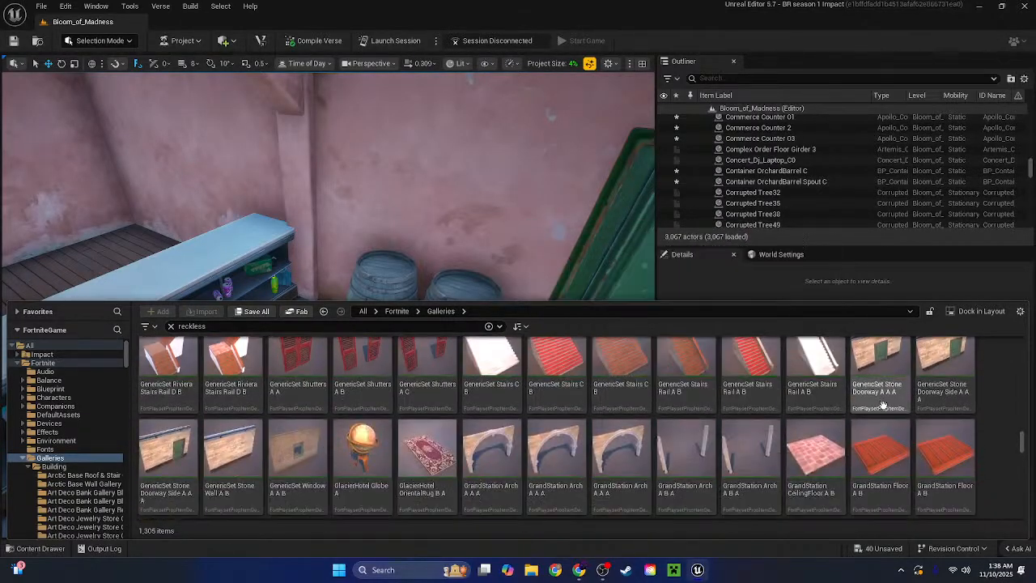
scroll(898, 405, "down", 10)
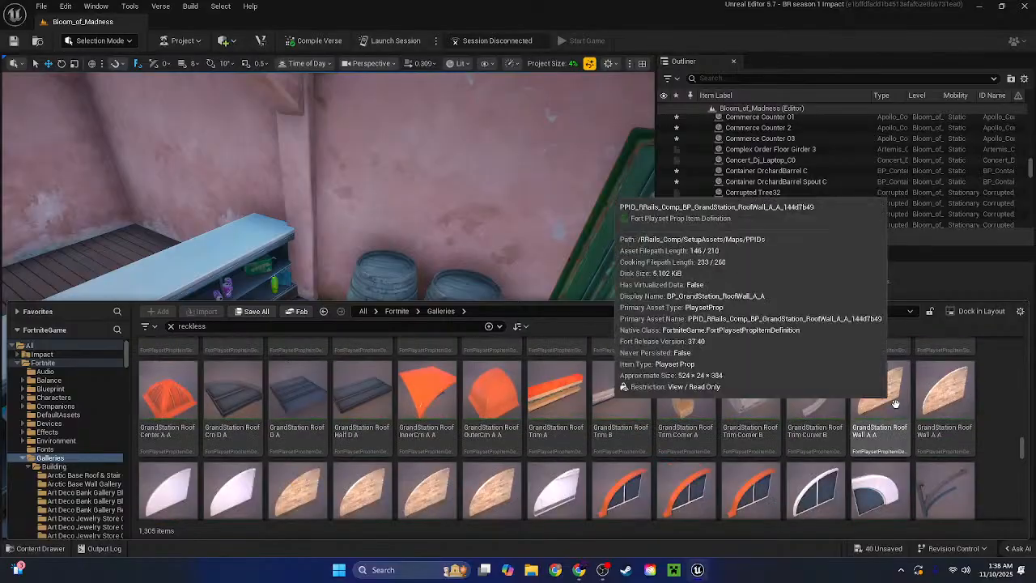
scroll(899, 423, "down", 10)
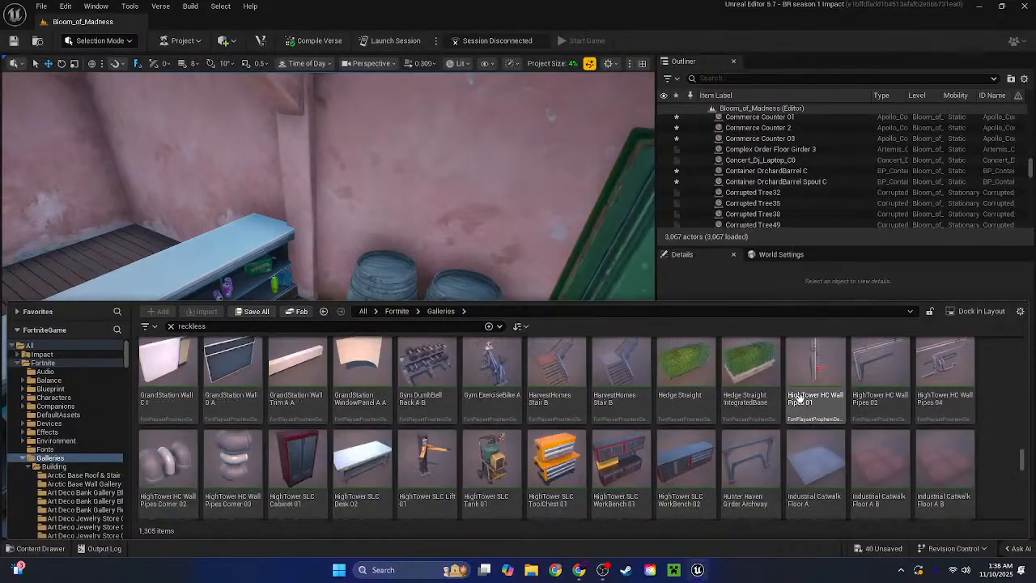
scroll(800, 398, "down", 10)
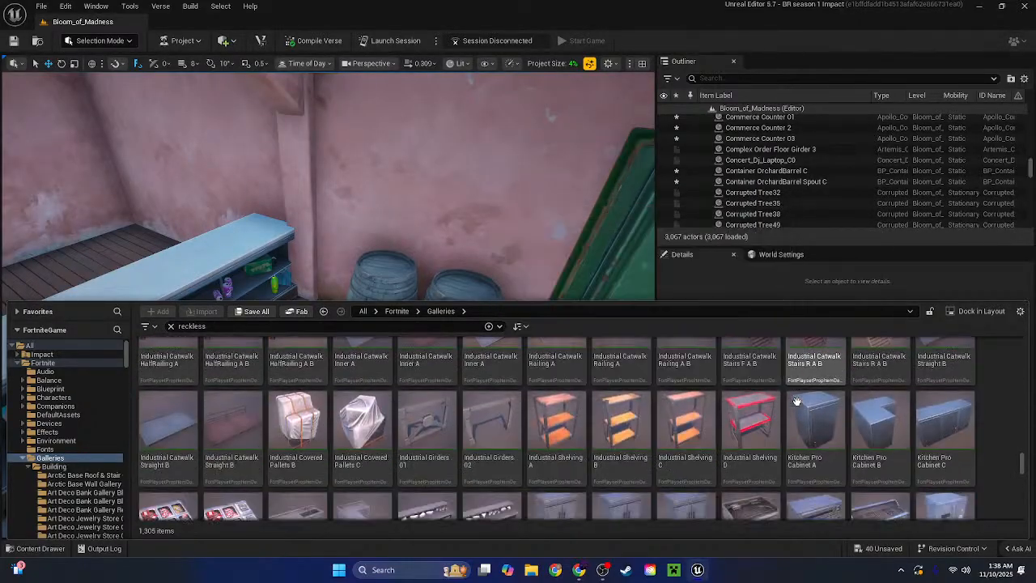
scroll(908, 374, "up", 1)
scroll(882, 393, "down", 10)
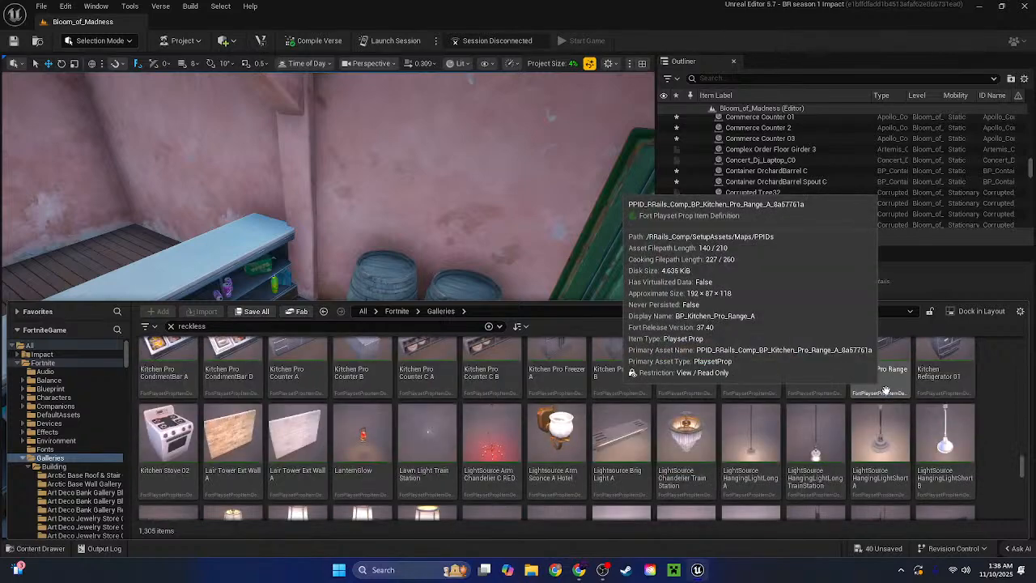
scroll(875, 397, "down", 8)
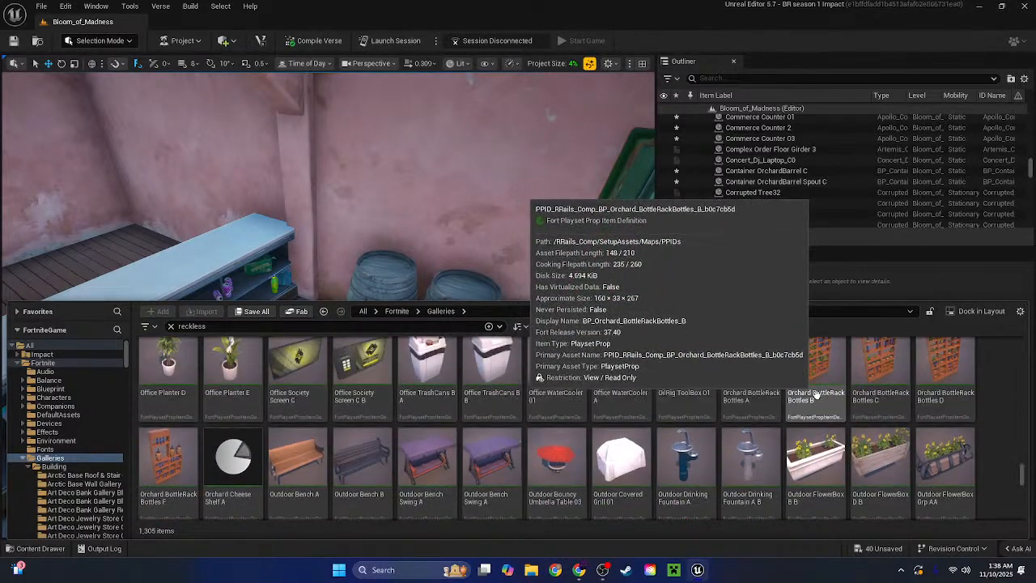
scroll(725, 386, "up", 1)
scroll(311, 348, "down", 1)
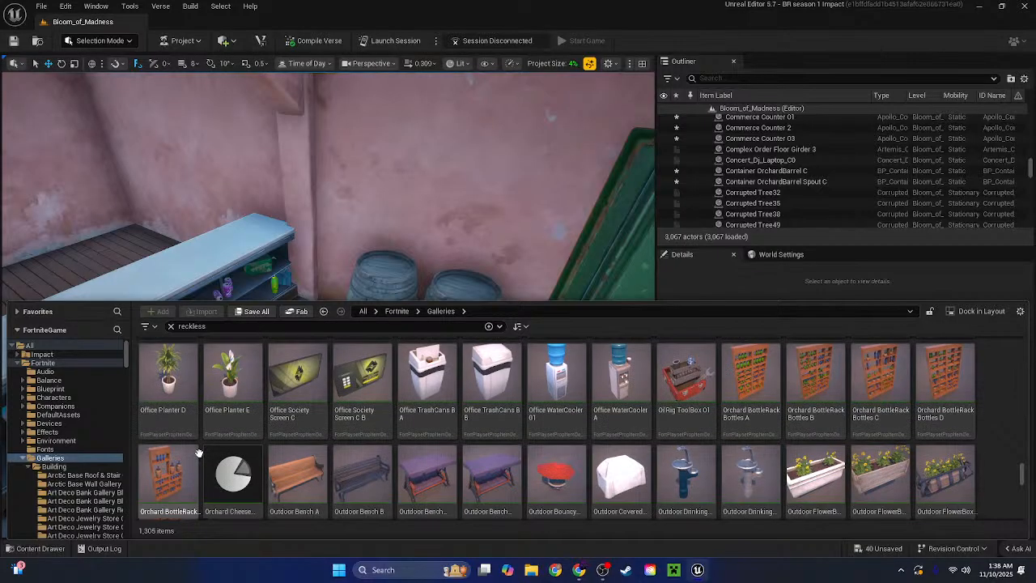
Place an Orchard BottleRackBottles F on the tiled floor near the shortened counter
left_click_drag(171, 482, 253, 367)
right_click_drag(321, 332, 178, 331)
right_click_drag(299, 355, 268, 355)
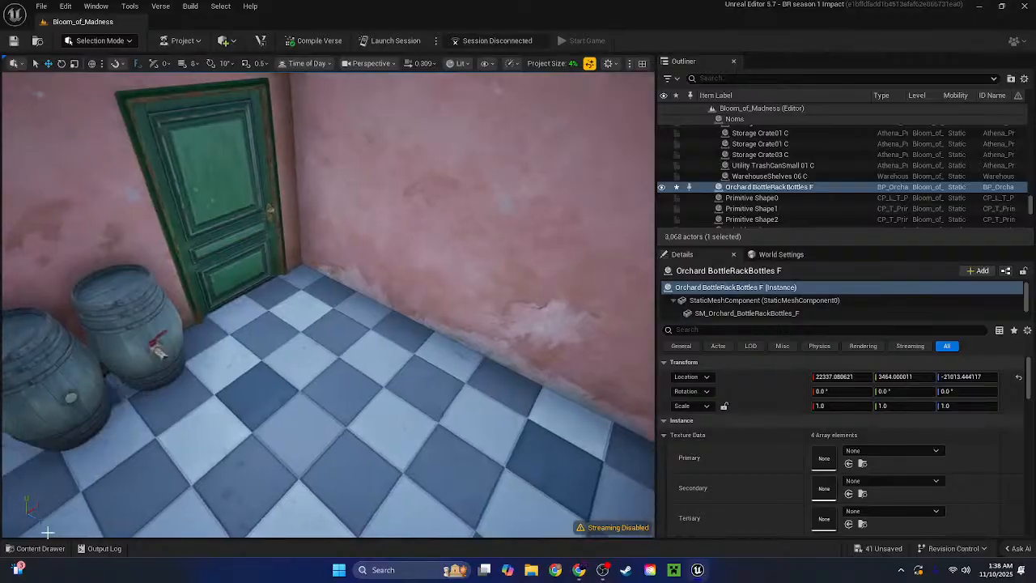
Place an Orchard BottleRackBottles A against the pink wall beside the green door, at an X location of about 22759.8
left_click(36, 548)
scroll(723, 439, "up", 1)
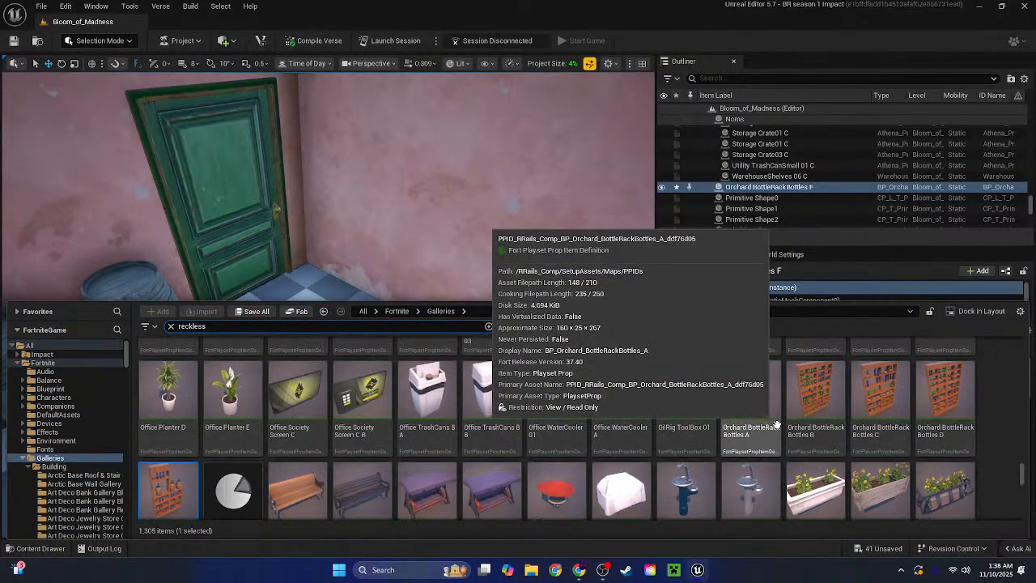
left_click_drag(751, 400, 358, 278)
scroll(428, 303, "up", 2)
key("w")
mouse_move(405, 307)
right_mouse_down()
mouse_move(453, 308)
mouse_move(396, 332)
mouse_move(405, 307)
right_mouse_up()
left_click_drag(405, 308, 341, 274)
key("d")
right_click_drag(343, 274, 380, 271)
left_click_drag(368, 275, 372, 276)
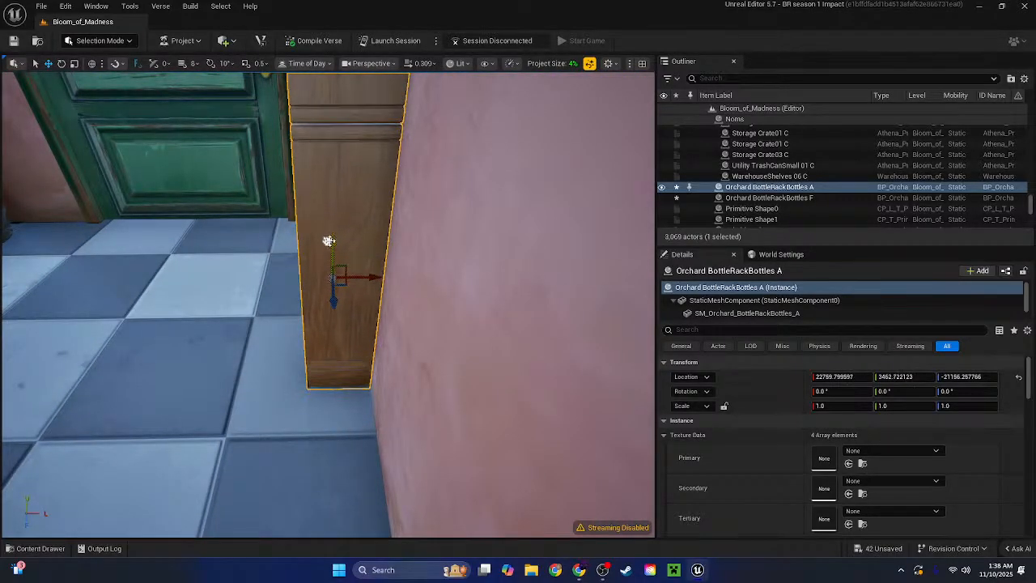
key("s")
right_click_drag(328, 241, 142, 415)
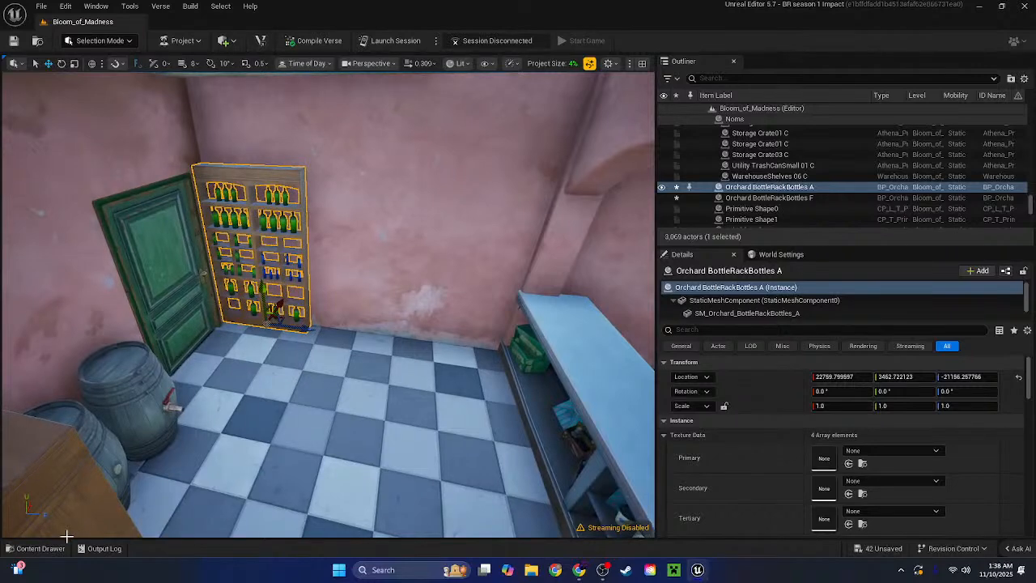
Place an Orchard BottleRackBottles C and D along the pink wall past rack A, sliding C over to make room for D
left_click(38, 548)
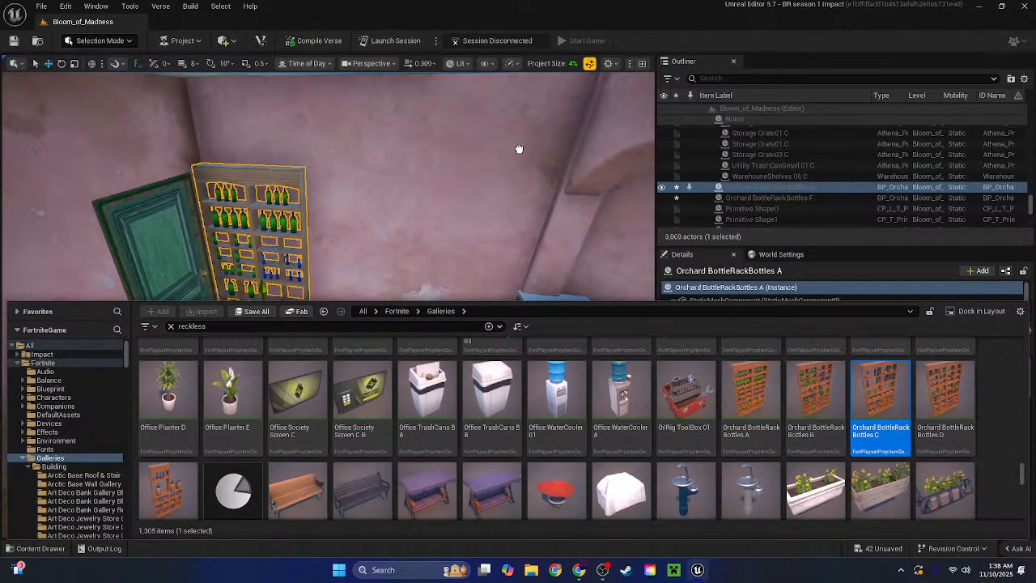
left_click_drag(519, 149, 421, 344)
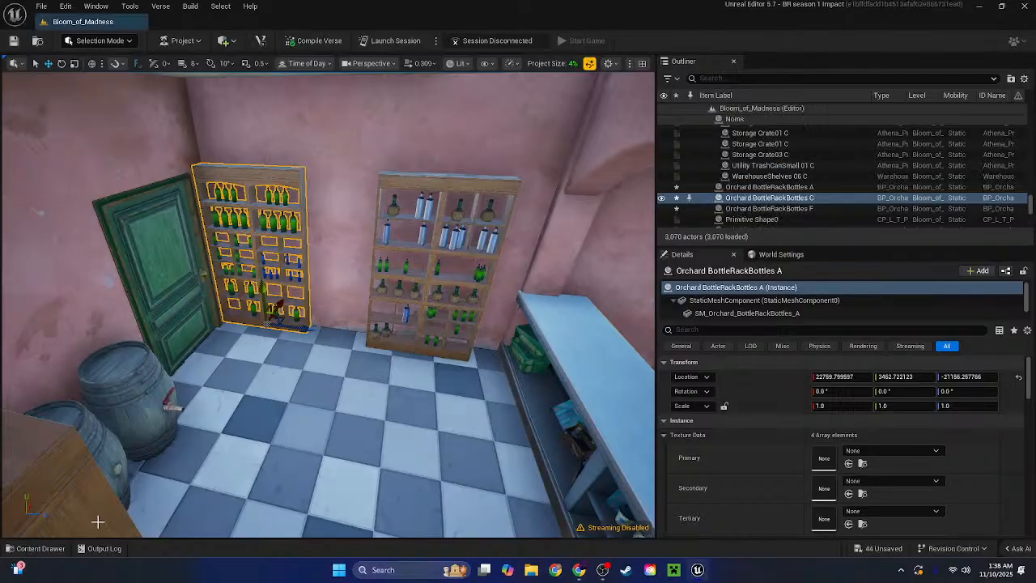
left_click(39, 548)
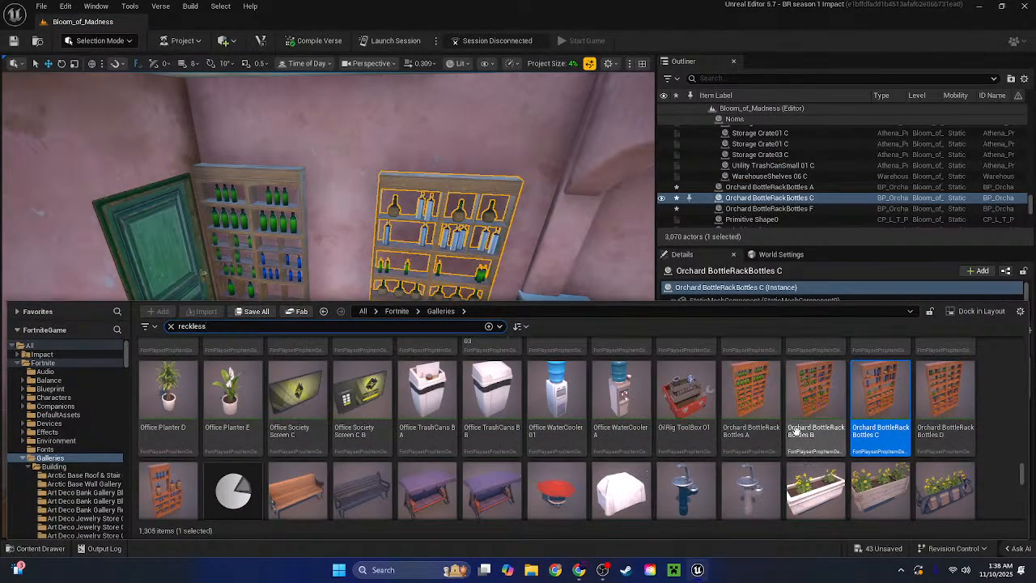
left_click_drag(900, 411, 348, 316)
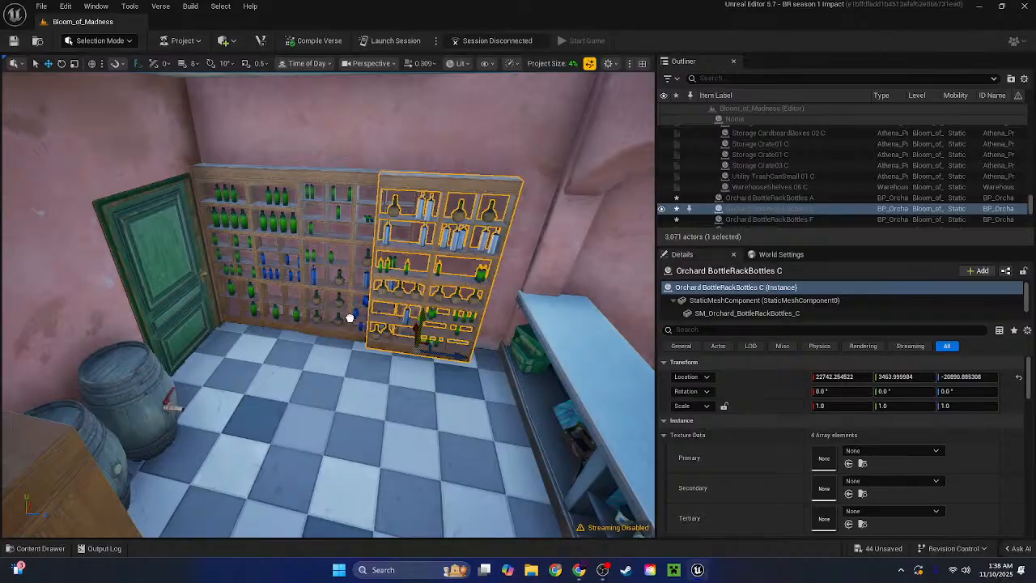
left_click(452, 327)
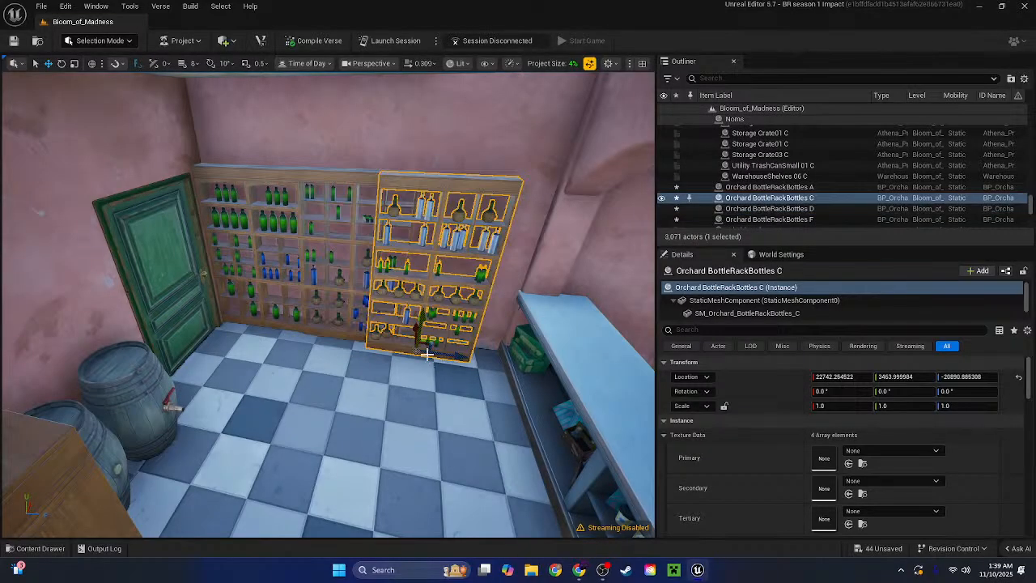
left_click_drag(418, 347, 453, 344)
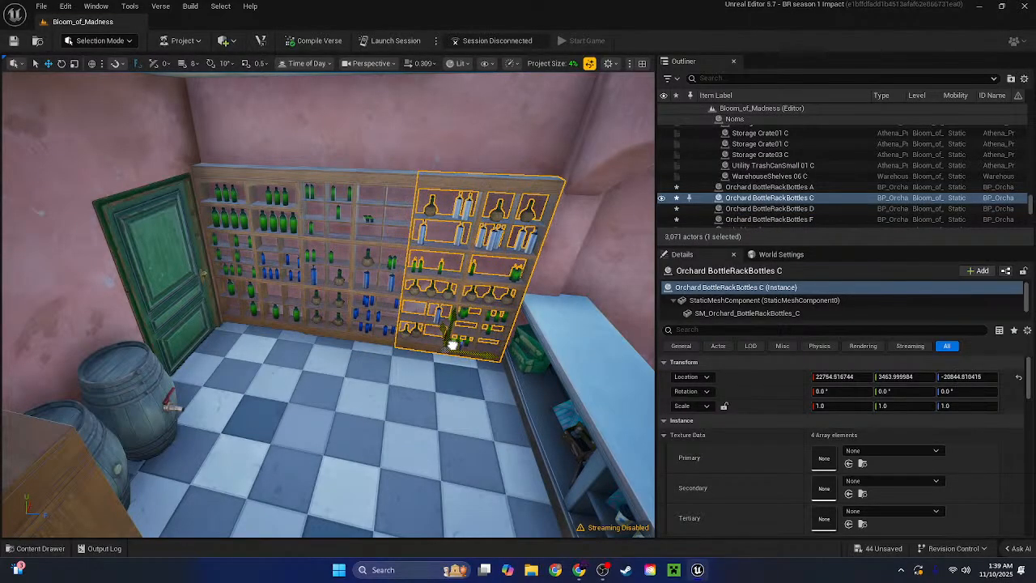
Slide Orchard BottleRackBottles C toward the pink wall to line up with the neighbouring racks, at an X location of about 22759.8
right_click_drag(453, 344, 425, 303)
key("w")
key("Escape")
key("a")
left_click(395, 323)
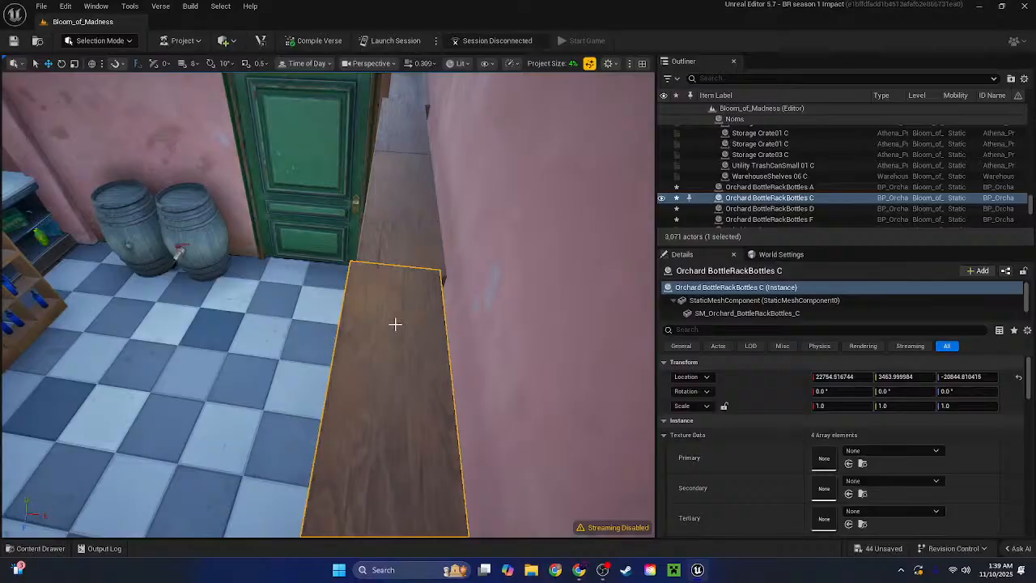
left_click(413, 226, "shift")
right_click_drag(414, 226, 417, 195)
key("s")
left_click(381, 259)
left_click(369, 304)
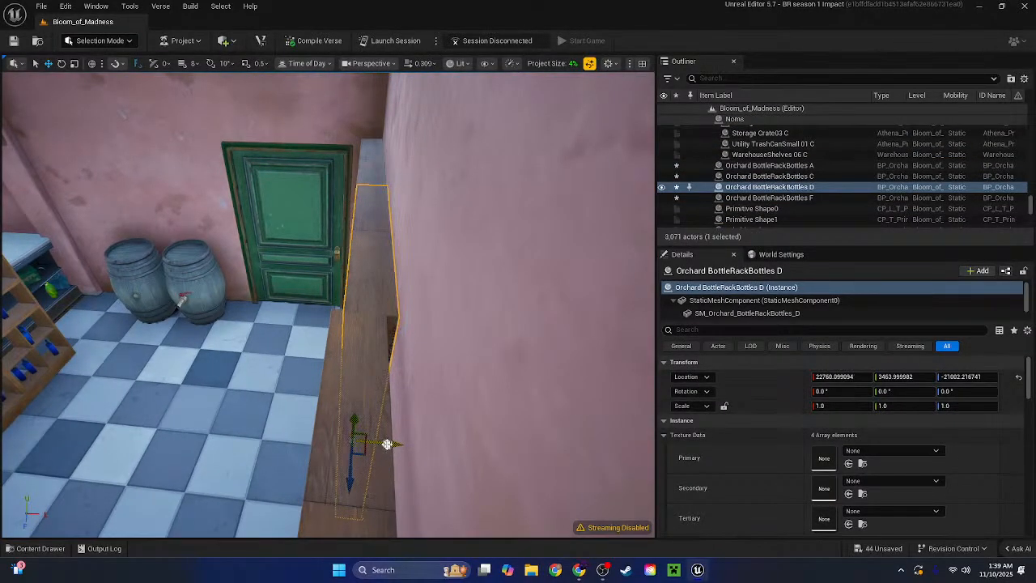
left_click(344, 380)
right_click_drag(372, 433, 366, 386)
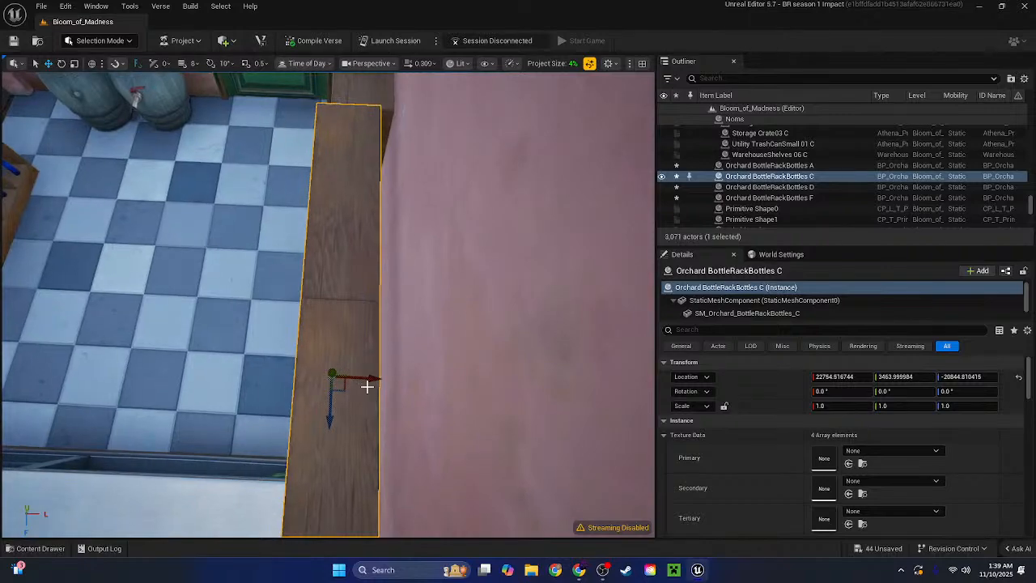
left_click_drag(371, 381, 379, 381)
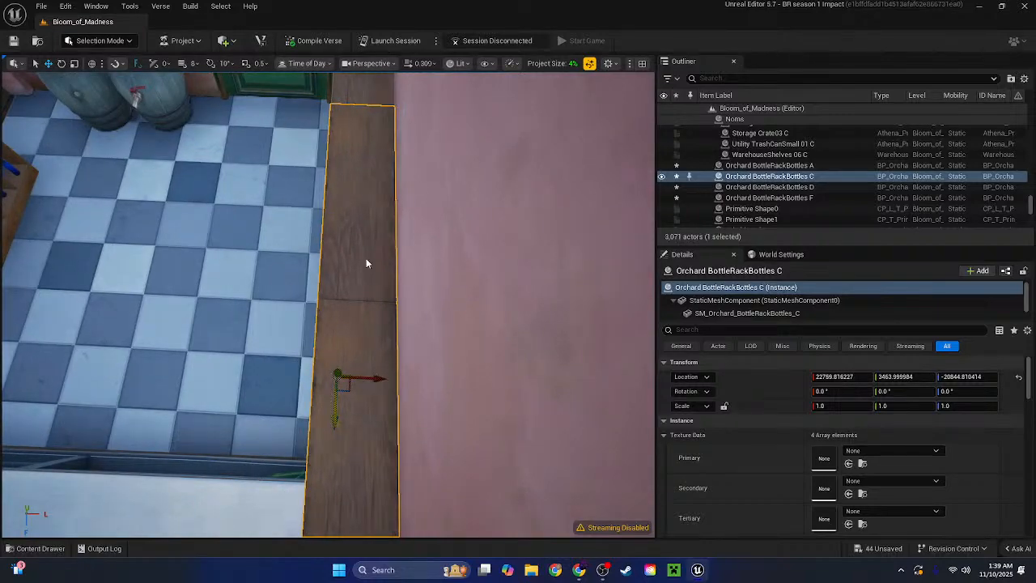
key("Escape")
Delete the freestanding Orchard BottleRackBottles F from the tiled floor near the counter
right_click_drag(366, 263, 591, 186)
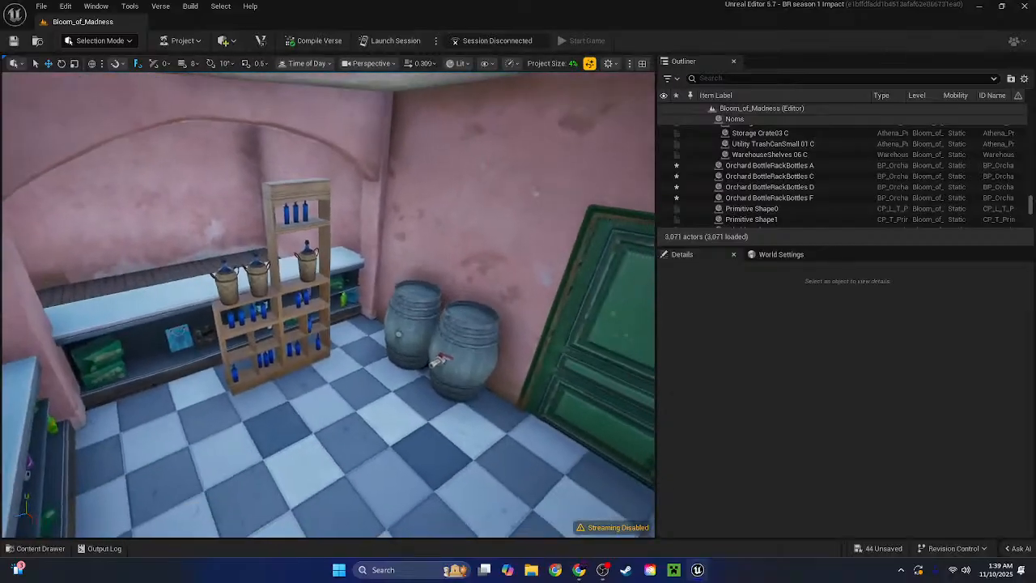
right_click_drag(316, 271, 329, 271)
left_click(312, 291)
key("Delete")
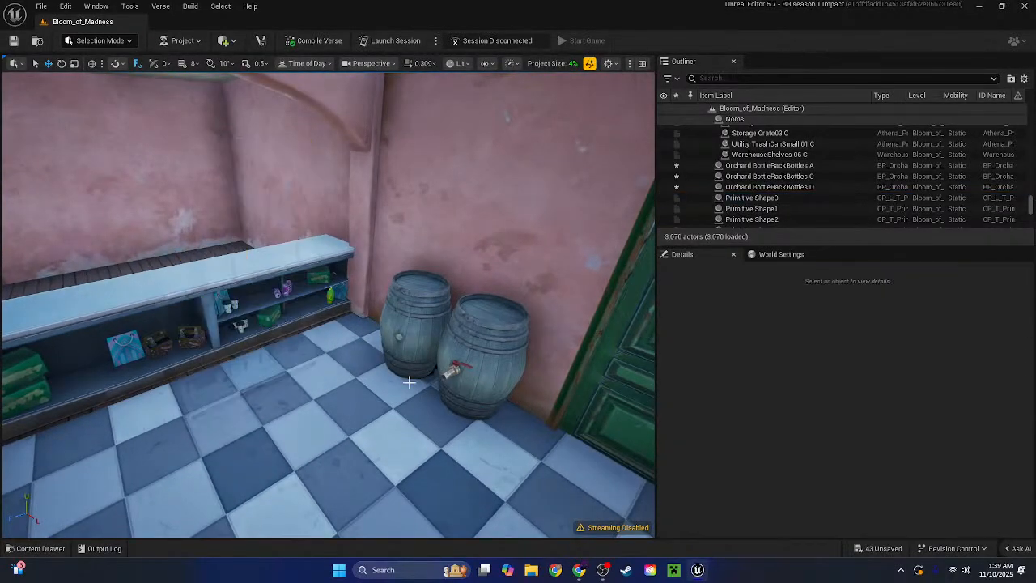
Move the plain and spouted orchard barrels together along the pink wall into the corner beside the counter
right_click_drag(442, 328, 416, 310)
left_click(400, 307)
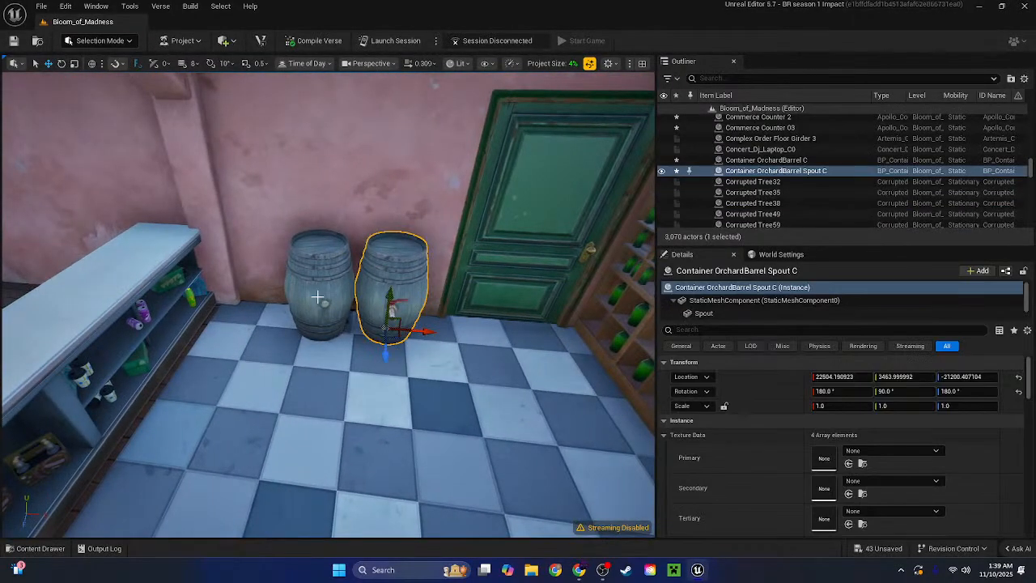
left_click(318, 299, "shift")
left_click_drag(328, 337, 240, 327)
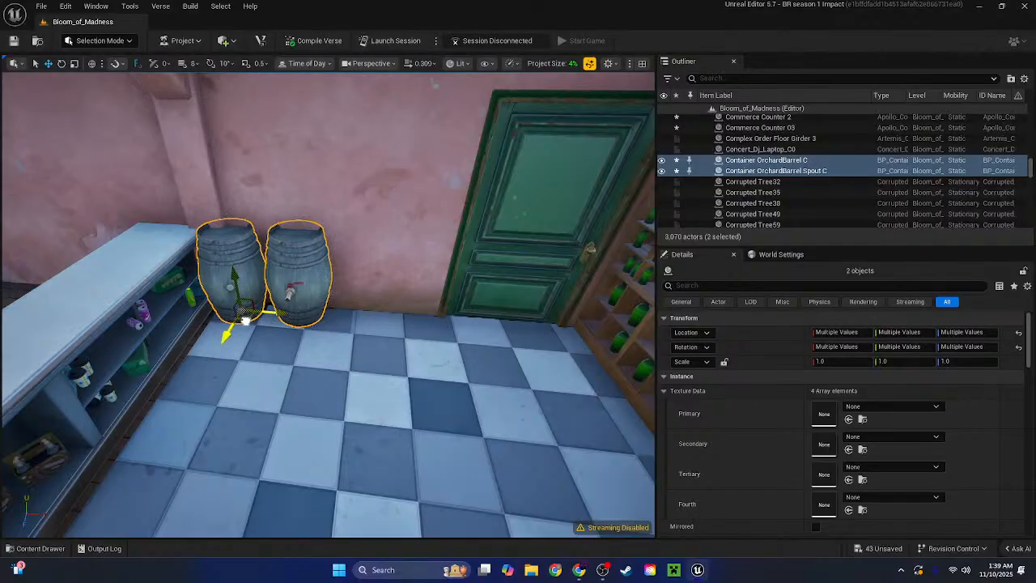
Raise the spouted barrel well above the floor and place a duplicate of the plain orchard barrel beneath it
left_click(304, 268)
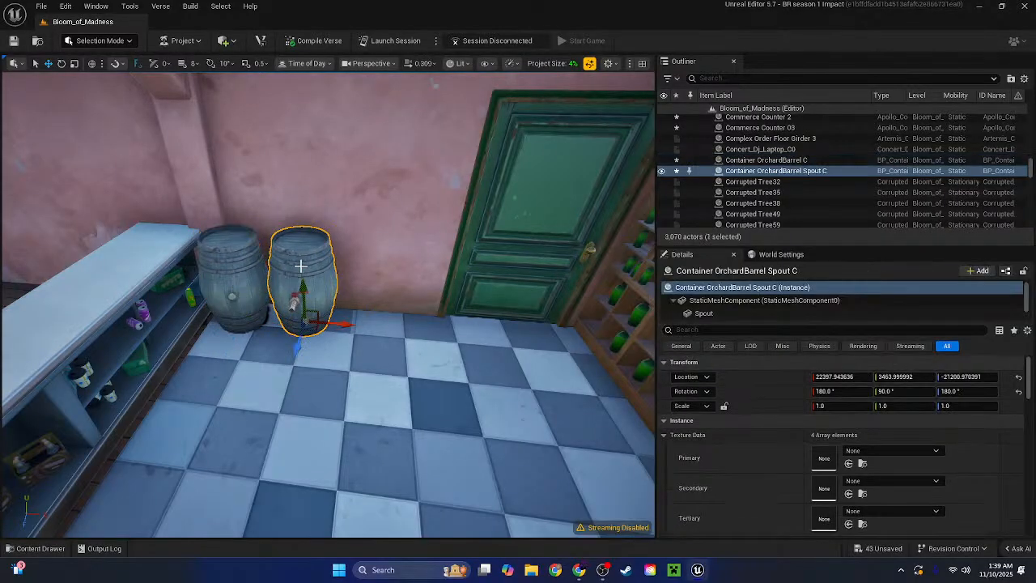
key("Escape")
left_click(299, 270)
left_click_drag(300, 282, 304, 214)
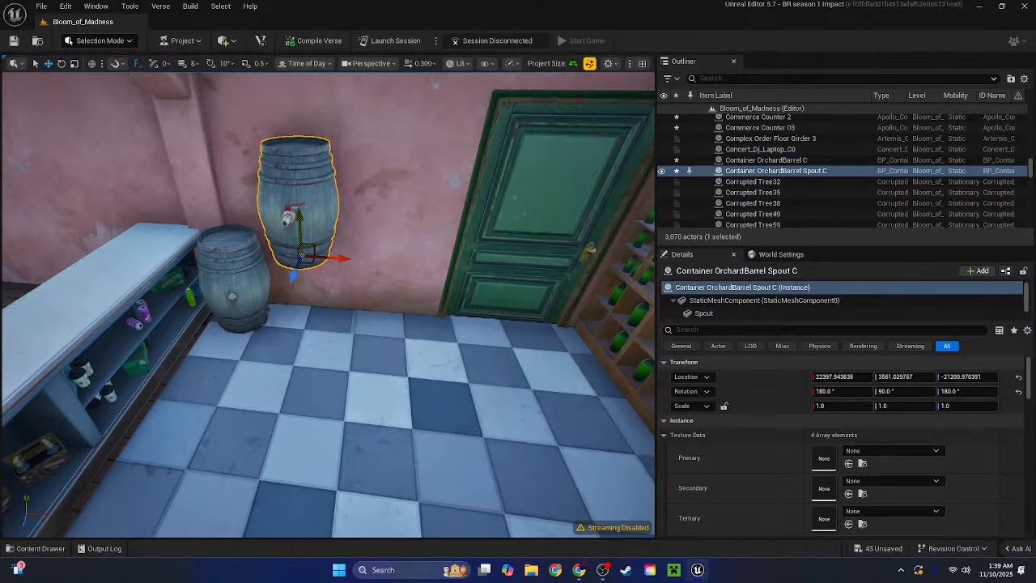
left_click(244, 285)
key("ctrl+d")
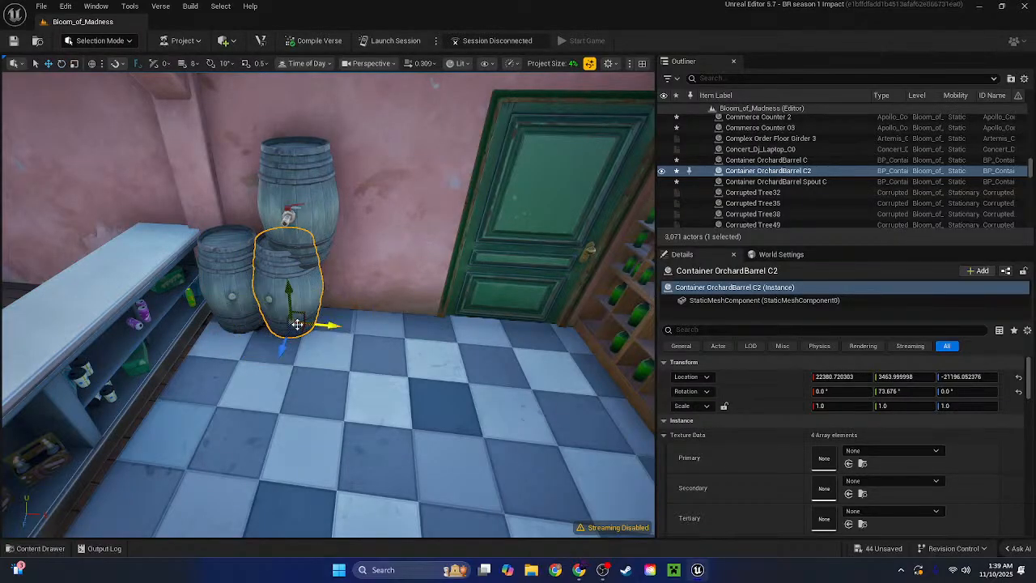
Stack the spouted barrel on top of the two plain orchard barrels, centred between them in the corner
left_click(293, 249)
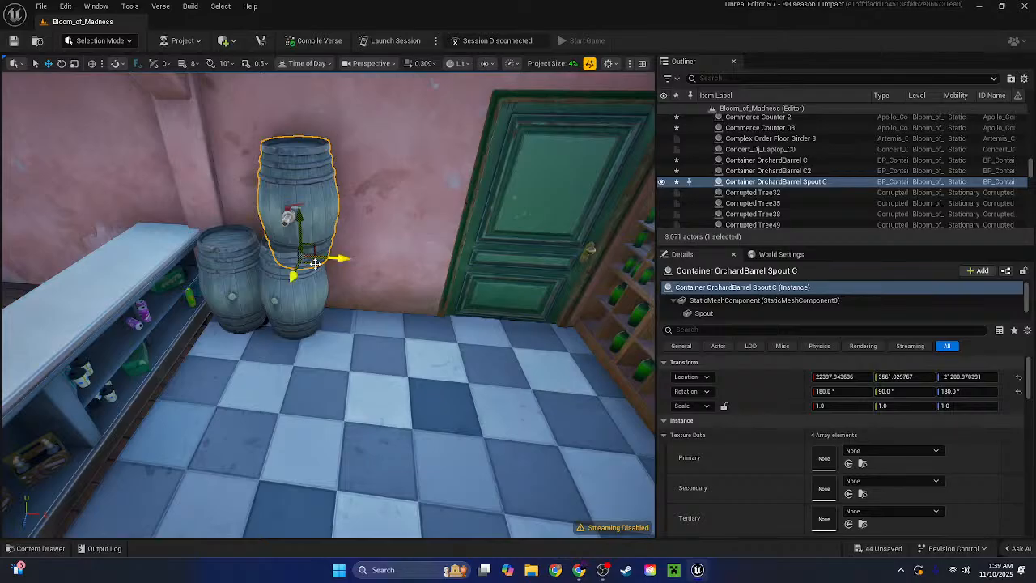
left_click_drag(315, 263, 258, 257)
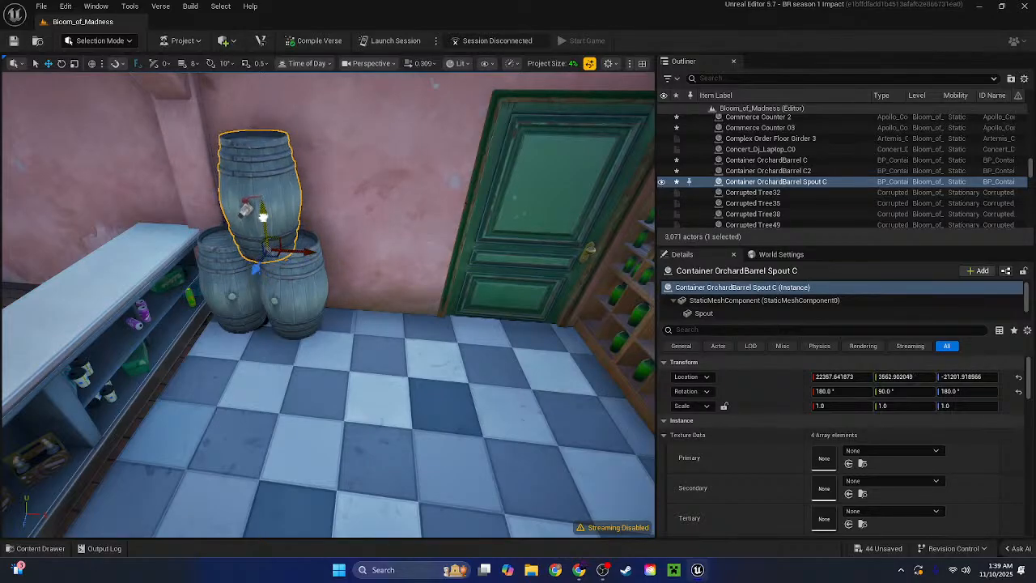
left_click_drag(263, 217, 262, 196)
key("w")
right_click_drag(262, 196, 170, 182)
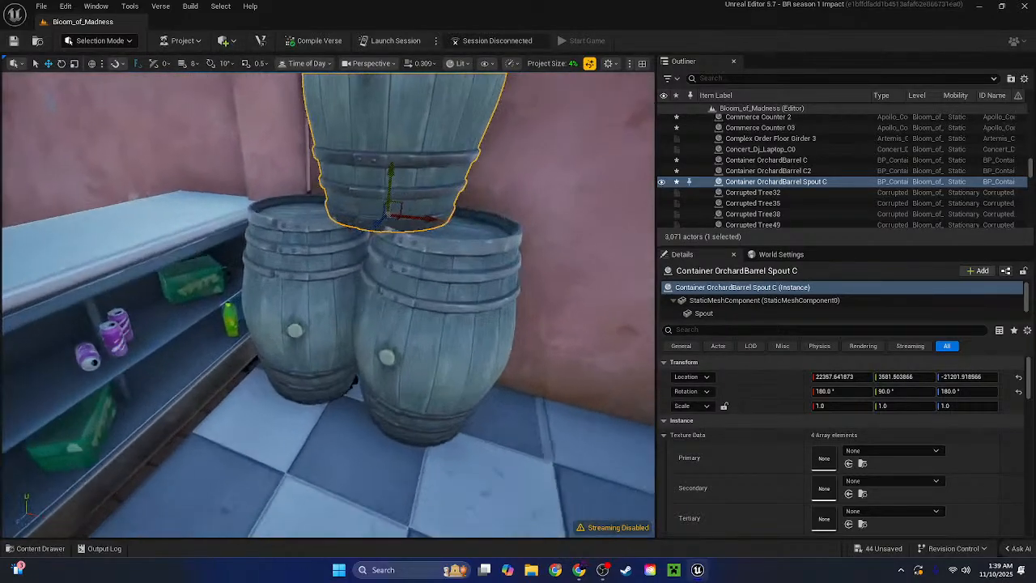
key("w")
right_click_drag(310, 275, 268, 275)
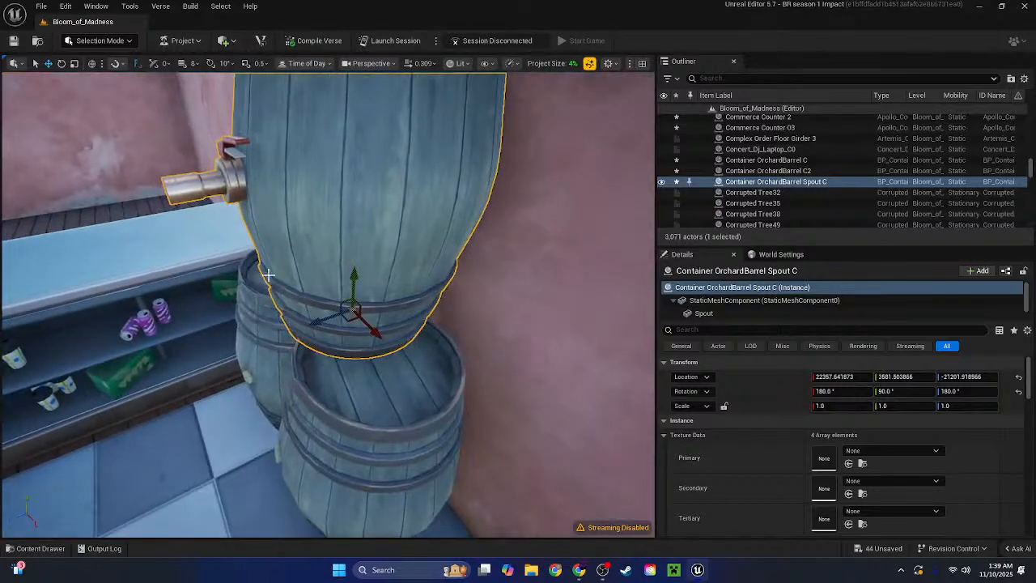
left_click_drag(318, 327, 361, 285)
key("Escape")
Browse the Galleries props from Office and Outdoor through Shared, Storage, Suburban and Utility for more furnishings for the room
key("s")
right_click_drag(364, 235, 497, 251)
key("s")
left_click(35, 549)
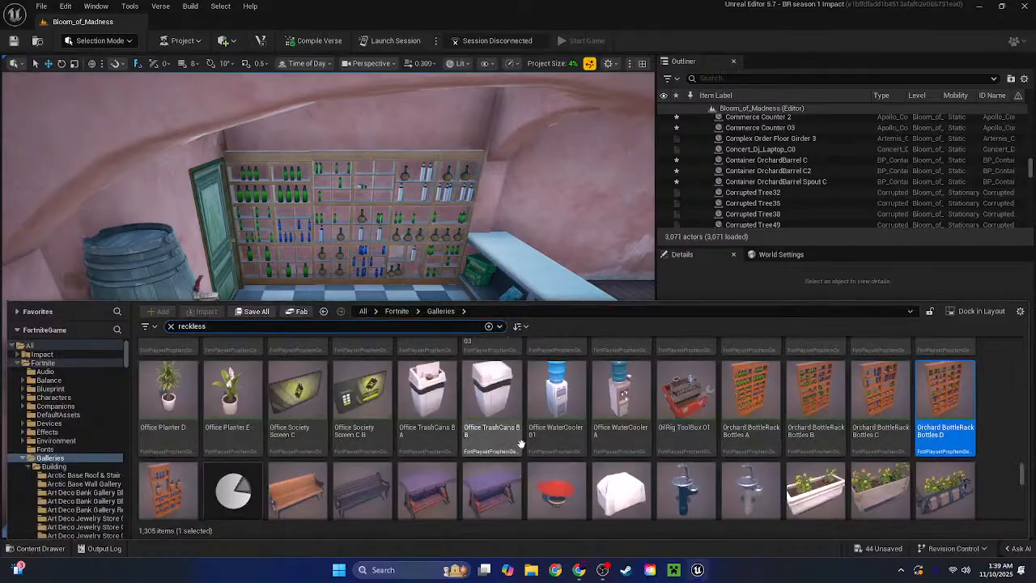
scroll(578, 458, "down", 5)
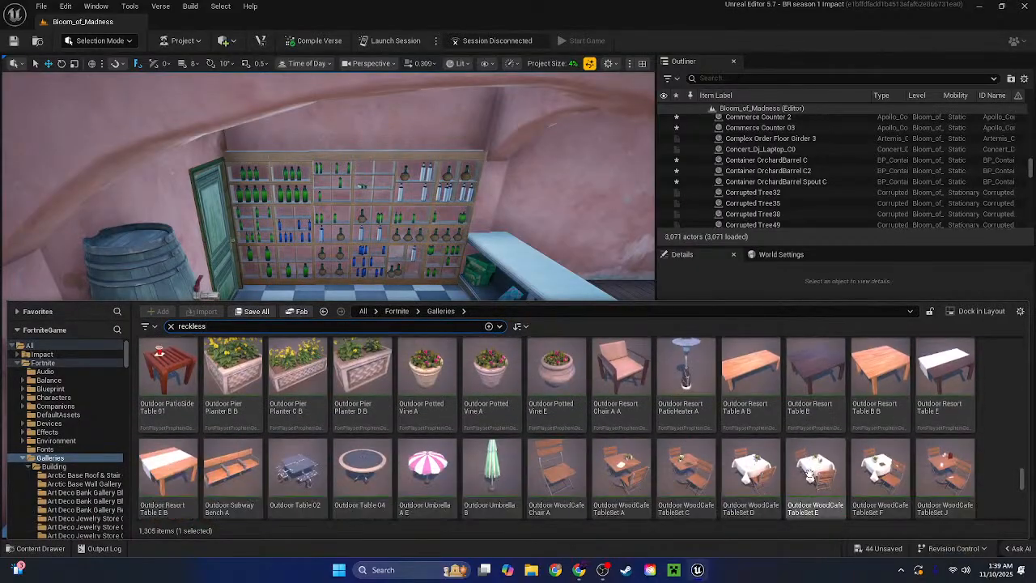
scroll(689, 413, "down", 1)
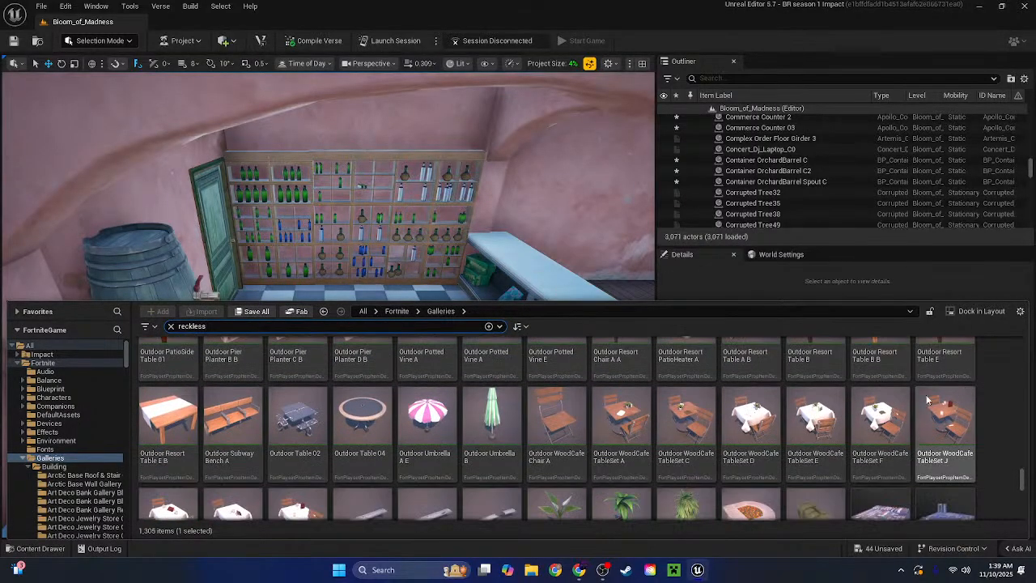
scroll(952, 402, "down", 1)
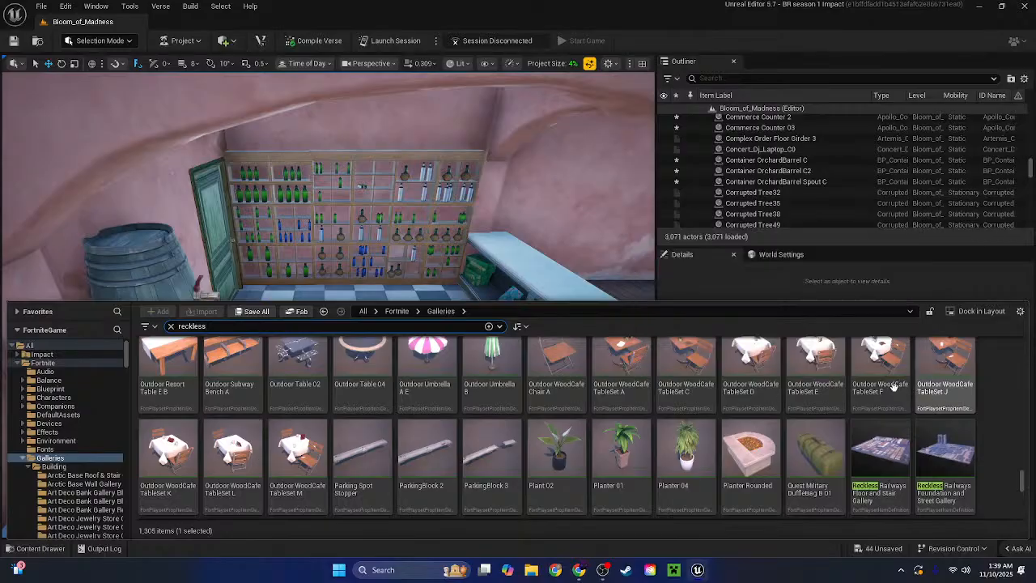
scroll(893, 387, "up", 1)
scroll(996, 402, "down", 1)
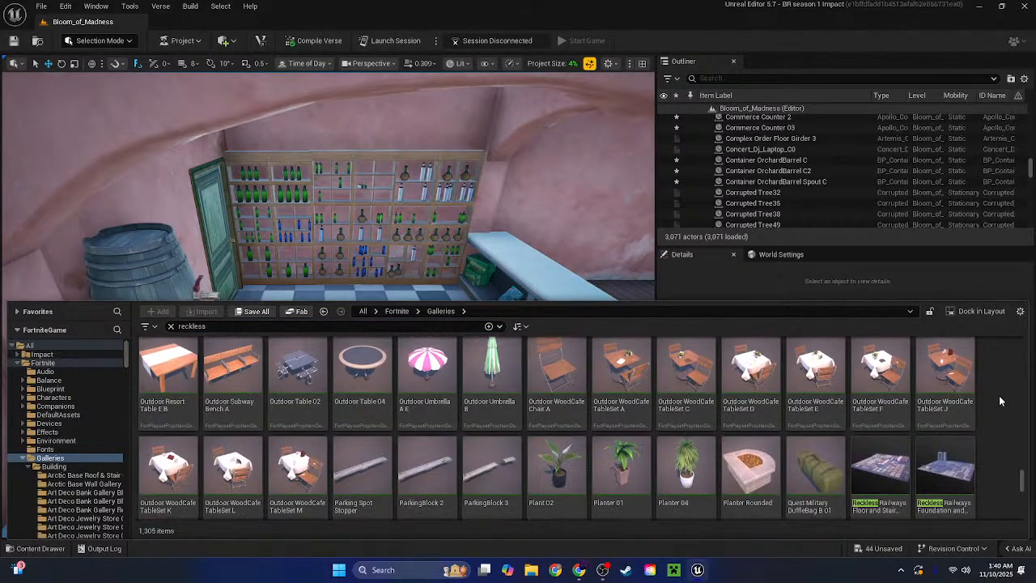
scroll(890, 397, "down", 1)
scroll(899, 395, "down", 8)
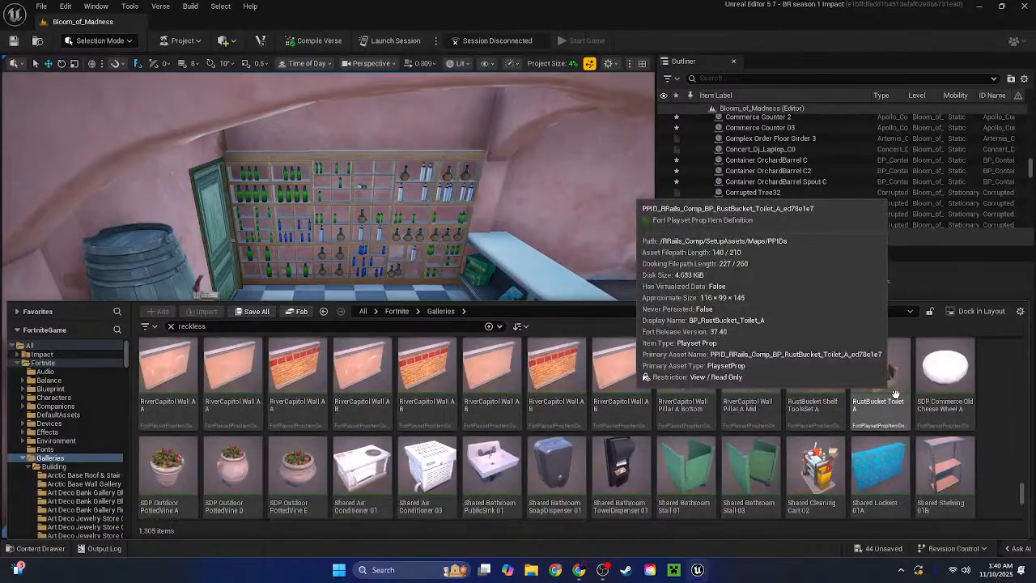
scroll(969, 392, "down", 1)
scroll(989, 395, "down", 3)
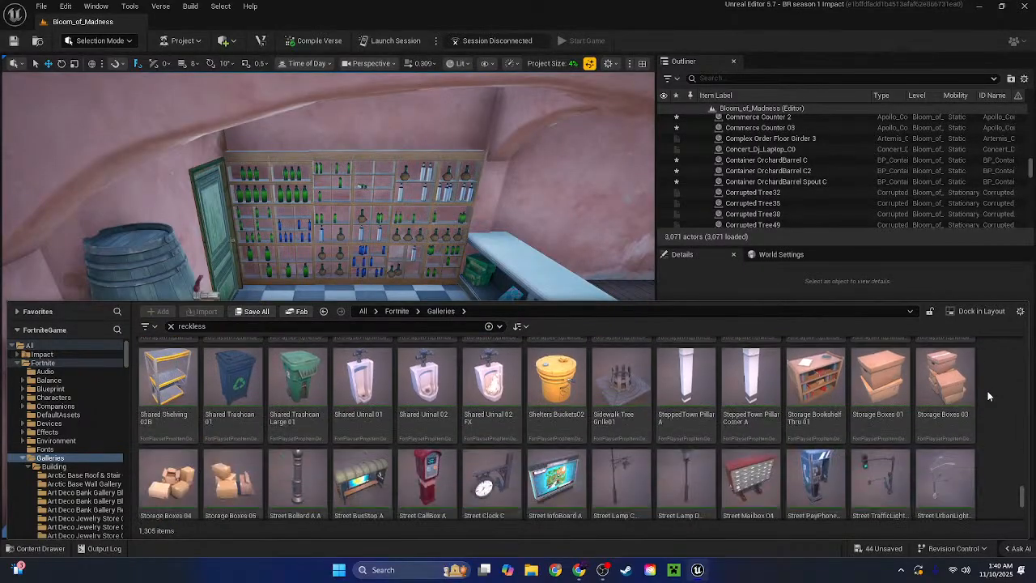
scroll(988, 396, "down", 3)
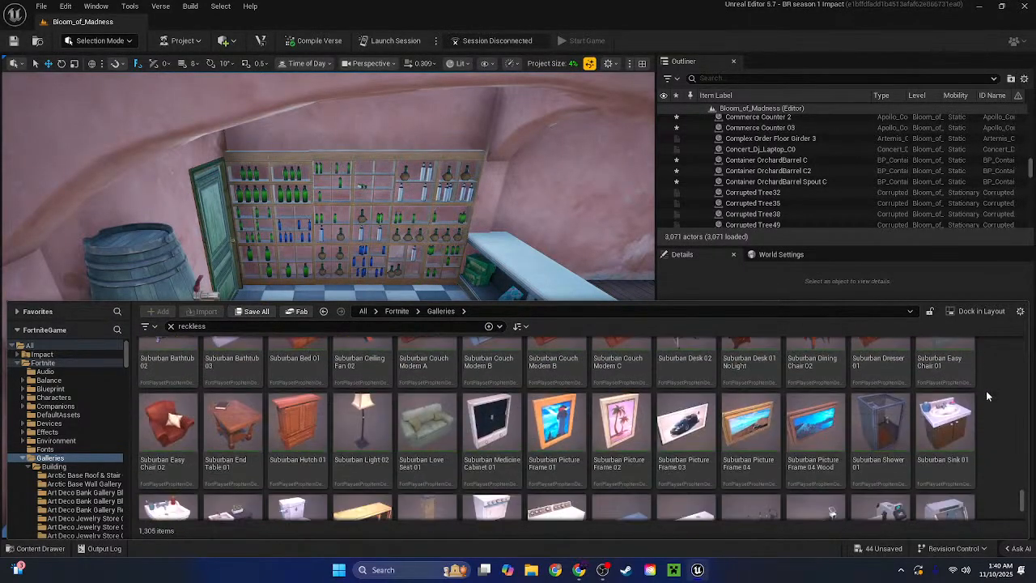
scroll(987, 396, "down", 5)
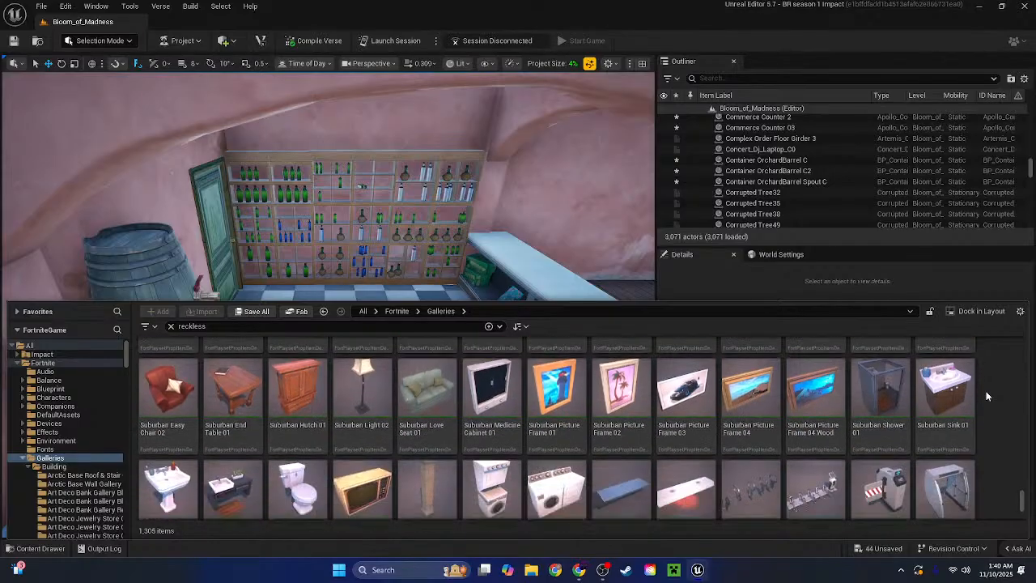
scroll(987, 395, "down", 1)
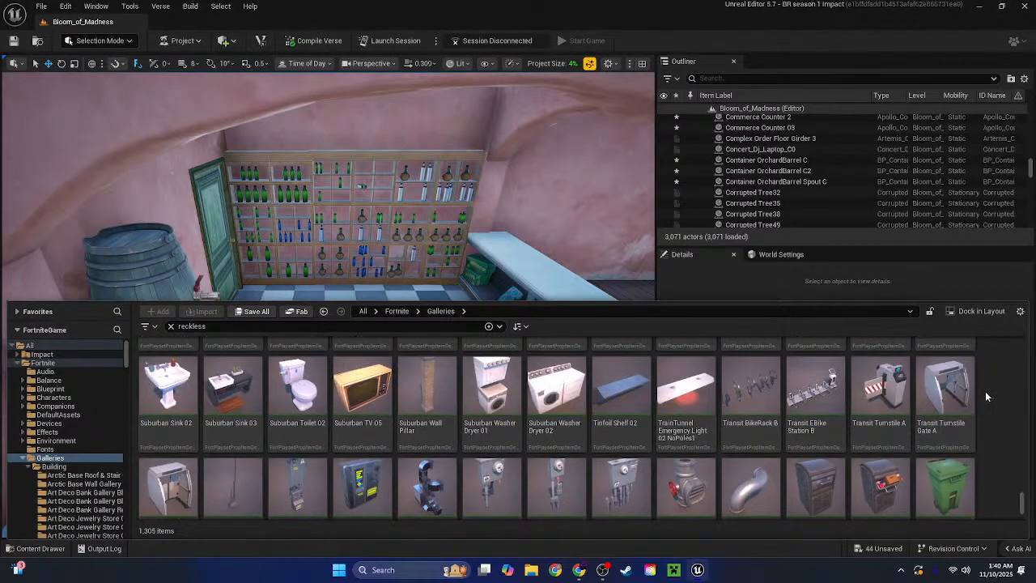
scroll(985, 391, "down", 5)
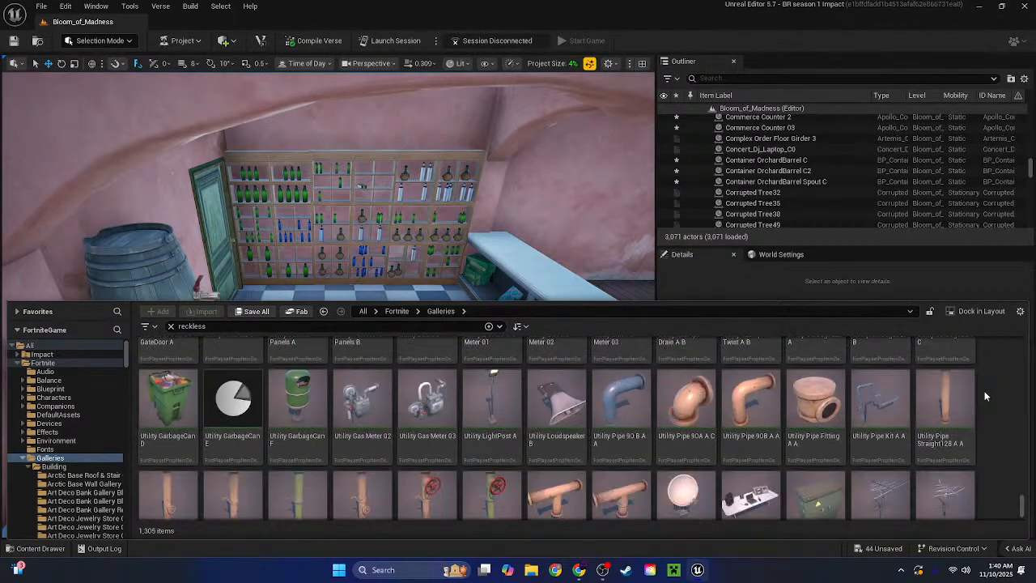
scroll(984, 391, "up", 10)
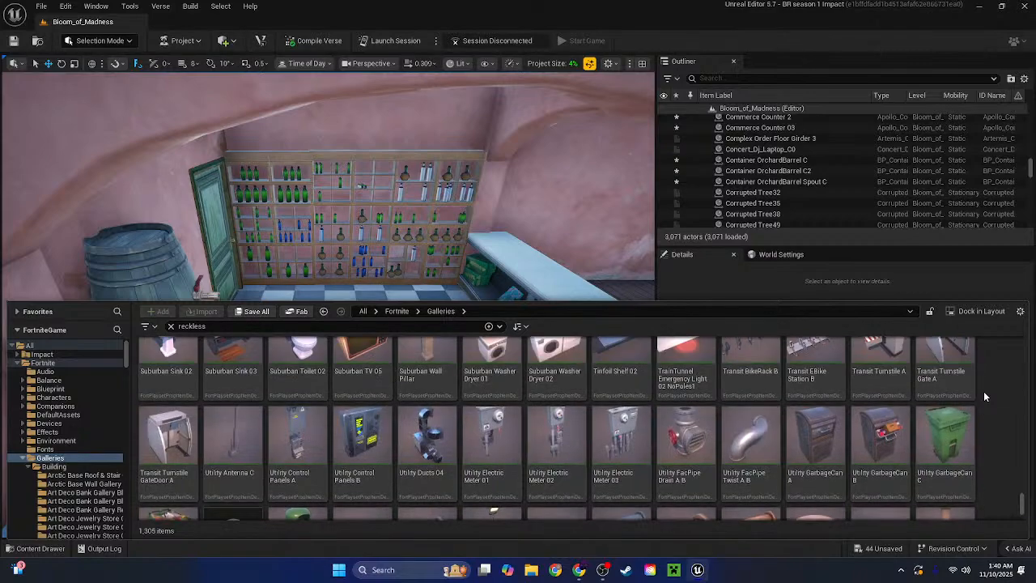
scroll(983, 391, "up", 4)
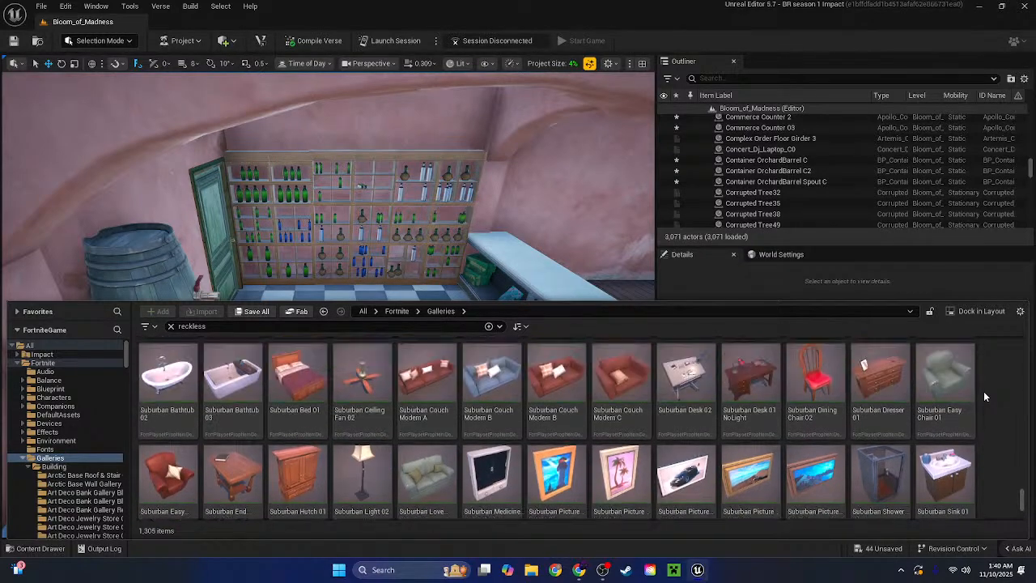
scroll(986, 397, "up", 10)
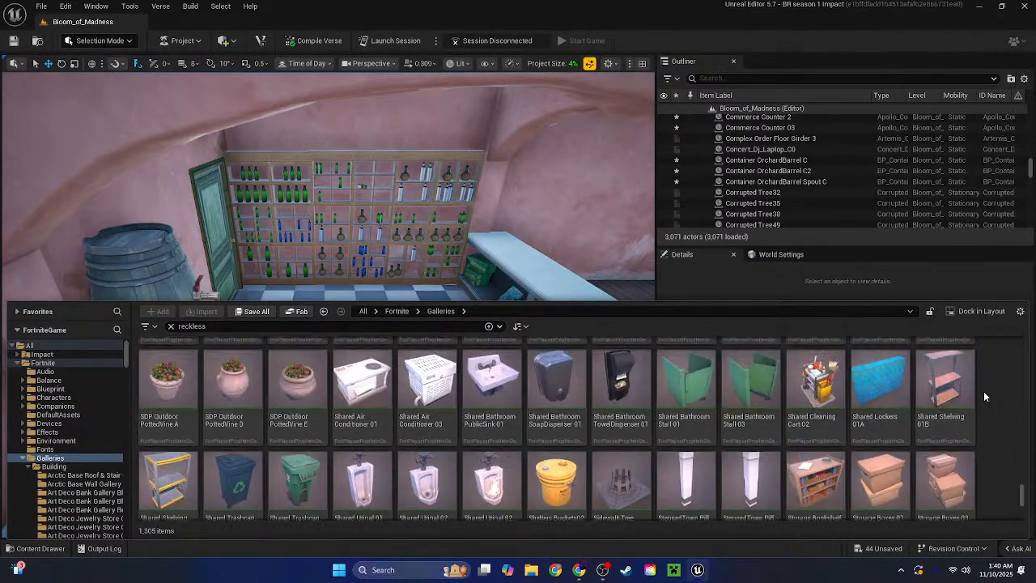
scroll(985, 397, "up", 10)
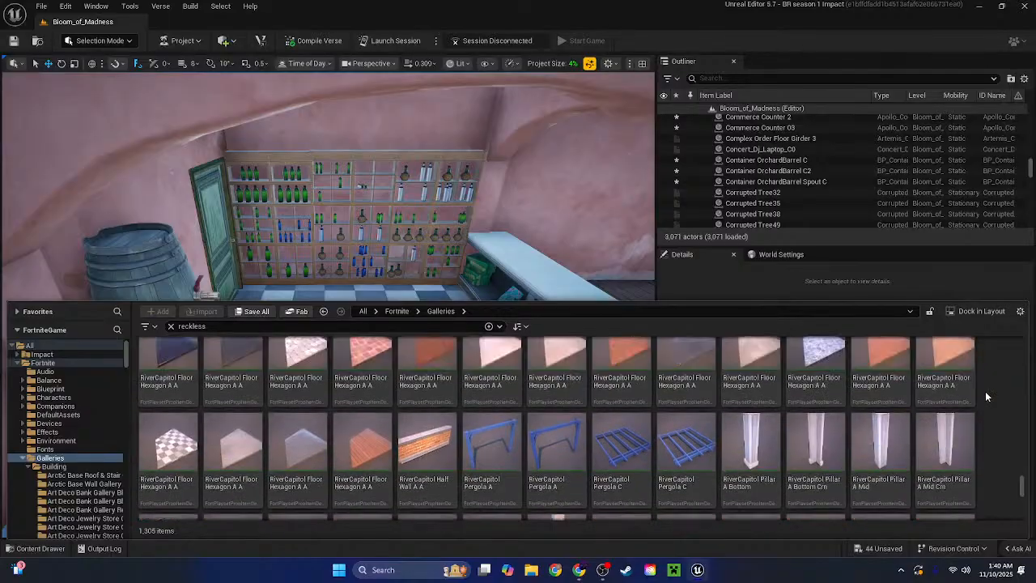
scroll(986, 396, "up", 1)
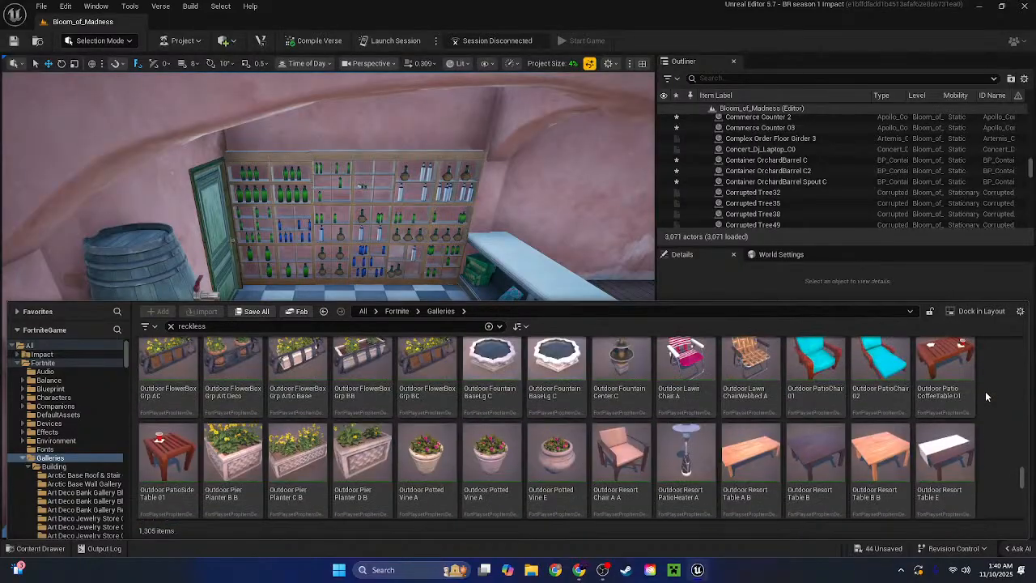
scroll(986, 396, "down", 1)
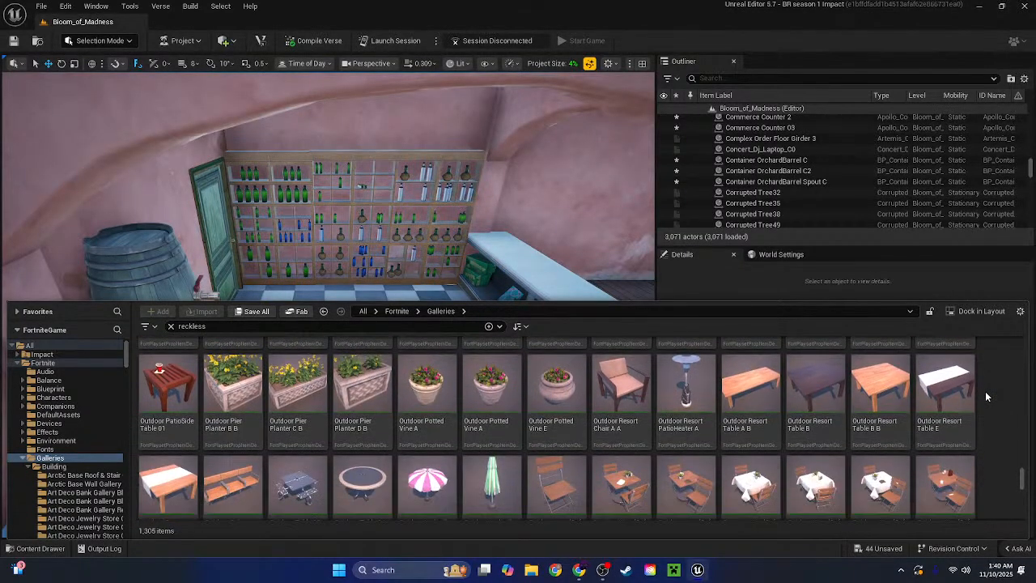
scroll(986, 397, "down", 1)
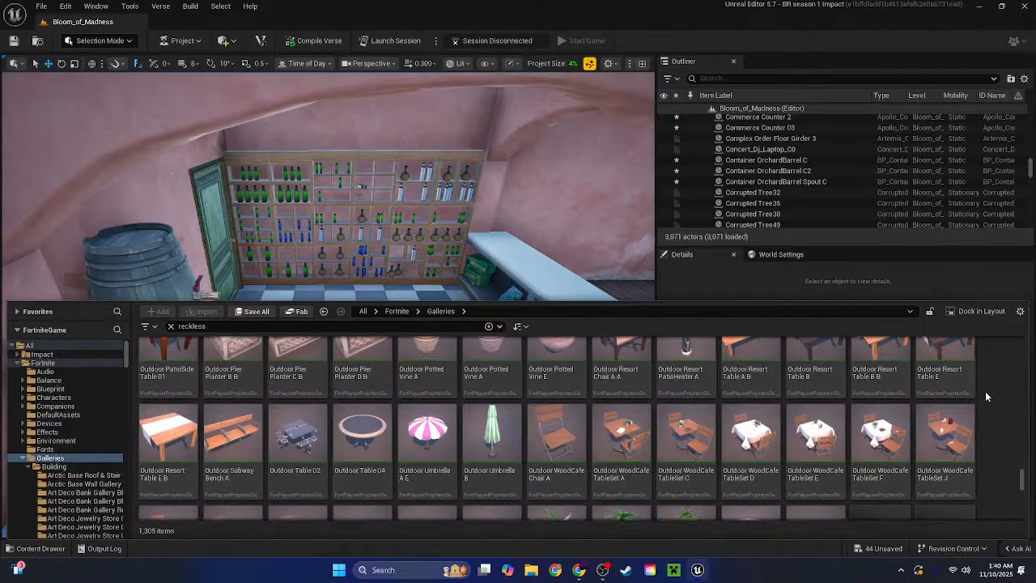
scroll(985, 397, "down", 1)
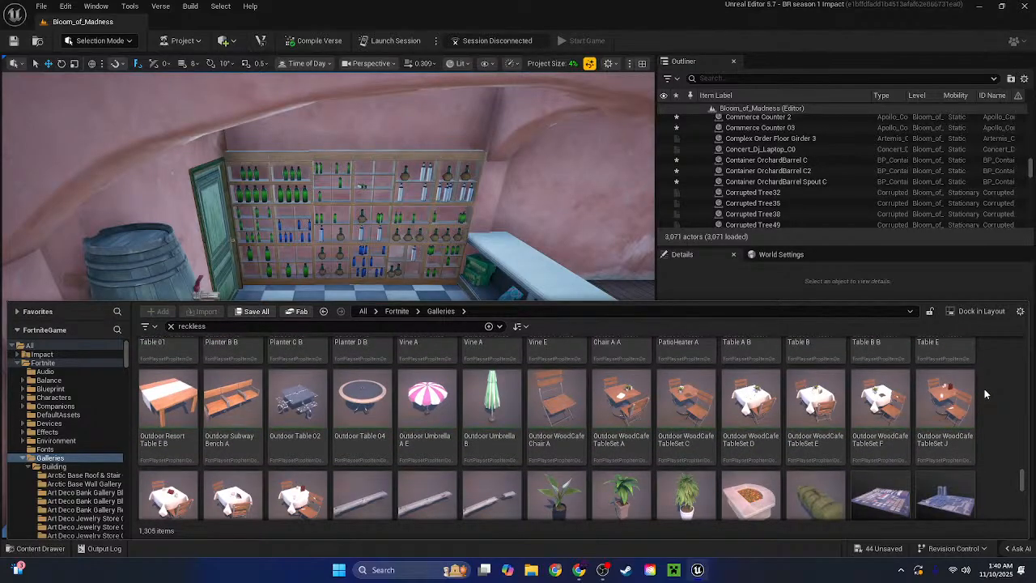
scroll(962, 393, "up", 10)
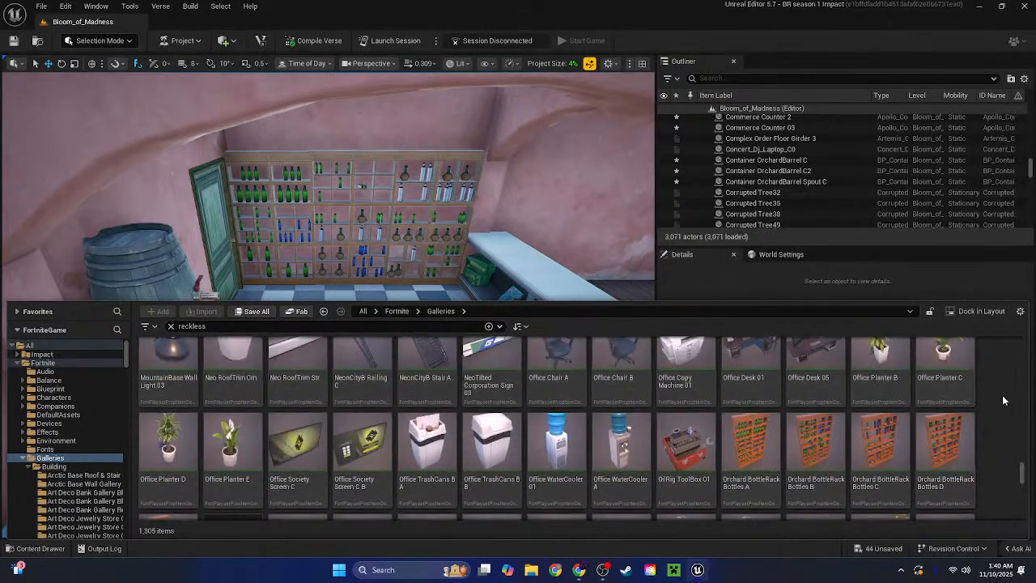
Browse the Galleries props backwards from Office and Lightsource through Kitchen, Industrial and Grandstation to the Furniture sets for room furnishings
scroll(1002, 399, "up", 15)
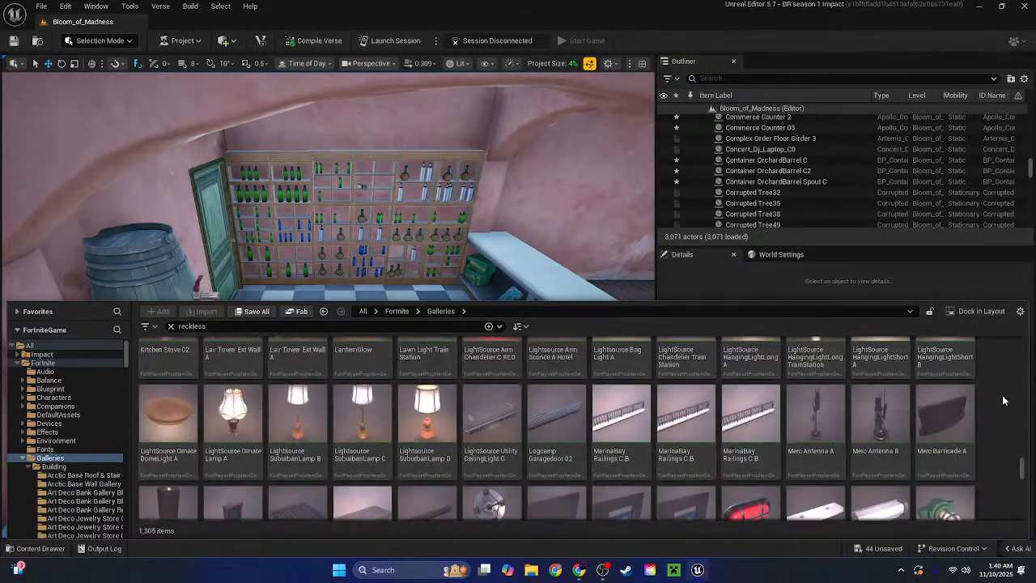
scroll(1003, 400, "up", 3)
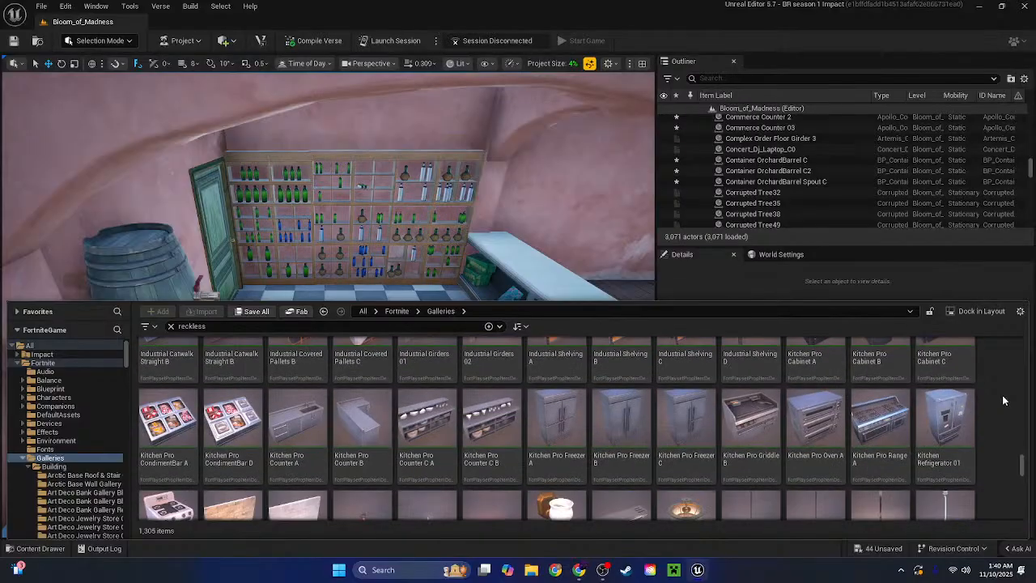
scroll(1002, 400, "up", 1)
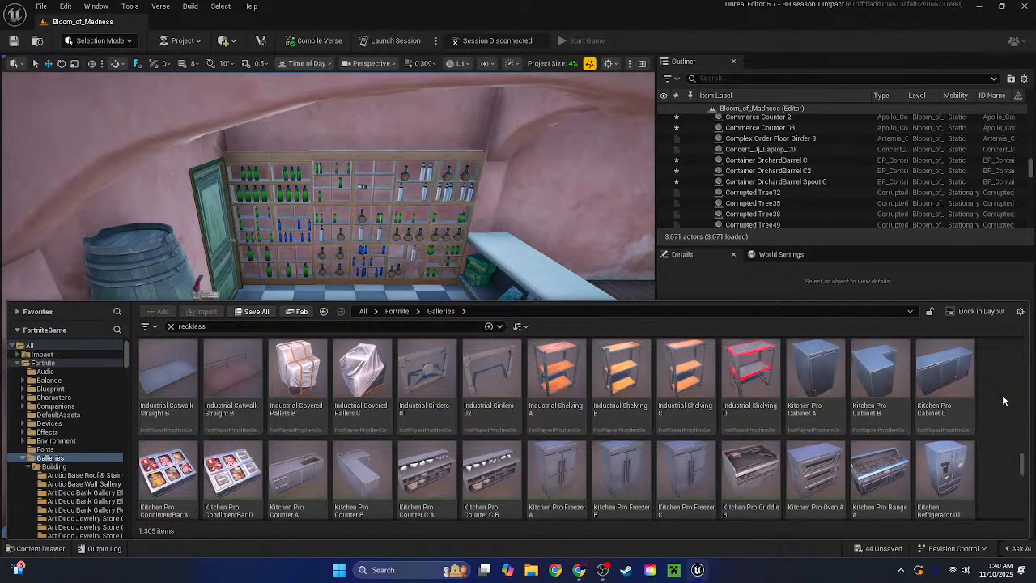
scroll(1002, 399, "up", 3)
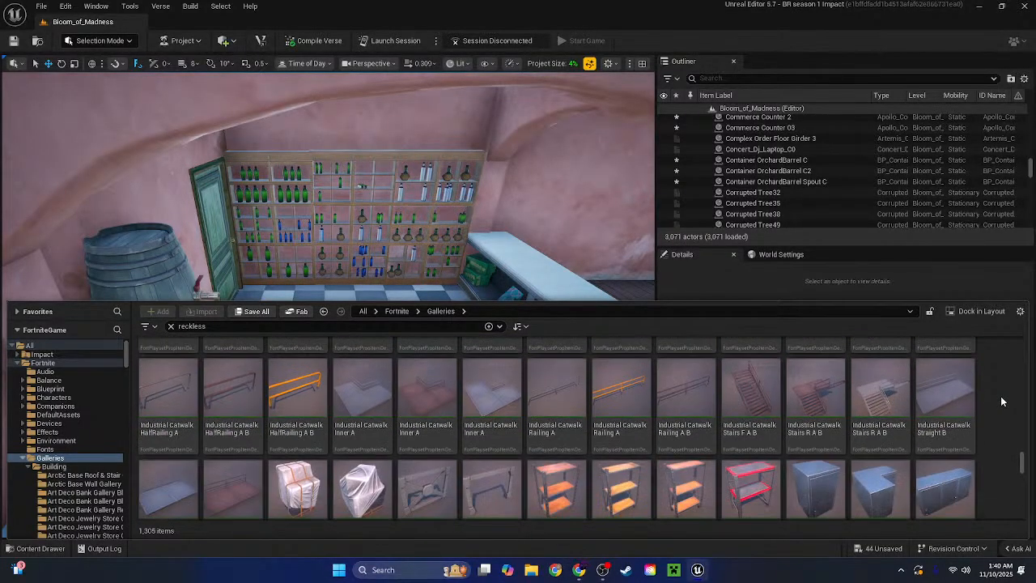
scroll(1002, 402, "up", 4)
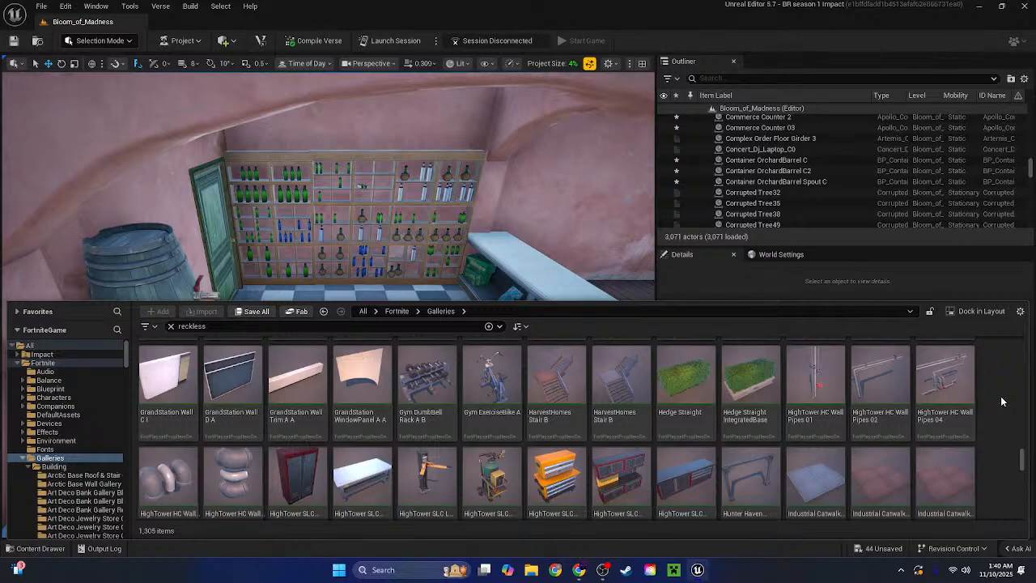
scroll(1000, 396, "up", 10)
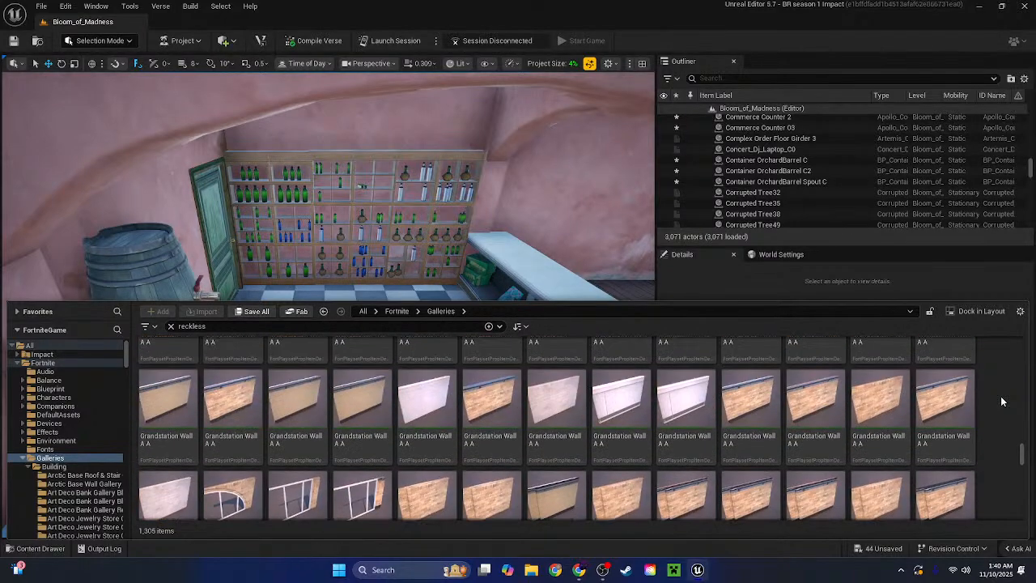
scroll(1001, 396, "up", 10)
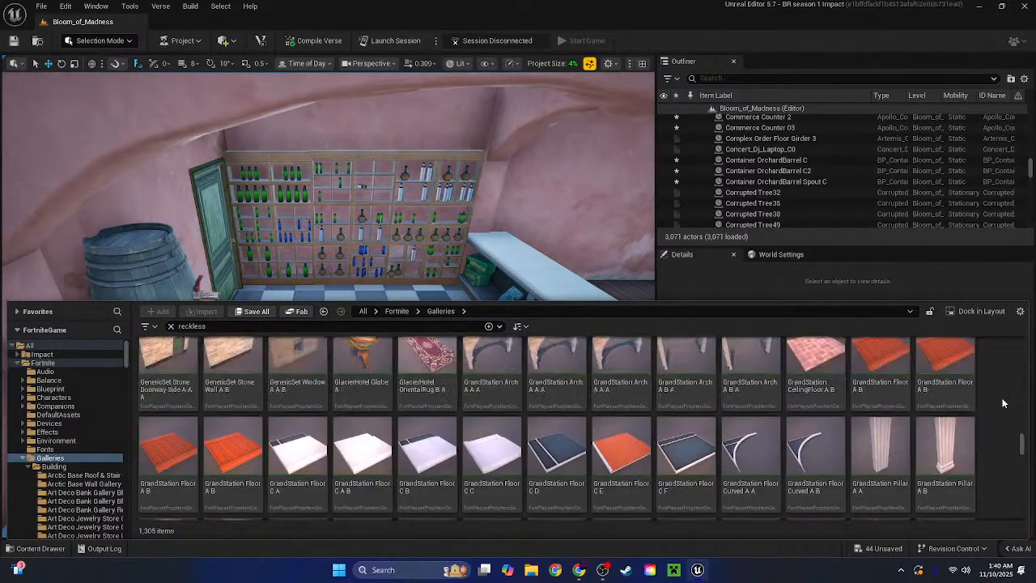
scroll(1002, 402, "up", 10)
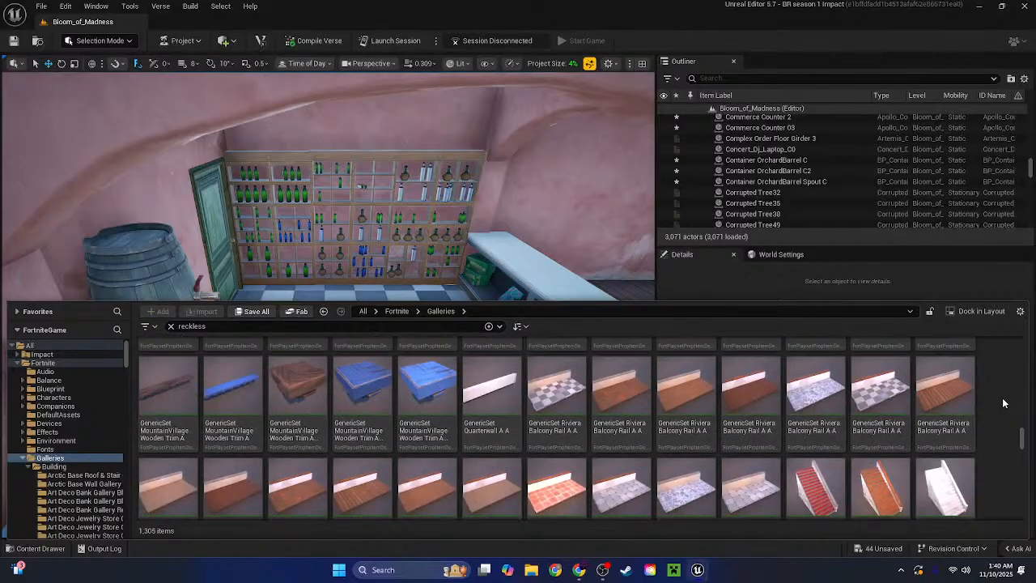
scroll(1002, 402, "up", 10)
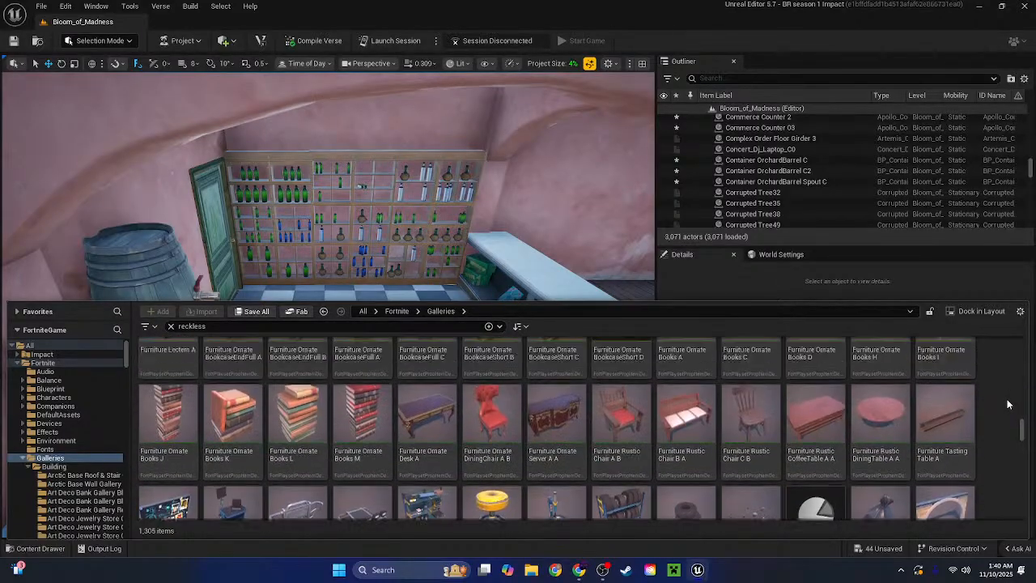
scroll(1006, 399, "down", 1)
Try placing the Furniture Rustic DiningTable A A on the wooden floor between the counter and the green windows
mouse_move(510, 234)
right_mouse_down()
mouse_move(616, 243)
mouse_move(583, 231)
mouse_move(567, 276)
mouse_move(505, 250)
right_mouse_up()
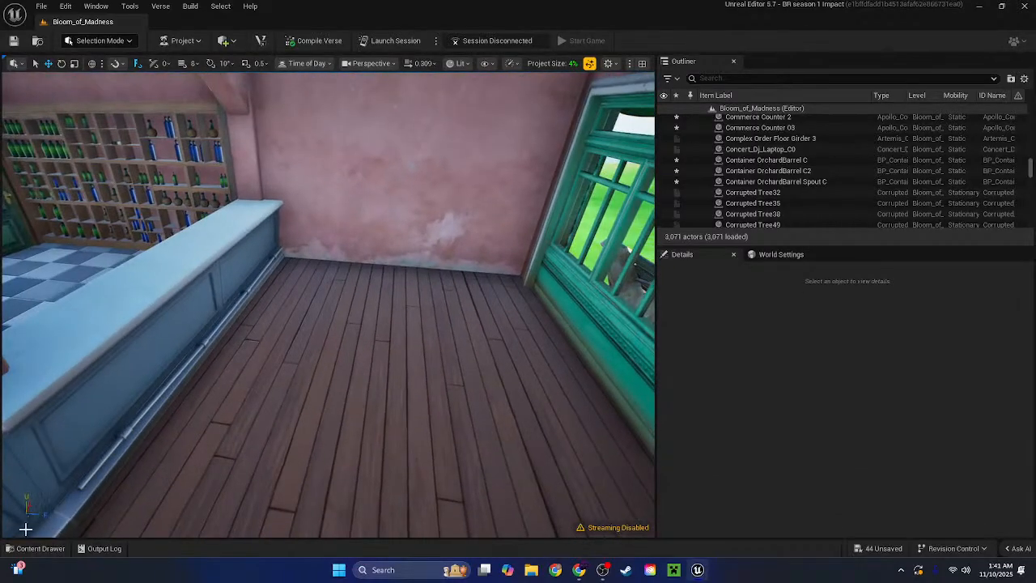
left_click(37, 549)
left_click_drag(863, 422, 383, 368)
key("ctrl+z")
Browse the Galleries props from Furniture back through FNEC, FineArt, Container and Commerce for other pieces to furnish the shop
left_click(37, 549)
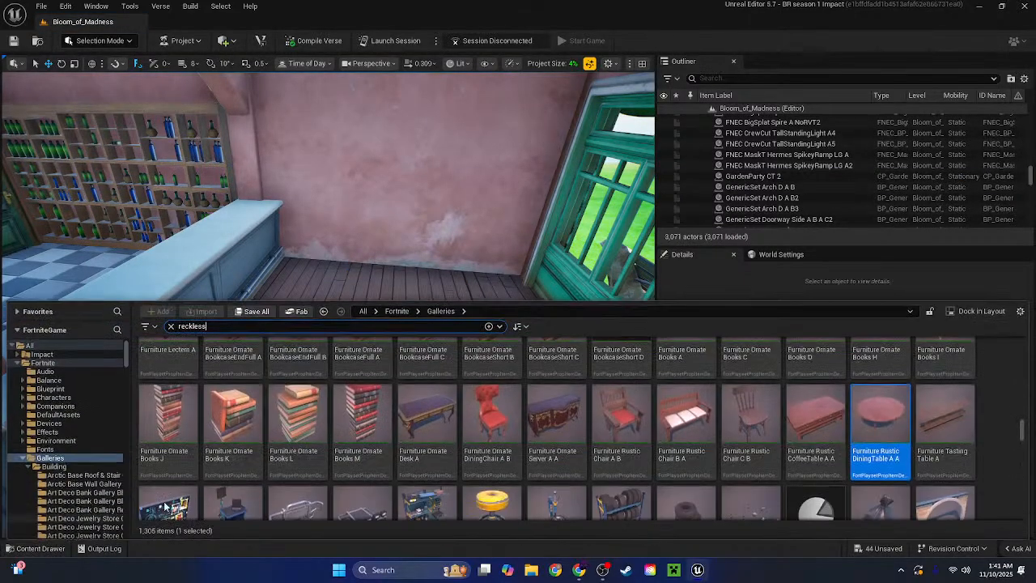
scroll(718, 455, "up", 10)
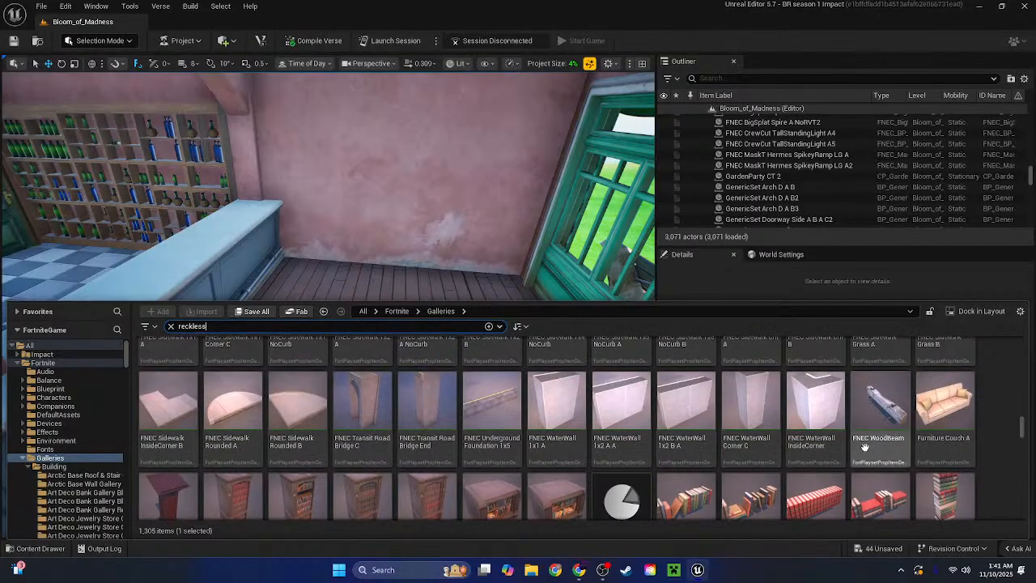
scroll(902, 444, "up", 6)
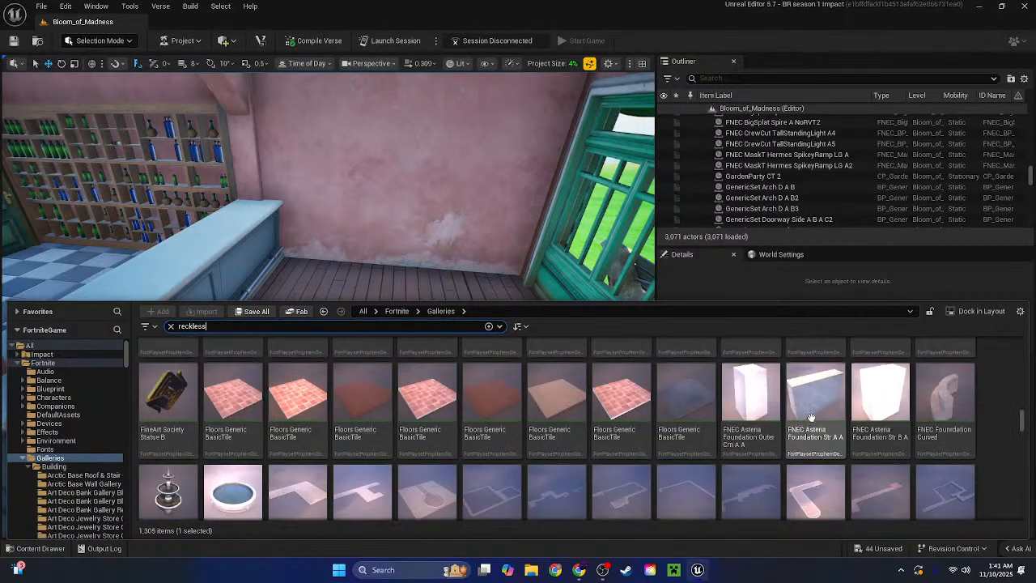
scroll(842, 403, "up", 8)
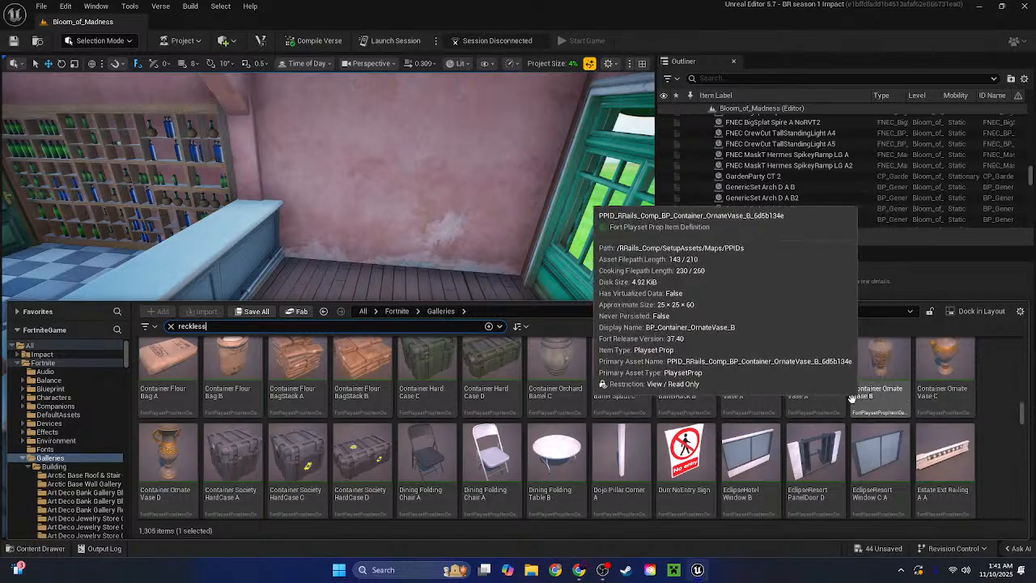
scroll(708, 392, "down", 2)
scroll(708, 393, "down", 10)
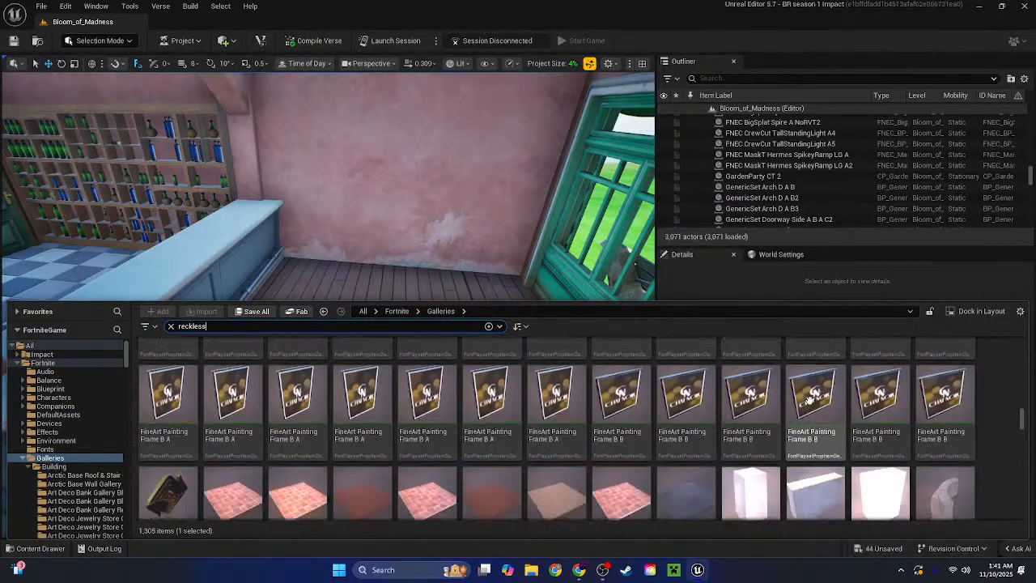
scroll(801, 398, "down", 1)
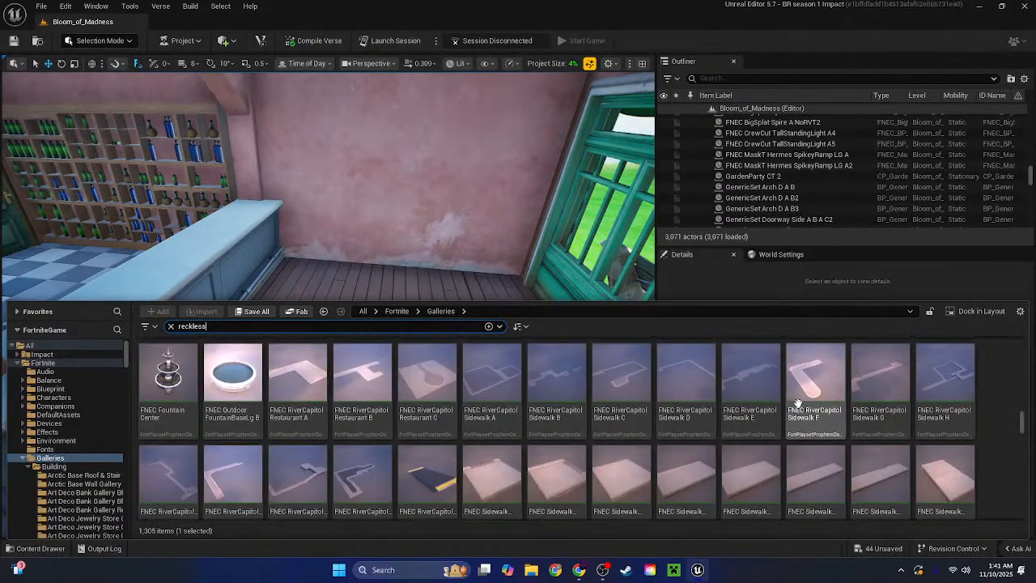
scroll(799, 401, "up", 4)
scroll(799, 402, "up", 5)
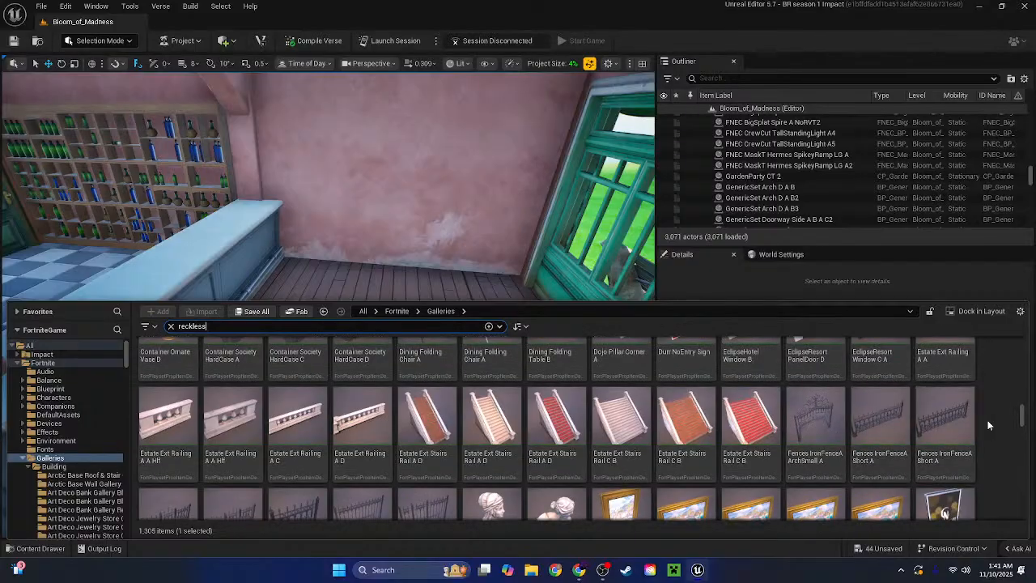
scroll(991, 437, "up", 3)
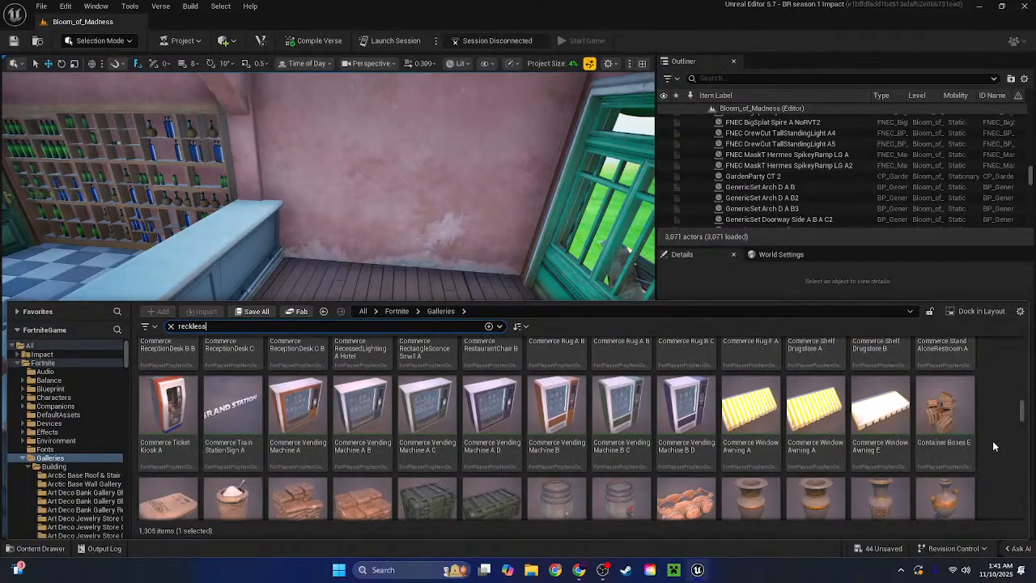
scroll(992, 440, "up", 5)
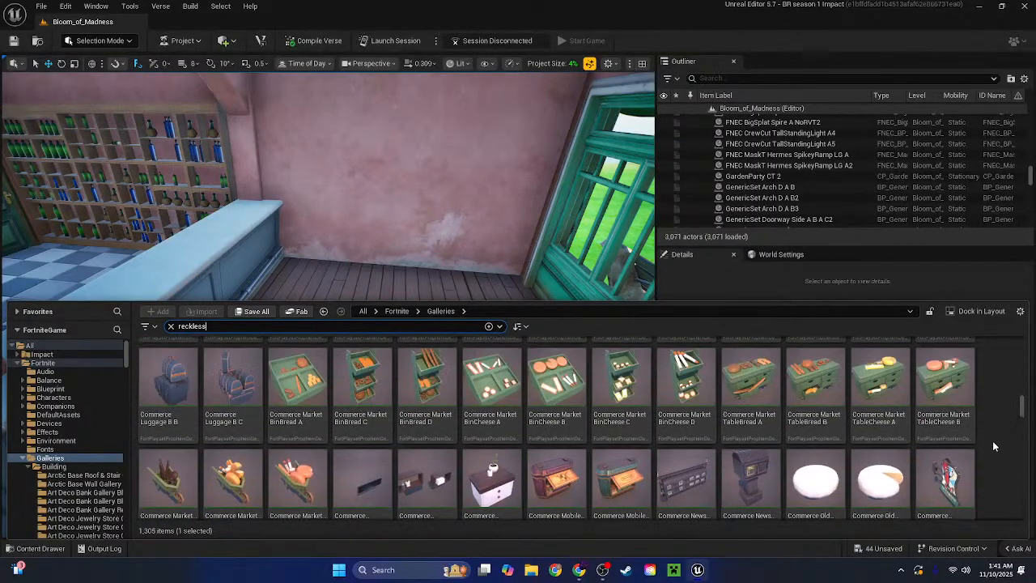
scroll(992, 442, "up", 3)
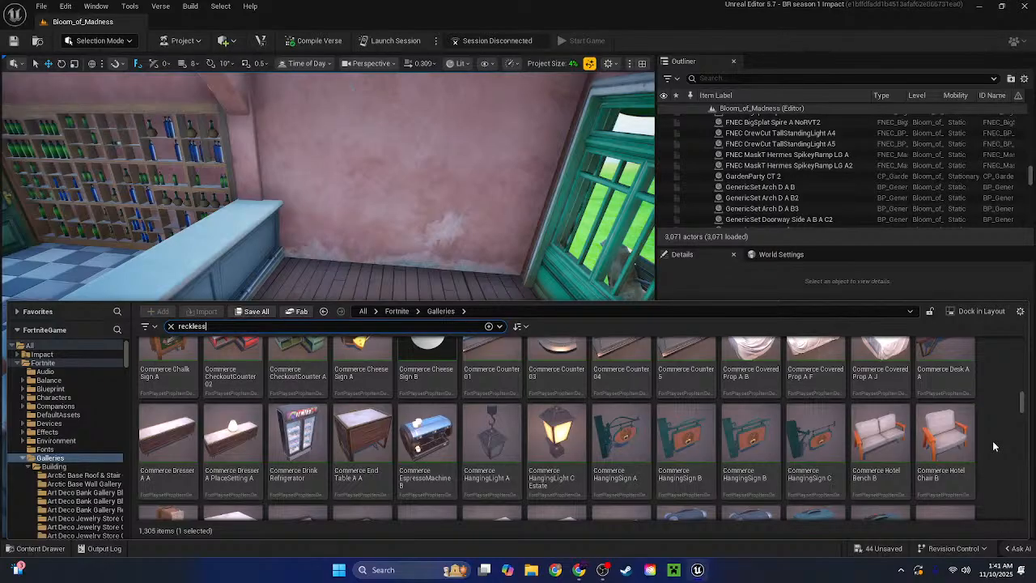
scroll(993, 442, "down", 3)
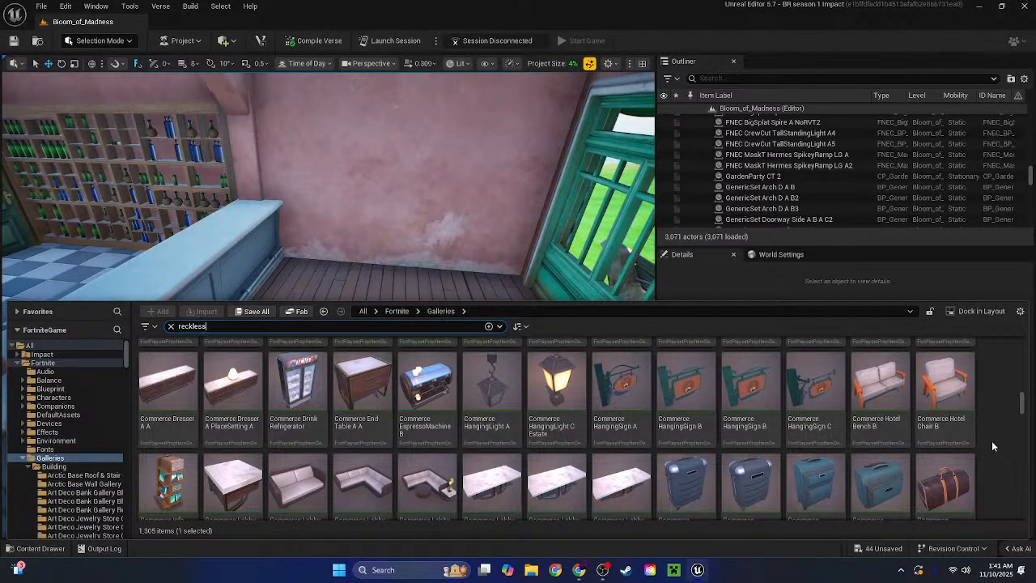
scroll(992, 441, "up", 5)
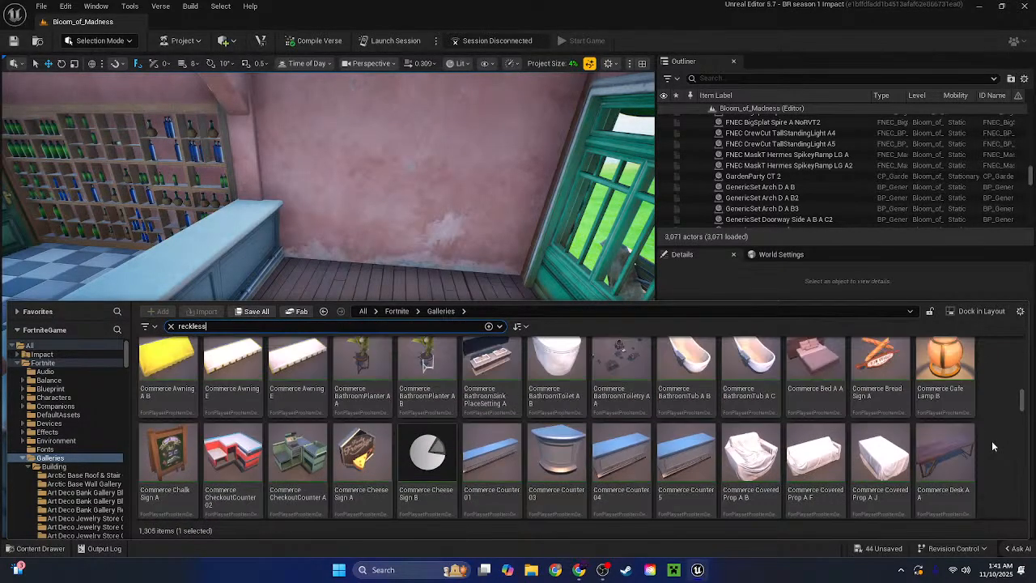
scroll(992, 441, "up", 1)
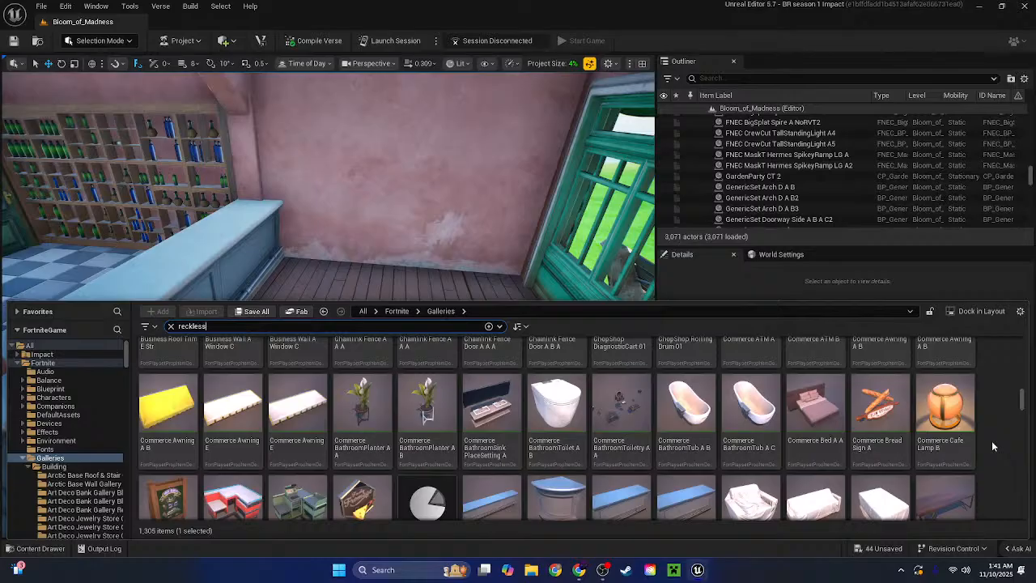
scroll(992, 440, "up", 3)
scroll(992, 441, "down", 2)
scroll(992, 447, "down", 3)
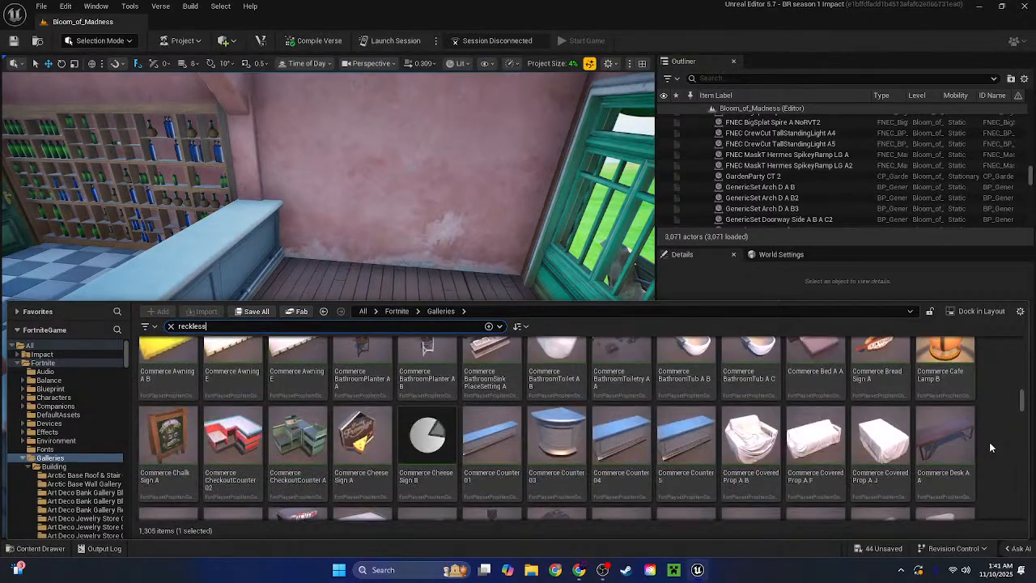
Examine the Big Shots storefront from outside and look through the Commerce and Blockout Wall props in Galleries
right_click_drag(527, 278, 583, 277)
key("s")
right_click_drag(519, 305, 211, 299)
scroll(328, 305, "up", 2)
right_click_drag(437, 324, 468, 349)
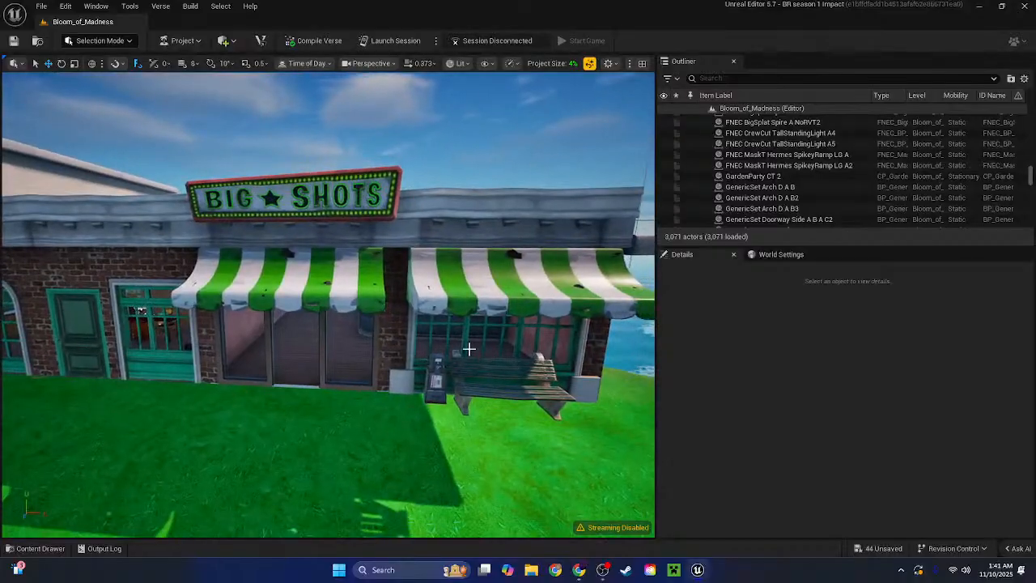
left_click(36, 548)
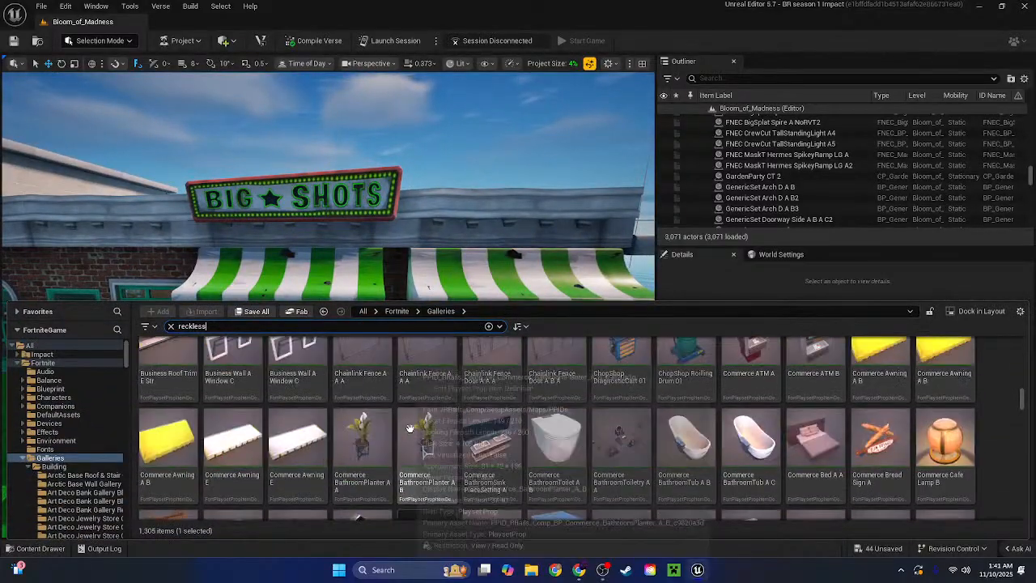
scroll(410, 427, "down", 5)
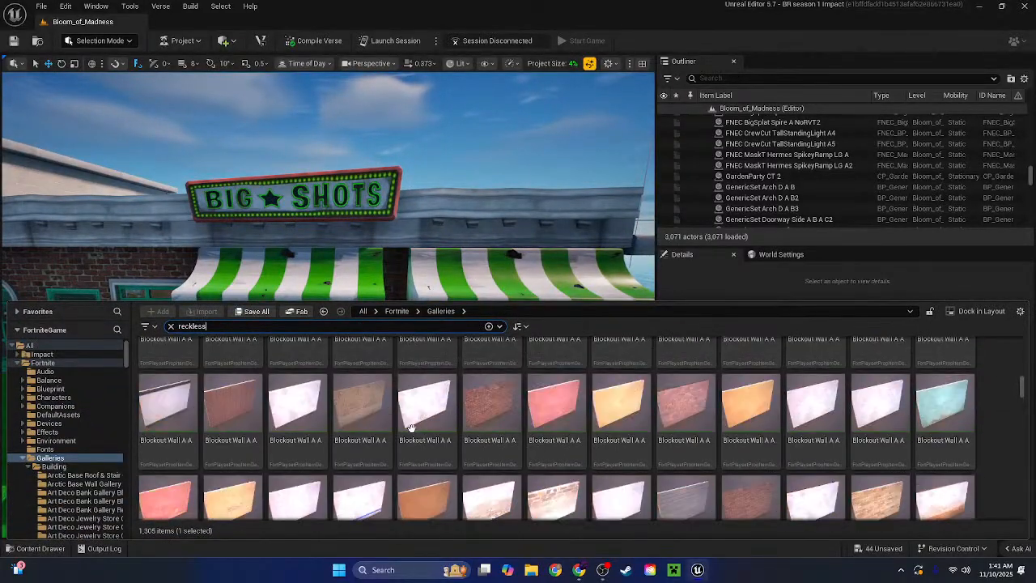
Save the Bloom_of_Madness map with all its changes and switch to OBS
right_click_drag(453, 179, 445, 184)
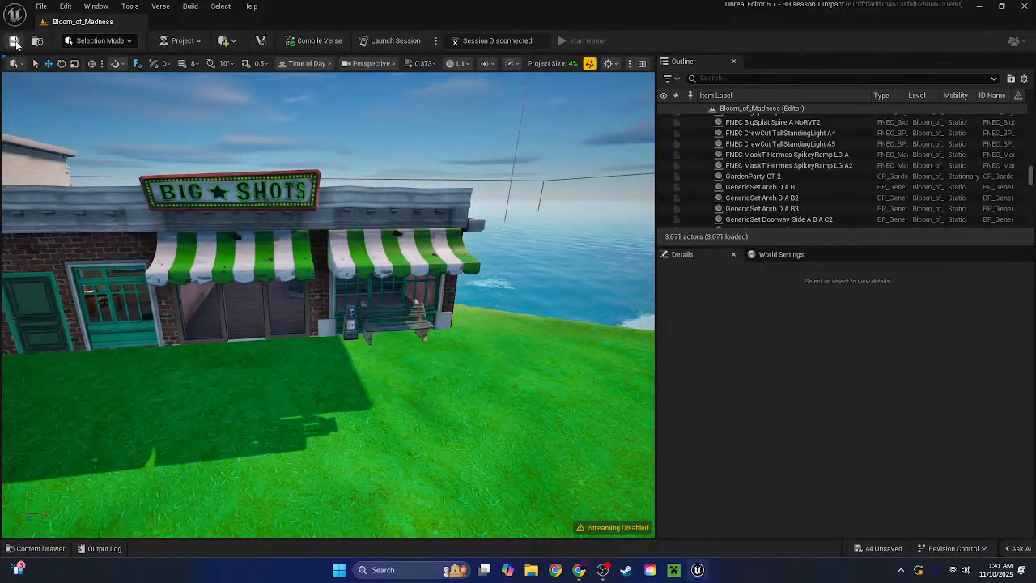
left_click(14, 41)
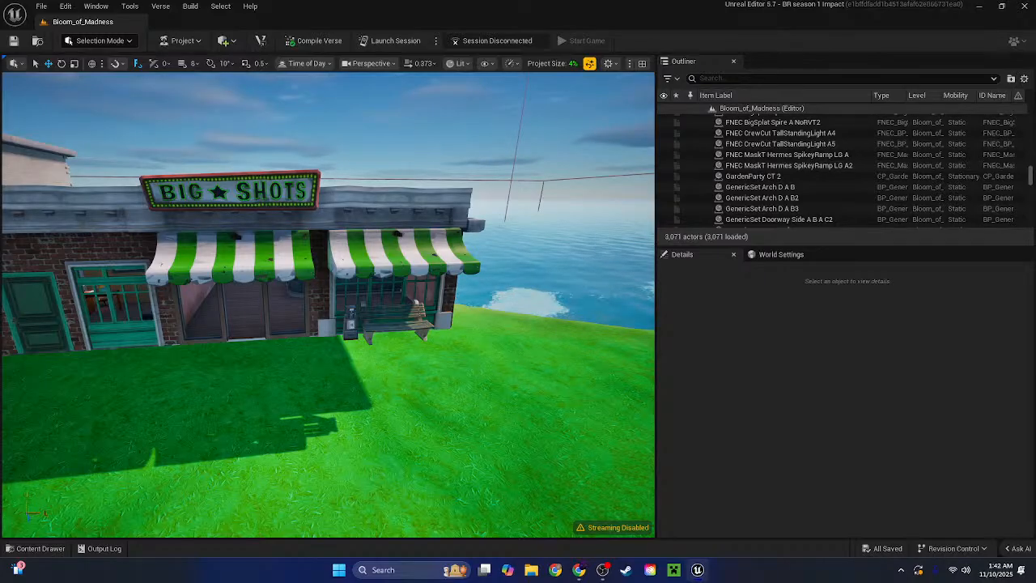
left_click(603, 570)
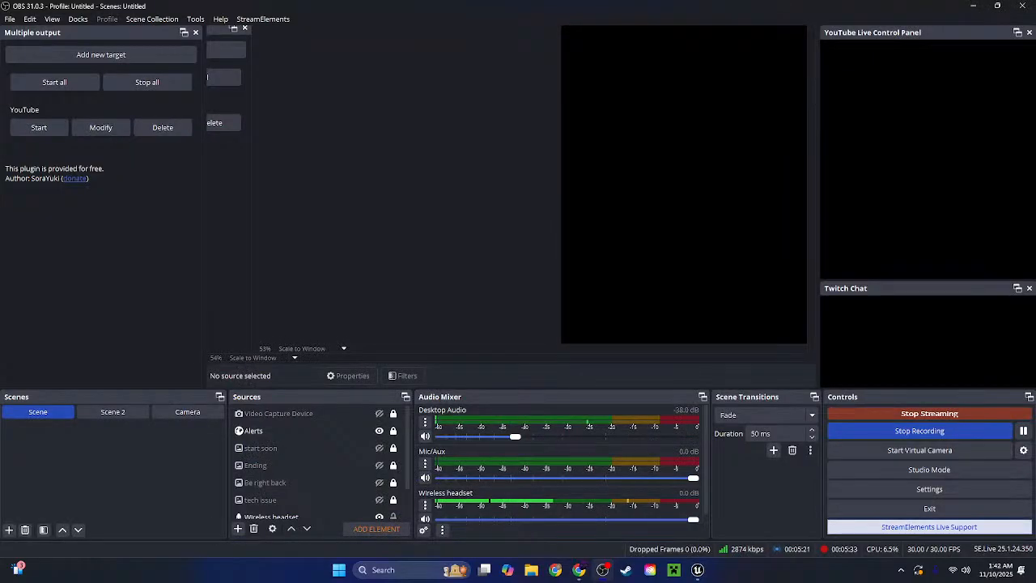